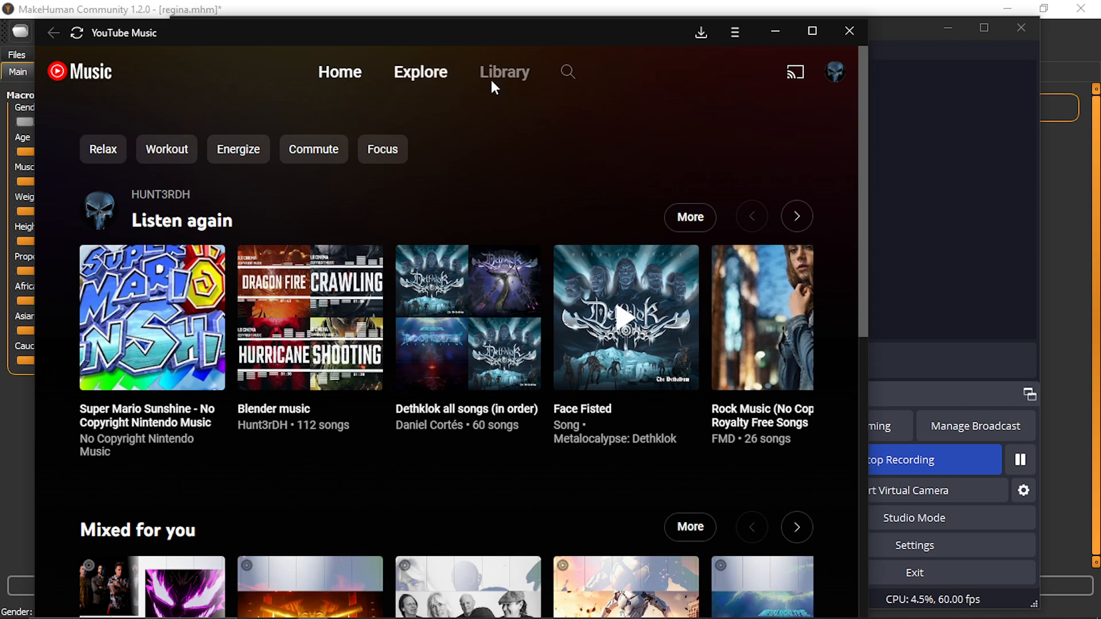
{"action": "left_click", "coordinate": [513, 82]}
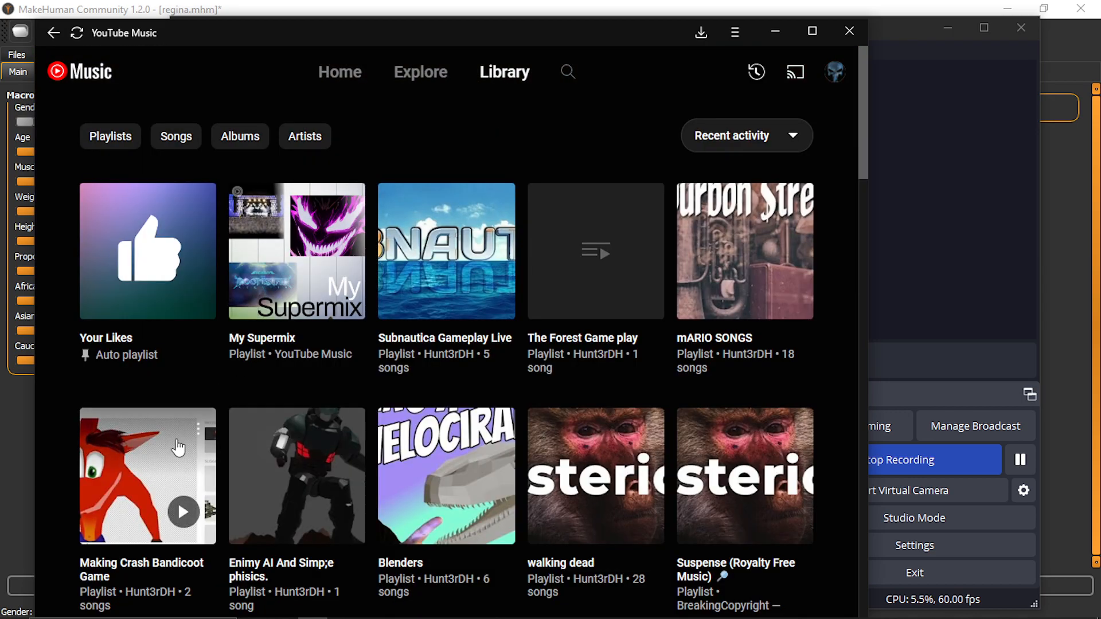
{"action": "scroll", "coordinate": [178, 435], "scroll_direction": "down", "scroll_amount": 5}
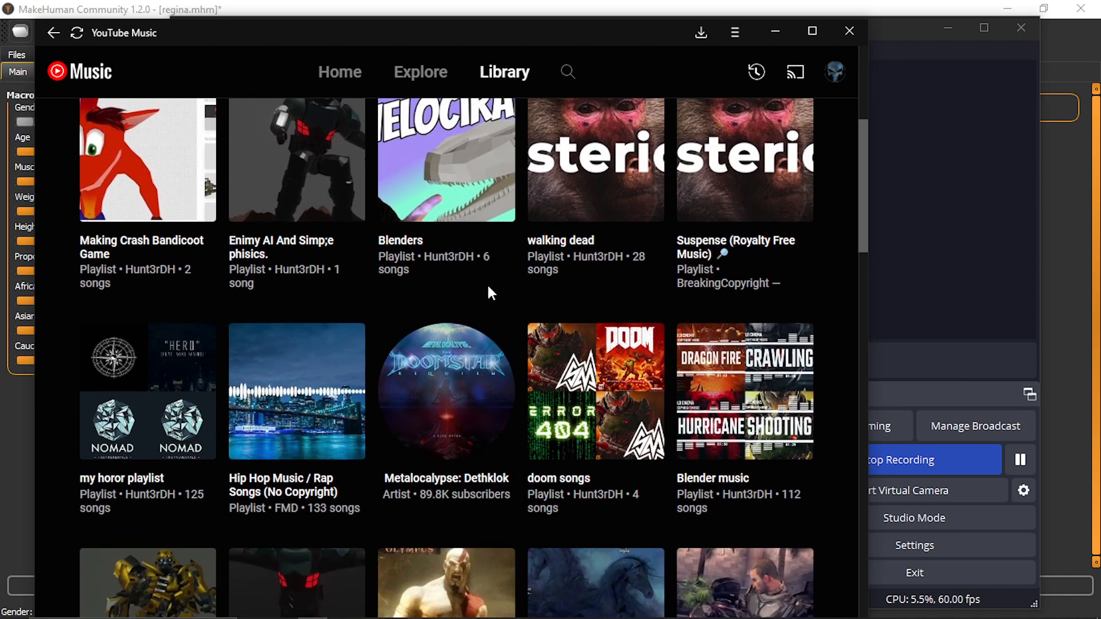
{"action": "scroll", "coordinate": [357, 311], "scroll_direction": "down", "scroll_amount": 3}
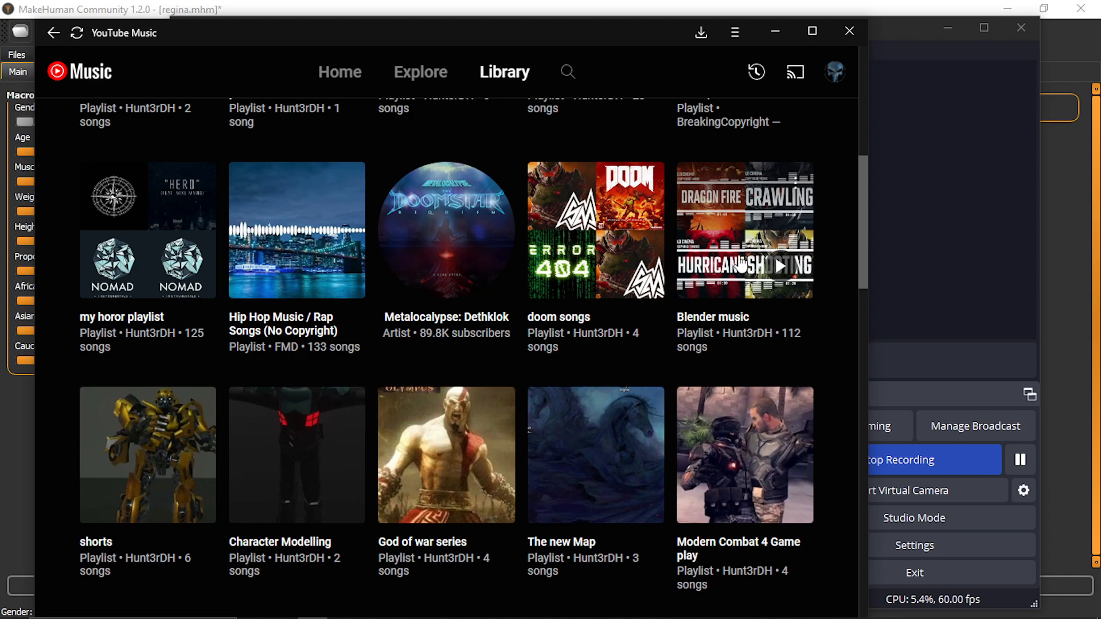
{"action": "left_click", "coordinate": [762, 174]}
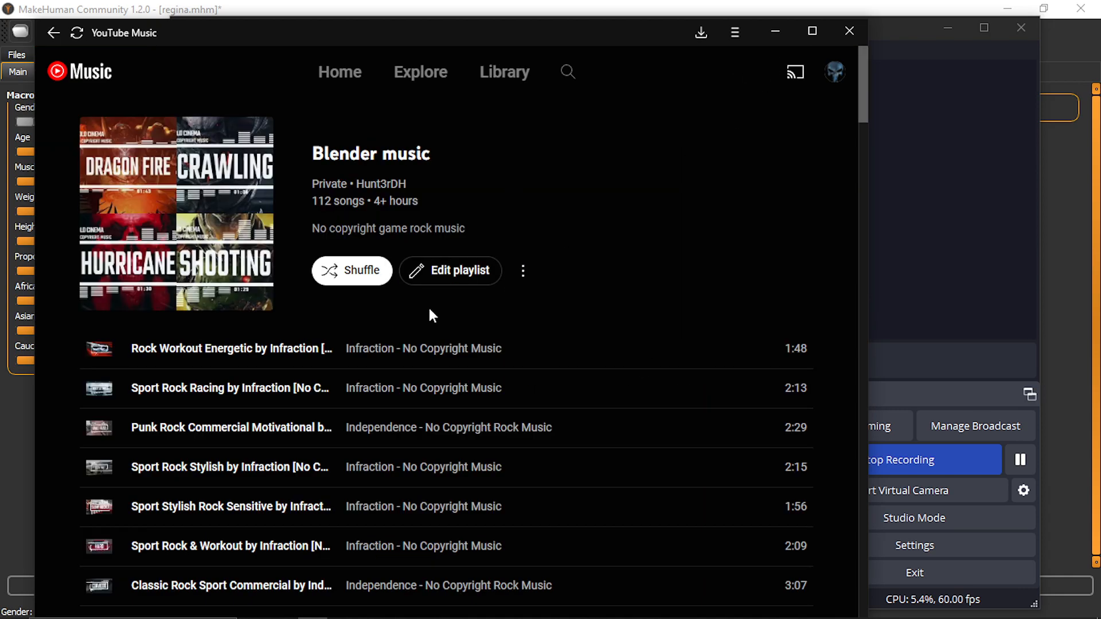
{"action": "left_click", "coordinate": [98, 349]}
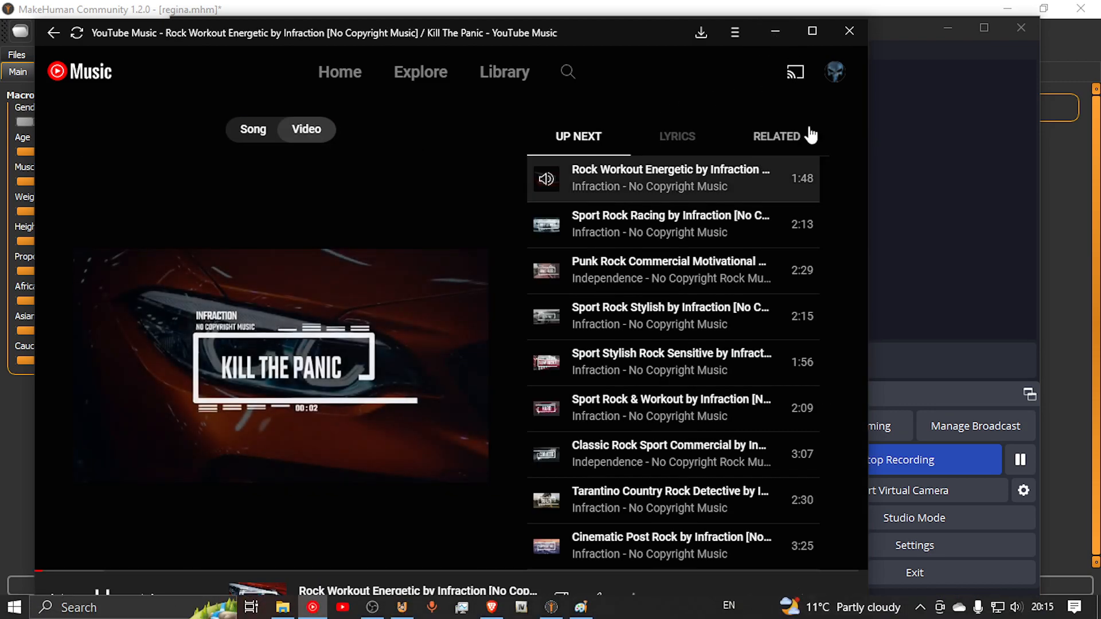
{"action": "left_click", "coordinate": [849, 31]}
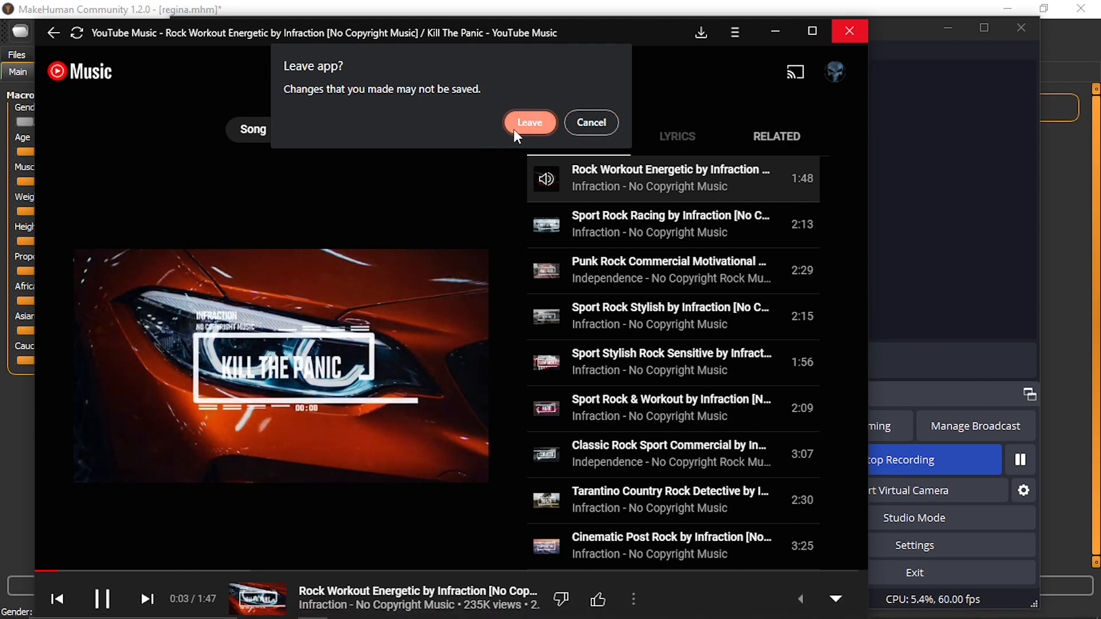
{"action": "left_click", "coordinate": [546, 121]}
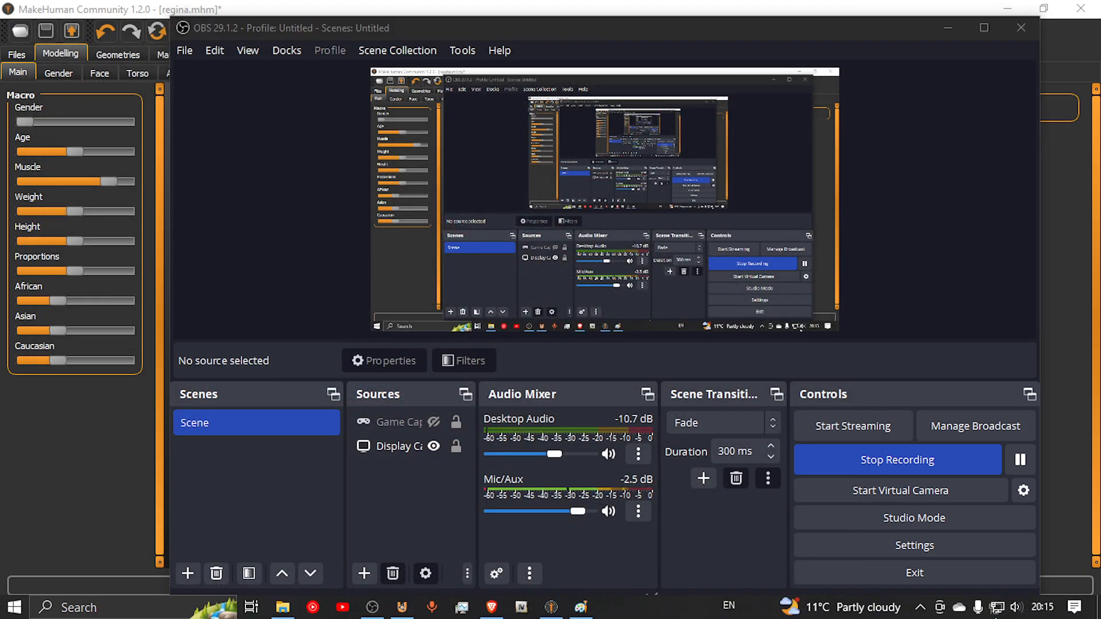
Switch the system's audio playback device to Speakers (3- USB PnP Sound Device)
{"action": "left_click", "coordinate": [1023, 607]}
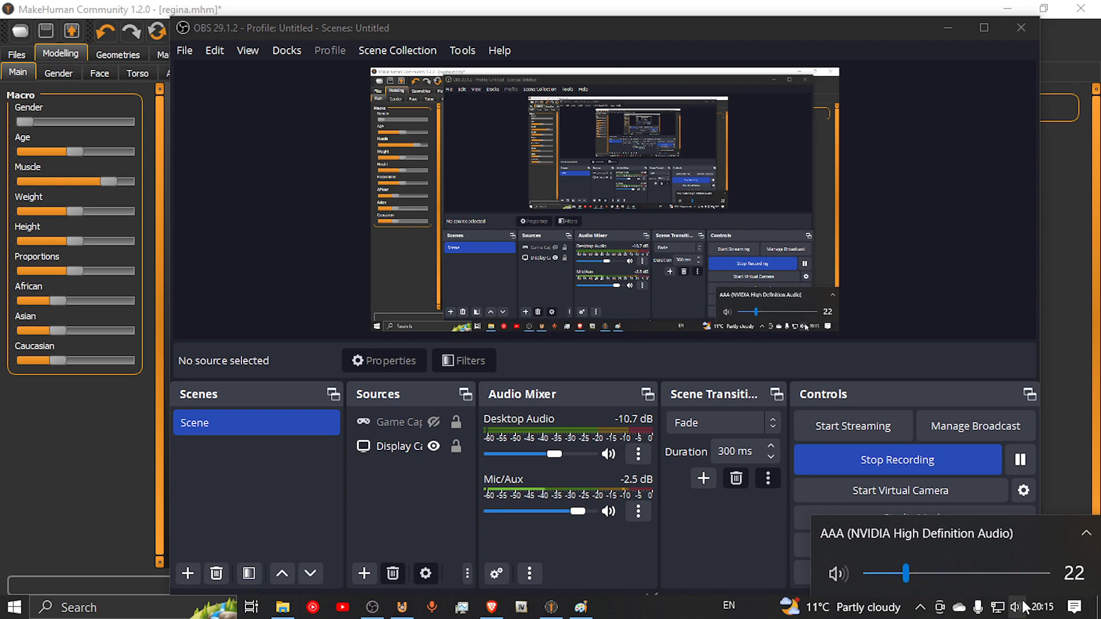
{"action": "left_click", "coordinate": [991, 543]}
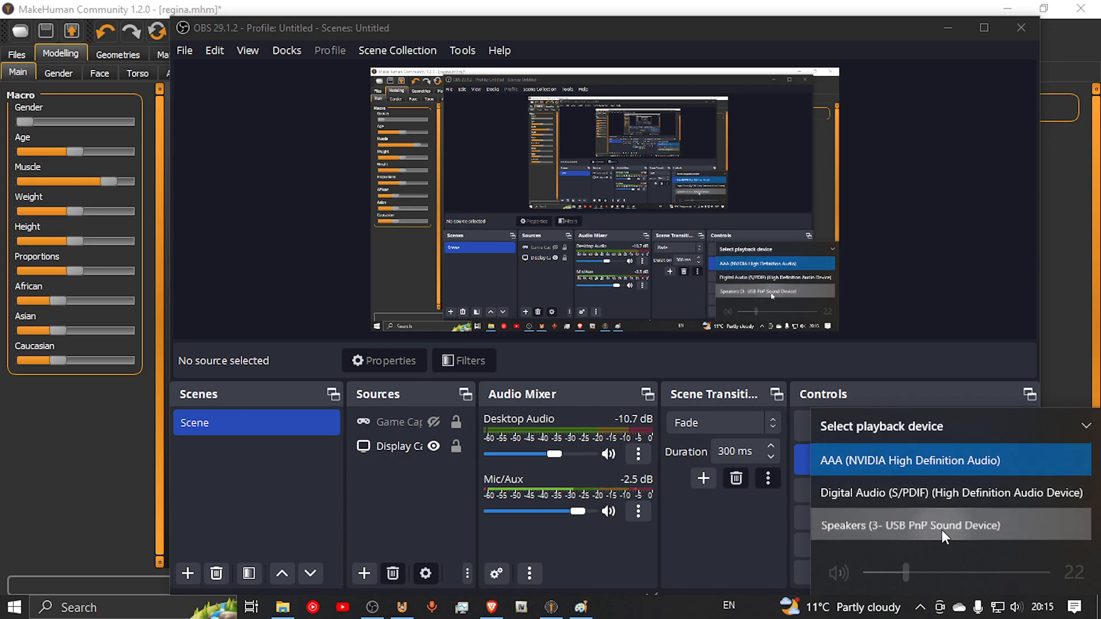
{"action": "left_click", "coordinate": [941, 531]}
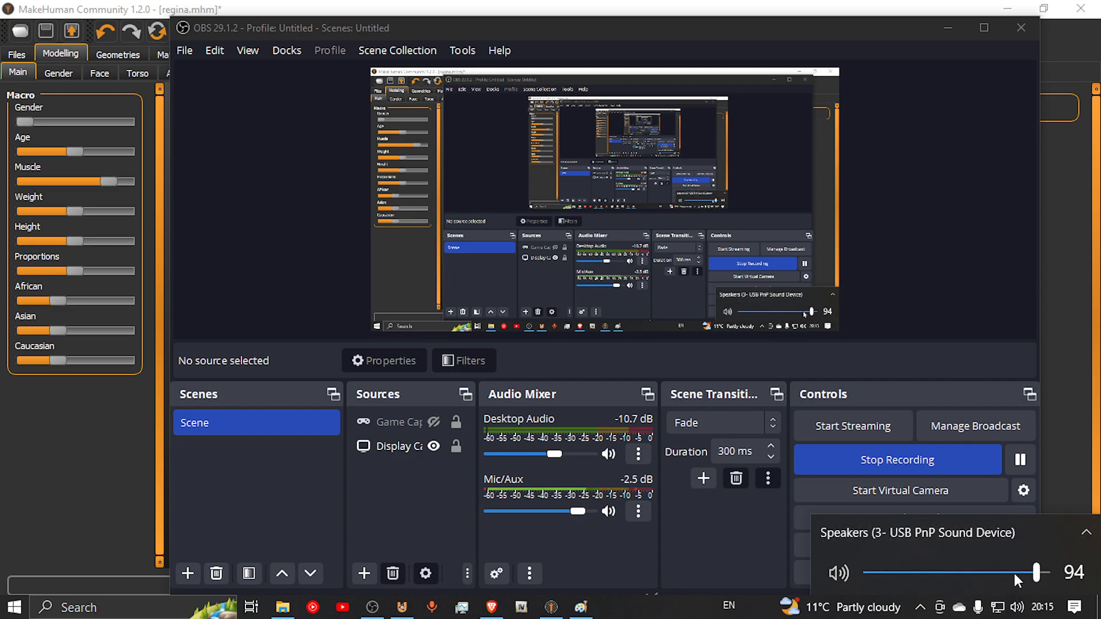
Open YouTube Music, play "Sport Rock Racing by Infraction" from the Blender music playlist, and minimise the player
{"action": "left_click", "coordinate": [312, 608]}
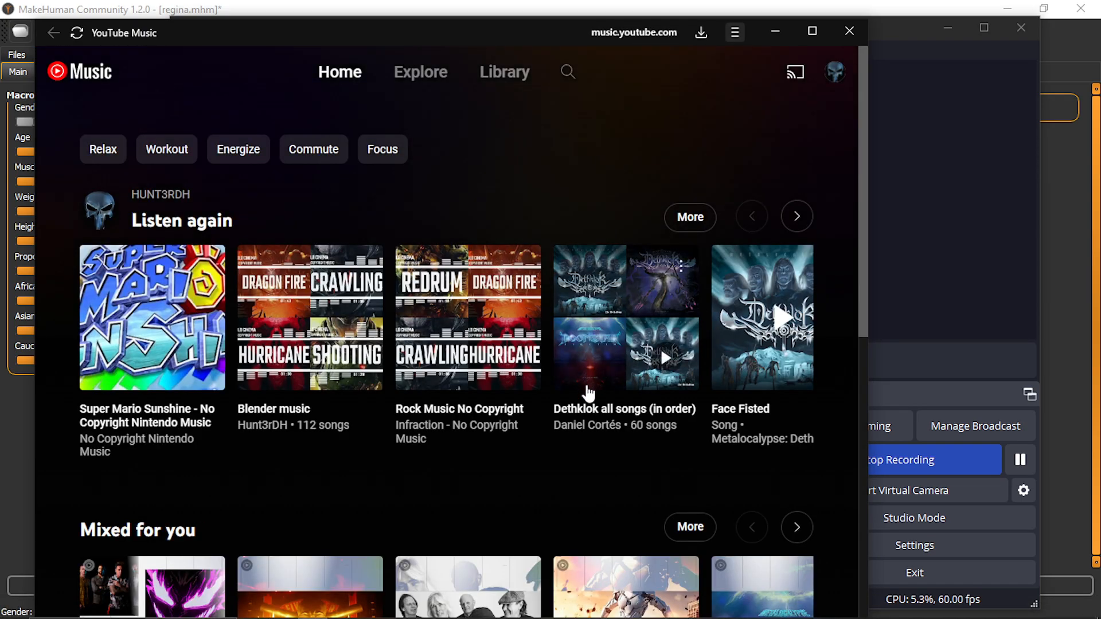
{"action": "scroll", "coordinate": [368, 530], "scroll_direction": "down", "scroll_amount": 3}
{"action": "scroll", "coordinate": [367, 513], "scroll_direction": "up", "scroll_amount": 3}
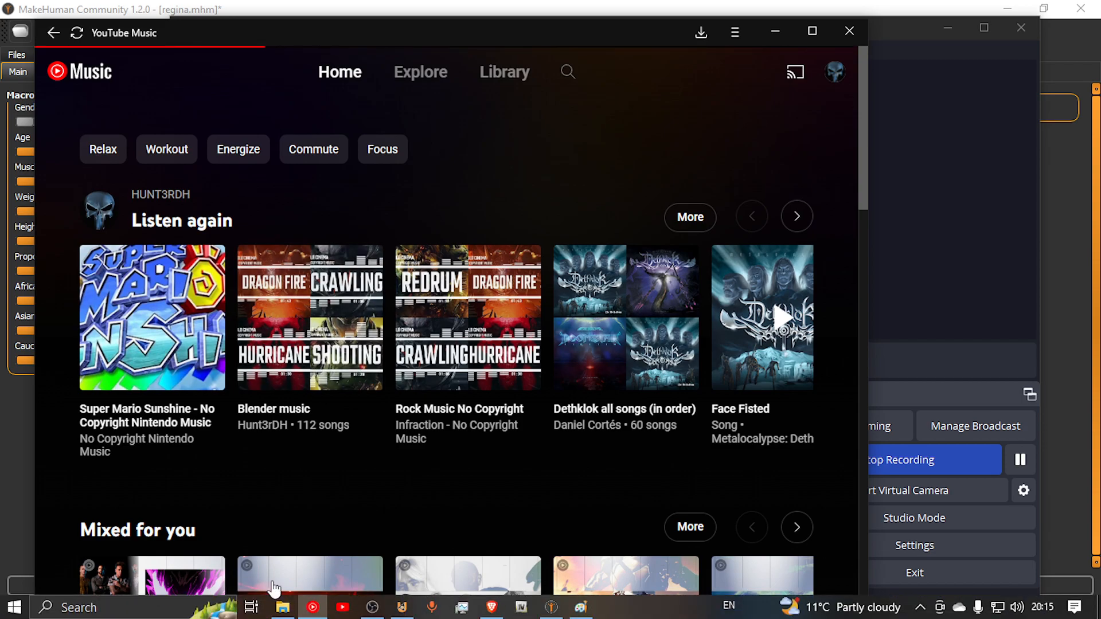
{"action": "left_click", "coordinate": [274, 408]}
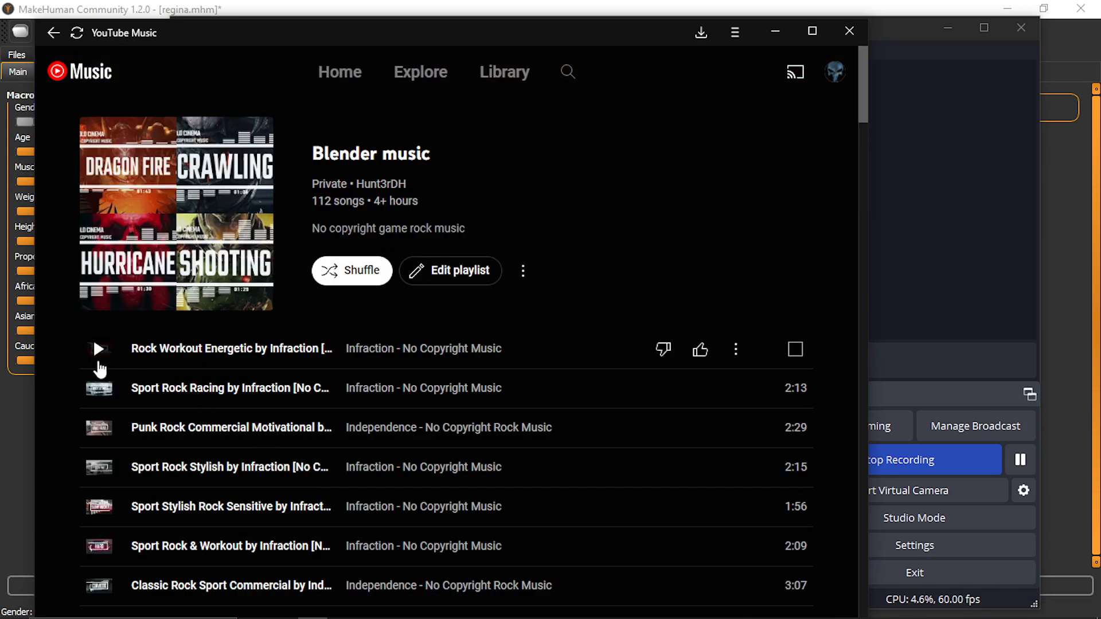
{"action": "left_click", "coordinate": [98, 387]}
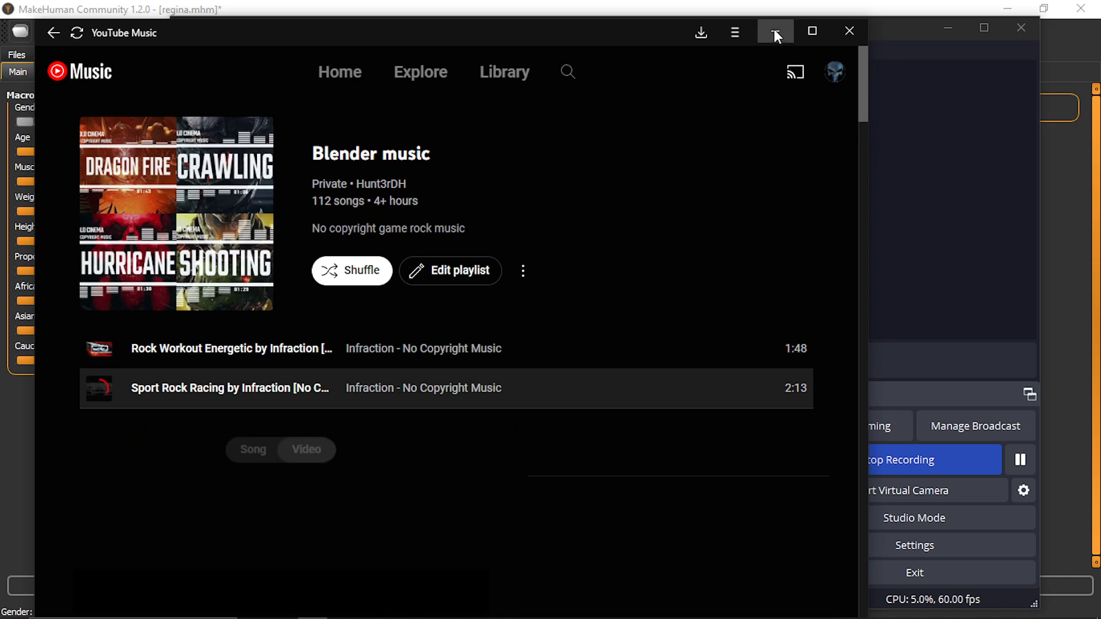
{"action": "left_click", "coordinate": [775, 31]}
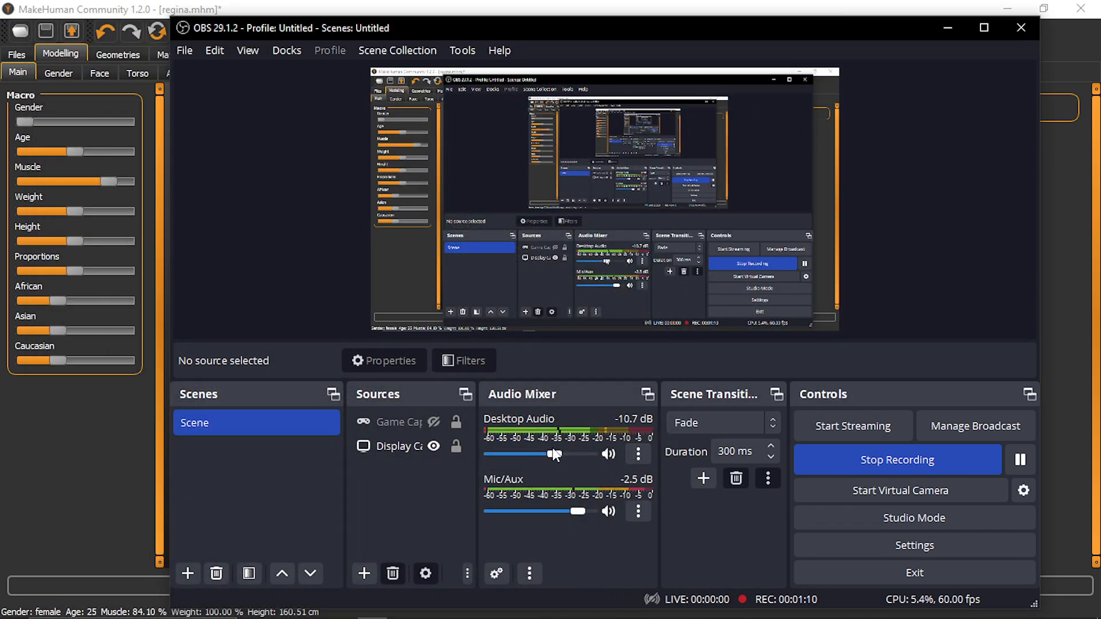
Lower the Desktop Audio level to -24.5 dB in OBS and minimise OBS to reveal MakeHuman
{"action": "left_click_drag", "start_coordinate": [556, 453], "coordinate": [533, 454]}
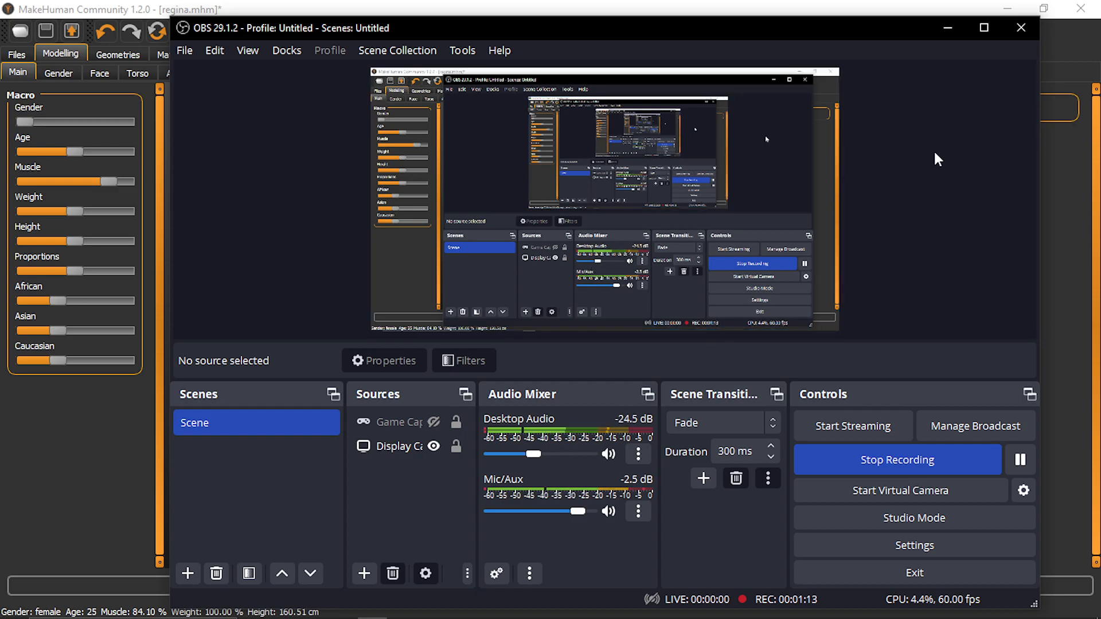
{"action": "left_click", "coordinate": [947, 27]}
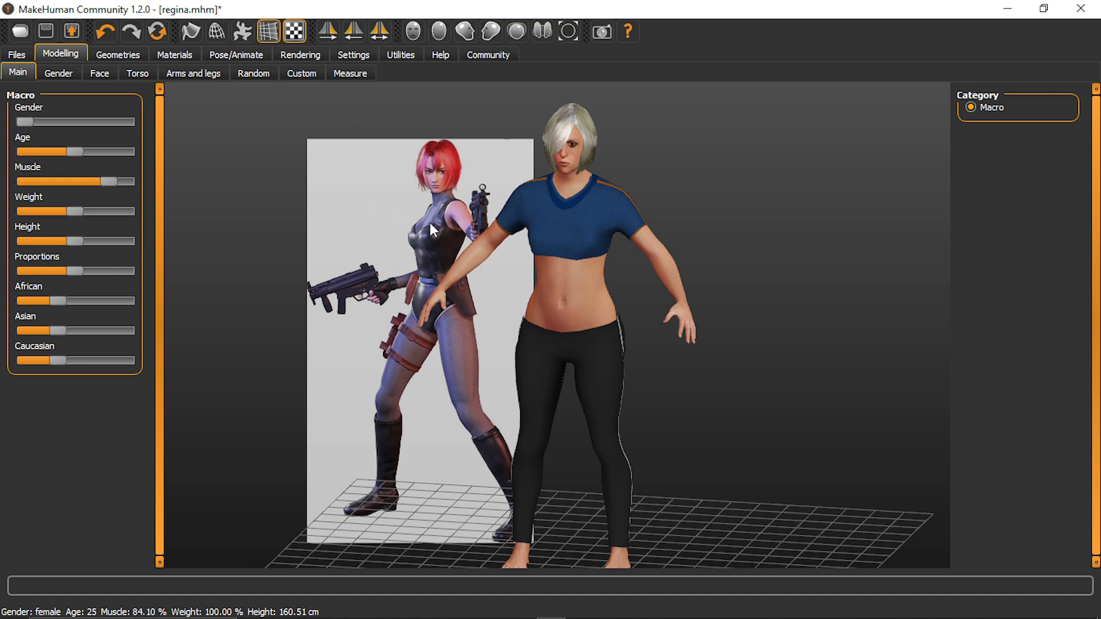
Examine the character's pose, build and proportions against the reference image, both at full length and close up
{"action": "scroll", "coordinate": [436, 295], "scroll_direction": "down", "scroll_amount": 3}
{"action": "scroll", "coordinate": [433, 290], "scroll_direction": "up", "scroll_amount": 4}
{"action": "scroll", "coordinate": [434, 290], "scroll_direction": "up", "scroll_amount": 5}
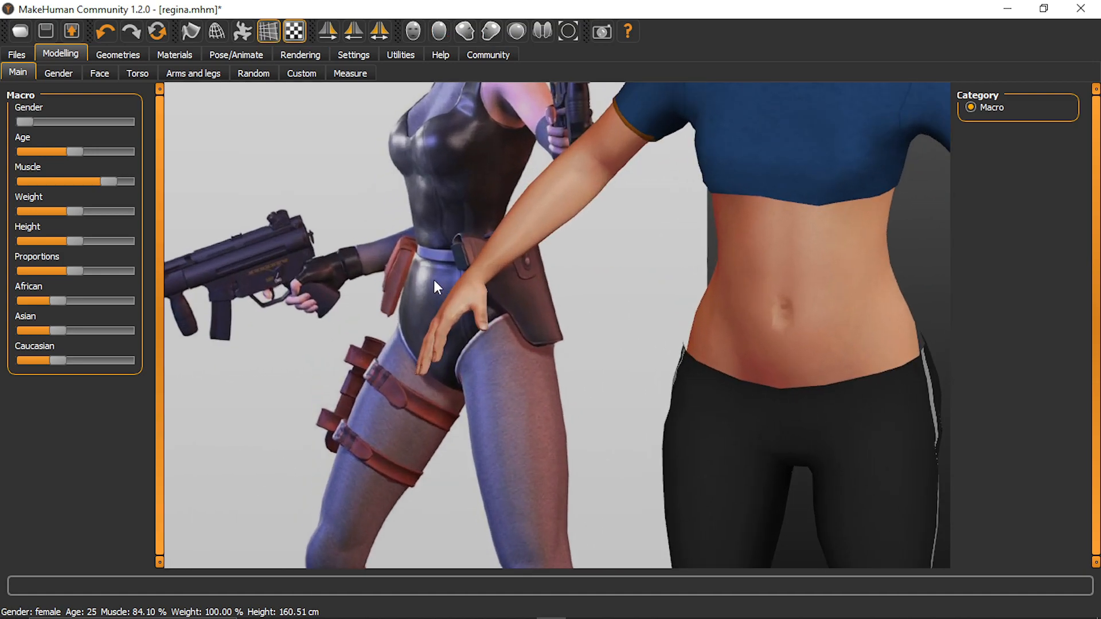
{"action": "scroll", "coordinate": [430, 281], "scroll_direction": "down", "scroll_amount": 8}
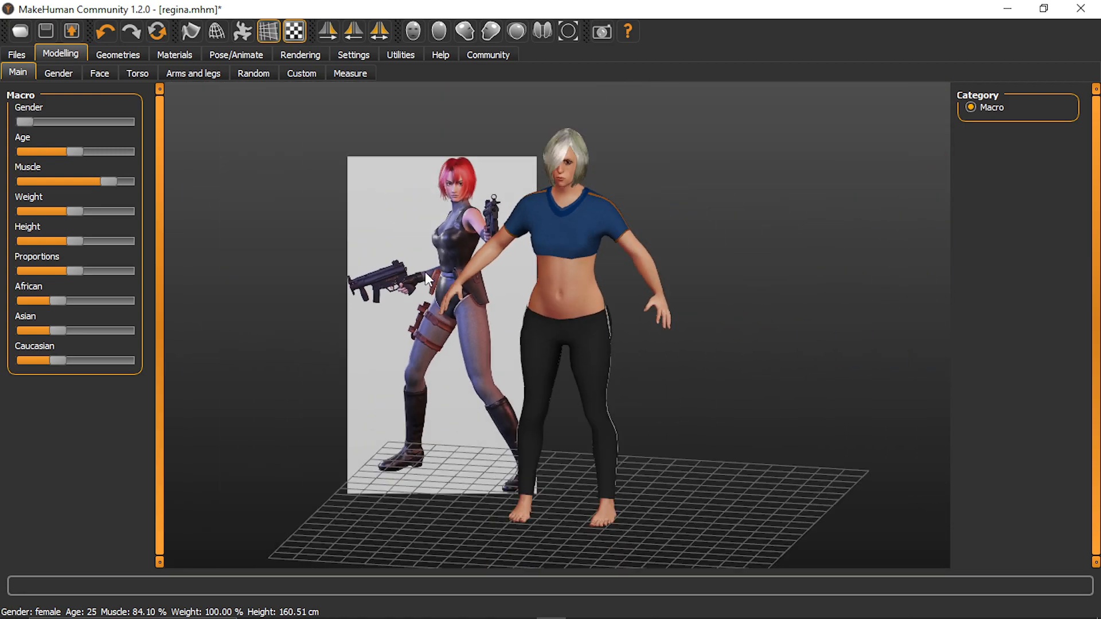
{"action": "left_click_drag", "start_coordinate": [484, 239], "coordinate": [546, 245]}
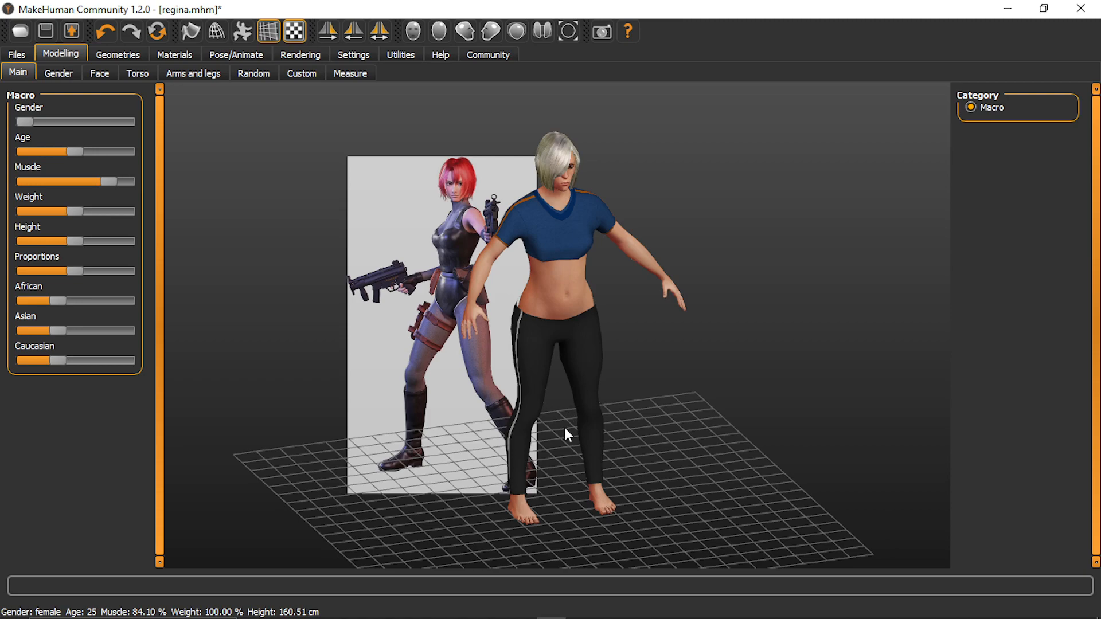
{"action": "left_click_drag", "start_coordinate": [578, 376], "coordinate": [517, 343]}
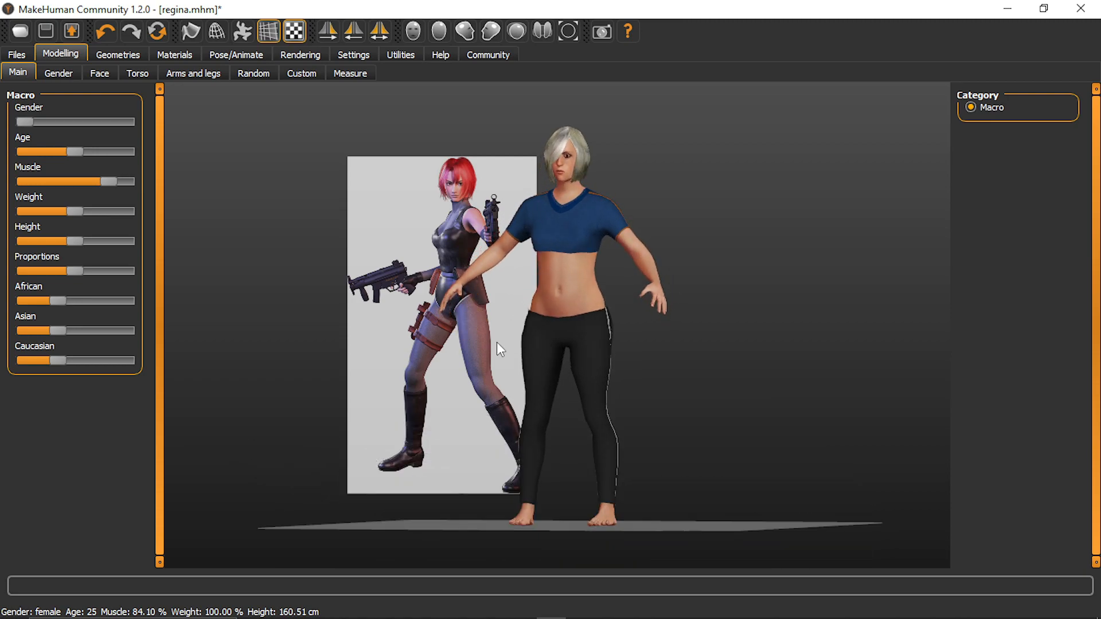
{"action": "scroll", "coordinate": [451, 235], "scroll_direction": "up", "scroll_amount": 5}
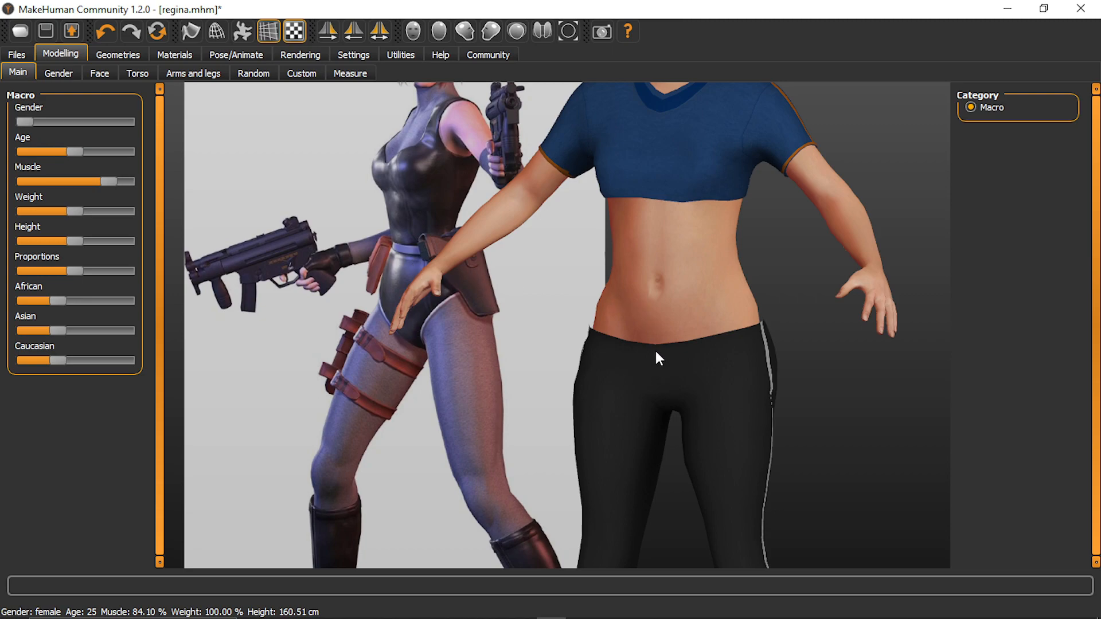
{"action": "scroll", "coordinate": [635, 224], "scroll_direction": "down", "scroll_amount": 5}
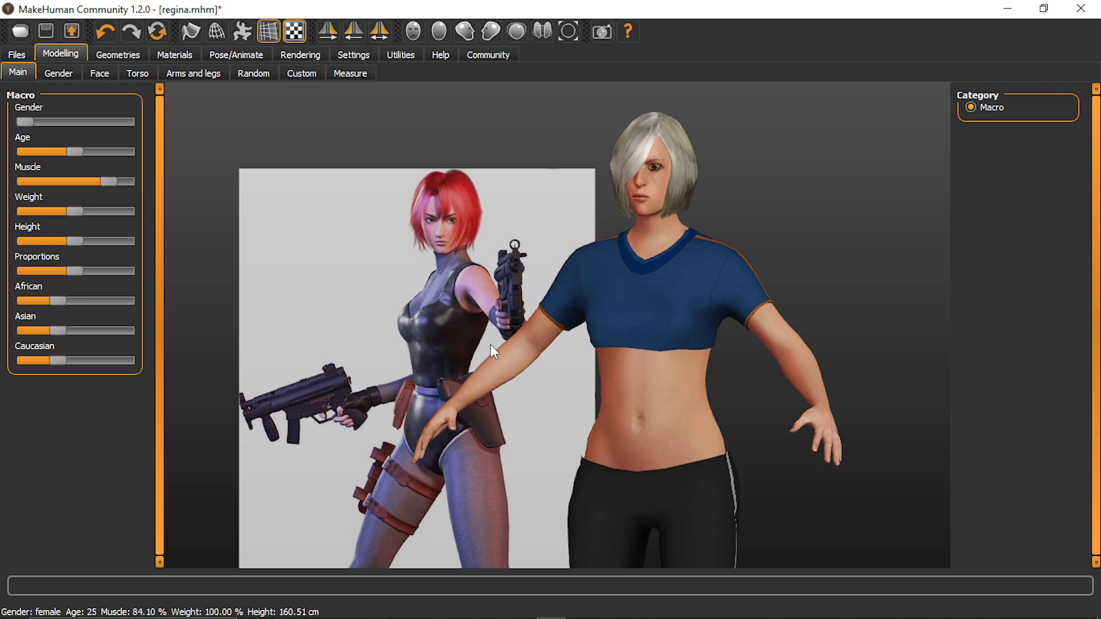
{"action": "left_click_drag", "start_coordinate": [612, 380], "coordinate": [620, 401]}
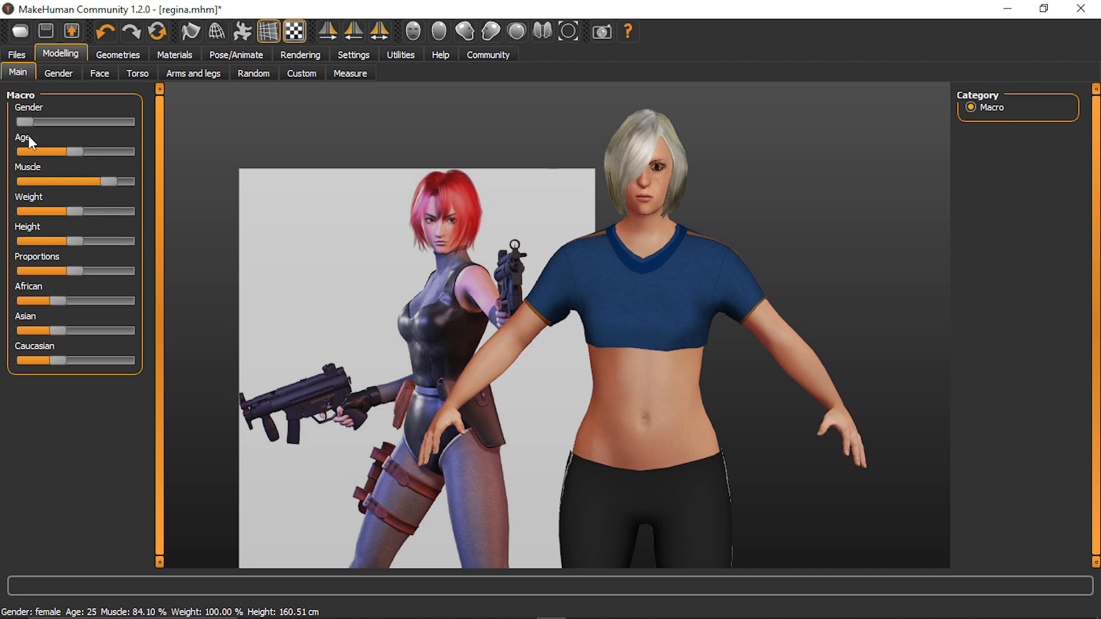
Keep the character's gender fully female and raise the Asian ethnicity share to slightly above half
{"action": "left_click_drag", "start_coordinate": [33, 122], "coordinate": [1, 121]}
{"action": "scroll", "coordinate": [463, 219], "scroll_direction": "up", "scroll_amount": 3}
{"action": "scroll", "coordinate": [451, 214], "scroll_direction": "down", "scroll_amount": 6}
{"action": "middle_click_drag", "start_coordinate": [451, 214], "coordinate": [427, 290]}
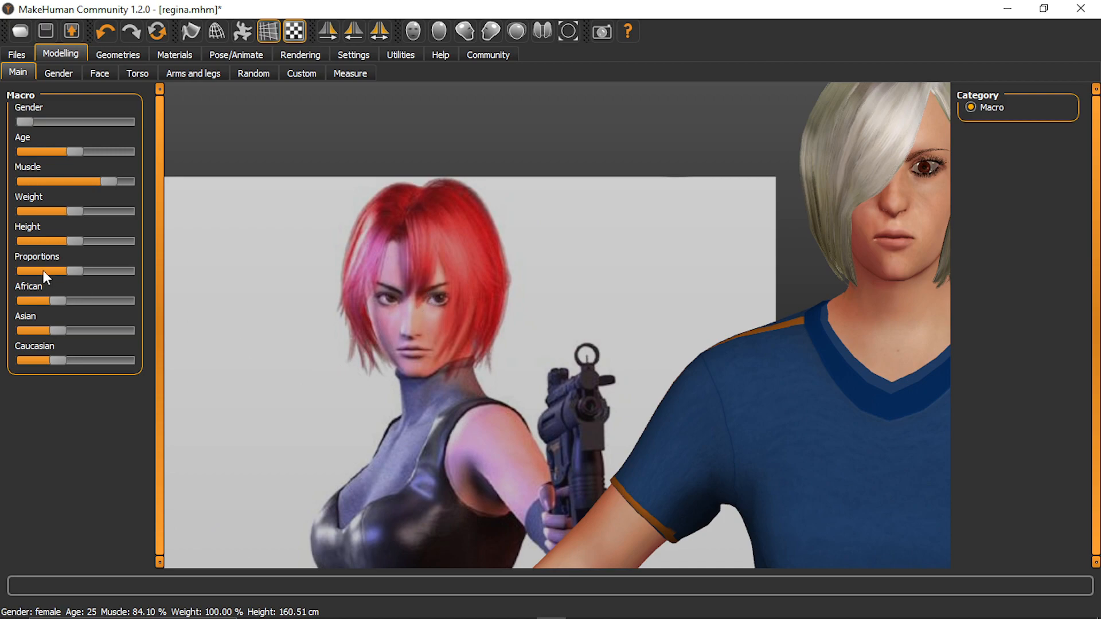
{"action": "mouse_move", "coordinate": [60, 357]}
{"action": "left_mouse_down"}
{"action": "mouse_move", "coordinate": [34, 356]}
{"action": "mouse_move", "coordinate": [53, 359]}
{"action": "mouse_move", "coordinate": [82, 328]}
{"action": "left_mouse_up"}
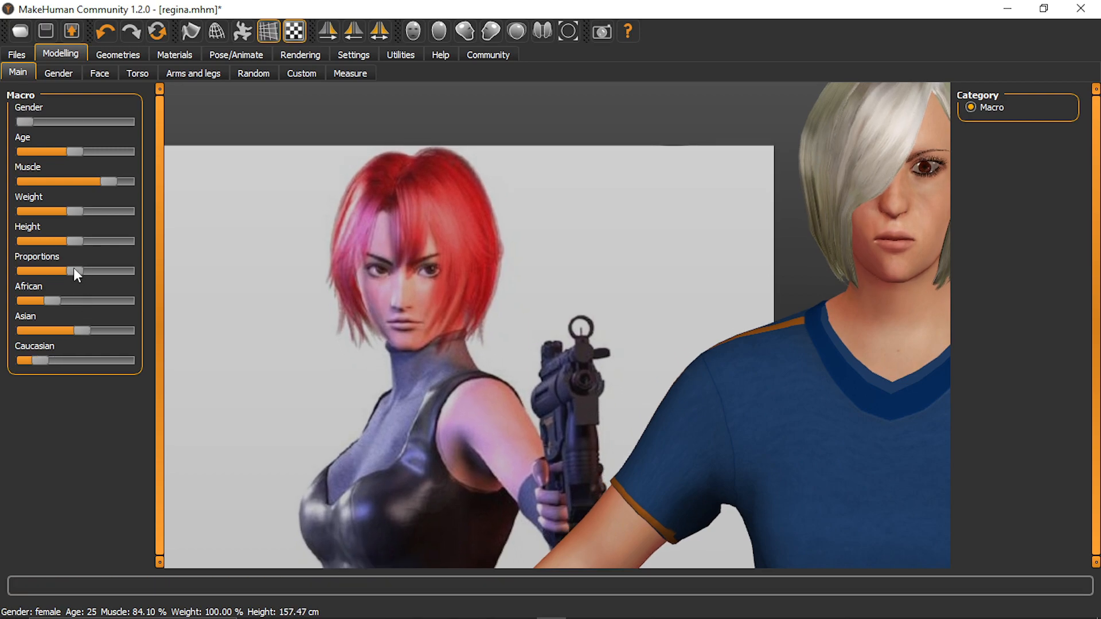
Compare the face with the reference image and reduce the African ethnicity share to zero
{"action": "scroll", "coordinate": [318, 230], "scroll_direction": "up", "scroll_amount": 3}
{"action": "scroll", "coordinate": [319, 231], "scroll_direction": "down", "scroll_amount": 2}
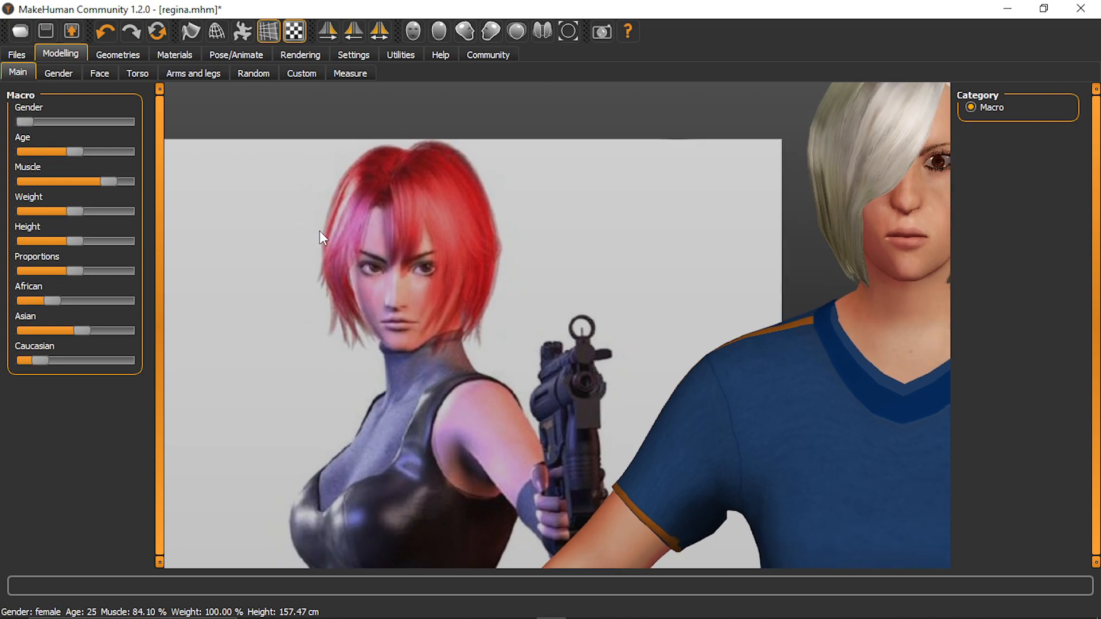
{"action": "scroll", "coordinate": [319, 231], "scroll_direction": "down", "scroll_amount": 3}
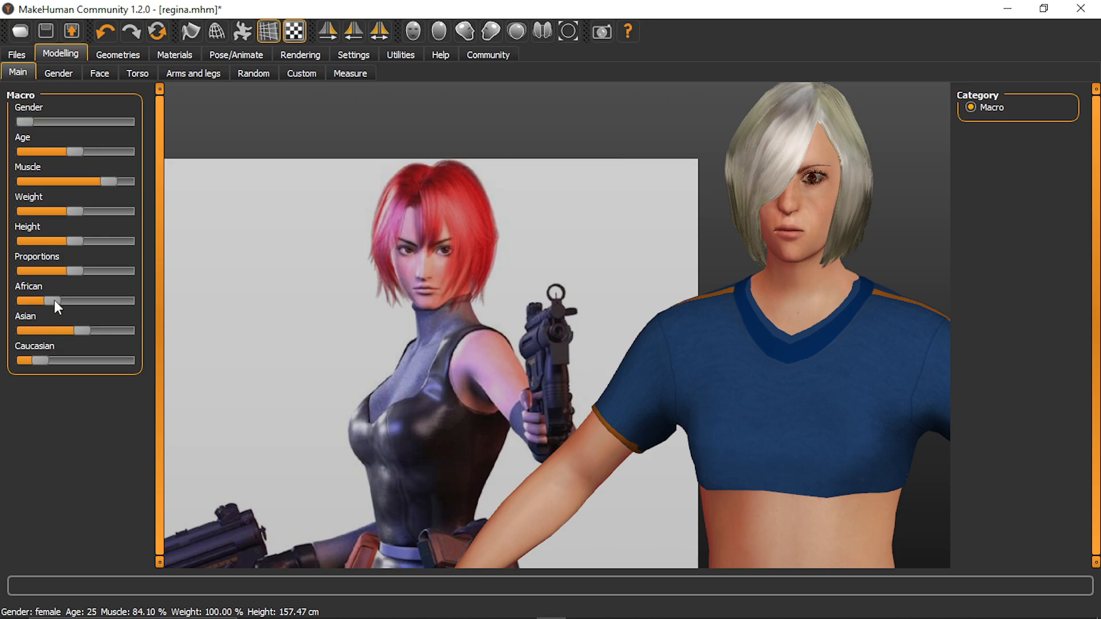
{"action": "left_click_drag", "start_coordinate": [54, 301], "coordinate": [14, 299]}
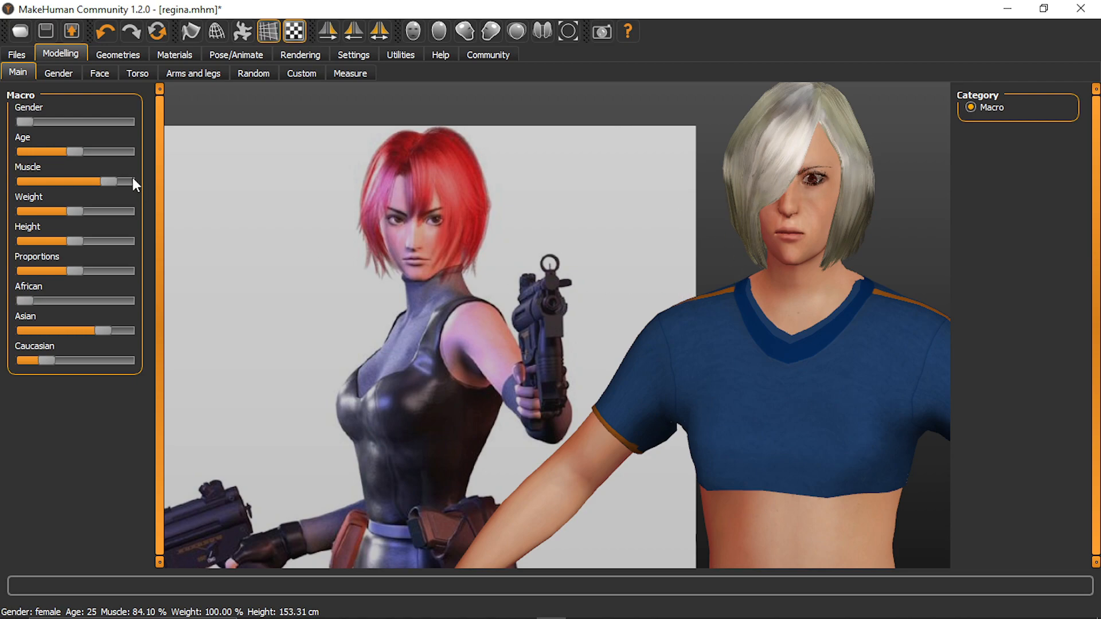
With the character in side view, reduce breast pointiness to about a quarter of its range and slightly increase breast size
{"action": "left_click", "coordinate": [60, 73]}
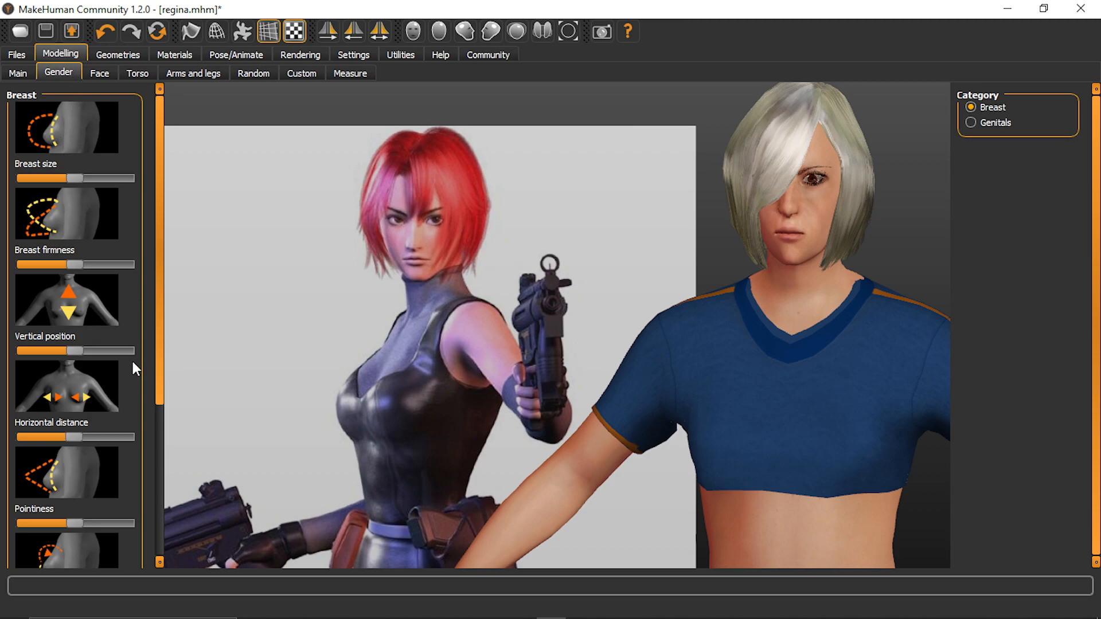
{"action": "left_click_drag", "start_coordinate": [157, 336], "coordinate": [188, 267]}
{"action": "left_click_drag", "start_coordinate": [695, 305], "coordinate": [602, 300]}
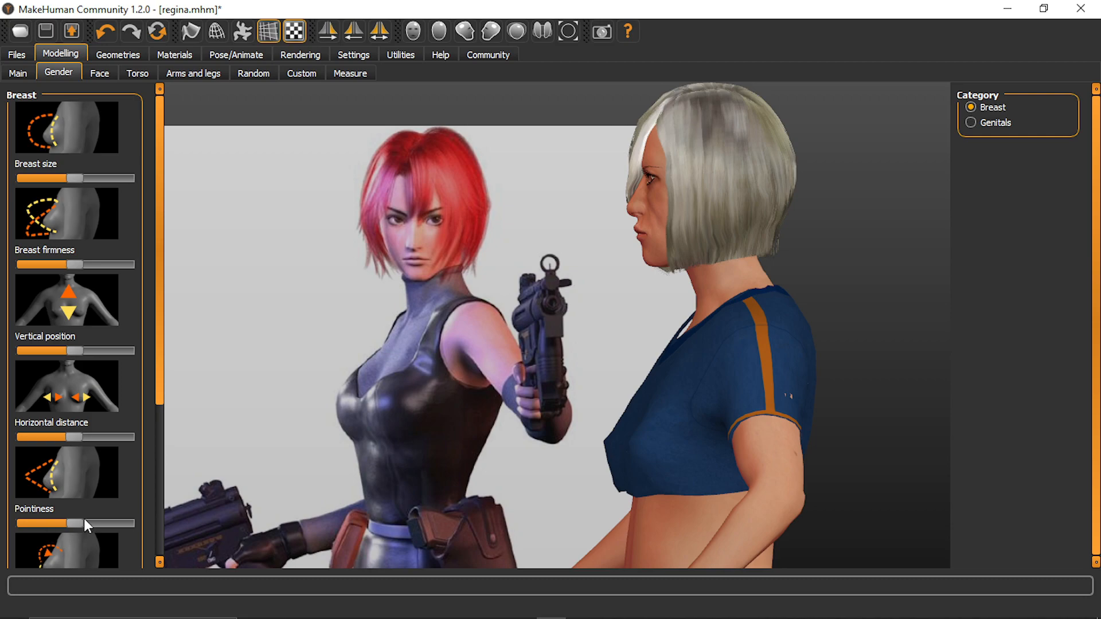
{"action": "left_click_drag", "start_coordinate": [78, 521], "coordinate": [45, 522]}
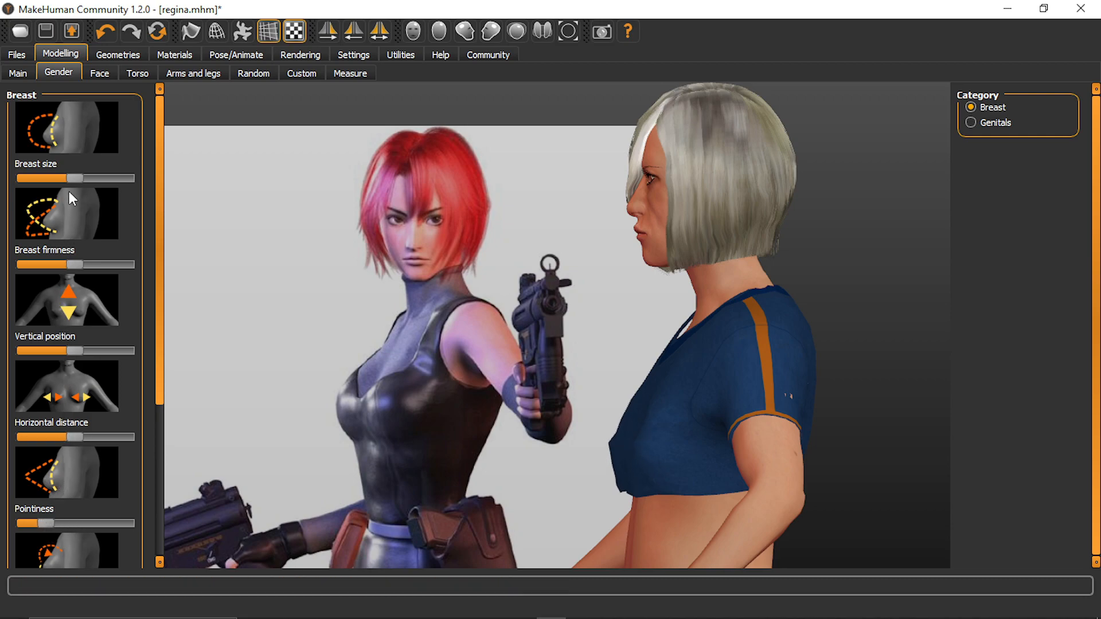
{"action": "mouse_move", "coordinate": [71, 176]}
{"action": "left_mouse_down"}
{"action": "mouse_move", "coordinate": [91, 184]}
{"action": "mouse_move", "coordinate": [82, 191]}
{"action": "left_mouse_up"}
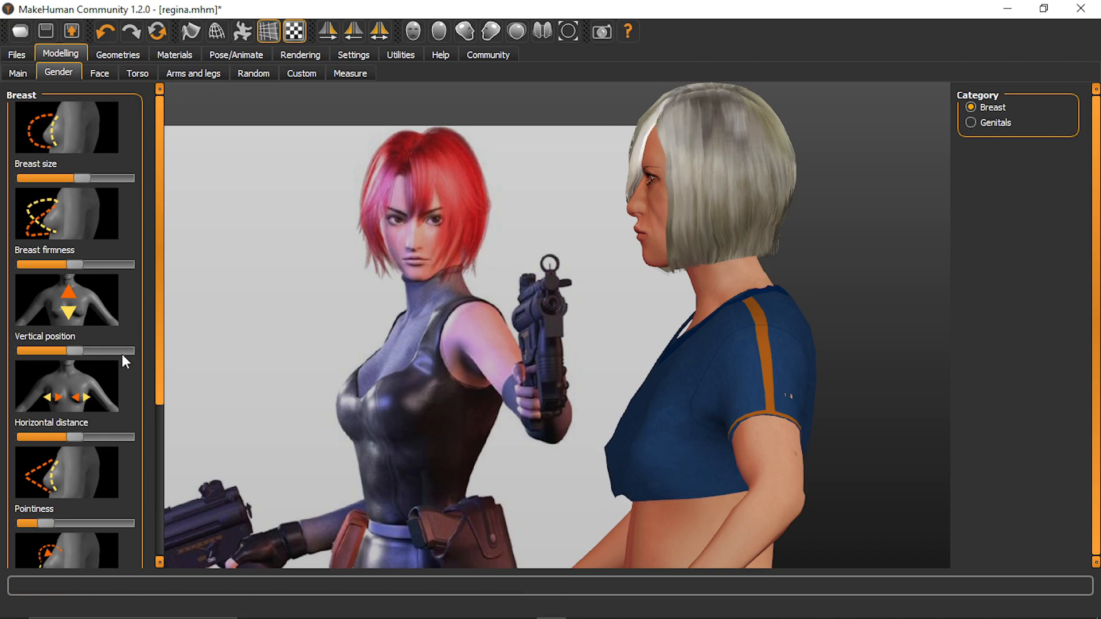
Reduce the breast volume slightly below the middle of its range and raise the nipple point slightly above it
{"action": "left_click_drag", "start_coordinate": [161, 365], "coordinate": [112, 436]}
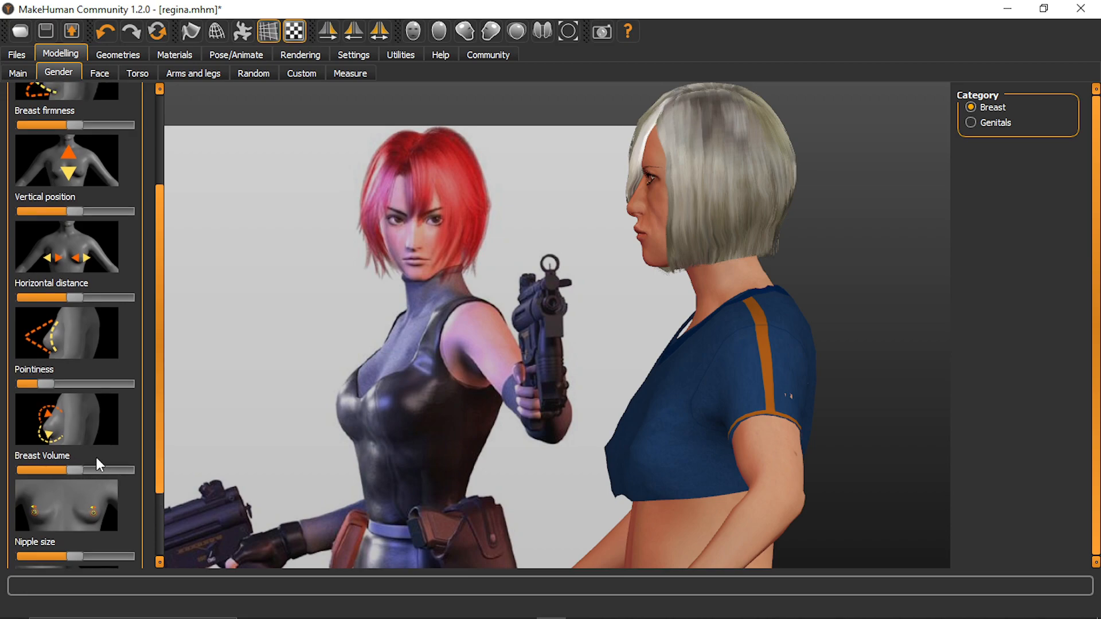
{"action": "mouse_move", "coordinate": [71, 470]}
{"action": "left_mouse_down"}
{"action": "mouse_move", "coordinate": [150, 475]}
{"action": "mouse_move", "coordinate": [61, 472]}
{"action": "left_mouse_up"}
{"action": "left_click_drag", "start_coordinate": [159, 478], "coordinate": [159, 560]}
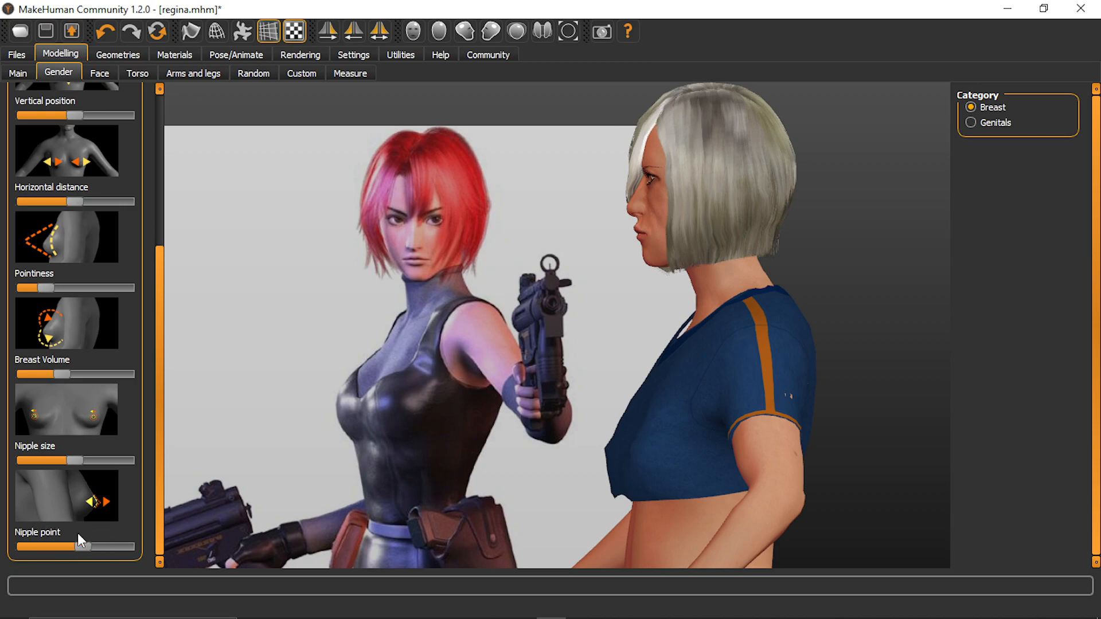
{"action": "left_click_drag", "start_coordinate": [84, 531], "coordinate": [84, 538]}
{"action": "left_click", "coordinate": [88, 545]}
Increase breast firmness to about 60% of its range and check the chest shape from the front and the side
{"action": "left_click_drag", "start_coordinate": [162, 380], "coordinate": [177, 219]}
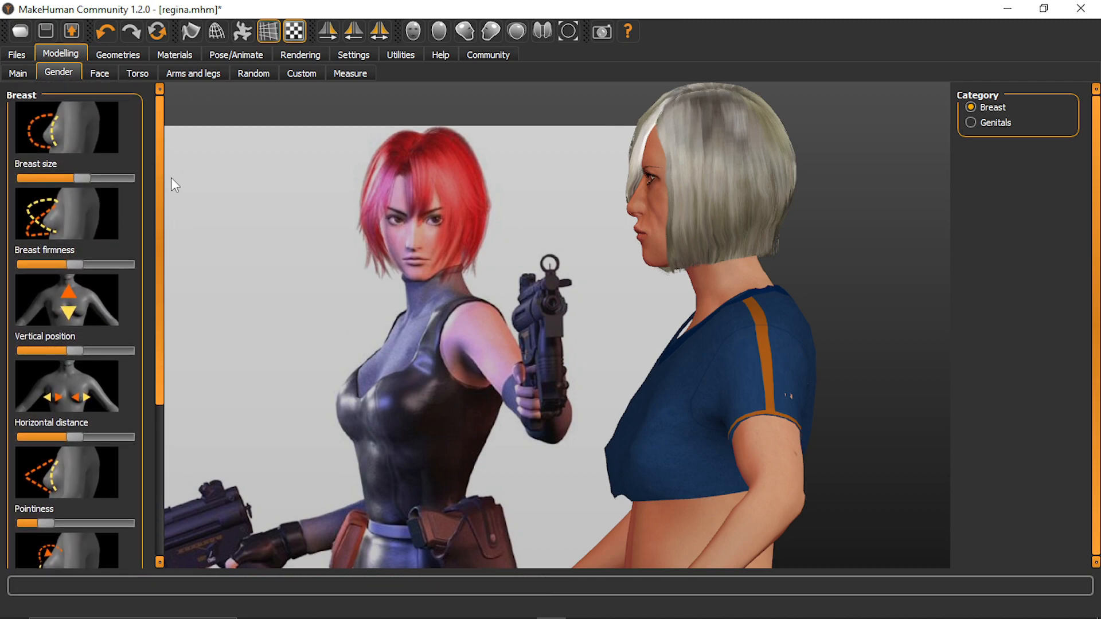
{"action": "mouse_move", "coordinate": [81, 266]}
{"action": "left_mouse_down"}
{"action": "mouse_move", "coordinate": [123, 267]}
{"action": "mouse_move", "coordinate": [52, 273]}
{"action": "mouse_move", "coordinate": [125, 276]}
{"action": "mouse_move", "coordinate": [74, 272]}
{"action": "mouse_move", "coordinate": [91, 279]}
{"action": "left_mouse_up"}
{"action": "left_click_drag", "start_coordinate": [502, 357], "coordinate": [649, 383]}
{"action": "left_click_drag", "start_coordinate": [716, 371], "coordinate": [603, 336]}
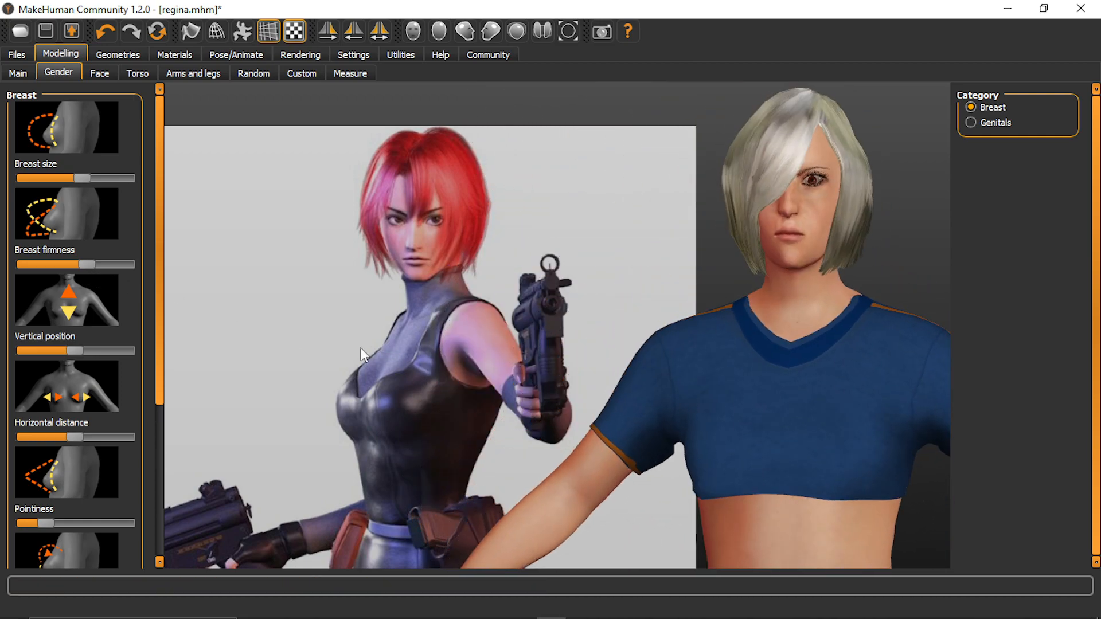
{"action": "left_click_drag", "start_coordinate": [780, 350], "coordinate": [633, 313]}
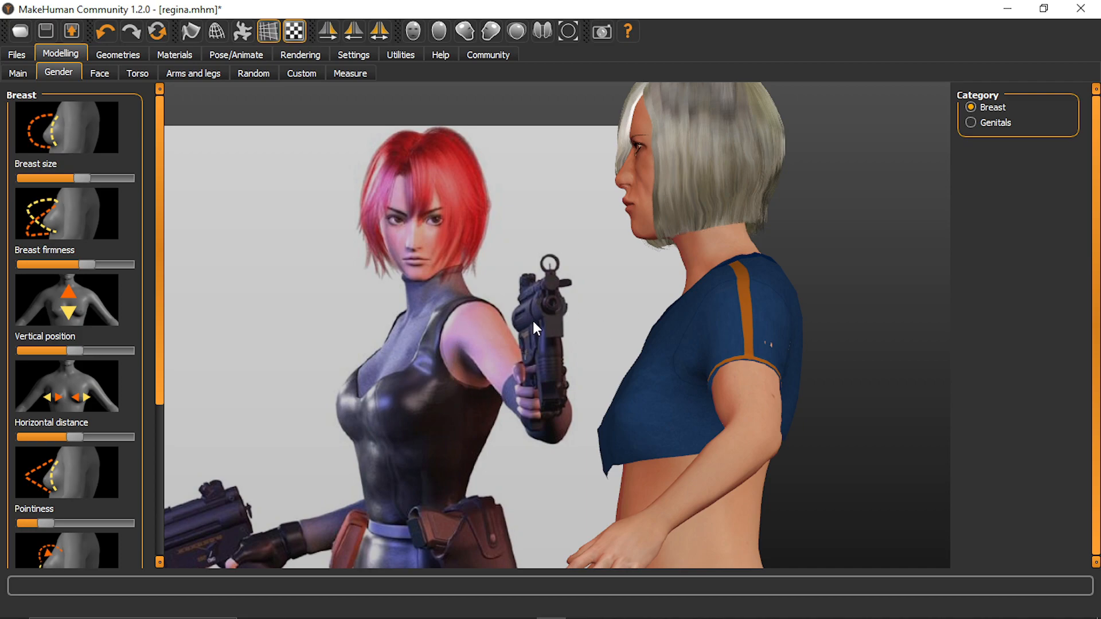
{"action": "left_click_drag", "start_coordinate": [585, 392], "coordinate": [675, 408]}
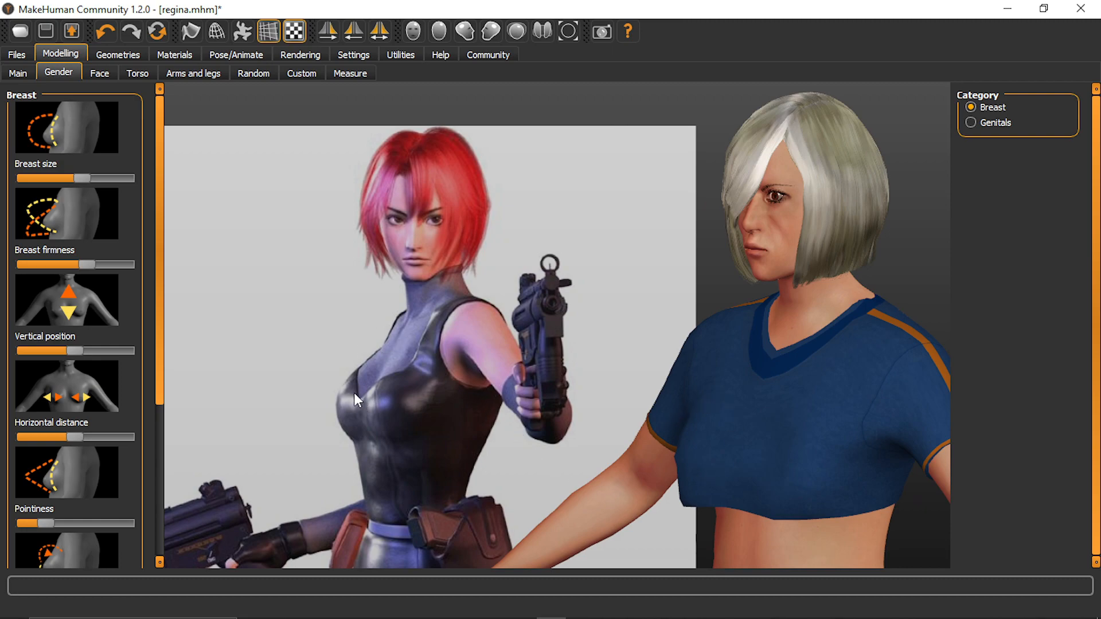
{"action": "left_click_drag", "start_coordinate": [391, 425], "coordinate": [469, 404]}
Raise the character's overall proportions to about 60% of the range and compare the full figure with the reference image
{"action": "scroll", "coordinate": [469, 405], "scroll_direction": "down", "scroll_amount": 6}
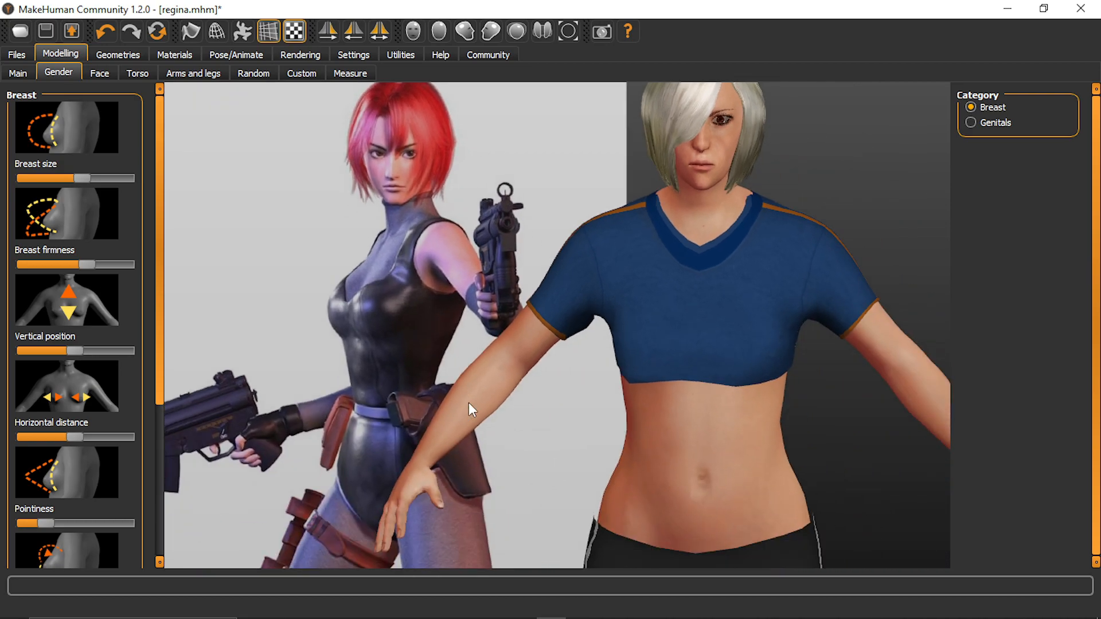
{"action": "scroll", "coordinate": [455, 399], "scroll_direction": "up", "scroll_amount": 2}
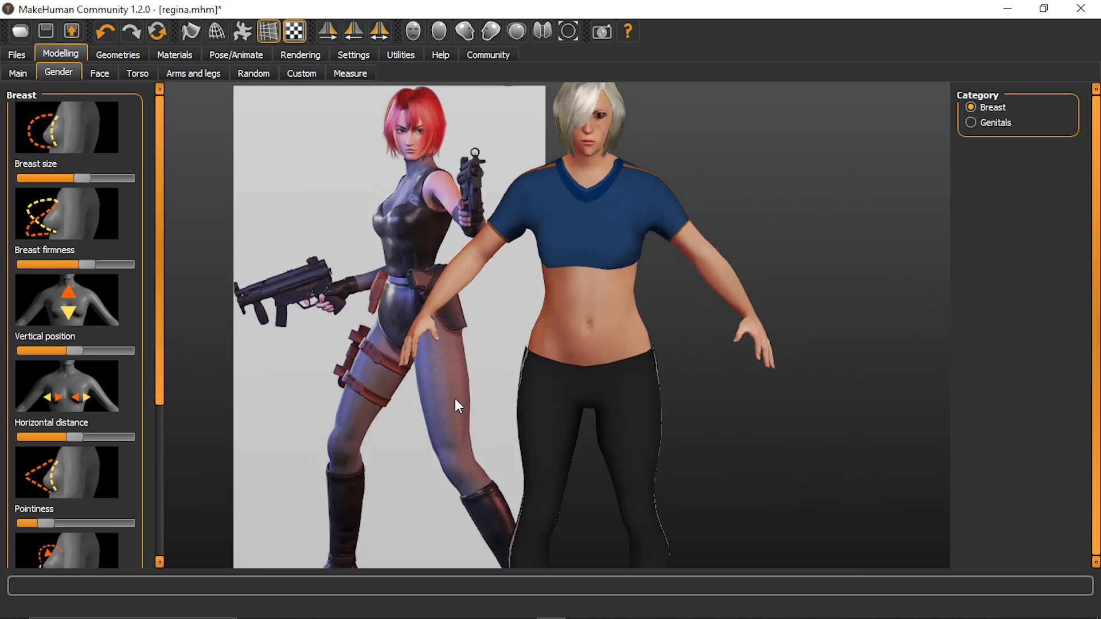
{"action": "left_click", "coordinate": [22, 76]}
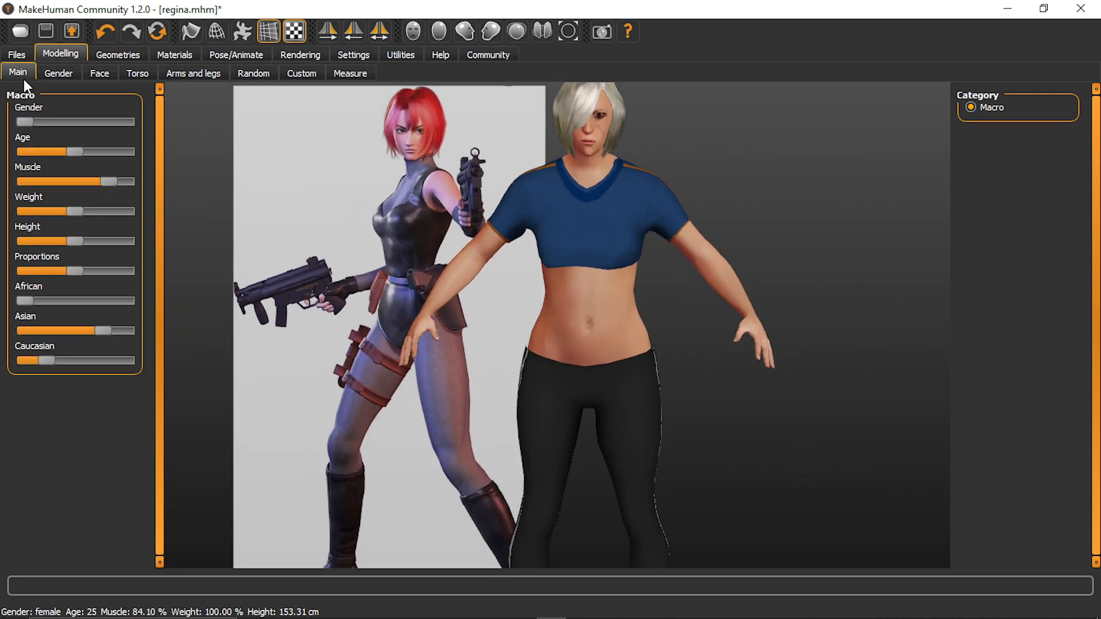
{"action": "left_click", "coordinate": [58, 73]}
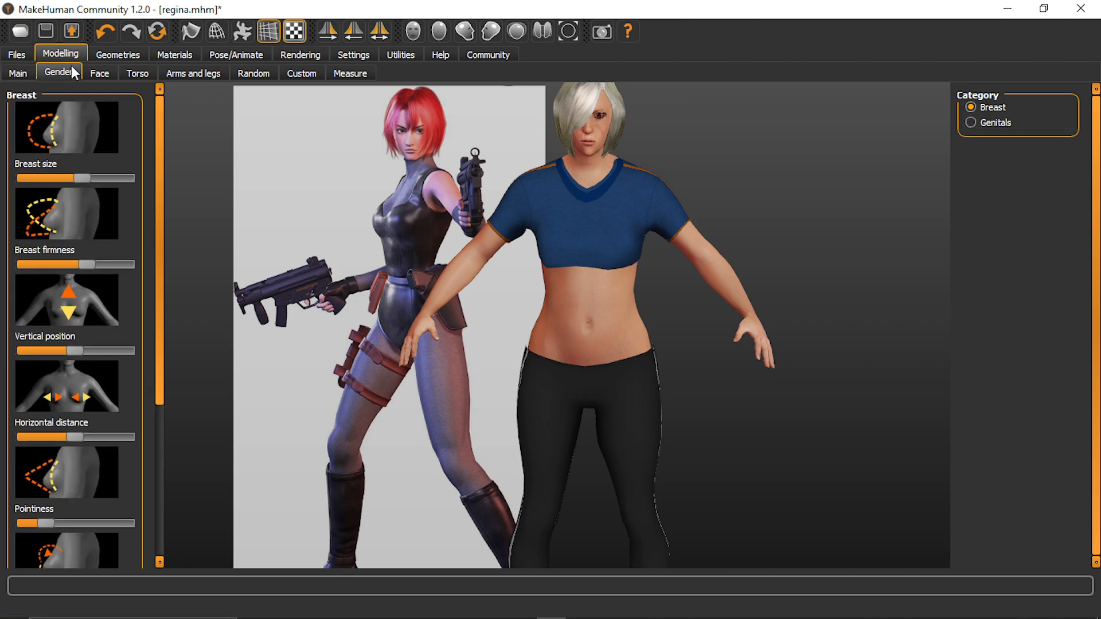
{"action": "left_click", "coordinate": [99, 72]}
{"action": "left_click", "coordinate": [18, 73]}
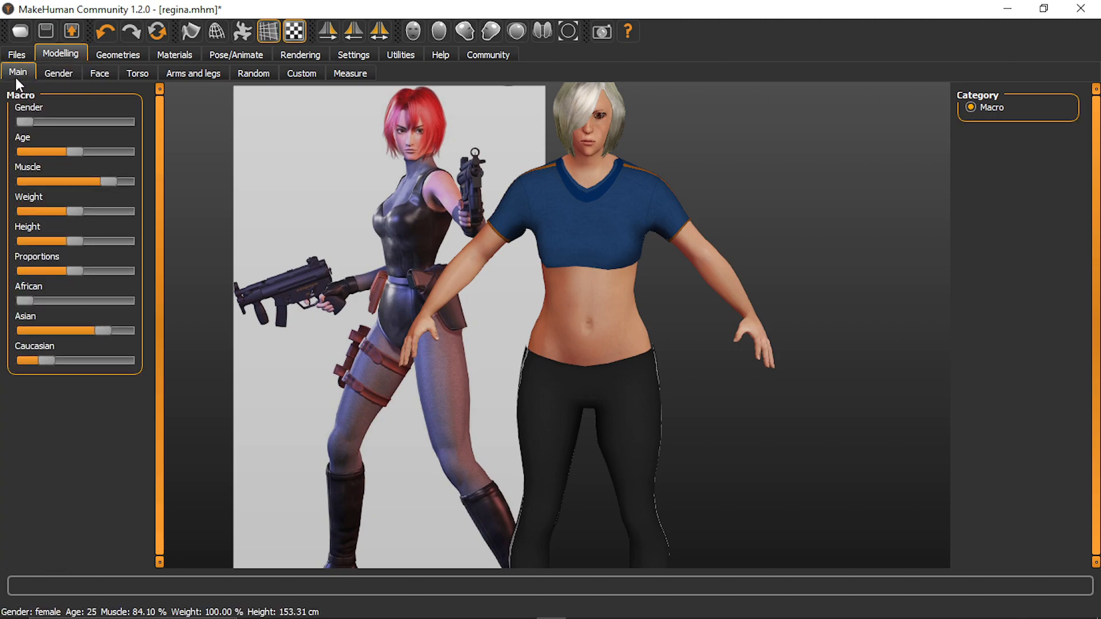
{"action": "left_click_drag", "start_coordinate": [74, 271], "coordinate": [90, 248]}
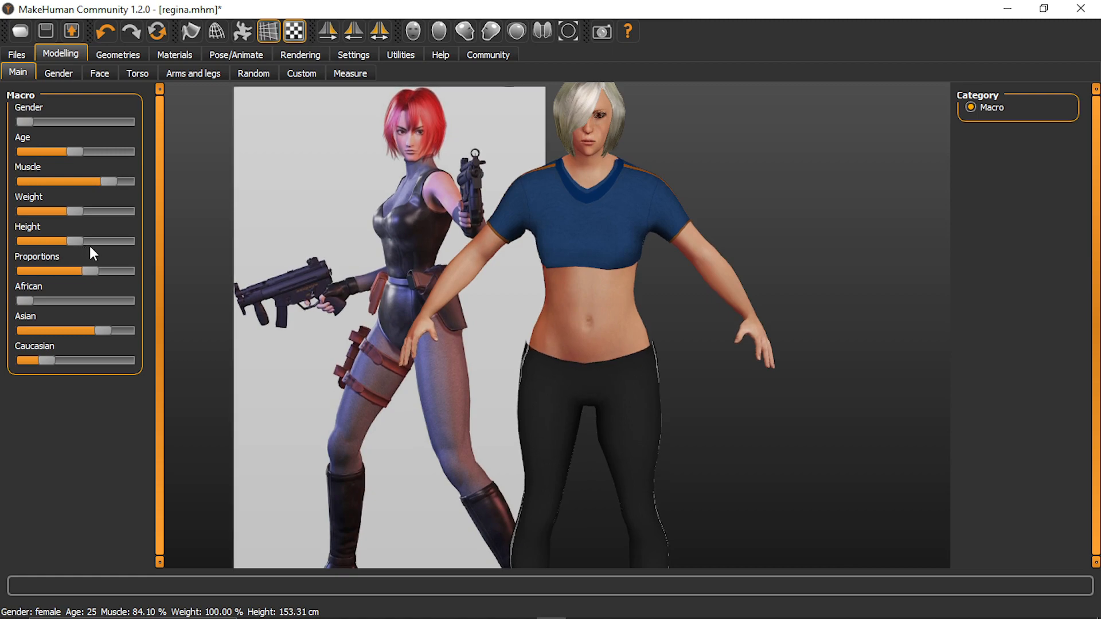
{"action": "scroll", "coordinate": [446, 283], "scroll_direction": "up", "scroll_amount": 2}
{"action": "scroll", "coordinate": [449, 290], "scroll_direction": "down", "scroll_amount": 5}
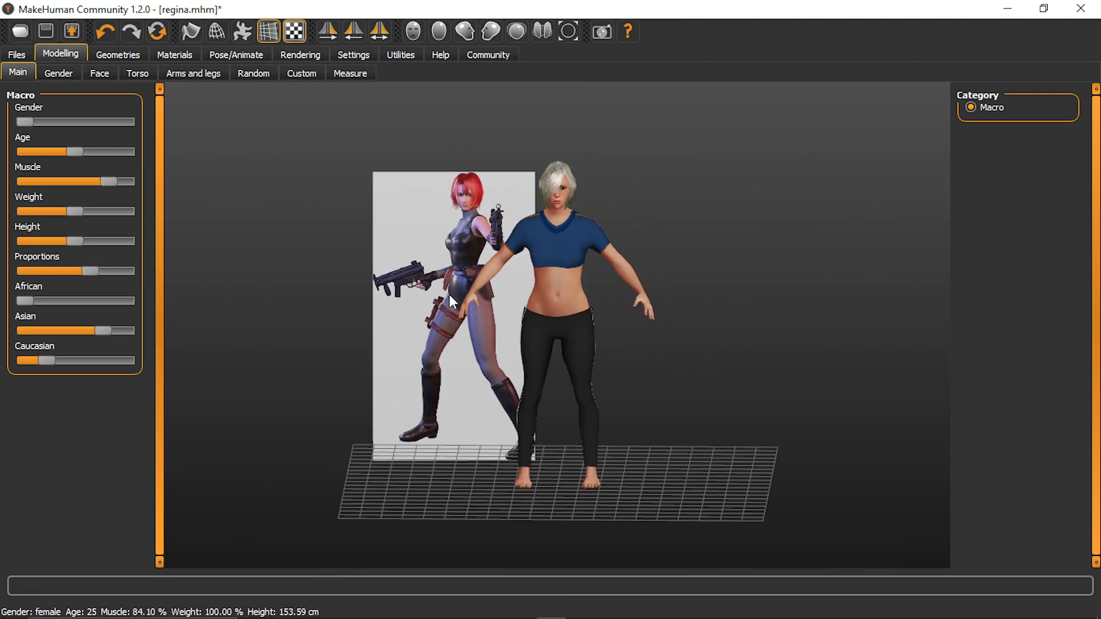
{"action": "scroll", "coordinate": [449, 295], "scroll_direction": "up", "scroll_amount": 2}
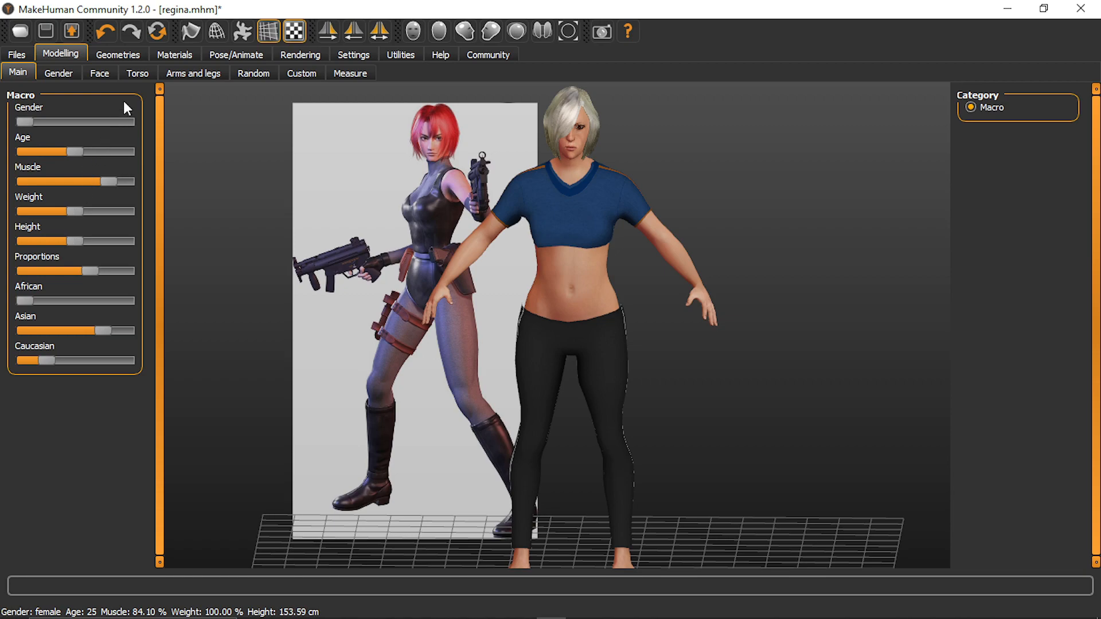
{"action": "left_click", "coordinate": [114, 55]}
{"action": "left_click", "coordinate": [184, 53]}
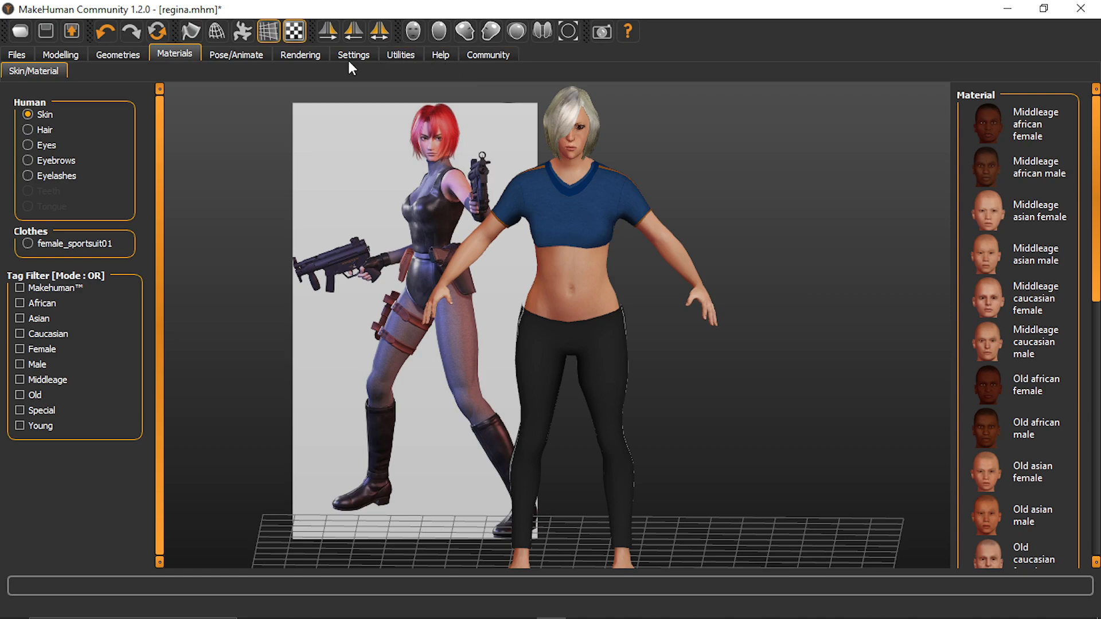
{"action": "left_click", "coordinate": [247, 54]}
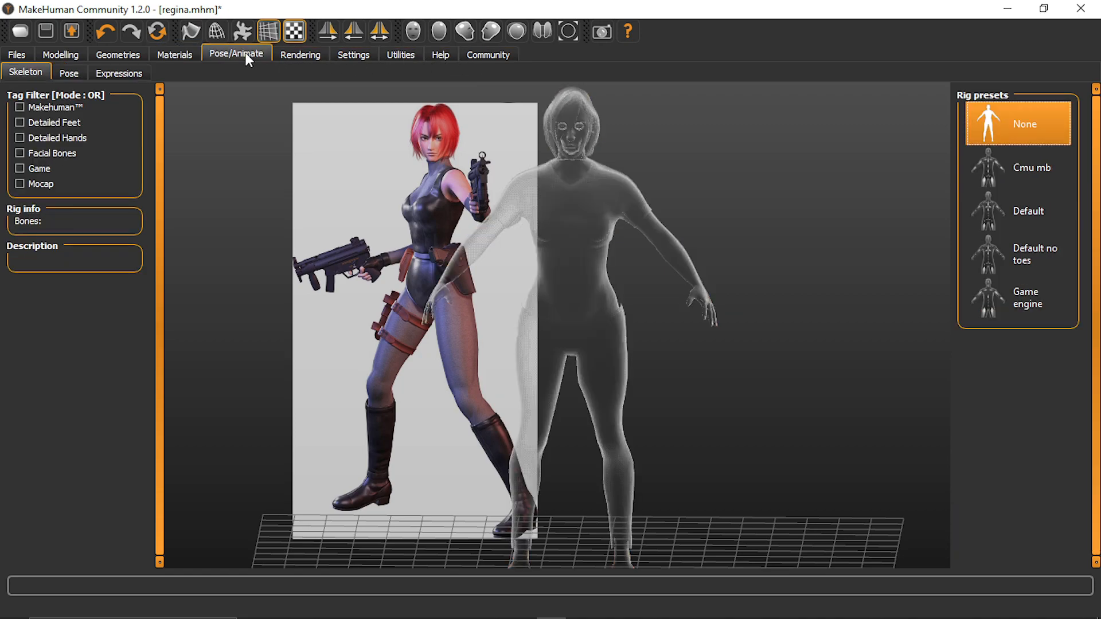
{"action": "left_click", "coordinate": [295, 53]}
{"action": "left_click", "coordinate": [362, 51]}
{"action": "left_click", "coordinate": [795, 333]}
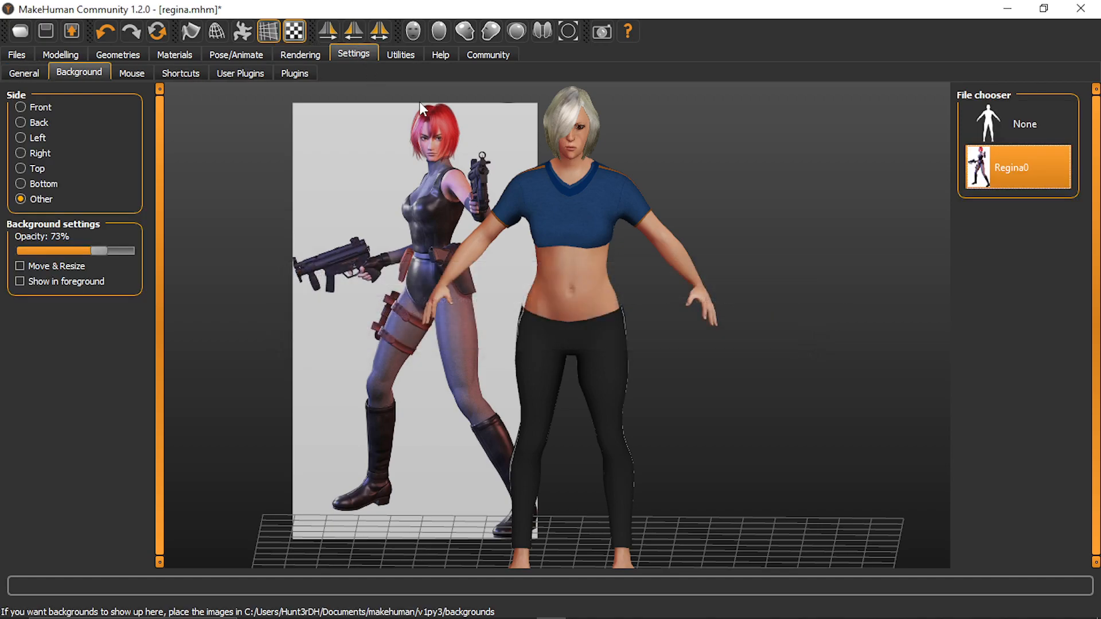
{"action": "left_click", "coordinate": [63, 53]}
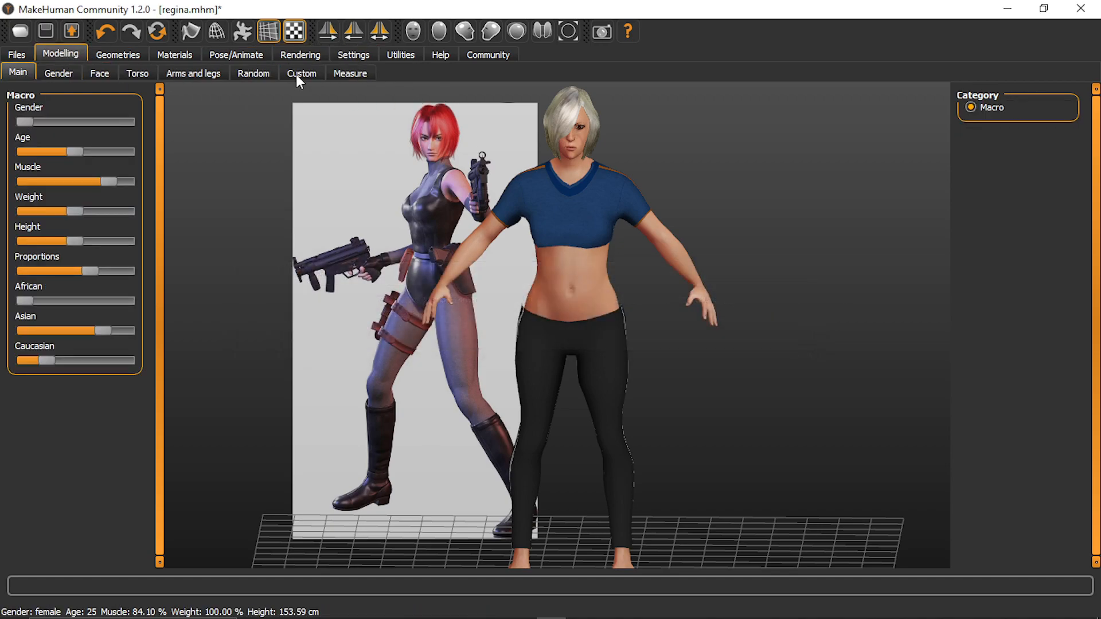
Look through the body measurements and the arm and leg modifiers, including the left leg's, for controls to adjust the leg shape
{"action": "left_click", "coordinate": [356, 73]}
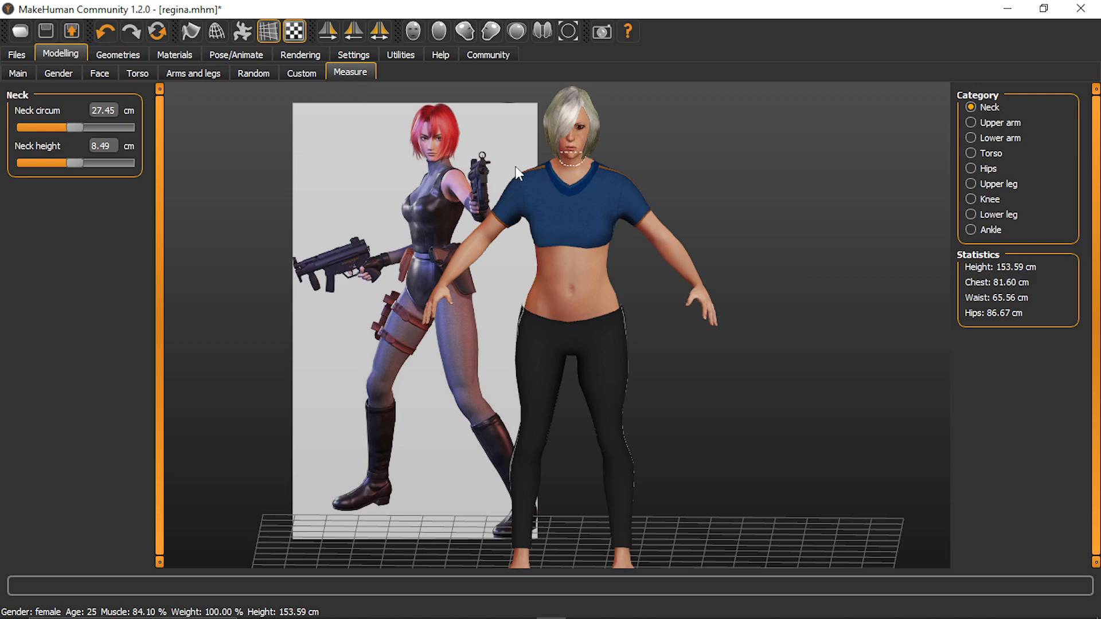
{"action": "left_click", "coordinate": [56, 72]}
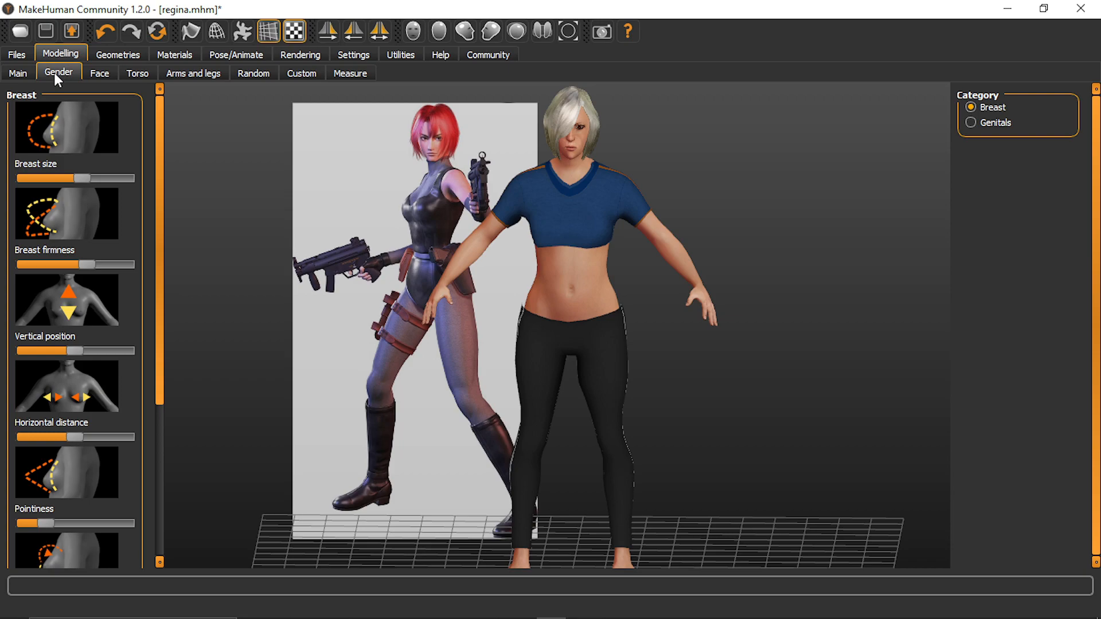
{"action": "left_click", "coordinate": [98, 73]}
{"action": "left_click", "coordinate": [152, 73]}
{"action": "left_click", "coordinate": [188, 77]}
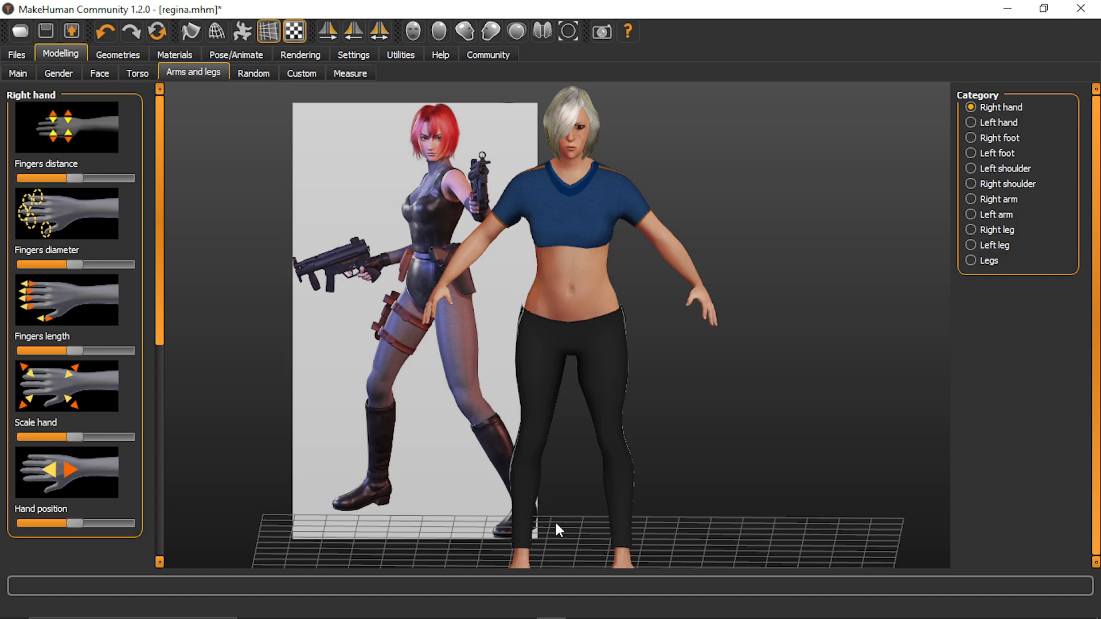
{"action": "scroll", "coordinate": [609, 326], "scroll_direction": "up", "scroll_amount": 3}
{"action": "scroll", "coordinate": [608, 327], "scroll_direction": "down", "scroll_amount": 5}
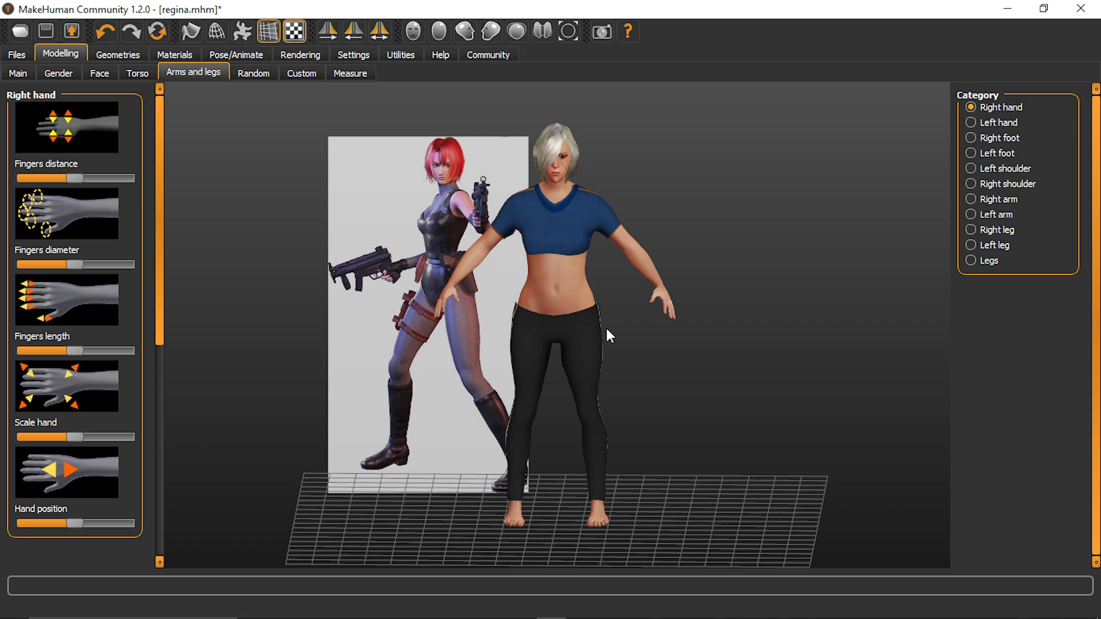
{"action": "left_click", "coordinate": [57, 72]}
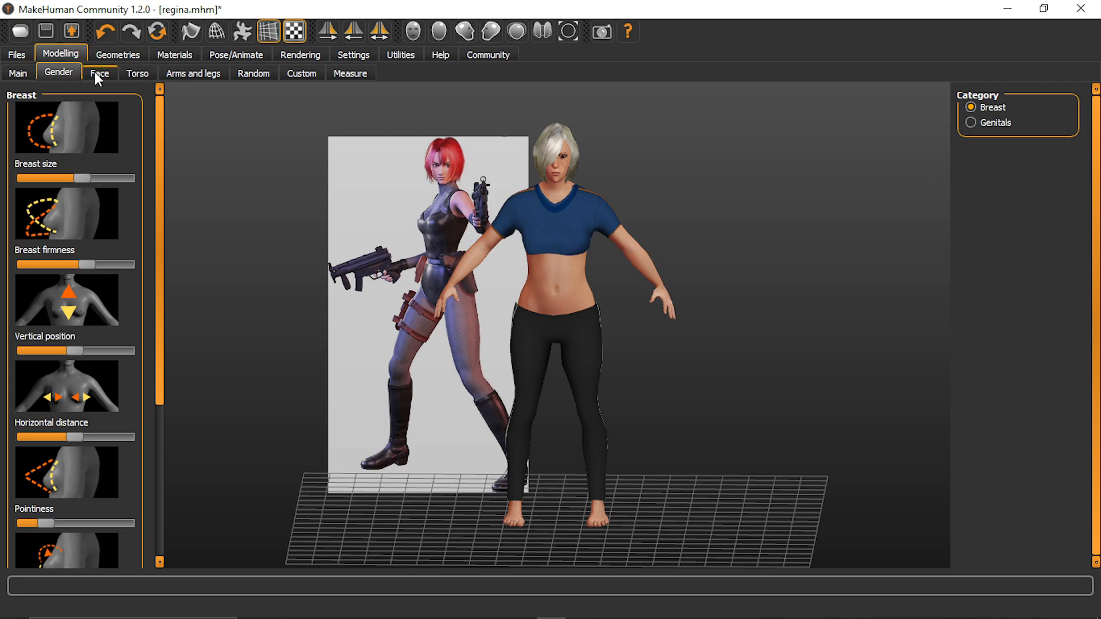
{"action": "left_click", "coordinate": [196, 72]}
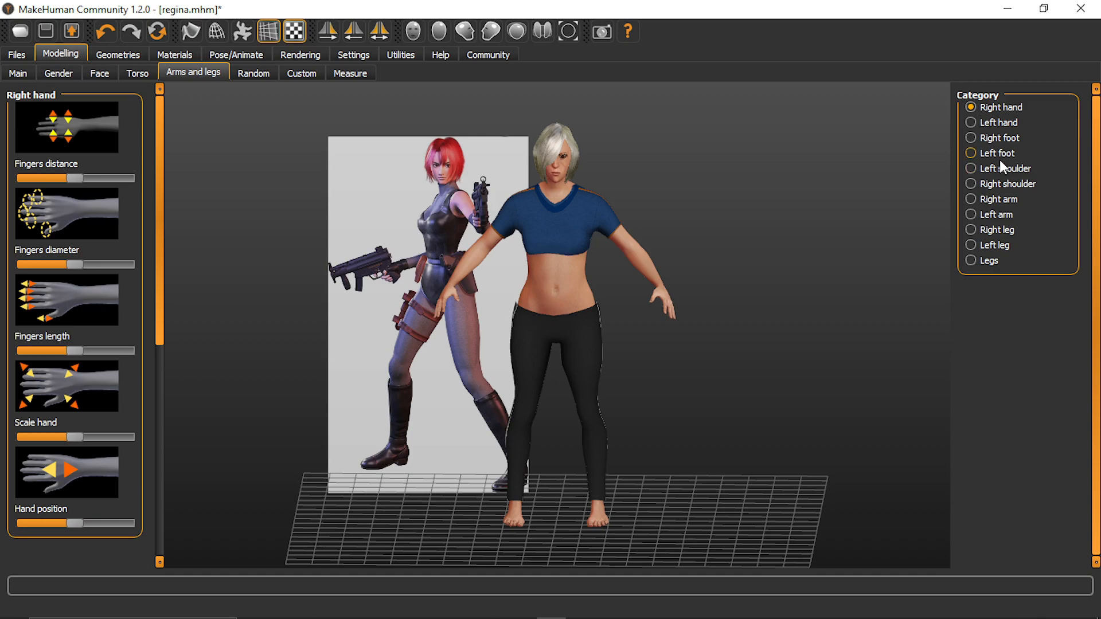
{"action": "left_click", "coordinate": [988, 248]}
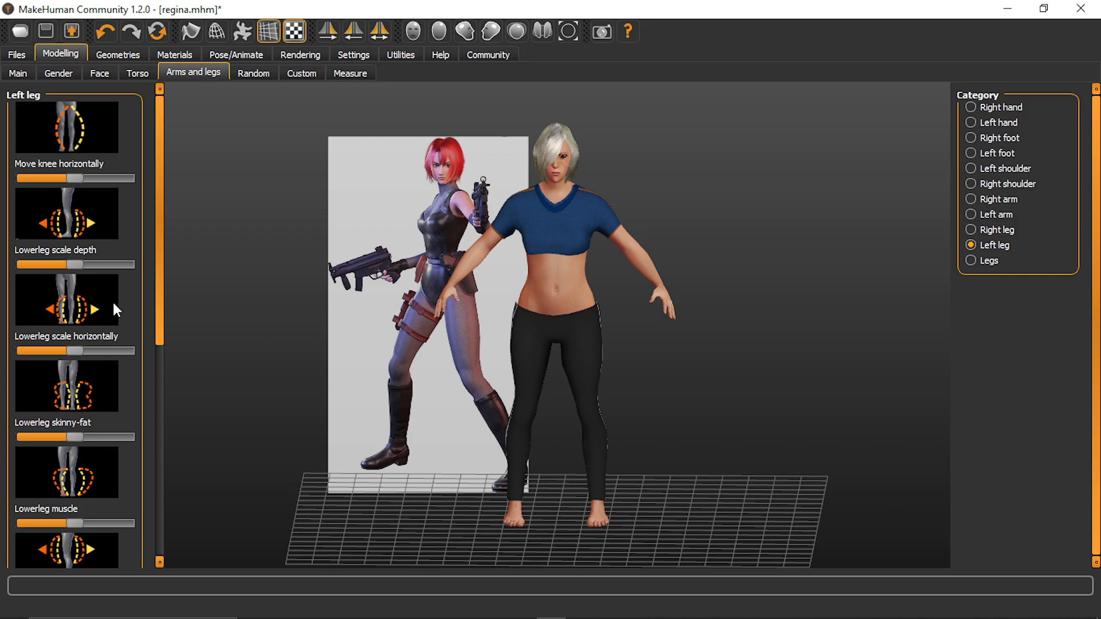
{"action": "left_click_drag", "start_coordinate": [165, 243], "coordinate": [188, 193]}
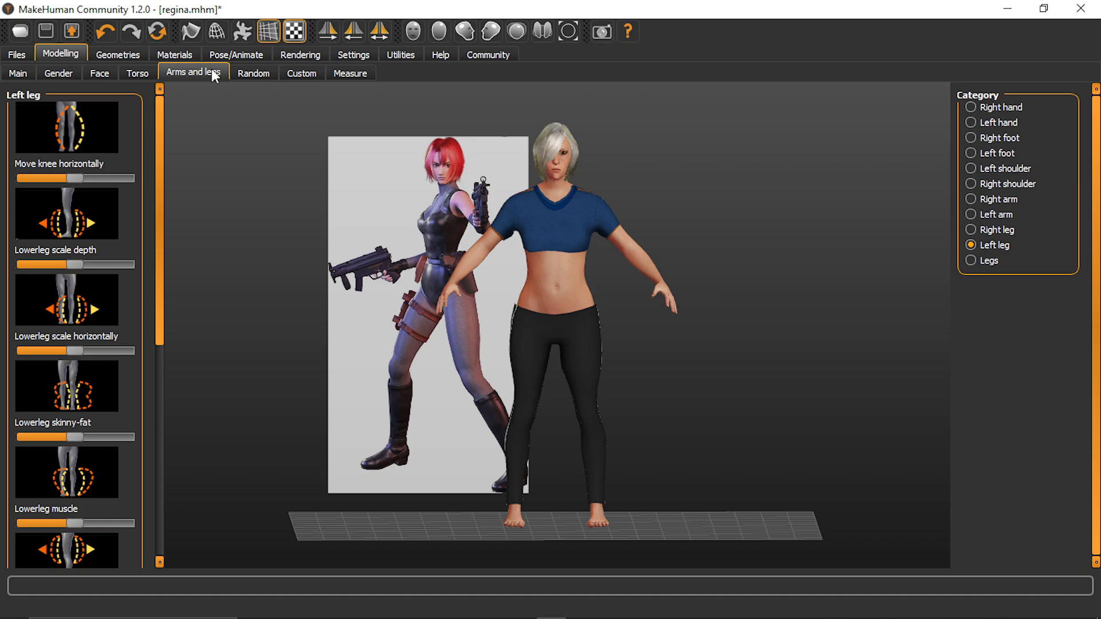
Set the upper leg height to 34.84 cm and reduce the thigh circumference to about a third of its range
{"action": "left_click", "coordinate": [363, 74]}
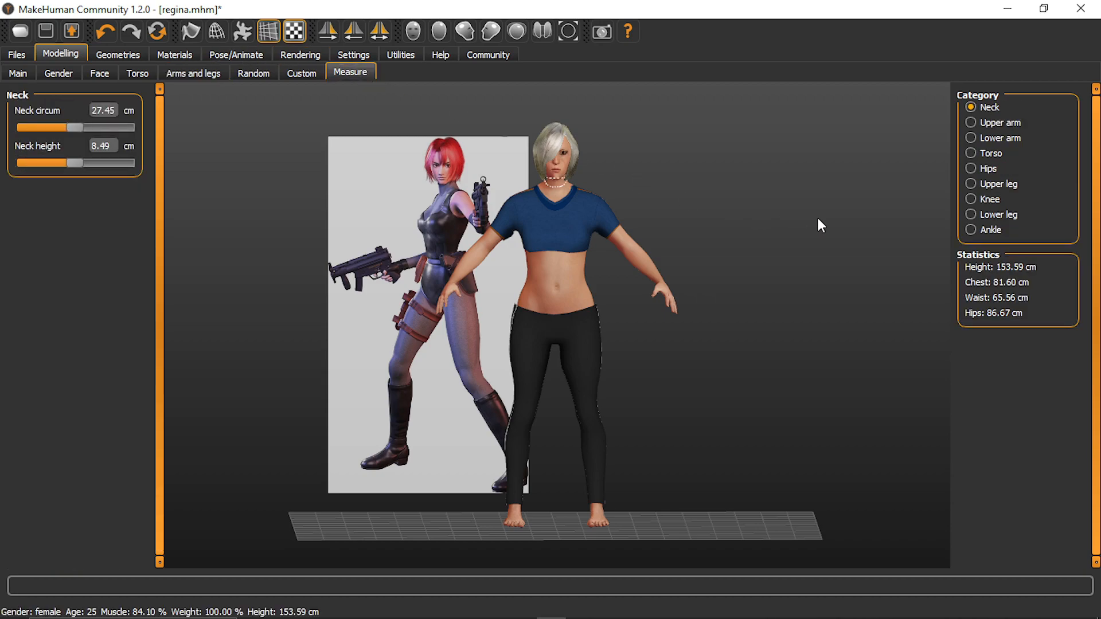
{"action": "left_click", "coordinate": [995, 184]}
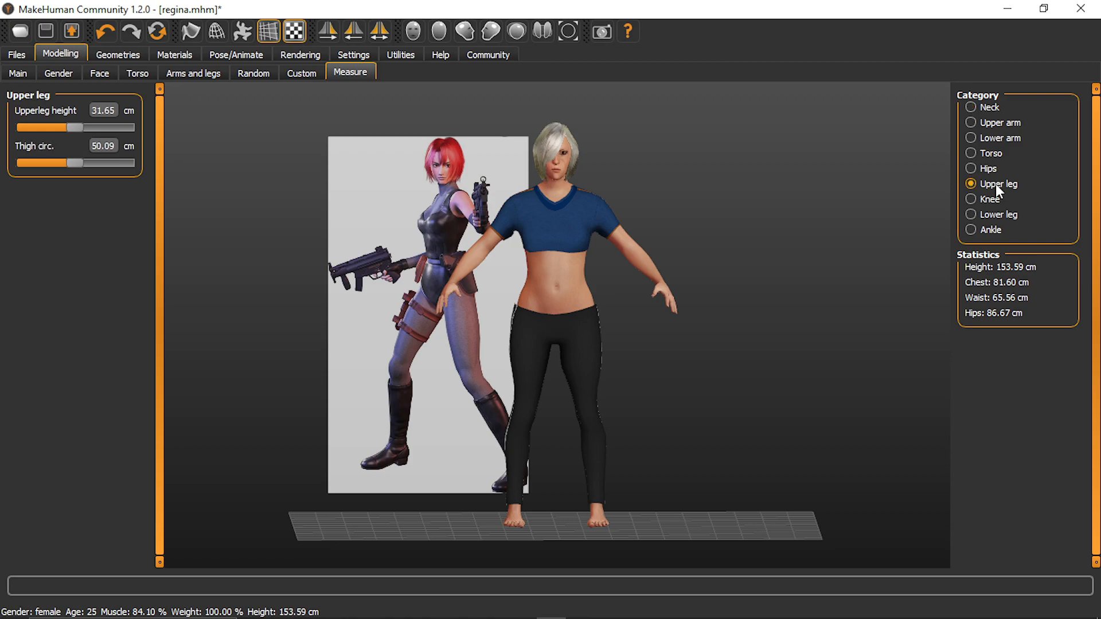
{"action": "left_click_drag", "start_coordinate": [76, 127], "coordinate": [90, 127]}
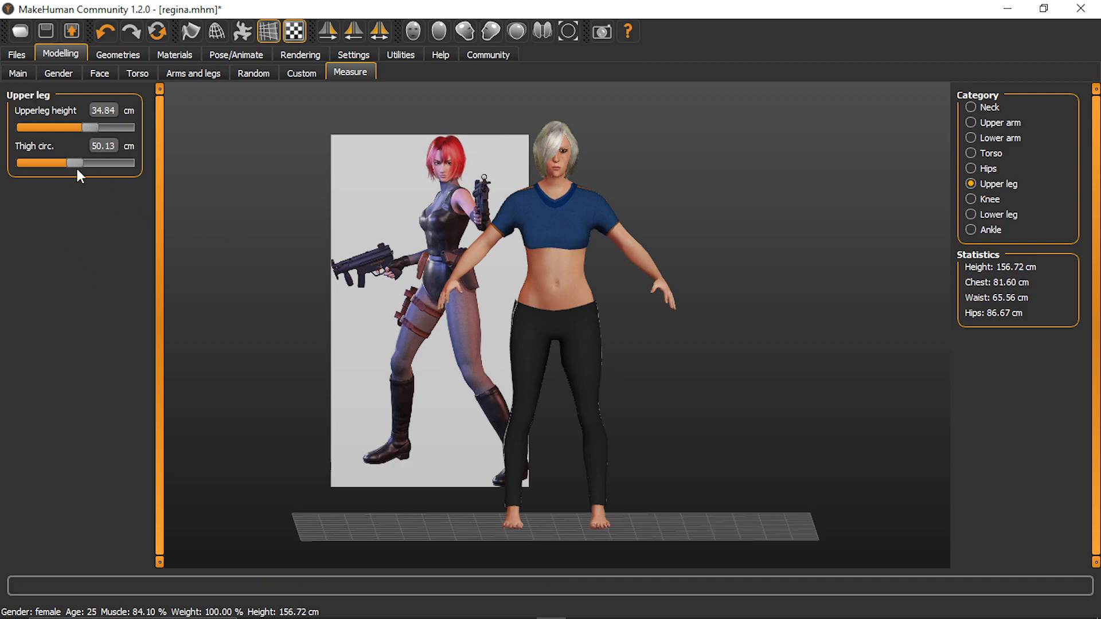
{"action": "left_click_drag", "start_coordinate": [76, 164], "coordinate": [55, 179]}
Set the character's muscle to 100%
{"action": "left_click", "coordinate": [15, 73]}
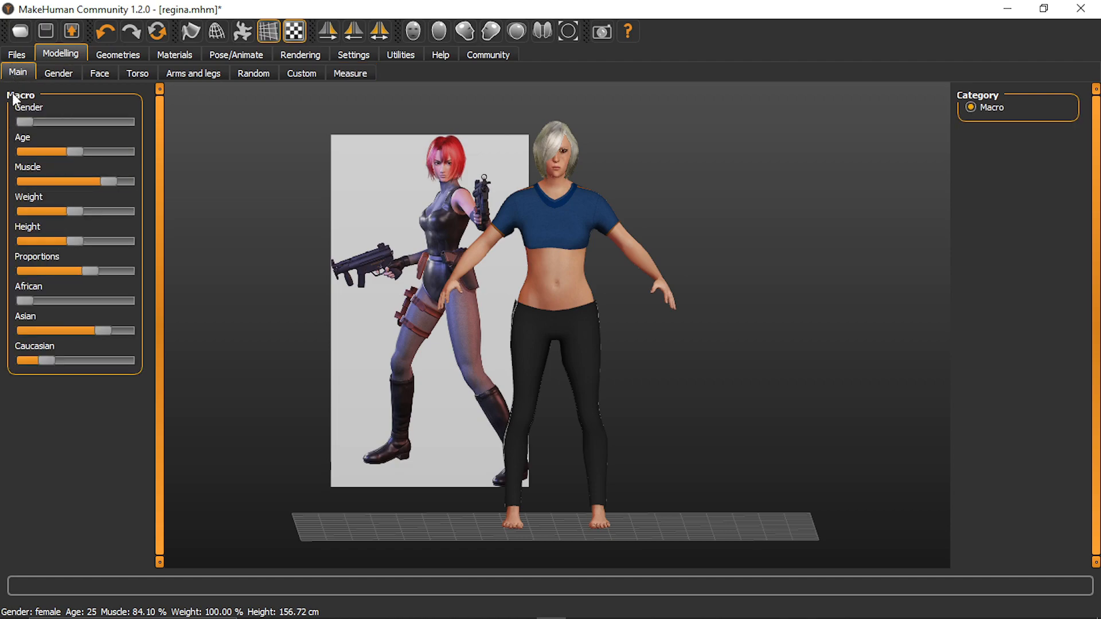
{"action": "left_click_drag", "start_coordinate": [113, 184], "coordinate": [133, 173]}
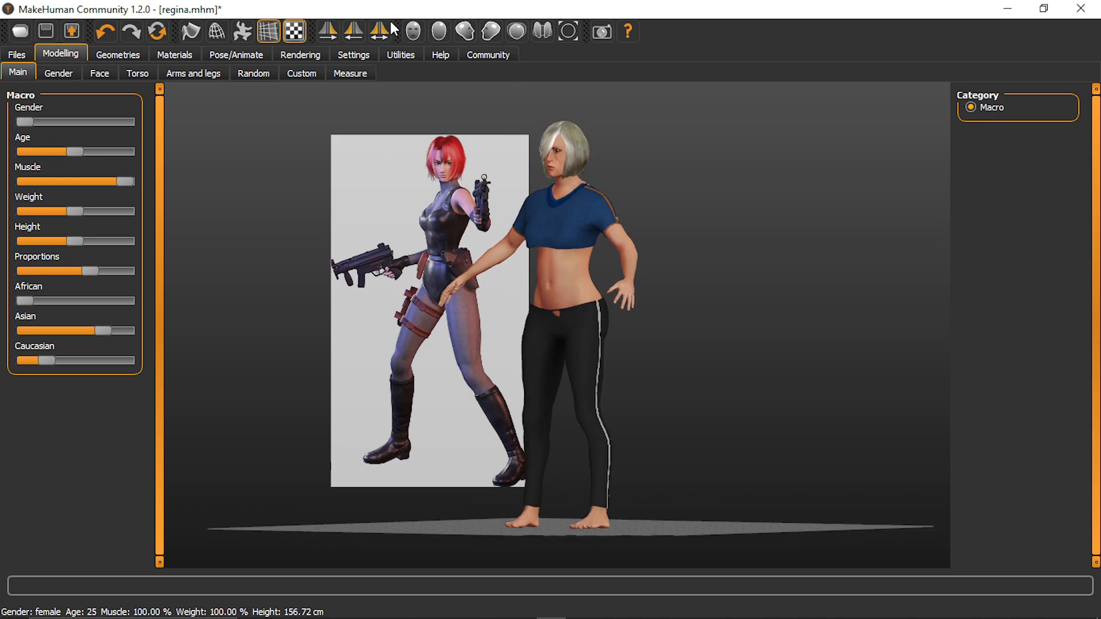
Set the torso's front chest distance to 31.11 cm and its bust circumference to 92.45 cm
{"action": "left_click", "coordinate": [347, 74]}
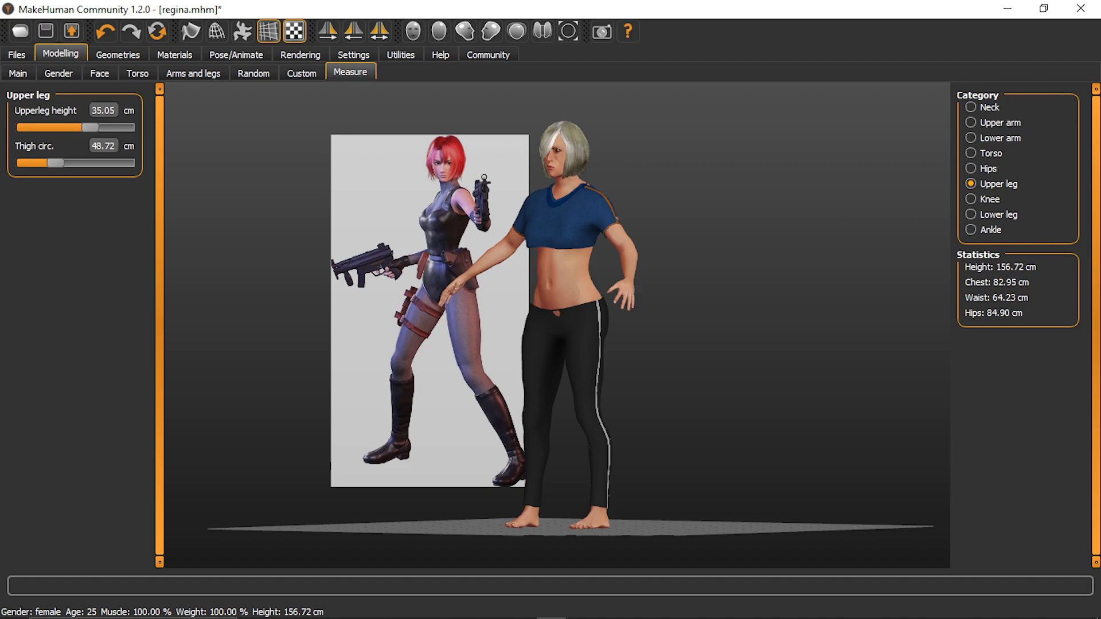
{"action": "left_click", "coordinate": [991, 154]}
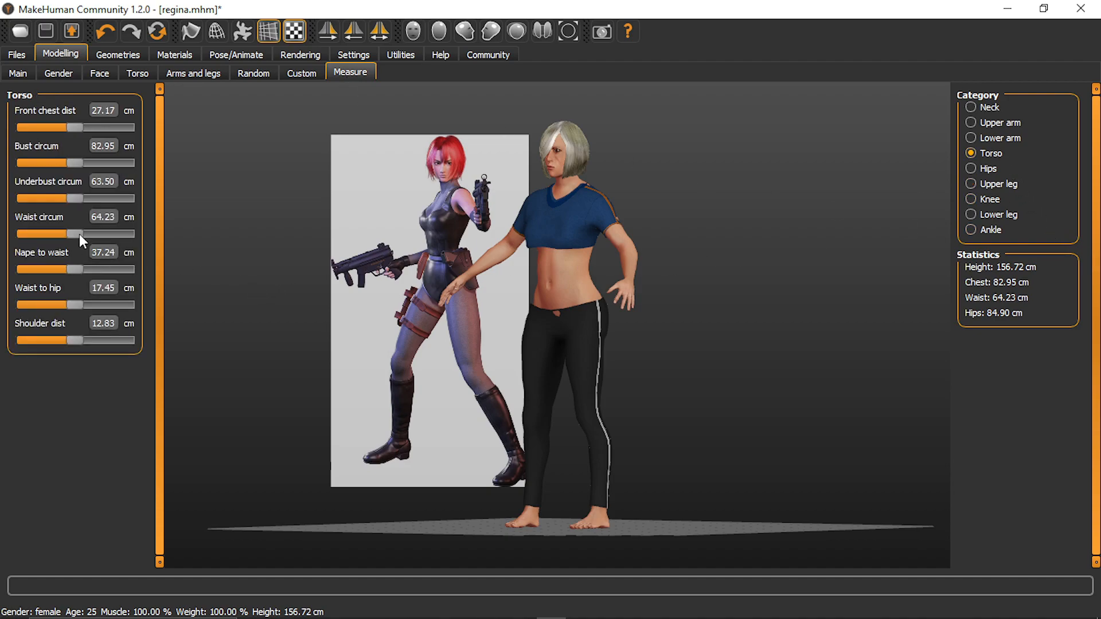
{"action": "left_click", "coordinate": [94, 127]}
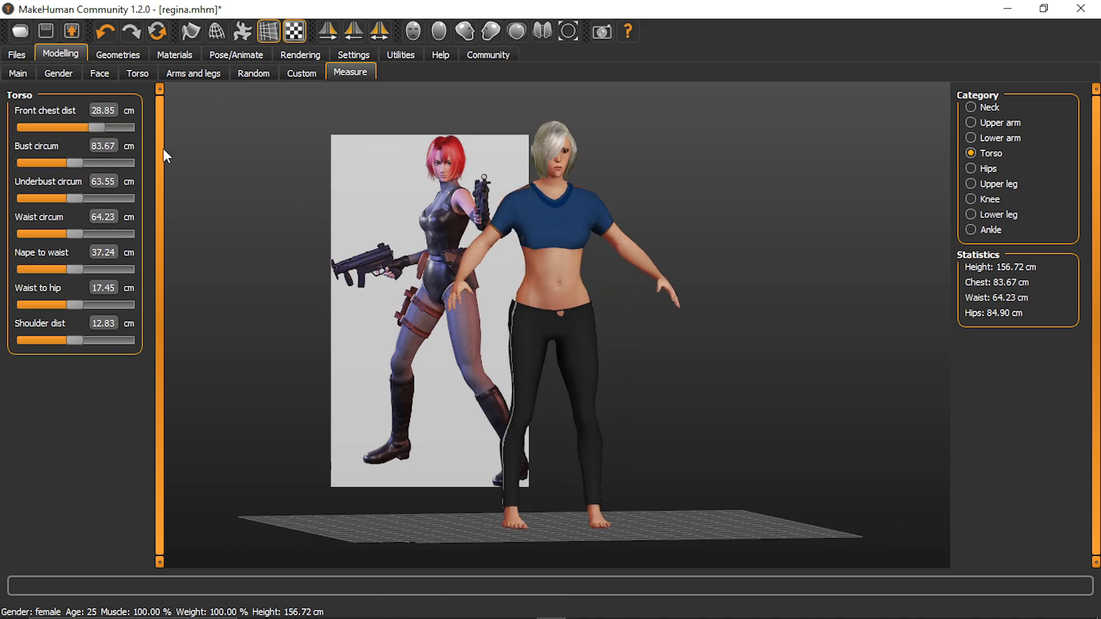
{"action": "left_click_drag", "start_coordinate": [103, 127], "coordinate": [128, 128]}
{"action": "left_click", "coordinate": [90, 163]}
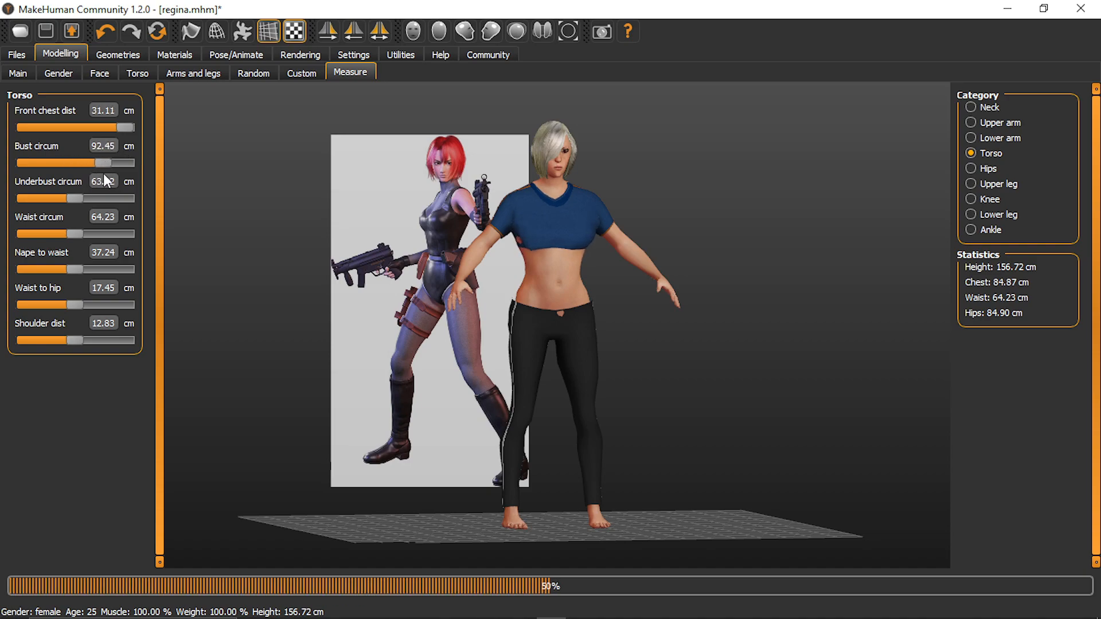
Set the torso's underbust circumference to 66.98 cm, waist circumference to 60.54 cm, nape to waist to 37.51 cm and waist to hip to 17.60 cm
{"action": "left_click_drag", "start_coordinate": [79, 198], "coordinate": [59, 217]}
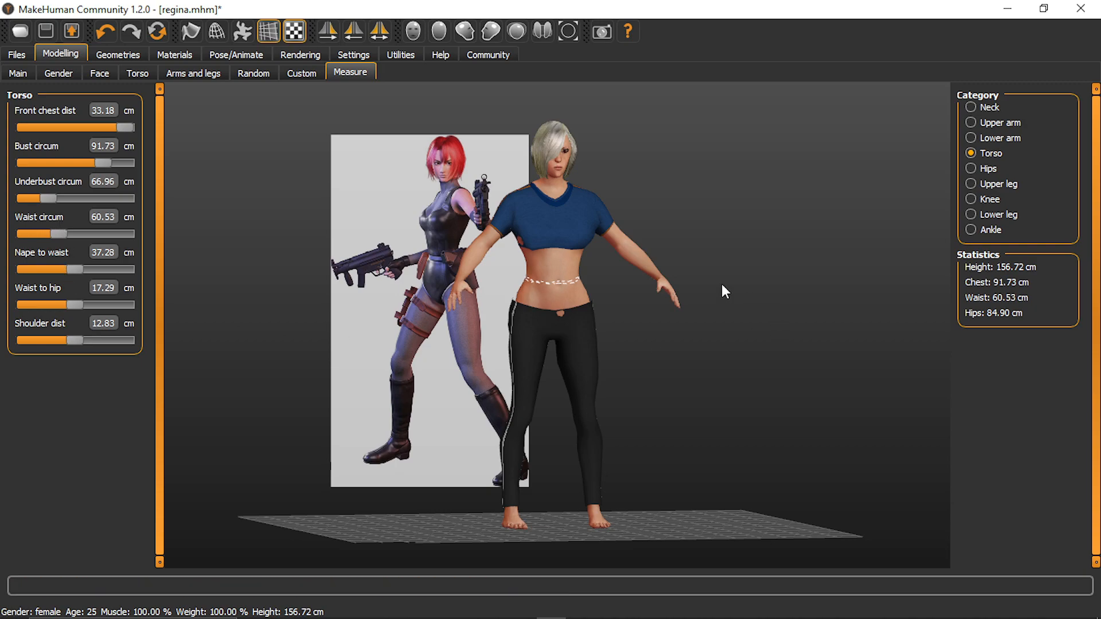
{"action": "mouse_move", "coordinate": [82, 267]}
{"action": "left_mouse_down"}
{"action": "mouse_move", "coordinate": [137, 260]}
{"action": "mouse_move", "coordinate": [76, 253]}
{"action": "mouse_move", "coordinate": [71, 267]}
{"action": "left_mouse_up"}
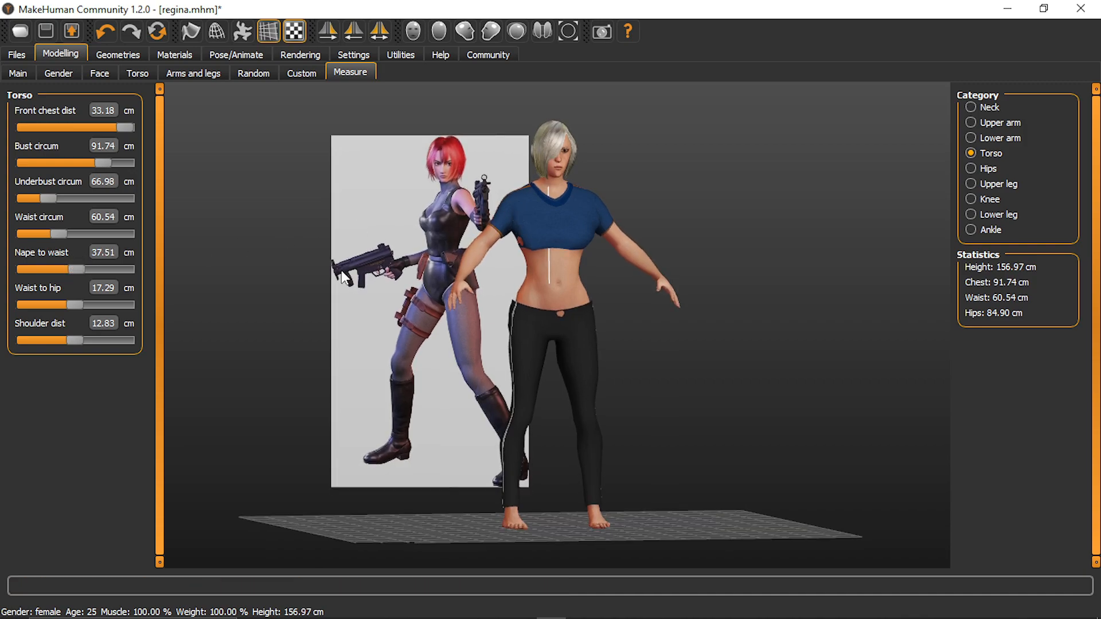
{"action": "mouse_move", "coordinate": [72, 304]}
{"action": "left_mouse_down"}
{"action": "mouse_move", "coordinate": [111, 304]}
{"action": "mouse_move", "coordinate": [1, 314]}
{"action": "mouse_move", "coordinate": [64, 288]}
{"action": "left_mouse_up"}
{"action": "mouse_move", "coordinate": [61, 288]}
{"action": "left_mouse_down"}
{"action": "mouse_move", "coordinate": [70, 281]}
{"action": "mouse_move", "coordinate": [73, 292]}
{"action": "left_mouse_up"}
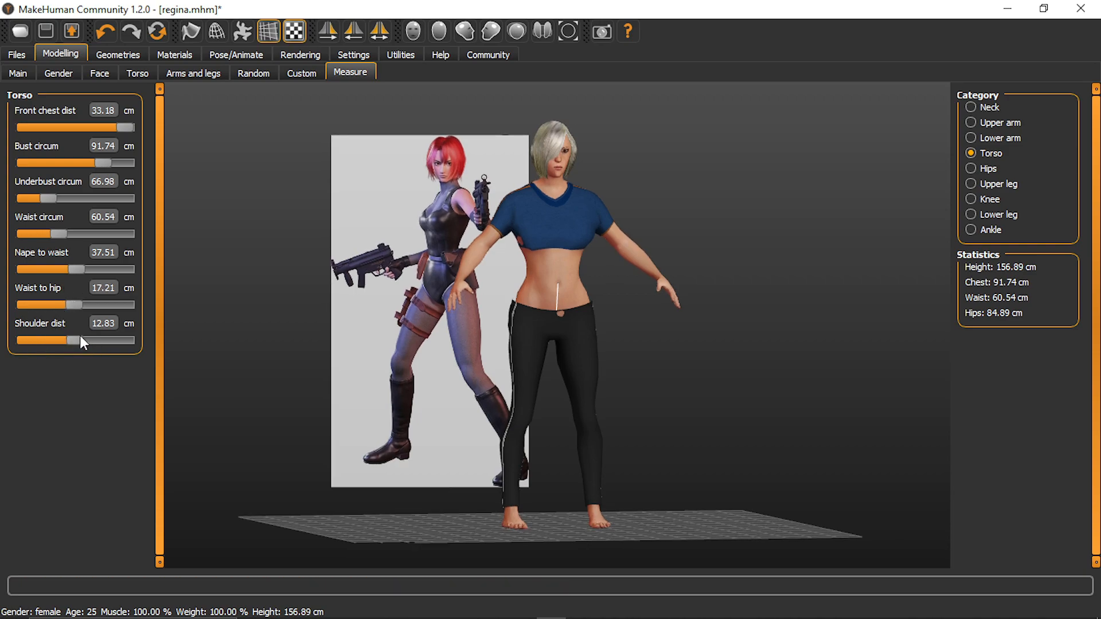
{"action": "mouse_move", "coordinate": [70, 302]}
{"action": "left_mouse_down"}
{"action": "mouse_move", "coordinate": [61, 297]}
{"action": "mouse_move", "coordinate": [74, 302]}
{"action": "left_mouse_up"}
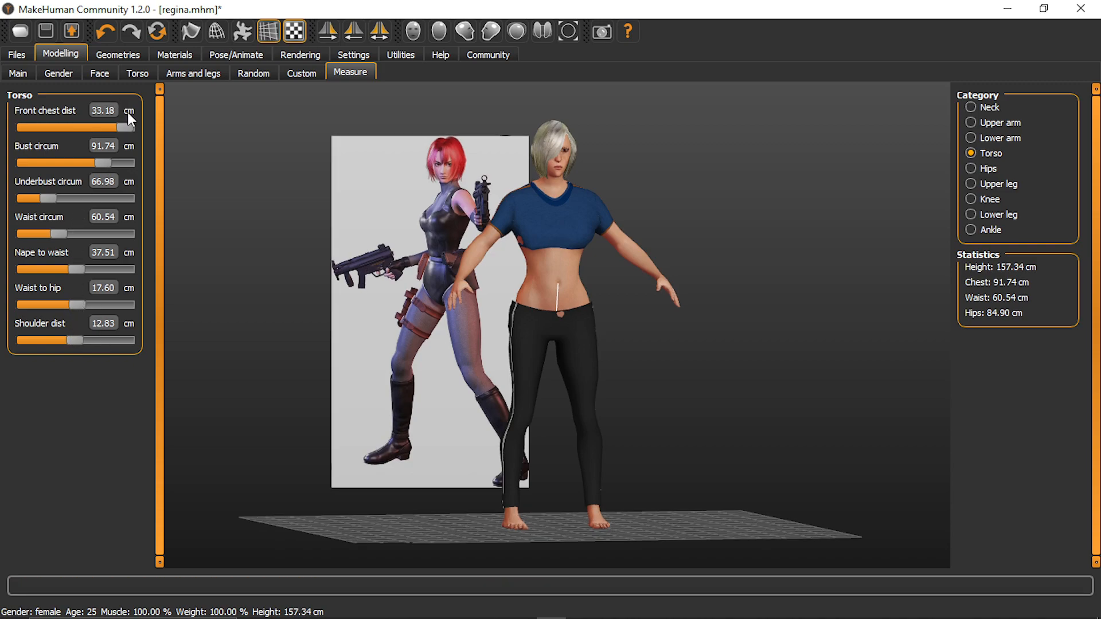
Reduce the torso's front chest distance to about 27.7 cm and its bust circumference to 86.99 cm
{"action": "left_click_drag", "start_coordinate": [125, 129], "coordinate": [81, 108]}
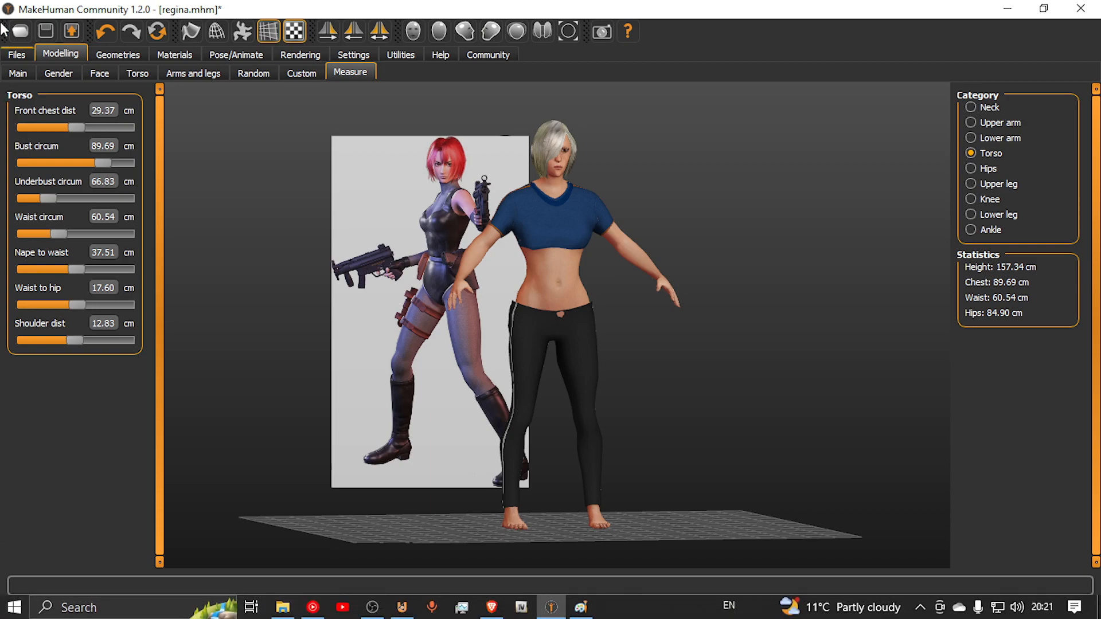
{"action": "left_click_drag", "start_coordinate": [70, 125], "coordinate": [35, 123]}
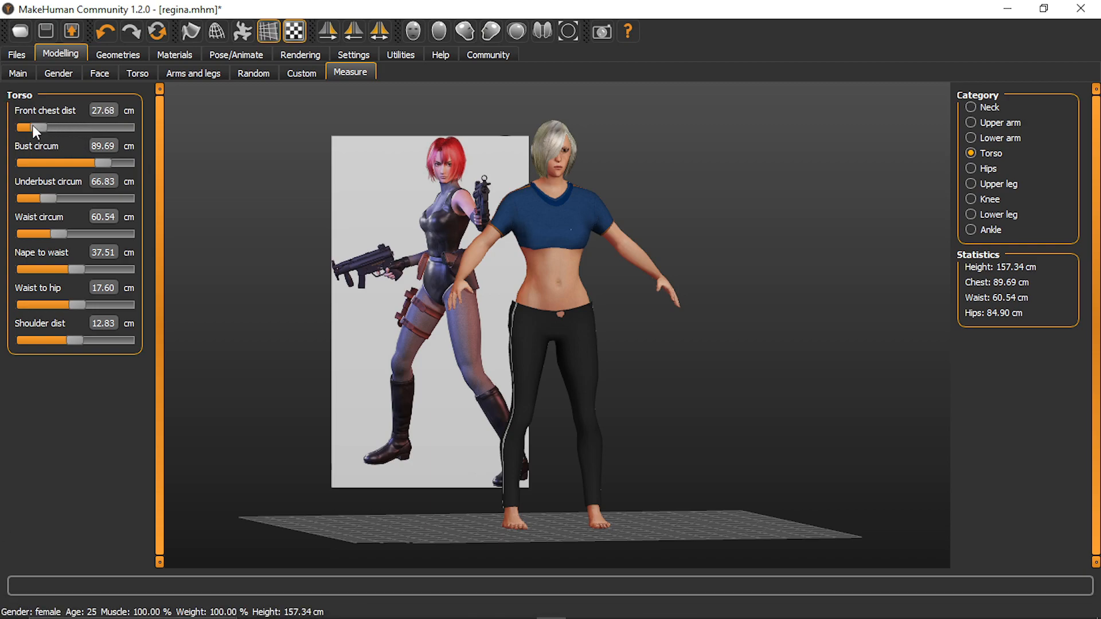
{"action": "left_click", "coordinate": [40, 159]}
{"action": "left_click_drag", "start_coordinate": [103, 163], "coordinate": [102, 192]}
Set the hips circumference to 84.45 cm and check the figure against the reference image
{"action": "left_click", "coordinate": [987, 170]}
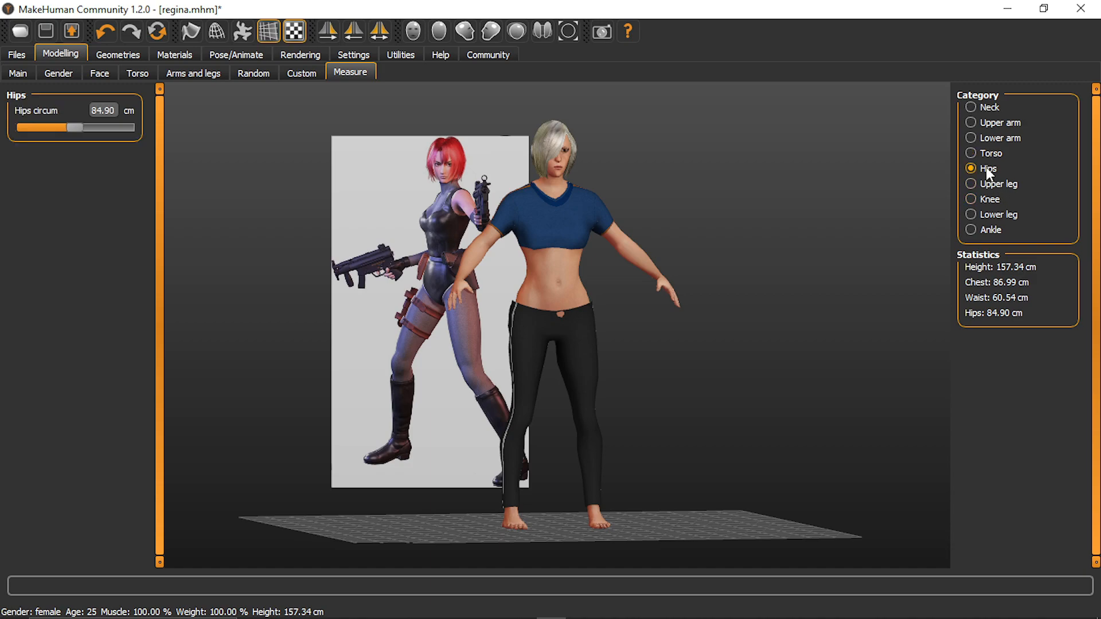
{"action": "mouse_move", "coordinate": [73, 123]}
{"action": "left_mouse_down"}
{"action": "mouse_move", "coordinate": [114, 125]}
{"action": "mouse_move", "coordinate": [71, 129]}
{"action": "left_mouse_up"}
{"action": "left_click_drag", "start_coordinate": [545, 239], "coordinate": [462, 266]}
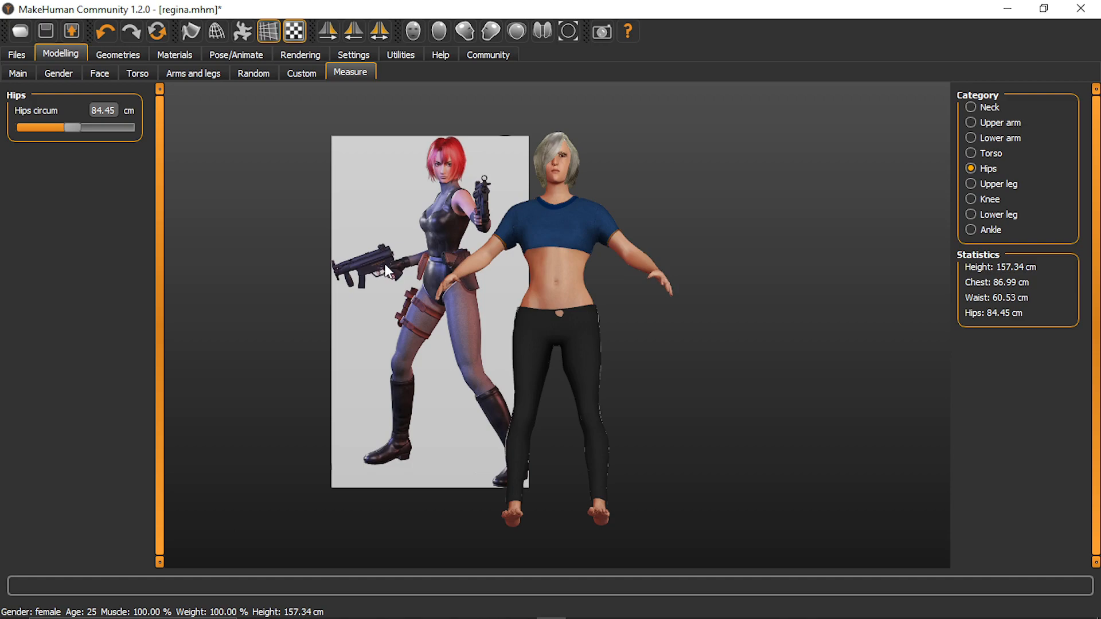
{"action": "left_click_drag", "start_coordinate": [449, 355], "coordinate": [484, 383]}
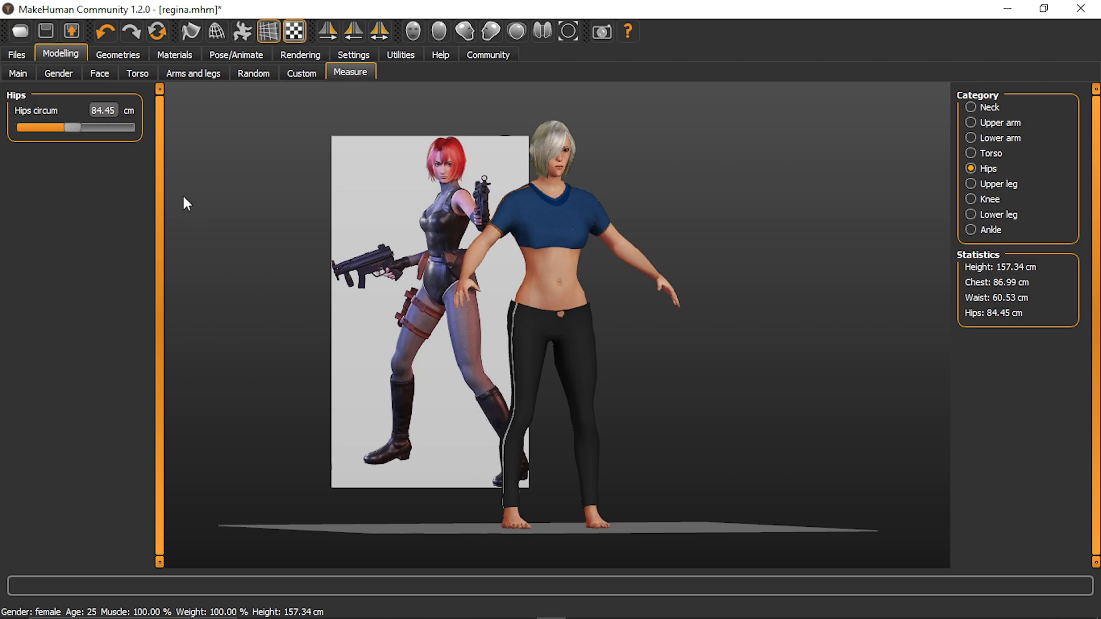
Bring up the face modifiers and examine the character's head closely beside the reference image's face
{"action": "left_click", "coordinate": [301, 72]}
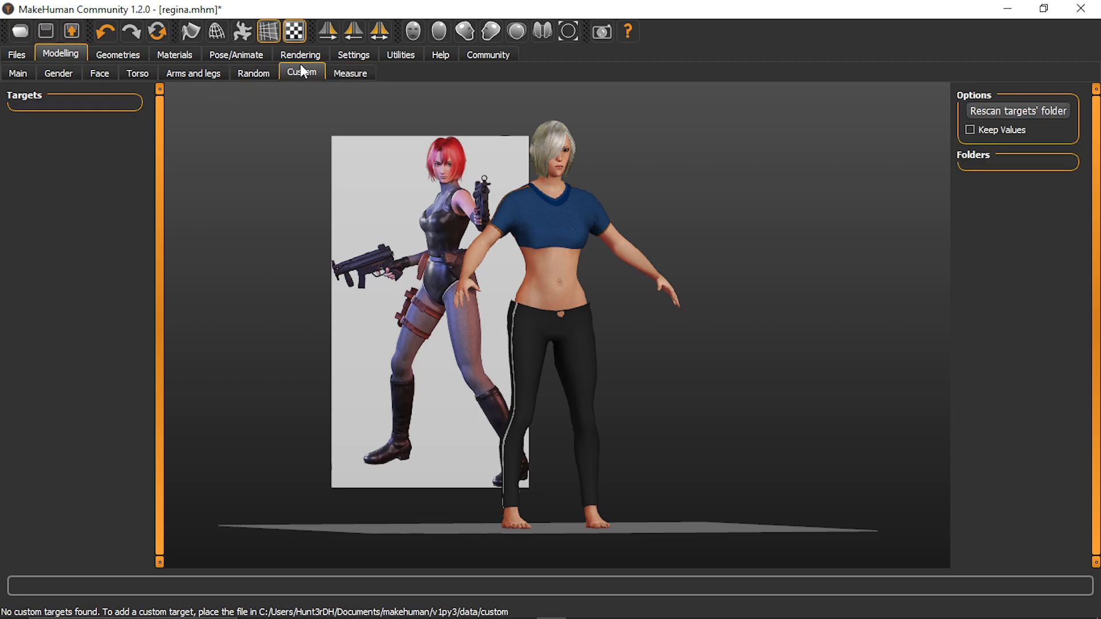
{"action": "left_click", "coordinate": [96, 73]}
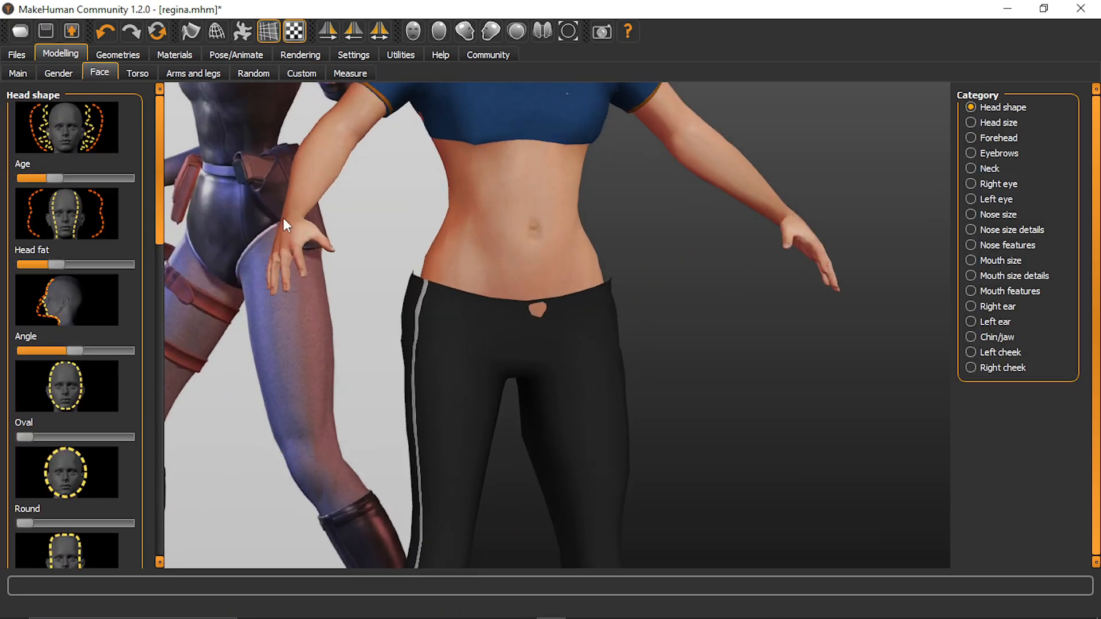
{"action": "scroll", "coordinate": [493, 331], "scroll_direction": "up", "scroll_amount": 2}
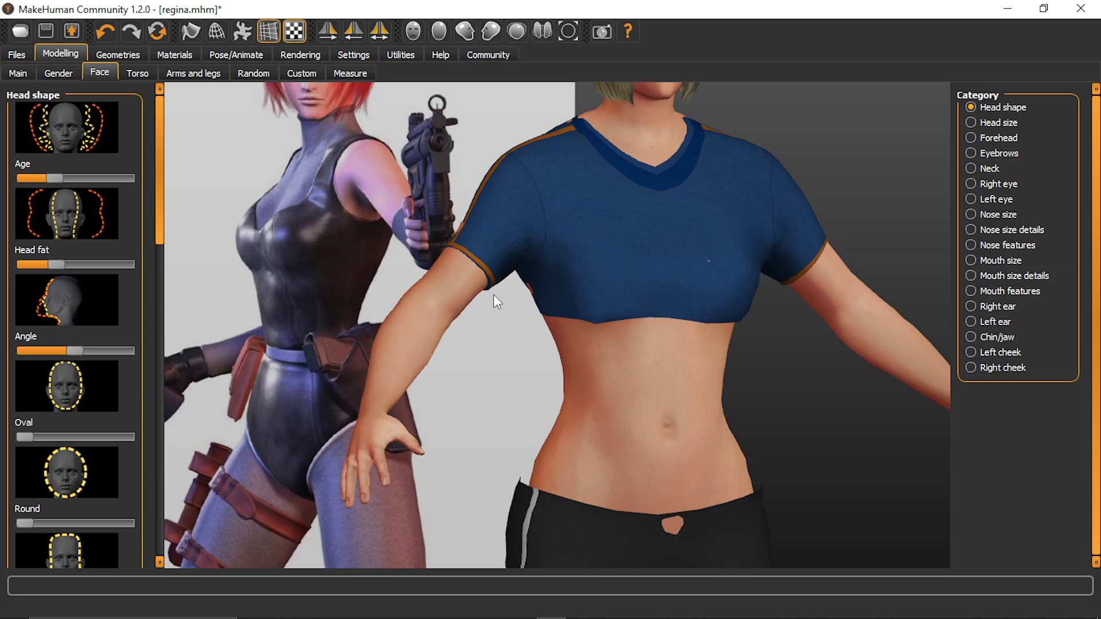
{"action": "scroll", "coordinate": [456, 391], "scroll_direction": "down", "scroll_amount": 2}
{"action": "scroll", "coordinate": [457, 391], "scroll_direction": "up", "scroll_amount": 1}
{"action": "left_click_drag", "start_coordinate": [464, 290], "coordinate": [415, 272]}
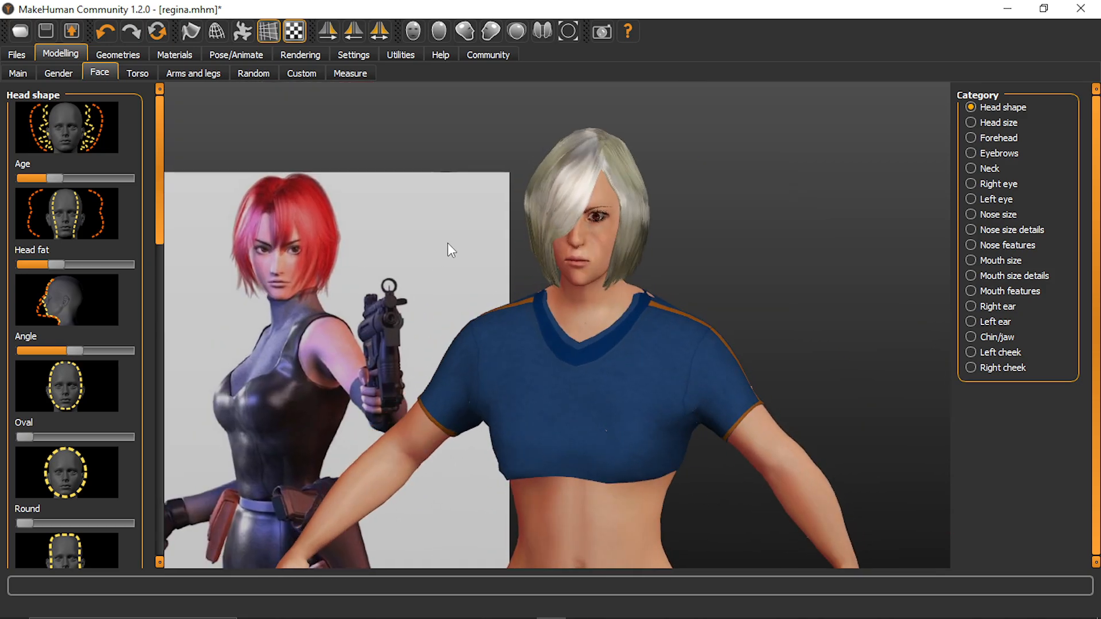
{"action": "middle_click_drag", "start_coordinate": [446, 236], "coordinate": [445, 291]}
{"action": "scroll", "coordinate": [444, 290], "scroll_direction": "up", "scroll_amount": 1}
{"action": "middle_click_drag", "start_coordinate": [256, 319], "coordinate": [252, 356]}
{"action": "scroll", "coordinate": [252, 355], "scroll_direction": "up", "scroll_amount": 3}
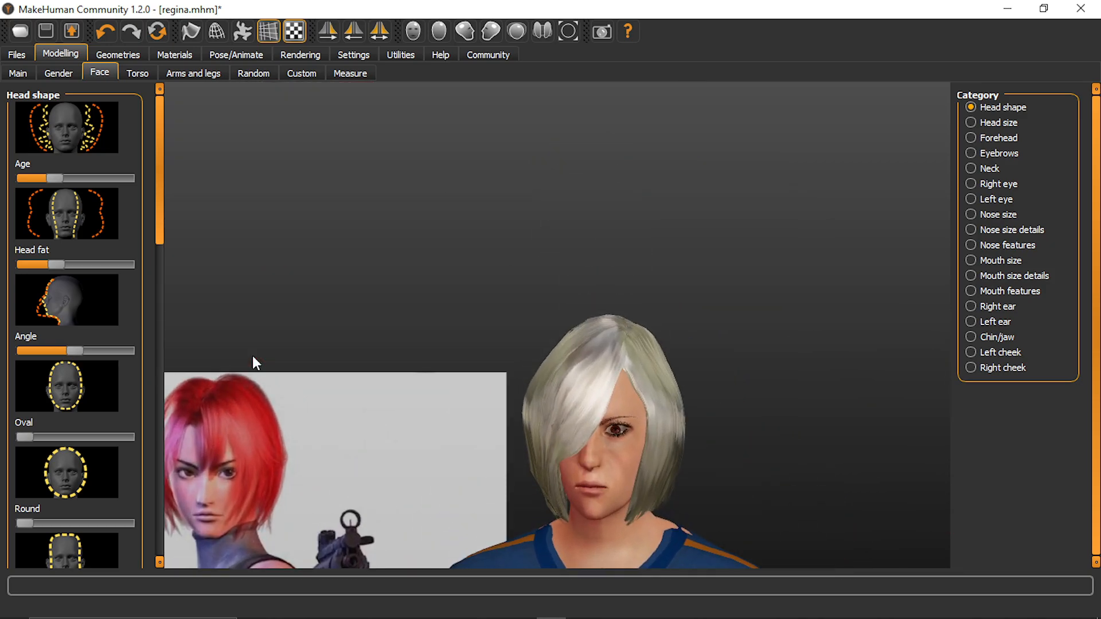
{"action": "middle_click_drag", "start_coordinate": [328, 332], "coordinate": [363, 298]}
{"action": "scroll", "coordinate": [384, 272], "scroll_direction": "up", "scroll_amount": 2}
{"action": "scroll", "coordinate": [366, 294], "scroll_direction": "down", "scroll_amount": 1}
{"action": "middle_click_drag", "start_coordinate": [594, 312], "coordinate": [639, 300]}
{"action": "scroll", "coordinate": [332, 252], "scroll_direction": "up", "scroll_amount": 1}
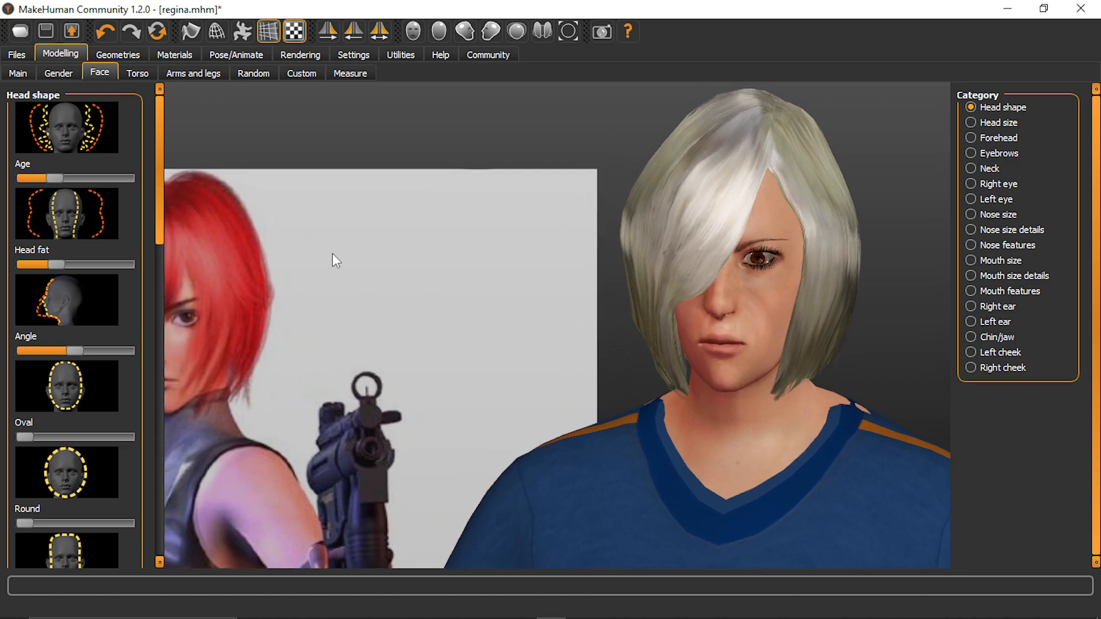
{"action": "left_click_drag", "start_coordinate": [442, 351], "coordinate": [395, 346]}
{"action": "middle_click_drag", "start_coordinate": [394, 346], "coordinate": [428, 342]}
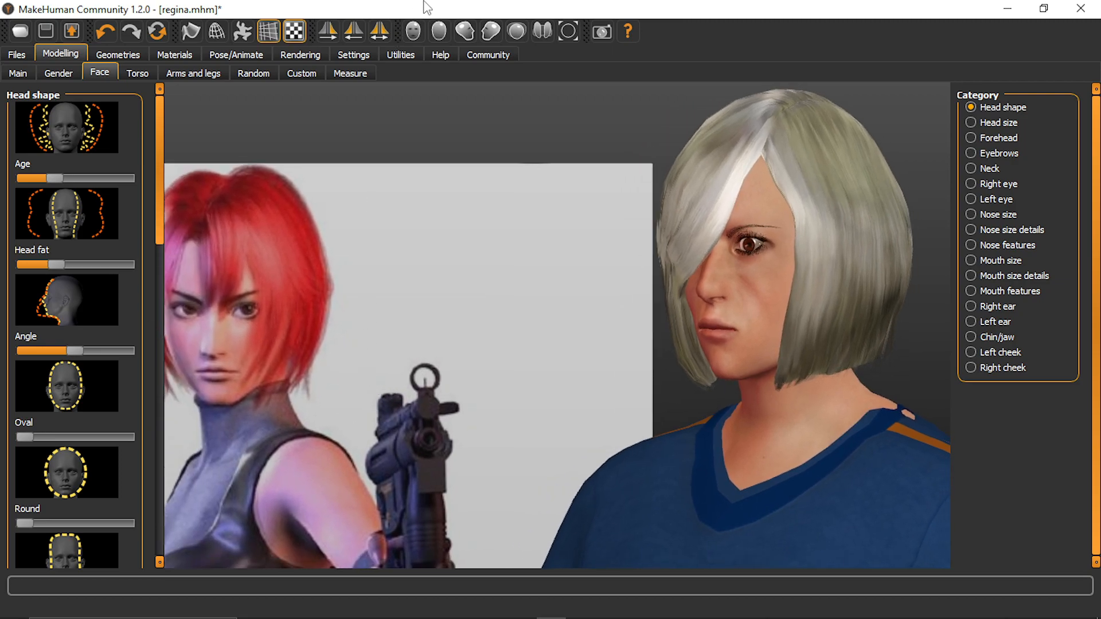
Open the background image settings and dismiss the information message
{"action": "left_click", "coordinate": [311, 54]}
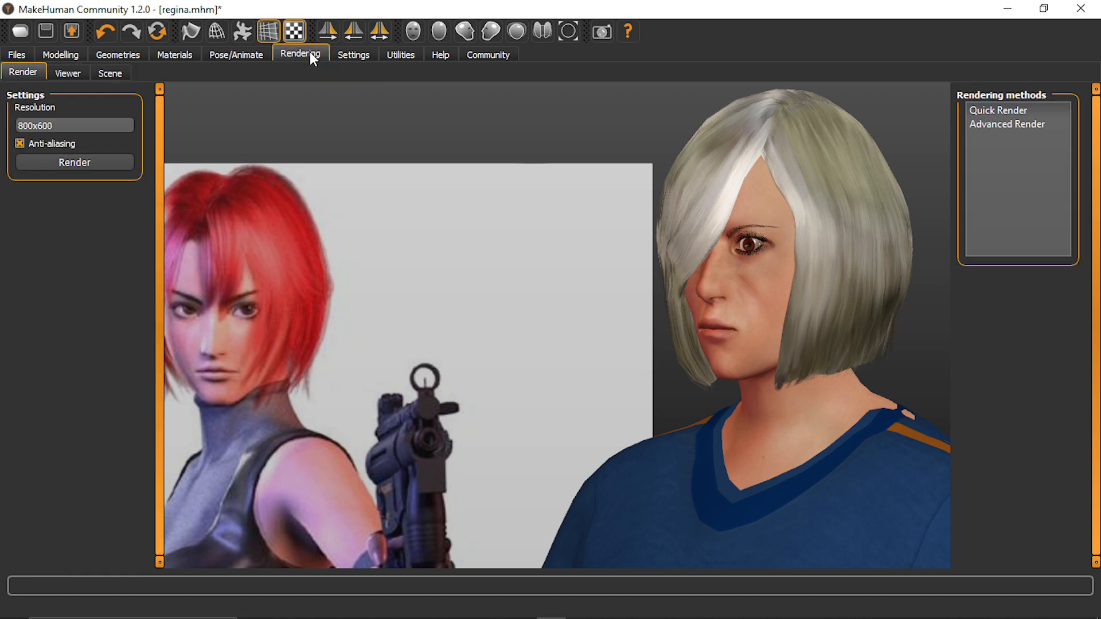
{"action": "left_click", "coordinate": [177, 54]}
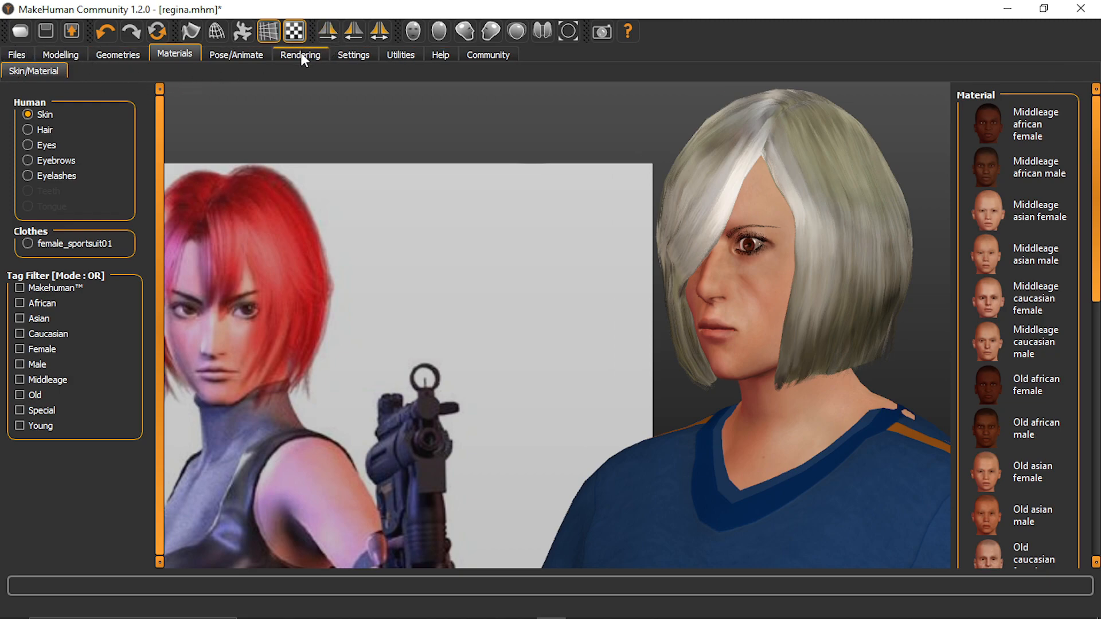
{"action": "left_click", "coordinate": [360, 54]}
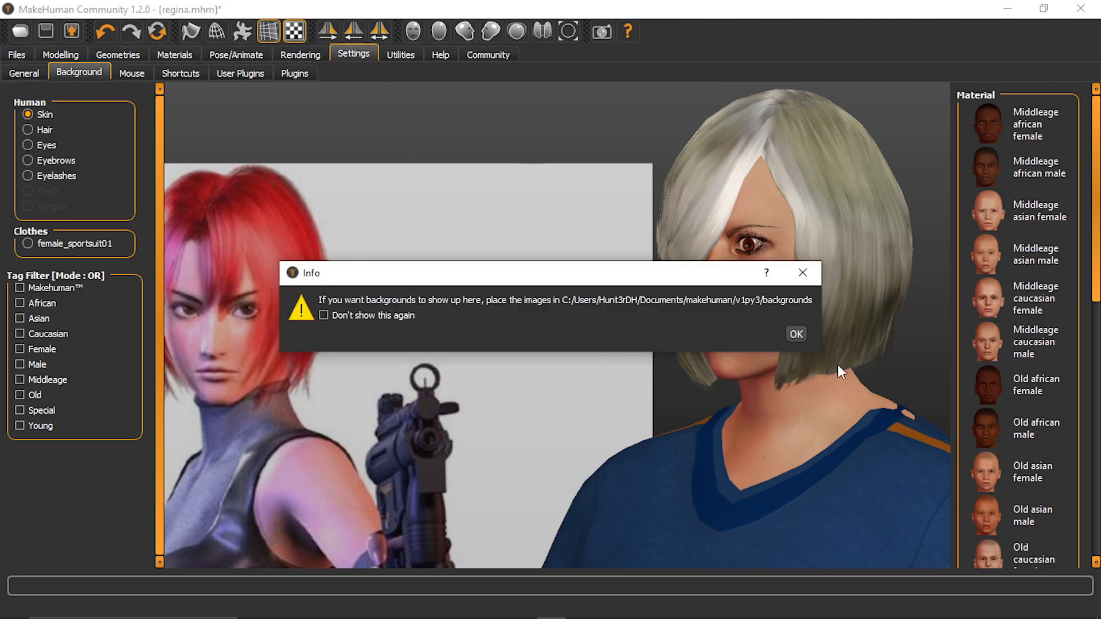
{"action": "left_click", "coordinate": [795, 336]}
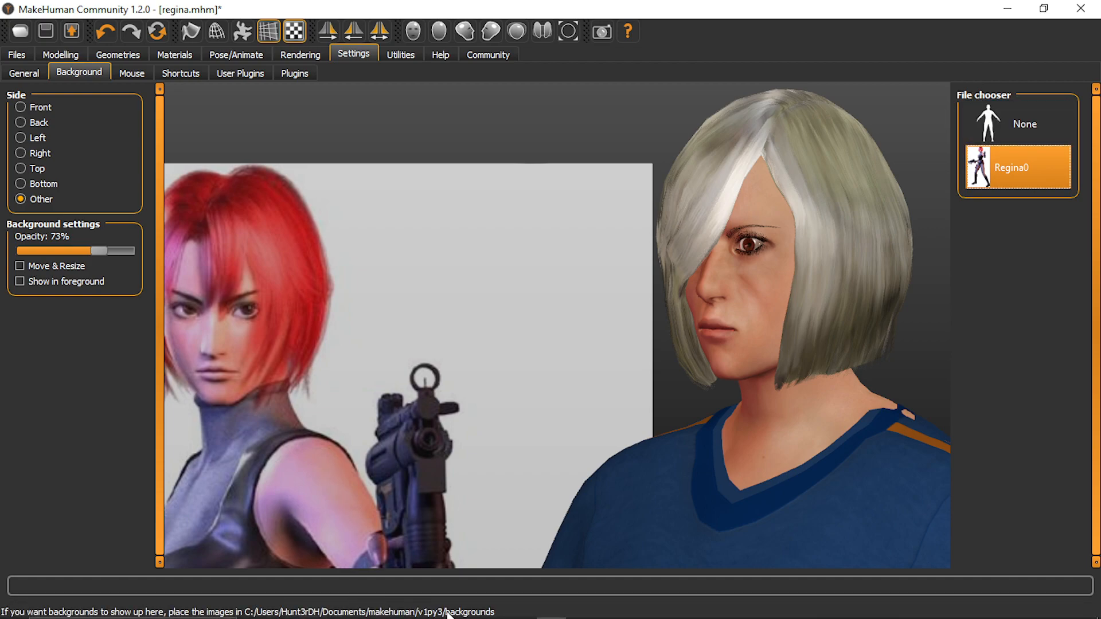
View the makehuman/v1py3/backgrounds folder holding the Regina0 image in File Explorer, then return to MakeHuman
{"action": "mouse_move", "coordinate": [444, 618]}
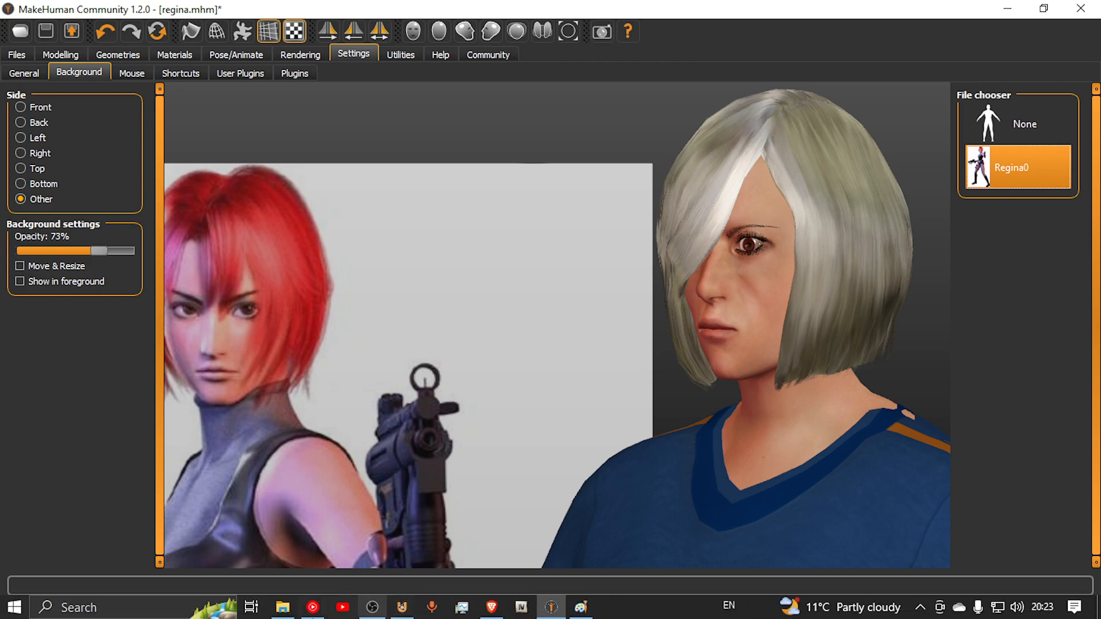
{"action": "left_click", "coordinate": [283, 606]}
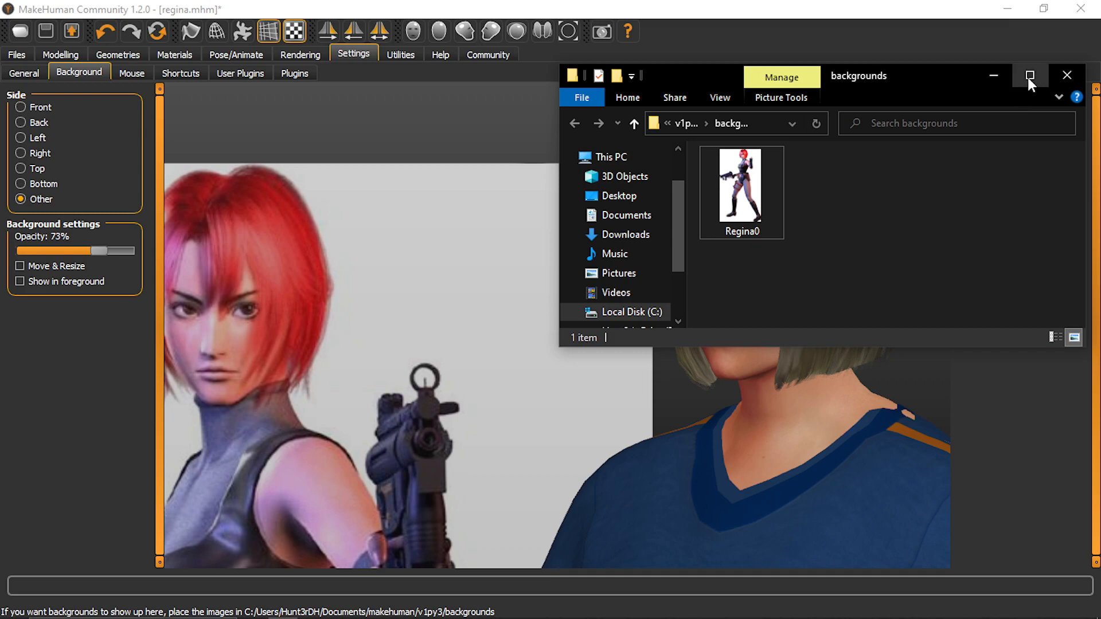
{"action": "left_click", "coordinate": [1029, 76]}
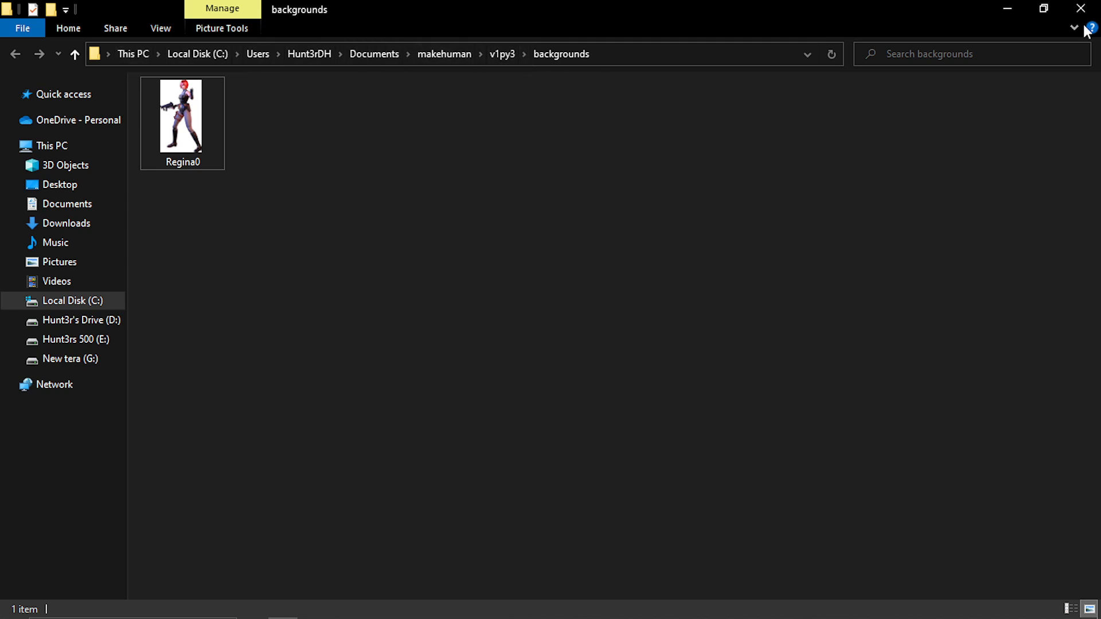
{"action": "left_click", "coordinate": [1017, 3]}
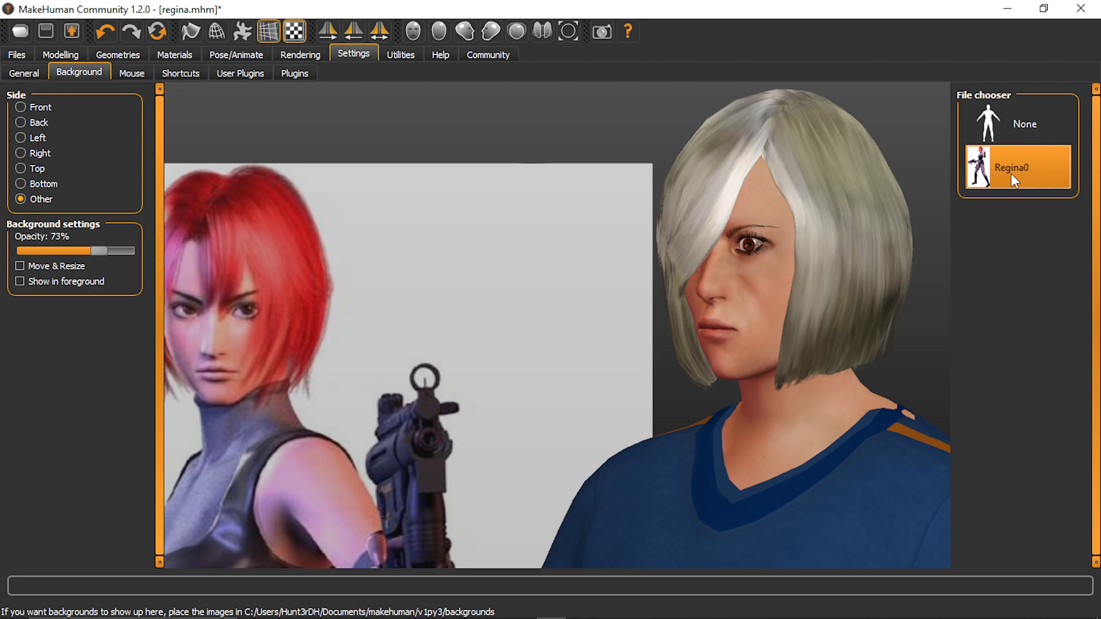
Try the Show in foreground and Move & Resize options on the Regina0 background image
{"action": "left_click", "coordinate": [61, 279]}
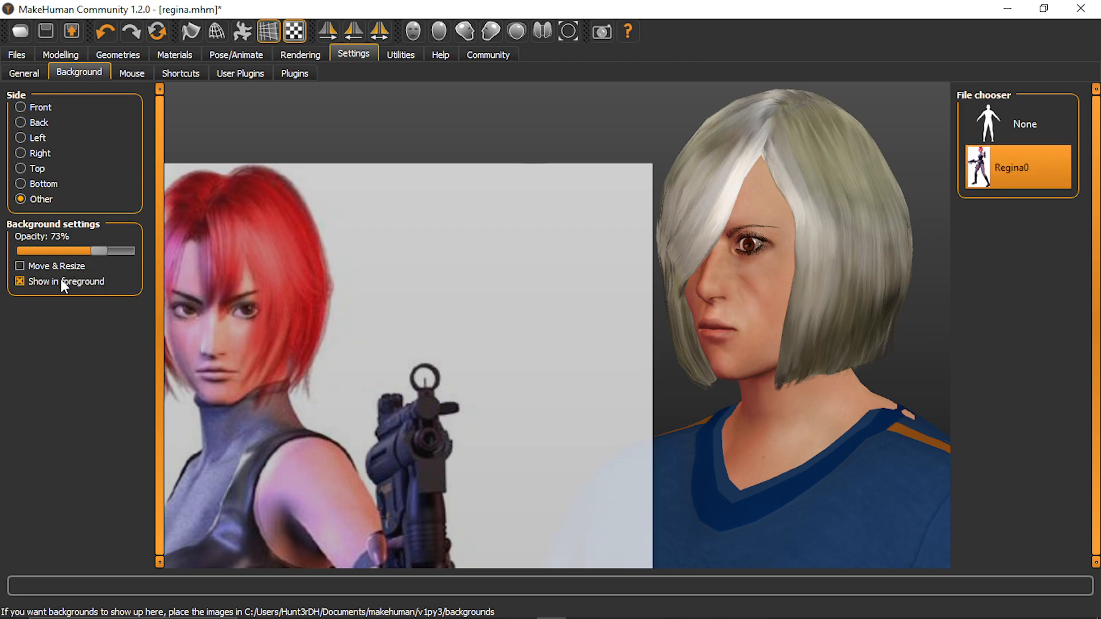
{"action": "left_click", "coordinate": [61, 279]}
{"action": "left_click", "coordinate": [56, 263]}
{"action": "left_click", "coordinate": [57, 263]}
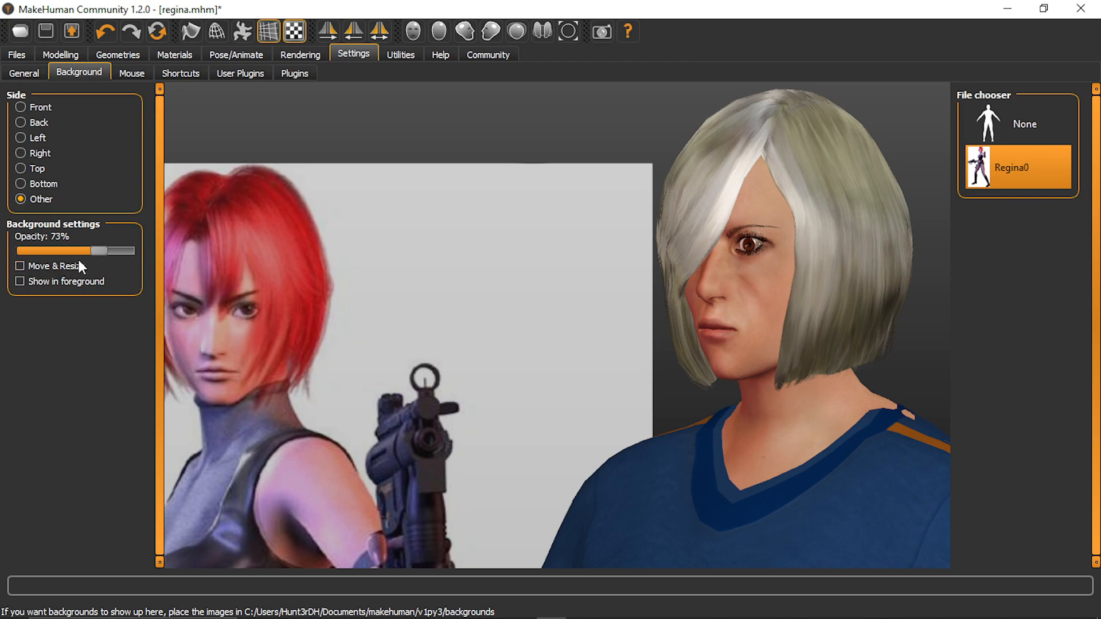
Move and enlarge the reference image so its face sits beside the character's head, and turn the character to a similar angle
{"action": "left_click", "coordinate": [73, 272]}
{"action": "left_click_drag", "start_coordinate": [335, 308], "coordinate": [371, 300]}
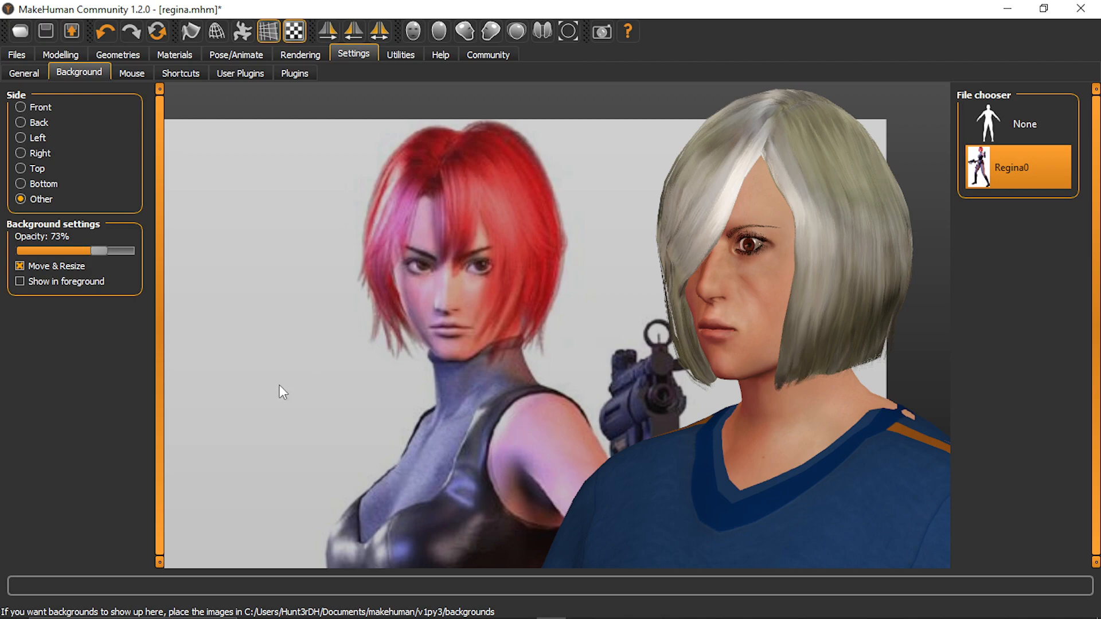
{"action": "left_click", "coordinate": [74, 266]}
{"action": "mouse_move", "coordinate": [560, 477]}
{"action": "left_mouse_down"}
{"action": "mouse_move", "coordinate": [616, 474]}
{"action": "mouse_move", "coordinate": [582, 463]}
{"action": "mouse_move", "coordinate": [581, 479]}
{"action": "left_mouse_up"}
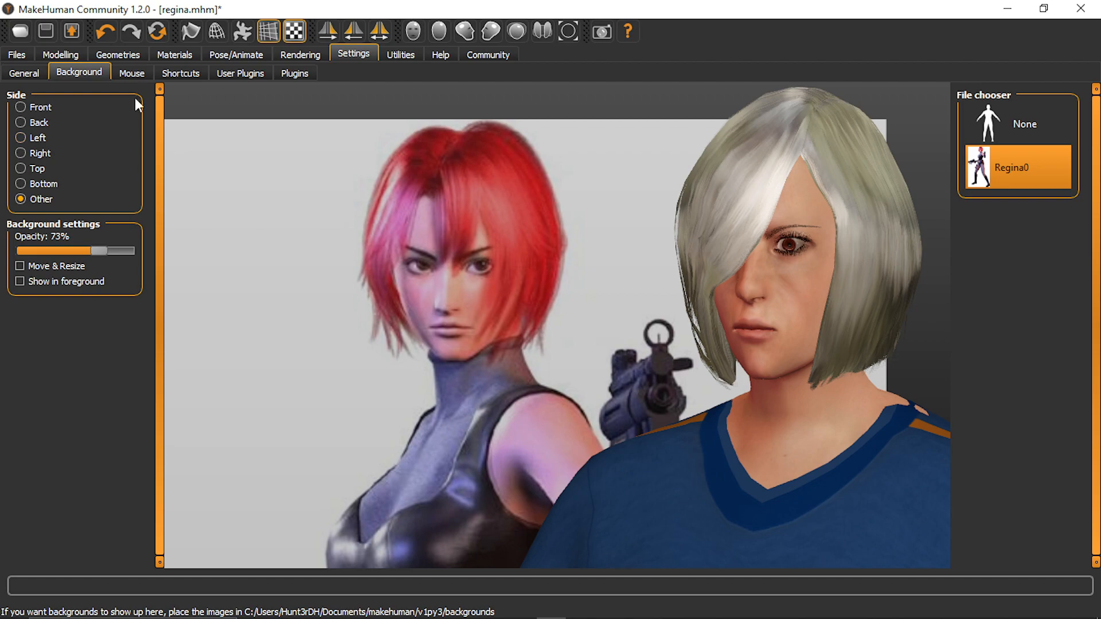
Reduce the head shape's age to its minimum and fine-tune the head fat
{"action": "left_click", "coordinate": [75, 49]}
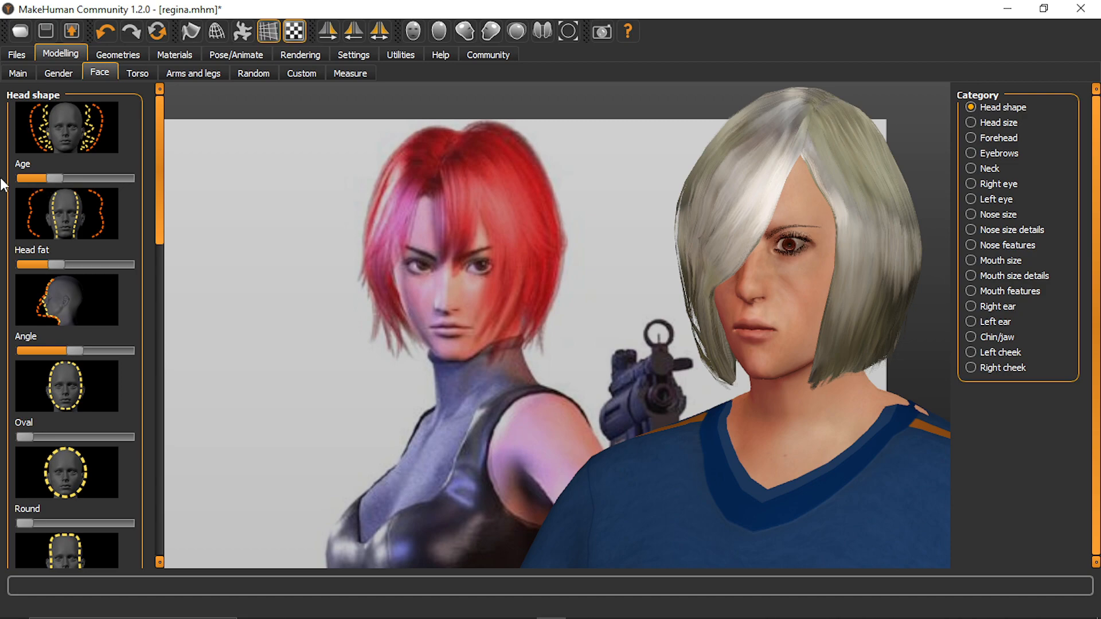
{"action": "left_click_drag", "start_coordinate": [57, 177], "coordinate": [1, 180]}
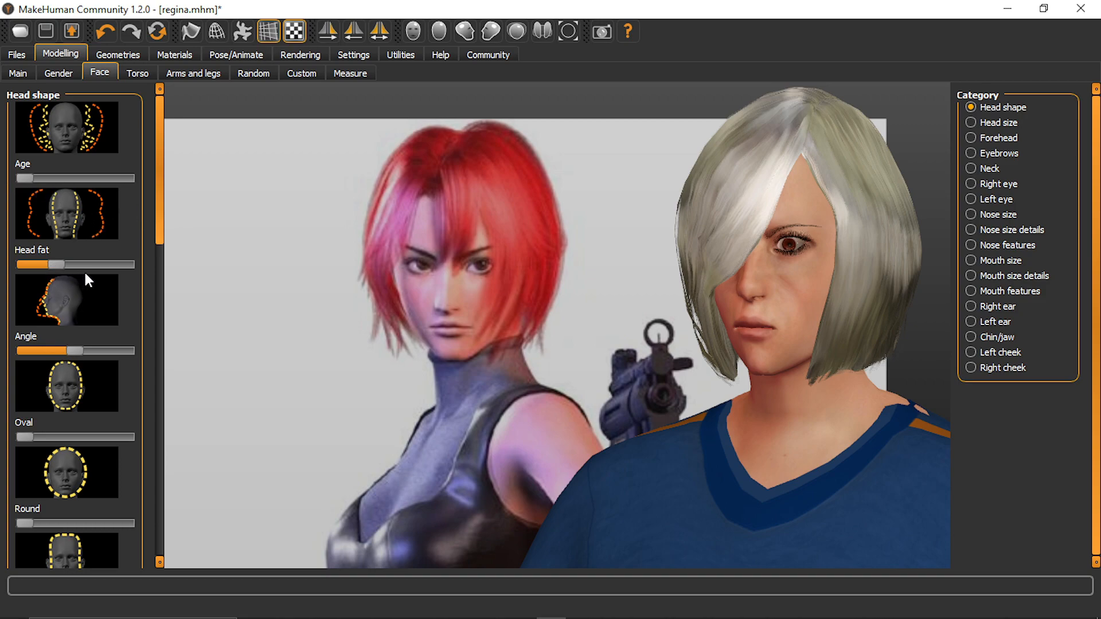
{"action": "mouse_move", "coordinate": [52, 269]}
{"action": "left_mouse_down"}
{"action": "mouse_move", "coordinate": [40, 266]}
{"action": "mouse_move", "coordinate": [59, 270]}
{"action": "mouse_move", "coordinate": [46, 272]}
{"action": "mouse_move", "coordinate": [50, 282]}
{"action": "mouse_move", "coordinate": [60, 278]}
{"action": "left_mouse_up"}
Test a wider head, return its horizontal scale to about the middle, and reduce the vertical scale slightly
{"action": "left_click", "coordinate": [1007, 122]}
{"action": "left_click_drag", "start_coordinate": [69, 263], "coordinate": [135, 265]}
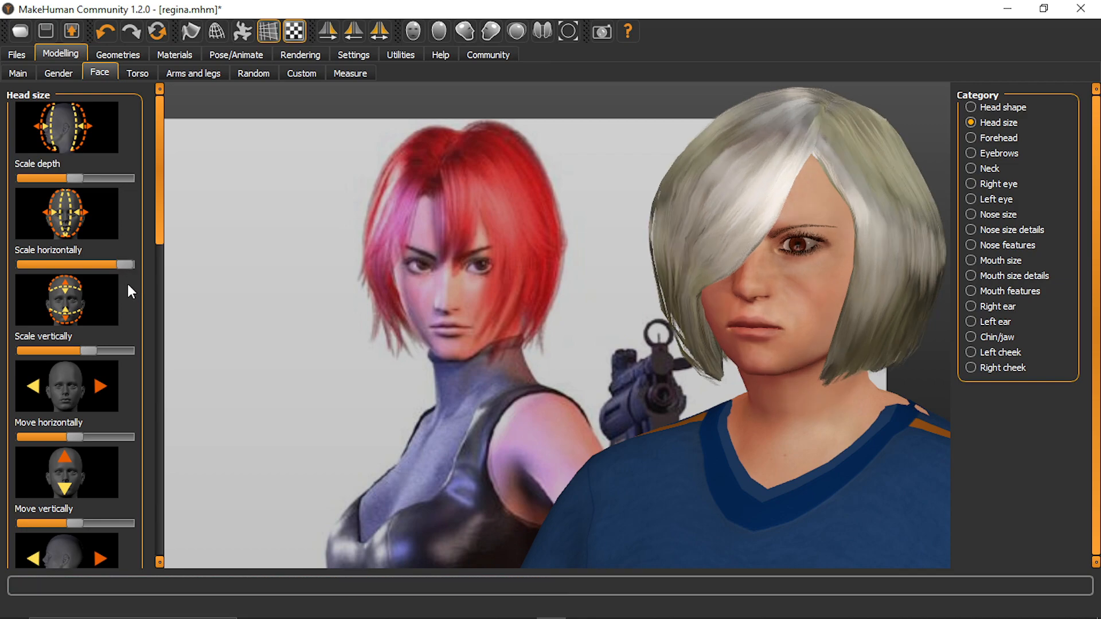
{"action": "left_click_drag", "start_coordinate": [132, 263], "coordinate": [79, 256]}
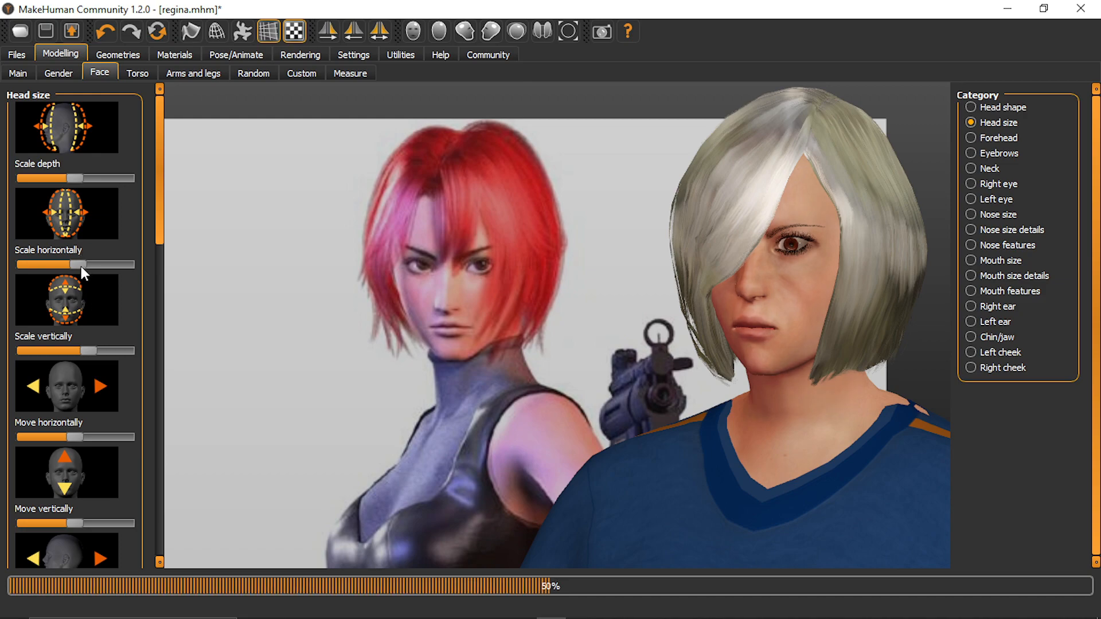
{"action": "mouse_move", "coordinate": [87, 354]}
{"action": "left_mouse_down"}
{"action": "mouse_move", "coordinate": [105, 351]}
{"action": "mouse_move", "coordinate": [86, 344]}
{"action": "left_mouse_up"}
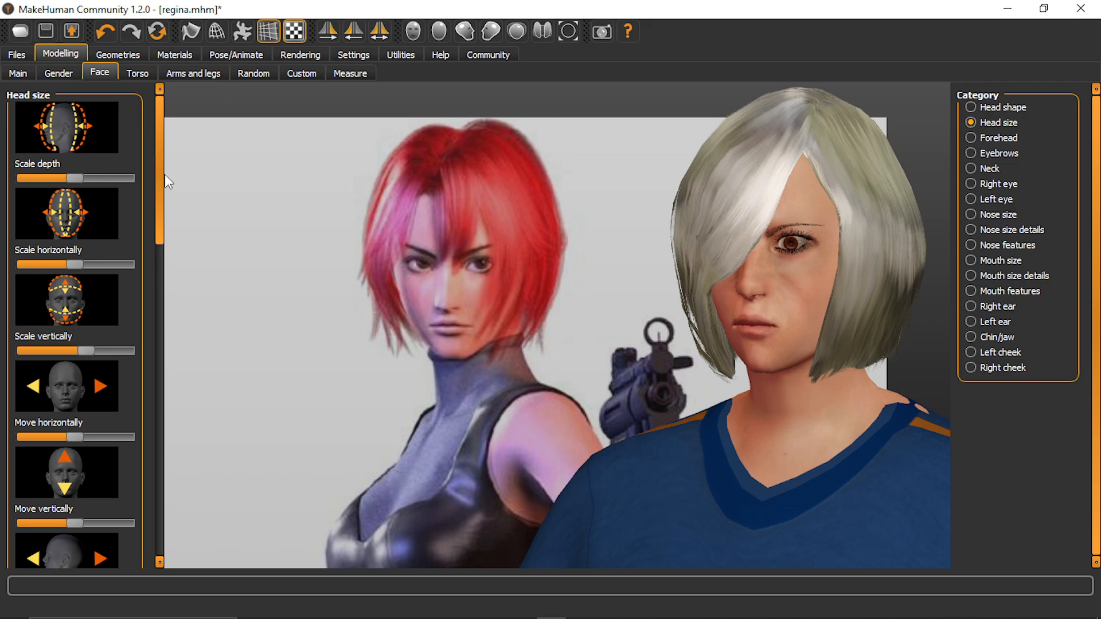
Reduce the forehead bulge slightly, to just above the middle of its range, while checking the head in profile
{"action": "mouse_move", "coordinate": [163, 241]}
{"action": "left_mouse_down"}
{"action": "mouse_move", "coordinate": [165, 309]}
{"action": "mouse_move", "coordinate": [166, 241]}
{"action": "left_mouse_up"}
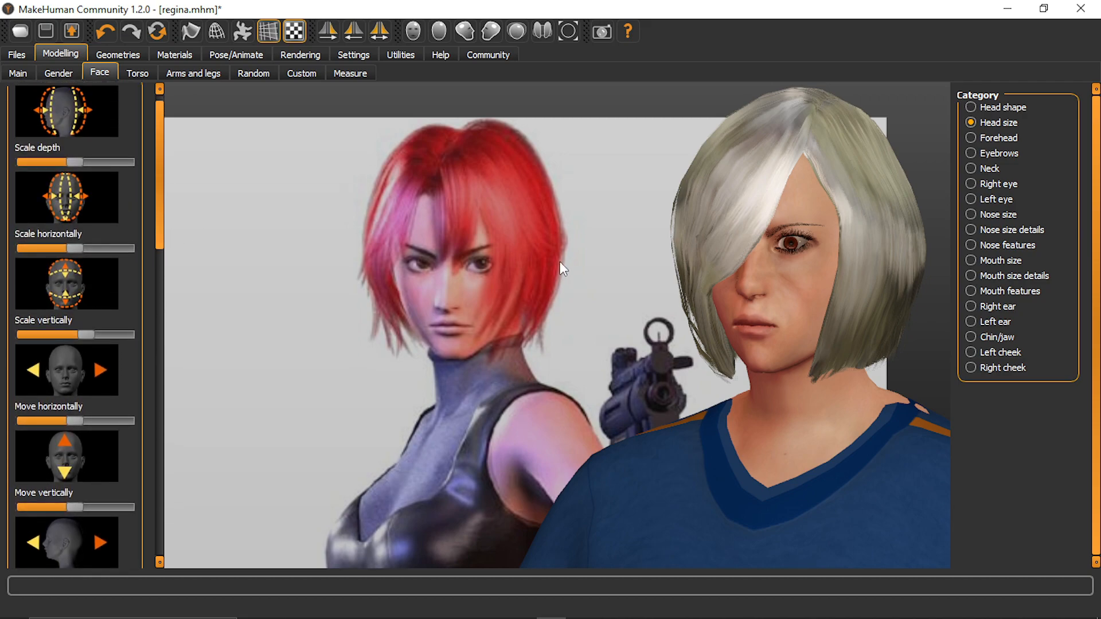
{"action": "left_click", "coordinate": [1009, 139]}
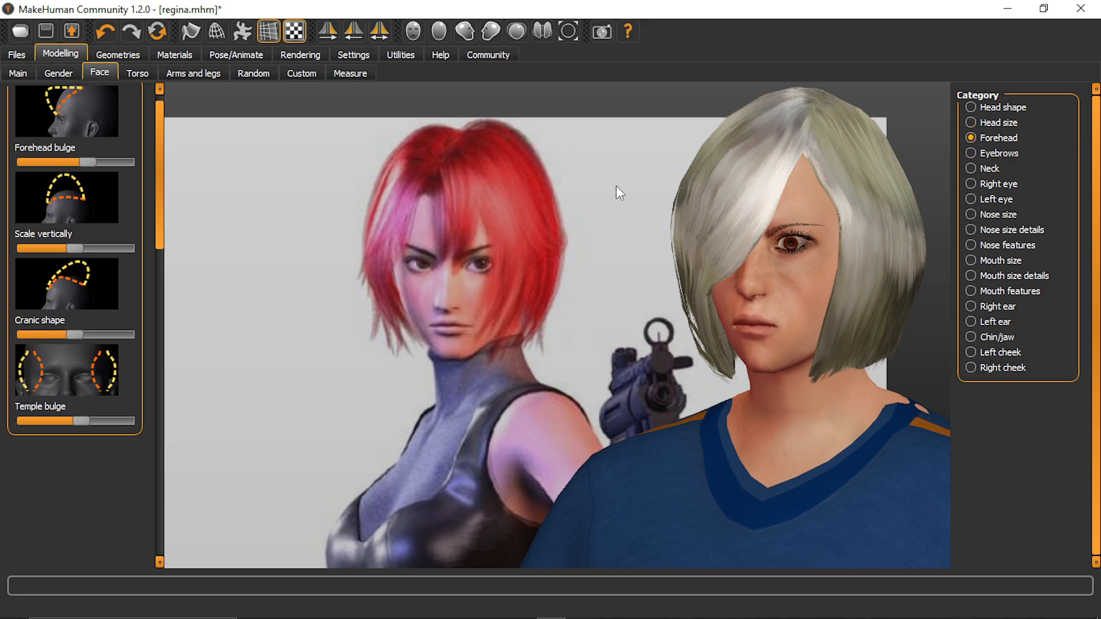
{"action": "left_click_drag", "start_coordinate": [588, 232], "coordinate": [514, 238]}
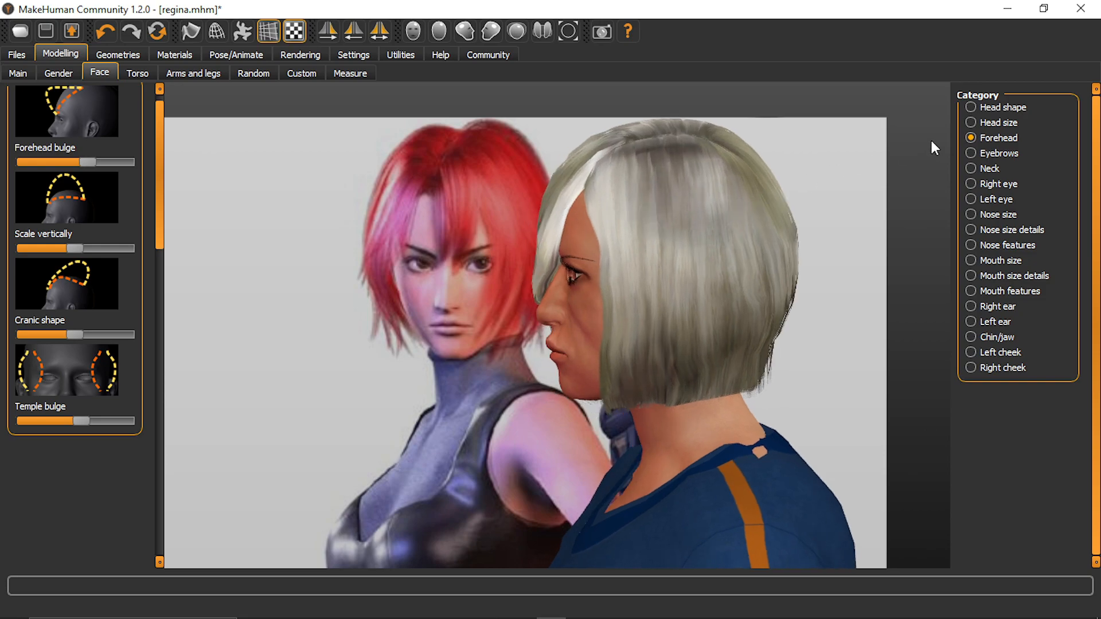
{"action": "left_click", "coordinate": [985, 124]}
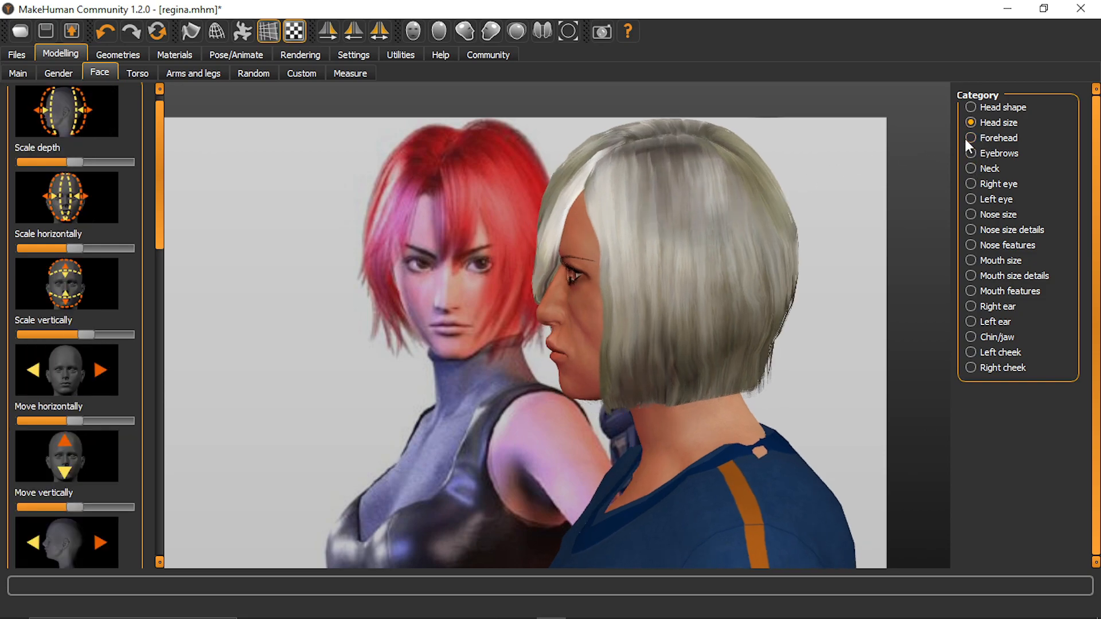
{"action": "left_click", "coordinate": [979, 140]}
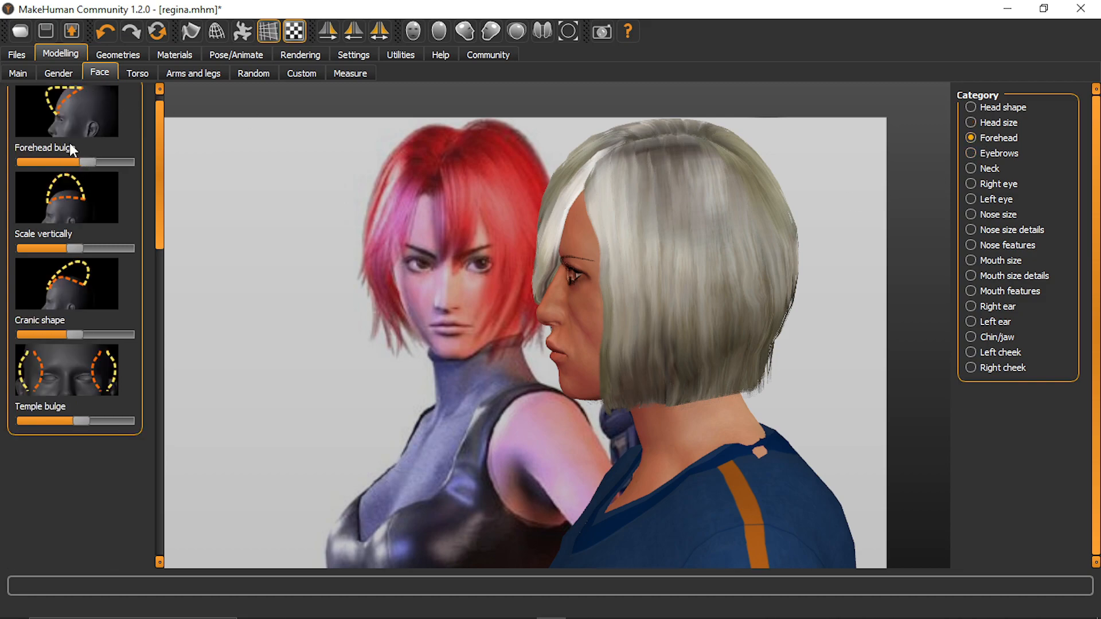
{"action": "mouse_move", "coordinate": [88, 160]}
{"action": "left_mouse_down"}
{"action": "mouse_move", "coordinate": [58, 152]}
{"action": "mouse_move", "coordinate": [83, 148]}
{"action": "left_mouse_up"}
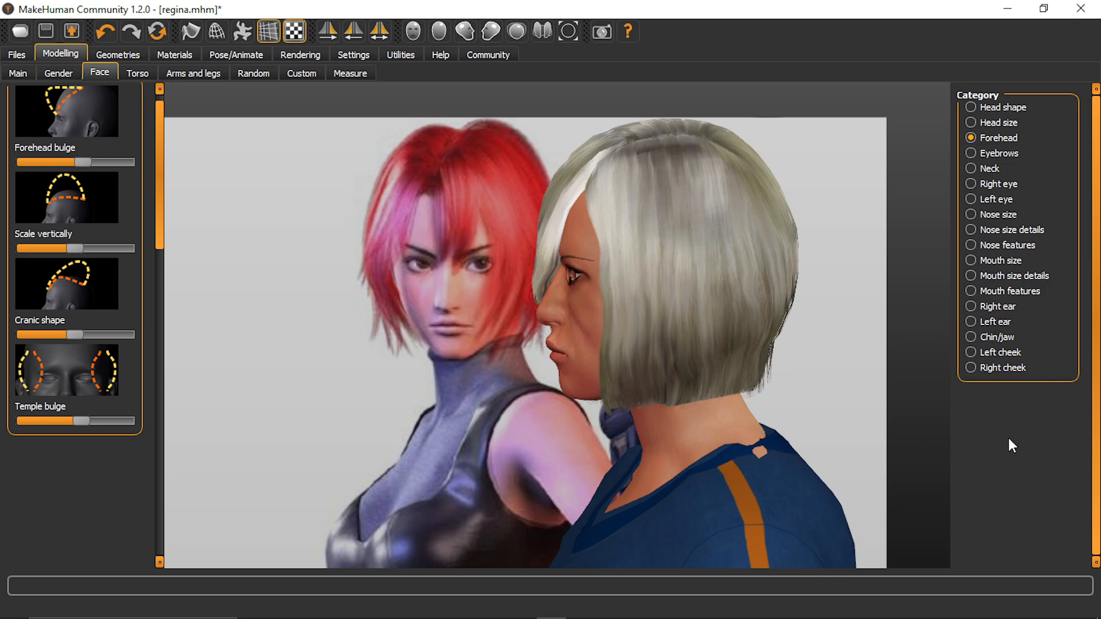
{"action": "left_click_drag", "start_coordinate": [490, 408], "coordinate": [521, 411]}
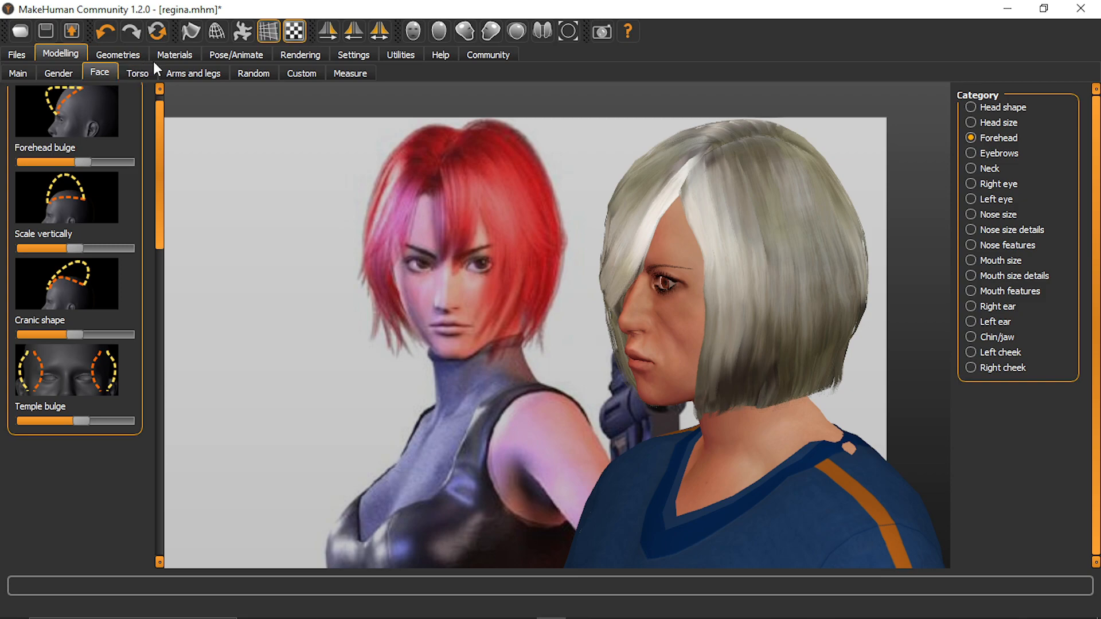
Lower the eyebrows' angle to about a third of its range and fine-tune their vertical position
{"action": "left_click", "coordinate": [971, 153]}
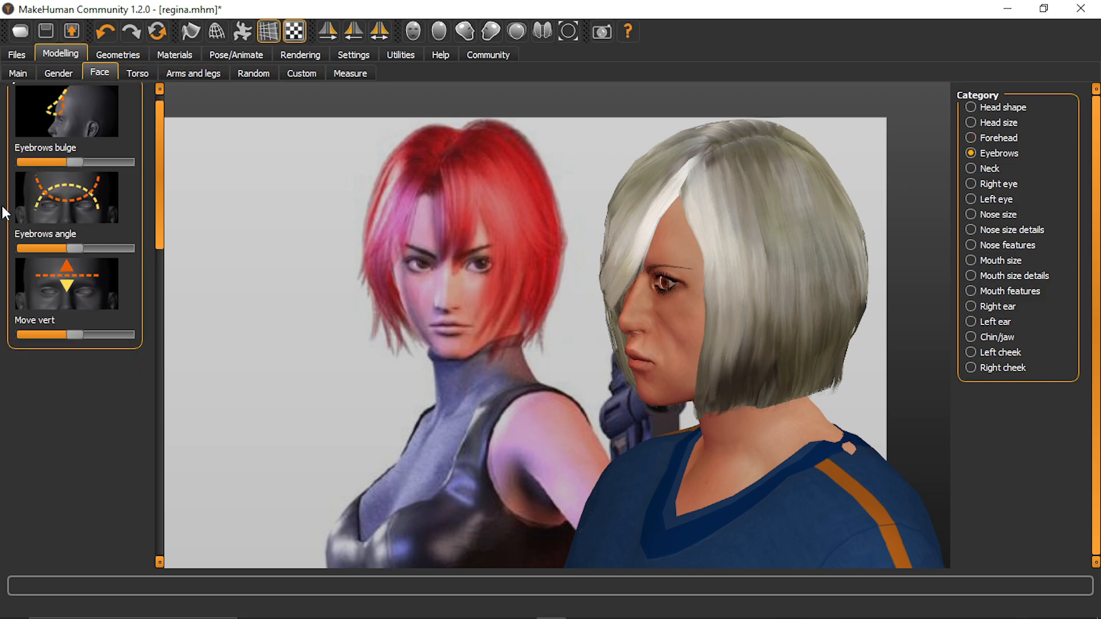
{"action": "mouse_move", "coordinate": [552, 325]}
{"action": "left_mouse_down"}
{"action": "mouse_move", "coordinate": [617, 324]}
{"action": "mouse_move", "coordinate": [549, 323]}
{"action": "left_mouse_up"}
{"action": "left_click_drag", "start_coordinate": [77, 252], "coordinate": [57, 229]}
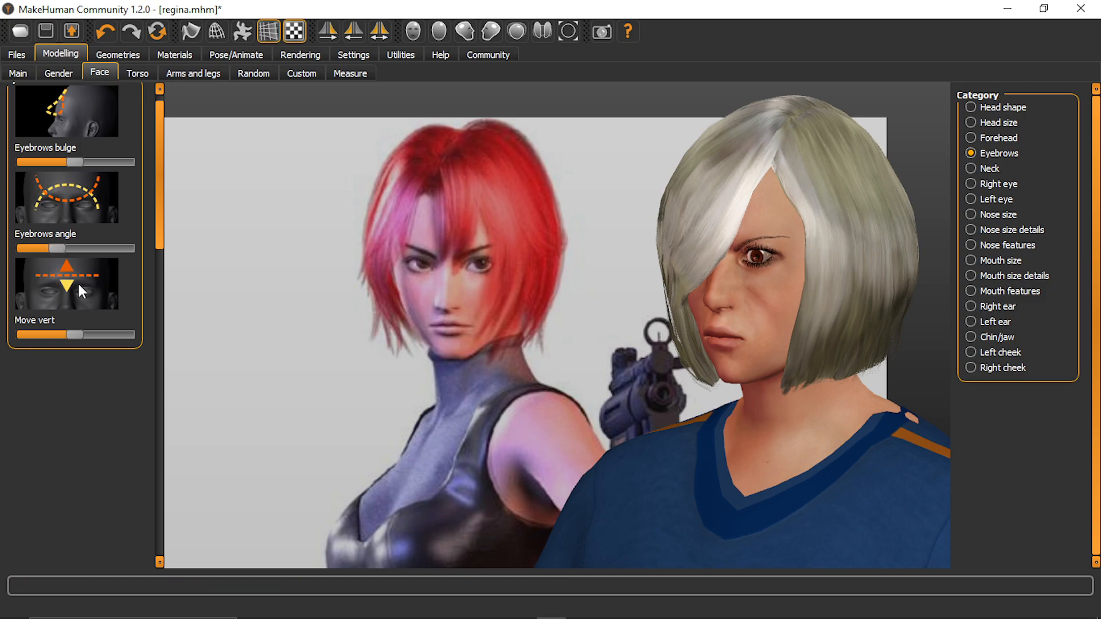
{"action": "mouse_move", "coordinate": [68, 329]}
{"action": "left_mouse_down"}
{"action": "mouse_move", "coordinate": [45, 327]}
{"action": "mouse_move", "coordinate": [102, 313]}
{"action": "mouse_move", "coordinate": [61, 312]}
{"action": "mouse_move", "coordinate": [71, 311]}
{"action": "left_mouse_up"}
Narrow the neck's horizontal scale to about a third of its range and nudge its vertical scale slightly above the middle
{"action": "left_click", "coordinate": [990, 168]}
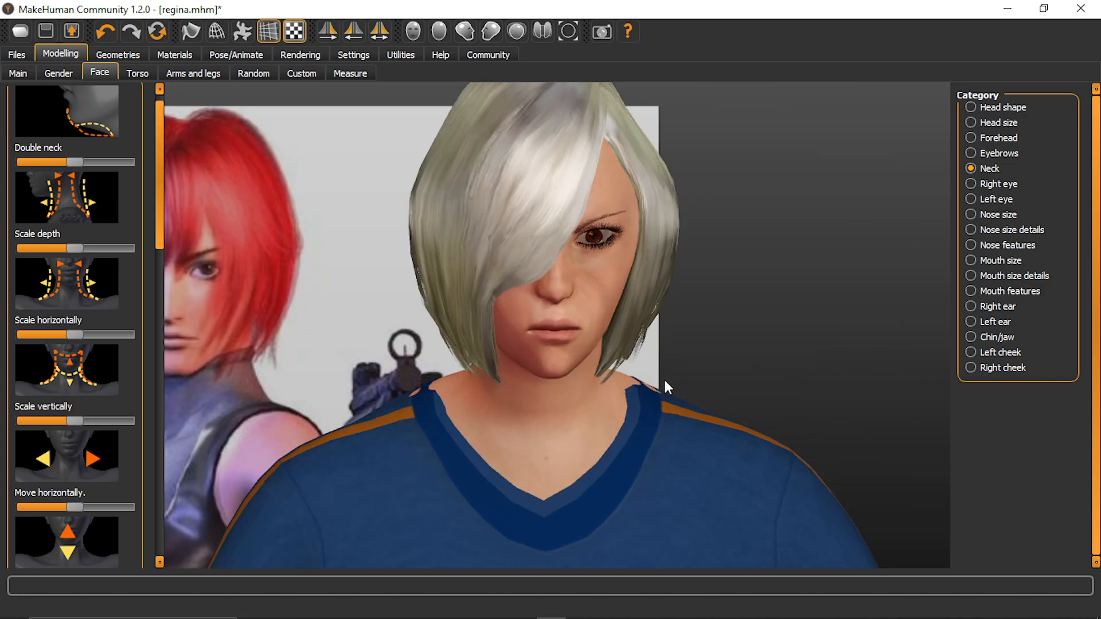
{"action": "left_click_drag", "start_coordinate": [663, 377], "coordinate": [614, 346]}
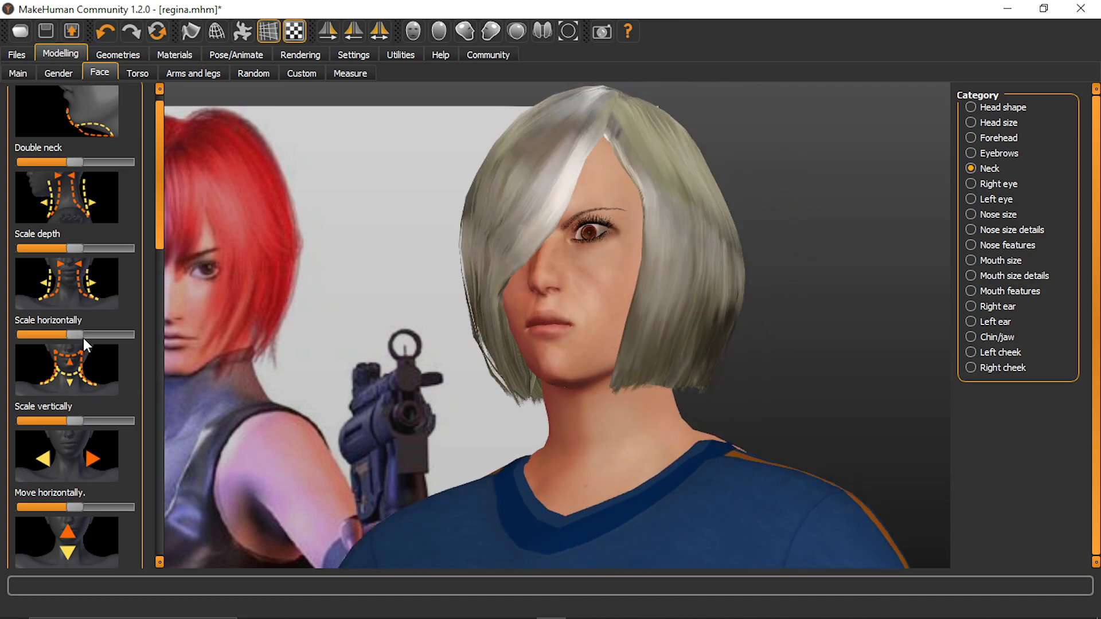
{"action": "scroll", "coordinate": [568, 444], "scroll_direction": "up", "scroll_amount": 3}
{"action": "scroll", "coordinate": [554, 457], "scroll_direction": "down", "scroll_amount": 3}
{"action": "scroll", "coordinate": [536, 475], "scroll_direction": "down", "scroll_amount": 2}
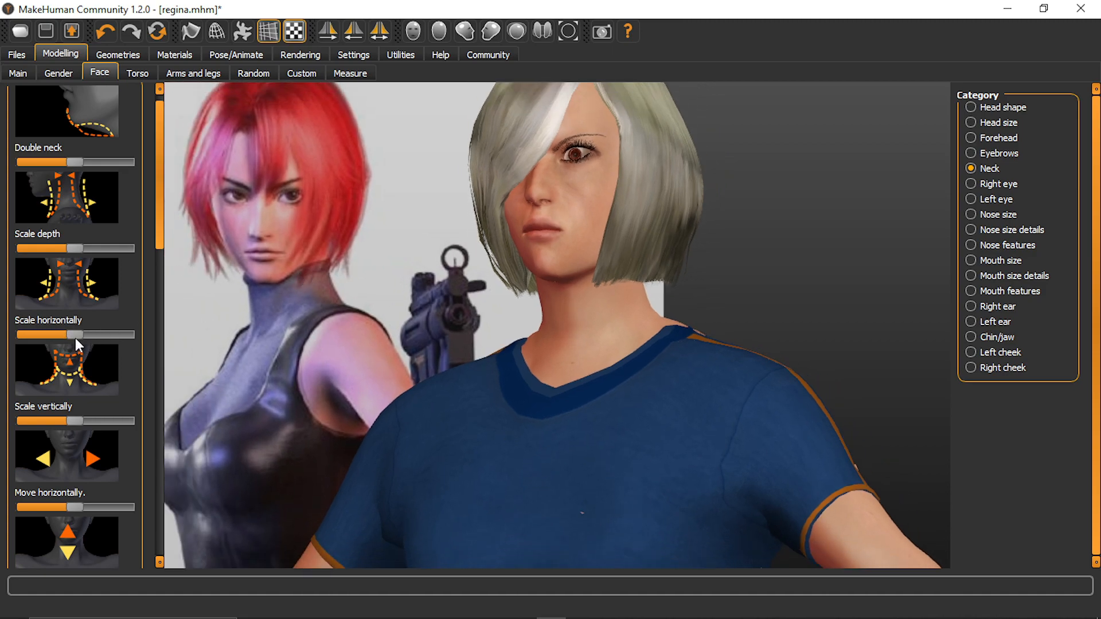
{"action": "mouse_move", "coordinate": [75, 334]}
{"action": "left_mouse_down"}
{"action": "mouse_move", "coordinate": [89, 330]}
{"action": "mouse_move", "coordinate": [45, 322]}
{"action": "mouse_move", "coordinate": [58, 322]}
{"action": "left_mouse_up"}
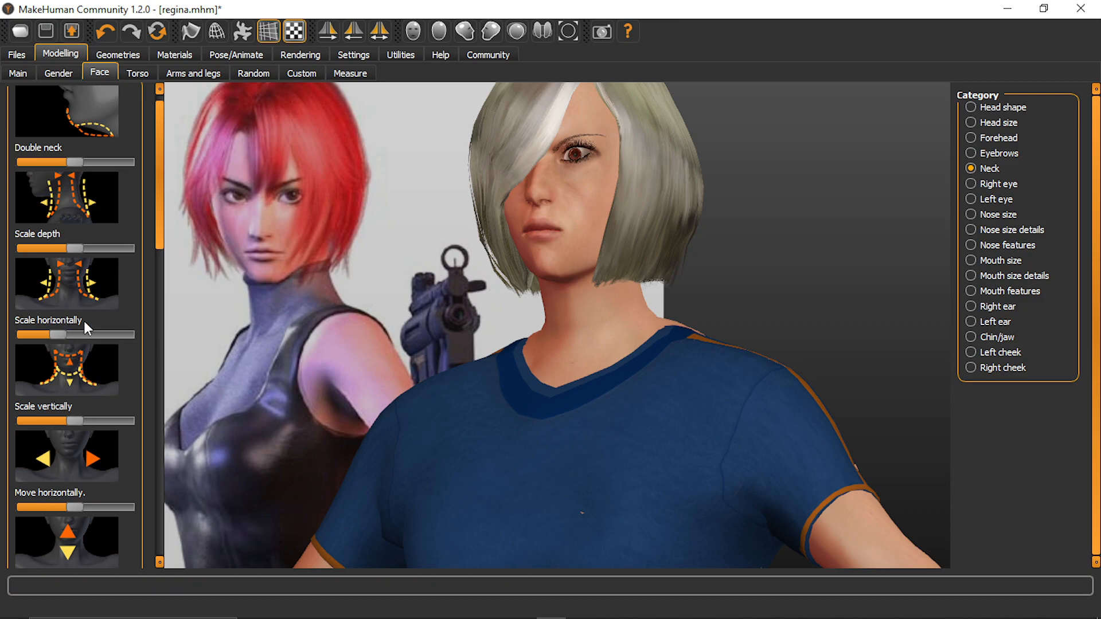
{"action": "mouse_move", "coordinate": [76, 422]}
{"action": "left_mouse_down"}
{"action": "mouse_move", "coordinate": [91, 417]}
{"action": "mouse_move", "coordinate": [77, 407]}
{"action": "left_mouse_up"}
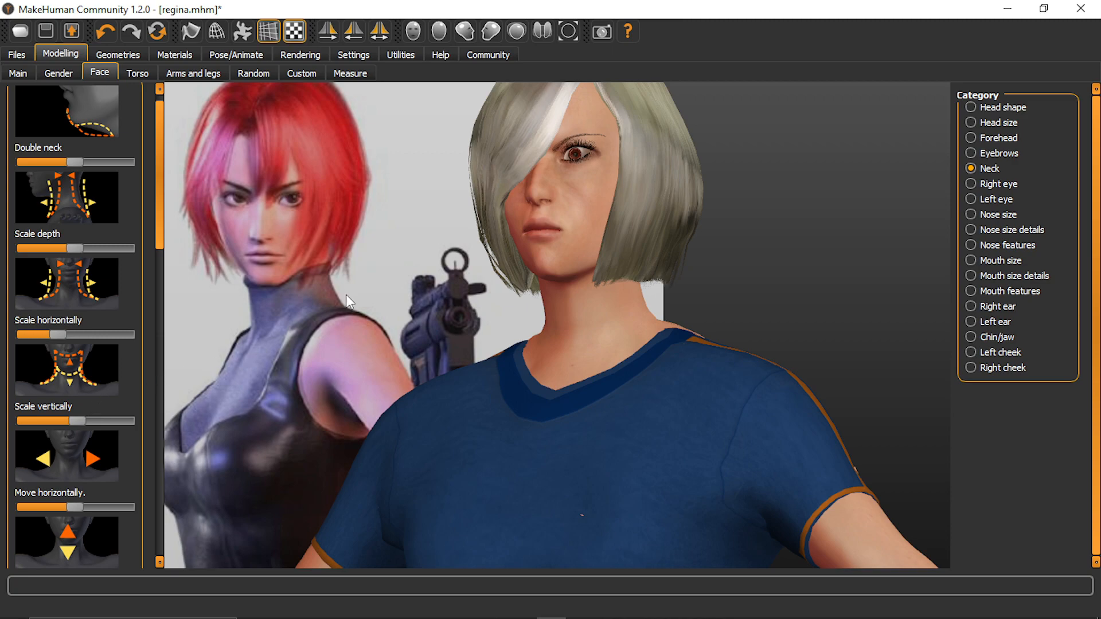
Compare the character's proportions with the reference figure and lengthen the neck by raising its vertical scale to about two-thirds
{"action": "scroll", "coordinate": [675, 203], "scroll_direction": "down", "scroll_amount": 6}
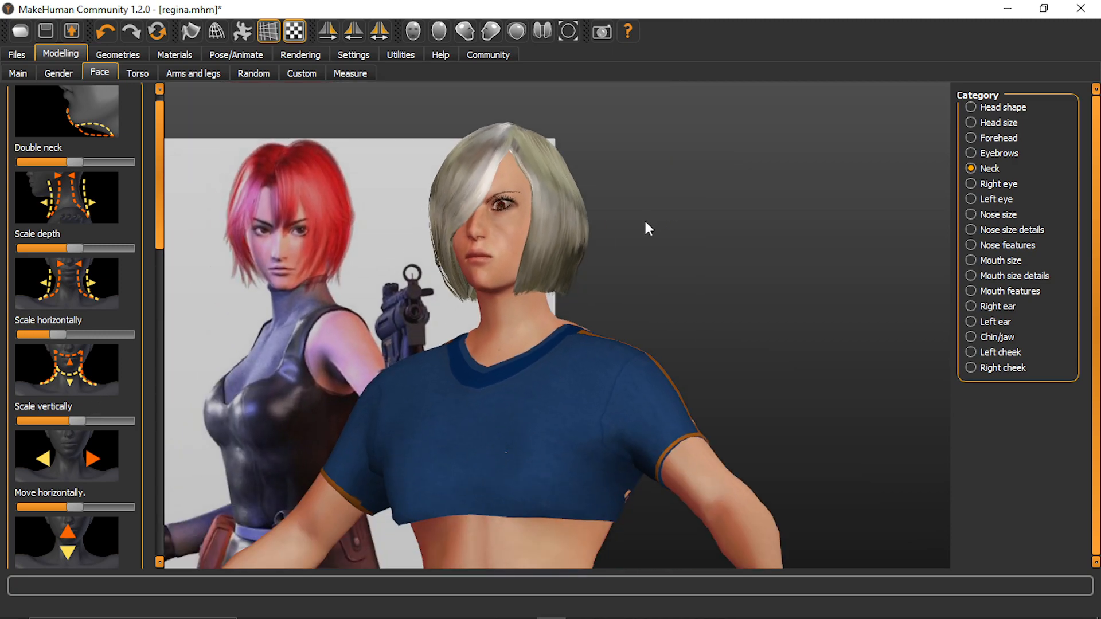
{"action": "scroll", "coordinate": [642, 229], "scroll_direction": "down", "scroll_amount": 4}
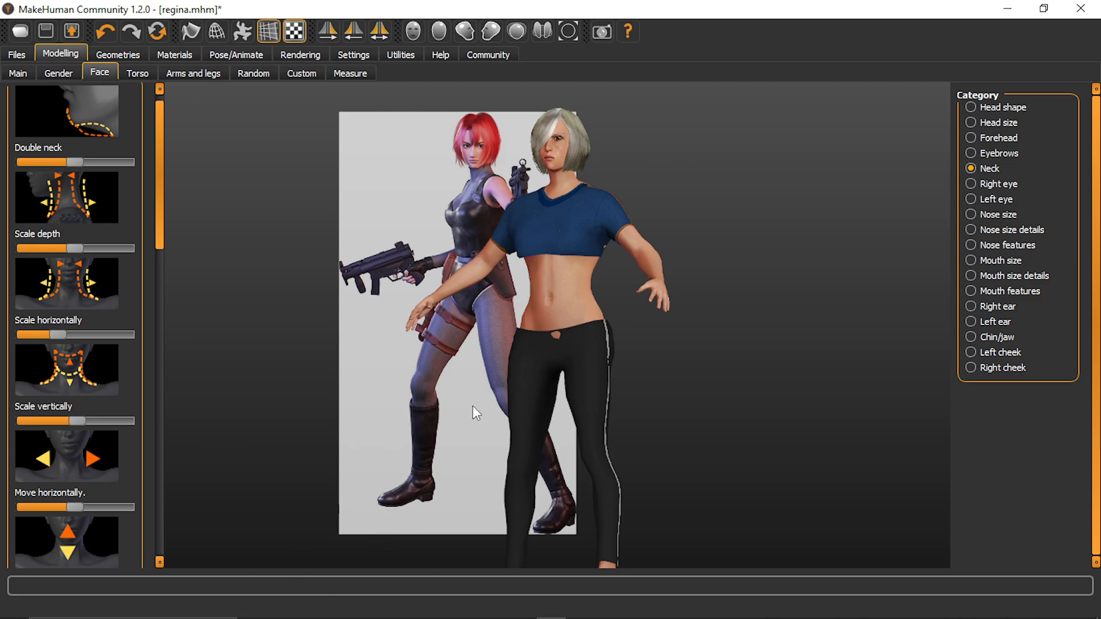
{"action": "scroll", "coordinate": [469, 375], "scroll_direction": "up", "scroll_amount": 5}
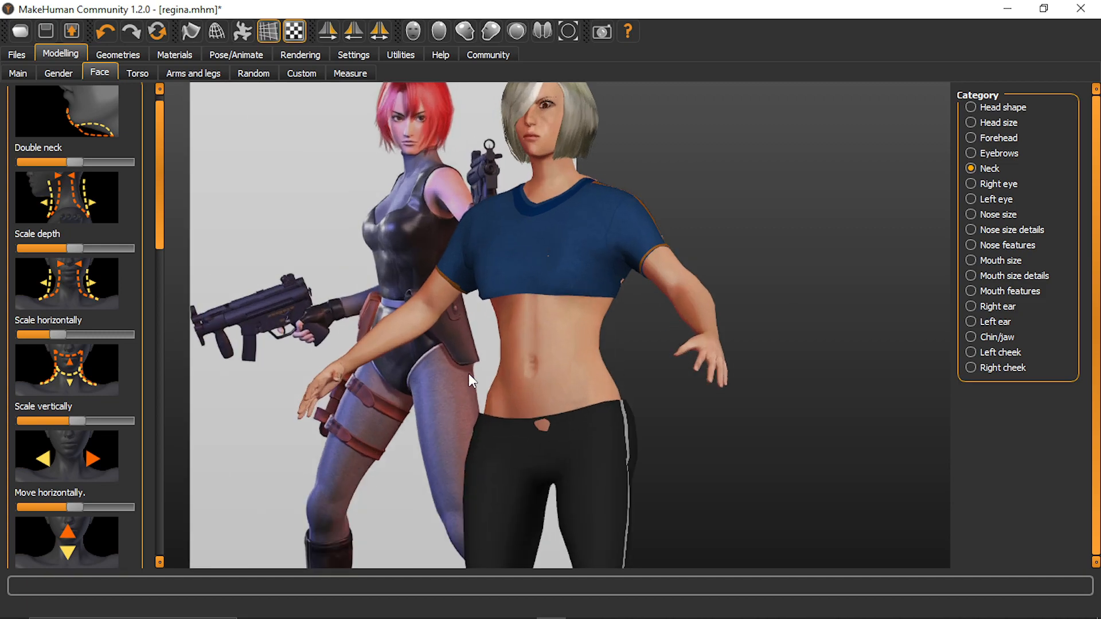
{"action": "scroll", "coordinate": [468, 373], "scroll_direction": "up", "scroll_amount": 2}
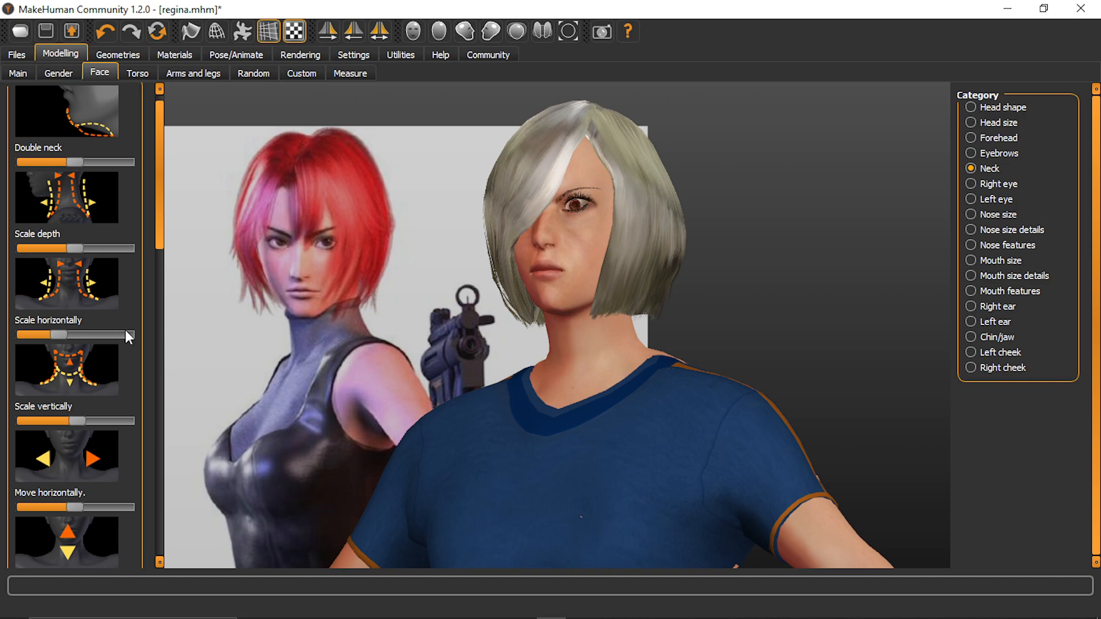
{"action": "scroll", "coordinate": [663, 473], "scroll_direction": "up", "scroll_amount": 3}
{"action": "scroll", "coordinate": [663, 473], "scroll_direction": "up", "scroll_amount": 1}
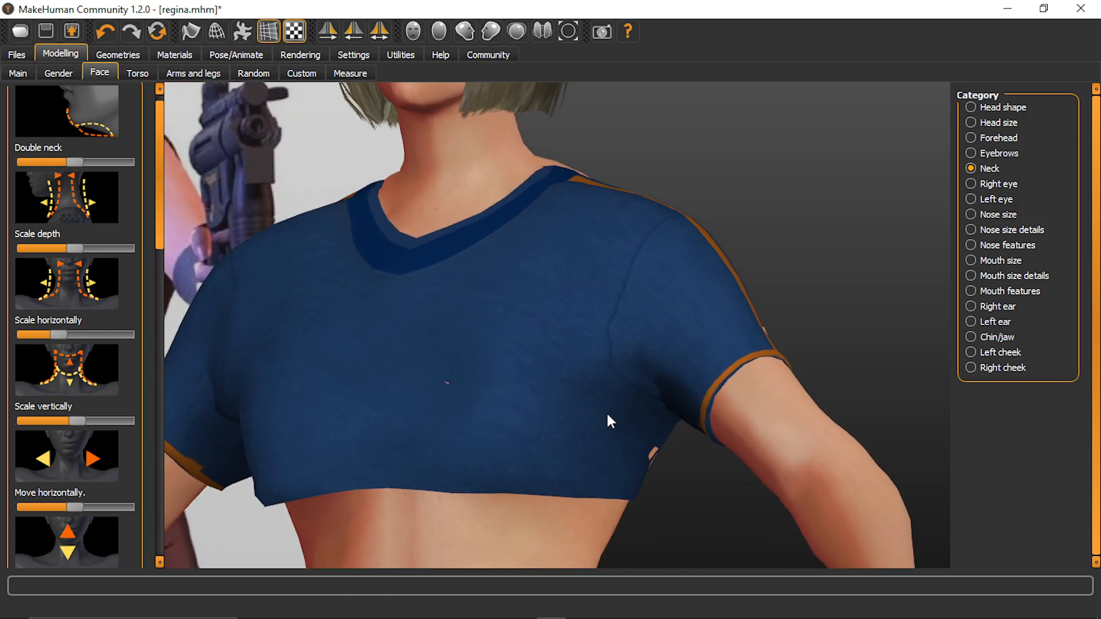
{"action": "middle_click_drag", "start_coordinate": [606, 409], "coordinate": [601, 473]}
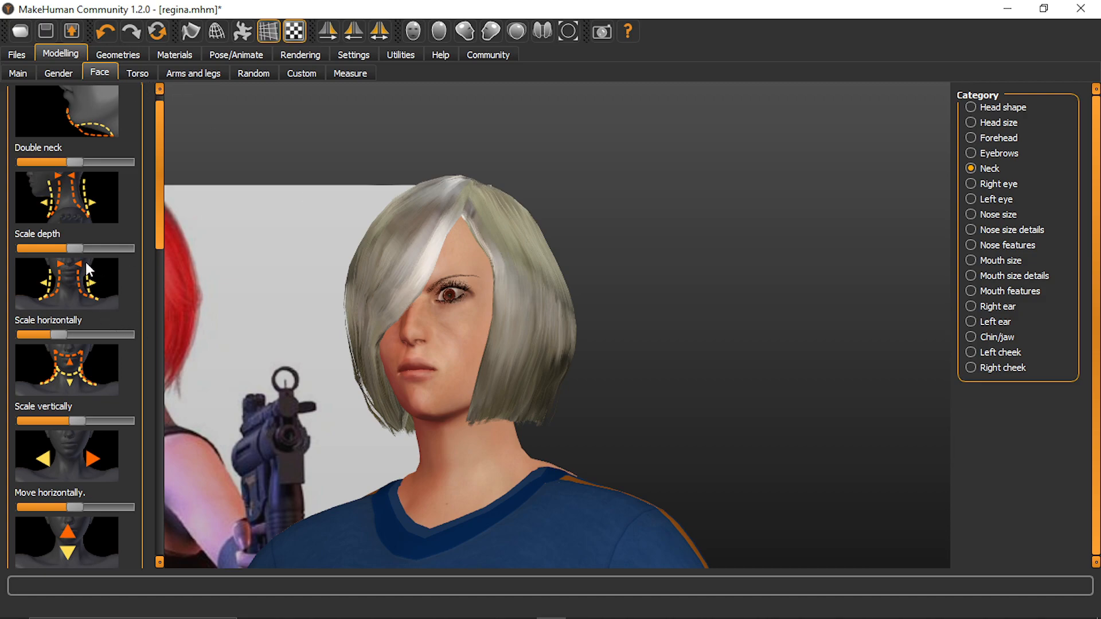
{"action": "mouse_move", "coordinate": [84, 421]}
{"action": "left_mouse_down"}
{"action": "mouse_move", "coordinate": [107, 422]}
{"action": "mouse_move", "coordinate": [94, 421]}
{"action": "left_mouse_up"}
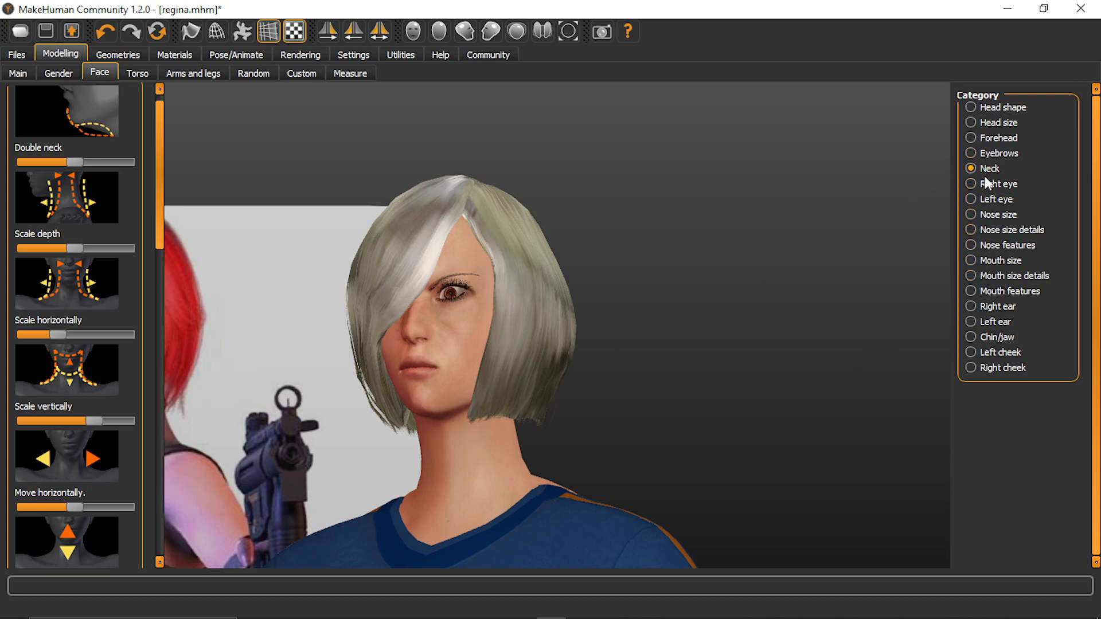
Narrow the nose tip width to under a third of its range and move the nose base vertically to near its minimum
{"action": "left_click", "coordinate": [997, 246]}
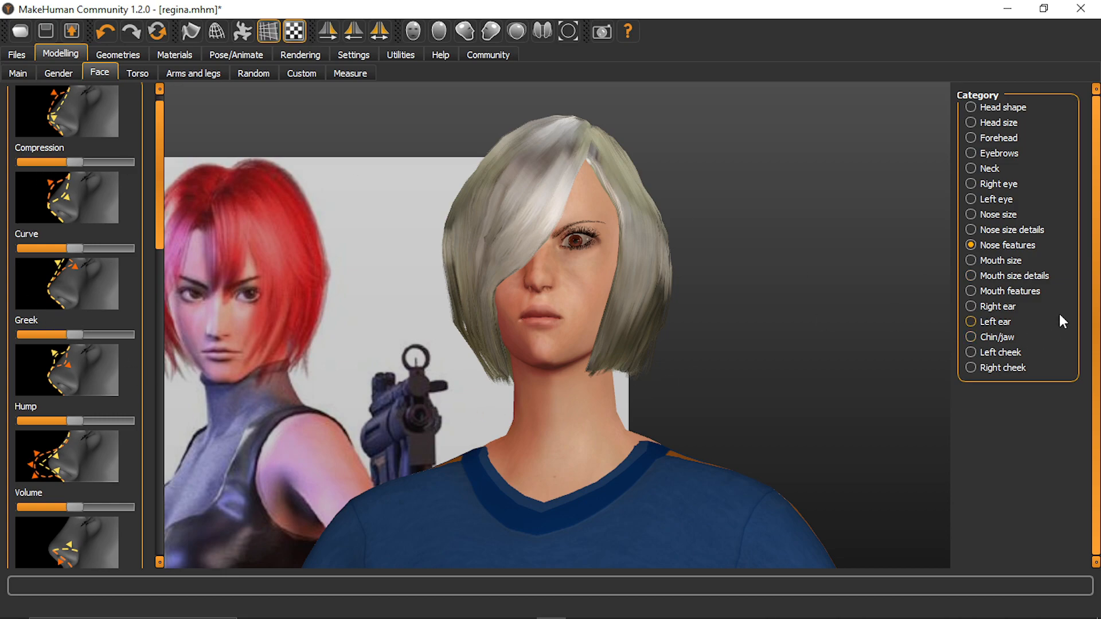
{"action": "left_click", "coordinate": [1010, 231]}
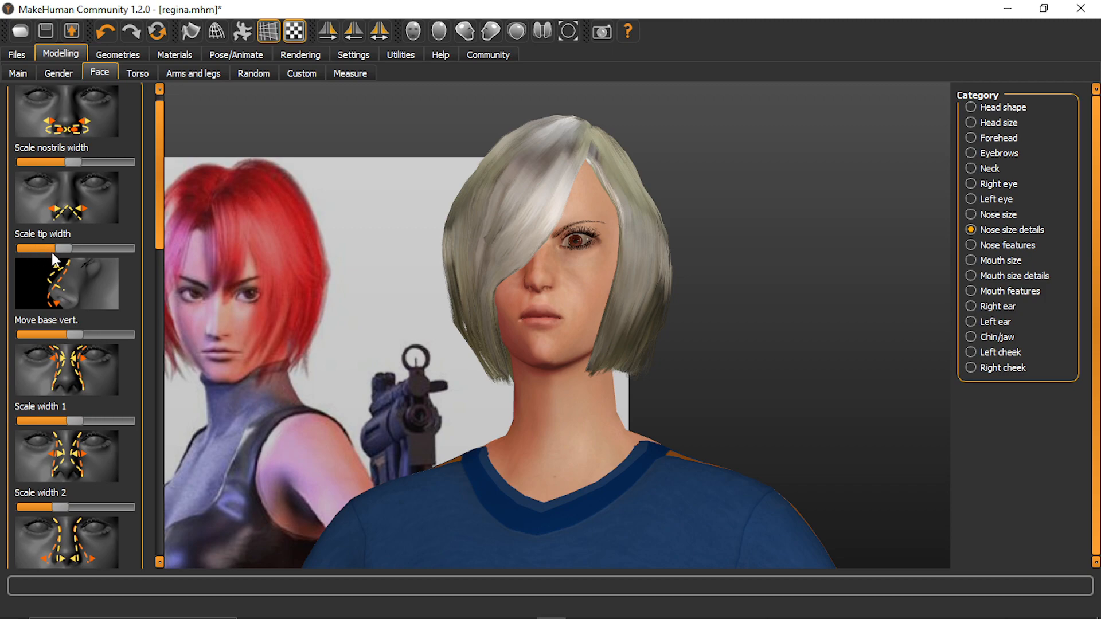
{"action": "left_click", "coordinate": [68, 251]}
{"action": "left_click_drag", "start_coordinate": [69, 335], "coordinate": [31, 332]}
{"action": "left_click_drag", "start_coordinate": [586, 337], "coordinate": [514, 304]}
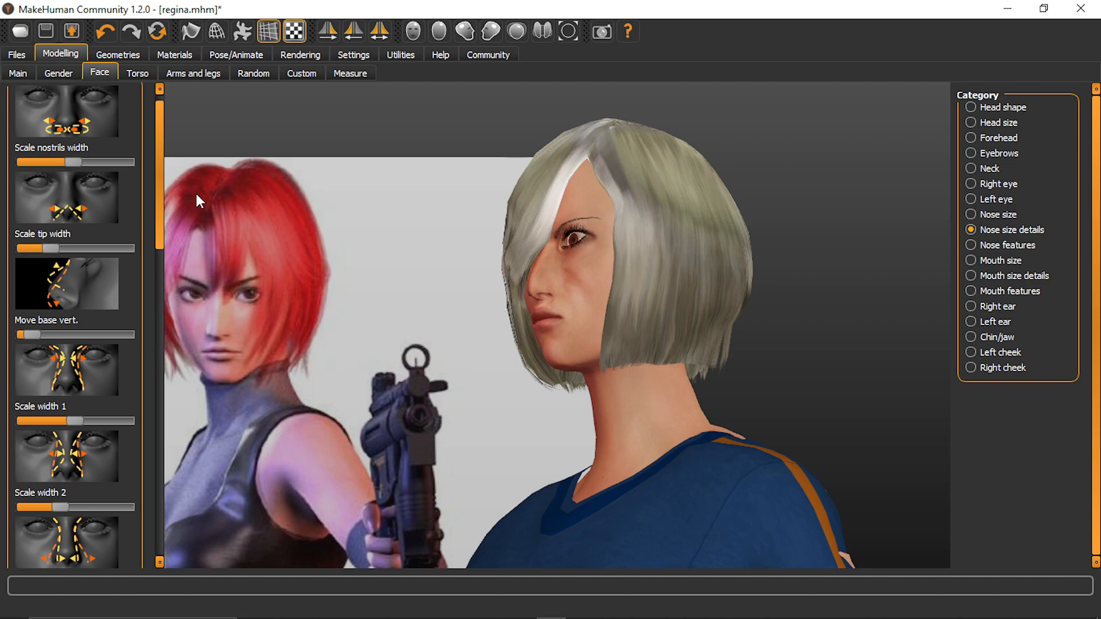
{"action": "mouse_move", "coordinate": [163, 233]}
{"action": "left_mouse_down"}
{"action": "mouse_move", "coordinate": [161, 281]}
{"action": "mouse_move", "coordinate": [177, 221]}
{"action": "left_mouse_up"}
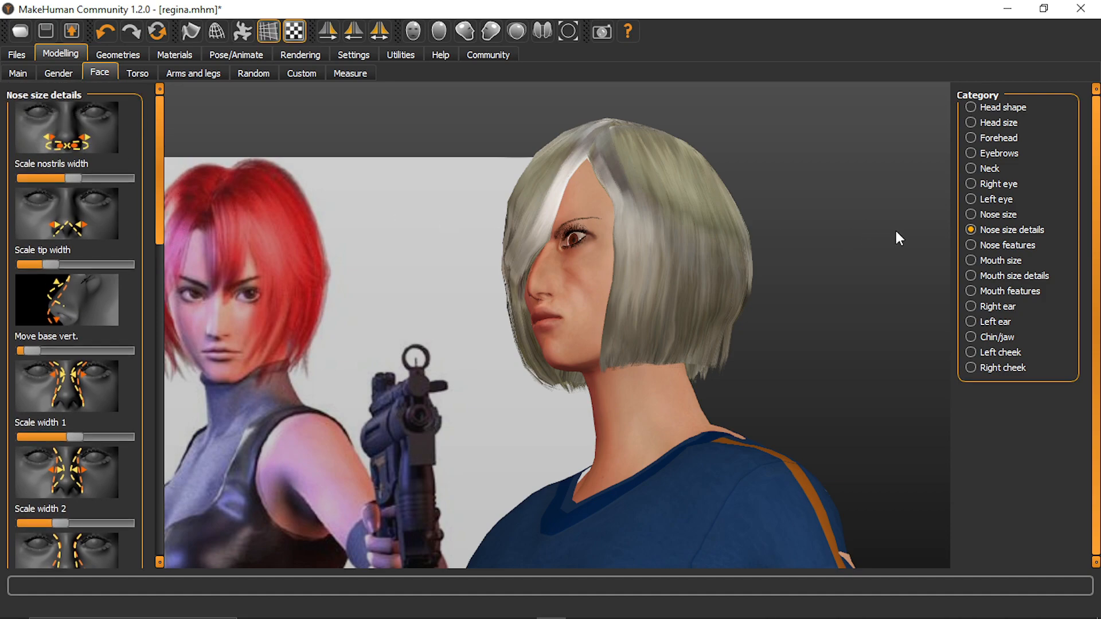
Reduce the nose curve to about a quarter of its range
{"action": "left_click", "coordinate": [995, 246]}
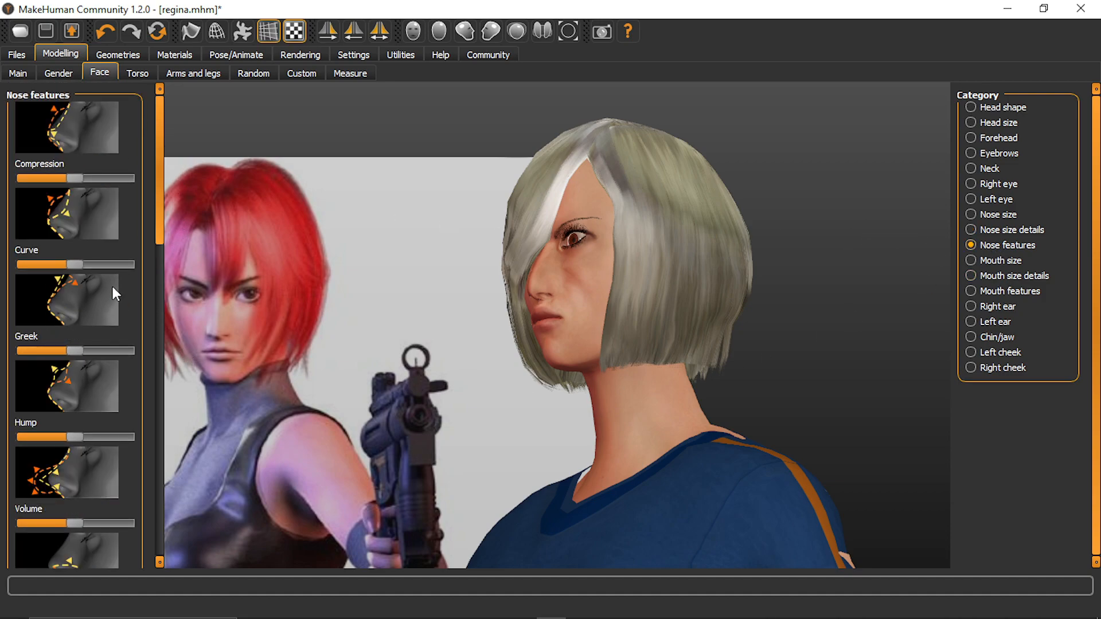
{"action": "left_click_drag", "start_coordinate": [72, 257], "coordinate": [45, 259]}
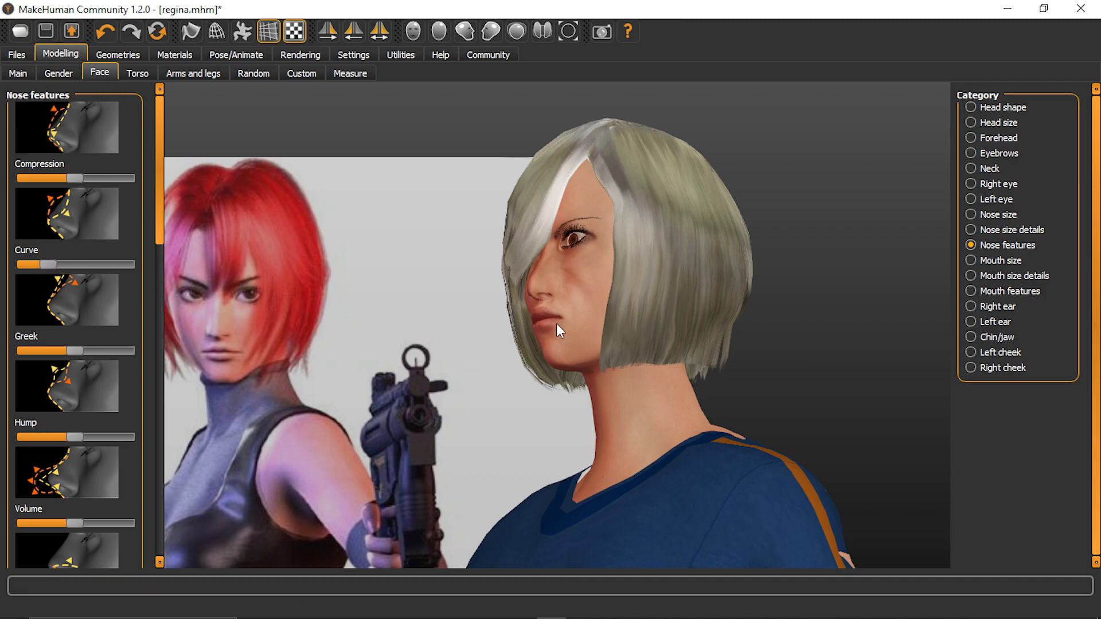
{"action": "left_click_drag", "start_coordinate": [558, 330], "coordinate": [534, 330]}
In a close profile view, reduce the nose compression to about a third and the hump to slightly below the middle
{"action": "left_click_drag", "start_coordinate": [542, 289], "coordinate": [541, 322]}
{"action": "scroll", "coordinate": [558, 321], "scroll_direction": "down", "scroll_amount": 1}
{"action": "scroll", "coordinate": [553, 330], "scroll_direction": "up", "scroll_amount": 2}
{"action": "scroll", "coordinate": [553, 330], "scroll_direction": "up", "scroll_amount": 3}
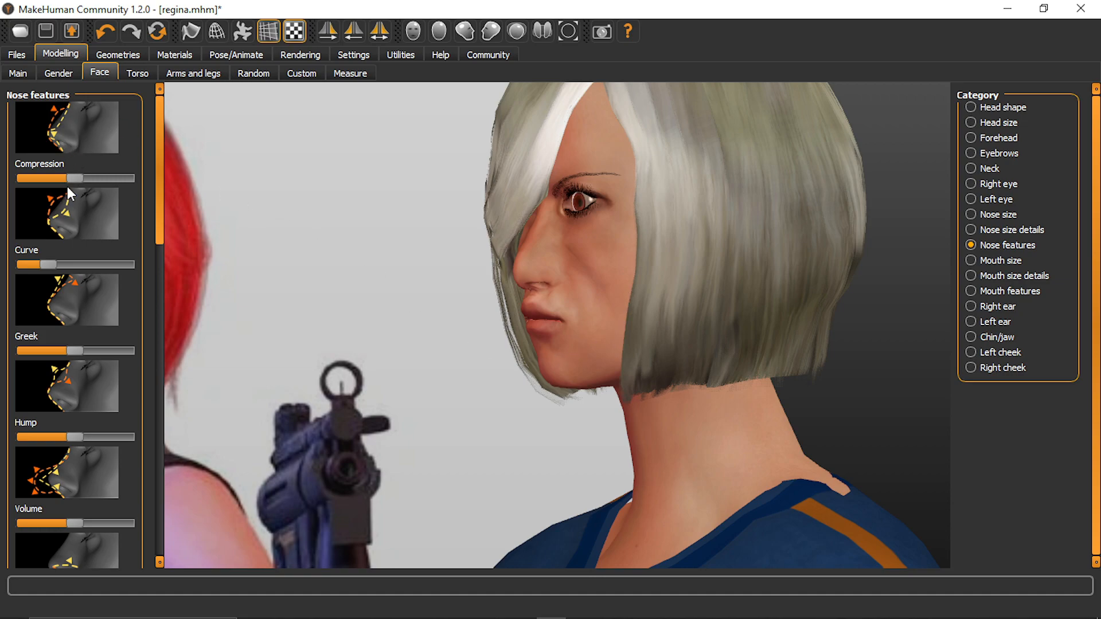
{"action": "mouse_move", "coordinate": [71, 182]}
{"action": "left_mouse_down"}
{"action": "mouse_move", "coordinate": [98, 173]}
{"action": "mouse_move", "coordinate": [46, 173]}
{"action": "mouse_move", "coordinate": [67, 174]}
{"action": "mouse_move", "coordinate": [58, 174]}
{"action": "left_mouse_up"}
{"action": "left_click_drag", "start_coordinate": [77, 435], "coordinate": [54, 410]}
{"action": "mouse_move", "coordinate": [70, 178]}
{"action": "left_mouse_down"}
{"action": "mouse_move", "coordinate": [32, 185]}
{"action": "mouse_move", "coordinate": [56, 184]}
{"action": "left_mouse_up"}
Compare the reshaped nose, face and neck with the reference image from frontal and three-quarter angles at several distances
{"action": "left_click_drag", "start_coordinate": [536, 235], "coordinate": [611, 280]}
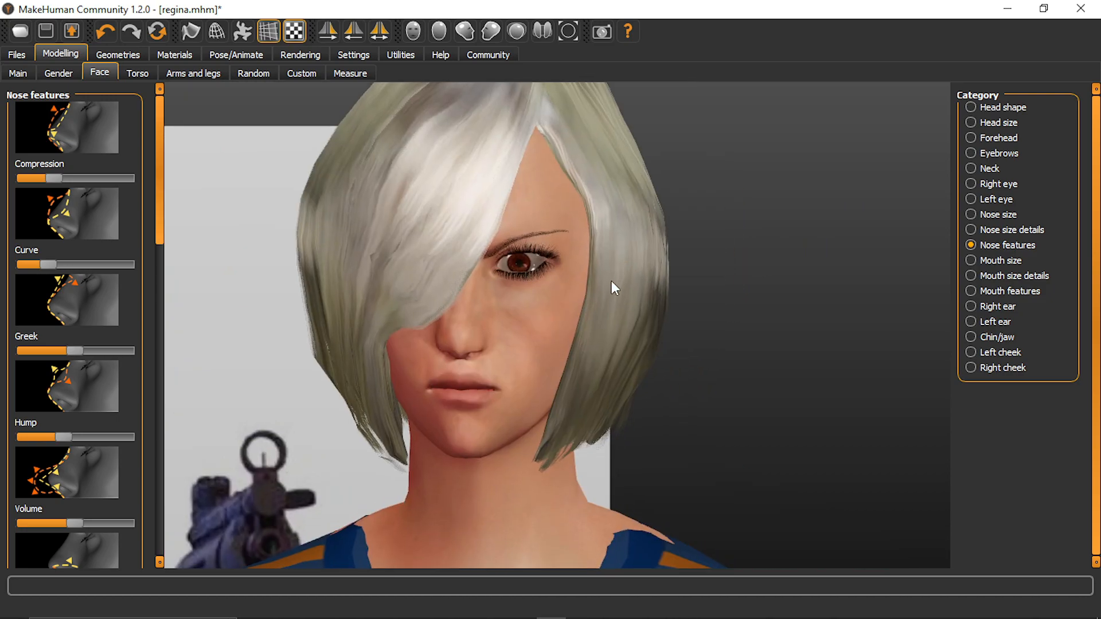
{"action": "scroll", "coordinate": [604, 299], "scroll_direction": "down", "scroll_amount": 5}
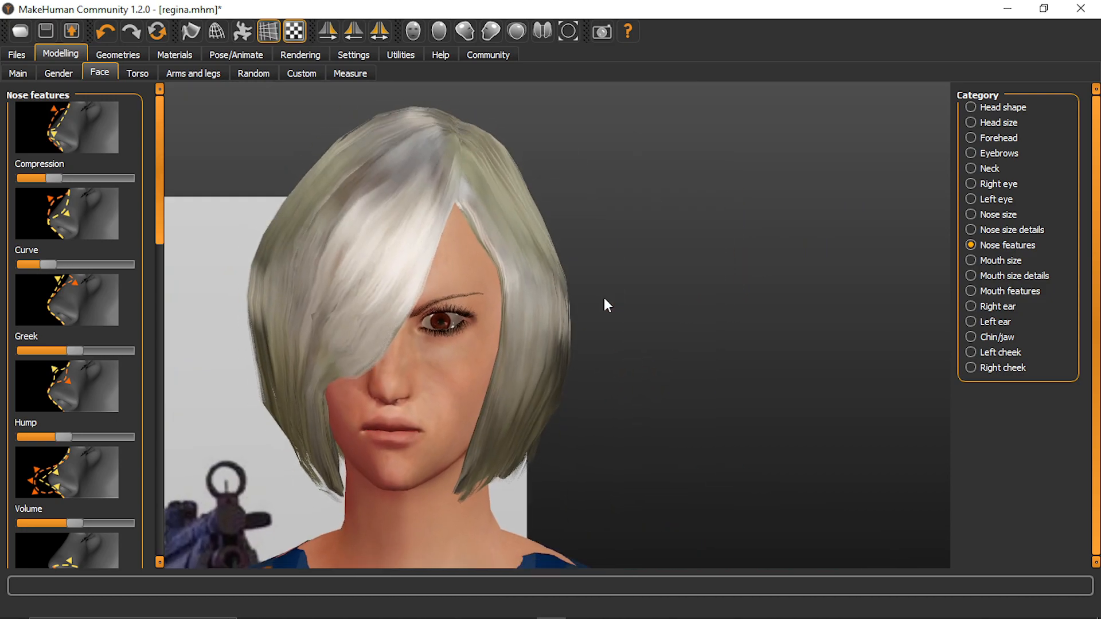
{"action": "scroll", "coordinate": [604, 299], "scroll_direction": "down", "scroll_amount": 4}
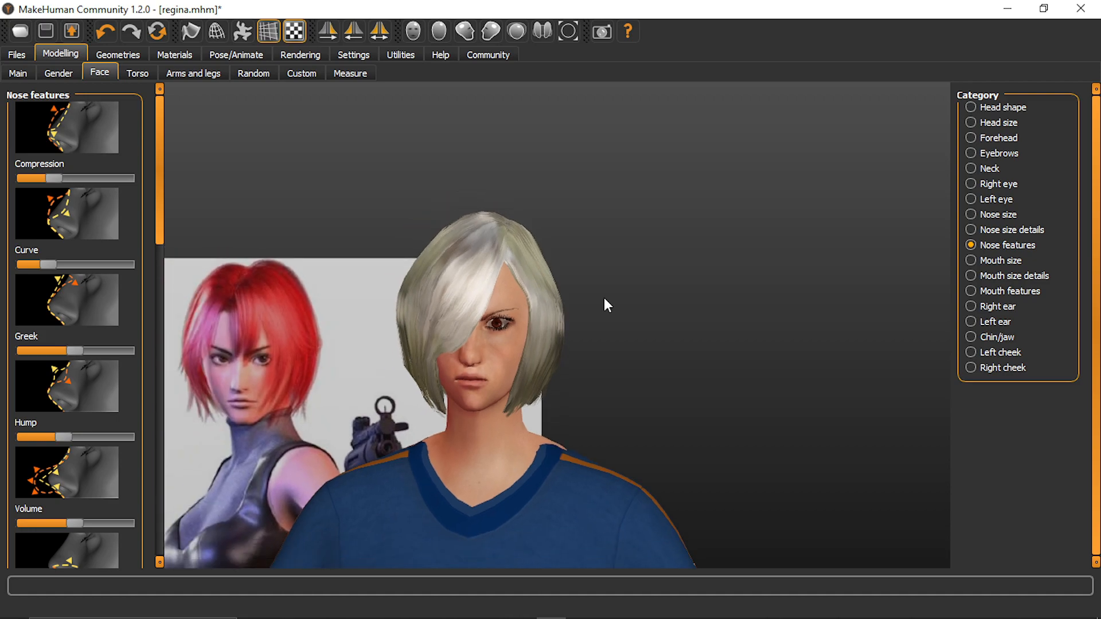
{"action": "left_click_drag", "start_coordinate": [795, 324], "coordinate": [699, 312]}
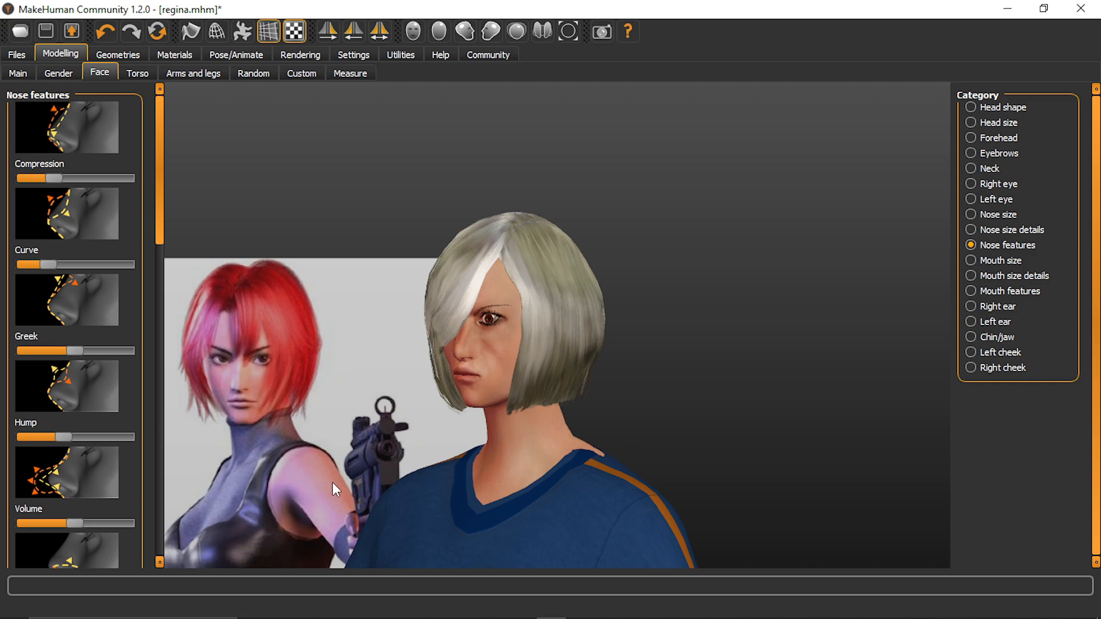
{"action": "scroll", "coordinate": [332, 483], "scroll_direction": "down", "scroll_amount": 3}
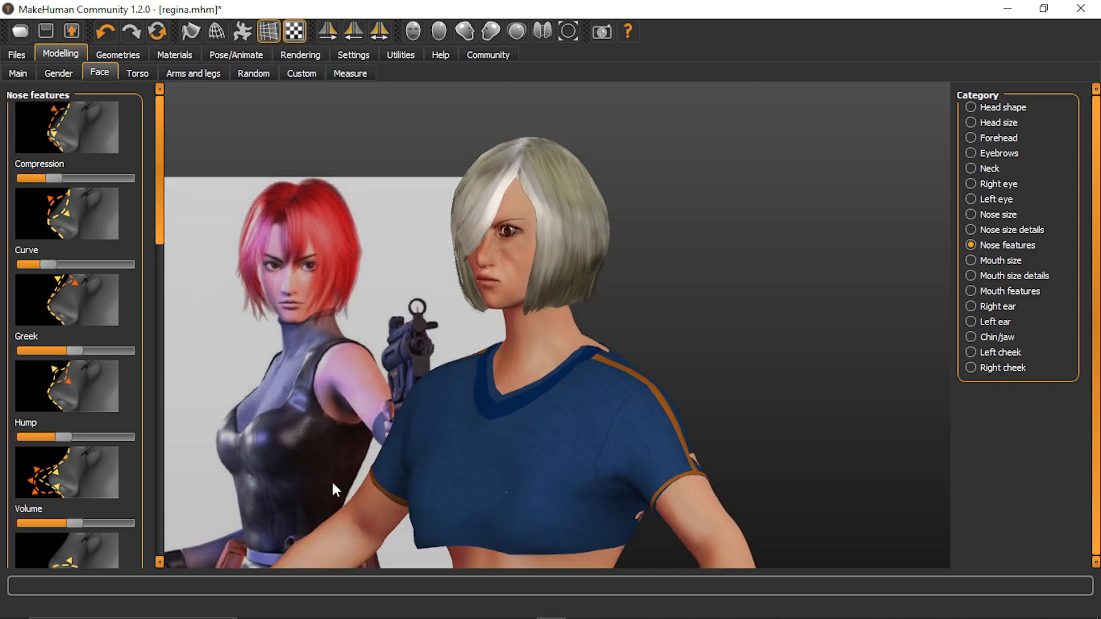
{"action": "scroll", "coordinate": [332, 482], "scroll_direction": "up", "scroll_amount": 5}
{"action": "scroll", "coordinate": [332, 483], "scroll_direction": "up", "scroll_amount": 5}
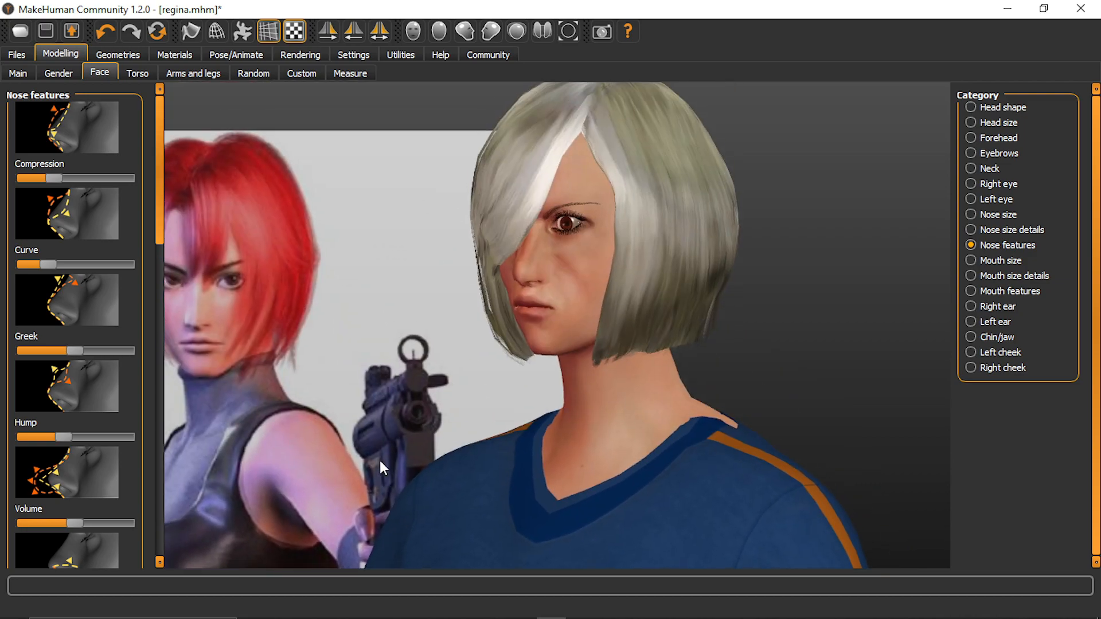
{"action": "left_click_drag", "start_coordinate": [352, 468], "coordinate": [358, 469]}
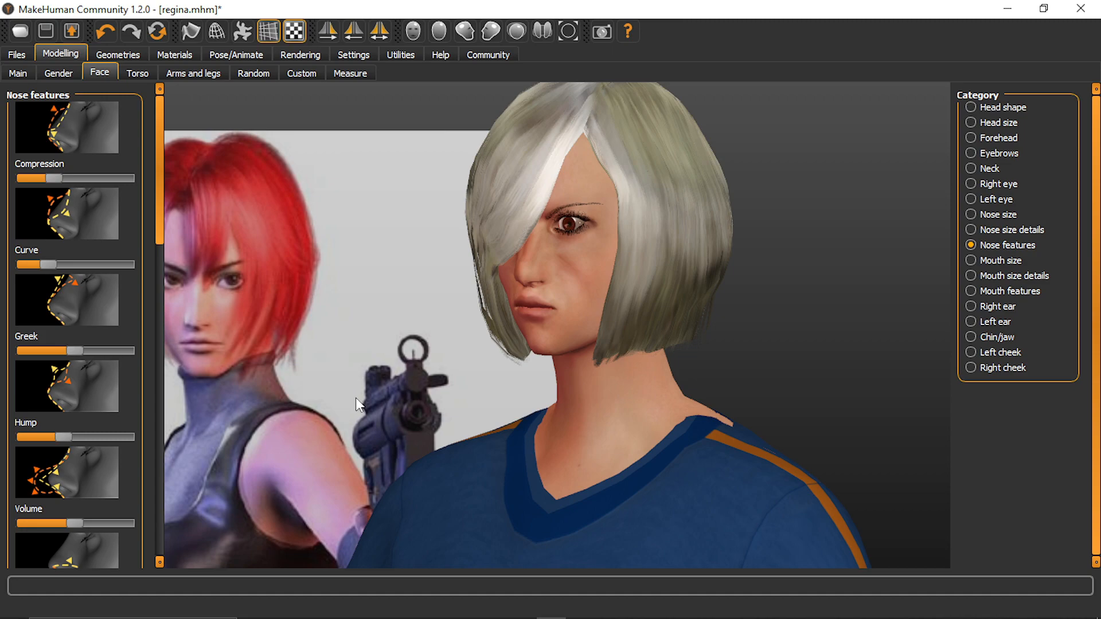
Increase the chin width scale to about 70% of its range and turn the head to a frontal view
{"action": "scroll", "coordinate": [379, 349], "scroll_direction": "up", "scroll_amount": 2}
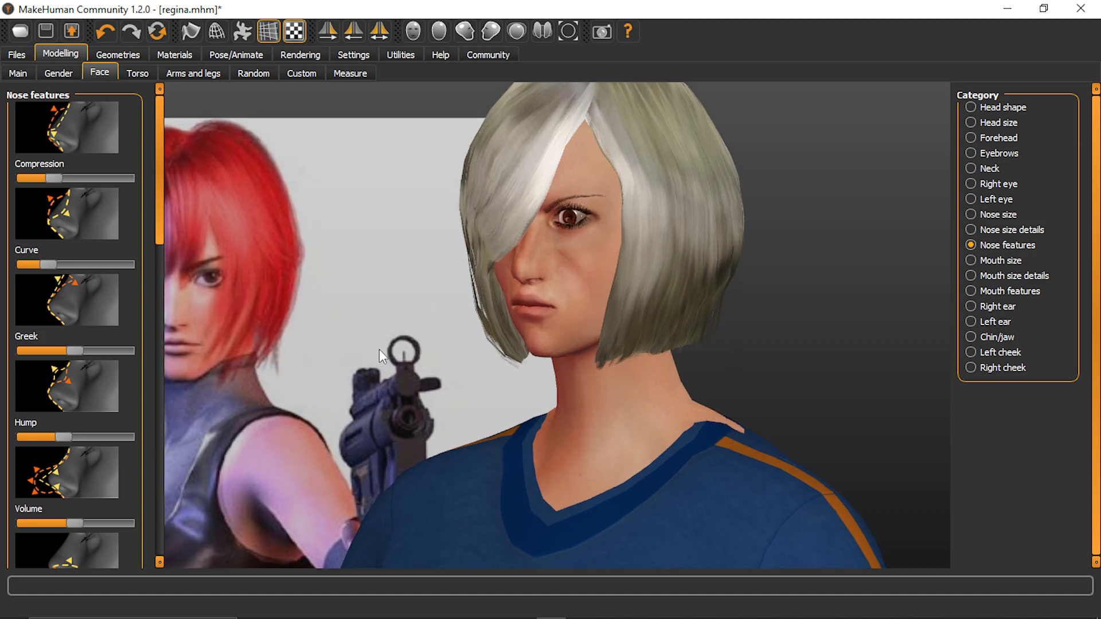
{"action": "scroll", "coordinate": [414, 327], "scroll_direction": "down", "scroll_amount": 3}
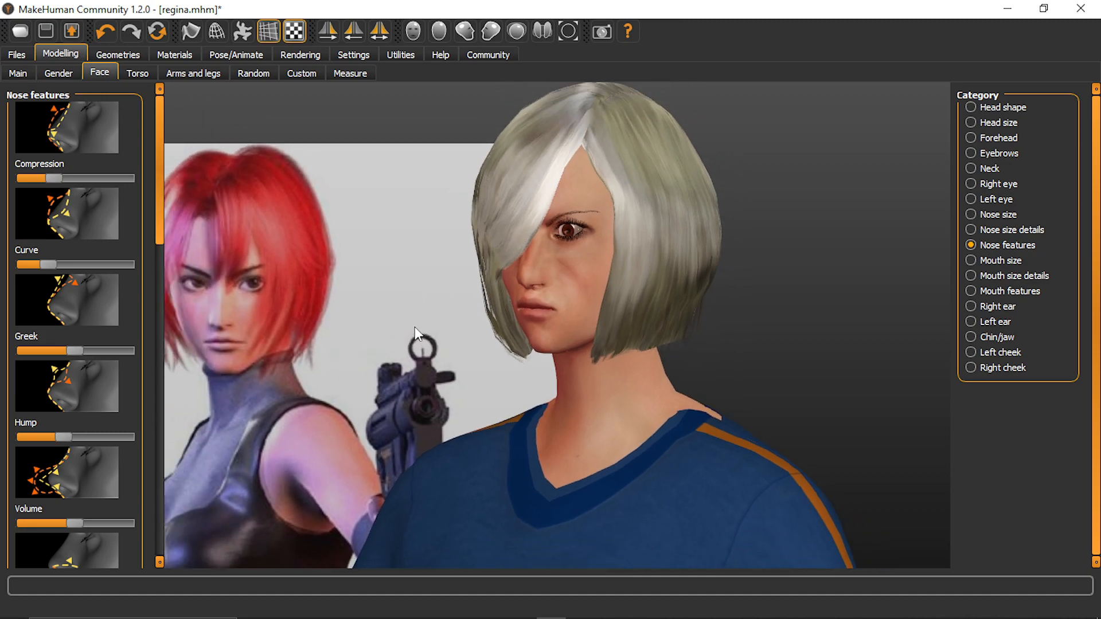
{"action": "left_click", "coordinate": [985, 339]}
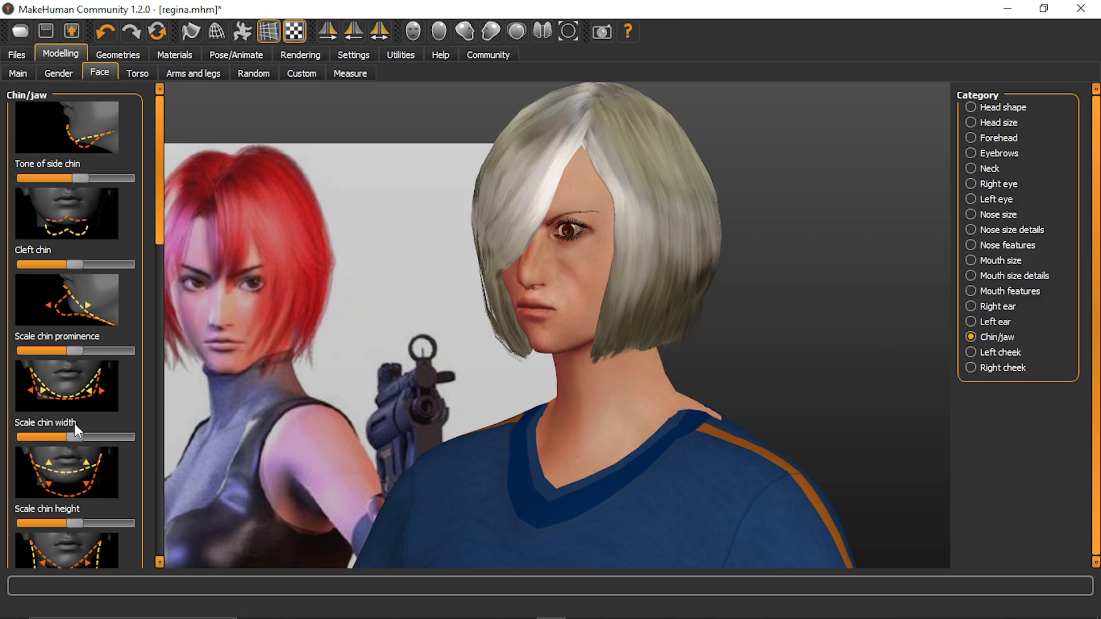
{"action": "left_click_drag", "start_coordinate": [75, 440], "coordinate": [109, 450]}
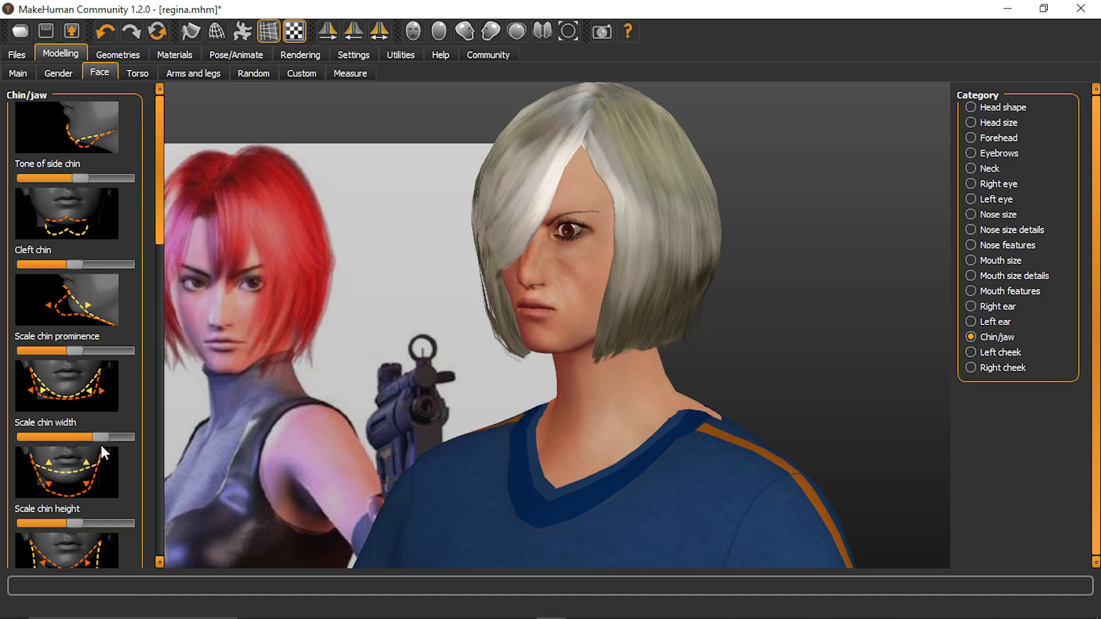
{"action": "left_click_drag", "start_coordinate": [391, 317], "coordinate": [498, 338]}
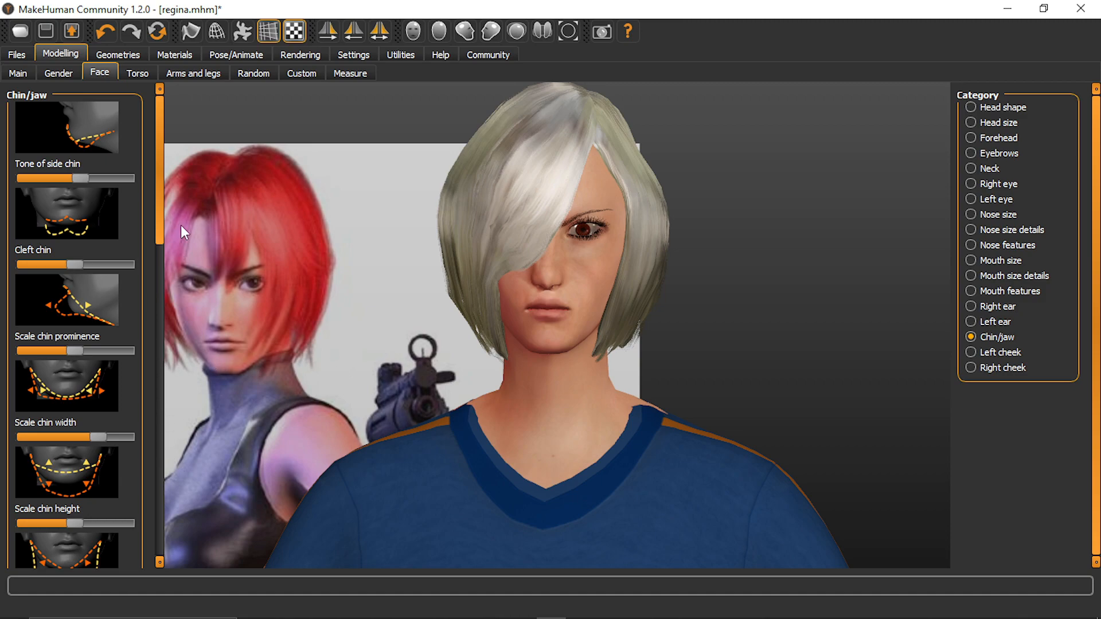
Reduce the chin angularity to under a fifth of its range and view the jaw from a slight angle
{"action": "left_click_drag", "start_coordinate": [161, 171], "coordinate": [170, 229]}
{"action": "mouse_move", "coordinate": [61, 422]}
{"action": "left_mouse_down"}
{"action": "mouse_move", "coordinate": [73, 427]}
{"action": "mouse_move", "coordinate": [36, 420]}
{"action": "left_mouse_up"}
{"action": "left_click_drag", "start_coordinate": [552, 387], "coordinate": [585, 382]}
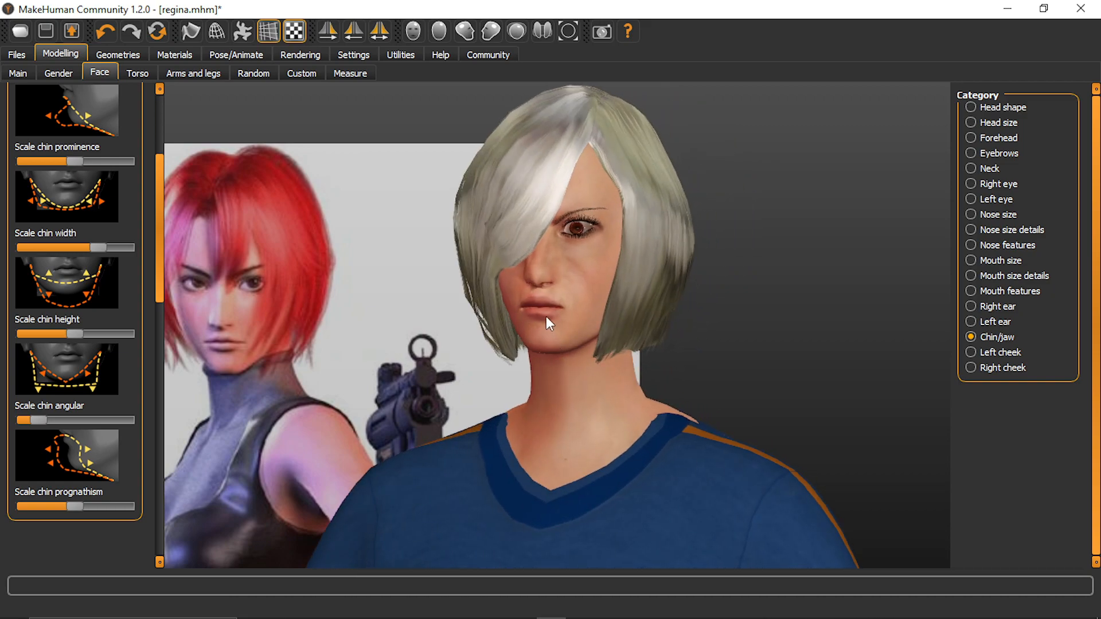
Remove the character's Bob02 hair by choosing None, leaving the head bald
{"action": "left_click", "coordinate": [163, 50]}
{"action": "left_click", "coordinate": [139, 54]}
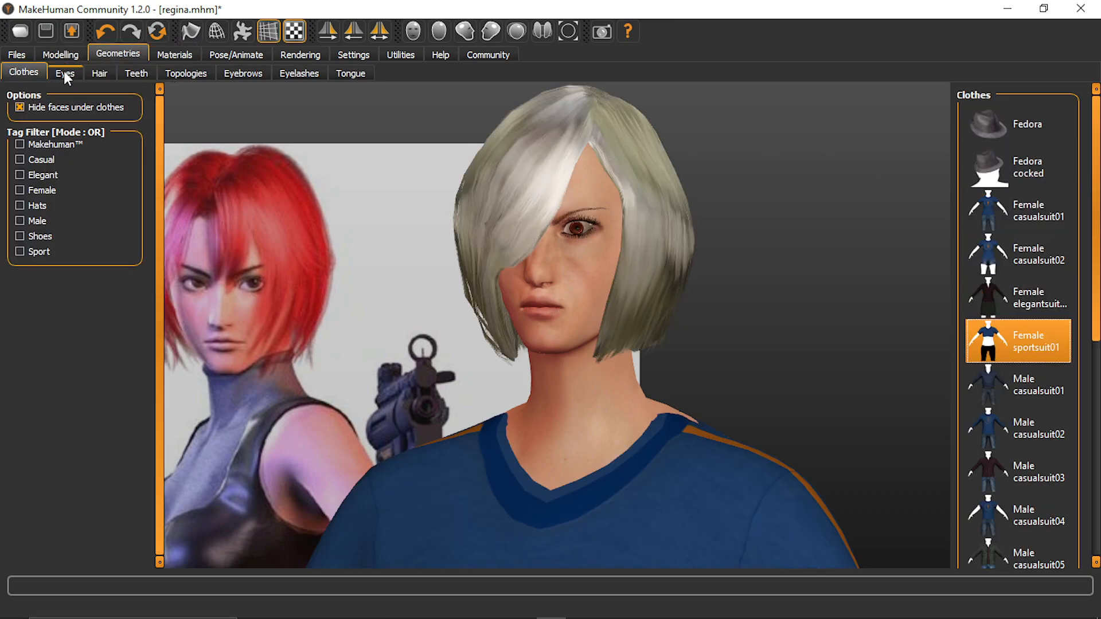
{"action": "left_click", "coordinate": [99, 73]}
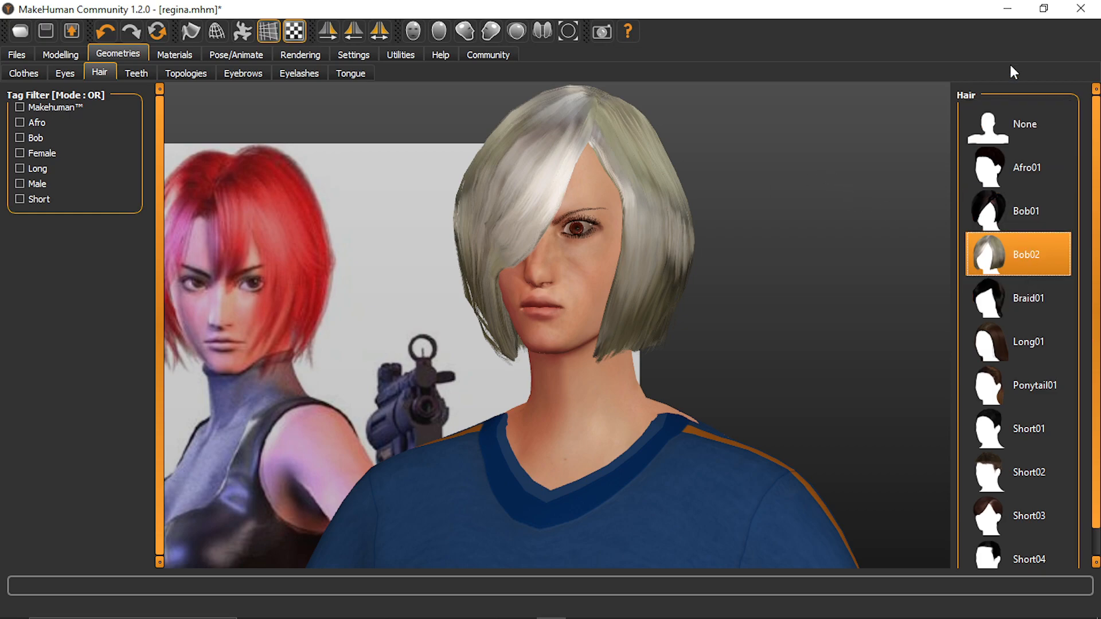
{"action": "left_click", "coordinate": [1000, 123]}
{"action": "mouse_move", "coordinate": [624, 311]}
{"action": "left_mouse_down"}
{"action": "mouse_move", "coordinate": [644, 312]}
{"action": "mouse_move", "coordinate": [610, 322]}
{"action": "left_mouse_up"}
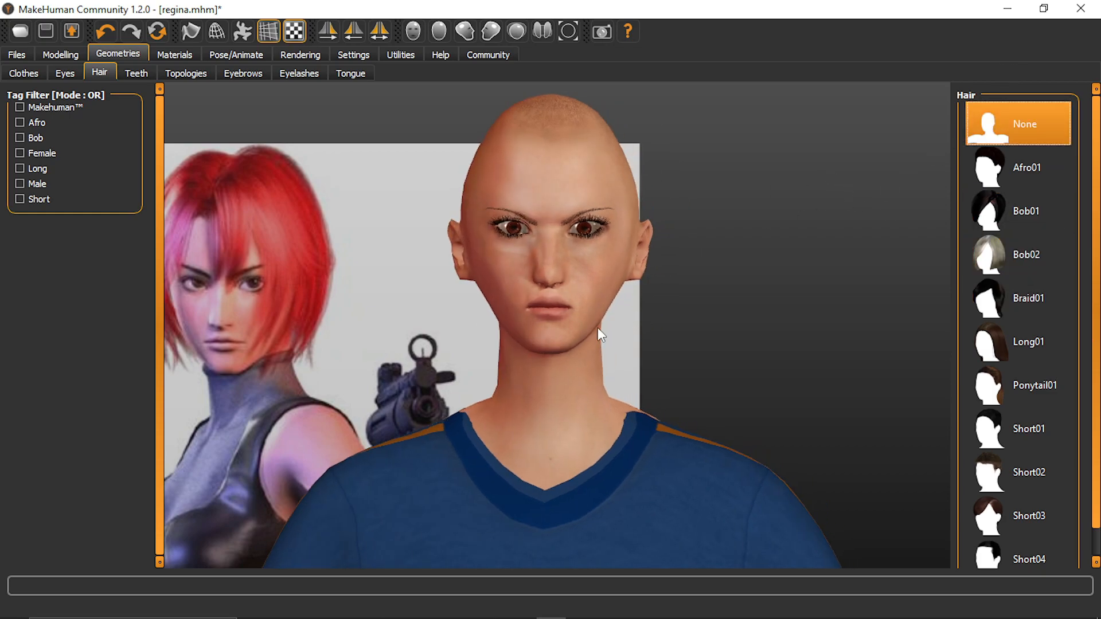
Compare the bald head and face with the reference image from frontal and both three-quarter angles
{"action": "left_click_drag", "start_coordinate": [509, 347], "coordinate": [512, 400]}
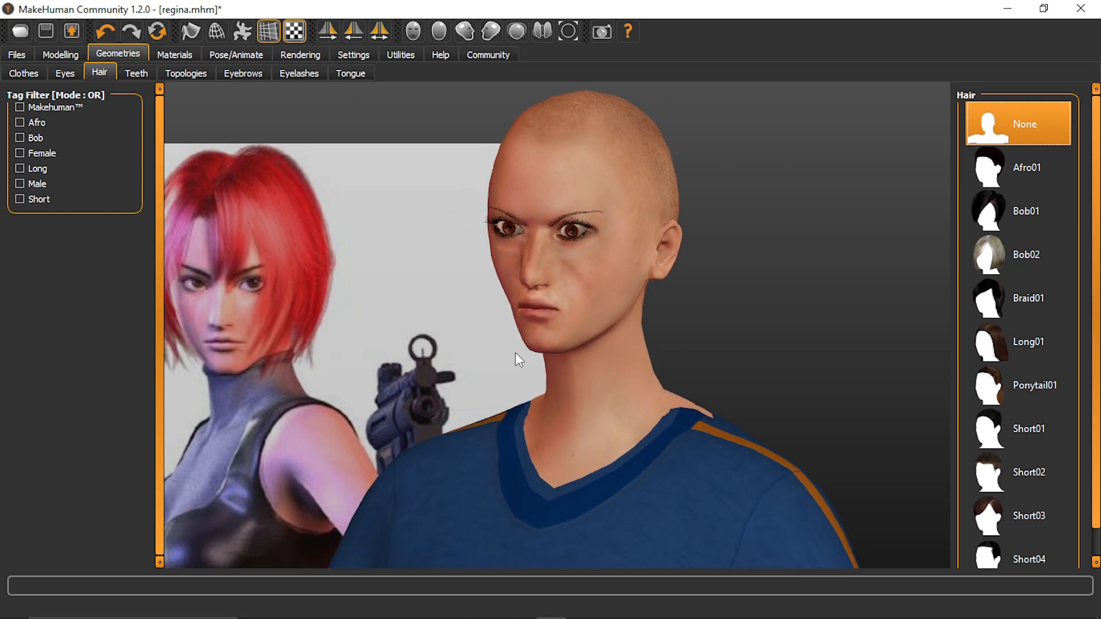
{"action": "left_click_drag", "start_coordinate": [521, 329], "coordinate": [683, 369]}
{"action": "scroll", "coordinate": [683, 369], "scroll_direction": "up", "scroll_amount": 5}
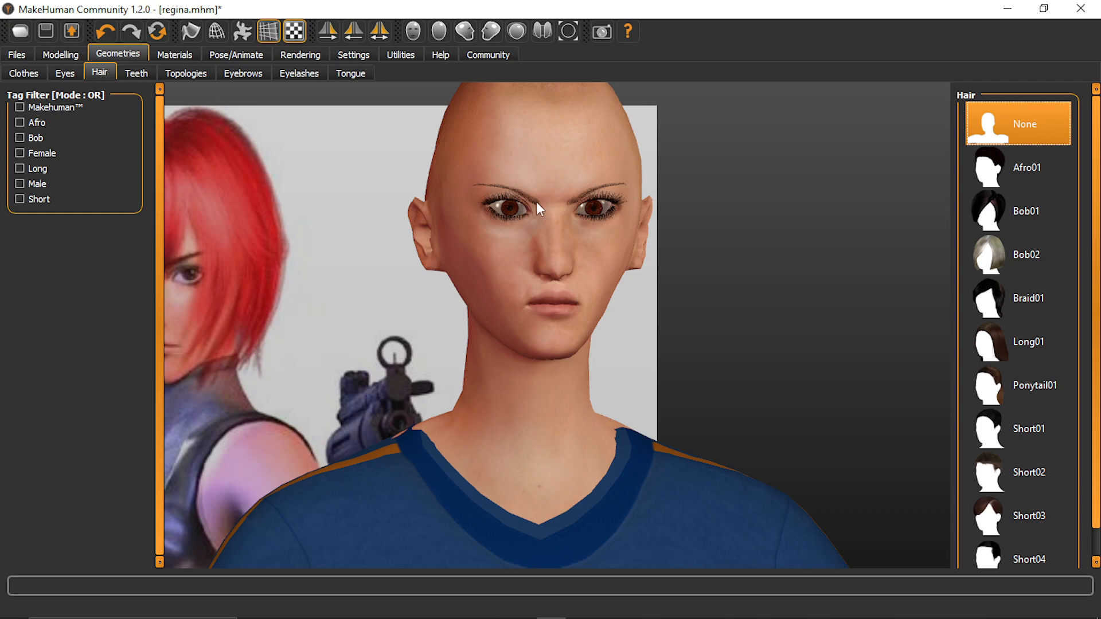
{"action": "left_click_drag", "start_coordinate": [551, 229], "coordinate": [496, 228]}
{"action": "left_click_drag", "start_coordinate": [553, 247], "coordinate": [649, 243]}
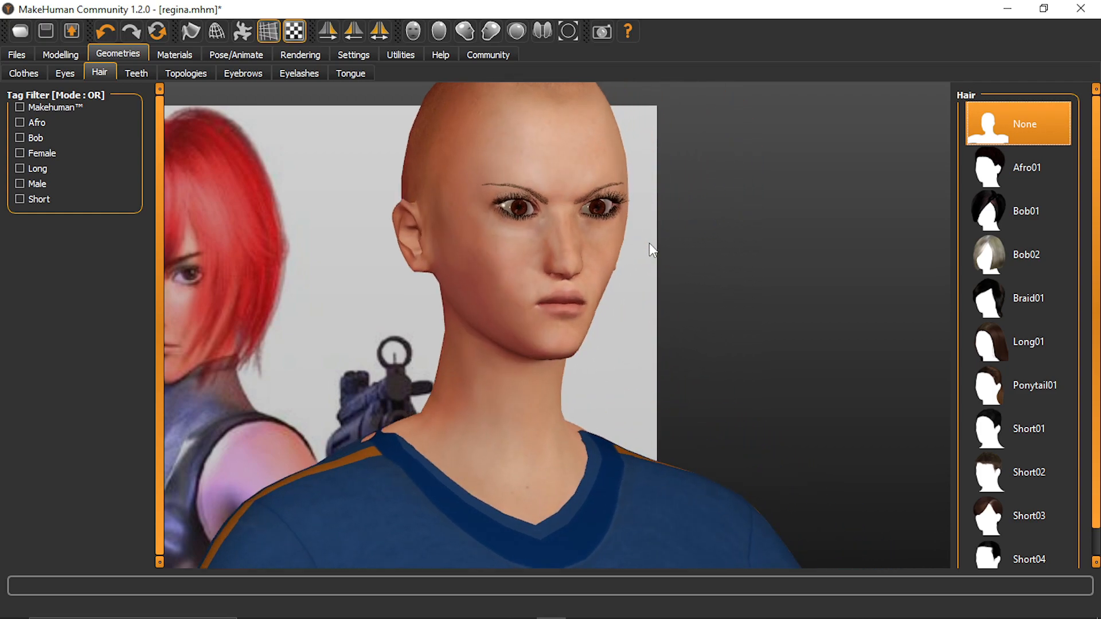
{"action": "left_click_drag", "start_coordinate": [556, 255], "coordinate": [536, 237]}
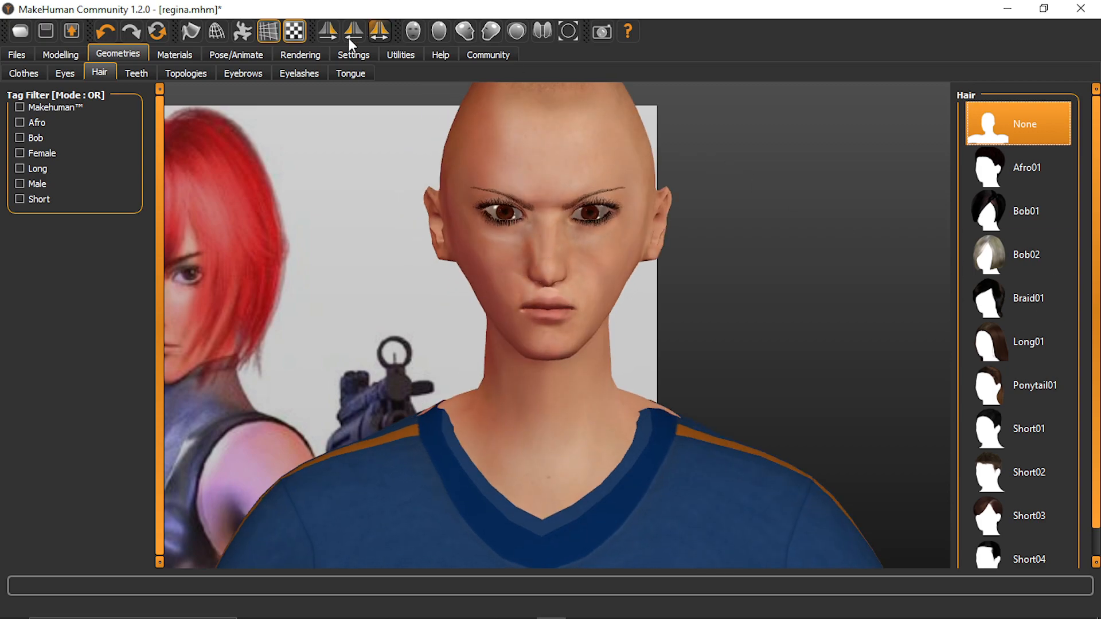
{"action": "left_click_drag", "start_coordinate": [355, 344], "coordinate": [325, 342]}
{"action": "middle_click_drag", "start_coordinate": [326, 342], "coordinate": [440, 331]}
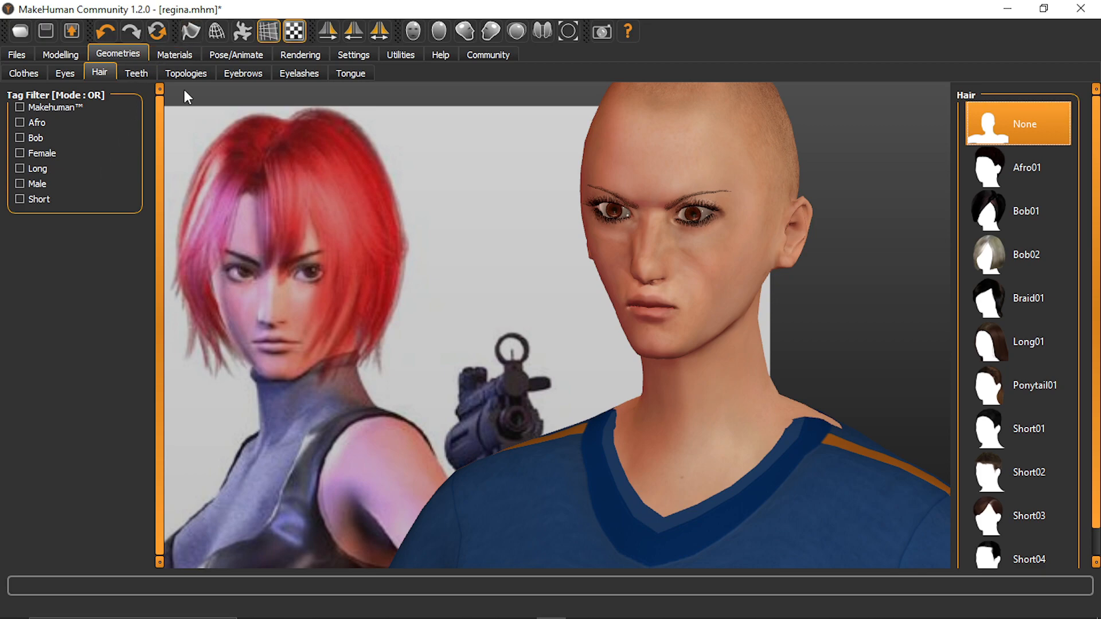
Increase the nose's horizontal scale to slightly under two thirds of its range
{"action": "left_click", "coordinate": [76, 55]}
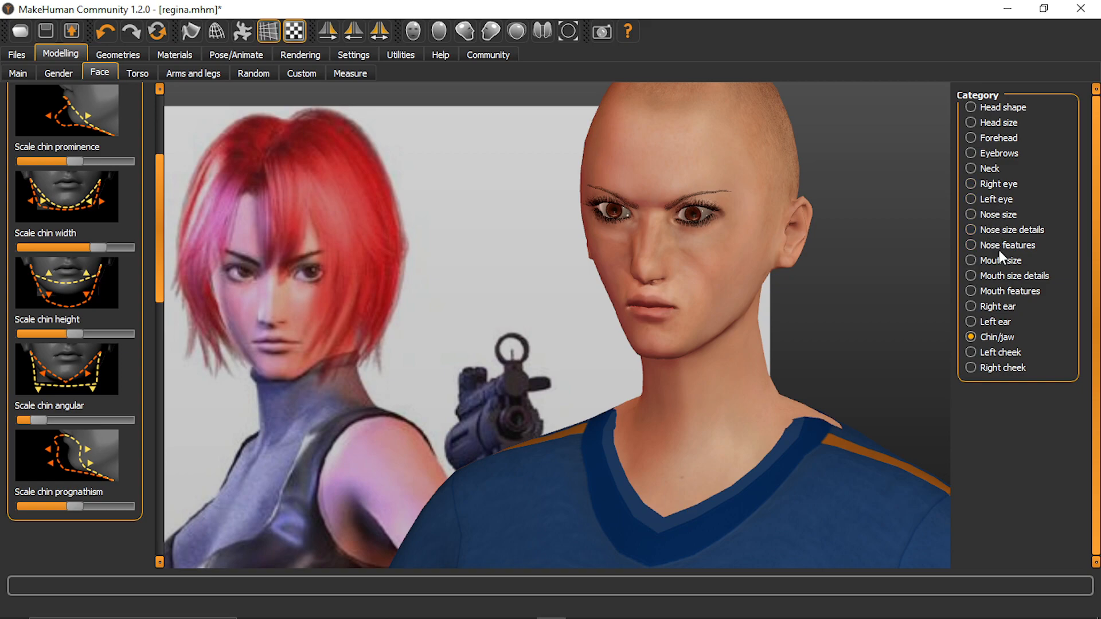
{"action": "left_click", "coordinate": [1013, 245]}
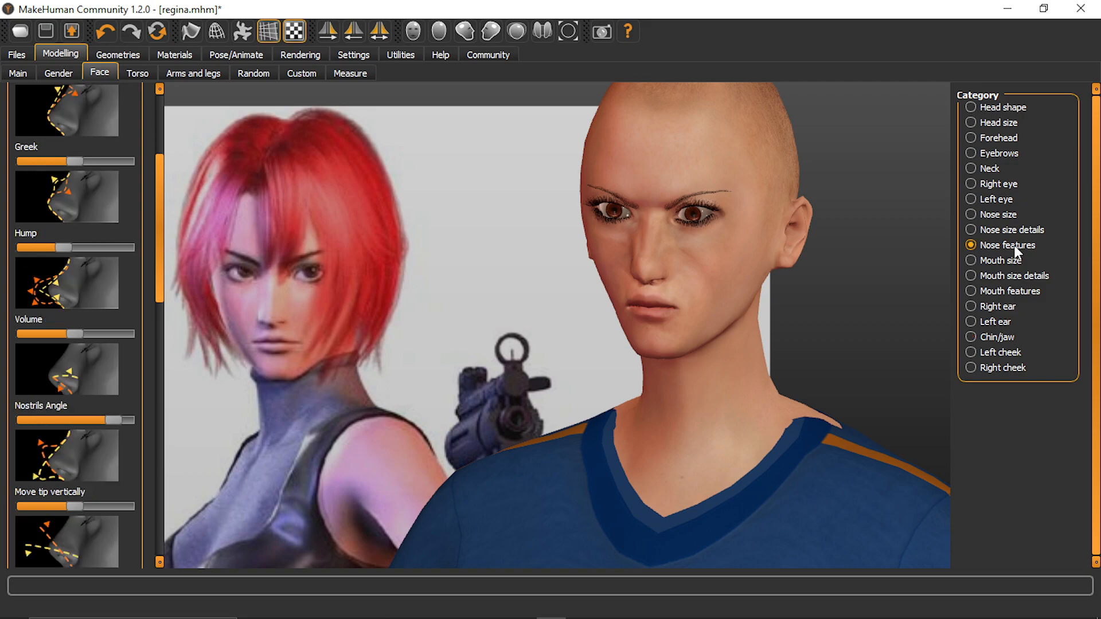
{"action": "left_click_drag", "start_coordinate": [160, 215], "coordinate": [190, 125]}
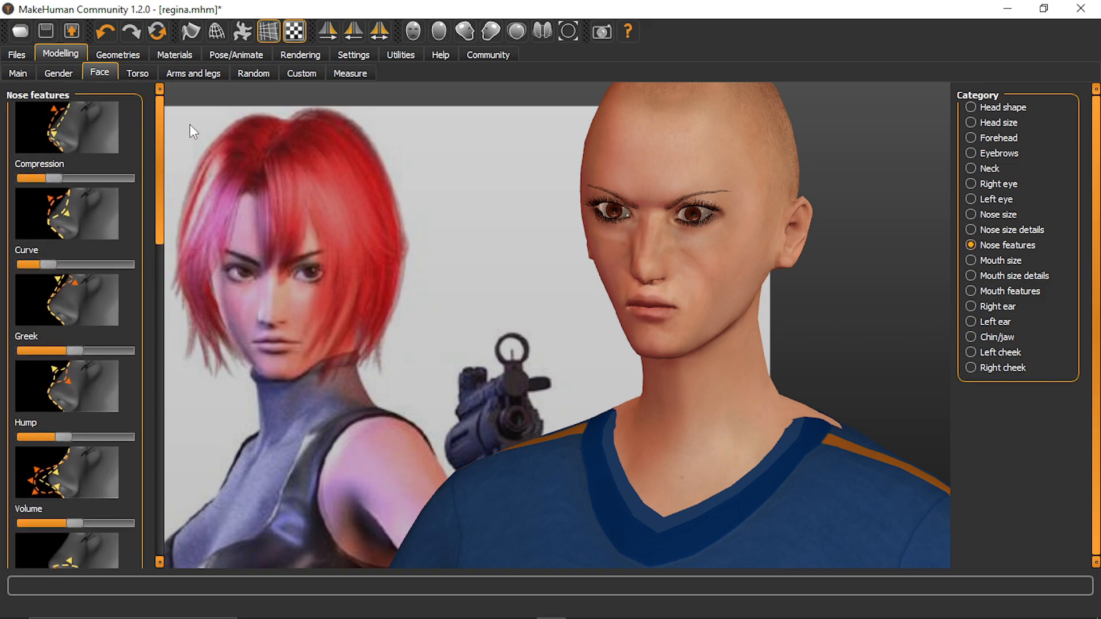
{"action": "left_click", "coordinate": [1011, 215]}
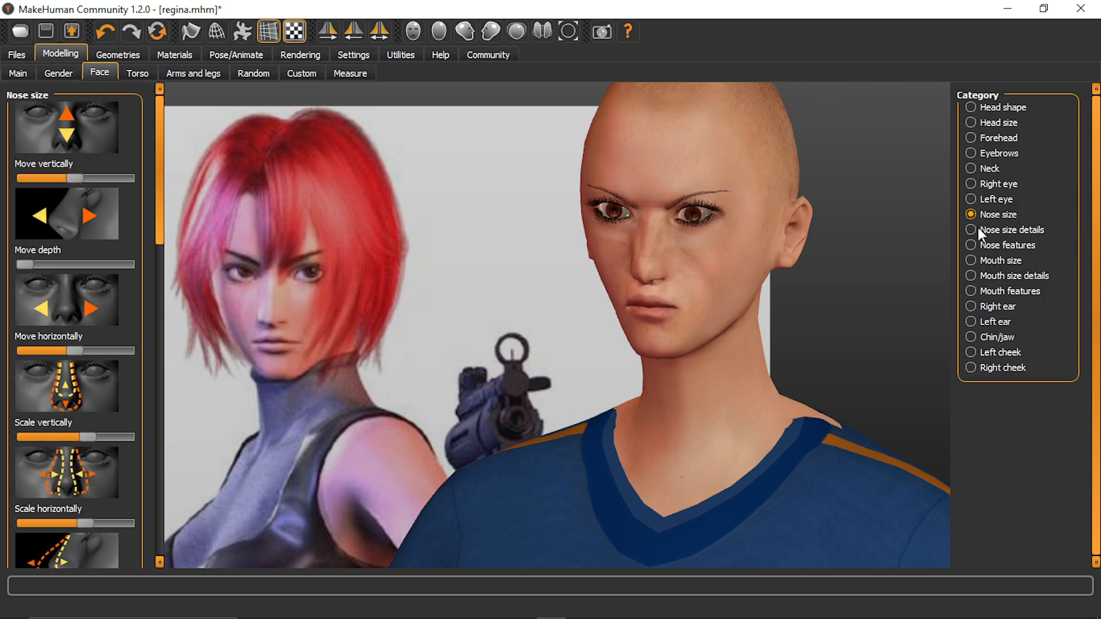
{"action": "left_click_drag", "start_coordinate": [156, 208], "coordinate": [171, 256]}
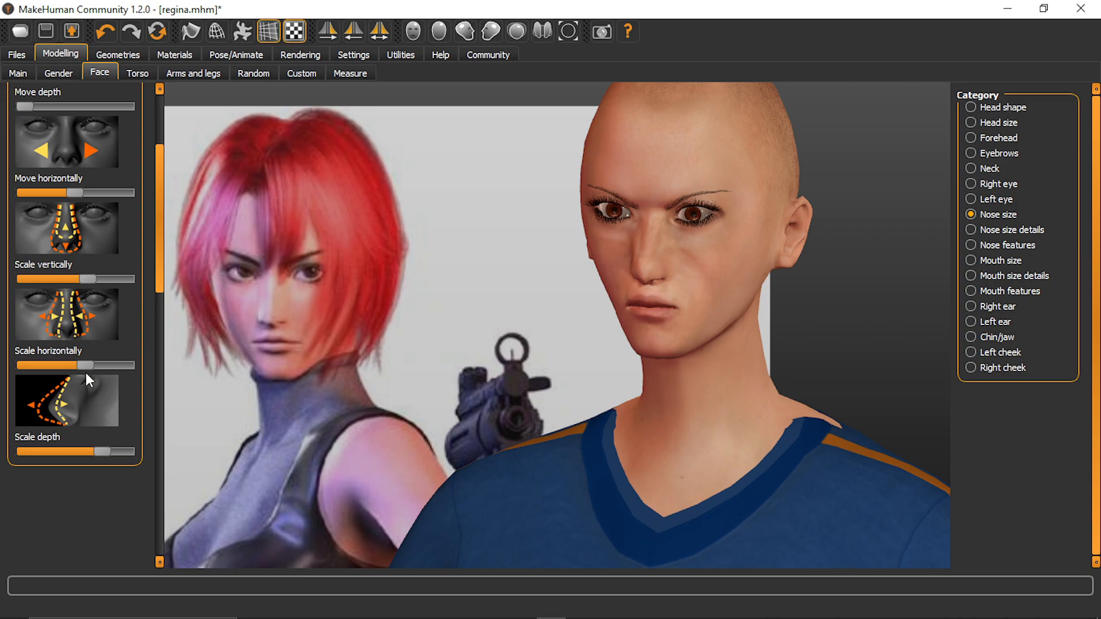
{"action": "mouse_move", "coordinate": [83, 367]}
{"action": "left_mouse_down"}
{"action": "mouse_move", "coordinate": [57, 366]}
{"action": "mouse_move", "coordinate": [87, 366]}
{"action": "left_mouse_up"}
{"action": "left_click_drag", "start_coordinate": [157, 171], "coordinate": [157, 111]}
{"action": "mouse_move", "coordinate": [68, 180]}
{"action": "left_mouse_down"}
{"action": "mouse_move", "coordinate": [82, 173]}
{"action": "mouse_move", "coordinate": [57, 171]}
{"action": "mouse_move", "coordinate": [143, 156]}
{"action": "mouse_move", "coordinate": [46, 199]}
{"action": "mouse_move", "coordinate": [67, 201]}
{"action": "left_mouse_up"}
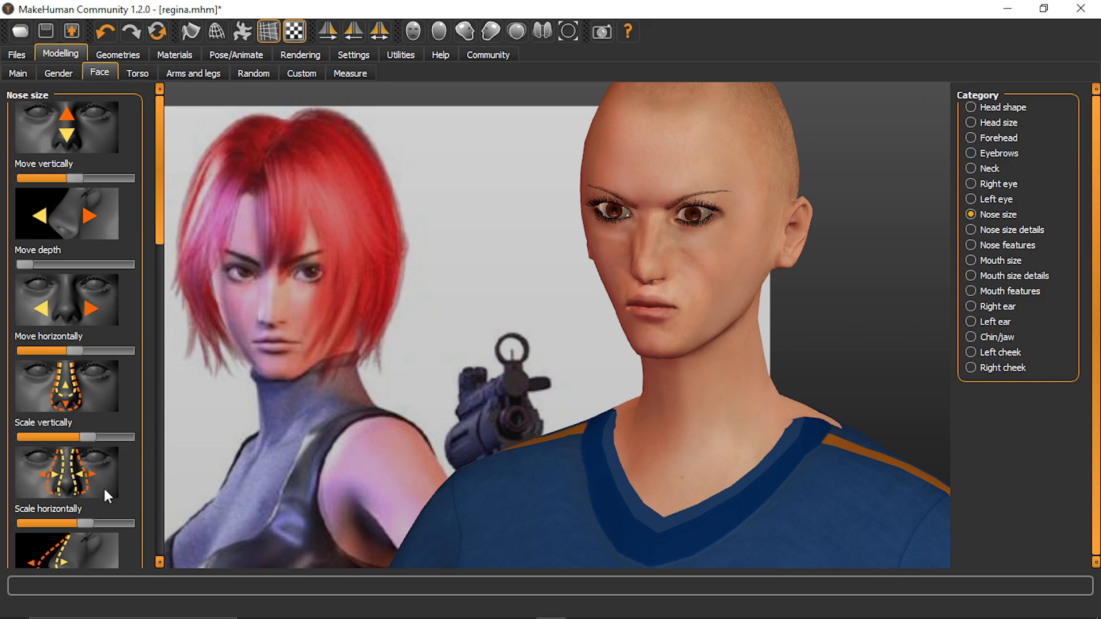
{"action": "left_click_drag", "start_coordinate": [75, 518], "coordinate": [99, 507]}
Check the nose in profile and reduce its depth scale slightly to about 70% of its range
{"action": "left_click_drag", "start_coordinate": [158, 230], "coordinate": [164, 277]}
{"action": "left_click_drag", "start_coordinate": [504, 396], "coordinate": [430, 393]}
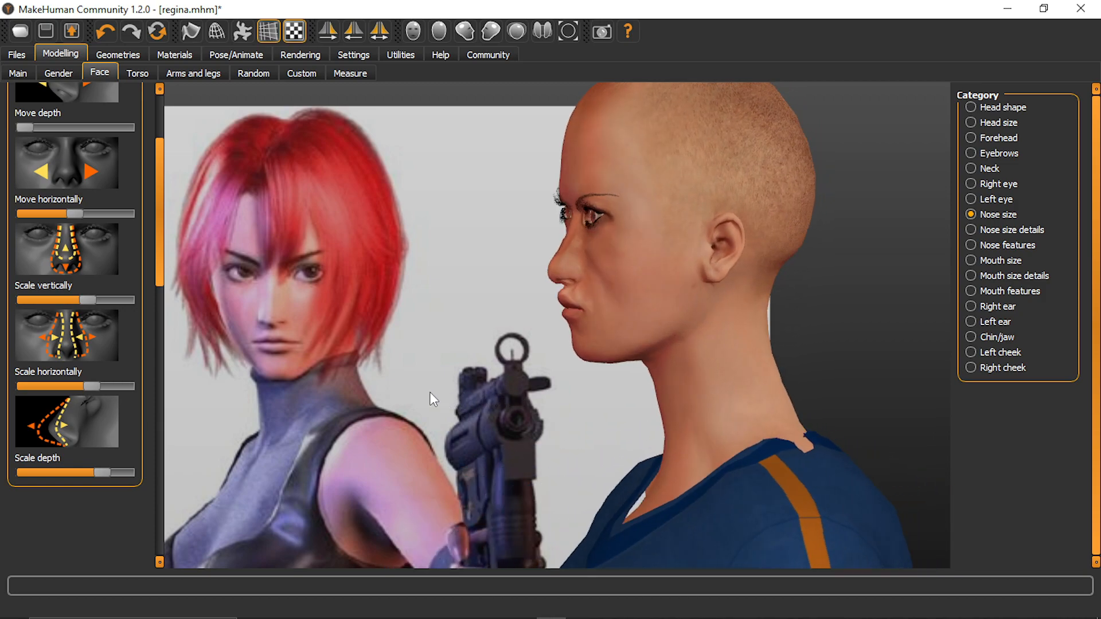
{"action": "mouse_move", "coordinate": [104, 469]}
{"action": "left_mouse_down"}
{"action": "mouse_move", "coordinate": [80, 468]}
{"action": "mouse_move", "coordinate": [108, 466]}
{"action": "mouse_move", "coordinate": [101, 457]}
{"action": "left_mouse_up"}
{"action": "left_click_drag", "start_coordinate": [309, 363], "coordinate": [432, 365]}
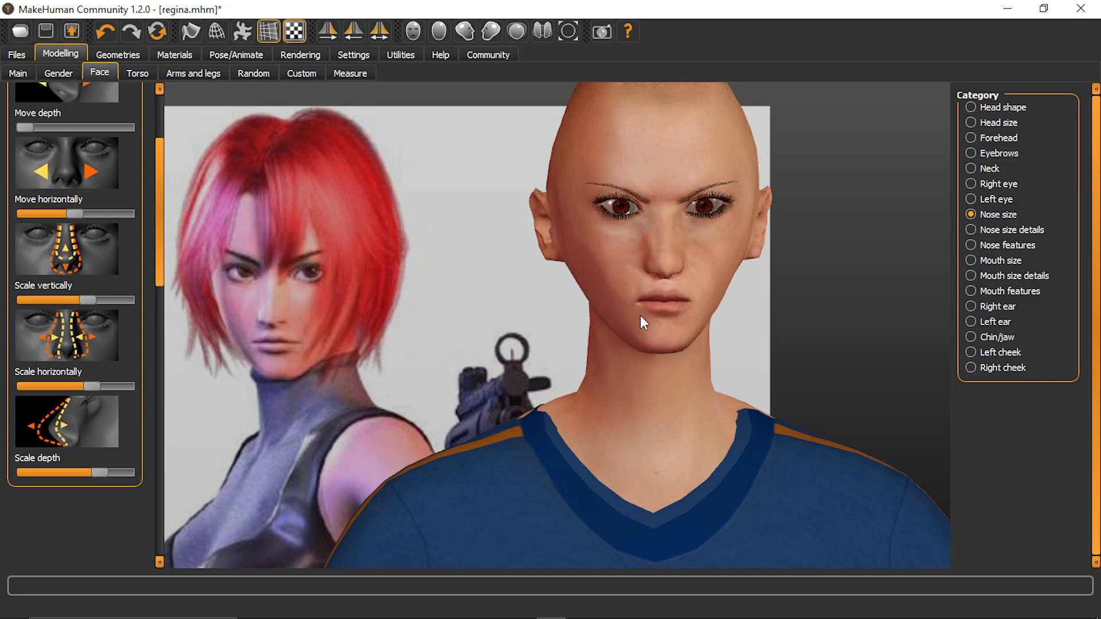
Set nose scale width 1 to its minimum, scale width 2 to about a fifth and scale width 3 to about a quarter
{"action": "left_click", "coordinate": [986, 230]}
{"action": "left_click", "coordinate": [983, 244]}
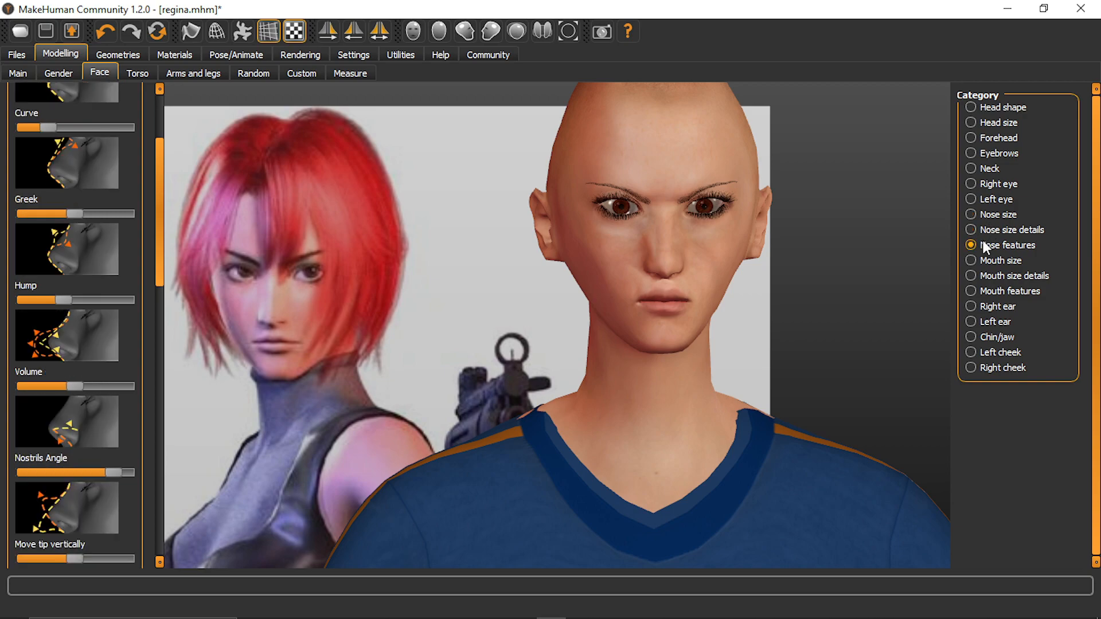
{"action": "left_click", "coordinate": [1016, 229]}
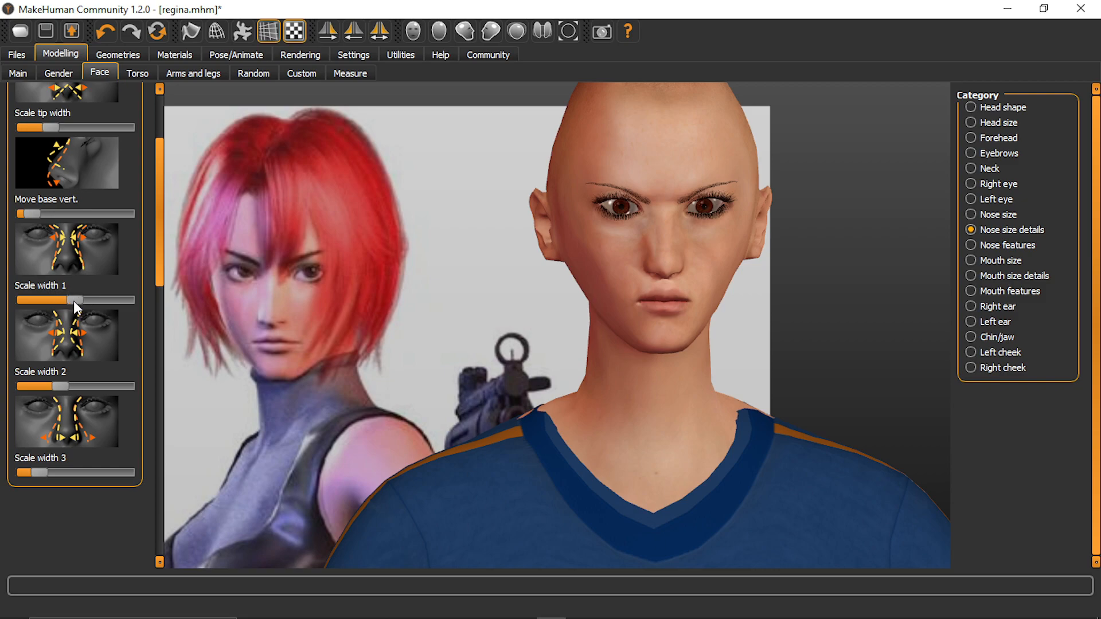
{"action": "left_click_drag", "start_coordinate": [57, 297], "coordinate": [64, 299]}
{"action": "left_click_drag", "start_coordinate": [59, 385], "coordinate": [33, 387]}
{"action": "mouse_move", "coordinate": [35, 474]}
{"action": "left_mouse_down"}
{"action": "mouse_move", "coordinate": [66, 470]}
{"action": "mouse_move", "coordinate": [39, 473]}
{"action": "left_mouse_up"}
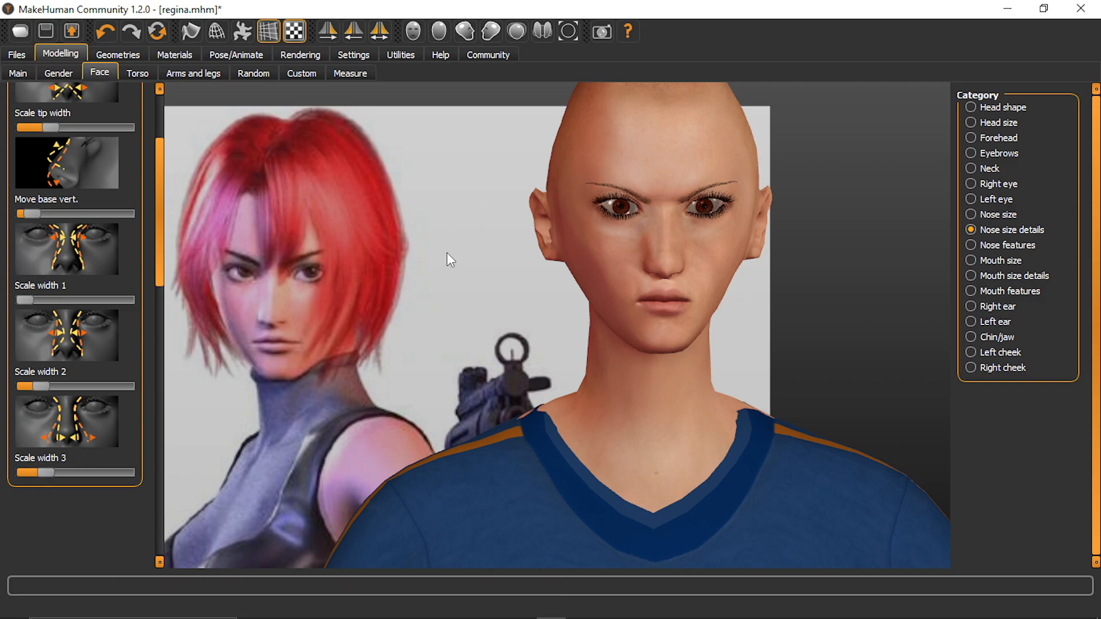
{"action": "left_click_drag", "start_coordinate": [162, 231], "coordinate": [149, 122]}
Bring up the left eye settings, mirror one side of the character onto the other and enable symmetry mode
{"action": "left_click", "coordinate": [1000, 261]}
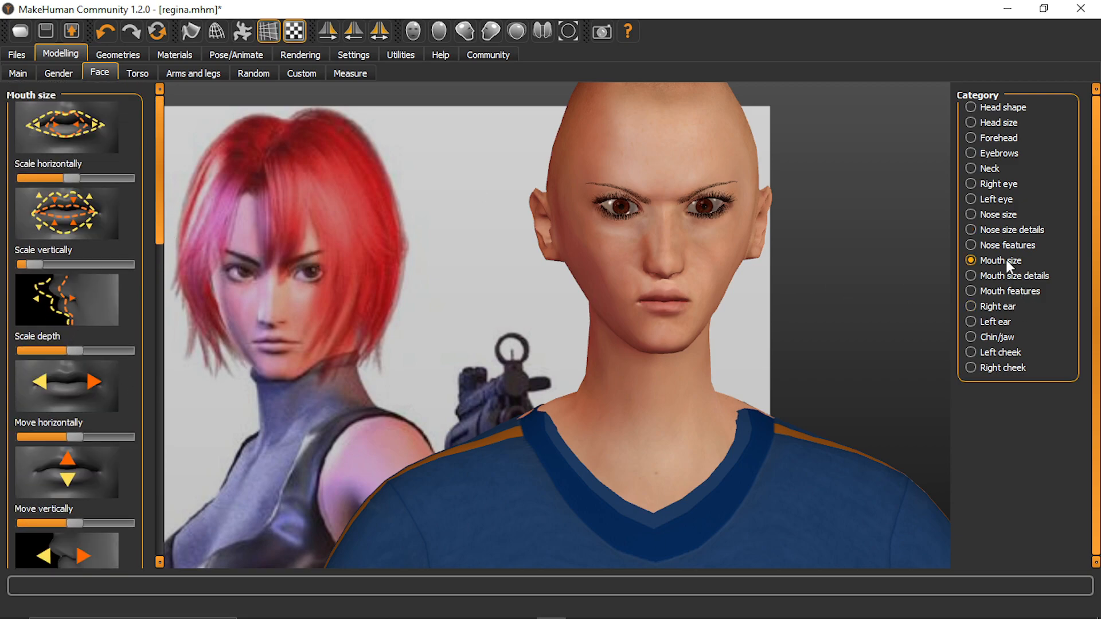
{"action": "left_click", "coordinate": [987, 245]}
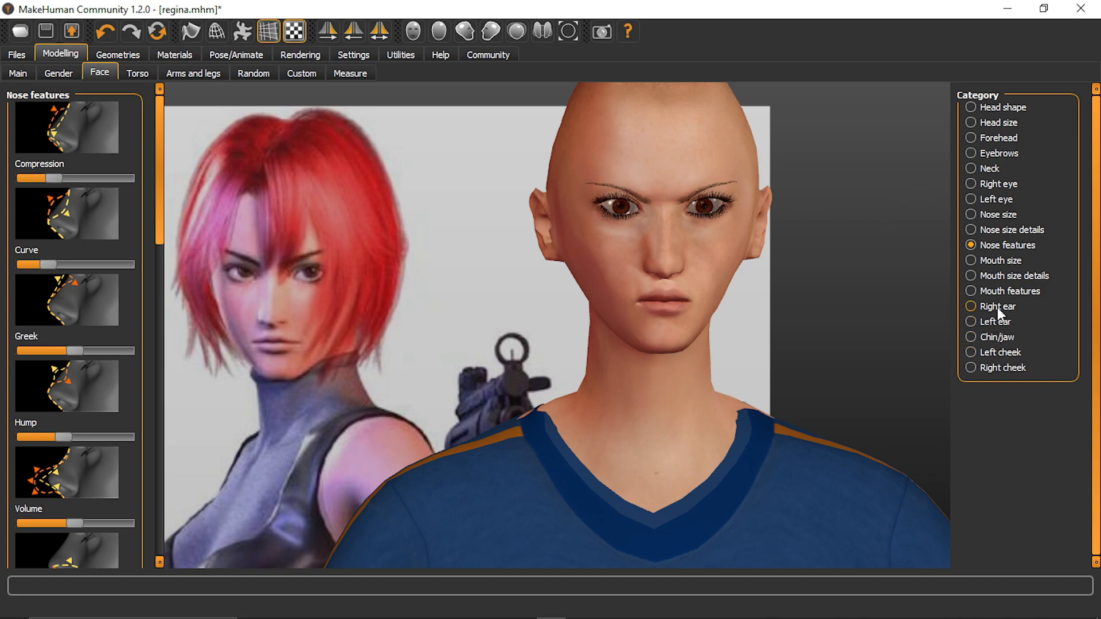
{"action": "left_click", "coordinate": [984, 200]}
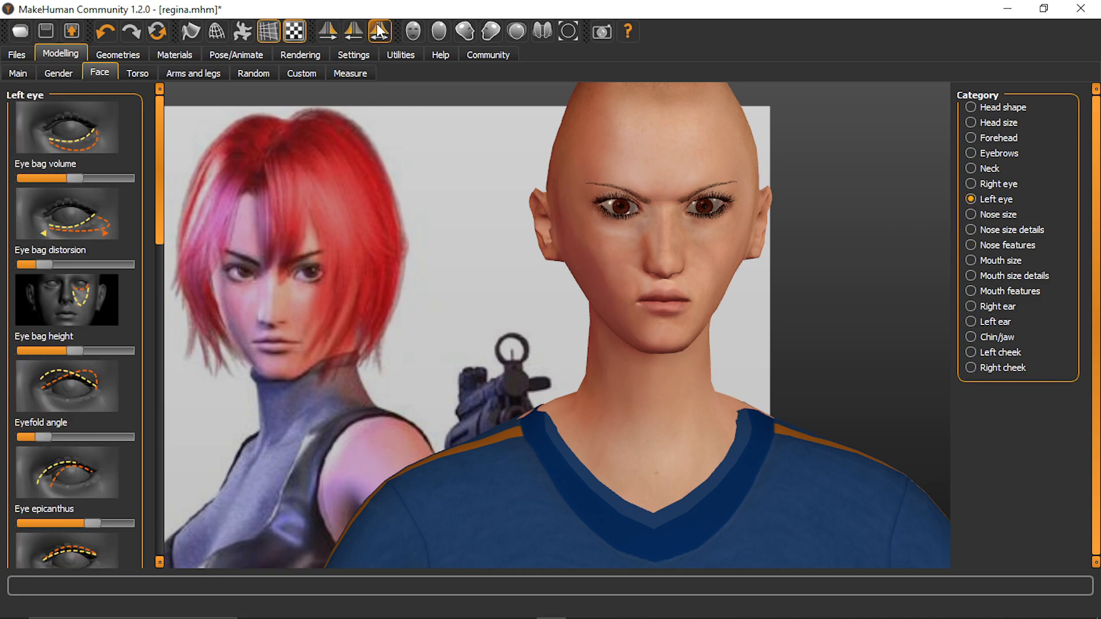
{"action": "left_click", "coordinate": [349, 36]}
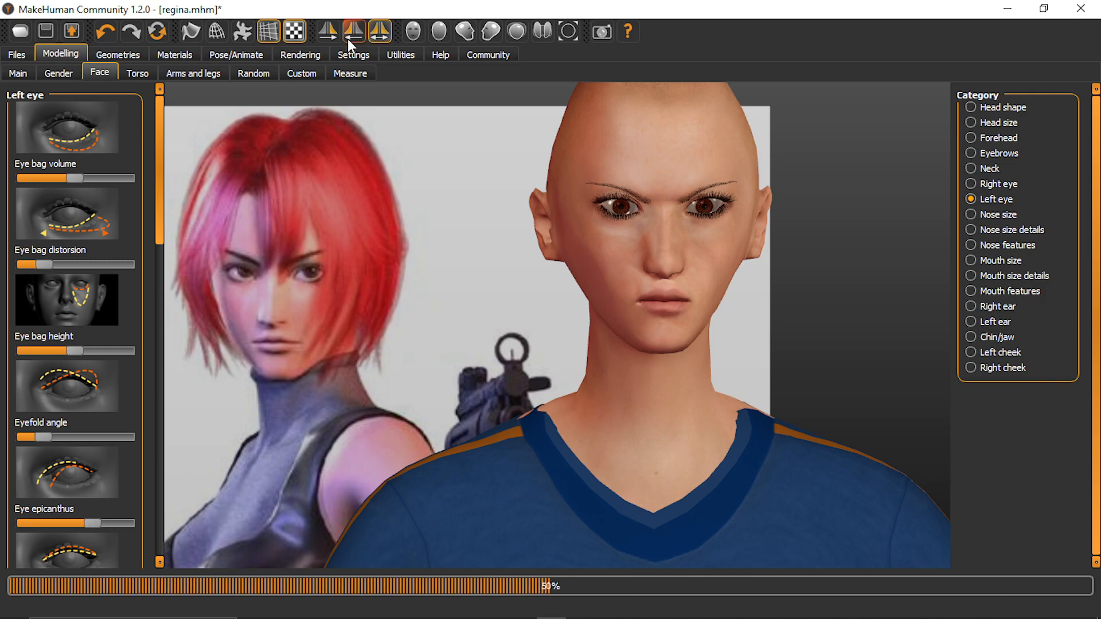
{"action": "left_click", "coordinate": [381, 34]}
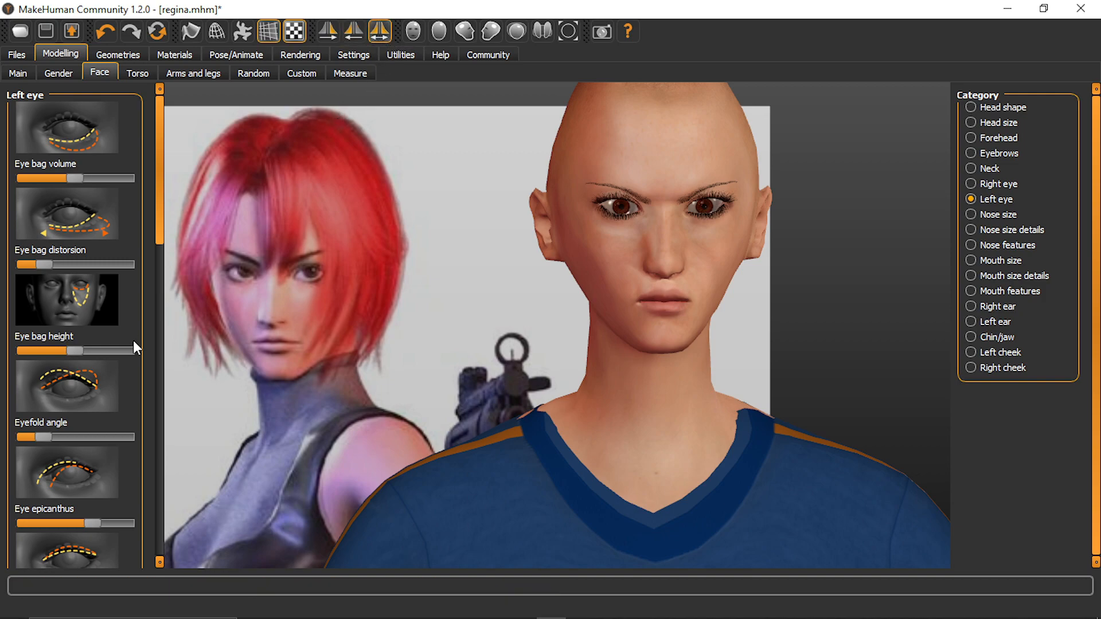
Adjust the left eye's bag settings and lower its eyefold angle to the minimum
{"action": "left_click", "coordinate": [87, 178]}
{"action": "left_click_drag", "start_coordinate": [78, 350], "coordinate": [74, 349]}
{"action": "left_click_drag", "start_coordinate": [60, 441], "coordinate": [8, 398]}
Set the left eye's scale height 1 to its minimum and scale height 2 to about three quarters of its range
{"action": "left_click_drag", "start_coordinate": [158, 160], "coordinate": [162, 264]}
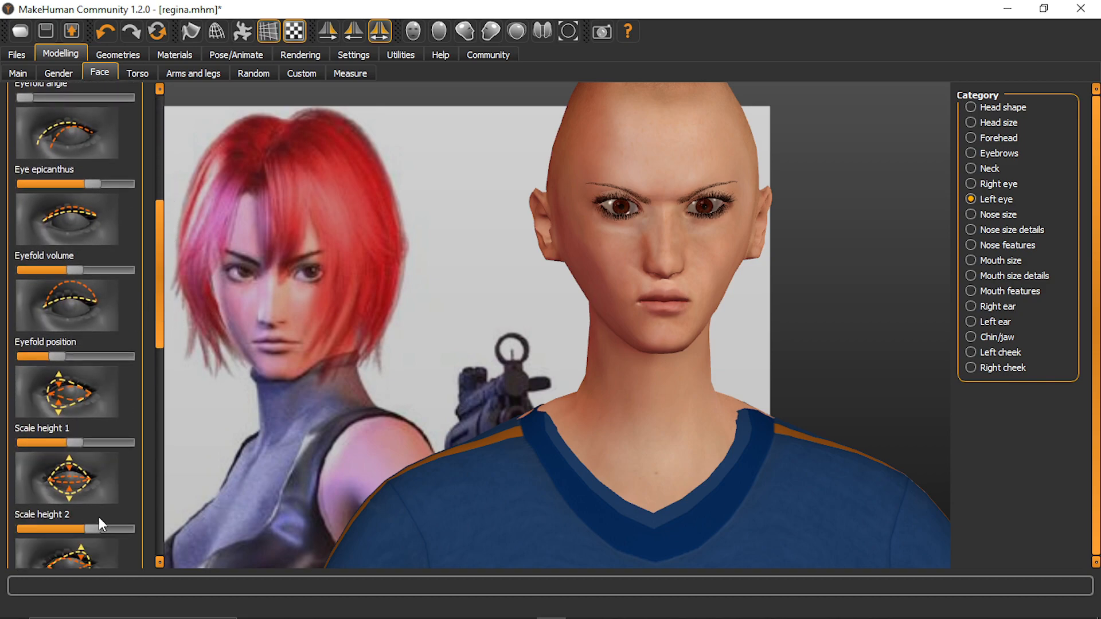
{"action": "mouse_move", "coordinate": [76, 442]}
{"action": "left_mouse_down"}
{"action": "mouse_move", "coordinate": [31, 441]}
{"action": "mouse_move", "coordinate": [88, 434]}
{"action": "mouse_move", "coordinate": [57, 435]}
{"action": "left_mouse_up"}
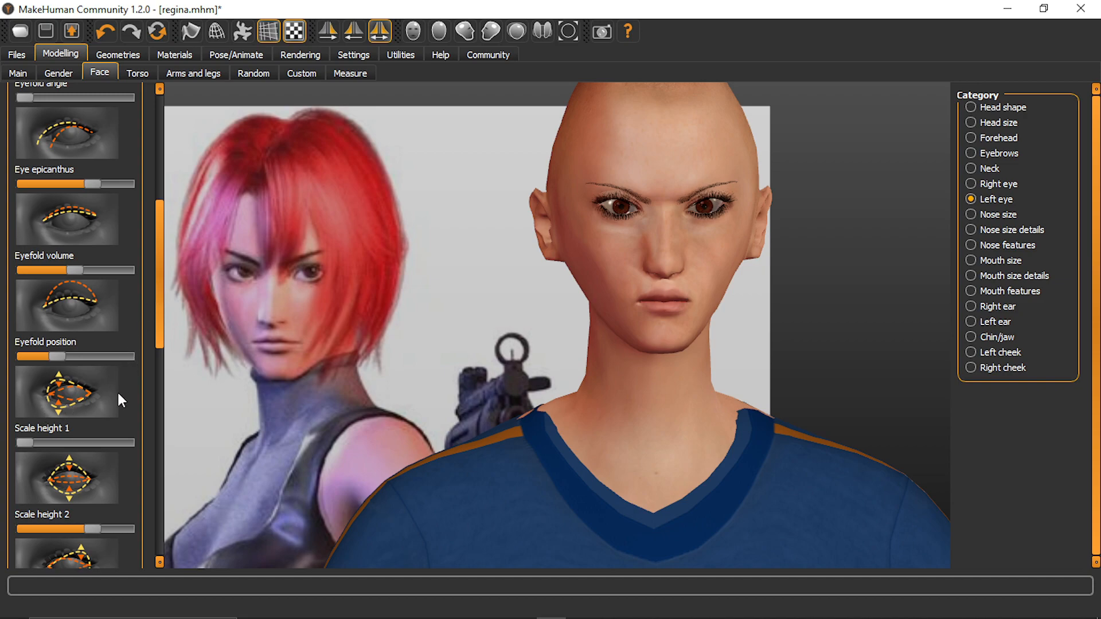
{"action": "left_click_drag", "start_coordinate": [104, 533], "coordinate": [113, 519]}
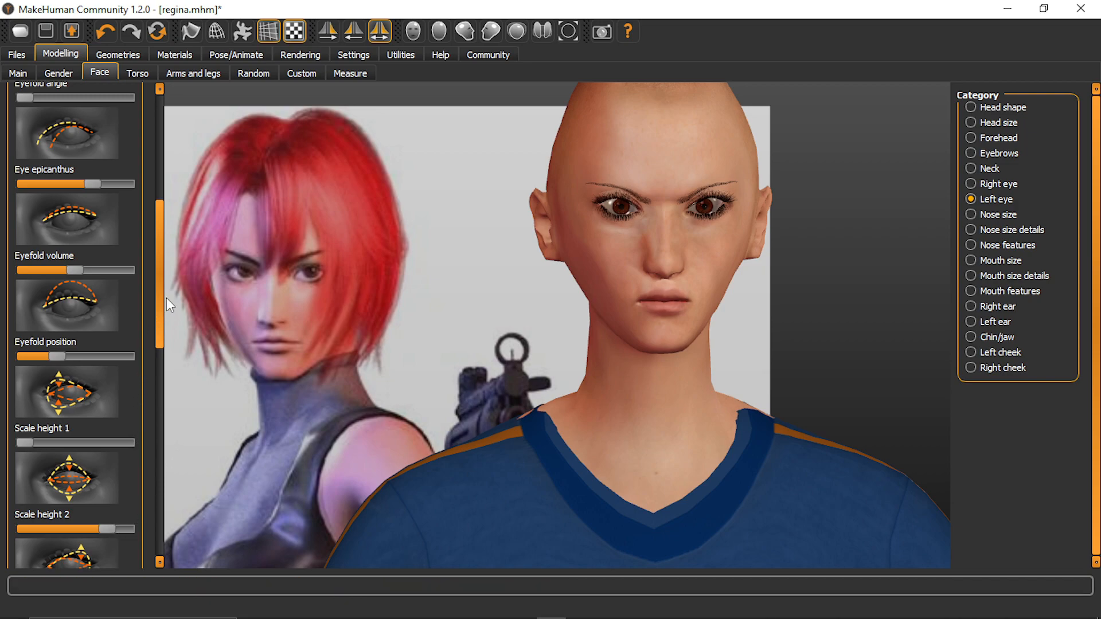
Move the left eye's outer corner horizontally to slightly above the middle of its range
{"action": "left_click_drag", "start_coordinate": [158, 311], "coordinate": [161, 382]}
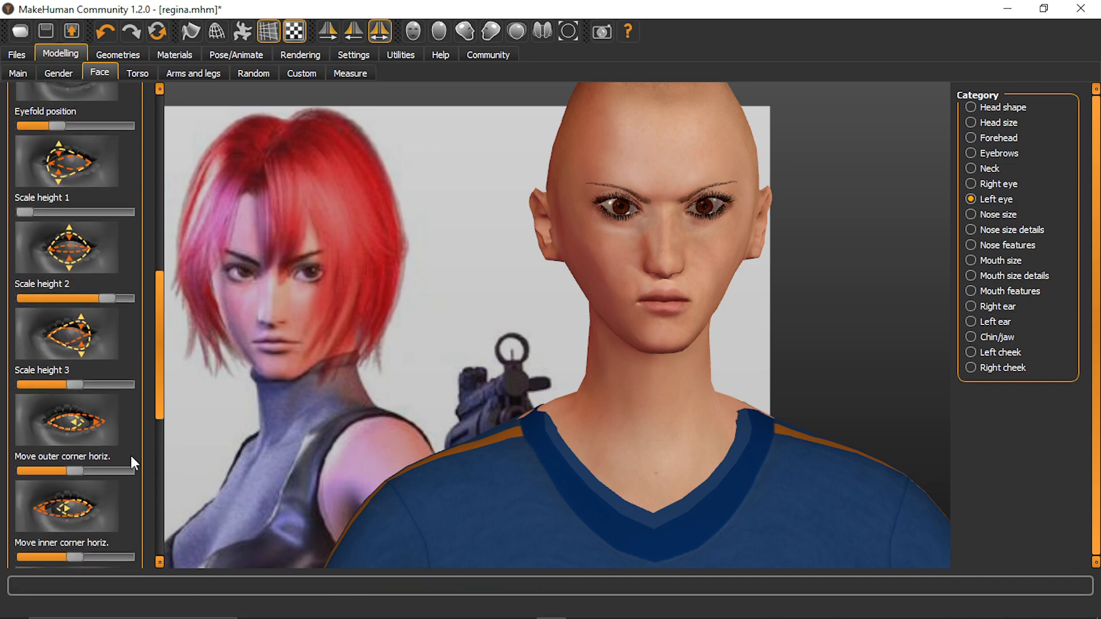
{"action": "mouse_move", "coordinate": [77, 466]}
{"action": "left_mouse_down"}
{"action": "mouse_move", "coordinate": [105, 466]}
{"action": "mouse_move", "coordinate": [84, 469]}
{"action": "left_mouse_up"}
{"action": "left_click_drag", "start_coordinate": [161, 315], "coordinate": [156, 407]}
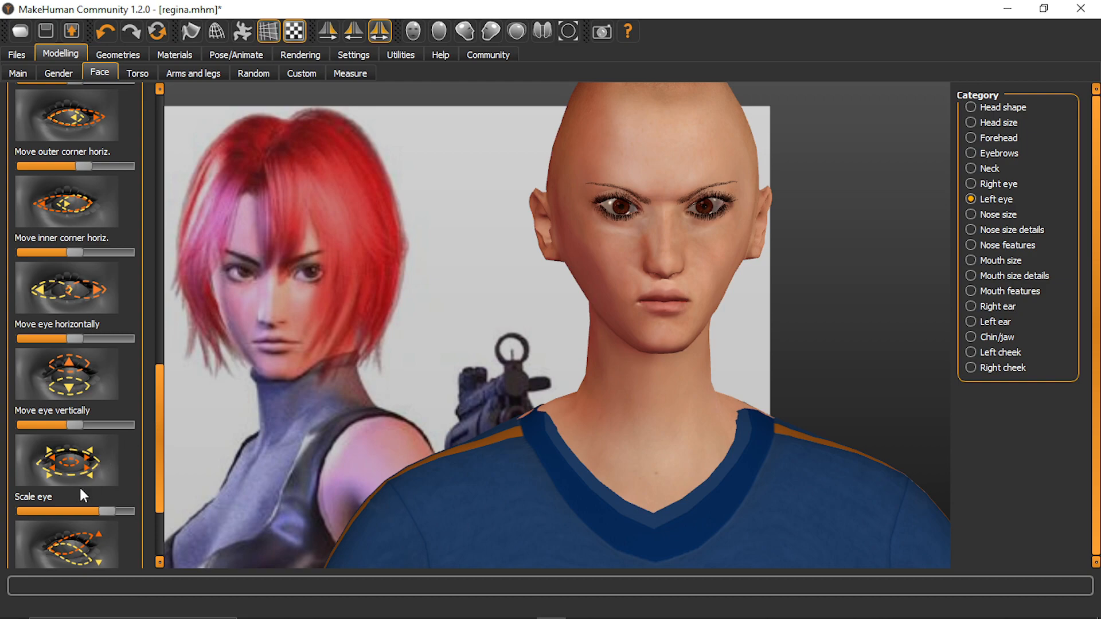
Move the left eye's inner corner vertically to slightly below mid-range and the whole eye vertically to about a quarter of its range
{"action": "left_click", "coordinate": [113, 509]}
{"action": "mouse_move", "coordinate": [109, 510]}
{"action": "left_mouse_down"}
{"action": "mouse_move", "coordinate": [74, 501]}
{"action": "mouse_move", "coordinate": [108, 501]}
{"action": "left_mouse_up"}
{"action": "left_click_drag", "start_coordinate": [157, 421], "coordinate": [163, 477]}
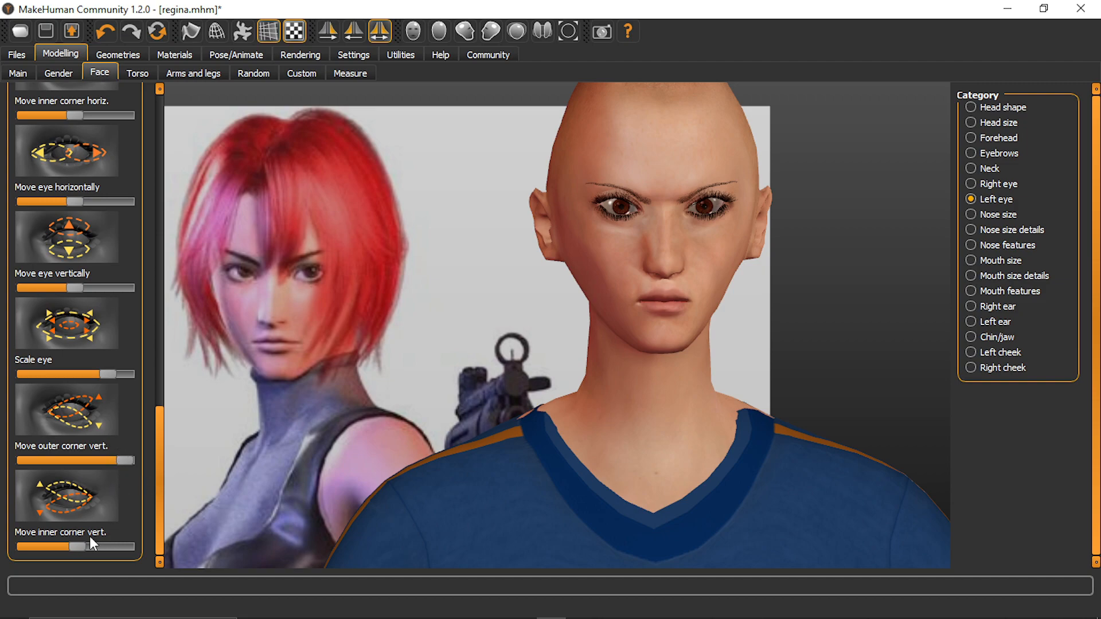
{"action": "mouse_move", "coordinate": [78, 548]}
{"action": "left_mouse_down"}
{"action": "mouse_move", "coordinate": [40, 545]}
{"action": "mouse_move", "coordinate": [109, 547]}
{"action": "mouse_move", "coordinate": [61, 546]}
{"action": "mouse_move", "coordinate": [83, 544]}
{"action": "mouse_move", "coordinate": [71, 543]}
{"action": "left_mouse_up"}
{"action": "left_click_drag", "start_coordinate": [79, 288], "coordinate": [49, 315]}
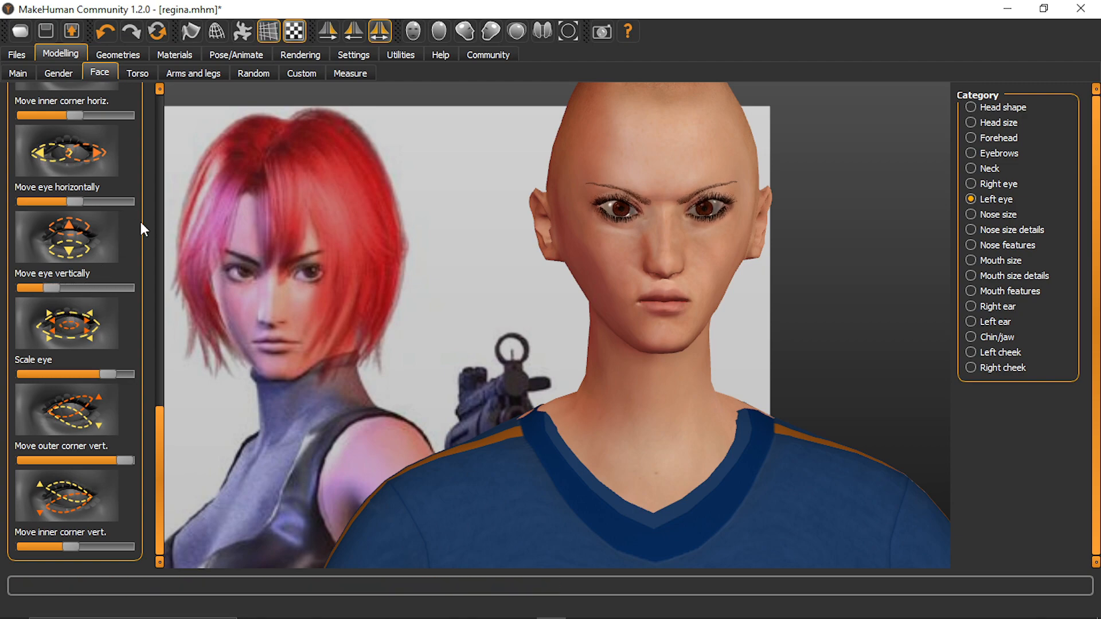
Set the left eye's scale height 3 to about two thirds of its range
{"action": "left_click_drag", "start_coordinate": [163, 456], "coordinate": [165, 335]}
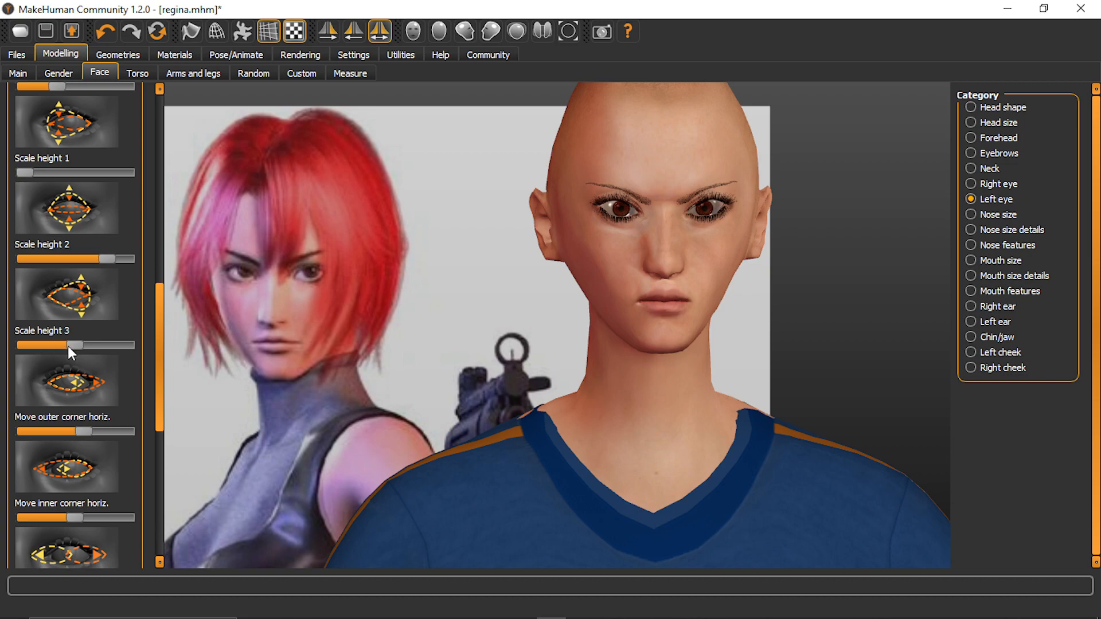
{"action": "mouse_move", "coordinate": [82, 345]}
{"action": "left_mouse_down"}
{"action": "mouse_move", "coordinate": [100, 342]}
{"action": "mouse_move", "coordinate": [76, 339]}
{"action": "left_mouse_up"}
{"action": "mouse_move", "coordinate": [80, 345]}
{"action": "left_mouse_down"}
{"action": "mouse_move", "coordinate": [109, 343]}
{"action": "mouse_move", "coordinate": [92, 345]}
{"action": "left_mouse_up"}
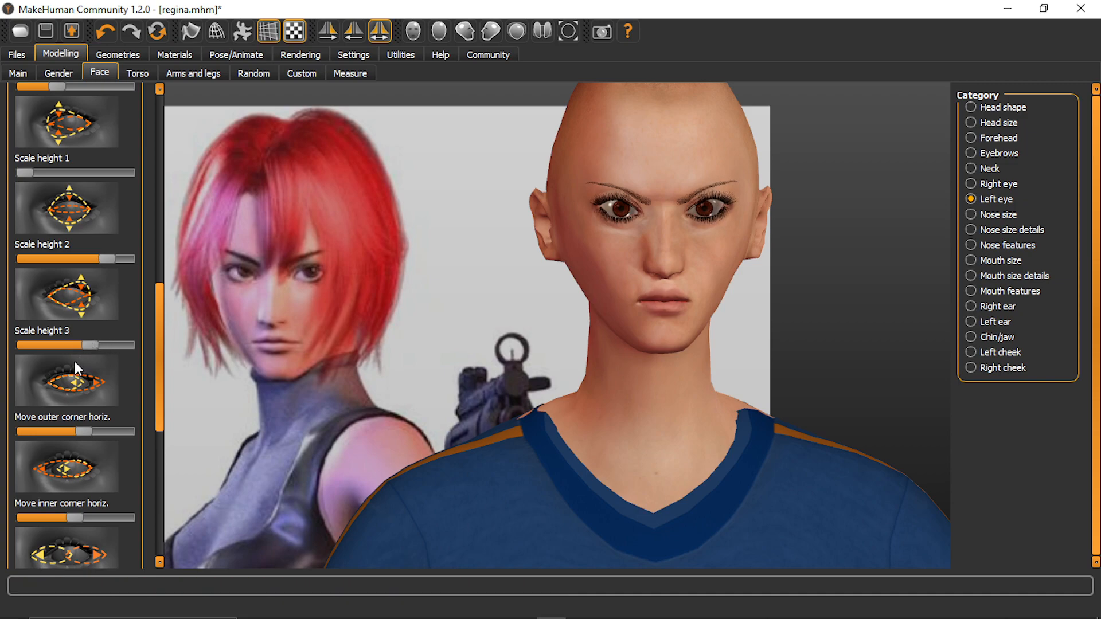
Set the left eye's epicanthus slightly above mid-range, eyefold volume and bag volume to about two thirds, and eyefold position slightly below mid-range
{"action": "left_click_drag", "start_coordinate": [161, 308], "coordinate": [184, 208]}
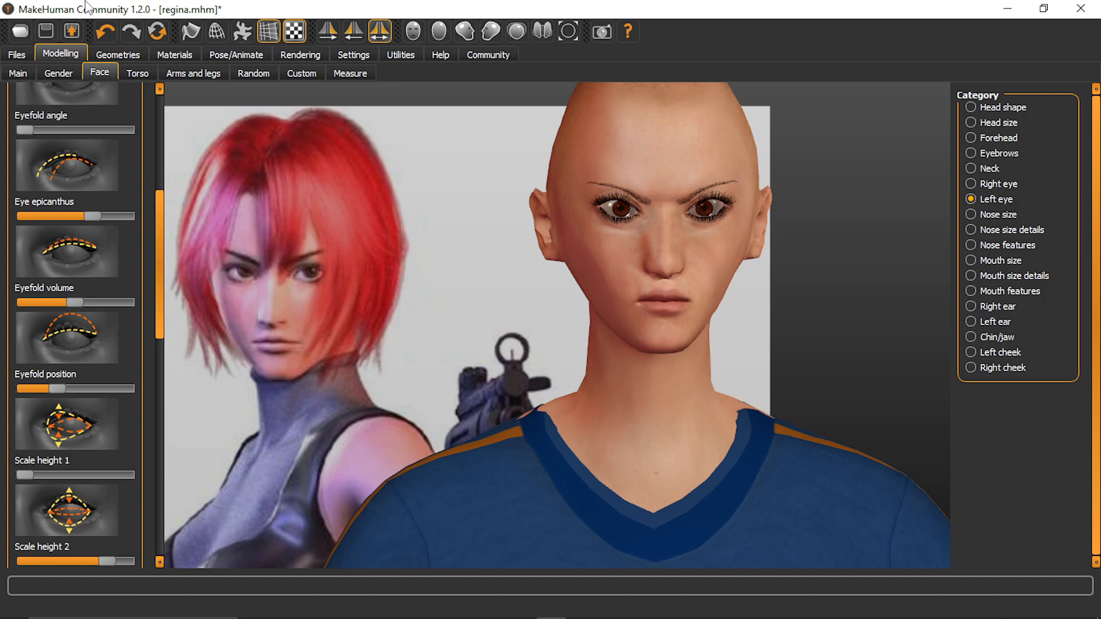
{"action": "left_click_drag", "start_coordinate": [94, 216], "coordinate": [97, 219]}
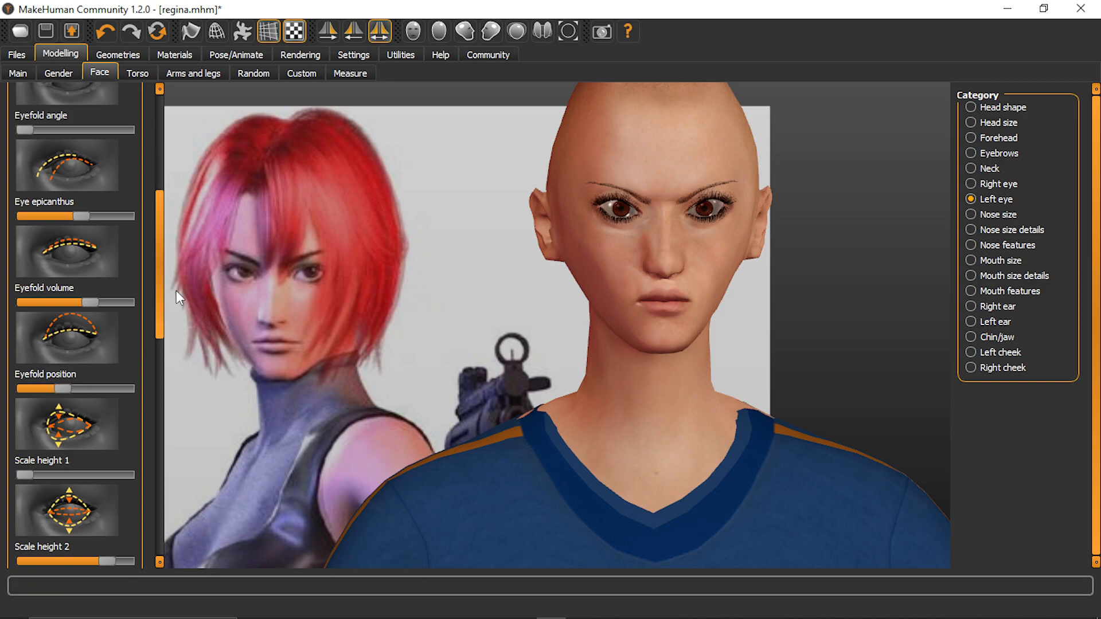
{"action": "left_click_drag", "start_coordinate": [159, 288], "coordinate": [167, 211]}
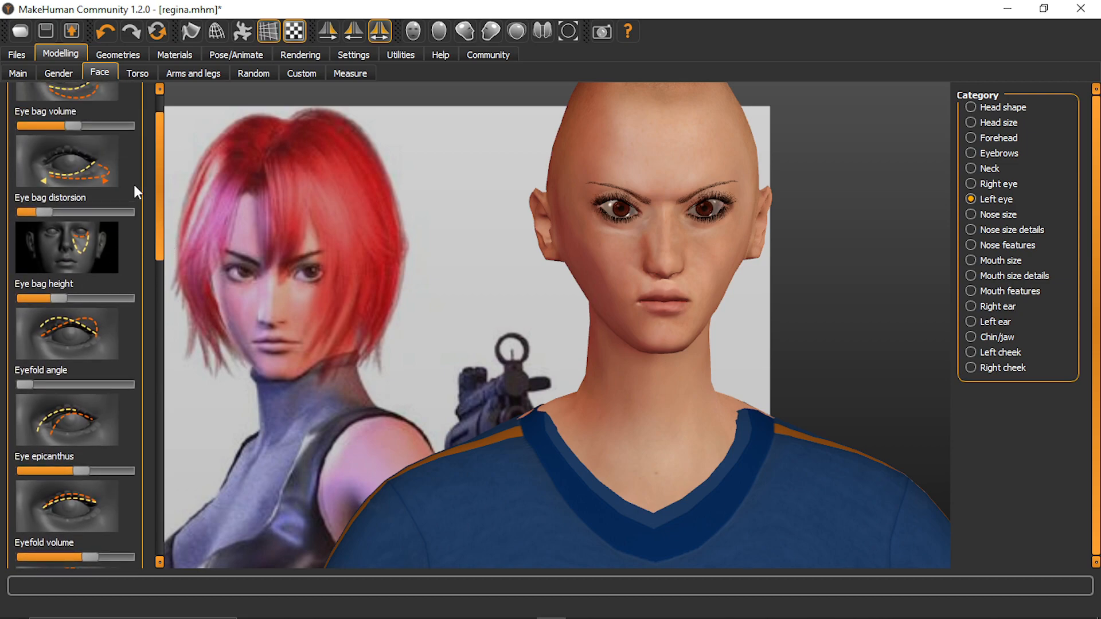
{"action": "left_click_drag", "start_coordinate": [160, 156], "coordinate": [164, 88]}
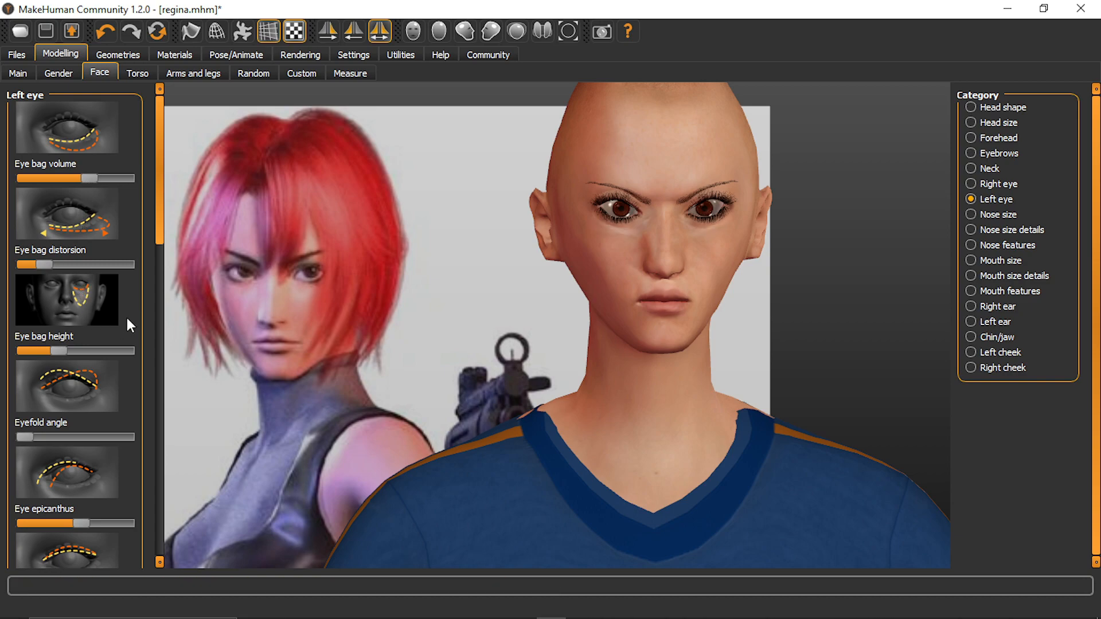
{"action": "left_click_drag", "start_coordinate": [160, 212], "coordinate": [177, 381]}
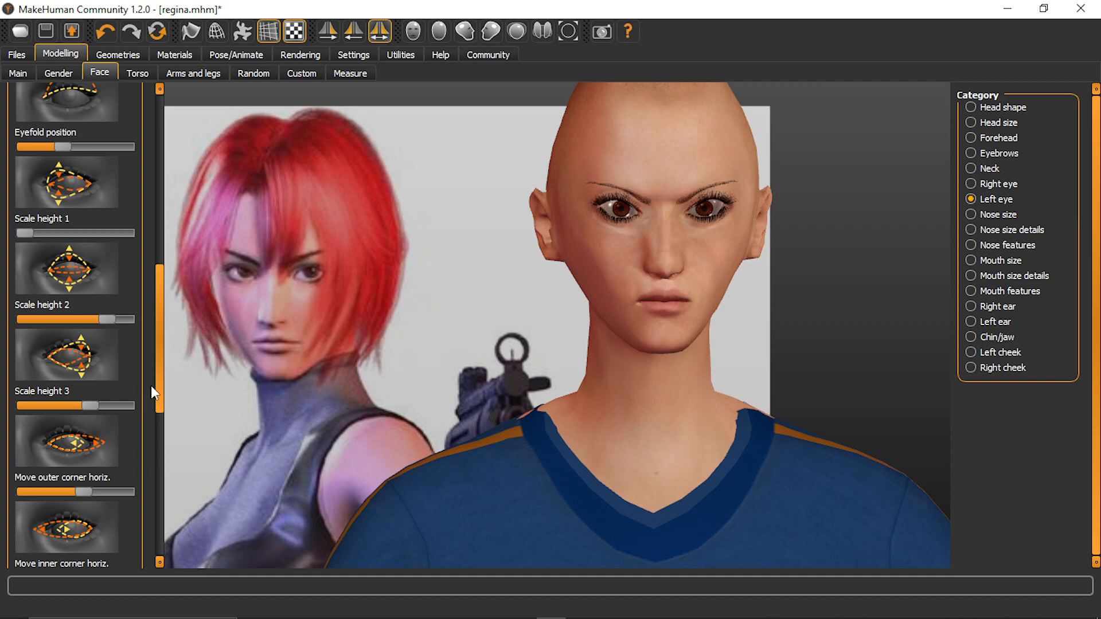
{"action": "left_click_drag", "start_coordinate": [153, 385], "coordinate": [150, 468]}
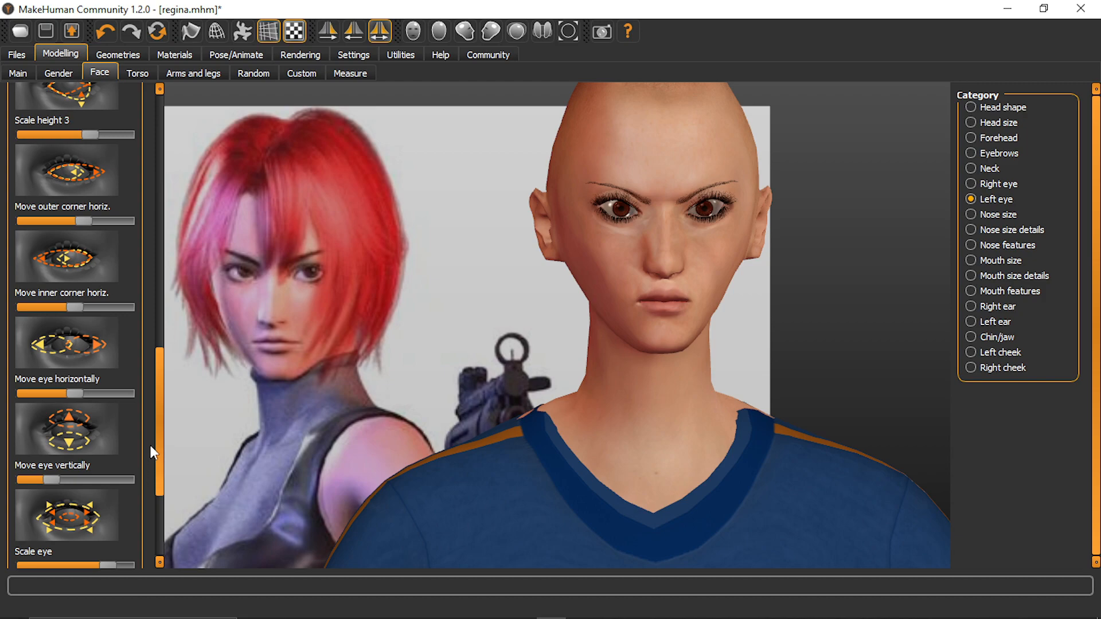
Bring up the nose size settings and adjust the nose's horizontal scale
{"action": "left_click_drag", "start_coordinate": [373, 349], "coordinate": [402, 332]}
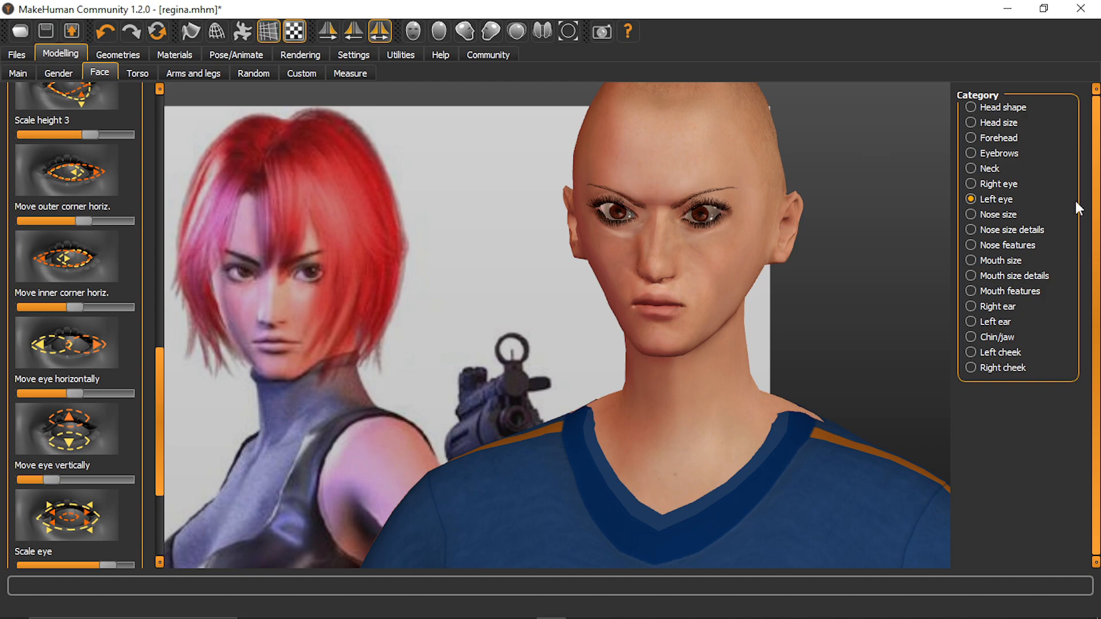
{"action": "left_click", "coordinate": [998, 214]}
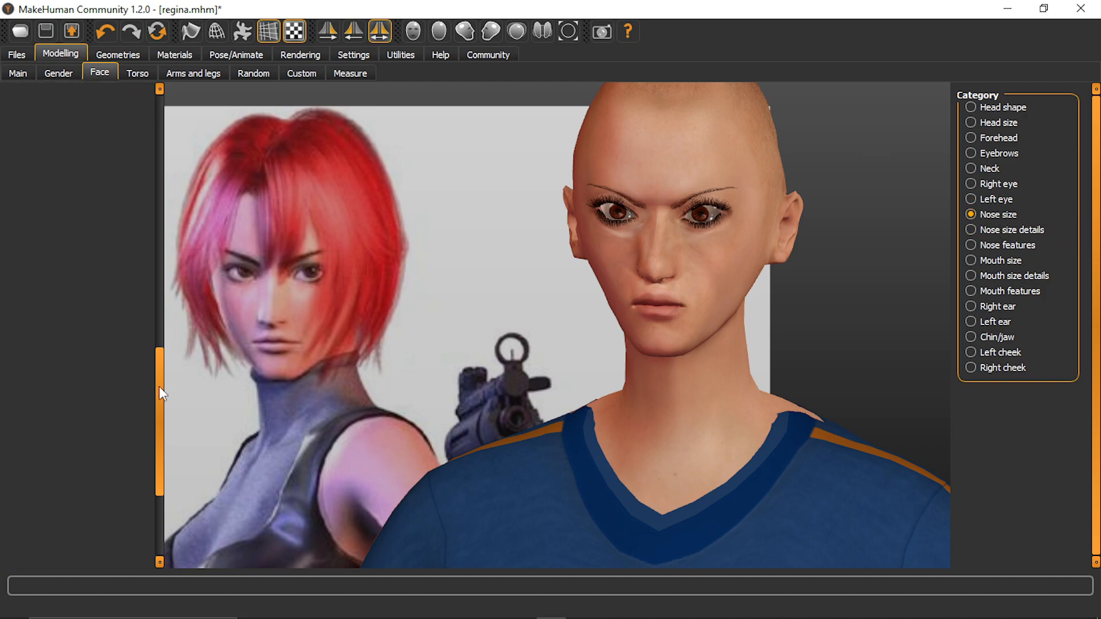
{"action": "left_click_drag", "start_coordinate": [163, 442], "coordinate": [223, 220]}
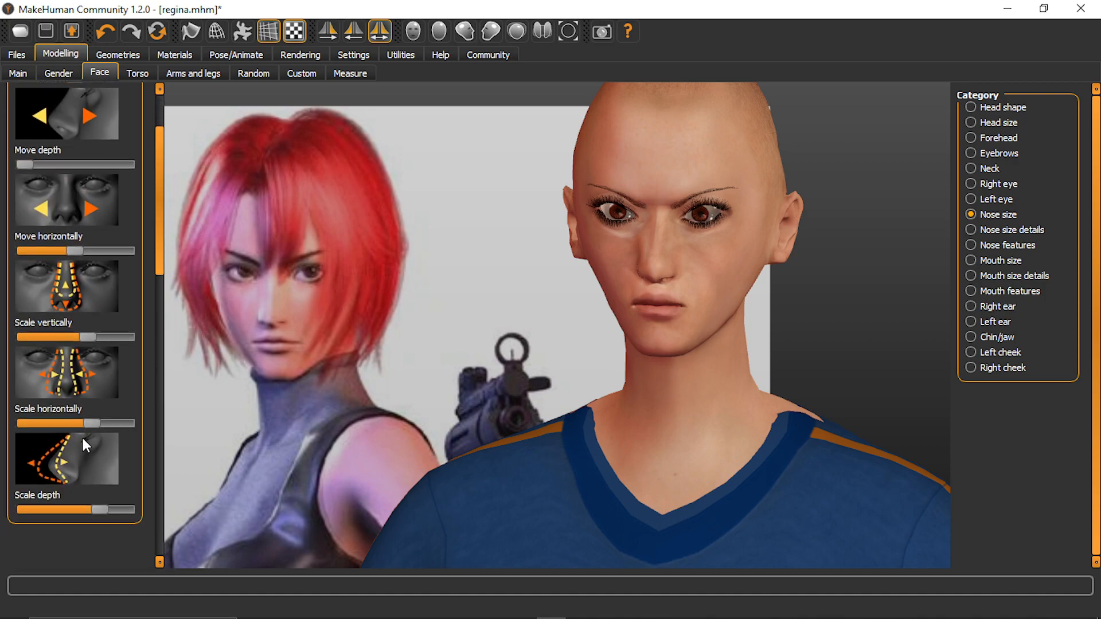
{"action": "mouse_move", "coordinate": [77, 420]}
{"action": "left_mouse_down"}
{"action": "mouse_move", "coordinate": [64, 422]}
{"action": "mouse_move", "coordinate": [79, 422]}
{"action": "left_mouse_up"}
Set the nose's scale width 1 and scale width 2 to about 30% of their range and adjust scale width 3
{"action": "left_click", "coordinate": [988, 231]}
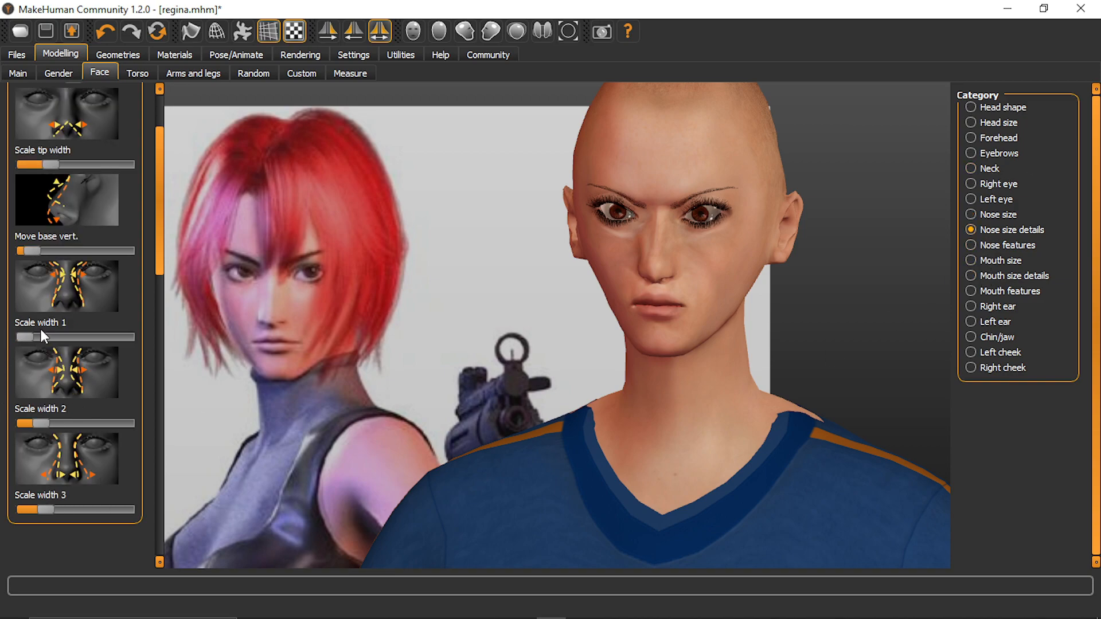
{"action": "left_click_drag", "start_coordinate": [26, 338], "coordinate": [41, 338]}
{"action": "mouse_move", "coordinate": [54, 424]}
{"action": "left_mouse_down"}
{"action": "mouse_move", "coordinate": [70, 421]}
{"action": "mouse_move", "coordinate": [53, 421]}
{"action": "left_mouse_up"}
{"action": "left_click_drag", "start_coordinate": [51, 511], "coordinate": [45, 472]}
{"action": "left_click_drag", "start_coordinate": [159, 246], "coordinate": [168, 164]}
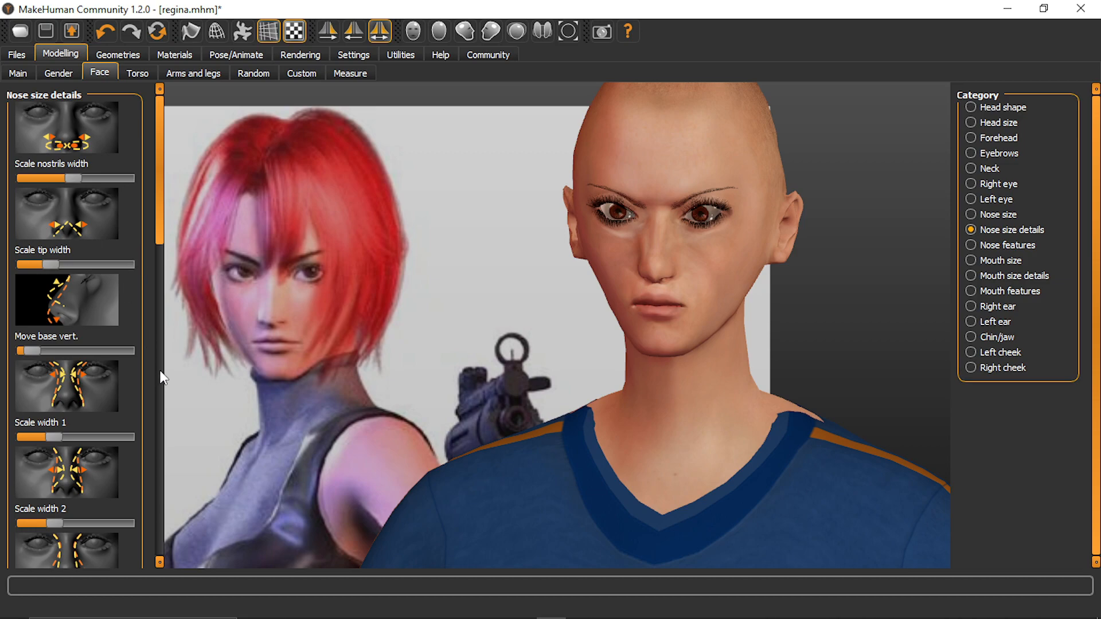
Compare the character's face and full body with the reference image from several distances and angles
{"action": "scroll", "coordinate": [280, 395], "scroll_direction": "up", "scroll_amount": 1}
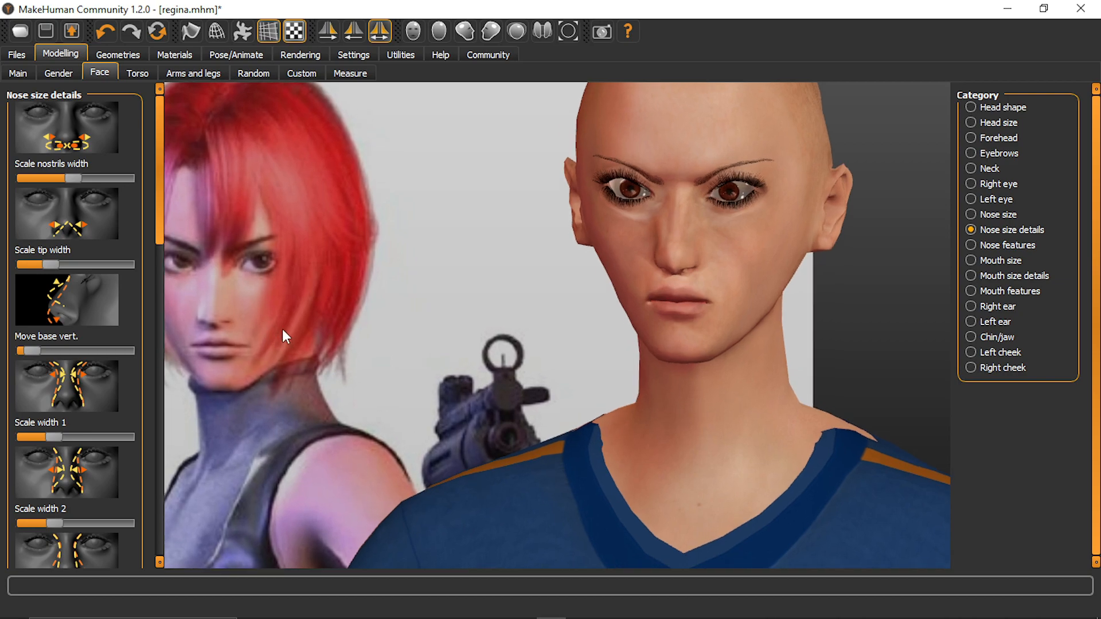
{"action": "scroll", "coordinate": [282, 329], "scroll_direction": "down", "scroll_amount": 3}
{"action": "scroll", "coordinate": [290, 325], "scroll_direction": "down", "scroll_amount": 5}
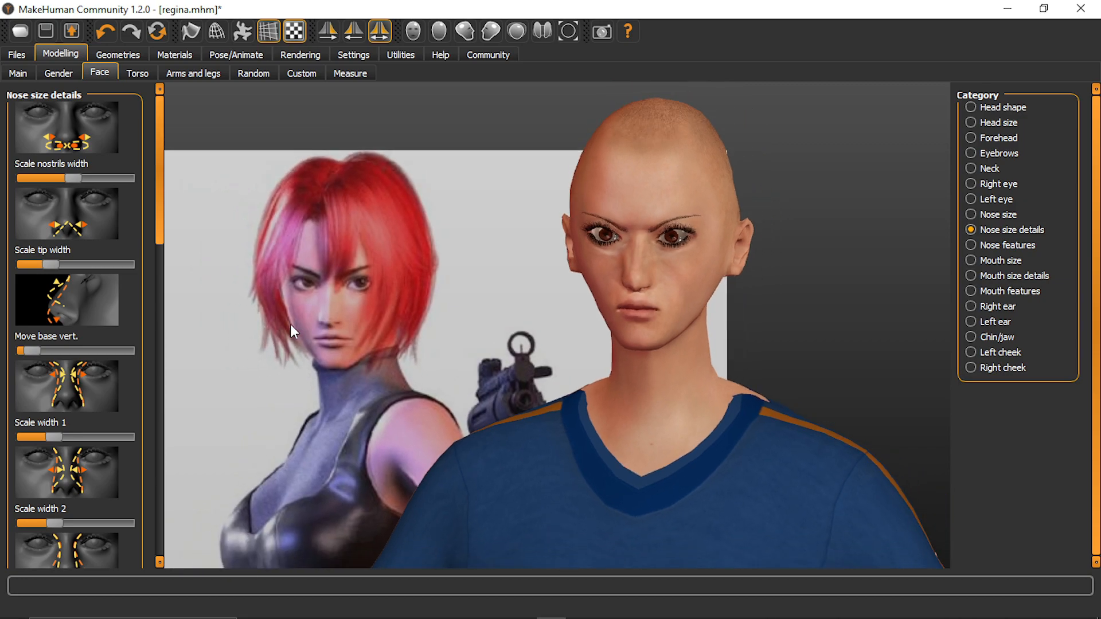
{"action": "scroll", "coordinate": [313, 247], "scroll_direction": "down", "scroll_amount": 5}
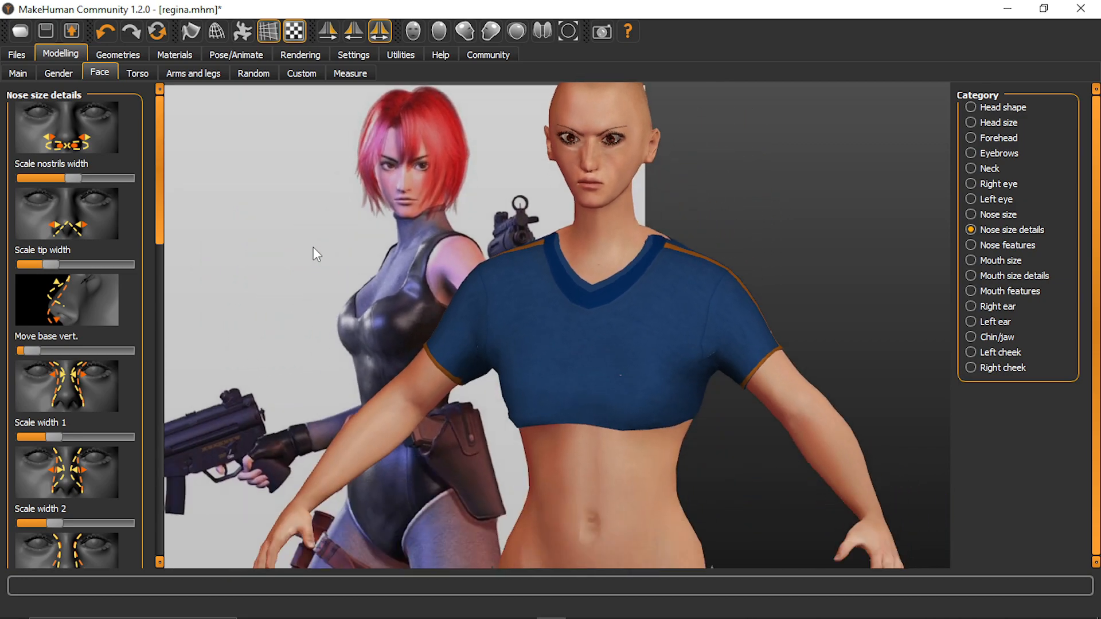
{"action": "scroll", "coordinate": [313, 247], "scroll_direction": "up", "scroll_amount": 3}
{"action": "scroll", "coordinate": [313, 247], "scroll_direction": "down", "scroll_amount": 3}
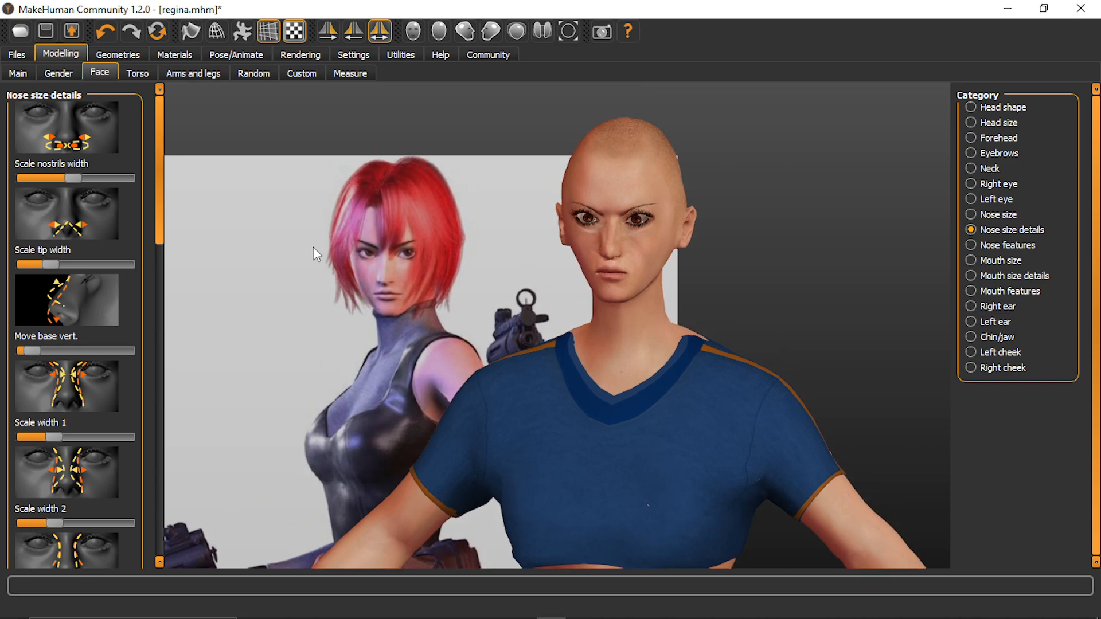
{"action": "scroll", "coordinate": [313, 246], "scroll_direction": "down", "scroll_amount": 3}
{"action": "scroll", "coordinate": [313, 246], "scroll_direction": "up", "scroll_amount": 3}
{"action": "left_click_drag", "start_coordinate": [556, 331], "coordinate": [548, 279]}
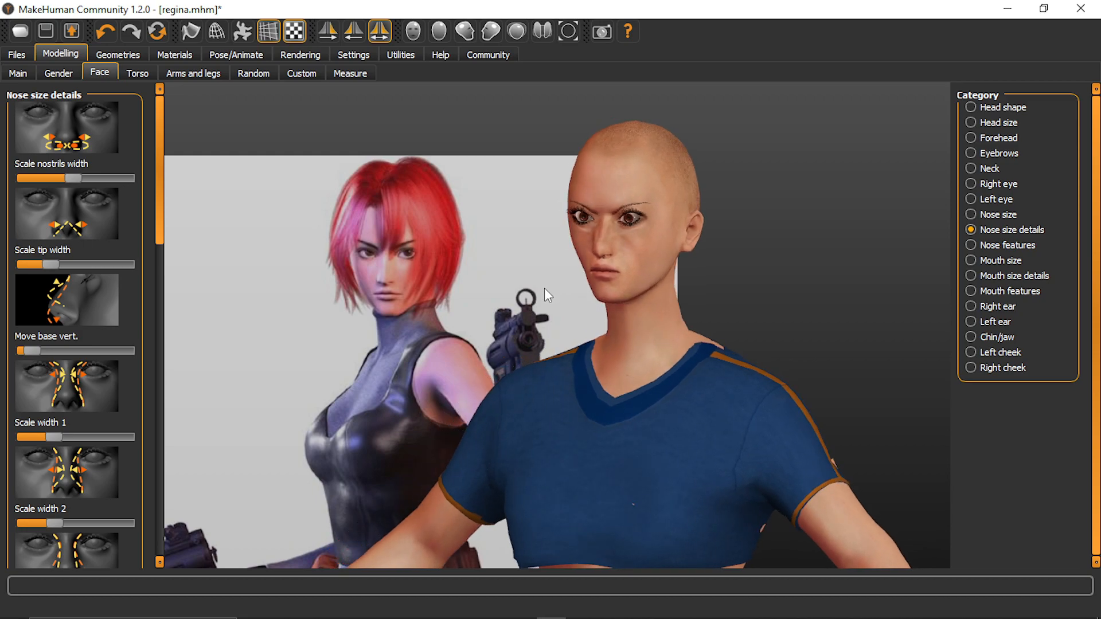
{"action": "scroll", "coordinate": [544, 288], "scroll_direction": "down", "scroll_amount": 5}
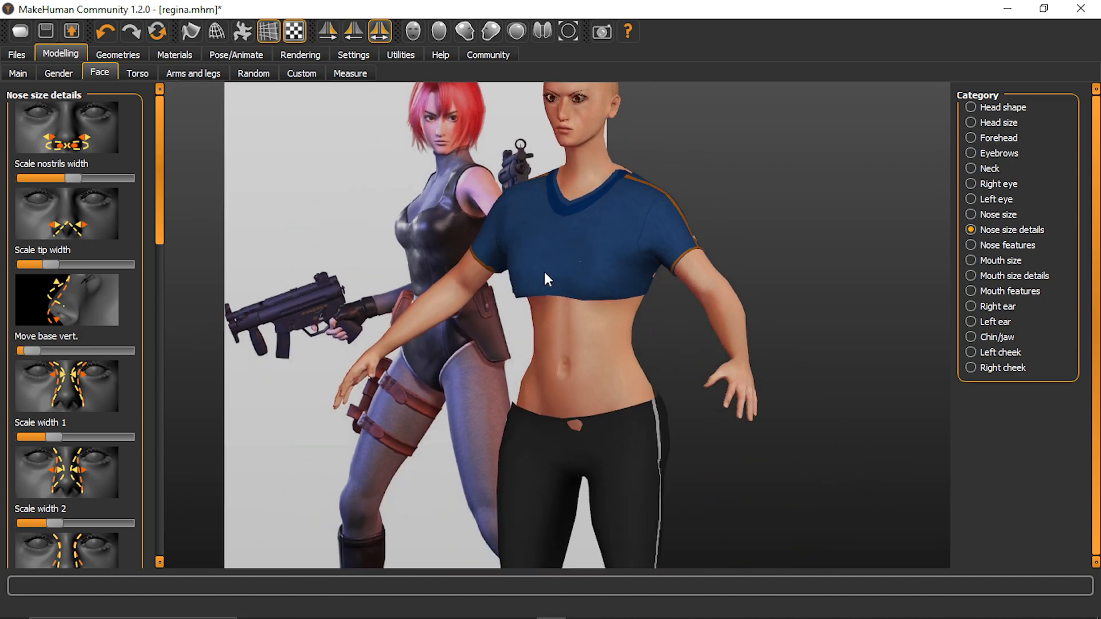
{"action": "scroll", "coordinate": [544, 274], "scroll_direction": "down", "scroll_amount": 3}
{"action": "scroll", "coordinate": [411, 420], "scroll_direction": "down", "scroll_amount": 3}
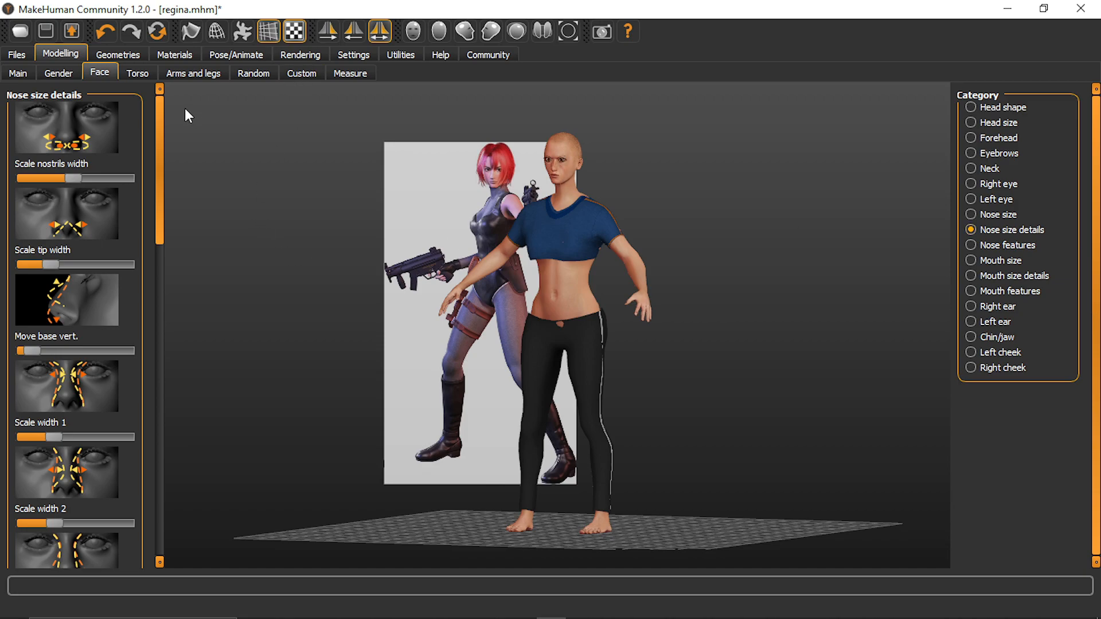
Set the lower leg height measurement to 44.13 cm and view the character from behind
{"action": "left_click", "coordinate": [351, 74]}
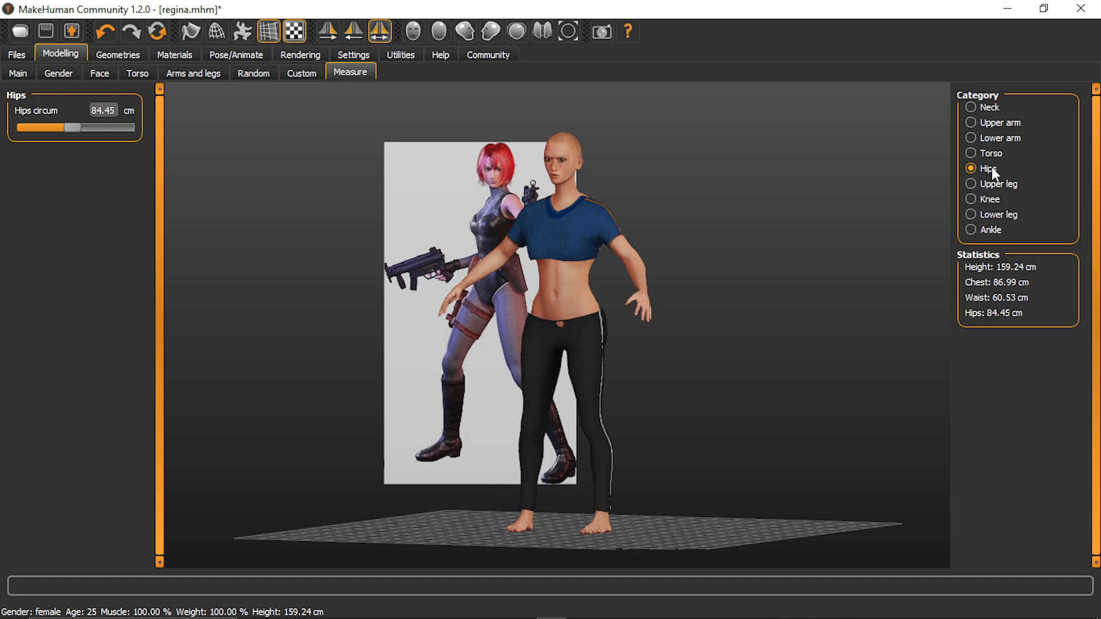
{"action": "left_click", "coordinate": [1002, 215]}
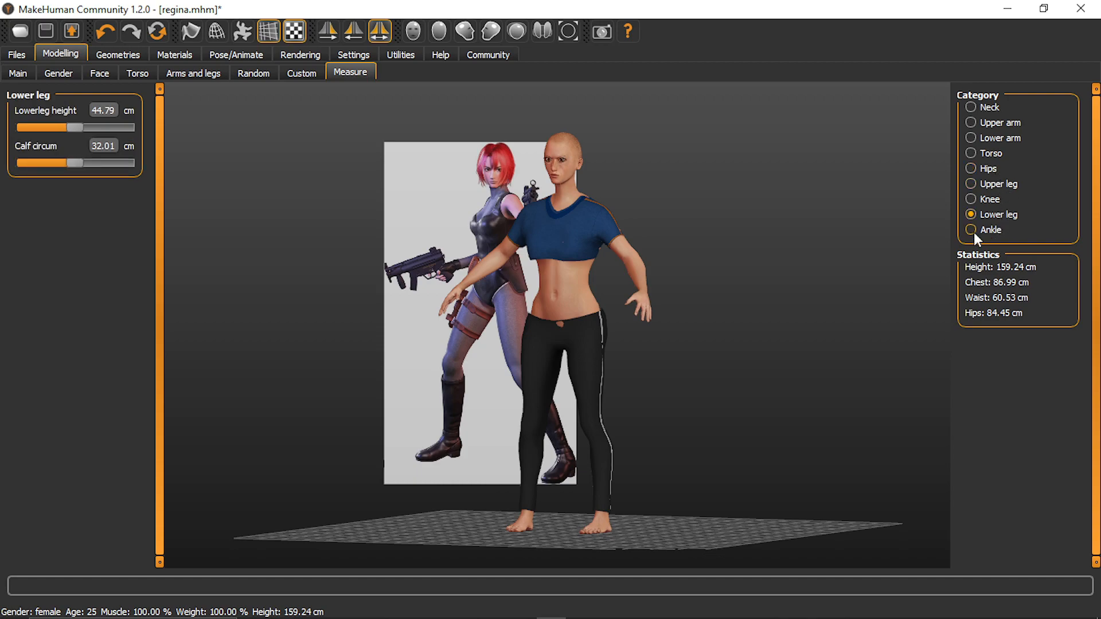
{"action": "mouse_move", "coordinate": [81, 125]}
{"action": "left_mouse_down"}
{"action": "mouse_move", "coordinate": [97, 125]}
{"action": "mouse_move", "coordinate": [69, 122]}
{"action": "left_mouse_up"}
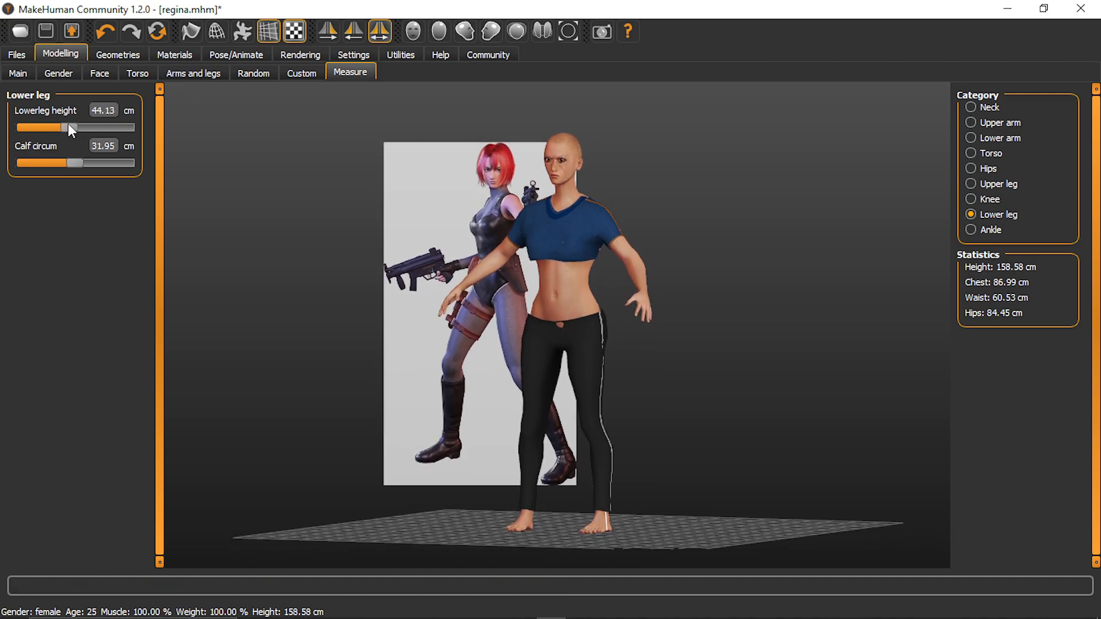
{"action": "left_click_drag", "start_coordinate": [470, 400], "coordinate": [216, 410]}
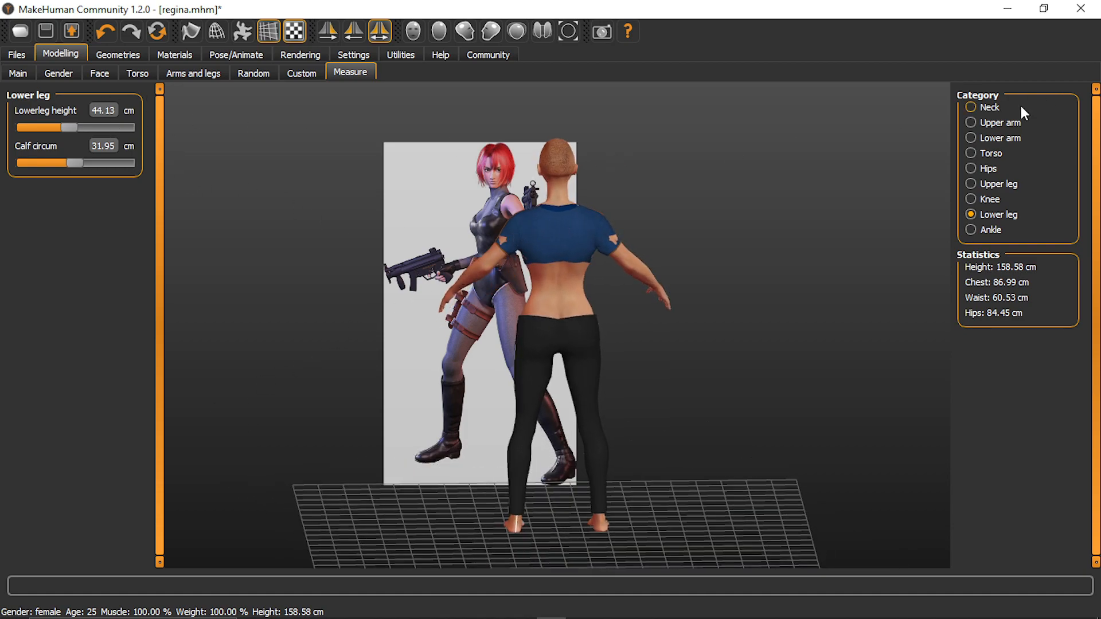
Reduce the muscle mass of the character's right shoulder
{"action": "left_click", "coordinate": [995, 144]}
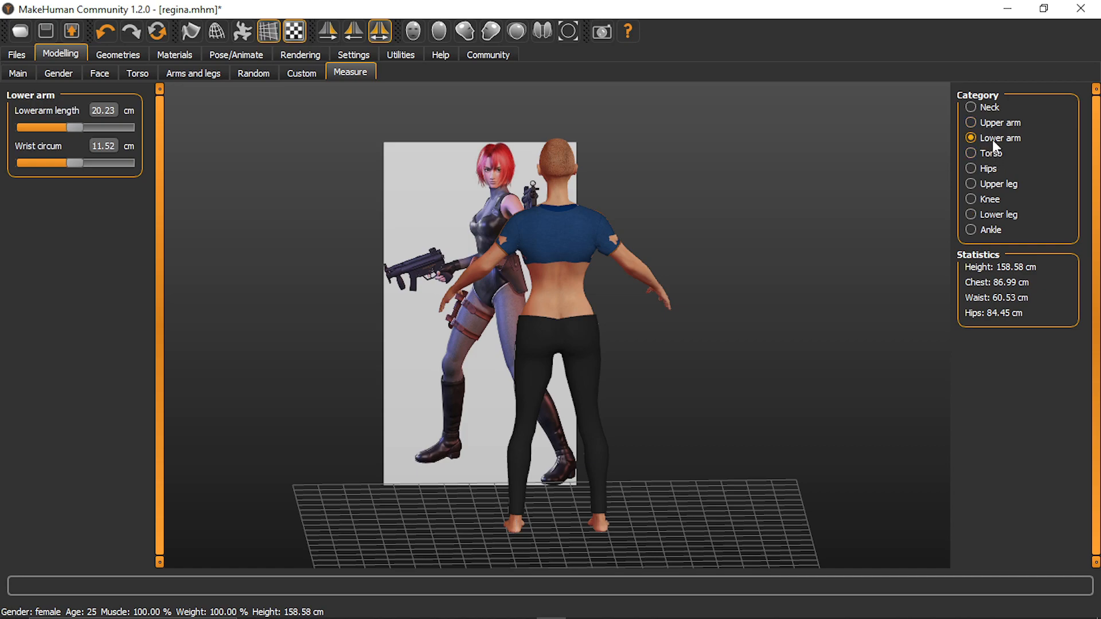
{"action": "left_click", "coordinate": [991, 123]}
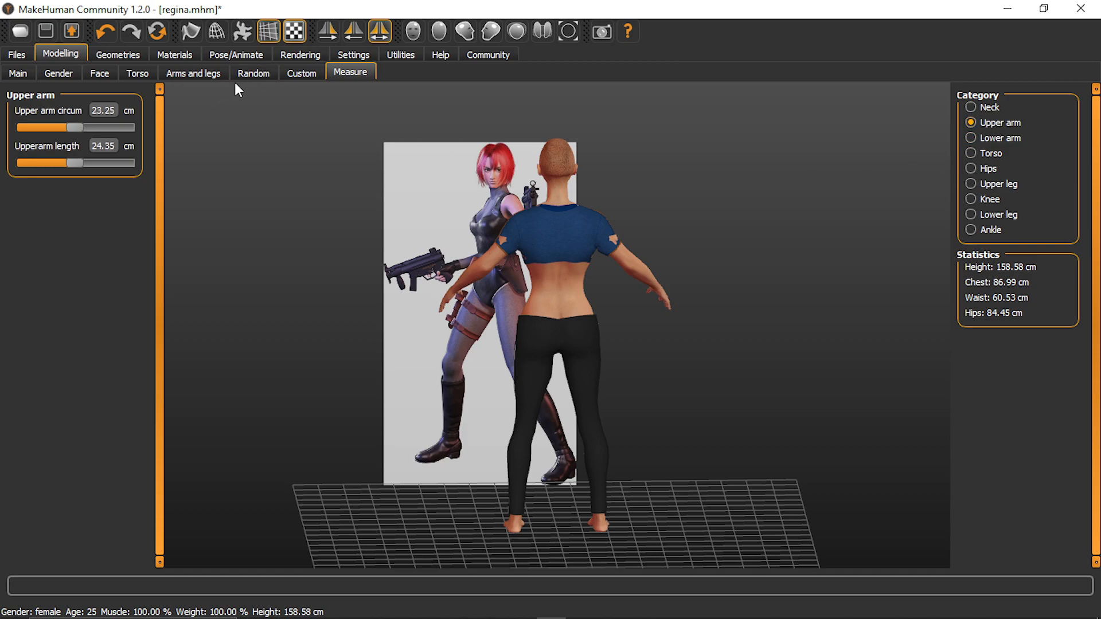
{"action": "left_click", "coordinate": [199, 75]}
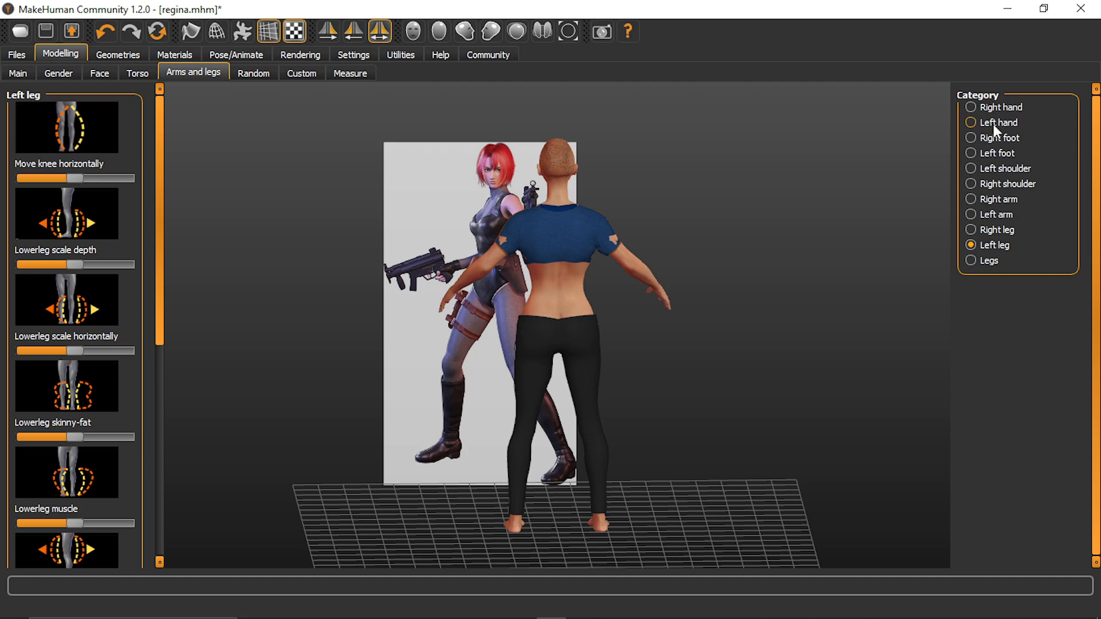
{"action": "left_click", "coordinate": [991, 191]}
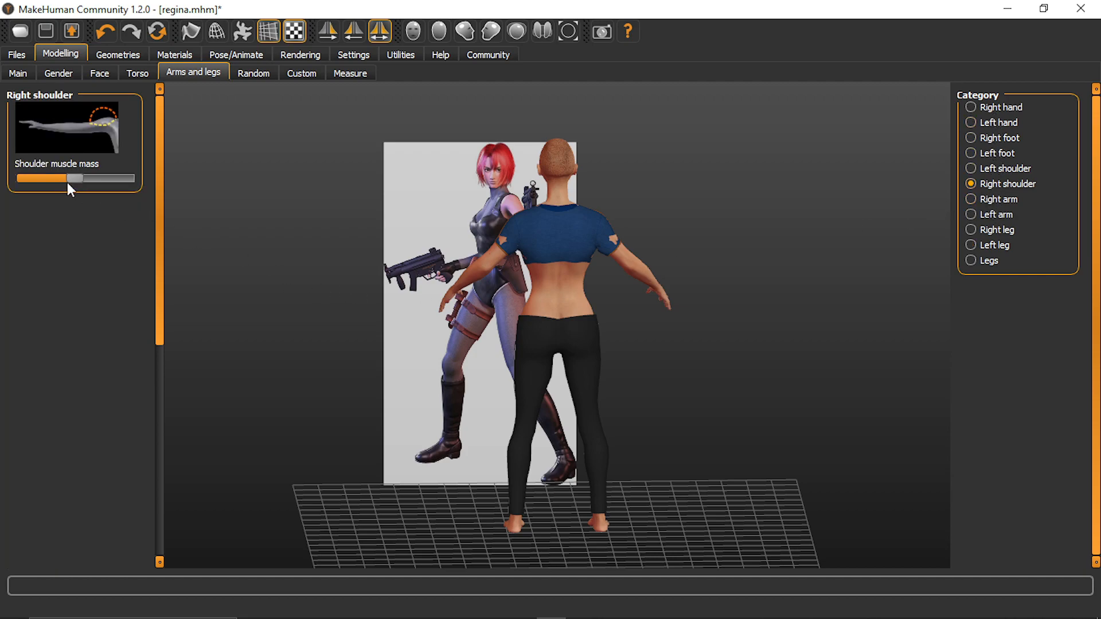
{"action": "left_click_drag", "start_coordinate": [64, 178], "coordinate": [47, 176]}
Narrow the torso by setting its horizontal scale to a little below mid-range
{"action": "left_click", "coordinate": [1010, 201]}
{"action": "left_click_drag", "start_coordinate": [161, 273], "coordinate": [151, 543]}
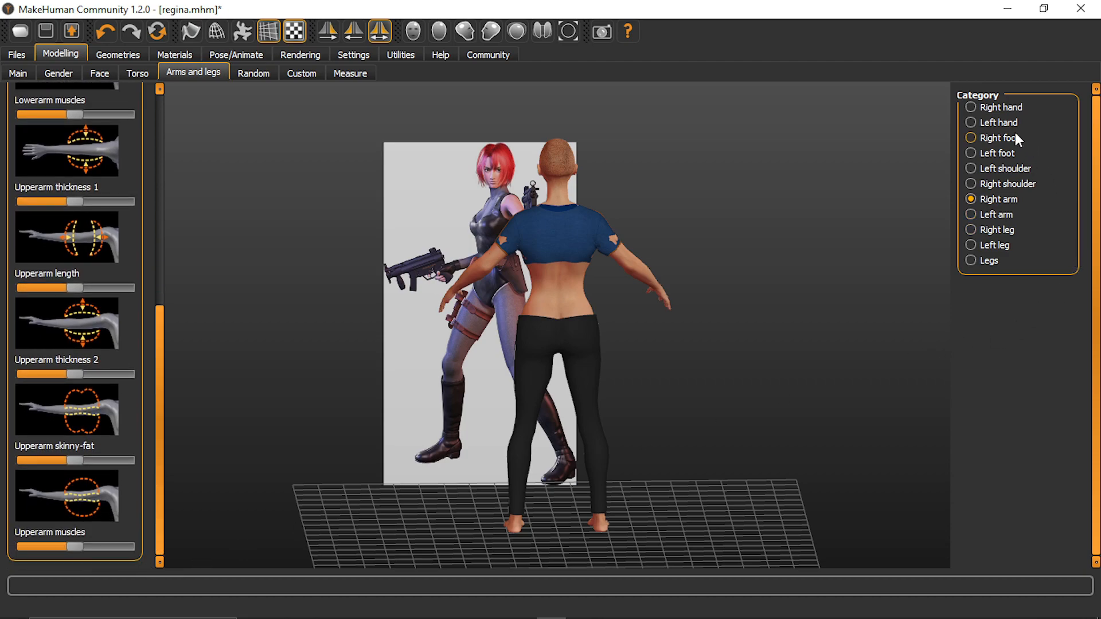
{"action": "left_click", "coordinate": [138, 75]}
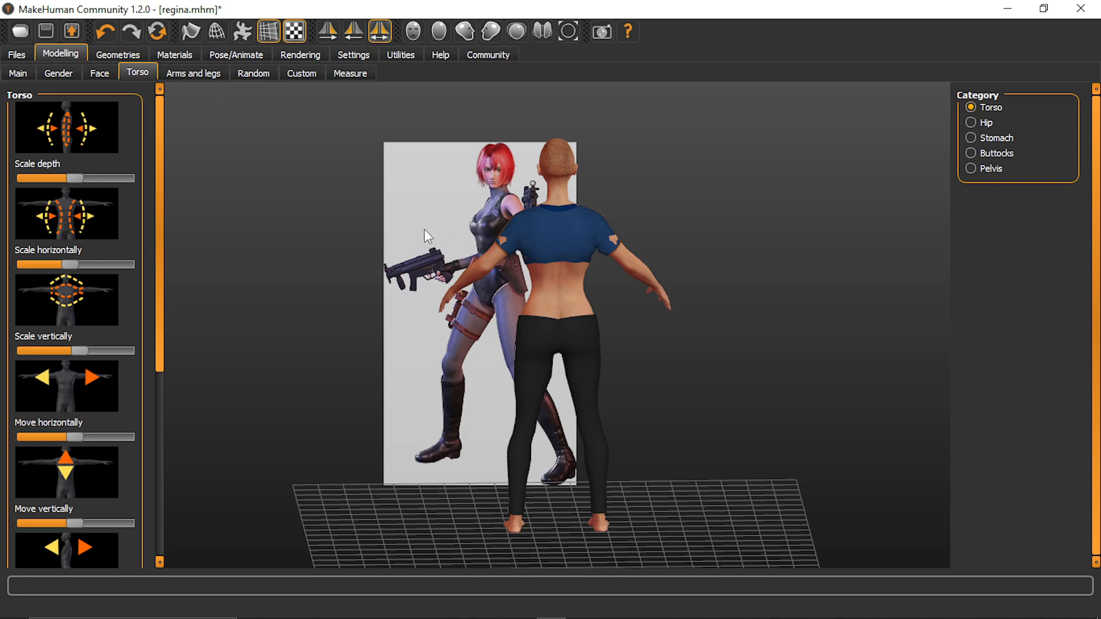
{"action": "left_click_drag", "start_coordinate": [70, 263], "coordinate": [62, 261]}
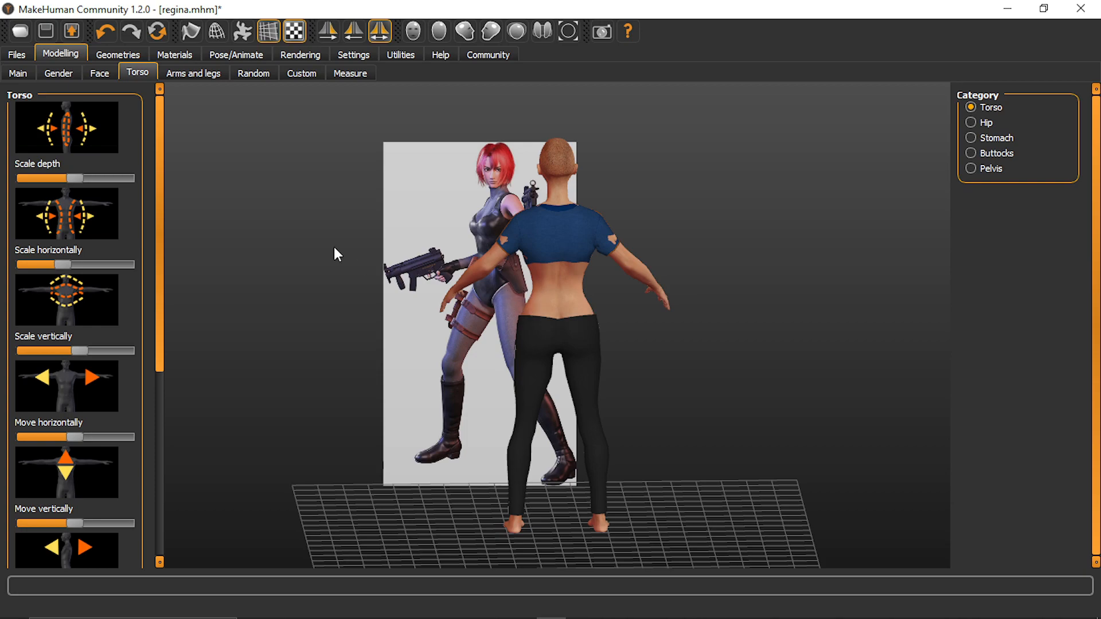
Set the hip's vertical scale slightly above mid-range and its horizontal scale to the middle, checking the body from the side
{"action": "left_click", "coordinate": [975, 124]}
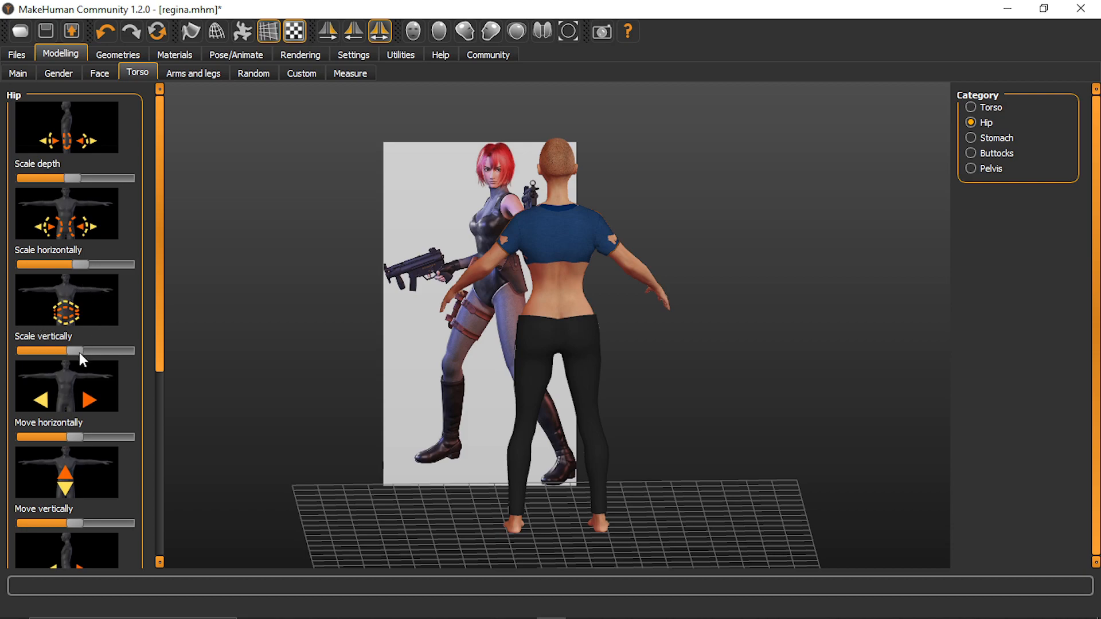
{"action": "left_click_drag", "start_coordinate": [78, 349], "coordinate": [80, 317]}
{"action": "mouse_move", "coordinate": [77, 264]}
{"action": "left_mouse_down"}
{"action": "mouse_move", "coordinate": [63, 264]}
{"action": "mouse_move", "coordinate": [75, 264]}
{"action": "left_mouse_up"}
{"action": "left_click_drag", "start_coordinate": [511, 445], "coordinate": [637, 440]}
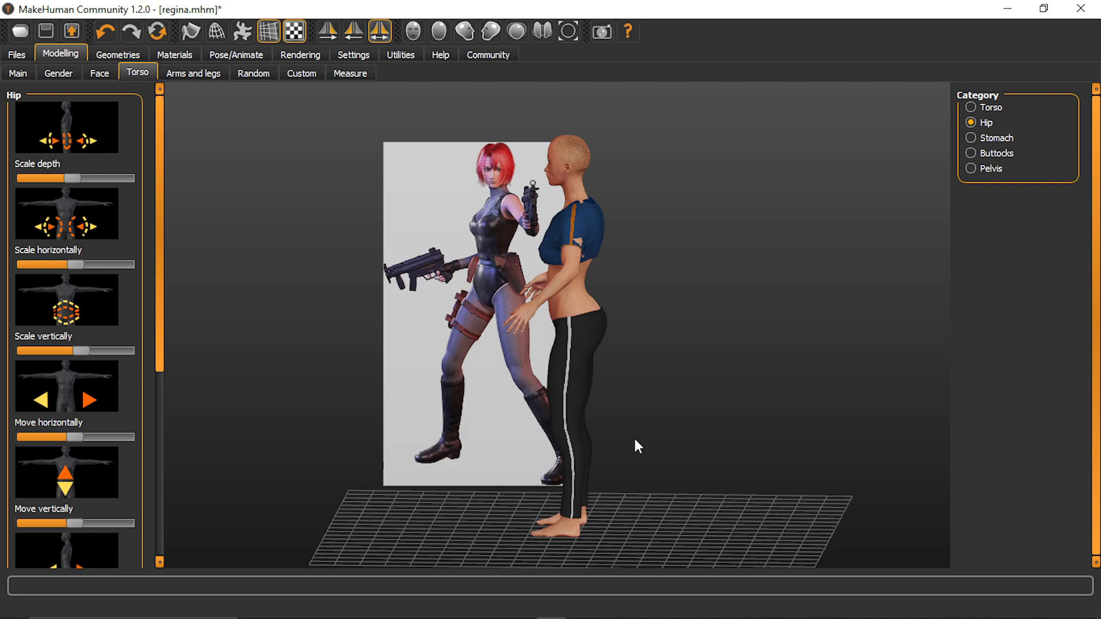
Examine the character's body from the side and front, and the face up close, against the reference image
{"action": "scroll", "coordinate": [683, 373], "scroll_direction": "down", "scroll_amount": 2}
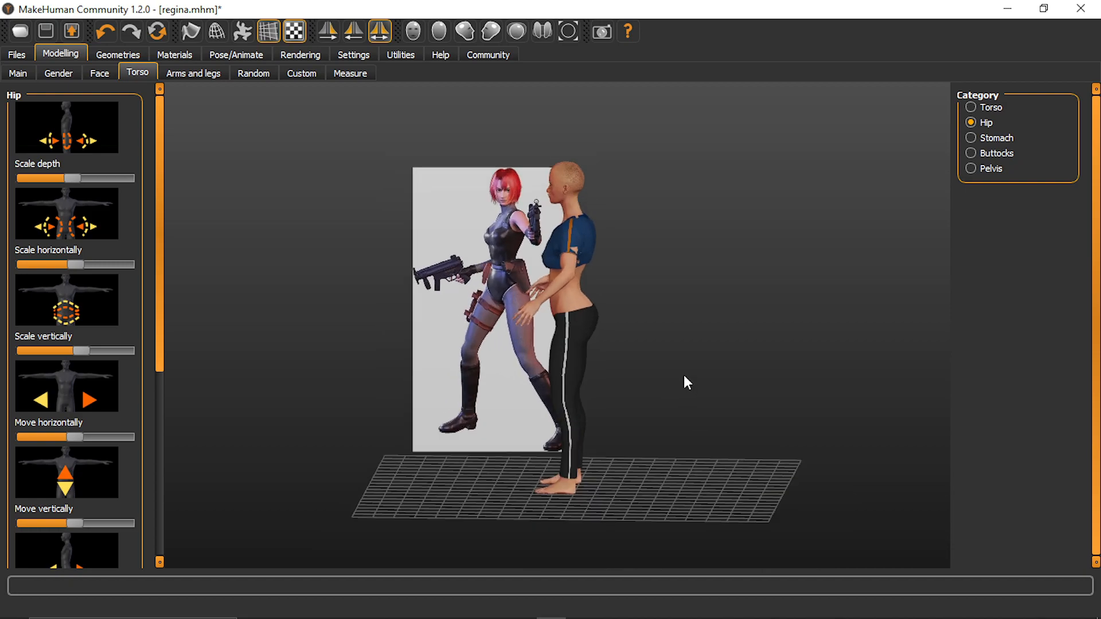
{"action": "scroll", "coordinate": [683, 375], "scroll_direction": "up", "scroll_amount": 4}
{"action": "left_click_drag", "start_coordinate": [635, 291], "coordinate": [621, 292]}
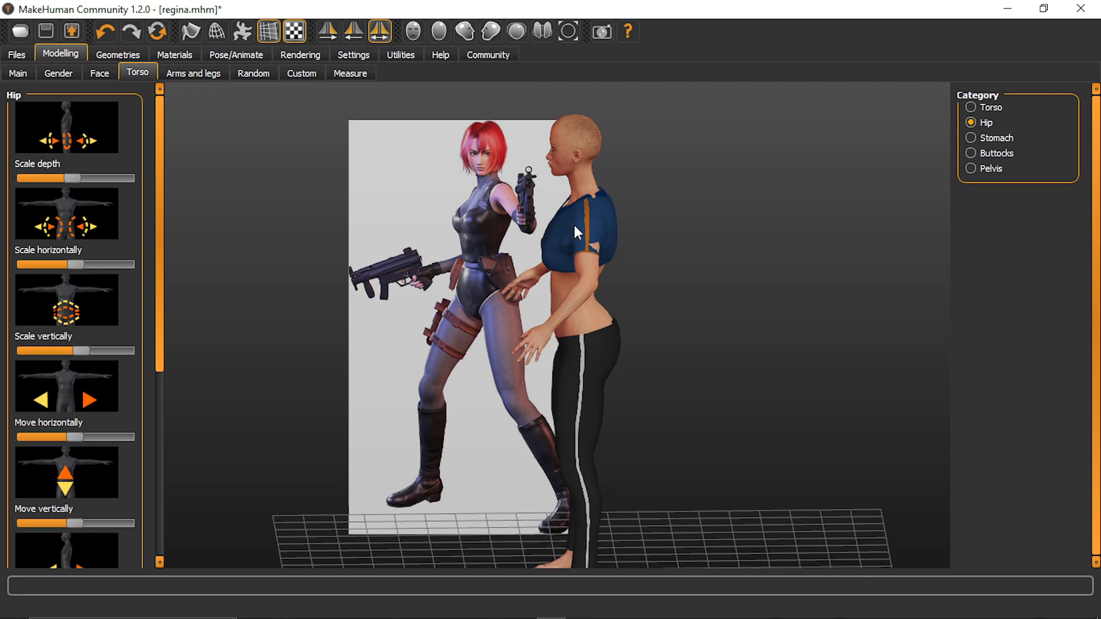
{"action": "left_click_drag", "start_coordinate": [723, 302], "coordinate": [250, 275]}
{"action": "left_click_drag", "start_coordinate": [344, 272], "coordinate": [218, 285]}
{"action": "left_click_drag", "start_coordinate": [423, 335], "coordinate": [476, 308]}
{"action": "scroll", "coordinate": [476, 308], "scroll_direction": "down", "scroll_amount": 3}
{"action": "scroll", "coordinate": [476, 309], "scroll_direction": "up", "scroll_amount": 5}
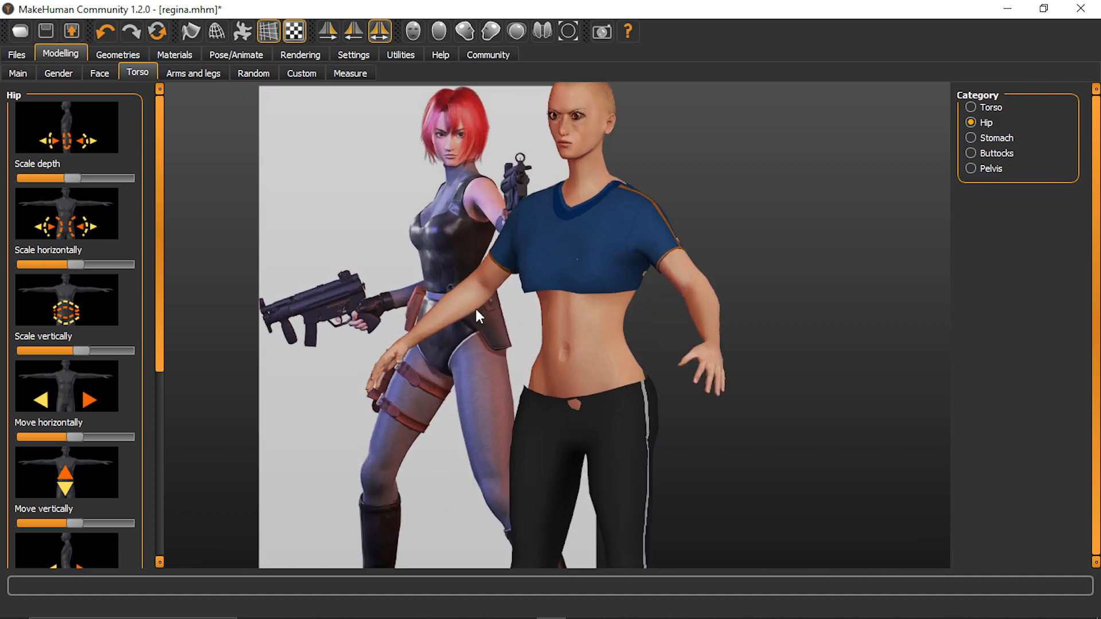
{"action": "scroll", "coordinate": [473, 302], "scroll_direction": "up", "scroll_amount": 2}
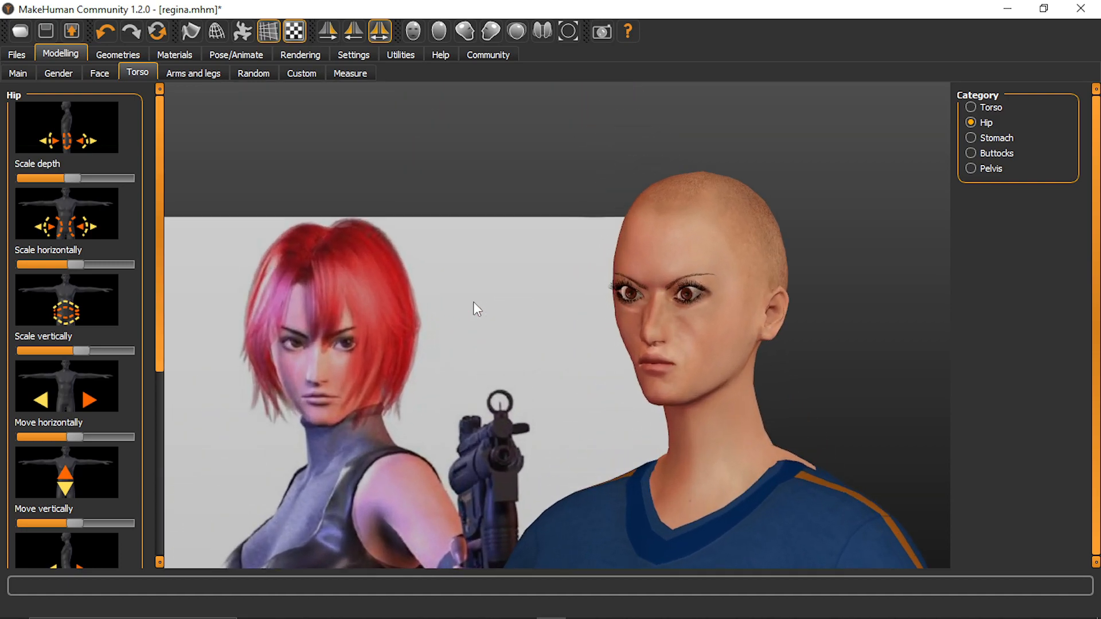
{"action": "left_click_drag", "start_coordinate": [696, 324], "coordinate": [733, 318]}
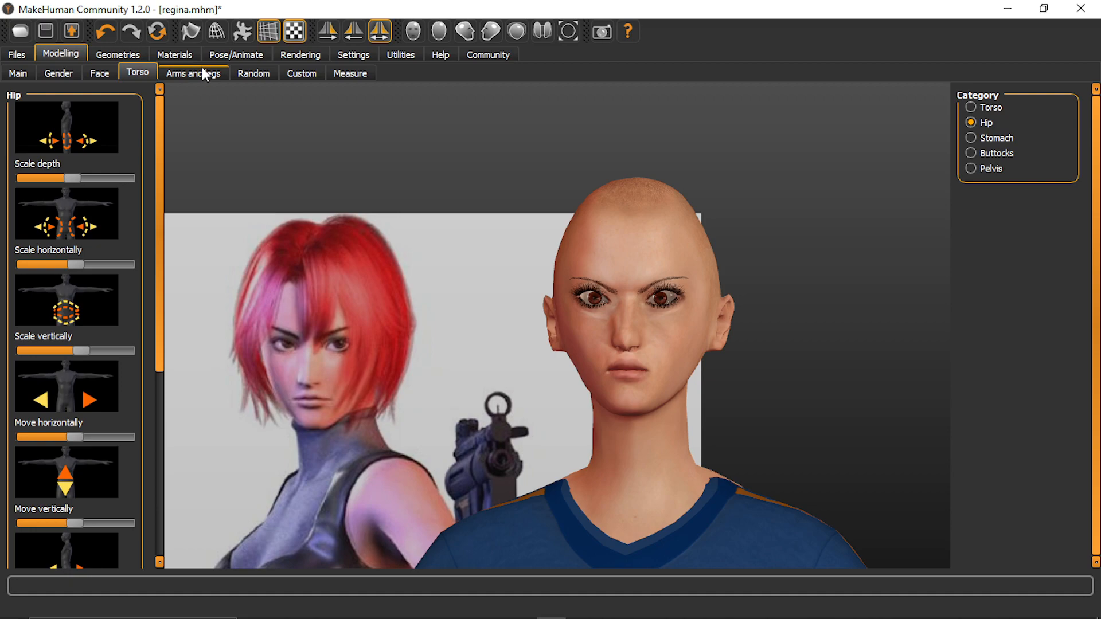
Set the lower lip width to roughly a third of its range and reduce the lower lip height to near its minimum
{"action": "left_click", "coordinate": [99, 73]}
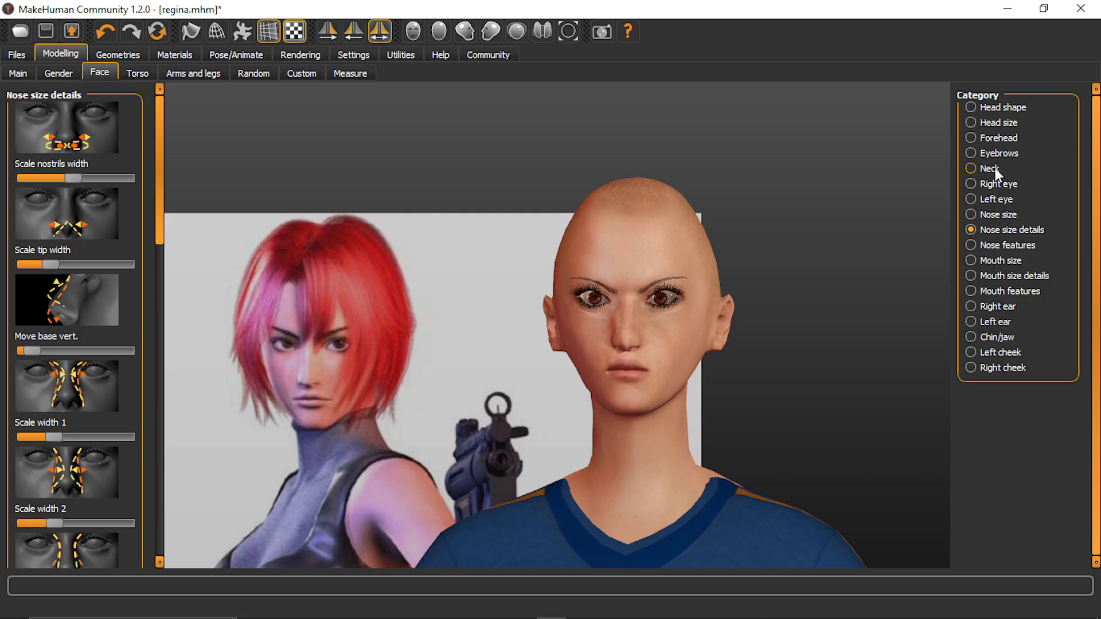
{"action": "left_click", "coordinate": [992, 277]}
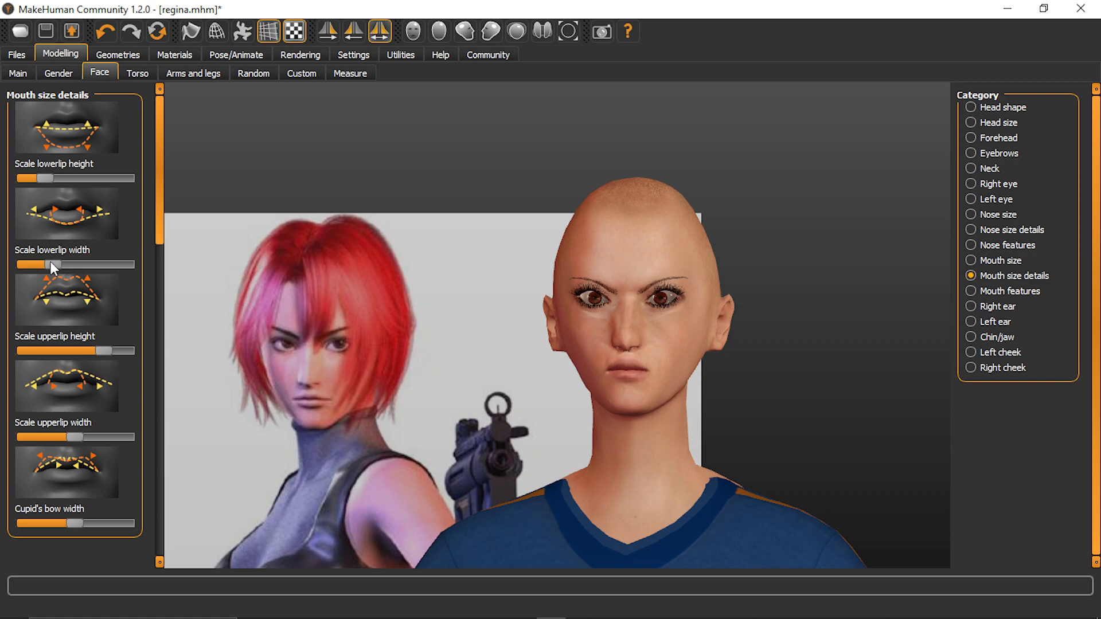
{"action": "left_click_drag", "start_coordinate": [57, 264], "coordinate": [60, 266]}
{"action": "mouse_move", "coordinate": [46, 180]}
{"action": "left_mouse_down"}
{"action": "mouse_move", "coordinate": [67, 180]}
{"action": "mouse_move", "coordinate": [24, 180]}
{"action": "mouse_move", "coordinate": [42, 176]}
{"action": "left_mouse_up"}
Narrow the Cupid's bow to slightly below mid-range and widen the upper lip to slightly above mid-range
{"action": "left_click_drag", "start_coordinate": [161, 198], "coordinate": [166, 232]}
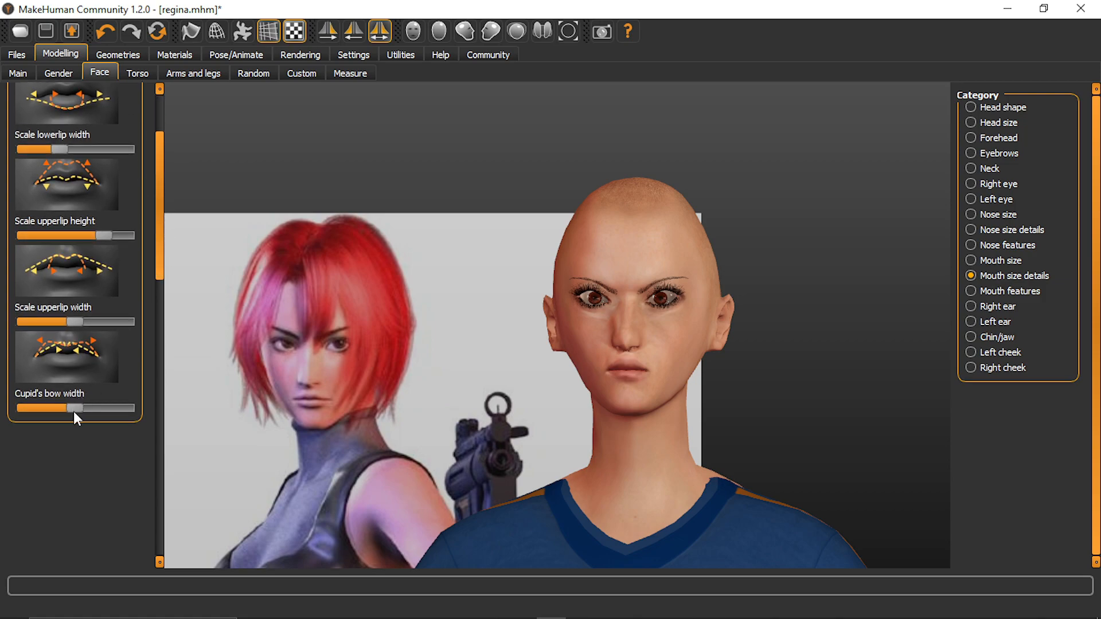
{"action": "left_click_drag", "start_coordinate": [59, 404], "coordinate": [106, 390]}
{"action": "scroll", "coordinate": [161, 239], "scroll_direction": "up", "scroll_amount": 3}
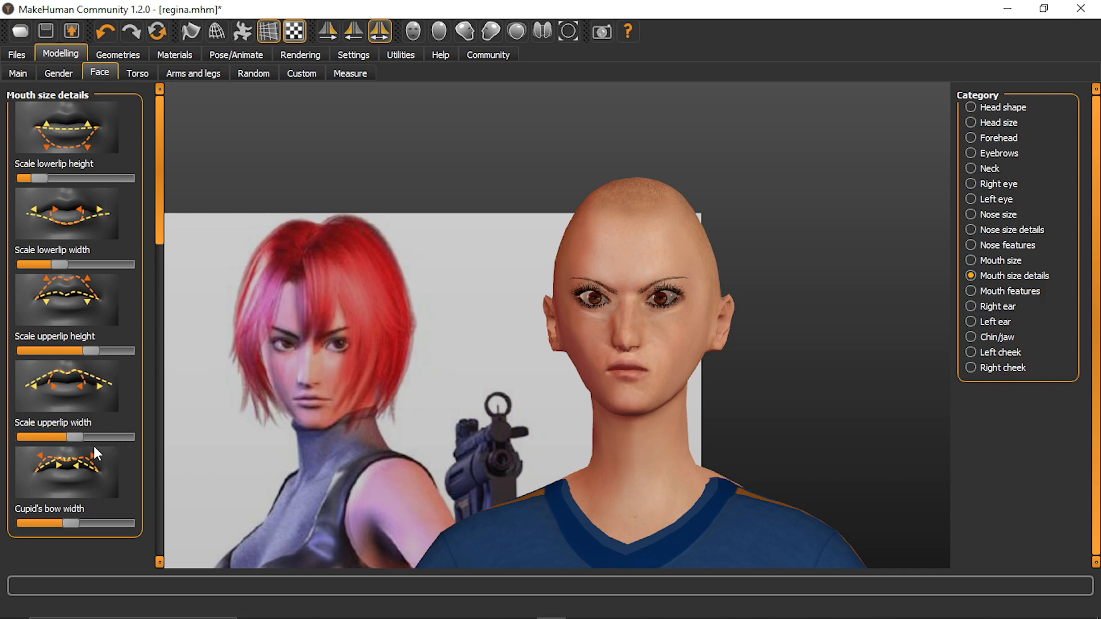
{"action": "left_click_drag", "start_coordinate": [79, 434], "coordinate": [87, 432]}
Reduce the laugh-lines and the lower lip's curved shape to below mid-range, and move the mouth corners slightly below centre
{"action": "left_click", "coordinate": [1007, 293]}
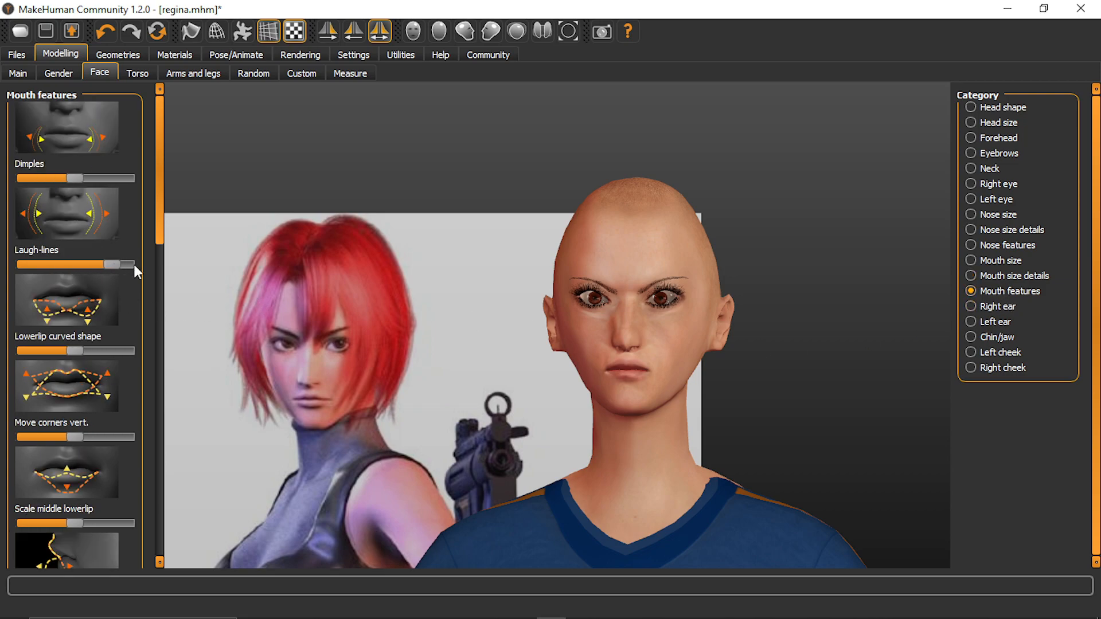
{"action": "left_click_drag", "start_coordinate": [31, 289], "coordinate": [60, 307]}
{"action": "mouse_move", "coordinate": [77, 437]}
{"action": "left_mouse_down"}
{"action": "mouse_move", "coordinate": [57, 428]}
{"action": "mouse_move", "coordinate": [75, 430]}
{"action": "left_mouse_up"}
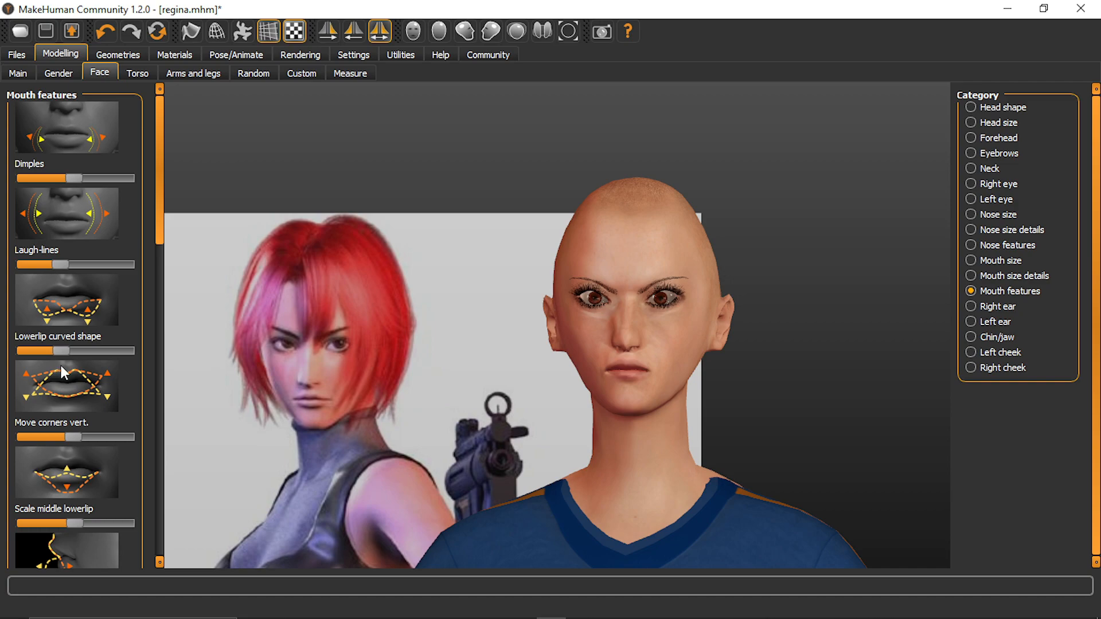
Set the middle lower lip scale slightly below mid-range and the middle upper lip scale slightly above mid-range
{"action": "left_click_drag", "start_coordinate": [160, 177], "coordinate": [158, 232]}
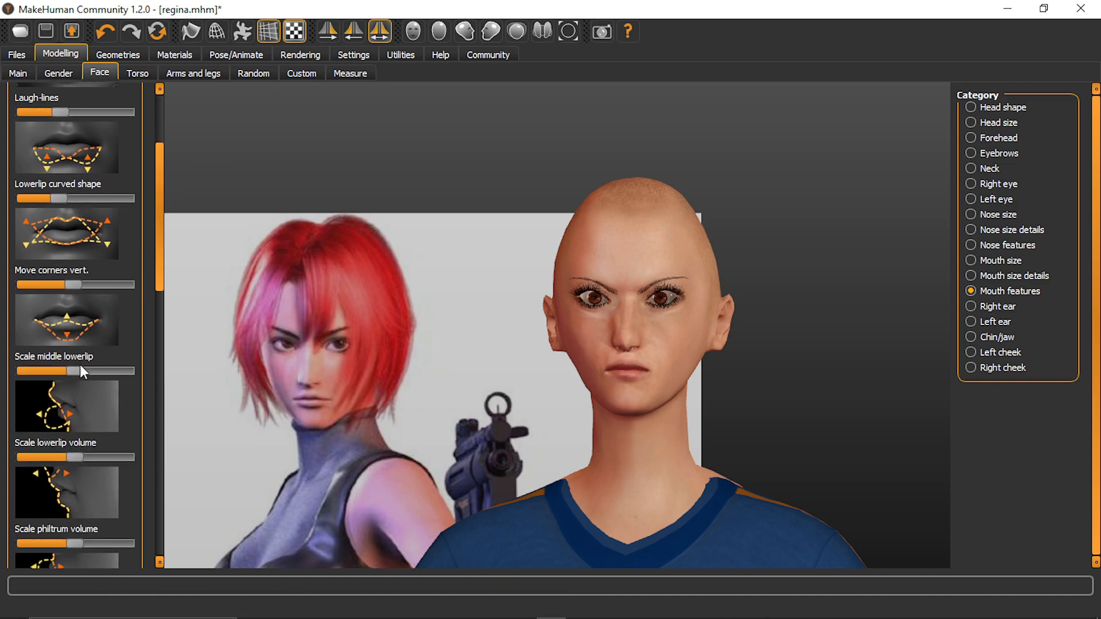
{"action": "left_click_drag", "start_coordinate": [76, 372], "coordinate": [128, 371]}
{"action": "left_click_drag", "start_coordinate": [163, 249], "coordinate": [156, 368]}
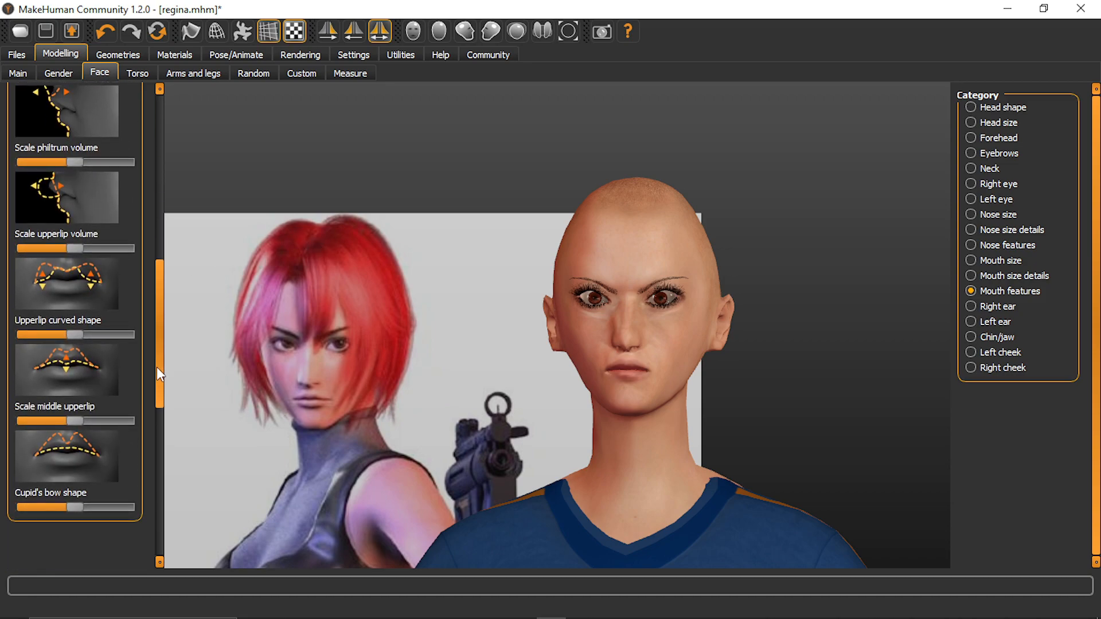
{"action": "mouse_move", "coordinate": [86, 425]}
{"action": "left_mouse_down"}
{"action": "mouse_move", "coordinate": [95, 425]}
{"action": "mouse_move", "coordinate": [77, 413]}
{"action": "left_mouse_up"}
{"action": "left_click_drag", "start_coordinate": [163, 374], "coordinate": [152, 187]}
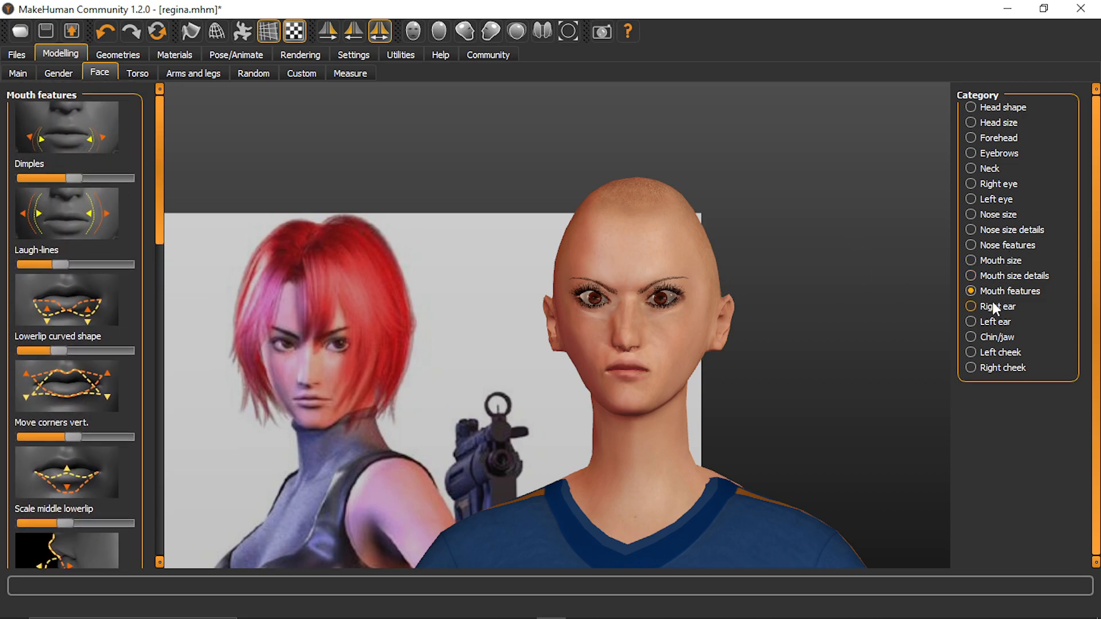
Set the mouth's vertical scale to its minimum and the upper lip height to the middle of its range
{"action": "left_click", "coordinate": [983, 264]}
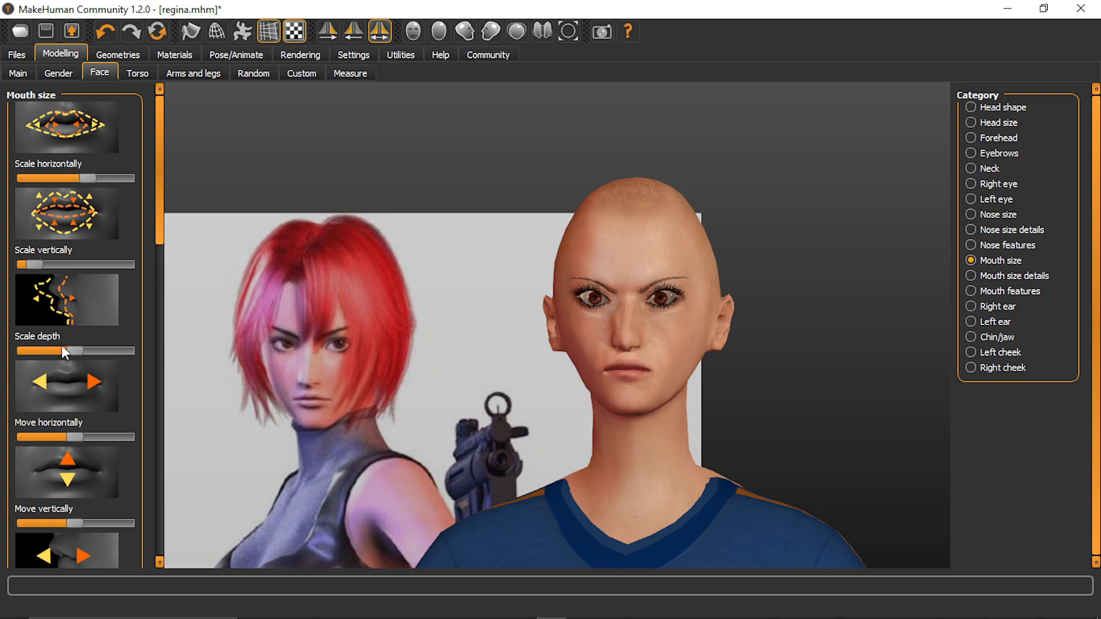
{"action": "left_click_drag", "start_coordinate": [36, 264], "coordinate": [0, 279]}
{"action": "left_click", "coordinate": [979, 276]}
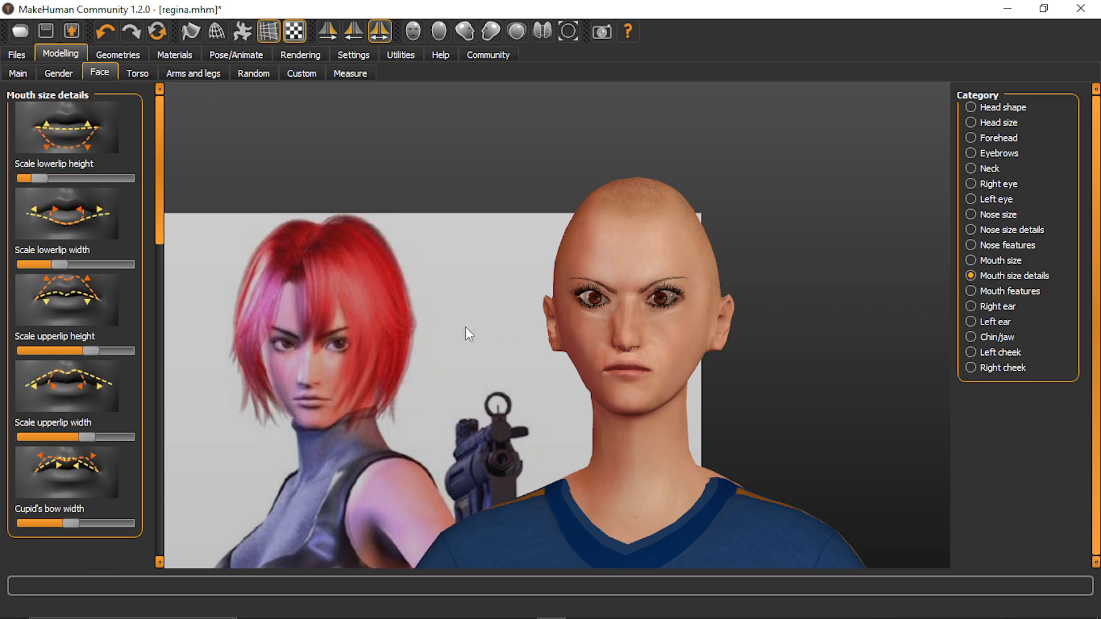
{"action": "left_click", "coordinate": [70, 352]}
{"action": "left_click_drag", "start_coordinate": [79, 355], "coordinate": [65, 359]}
Reduce the Cupid's bow width to near the low end of its range
{"action": "scroll", "coordinate": [158, 221], "scroll_direction": "down", "scroll_amount": 4}
{"action": "scroll", "coordinate": [161, 215], "scroll_direction": "up", "scroll_amount": 2}
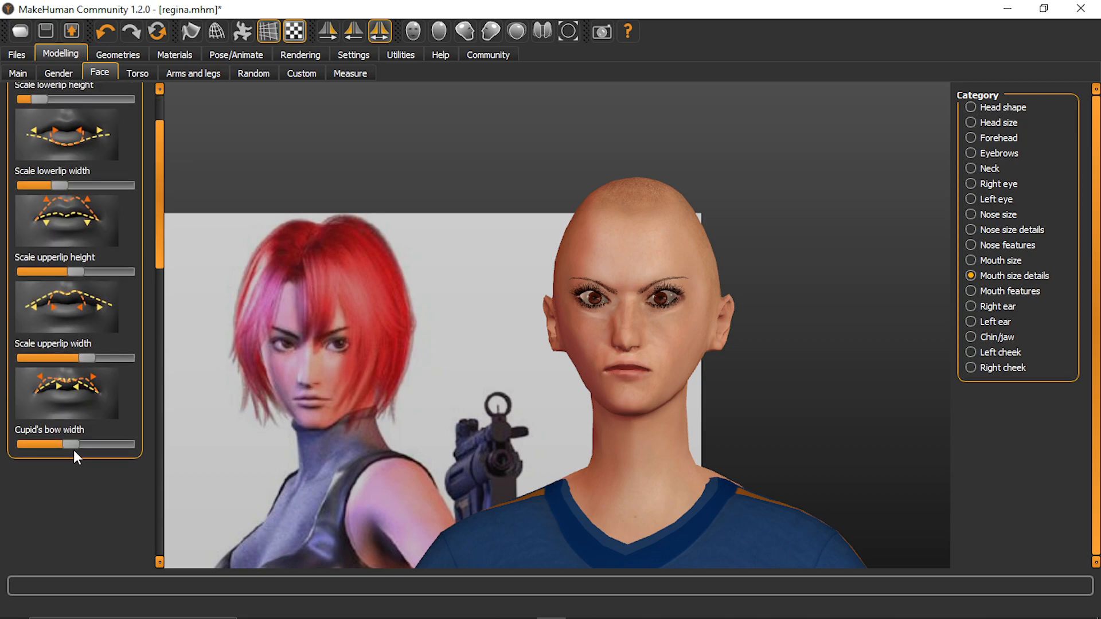
{"action": "left_click", "coordinate": [39, 446]}
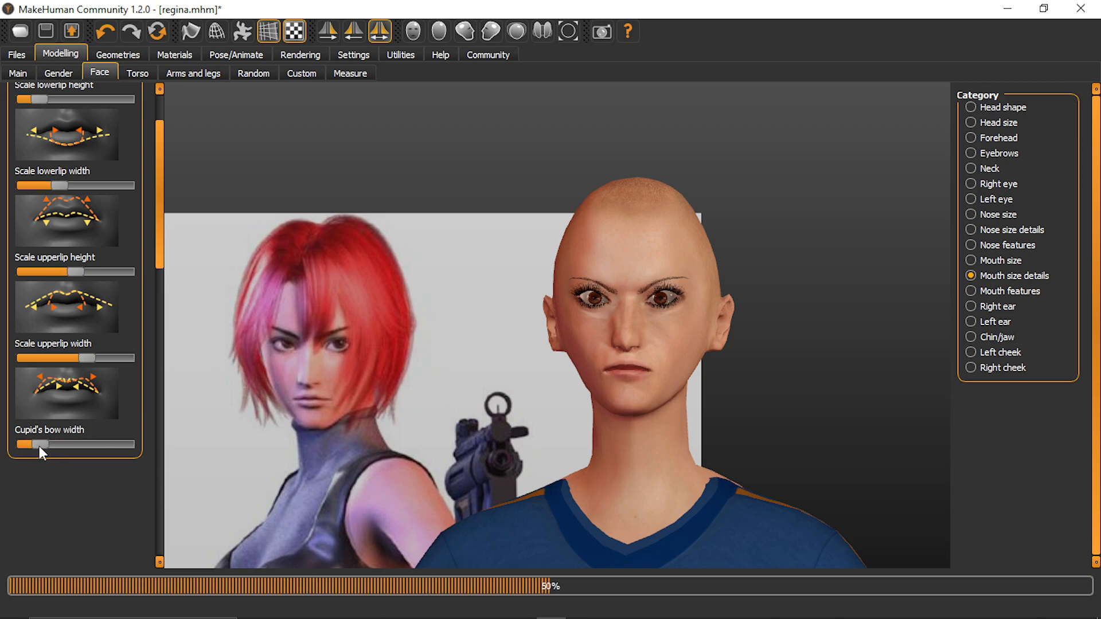
Set the upper lip's curved shape to its minimum in the mouth features
{"action": "left_click", "coordinate": [969, 293]}
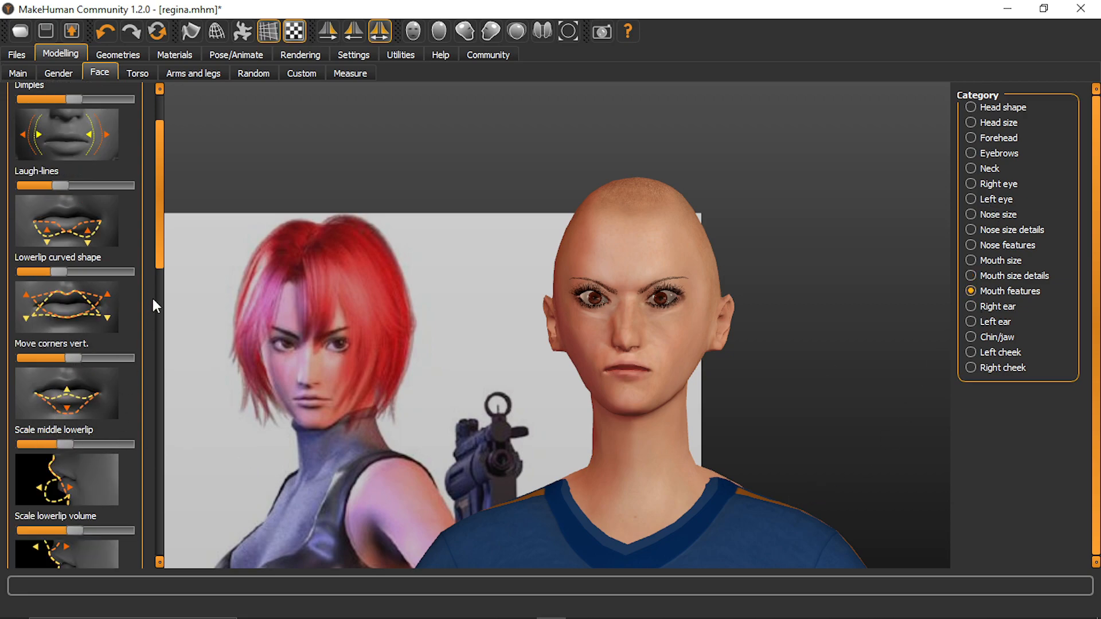
{"action": "left_click_drag", "start_coordinate": [159, 221], "coordinate": [170, 266]}
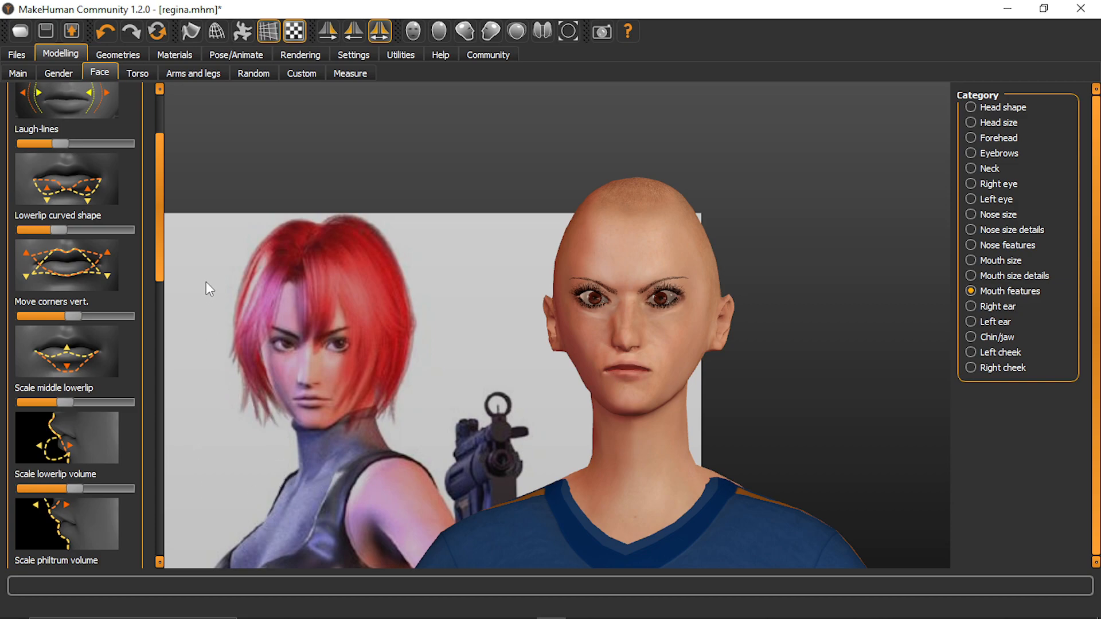
{"action": "scroll", "coordinate": [141, 344], "scroll_direction": "down", "scroll_amount": 5}
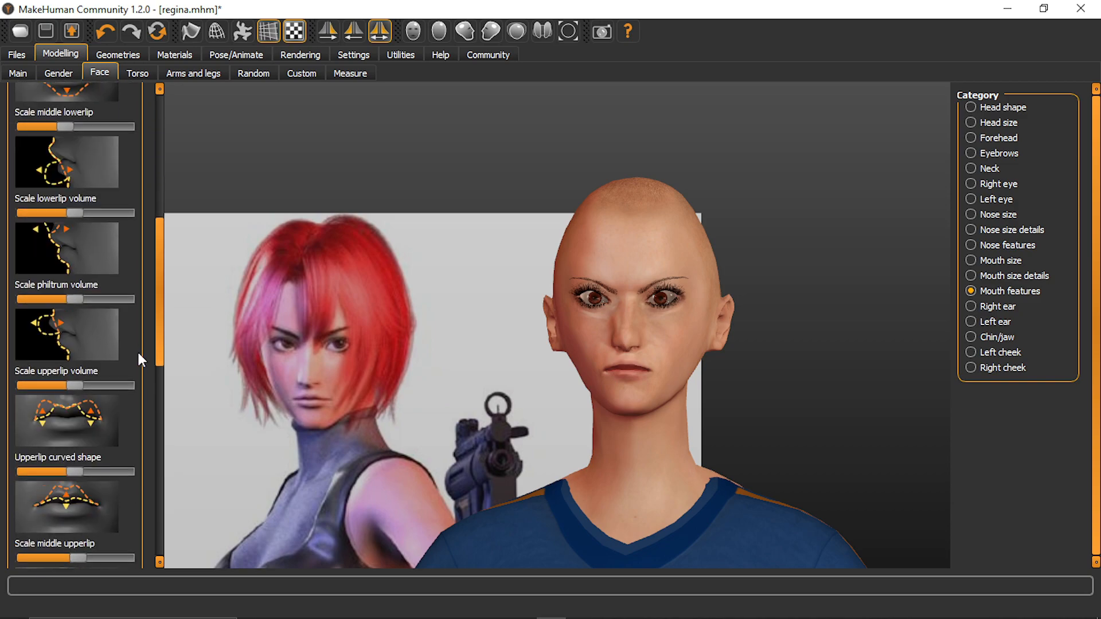
{"action": "scroll", "coordinate": [133, 357], "scroll_direction": "down", "scroll_amount": 1}
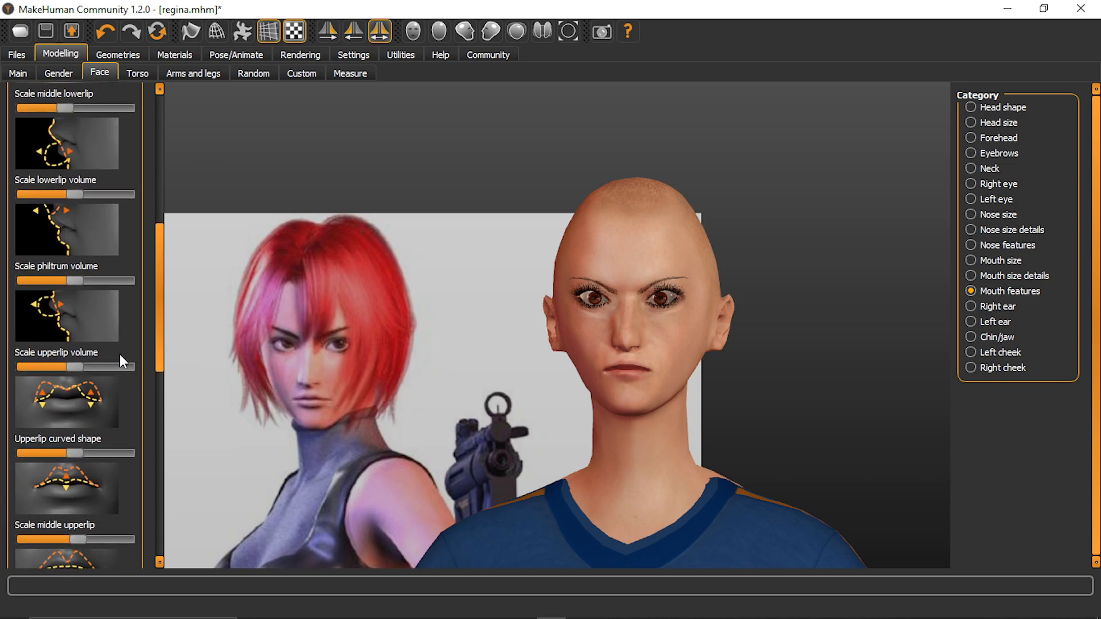
{"action": "left_click_drag", "start_coordinate": [99, 457], "coordinate": [7, 448]}
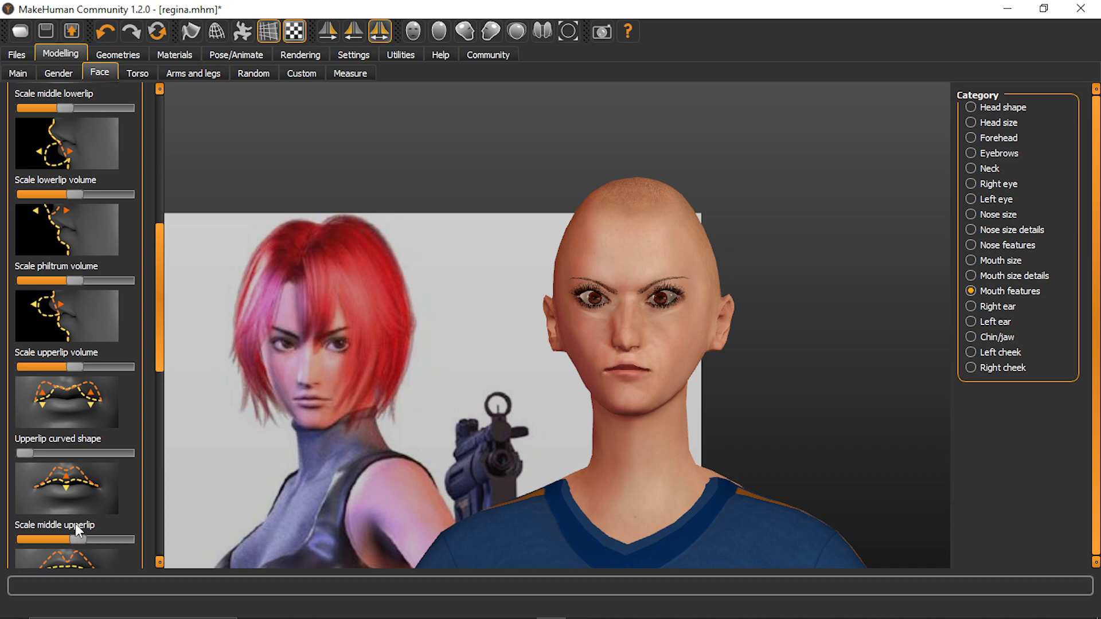
Lower the middle upper lip scale to slightly below mid-range and raise the Cupid's bow shape to slightly above mid-range
{"action": "mouse_move", "coordinate": [78, 540]}
{"action": "left_mouse_down"}
{"action": "mouse_move", "coordinate": [97, 542]}
{"action": "mouse_move", "coordinate": [76, 542]}
{"action": "left_mouse_up"}
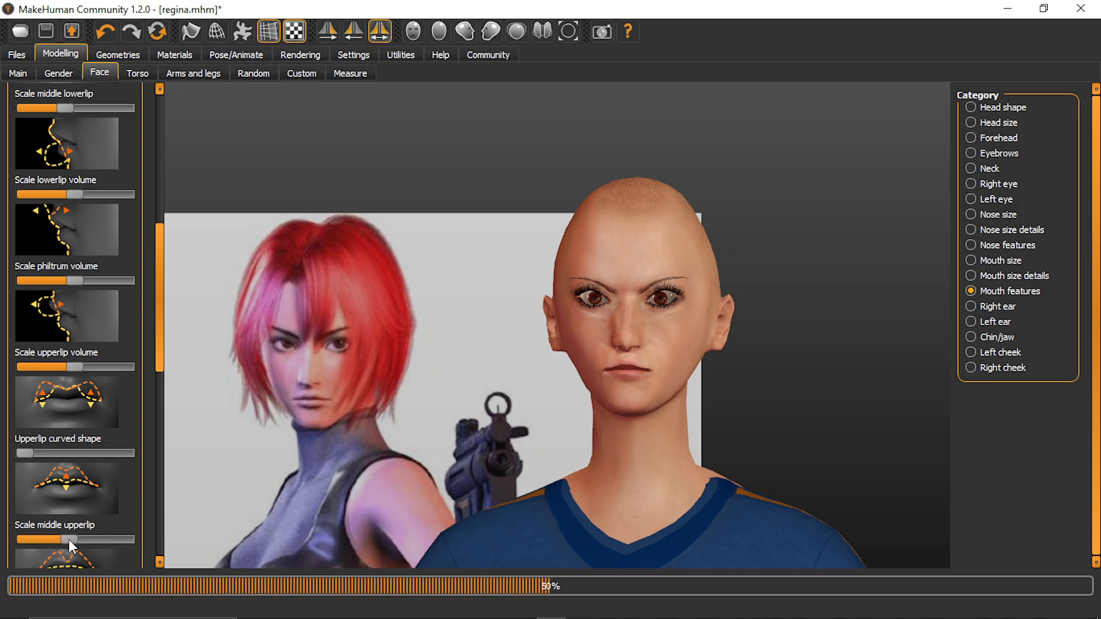
{"action": "left_click_drag", "start_coordinate": [156, 314], "coordinate": [154, 371]}
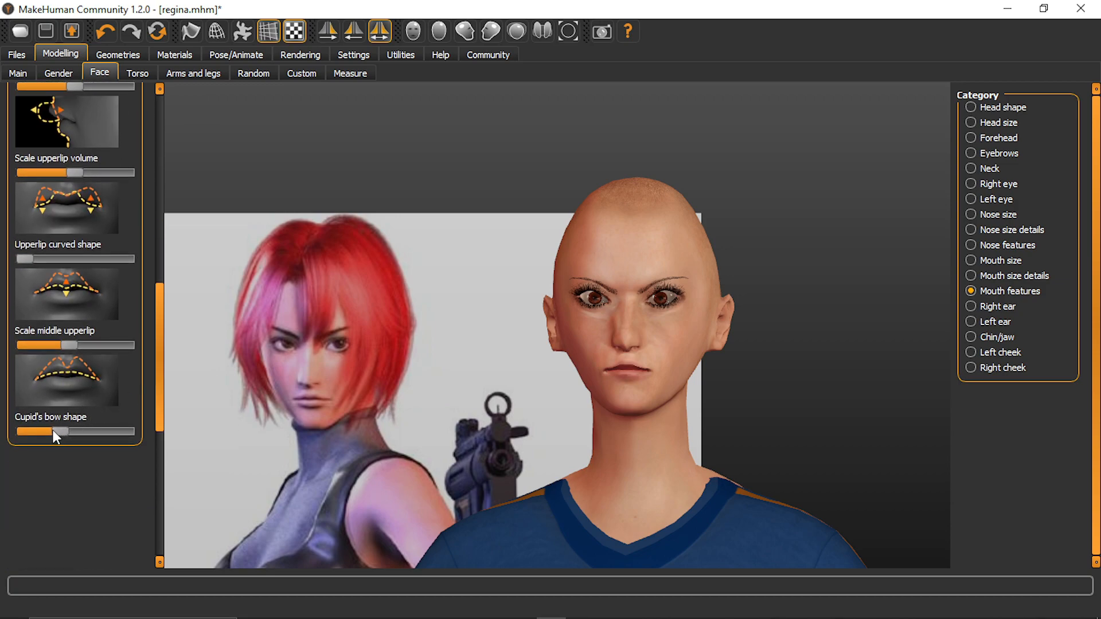
{"action": "left_click_drag", "start_coordinate": [61, 431], "coordinate": [151, 432]}
Viewing the face in profile, raise the philtrum volume slightly above mid-range and adjust the lower lip volume
{"action": "left_click_drag", "start_coordinate": [698, 403], "coordinate": [607, 410]}
{"action": "scroll", "coordinate": [634, 423], "scroll_direction": "up", "scroll_amount": 3}
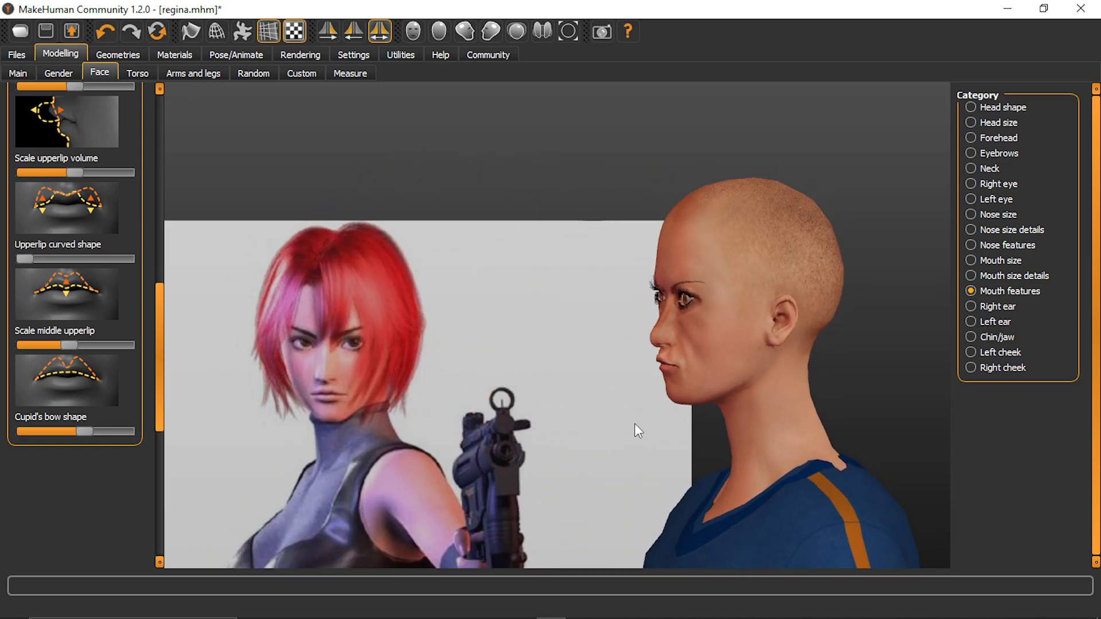
{"action": "scroll", "coordinate": [637, 425], "scroll_direction": "up", "scroll_amount": 2}
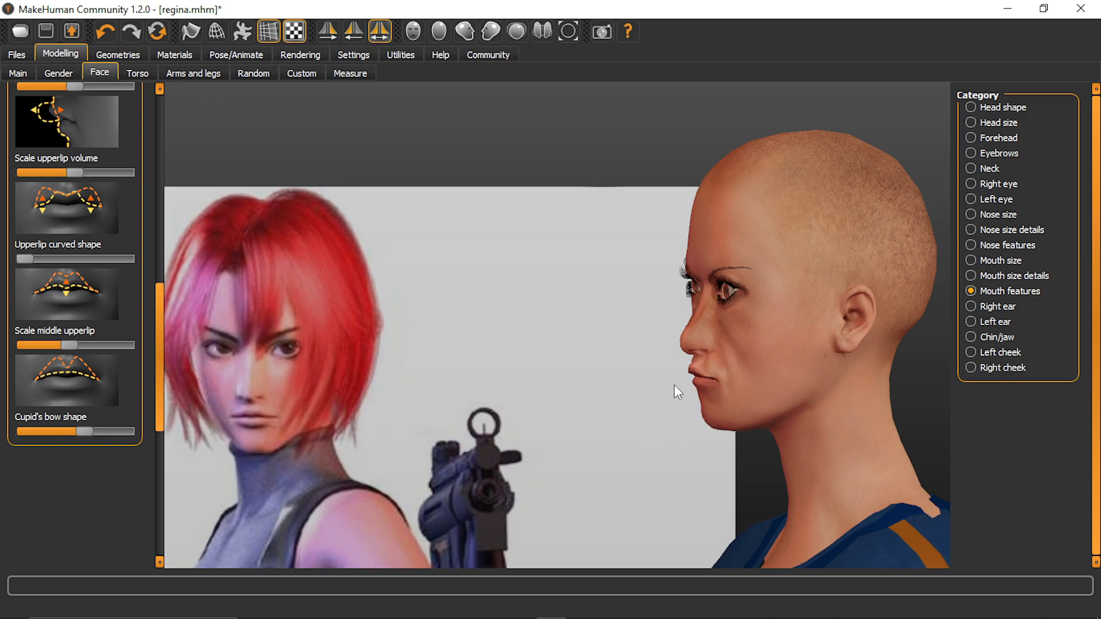
{"action": "left_click_drag", "start_coordinate": [692, 373], "coordinate": [631, 393]}
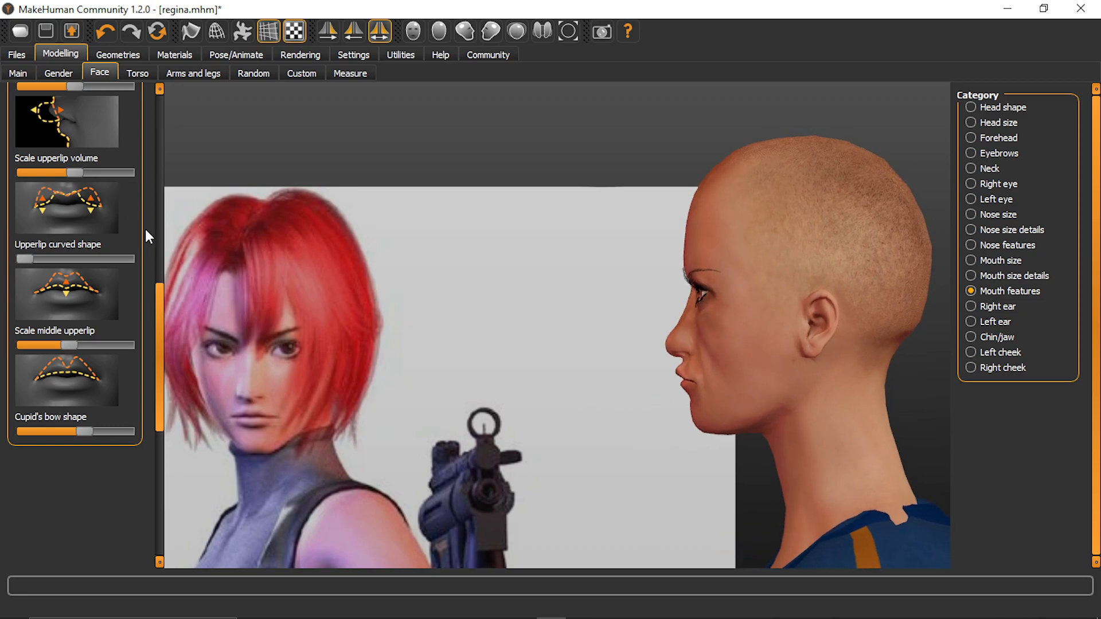
{"action": "left_click_drag", "start_coordinate": [156, 337], "coordinate": [155, 275]}
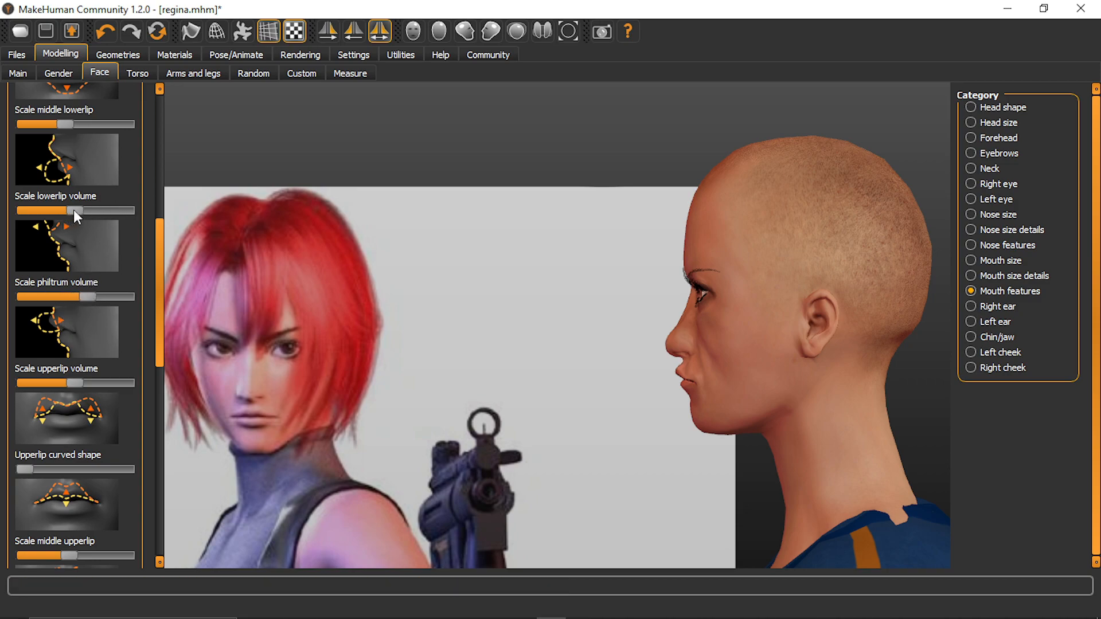
{"action": "mouse_move", "coordinate": [91, 218]}
{"action": "left_mouse_down"}
{"action": "mouse_move", "coordinate": [79, 220]}
{"action": "mouse_move", "coordinate": [87, 223]}
{"action": "left_mouse_up"}
Reduce the mouth's depth scale to near the low end of its range, checking the result in profile
{"action": "left_click_drag", "start_coordinate": [158, 276], "coordinate": [172, 133]}
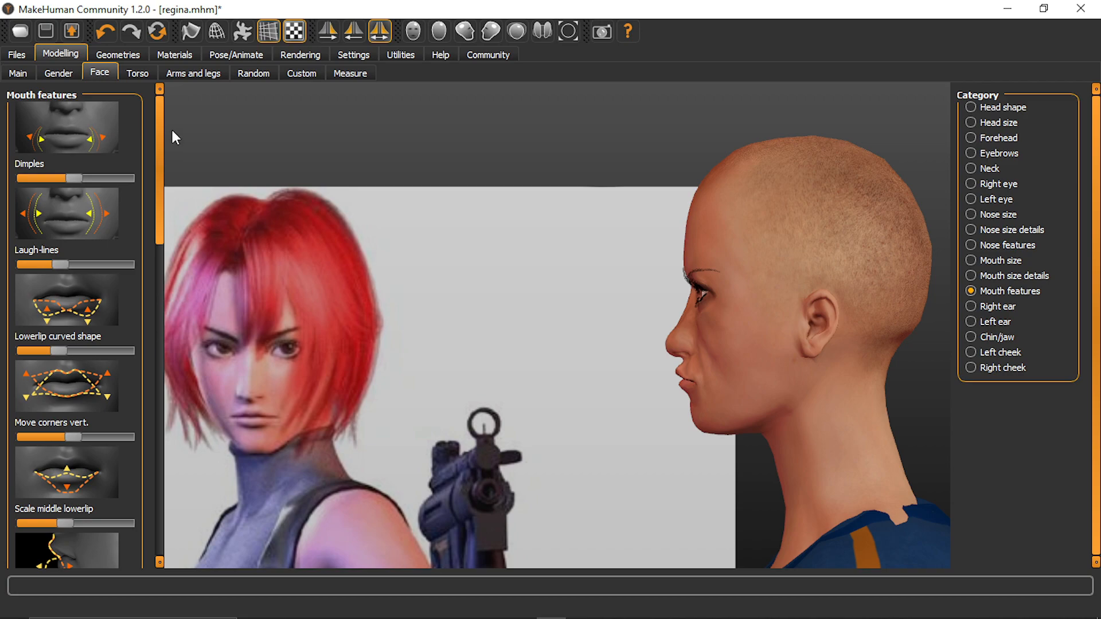
{"action": "left_click", "coordinate": [995, 264]}
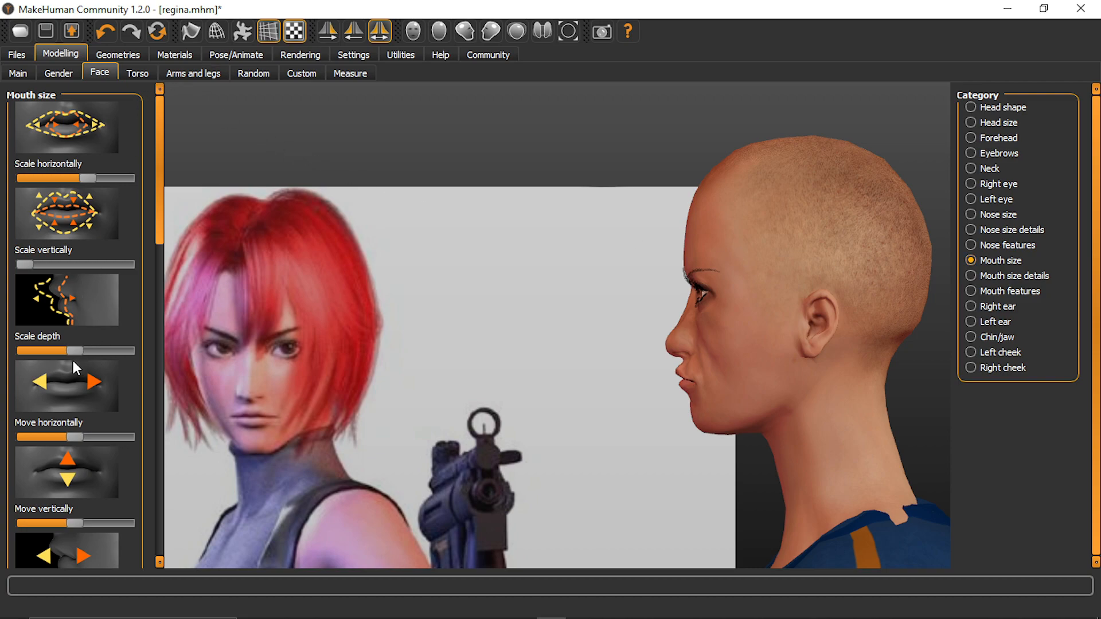
{"action": "left_click_drag", "start_coordinate": [80, 351], "coordinate": [50, 358]}
{"action": "mouse_move", "coordinate": [639, 487]}
{"action": "left_mouse_down"}
{"action": "mouse_move", "coordinate": [660, 459]}
{"action": "mouse_move", "coordinate": [896, 466]}
{"action": "mouse_move", "coordinate": [721, 455]}
{"action": "mouse_move", "coordinate": [645, 469]}
{"action": "left_mouse_up"}
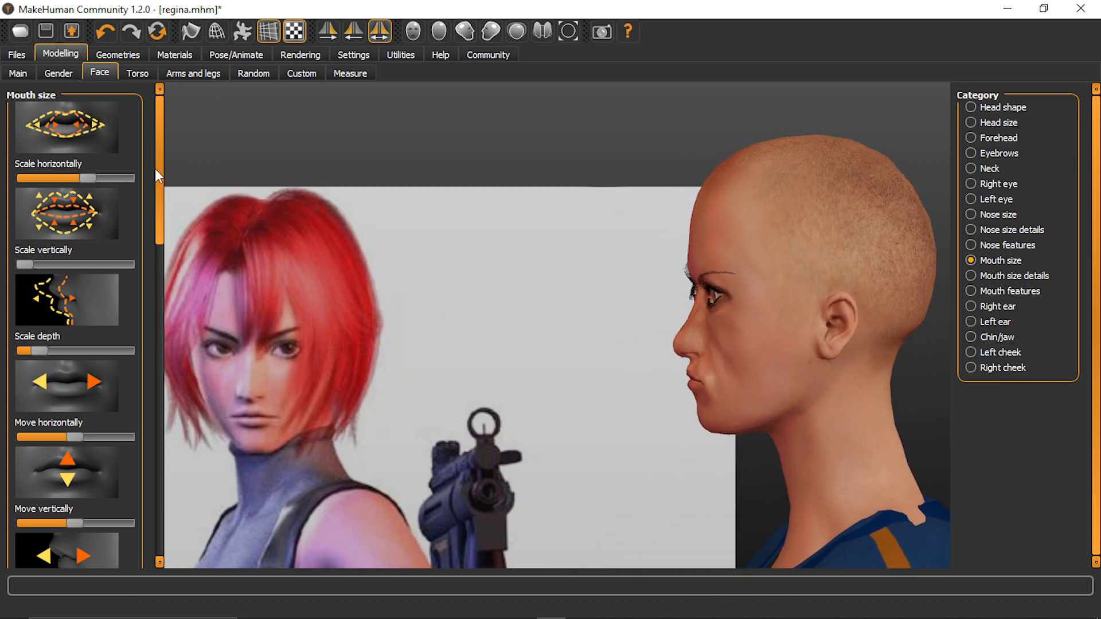
Examine the mouth size and mouth size details settings, comparing the lips with the reference image in front, three-quarter and profile views
{"action": "left_click_drag", "start_coordinate": [160, 228], "coordinate": [167, 252]}
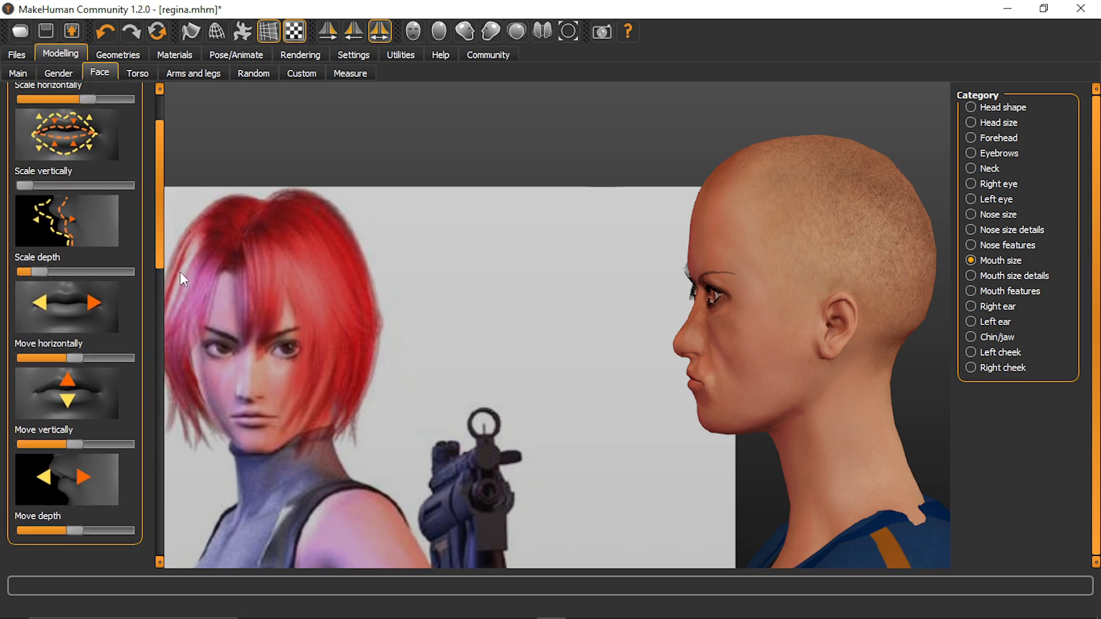
{"action": "left_click_drag", "start_coordinate": [358, 338], "coordinate": [533, 334]}
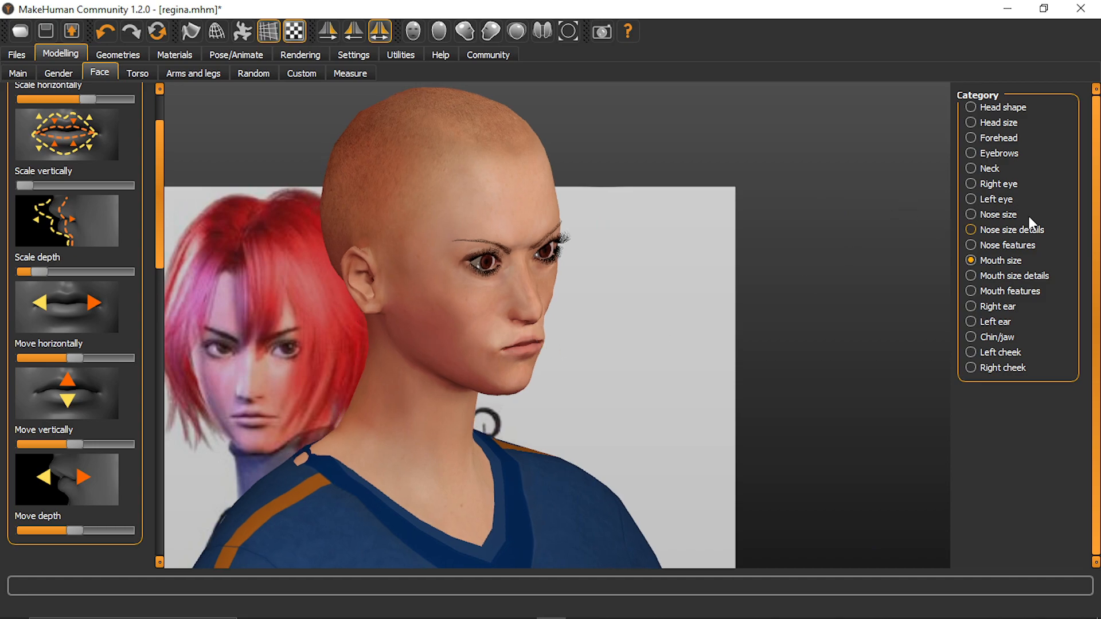
{"action": "left_click", "coordinate": [1025, 276]}
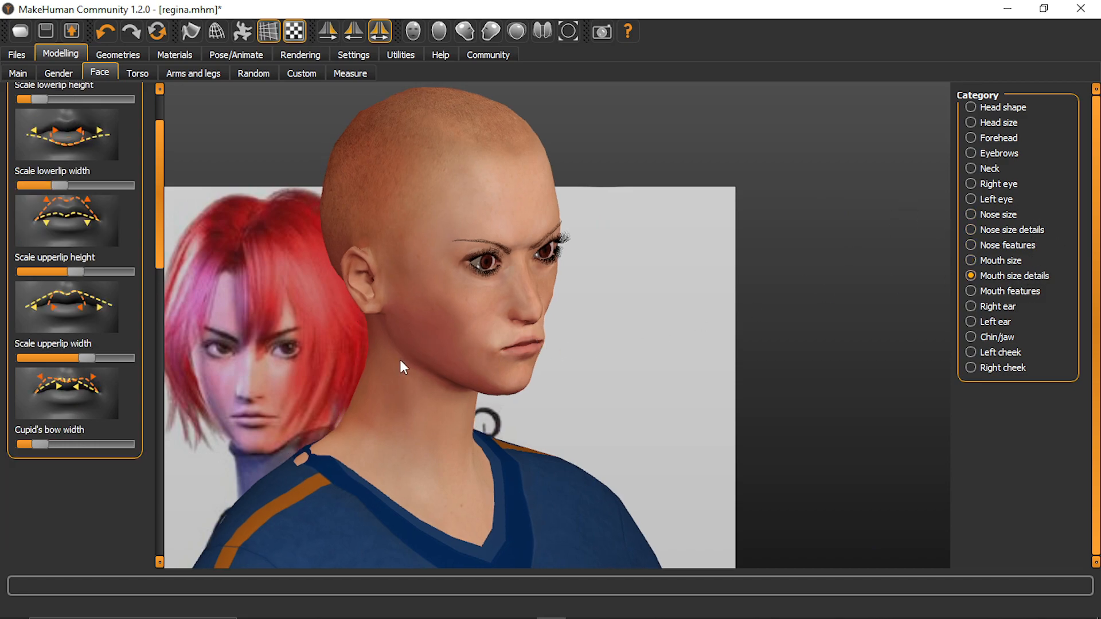
{"action": "left_click_drag", "start_coordinate": [337, 418], "coordinate": [157, 426]}
{"action": "left_click_drag", "start_coordinate": [157, 243], "coordinate": [164, 219]}
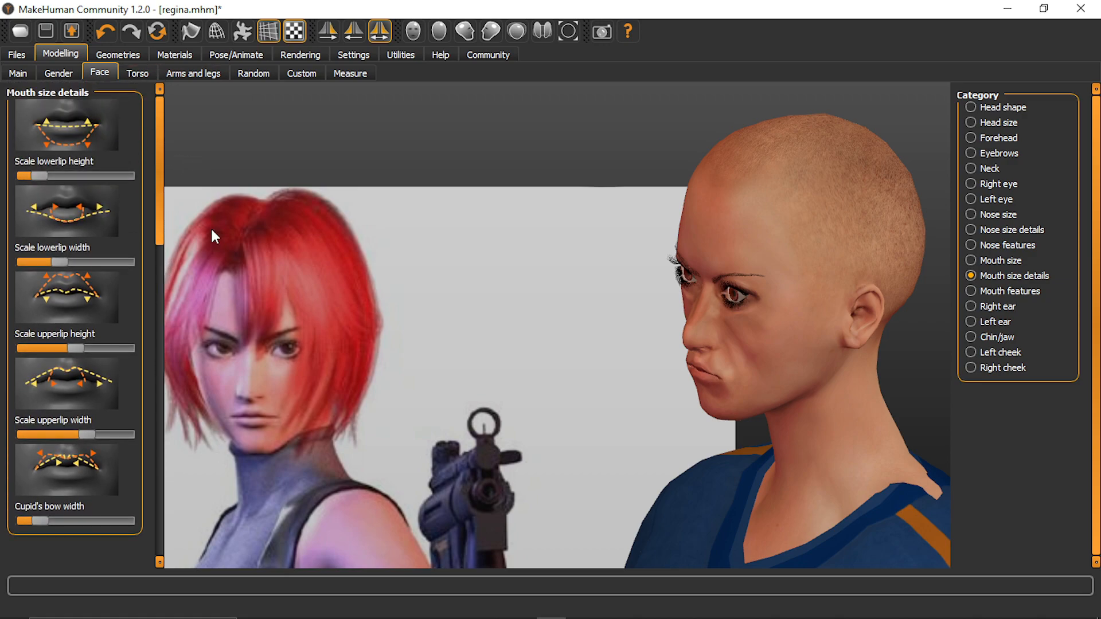
{"action": "left_click_drag", "start_coordinate": [717, 419], "coordinate": [683, 422]}
{"action": "scroll", "coordinate": [682, 433], "scroll_direction": "up", "scroll_amount": 5}
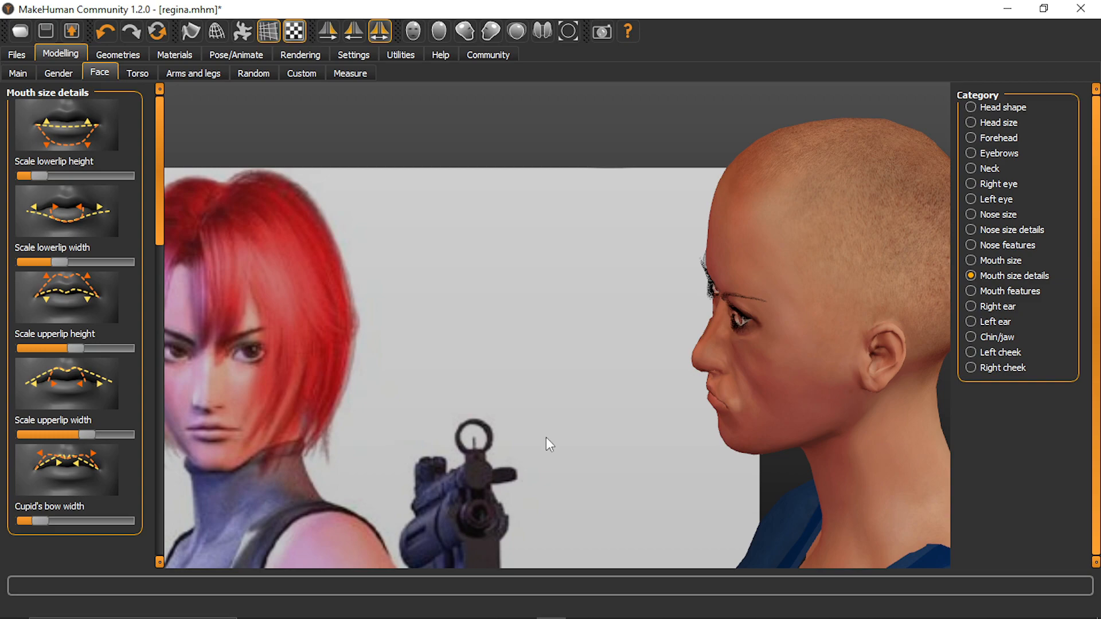
{"action": "left_click_drag", "start_coordinate": [684, 432], "coordinate": [784, 402]}
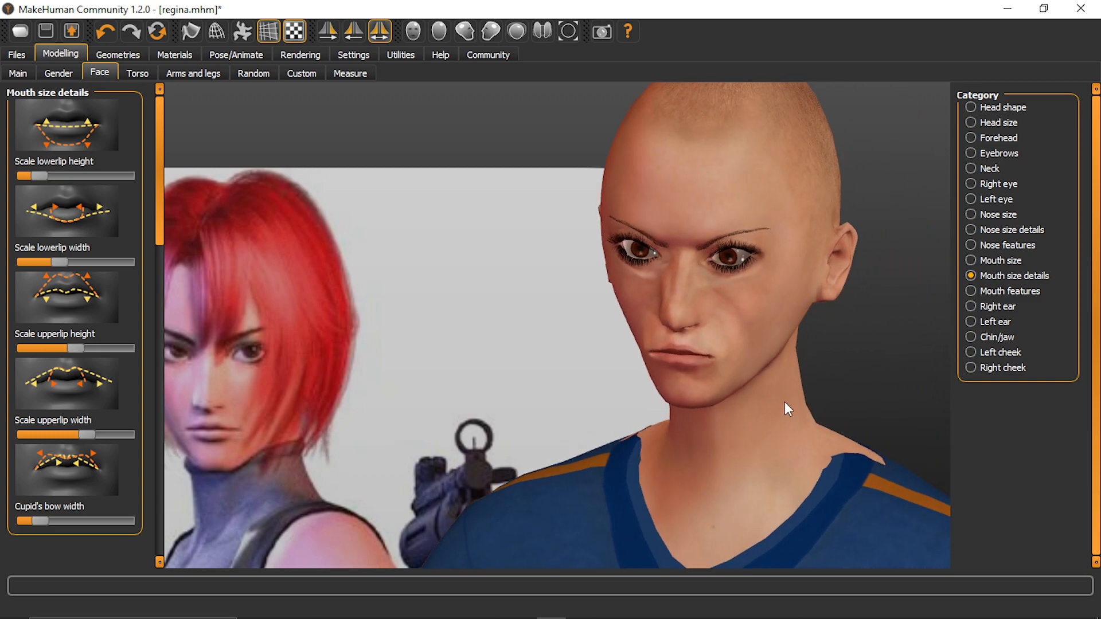
Raise the chin prominence and chin prognathism scales to slightly above mid-range, checking the jaw in profile and three-quarter view
{"action": "left_click", "coordinate": [989, 338]}
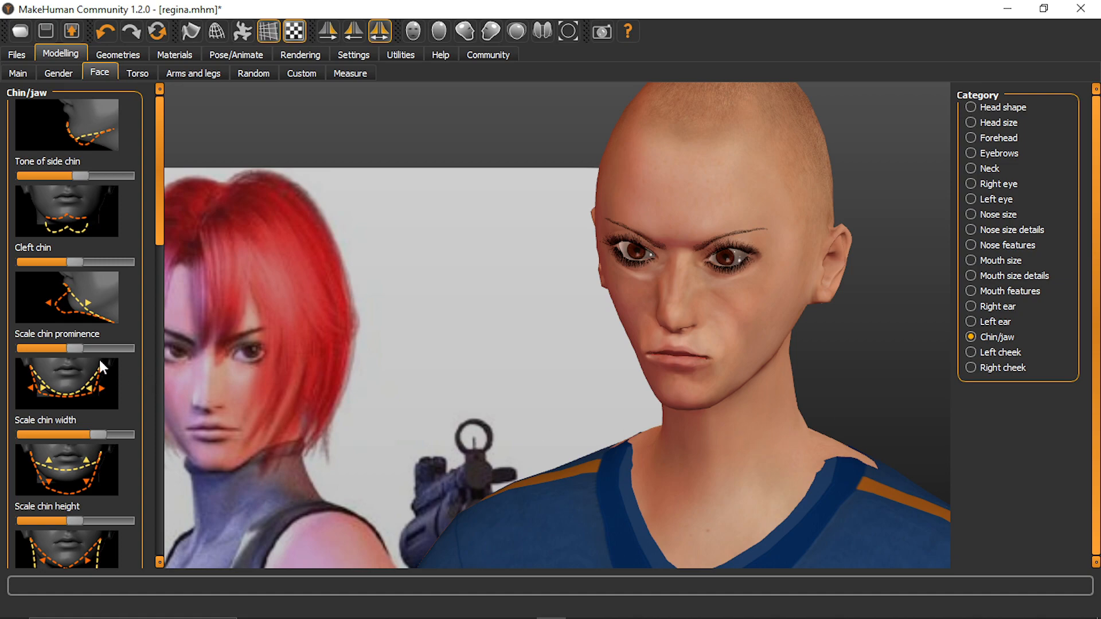
{"action": "left_click_drag", "start_coordinate": [533, 361], "coordinate": [388, 372]}
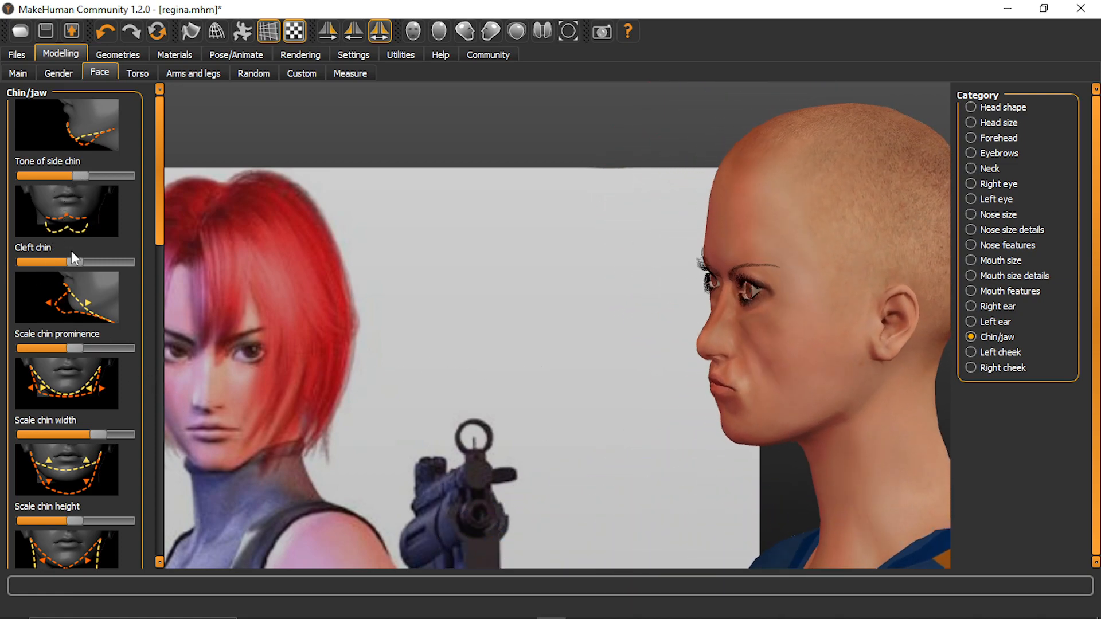
{"action": "left_click_drag", "start_coordinate": [68, 351], "coordinate": [85, 336]}
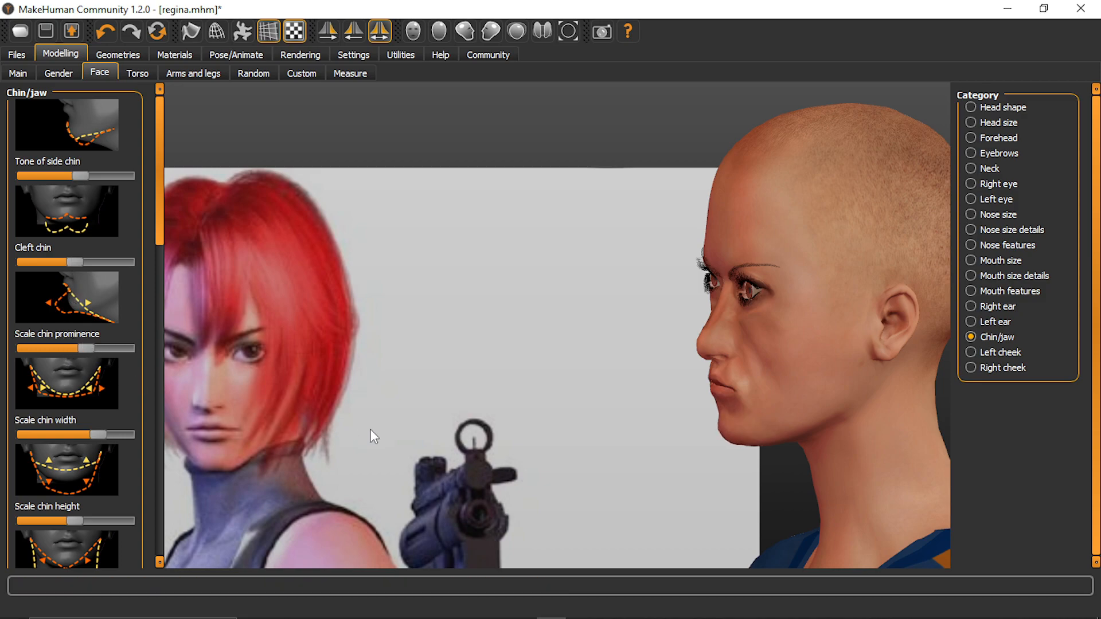
{"action": "left_click_drag", "start_coordinate": [160, 242], "coordinate": [167, 333]}
{"action": "left_click_drag", "start_coordinate": [74, 398], "coordinate": [79, 394]}
{"action": "left_click_drag", "start_coordinate": [599, 365], "coordinate": [761, 366]}
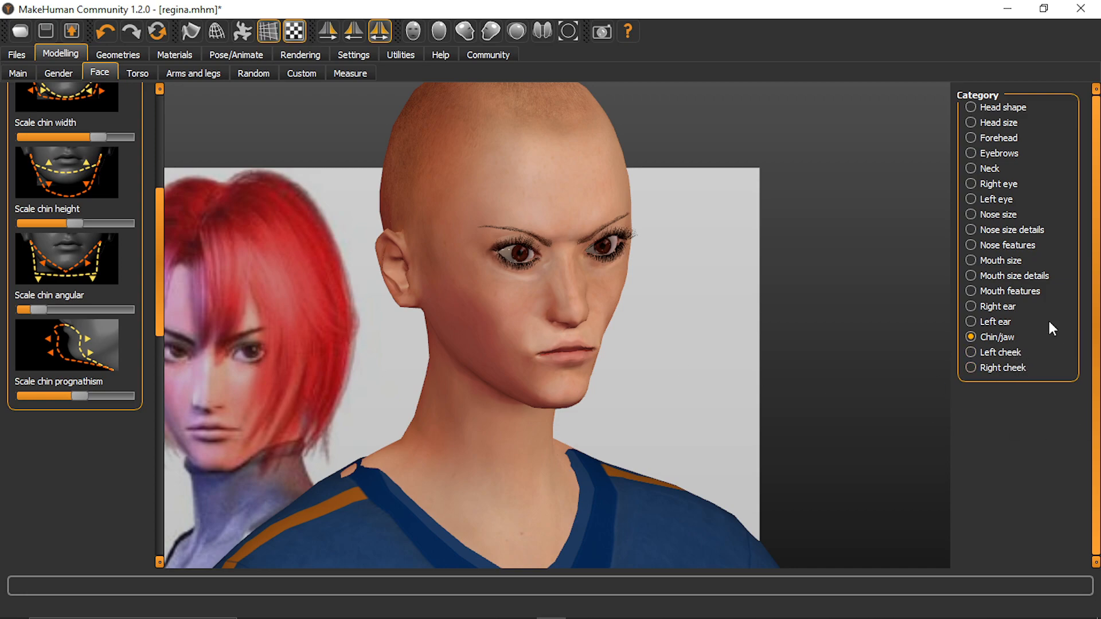
Raise the cleft chin setting to slightly above mid-range in the chin/jaw features, checking the face from the side and front
{"action": "left_click", "coordinate": [995, 353]}
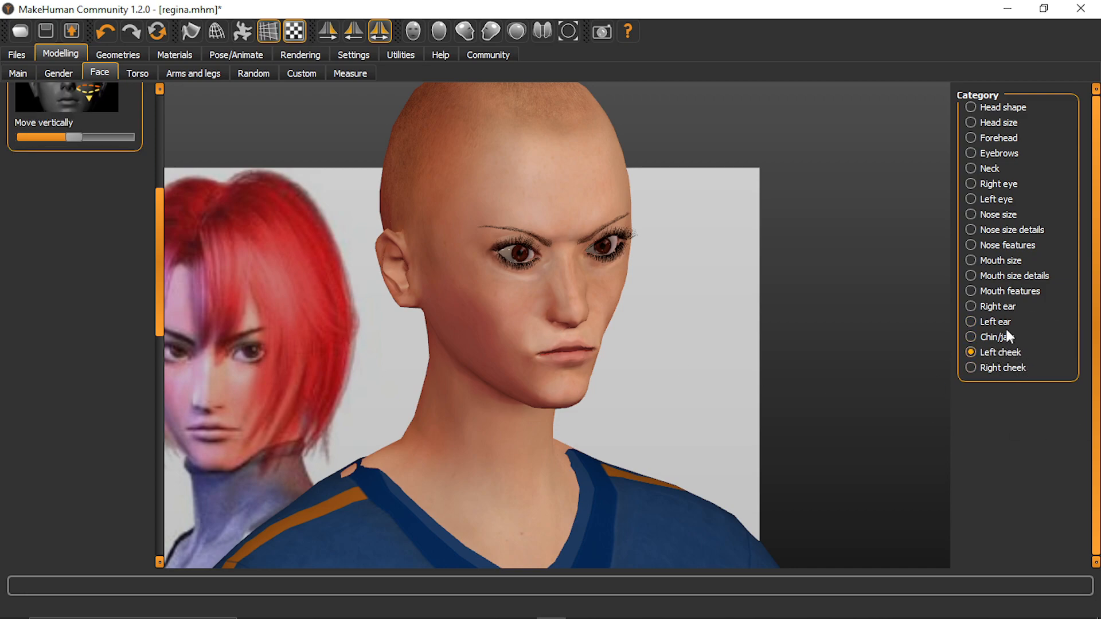
{"action": "left_click", "coordinate": [1006, 338]}
{"action": "left_click_drag", "start_coordinate": [153, 280], "coordinate": [167, 136]}
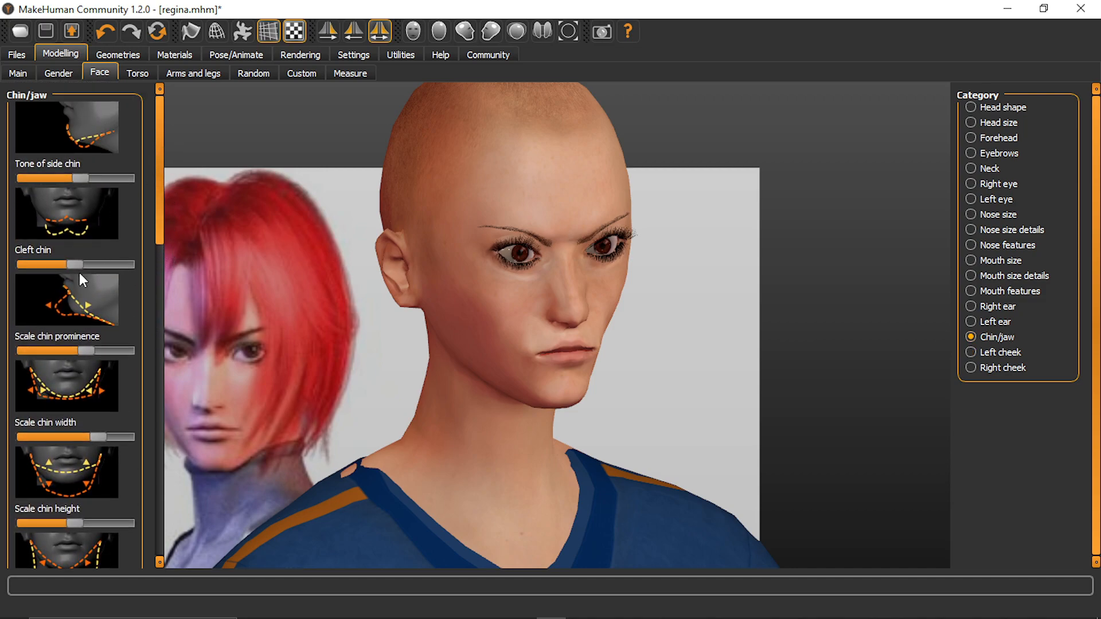
{"action": "left_click_drag", "start_coordinate": [70, 265], "coordinate": [85, 260]}
{"action": "left_click_drag", "start_coordinate": [511, 344], "coordinate": [403, 346]}
{"action": "right_click_drag", "start_coordinate": [362, 408], "coordinate": [358, 433]}
{"action": "left_click_drag", "start_coordinate": [357, 434], "coordinate": [497, 442]}
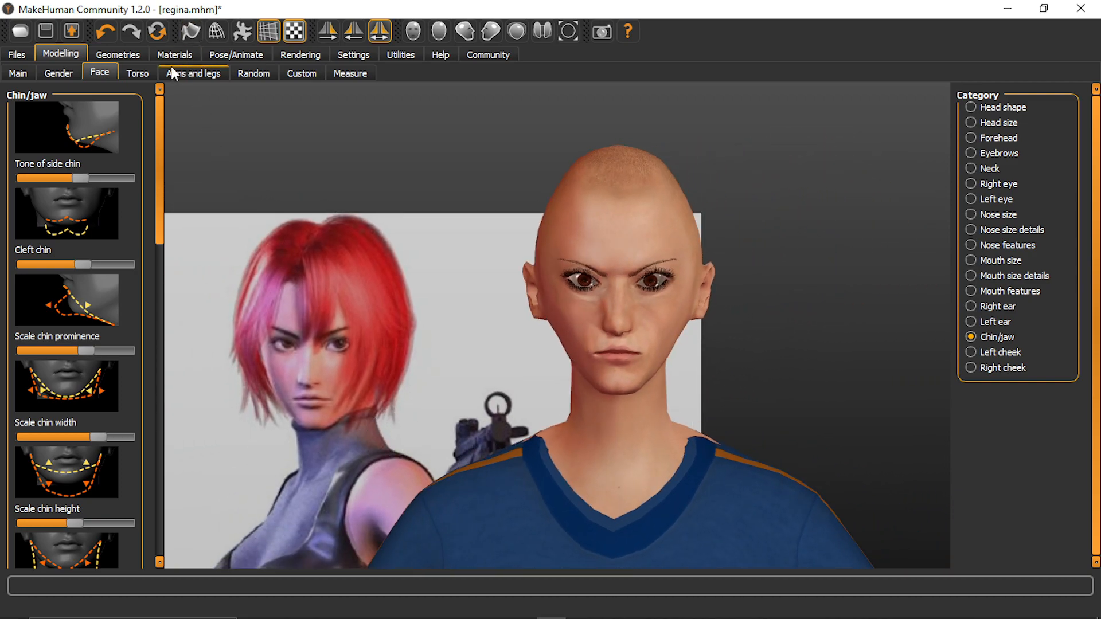
Give the character the Bob02 hairstyle and check it in profile
{"action": "left_click", "coordinate": [135, 56]}
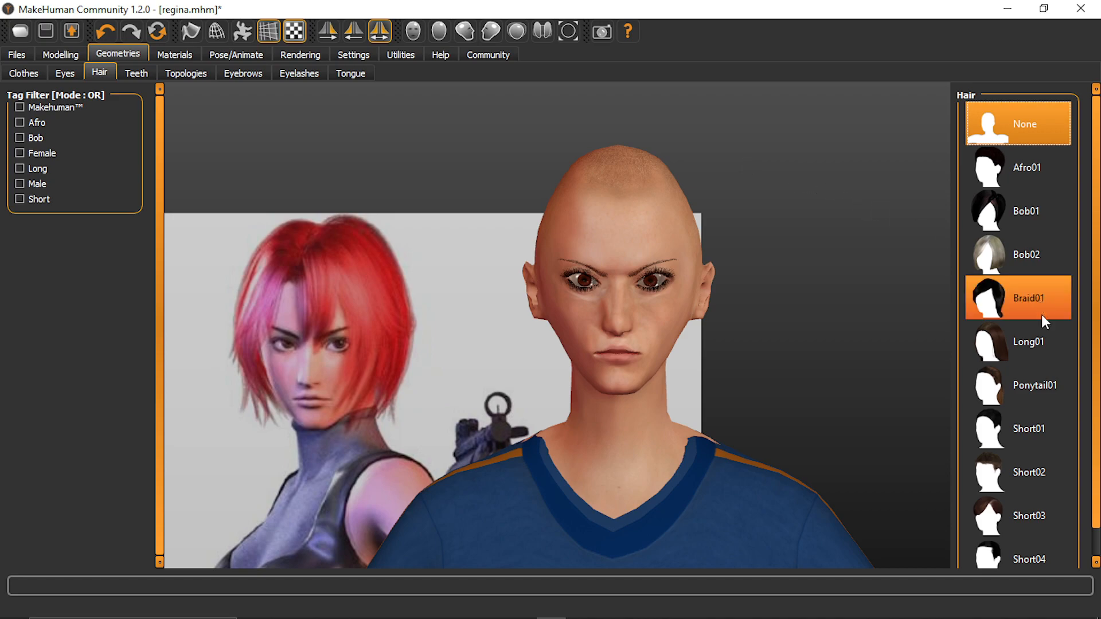
{"action": "left_click", "coordinate": [1021, 269]}
{"action": "left_click_drag", "start_coordinate": [900, 354], "coordinate": [666, 387]}
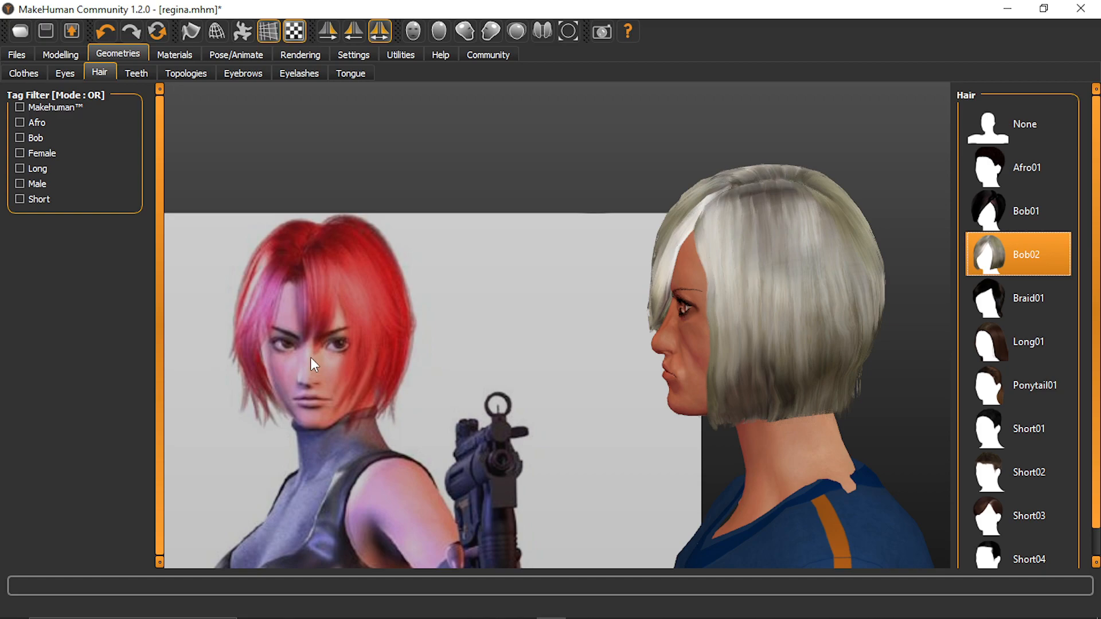
Examine the character's hair, face and full body against the reference image from several angles and distances
{"action": "scroll", "coordinate": [400, 384], "scroll_direction": "down", "scroll_amount": 4}
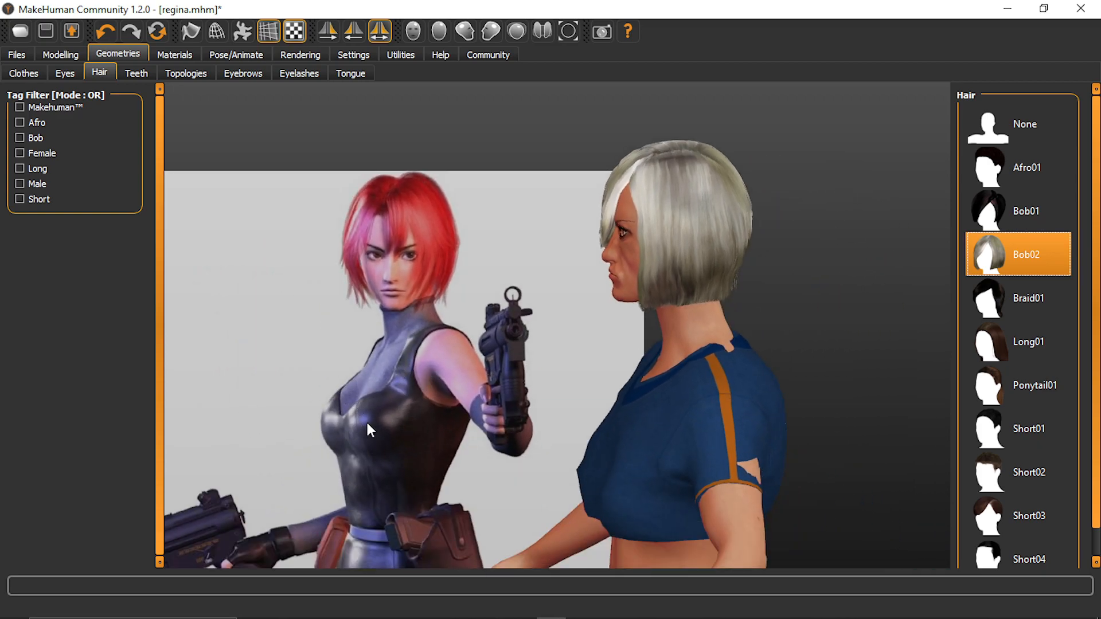
{"action": "left_click_drag", "start_coordinate": [496, 338], "coordinate": [556, 333]}
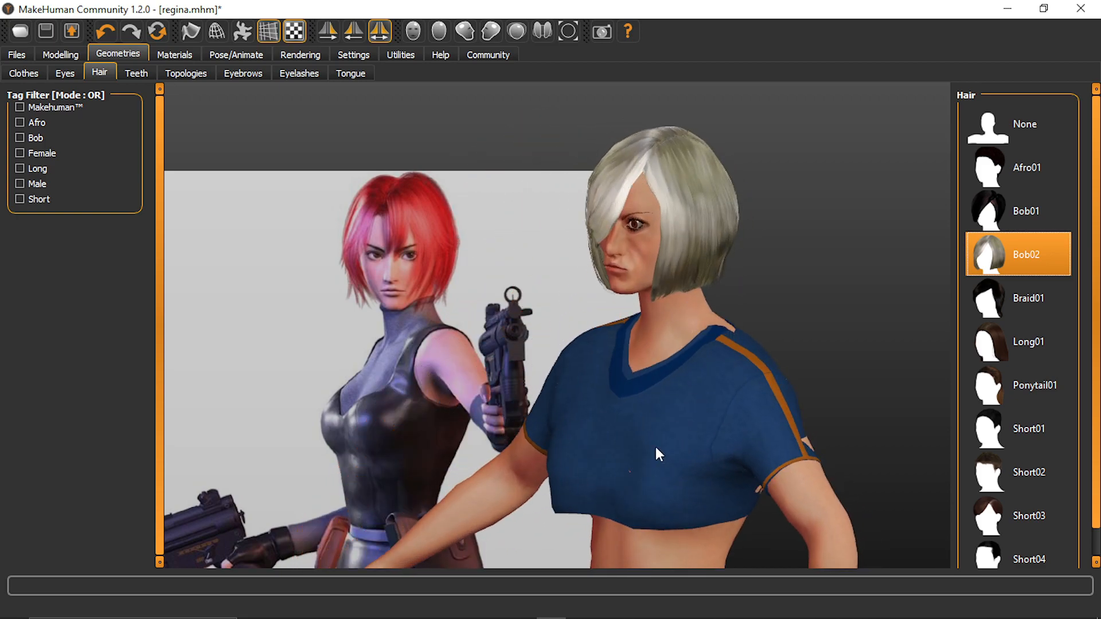
{"action": "scroll", "coordinate": [653, 449], "scroll_direction": "up", "scroll_amount": 3}
{"action": "scroll", "coordinate": [638, 460], "scroll_direction": "down", "scroll_amount": 4}
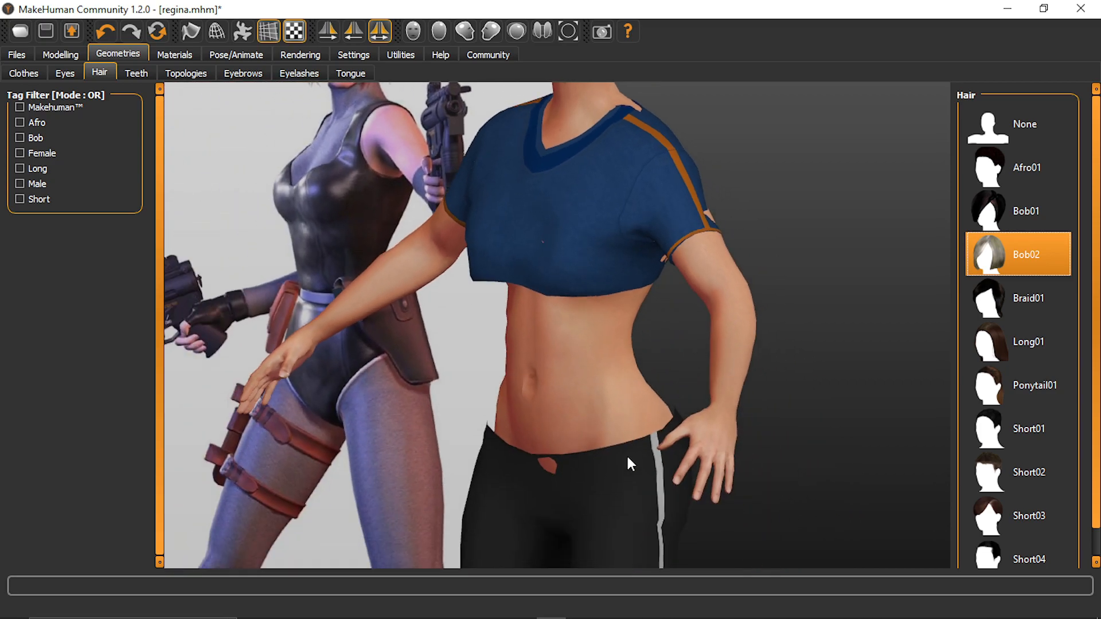
{"action": "scroll", "coordinate": [628, 460], "scroll_direction": "down", "scroll_amount": 5}
{"action": "scroll", "coordinate": [624, 460], "scroll_direction": "up", "scroll_amount": 3}
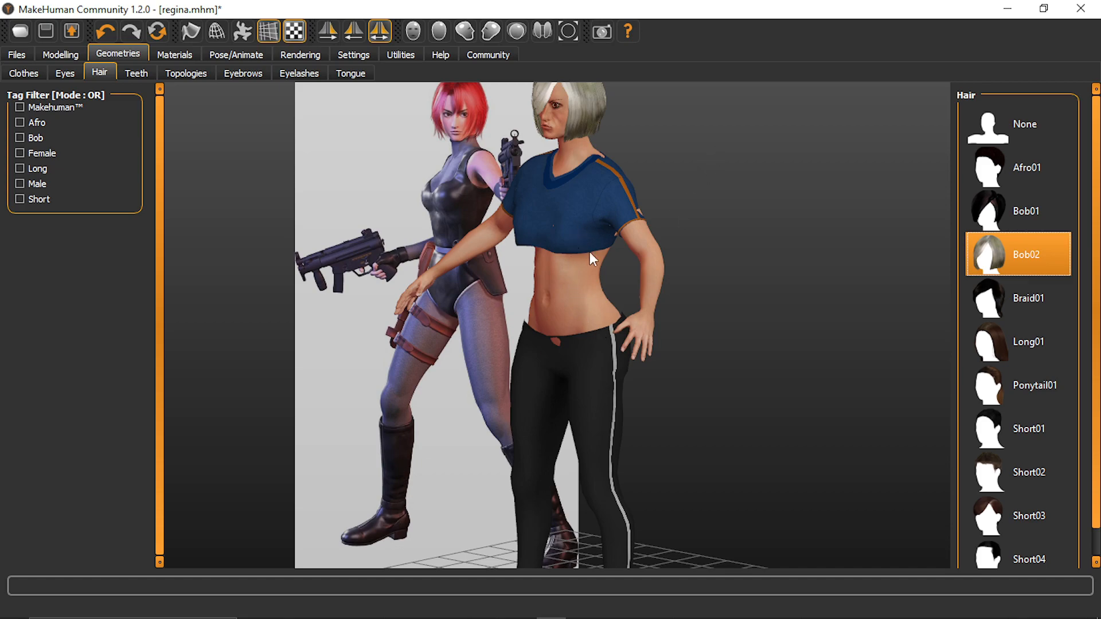
{"action": "left_click_drag", "start_coordinate": [506, 253], "coordinate": [542, 243]}
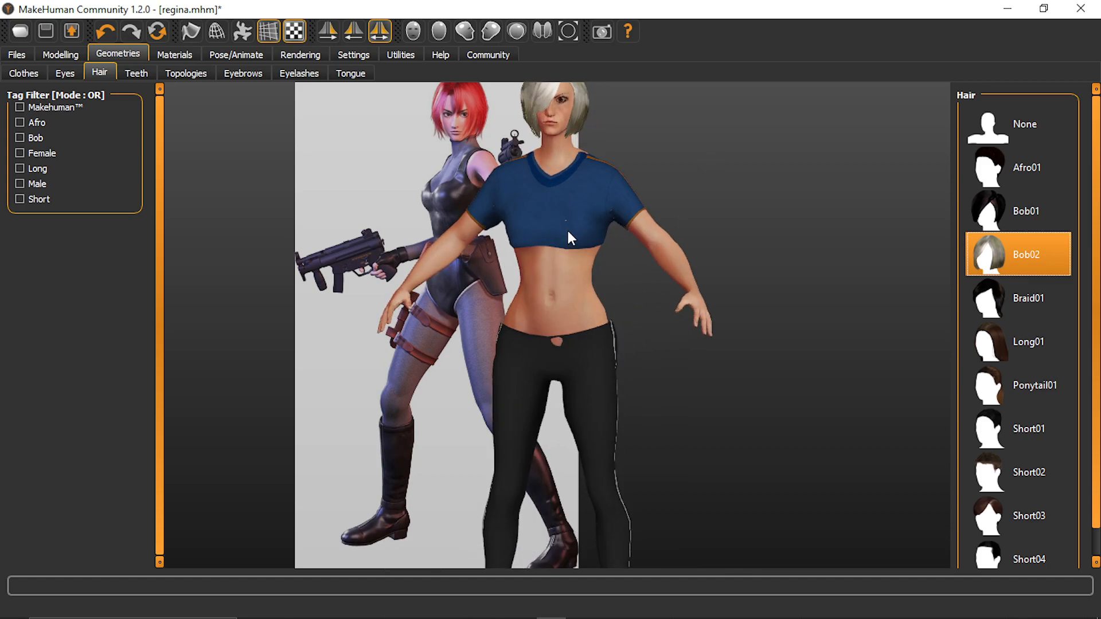
{"action": "scroll", "coordinate": [567, 230], "scroll_direction": "up", "scroll_amount": 3}
{"action": "scroll", "coordinate": [572, 196], "scroll_direction": "down", "scroll_amount": 1}
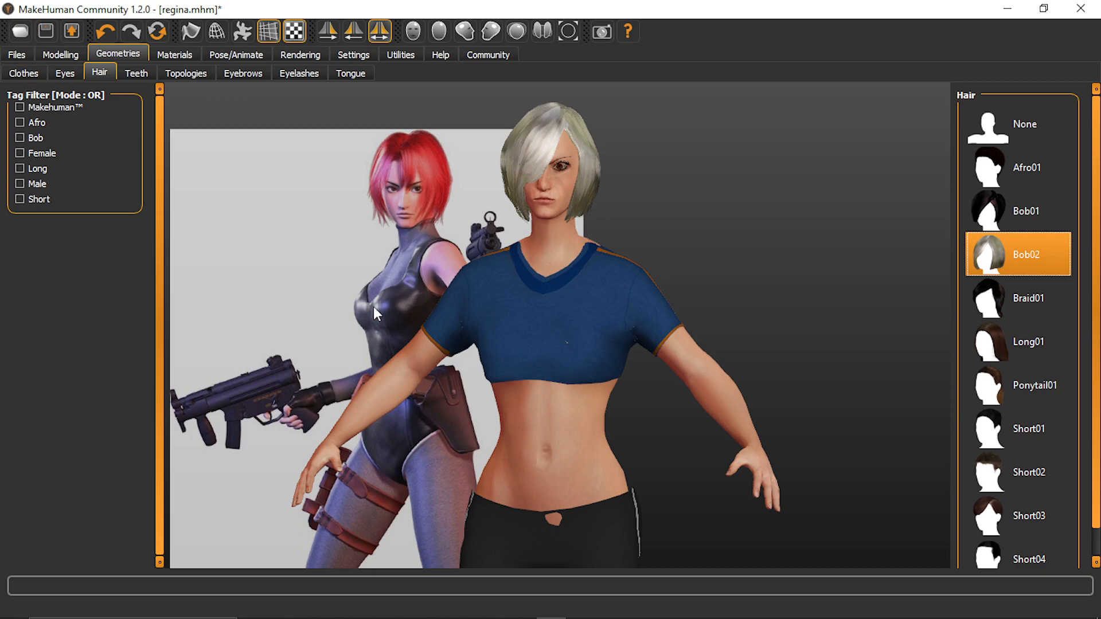
{"action": "left_click_drag", "start_coordinate": [482, 311], "coordinate": [442, 317]}
{"action": "scroll", "coordinate": [479, 281], "scroll_direction": "down", "scroll_amount": 3}
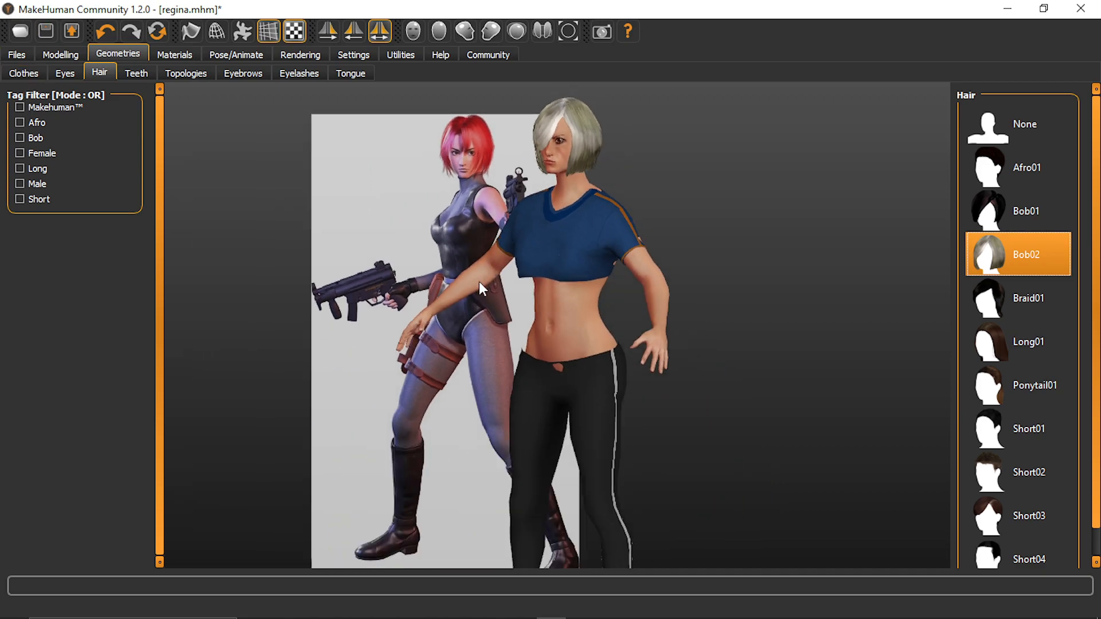
{"action": "scroll", "coordinate": [479, 280], "scroll_direction": "up", "scroll_amount": 4}
{"action": "scroll", "coordinate": [479, 281], "scroll_direction": "up", "scroll_amount": 2}
{"action": "left_click_drag", "start_coordinate": [486, 366], "coordinate": [591, 340]}
{"action": "left_click_drag", "start_coordinate": [242, 264], "coordinate": [194, 262]}
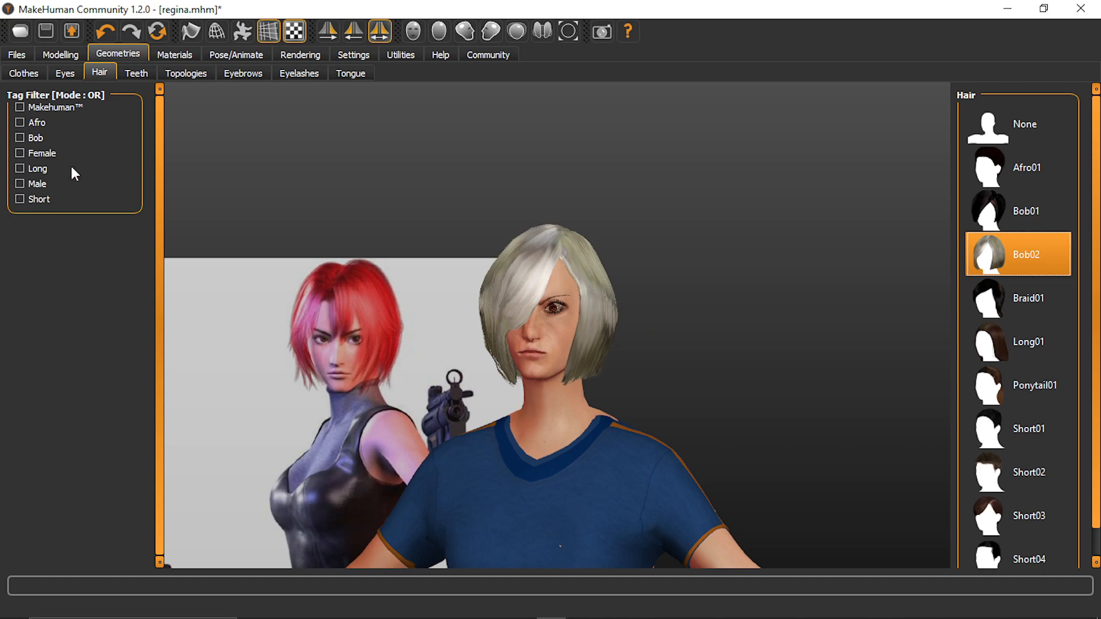
Set the character's age to 21 in the main macro settings, comparing the body with the reference image
{"action": "left_click", "coordinate": [60, 70]}
{"action": "left_click", "coordinate": [61, 56]}
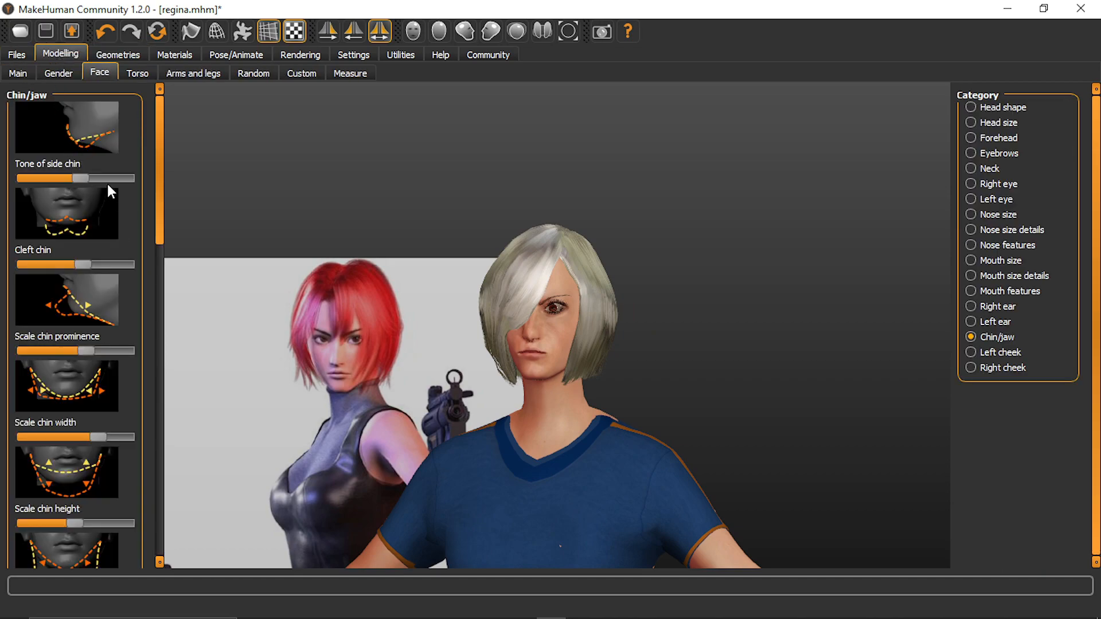
{"action": "left_click", "coordinate": [19, 73]}
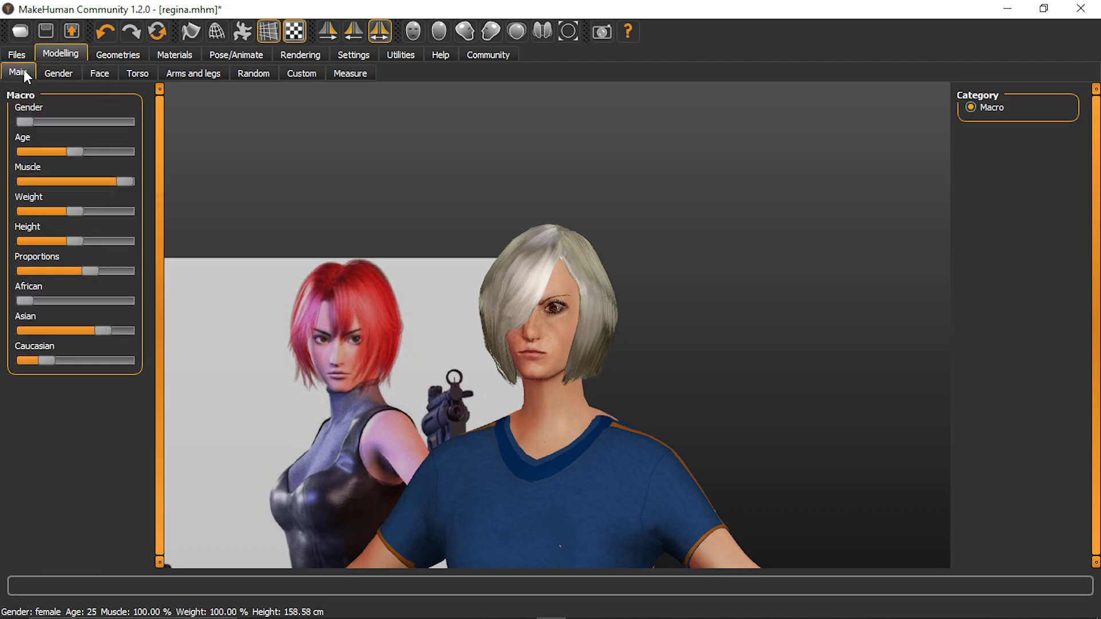
{"action": "left_click", "coordinate": [65, 152]}
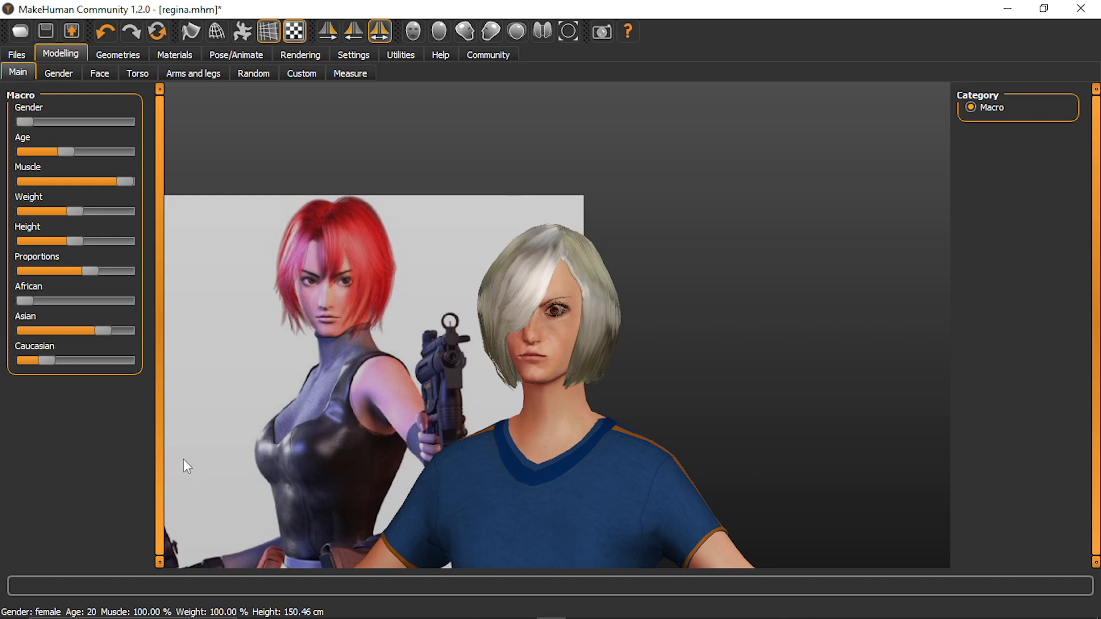
{"action": "left_click_drag", "start_coordinate": [381, 320], "coordinate": [494, 326]}
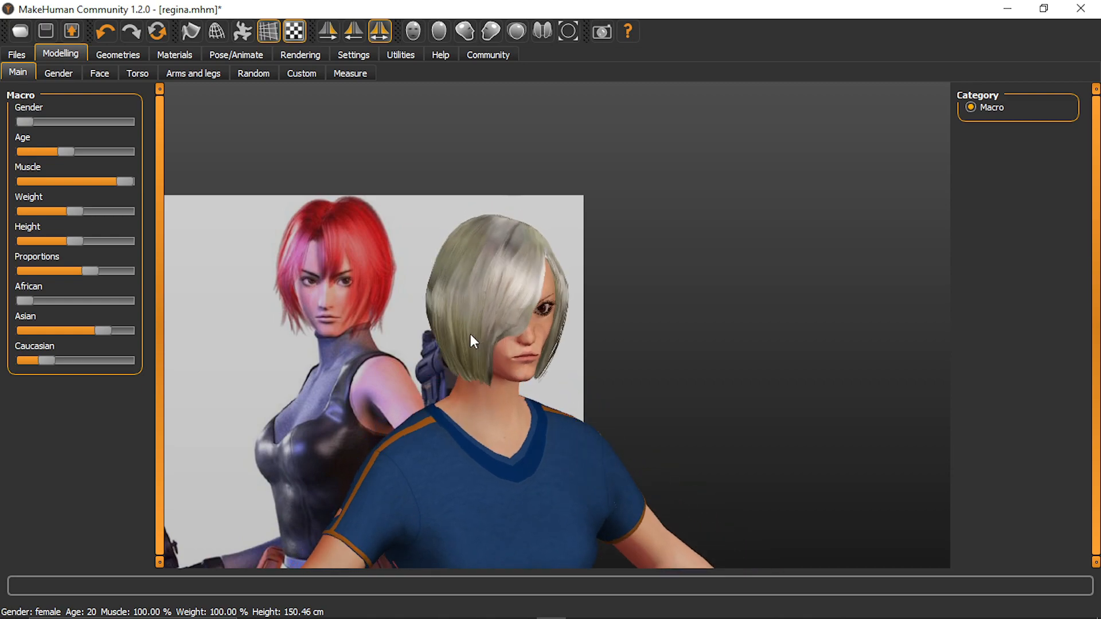
{"action": "scroll", "coordinate": [470, 334], "scroll_direction": "up", "scroll_amount": 5}
{"action": "scroll", "coordinate": [468, 335], "scroll_direction": "down", "scroll_amount": 8}
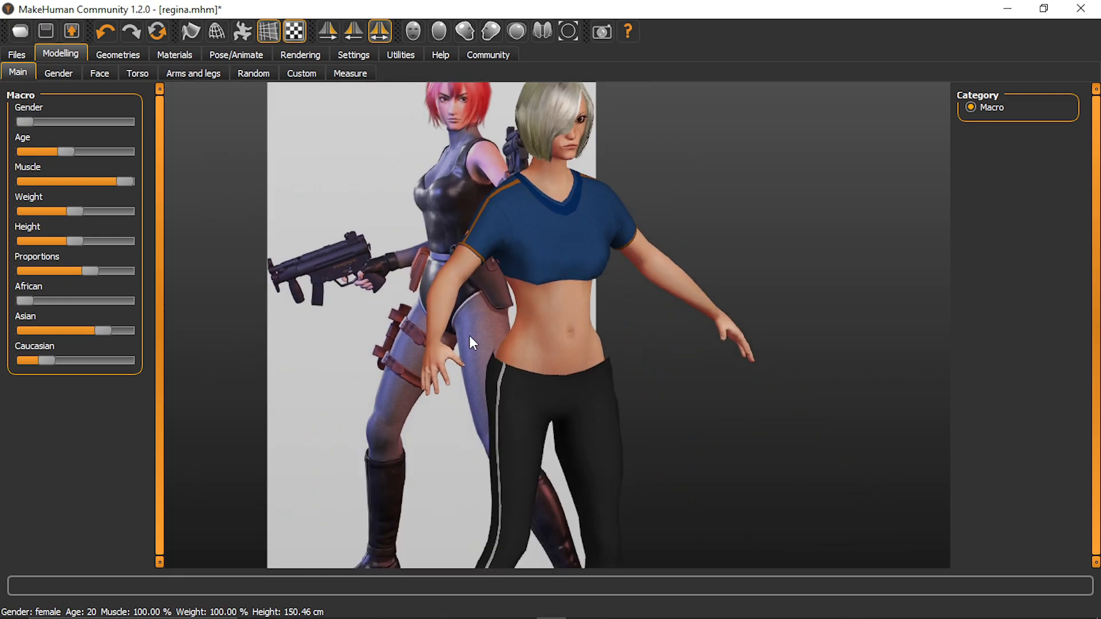
{"action": "left_click_drag", "start_coordinate": [433, 340], "coordinate": [831, 344]}
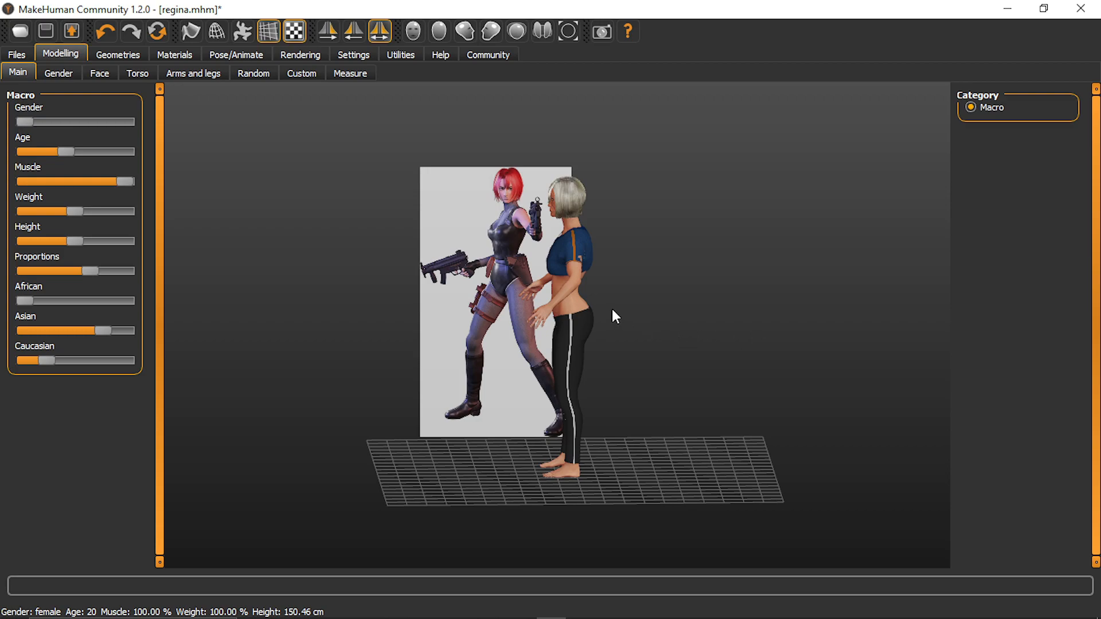
{"action": "left_click_drag", "start_coordinate": [612, 308], "coordinate": [672, 237]}
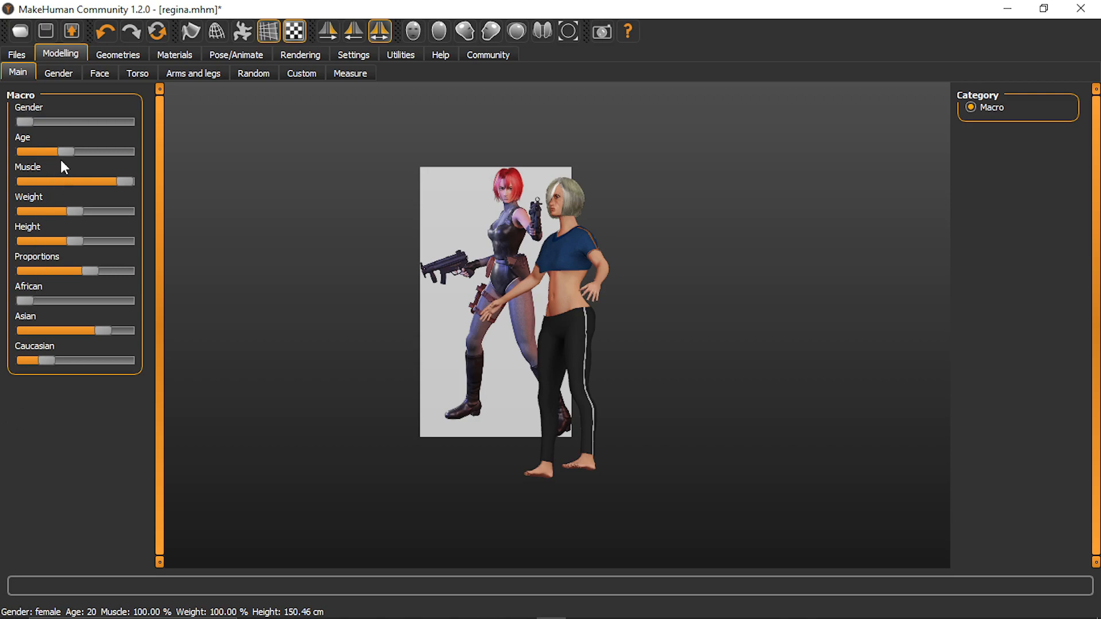
{"action": "left_click_drag", "start_coordinate": [65, 153], "coordinate": [70, 153]}
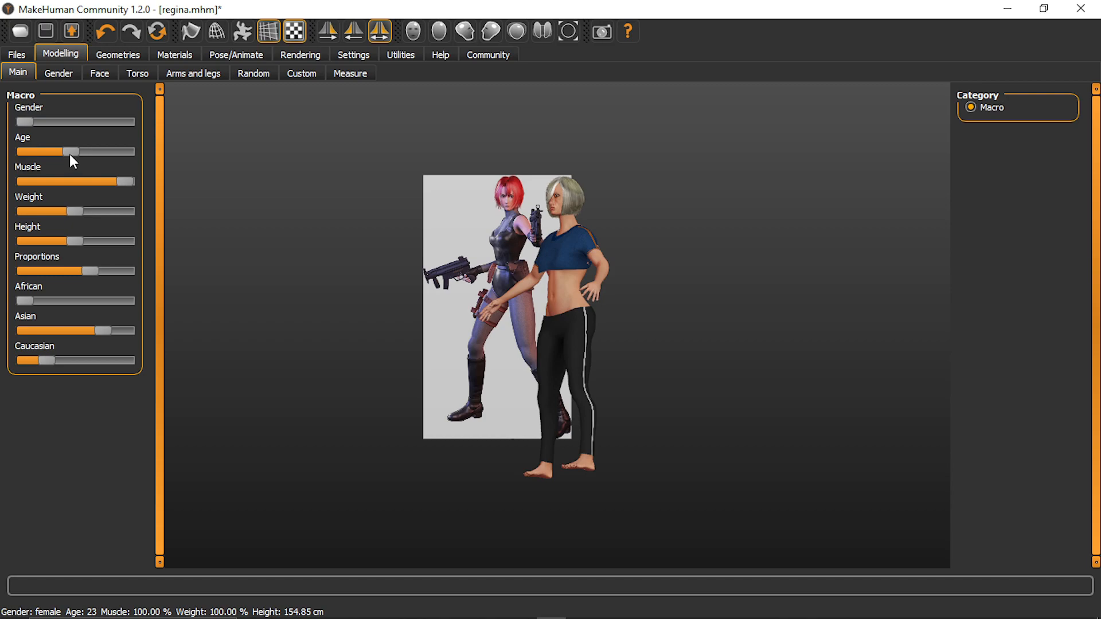
{"action": "left_click_drag", "start_coordinate": [70, 152], "coordinate": [68, 152]}
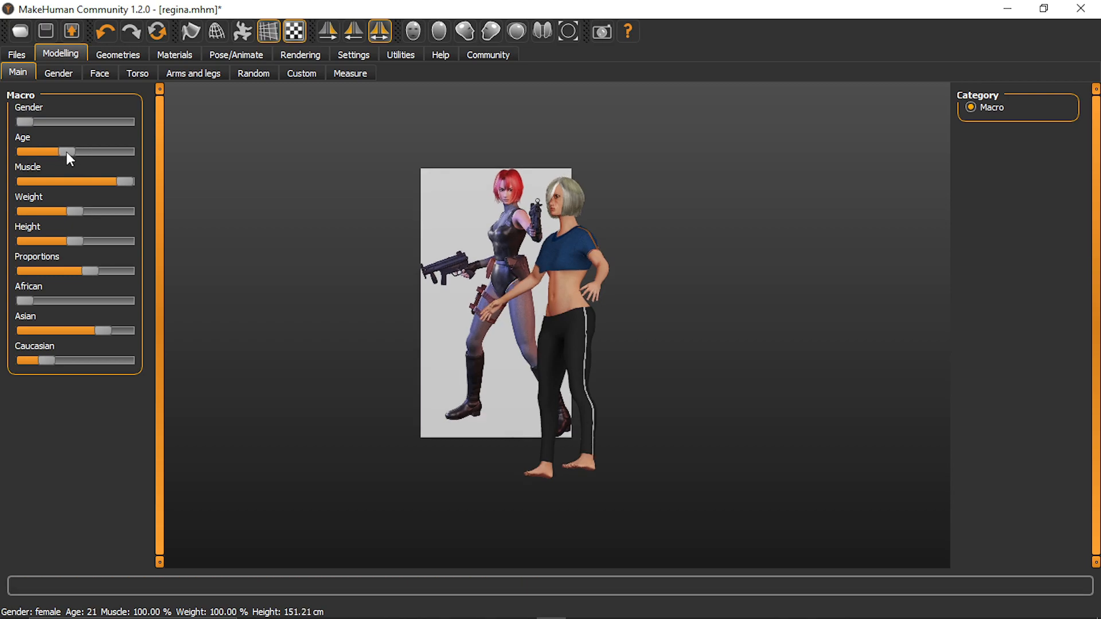
Lower the character's weight to slightly below mid-range, with the figure in near-front view
{"action": "scroll", "coordinate": [578, 355], "scroll_direction": "up", "scroll_amount": 5}
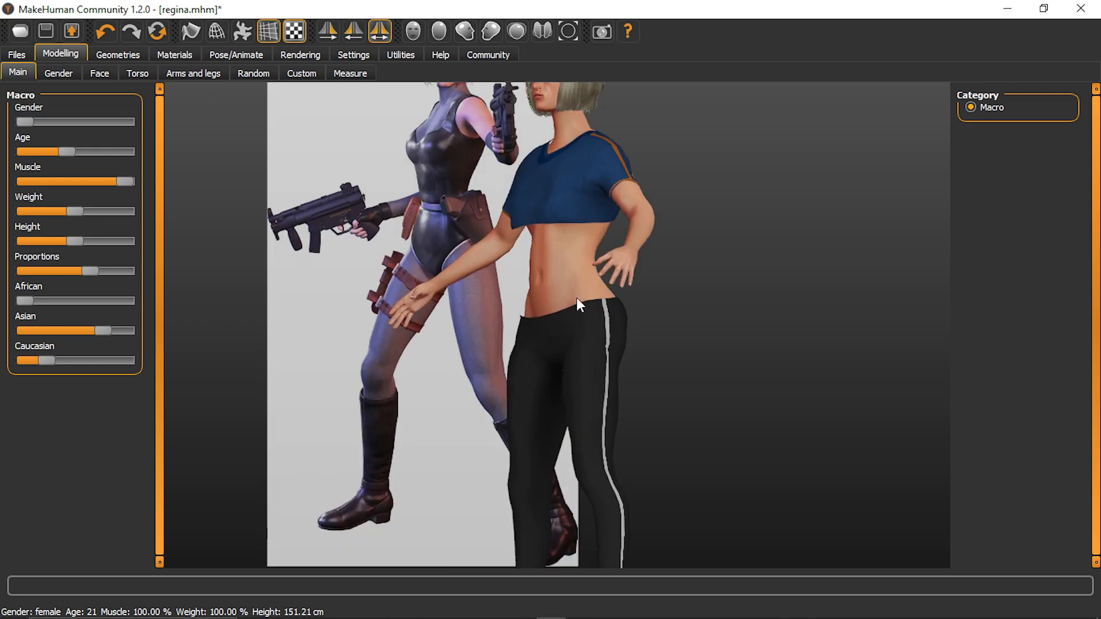
{"action": "left_click_drag", "start_coordinate": [575, 356], "coordinate": [599, 361]}
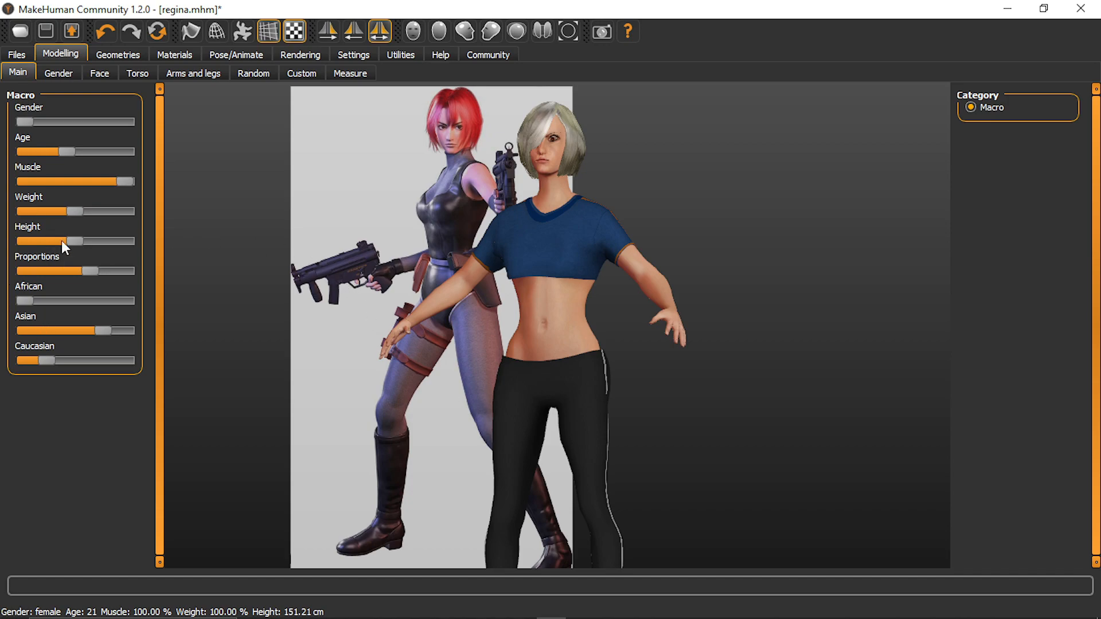
{"action": "left_click_drag", "start_coordinate": [69, 211], "coordinate": [62, 211]}
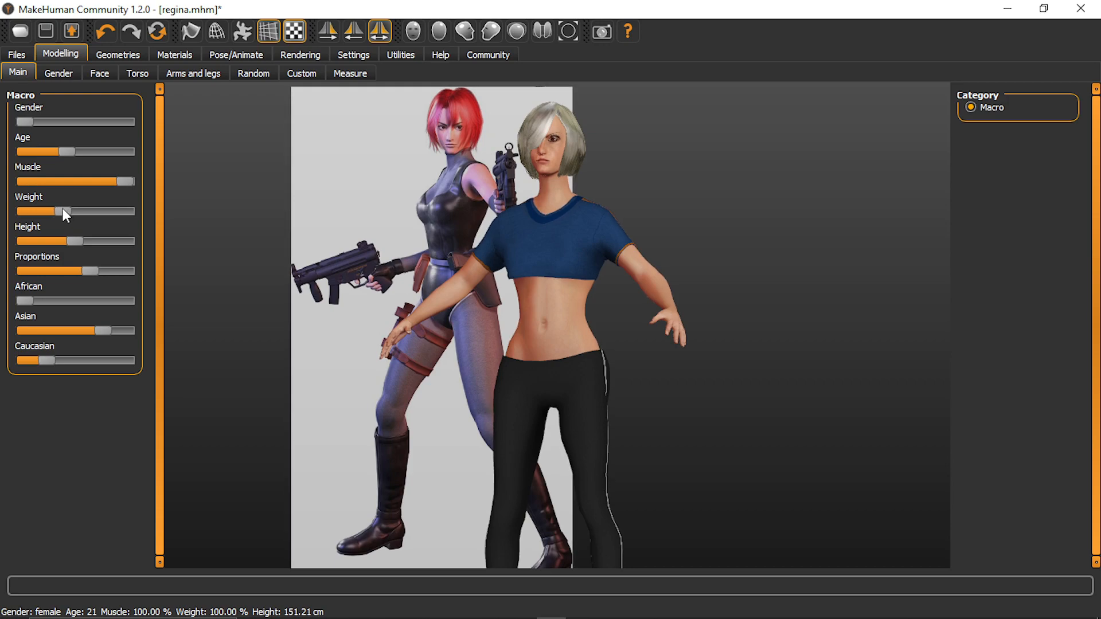
Raise the character's body proportions slightly in the main macro settings and compare the figure with the reference image from the front
{"action": "left_click_drag", "start_coordinate": [380, 341], "coordinate": [355, 355]}
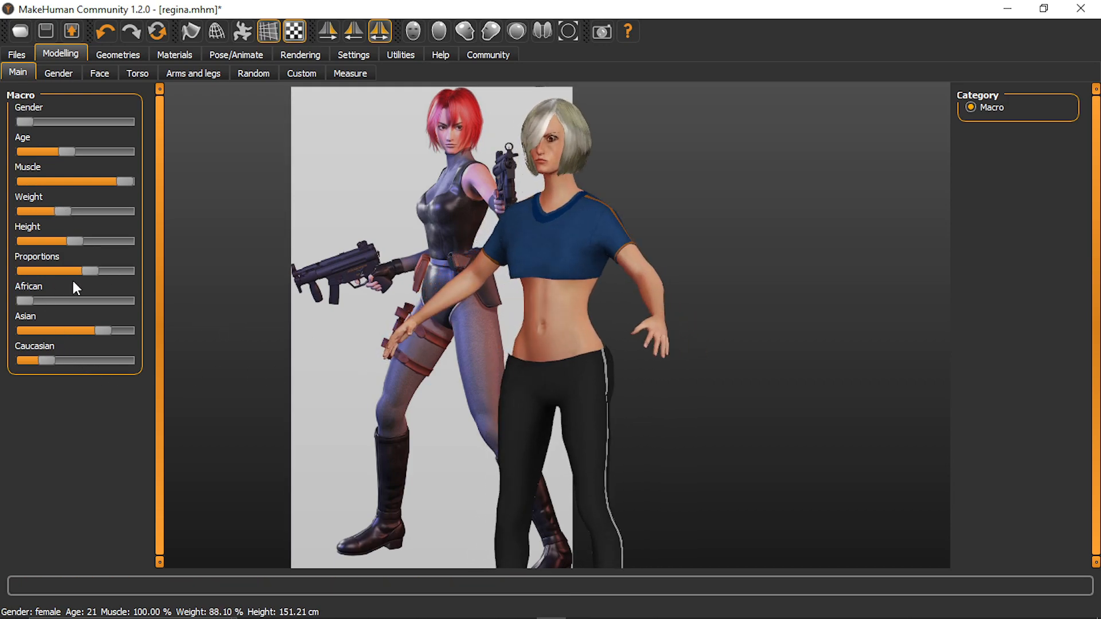
{"action": "left_click_drag", "start_coordinate": [90, 270], "coordinate": [99, 268]}
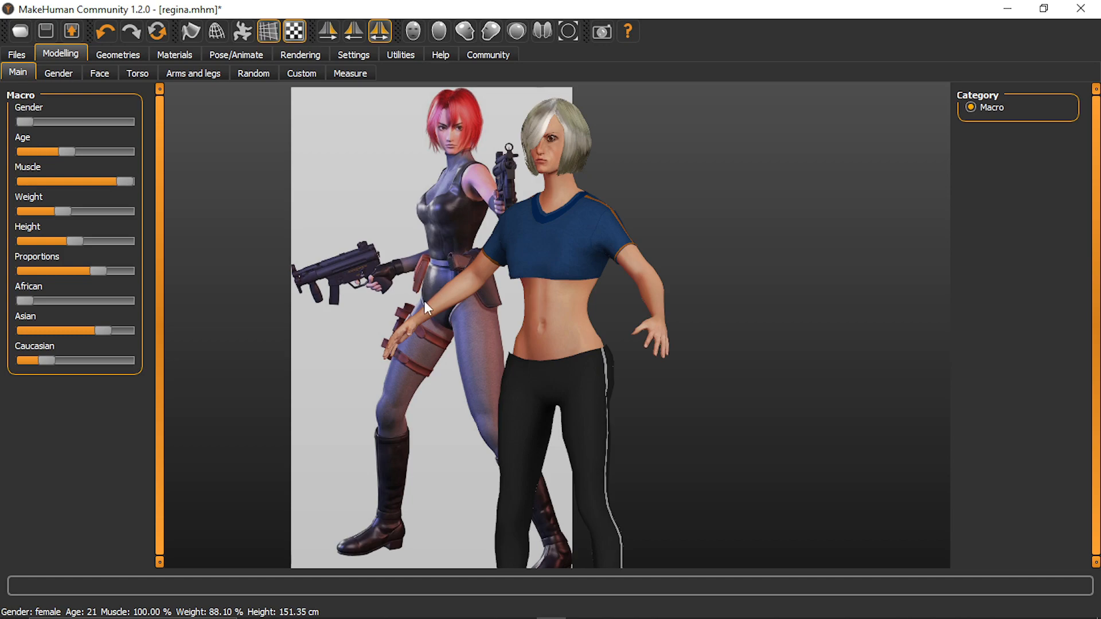
{"action": "left_click_drag", "start_coordinate": [512, 401], "coordinate": [510, 366]}
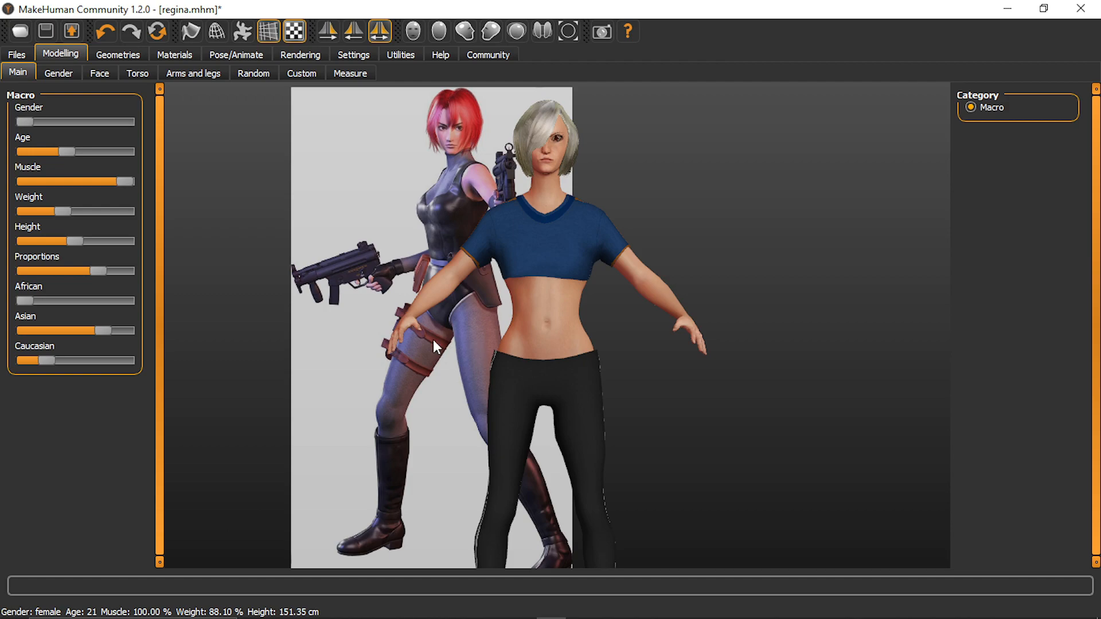
{"action": "left_click_drag", "start_coordinate": [171, 254], "coordinate": [298, 284]}
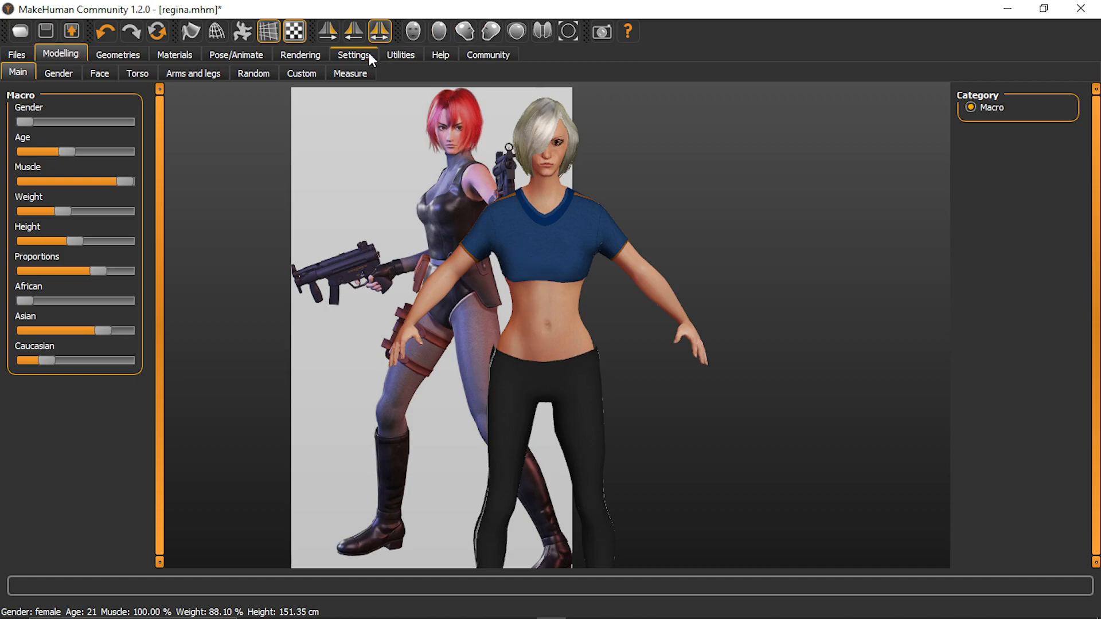
Set the hips circumference to 76.85 cm in the body measurements and check the figure in profile and at full length
{"action": "left_click", "coordinate": [363, 72]}
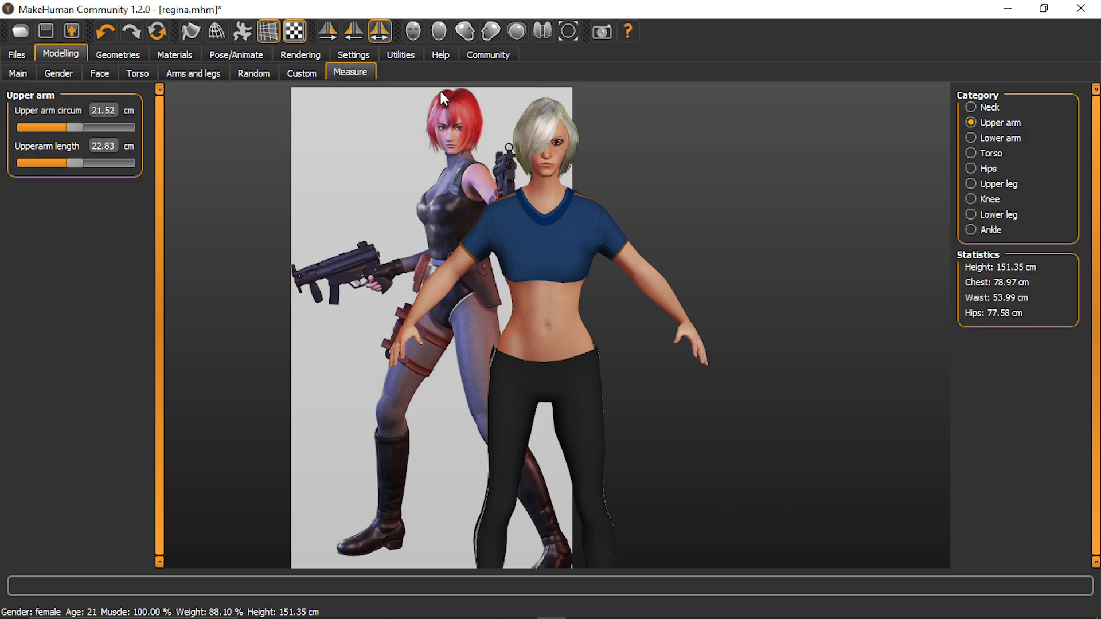
{"action": "left_click", "coordinate": [983, 167]}
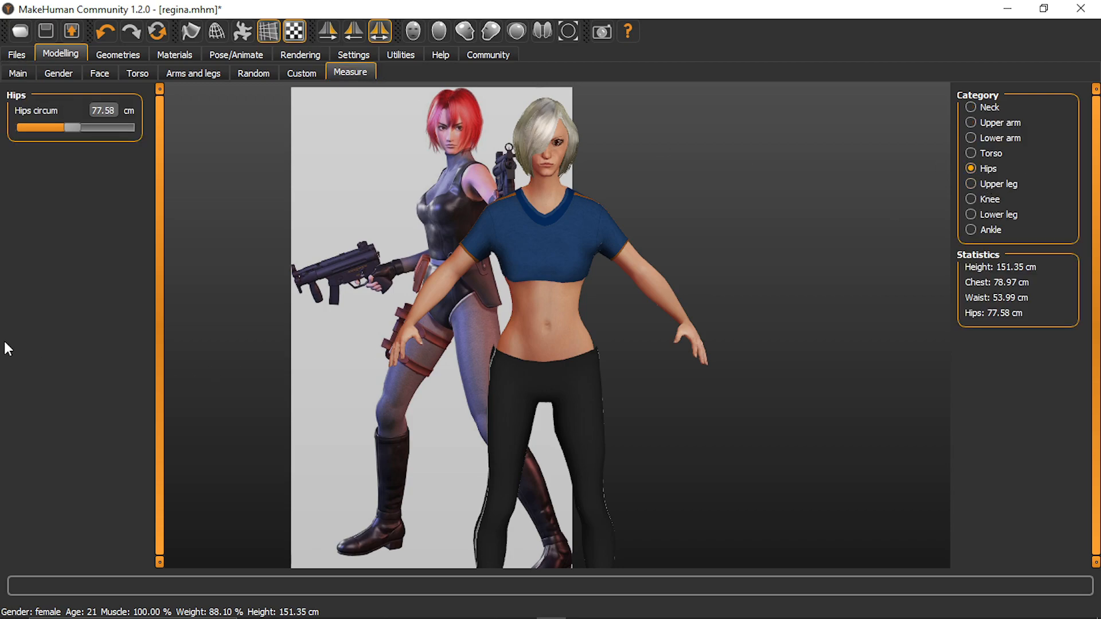
{"action": "mouse_move", "coordinate": [70, 125]}
{"action": "left_mouse_down"}
{"action": "mouse_move", "coordinate": [58, 126]}
{"action": "mouse_move", "coordinate": [68, 127]}
{"action": "left_mouse_up"}
{"action": "mouse_move", "coordinate": [524, 298]}
{"action": "left_mouse_down"}
{"action": "mouse_move", "coordinate": [359, 305]}
{"action": "mouse_move", "coordinate": [455, 313]}
{"action": "mouse_move", "coordinate": [541, 298]}
{"action": "mouse_move", "coordinate": [538, 311]}
{"action": "left_mouse_up"}
{"action": "left_click_drag", "start_coordinate": [569, 358], "coordinate": [444, 356]}
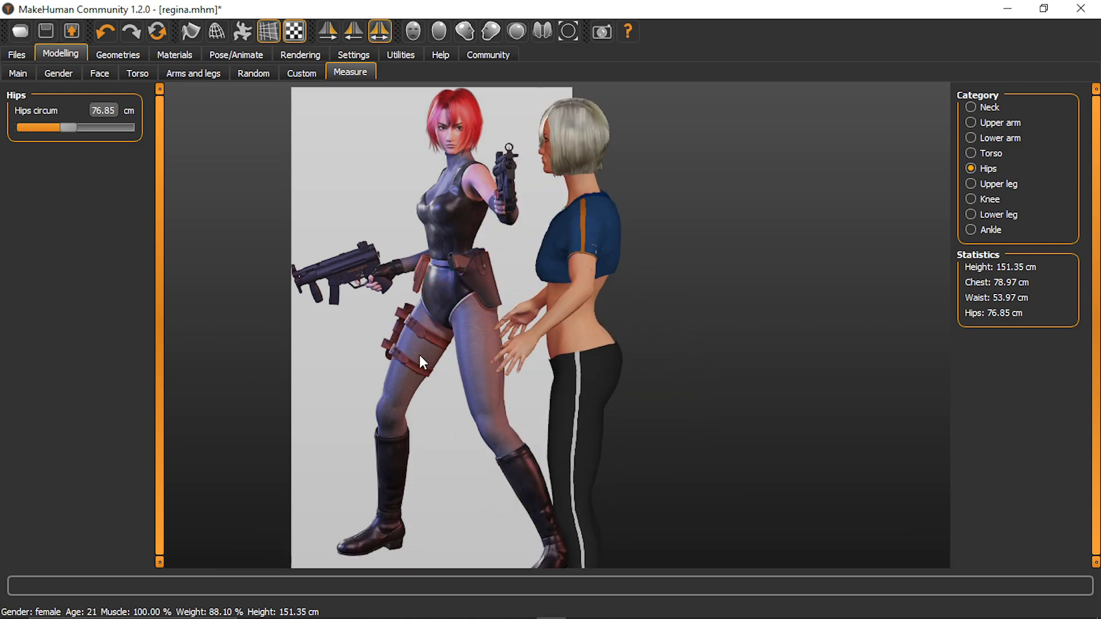
{"action": "left_click_drag", "start_coordinate": [593, 346], "coordinate": [707, 443]}
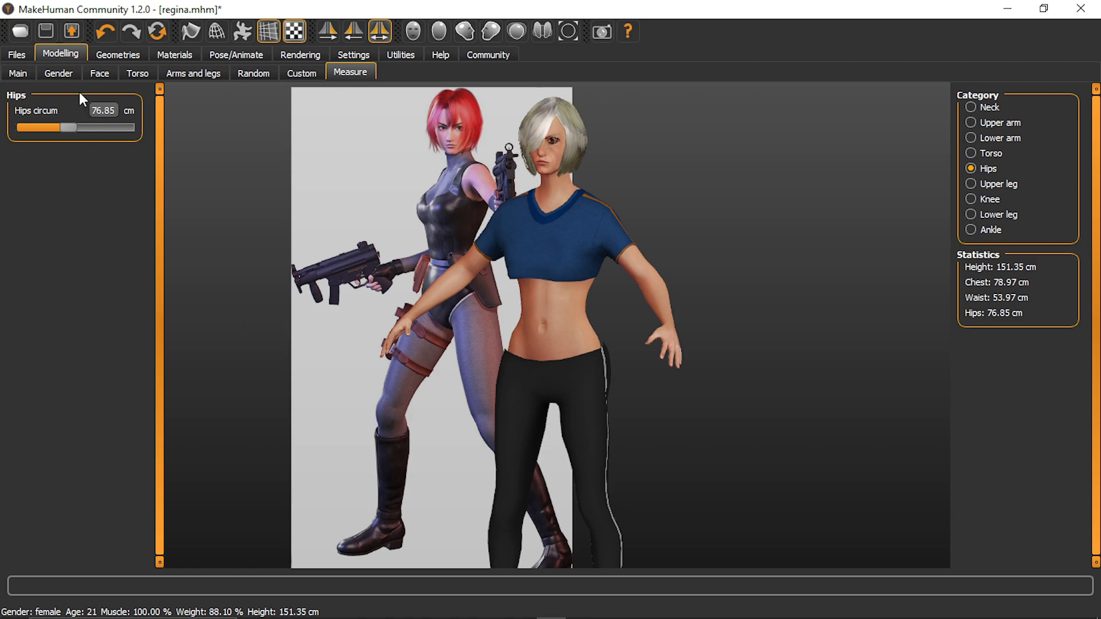
{"action": "scroll", "coordinate": [573, 282], "scroll_direction": "up", "scroll_amount": 2}
{"action": "scroll", "coordinate": [573, 282], "scroll_direction": "down", "scroll_amount": 6}
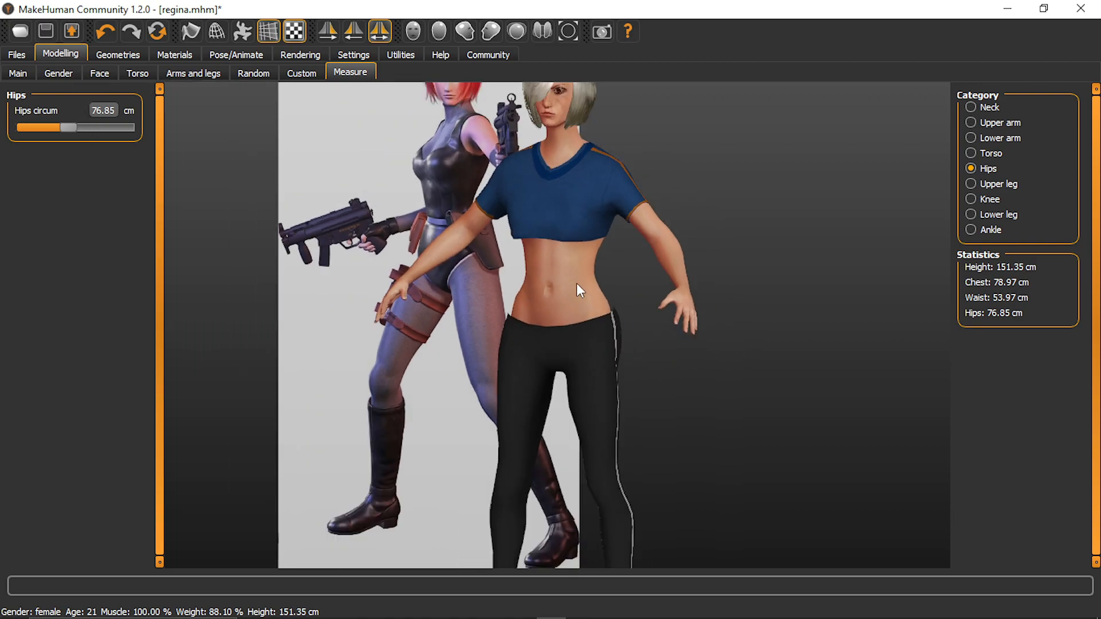
{"action": "left_click_drag", "start_coordinate": [511, 399], "coordinate": [556, 346]}
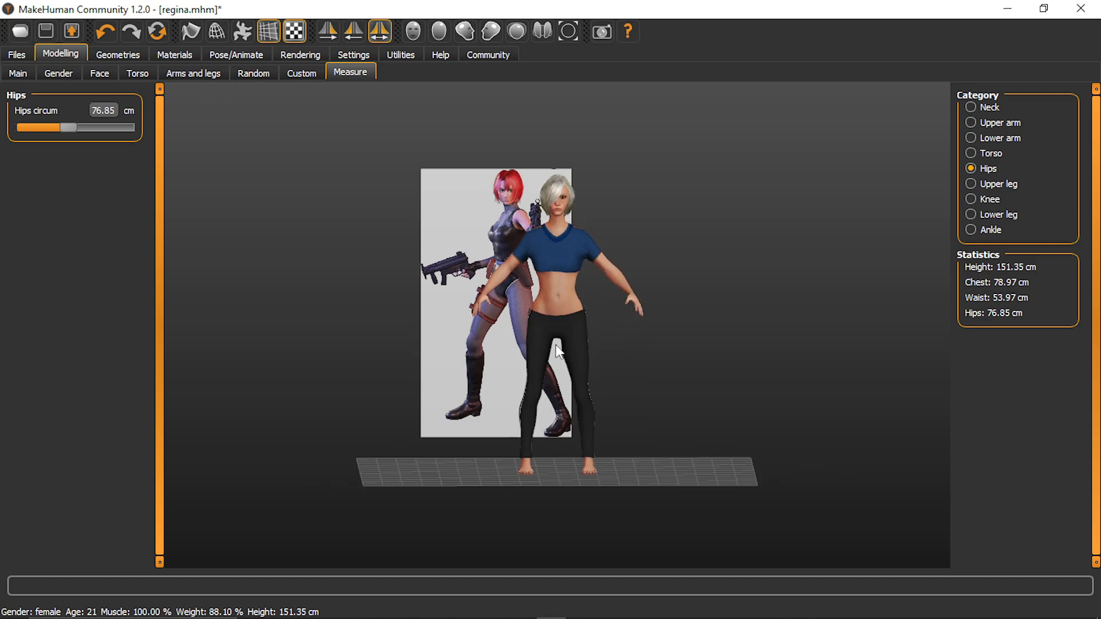
{"action": "left_click_drag", "start_coordinate": [507, 297], "coordinate": [545, 310]}
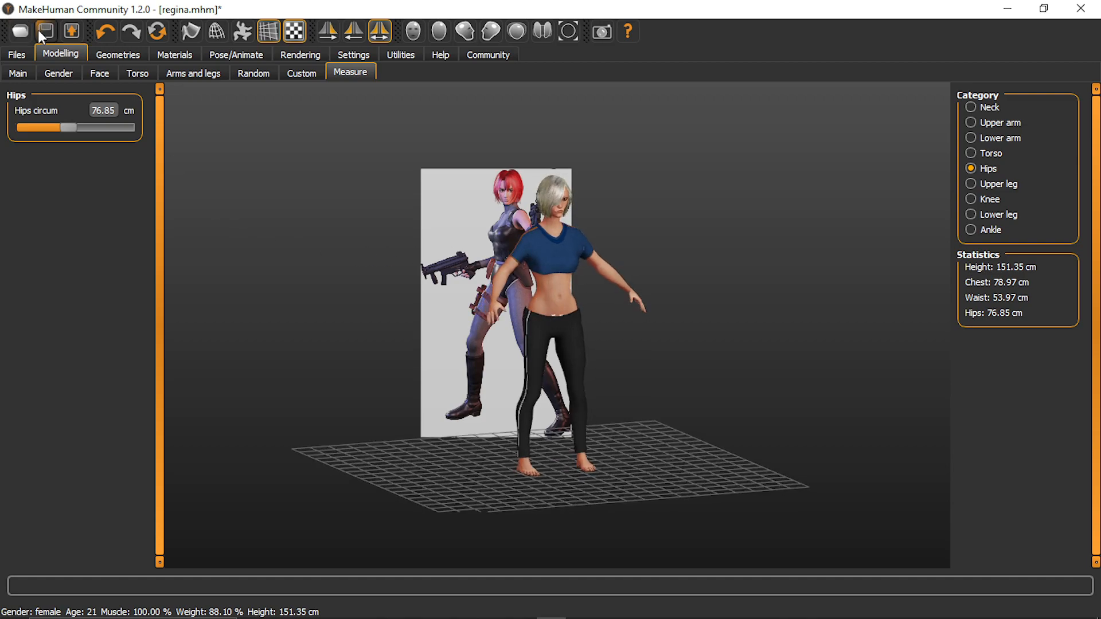
Apply the Cmu mb rig preset to the character and inspect its bones in profile
{"action": "left_click", "coordinate": [22, 54]}
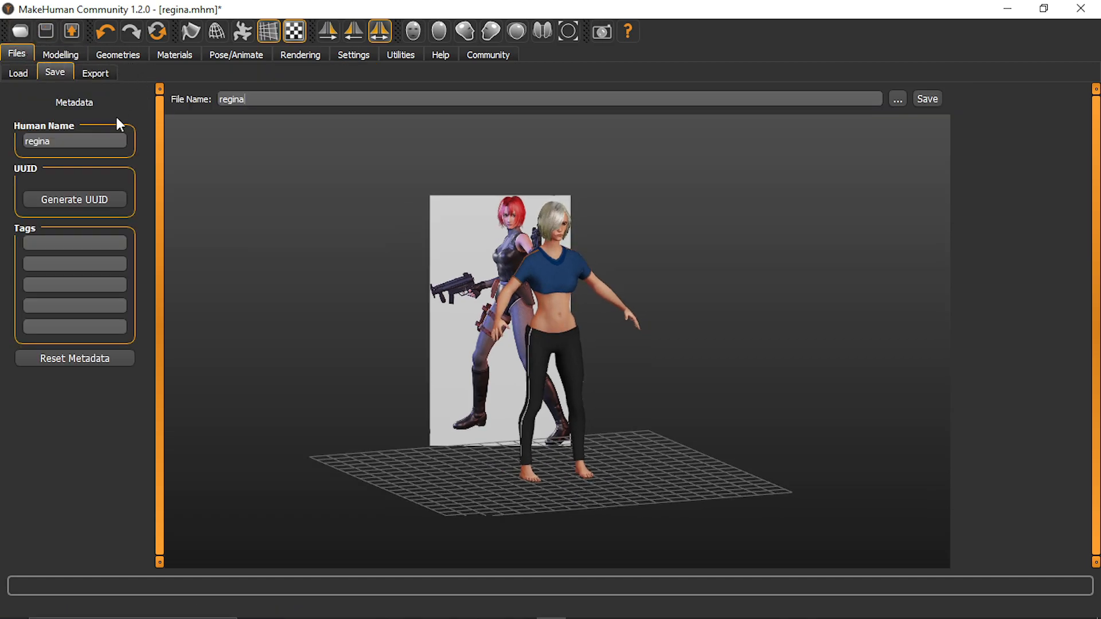
{"action": "left_click", "coordinate": [236, 55]}
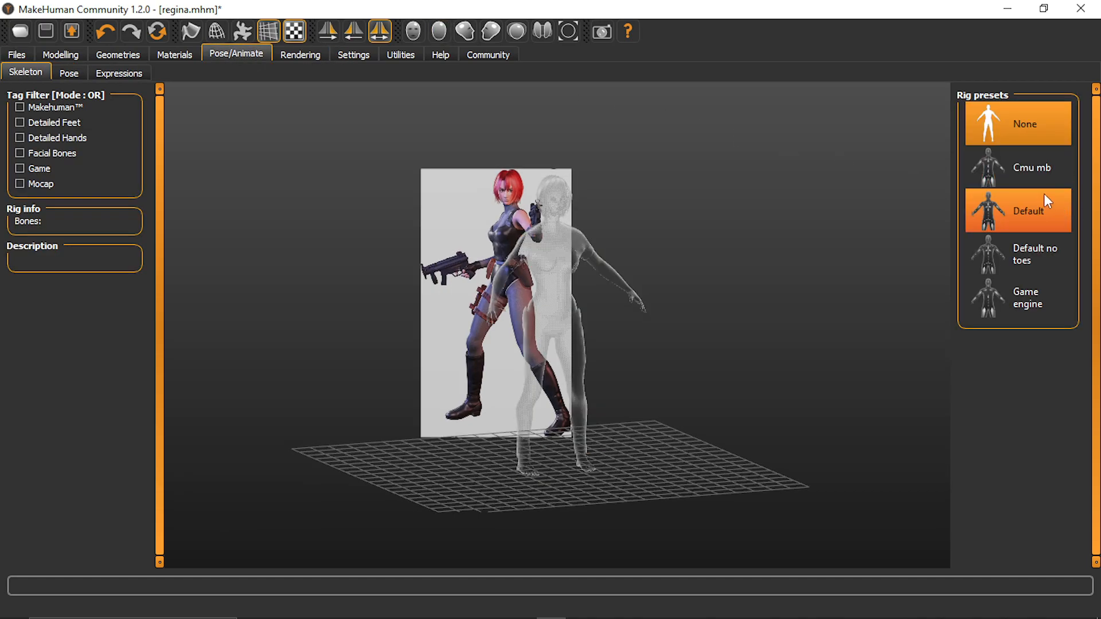
{"action": "left_click", "coordinate": [1027, 168]}
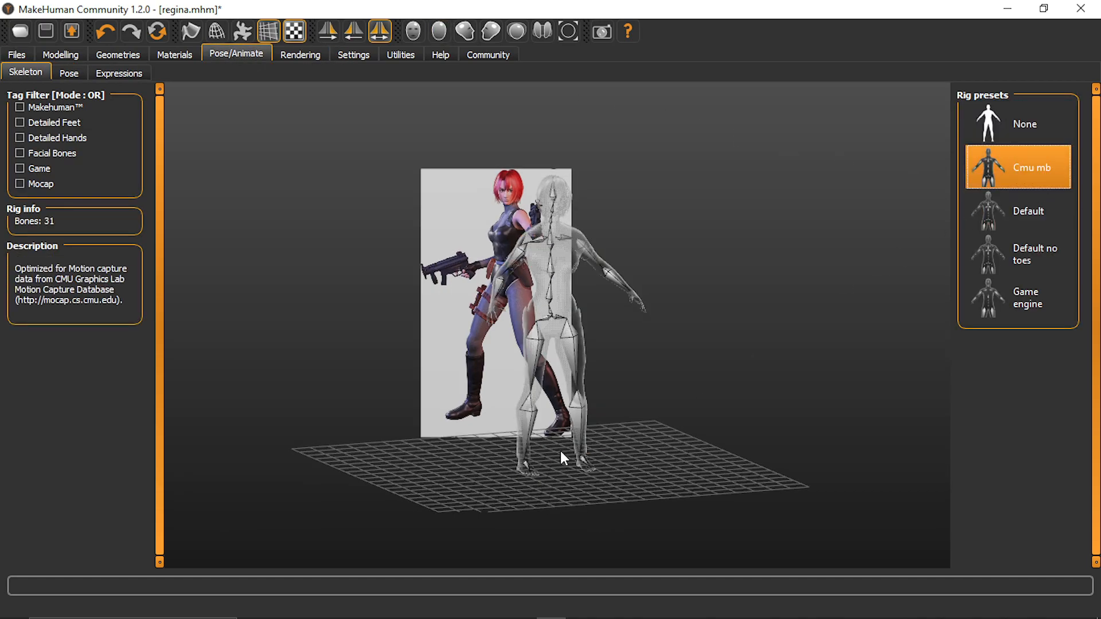
{"action": "scroll", "coordinate": [562, 405], "scroll_direction": "up", "scroll_amount": 5}
{"action": "left_click_drag", "start_coordinate": [549, 403], "coordinate": [407, 410]}
{"action": "scroll", "coordinate": [424, 420], "scroll_direction": "down", "scroll_amount": 5}
{"action": "scroll", "coordinate": [430, 421], "scroll_direction": "up", "scroll_amount": 3}
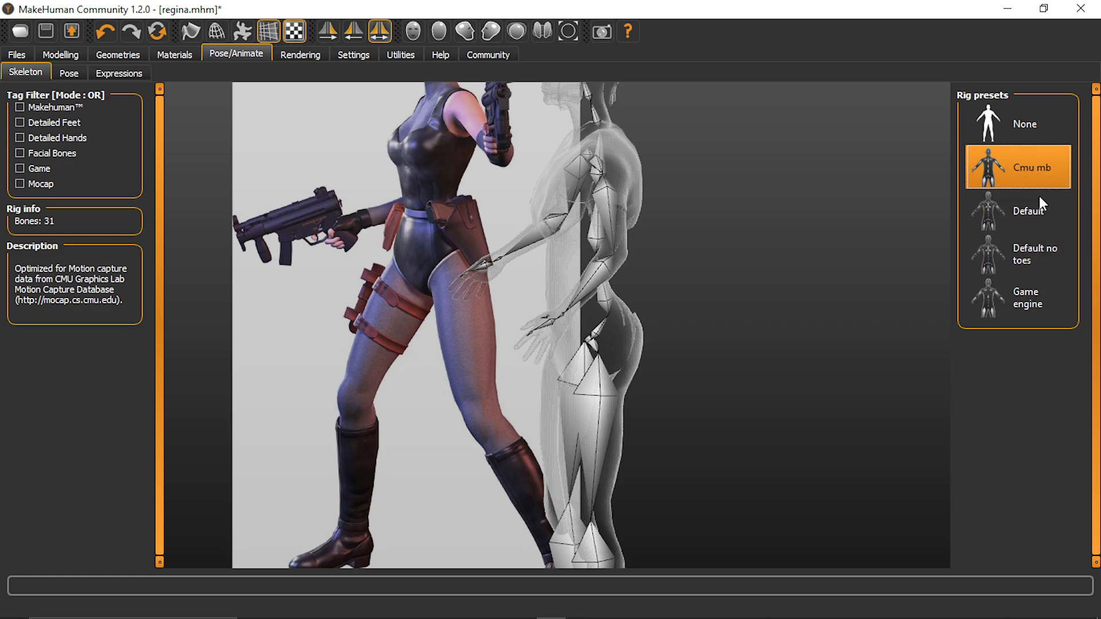
Switch the character's skeleton to the Game engine rig preset and view its bones from the front
{"action": "left_click", "coordinate": [1023, 298]}
{"action": "left_click_drag", "start_coordinate": [430, 315], "coordinate": [659, 298]}
{"action": "scroll", "coordinate": [667, 243], "scroll_direction": "down", "scroll_amount": 2}
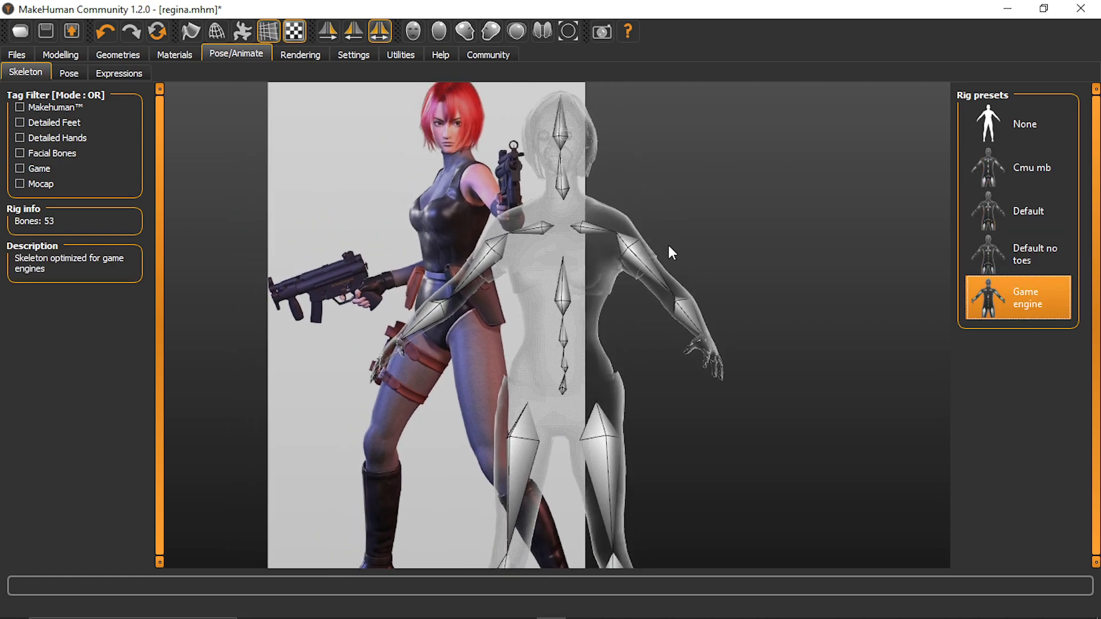
Try the Default no toes rig preset and inspect its spine, arm and leg bones from several angles
{"action": "left_click", "coordinate": [1059, 248]}
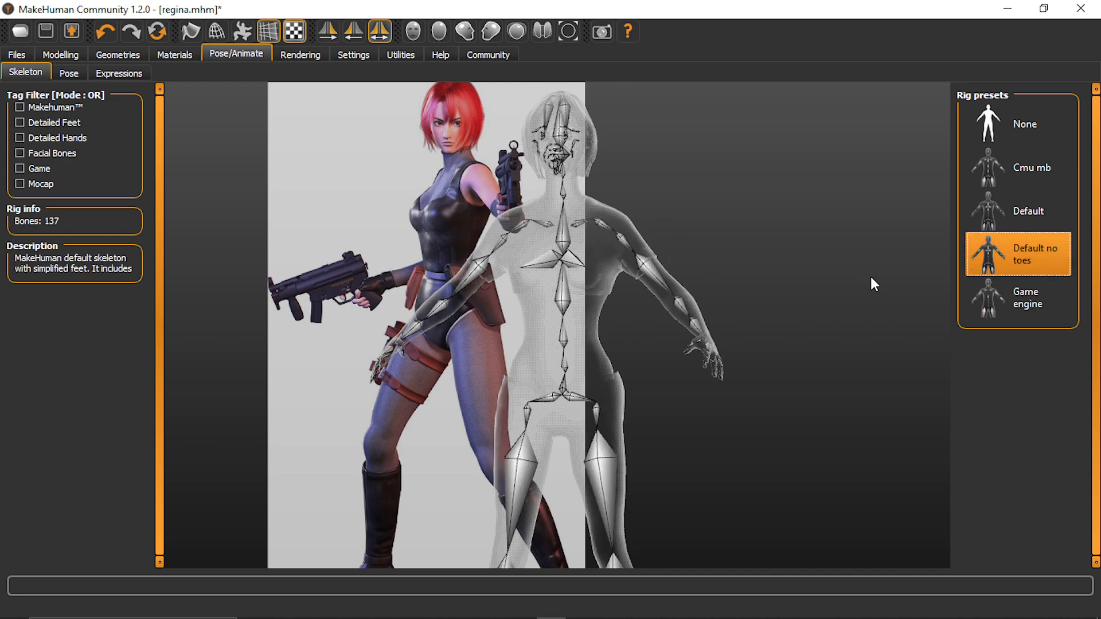
{"action": "left_click_drag", "start_coordinate": [866, 276], "coordinate": [542, 358]}
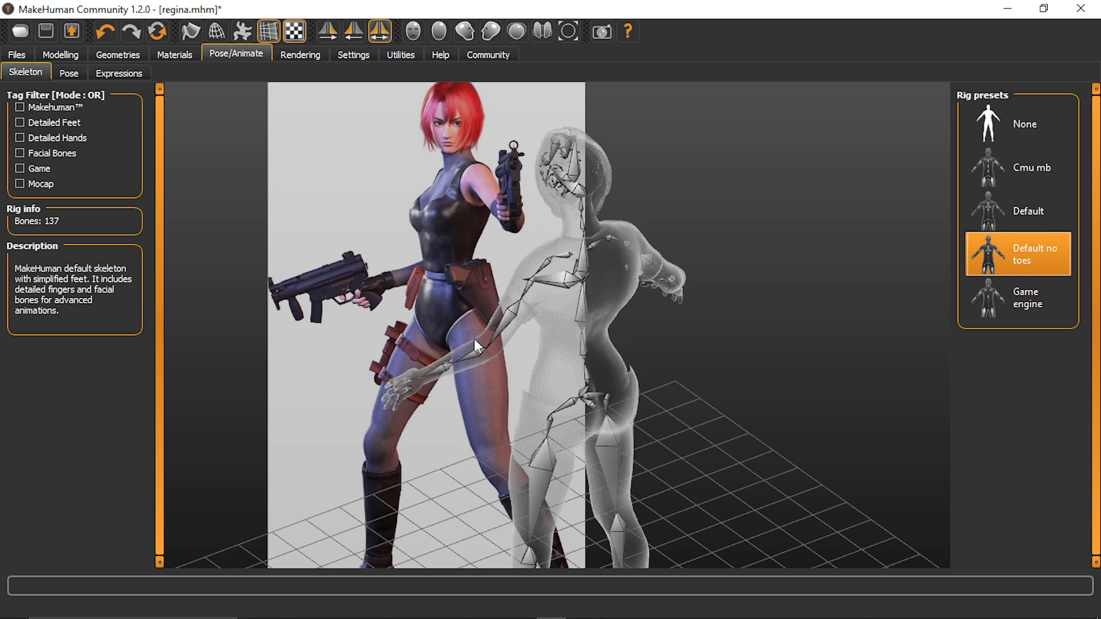
{"action": "scroll", "coordinate": [516, 297], "scroll_direction": "up", "scroll_amount": 3}
{"action": "left_click_drag", "start_coordinate": [537, 308], "coordinate": [719, 299]}
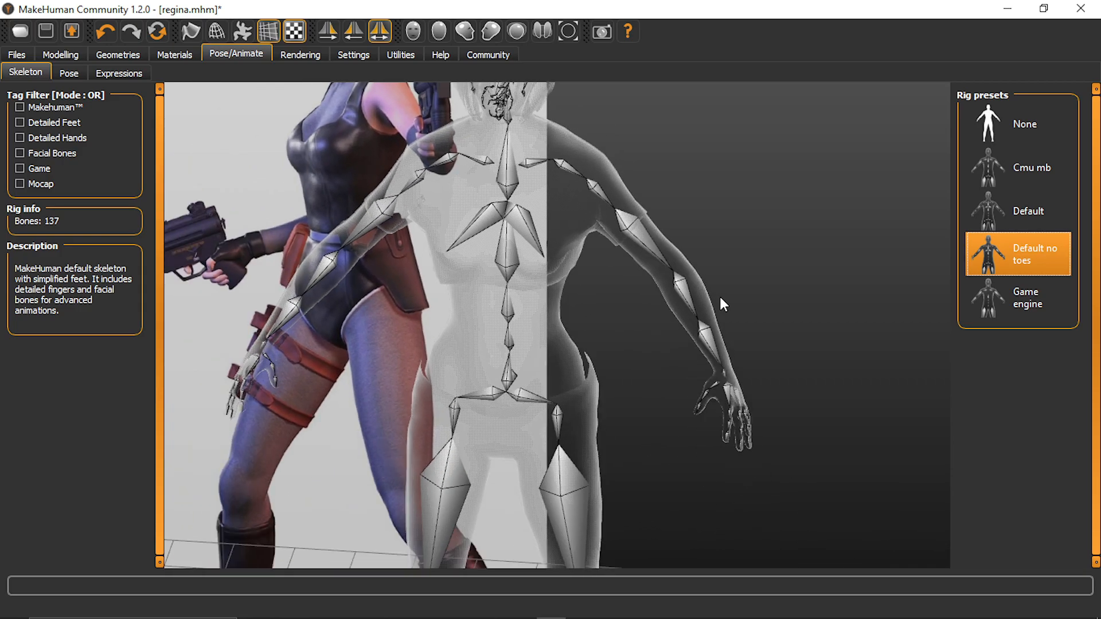
{"action": "scroll", "coordinate": [720, 299], "scroll_direction": "down", "scroll_amount": 1}
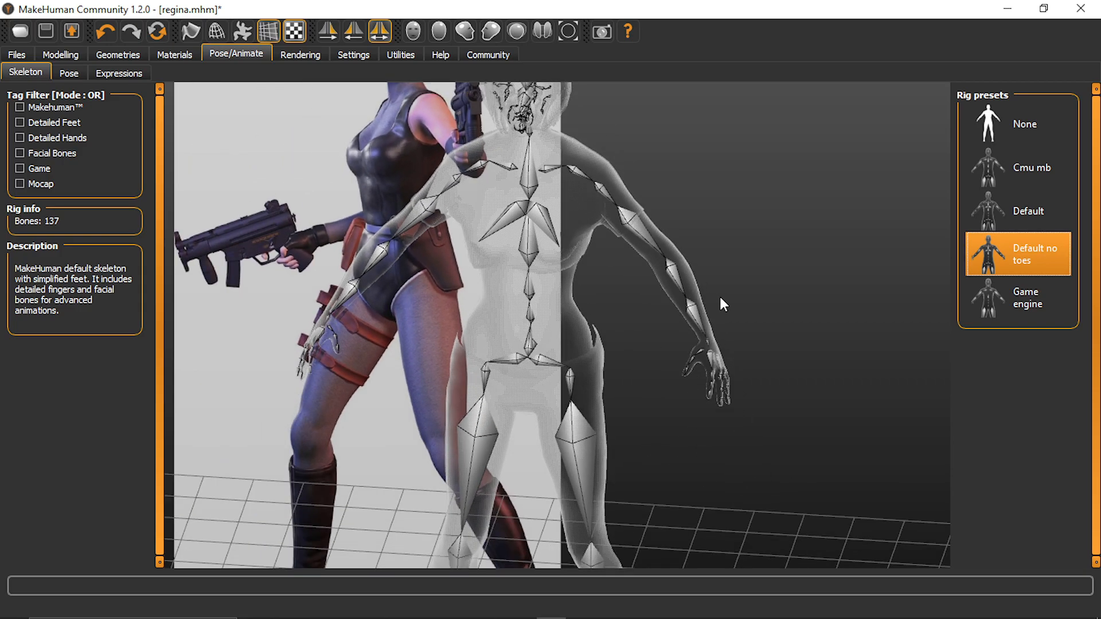
Return to the Game engine rig preset and examine its bones from the front and side, including the head
{"action": "left_click", "coordinate": [1031, 278]}
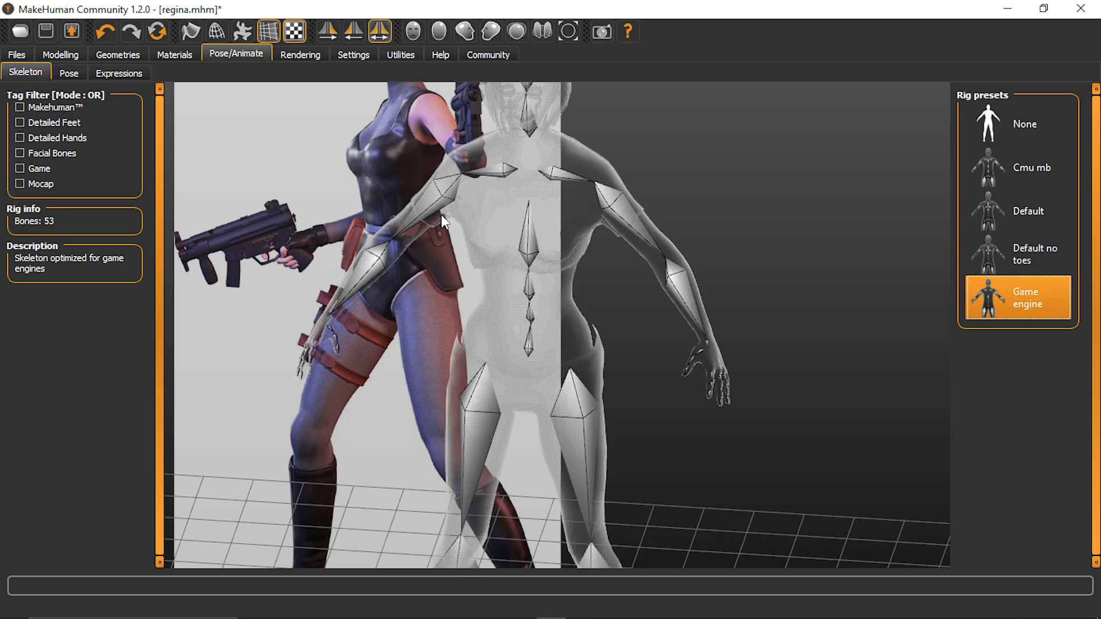
{"action": "left_click_drag", "start_coordinate": [458, 353], "coordinate": [483, 343]}
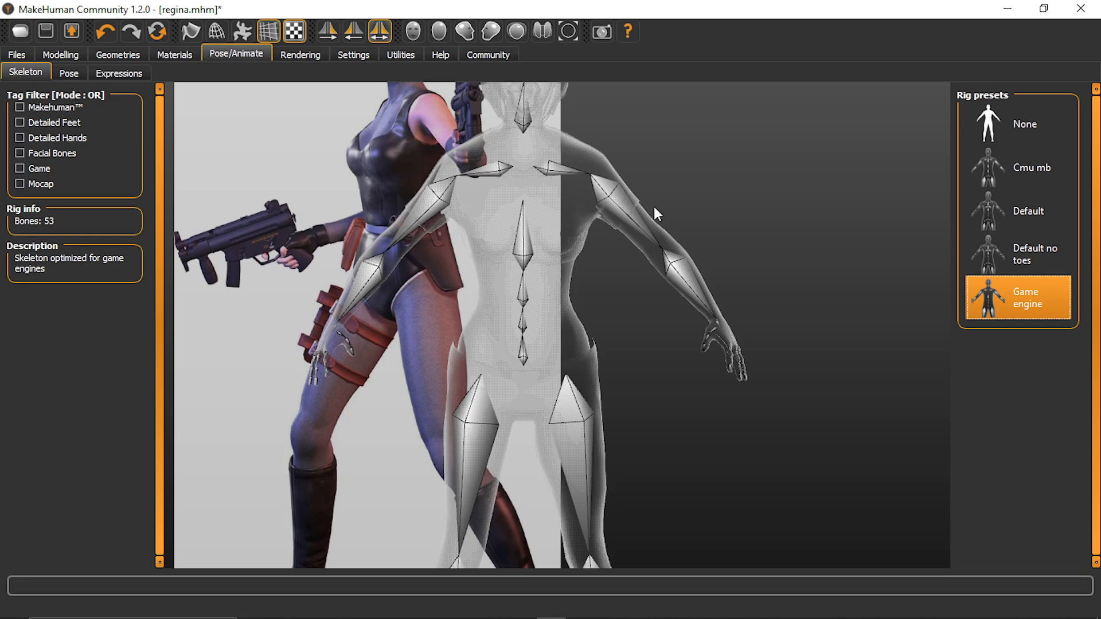
{"action": "scroll", "coordinate": [507, 297], "scroll_direction": "down", "scroll_amount": 10}
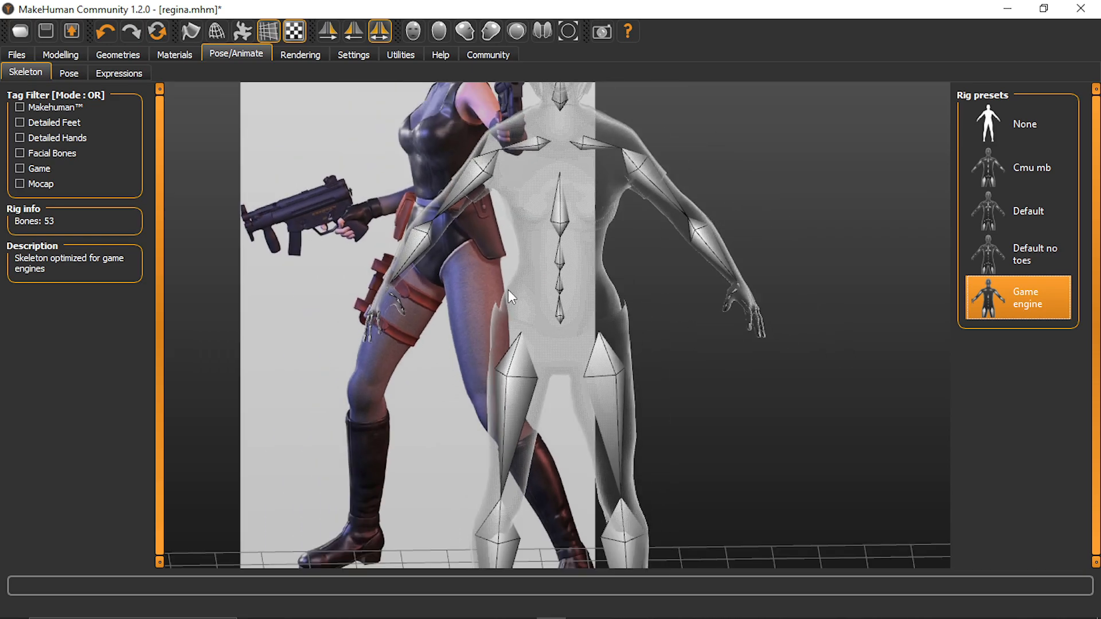
{"action": "scroll", "coordinate": [459, 226], "scroll_direction": "up", "scroll_amount": 3}
{"action": "scroll", "coordinate": [451, 229], "scroll_direction": "down", "scroll_amount": 5}
{"action": "scroll", "coordinate": [459, 224], "scroll_direction": "up", "scroll_amount": 10}
{"action": "scroll", "coordinate": [466, 259], "scroll_direction": "down", "scroll_amount": 4}
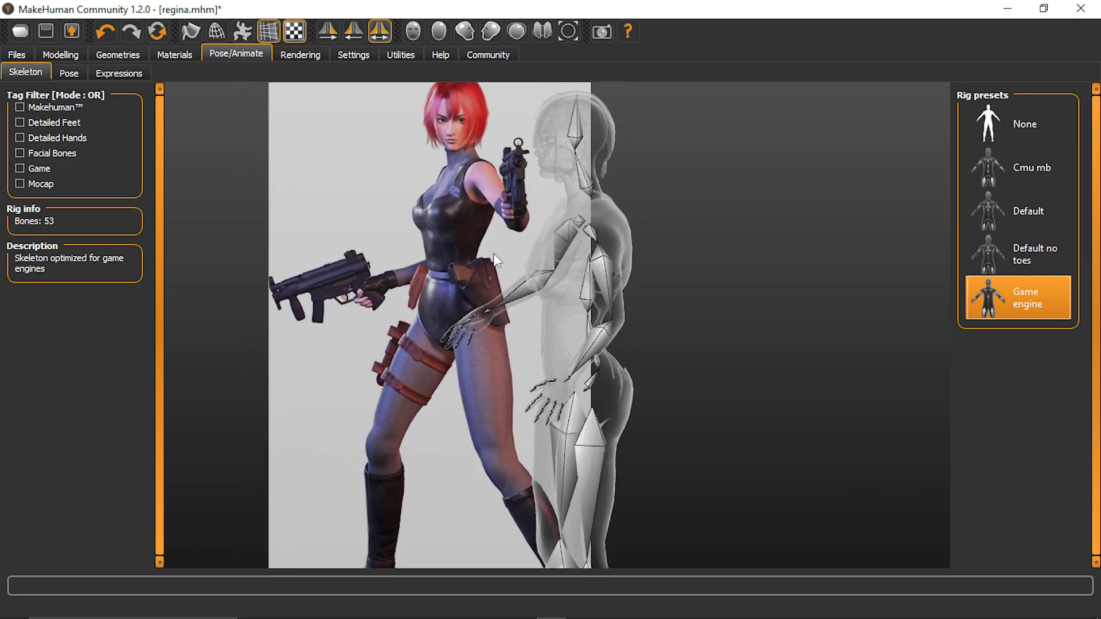
{"action": "scroll", "coordinate": [493, 252], "scroll_direction": "up", "scroll_amount": 6}
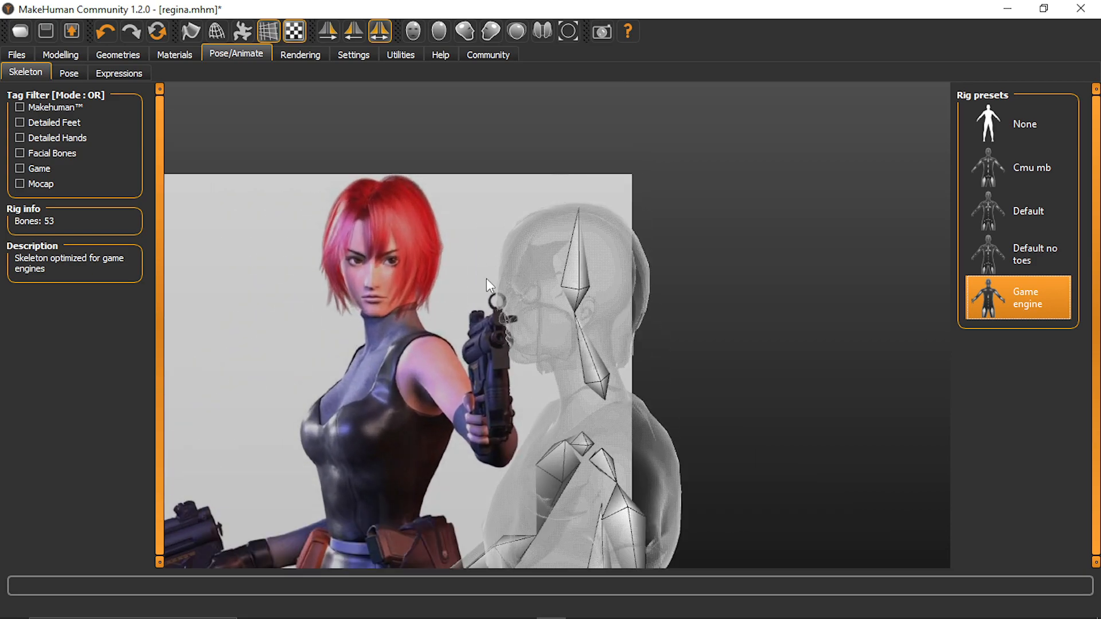
Assign the Default no toes rig preset to the character and inspect its facial bones up close
{"action": "left_click", "coordinate": [1053, 252]}
{"action": "left_click_drag", "start_coordinate": [528, 342], "coordinate": [646, 338]}
{"action": "scroll", "coordinate": [646, 335], "scroll_direction": "up", "scroll_amount": 1}
{"action": "scroll", "coordinate": [640, 336], "scroll_direction": "up", "scroll_amount": 4}
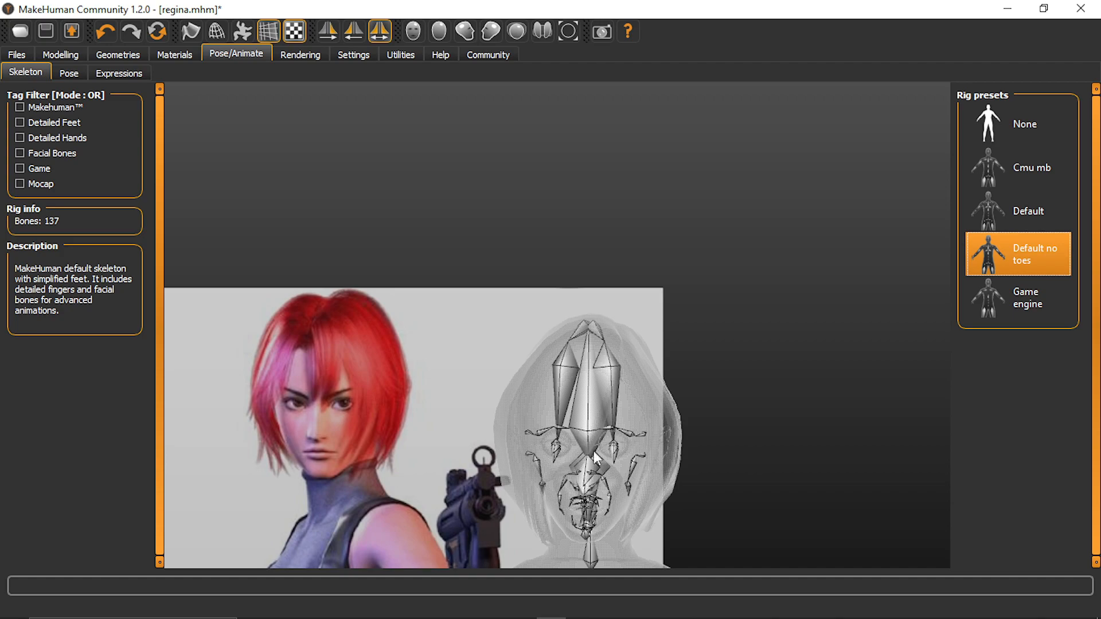
{"action": "left_click_drag", "start_coordinate": [646, 459], "coordinate": [572, 461]}
Examine the Default no toes skeleton's chest, arm, hand, leg and foot bones from several angles and distances
{"action": "middle_click_drag", "start_coordinate": [595, 468], "coordinate": [607, 397]}
{"action": "scroll", "coordinate": [628, 383], "scroll_direction": "up", "scroll_amount": 5}
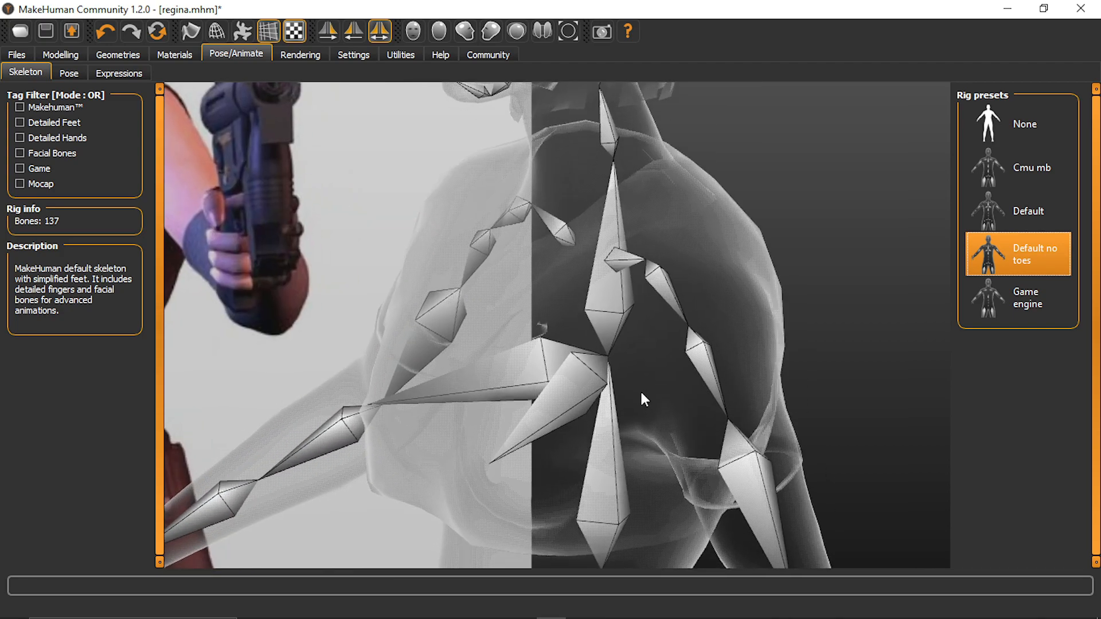
{"action": "scroll", "coordinate": [640, 392], "scroll_direction": "down", "scroll_amount": 5}
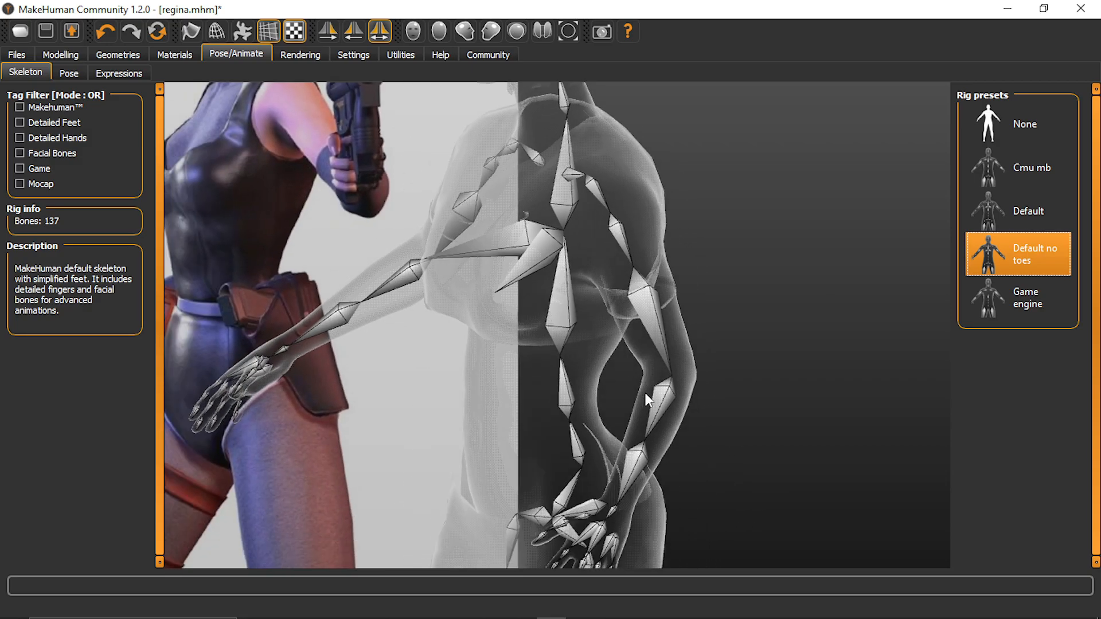
{"action": "scroll", "coordinate": [652, 381], "scroll_direction": "down", "scroll_amount": 1}
{"action": "left_click_drag", "start_coordinate": [629, 374], "coordinate": [674, 390]}
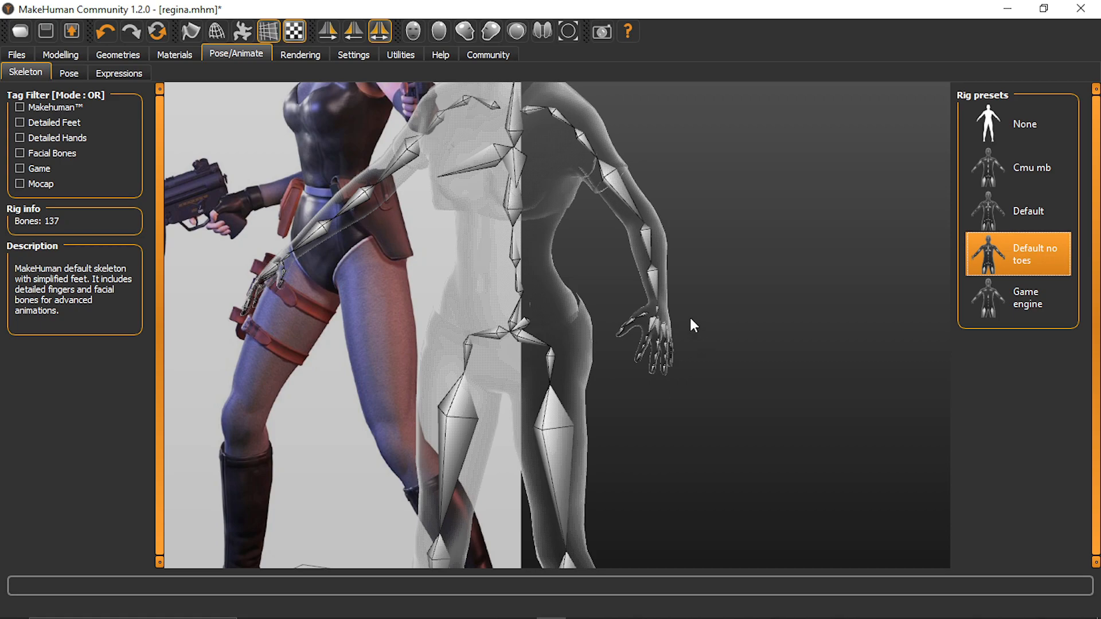
{"action": "scroll", "coordinate": [687, 297], "scroll_direction": "up", "scroll_amount": 3}
{"action": "scroll", "coordinate": [687, 297], "scroll_direction": "down", "scroll_amount": 8}
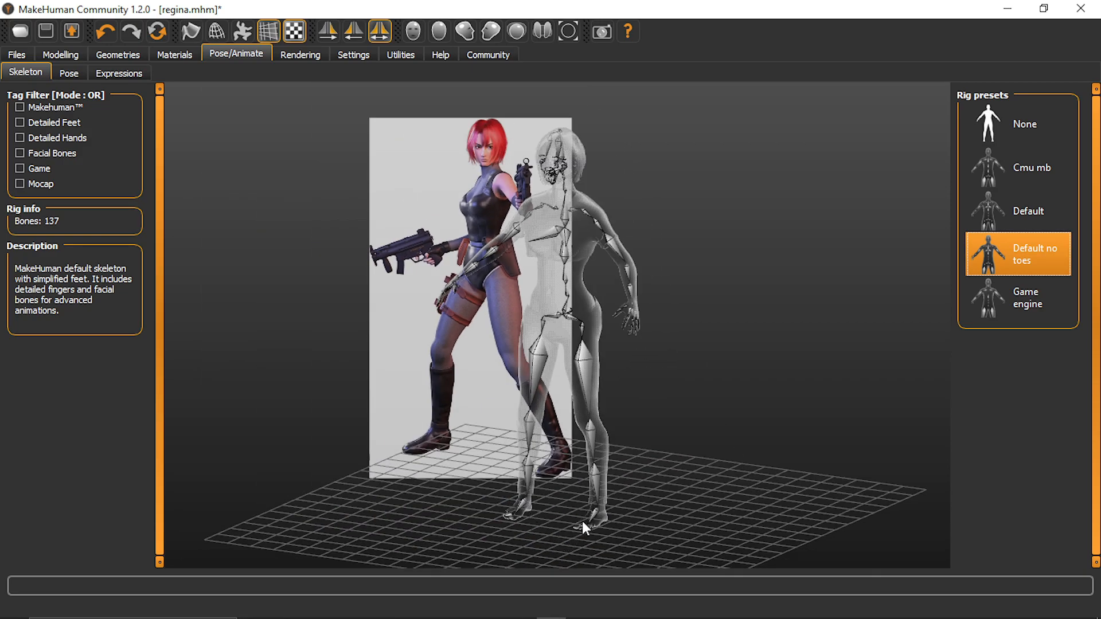
{"action": "left_click_drag", "start_coordinate": [582, 527], "coordinate": [537, 526]}
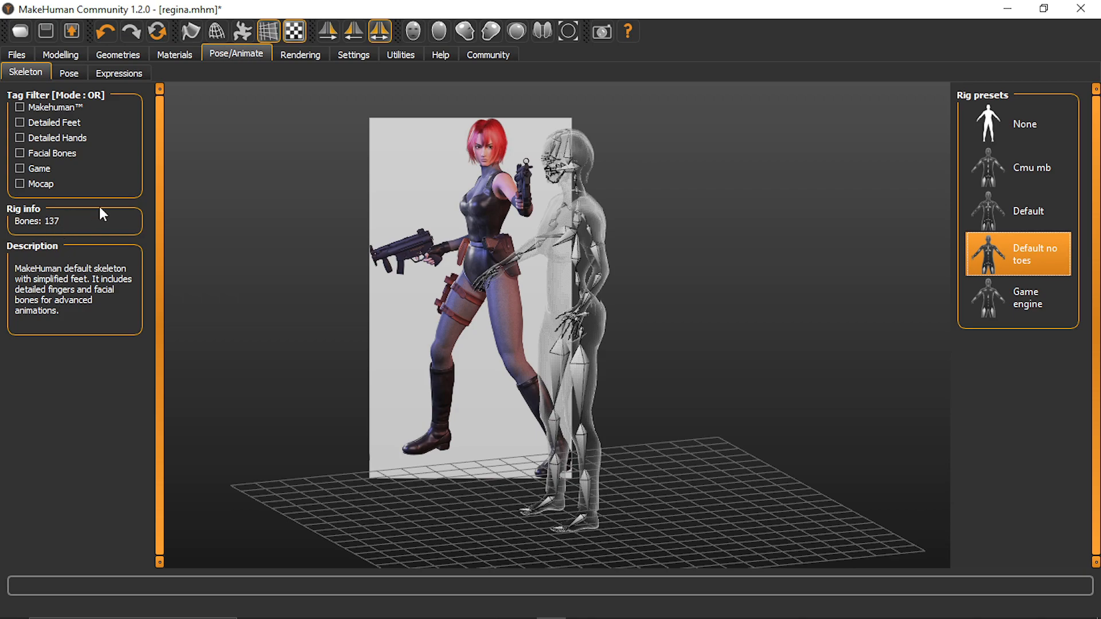
Save the character under the file name regina and open the export settings
{"action": "left_click", "coordinate": [17, 57]}
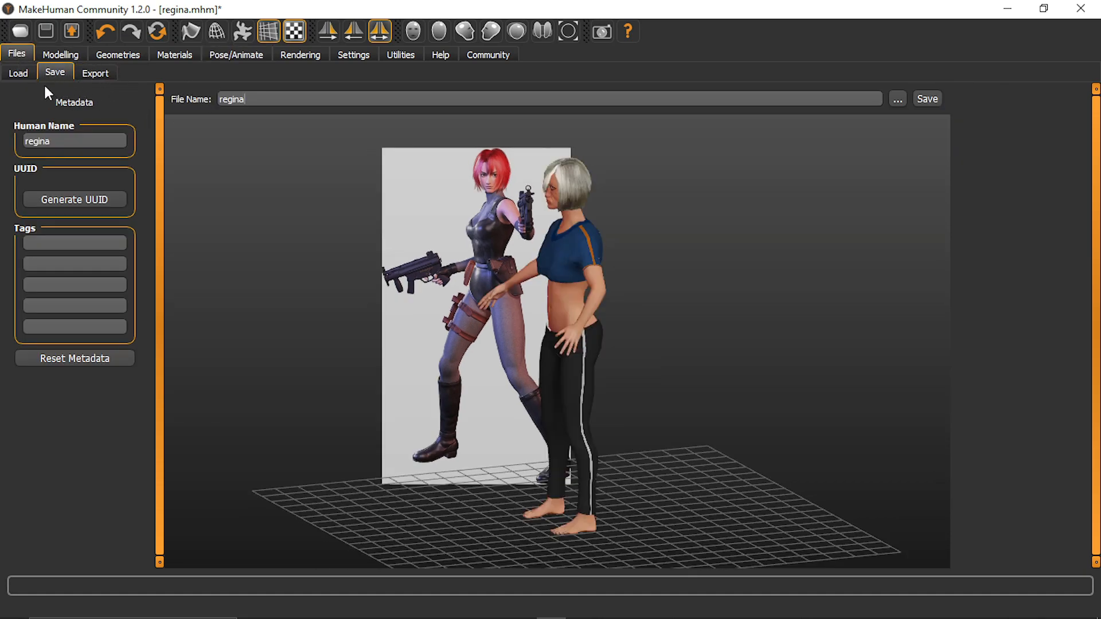
{"action": "left_click", "coordinate": [935, 102]}
{"action": "left_click", "coordinate": [110, 75]}
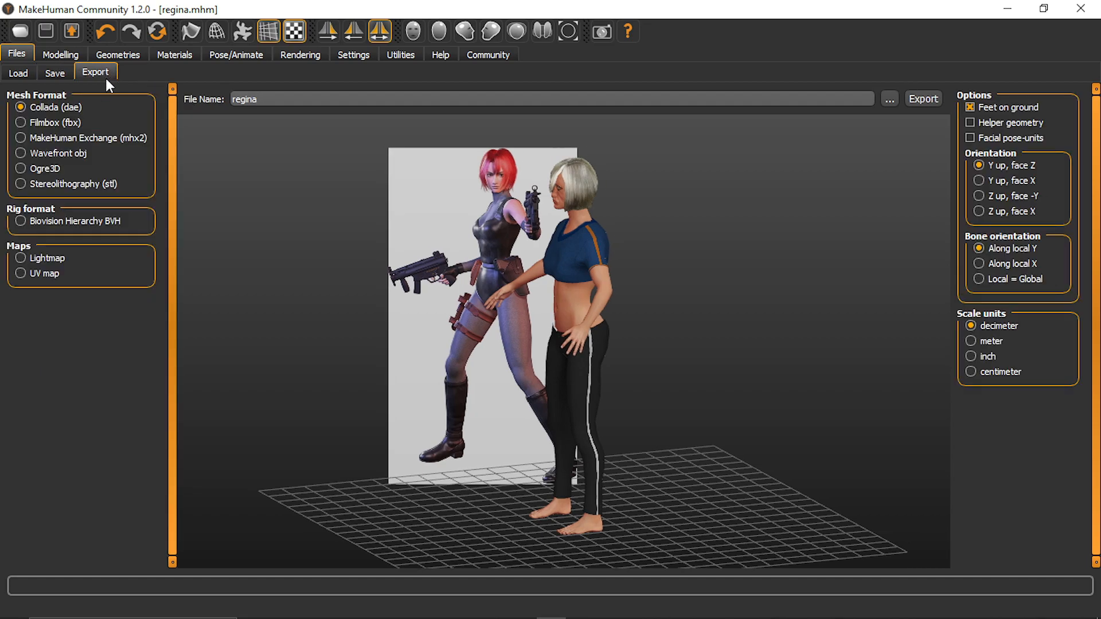
View the Filmbox (fbx) and Wavefront obj export options, and choose Collada (dae) as the mesh format
{"action": "left_click", "coordinate": [60, 122]}
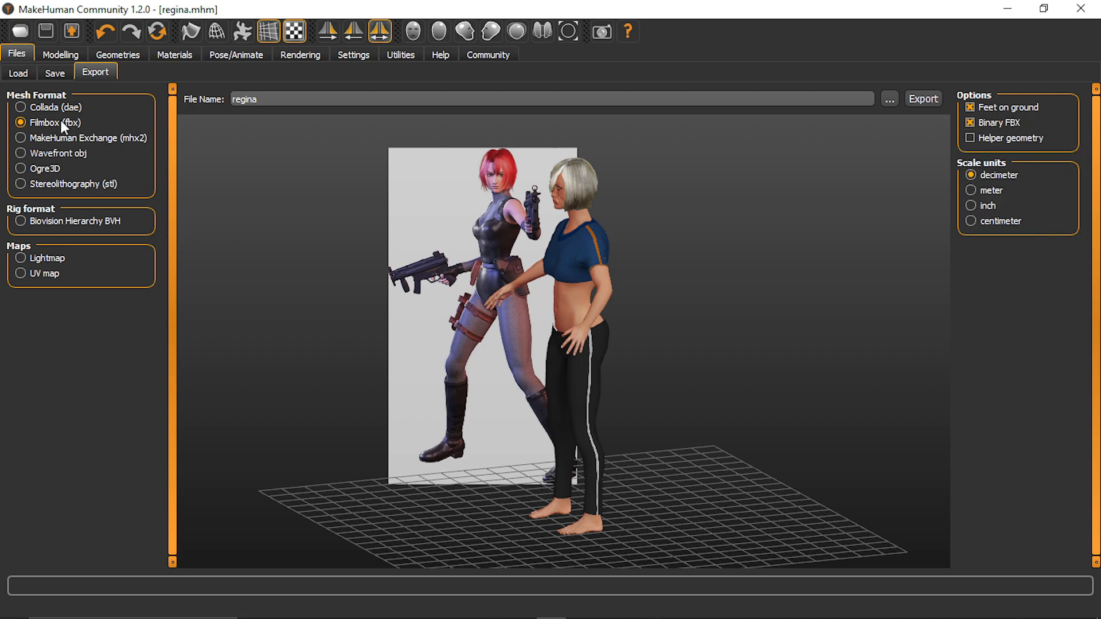
{"action": "left_click", "coordinate": [31, 107]}
{"action": "left_click", "coordinate": [85, 153]}
{"action": "left_click", "coordinate": [47, 114]}
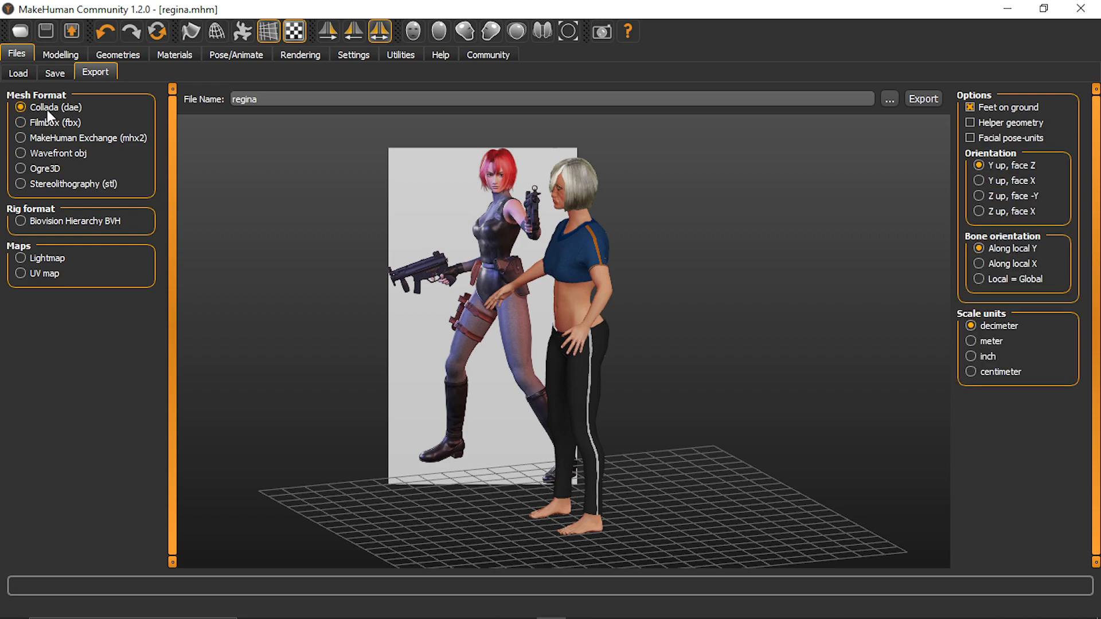
Compare the Wavefront obj export options with those of Collada (dae) and choose Wavefront obj as the mesh format
{"action": "left_click", "coordinate": [65, 151]}
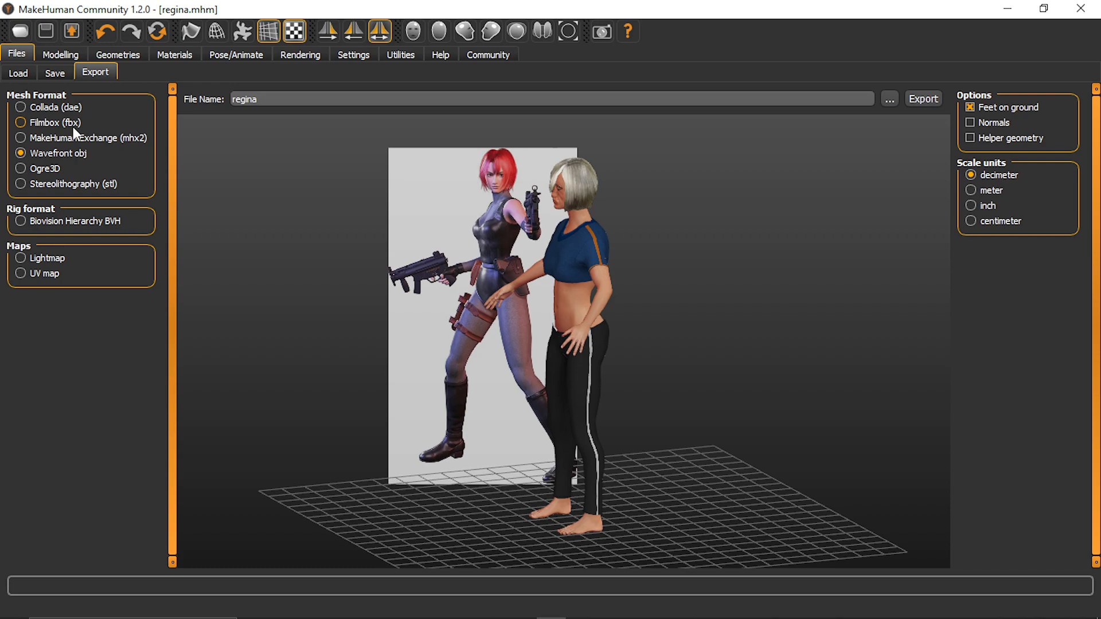
{"action": "left_click", "coordinate": [44, 109]}
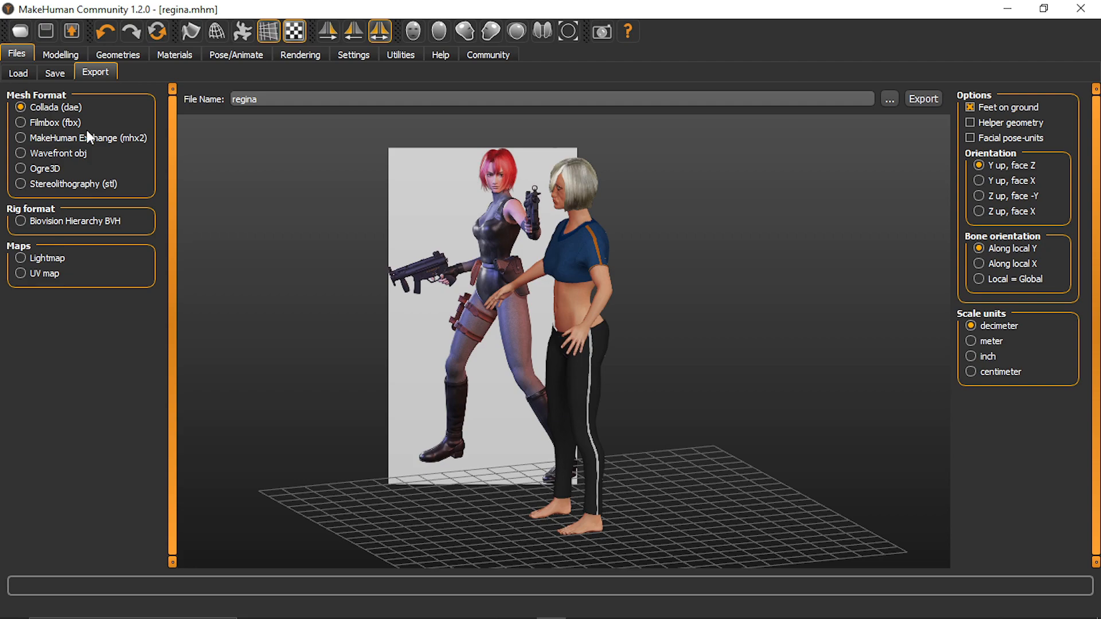
{"action": "left_click", "coordinate": [69, 165]}
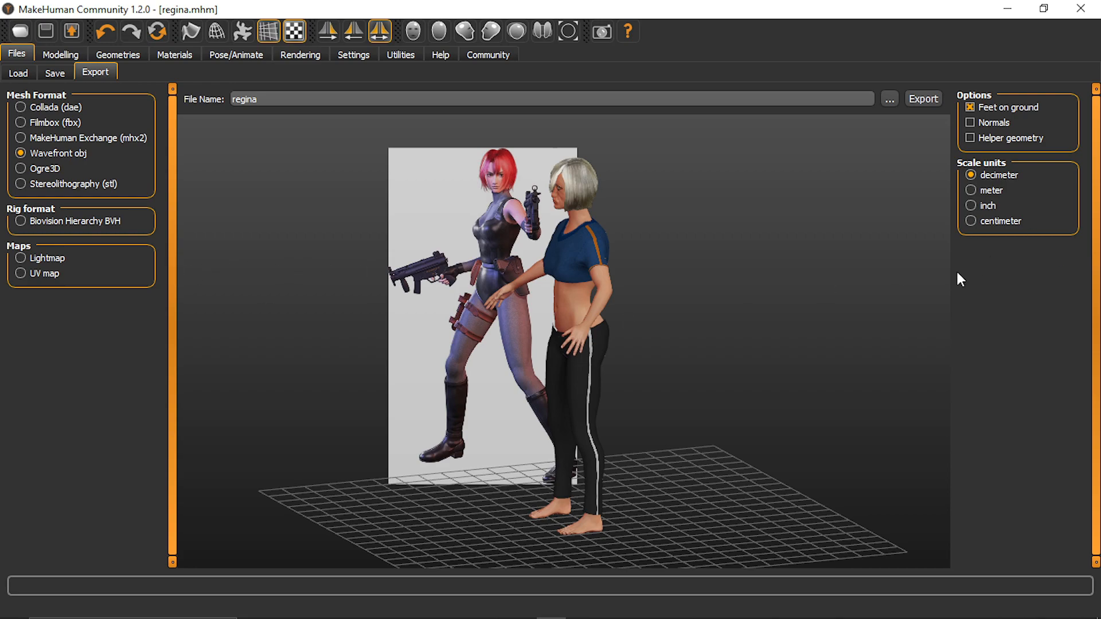
{"action": "left_click_drag", "start_coordinate": [514, 261], "coordinate": [561, 215]}
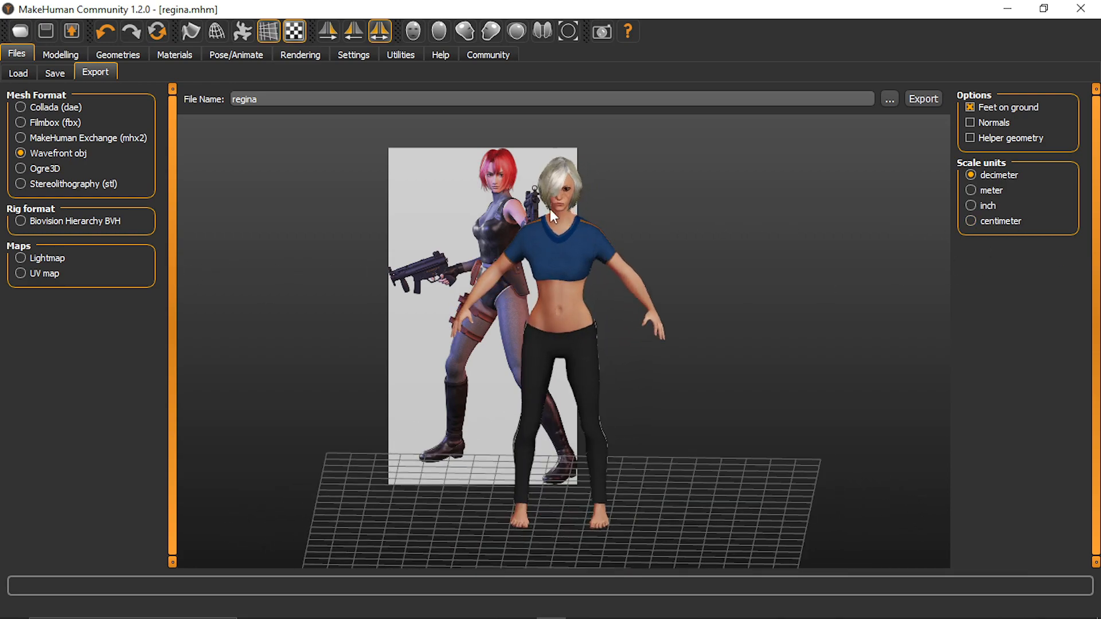
Open the pose library and try the Fight01, Fight02, Fight03 and Fight04 poses on the character, viewing them from different angles
{"action": "left_click", "coordinate": [322, 59]}
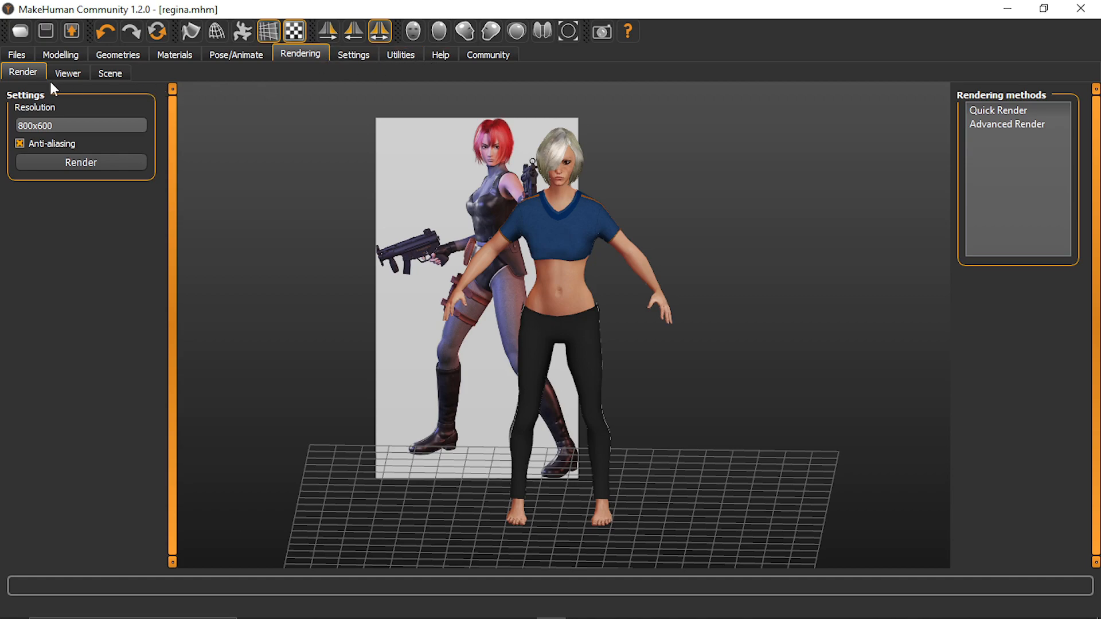
{"action": "left_click", "coordinate": [249, 50]}
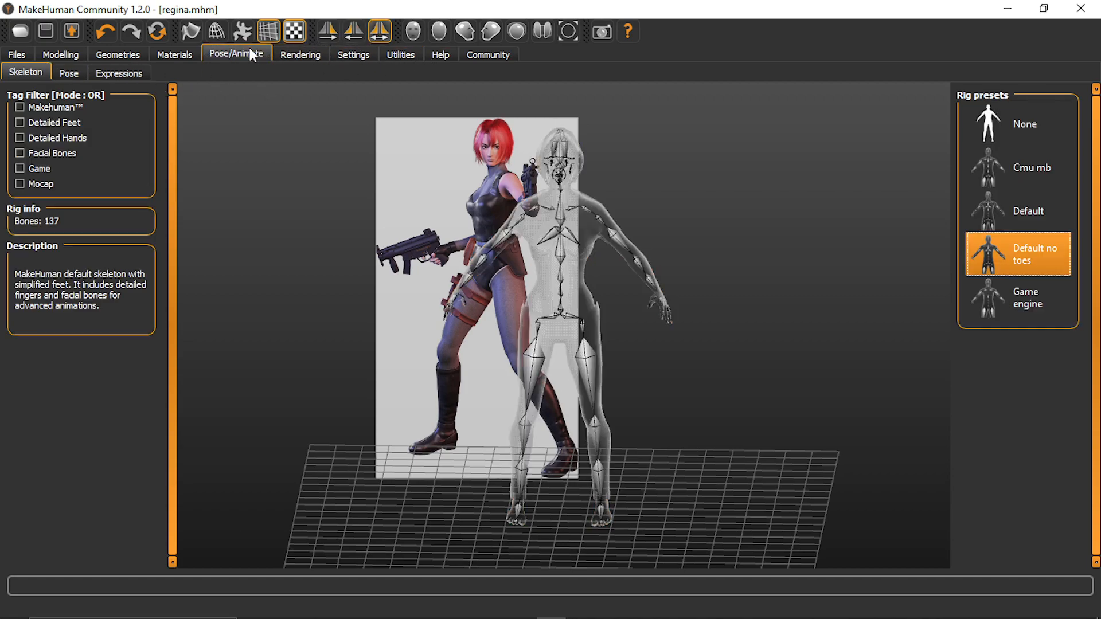
{"action": "left_click", "coordinate": [68, 73]}
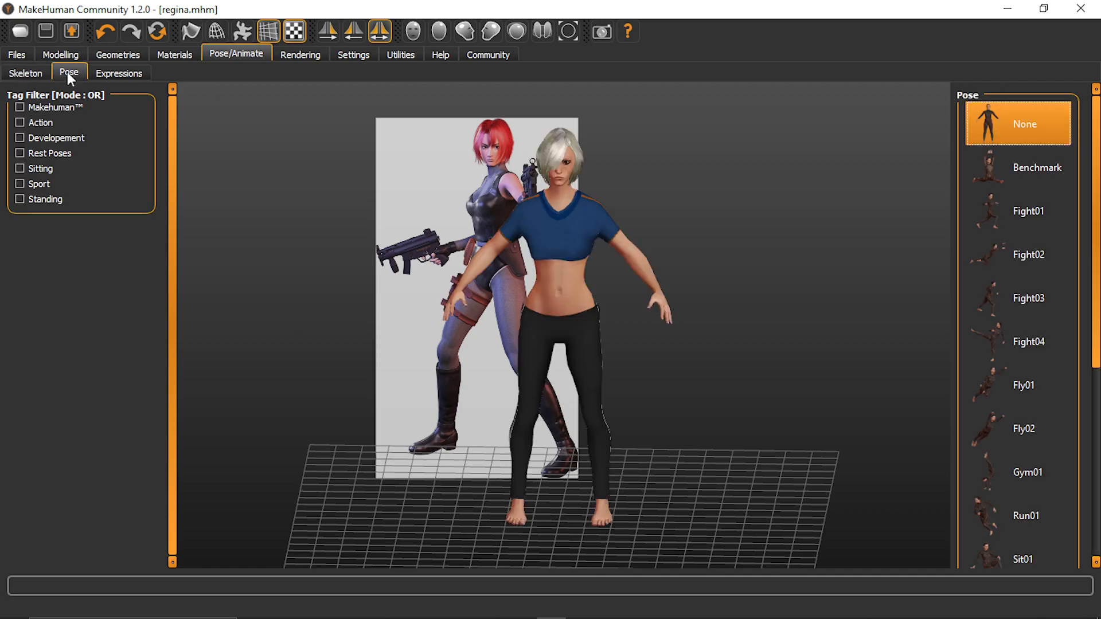
{"action": "left_click", "coordinate": [1017, 224]}
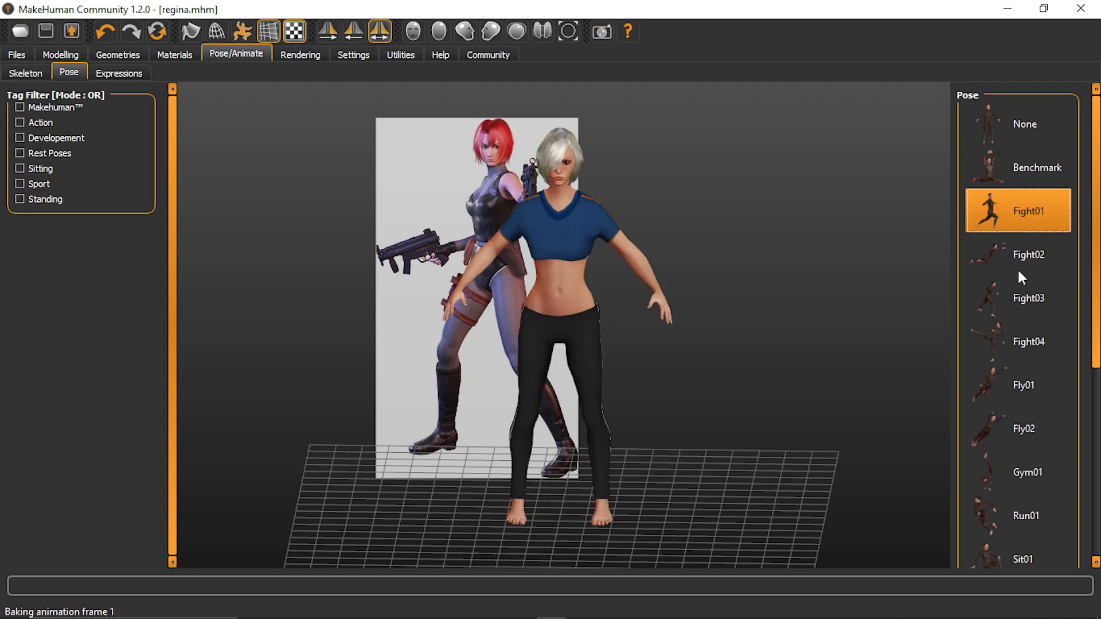
{"action": "left_click", "coordinate": [1006, 260]}
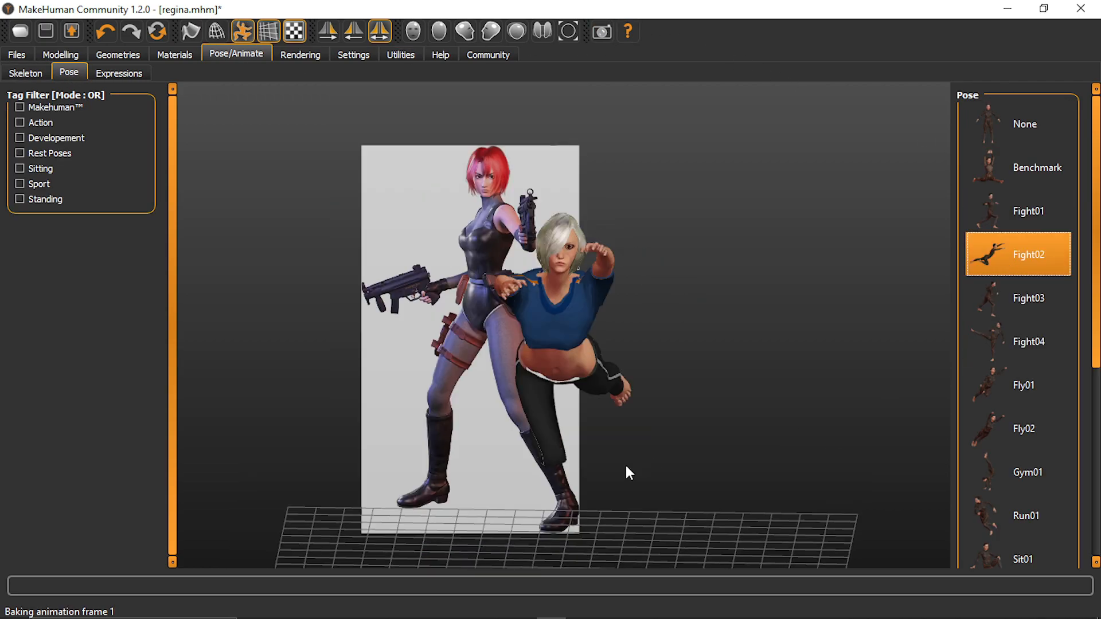
{"action": "left_click_drag", "start_coordinate": [492, 467], "coordinate": [698, 469]}
{"action": "left_click", "coordinate": [1034, 300]}
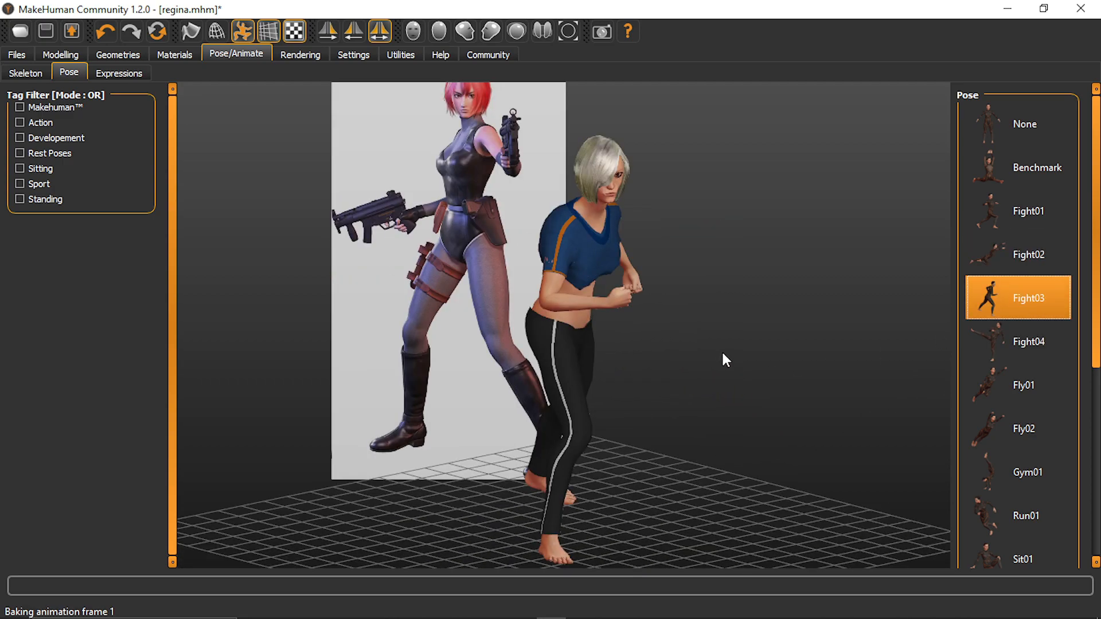
{"action": "left_click", "coordinate": [1014, 346]}
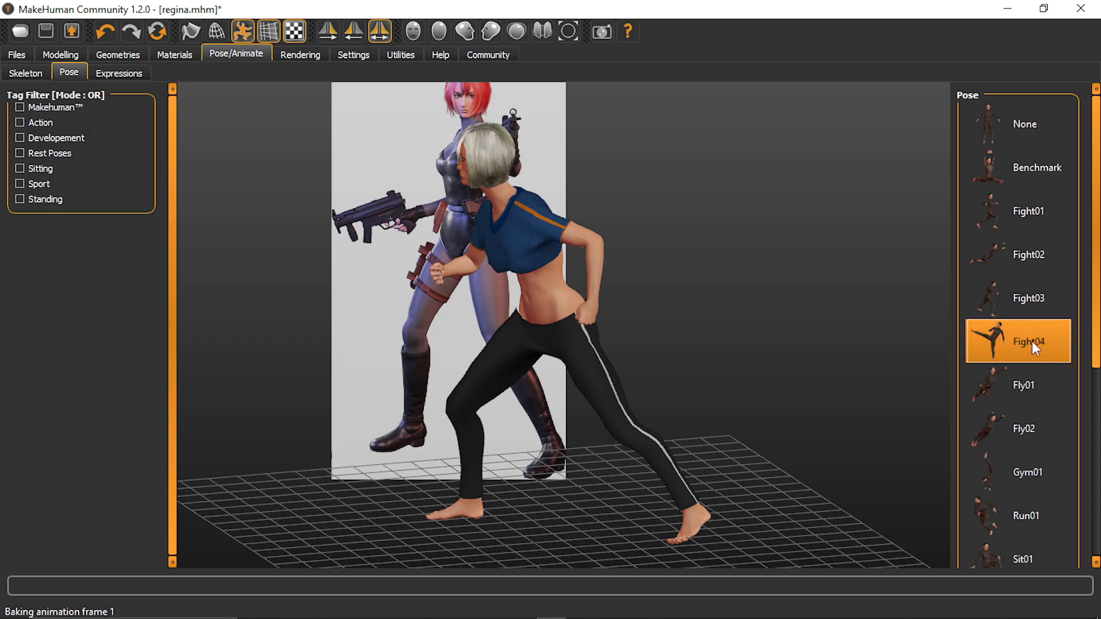
{"action": "left_click_drag", "start_coordinate": [619, 322], "coordinate": [282, 298]}
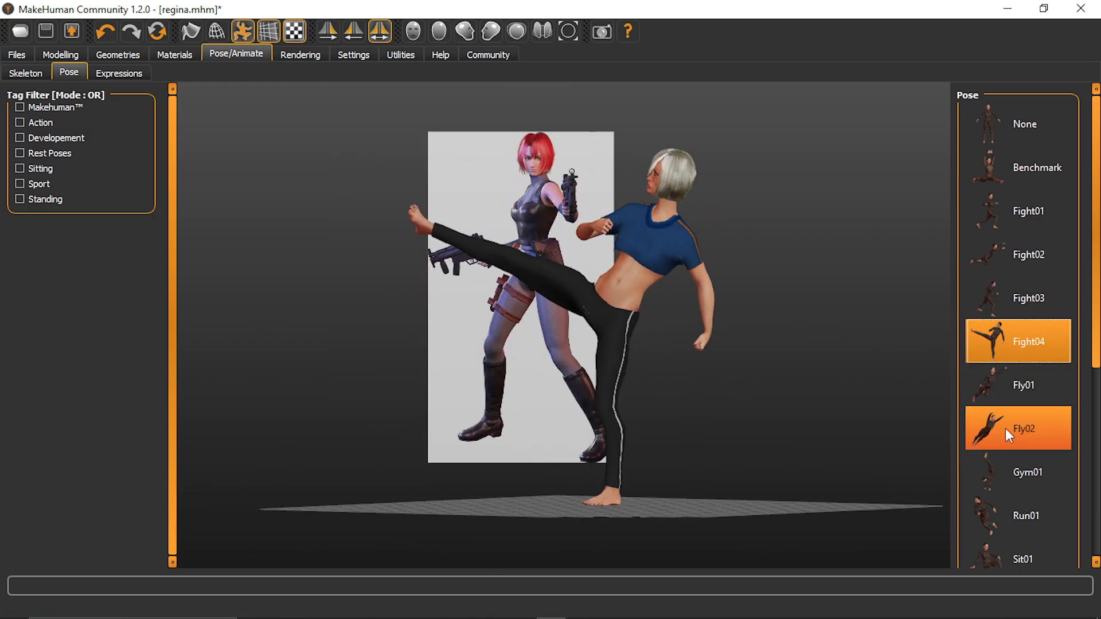
Try the Fly02, Gym01 and Run01 poses on the character
{"action": "left_click", "coordinate": [1029, 418]}
{"action": "left_click_drag", "start_coordinate": [788, 320], "coordinate": [386, 314]}
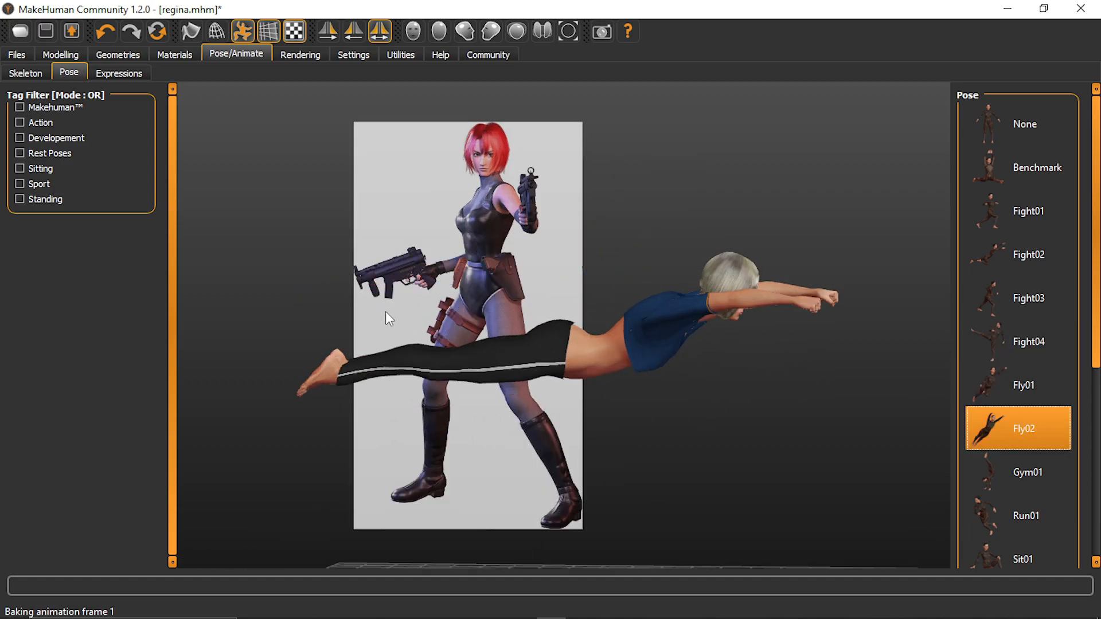
{"action": "left_click", "coordinate": [1034, 464]}
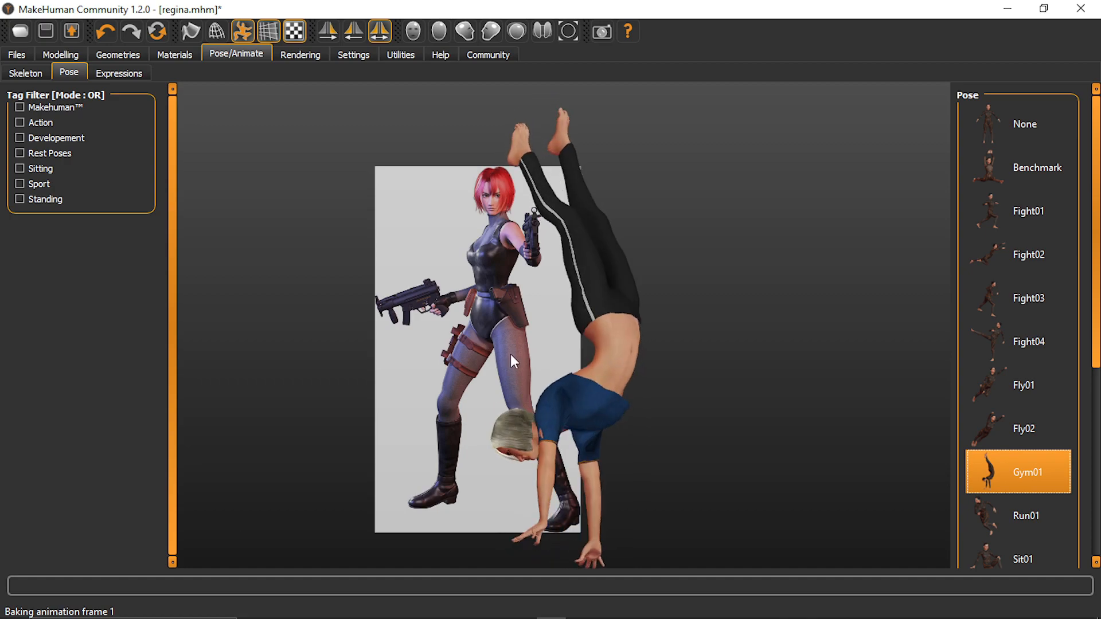
{"action": "left_click", "coordinate": [1042, 507]}
{"action": "left_click_drag", "start_coordinate": [660, 371], "coordinate": [147, 399]}
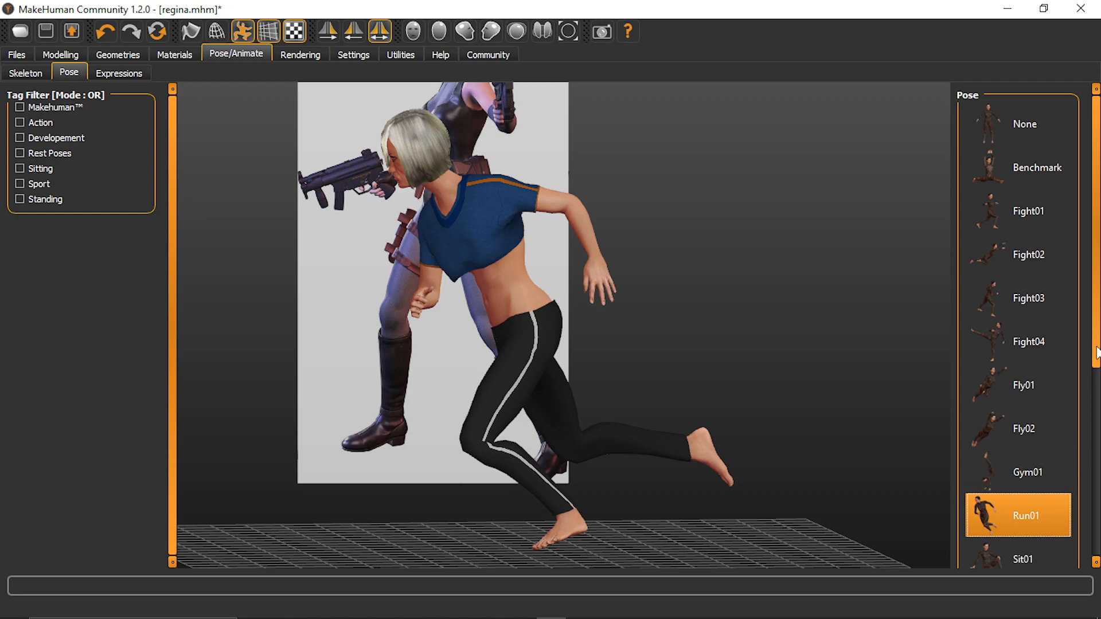
Try the Sit01, Standing01 and Standing02 poses on the character, viewing them from the side and front
{"action": "left_click_drag", "start_coordinate": [1095, 355], "coordinate": [1095, 430]}
{"action": "scroll", "coordinate": [1075, 425], "scroll_direction": "down", "scroll_amount": 1}
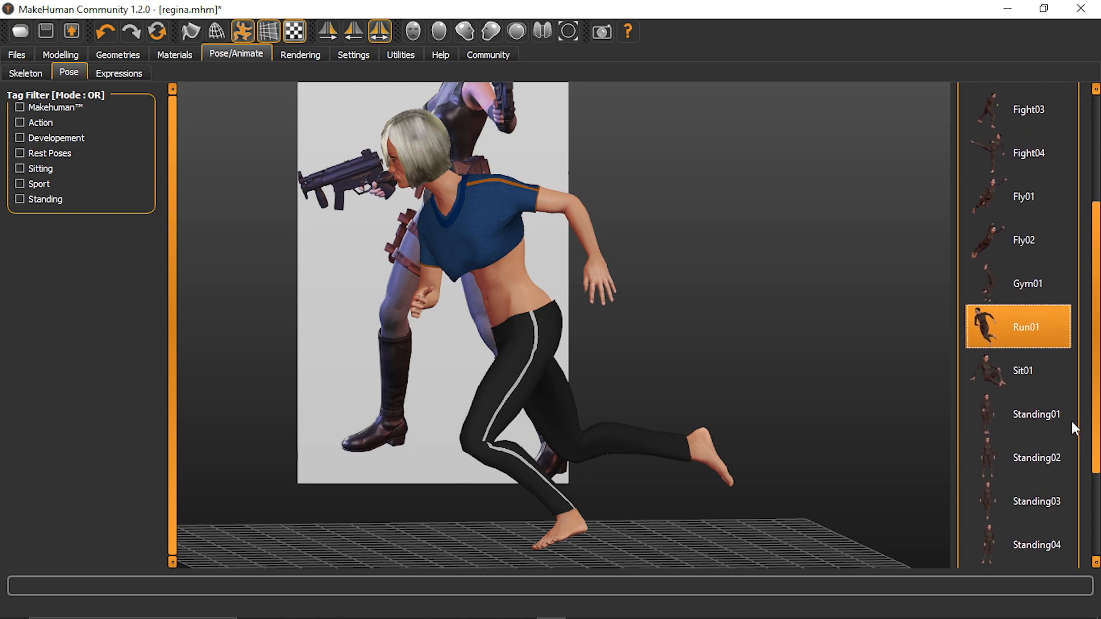
{"action": "left_click", "coordinate": [1026, 386]}
{"action": "left_click_drag", "start_coordinate": [539, 384], "coordinate": [797, 407]}
{"action": "left_click", "coordinate": [1037, 423]}
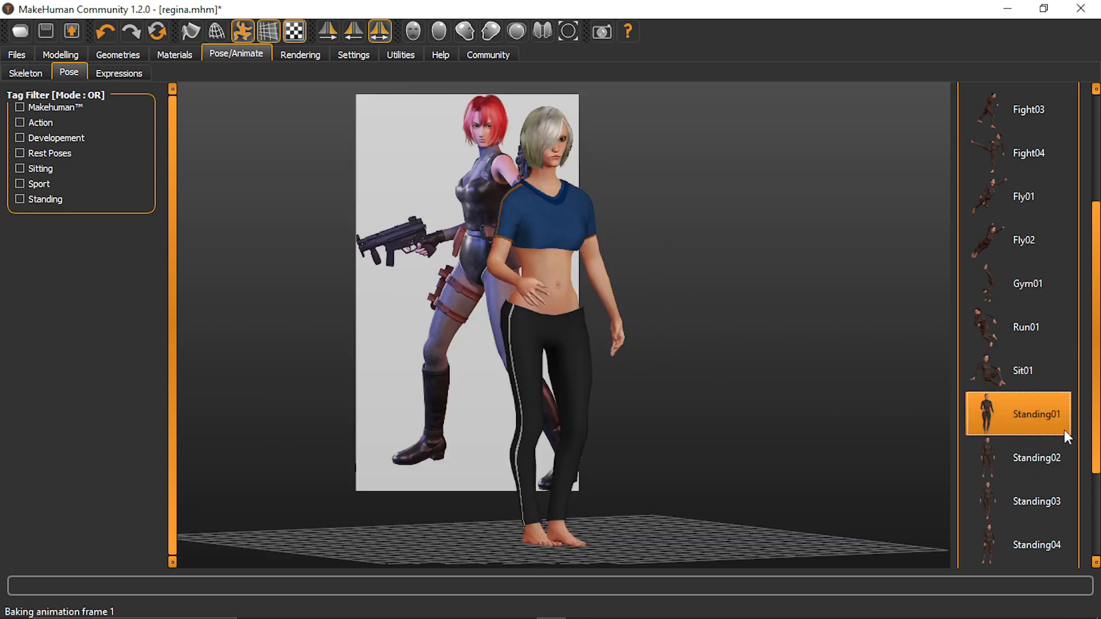
{"action": "left_click_drag", "start_coordinate": [717, 328], "coordinate": [486, 339]}
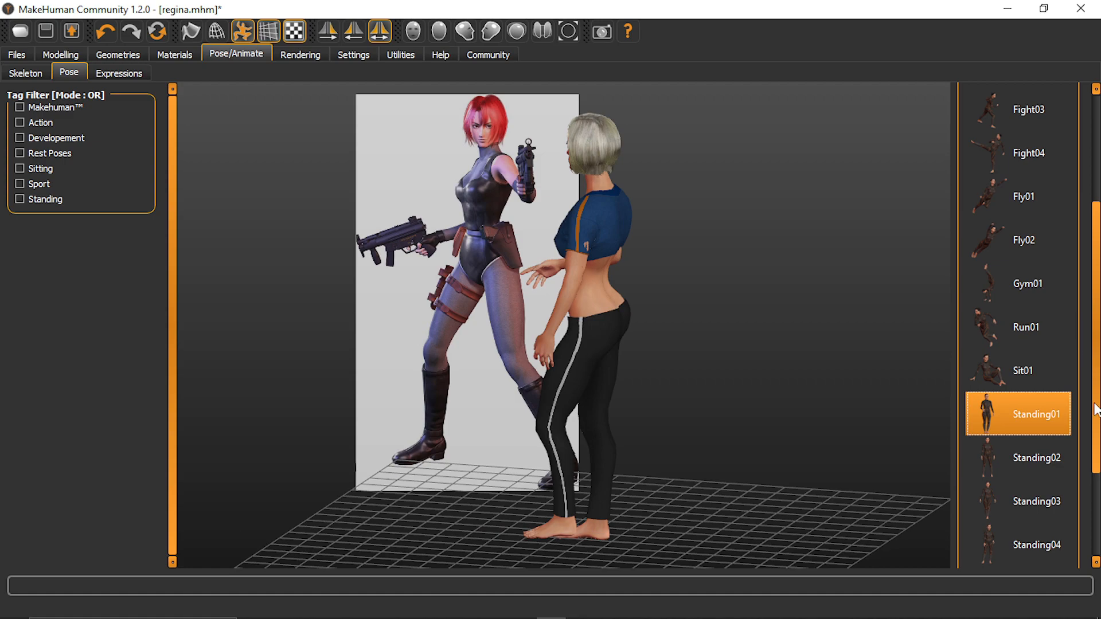
{"action": "scroll", "coordinate": [1009, 378], "scroll_direction": "down", "scroll_amount": 2}
{"action": "left_click", "coordinate": [1008, 372]}
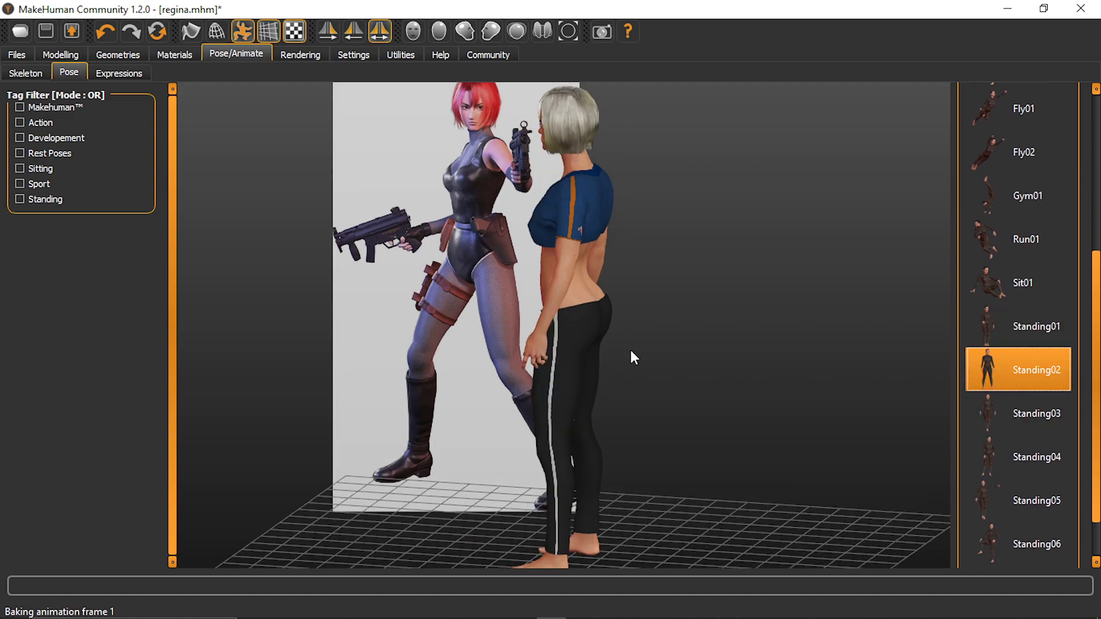
{"action": "left_click_drag", "start_coordinate": [624, 356], "coordinate": [786, 369]}
Compare Tpose with the Standing06 and Standing05 poses, apply Tpose to the character and check its skeleton in that pose
{"action": "left_click", "coordinate": [1028, 453]}
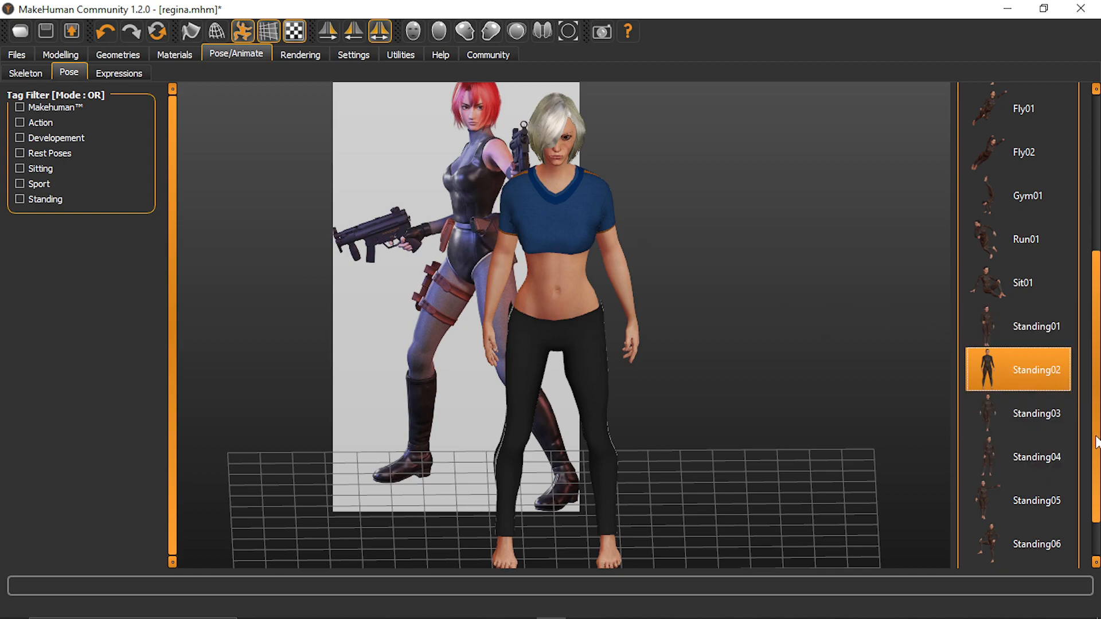
{"action": "scroll", "coordinate": [1061, 458], "scroll_direction": "down", "scroll_amount": 2}
{"action": "left_click", "coordinate": [1050, 539]}
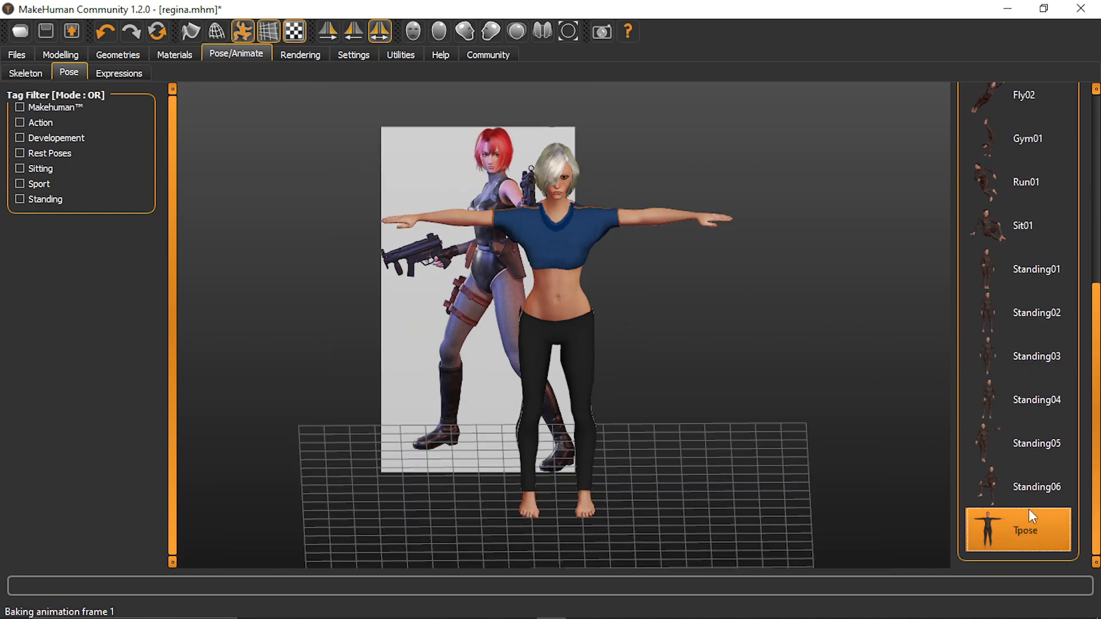
{"action": "left_click", "coordinate": [1018, 481]}
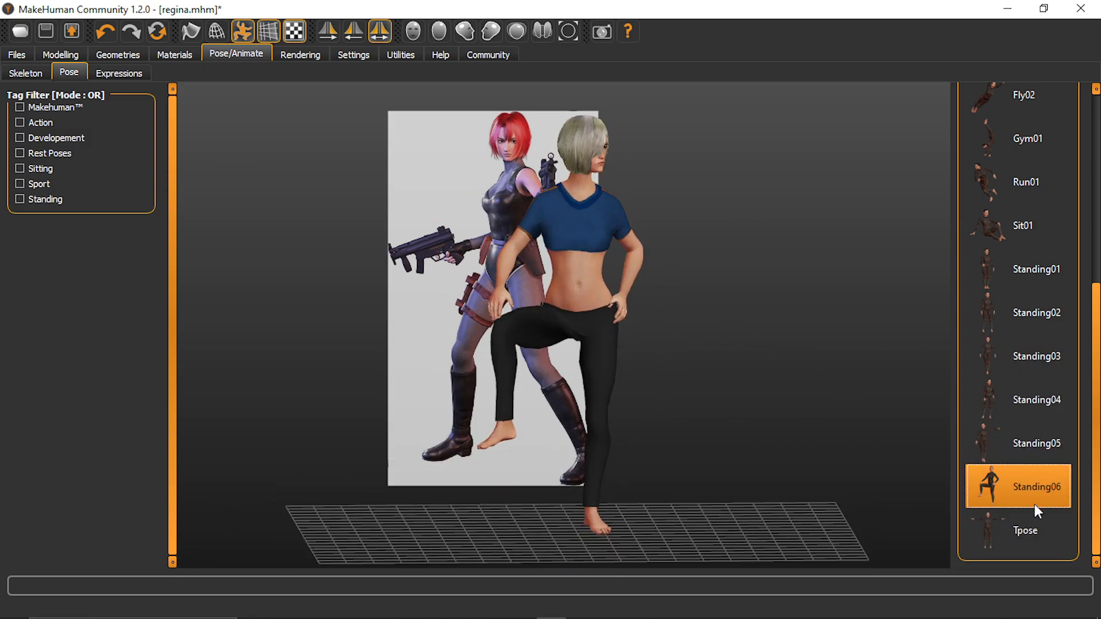
{"action": "left_click", "coordinate": [1012, 453]}
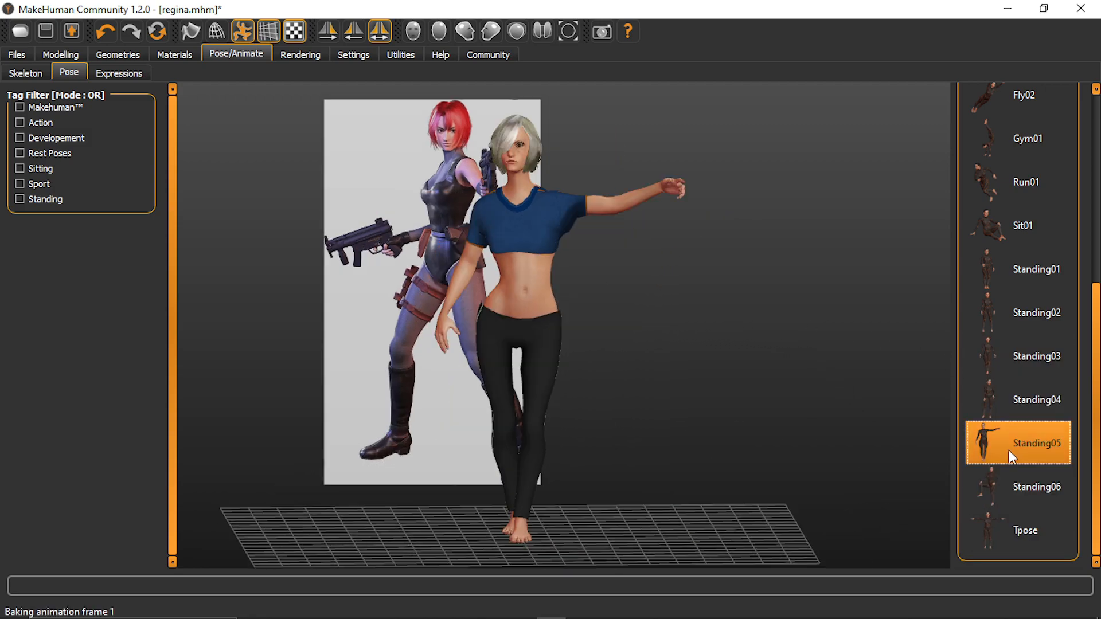
{"action": "left_click", "coordinate": [1009, 540]}
{"action": "mouse_move", "coordinate": [609, 420]}
{"action": "left_mouse_down"}
{"action": "mouse_move", "coordinate": [491, 418]}
{"action": "mouse_move", "coordinate": [671, 420]}
{"action": "mouse_move", "coordinate": [613, 424]}
{"action": "left_mouse_up"}
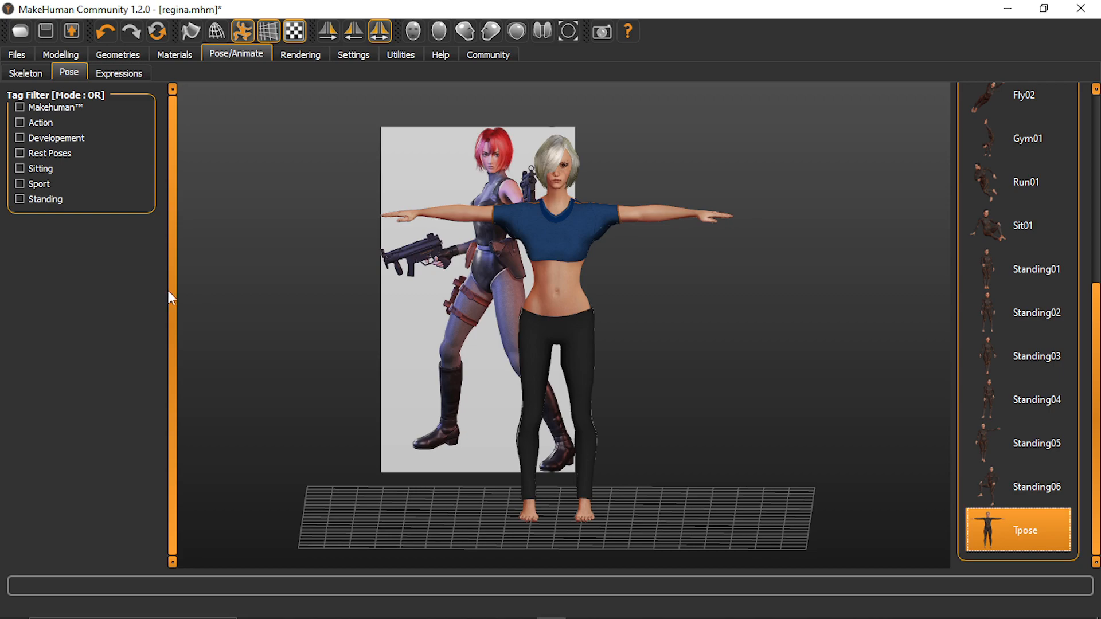
{"action": "left_click", "coordinate": [37, 75]}
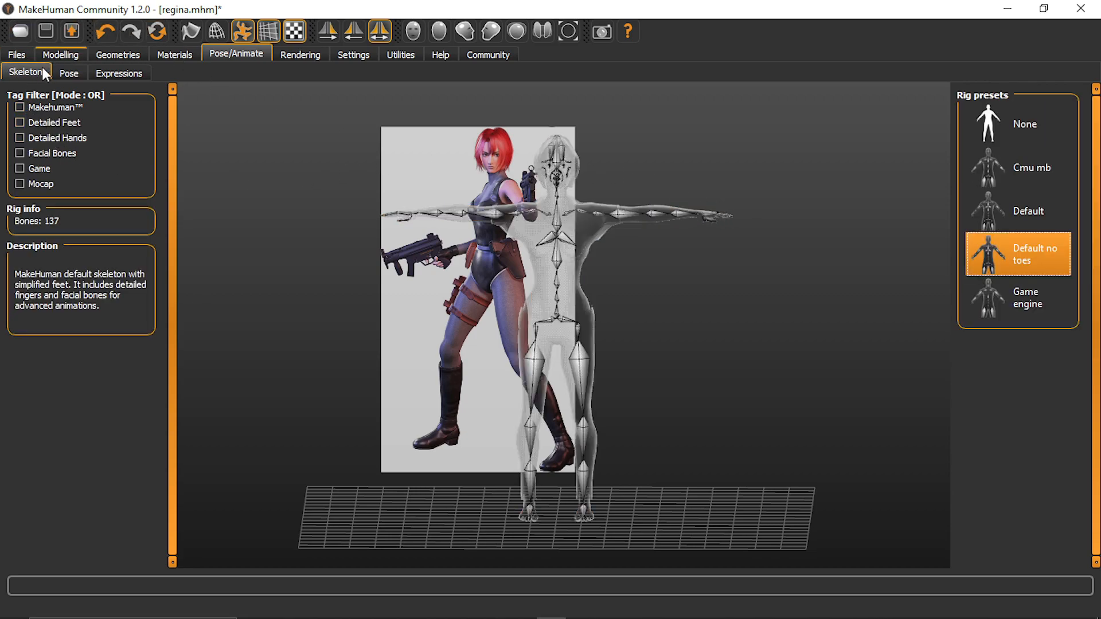
View the Biovision Hierarchy BVH export options, and set the export to Wavefront obj with Normals enabled and meter scale units
{"action": "left_click", "coordinate": [17, 55]}
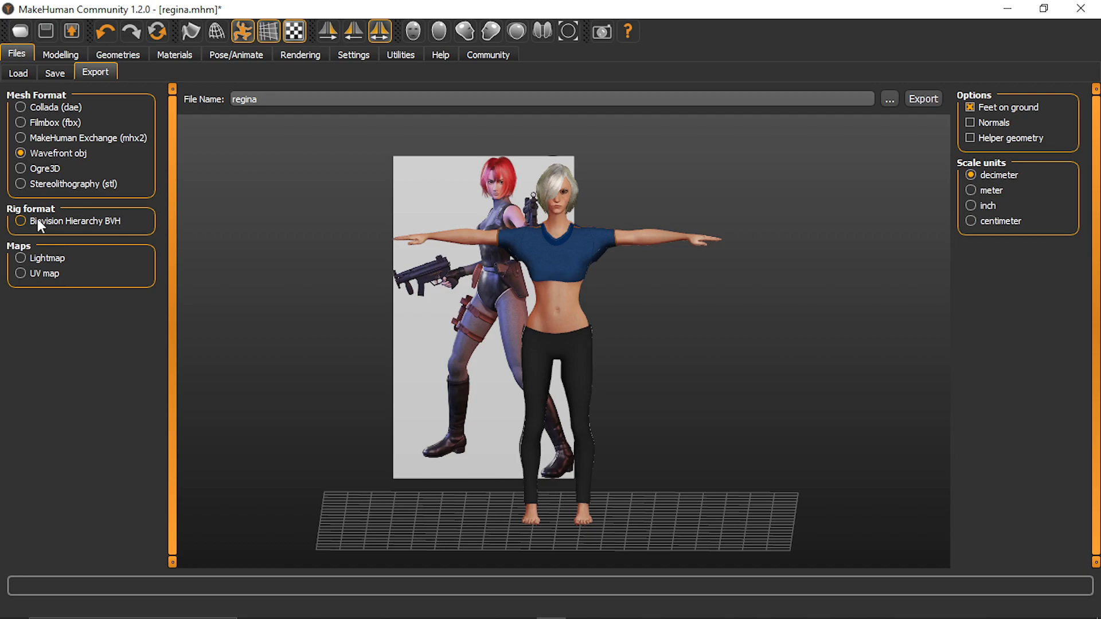
{"action": "left_click", "coordinate": [108, 224]}
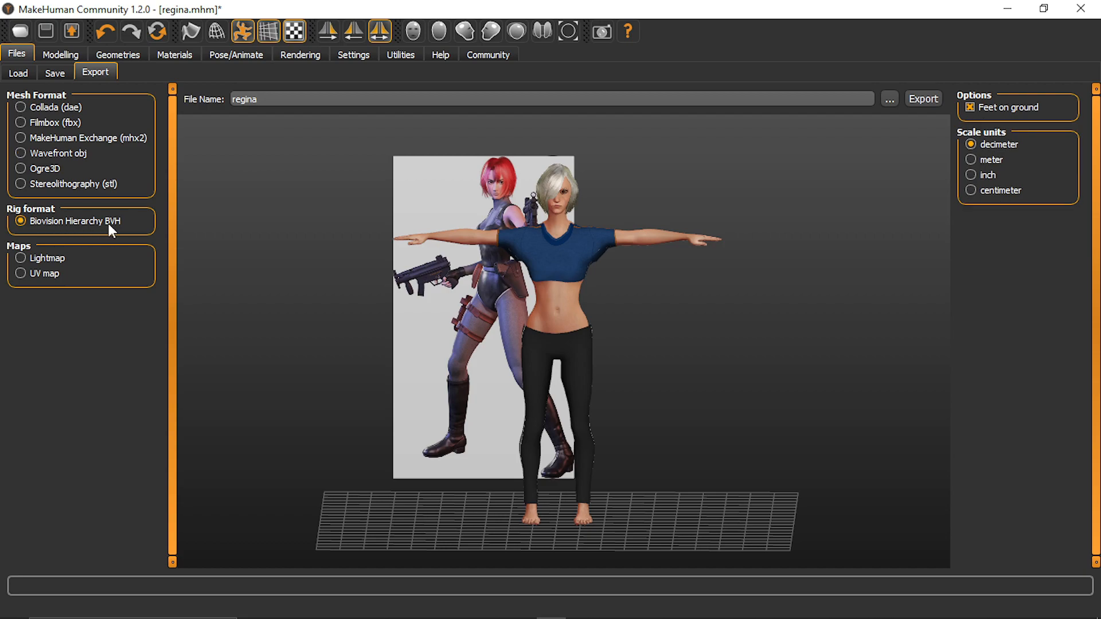
{"action": "left_click", "coordinate": [52, 153]}
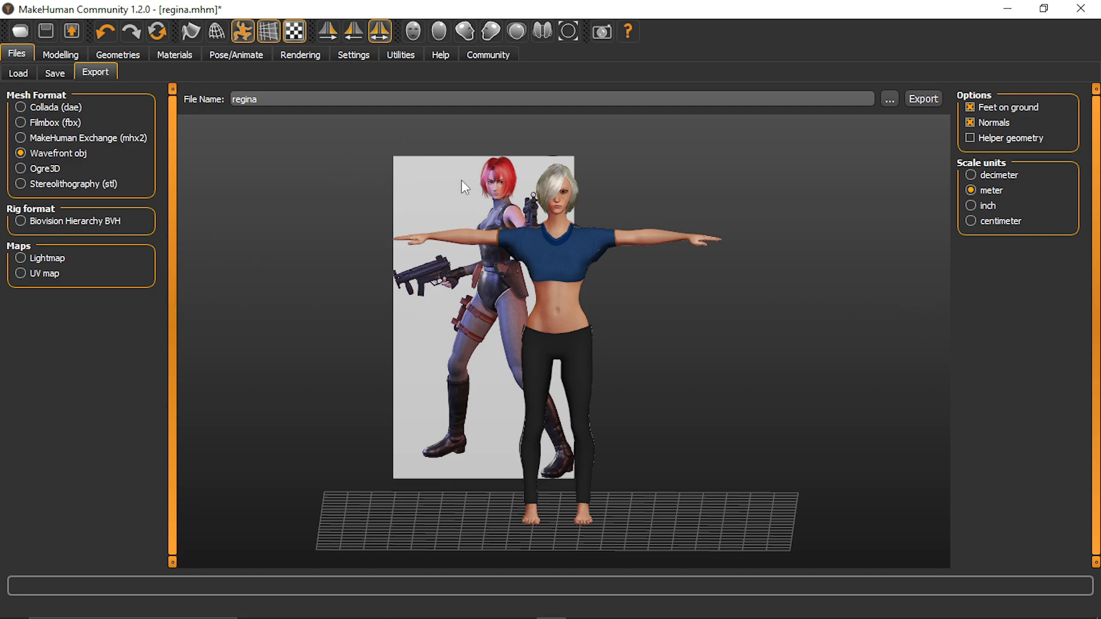
{"action": "left_click_drag", "start_coordinate": [691, 217], "coordinate": [800, 137]}
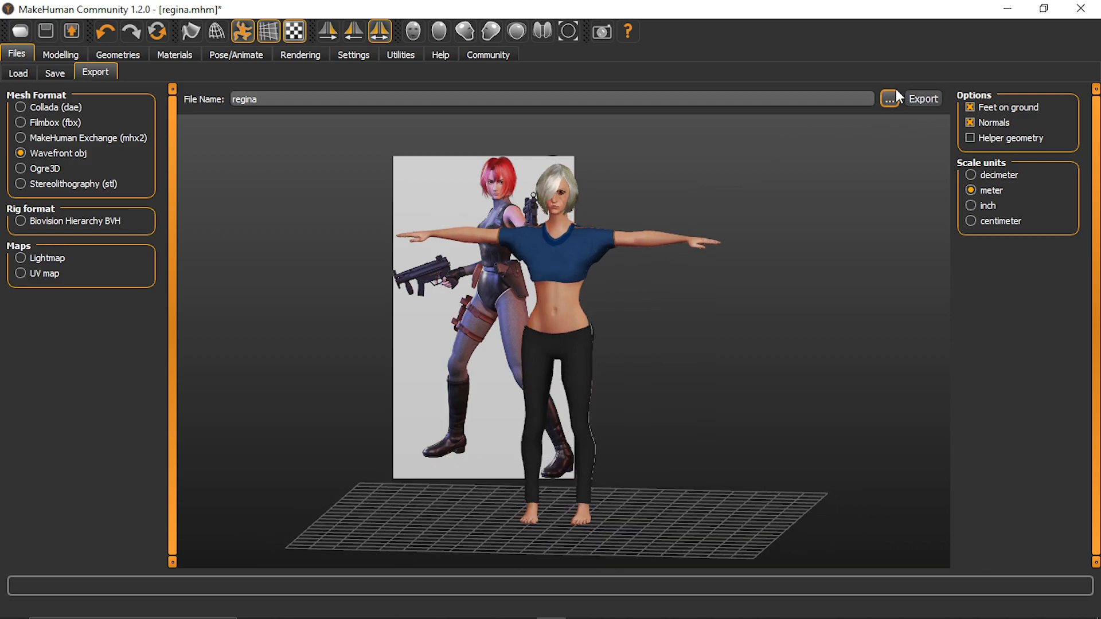
Create a folder named Regina Edit Blender inside Demon edit 1 as the export destination and open it
{"action": "left_click", "coordinate": [884, 104]}
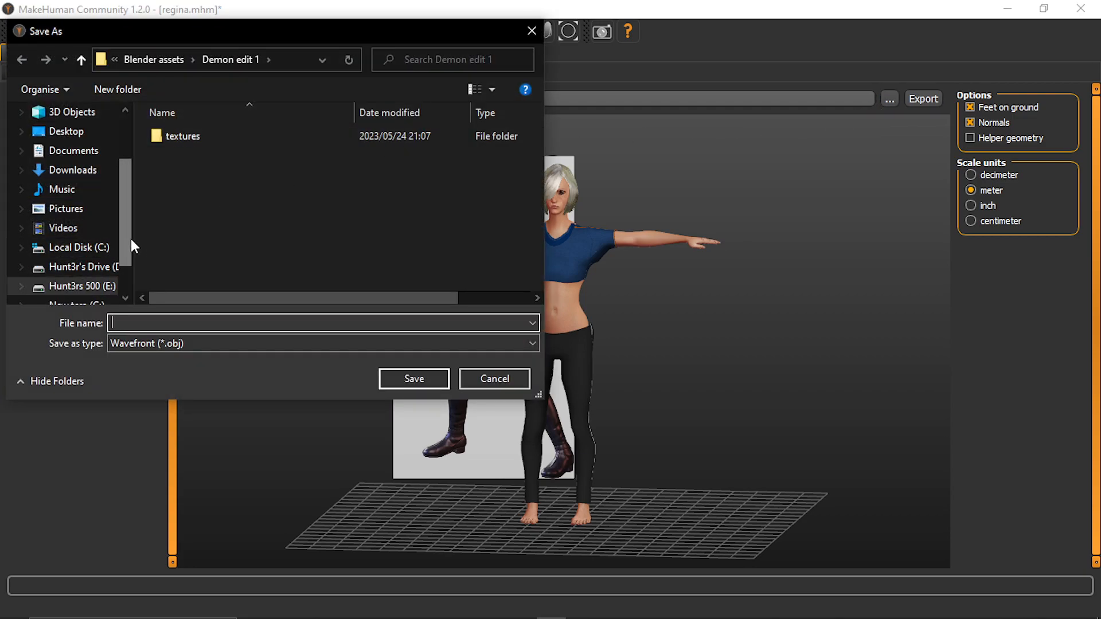
{"action": "right_click", "coordinate": [218, 187]}
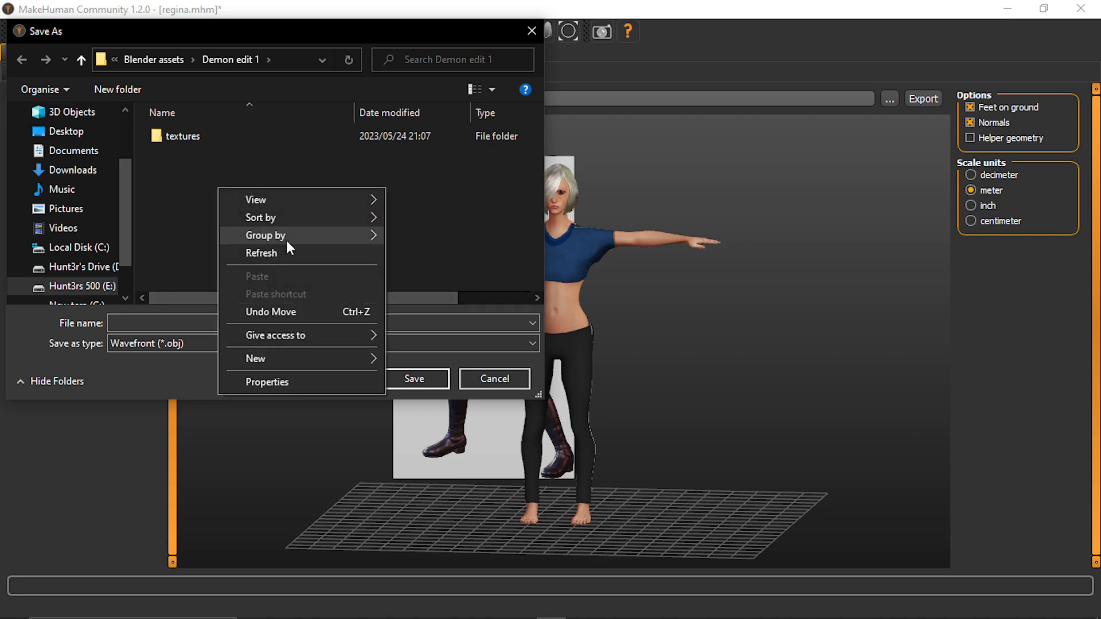
{"action": "mouse_move", "coordinate": [282, 353]}
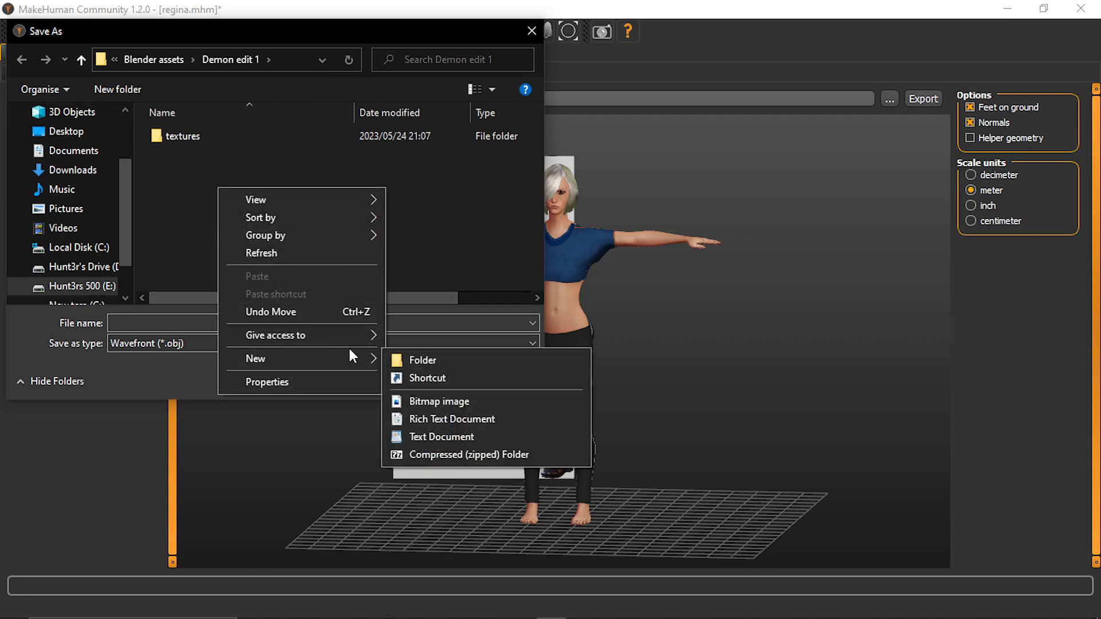
{"action": "left_click", "coordinate": [427, 358]}
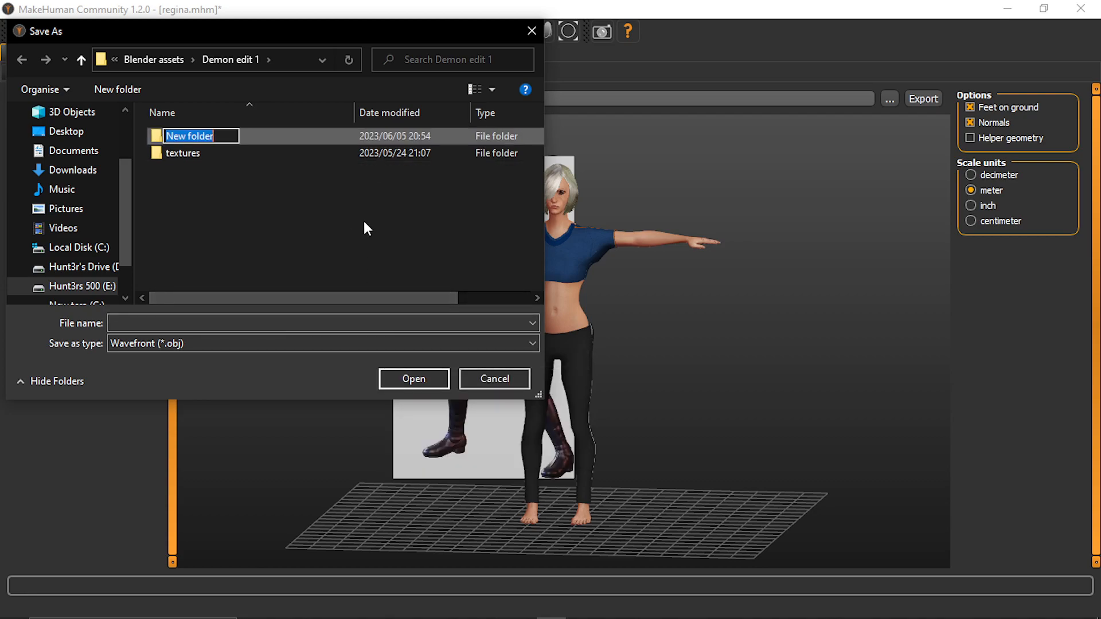
{"action": "type", "text": "R"}
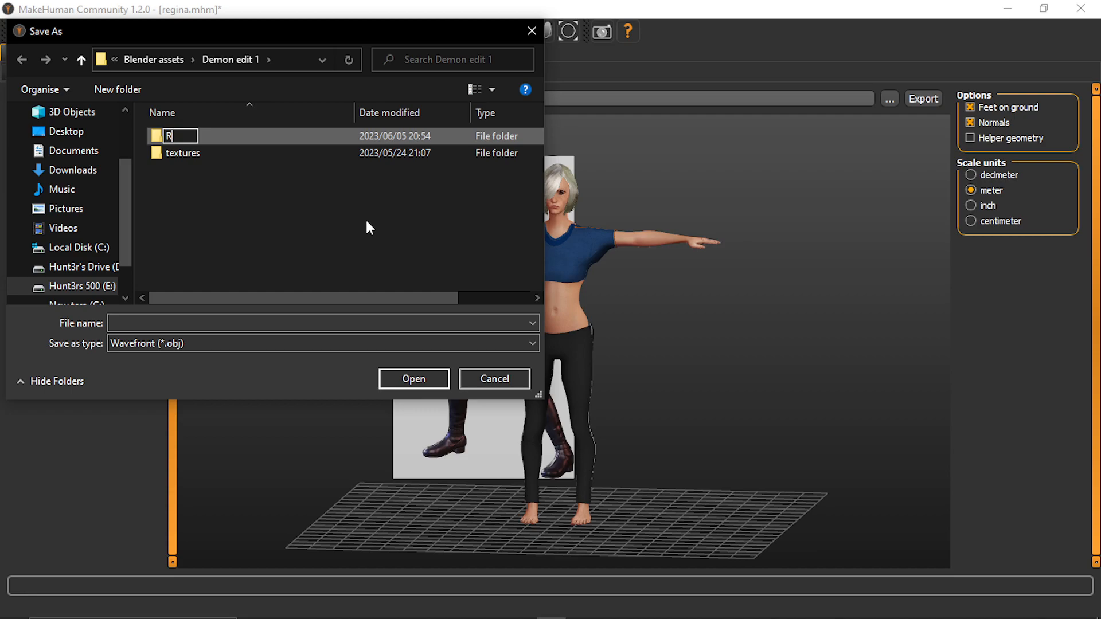
{"action": "type", "text": "egina Edit"}
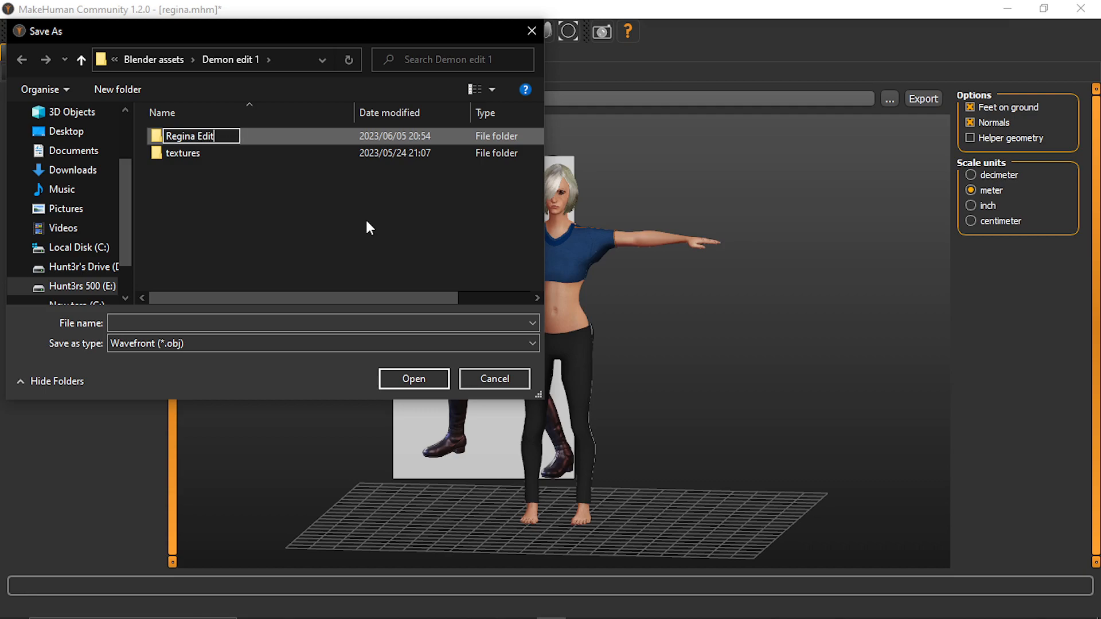
{"action": "type", "text": " Blender"}
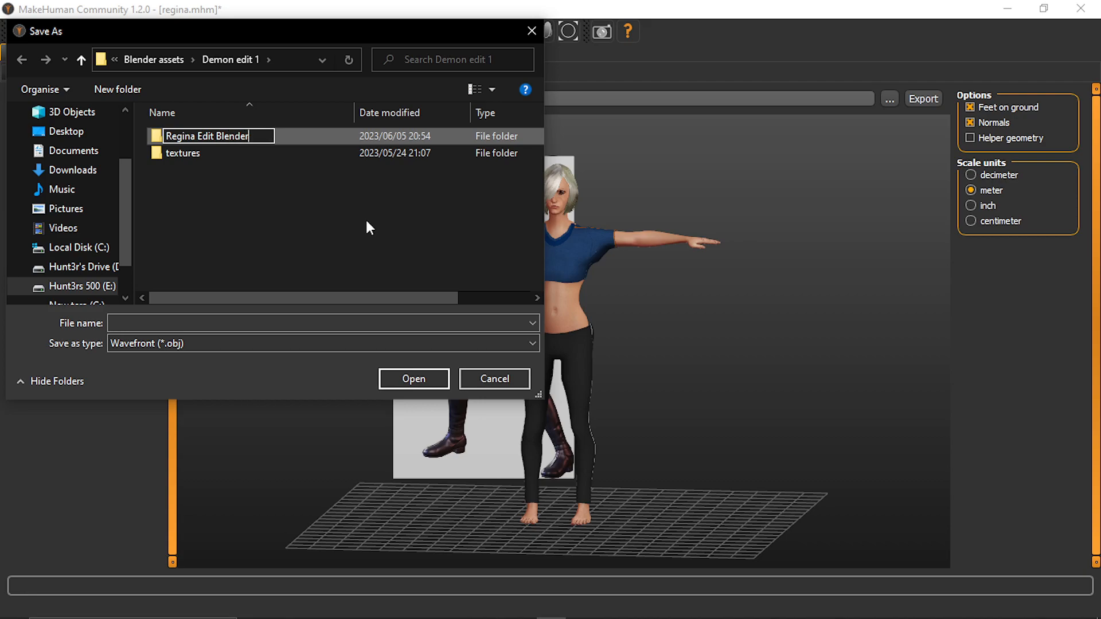
{"action": "left_click", "coordinate": [348, 256]}
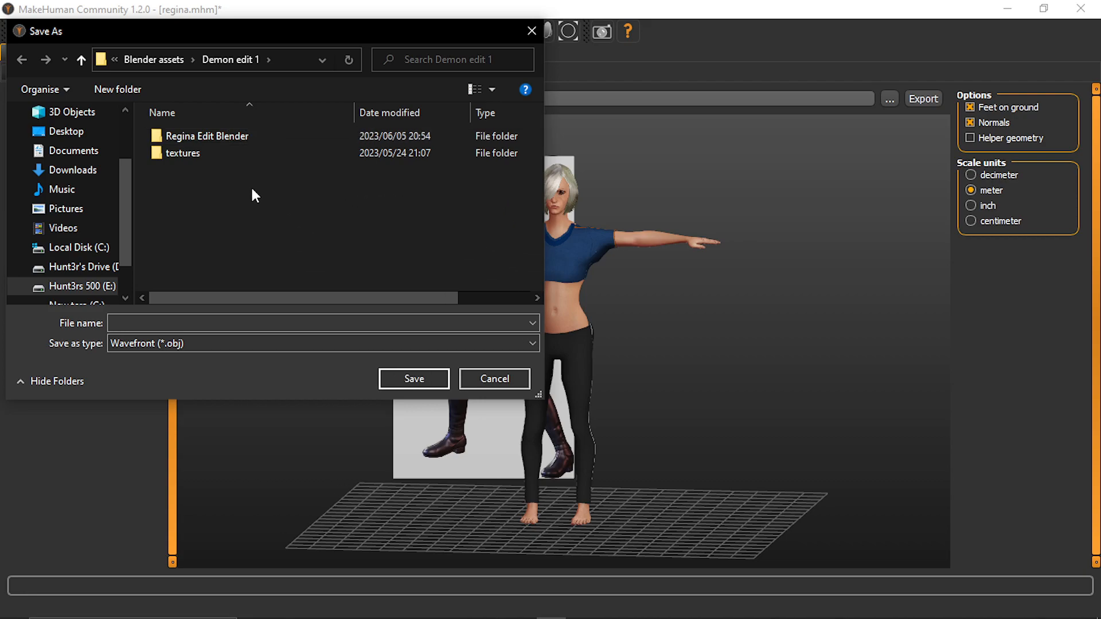
{"action": "double_click", "coordinate": [206, 134]}
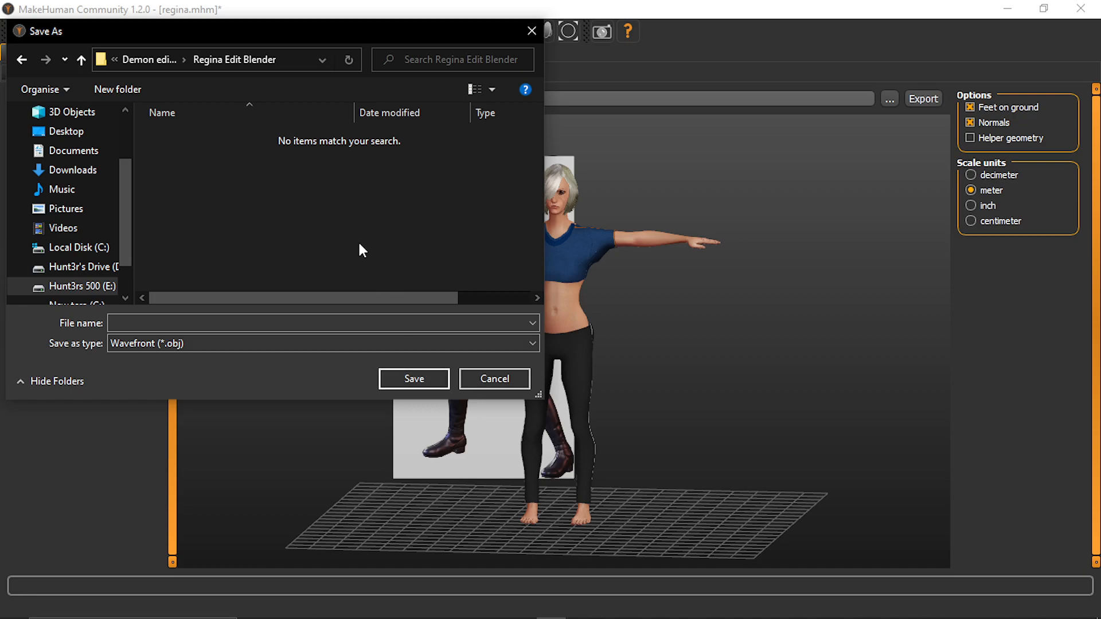
Export the character into the open folder as a Wavefront file named Regina OBJ
{"action": "left_click", "coordinate": [171, 324]}
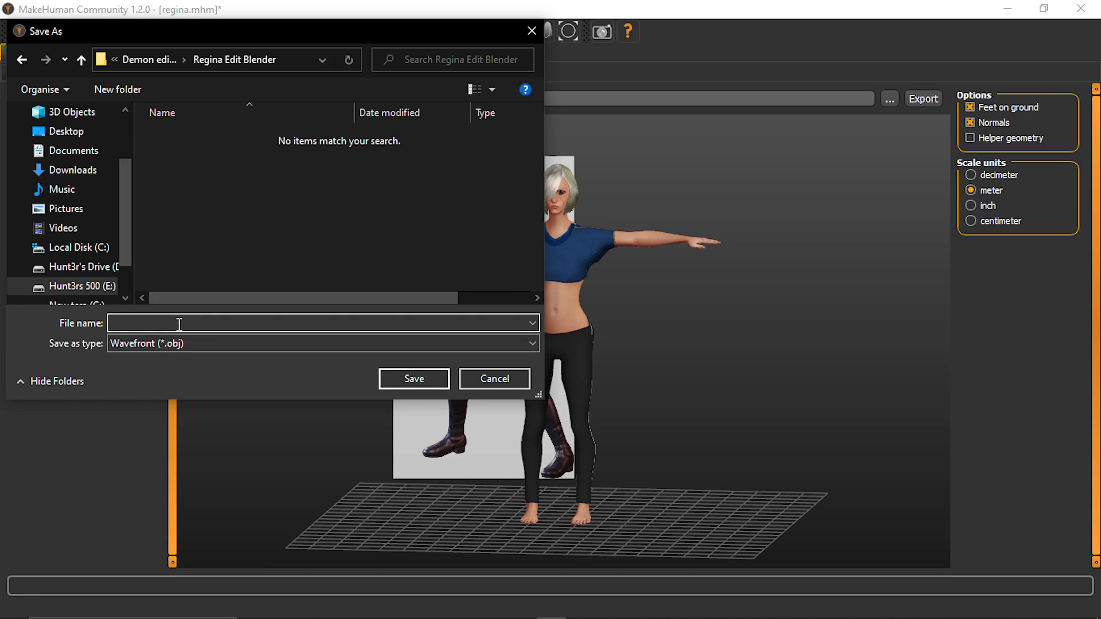
{"action": "type", "text": "Regina OBJ"}
{"action": "left_click", "coordinate": [414, 378]}
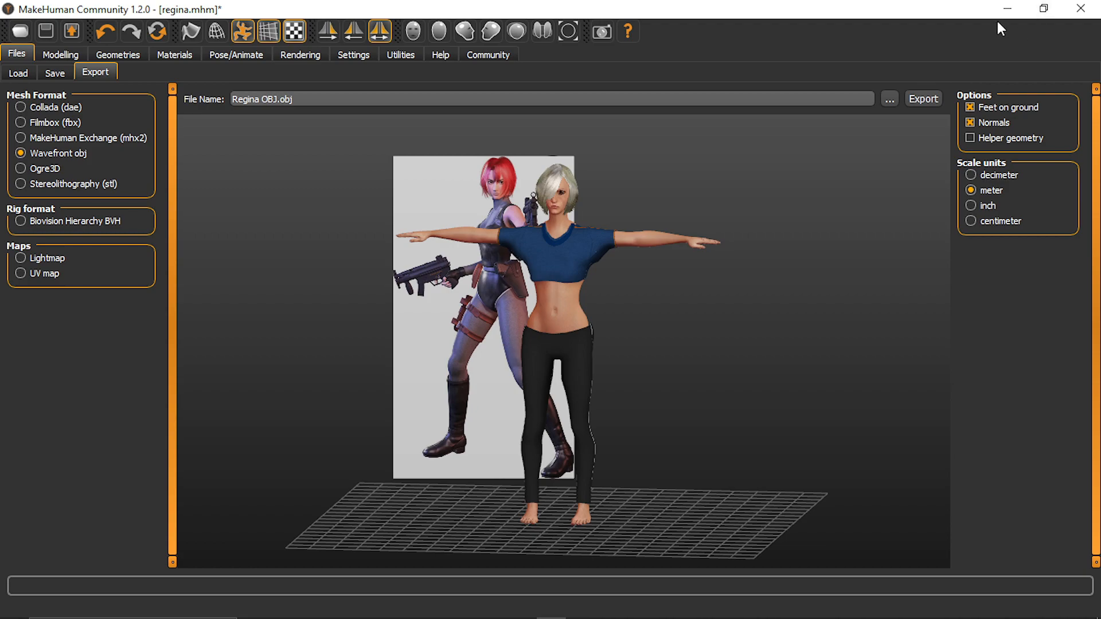
Copy the full path of the Regina Edit Blender export folder, and leave the save dialog without saving again
{"action": "left_click", "coordinate": [890, 100]}
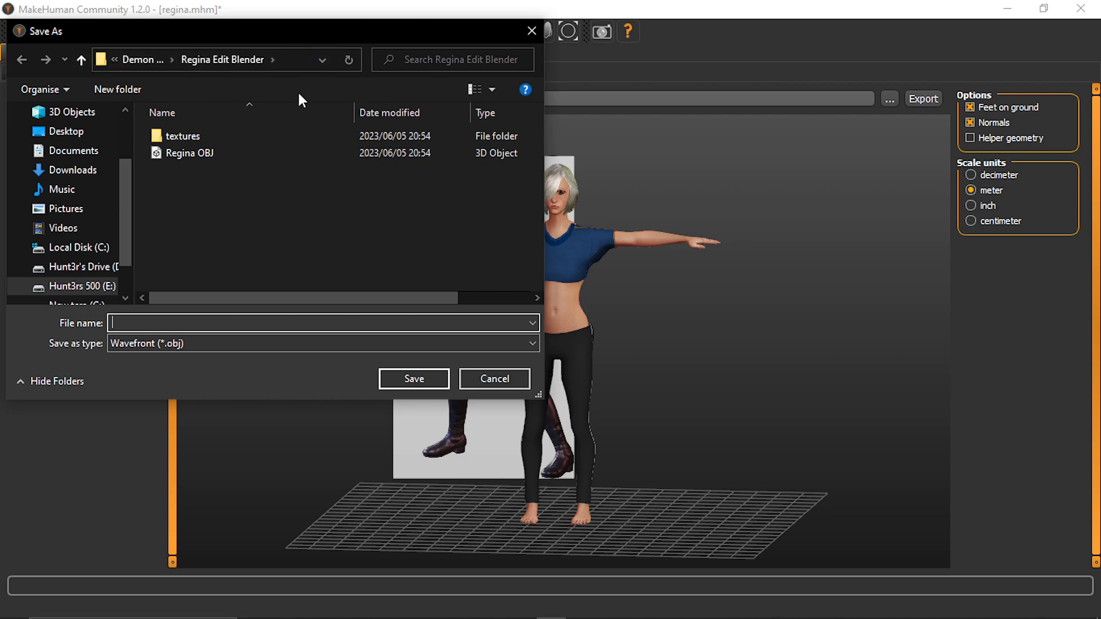
{"action": "left_click", "coordinate": [294, 60]}
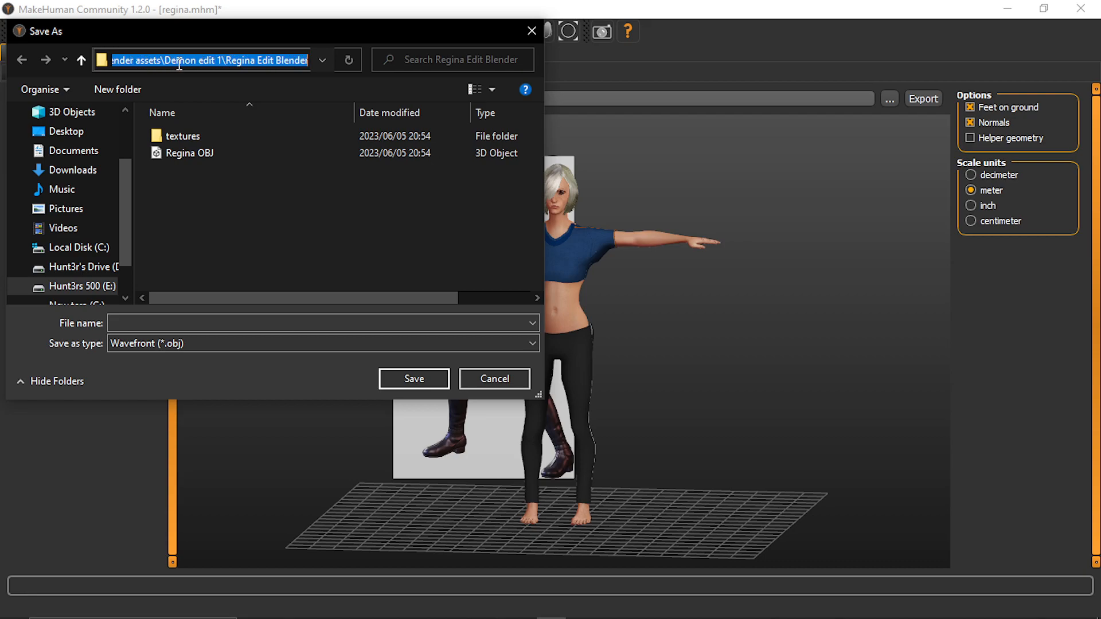
{"action": "left_click_drag", "start_coordinate": [180, 65], "coordinate": [63, 62]}
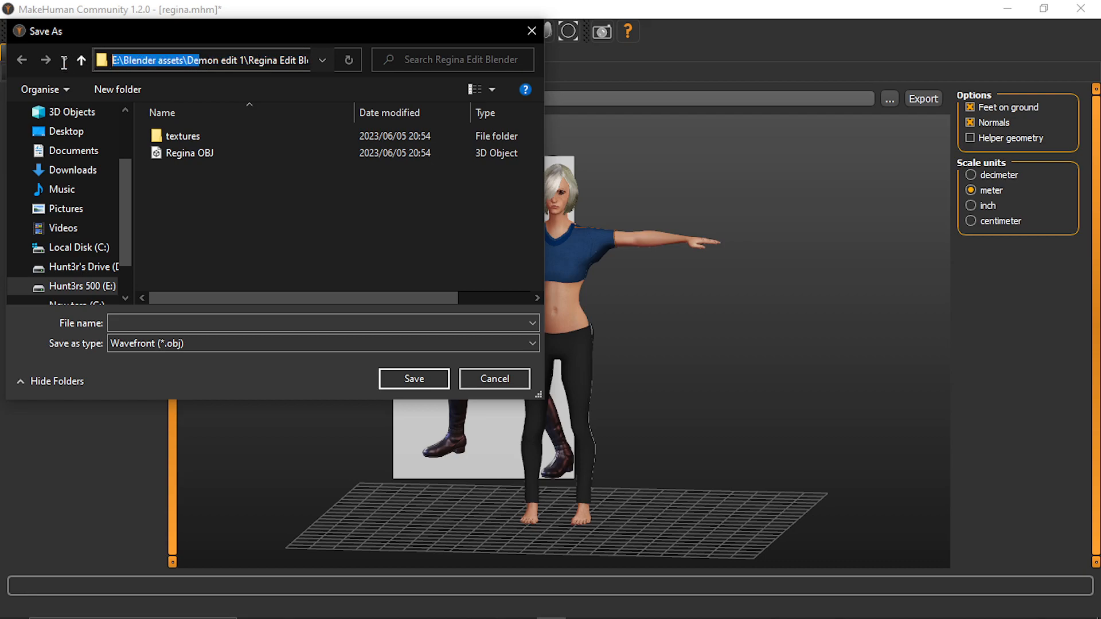
{"action": "left_click_drag", "start_coordinate": [197, 66], "coordinate": [329, 68]}
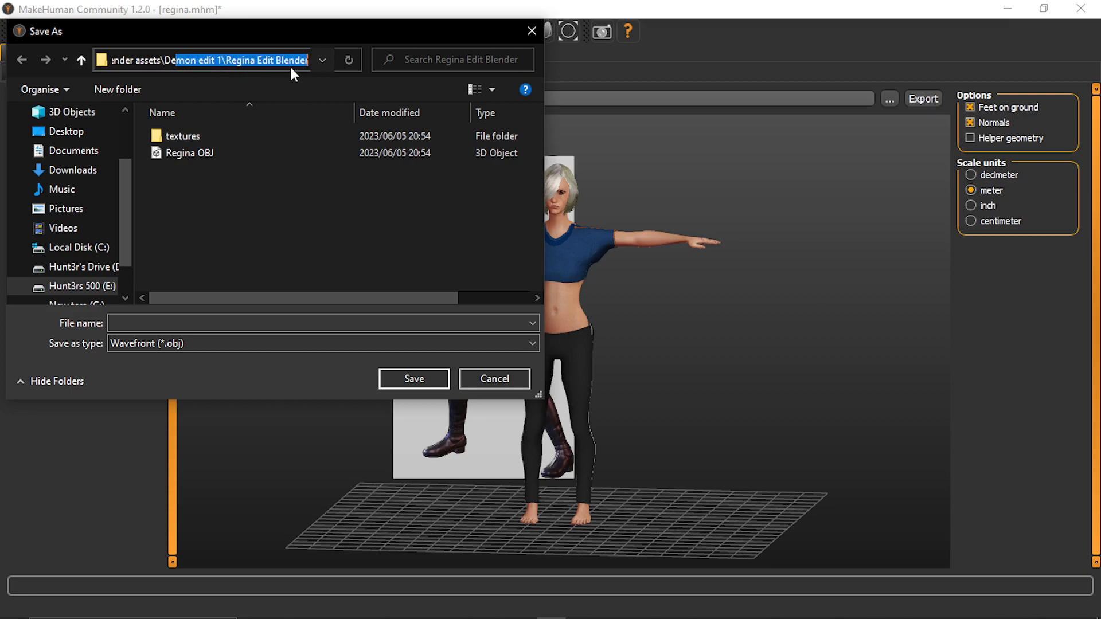
{"action": "double_click", "coordinate": [271, 63]}
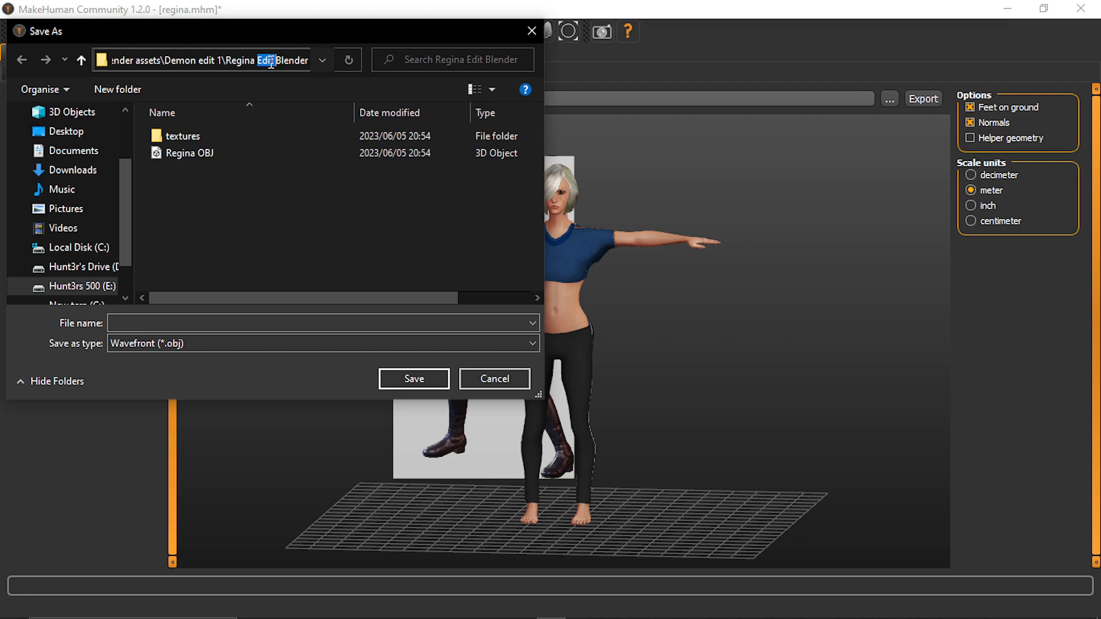
{"action": "triple_click", "coordinate": [275, 60]}
{"action": "key", "text": "ctrl+c"}
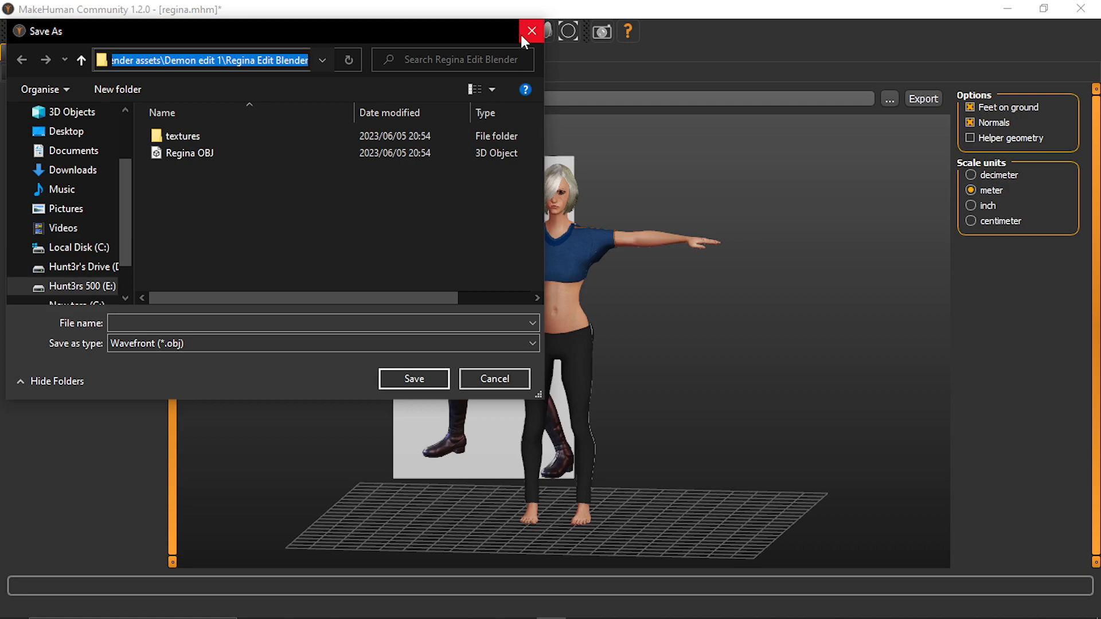
{"action": "left_click", "coordinate": [494, 378]}
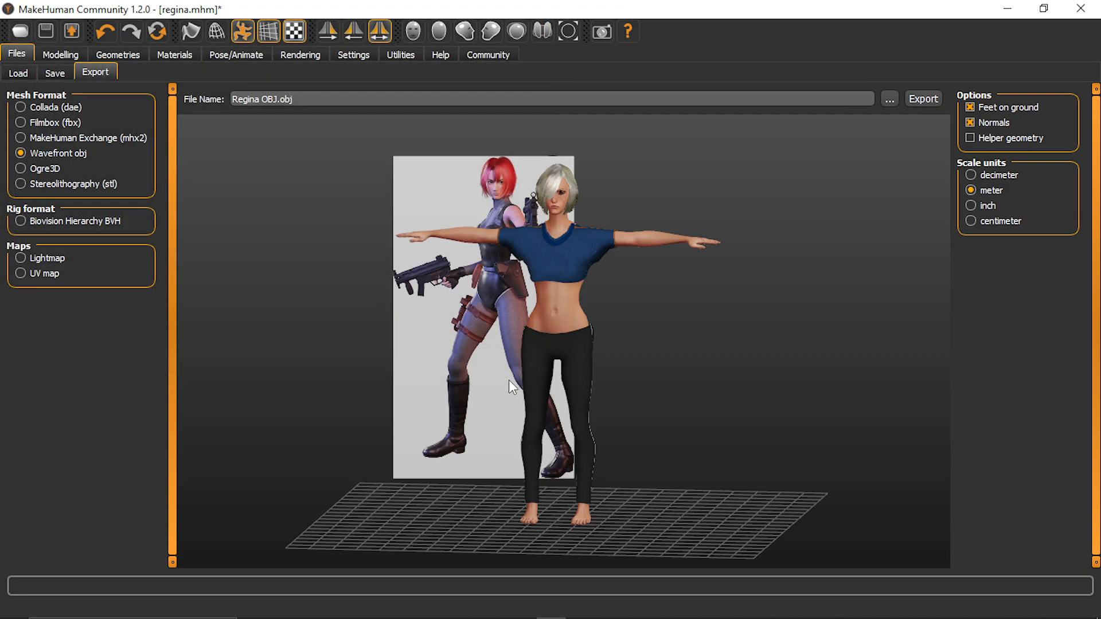
Switch to File Explorer, go to the copied folder path and check the exported Regina OBJ file
{"action": "left_click", "coordinate": [283, 608]}
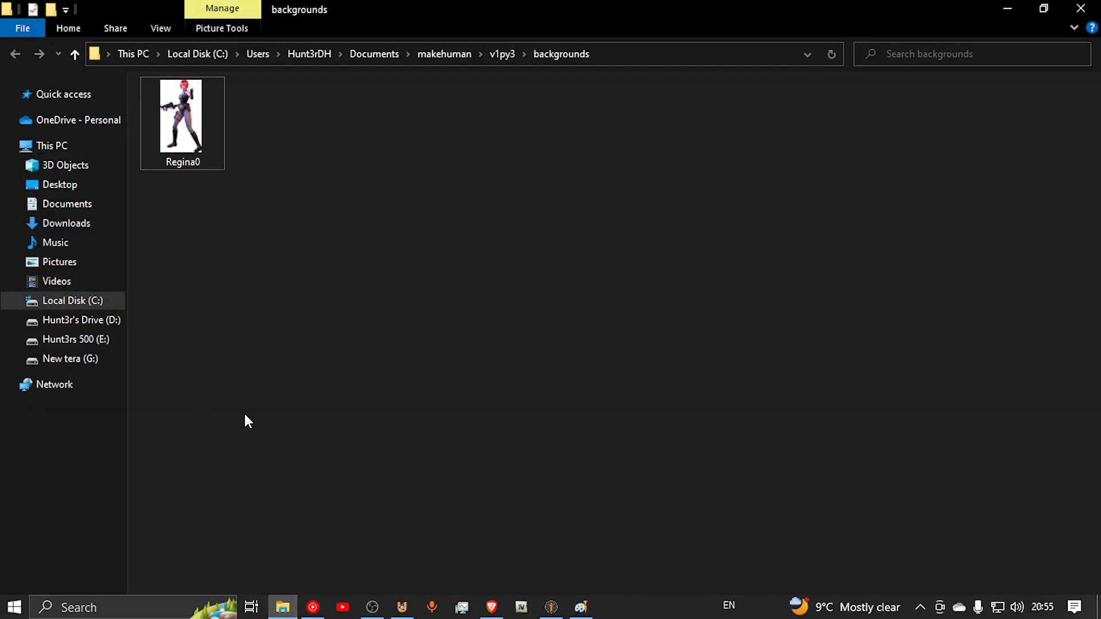
{"action": "left_click", "coordinate": [607, 54]}
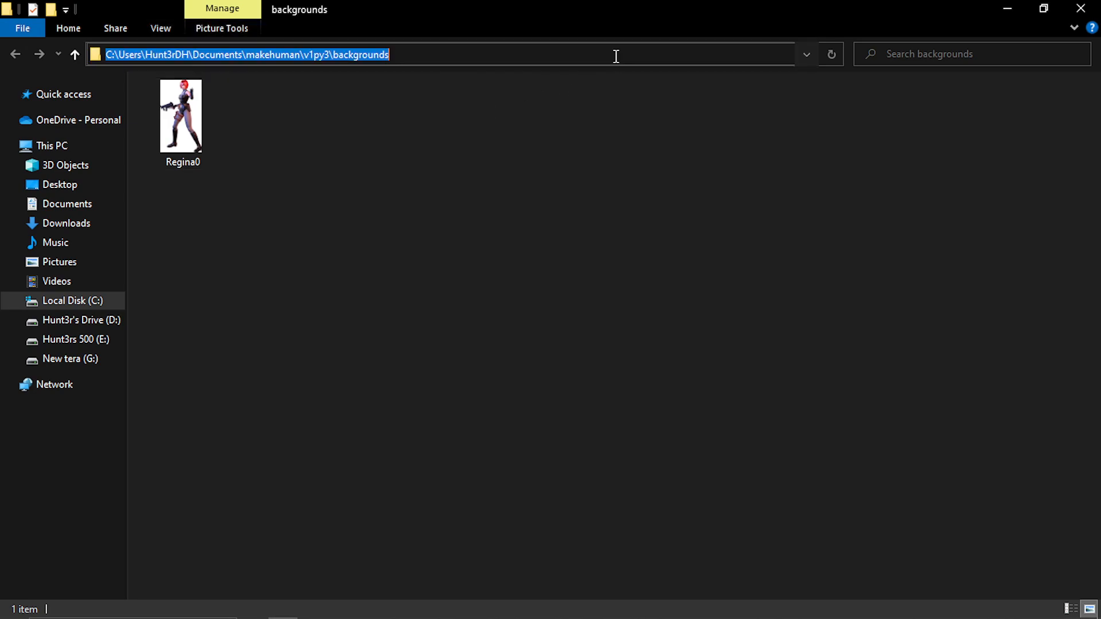
{"action": "key", "text": "ctrl+v"}
{"action": "key", "text": "Return"}
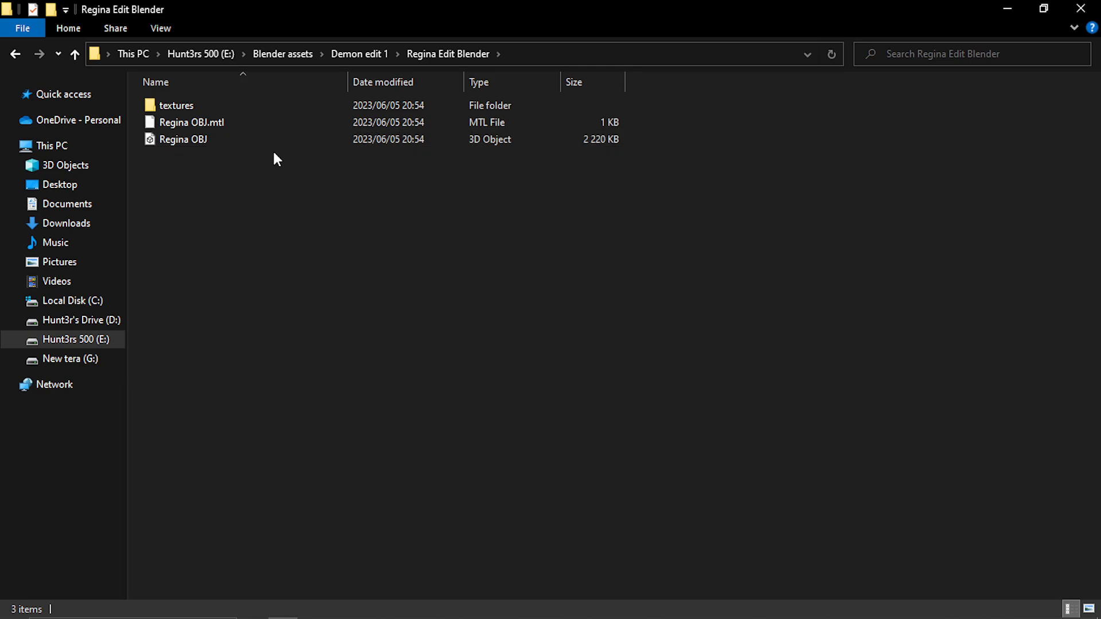
{"action": "left_click", "coordinate": [264, 139]}
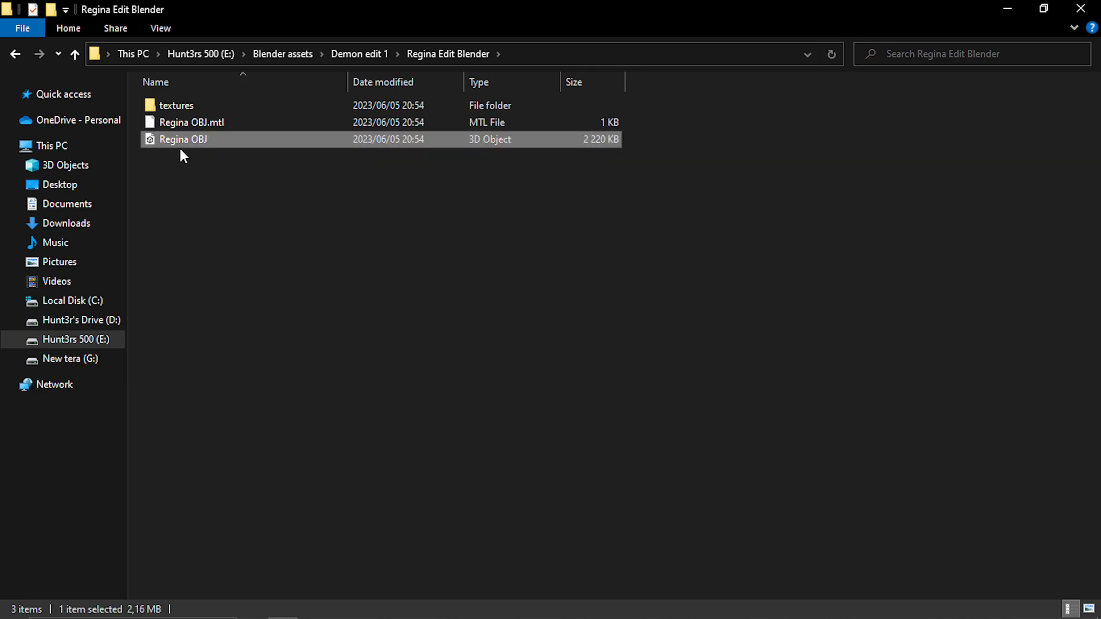
{"action": "left_click", "coordinate": [1003, 7]}
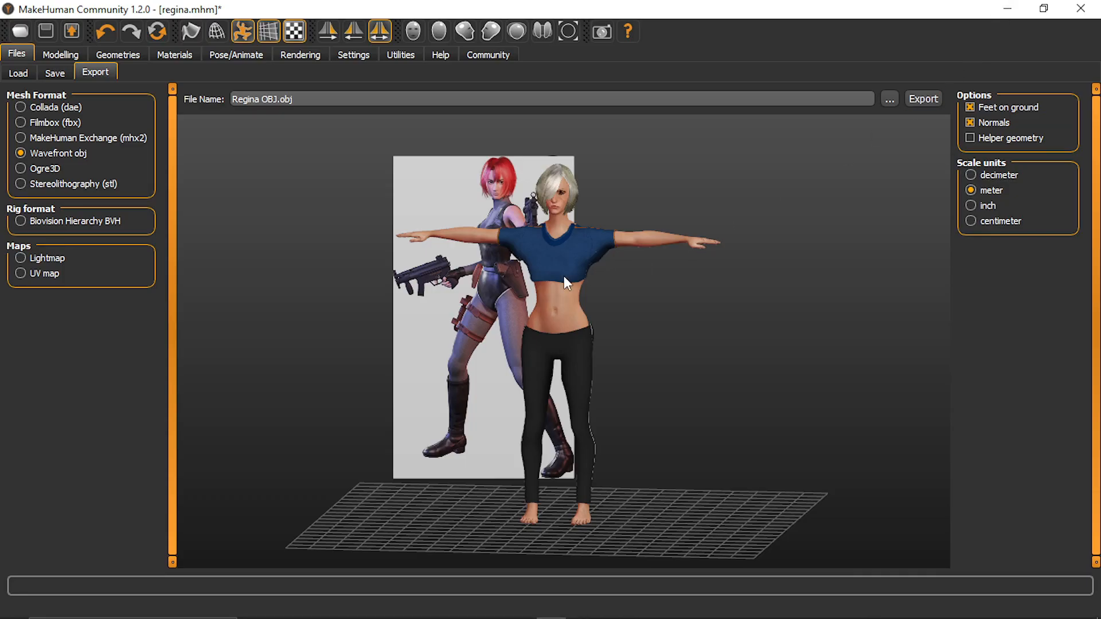
Minimize MakeHuman, close the Edge desktop search bar and close the Regina0 image in Paint
{"action": "left_click", "coordinate": [1007, 8]}
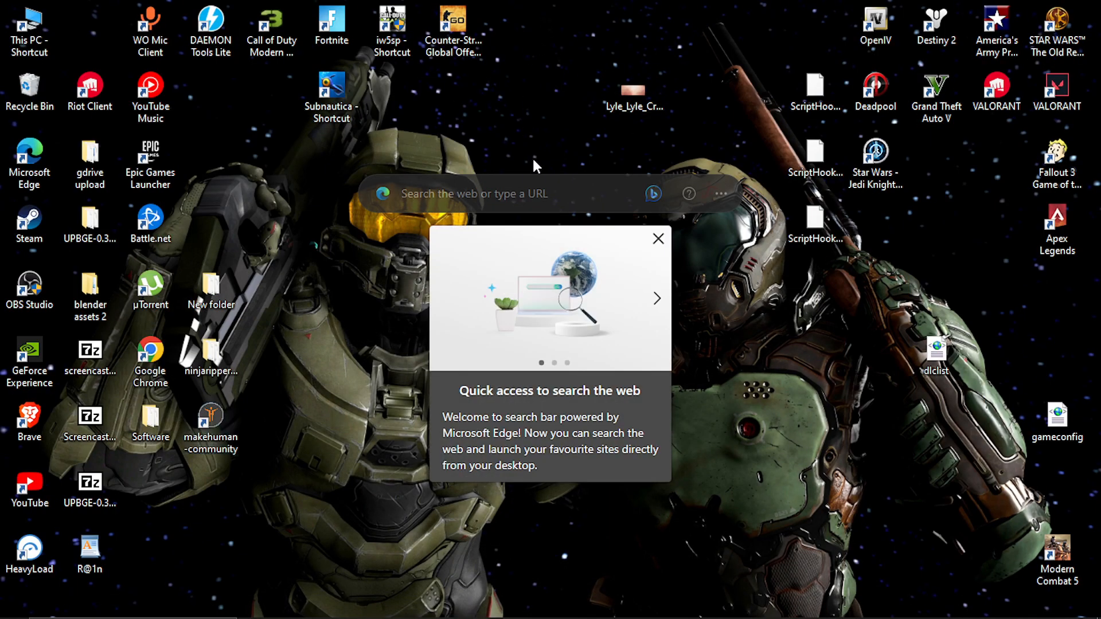
{"action": "left_click", "coordinate": [721, 193]}
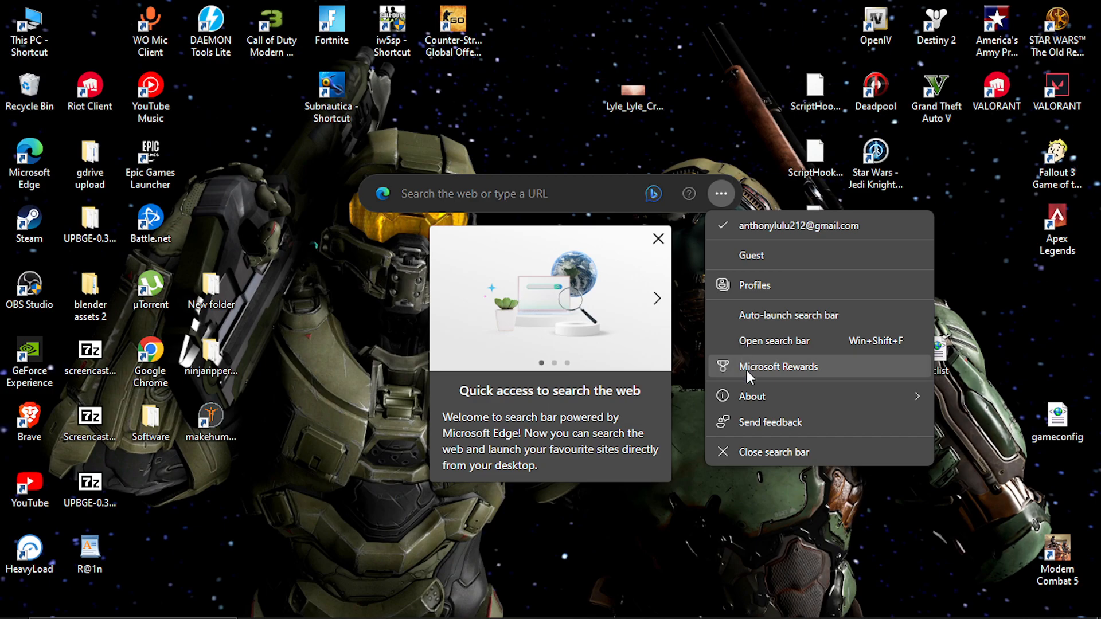
{"action": "left_click", "coordinate": [753, 453]}
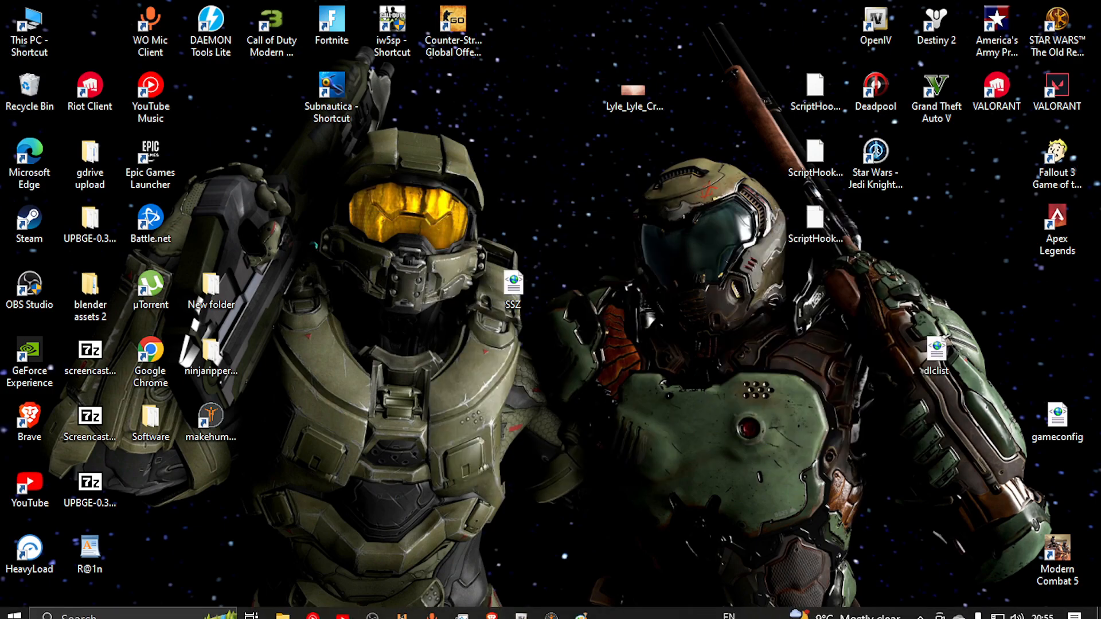
{"action": "mouse_move", "coordinate": [586, 609]}
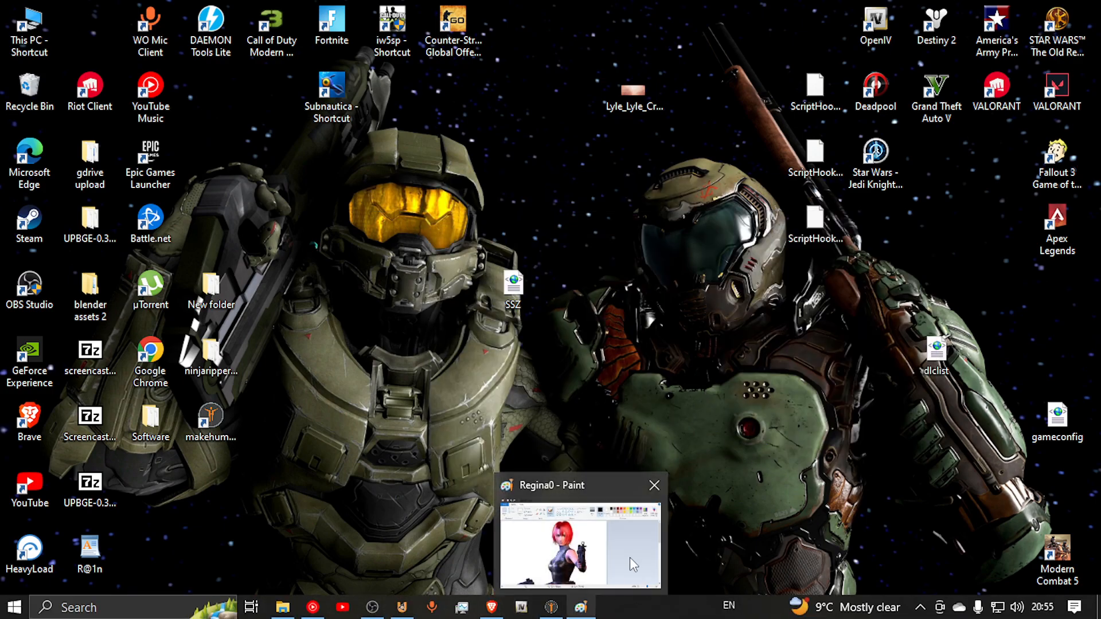
{"action": "left_click", "coordinate": [653, 487]}
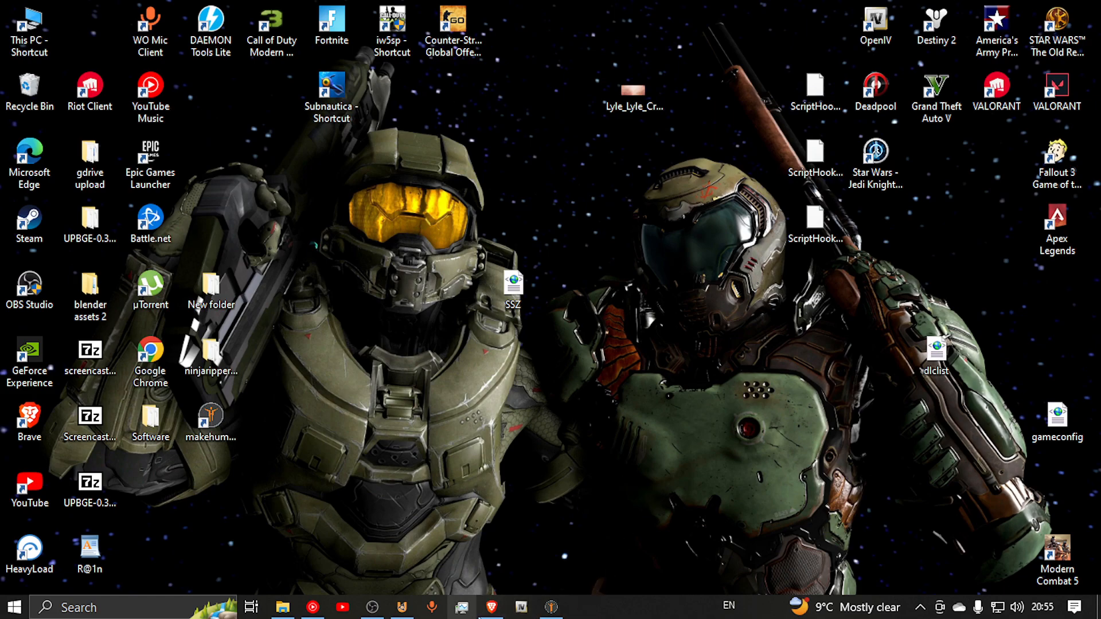
Switch to the Brave browser and examine the Regina reference image and the Regina (Dino Crisis) wiki page
{"action": "left_click", "coordinate": [491, 606]}
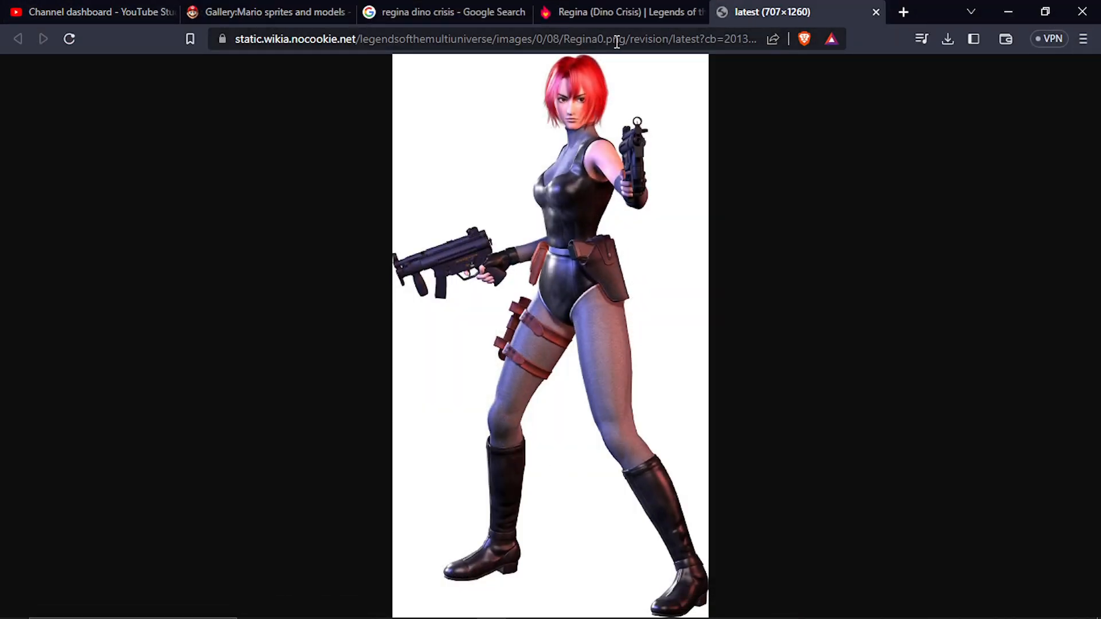
{"action": "left_click", "coordinate": [610, 14]}
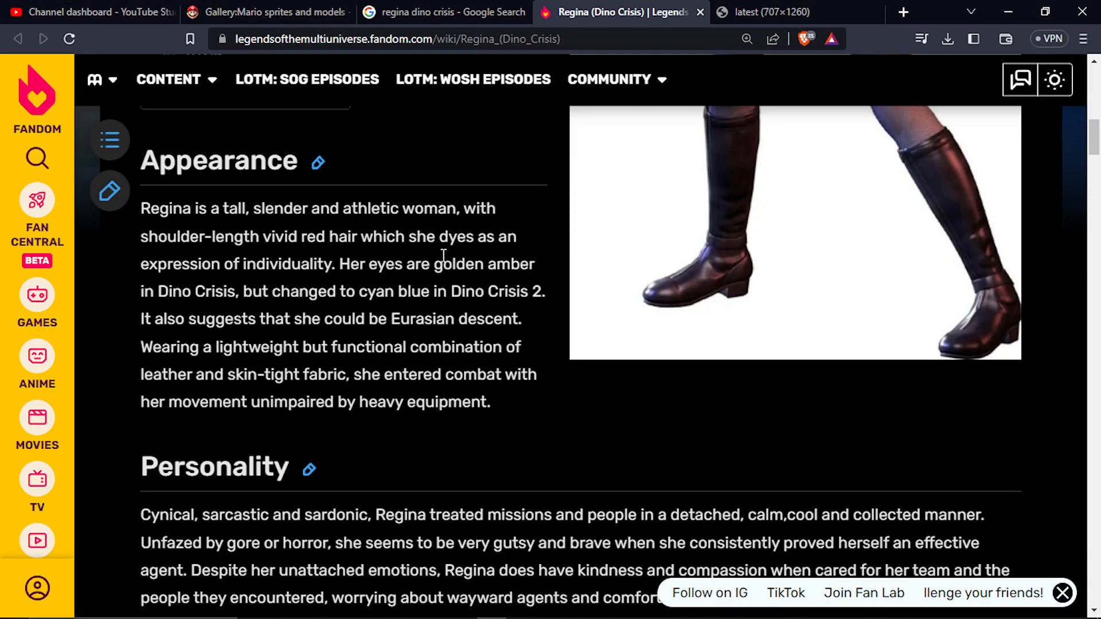
{"action": "scroll", "coordinate": [439, 253], "scroll_direction": "down", "scroll_amount": 4}
{"action": "scroll", "coordinate": [447, 241], "scroll_direction": "up", "scroll_amount": 8}
{"action": "scroll", "coordinate": [450, 230], "scroll_direction": "up", "scroll_amount": 10}
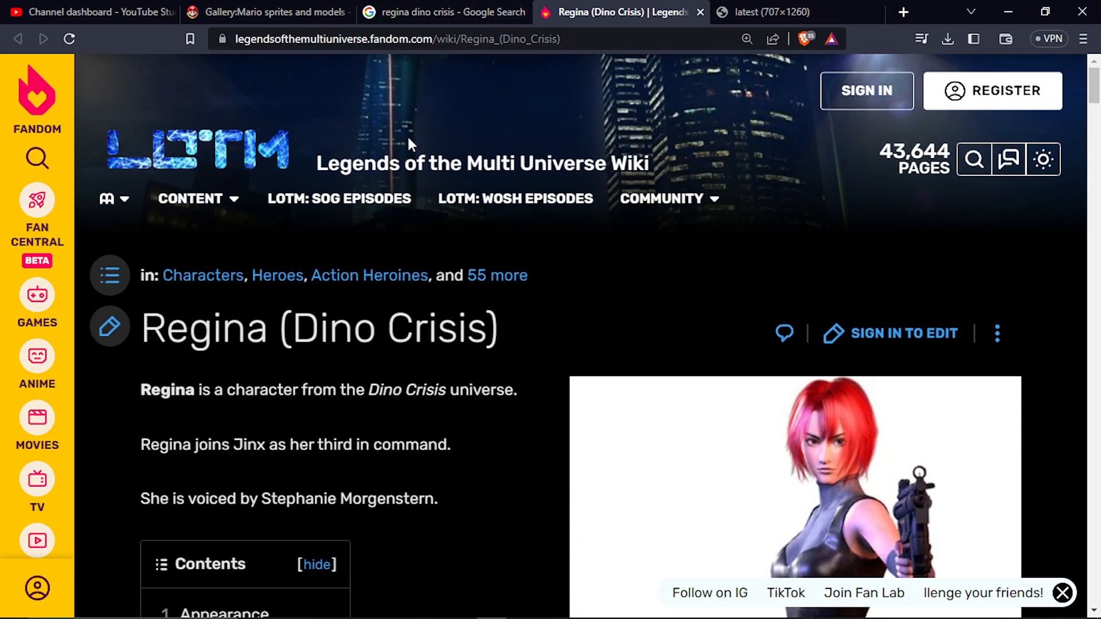
{"action": "scroll", "coordinate": [616, 264], "scroll_direction": "down", "scroll_amount": 7}
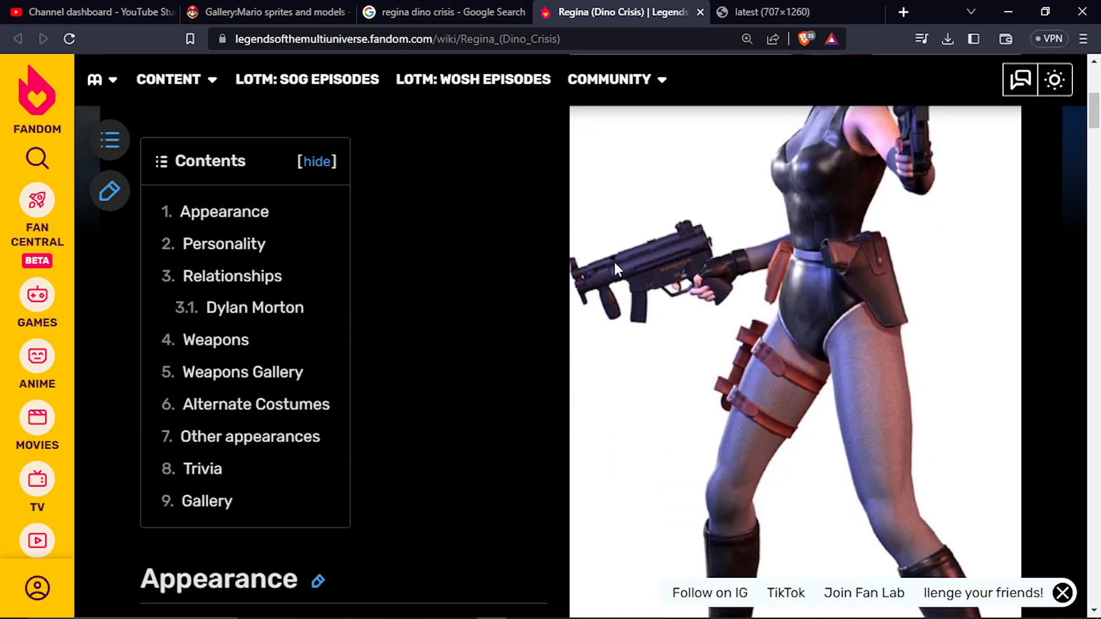
{"action": "left_click", "coordinate": [1008, 12]}
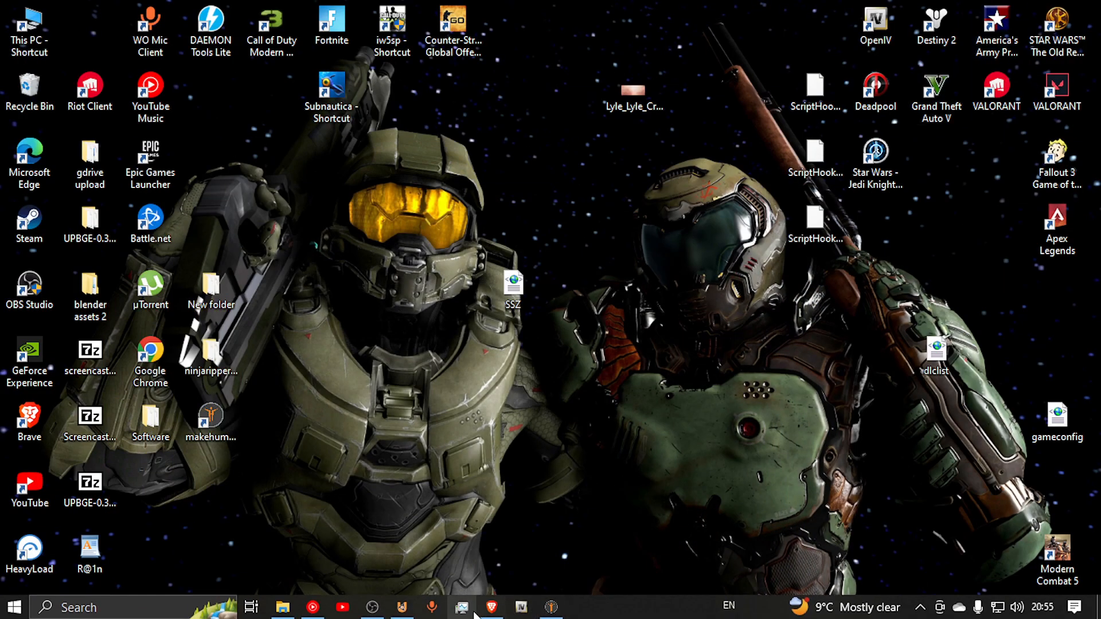
{"action": "mouse_move", "coordinate": [493, 612]}
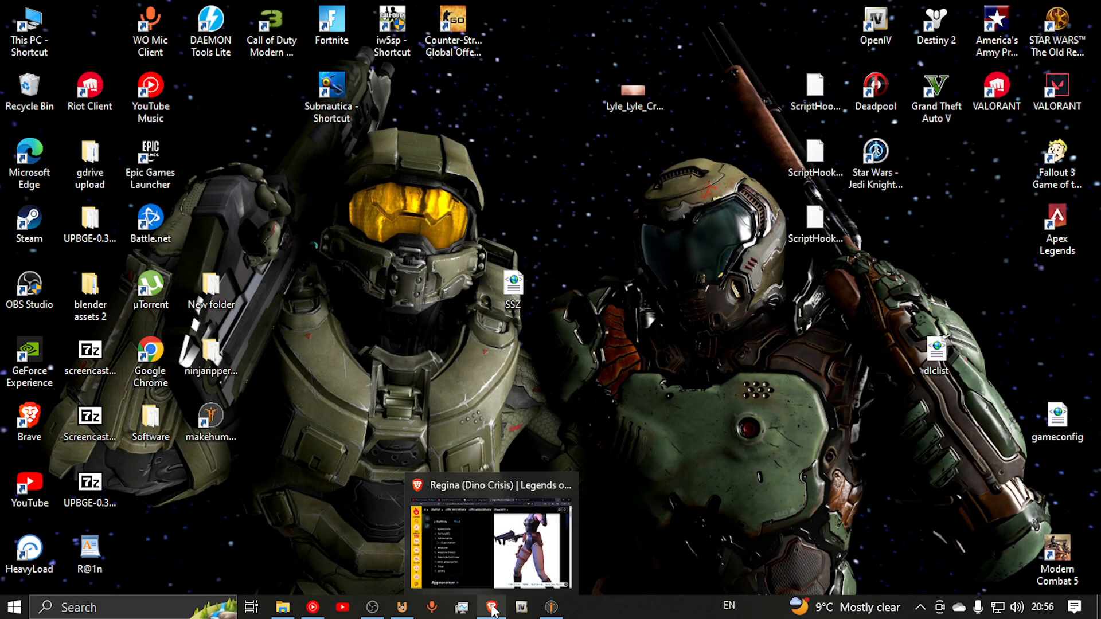
Switch to UPBGE and delete the default camera, cube and light from the scene
{"action": "left_click", "coordinate": [400, 608]}
{"action": "scroll", "coordinate": [638, 244], "scroll_direction": "down", "scroll_amount": 4}
{"action": "scroll", "coordinate": [639, 243], "scroll_direction": "up", "scroll_amount": 3}
{"action": "key", "text": "a"}
{"action": "key", "text": "x"}
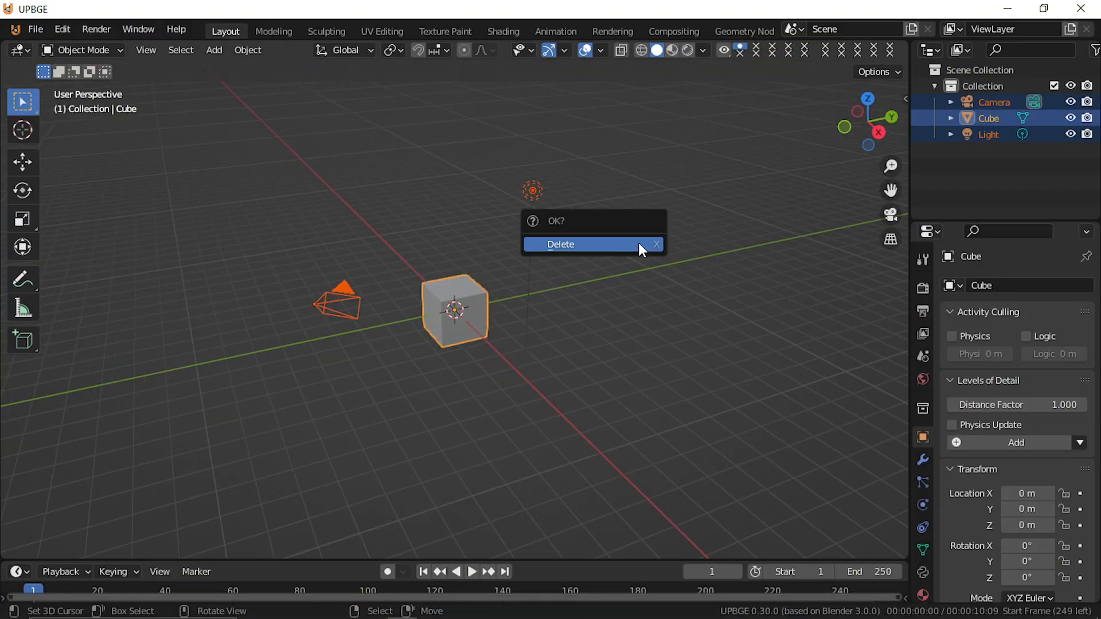
{"action": "left_click", "coordinate": [638, 244]}
Start a Wavefront (.obj) import and choose Regina OBJ.obj from the folder E:\Blender assets\Demon edit 1\Regina Edit Blender\
{"action": "left_click", "coordinate": [35, 29]}
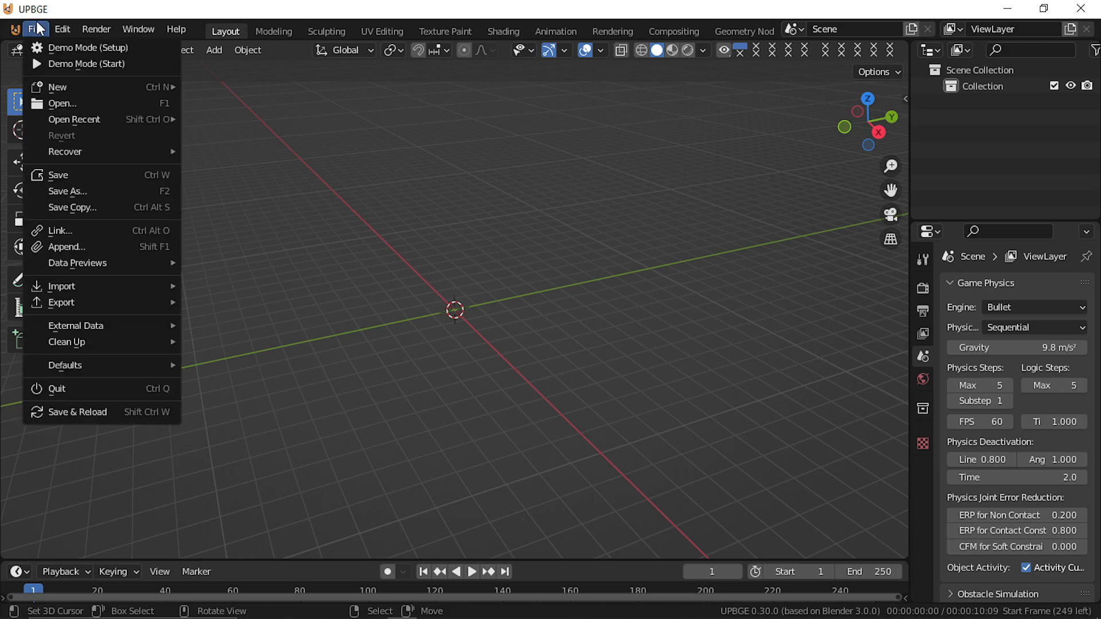
{"action": "mouse_move", "coordinate": [156, 287]}
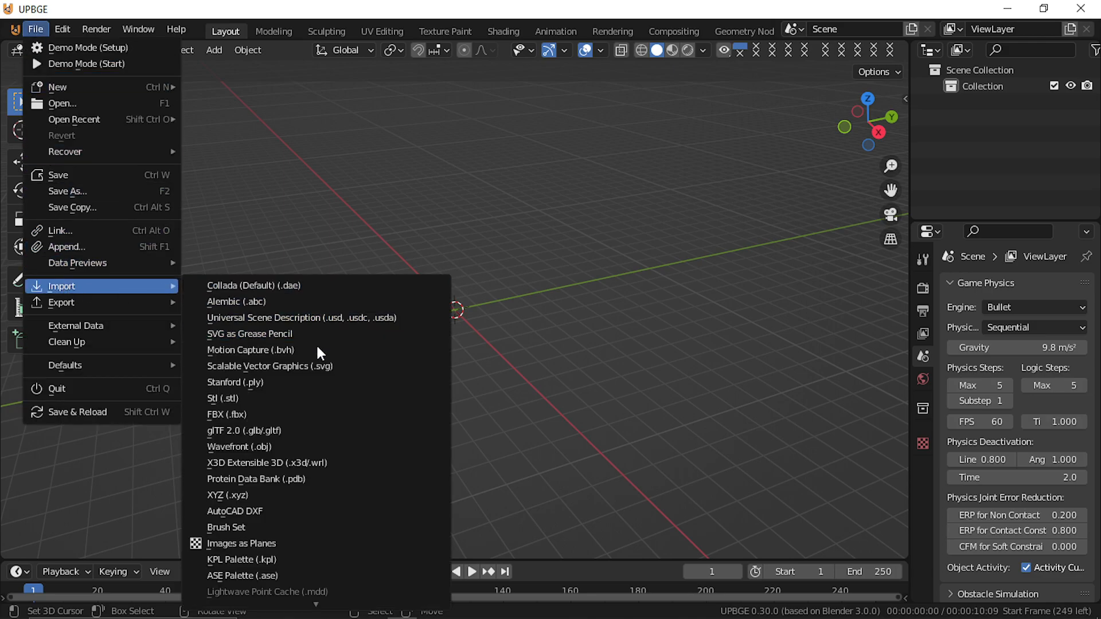
{"action": "left_click", "coordinate": [313, 448]}
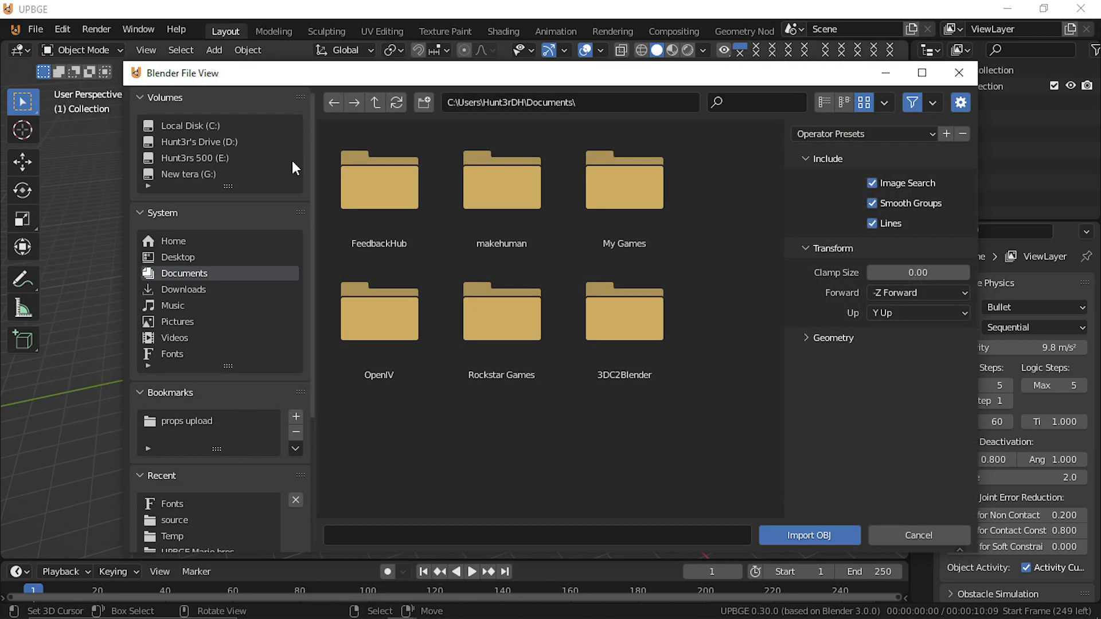
{"action": "left_click", "coordinate": [652, 107]}
{"action": "type", "text": "E:\\Blender assets\\Demon edit 1\\Regina Edit Blender\\"}
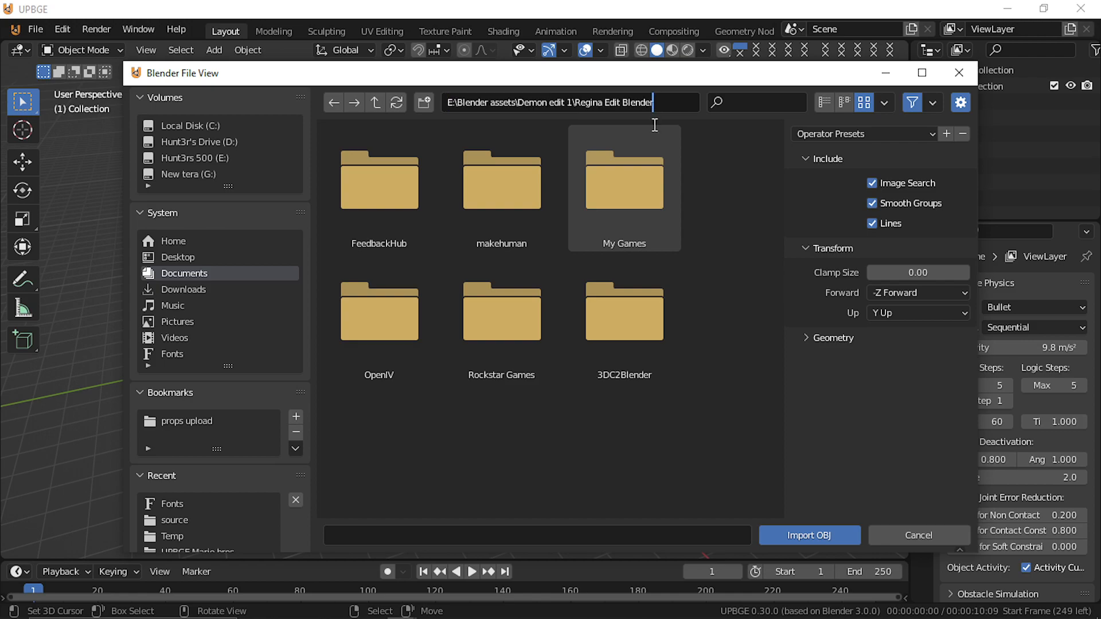
{"action": "key", "text": "Return"}
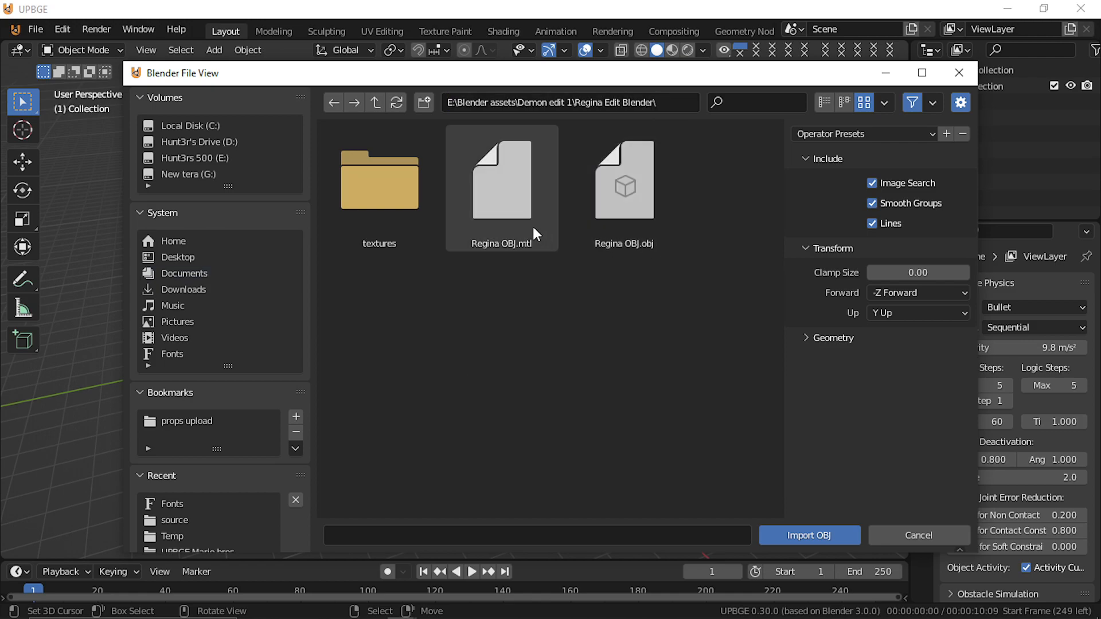
{"action": "left_click", "coordinate": [504, 182]}
{"action": "left_click", "coordinate": [623, 249]}
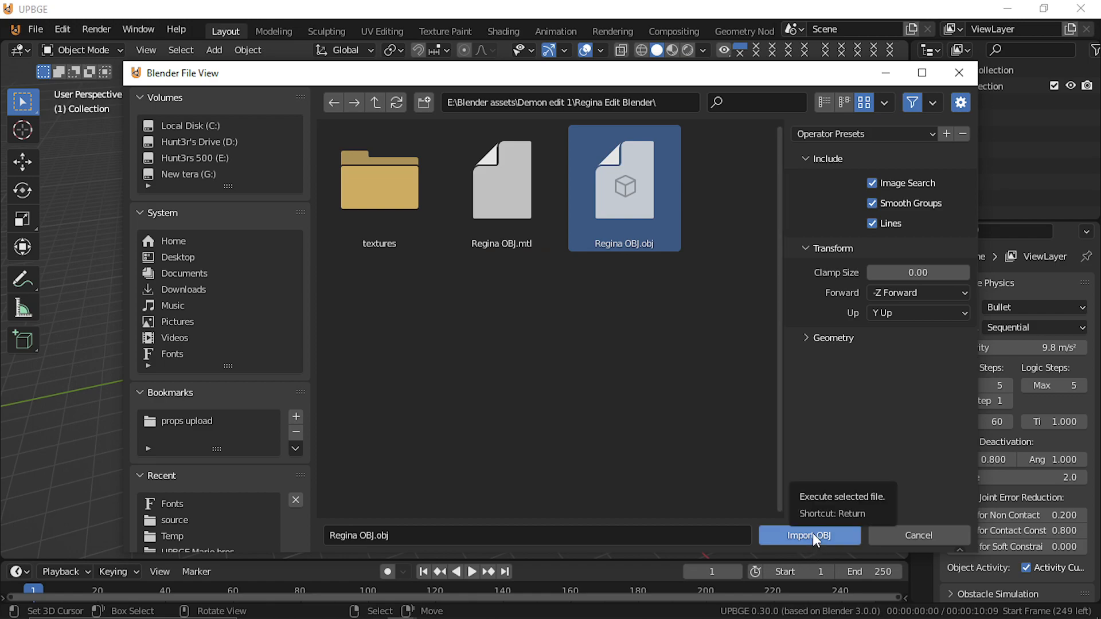
Set the import orientation to Y Forward and Z Up, and import the Regina OBJ file
{"action": "left_click", "coordinate": [906, 312]}
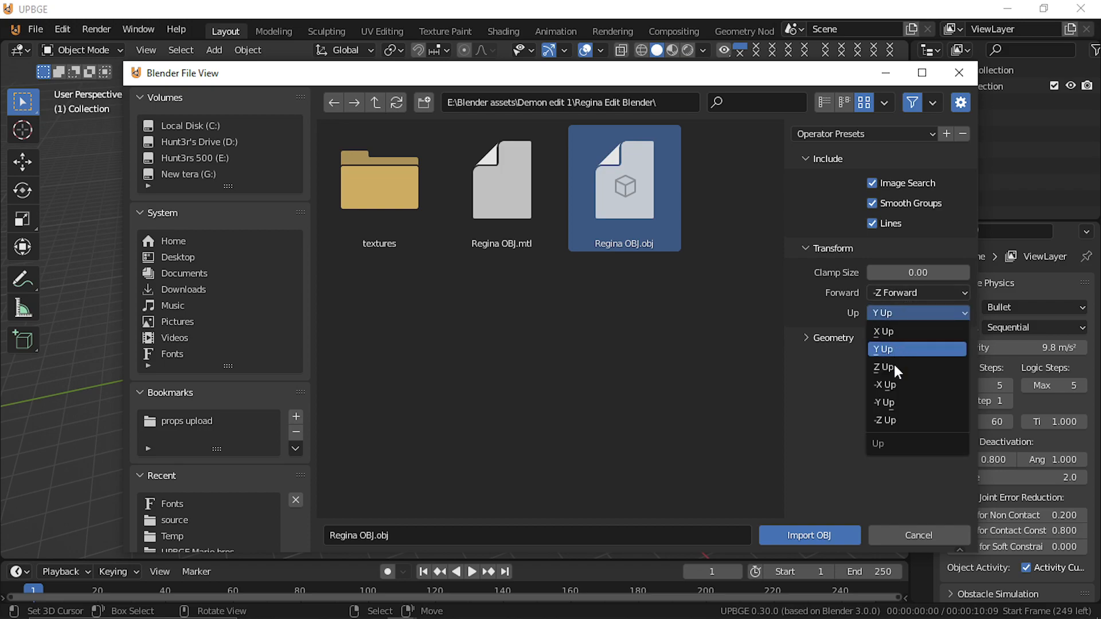
{"action": "left_click", "coordinate": [893, 419]}
{"action": "left_click", "coordinate": [892, 293]}
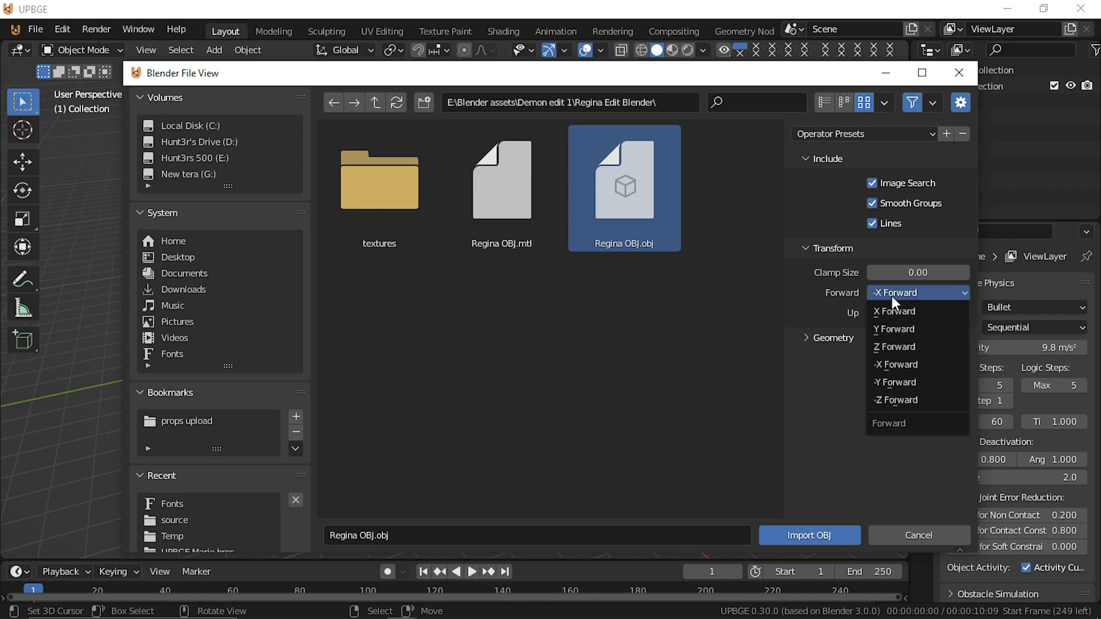
{"action": "left_click", "coordinate": [894, 329]}
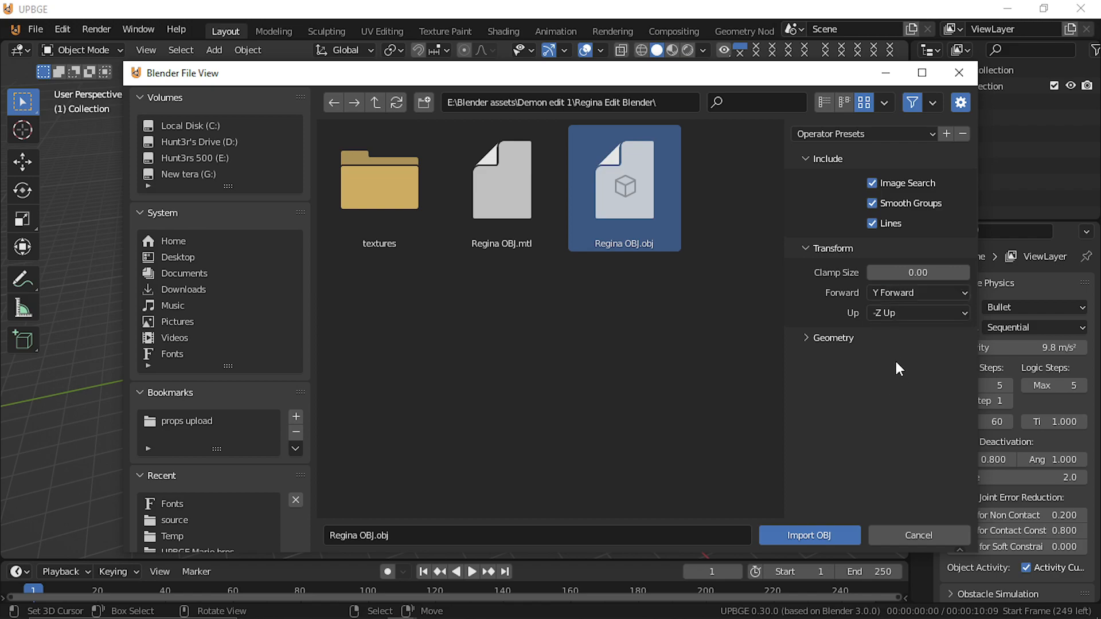
{"action": "left_click", "coordinate": [901, 312]}
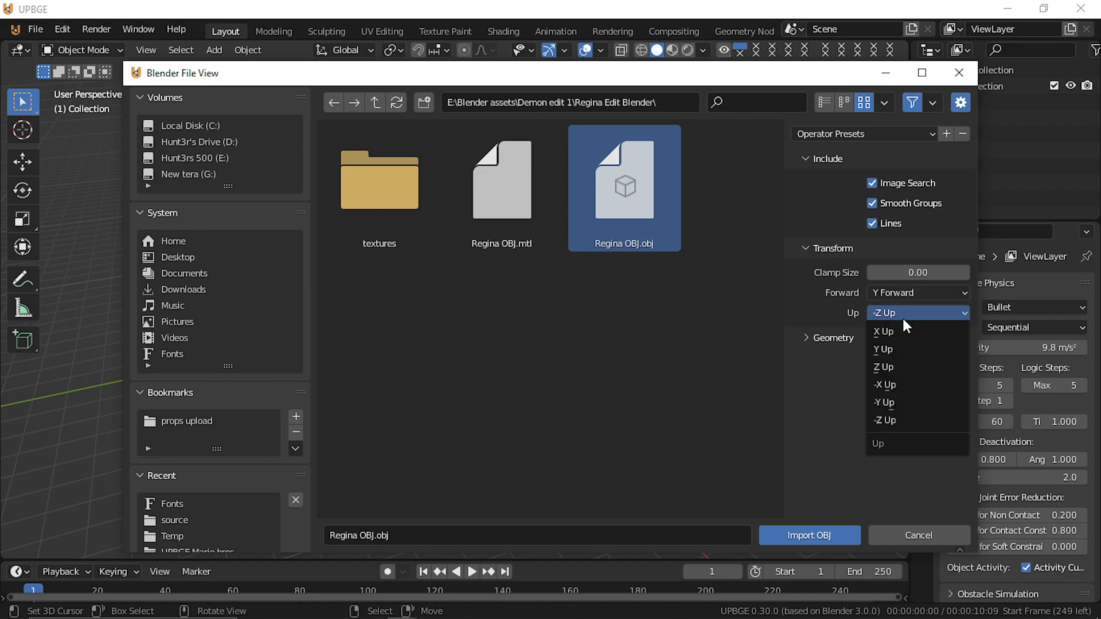
{"action": "left_click", "coordinate": [902, 367]}
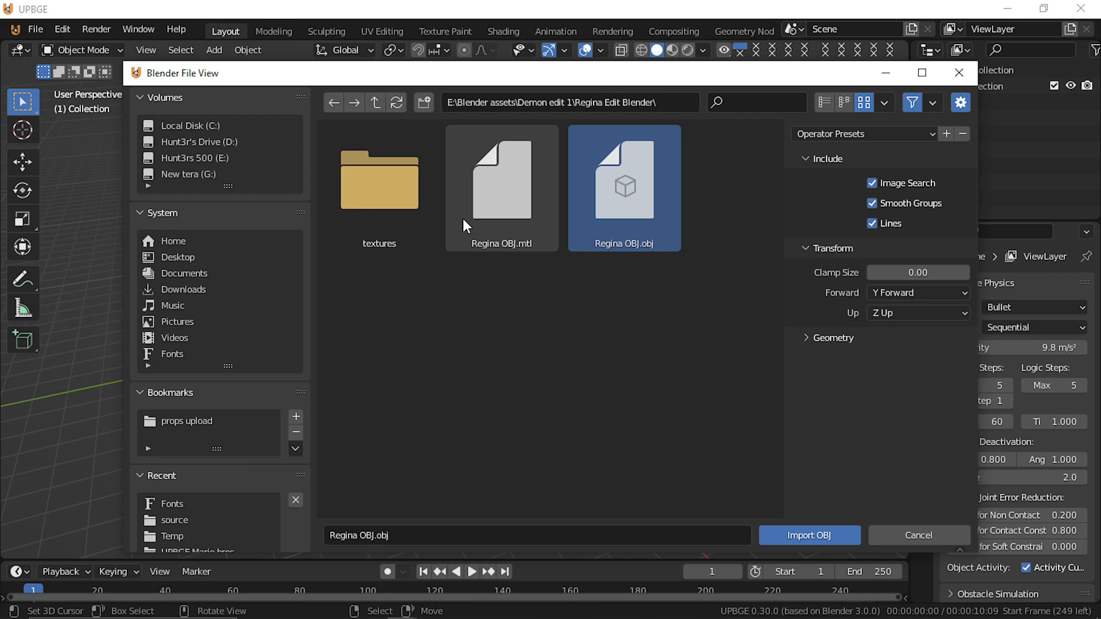
{"action": "left_click", "coordinate": [822, 539]}
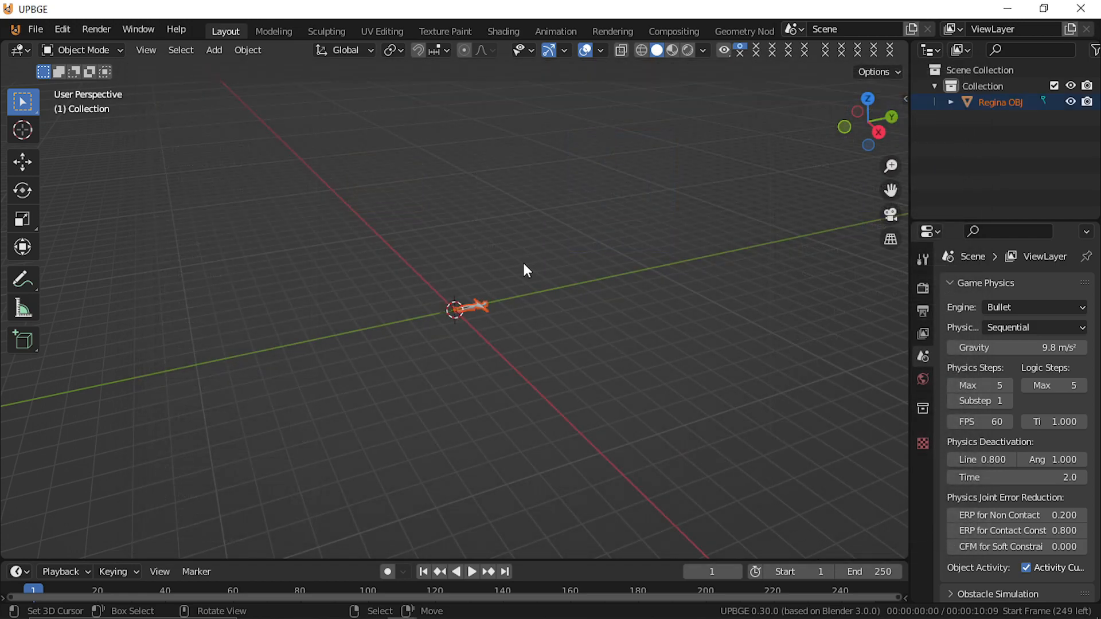
Select the imported Regina mesh in the scene and clear its rotation
{"action": "key", "text": "alt+a"}
{"action": "scroll", "coordinate": [501, 290], "scroll_direction": "up", "scroll_amount": 9}
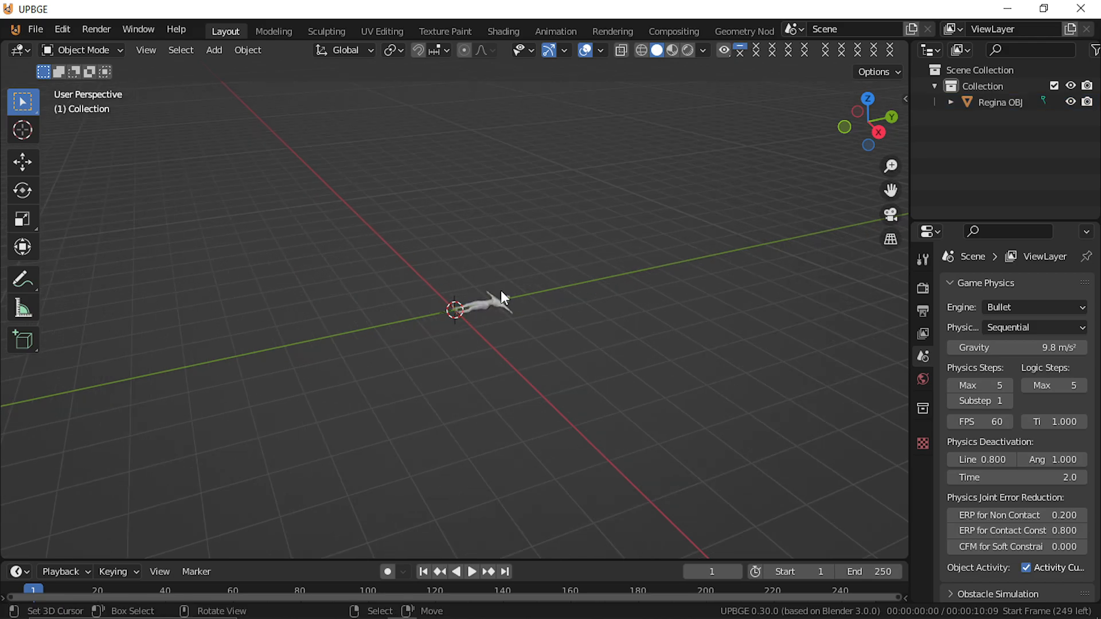
{"action": "left_click", "coordinate": [497, 305]}
{"action": "key", "text": "g"}
{"action": "key", "text": "Escape"}
{"action": "middle_click_drag", "start_coordinate": [447, 278], "coordinate": [691, 269]}
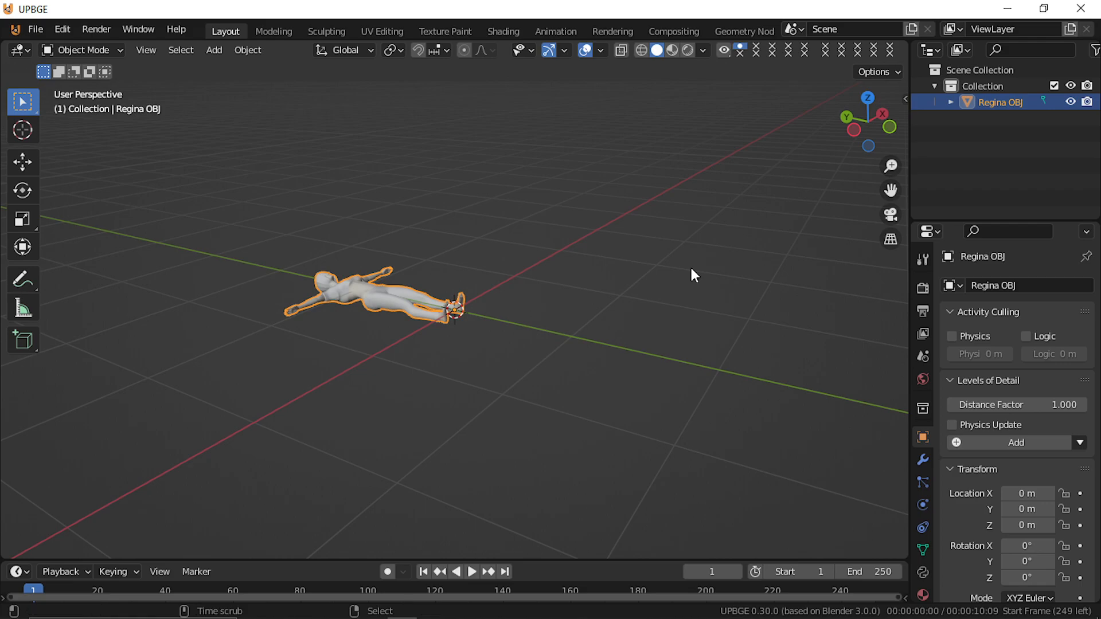
{"action": "key", "text": "alt+r"}
{"action": "scroll", "coordinate": [346, 326], "scroll_direction": "up", "scroll_amount": 3}
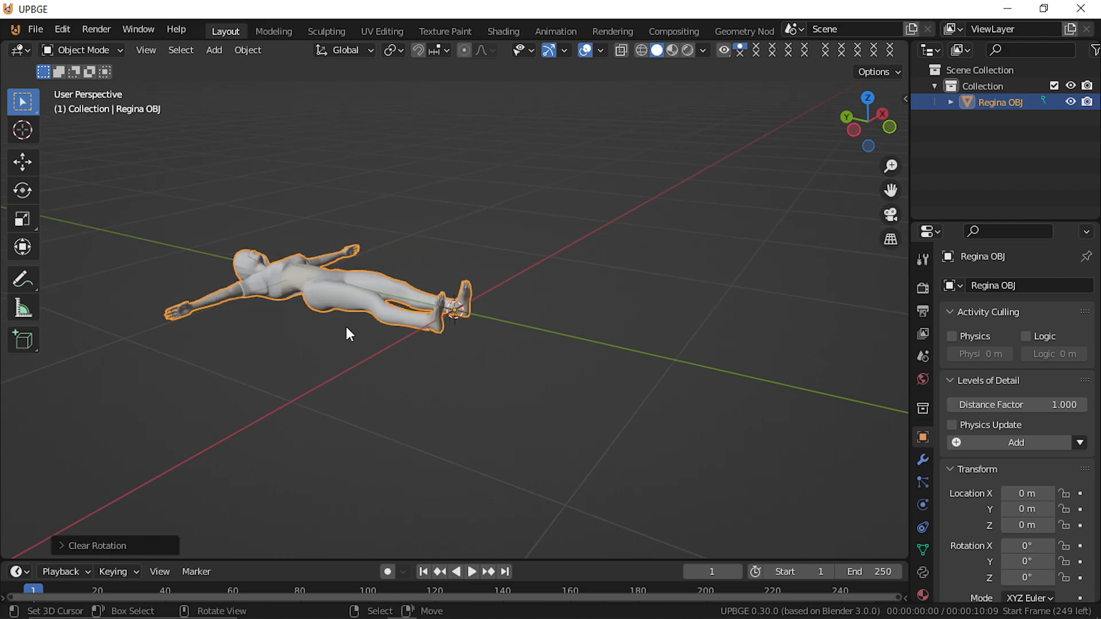
Examine the Regina OBJ mesh in Edit Mode by walking through and around the body
{"action": "key", "text": "Tab"}
{"action": "scroll", "coordinate": [346, 326], "scroll_direction": "up", "scroll_amount": 3}
{"action": "key", "text": "shift+grave"}
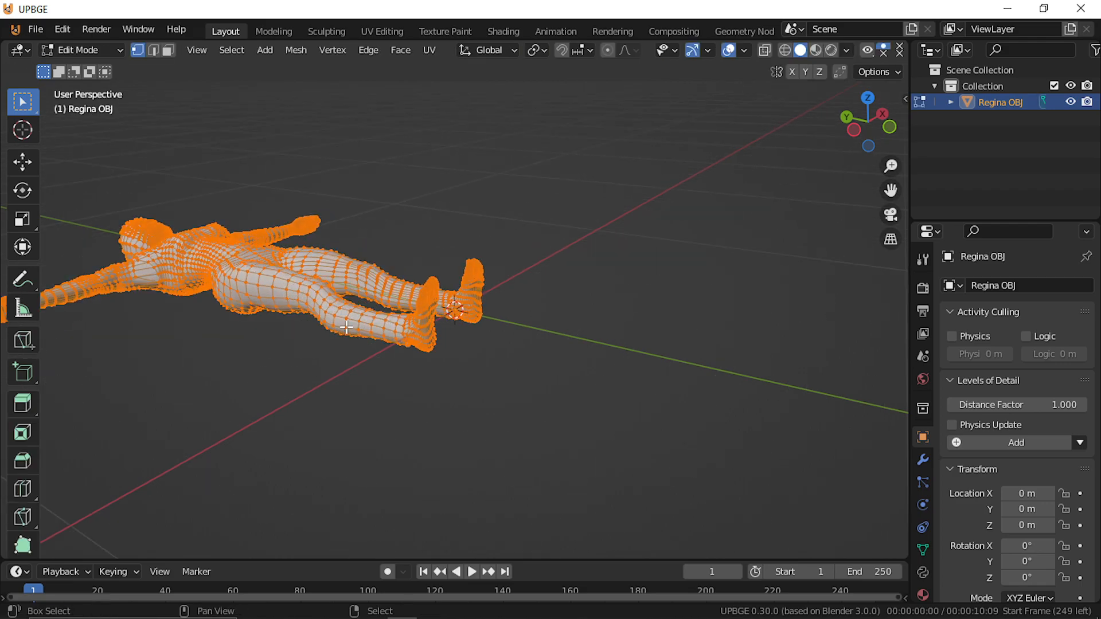
{"action": "key", "text": "w"}
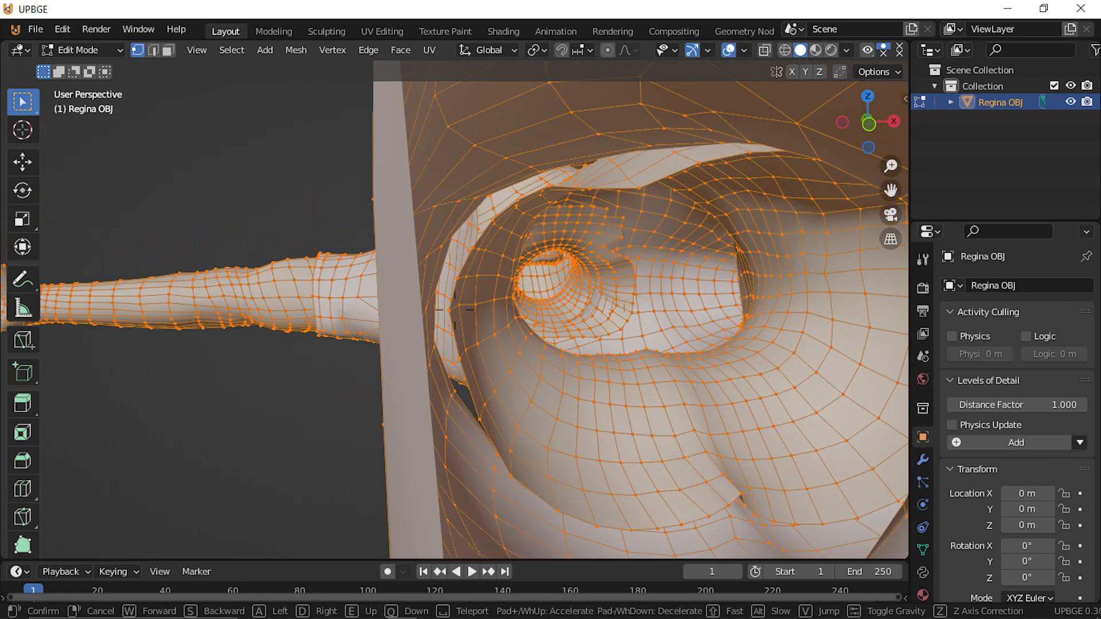
{"action": "key", "text": "s"}
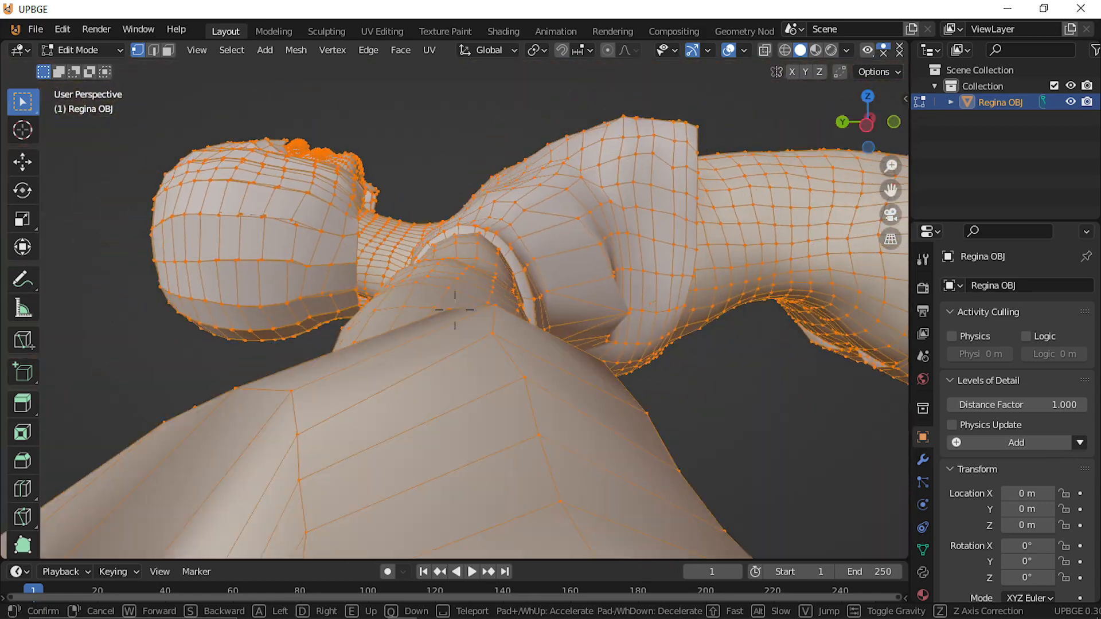
{"action": "key", "text": "e"}
{"action": "key", "text": "w"}
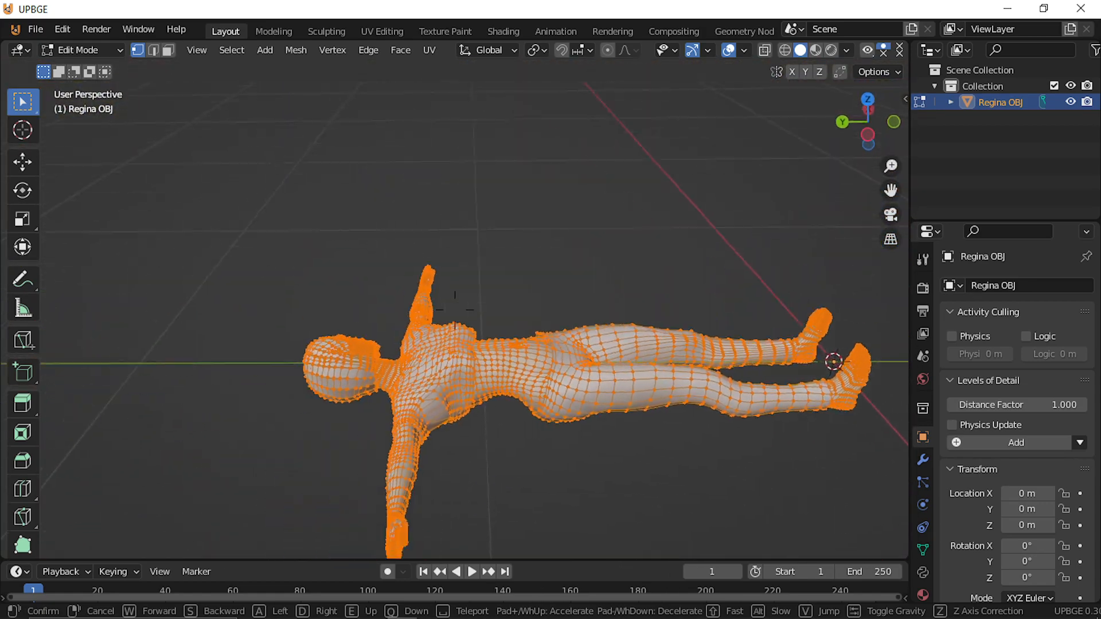
{"action": "key", "text": "s"}
{"action": "left_click", "coordinate": [477, 309]}
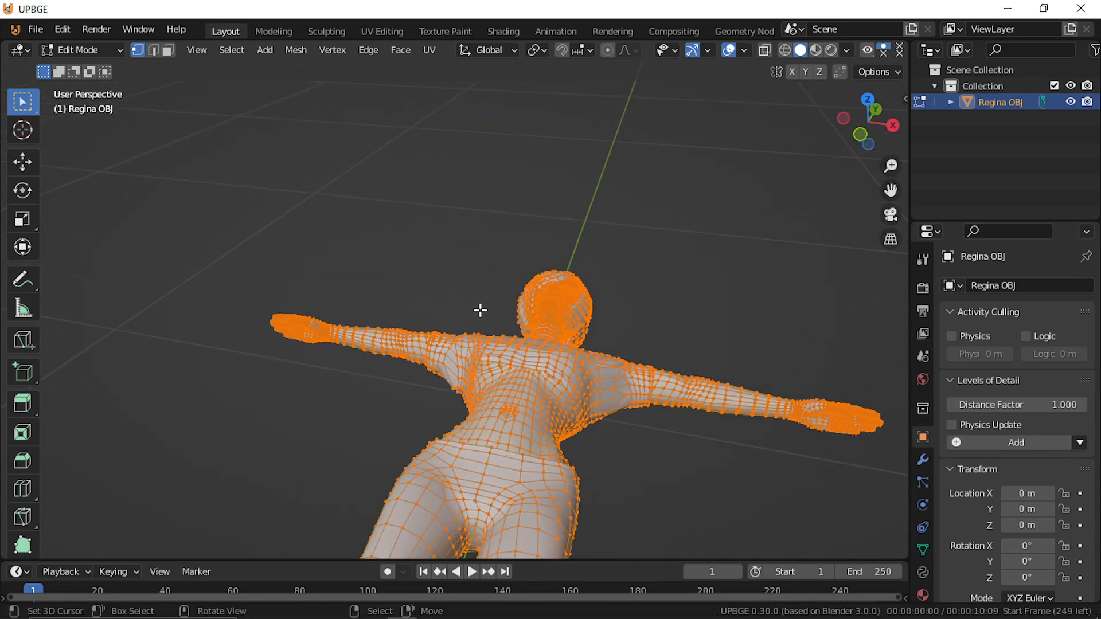
Return to Object Mode and delete the Regina OBJ model from the scene
{"action": "key", "text": "Tab"}
{"action": "key", "text": "x"}
{"action": "left_click", "coordinate": [539, 334]}
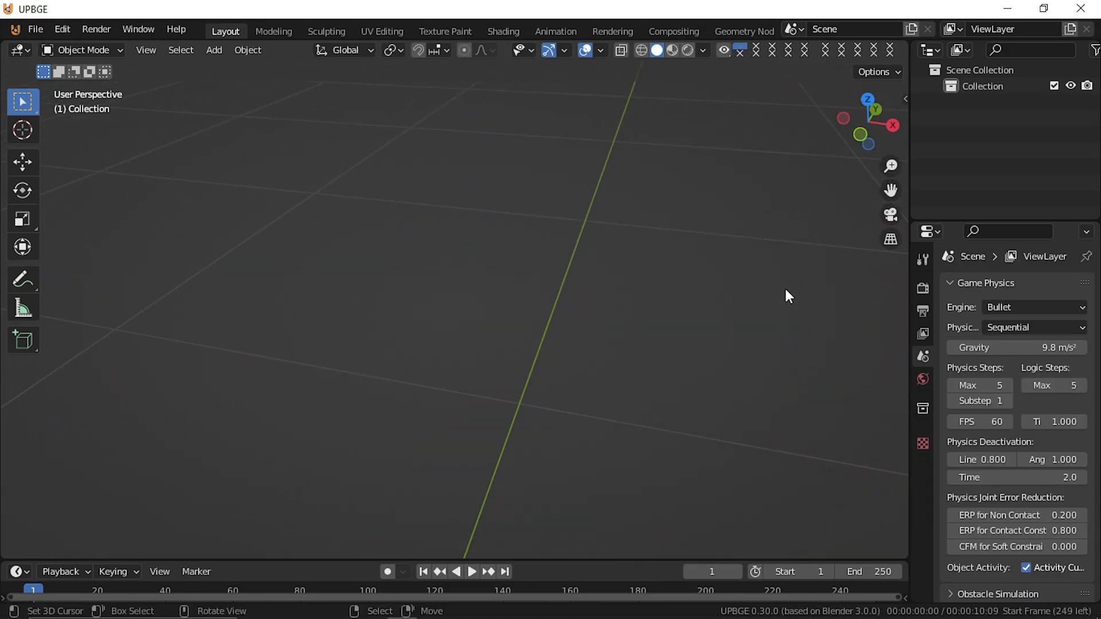
Switch to MakeHuman and set the export to Collada (dae) with Z up, face -Y, bones along local X and inch units
{"action": "left_click", "coordinate": [36, 29]}
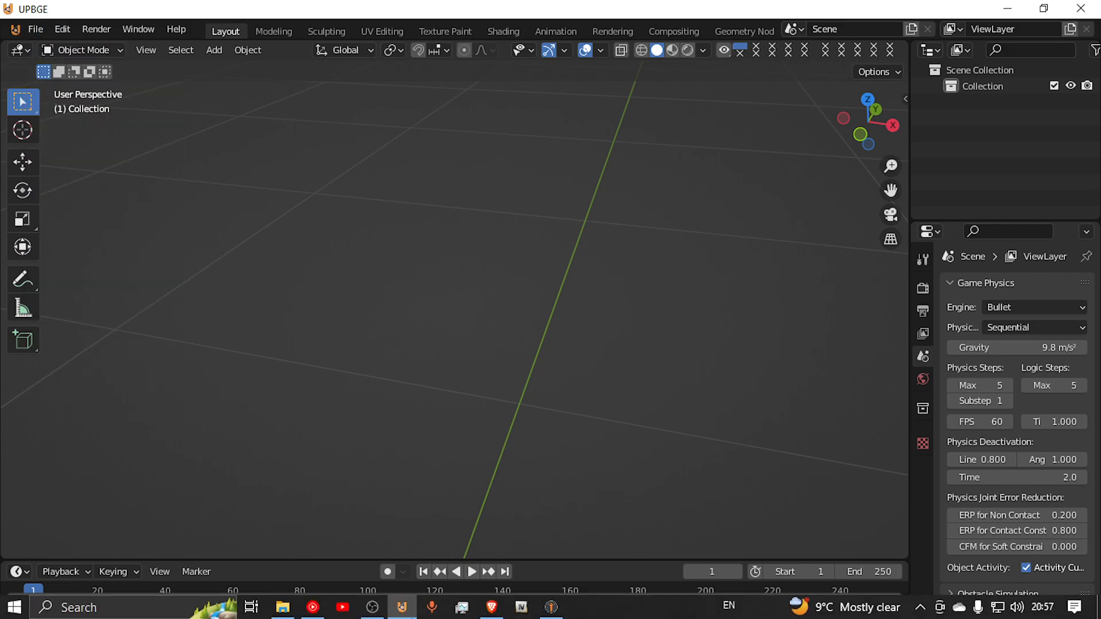
{"action": "left_click", "coordinate": [549, 608]}
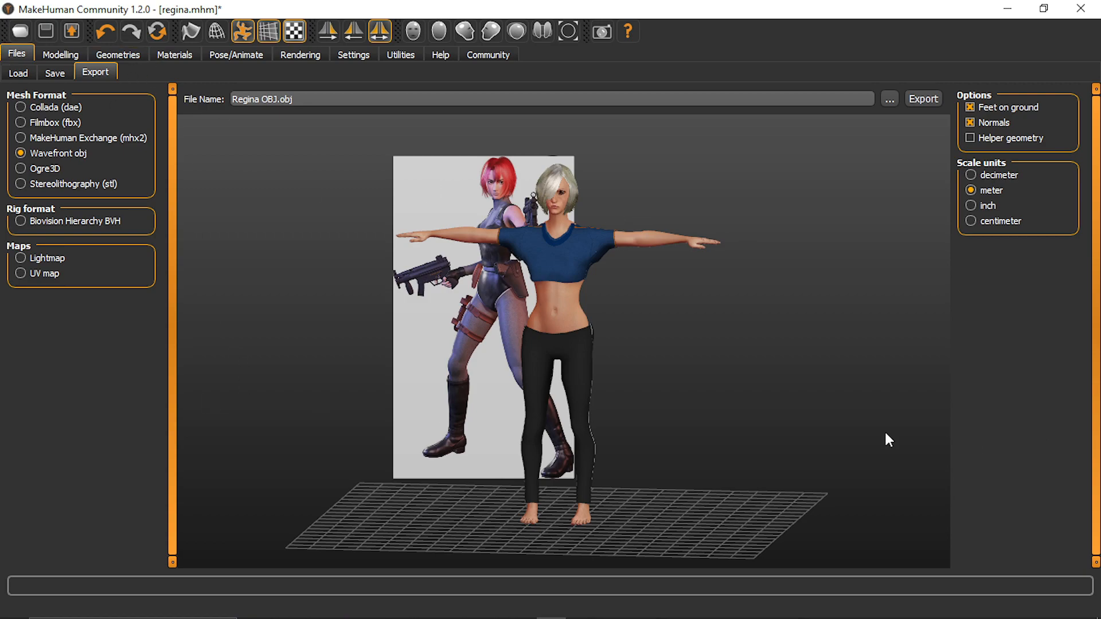
{"action": "left_click_drag", "start_coordinate": [568, 269], "coordinate": [655, 268]}
{"action": "scroll", "coordinate": [656, 268], "scroll_direction": "down", "scroll_amount": 5}
{"action": "scroll", "coordinate": [655, 268], "scroll_direction": "up", "scroll_amount": 7}
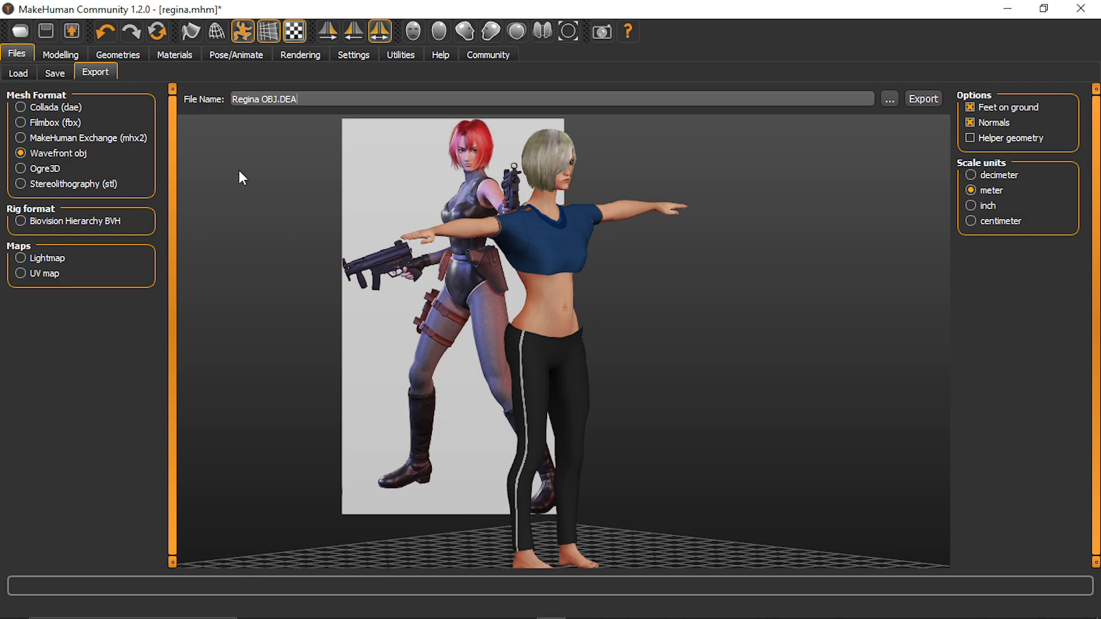
{"action": "left_click_drag", "start_coordinate": [511, 451], "coordinate": [260, 309]}
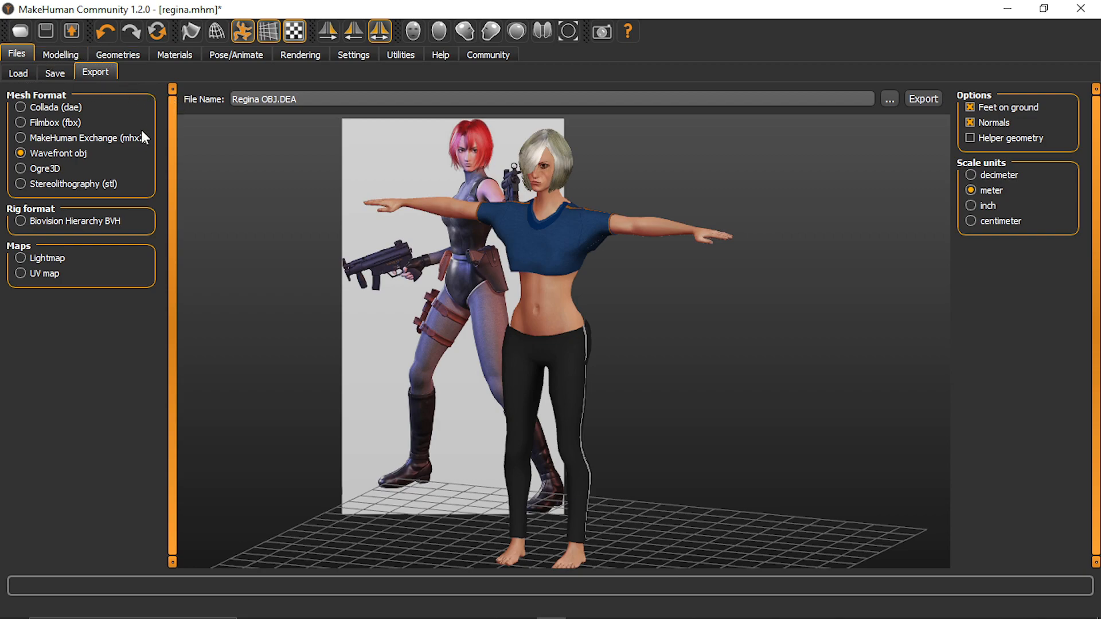
{"action": "left_click", "coordinate": [56, 108]}
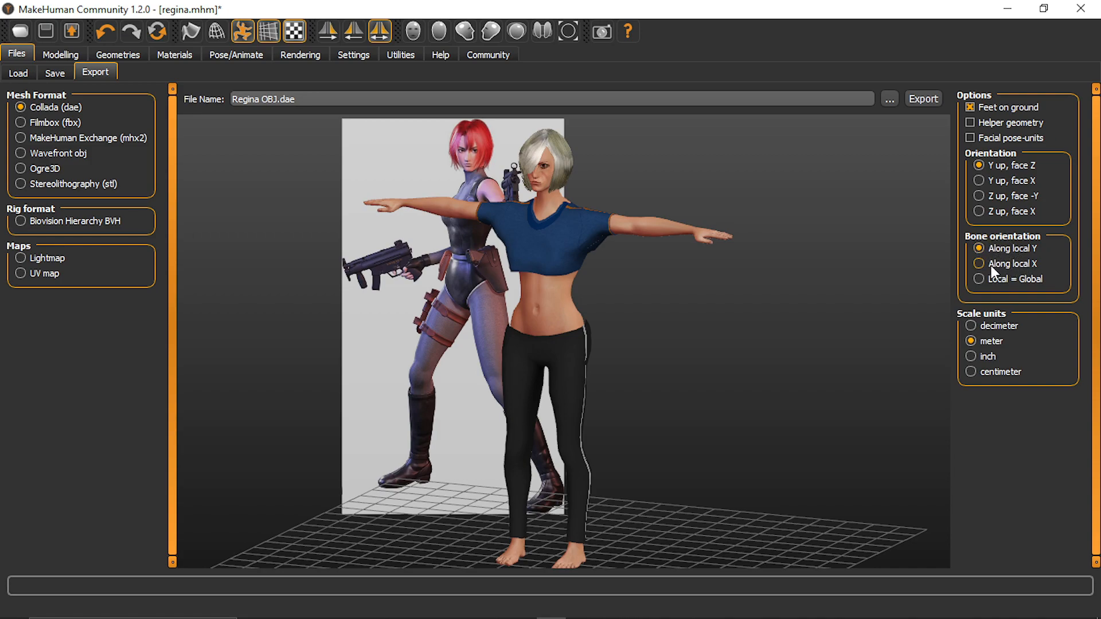
{"action": "left_click", "coordinate": [1038, 280]}
Export the character as "Regina edit DEA" in Collada format to the Regina Edit Blender folder
{"action": "left_click", "coordinate": [890, 97]}
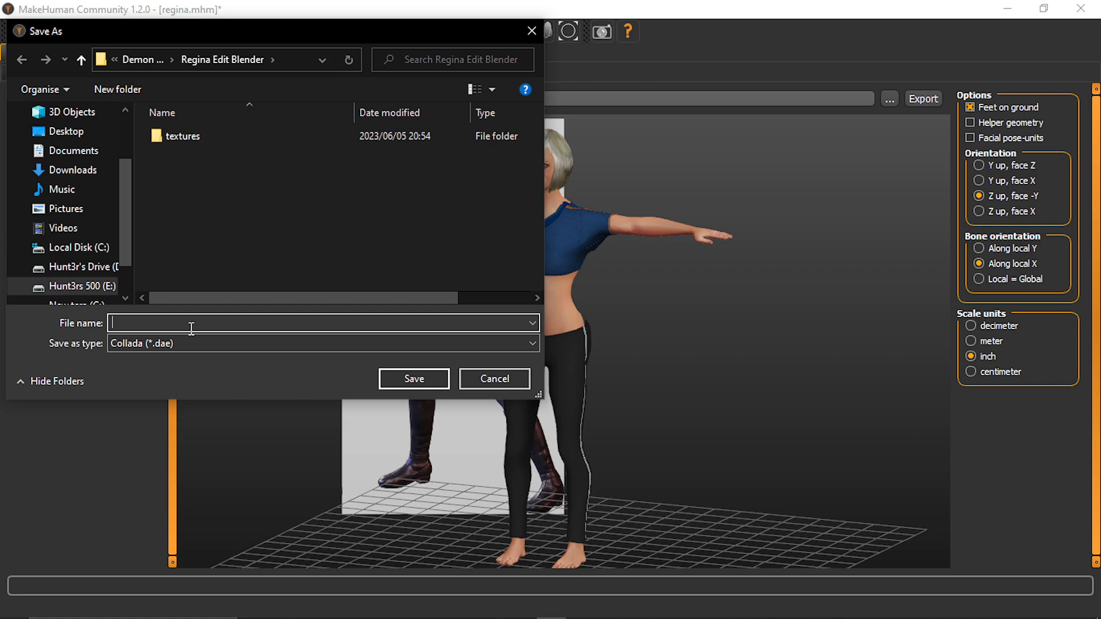
{"action": "type", "text": "RE"}
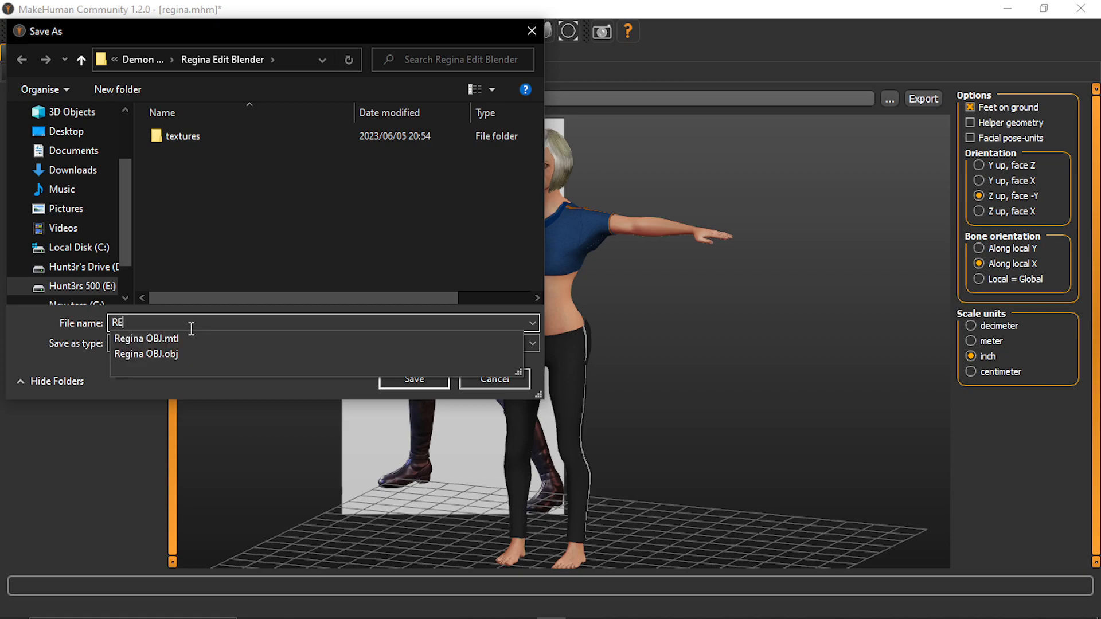
{"action": "key", "text": "BackSpace"}
{"action": "type", "text": "egina edit"}
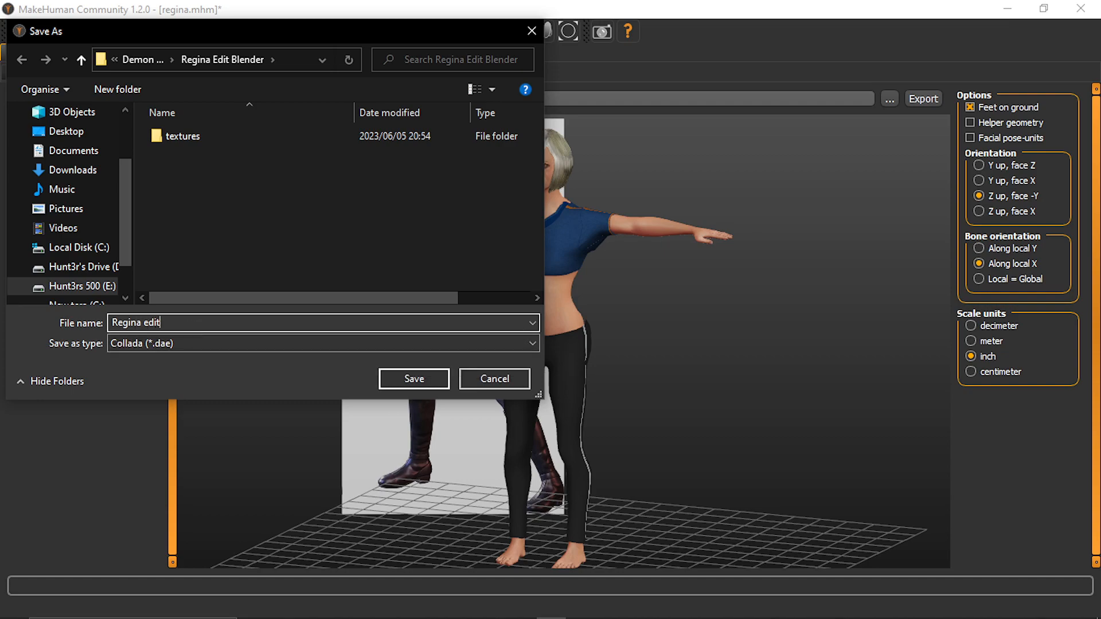
{"action": "type", "text": " DEA"}
{"action": "left_click", "coordinate": [414, 379]}
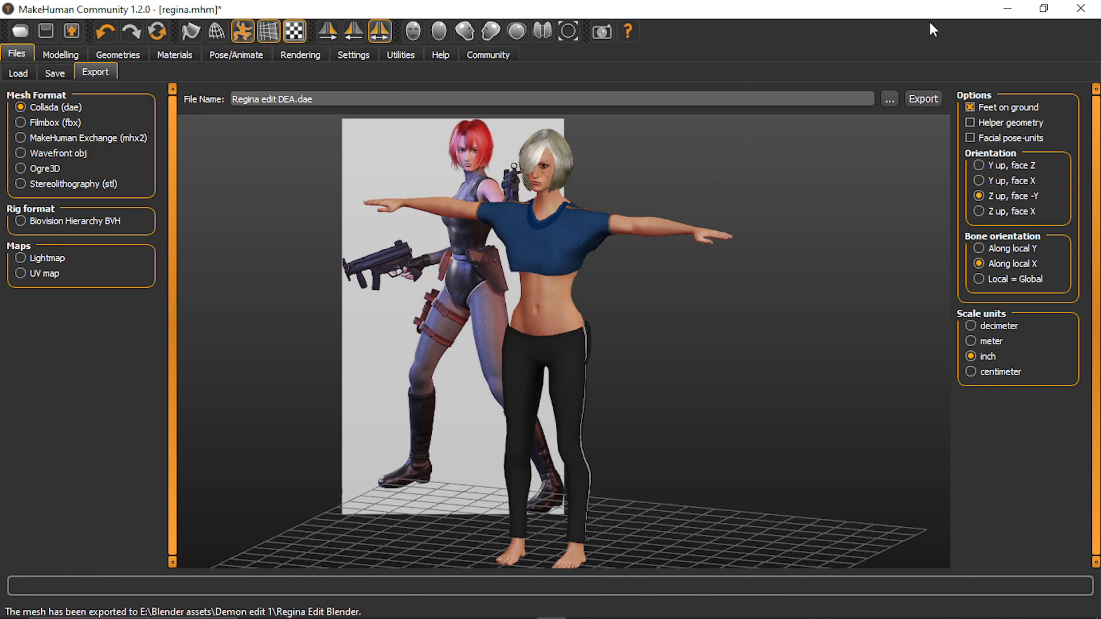
Switch back to UPBGE and enable Screencast Keys with a light blue colour and a shadow
{"action": "left_click", "coordinate": [1007, 9]}
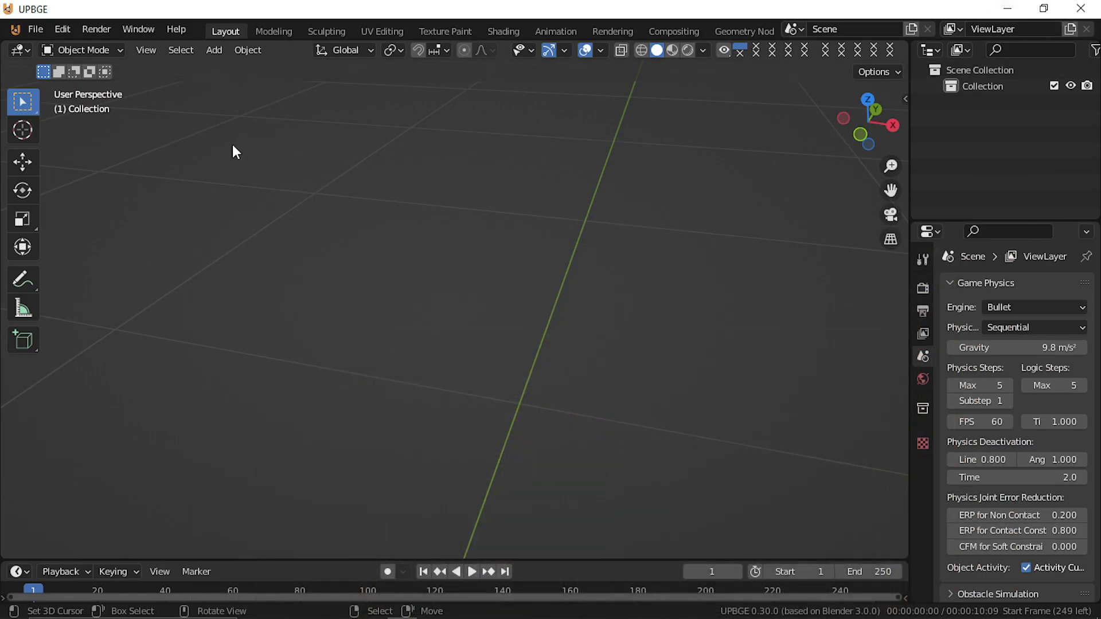
{"action": "left_click", "coordinate": [35, 29]}
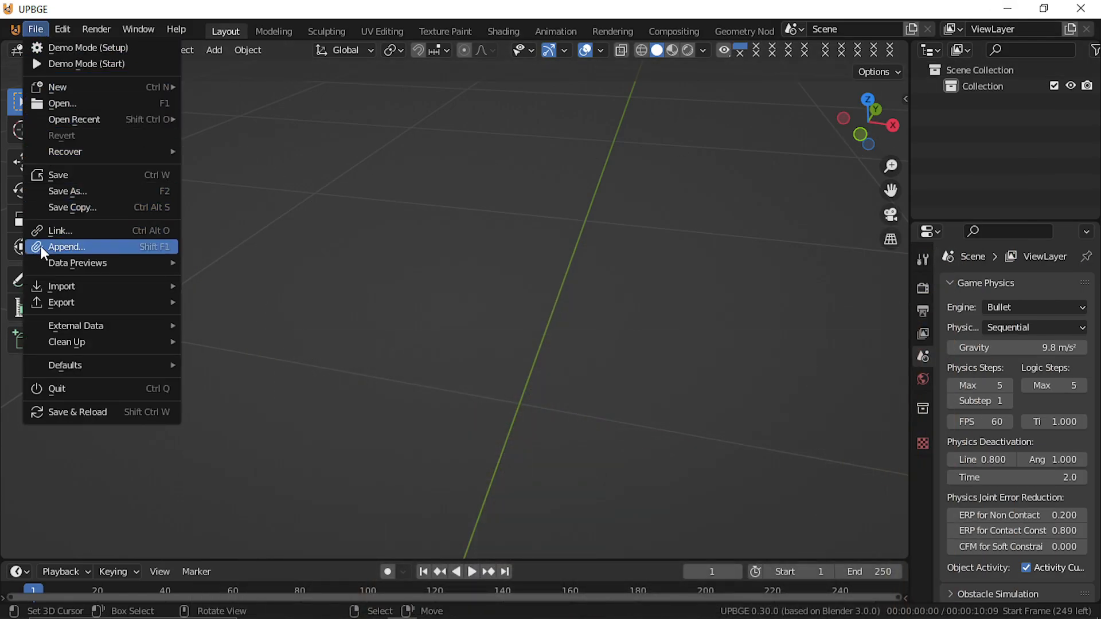
{"action": "mouse_move", "coordinate": [51, 292]}
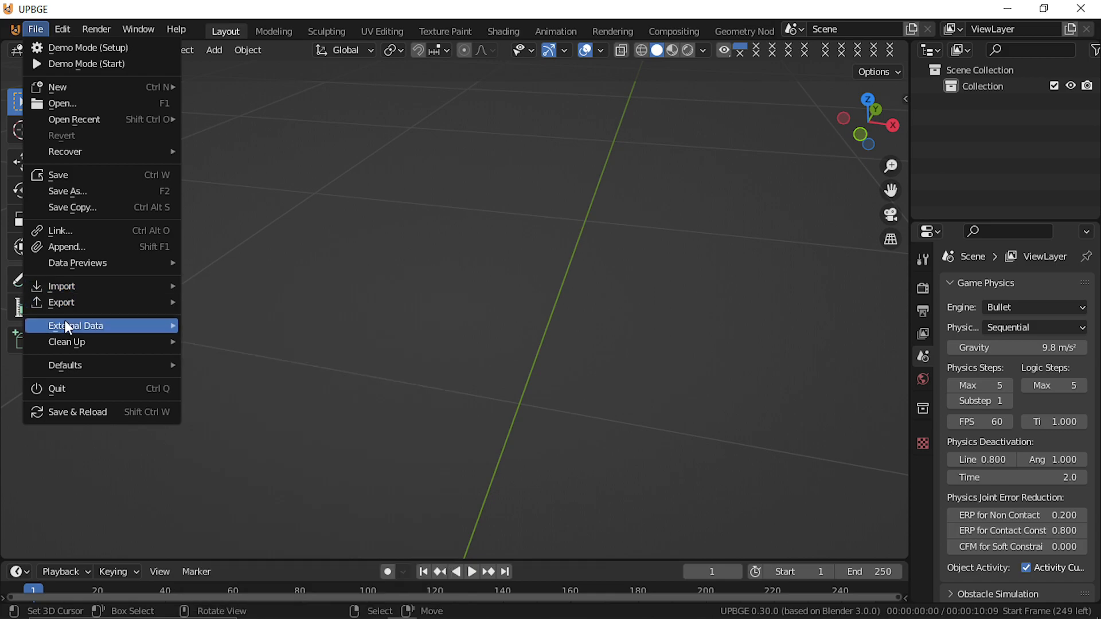
{"action": "left_click", "coordinate": [903, 96]}
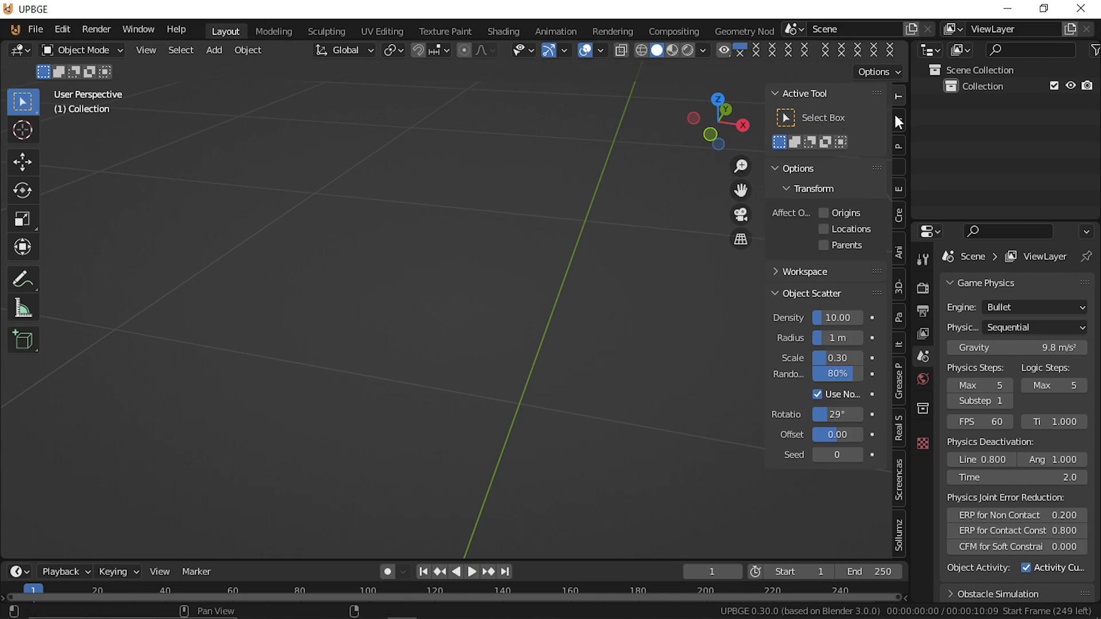
{"action": "left_click", "coordinate": [900, 487]}
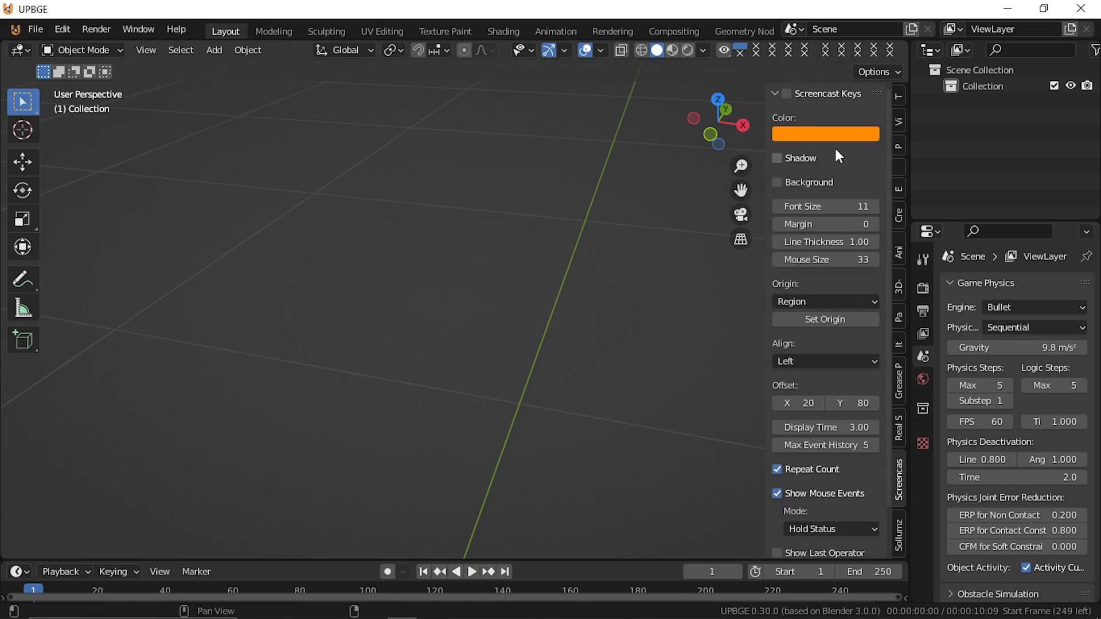
{"action": "left_click", "coordinate": [819, 132]}
{"action": "mouse_move", "coordinate": [808, 260]}
{"action": "left_mouse_down"}
{"action": "mouse_move", "coordinate": [825, 268]}
{"action": "mouse_move", "coordinate": [899, 215]}
{"action": "mouse_move", "coordinate": [884, 172]}
{"action": "mouse_move", "coordinate": [842, 150]}
{"action": "left_mouse_up"}
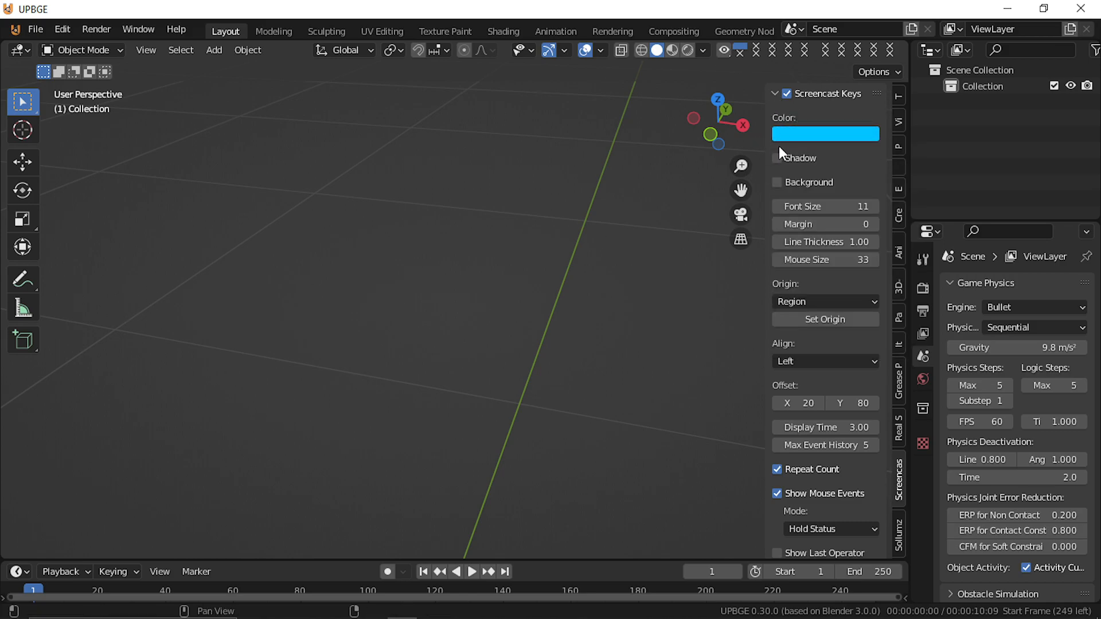
{"action": "left_click", "coordinate": [776, 159]}
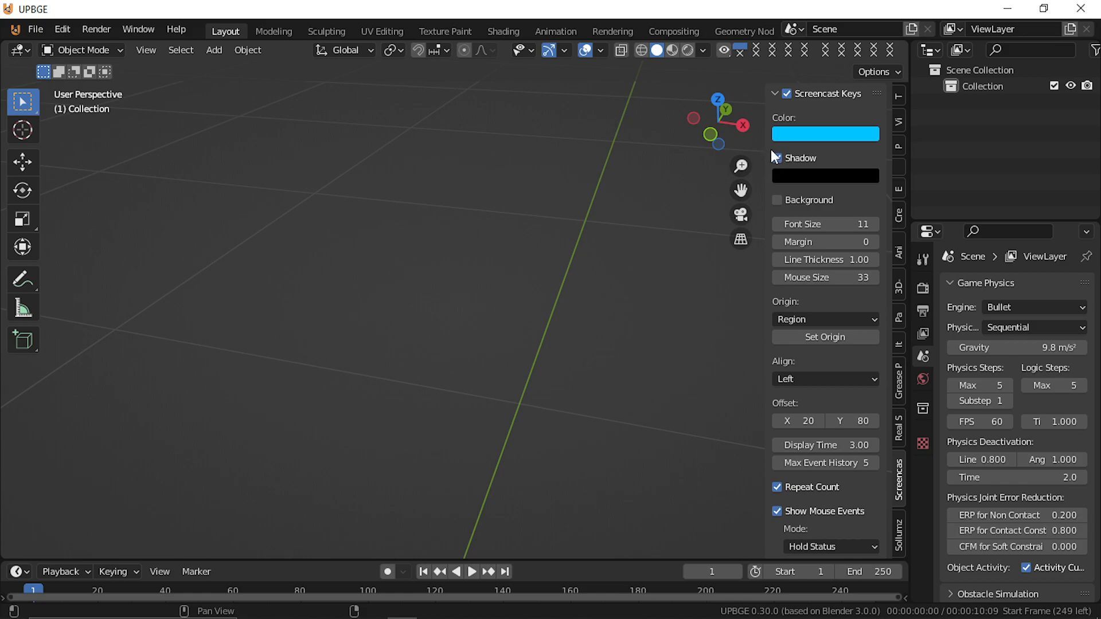
{"action": "left_click_drag", "start_coordinate": [765, 165], "coordinate": [880, 178]}
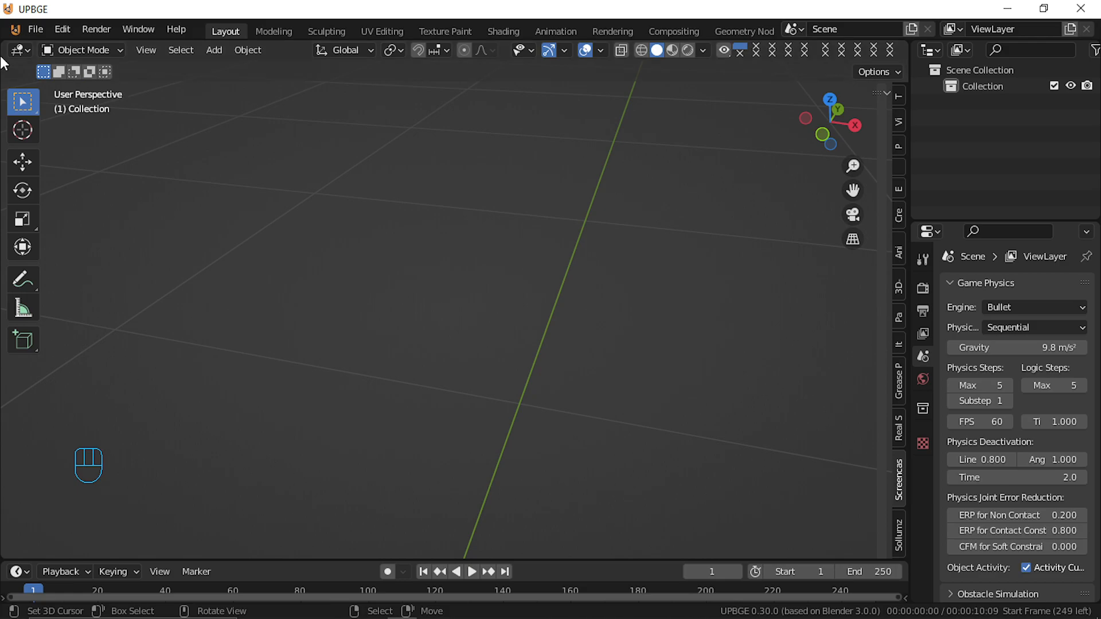
Start a Collada import and choose Regina edit DEA.dae from E:\Blender assets\Demon edit 1\Regina Edit Blender
{"action": "left_click", "coordinate": [36, 28]}
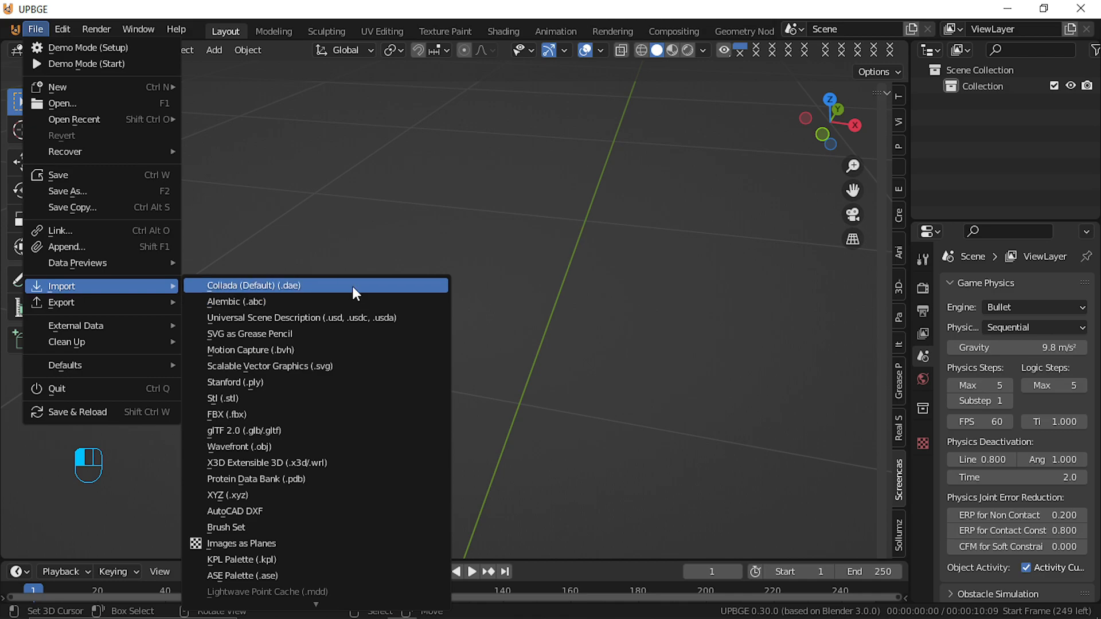
{"action": "left_click", "coordinate": [352, 285]}
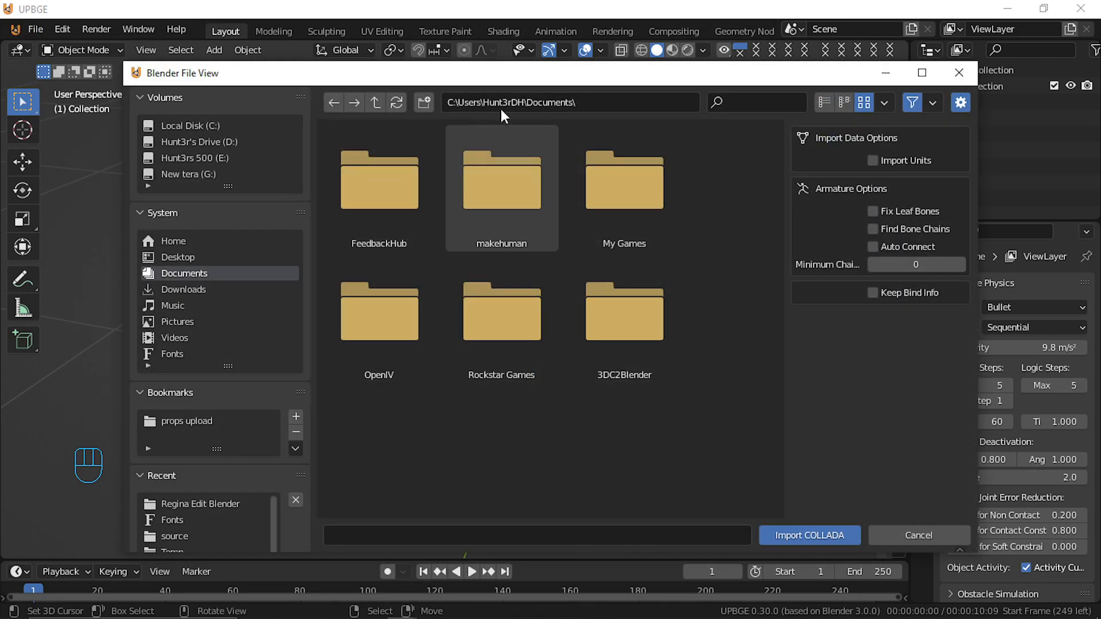
{"action": "left_click", "coordinate": [607, 108]}
{"action": "type", "text": "E:\\Blender assets\\Demon edit 1\\Regina Edit Blender"}
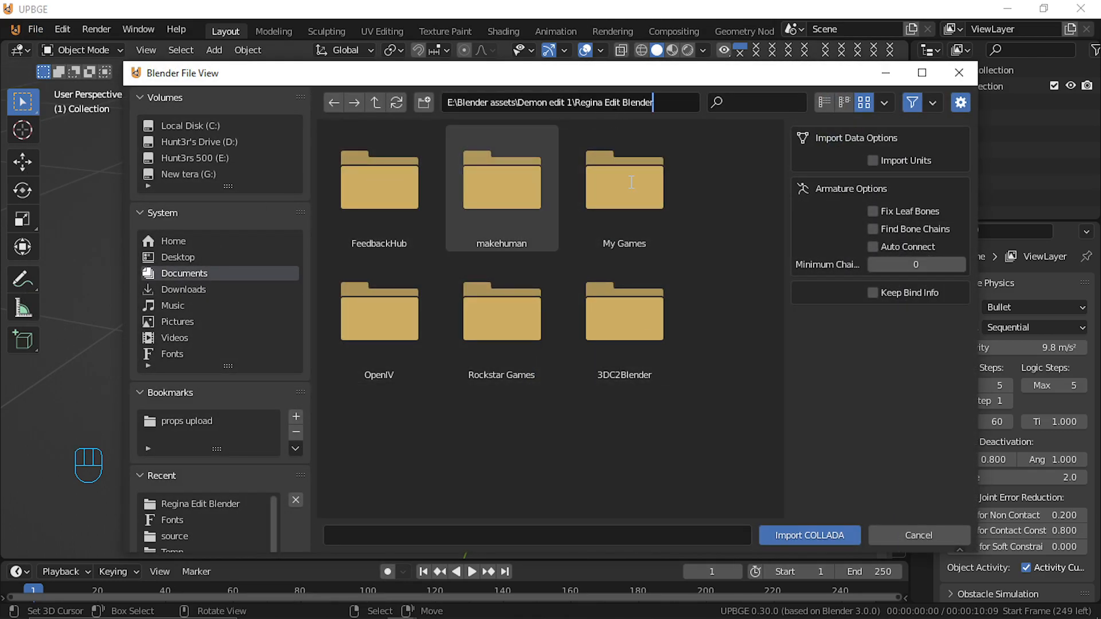
{"action": "key", "text": "Return"}
{"action": "left_click", "coordinate": [486, 213]}
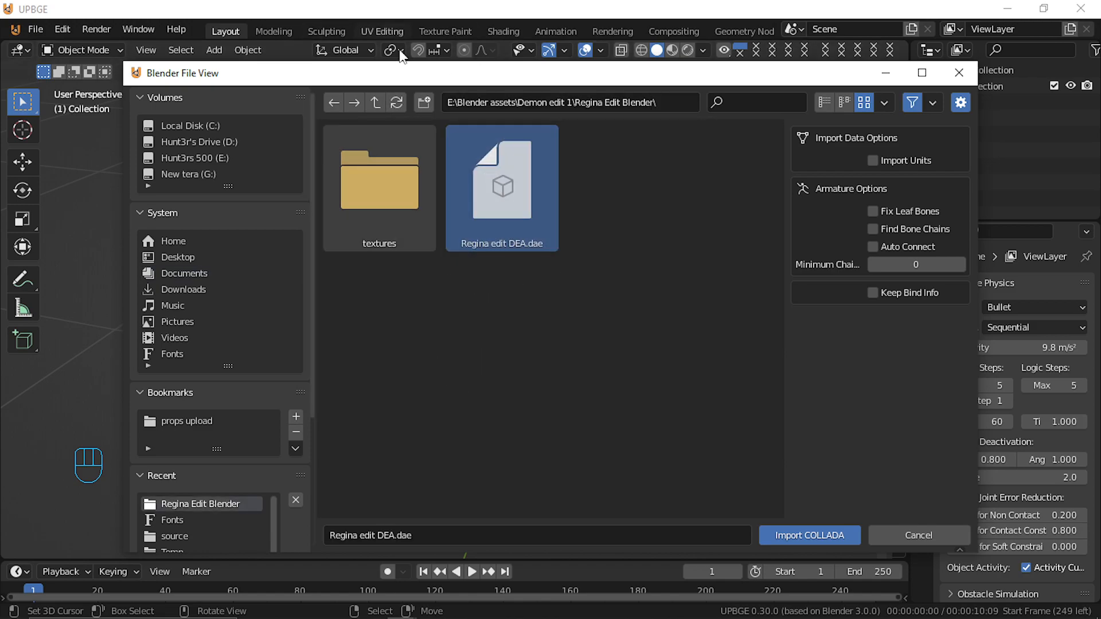
Import the Collada file with Find Bone Chains and Fix Leaf Bones enabled and a raised minimum chain length
{"action": "left_click", "coordinate": [917, 226]}
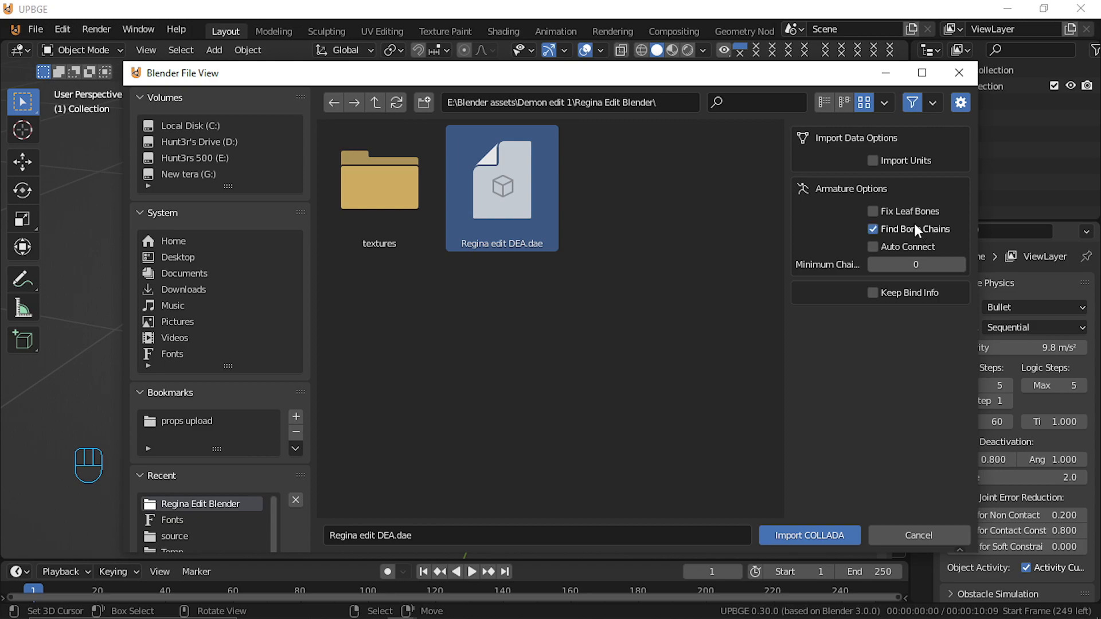
{"action": "left_click", "coordinate": [906, 212]}
{"action": "left_click", "coordinate": [960, 265]}
{"action": "left_click", "coordinate": [960, 265]}
{"action": "left_click", "coordinate": [960, 265]}
{"action": "left_click", "coordinate": [814, 535]}
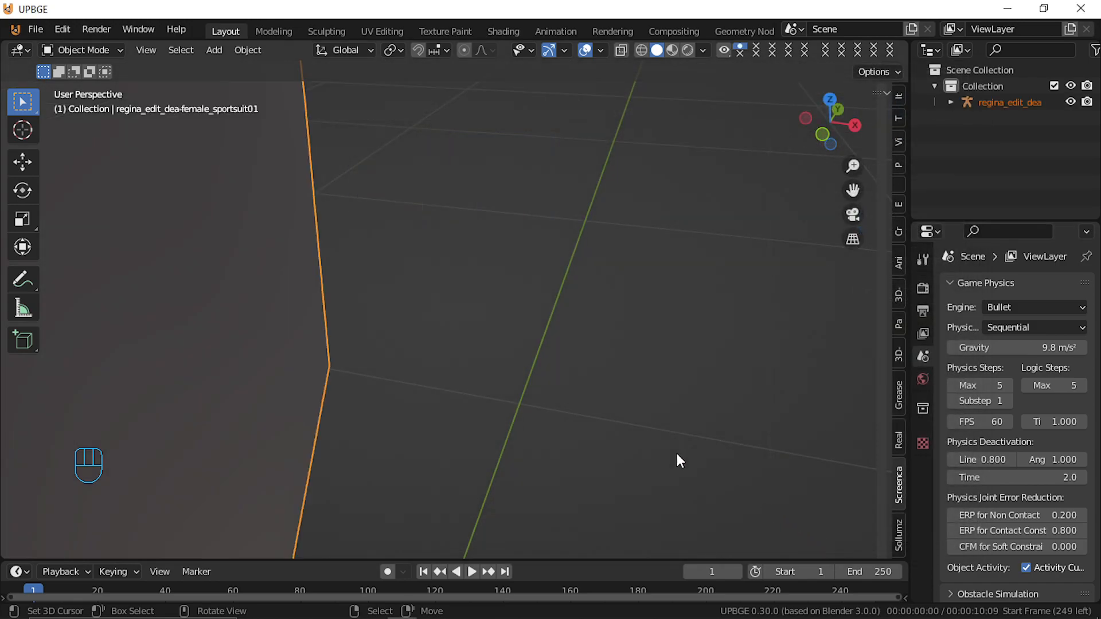
Select the regina_edit_dea armature and set its viewport display to In Front
{"action": "scroll", "coordinate": [463, 276], "scroll_direction": "down", "scroll_amount": 8}
{"action": "scroll", "coordinate": [464, 276], "scroll_direction": "up", "scroll_amount": 2}
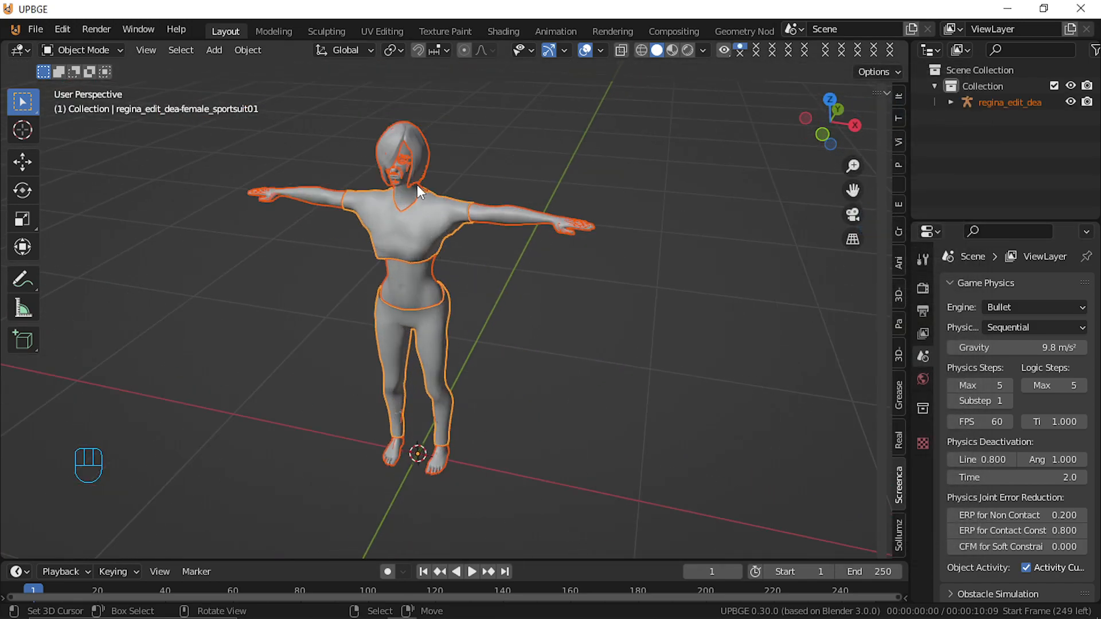
{"action": "left_click", "coordinate": [452, 222]}
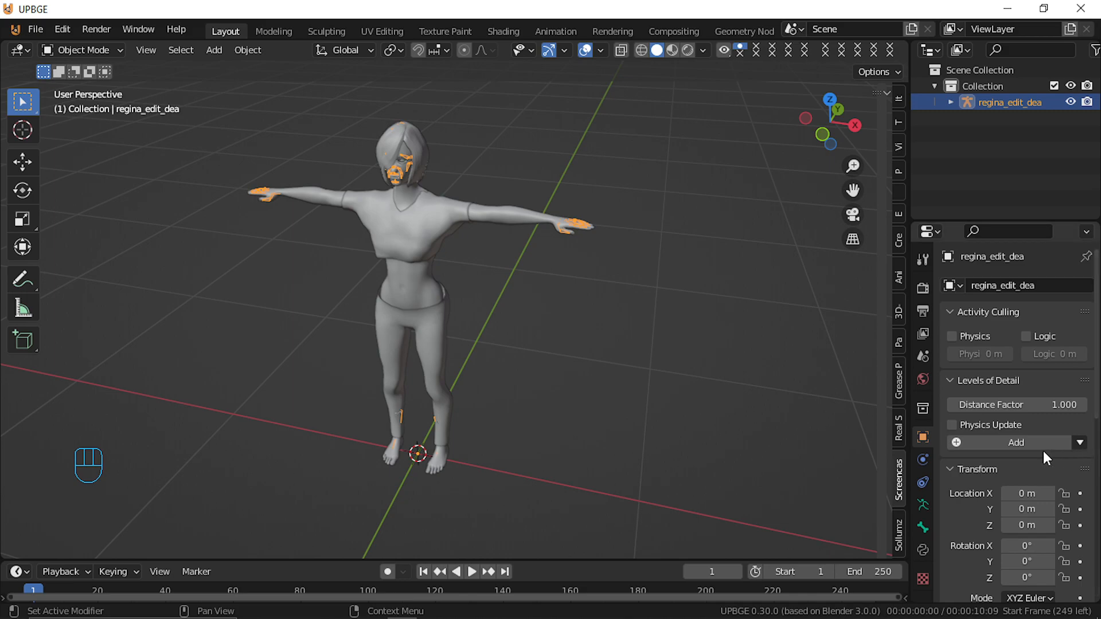
{"action": "left_click", "coordinate": [924, 505]}
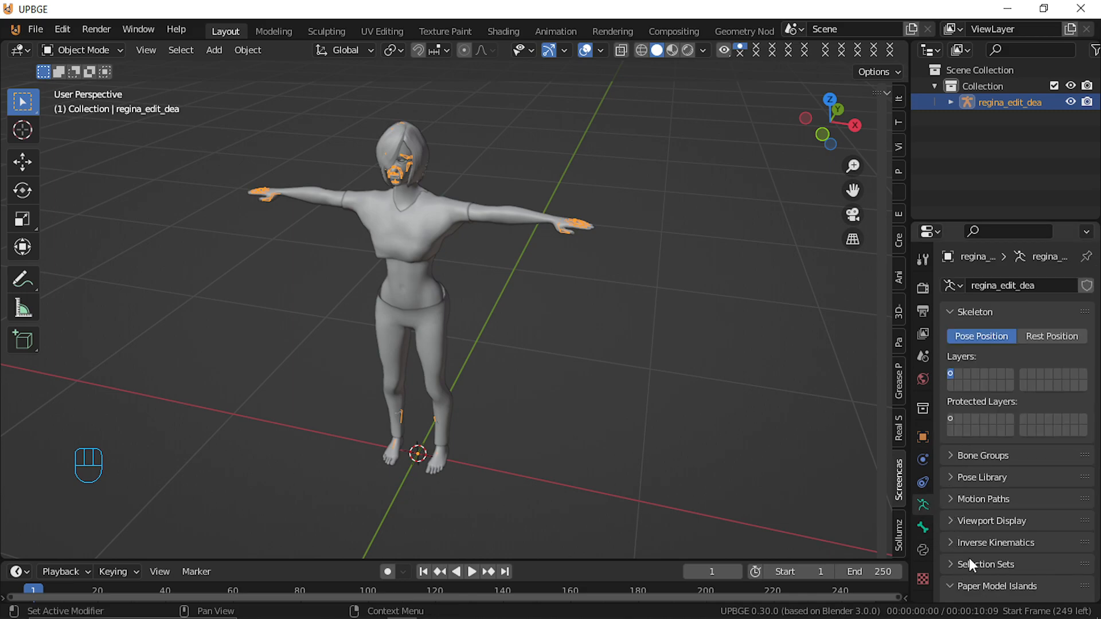
{"action": "left_click", "coordinate": [949, 520]}
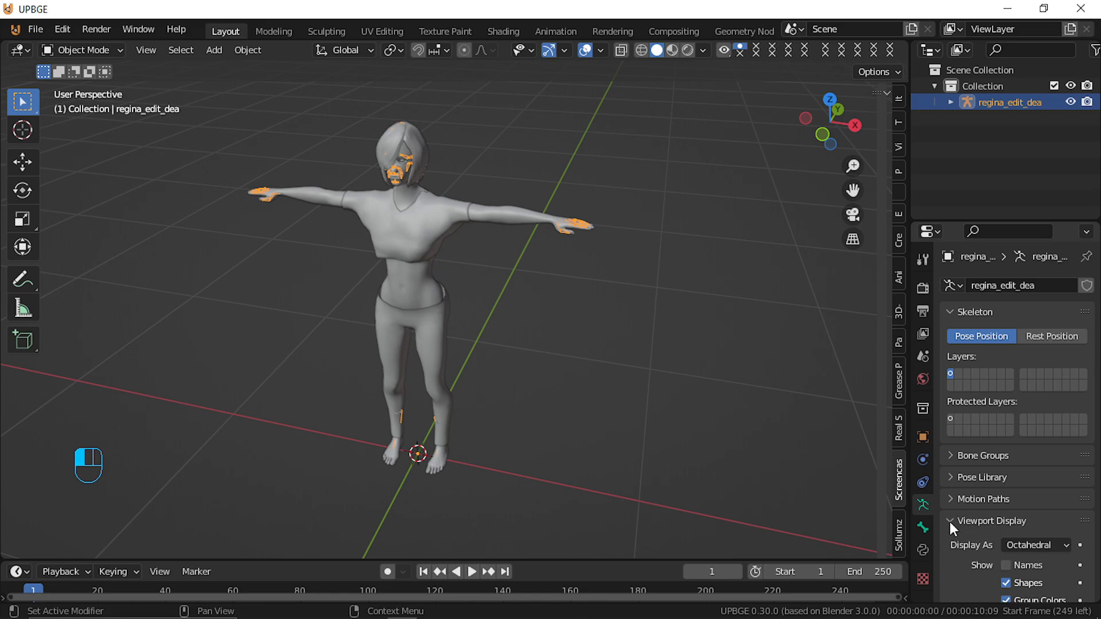
{"action": "scroll", "coordinate": [1065, 502], "scroll_direction": "down", "scroll_amount": 4}
{"action": "scroll", "coordinate": [1065, 502], "scroll_direction": "down", "scroll_amount": 3}
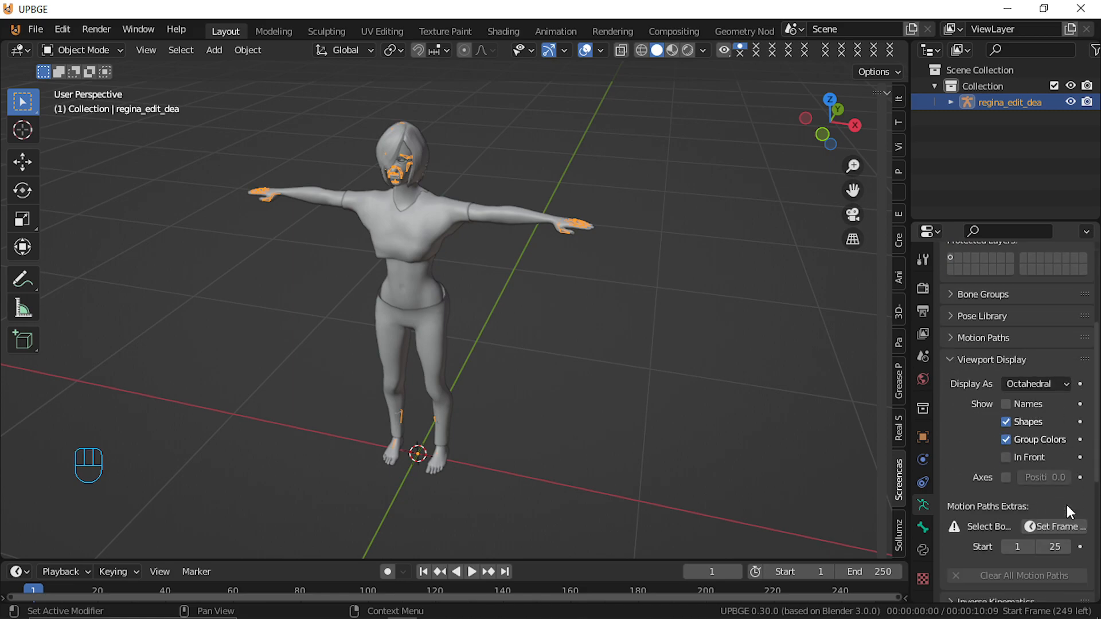
{"action": "left_click", "coordinate": [1007, 457]}
Examine the armature's bones inside the body, from the hips and spine up to the face and along both arms
{"action": "middle_click_drag", "start_coordinate": [430, 253], "coordinate": [465, 194]}
{"action": "scroll", "coordinate": [465, 195], "scroll_direction": "up", "scroll_amount": 2}
{"action": "key", "text": "shift+f"}
{"action": "key", "text": "w"}
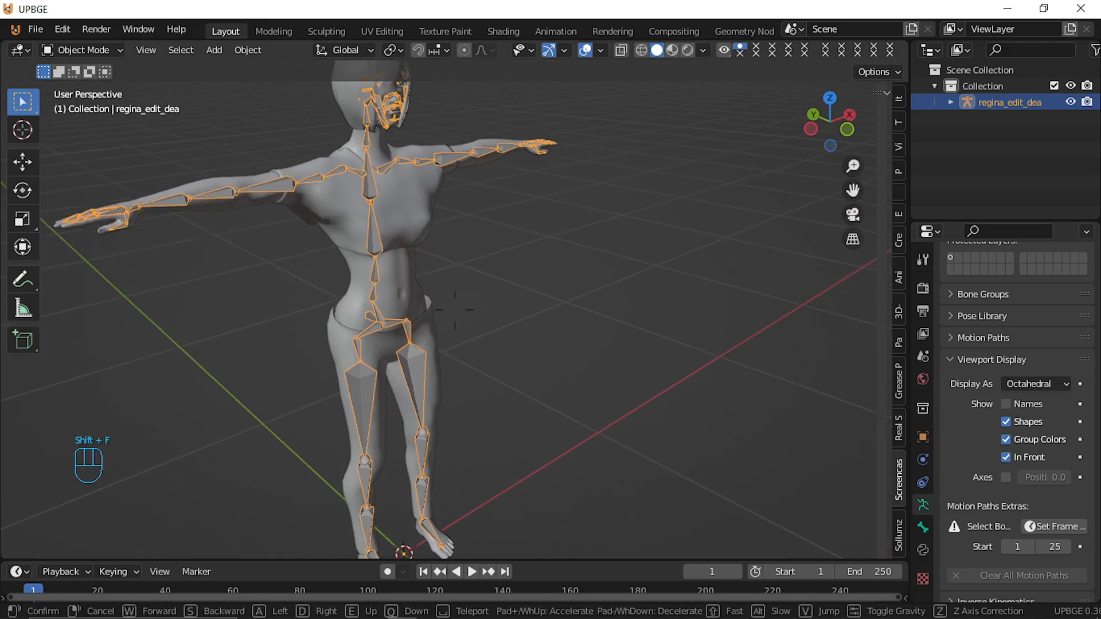
{"action": "key", "text": "e"}
{"action": "key", "text": "w"}
{"action": "key", "text": "d"}
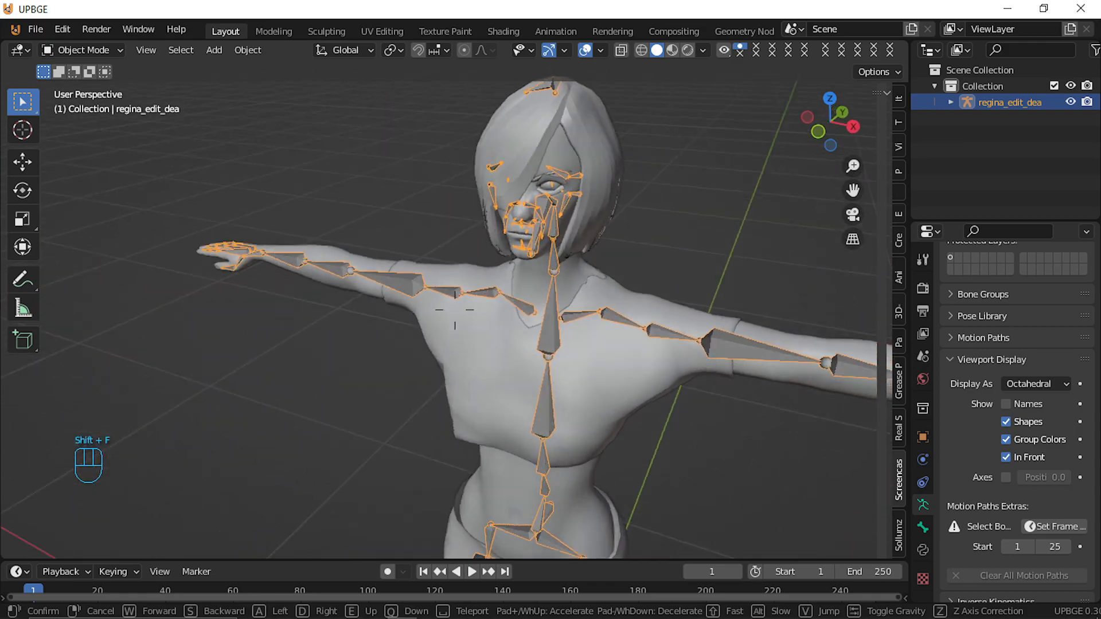
{"action": "key", "text": "a"}
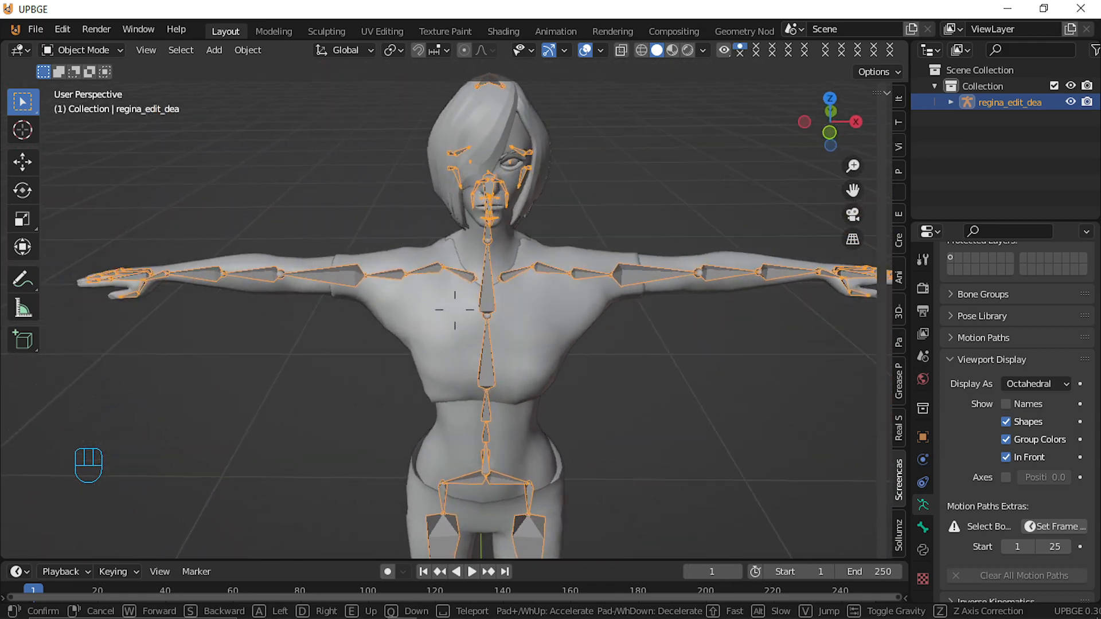
{"action": "left_click", "coordinate": [455, 314]}
{"action": "left_click", "coordinate": [455, 315]}
{"action": "left_click", "coordinate": [455, 315]}
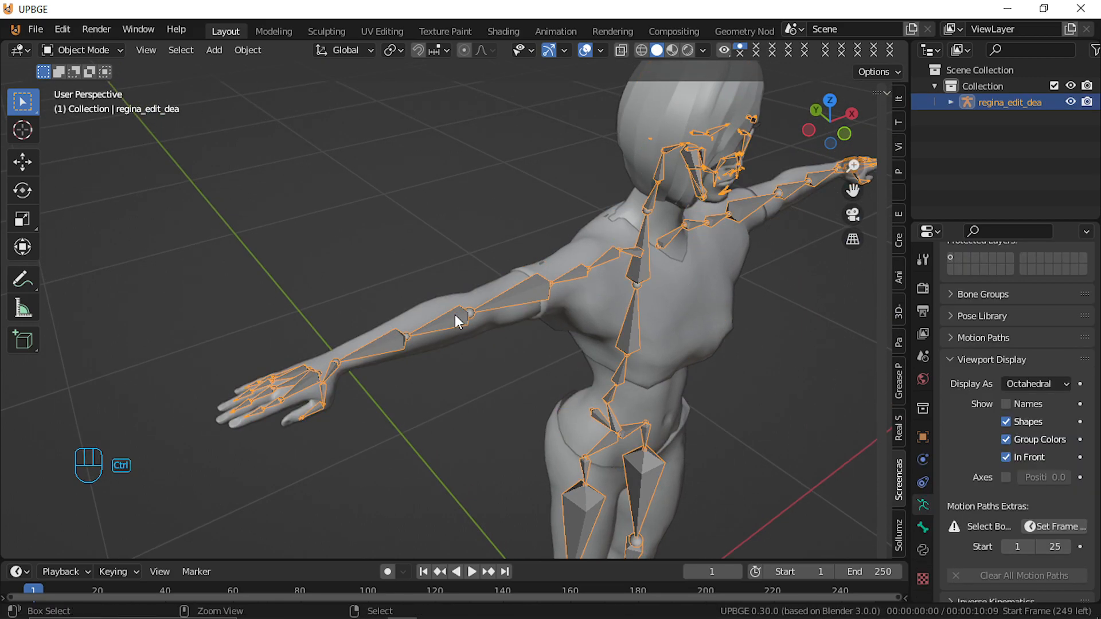
Switch the armature to Pose Mode and try rotating the lowerarm01_R bone about the global Z axis
{"action": "key", "text": "ctrl+Tab"}
{"action": "left_click", "coordinate": [443, 311]}
{"action": "key", "text": "r"}
{"action": "key", "text": "z"}
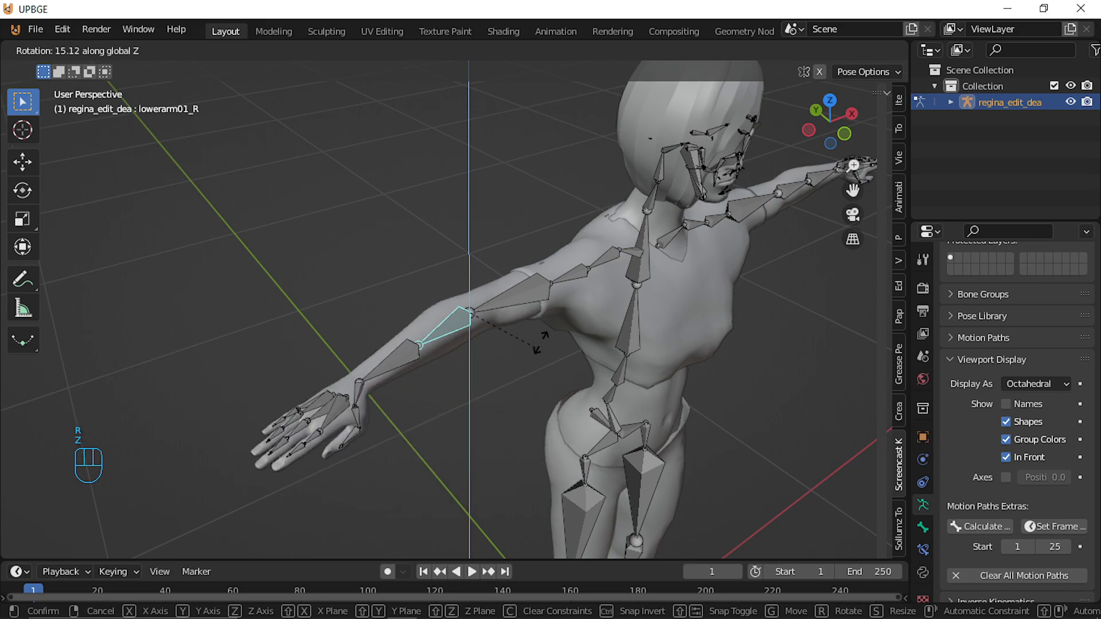
{"action": "right_click", "coordinate": [569, 277]}
Try rotating the spine02 bone in the upper torso to test how the body follows the rig
{"action": "key", "text": "shift+grave"}
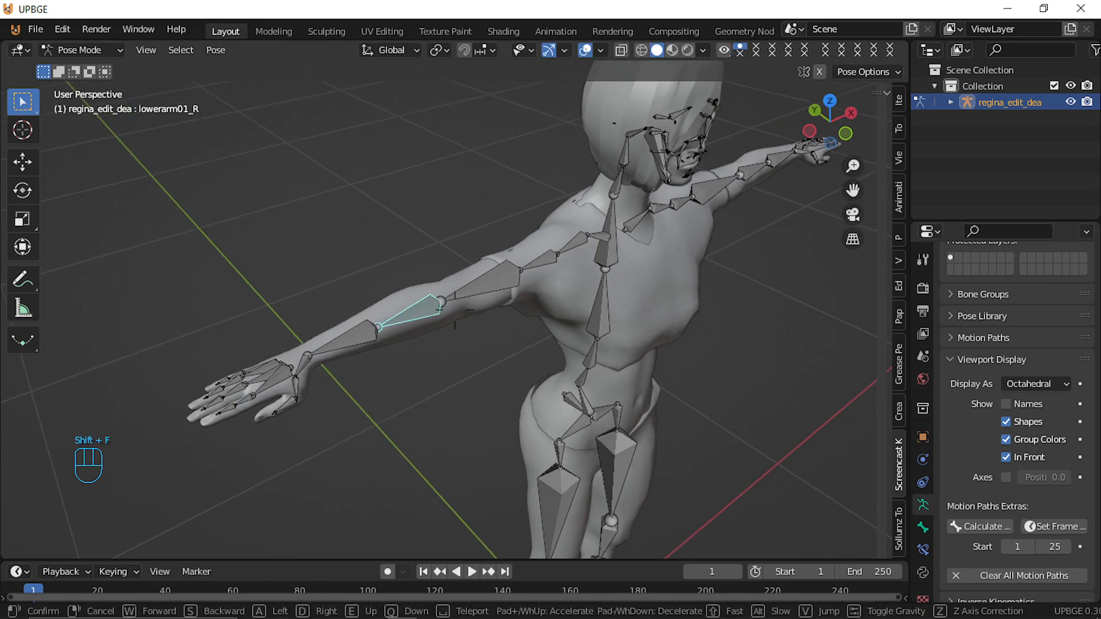
{"action": "key", "text": "w"}
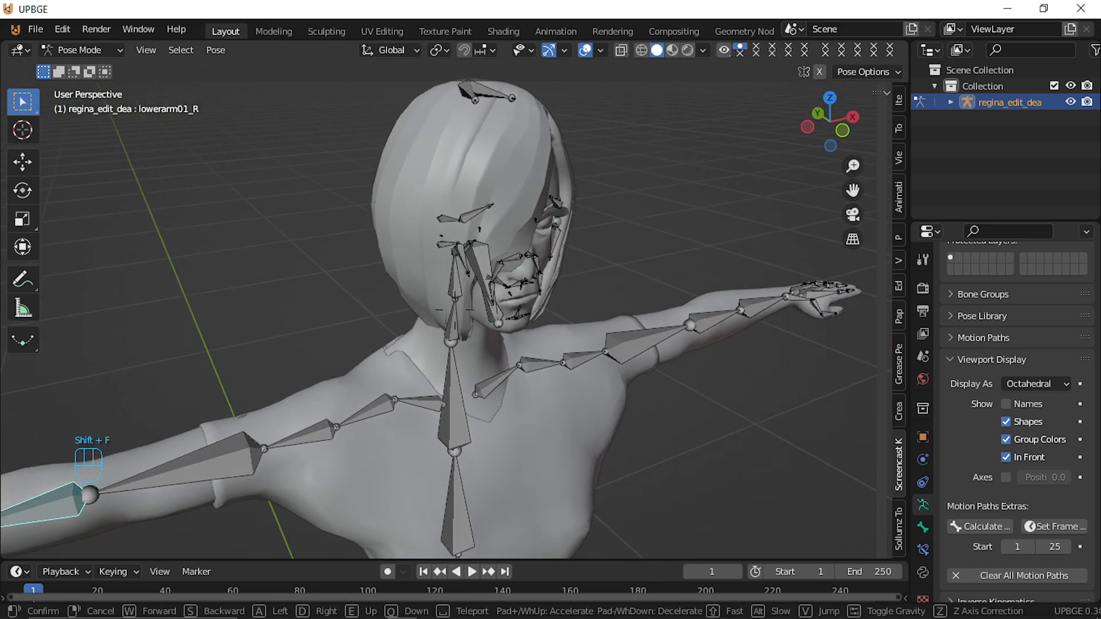
{"action": "key", "text": "d"}
{"action": "key", "text": "d"}
{"action": "key", "text": "w"}
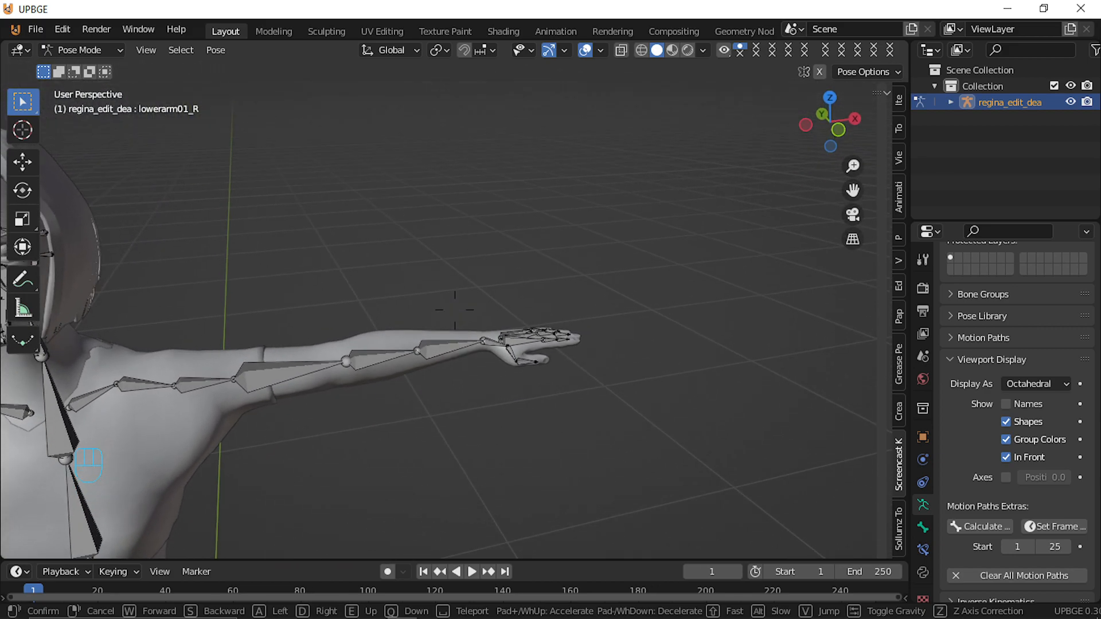
{"action": "key", "text": "d"}
{"action": "key", "text": "s"}
{"action": "left_click", "coordinate": [442, 317]}
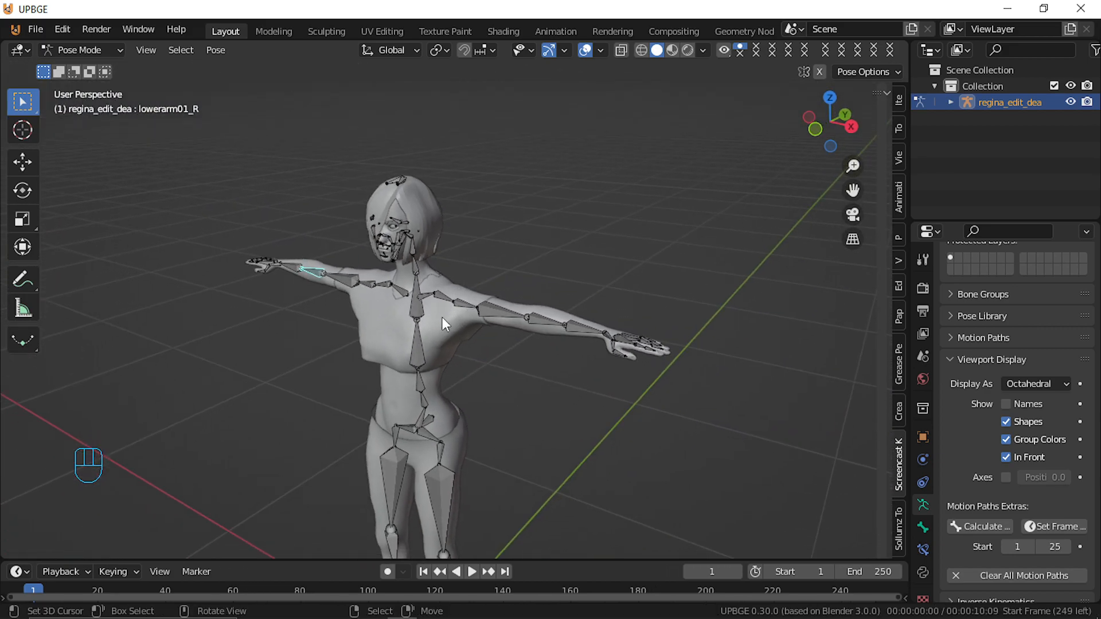
{"action": "left_click", "coordinate": [421, 363]}
{"action": "key", "text": "r"}
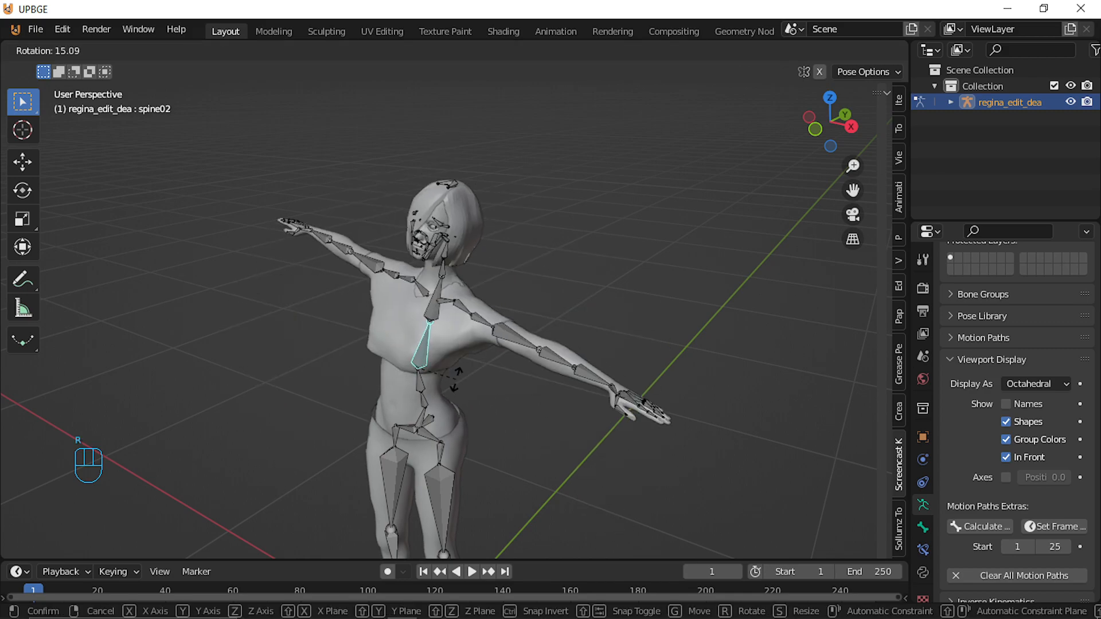
{"action": "right_click", "coordinate": [453, 382]}
Return to Object Mode and try moving the female_sportsuit01 mesh away from the body
{"action": "key", "text": "shift+f"}
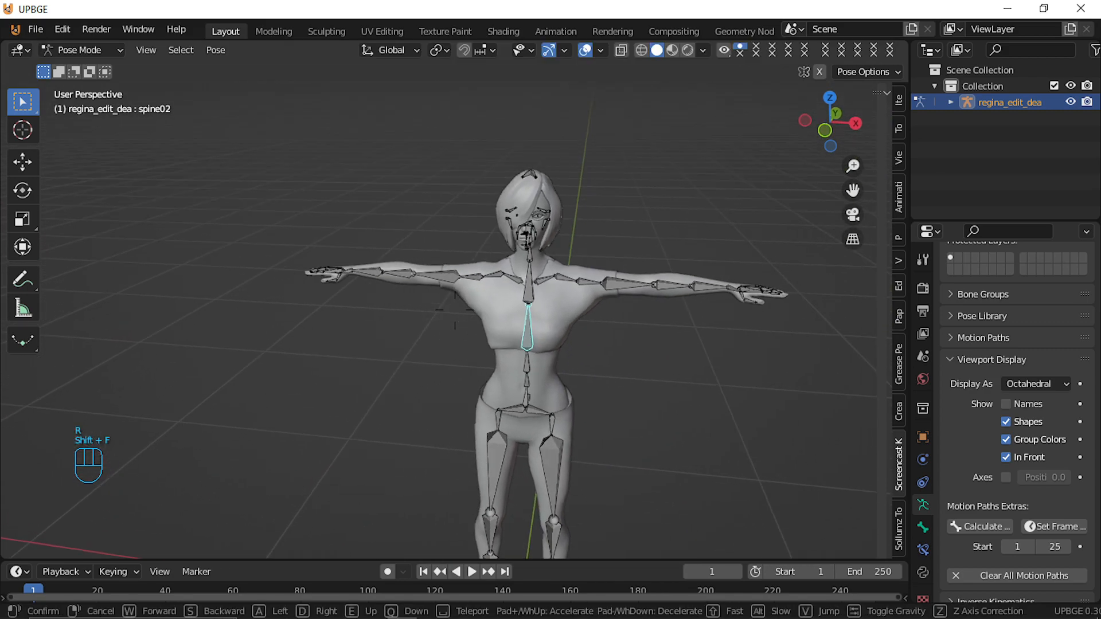
{"action": "left_click", "coordinate": [455, 309]}
{"action": "key", "text": "Tab"}
{"action": "key", "text": "Tab"}
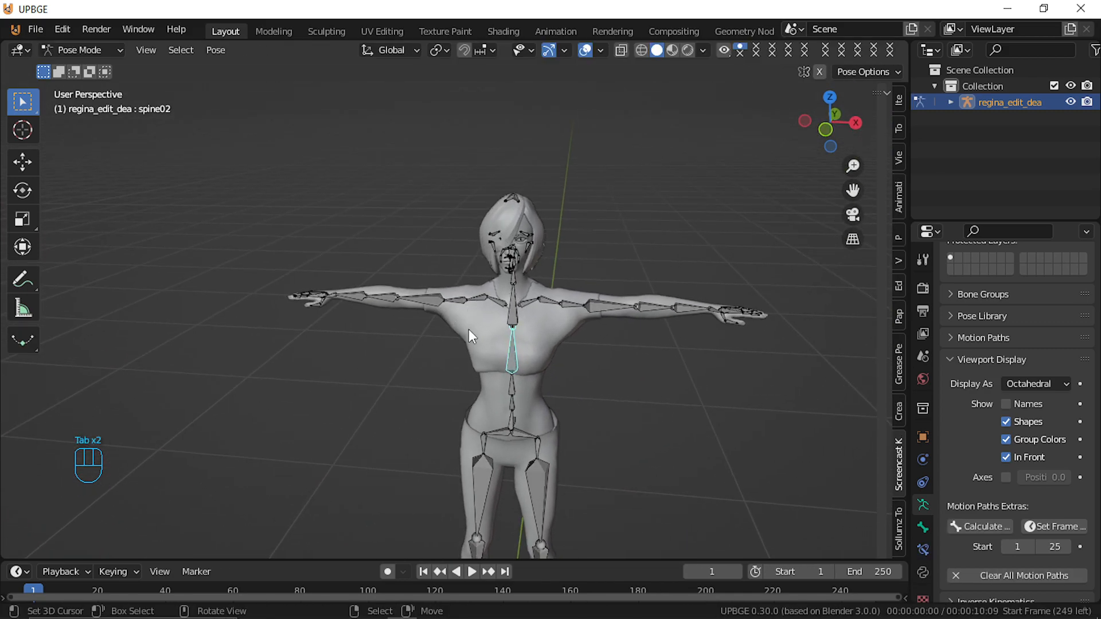
{"action": "key", "text": "ctrl+Tab"}
{"action": "left_click", "coordinate": [493, 355]}
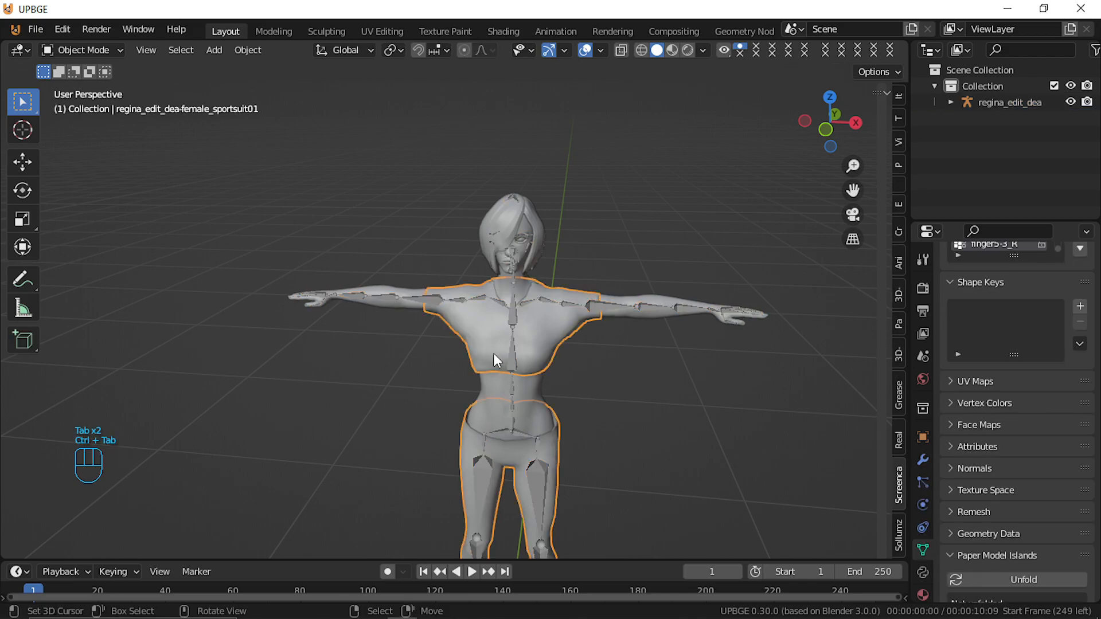
{"action": "key", "text": "g"}
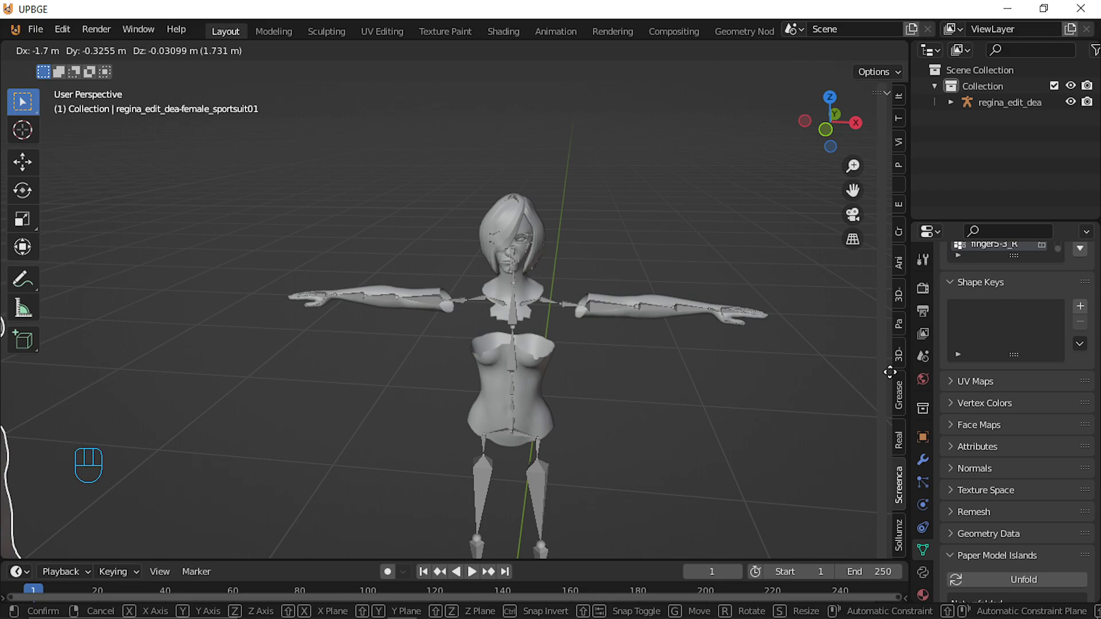
{"action": "right_click", "coordinate": [889, 372]}
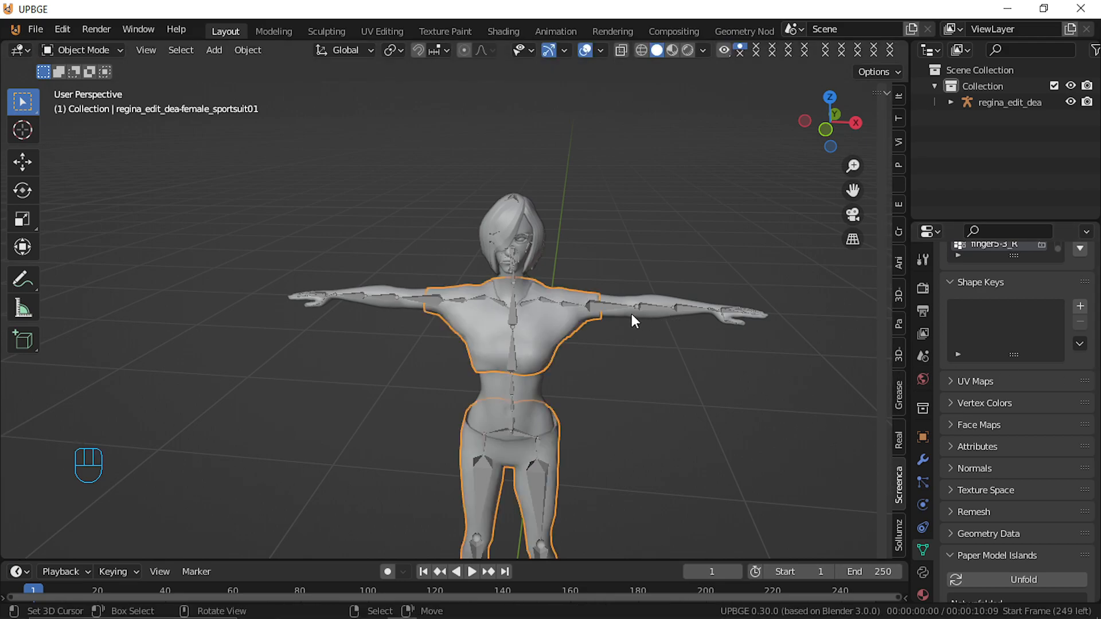
Select everything in the scene and delete the imported character with its armature
{"action": "key", "text": "a"}
{"action": "key", "text": "a"}
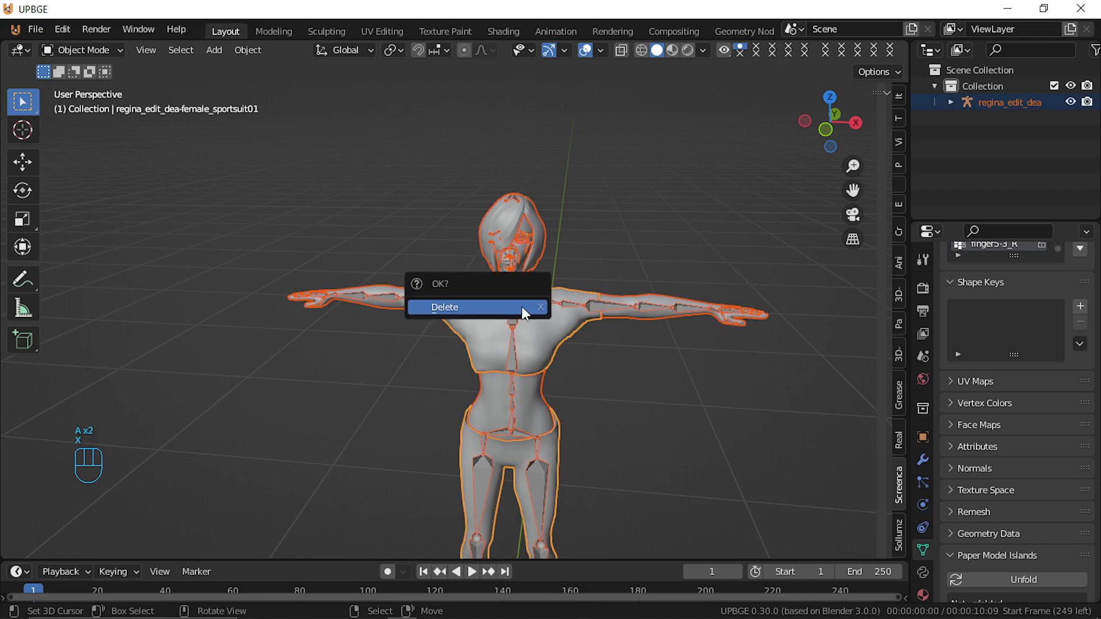
{"action": "left_click", "coordinate": [503, 306]}
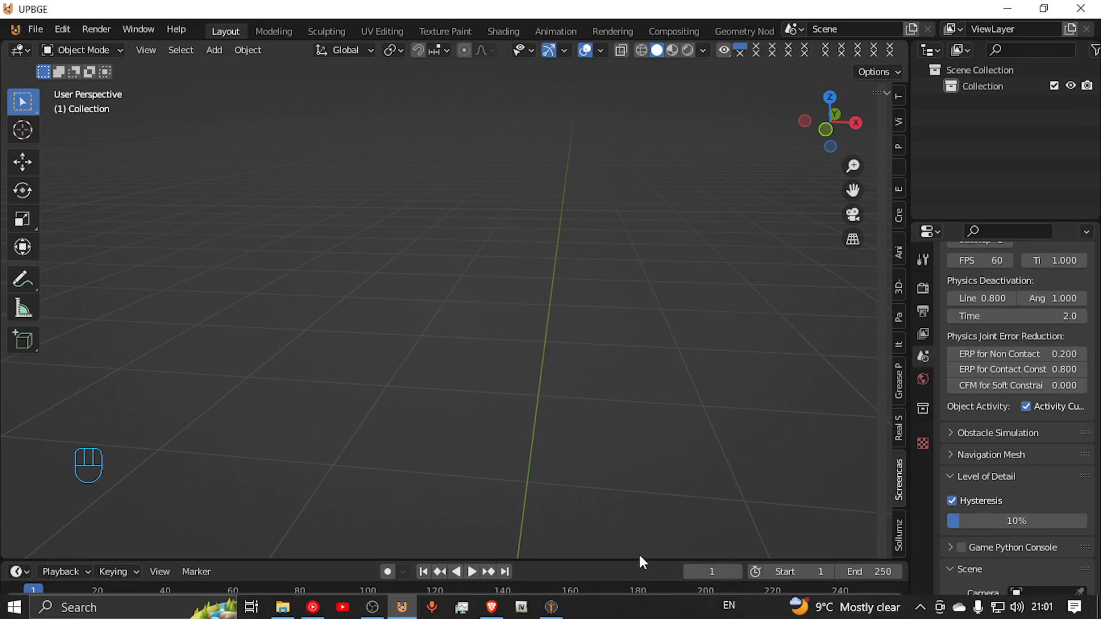
Switch to MakeHuman and give the character the Teeth base geometry
{"action": "left_click", "coordinate": [551, 606]}
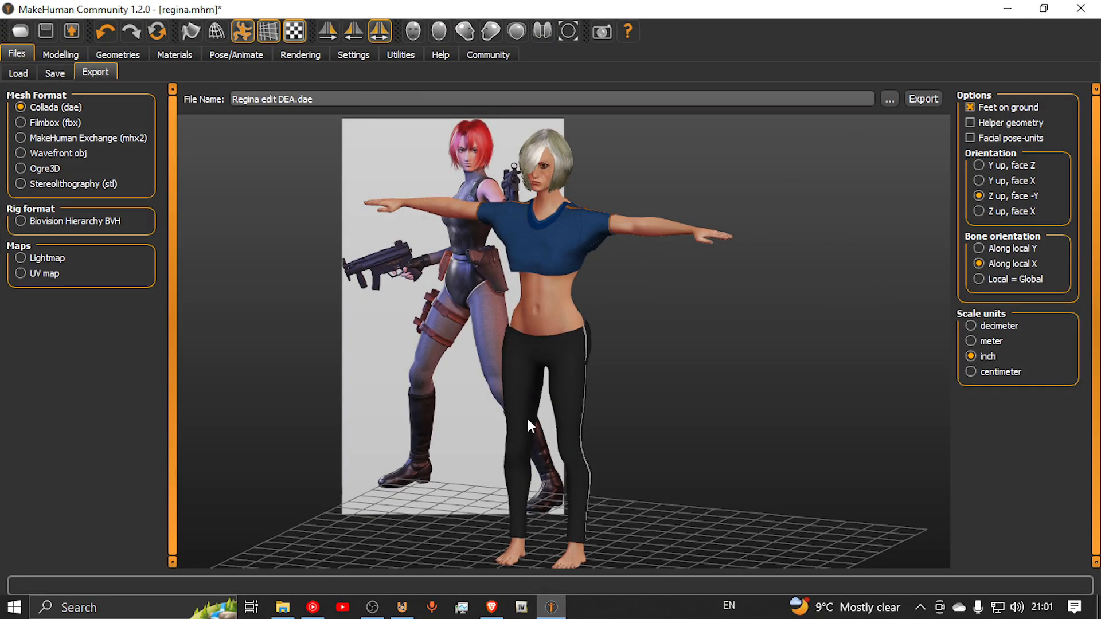
{"action": "left_click_drag", "start_coordinate": [606, 290], "coordinate": [561, 305]}
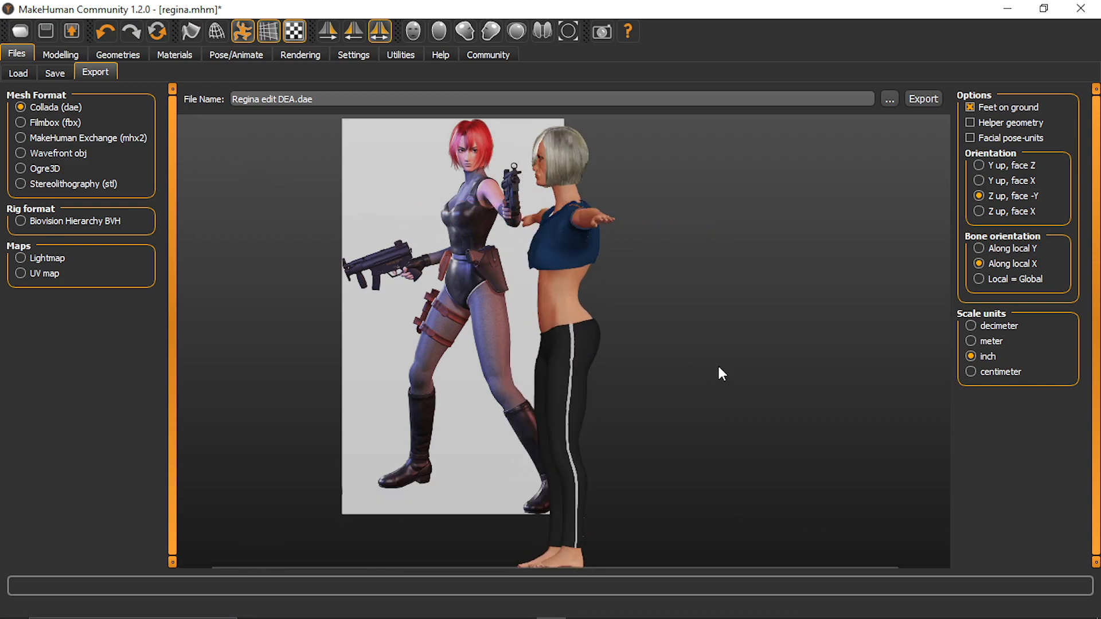
{"action": "scroll", "coordinate": [715, 253], "scroll_direction": "down", "scroll_amount": 5}
{"action": "scroll", "coordinate": [697, 294], "scroll_direction": "up", "scroll_amount": 6}
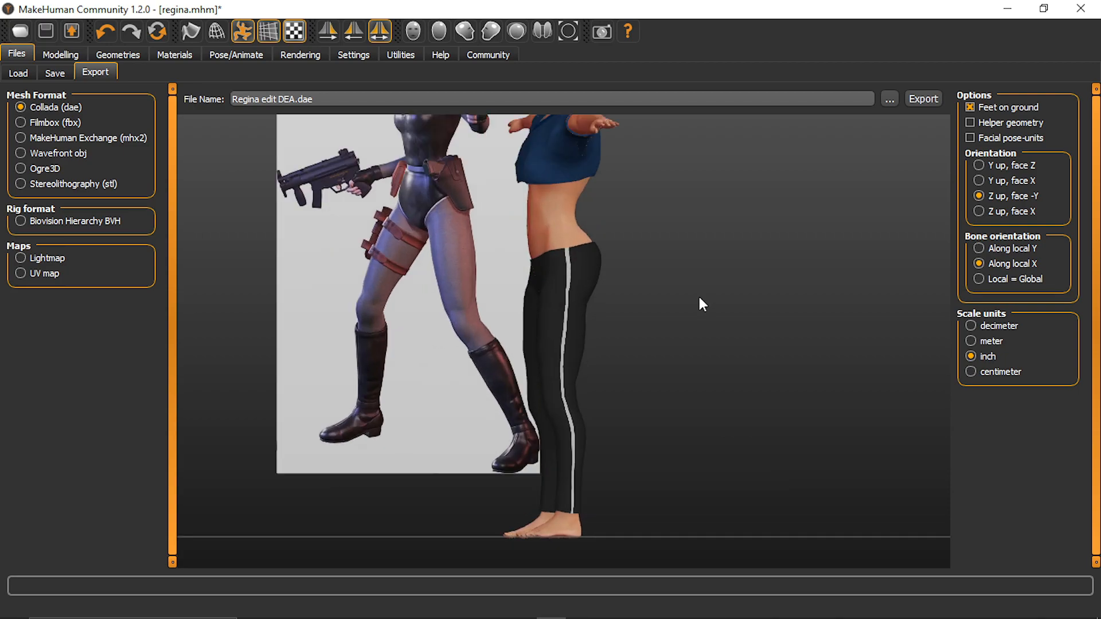
{"action": "scroll", "coordinate": [697, 294], "scroll_direction": "up", "scroll_amount": 5}
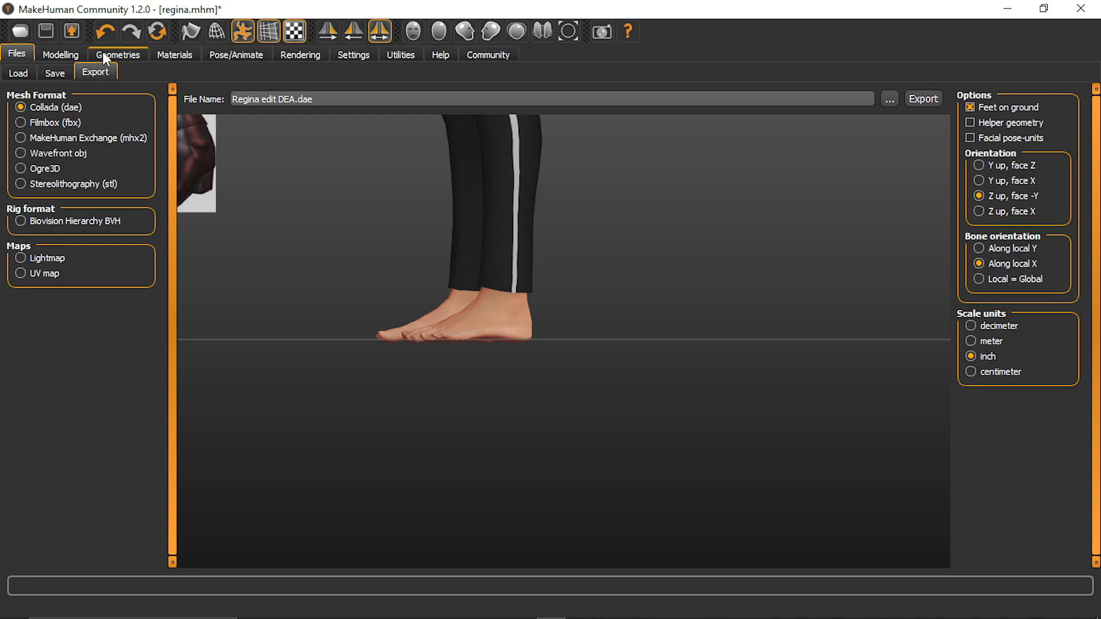
{"action": "left_click", "coordinate": [133, 50]}
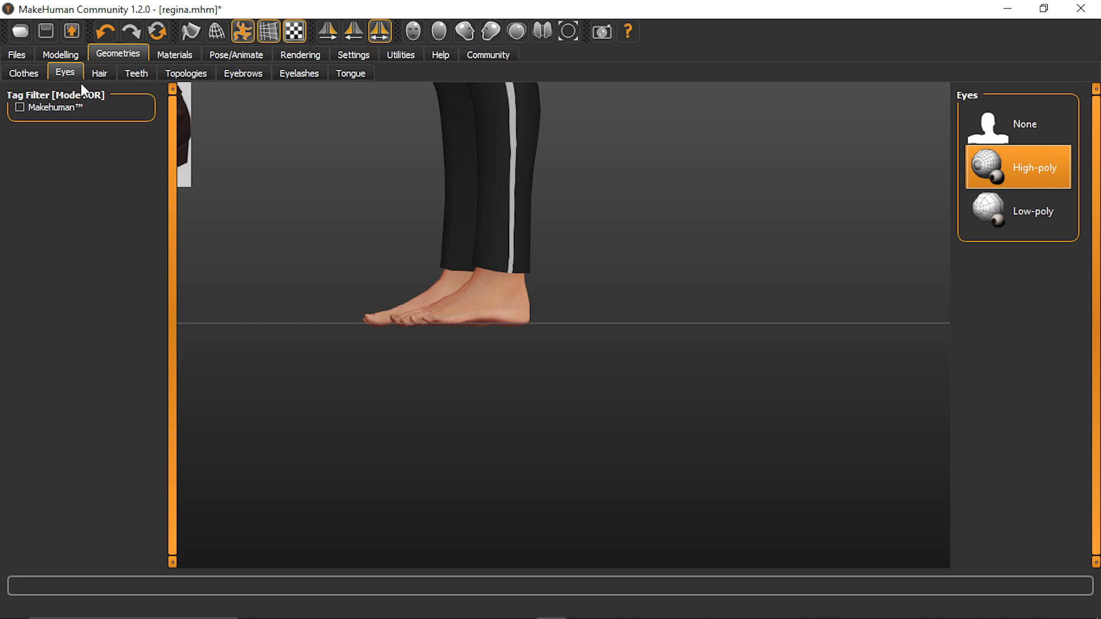
{"action": "left_click", "coordinate": [138, 72]}
{"action": "left_click", "coordinate": [1032, 166]}
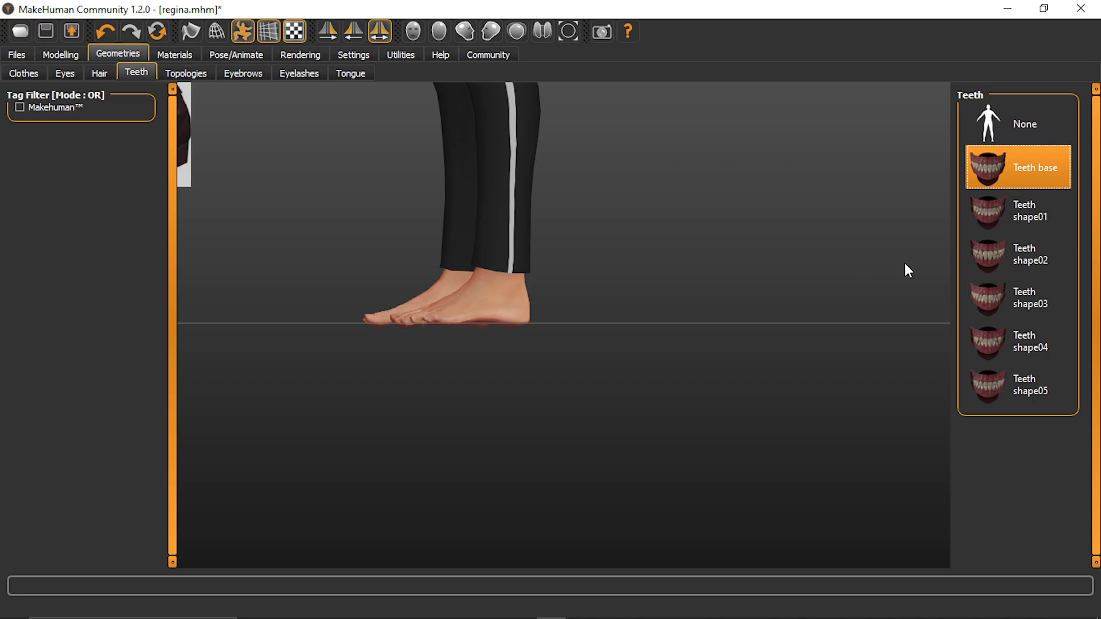
Give the character the Tongue01 tongue geometry
{"action": "left_click", "coordinate": [197, 72]}
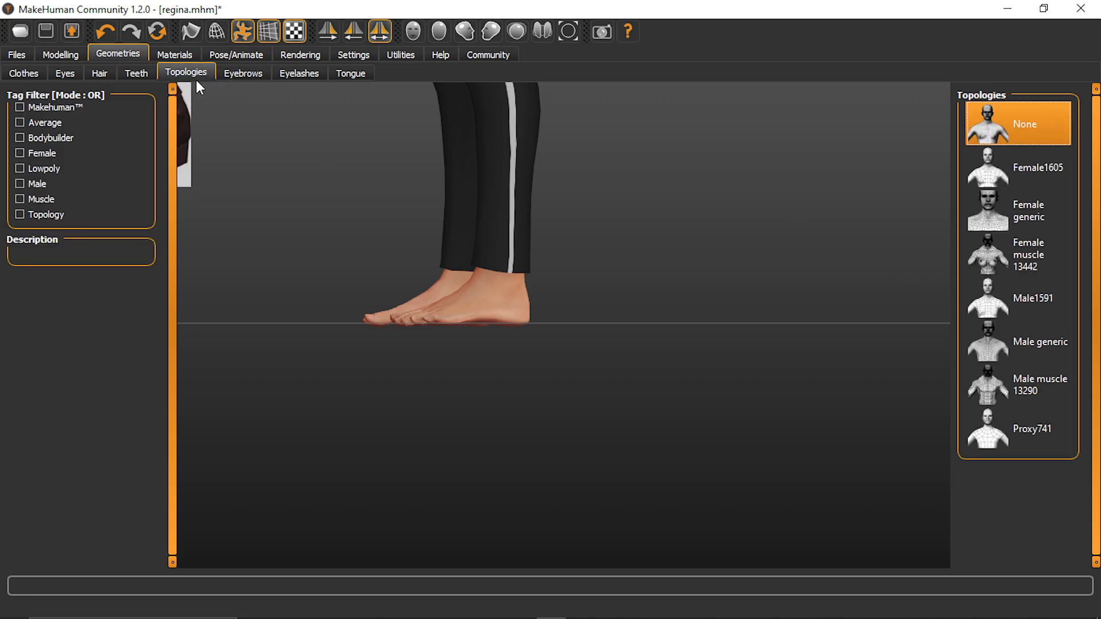
{"action": "left_click", "coordinate": [95, 74]}
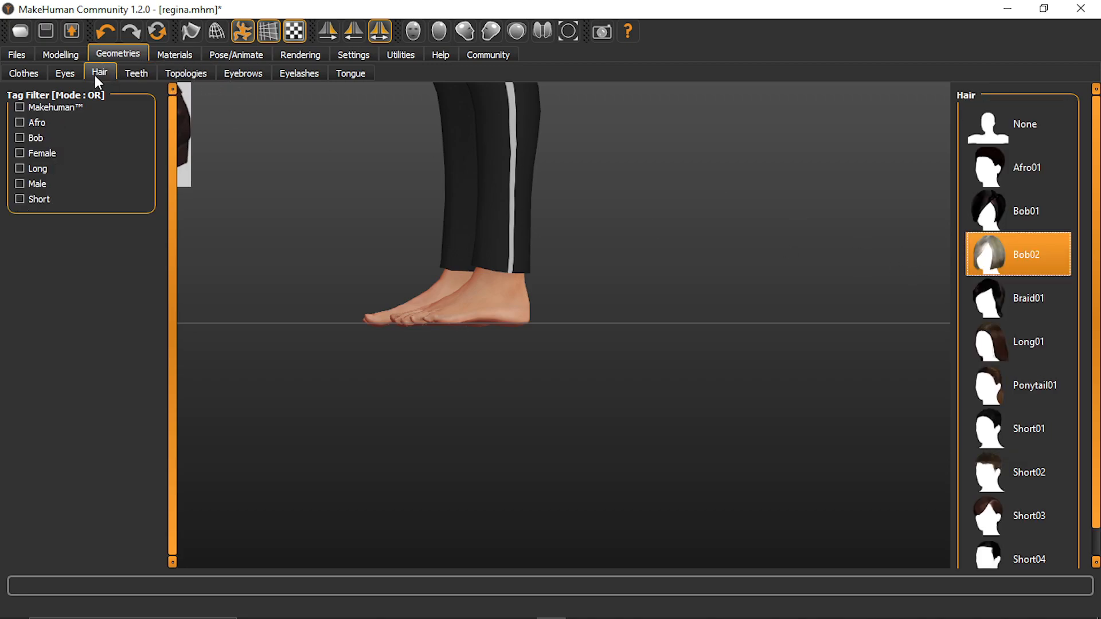
{"action": "left_click", "coordinate": [333, 69]}
{"action": "left_click", "coordinate": [1002, 178]}
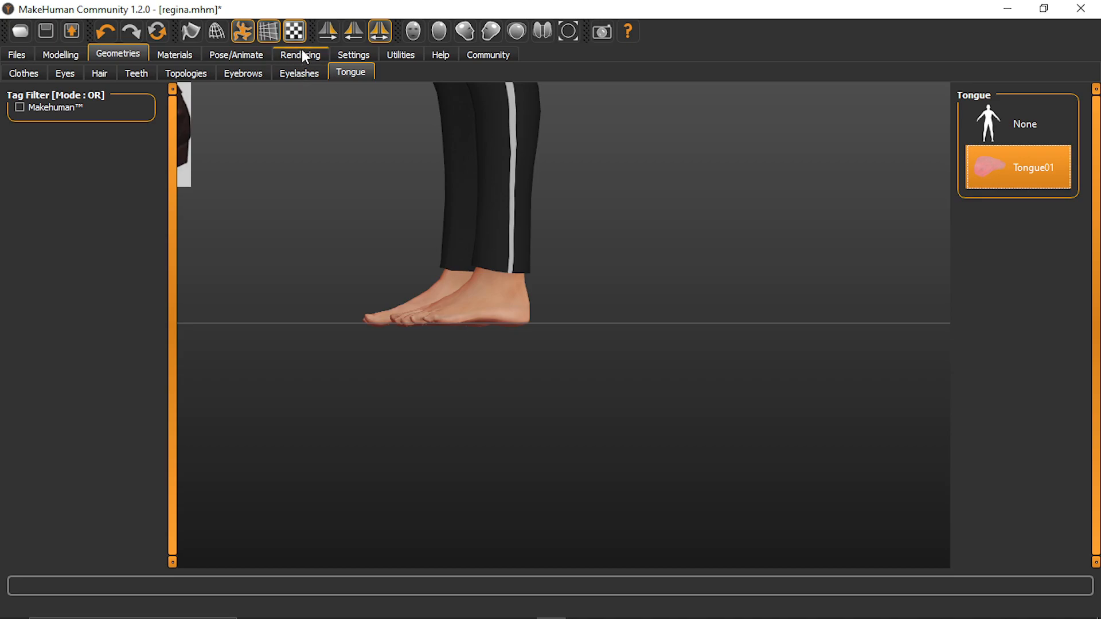
Take the Female sportsuit01 clothes off the character
{"action": "left_click", "coordinate": [172, 54]}
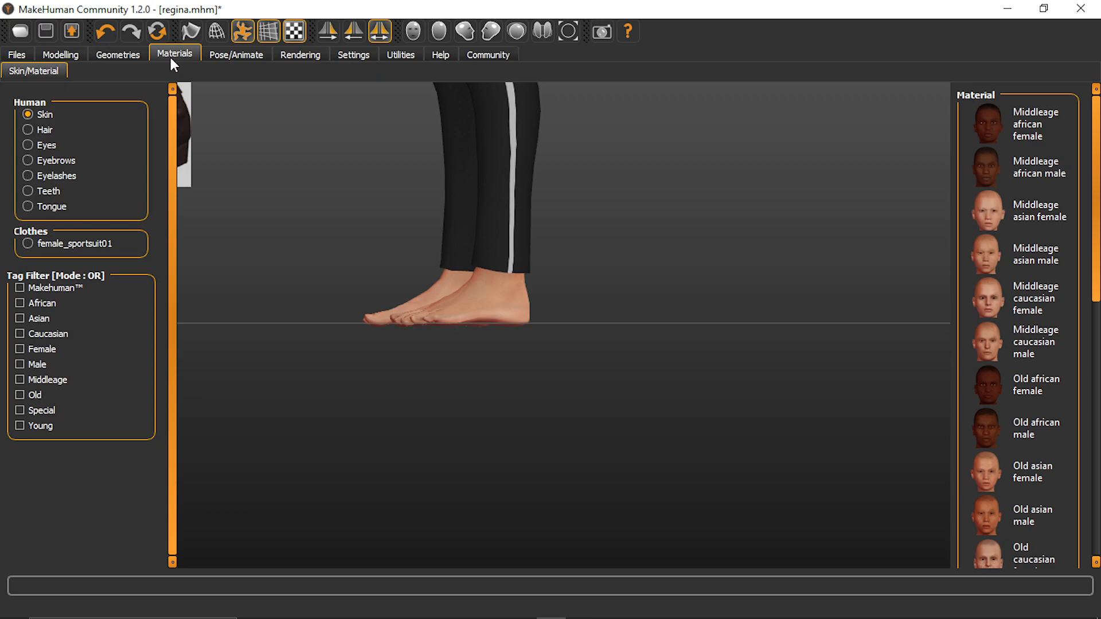
{"action": "left_click", "coordinate": [116, 49]}
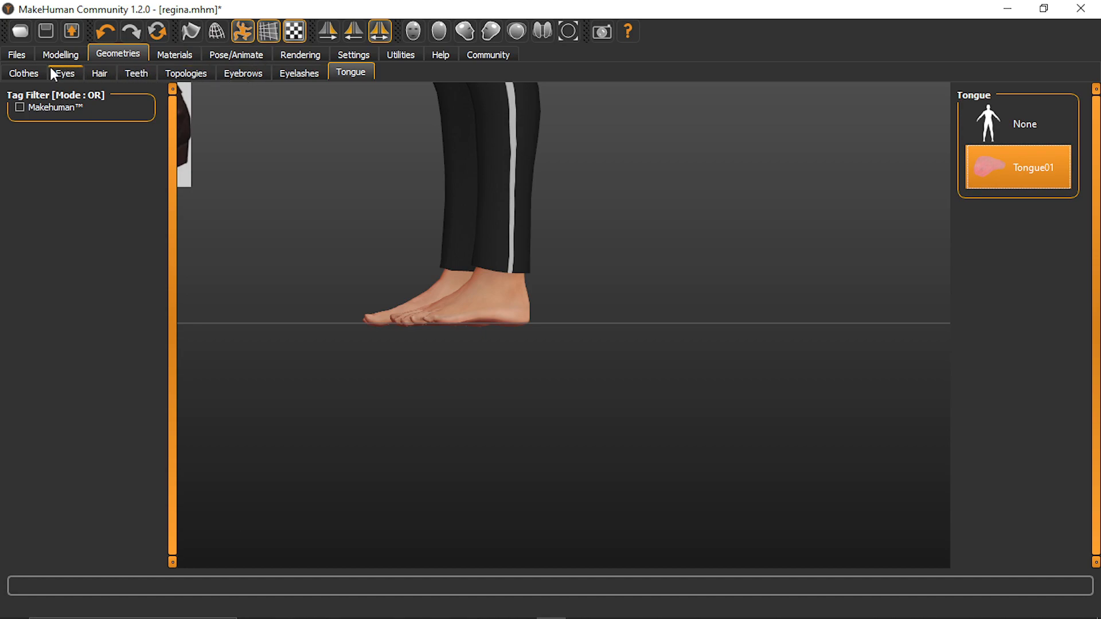
{"action": "left_click", "coordinate": [25, 73]}
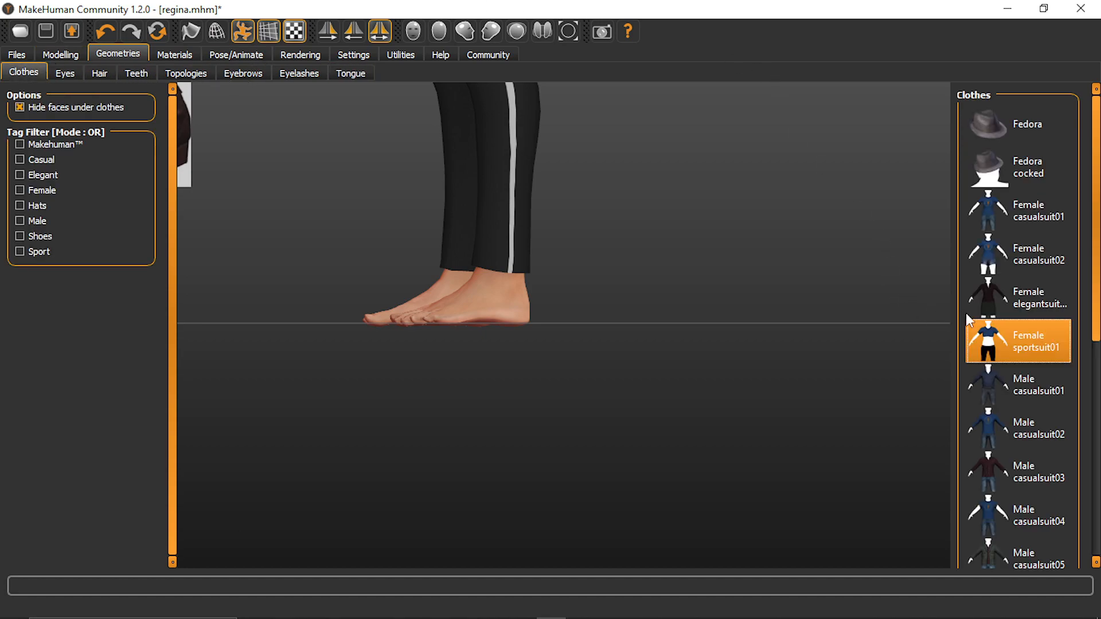
{"action": "left_click", "coordinate": [989, 341]}
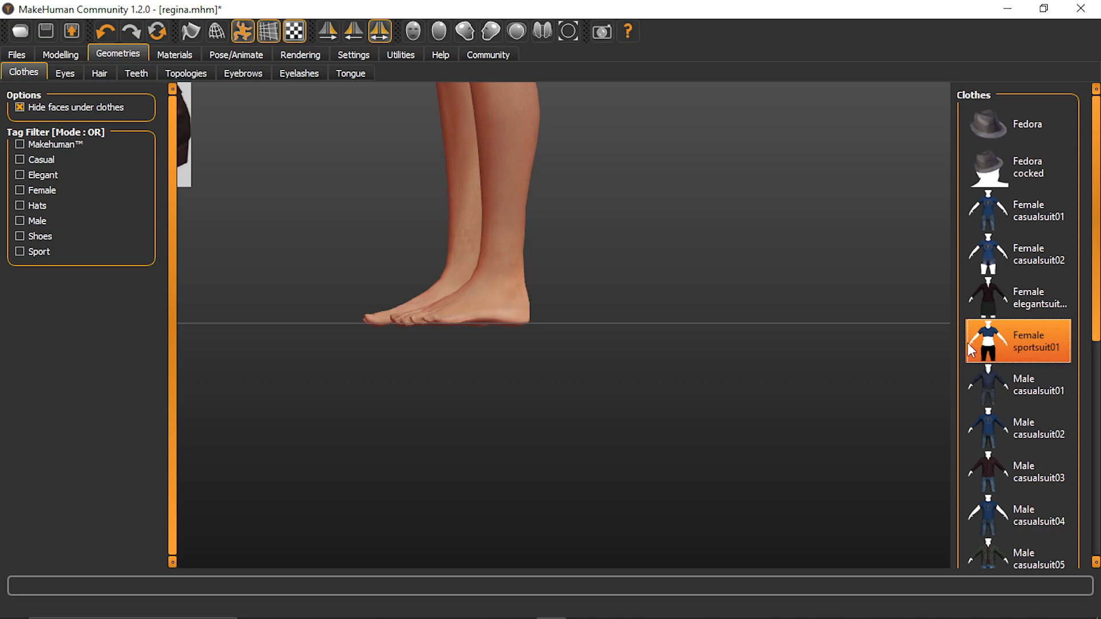
{"action": "left_click_drag", "start_coordinate": [400, 267], "coordinate": [348, 290]}
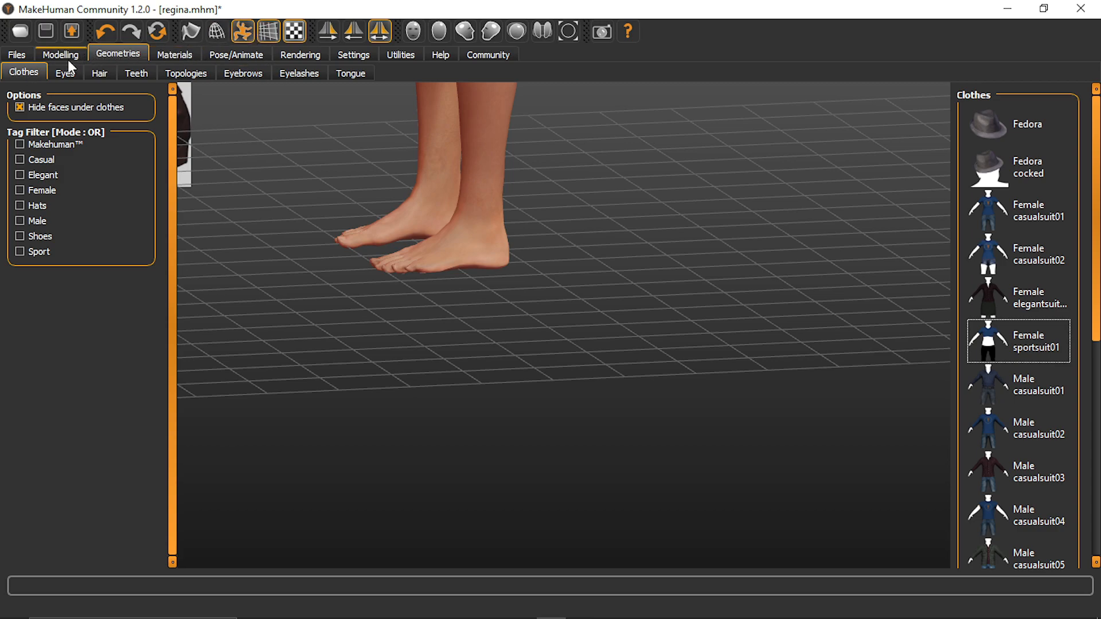
Export the unclothed character as Collada, overwriting Regina edit DEA.dae in the Regina Edit Blender folder
{"action": "left_click", "coordinate": [20, 55]}
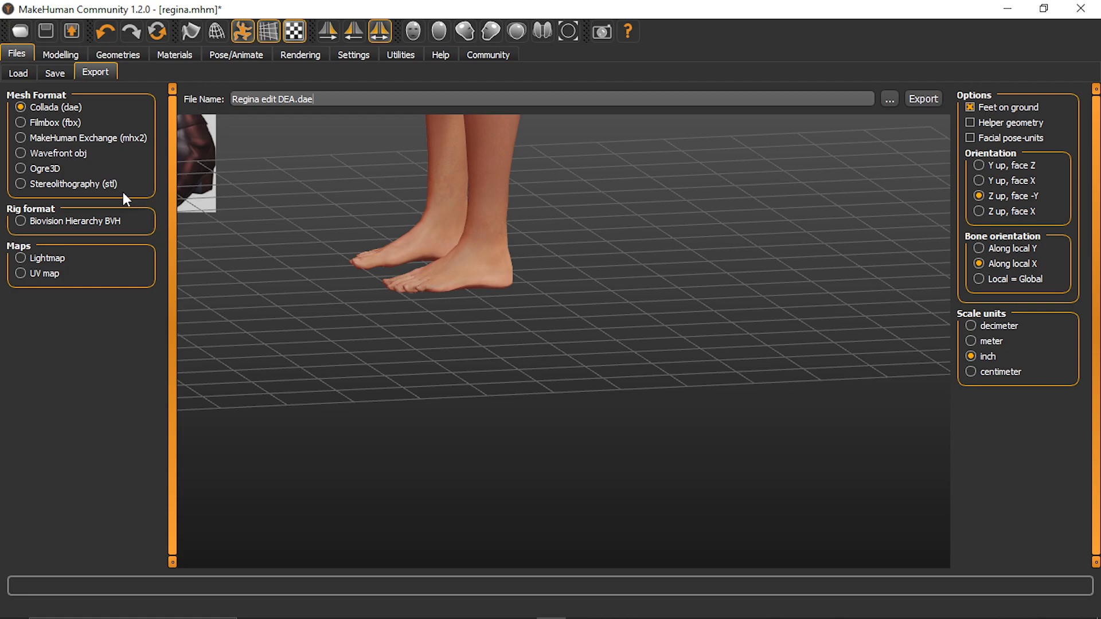
{"action": "left_click", "coordinate": [922, 99]}
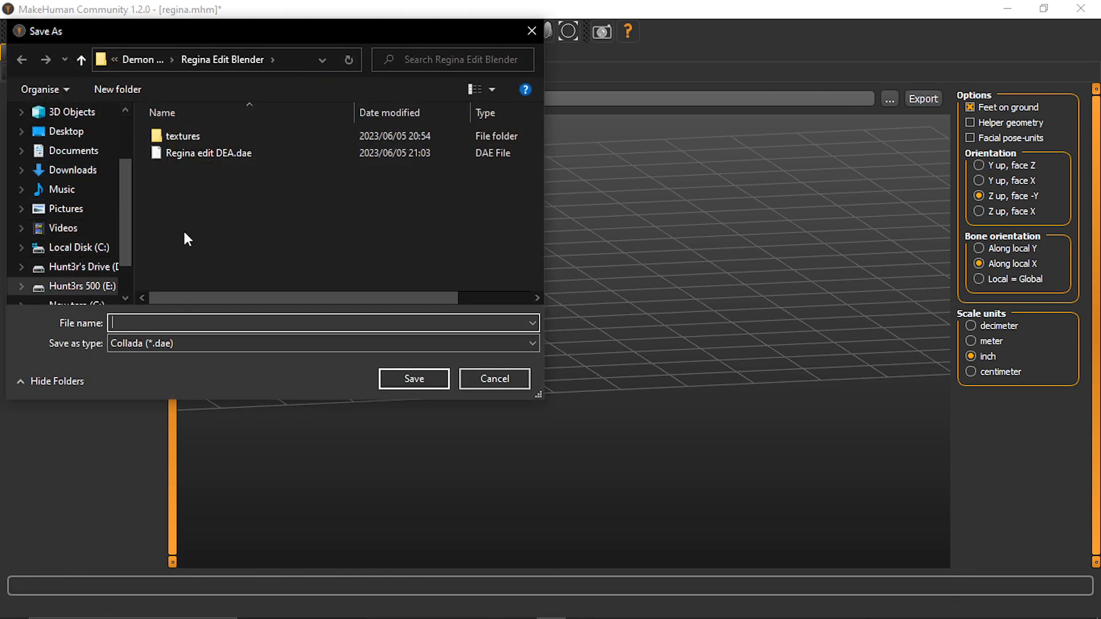
{"action": "left_click", "coordinate": [195, 154]}
{"action": "left_click", "coordinate": [410, 378]}
{"action": "left_click", "coordinate": [589, 318]}
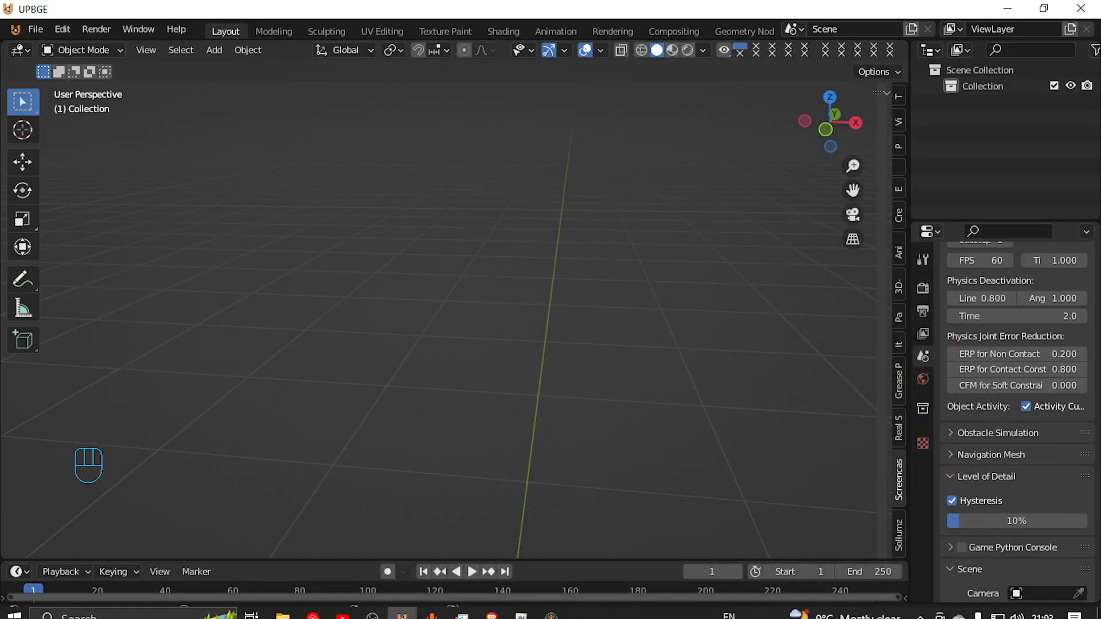
{"action": "left_click", "coordinate": [555, 607]}
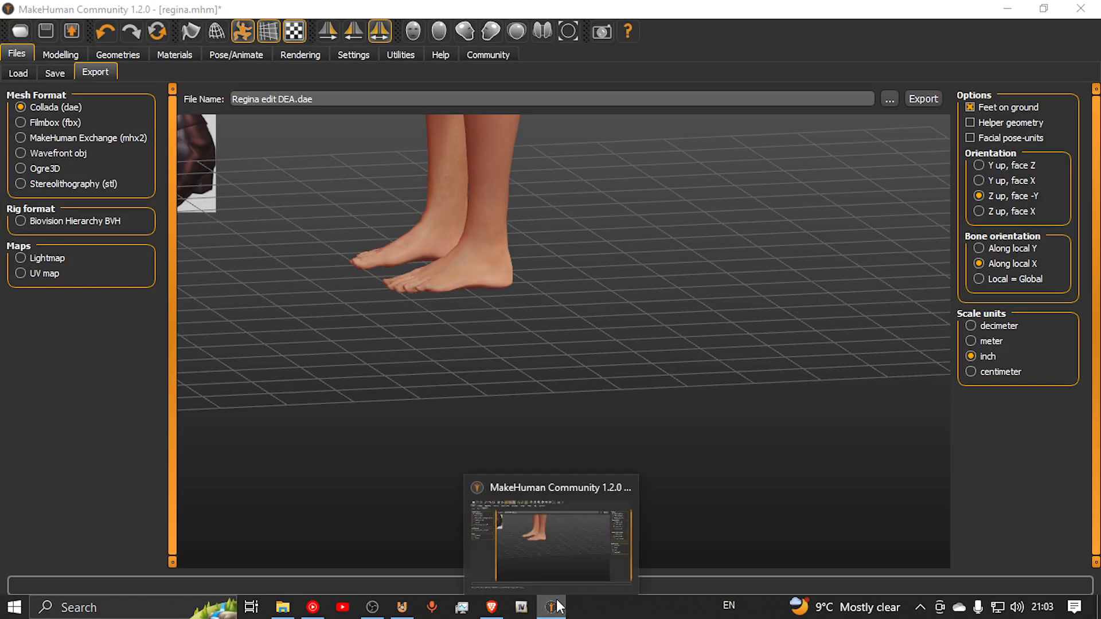
Switch to UPBGE and import Regina edit DEA.dae from the Regina Edit Blender folder as a Collada file
{"action": "left_click", "coordinate": [555, 607]}
{"action": "left_click", "coordinate": [37, 29]}
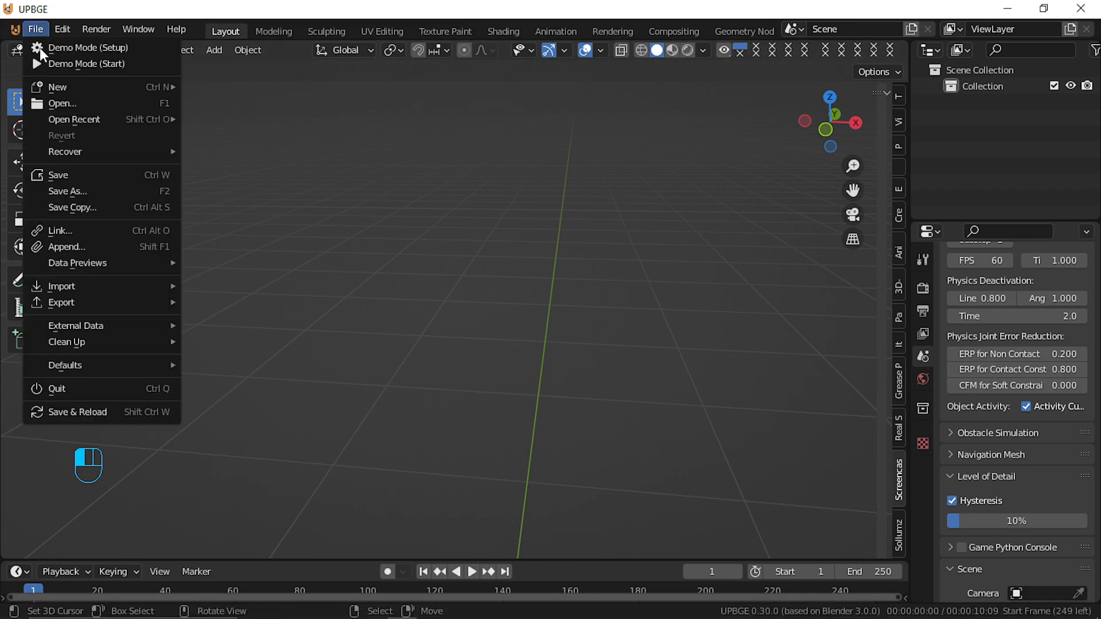
{"action": "mouse_move", "coordinate": [68, 290]}
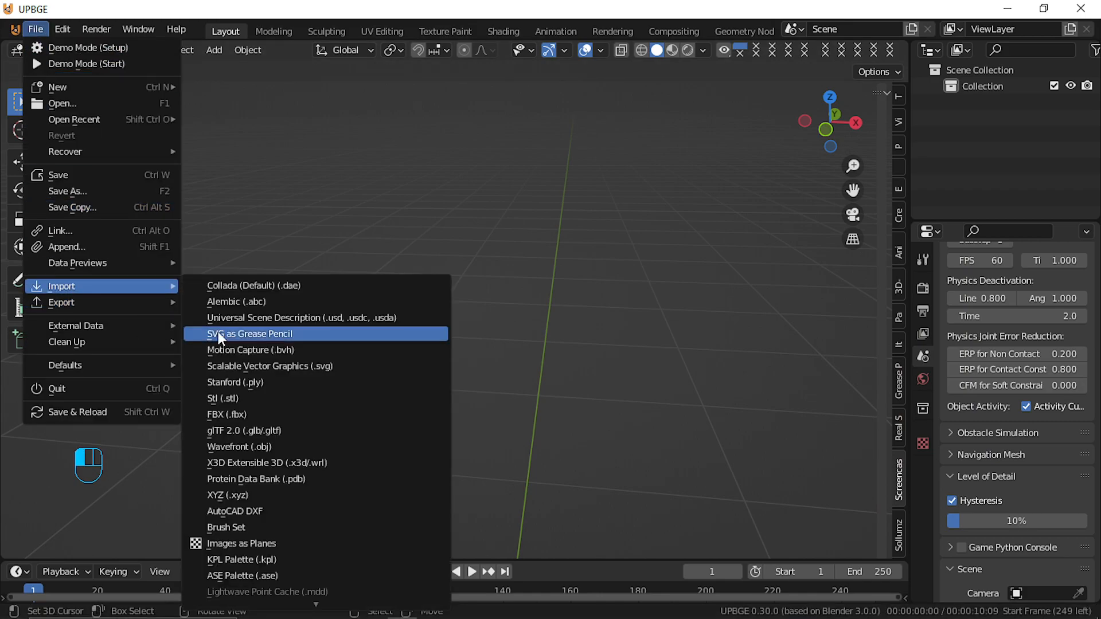
{"action": "left_click", "coordinate": [314, 284]}
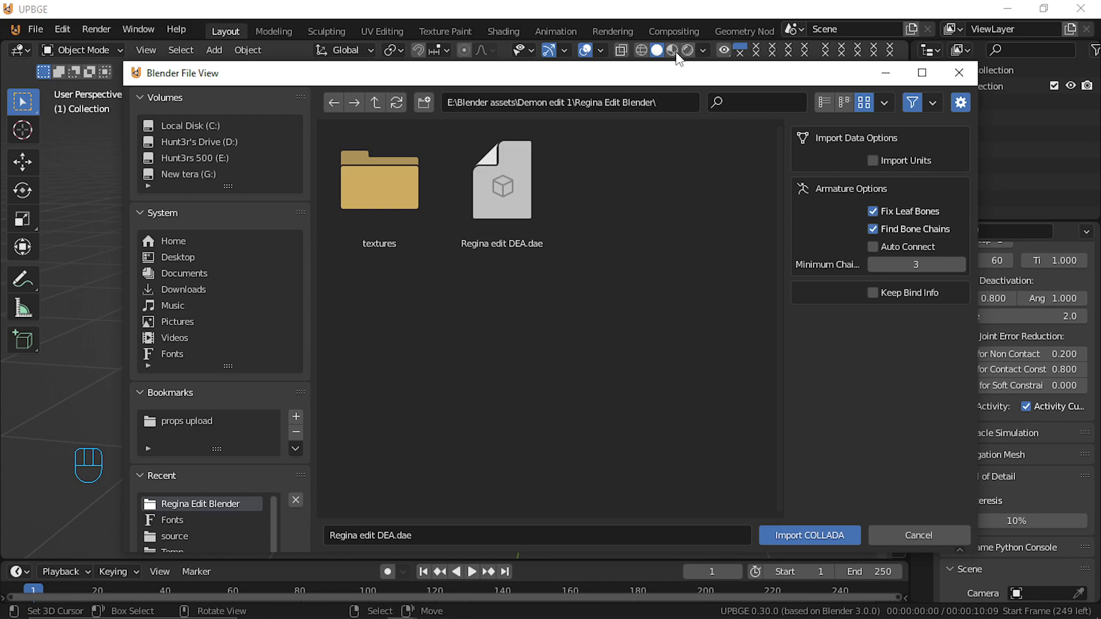
{"action": "left_click", "coordinate": [498, 208]}
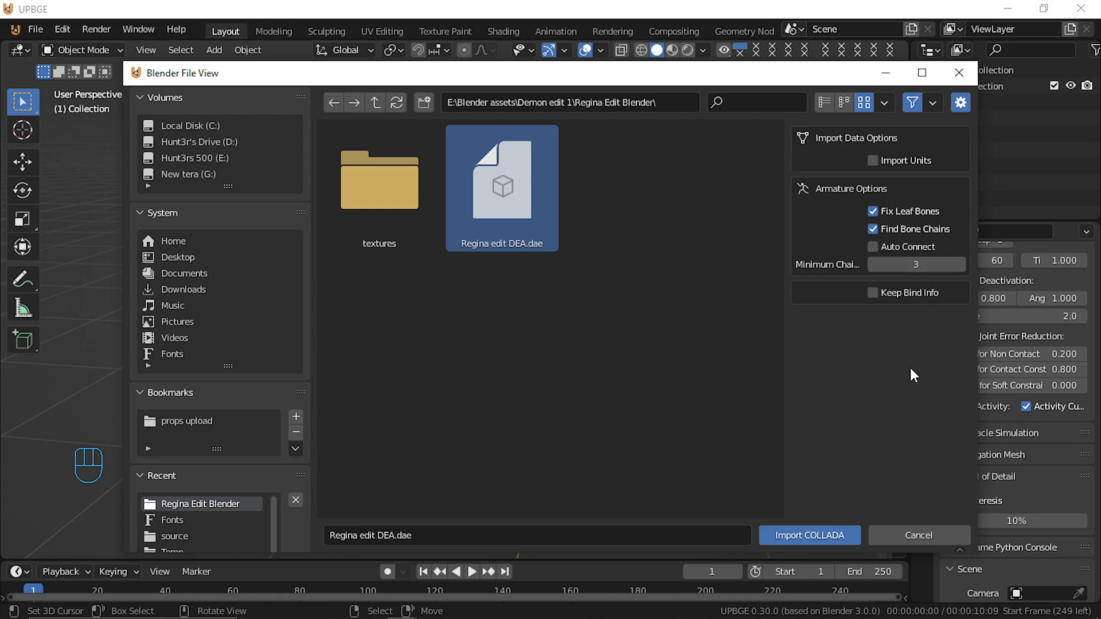
{"action": "left_click", "coordinate": [836, 533]}
Select the imported character's base body mesh and open it in Edit Mode
{"action": "left_click_drag", "start_coordinate": [704, 428], "coordinate": [675, 413]}
{"action": "middle_click_drag", "start_coordinate": [657, 409], "coordinate": [548, 384]}
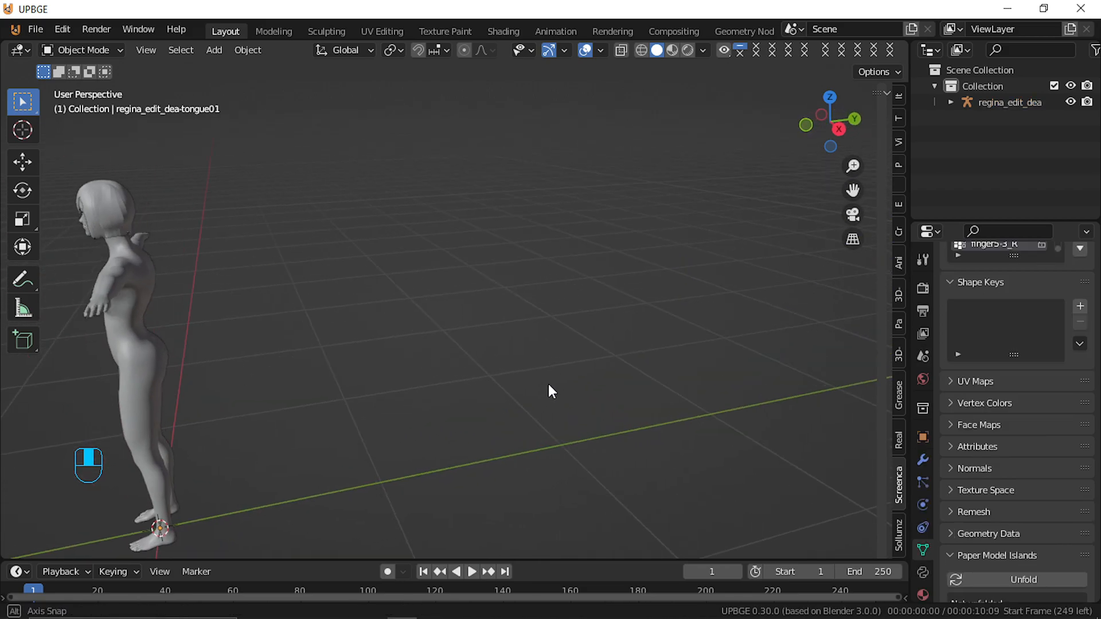
{"action": "middle_click_drag", "start_coordinate": [411, 353], "coordinate": [582, 333], "text": "shift"}
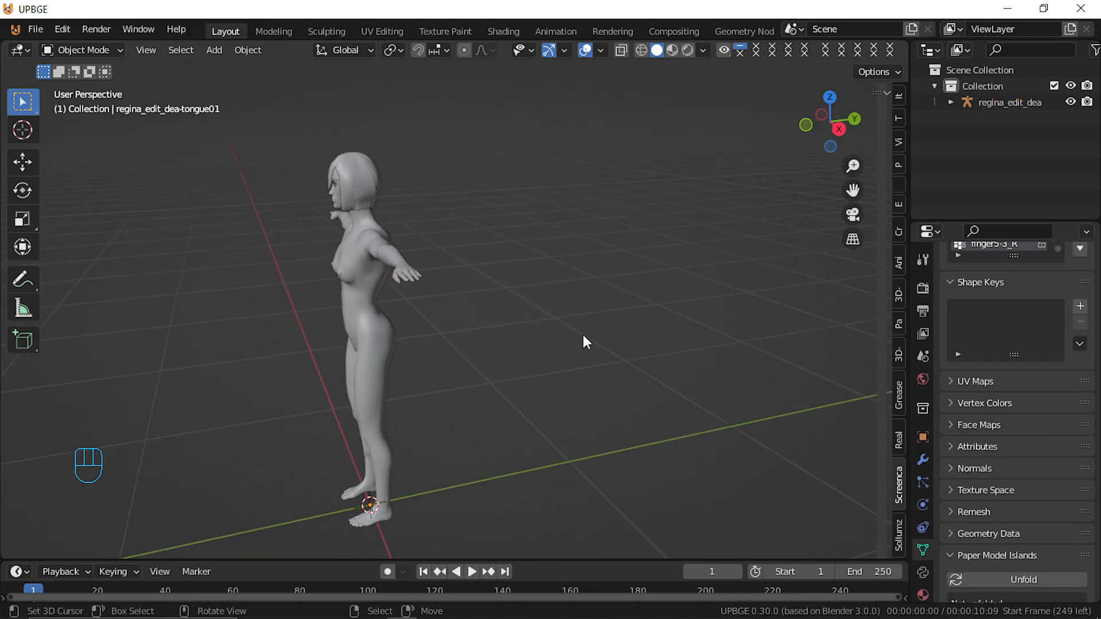
{"action": "scroll", "coordinate": [455, 325], "scroll_direction": "up", "scroll_amount": 3}
{"action": "left_click", "coordinate": [295, 301]}
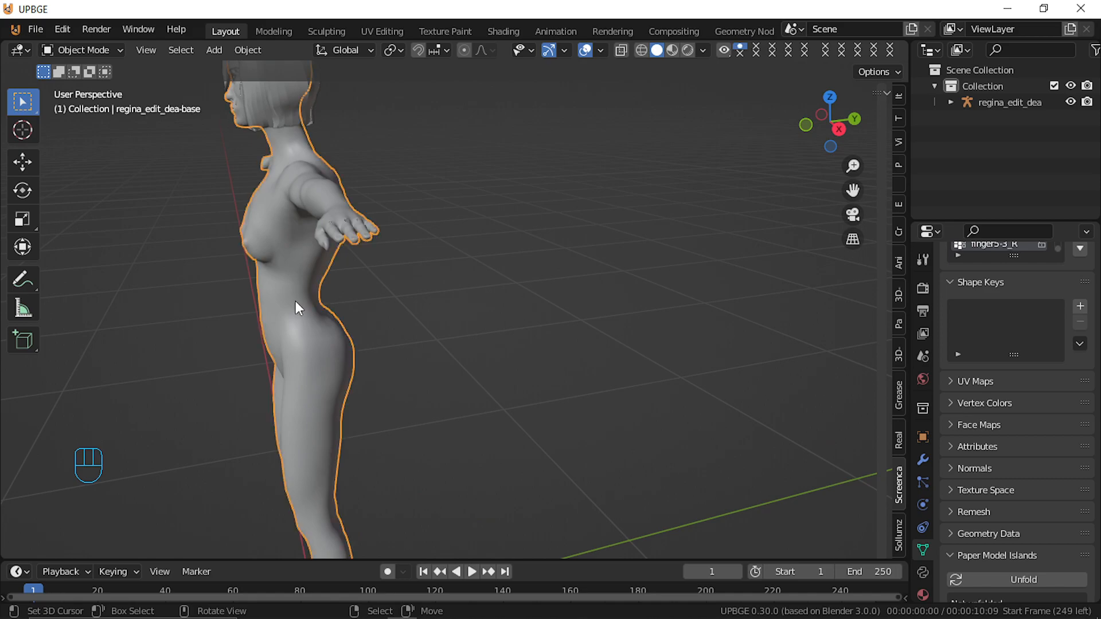
{"action": "key", "text": "Tab"}
Try to select the small edge loops at the tips of both breasts on the body mesh
{"action": "middle_click_drag", "start_coordinate": [278, 284], "coordinate": [405, 268]}
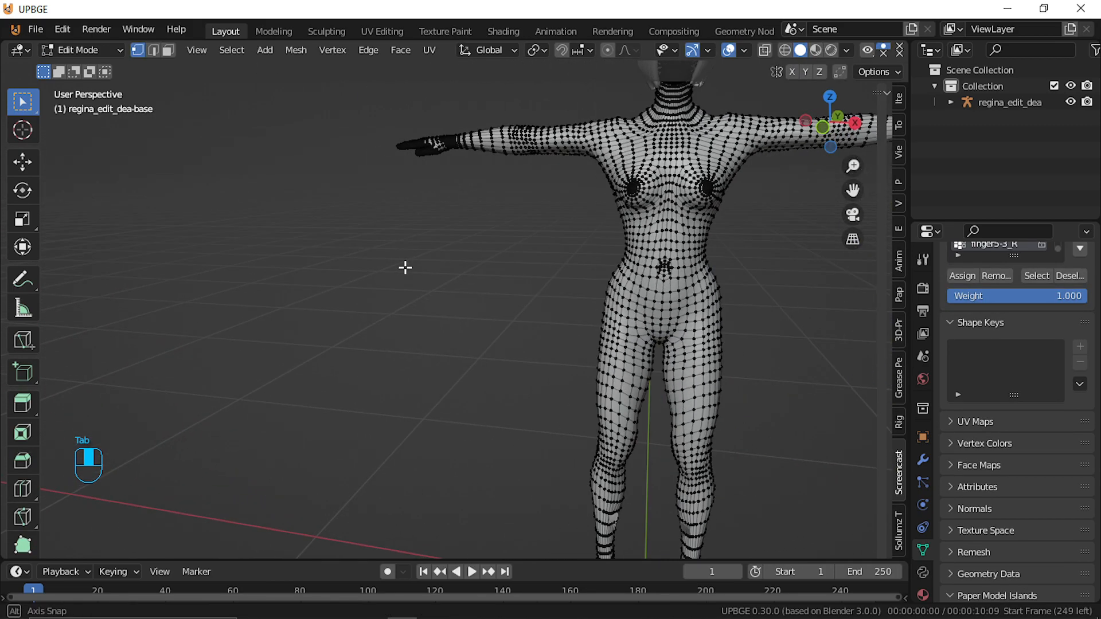
{"action": "middle_click_drag", "start_coordinate": [614, 192], "coordinate": [540, 274], "text": "shift"}
{"action": "scroll", "coordinate": [540, 274], "scroll_direction": "up", "scroll_amount": 3}
{"action": "scroll", "coordinate": [573, 286], "scroll_direction": "up", "scroll_amount": 2}
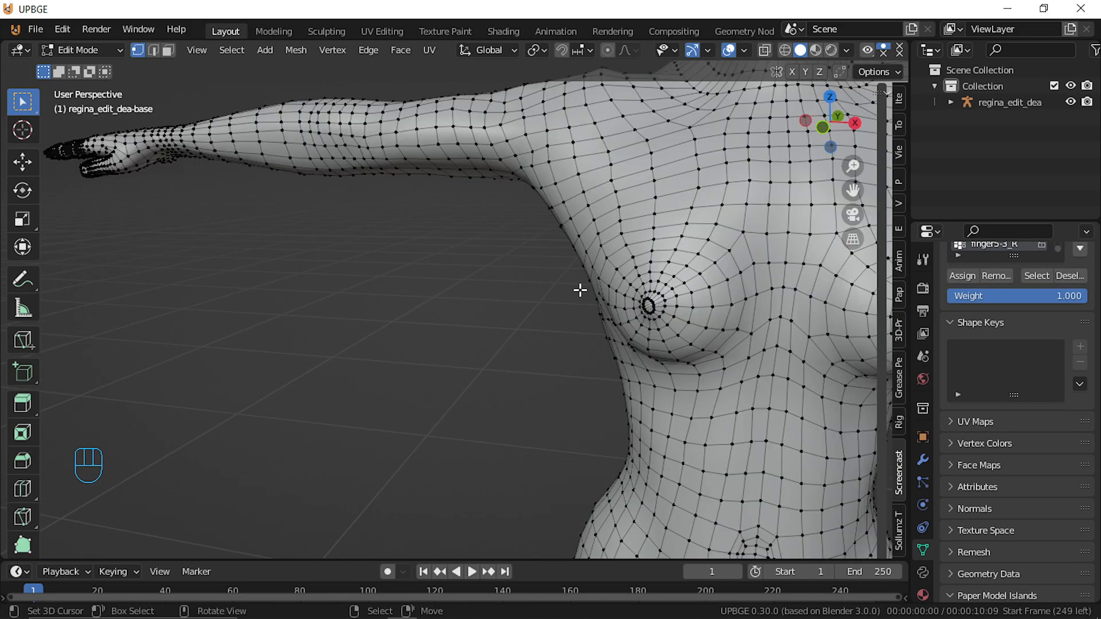
{"action": "middle_click_drag", "start_coordinate": [641, 323], "coordinate": [570, 315]}
{"action": "middle_click_drag", "start_coordinate": [332, 183], "coordinate": [474, 319], "text": "shift"}
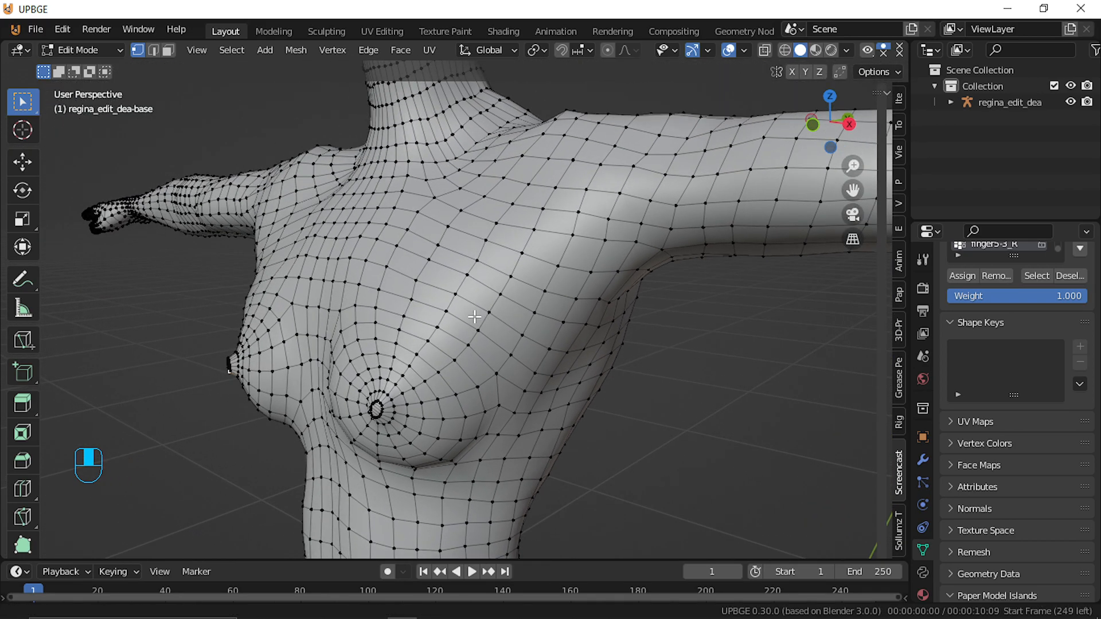
{"action": "left_click", "coordinate": [234, 366], "text": "alt"}
{"action": "left_click", "coordinate": [233, 367], "text": "alt+shift"}
{"action": "left_click", "coordinate": [381, 418], "text": "alt+shift"}
{"action": "left_click", "coordinate": [377, 418], "text": "alt"}
{"action": "left_click", "coordinate": [380, 418], "text": "alt+shift"}
{"action": "key", "text": "ctrl+z"}
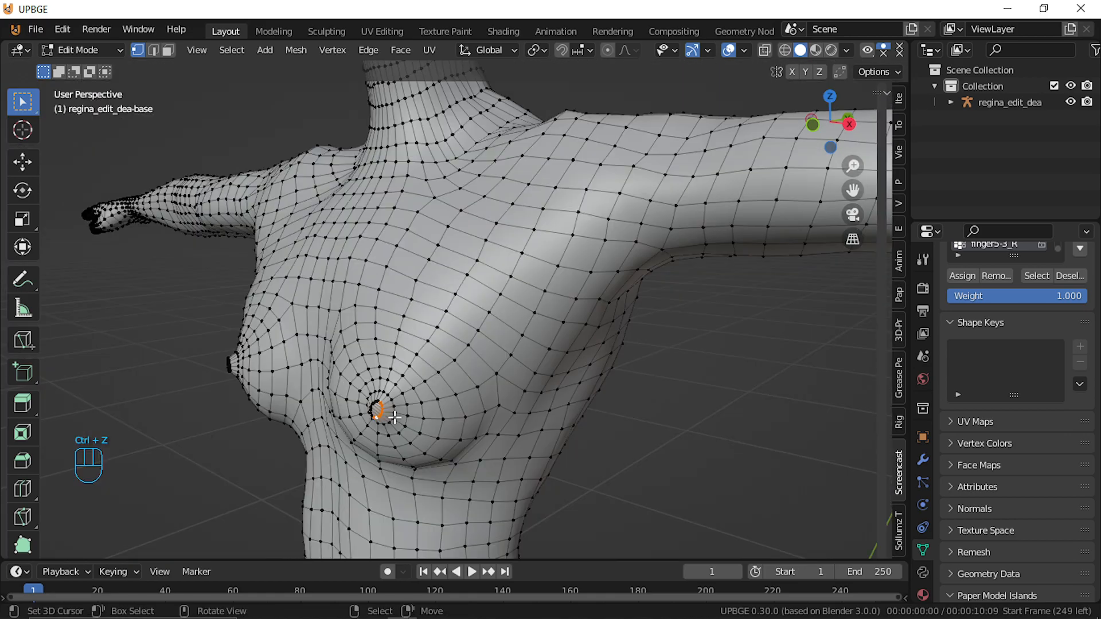
Move in close and extend the selection to the full vertex ring at the near breast's tip
{"action": "key", "text": "shift+f"}
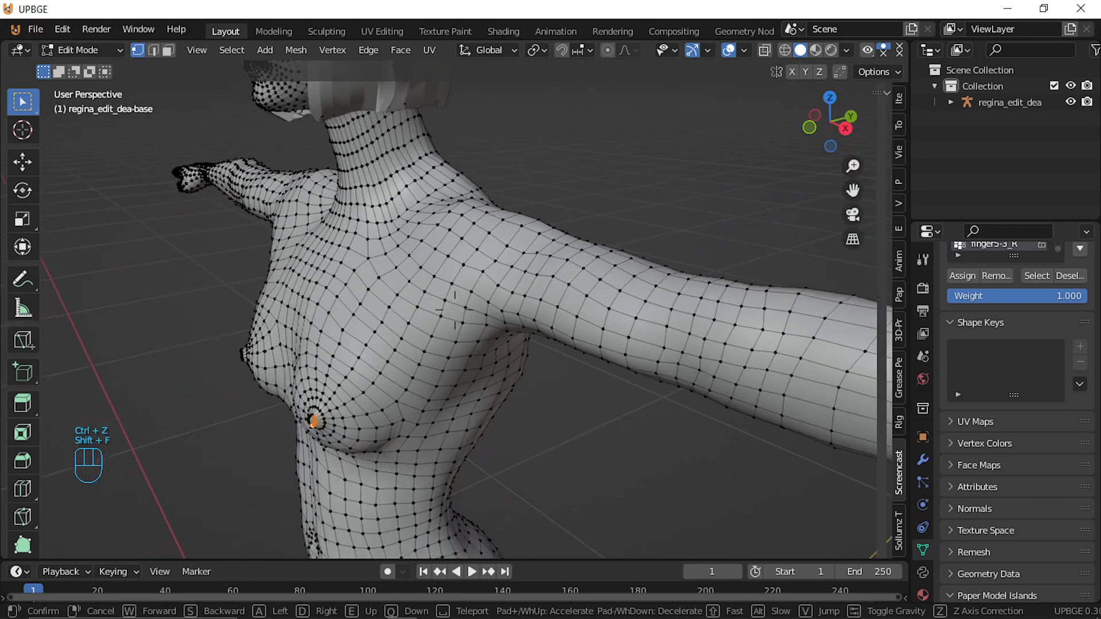
{"action": "left_click", "coordinate": [455, 309]}
{"action": "key", "text": "shift+f"}
{"action": "key", "text": "w"}
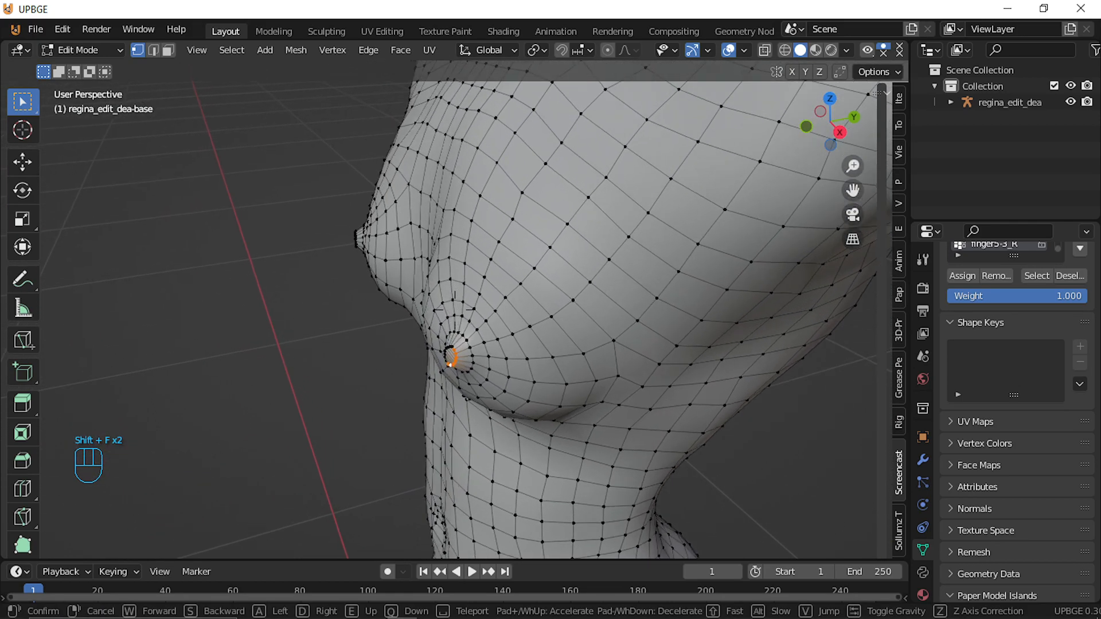
{"action": "left_click", "coordinate": [455, 310]}
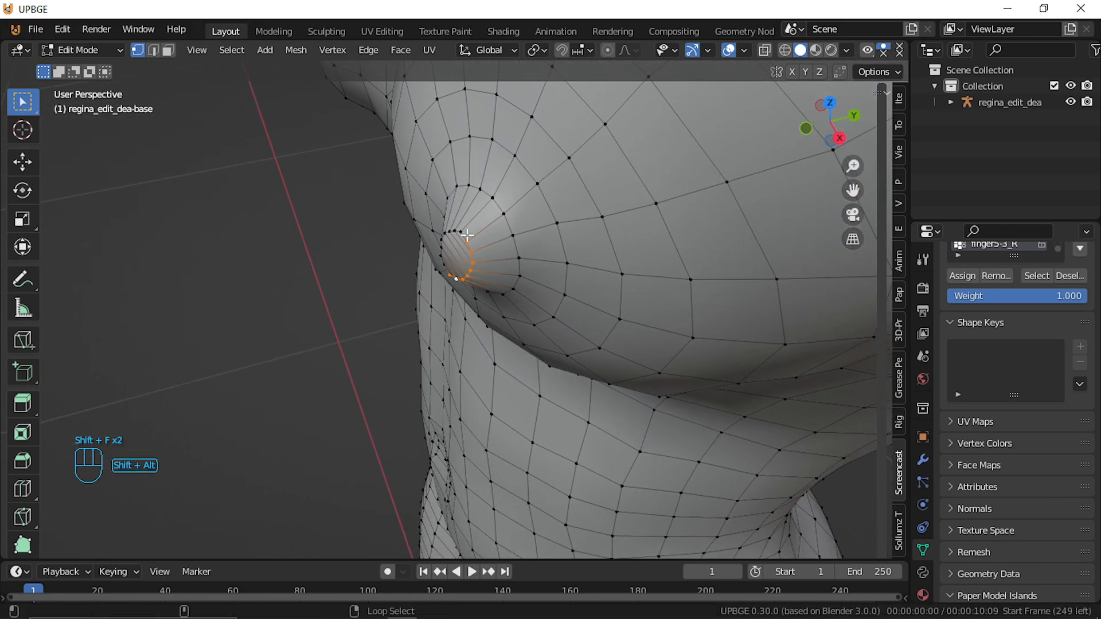
{"action": "right_click", "coordinate": [458, 232], "text": "alt+shift"}
{"action": "key", "text": "ctrl+z"}
{"action": "right_click", "coordinate": [454, 235], "text": "alt+shift"}
{"action": "key", "text": "ctrl+z"}
{"action": "right_click", "coordinate": [454, 235], "text": "alt+shift"}
Move the selected vertex ring outward along the global Y axis
{"action": "key", "text": "shift+f"}
{"action": "left_click", "coordinate": [454, 309]}
{"action": "key", "text": "g"}
{"action": "key", "text": "y"}
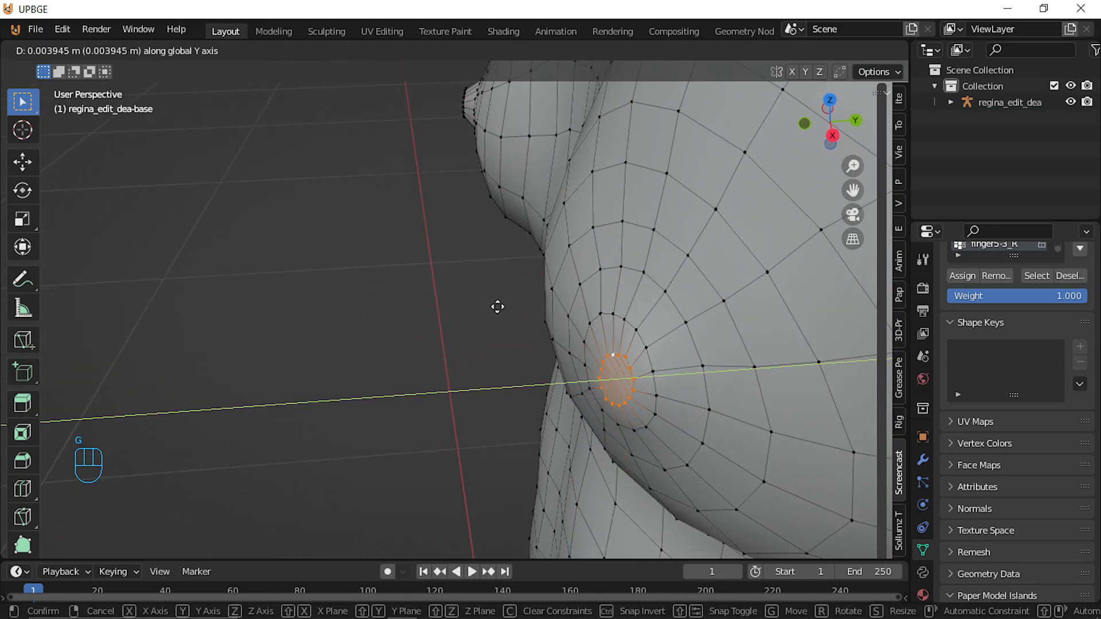
{"action": "left_click", "coordinate": [476, 312]}
Put the body mesh into Sculpt Mode and choose the Smooth brush
{"action": "left_click", "coordinate": [105, 49]}
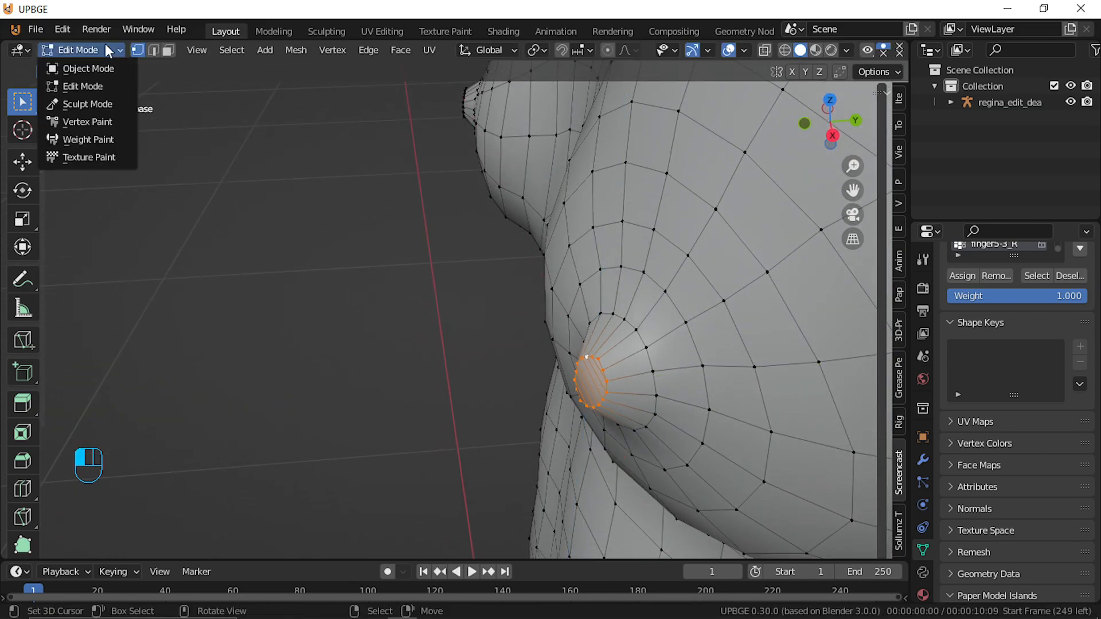
{"action": "left_click", "coordinate": [88, 104]}
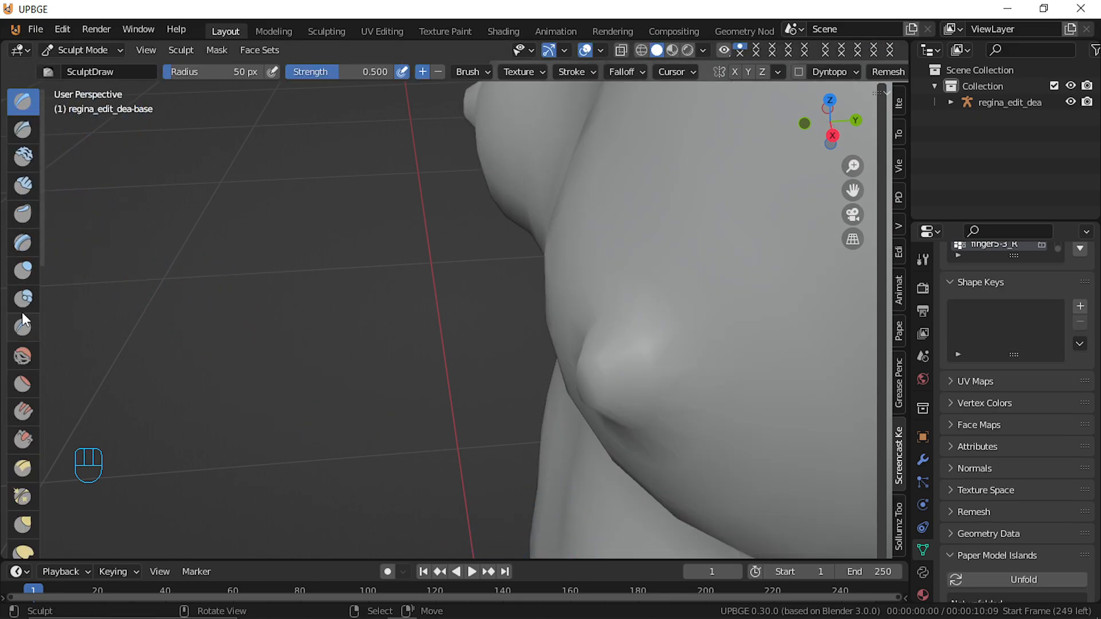
{"action": "left_click", "coordinate": [25, 363]}
Try to smooth the breast tips one side at a time without symmetry, and undo the strokes
{"action": "mouse_move", "coordinate": [622, 393]}
{"action": "left_mouse_down"}
{"action": "mouse_move", "coordinate": [606, 367]}
{"action": "mouse_move", "coordinate": [633, 364]}
{"action": "mouse_move", "coordinate": [634, 338]}
{"action": "left_mouse_up"}
{"action": "scroll", "coordinate": [630, 287], "scroll_direction": "down", "scroll_amount": 6}
{"action": "mouse_move", "coordinate": [553, 322]}
{"action": "middle_mouse_down"}
{"action": "mouse_move", "coordinate": [585, 326]}
{"action": "mouse_move", "coordinate": [634, 192]}
{"action": "mouse_move", "coordinate": [695, 214]}
{"action": "mouse_move", "coordinate": [783, 201]}
{"action": "mouse_move", "coordinate": [702, 287]}
{"action": "middle_mouse_up"}
{"action": "mouse_move", "coordinate": [752, 315]}
{"action": "left_mouse_down"}
{"action": "mouse_move", "coordinate": [737, 314]}
{"action": "mouse_move", "coordinate": [759, 338]}
{"action": "left_mouse_up"}
{"action": "middle_click_drag", "start_coordinate": [768, 370], "coordinate": [799, 364]}
{"action": "key", "text": "ctrl+z"}
{"action": "scroll", "coordinate": [808, 319], "scroll_direction": "up", "scroll_amount": 3}
{"action": "mouse_move", "coordinate": [808, 319]}
{"action": "middle_mouse_down", "text": "shift"}
{"action": "mouse_move", "coordinate": [518, 411]}
{"action": "mouse_move", "coordinate": [506, 287]}
{"action": "middle_mouse_up", "text": "shift"}
{"action": "mouse_move", "coordinate": [644, 388]}
{"action": "left_mouse_down"}
{"action": "mouse_move", "coordinate": [658, 399]}
{"action": "mouse_move", "coordinate": [656, 413]}
{"action": "mouse_move", "coordinate": [682, 418]}
{"action": "left_mouse_up"}
{"action": "middle_click_drag", "start_coordinate": [703, 415], "coordinate": [652, 406]}
{"action": "scroll", "coordinate": [653, 407], "scroll_direction": "down", "scroll_amount": 5}
{"action": "key", "text": "ctrl+z"}
{"action": "key", "text": "ctrl+z"}
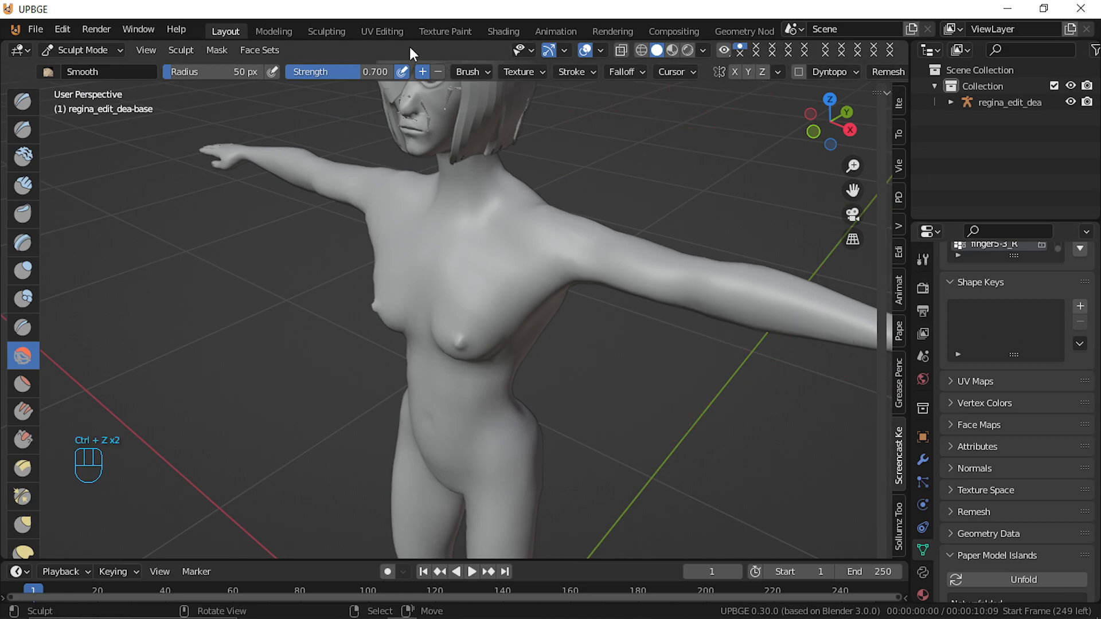
Turn on X-axis sculpt symmetry and smooth both breast tips with the Smooth brush, undoing the extra stroke
{"action": "middle_click_drag", "start_coordinate": [676, 248], "coordinate": [615, 235]}
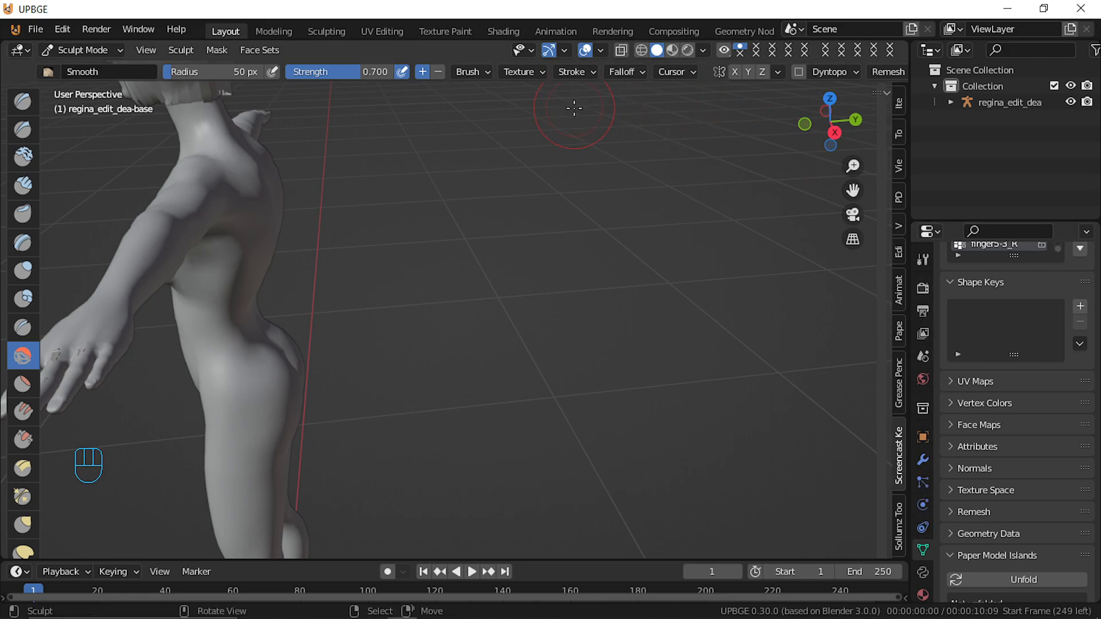
{"action": "left_click", "coordinate": [733, 73]}
{"action": "mouse_move", "coordinate": [450, 394]}
{"action": "middle_mouse_down"}
{"action": "mouse_move", "coordinate": [496, 400]}
{"action": "mouse_move", "coordinate": [534, 354]}
{"action": "middle_mouse_up"}
{"action": "mouse_move", "coordinate": [443, 293]}
{"action": "left_mouse_down"}
{"action": "mouse_move", "coordinate": [425, 319]}
{"action": "mouse_move", "coordinate": [436, 314]}
{"action": "mouse_move", "coordinate": [428, 290]}
{"action": "mouse_move", "coordinate": [418, 309]}
{"action": "mouse_move", "coordinate": [438, 297]}
{"action": "mouse_move", "coordinate": [426, 291]}
{"action": "left_mouse_up"}
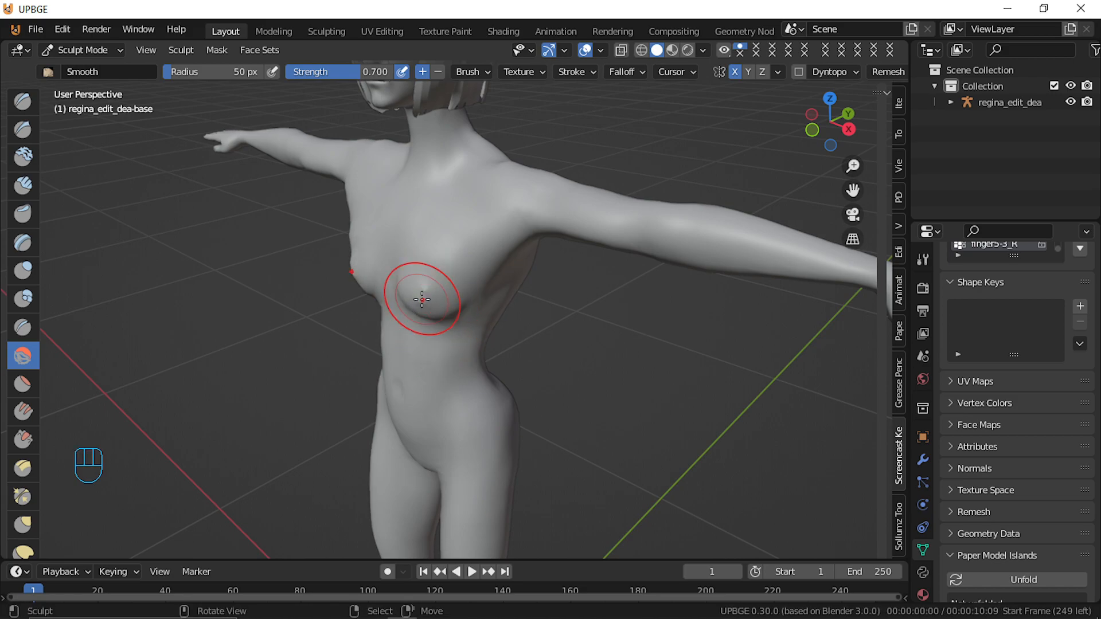
{"action": "mouse_move", "coordinate": [453, 335]}
{"action": "middle_mouse_down"}
{"action": "mouse_move", "coordinate": [498, 332]}
{"action": "mouse_move", "coordinate": [598, 231]}
{"action": "mouse_move", "coordinate": [521, 324]}
{"action": "middle_mouse_up"}
{"action": "scroll", "coordinate": [519, 321], "scroll_direction": "up", "scroll_amount": 1}
{"action": "left_click_drag", "start_coordinate": [488, 203], "coordinate": [484, 225]}
{"action": "key", "text": "ctrl+z"}
{"action": "mouse_move", "coordinate": [491, 229]}
{"action": "middle_mouse_down"}
{"action": "mouse_move", "coordinate": [434, 241]}
{"action": "mouse_move", "coordinate": [393, 270]}
{"action": "middle_mouse_up"}
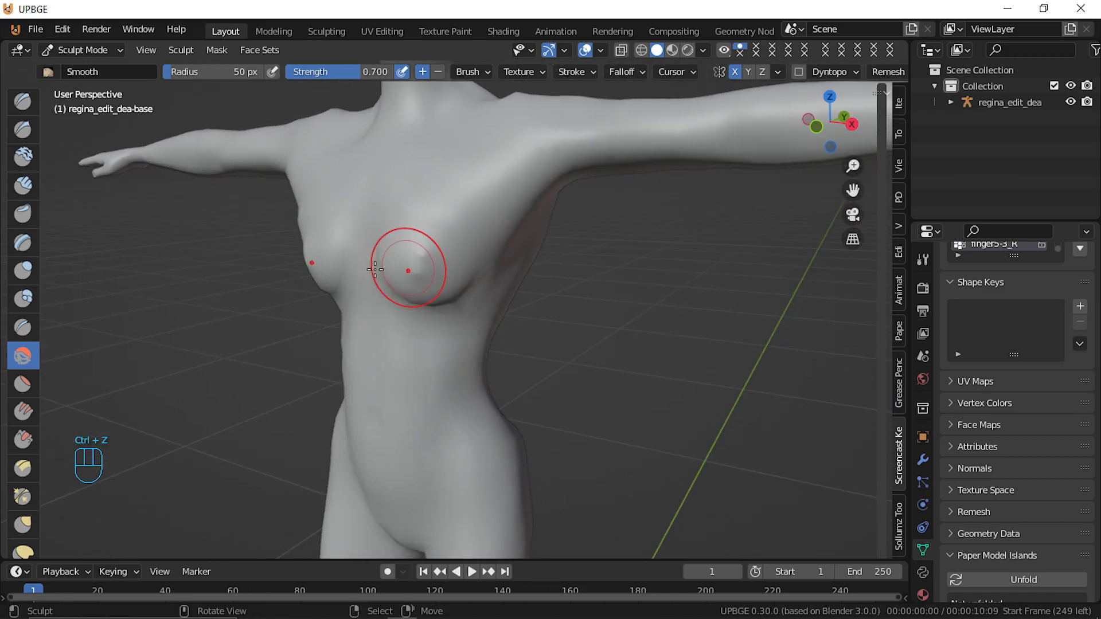
Flatten the fronts of the breasts with the Flatten/Contrast brush
{"action": "left_click", "coordinate": [32, 392]}
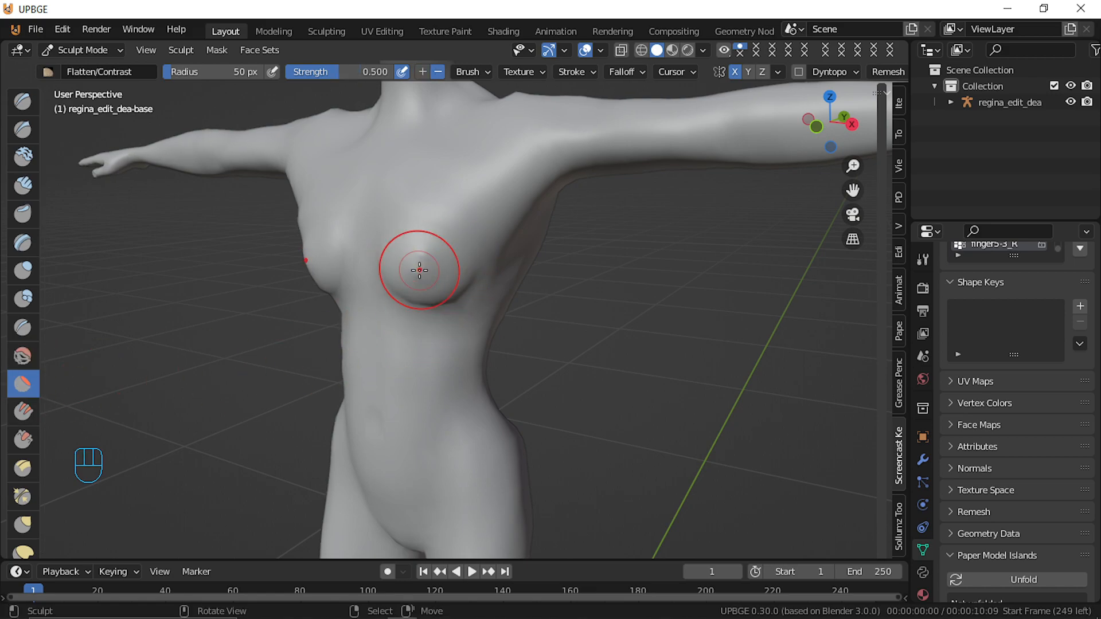
{"action": "mouse_move", "coordinate": [425, 259]}
{"action": "middle_mouse_down"}
{"action": "mouse_move", "coordinate": [503, 313]}
{"action": "mouse_move", "coordinate": [462, 314]}
{"action": "middle_mouse_up"}
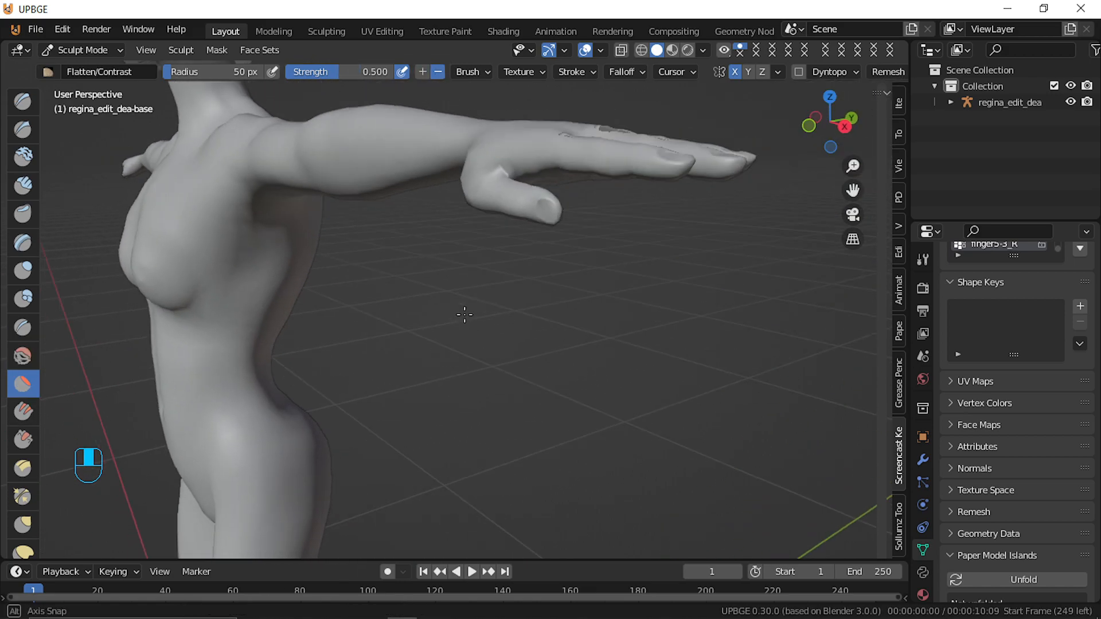
{"action": "mouse_move", "coordinate": [150, 263]}
{"action": "left_mouse_down"}
{"action": "mouse_move", "coordinate": [139, 278]}
{"action": "mouse_move", "coordinate": [150, 282]}
{"action": "left_mouse_up"}
{"action": "middle_click_drag", "start_coordinate": [181, 302], "coordinate": [312, 279]}
{"action": "middle_click_drag", "start_coordinate": [496, 252], "coordinate": [475, 316], "text": "shift"}
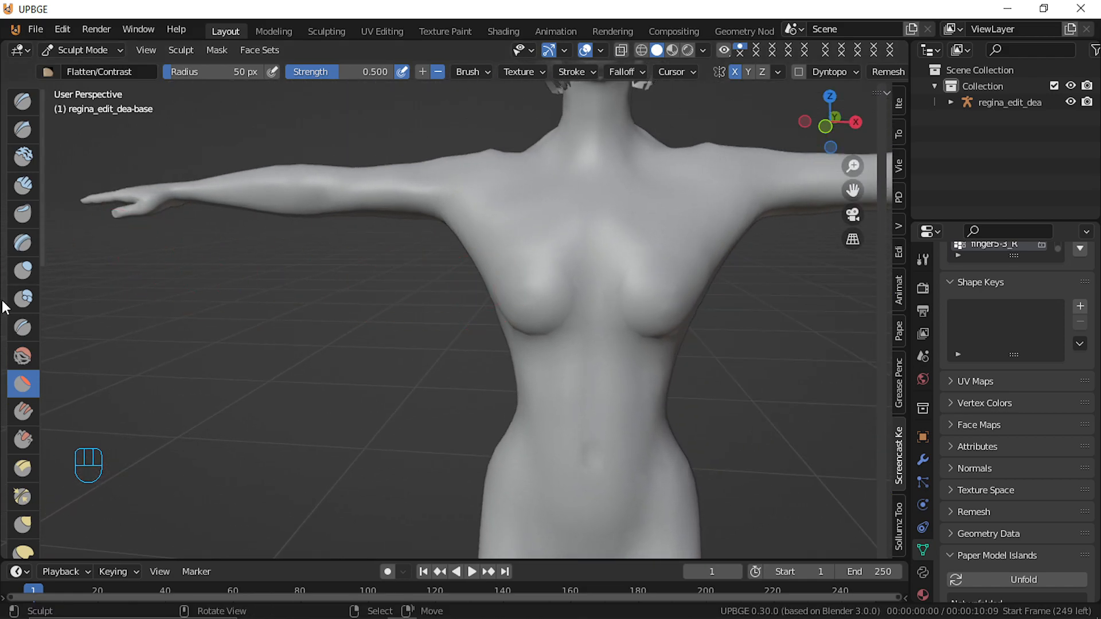
Fill out the breasts symmetrically with the Inflate/Deflate brush and smooth their surface
{"action": "left_click", "coordinate": [33, 266]}
{"action": "left_click_drag", "start_coordinate": [664, 302], "coordinate": [662, 295]}
{"action": "mouse_move", "coordinate": [737, 307]}
{"action": "middle_mouse_down"}
{"action": "mouse_move", "coordinate": [696, 302]}
{"action": "mouse_move", "coordinate": [678, 328]}
{"action": "middle_mouse_up"}
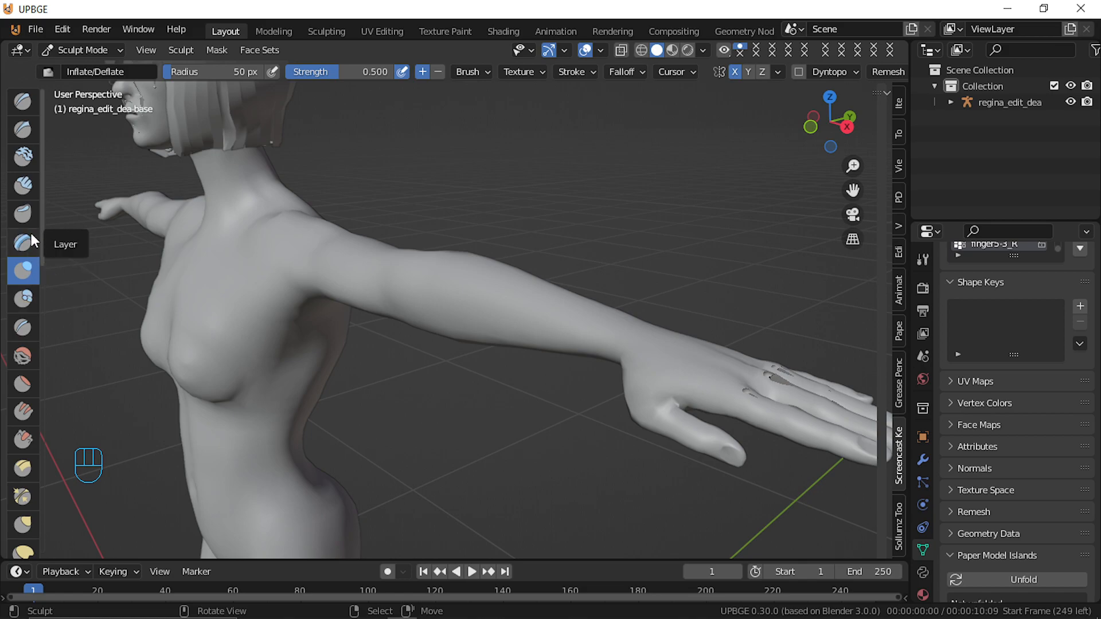
{"action": "mouse_move", "coordinate": [216, 326]}
{"action": "left_mouse_down", "text": "shift"}
{"action": "mouse_move", "coordinate": [200, 327]}
{"action": "mouse_move", "coordinate": [226, 337]}
{"action": "left_mouse_up", "text": "shift"}
{"action": "mouse_move", "coordinate": [226, 337]}
{"action": "middle_mouse_down"}
{"action": "mouse_move", "coordinate": [278, 359]}
{"action": "mouse_move", "coordinate": [461, 372]}
{"action": "middle_mouse_up"}
{"action": "mouse_move", "coordinate": [451, 334]}
{"action": "left_mouse_down", "text": "shift"}
{"action": "mouse_move", "coordinate": [429, 314]}
{"action": "mouse_move", "coordinate": [461, 361]}
{"action": "left_mouse_up", "text": "shift"}
{"action": "middle_click_drag", "start_coordinate": [461, 362], "coordinate": [512, 359]}
Bring the face into close view and choose the Grab brush for sculpting it
{"action": "mouse_move", "coordinate": [529, 280]}
{"action": "middle_mouse_down", "text": "shift"}
{"action": "mouse_move", "coordinate": [497, 337]}
{"action": "mouse_move", "coordinate": [373, 457]}
{"action": "mouse_move", "coordinate": [402, 413]}
{"action": "mouse_move", "coordinate": [448, 473]}
{"action": "middle_mouse_up", "text": "shift"}
{"action": "scroll", "coordinate": [378, 457], "scroll_direction": "up", "scroll_amount": 2}
{"action": "scroll", "coordinate": [393, 427], "scroll_direction": "up", "scroll_amount": 4}
{"action": "scroll", "coordinate": [391, 422], "scroll_direction": "down", "scroll_amount": 2}
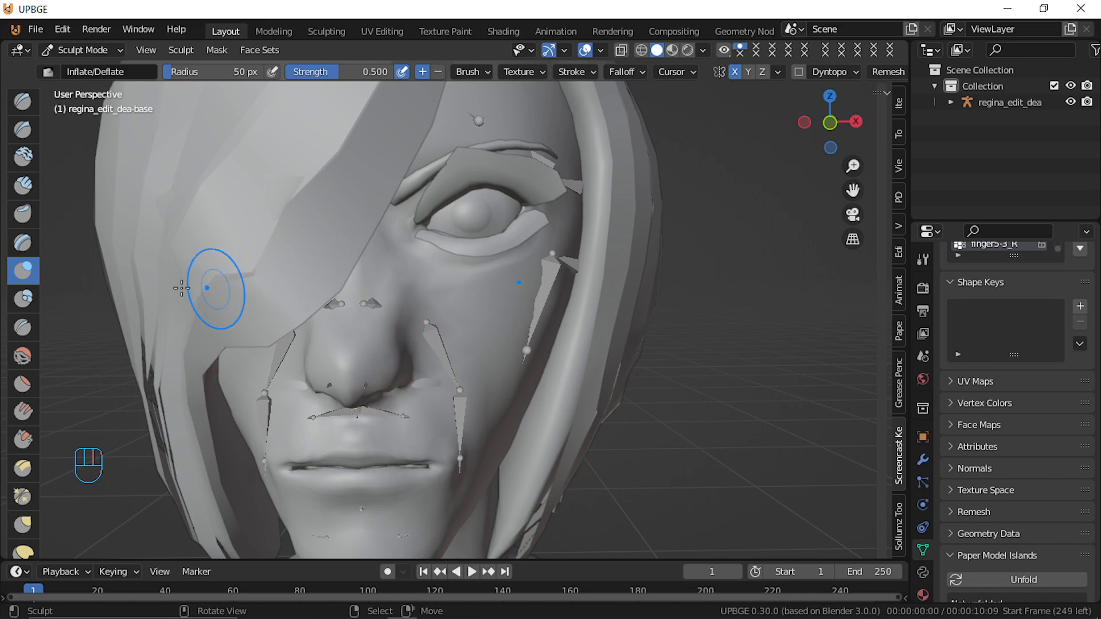
{"action": "left_click", "coordinate": [22, 524]}
Try to reshape the nose area with the Grab brush, and undo the strokes
{"action": "mouse_move", "coordinate": [411, 283]}
{"action": "left_mouse_down"}
{"action": "mouse_move", "coordinate": [388, 317]}
{"action": "mouse_move", "coordinate": [384, 295]}
{"action": "left_mouse_up"}
{"action": "scroll", "coordinate": [384, 294], "scroll_direction": "down", "scroll_amount": 1}
{"action": "scroll", "coordinate": [416, 319], "scroll_direction": "down", "scroll_amount": 2}
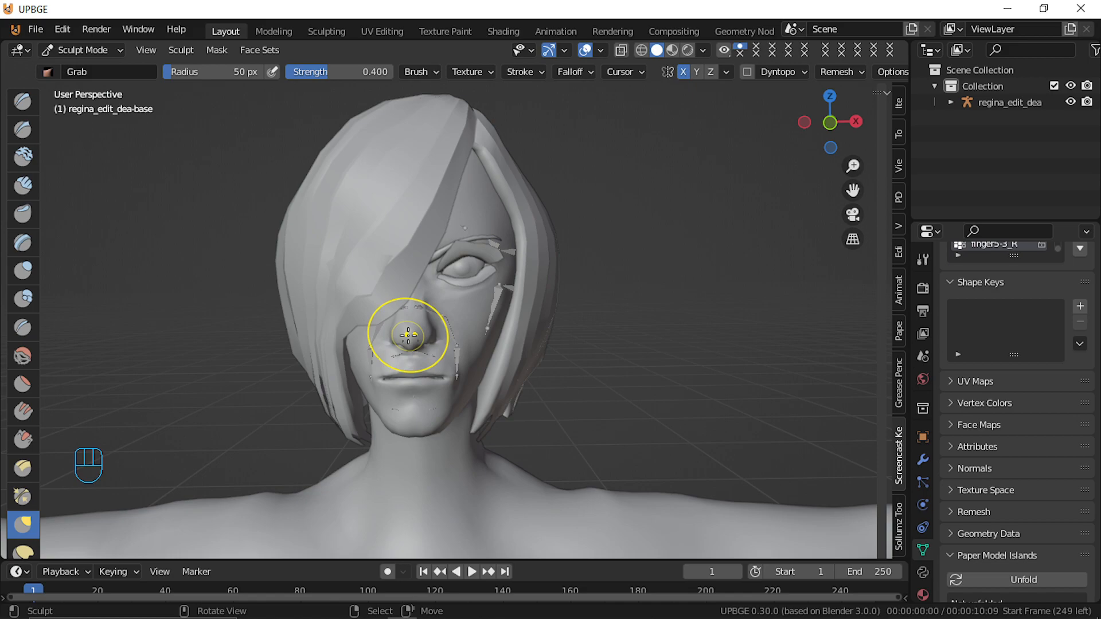
{"action": "middle_click_drag", "start_coordinate": [394, 386], "coordinate": [369, 394]}
{"action": "key", "text": "ctrl+z"}
{"action": "key", "text": "ctrl+z"}
{"action": "key", "text": "ctrl+z"}
Adjust the nose and the area beside it with symmetric Grab strokes from a slightly turned front view
{"action": "mouse_move", "coordinate": [302, 288]}
{"action": "left_mouse_down"}
{"action": "mouse_move", "coordinate": [331, 332]}
{"action": "mouse_move", "coordinate": [300, 290]}
{"action": "mouse_move", "coordinate": [295, 306]}
{"action": "mouse_move", "coordinate": [300, 287]}
{"action": "mouse_move", "coordinate": [294, 294]}
{"action": "left_mouse_up"}
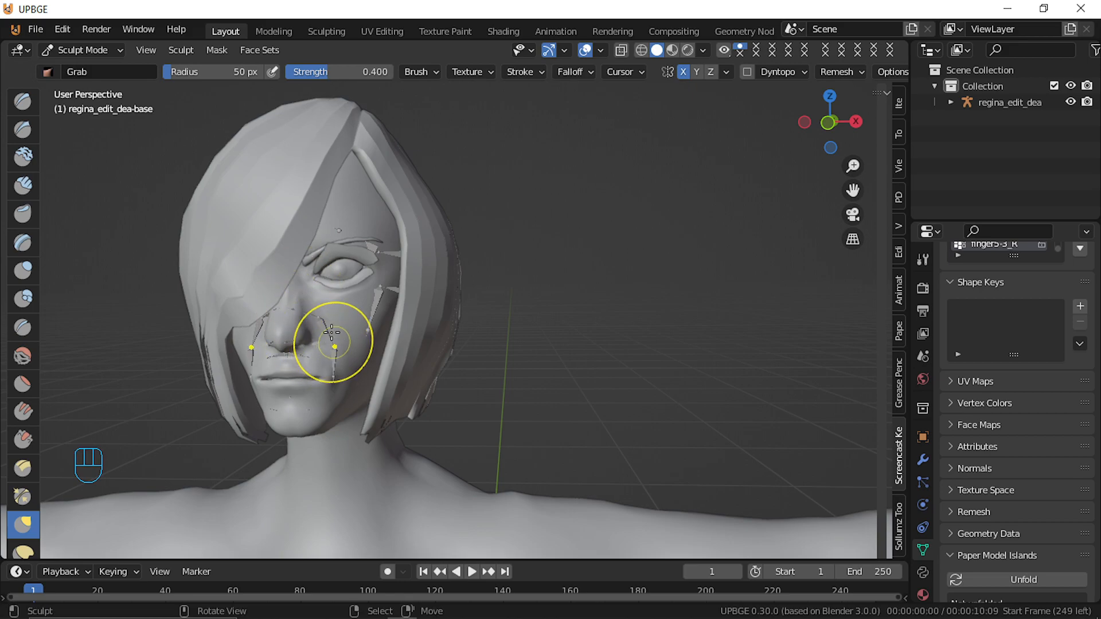
{"action": "left_click_drag", "start_coordinate": [294, 308], "coordinate": [323, 342]}
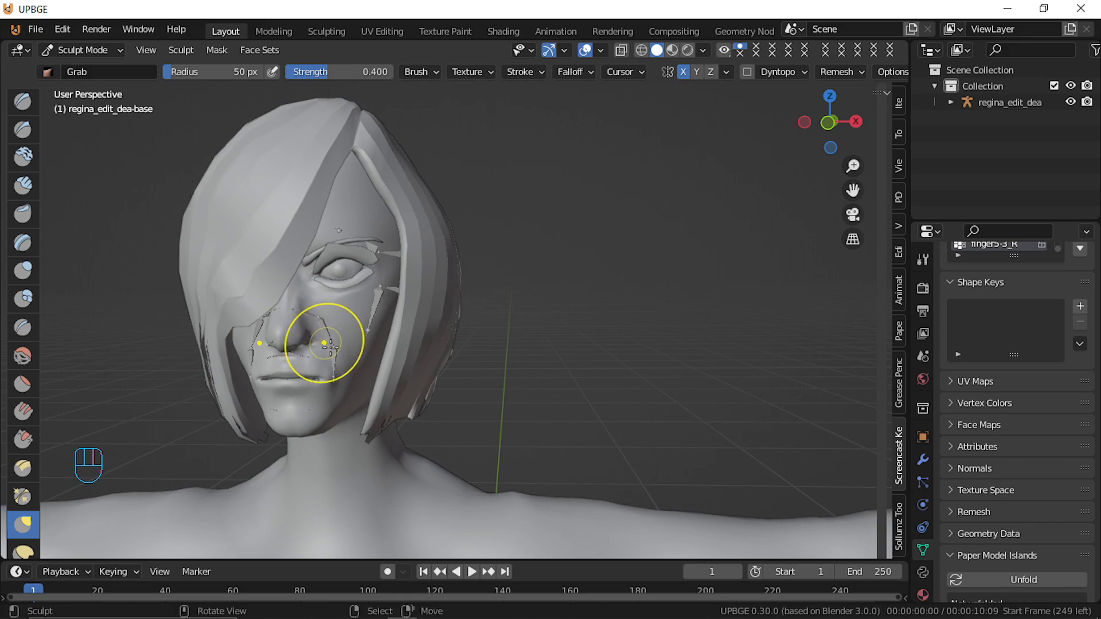
{"action": "scroll", "coordinate": [322, 319], "scroll_direction": "up", "scroll_amount": 4}
{"action": "scroll", "coordinate": [321, 321], "scroll_direction": "down", "scroll_amount": 4}
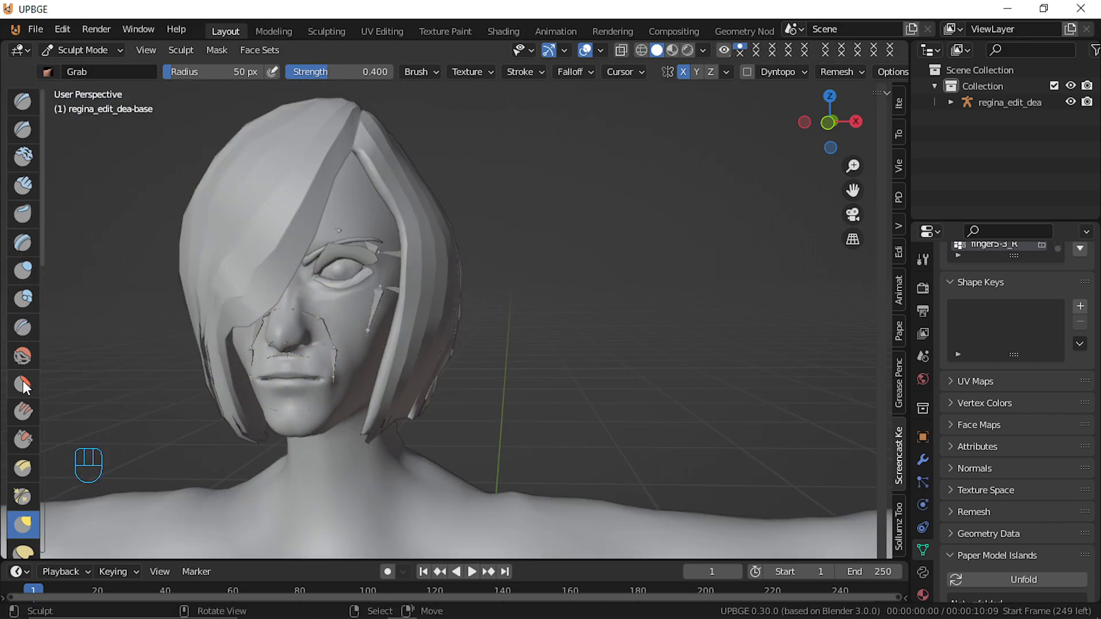
Examine the character's head and upper body from the front and side
{"action": "left_click", "coordinate": [23, 356]}
{"action": "scroll", "coordinate": [310, 372], "scroll_direction": "down", "scroll_amount": 3}
{"action": "scroll", "coordinate": [319, 494], "scroll_direction": "down", "scroll_amount": 3}
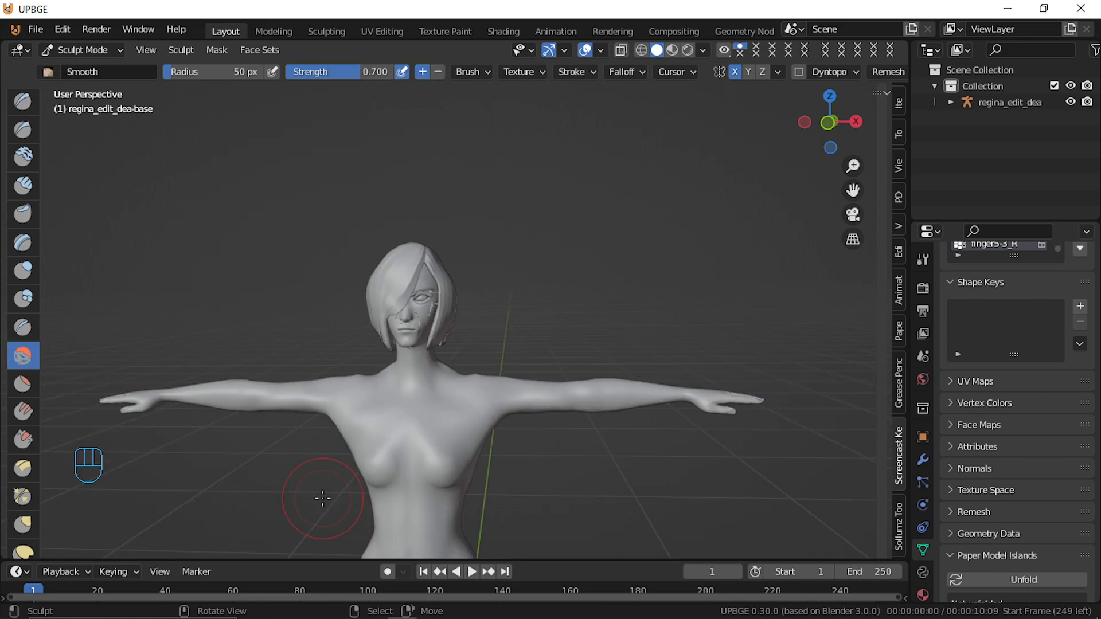
{"action": "scroll", "coordinate": [323, 498], "scroll_direction": "up", "scroll_amount": 3}
{"action": "mouse_move", "coordinate": [319, 495]}
{"action": "middle_mouse_down"}
{"action": "mouse_move", "coordinate": [364, 494]}
{"action": "mouse_move", "coordinate": [331, 494]}
{"action": "middle_mouse_up"}
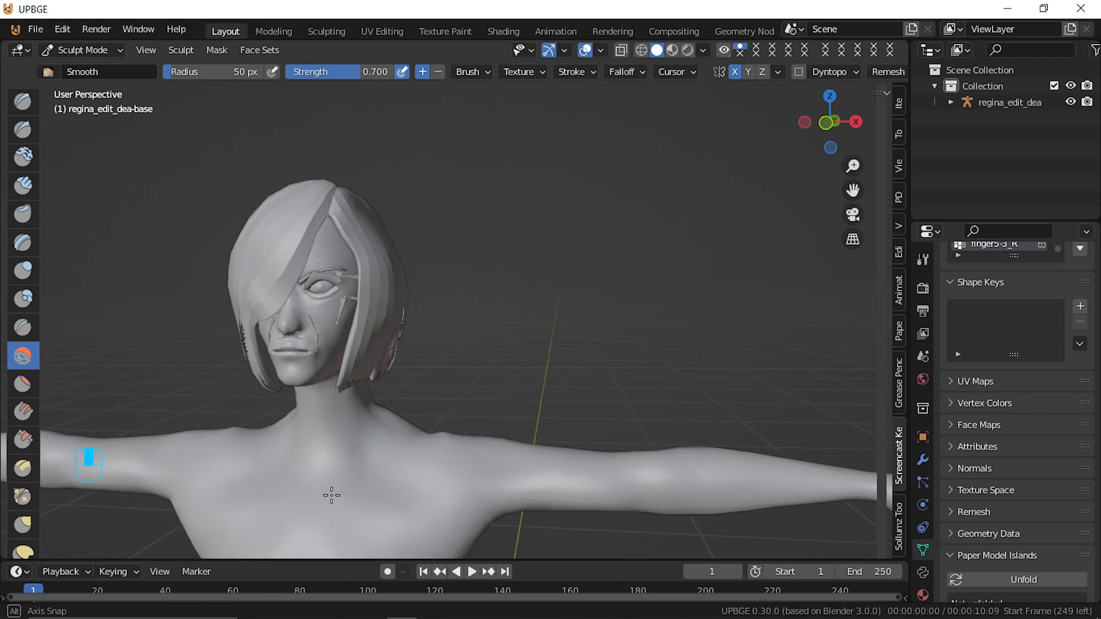
{"action": "scroll", "coordinate": [336, 475], "scroll_direction": "up", "scroll_amount": 2}
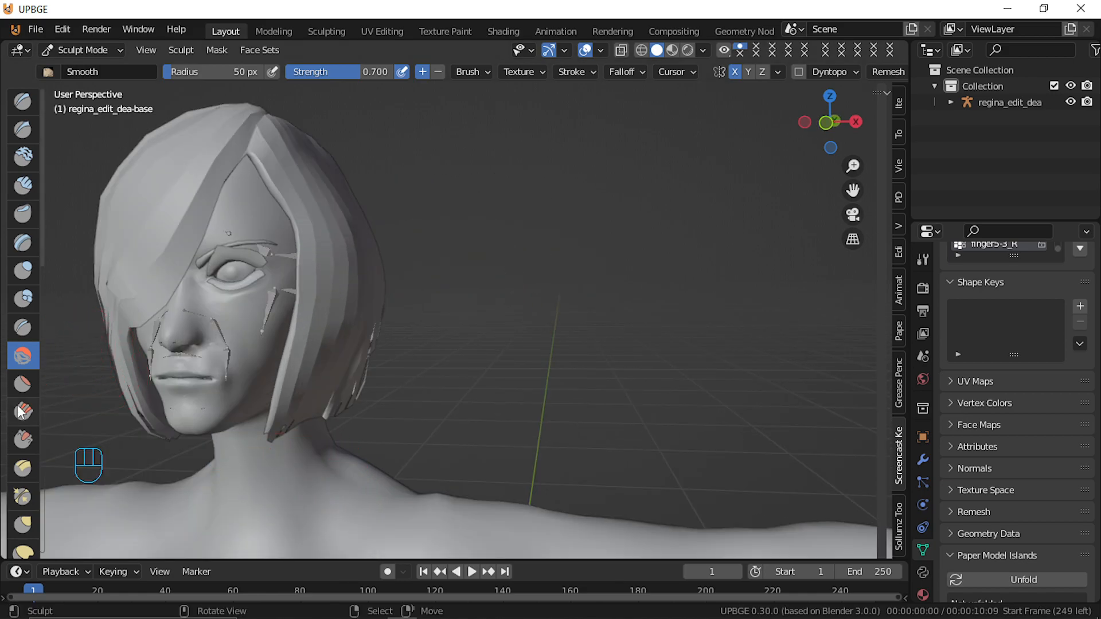
{"action": "middle_click_drag", "start_coordinate": [78, 330], "coordinate": [188, 398]}
{"action": "scroll", "coordinate": [145, 372], "scroll_direction": "up", "scroll_amount": 2}
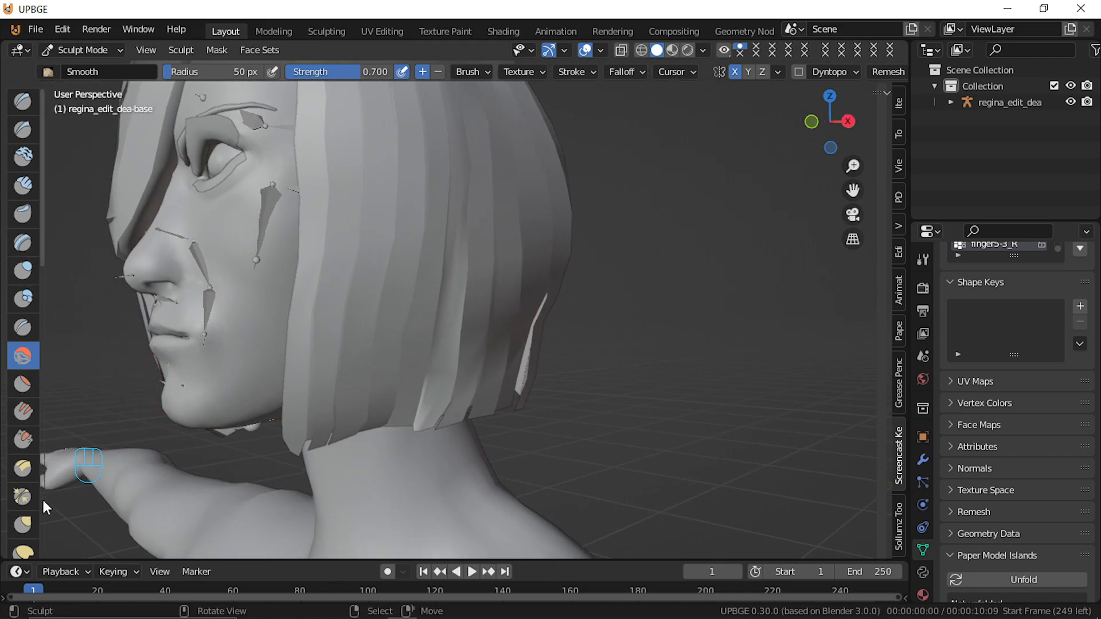
Refine the lower nose and surrounding face with symmetric Grab brush strokes from several angles
{"action": "left_click", "coordinate": [22, 523]}
{"action": "mouse_move", "coordinate": [195, 340]}
{"action": "left_mouse_down"}
{"action": "mouse_move", "coordinate": [208, 334]}
{"action": "mouse_move", "coordinate": [207, 351]}
{"action": "left_mouse_up"}
{"action": "middle_click_drag", "start_coordinate": [206, 352], "coordinate": [228, 349]}
{"action": "left_click_drag", "start_coordinate": [576, 333], "coordinate": [587, 336]}
{"action": "middle_click_drag", "start_coordinate": [587, 335], "coordinate": [553, 334]}
{"action": "mouse_move", "coordinate": [231, 351]}
{"action": "middle_mouse_down", "text": "shift"}
{"action": "mouse_move", "coordinate": [292, 365]}
{"action": "mouse_move", "coordinate": [250, 360]}
{"action": "middle_mouse_up", "text": "shift"}
{"action": "mouse_move", "coordinate": [250, 360]}
{"action": "middle_mouse_down", "text": "shift"}
{"action": "mouse_move", "coordinate": [346, 365]}
{"action": "mouse_move", "coordinate": [295, 356]}
{"action": "middle_mouse_up", "text": "shift"}
{"action": "left_click_drag", "start_coordinate": [226, 329], "coordinate": [243, 334]}
{"action": "middle_click_drag", "start_coordinate": [244, 333], "coordinate": [322, 391]}
{"action": "scroll", "coordinate": [332, 401], "scroll_direction": "down", "scroll_amount": 4}
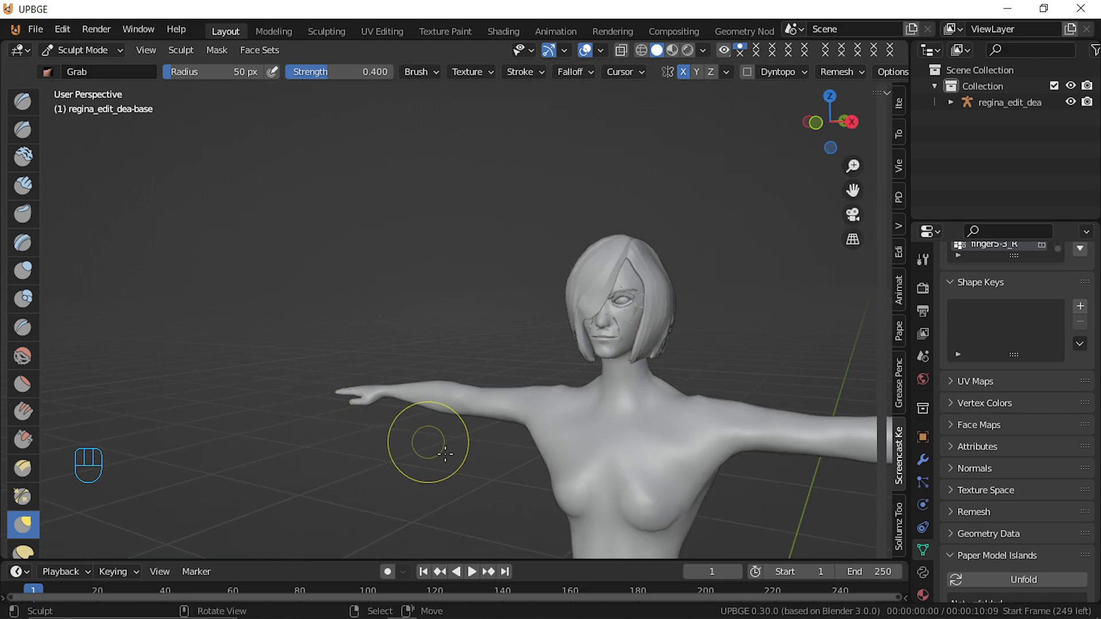
Adjust the corners of the mouth with a small symmetric Grab stroke from a slightly turned front view
{"action": "middle_click_drag", "start_coordinate": [676, 469], "coordinate": [646, 431], "text": "shift"}
{"action": "scroll", "coordinate": [646, 429], "scroll_direction": "up", "scroll_amount": 4}
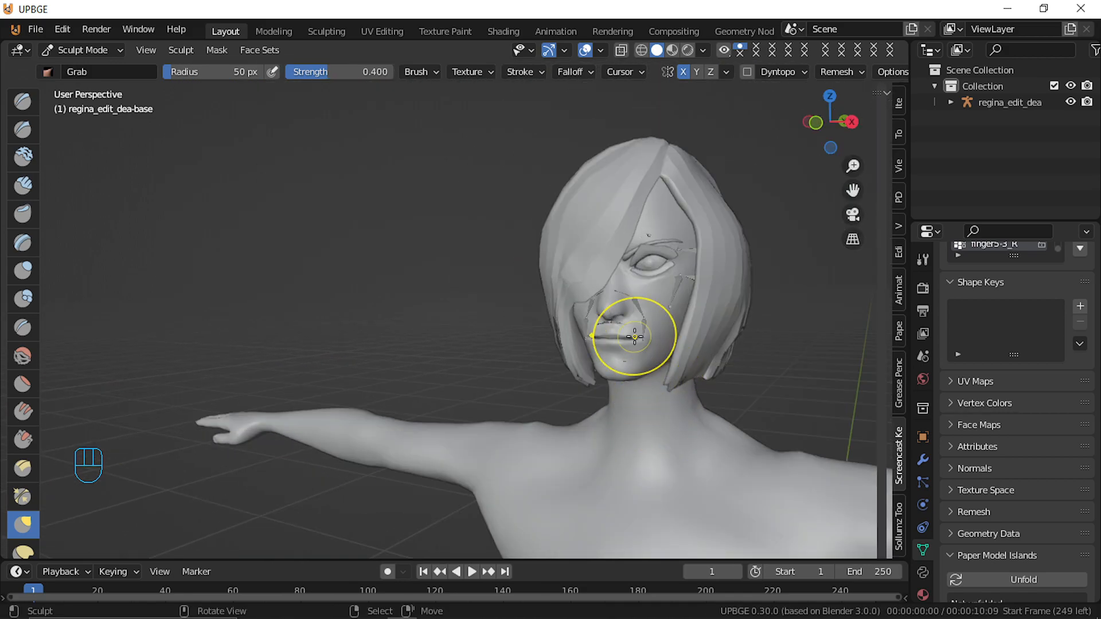
{"action": "left_click_drag", "start_coordinate": [641, 338], "coordinate": [643, 345]}
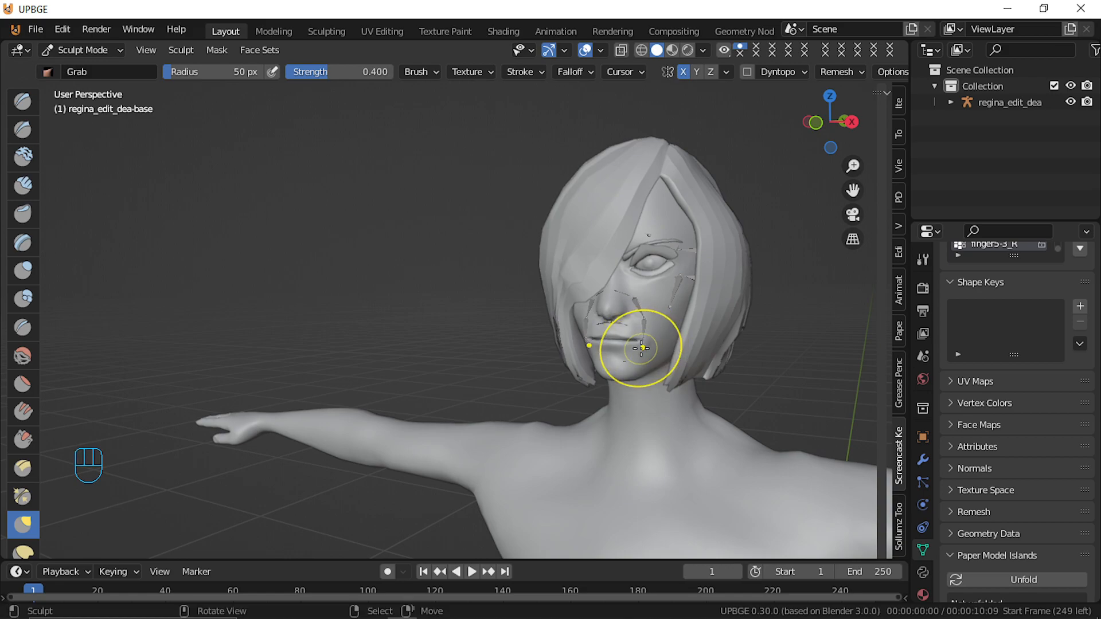
Enlarge the Grab brush radius to 80 px and pull the mouth corners slightly down in front view
{"action": "key", "text": "KP_1"}
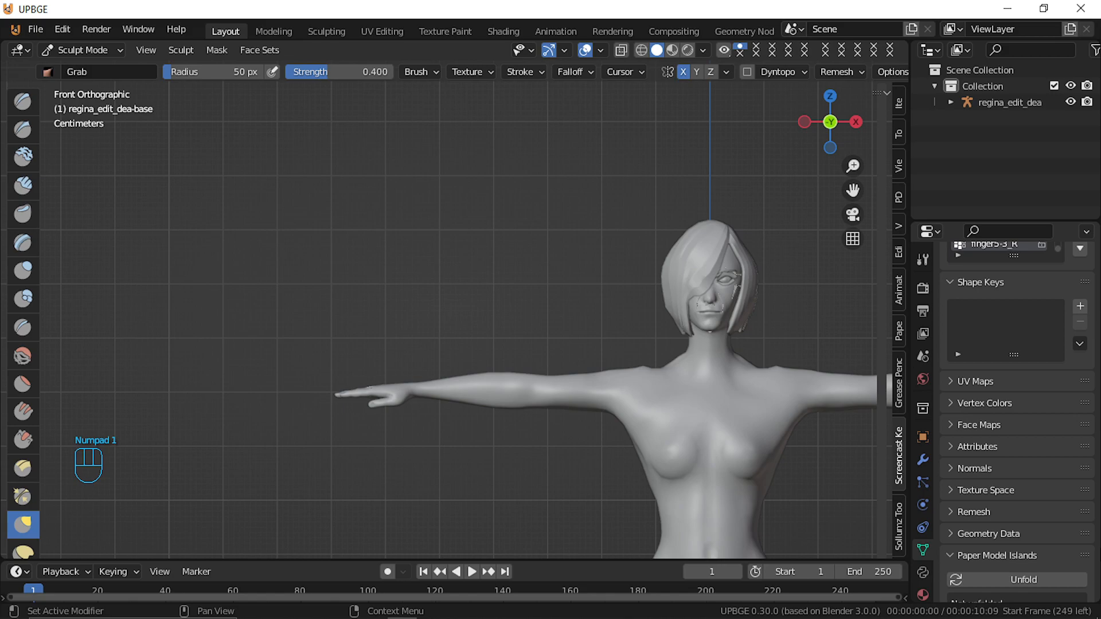
{"action": "scroll", "coordinate": [854, 334], "scroll_direction": "up", "scroll_amount": 2}
{"action": "middle_click_drag", "start_coordinate": [854, 334], "coordinate": [310, 258], "text": "shift"}
{"action": "scroll", "coordinate": [759, 339], "scroll_direction": "up", "scroll_amount": 3}
{"action": "scroll", "coordinate": [384, 282], "scroll_direction": "up", "scroll_amount": 1}
{"action": "scroll", "coordinate": [384, 282], "scroll_direction": "up", "scroll_amount": 1}
{"action": "middle_click_drag", "start_coordinate": [449, 219], "coordinate": [451, 431], "text": "shift"}
{"action": "scroll", "coordinate": [499, 418], "scroll_direction": "up", "scroll_amount": 3}
{"action": "mouse_move", "coordinate": [549, 380]}
{"action": "left_mouse_down"}
{"action": "mouse_move", "coordinate": [539, 379]}
{"action": "mouse_move", "coordinate": [562, 381]}
{"action": "mouse_move", "coordinate": [545, 374]}
{"action": "mouse_move", "coordinate": [540, 340]}
{"action": "left_mouse_up"}
{"action": "key", "text": "ctrl+z"}
{"action": "key", "text": "f"}
{"action": "left_click", "coordinate": [574, 377]}
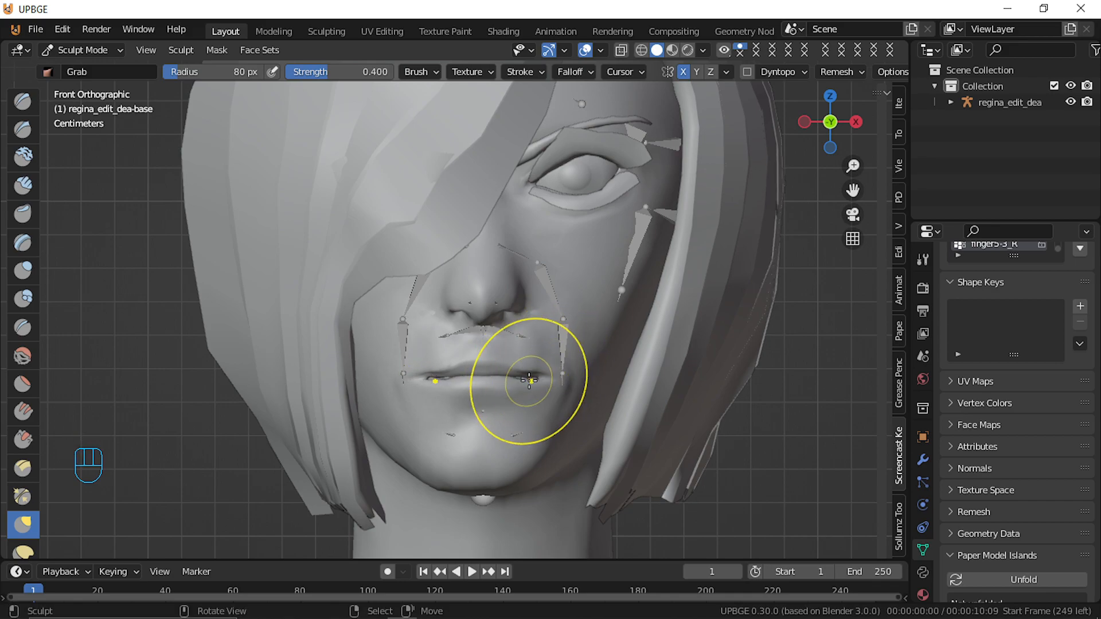
{"action": "mouse_move", "coordinate": [528, 385]}
{"action": "left_mouse_down"}
{"action": "mouse_move", "coordinate": [531, 363]}
{"action": "mouse_move", "coordinate": [549, 384]}
{"action": "mouse_move", "coordinate": [528, 393]}
{"action": "left_mouse_up"}
{"action": "scroll", "coordinate": [530, 404], "scroll_direction": "down", "scroll_amount": 6}
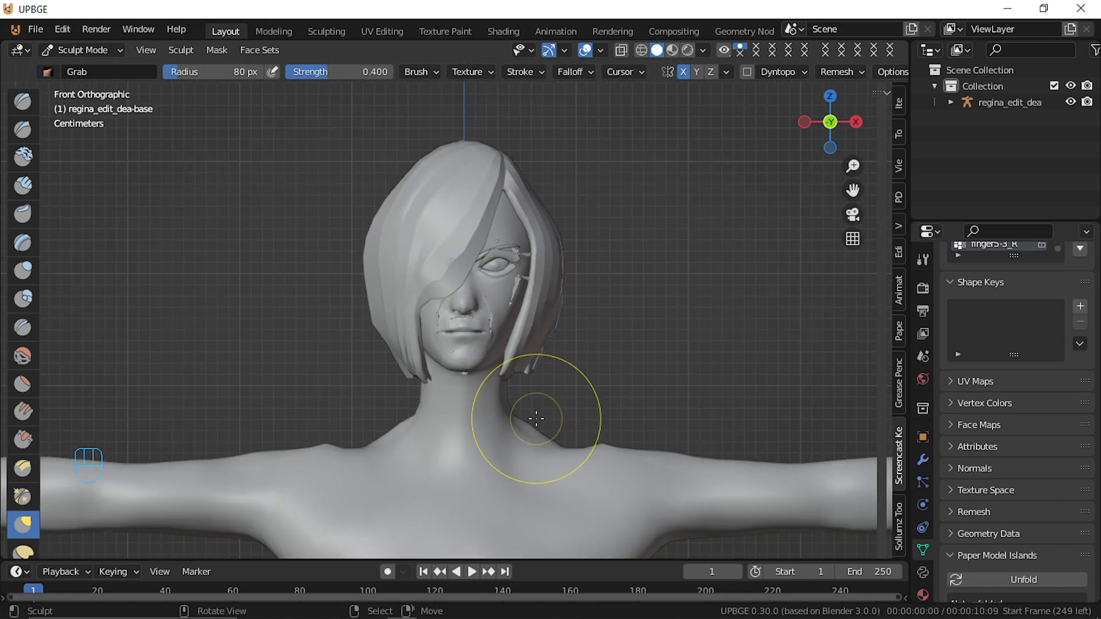
{"action": "scroll", "coordinate": [536, 422], "scroll_direction": "down", "scroll_amount": 3}
{"action": "key", "text": "Tab"}
{"action": "key", "text": "Tab"}
{"action": "scroll", "coordinate": [550, 445], "scroll_direction": "down", "scroll_amount": 3}
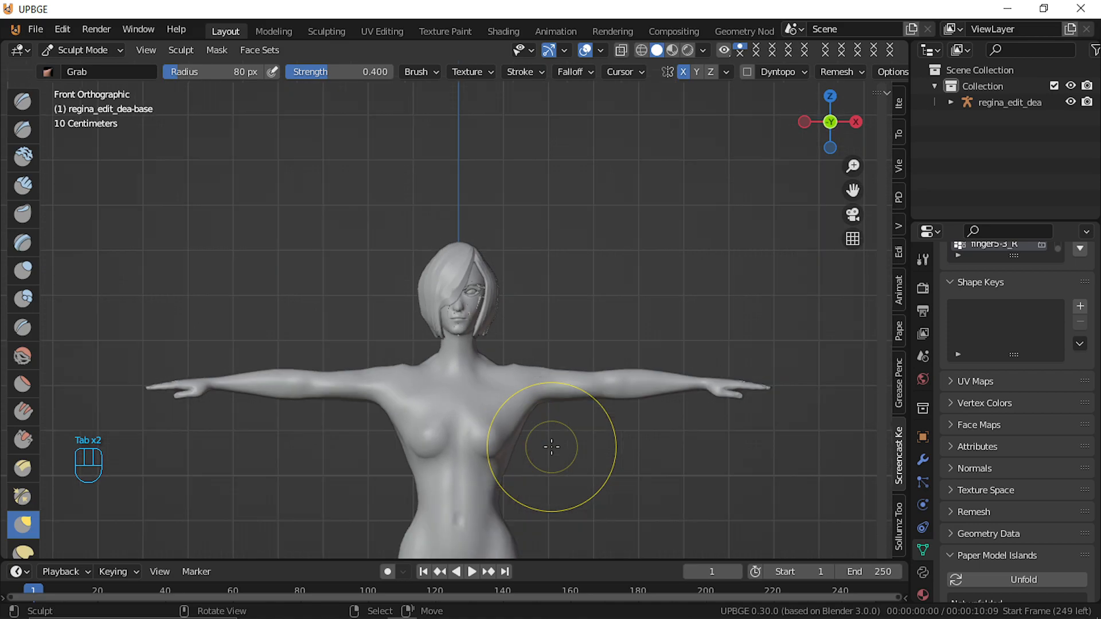
{"action": "scroll", "coordinate": [551, 446], "scroll_direction": "down", "scroll_amount": 2}
In Edit Mode with face selection, select the face loops from the lower neck down to the collarbone area
{"action": "mouse_move", "coordinate": [545, 445]}
{"action": "middle_mouse_down"}
{"action": "mouse_move", "coordinate": [397, 424]}
{"action": "mouse_move", "coordinate": [219, 445]}
{"action": "mouse_move", "coordinate": [50, 430]}
{"action": "mouse_move", "coordinate": [737, 417]}
{"action": "mouse_move", "coordinate": [723, 425]}
{"action": "middle_mouse_up"}
{"action": "key", "text": "Tab"}
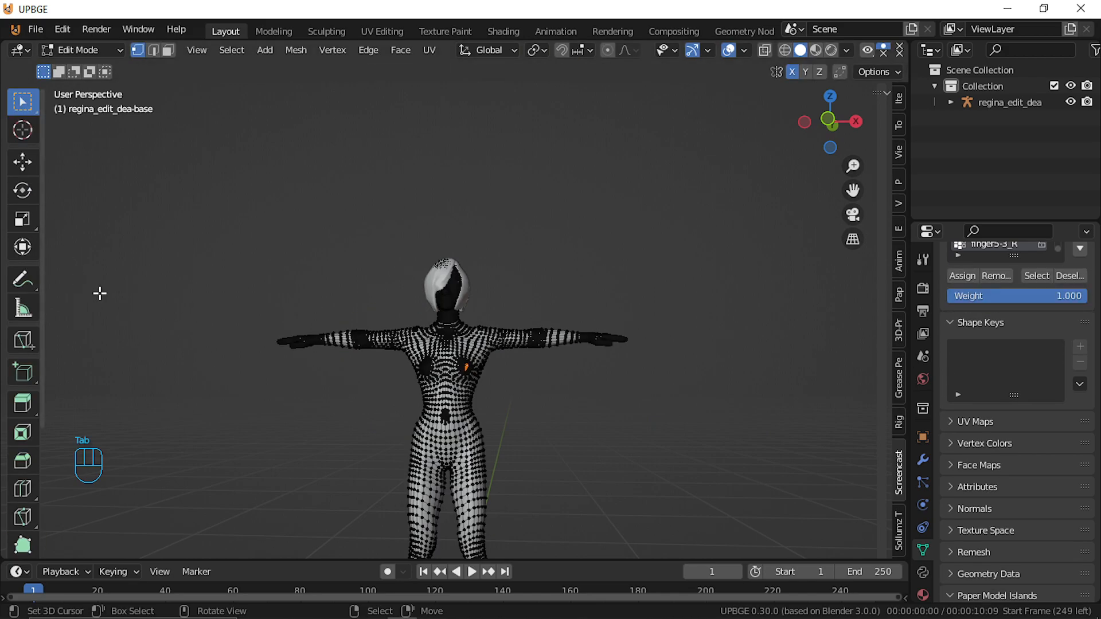
{"action": "scroll", "coordinate": [344, 511], "scroll_direction": "up", "scroll_amount": 6}
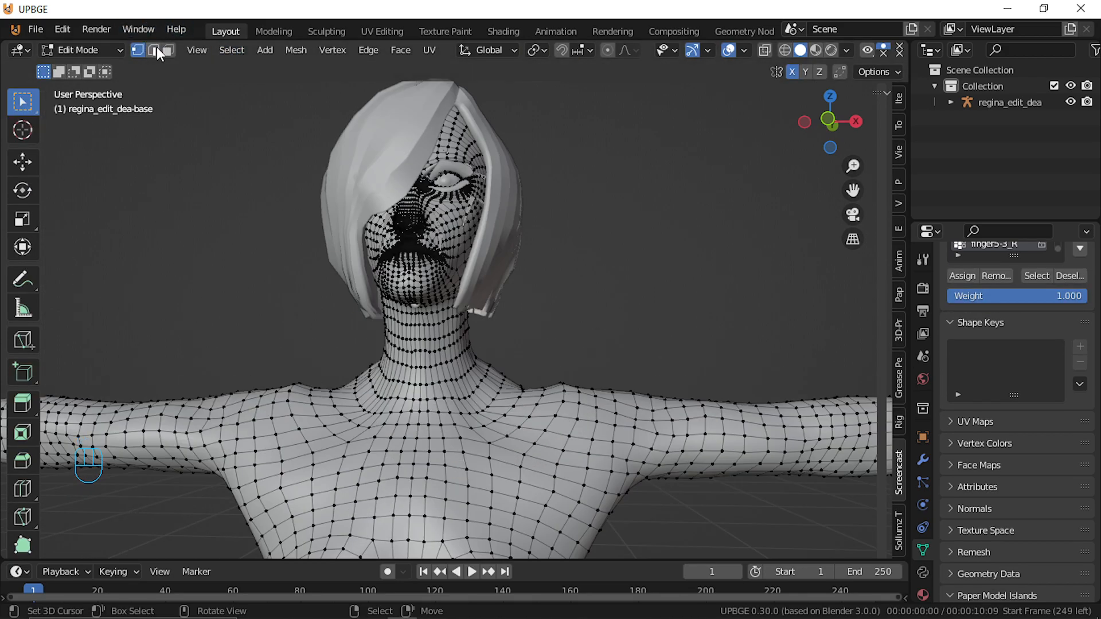
{"action": "left_click", "coordinate": [169, 50]}
{"action": "key", "text": "alt"}
{"action": "left_click", "coordinate": [446, 354], "text": "alt"}
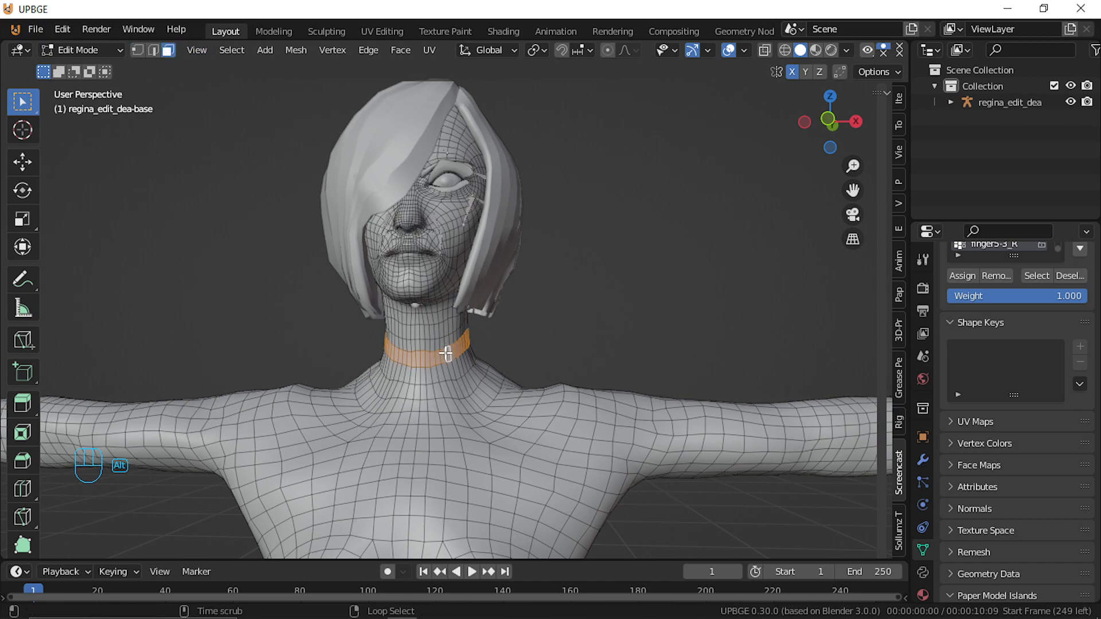
{"action": "left_click", "coordinate": [441, 372], "text": "alt+shift"}
{"action": "left_click", "coordinate": [460, 388], "text": "alt+shift"}
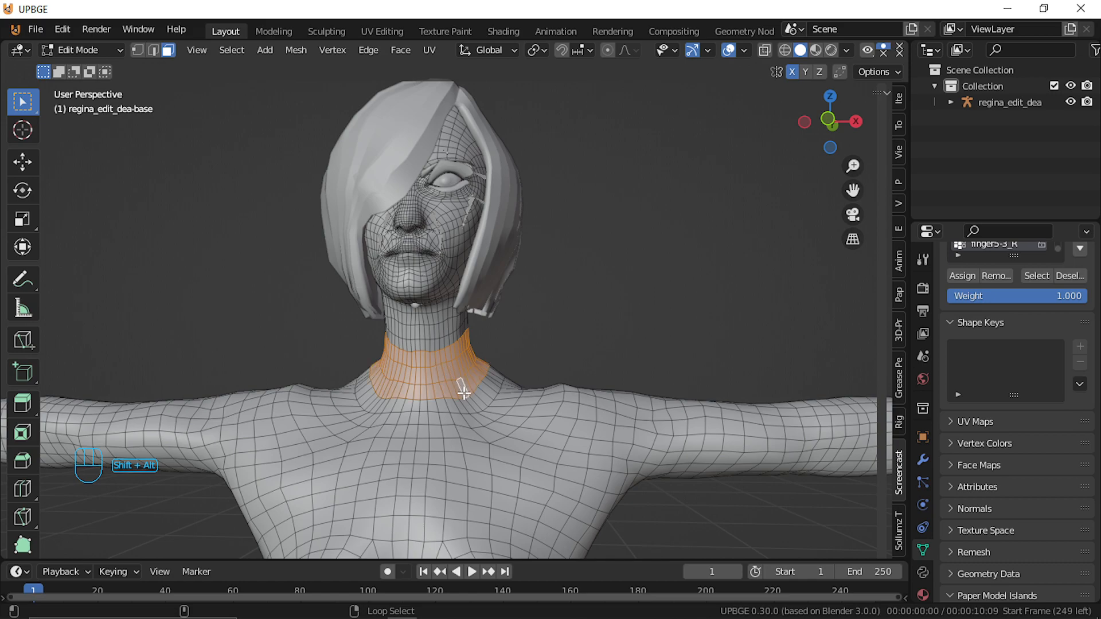
{"action": "left_click", "coordinate": [468, 405], "text": "alt+shift"}
{"action": "left_click", "coordinate": [498, 409], "text": "alt+shift"}
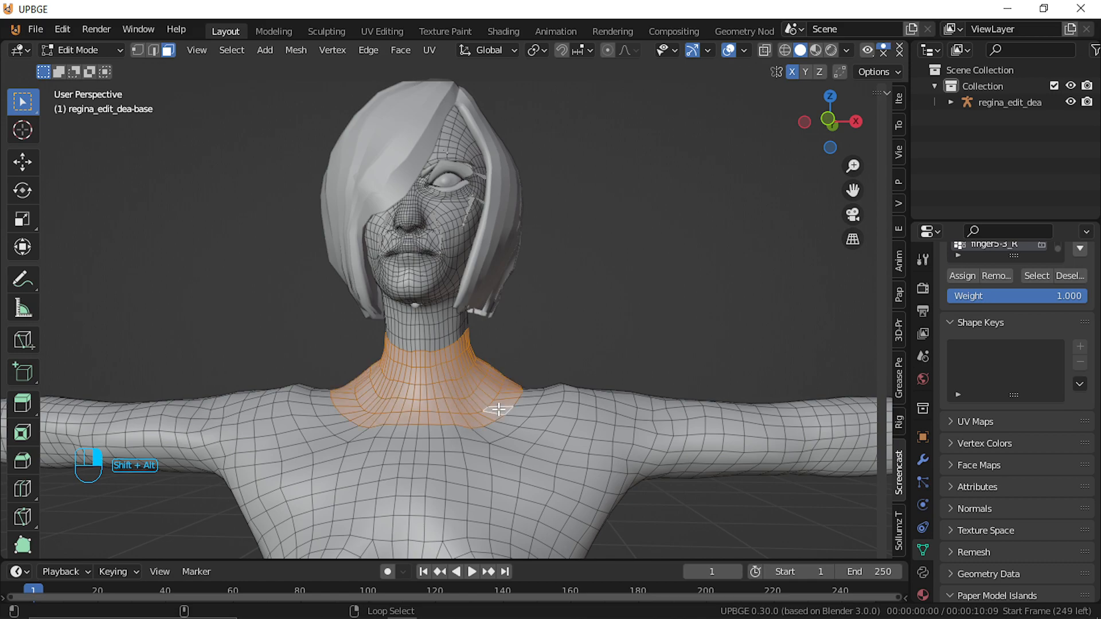
{"action": "left_click", "coordinate": [486, 435], "text": "alt+shift"}
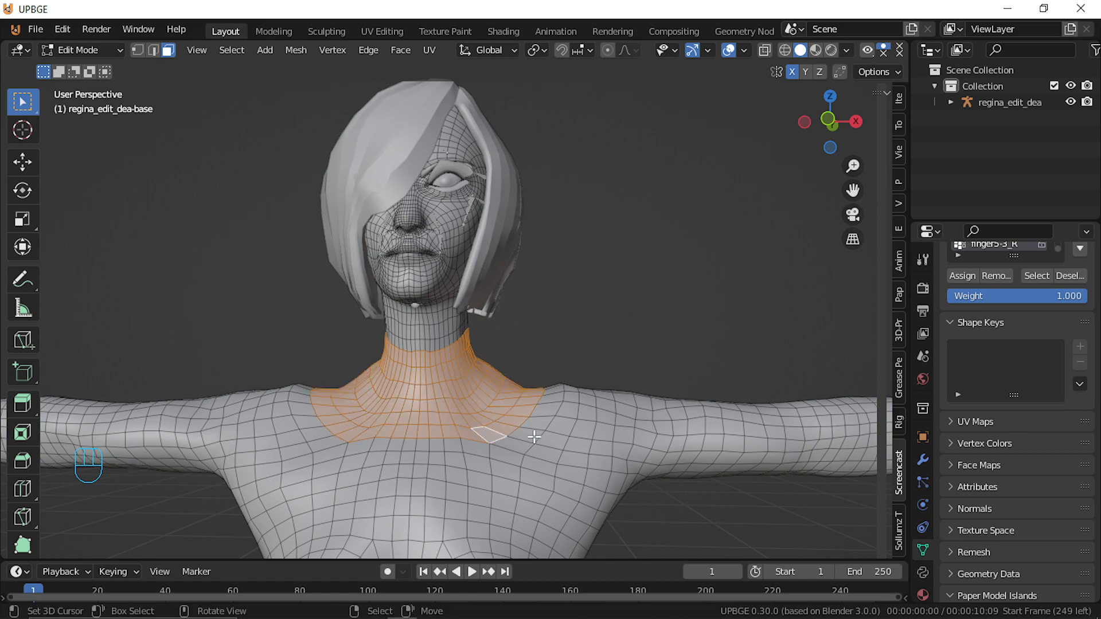
Try to add the faces across the waist with Circle Select, and undo that selection
{"action": "scroll", "coordinate": [525, 436], "scroll_direction": "down", "scroll_amount": 4}
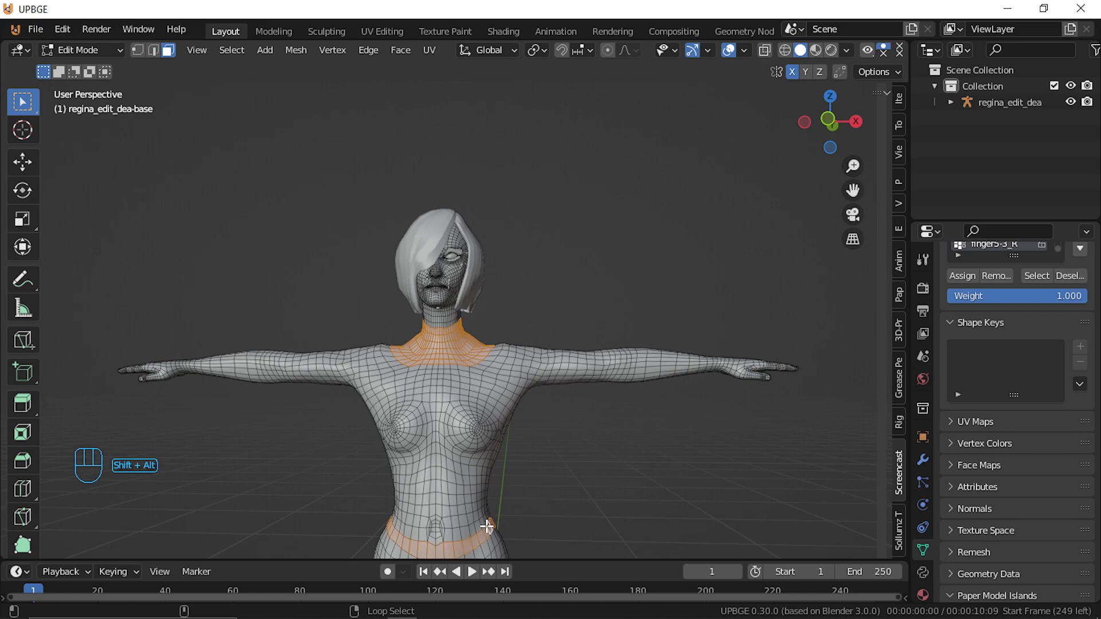
{"action": "key", "text": "c"}
{"action": "left_click_drag", "start_coordinate": [486, 519], "coordinate": [387, 523]}
{"action": "right_click", "coordinate": [388, 523]}
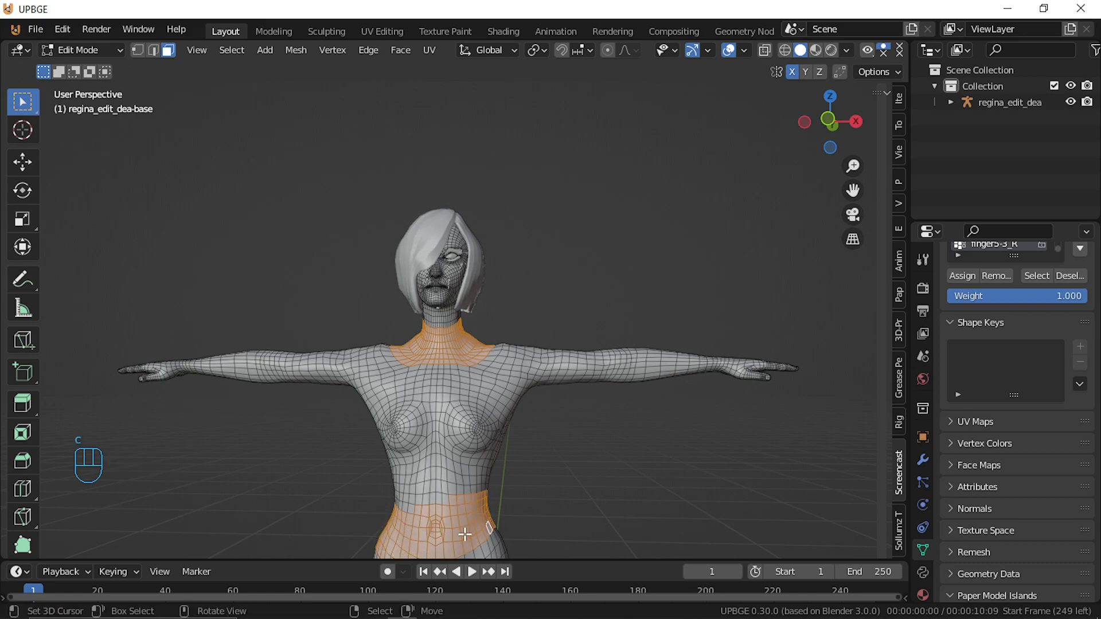
{"action": "key", "text": "z"}
{"action": "key", "text": "ctrl+z"}
{"action": "key", "text": "z"}
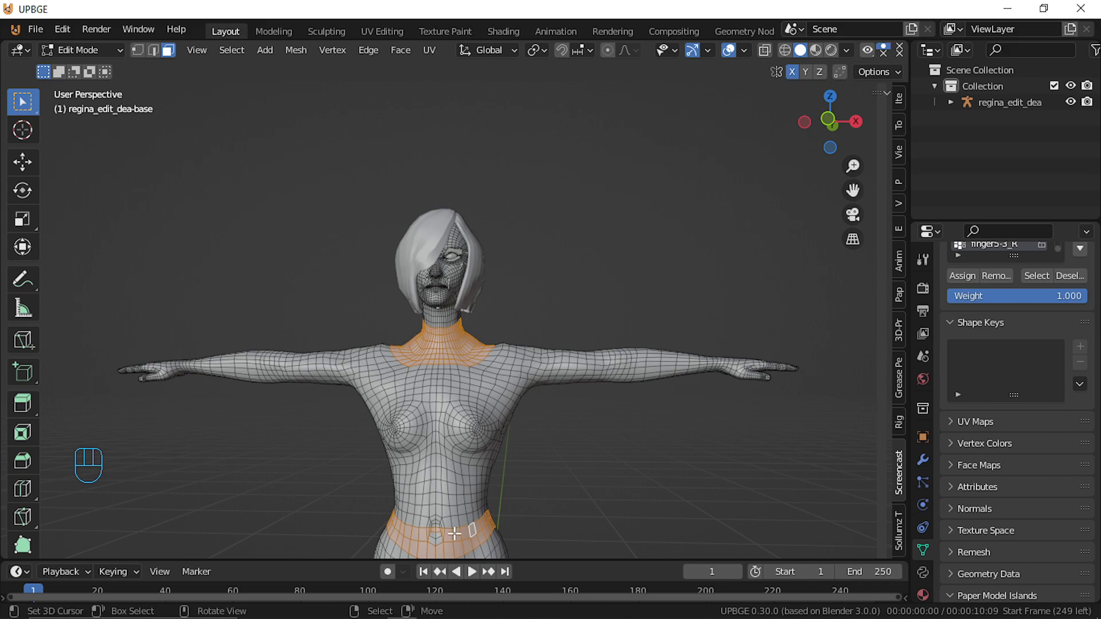
{"action": "key", "text": "c"}
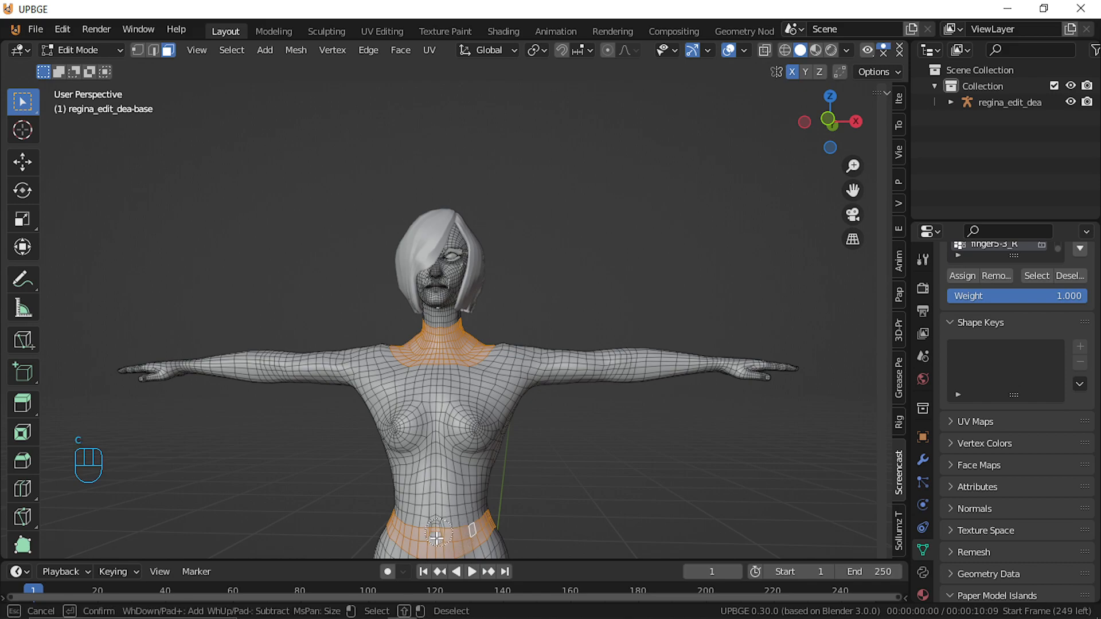
{"action": "right_click", "coordinate": [432, 528]}
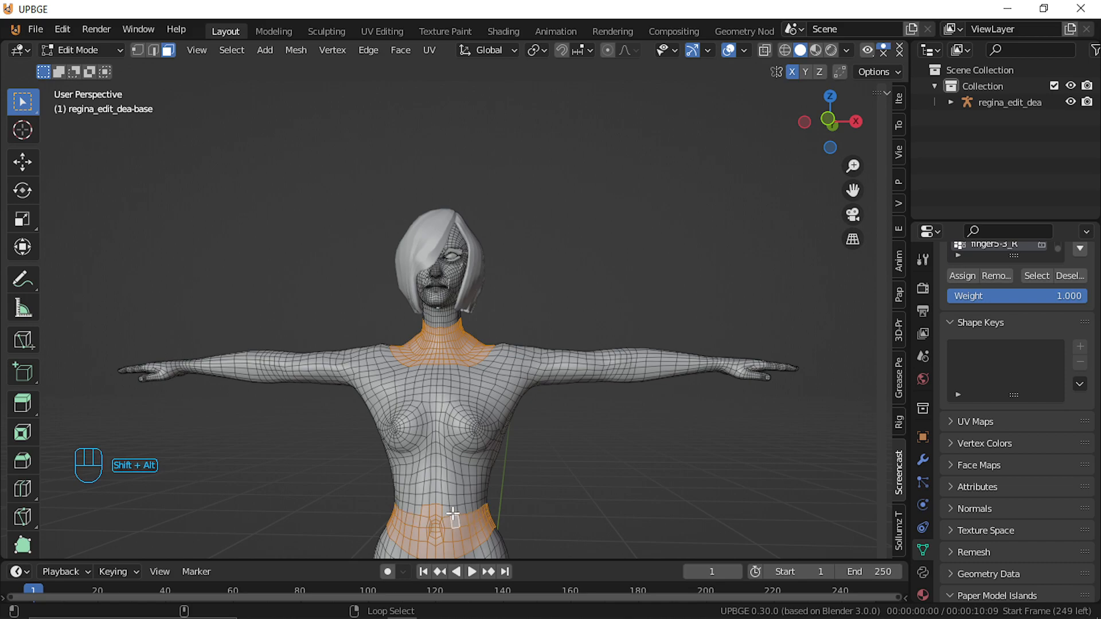
Add the face loops around the torso from the hips up to just below the breasts to the selection
{"action": "right_click", "coordinate": [453, 513], "text": "alt+shift"}
{"action": "key", "text": "ctrl+z"}
{"action": "key", "text": "ctrl+z"}
{"action": "key", "text": "ctrl+z"}
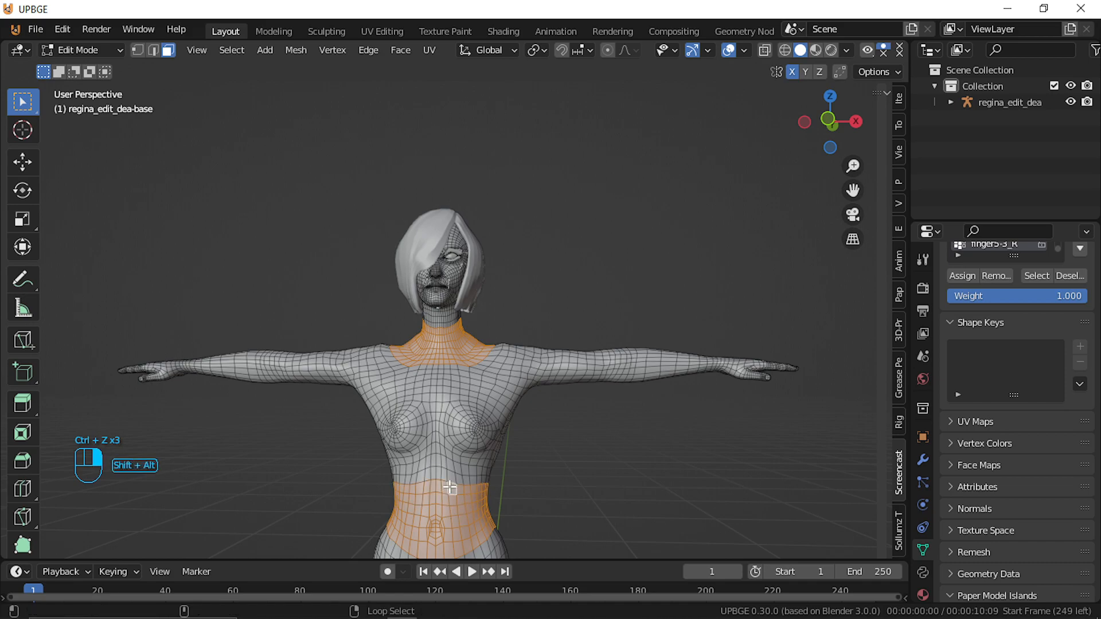
{"action": "right_click", "coordinate": [449, 450], "text": "alt+shift"}
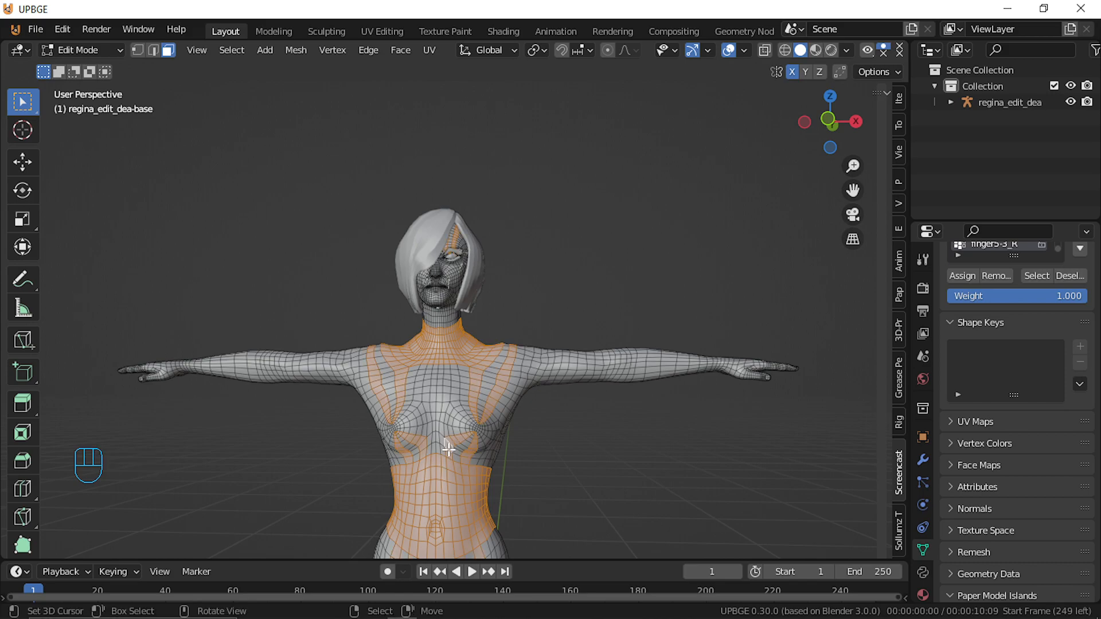
{"action": "key", "text": "ctrl+z"}
{"action": "left_click", "coordinate": [443, 440], "text": "alt+shift"}
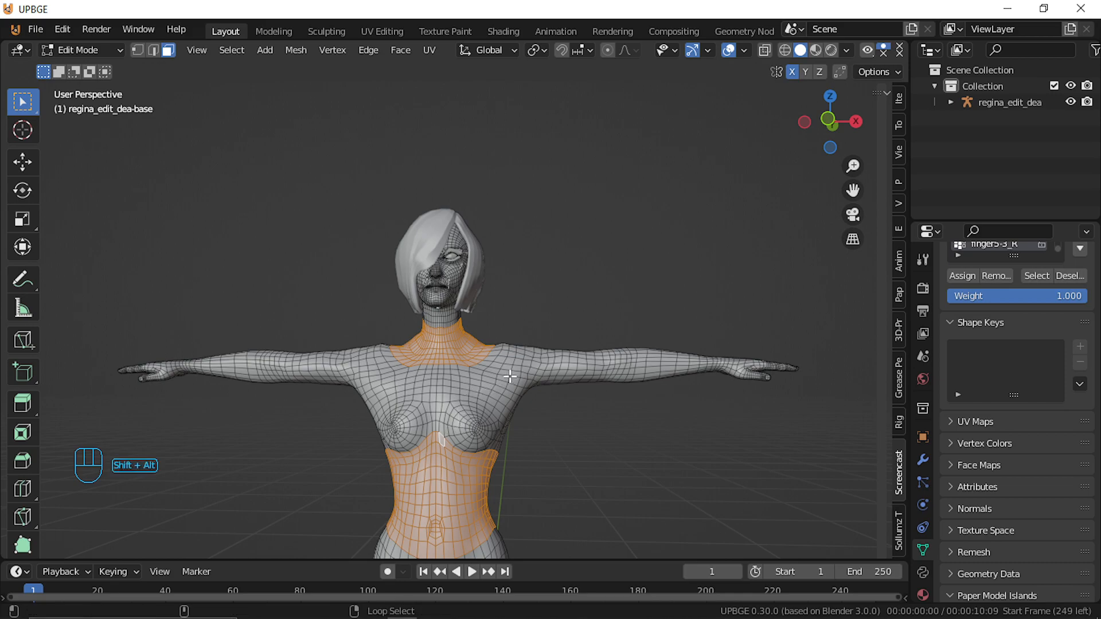
Circle-select the chest, shoulders and both arms down to the wrists in wireframe front view
{"action": "key", "text": "c"}
{"action": "right_click", "coordinate": [496, 403]}
{"action": "key", "text": "KP_1"}
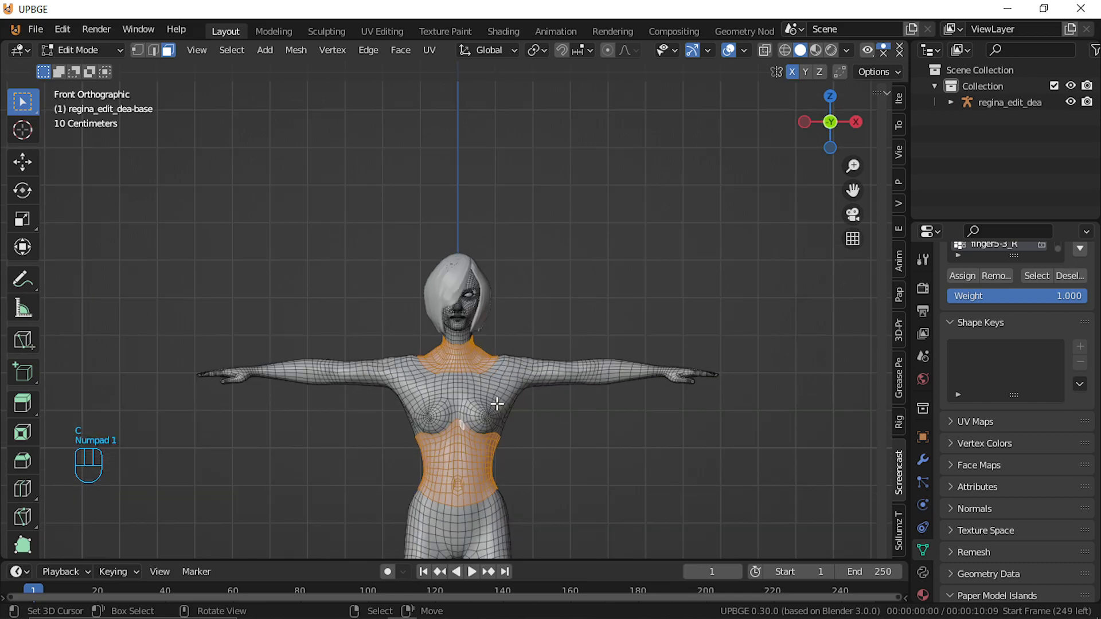
{"action": "key", "text": "z"}
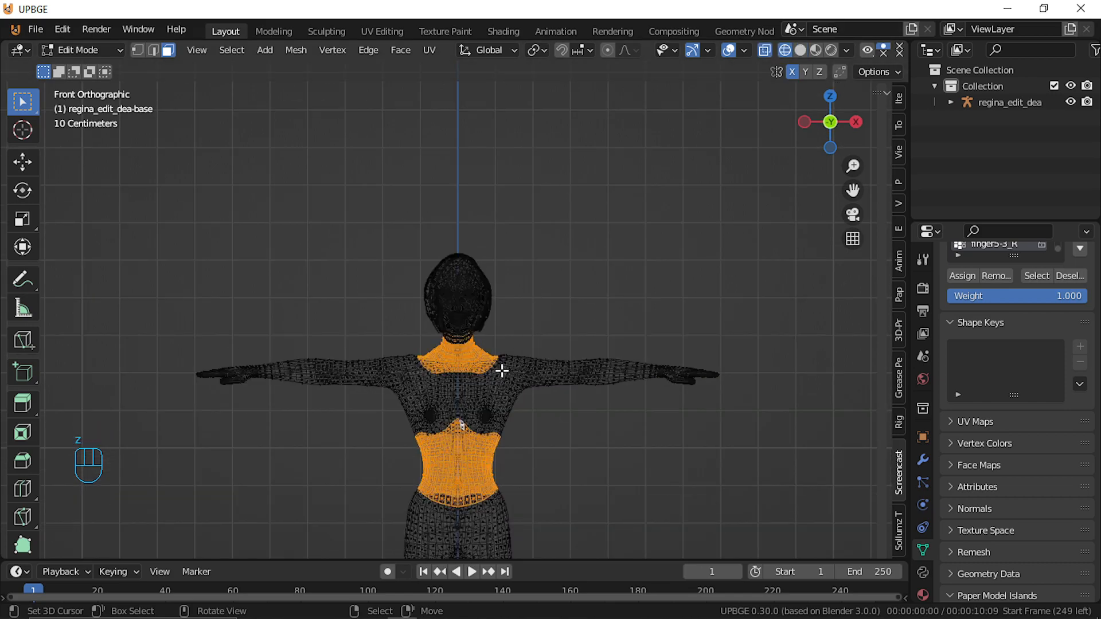
{"action": "scroll", "coordinate": [486, 397], "scroll_direction": "up", "scroll_amount": 1}
{"action": "scroll", "coordinate": [485, 397], "scroll_direction": "up", "scroll_amount": 1}
{"action": "key", "text": "c"}
{"action": "mouse_move", "coordinate": [497, 430]}
{"action": "left_mouse_down"}
{"action": "mouse_move", "coordinate": [447, 413]}
{"action": "mouse_move", "coordinate": [452, 467]}
{"action": "mouse_move", "coordinate": [405, 480]}
{"action": "mouse_move", "coordinate": [422, 418]}
{"action": "mouse_move", "coordinate": [412, 388]}
{"action": "mouse_move", "coordinate": [407, 418]}
{"action": "mouse_move", "coordinate": [352, 394]}
{"action": "mouse_move", "coordinate": [224, 392]}
{"action": "left_mouse_up"}
{"action": "mouse_move", "coordinate": [542, 381]}
{"action": "left_mouse_down"}
{"action": "mouse_move", "coordinate": [490, 450]}
{"action": "mouse_move", "coordinate": [533, 408]}
{"action": "mouse_move", "coordinate": [604, 380]}
{"action": "mouse_move", "coordinate": [698, 383]}
{"action": "mouse_move", "coordinate": [705, 370]}
{"action": "mouse_move", "coordinate": [709, 395]}
{"action": "left_mouse_up"}
{"action": "right_click", "coordinate": [715, 452]}
Return to solid shading and extend the sleeve selection with face loops at the character's left wrist
{"action": "middle_click_drag", "start_coordinate": [711, 451], "coordinate": [321, 372], "text": "shift"}
{"action": "scroll", "coordinate": [318, 371], "scroll_direction": "up", "scroll_amount": 2}
{"action": "scroll", "coordinate": [287, 378], "scroll_direction": "up", "scroll_amount": 5}
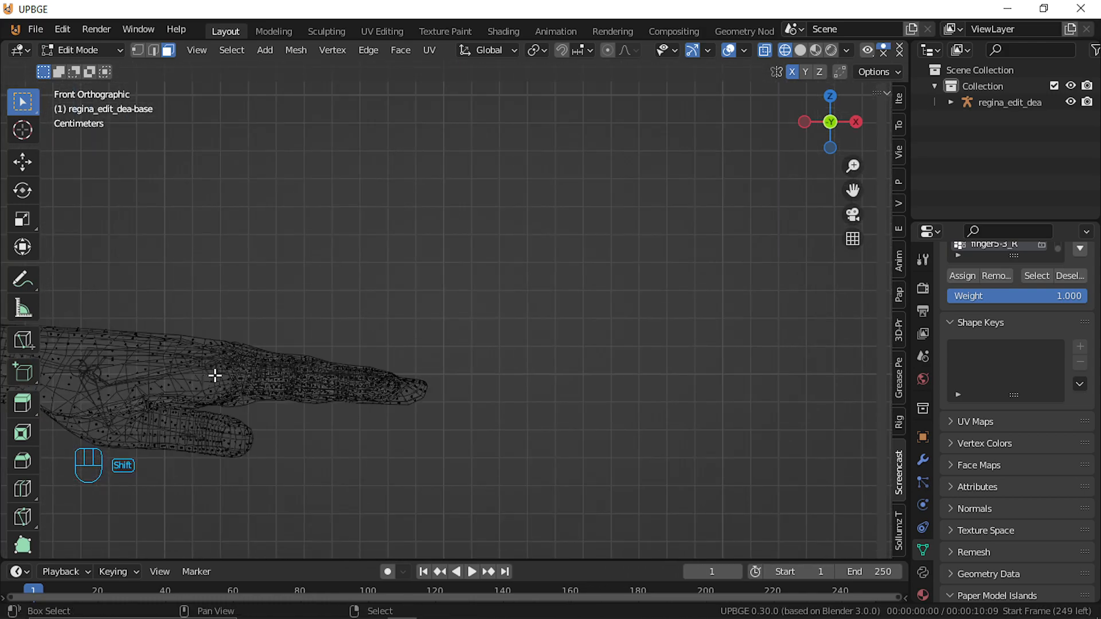
{"action": "middle_click_drag", "start_coordinate": [211, 376], "coordinate": [381, 368], "text": "shift"}
{"action": "key", "text": "shift+z"}
{"action": "middle_click_drag", "start_coordinate": [161, 329], "coordinate": [347, 339], "text": "shift"}
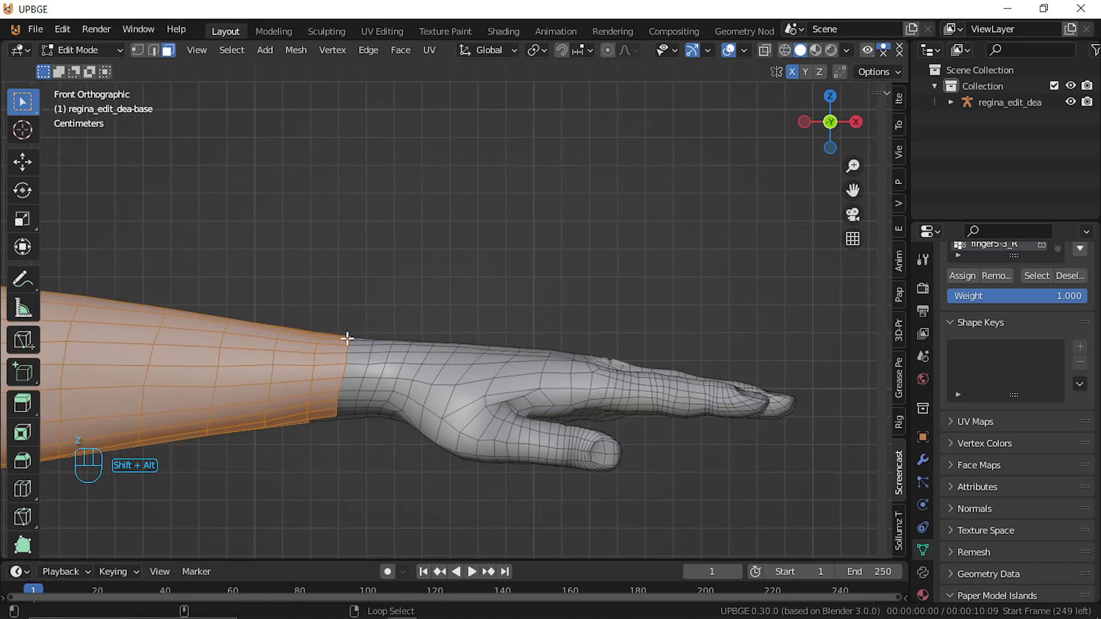
{"action": "left_click", "coordinate": [363, 342], "text": "alt+shift"}
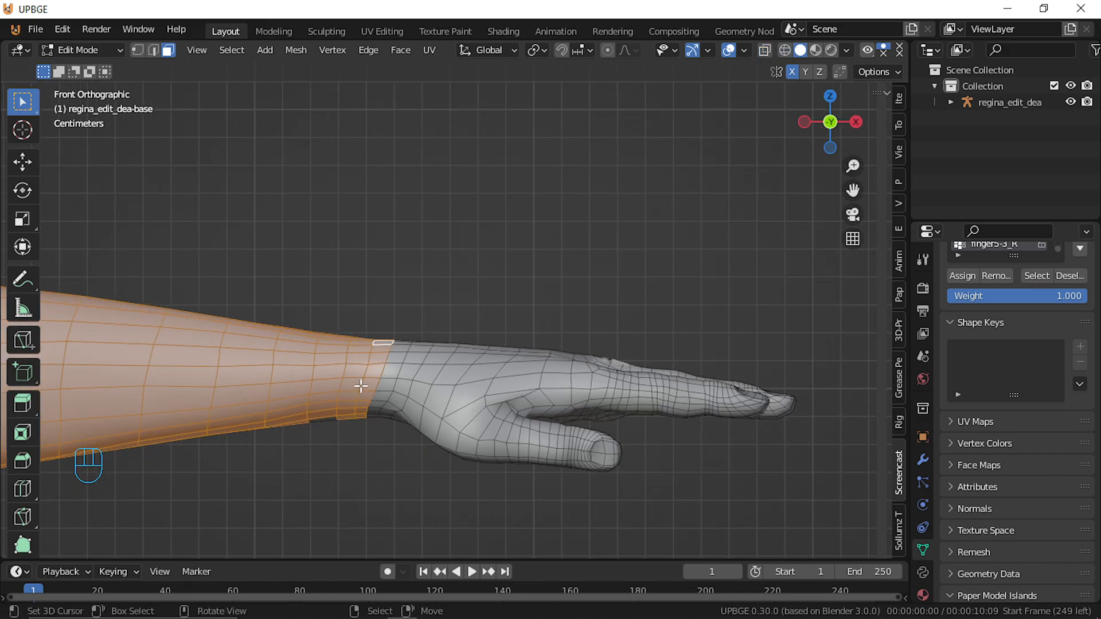
{"action": "scroll", "coordinate": [400, 348], "scroll_direction": "down", "scroll_amount": 5}
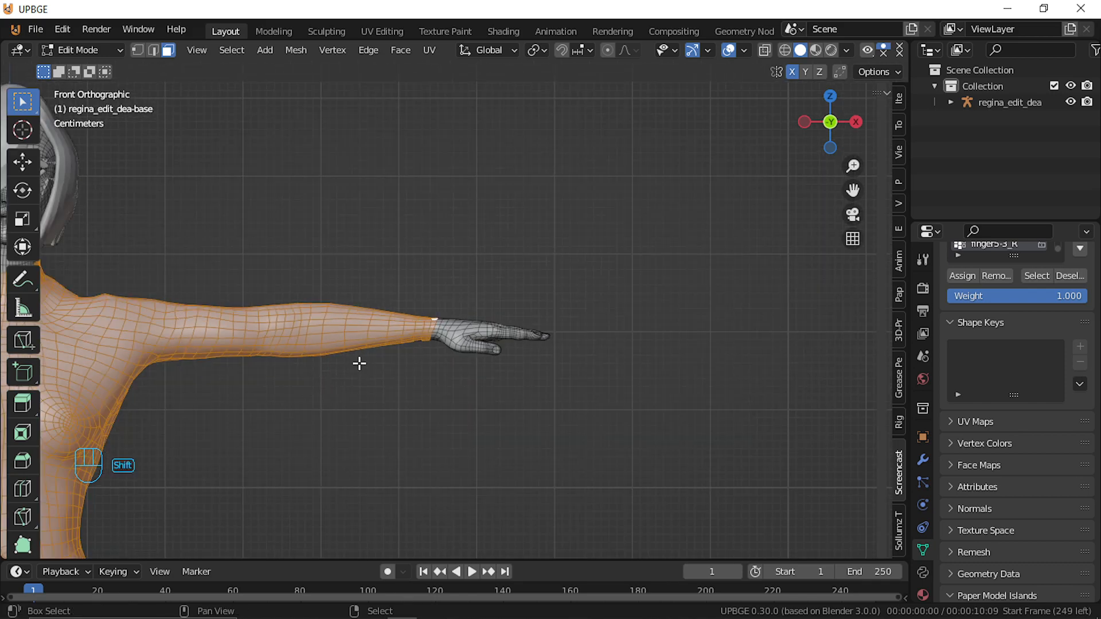
{"action": "scroll", "coordinate": [427, 338], "scroll_direction": "up", "scroll_amount": 5}
{"action": "left_click", "coordinate": [356, 354], "text": "alt+shift"}
{"action": "left_click", "coordinate": [356, 354], "text": "alt+shift"}
{"action": "scroll", "coordinate": [350, 414], "scroll_direction": "down", "scroll_amount": 5}
Extend the sleeve selection with face loops at the character's right wrist
{"action": "middle_click_drag", "start_coordinate": [351, 418], "coordinate": [587, 401], "text": "shift"}
{"action": "scroll", "coordinate": [291, 345], "scroll_direction": "up", "scroll_amount": 4}
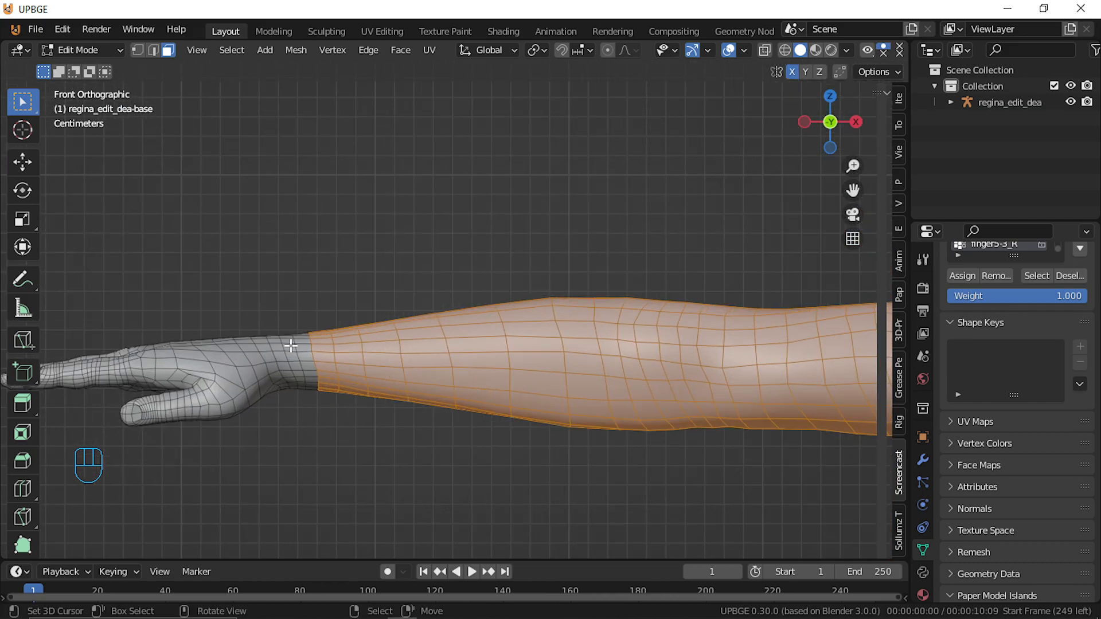
{"action": "left_click", "coordinate": [290, 345], "text": "alt+shift"}
{"action": "left_click", "coordinate": [304, 345], "text": "alt+shift"}
{"action": "scroll", "coordinate": [309, 378], "scroll_direction": "down", "scroll_amount": 5}
{"action": "middle_click_drag", "start_coordinate": [390, 398], "coordinate": [134, 309], "text": "shift"}
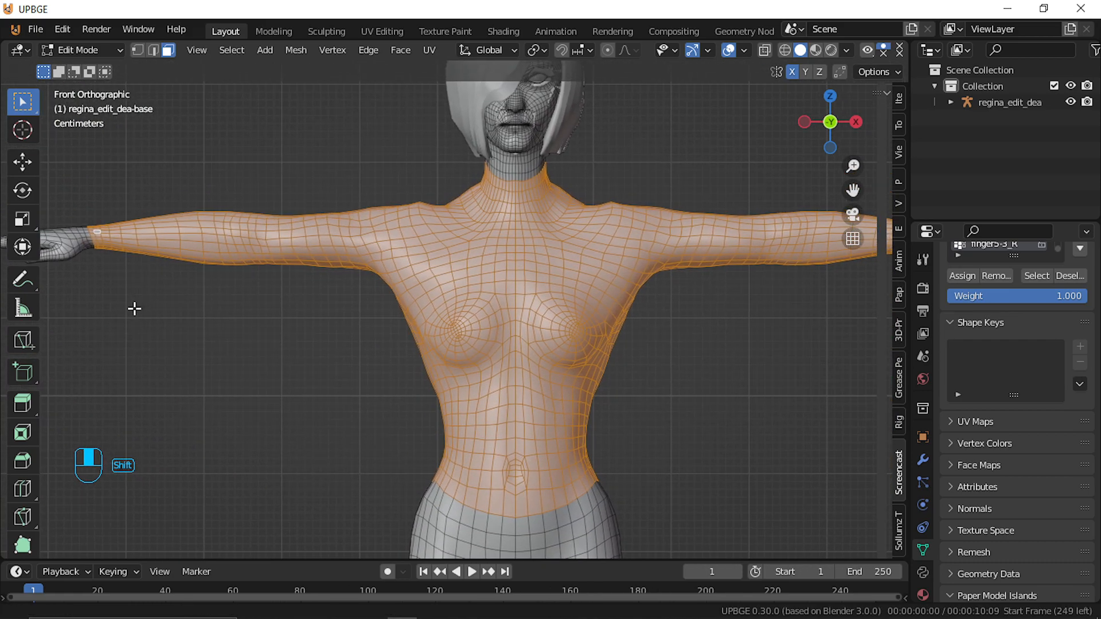
Add two empty material slots to the body mesh
{"action": "scroll", "coordinate": [134, 309], "scroll_direction": "down", "scroll_amount": 4}
{"action": "scroll", "coordinate": [562, 402], "scroll_direction": "down", "scroll_amount": 2}
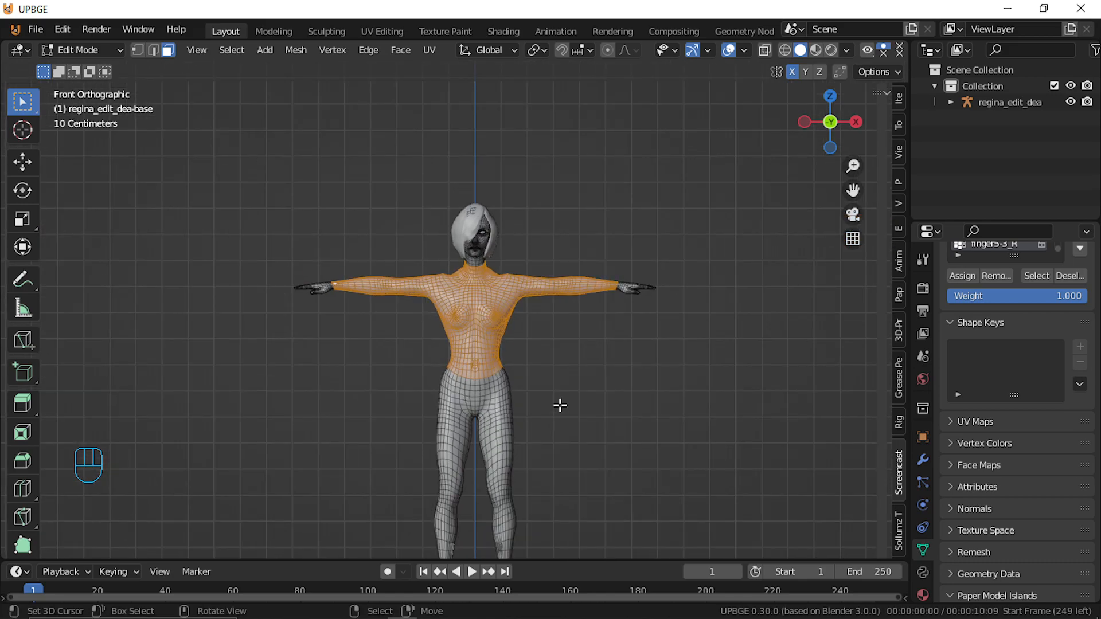
{"action": "scroll", "coordinate": [554, 410], "scroll_direction": "down", "scroll_amount": 2}
{"action": "key", "text": "x"}
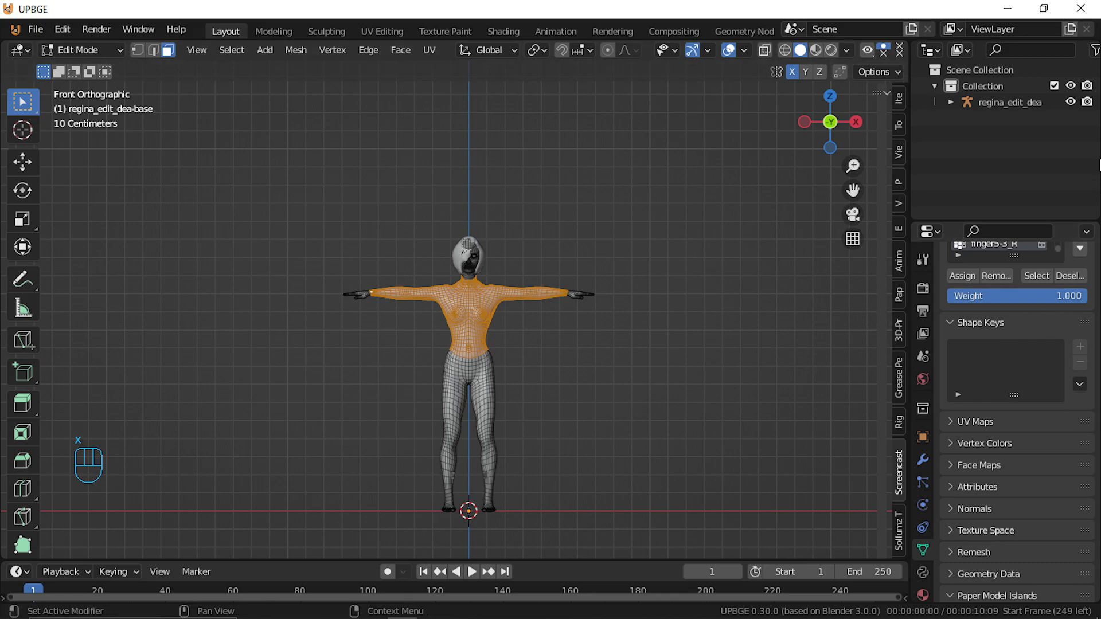
{"action": "scroll", "coordinate": [1006, 373], "scroll_direction": "up", "scroll_amount": 5}
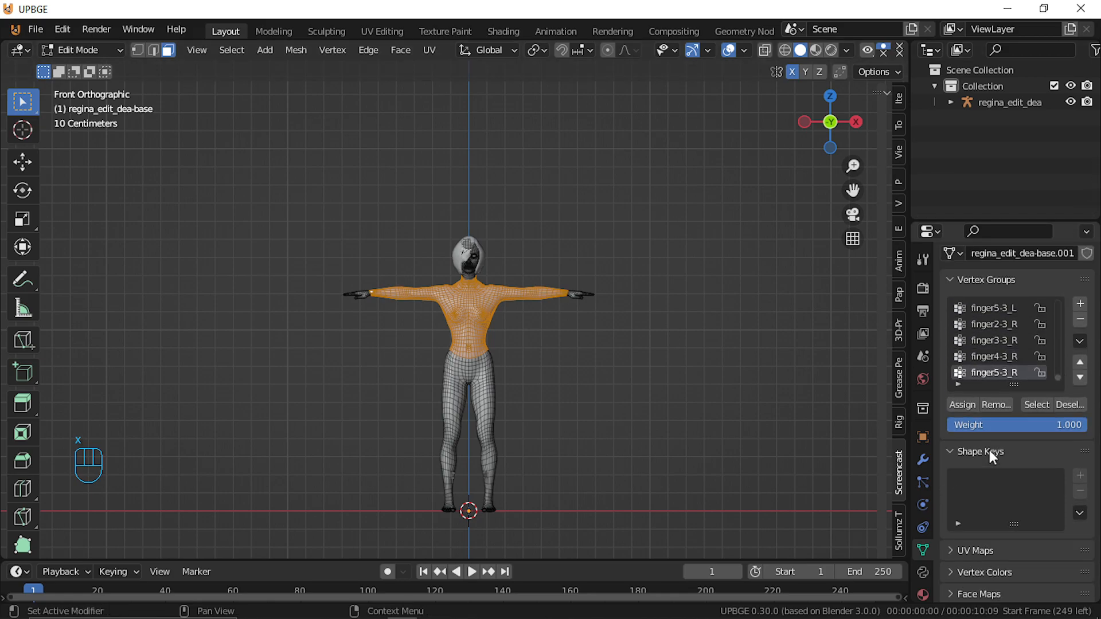
{"action": "left_click", "coordinate": [922, 595]}
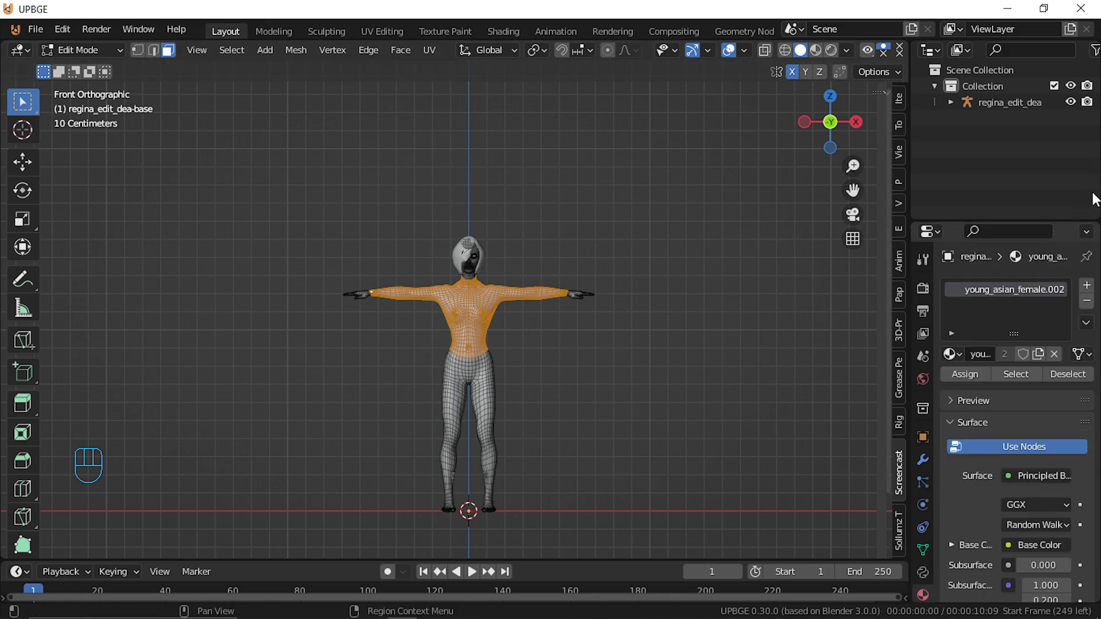
{"action": "left_click", "coordinate": [1086, 288]}
{"action": "left_click", "coordinate": [1085, 287]}
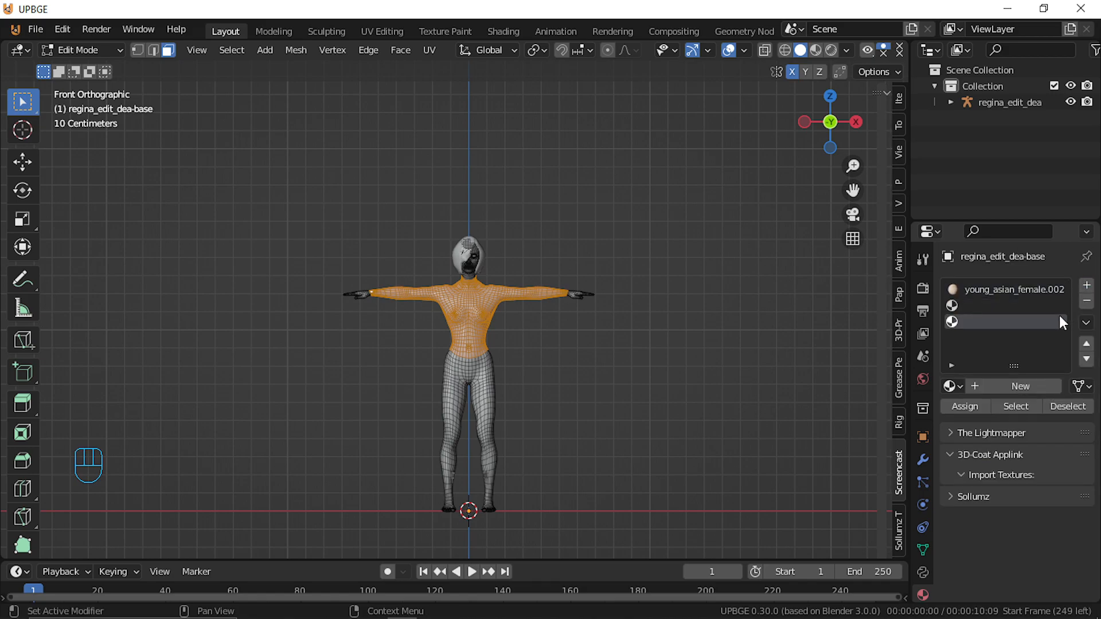
Create a new material in the second material slot and rename it Grey
{"action": "left_click", "coordinate": [996, 306]}
{"action": "left_click", "coordinate": [1013, 385]}
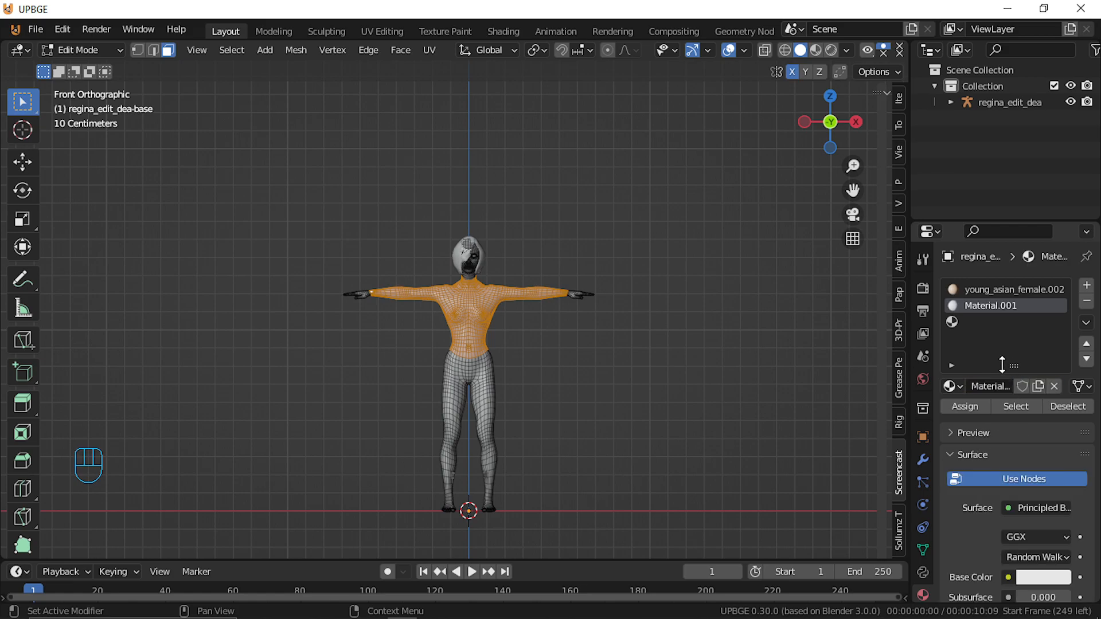
{"action": "double_click", "coordinate": [999, 313]}
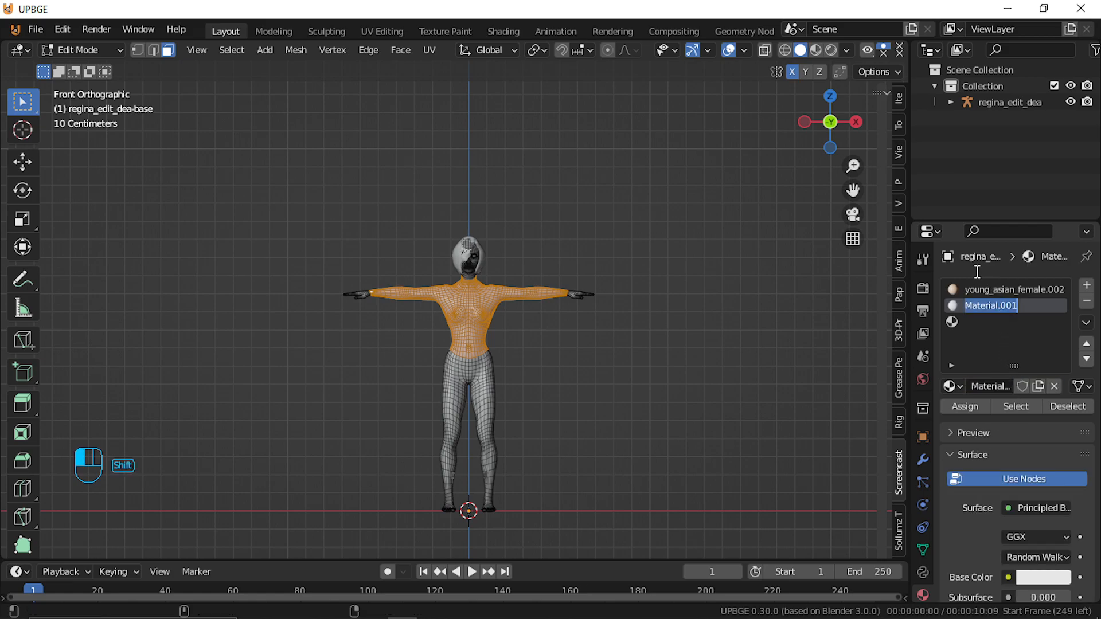
{"action": "type", "text": "Gey"}
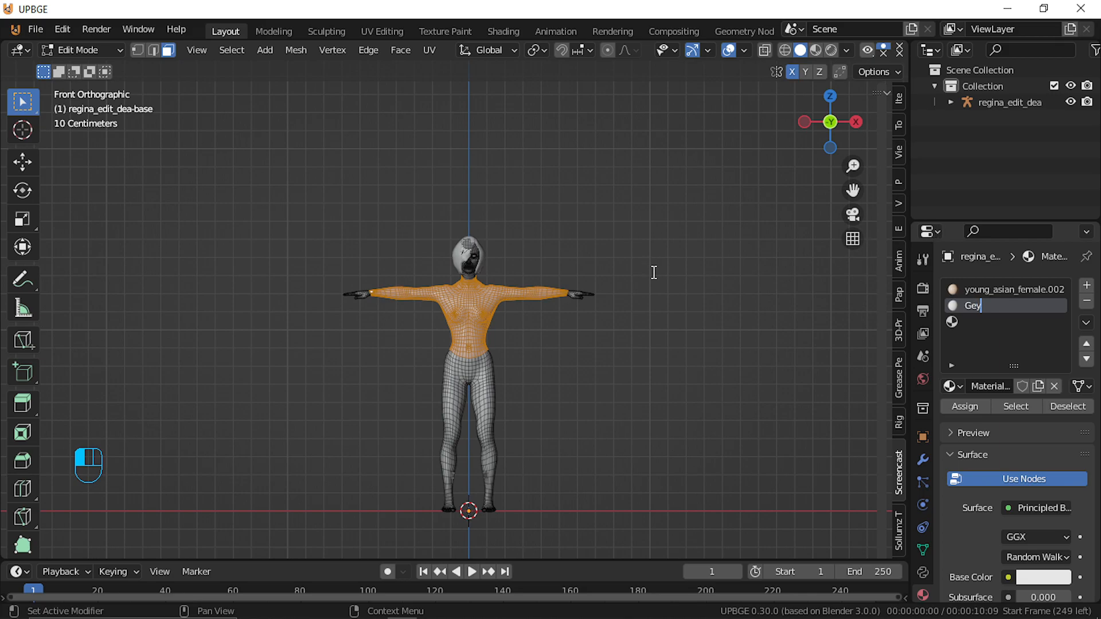
{"action": "left_click", "coordinate": [654, 272]}
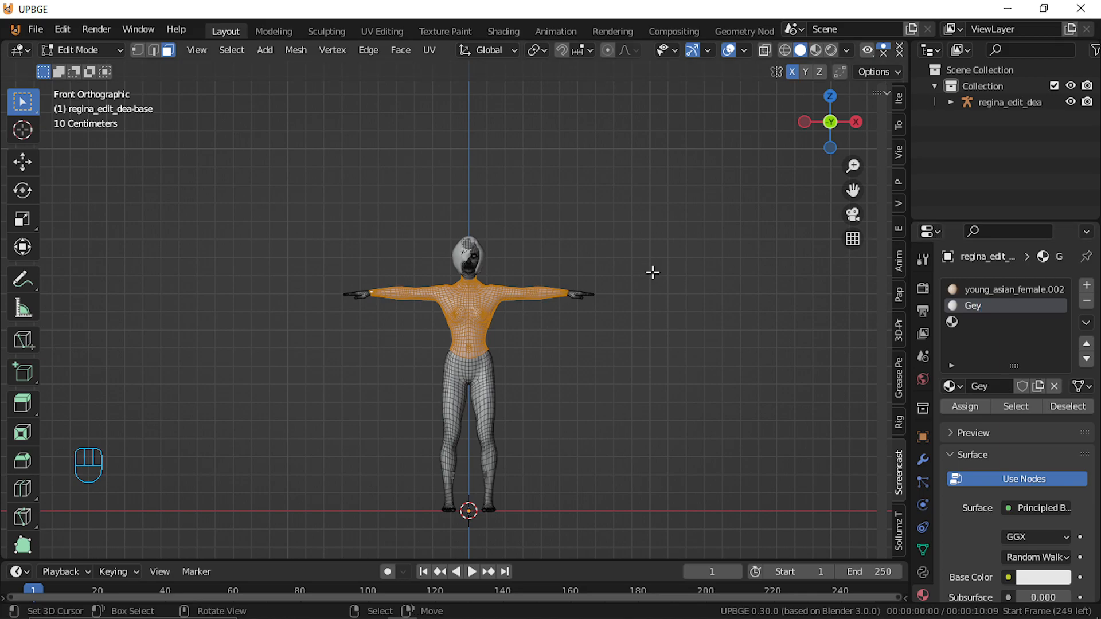
{"action": "left_click", "coordinate": [996, 300]}
{"action": "key", "text": "Right"}
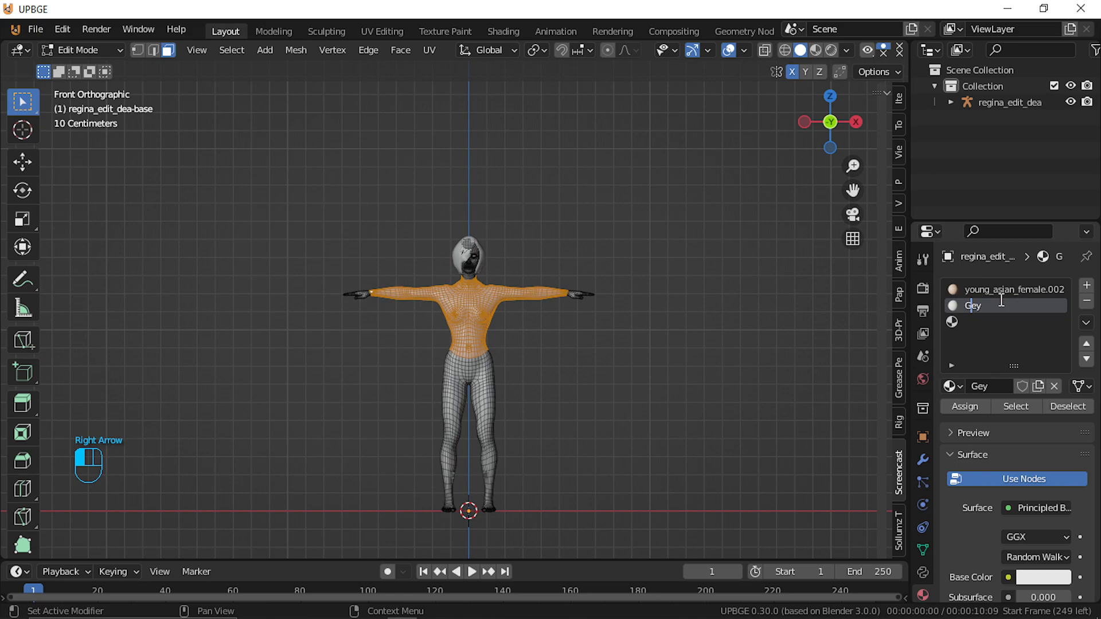
{"action": "type", "text": "r"}
{"action": "left_click", "coordinate": [704, 327]}
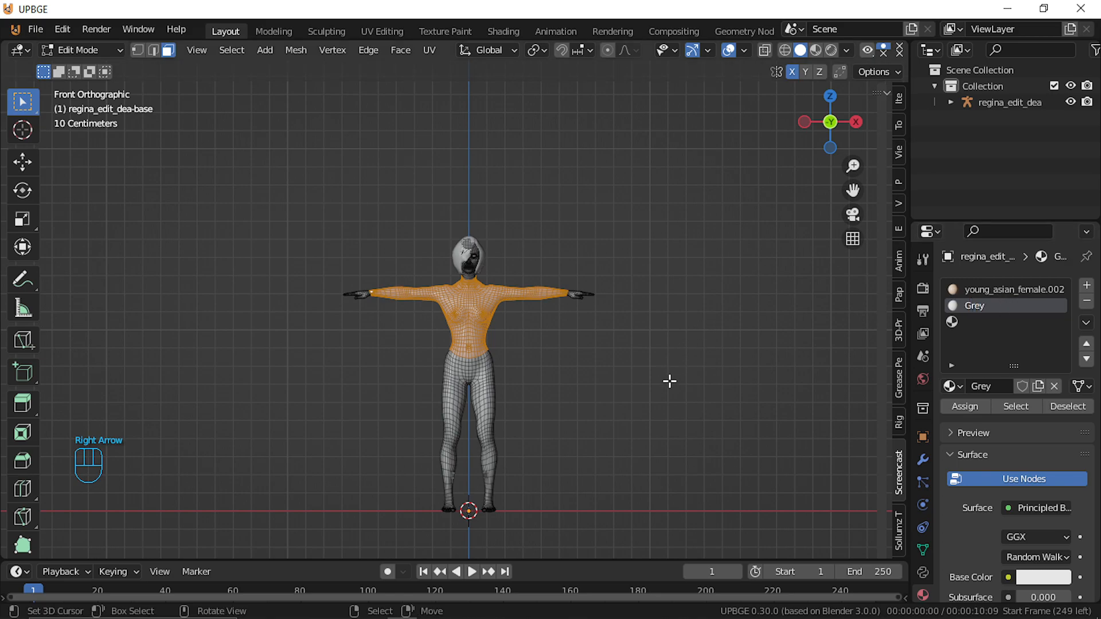
Add a face loop around the middle of both shins to the body selection
{"action": "scroll", "coordinate": [712, 354], "scroll_direction": "up", "scroll_amount": 4}
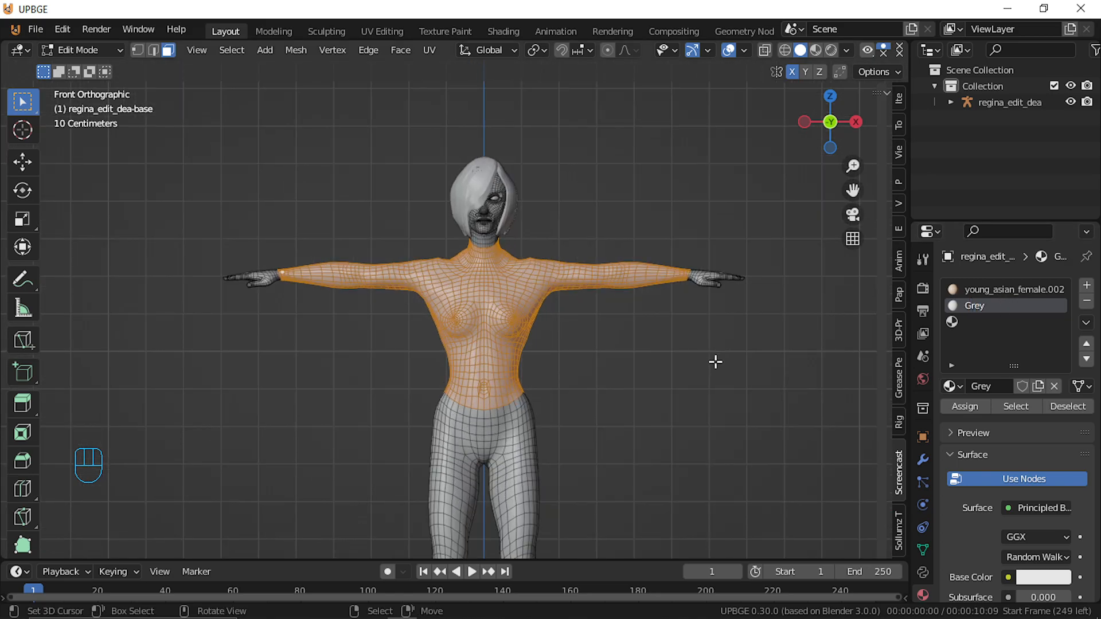
{"action": "scroll", "coordinate": [715, 361], "scroll_direction": "up", "scroll_amount": 2}
{"action": "scroll", "coordinate": [715, 361], "scroll_direction": "down", "scroll_amount": 2}
{"action": "mouse_move", "coordinate": [710, 384]}
{"action": "middle_mouse_down", "text": "shift"}
{"action": "mouse_move", "coordinate": [738, 316]}
{"action": "mouse_move", "coordinate": [693, 312]}
{"action": "middle_mouse_up", "text": "shift"}
{"action": "key", "text": "shift+z"}
{"action": "scroll", "coordinate": [695, 315], "scroll_direction": "down", "scroll_amount": 3}
{"action": "scroll", "coordinate": [693, 312], "scroll_direction": "up", "scroll_amount": 3}
{"action": "middle_click_drag", "start_coordinate": [612, 373], "coordinate": [595, 79], "text": "shift"}
{"action": "scroll", "coordinate": [484, 233], "scroll_direction": "up", "scroll_amount": 4}
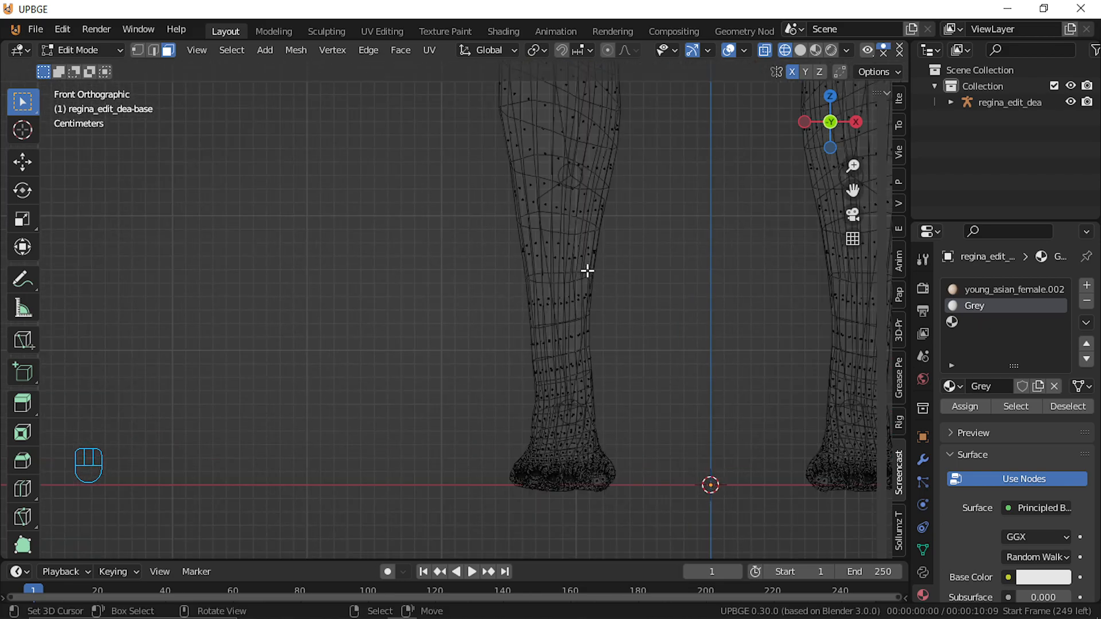
{"action": "middle_click_drag", "start_coordinate": [594, 221], "coordinate": [594, 267], "text": "shift"}
{"action": "key", "text": "shift+z"}
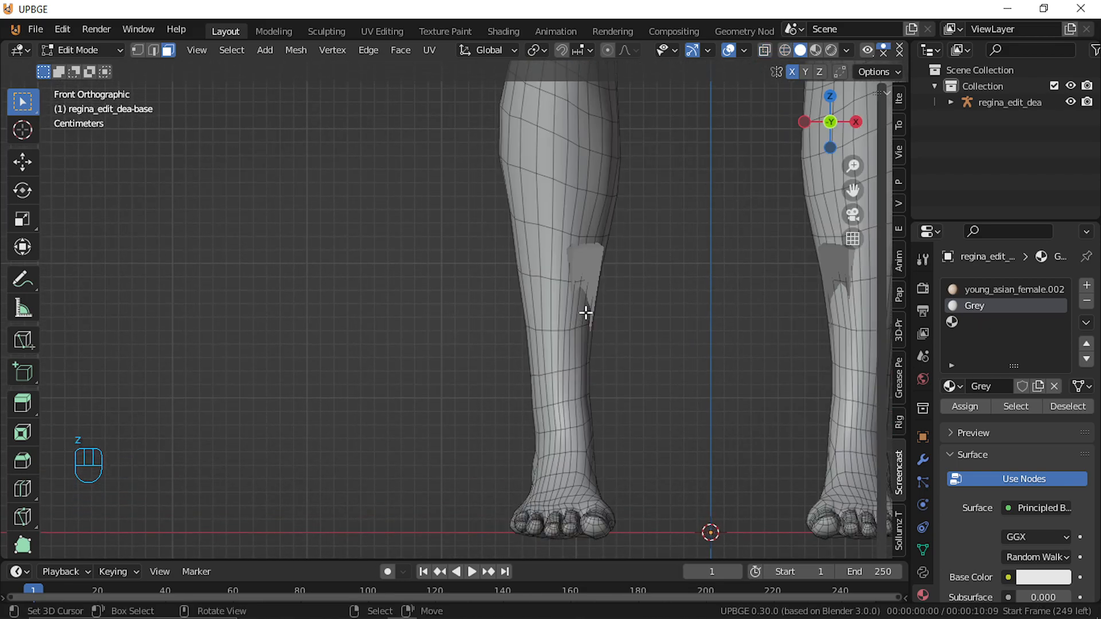
{"action": "left_click", "coordinate": [585, 302], "text": "alt+shift"}
{"action": "middle_click_drag", "start_coordinate": [648, 309], "coordinate": [519, 308], "text": "shift"}
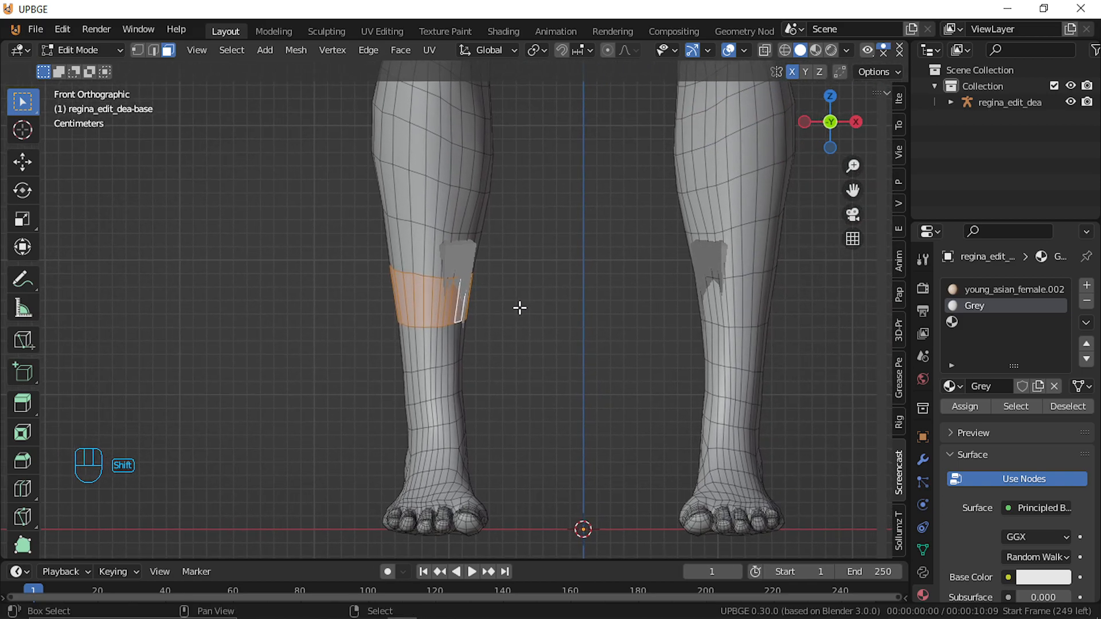
{"action": "left_click", "coordinate": [713, 298], "text": "alt+shift"}
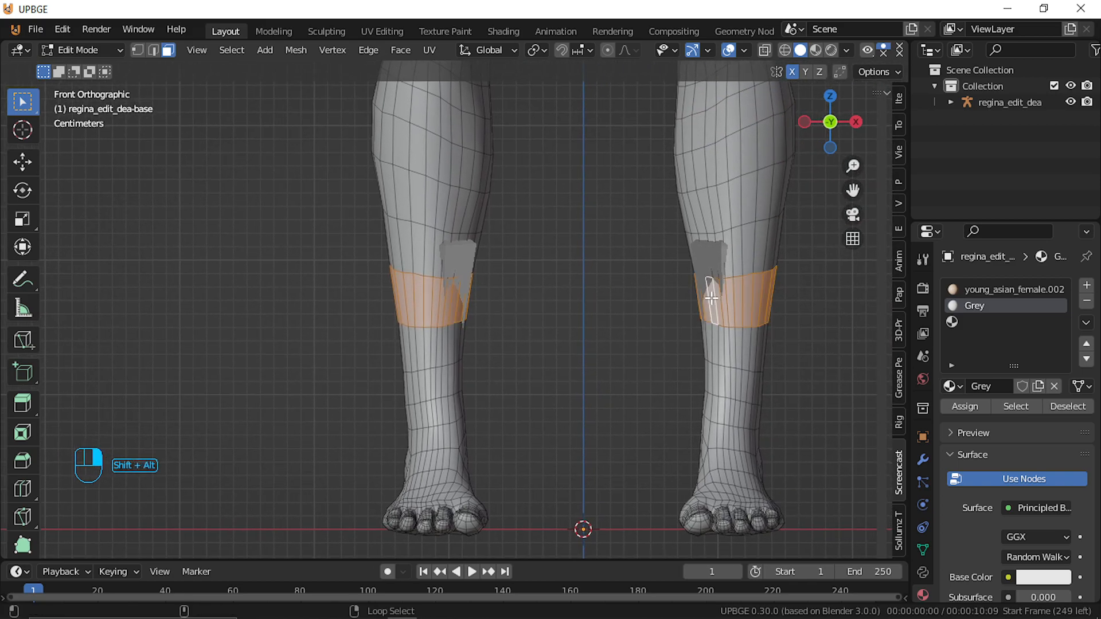
Shift the selected face loop one row higher on both shins, deselecting the lower loops
{"action": "left_click", "coordinate": [398, 249], "text": "alt+shift"}
{"action": "left_click", "coordinate": [430, 304], "text": "alt+shift"}
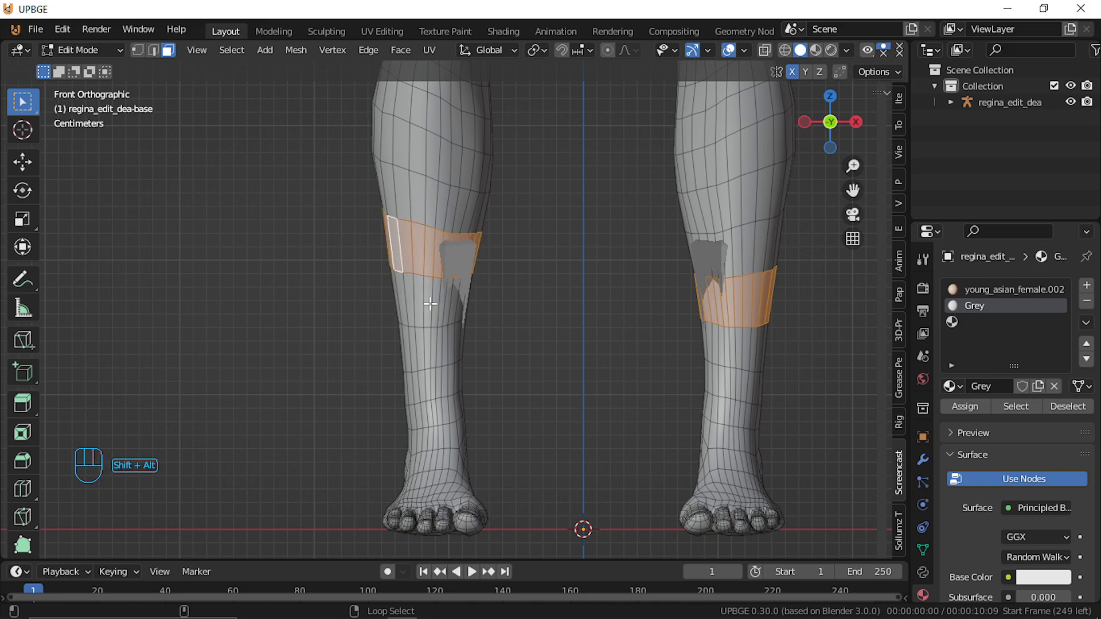
{"action": "left_click", "coordinate": [734, 246], "text": "alt+shift"}
{"action": "left_click", "coordinate": [719, 295], "text": "alt+shift"}
Replace the shin loops with a slanted face loop around each calf
{"action": "scroll", "coordinate": [694, 310], "scroll_direction": "down", "scroll_amount": 3}
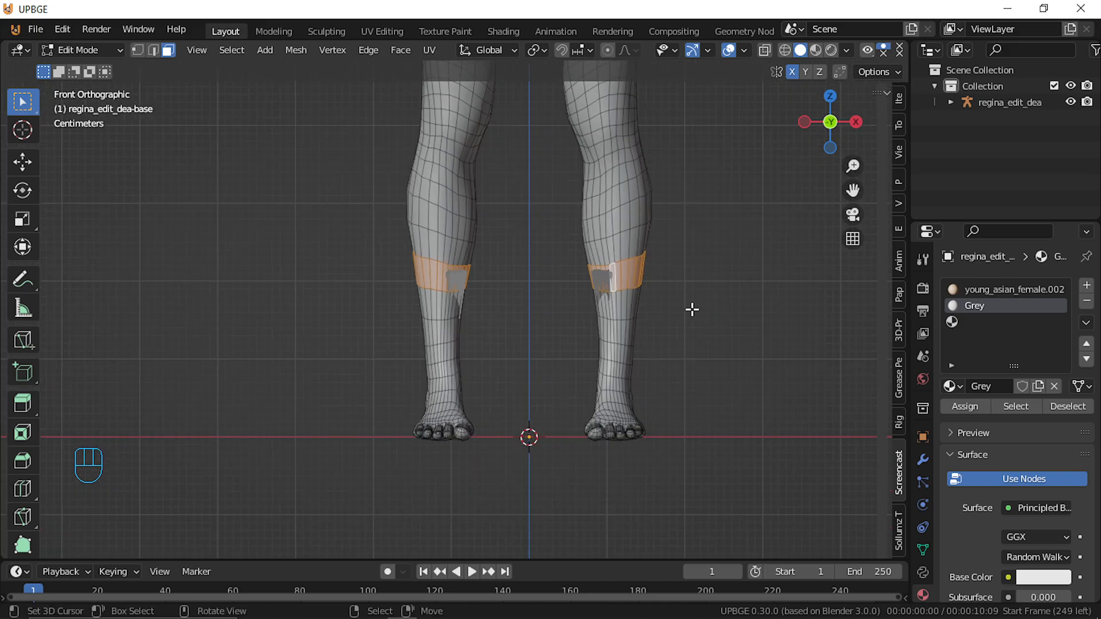
{"action": "scroll", "coordinate": [694, 310], "scroll_direction": "down", "scroll_amount": 2}
{"action": "middle_click_drag", "start_coordinate": [649, 256], "coordinate": [680, 315], "text": "shift"}
{"action": "scroll", "coordinate": [669, 323], "scroll_direction": "up", "scroll_amount": 3}
{"action": "left_click", "coordinate": [668, 322], "text": "alt+shift"}
{"action": "left_click", "coordinate": [536, 323], "text": "alt+shift"}
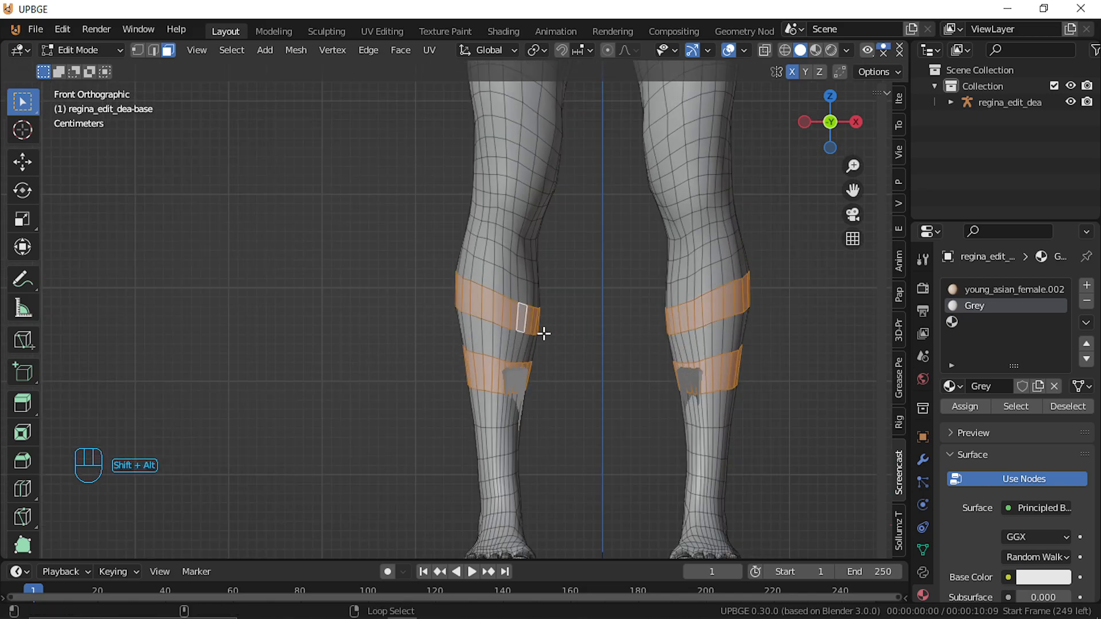
{"action": "left_click", "coordinate": [528, 374], "text": "alt+shift"}
{"action": "left_click", "coordinate": [675, 383], "text": "alt+shift"}
Select the face loop just below each knee and deselect the calf loops beneath them
{"action": "middle_click_drag", "start_coordinate": [690, 322], "coordinate": [671, 470], "text": "shift"}
{"action": "key", "text": "z"}
{"action": "scroll", "coordinate": [627, 385], "scroll_direction": "down", "scroll_amount": 3}
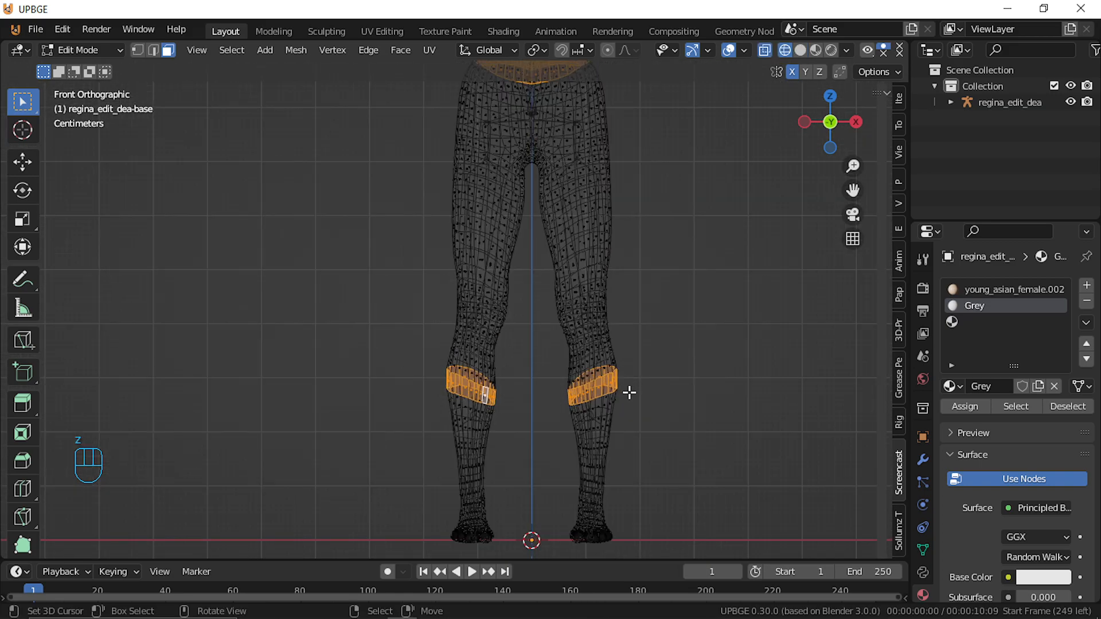
{"action": "scroll", "coordinate": [628, 392], "scroll_direction": "up", "scroll_amount": 3}
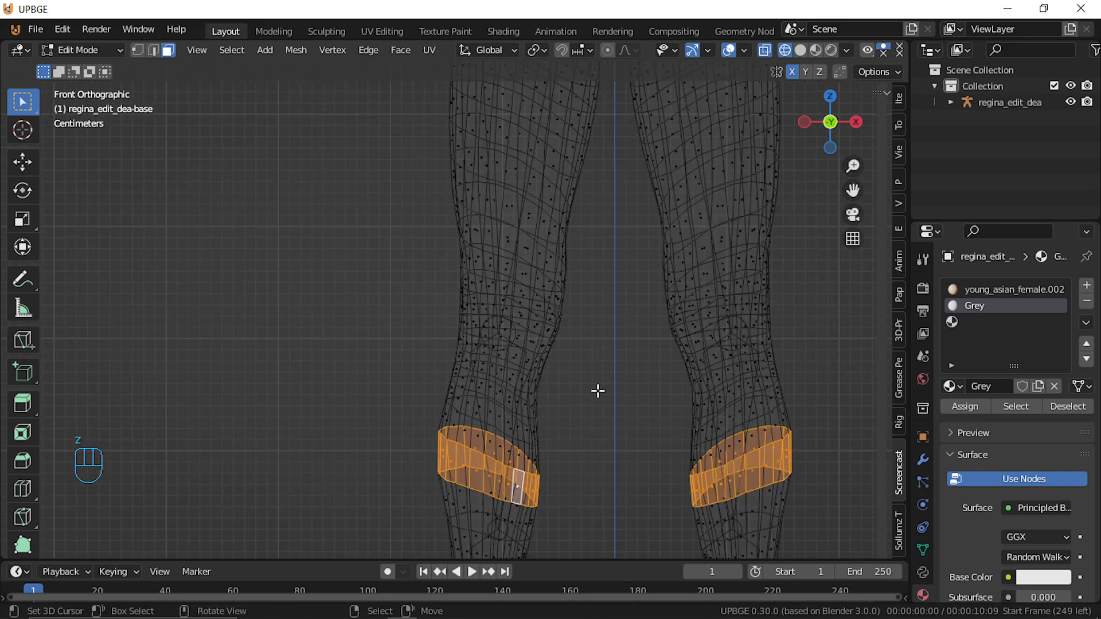
{"action": "key", "text": "shift+z"}
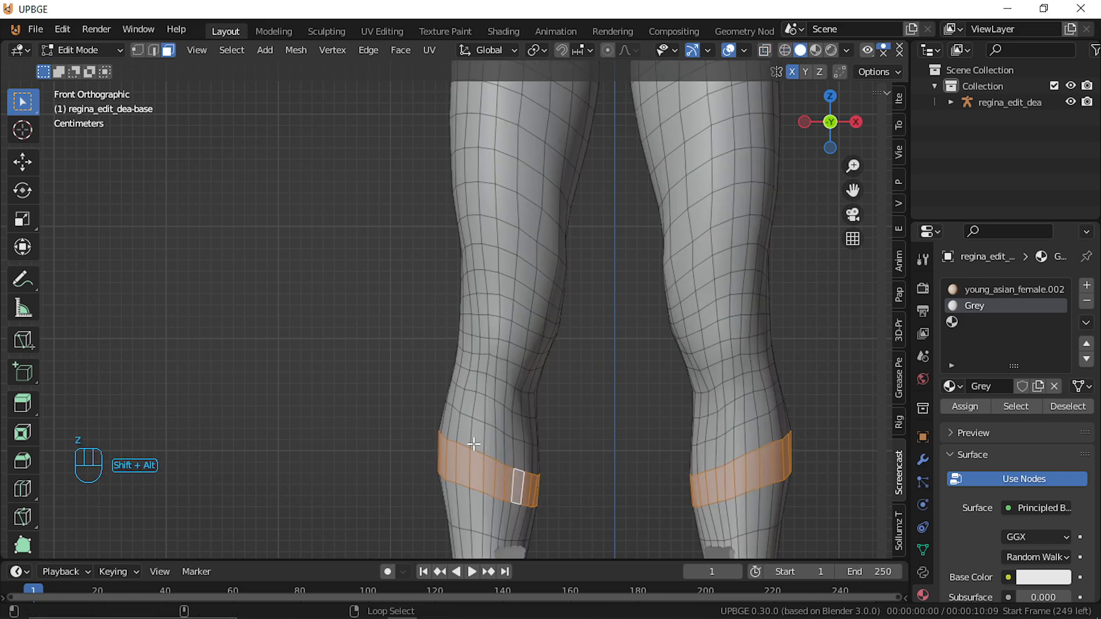
{"action": "left_click", "coordinate": [478, 412], "text": "alt+shift"}
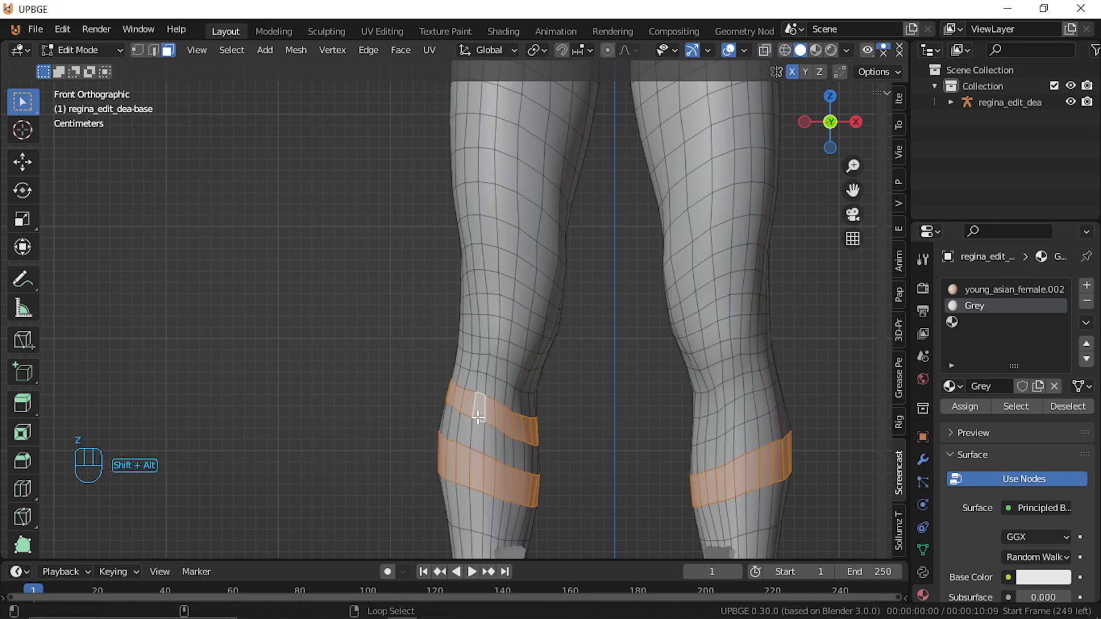
{"action": "left_click", "coordinate": [492, 480], "text": "alt+shift"}
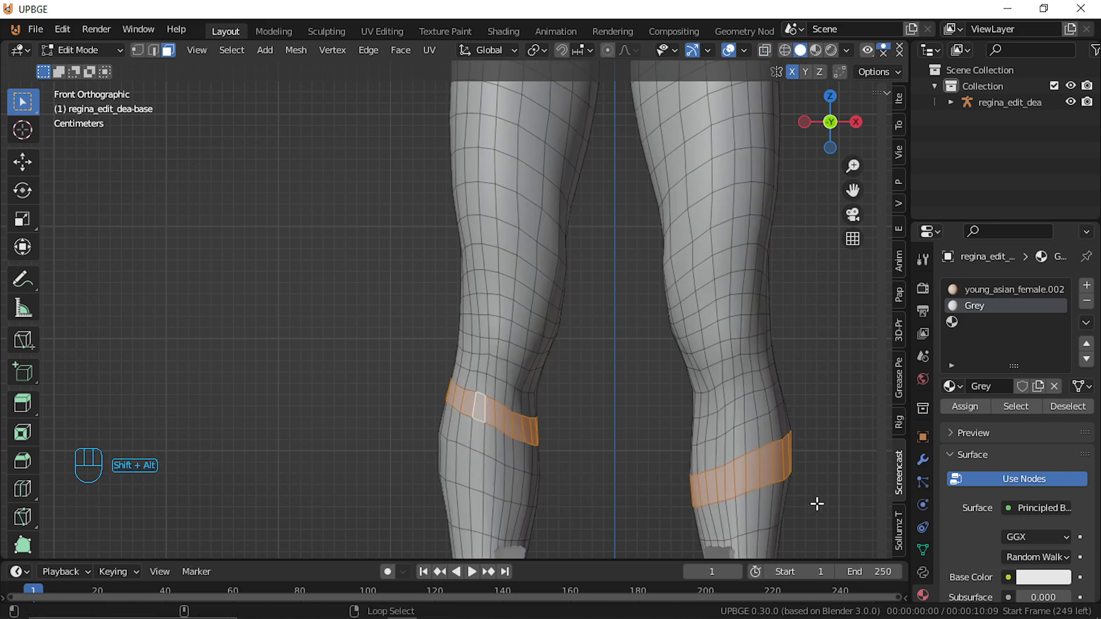
{"action": "left_click", "coordinate": [733, 408], "text": "alt+shift"}
{"action": "left_click", "coordinate": [746, 467], "text": "alt+shift"}
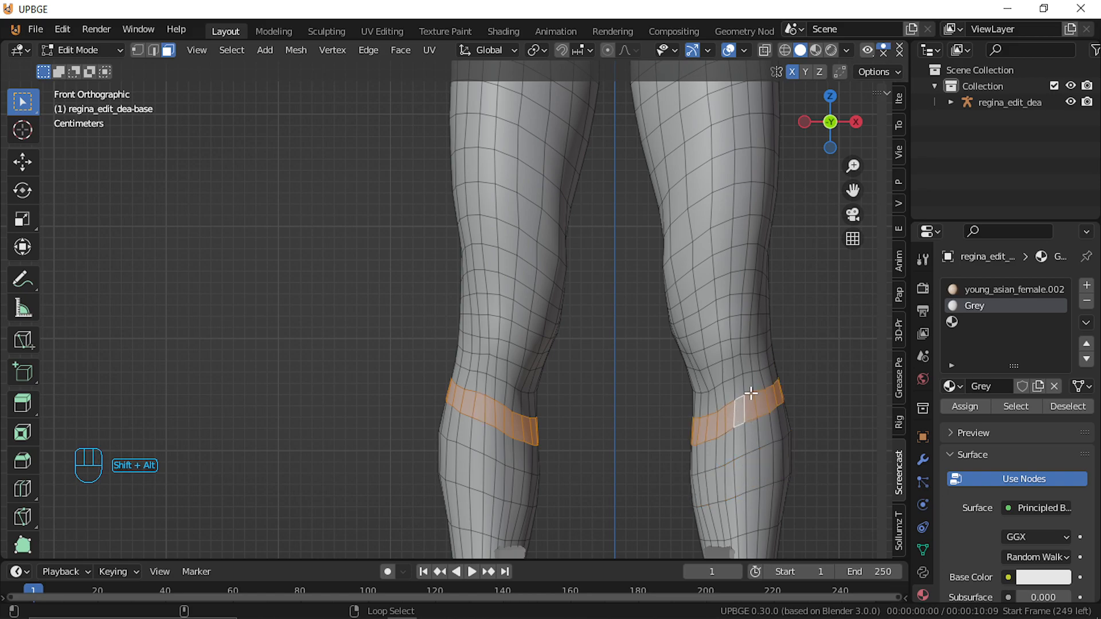
Leave mesh editing and switch the body to Object Mode
{"action": "scroll", "coordinate": [748, 393], "scroll_direction": "down", "scroll_amount": 4}
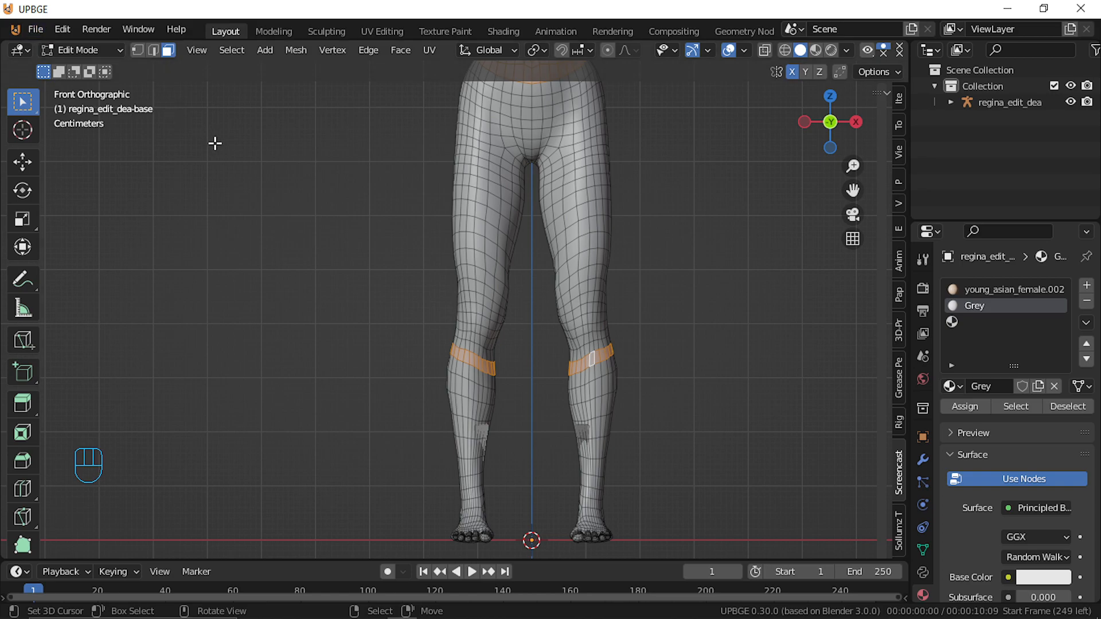
{"action": "key", "text": "Tab"}
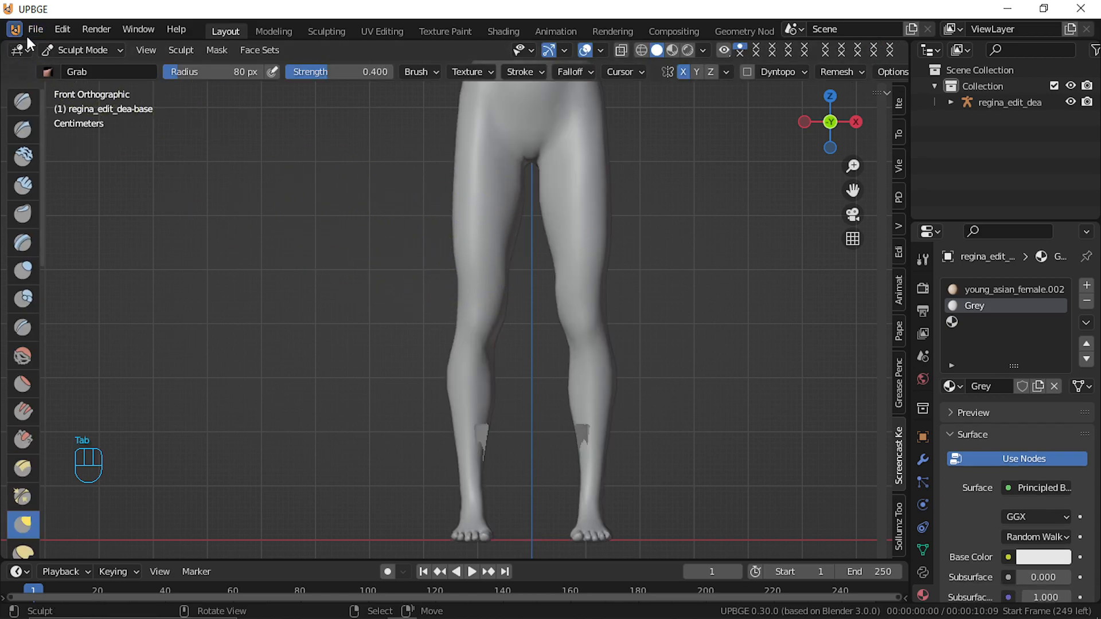
{"action": "left_click", "coordinate": [77, 53]}
{"action": "left_click", "coordinate": [99, 67]}
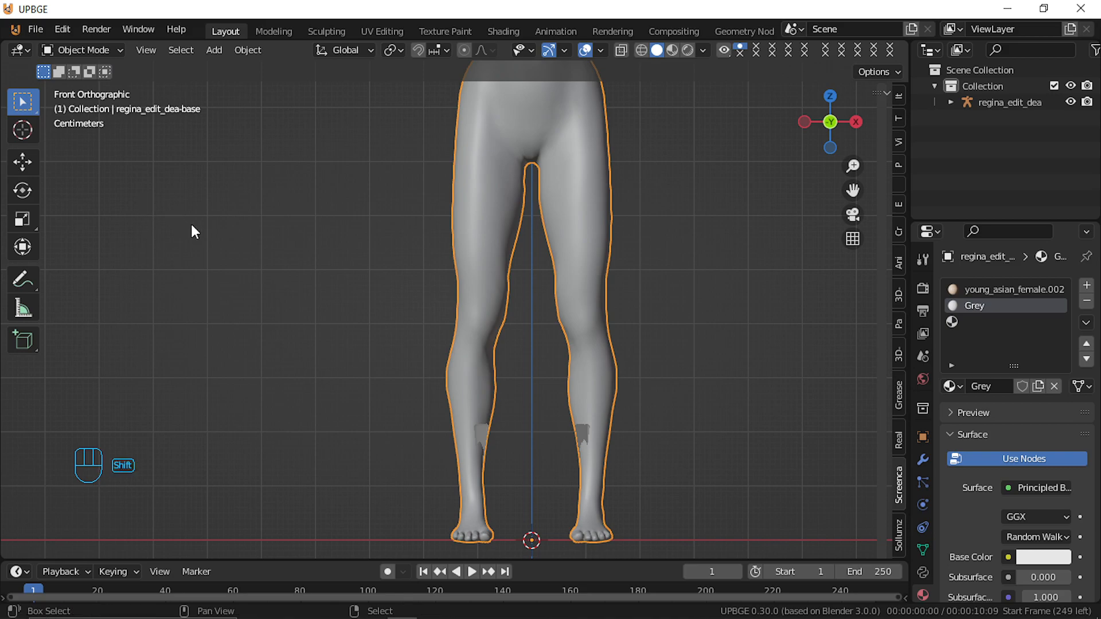
Add Regina0.png from the makehuman v1py3 backgrounds folder as a reference image aligned to the view
{"action": "key", "text": "shift+a"}
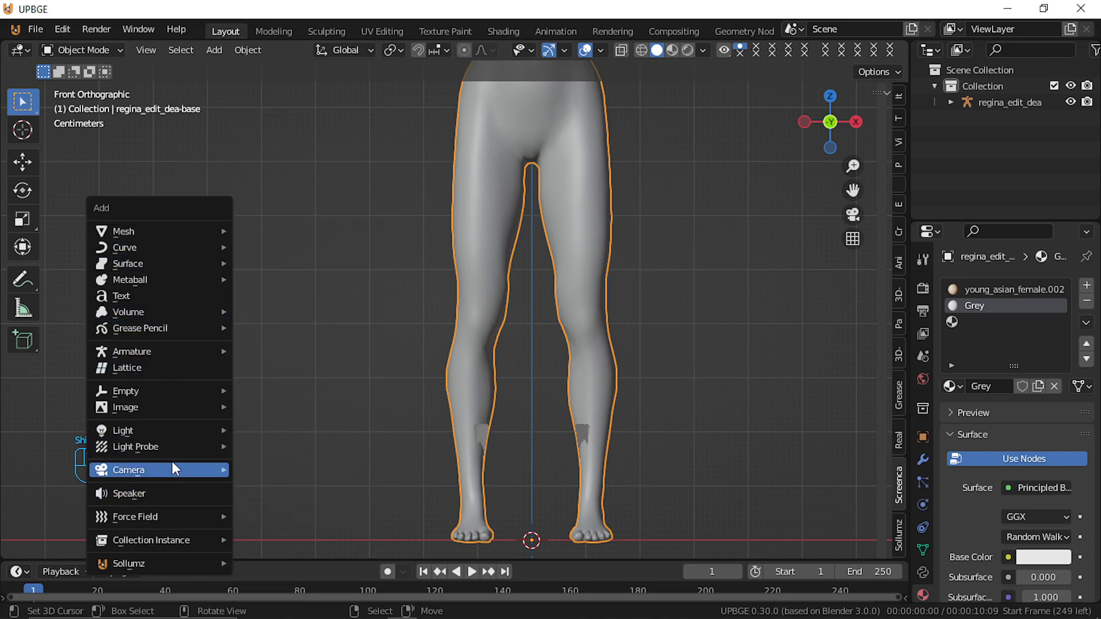
{"action": "mouse_move", "coordinate": [147, 313]}
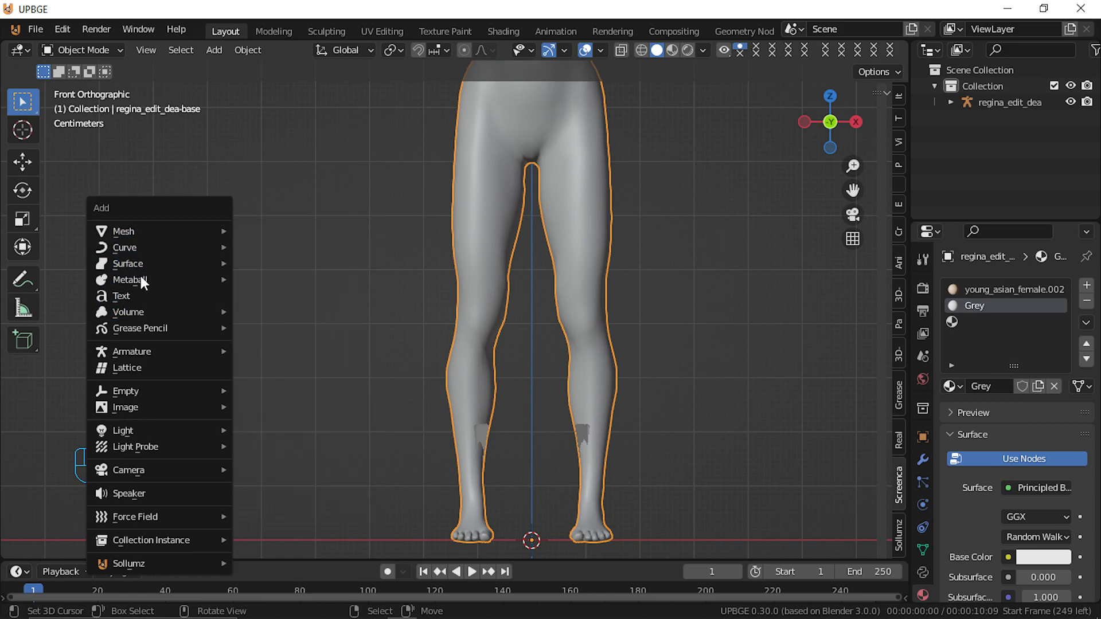
{"action": "mouse_move", "coordinate": [137, 232]}
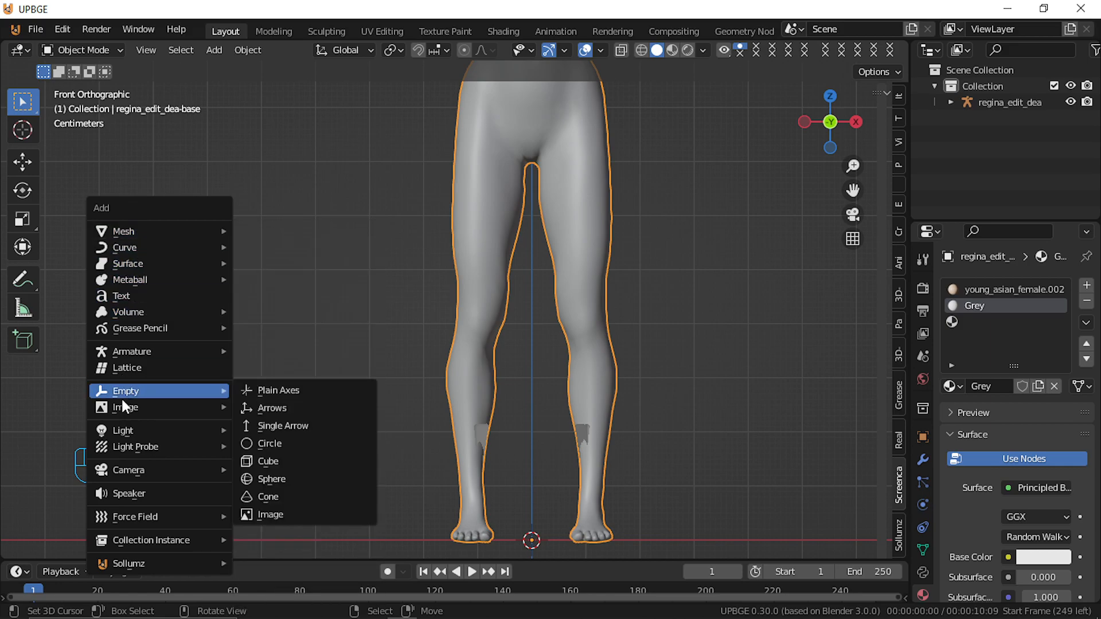
{"action": "mouse_move", "coordinate": [134, 418]}
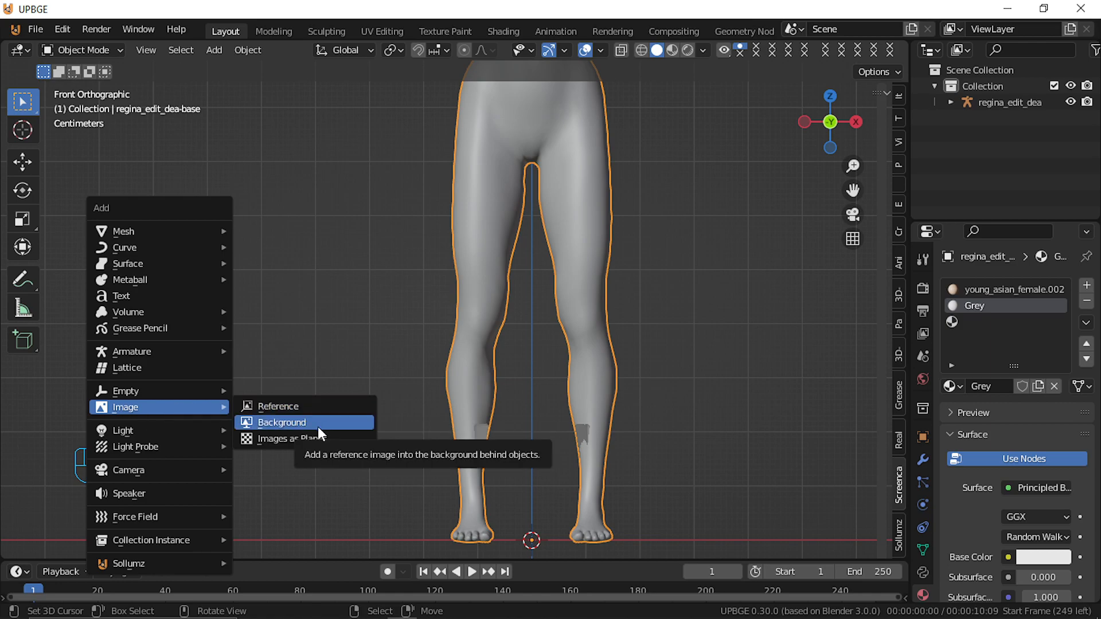
{"action": "left_click", "coordinate": [311, 406]}
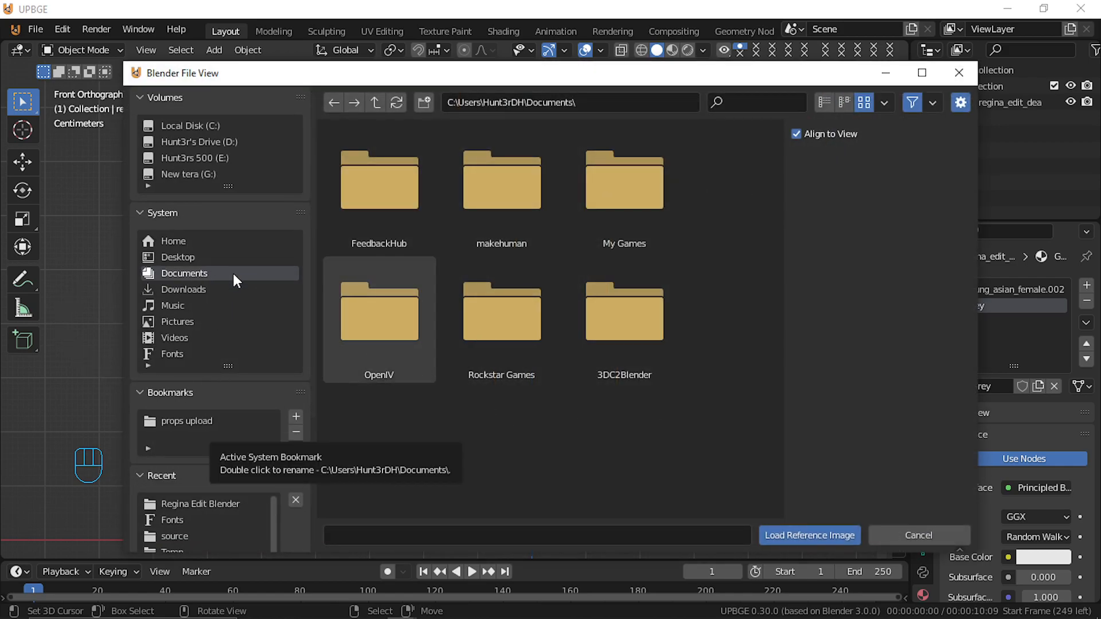
{"action": "double_click", "coordinate": [511, 197]}
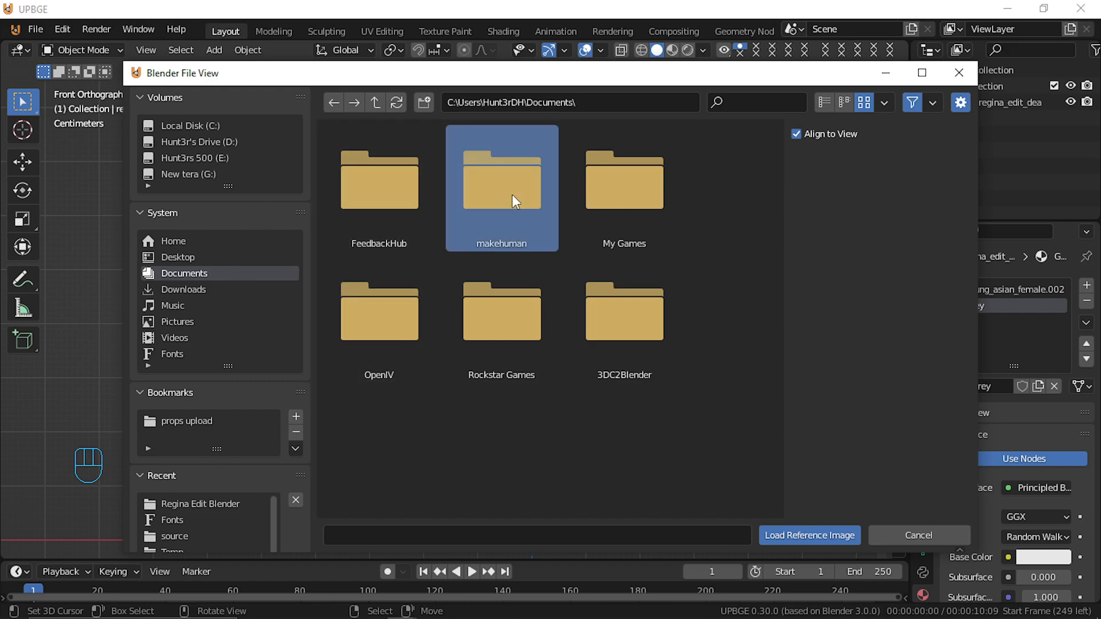
{"action": "double_click", "coordinate": [370, 197]}
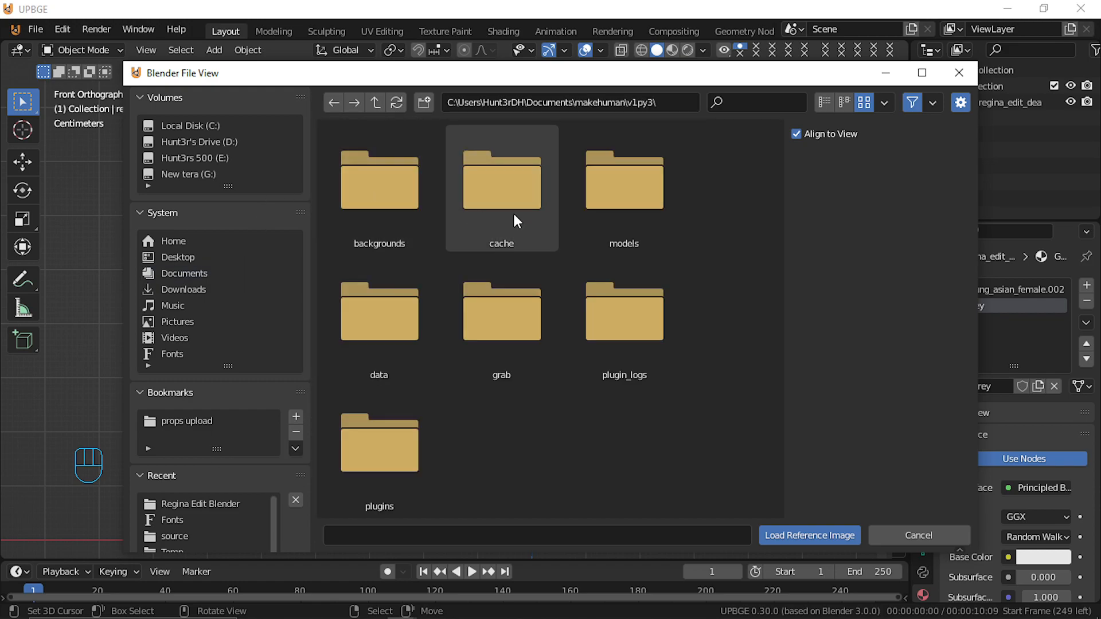
{"action": "double_click", "coordinate": [417, 186]}
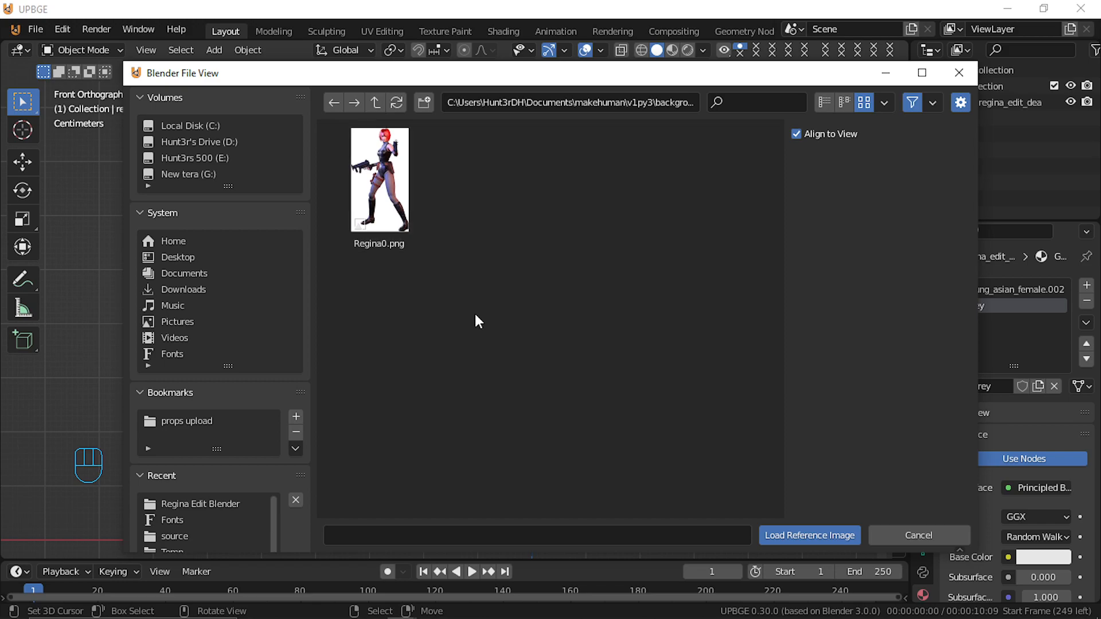
{"action": "left_click", "coordinate": [342, 132]}
{"action": "left_click", "coordinate": [820, 526]}
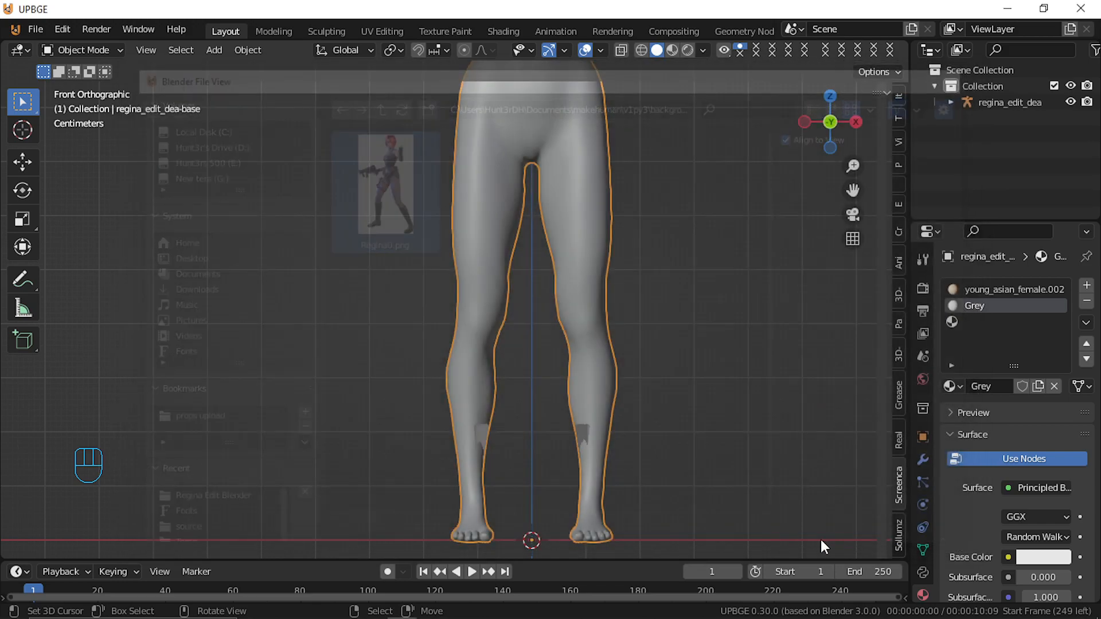
Move the reference image and scale it down to roughly the character's height
{"action": "scroll", "coordinate": [416, 263], "scroll_direction": "down", "scroll_amount": 6}
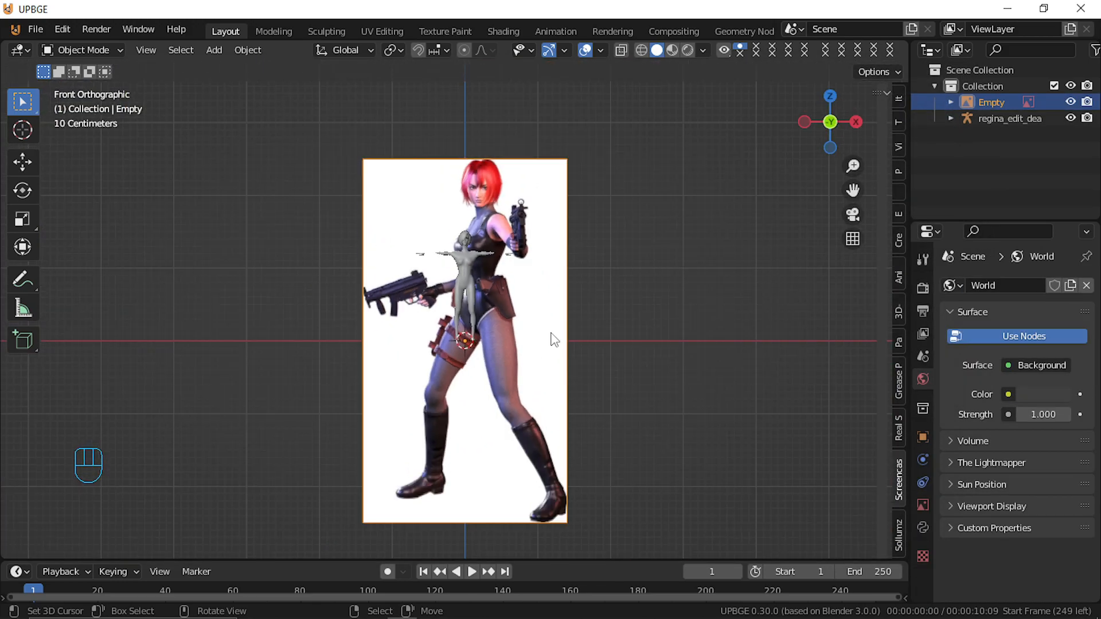
{"action": "key", "text": "g"}
{"action": "left_click", "coordinate": [489, 307]}
{"action": "key", "text": "s"}
{"action": "left_click", "coordinate": [415, 292]}
Place the reference image beside the character's right arm along X and align its lower edge with the ground along Z
{"action": "key", "text": "g"}
{"action": "key", "text": "x"}
{"action": "left_click", "coordinate": [485, 352]}
{"action": "key", "text": "g"}
{"action": "key", "text": "z"}
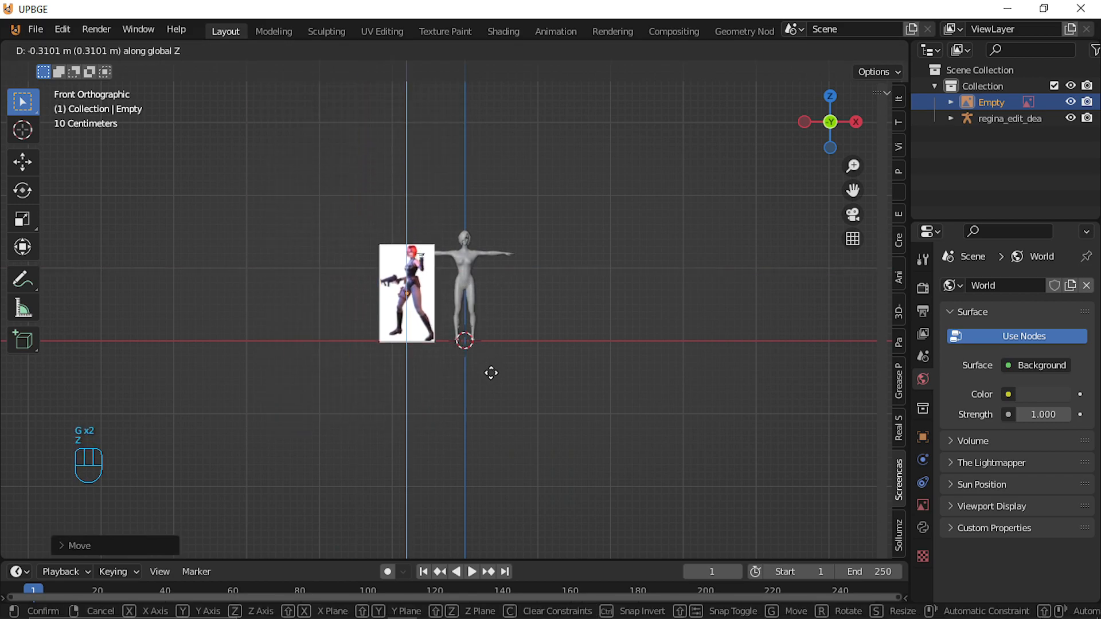
{"action": "left_click", "coordinate": [490, 346]}
Move the reference image along Y so it stands slightly behind the character
{"action": "scroll", "coordinate": [488, 343], "scroll_direction": "up", "scroll_amount": 9}
{"action": "middle_click_drag", "start_coordinate": [456, 308], "coordinate": [523, 492], "text": "shift"}
{"action": "middle_click_drag", "start_coordinate": [350, 466], "coordinate": [472, 525]}
{"action": "key", "text": "g"}
{"action": "key", "text": "y"}
{"action": "left_click", "coordinate": [365, 465]}
{"action": "middle_click_drag", "start_coordinate": [364, 466], "coordinate": [285, 417]}
{"action": "scroll", "coordinate": [290, 402], "scroll_direction": "down", "scroll_amount": 4}
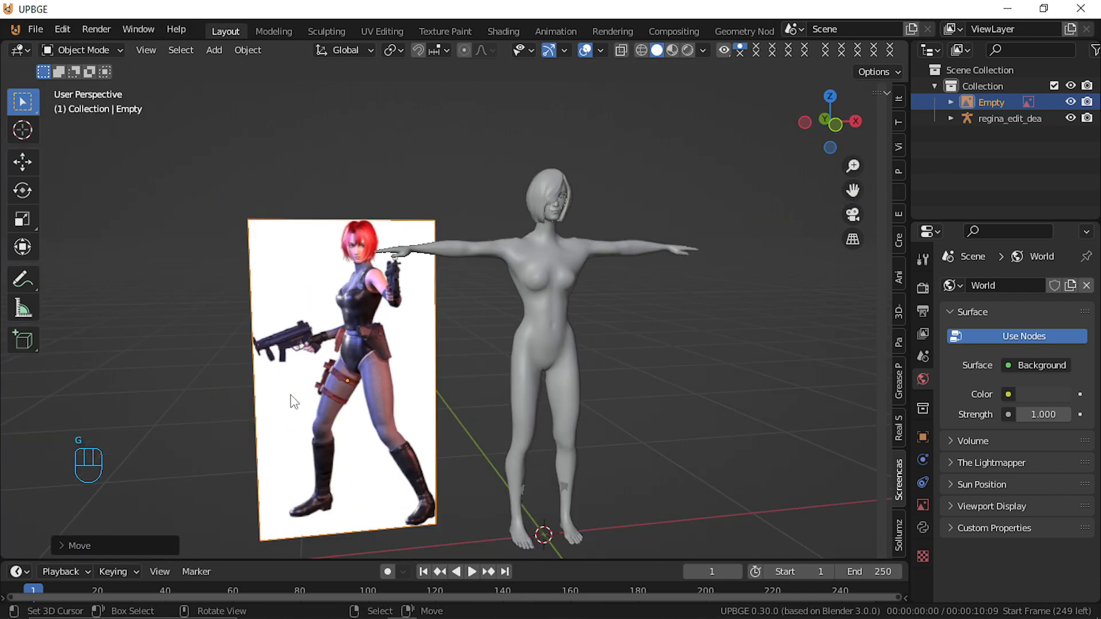
Resize the reference image slightly and check its size against the character from the front
{"action": "key", "text": "s"}
{"action": "left_click", "coordinate": [425, 396]}
{"action": "key", "text": "KP_1"}
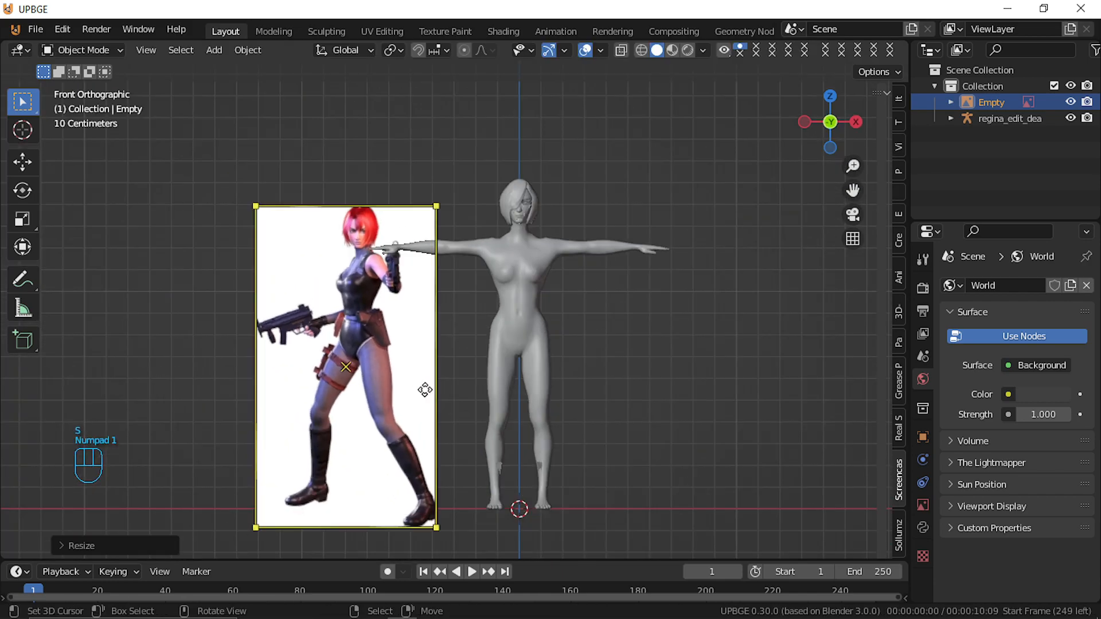
{"action": "middle_click_drag", "start_coordinate": [504, 338], "coordinate": [510, 340]}
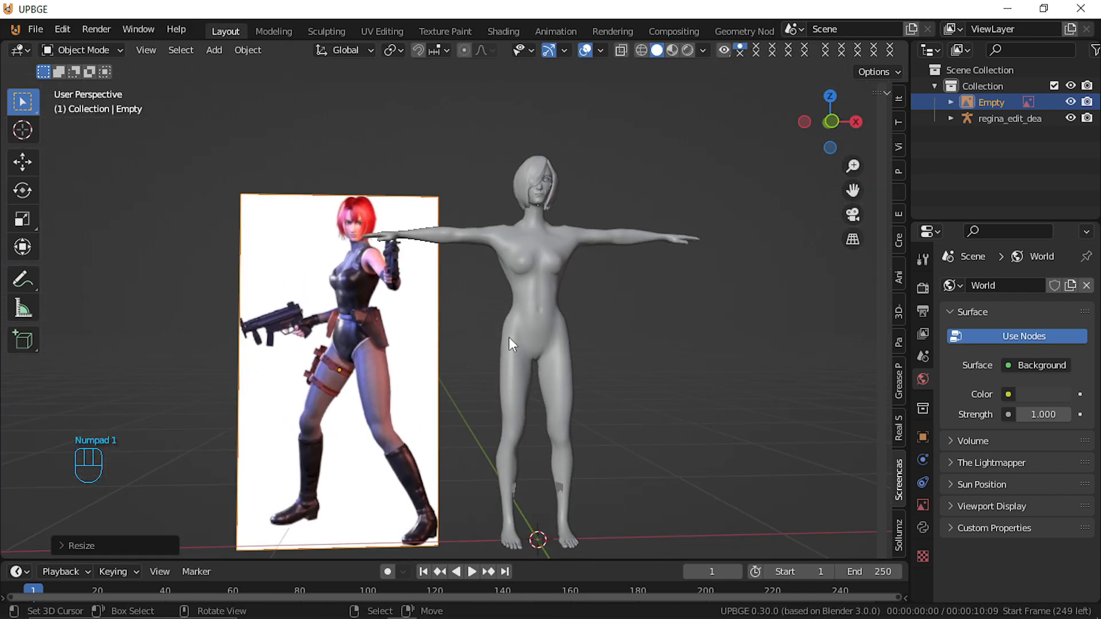
{"action": "key", "text": "KP_1"}
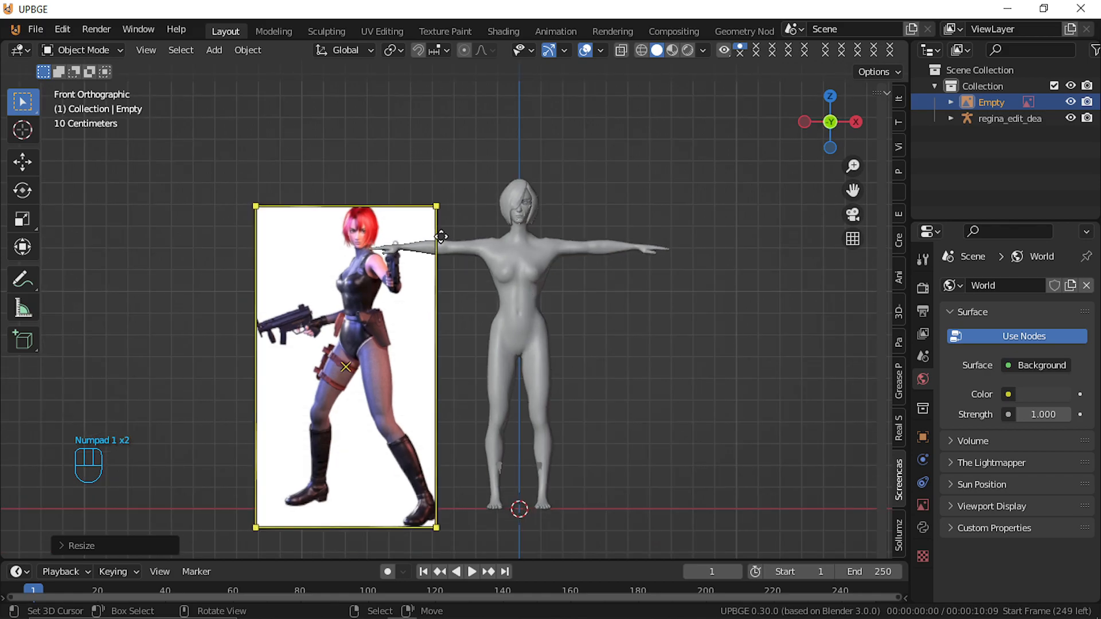
Raise the reference image along Z to the ground line and enlarge it slightly to match the character's height
{"action": "key", "text": "g"}
{"action": "key", "text": "z"}
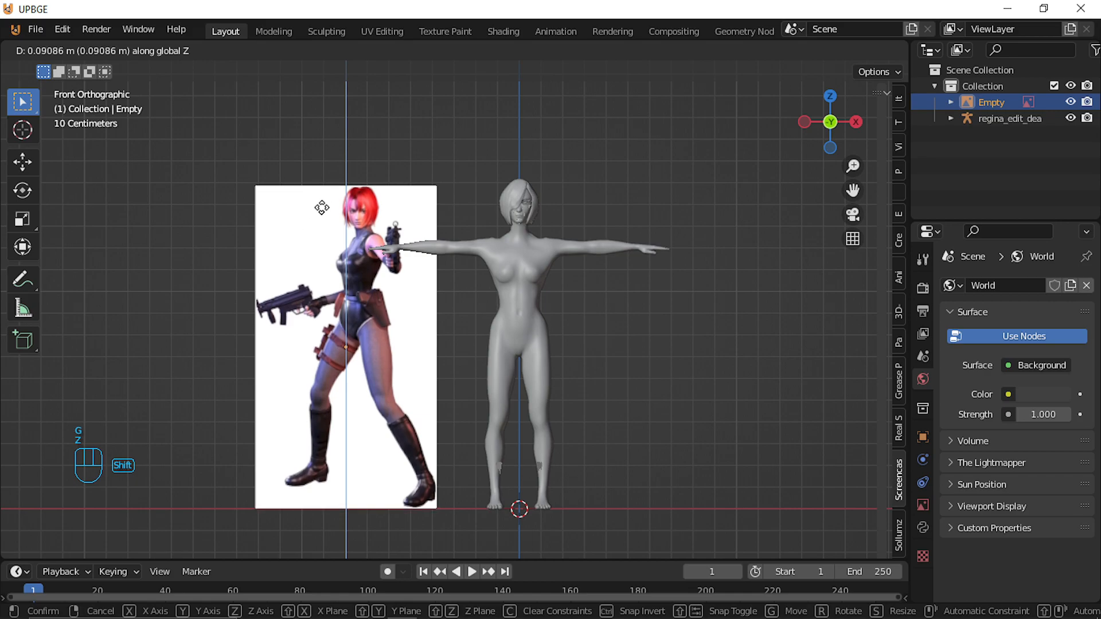
{"action": "left_click", "coordinate": [339, 169]}
{"action": "key", "text": "s"}
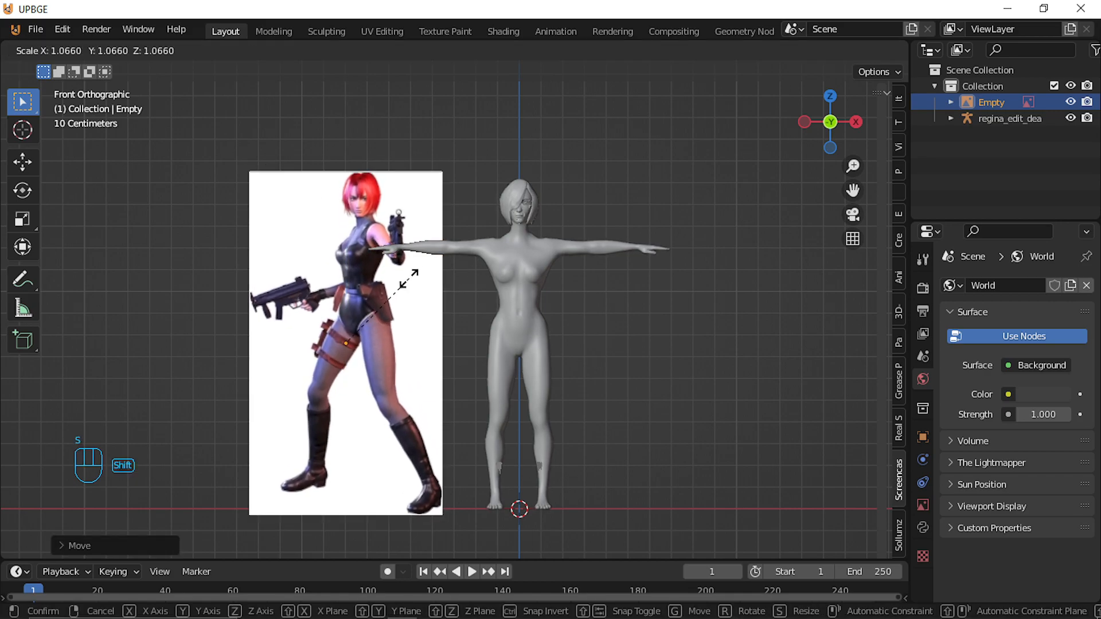
{"action": "left_click", "coordinate": [370, 291]}
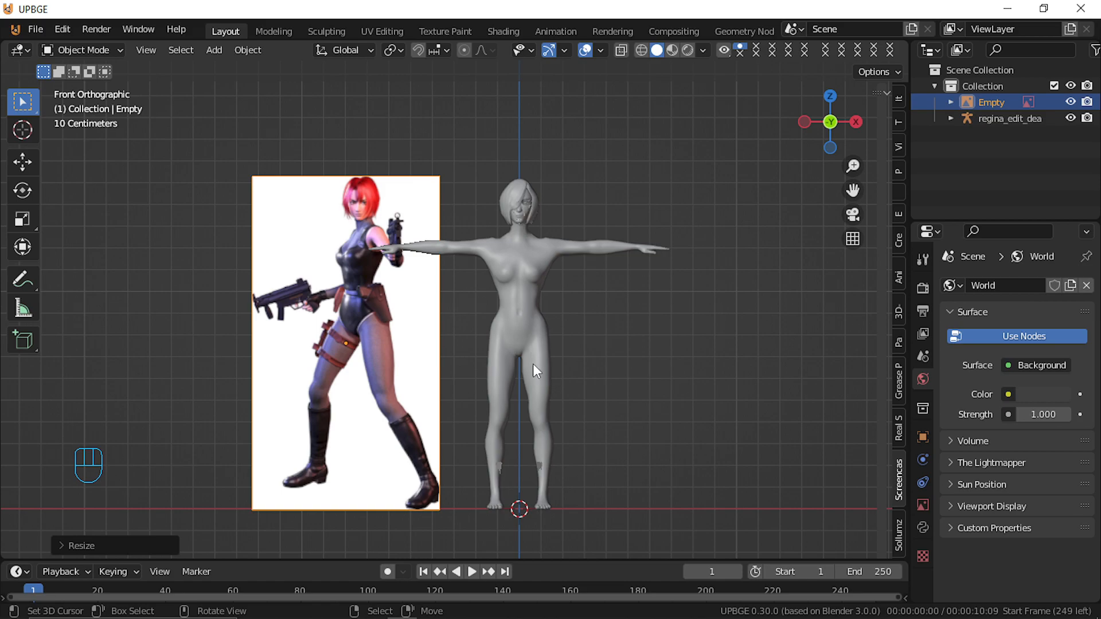
Select the character's body mesh and open it in Edit Mode, with the reference image's boot tops in view
{"action": "scroll", "coordinate": [523, 399], "scroll_direction": "up", "scroll_amount": 2}
{"action": "left_click", "coordinate": [545, 371]}
{"action": "key", "text": "Tab"}
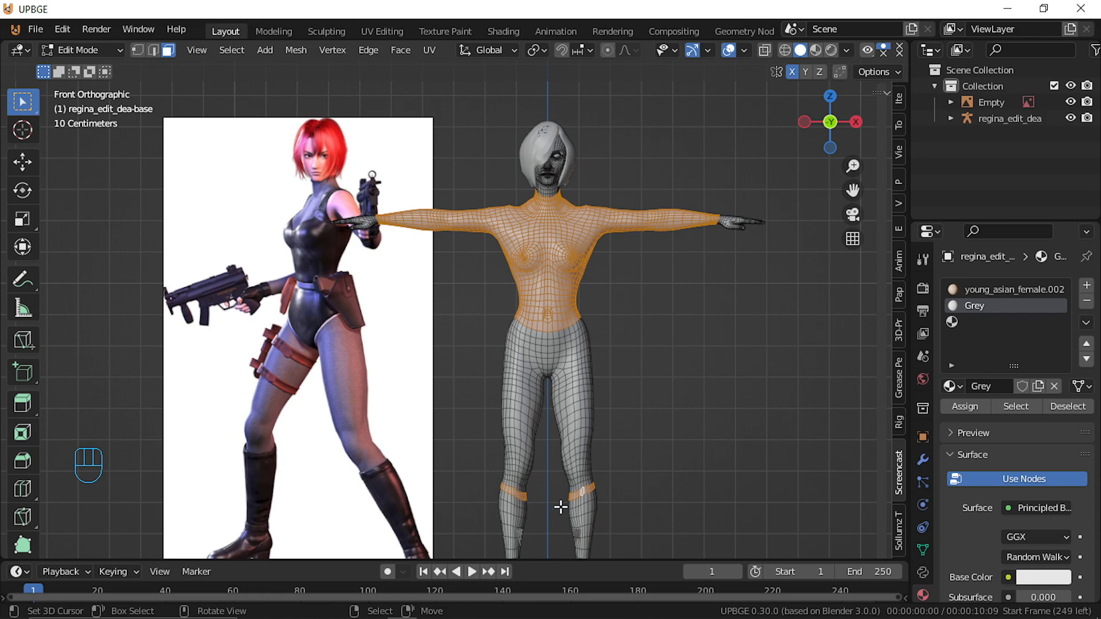
{"action": "scroll", "coordinate": [527, 506], "scroll_direction": "up", "scroll_amount": 3}
{"action": "scroll", "coordinate": [532, 514], "scroll_direction": "down", "scroll_amount": 2}
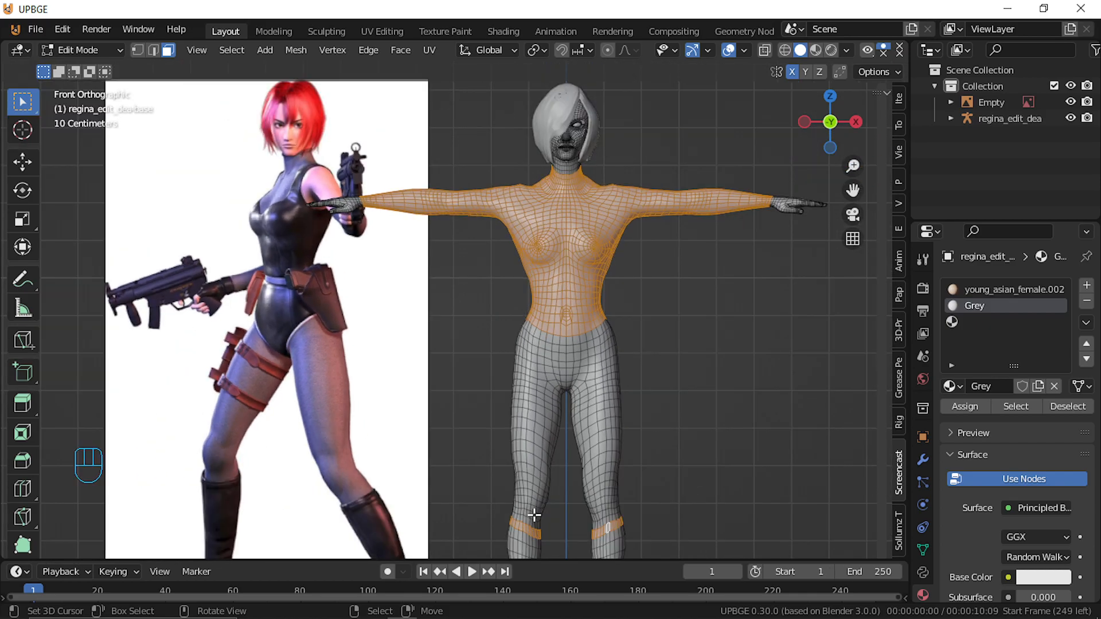
{"action": "scroll", "coordinate": [531, 519], "scroll_direction": "down", "scroll_amount": 3}
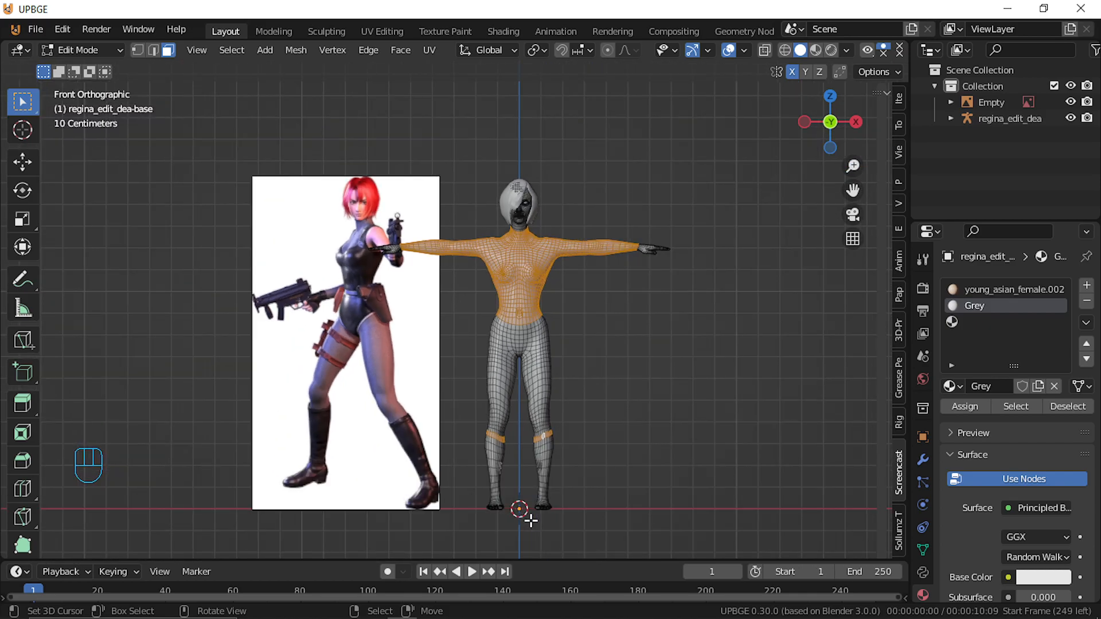
{"action": "scroll", "coordinate": [530, 520], "scroll_direction": "up", "scroll_amount": 3}
{"action": "scroll", "coordinate": [525, 519], "scroll_direction": "down", "scroll_amount": 1}
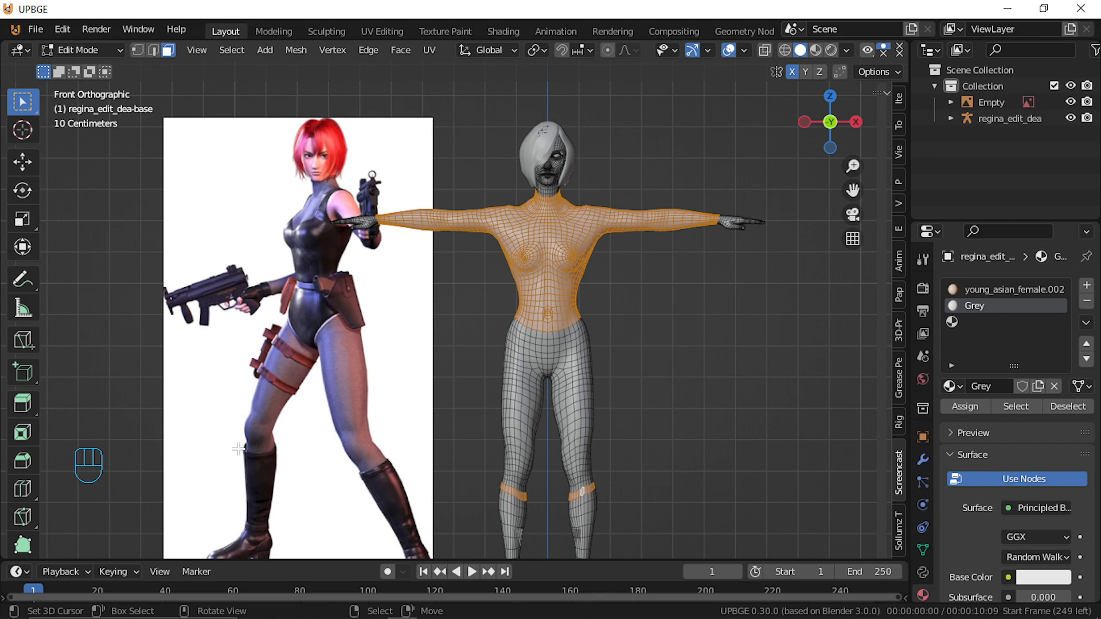
Add the hip, thigh and knee faces, front and back, to the selection with Circle Select in wireframe, and restore solid shading
{"action": "key", "text": "shift+z"}
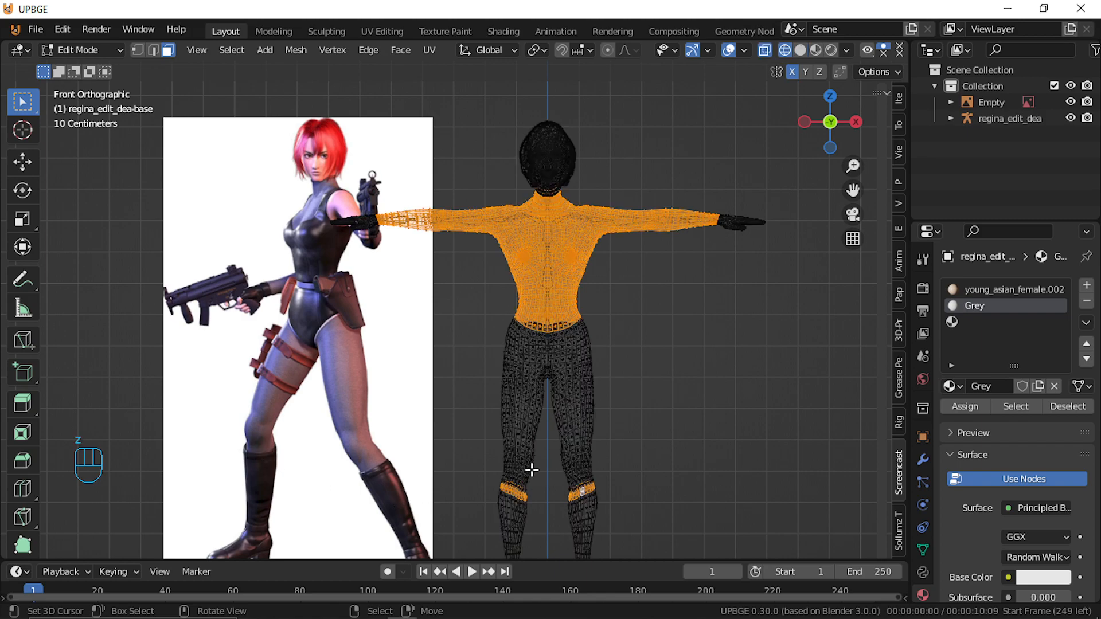
{"action": "key", "text": "c"}
{"action": "mouse_move", "coordinate": [523, 455]}
{"action": "left_mouse_down"}
{"action": "mouse_move", "coordinate": [519, 467]}
{"action": "mouse_move", "coordinate": [528, 324]}
{"action": "mouse_move", "coordinate": [577, 354]}
{"action": "mouse_move", "coordinate": [565, 418]}
{"action": "mouse_move", "coordinate": [574, 458]}
{"action": "mouse_move", "coordinate": [561, 462]}
{"action": "left_mouse_up"}
{"action": "right_click", "coordinate": [564, 467]}
{"action": "scroll", "coordinate": [559, 481], "scroll_direction": "up", "scroll_amount": 3}
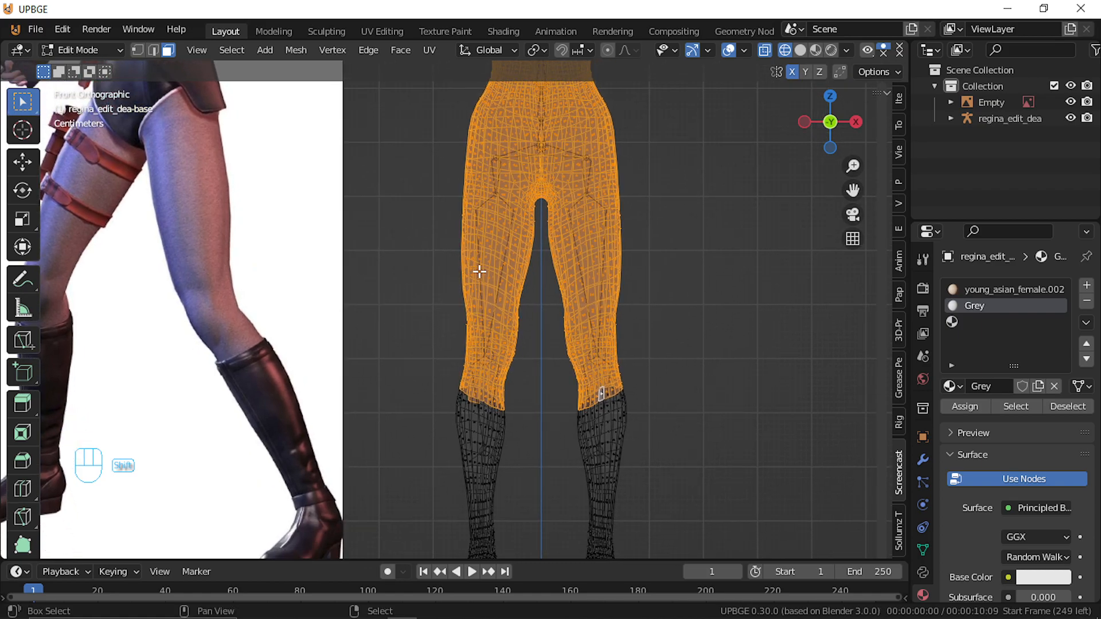
{"action": "key", "text": "c"}
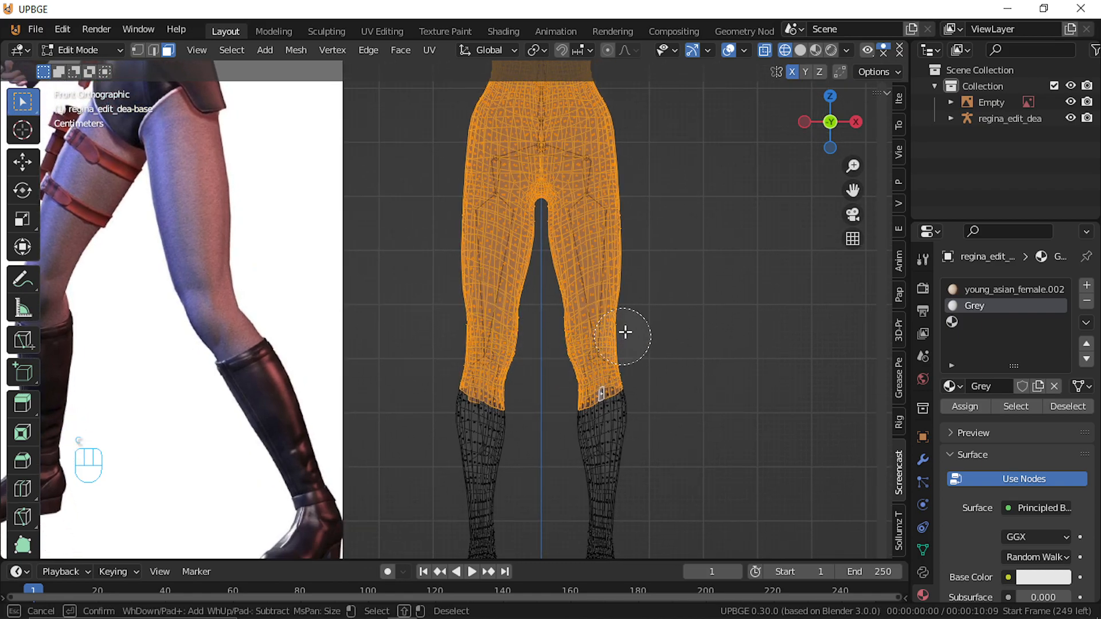
{"action": "right_click", "coordinate": [596, 364]}
{"action": "mouse_move", "coordinate": [602, 361]}
{"action": "middle_mouse_down"}
{"action": "mouse_move", "coordinate": [627, 436]}
{"action": "mouse_move", "coordinate": [377, 402]}
{"action": "middle_mouse_up"}
{"action": "key", "text": "z"}
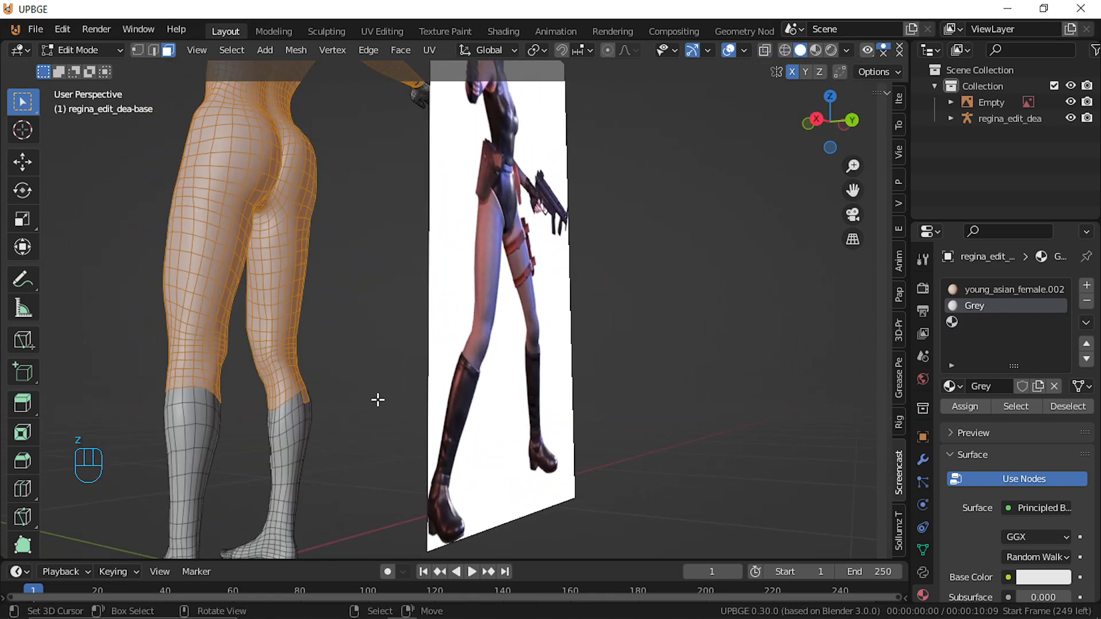
{"action": "middle_click_drag", "start_coordinate": [318, 336], "coordinate": [246, 360]}
{"action": "scroll", "coordinate": [277, 373], "scroll_direction": "up", "scroll_amount": 3}
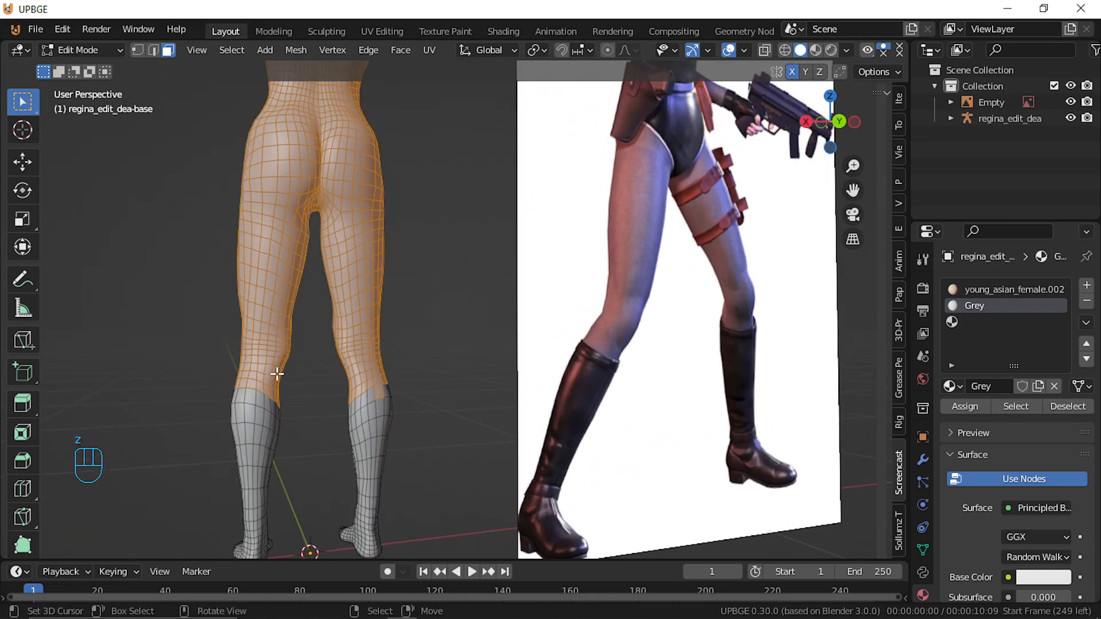
Raise the lower edge of the leg selection by removing the lowest face loop below each knee
{"action": "right_click", "coordinate": [356, 418], "text": "shift"}
{"action": "middle_click_drag", "start_coordinate": [314, 493], "coordinate": [457, 481]}
{"action": "scroll", "coordinate": [436, 459], "scroll_direction": "down", "scroll_amount": 5}
{"action": "middle_click_drag", "start_coordinate": [423, 434], "coordinate": [601, 436]}
{"action": "scroll", "coordinate": [481, 427], "scroll_direction": "up", "scroll_amount": 5}
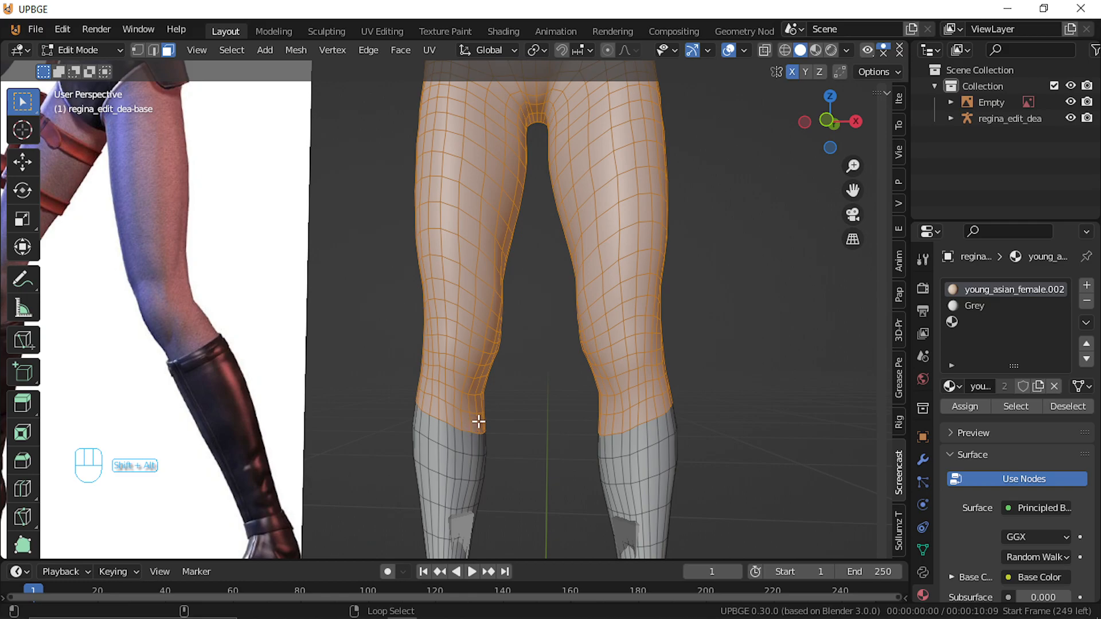
{"action": "right_click", "coordinate": [480, 423], "text": "alt+shift"}
{"action": "right_click", "coordinate": [632, 413], "text": "alt+shift"}
{"action": "scroll", "coordinate": [608, 406], "scroll_direction": "down", "scroll_amount": 6}
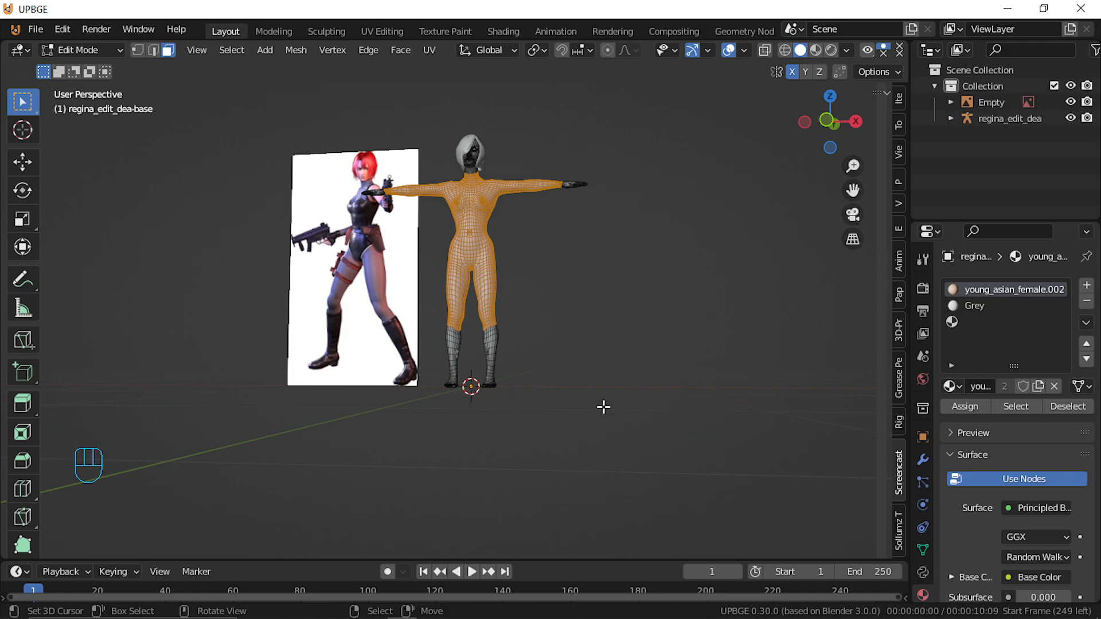
Fine-tune the selection edge with the face loops just below both knees, following the boot tops in the reference image
{"action": "scroll", "coordinate": [604, 407], "scroll_direction": "up", "scroll_amount": 6}
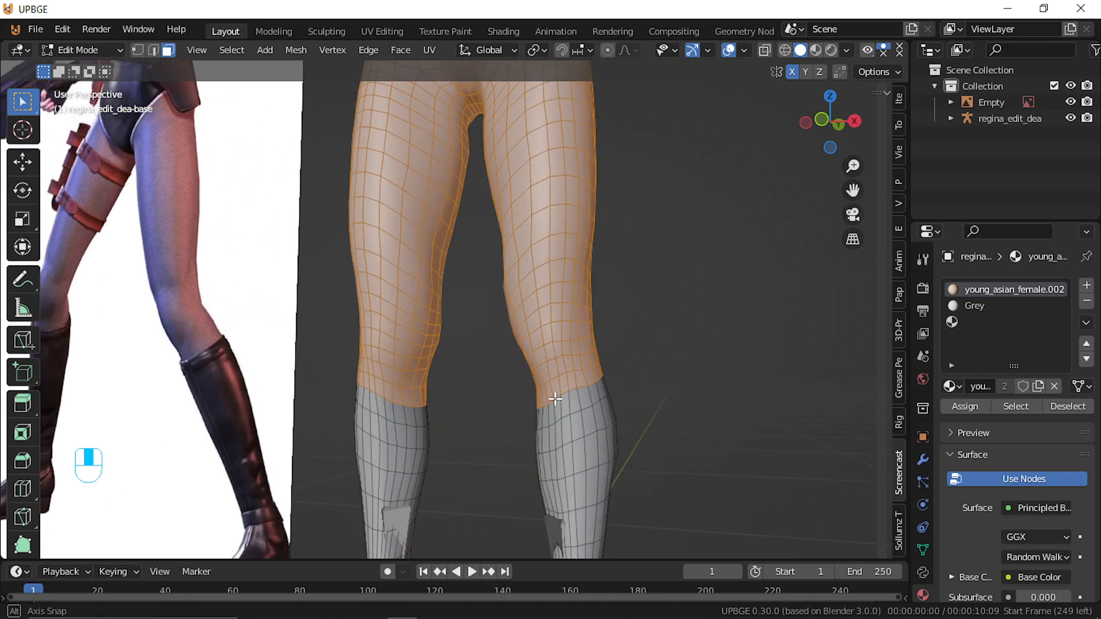
{"action": "middle_click_drag", "start_coordinate": [557, 398], "coordinate": [496, 393]}
{"action": "middle_click_drag", "start_coordinate": [308, 356], "coordinate": [419, 366]}
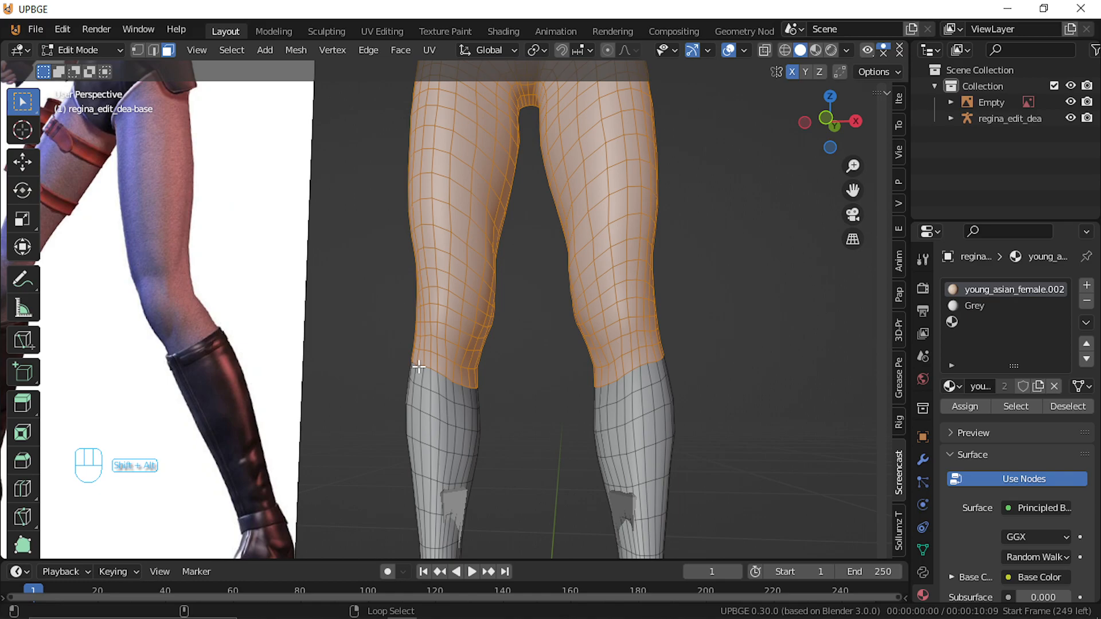
{"action": "left_click", "coordinate": [448, 370], "text": "alt+shift"}
{"action": "left_click", "coordinate": [622, 365], "text": "alt+shift"}
Assign the Grey material to the selected torso, arm, hip and leg faces
{"action": "scroll", "coordinate": [636, 401], "scroll_direction": "down", "scroll_amount": 6}
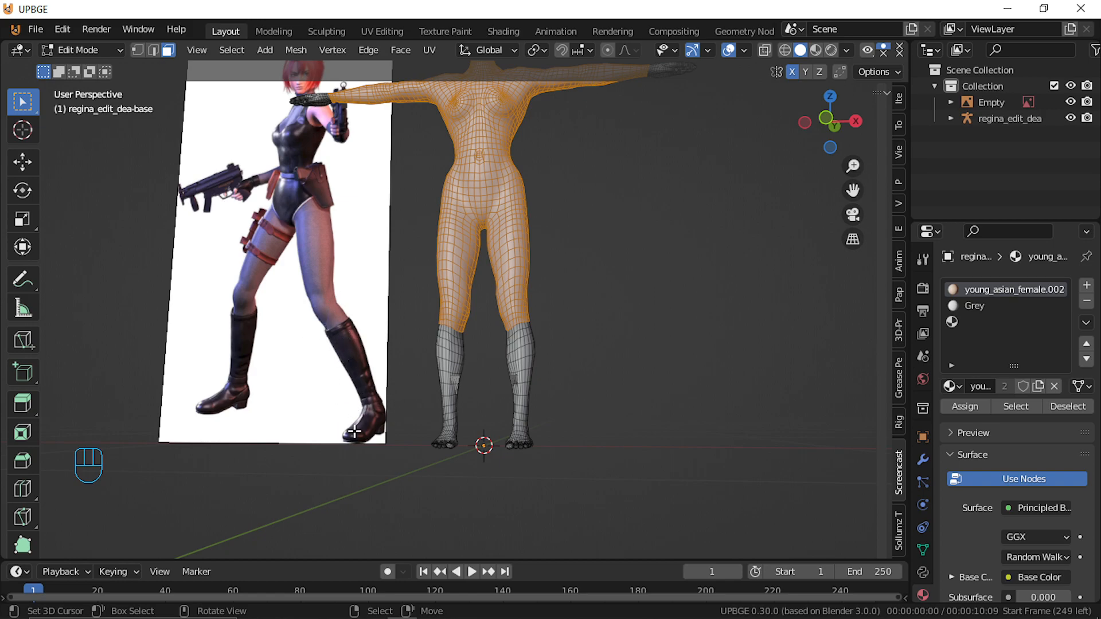
{"action": "middle_click_drag", "start_coordinate": [510, 233], "coordinate": [483, 374], "text": "shift"}
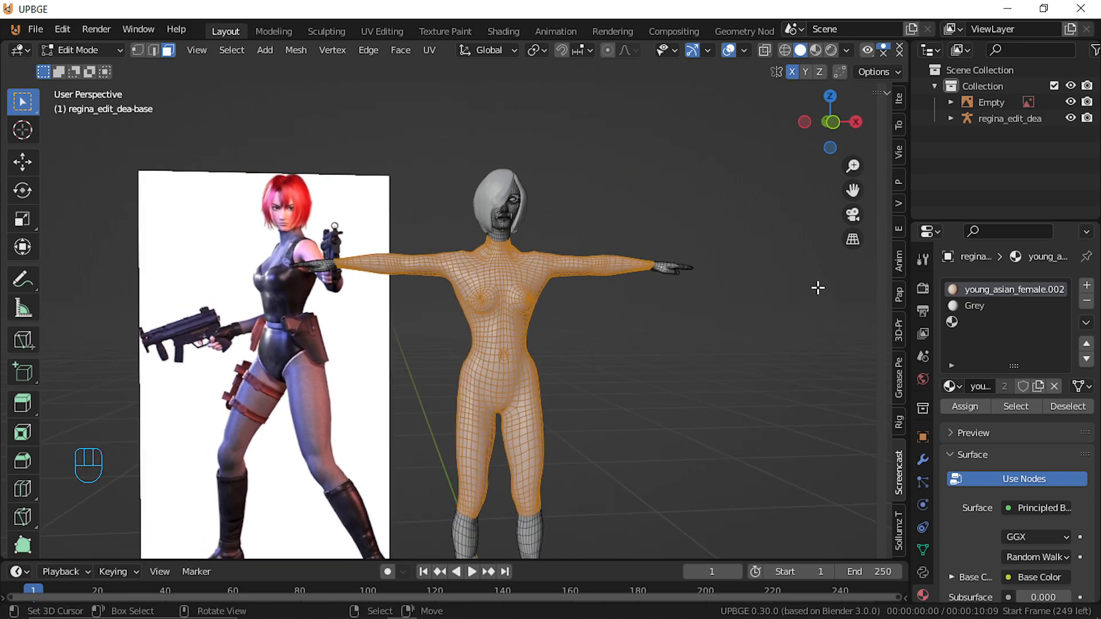
{"action": "left_click", "coordinate": [973, 308]}
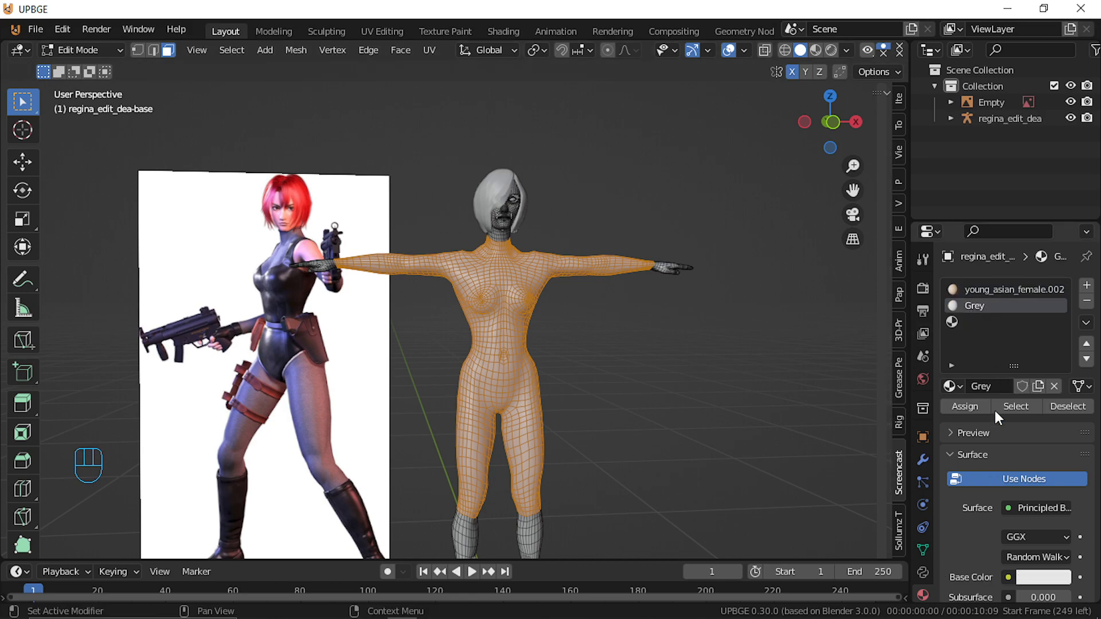
{"action": "left_click", "coordinate": [966, 406]}
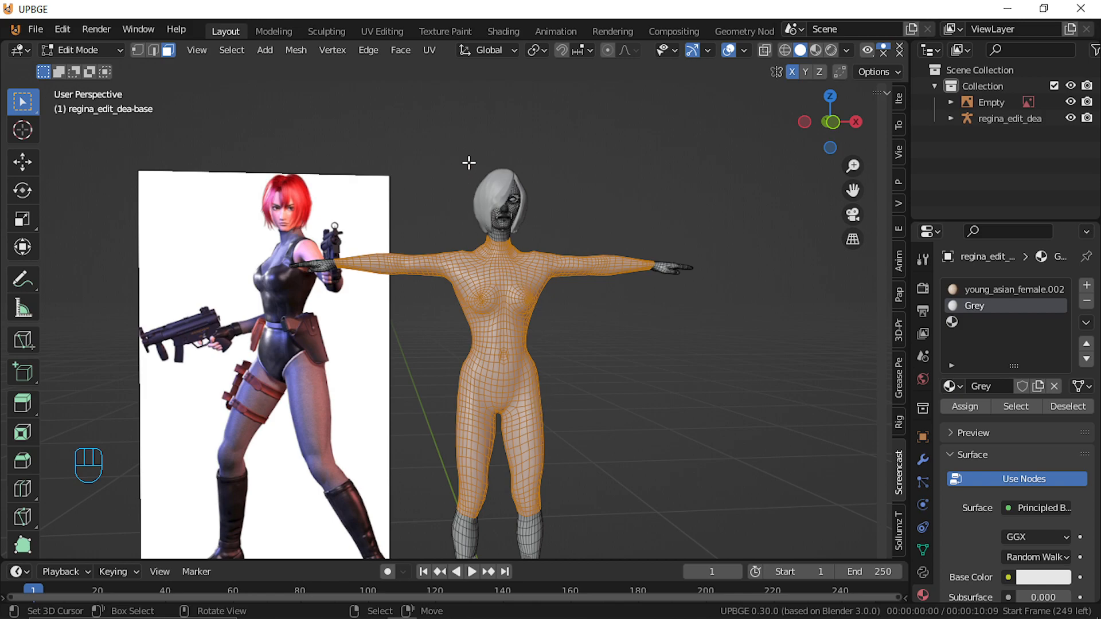
Switch the viewport to material preview and return the body mesh to Object Mode
{"action": "left_click", "coordinate": [815, 50]}
{"action": "middle_click_drag", "start_coordinate": [638, 312], "coordinate": [569, 315]}
{"action": "scroll", "coordinate": [569, 315], "scroll_direction": "up", "scroll_amount": 5}
{"action": "key", "text": "Tab"}
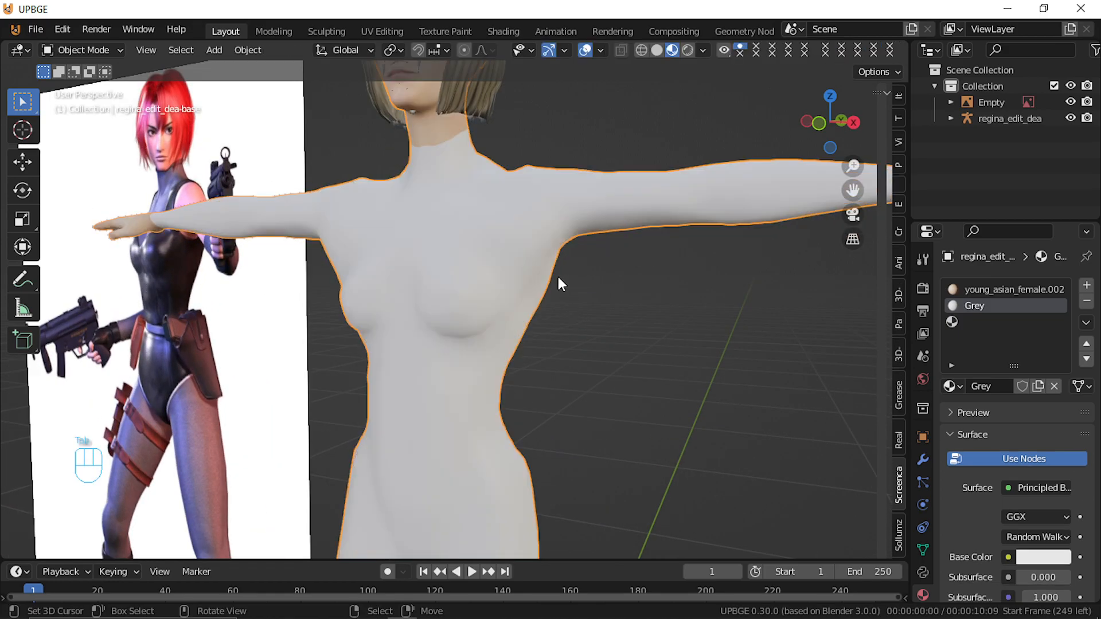
Examine the character's neckline, face and hair in material preview
{"action": "scroll", "coordinate": [556, 274], "scroll_direction": "down", "scroll_amount": 4}
{"action": "middle_click_drag", "start_coordinate": [513, 246], "coordinate": [534, 352]}
{"action": "scroll", "coordinate": [510, 327], "scroll_direction": "up", "scroll_amount": 4}
{"action": "scroll", "coordinate": [489, 319], "scroll_direction": "up", "scroll_amount": 3}
{"action": "scroll", "coordinate": [488, 322], "scroll_direction": "down", "scroll_amount": 5}
{"action": "scroll", "coordinate": [533, 347], "scroll_direction": "up", "scroll_amount": 4}
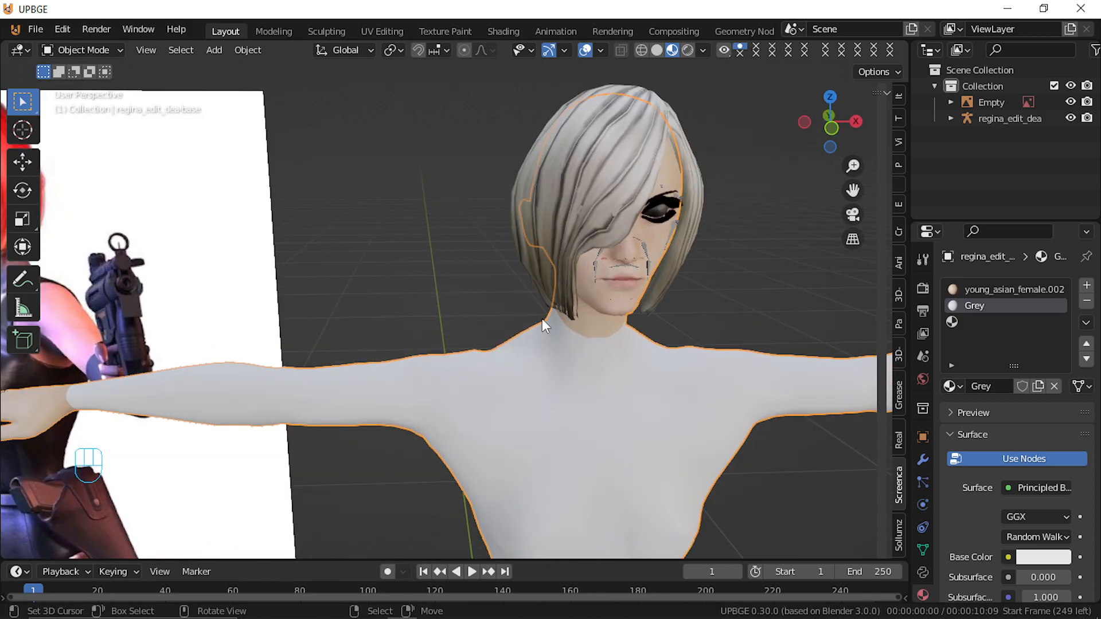
{"action": "middle_click_drag", "start_coordinate": [572, 224], "coordinate": [558, 270], "text": "shift"}
{"action": "scroll", "coordinate": [558, 269], "scroll_direction": "up", "scroll_amount": 2}
{"action": "scroll", "coordinate": [558, 270], "scroll_direction": "down", "scroll_amount": 1}
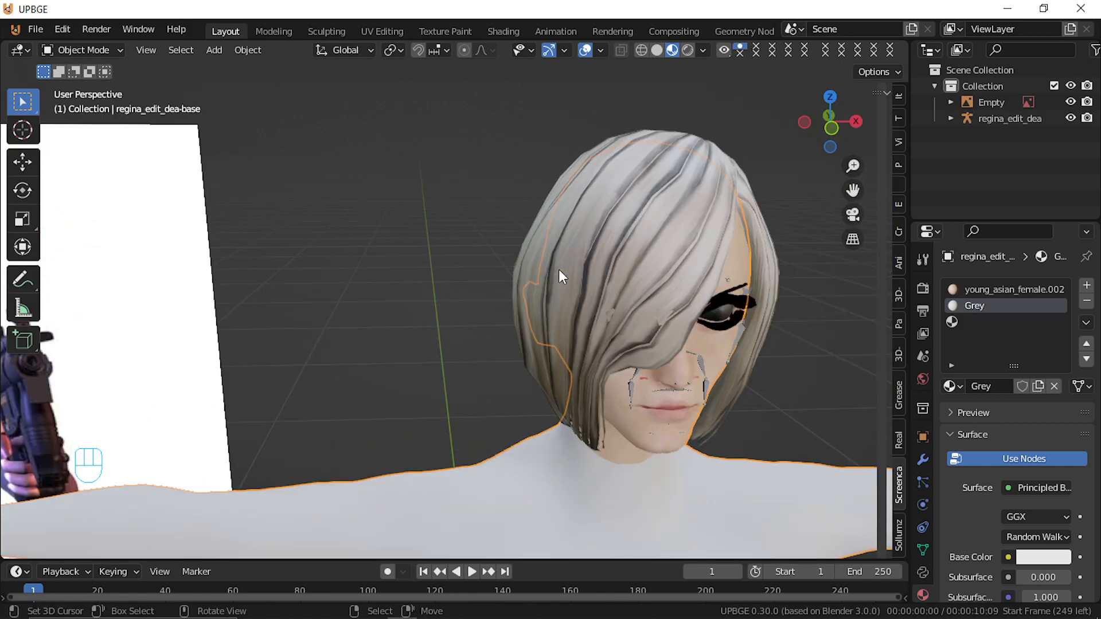
Open the bob hair mesh in Edit Mode and select all faces linked to the front fringe strand
{"action": "left_click", "coordinate": [627, 164]}
{"action": "key", "text": "Tab"}
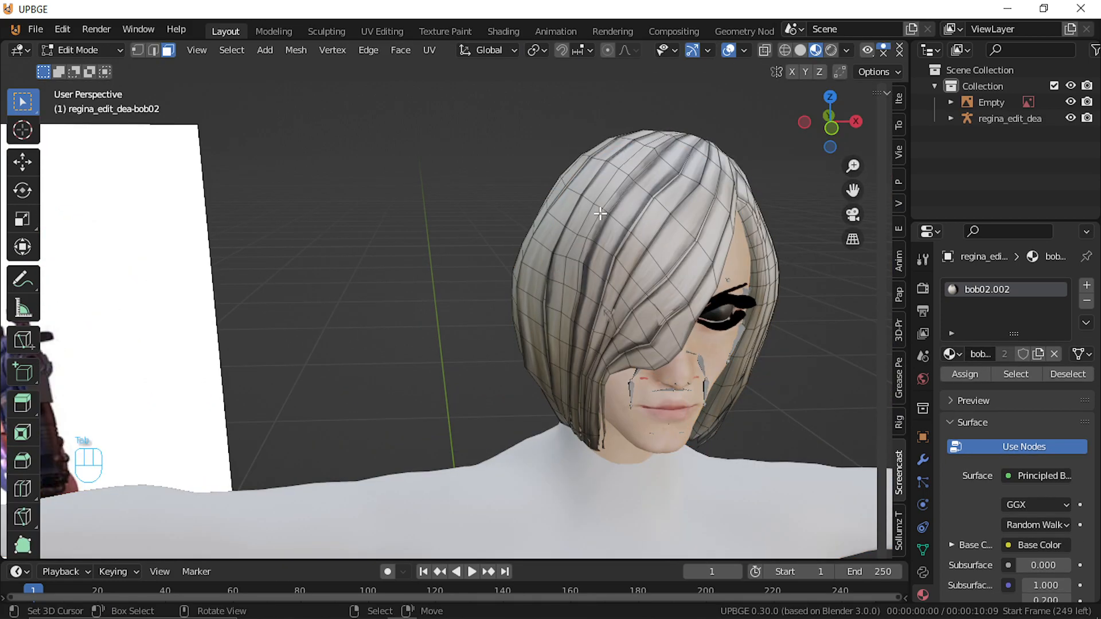
{"action": "left_click", "coordinate": [547, 239]}
{"action": "key", "text": "ctrl+l"}
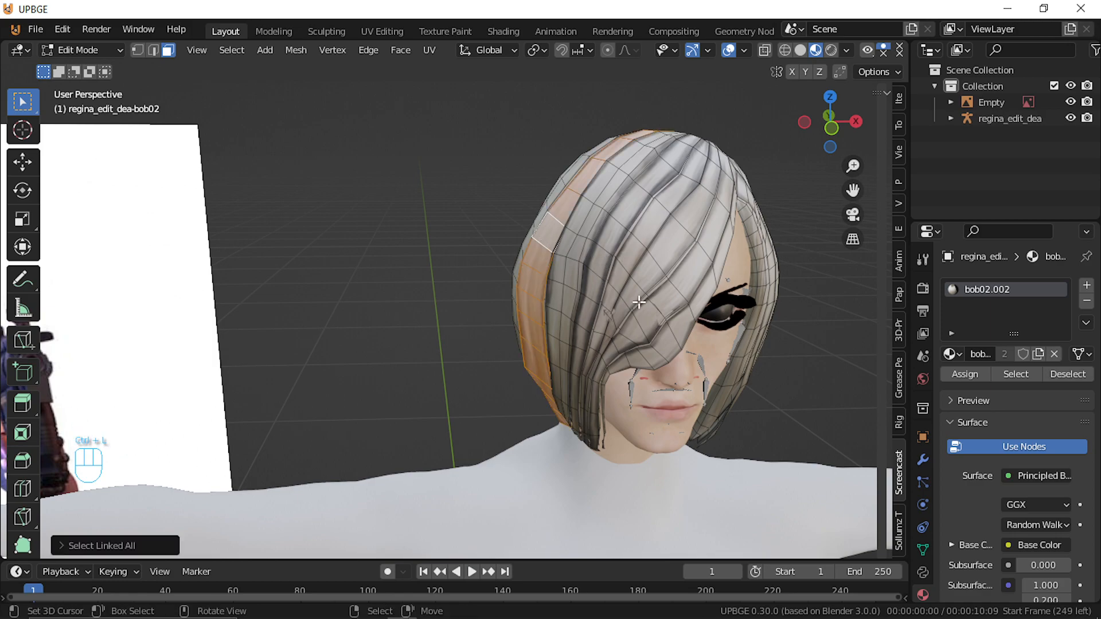
{"action": "left_click", "coordinate": [678, 335]}
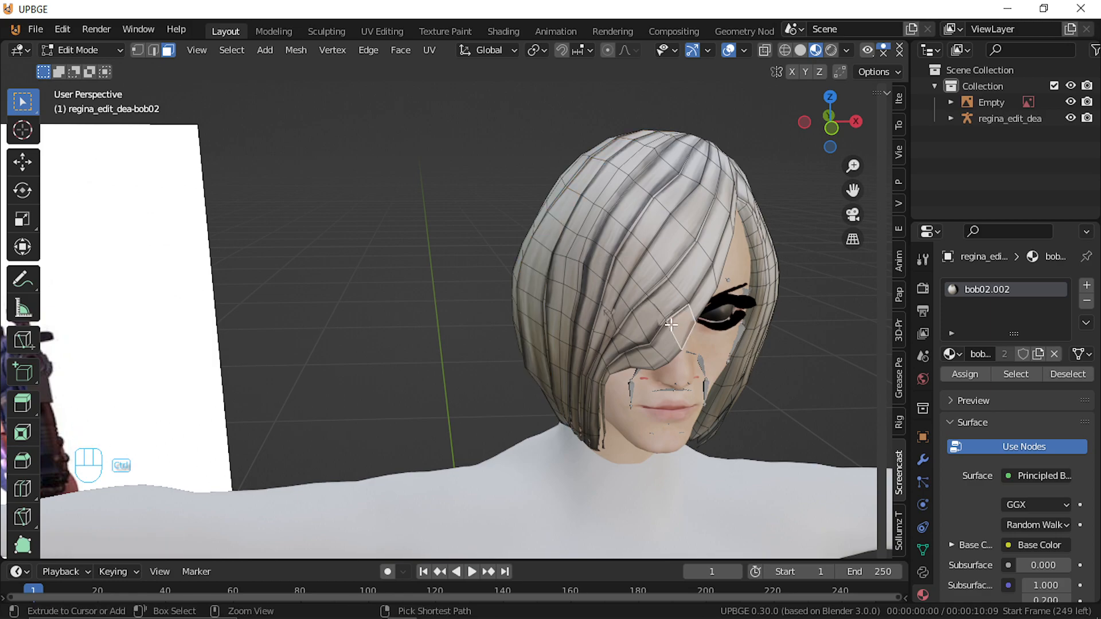
{"action": "key", "text": "ctrl+l"}
Try moving, scaling and rotating the linked fringe strand of the hair
{"action": "middle_click_drag", "start_coordinate": [671, 325], "coordinate": [631, 327]}
{"action": "key", "text": "g"}
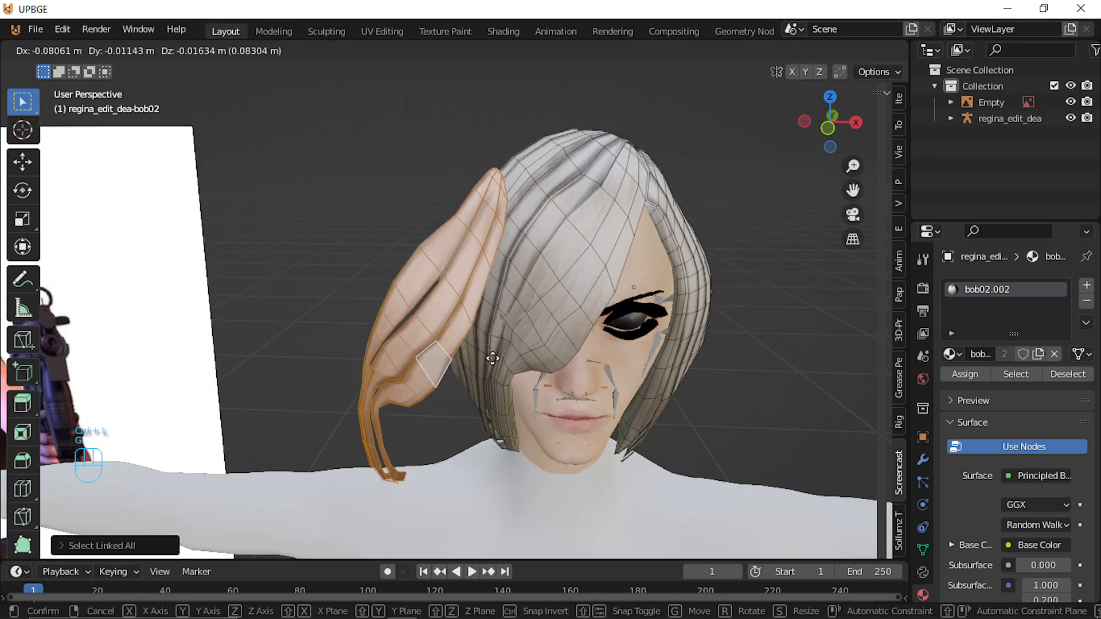
{"action": "left_click", "coordinate": [571, 356]}
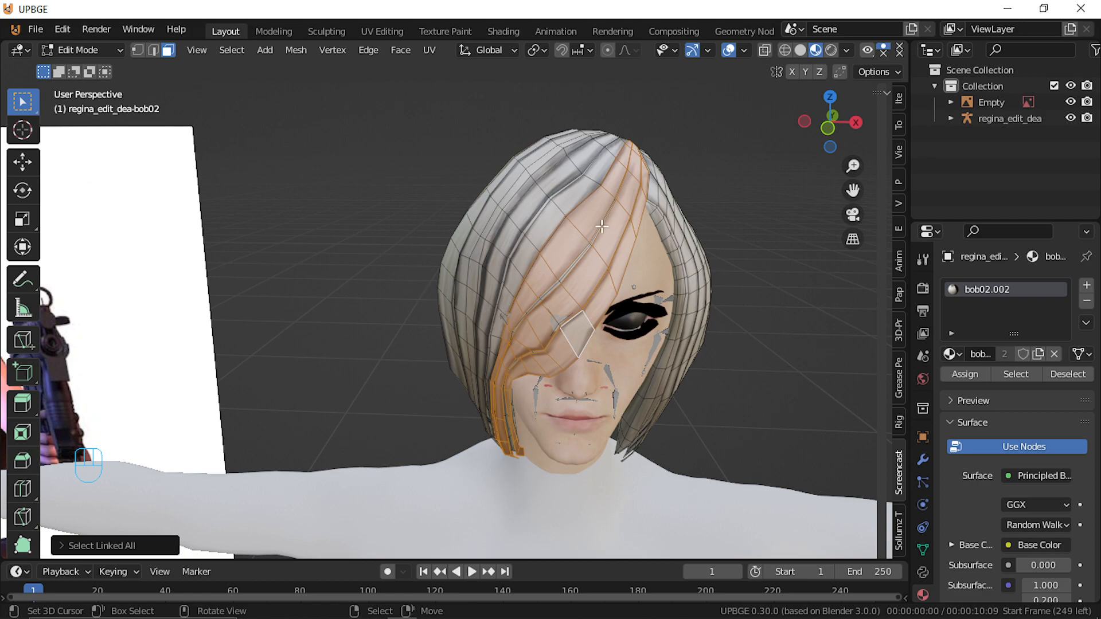
{"action": "key", "text": "s"}
{"action": "right_click", "coordinate": [609, 304]}
{"action": "key", "text": "r"}
{"action": "right_click", "coordinate": [713, 265]}
Leave Edit Mode on the hair and select the character's body mesh
{"action": "scroll", "coordinate": [654, 316], "scroll_direction": "down", "scroll_amount": 2}
{"action": "scroll", "coordinate": [654, 316], "scroll_direction": "down", "scroll_amount": 2}
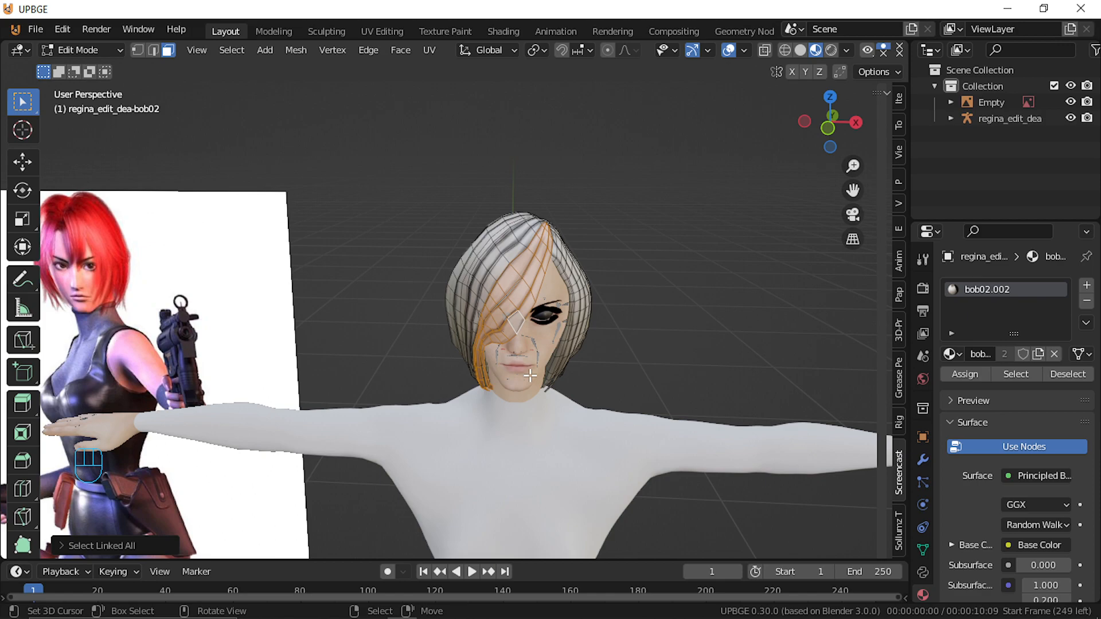
{"action": "key", "text": "Tab"}
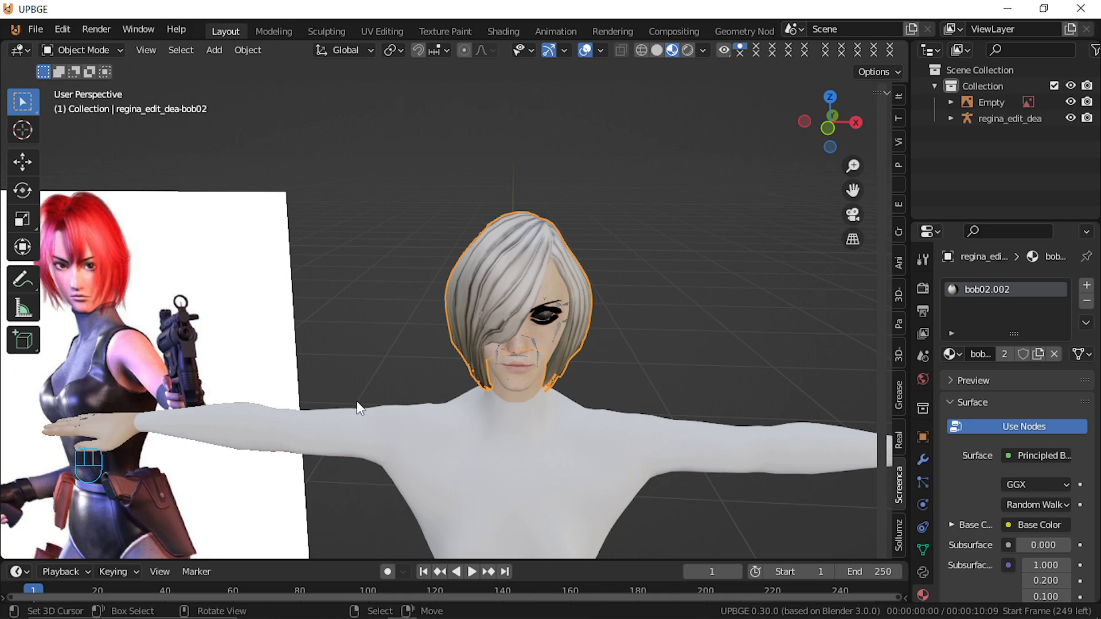
{"action": "scroll", "coordinate": [425, 383], "scroll_direction": "down", "scroll_amount": 3}
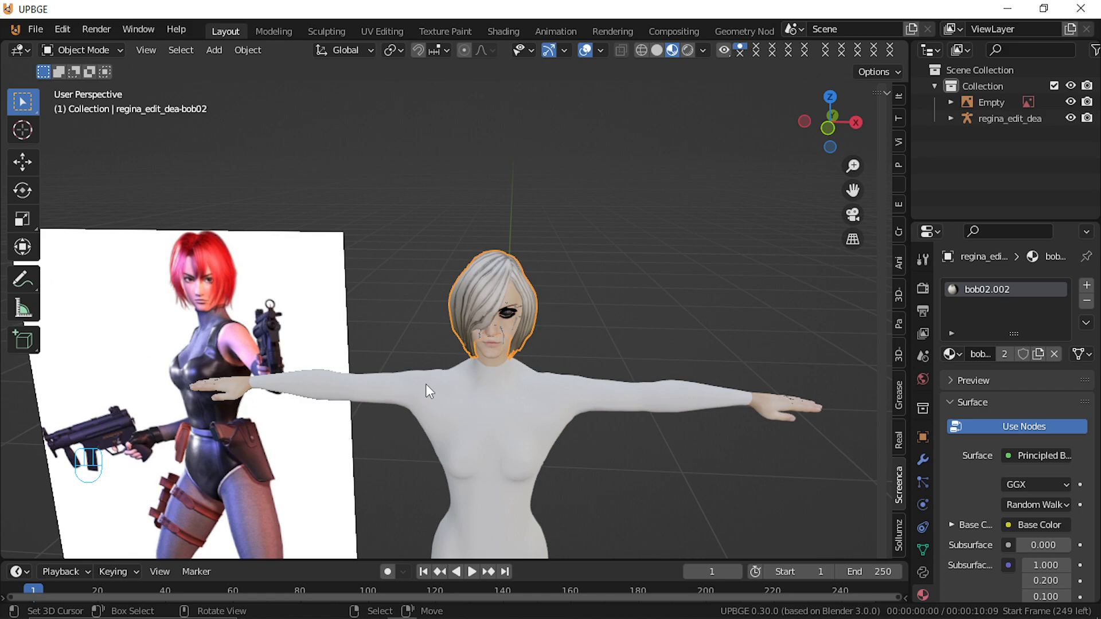
{"action": "right_click", "coordinate": [474, 270]}
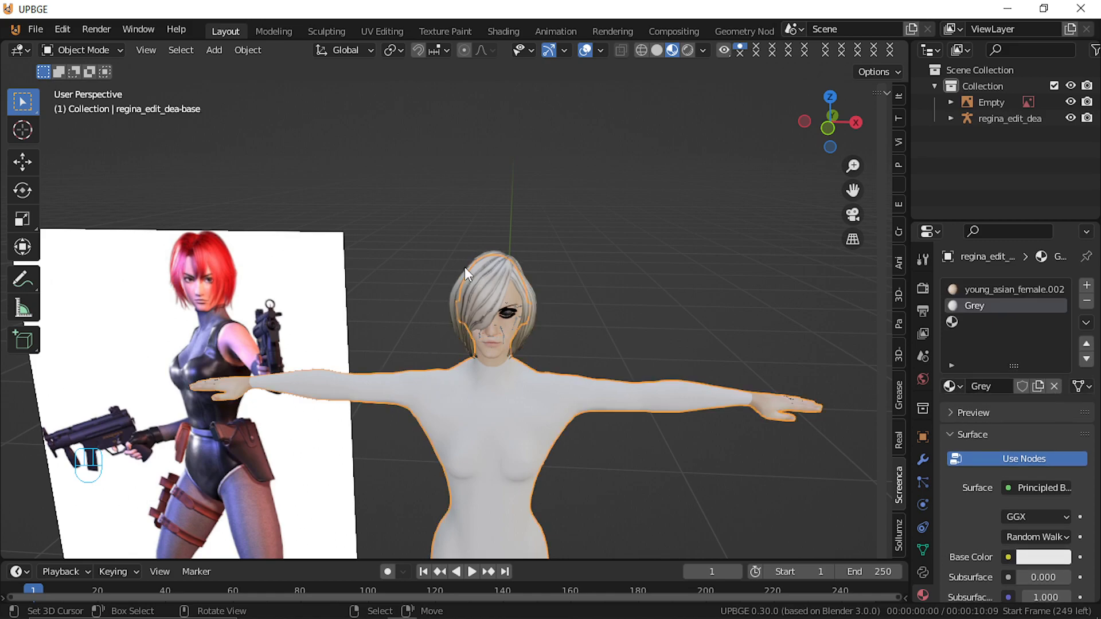
Select the bob hair mesh and turn the enlarged timeline area into a Shader Editor showing its bob02.002 material nodes
{"action": "right_click", "coordinate": [457, 267]}
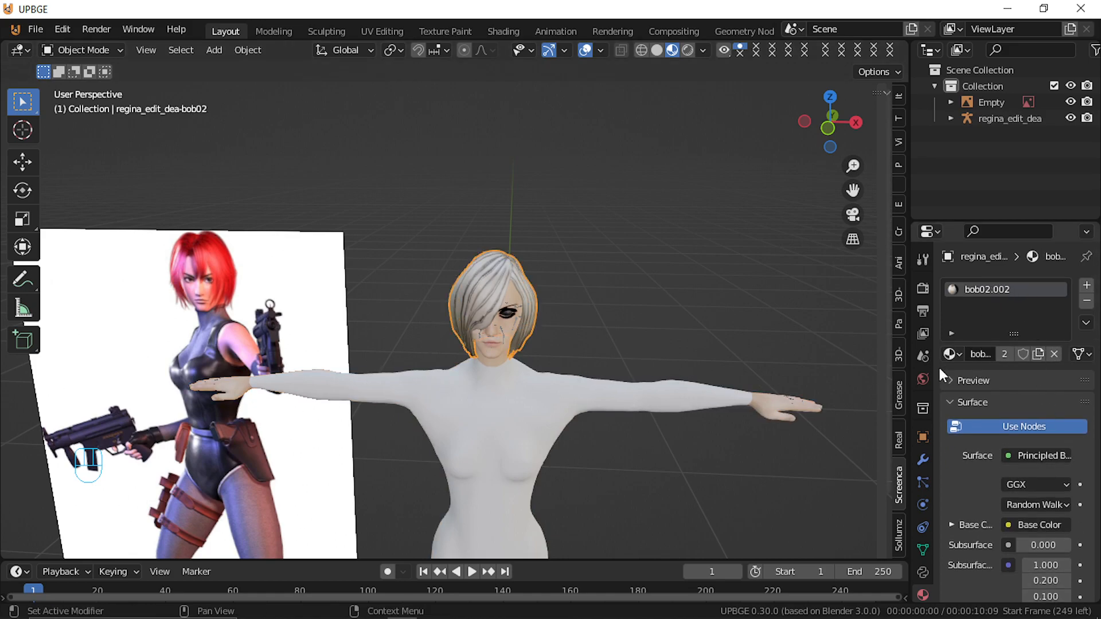
{"action": "left_click_drag", "start_coordinate": [320, 561], "coordinate": [229, 429]}
{"action": "left_click", "coordinate": [25, 442]}
{"action": "left_click", "coordinate": [43, 433]}
{"action": "left_click", "coordinate": [29, 440]}
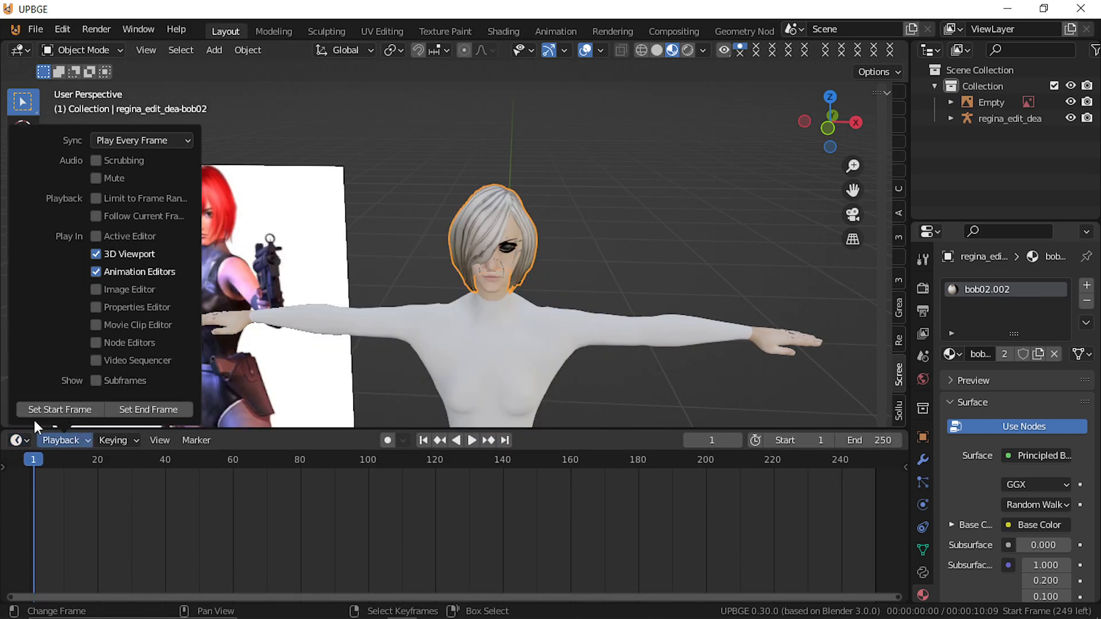
{"action": "left_click", "coordinate": [17, 440]}
{"action": "left_click", "coordinate": [19, 440]}
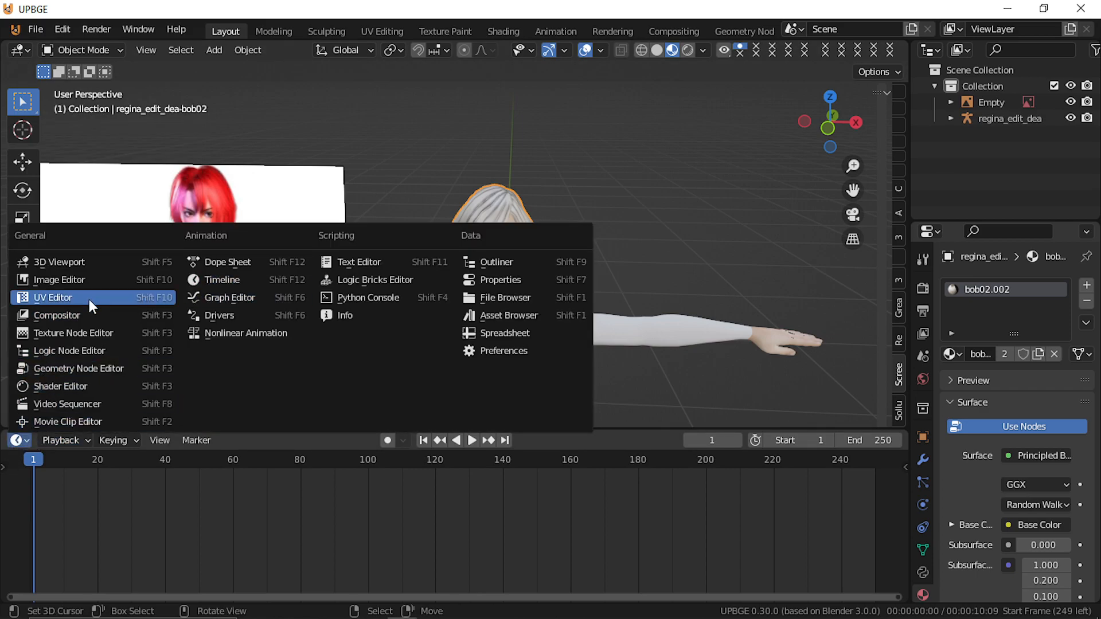
{"action": "left_click", "coordinate": [93, 386]}
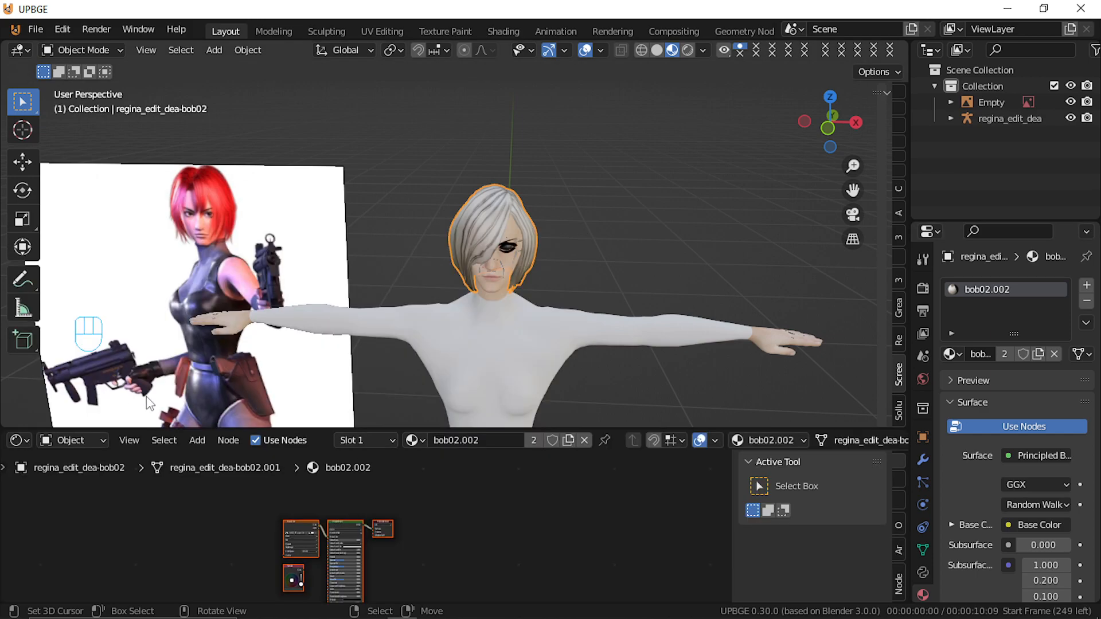
{"action": "left_click_drag", "start_coordinate": [450, 429], "coordinate": [450, 349]}
{"action": "scroll", "coordinate": [424, 477], "scroll_direction": "up", "scroll_amount": 1}
{"action": "scroll", "coordinate": [424, 477], "scroll_direction": "up", "scroll_amount": 2}
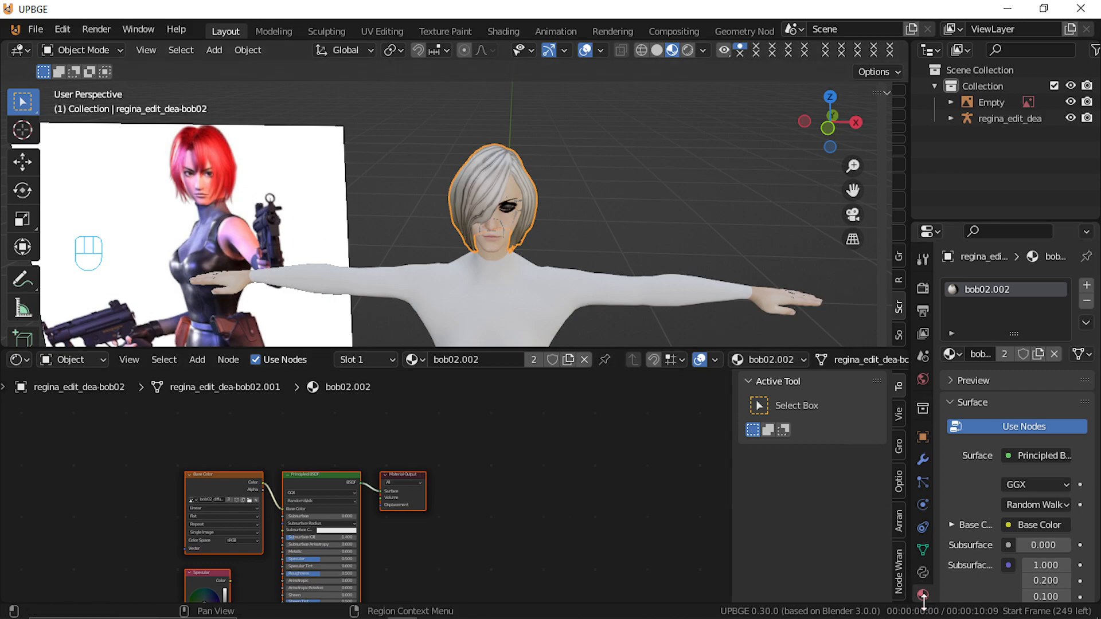
Try Alpha Blend as the blend mode of the bob hair material
{"action": "scroll", "coordinate": [948, 574], "scroll_direction": "down", "scroll_amount": 5}
{"action": "scroll", "coordinate": [972, 540], "scroll_direction": "down", "scroll_amount": 18}
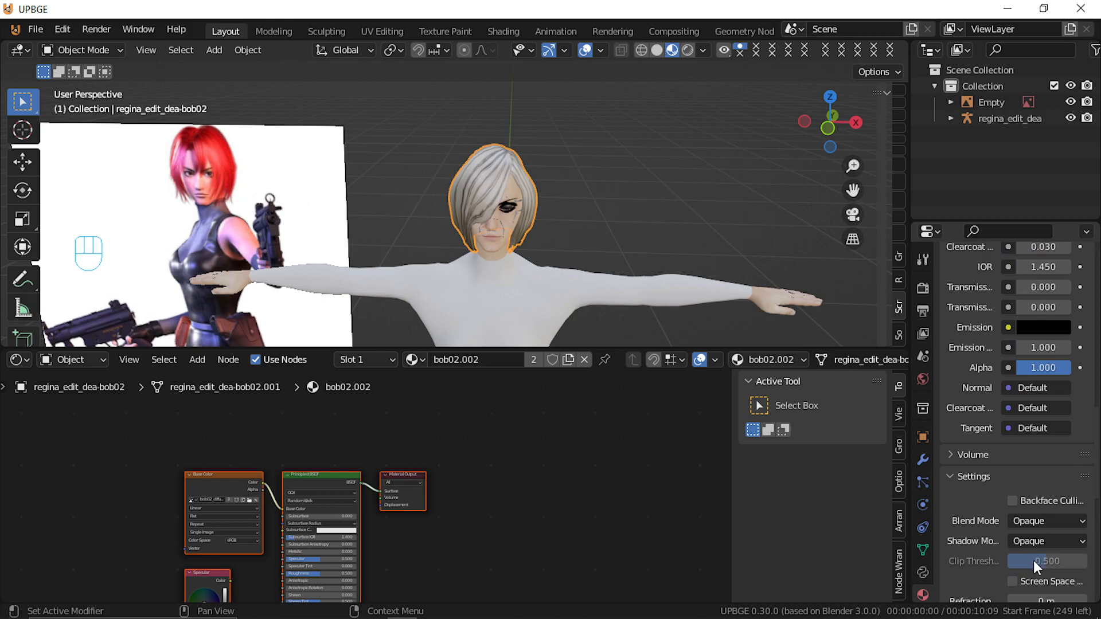
{"action": "left_click", "coordinate": [1039, 522]}
{"action": "left_click", "coordinate": [1050, 447]}
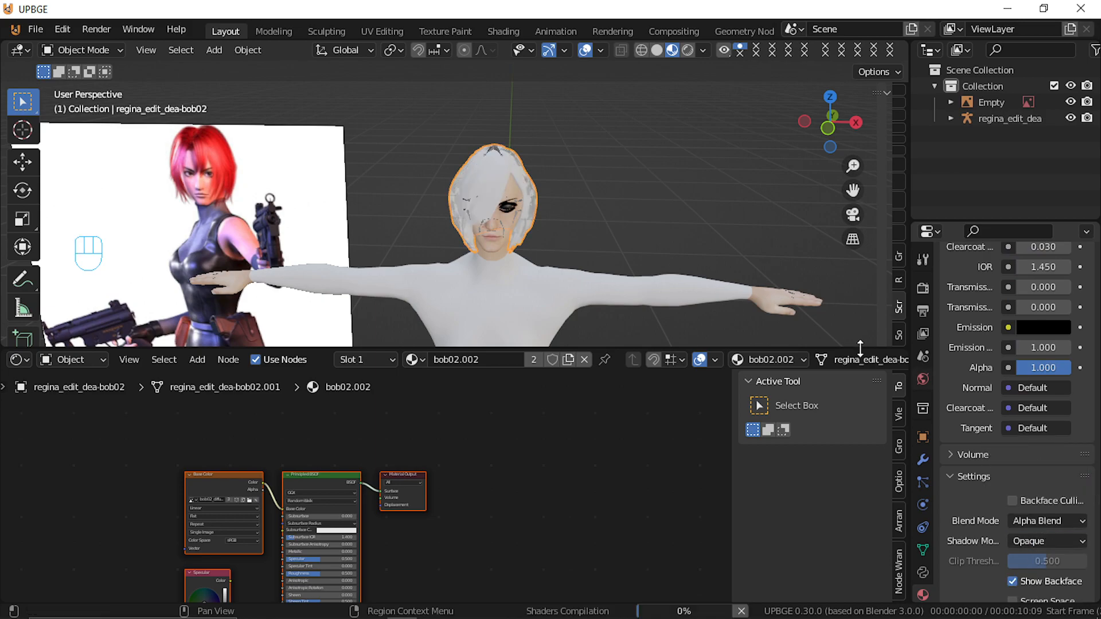
Connect the Alpha output of the hair's base colour texture to the Alpha input of its Principled BSDF
{"action": "scroll", "coordinate": [449, 181], "scroll_direction": "up", "scroll_amount": 4}
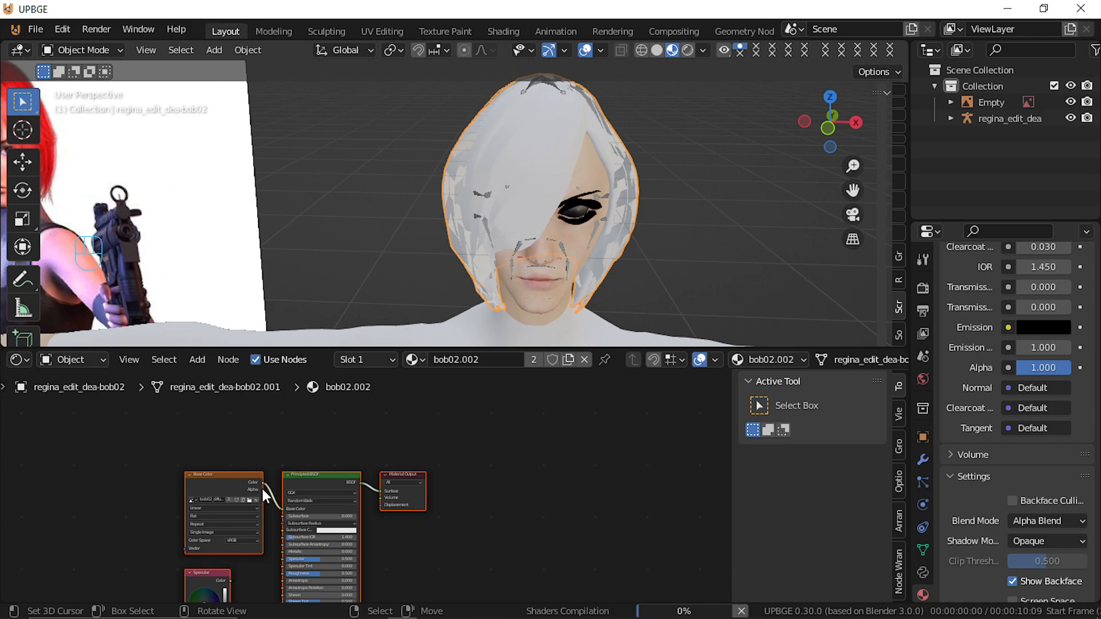
{"action": "key", "text": "g"}
{"action": "left_click", "coordinate": [293, 491]}
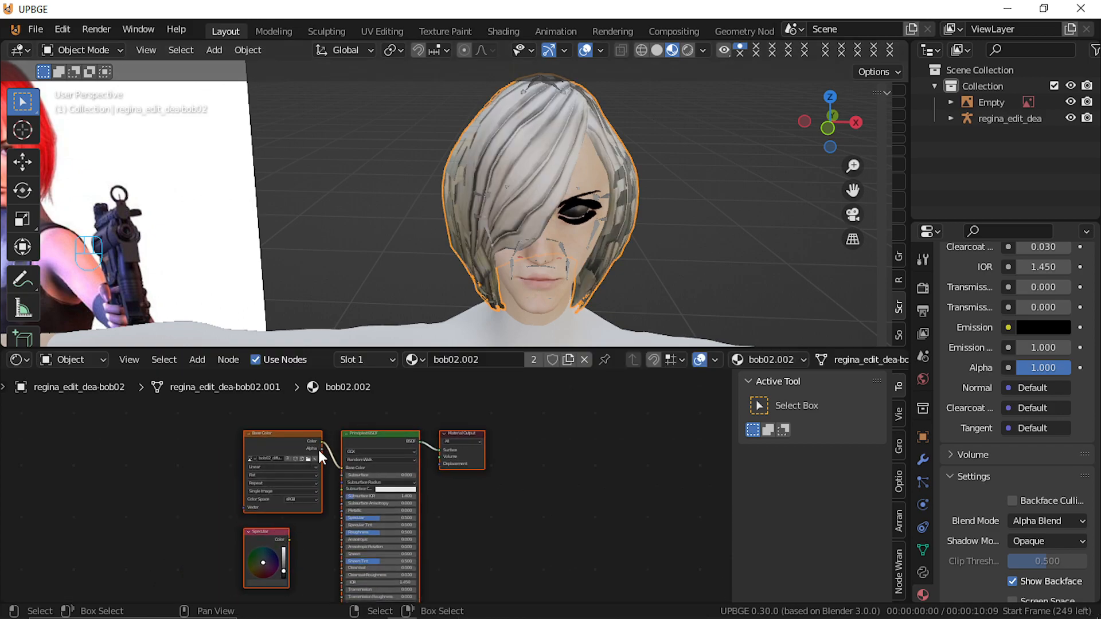
{"action": "left_click_drag", "start_coordinate": [322, 449], "coordinate": [342, 539]}
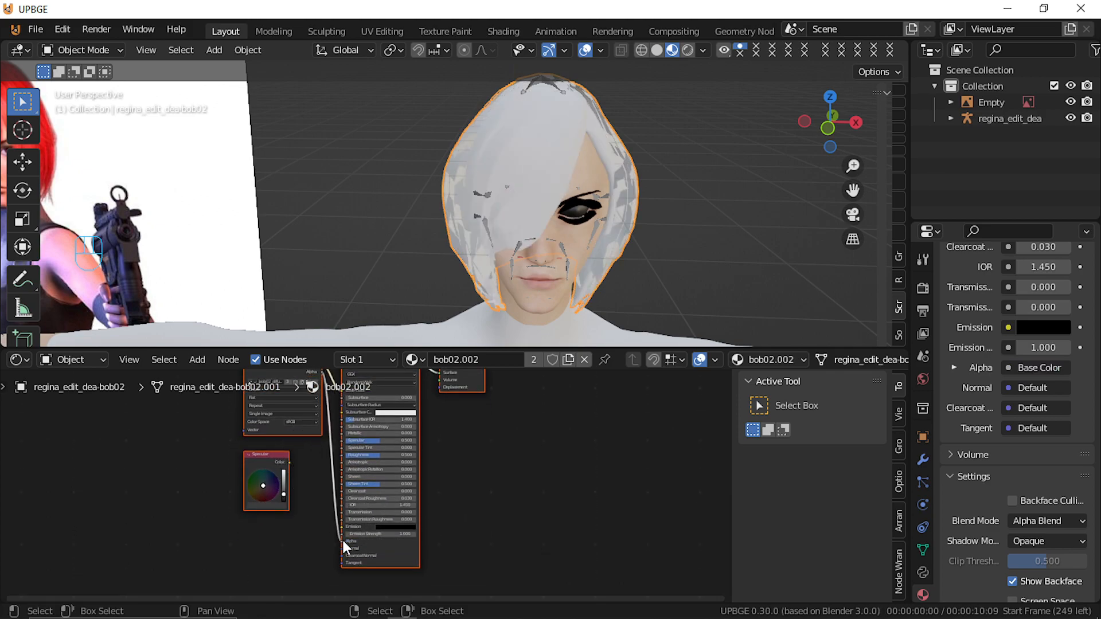
{"action": "scroll", "coordinate": [355, 501], "scroll_direction": "down", "scroll_amount": 3}
{"action": "middle_click_drag", "start_coordinate": [461, 541], "coordinate": [488, 561], "text": "shift"}
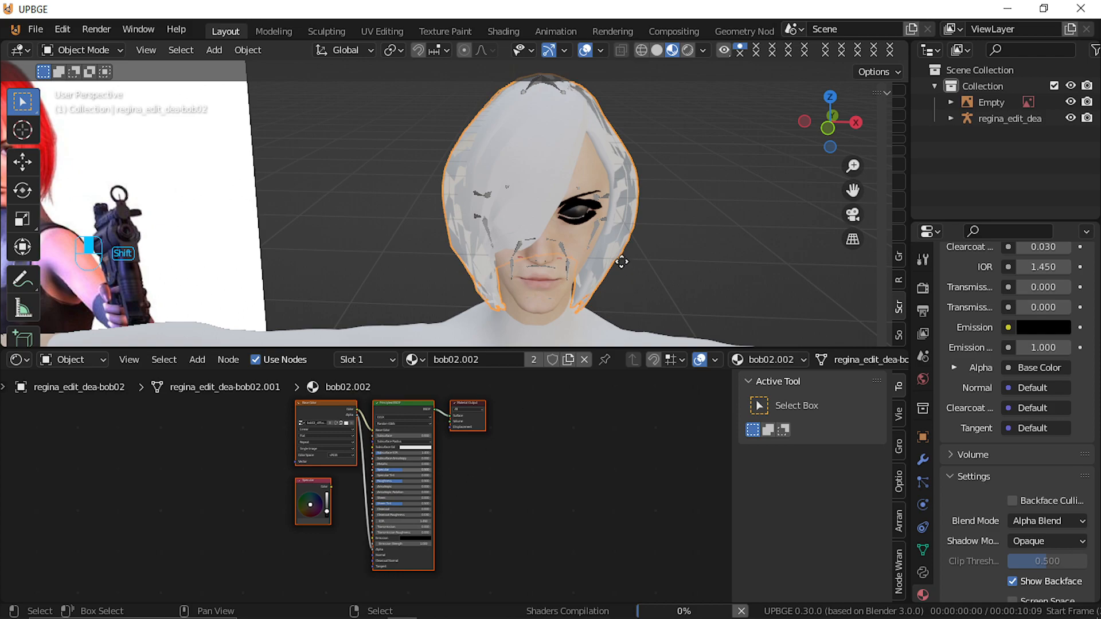
{"action": "middle_click_drag", "start_coordinate": [710, 222], "coordinate": [673, 228]}
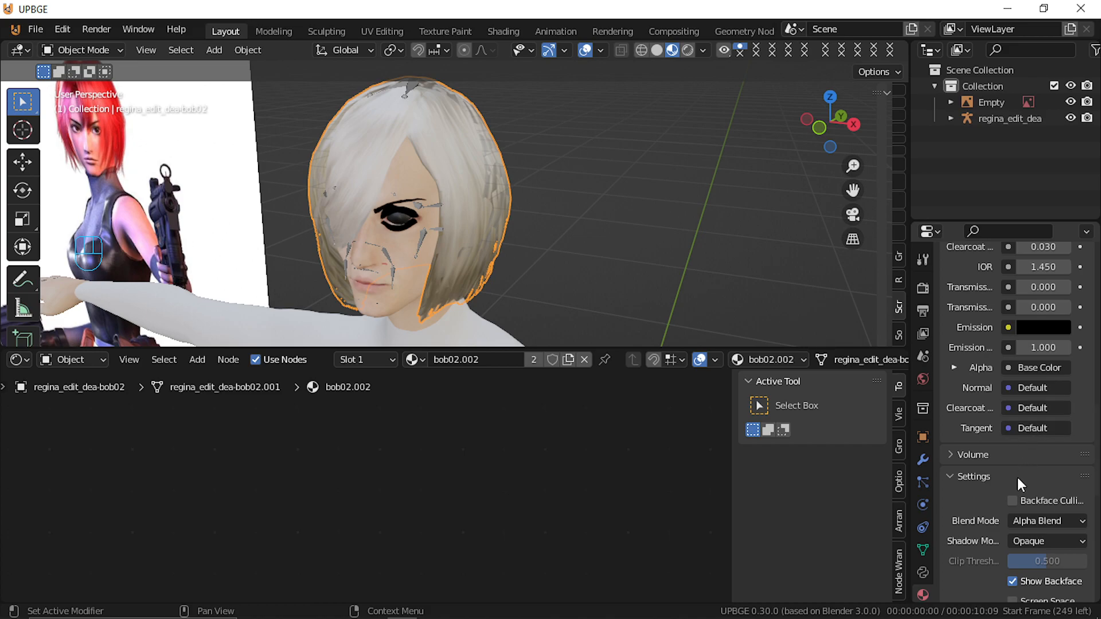
Try Backface Culling on the hair material, check the back and side of the hair, and turn it off again
{"action": "left_click", "coordinate": [1011, 501]}
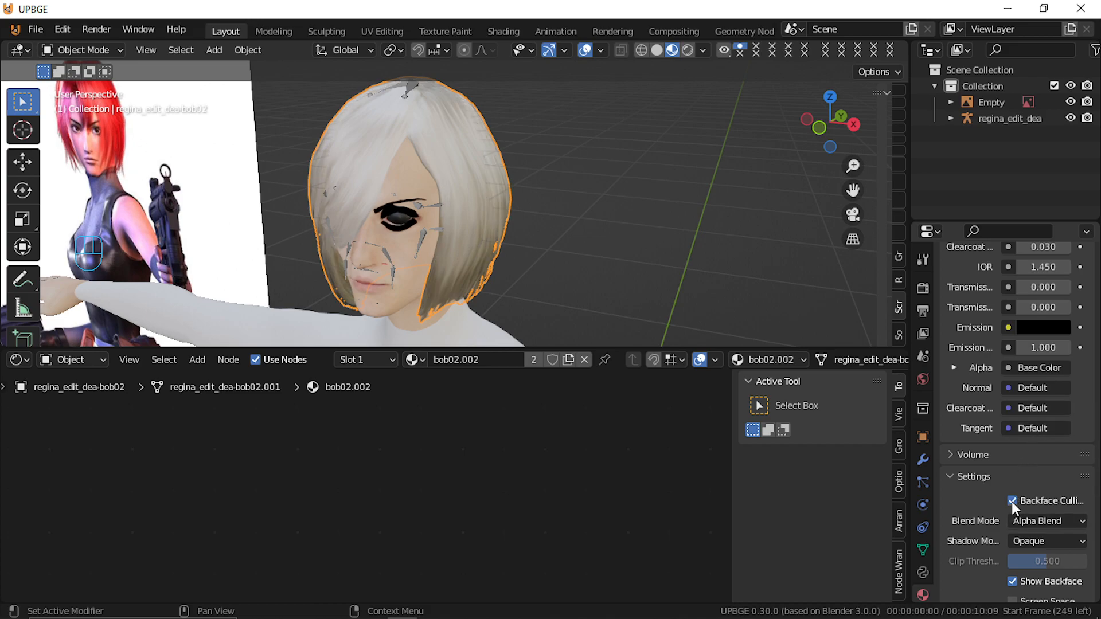
{"action": "middle_click_drag", "start_coordinate": [209, 127], "coordinate": [308, 122]}
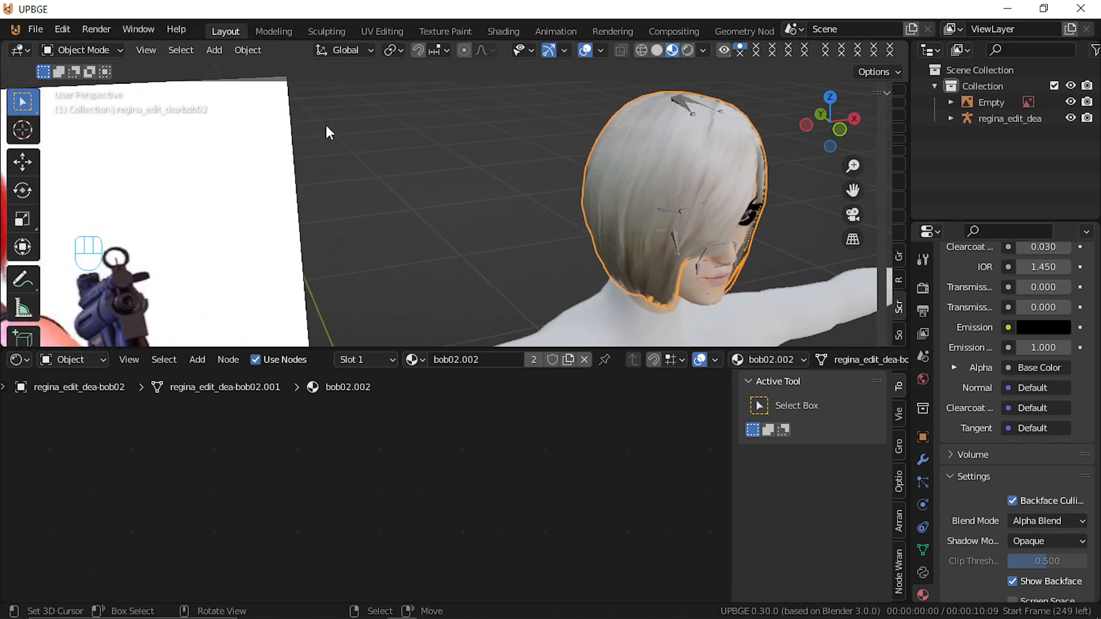
{"action": "middle_click_drag", "start_coordinate": [707, 188], "coordinate": [631, 247]}
{"action": "scroll", "coordinate": [631, 248], "scroll_direction": "up", "scroll_amount": 3}
{"action": "key", "text": "a"}
{"action": "key", "text": "a"}
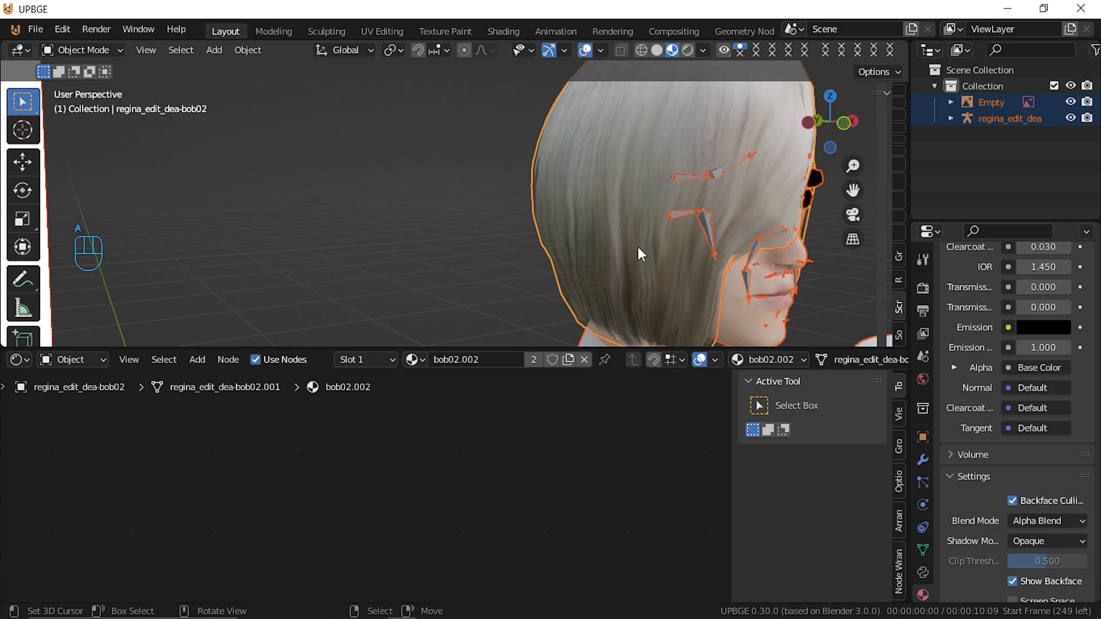
{"action": "left_click", "coordinate": [1012, 500]}
{"action": "middle_click_drag", "start_coordinate": [601, 206], "coordinate": [704, 418]}
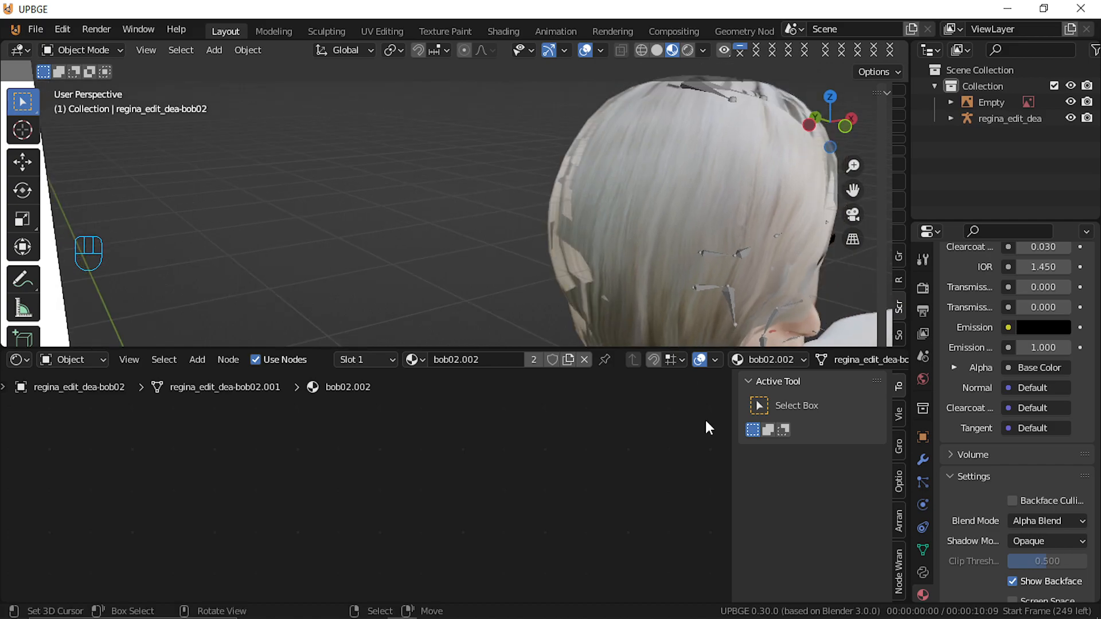
Set the hair material's blend mode to Alpha Clip and check the hair from the front
{"action": "left_click", "coordinate": [1047, 520]}
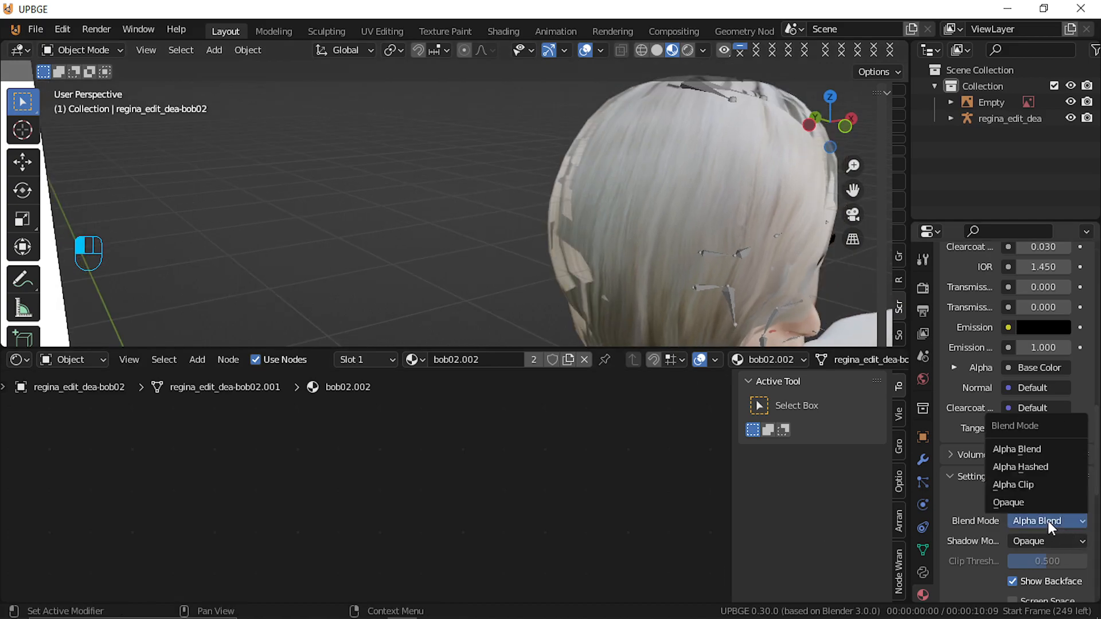
{"action": "left_click", "coordinate": [1027, 491]}
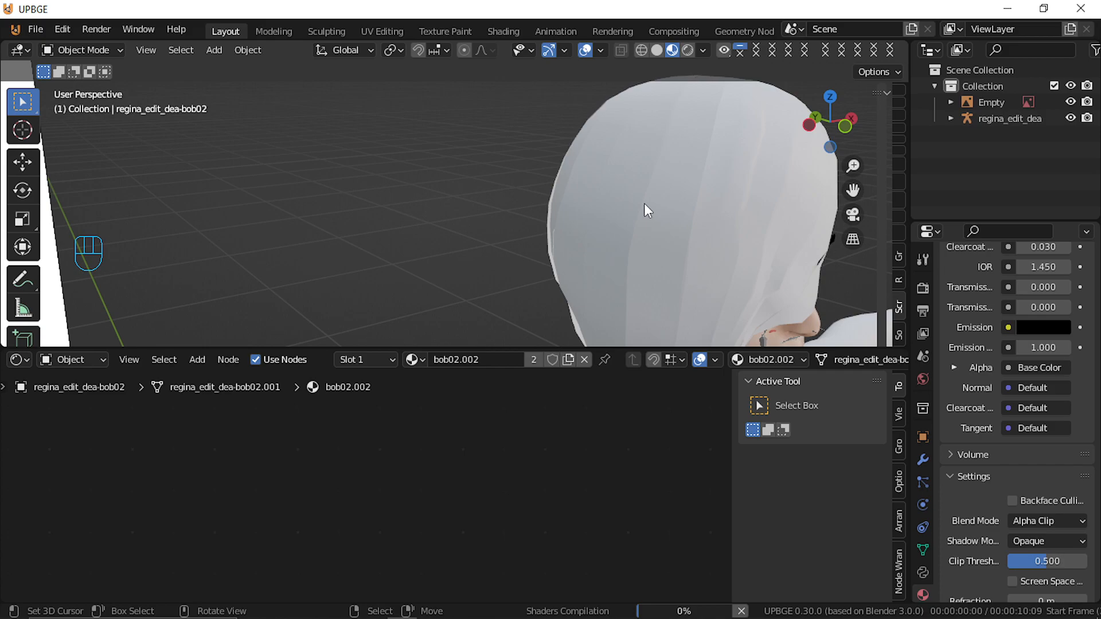
{"action": "scroll", "coordinate": [645, 203], "scroll_direction": "down", "scroll_amount": 5}
{"action": "middle_click_drag", "start_coordinate": [644, 203], "coordinate": [586, 180]}
Select the eyelashes mesh and set its material's blend mode to Alpha Clip
{"action": "scroll", "coordinate": [586, 174], "scroll_direction": "up", "scroll_amount": 6}
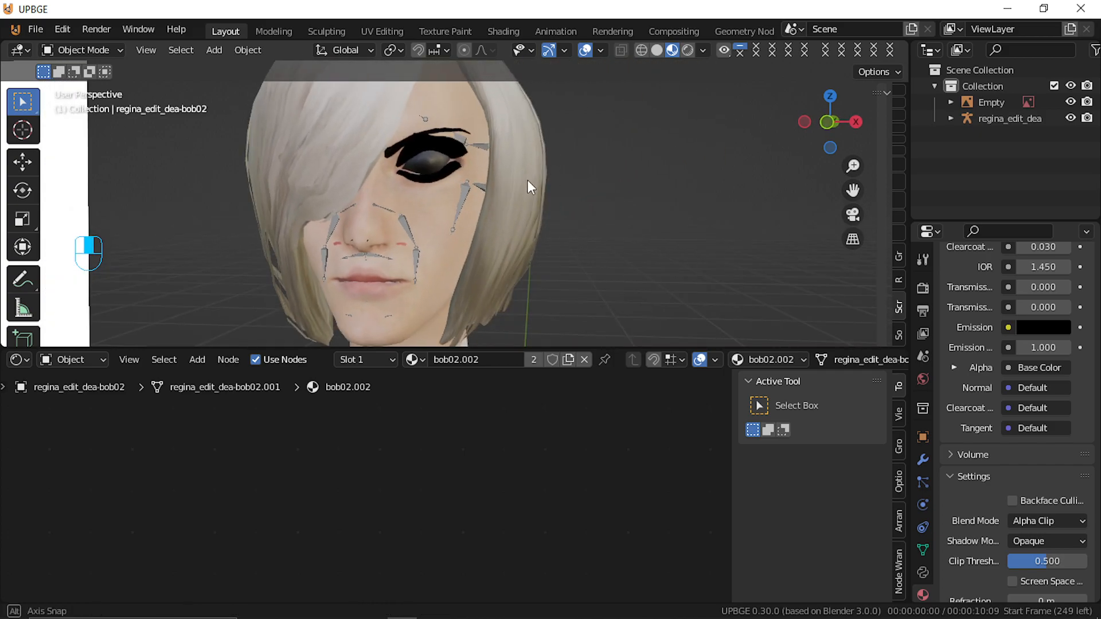
{"action": "left_click", "coordinate": [552, 184]}
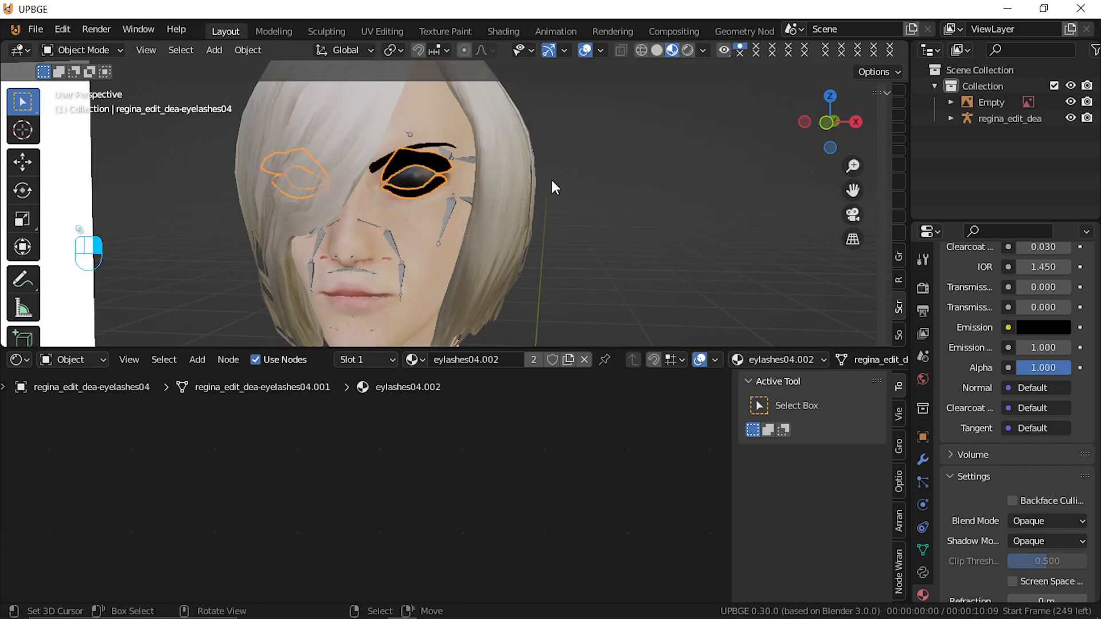
{"action": "left_click", "coordinate": [1032, 521]}
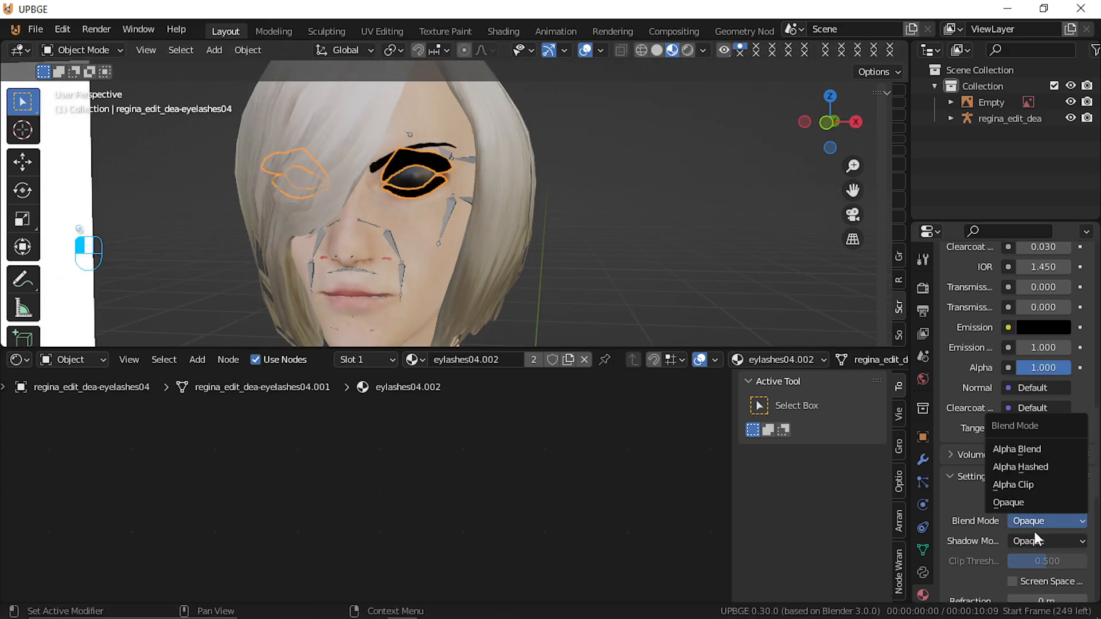
{"action": "left_click", "coordinate": [1029, 484]}
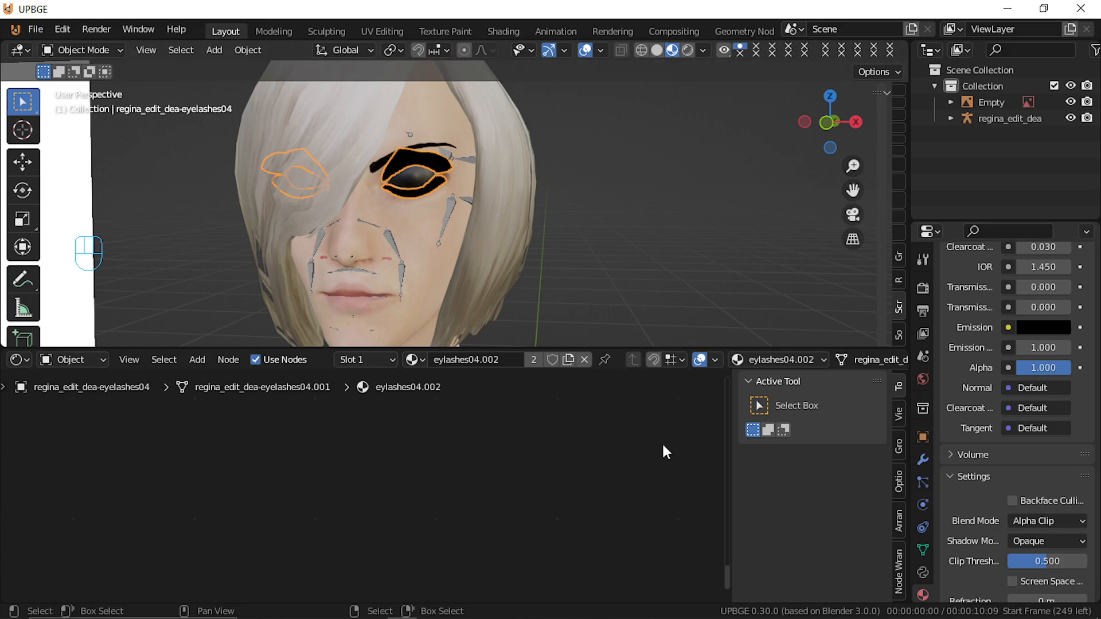
Connect the Alpha output of the eyelashes' base colour texture to the Alpha input of their Principled BSDF
{"action": "scroll", "coordinate": [1079, 369], "scroll_direction": "up", "scroll_amount": 4}
{"action": "scroll", "coordinate": [1080, 368], "scroll_direction": "up", "scroll_amount": 15}
{"action": "scroll", "coordinate": [1017, 332], "scroll_direction": "up", "scroll_amount": 3}
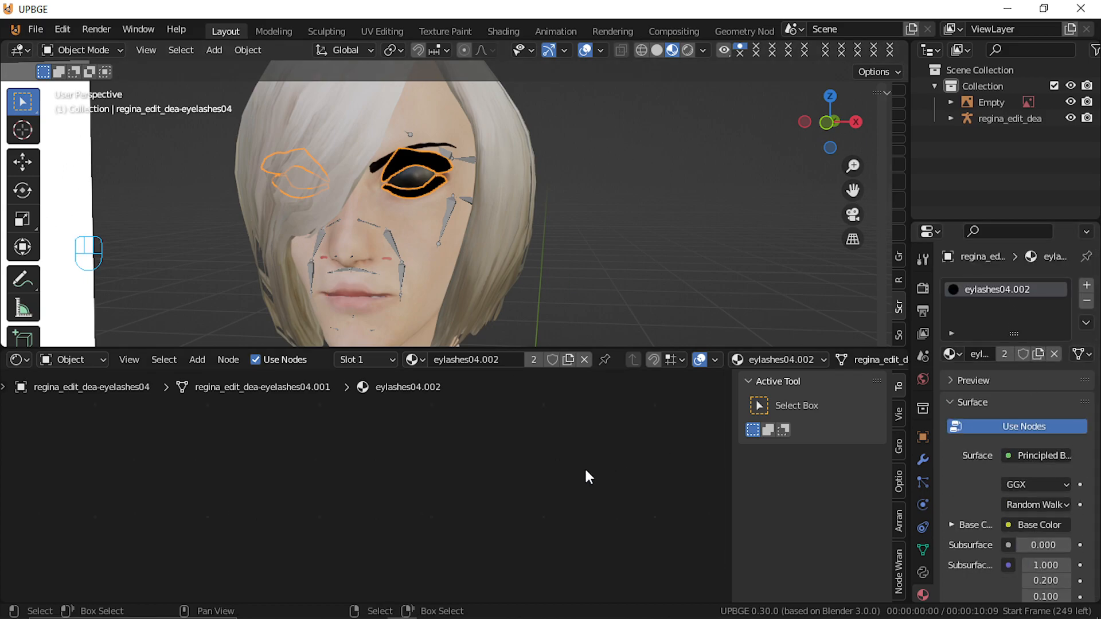
{"action": "key", "text": "Home"}
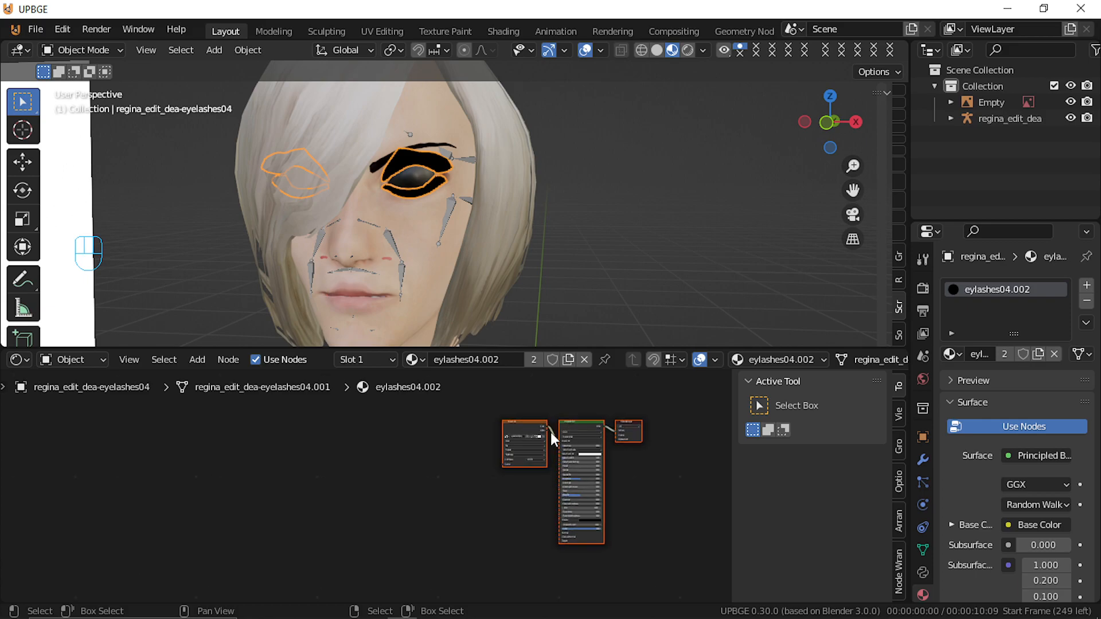
{"action": "scroll", "coordinate": [551, 431], "scroll_direction": "up", "scroll_amount": 3}
{"action": "middle_click_drag", "start_coordinate": [585, 446], "coordinate": [556, 442]}
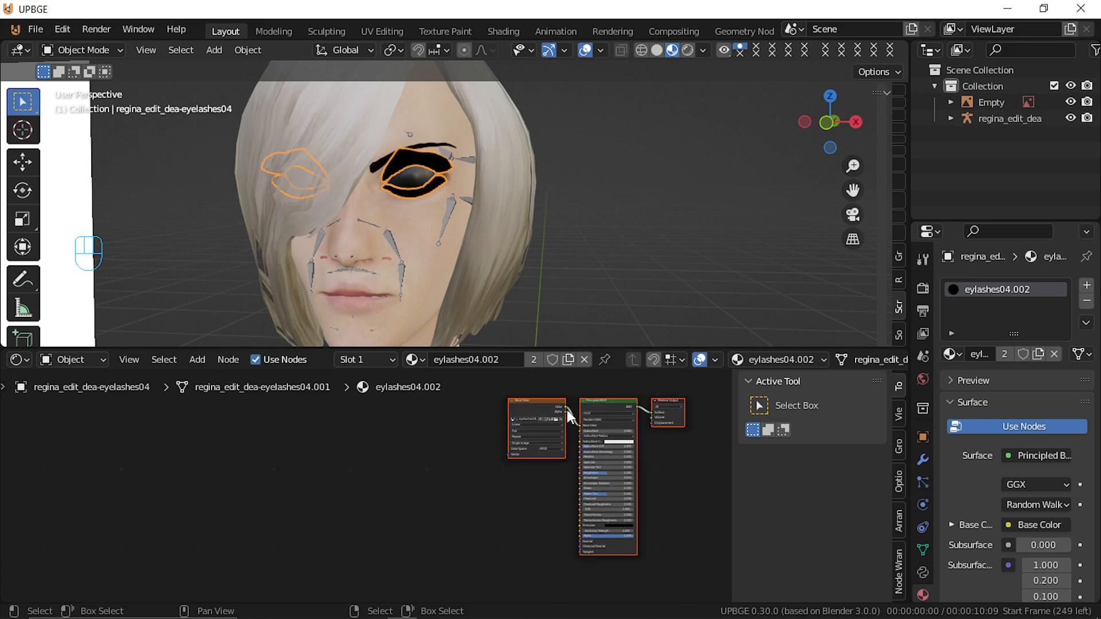
{"action": "left_click_drag", "start_coordinate": [567, 409], "coordinate": [565, 433]}
{"action": "left_click_drag", "start_coordinate": [562, 504], "coordinate": [580, 532]}
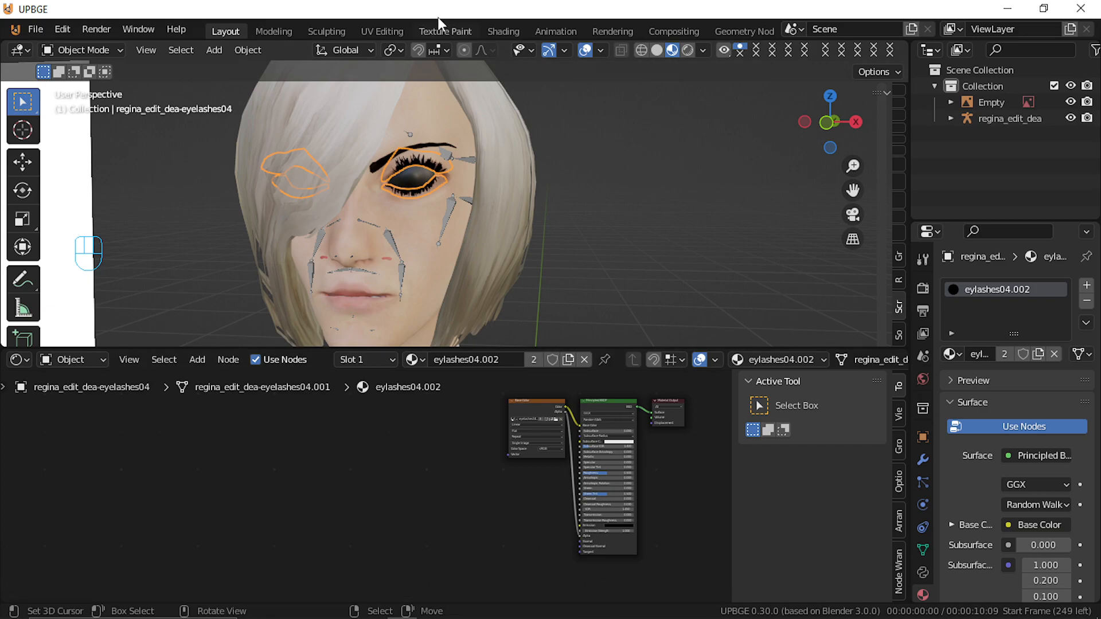
Select the eyebrow mesh and link its base colour texture node to the Alpha input of its Principled BSDF
{"action": "scroll", "coordinate": [445, 153], "scroll_direction": "up", "scroll_amount": 6}
{"action": "scroll", "coordinate": [438, 154], "scroll_direction": "down", "scroll_amount": 4}
{"action": "scroll", "coordinate": [450, 178], "scroll_direction": "up", "scroll_amount": 4}
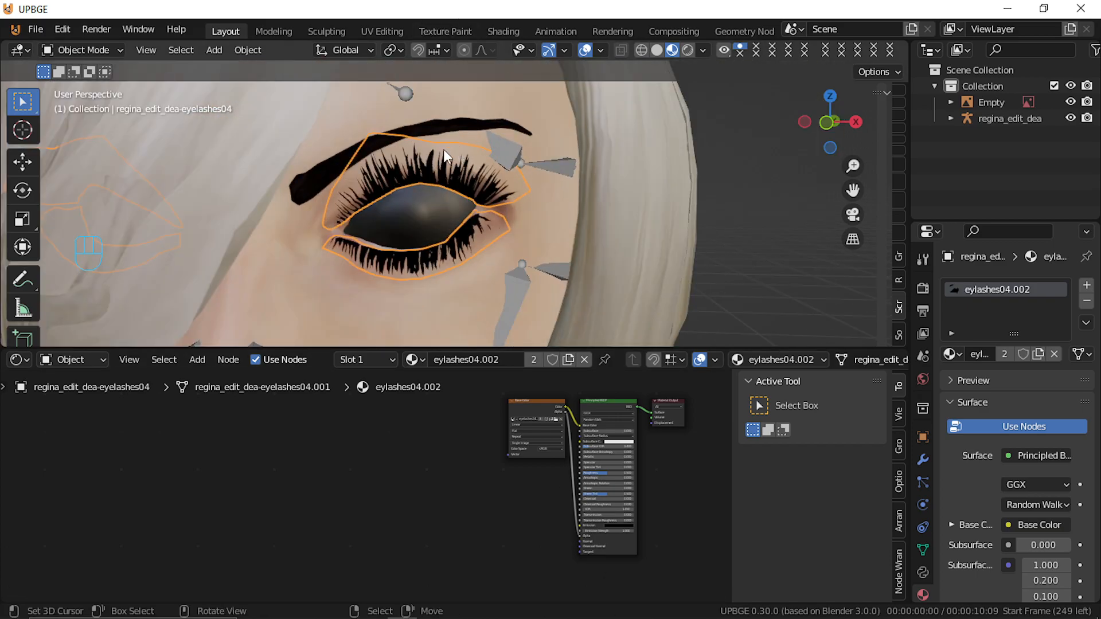
{"action": "left_click", "coordinate": [431, 133]}
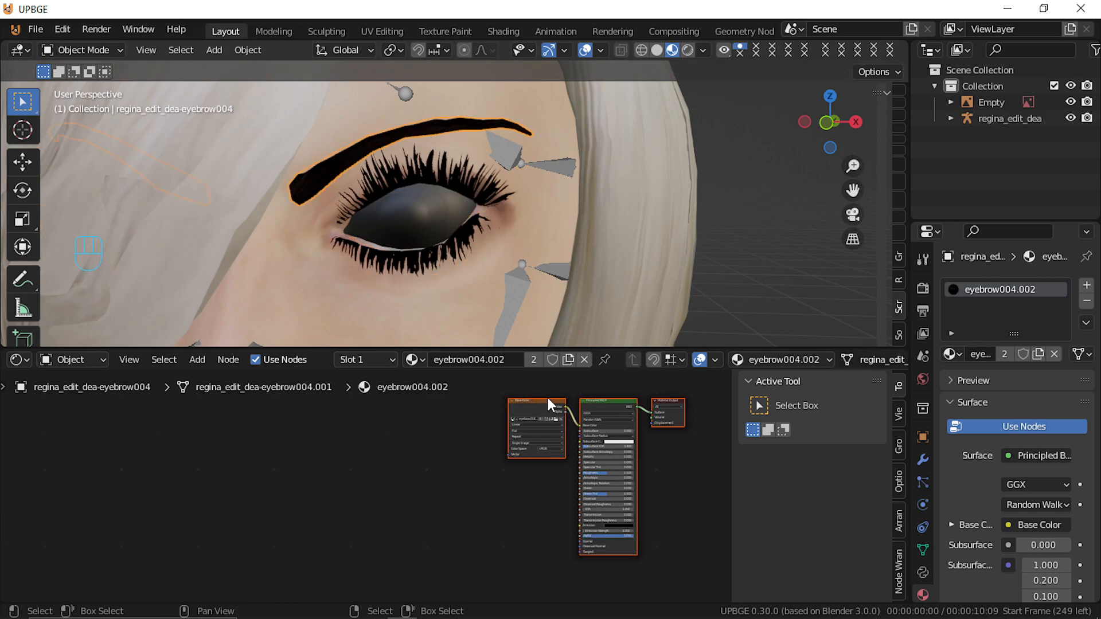
{"action": "left_click", "coordinate": [522, 411]}
{"action": "left_click_drag", "start_coordinate": [538, 399], "coordinate": [580, 535]}
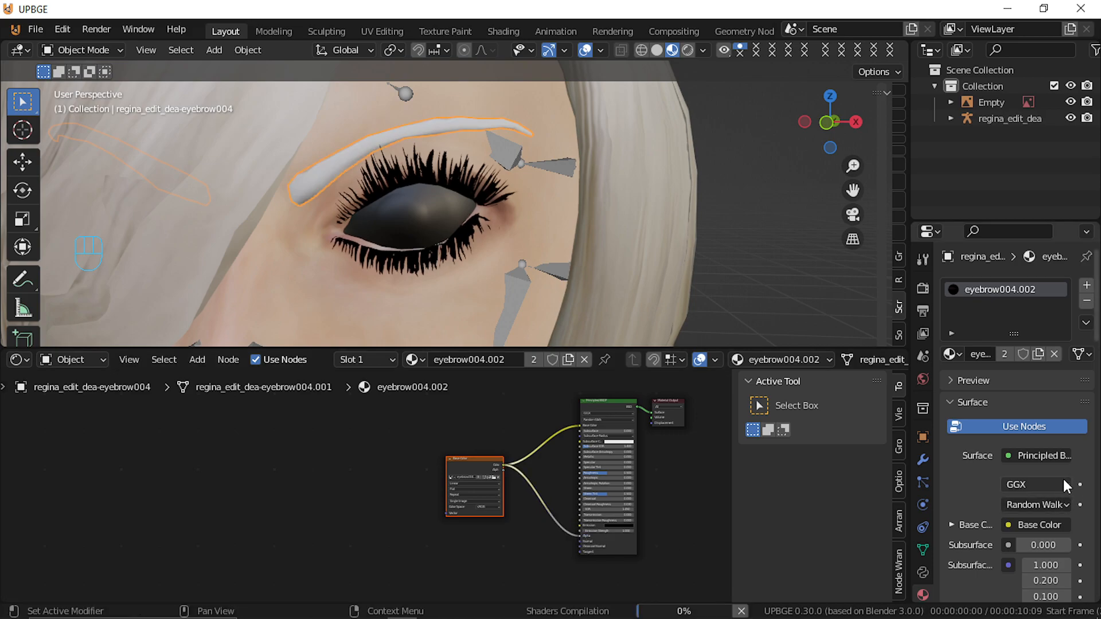
Try Alpha Clip as the blend mode of the eyebrow material
{"action": "scroll", "coordinate": [1049, 512], "scroll_direction": "down", "scroll_amount": 8}
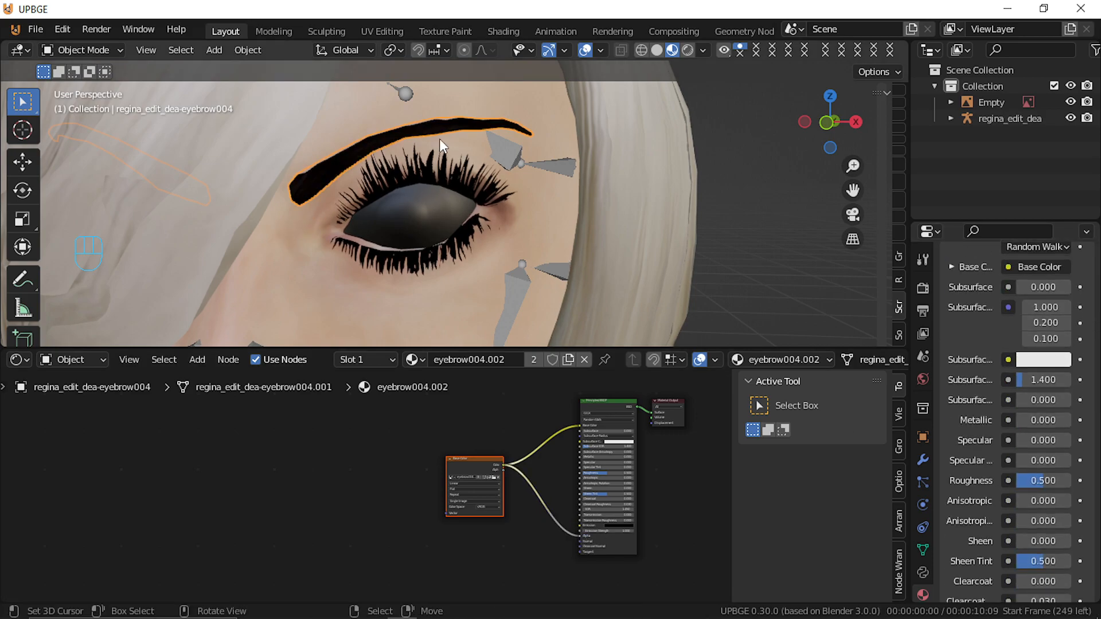
{"action": "scroll", "coordinate": [1053, 581], "scroll_direction": "down", "scroll_amount": 12}
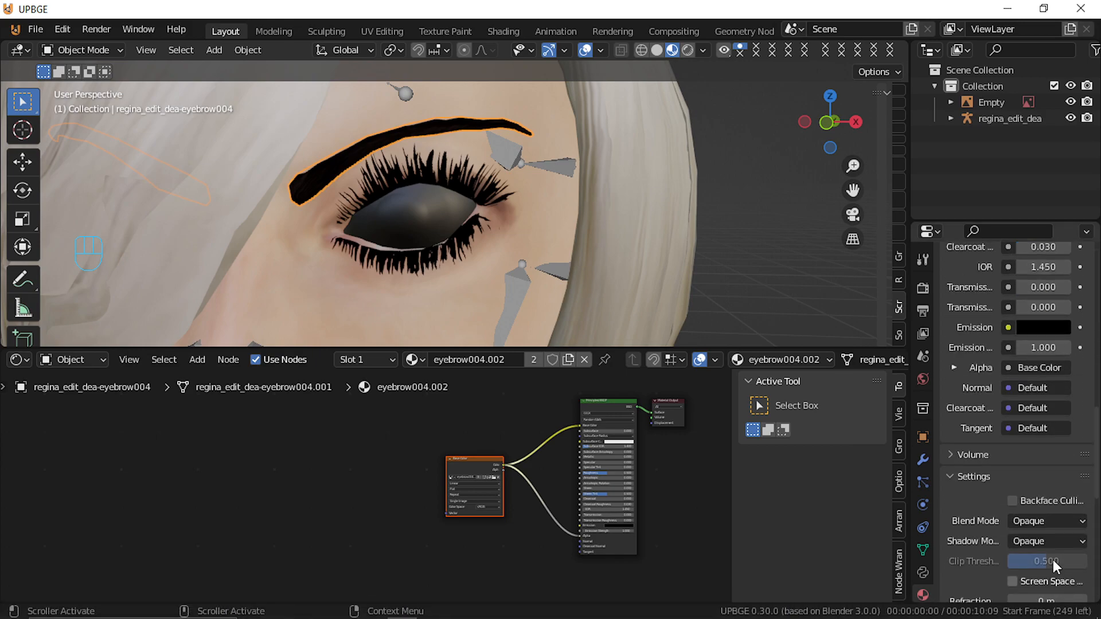
{"action": "left_click", "coordinate": [1051, 522]}
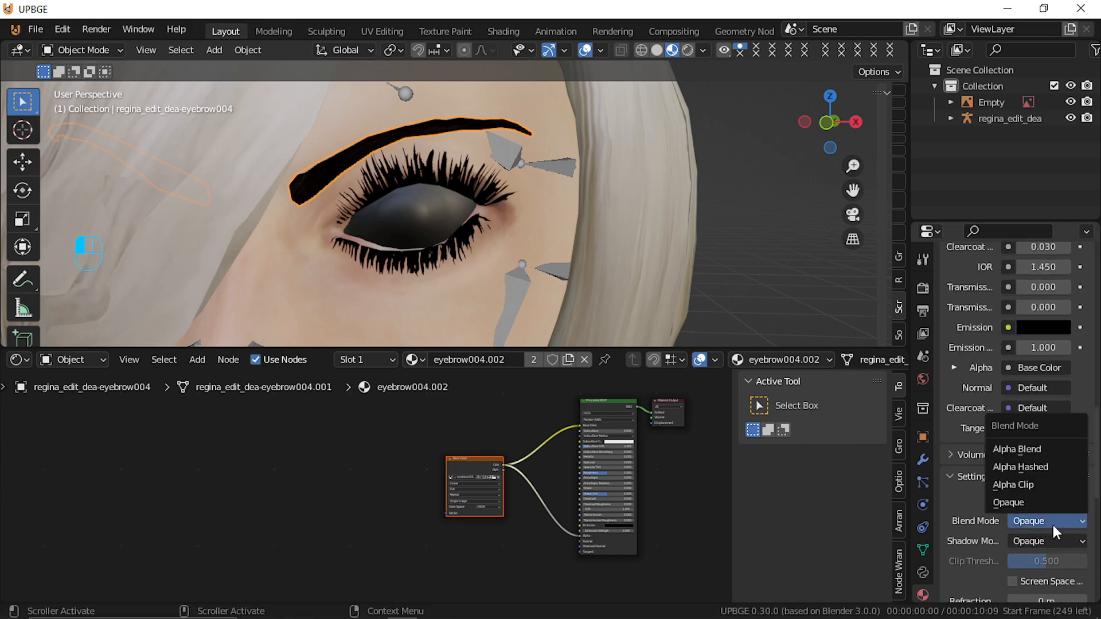
{"action": "left_click", "coordinate": [1037, 484]}
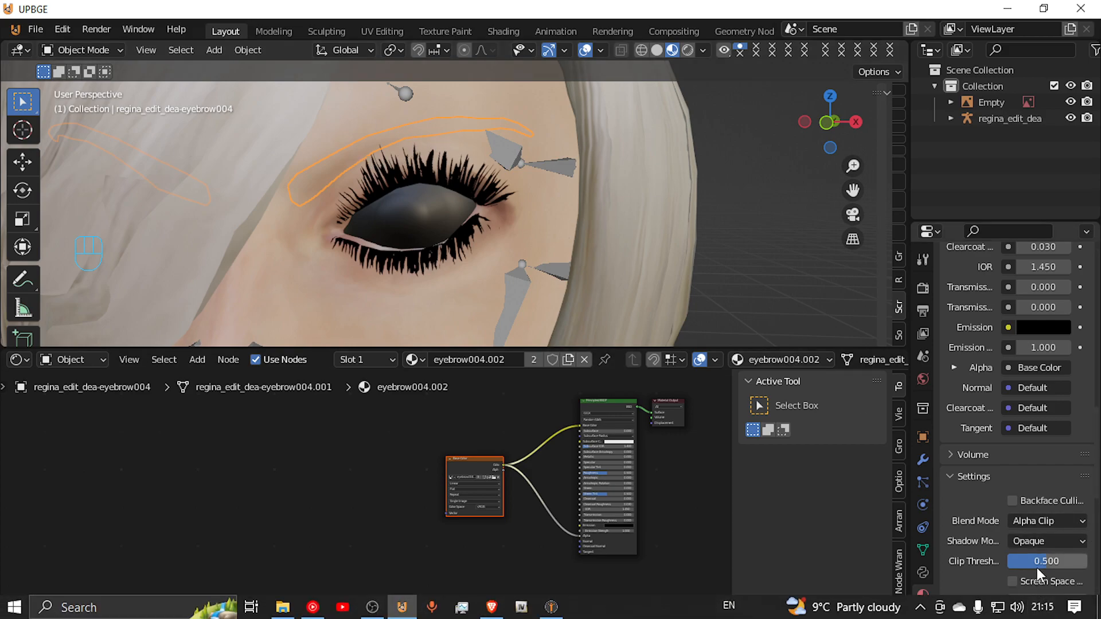
Set the eyebrow material's blend mode to Alpha Blend, deselect everything and check the brow on the face
{"action": "left_click", "coordinate": [1030, 521]}
{"action": "left_click", "coordinate": [1040, 447]}
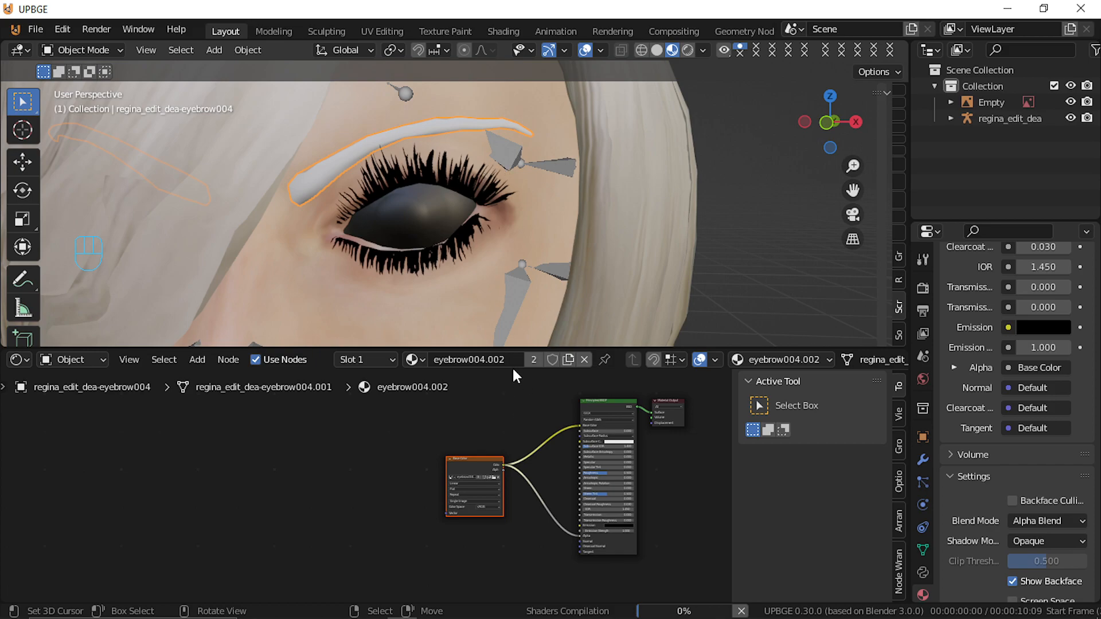
{"action": "key", "text": "a"}
{"action": "scroll", "coordinate": [514, 141], "scroll_direction": "down", "scroll_amount": 6}
{"action": "scroll", "coordinate": [514, 141], "scroll_direction": "up", "scroll_amount": 3}
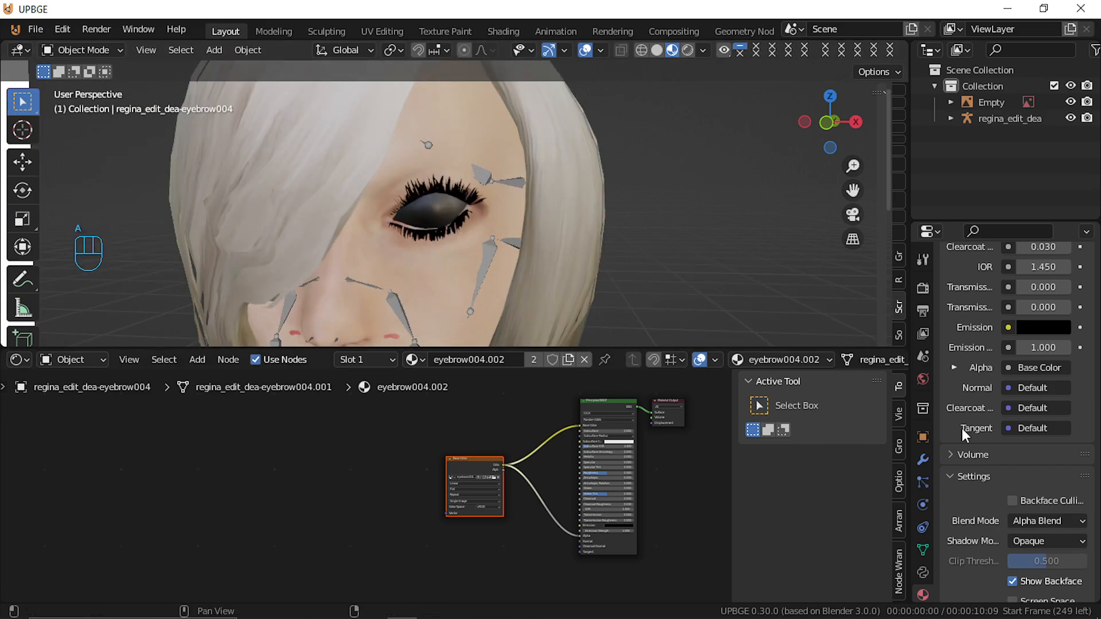
Keep Alpha Blend on the eyebrow material and unlink the base colour texture from the Alpha input of its Principled BSDF
{"action": "left_click", "coordinate": [1050, 519]}
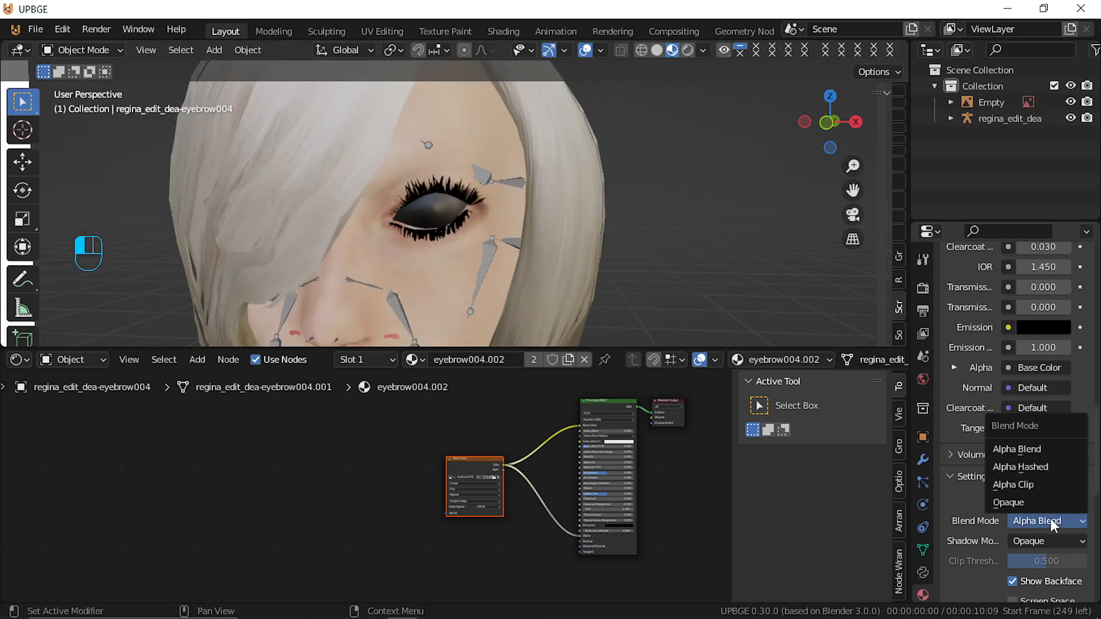
{"action": "left_click", "coordinate": [1033, 452]}
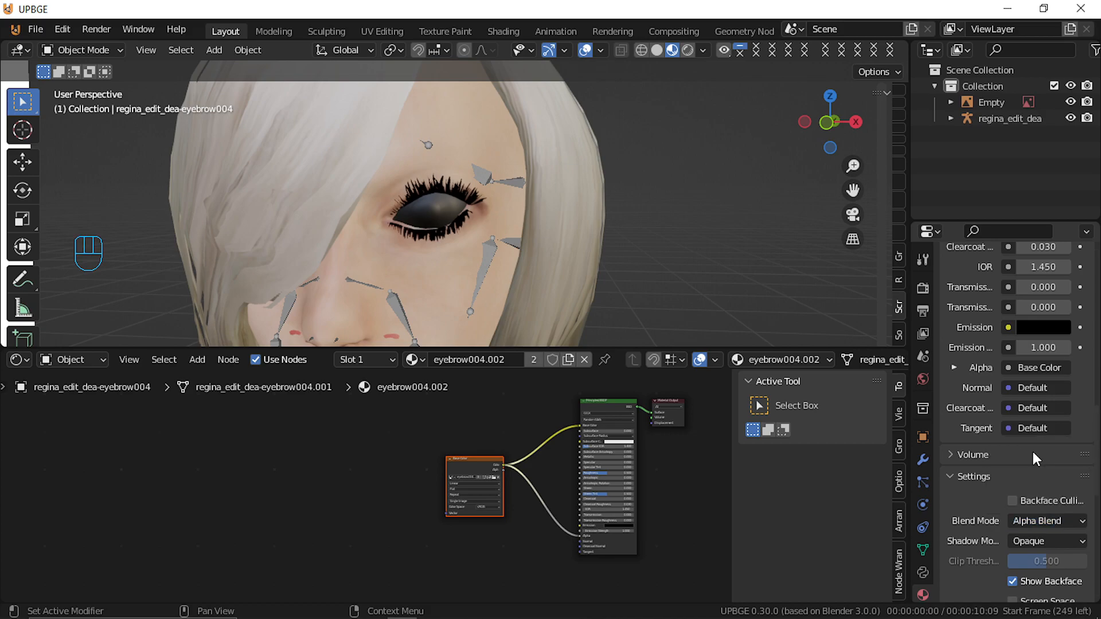
{"action": "left_click", "coordinate": [1012, 501]}
{"action": "scroll", "coordinate": [596, 547], "scroll_direction": "up", "scroll_amount": 2}
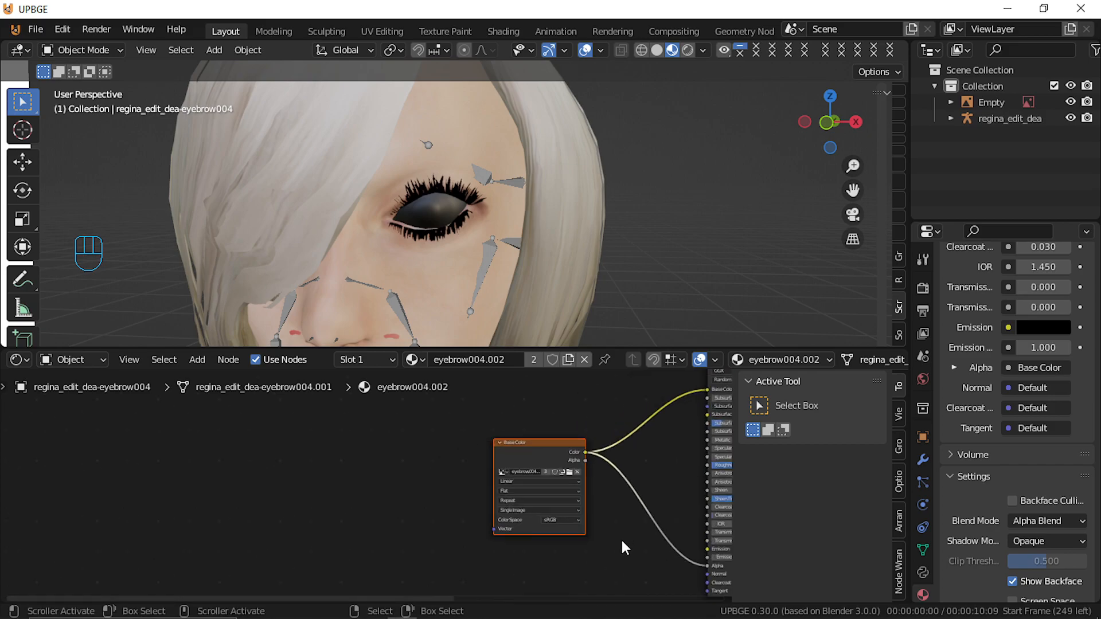
{"action": "middle_click_drag", "start_coordinate": [697, 572], "coordinate": [616, 570]}
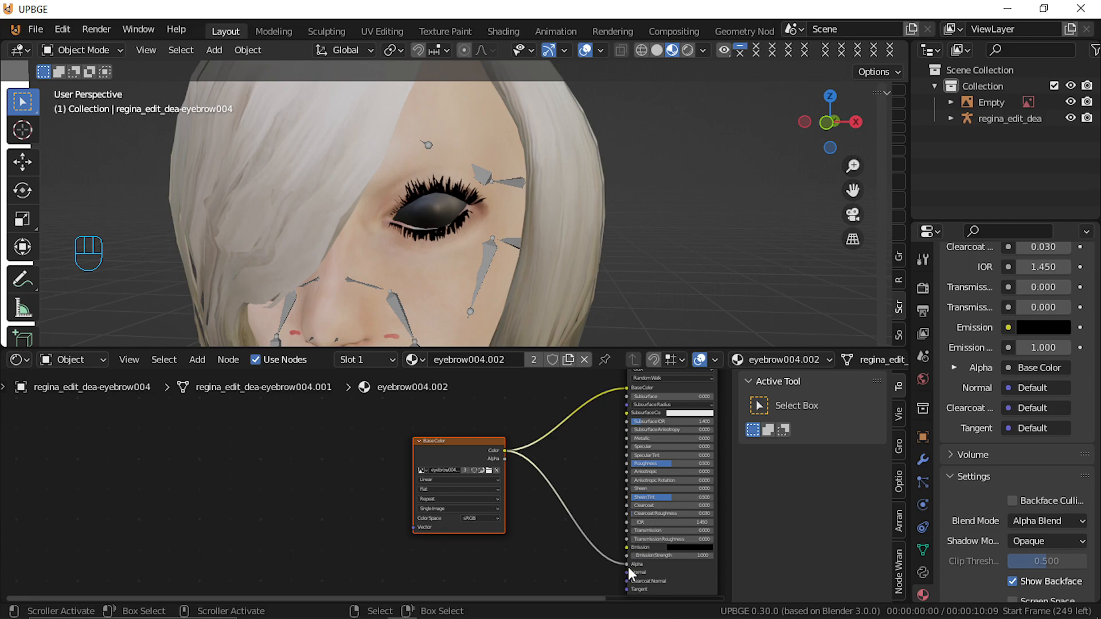
{"action": "left_click_drag", "start_coordinate": [626, 565], "coordinate": [580, 542]}
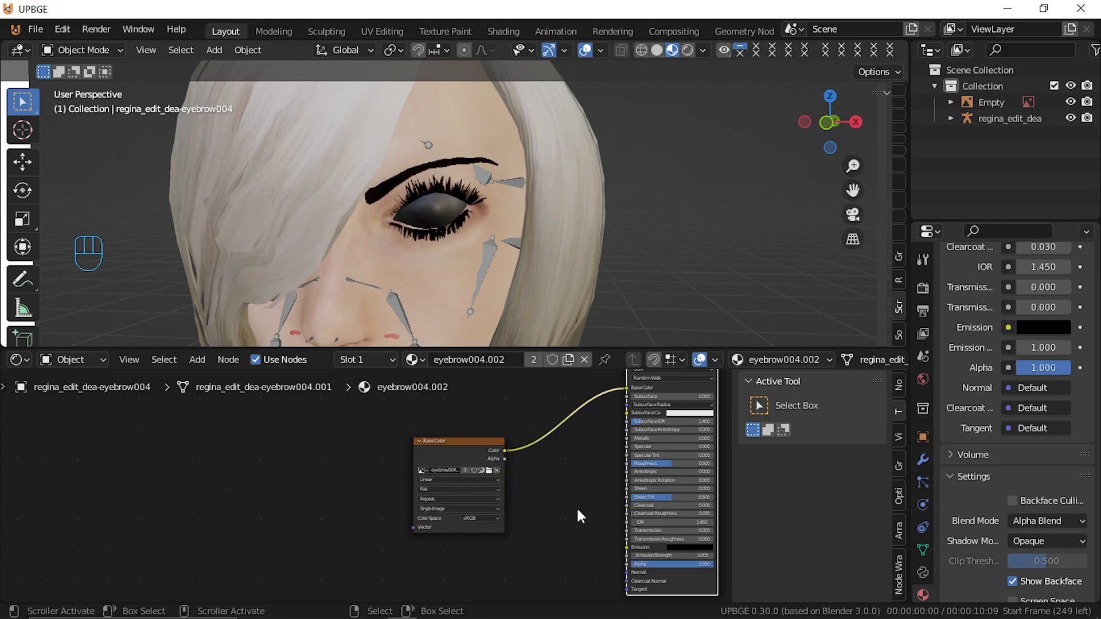
Lower the eyebrow shader's Alpha to 0.786 and try Alpha Clip as the material's blend mode
{"action": "scroll", "coordinate": [682, 524], "scroll_direction": "up", "scroll_amount": 1}
{"action": "middle_click_drag", "start_coordinate": [688, 528], "coordinate": [493, 494]}
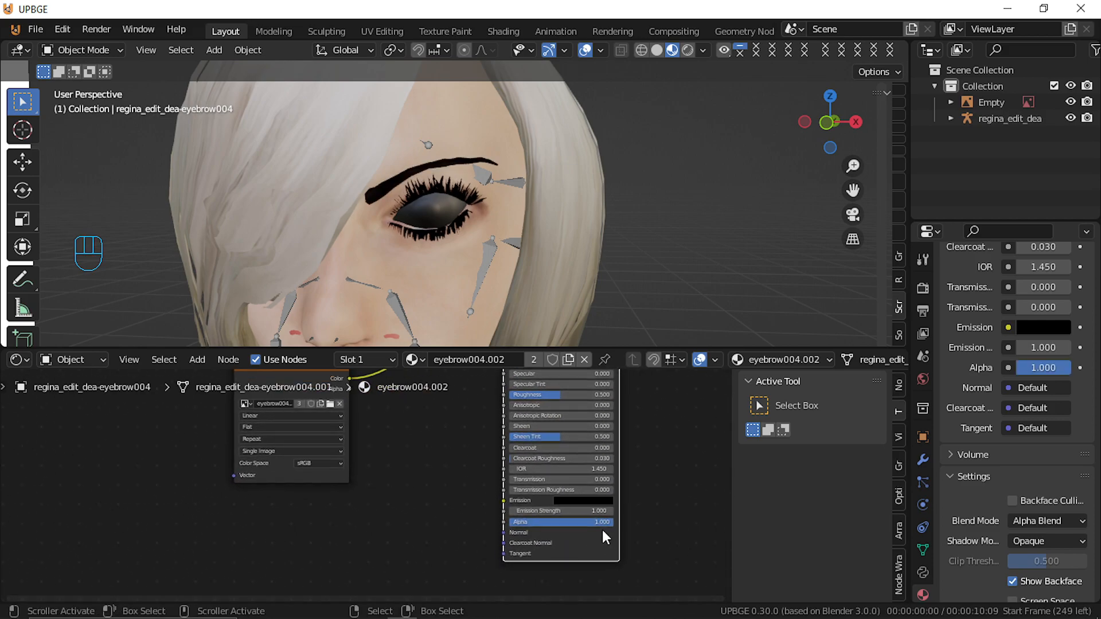
{"action": "mouse_move", "coordinate": [588, 522]}
{"action": "left_mouse_down"}
{"action": "mouse_move", "coordinate": [554, 521]}
{"action": "mouse_move", "coordinate": [591, 522]}
{"action": "left_mouse_up"}
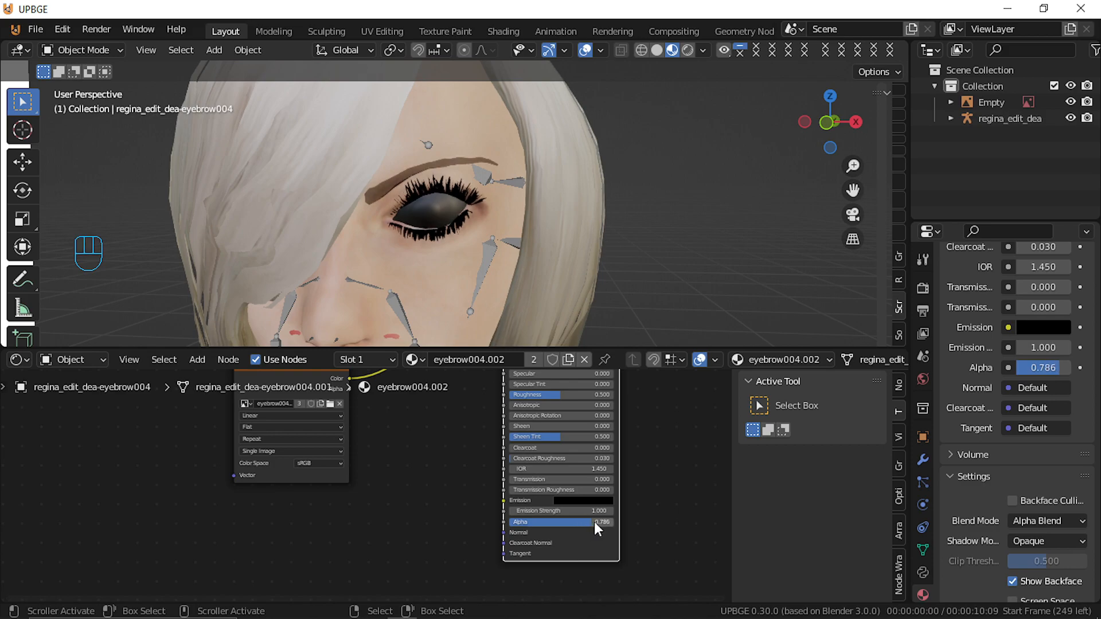
{"action": "left_click", "coordinate": [1051, 515]}
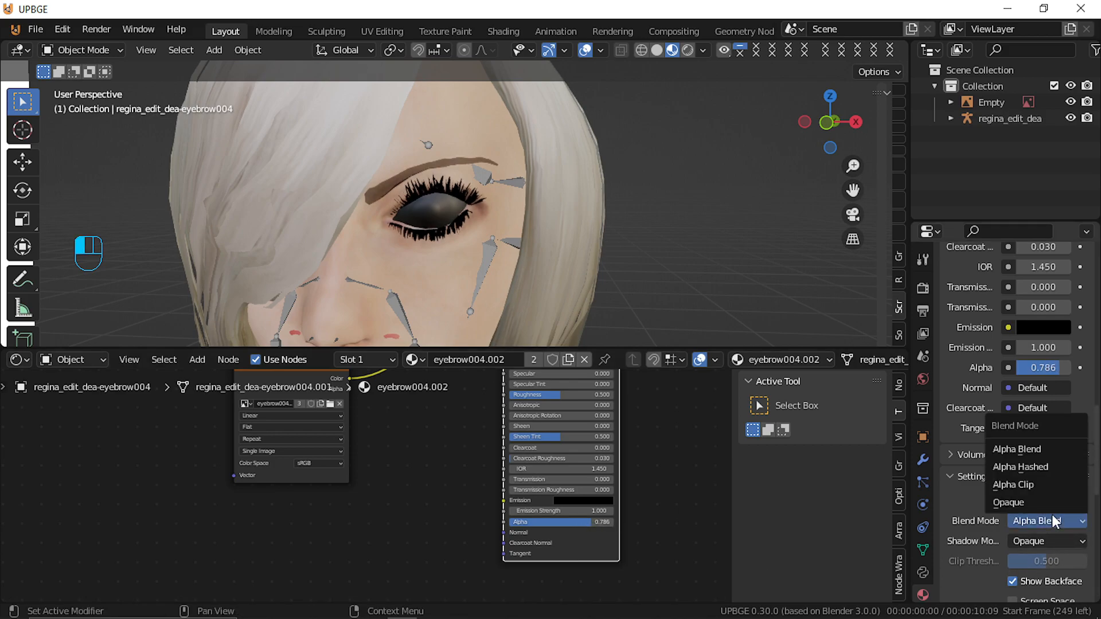
{"action": "left_click", "coordinate": [1039, 480]}
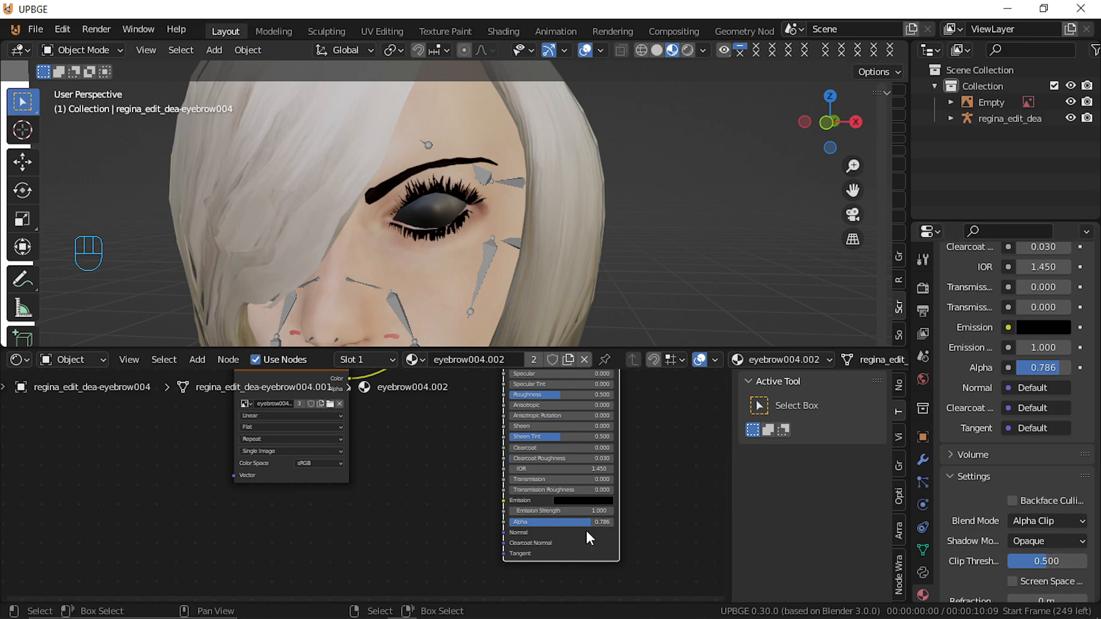
{"action": "mouse_move", "coordinate": [582, 524]}
{"action": "left_mouse_down"}
{"action": "mouse_move", "coordinate": [549, 524]}
{"action": "mouse_move", "coordinate": [609, 523]}
{"action": "mouse_move", "coordinate": [591, 523]}
{"action": "left_mouse_up"}
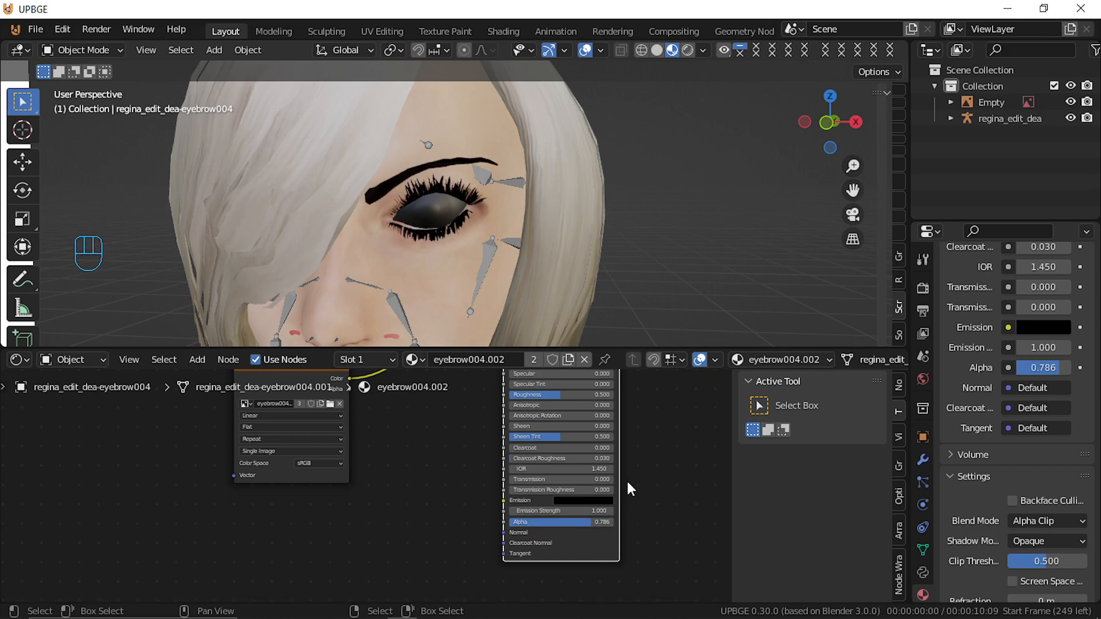
Select the eyebrow mesh and reload eyebrow004.png from the textures folder into its base colour texture node
{"action": "left_click", "coordinate": [462, 156]}
{"action": "scroll", "coordinate": [1061, 471], "scroll_direction": "up", "scroll_amount": 4}
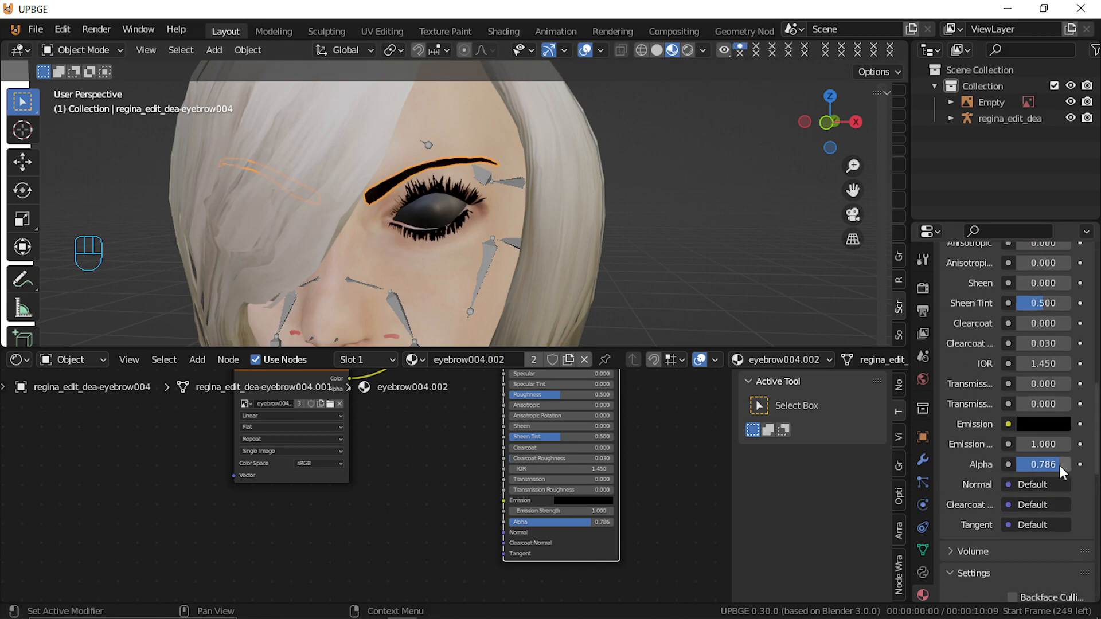
{"action": "middle_click_drag", "start_coordinate": [371, 546], "coordinate": [383, 618]}
{"action": "scroll", "coordinate": [342, 313], "scroll_direction": "up", "scroll_amount": 3}
{"action": "scroll", "coordinate": [325, 439], "scroll_direction": "up", "scroll_amount": 1}
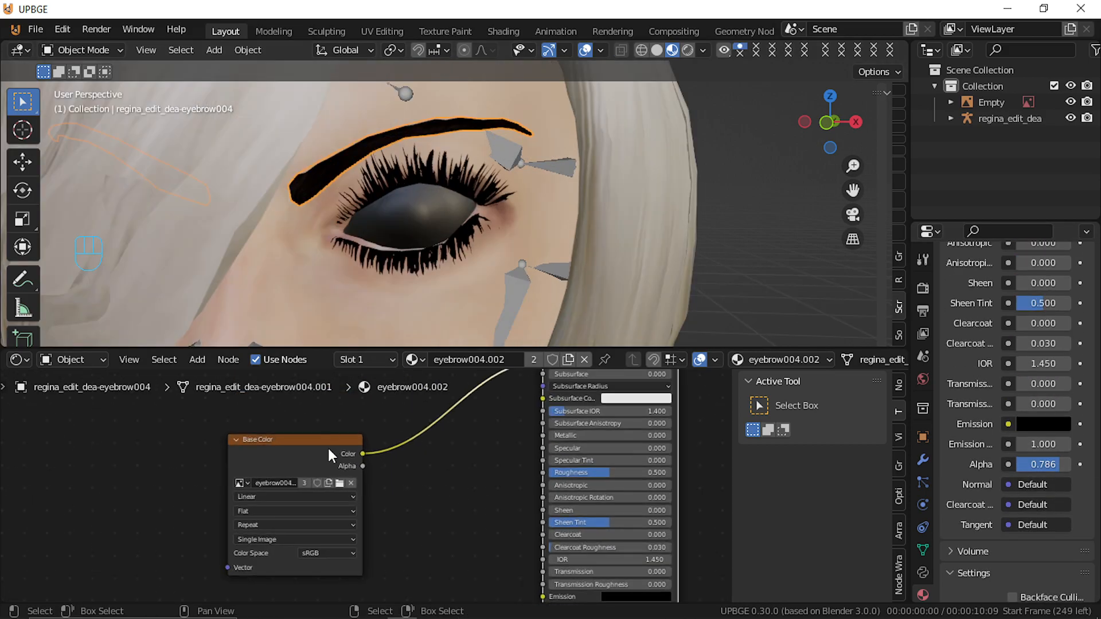
{"action": "scroll", "coordinate": [336, 488], "scroll_direction": "up", "scroll_amount": 3}
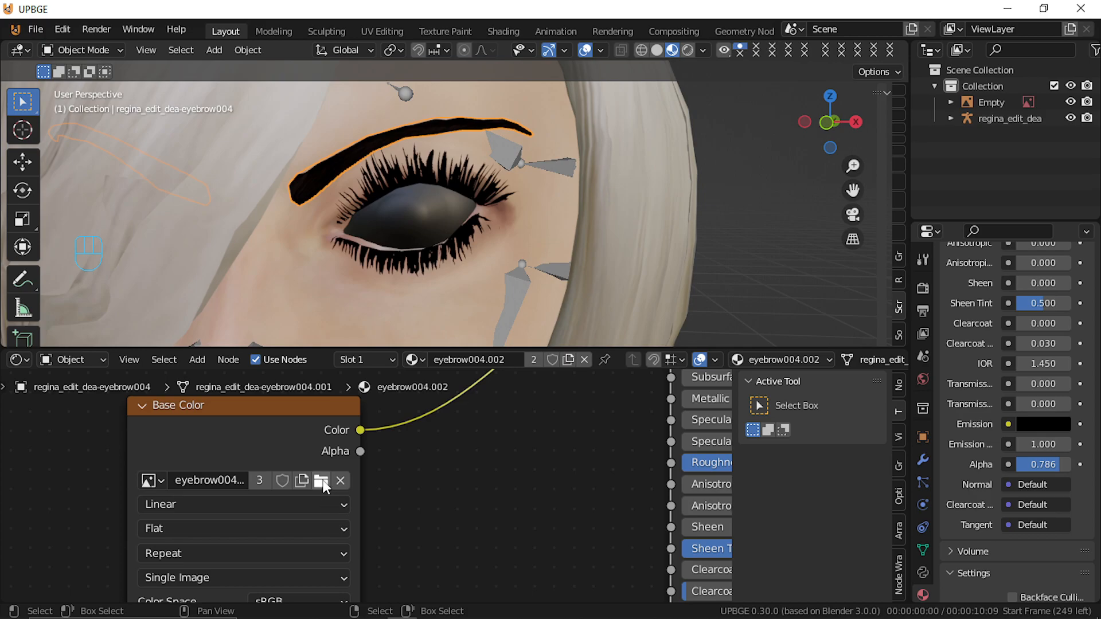
{"action": "left_click", "coordinate": [322, 482]}
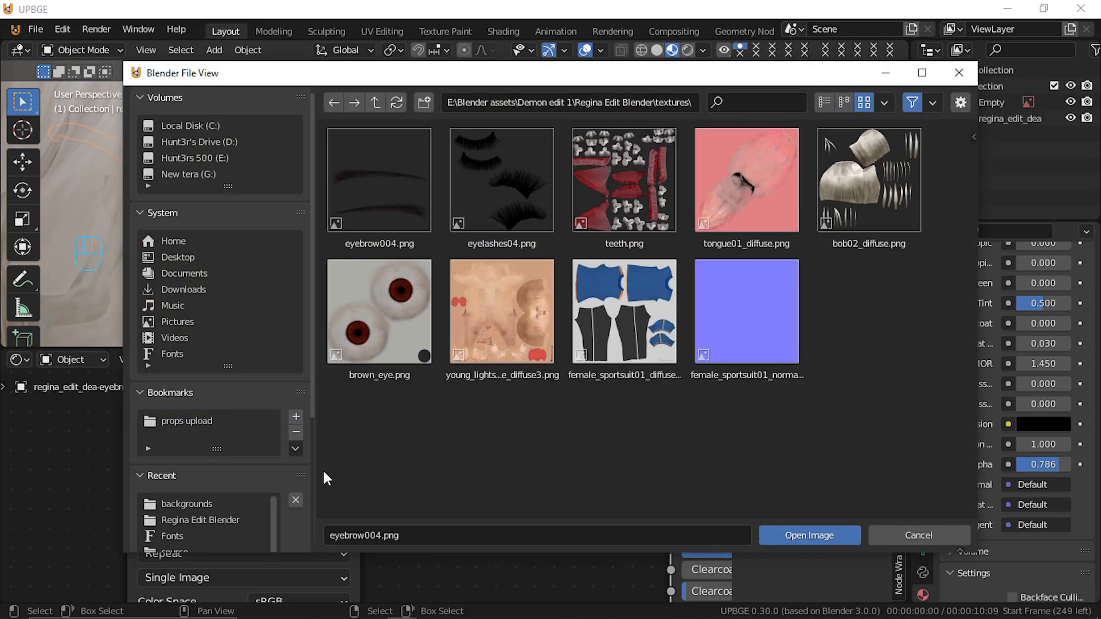
{"action": "double_click", "coordinate": [405, 198]}
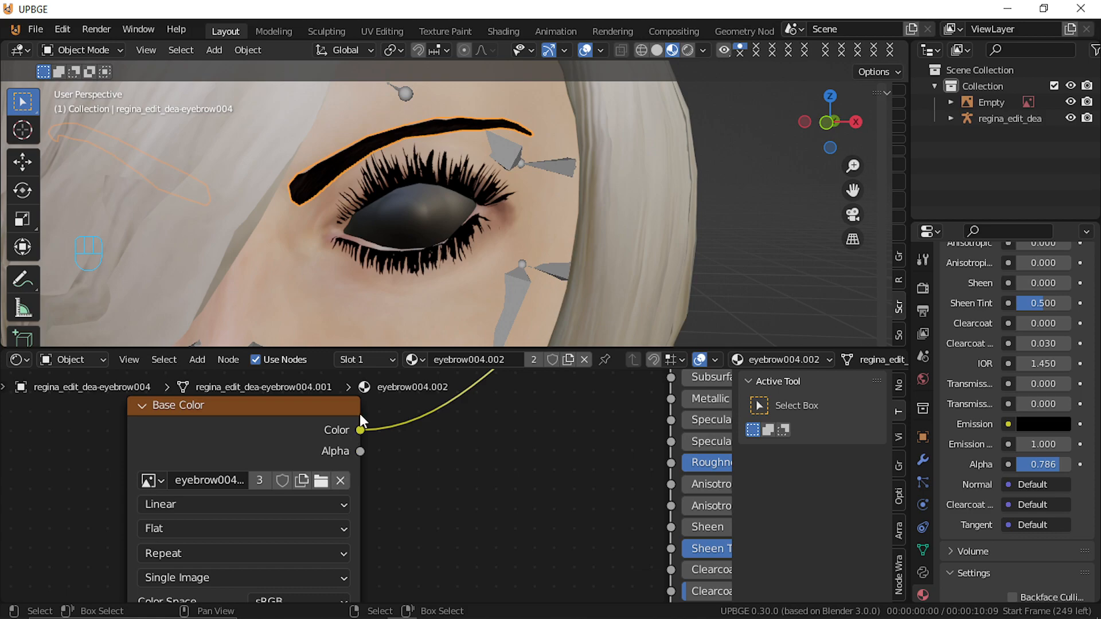
Connect the Alpha output of the eyebrow's base colour texture to the Alpha input of its Principled BSDF
{"action": "left_click_drag", "start_coordinate": [1045, 463], "coordinate": [1016, 463]}
{"action": "right_click", "coordinate": [1016, 463]}
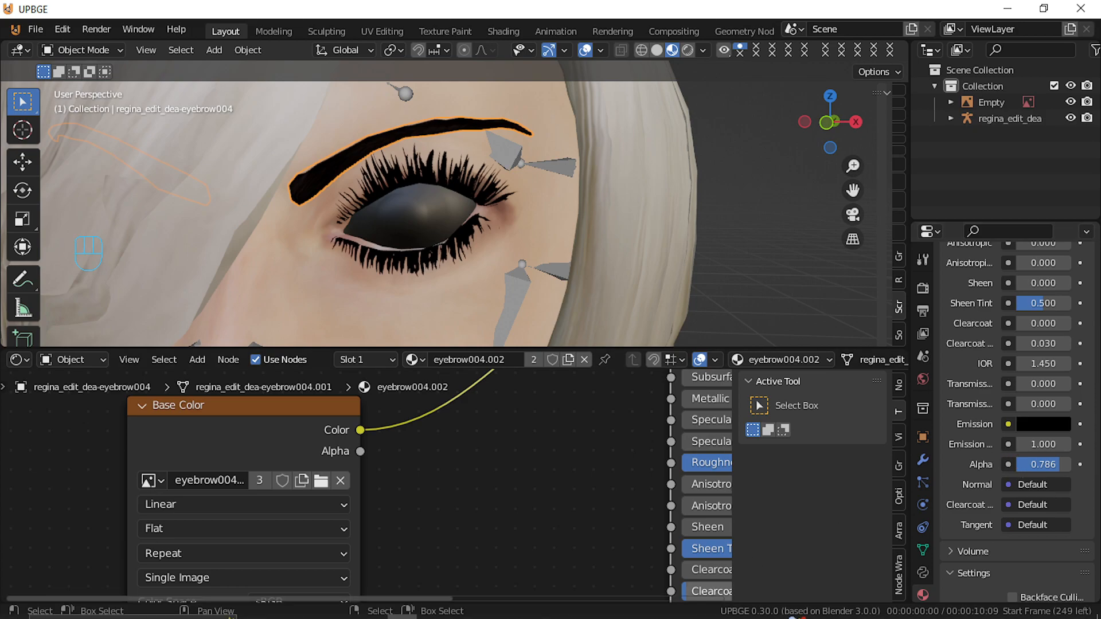
{"action": "scroll", "coordinate": [628, 476], "scroll_direction": "down", "scroll_amount": 3}
{"action": "scroll", "coordinate": [596, 493], "scroll_direction": "down", "scroll_amount": 2}
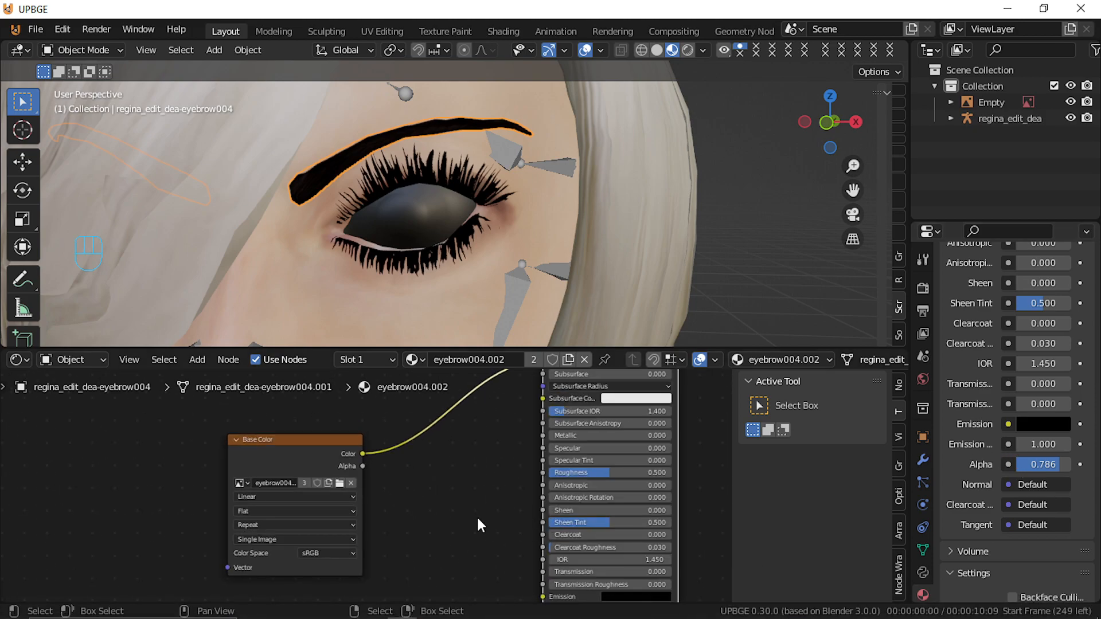
{"action": "mouse_move", "coordinate": [485, 524]}
{"action": "middle_mouse_down"}
{"action": "mouse_move", "coordinate": [497, 473]}
{"action": "mouse_move", "coordinate": [504, 514]}
{"action": "middle_mouse_up"}
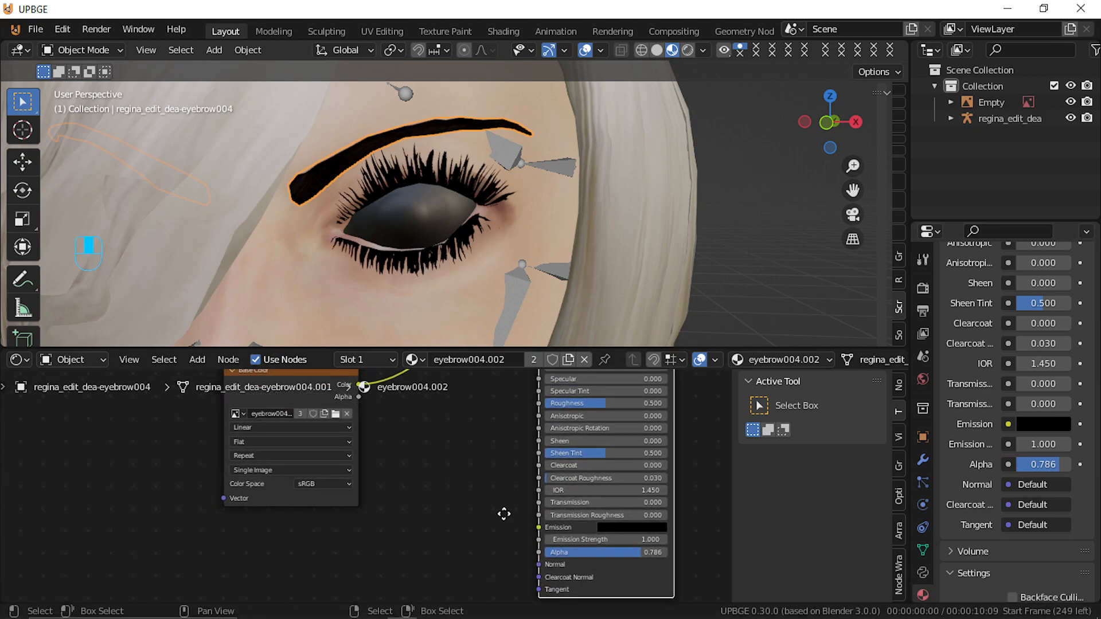
{"action": "left_click_drag", "start_coordinate": [359, 396], "coordinate": [538, 550]}
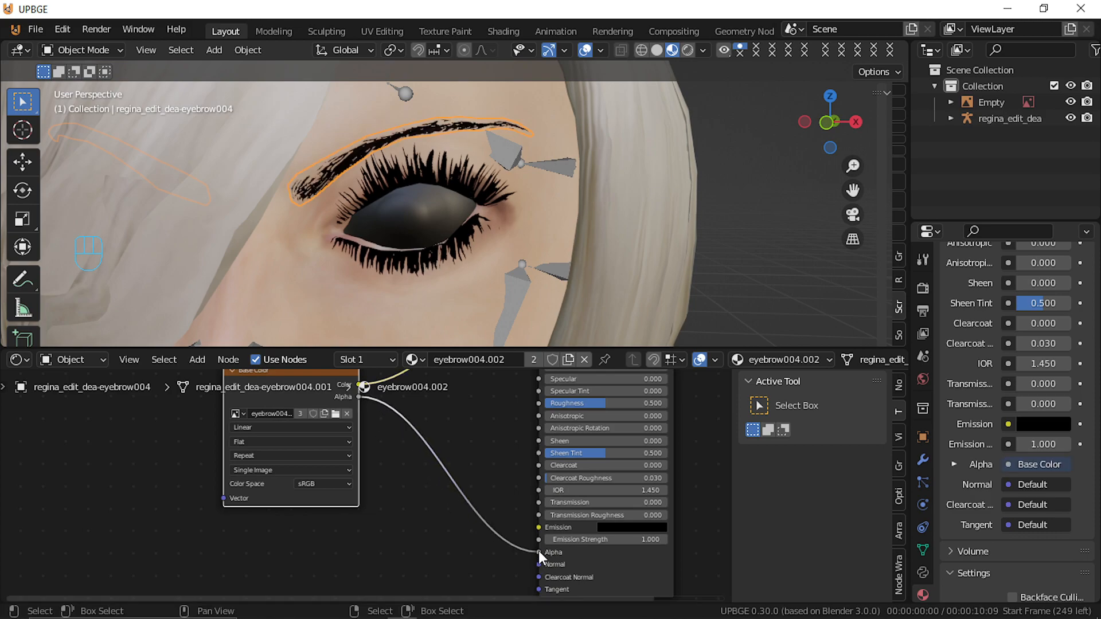
{"action": "scroll", "coordinate": [504, 218], "scroll_direction": "down", "scroll_amount": 5}
{"action": "scroll", "coordinate": [510, 230], "scroll_direction": "up", "scroll_amount": 5}
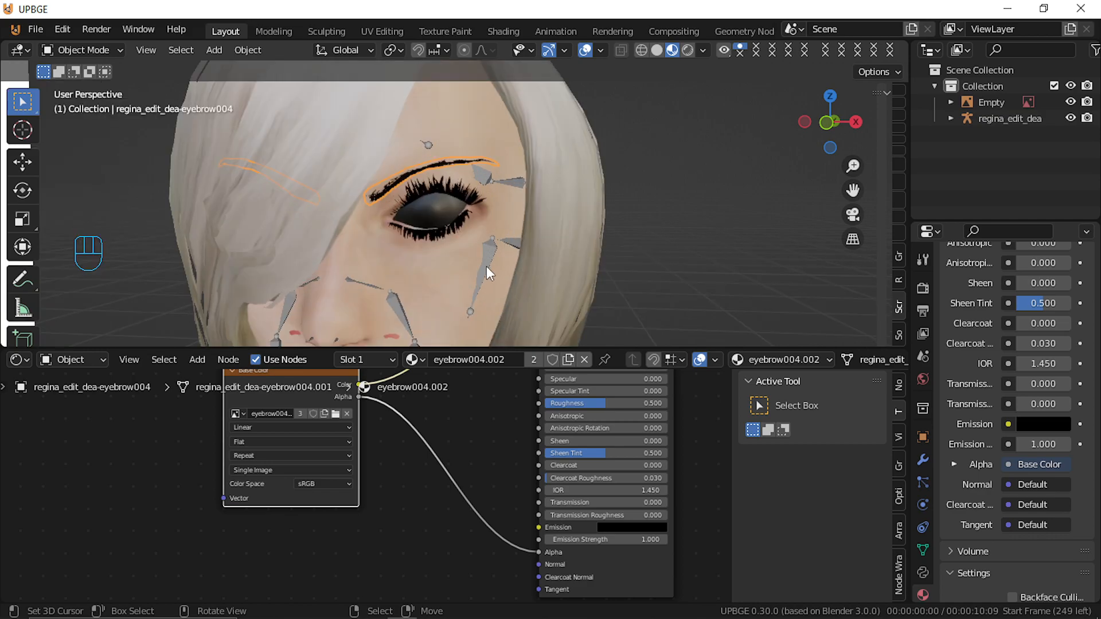
Switch the eyebrow material's blend mode to Alpha Blend, deselect everything and check the brow's soft hairs up close
{"action": "scroll", "coordinate": [1051, 581], "scroll_direction": "down", "scroll_amount": 4}
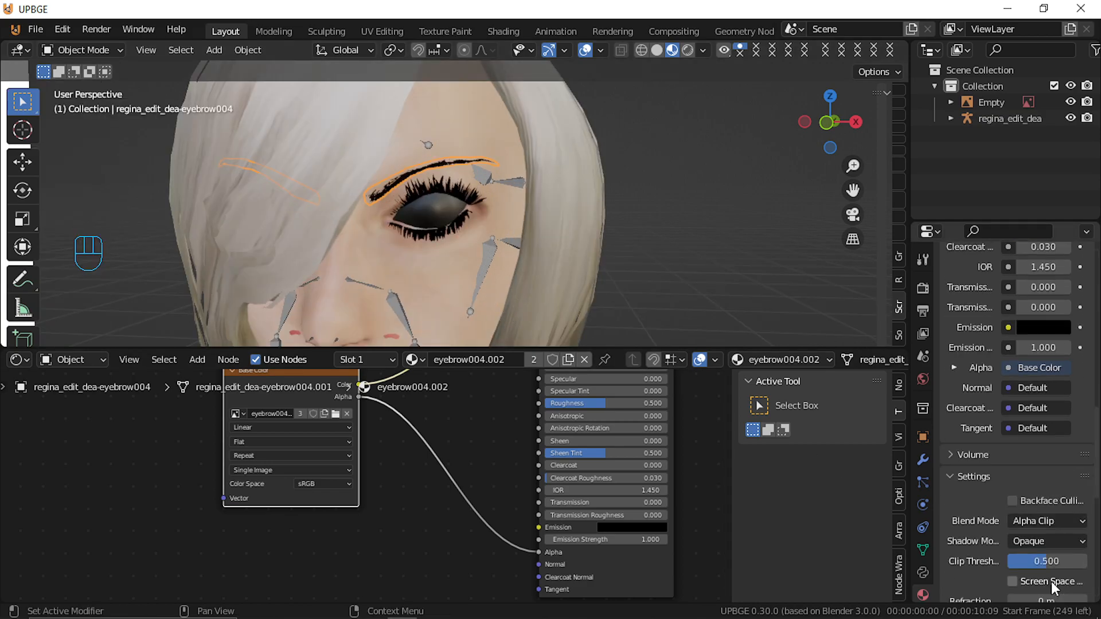
{"action": "left_click", "coordinate": [1029, 521]}
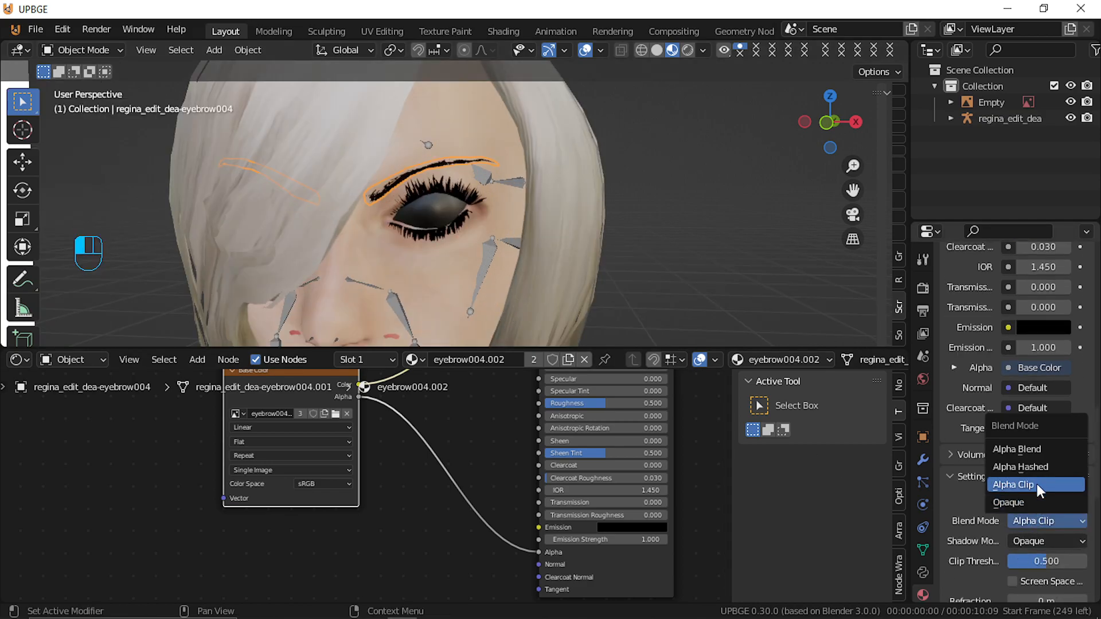
{"action": "left_click", "coordinate": [1035, 452]}
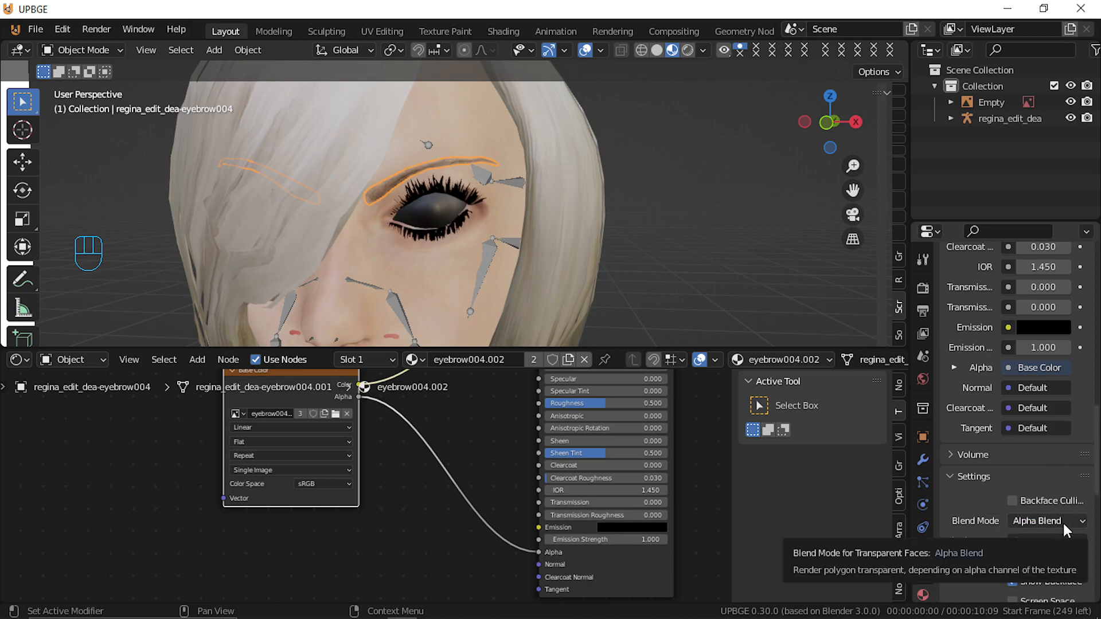
{"action": "left_click", "coordinate": [373, 153]}
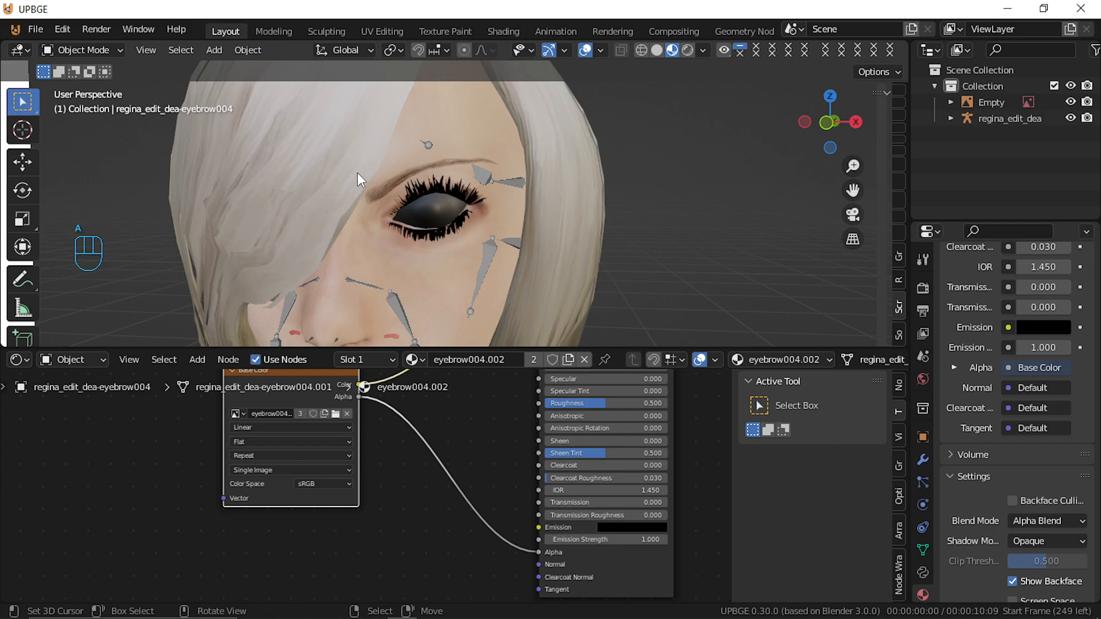
{"action": "scroll", "coordinate": [366, 172], "scroll_direction": "up", "scroll_amount": 4}
{"action": "scroll", "coordinate": [377, 177], "scroll_direction": "down", "scroll_amount": 4}
{"action": "scroll", "coordinate": [380, 180], "scroll_direction": "up", "scroll_amount": 4}
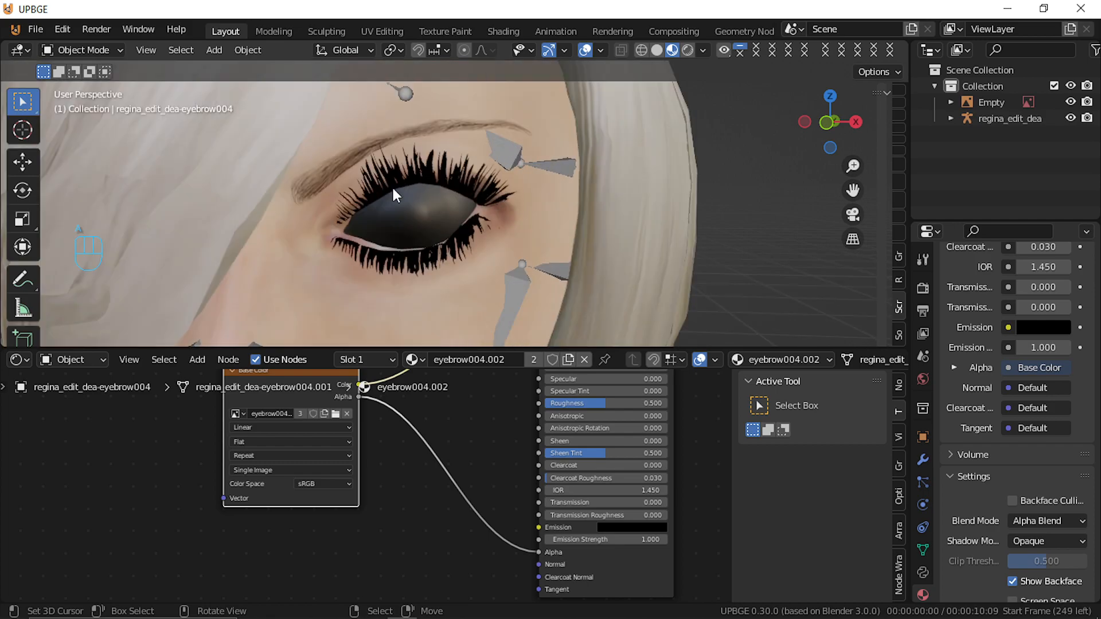
Select the eyelashes, set their material's blend mode to Alpha Blend, then deselect all and inspect the face
{"action": "left_click", "coordinate": [479, 239]}
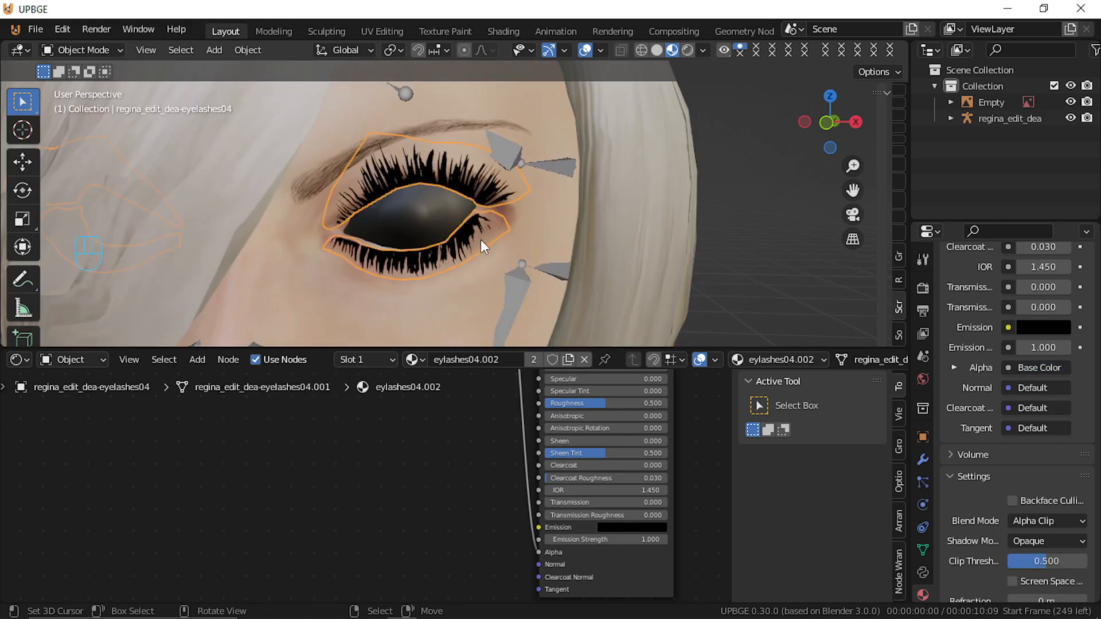
{"action": "left_click", "coordinate": [1064, 518]}
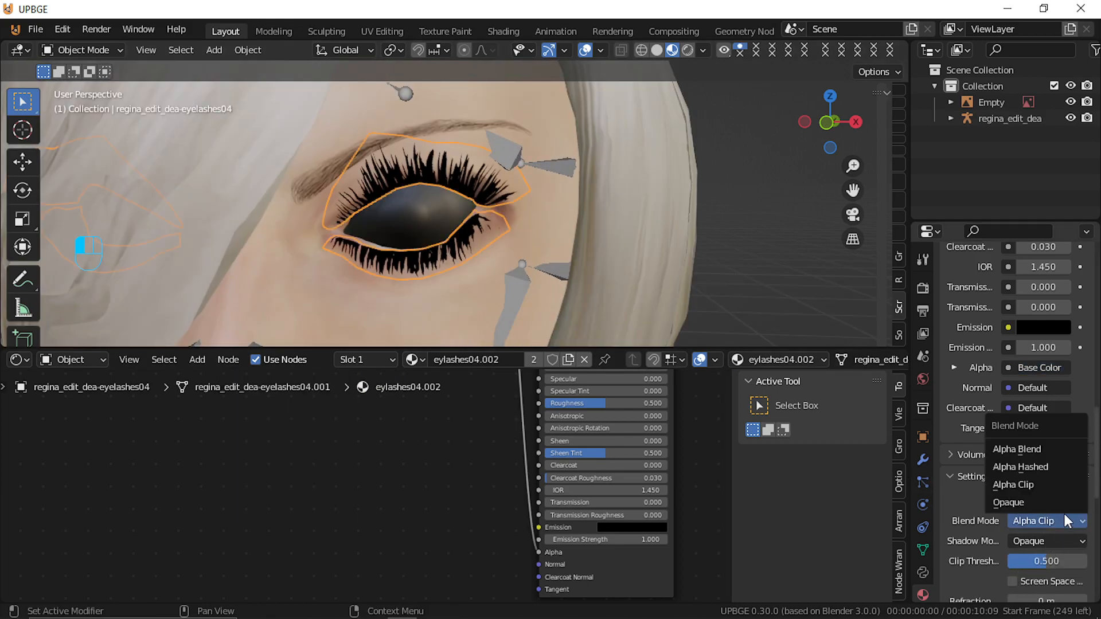
{"action": "left_click", "coordinate": [1045, 448]}
{"action": "scroll", "coordinate": [421, 228], "scroll_direction": "down", "scroll_amount": 3}
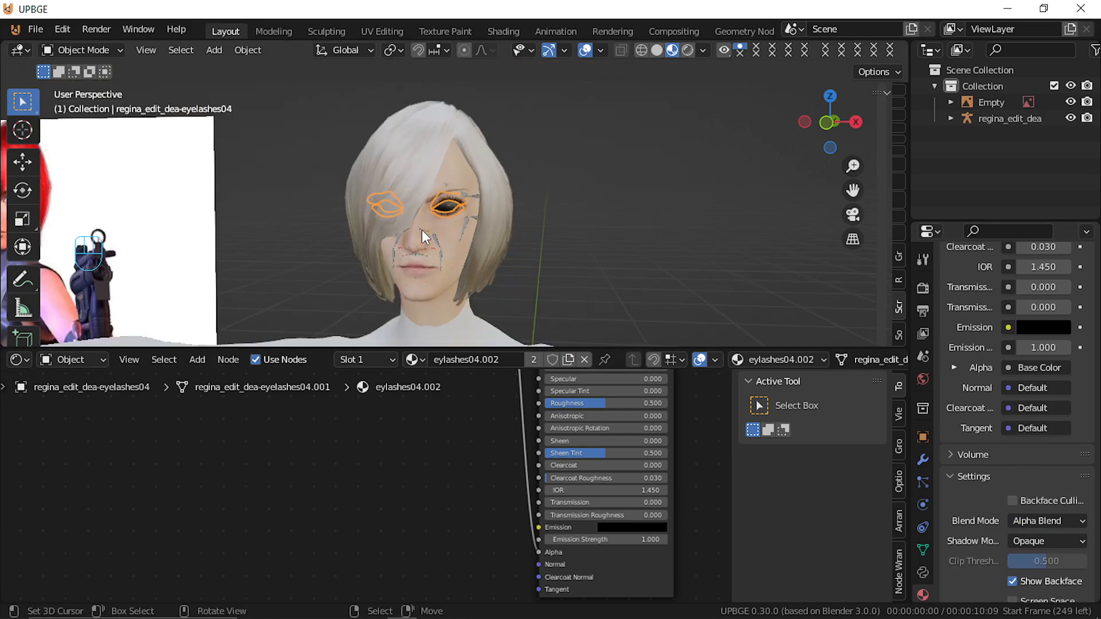
{"action": "key", "text": "a"}
{"action": "key", "text": "a"}
{"action": "middle_click_drag", "start_coordinate": [437, 225], "coordinate": [431, 284]}
{"action": "key", "text": "shift+f"}
{"action": "key", "text": "w"}
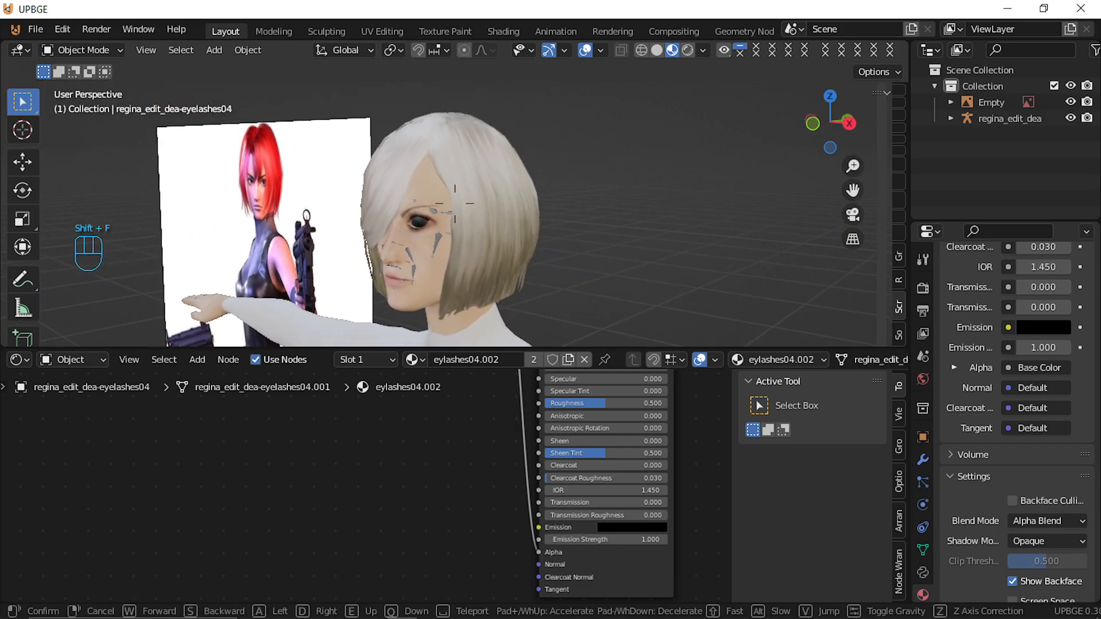
{"action": "left_click", "coordinate": [455, 203]}
Select the eyeball mesh and link its brown_eye base colour texture node to the Alpha input of its Principled BSDF
{"action": "left_click", "coordinate": [471, 245]}
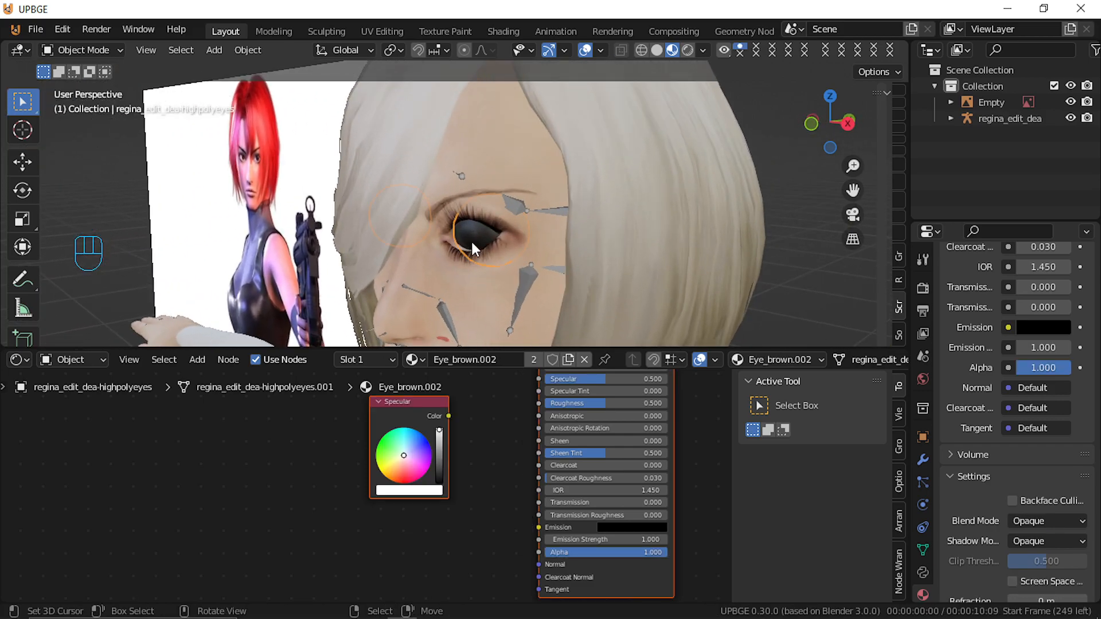
{"action": "middle_click_drag", "start_coordinate": [473, 417], "coordinate": [504, 577]}
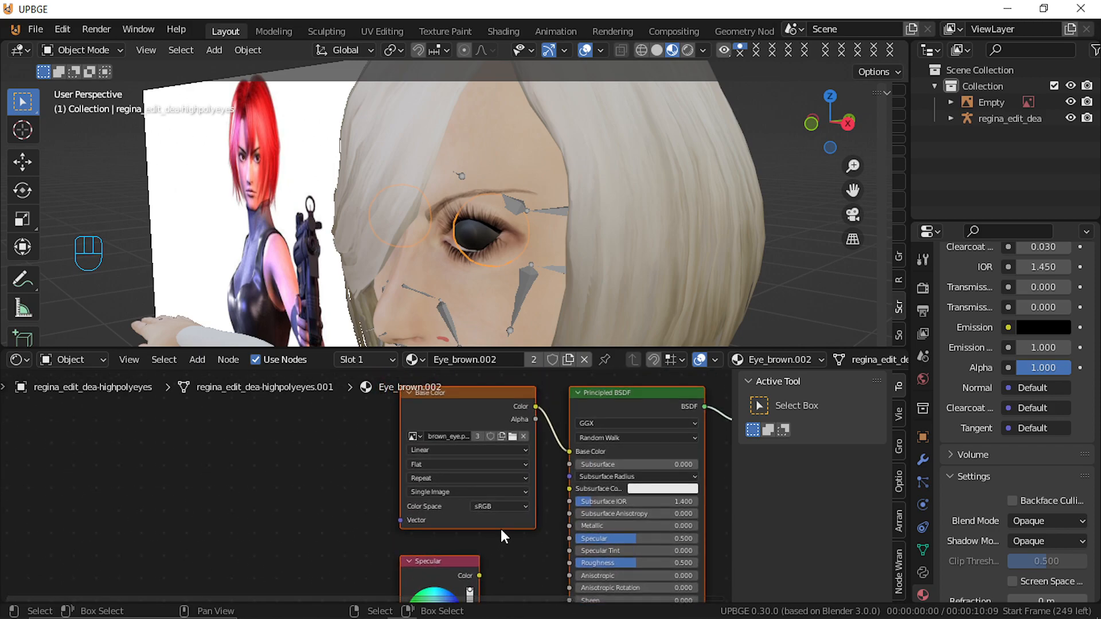
{"action": "left_click_drag", "start_coordinate": [535, 406], "coordinate": [569, 545]}
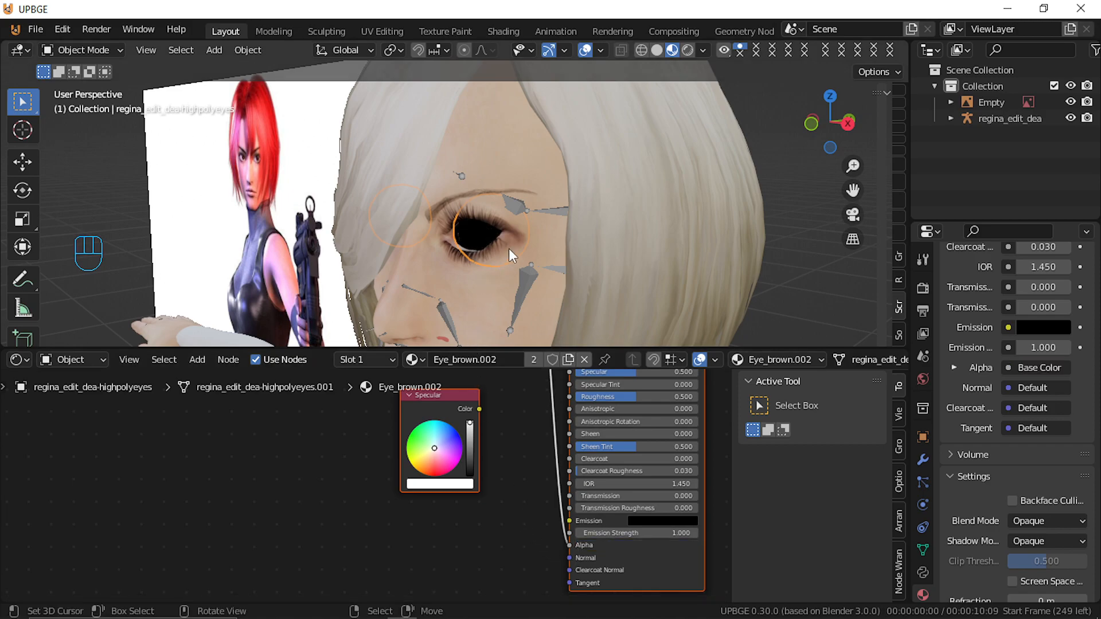
Set the eye material's blend mode to Alpha Blend and inspect the iris and lashes up close from several angles
{"action": "left_click", "coordinate": [1037, 521]}
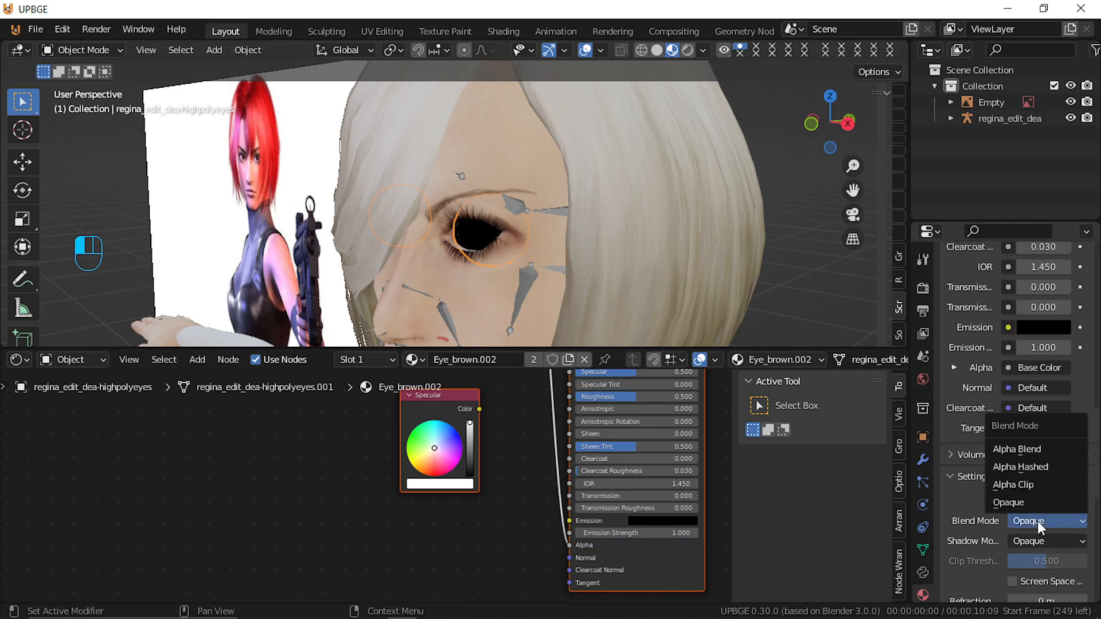
{"action": "left_click", "coordinate": [1044, 448]}
{"action": "middle_click_drag", "start_coordinate": [486, 214], "coordinate": [515, 220]}
{"action": "key", "text": "shift+f"}
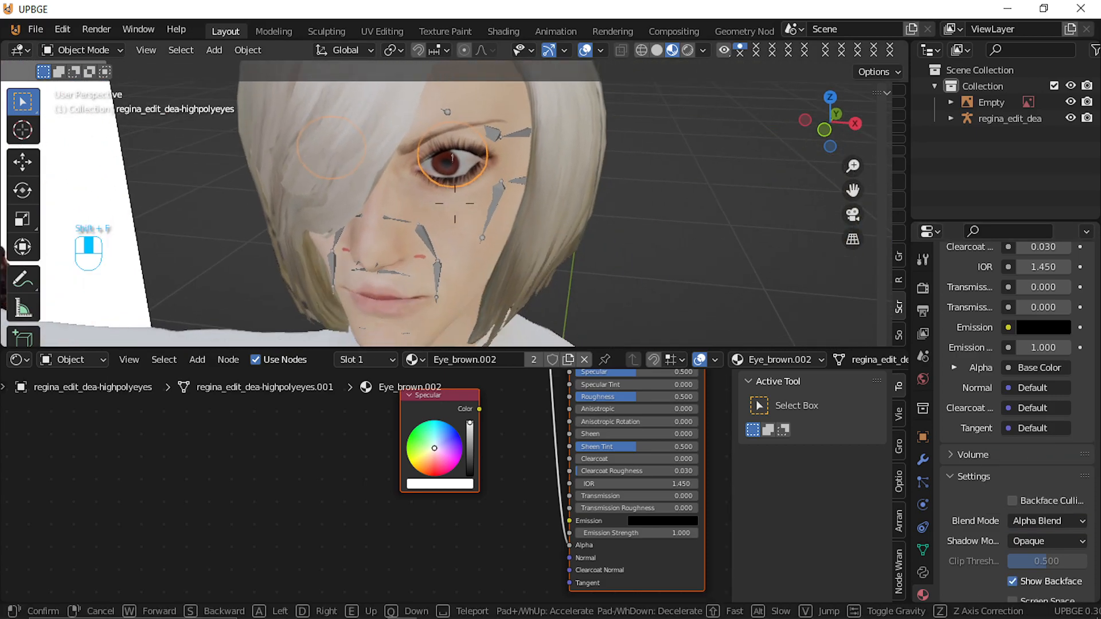
{"action": "key", "text": "d"}
{"action": "key", "text": "a"}
{"action": "key", "text": "s"}
{"action": "key", "text": "w"}
{"action": "key", "text": "a"}
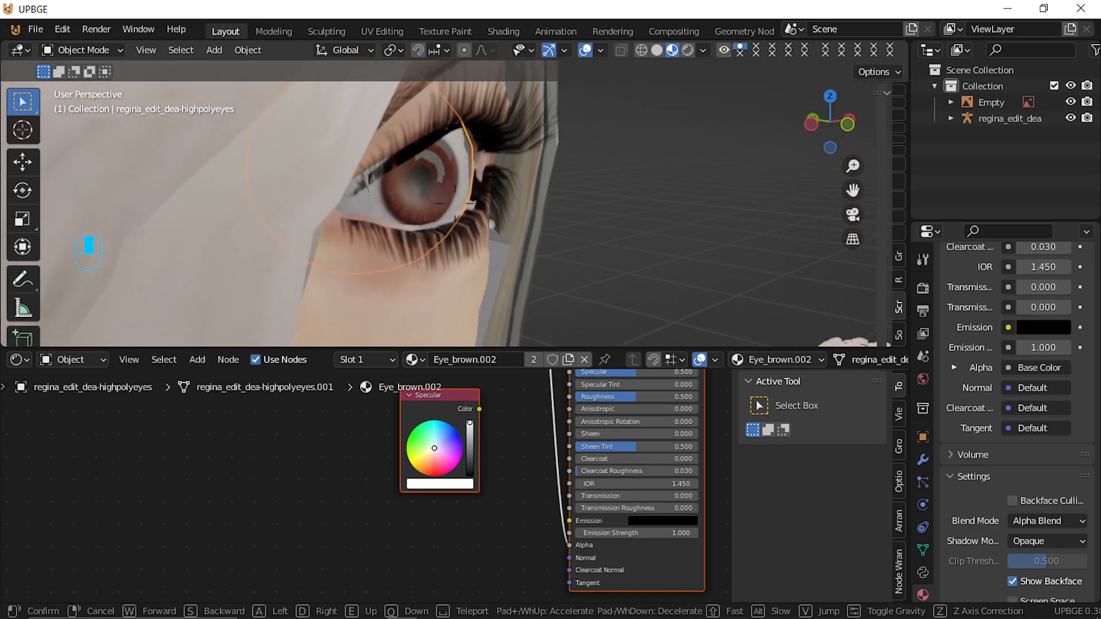
Enable backface culling on the eye material and check the eye from the front and side
{"action": "key", "text": "s"}
{"action": "key", "text": "d"}
{"action": "left_click", "coordinate": [453, 203]}
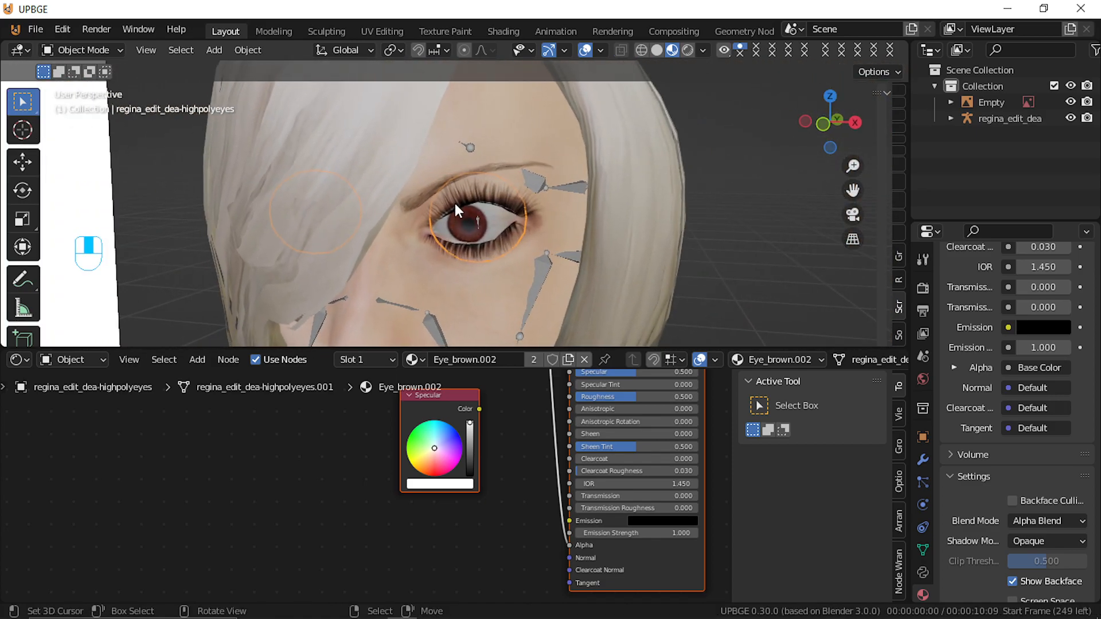
{"action": "left_click", "coordinate": [1013, 500]}
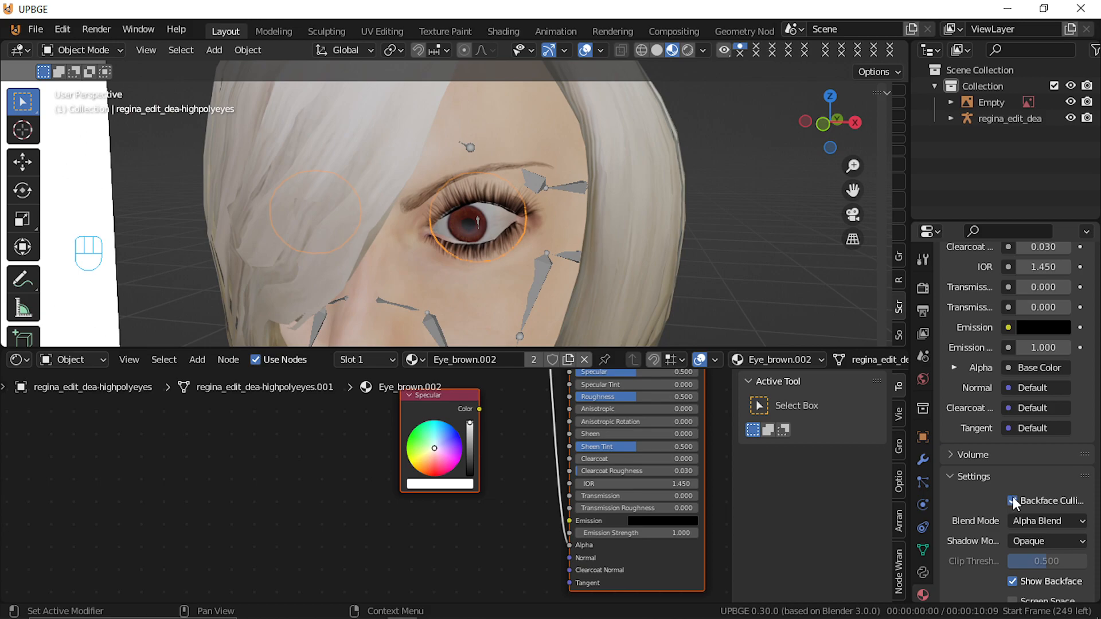
{"action": "key", "text": "shift+f"}
{"action": "key", "text": "shift+f"}
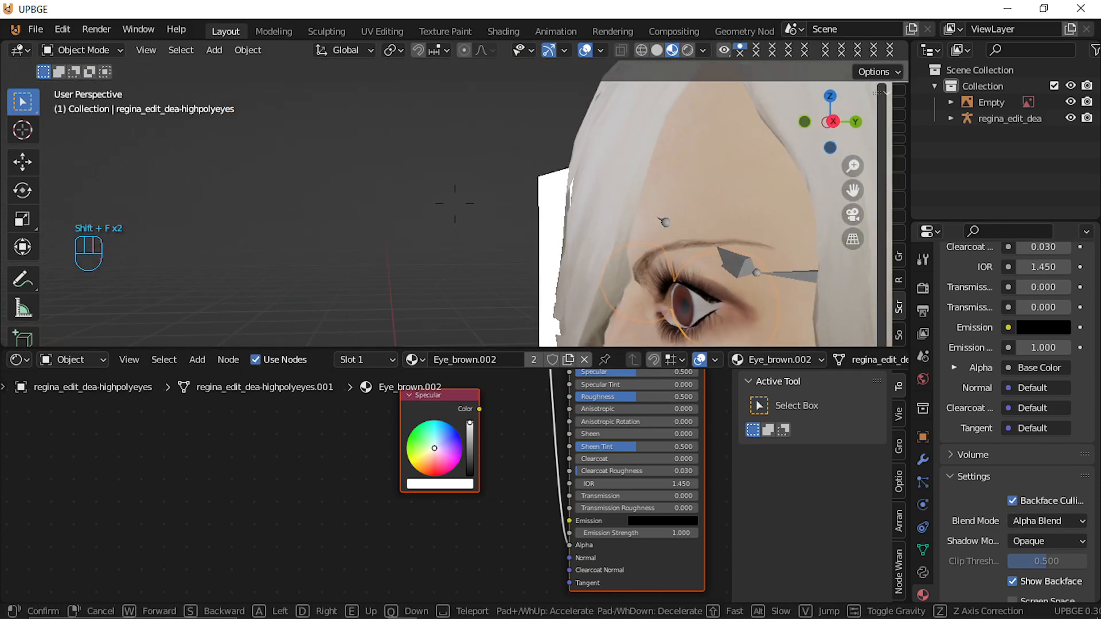
{"action": "left_click", "coordinate": [455, 203]}
Link the eye material's Specular colour node to the Principled BSDF's Specular input, deselect the mesh and inspect the eye from several angles
{"action": "middle_click_drag", "start_coordinate": [476, 401], "coordinate": [465, 472]}
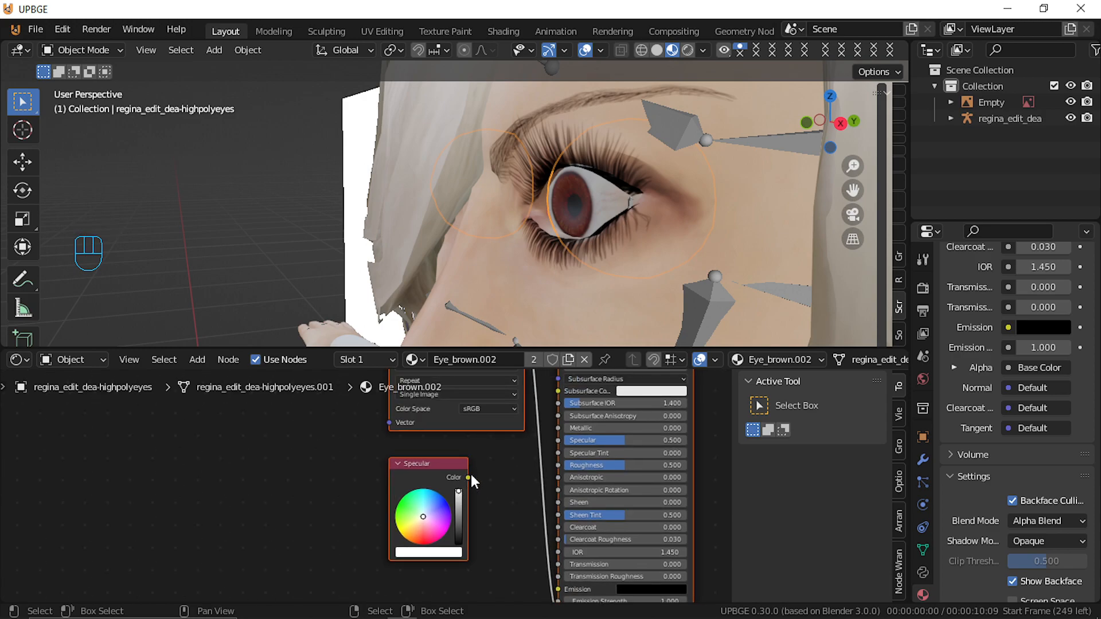
{"action": "left_click_drag", "start_coordinate": [467, 473], "coordinate": [558, 524]}
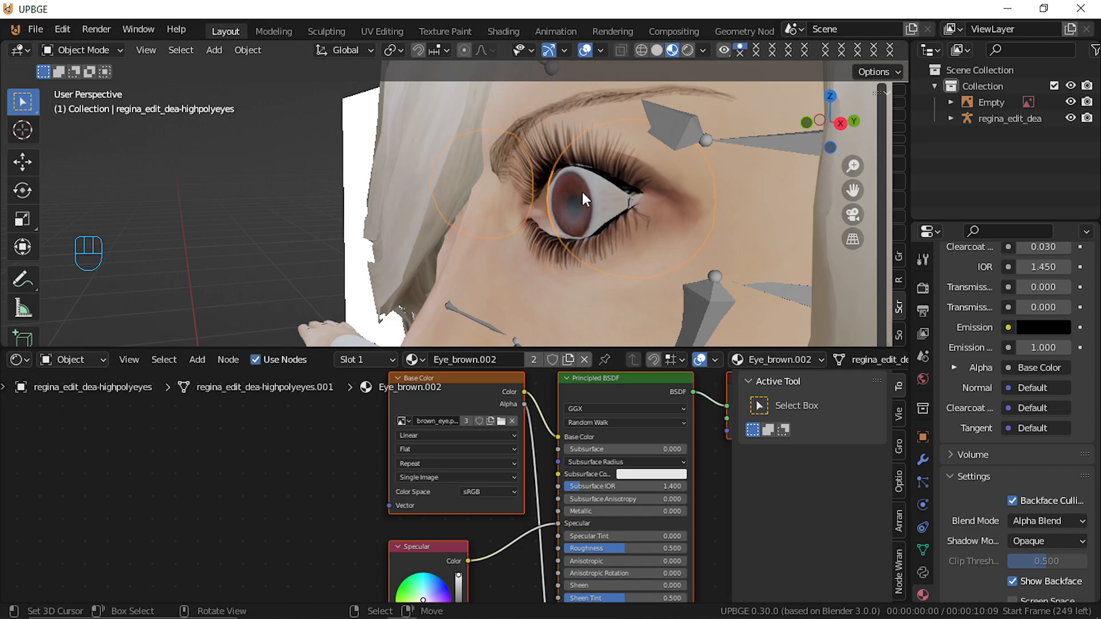
{"action": "key", "text": "shift+f"}
{"action": "key", "text": "a"}
{"action": "left_click", "coordinate": [461, 211]}
{"action": "key", "text": "shift+f"}
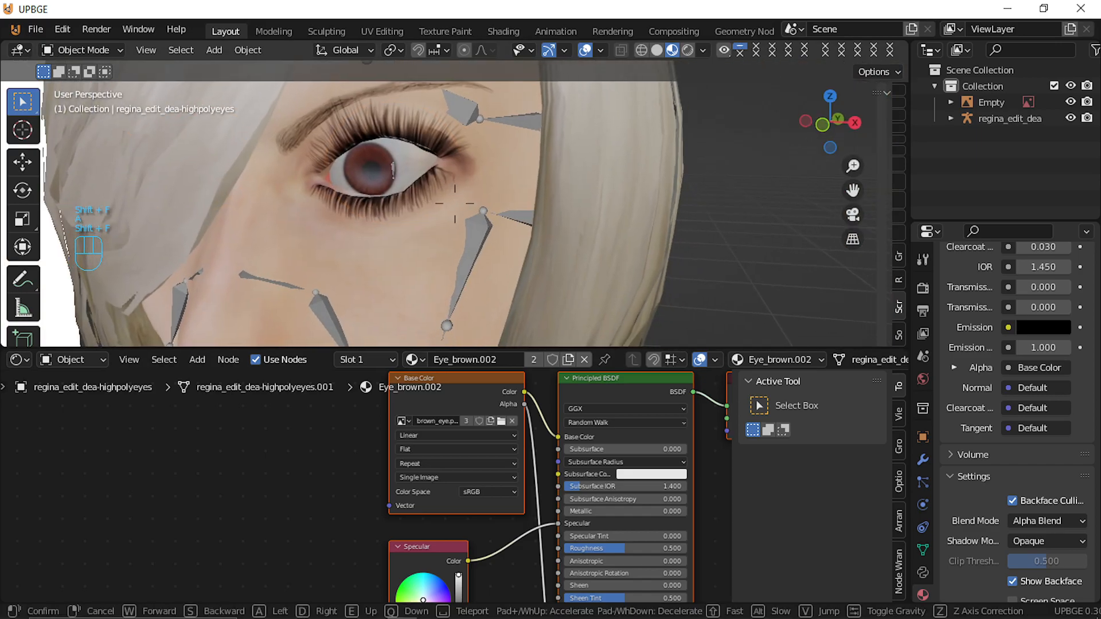
{"action": "key", "text": "d"}
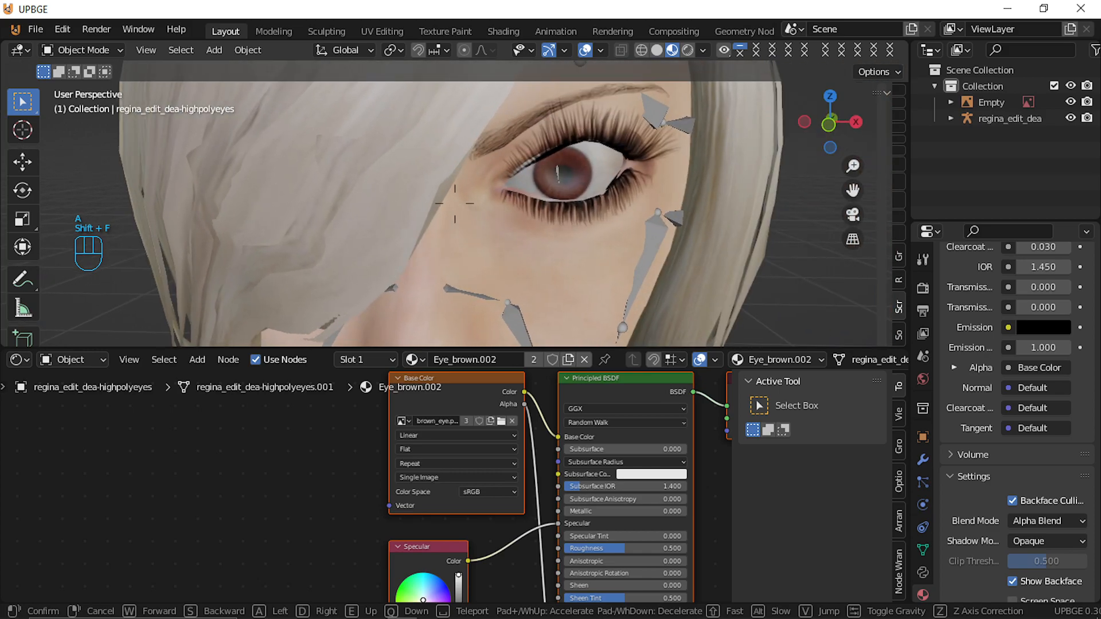
{"action": "key", "text": "s"}
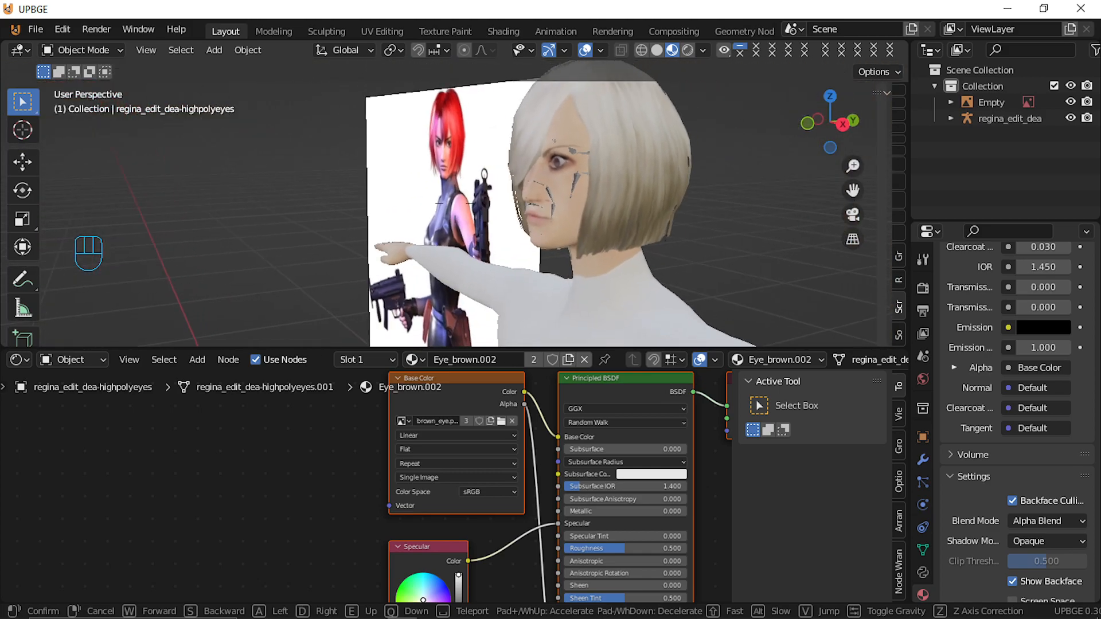
{"action": "left_click", "coordinate": [506, 180]}
Select the bob hair and link its Specular colour node to the Specular input of its Principled BSDF
{"action": "left_click", "coordinate": [581, 149]}
{"action": "middle_click_drag", "start_coordinate": [574, 497], "coordinate": [509, 601]}
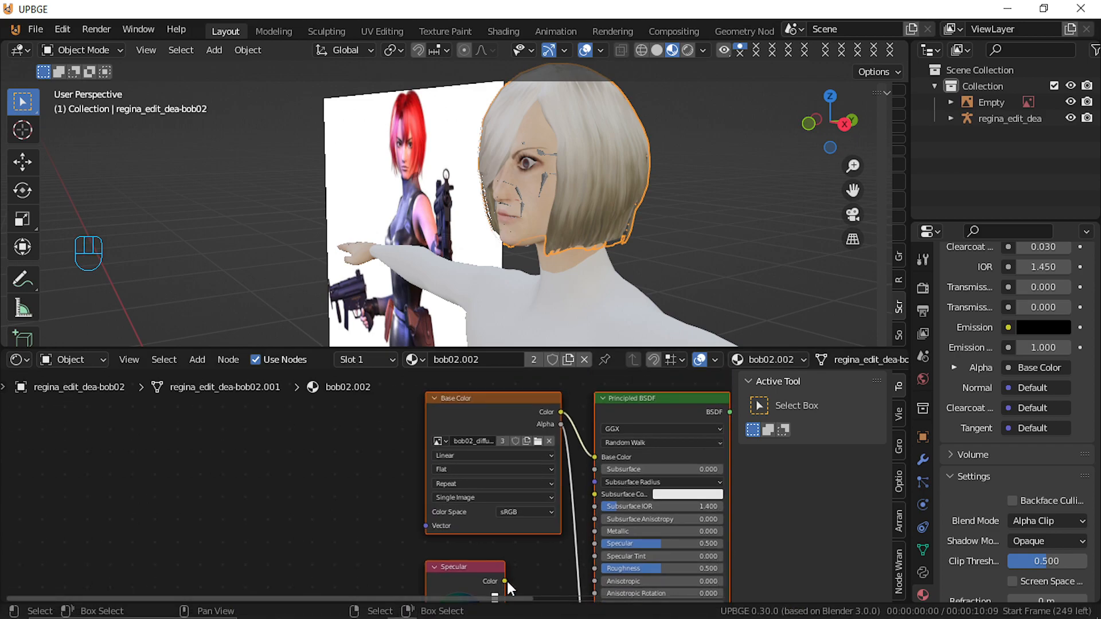
{"action": "mouse_move", "coordinate": [503, 580]}
{"action": "left_mouse_down"}
{"action": "mouse_move", "coordinate": [552, 548]}
{"action": "mouse_move", "coordinate": [586, 548]}
{"action": "left_mouse_up"}
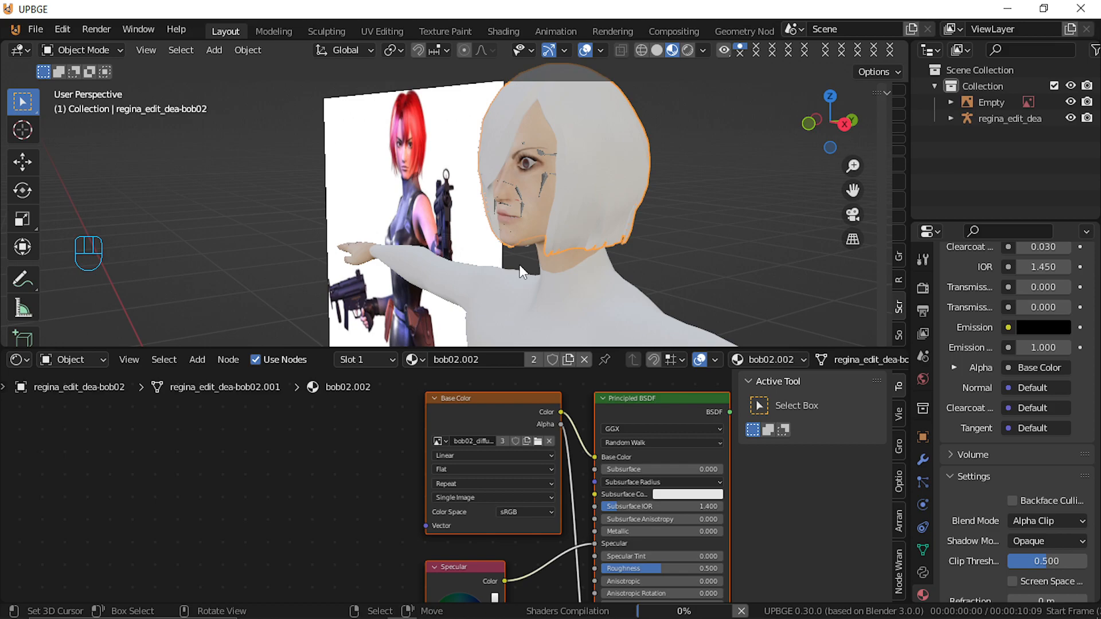
{"action": "key", "text": "shift+f"}
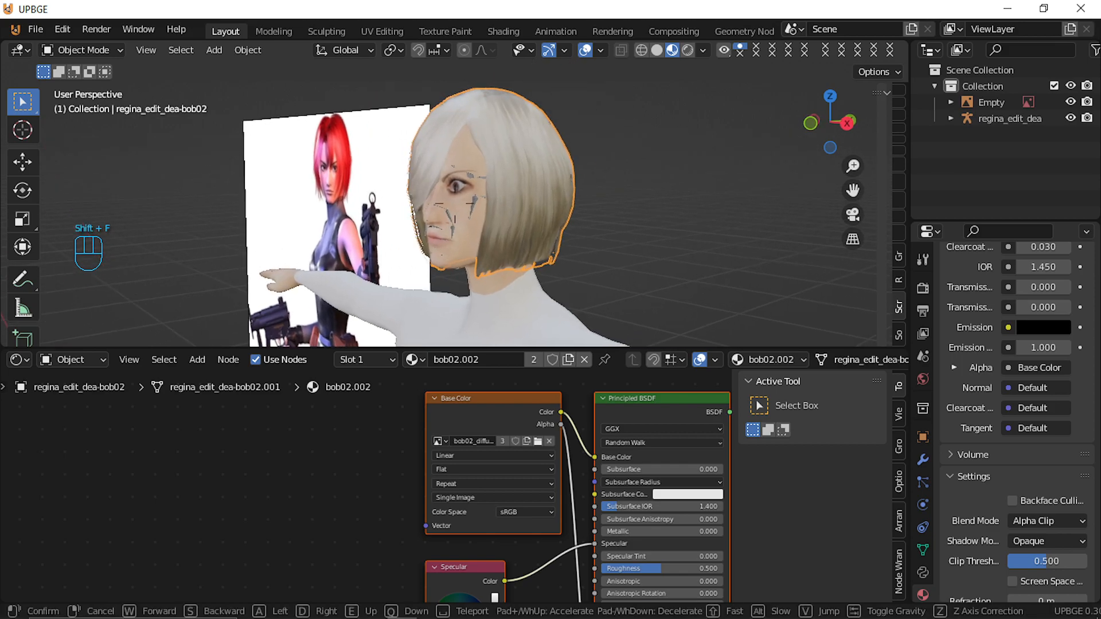
{"action": "left_click", "coordinate": [462, 191]}
Select the body mesh, review the nodes of its Grey material and examine the face and upper body
{"action": "right_click", "coordinate": [498, 226]}
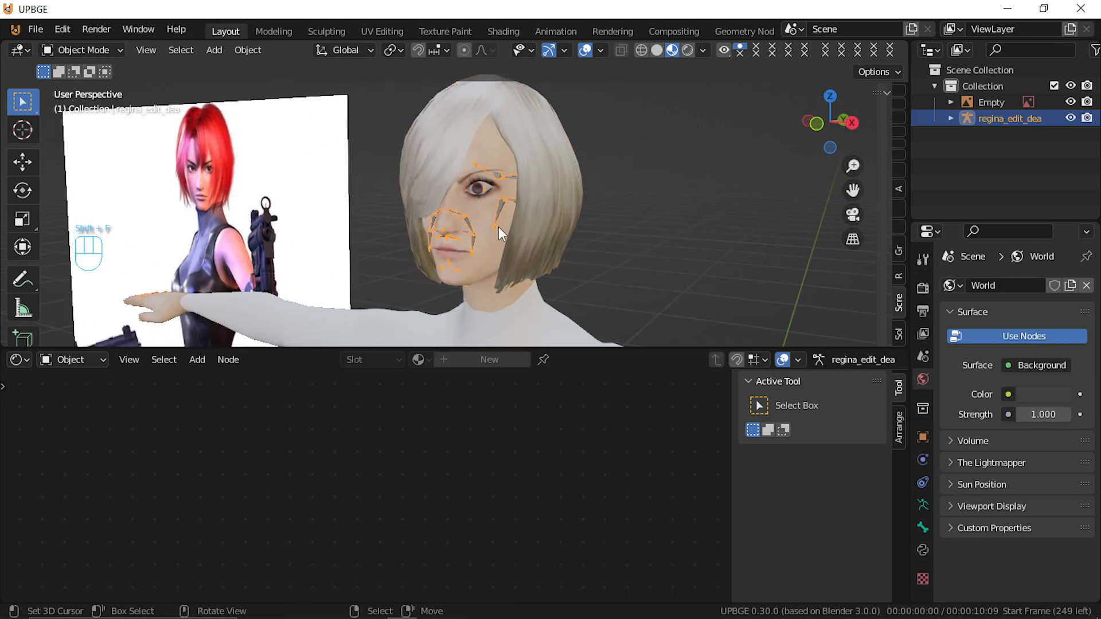
{"action": "right_click", "coordinate": [497, 253]}
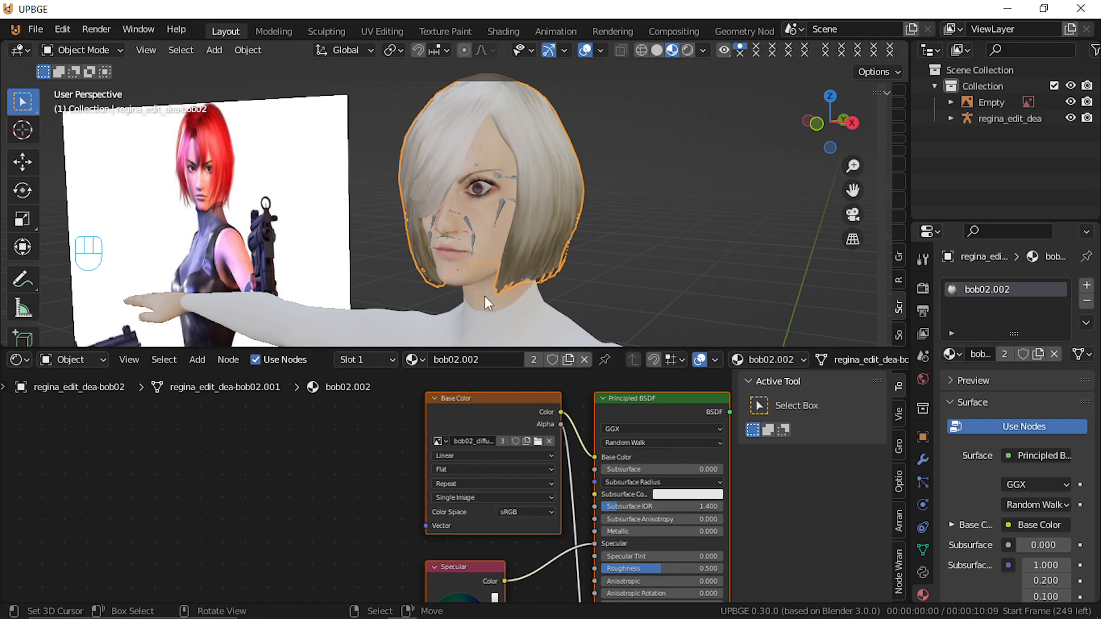
{"action": "right_click", "coordinate": [497, 252]}
{"action": "scroll", "coordinate": [569, 484], "scroll_direction": "down", "scroll_amount": 3}
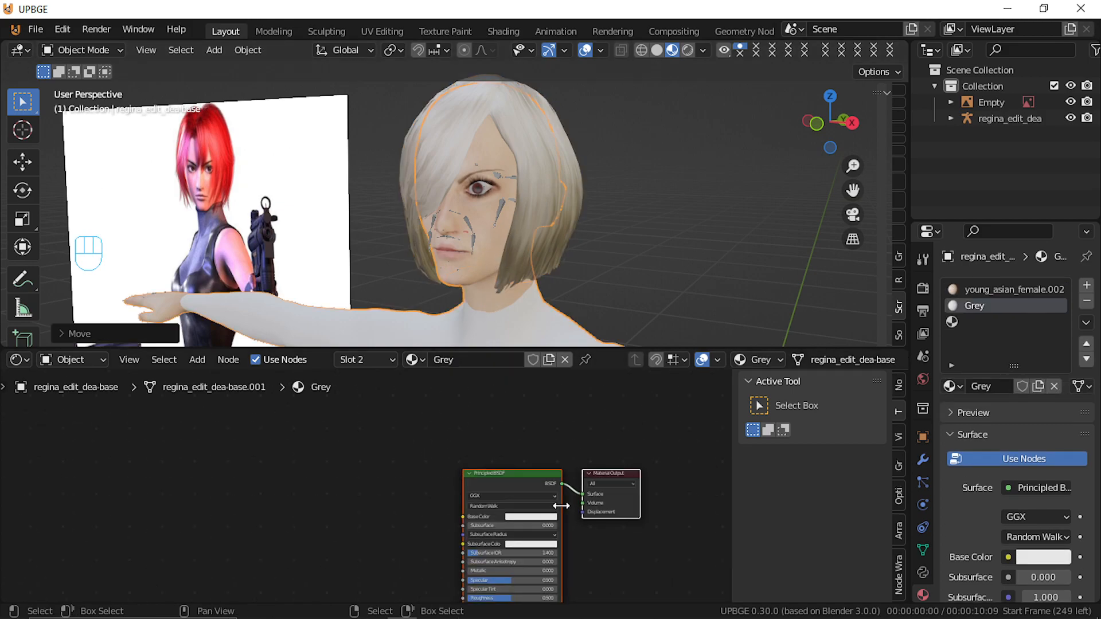
{"action": "middle_click_drag", "start_coordinate": [539, 407], "coordinate": [528, 431]}
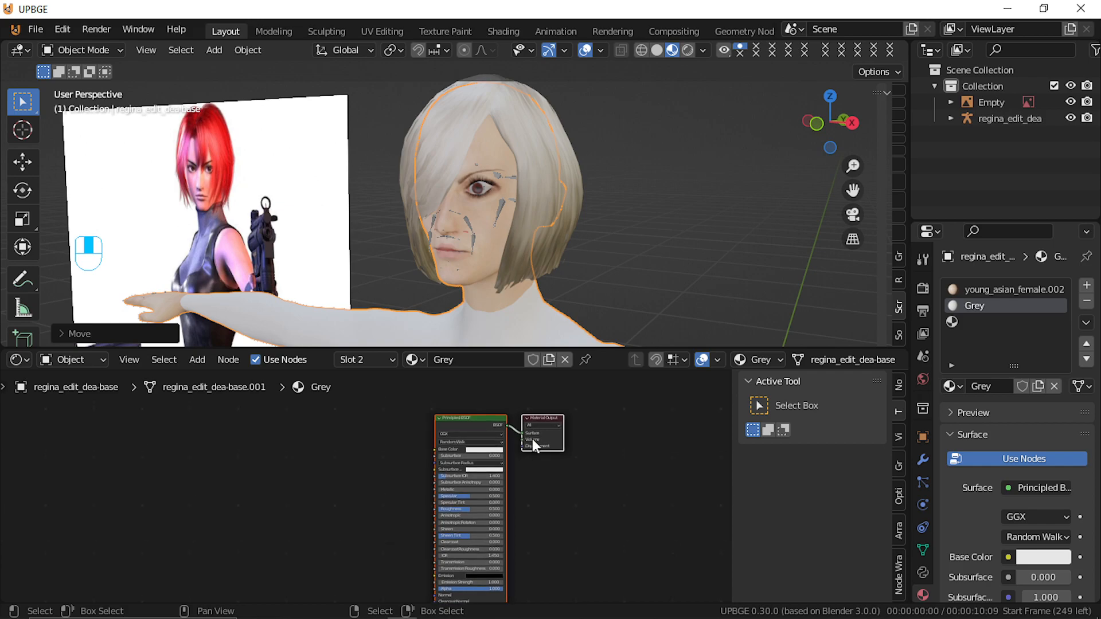
{"action": "scroll", "coordinate": [466, 261], "scroll_direction": "up", "scroll_amount": 1}
{"action": "scroll", "coordinate": [467, 261], "scroll_direction": "up", "scroll_amount": 2}
{"action": "key", "text": "shift+f"}
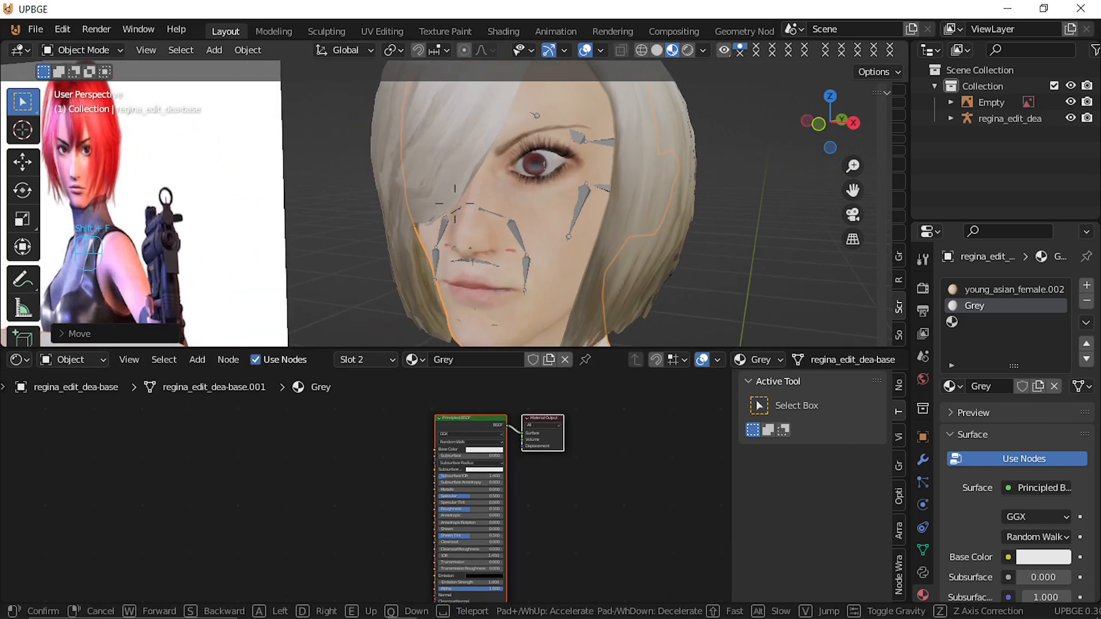
{"action": "key", "text": "s"}
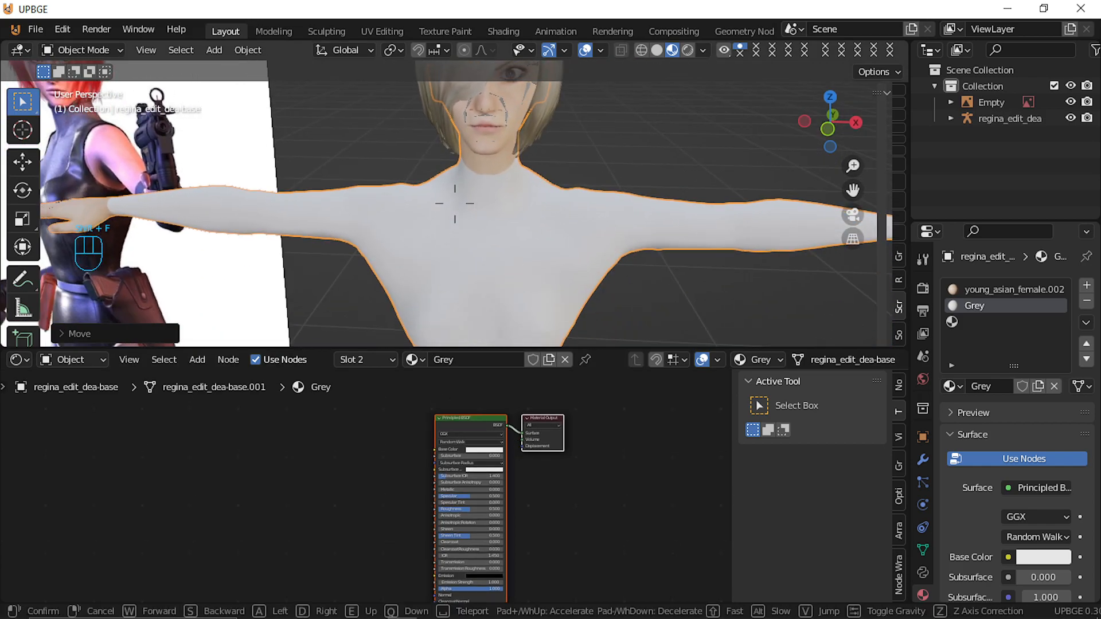
{"action": "left_click", "coordinate": [455, 203]}
Select the bob hair and insert a ColorRamp node between its base colour texture and the Principled BSDF's Base Color
{"action": "left_click", "coordinate": [448, 172]}
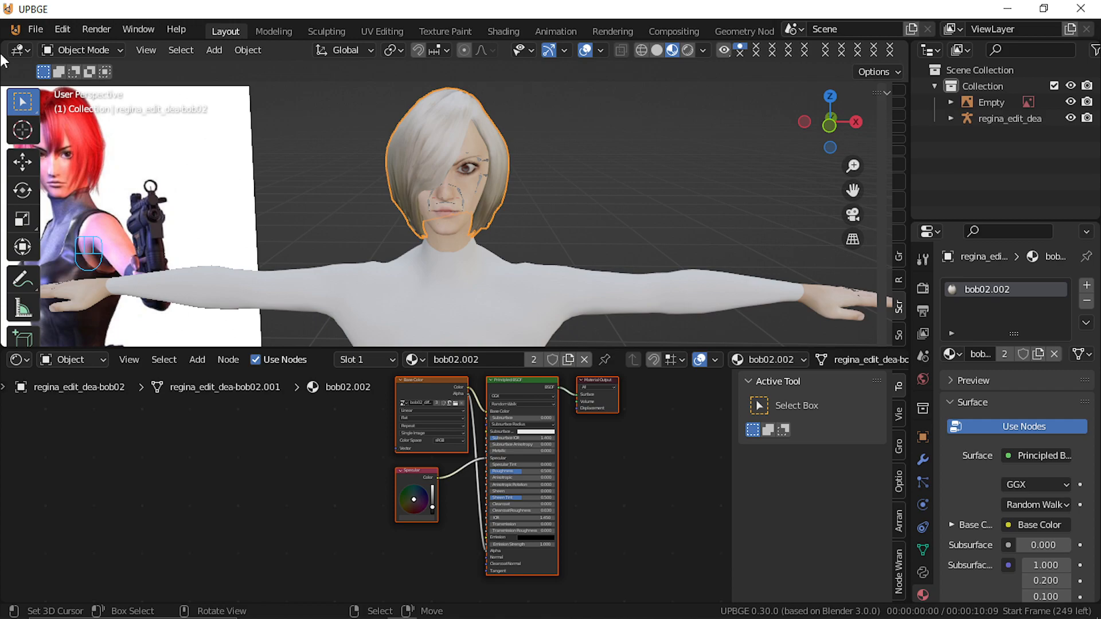
{"action": "left_click_drag", "start_coordinate": [425, 395], "coordinate": [285, 400]}
{"action": "key", "text": "shift+a"}
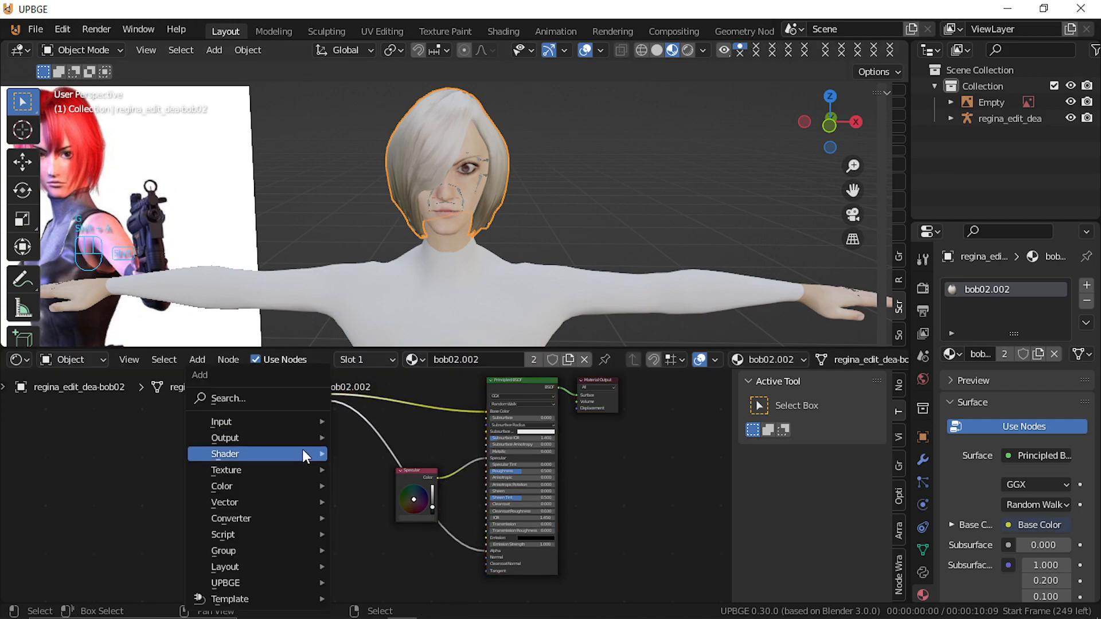
{"action": "mouse_move", "coordinate": [291, 454]}
{"action": "mouse_move", "coordinate": [311, 470]}
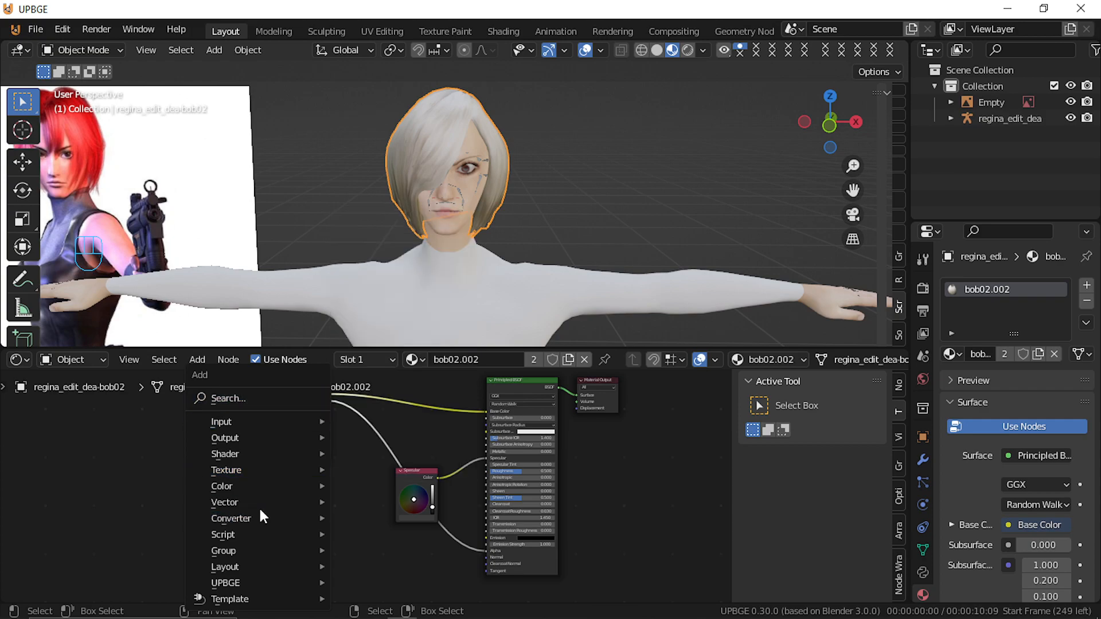
{"action": "mouse_move", "coordinate": [236, 519]}
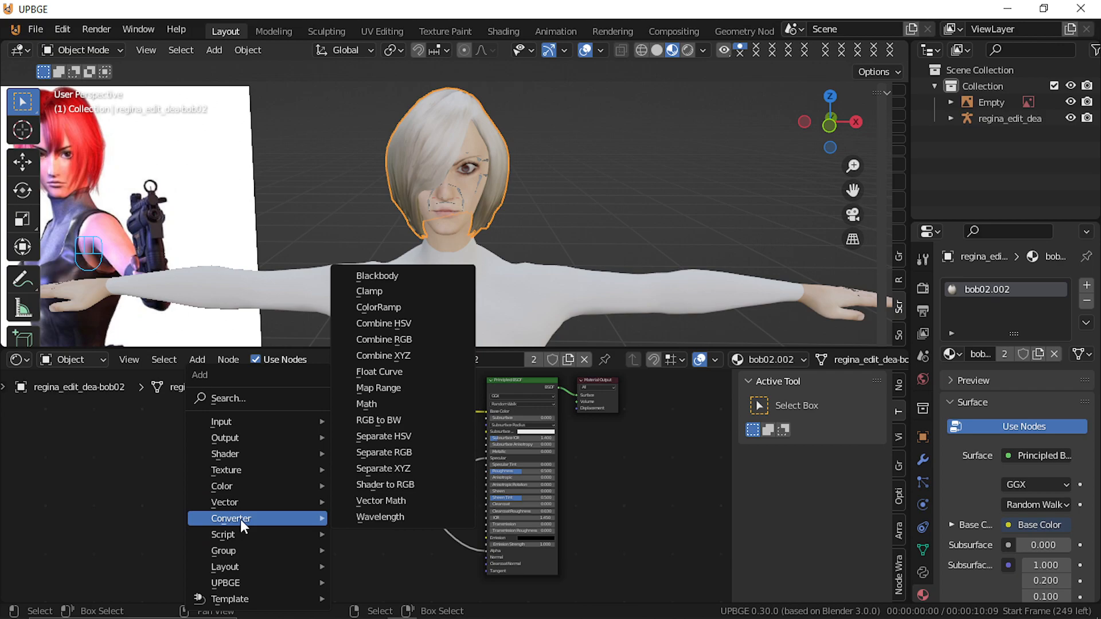
{"action": "left_click", "coordinate": [380, 307]}
{"action": "left_click", "coordinate": [380, 374]}
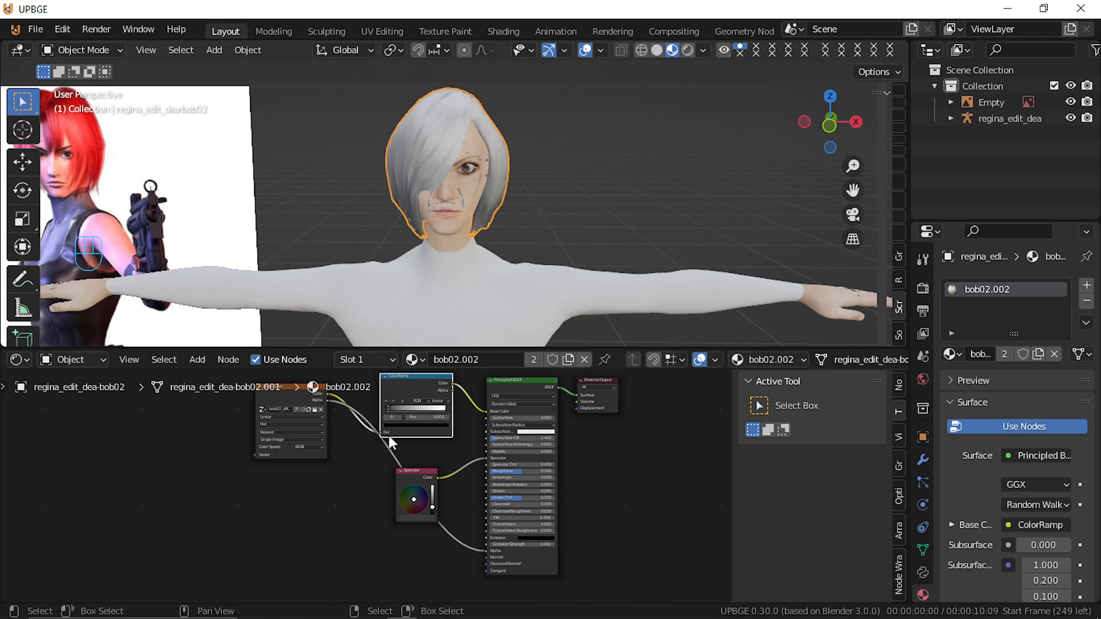
Reposition the hair's ColorRamp node and change its white end stop to bright red
{"action": "scroll", "coordinate": [387, 432], "scroll_direction": "up", "scroll_amount": 4}
{"action": "left_click_drag", "start_coordinate": [398, 456], "coordinate": [408, 426]}
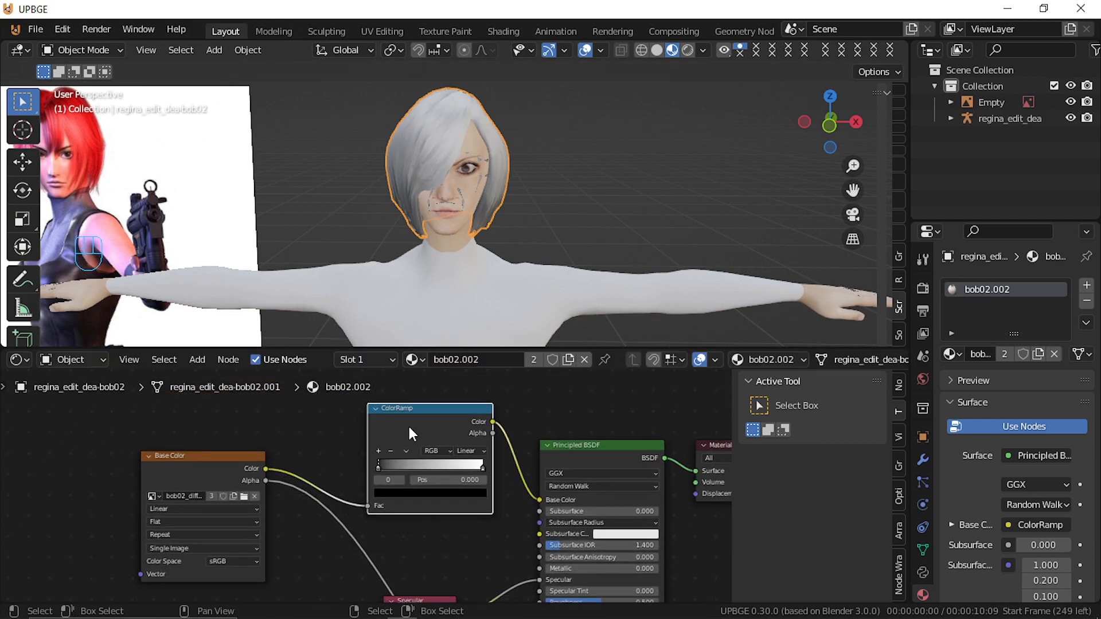
{"action": "left_click", "coordinate": [482, 467]}
{"action": "left_click", "coordinate": [470, 496]}
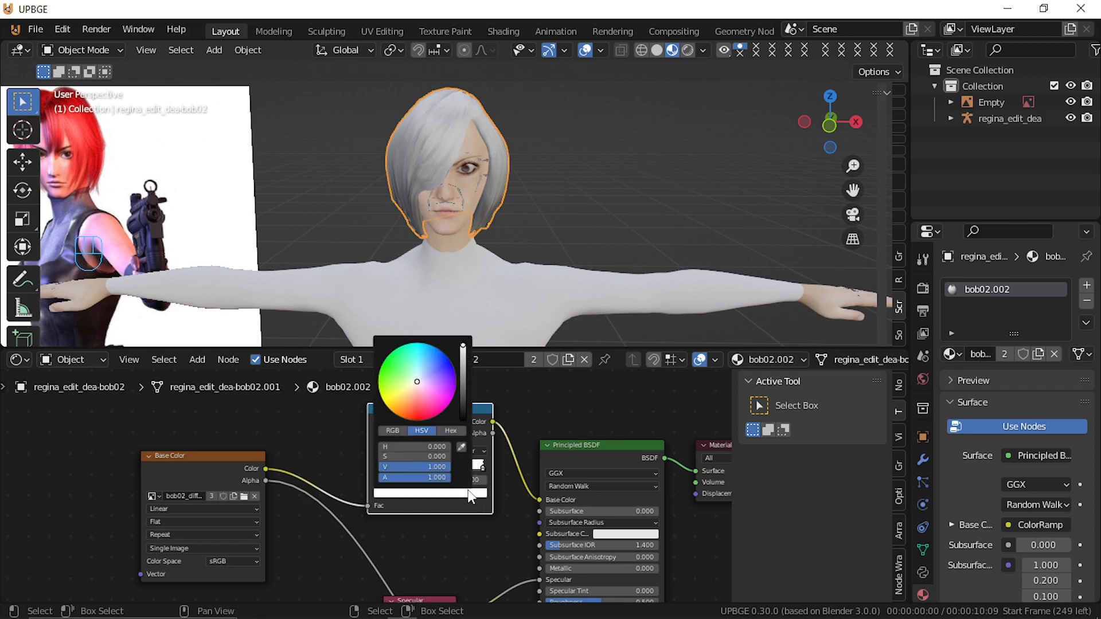
{"action": "left_click", "coordinate": [412, 420]}
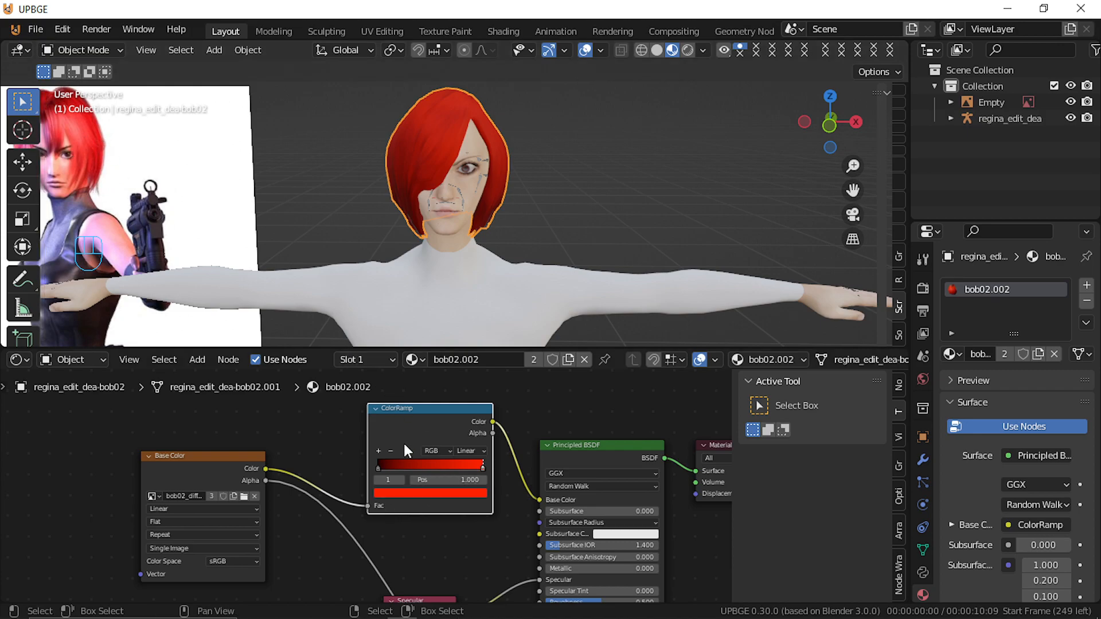
Try shifting the hair ColorRamp's black stop, undo the shift, and try Cardinal interpolation
{"action": "left_click_drag", "start_coordinate": [387, 466], "coordinate": [417, 451]}
{"action": "key", "text": "ctrl+z"}
{"action": "left_click", "coordinate": [474, 451]}
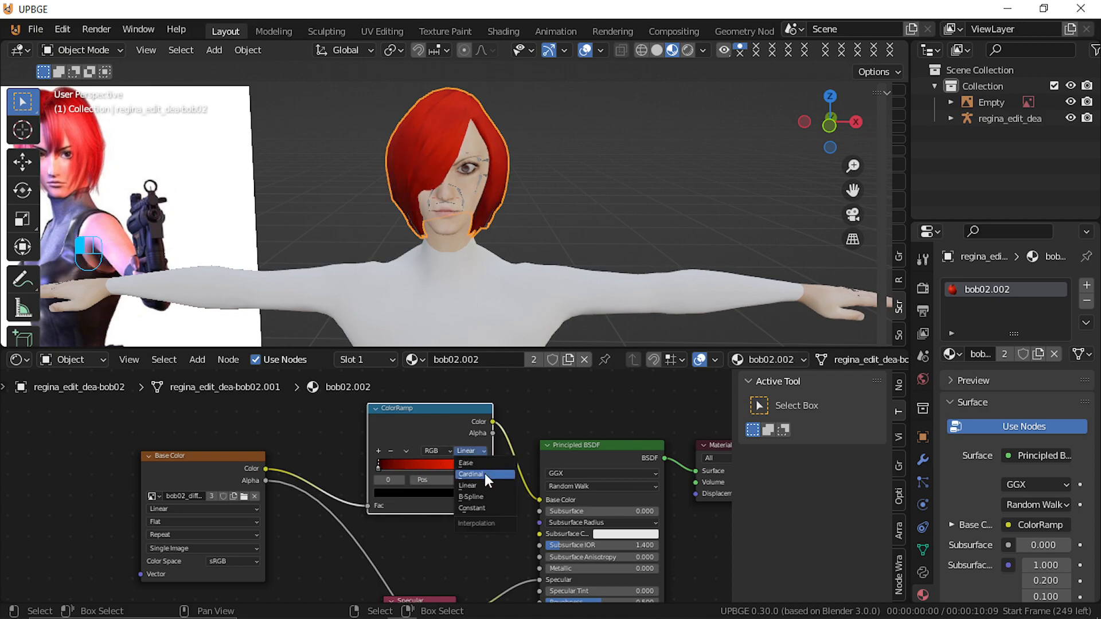
{"action": "left_click", "coordinate": [483, 473]}
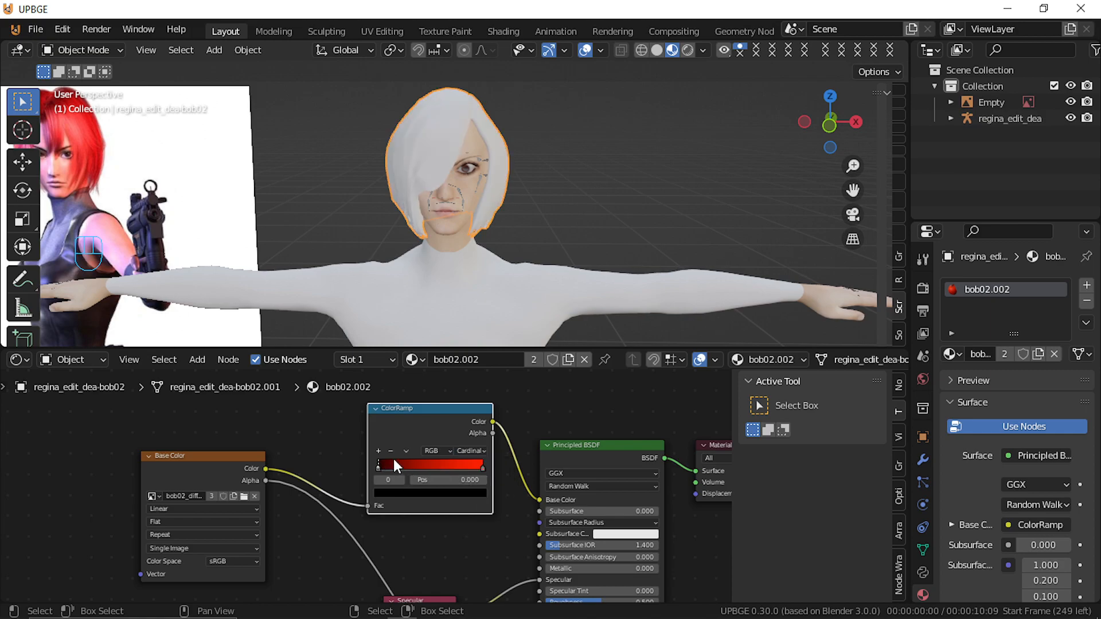
Move the hair ColorRamp's black stop to position 0.241 and set the ramp's interpolation to Ease
{"action": "left_click_drag", "start_coordinate": [395, 462], "coordinate": [421, 468]}
{"action": "left_click", "coordinate": [472, 449]}
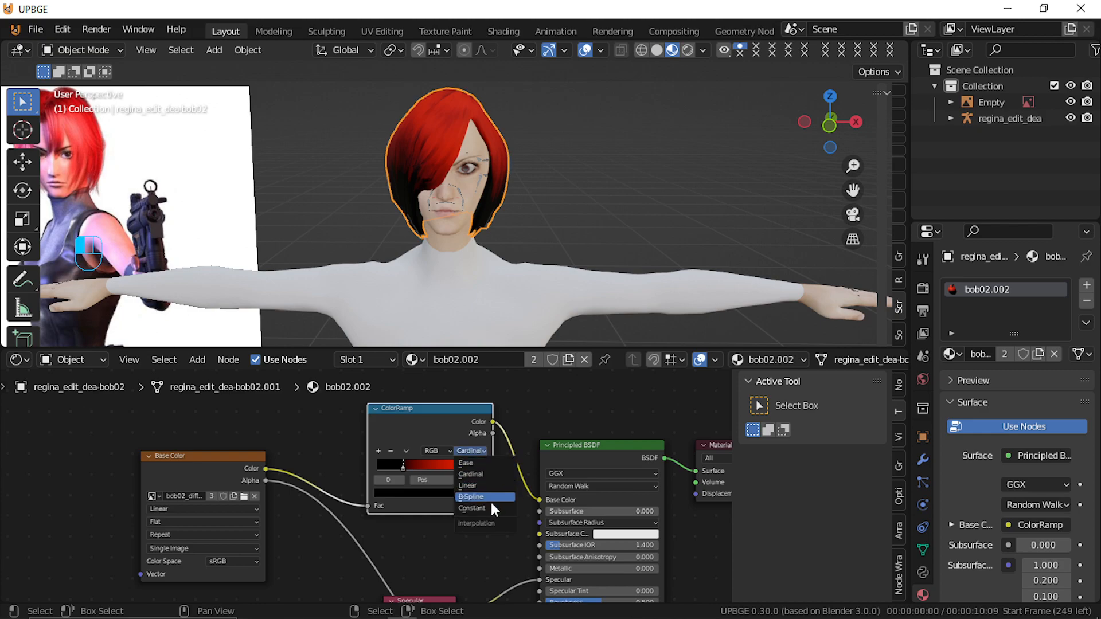
{"action": "left_click", "coordinate": [478, 464]}
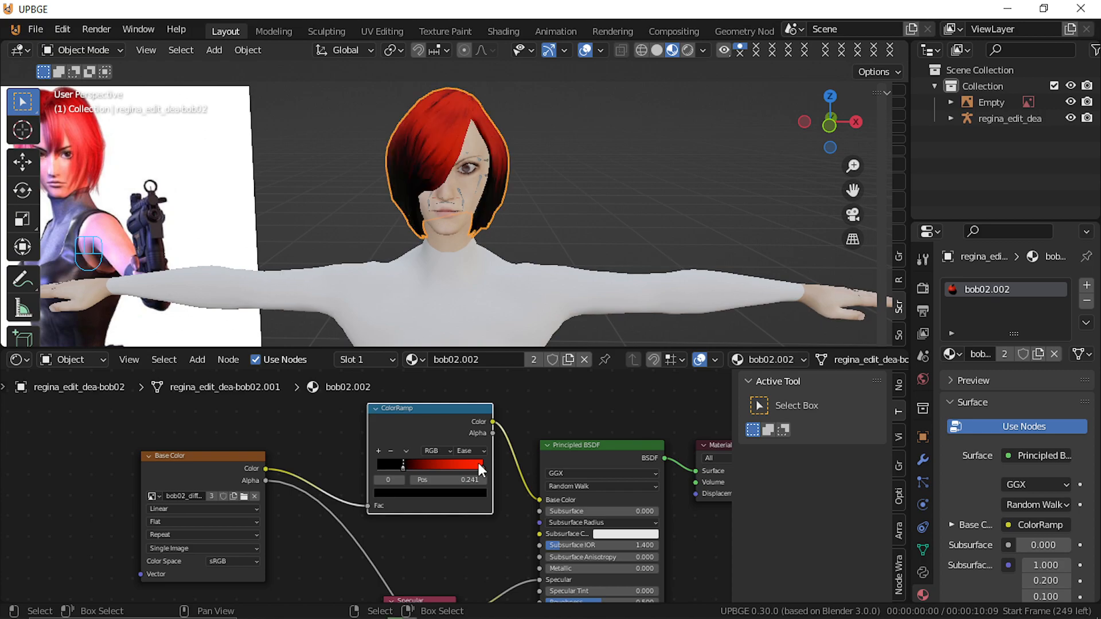
Add Texture Coordinate and Mapping nodes feeding the Vector input of the hair's base colour texture
{"action": "scroll", "coordinate": [182, 493], "scroll_direction": "up", "scroll_amount": 1}
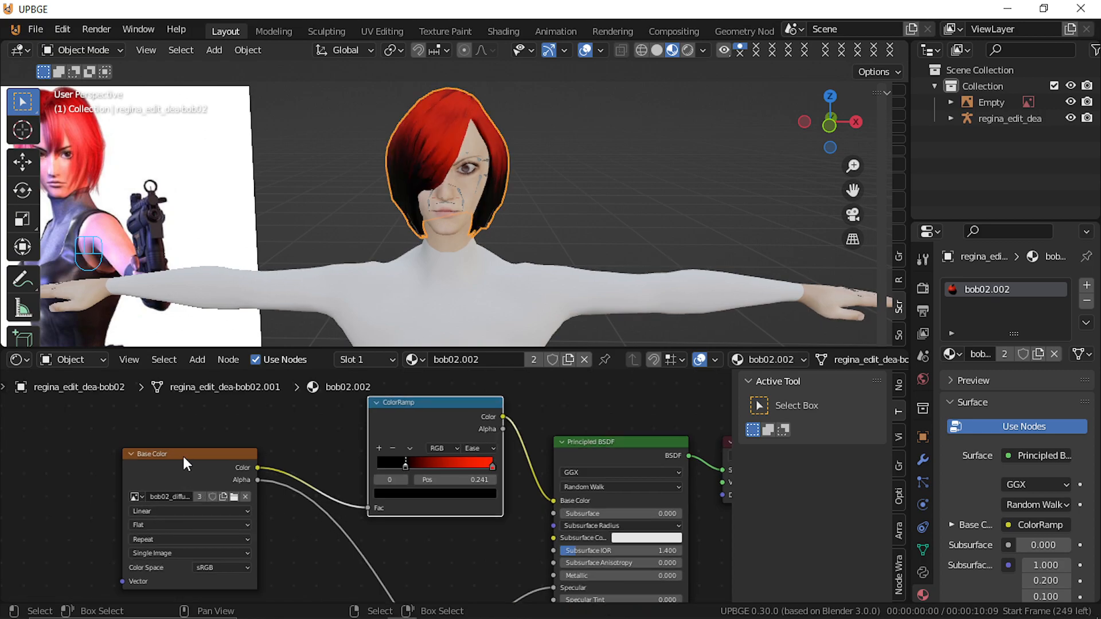
{"action": "key", "text": "ctrl+t"}
{"action": "scroll", "coordinate": [205, 476], "scroll_direction": "down", "scroll_amount": 3}
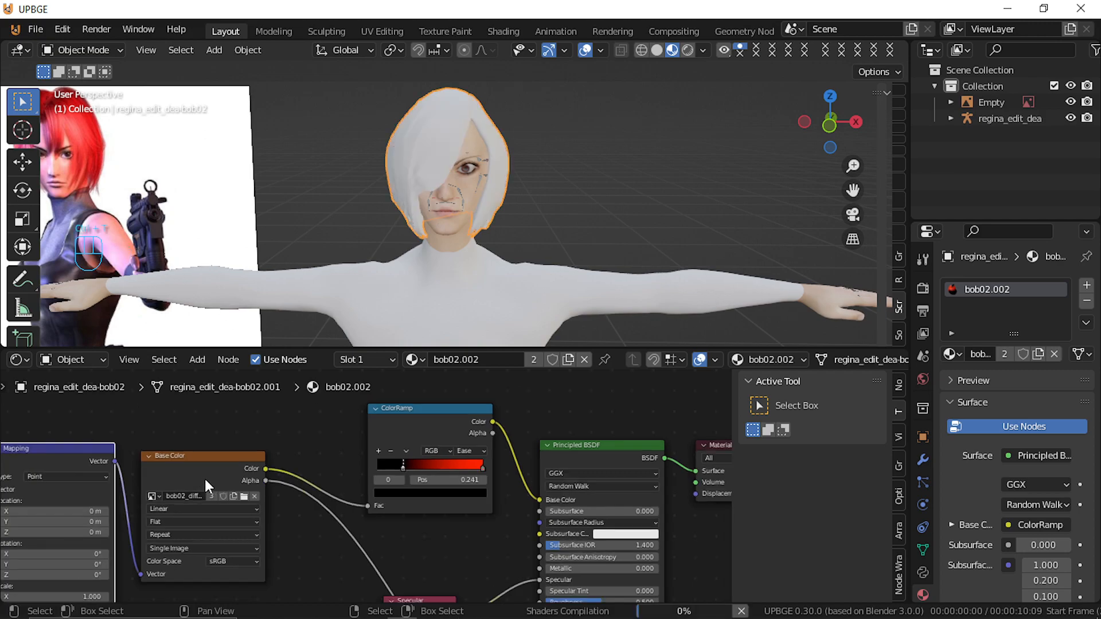
{"action": "middle_click_drag", "start_coordinate": [232, 502], "coordinate": [305, 480]}
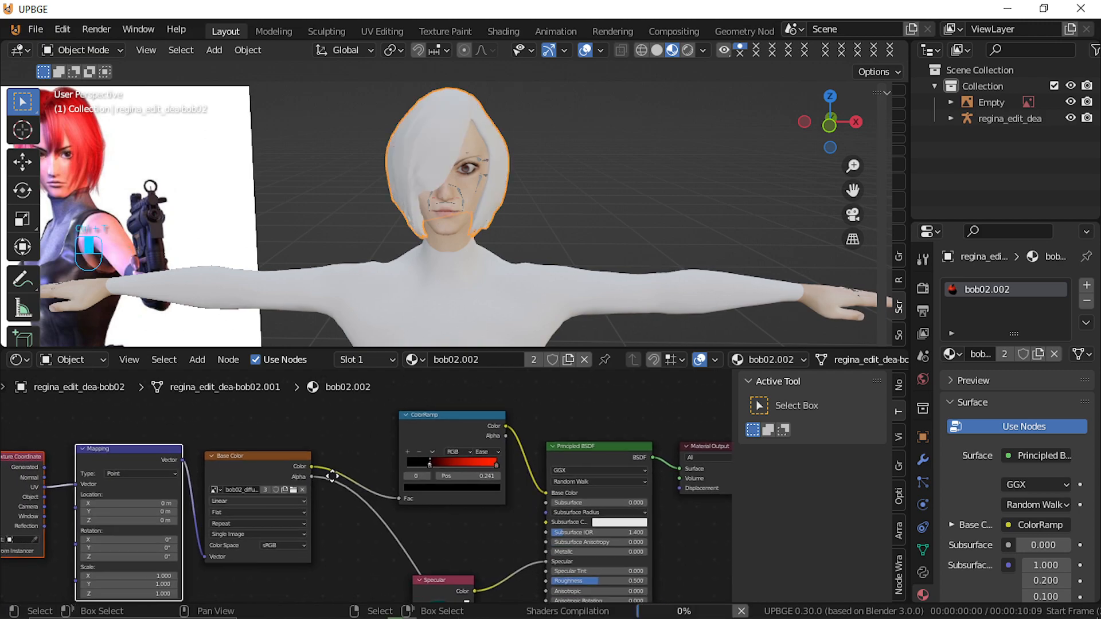
{"action": "scroll", "coordinate": [324, 483], "scroll_direction": "up", "scroll_amount": 2}
Try adjusting the hair Mapping node's Z location and X scale, cancelling both changes
{"action": "left_click_drag", "start_coordinate": [134, 507], "coordinate": [193, 507]}
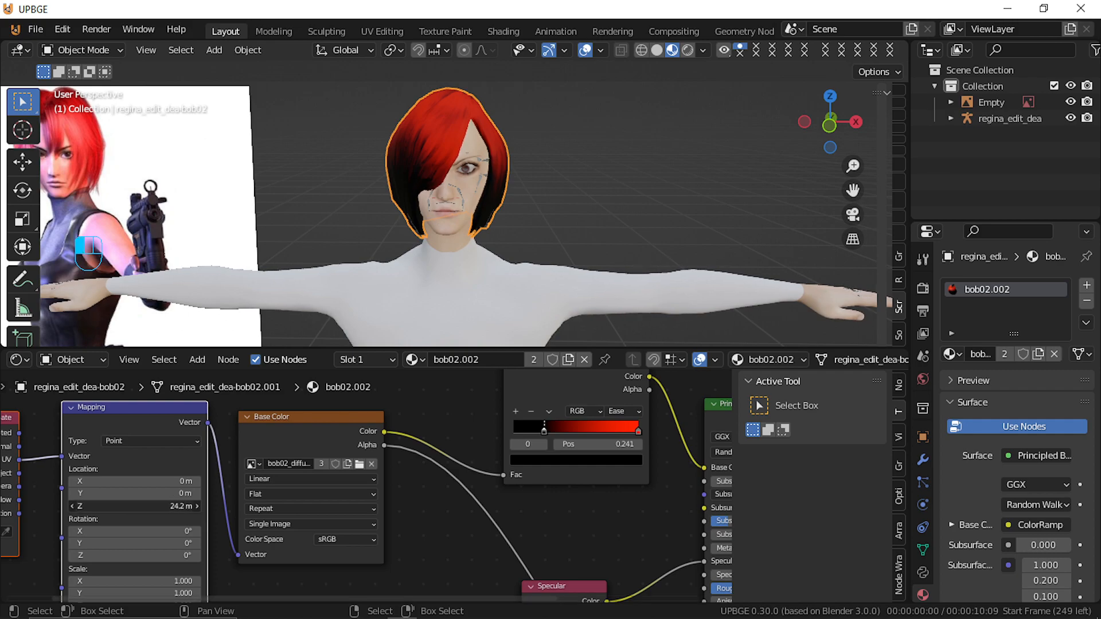
{"action": "right_click", "coordinate": [134, 506]}
{"action": "mouse_move", "coordinate": [142, 580]}
{"action": "left_mouse_down"}
{"action": "mouse_move", "coordinate": [173, 580]}
{"action": "mouse_move", "coordinate": [142, 581]}
{"action": "left_mouse_up"}
{"action": "right_click", "coordinate": [142, 580]}
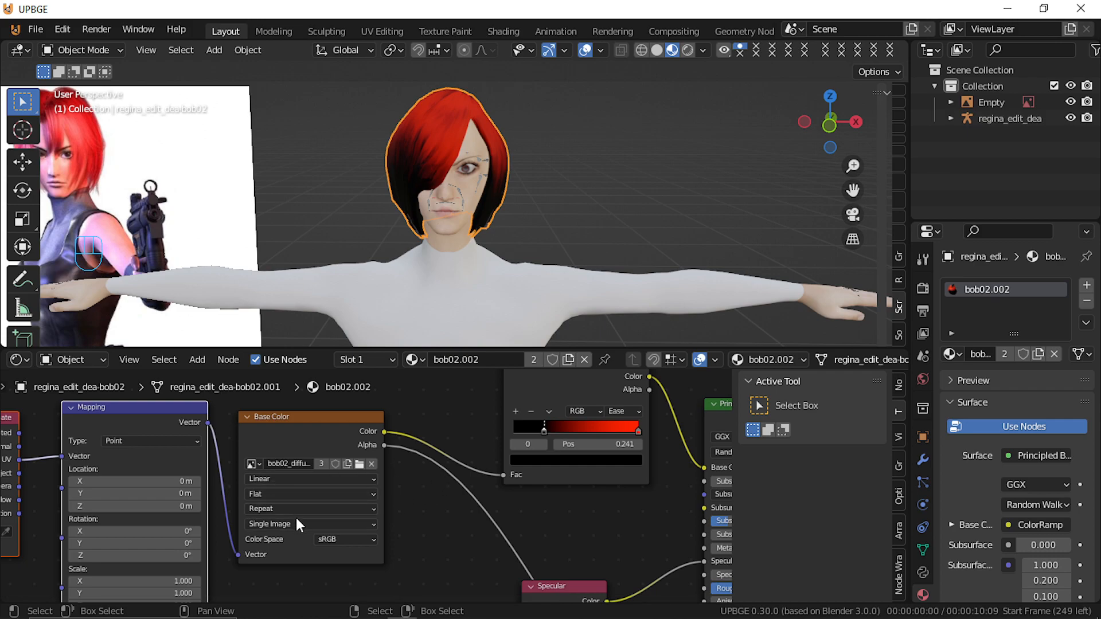
Try Cubic interpolation on the hair's base colour texture and set it back to Linear
{"action": "left_click", "coordinate": [294, 481]}
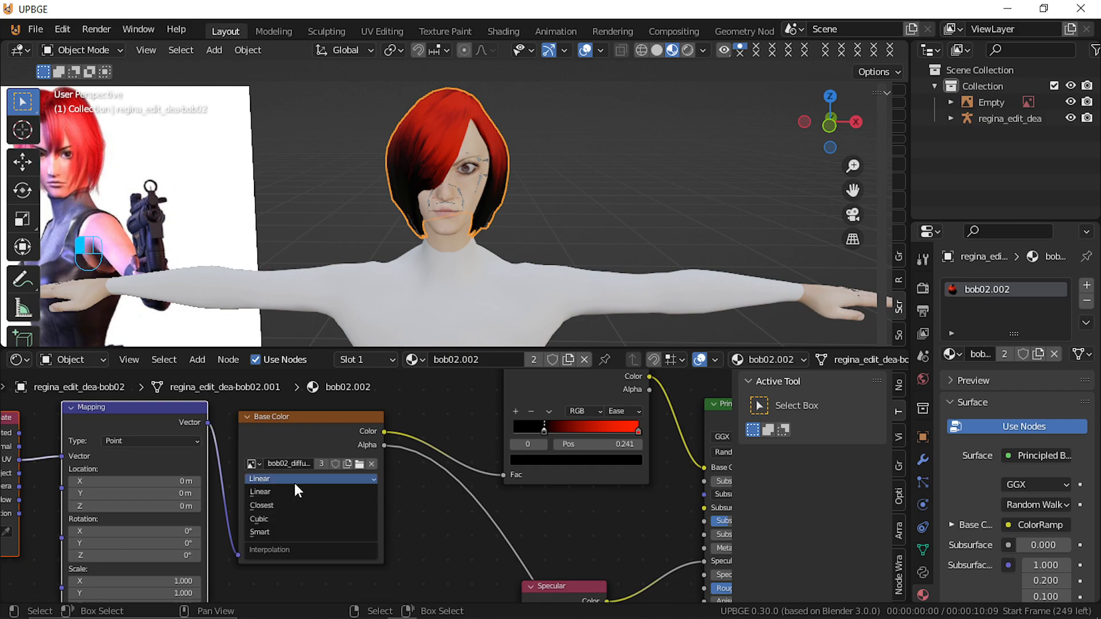
{"action": "left_click", "coordinate": [304, 517]}
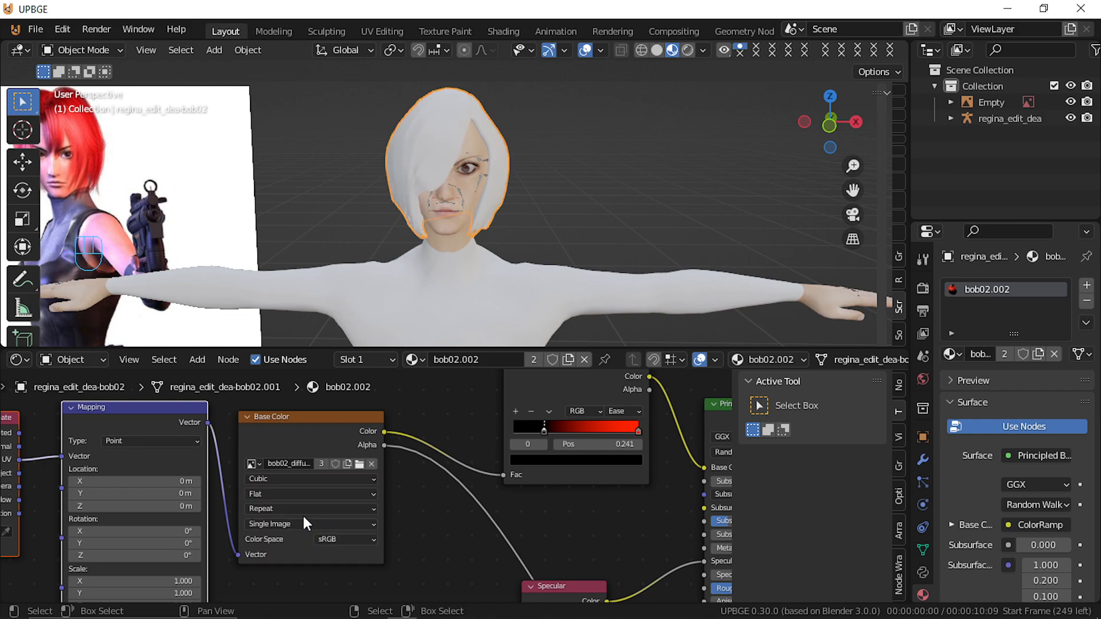
{"action": "left_click", "coordinate": [302, 478]}
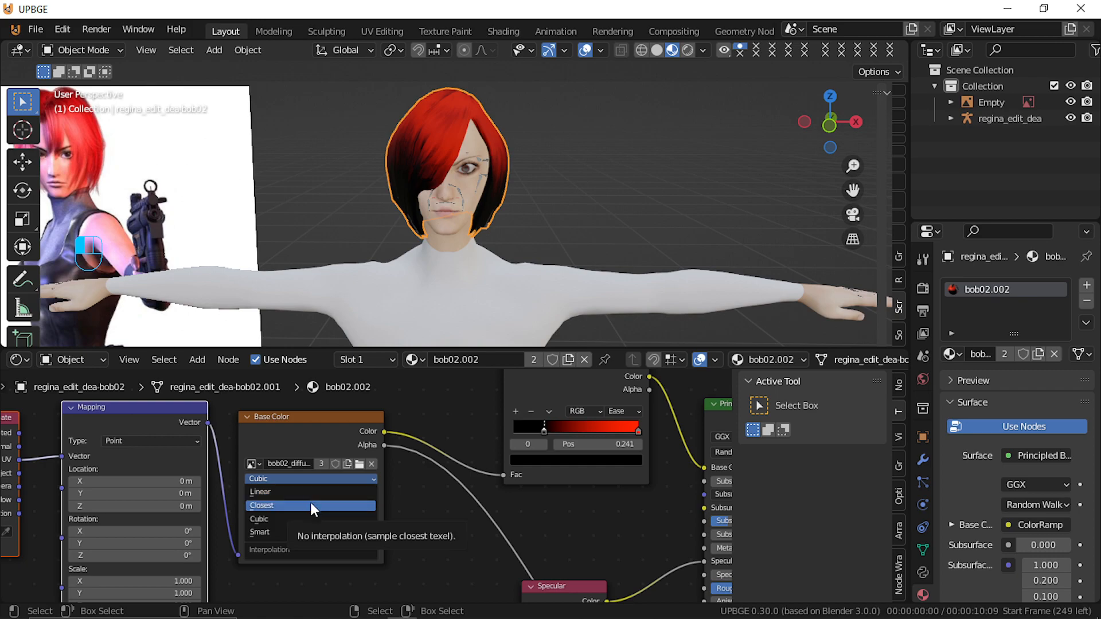
{"action": "left_click", "coordinate": [312, 494]}
Move the hair ColorRamp's black stop to position 0 and add a new stop at 0.500
{"action": "middle_click_drag", "start_coordinate": [371, 218], "coordinate": [479, 211]}
{"action": "middle_click_drag", "start_coordinate": [388, 198], "coordinate": [732, 286]}
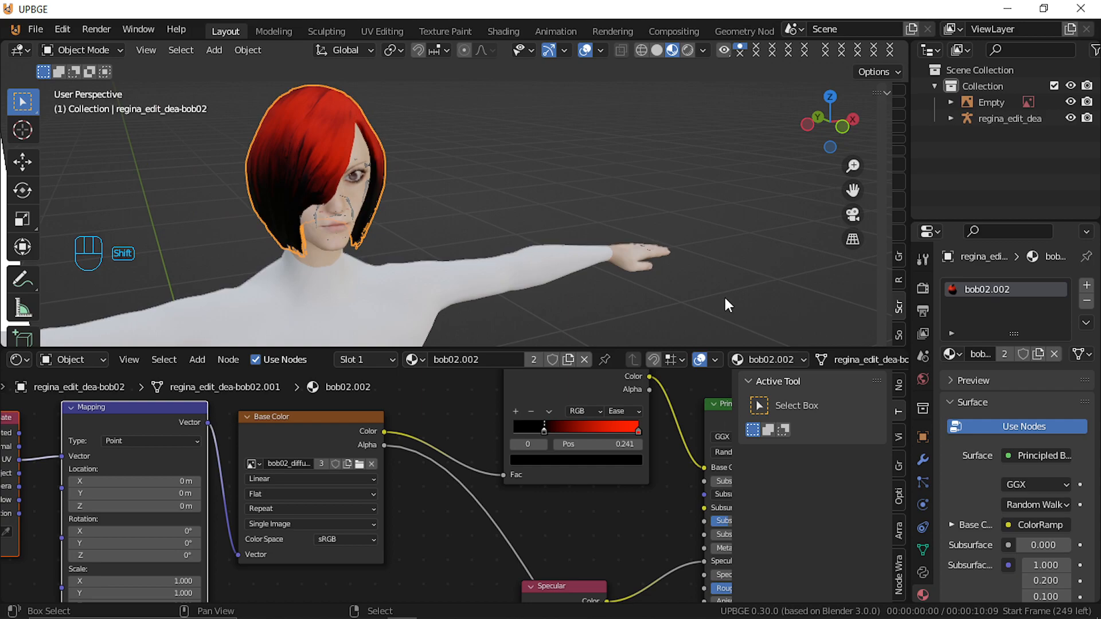
{"action": "left_click_drag", "start_coordinate": [543, 431], "coordinate": [486, 429]}
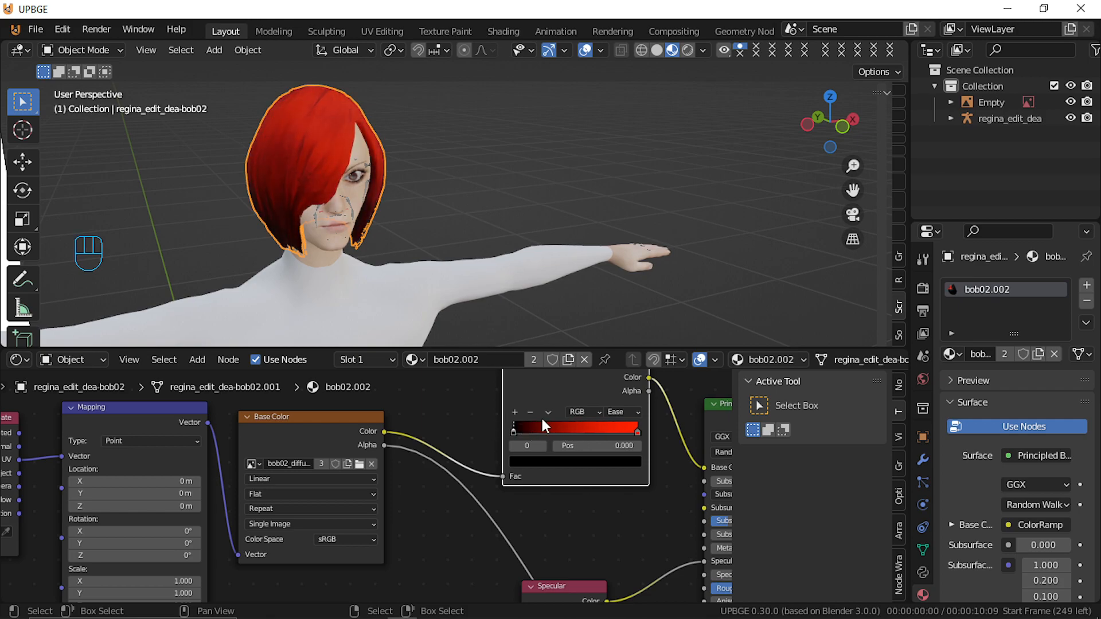
{"action": "left_click", "coordinate": [515, 413]}
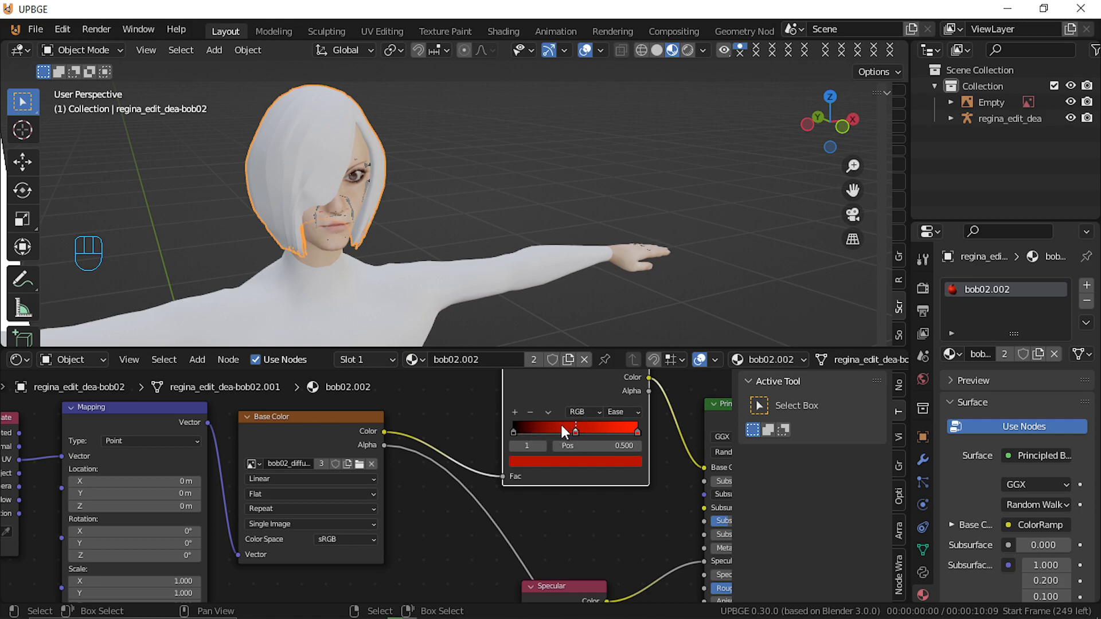
Rearrange the ColorRamp stops to red at both ends with black near the middle, and add a dark red stop at 0.209
{"action": "left_click_drag", "start_coordinate": [518, 425], "coordinate": [437, 435]}
{"action": "left_click_drag", "start_coordinate": [587, 433], "coordinate": [531, 418]}
{"action": "left_click", "coordinate": [632, 428]}
{"action": "left_click_drag", "start_coordinate": [631, 429], "coordinate": [657, 410]}
{"action": "left_click_drag", "start_coordinate": [534, 429], "coordinate": [564, 430]}
{"action": "left_click", "coordinate": [514, 412]}
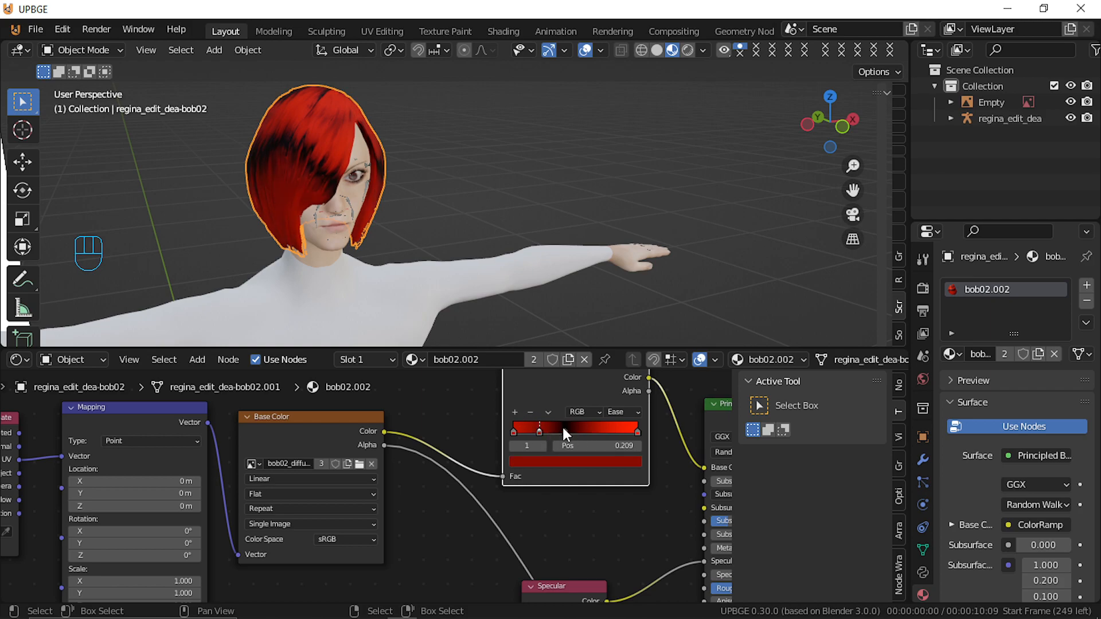
Move the ramp's added dark red stop to position 0.118 and darken its colour further
{"action": "mouse_move", "coordinate": [536, 420]}
{"action": "left_mouse_down"}
{"action": "mouse_move", "coordinate": [547, 419]}
{"action": "mouse_move", "coordinate": [524, 432]}
{"action": "mouse_move", "coordinate": [559, 433]}
{"action": "mouse_move", "coordinate": [538, 432]}
{"action": "left_mouse_up"}
{"action": "left_click", "coordinate": [525, 431]}
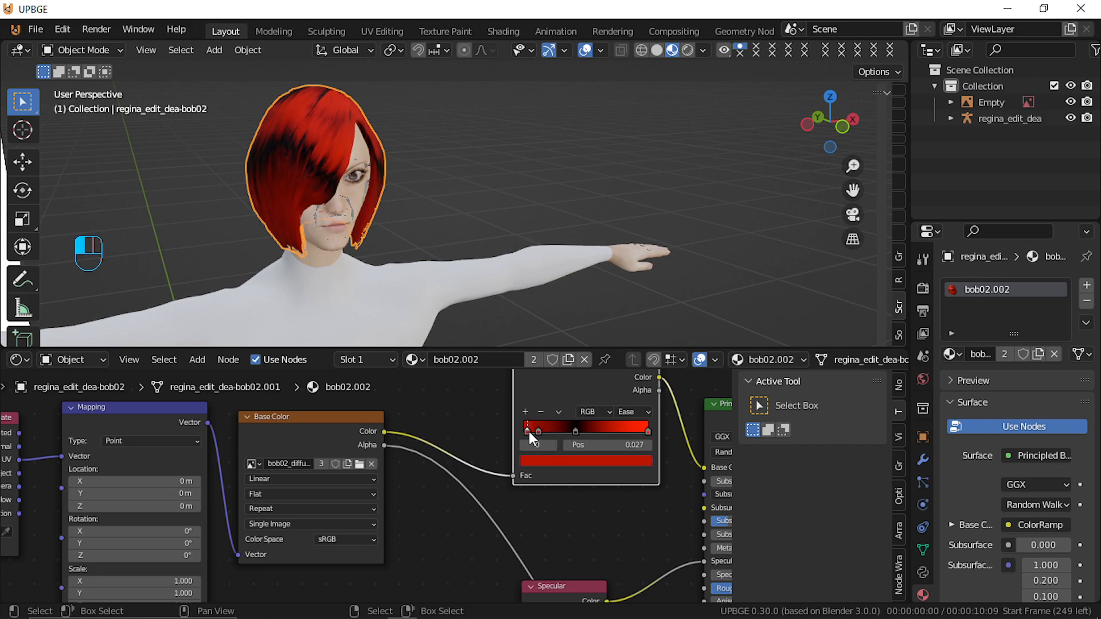
{"action": "left_click", "coordinate": [538, 432]}
{"action": "left_click", "coordinate": [550, 460]}
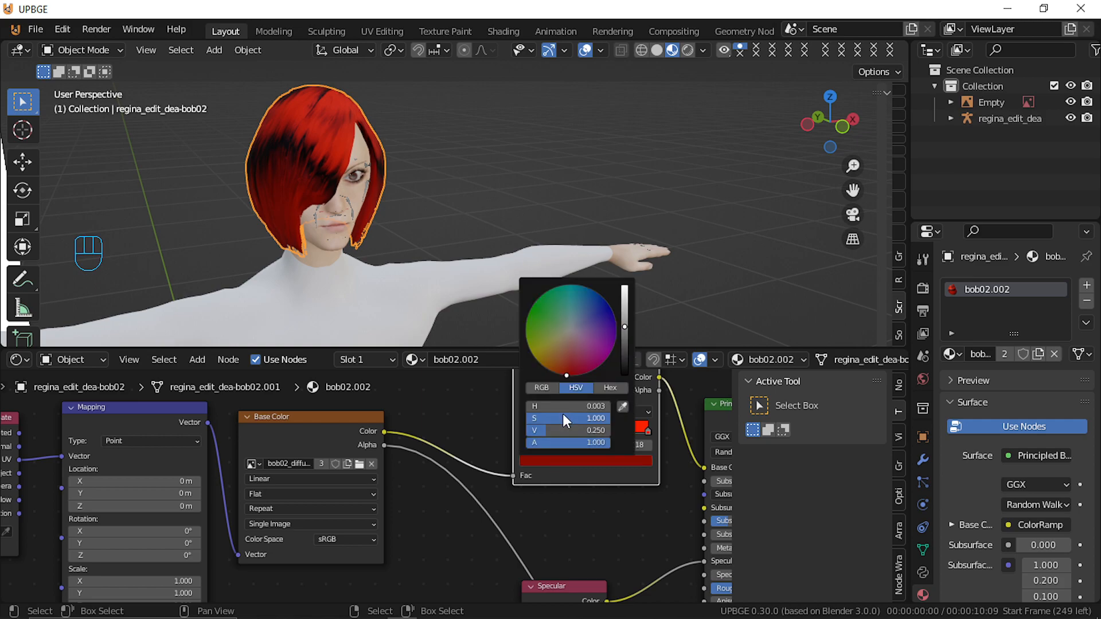
{"action": "mouse_move", "coordinate": [624, 331]}
{"action": "left_mouse_down"}
{"action": "mouse_move", "coordinate": [624, 364]}
{"action": "mouse_move", "coordinate": [623, 345]}
{"action": "left_mouse_up"}
Move the ramp's black stop to position 0.491 and its last red stop to 0.759
{"action": "key", "text": "shift+grave"}
{"action": "key", "text": "s"}
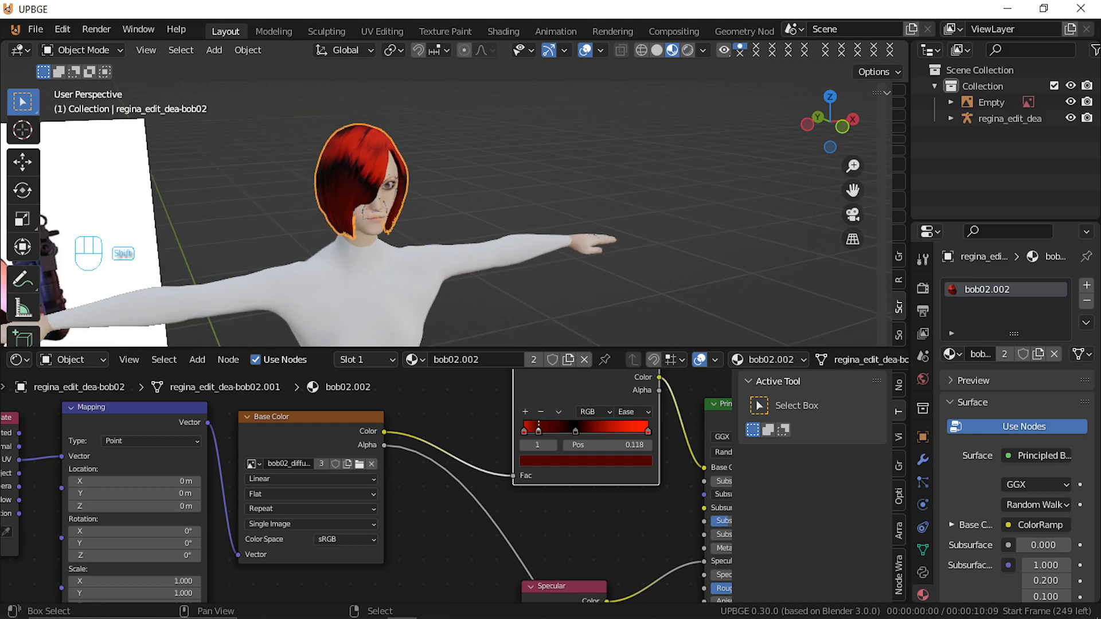
{"action": "key", "text": "w"}
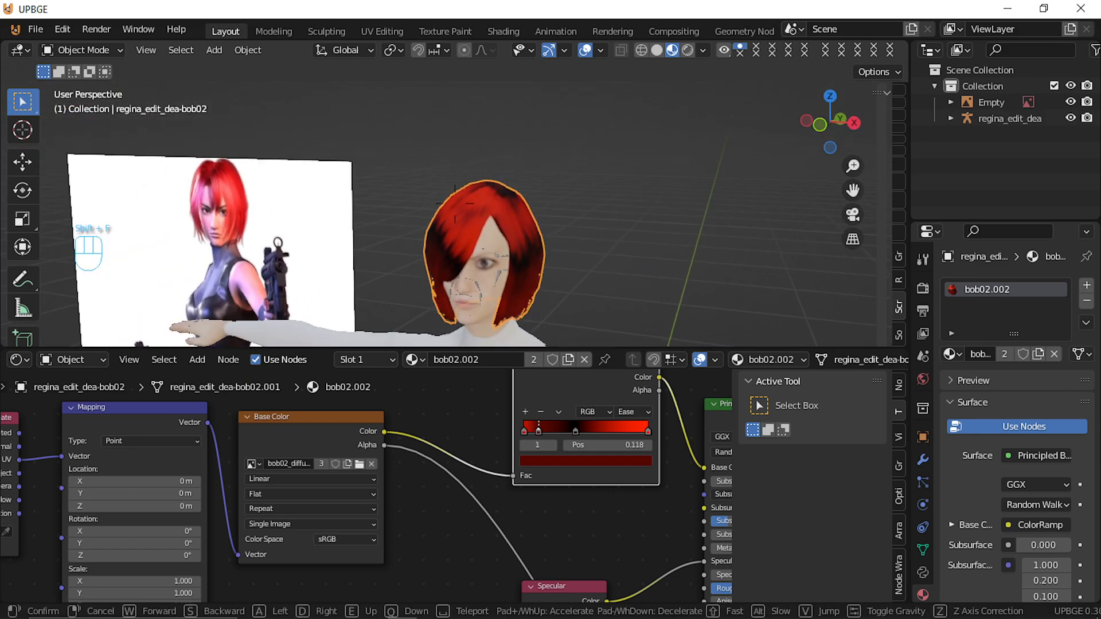
{"action": "left_click", "coordinate": [455, 204]}
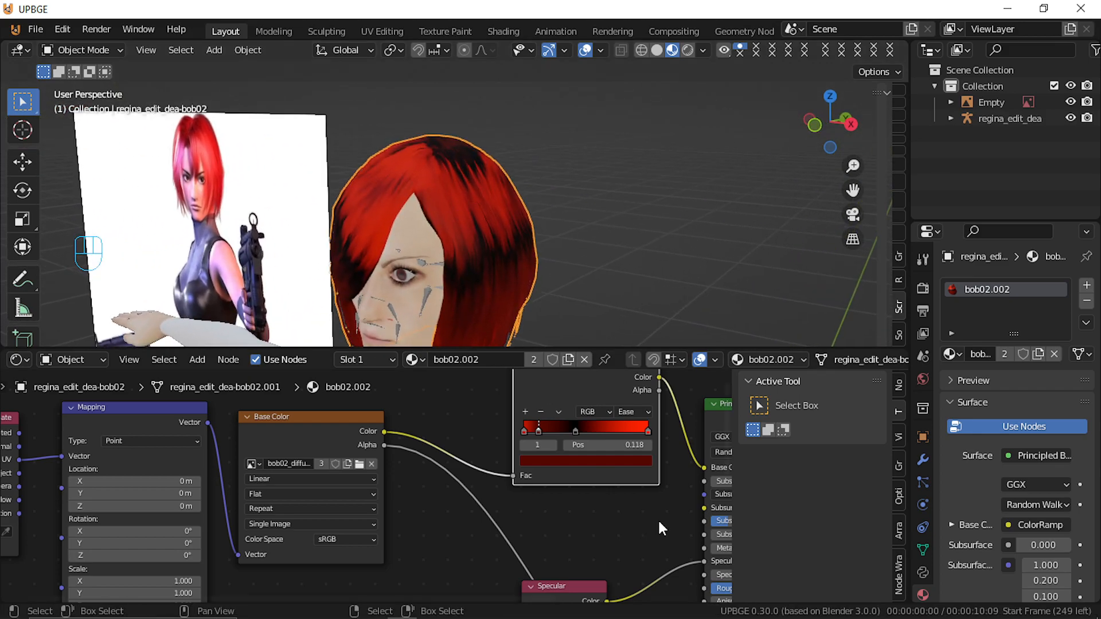
{"action": "mouse_move", "coordinate": [581, 435]}
{"action": "left_mouse_down"}
{"action": "mouse_move", "coordinate": [611, 421]}
{"action": "mouse_move", "coordinate": [593, 414]}
{"action": "mouse_move", "coordinate": [594, 402]}
{"action": "left_mouse_up"}
{"action": "left_click_drag", "start_coordinate": [646, 436], "coordinate": [618, 422]}
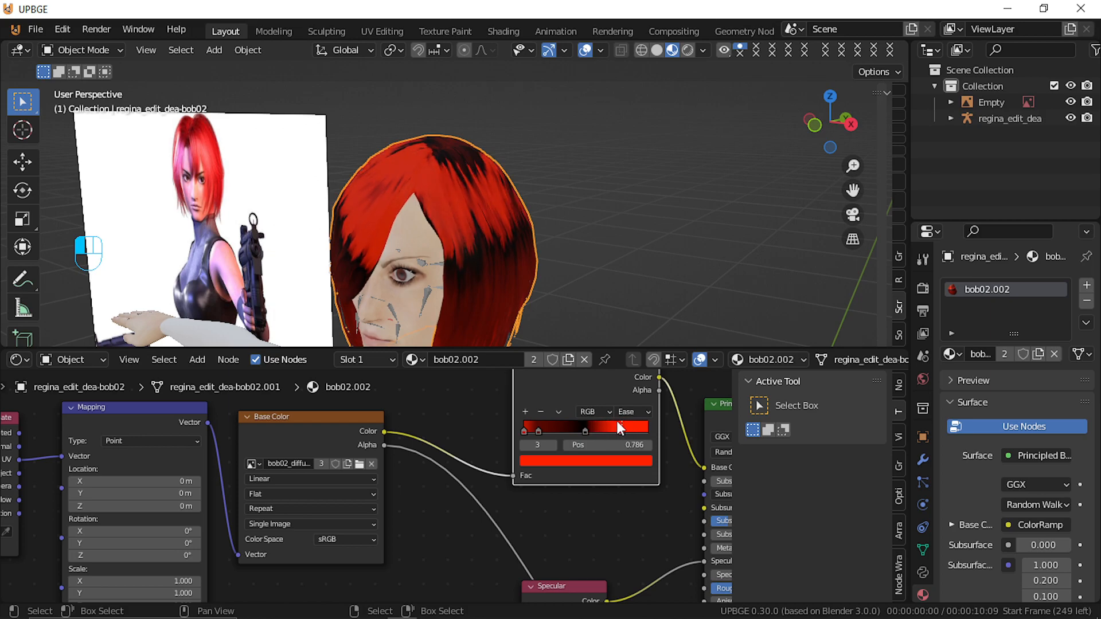
Recolour the ramp's black stop at 0.491 to dark red with hue 0.005, saturation 1.000 and value 0.077
{"action": "left_click", "coordinate": [585, 429]}
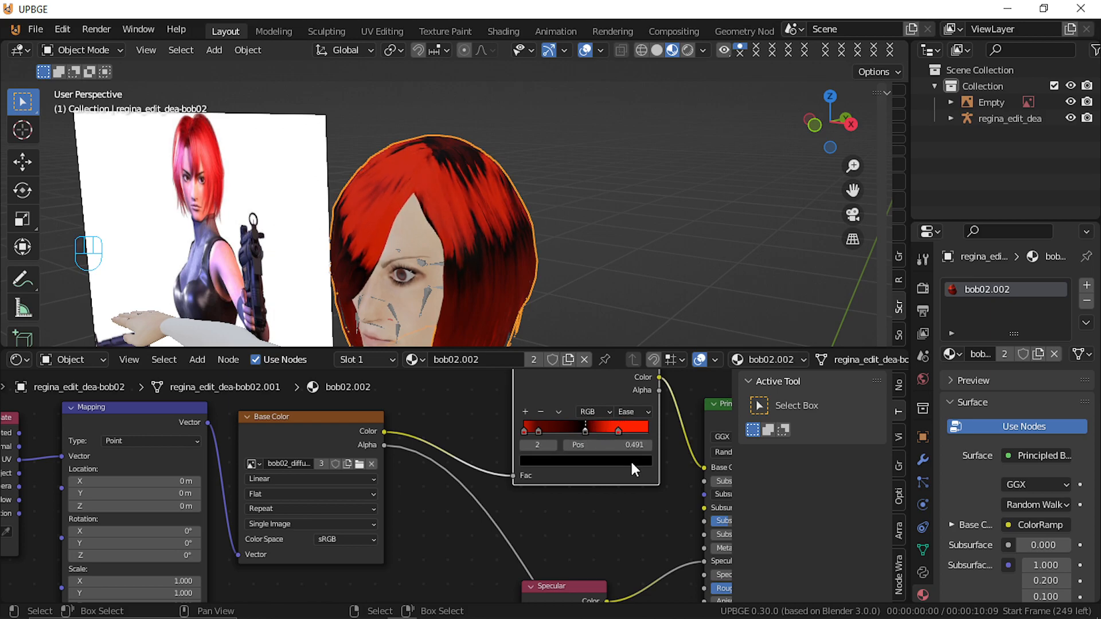
{"action": "left_click", "coordinate": [630, 459]}
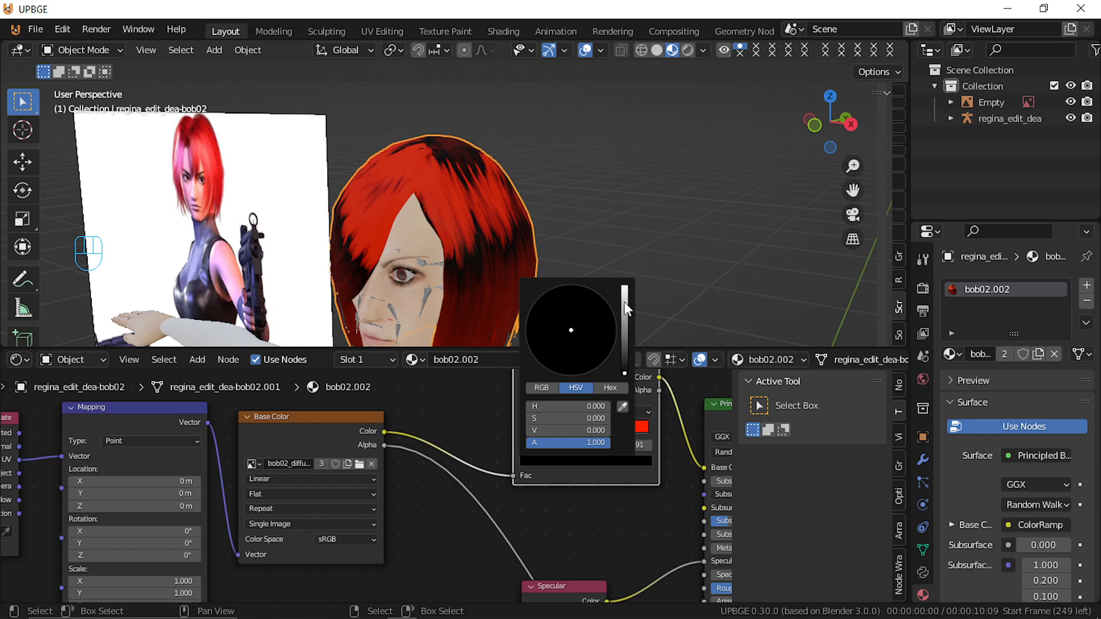
{"action": "mouse_move", "coordinate": [624, 372]}
{"action": "left_mouse_down"}
{"action": "mouse_move", "coordinate": [624, 324]}
{"action": "mouse_move", "coordinate": [624, 372]}
{"action": "left_mouse_up"}
{"action": "left_click", "coordinate": [624, 364]}
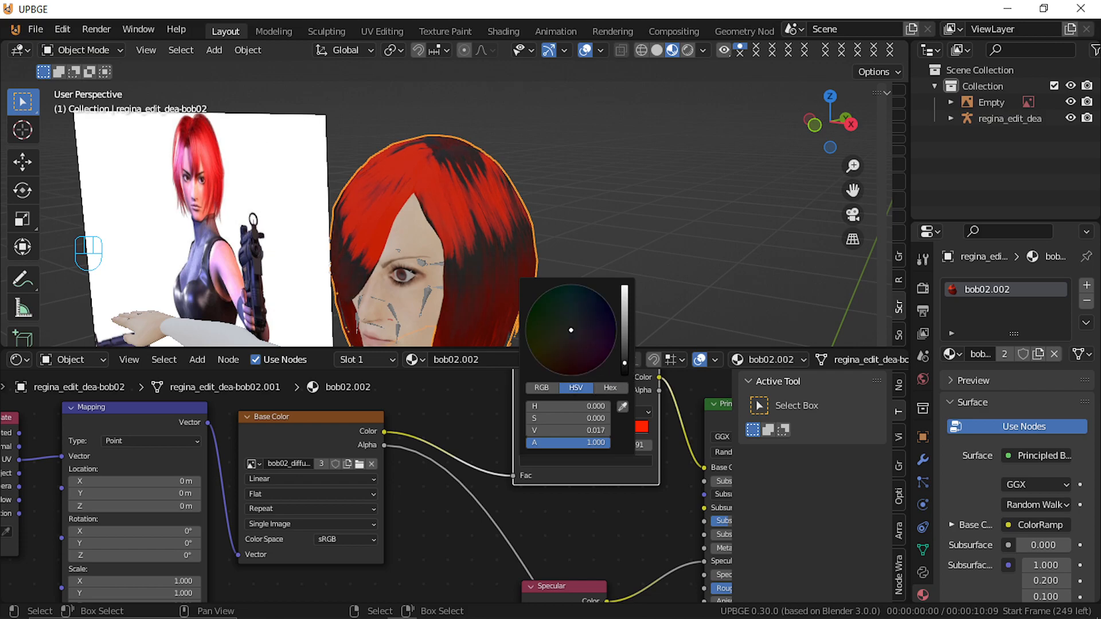
{"action": "mouse_move", "coordinate": [578, 346]}
{"action": "left_mouse_down"}
{"action": "mouse_move", "coordinate": [579, 374]}
{"action": "mouse_move", "coordinate": [567, 375]}
{"action": "mouse_move", "coordinate": [624, 347]}
{"action": "left_mouse_up"}
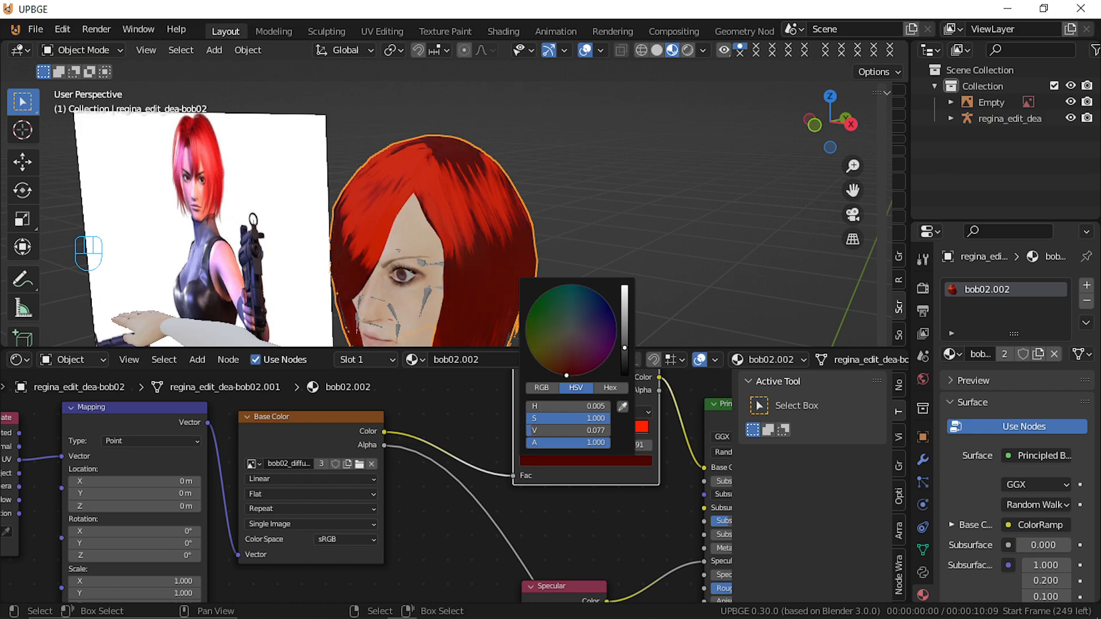
Change the ColorRamp stop at position 0.118 to black
{"action": "scroll", "coordinate": [450, 218], "scroll_direction": "down", "scroll_amount": 5}
{"action": "middle_click_drag", "start_coordinate": [453, 233], "coordinate": [552, 239]}
{"action": "scroll", "coordinate": [552, 240], "scroll_direction": "up", "scroll_amount": 2}
{"action": "scroll", "coordinate": [552, 240], "scroll_direction": "up", "scroll_amount": 3}
{"action": "scroll", "coordinate": [552, 240], "scroll_direction": "down", "scroll_amount": 3}
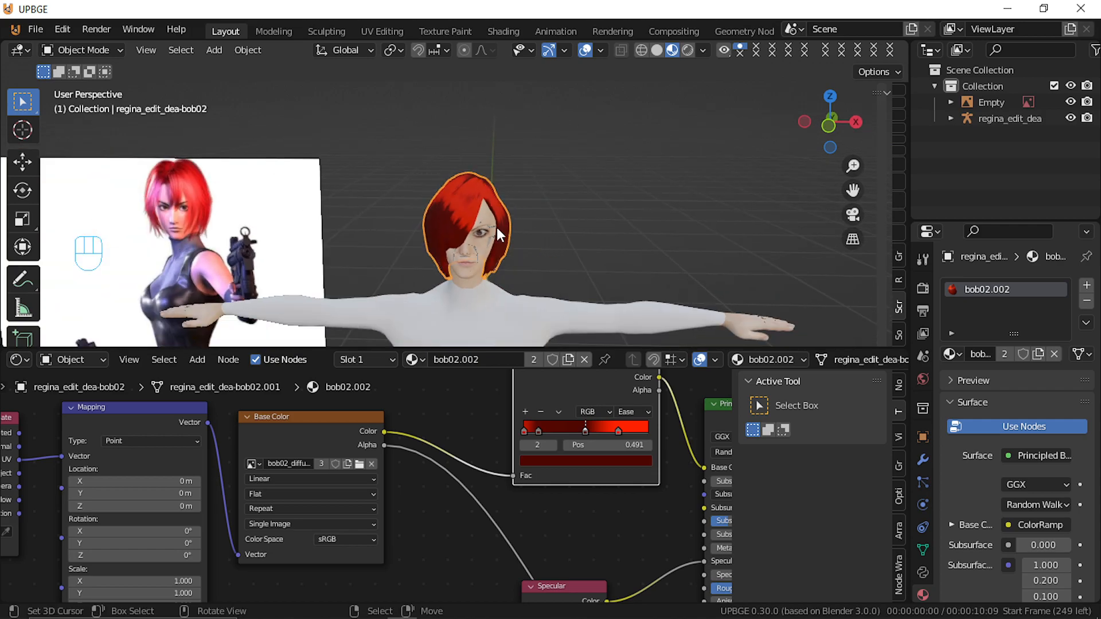
{"action": "left_click", "coordinate": [539, 429]}
{"action": "left_click", "coordinate": [570, 460]}
{"action": "left_click_drag", "start_coordinate": [623, 331], "coordinate": [624, 374]}
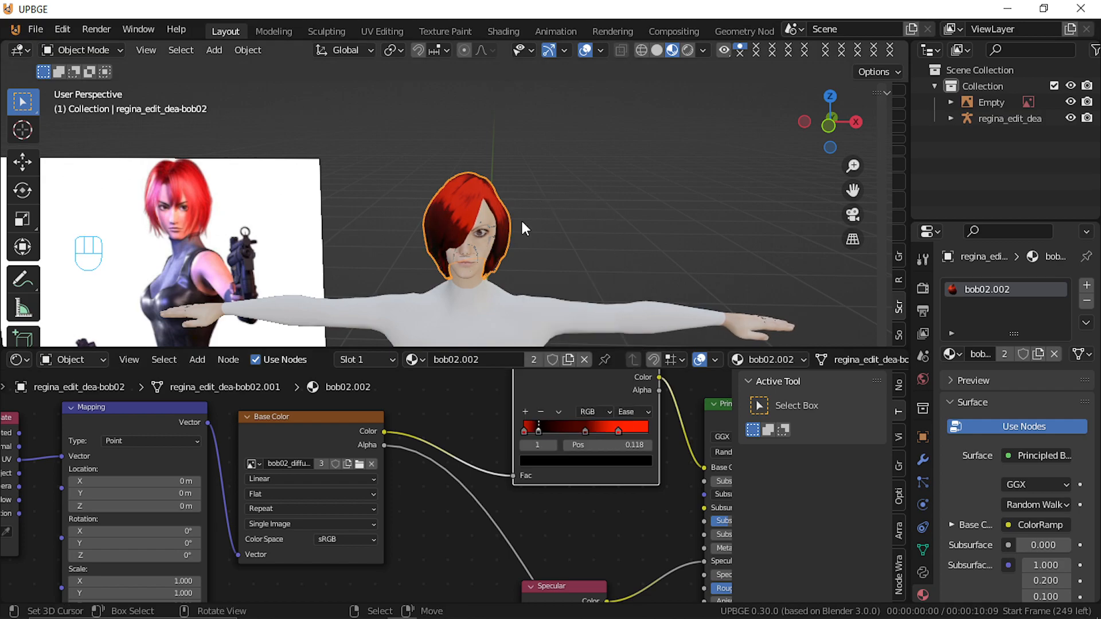
Darken the ramp's last red stop, at position 0.759, to a colour value of 0.296
{"action": "left_click", "coordinate": [618, 430]}
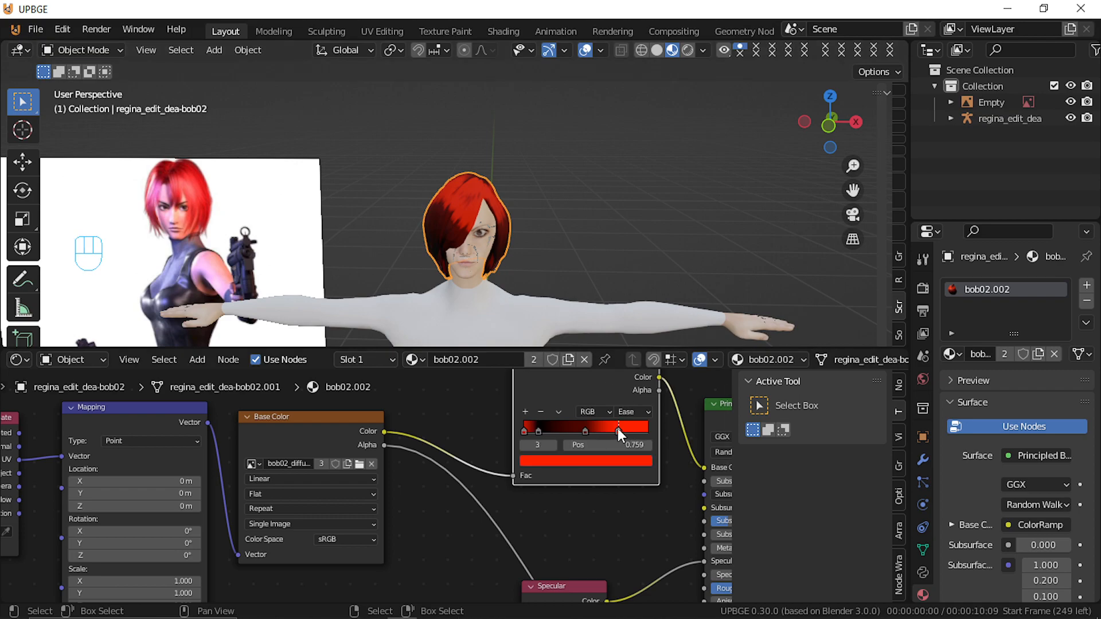
{"action": "left_click", "coordinate": [625, 462]}
{"action": "left_click_drag", "start_coordinate": [623, 352], "coordinate": [623, 329]}
{"action": "left_click_drag", "start_coordinate": [624, 326], "coordinate": [625, 323]}
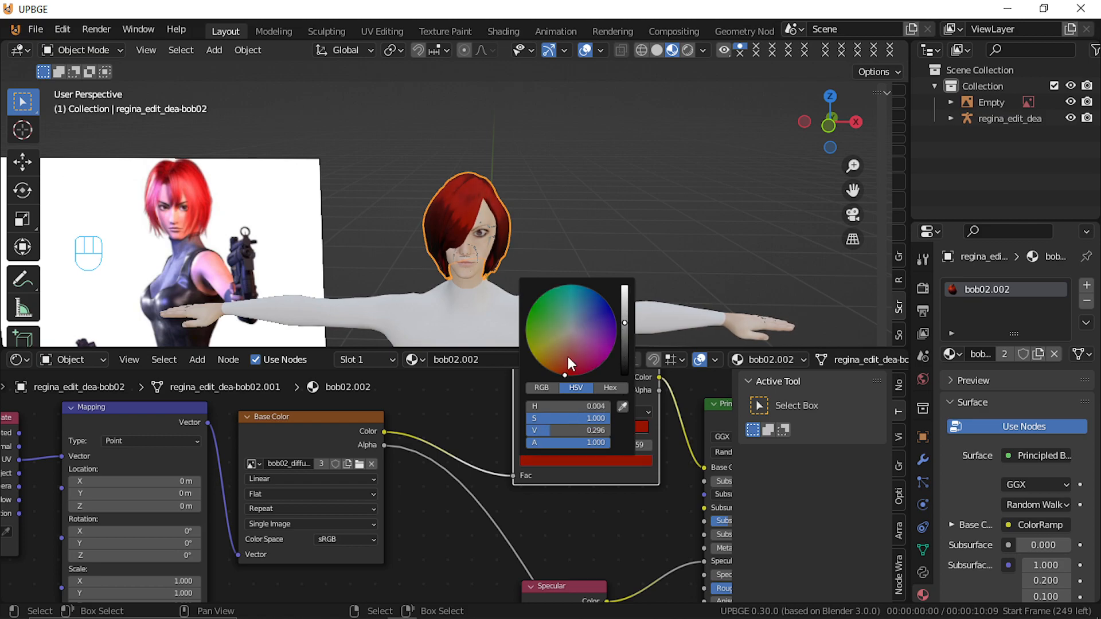
Set the hair's Specular colour node to bright red and slightly brighten the ramp's last red stop
{"action": "middle_click_drag", "start_coordinate": [584, 548], "coordinate": [549, 435]}
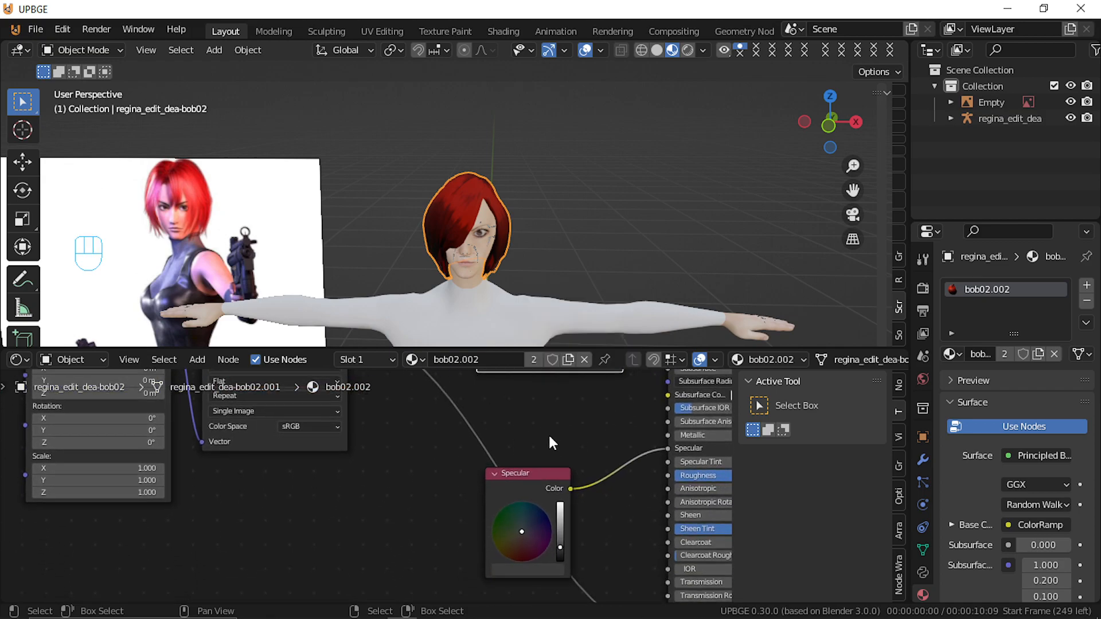
{"action": "left_click_drag", "start_coordinate": [525, 532], "coordinate": [564, 513]}
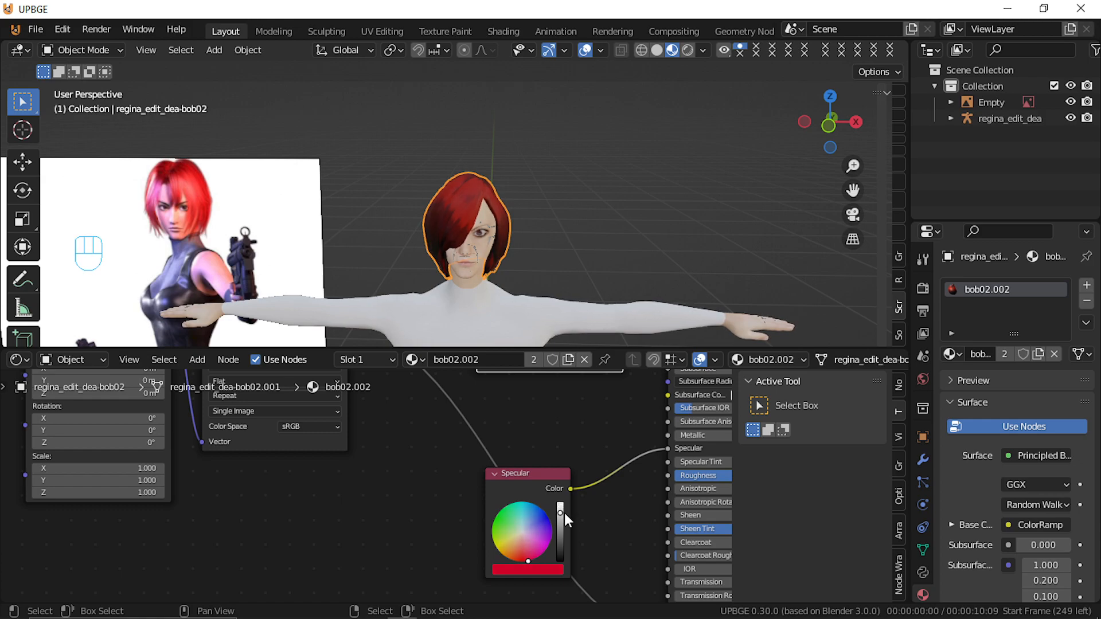
{"action": "middle_click_drag", "start_coordinate": [538, 416], "coordinate": [519, 517]}
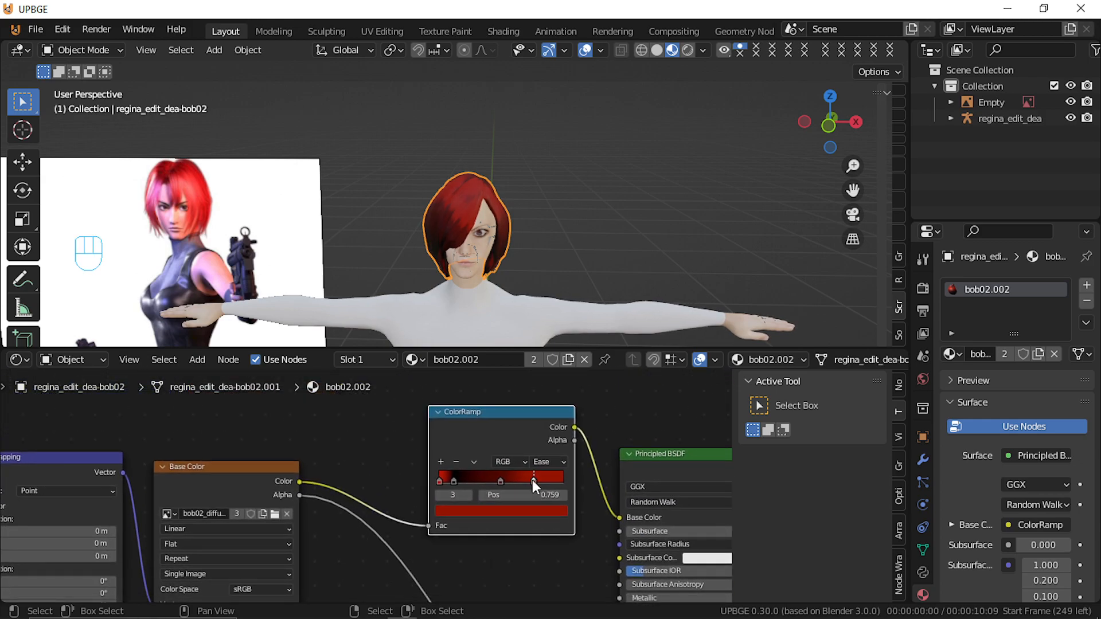
{"action": "left_click", "coordinate": [541, 511]}
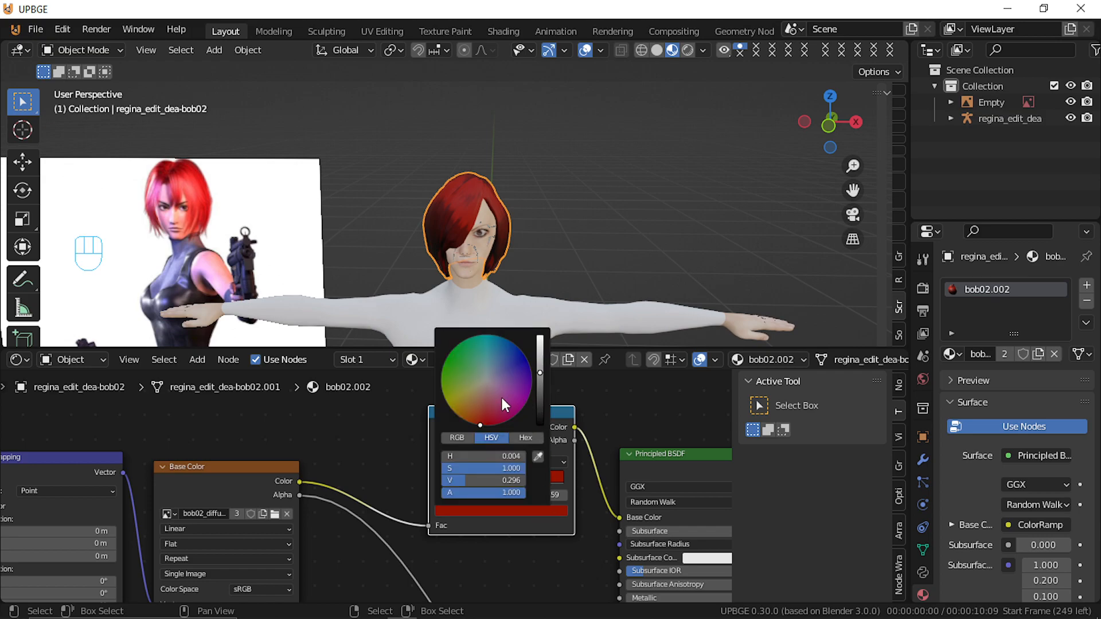
{"action": "mouse_move", "coordinate": [541, 374]}
{"action": "left_mouse_down"}
{"action": "mouse_move", "coordinate": [539, 347]}
{"action": "mouse_move", "coordinate": [539, 357]}
{"action": "left_mouse_up"}
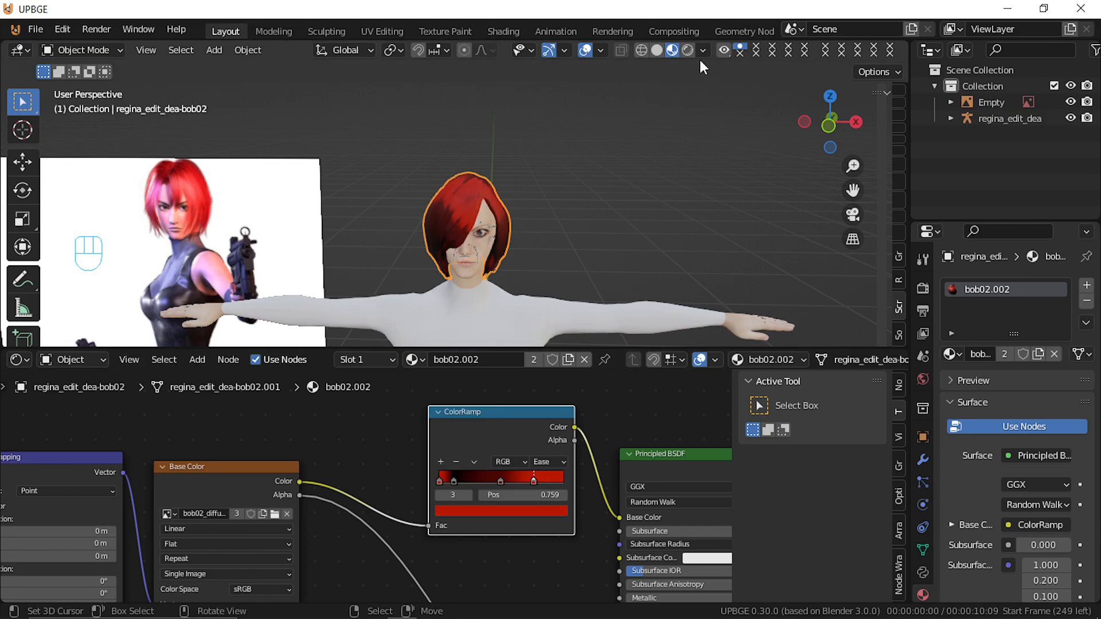
Add a Sun light to the scene
{"action": "mouse_move", "coordinate": [493, 186]}
{"action": "middle_mouse_down"}
{"action": "mouse_move", "coordinate": [600, 177]}
{"action": "mouse_move", "coordinate": [504, 197]}
{"action": "middle_mouse_up"}
{"action": "key", "text": "shift+a"}
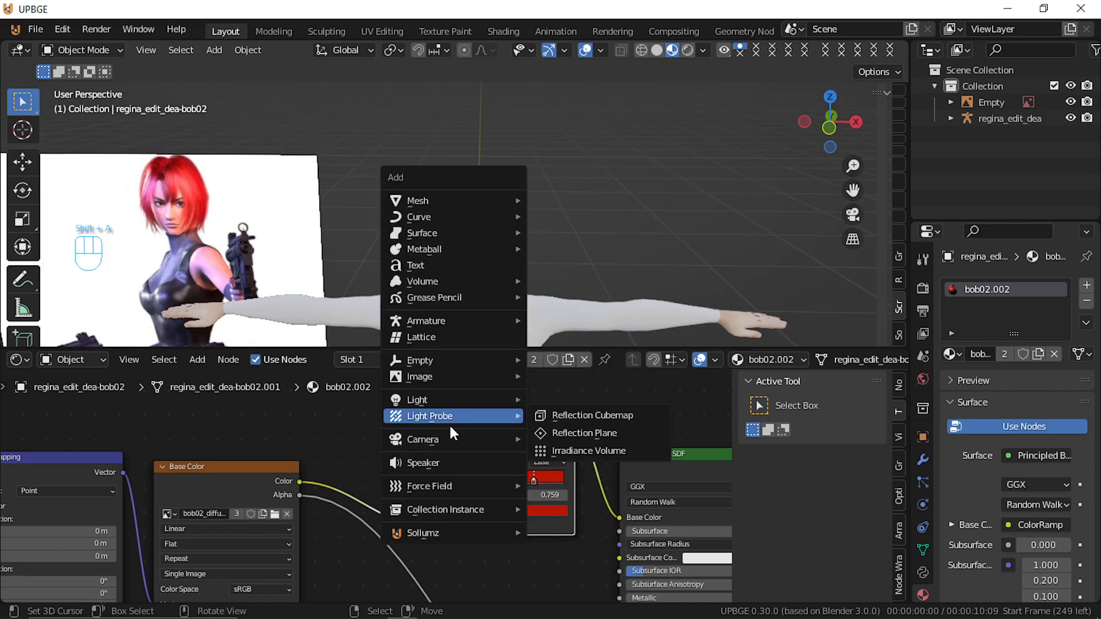
{"action": "mouse_move", "coordinate": [427, 399]}
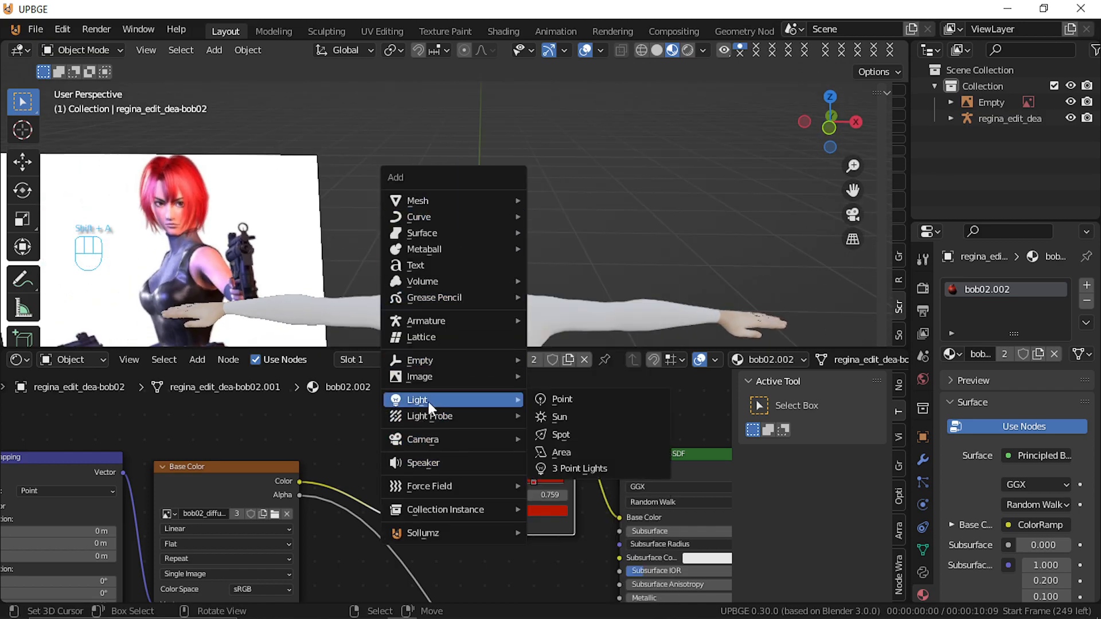
{"action": "left_click", "coordinate": [585, 427]}
{"action": "scroll", "coordinate": [582, 236], "scroll_direction": "down", "scroll_amount": 8}
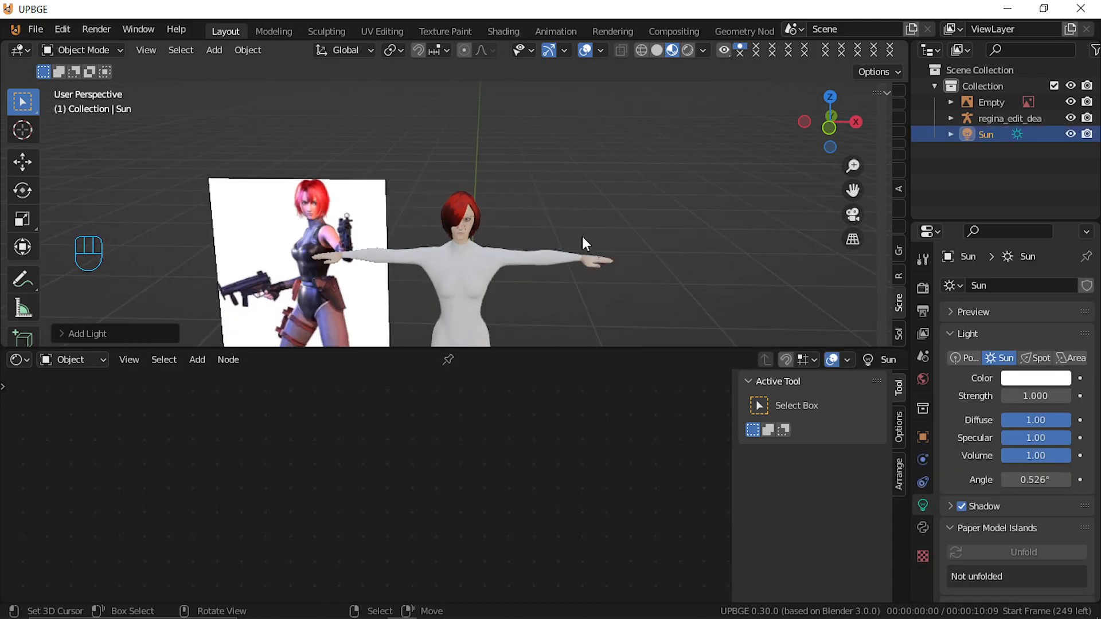
{"action": "key", "text": "g"}
{"action": "key", "text": "s"}
{"action": "key", "text": "z"}
{"action": "key", "text": "z"}
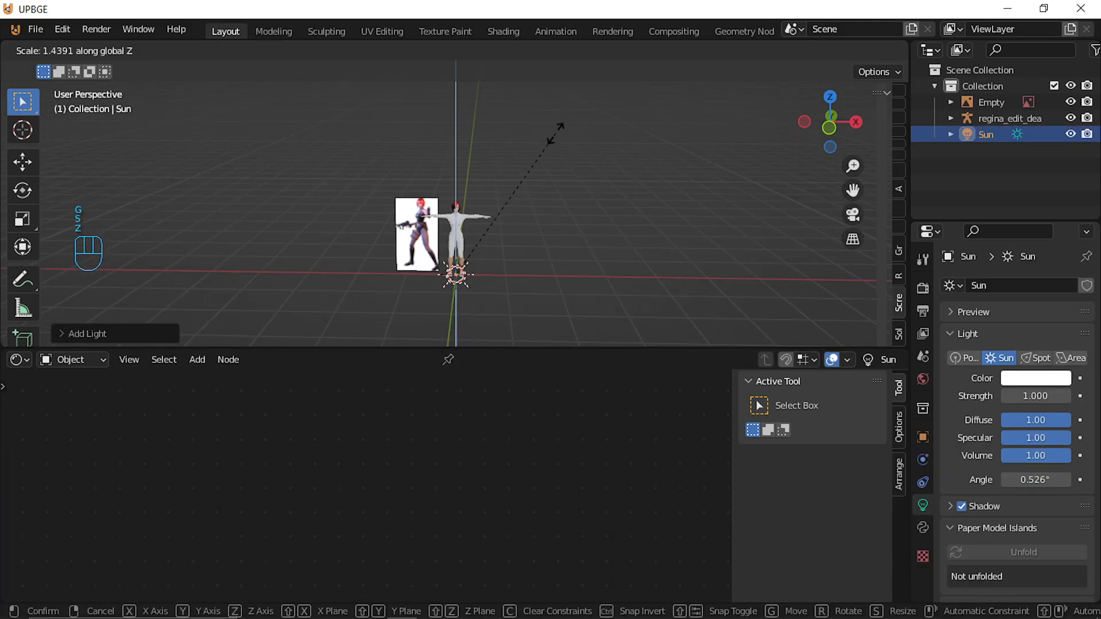
{"action": "right_click", "coordinate": [536, 121]}
Raise the Sun light along the Z axis above the character's head and rotate it to tilt its direction
{"action": "key", "text": "g"}
{"action": "key", "text": "z"}
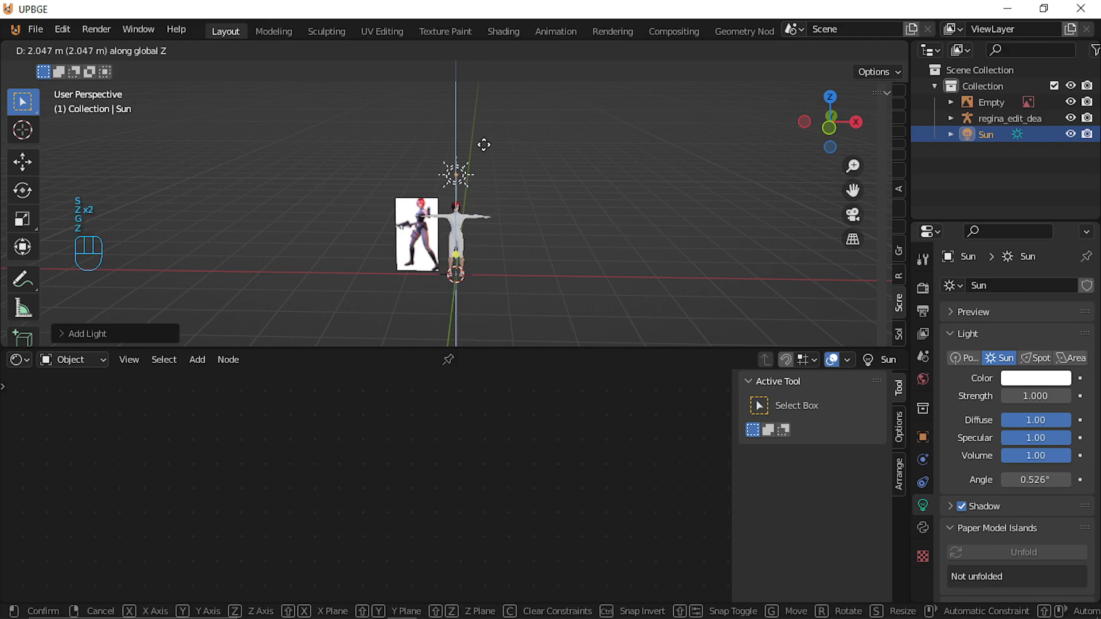
{"action": "left_click", "coordinate": [488, 99]}
{"action": "middle_click_drag", "start_coordinate": [487, 98], "coordinate": [342, 166]}
{"action": "key", "text": "r"}
{"action": "left_click", "coordinate": [440, 212]}
Switch the viewport to Rendered shading and examine the hair against the reference image under the Sun light
{"action": "scroll", "coordinate": [436, 229], "scroll_direction": "up", "scroll_amount": 3}
{"action": "middle_click_drag", "start_coordinate": [433, 249], "coordinate": [564, 236]}
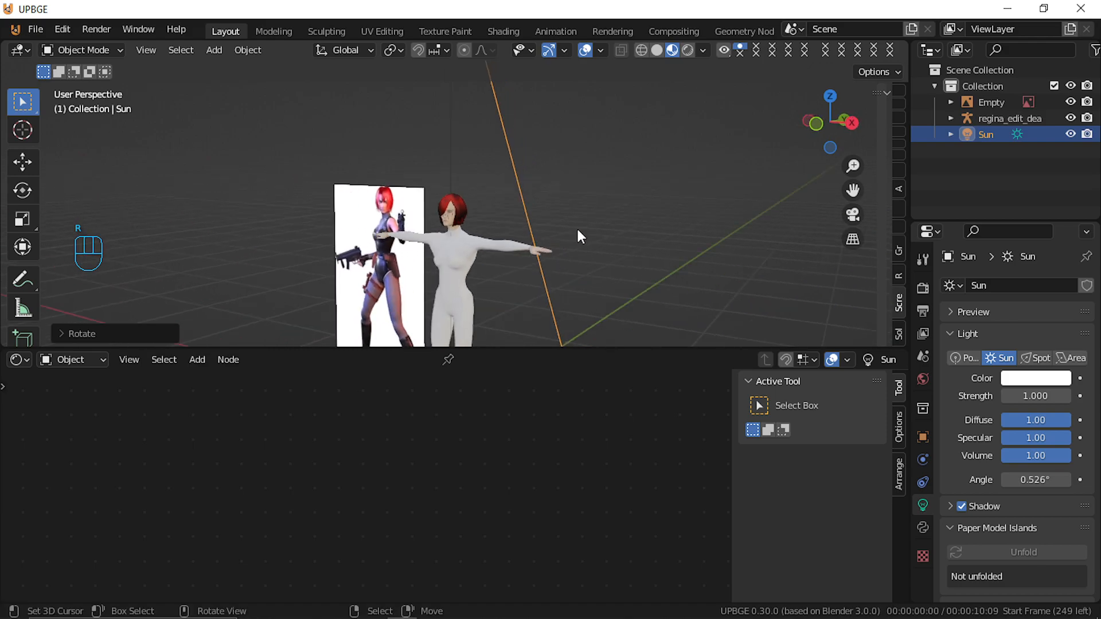
{"action": "left_click", "coordinate": [690, 50]}
{"action": "scroll", "coordinate": [550, 235], "scroll_direction": "up", "scroll_amount": 5}
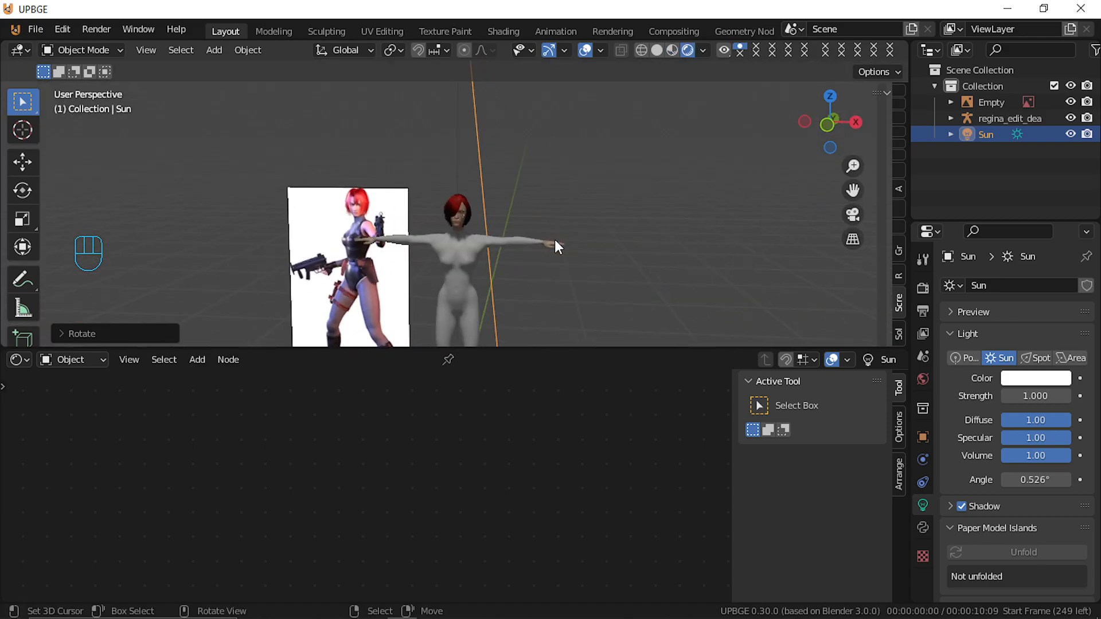
{"action": "scroll", "coordinate": [533, 253], "scroll_direction": "up", "scroll_amount": 3}
{"action": "middle_click_drag", "start_coordinate": [524, 254], "coordinate": [514, 232]}
{"action": "scroll", "coordinate": [546, 256], "scroll_direction": "down", "scroll_amount": 4}
{"action": "scroll", "coordinate": [512, 264], "scroll_direction": "down", "scroll_amount": 4}
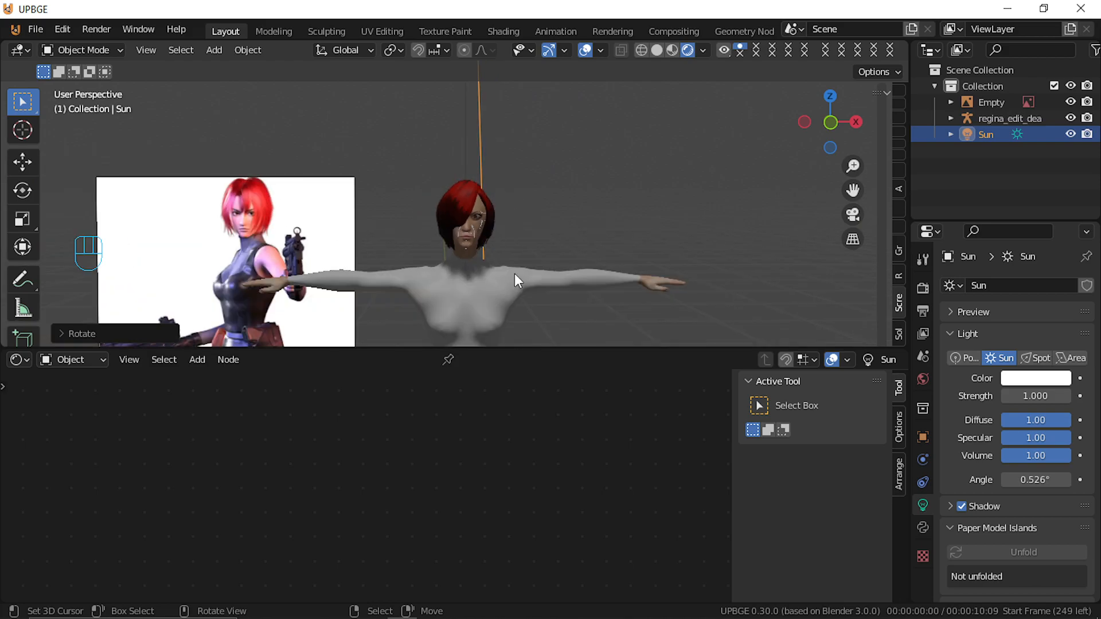
Select the character's body and darken the base colour of its Grey material to a medium grey
{"action": "left_click", "coordinate": [461, 286]}
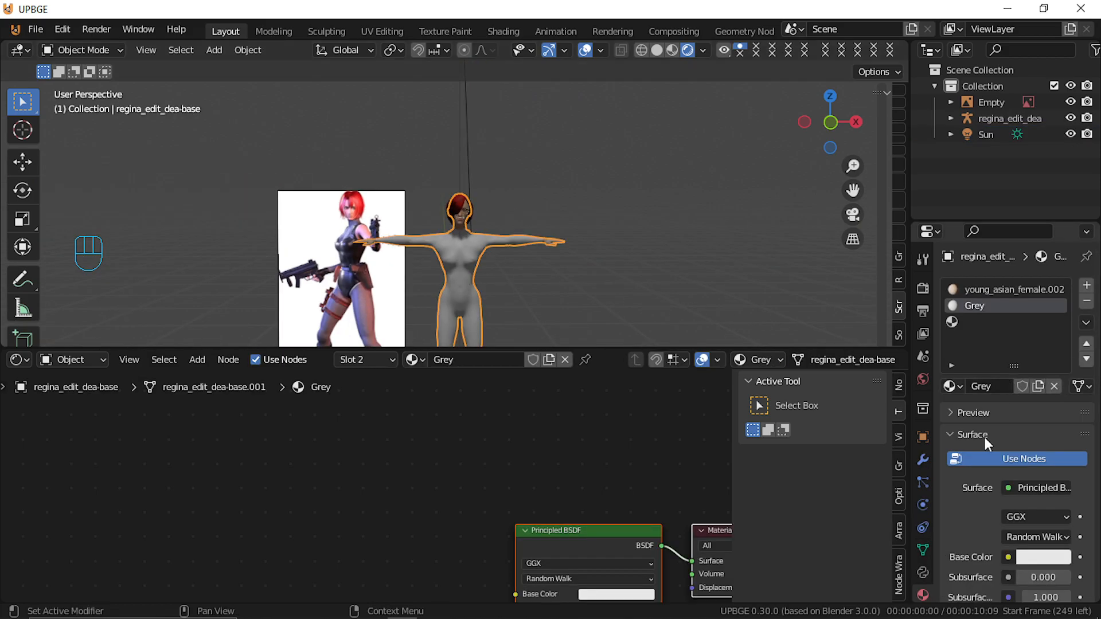
{"action": "left_click", "coordinate": [1043, 557]}
{"action": "left_click_drag", "start_coordinate": [1058, 335], "coordinate": [1058, 398]}
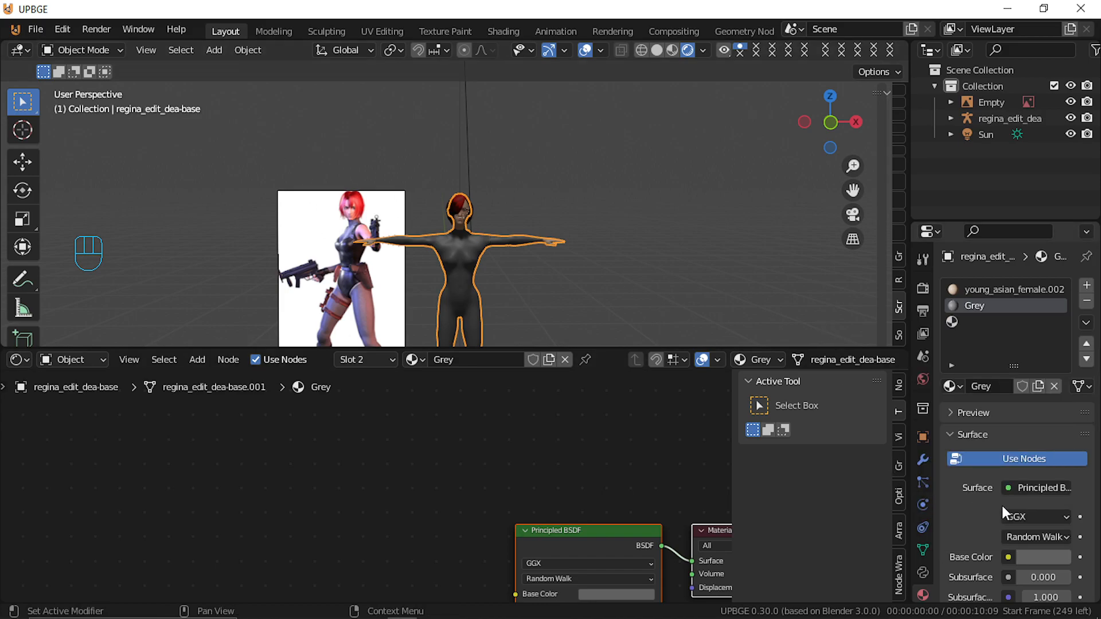
{"action": "left_click", "coordinate": [1035, 557]}
{"action": "left_click_drag", "start_coordinate": [1055, 394], "coordinate": [1055, 371]}
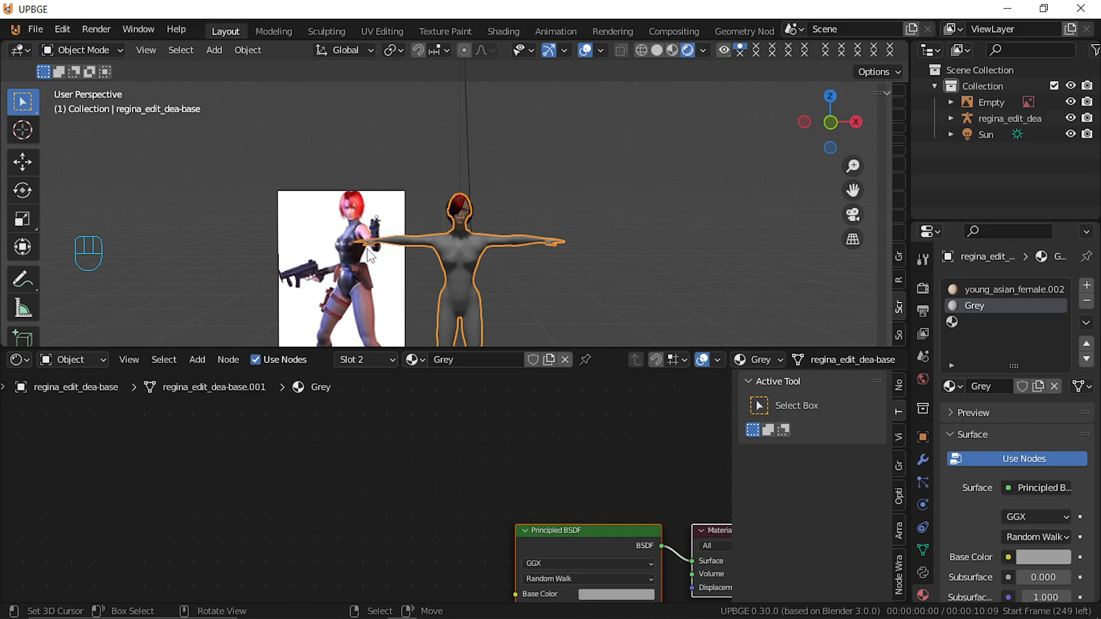
Switch to the web browser and examine the Regina wiki page and full-size reference image for the outfit details
{"action": "mouse_move", "coordinate": [372, 617]}
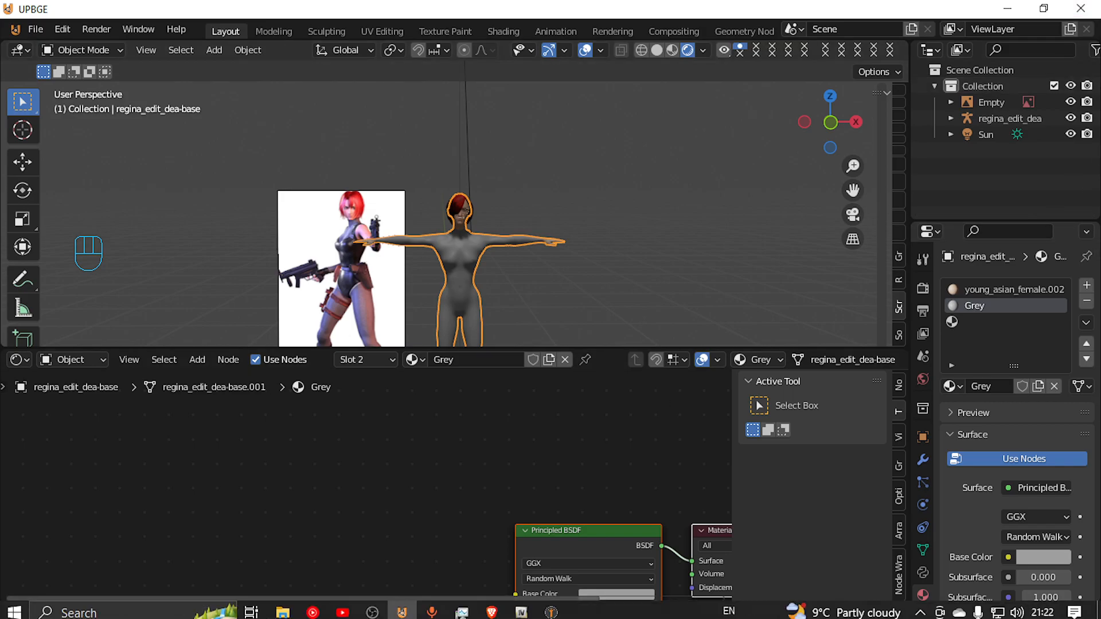
{"action": "left_click", "coordinate": [493, 605]}
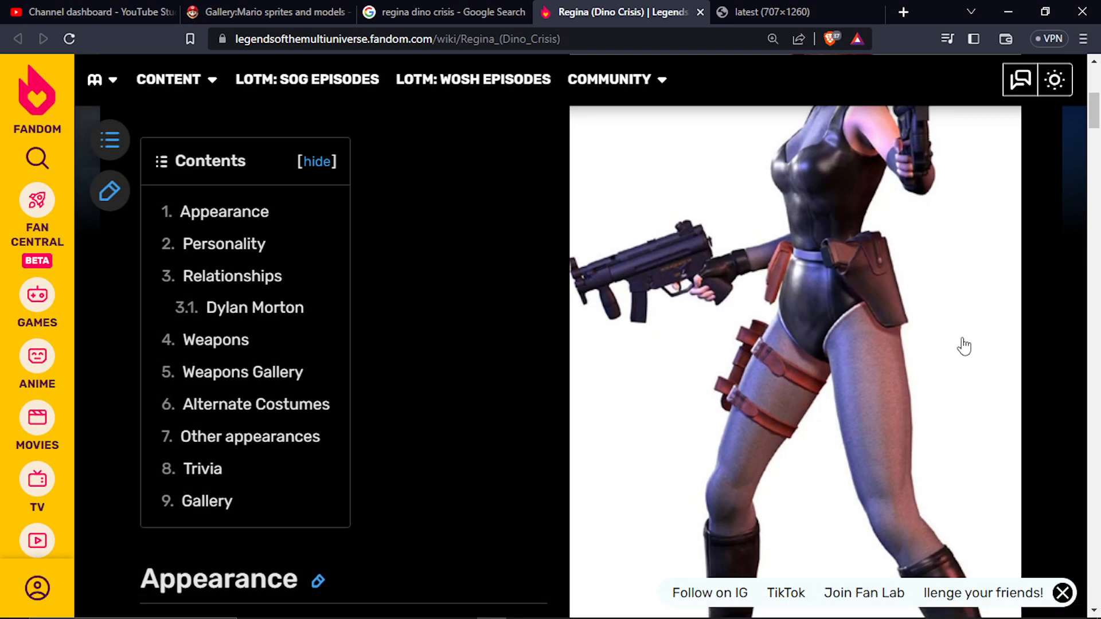
{"action": "scroll", "coordinate": [890, 346], "scroll_direction": "down", "scroll_amount": 5}
{"action": "scroll", "coordinate": [881, 346], "scroll_direction": "up", "scroll_amount": 4}
{"action": "scroll", "coordinate": [881, 346], "scroll_direction": "up", "scroll_amount": 5}
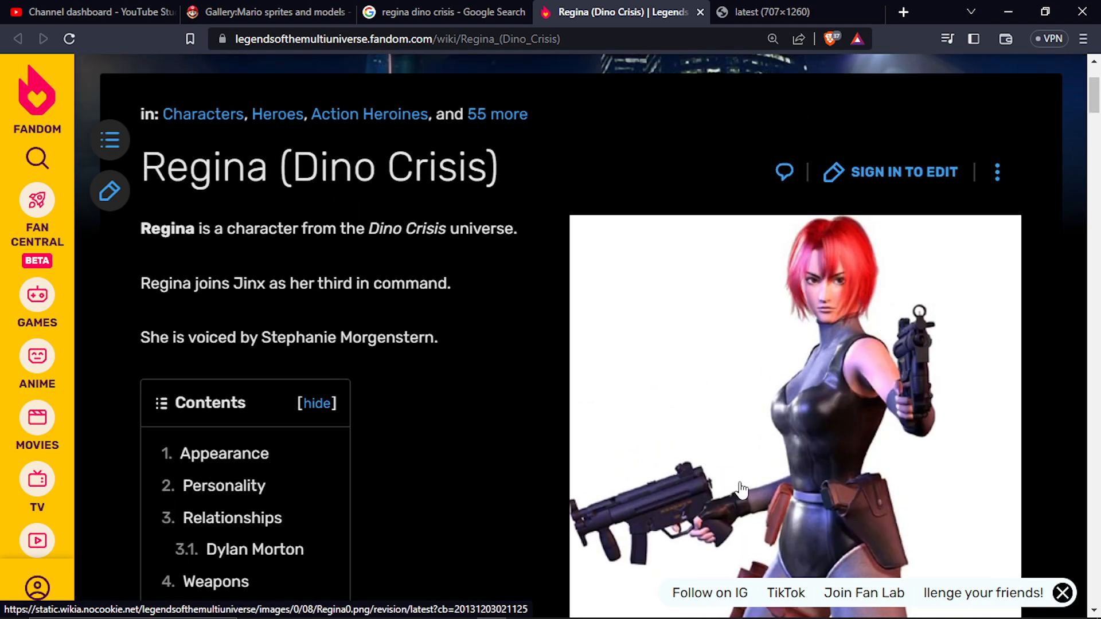
{"action": "scroll", "coordinate": [742, 498], "scroll_direction": "up", "scroll_amount": 3}
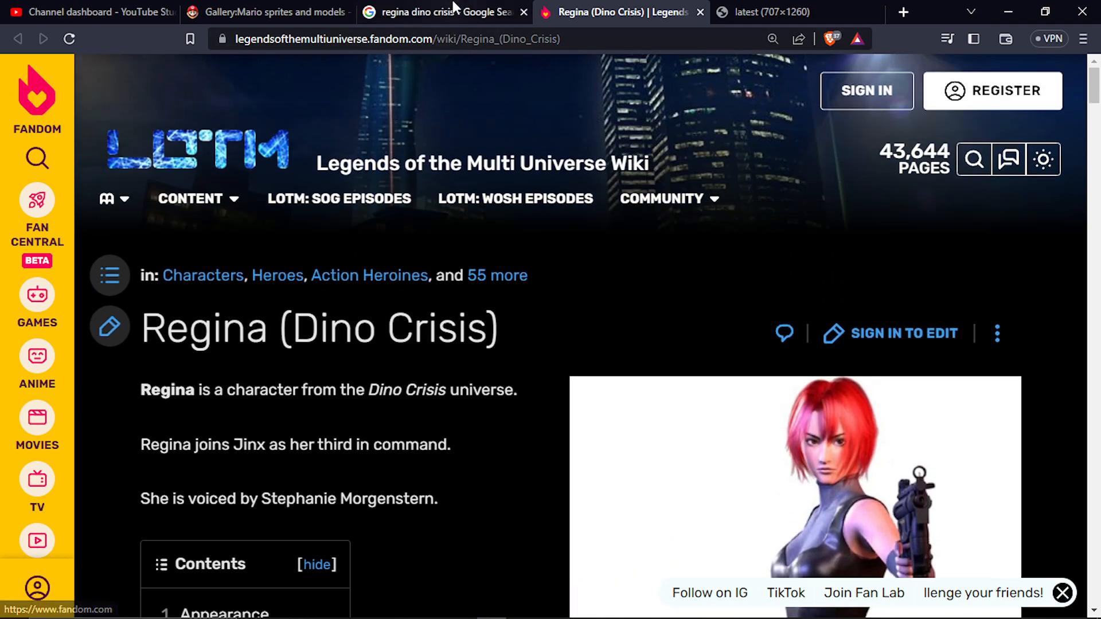
{"action": "left_click", "coordinate": [762, 16]}
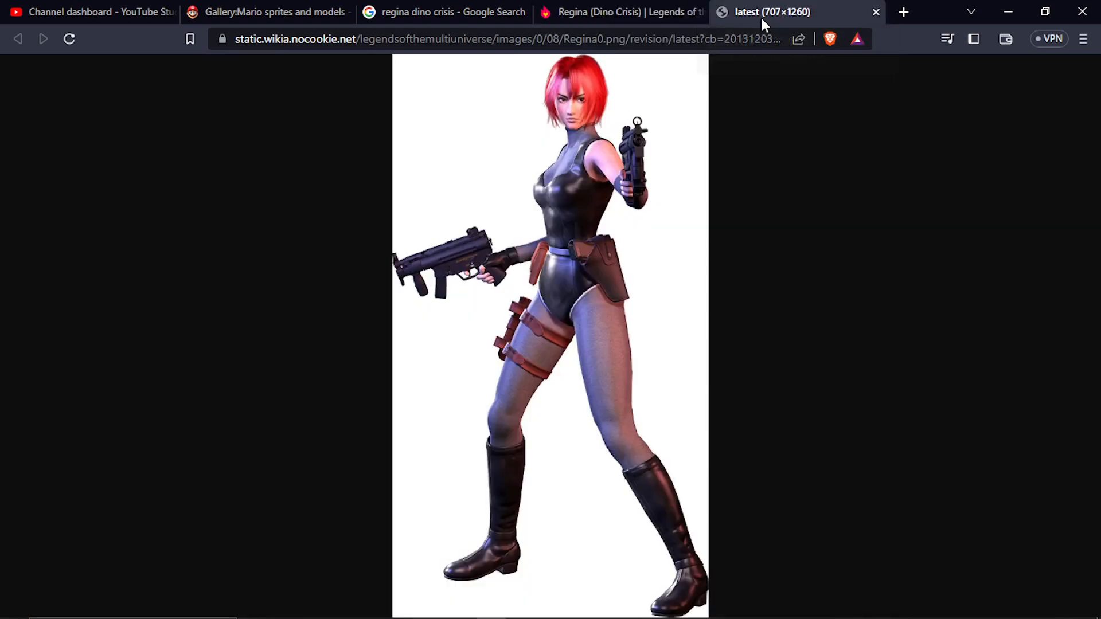
Search the web for "dino crisis 1"
{"action": "left_click_drag", "start_coordinate": [357, 39], "coordinate": [364, 36]}
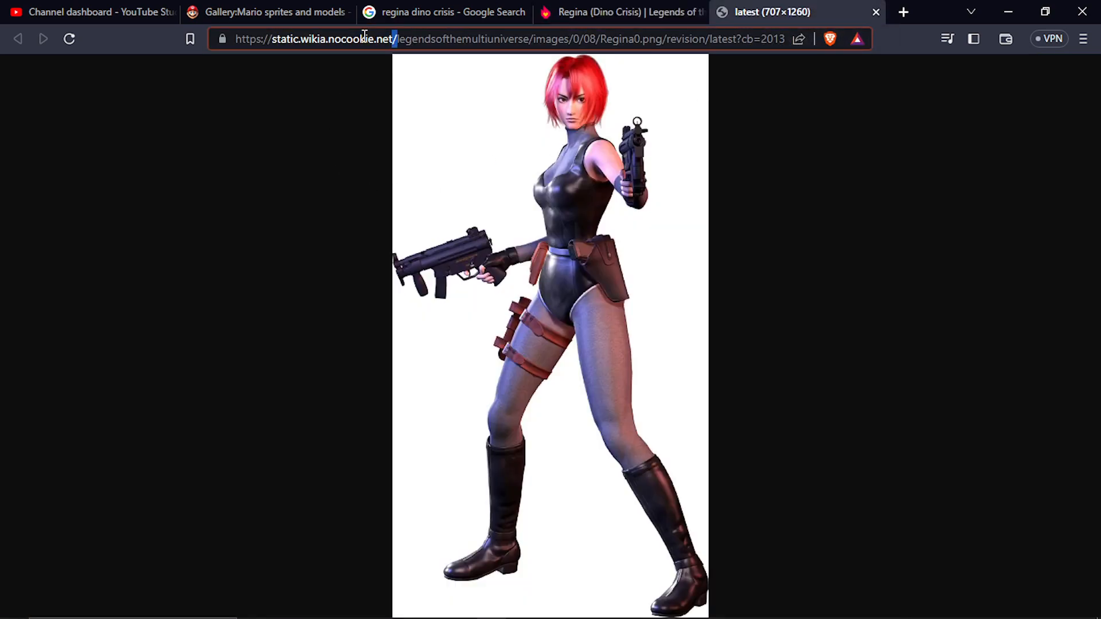
{"action": "key", "text": "ctrl+a"}
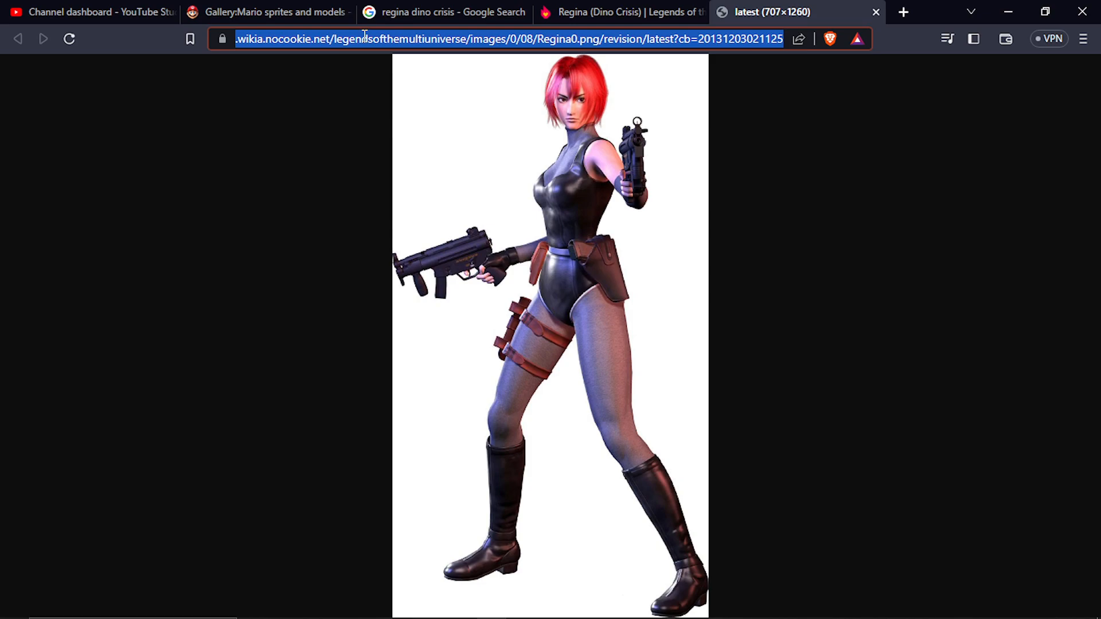
{"action": "type", "text": "dino"}
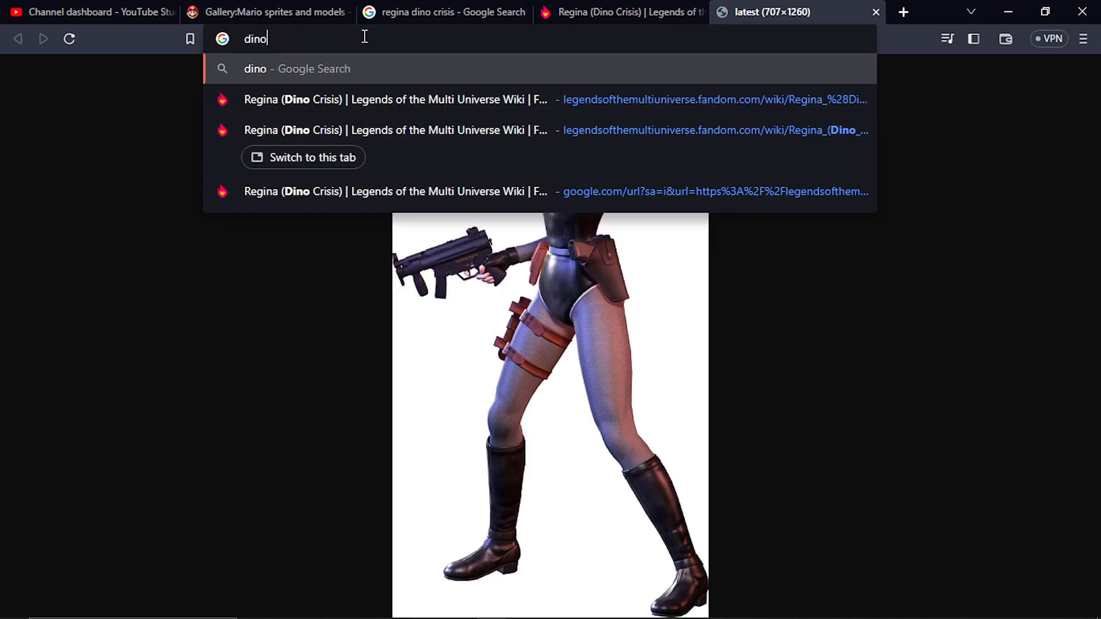
{"action": "type", "text": " crisi"}
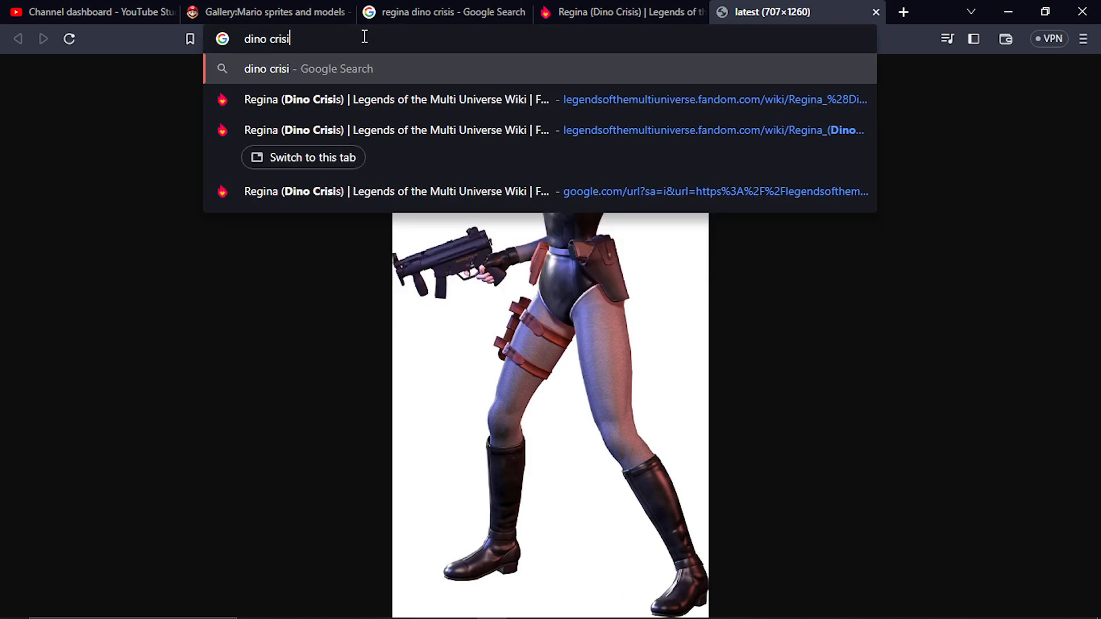
{"action": "type", "text": "s 1"}
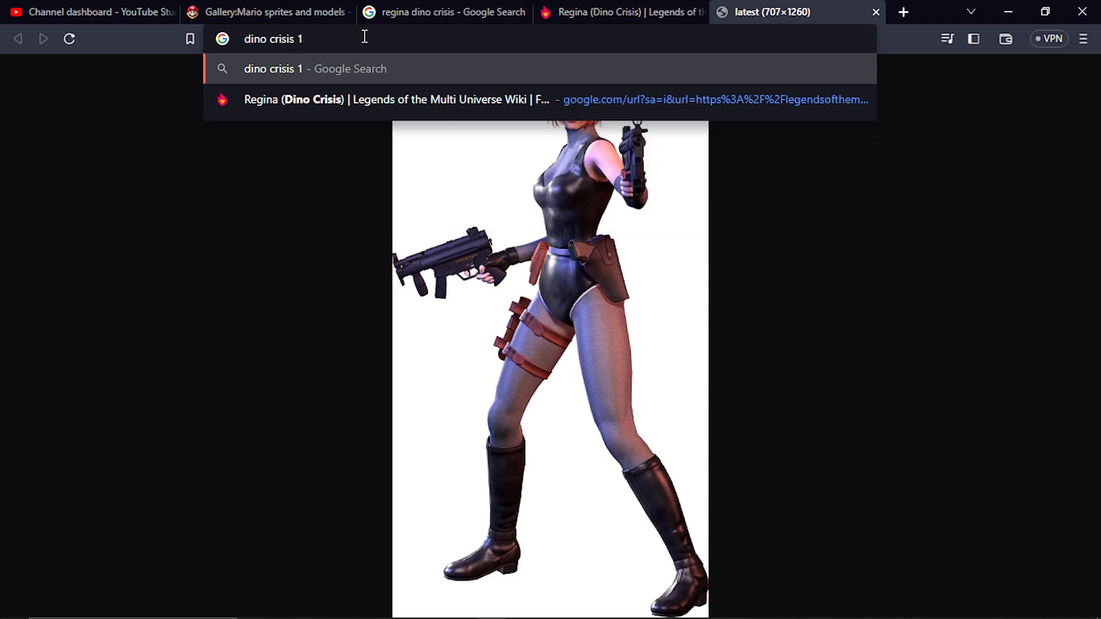
{"action": "key", "text": "Return"}
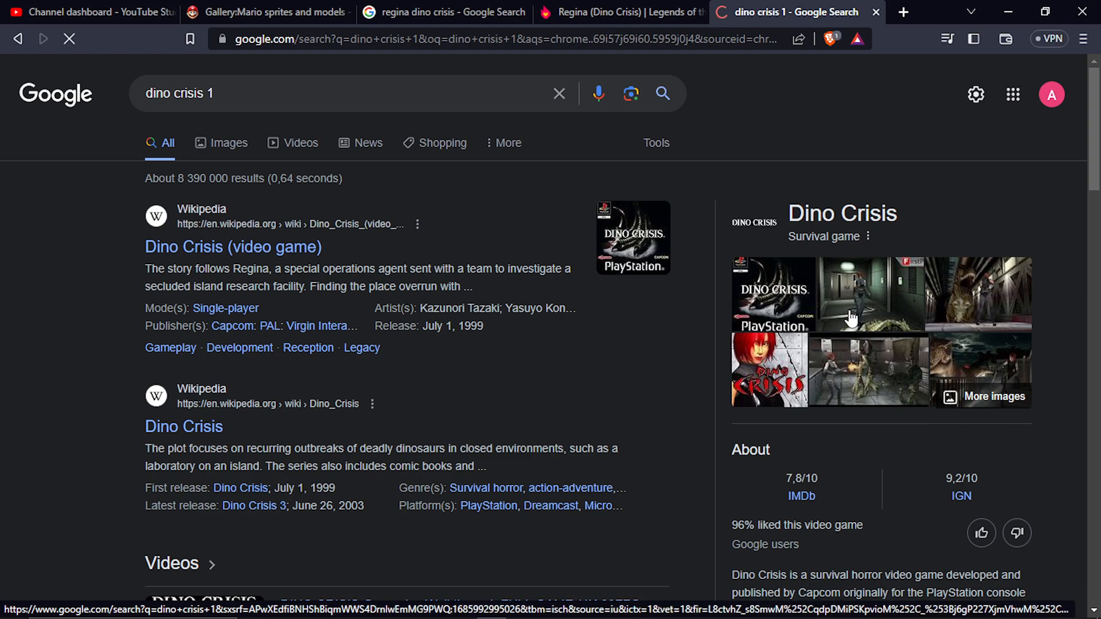
Search for "dino crisis 2 regina", look over the character's pictures and return to UPBGE
{"action": "left_click", "coordinate": [254, 101]}
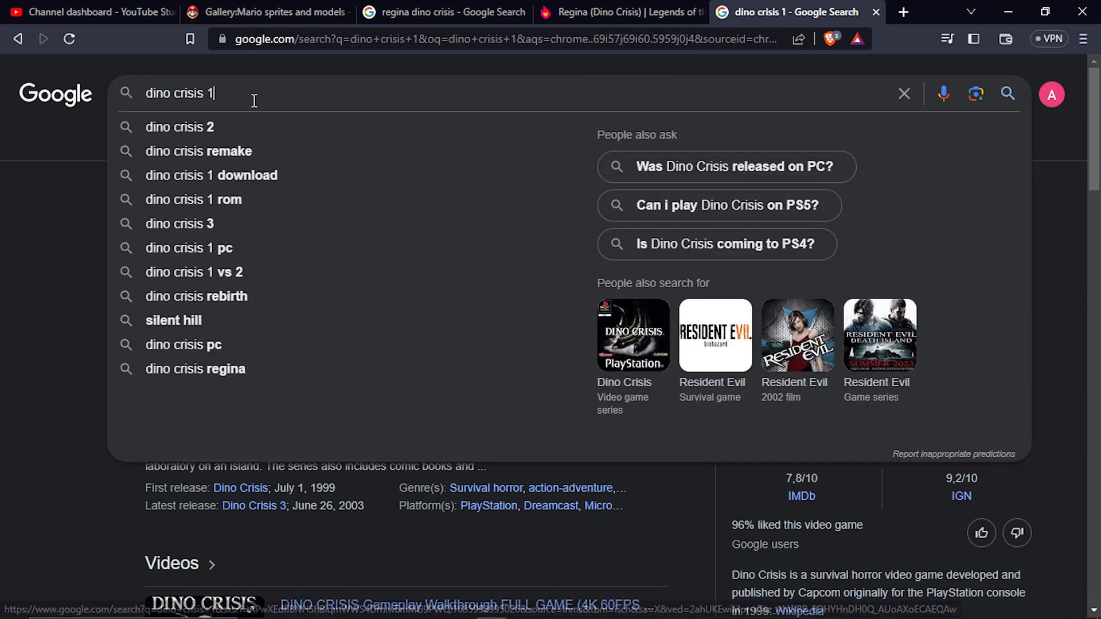
{"action": "key", "text": "BackSpace"}
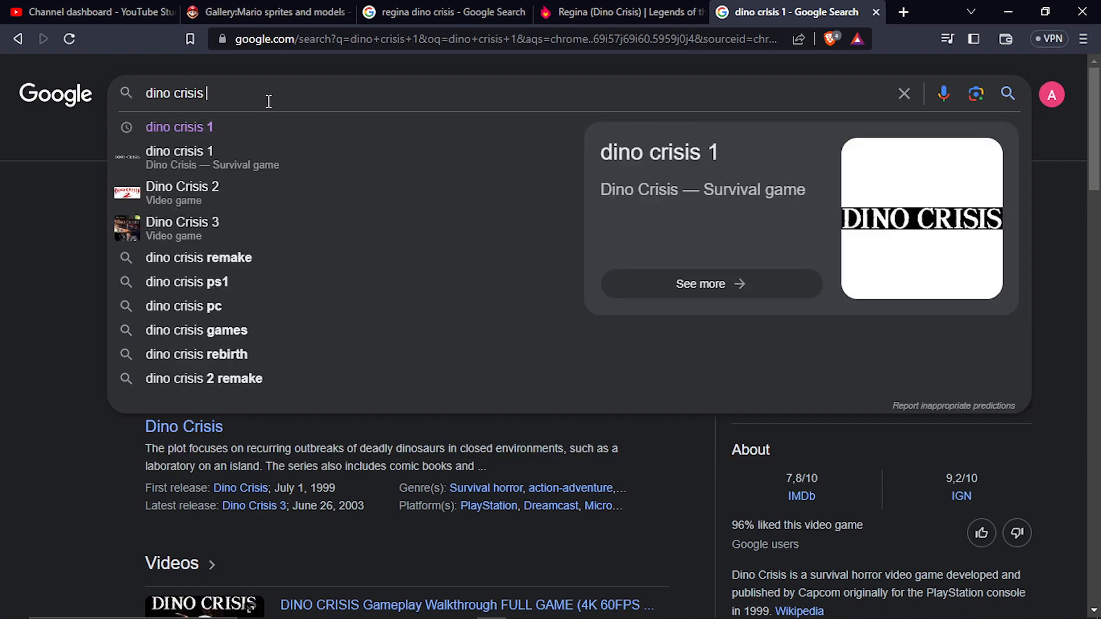
{"action": "type", "text": "2"}
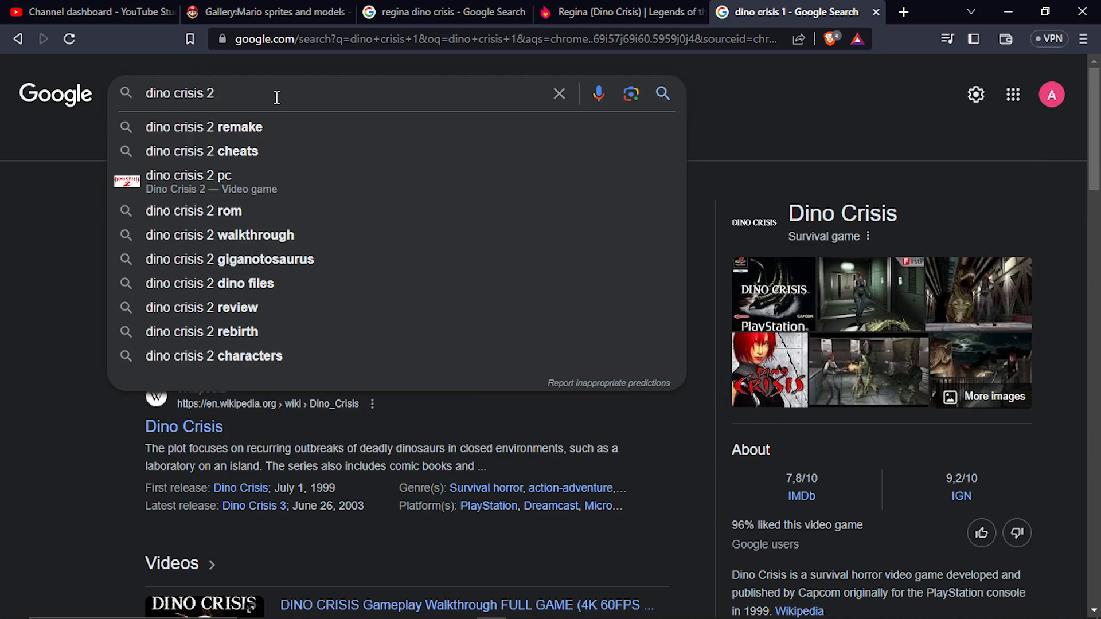
{"action": "type", "text": " regina"}
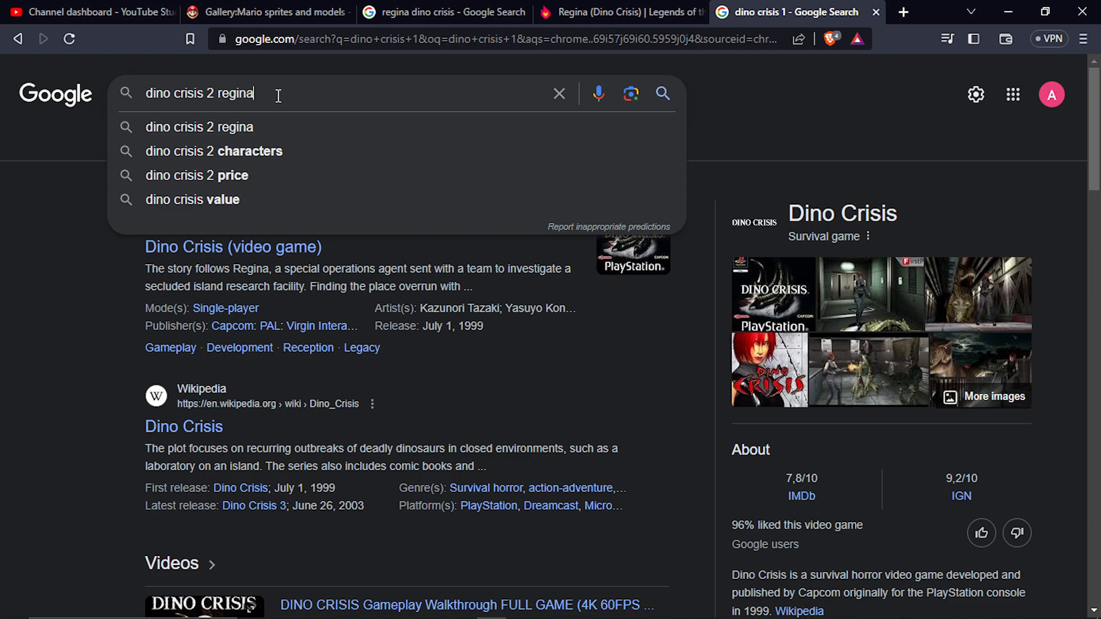
{"action": "key", "text": "Return"}
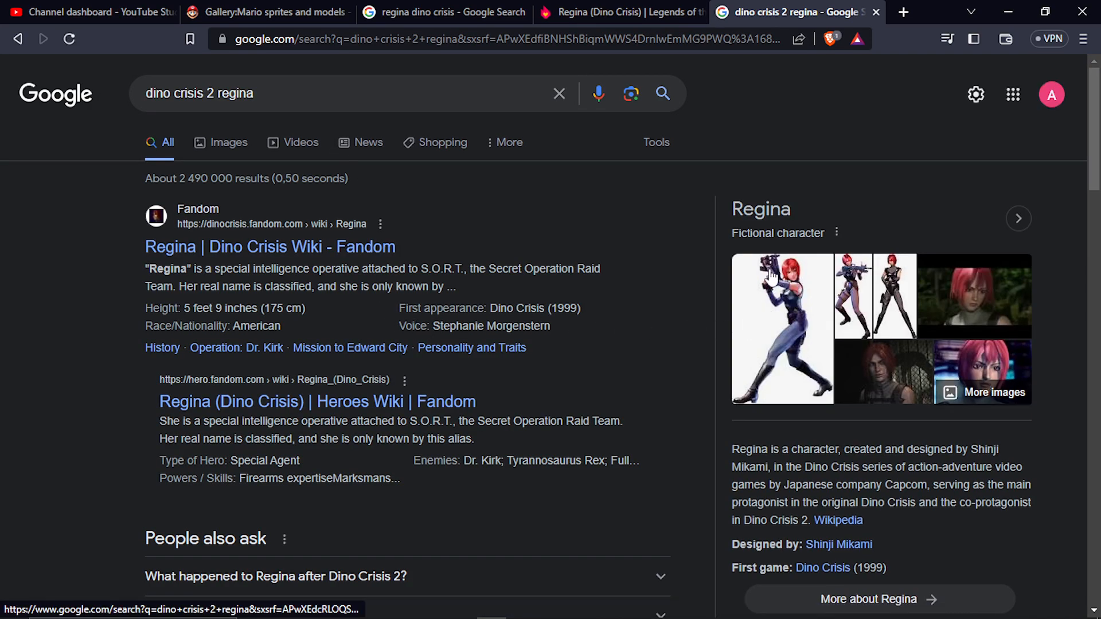
{"action": "left_click", "coordinate": [772, 292]}
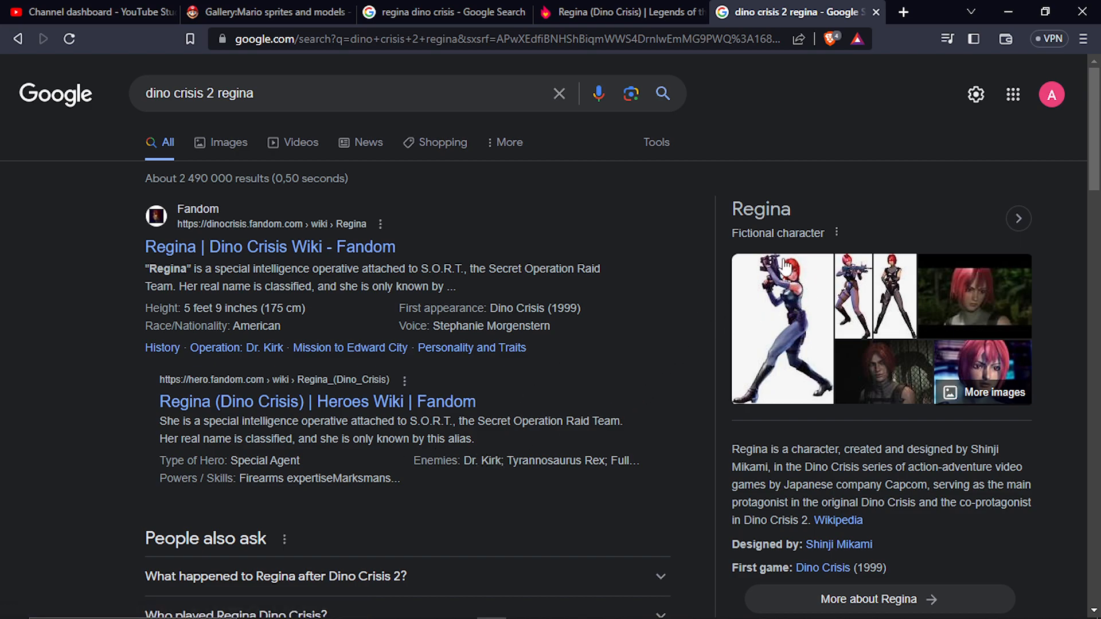
{"action": "left_click", "coordinate": [1016, 3]}
Enter Edit Mode on the body mesh and switch the viewport to Material Preview shading
{"action": "scroll", "coordinate": [415, 308], "scroll_direction": "up", "scroll_amount": 4}
{"action": "middle_click_drag", "start_coordinate": [405, 305], "coordinate": [484, 201], "text": "shift"}
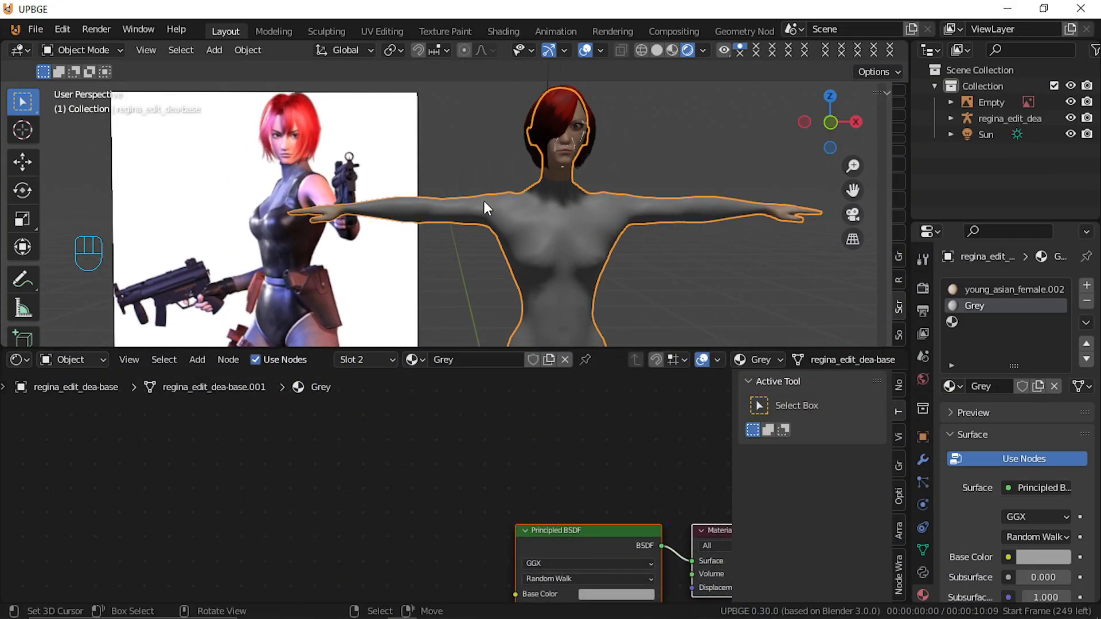
{"action": "key", "text": "Tab"}
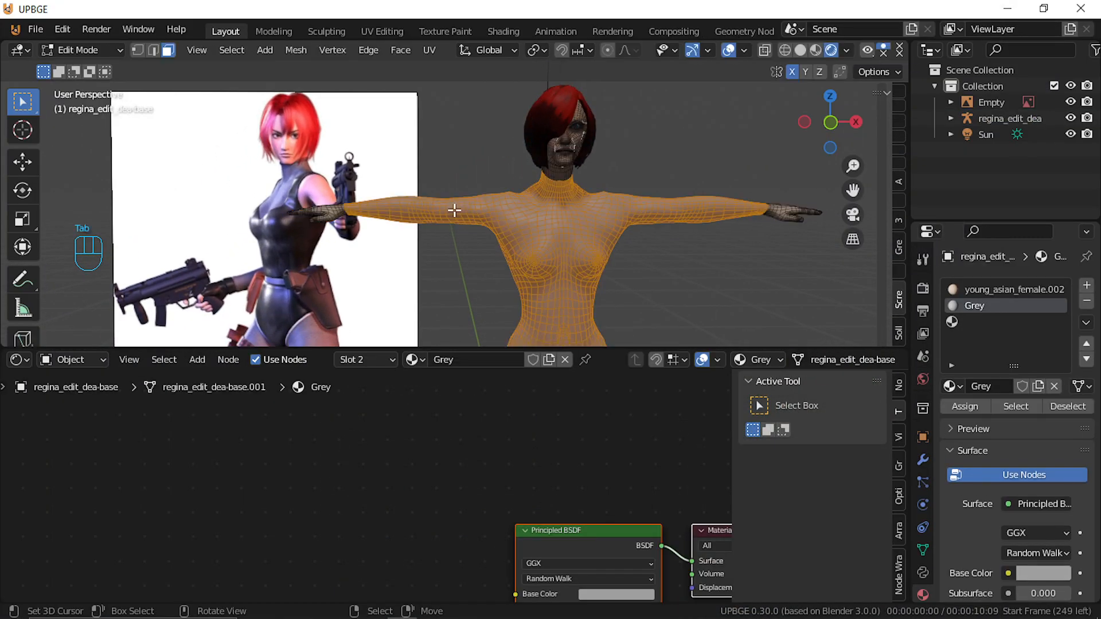
{"action": "scroll", "coordinate": [432, 239], "scroll_direction": "up", "scroll_amount": 2}
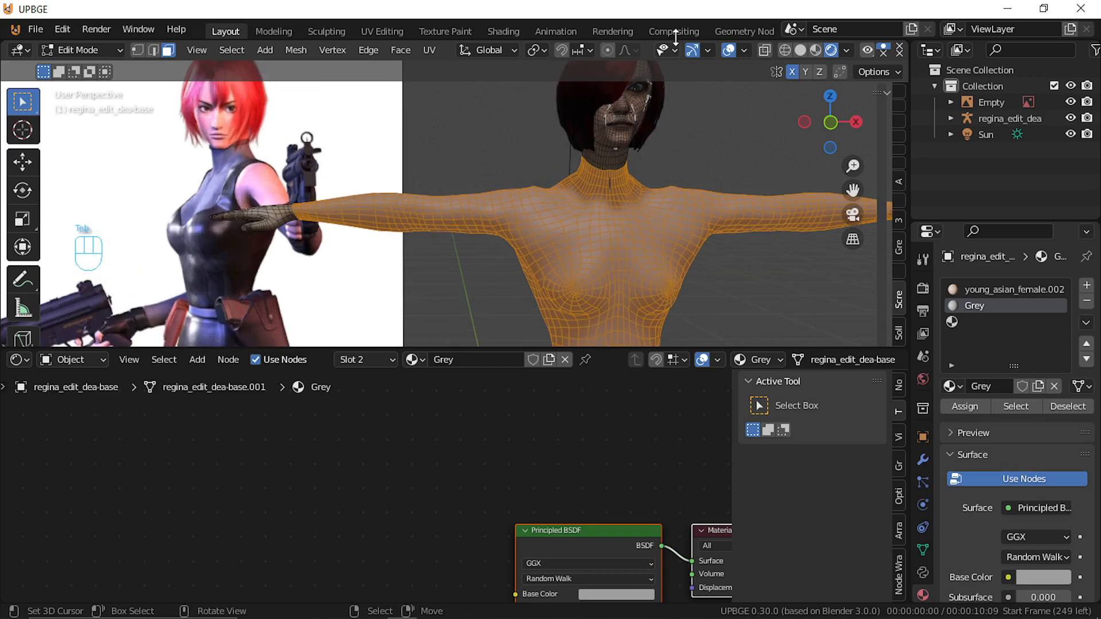
{"action": "left_click", "coordinate": [818, 51]}
{"action": "scroll", "coordinate": [517, 213], "scroll_direction": "up", "scroll_amount": 2}
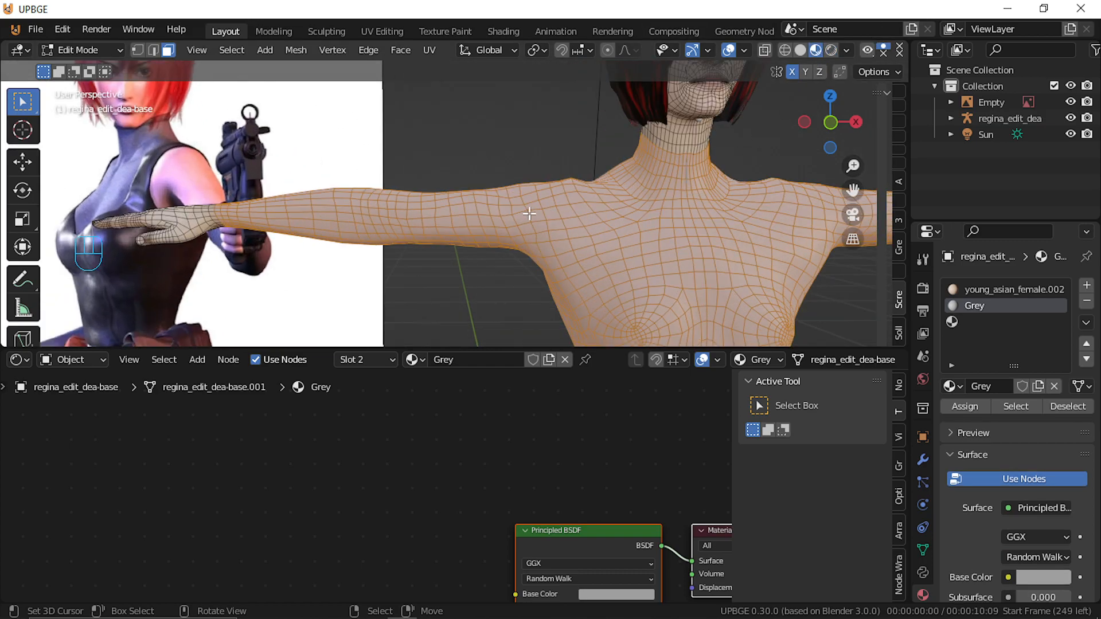
Select the single ring of faces around the character's right upper arm near the shoulder
{"action": "key", "text": "alt"}
{"action": "left_click", "coordinate": [535, 247], "text": "alt"}
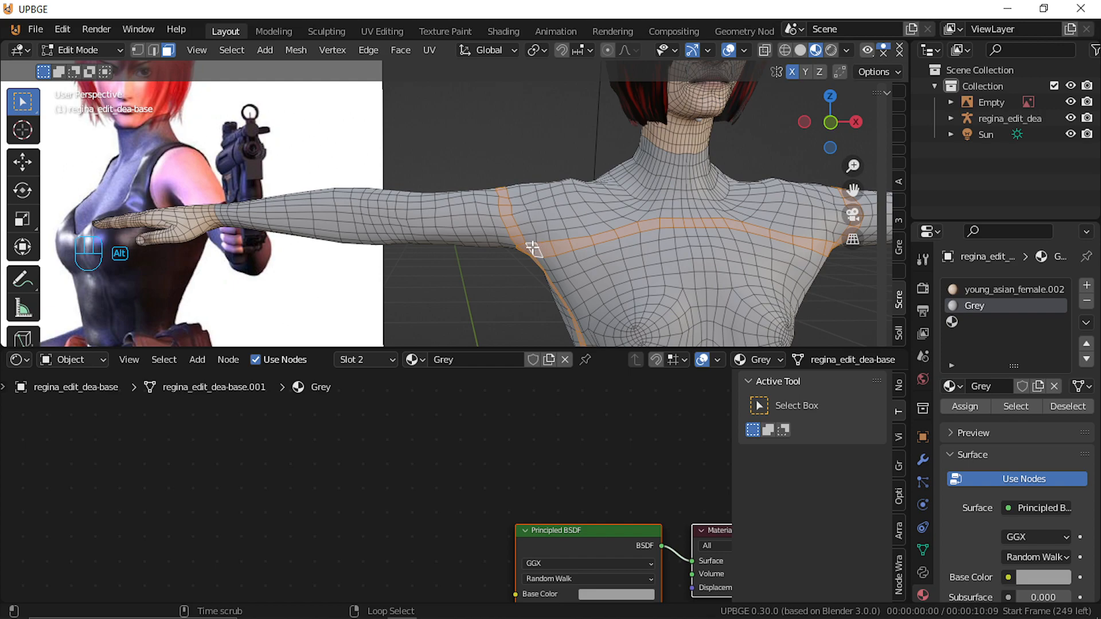
{"action": "left_click", "coordinate": [506, 232], "text": "alt"}
{"action": "left_click", "coordinate": [500, 215], "text": "alt"}
{"action": "left_click", "coordinate": [499, 219], "text": "alt"}
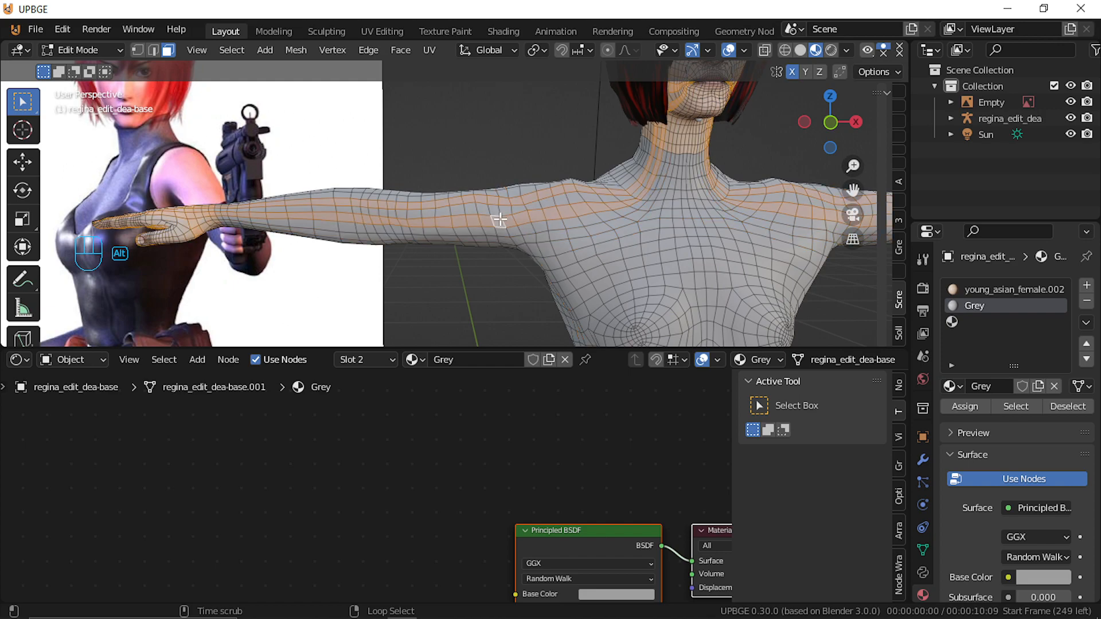
{"action": "left_click", "coordinate": [496, 215], "text": "alt"}
Select the matching ring of faces around the character's left upper arm near the shoulder
{"action": "middle_click_drag", "start_coordinate": [473, 259], "coordinate": [665, 232], "text": "shift"}
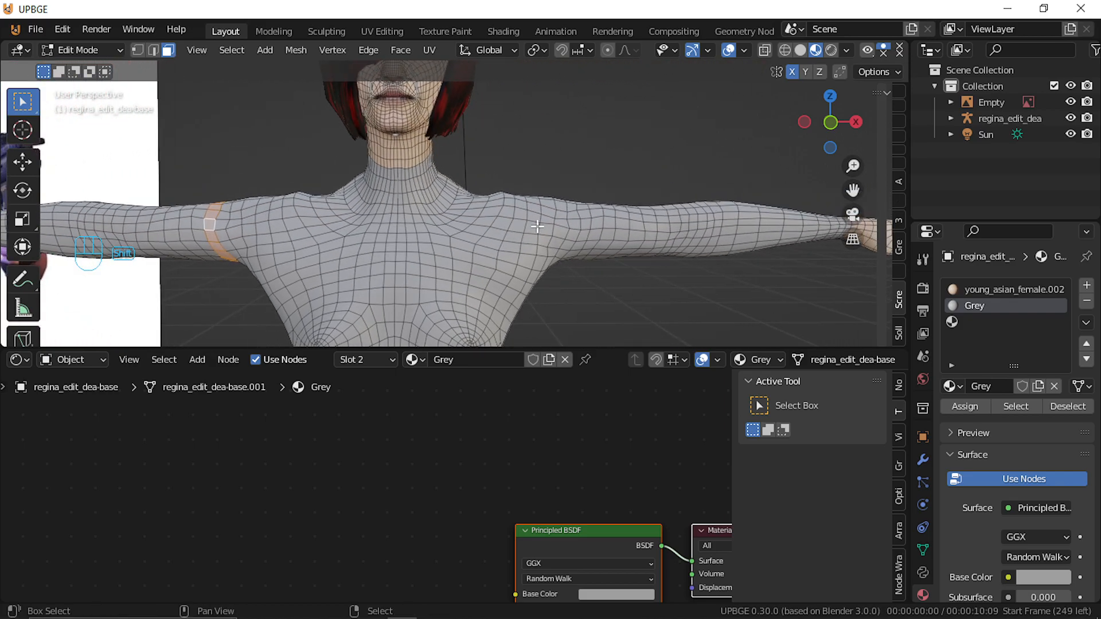
{"action": "left_click", "coordinate": [593, 241], "text": "alt+shift"}
{"action": "left_click", "coordinate": [585, 231], "text": "alt+shift"}
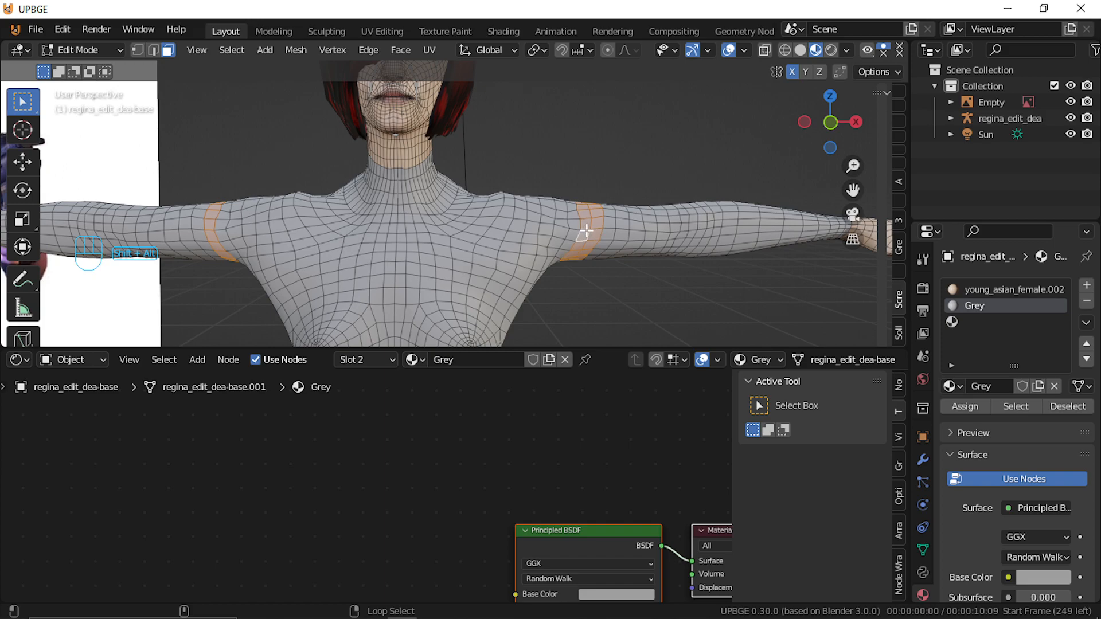
{"action": "right_click", "coordinate": [601, 226], "text": "alt+shift"}
{"action": "left_click", "coordinate": [600, 226], "text": "alt+shift"}
{"action": "left_click", "coordinate": [593, 210], "text": "alt+shift"}
{"action": "left_click", "coordinate": [596, 216], "text": "alt+shift"}
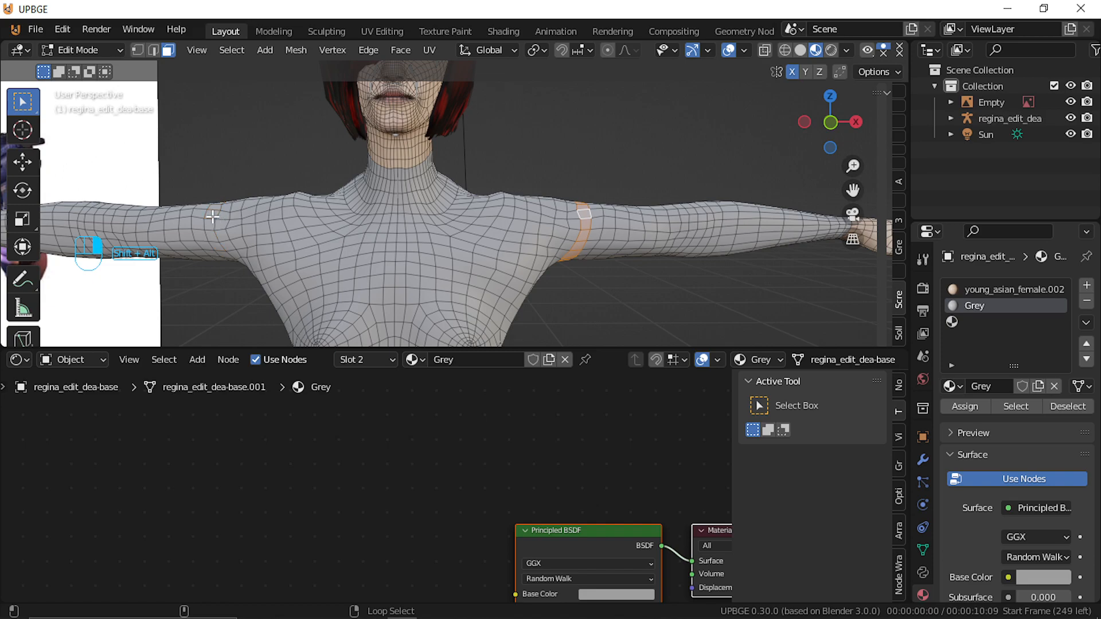
Extend the selection with two face rings on the right upper arm and a second ring on the left upper arm
{"action": "middle_click_drag", "start_coordinate": [221, 247], "coordinate": [333, 189], "text": "shift"}
{"action": "left_click", "coordinate": [338, 194], "text": "alt+shift"}
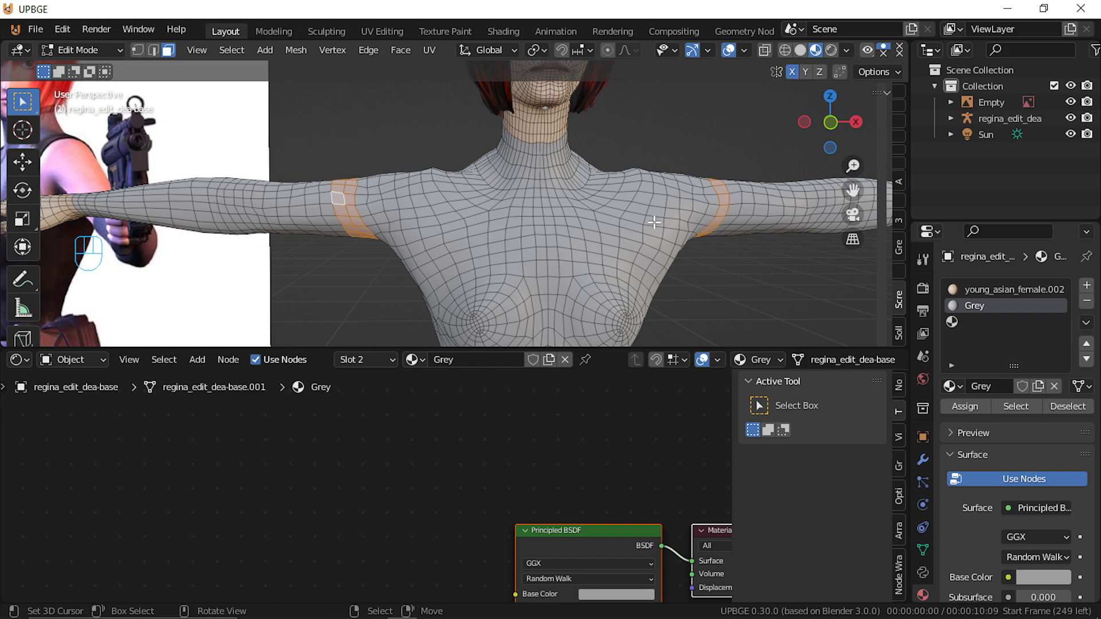
{"action": "right_click", "coordinate": [737, 191], "text": "alt+shift"}
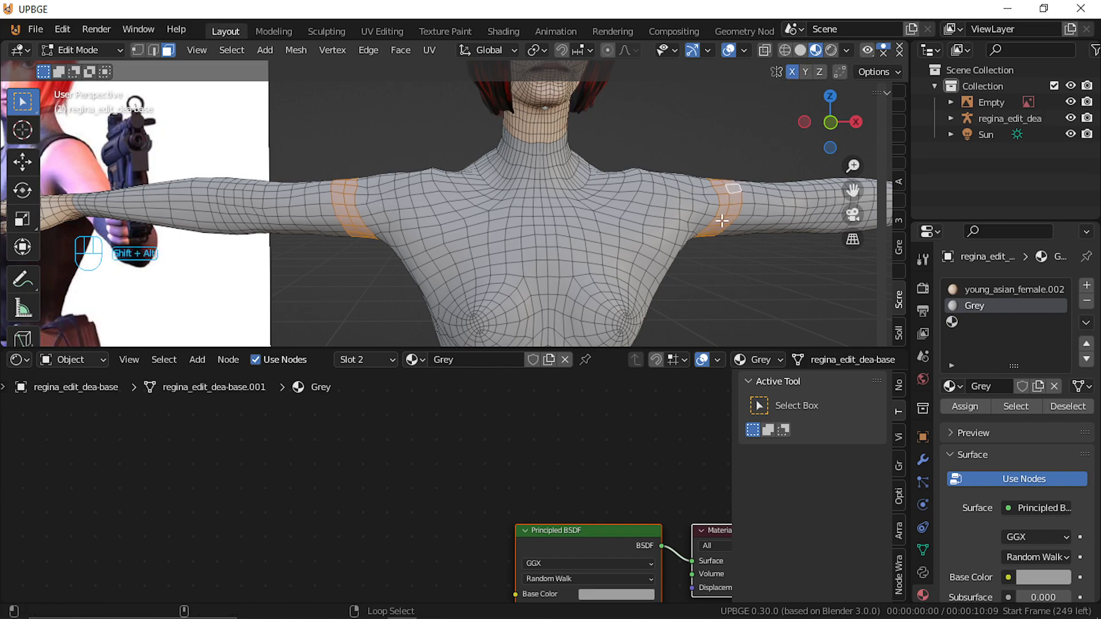
Extend the right arm's face selection by four more rings towards the elbow
{"action": "right_click", "coordinate": [310, 207], "text": "alt+shift"}
{"action": "right_click", "coordinate": [295, 207], "text": "alt+shift"}
{"action": "right_click", "coordinate": [280, 206], "text": "alt+shift"}
{"action": "right_click", "coordinate": [267, 205], "text": "alt+shift"}
Extend the left arm's face selection towards the elbow by four rings to match the right arm
{"action": "middle_click_drag", "start_coordinate": [267, 203], "coordinate": [361, 207], "text": "shift"}
{"action": "middle_click_drag", "start_coordinate": [448, 198], "coordinate": [195, 185], "text": "shift"}
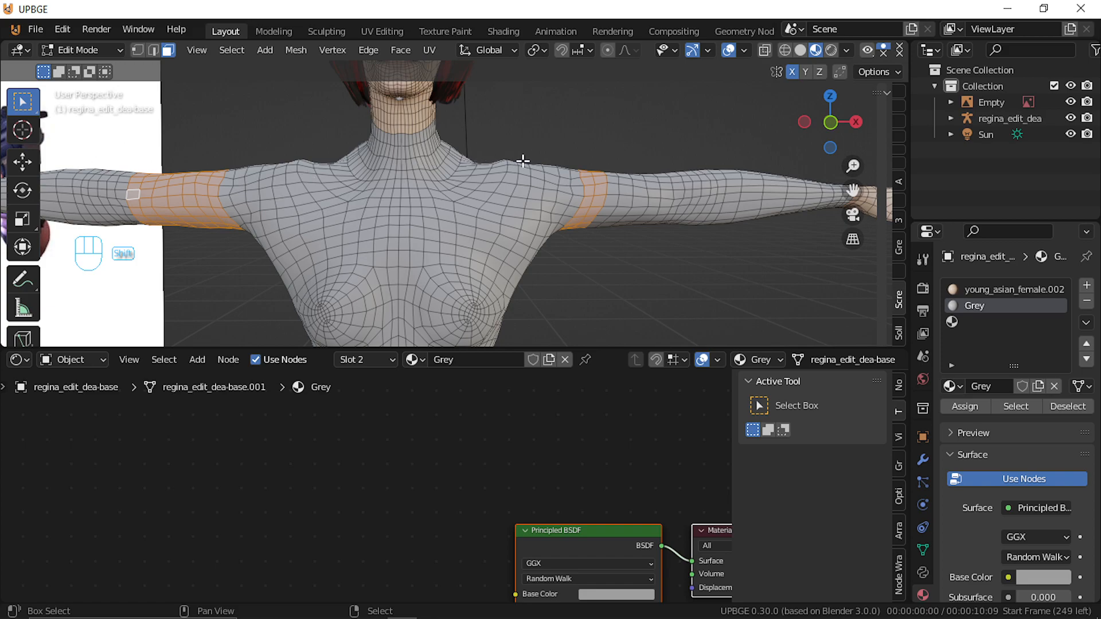
{"action": "left_click", "coordinate": [618, 195], "text": "alt+shift"}
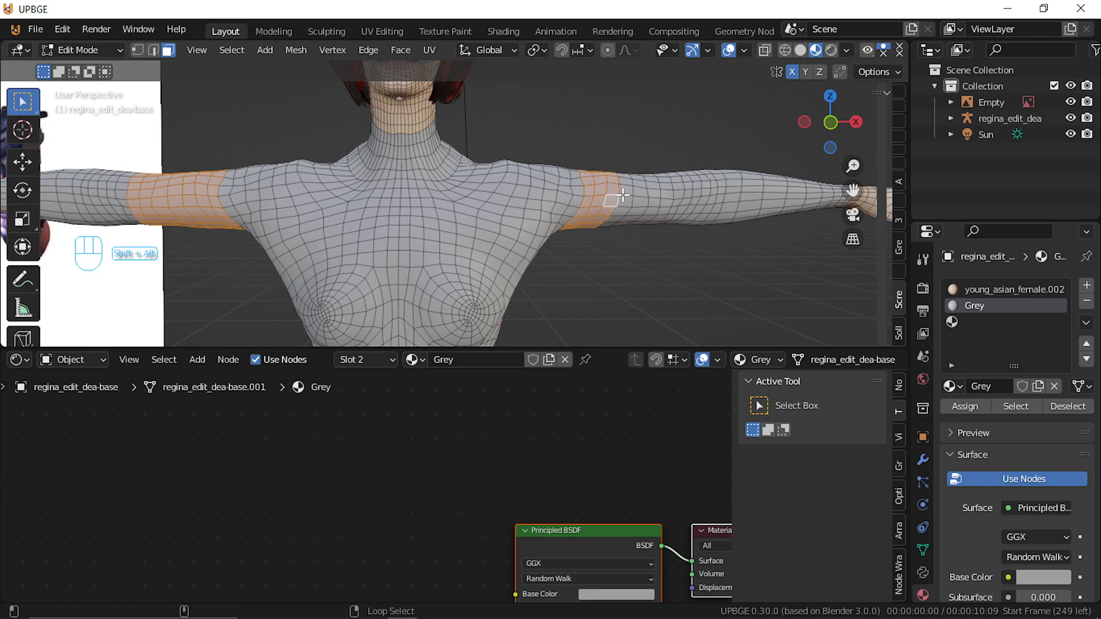
{"action": "left_click", "coordinate": [634, 196], "text": "alt+shift"}
{"action": "left_click", "coordinate": [645, 197], "text": "alt+shift"}
{"action": "left_click", "coordinate": [653, 193], "text": "alt+shift"}
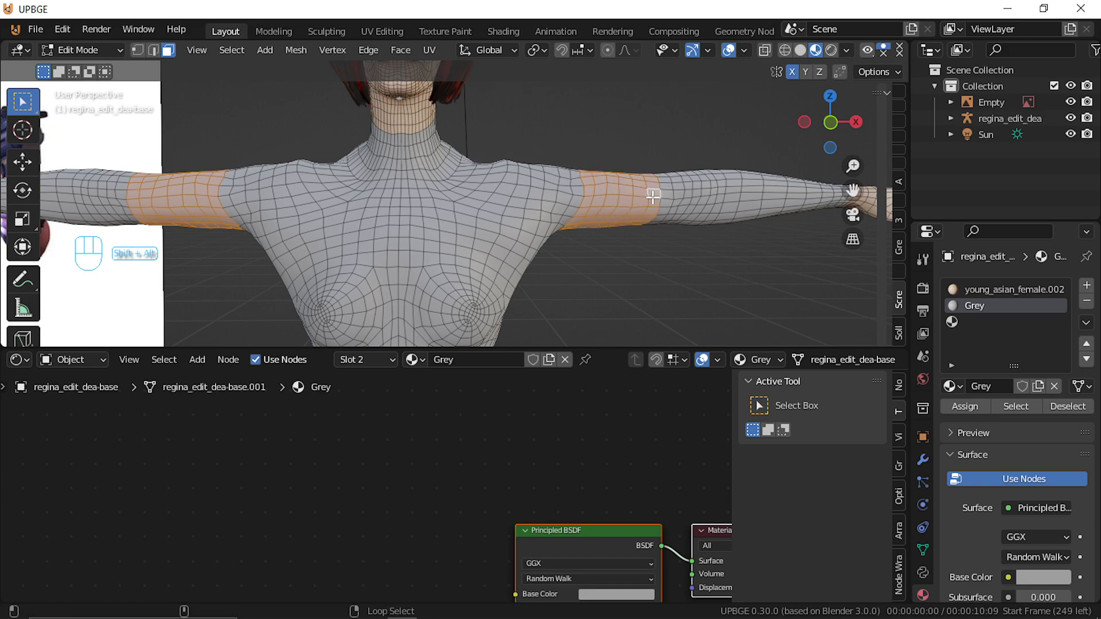
{"action": "scroll", "coordinate": [598, 222], "scroll_direction": "down", "scroll_amount": 5}
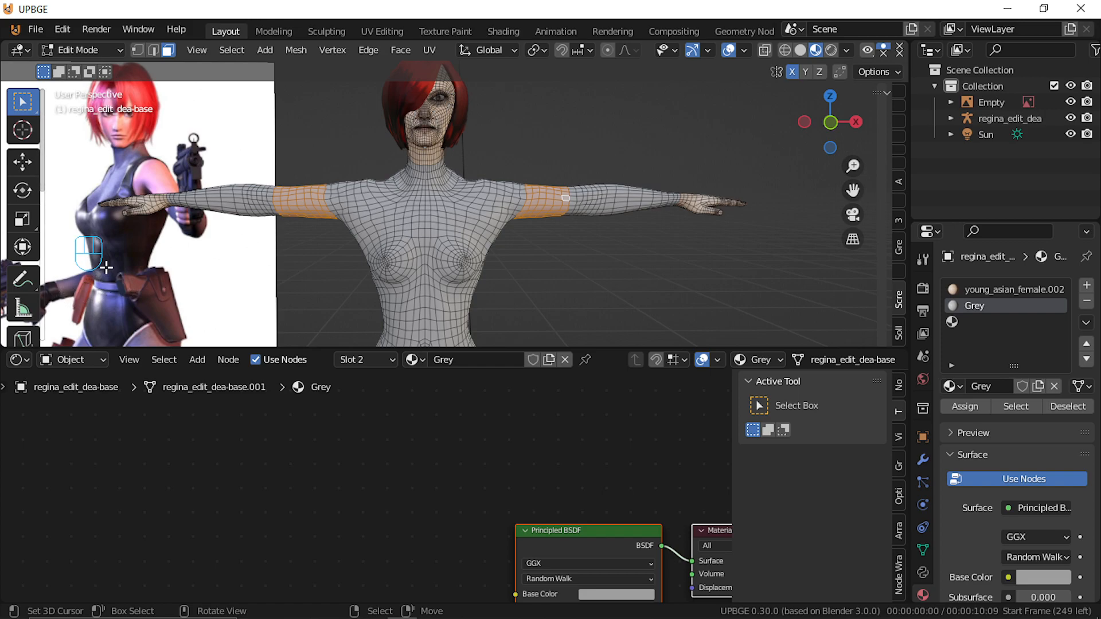
Assign the young_asian_female.002 skin material to the selected face rings on both upper arms
{"action": "mouse_move", "coordinate": [146, 253]}
{"action": "middle_mouse_down"}
{"action": "mouse_move", "coordinate": [176, 254]}
{"action": "mouse_move", "coordinate": [263, 216]}
{"action": "mouse_move", "coordinate": [151, 249]}
{"action": "middle_mouse_up"}
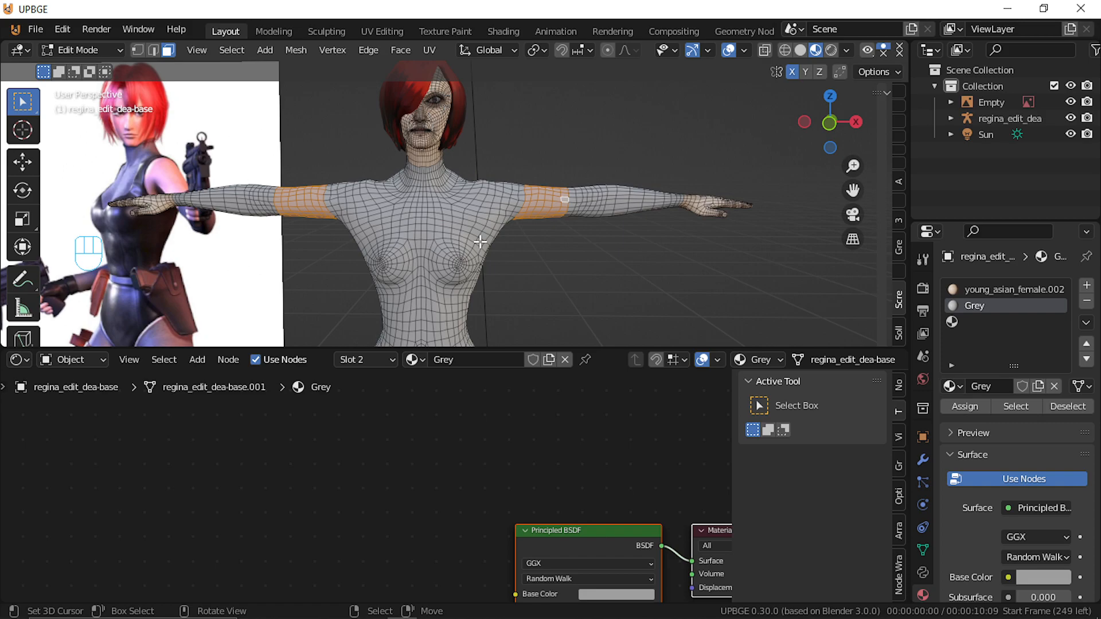
{"action": "scroll", "coordinate": [522, 219], "scroll_direction": "up", "scroll_amount": 2}
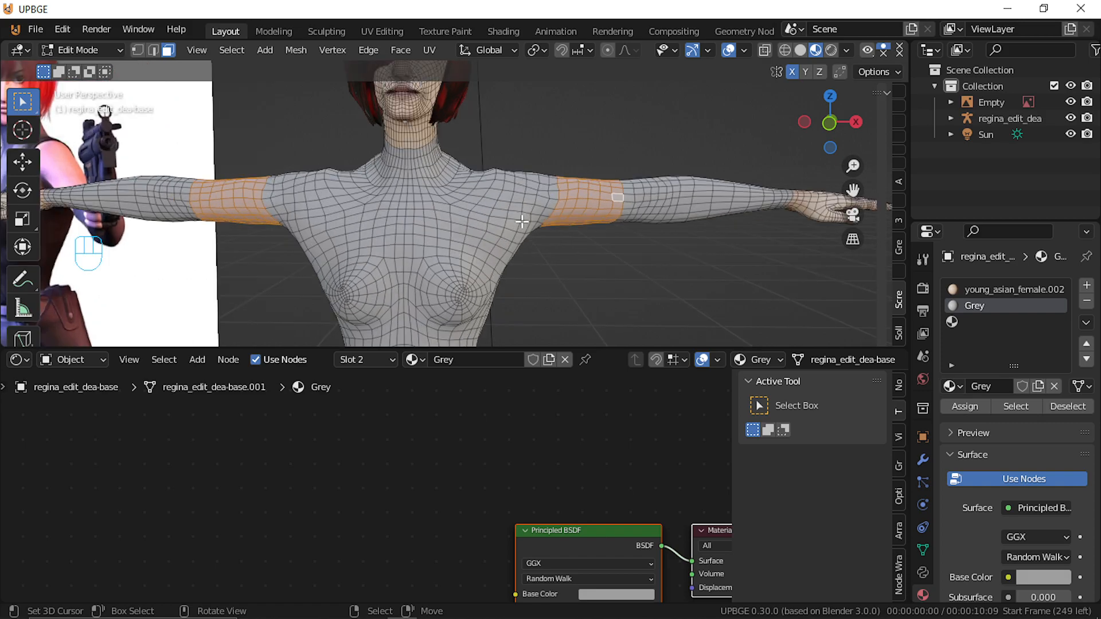
{"action": "left_click", "coordinate": [969, 289]}
{"action": "left_click", "coordinate": [964, 406]}
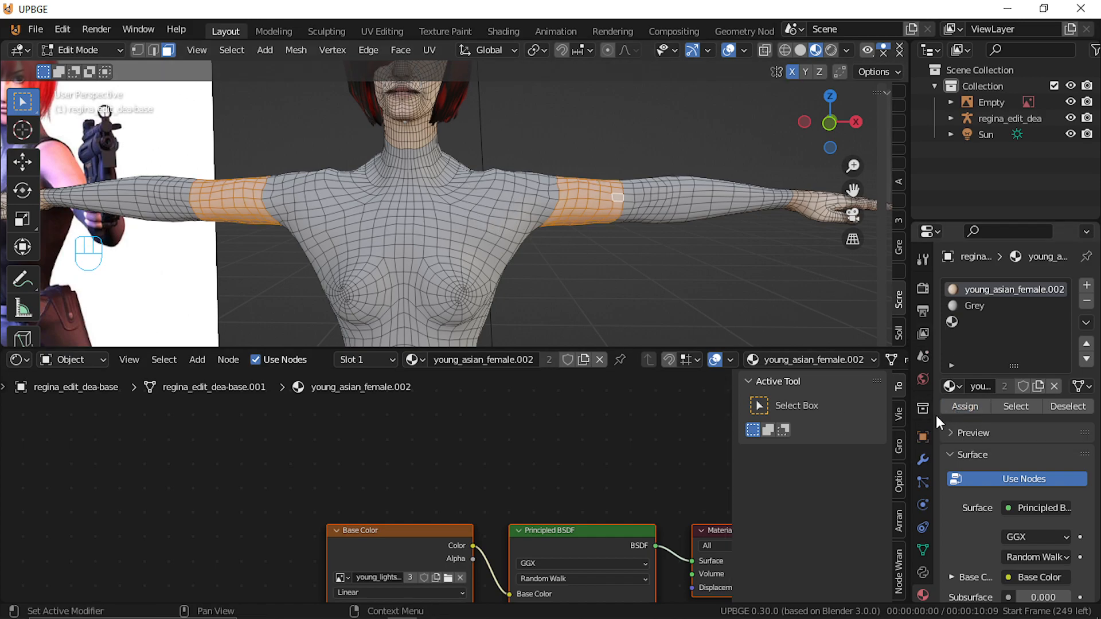
{"action": "left_click", "coordinate": [634, 243]}
{"action": "key", "text": "ctrl+z"}
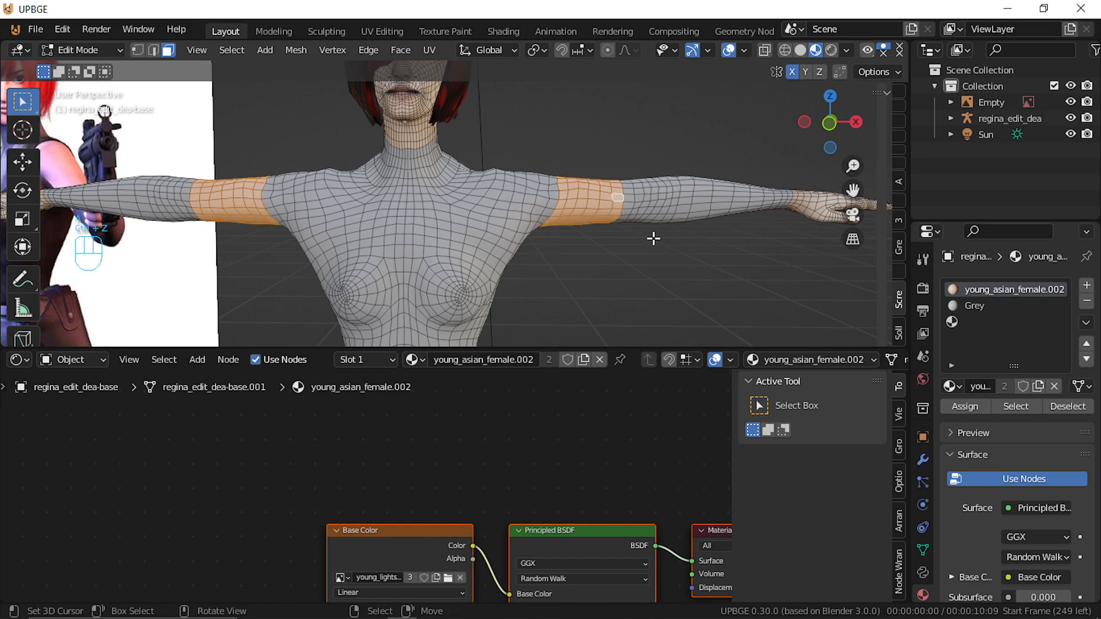
{"action": "scroll", "coordinate": [654, 239], "scroll_direction": "up", "scroll_amount": 3}
{"action": "left_click", "coordinate": [637, 190], "text": "alt"}
{"action": "key", "text": "ctrl+z"}
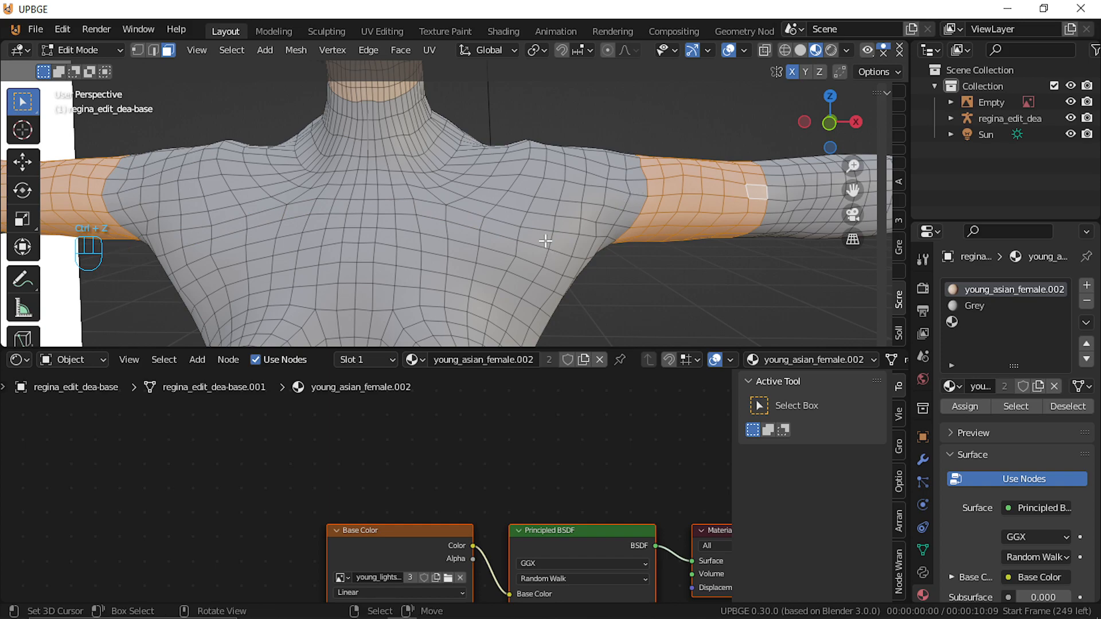
{"action": "scroll", "coordinate": [480, 218], "scroll_direction": "down", "scroll_amount": 4}
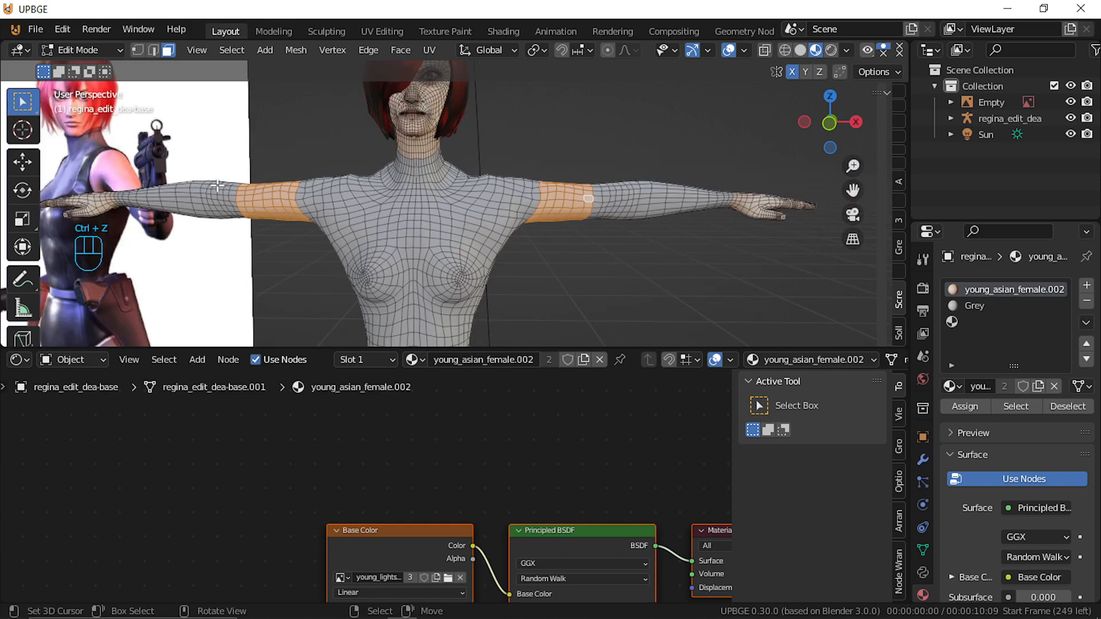
Extend the upper-arm face selection with a row of faces along the front of the character's left shoulder
{"action": "middle_click_drag", "start_coordinate": [551, 258], "coordinate": [471, 222]}
{"action": "scroll", "coordinate": [471, 222], "scroll_direction": "up", "scroll_amount": 2}
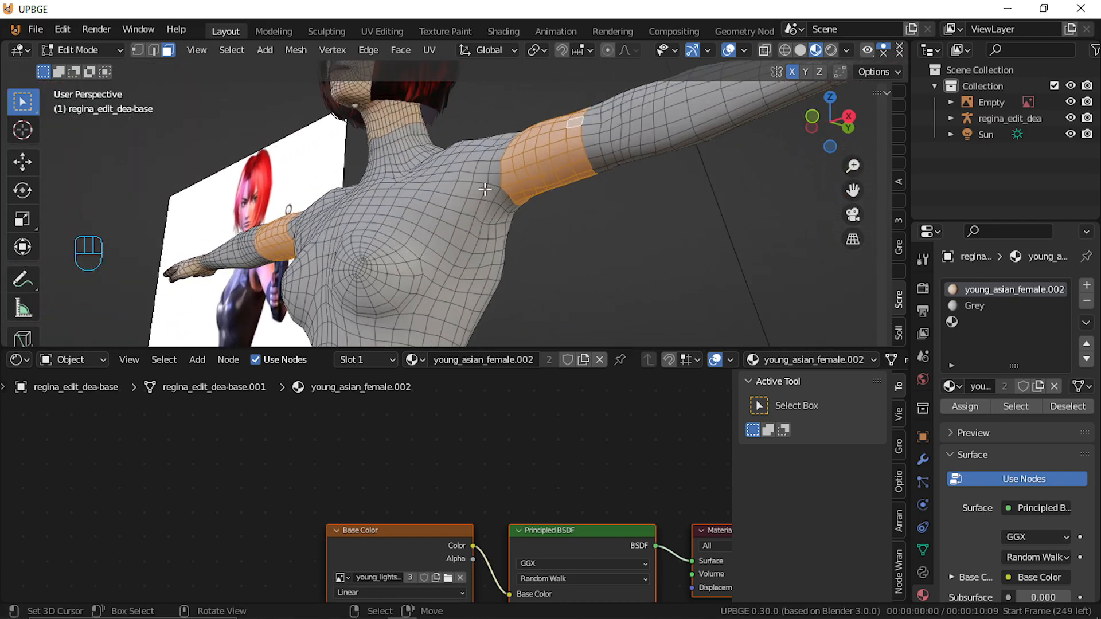
{"action": "scroll", "coordinate": [473, 206], "scroll_direction": "up", "scroll_amount": 1}
{"action": "scroll", "coordinate": [467, 221], "scroll_direction": "up", "scroll_amount": 1}
{"action": "middle_click_drag", "start_coordinate": [436, 231], "coordinate": [494, 245]}
{"action": "mouse_move", "coordinate": [228, 180]}
{"action": "middle_mouse_down", "text": "shift"}
{"action": "mouse_move", "coordinate": [434, 180]}
{"action": "mouse_move", "coordinate": [241, 164]}
{"action": "middle_mouse_up", "text": "shift"}
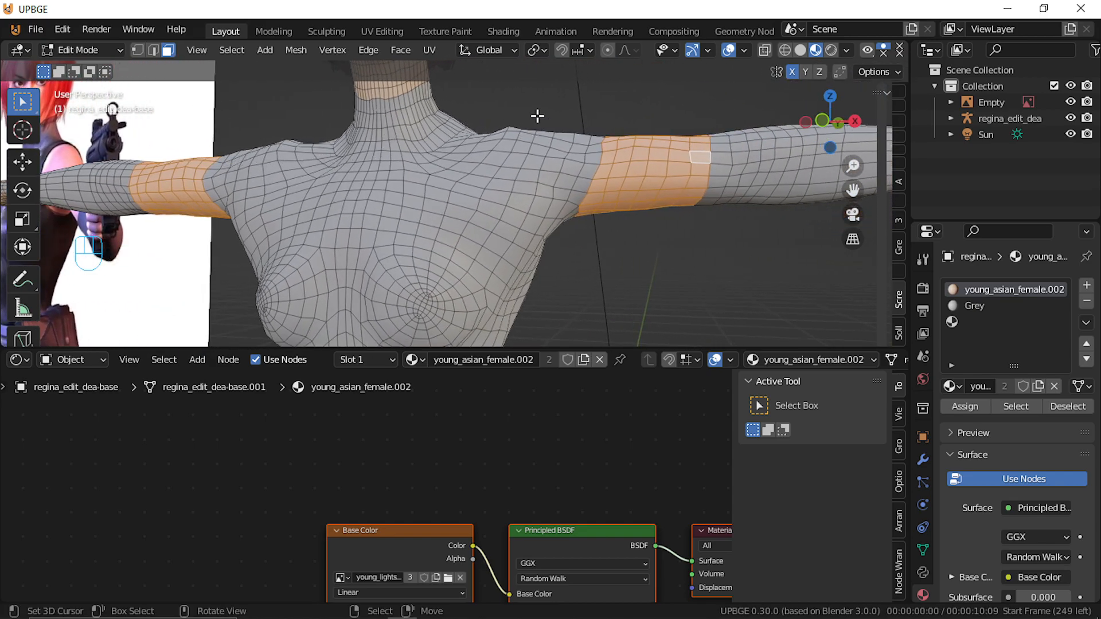
{"action": "middle_click_drag", "start_coordinate": [538, 219], "coordinate": [518, 208]}
{"action": "left_click", "coordinate": [519, 208], "text": "shift"}
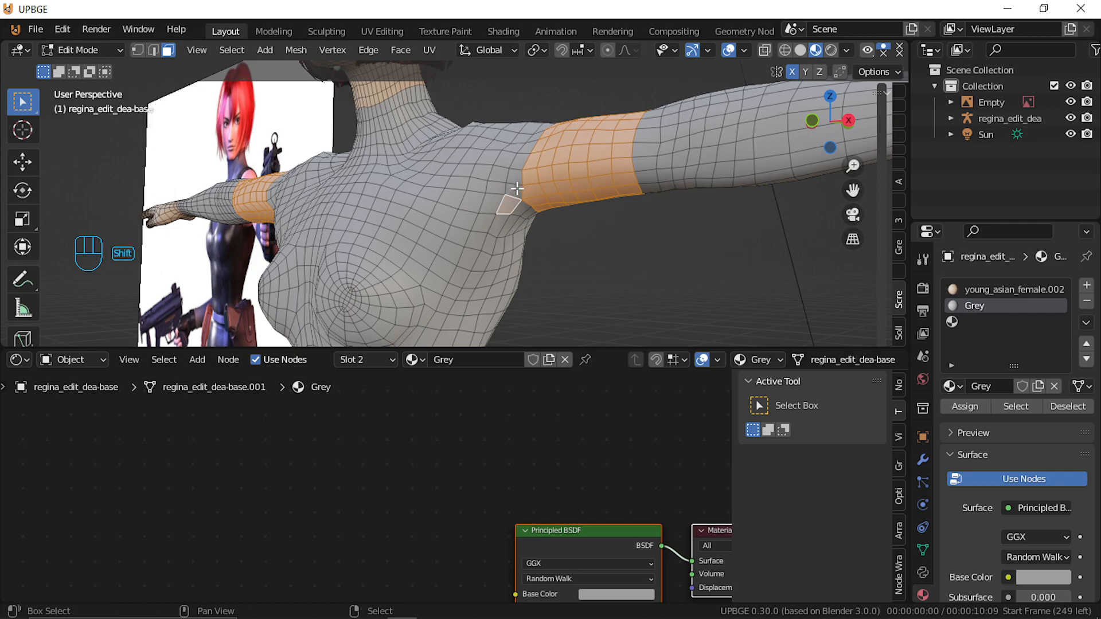
{"action": "middle_click_drag", "start_coordinate": [513, 189], "coordinate": [340, 177]}
{"action": "left_click", "coordinate": [482, 176], "text": "ctrl"}
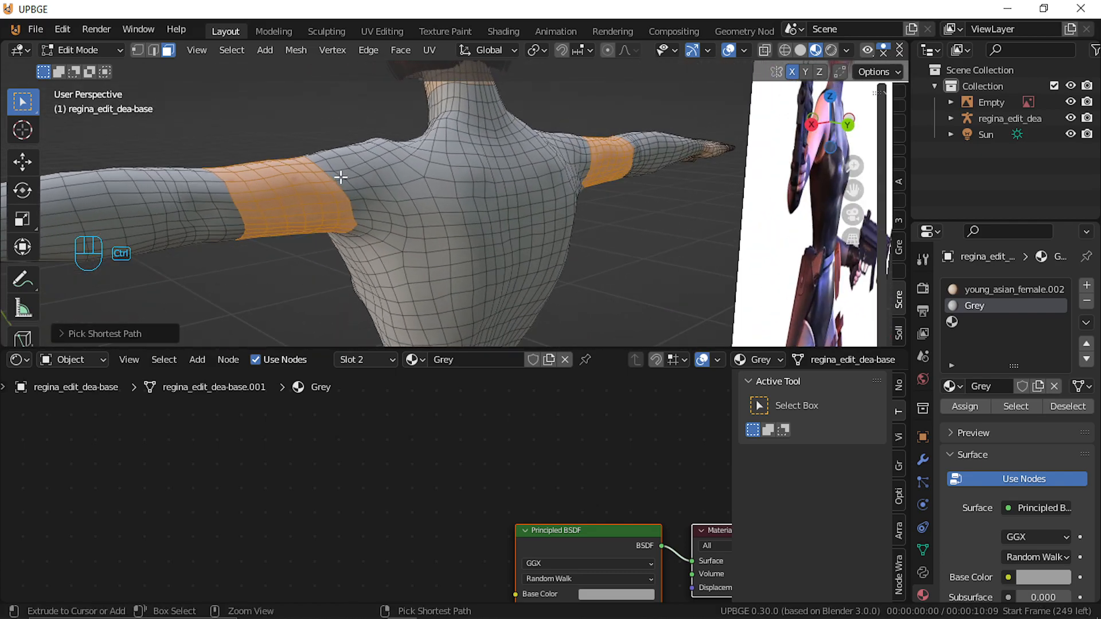
Continue the face selection around the back of the character's left shoulder down to the armpit
{"action": "left_click", "coordinate": [345, 187], "text": "ctrl"}
{"action": "left_click", "coordinate": [359, 218], "text": "ctrl+alt"}
{"action": "key", "text": "ctrl+z"}
{"action": "left_click", "coordinate": [360, 232], "text": "ctrl"}
{"action": "middle_click_drag", "start_coordinate": [359, 233], "coordinate": [673, 192]}
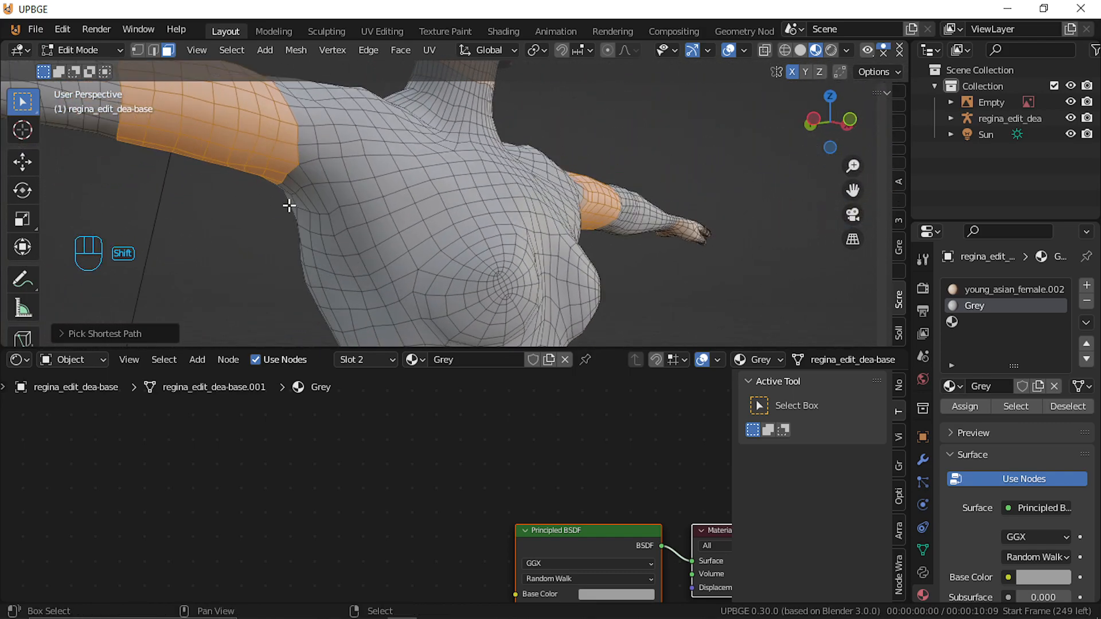
Add the ring of faces around the character's right shoulder, front and back, to the selection
{"action": "left_click", "coordinate": [314, 170], "text": "shift"}
{"action": "right_click", "coordinate": [299, 104], "text": "ctrl"}
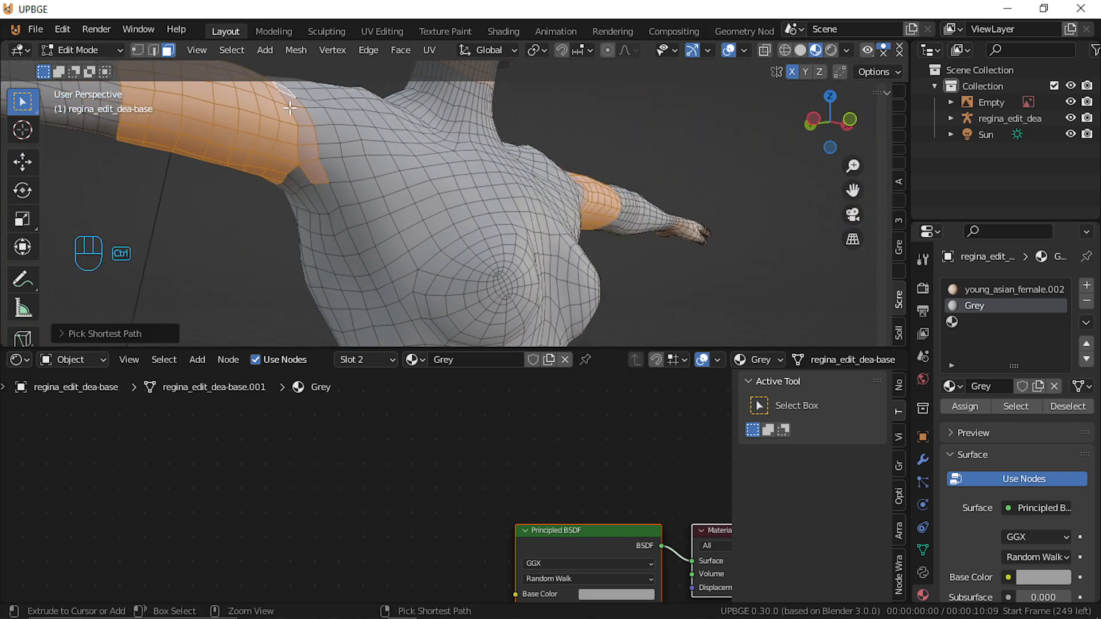
{"action": "right_click", "coordinate": [301, 179], "text": "shift"}
{"action": "right_click", "coordinate": [284, 189], "text": "ctrl"}
{"action": "middle_click_drag", "start_coordinate": [284, 189], "coordinate": [700, 224]}
{"action": "middle_click_drag", "start_coordinate": [695, 164], "coordinate": [84, 283]}
{"action": "right_click", "coordinate": [201, 240], "text": "ctrl"}
Assign the young_asian_female.002 material to the selected upper-arm and shoulder faces
{"action": "left_click", "coordinate": [995, 290]}
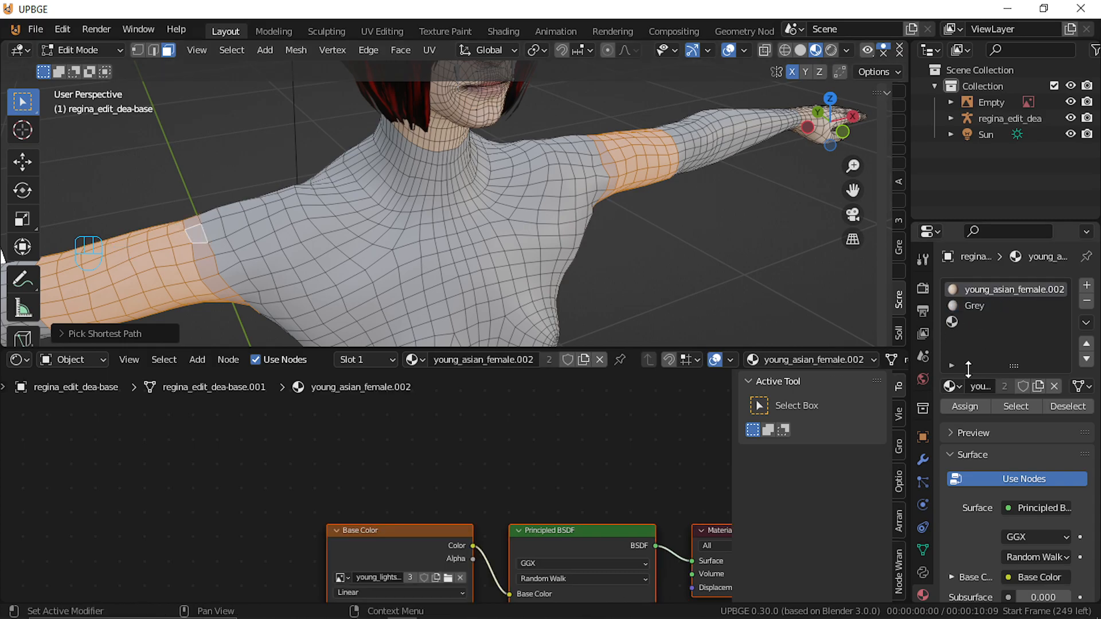
{"action": "left_click", "coordinate": [955, 408]}
{"action": "scroll", "coordinate": [820, 321], "scroll_direction": "down", "scroll_amount": 3}
{"action": "middle_click_drag", "start_coordinate": [819, 321], "coordinate": [631, 246]}
{"action": "scroll", "coordinate": [634, 246], "scroll_direction": "up", "scroll_amount": 2}
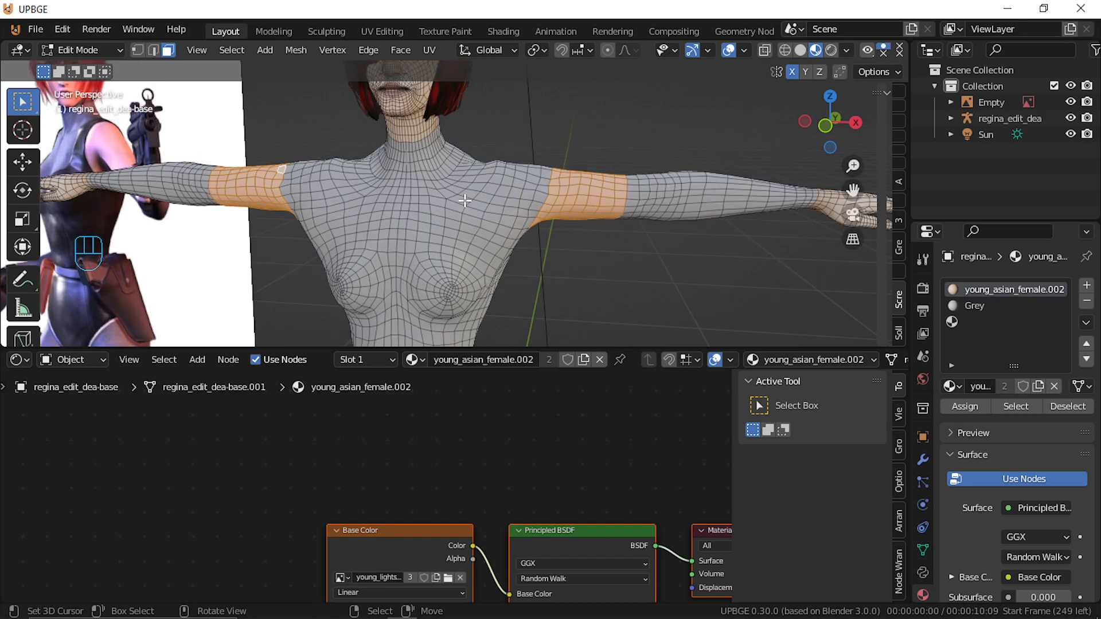
Select a new strip of faces from the top of the character's left shoulder down the front to the side of the breast
{"action": "left_click", "coordinate": [514, 168]}
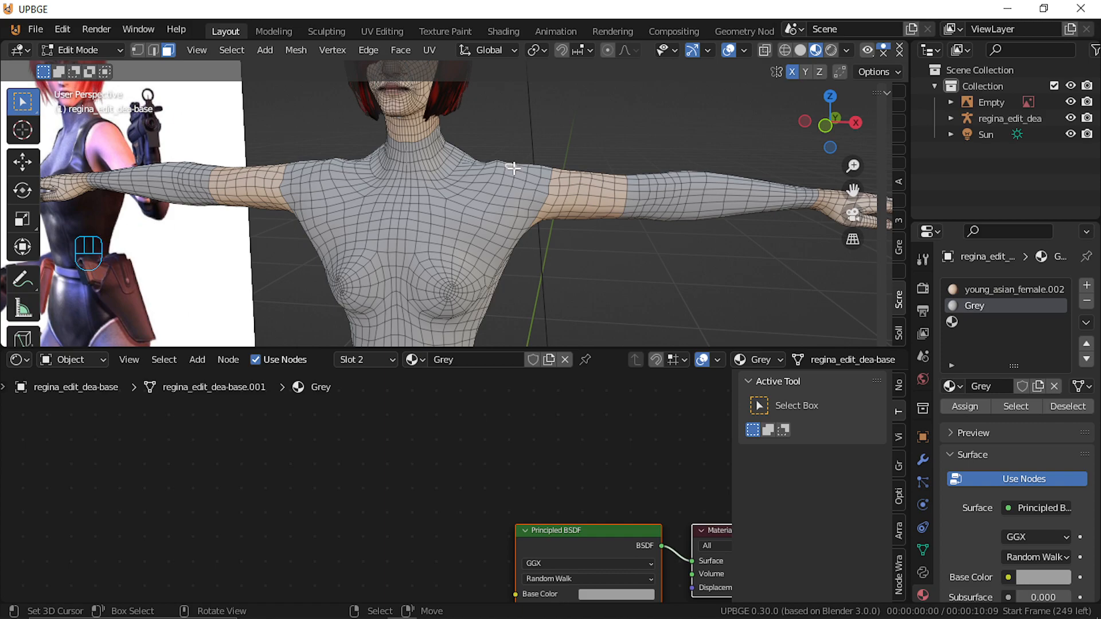
{"action": "key", "text": "shift"}
{"action": "key", "text": "ctrl"}
{"action": "left_click", "coordinate": [493, 242], "text": "ctrl"}
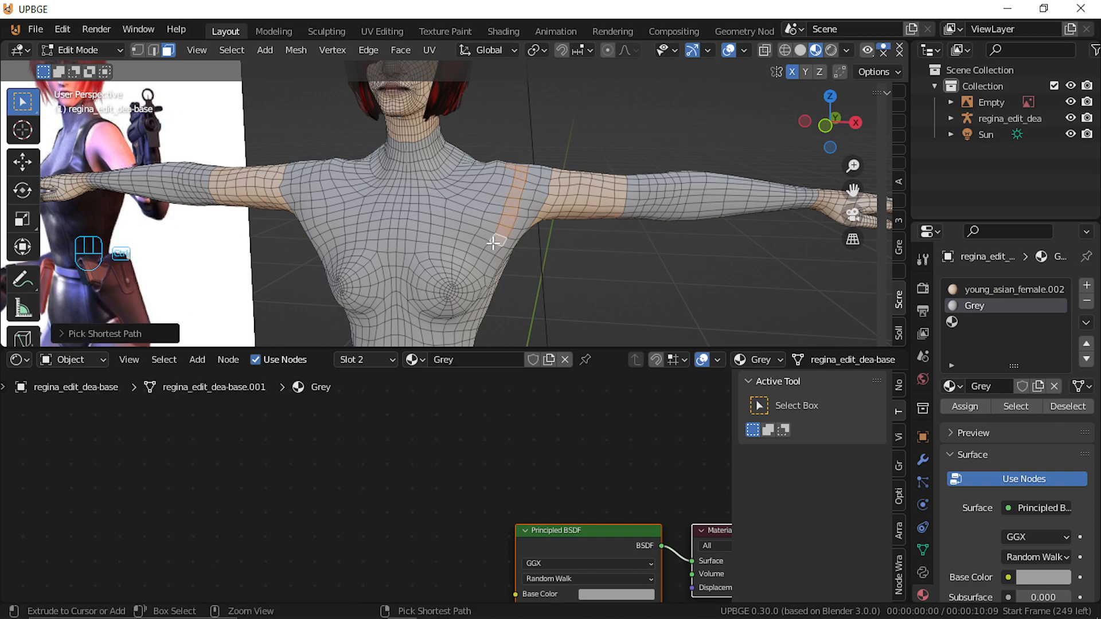
{"action": "left_click", "coordinate": [488, 279], "text": "ctrl"}
{"action": "key", "text": "shift"}
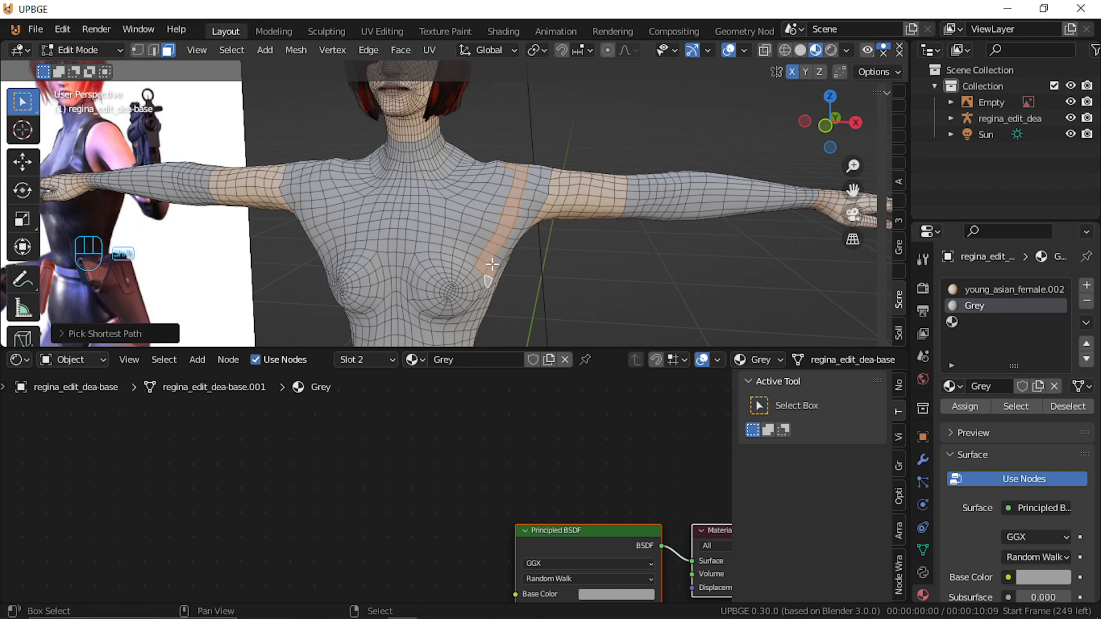
Extend the strip of selected faces from the top of the left shoulder down the shoulder blade on the back
{"action": "left_click", "coordinate": [520, 171], "text": "shift"}
{"action": "middle_click_drag", "start_coordinate": [523, 204], "coordinate": [400, 214]}
{"action": "key", "text": "ctrl"}
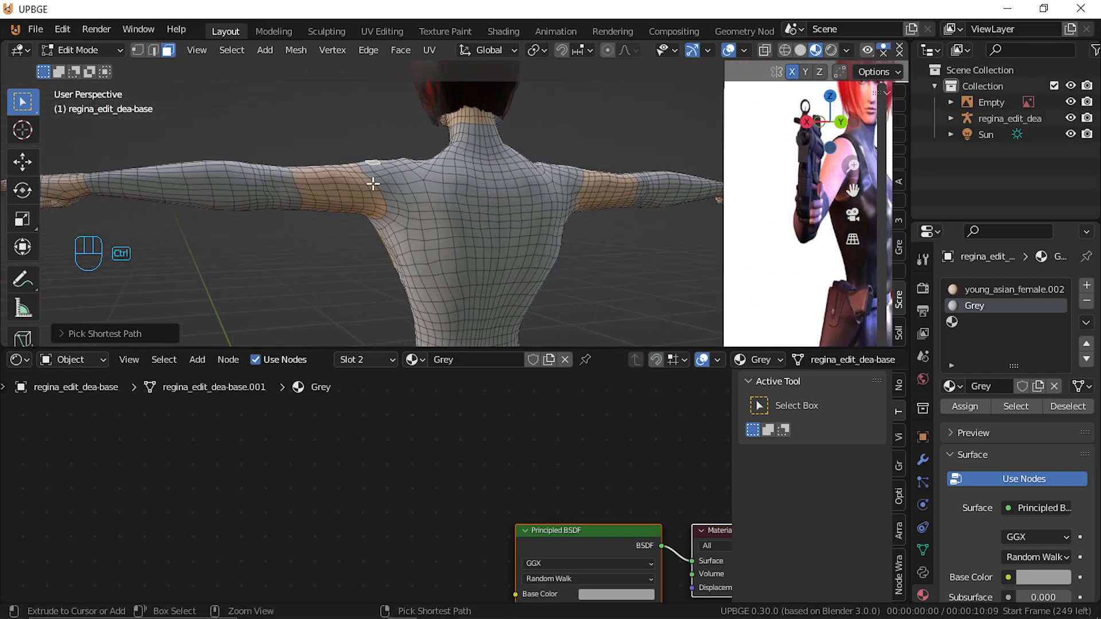
{"action": "left_click", "coordinate": [403, 213], "text": "ctrl"}
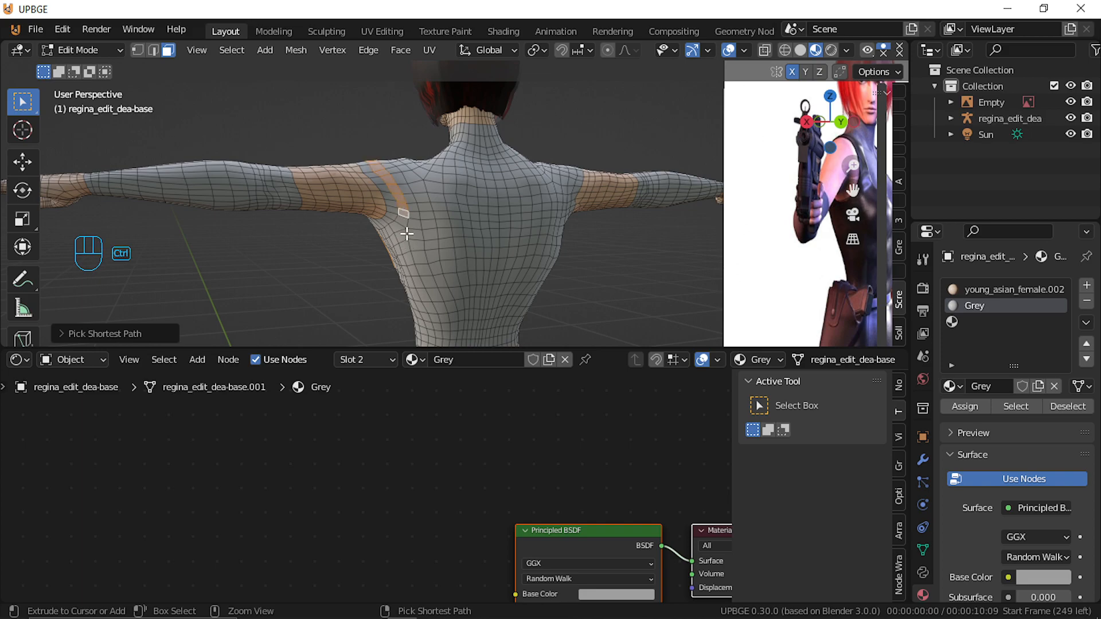
{"action": "left_click", "coordinate": [413, 221], "text": "ctrl"}
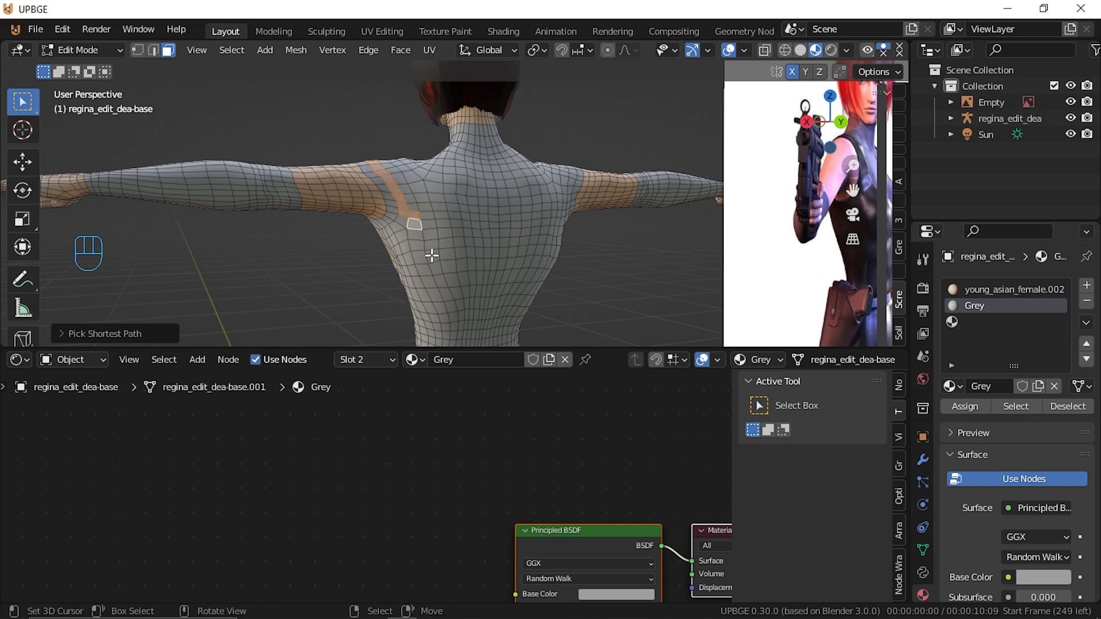
Add the face beside the crotch at the top of the character's left inner thigh to the selection
{"action": "middle_click_drag", "start_coordinate": [394, 274], "coordinate": [645, 264]}
{"action": "scroll", "coordinate": [648, 263], "scroll_direction": "down", "scroll_amount": 3}
{"action": "middle_click_drag", "start_coordinate": [566, 298], "coordinate": [501, 273], "text": "shift"}
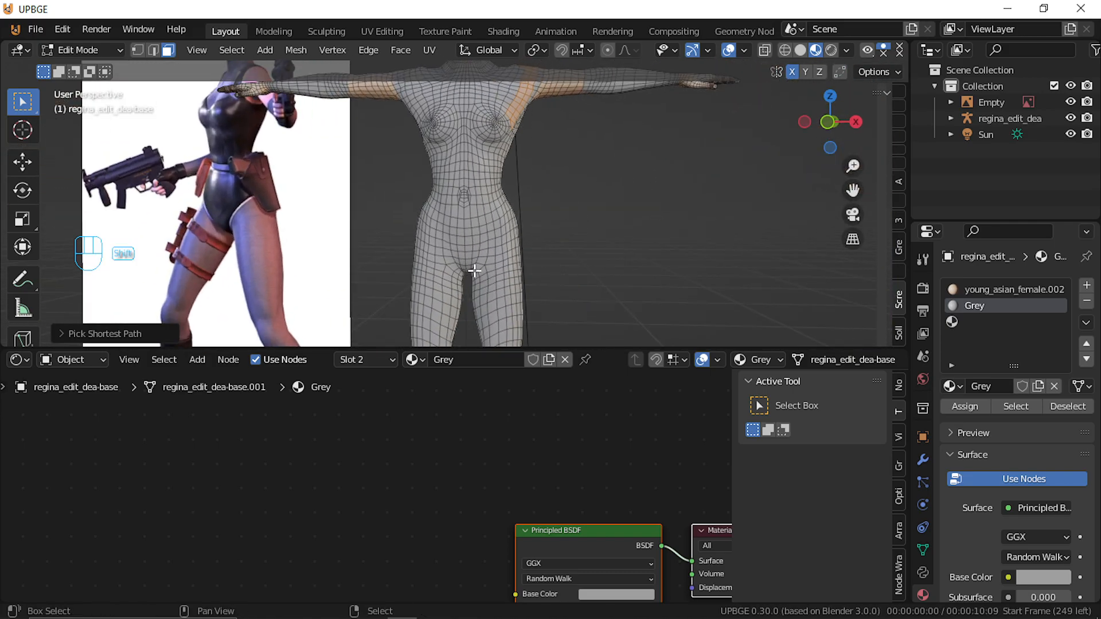
{"action": "left_click", "coordinate": [473, 268], "text": "shift"}
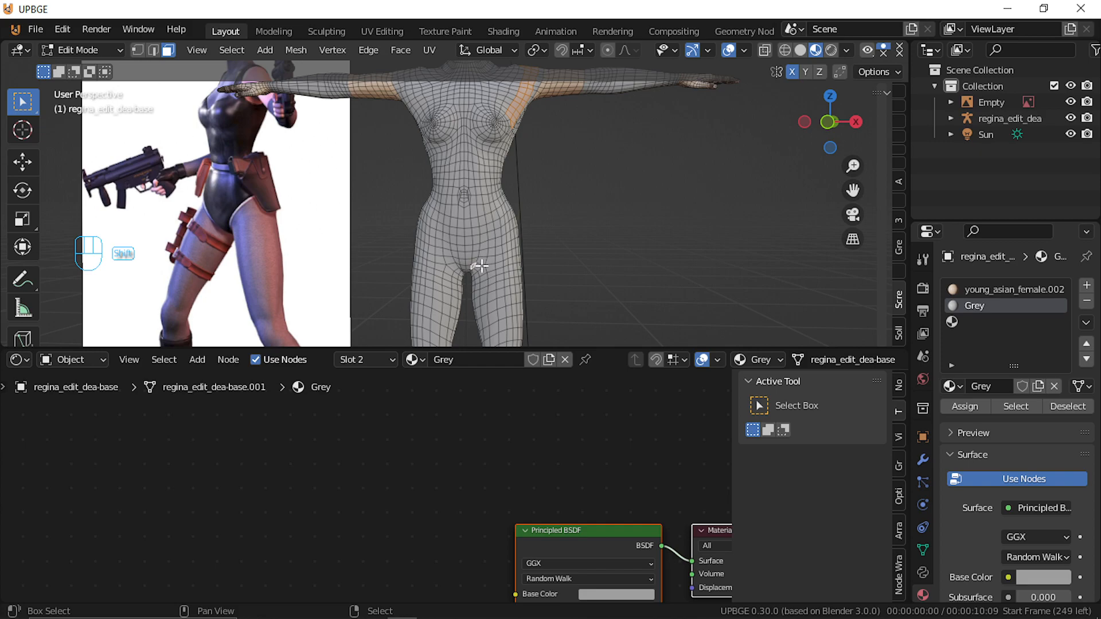
Try to add the face loop running from the character's left inner thigh to the selection
{"action": "mouse_move", "coordinate": [469, 272]}
{"action": "middle_mouse_down"}
{"action": "mouse_move", "coordinate": [499, 268]}
{"action": "mouse_move", "coordinate": [489, 264]}
{"action": "middle_mouse_up"}
{"action": "right_click", "coordinate": [483, 267], "text": "alt+shift"}
{"action": "key", "text": "ctrl+z"}
{"action": "key", "text": "ctrl+z"}
{"action": "key", "text": "ctrl+z"}
{"action": "key", "text": "ctrl+z"}
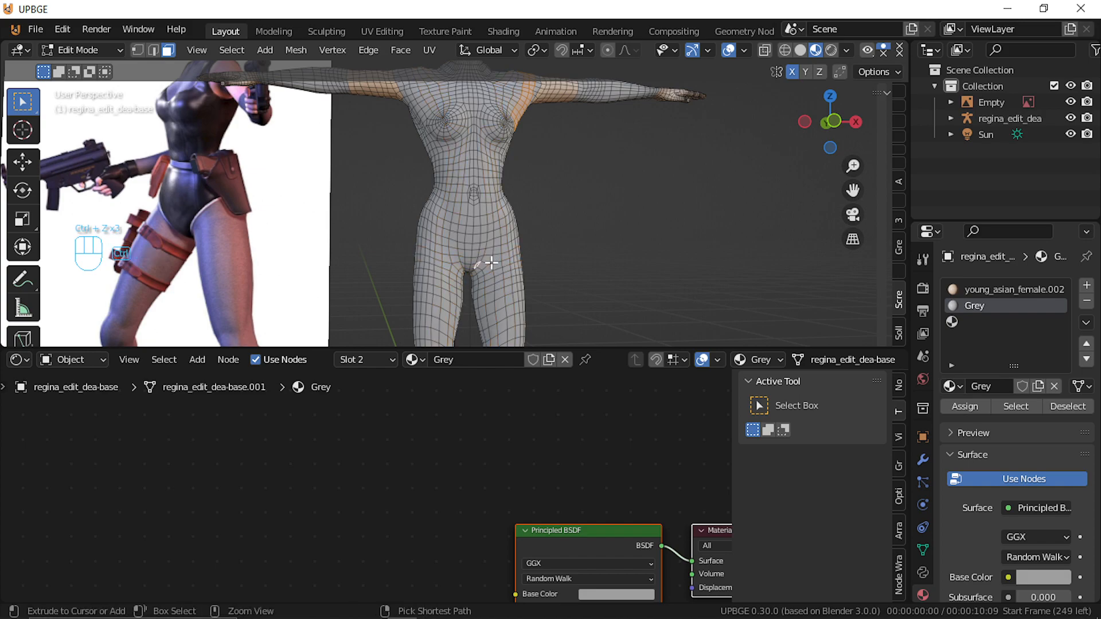
Try a diagonal knife cut from the selected crotch face up to the character's left hip
{"action": "scroll", "coordinate": [479, 280], "scroll_direction": "up", "scroll_amount": 3}
{"action": "middle_click_drag", "start_coordinate": [484, 304], "coordinate": [487, 252], "text": "shift"}
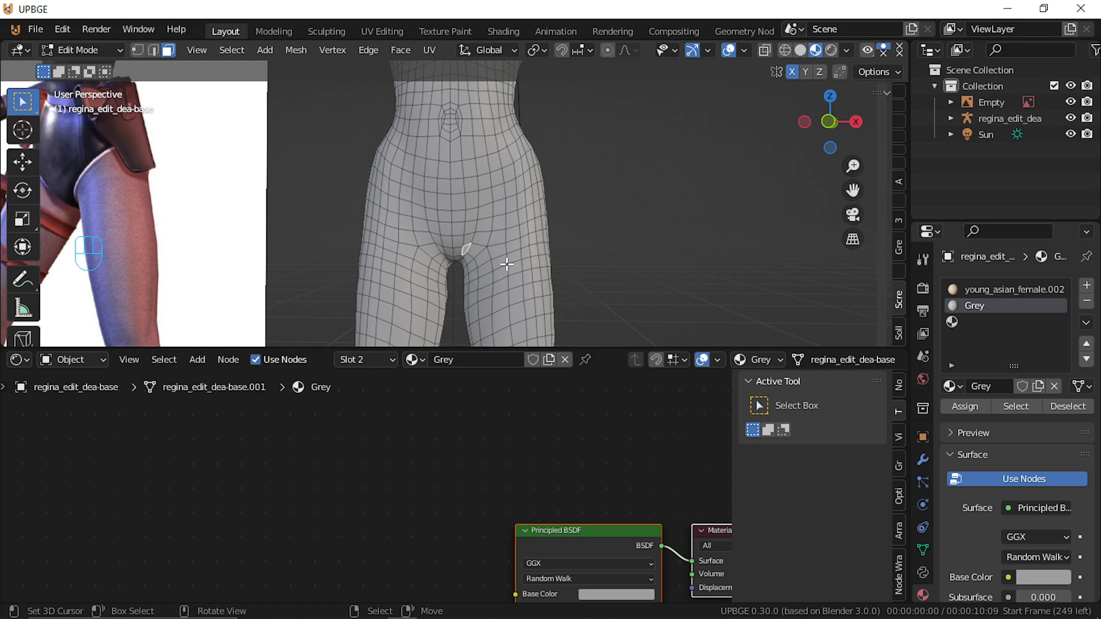
{"action": "key", "text": "k"}
{"action": "left_click", "coordinate": [466, 252]}
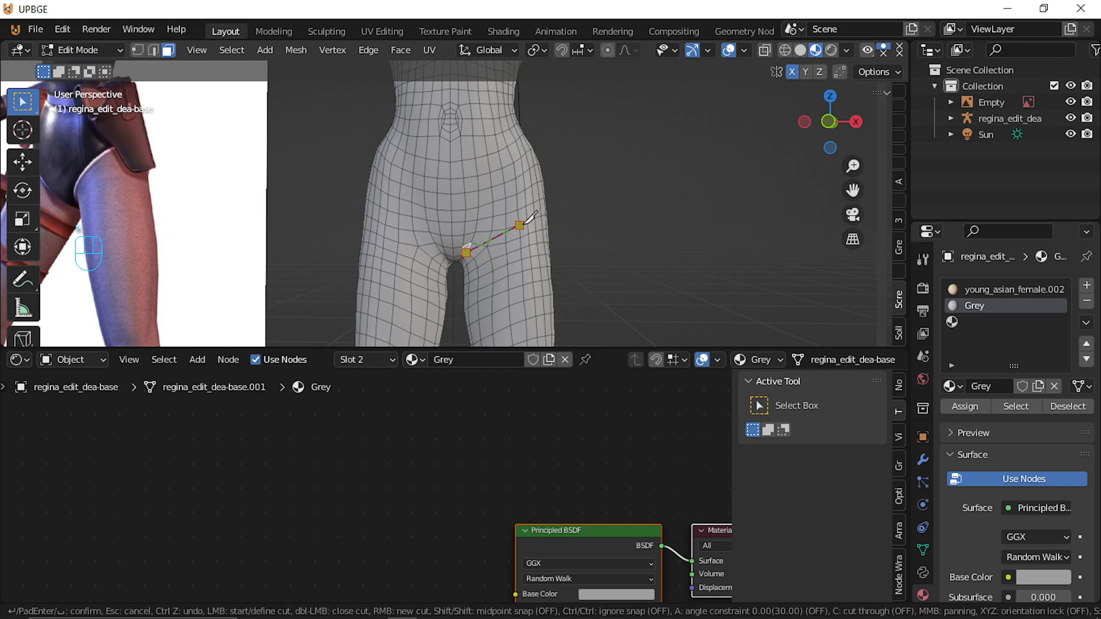
{"action": "left_click", "coordinate": [517, 195]}
{"action": "key", "text": "Return"}
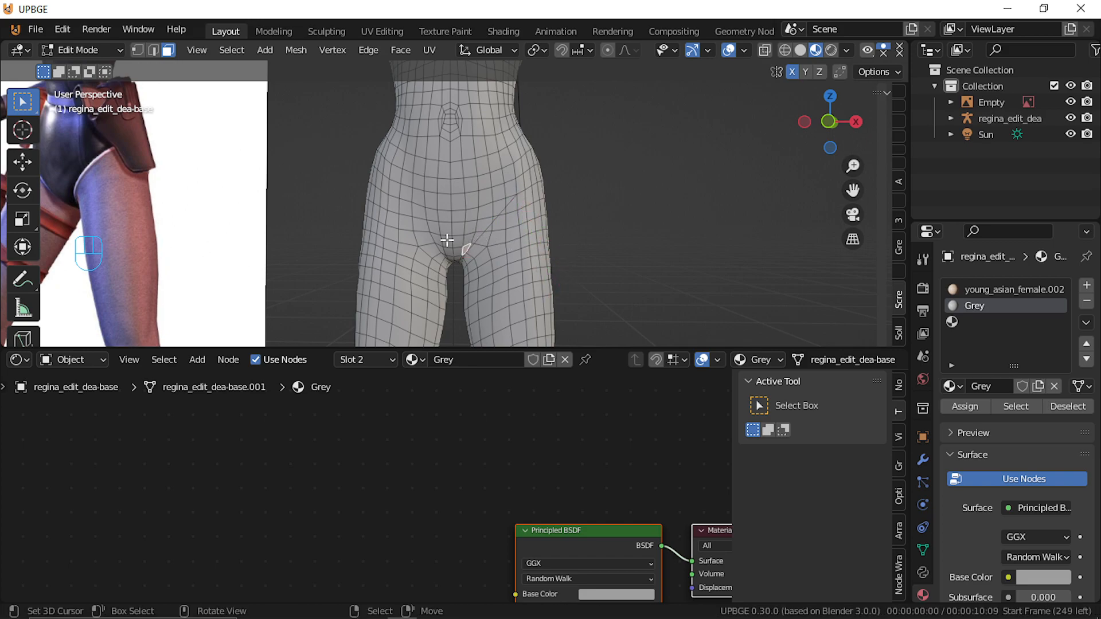
Undo the knife cut at the hip, widen the properties area and make the 3D viewport taller
{"action": "left_click", "coordinate": [793, 73]}
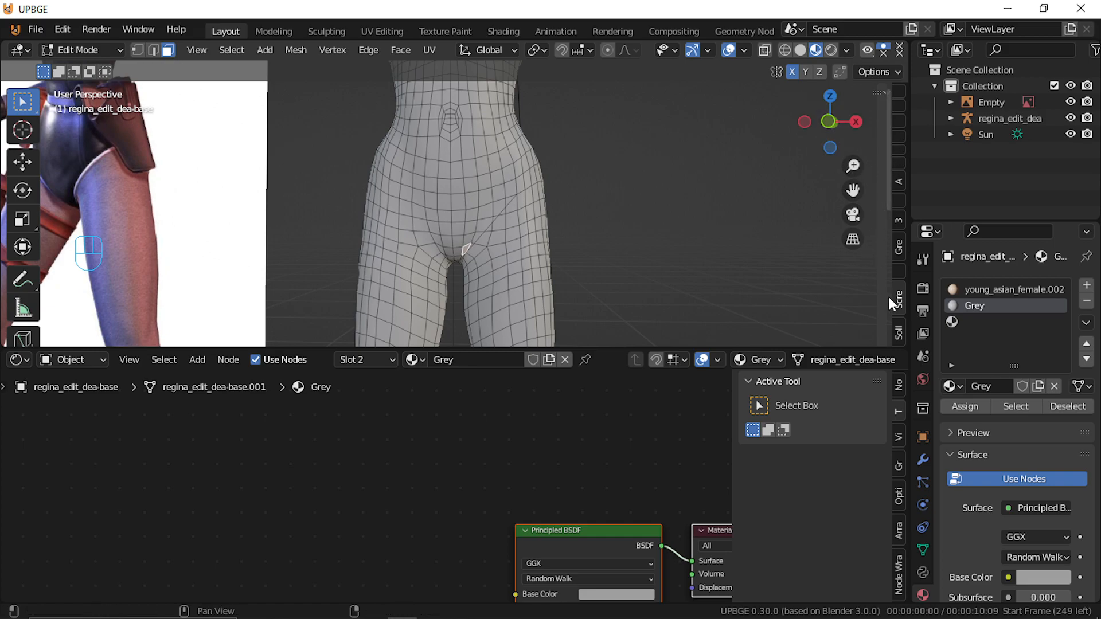
{"action": "left_click_drag", "start_coordinate": [908, 295], "coordinate": [713, 104]}
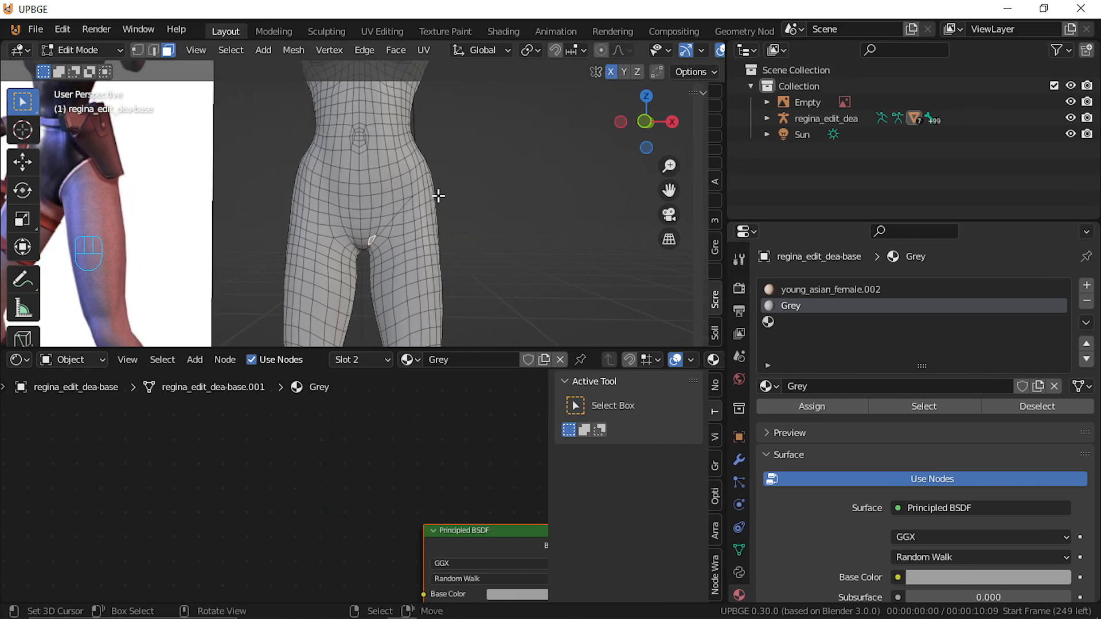
{"action": "key", "text": "ctrl+z"}
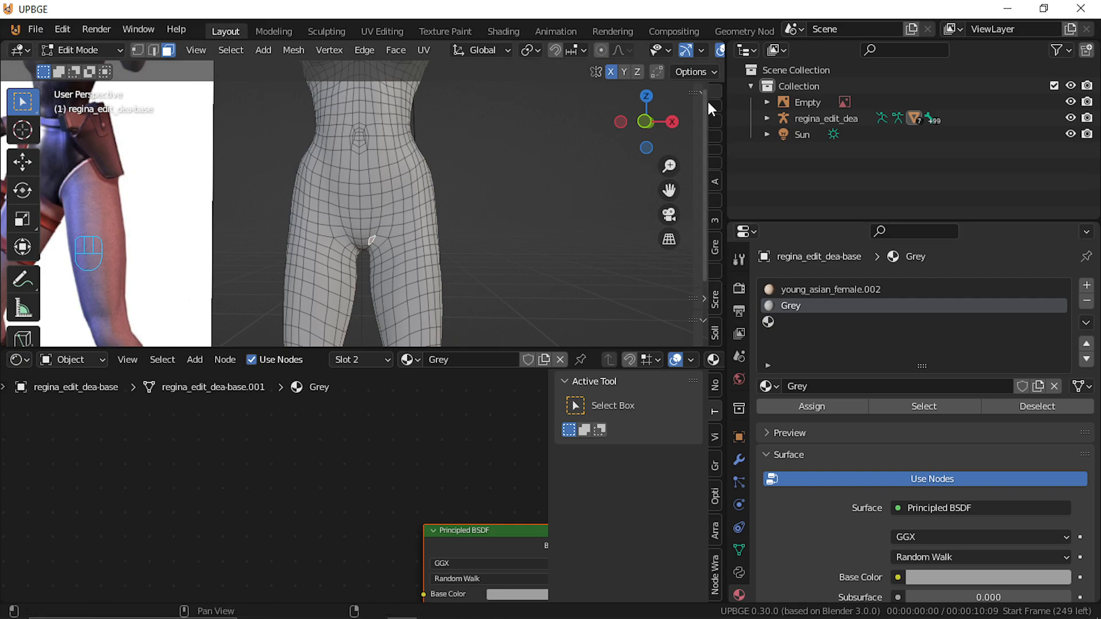
{"action": "left_click_drag", "start_coordinate": [648, 348], "coordinate": [639, 545]}
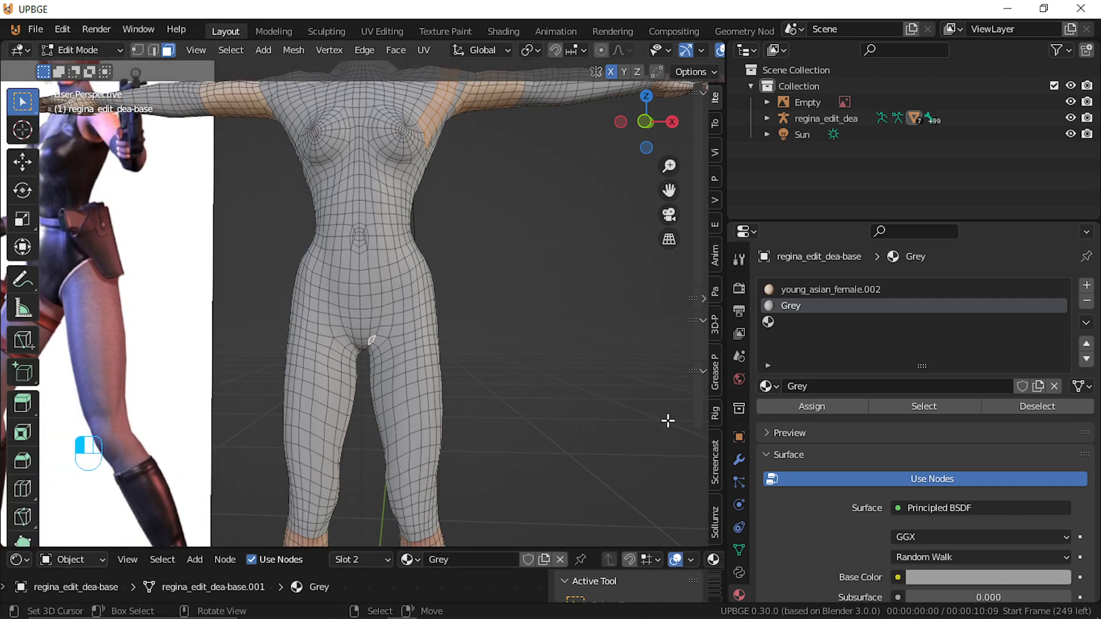
Display the active tool's mesh options, including the mirror axes, in the 3D viewport's sidebar and collapse the Object Scatter settings
{"action": "left_click", "coordinate": [714, 132]}
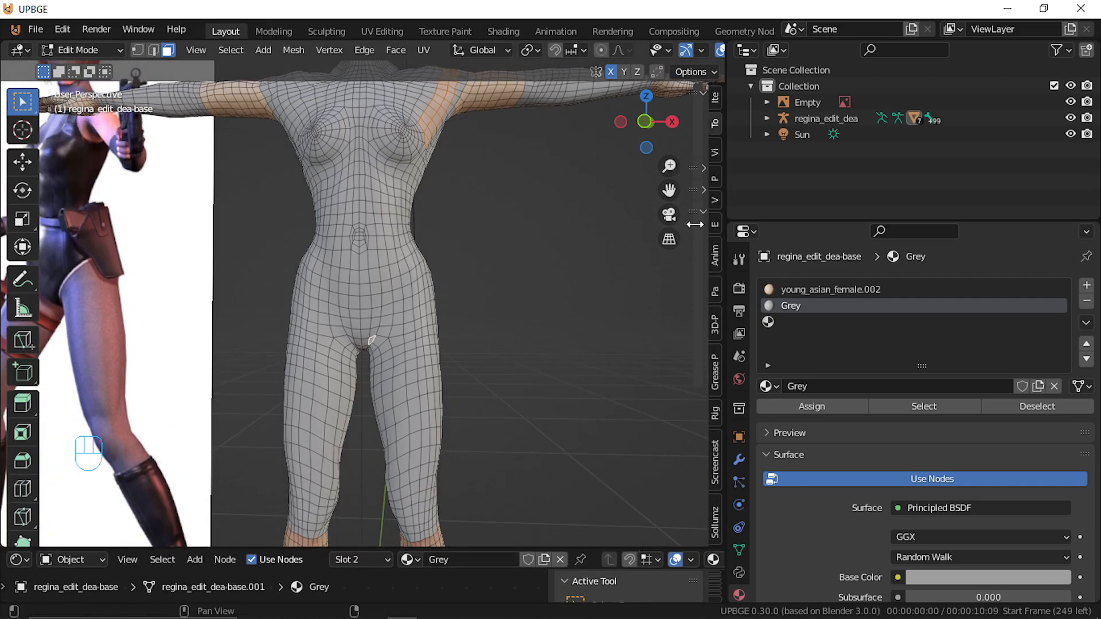
{"action": "left_click_drag", "start_coordinate": [694, 227], "coordinate": [546, 232]}
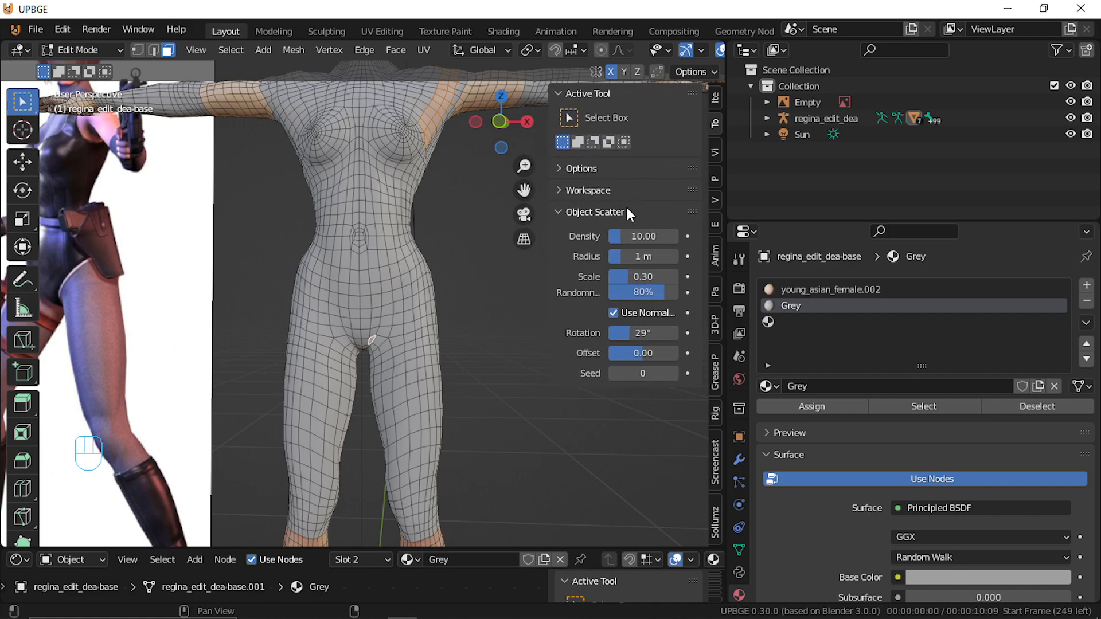
{"action": "left_click", "coordinate": [713, 97]}
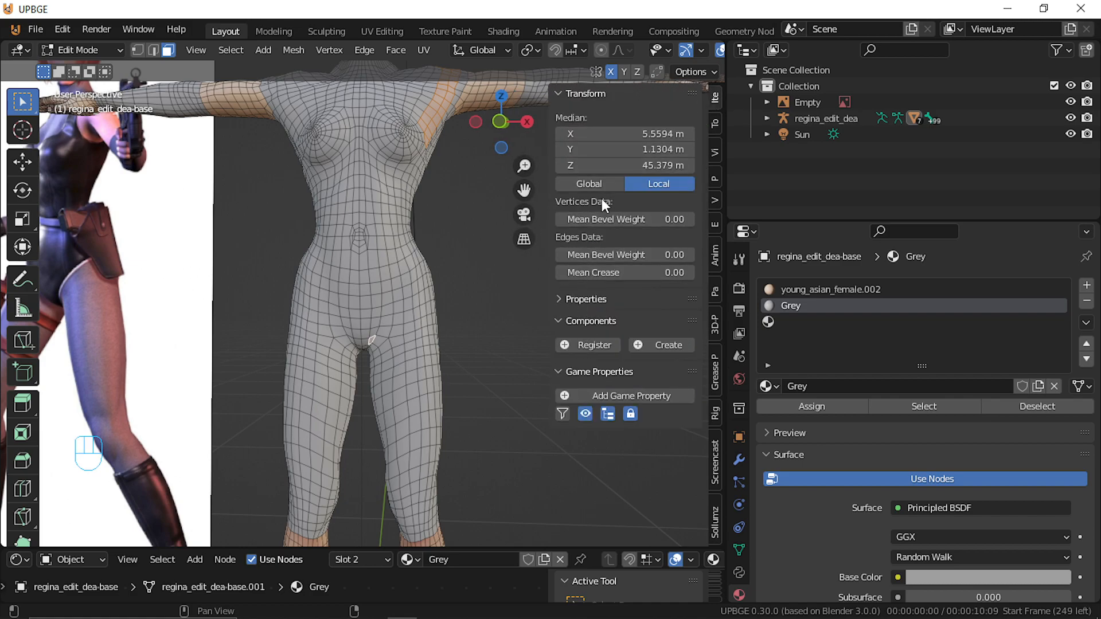
{"action": "left_click", "coordinate": [714, 125]}
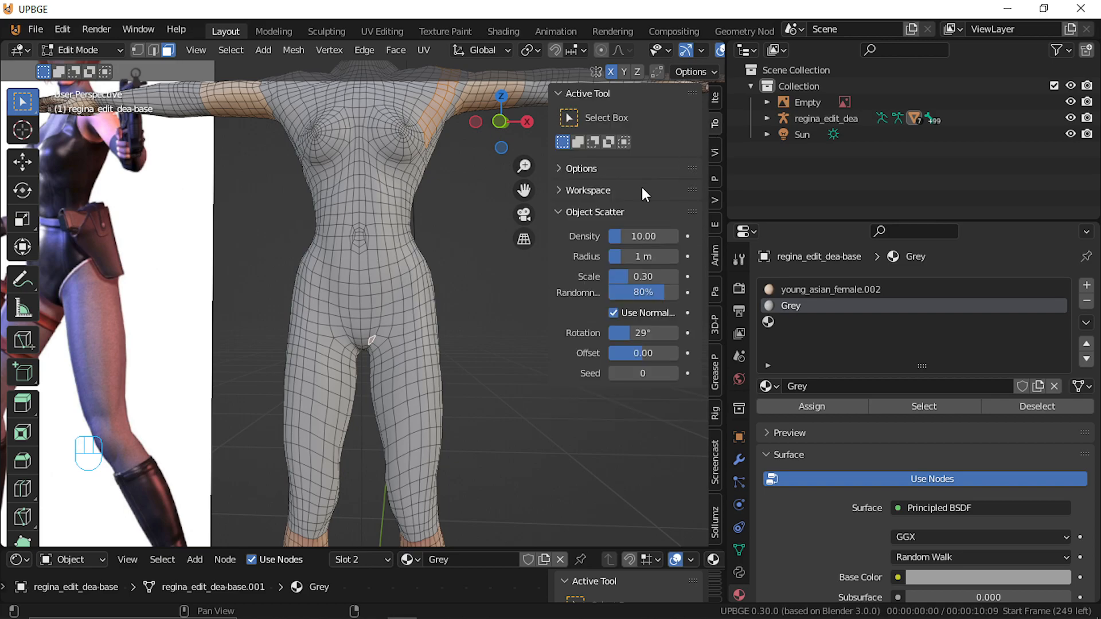
{"action": "left_click", "coordinate": [554, 213]}
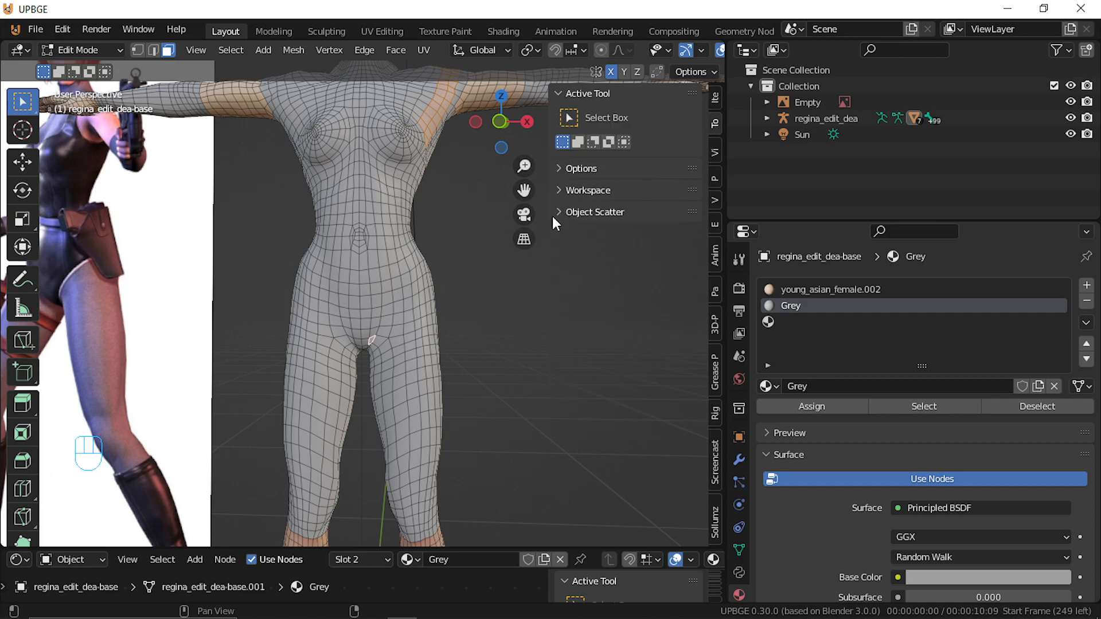
{"action": "left_click", "coordinate": [560, 166]}
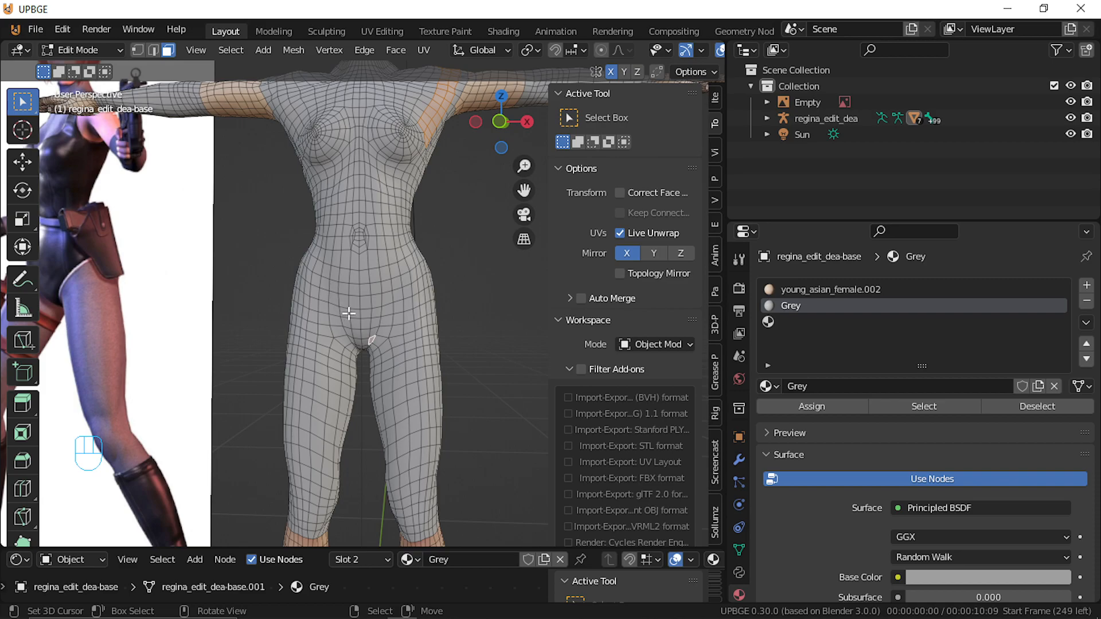
Try a knife cut from the middle of the lower pelvis up to the character's left hip with X mirroring enabled
{"action": "key", "text": "k"}
{"action": "left_click", "coordinate": [362, 313]}
{"action": "left_click", "coordinate": [430, 273]}
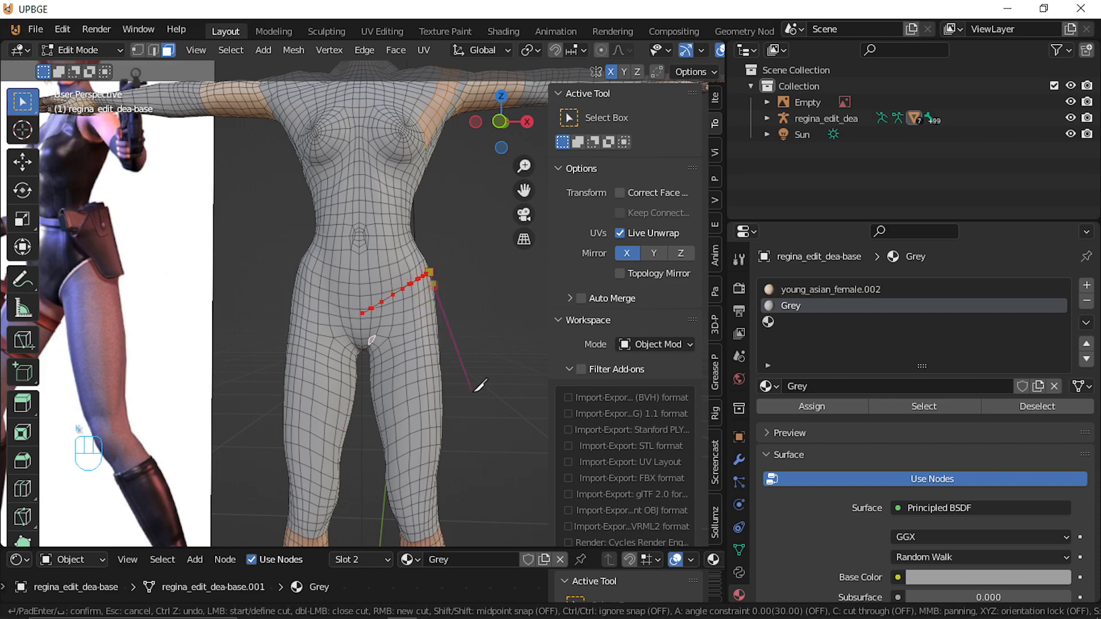
{"action": "key", "text": "Return"}
{"action": "key", "text": "ctrl+z"}
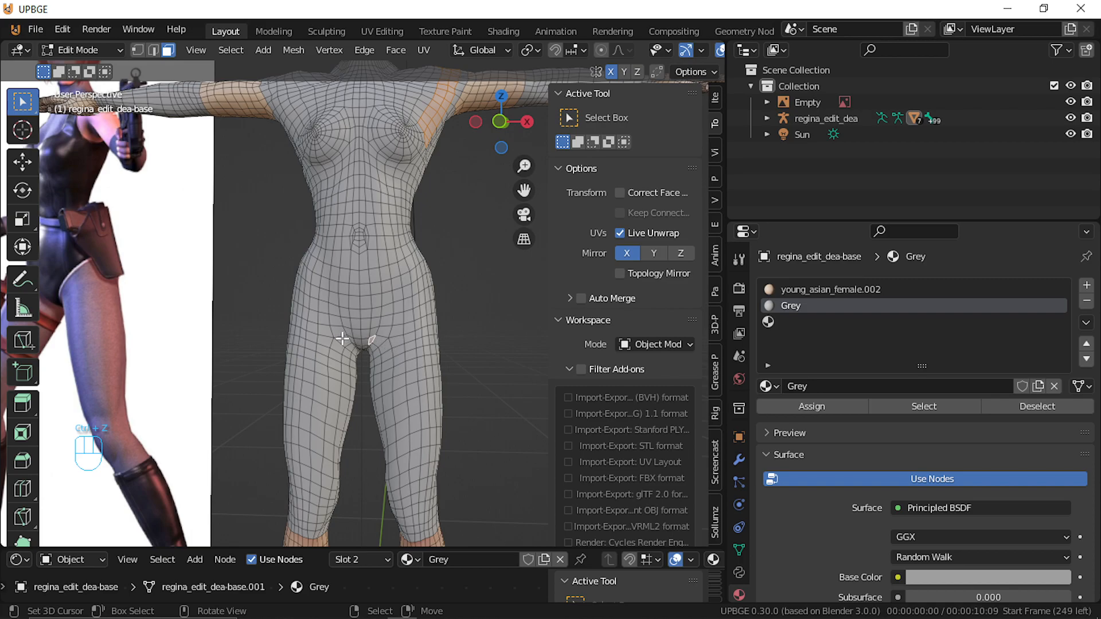
Knife-cut diagonally across the front faces from the selected crotch face up toward the character's left hip
{"action": "key", "text": "KP_1"}
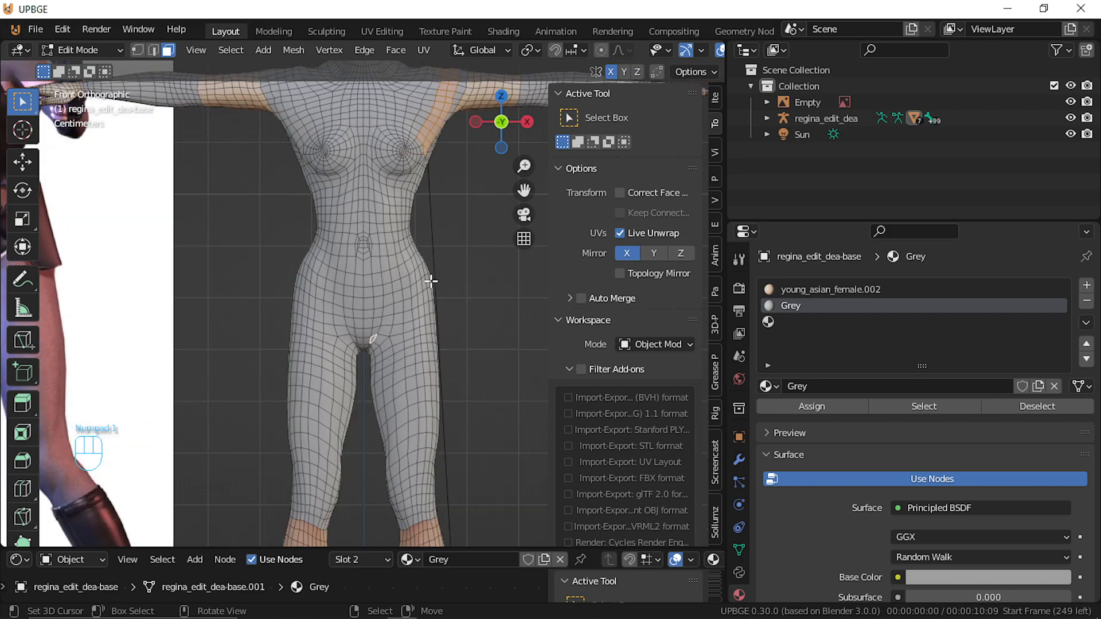
{"action": "scroll", "coordinate": [431, 281], "scroll_direction": "up", "scroll_amount": 3}
{"action": "scroll", "coordinate": [377, 290], "scroll_direction": "up", "scroll_amount": 4}
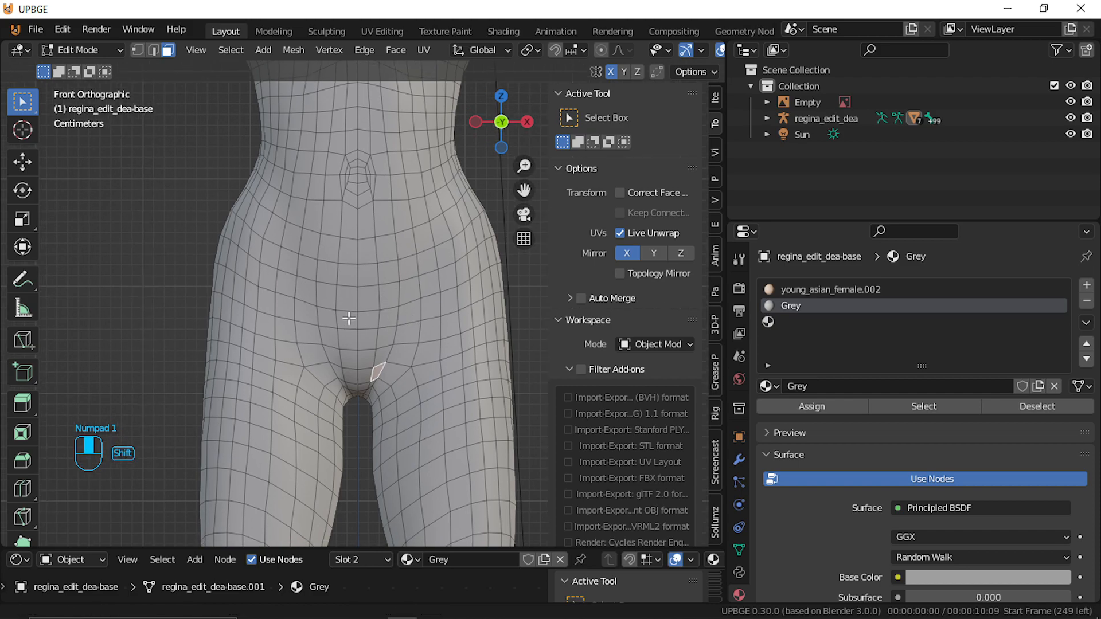
{"action": "scroll", "coordinate": [344, 224], "scroll_direction": "up", "scroll_amount": 1}
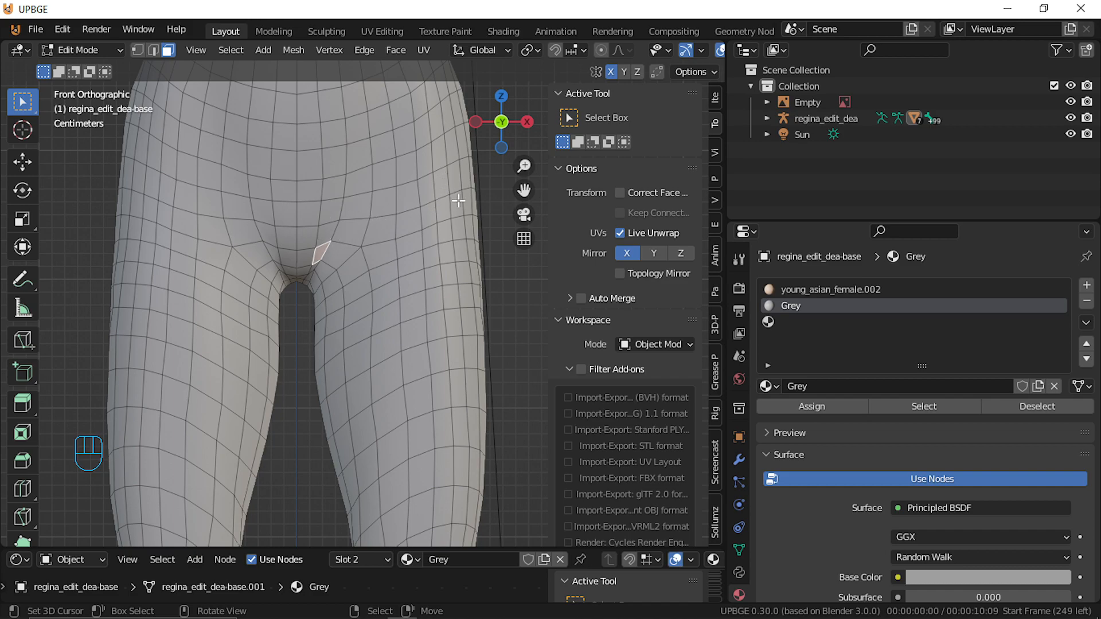
{"action": "key", "text": "k"}
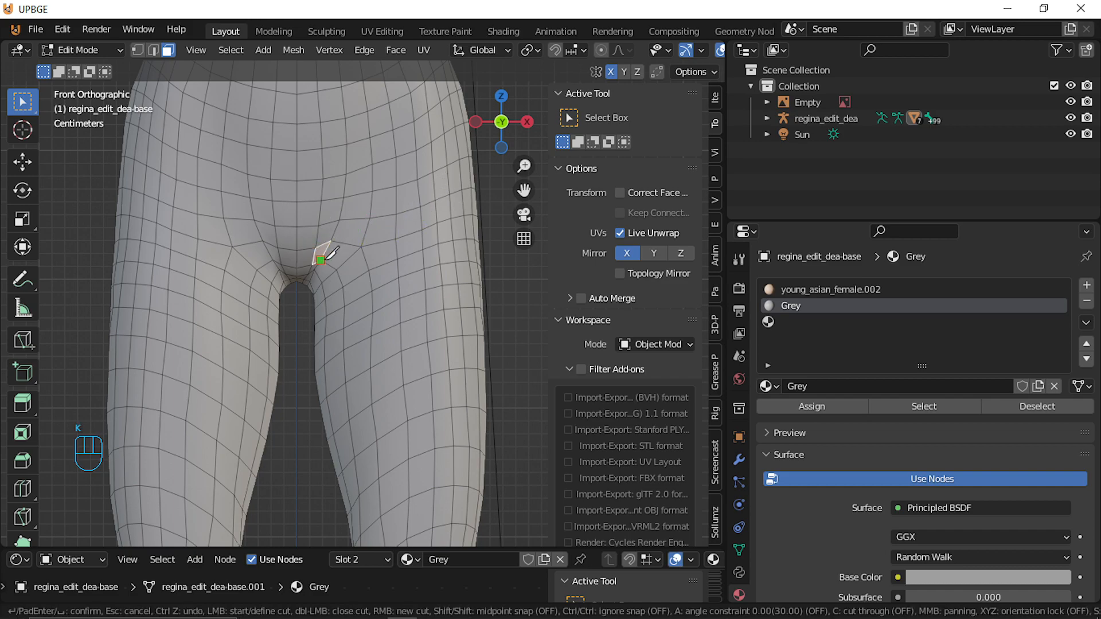
{"action": "left_click", "coordinate": [340, 243]}
{"action": "left_click", "coordinate": [396, 186]}
{"action": "left_click", "coordinate": [416, 150]}
{"action": "key", "text": "Return"}
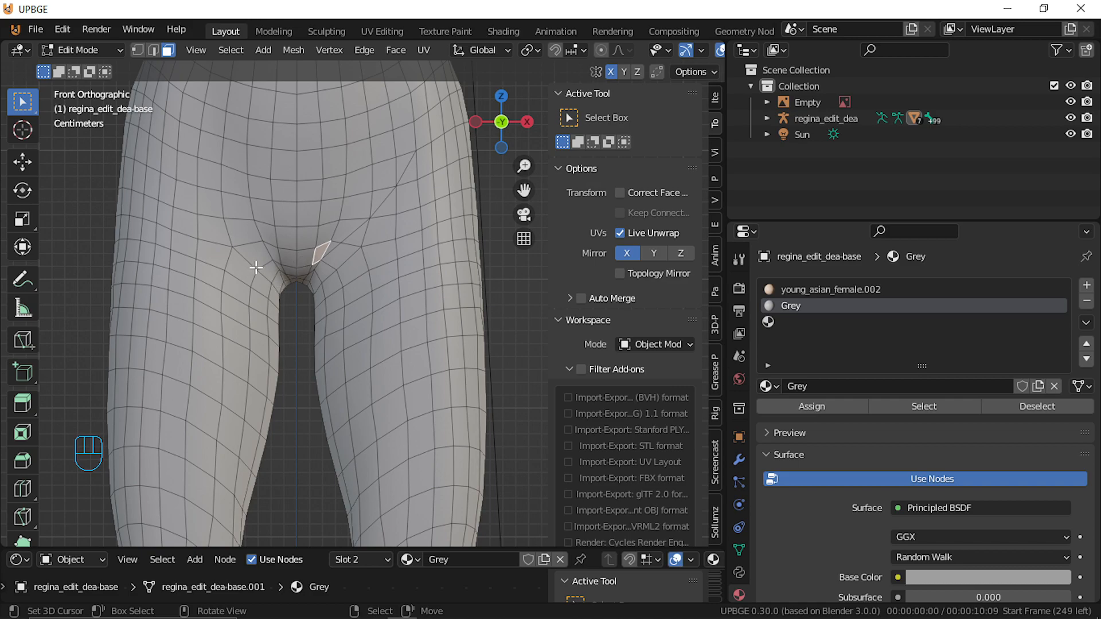
Make a matching diagonal knife cut from the crotch up toward the character's right hip
{"action": "key", "text": "k"}
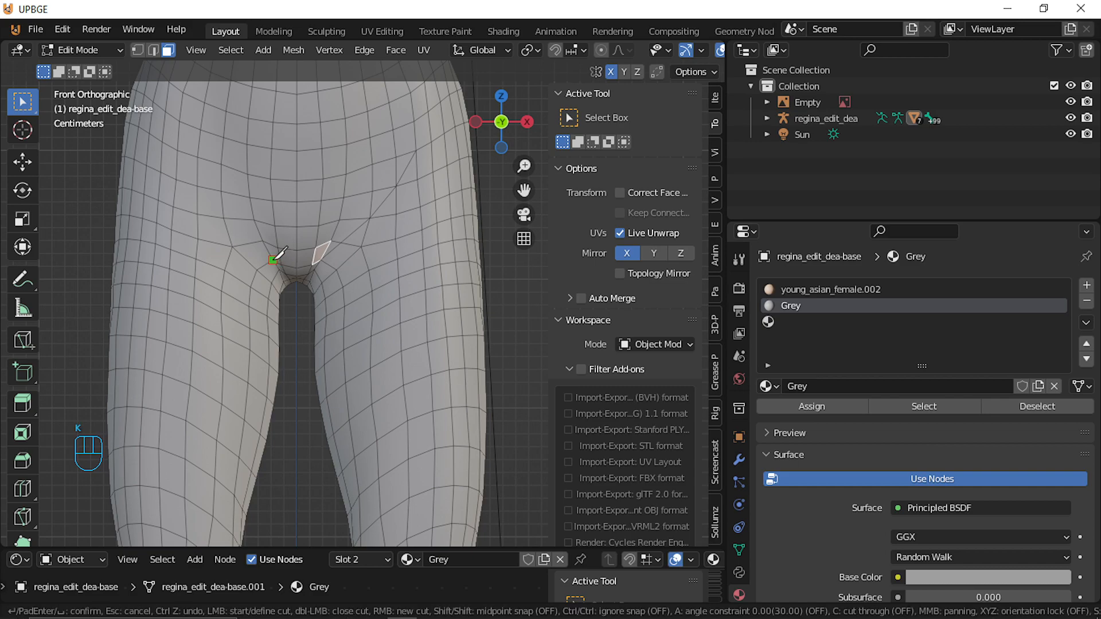
{"action": "left_click", "coordinate": [273, 261]}
{"action": "left_click", "coordinate": [223, 218]}
{"action": "left_click", "coordinate": [178, 151]}
{"action": "key", "text": "Return"}
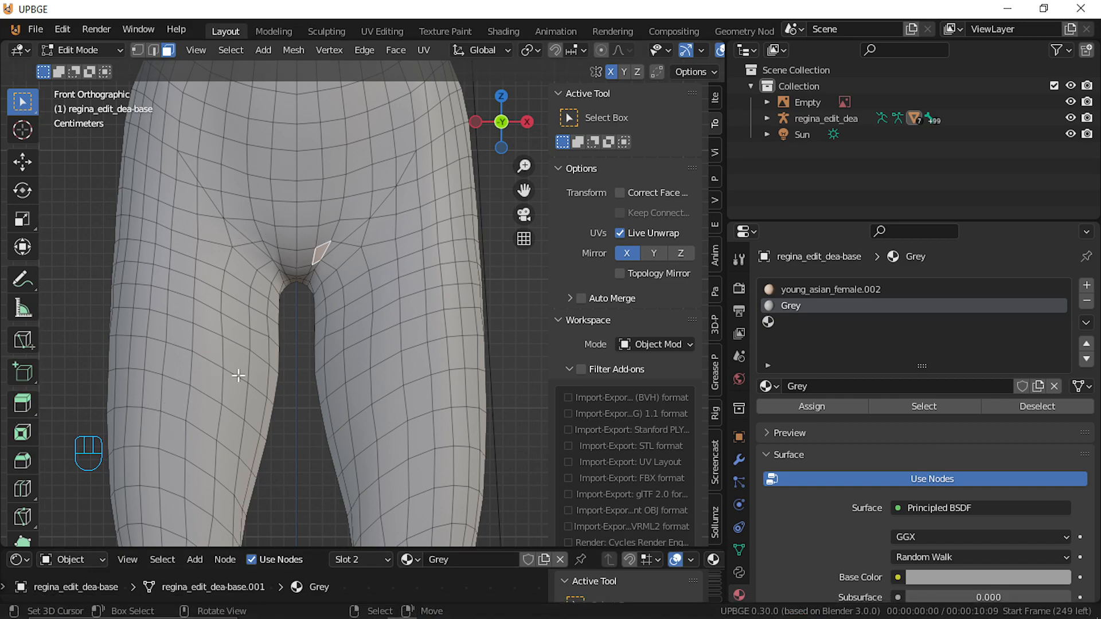
Clear the mesh selection and extend the left front leg-opening cut farther up the character's left hip
{"action": "middle_click_drag", "start_coordinate": [222, 309], "coordinate": [222, 413]}
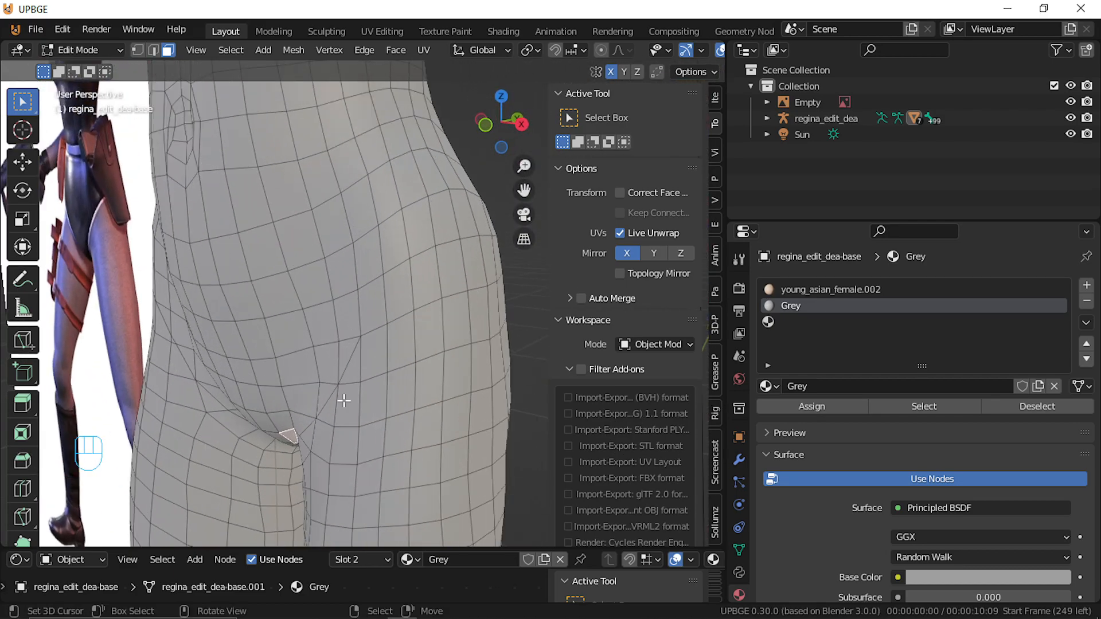
{"action": "middle_click_drag", "start_coordinate": [359, 365], "coordinate": [357, 396], "text": "shift"}
{"action": "key", "text": "ctrl+l"}
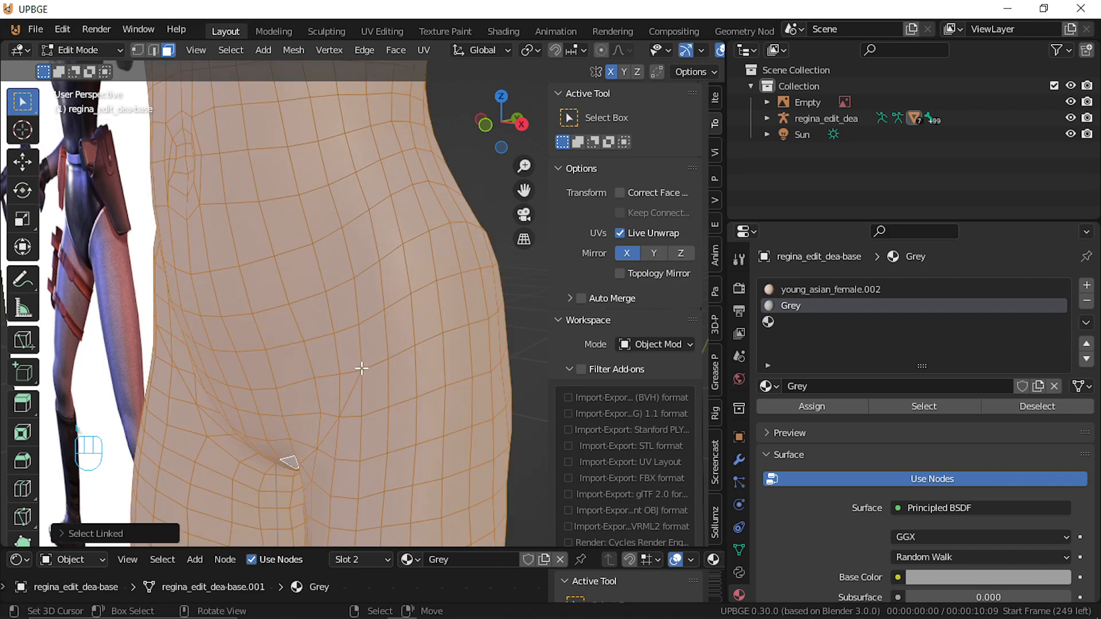
{"action": "key", "text": "alt+a"}
{"action": "key", "text": "k"}
{"action": "left_click", "coordinate": [362, 370]}
Extend the right front leg-opening knife cut farther up the character's right hip to match the other side
{"action": "middle_click_drag", "start_coordinate": [390, 309], "coordinate": [422, 355]}
{"action": "key", "text": "k"}
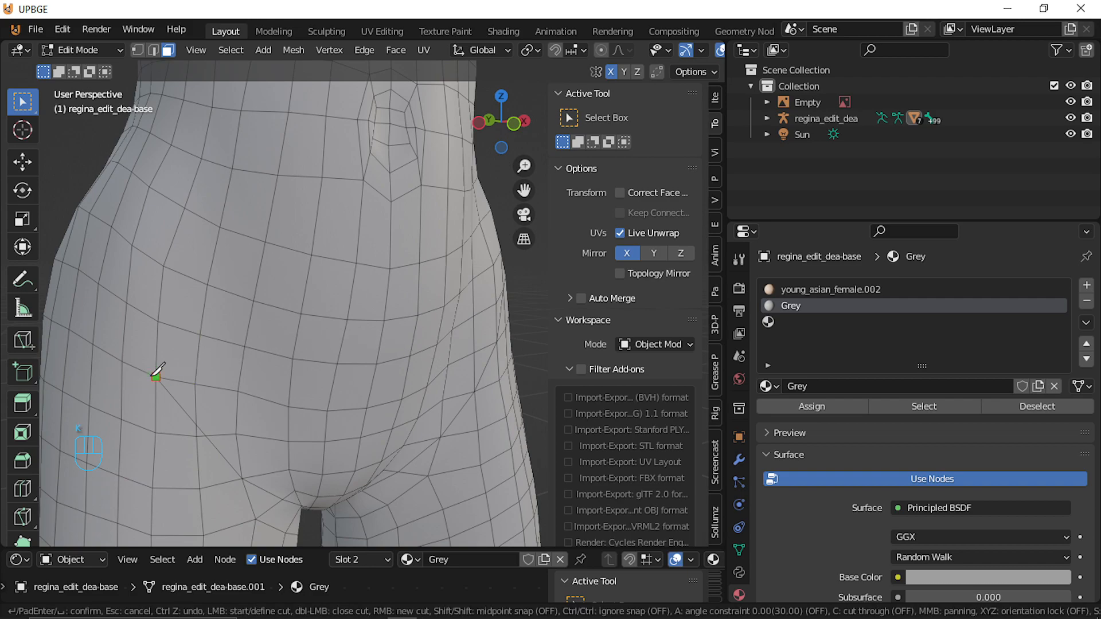
{"action": "left_click", "coordinate": [156, 376]}
{"action": "left_click", "coordinate": [128, 302]}
{"action": "key", "text": "Return"}
{"action": "middle_click_drag", "start_coordinate": [122, 373], "coordinate": [43, 373]}
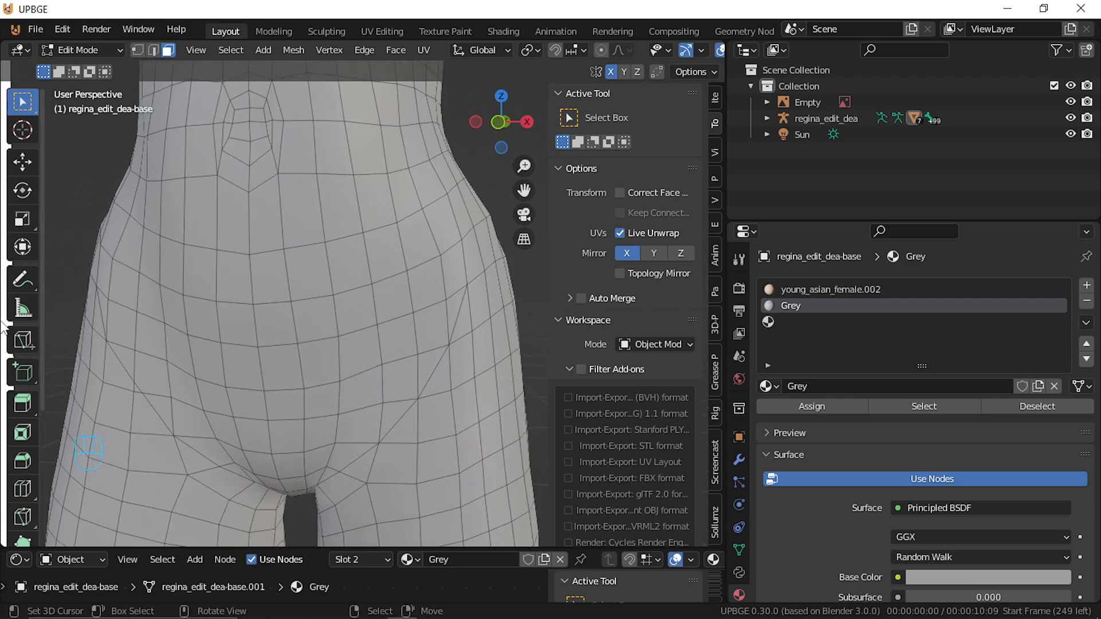
Begin a knife cut at the side of the character's left hip and carry it diagonally down across the left buttock
{"action": "middle_click_drag", "start_coordinate": [130, 355], "coordinate": [660, 342]}
{"action": "scroll", "coordinate": [473, 324], "scroll_direction": "down", "scroll_amount": 10}
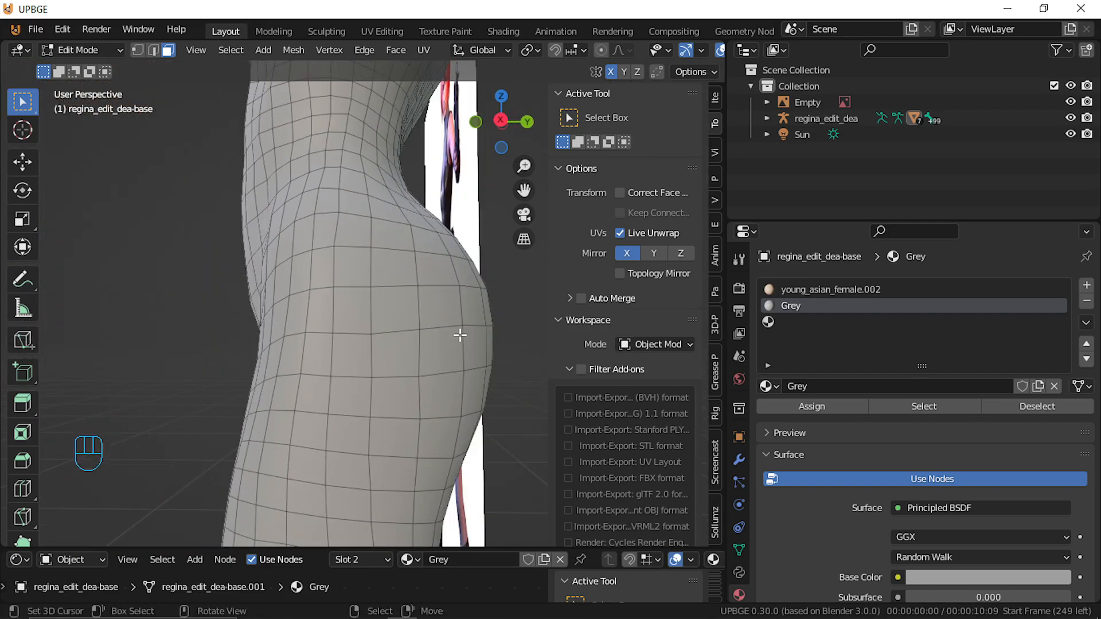
{"action": "middle_click_drag", "start_coordinate": [400, 380], "coordinate": [262, 389], "text": "shift"}
{"action": "scroll", "coordinate": [263, 388], "scroll_direction": "up", "scroll_amount": 6}
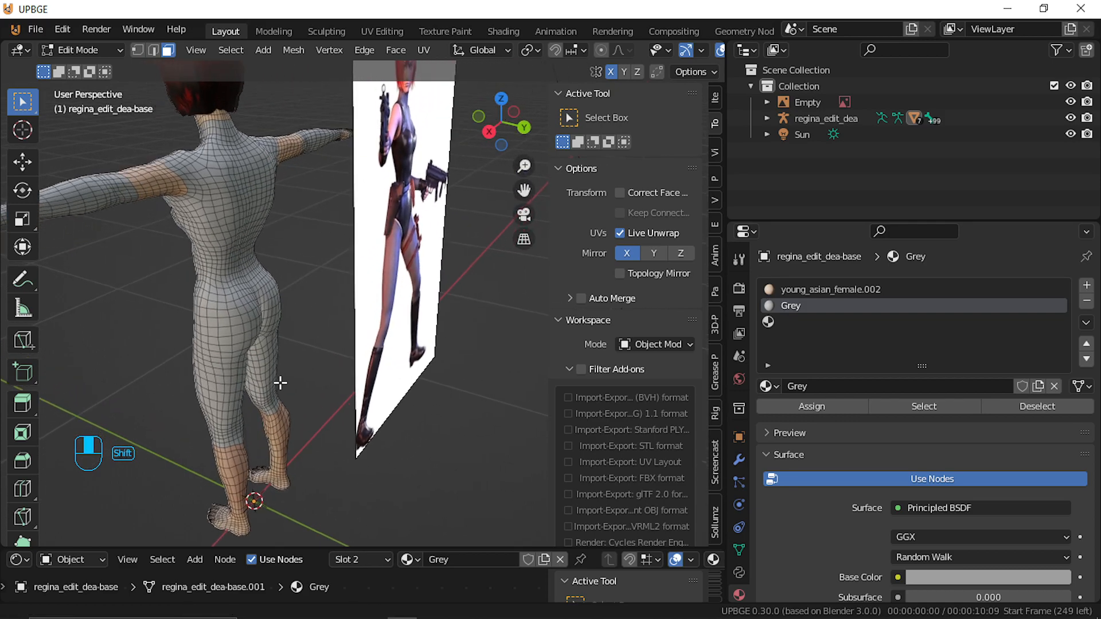
{"action": "middle_click_drag", "start_coordinate": [331, 336], "coordinate": [447, 312]}
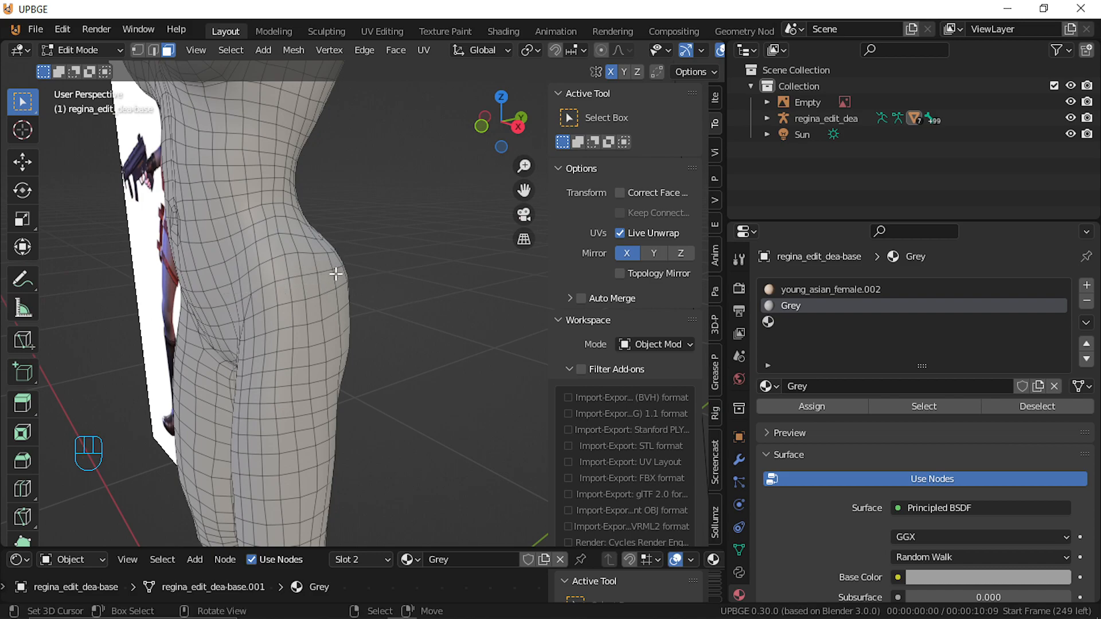
{"action": "middle_click_drag", "start_coordinate": [326, 272], "coordinate": [233, 253]}
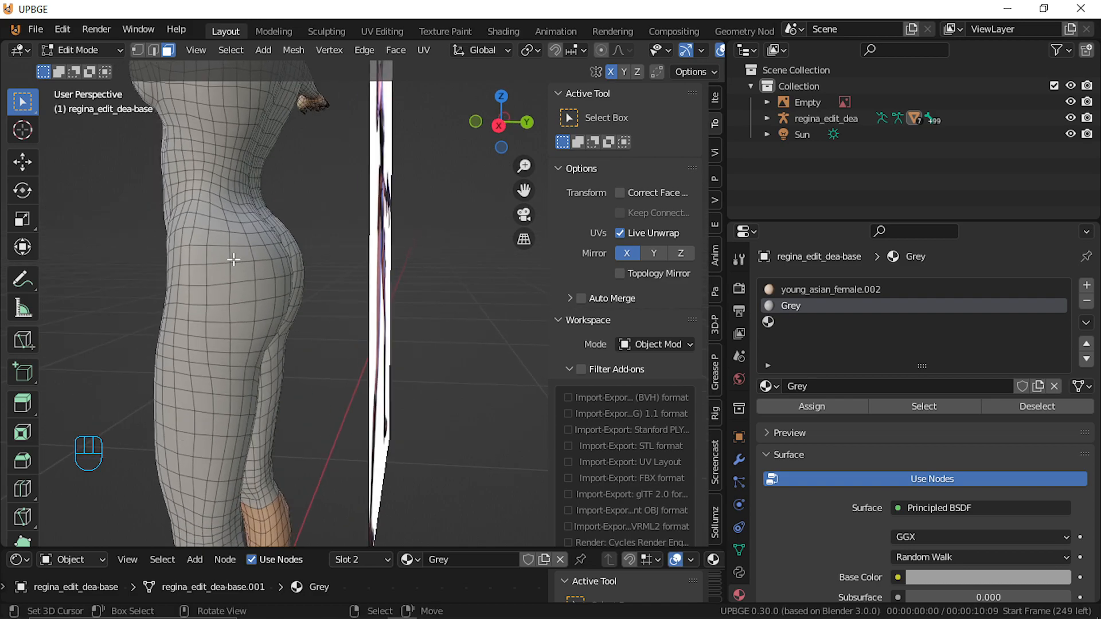
{"action": "key", "text": "l"}
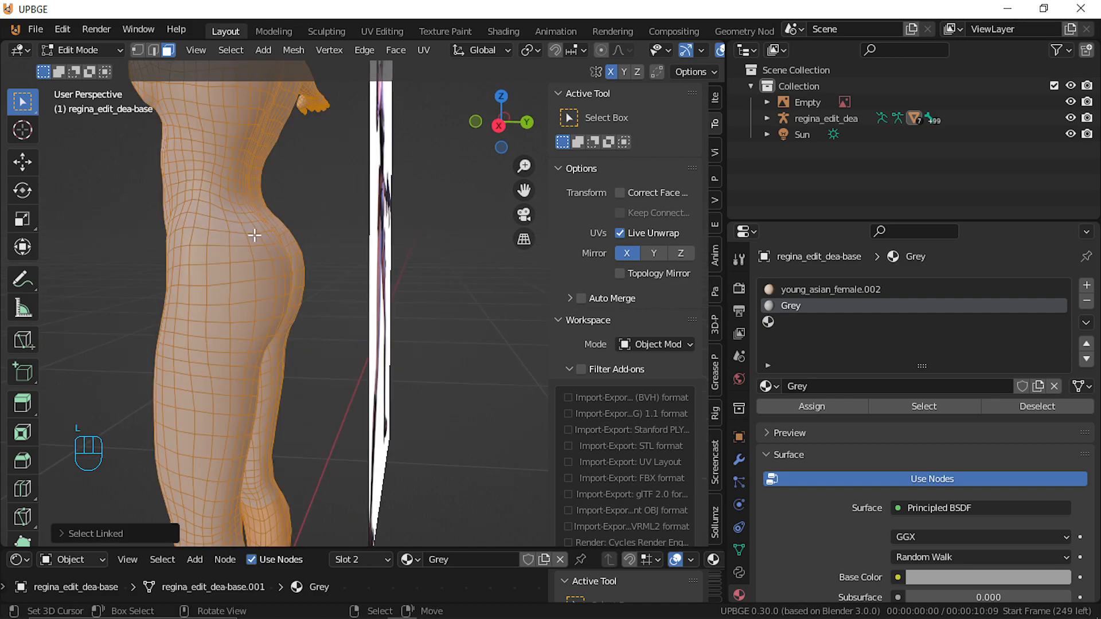
{"action": "key", "text": "a"}
{"action": "key", "text": "k"}
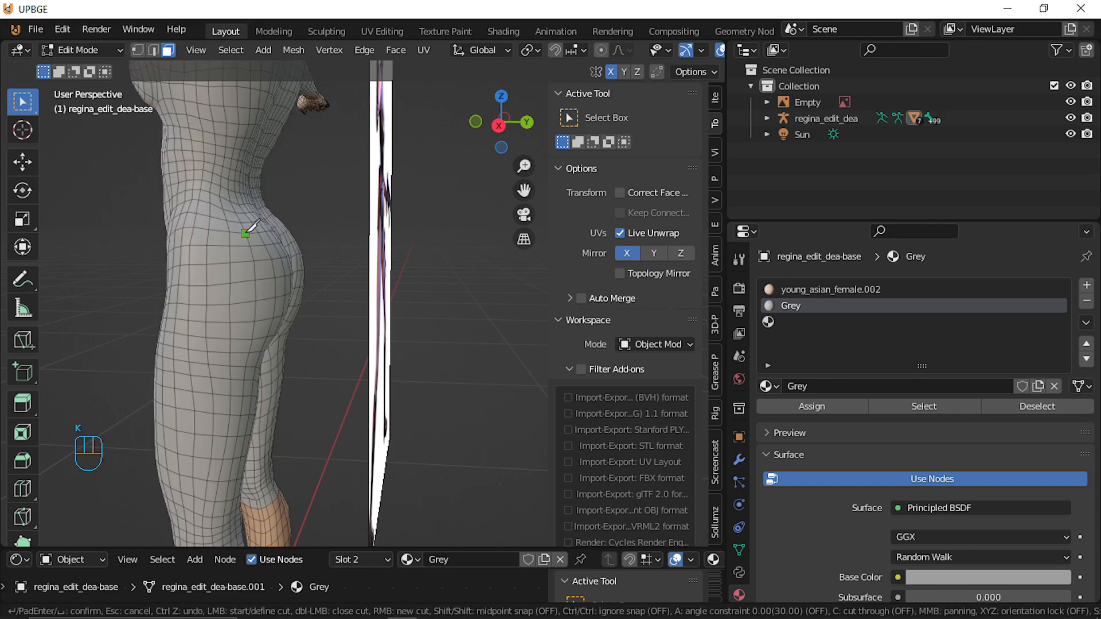
{"action": "left_click", "coordinate": [245, 234]}
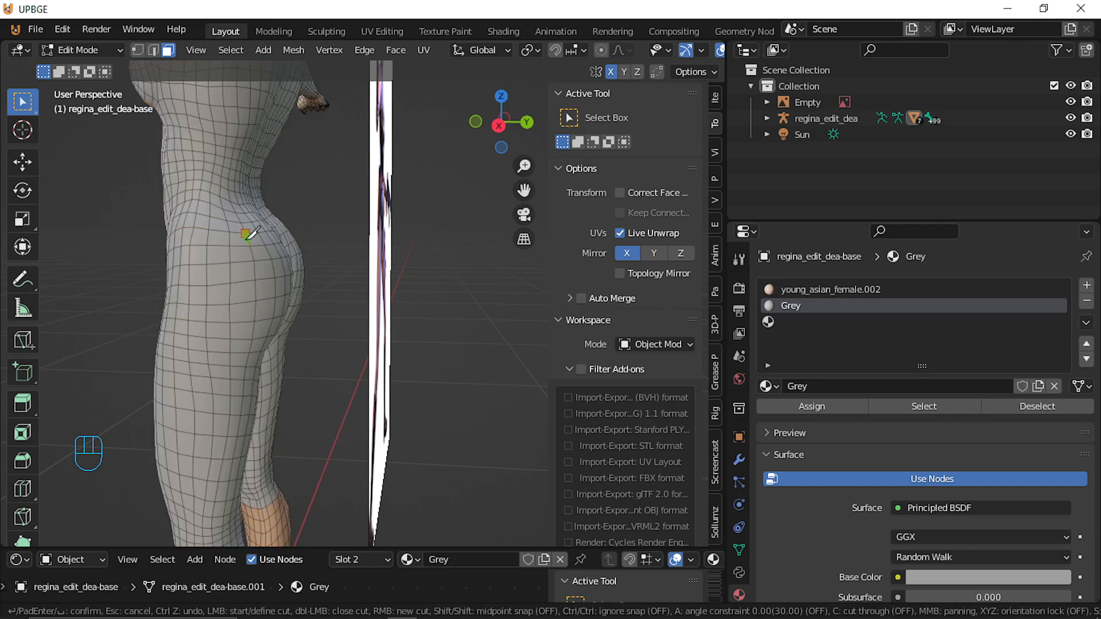
{"action": "left_click", "coordinate": [281, 294]}
{"action": "middle_click_drag", "start_coordinate": [283, 287], "coordinate": [182, 278]}
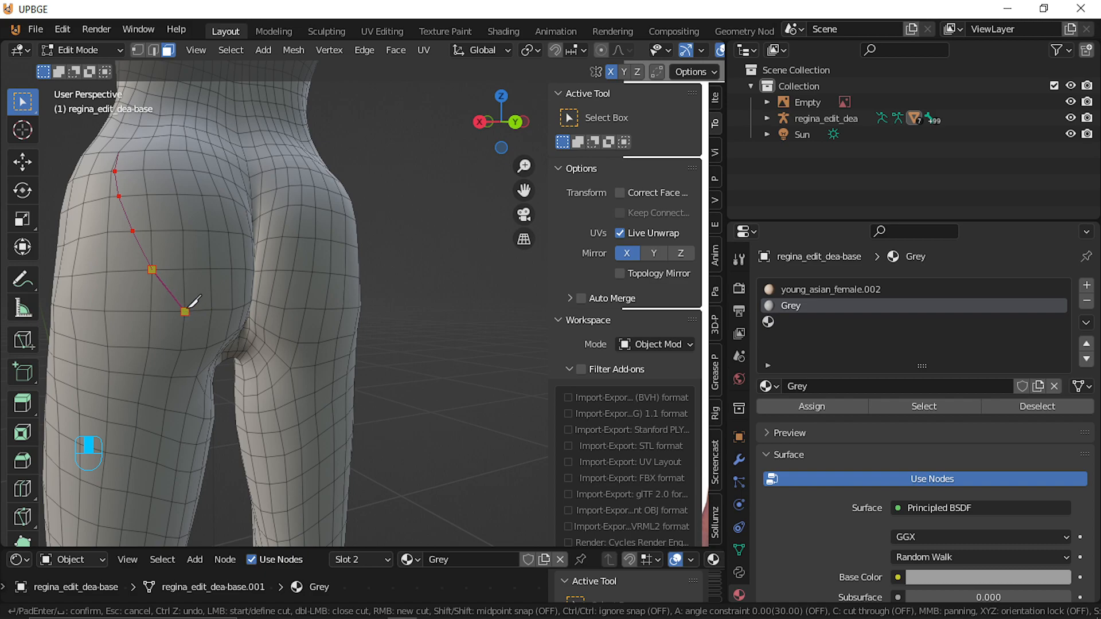
{"action": "left_click", "coordinate": [185, 311]}
{"action": "middle_click_drag", "start_coordinate": [208, 346], "coordinate": [146, 313]}
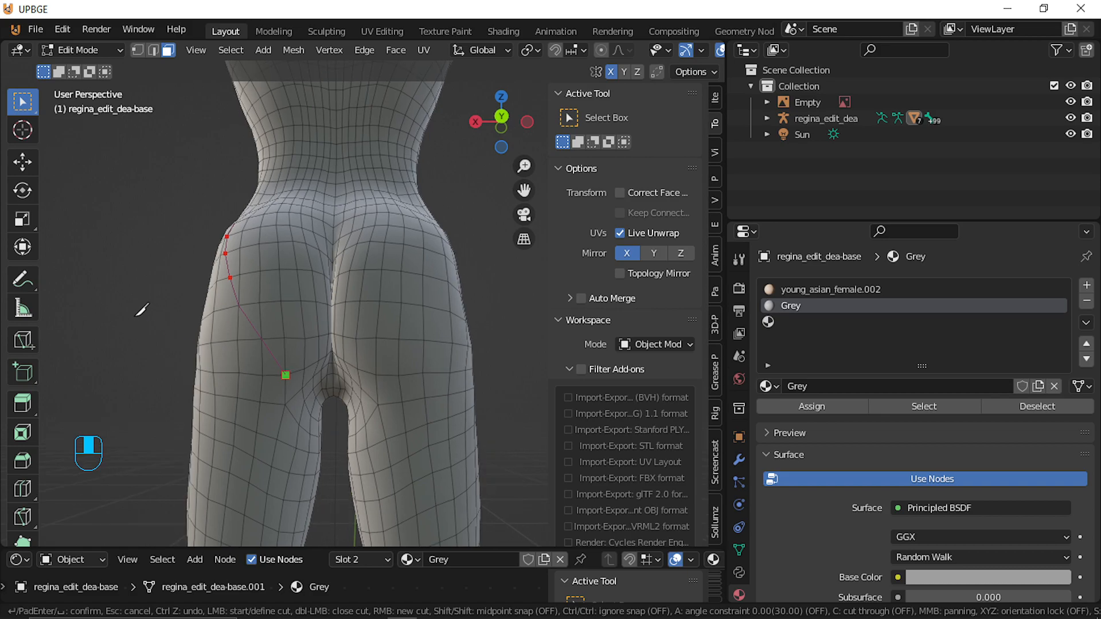
Try placing further knife points from the left buttock toward the inner thigh and undo them
{"action": "left_click", "coordinate": [301, 388]}
{"action": "key", "text": "ctrl+z"}
{"action": "key", "text": "ctrl+z"}
{"action": "left_click", "coordinate": [238, 305]}
{"action": "left_click", "coordinate": [284, 337]}
{"action": "left_click", "coordinate": [292, 333]}
{"action": "key", "text": "ctrl+z"}
{"action": "key", "text": "ctrl+z"}
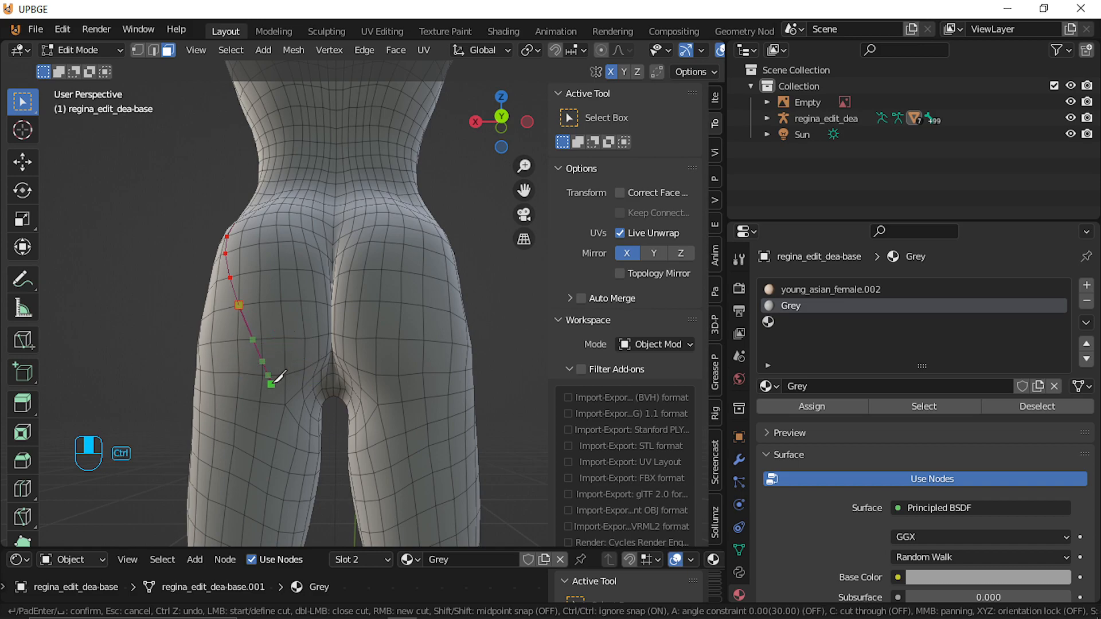
Route the knife cut down the character's left buttock to the inner thigh beside the crotch and complete it
{"action": "left_click", "coordinate": [261, 339]}
{"action": "left_click", "coordinate": [286, 375]}
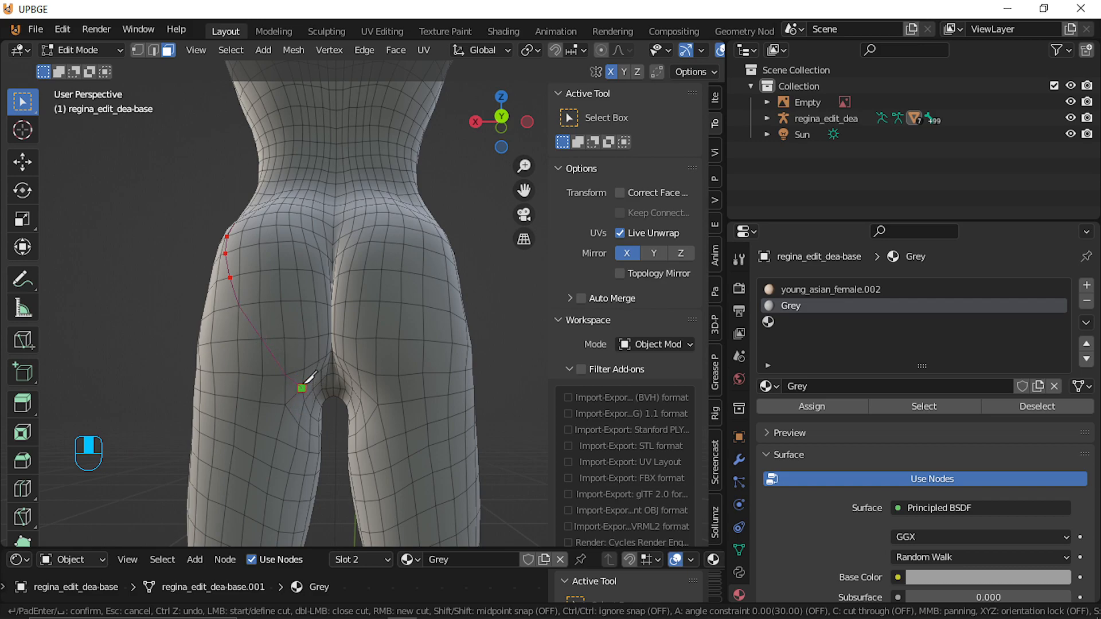
{"action": "left_click", "coordinate": [302, 388]}
{"action": "key", "text": "Return"}
Select the chain of faces along the cut beneath the character's left buttock through to the inner thigh
{"action": "middle_click_drag", "start_coordinate": [321, 424], "coordinate": [342, 388]}
{"action": "left_click", "coordinate": [345, 388], "text": "alt"}
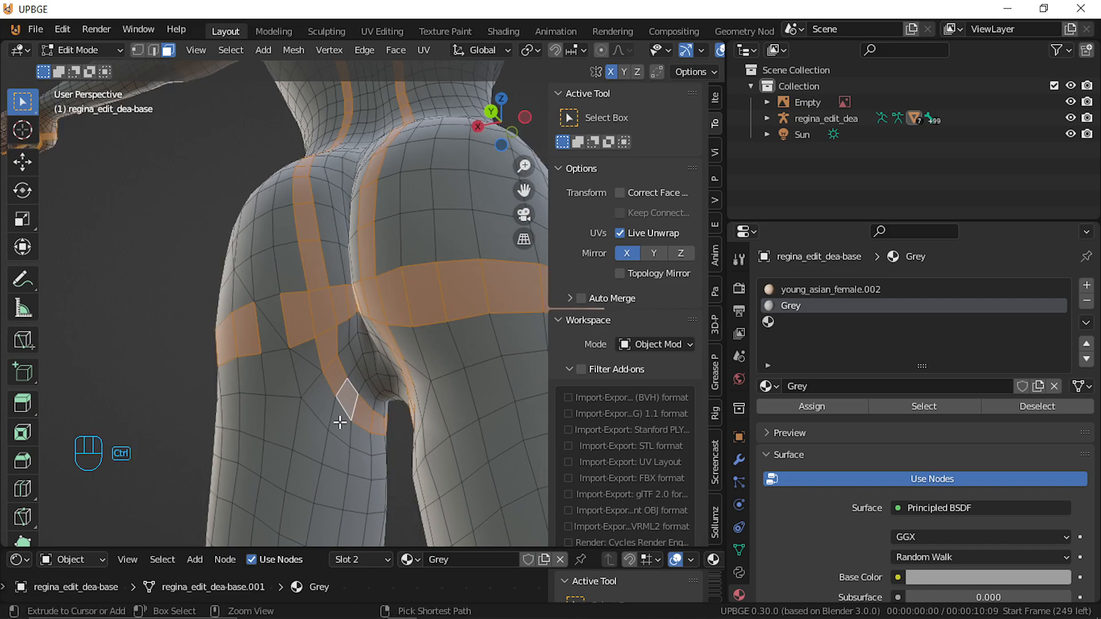
{"action": "key", "text": "ctrl+z"}
{"action": "left_click", "coordinate": [321, 366], "text": "shift"}
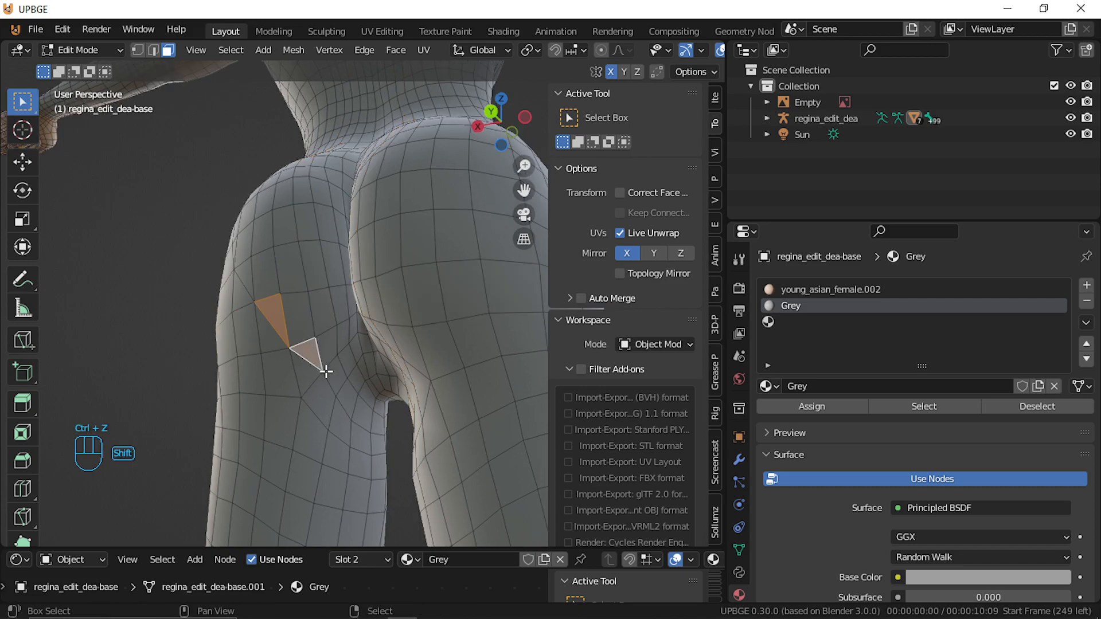
{"action": "left_click", "coordinate": [344, 388], "text": "shift"}
{"action": "left_click", "coordinate": [385, 423], "text": "ctrl"}
{"action": "middle_click_drag", "start_coordinate": [385, 422], "coordinate": [278, 342]}
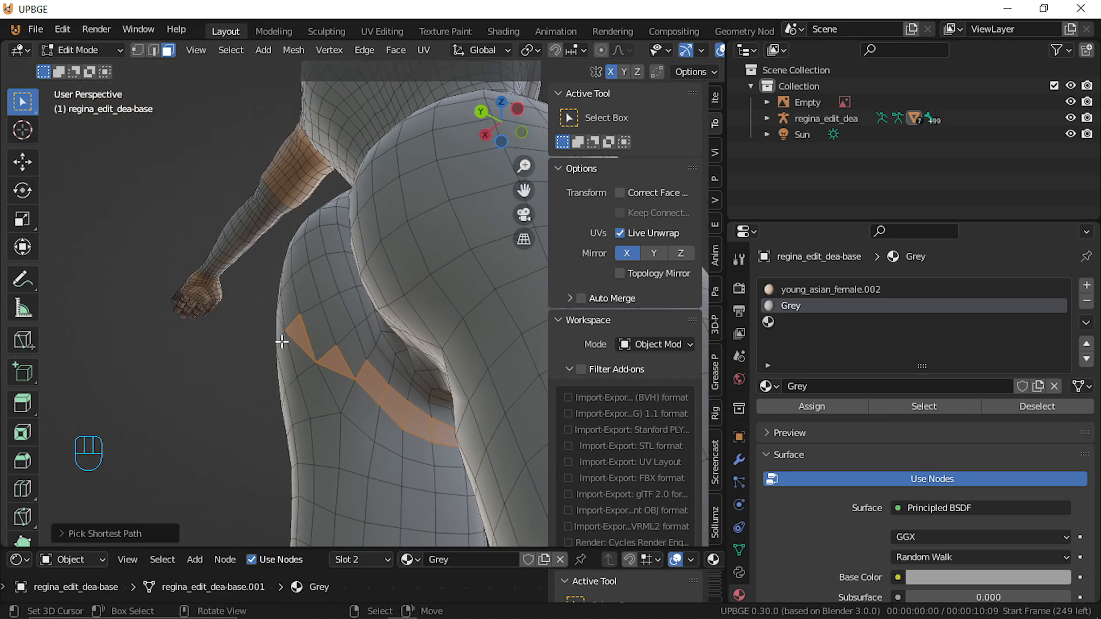
Compare the character's back with the reference picture and switch to the Brave browser
{"action": "middle_click_drag", "start_coordinate": [339, 365], "coordinate": [329, 504]}
{"action": "scroll", "coordinate": [296, 383], "scroll_direction": "down", "scroll_amount": 4}
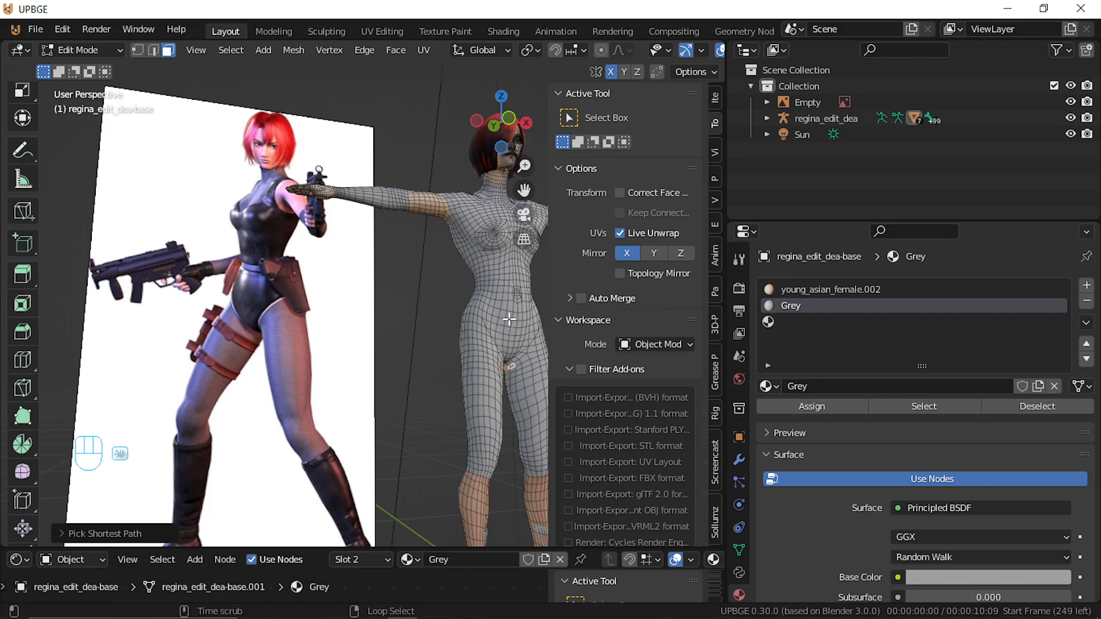
{"action": "middle_click_drag", "start_coordinate": [489, 315], "coordinate": [152, 368]}
{"action": "scroll", "coordinate": [172, 359], "scroll_direction": "up", "scroll_amount": 2}
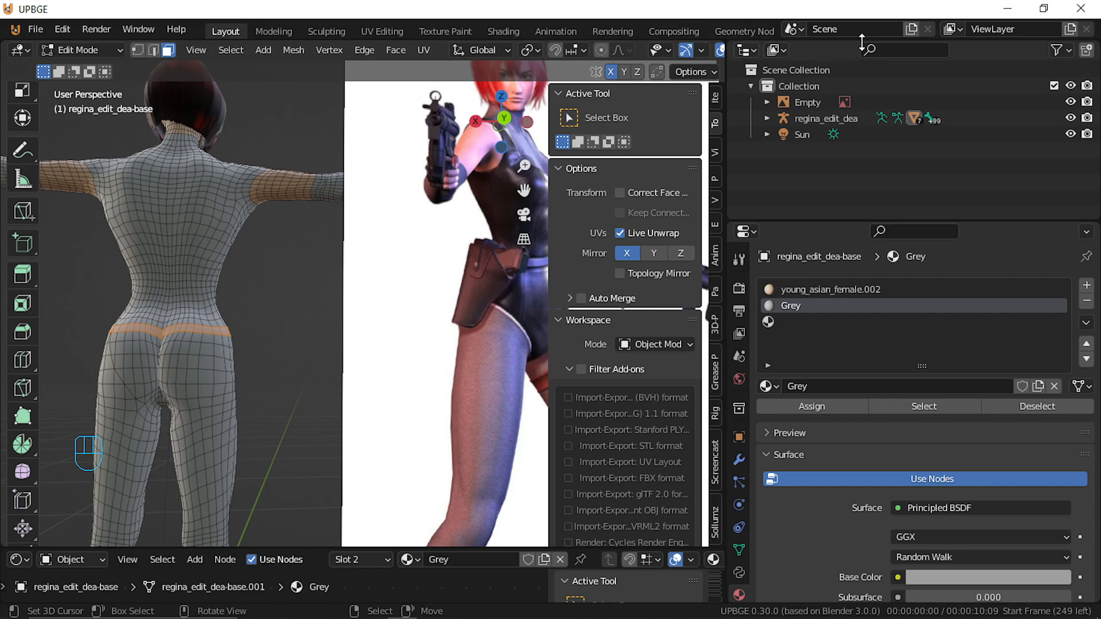
{"action": "left_click", "coordinate": [1007, 10]}
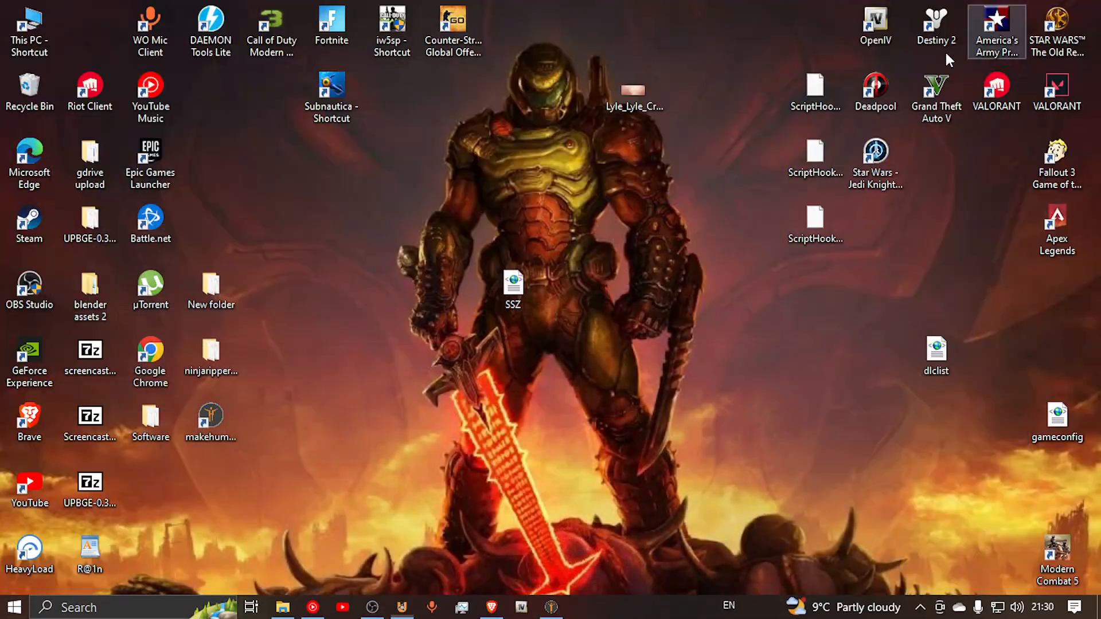
{"action": "left_click", "coordinate": [494, 610]}
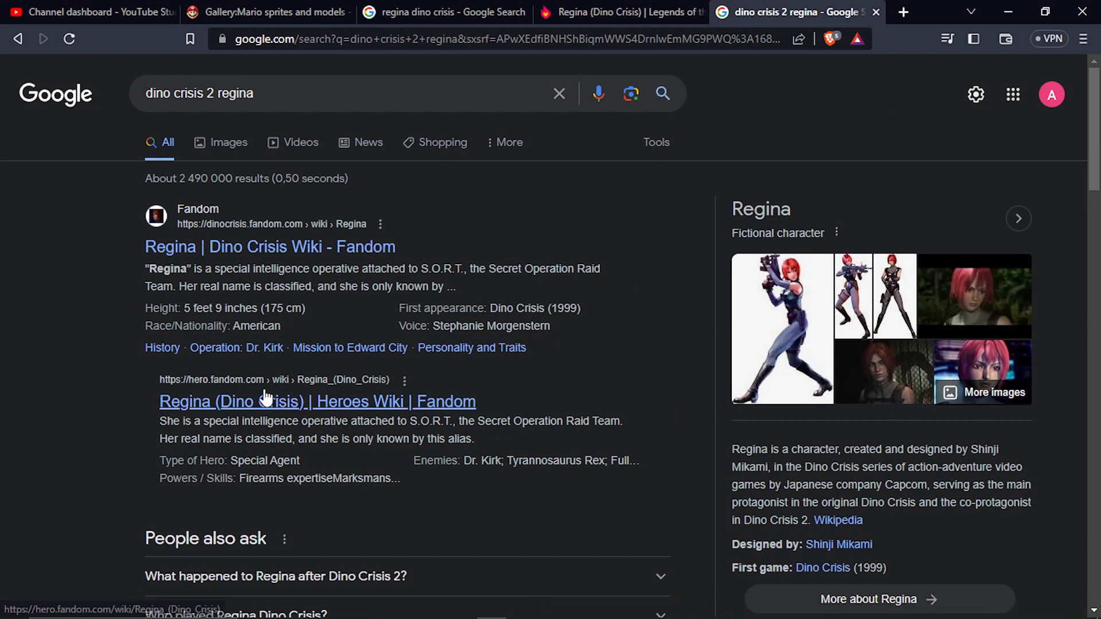
Search Google for "dino crisis gameplay"
{"action": "left_click_drag", "start_coordinate": [277, 94], "coordinate": [208, 105]}
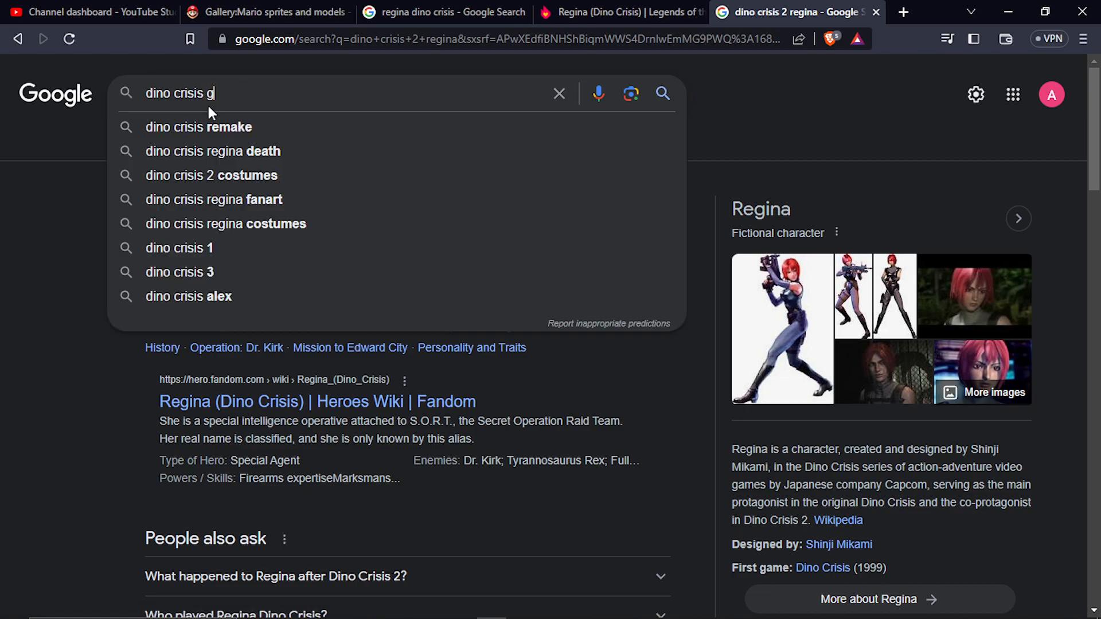
{"action": "type", "text": "gam"}
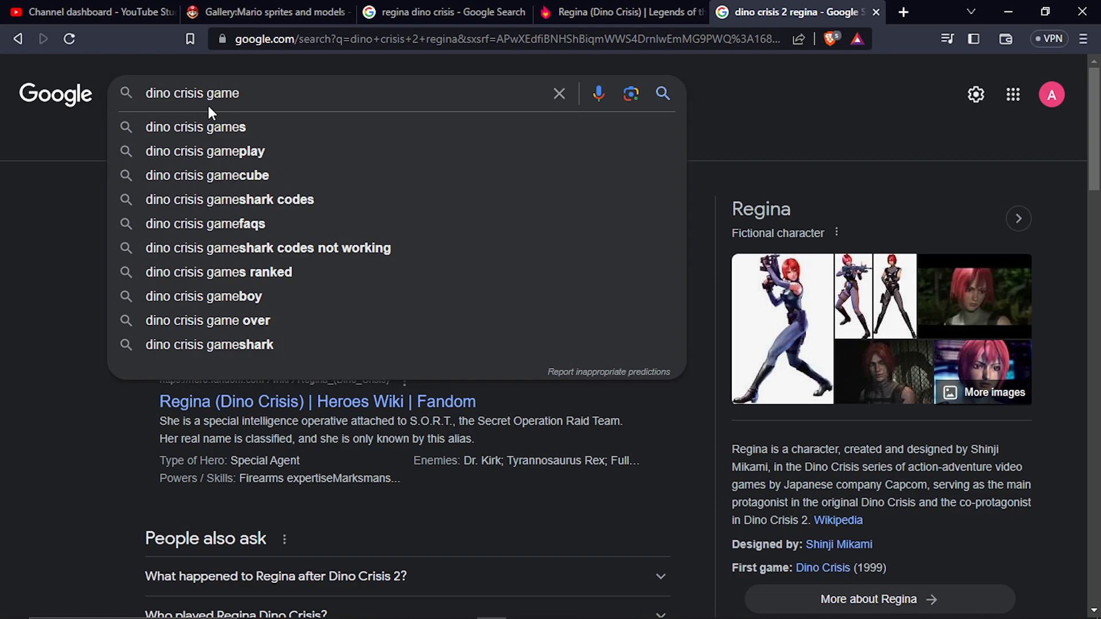
{"action": "type", "text": "e"}
{"action": "key", "text": "Down"}
{"action": "key", "text": "Down"}
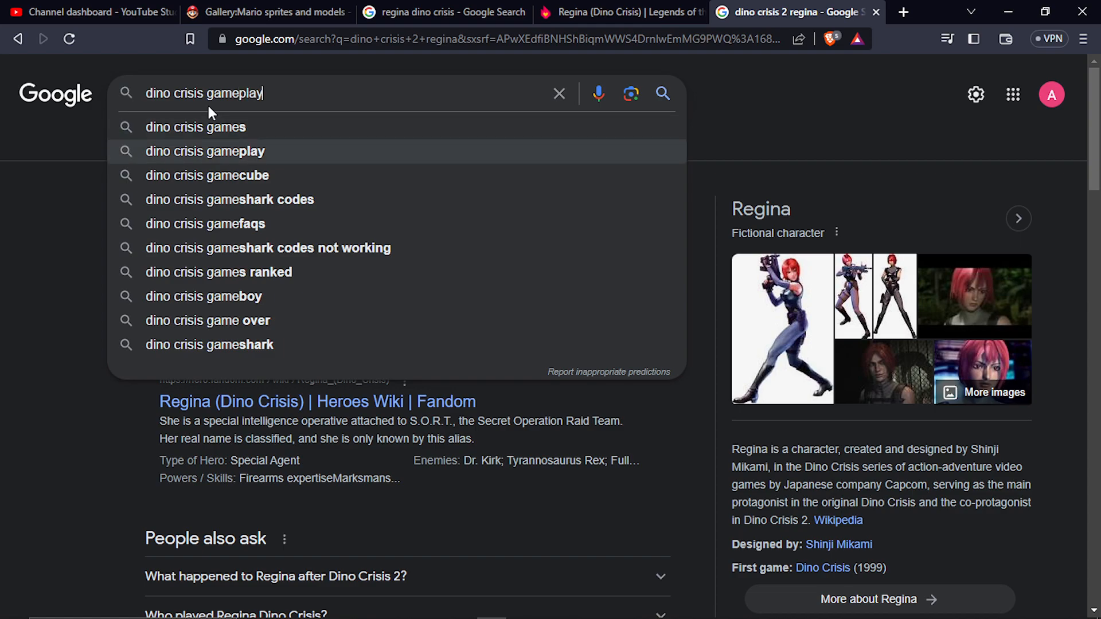
{"action": "key", "text": "Return"}
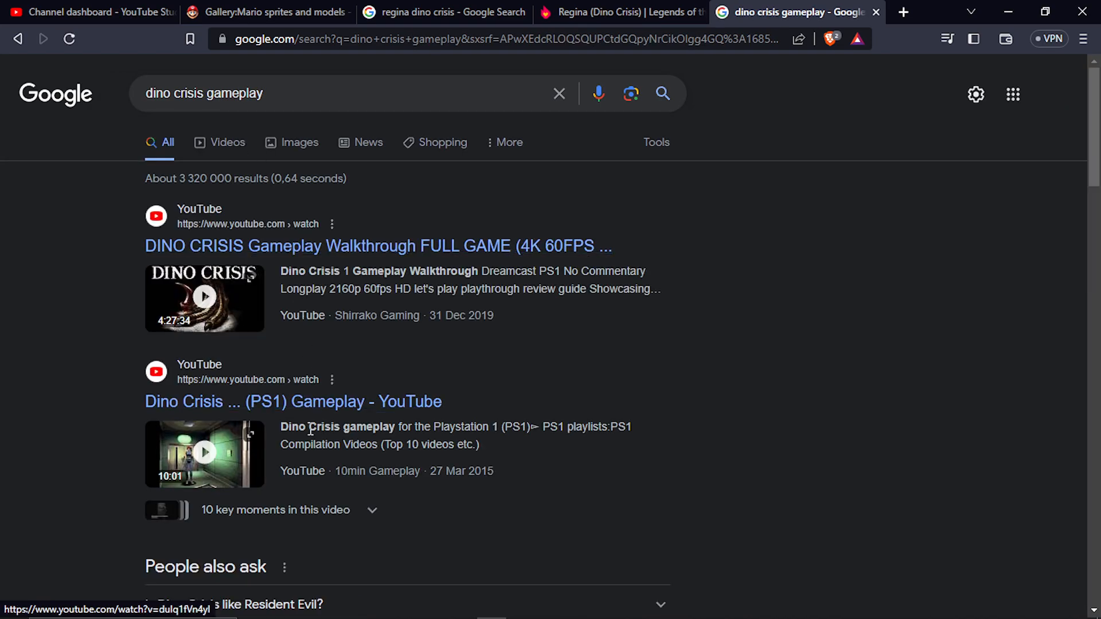
Look through the gameplay search results and open the Dino Crisis 4K/60fps Longplay Walkthrough Gameplay No Commentary video
{"action": "scroll", "coordinate": [312, 441], "scroll_direction": "down", "scroll_amount": 3}
{"action": "scroll", "coordinate": [312, 439], "scroll_direction": "down", "scroll_amount": 6}
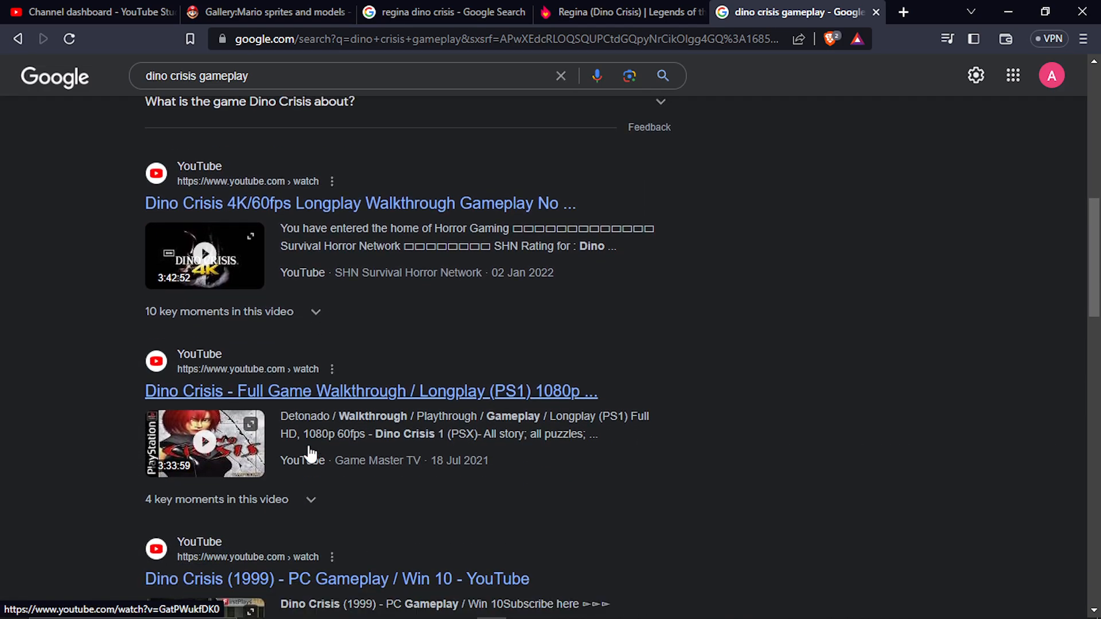
{"action": "scroll", "coordinate": [310, 450], "scroll_direction": "down", "scroll_amount": 5}
{"action": "scroll", "coordinate": [310, 452], "scroll_direction": "down", "scroll_amount": 3}
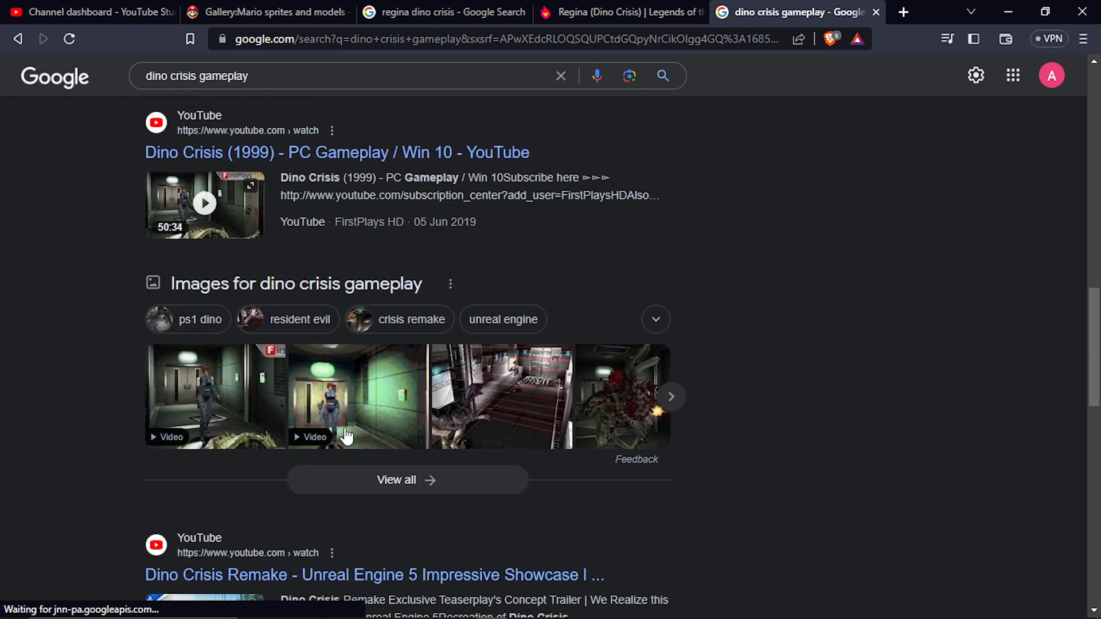
{"action": "scroll", "coordinate": [359, 499], "scroll_direction": "down", "scroll_amount": 8}
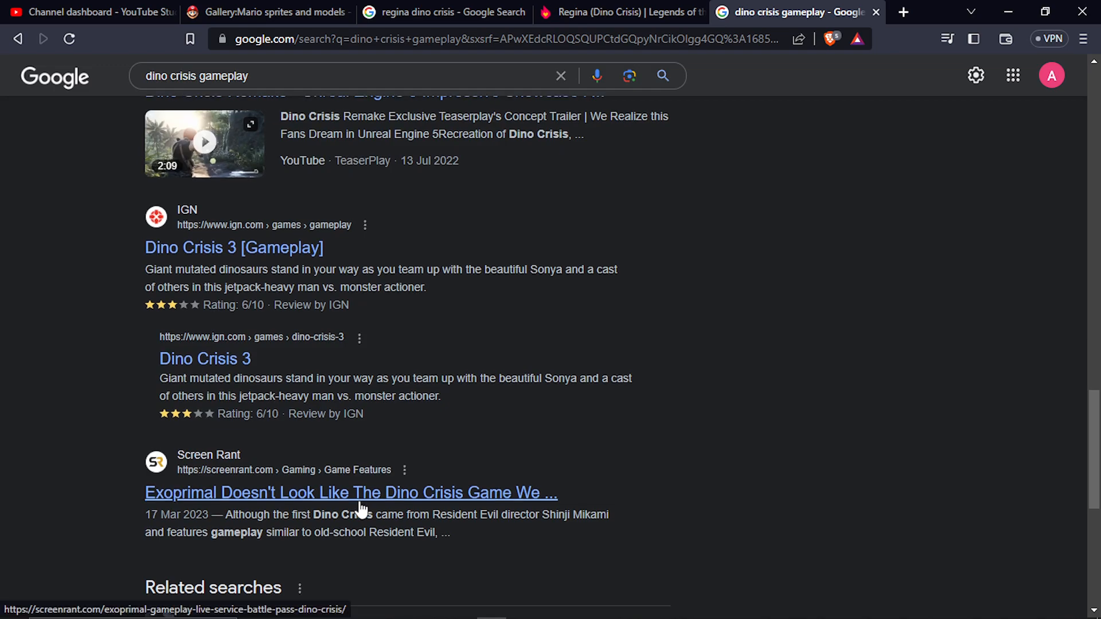
{"action": "scroll", "coordinate": [309, 421], "scroll_direction": "down", "scroll_amount": 4}
{"action": "scroll", "coordinate": [310, 427], "scroll_direction": "up", "scroll_amount": 3}
{"action": "scroll", "coordinate": [309, 427], "scroll_direction": "up", "scroll_amount": 2}
{"action": "mouse_move", "coordinate": [232, 225]}
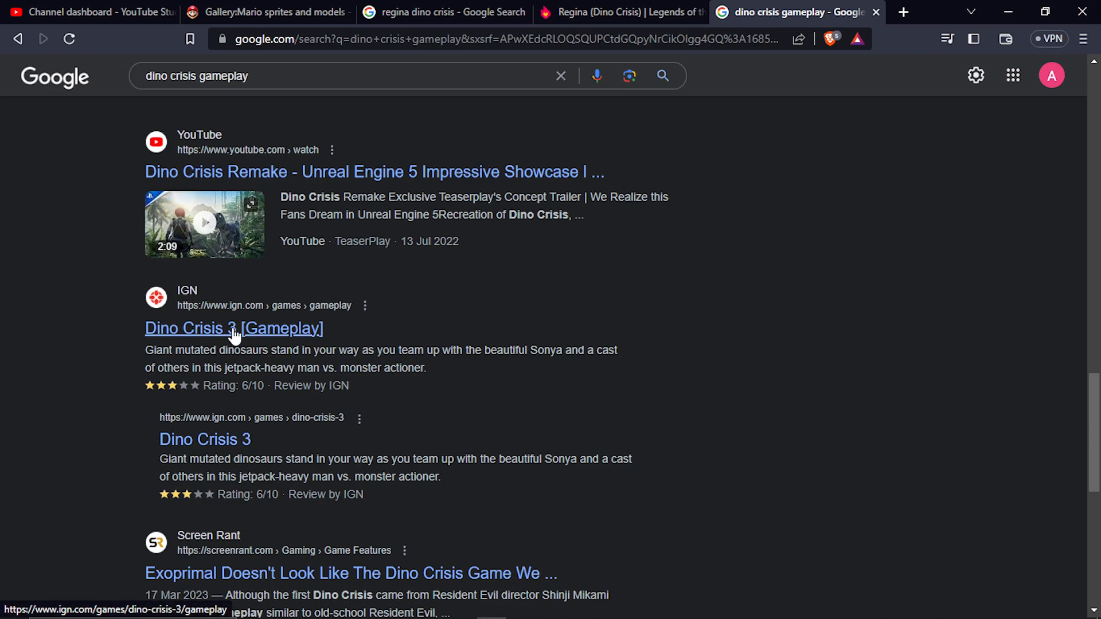
{"action": "scroll", "coordinate": [235, 344], "scroll_direction": "up", "scroll_amount": 5}
{"action": "scroll", "coordinate": [243, 435], "scroll_direction": "up", "scroll_amount": 4}
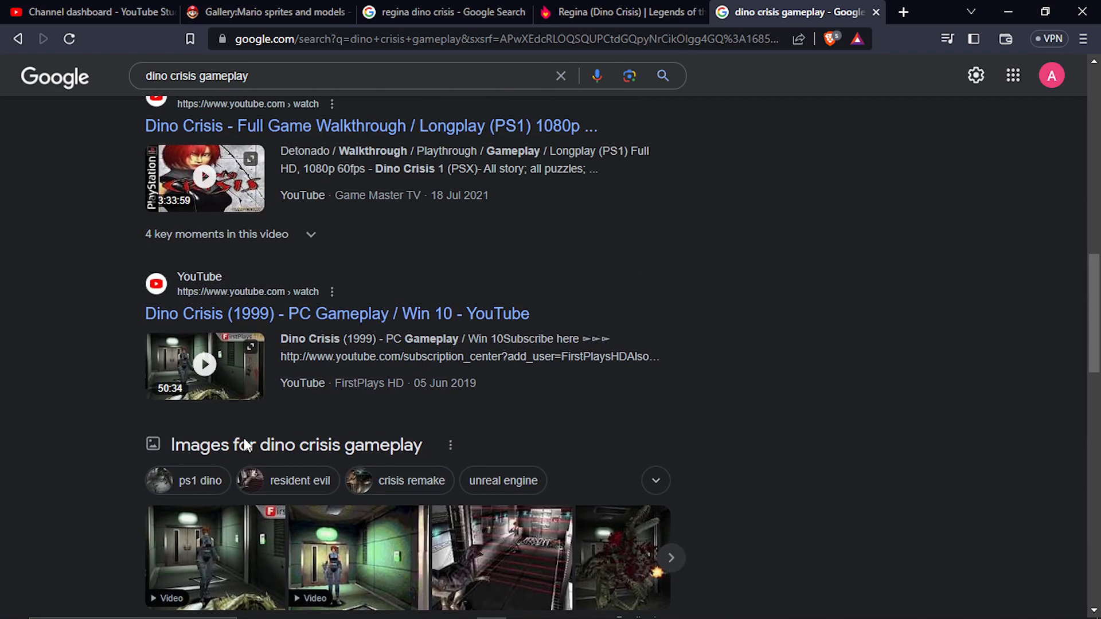
{"action": "scroll", "coordinate": [246, 445], "scroll_direction": "up", "scroll_amount": 10}
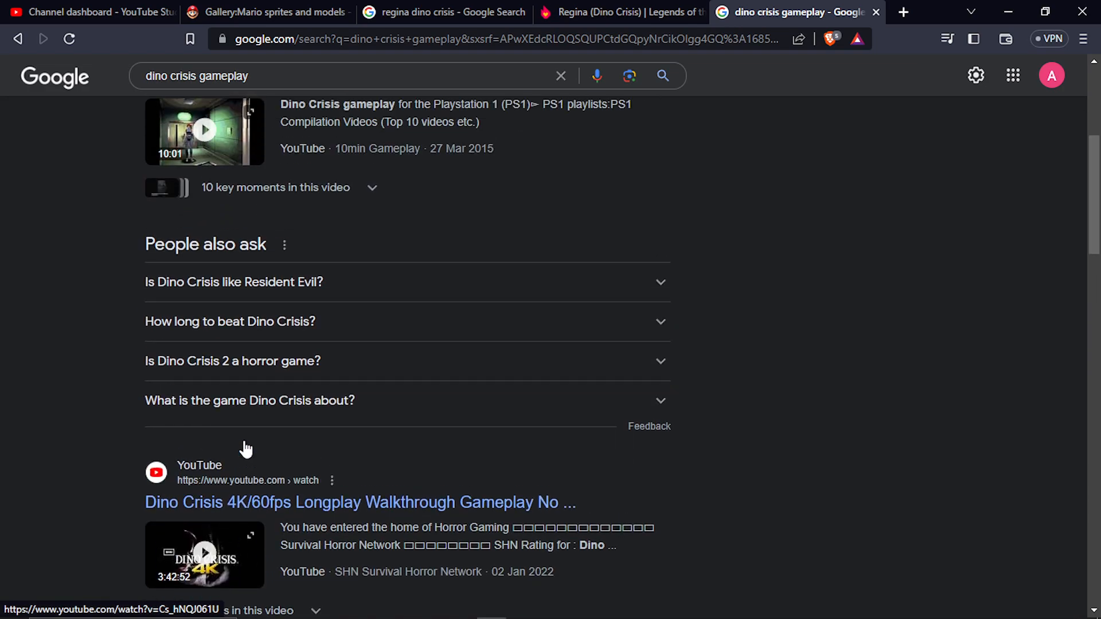
{"action": "left_click", "coordinate": [301, 504]}
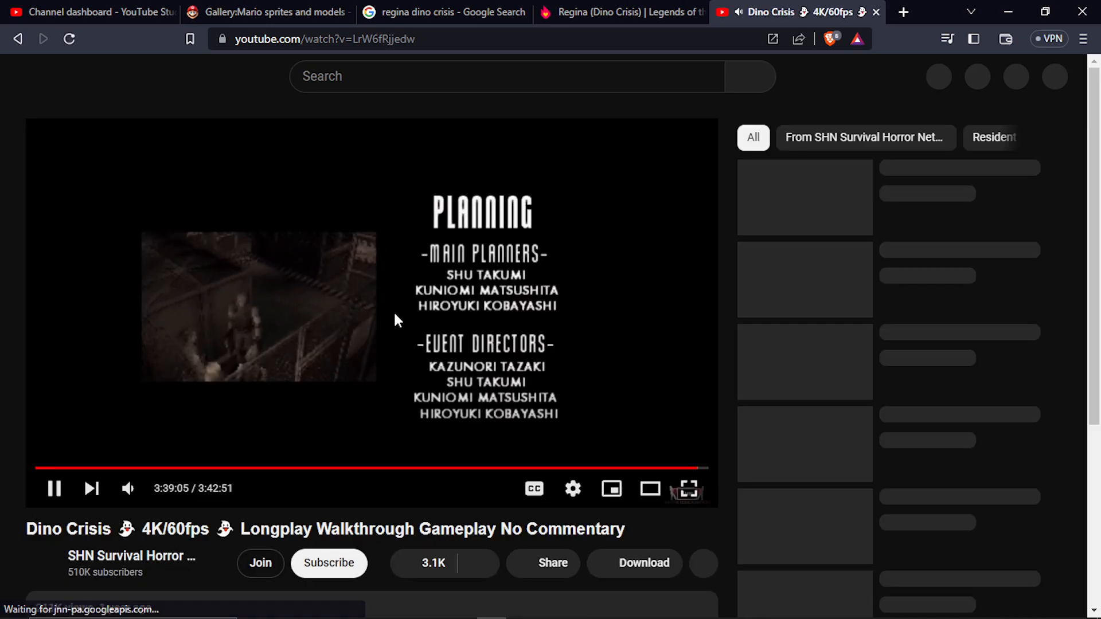
Pause the longplay and sample several moments of its early part for views of Regina's outfit
{"action": "left_click", "coordinate": [391, 330]}
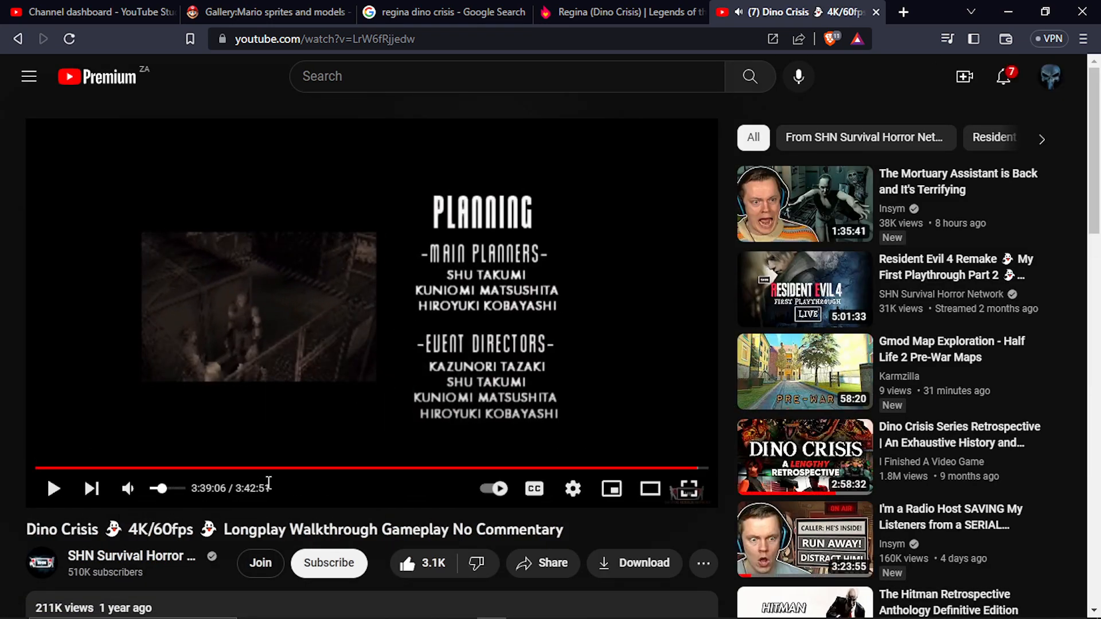
{"action": "left_click", "coordinate": [277, 468]}
{"action": "left_click", "coordinate": [117, 468]}
{"action": "left_click", "coordinate": [80, 469]}
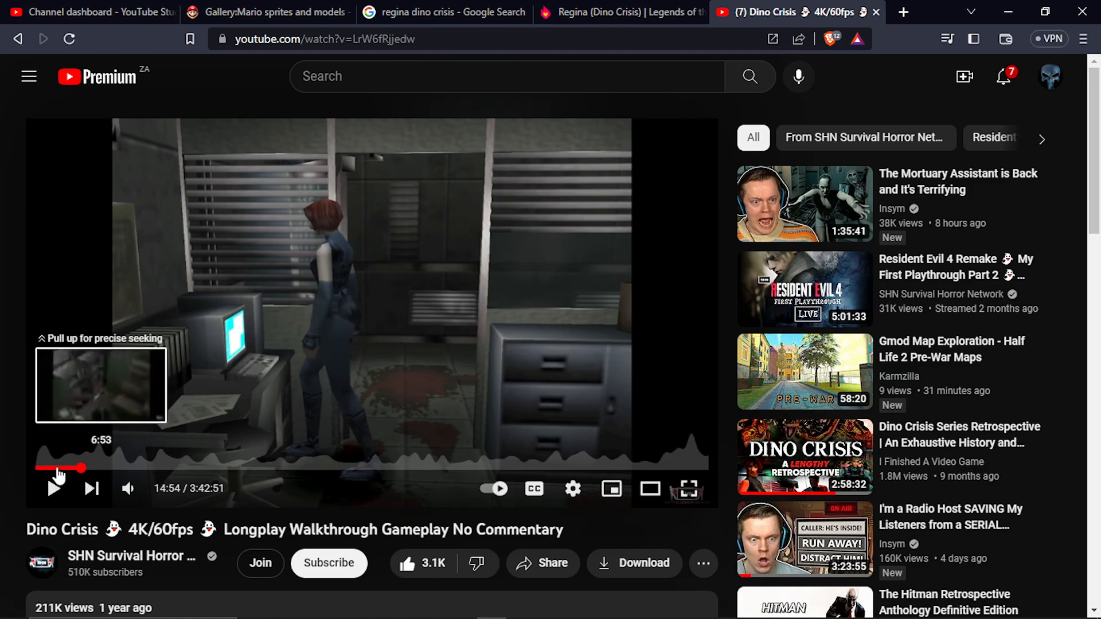
{"action": "left_click", "coordinate": [59, 469]}
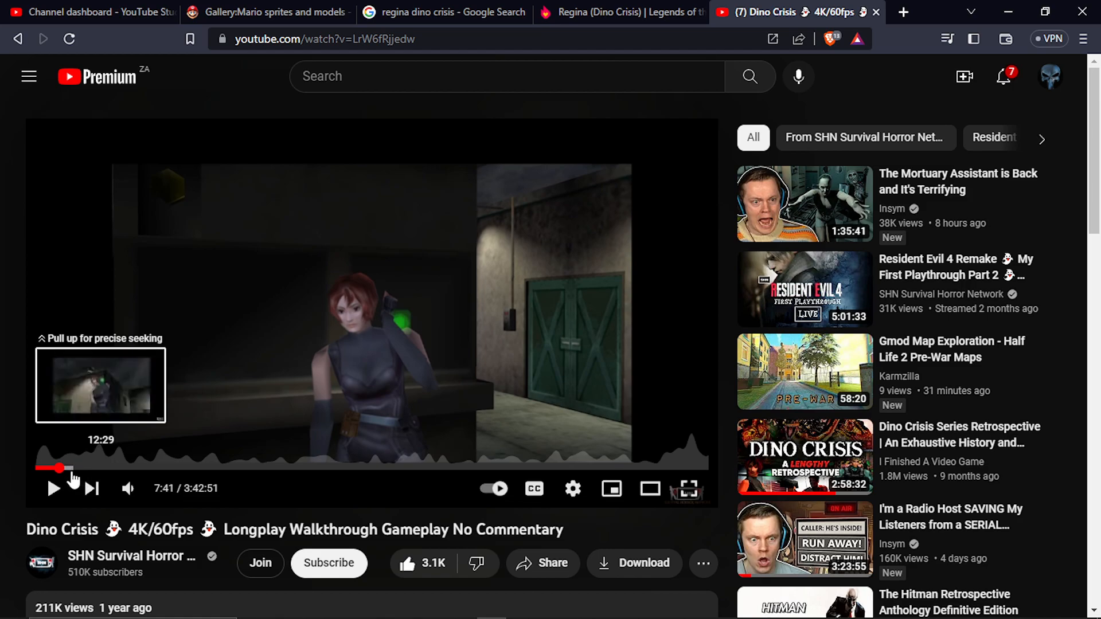
{"action": "left_click", "coordinate": [71, 468]}
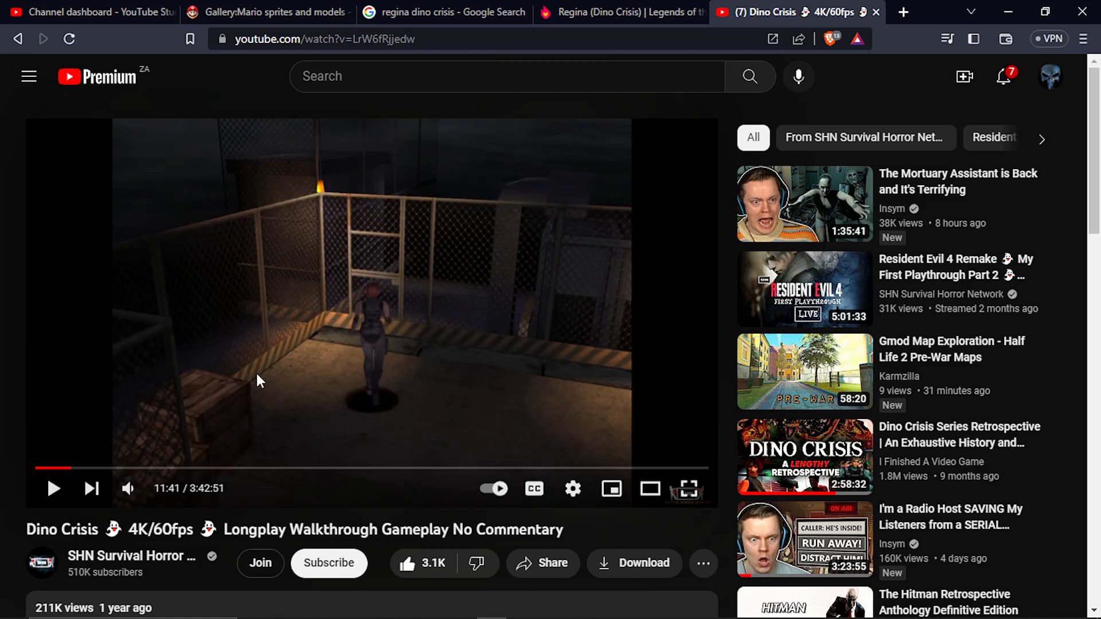
Find the corridor scene showing Regina from behind and pause the video at 14:02
{"action": "left_click", "coordinate": [78, 468]}
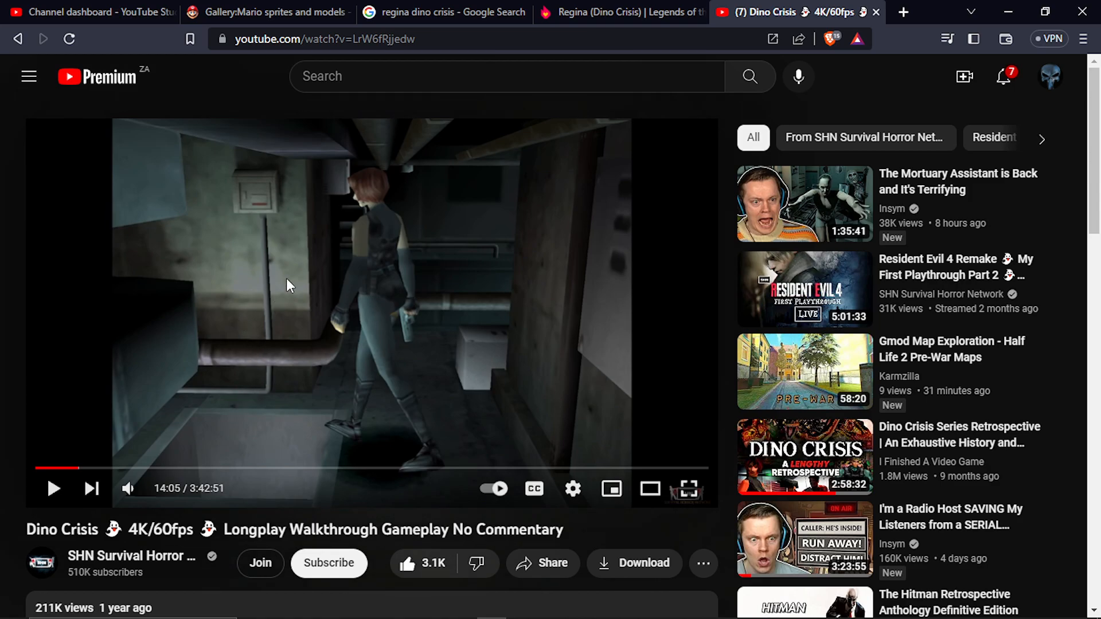
{"action": "key", "text": "Left"}
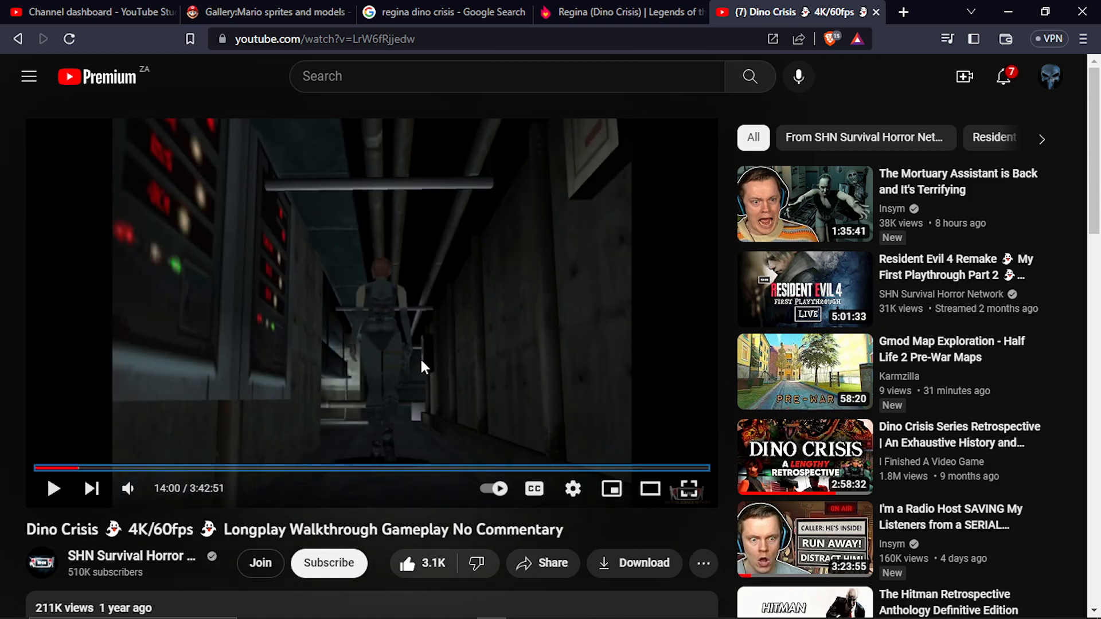
{"action": "left_click", "coordinate": [405, 361]}
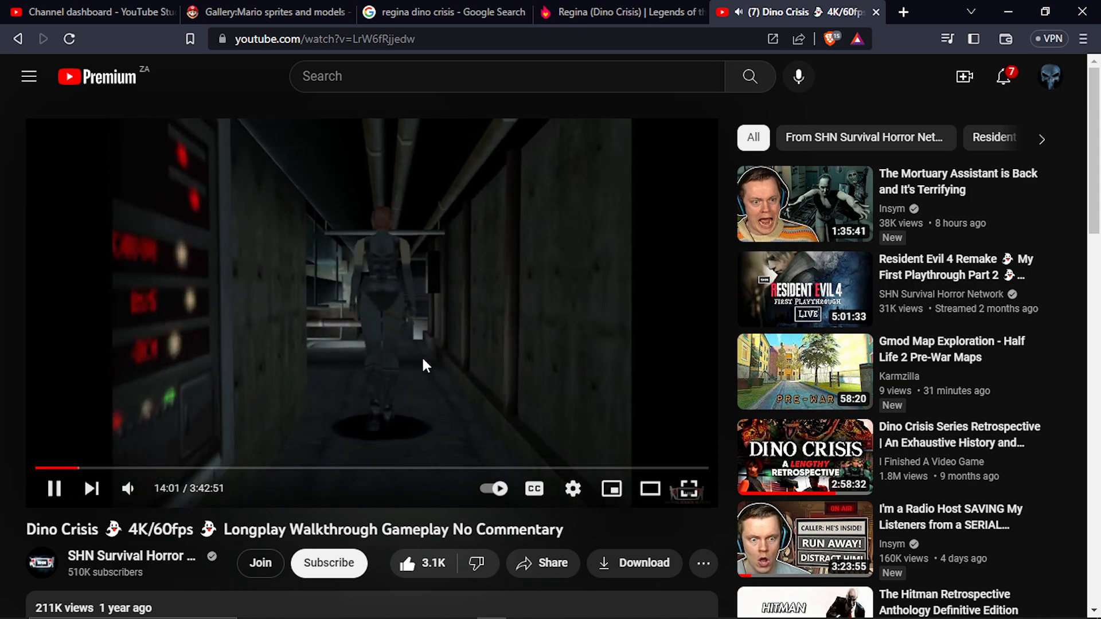
{"action": "left_click", "coordinate": [429, 356]}
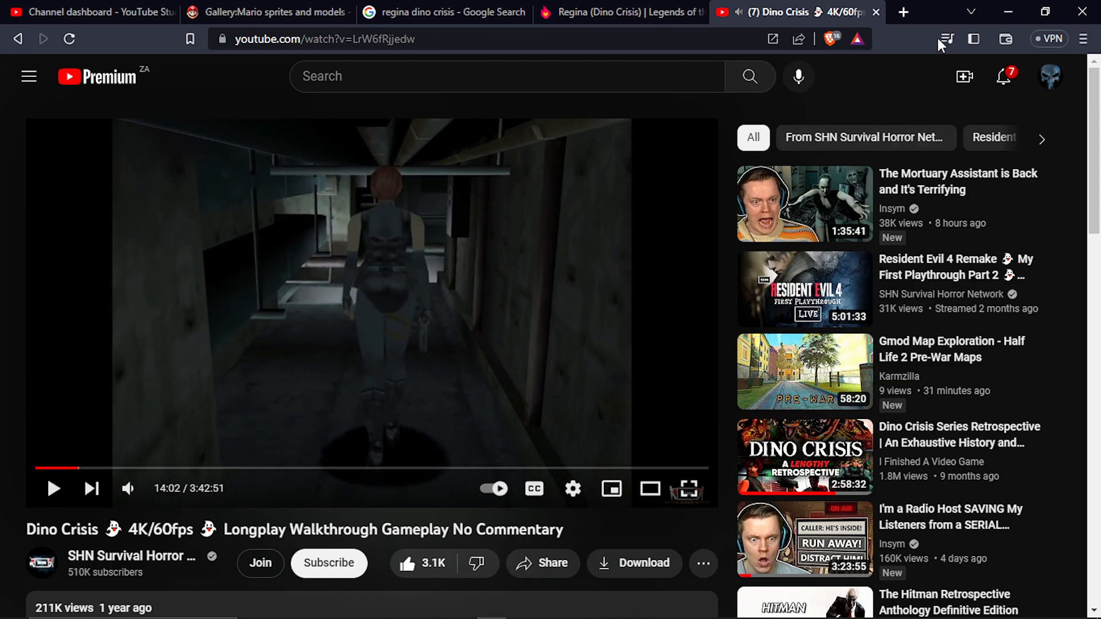
{"action": "left_click", "coordinate": [1008, 12]}
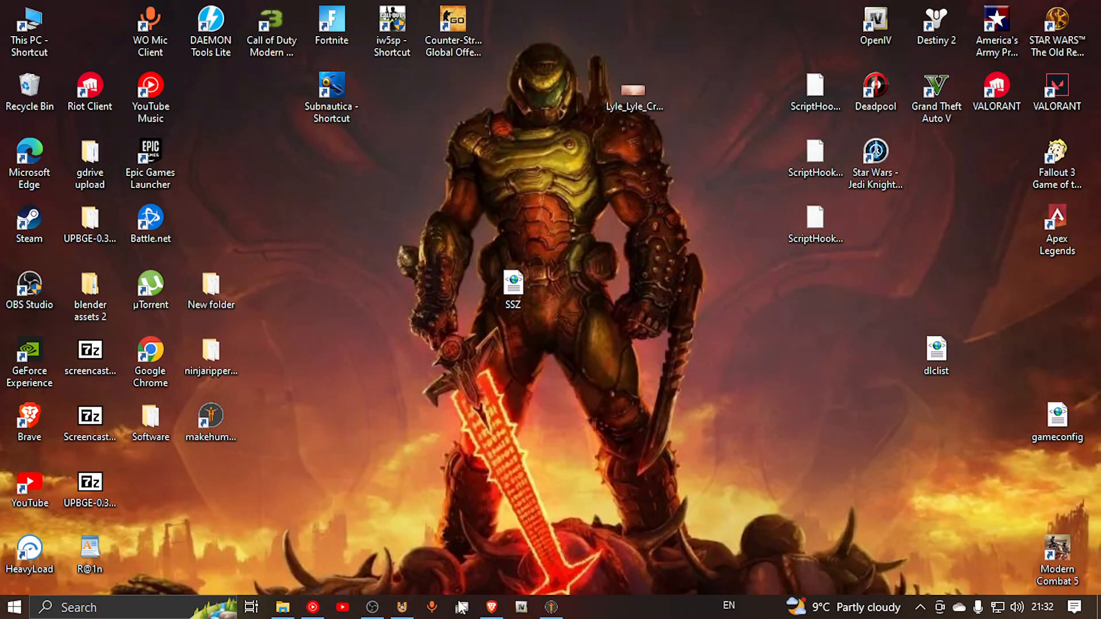
{"action": "left_click", "coordinate": [491, 606]}
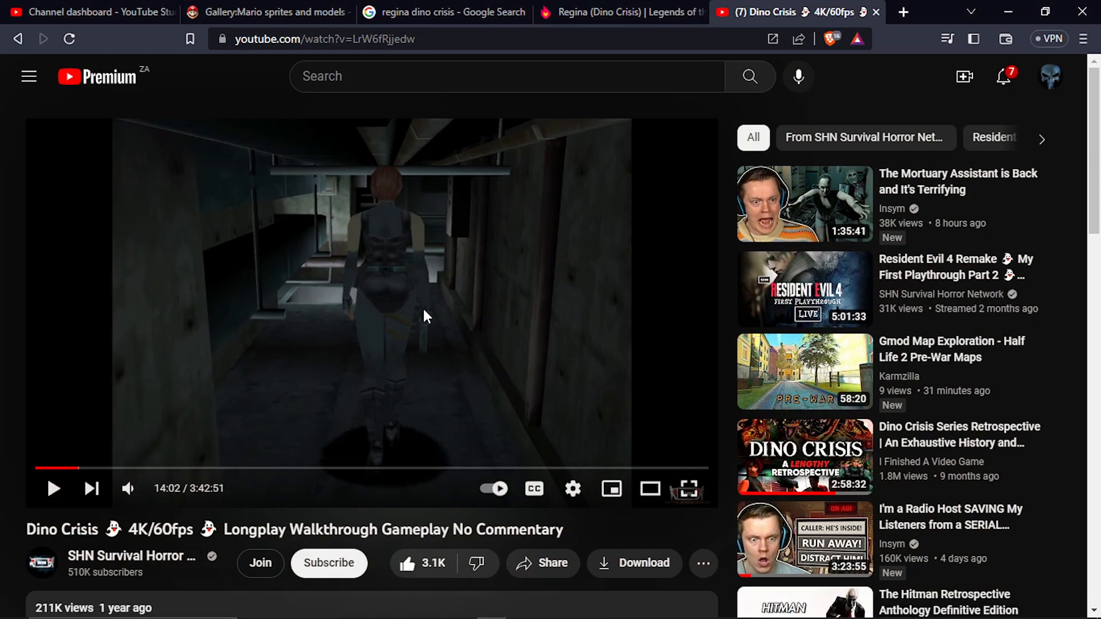
{"action": "mouse_move", "coordinate": [418, 606]}
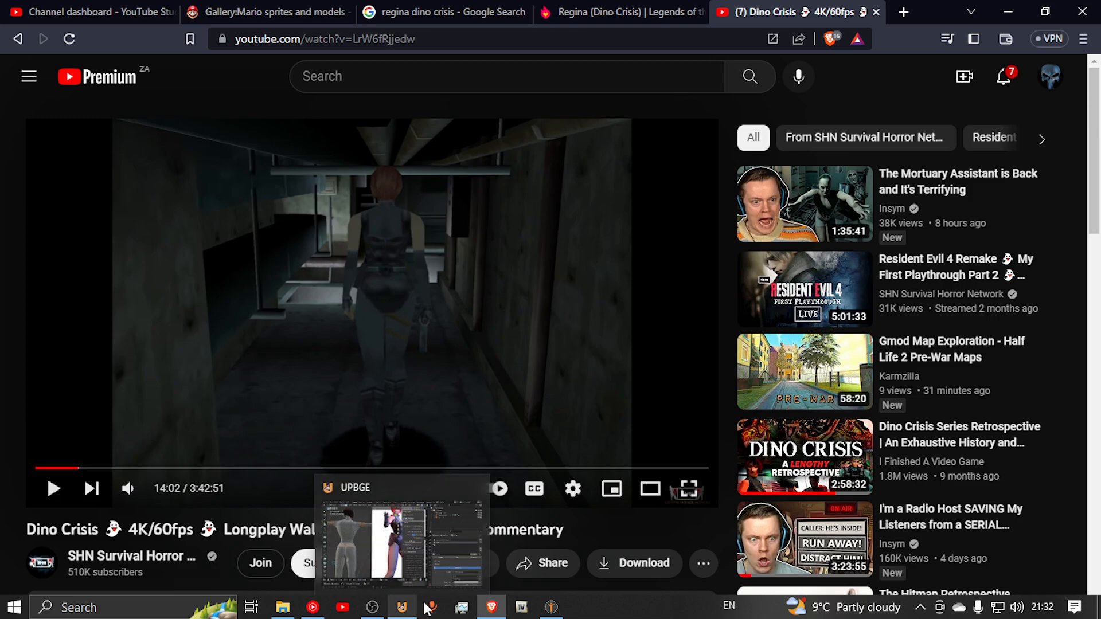
Set the video quality to 2160p60 and advance Regina's rear view to 14:03 to examine her outfit's leg openings
{"action": "left_click", "coordinate": [573, 488]}
{"action": "left_click", "coordinate": [659, 436]}
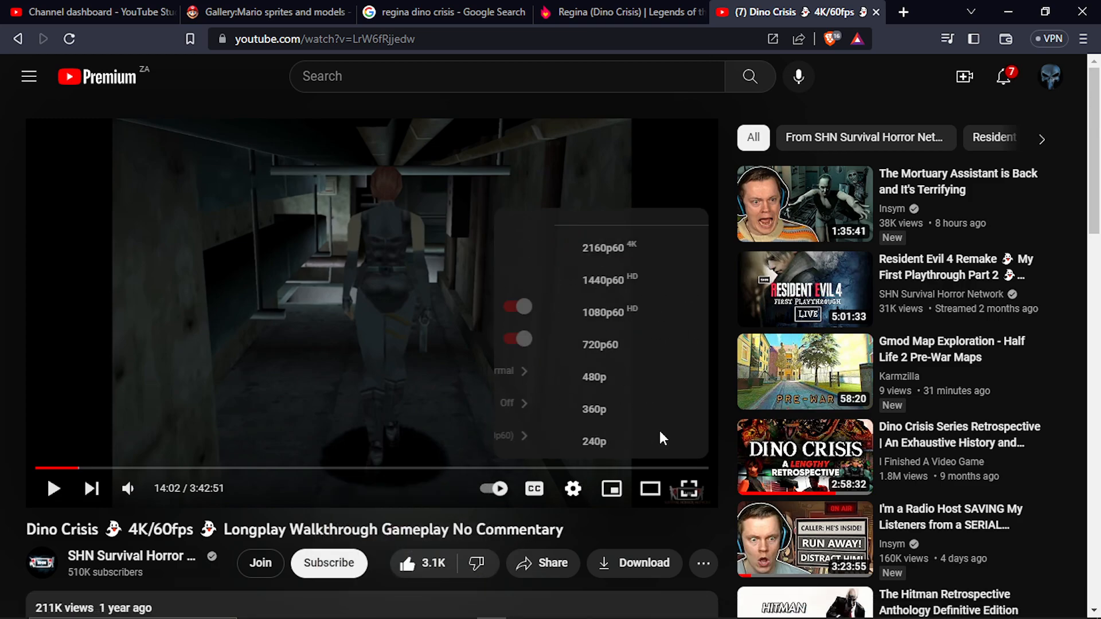
{"action": "left_click", "coordinate": [618, 252]}
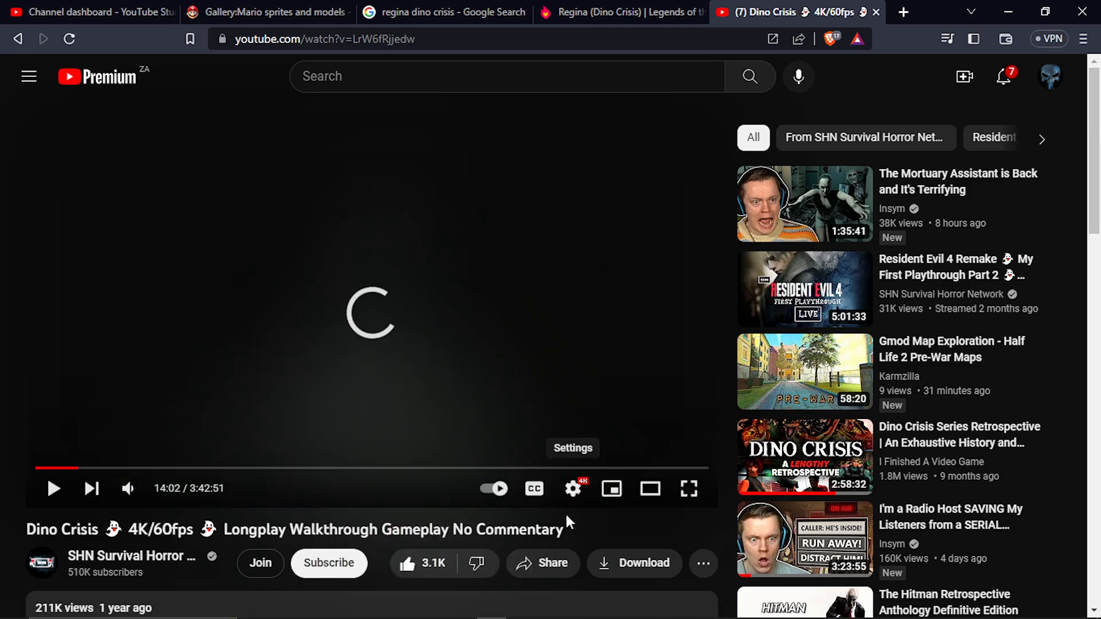
{"action": "left_click", "coordinate": [573, 488]}
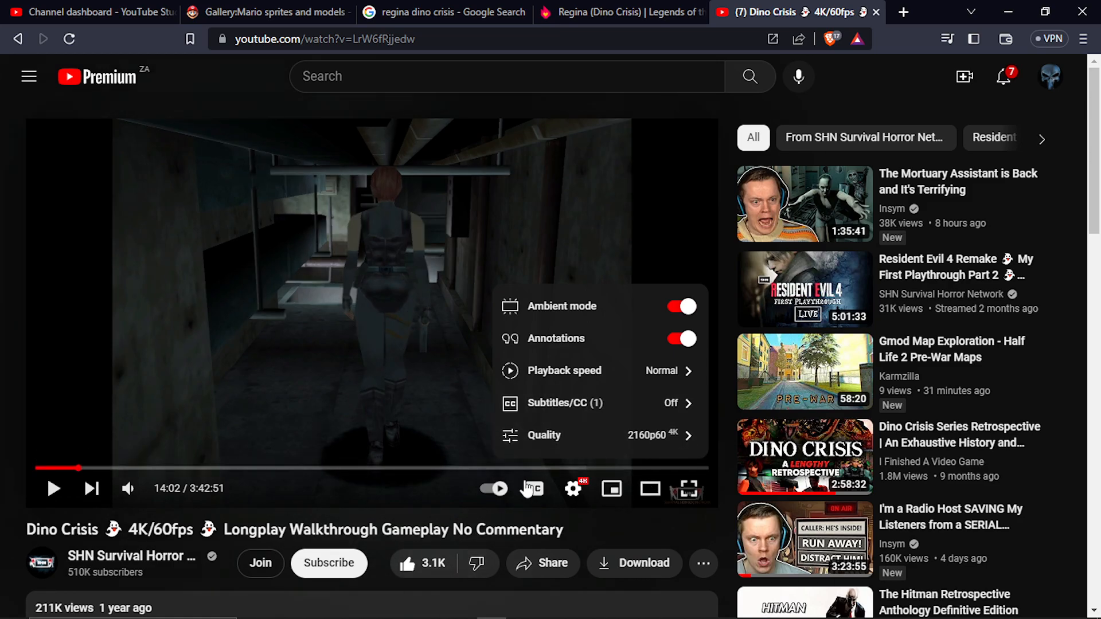
{"action": "left_click", "coordinate": [417, 423]}
{"action": "left_click", "coordinate": [418, 423]}
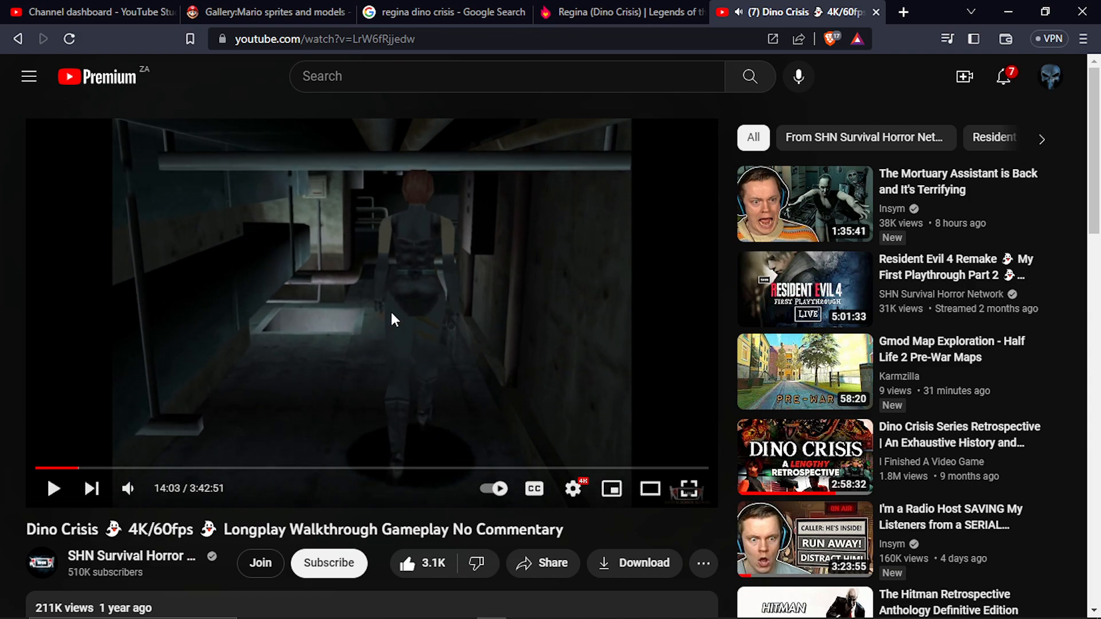
Switch to UPBGE and undo the recent face selections and the knife cut across the character's left buttock
{"action": "left_click", "coordinate": [1008, 12]}
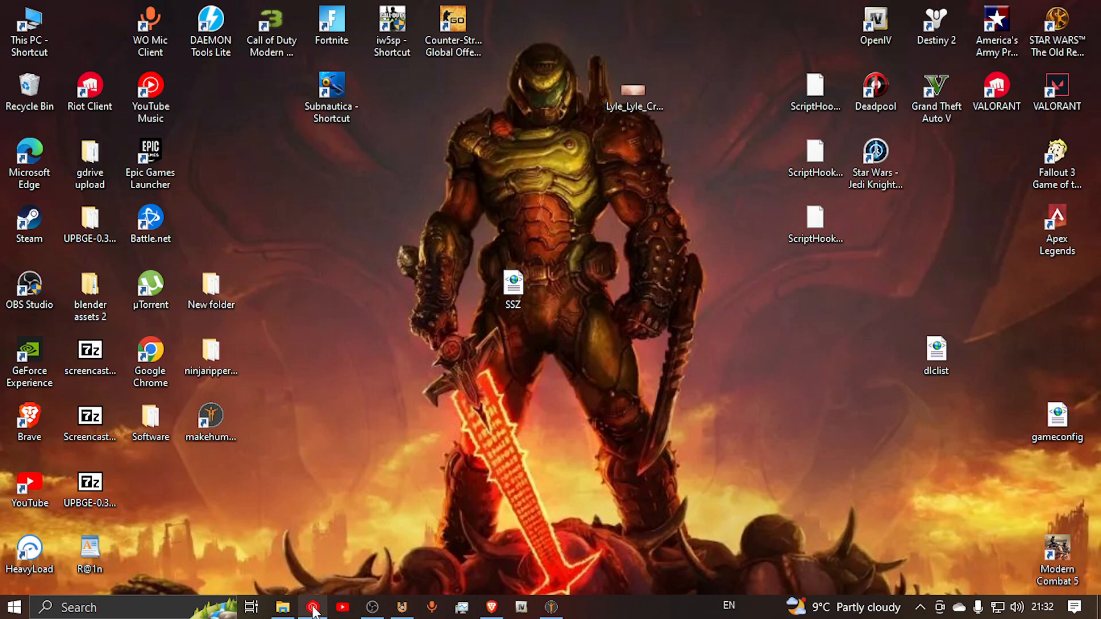
{"action": "mouse_move", "coordinate": [339, 612]}
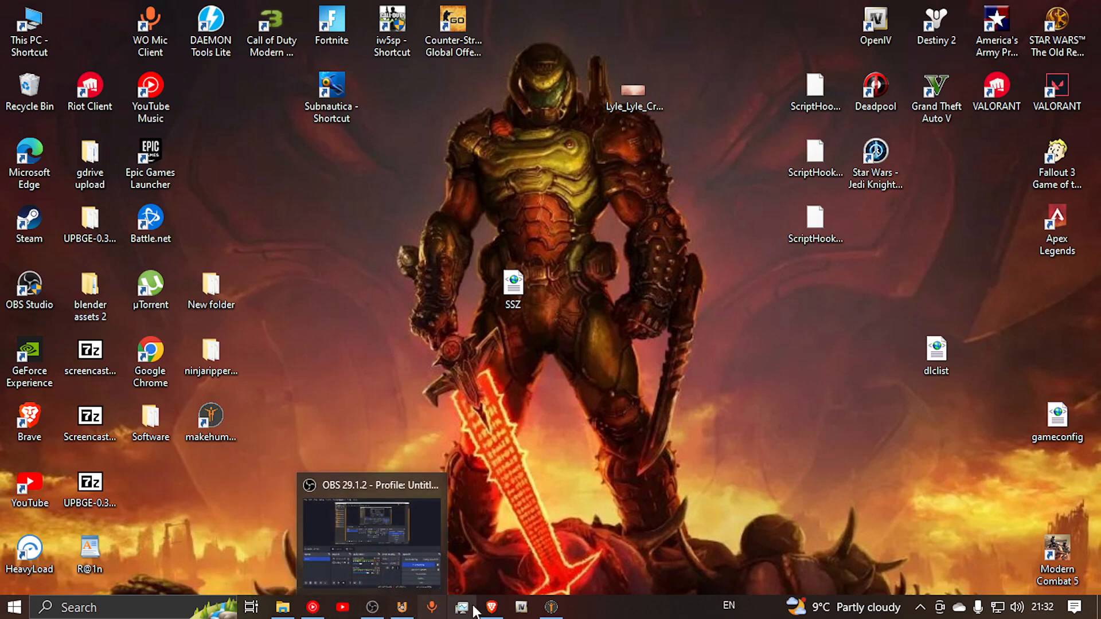
{"action": "mouse_move", "coordinate": [496, 607]}
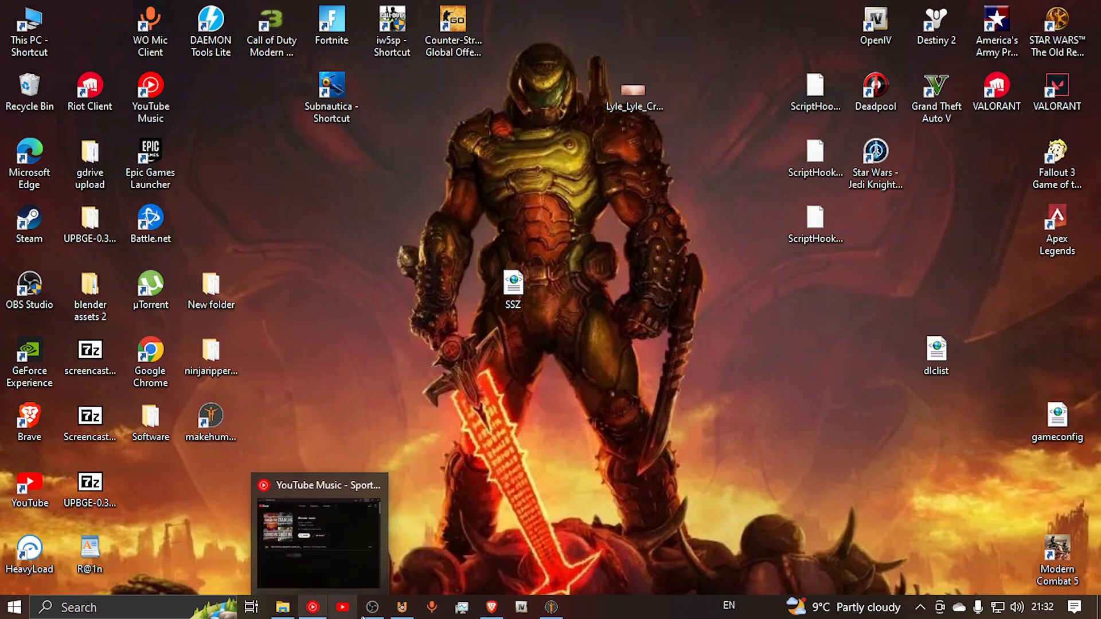
{"action": "left_click", "coordinate": [402, 607]}
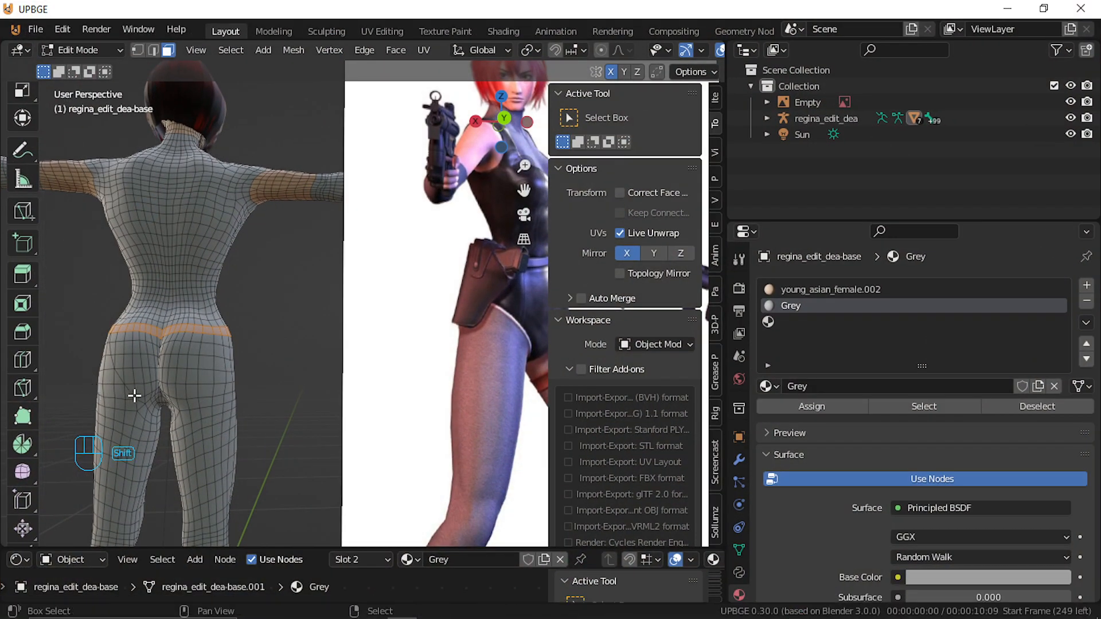
{"action": "scroll", "coordinate": [270, 408], "scroll_direction": "up", "scroll_amount": 5}
{"action": "middle_click_drag", "start_coordinate": [270, 407], "coordinate": [384, 397], "text": "shift"}
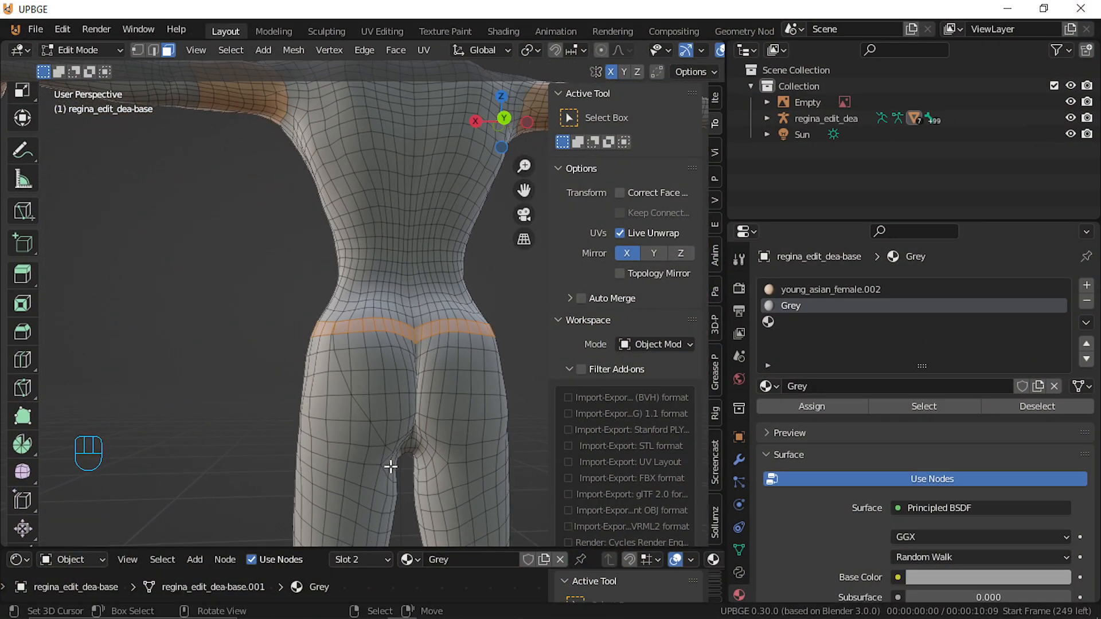
{"action": "key", "text": "ctrl+z"}
{"action": "key", "text": "ctrl+z"}
{"action": "key", "text": "ctrl+z"}
{"action": "key", "text": "ctrl+z"}
{"action": "key", "text": "ctrl+z"}
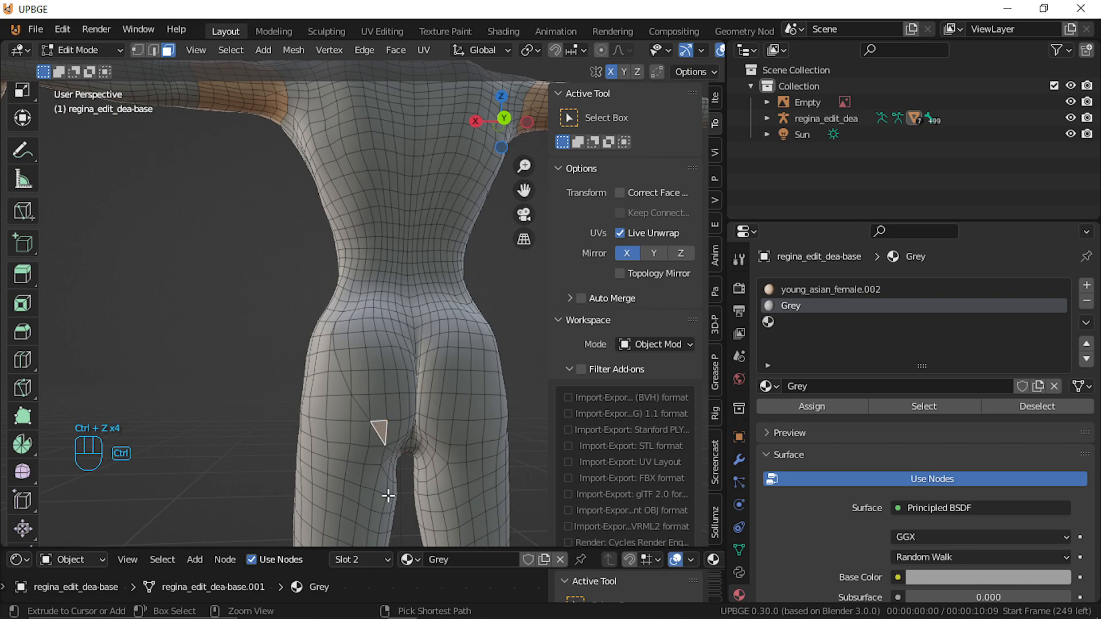
Try selecting all faces linked to the character's body and clear the selection
{"action": "middle_click_drag", "start_coordinate": [319, 424], "coordinate": [351, 417]}
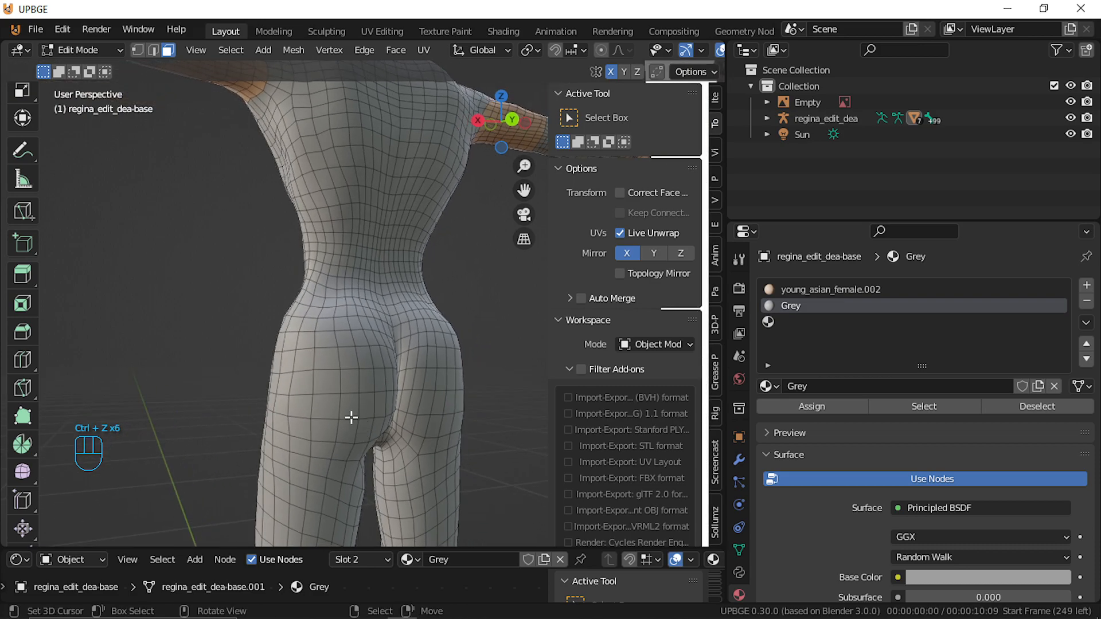
{"action": "key", "text": "l"}
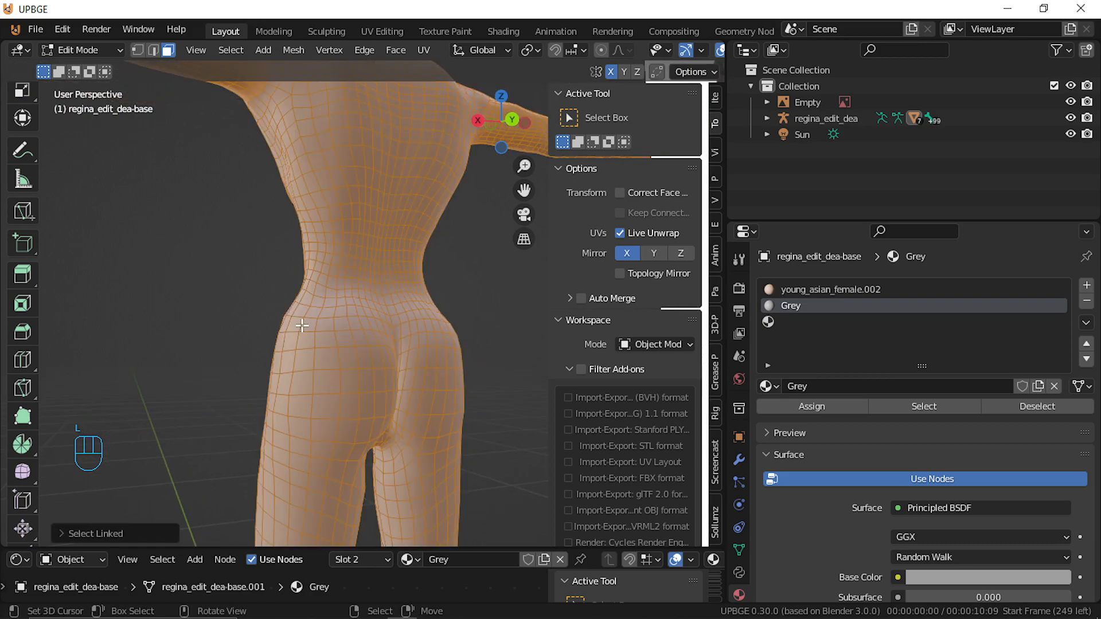
{"action": "key", "text": "a"}
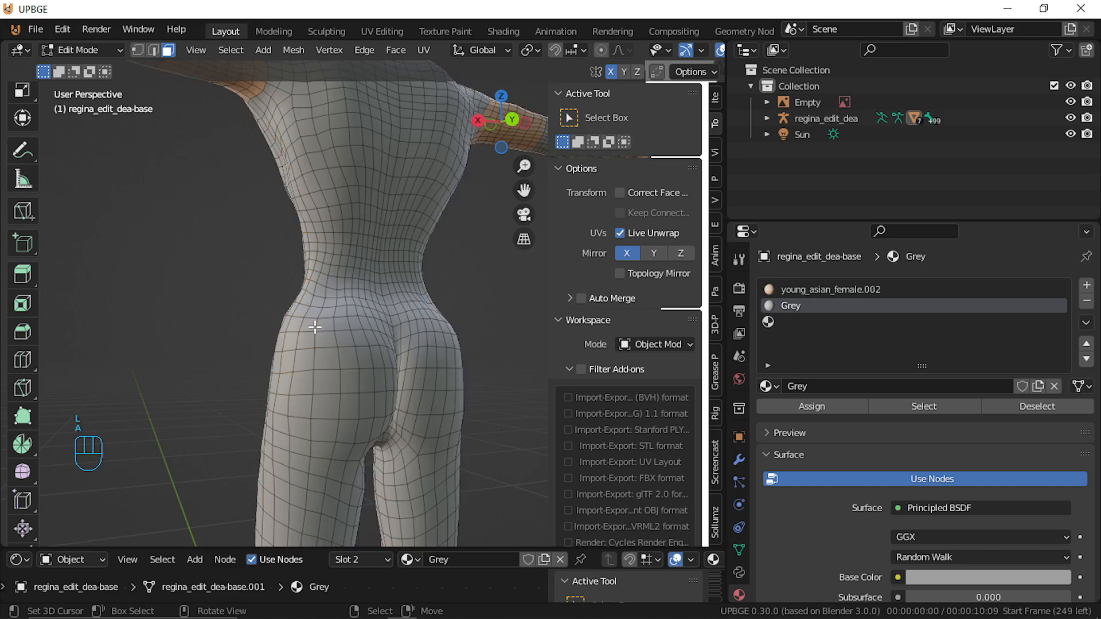
Knife-cut a diagonal line across the character's left buttock from the outer hip down to the inner thigh
{"action": "key", "text": "k"}
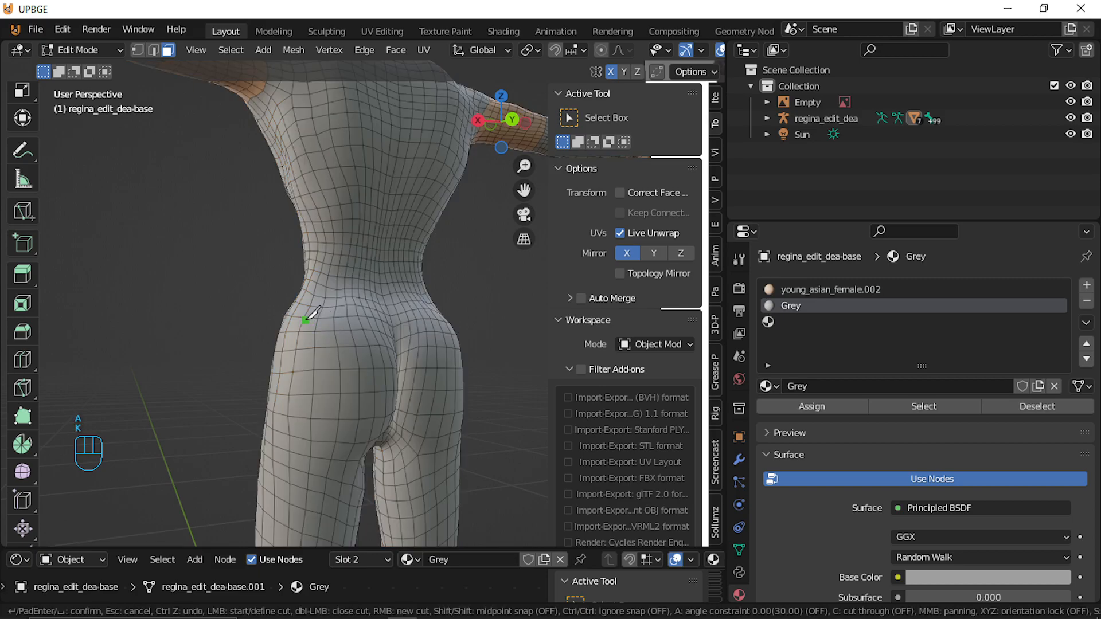
{"action": "left_click", "coordinate": [316, 331]}
{"action": "left_click", "coordinate": [359, 419]}
{"action": "key", "text": "Return"}
{"action": "middle_click_drag", "start_coordinate": [441, 422], "coordinate": [229, 290]}
{"action": "scroll", "coordinate": [328, 395], "scroll_direction": "up", "scroll_amount": 3}
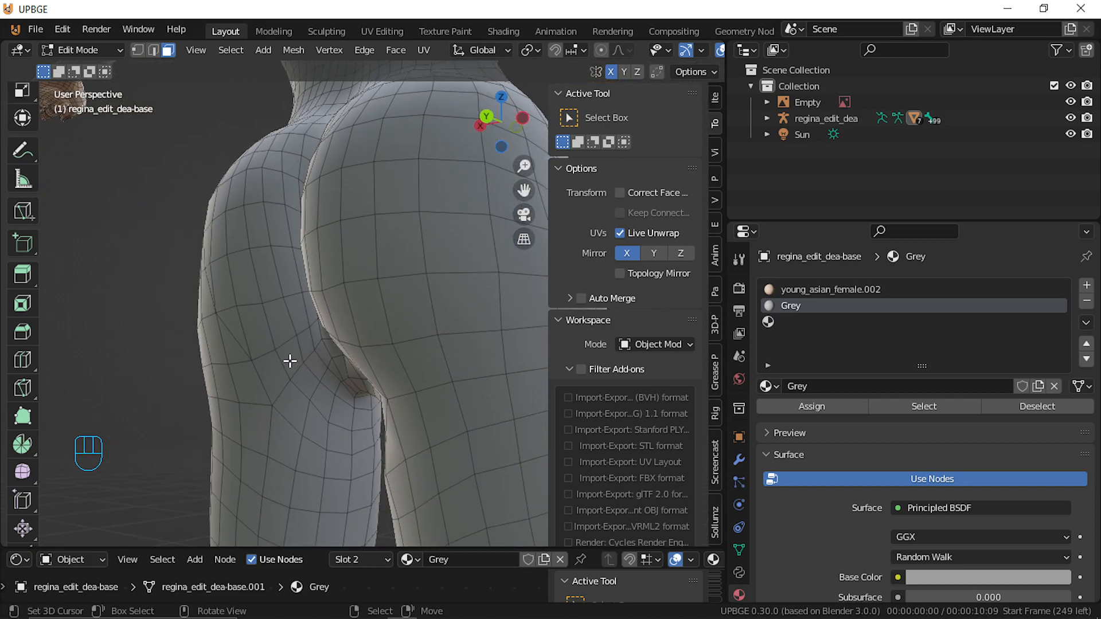
{"action": "key", "text": "k"}
{"action": "left_click", "coordinate": [251, 361]}
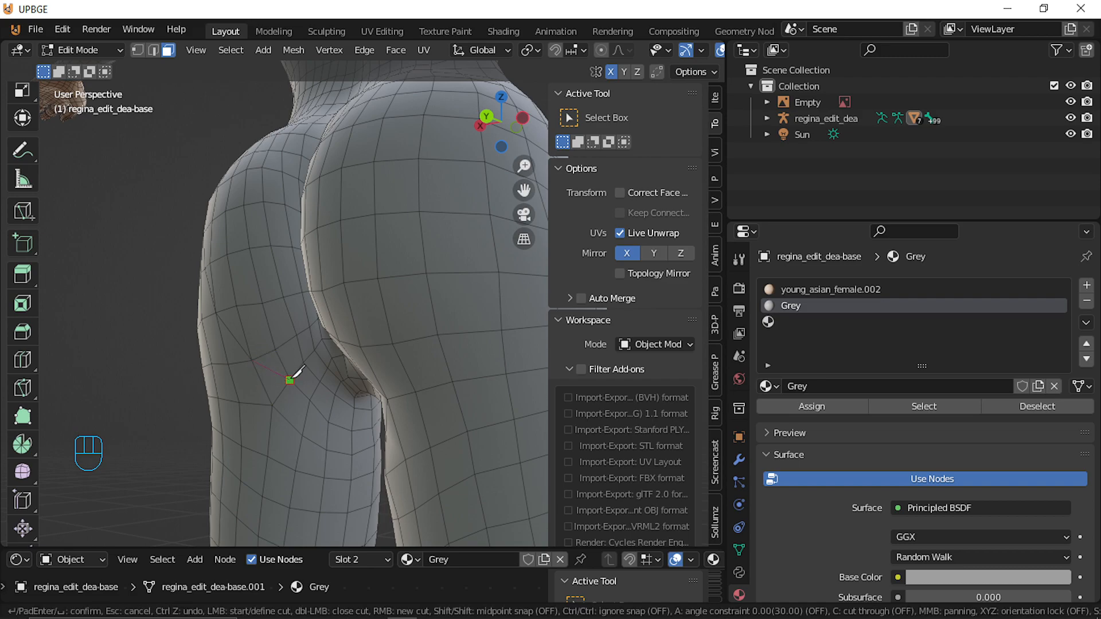
{"action": "left_click", "coordinate": [290, 380]}
{"action": "key", "text": "Return"}
In the back view, select the vertex where the cut ends at the left inner thigh and its counterpart on the right thigh
{"action": "middle_click_drag", "start_coordinate": [296, 401], "coordinate": [402, 402]}
{"action": "left_click", "coordinate": [243, 355]}
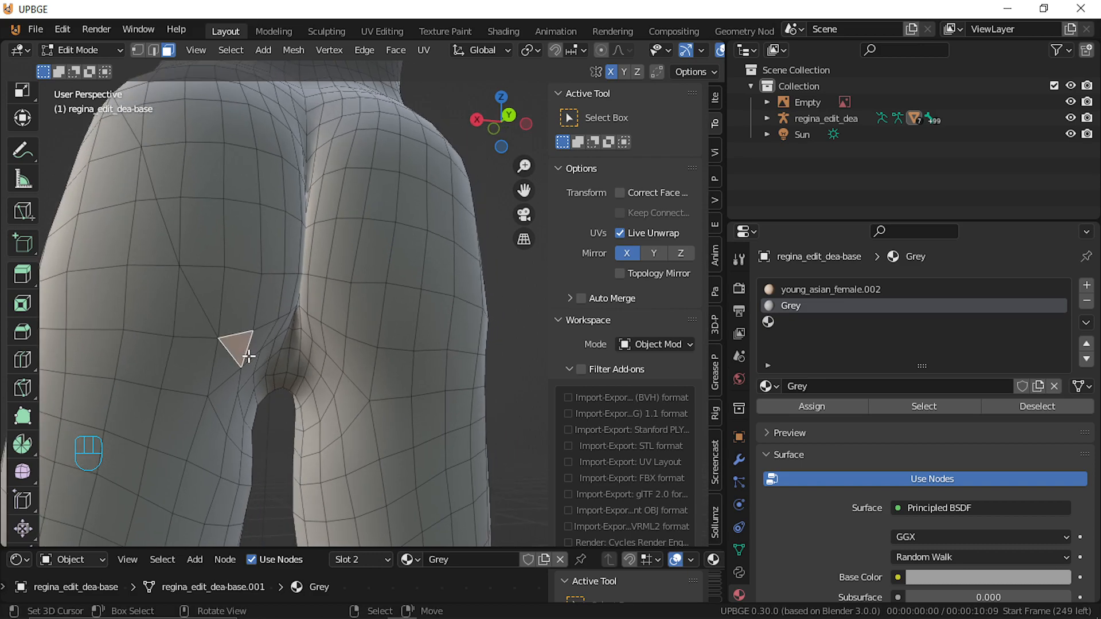
{"action": "mouse_move", "coordinate": [312, 350]}
{"action": "middle_mouse_down"}
{"action": "mouse_move", "coordinate": [383, 351]}
{"action": "mouse_move", "coordinate": [295, 345]}
{"action": "middle_mouse_up"}
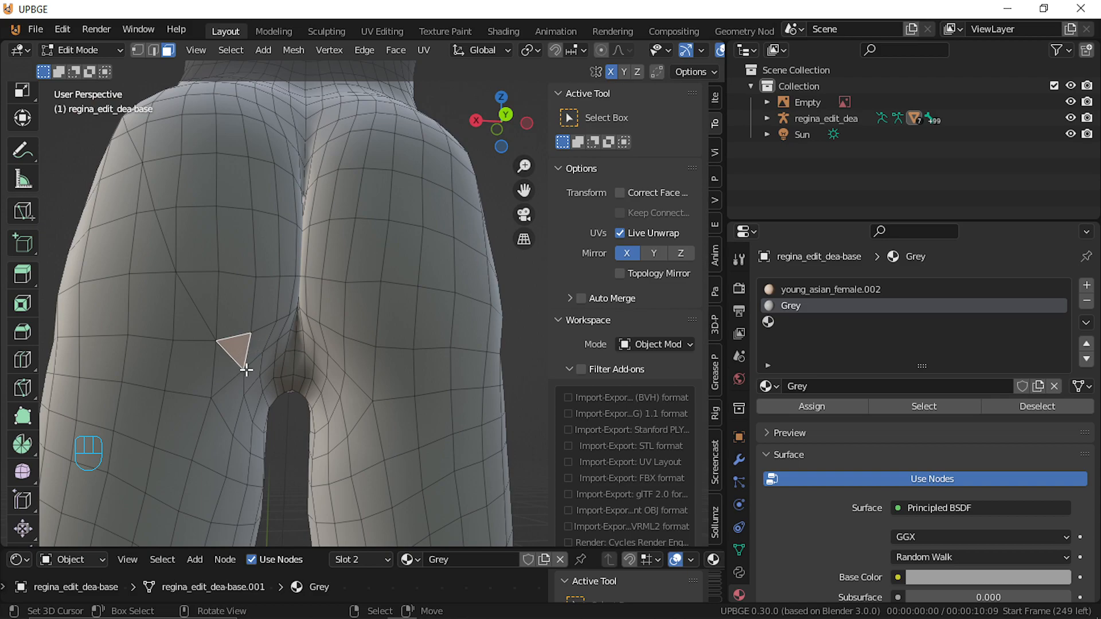
{"action": "key", "text": "ctrl+KP_1"}
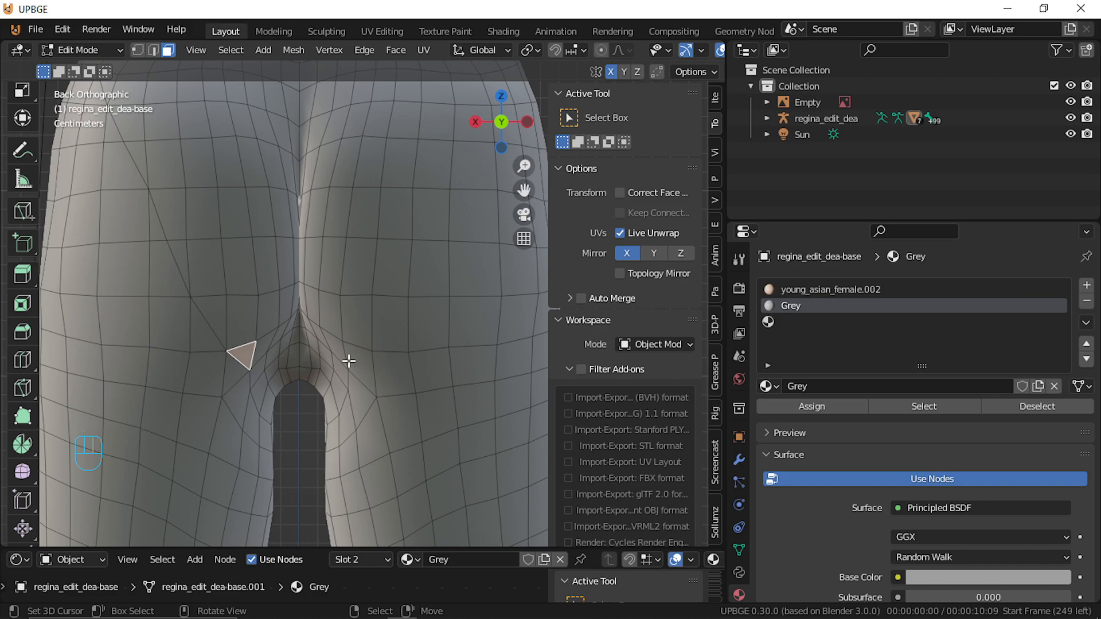
{"action": "left_click", "coordinate": [138, 51]}
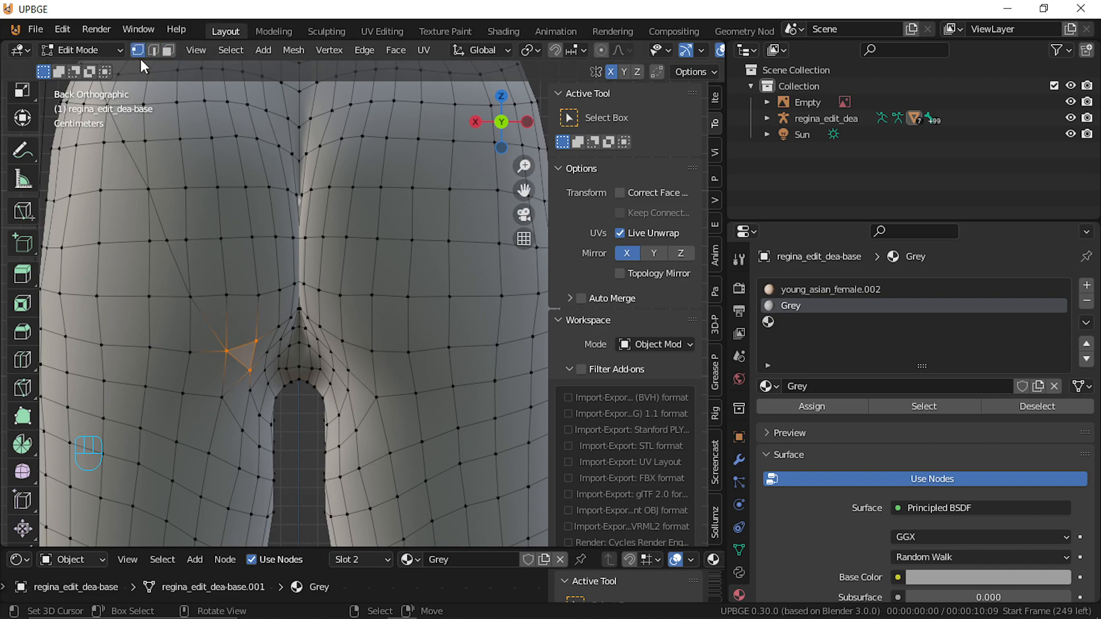
{"action": "left_click", "coordinate": [249, 371]}
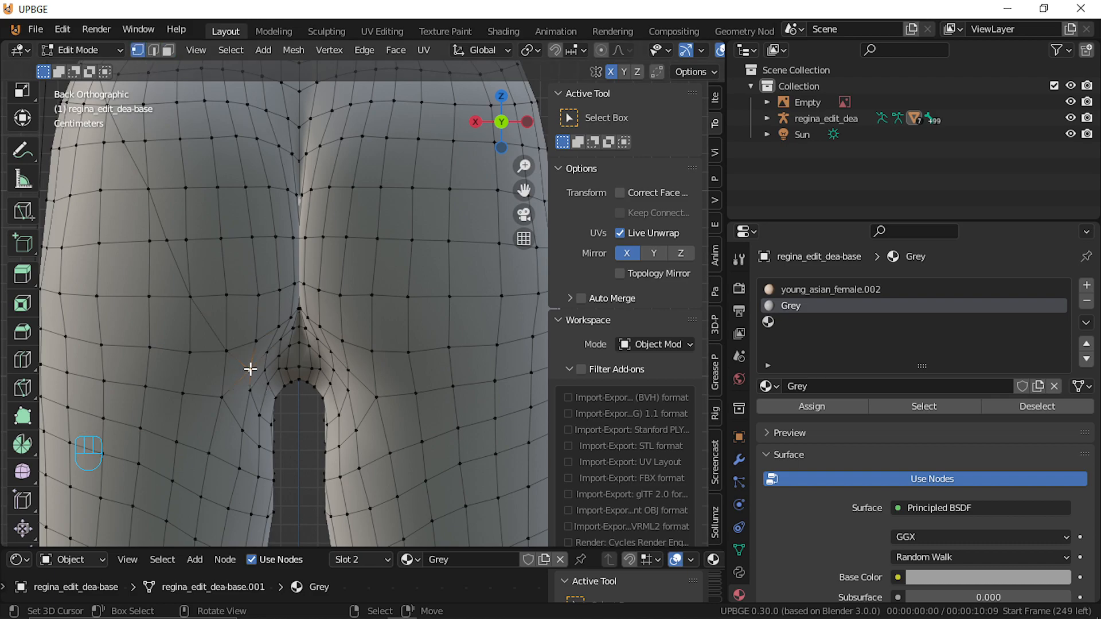
{"action": "left_click", "coordinate": [335, 368]}
{"action": "key", "text": "ctrl+l"}
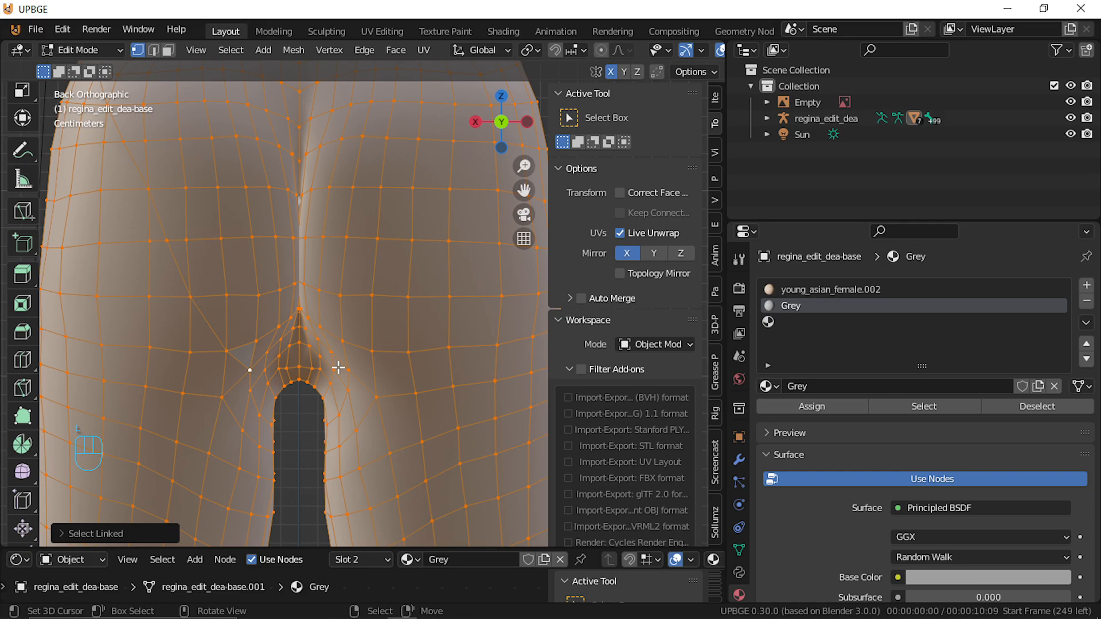
{"action": "key", "text": "alt+a"}
{"action": "left_click", "coordinate": [341, 370]}
{"action": "left_click", "coordinate": [250, 368], "text": "shift"}
Try a matching knife cut on the right buttock from the inner thigh up towards the hip and undo it
{"action": "key", "text": "k"}
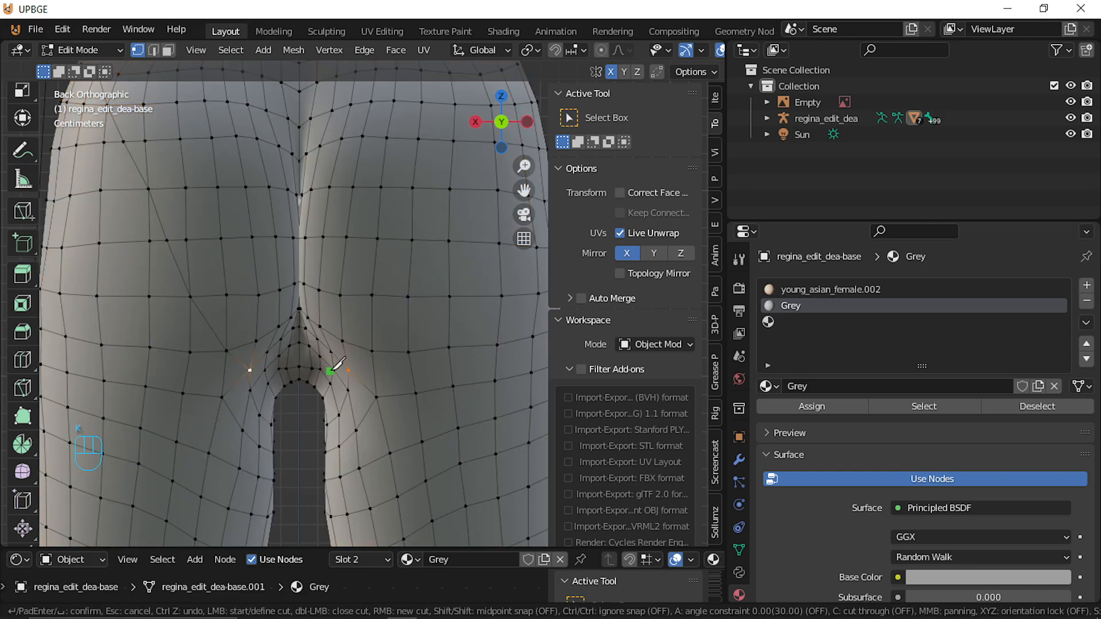
{"action": "left_click", "coordinate": [378, 349]}
{"action": "left_click", "coordinate": [449, 240]}
{"action": "left_click", "coordinate": [474, 190]}
{"action": "left_click", "coordinate": [495, 143]}
{"action": "key", "text": "Return"}
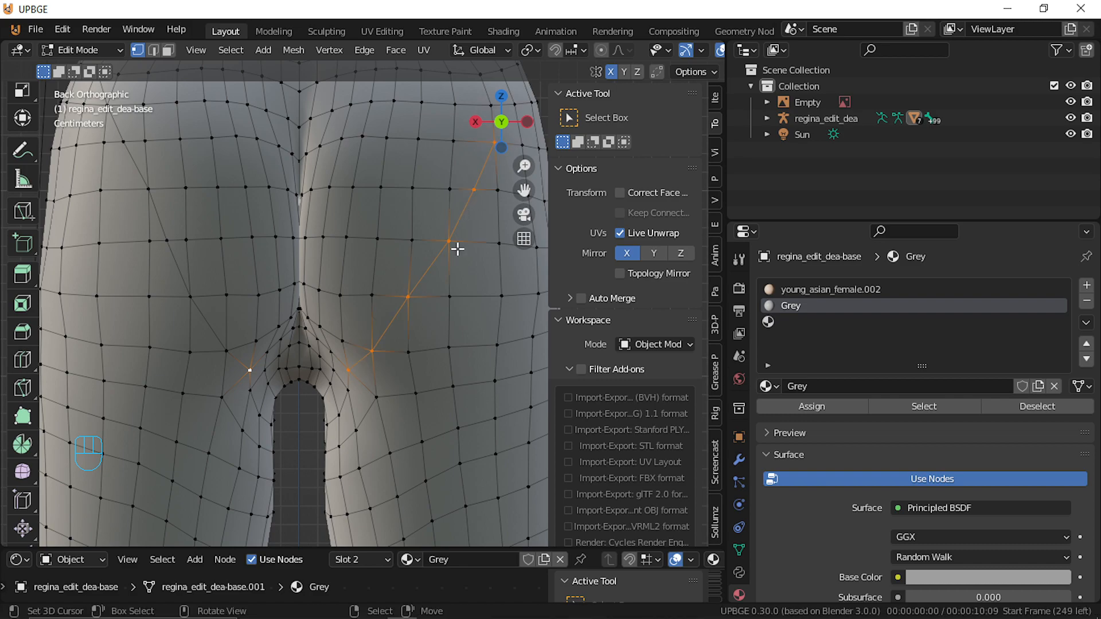
{"action": "scroll", "coordinate": [456, 250], "scroll_direction": "down", "scroll_amount": 4}
{"action": "middle_click_drag", "start_coordinate": [452, 265], "coordinate": [453, 359], "text": "shift"}
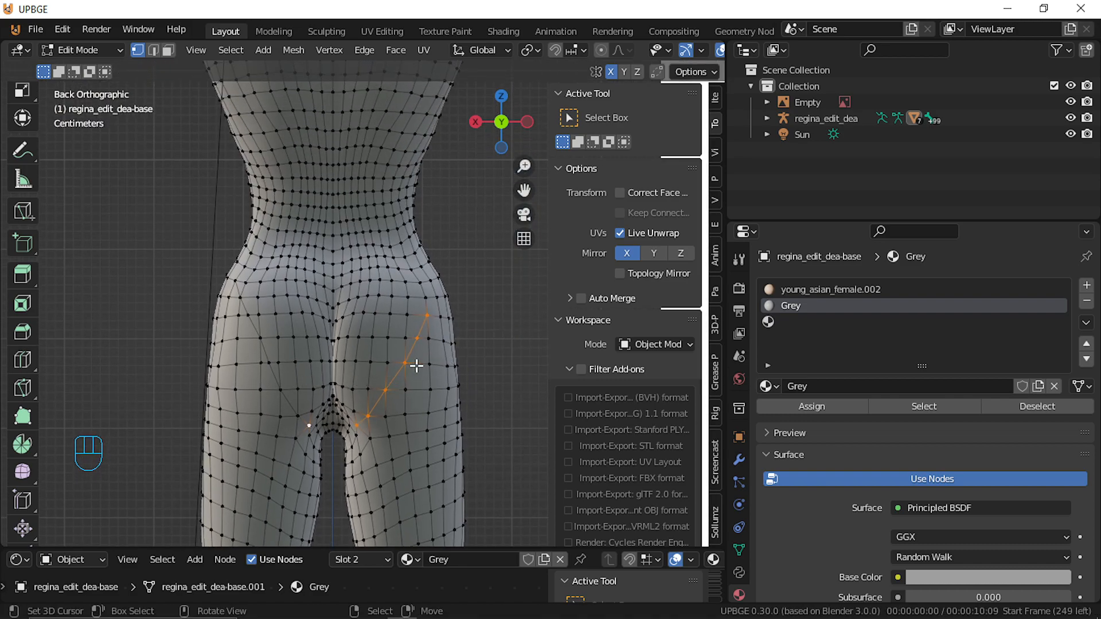
{"action": "scroll", "coordinate": [397, 416], "scroll_direction": "up", "scroll_amount": 2}
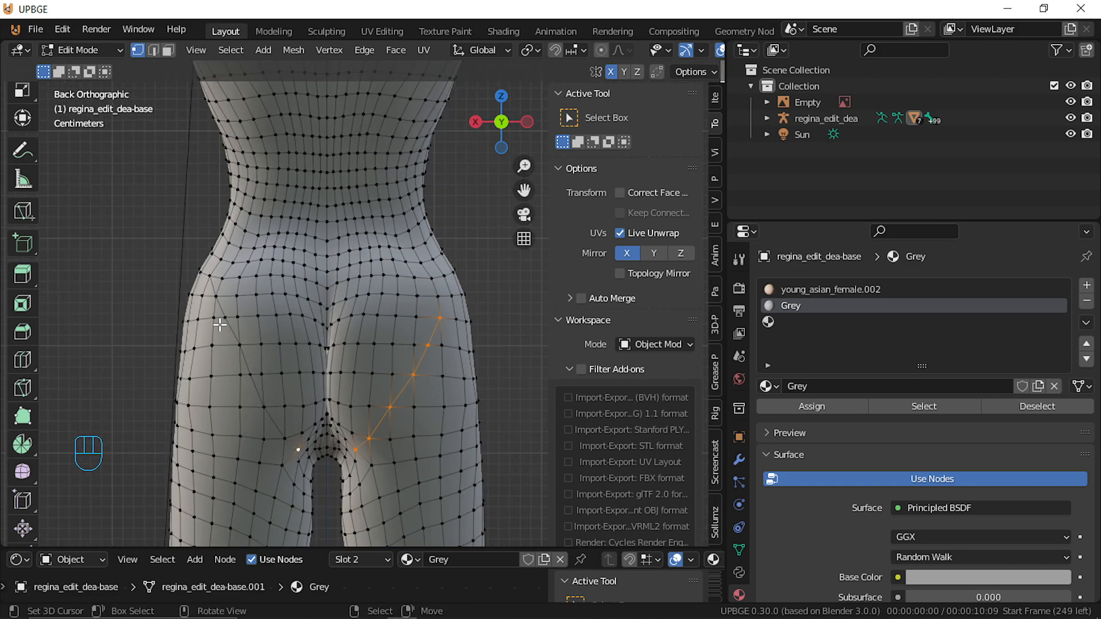
{"action": "key", "text": "ctrl+z"}
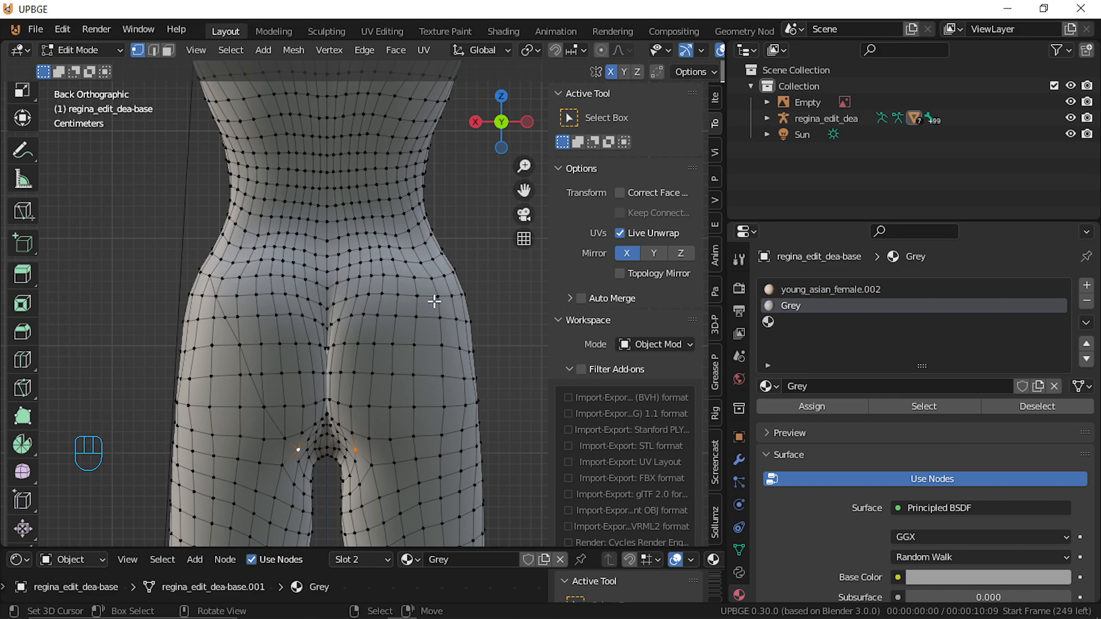
Try the right buttock cut again from the hip down to the inner thigh and undo it
{"action": "key", "text": "k"}
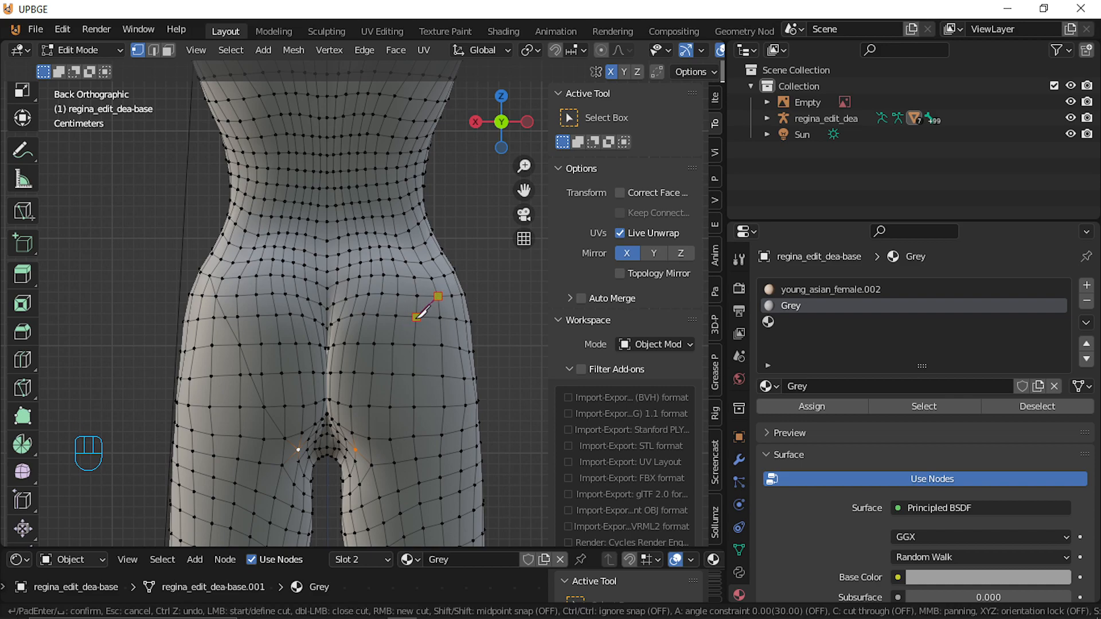
{"action": "left_click", "coordinate": [361, 449]}
{"action": "key", "text": "Return"}
{"action": "scroll", "coordinate": [403, 397], "scroll_direction": "up", "scroll_amount": 3}
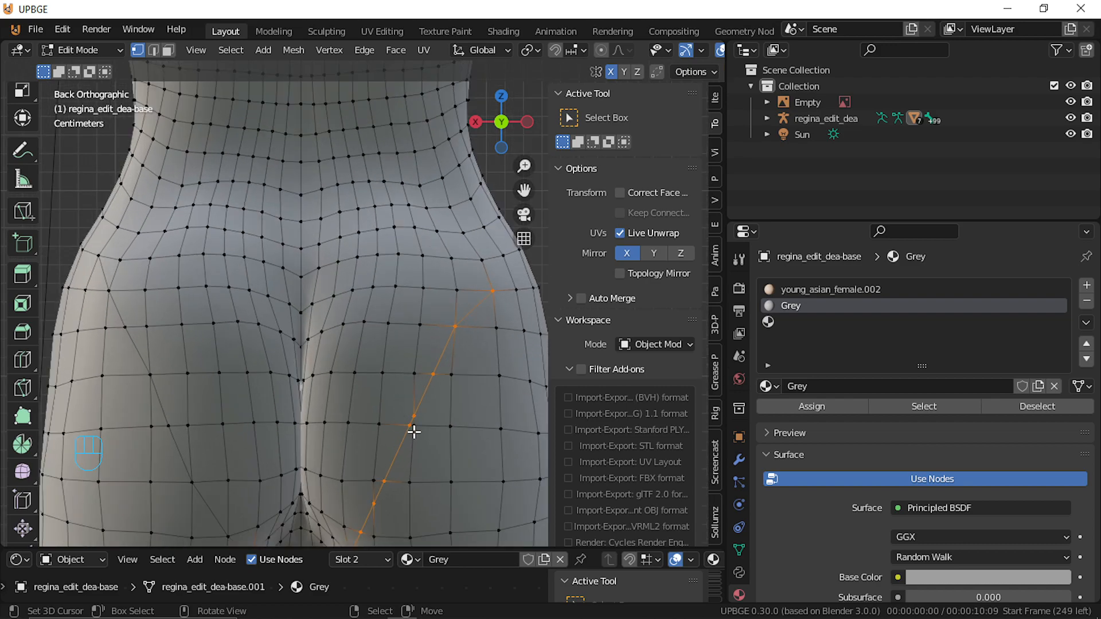
{"action": "key", "text": "ctrl+z"}
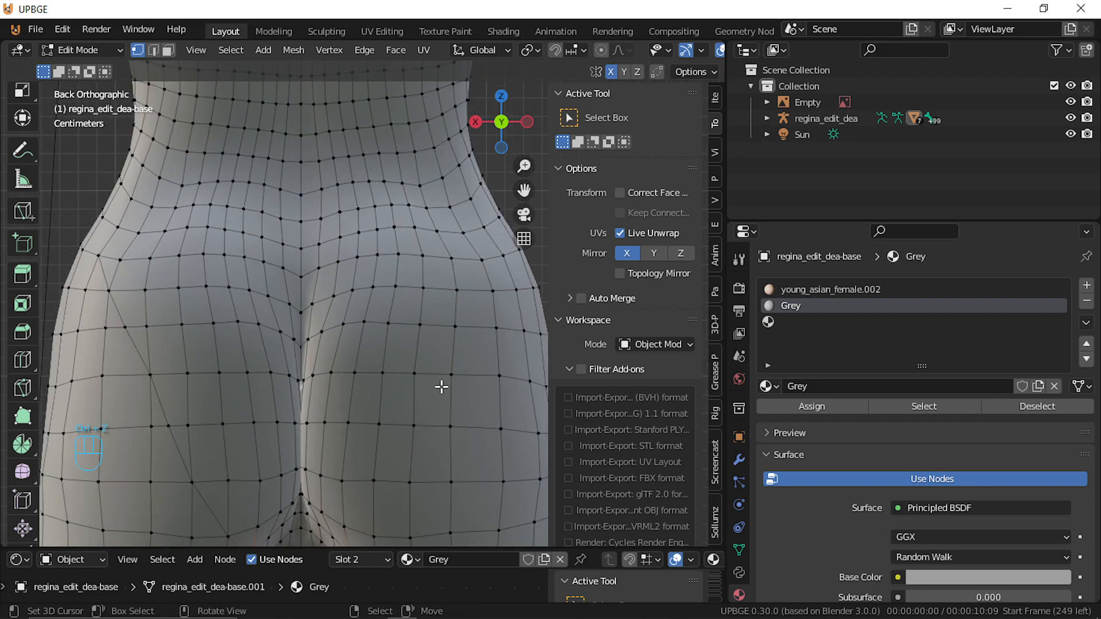
Try knife-cutting the right buttock starting one edge row higher at the hip, check its symmetry with the left side, and undo the cut
{"action": "key", "text": "k"}
{"action": "left_click", "coordinate": [481, 260]}
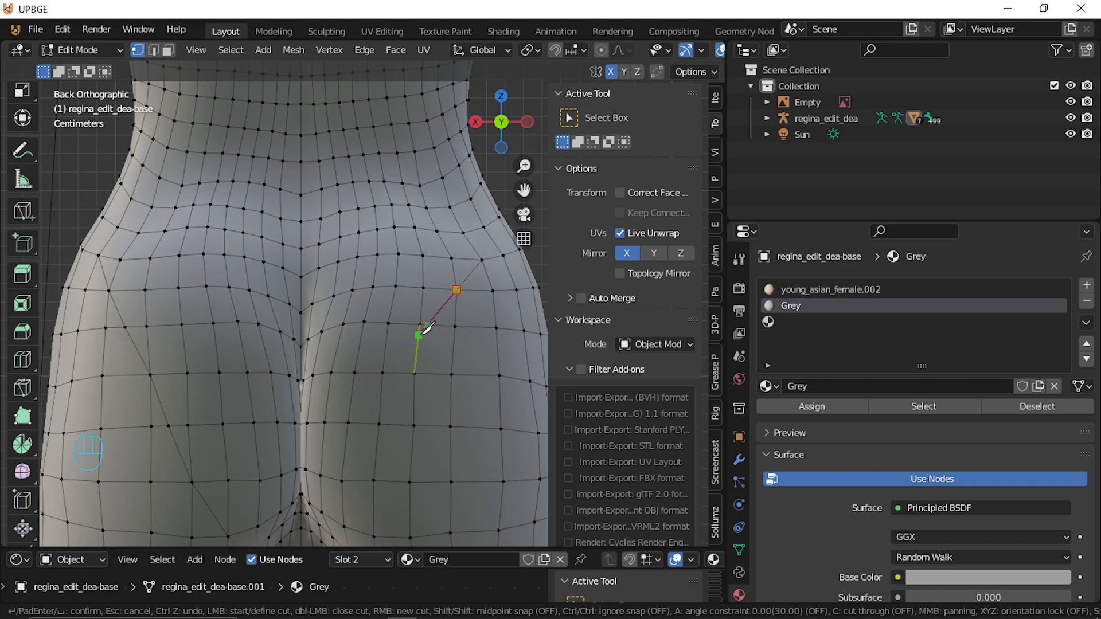
{"action": "left_click", "coordinate": [379, 424]}
{"action": "middle_click_drag", "start_coordinate": [339, 533], "coordinate": [412, 393]}
{"action": "key", "text": "ctrl+z"}
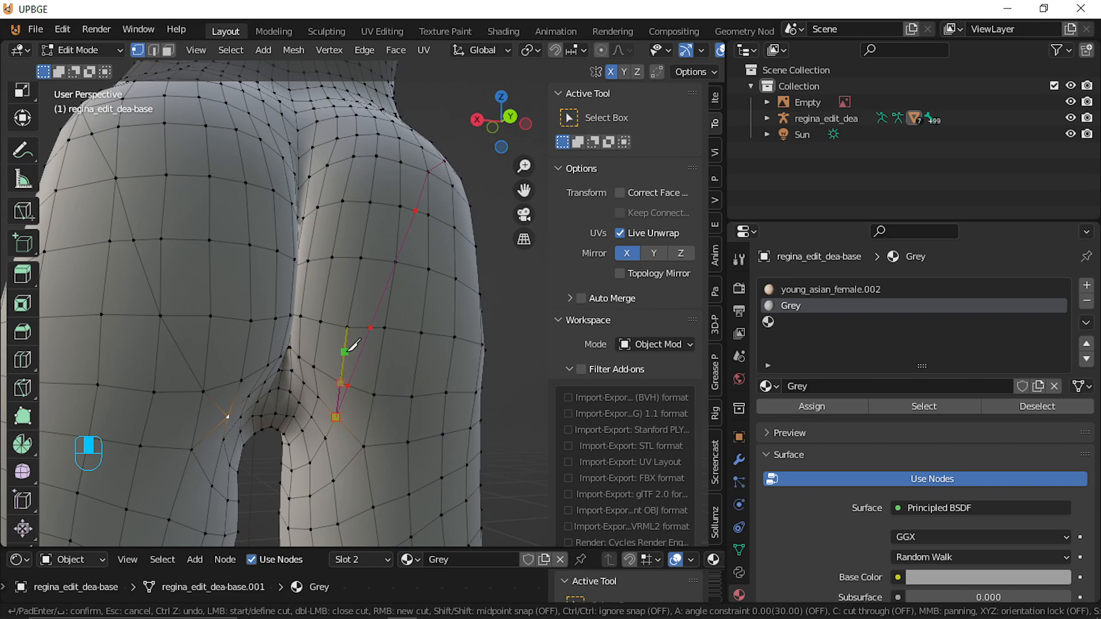
{"action": "key", "text": "Return"}
{"action": "middle_click_drag", "start_coordinate": [385, 348], "coordinate": [352, 360]}
{"action": "scroll", "coordinate": [353, 359], "scroll_direction": "down", "scroll_amount": 1}
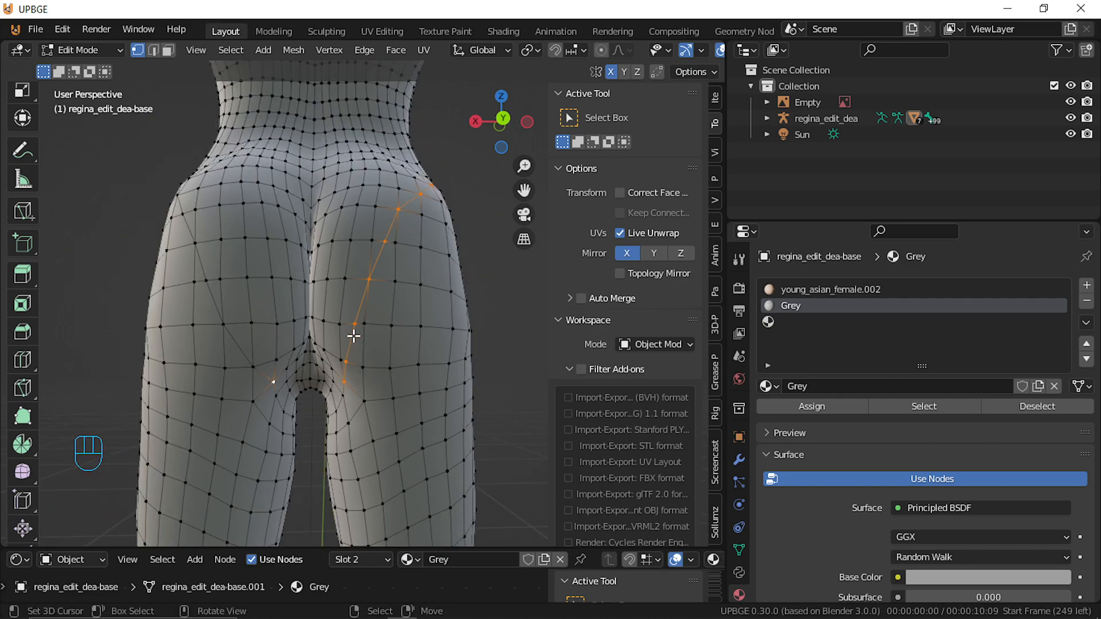
{"action": "middle_click_drag", "start_coordinate": [353, 336], "coordinate": [357, 386]}
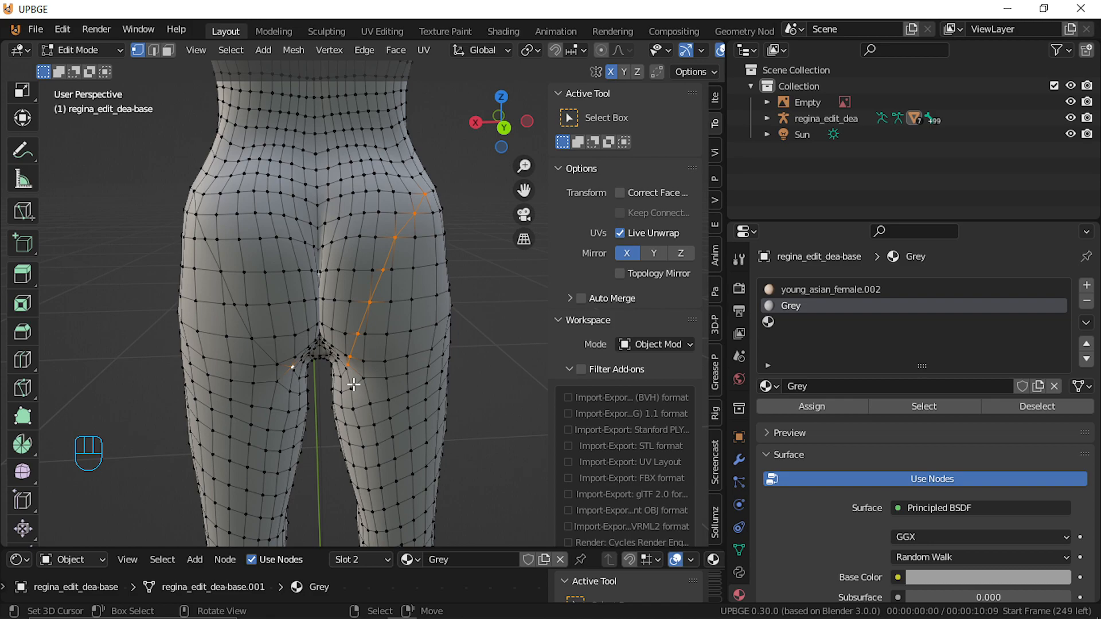
{"action": "key", "text": "ctrl+z"}
Switch to Object Mode, set the transform orientation to Local and show the character's local axes with the Move tool
{"action": "scroll", "coordinate": [380, 288], "scroll_direction": "down", "scroll_amount": 8}
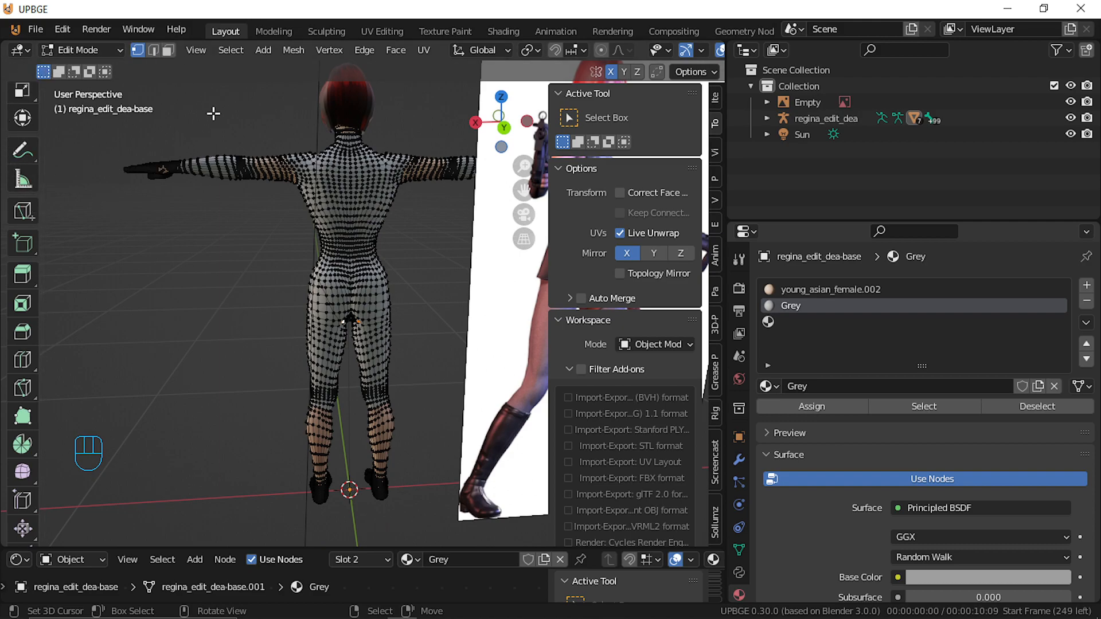
{"action": "key", "text": "Tab"}
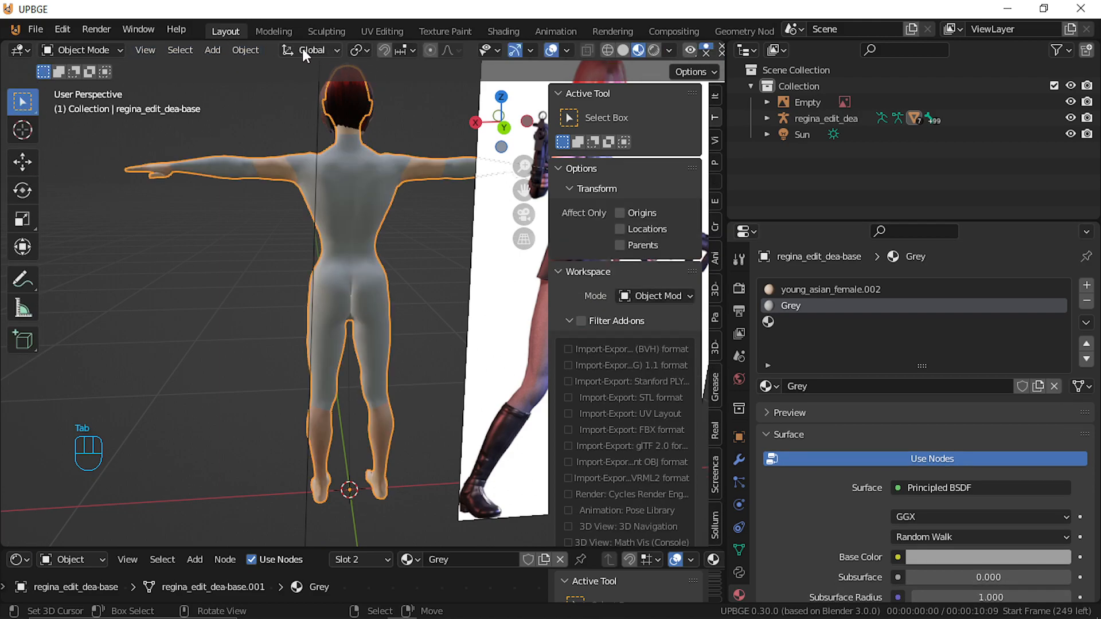
{"action": "left_click", "coordinate": [322, 50]}
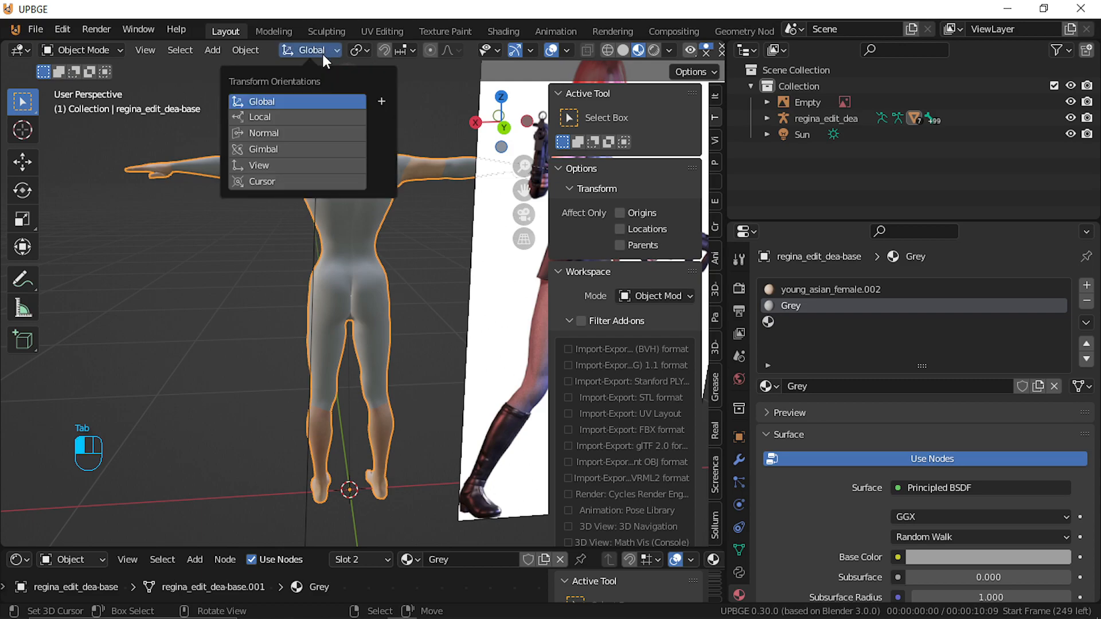
{"action": "left_click", "coordinate": [308, 118]}
{"action": "left_click", "coordinate": [22, 163]}
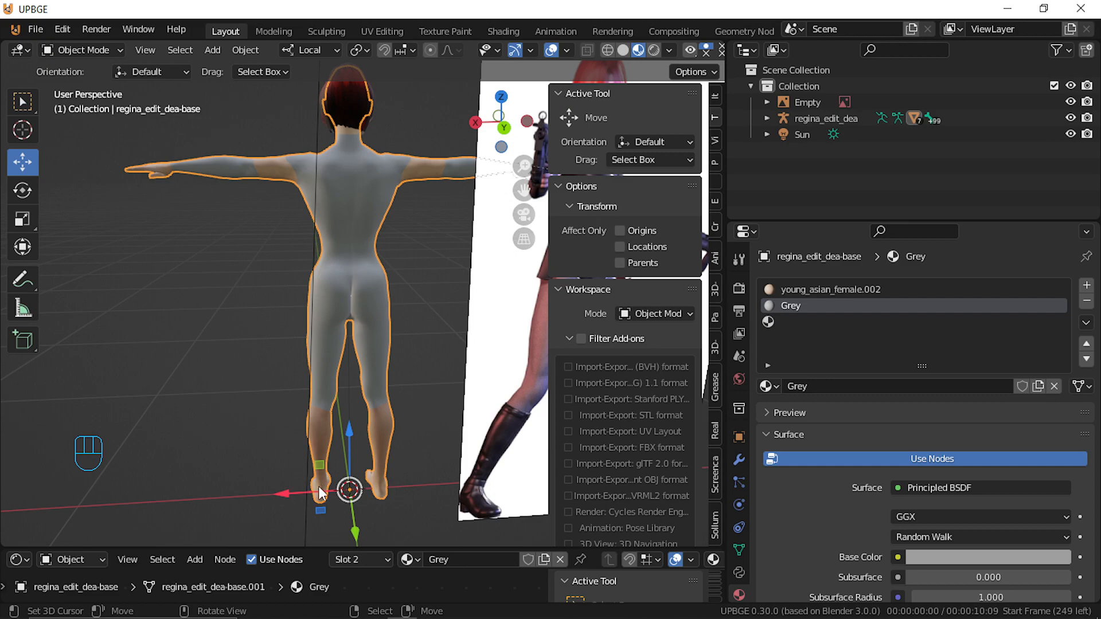
{"action": "middle_click_drag", "start_coordinate": [318, 487], "coordinate": [491, 454]}
{"action": "scroll", "coordinate": [424, 476], "scroll_direction": "down", "scroll_amount": 4}
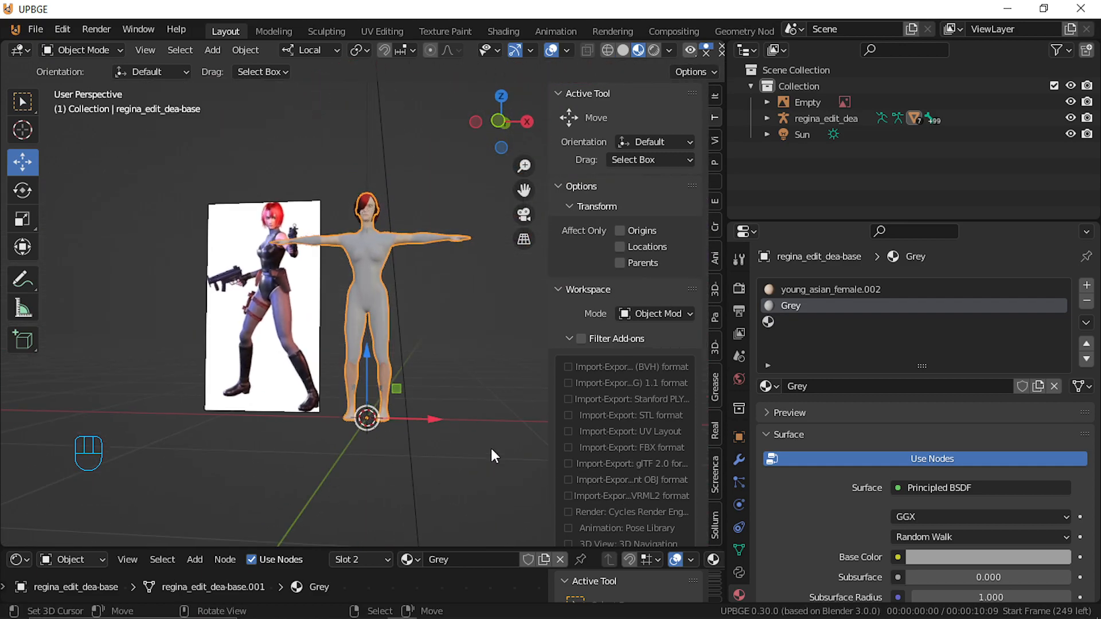
{"action": "key", "text": "g"}
{"action": "middle_click_drag", "start_coordinate": [422, 426], "coordinate": [297, 458]}
{"action": "right_click", "coordinate": [442, 439]}
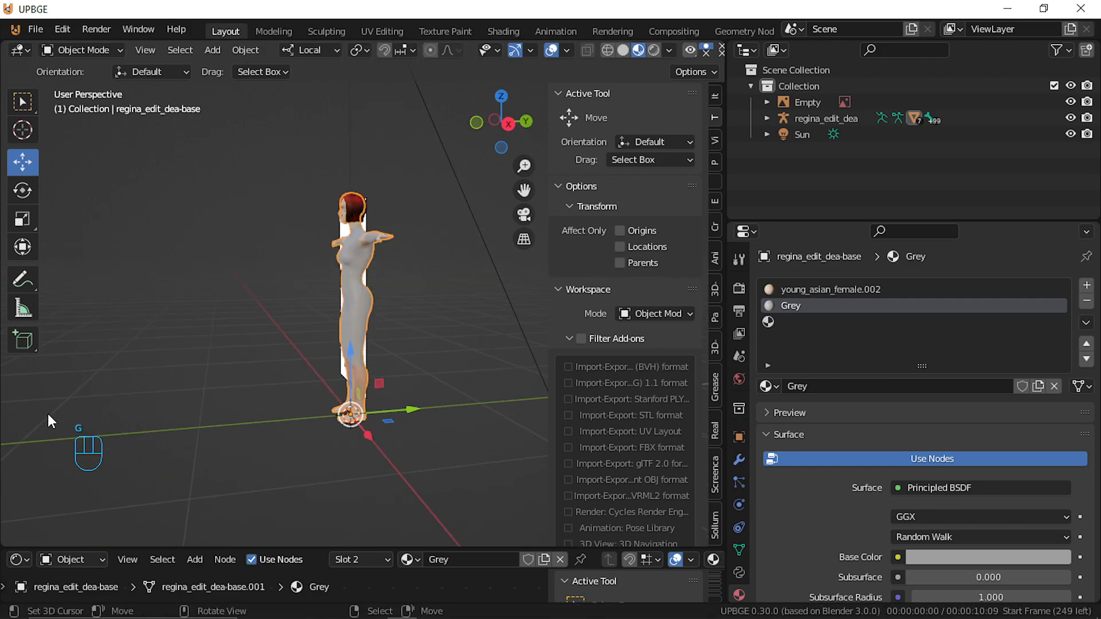
{"action": "middle_click_drag", "start_coordinate": [204, 404], "coordinate": [440, 414]}
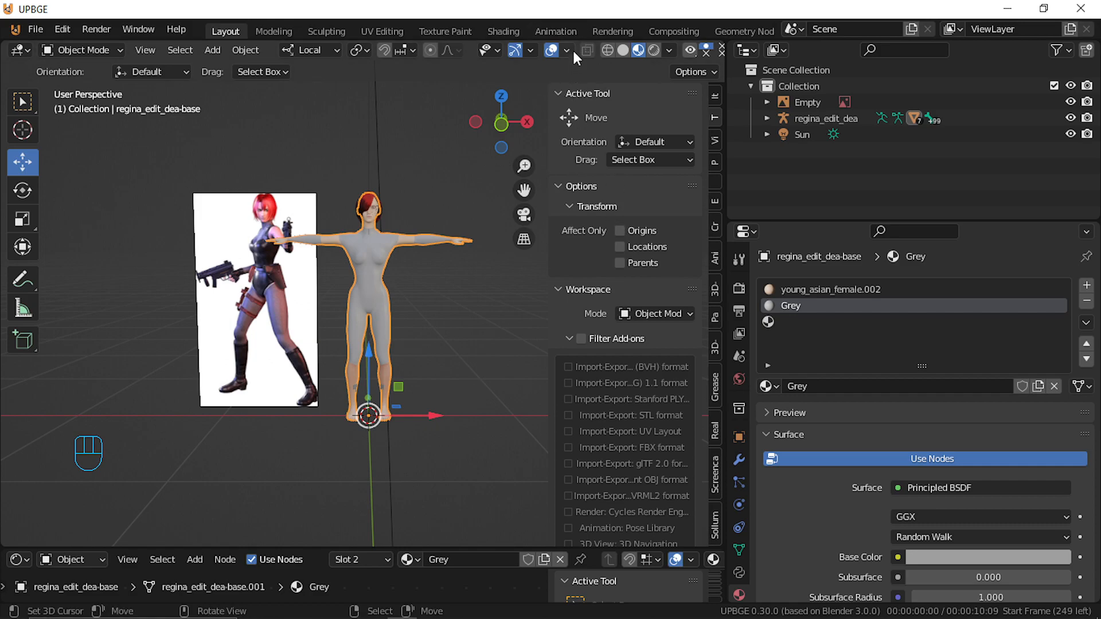
{"action": "scroll", "coordinate": [481, 210], "scroll_direction": "up", "scroll_amount": 3}
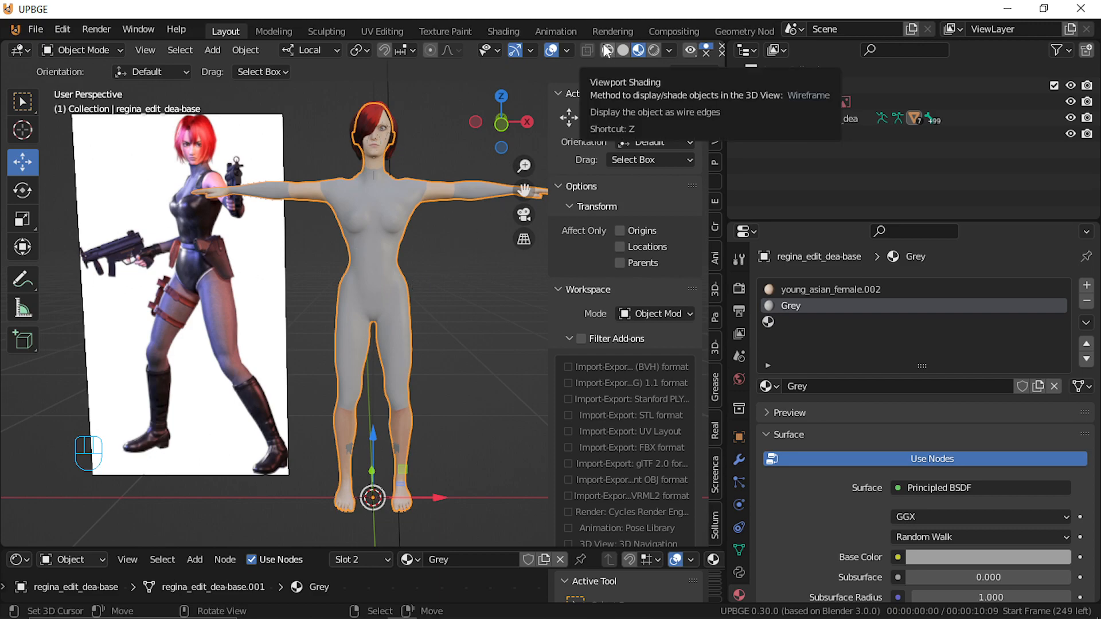
Apply AutoMirror to the character mesh along X with Positive orientation and Cut and Mirror enabled
{"action": "left_click", "coordinate": [716, 205]}
{"action": "scroll", "coordinate": [673, 393], "scroll_direction": "down", "scroll_amount": 6}
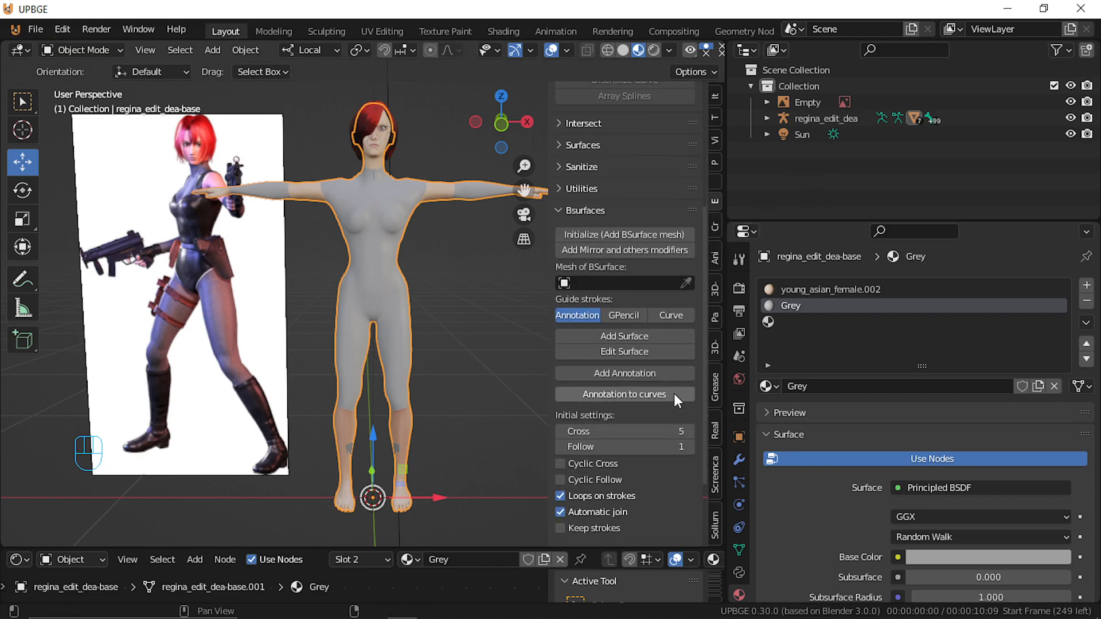
{"action": "scroll", "coordinate": [673, 393], "scroll_direction": "down", "scroll_amount": 4}
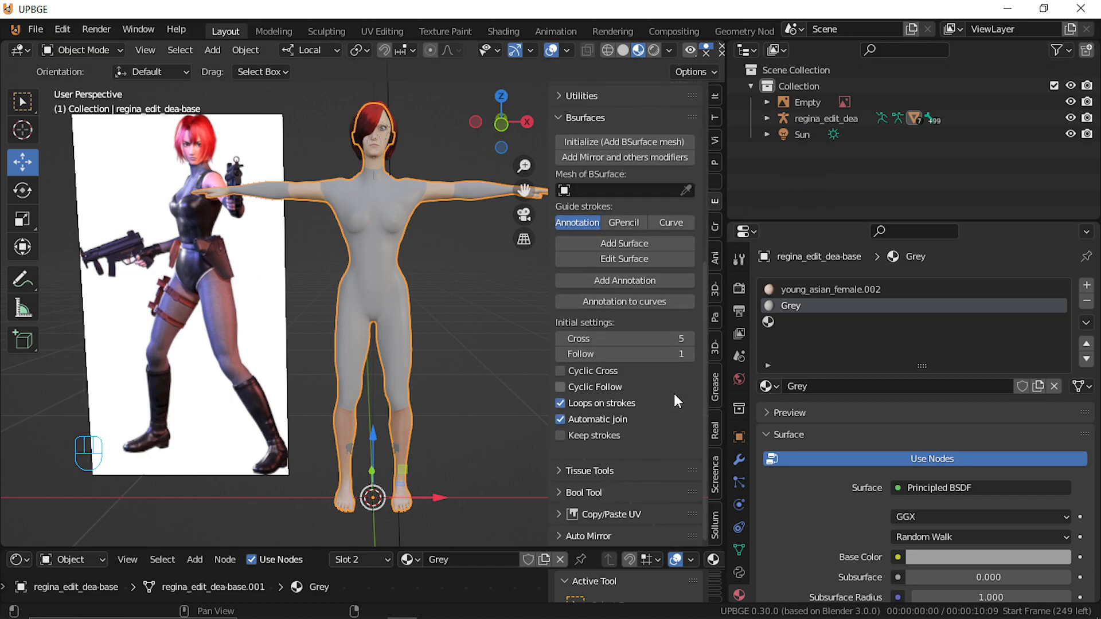
{"action": "left_click", "coordinate": [563, 535]}
{"action": "scroll", "coordinate": [572, 520], "scroll_direction": "down", "scroll_amount": 5}
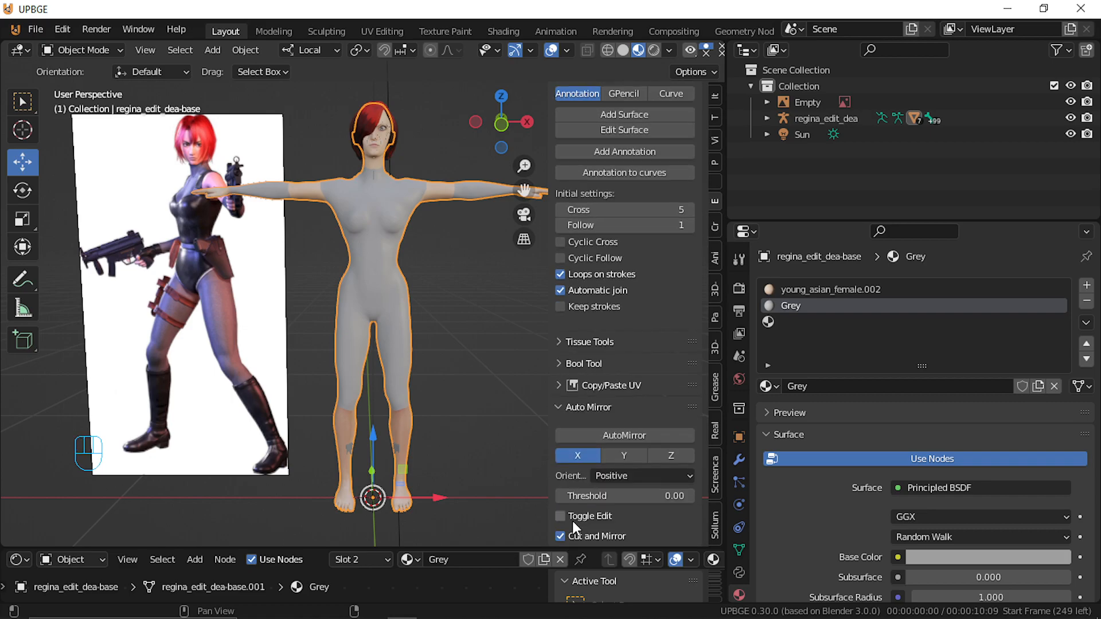
{"action": "left_click", "coordinate": [619, 435]}
Inspect the mirrored half of the body from behind and the side in Edit Mode, and return to Object Mode
{"action": "key", "text": "Tab"}
{"action": "middle_click_drag", "start_coordinate": [208, 275], "coordinate": [247, 275]}
{"action": "scroll", "coordinate": [317, 355], "scroll_direction": "up", "scroll_amount": 5}
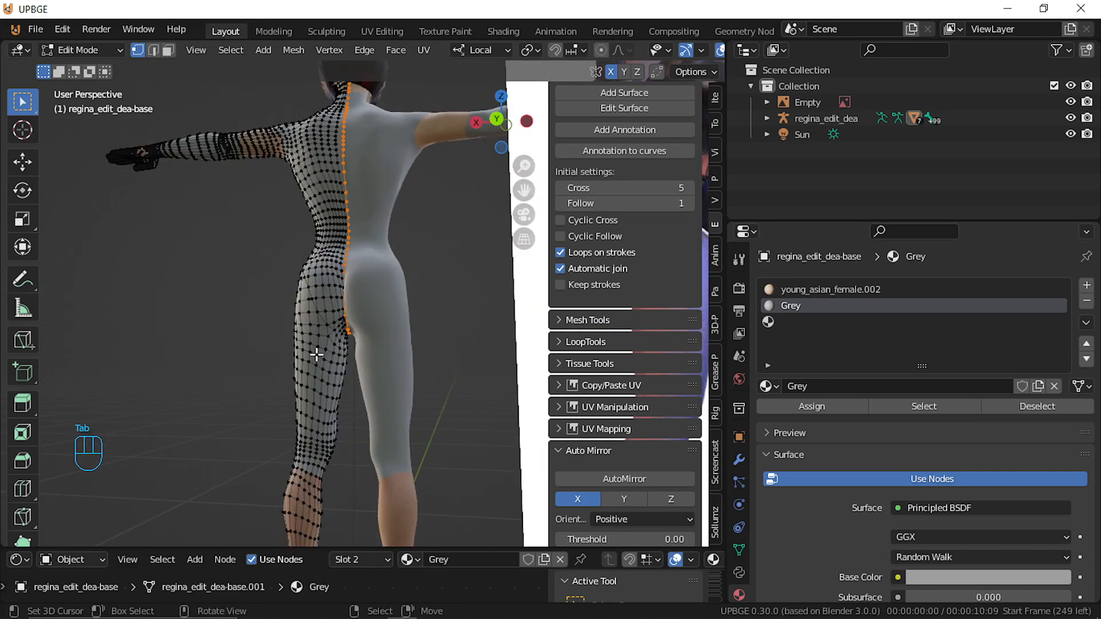
{"action": "middle_click_drag", "start_coordinate": [316, 355], "coordinate": [447, 376]}
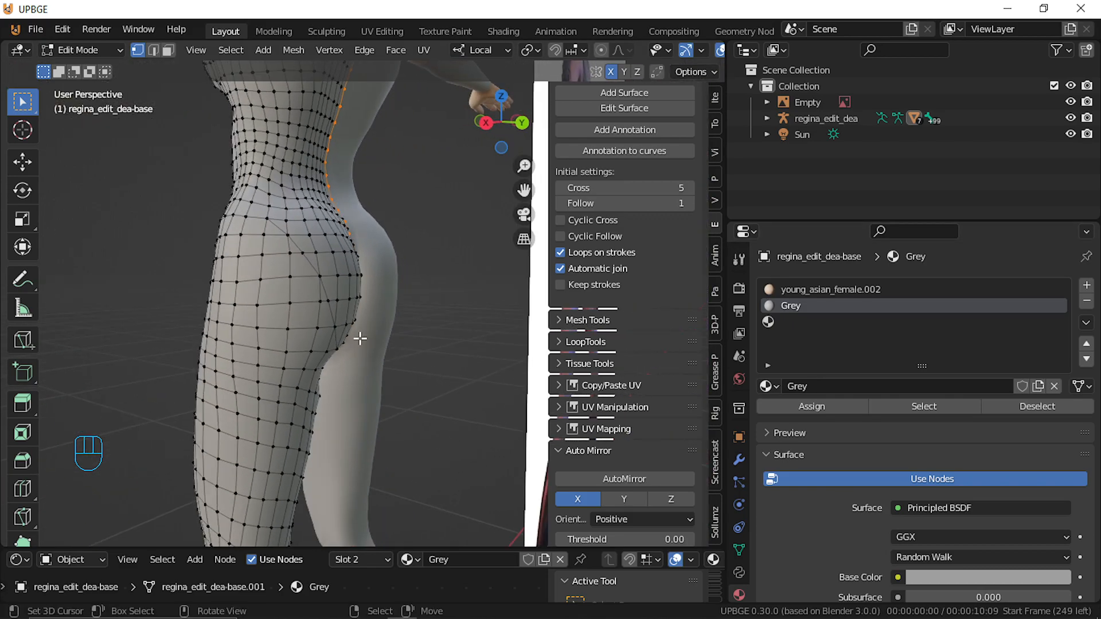
{"action": "key", "text": "Tab"}
{"action": "middle_click_drag", "start_coordinate": [339, 325], "coordinate": [423, 295]}
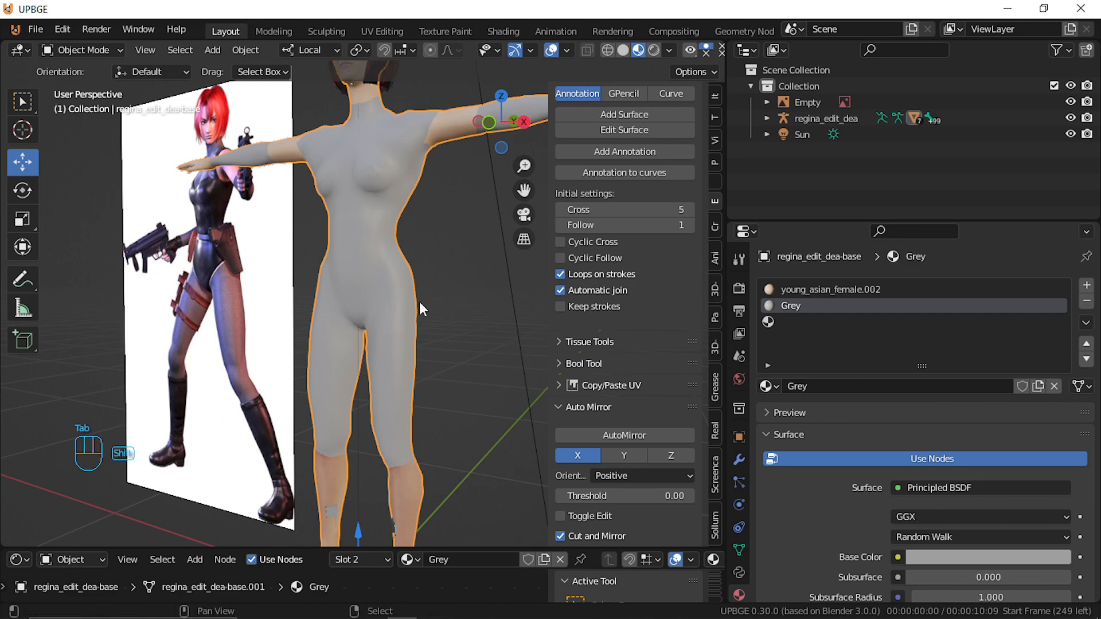
Test-rotate the lowerleg02_R and lowerleg02_L bones in Pose Mode to check the mesh deformation, cancelling each rotation
{"action": "left_click", "coordinate": [333, 512]}
{"action": "key", "text": "ctrl+Tab"}
{"action": "mouse_move", "coordinate": [333, 512]}
{"action": "middle_mouse_down"}
{"action": "mouse_move", "coordinate": [379, 525]}
{"action": "mouse_move", "coordinate": [340, 504]}
{"action": "middle_mouse_up"}
{"action": "left_click", "coordinate": [339, 503]}
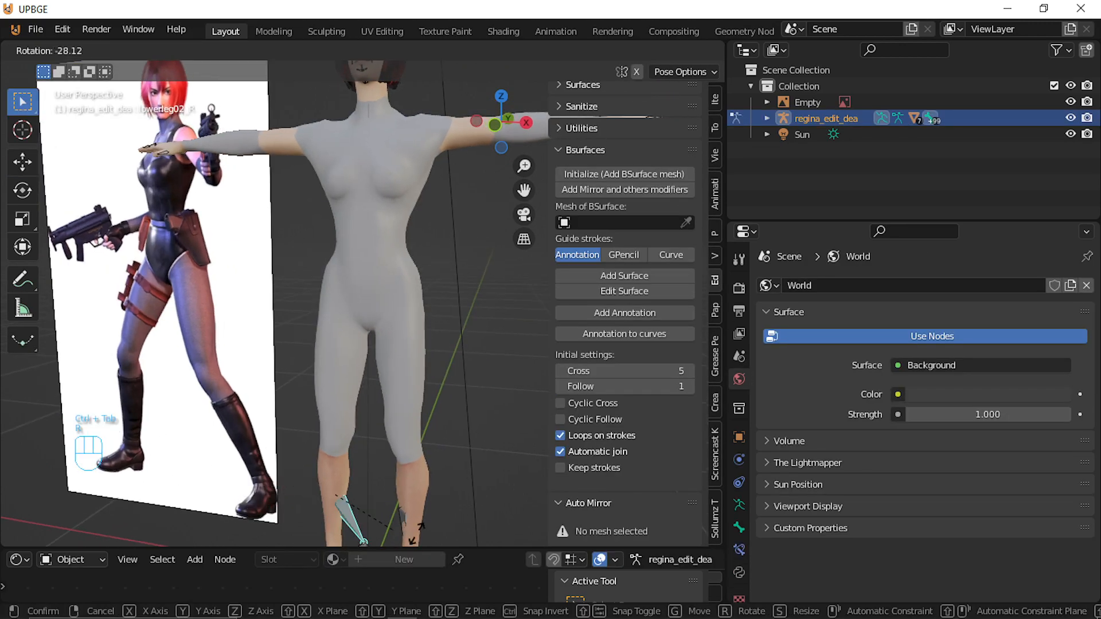
{"action": "left_click", "coordinate": [404, 519]}
{"action": "key", "text": "r"}
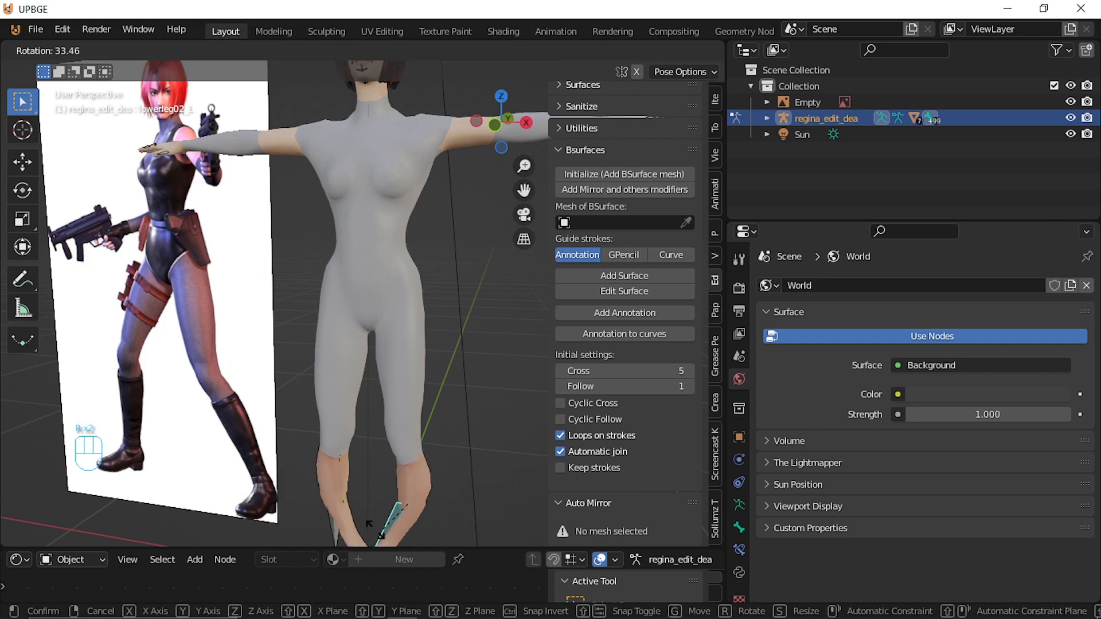
{"action": "right_click", "coordinate": [390, 528]}
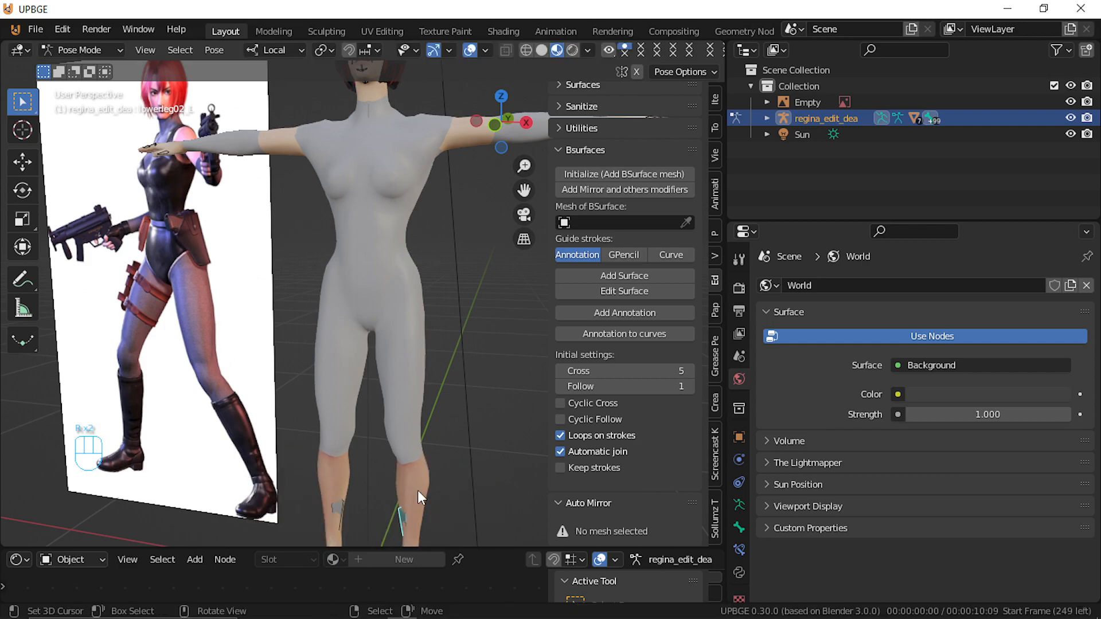
{"action": "scroll", "coordinate": [455, 487], "scroll_direction": "down", "scroll_amount": 3}
{"action": "key", "text": "r"}
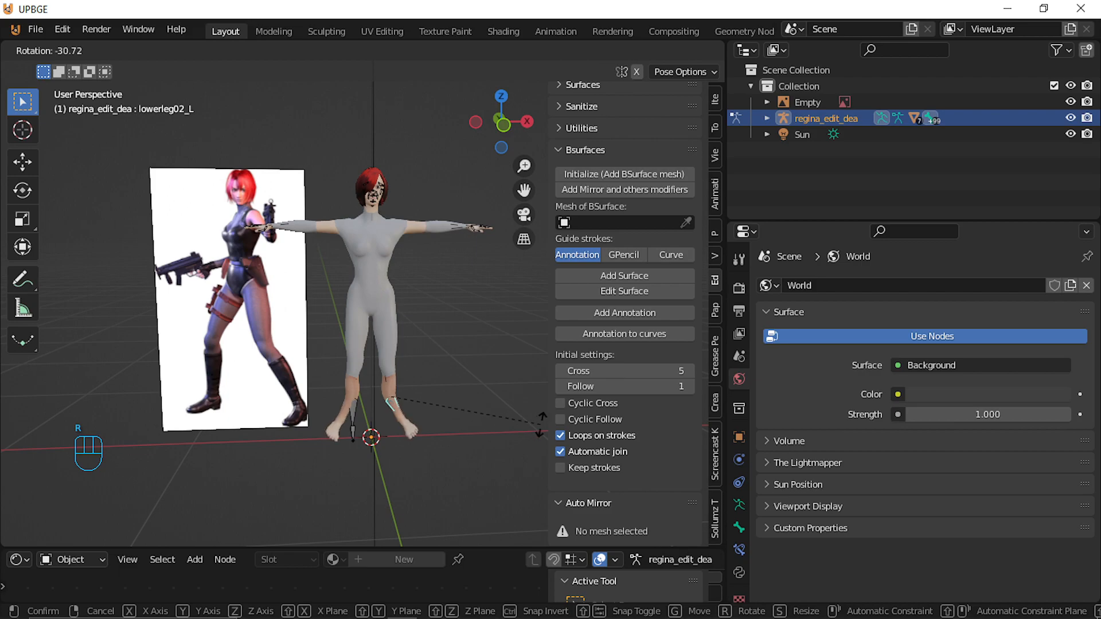
{"action": "right_click", "coordinate": [540, 424]}
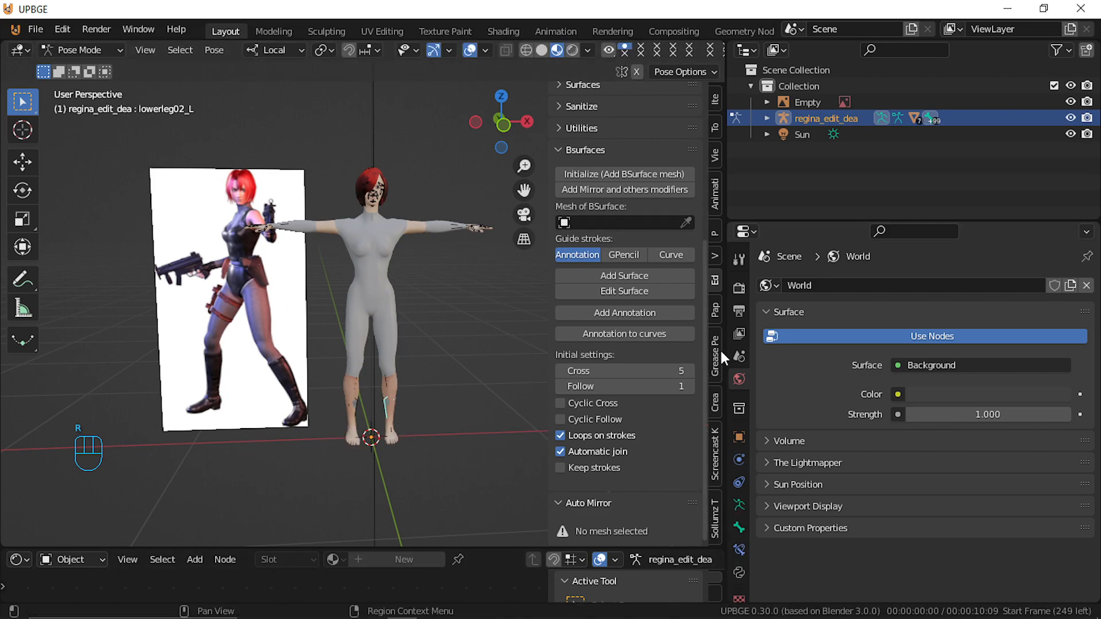
{"action": "scroll", "coordinate": [717, 277], "scroll_direction": "up", "scroll_amount": 5}
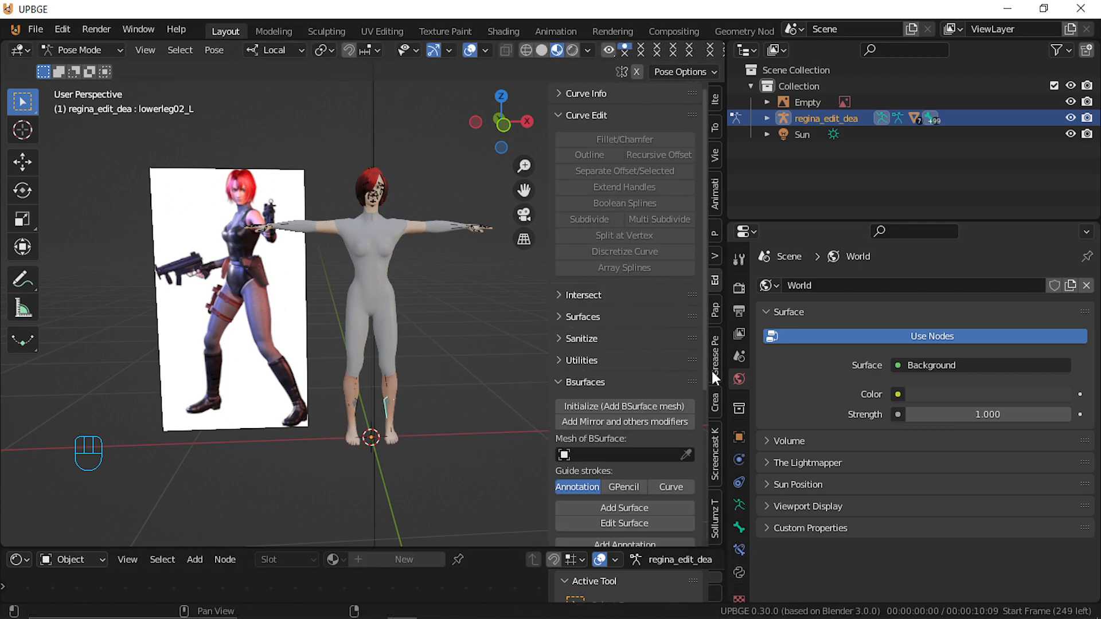
{"action": "left_click", "coordinate": [739, 458]}
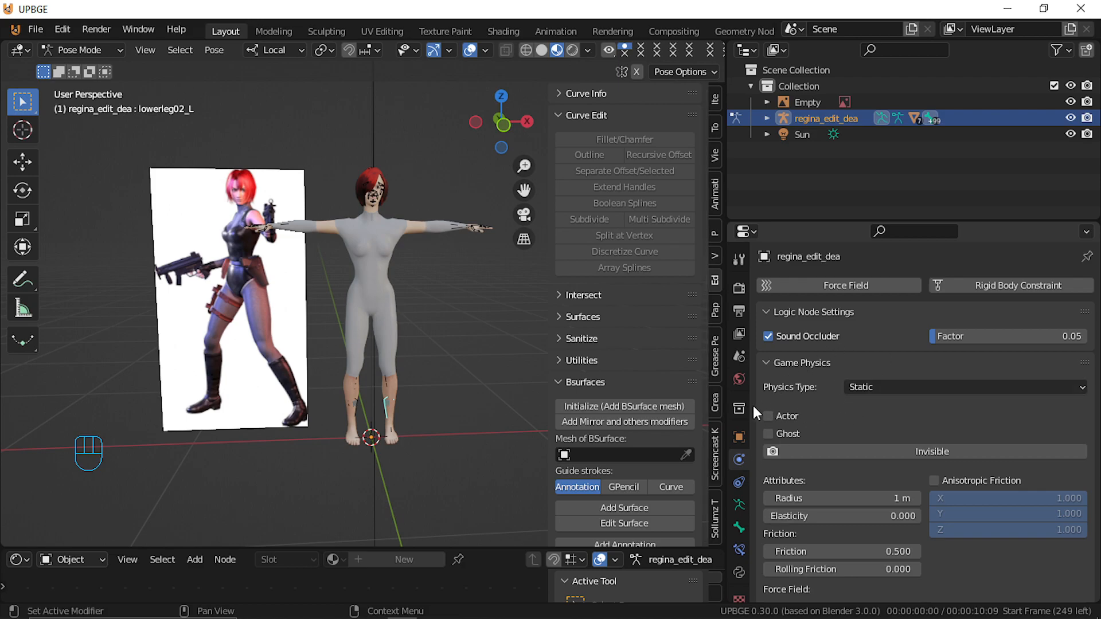
{"action": "left_click", "coordinate": [741, 545]}
{"action": "left_click", "coordinate": [741, 525]}
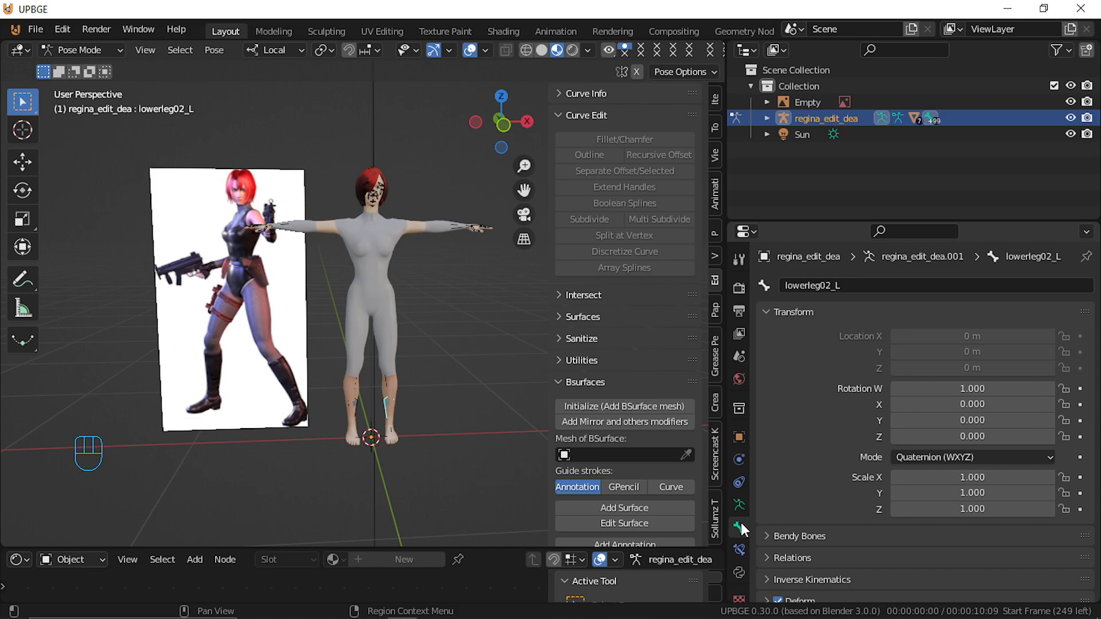
{"action": "left_click", "coordinate": [741, 483]}
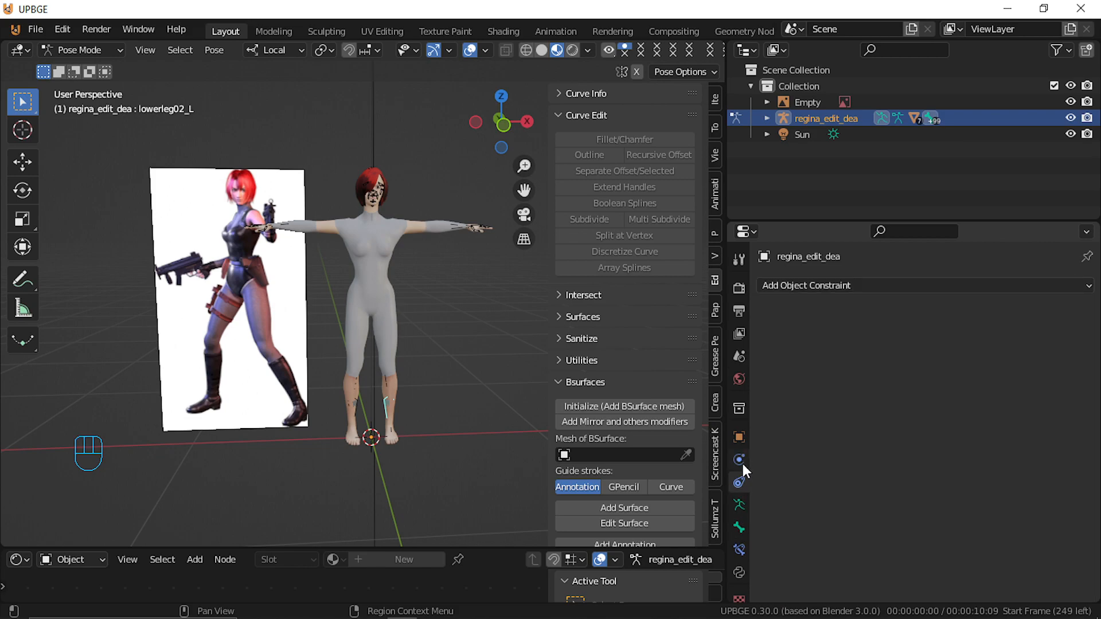
{"action": "scroll", "coordinate": [739, 533], "scroll_direction": "down", "scroll_amount": 1}
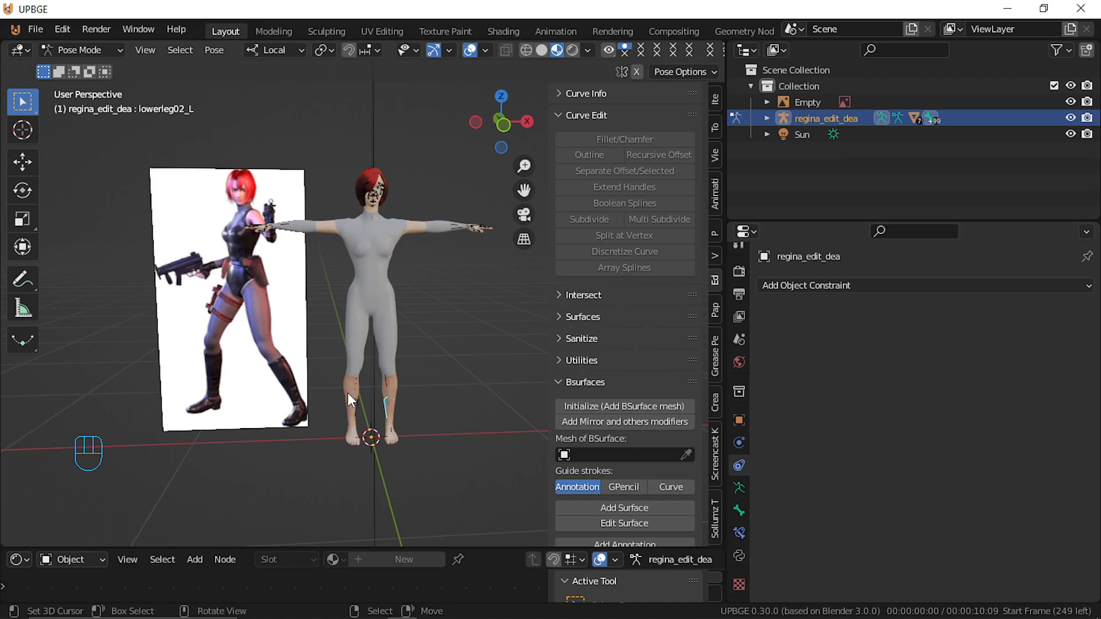
Return to Object Mode, select the character mesh and place its Mirror modifier above the Armature modifier
{"action": "key", "text": "ctrl+Tab"}
{"action": "left_click", "coordinate": [397, 354]}
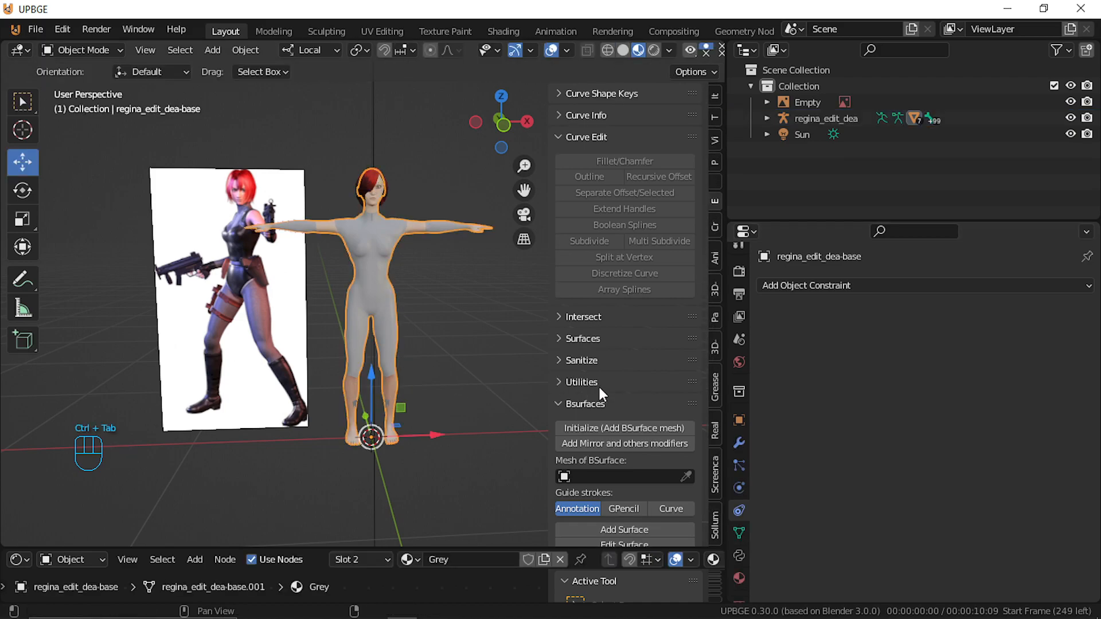
{"action": "left_click", "coordinate": [739, 444]}
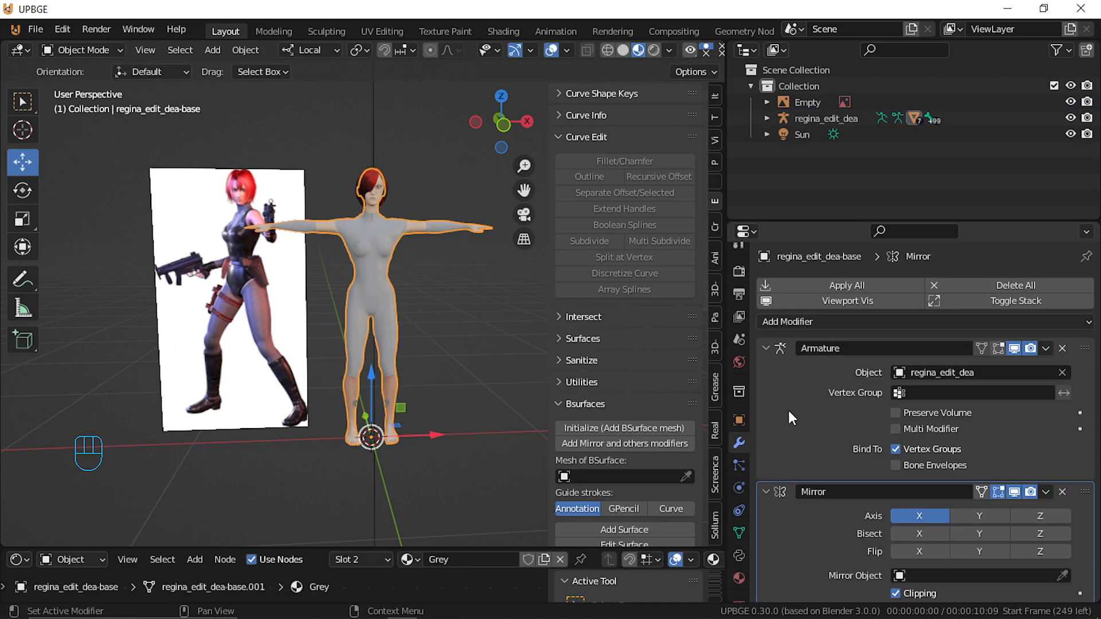
{"action": "left_click_drag", "start_coordinate": [1077, 494], "coordinate": [1061, 304]}
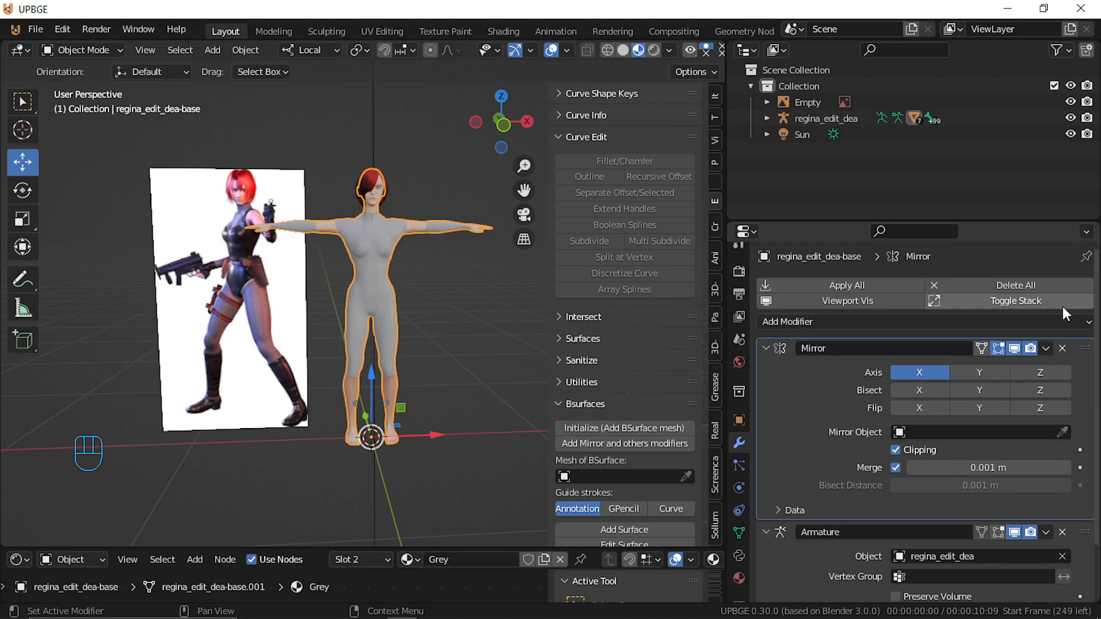
Test-rotate both lower-leg bones again in Pose Mode with the reordered modifiers, cancelling the rotations
{"action": "key", "text": "ctrl+Tab"}
{"action": "key", "text": "ctrl+Tab"}
{"action": "left_click", "coordinate": [387, 400]}
{"action": "key", "text": "ctrl+Tab"}
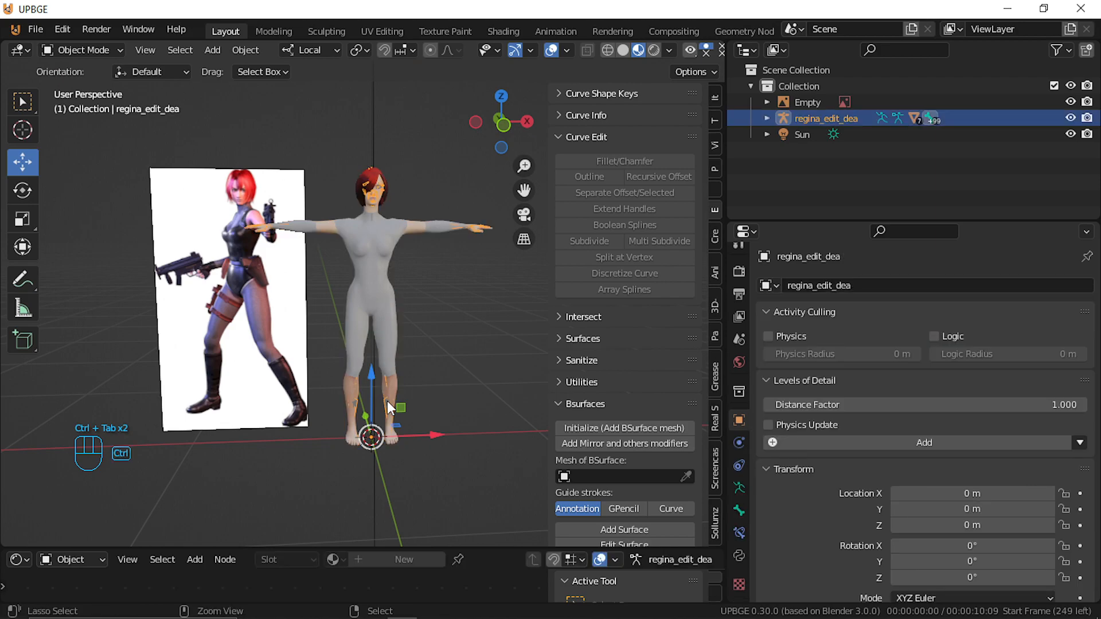
{"action": "key", "text": "r"}
{"action": "left_click", "coordinate": [418, 411]}
{"action": "left_click", "coordinate": [349, 403]}
{"action": "key", "text": "r"}
{"action": "left_click", "coordinate": [348, 401]}
{"action": "key", "text": "r"}
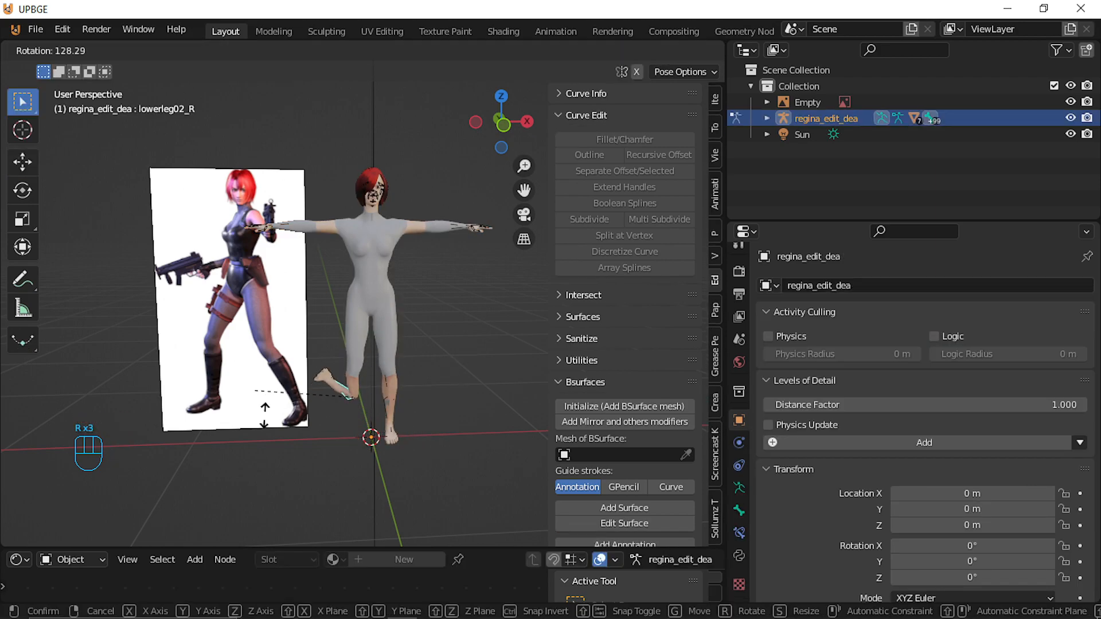
{"action": "right_click", "coordinate": [322, 414]}
Leave the armature's Pose Mode, select the character mesh and enter Edit Mode with the body seen from behind
{"action": "scroll", "coordinate": [353, 325], "scroll_direction": "up", "scroll_amount": 2}
{"action": "middle_click_drag", "start_coordinate": [353, 324], "coordinate": [570, 394]}
{"action": "key", "text": "Tab"}
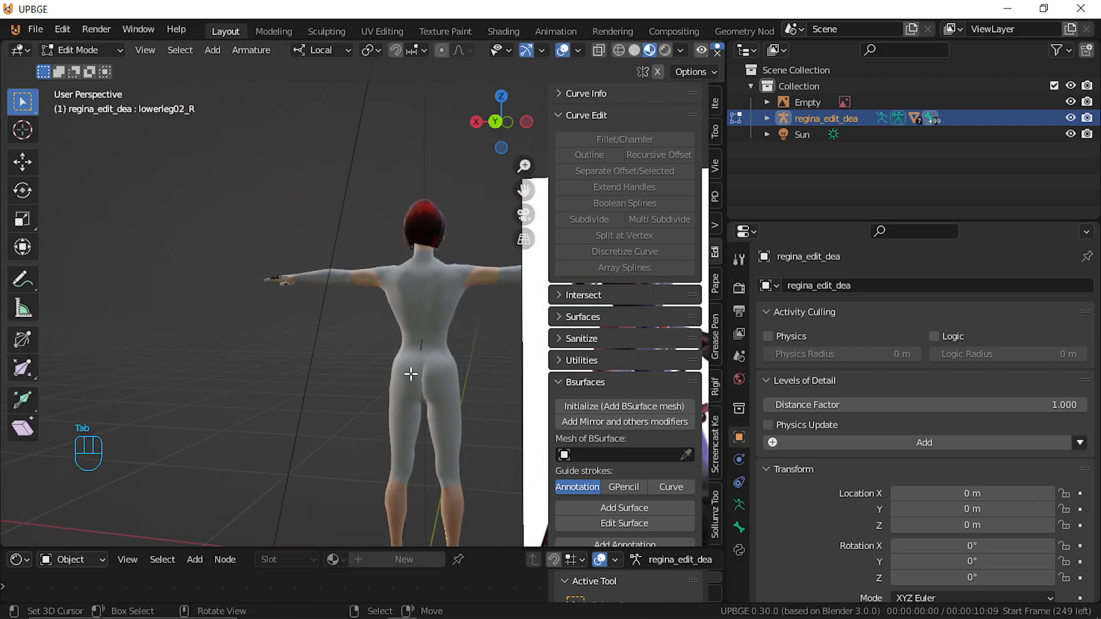
{"action": "middle_click_drag", "start_coordinate": [415, 376], "coordinate": [337, 292], "text": "shift"}
{"action": "key", "text": "ctrl+Tab"}
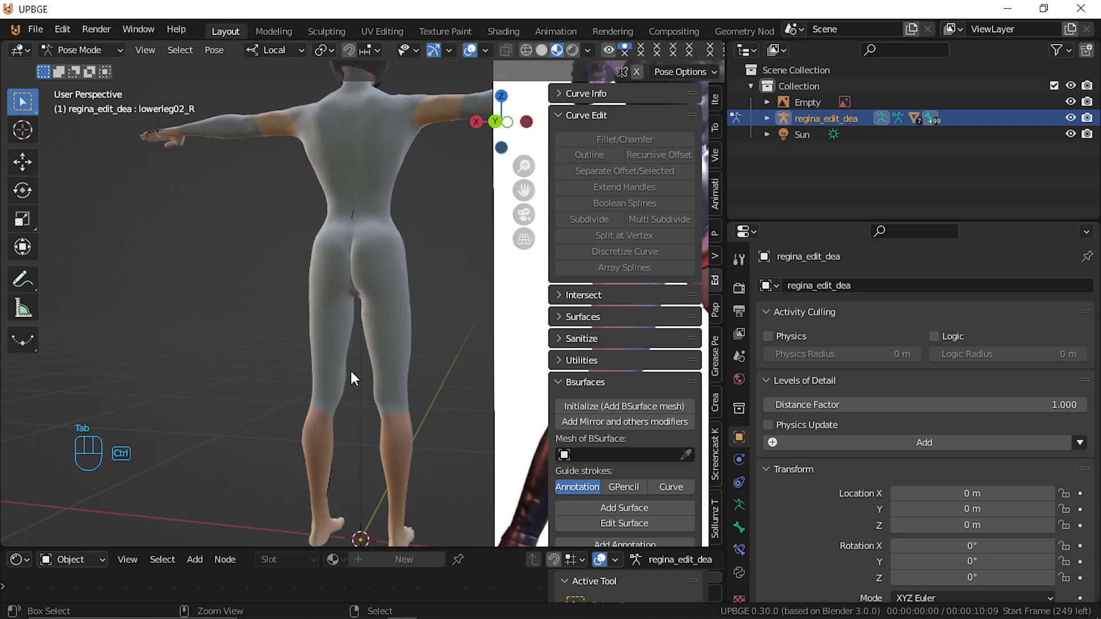
{"action": "key", "text": "ctrl+Tab"}
{"action": "middle_click_drag", "start_coordinate": [350, 370], "coordinate": [322, 388]}
{"action": "left_click", "coordinate": [381, 254]}
{"action": "key", "text": "Tab"}
Select a continuous path of faces from the left hip down under the buttock to the inner thigh
{"action": "scroll", "coordinate": [361, 290], "scroll_direction": "up", "scroll_amount": 3}
{"action": "left_click", "coordinate": [169, 52]}
{"action": "left_click", "coordinate": [368, 412]}
{"action": "left_click", "coordinate": [319, 309], "text": "ctrl"}
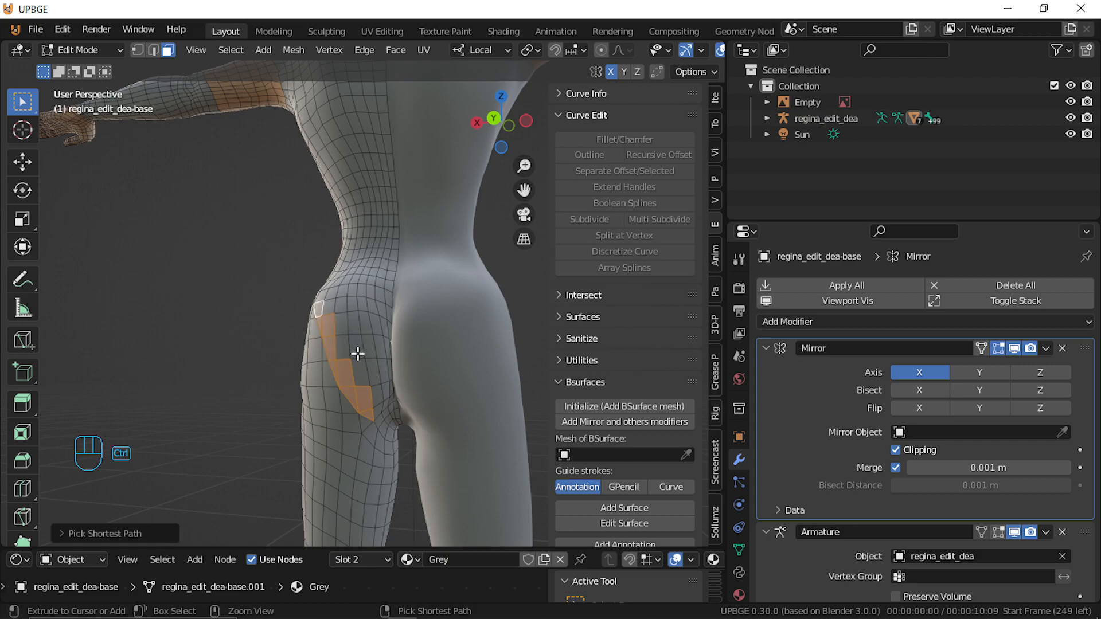
{"action": "middle_click_drag", "start_coordinate": [387, 394], "coordinate": [342, 390]}
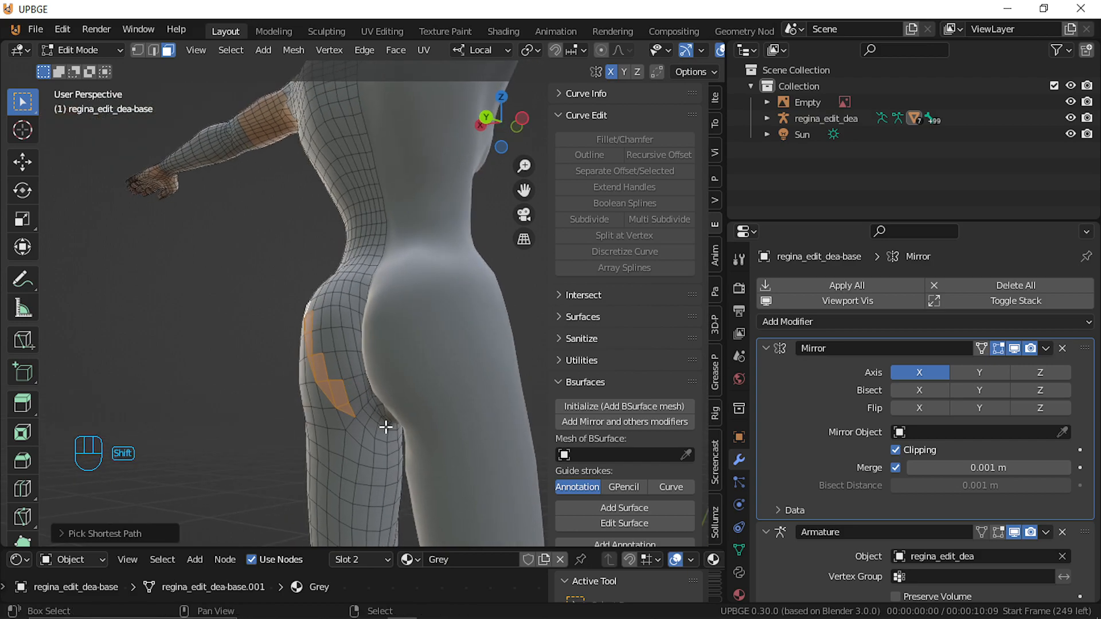
{"action": "right_click", "coordinate": [390, 433], "text": "alt+shift"}
{"action": "key", "text": "ctrl+z"}
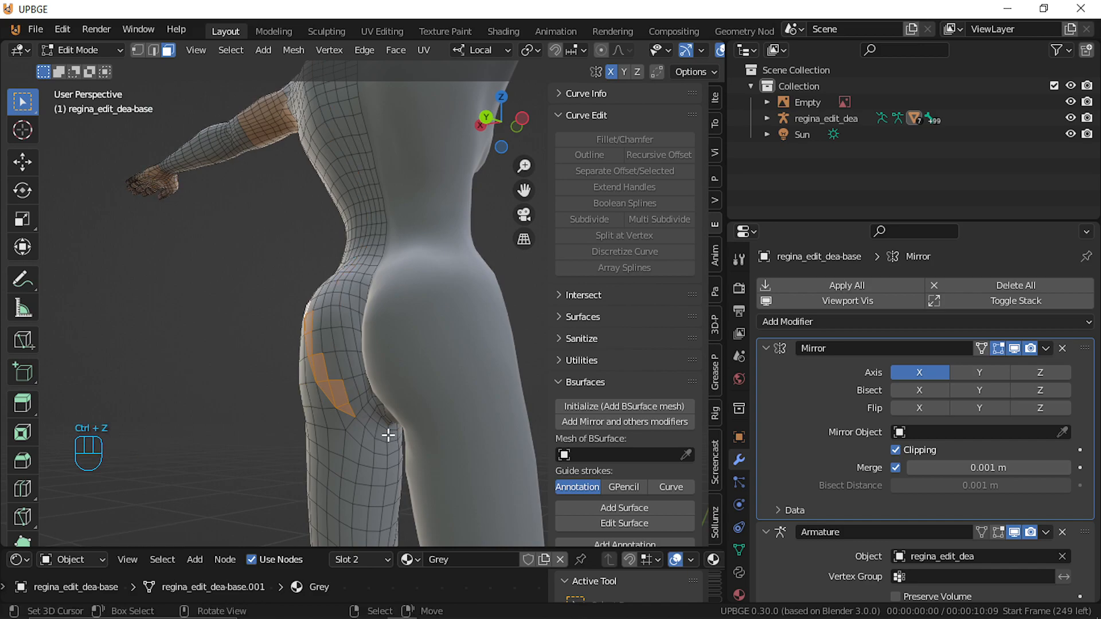
{"action": "right_click", "coordinate": [392, 435], "text": "ctrl"}
Add the neighbouring faces in the crease between the left buttock and crotch to the face selection
{"action": "middle_click_drag", "start_coordinate": [356, 385], "coordinate": [459, 474], "text": "shift"}
{"action": "key", "text": "c"}
{"action": "mouse_move", "coordinate": [445, 467]}
{"action": "left_mouse_down"}
{"action": "mouse_move", "coordinate": [425, 442]}
{"action": "mouse_move", "coordinate": [421, 505]}
{"action": "left_mouse_up"}
{"action": "mouse_move", "coordinate": [422, 504]}
{"action": "middle_mouse_down"}
{"action": "mouse_move", "coordinate": [410, 511]}
{"action": "mouse_move", "coordinate": [397, 486]}
{"action": "mouse_move", "coordinate": [461, 503]}
{"action": "middle_mouse_up"}
{"action": "right_click", "coordinate": [418, 497]}
{"action": "right_click", "coordinate": [432, 476], "text": "shift"}
{"action": "right_click", "coordinate": [429, 463], "text": "shift"}
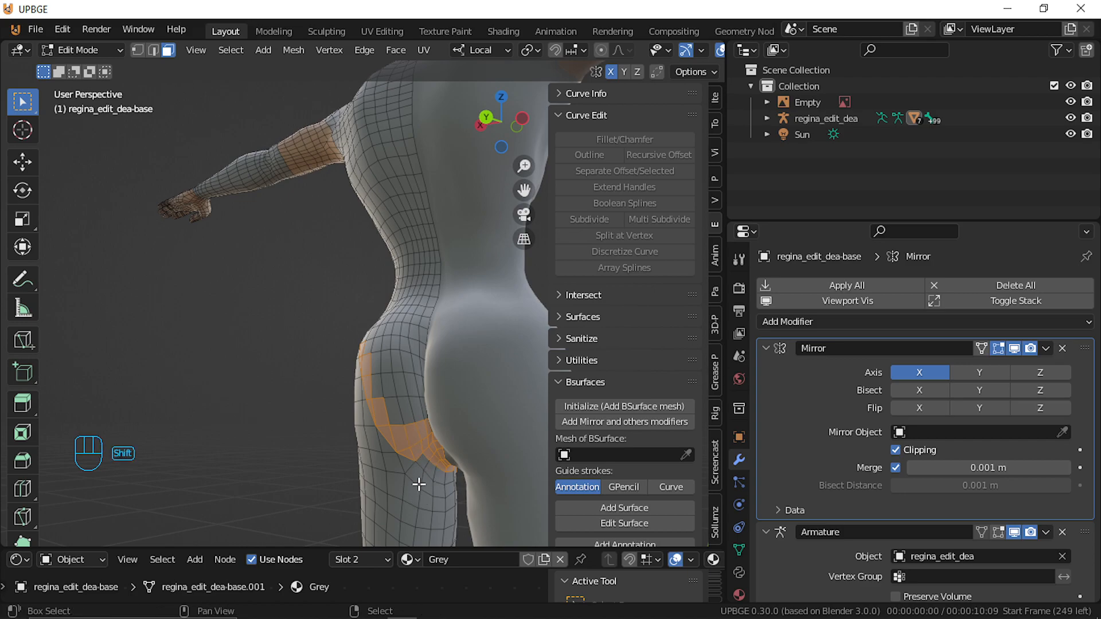
{"action": "right_click", "coordinate": [451, 474], "text": "ctrl"}
Knife-cut the faces at the left buttock fold towards the inner thigh and deselect the faces below the cut
{"action": "middle_click_drag", "start_coordinate": [452, 474], "coordinate": [543, 451]}
{"action": "scroll", "coordinate": [452, 464], "scroll_direction": "up", "scroll_amount": 3}
{"action": "middle_click_drag", "start_coordinate": [422, 416], "coordinate": [284, 302]}
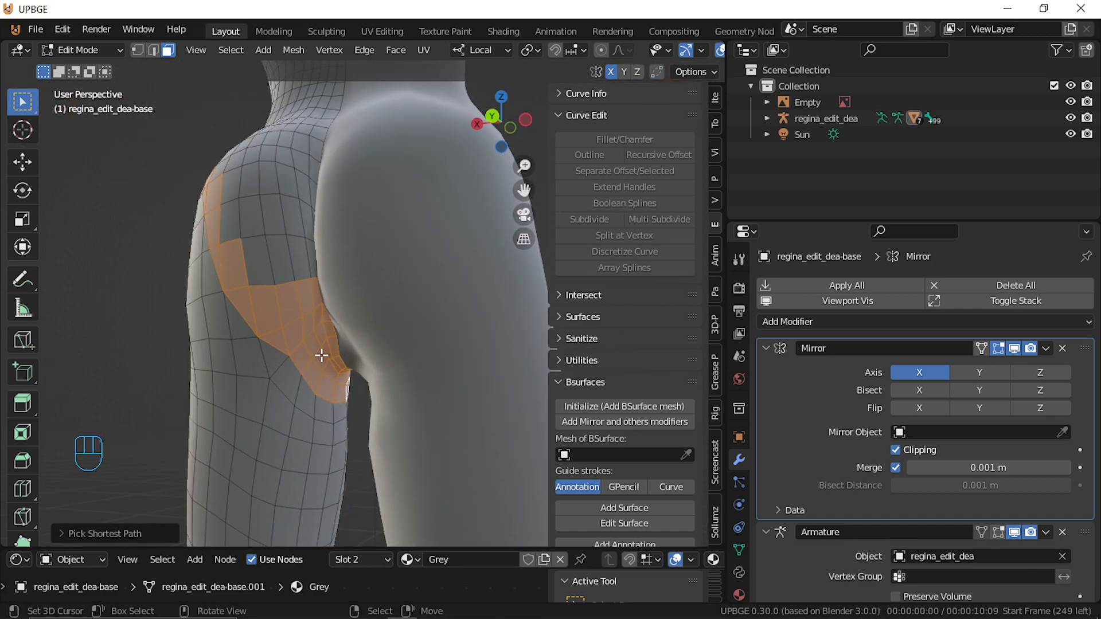
{"action": "key", "text": "k"}
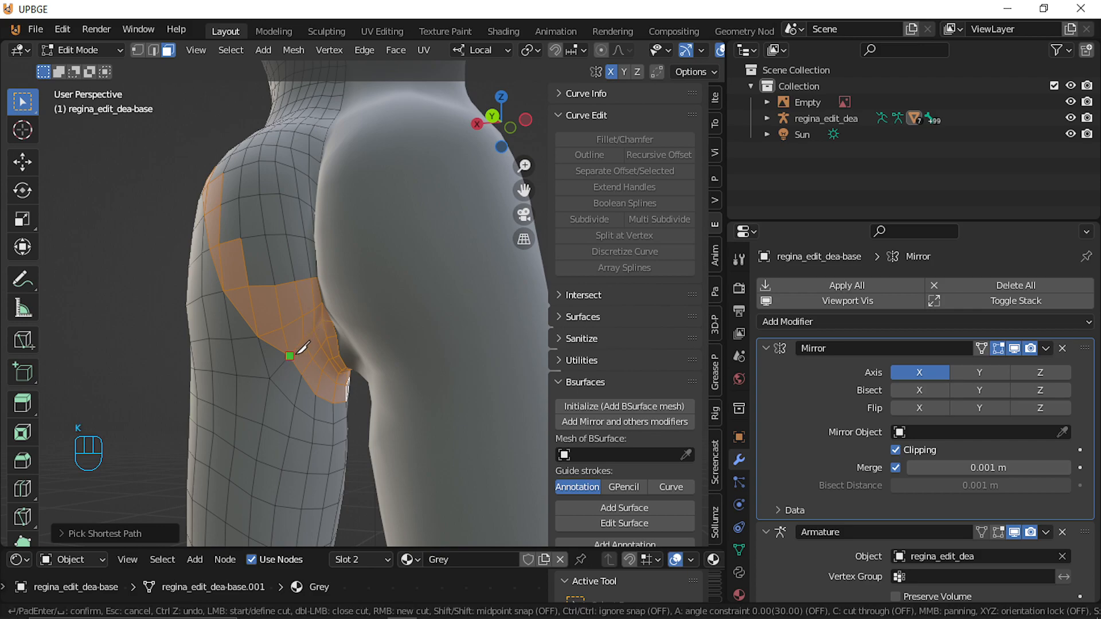
{"action": "left_click", "coordinate": [290, 356]}
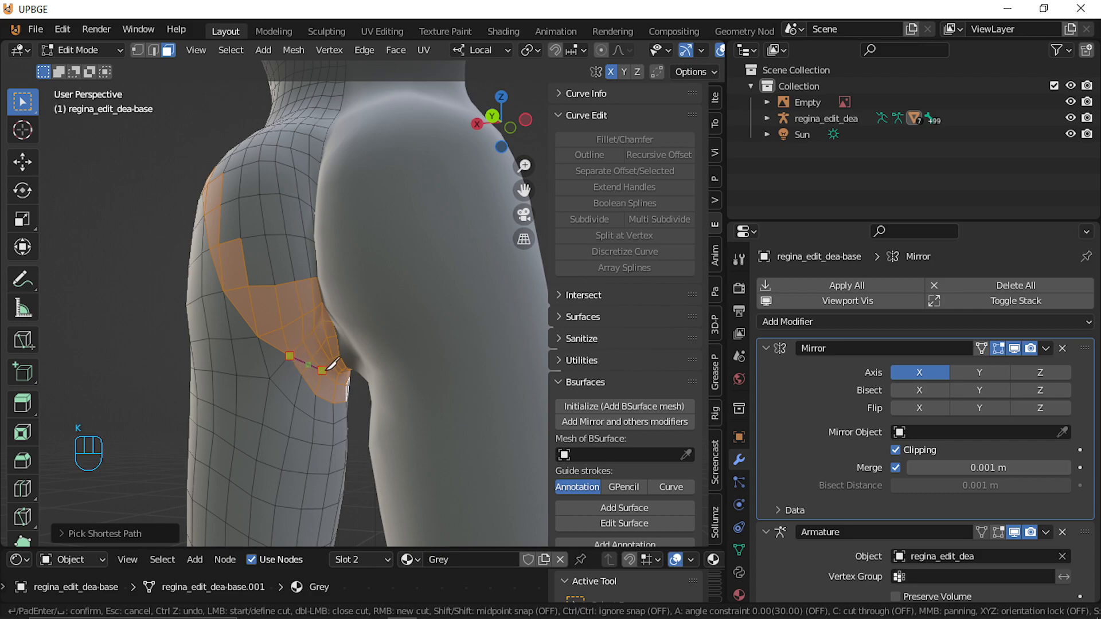
{"action": "left_click", "coordinate": [325, 371]}
{"action": "key", "text": "Return"}
{"action": "right_click", "coordinate": [302, 365], "text": "shift"}
{"action": "right_click", "coordinate": [322, 384], "text": "shift"}
{"action": "right_click", "coordinate": [341, 395], "text": "shift"}
{"action": "middle_click_drag", "start_coordinate": [338, 392], "coordinate": [144, 347]}
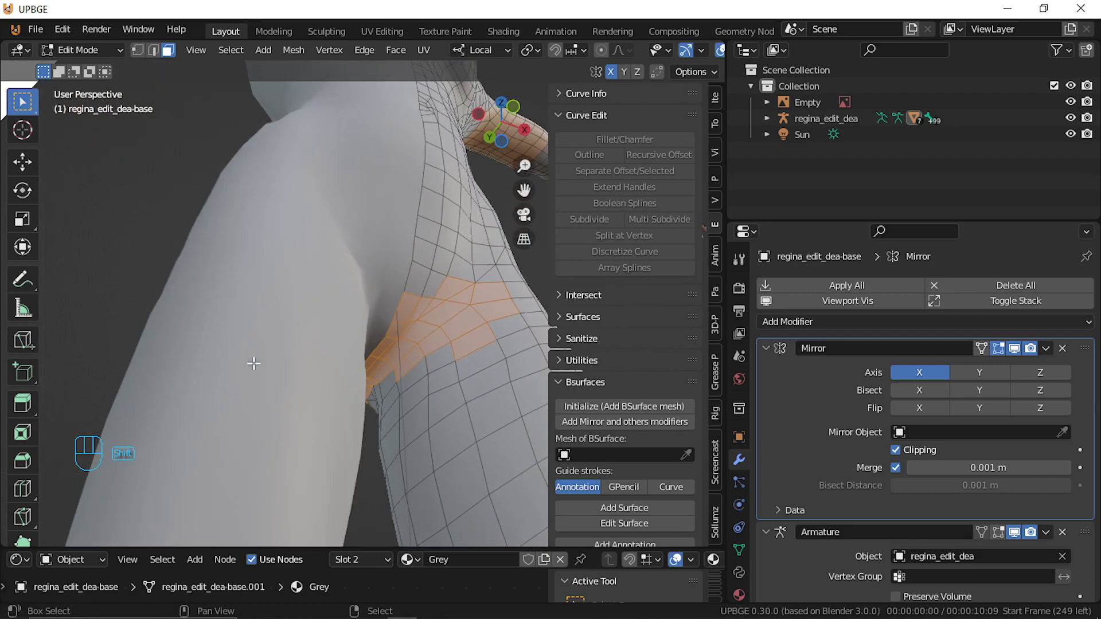
Adjust the face selection at the front of the left thigh and beside the crotch to follow the bodysuit's leg opening
{"action": "right_click", "coordinate": [438, 349], "text": "shift"}
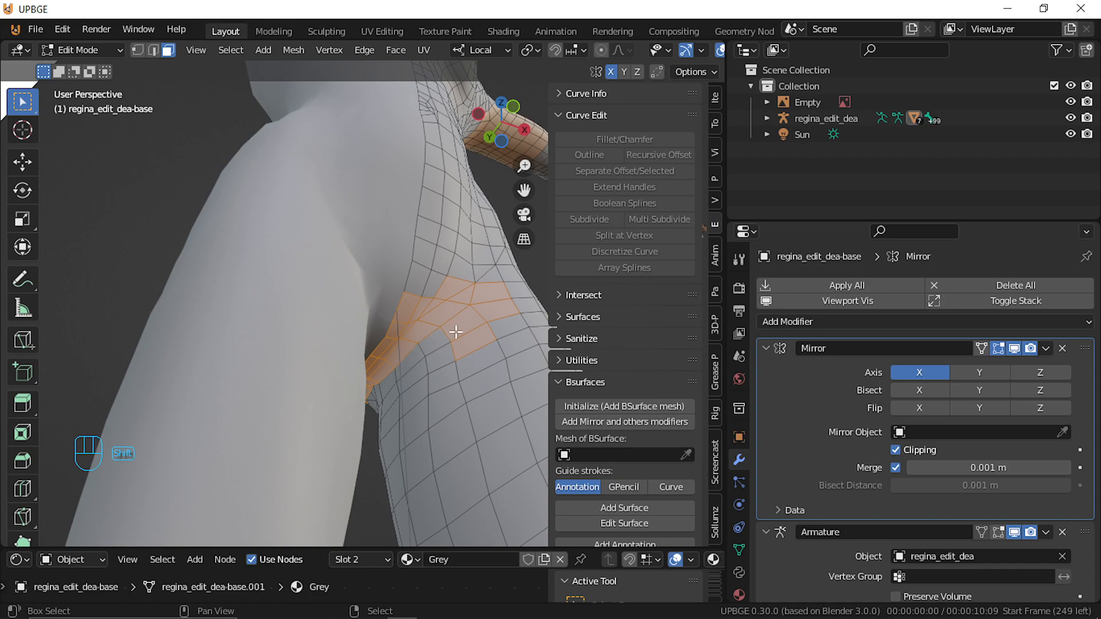
{"action": "middle_click_drag", "start_coordinate": [469, 343], "coordinate": [484, 307]}
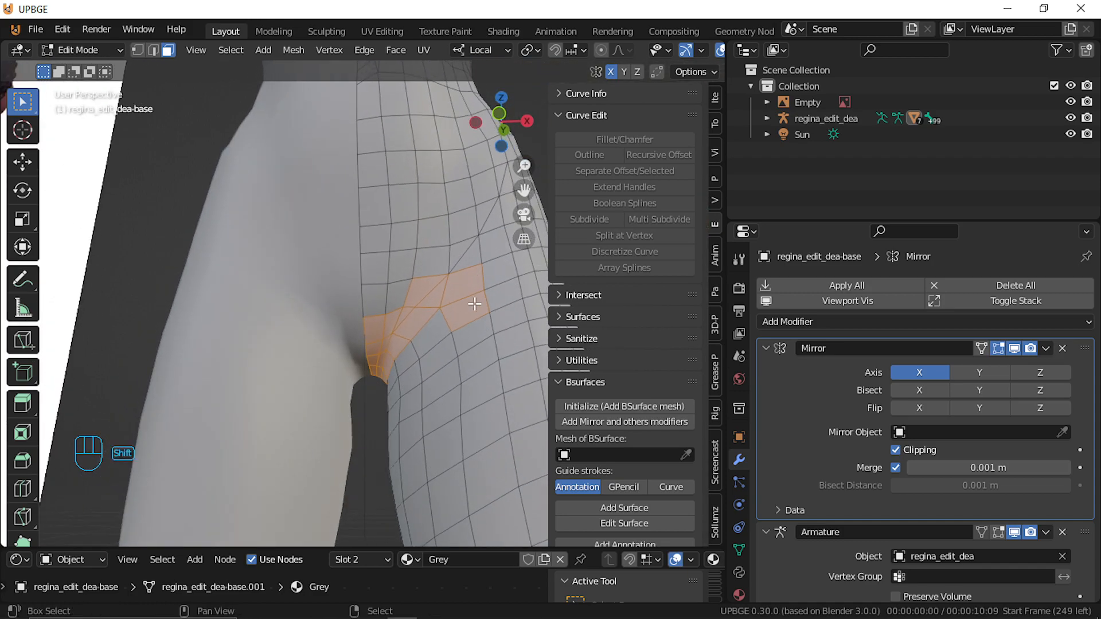
{"action": "right_click", "coordinate": [468, 312], "text": "shift"}
{"action": "right_click", "coordinate": [442, 295], "text": "shift"}
{"action": "right_click", "coordinate": [430, 314], "text": "shift"}
{"action": "right_click", "coordinate": [397, 347], "text": "shift"}
Refine the selected faces under the crotch and at the rear inner edge of the left thigh
{"action": "middle_click_drag", "start_coordinate": [397, 347], "coordinate": [659, 306]}
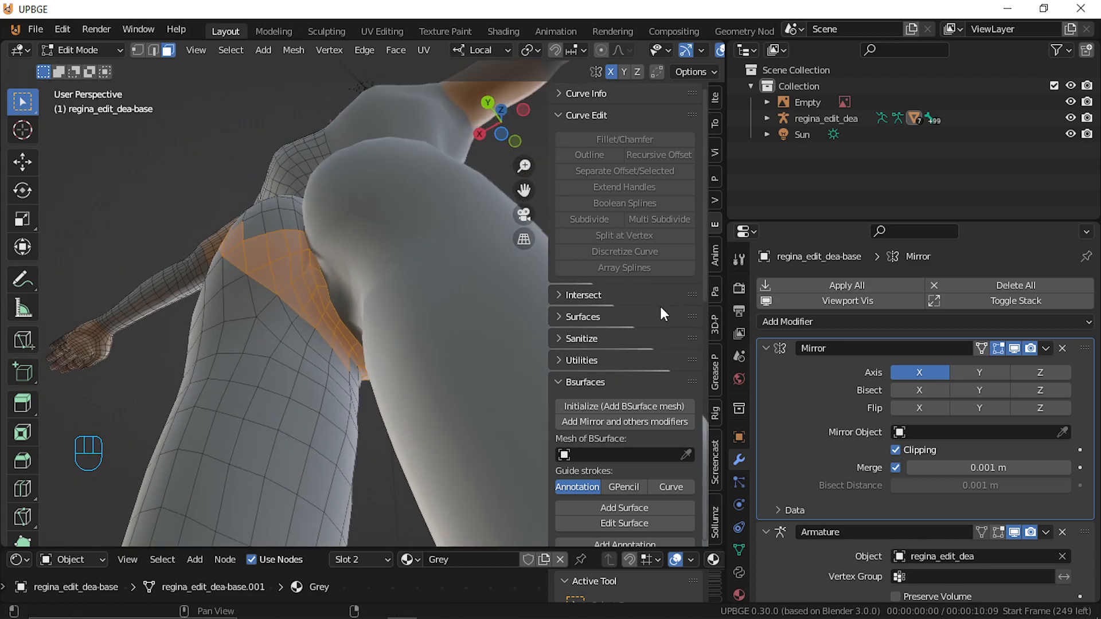
{"action": "right_click", "coordinate": [339, 356], "text": "shift"}
{"action": "right_click", "coordinate": [325, 325], "text": "shift"}
{"action": "middle_click_drag", "start_coordinate": [332, 327], "coordinate": [326, 368]}
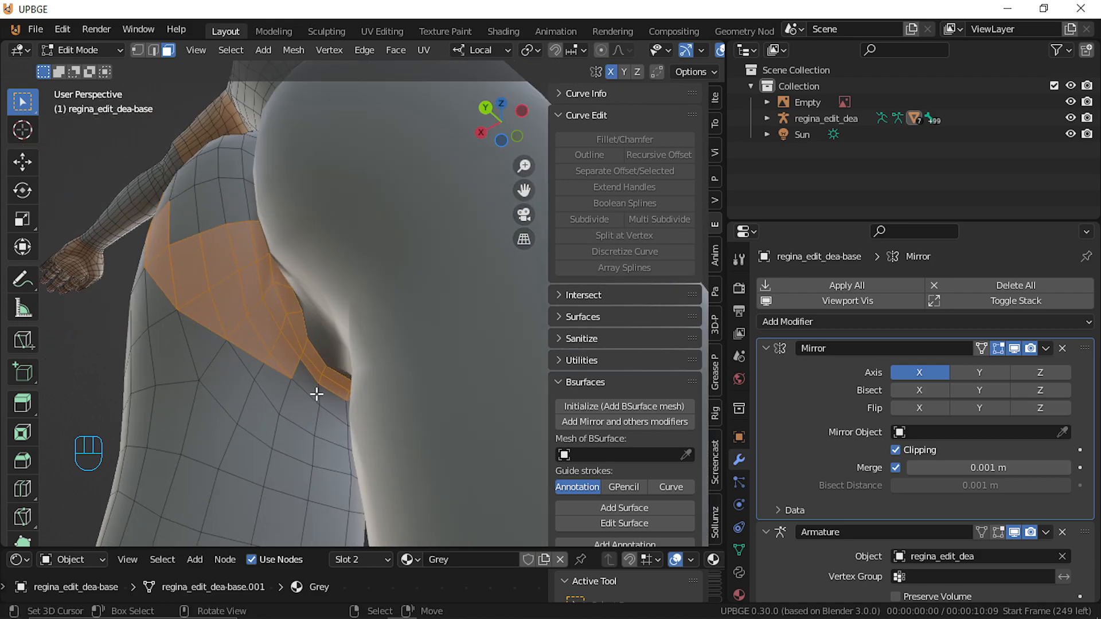
{"action": "middle_click_drag", "start_coordinate": [294, 370], "coordinate": [67, 381]}
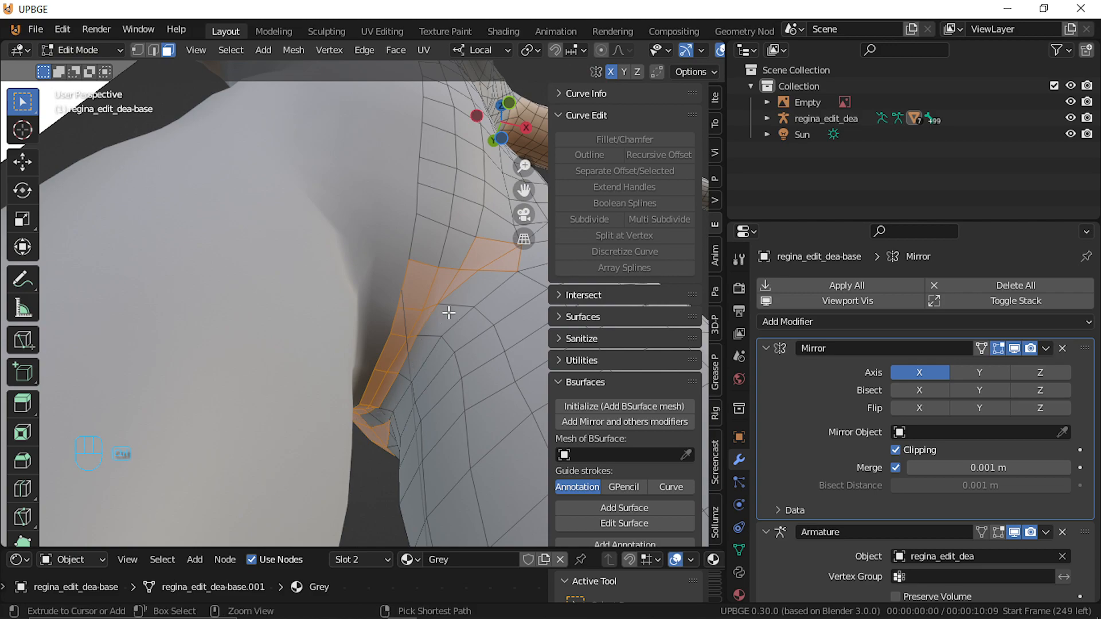
Extend the face selection along the left inner thigh and try a knife cut at the front beside the crotch
{"action": "left_click", "coordinate": [423, 341], "text": "ctrl"}
{"action": "middle_click_drag", "start_coordinate": [457, 302], "coordinate": [442, 287]}
{"action": "key", "text": "k"}
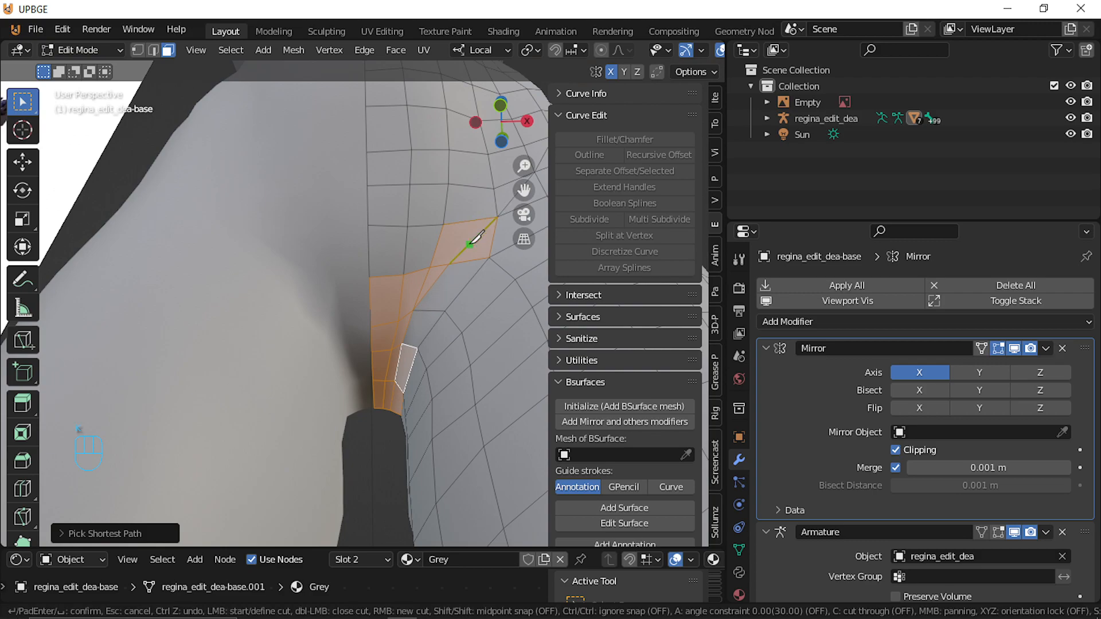
{"action": "left_click", "coordinate": [448, 265]}
{"action": "key", "text": "Escape"}
{"action": "left_click", "coordinate": [415, 330], "text": "shift"}
{"action": "left_click", "coordinate": [429, 297], "text": "shift"}
Dissolve the short slanted edge at the front of the left groin using edge selection mode
{"action": "left_click", "coordinate": [158, 50]}
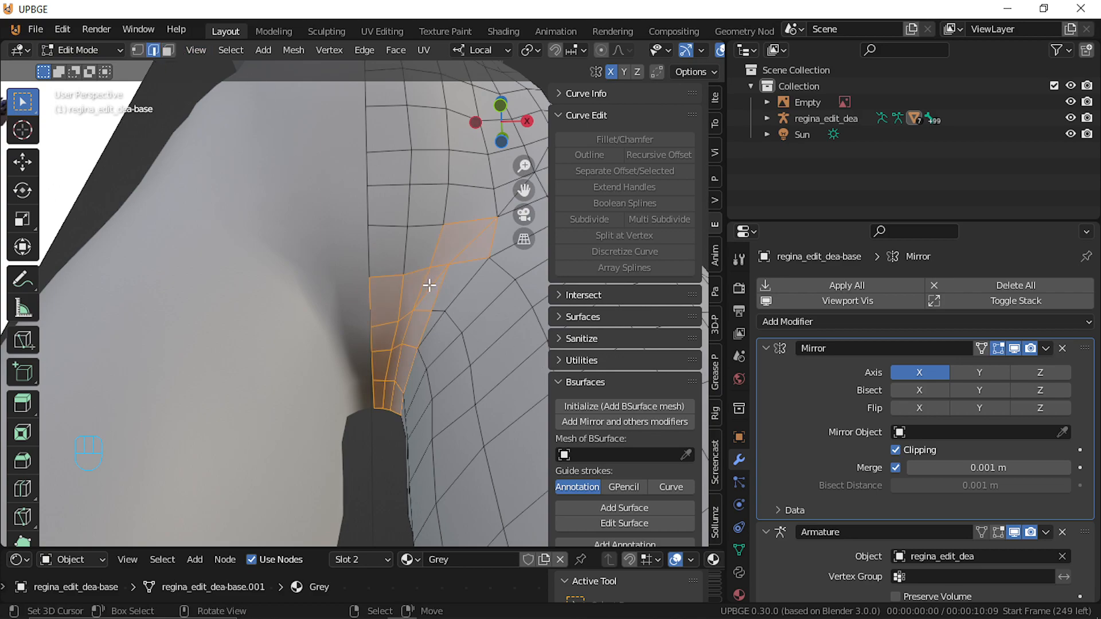
{"action": "right_click", "coordinate": [430, 302]}
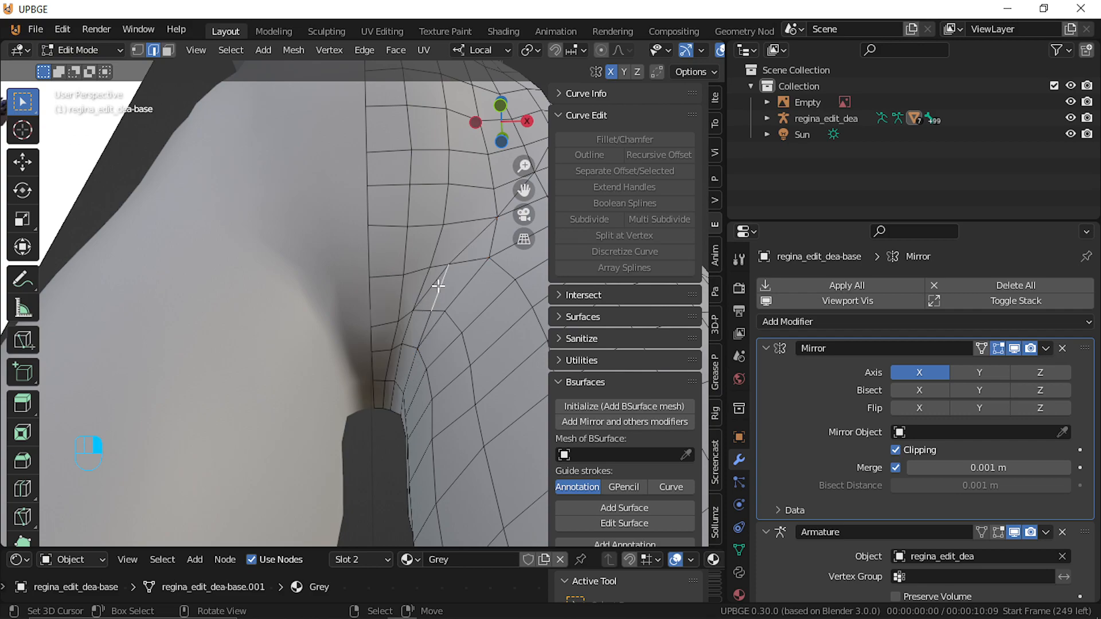
{"action": "key", "text": "x"}
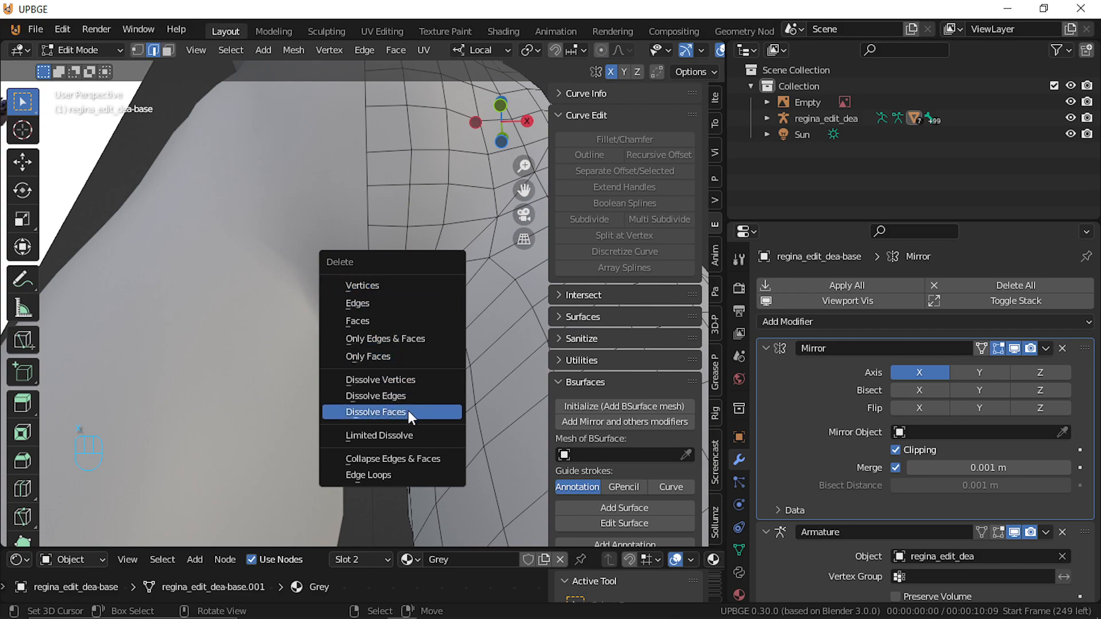
{"action": "left_click", "coordinate": [410, 394]}
{"action": "middle_click_drag", "start_coordinate": [388, 351], "coordinate": [437, 337]}
Switch to face selection mode and select the faces from the front of the left groin up along the lower belly
{"action": "left_click", "coordinate": [168, 51]}
{"action": "left_click", "coordinate": [428, 338]}
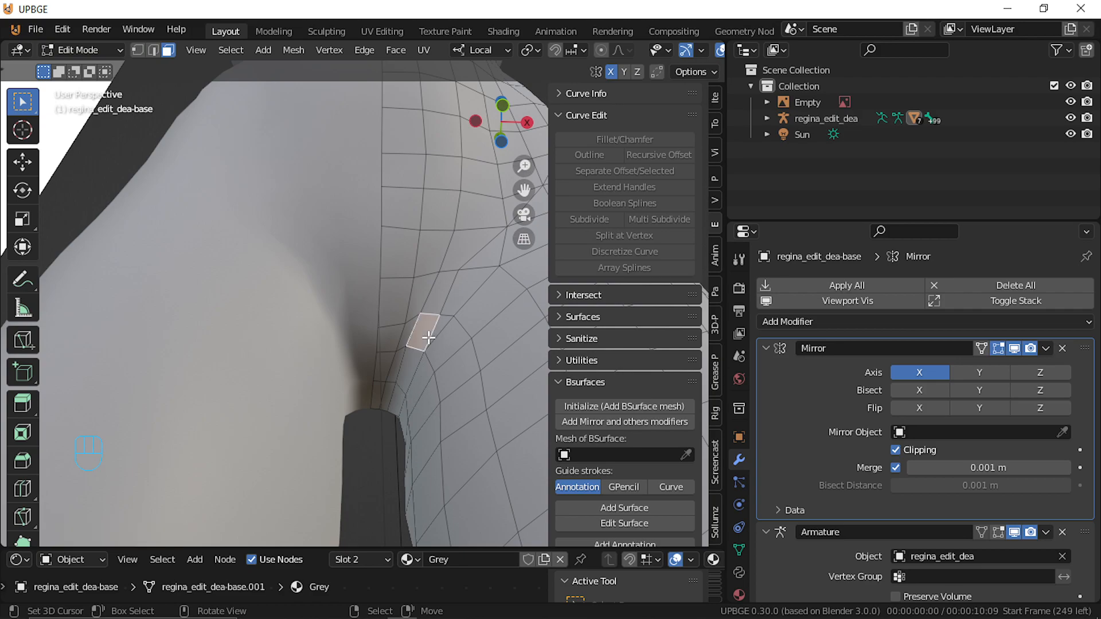
{"action": "left_click", "coordinate": [399, 397], "text": "ctrl"}
{"action": "key", "text": "c"}
{"action": "mouse_move", "coordinate": [377, 396]}
{"action": "left_mouse_down"}
{"action": "mouse_move", "coordinate": [376, 337]}
{"action": "mouse_move", "coordinate": [398, 275]}
{"action": "mouse_move", "coordinate": [455, 187]}
{"action": "left_mouse_up"}
{"action": "right_click", "coordinate": [457, 189]}
Extend the face selection over the front of the left hip and belly up to the waist
{"action": "scroll", "coordinate": [457, 191], "scroll_direction": "down", "scroll_amount": 1}
{"action": "mouse_move", "coordinate": [457, 191]}
{"action": "middle_mouse_down"}
{"action": "mouse_move", "coordinate": [442, 241]}
{"action": "mouse_move", "coordinate": [410, 274]}
{"action": "middle_mouse_up"}
{"action": "key", "text": "c"}
{"action": "mouse_move", "coordinate": [410, 274]}
{"action": "left_mouse_down"}
{"action": "mouse_move", "coordinate": [430, 238]}
{"action": "mouse_move", "coordinate": [415, 204]}
{"action": "mouse_move", "coordinate": [430, 222]}
{"action": "mouse_move", "coordinate": [455, 170]}
{"action": "mouse_move", "coordinate": [449, 197]}
{"action": "left_mouse_up"}
{"action": "right_click", "coordinate": [449, 190]}
{"action": "middle_click_drag", "start_coordinate": [450, 189], "coordinate": [403, 357], "text": "shift"}
{"action": "key", "text": "c"}
{"action": "mouse_move", "coordinate": [366, 380]}
{"action": "left_mouse_down"}
{"action": "mouse_move", "coordinate": [335, 318]}
{"action": "mouse_move", "coordinate": [356, 198]}
{"action": "mouse_move", "coordinate": [329, 214]}
{"action": "mouse_move", "coordinate": [383, 240]}
{"action": "left_mouse_up"}
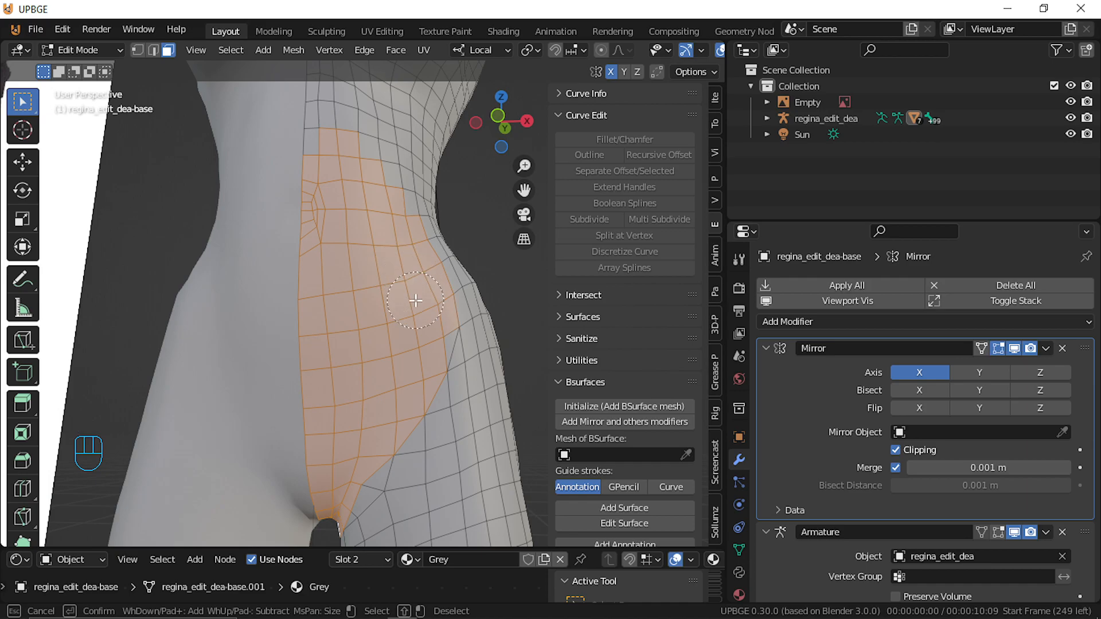
{"action": "left_click_drag", "start_coordinate": [439, 287], "coordinate": [459, 262]}
{"action": "right_click", "coordinate": [425, 328]}
Add a shortest path of faces from the front selection across the outer left hip
{"action": "middle_click_drag", "start_coordinate": [395, 358], "coordinate": [168, 394]}
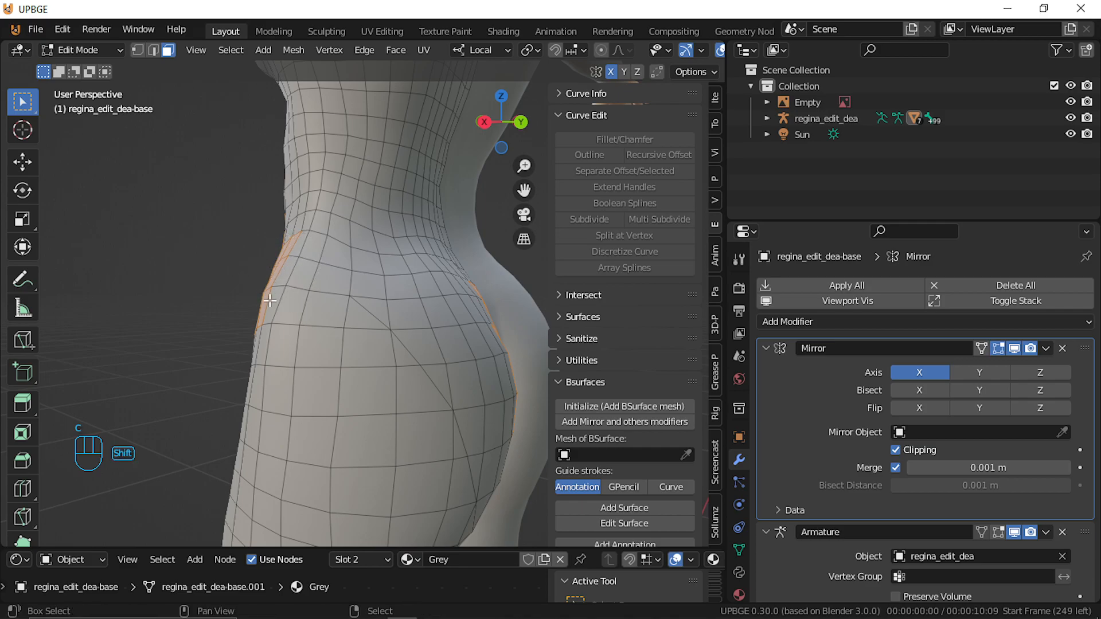
{"action": "left_click", "coordinate": [319, 307], "text": "ctrl+shift"}
{"action": "middle_click_drag", "start_coordinate": [346, 344], "coordinate": [316, 320]}
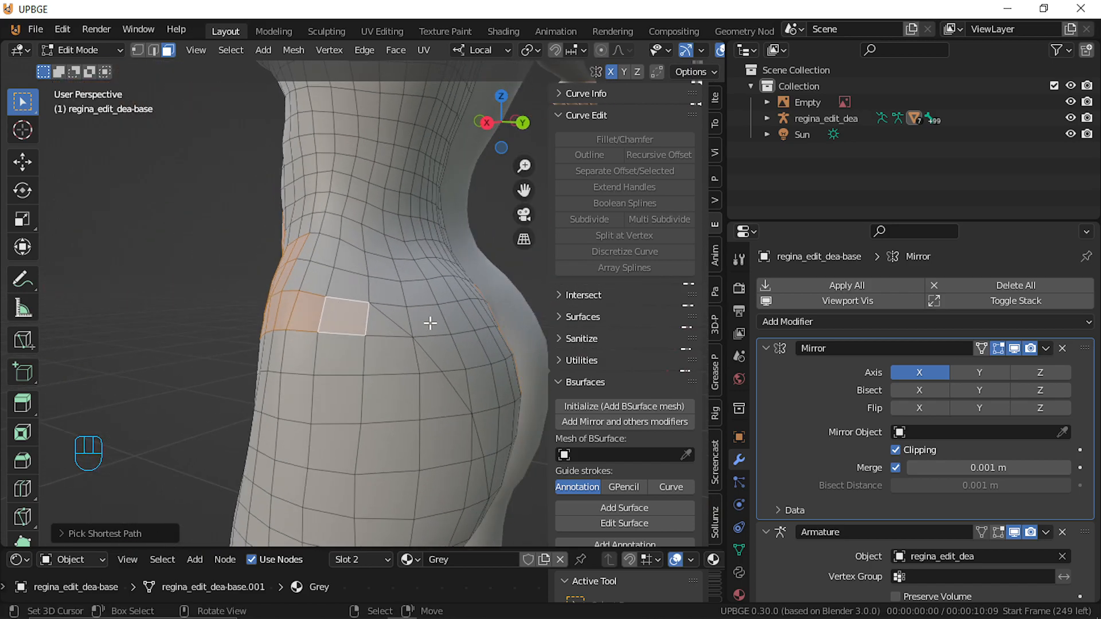
{"action": "key", "text": "k"}
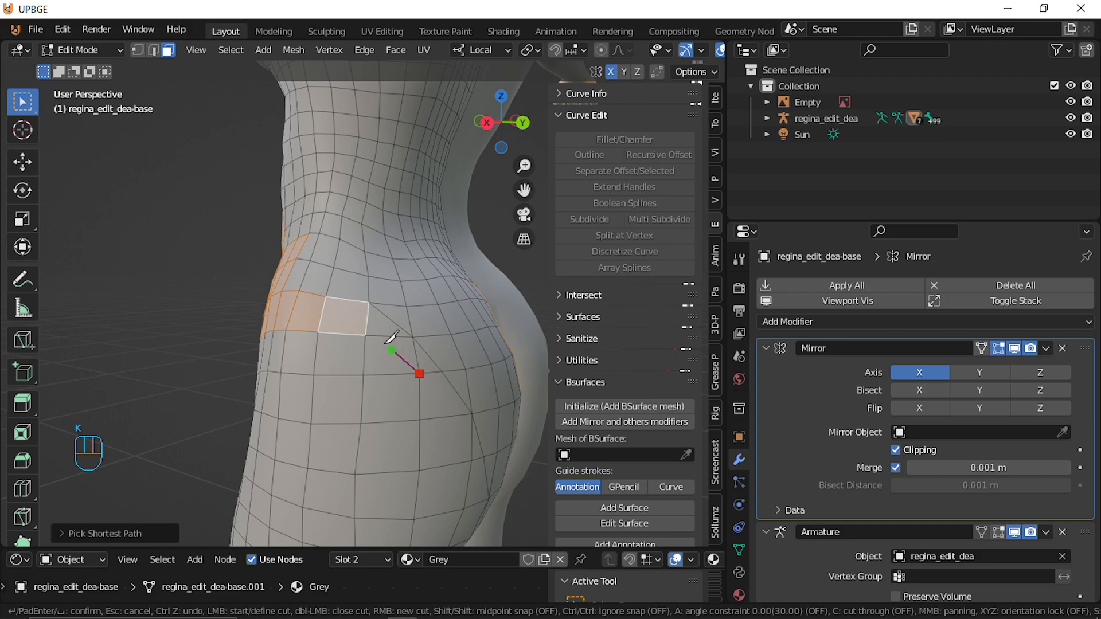
{"action": "key", "text": "Escape"}
{"action": "middle_click_drag", "start_coordinate": [470, 376], "coordinate": [378, 389]}
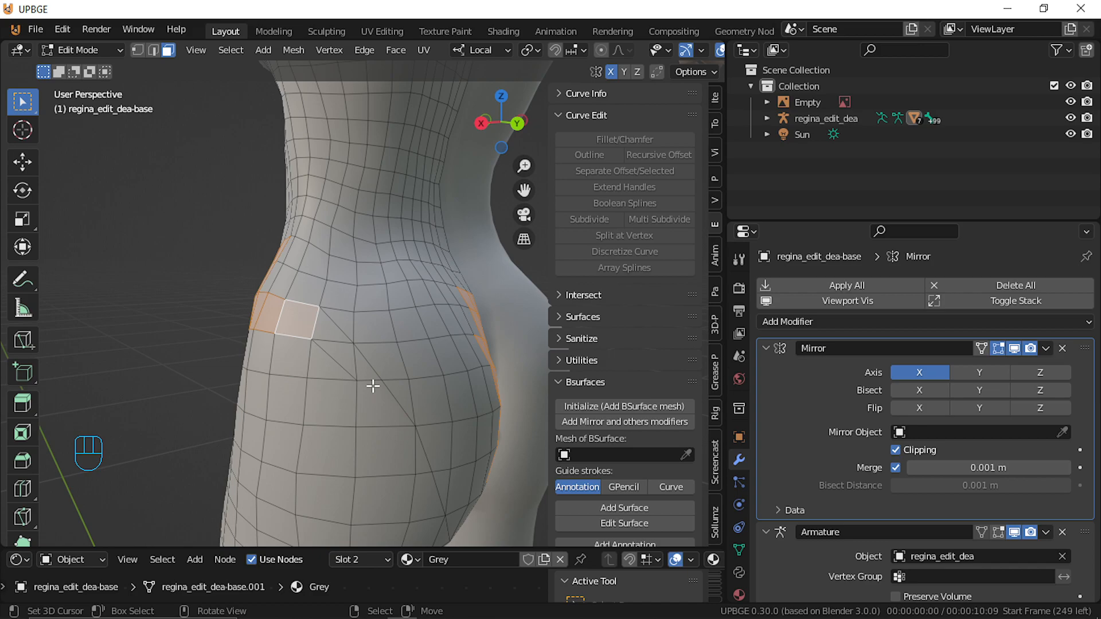
{"action": "key", "text": "k"}
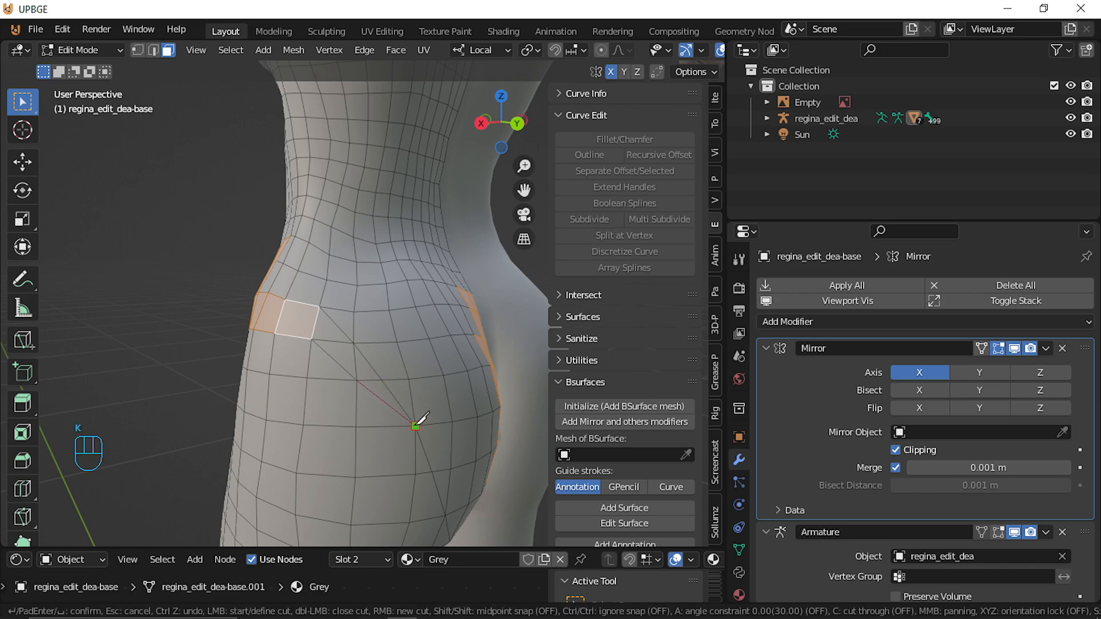
{"action": "key", "text": "Escape"}
Dissolve the surplus upper slanted edges on the outer left buttock using edge selection mode
{"action": "left_click", "coordinate": [392, 395]}
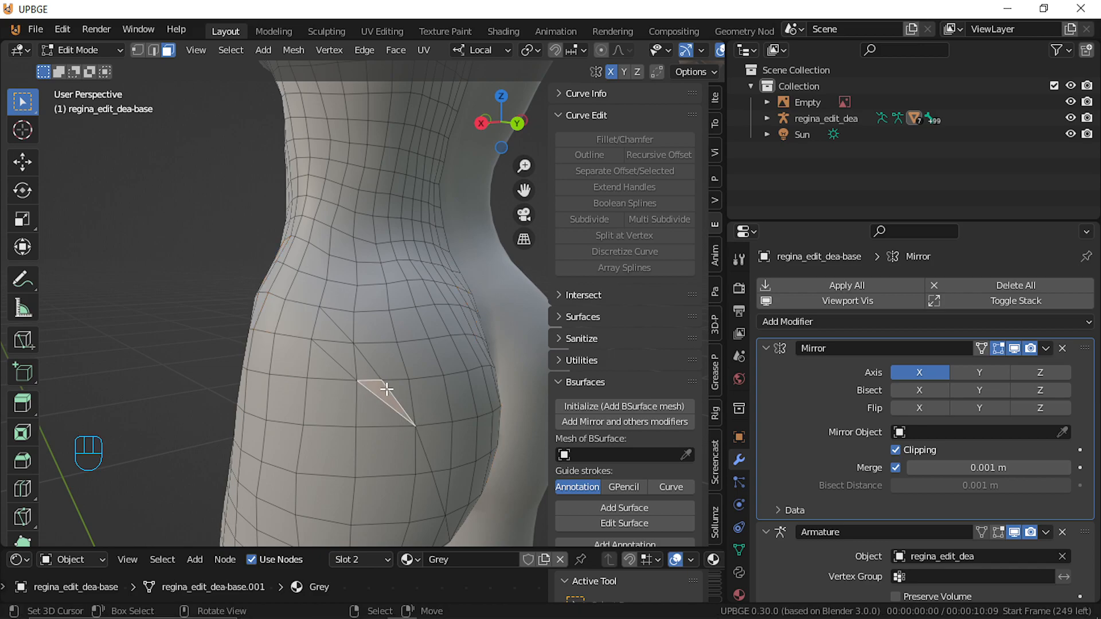
{"action": "left_click", "coordinate": [153, 50]}
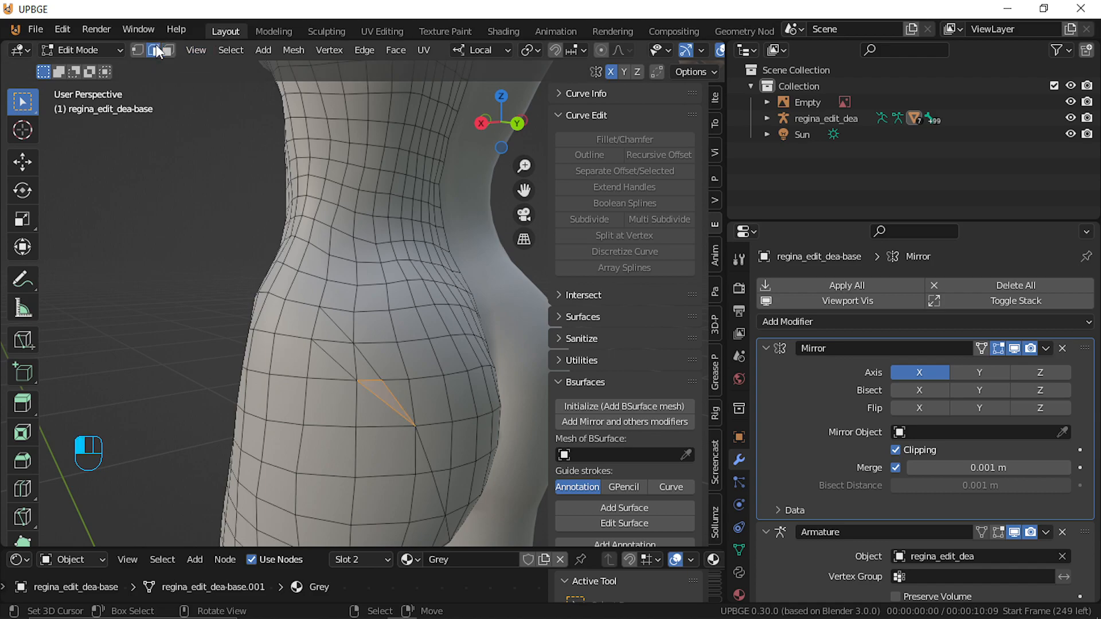
{"action": "left_click", "coordinate": [344, 331]}
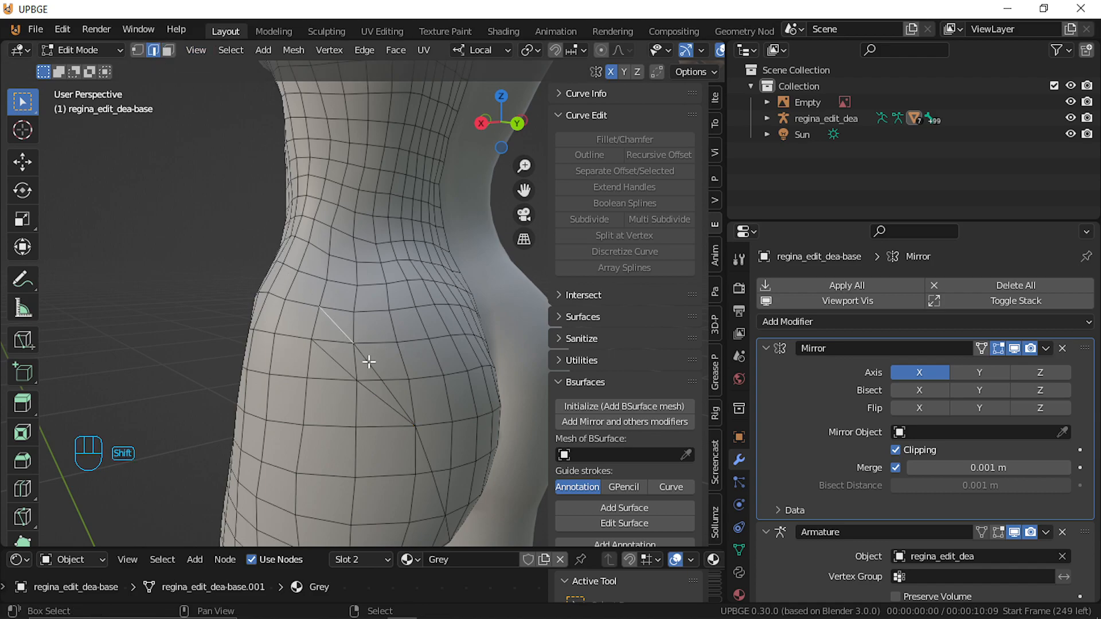
{"action": "key", "text": "x"}
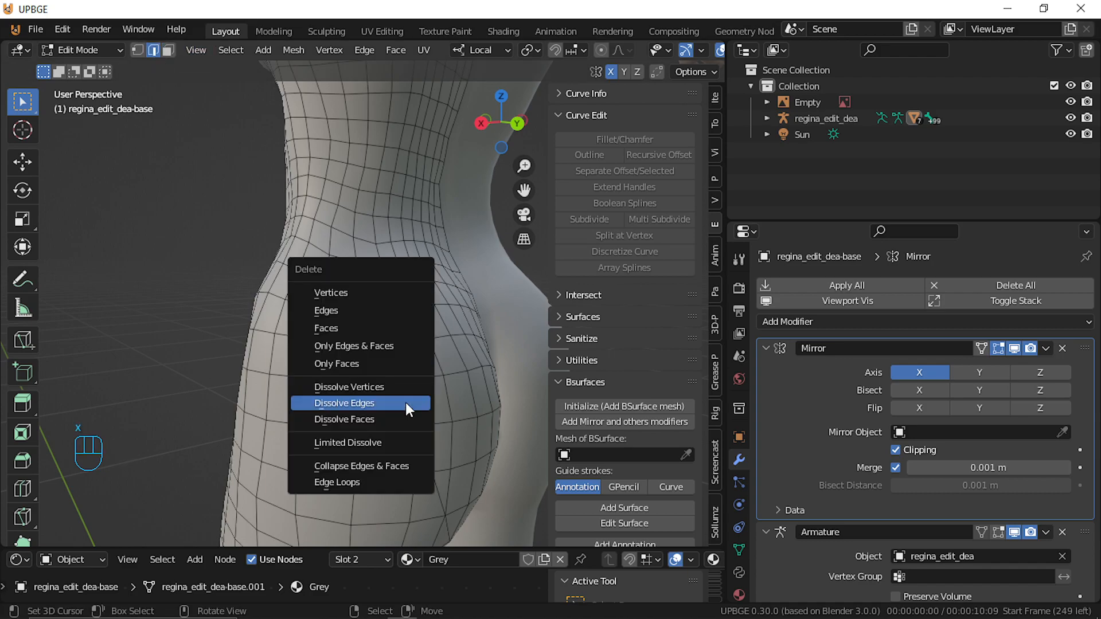
{"action": "left_click", "coordinate": [405, 403]}
{"action": "key", "text": "Tab"}
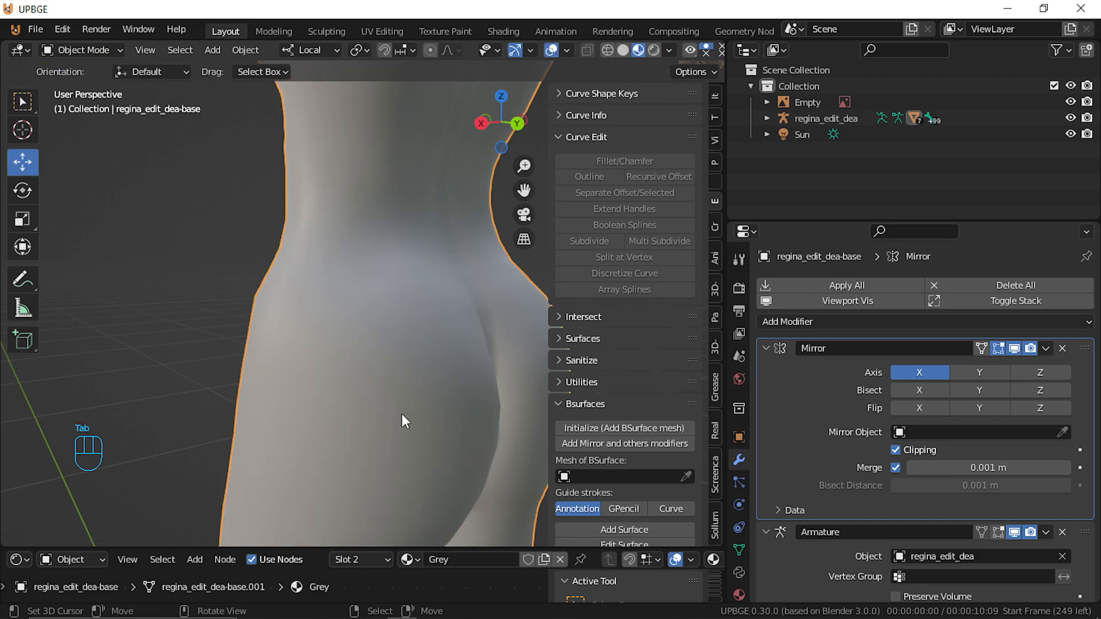
{"action": "key", "text": "Tab"}
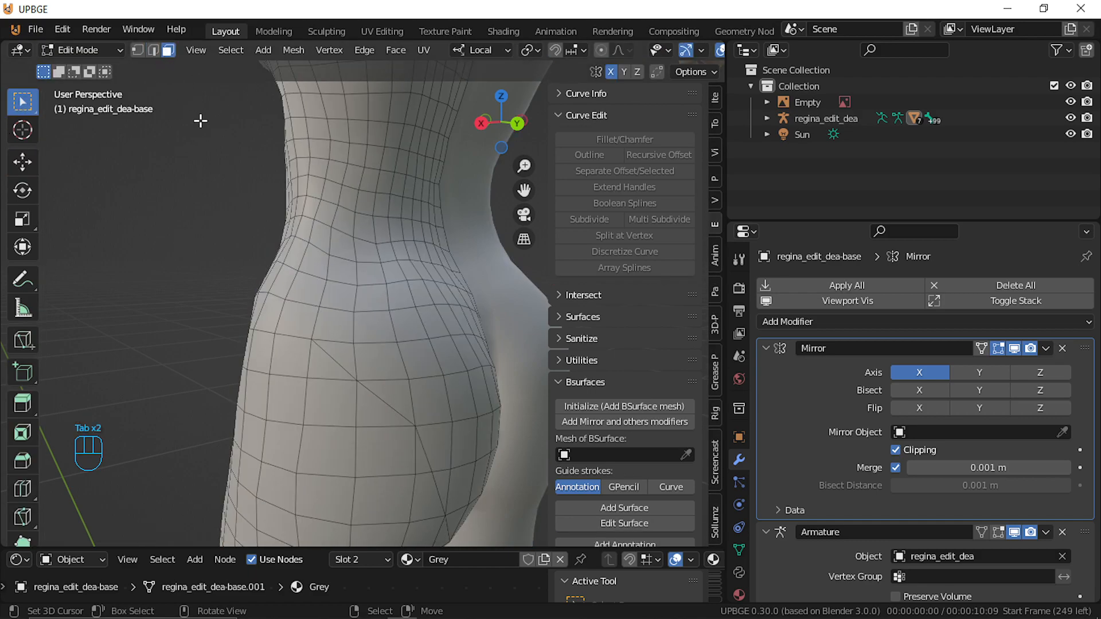
Select the face rows across the left buttock from the hip down, following the slanted edge of the leg opening
{"action": "left_click", "coordinate": [349, 338], "text": "alt"}
{"action": "left_click", "coordinate": [346, 362], "text": "shift"}
{"action": "middle_click_drag", "start_coordinate": [442, 362], "coordinate": [381, 338]}
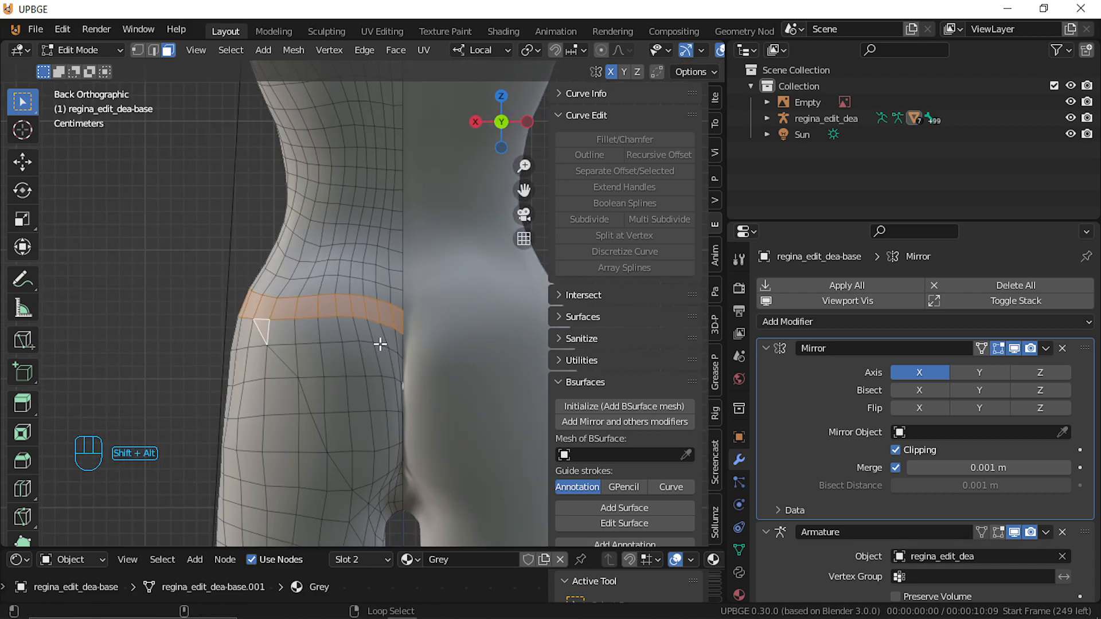
{"action": "left_click", "coordinate": [380, 335], "text": "alt+shift"}
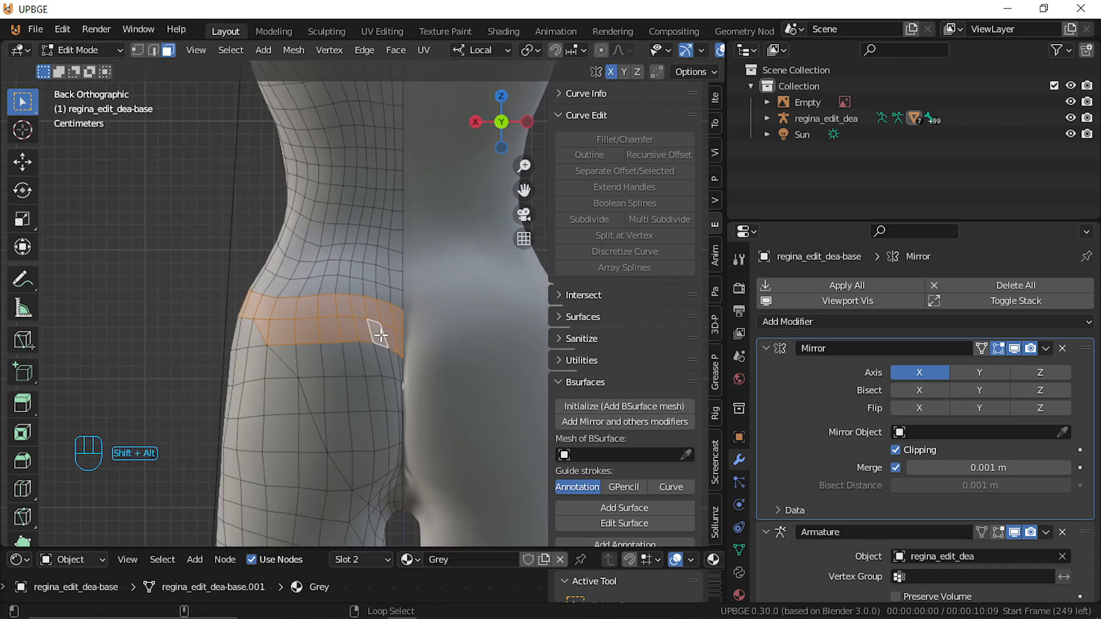
{"action": "left_click", "coordinate": [329, 359], "text": "alt+shift"}
{"action": "left_click", "coordinate": [359, 404], "text": "alt+shift"}
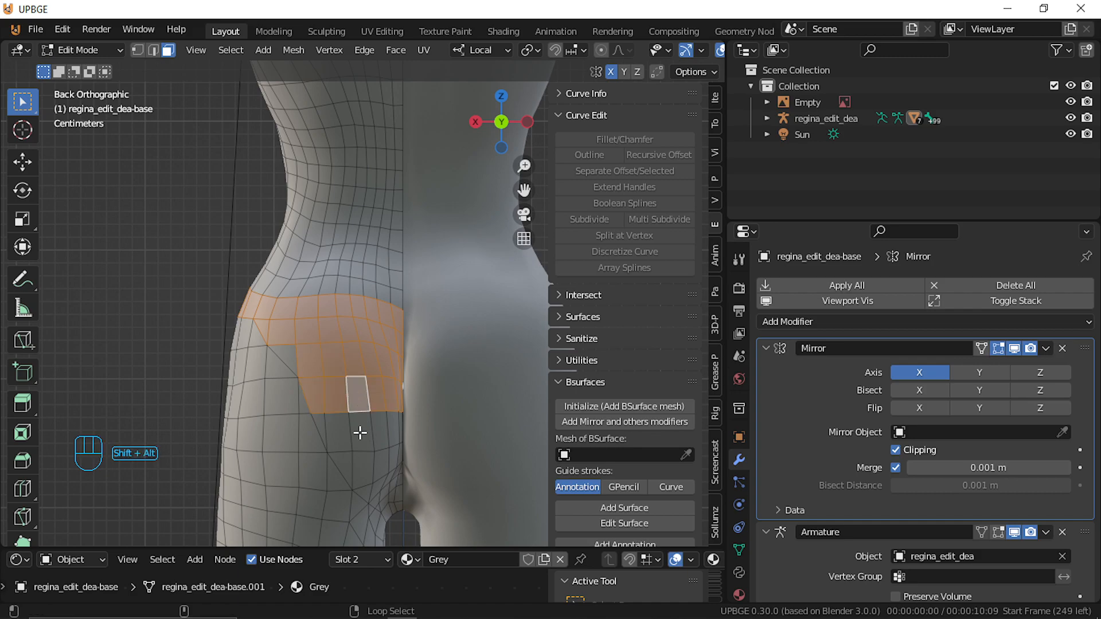
{"action": "left_click", "coordinate": [360, 432], "text": "alt+shift"}
{"action": "left_click", "coordinate": [357, 469], "text": "alt+shift"}
{"action": "left_click", "coordinate": [343, 469], "text": "shift"}
{"action": "left_click", "coordinate": [323, 423], "text": "shift"}
Add the face row across the front of the left hip and undo the face loops running up the torso
{"action": "middle_click_drag", "start_coordinate": [287, 363], "coordinate": [410, 360]}
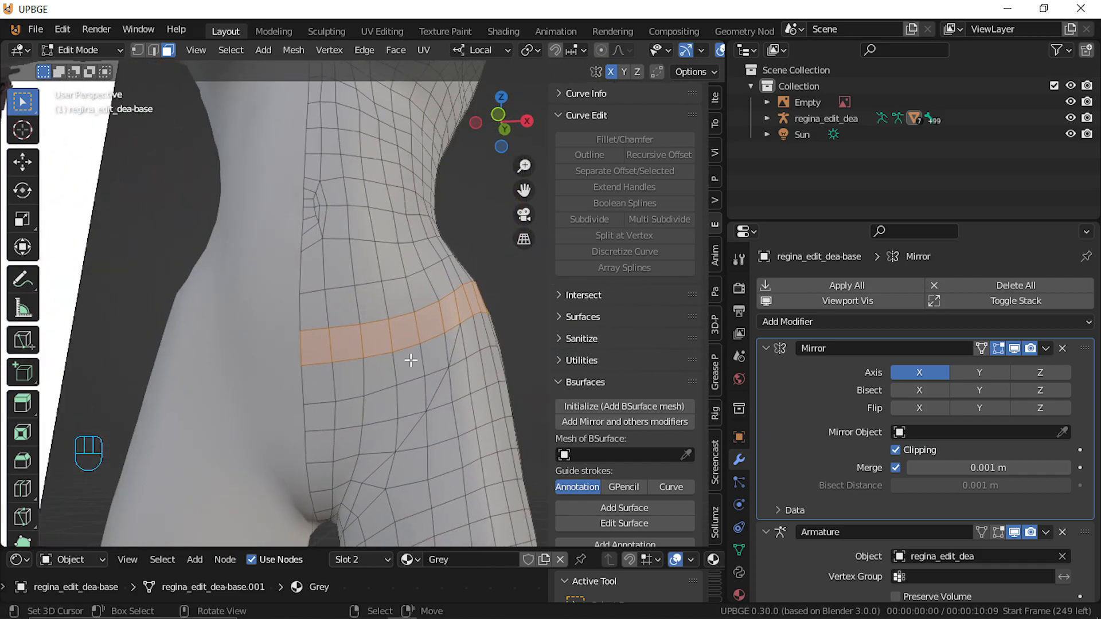
{"action": "left_click", "coordinate": [363, 387], "text": "alt+shift"}
{"action": "left_click", "coordinate": [360, 435], "text": "alt+shift"}
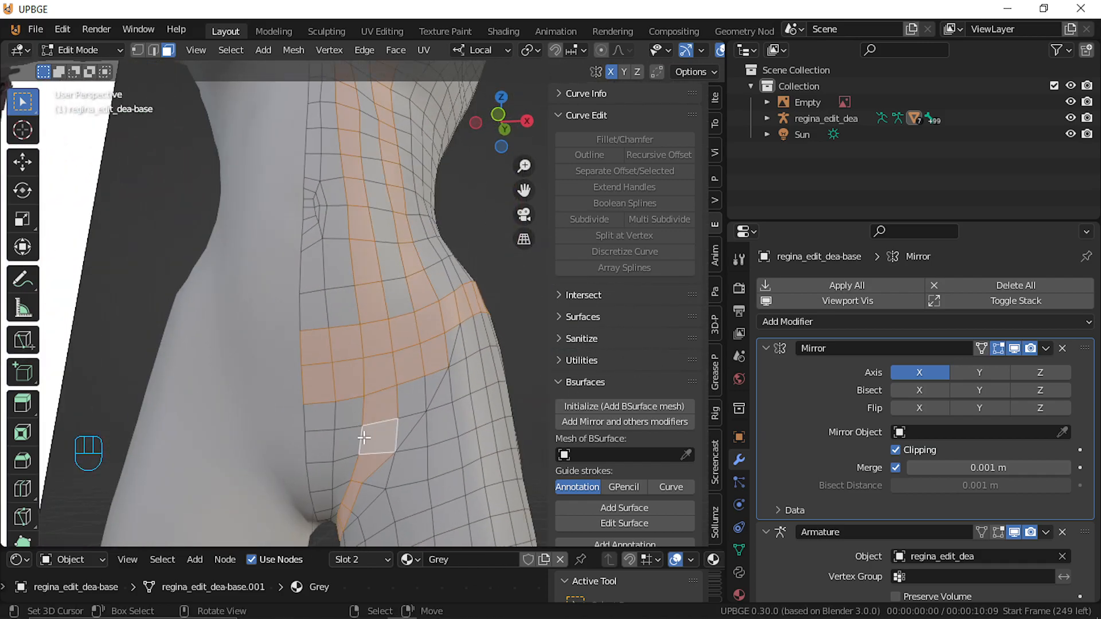
{"action": "middle_click_drag", "start_coordinate": [464, 386], "coordinate": [47, 421]}
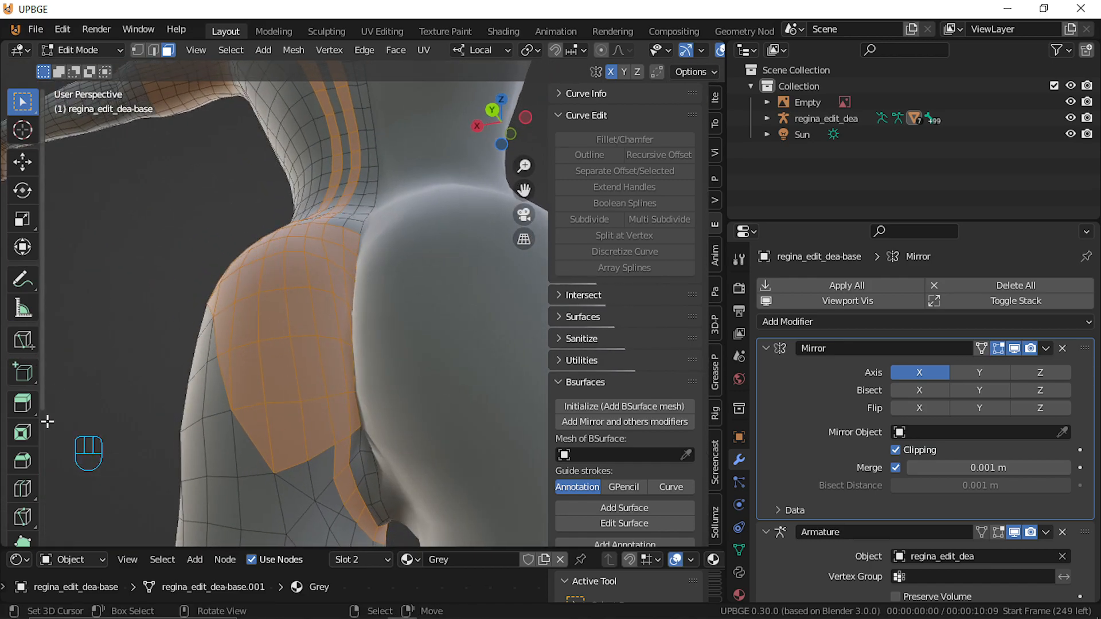
{"action": "left_click", "coordinate": [365, 445], "text": "alt+shift"}
{"action": "key", "text": "ctrl+z"}
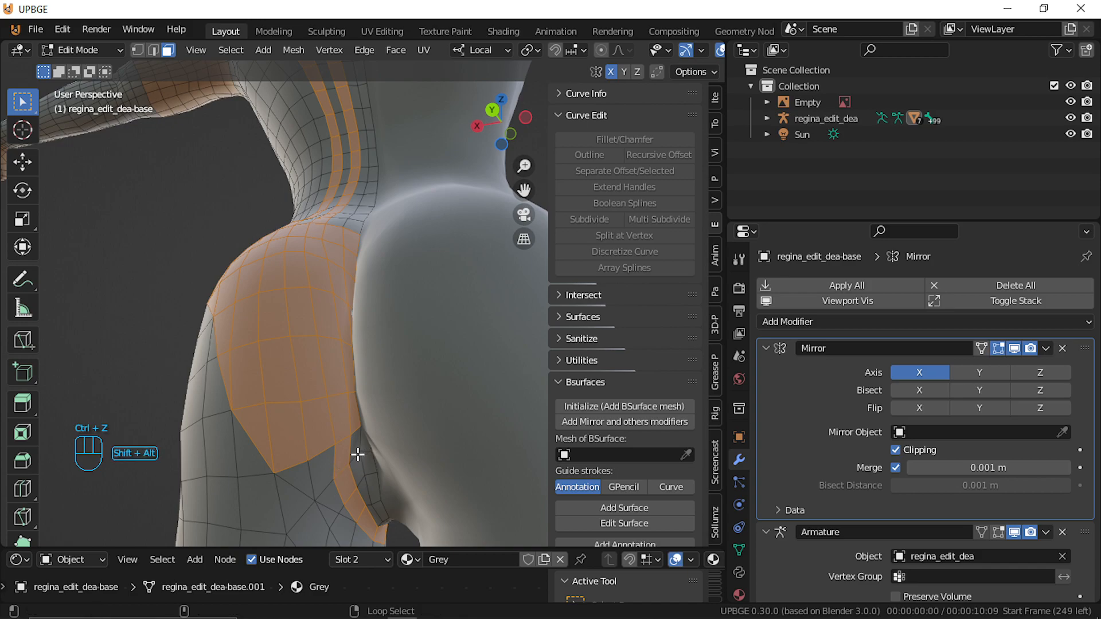
{"action": "key", "text": "ctrl+z"}
{"action": "key", "text": "ctrl+z"}
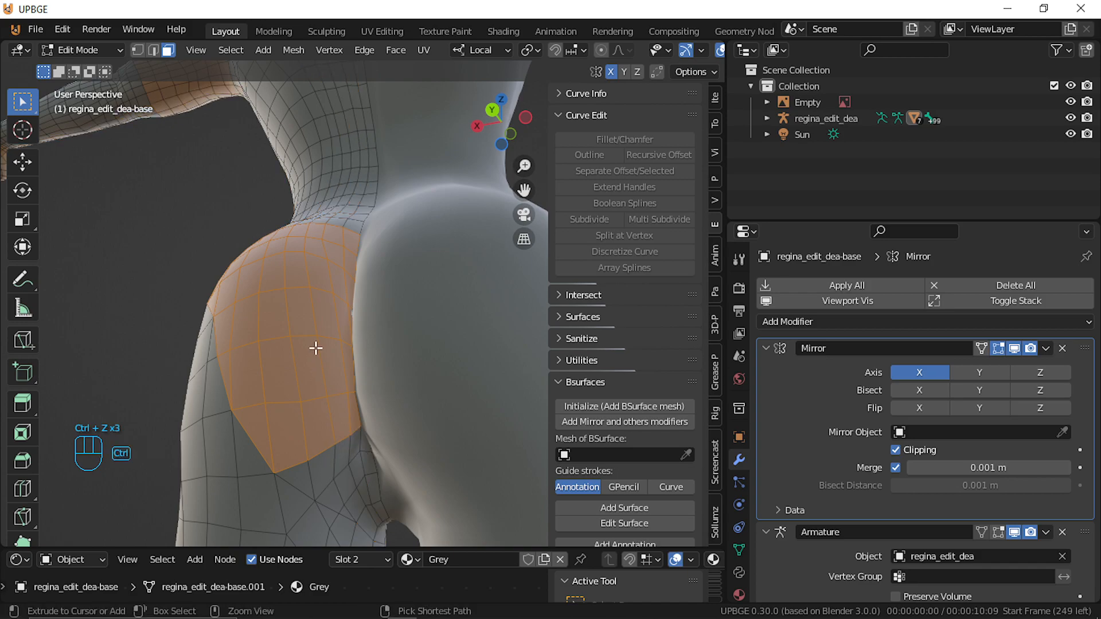
Add the lower inner faces of the left buttock to the selection down to the crotch with Circle Select
{"action": "middle_click_drag", "start_coordinate": [325, 450], "coordinate": [413, 451]}
{"action": "right_click", "coordinate": [385, 491], "text": "shift"}
{"action": "middle_click_drag", "start_coordinate": [424, 527], "coordinate": [314, 399], "text": "shift"}
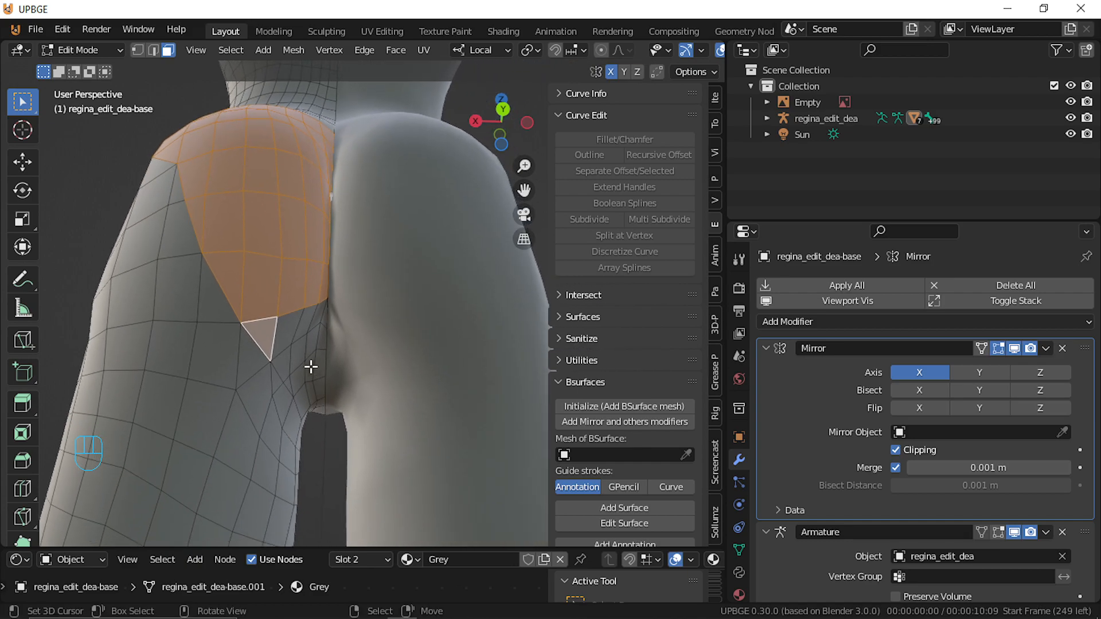
{"action": "right_click", "coordinate": [283, 378], "text": "shift"}
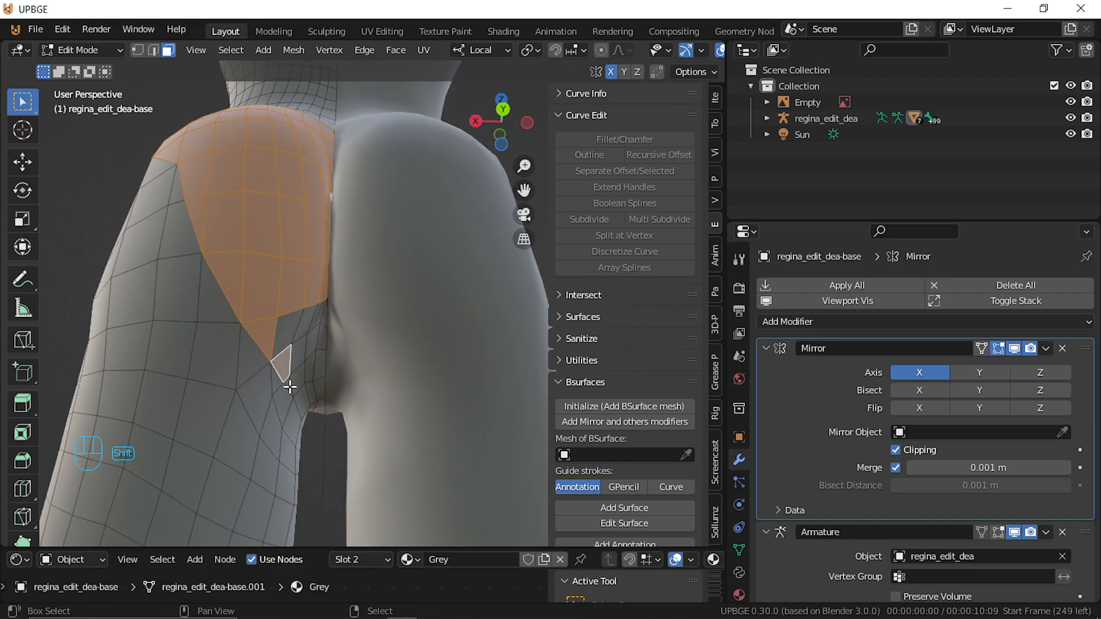
{"action": "right_click", "coordinate": [287, 337], "text": "shift"}
{"action": "key", "text": "c"}
{"action": "scroll", "coordinate": [320, 355], "scroll_direction": "up", "scroll_amount": 3}
{"action": "mouse_move", "coordinate": [302, 359]}
{"action": "left_mouse_down"}
{"action": "mouse_move", "coordinate": [310, 373]}
{"action": "mouse_move", "coordinate": [314, 296]}
{"action": "left_mouse_up"}
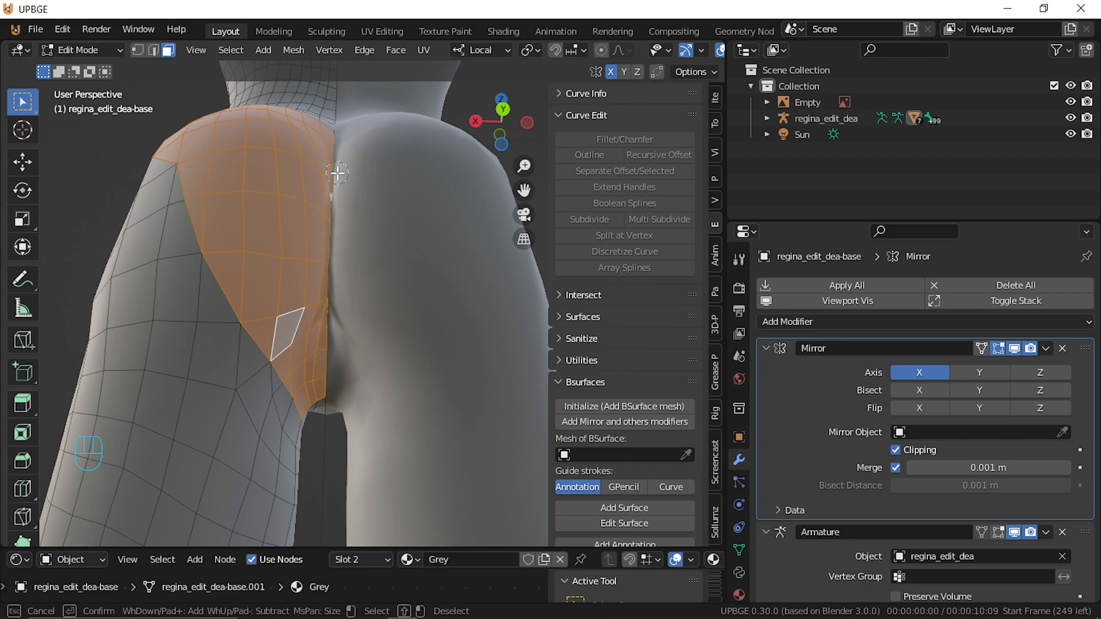
Extend the face selection under the crotch and fill the front of the left groin up to the hip row
{"action": "middle_click_drag", "start_coordinate": [333, 302], "coordinate": [290, 371]}
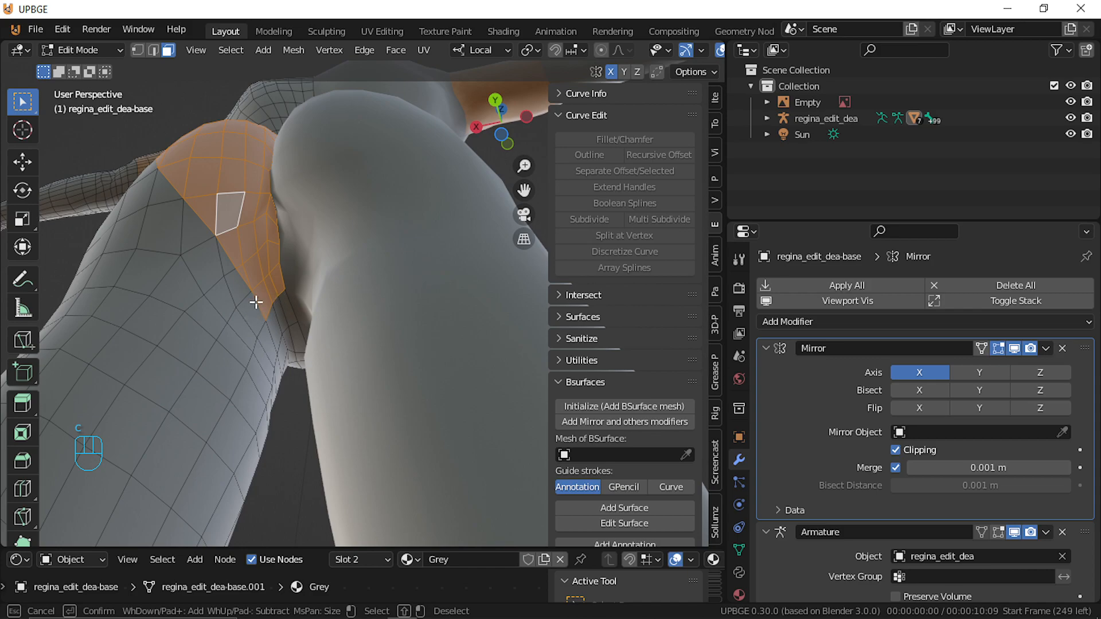
{"action": "left_click_drag", "start_coordinate": [274, 318], "coordinate": [291, 338]}
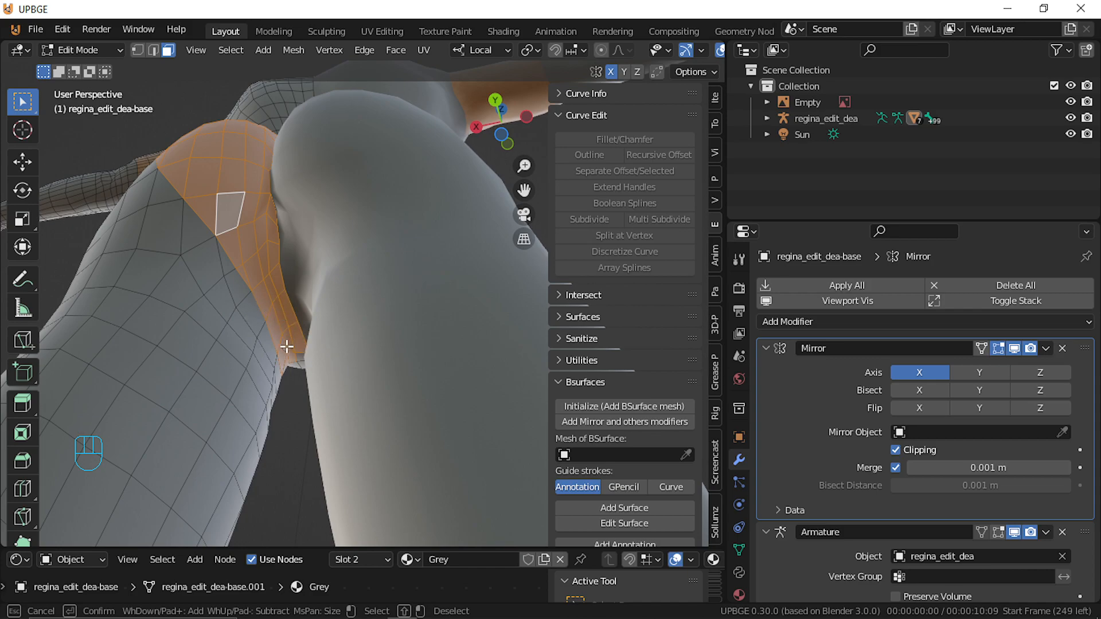
{"action": "right_click", "coordinate": [306, 365]}
{"action": "middle_click_drag", "start_coordinate": [306, 365], "coordinate": [793, 381]}
{"action": "key", "text": "c"}
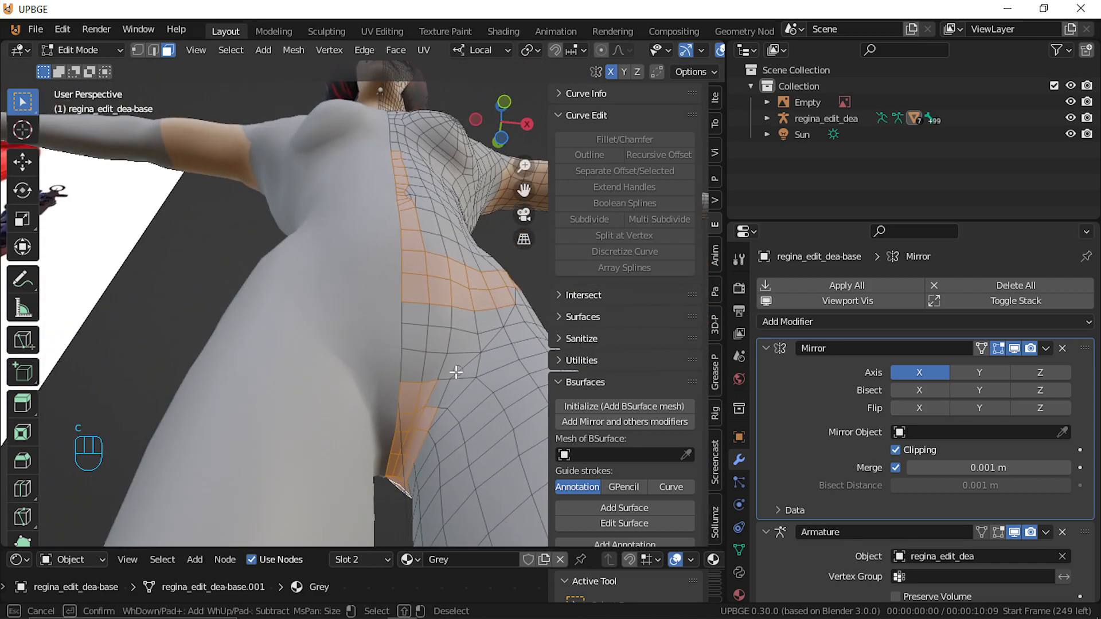
{"action": "left_click_drag", "start_coordinate": [427, 400], "coordinate": [429, 329]}
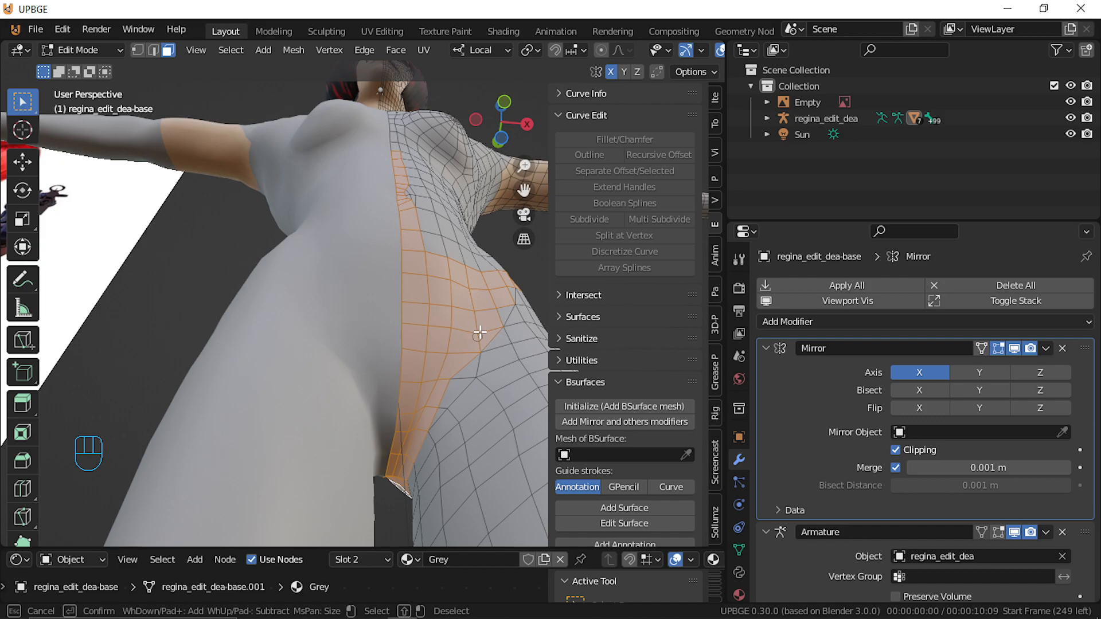
{"action": "right_click", "coordinate": [503, 278]}
Paint the face selection over the front of the abdomen up to below the breast and compare it with the reference image
{"action": "middle_click_drag", "start_coordinate": [450, 322], "coordinate": [344, 501]}
{"action": "key", "text": "c"}
{"action": "mouse_move", "coordinate": [363, 419]}
{"action": "left_mouse_down"}
{"action": "mouse_move", "coordinate": [334, 430]}
{"action": "mouse_move", "coordinate": [455, 339]}
{"action": "mouse_move", "coordinate": [354, 388]}
{"action": "mouse_move", "coordinate": [315, 373]}
{"action": "mouse_move", "coordinate": [300, 319]}
{"action": "mouse_move", "coordinate": [440, 298]}
{"action": "mouse_move", "coordinate": [347, 324]}
{"action": "mouse_move", "coordinate": [309, 241]}
{"action": "mouse_move", "coordinate": [305, 186]}
{"action": "mouse_move", "coordinate": [422, 223]}
{"action": "mouse_move", "coordinate": [373, 261]}
{"action": "left_mouse_up"}
{"action": "right_click", "coordinate": [352, 290]}
{"action": "scroll", "coordinate": [344, 294], "scroll_direction": "down", "scroll_amount": 3}
{"action": "mouse_move", "coordinate": [336, 292]}
{"action": "middle_mouse_down", "text": "shift"}
{"action": "mouse_move", "coordinate": [350, 430]}
{"action": "mouse_move", "coordinate": [383, 413]}
{"action": "middle_mouse_up", "text": "shift"}
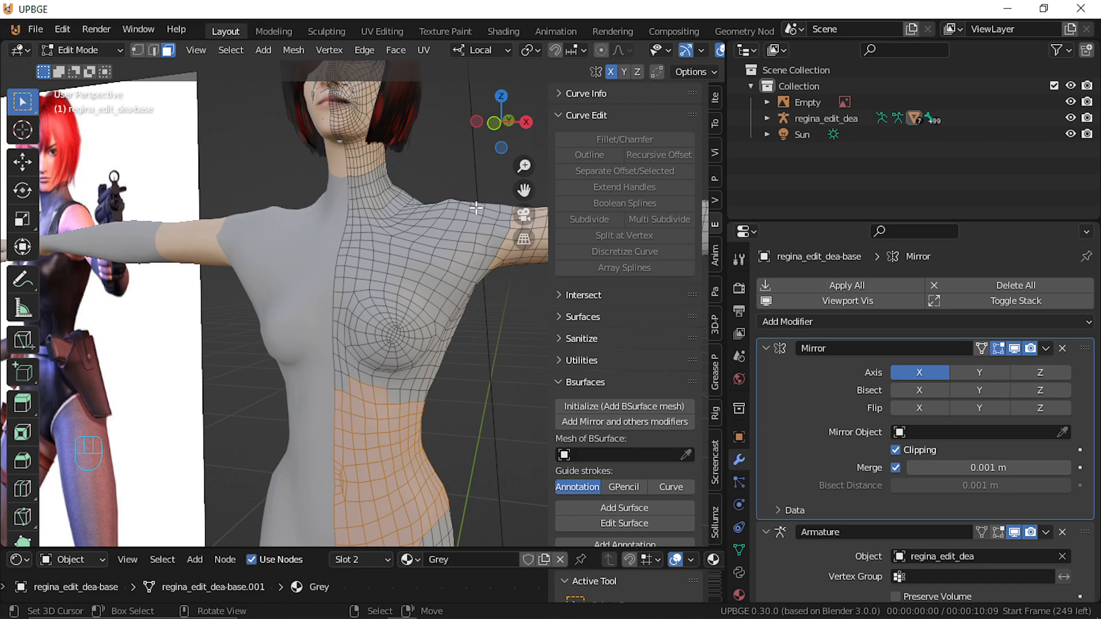
{"action": "scroll", "coordinate": [476, 208], "scroll_direction": "down", "scroll_amount": 3}
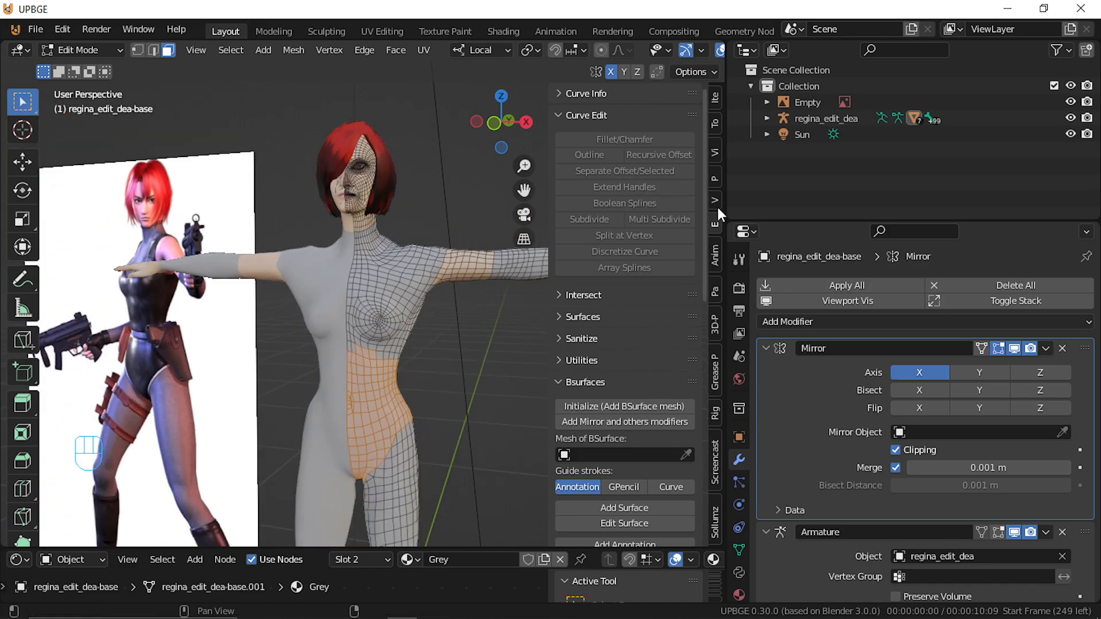
{"action": "middle_click_drag", "start_coordinate": [515, 220], "coordinate": [573, 228]}
{"action": "scroll", "coordinate": [510, 264], "scroll_direction": "up", "scroll_amount": 2}
{"action": "scroll", "coordinate": [488, 259], "scroll_direction": "down", "scroll_amount": 2}
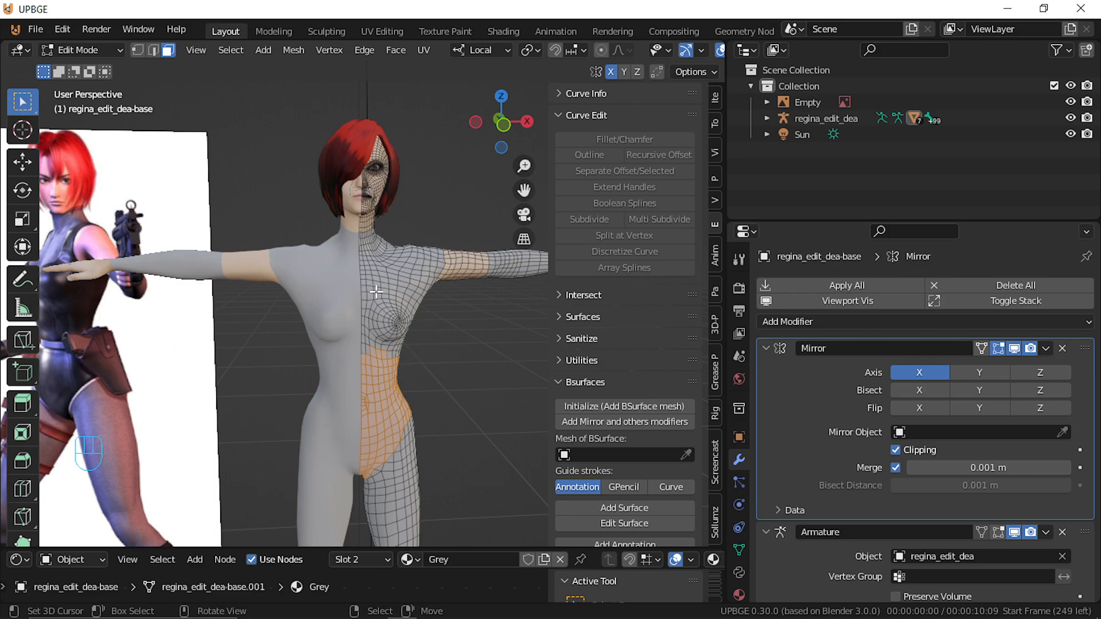
Paint the face selection over the left breast and chest up to the bodysuit's neckline level
{"action": "scroll", "coordinate": [376, 292], "scroll_direction": "up", "scroll_amount": 2}
{"action": "key", "text": "c"}
{"action": "mouse_move", "coordinate": [394, 312]}
{"action": "left_mouse_down"}
{"action": "mouse_move", "coordinate": [384, 343]}
{"action": "mouse_move", "coordinate": [421, 367]}
{"action": "mouse_move", "coordinate": [406, 330]}
{"action": "mouse_move", "coordinate": [373, 312]}
{"action": "mouse_move", "coordinate": [425, 316]}
{"action": "left_mouse_up"}
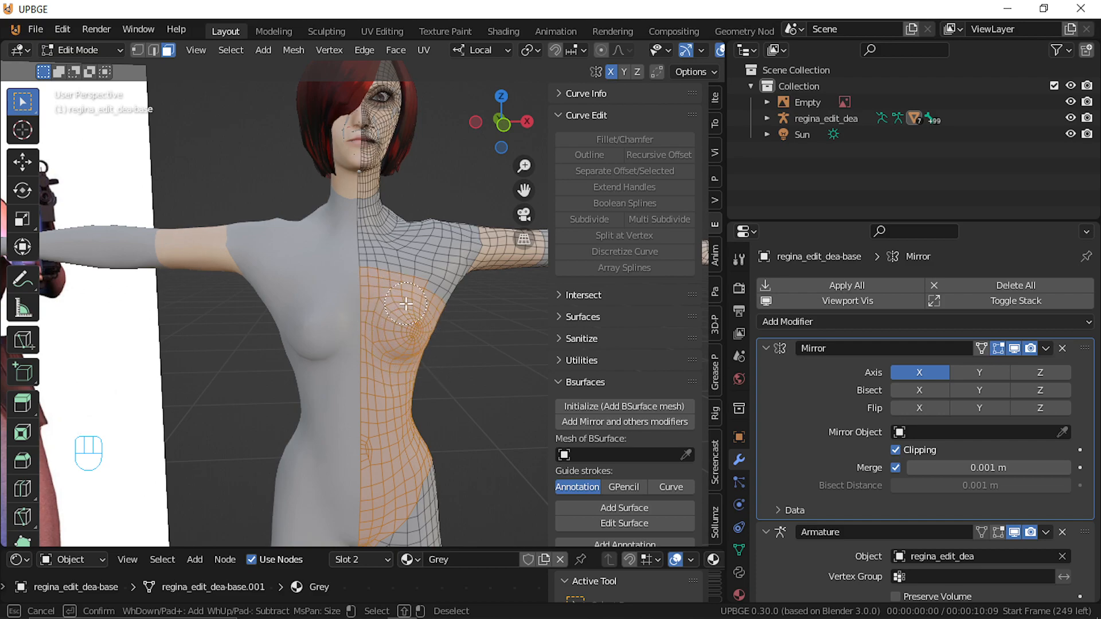
{"action": "mouse_move", "coordinate": [450, 332]}
{"action": "left_mouse_down"}
{"action": "mouse_move", "coordinate": [477, 270]}
{"action": "mouse_move", "coordinate": [459, 273]}
{"action": "left_mouse_up"}
{"action": "middle_click", "coordinate": [458, 276]}
{"action": "left_click", "coordinate": [439, 312]}
{"action": "right_click", "coordinate": [443, 317]}
Extend the face selection over the left side of the torso from the hip to below the armpit
{"action": "middle_click_drag", "start_coordinate": [459, 369], "coordinate": [351, 335]}
{"action": "key", "text": "c"}
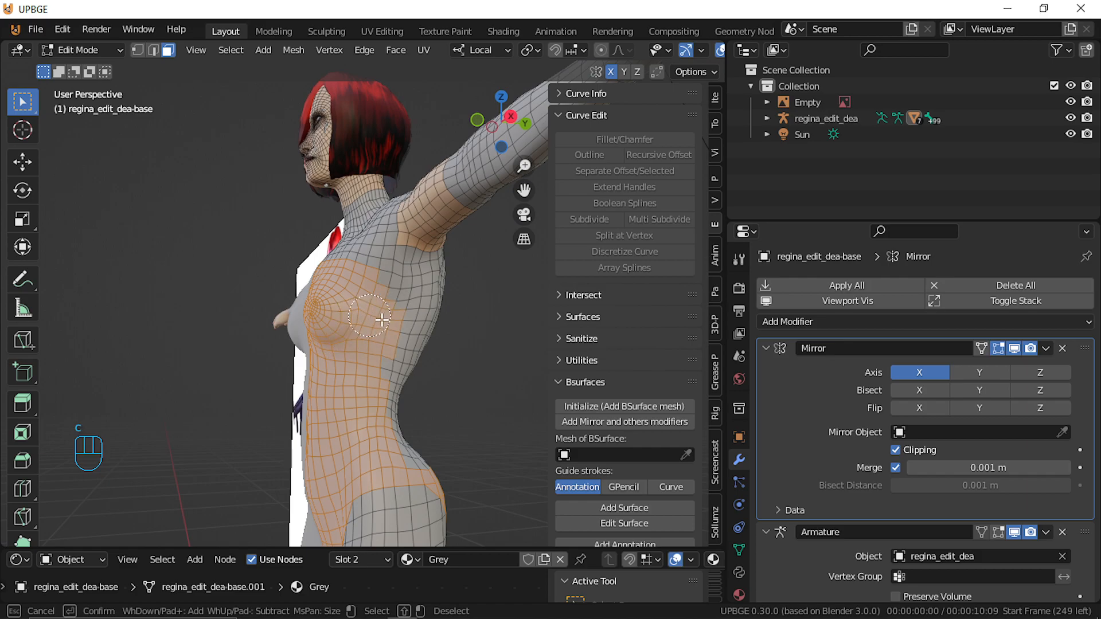
{"action": "mouse_move", "coordinate": [401, 381]}
{"action": "left_mouse_down"}
{"action": "mouse_move", "coordinate": [389, 416]}
{"action": "mouse_move", "coordinate": [418, 435]}
{"action": "mouse_move", "coordinate": [410, 439]}
{"action": "left_mouse_up"}
{"action": "right_click", "coordinate": [422, 450]}
{"action": "middle_click_drag", "start_coordinate": [422, 449], "coordinate": [337, 297]}
{"action": "key", "text": "c"}
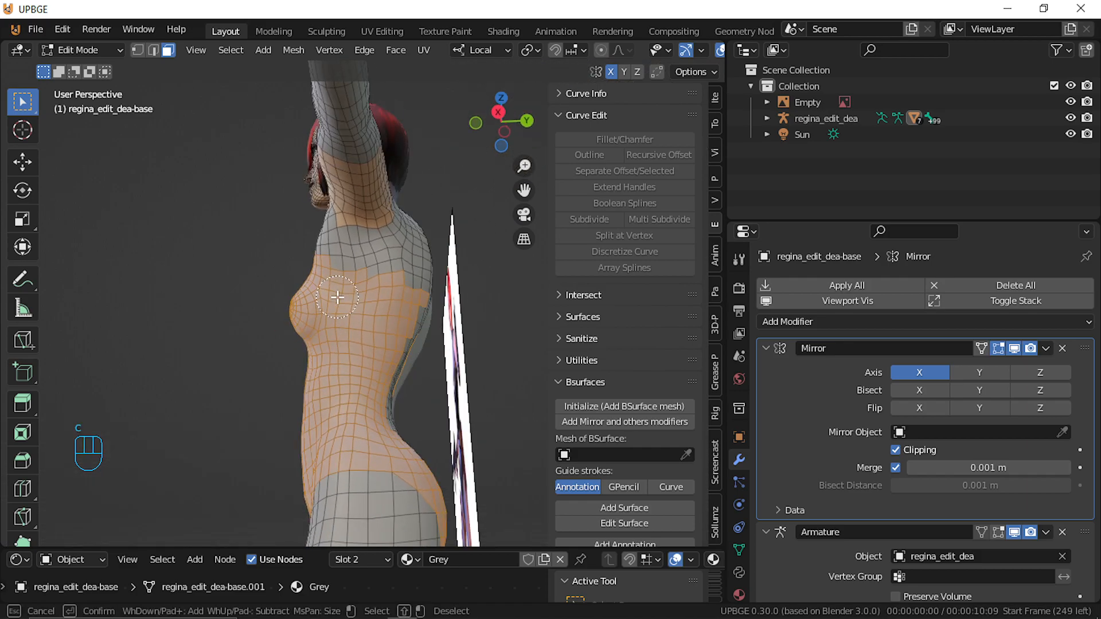
{"action": "mouse_move", "coordinate": [332, 281]}
{"action": "left_mouse_down"}
{"action": "mouse_move", "coordinate": [384, 280]}
{"action": "mouse_move", "coordinate": [423, 296]}
{"action": "left_mouse_up"}
{"action": "right_click", "coordinate": [423, 297]}
Paint the face selection over the left half of the back from shoulder-blade level down to the buttock
{"action": "middle_click_drag", "start_coordinate": [423, 297], "coordinate": [348, 327]}
{"action": "key", "text": "c"}
{"action": "mouse_move", "coordinate": [349, 300]}
{"action": "left_mouse_down"}
{"action": "mouse_move", "coordinate": [371, 290]}
{"action": "mouse_move", "coordinate": [401, 302]}
{"action": "mouse_move", "coordinate": [396, 281]}
{"action": "mouse_move", "coordinate": [378, 295]}
{"action": "mouse_move", "coordinate": [391, 455]}
{"action": "left_mouse_up"}
{"action": "right_click", "coordinate": [393, 449]}
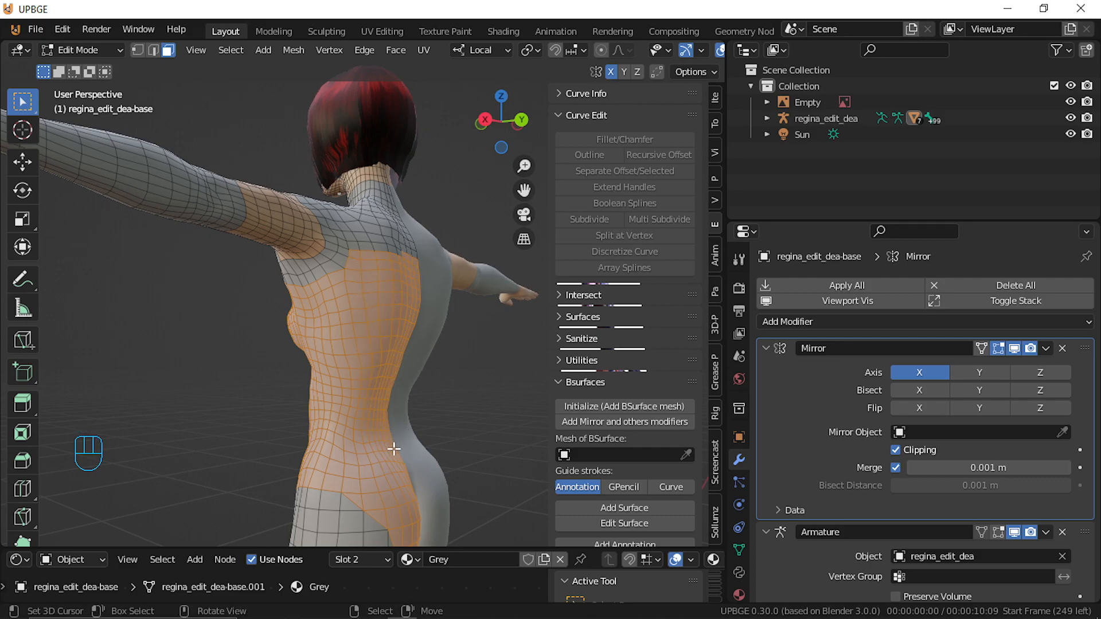
Select a strip of faces from the back panel over the shoulder blade to the top of the shoulder with Pick Shortest Path
{"action": "middle_click_drag", "start_coordinate": [393, 449], "coordinate": [338, 444]}
{"action": "middle_click_drag", "start_coordinate": [372, 292], "coordinate": [377, 424], "text": "shift"}
{"action": "scroll", "coordinate": [377, 423], "scroll_direction": "up", "scroll_amount": 3}
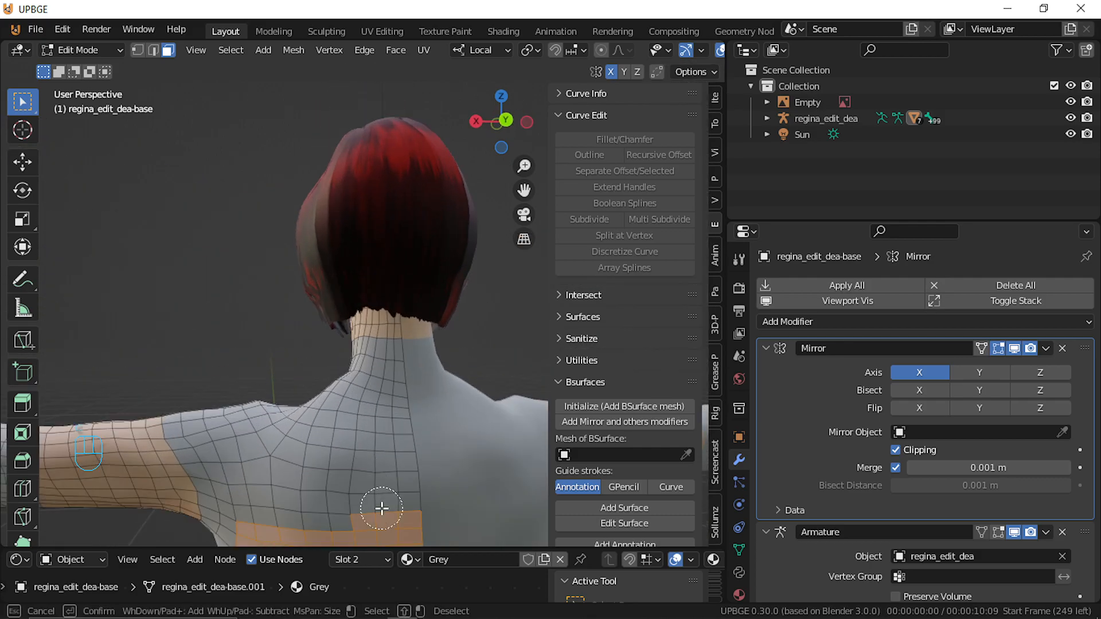
{"action": "middle_click_drag", "start_coordinate": [370, 490], "coordinate": [380, 421], "text": "shift"}
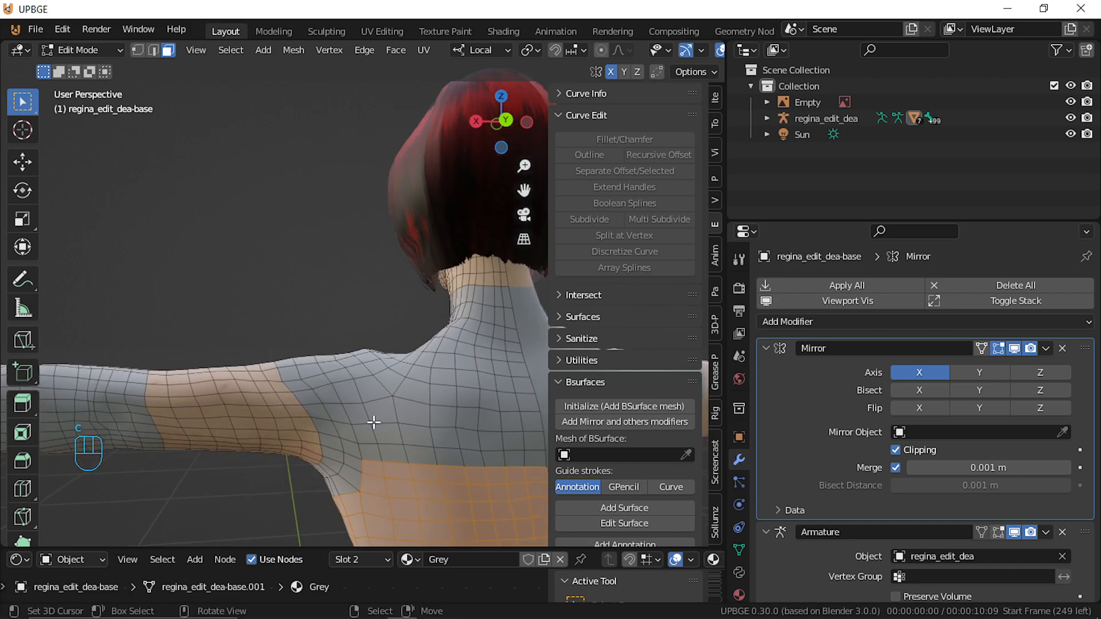
{"action": "left_click", "coordinate": [378, 448], "text": "shift"}
{"action": "left_click", "coordinate": [388, 457], "text": "shift"}
{"action": "middle_click_drag", "start_coordinate": [392, 438], "coordinate": [391, 395]}
{"action": "left_click", "coordinate": [371, 379], "text": "ctrl"}
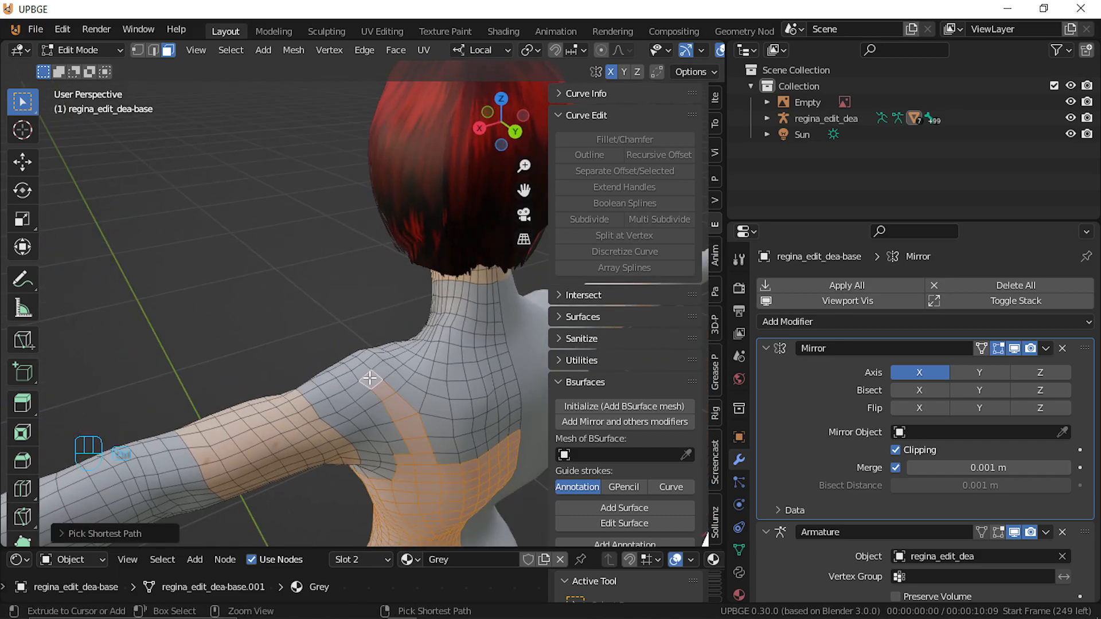
Continue the shoulder strap selection down the front to the breast and widen it with additional shortest-path face strips
{"action": "middle_click_drag", "start_coordinate": [423, 447], "coordinate": [469, 366]}
{"action": "left_click", "coordinate": [379, 427], "text": "ctrl"}
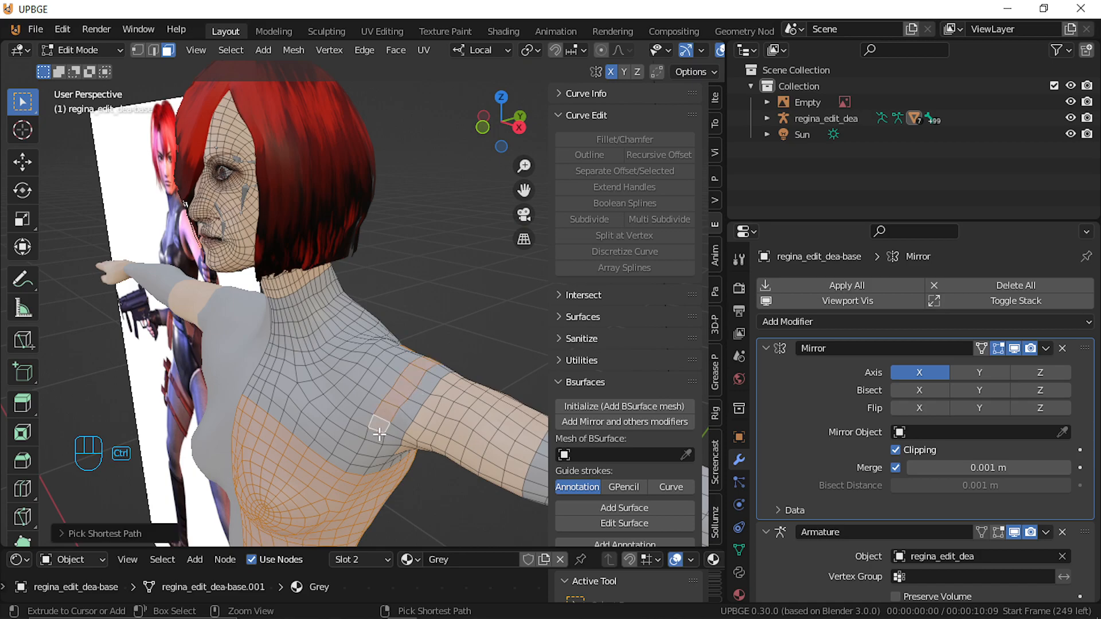
{"action": "left_click", "coordinate": [356, 471], "text": "ctrl"}
{"action": "middle_click_drag", "start_coordinate": [345, 463], "coordinate": [388, 459]}
{"action": "left_click", "coordinate": [312, 399], "text": "ctrl"}
{"action": "middle_click_drag", "start_coordinate": [361, 420], "coordinate": [428, 394]}
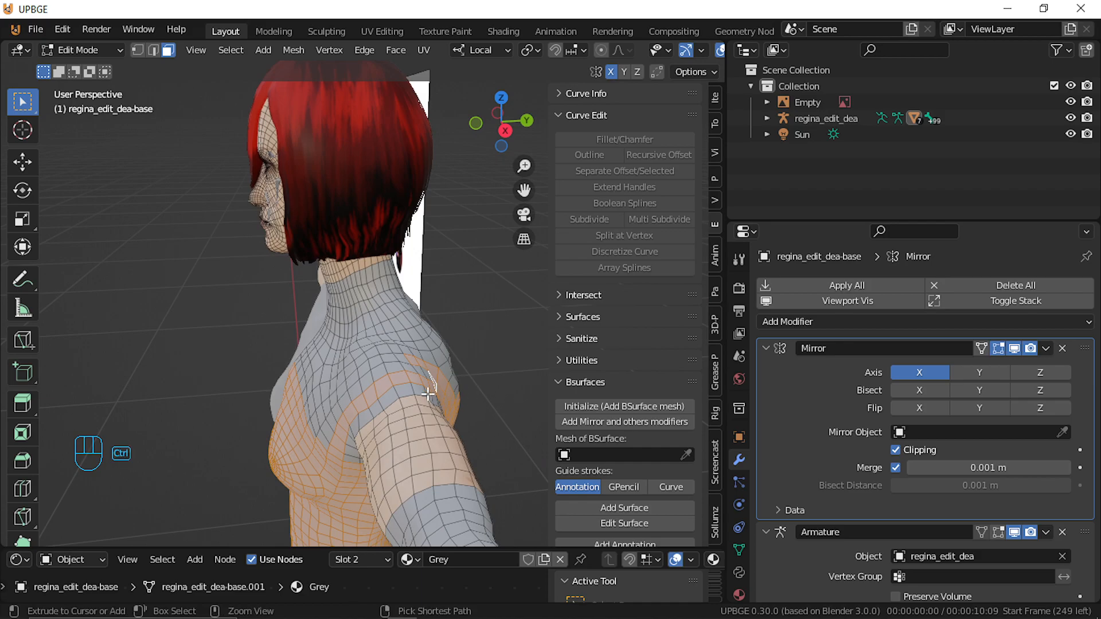
{"action": "left_click", "coordinate": [321, 441], "text": "ctrl"}
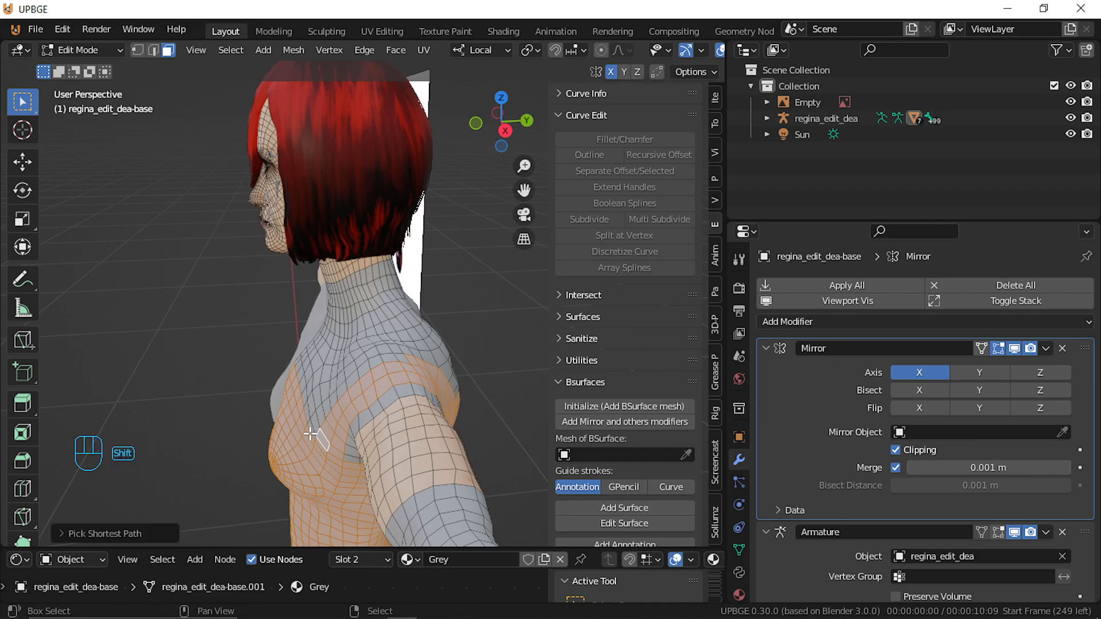
Try to adjust the strap's face selection behind the armpit with Circle Select
{"action": "middle_click_drag", "start_coordinate": [367, 395], "coordinate": [373, 436]}
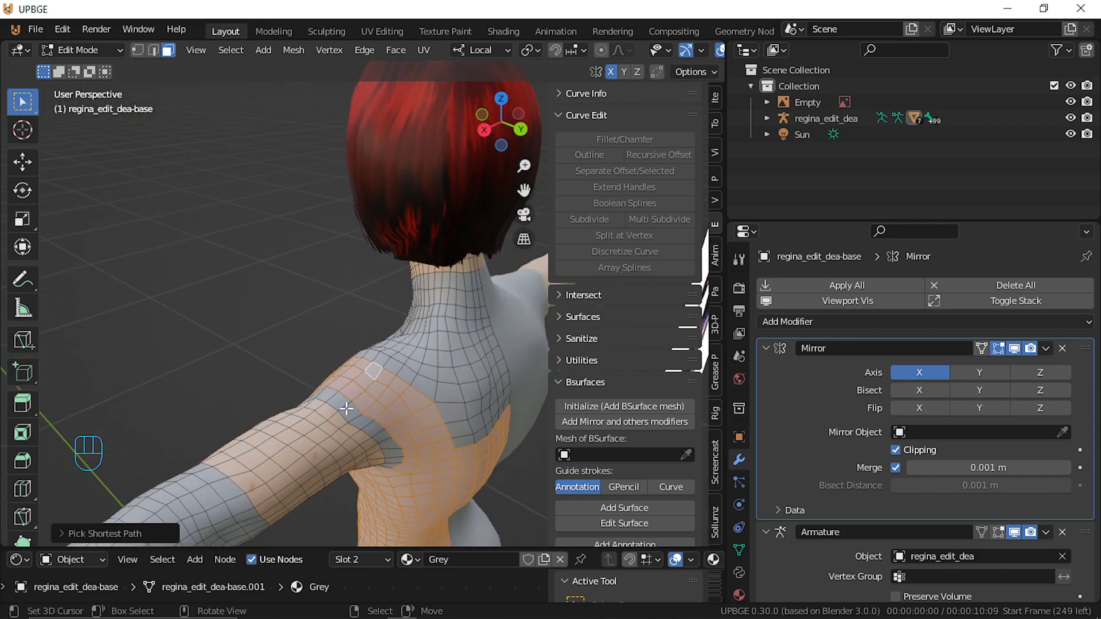
{"action": "right_click", "coordinate": [406, 466], "text": "shift"}
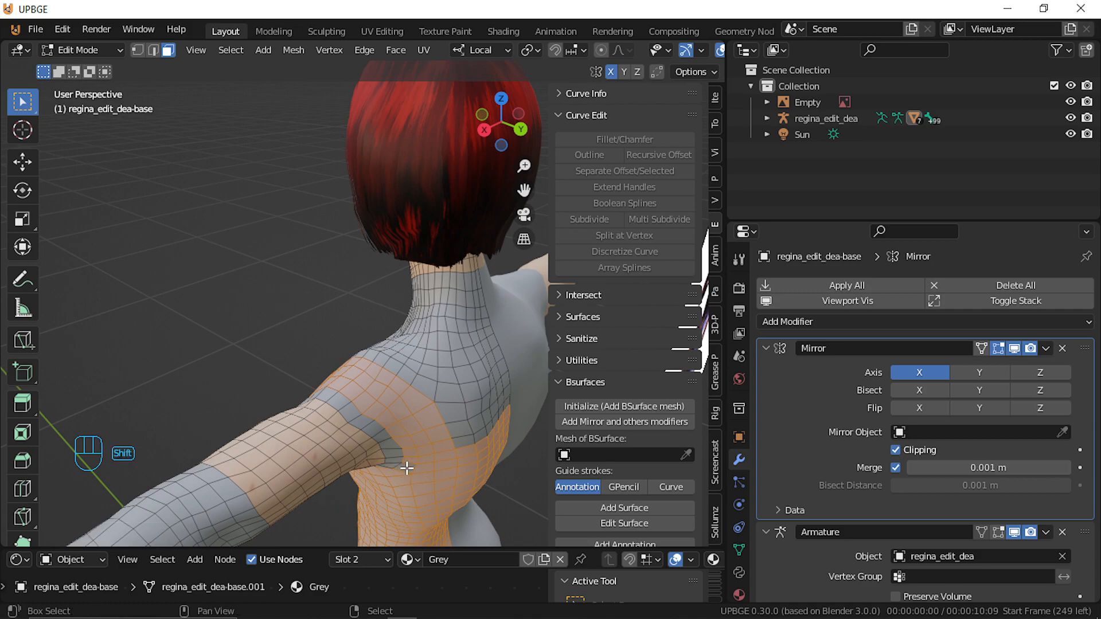
{"action": "key", "text": "c"}
{"action": "key", "text": "ctrl+z"}
{"action": "key", "text": "c"}
{"action": "right_click", "coordinate": [365, 441]}
{"action": "key", "text": "ctrl+z"}
{"action": "key", "text": "c"}
{"action": "middle_click_drag", "start_coordinate": [357, 415], "coordinate": [383, 440]}
{"action": "right_click", "coordinate": [383, 445]}
{"action": "key", "text": "c"}
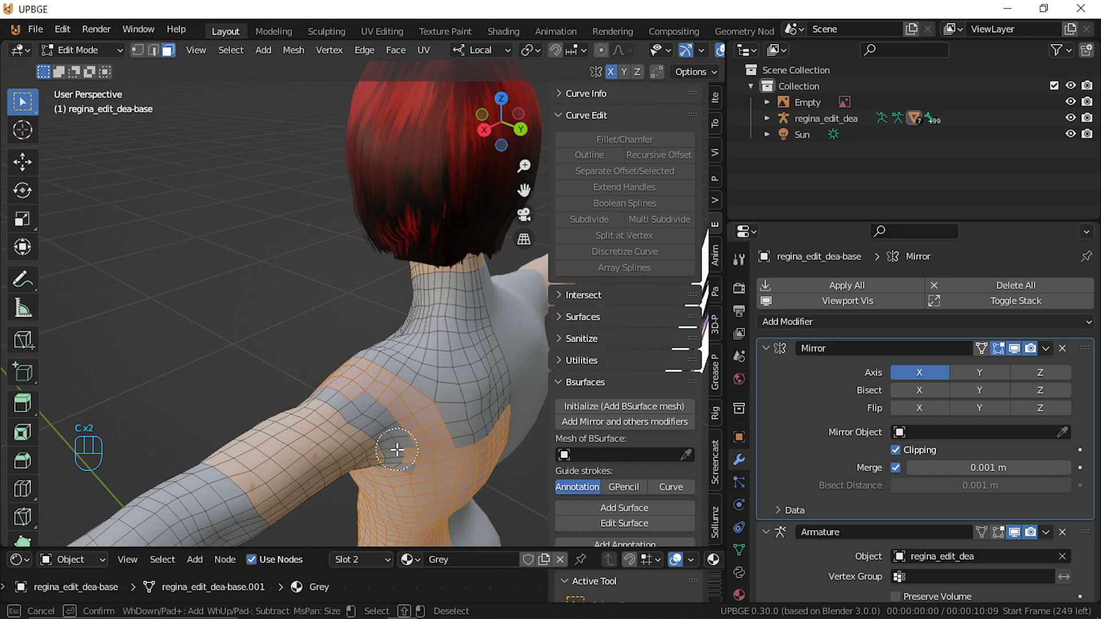
{"action": "right_click", "coordinate": [397, 450]}
{"action": "key", "text": "ctrl+z"}
{"action": "mouse_move", "coordinate": [396, 450]}
{"action": "middle_mouse_down"}
{"action": "mouse_move", "coordinate": [398, 400]}
{"action": "mouse_move", "coordinate": [478, 395]}
{"action": "mouse_move", "coordinate": [383, 384]}
{"action": "middle_mouse_up"}
{"action": "key", "text": "ctrl+z"}
Add a shortest-path row of faces along the front of the shoulder strap near the armpit
{"action": "key", "text": "c"}
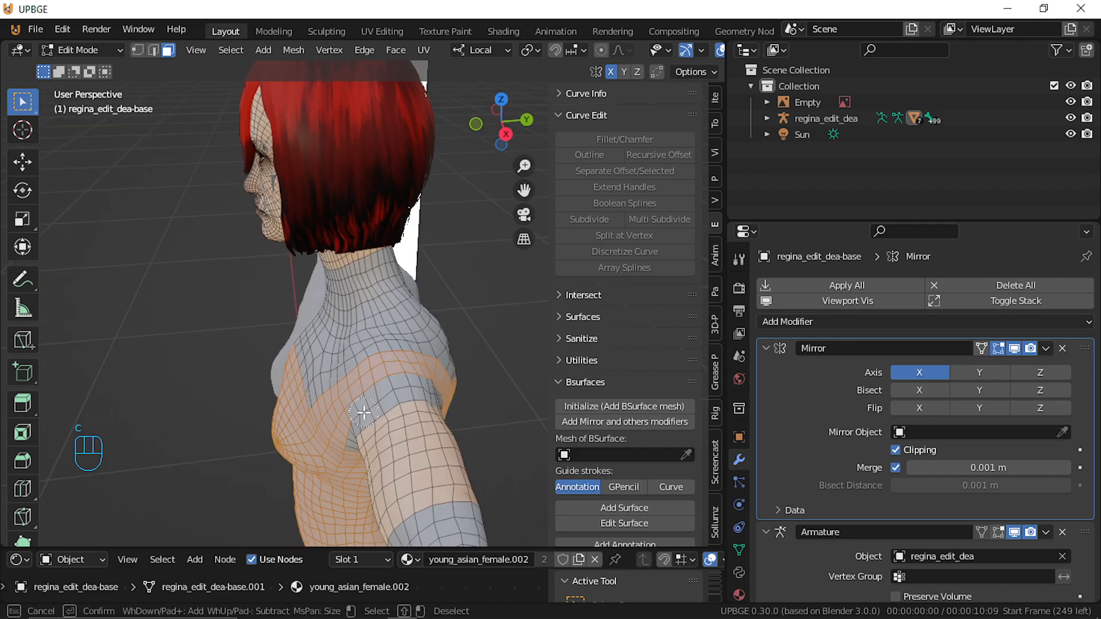
{"action": "right_click", "coordinate": [349, 432]}
{"action": "middle_click_drag", "start_coordinate": [349, 432], "coordinate": [350, 440]}
{"action": "left_click", "coordinate": [351, 440], "text": "ctrl"}
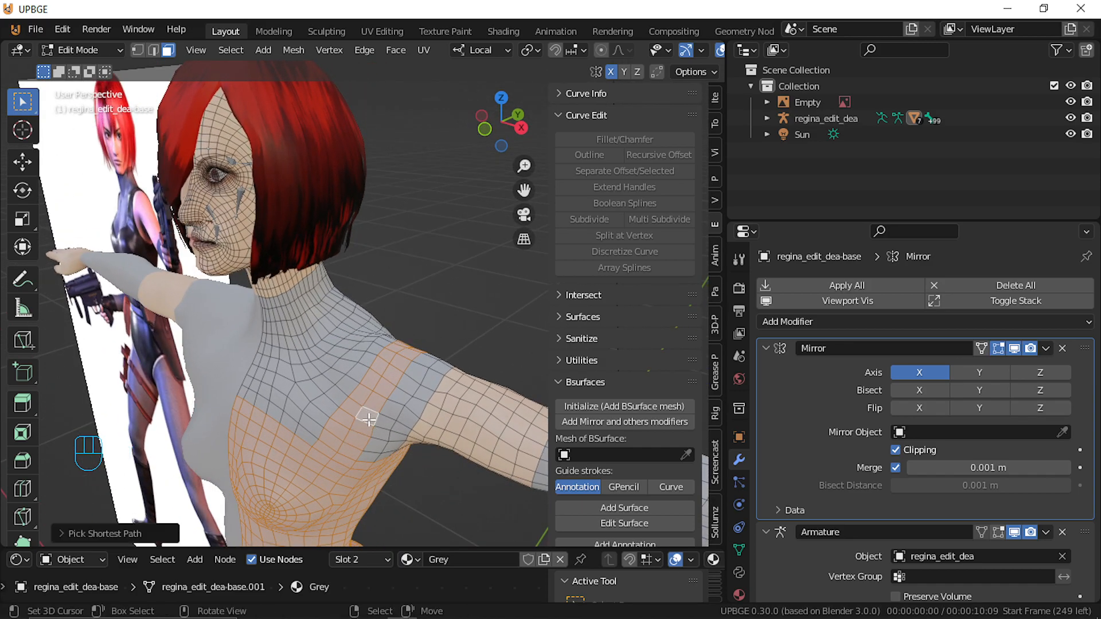
Compare the selected bodysuit and shoulder strap with the reference image, checking the front and the back
{"action": "scroll", "coordinate": [358, 427], "scroll_direction": "down", "scroll_amount": 5}
{"action": "middle_click_drag", "start_coordinate": [373, 404], "coordinate": [268, 389]}
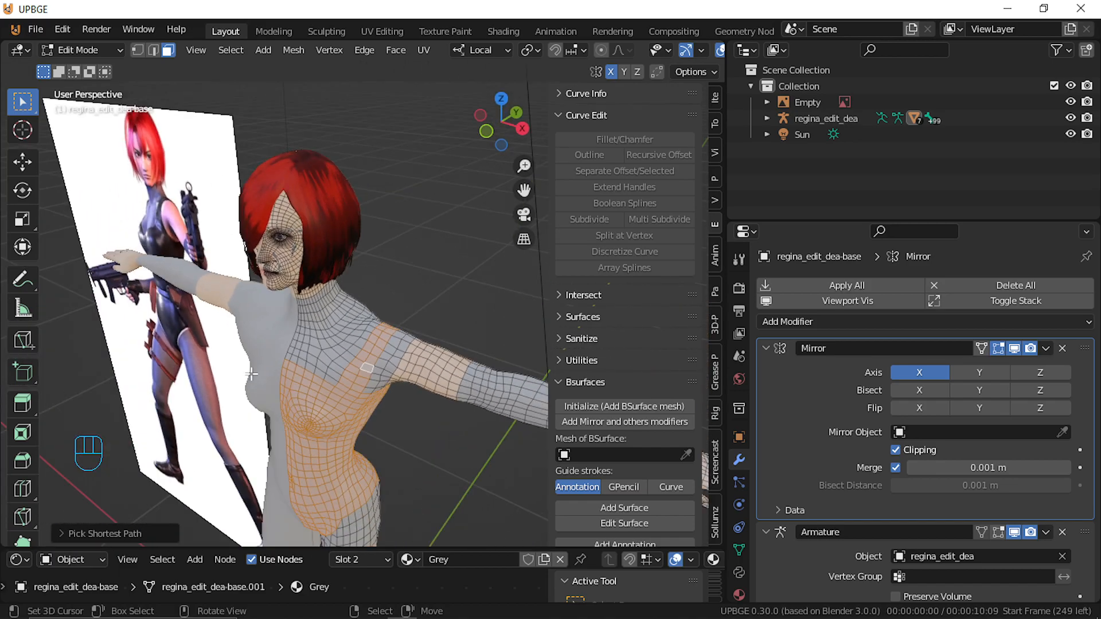
{"action": "middle_click_drag", "start_coordinate": [327, 444], "coordinate": [286, 365]}
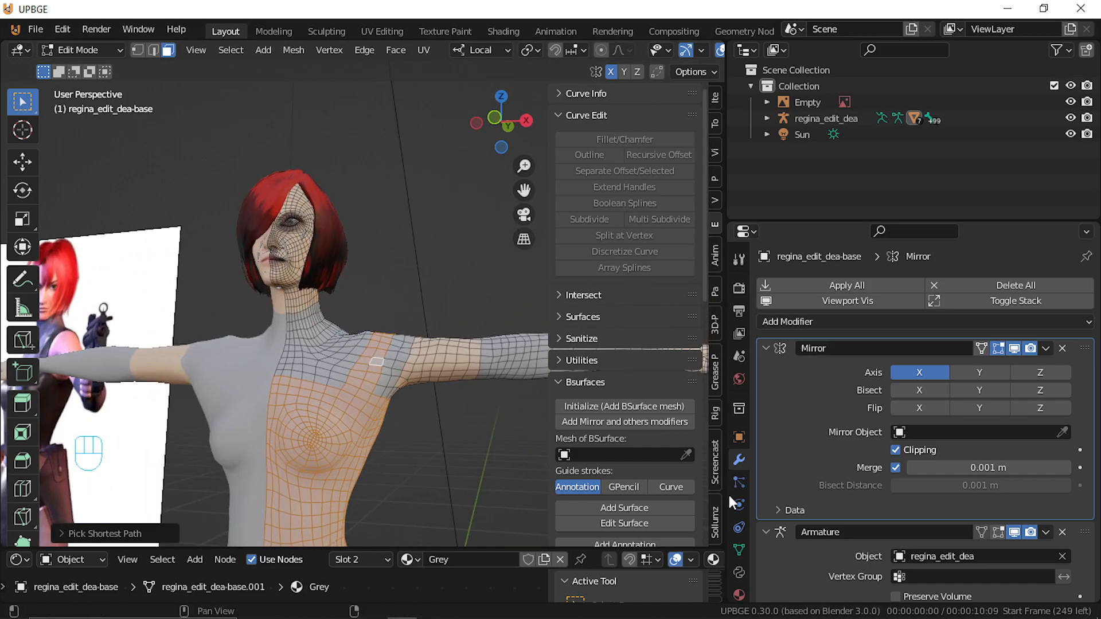
{"action": "scroll", "coordinate": [389, 395], "scroll_direction": "down", "scroll_amount": 4}
{"action": "scroll", "coordinate": [396, 402], "scroll_direction": "up", "scroll_amount": 2}
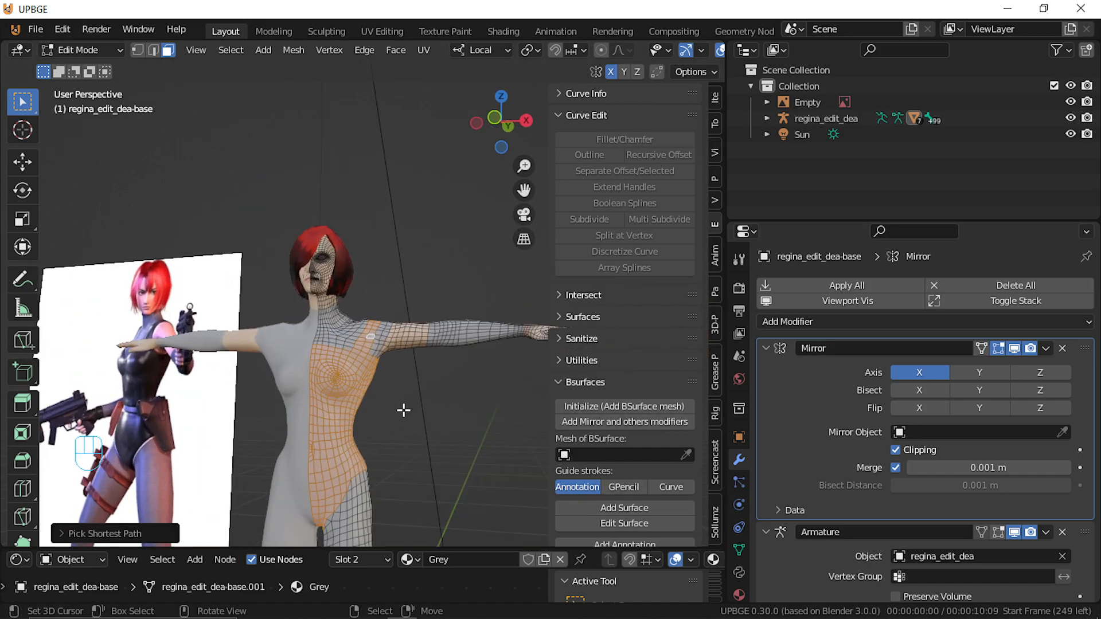
{"action": "middle_click_drag", "start_coordinate": [389, 409], "coordinate": [397, 434]}
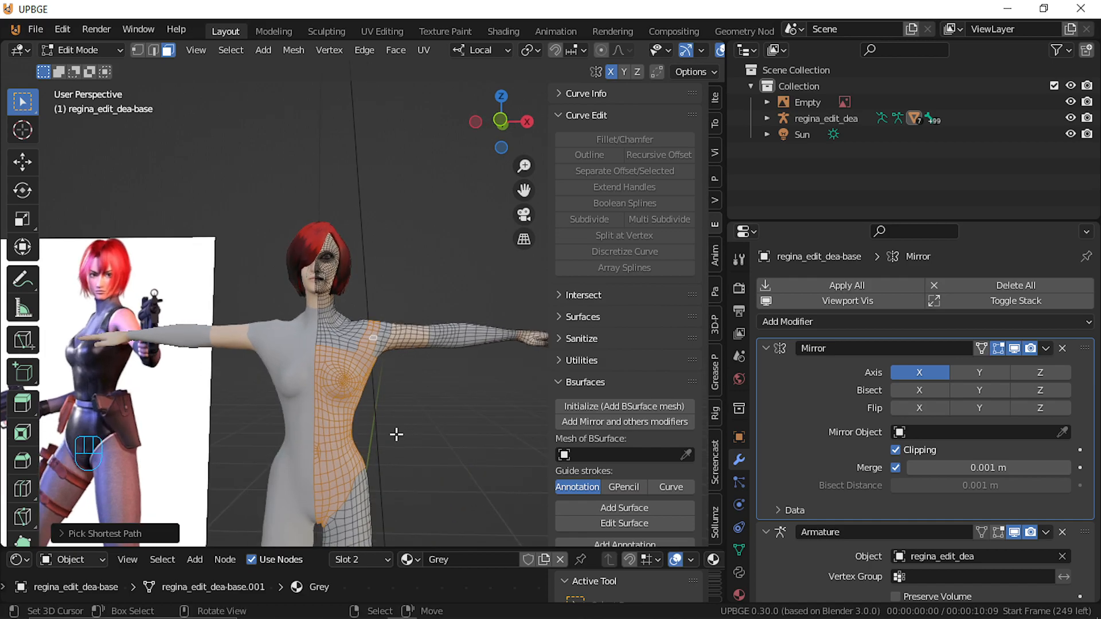
{"action": "scroll", "coordinate": [396, 434], "scroll_direction": "up", "scroll_amount": 2}
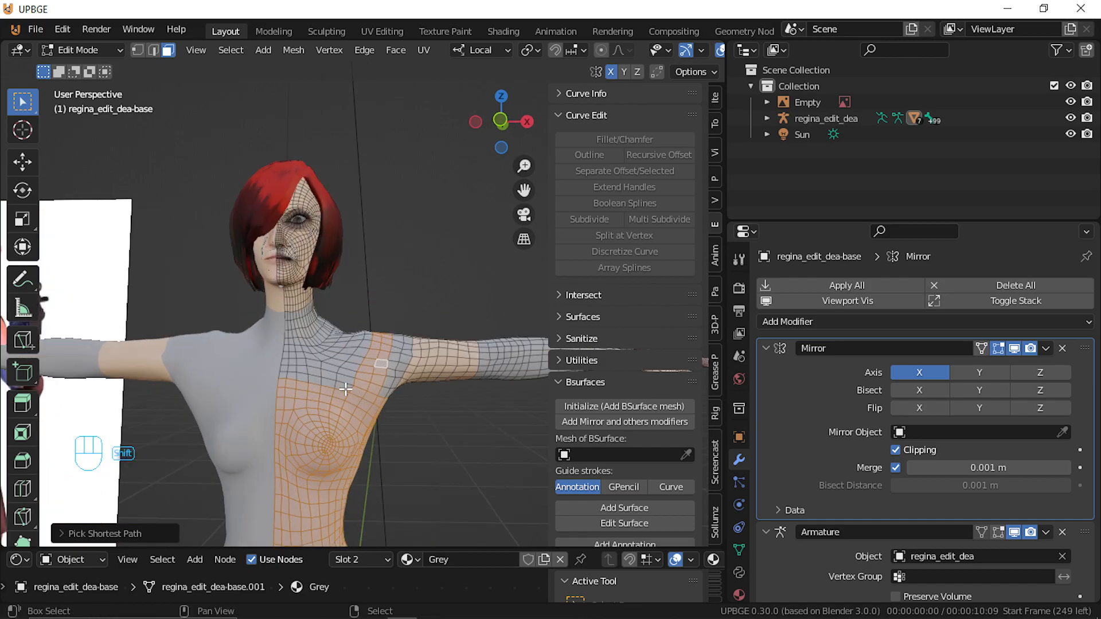
{"action": "middle_click_drag", "start_coordinate": [358, 394], "coordinate": [52, 395]}
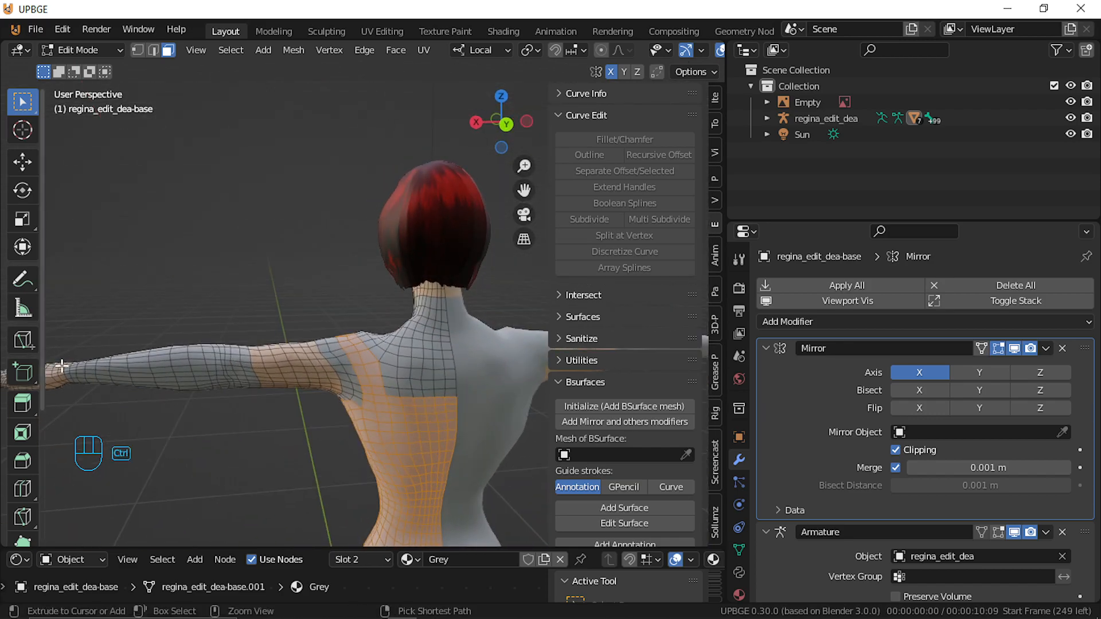
Widen the strap selection on the upper back with another strip of faces down to the back panel
{"action": "key", "text": "ctrl+z"}
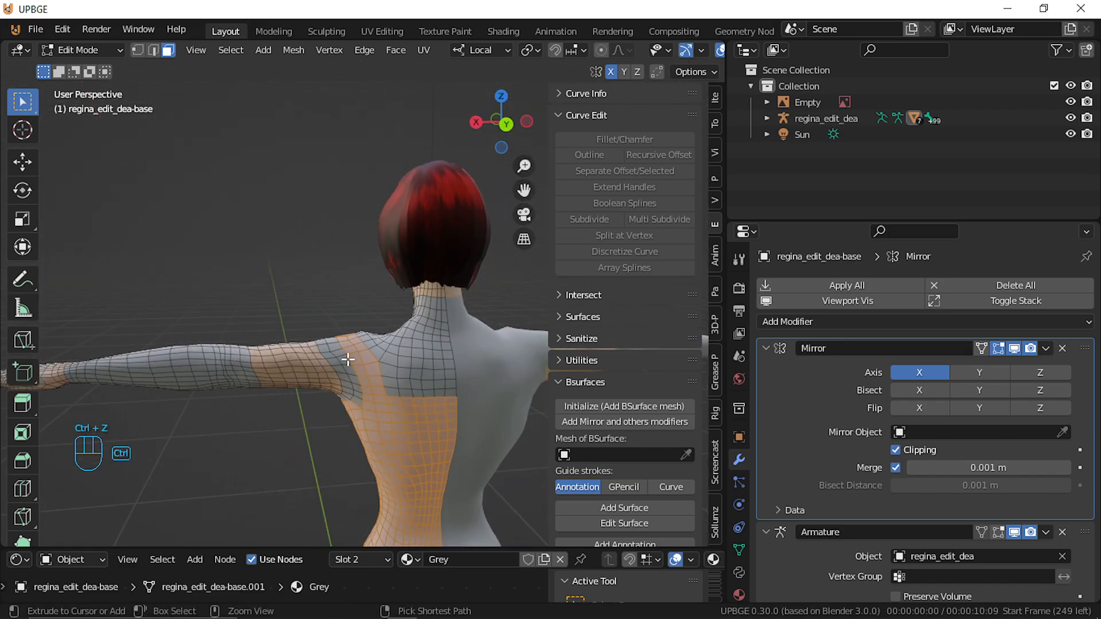
{"action": "left_click", "coordinate": [380, 363], "text": "ctrl"}
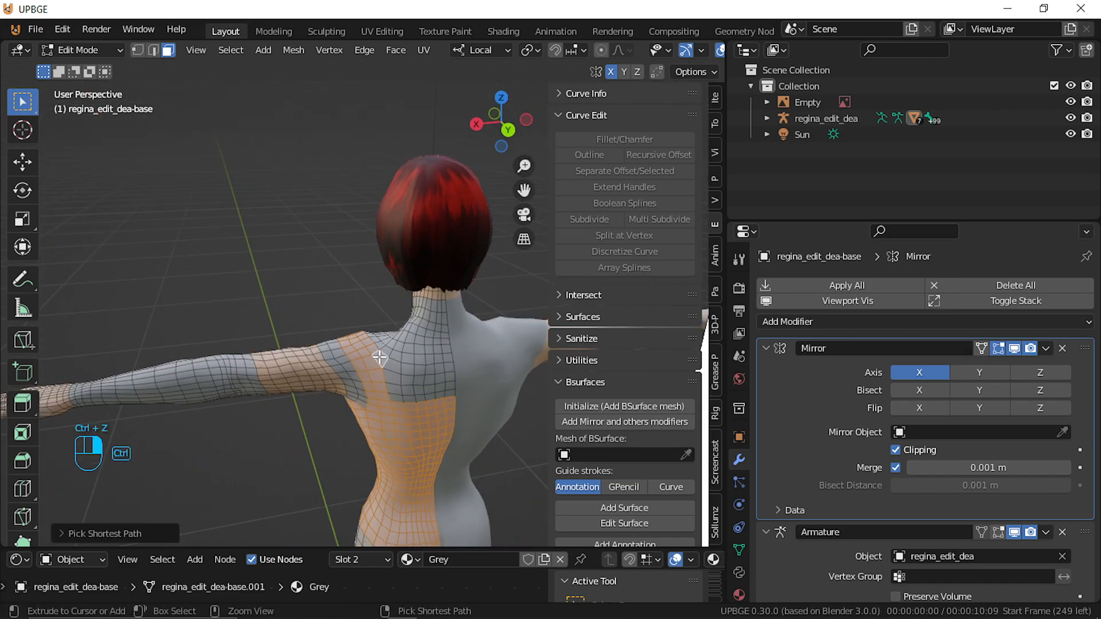
{"action": "left_click", "coordinate": [397, 396], "text": "shift"}
{"action": "scroll", "coordinate": [355, 378], "scroll_direction": "up", "scroll_amount": 3}
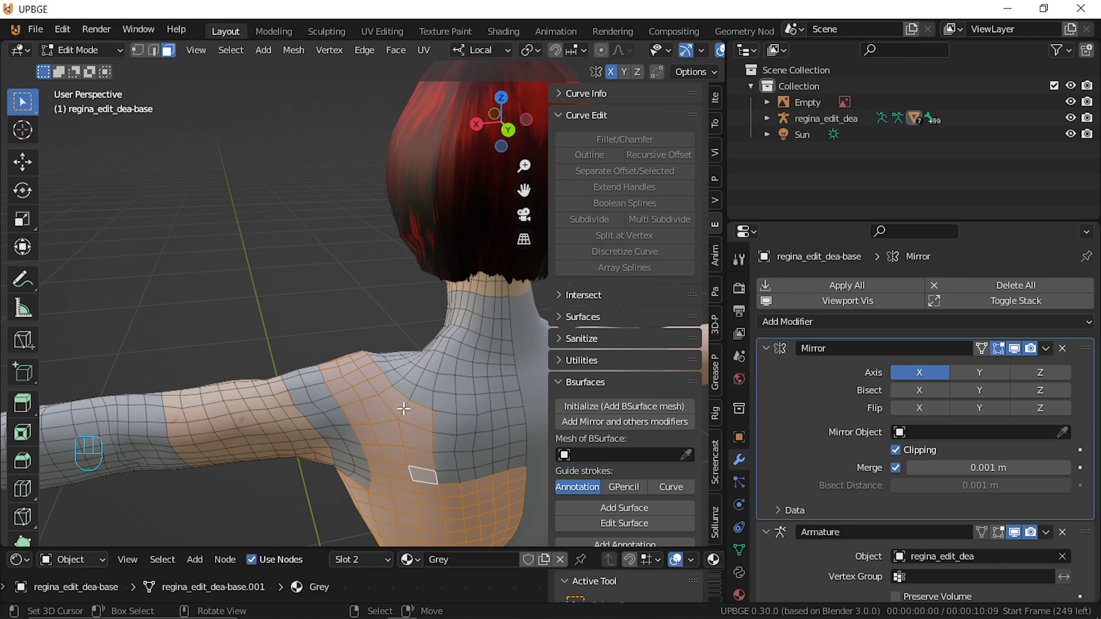
{"action": "key", "text": "l"}
{"action": "key", "text": "ctrl+x"}
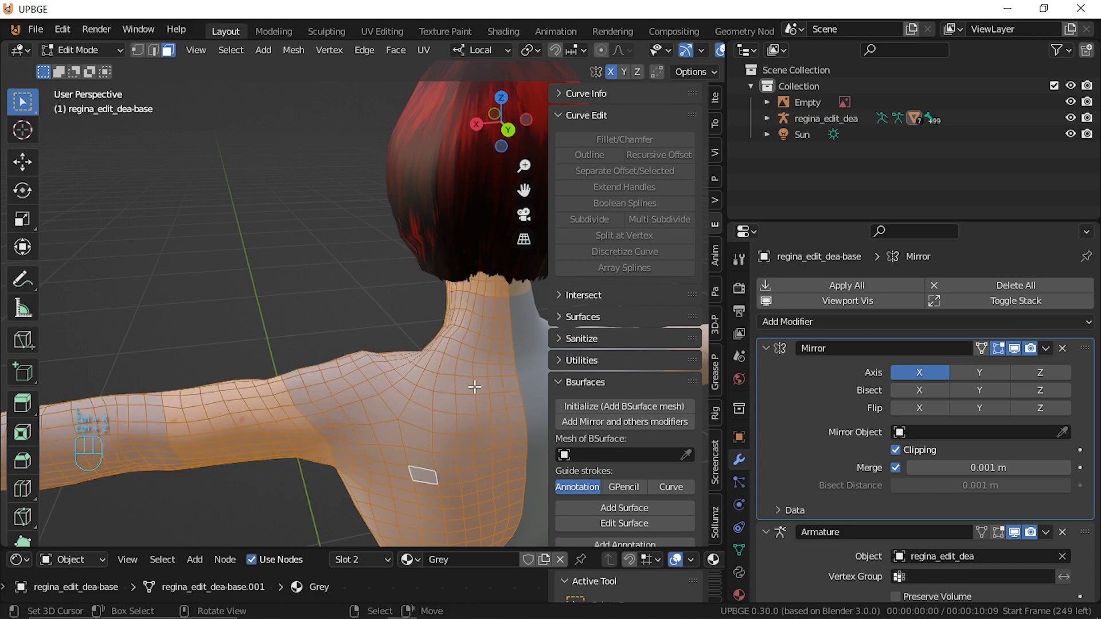
{"action": "key", "text": "ctrl+z"}
{"action": "key", "text": "ctrl+z"}
{"action": "key", "text": "l"}
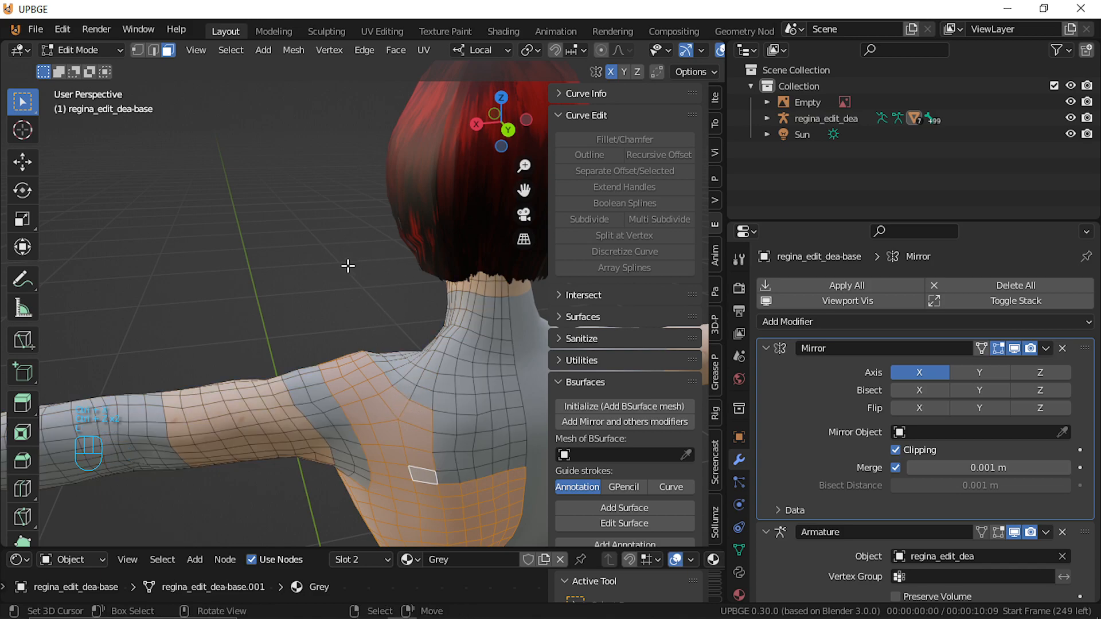
{"action": "key", "text": "k"}
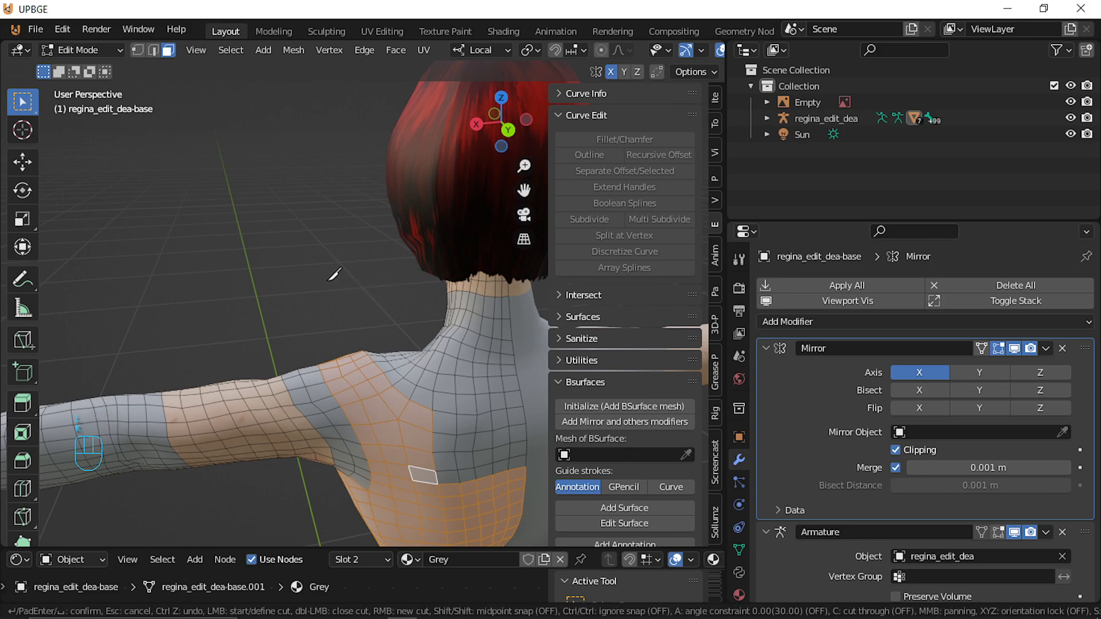
{"action": "left_click", "coordinate": [399, 420]}
{"action": "key", "text": "Escape"}
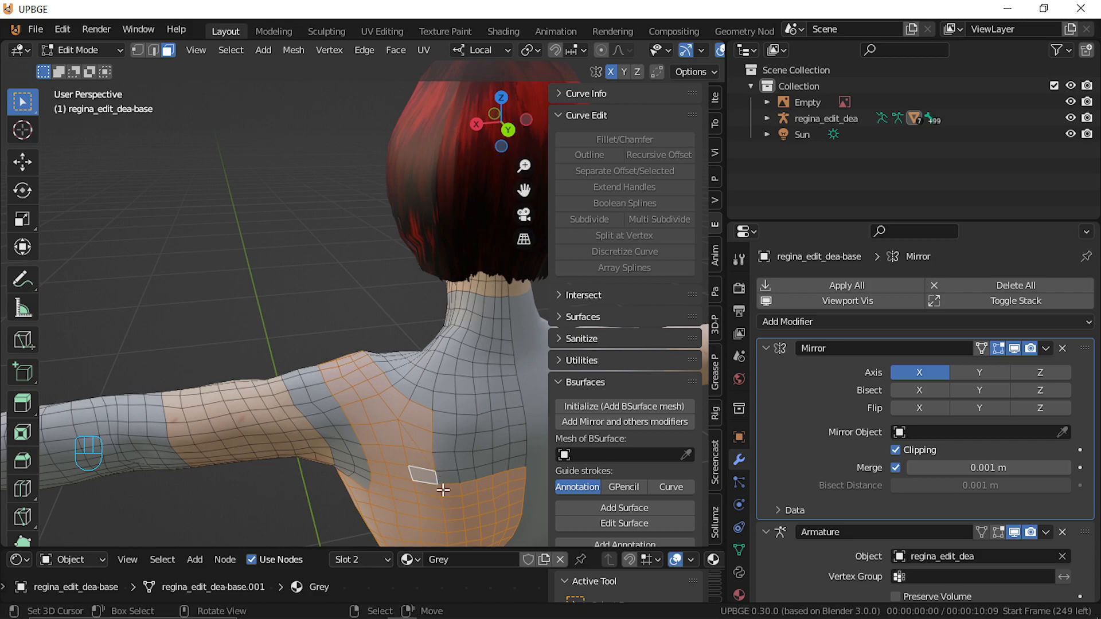
Deselect the extra faces beside the strap on the upper back and add a row along its front edge up to the shoulder
{"action": "left_click", "coordinate": [422, 456], "text": "shift"}
{"action": "right_click", "coordinate": [414, 417], "text": "shift"}
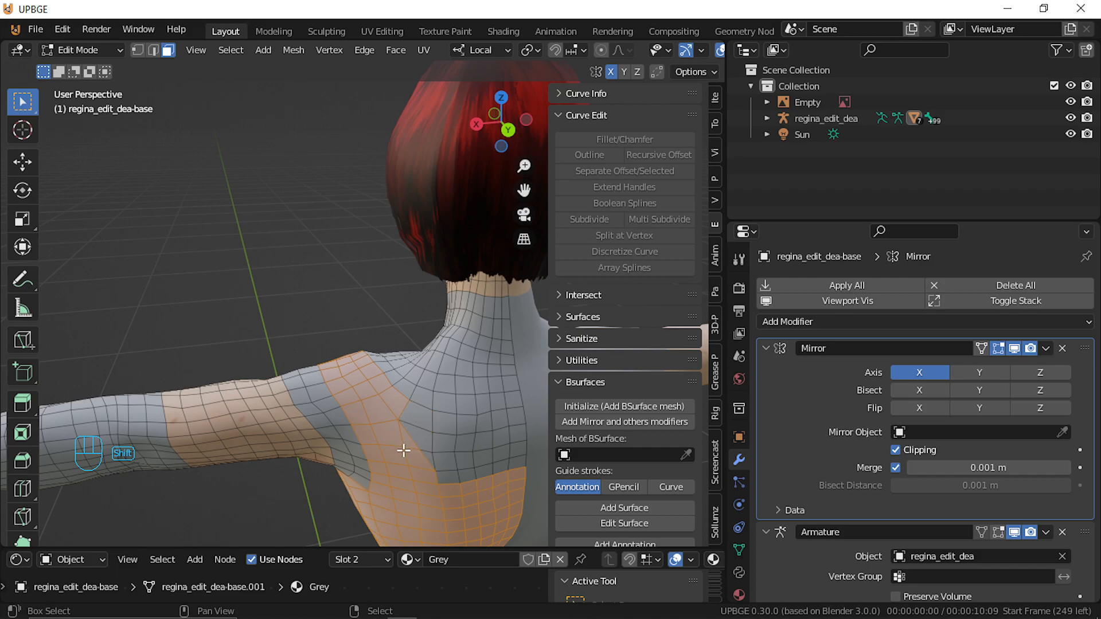
{"action": "middle_click_drag", "start_coordinate": [394, 406], "coordinate": [392, 345]}
{"action": "right_click", "coordinate": [376, 348], "text": "ctrl"}
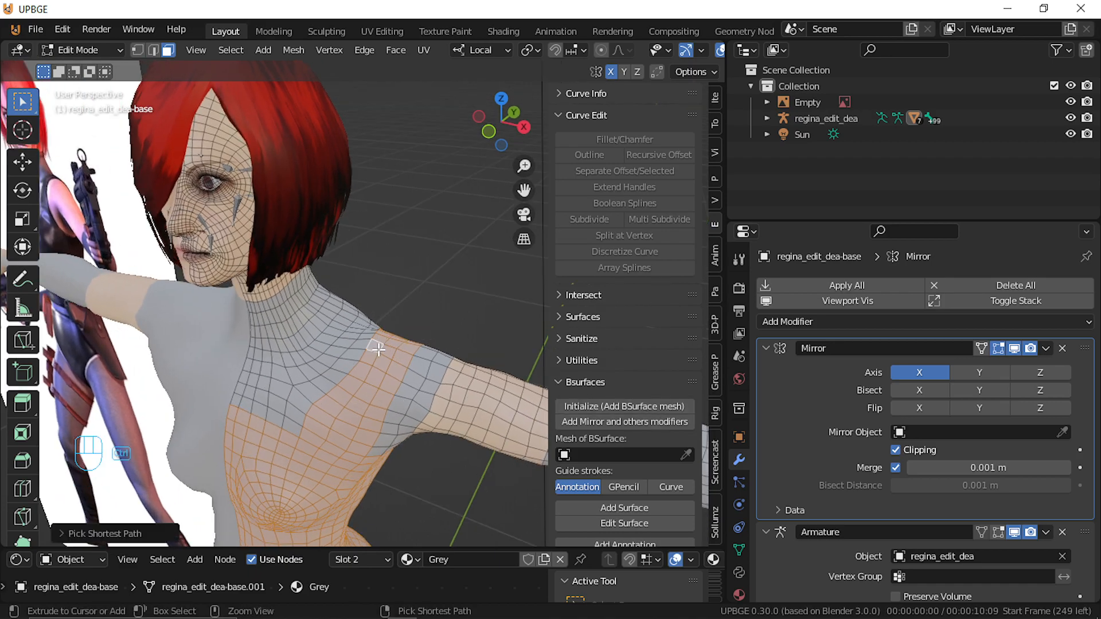
Deselect the chest faces above the breast to lower the neckline toward the centre line, keeping the face at its inner upper edge
{"action": "key", "text": "c"}
{"action": "middle_click_drag", "start_coordinate": [394, 304], "coordinate": [199, 326]}
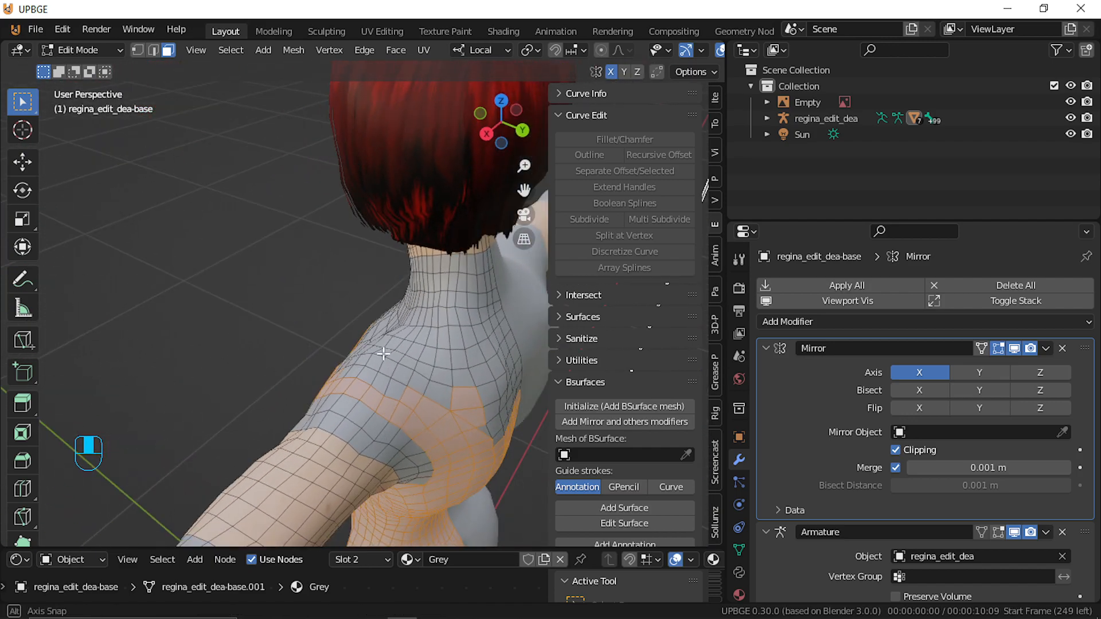
{"action": "middle_click_drag", "start_coordinate": [356, 364], "coordinate": [367, 388]}
{"action": "middle_click_drag", "start_coordinate": [411, 427], "coordinate": [222, 311]}
{"action": "scroll", "coordinate": [415, 390], "scroll_direction": "up", "scroll_amount": 3}
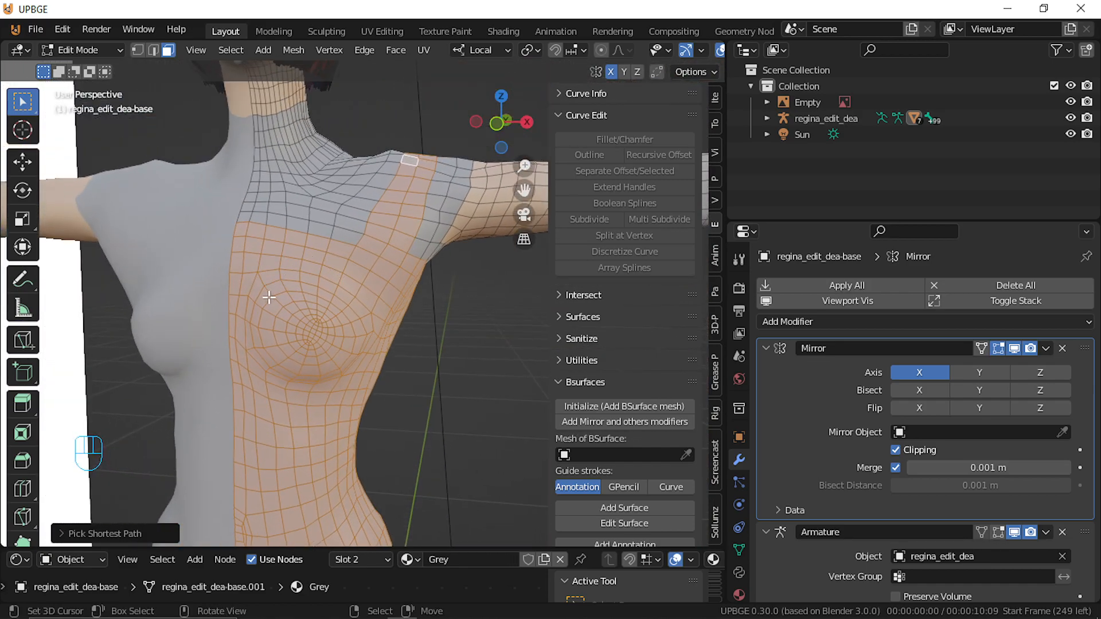
{"action": "key", "text": "ctrl+z"}
{"action": "key", "text": "c"}
{"action": "left_click_drag", "start_coordinate": [241, 223], "coordinate": [322, 235], "text": "shift"}
{"action": "mouse_move", "coordinate": [249, 234]}
{"action": "left_mouse_down", "text": "shift"}
{"action": "mouse_move", "coordinate": [228, 265]}
{"action": "mouse_move", "coordinate": [298, 231]}
{"action": "mouse_move", "coordinate": [230, 282]}
{"action": "left_mouse_up", "text": "shift"}
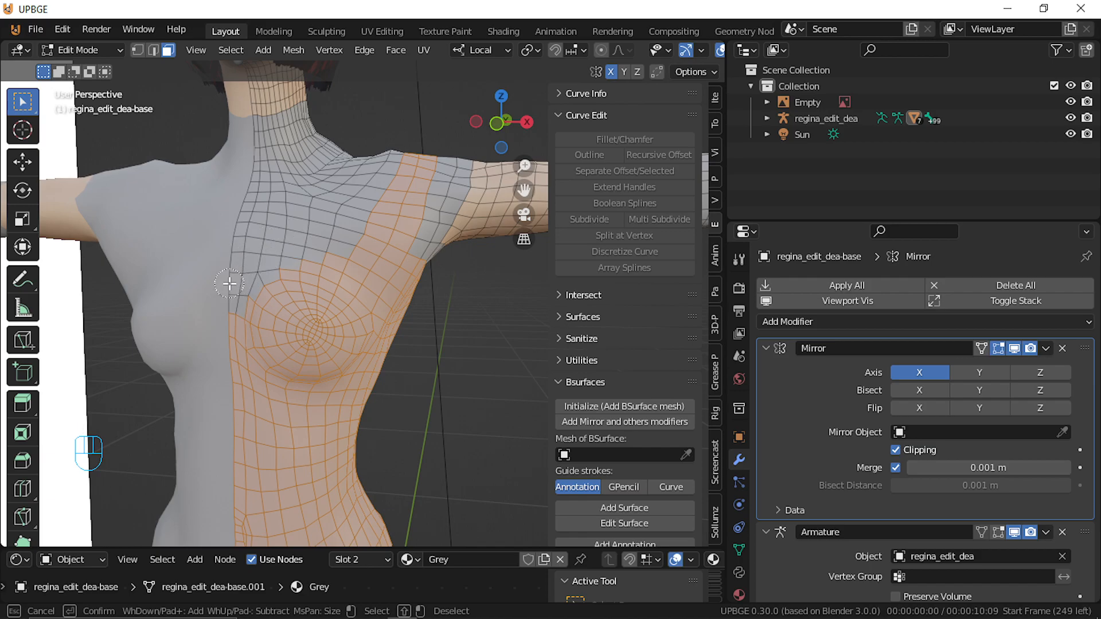
{"action": "right_click", "coordinate": [205, 299]}
{"action": "key", "text": "shift"}
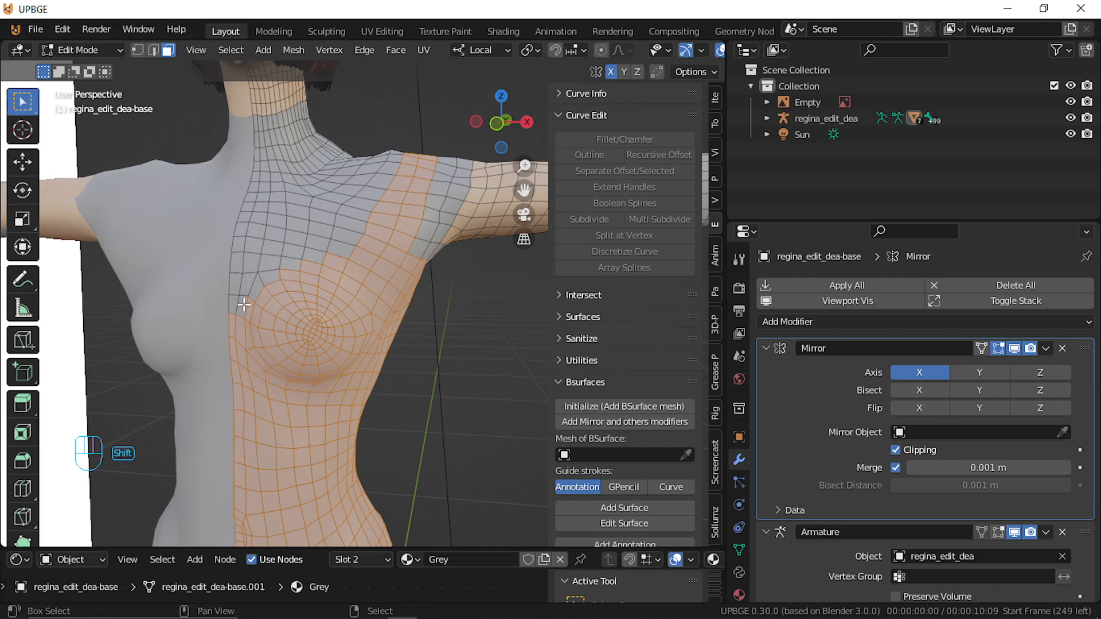
{"action": "key", "text": "shift+alt"}
{"action": "right_click", "coordinate": [261, 277], "text": "alt+shift"}
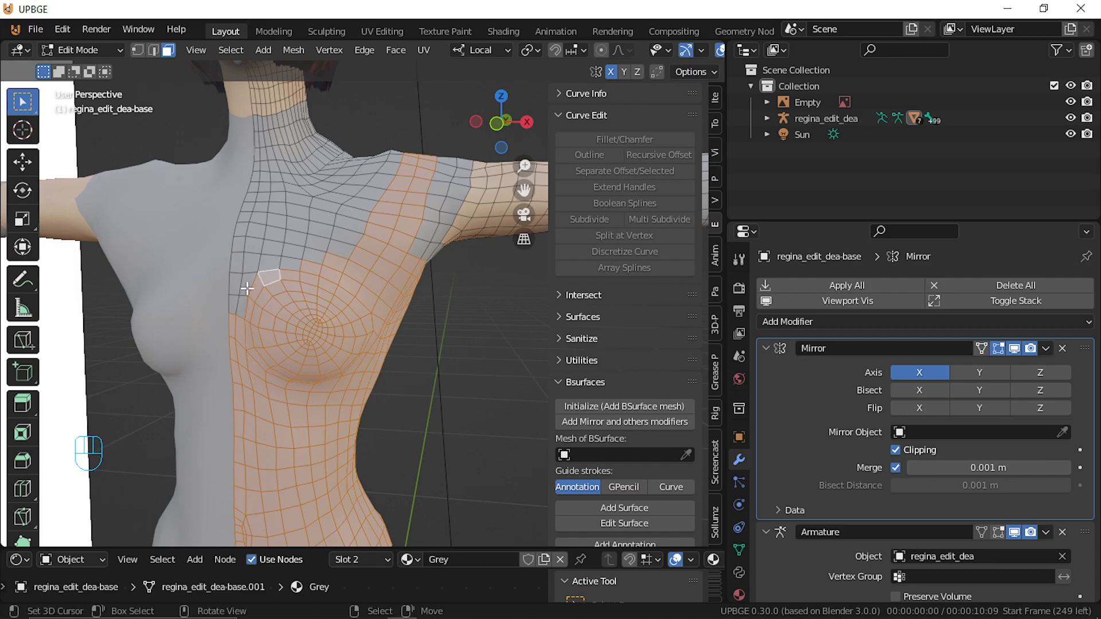
Cut a smooth neckline with the Knife tool from the chest's centre line over the breast to the shoulder strap
{"action": "key", "text": "k"}
{"action": "left_click", "coordinate": [228, 294]}
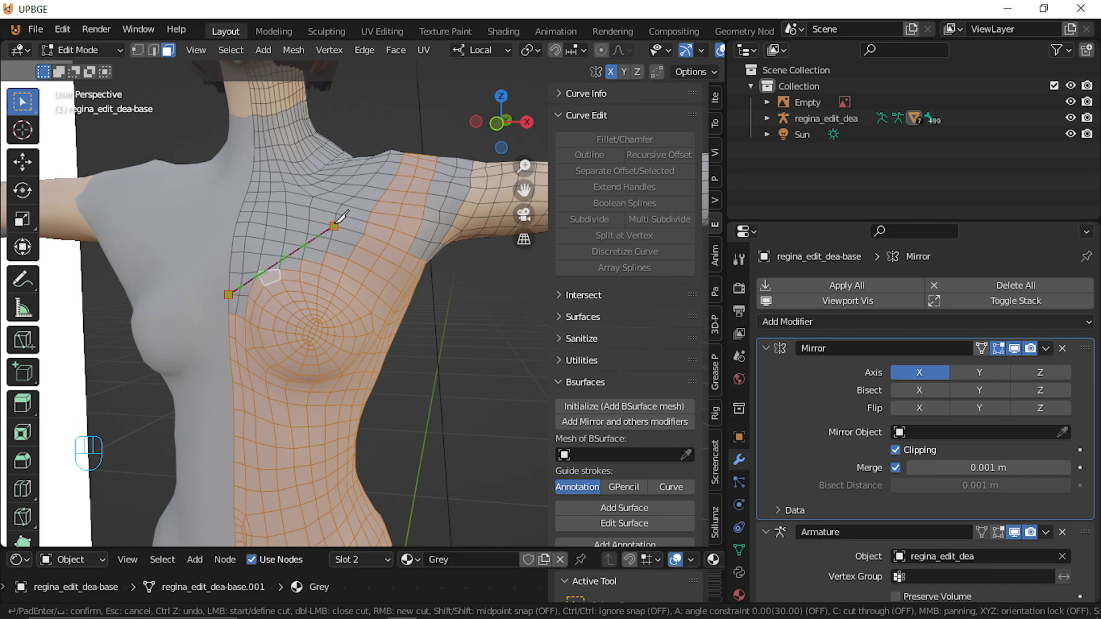
{"action": "left_click", "coordinate": [281, 255]}
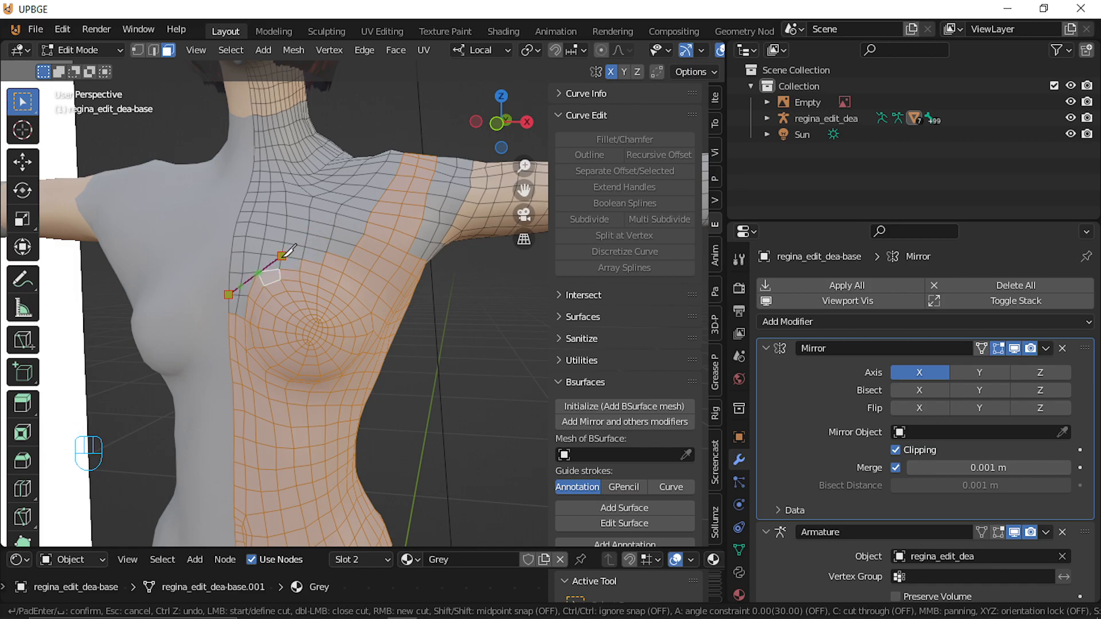
{"action": "left_click", "coordinate": [331, 239]}
{"action": "left_click", "coordinate": [368, 220]}
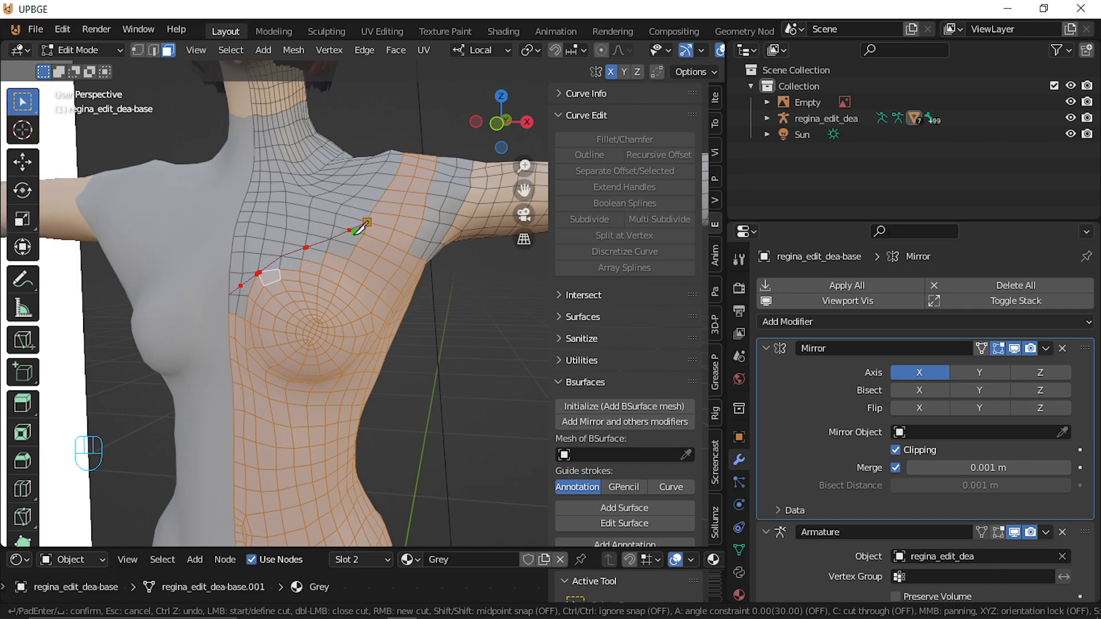
{"action": "key", "text": "Return"}
{"action": "key", "text": "c"}
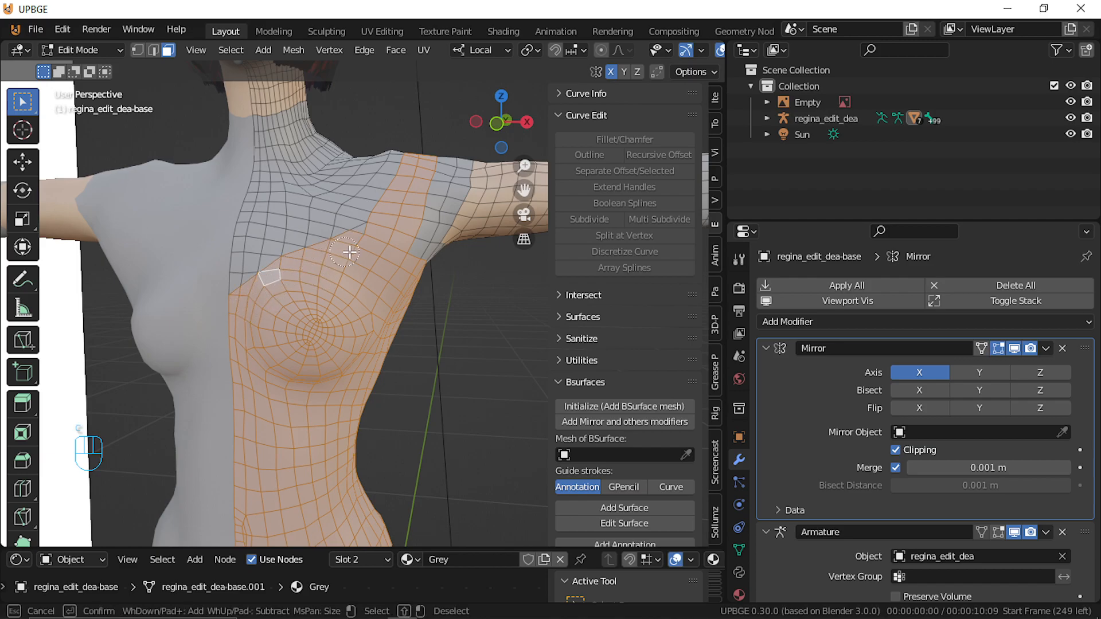
Assign the selected bodysuit faces to the empty third material slot of the character mesh
{"action": "key", "text": "Escape"}
{"action": "scroll", "coordinate": [365, 290], "scroll_direction": "down", "scroll_amount": 5}
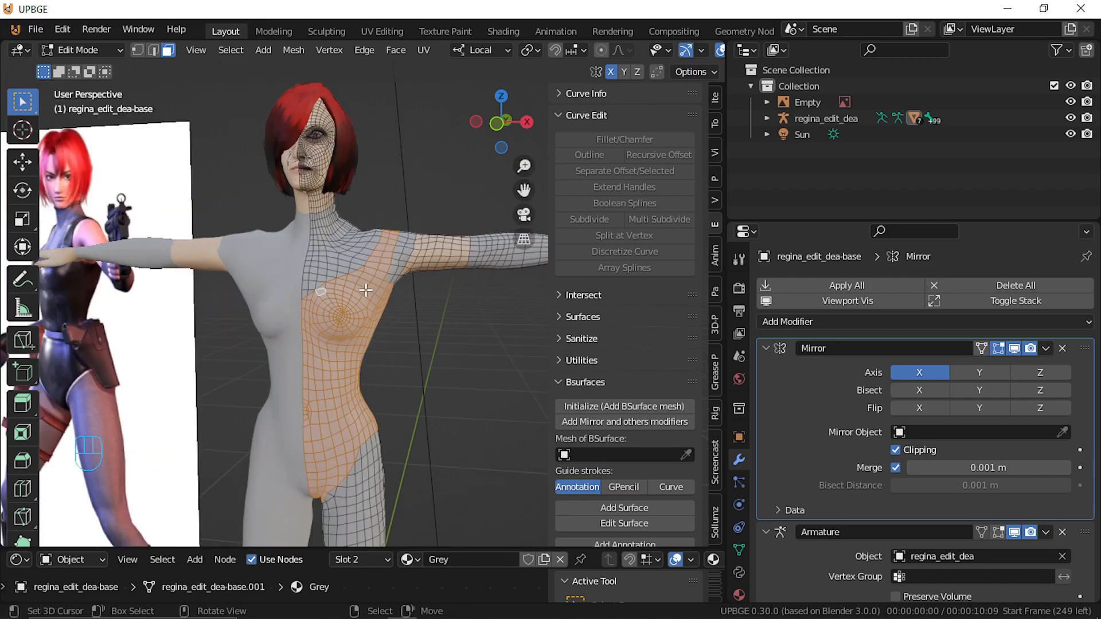
{"action": "middle_click_drag", "start_coordinate": [310, 289], "coordinate": [503, 265]}
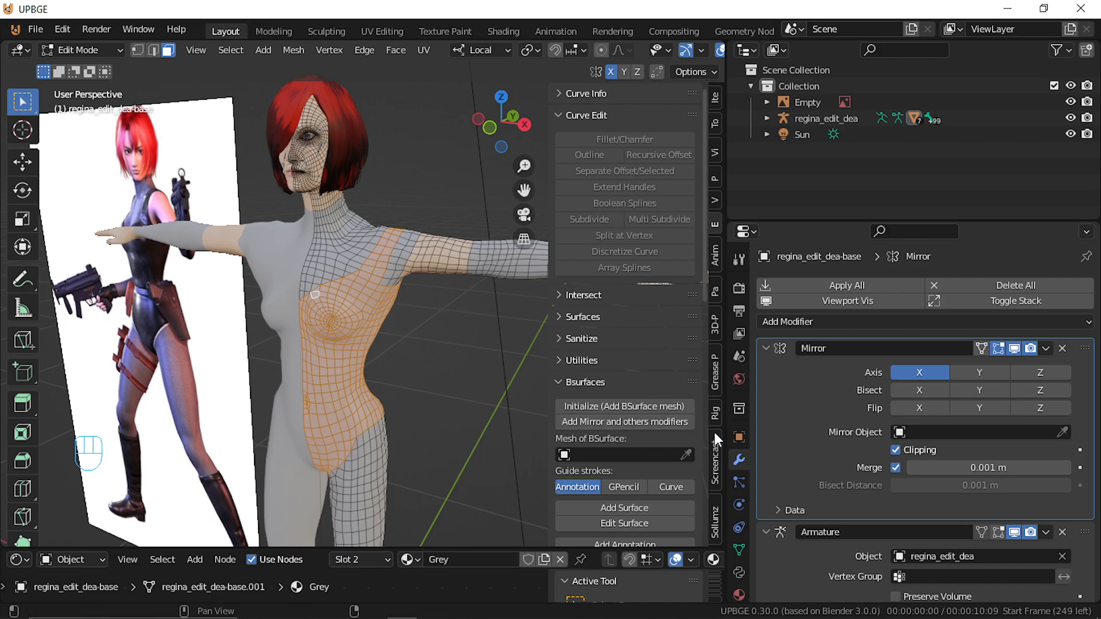
{"action": "scroll", "coordinate": [816, 418], "scroll_direction": "down", "scroll_amount": 3}
{"action": "scroll", "coordinate": [827, 422], "scroll_direction": "up", "scroll_amount": 3}
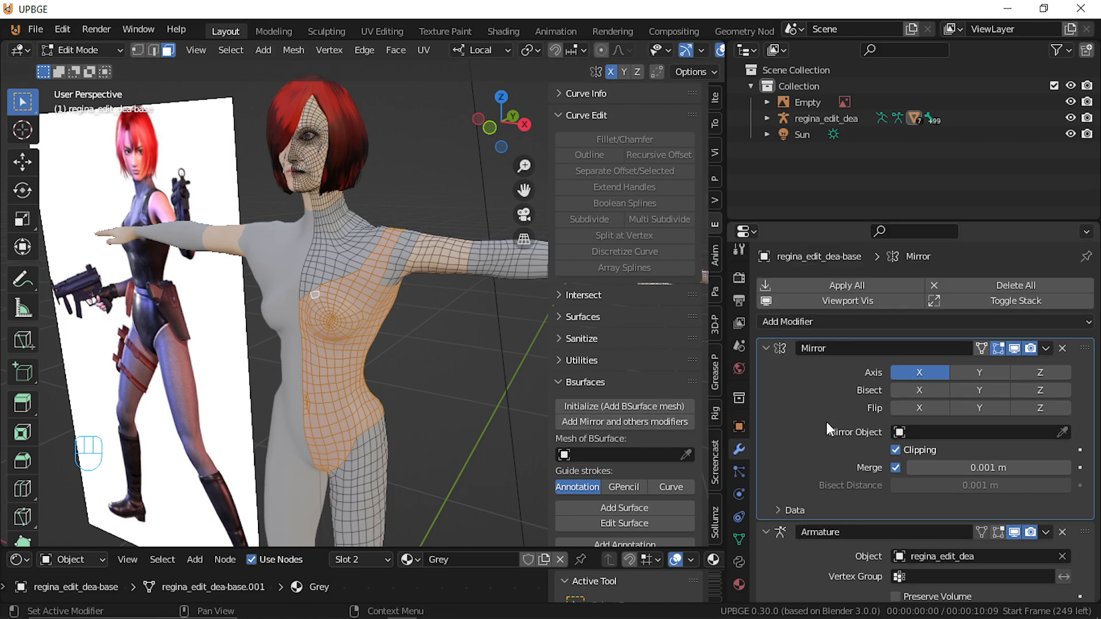
{"action": "left_click", "coordinate": [739, 584]}
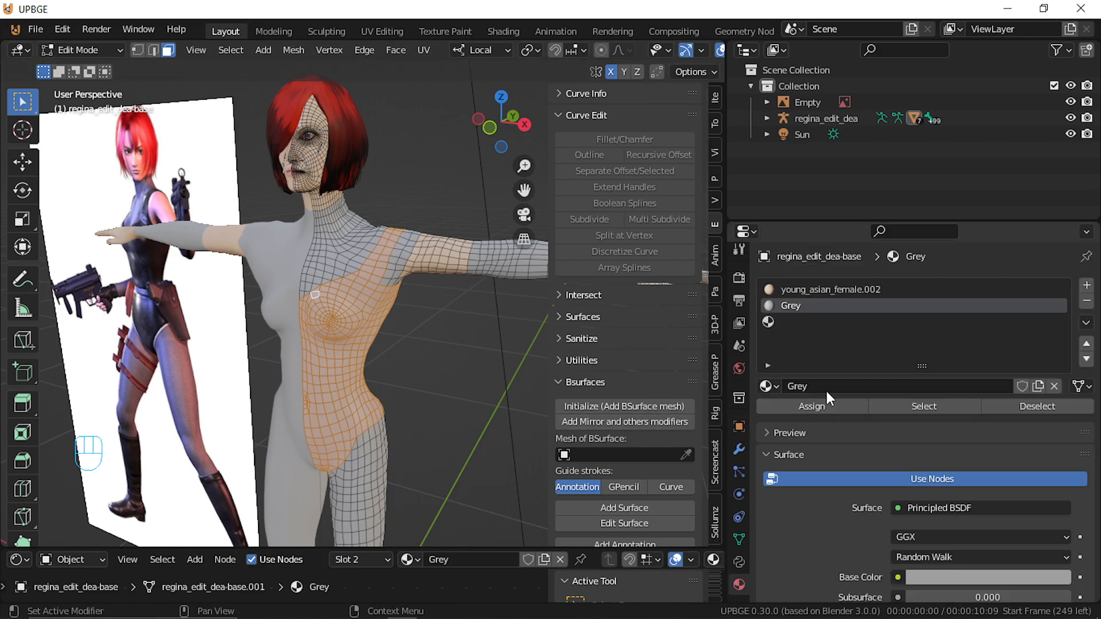
{"action": "left_click", "coordinate": [769, 322]}
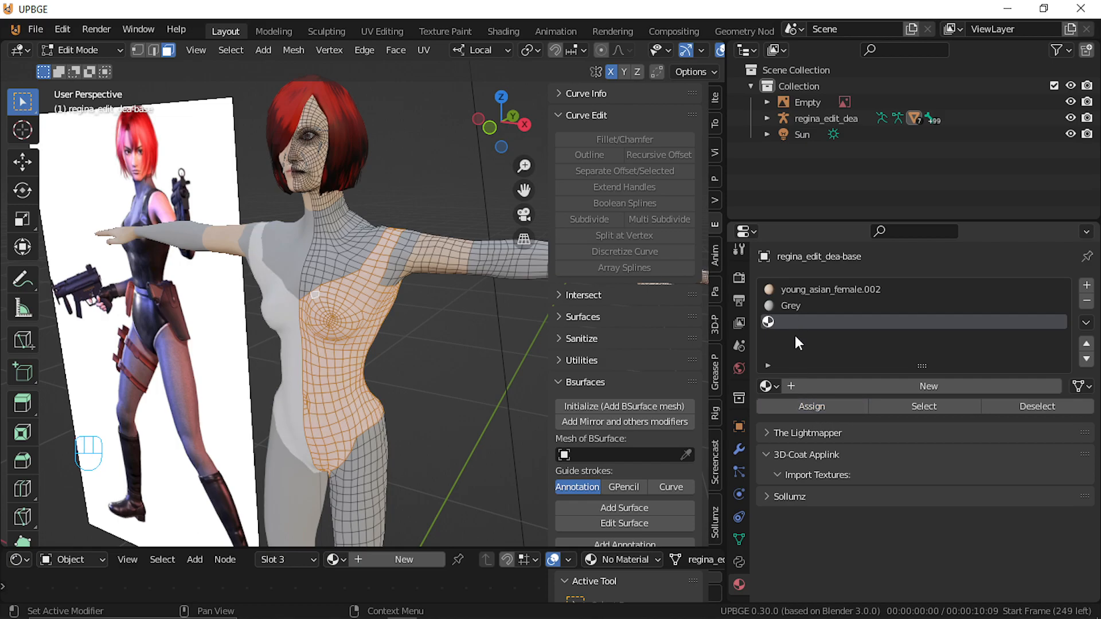
Create a new material in the third slot and name it leather
{"action": "left_click", "coordinate": [919, 389]}
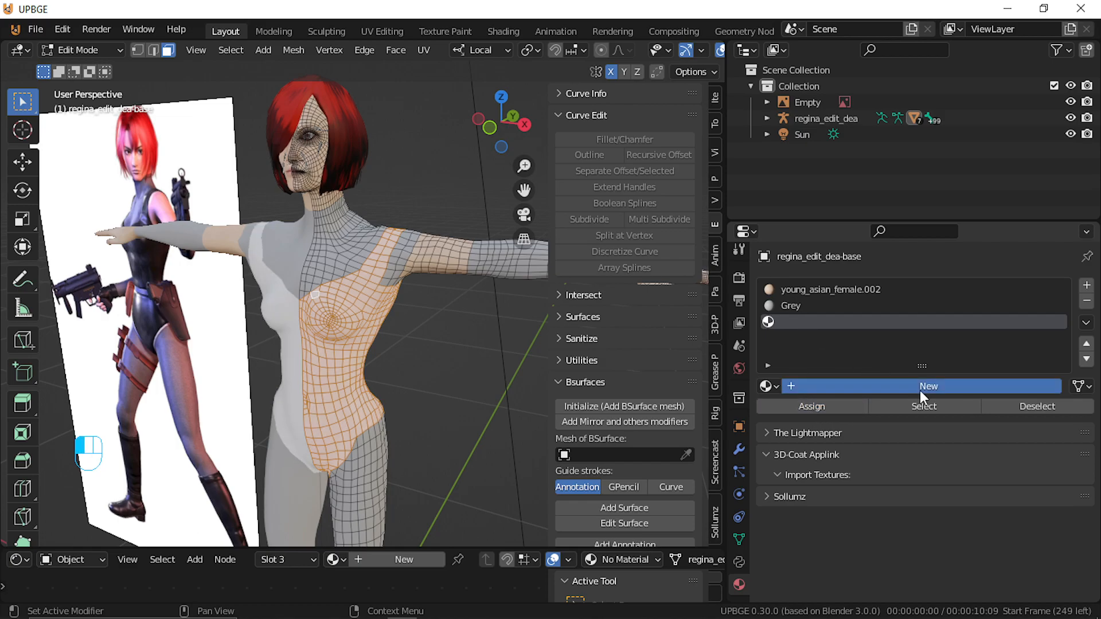
{"action": "double_click", "coordinate": [807, 322]}
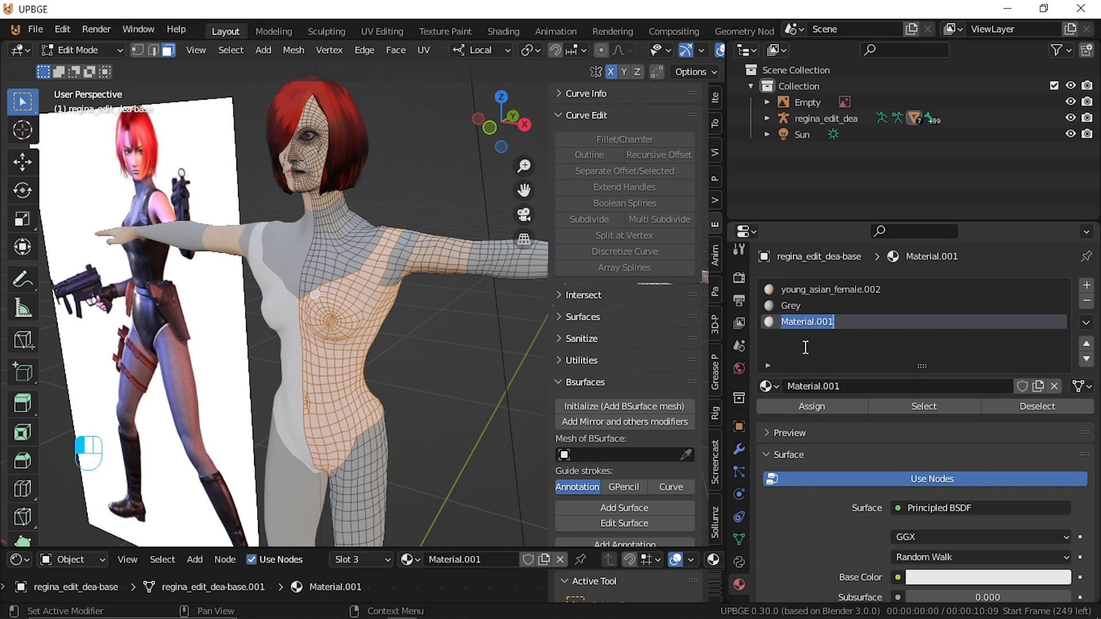
{"action": "type", "text": "leather"}
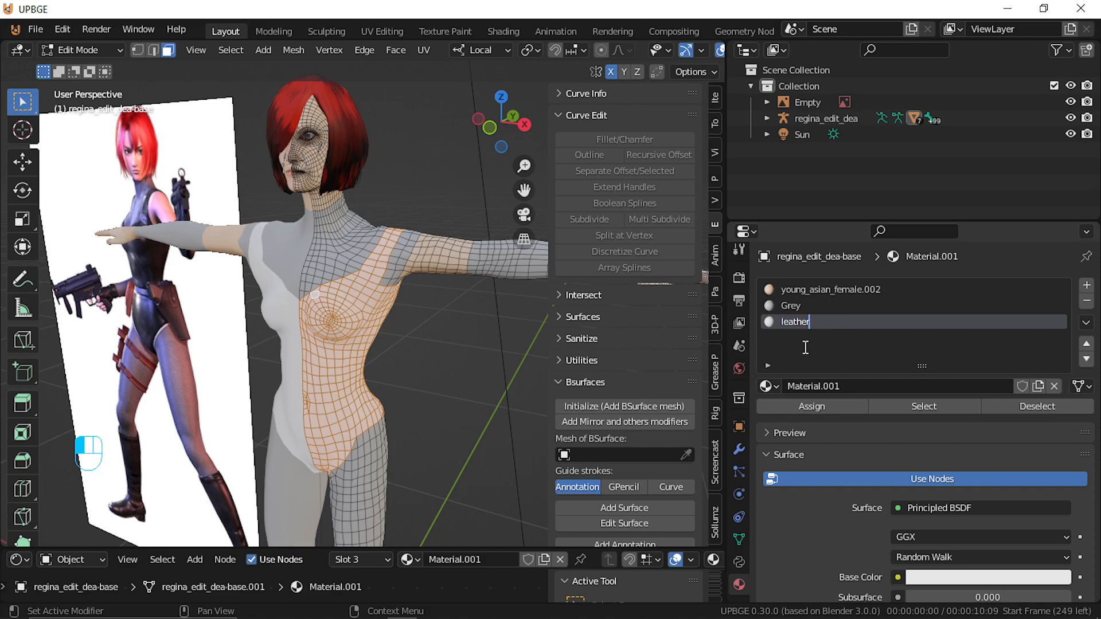
{"action": "key", "text": "Return"}
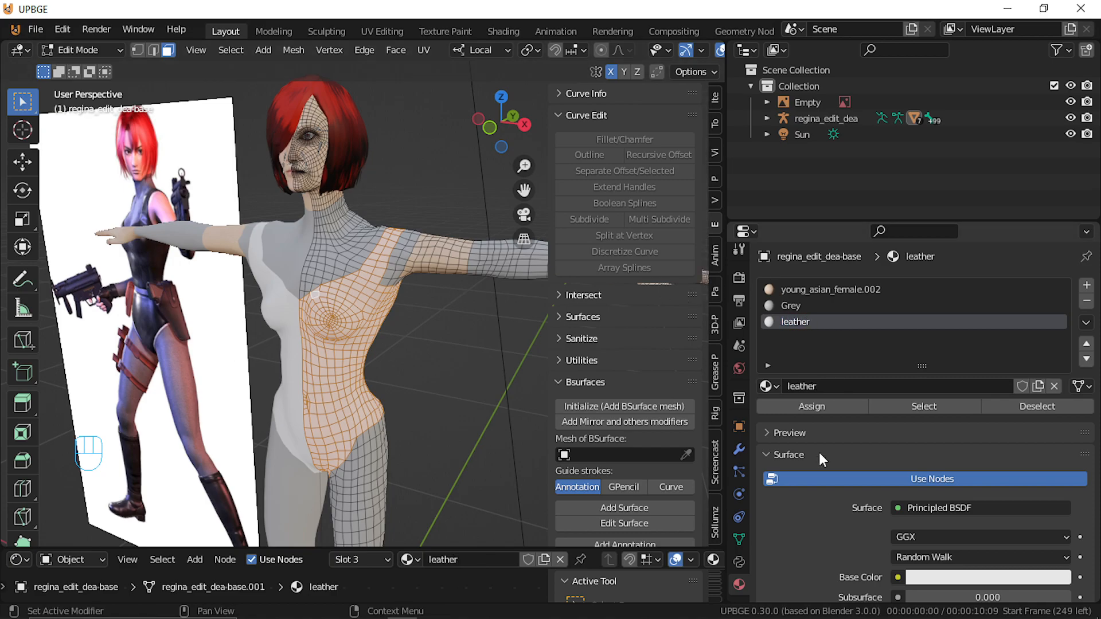
Set the leather material's base color to black and clear the face selection
{"action": "left_click", "coordinate": [982, 579]}
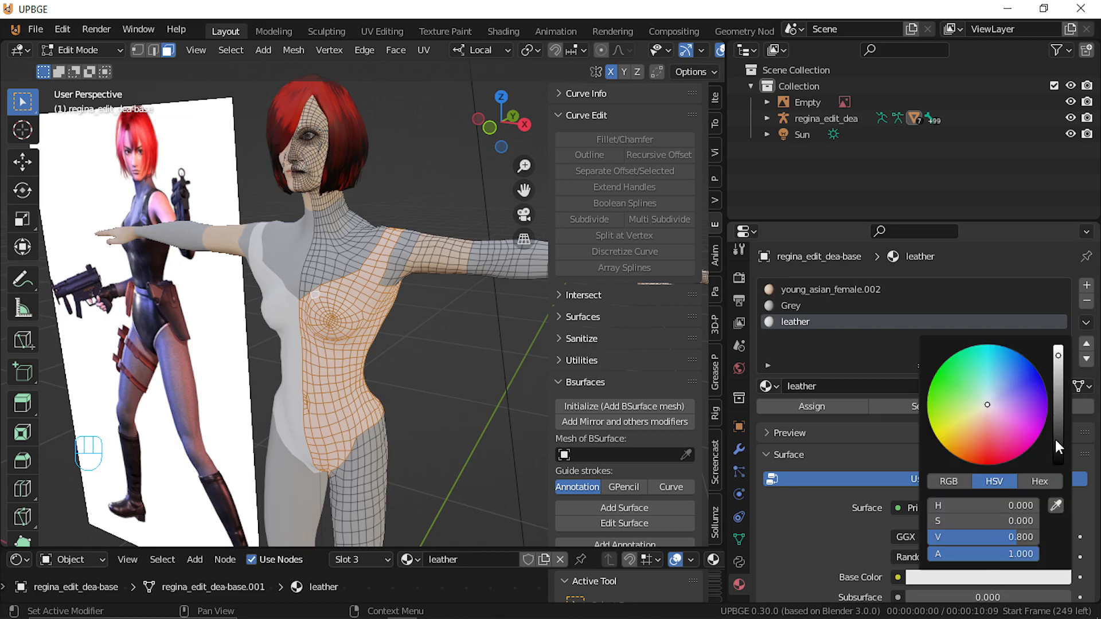
{"action": "left_click_drag", "start_coordinate": [1058, 426], "coordinate": [1058, 463]}
{"action": "left_click", "coordinate": [416, 441]}
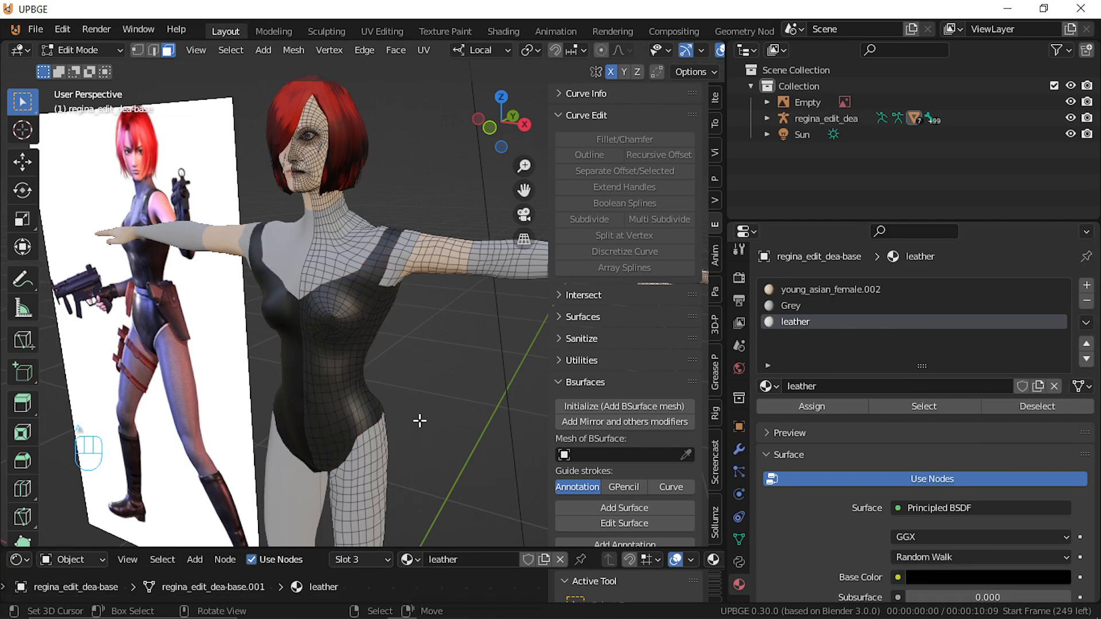
Examine the bodysuit on the whole figure in Rendered shading and Object Mode beside the reference image
{"action": "scroll", "coordinate": [412, 395], "scroll_direction": "down", "scroll_amount": 3}
{"action": "mouse_move", "coordinate": [412, 394]}
{"action": "middle_mouse_down"}
{"action": "mouse_move", "coordinate": [553, 407]}
{"action": "mouse_move", "coordinate": [360, 404]}
{"action": "middle_mouse_up"}
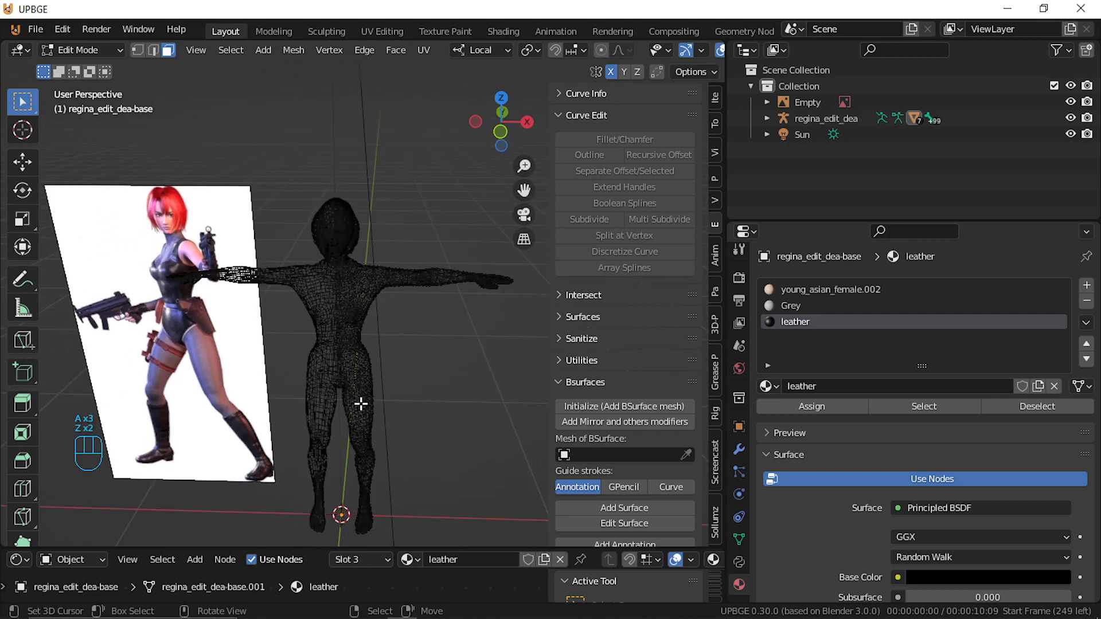
{"action": "key", "text": "z"}
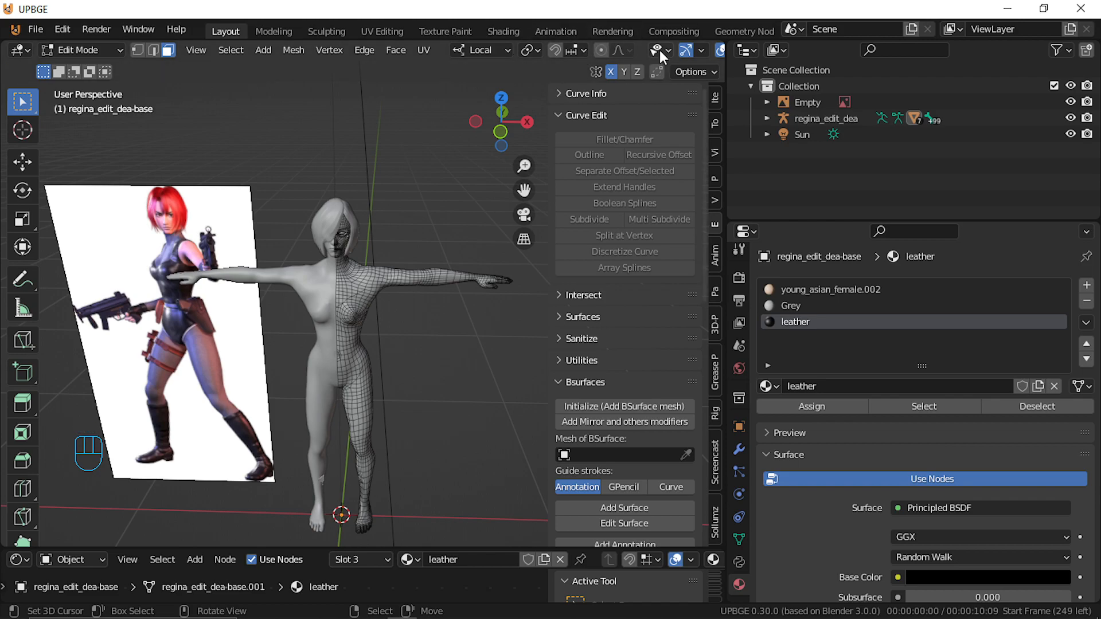
{"action": "scroll", "coordinate": [660, 50], "scroll_direction": "down", "scroll_amount": 5}
{"action": "left_click", "coordinate": [700, 51]}
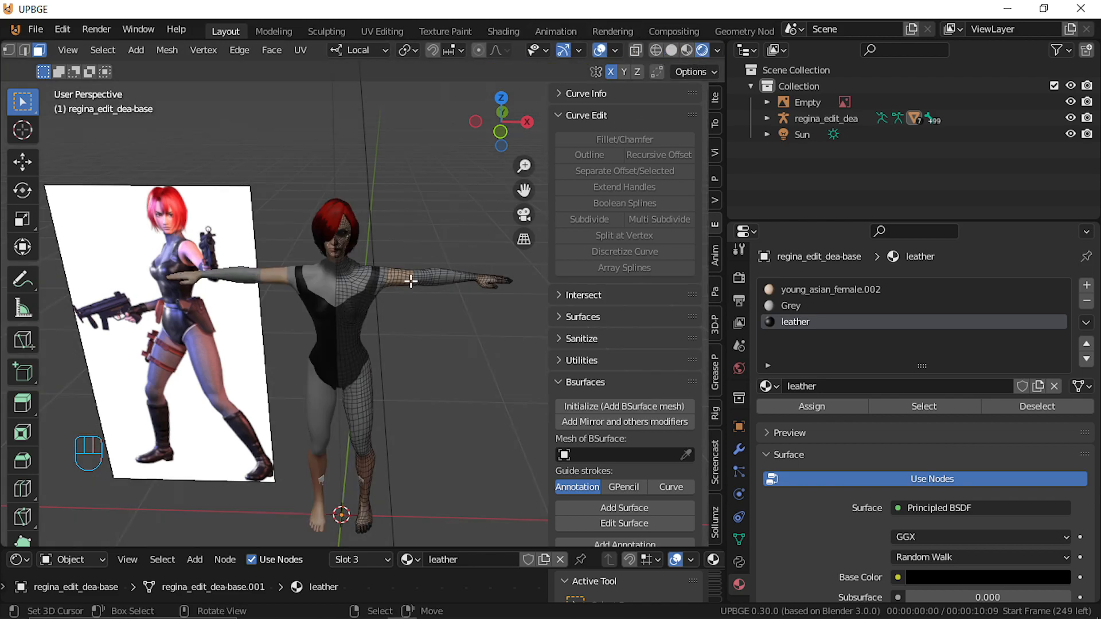
{"action": "key", "text": "a"}
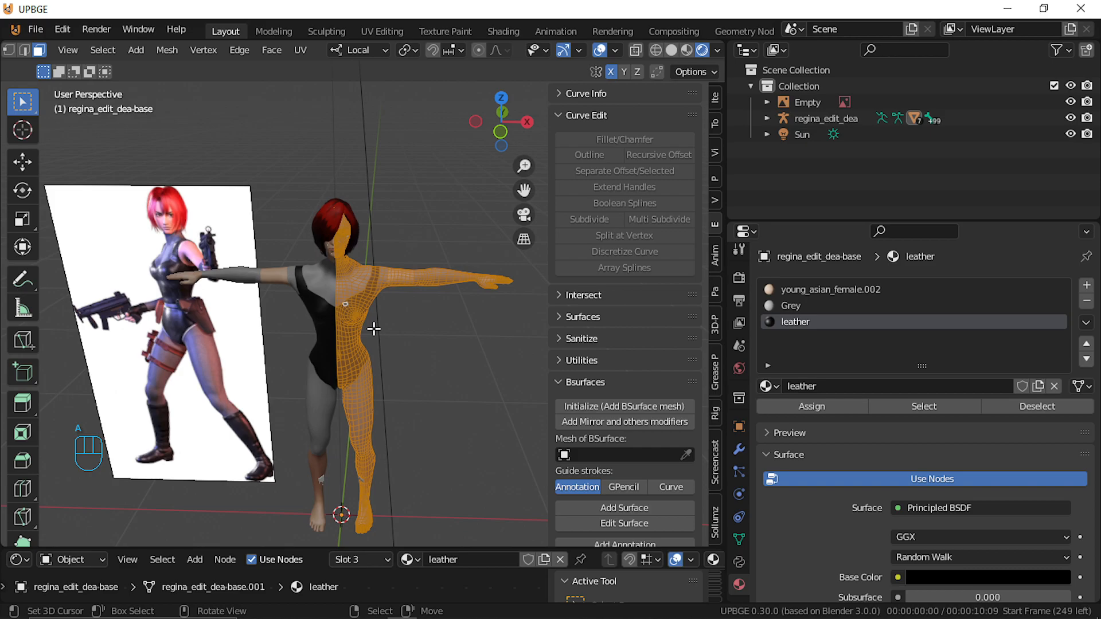
{"action": "key", "text": "Tab"}
{"action": "mouse_move", "coordinate": [373, 328]}
{"action": "middle_mouse_down"}
{"action": "mouse_move", "coordinate": [41, 288]}
{"action": "mouse_move", "coordinate": [54, 282]}
{"action": "mouse_move", "coordinate": [150, 350]}
{"action": "mouse_move", "coordinate": [253, 366]}
{"action": "mouse_move", "coordinate": [367, 312]}
{"action": "middle_mouse_up"}
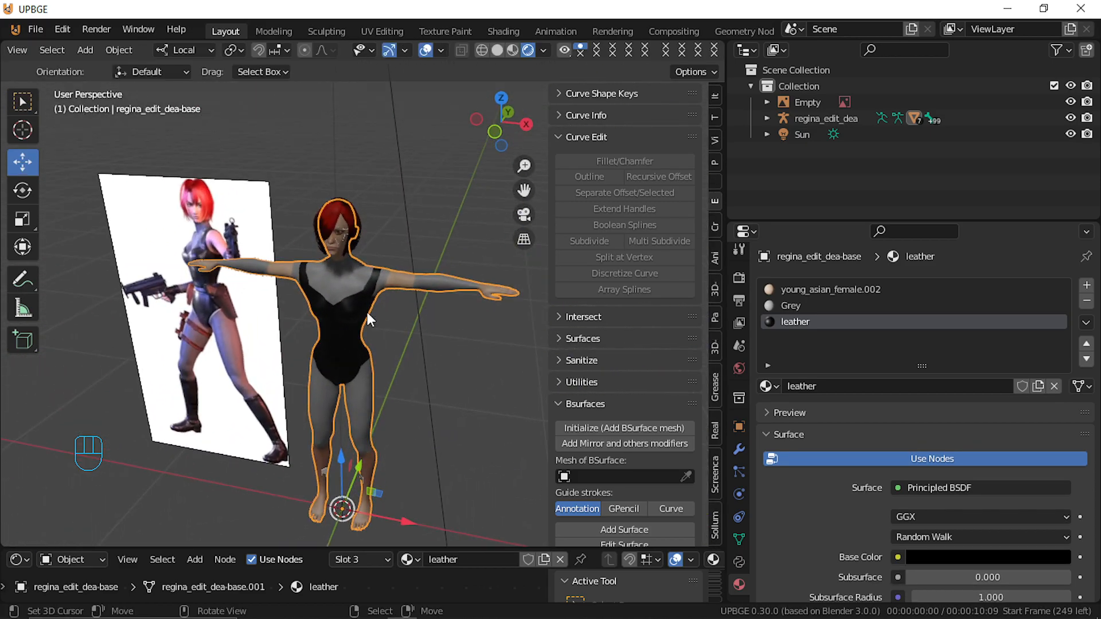
{"action": "scroll", "coordinate": [381, 299], "scroll_direction": "up", "scroll_amount": 7}
Return to editing the mesh, switch the viewport to Material Preview shading and deselect everything
{"action": "key", "text": "Tab"}
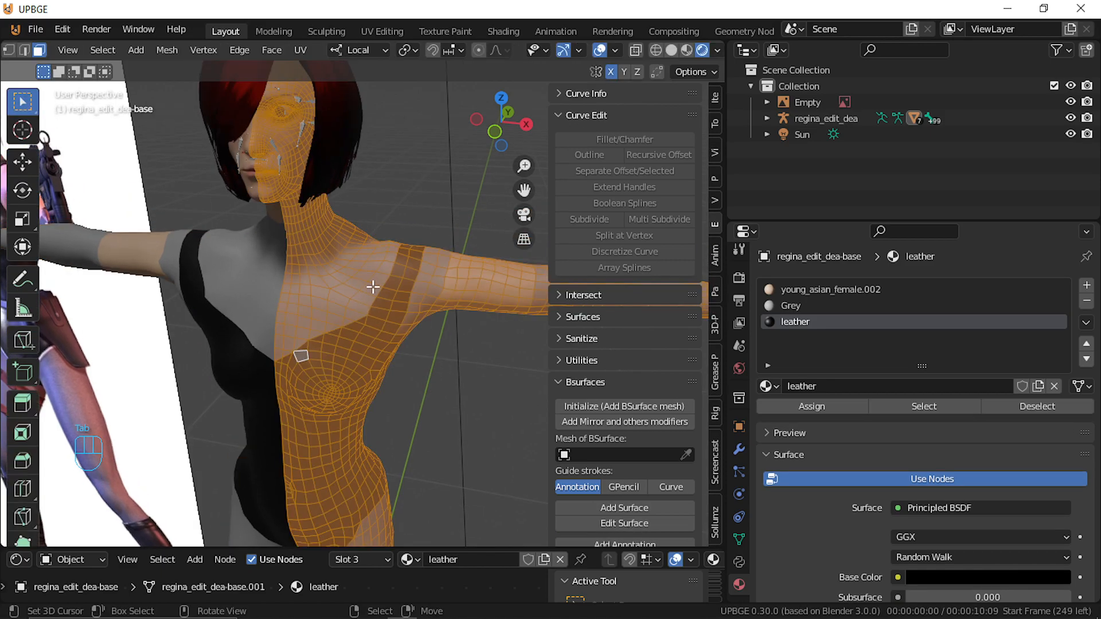
{"action": "scroll", "coordinate": [358, 320], "scroll_direction": "up", "scroll_amount": 3}
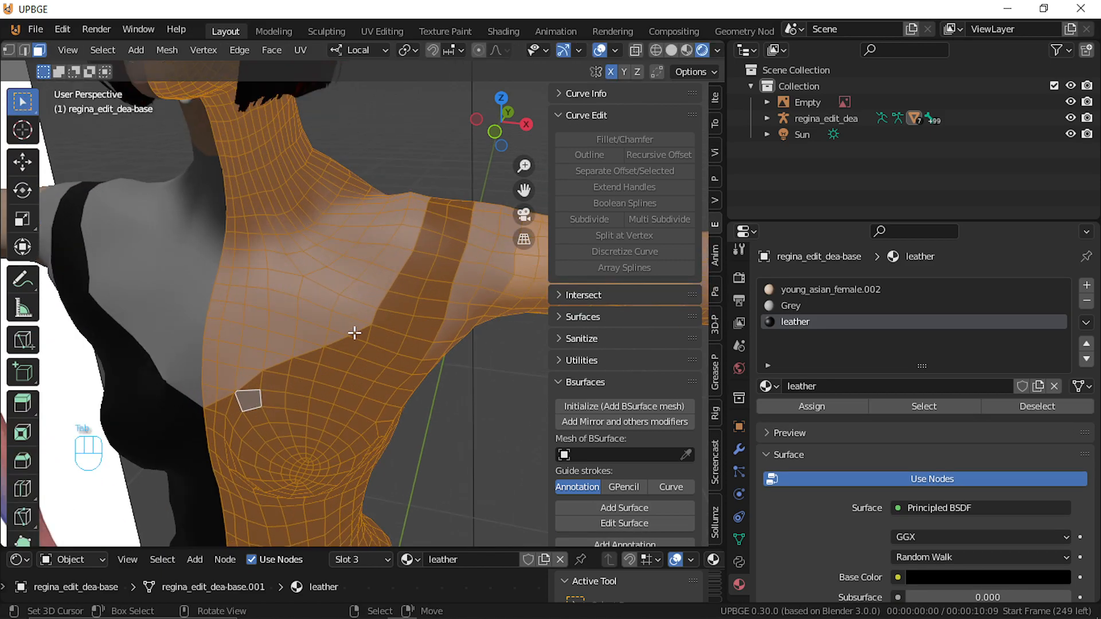
{"action": "key", "text": "z"}
{"action": "scroll", "coordinate": [356, 334], "scroll_direction": "up", "scroll_amount": 2}
{"action": "scroll", "coordinate": [356, 334], "scroll_direction": "down", "scroll_amount": 3}
{"action": "key", "text": "z"}
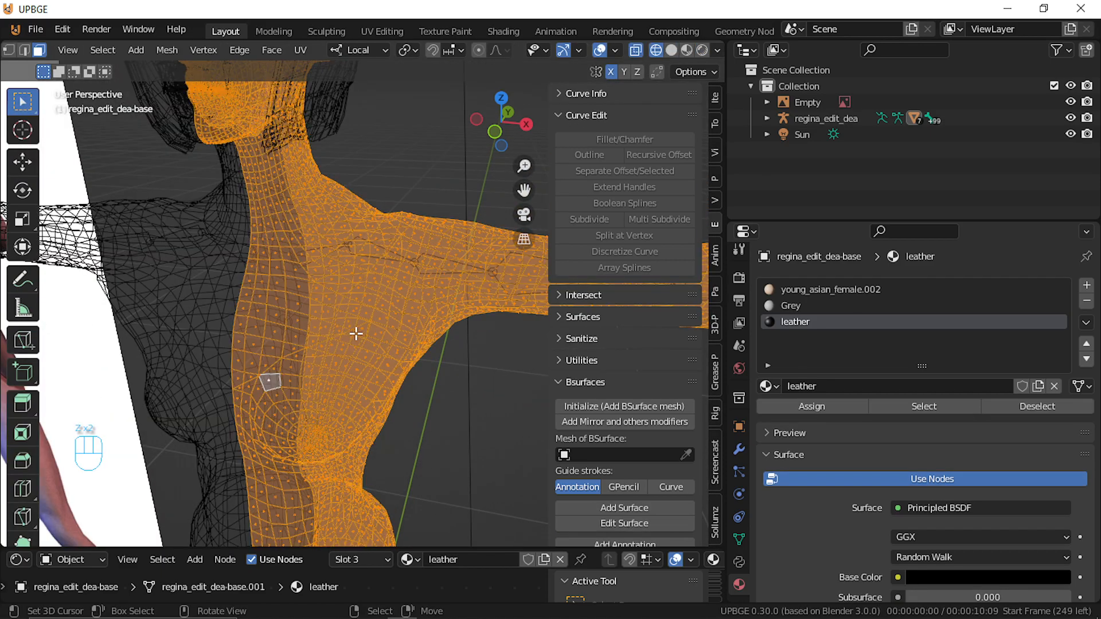
{"action": "left_click", "coordinate": [690, 51]}
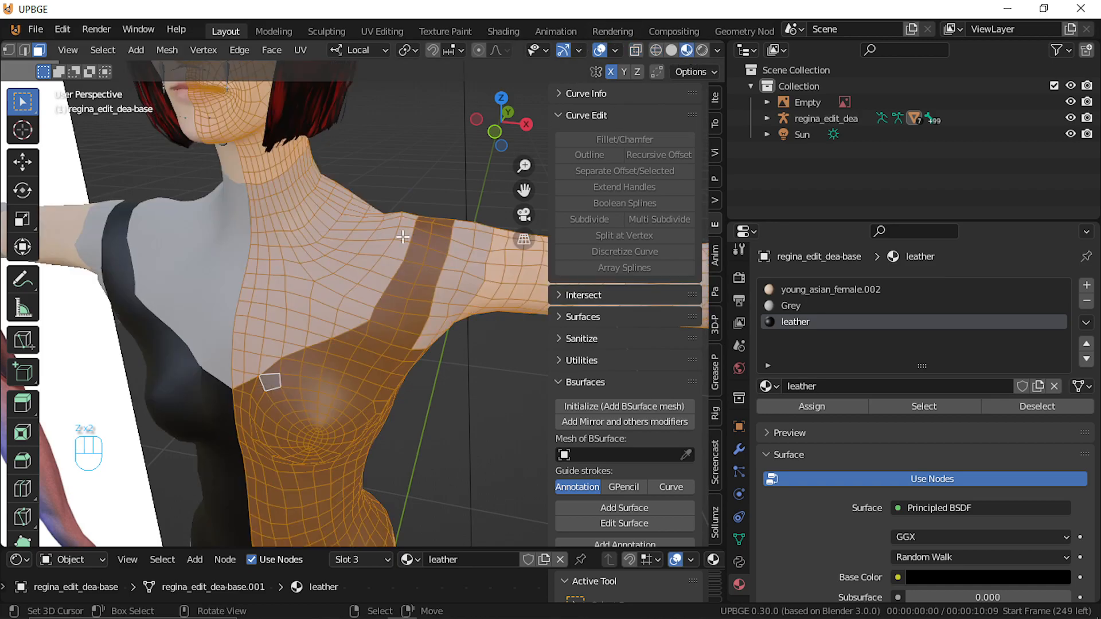
{"action": "key", "text": "alt+a"}
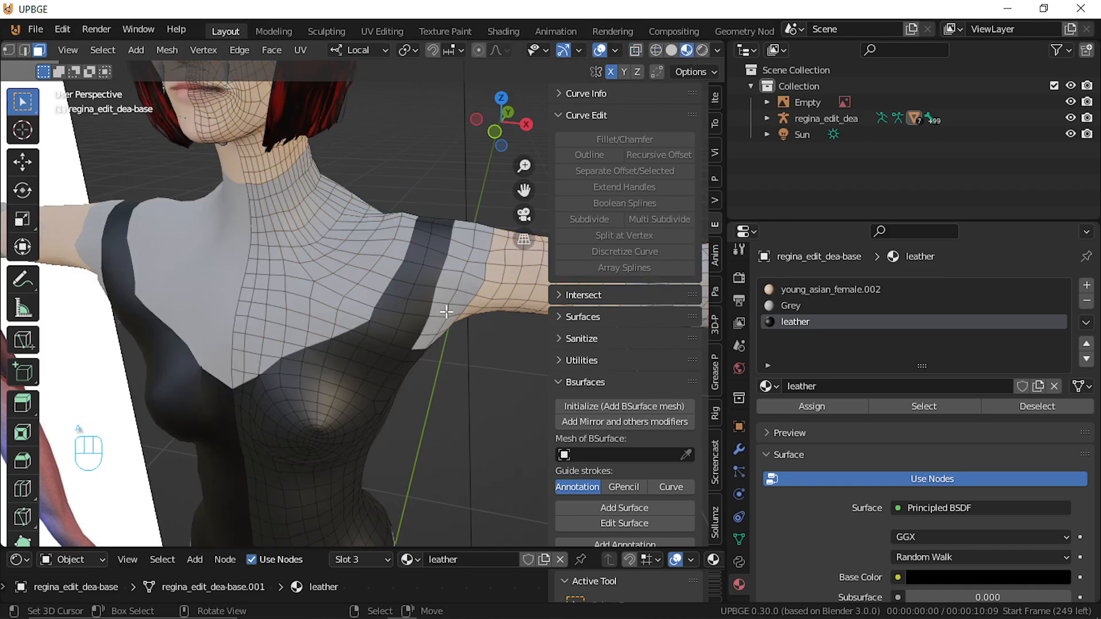
{"action": "scroll", "coordinate": [446, 311], "scroll_direction": "up", "scroll_amount": 2}
{"action": "scroll", "coordinate": [374, 319], "scroll_direction": "up", "scroll_amount": 3}
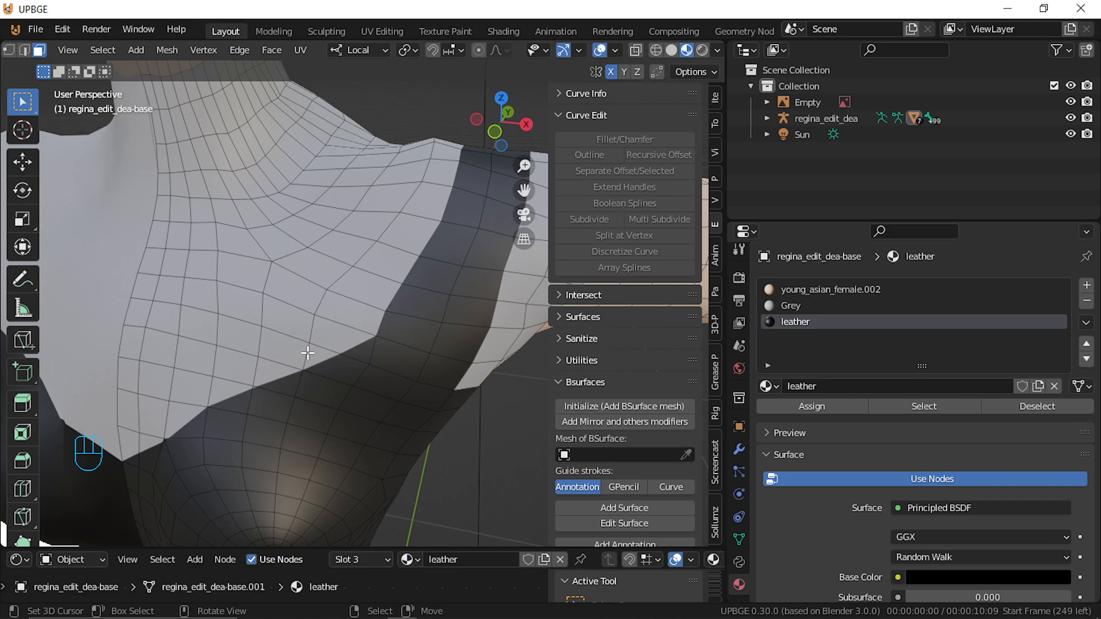
{"action": "key", "text": "k"}
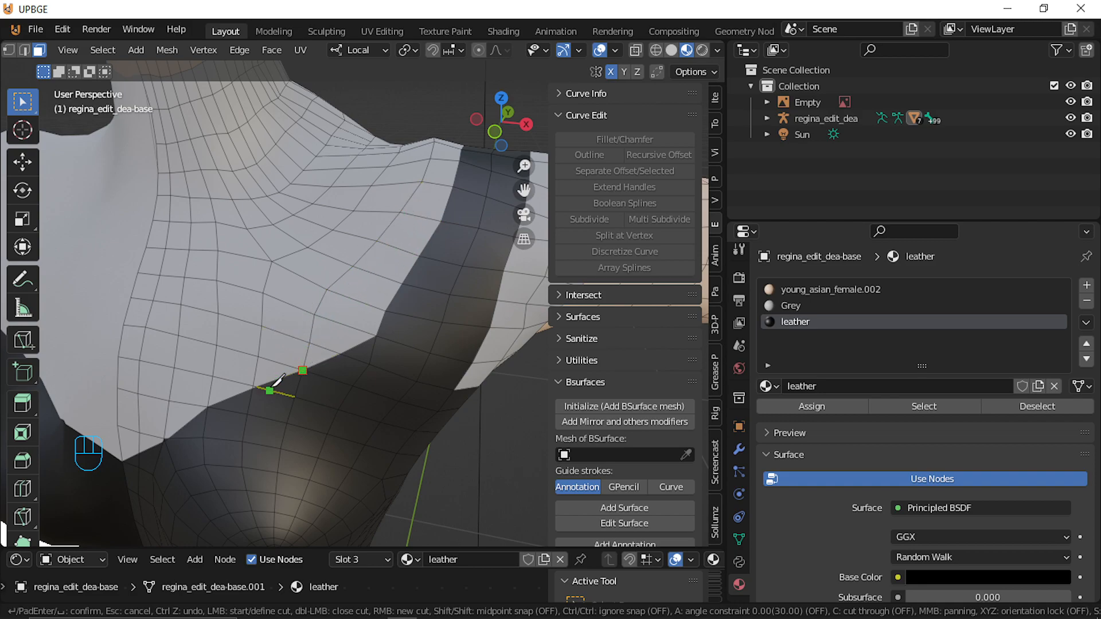
{"action": "key", "text": "Escape"}
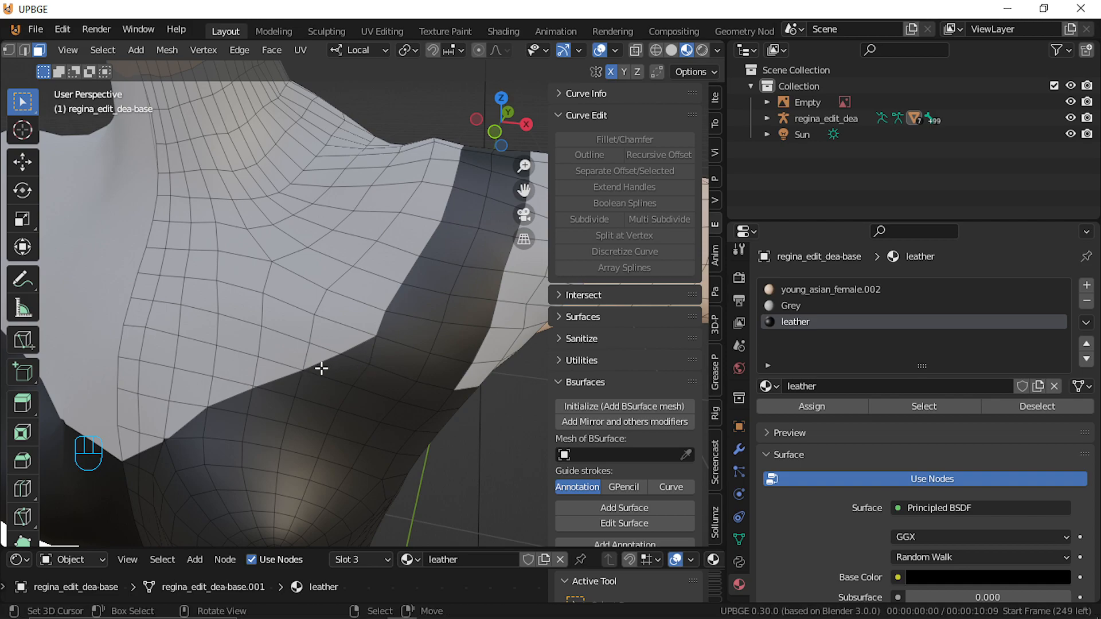
{"action": "scroll", "coordinate": [299, 354], "scroll_direction": "down", "scroll_amount": 3}
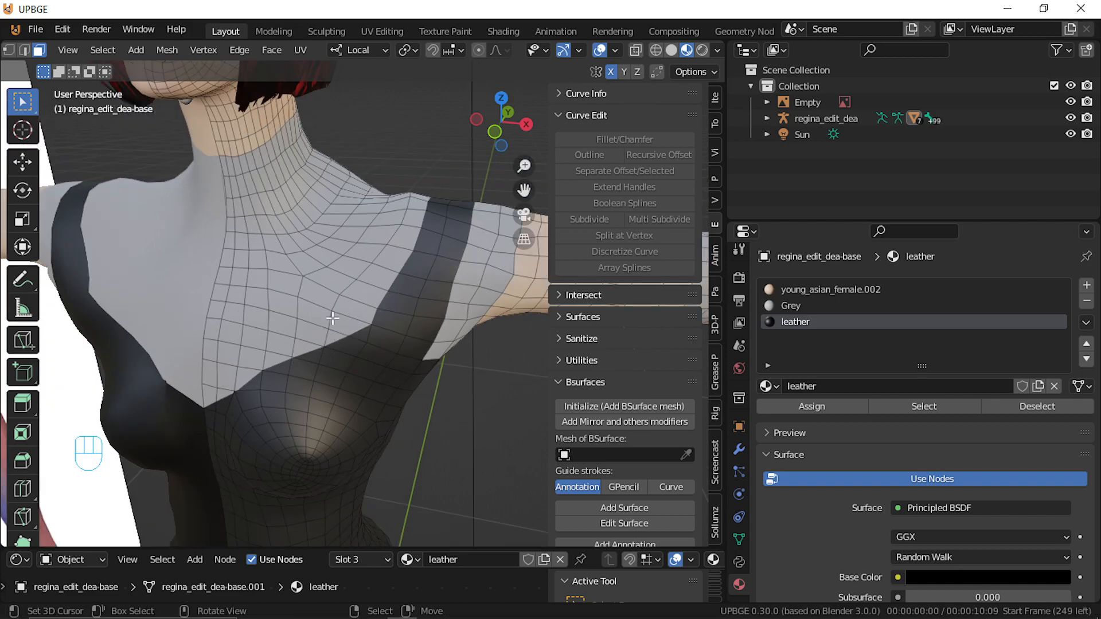
Cut a line with the Knife tool across the upper chest up to the shoulder beside the strap's inner edge
{"action": "key", "text": "k"}
{"action": "left_click", "coordinate": [324, 347]}
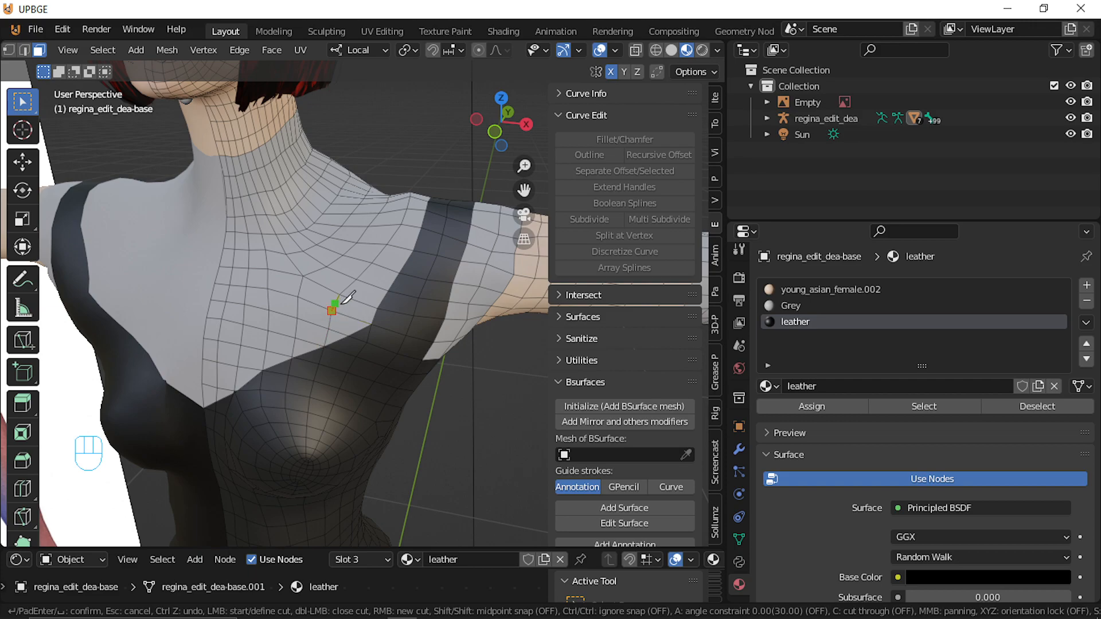
{"action": "left_click", "coordinate": [340, 295]}
{"action": "left_click", "coordinate": [387, 245]}
{"action": "left_click", "coordinate": [425, 211]}
{"action": "key", "text": "Return"}
Dissolve the run of edges next to the new cut to remove the sliver faces between chest and shoulder
{"action": "scroll", "coordinate": [390, 318], "scroll_direction": "up", "scroll_amount": 5}
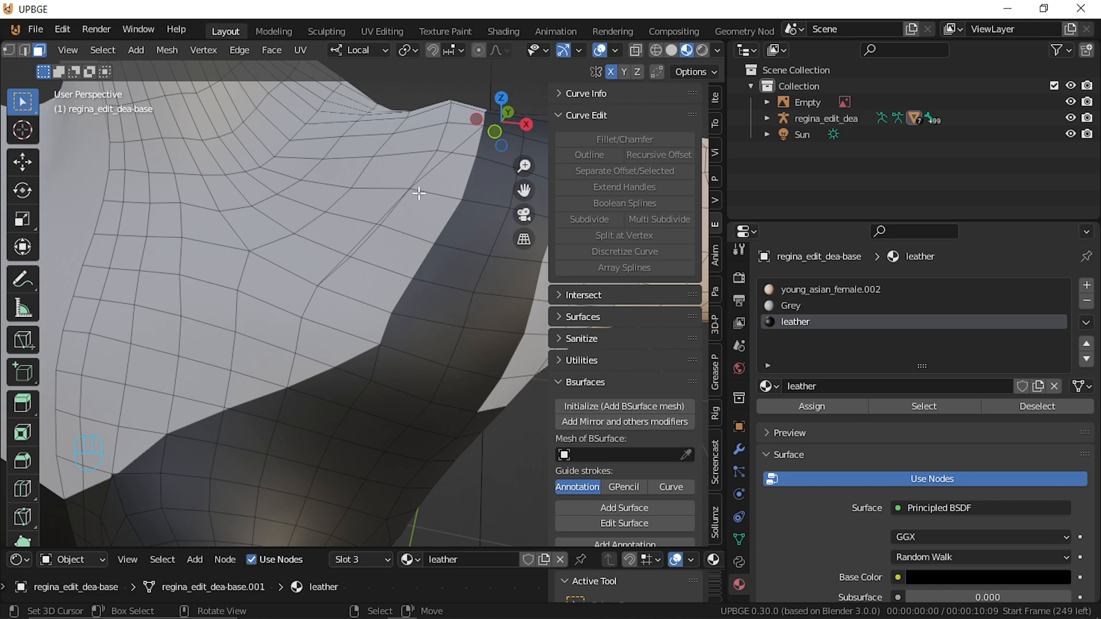
{"action": "left_click", "coordinate": [357, 253]}
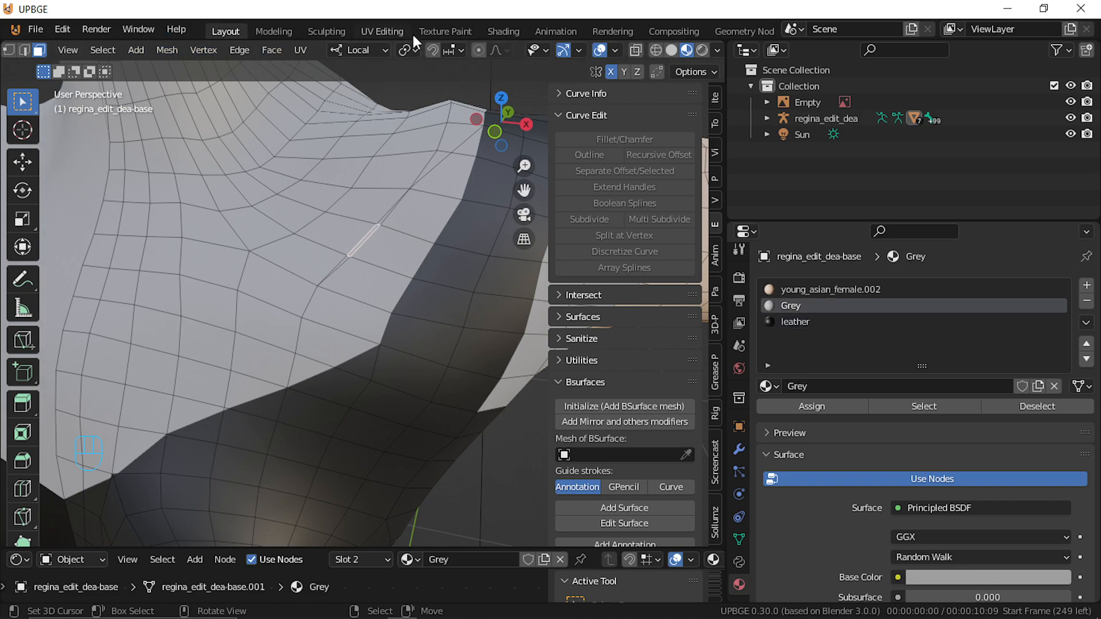
{"action": "left_click", "coordinate": [26, 50]}
{"action": "scroll", "coordinate": [186, 256], "scroll_direction": "up", "scroll_amount": 4}
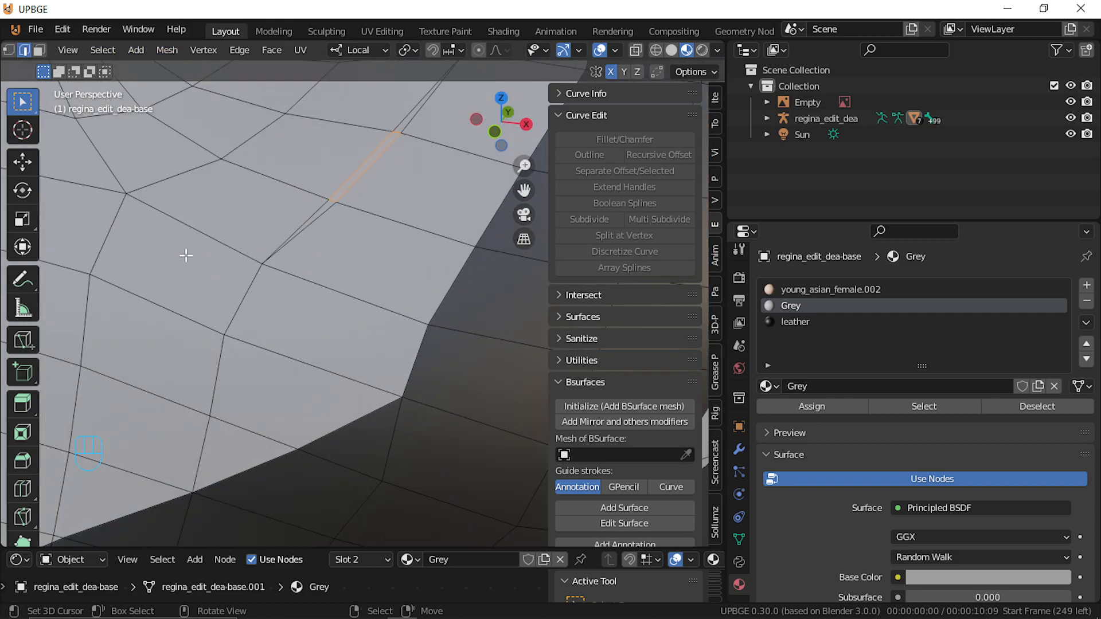
{"action": "left_click", "coordinate": [293, 234], "text": "alt"}
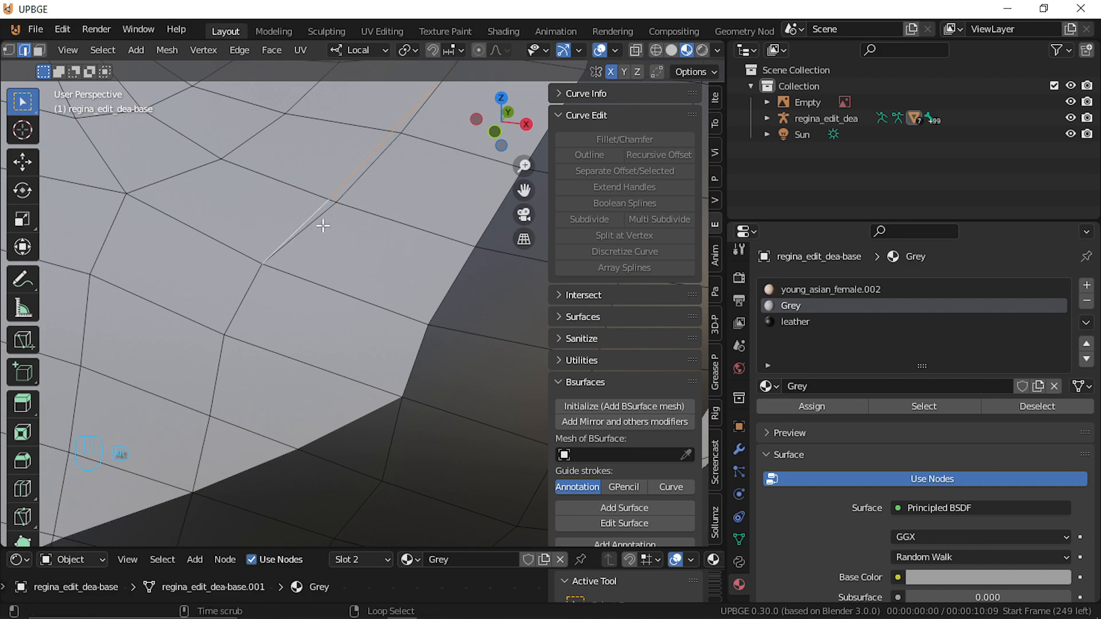
{"action": "middle_click_drag", "start_coordinate": [323, 225], "coordinate": [216, 442], "text": "shift"}
{"action": "key", "text": "x"}
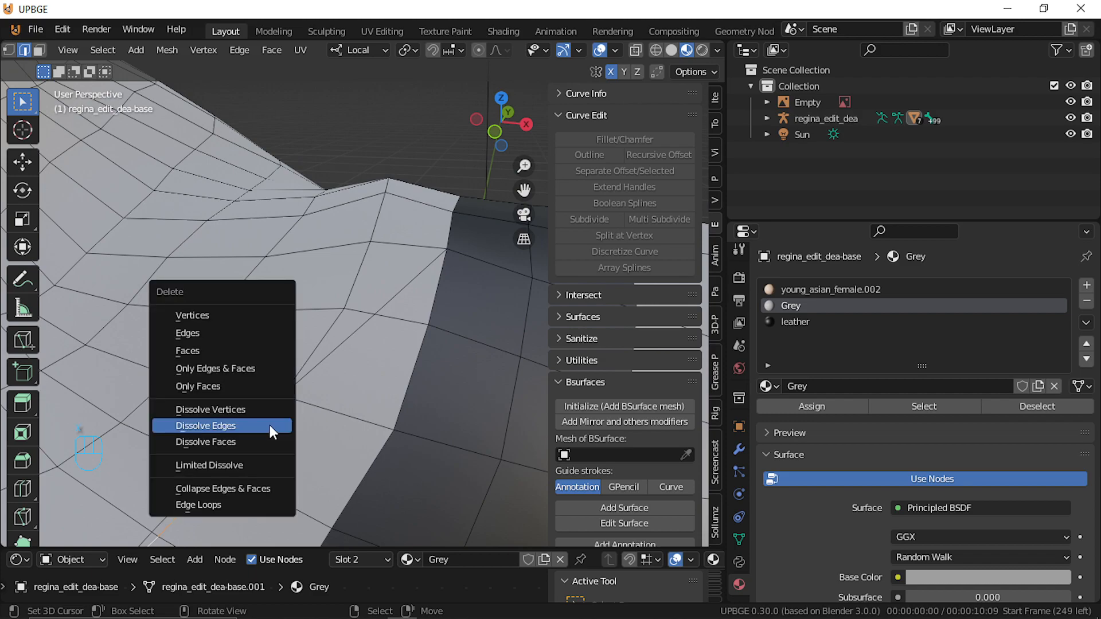
{"action": "left_click", "coordinate": [269, 425]}
{"action": "scroll", "coordinate": [270, 425], "scroll_direction": "down", "scroll_amount": 4}
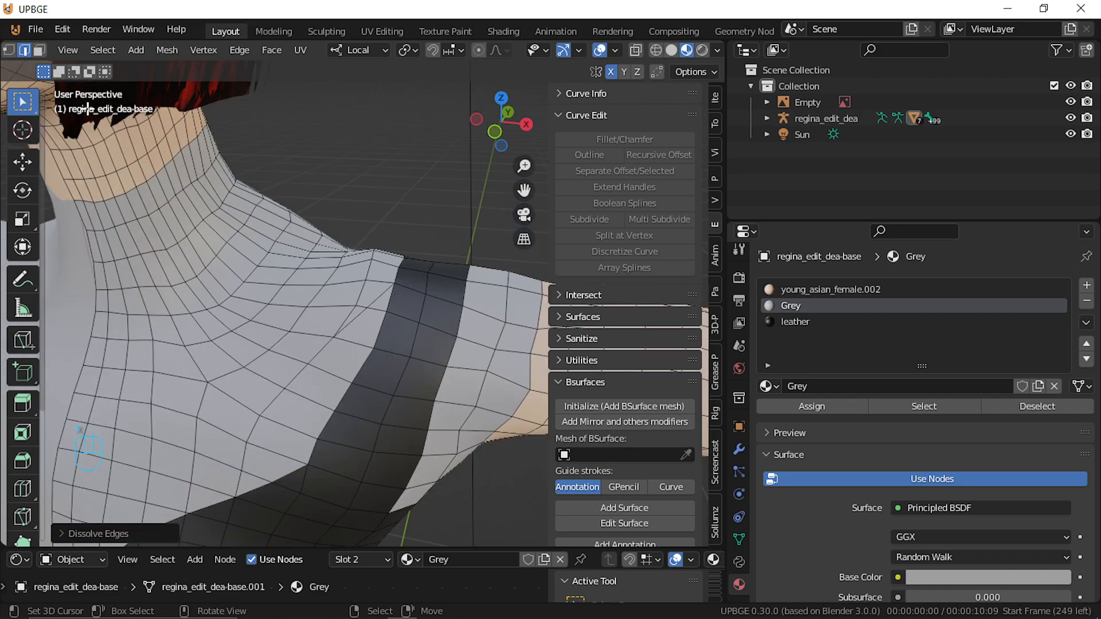
Assign the leather material to the strip of grey faces along the shoulder strap's inner edge, from shoulder to chest
{"action": "left_click", "coordinate": [37, 50]}
{"action": "left_click", "coordinate": [379, 296]}
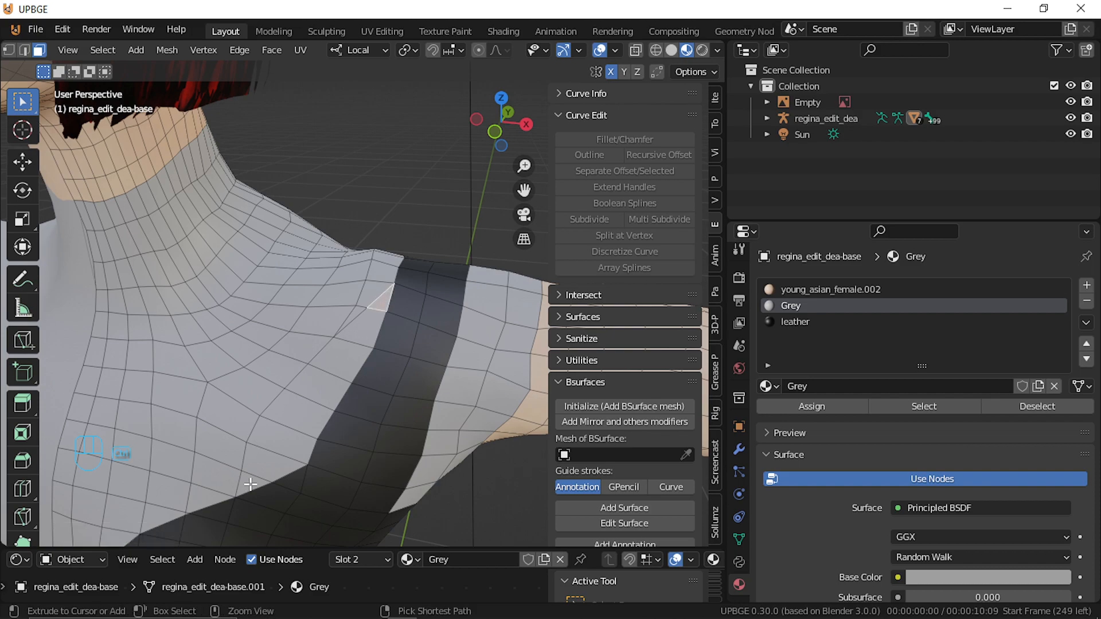
{"action": "left_click", "coordinate": [250, 484], "text": "ctrl"}
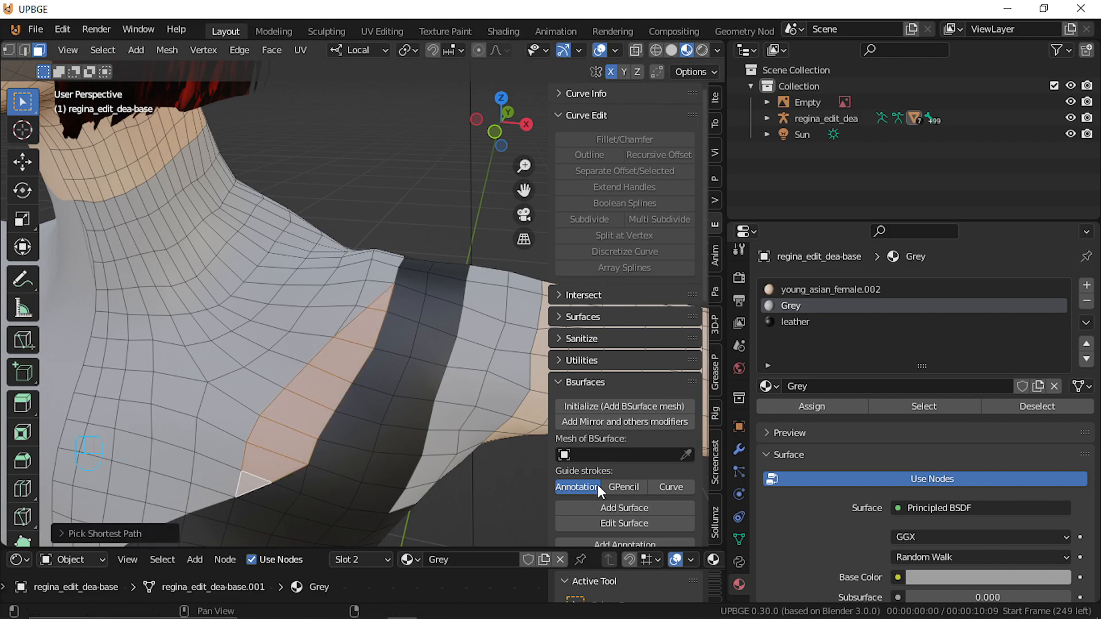
{"action": "left_click", "coordinate": [894, 322]}
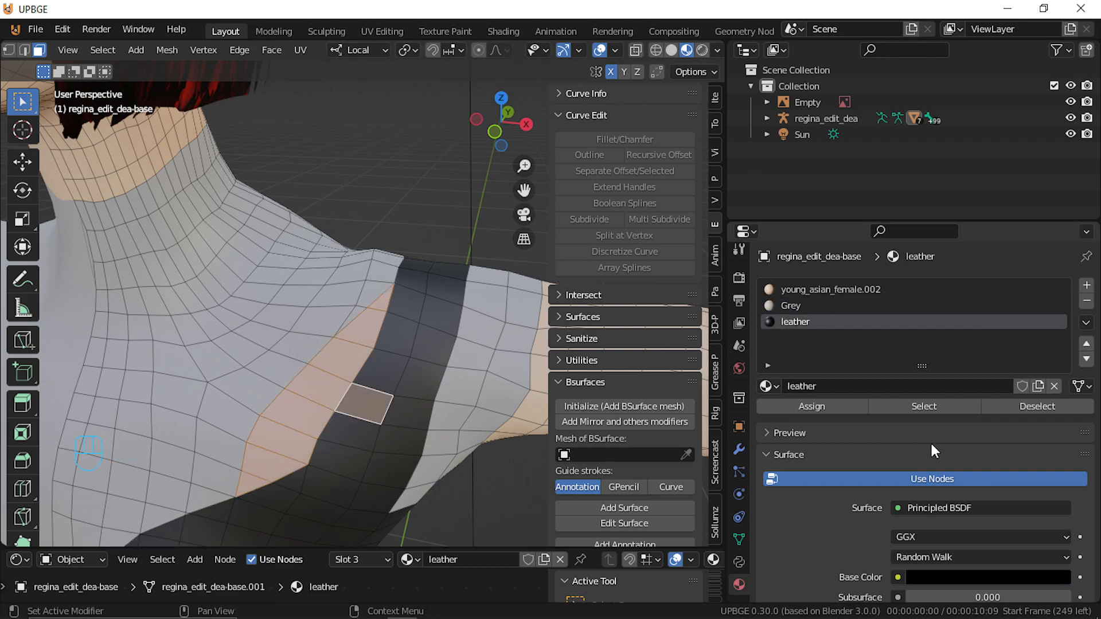
{"action": "left_click", "coordinate": [798, 404]}
{"action": "key", "text": "Tab"}
{"action": "mouse_move", "coordinate": [434, 308]}
{"action": "middle_mouse_down"}
{"action": "mouse_move", "coordinate": [396, 314]}
{"action": "mouse_move", "coordinate": [419, 311]}
{"action": "middle_mouse_up"}
{"action": "scroll", "coordinate": [339, 324], "scroll_direction": "up", "scroll_amount": 4}
{"action": "key", "text": "Tab"}
{"action": "scroll", "coordinate": [278, 325], "scroll_direction": "up", "scroll_amount": 3}
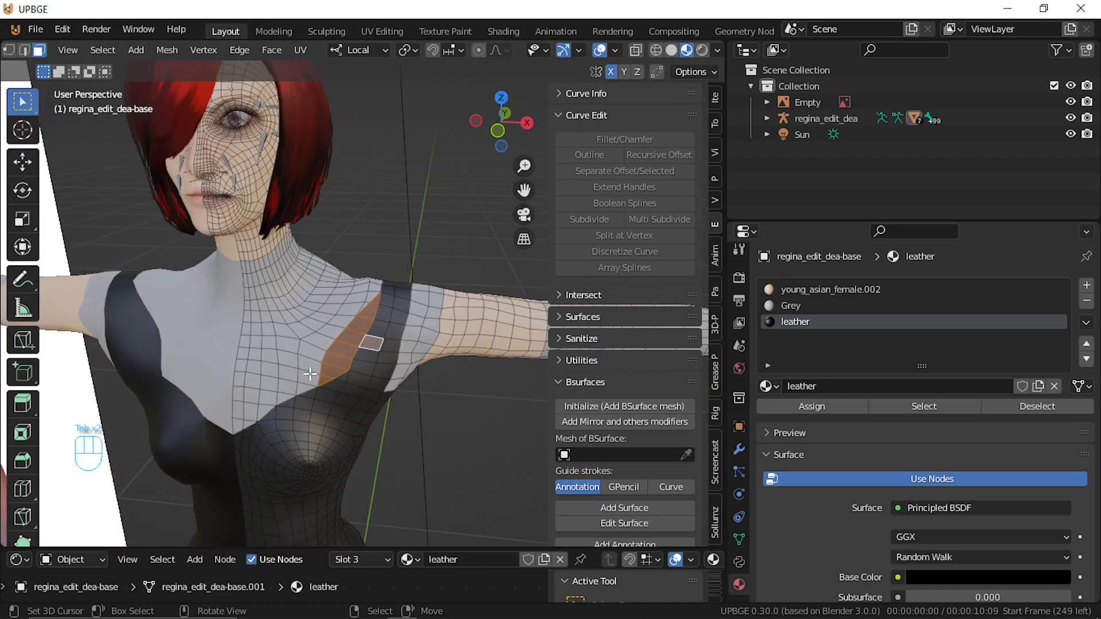
{"action": "middle_click_drag", "start_coordinate": [300, 425], "coordinate": [369, 407], "text": "shift"}
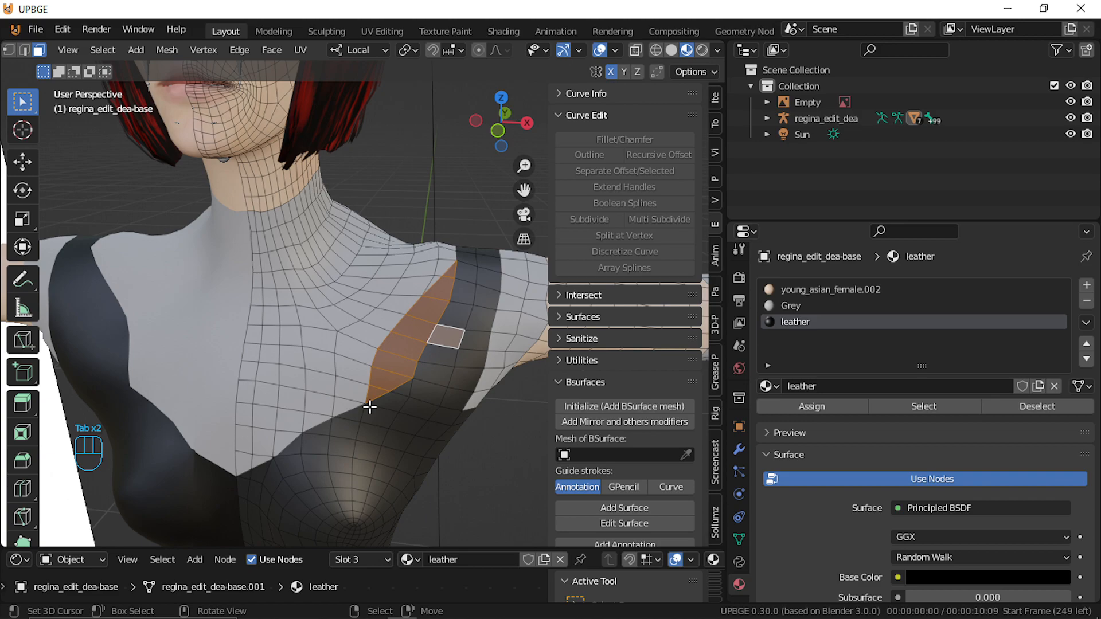
{"action": "key", "text": "k"}
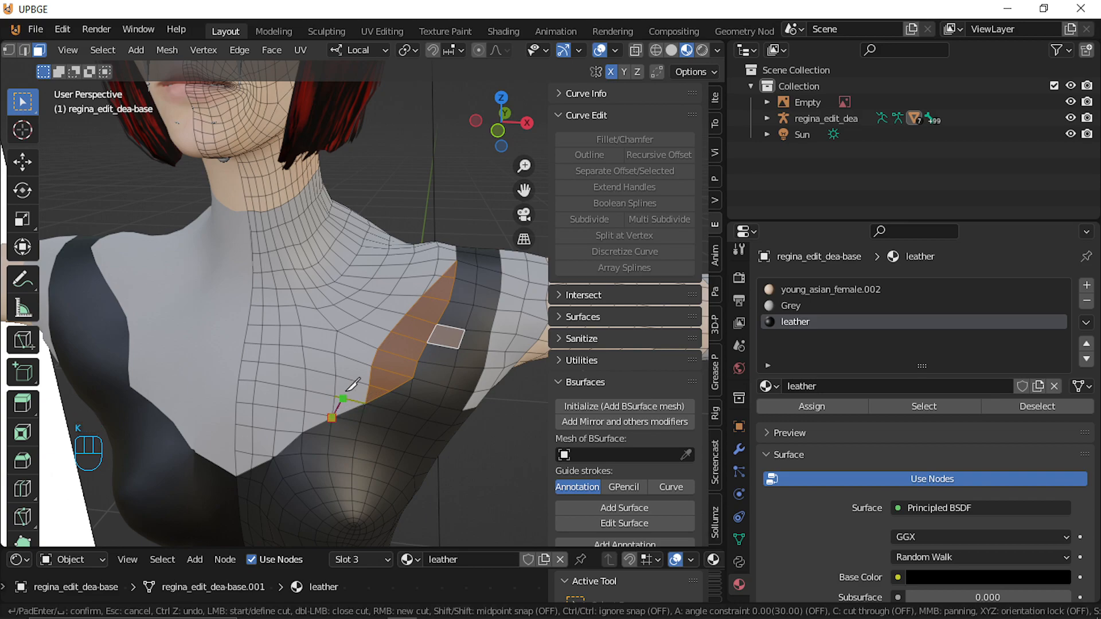
{"action": "key", "text": "Escape"}
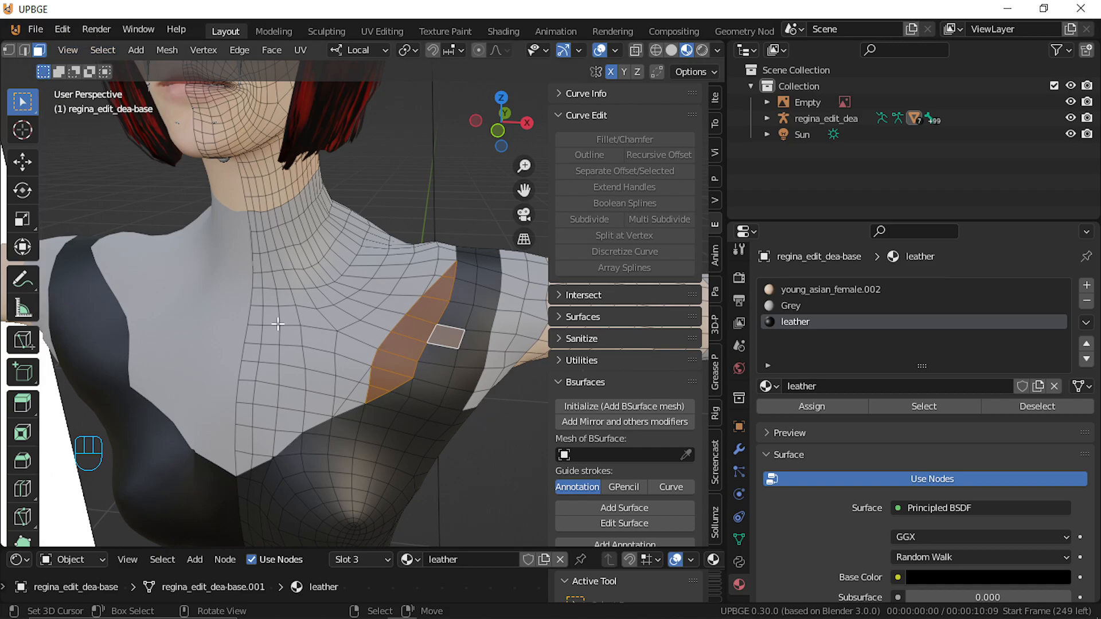
Assign the leather material to the narrow grey faces where the strap's lower inner edge meets the neckline
{"action": "scroll", "coordinate": [299, 386], "scroll_direction": "up", "scroll_amount": 2}
{"action": "middle_click_drag", "start_coordinate": [304, 398], "coordinate": [278, 332], "text": "shift"}
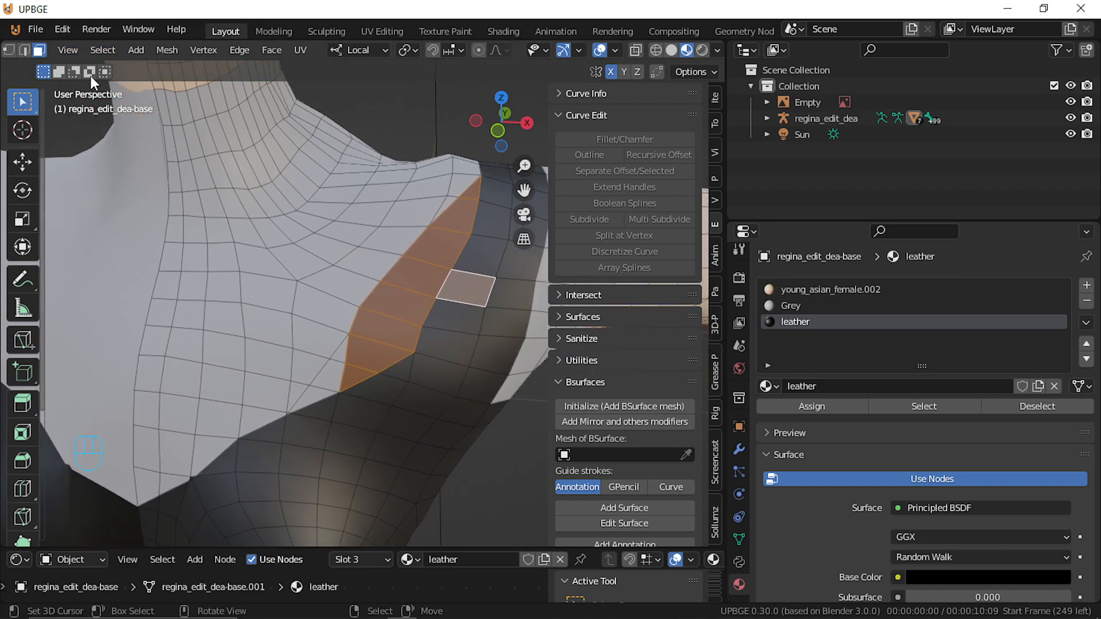
{"action": "left_click", "coordinate": [340, 357]}
{"action": "left_click", "coordinate": [301, 402], "text": "ctrl"}
{"action": "left_click", "coordinate": [365, 362], "text": "shift"}
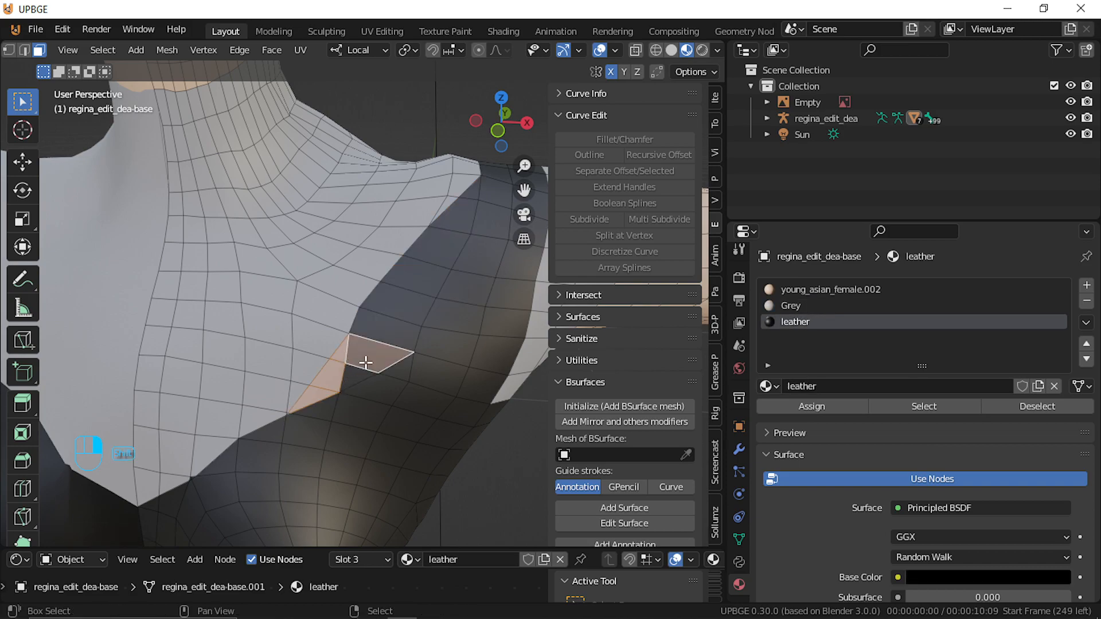
{"action": "left_click", "coordinate": [803, 404]}
{"action": "key", "text": "Tab"}
{"action": "key", "text": "Tab"}
{"action": "key", "text": "Tab"}
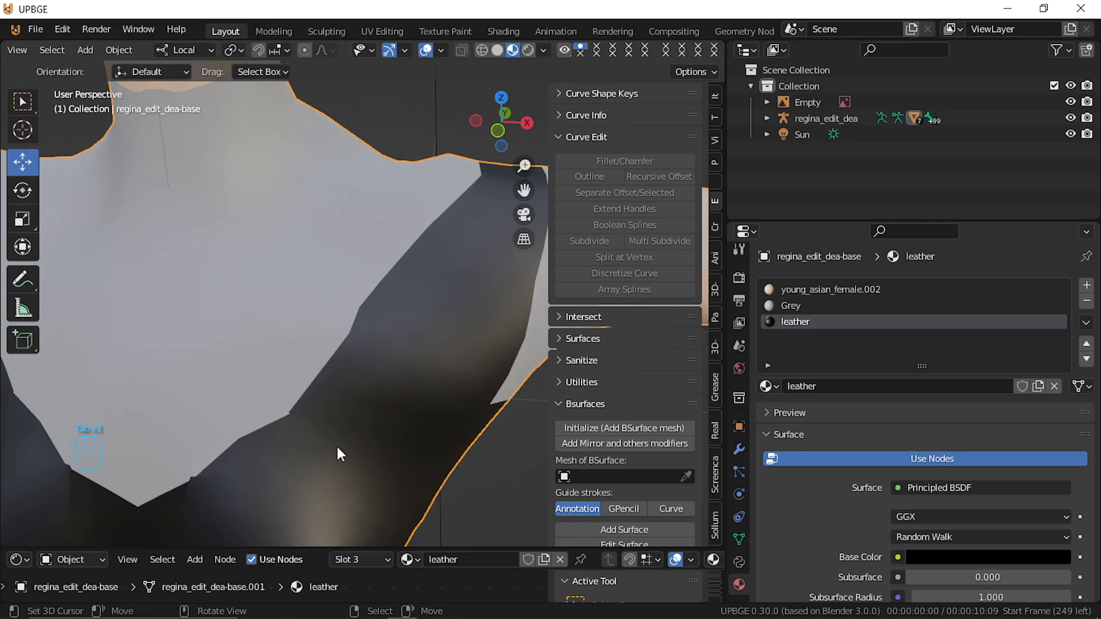
Assign the leather material to the tiny grey sliver face at the lower tip of the strap's inner edge
{"action": "scroll", "coordinate": [338, 444], "scroll_direction": "up", "scroll_amount": 3}
{"action": "key", "text": "Tab"}
{"action": "scroll", "coordinate": [302, 445], "scroll_direction": "up", "scroll_amount": 6}
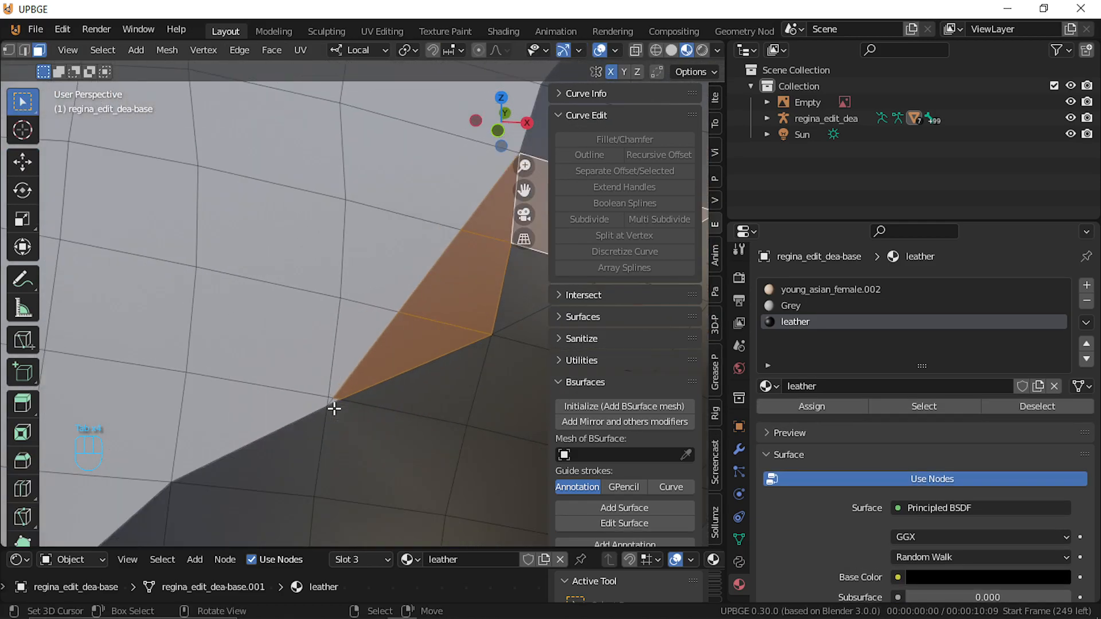
{"action": "key", "text": "ctrl+z"}
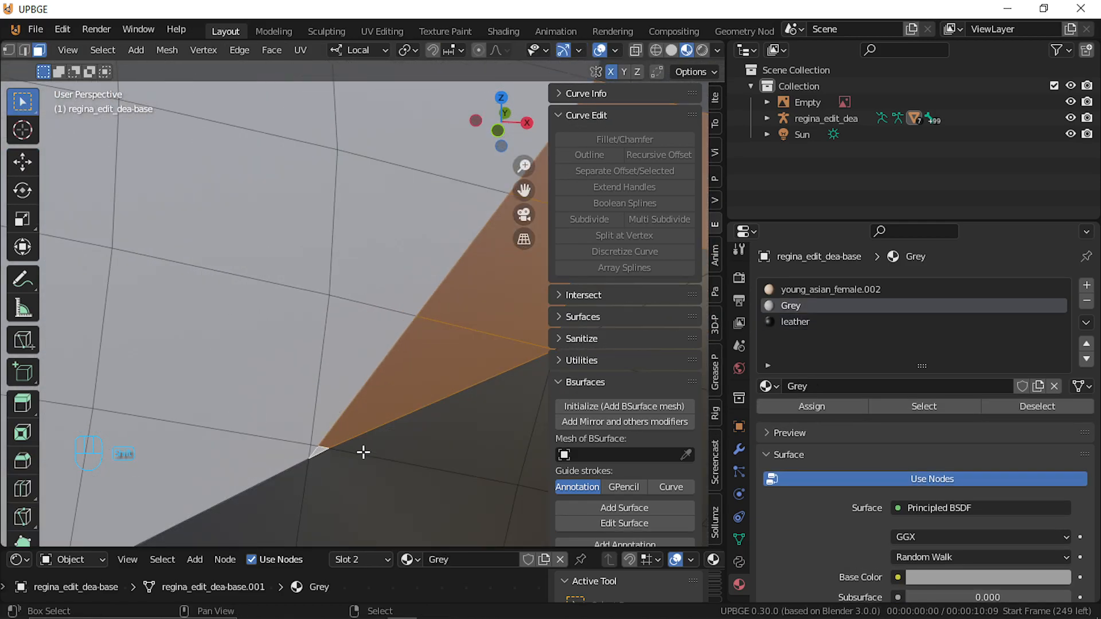
{"action": "left_click", "coordinate": [803, 323]}
{"action": "left_click", "coordinate": [794, 407]}
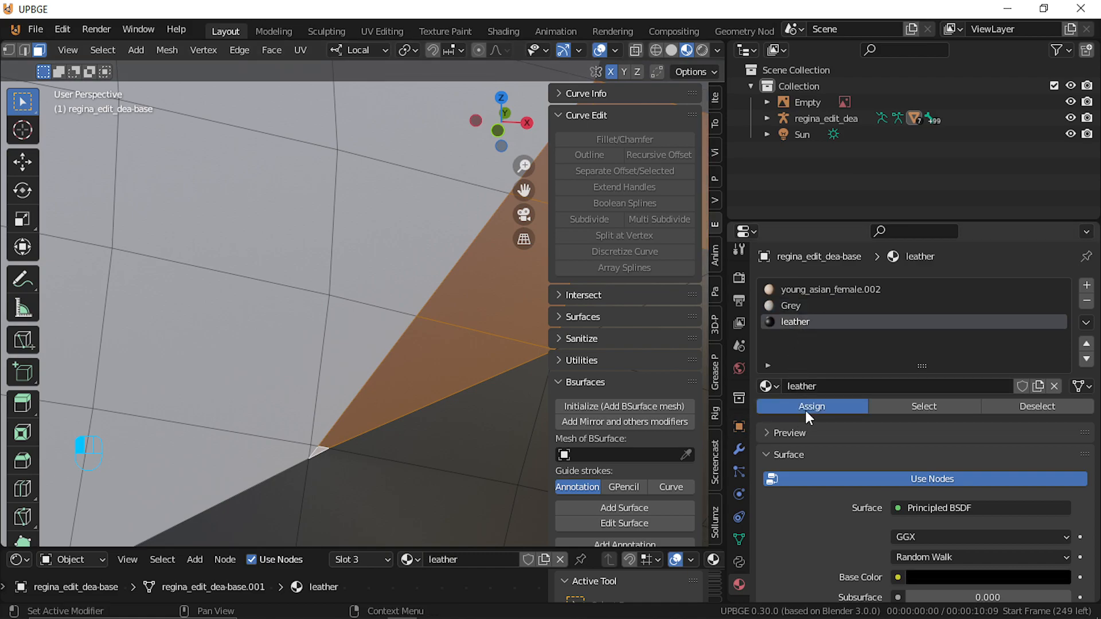
{"action": "key", "text": "Tab"}
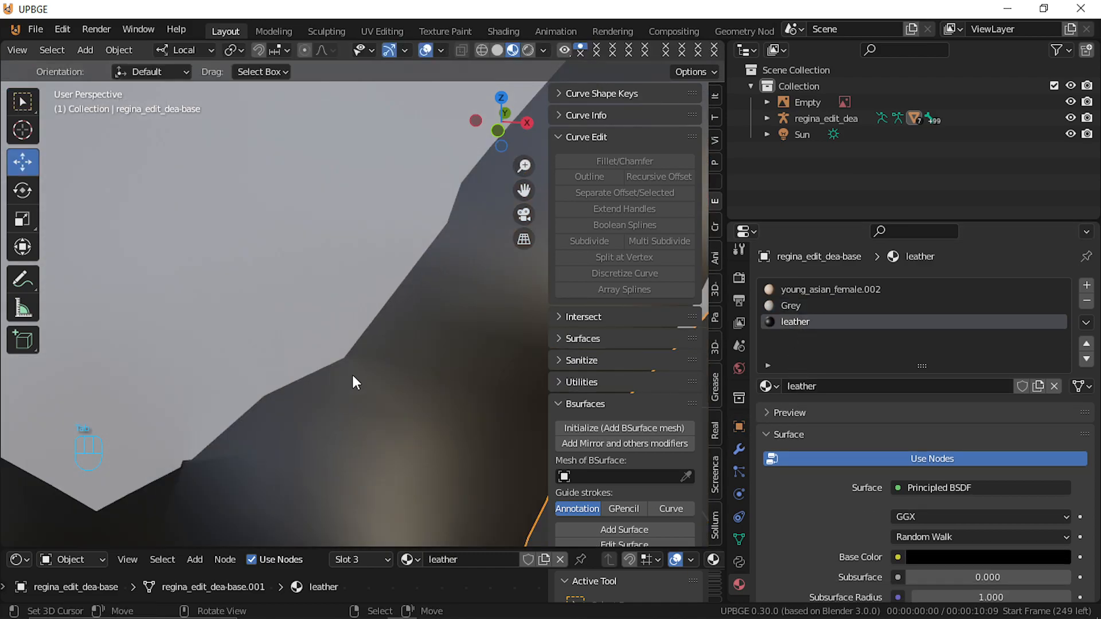
Assign the Grey material to the small leather faces forming the notch in the neckline near the chest's centre
{"action": "key", "text": "Tab"}
{"action": "middle_click_drag", "start_coordinate": [211, 457], "coordinate": [295, 363], "text": "shift"}
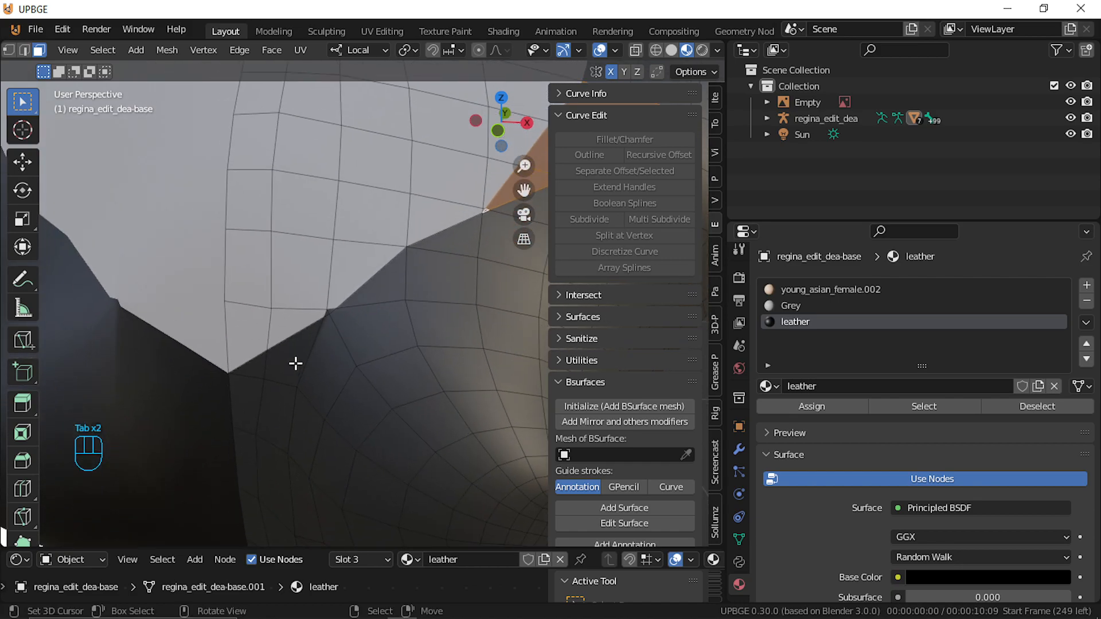
{"action": "scroll", "coordinate": [295, 363], "scroll_direction": "up", "scroll_amount": 4}
{"action": "left_click", "coordinate": [265, 319], "text": "shift"}
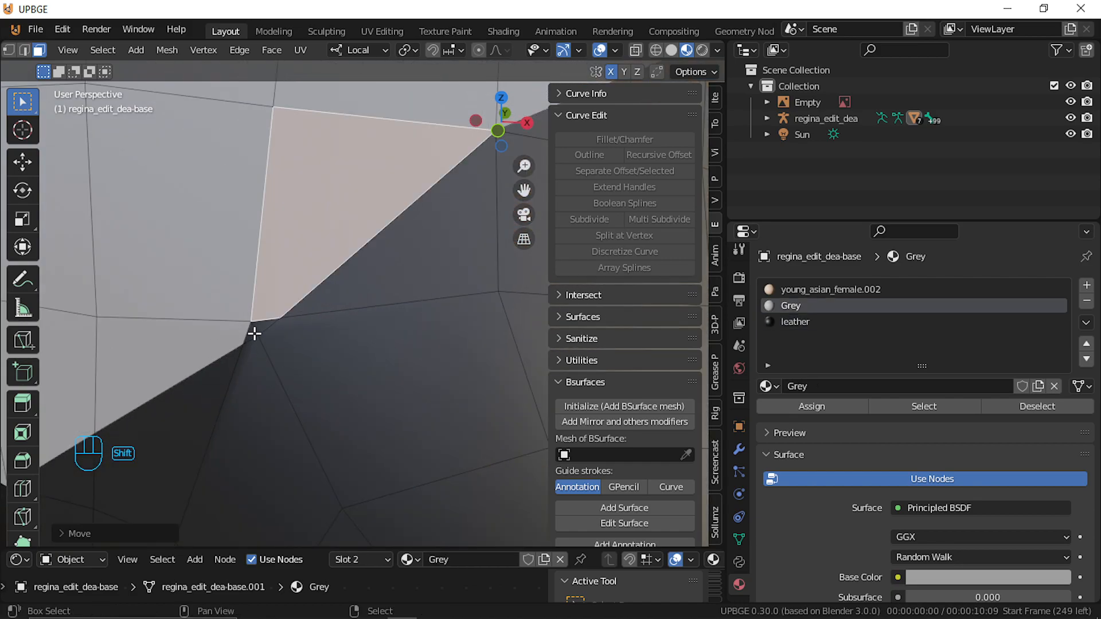
{"action": "left_click", "coordinate": [255, 331]}
{"action": "left_click", "coordinate": [790, 305]}
{"action": "left_click", "coordinate": [811, 407]}
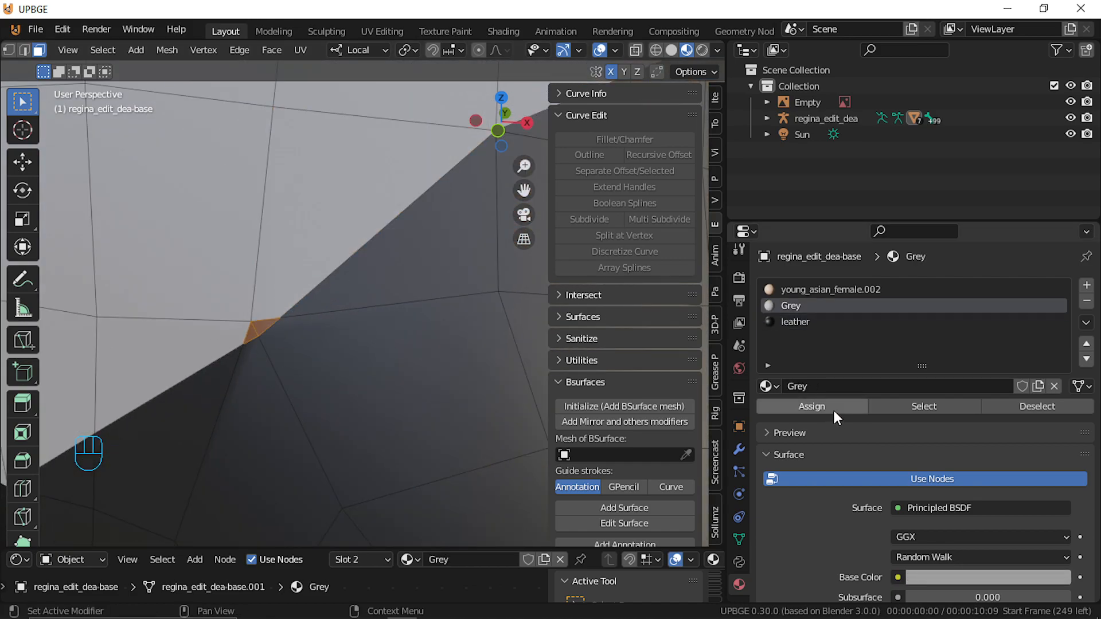
{"action": "key", "text": "Tab"}
{"action": "middle_click_drag", "start_coordinate": [457, 356], "coordinate": [298, 456], "text": "shift"}
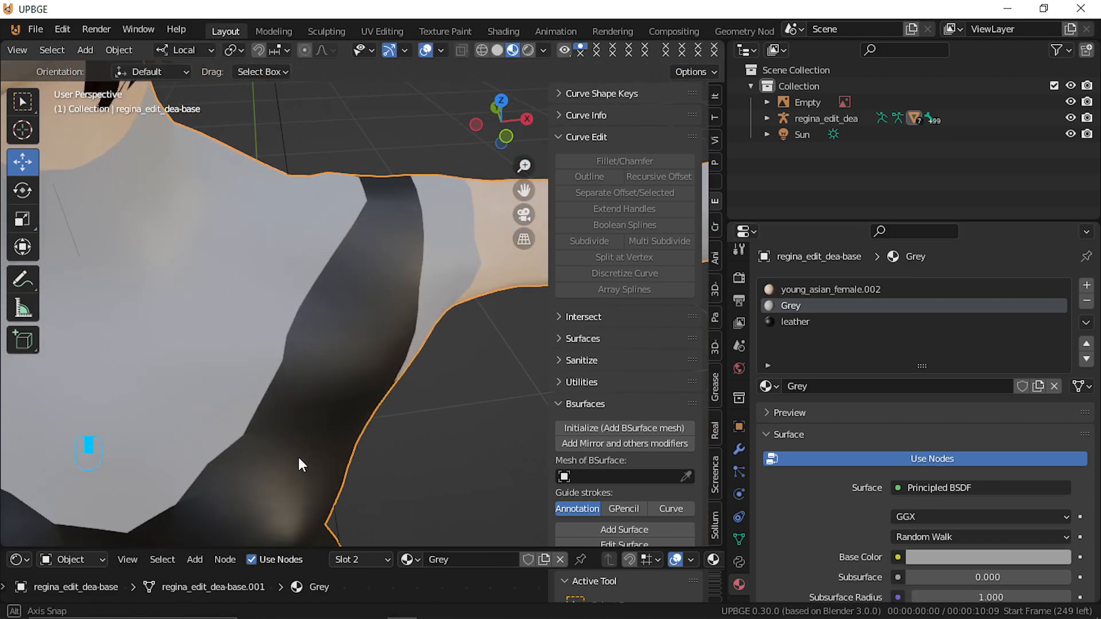
Examine the bodysuit's back, front and leg openings in Object Mode, ending in Edit Mode at the inner thigh
{"action": "key", "text": "Tab"}
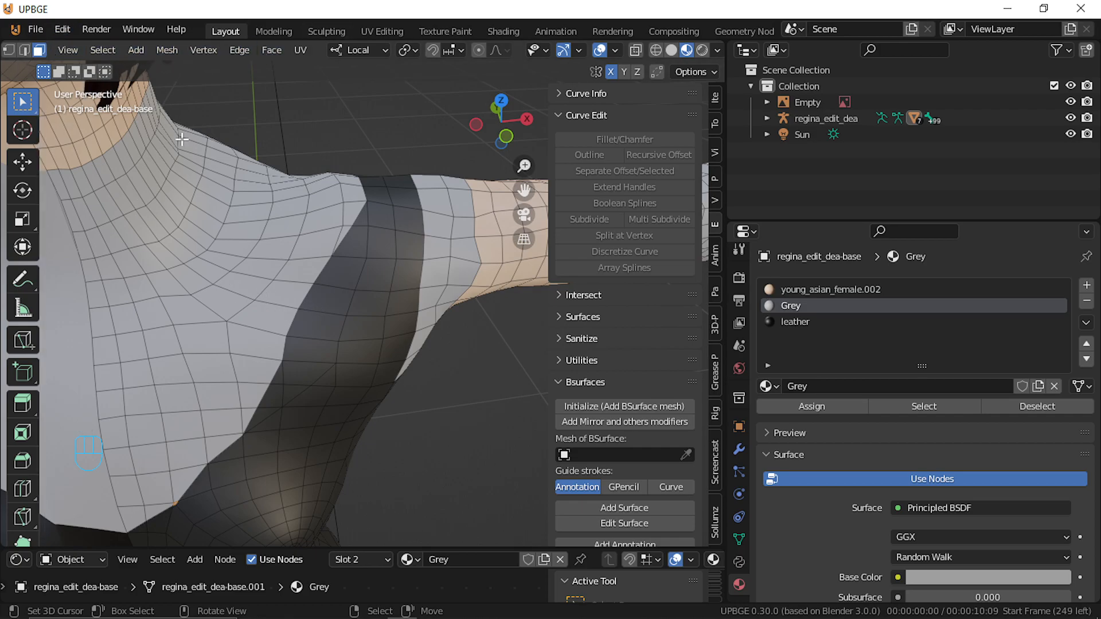
{"action": "scroll", "coordinate": [277, 248], "scroll_direction": "down", "scroll_amount": 4}
{"action": "middle_click_drag", "start_coordinate": [379, 418], "coordinate": [668, 368]}
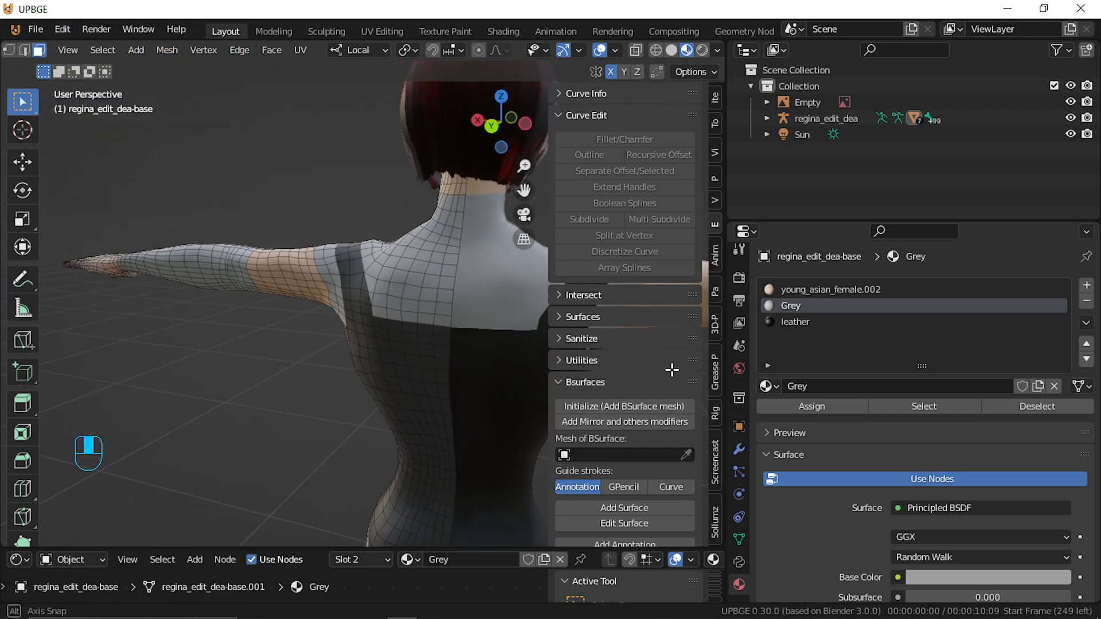
{"action": "key", "text": "Tab"}
{"action": "scroll", "coordinate": [404, 375], "scroll_direction": "down", "scroll_amount": 3}
{"action": "scroll", "coordinate": [403, 372], "scroll_direction": "down", "scroll_amount": 2}
{"action": "middle_click_drag", "start_coordinate": [403, 373], "coordinate": [142, 366]}
{"action": "scroll", "coordinate": [381, 359], "scroll_direction": "up", "scroll_amount": 3}
{"action": "key", "text": "alt+a"}
{"action": "middle_click_drag", "start_coordinate": [315, 341], "coordinate": [309, 311]}
{"action": "scroll", "coordinate": [326, 321], "scroll_direction": "up", "scroll_amount": 3}
{"action": "middle_click_drag", "start_coordinate": [315, 369], "coordinate": [462, 317], "text": "shift"}
{"action": "scroll", "coordinate": [433, 283], "scroll_direction": "up", "scroll_amount": 2}
{"action": "left_click", "coordinate": [414, 327]}
{"action": "middle_click_drag", "start_coordinate": [323, 494], "coordinate": [261, 461]}
{"action": "middle_click_drag", "start_coordinate": [504, 519], "coordinate": [263, 313], "text": "shift"}
{"action": "scroll", "coordinate": [262, 313], "scroll_direction": "up", "scroll_amount": 3}
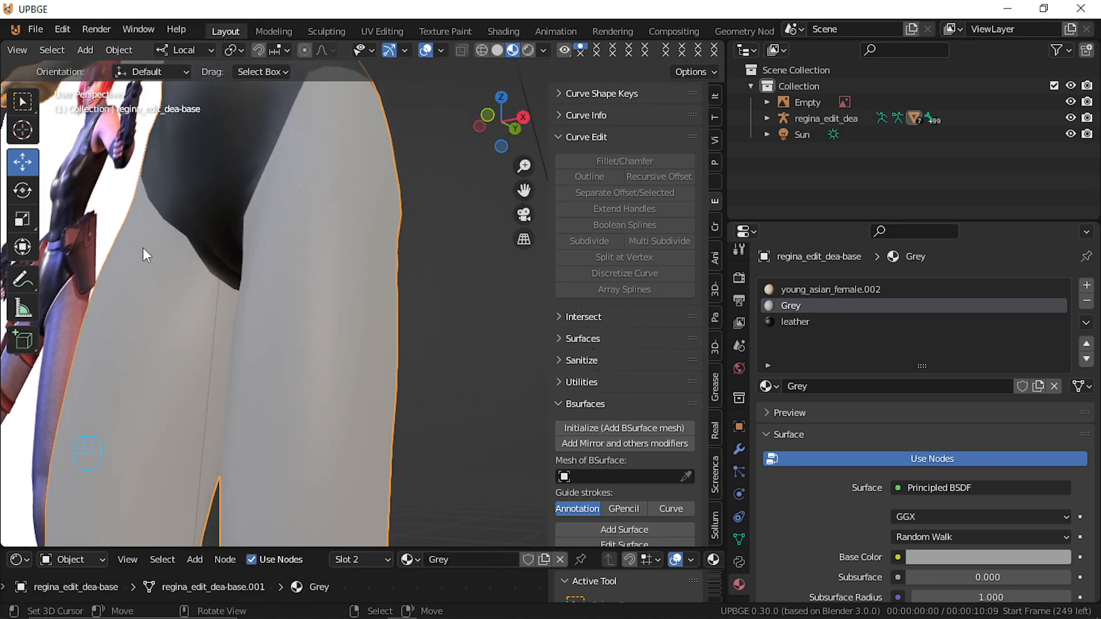
{"action": "key", "text": "Tab"}
{"action": "middle_click_drag", "start_coordinate": [206, 253], "coordinate": [363, 243]}
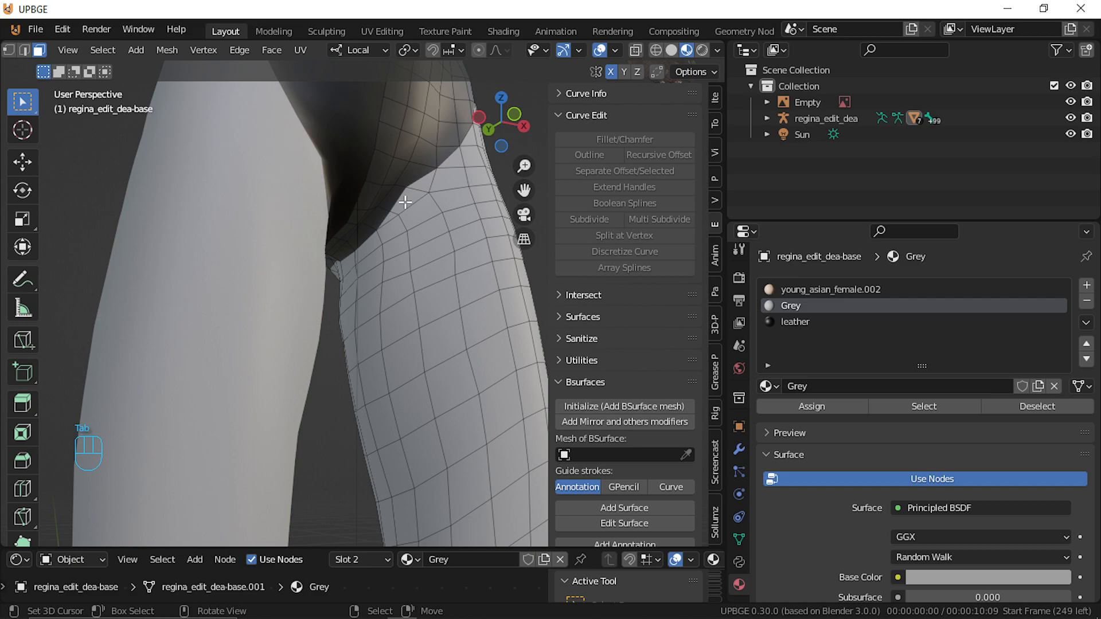
{"action": "scroll", "coordinate": [401, 204], "scroll_direction": "up", "scroll_amount": 3}
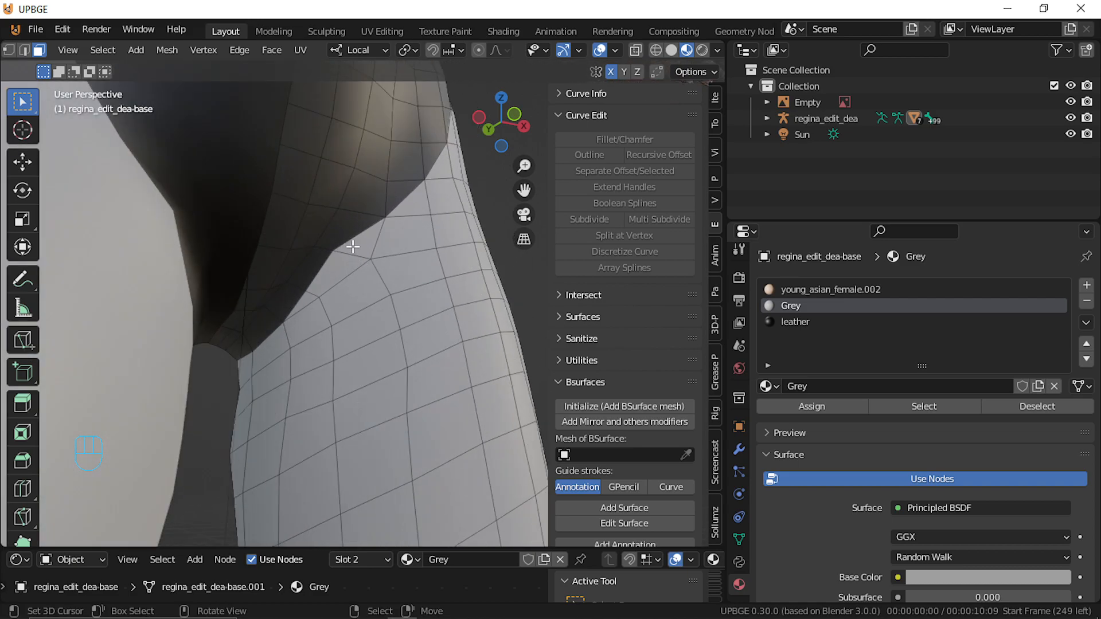
{"action": "key", "text": "k"}
{"action": "left_click", "coordinate": [331, 252]}
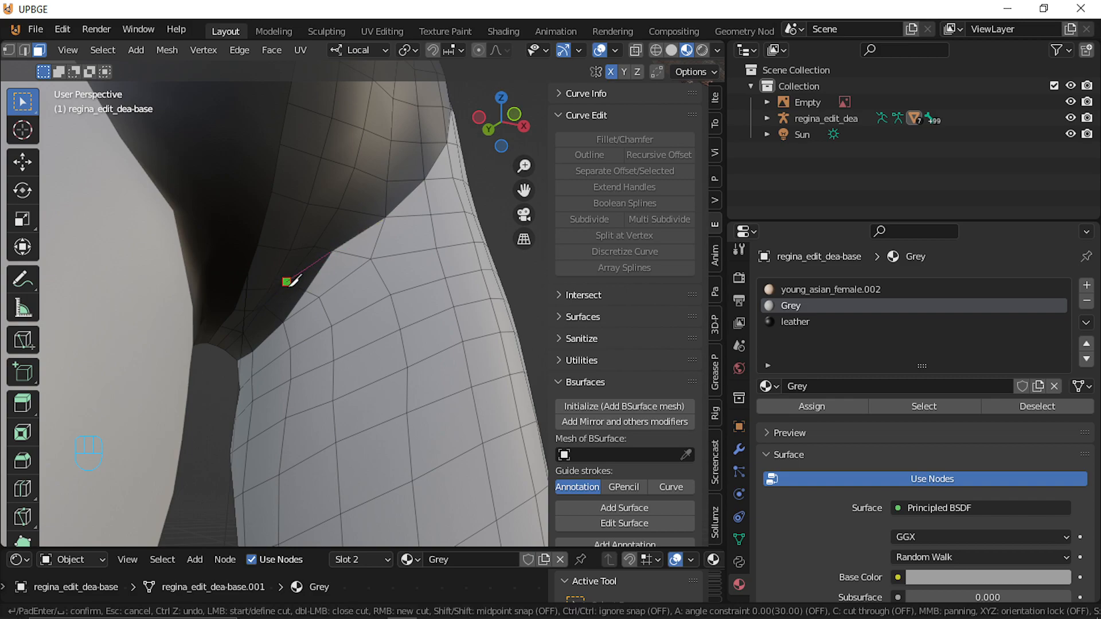
{"action": "key", "text": "Escape"}
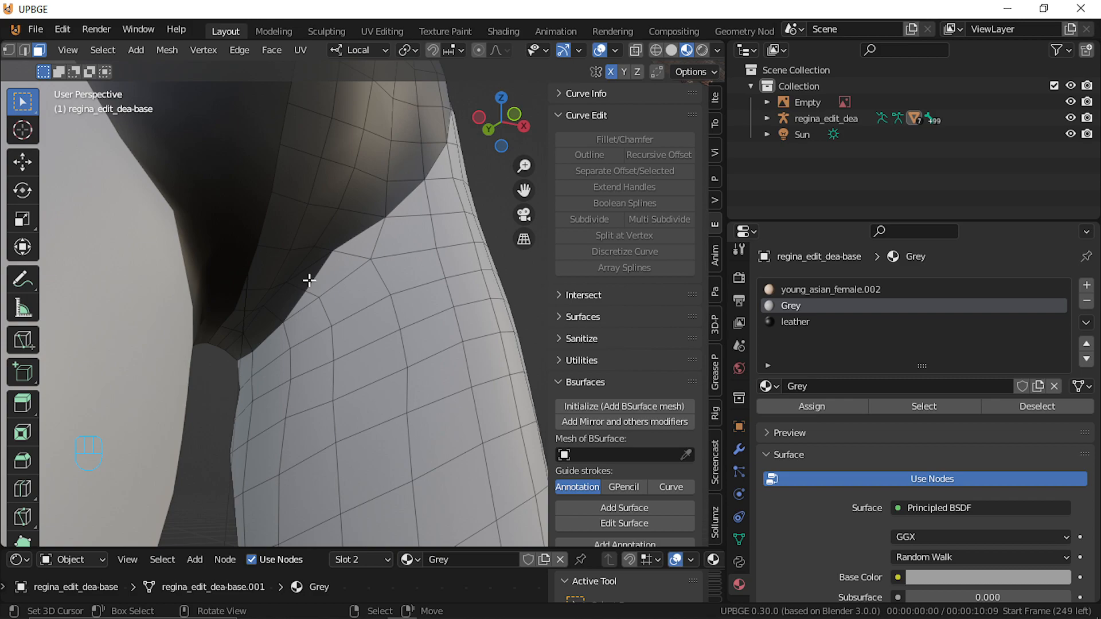
Assign the Grey material to the strip of leather faces along the leg opening's edge at the inner thigh
{"action": "left_click", "coordinate": [308, 280]}
{"action": "left_click", "coordinate": [246, 347], "text": "ctrl"}
{"action": "key", "text": "x"}
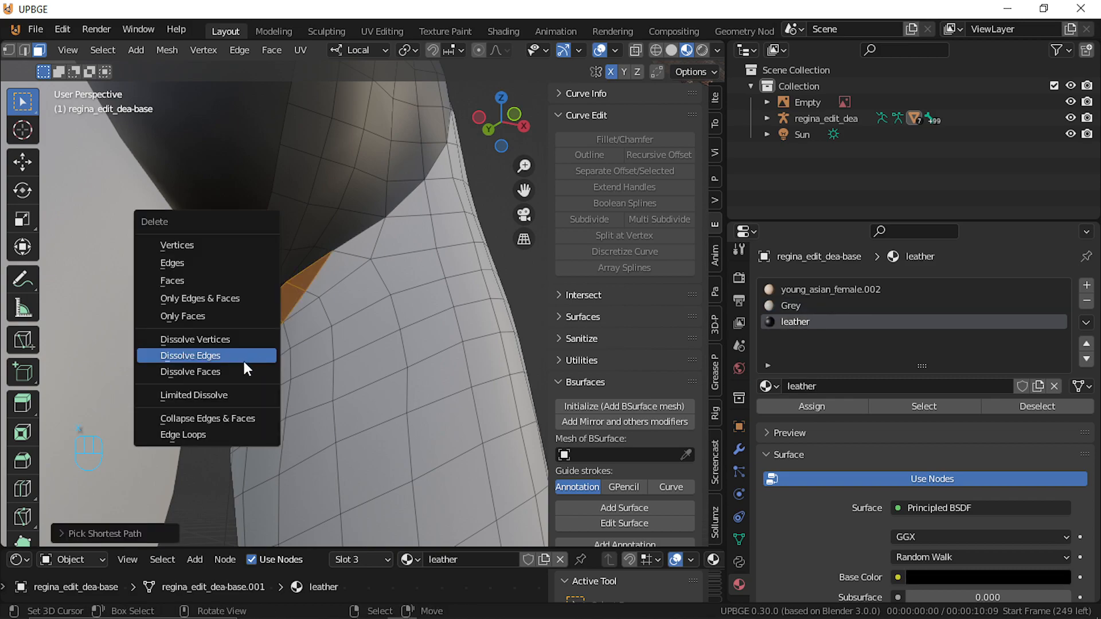
{"action": "left_click", "coordinate": [240, 361]}
{"action": "left_click", "coordinate": [322, 431], "text": "shift"}
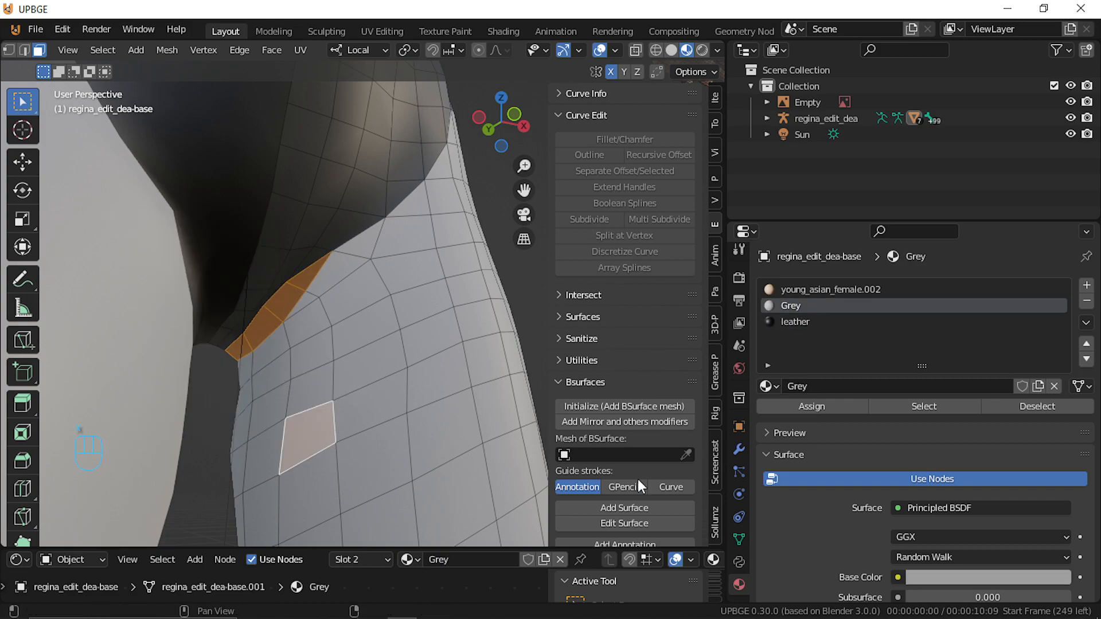
{"action": "left_click", "coordinate": [807, 406]}
Cut a line with the Knife tool across the leather corner of the leg opening at the back of the inner thigh
{"action": "middle_click_drag", "start_coordinate": [352, 424], "coordinate": [567, 403]}
{"action": "middle_click_drag", "start_coordinate": [510, 369], "coordinate": [438, 432], "text": "shift"}
{"action": "scroll", "coordinate": [450, 428], "scroll_direction": "up", "scroll_amount": 2}
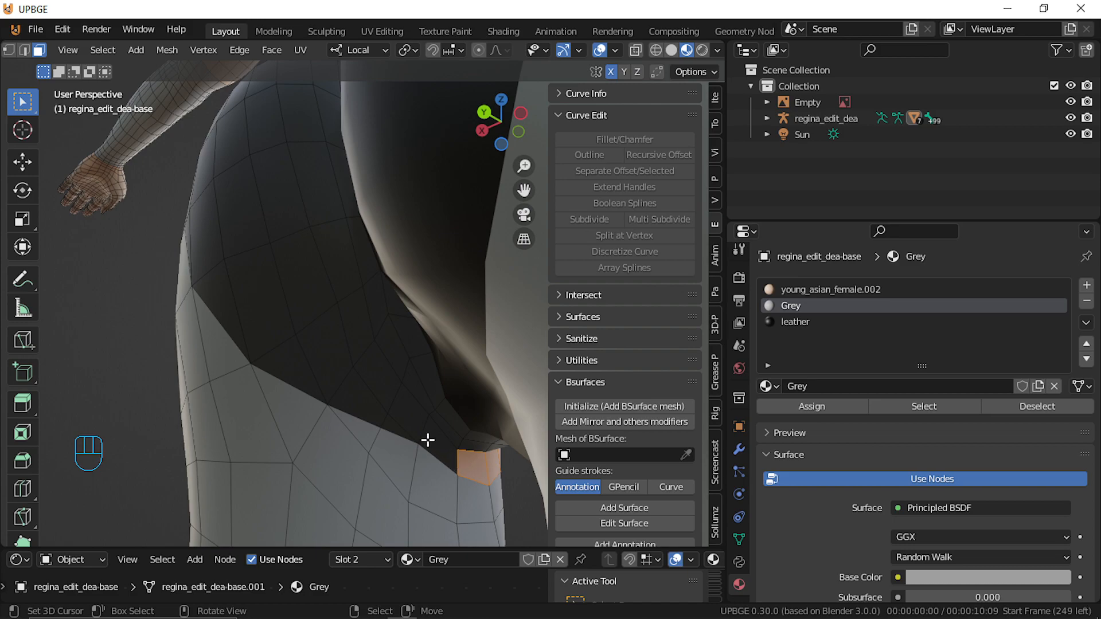
{"action": "key", "text": "h"}
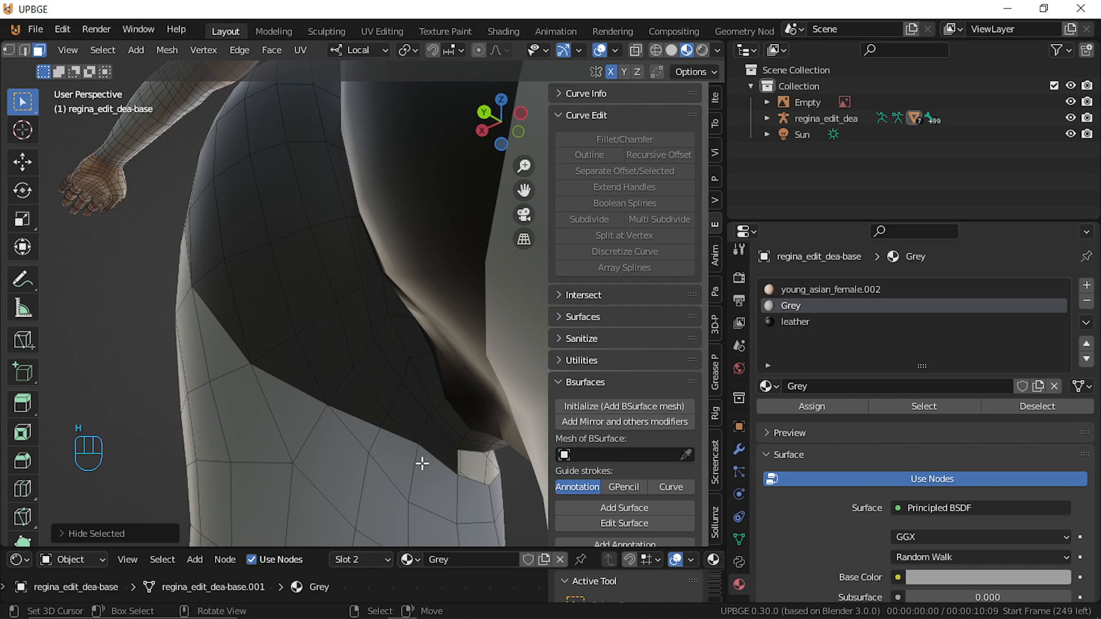
{"action": "key", "text": "ctrl+z"}
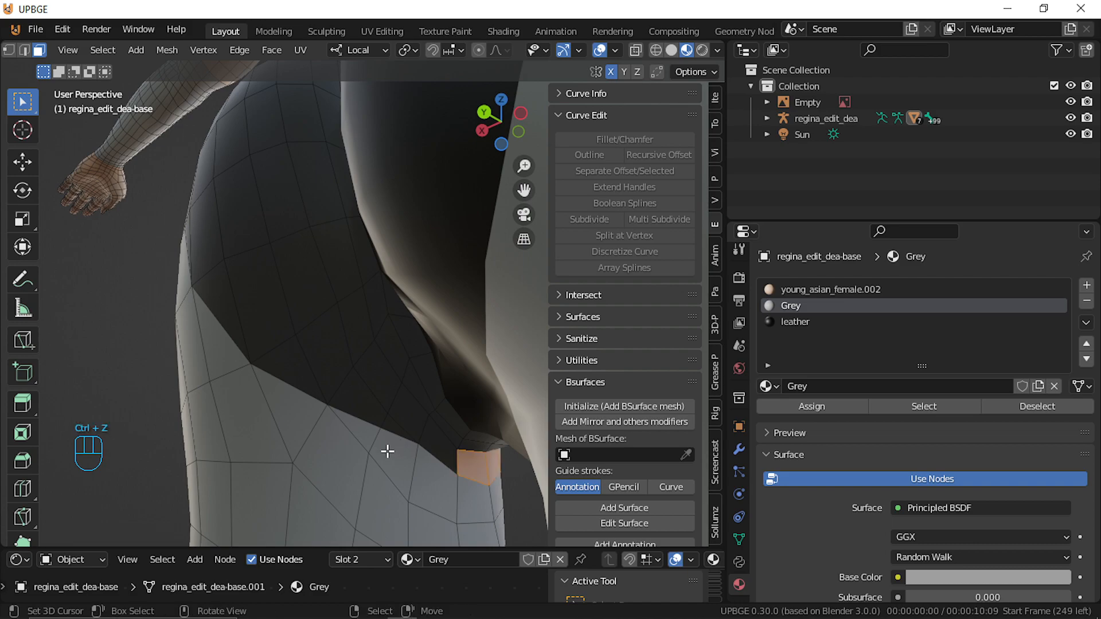
{"action": "key", "text": "k"}
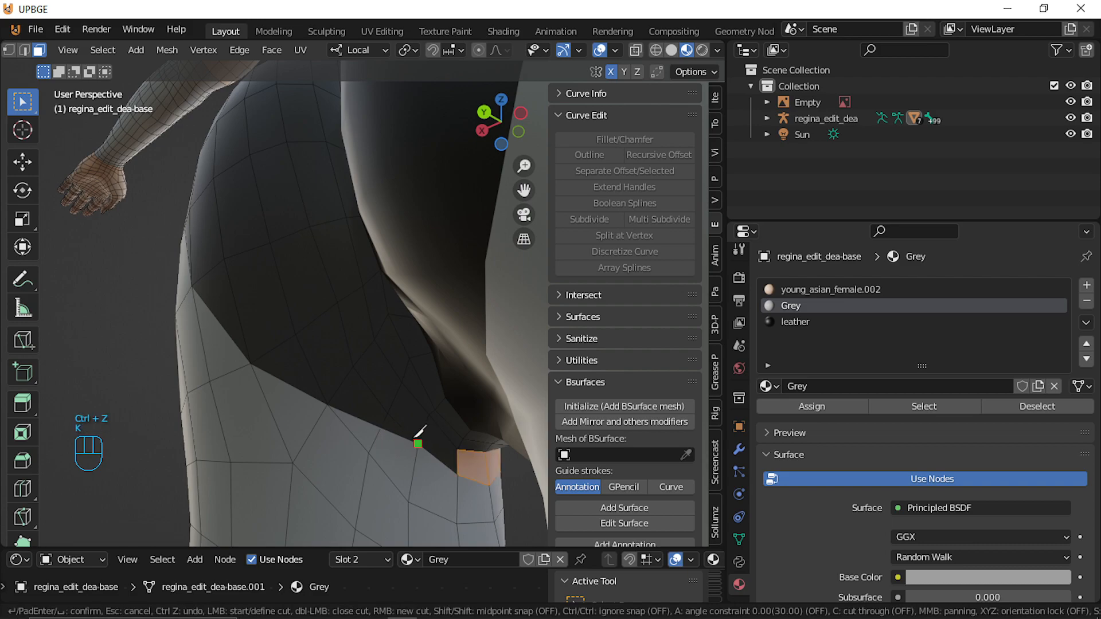
{"action": "left_click", "coordinate": [419, 442]}
{"action": "left_click", "coordinate": [463, 452]}
{"action": "key", "text": "Return"}
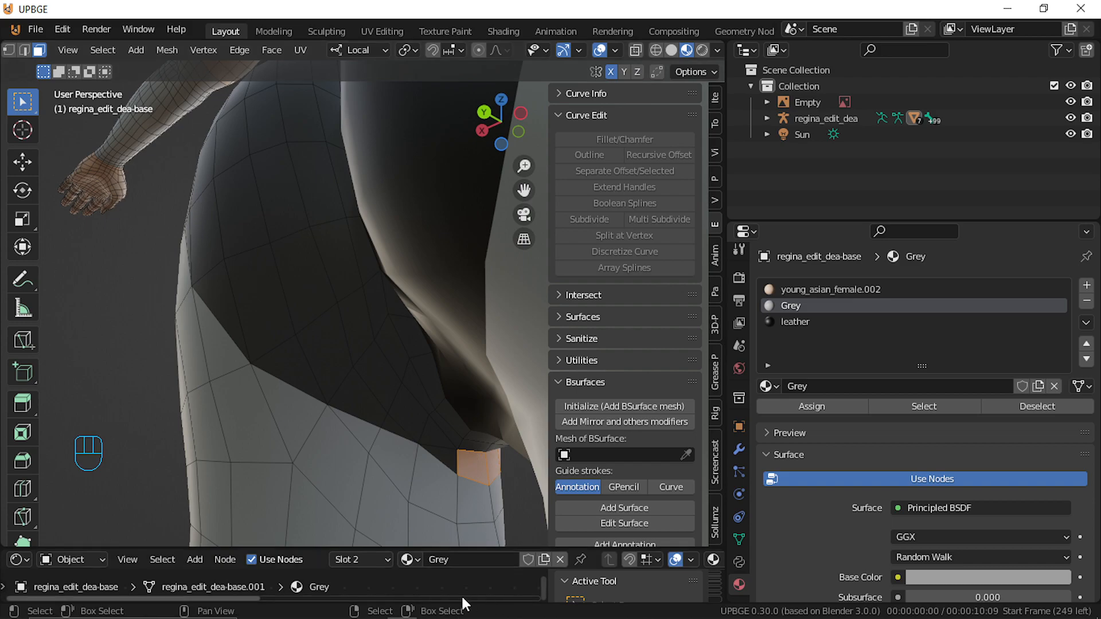
Assign the Grey material to the small triangular face below the new cut and its neighbouring faces at the inner thigh
{"action": "right_click", "coordinate": [455, 467], "text": "shift"}
{"action": "right_click", "coordinate": [490, 481], "text": "shift"}
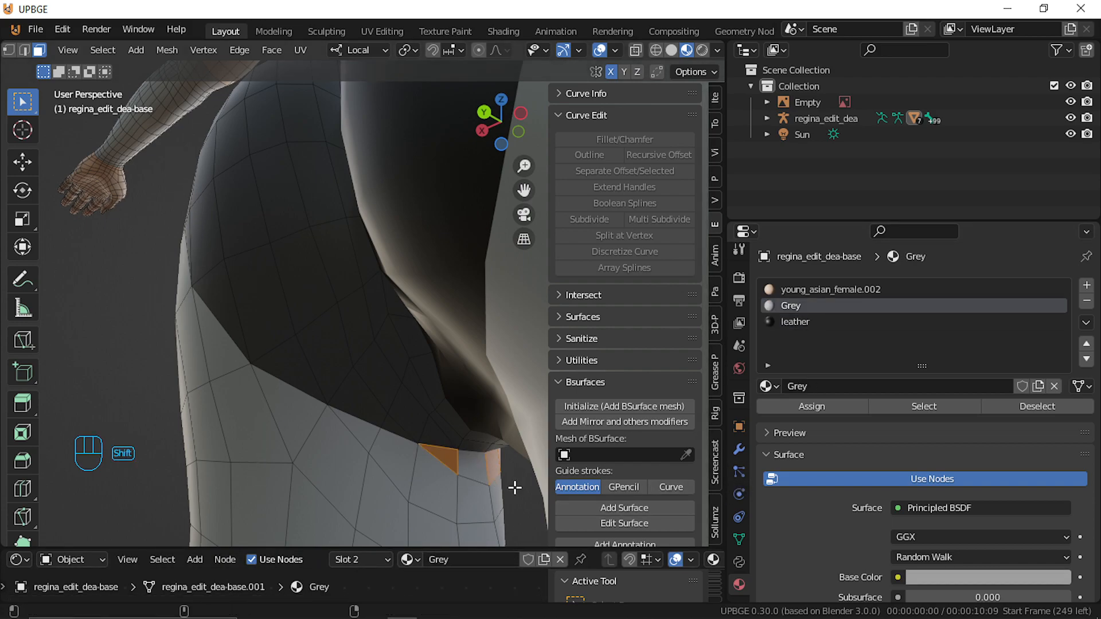
{"action": "right_click", "coordinate": [479, 463], "text": "shift"}
{"action": "left_click", "coordinate": [803, 408]}
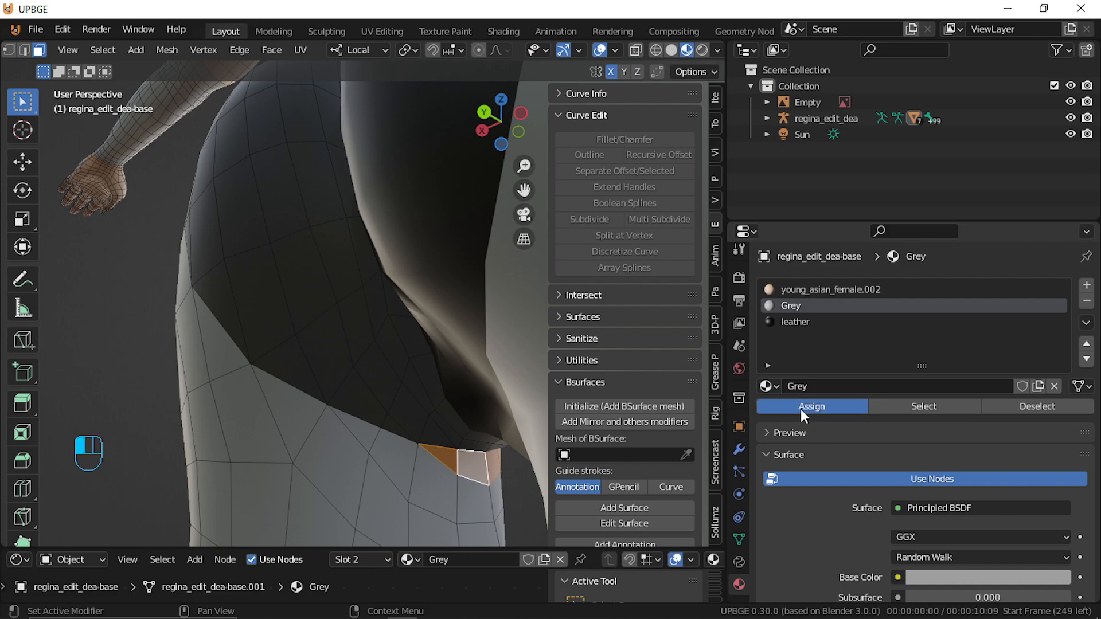
{"action": "key", "text": "Tab"}
{"action": "middle_click_drag", "start_coordinate": [417, 435], "coordinate": [123, 462]}
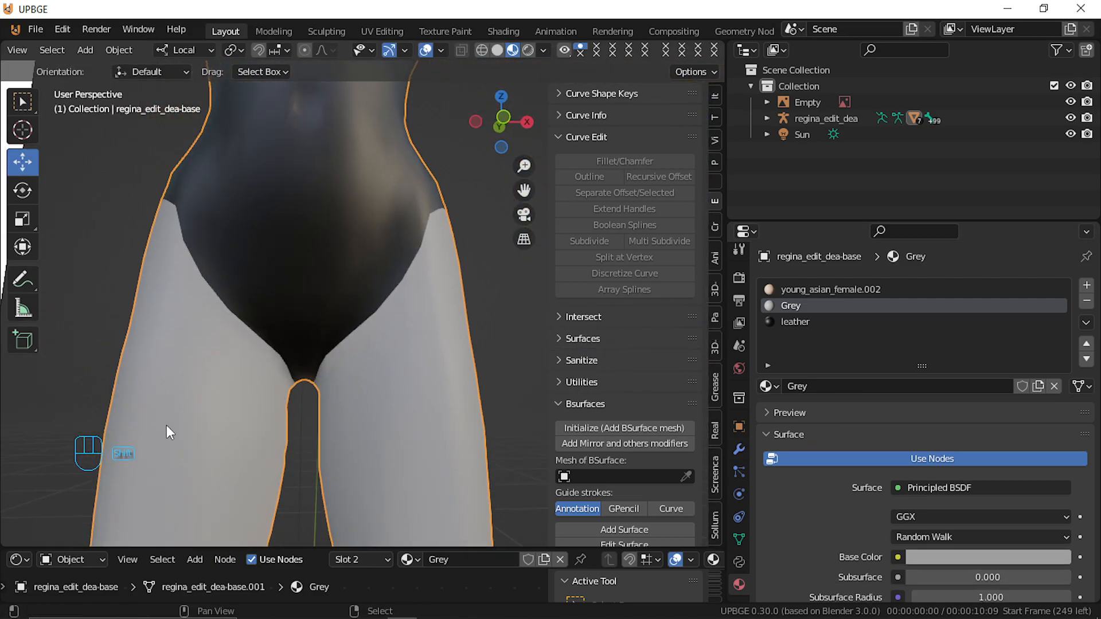
Switch the body mesh to Edit Mode at the grey band beside the bodysuit's shoulder strap
{"action": "middle_click_drag", "start_coordinate": [166, 425], "coordinate": [182, 229], "text": "shift"}
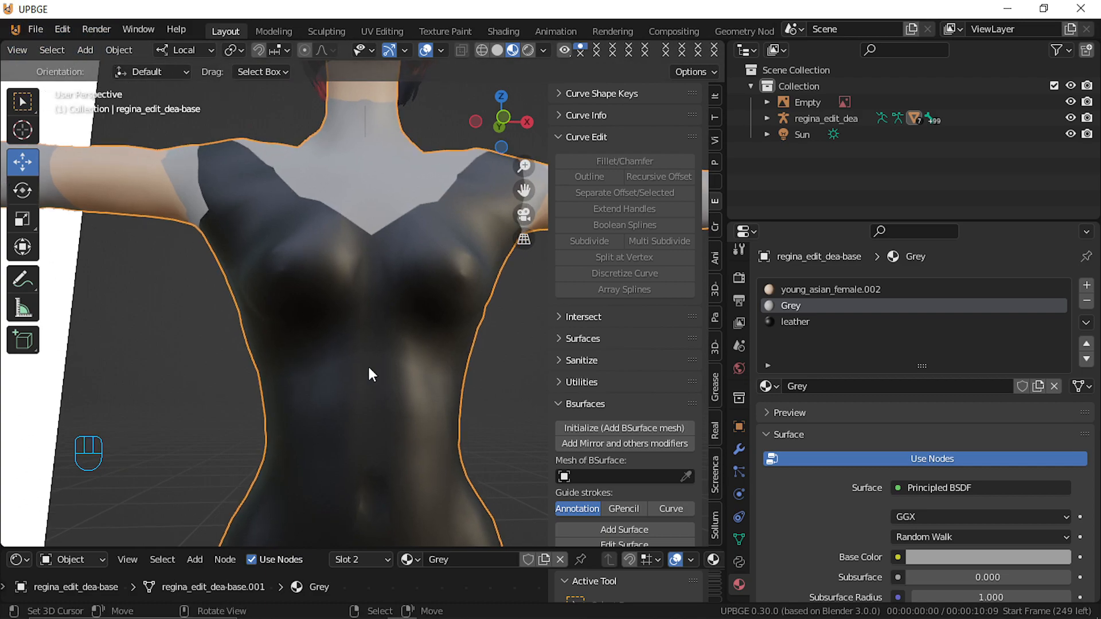
{"action": "scroll", "coordinate": [339, 198], "scroll_direction": "up", "scroll_amount": 2}
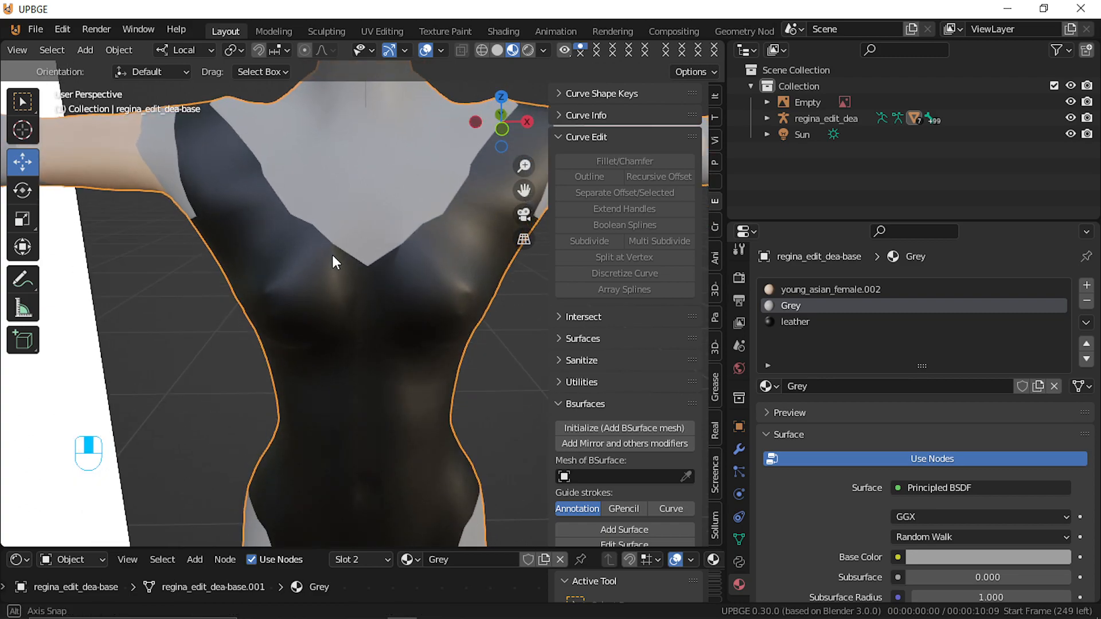
{"action": "middle_click_drag", "start_coordinate": [131, 241], "coordinate": [239, 248]}
{"action": "key", "text": "Tab"}
{"action": "middle_click_drag", "start_coordinate": [489, 177], "coordinate": [195, 370]}
{"action": "scroll", "coordinate": [380, 331], "scroll_direction": "up", "scroll_amount": 2}
Try to loop-select the ring of grey faces around the shoulder, outside the leather strap
{"action": "left_click", "coordinate": [380, 322]}
{"action": "right_click", "coordinate": [429, 244], "text": "alt"}
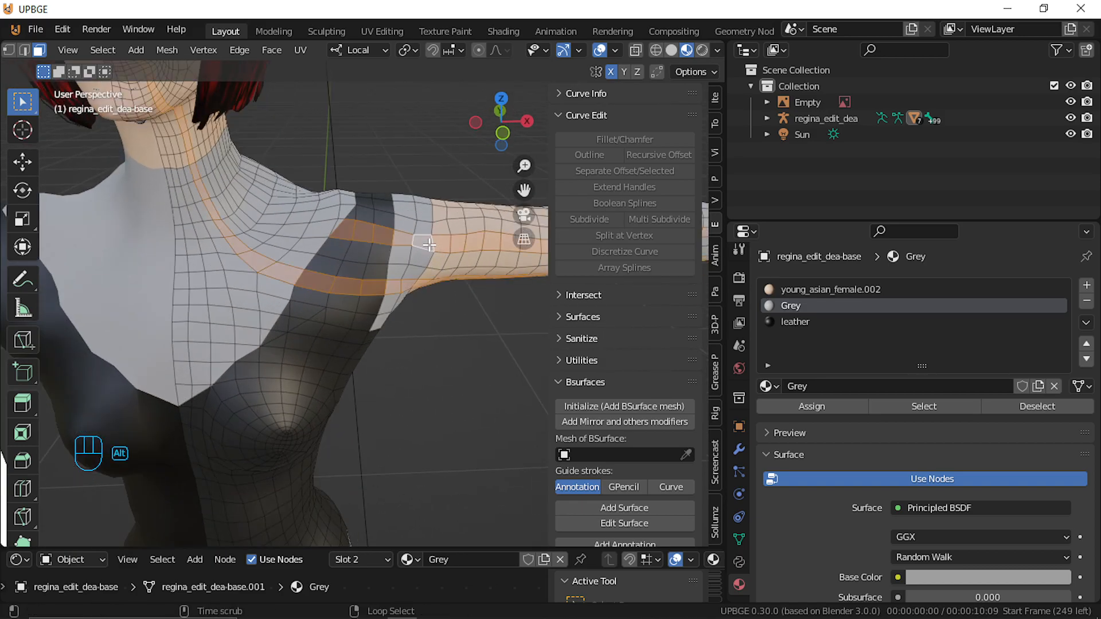
{"action": "right_click", "coordinate": [426, 232], "text": "alt"}
{"action": "middle_click_drag", "start_coordinate": [405, 300], "coordinate": [338, 295]}
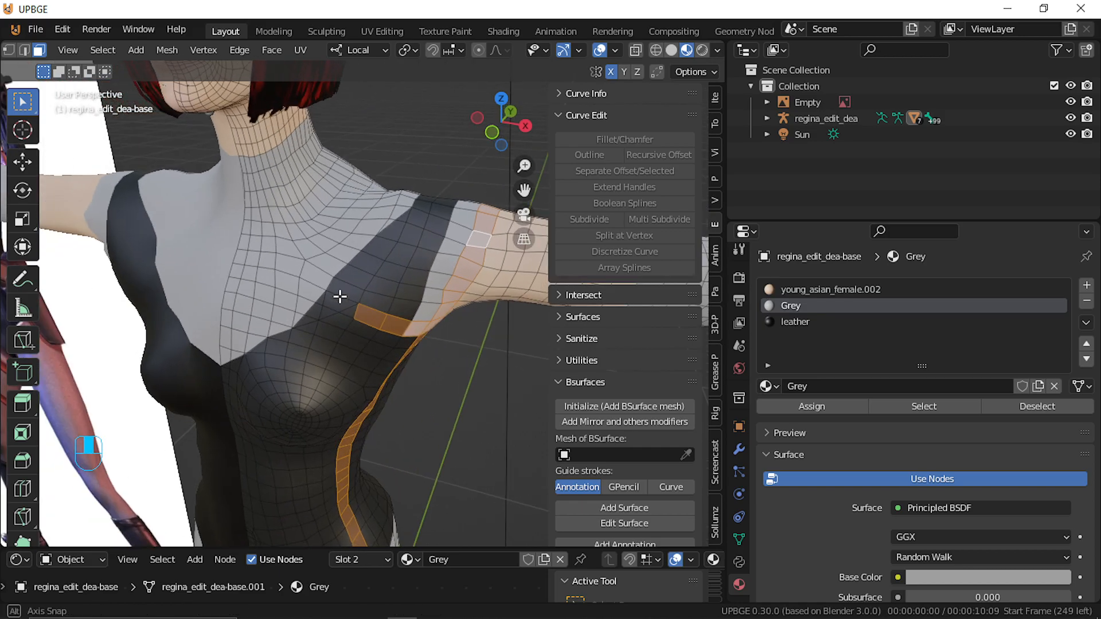
{"action": "right_click", "coordinate": [441, 299], "text": "alt"}
{"action": "right_click", "coordinate": [436, 305], "text": "alt"}
{"action": "middle_click_drag", "start_coordinate": [437, 306], "coordinate": [439, 272]}
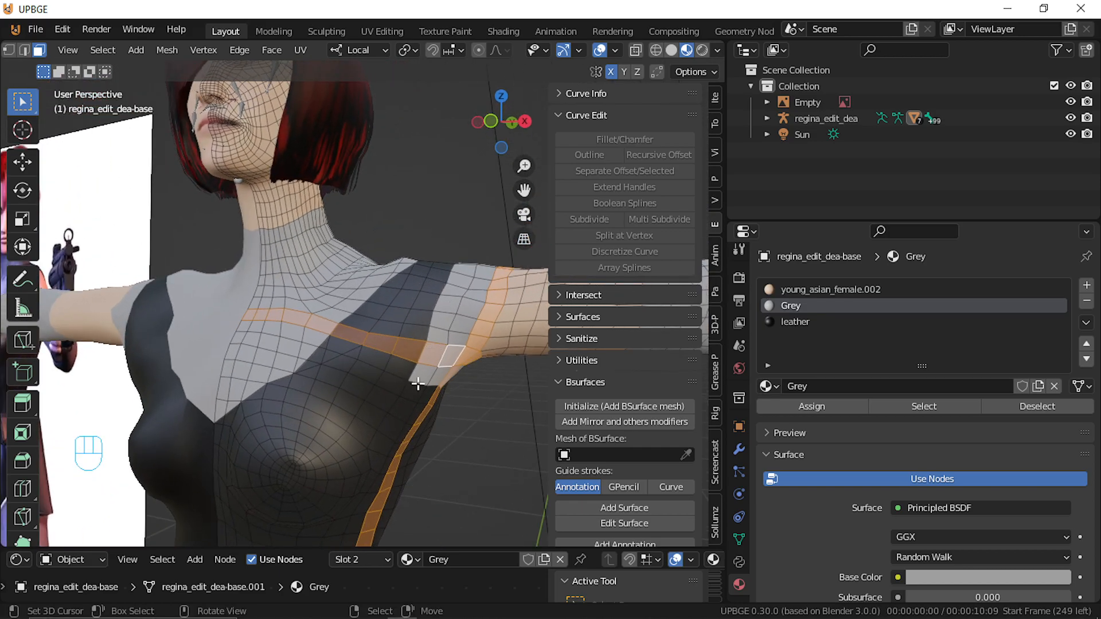
Cut the grey corner face at the front of the armpit diagonally with the Knife tool
{"action": "left_click", "coordinate": [424, 372]}
{"action": "middle_click_drag", "start_coordinate": [440, 377], "coordinate": [424, 309]}
{"action": "key", "text": "k"}
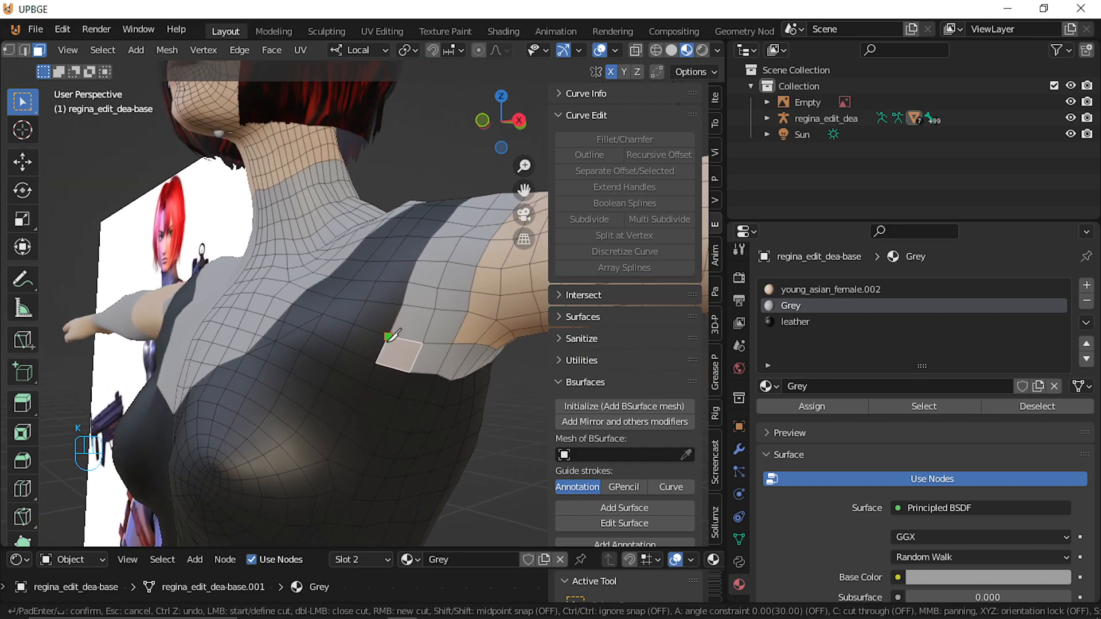
{"action": "left_click", "coordinate": [409, 372]}
{"action": "key", "text": "Return"}
{"action": "middle_click_drag", "start_coordinate": [365, 419], "coordinate": [330, 424]}
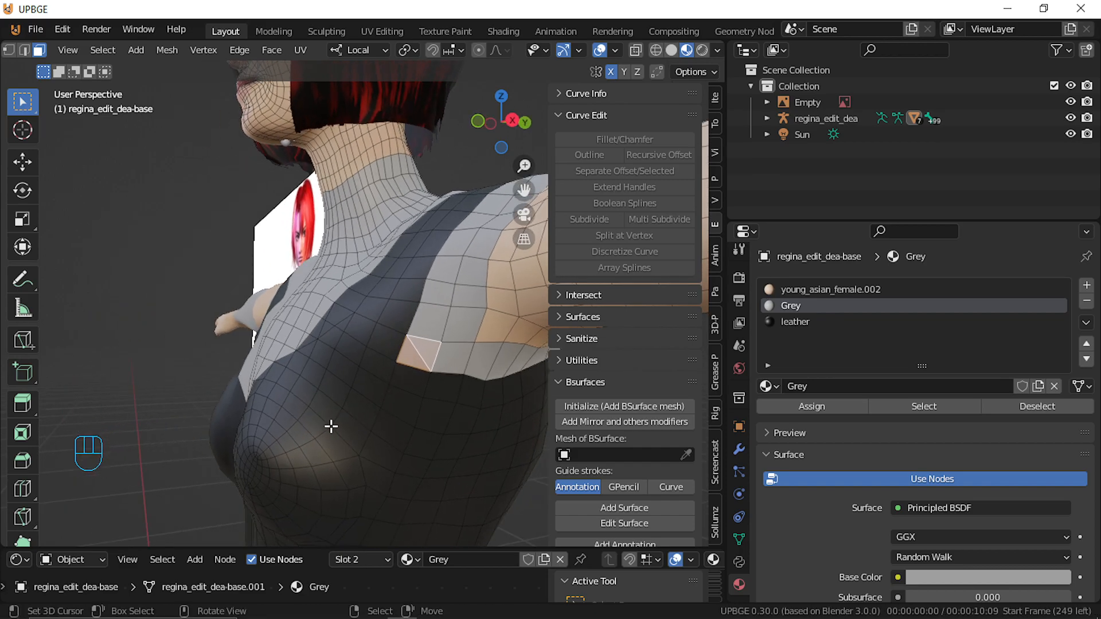
{"action": "middle_click_drag", "start_coordinate": [523, 404], "coordinate": [501, 398]}
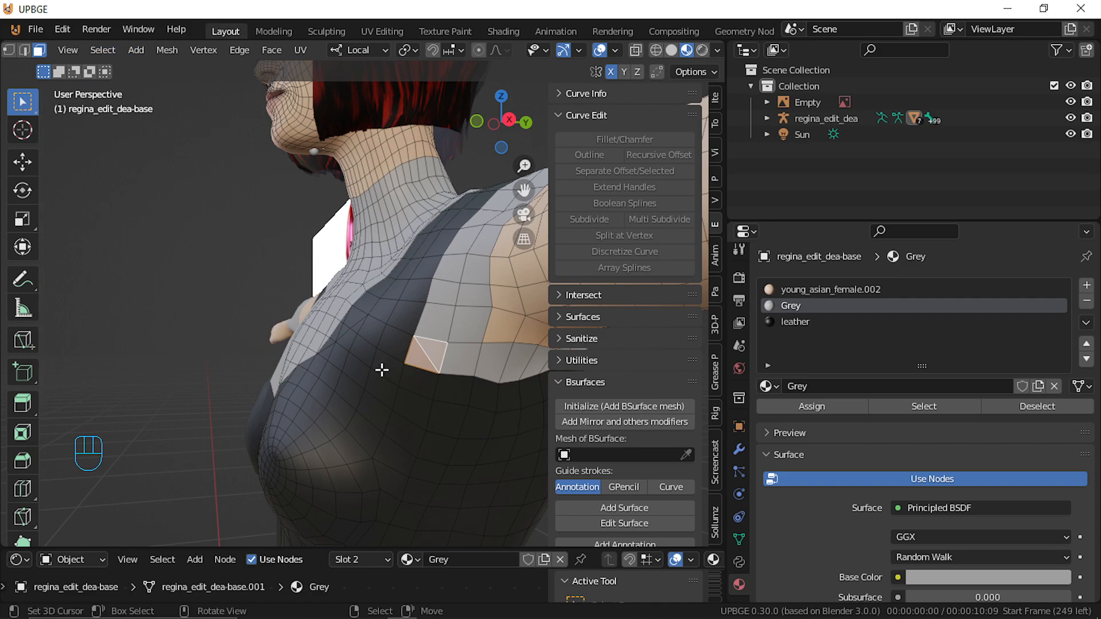
Assign the leather material to the outer triangle of the cut corner face at the front of the armpit
{"action": "left_click", "coordinate": [370, 404]}
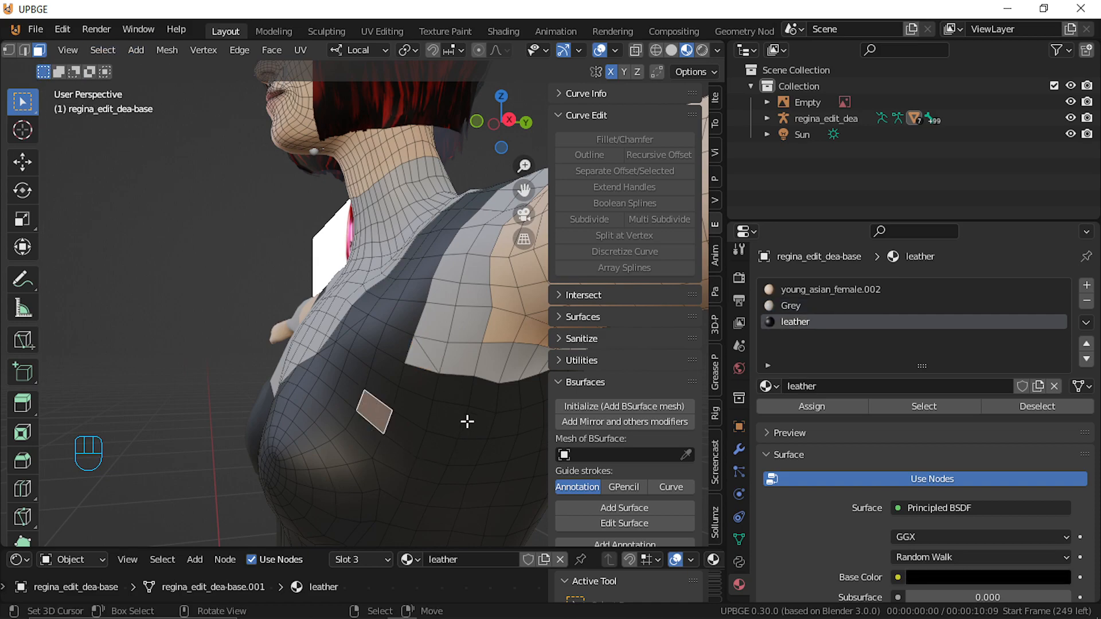
{"action": "right_click", "coordinate": [421, 360]}
{"action": "right_click", "coordinate": [390, 479], "text": "shift"}
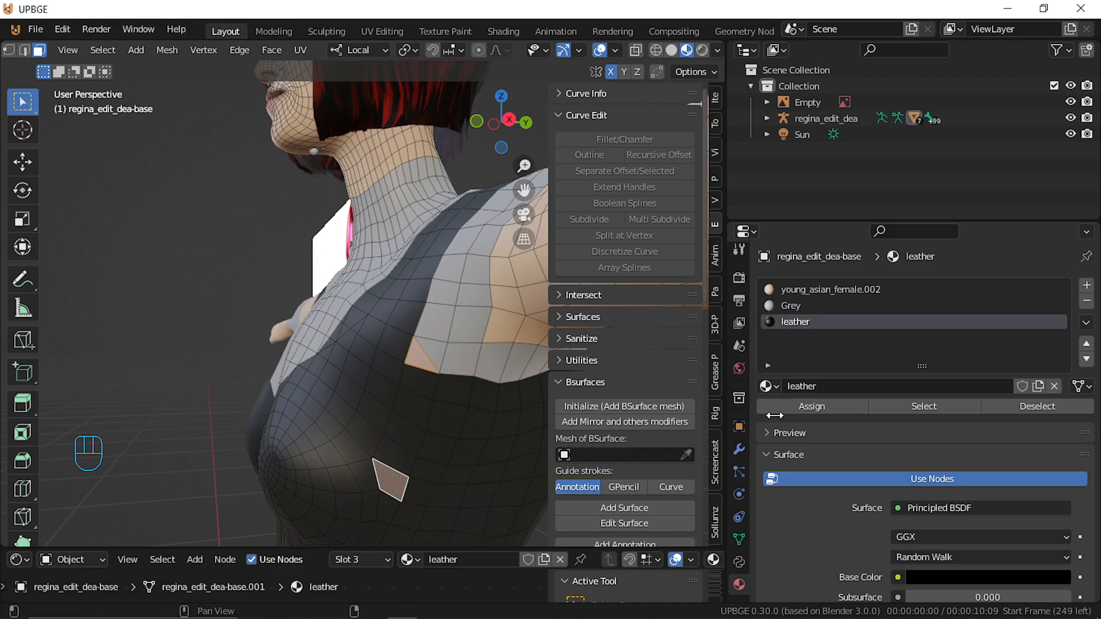
{"action": "left_click", "coordinate": [818, 408]}
{"action": "key", "text": "Tab"}
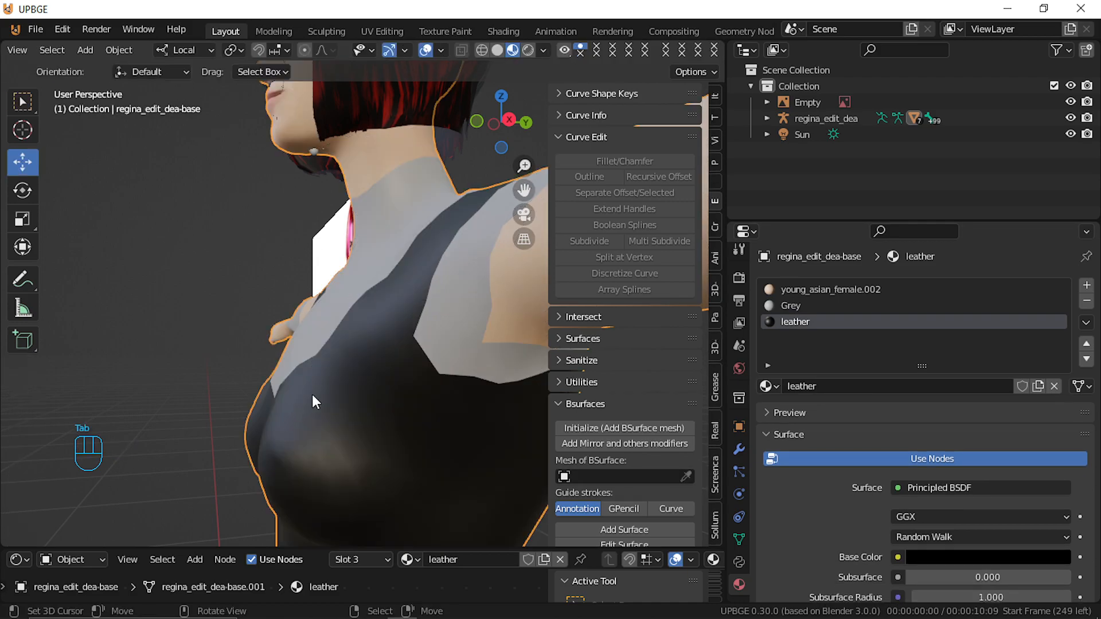
Select the path of grey faces under the armpit, from the front corner face around to the back
{"action": "middle_click_drag", "start_coordinate": [312, 395], "coordinate": [178, 392]}
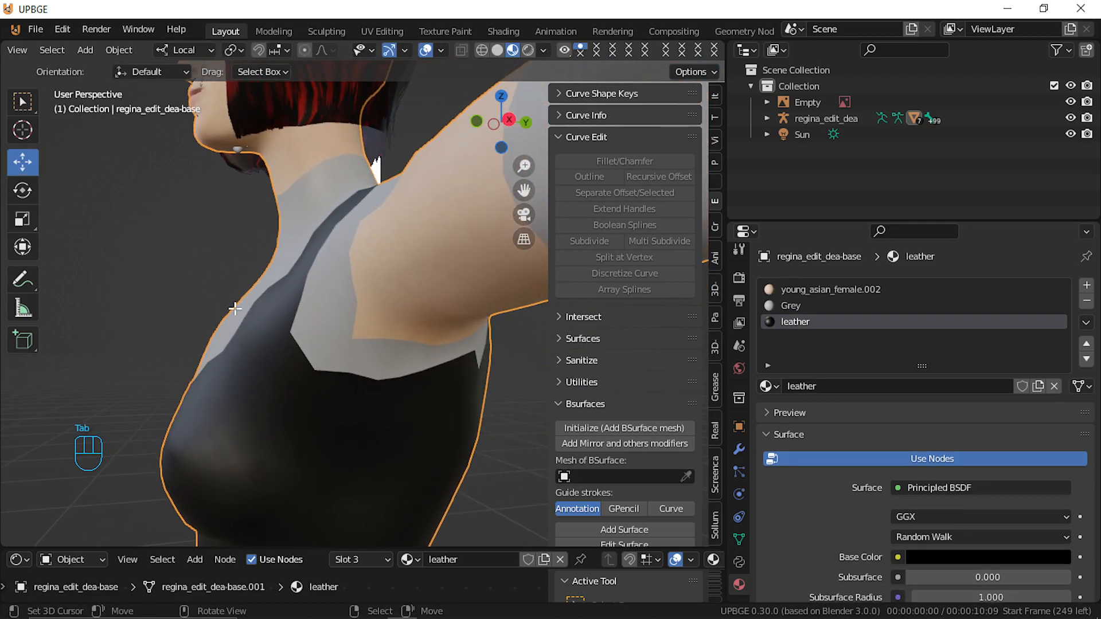
{"action": "key", "text": "Tab"}
{"action": "left_click", "coordinate": [300, 339]}
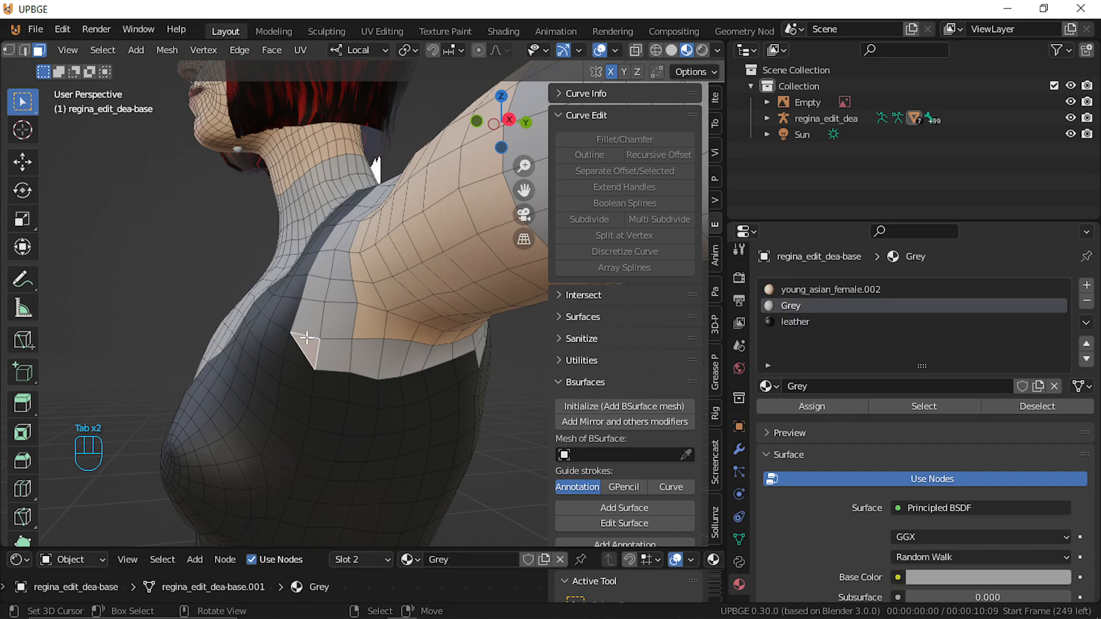
{"action": "left_click", "coordinate": [453, 350], "text": "ctrl"}
{"action": "middle_click_drag", "start_coordinate": [453, 350], "coordinate": [185, 364]}
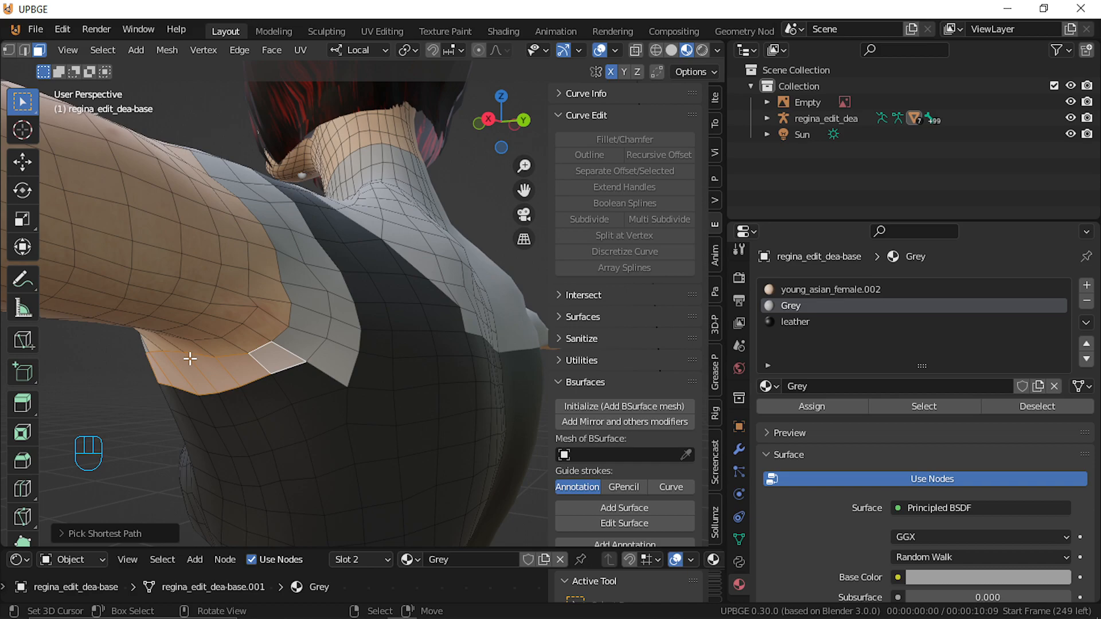
Cut across the pointed grey corner at the back of the armpit with the Knife tool
{"action": "key", "text": "k"}
{"action": "left_click", "coordinate": [309, 359]}
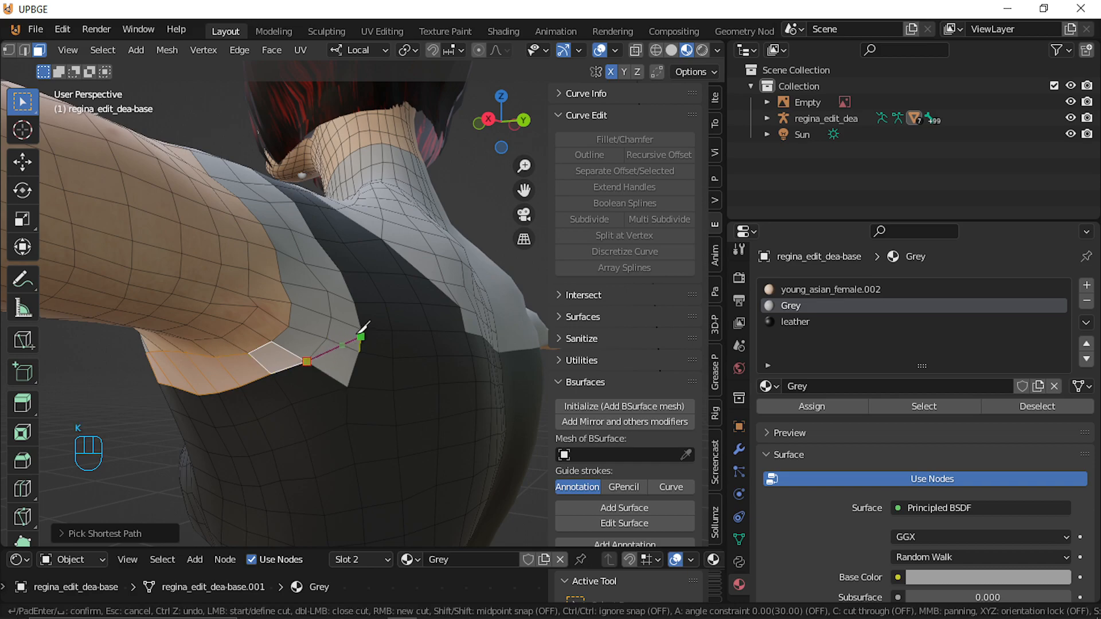
{"action": "key", "text": "Return"}
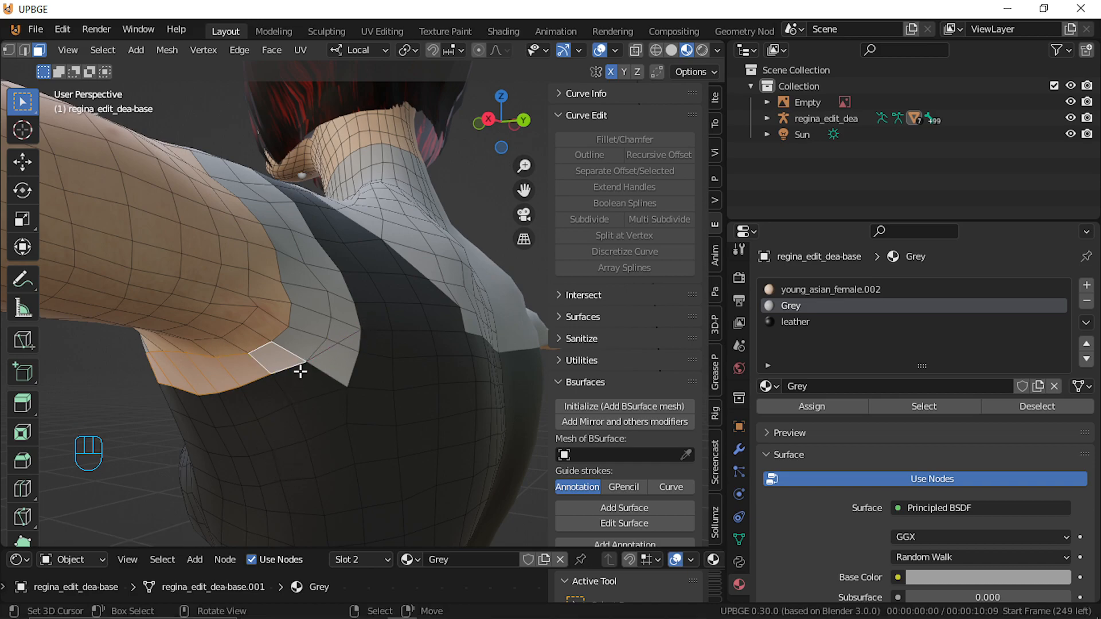
Add the remaining grey faces around the shoulder above the new cut to the selection and assign the young_asian_female.002 material
{"action": "left_click", "coordinate": [313, 344], "text": "shift"}
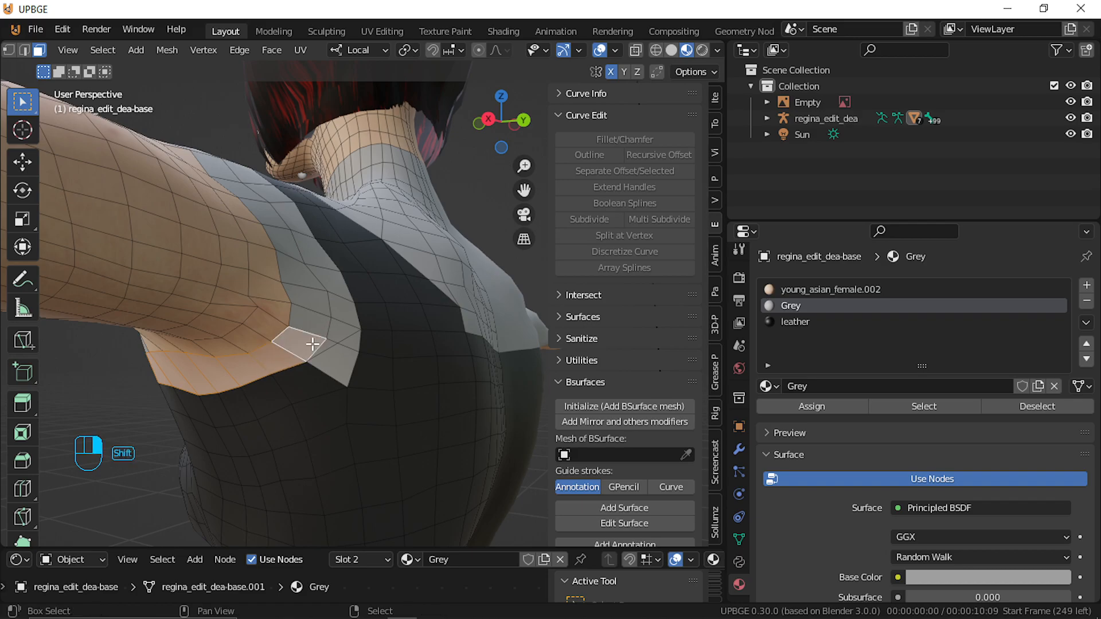
{"action": "middle_click_drag", "start_coordinate": [293, 283], "coordinate": [328, 342]}
{"action": "left_click", "coordinate": [320, 294], "text": "ctrl"}
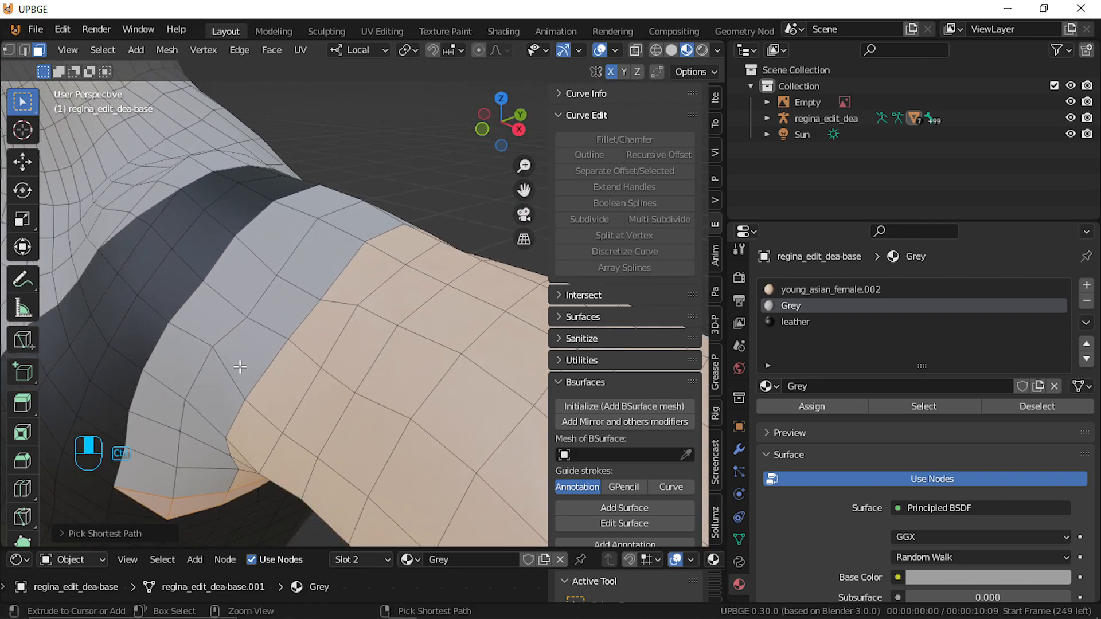
{"action": "left_click", "coordinate": [203, 473], "text": "ctrl"}
{"action": "middle_click_drag", "start_coordinate": [157, 481], "coordinate": [156, 243]}
{"action": "left_click", "coordinate": [245, 220], "text": "ctrl"}
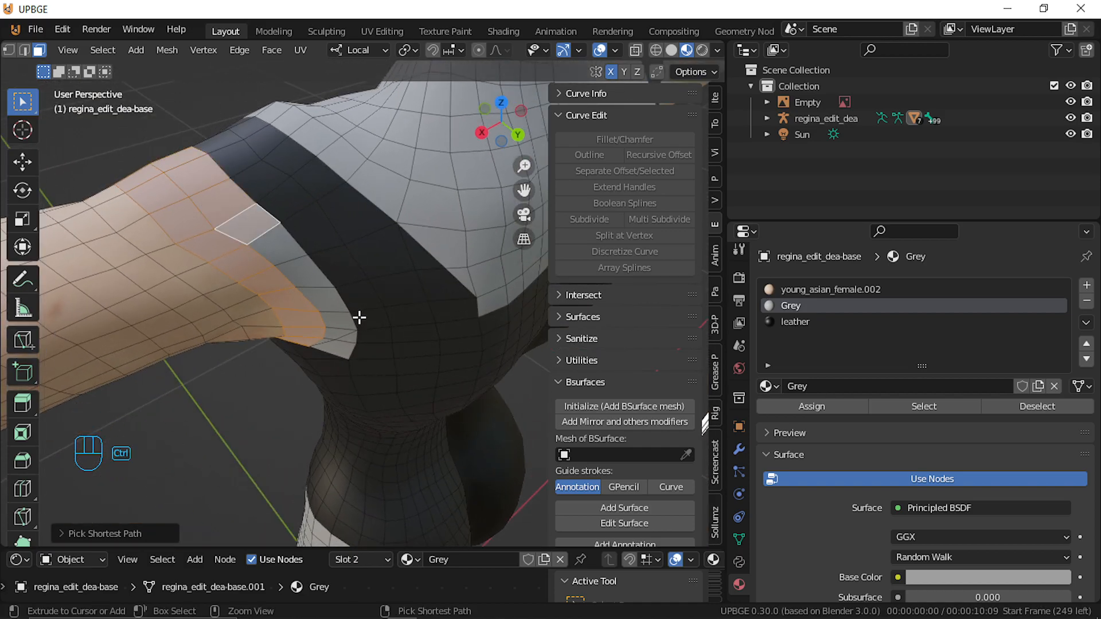
{"action": "left_click", "coordinate": [338, 331], "text": "ctrl"}
{"action": "middle_click_drag", "start_coordinate": [330, 341], "coordinate": [344, 266]}
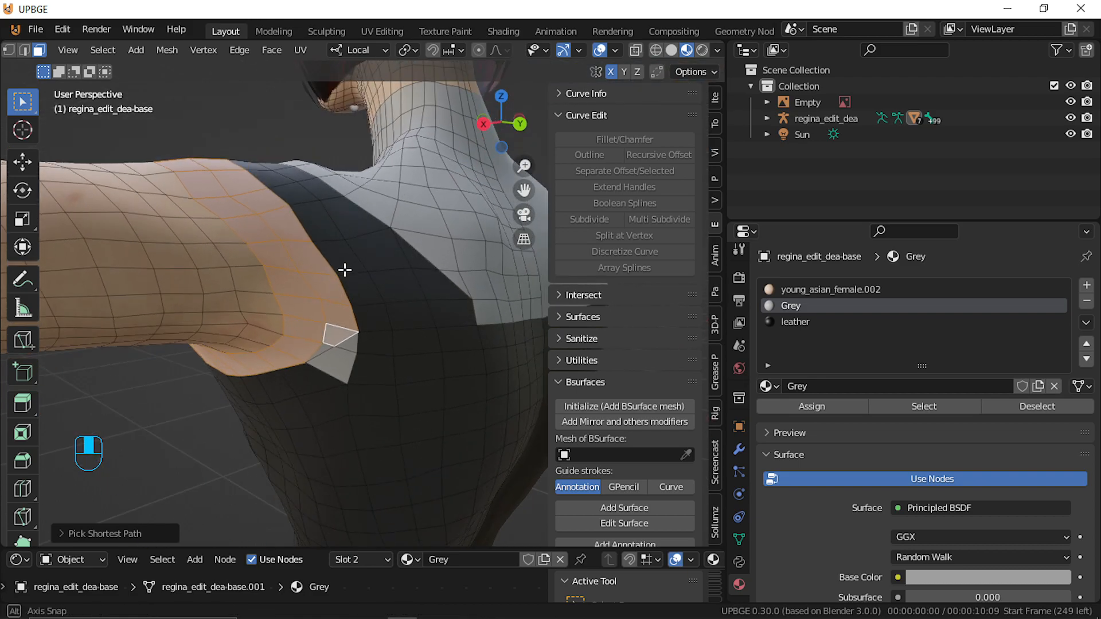
{"action": "left_click", "coordinate": [314, 348], "text": "ctrl"}
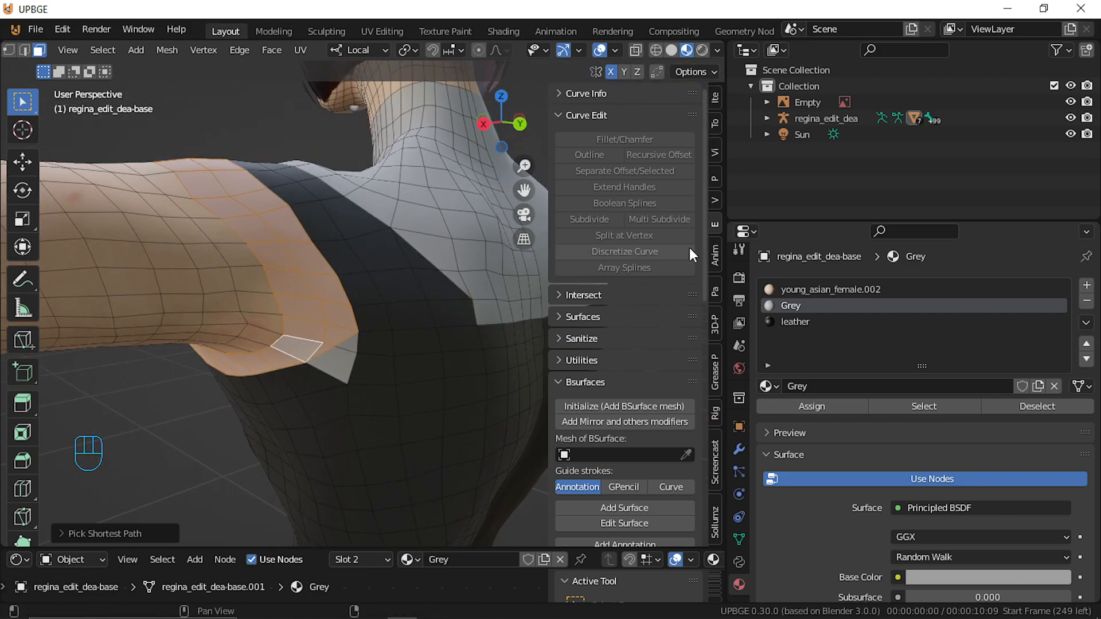
{"action": "left_click", "coordinate": [847, 291]}
{"action": "left_click", "coordinate": [818, 407]}
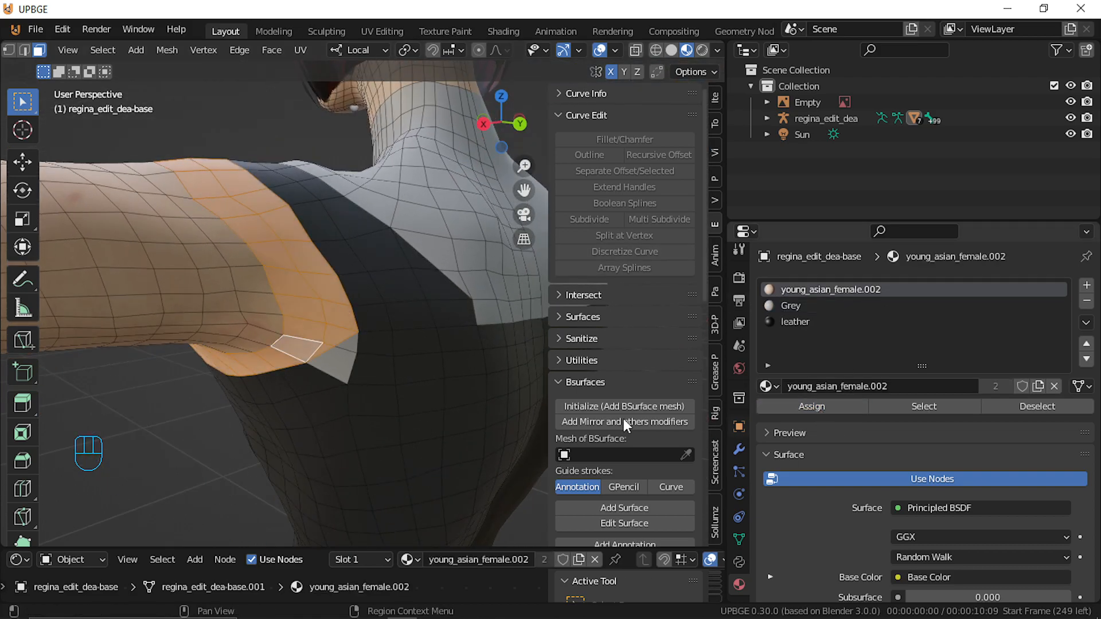
Assign the leather material to the leftover grey tip at the back of the armpit and check the edge in Object Mode
{"action": "left_click", "coordinate": [342, 373]}
{"action": "left_click", "coordinate": [794, 322]}
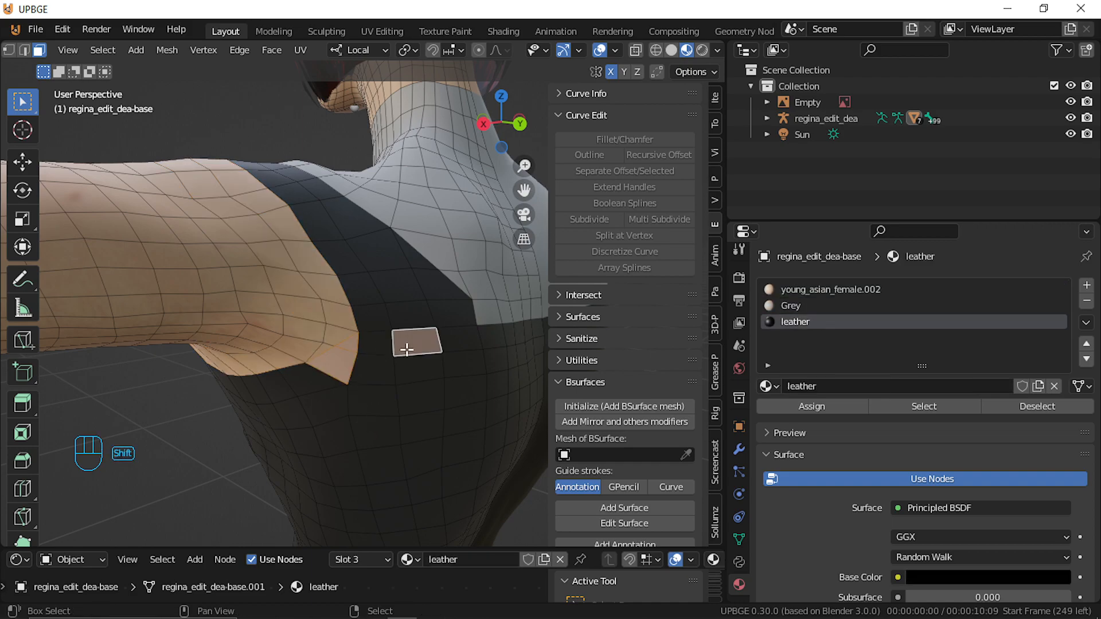
{"action": "left_click", "coordinate": [812, 406]}
{"action": "key", "text": "Tab"}
{"action": "middle_click_drag", "start_coordinate": [412, 337], "coordinate": [396, 309]}
{"action": "key", "text": "Tab"}
{"action": "scroll", "coordinate": [335, 346], "scroll_direction": "up", "scroll_amount": 3}
{"action": "key", "text": "a"}
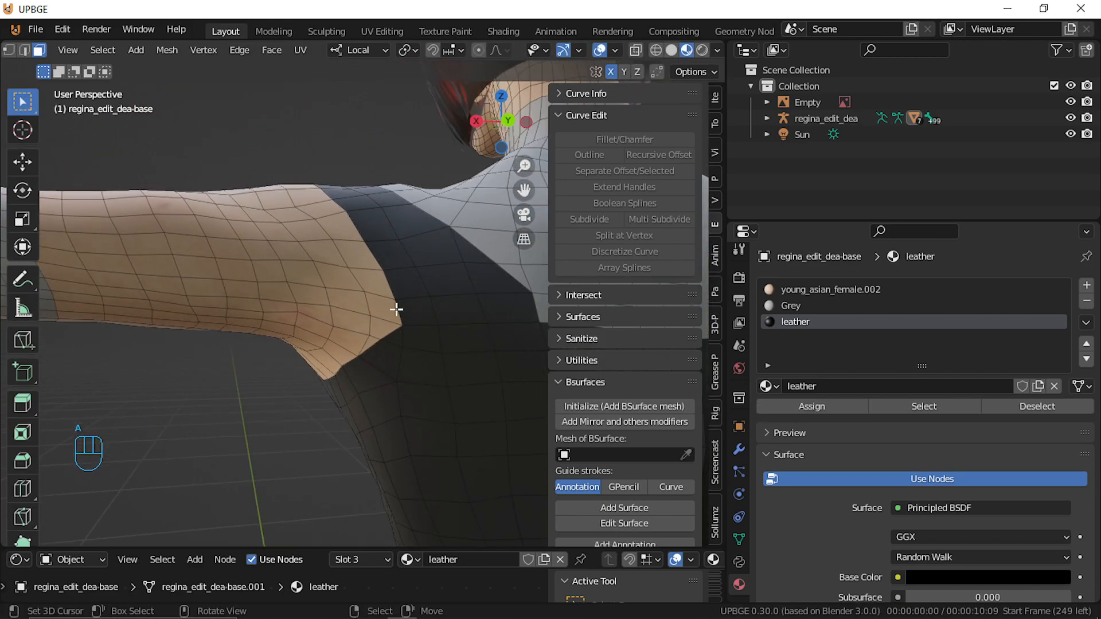
{"action": "key", "text": "l"}
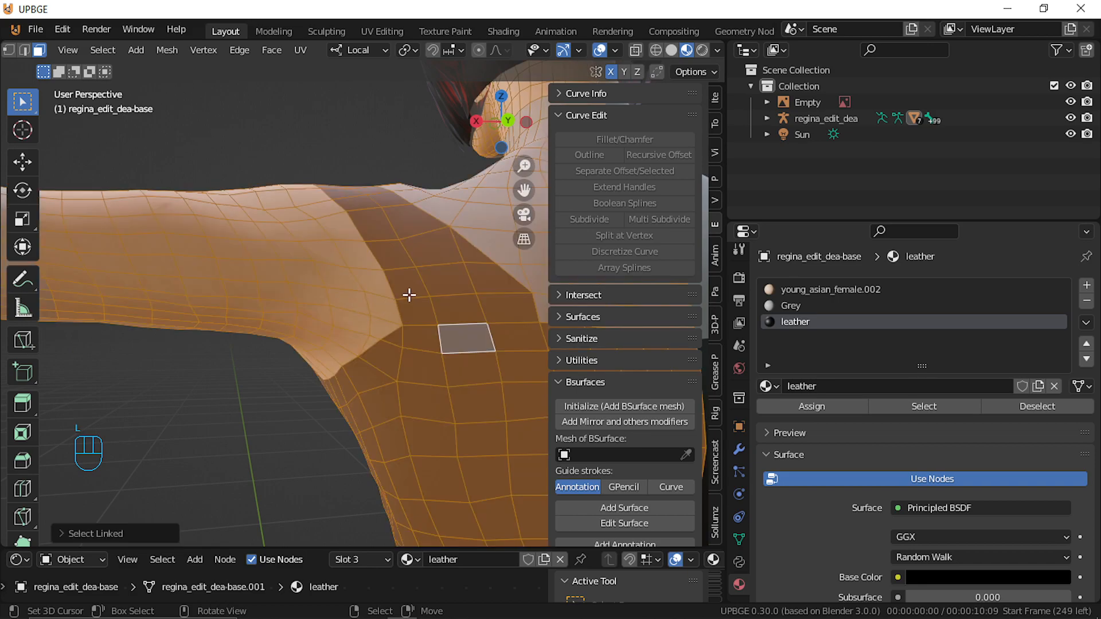
{"action": "key", "text": "alt+a"}
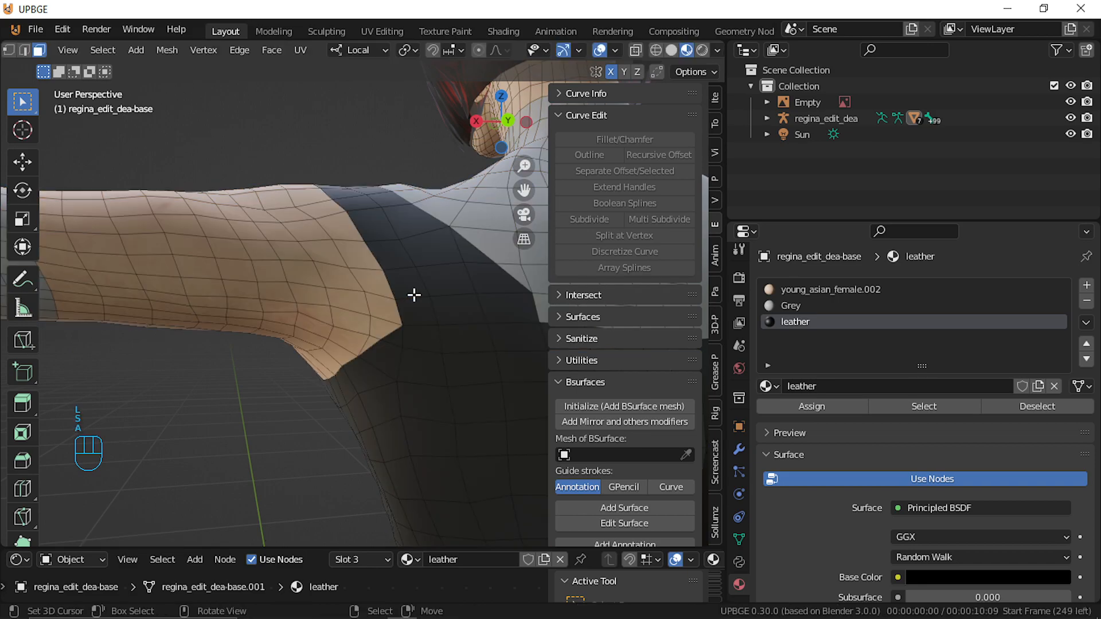
Try a Knife cut across the skin corner at the back of the armpit, and undo it
{"action": "key", "text": "k"}
{"action": "left_click", "coordinate": [395, 299]}
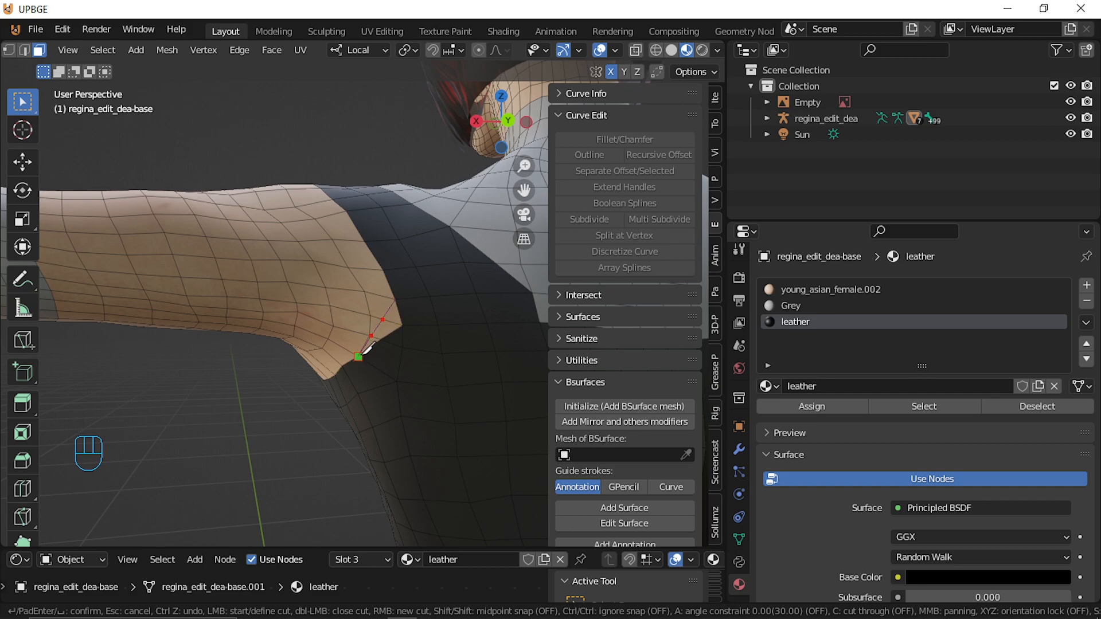
{"action": "left_click", "coordinate": [358, 357]}
{"action": "key", "text": "Return"}
{"action": "mouse_move", "coordinate": [388, 369]}
{"action": "middle_mouse_down"}
{"action": "mouse_move", "coordinate": [435, 369]}
{"action": "mouse_move", "coordinate": [400, 375]}
{"action": "middle_mouse_up"}
{"action": "key", "text": "ctrl+z"}
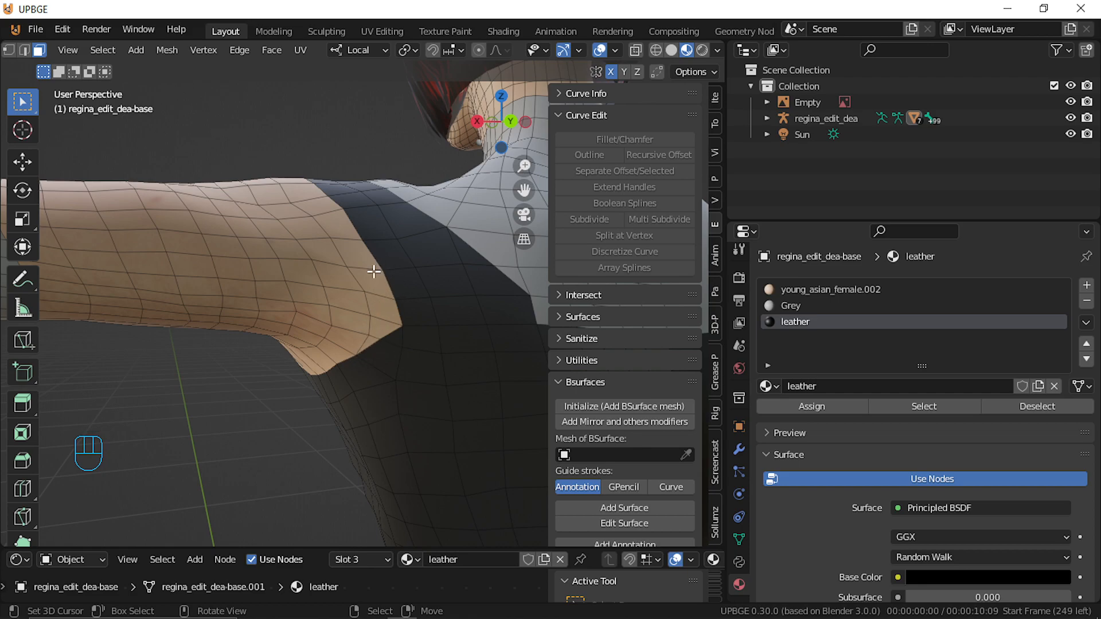
{"action": "key", "text": "l"}
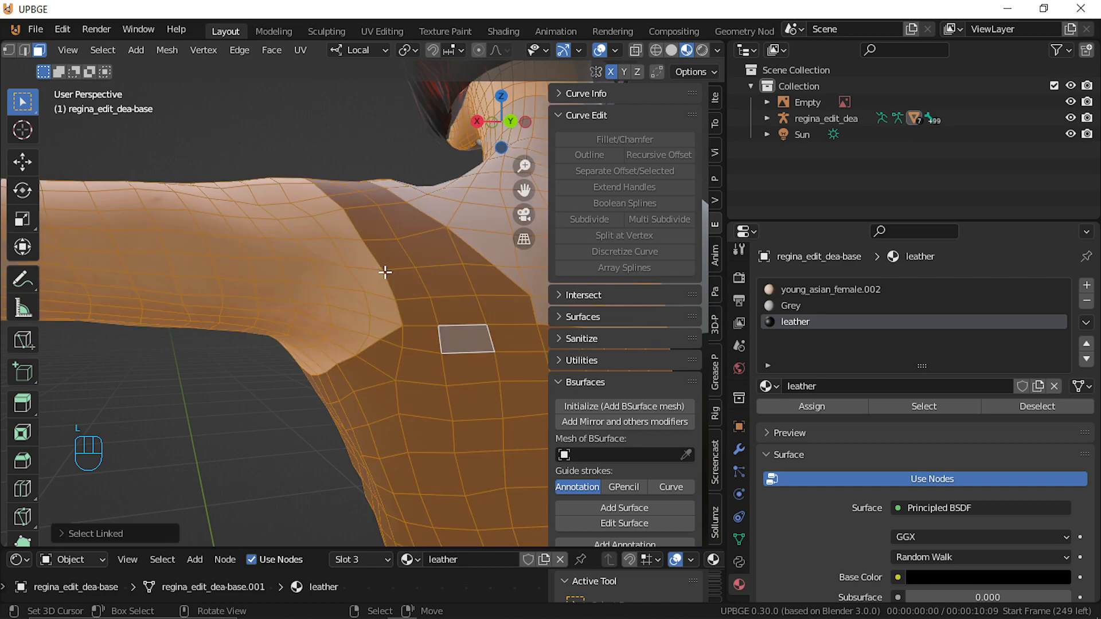
{"action": "key", "text": "z"}
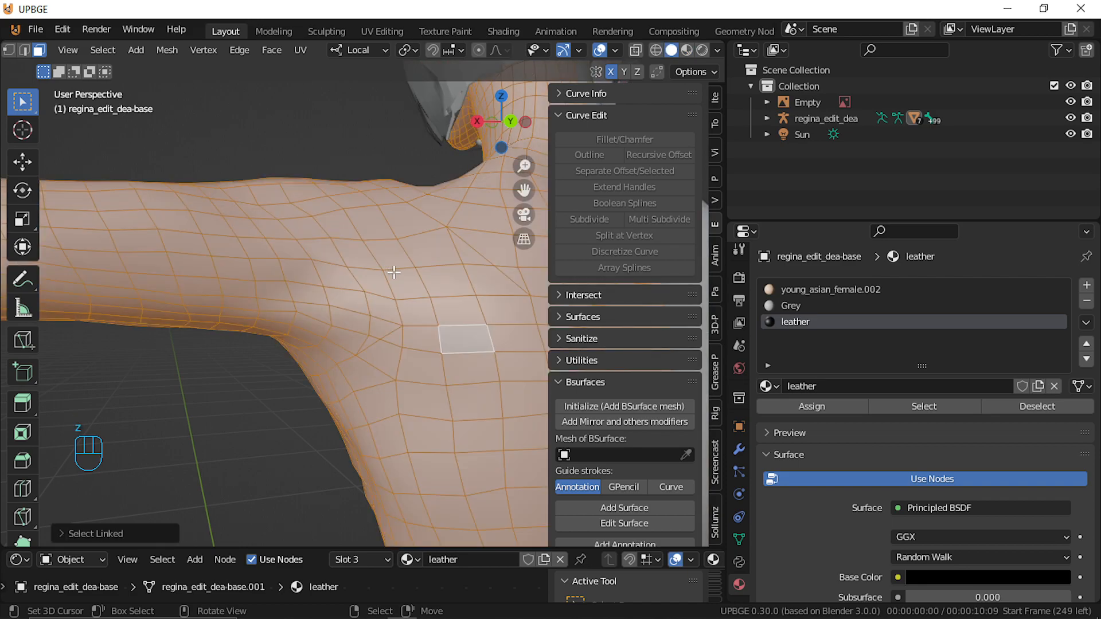
{"action": "key", "text": "a"}
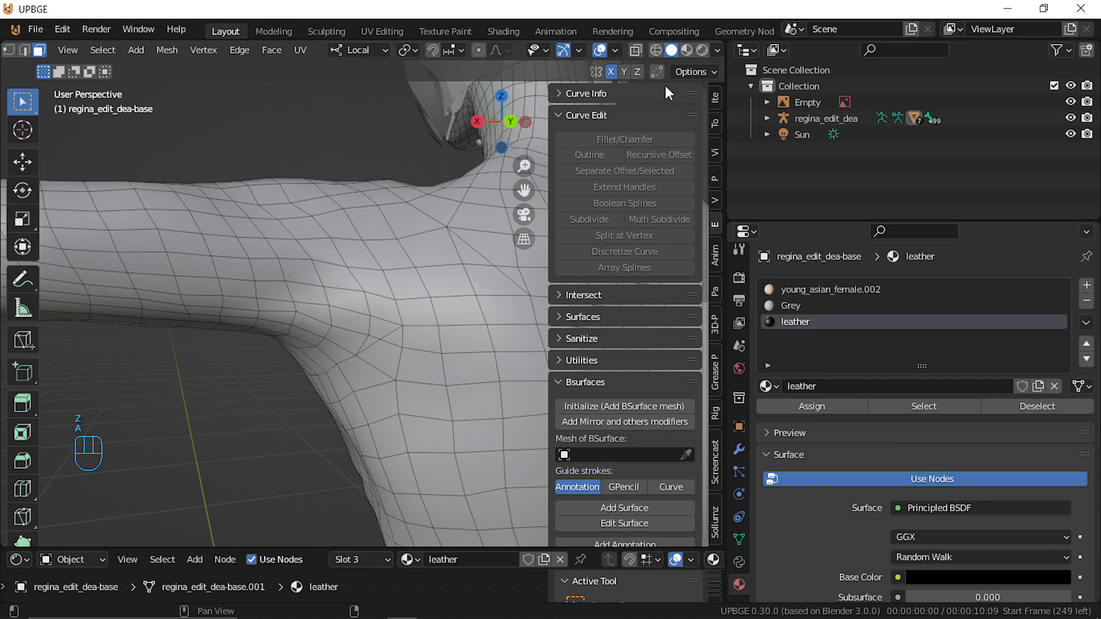
{"action": "left_click", "coordinate": [686, 50]}
Try Knife cuts through the skin faces along the strap's edge above the back armpit corner, cancelling each attempt
{"action": "key", "text": "k"}
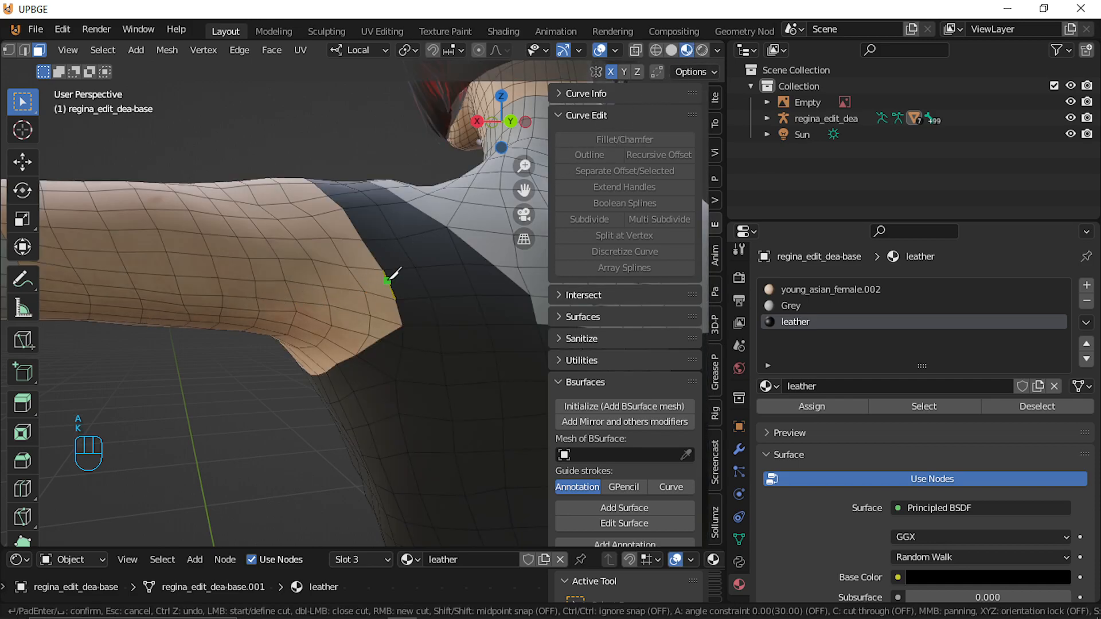
{"action": "left_click", "coordinate": [382, 270]}
{"action": "left_click", "coordinate": [378, 296]}
{"action": "key", "text": "Escape"}
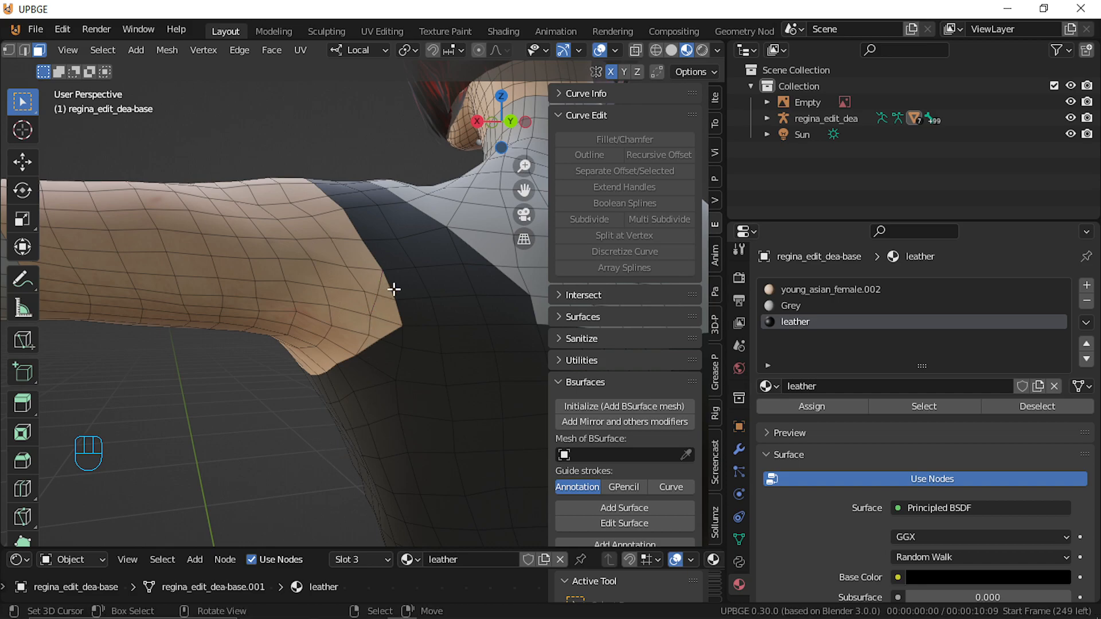
{"action": "key", "text": "ctrl+z"}
{"action": "key", "text": "k"}
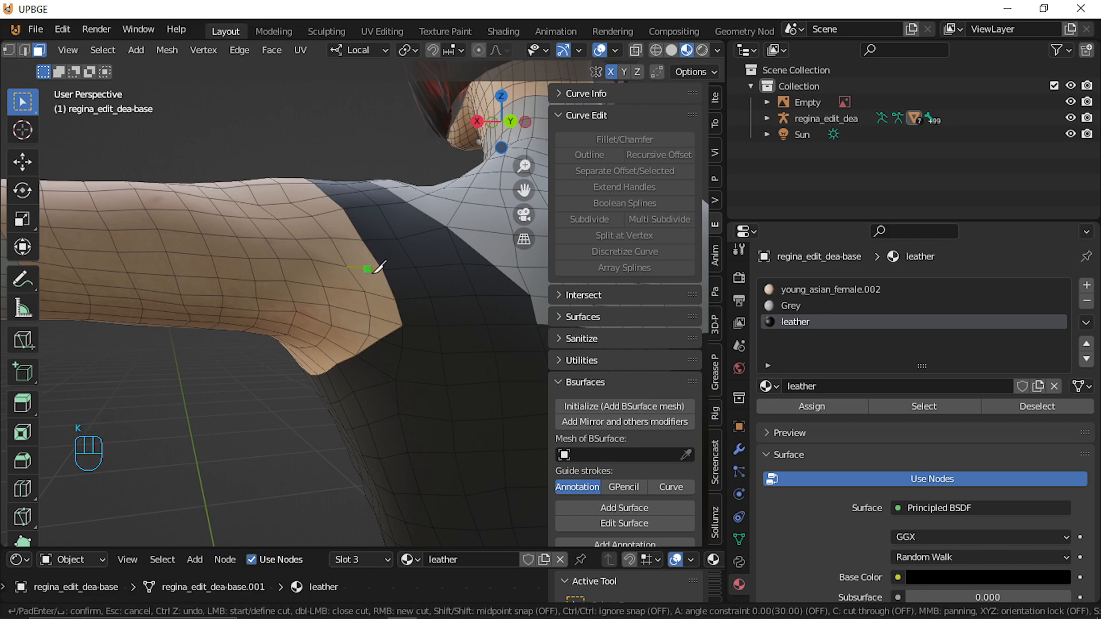
{"action": "left_click", "coordinate": [383, 271]}
{"action": "left_click", "coordinate": [380, 295]}
{"action": "key", "text": "Escape"}
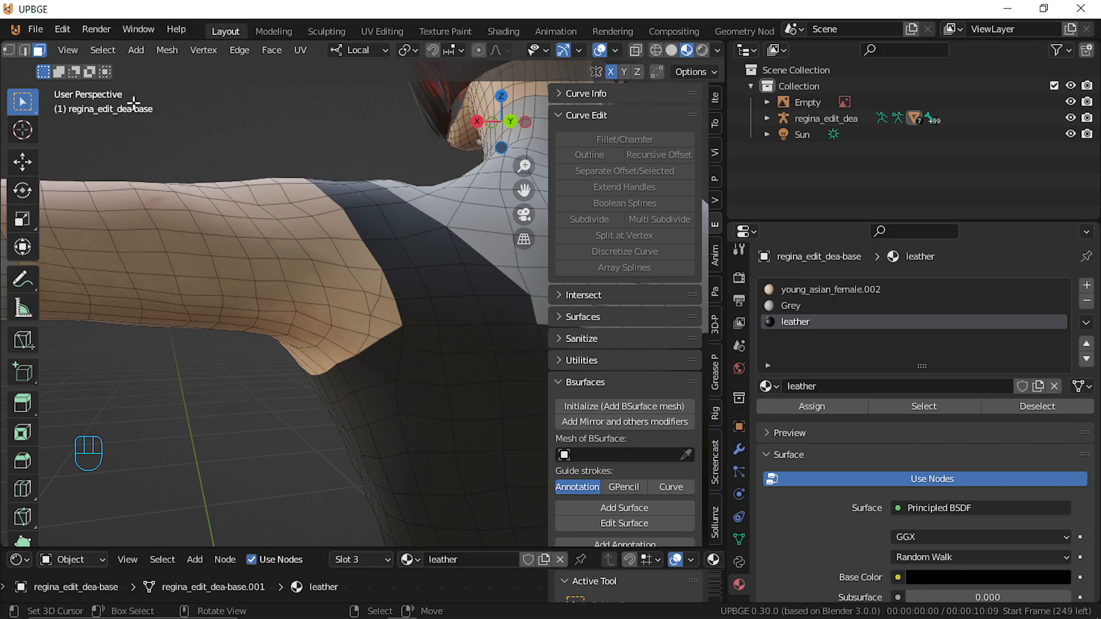
Slide the skin vertex beside the back armpit corner about 0.18 along its edge toward the leather corner
{"action": "scroll", "coordinate": [145, 47], "scroll_direction": "up", "scroll_amount": 2}
{"action": "key", "text": "1"}
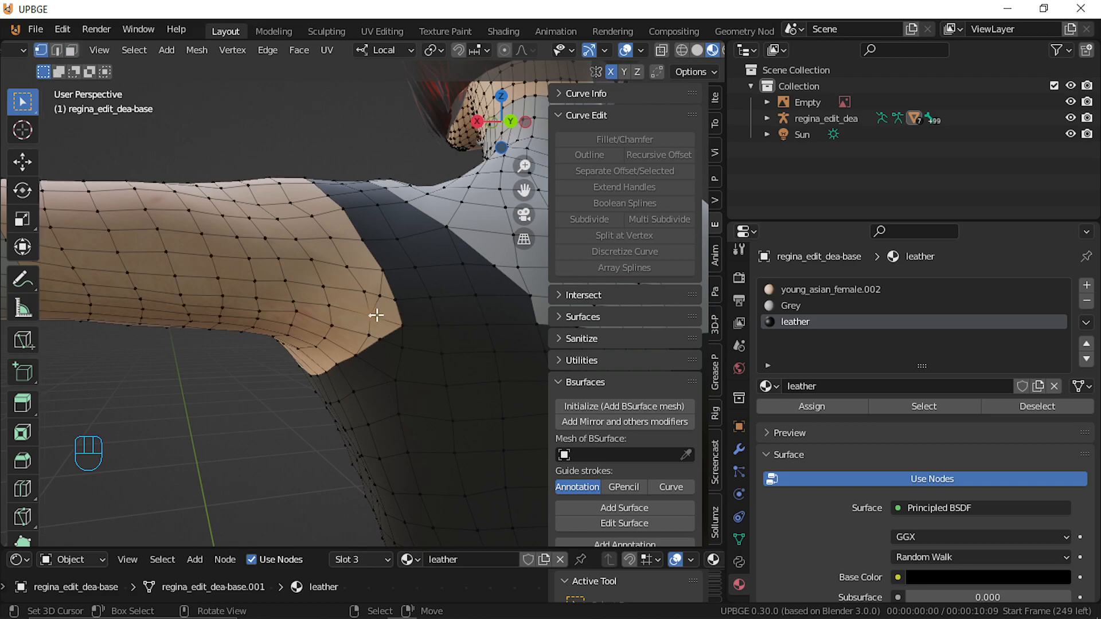
{"action": "key", "text": "g"}
{"action": "key", "text": "g"}
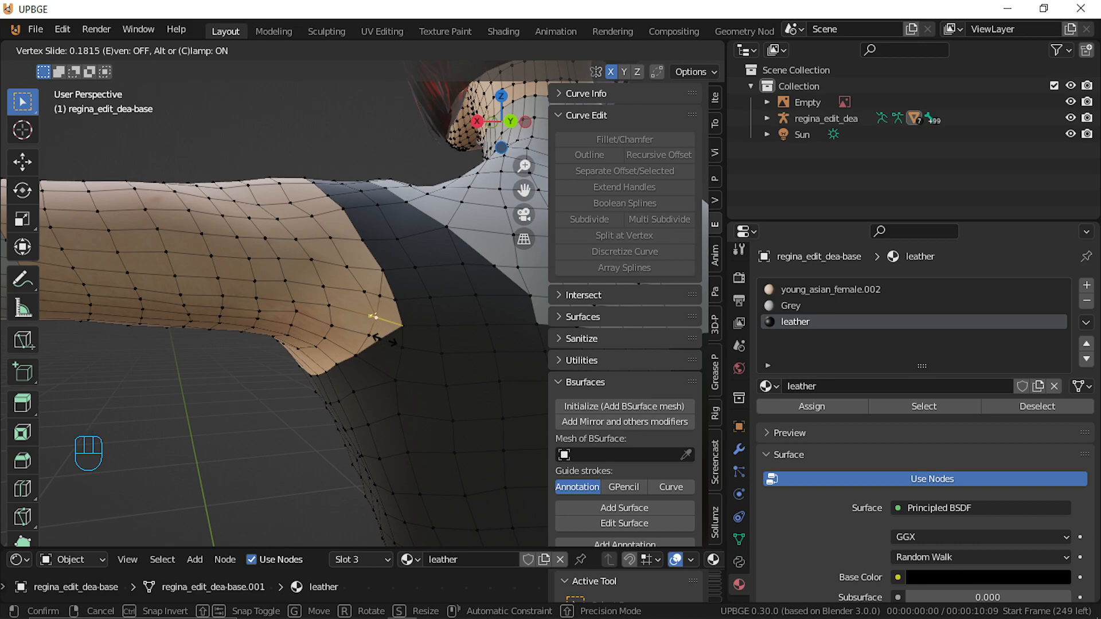
{"action": "left_click", "coordinate": [381, 337]}
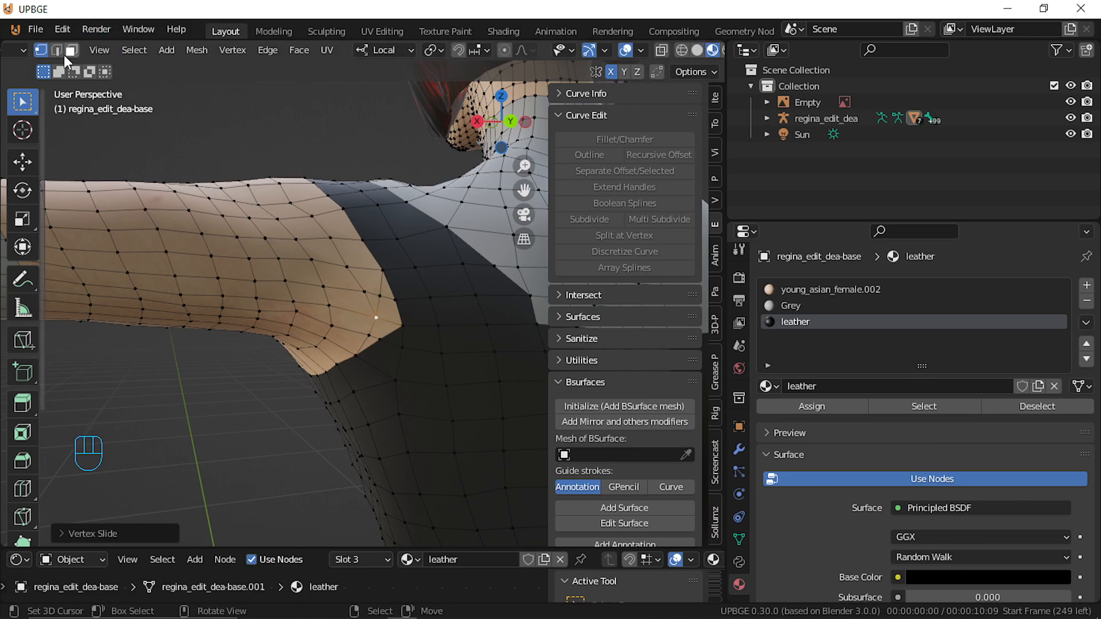
Select the path of corner faces at the back of the armpit and assign the leather material to them
{"action": "left_click", "coordinate": [68, 53]}
{"action": "left_click", "coordinate": [367, 342]}
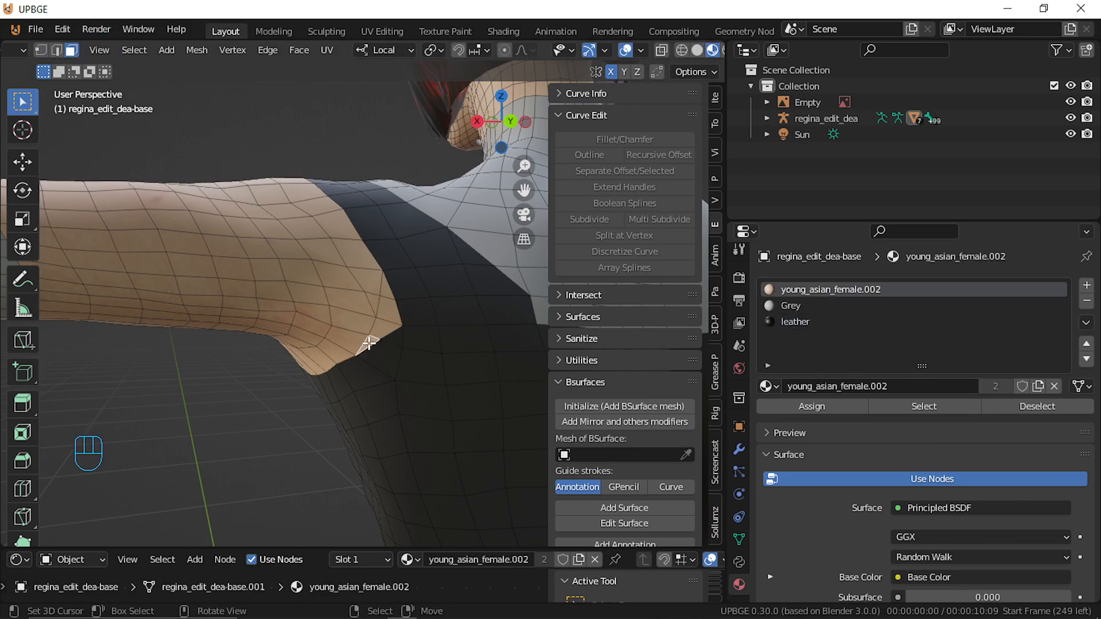
{"action": "left_click", "coordinate": [387, 293], "text": "ctrl"}
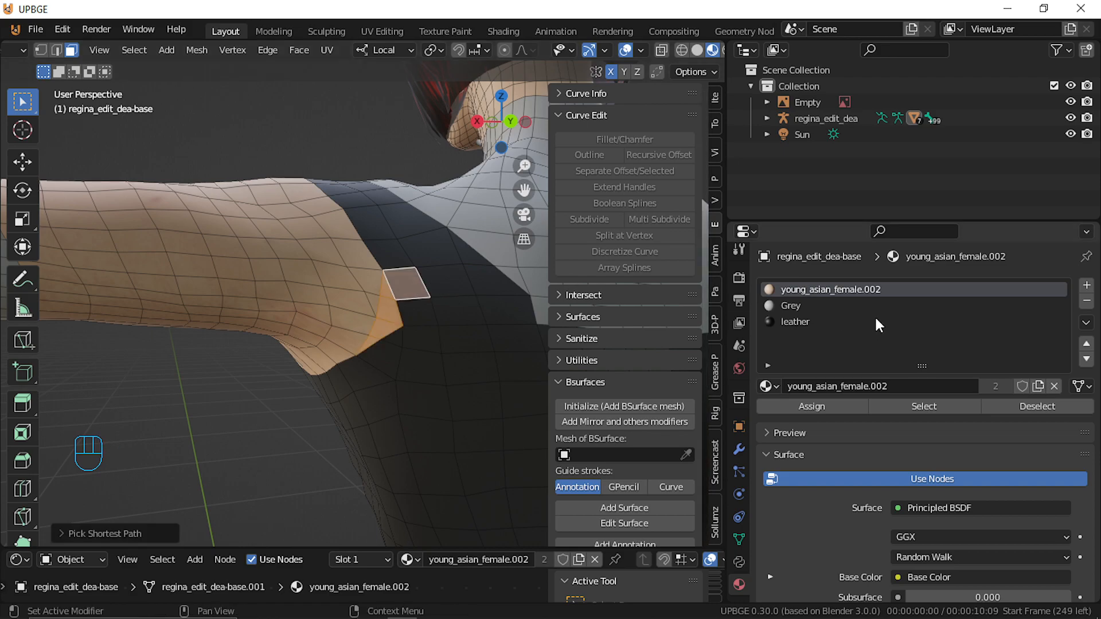
{"action": "left_click", "coordinate": [803, 322]}
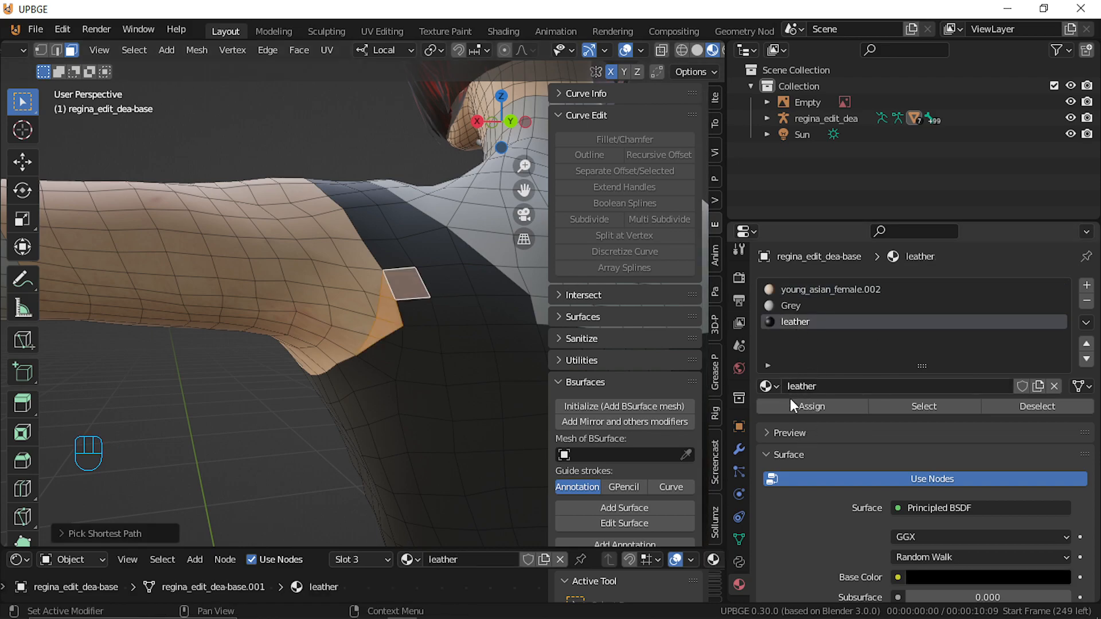
{"action": "left_click", "coordinate": [806, 407]}
{"action": "middle_click_drag", "start_coordinate": [344, 287], "coordinate": [385, 308]}
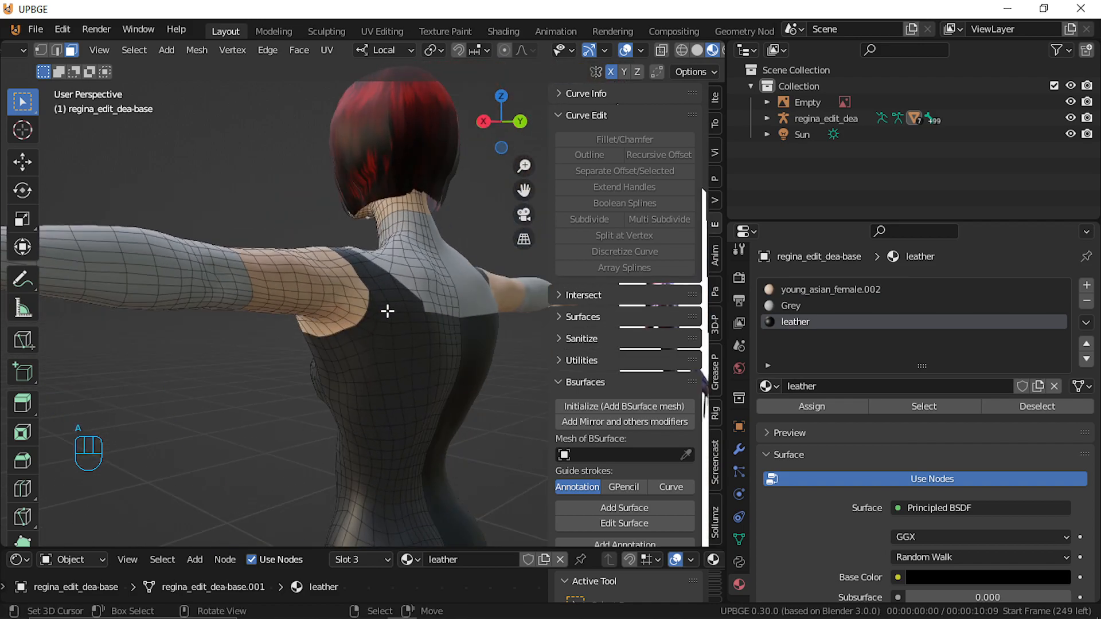
Try to dissolve the chain of old corner edges within the leather behind the armpit, and undo it
{"action": "scroll", "coordinate": [385, 315], "scroll_direction": "up", "scroll_amount": 2}
{"action": "scroll", "coordinate": [383, 359], "scroll_direction": "up", "scroll_amount": 4}
{"action": "middle_click_drag", "start_coordinate": [384, 361], "coordinate": [334, 367]}
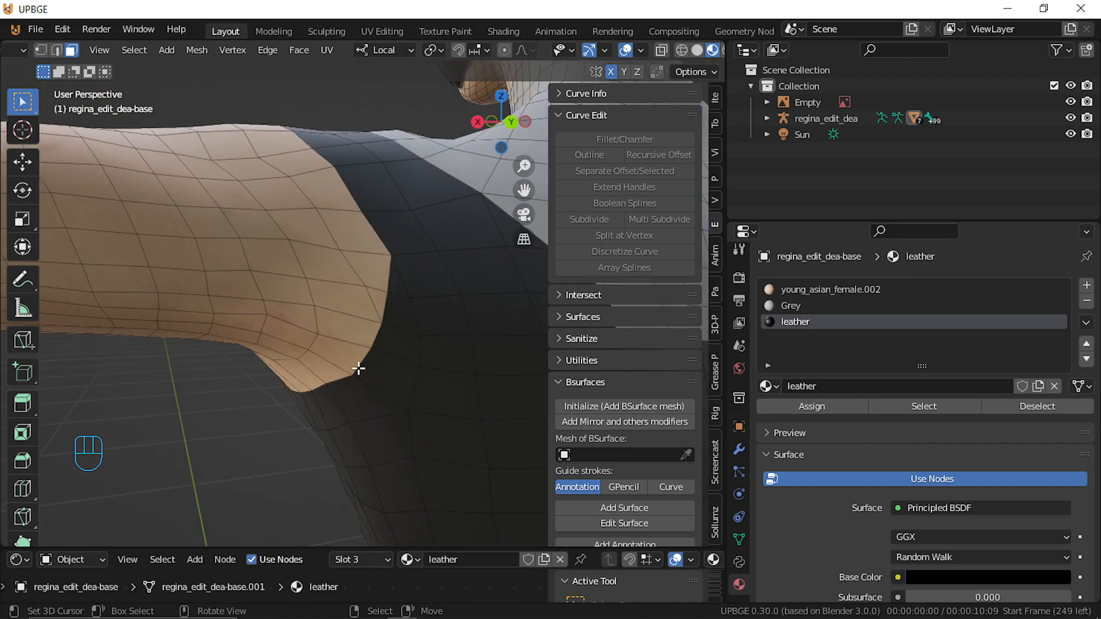
{"action": "left_click", "coordinate": [46, 49]}
{"action": "left_click", "coordinate": [68, 48]}
{"action": "left_click", "coordinate": [376, 360]}
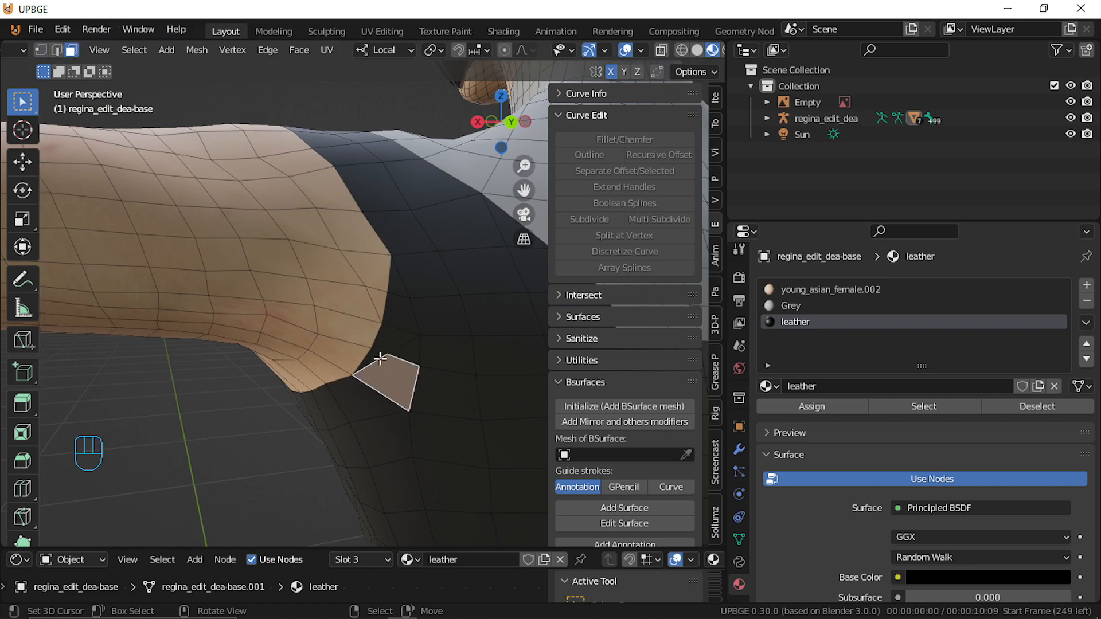
{"action": "left_click", "coordinate": [55, 51]}
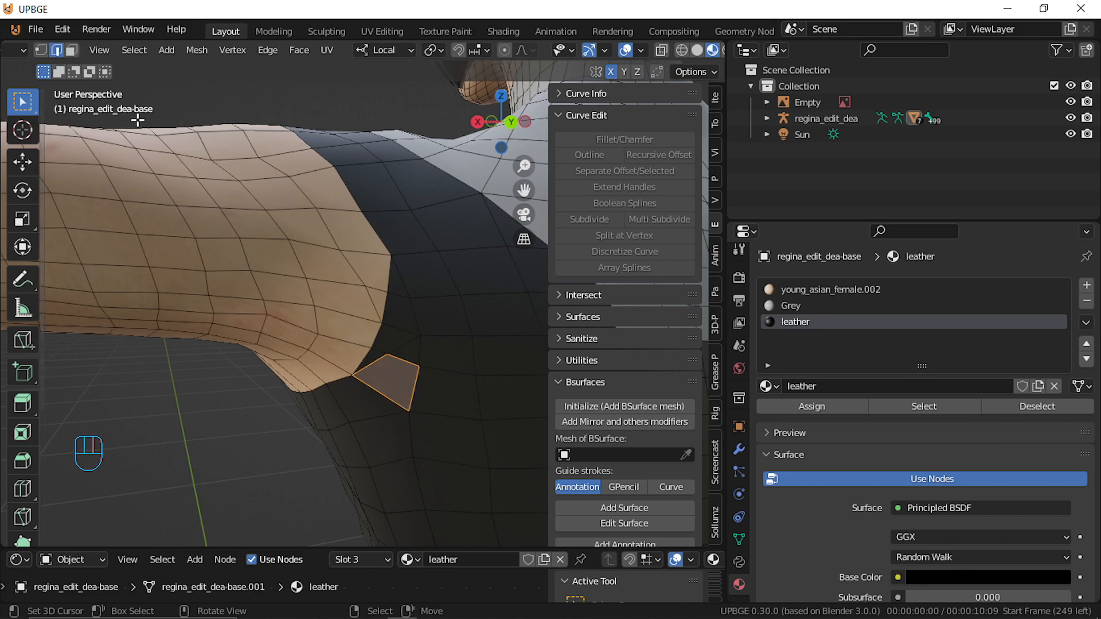
{"action": "left_click", "coordinate": [379, 352]}
{"action": "left_click", "coordinate": [406, 341], "text": "shift"}
{"action": "left_click", "coordinate": [415, 317], "text": "shift"}
{"action": "left_click", "coordinate": [398, 276], "text": "shift"}
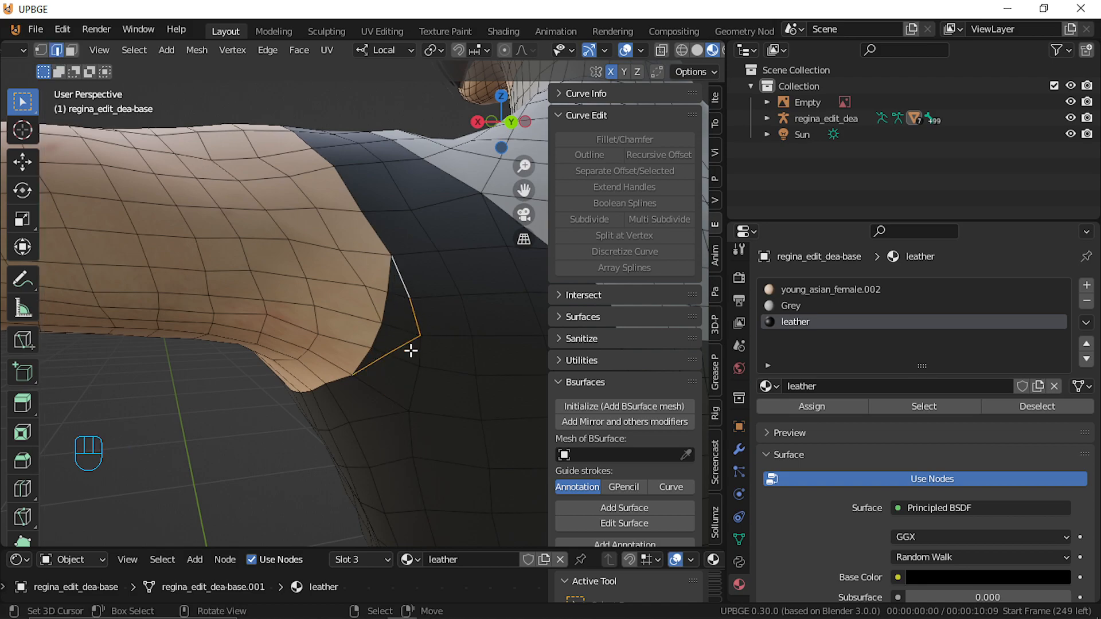
{"action": "key", "text": "x"}
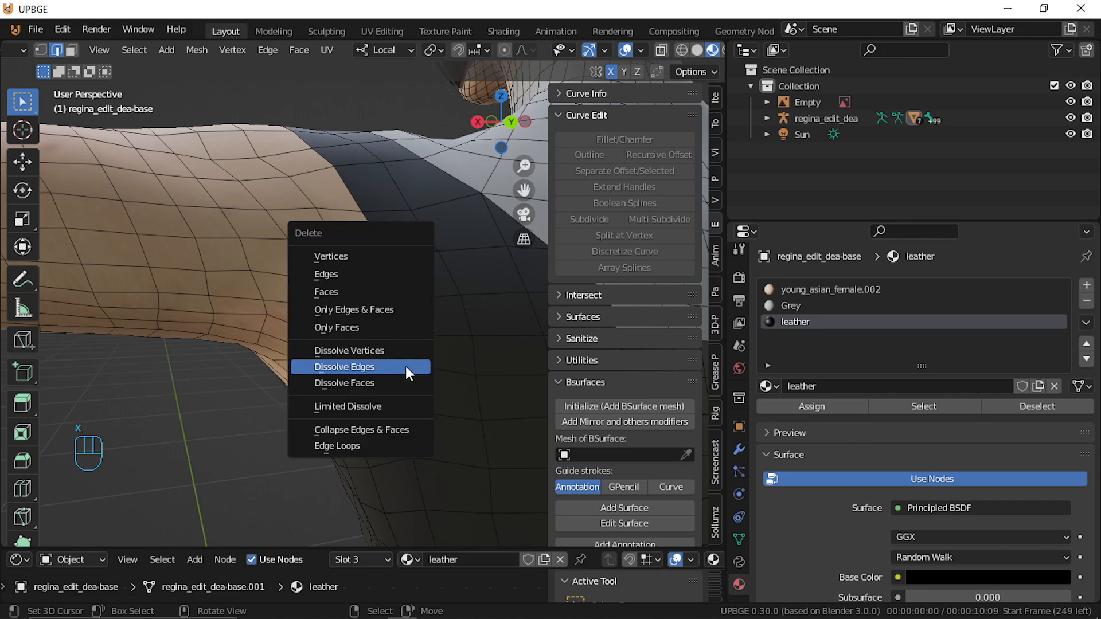
{"action": "left_click", "coordinate": [404, 365]}
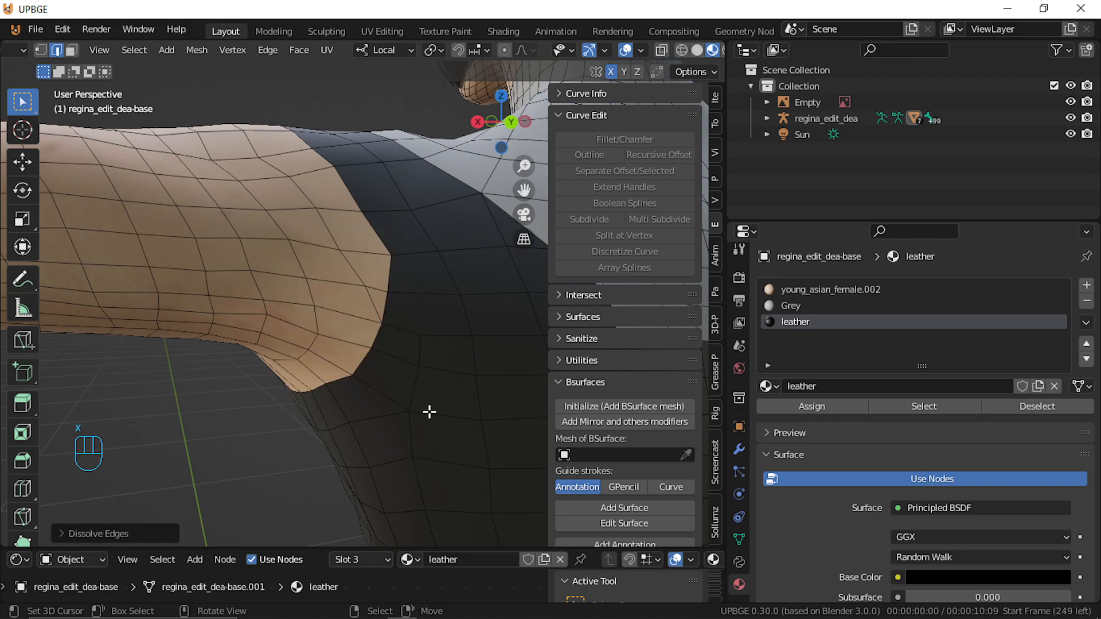
{"action": "key", "text": "ctrl+z"}
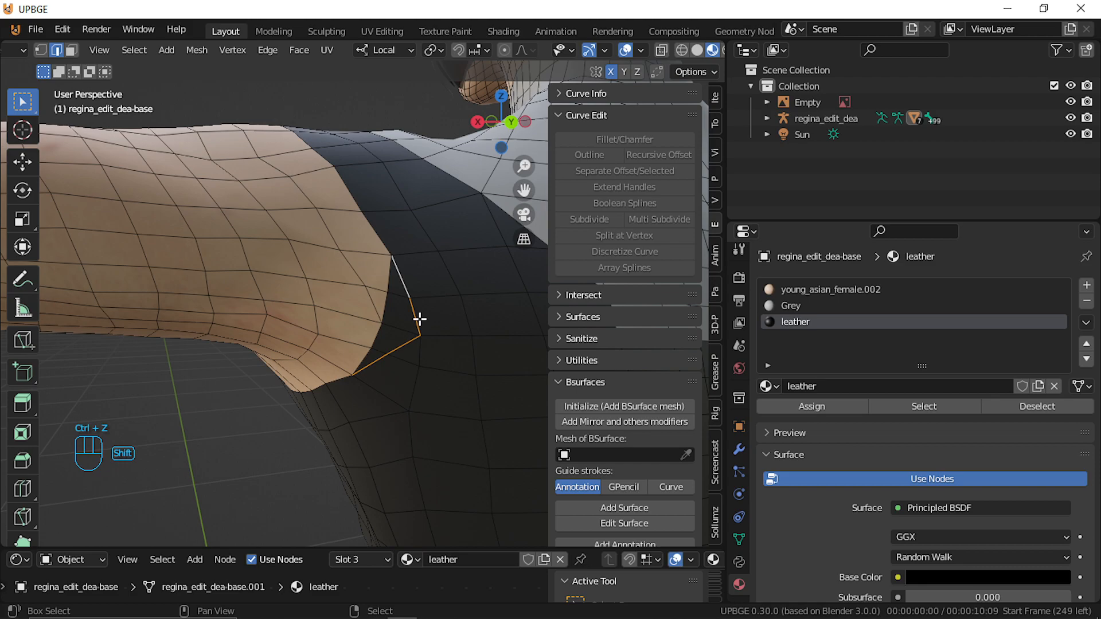
{"action": "key", "text": "x"}
{"action": "left_click", "coordinate": [424, 318]}
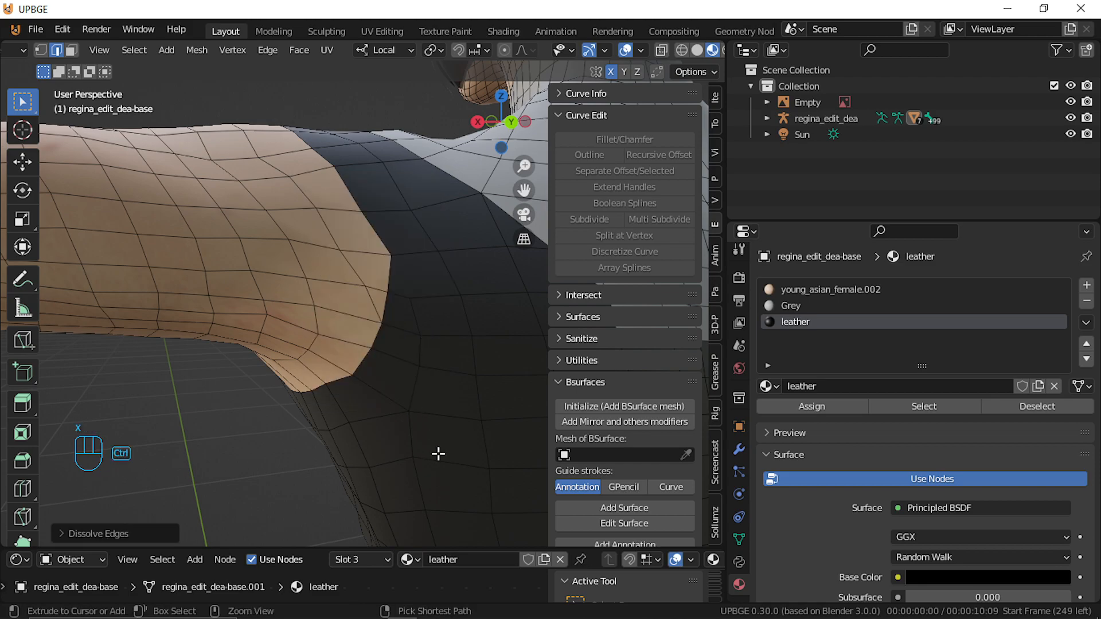
{"action": "key", "text": "ctrl+z"}
Reselect the leftover corner edges in the leather as a shortest path, dissolve them and deselect everything
{"action": "right_click", "coordinate": [369, 366]}
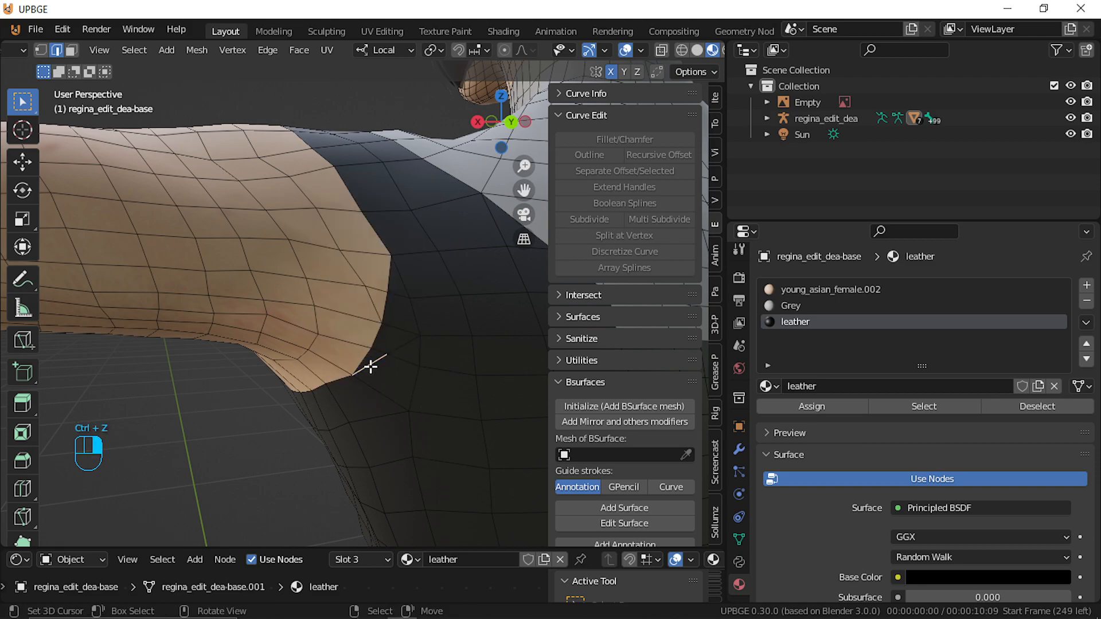
{"action": "right_click", "coordinate": [402, 344], "text": "ctrl"}
{"action": "key", "text": "x"}
{"action": "left_click", "coordinate": [402, 345]}
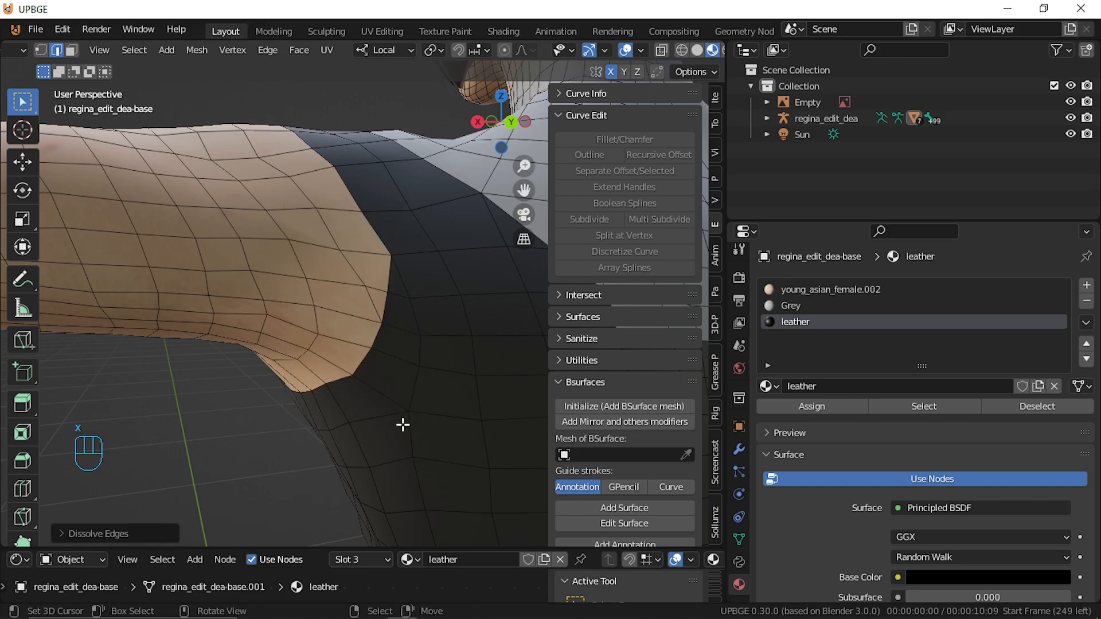
{"action": "scroll", "coordinate": [403, 425], "scroll_direction": "down", "scroll_amount": 2}
{"action": "key", "text": "a"}
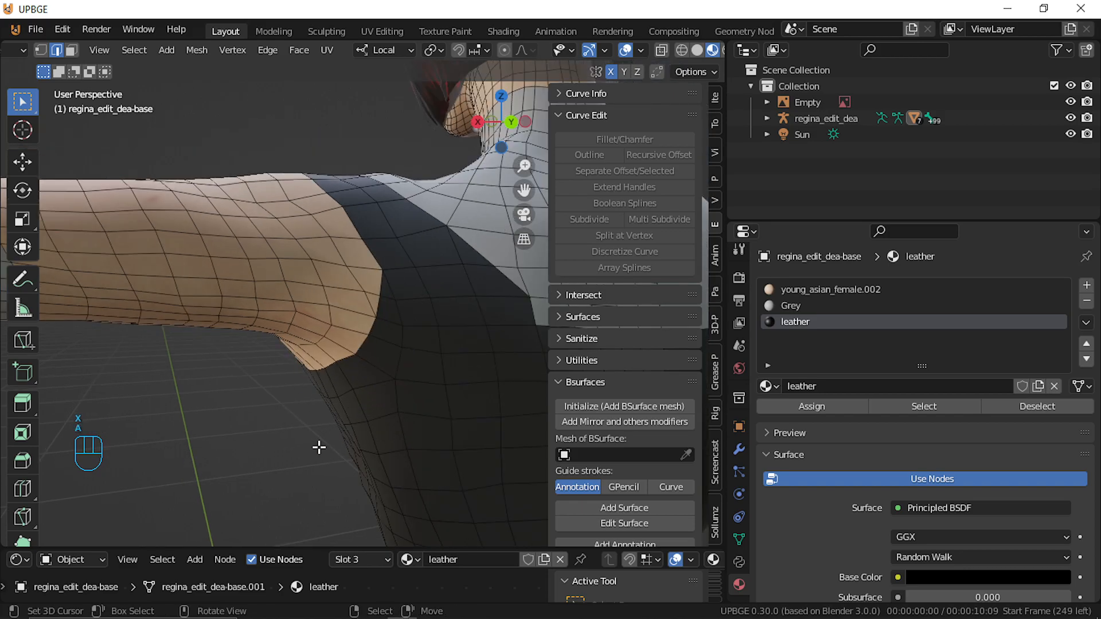
Slide the underarm boundary vertex between skin and leather about 0.3 down its edge to round the armhole
{"action": "middle_click_drag", "start_coordinate": [346, 393], "coordinate": [178, 420]}
{"action": "scroll", "coordinate": [280, 445], "scroll_direction": "up", "scroll_amount": 3}
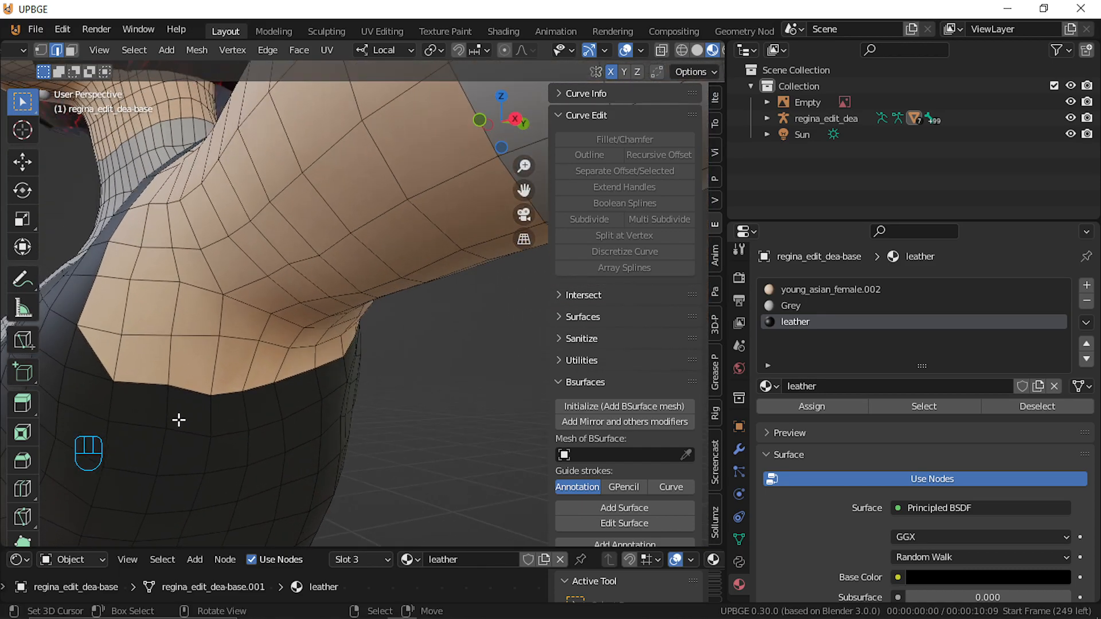
{"action": "key", "text": "1"}
{"action": "left_click", "coordinate": [168, 385]}
{"action": "key", "text": "g"}
{"action": "key", "text": "g"}
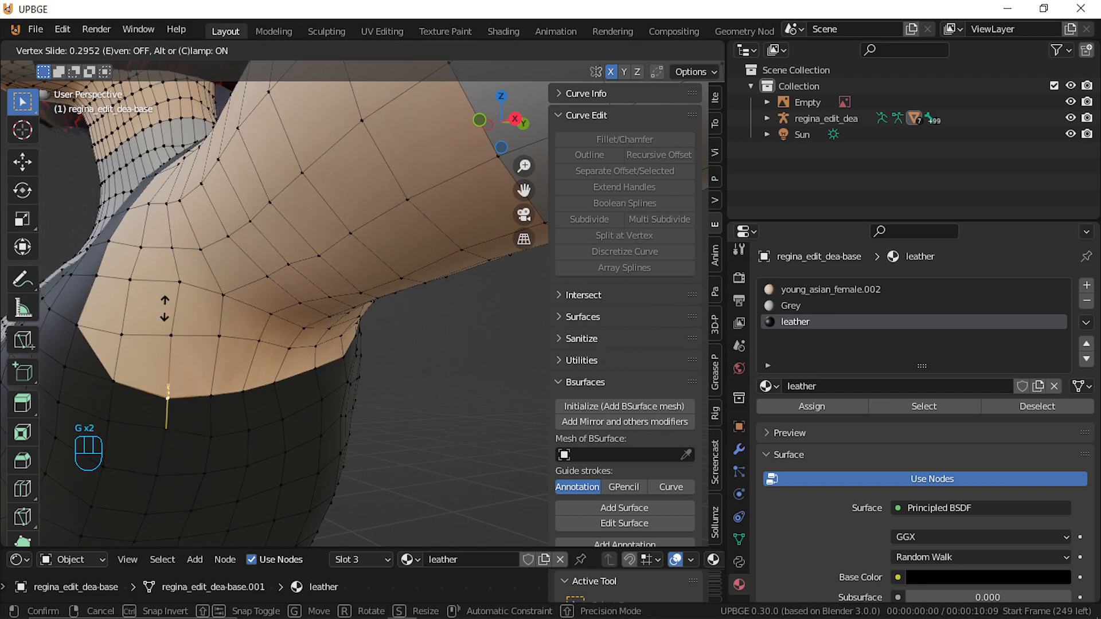
{"action": "left_click", "coordinate": [167, 308]}
Slide the front corner vertex of the armhole toward the arm in several Vertex Slides to smooth the leather edge
{"action": "left_click", "coordinate": [82, 325]}
{"action": "key", "text": "g"}
{"action": "key", "text": "g"}
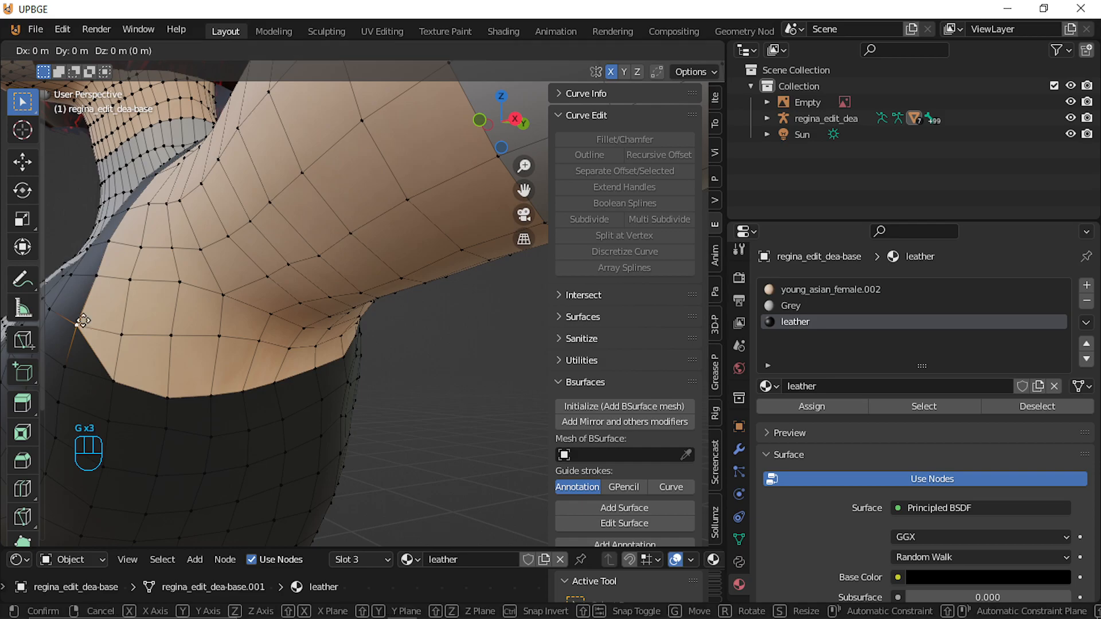
{"action": "left_click", "coordinate": [90, 322]}
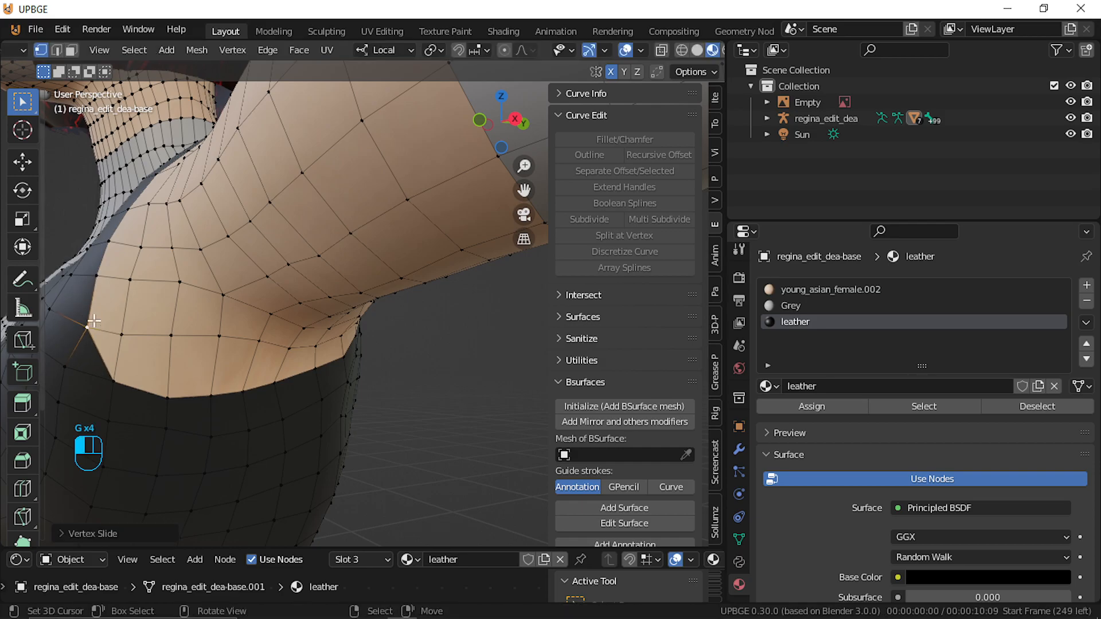
{"action": "middle_click_drag", "start_coordinate": [219, 349], "coordinate": [291, 401]}
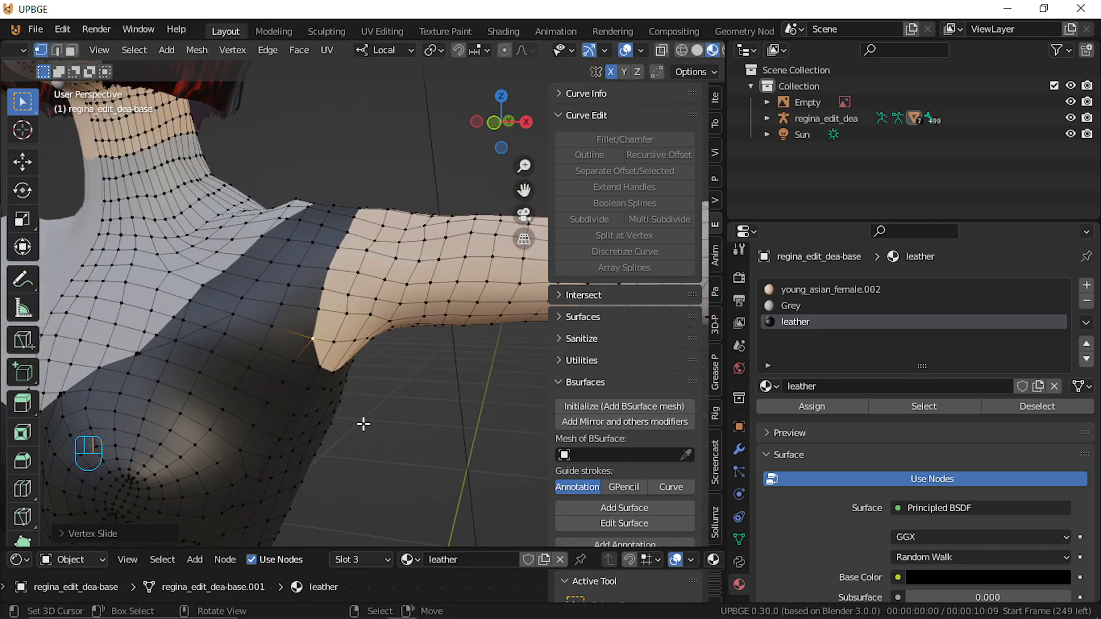
{"action": "key", "text": "g"}
{"action": "key", "text": "g"}
{"action": "left_click", "coordinate": [361, 391]}
{"action": "key", "text": "g"}
{"action": "key", "text": "g"}
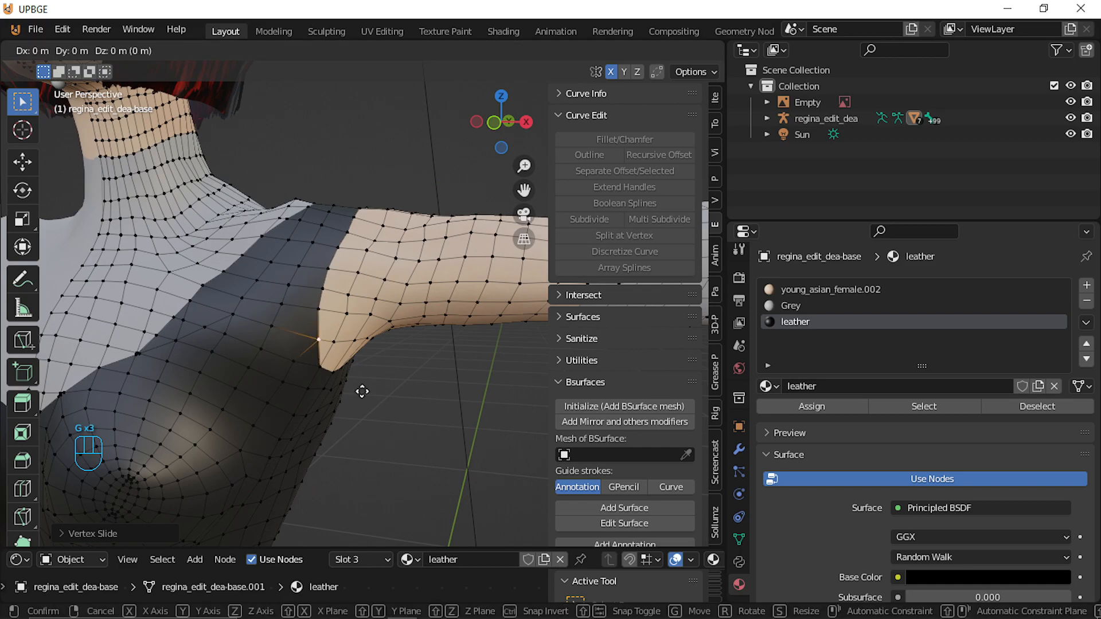
{"action": "left_click", "coordinate": [342, 399]}
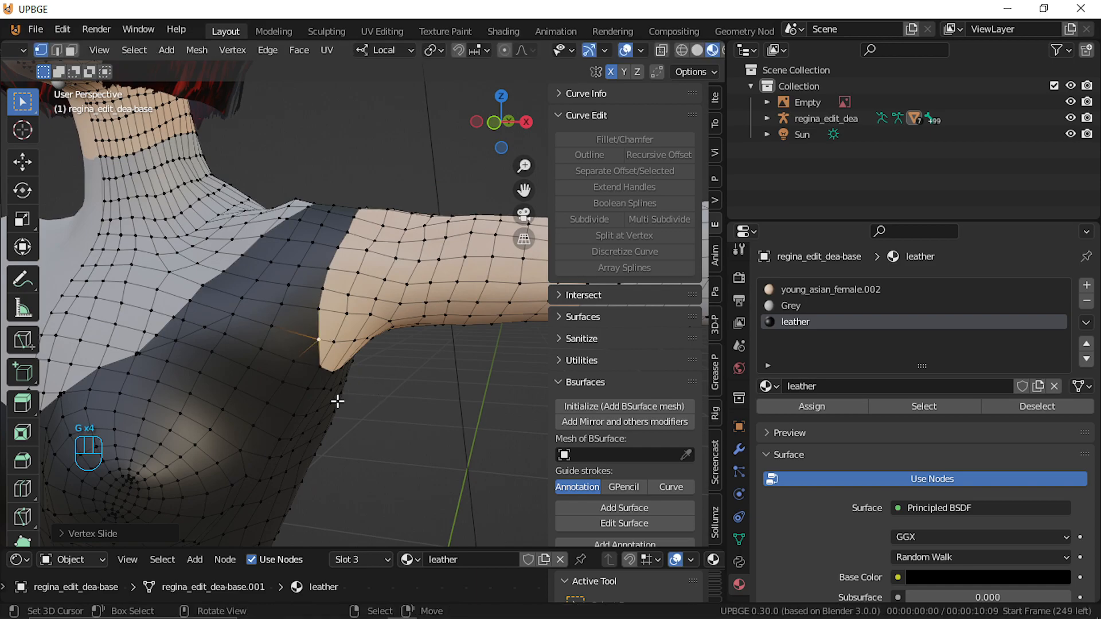
Turn on Auto Merge Vertices and slide the stray vertex at the neckline's inner bend onto its neighbour
{"action": "scroll", "coordinate": [166, 377], "scroll_direction": "up", "scroll_amount": 2}
{"action": "scroll", "coordinate": [229, 432], "scroll_direction": "up", "scroll_amount": 3}
{"action": "scroll", "coordinate": [324, 366], "scroll_direction": "up", "scroll_amount": 2}
{"action": "scroll", "coordinate": [277, 349], "scroll_direction": "up", "scroll_amount": 2}
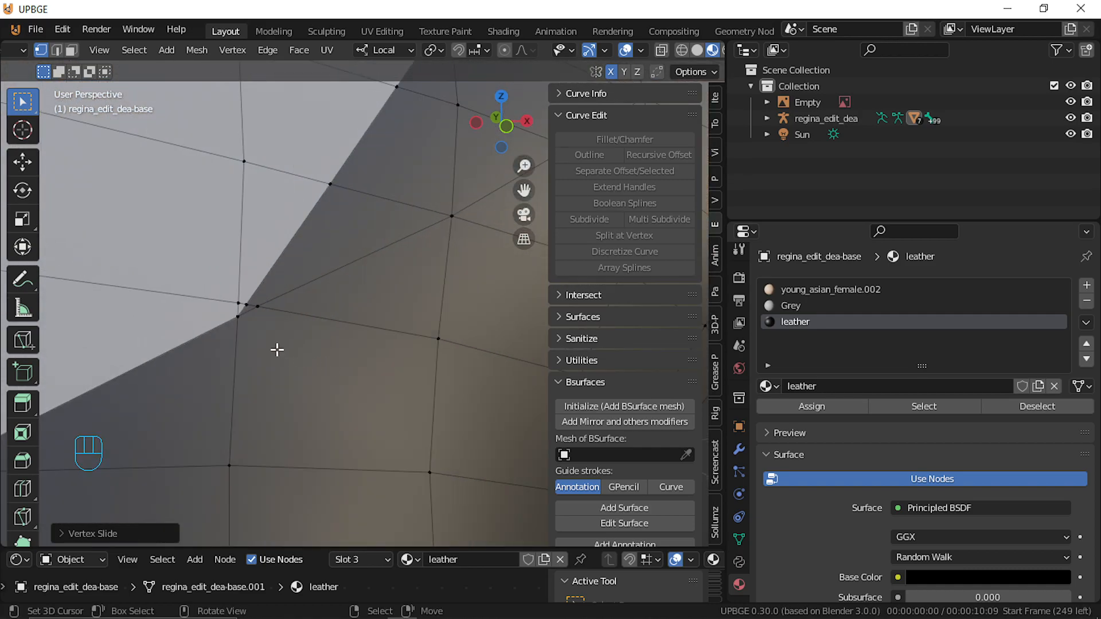
{"action": "right_click", "coordinate": [237, 298]}
{"action": "left_click", "coordinate": [656, 71]}
{"action": "key", "text": "g"}
{"action": "key", "text": "g"}
{"action": "left_click", "coordinate": [322, 326]}
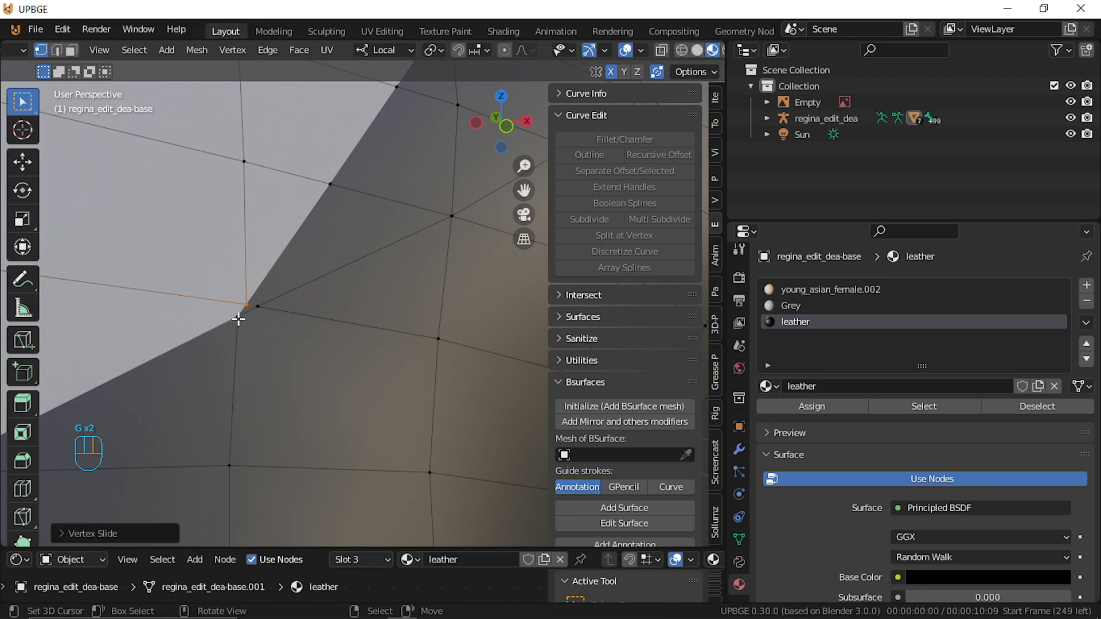
Try to merge the next two close neckline vertices by sliding one onto the lower one, and undo it
{"action": "key", "text": "g"}
{"action": "key", "text": "g"}
{"action": "left_click", "coordinate": [220, 357]}
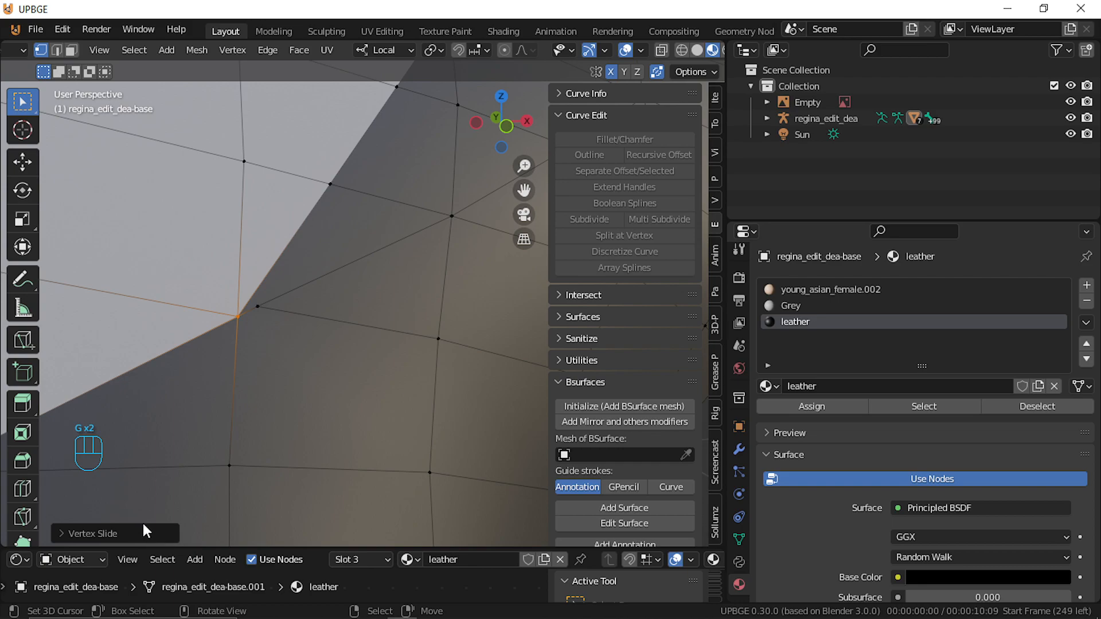
{"action": "key", "text": "ctrl"}
{"action": "key", "text": "ctrl+z"}
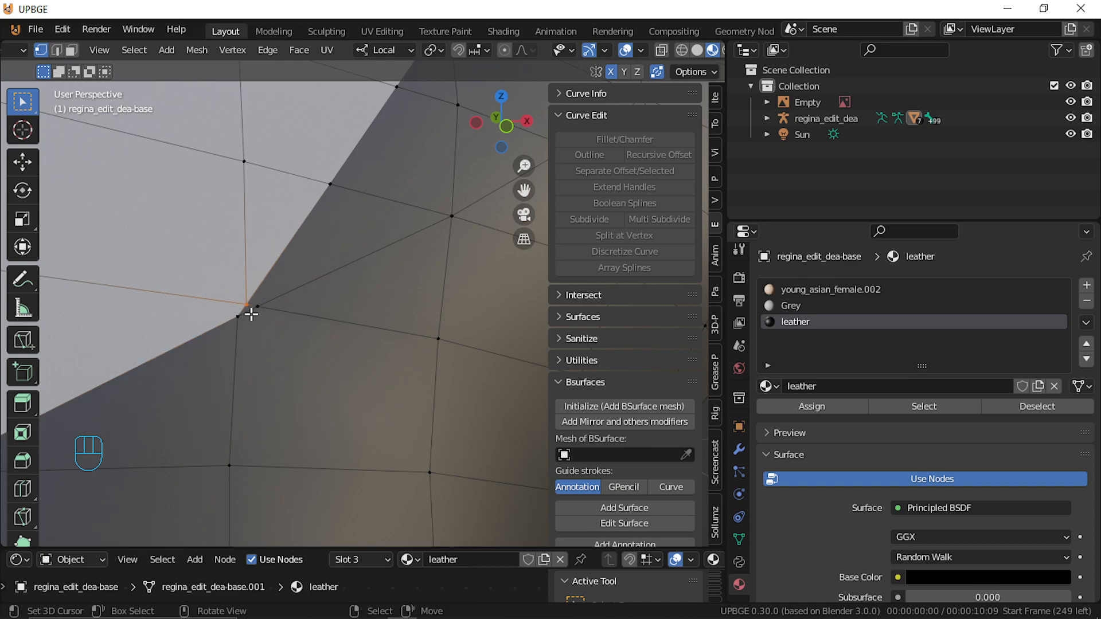
Slide the lower vertex at the neckline bend onto the adjacent leather vertex so they merge
{"action": "key", "text": "g"}
{"action": "key", "text": "g"}
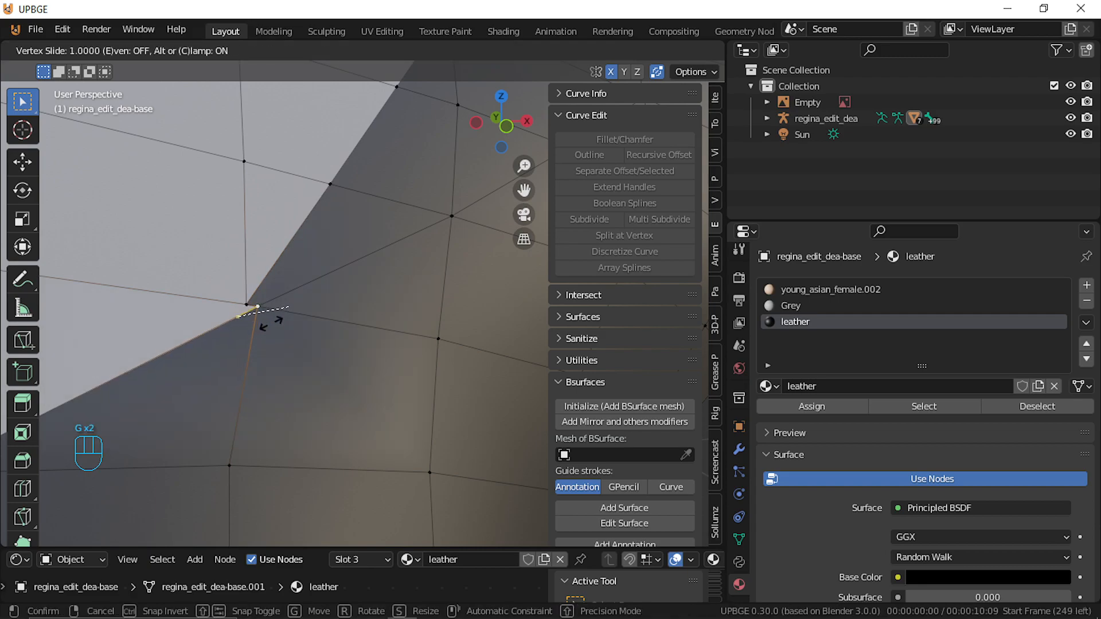
{"action": "left_click", "coordinate": [287, 322]}
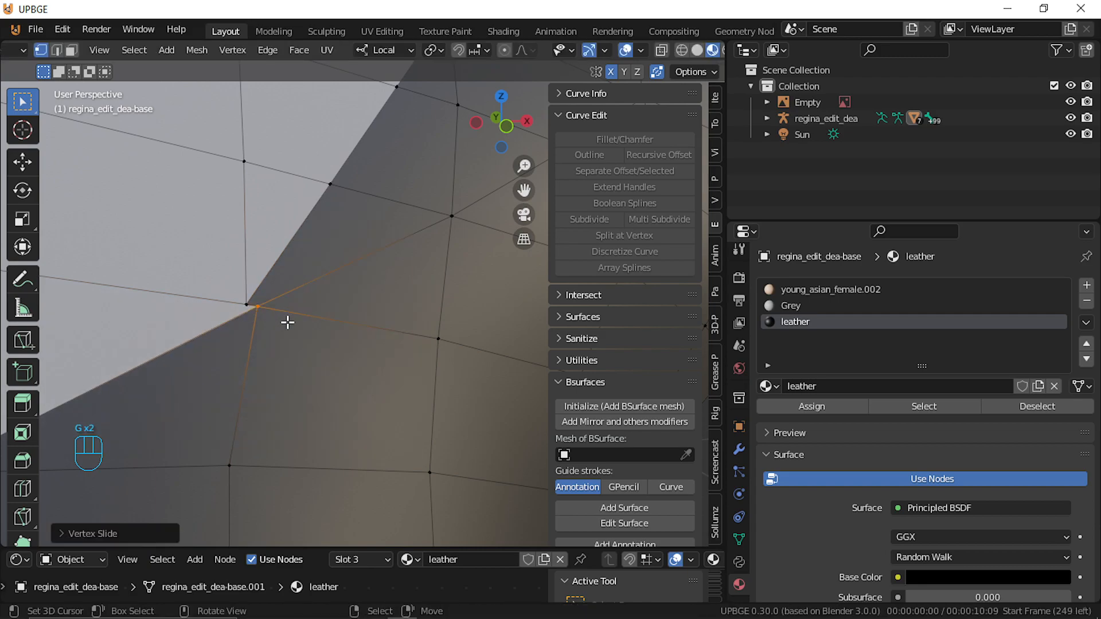
Try sliding the remaining grey-side vertex at the bend up along the neckline edge, and undo it
{"action": "left_click", "coordinate": [248, 301]}
{"action": "key", "text": "g"}
{"action": "key", "text": "g"}
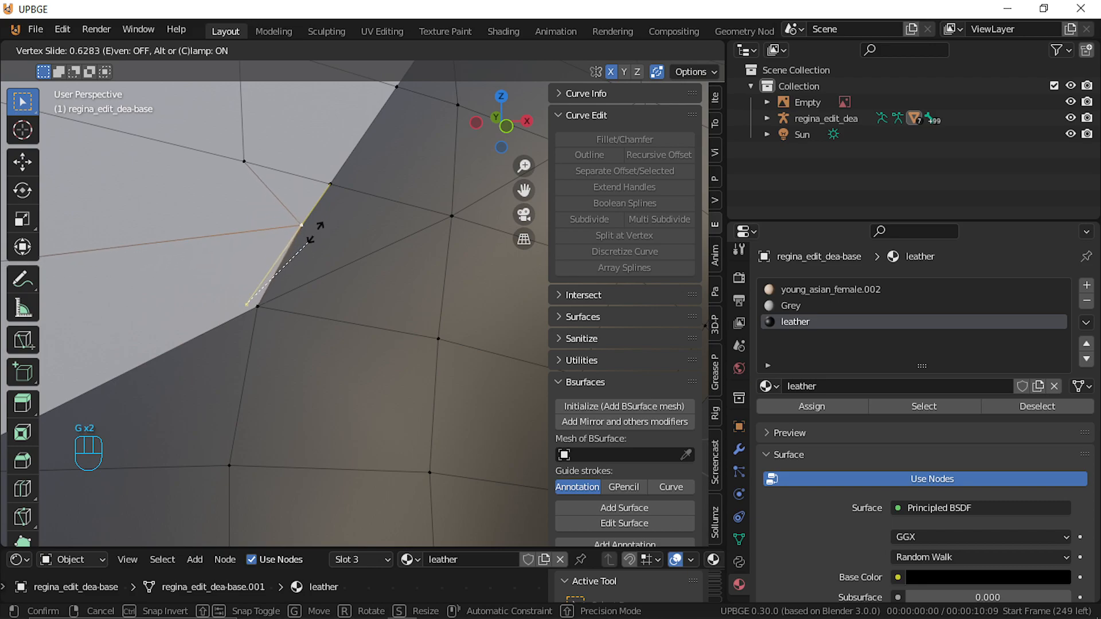
{"action": "left_click", "coordinate": [315, 232]}
{"action": "key", "text": "a"}
{"action": "scroll", "coordinate": [309, 301], "scroll_direction": "down", "scroll_amount": 6}
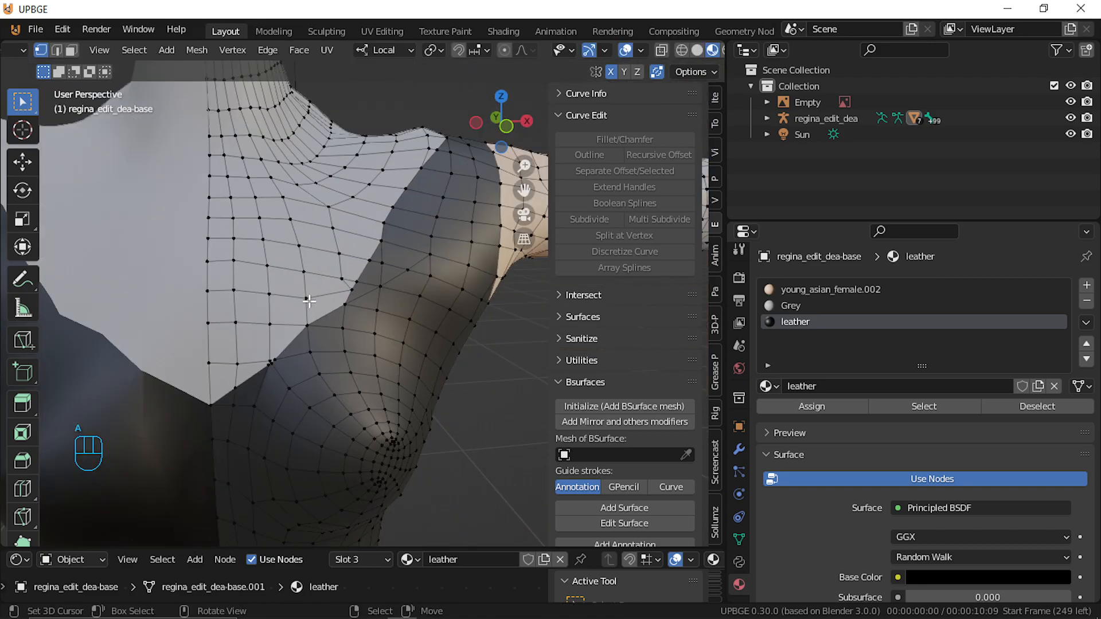
{"action": "scroll", "coordinate": [356, 373], "scroll_direction": "up", "scroll_amount": 4}
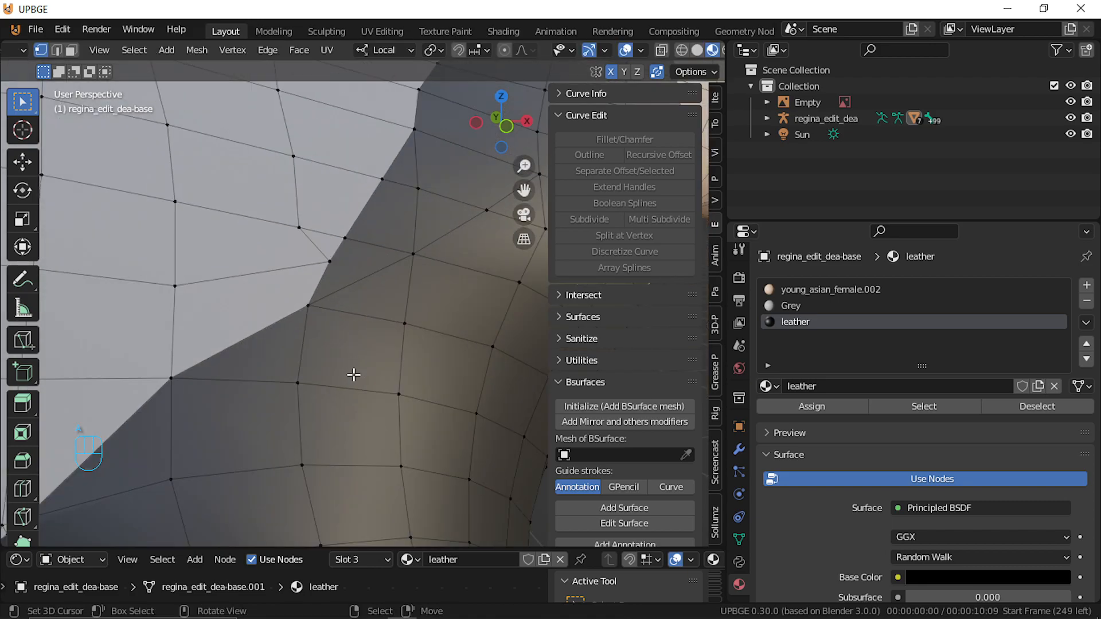
{"action": "key", "text": "ctrl+z"}
{"action": "key", "text": "ctrl+z"}
{"action": "key", "text": "ctrl+z"}
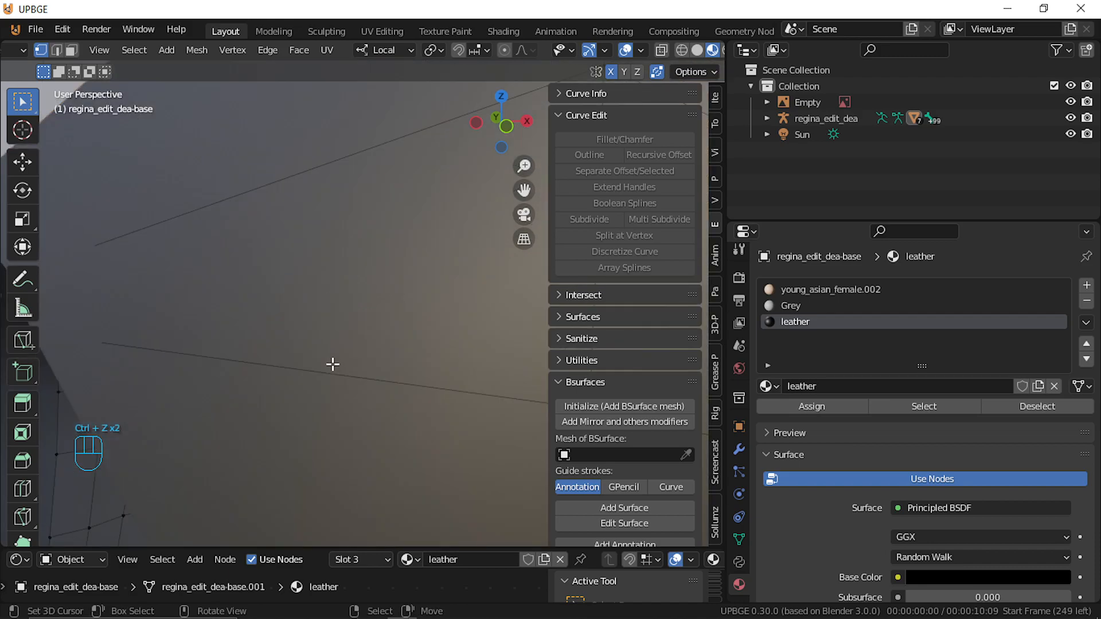
Try sliding the merged vertex at the neckline bend up along the edge, then undo back through the last vertex merge
{"action": "key", "text": "g"}
{"action": "key", "text": "g"}
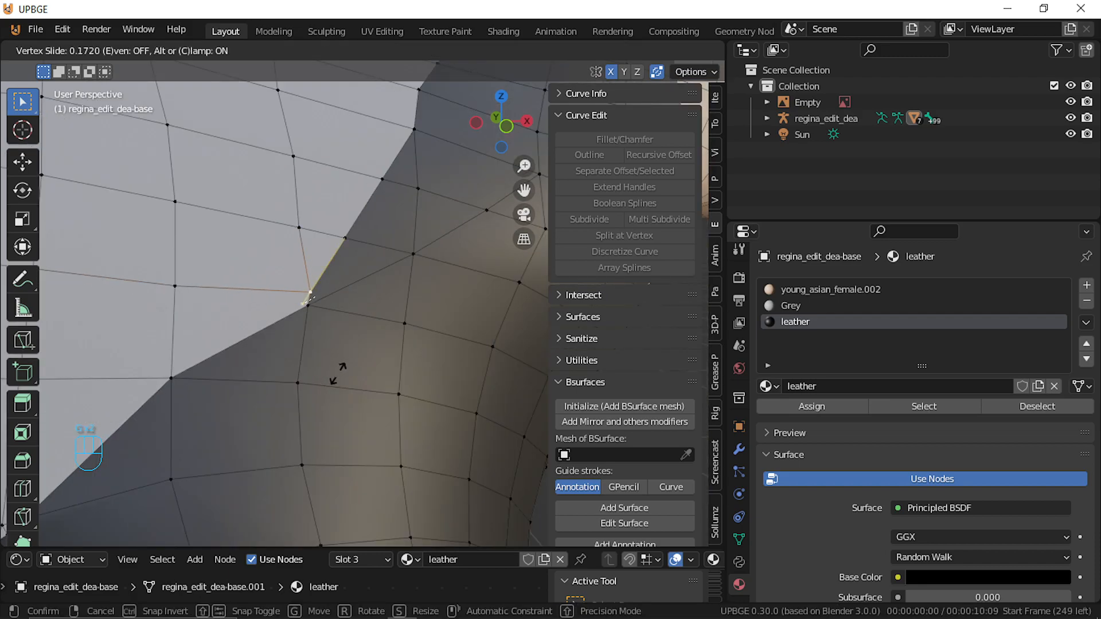
{"action": "left_click", "coordinate": [338, 376]}
{"action": "key", "text": "ctrl+z"}
{"action": "key", "text": "ctrl+z"}
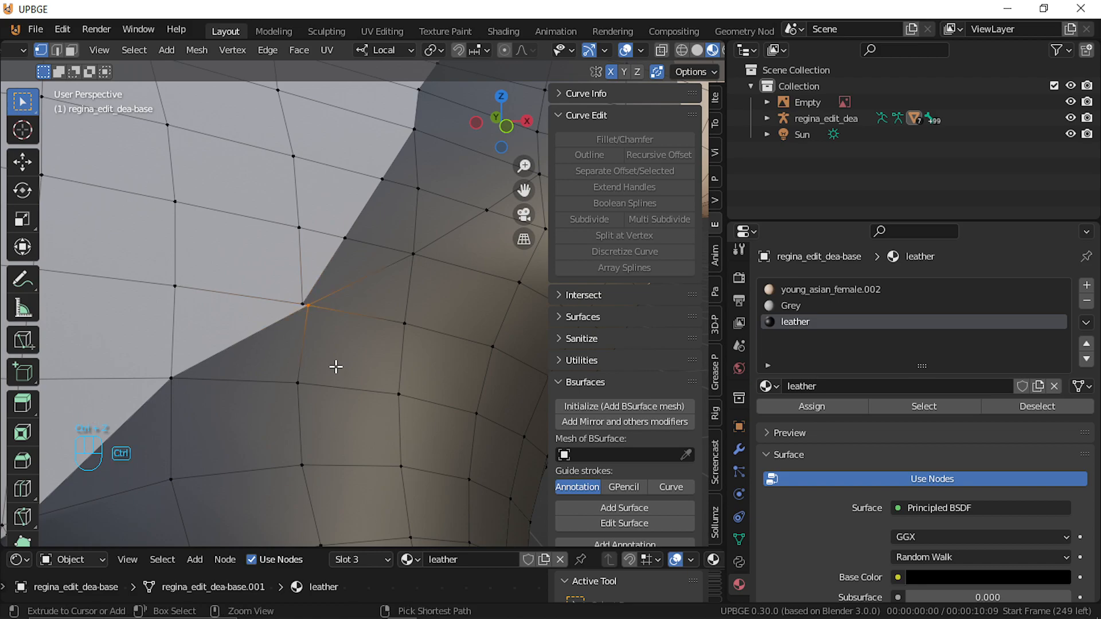
{"action": "key", "text": "ctrl+z"}
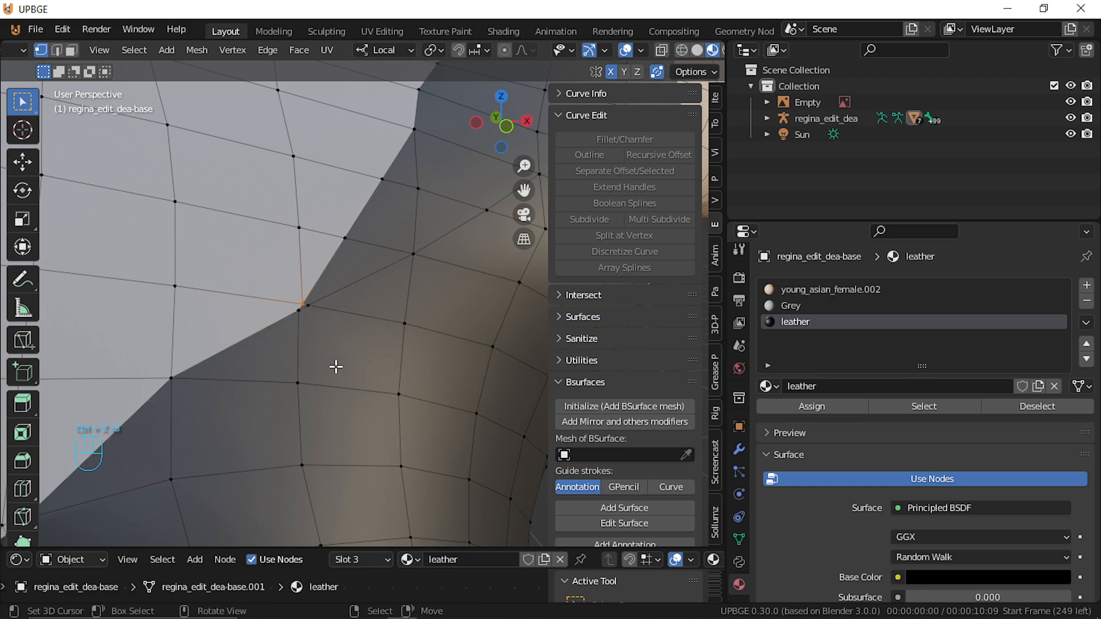
Slide the leather-side vertex at the neckline bend onto the closest neckline vertex so the two merge
{"action": "scroll", "coordinate": [335, 364], "scroll_direction": "down", "scroll_amount": 1}
{"action": "middle_click_drag", "start_coordinate": [335, 364], "coordinate": [365, 364], "text": "shift"}
{"action": "scroll", "coordinate": [427, 334], "scroll_direction": "up", "scroll_amount": 4}
{"action": "scroll", "coordinate": [424, 340], "scroll_direction": "up", "scroll_amount": 1}
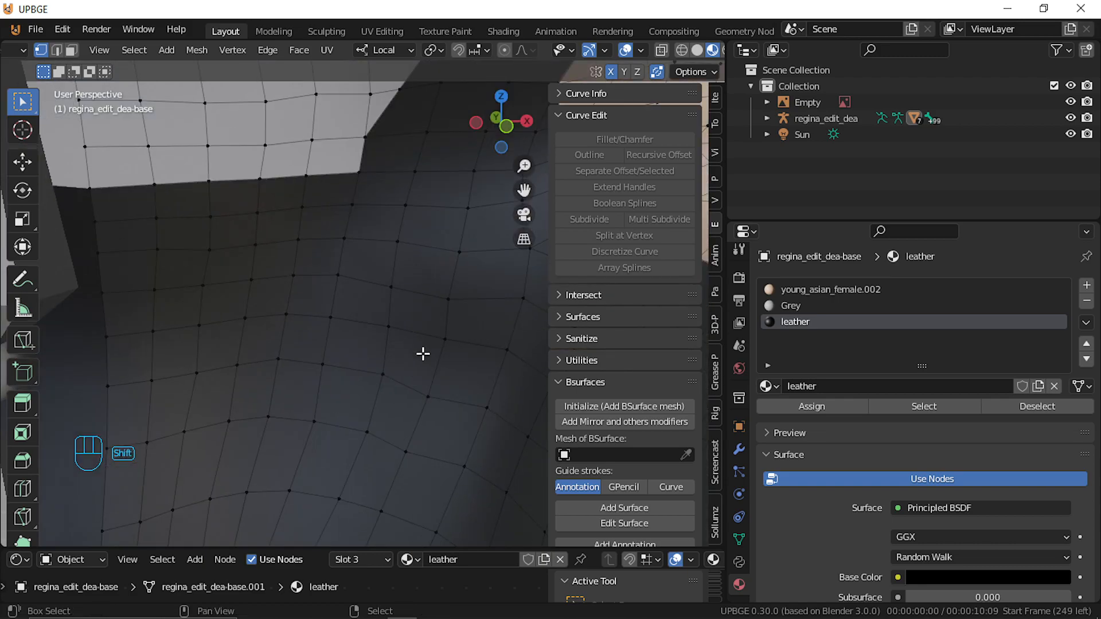
{"action": "scroll", "coordinate": [422, 354], "scroll_direction": "down", "scroll_amount": 1, "text": "shift"}
{"action": "scroll", "coordinate": [420, 358], "scroll_direction": "down", "scroll_amount": 1}
{"action": "right_click", "coordinate": [465, 283]}
{"action": "key", "text": "g"}
{"action": "key", "text": "g"}
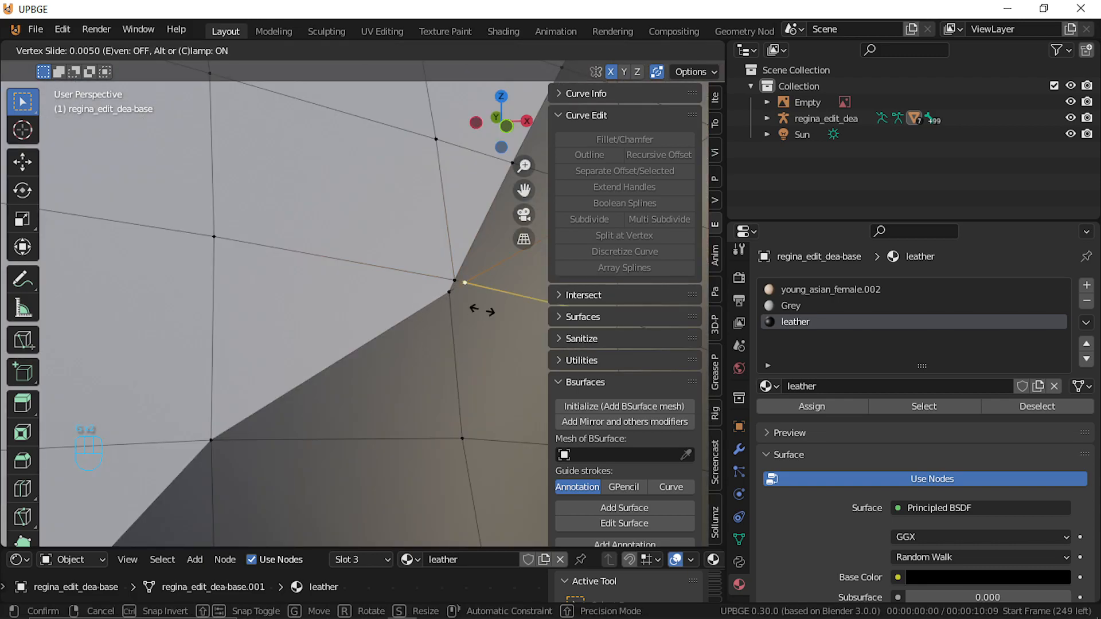
{"action": "left_click", "coordinate": [460, 309]}
{"action": "scroll", "coordinate": [470, 352], "scroll_direction": "down", "scroll_amount": 3}
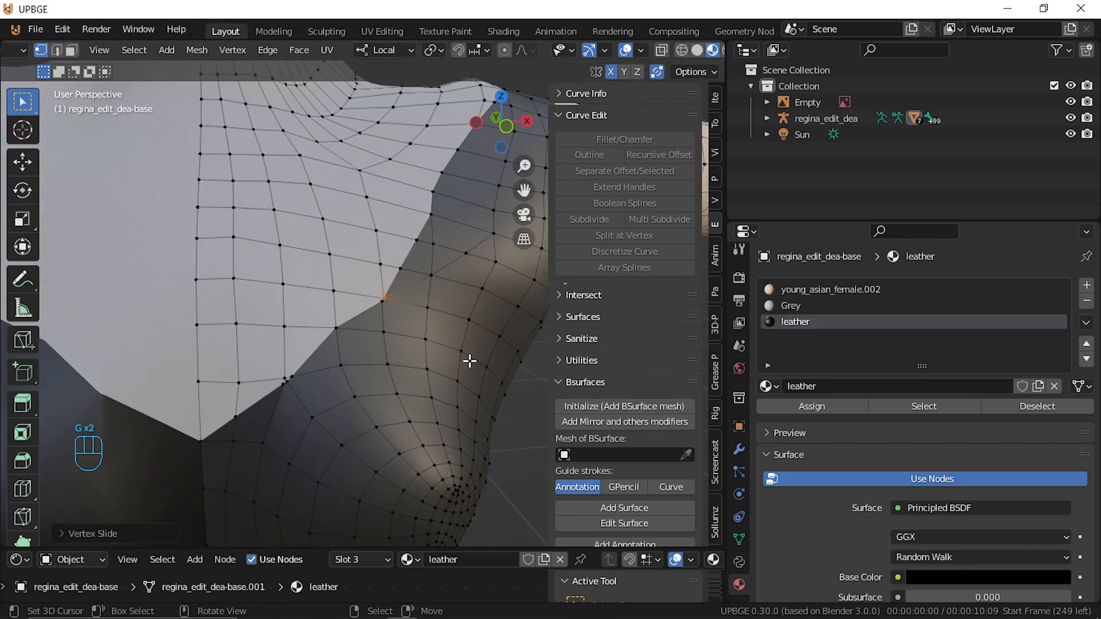
Merge the last two close vertices at the neckline bend into a single corner point
{"action": "scroll", "coordinate": [445, 350], "scroll_direction": "up", "scroll_amount": 5}
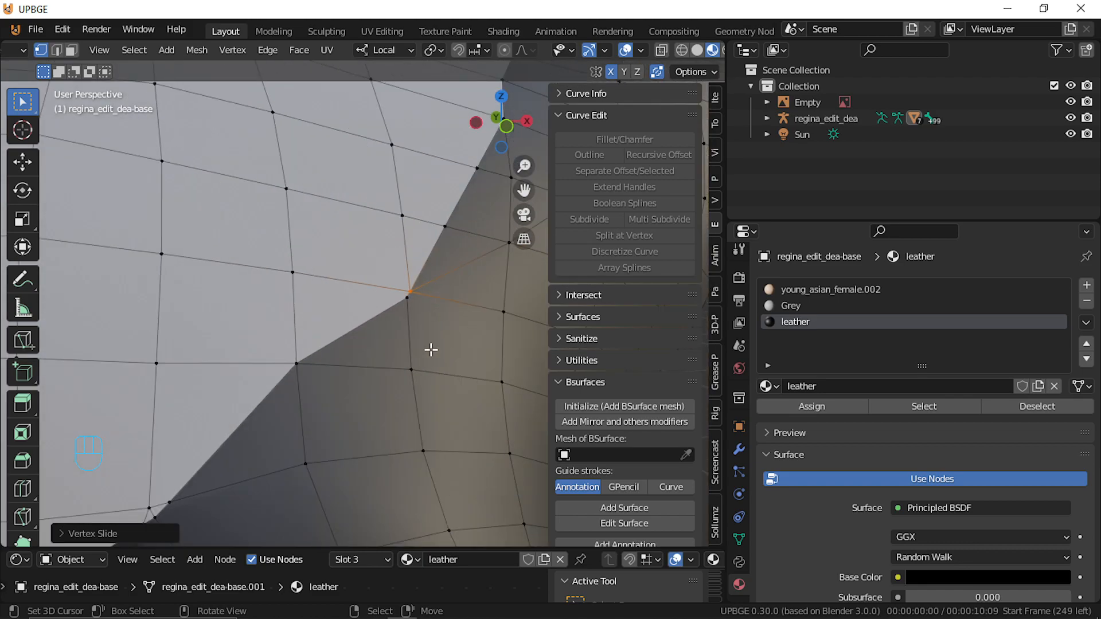
{"action": "key", "text": "g"}
{"action": "key", "text": "g"}
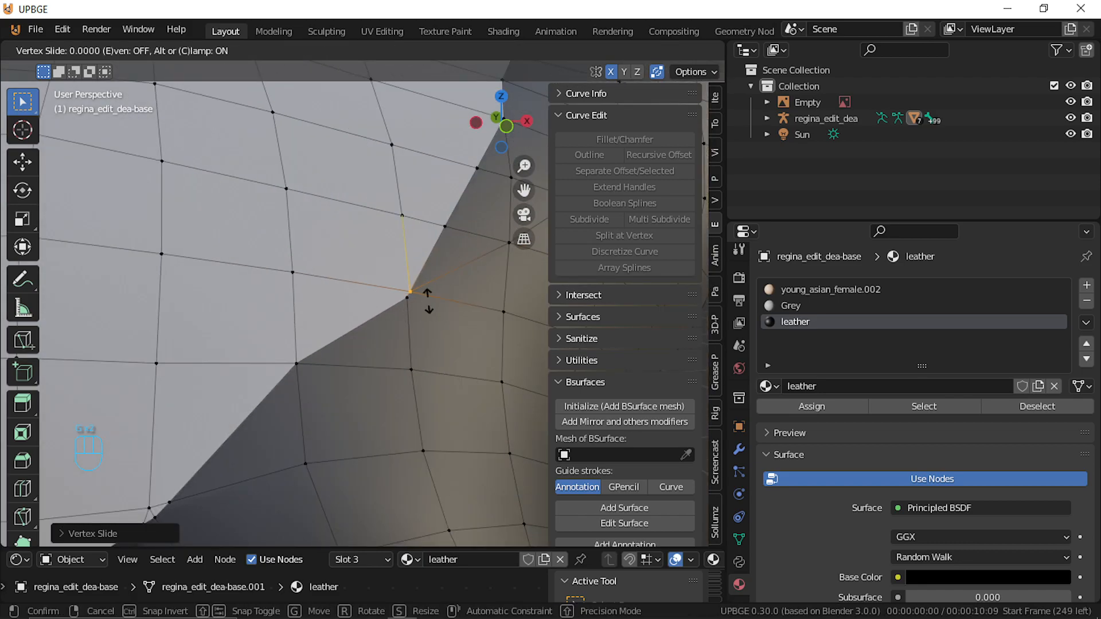
{"action": "left_click", "coordinate": [429, 300]}
{"action": "left_click", "coordinate": [407, 299], "text": "shift"}
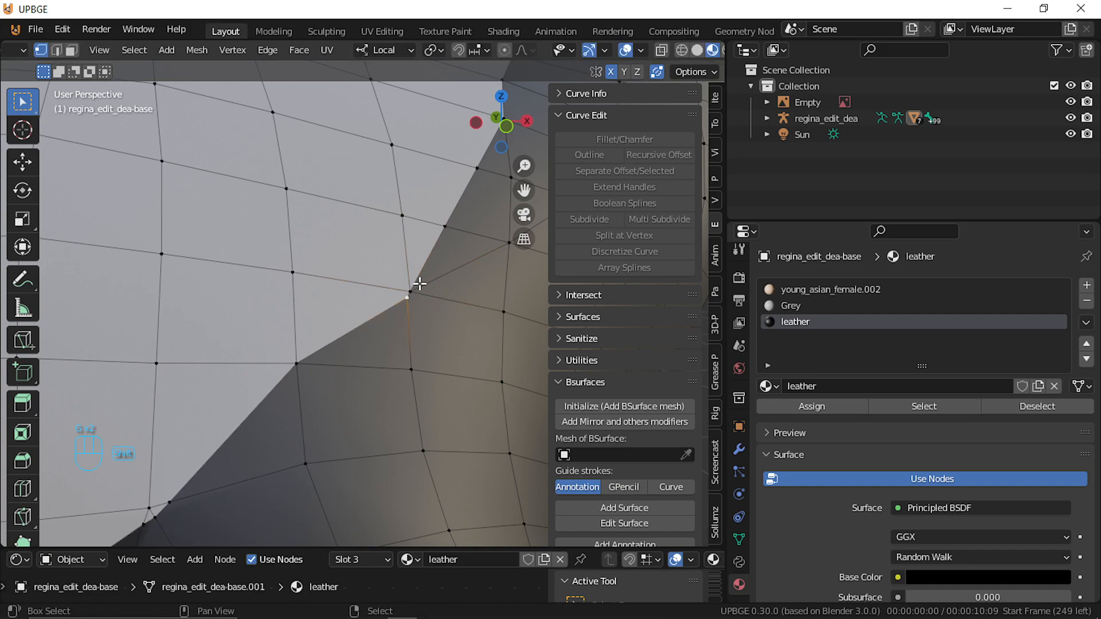
{"action": "left_click", "coordinate": [415, 289], "text": "shift"}
{"action": "left_click", "coordinate": [299, 358], "text": "shift"}
{"action": "scroll", "coordinate": [398, 360], "scroll_direction": "down", "scroll_amount": 10}
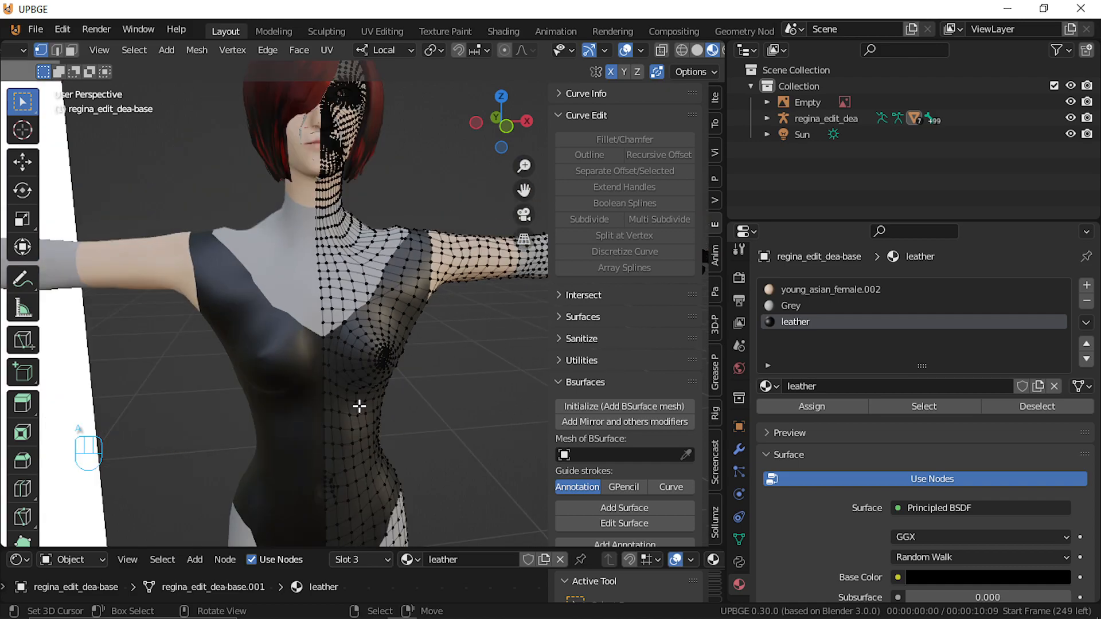
Dissolve the extra diagonal edges running from the neckline bend across the leather area
{"action": "scroll", "coordinate": [364, 367], "scroll_direction": "up", "scroll_amount": 5}
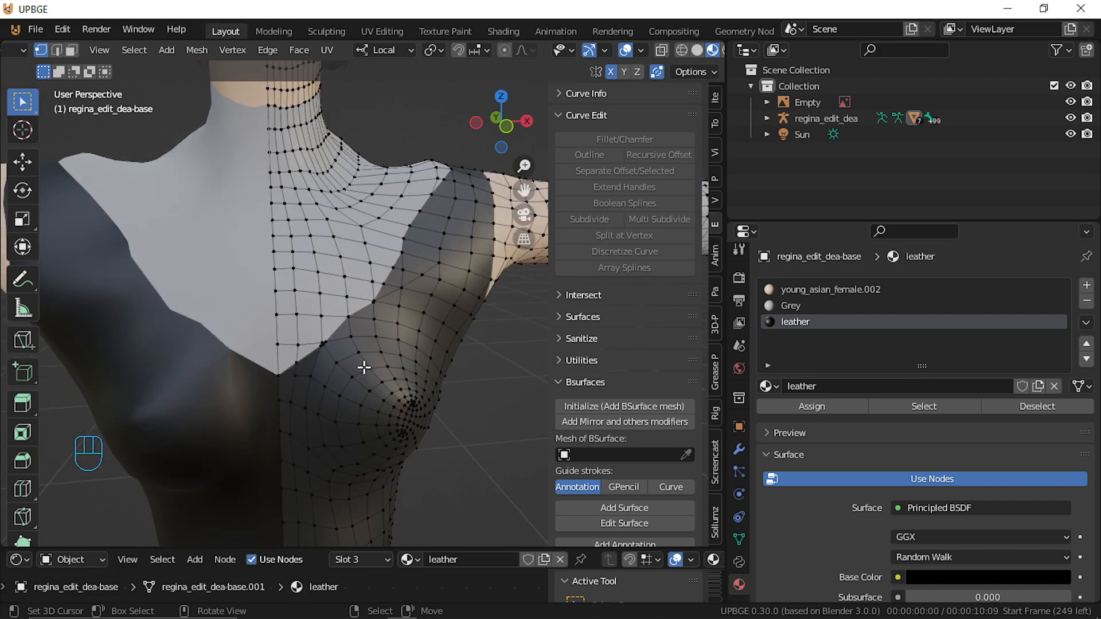
{"action": "left_click", "coordinate": [56, 50]}
{"action": "scroll", "coordinate": [377, 236], "scroll_direction": "up", "scroll_amount": 6}
{"action": "middle_click_drag", "start_coordinate": [377, 236], "coordinate": [280, 285], "text": "shift"}
{"action": "left_click", "coordinate": [279, 279]}
{"action": "left_click", "coordinate": [439, 191], "text": "ctrl"}
{"action": "key", "text": "x"}
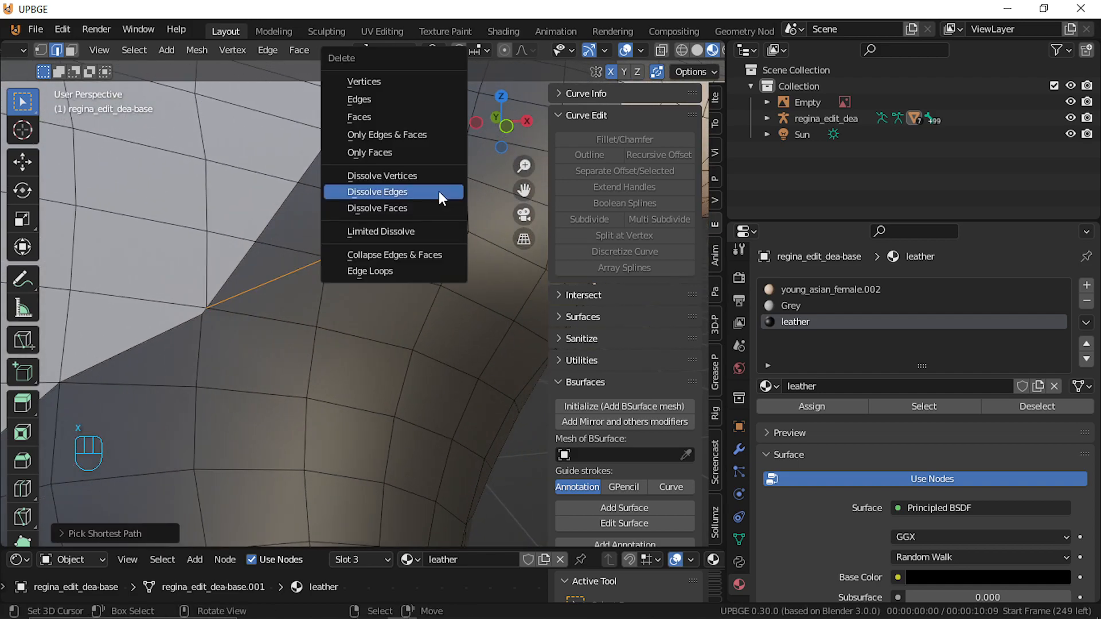
{"action": "left_click", "coordinate": [438, 190]}
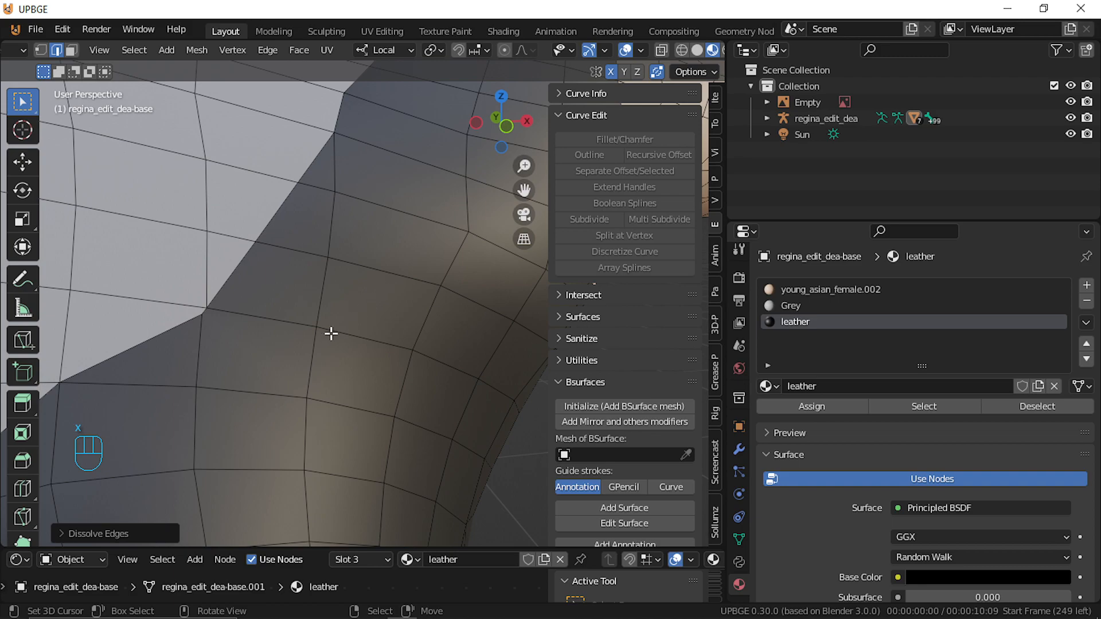
Examine the neckline edge and the surrounding chest edge flow from several angles, leaving nothing selected
{"action": "scroll", "coordinate": [328, 336], "scroll_direction": "down", "scroll_amount": 6}
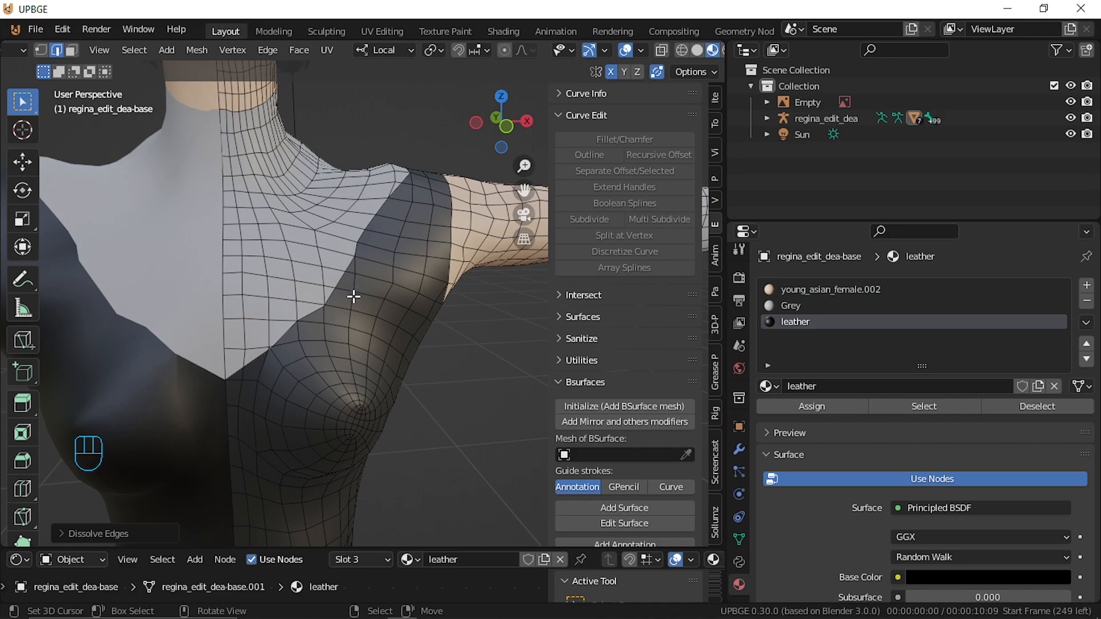
{"action": "left_click", "coordinate": [352, 302], "text": "alt"}
{"action": "middle_click_drag", "start_coordinate": [344, 394], "coordinate": [300, 378]}
{"action": "scroll", "coordinate": [293, 384], "scroll_direction": "up", "scroll_amount": 3}
{"action": "scroll", "coordinate": [293, 387], "scroll_direction": "down", "scroll_amount": 3}
{"action": "scroll", "coordinate": [294, 380], "scroll_direction": "up", "scroll_amount": 3}
{"action": "scroll", "coordinate": [294, 379], "scroll_direction": "down", "scroll_amount": 3}
{"action": "middle_click_drag", "start_coordinate": [199, 241], "coordinate": [285, 286], "text": "shift"}
{"action": "key", "text": "alt+a"}
{"action": "middle_click_drag", "start_coordinate": [308, 376], "coordinate": [308, 375]}
{"action": "middle_click_drag", "start_coordinate": [337, 405], "coordinate": [204, 285]}
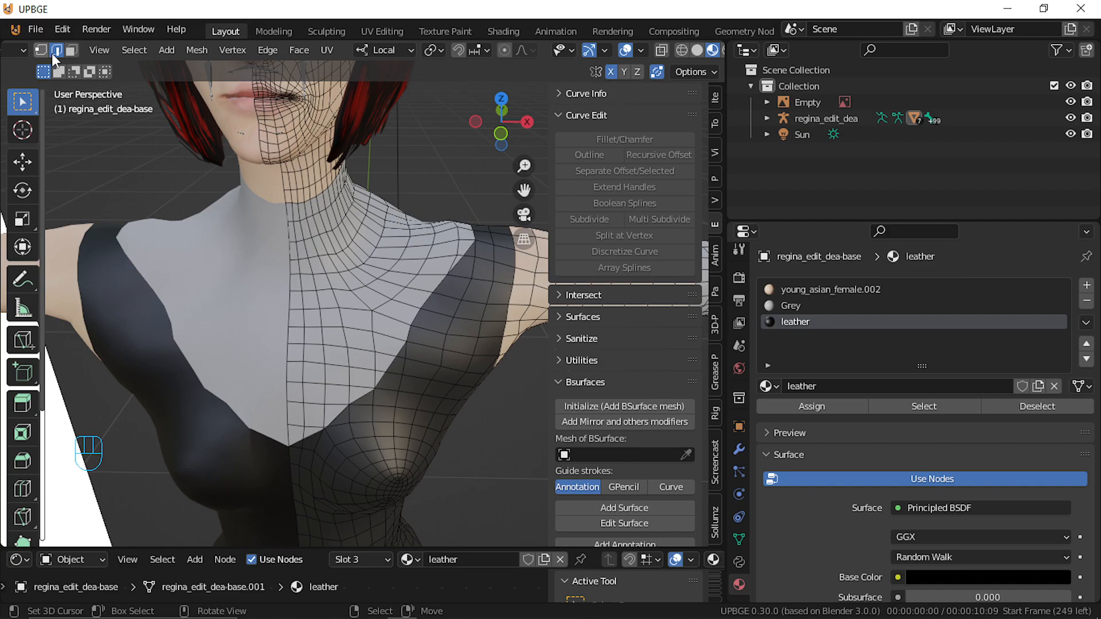
Select all faces assigned to the leather and Grey materials on the body mesh in face mode
{"action": "middle_click_drag", "start_coordinate": [186, 141], "coordinate": [3, 224]}
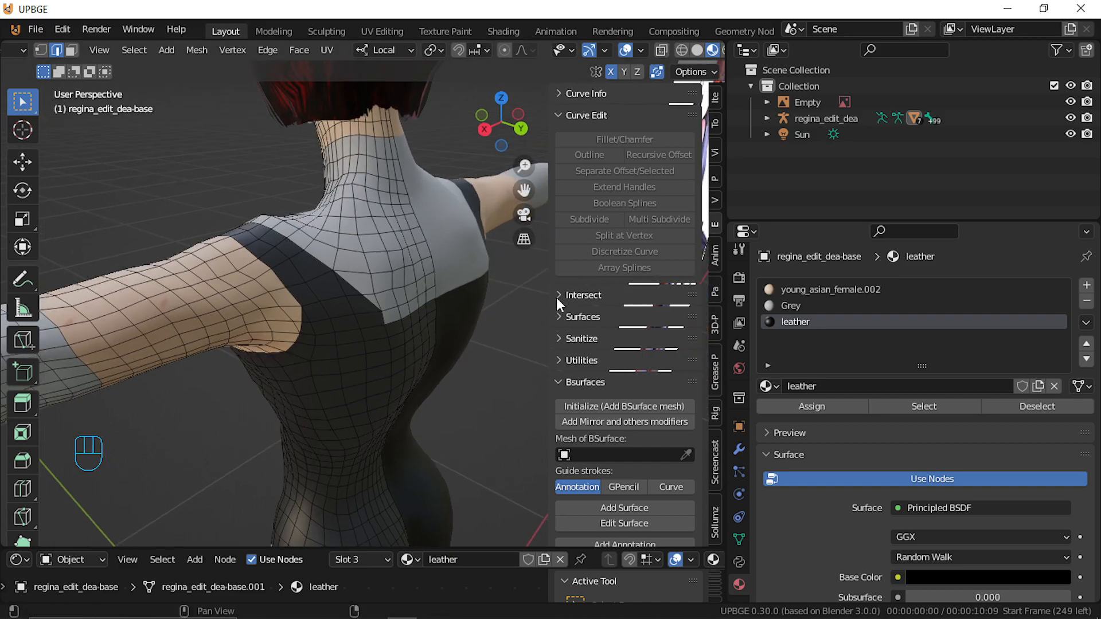
{"action": "middle_click_drag", "start_coordinate": [468, 293], "coordinate": [584, 257]}
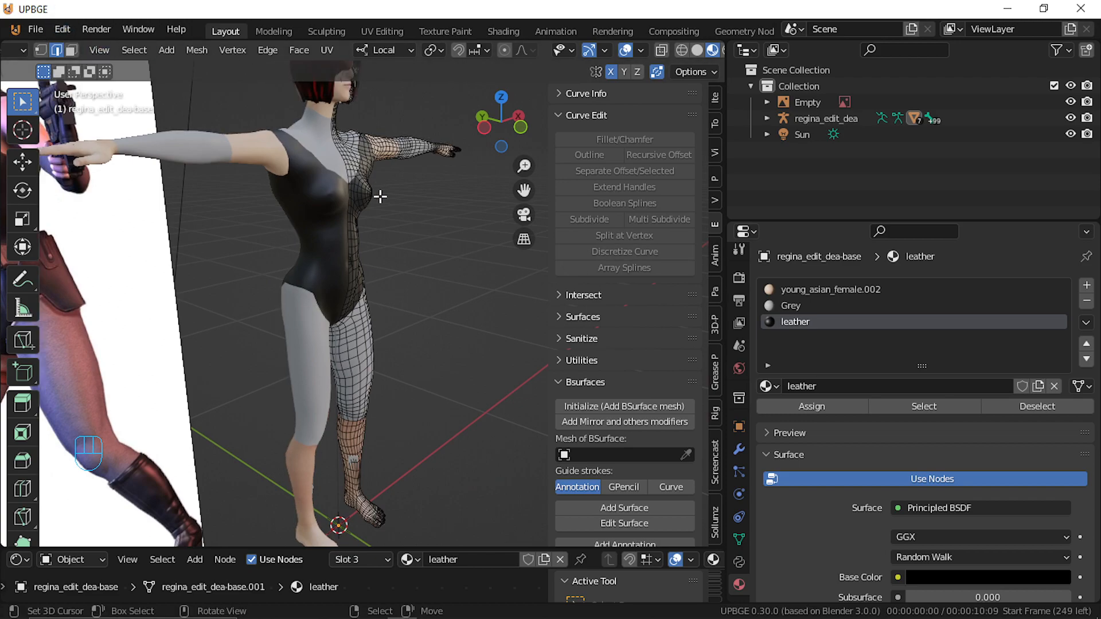
{"action": "key", "text": "3"}
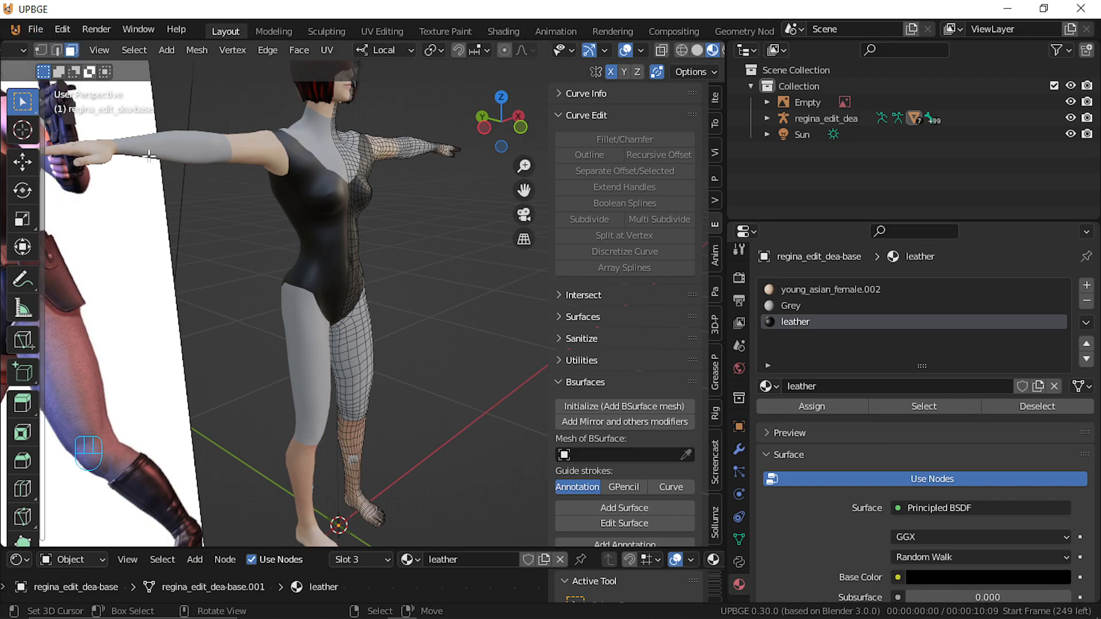
{"action": "right_click", "coordinate": [354, 148]}
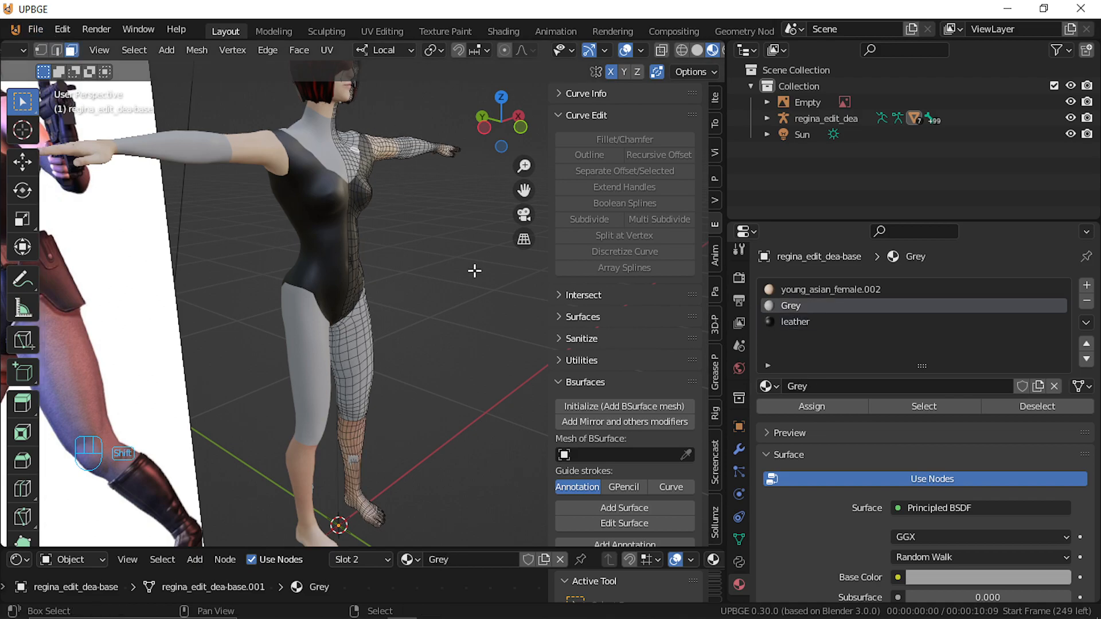
{"action": "right_click", "coordinate": [363, 277], "text": "shift"}
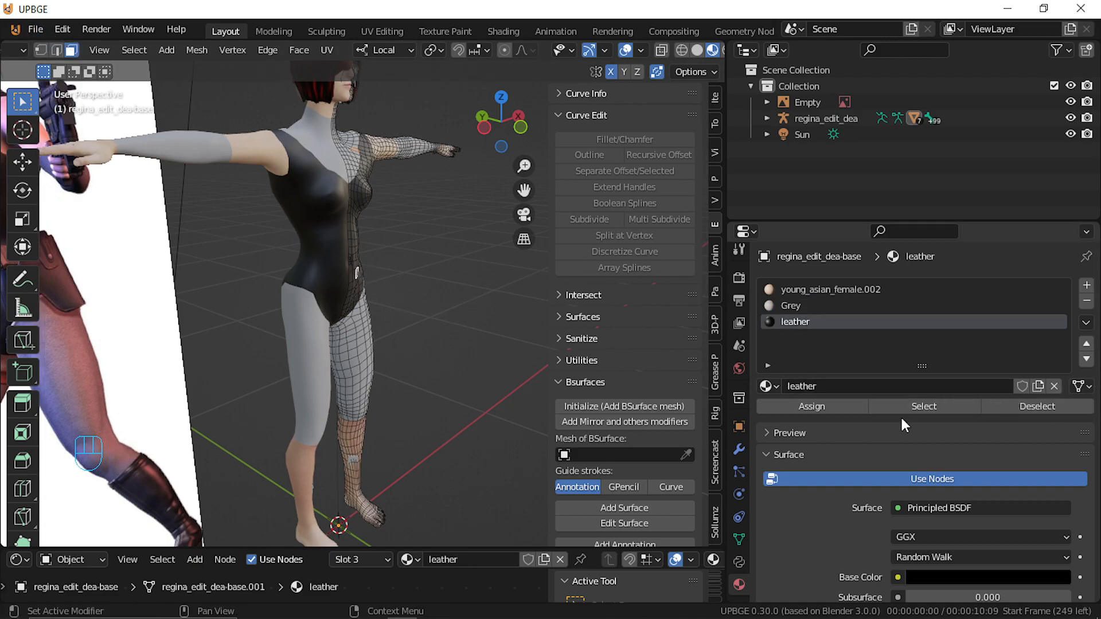
{"action": "left_click", "coordinate": [924, 409]}
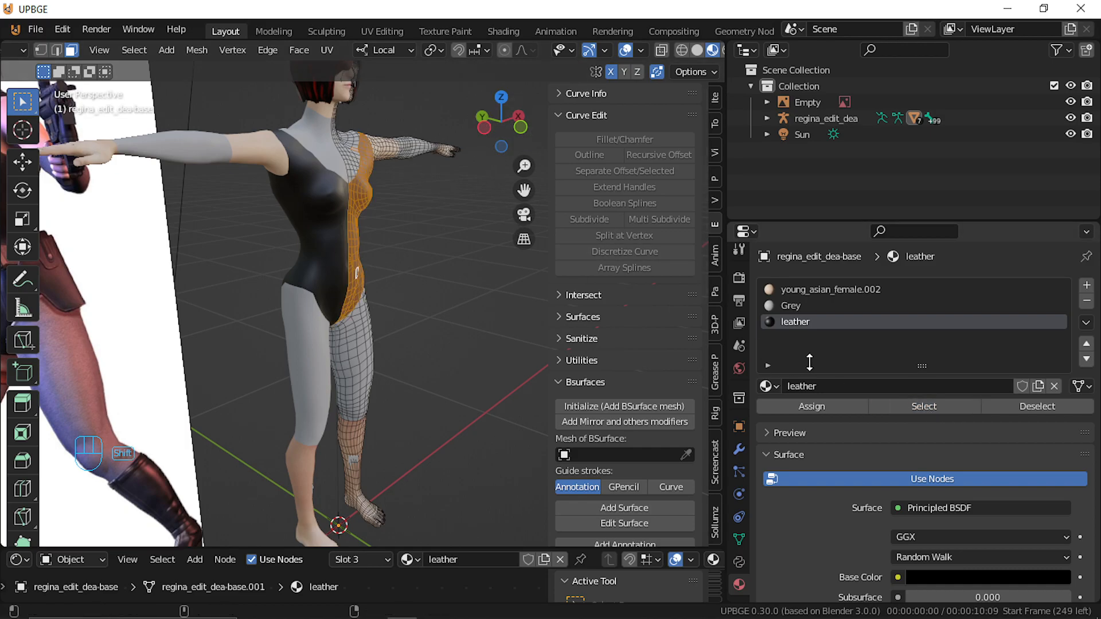
{"action": "left_click", "coordinate": [791, 306]}
{"action": "left_click", "coordinate": [934, 408]}
Try to extrude the selected leather and grey faces slightly along their normals
{"action": "middle_click_drag", "start_coordinate": [189, 162], "coordinate": [682, 220]}
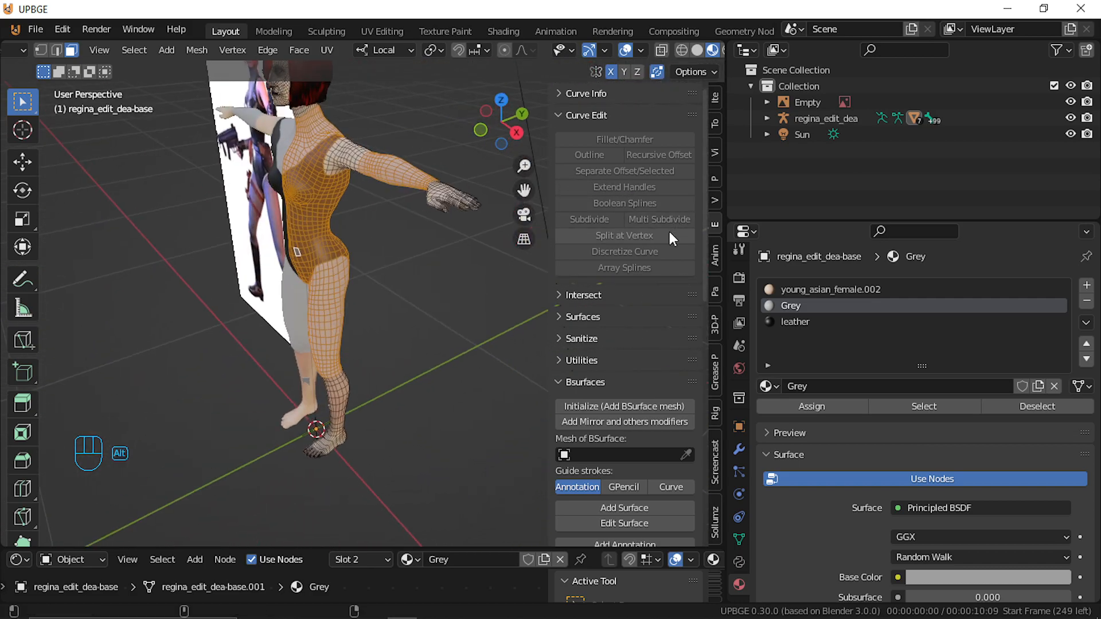
{"action": "key", "text": "alt+e"}
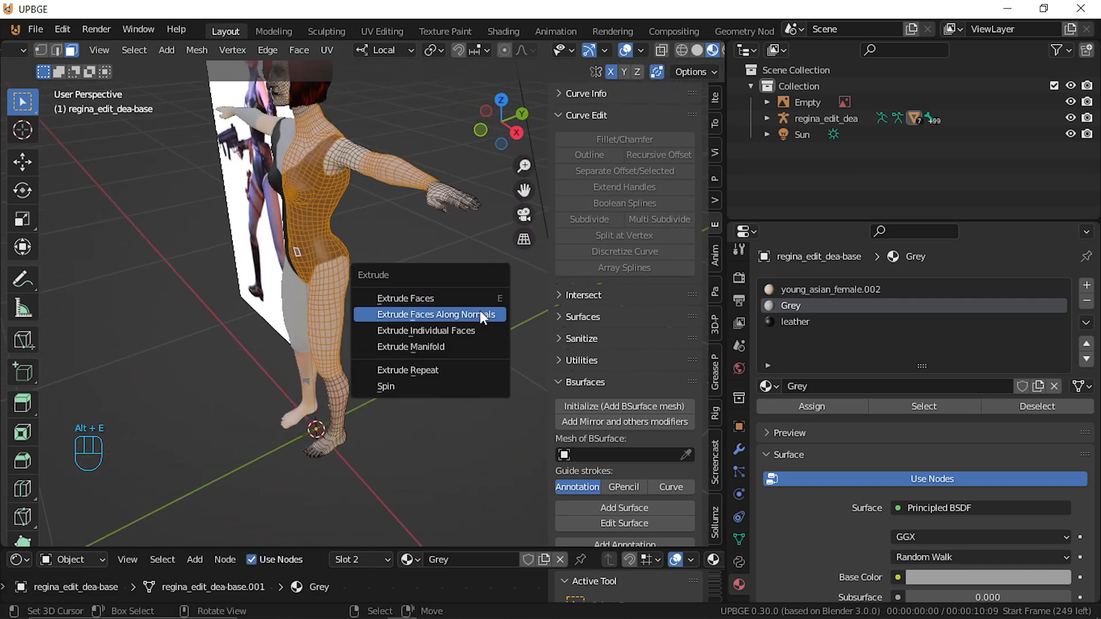
{"action": "left_click", "coordinate": [480, 313]}
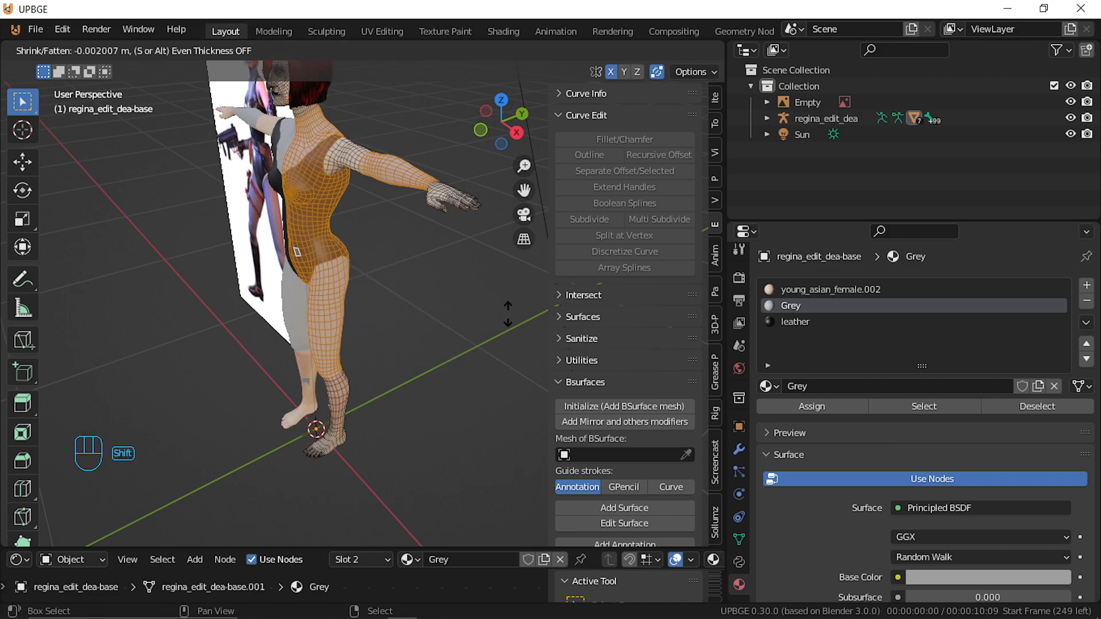
{"action": "left_click", "coordinate": [547, 289]}
Inspect the extruded rim around the neck and shoulder, and undo the extrusion along normals
{"action": "key", "text": "shift+f"}
{"action": "key", "text": "w"}
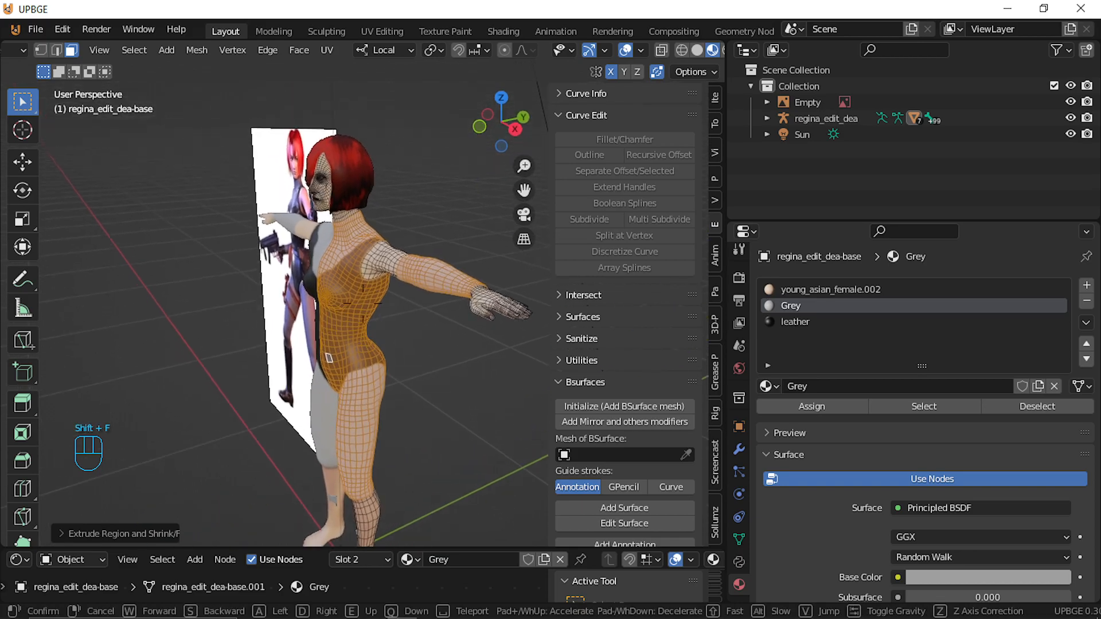
{"action": "key", "text": "d"}
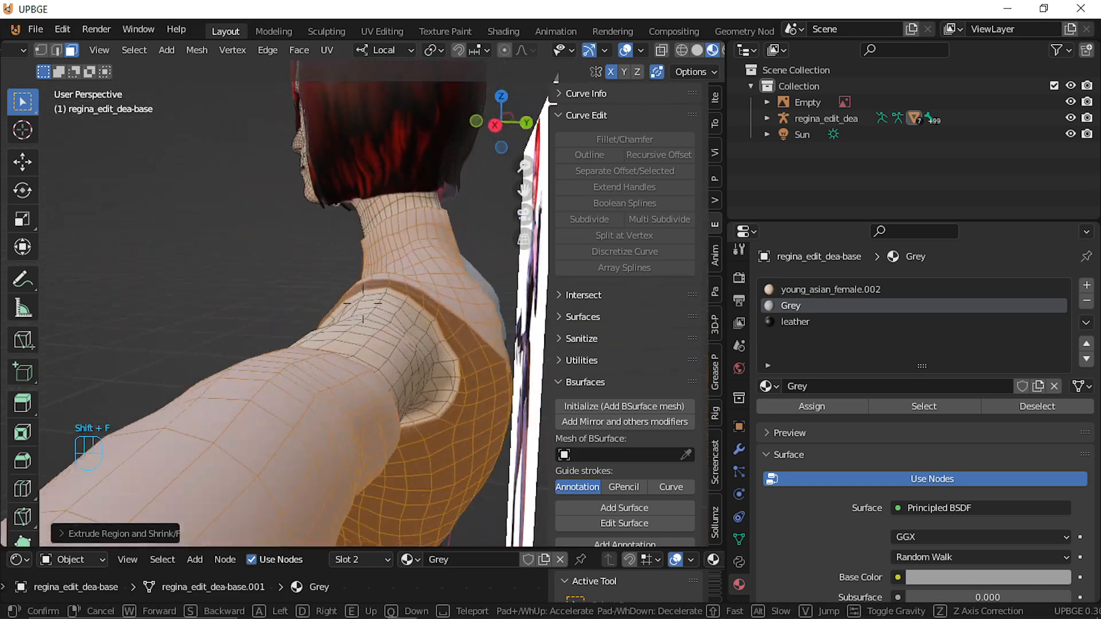
{"action": "key", "text": "a"}
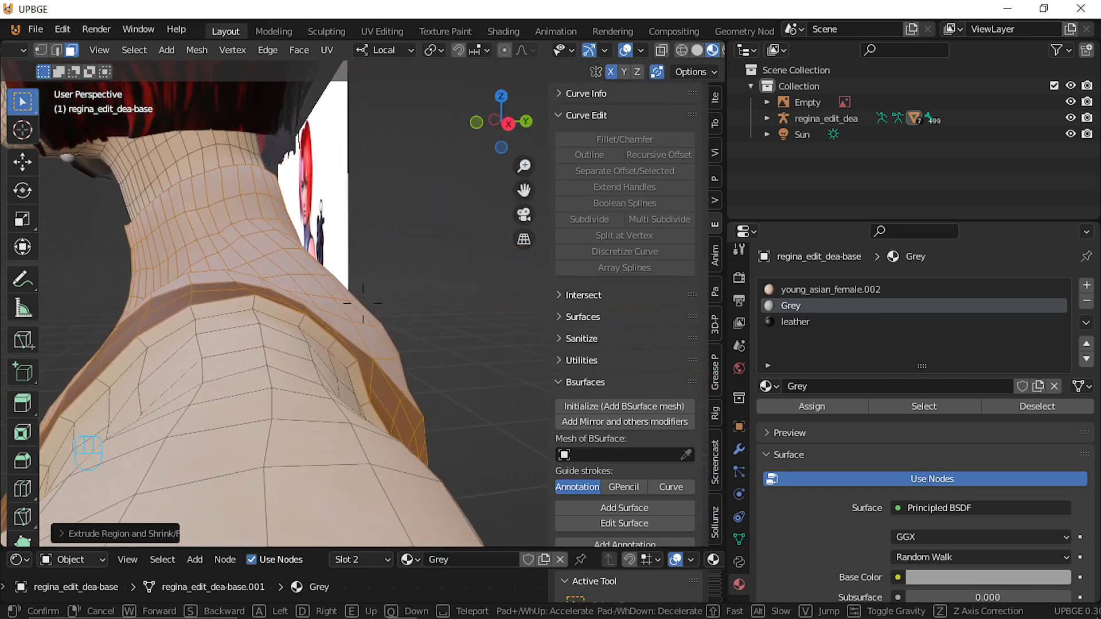
{"action": "key", "text": "w"}
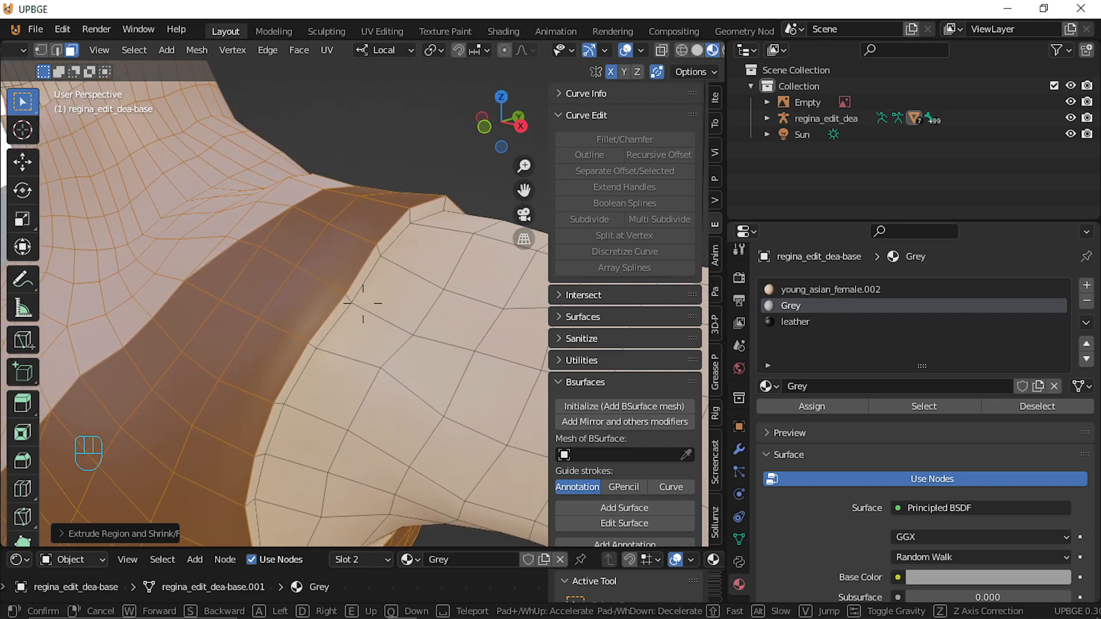
{"action": "key", "text": "s"}
{"action": "left_click", "coordinate": [362, 304]}
{"action": "key", "text": "ctrl+a"}
{"action": "key", "text": "ctrl+z"}
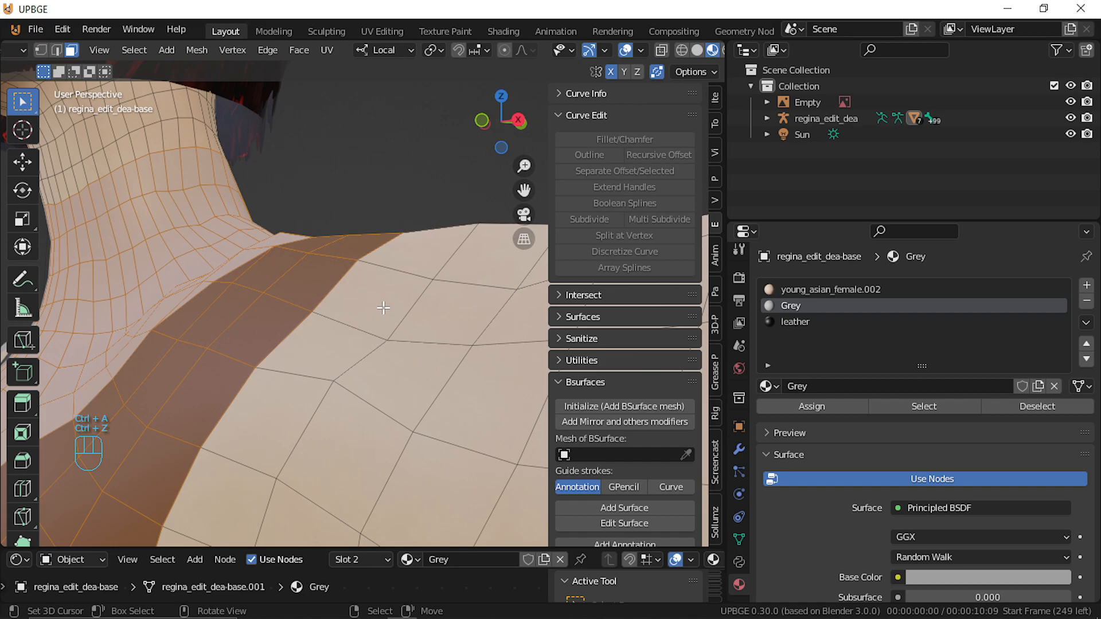
Extrude the selected leather and grey faces along their normals for a thin raised edge, and grow the selection one ring
{"action": "key", "text": "alt+e"}
{"action": "left_click", "coordinate": [387, 319]}
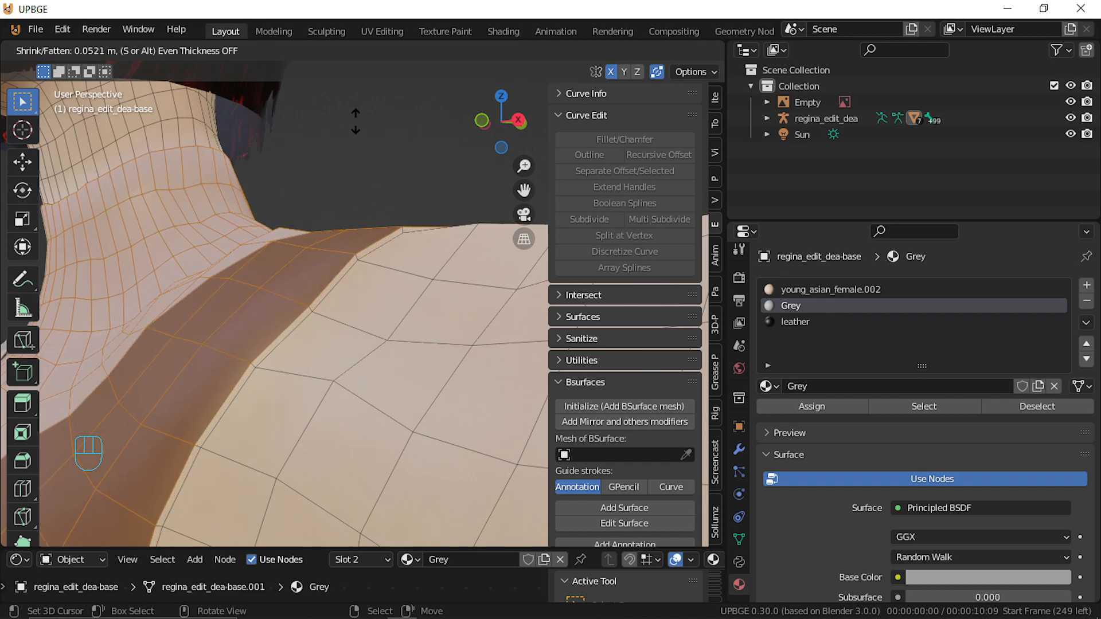
{"action": "left_click", "coordinate": [325, 225]}
{"action": "key", "text": "ctrl"}
{"action": "key", "text": "ctrl+KP_Add"}
{"action": "key", "text": "shift+c"}
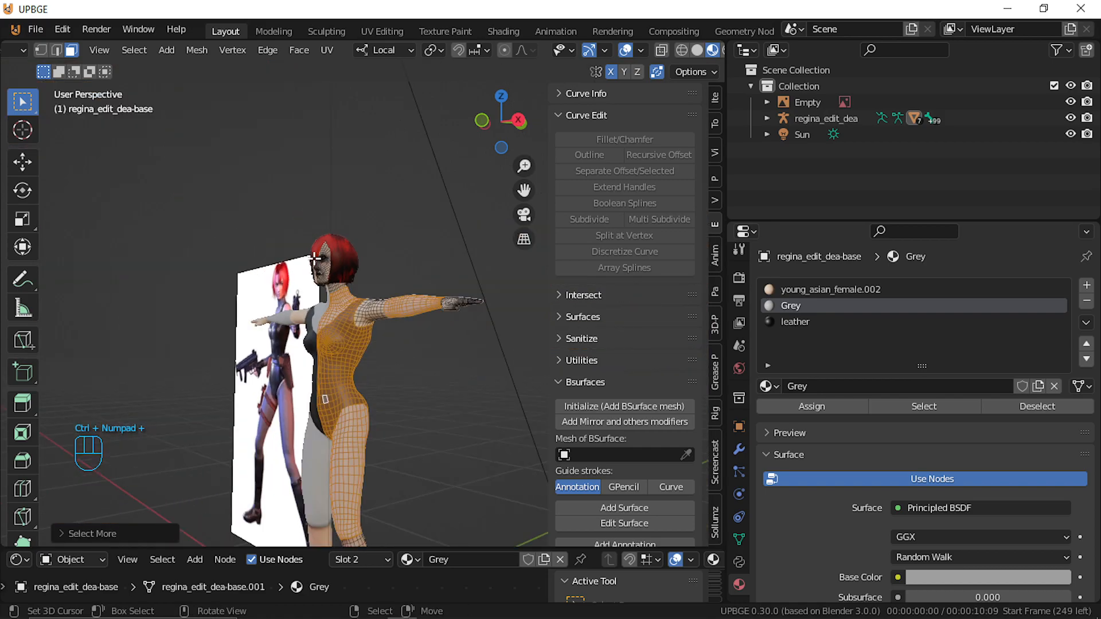
Deselect the leather faces and assign the Grey material to the remaining selection, including the extruded rim
{"action": "middle_click_drag", "start_coordinate": [311, 260], "coordinate": [304, 66], "text": "shift"}
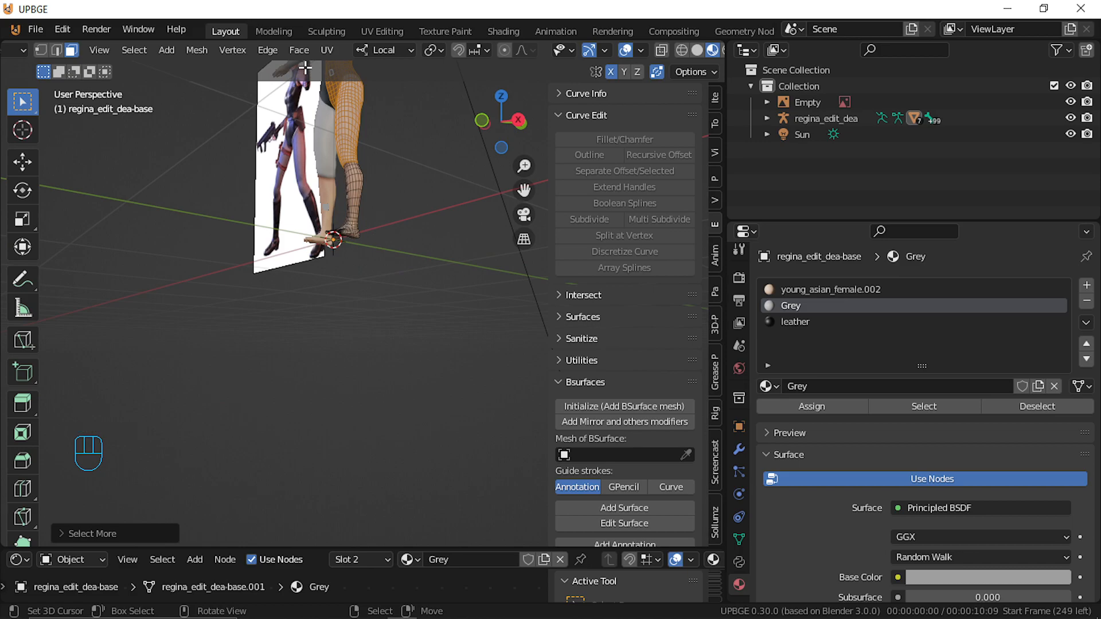
{"action": "scroll", "coordinate": [329, 55], "scroll_direction": "up", "scroll_amount": 1}
{"action": "scroll", "coordinate": [355, 95], "scroll_direction": "up", "scroll_amount": 2}
{"action": "middle_click_drag", "start_coordinate": [350, 106], "coordinate": [359, 239], "text": "shift"}
{"action": "scroll", "coordinate": [366, 239], "scroll_direction": "up", "scroll_amount": 3}
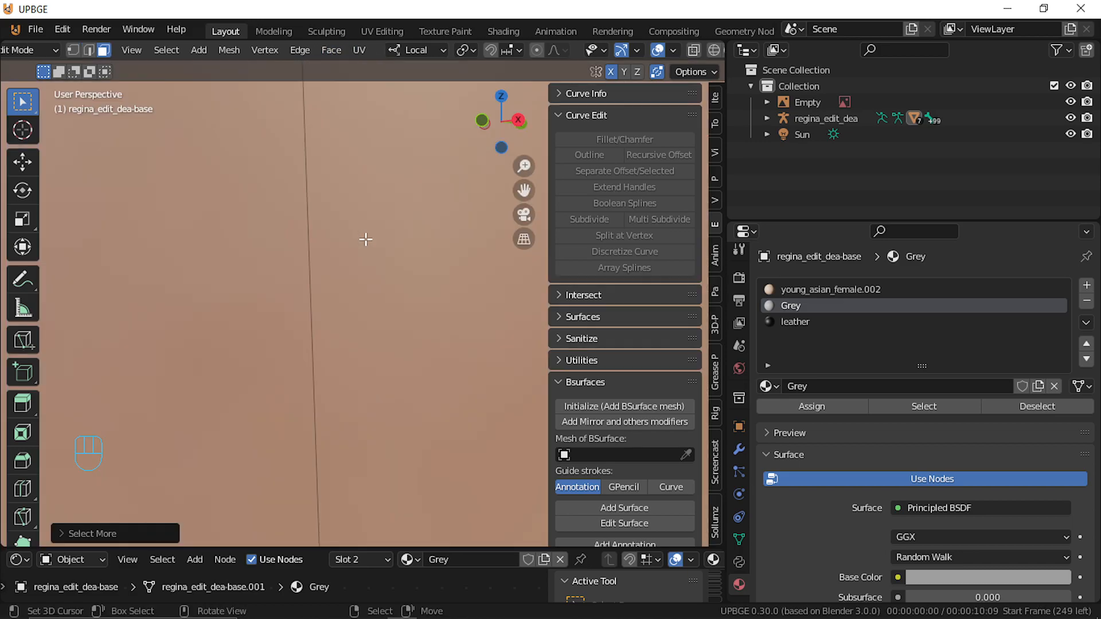
{"action": "scroll", "coordinate": [368, 237], "scroll_direction": "down", "scroll_amount": 2}
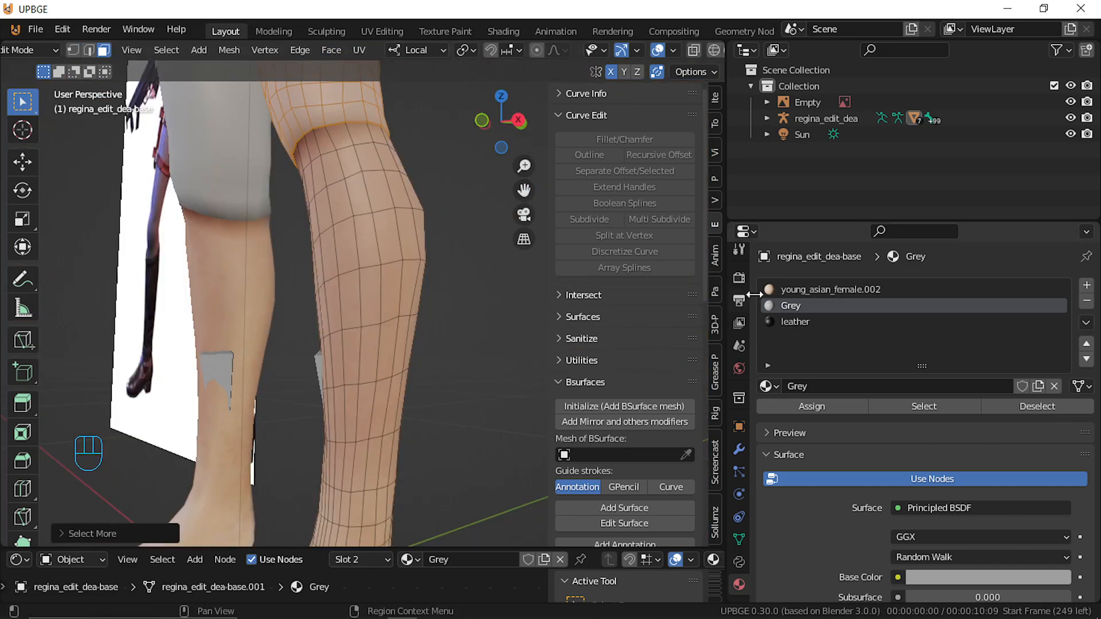
{"action": "middle_click_drag", "start_coordinate": [362, 137], "coordinate": [397, 282], "text": "shift"}
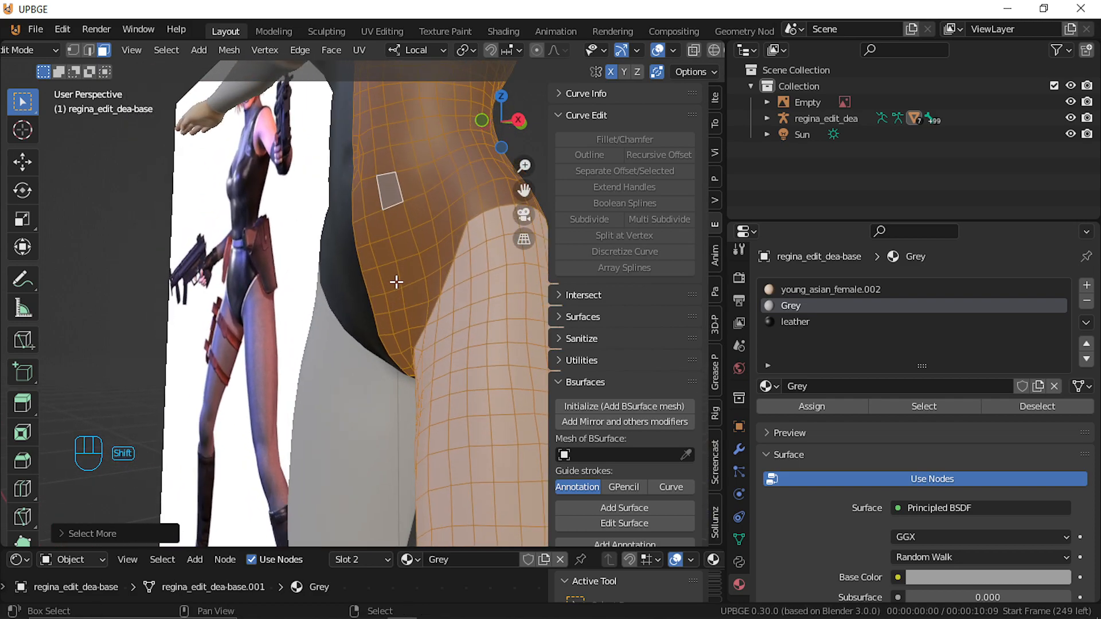
{"action": "left_click", "coordinate": [820, 320]}
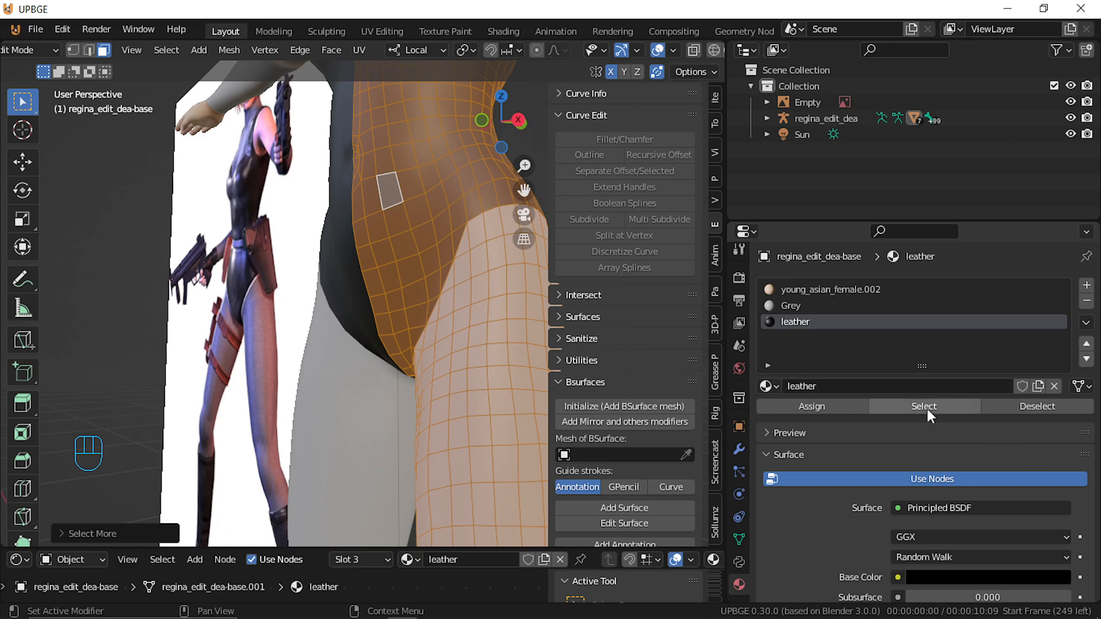
{"action": "left_click", "coordinate": [1062, 404]}
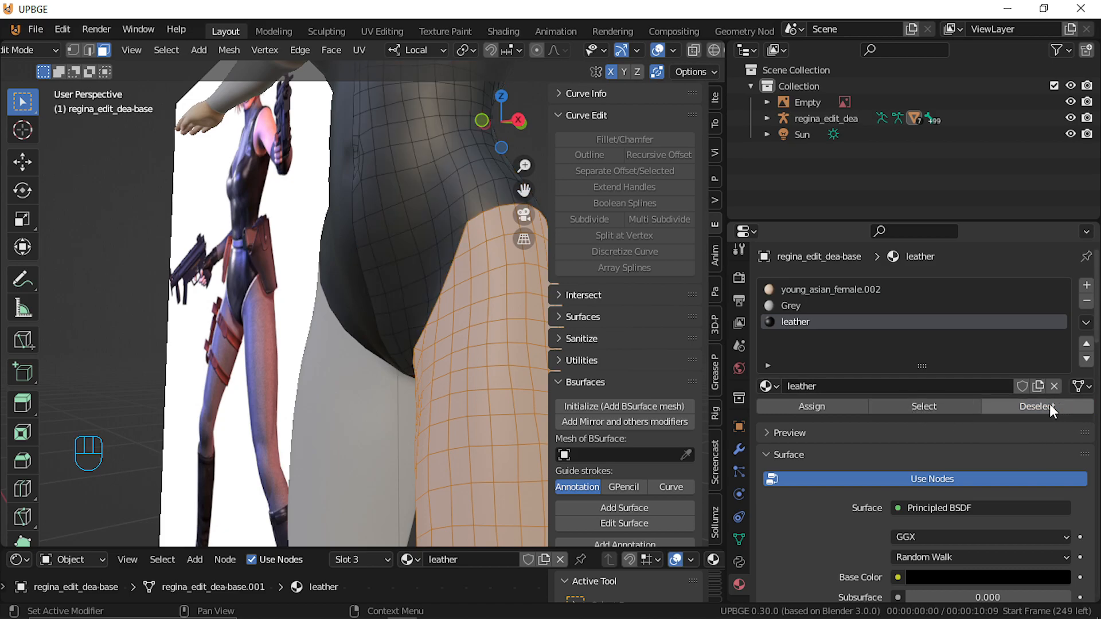
{"action": "left_click", "coordinate": [814, 305]}
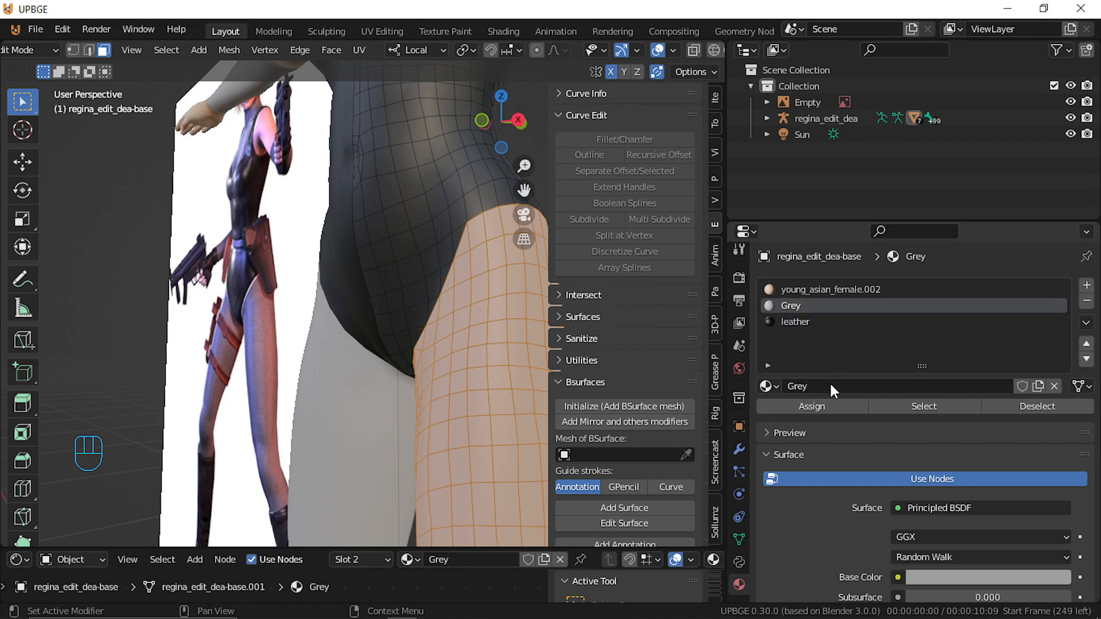
Replace the selection with all leather faces, starting from one on the shoulder strap, and grow it by one ring
{"action": "scroll", "coordinate": [574, 388], "scroll_direction": "down", "scroll_amount": 3}
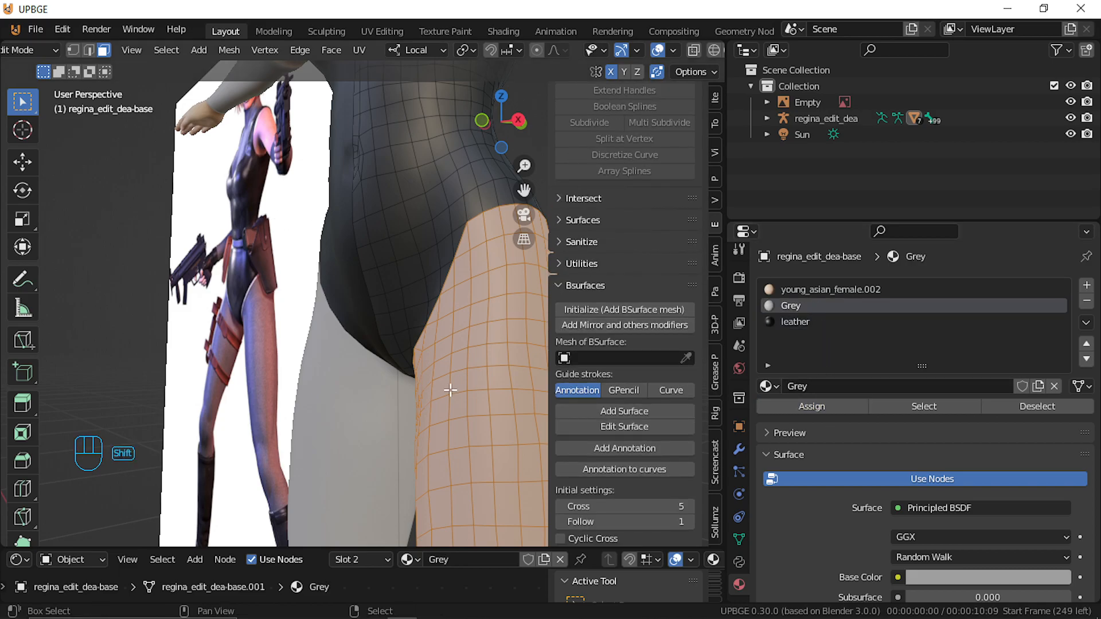
{"action": "scroll", "coordinate": [449, 388], "scroll_direction": "down", "scroll_amount": 8}
{"action": "middle_click_drag", "start_coordinate": [467, 428], "coordinate": [447, 317], "text": "shift"}
{"action": "scroll", "coordinate": [464, 327], "scroll_direction": "up", "scroll_amount": 6}
{"action": "middle_click_drag", "start_coordinate": [345, 181], "coordinate": [362, 446], "text": "shift"}
{"action": "scroll", "coordinate": [361, 446], "scroll_direction": "up", "scroll_amount": 5}
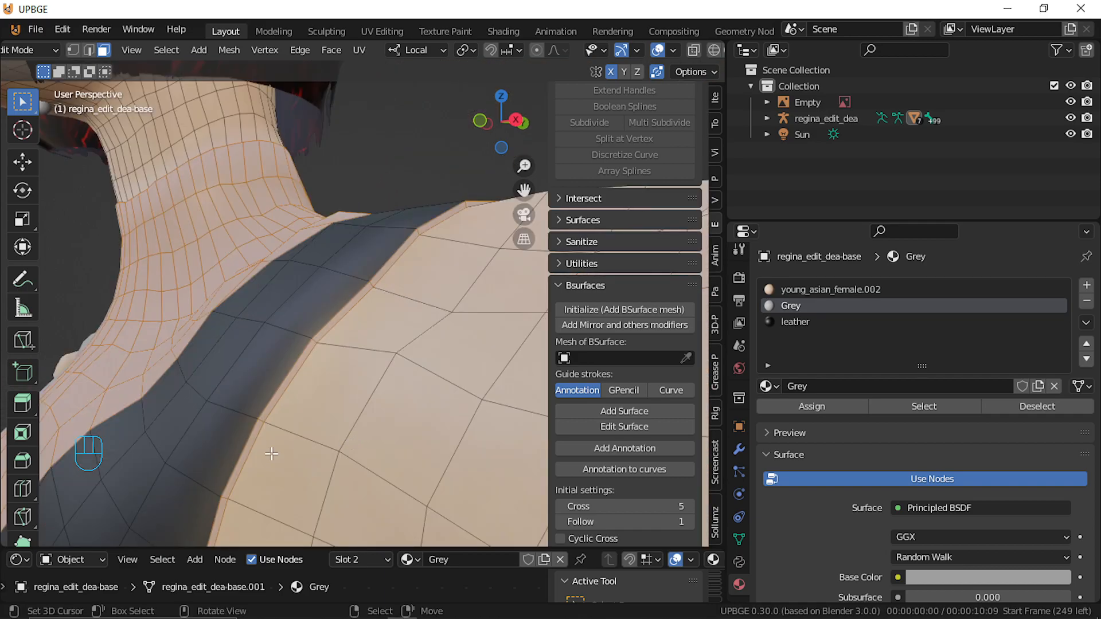
{"action": "left_click", "coordinate": [211, 407]}
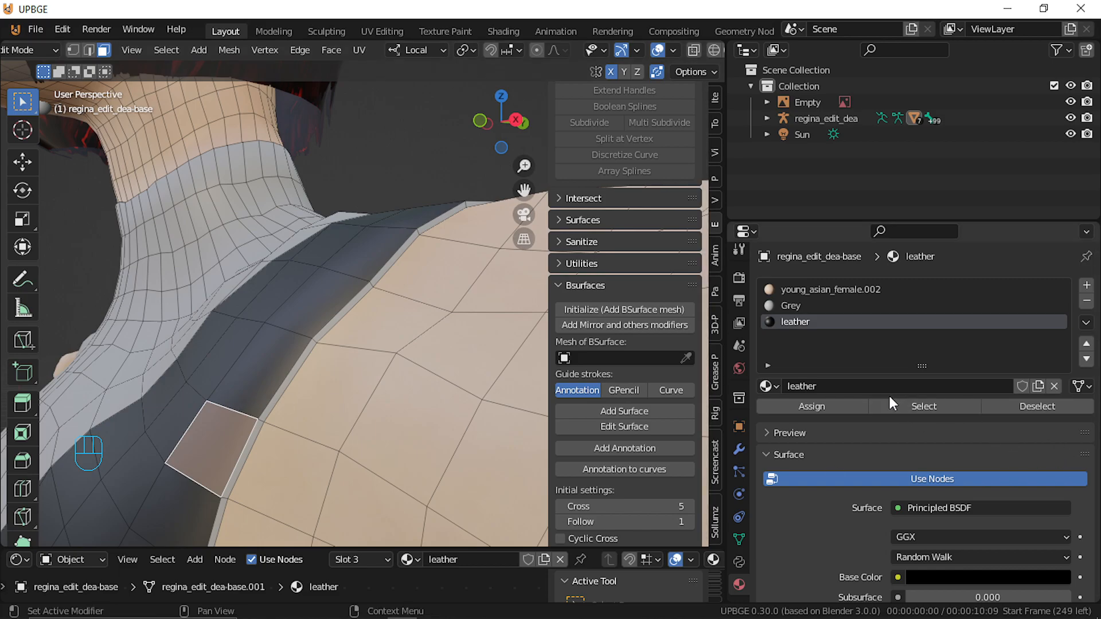
{"action": "left_click", "coordinate": [924, 409]}
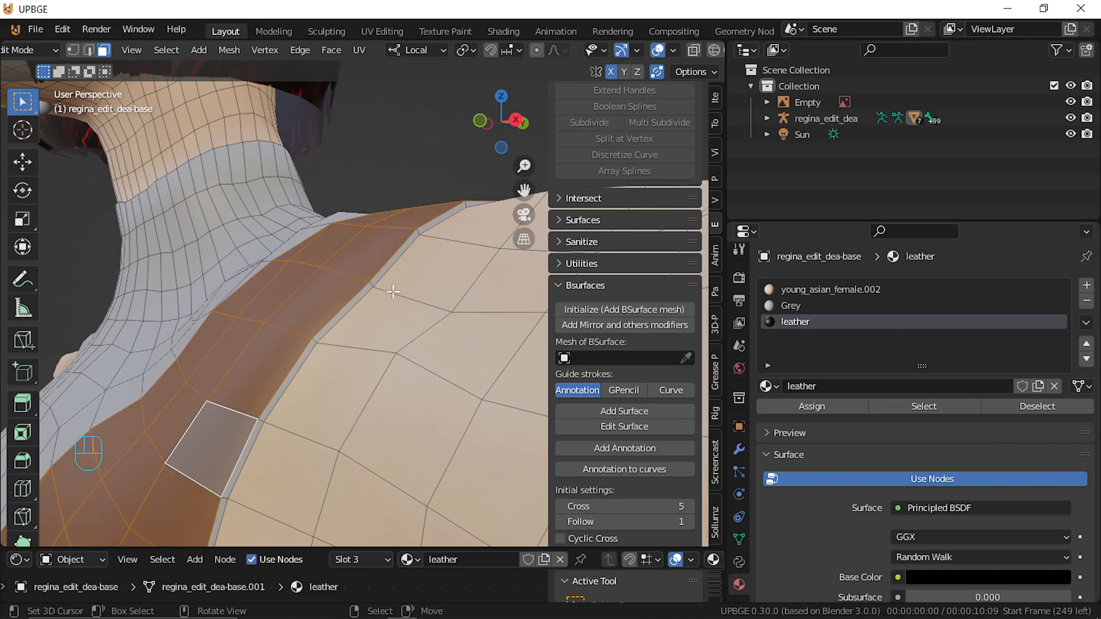
{"action": "key", "text": "ctrl+KP_Add"}
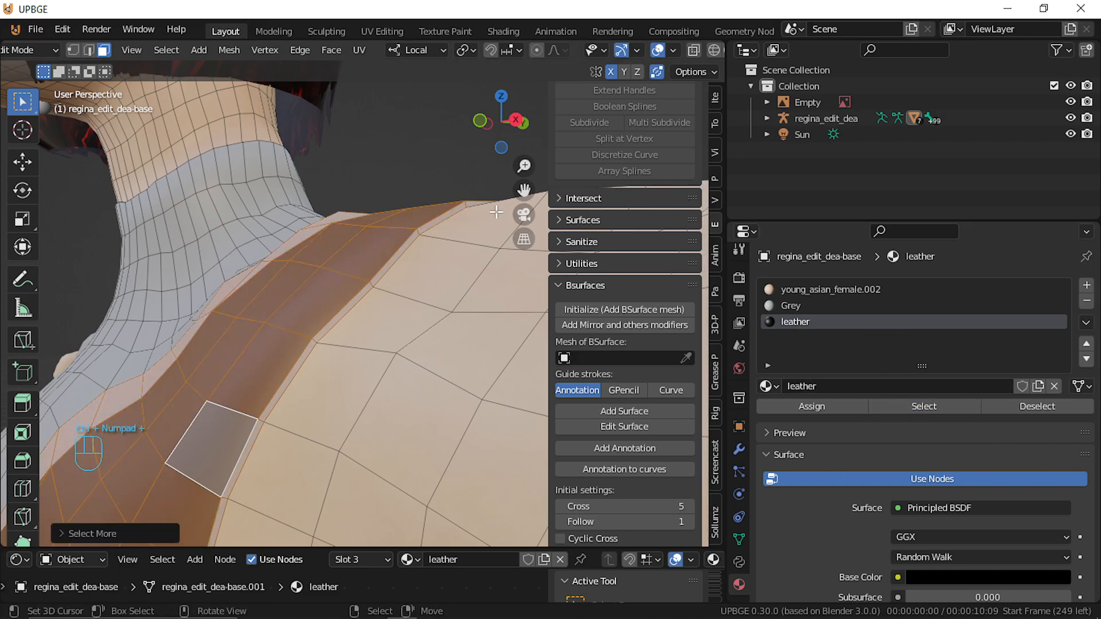
Remove the Grey material's faces from the grown selection around the leather suit
{"action": "key", "text": "shift+f"}
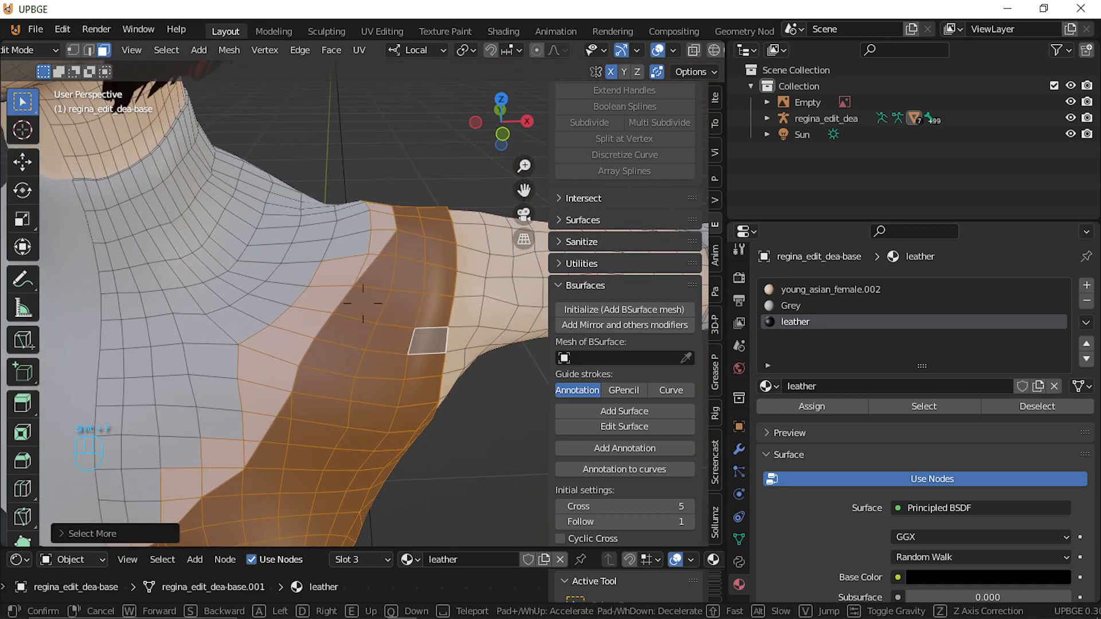
{"action": "left_click", "coordinate": [362, 304]}
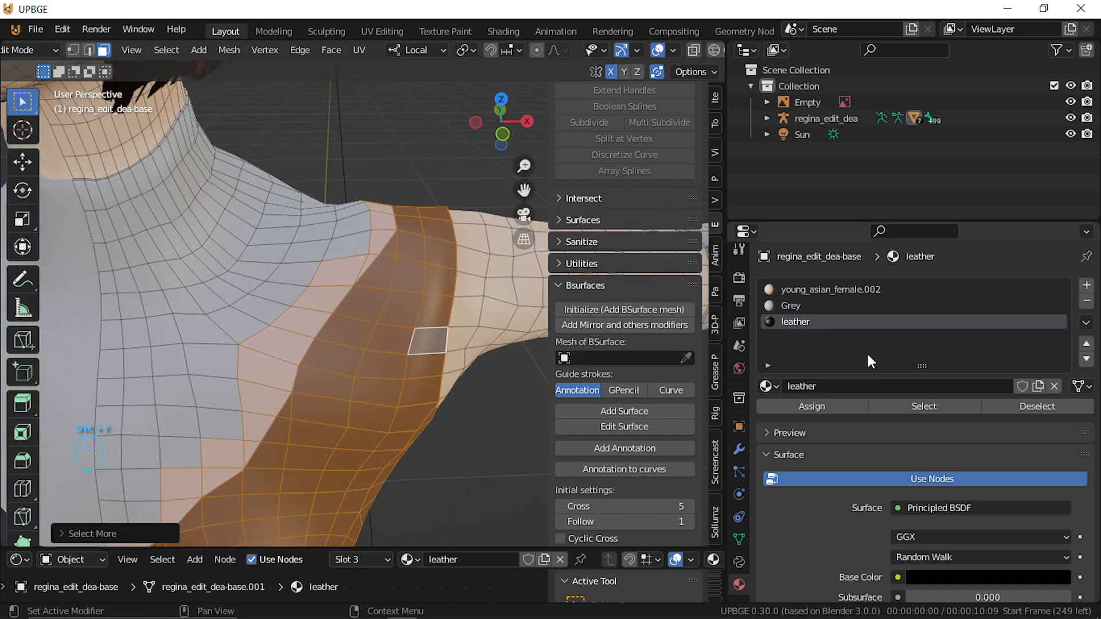
{"action": "left_click", "coordinate": [838, 305]}
{"action": "left_click", "coordinate": [960, 408]}
{"action": "middle_click_drag", "start_coordinate": [459, 344], "coordinate": [539, 330]}
Examine the border of the selected leather faces along the shoulder strap and inside the body mesh
{"action": "key", "text": "shift+f"}
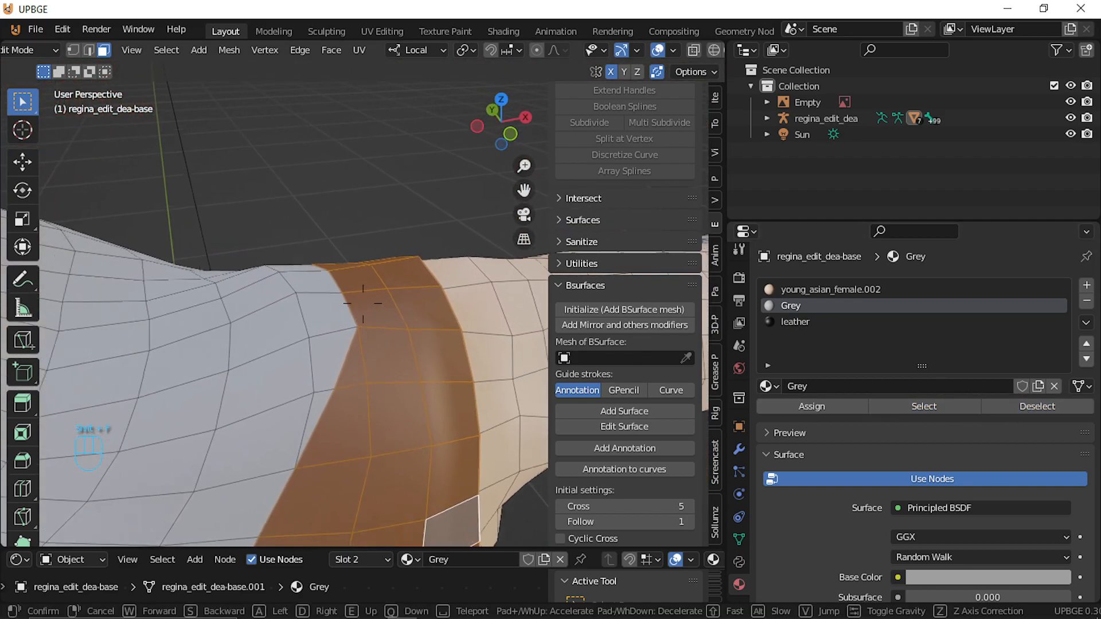
{"action": "key", "text": "w"}
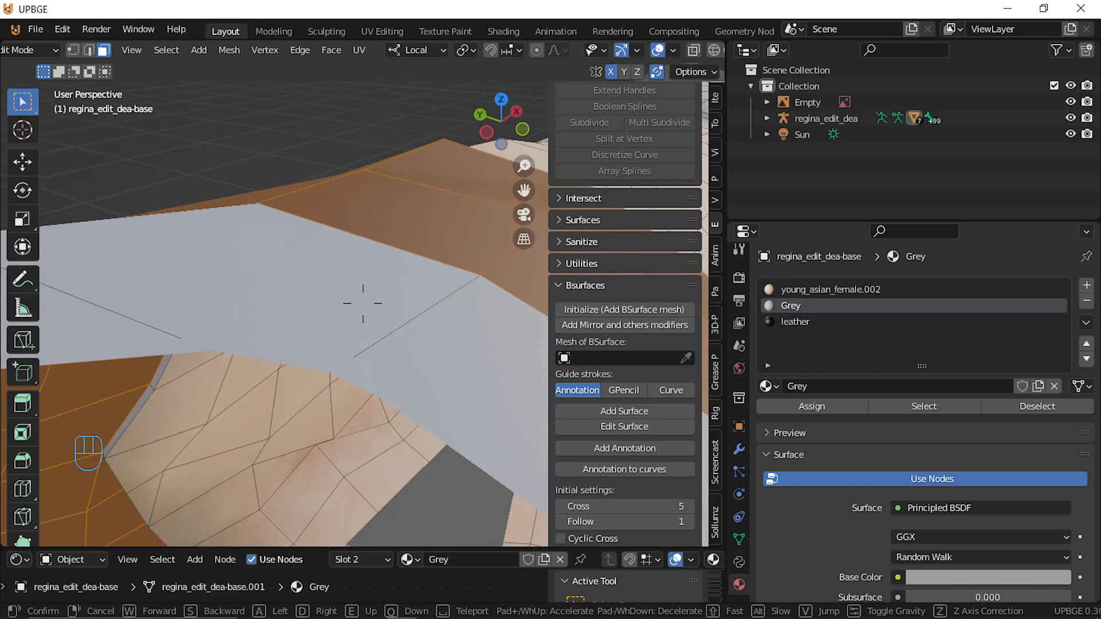
{"action": "key", "text": "s"}
{"action": "key", "text": "w"}
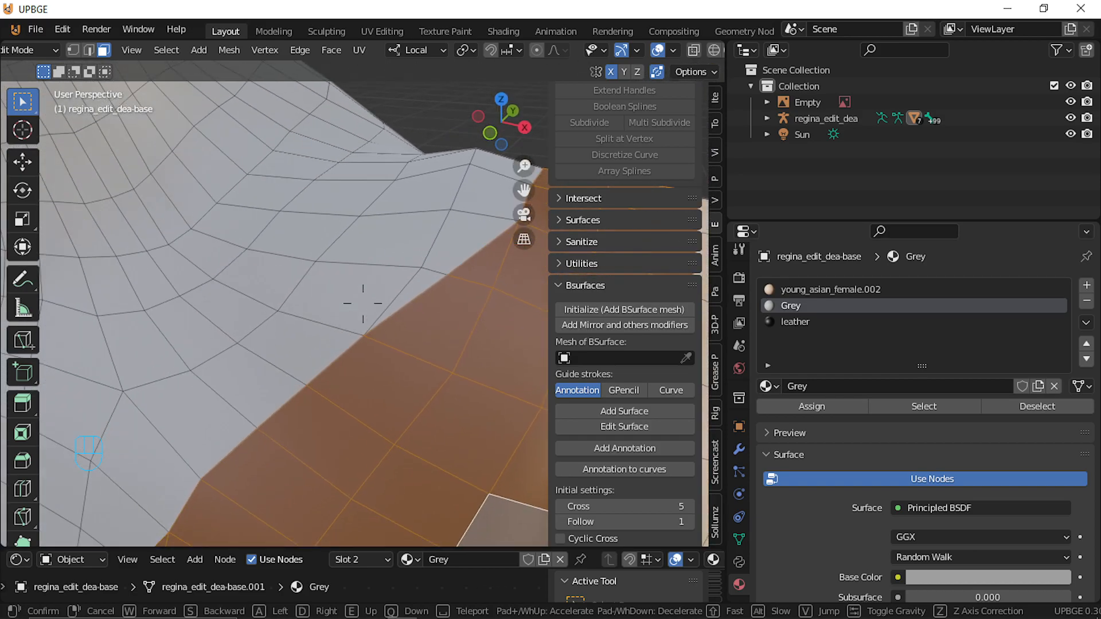
{"action": "key", "text": "s"}
{"action": "key", "text": "shift+s"}
{"action": "key", "text": "w"}
{"action": "left_click", "coordinate": [363, 303]}
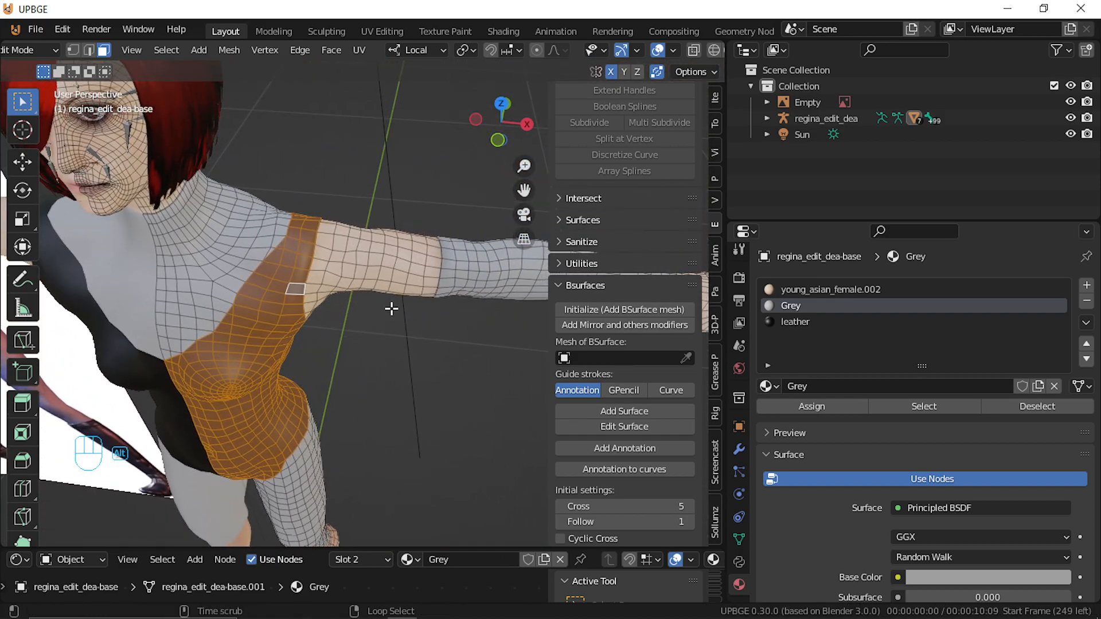
Try extruding the selected leather faces along their normals and check the raised edge at the shoulder strap
{"action": "key", "text": "alt+e"}
{"action": "left_click", "coordinate": [391, 309]}
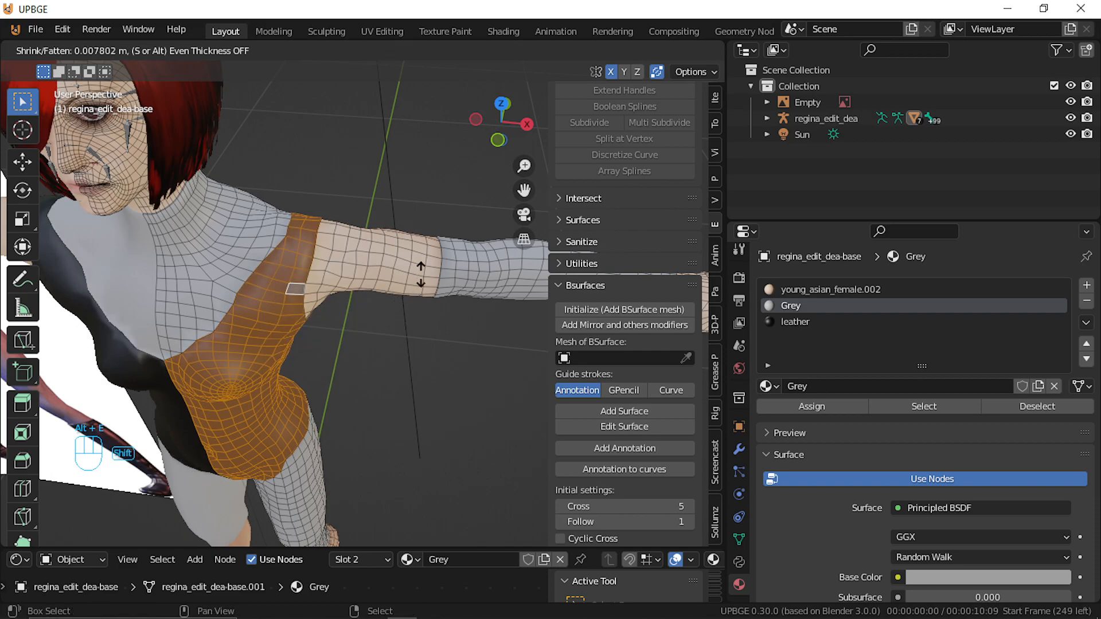
{"action": "left_click", "coordinate": [430, 223]}
{"action": "key", "text": "shift+f"}
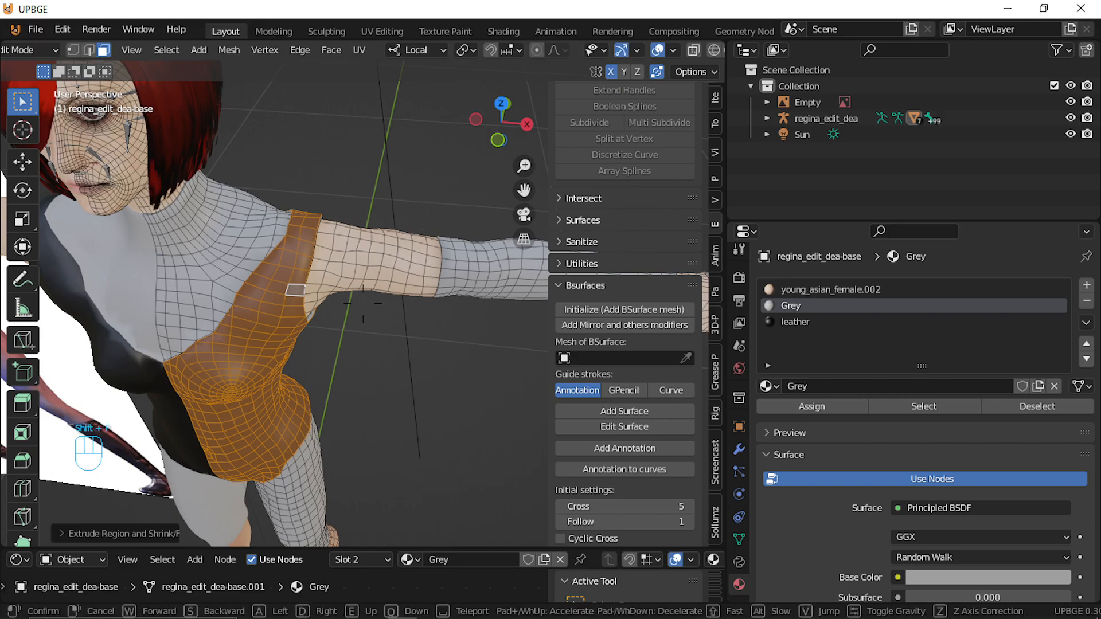
{"action": "key", "text": "w"}
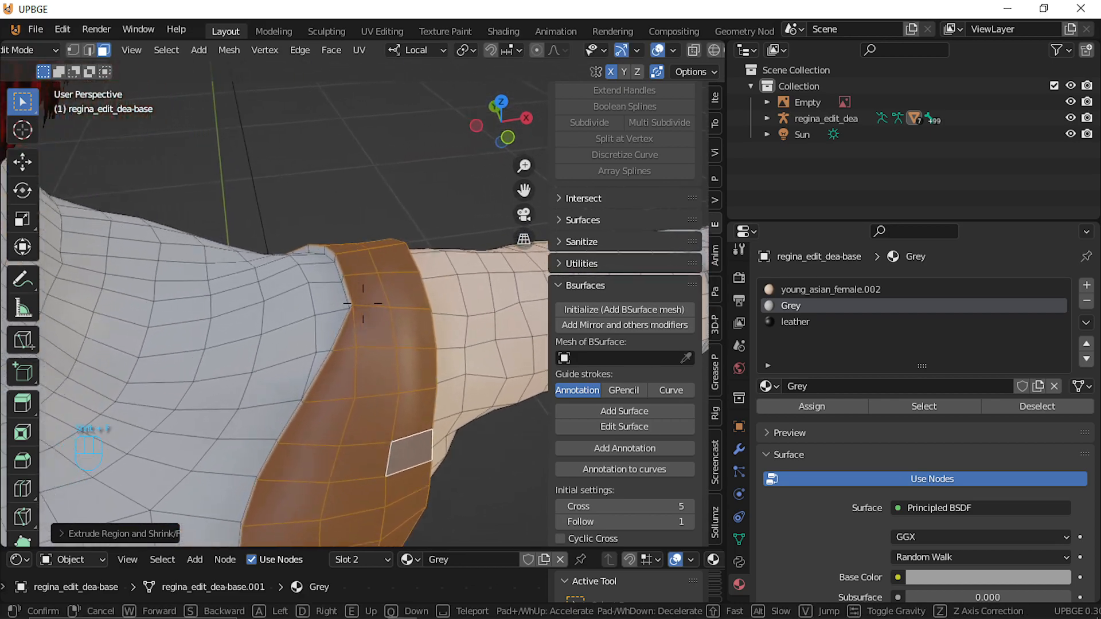
{"action": "left_click", "coordinate": [363, 304]}
Extrude the selected leather faces along their normals to give the suit a thin raised edge
{"action": "key", "text": "alt+e"}
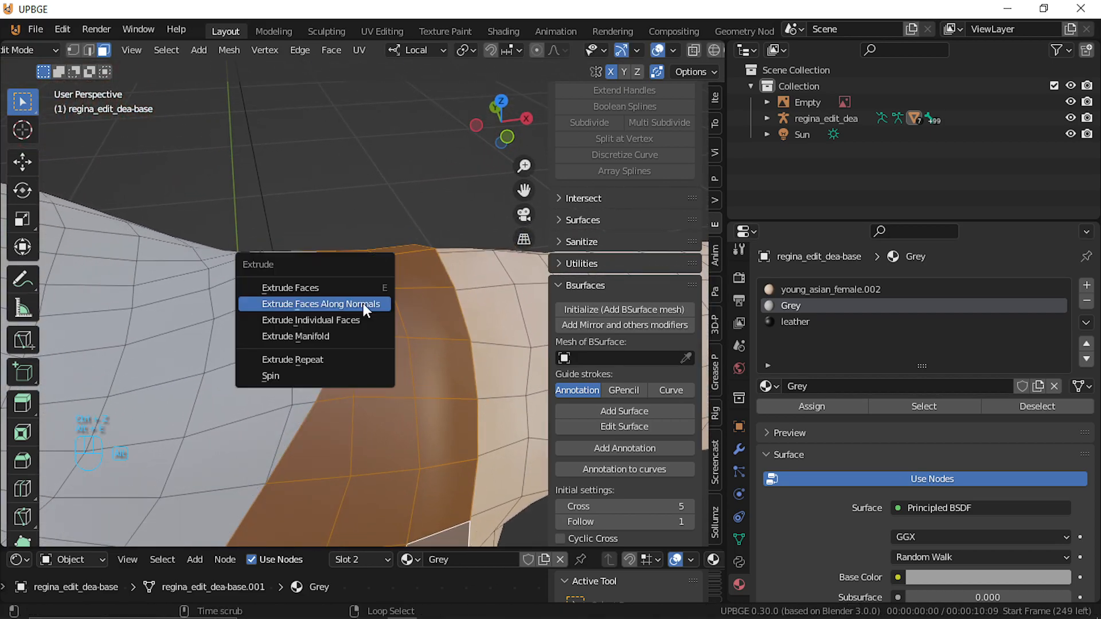
{"action": "left_click", "coordinate": [363, 304]}
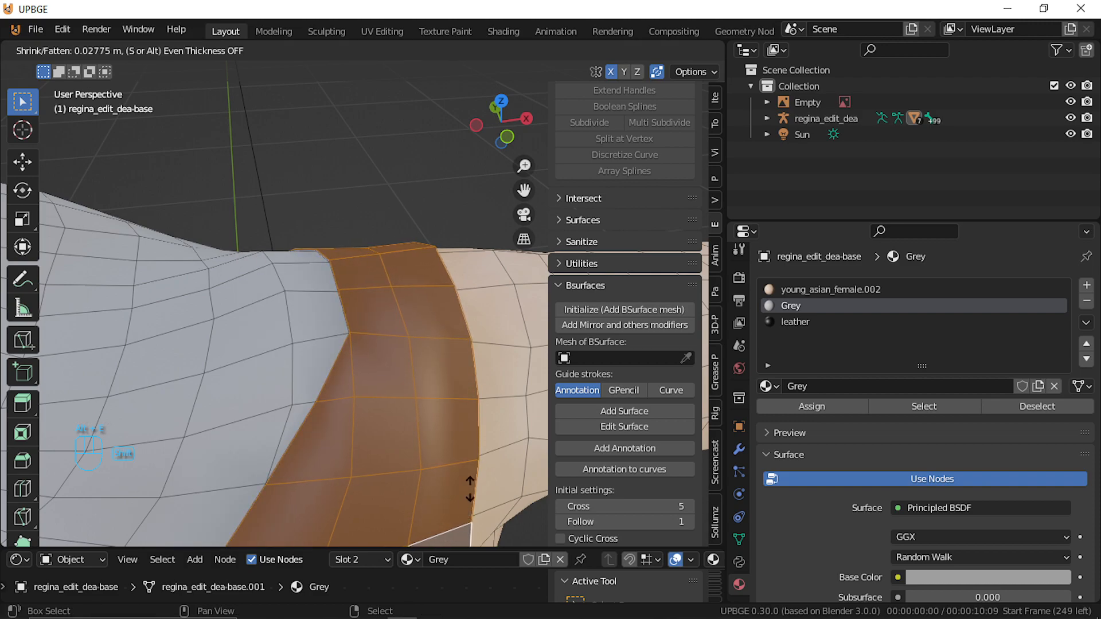
{"action": "left_click", "coordinate": [477, 378]}
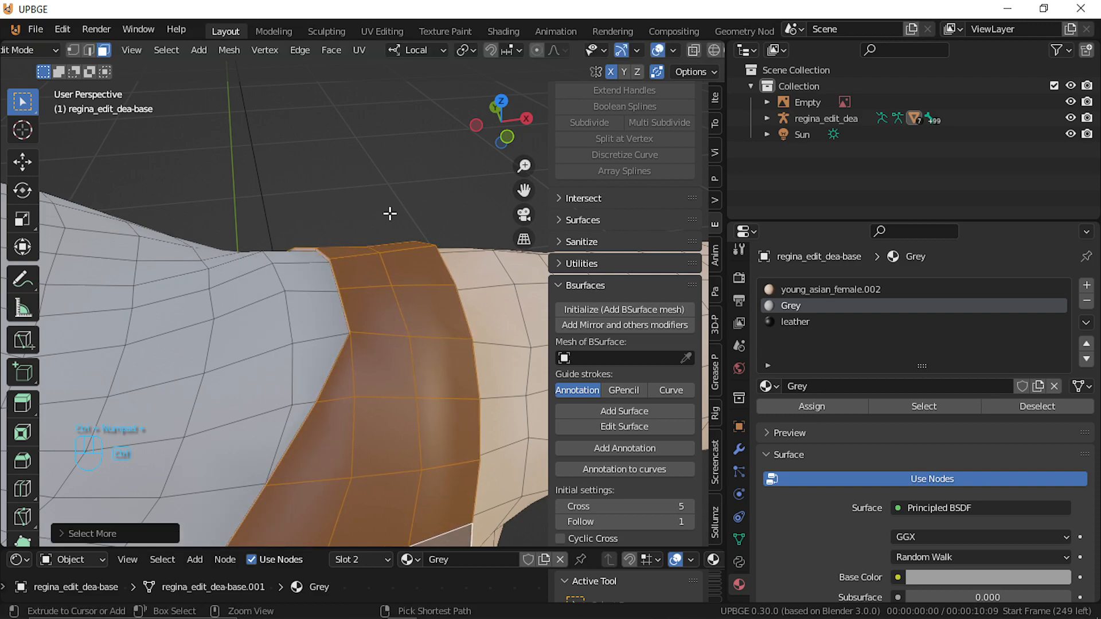
Assign the leather material to the selected suit faces and clear the selection
{"action": "left_click", "coordinate": [799, 321]}
{"action": "left_click", "coordinate": [809, 402]}
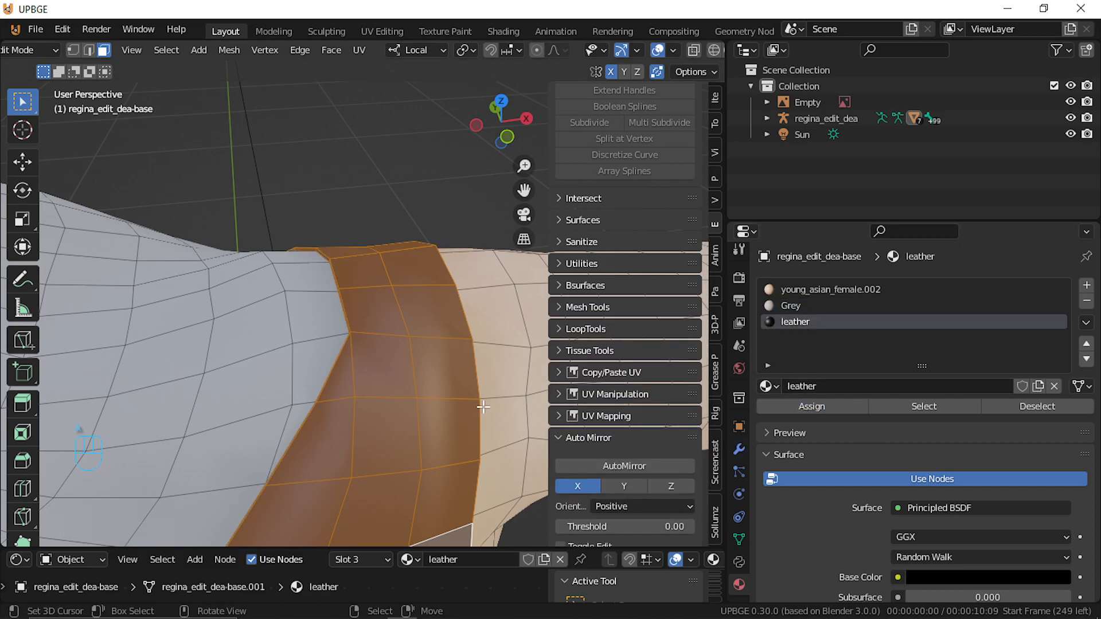
{"action": "key", "text": "a"}
{"action": "key", "text": "a"}
Examine the leather suit's raised edges around the shoulders and neckline and compare them with the reference image
{"action": "scroll", "coordinate": [365, 427], "scroll_direction": "down", "scroll_amount": 12}
{"action": "key", "text": "shift+f"}
{"action": "key", "text": "w"}
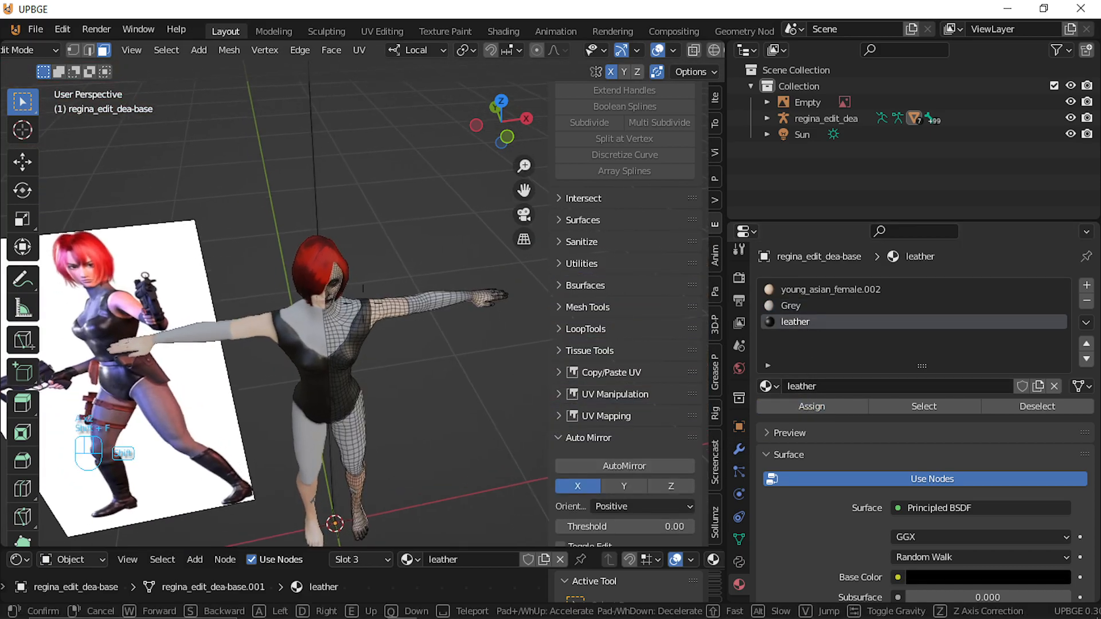
{"action": "key", "text": "w"}
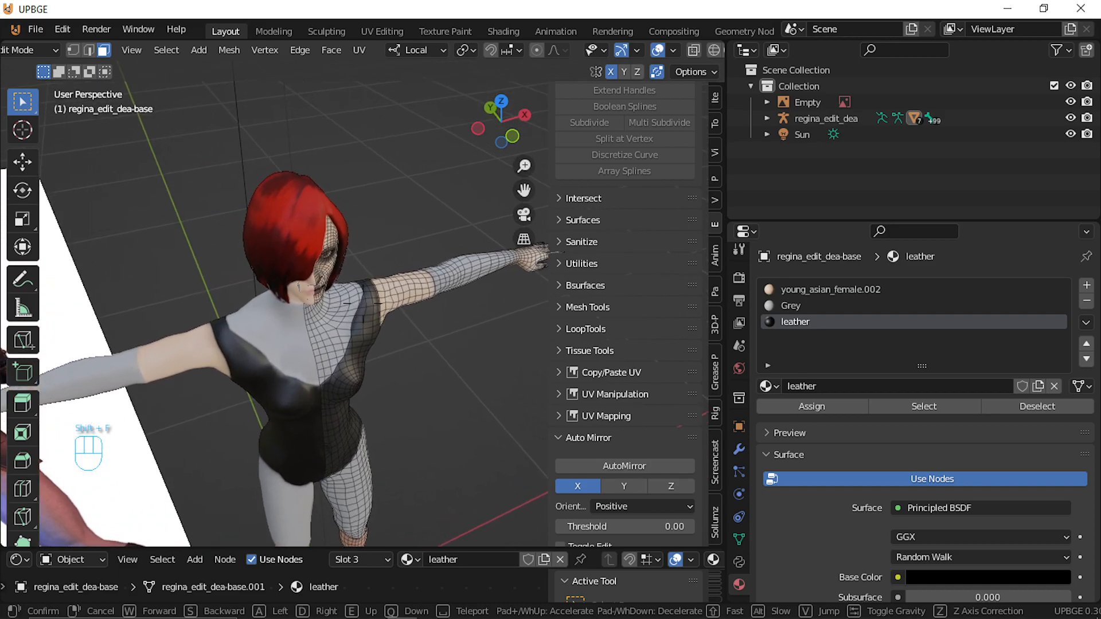
{"action": "key", "text": "w"}
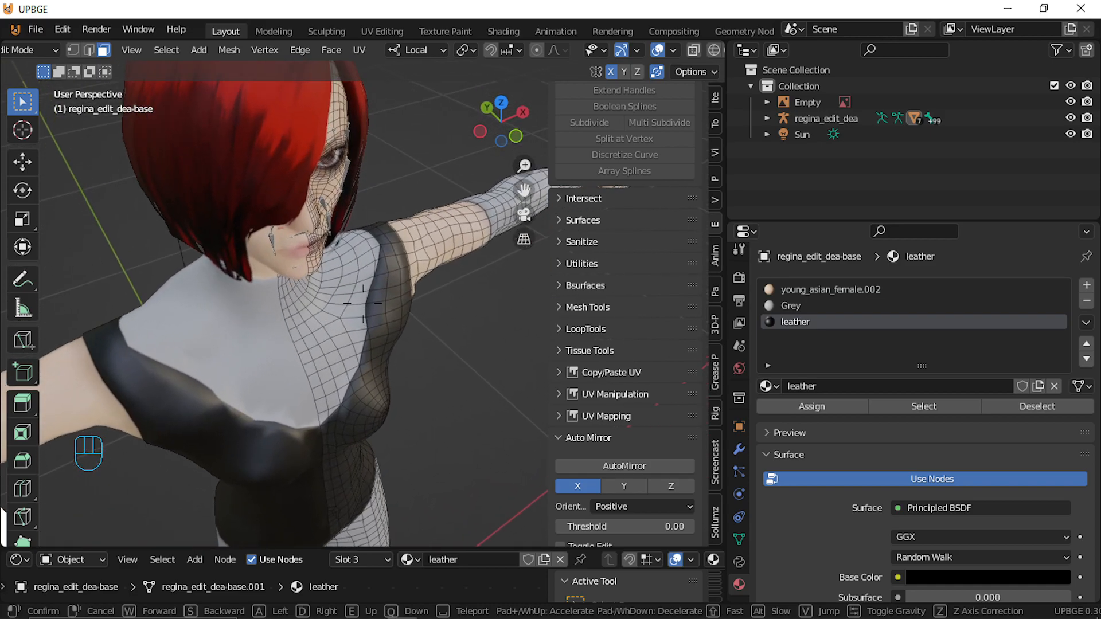
{"action": "key", "text": "w"}
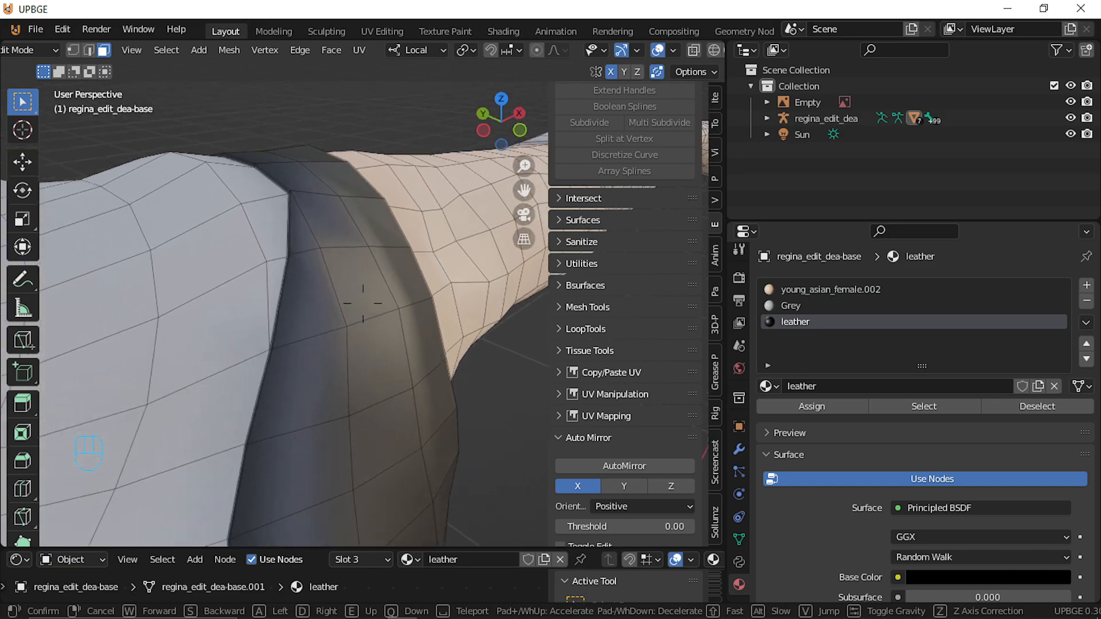
{"action": "key", "text": "w"}
{"action": "key", "text": "s"}
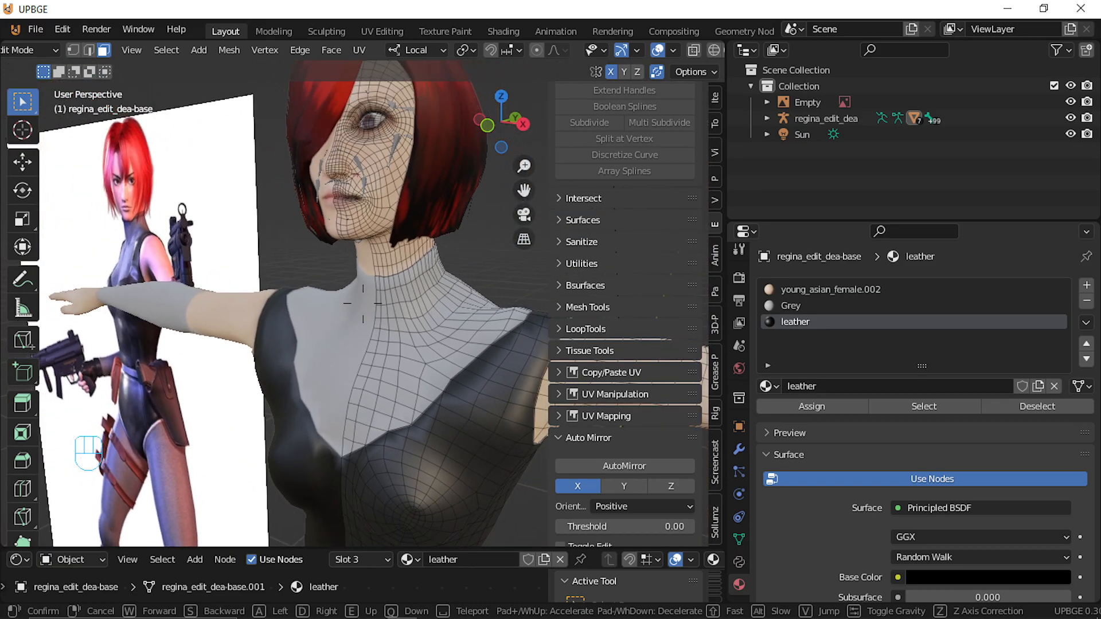
{"action": "left_click", "coordinate": [363, 304]}
{"action": "key", "text": "a"}
{"action": "key", "text": "shift+f"}
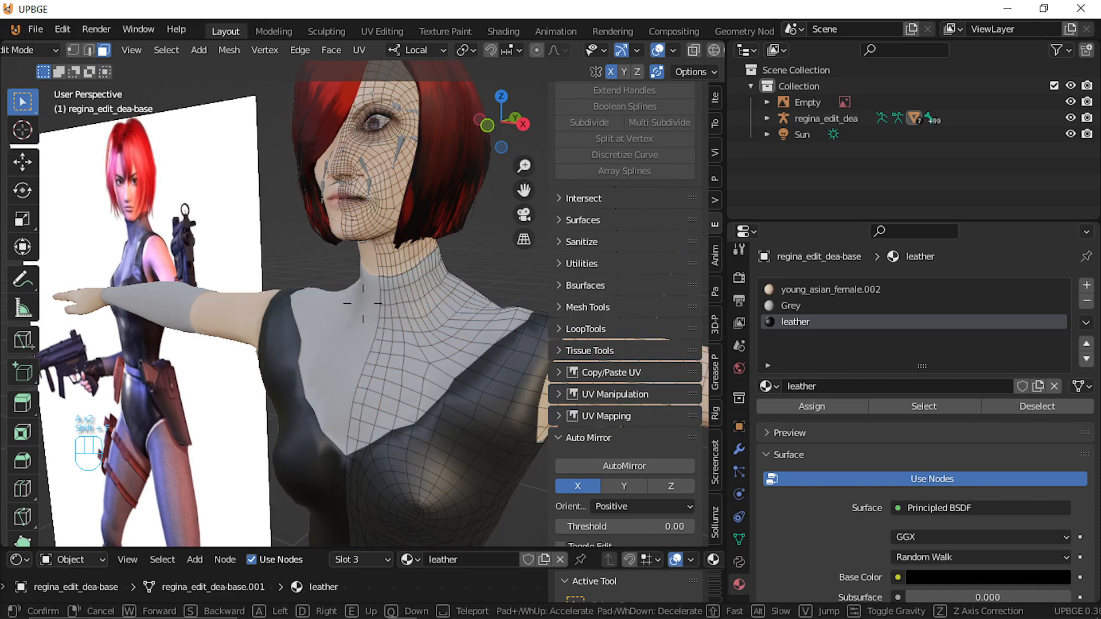
{"action": "key", "text": "w"}
{"action": "key", "text": "w"}
{"action": "key", "text": "w"}
{"action": "key", "text": "w"}
{"action": "key", "text": "w"}
{"action": "key", "text": "w"}
{"action": "key", "text": "w"}
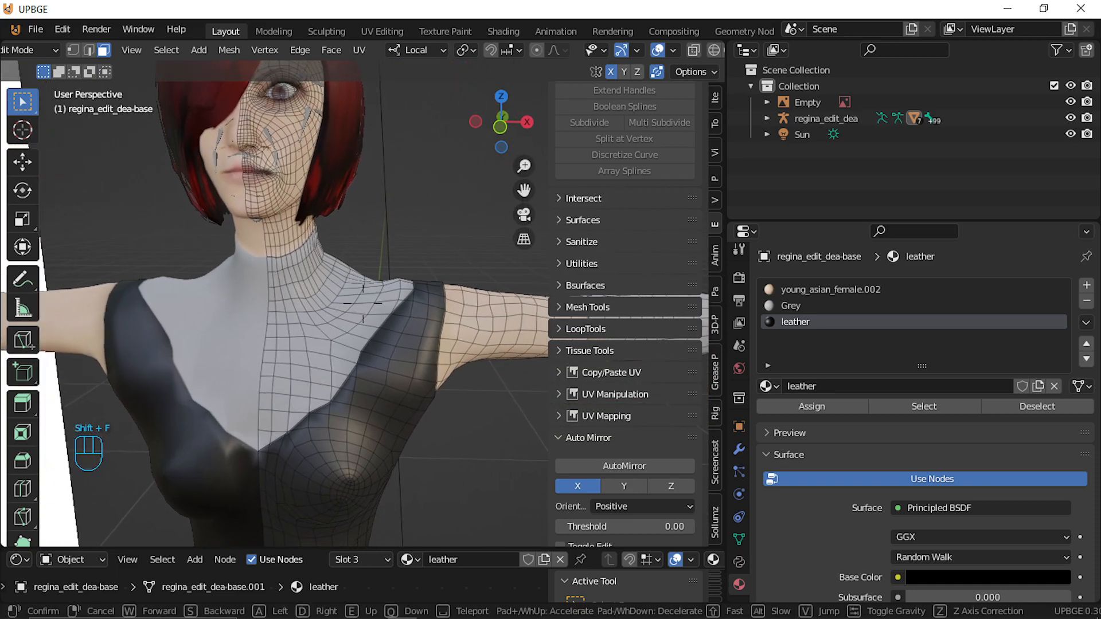
{"action": "key", "text": "w"}
{"action": "left_click", "coordinate": [363, 304]}
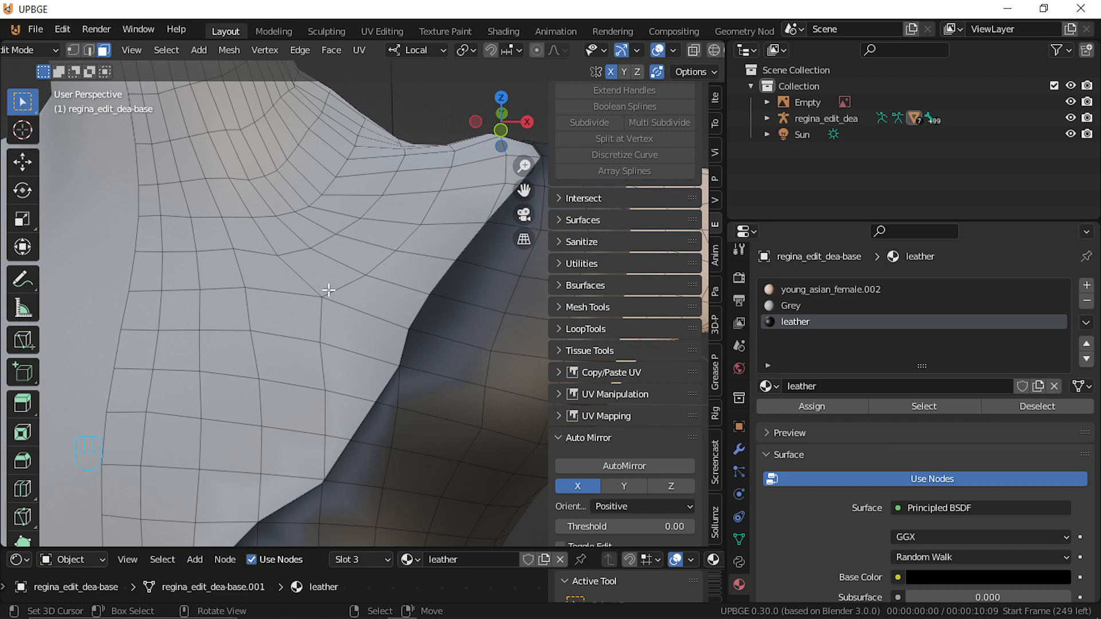
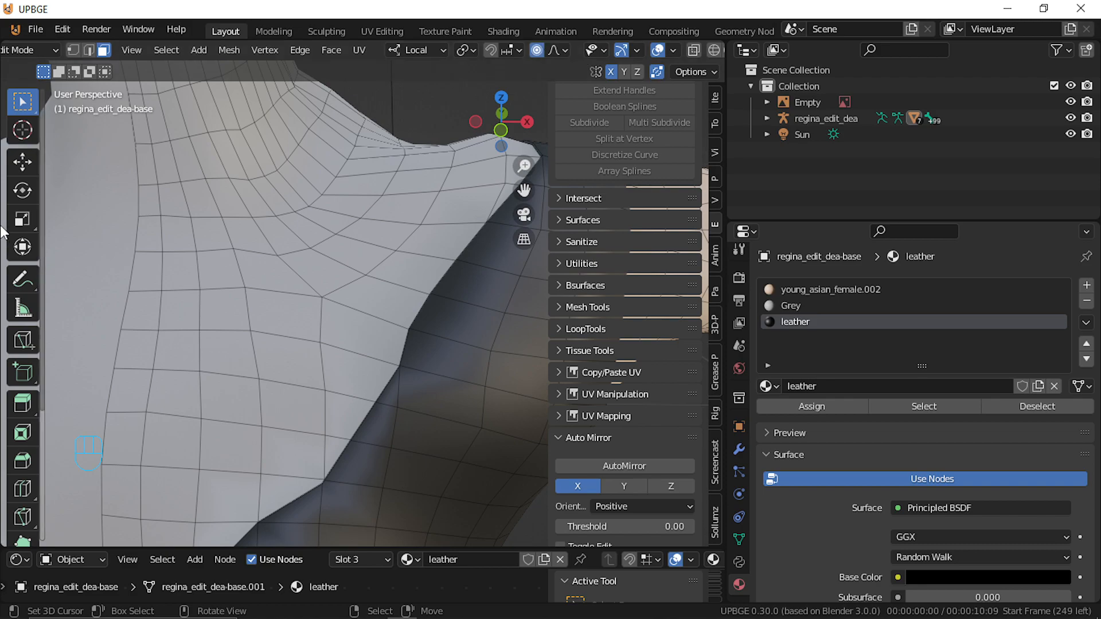
Move a vertex on the neckline's leather border outward along local X, using proportional editing with about 0.032 m influence
{"action": "left_click", "coordinate": [74, 50]}
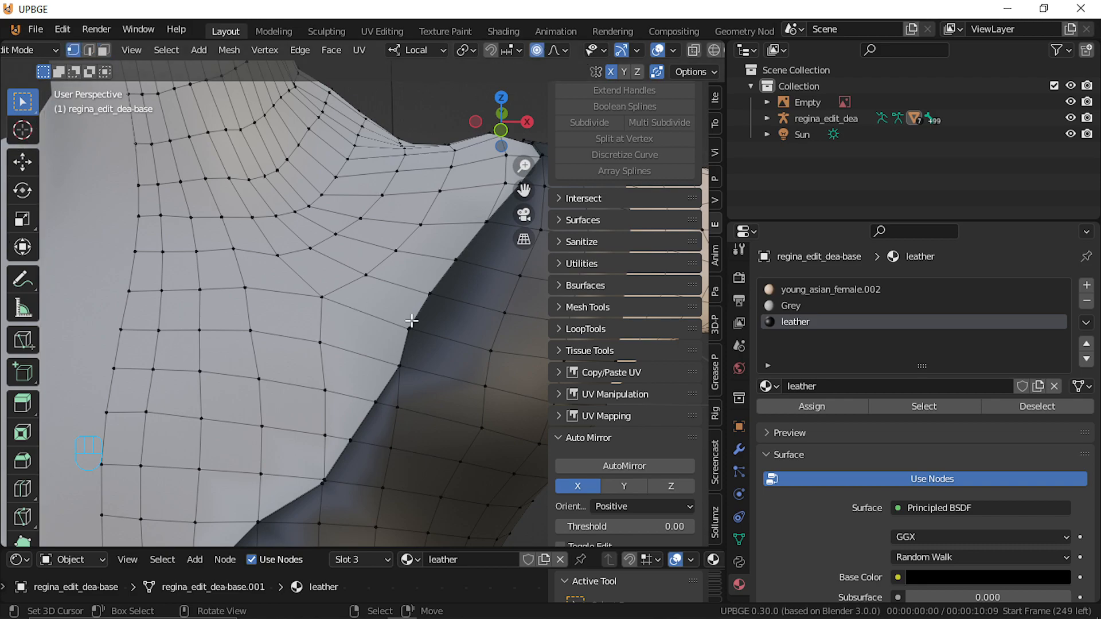
{"action": "key", "text": "g"}
{"action": "key", "text": "x"}
{"action": "scroll", "coordinate": [369, 319], "scroll_direction": "up", "scroll_amount": 3}
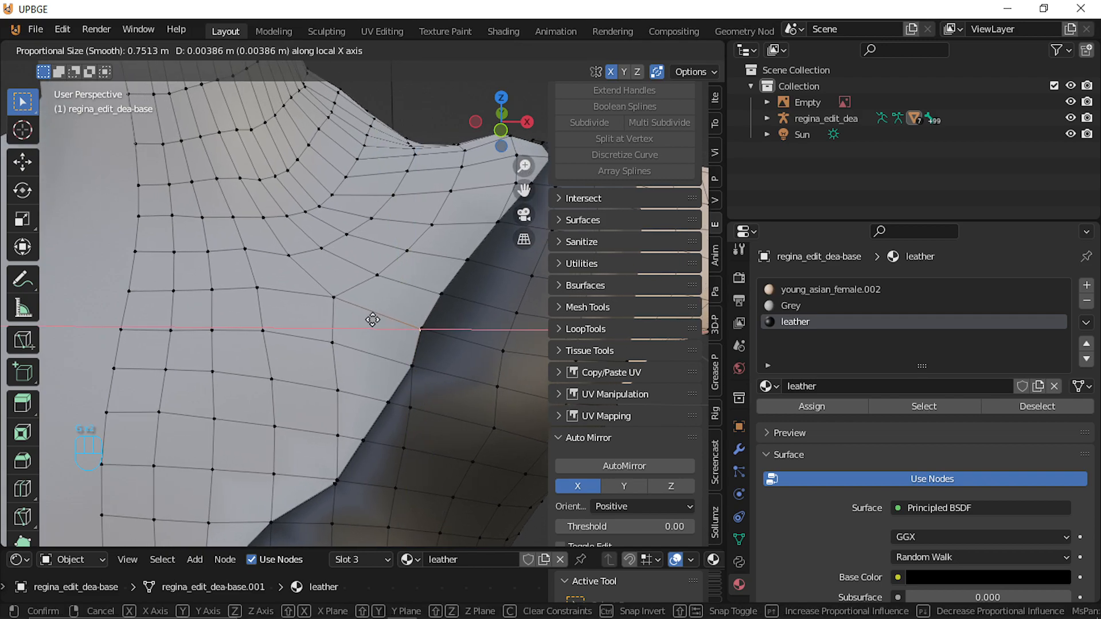
{"action": "scroll", "coordinate": [373, 320], "scroll_direction": "up", "scroll_amount": 20}
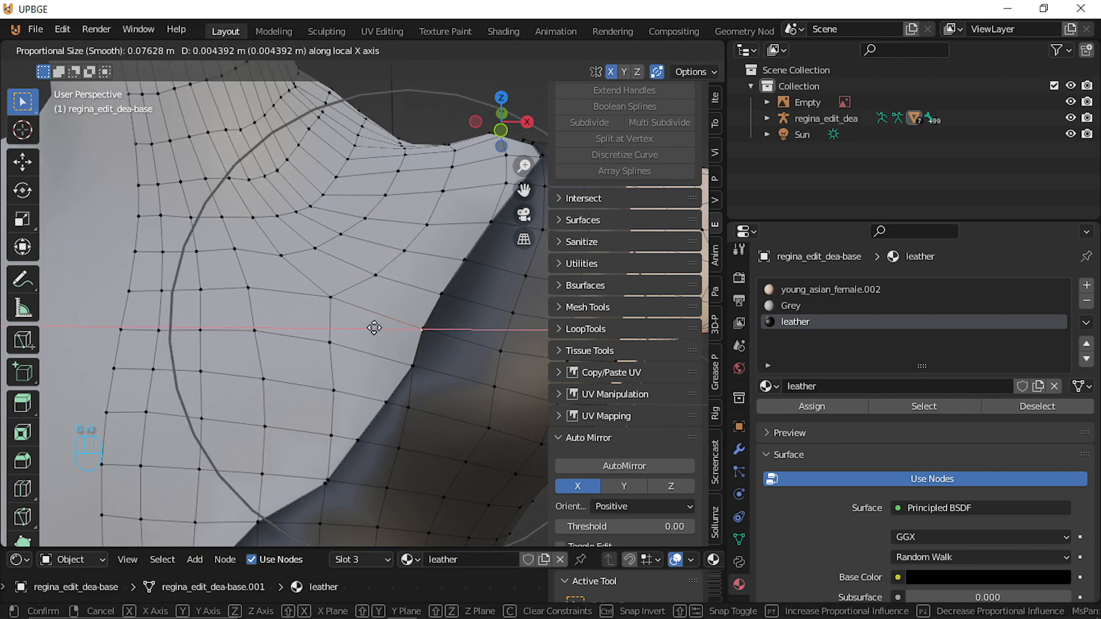
{"action": "scroll", "coordinate": [374, 327], "scroll_direction": "up", "scroll_amount": 6}
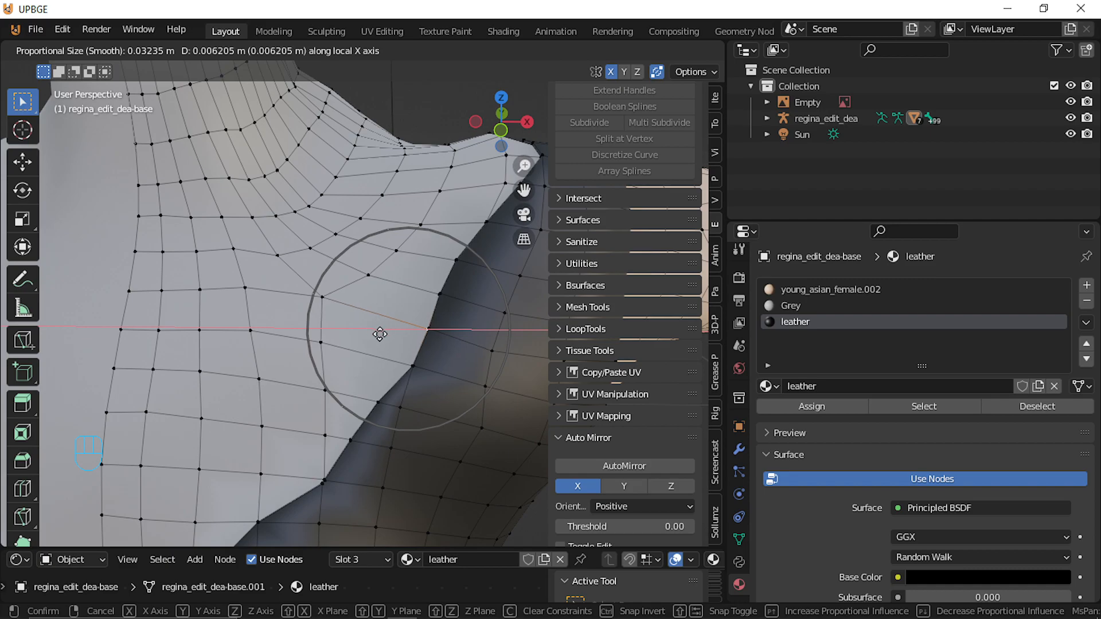
{"action": "left_click", "coordinate": [373, 333]}
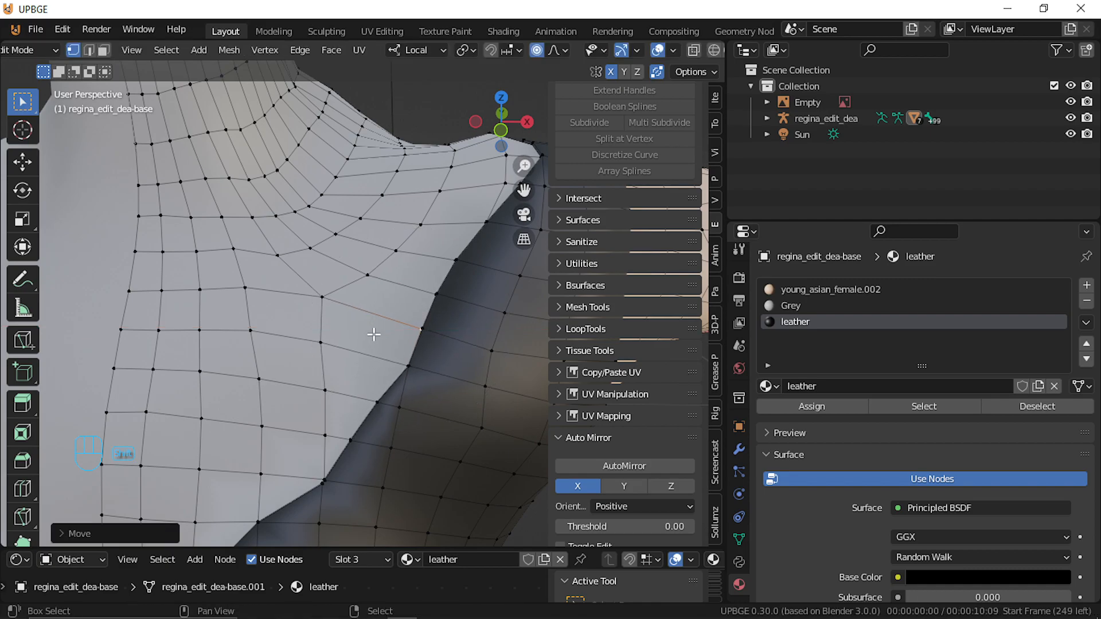
Nudge several vertices along the neckline's leather border with proportional editing to smooth its curve
{"action": "key", "text": "g"}
{"action": "left_click", "coordinate": [381, 325]}
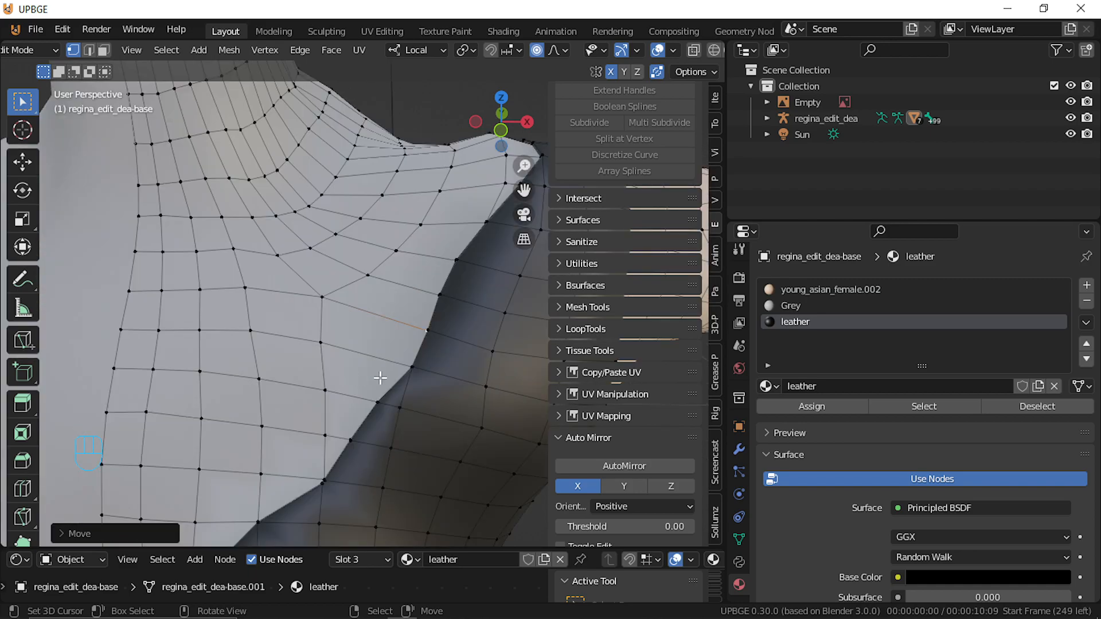
{"action": "key", "text": "g"}
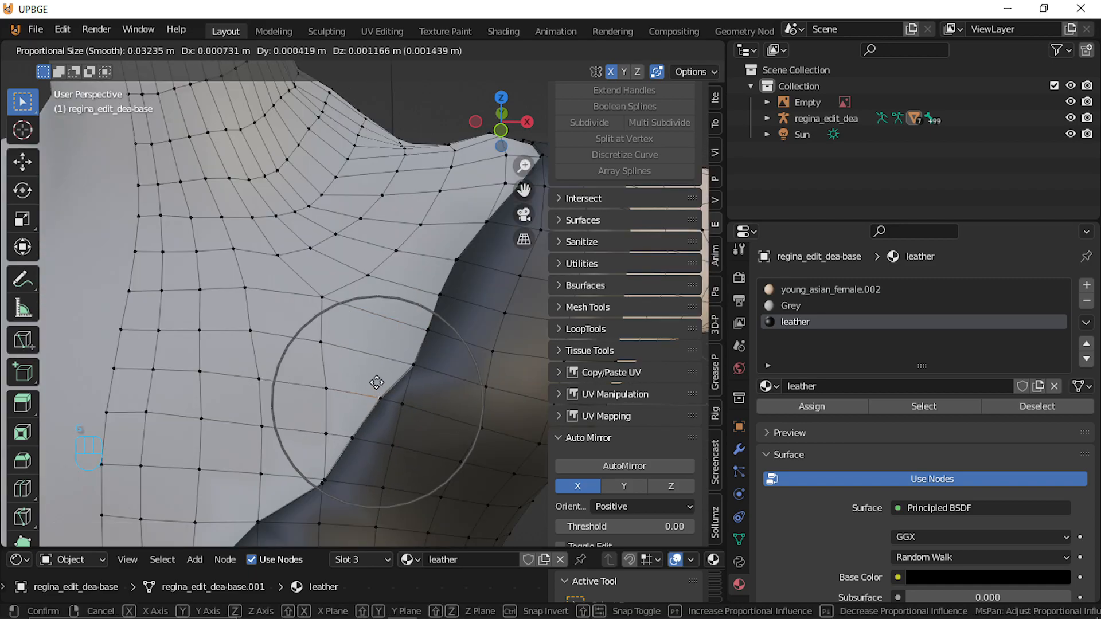
{"action": "scroll", "coordinate": [377, 401], "scroll_direction": "up", "scroll_amount": 5}
{"action": "left_click", "coordinate": [380, 401]}
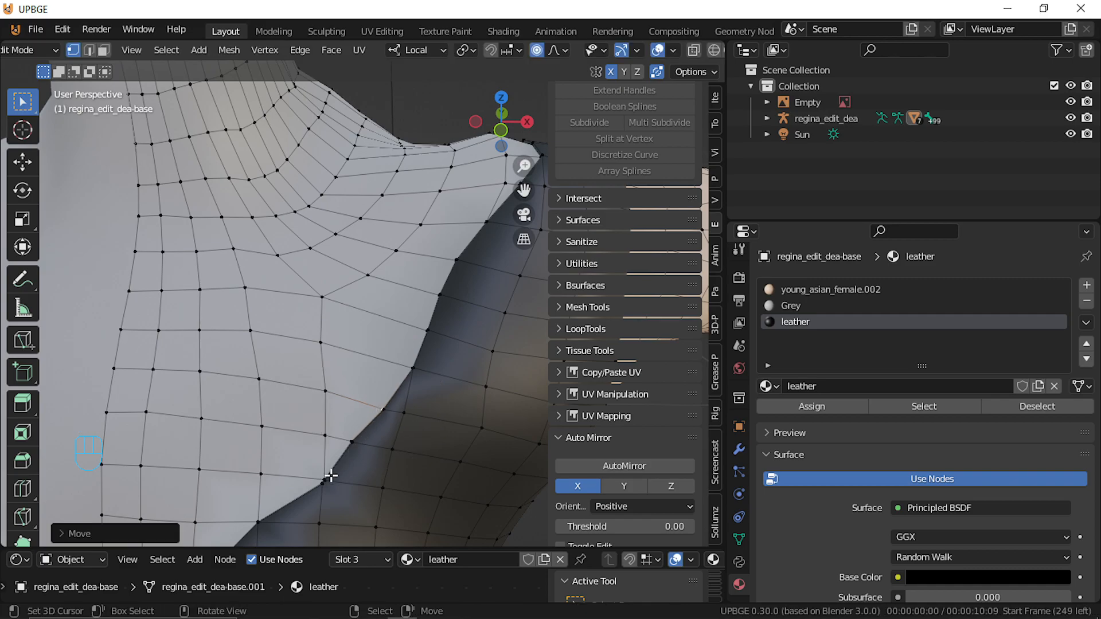
{"action": "key", "text": "g"}
{"action": "left_click", "coordinate": [323, 465]}
Select the grey rim face loop around the armhole and assign it the leather material
{"action": "middle_click_drag", "start_coordinate": [446, 311], "coordinate": [412, 315], "text": "shift"}
{"action": "key", "text": "shift+f"}
{"action": "key", "text": "s"}
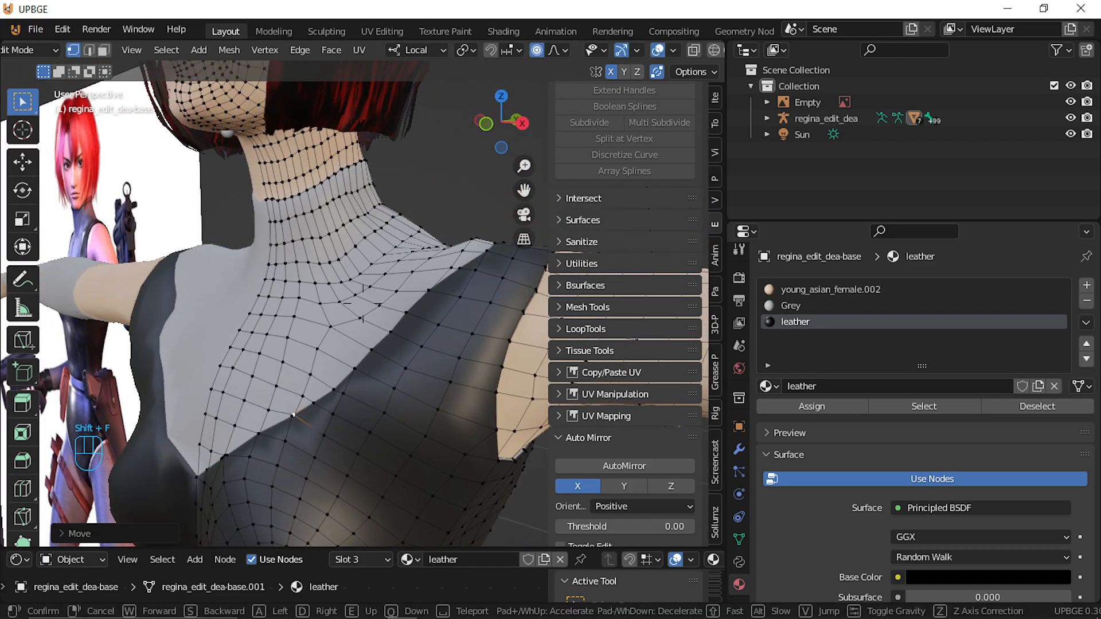
{"action": "key", "text": "w"}
{"action": "left_click", "coordinate": [363, 304]}
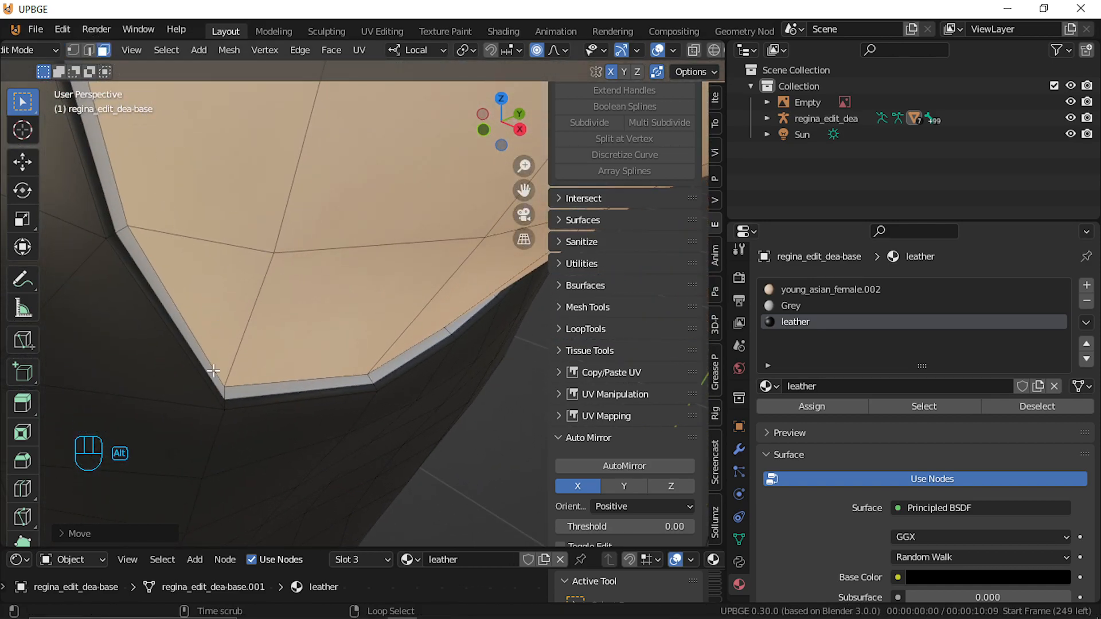
{"action": "left_click", "coordinate": [224, 392], "text": "alt"}
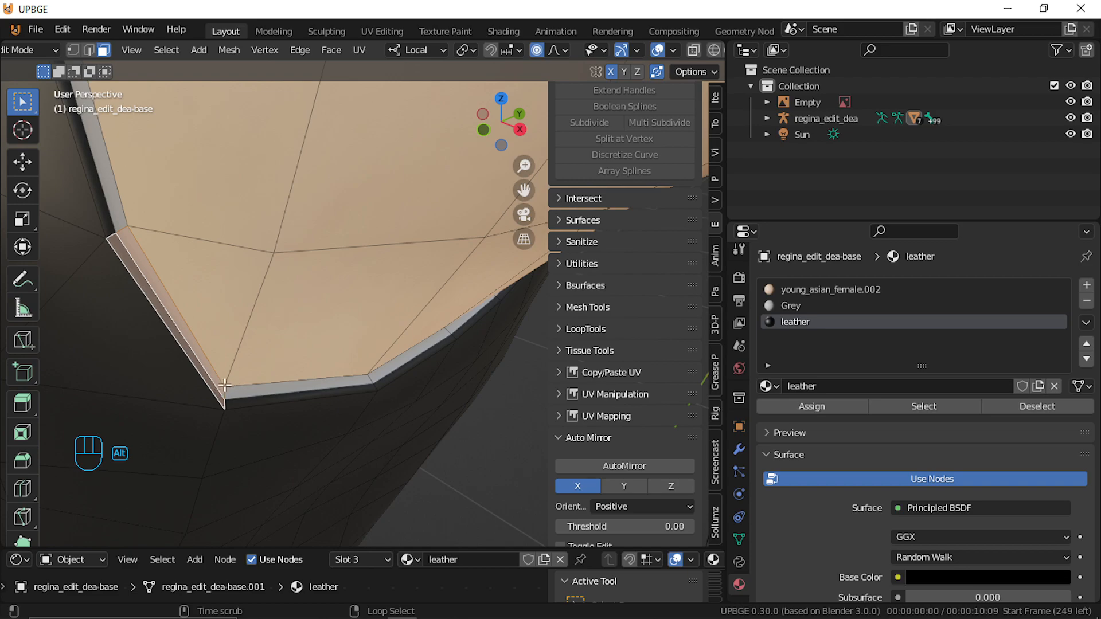
{"action": "left_click", "coordinate": [223, 388], "text": "alt"}
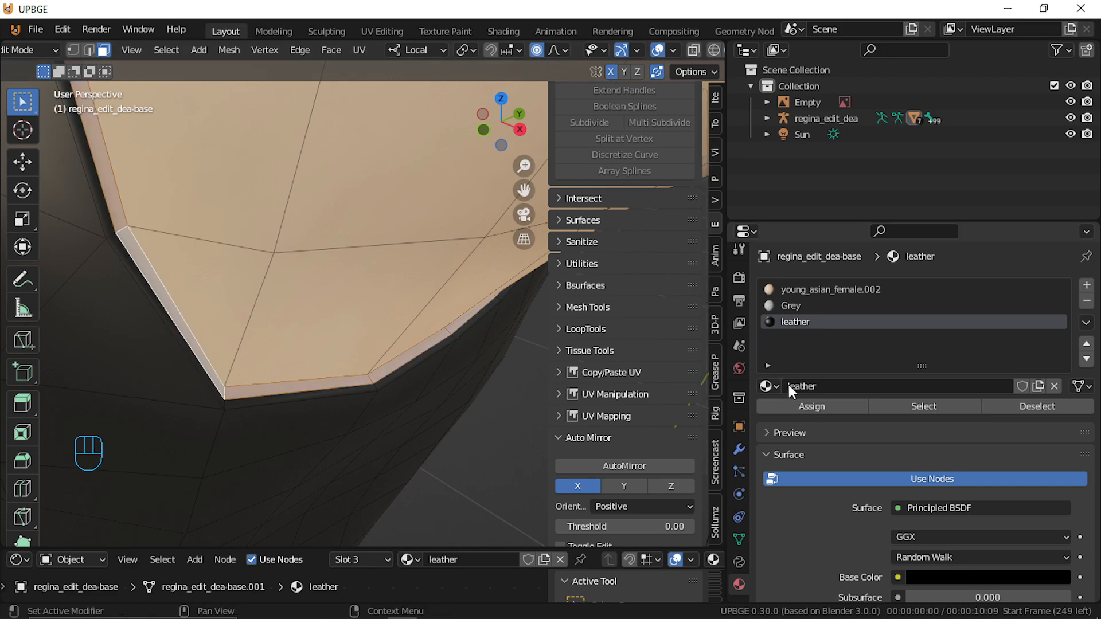
{"action": "left_click", "coordinate": [814, 408]}
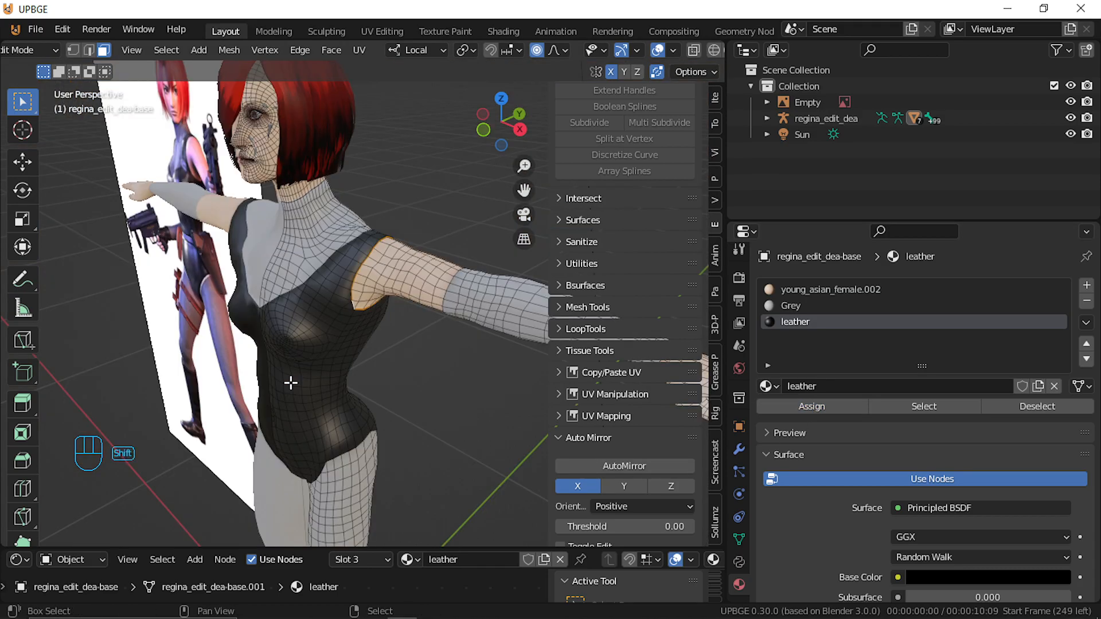
Examine the leather suit's edges around the hips, back and bust, and the grey collar around the neck
{"action": "key", "text": "shift+f"}
{"action": "key", "text": "w"}
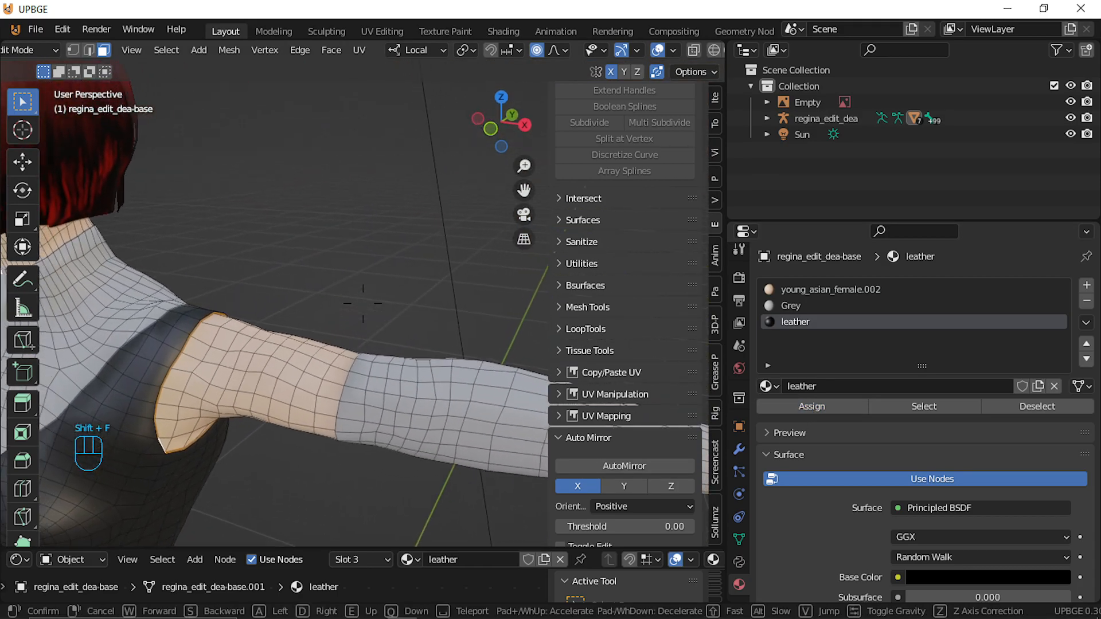
{"action": "key", "text": "w"}
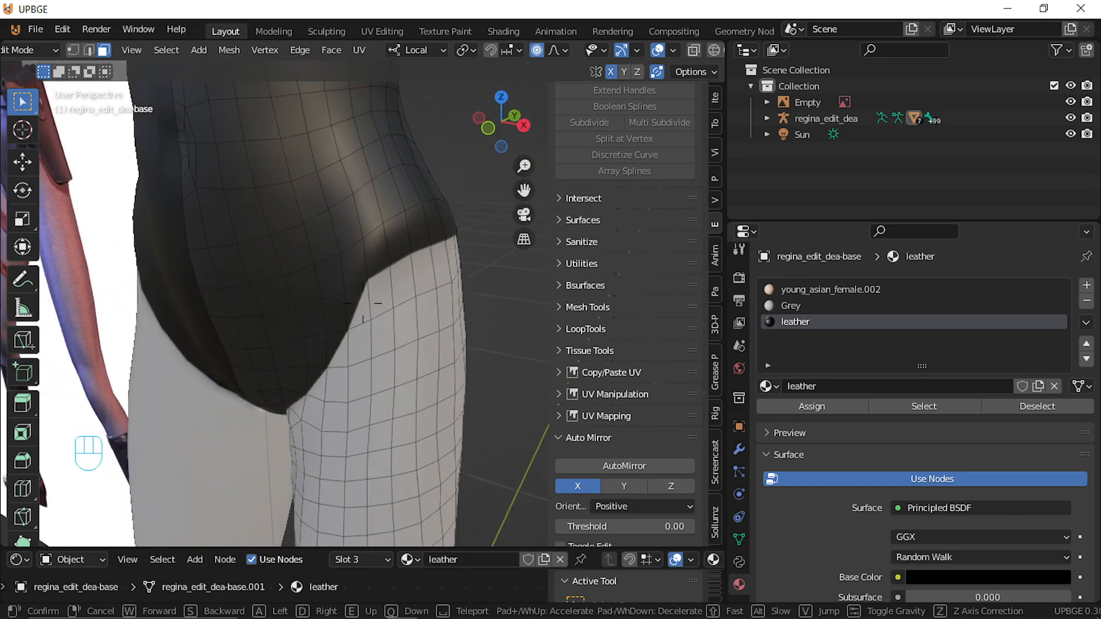
{"action": "key", "text": "d"}
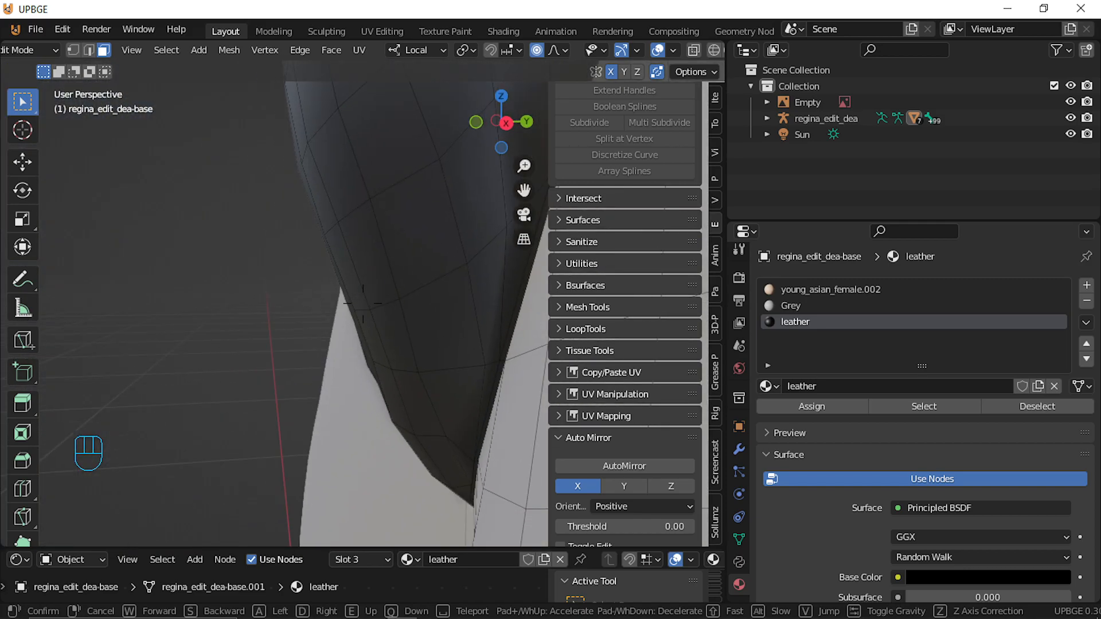
{"action": "key", "text": "w"}
{"action": "key", "text": "s"}
{"action": "key", "text": "a"}
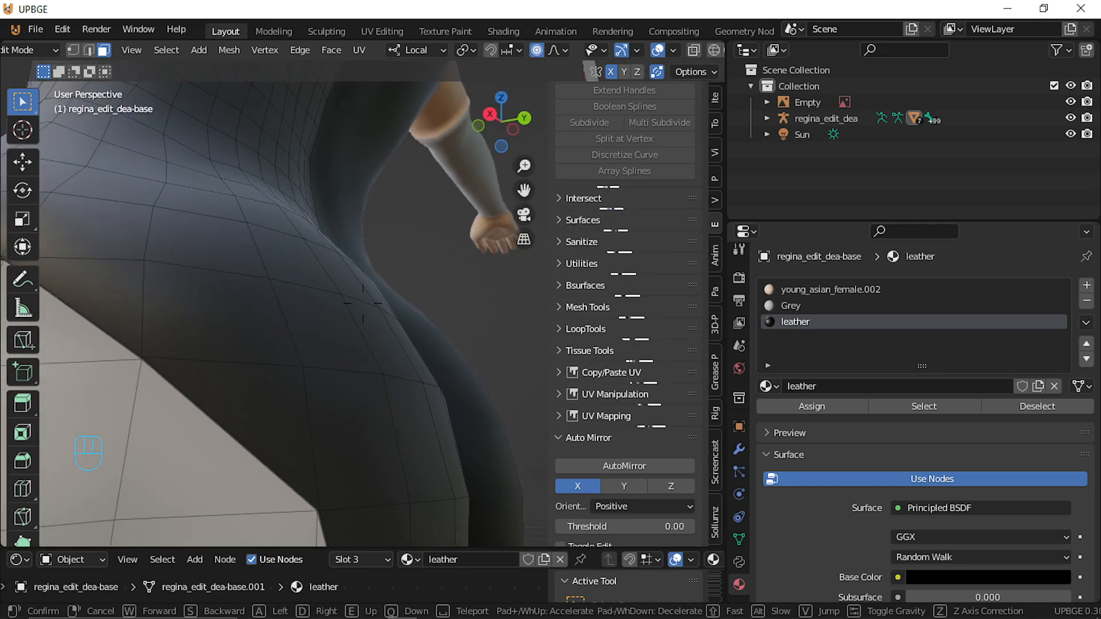
{"action": "key", "text": "e"}
{"action": "key", "text": "e"}
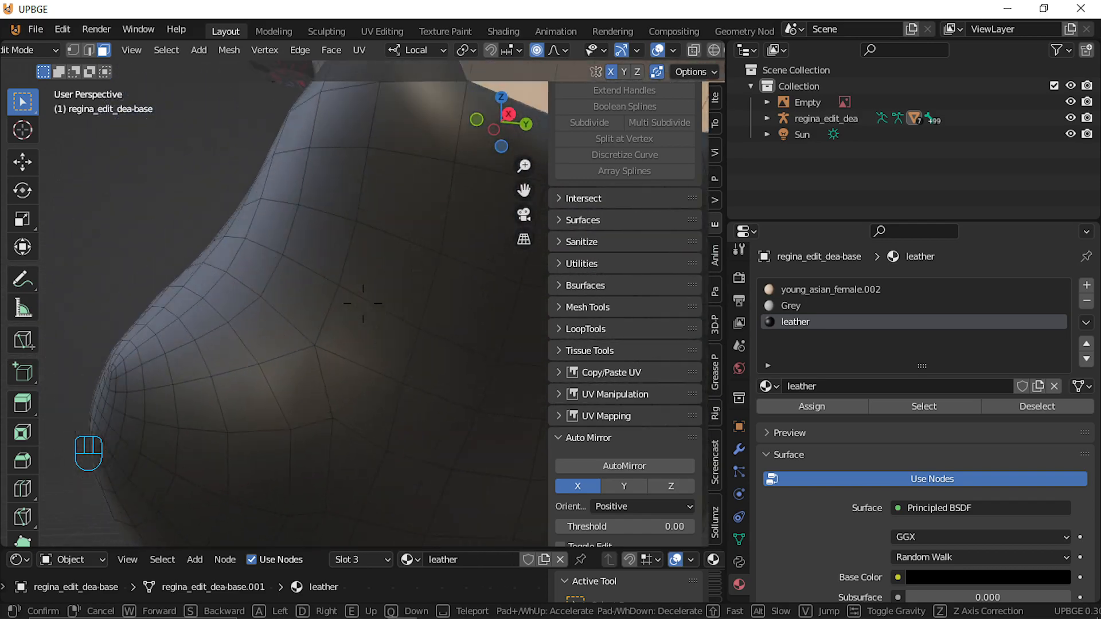
{"action": "key", "text": "a"}
{"action": "key", "text": "s"}
{"action": "key", "text": "e"}
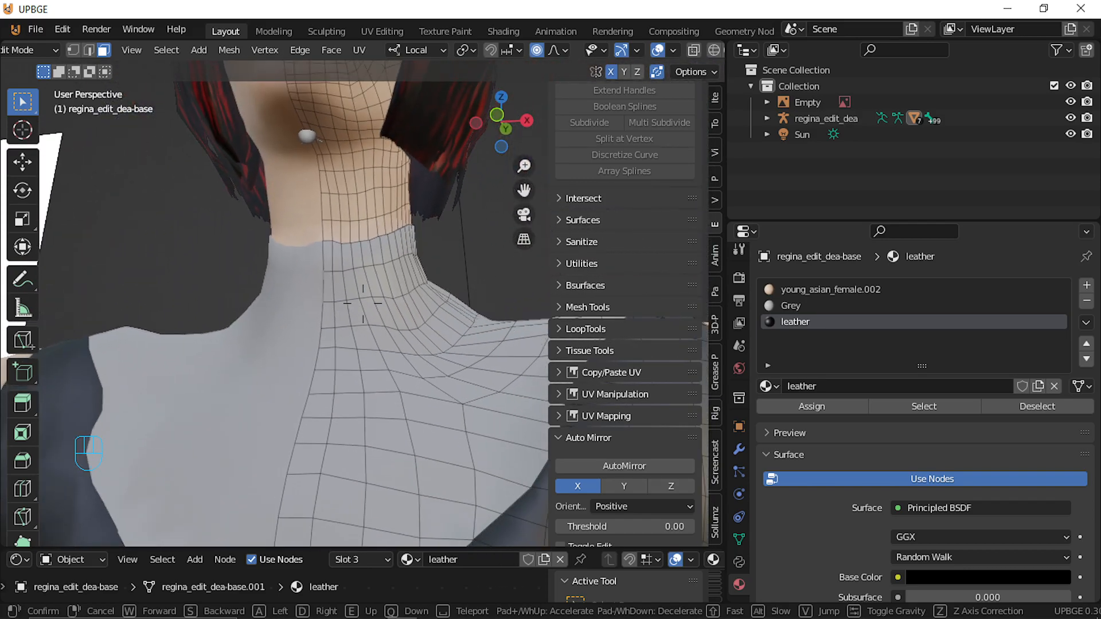
{"action": "key", "text": "w"}
{"action": "key", "text": "s"}
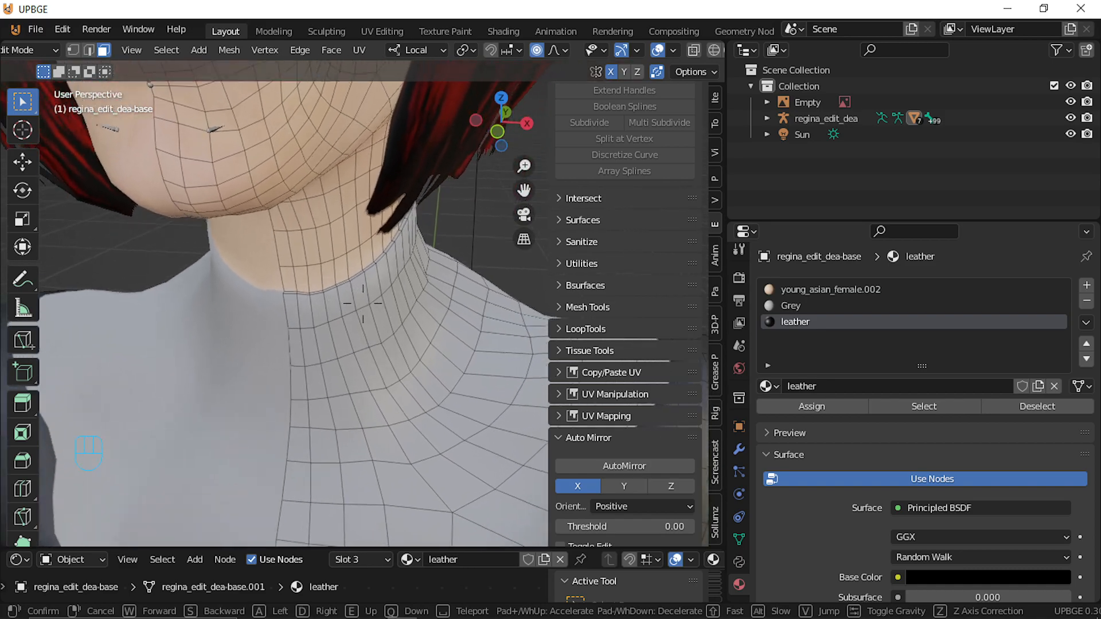
{"action": "key", "text": "w"}
{"action": "key", "text": "s"}
{"action": "left_click", "coordinate": [362, 303]}
Try to extrude the face loop at the top of the grey collar along its normals by about 0.16 m
{"action": "left_click", "coordinate": [298, 328], "text": "alt"}
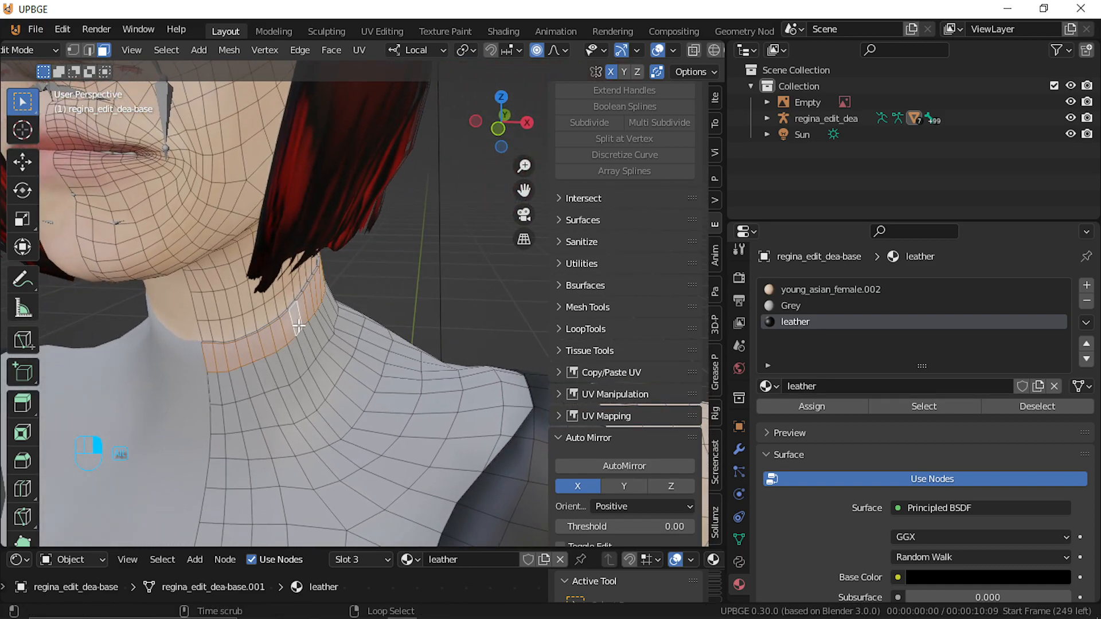
{"action": "key", "text": "alt+e"}
{"action": "left_click", "coordinate": [311, 338]}
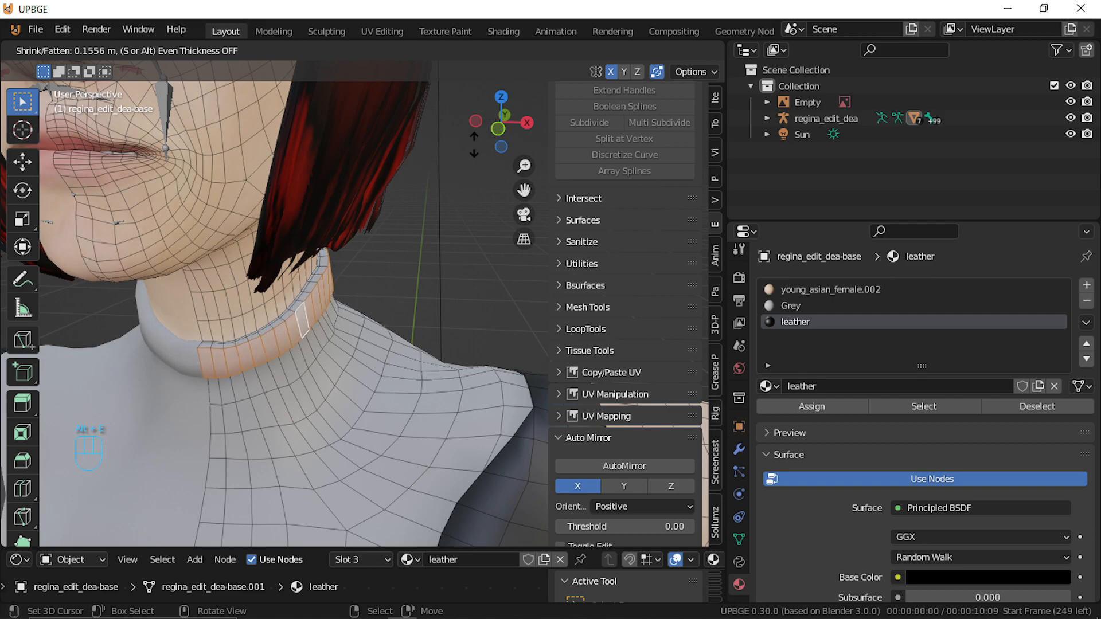
{"action": "left_click", "coordinate": [339, 389]}
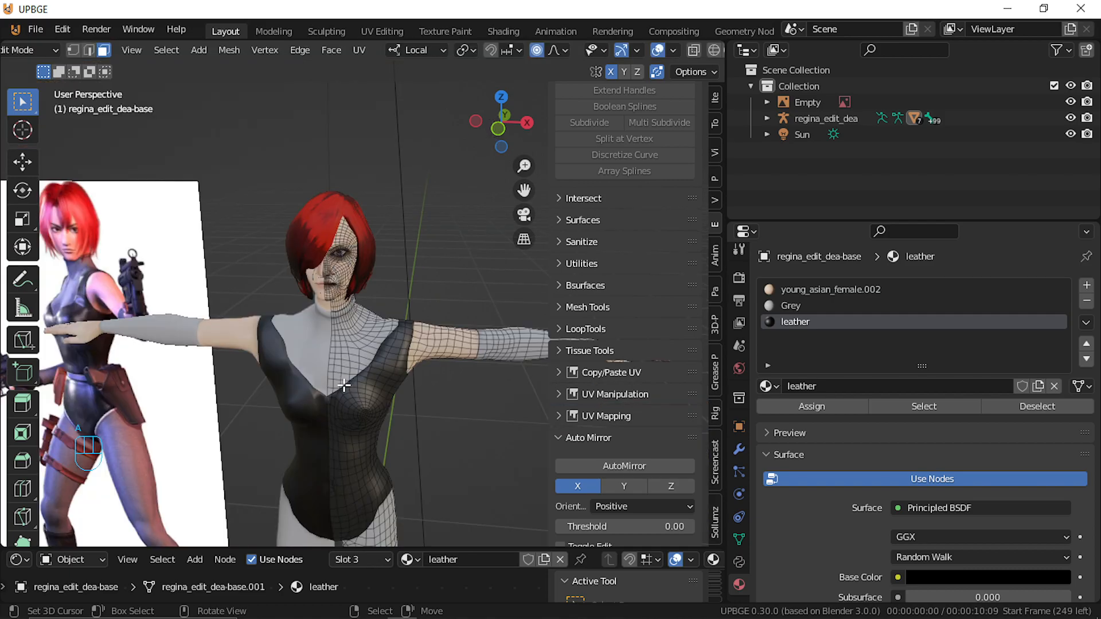
Compare the thickened collar with the reference image and undo the collar extrusion
{"action": "key", "text": "shift+f"}
{"action": "key", "text": "d"}
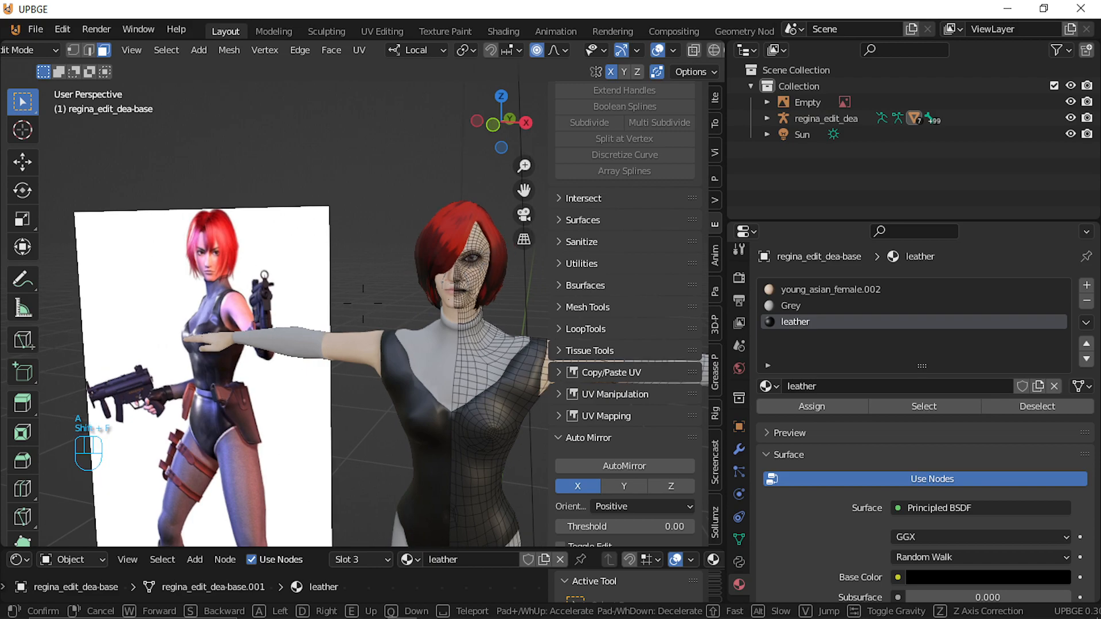
{"action": "key", "text": "w"}
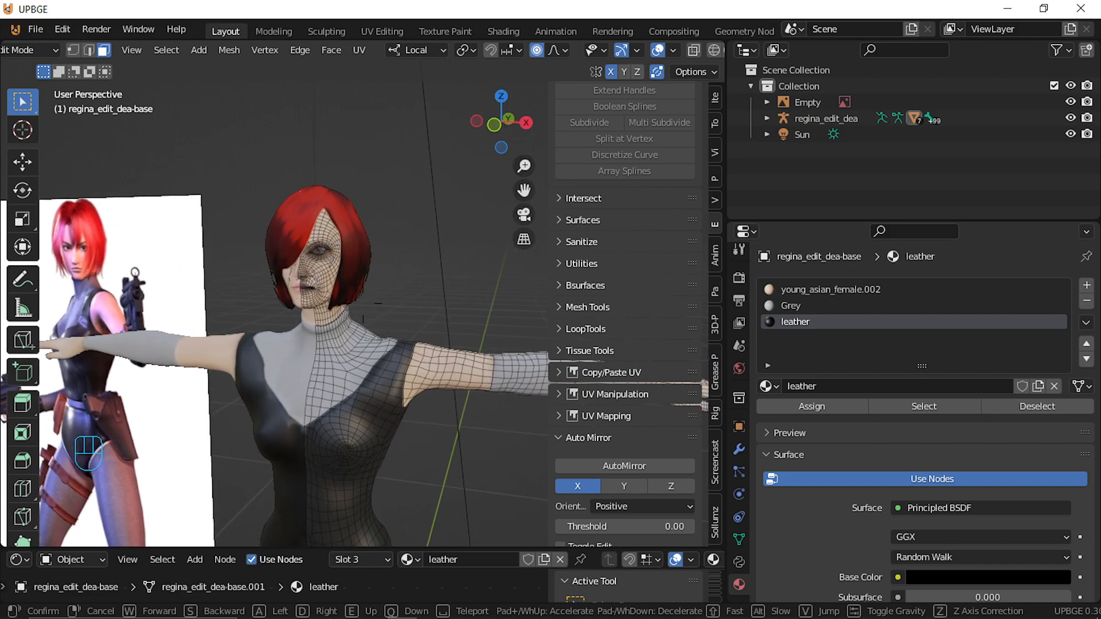
{"action": "left_click", "coordinate": [364, 304]}
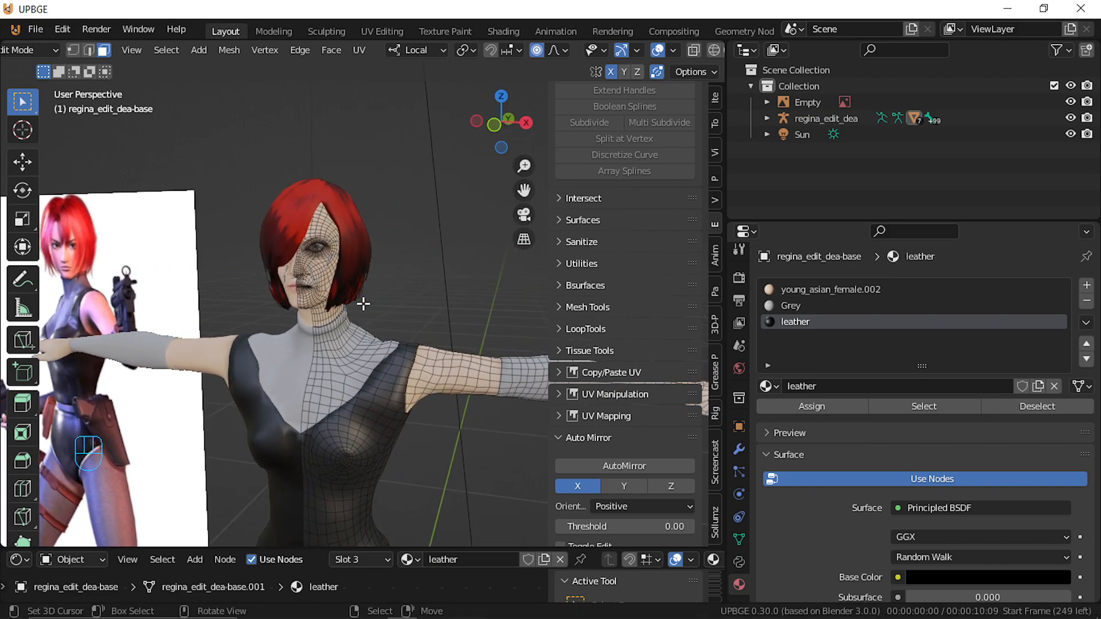
{"action": "key", "text": "ctrl+z"}
{"action": "key", "text": "ctrl+z"}
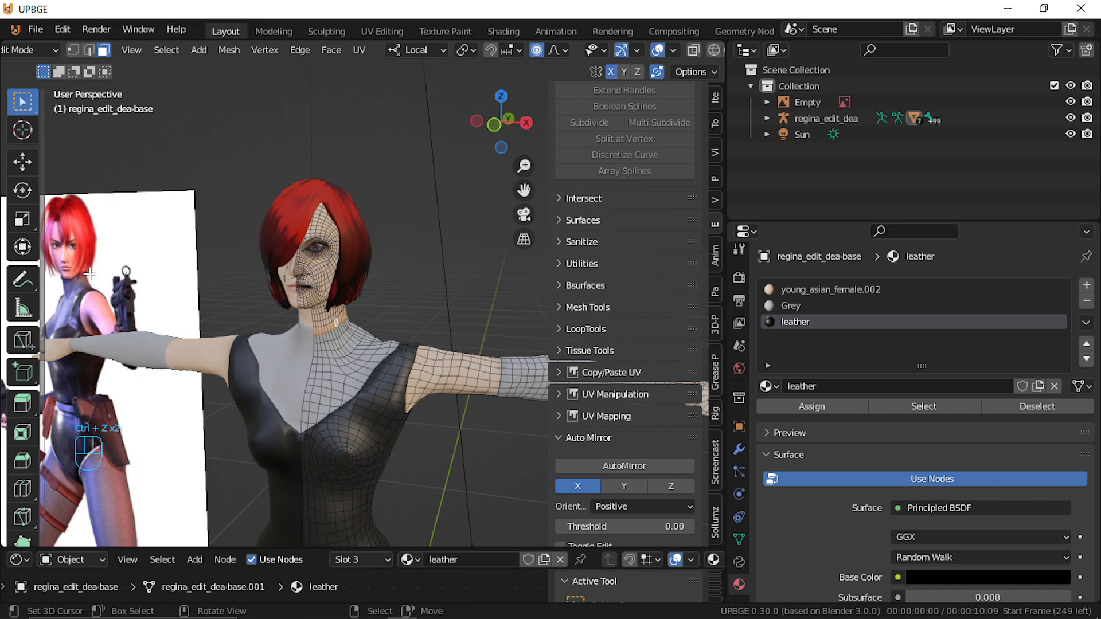
Select the three skin face loops on the neck directly above the grey collar
{"action": "key", "text": "shift+f"}
{"action": "key", "text": "w"}
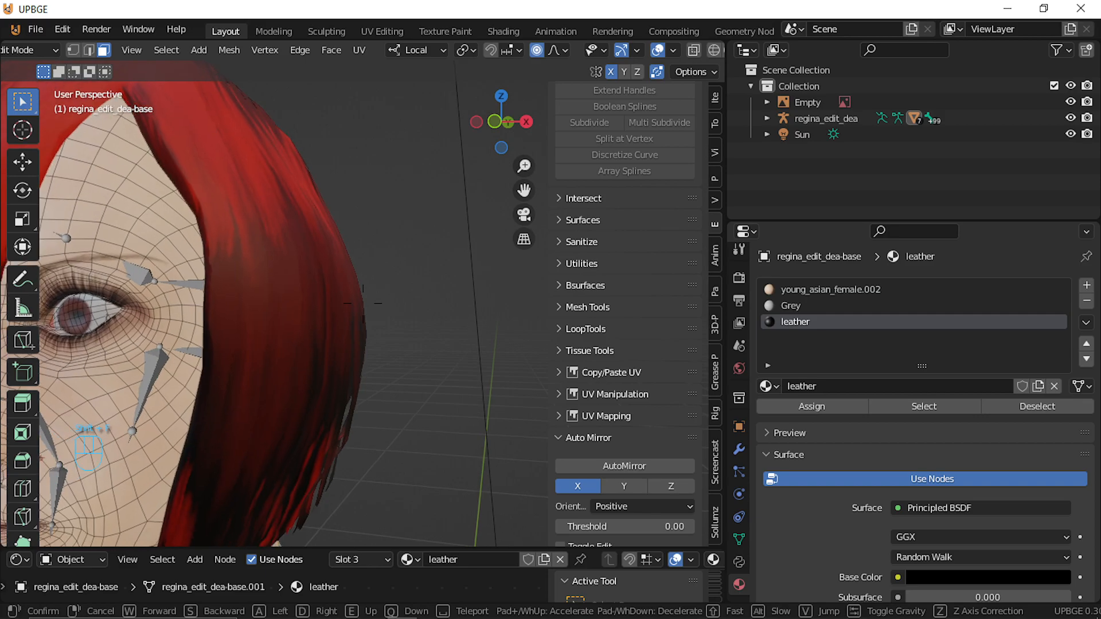
{"action": "key", "text": "q"}
{"action": "key", "text": "s"}
{"action": "key", "text": "w"}
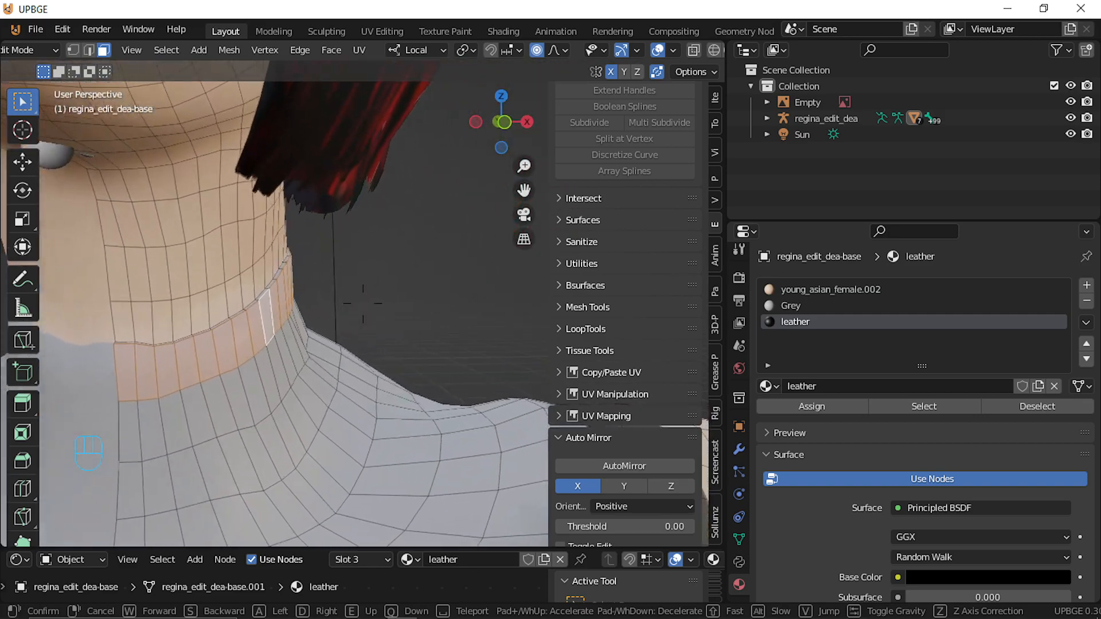
{"action": "left_click", "coordinate": [363, 303]}
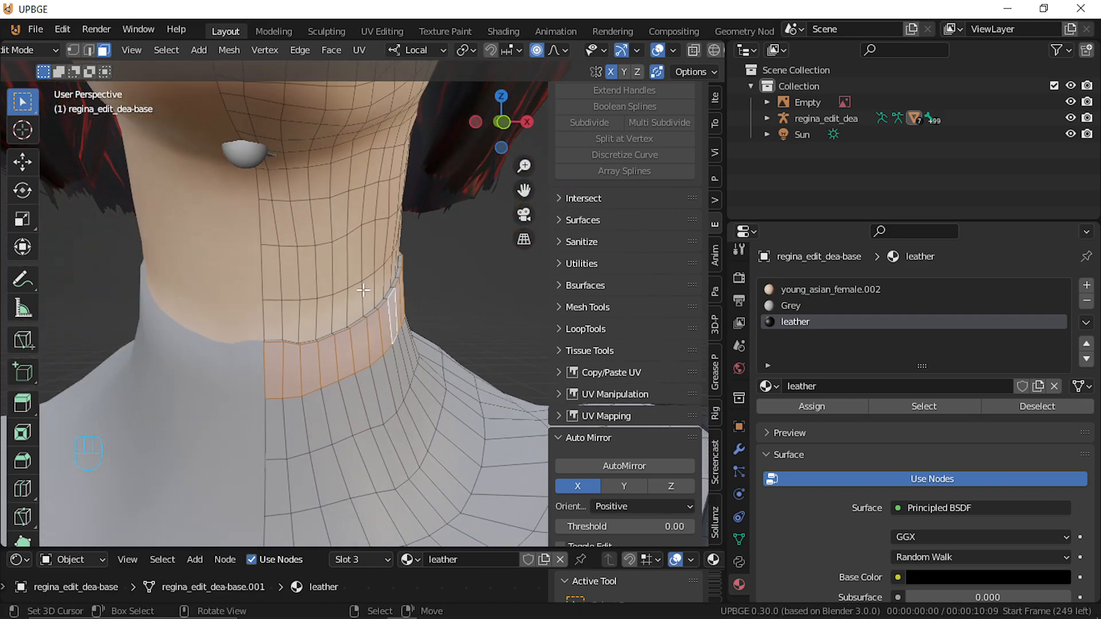
{"action": "key", "text": "alt"}
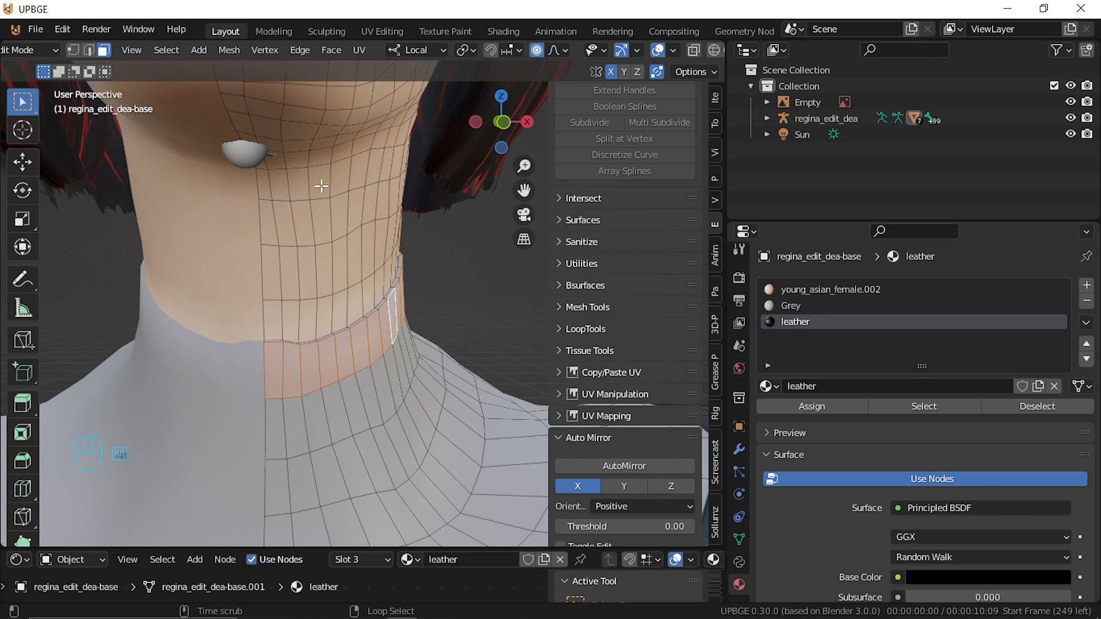
{"action": "key", "text": "shift"}
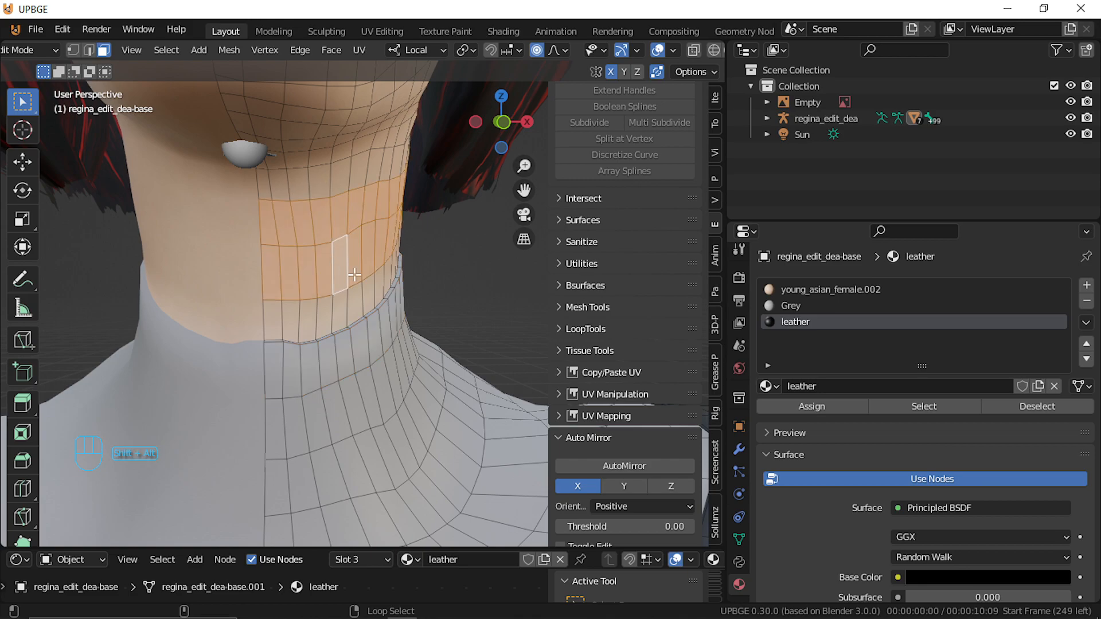
Examine the collar height in the reference image and compare it with the selected neck faces from several sides
{"action": "key", "text": "shift+f"}
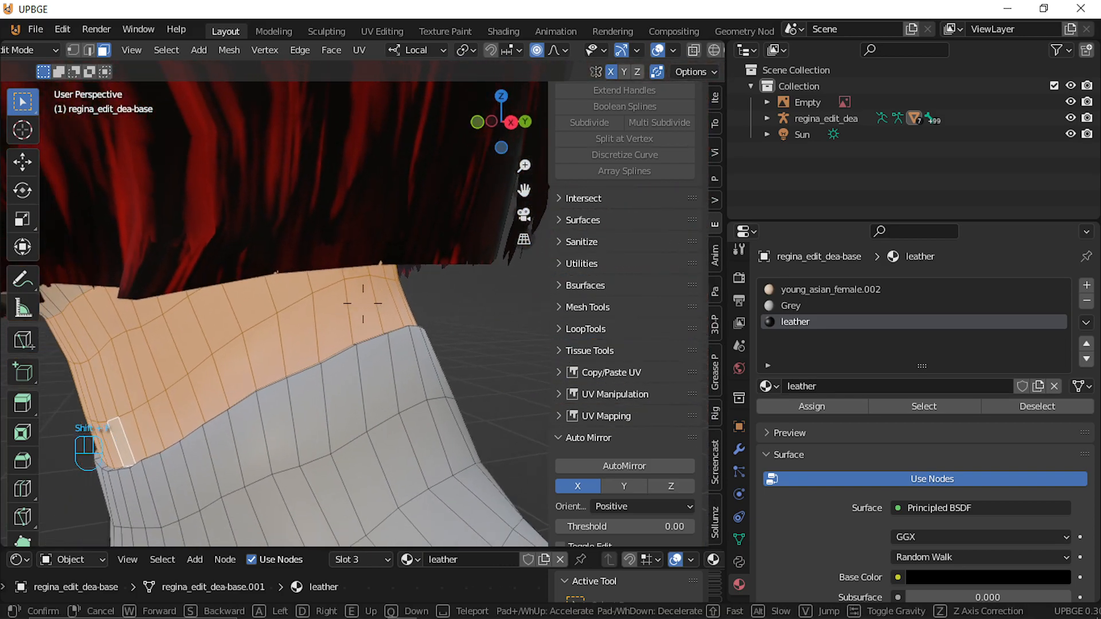
{"action": "key", "text": "a"}
{"action": "key", "text": "w"}
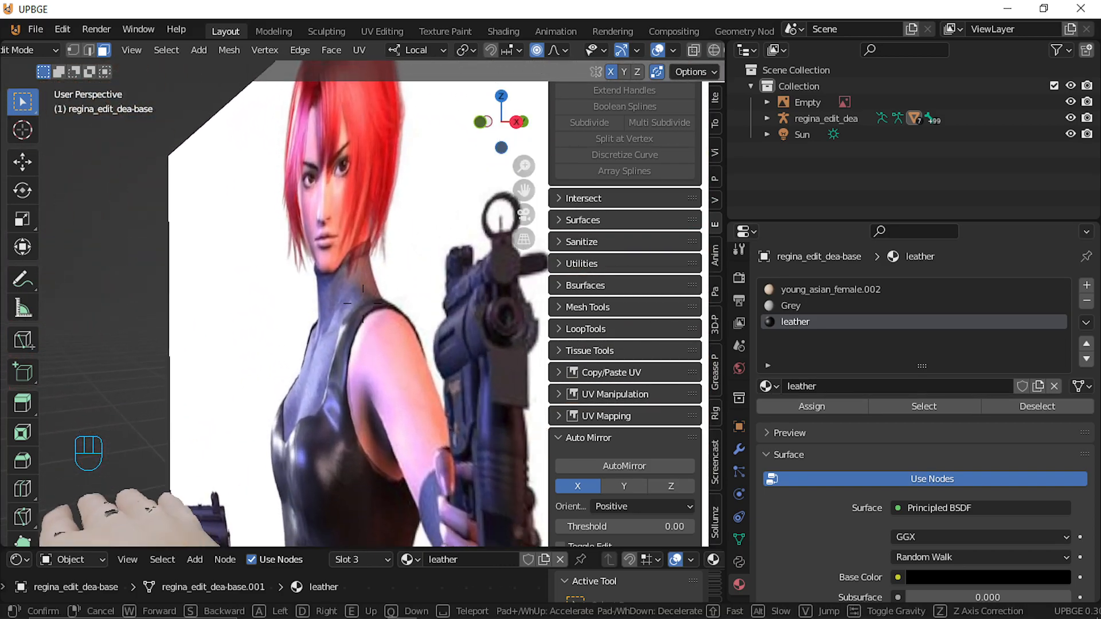
{"action": "key", "text": "a"}
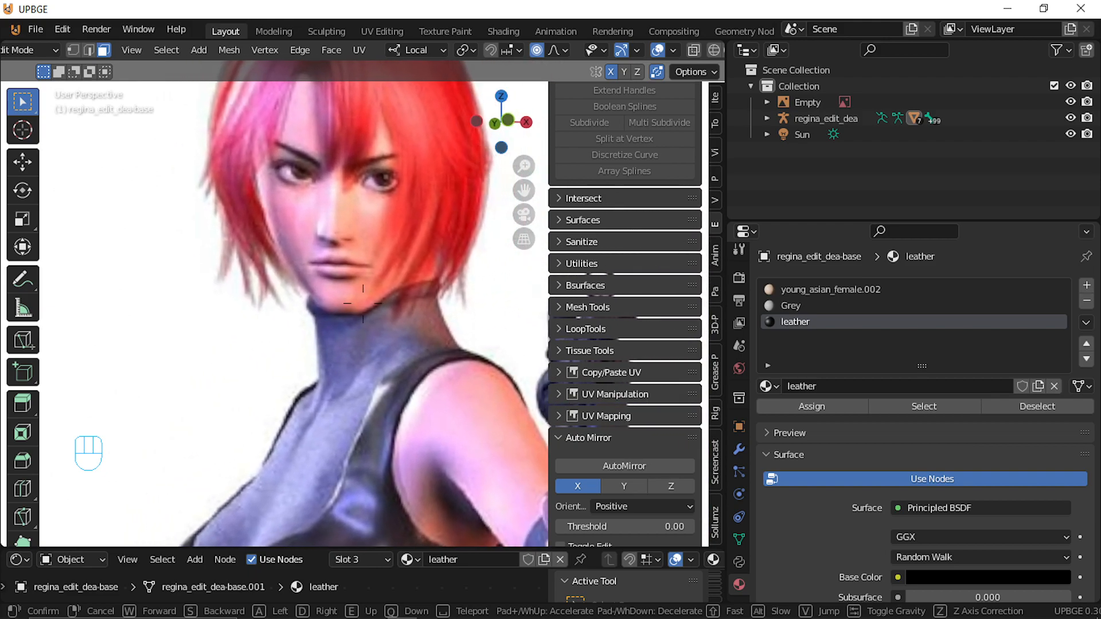
{"action": "key", "text": "s"}
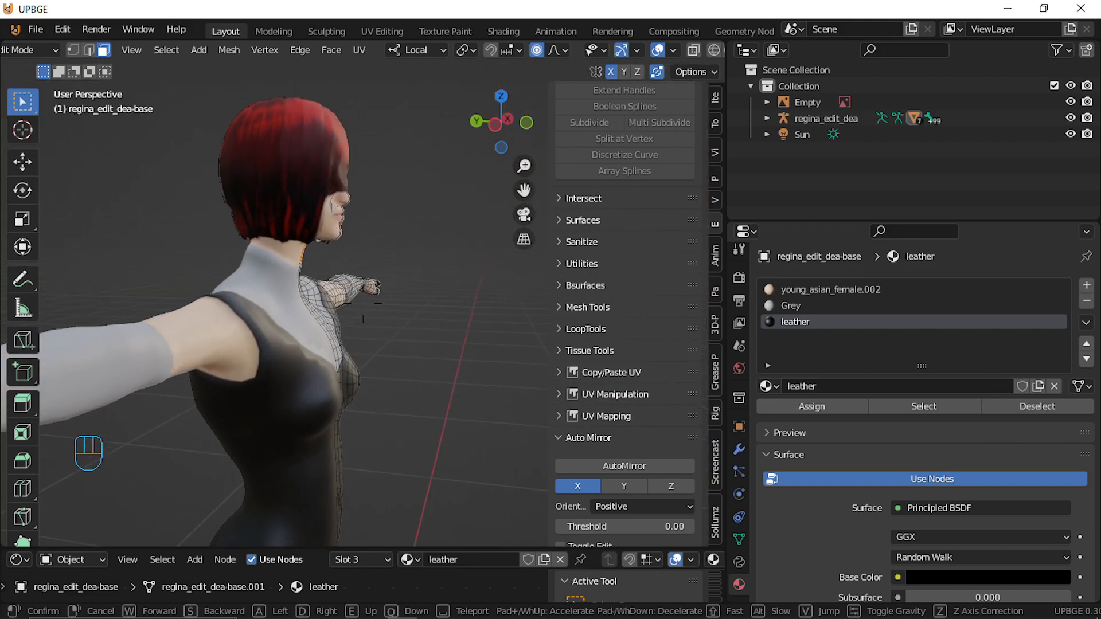
{"action": "key", "text": "w"}
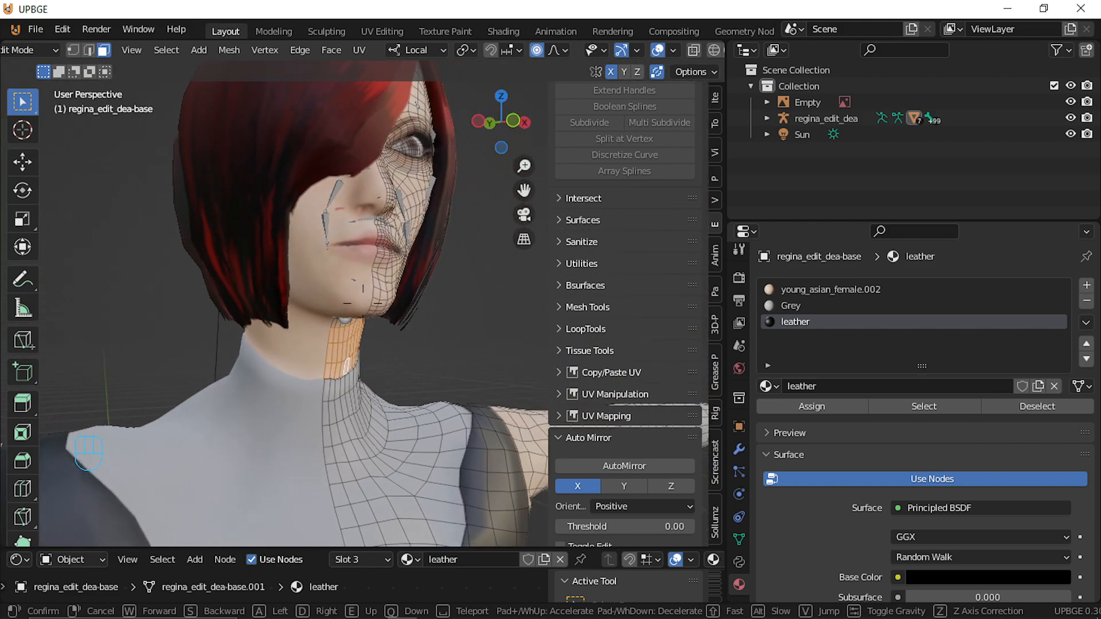
{"action": "key", "text": "s"}
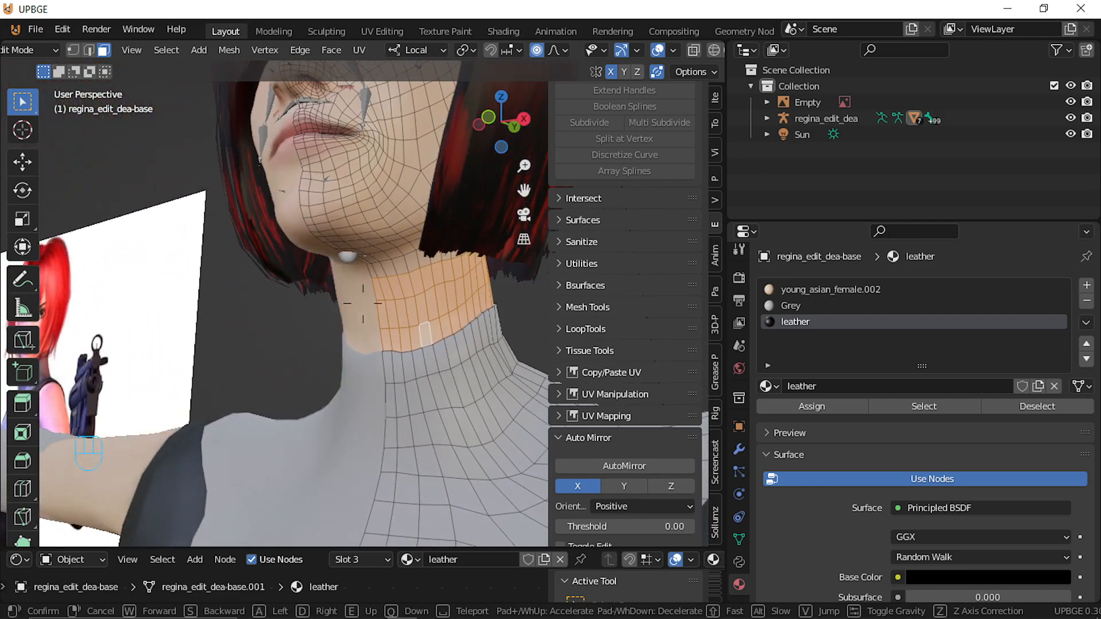
{"action": "left_click", "coordinate": [363, 304]}
Extrude the selected neck faces along their normals by about 0.05 m
{"action": "key", "text": "shift+grave"}
{"action": "key", "text": "w"}
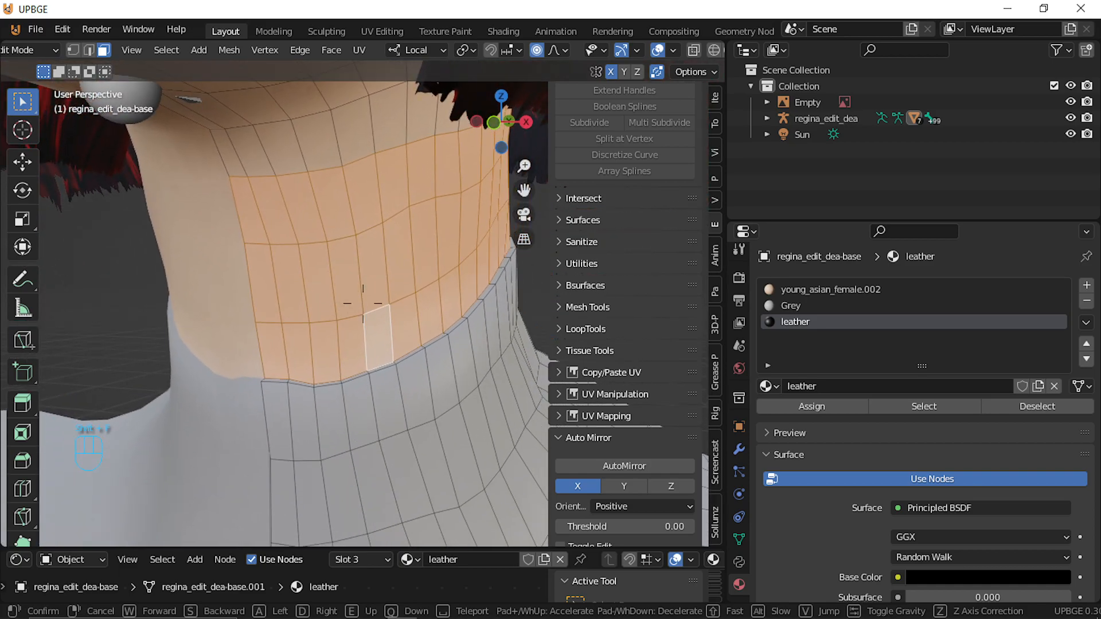
{"action": "left_click", "coordinate": [363, 304]}
{"action": "key", "text": "alt+e"}
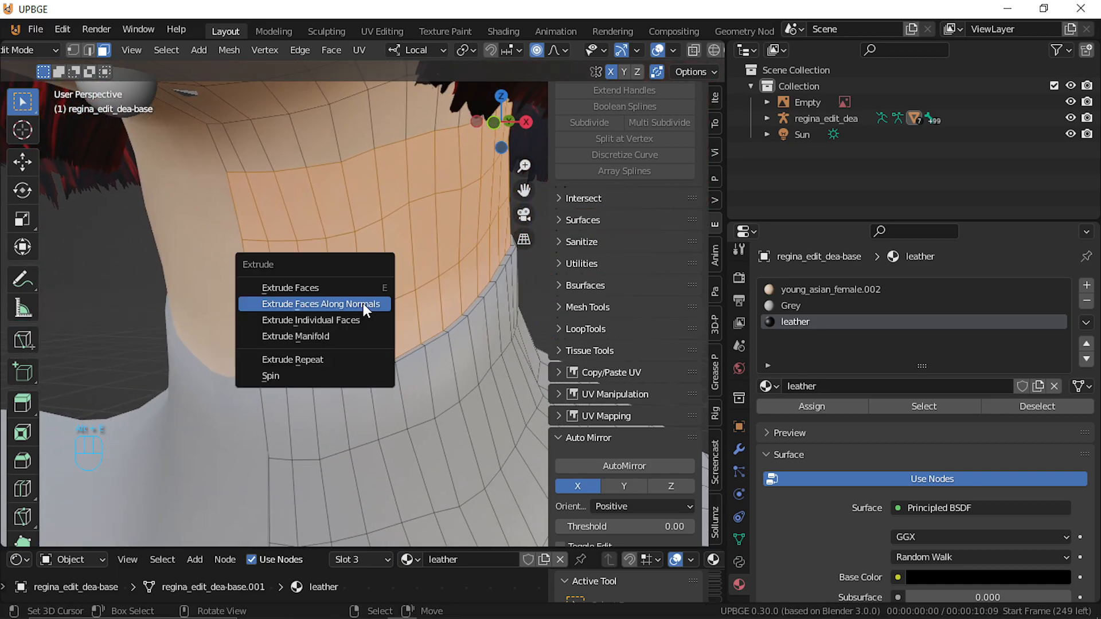
{"action": "left_click", "coordinate": [363, 304]}
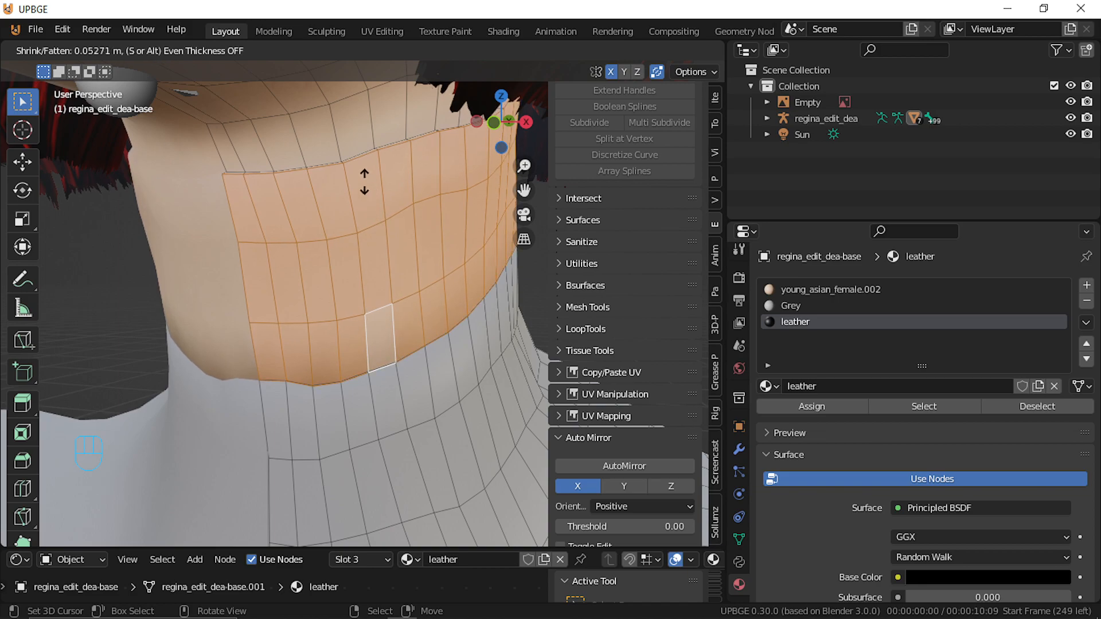
{"action": "left_click", "coordinate": [372, 201]}
Switch to vertex selection and move the front centre vertex of the grey collar's upper edge at the extruded neck faces
{"action": "key", "text": "shift+f"}
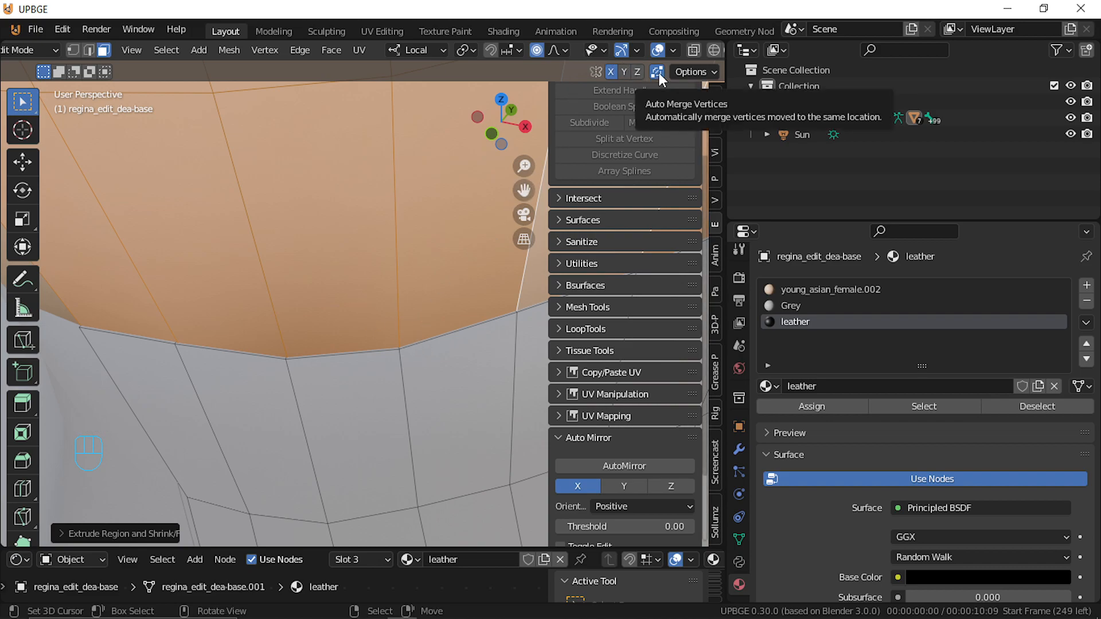
{"action": "left_click", "coordinate": [77, 60]}
{"action": "left_click", "coordinate": [72, 50]}
{"action": "key", "text": "shift+f"}
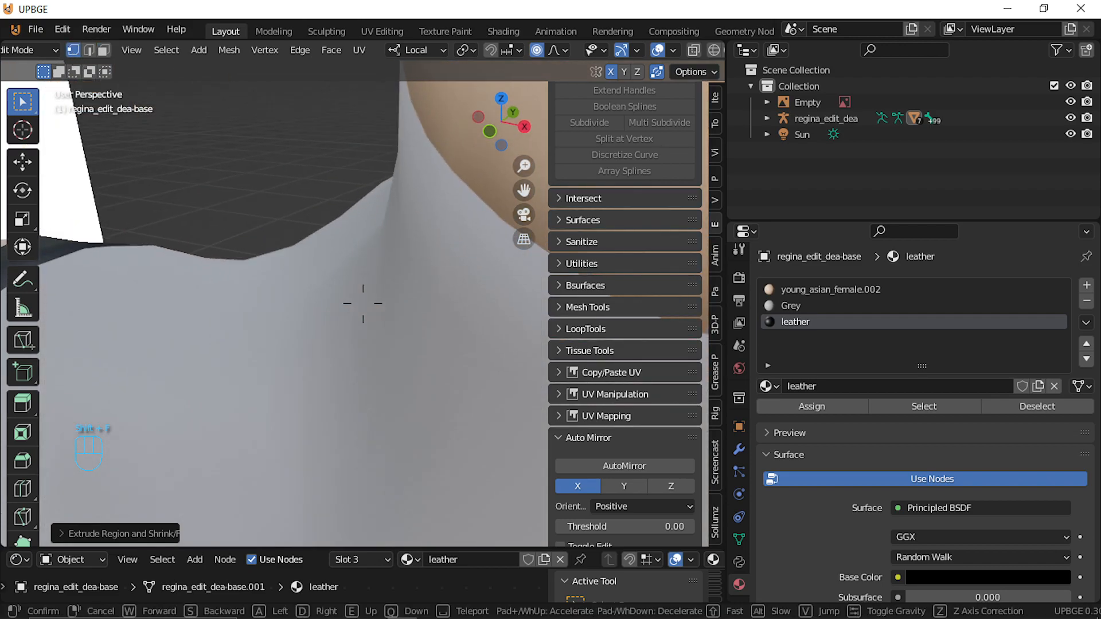
{"action": "left_click", "coordinate": [363, 303]}
{"action": "right_click", "coordinate": [284, 330]}
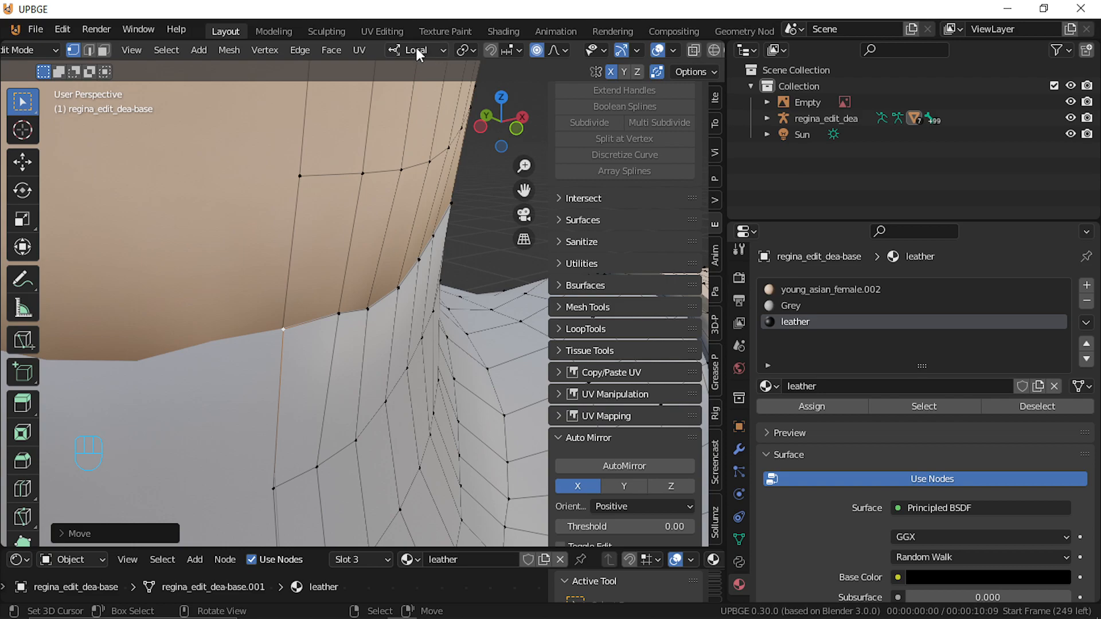
Set the snapping target to Vertex for aligning the collar's edge with the extruded neck faces
{"action": "left_click", "coordinate": [463, 49]}
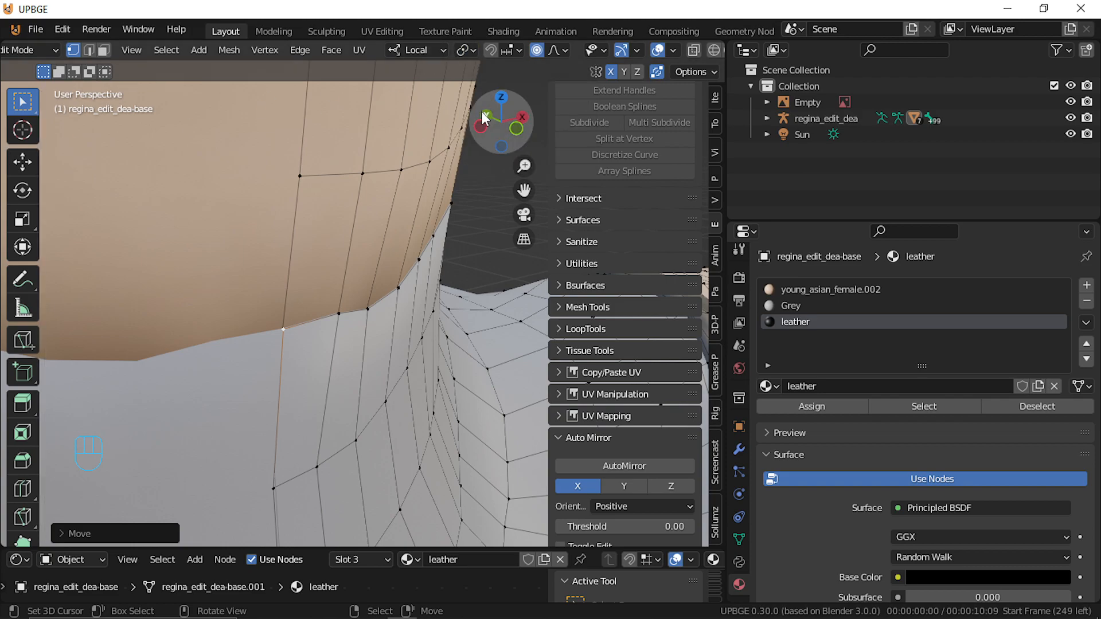
{"action": "left_click", "coordinate": [512, 52]}
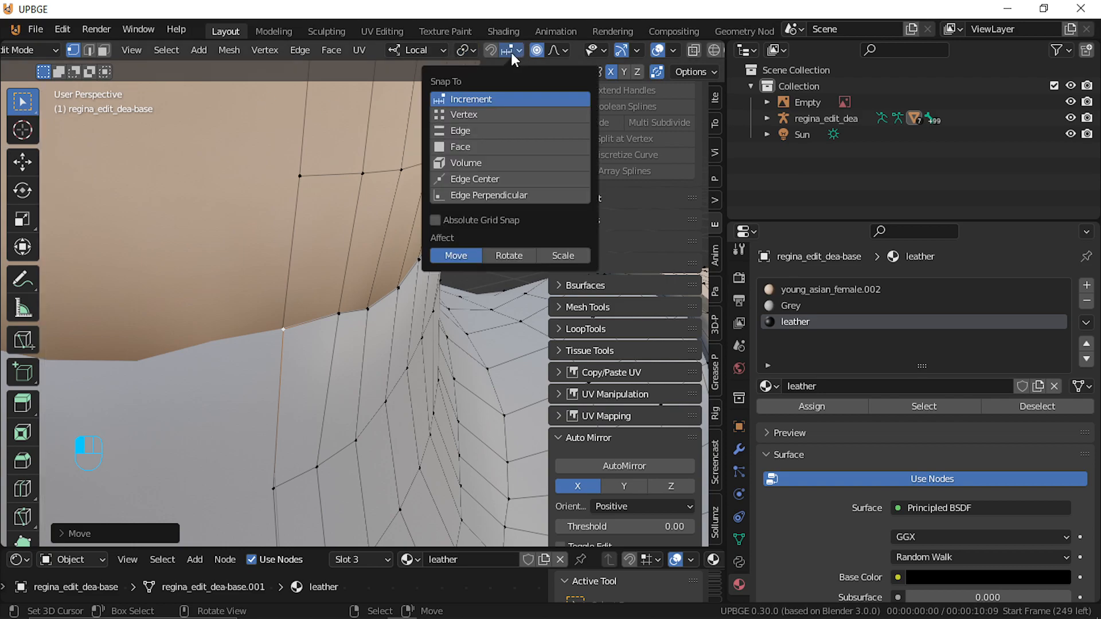
{"action": "left_click", "coordinate": [512, 115]}
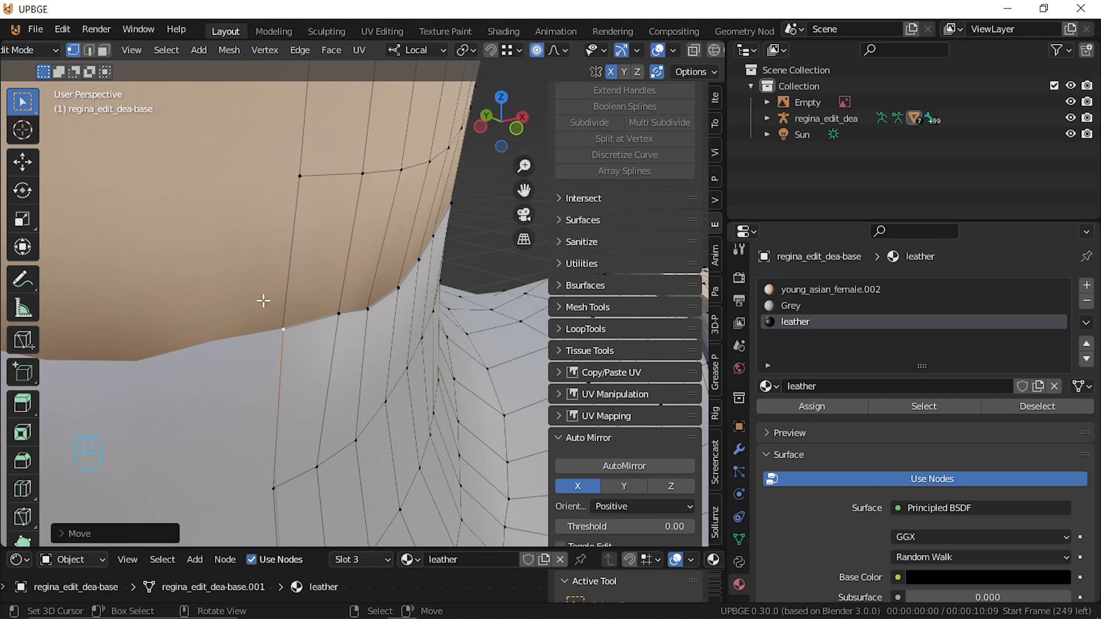
{"action": "key", "text": "shift+f"}
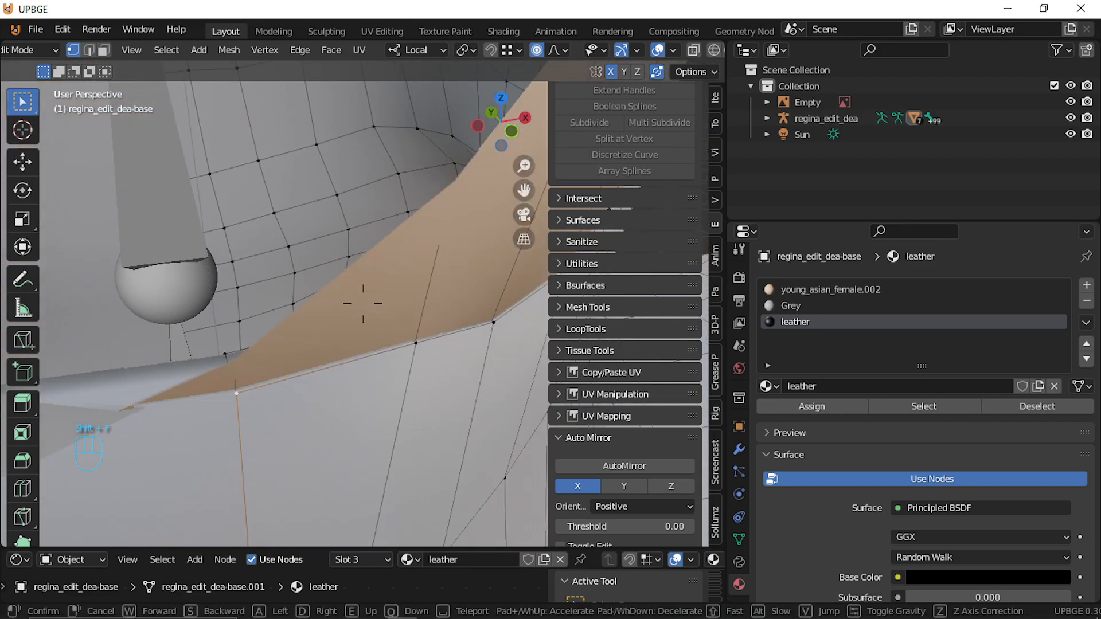
Try to align the selected front vertex of the collar's upper edge with the neck border vertex, and turn off proportional editing
{"action": "left_click", "coordinate": [363, 303]}
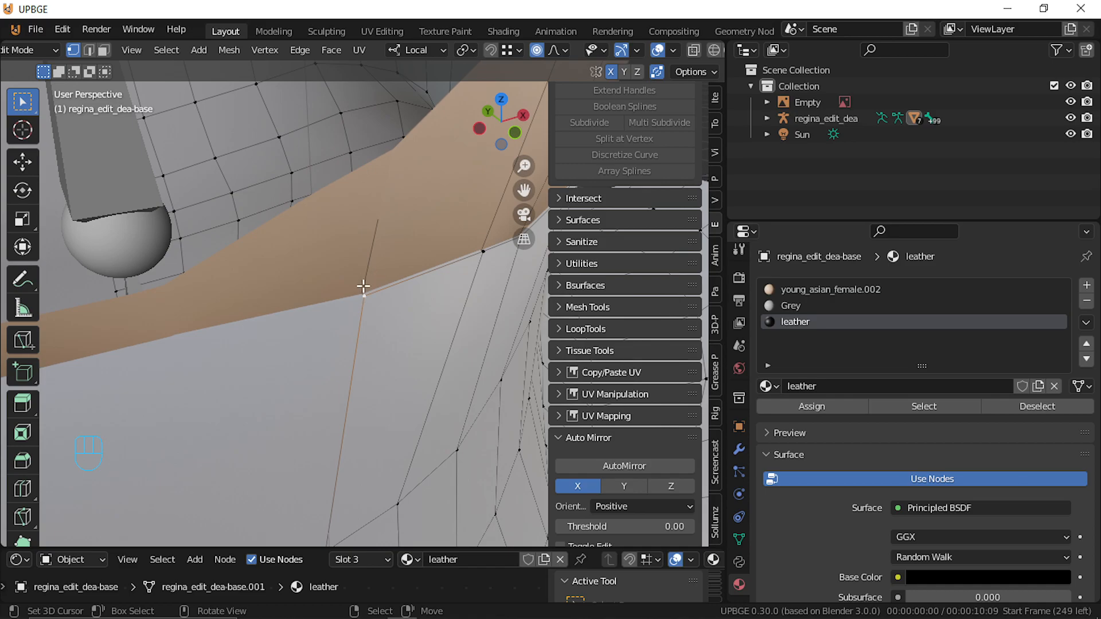
{"action": "key", "text": "shift+f"}
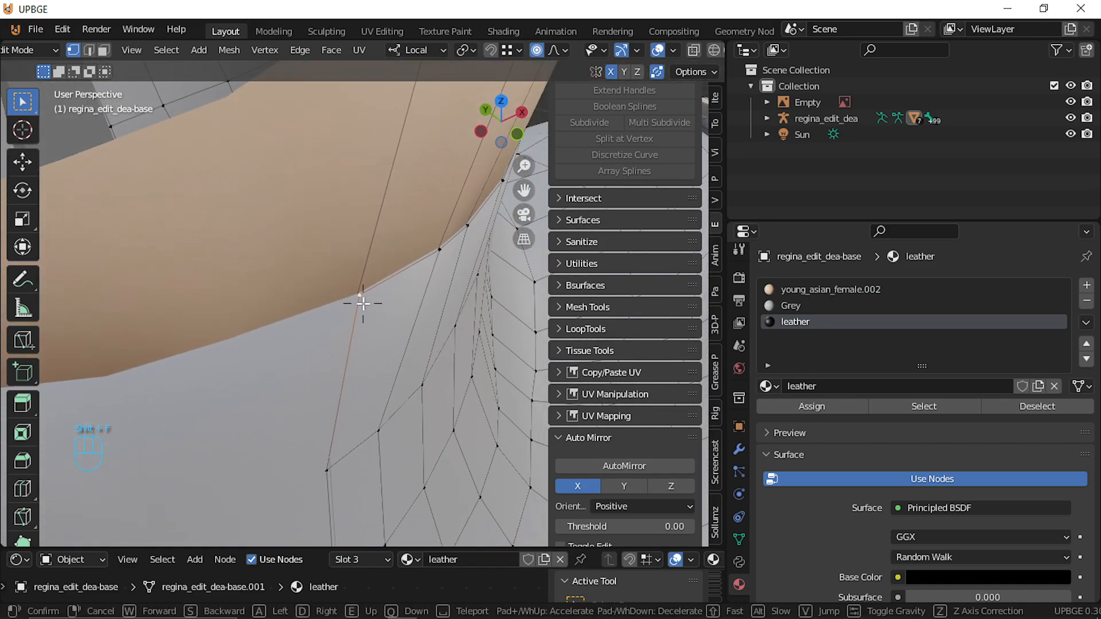
{"action": "left_click", "coordinate": [362, 303]}
{"action": "key", "text": "g"}
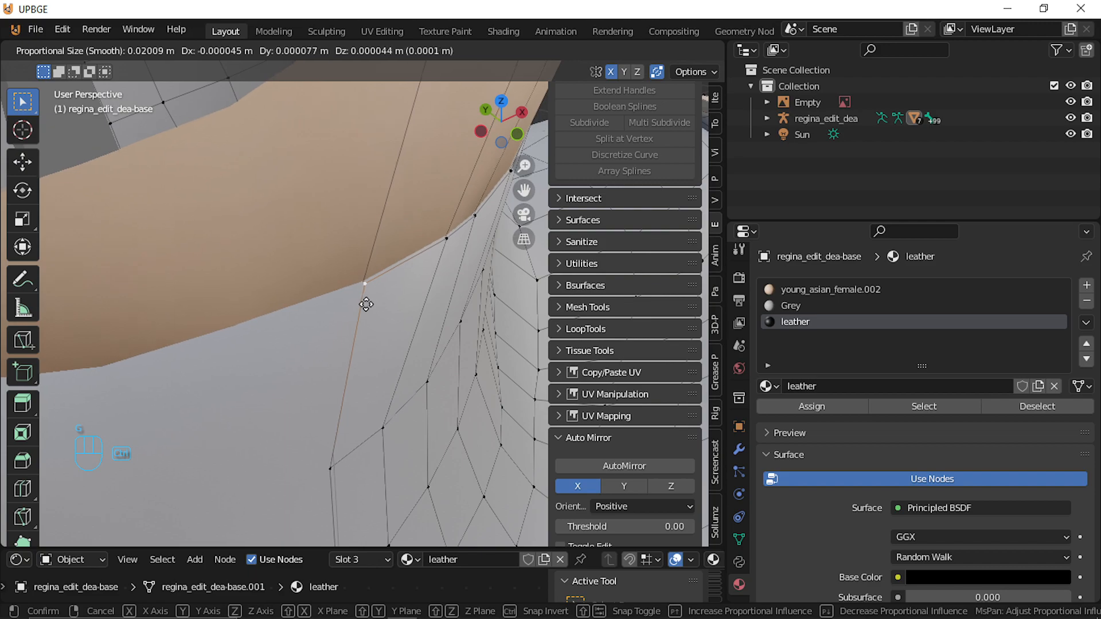
{"action": "left_click", "coordinate": [377, 311]}
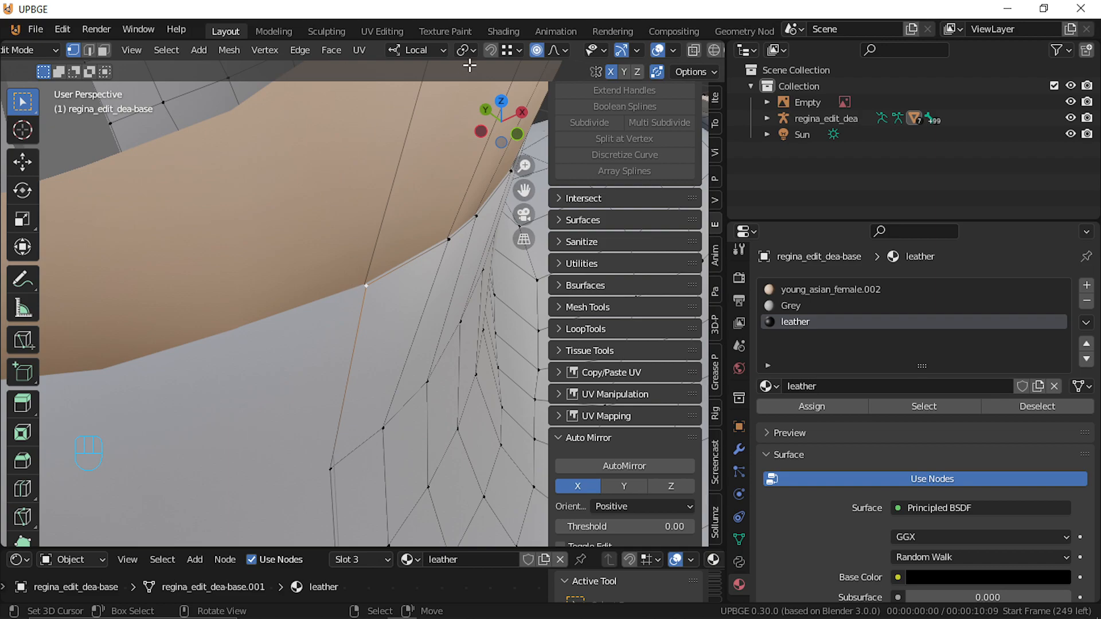
{"action": "left_click", "coordinate": [537, 50]}
{"action": "key", "text": "g"}
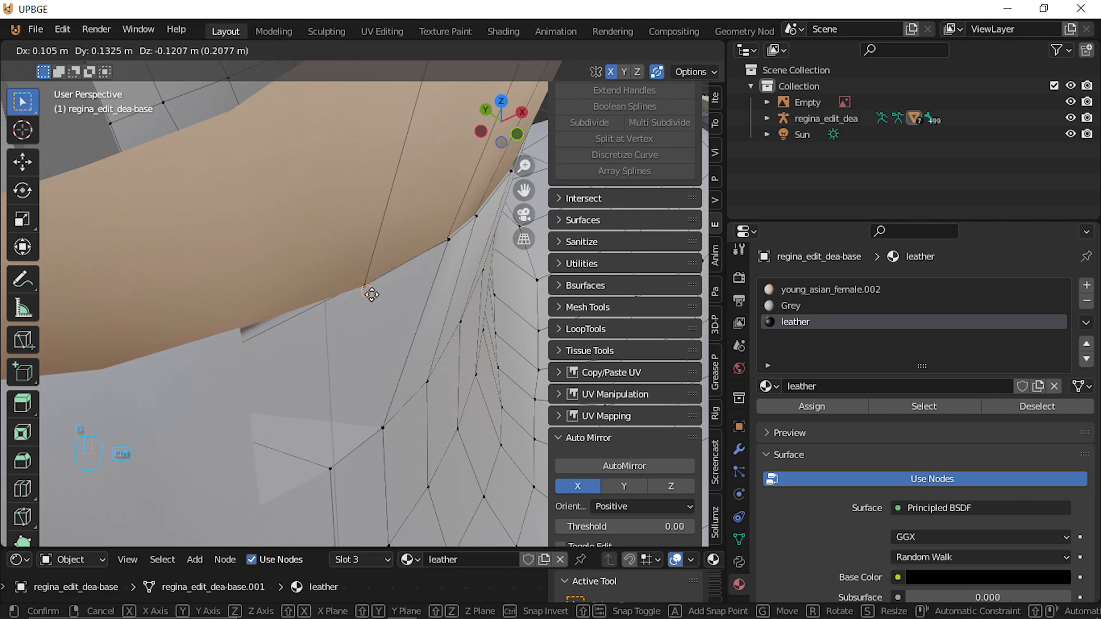
{"action": "right_click", "coordinate": [379, 346]}
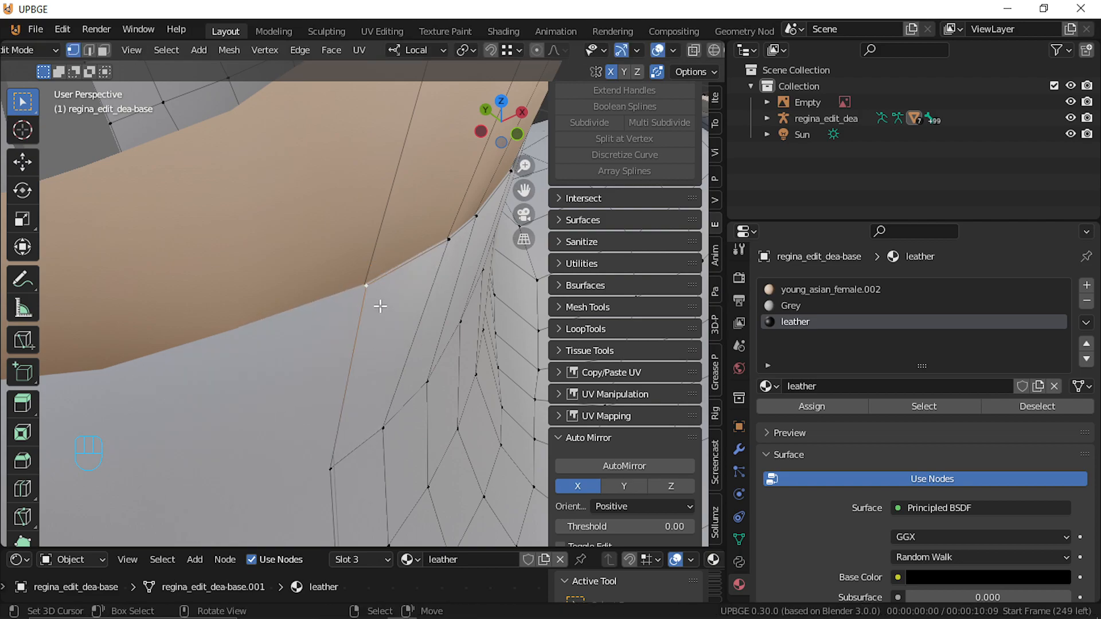
Nudge the front collar-edge vertex slightly down along local Z, and snap it onto the matching neck border vertex
{"action": "key", "text": "g"}
{"action": "key", "text": "z"}
{"action": "key", "text": "z"}
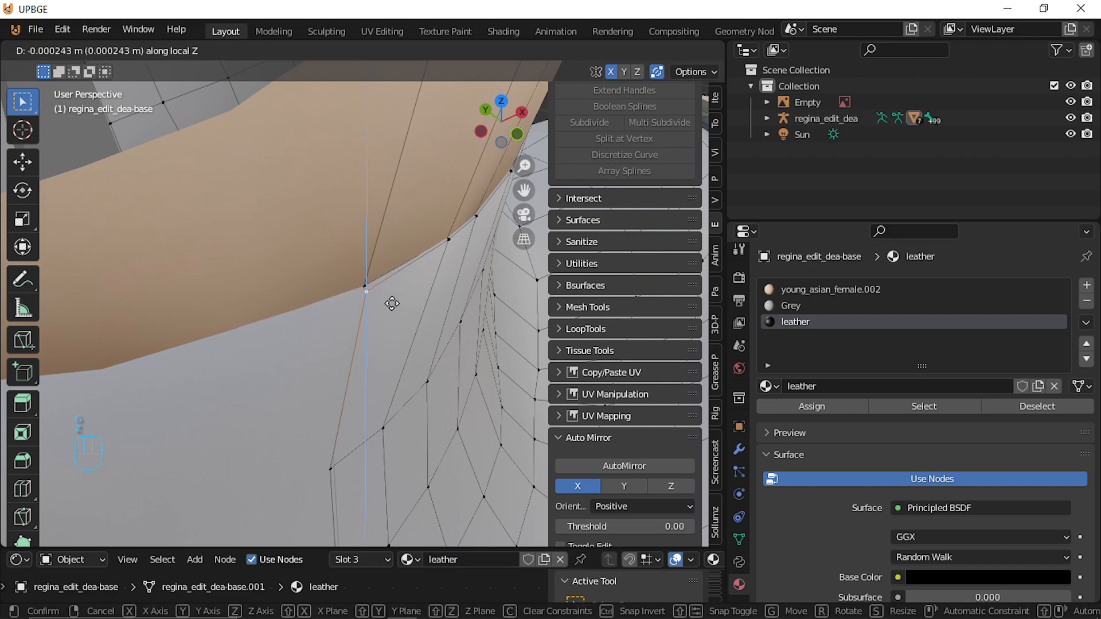
{"action": "left_click", "coordinate": [351, 285]}
{"action": "key", "text": "g"}
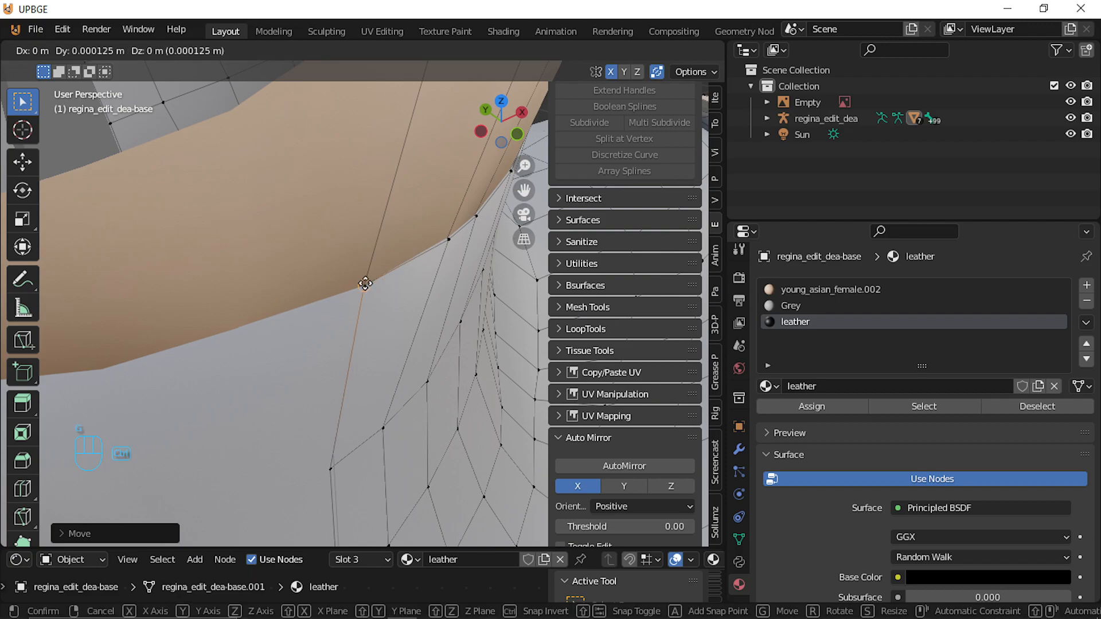
{"action": "left_click", "coordinate": [364, 284]}
Turn on snapping and snap the neighbouring collar-edge vertex onto its matching neck border vertex
{"action": "key", "text": "shift+f"}
{"action": "left_click", "coordinate": [412, 290]}
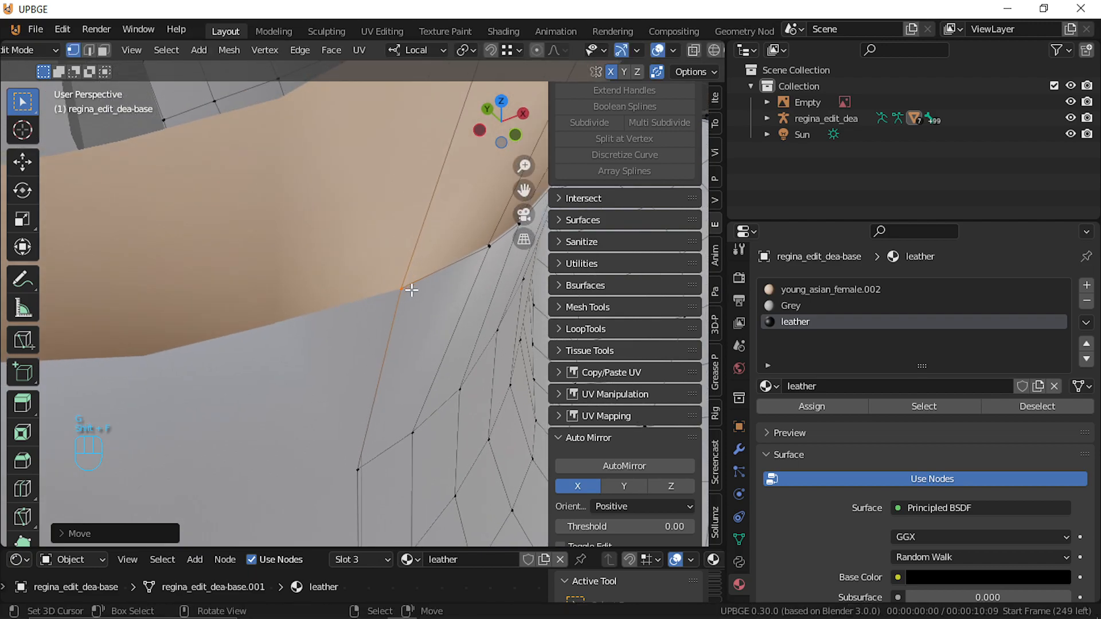
{"action": "right_click", "coordinate": [492, 247]}
{"action": "left_click", "coordinate": [490, 51]}
{"action": "key", "text": "g"}
{"action": "left_click", "coordinate": [481, 250]}
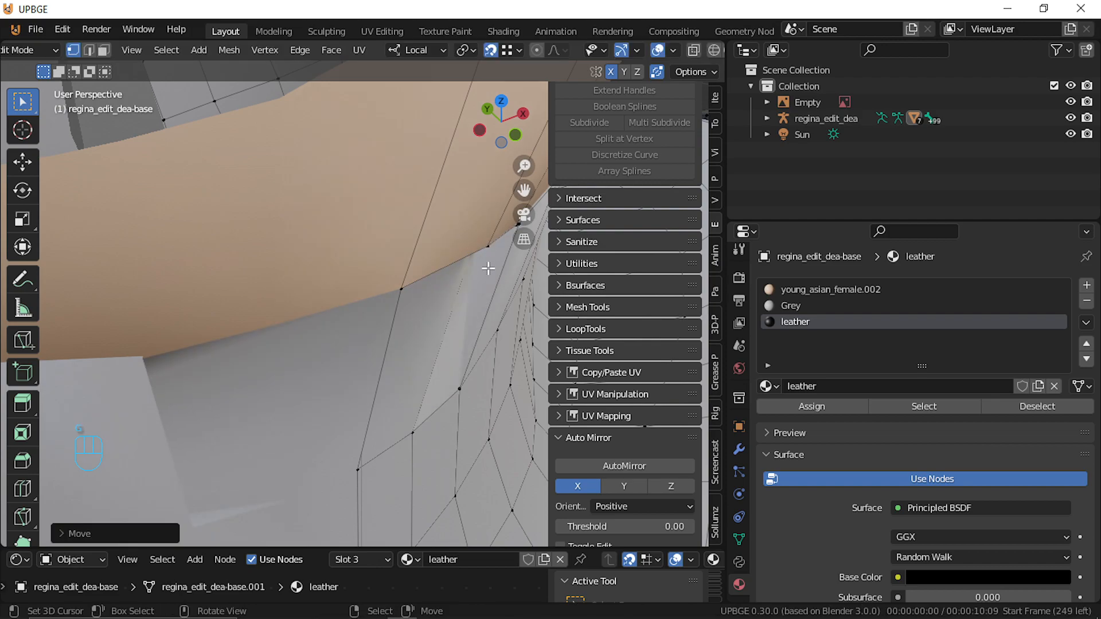
{"action": "key", "text": "ctrl+z"}
{"action": "key", "text": "g"}
{"action": "left_click", "coordinate": [491, 240]}
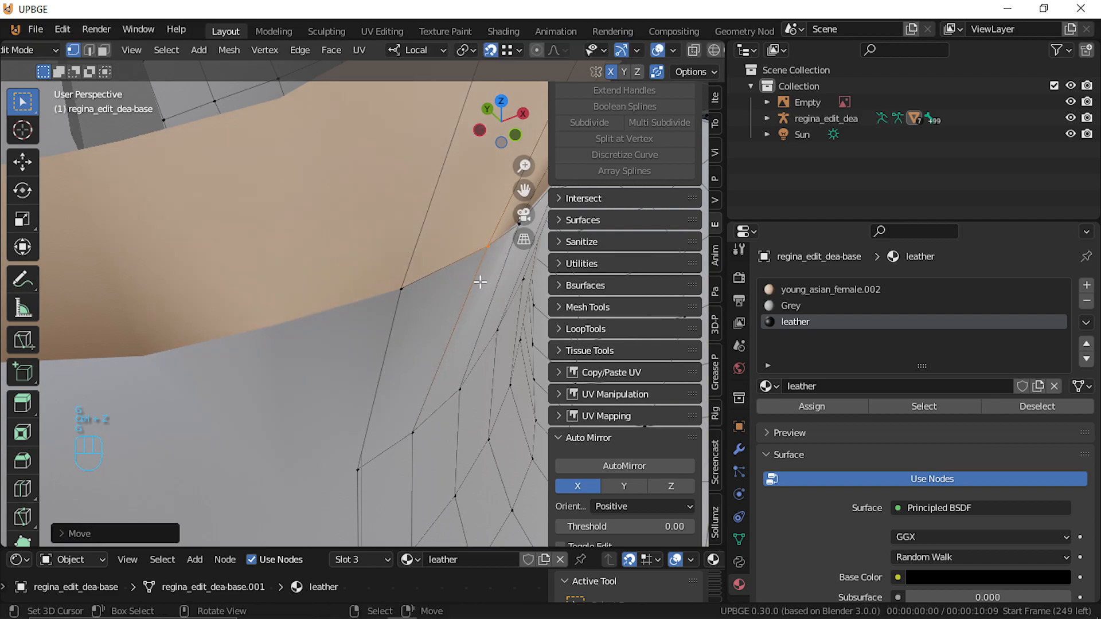
Snap the next four vertices along the front of the collar's upper edge onto their matching neck border vertices
{"action": "key", "text": "shift+f"}
{"action": "left_click", "coordinate": [361, 299]}
{"action": "right_click", "coordinate": [322, 285]}
{"action": "key", "text": "g"}
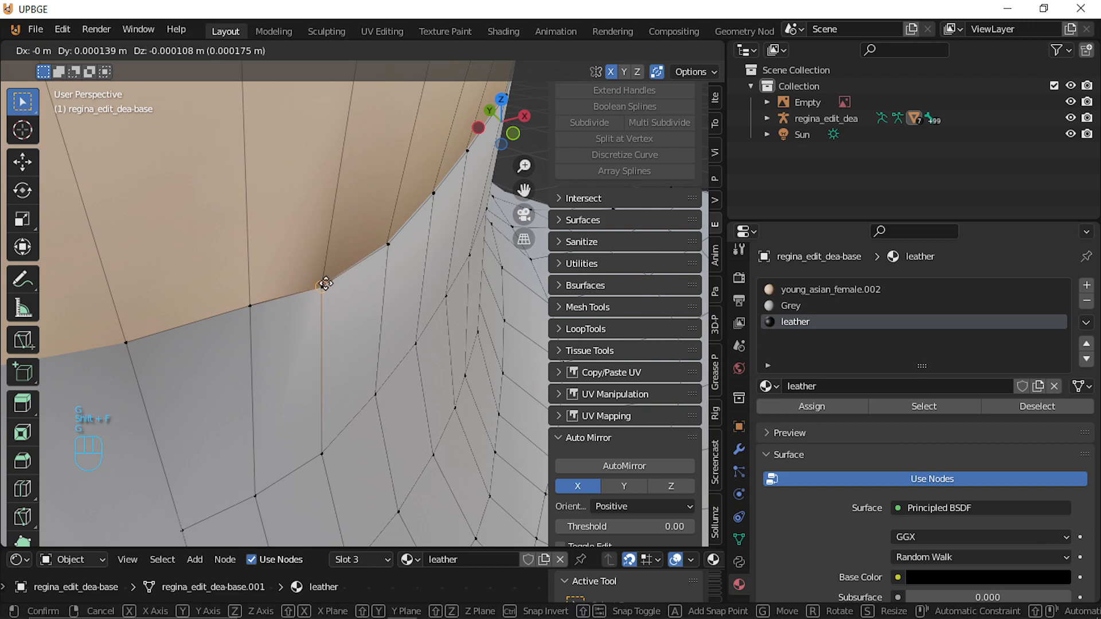
{"action": "left_click", "coordinate": [336, 278]}
{"action": "right_click", "coordinate": [388, 248]}
{"action": "key", "text": "g"}
{"action": "left_click", "coordinate": [414, 236]}
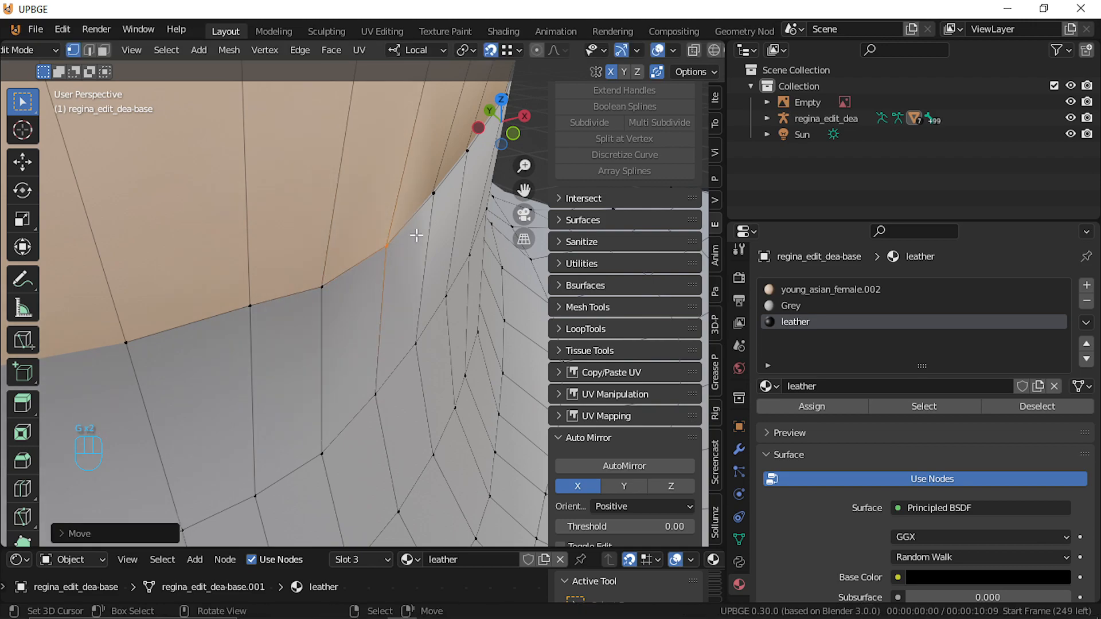
{"action": "right_click", "coordinate": [435, 194]}
{"action": "key", "text": "g"}
{"action": "left_click", "coordinate": [454, 176]}
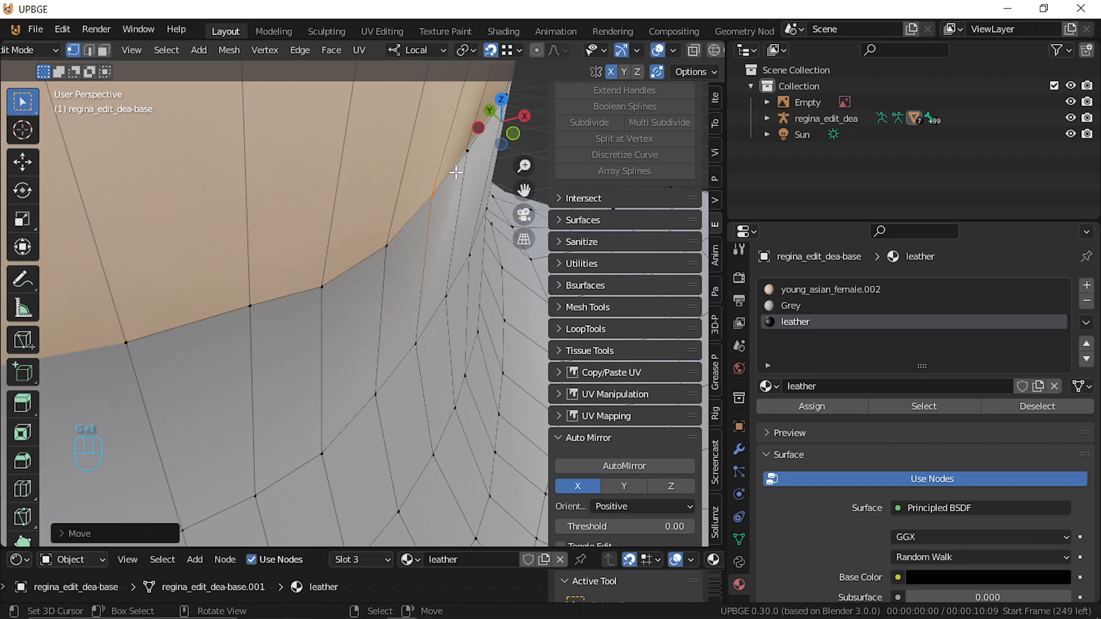
{"action": "key", "text": "g"}
{"action": "left_click", "coordinate": [470, 158]}
Snap five more collar-edge vertices, continuing from the front towards the side of the neck, onto the skin border
{"action": "key", "text": "shift+f"}
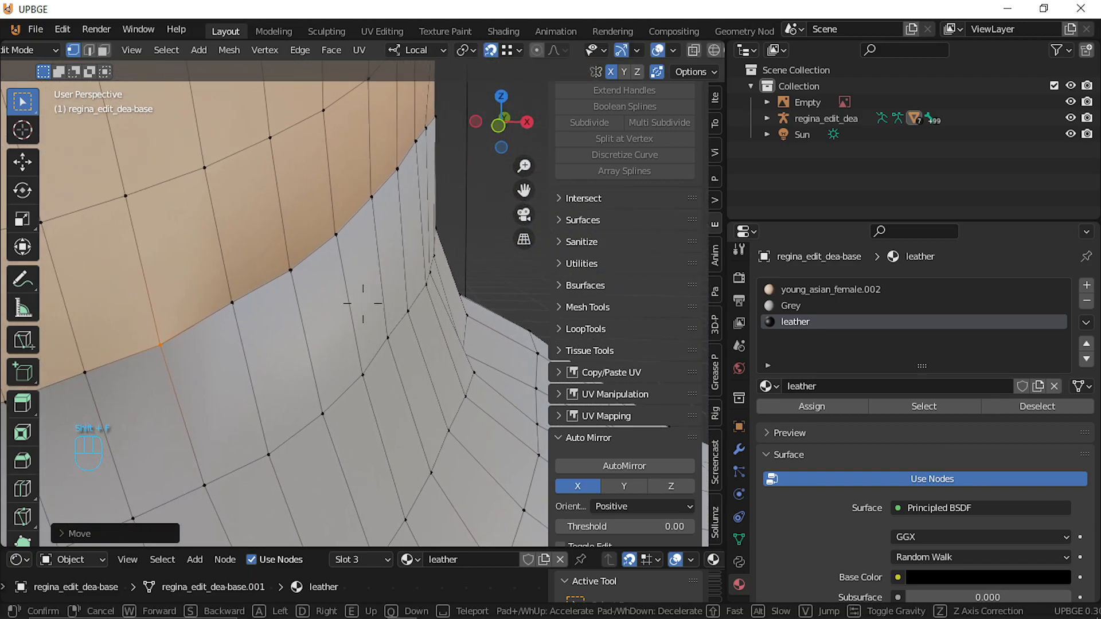
{"action": "left_click", "coordinate": [253, 291]}
{"action": "right_click", "coordinate": [227, 295]}
{"action": "key", "text": "g"}
{"action": "left_click", "coordinate": [229, 289]}
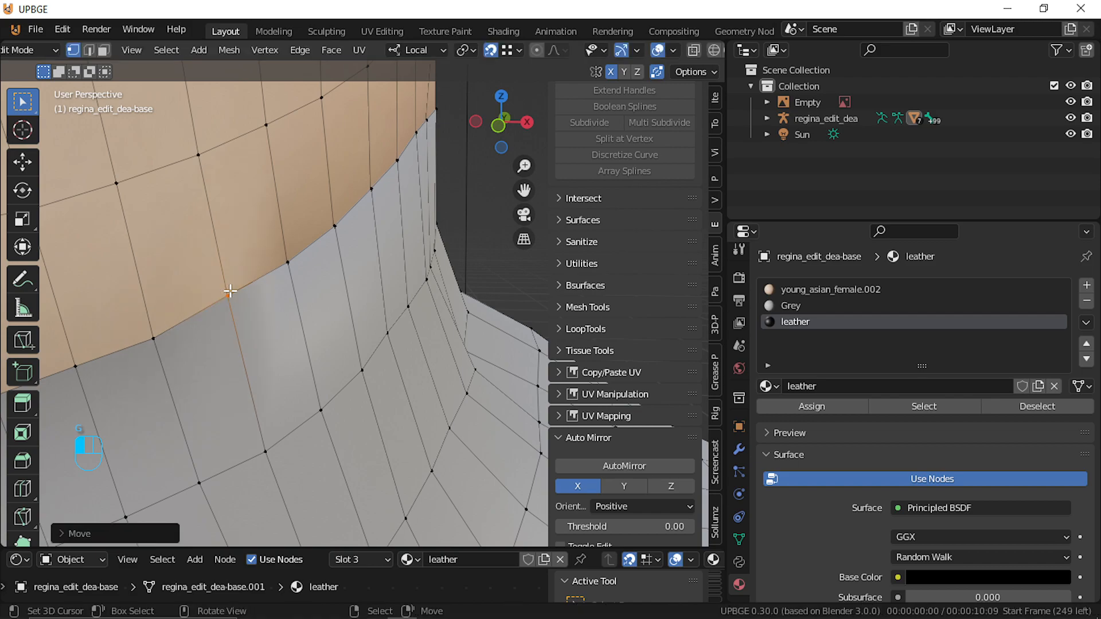
{"action": "right_click", "coordinate": [294, 260]}
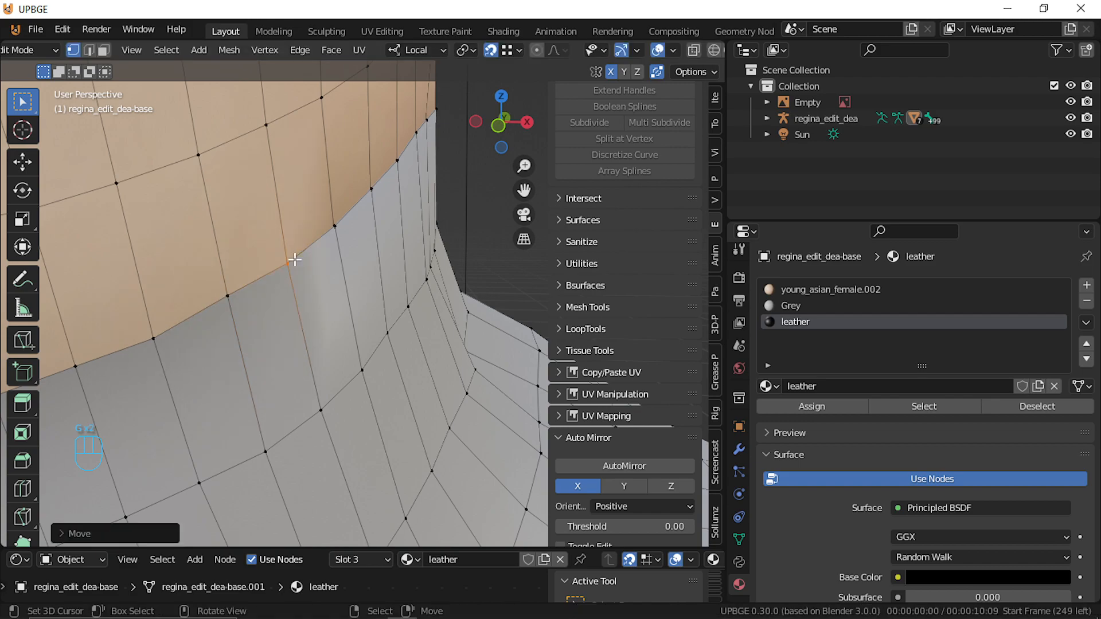
{"action": "right_click", "coordinate": [340, 224]}
{"action": "right_click", "coordinate": [372, 188]}
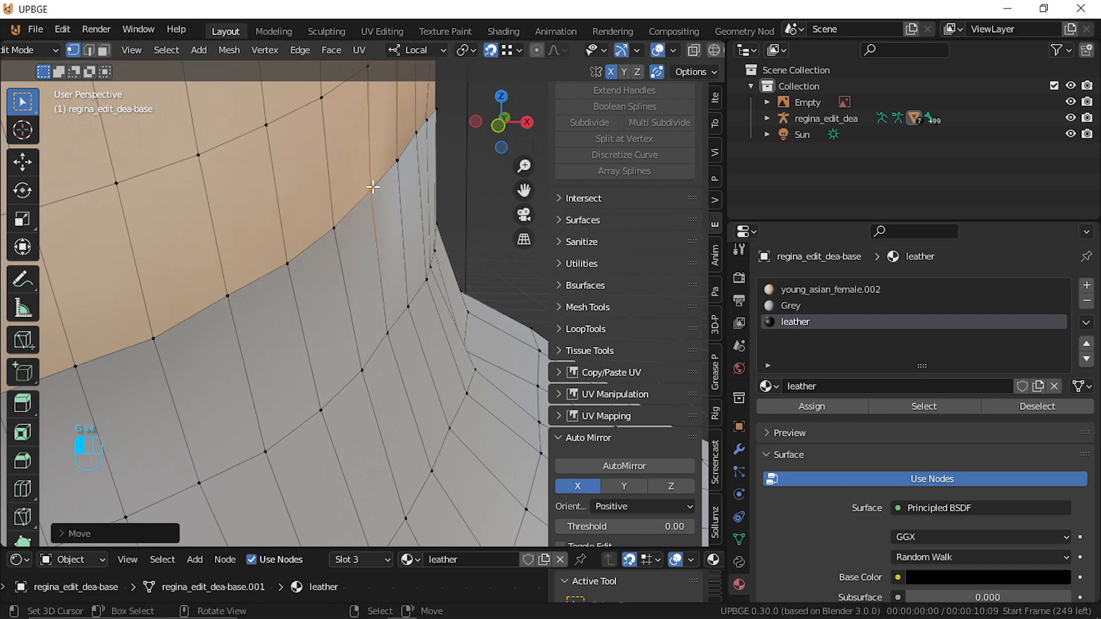
{"action": "right_click", "coordinate": [399, 157]}
{"action": "key", "text": "g"}
{"action": "left_click", "coordinate": [398, 156]}
Snap the following collar-edge vertex onto its border counterpart, undoing the misplaced move and repeating it
{"action": "right_click", "coordinate": [417, 127]}
{"action": "key", "text": "g"}
{"action": "left_click", "coordinate": [427, 121]}
{"action": "key", "text": "ctrl+z"}
{"action": "key", "text": "ctrl+z"}
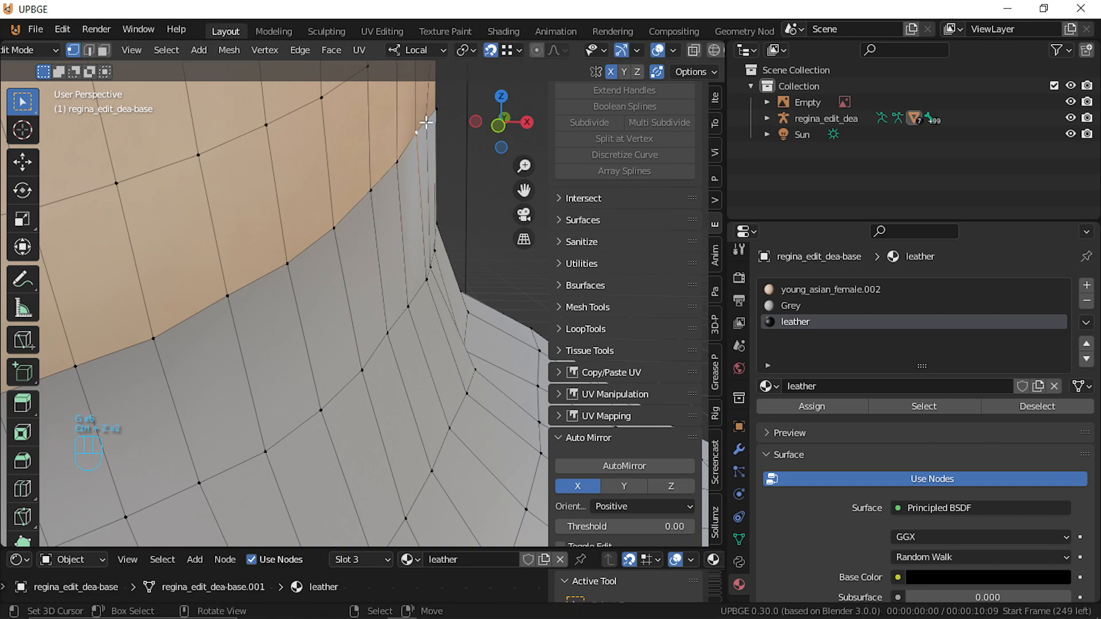
{"action": "key", "text": "g"}
{"action": "left_click", "coordinate": [415, 141]}
Snap the next two collar-edge vertices near the side of the neck onto the matching skin border vertices
{"action": "key", "text": "shift+f"}
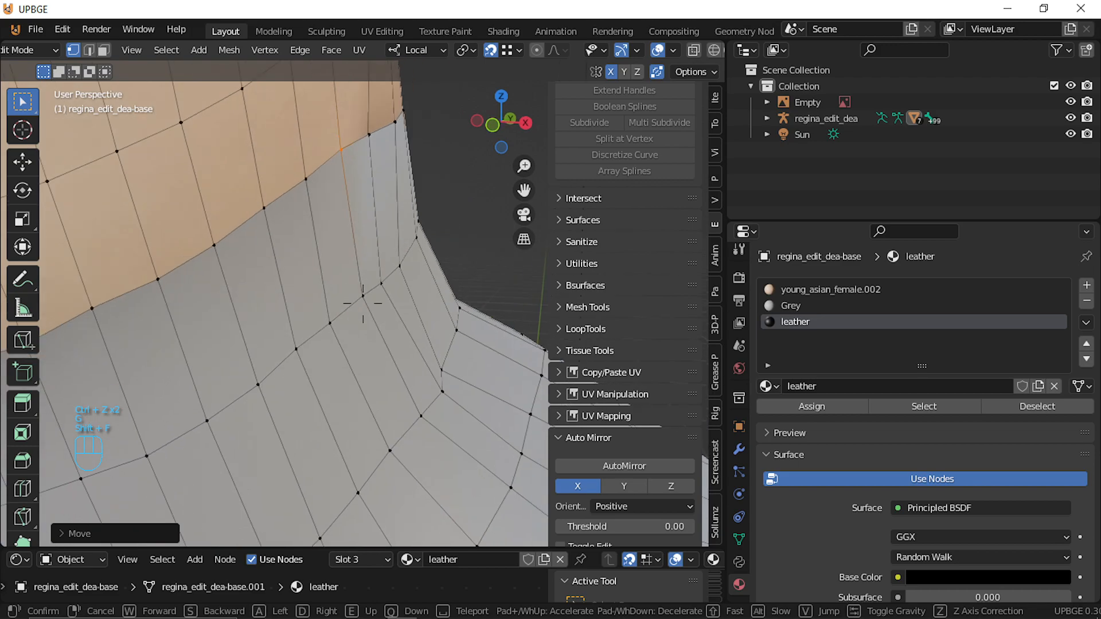
{"action": "left_click", "coordinate": [362, 304]}
{"action": "right_click", "coordinate": [298, 195]}
{"action": "key", "text": "g"}
{"action": "left_click", "coordinate": [338, 186]}
{"action": "key", "text": "ctrl+z"}
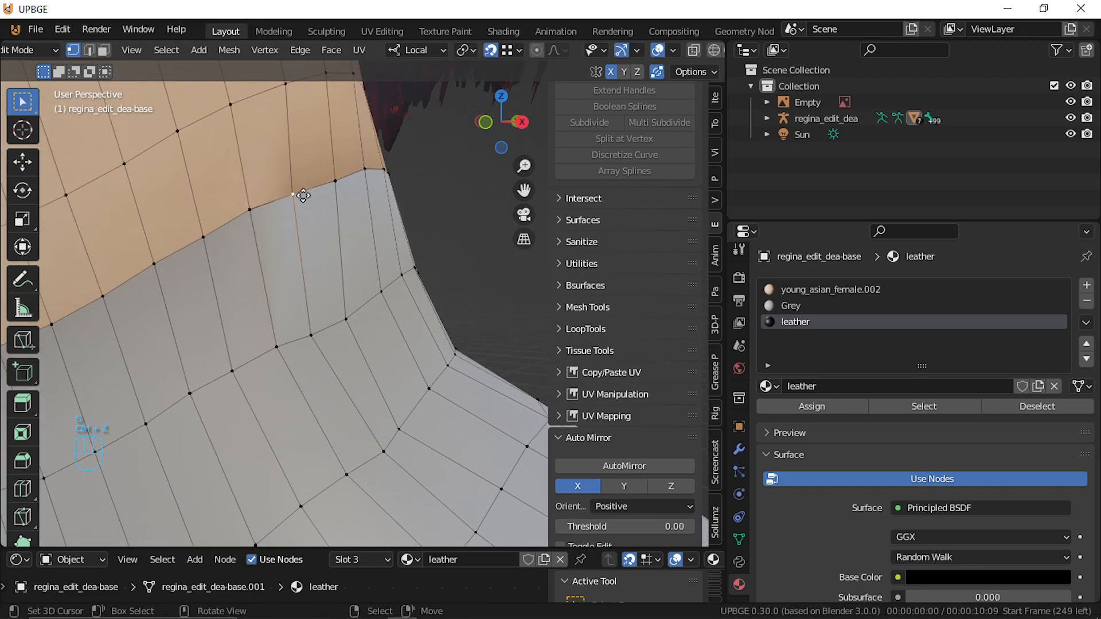
{"action": "key", "text": "g"}
{"action": "left_click", "coordinate": [303, 195]}
{"action": "right_click", "coordinate": [339, 183]}
{"action": "key", "text": "g"}
{"action": "right_click", "coordinate": [336, 186]}
{"action": "key", "text": "g"}
{"action": "left_click", "coordinate": [337, 185]}
{"action": "left_click", "coordinate": [446, 192]}
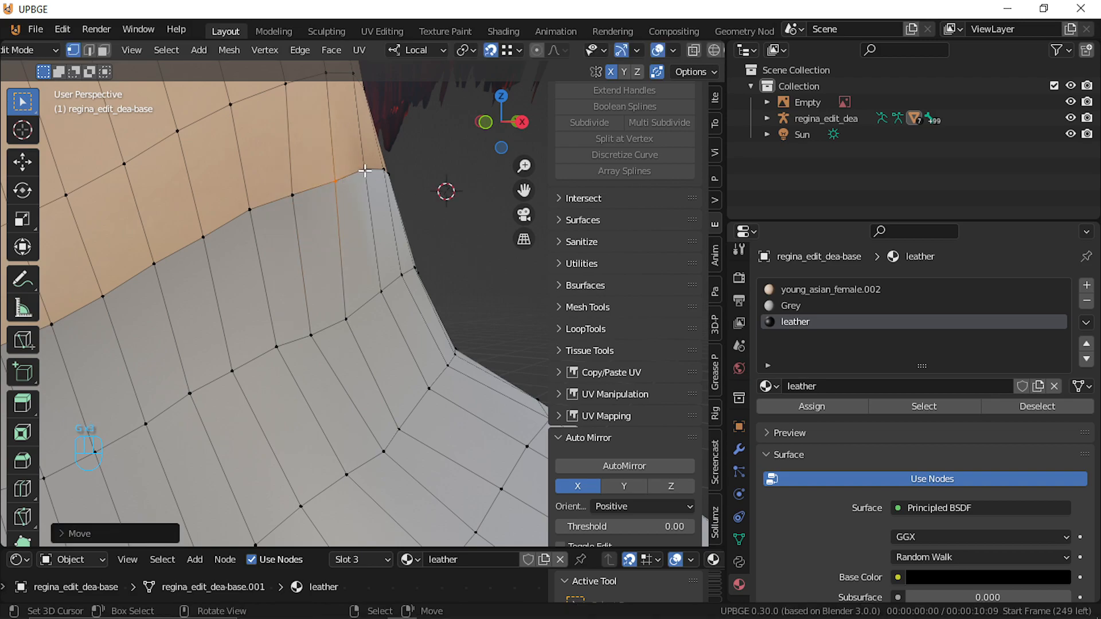
Snap the next three vertices on the side of the collar's upper edge onto their neck border counterparts
{"action": "key", "text": "shift+f"}
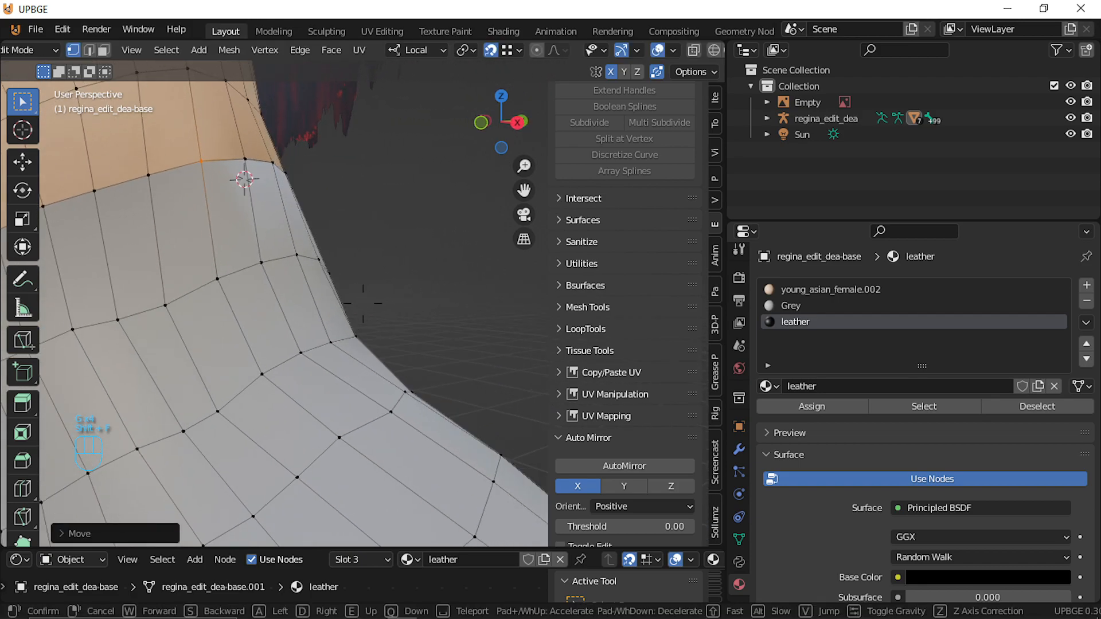
{"action": "left_click", "coordinate": [452, 273]}
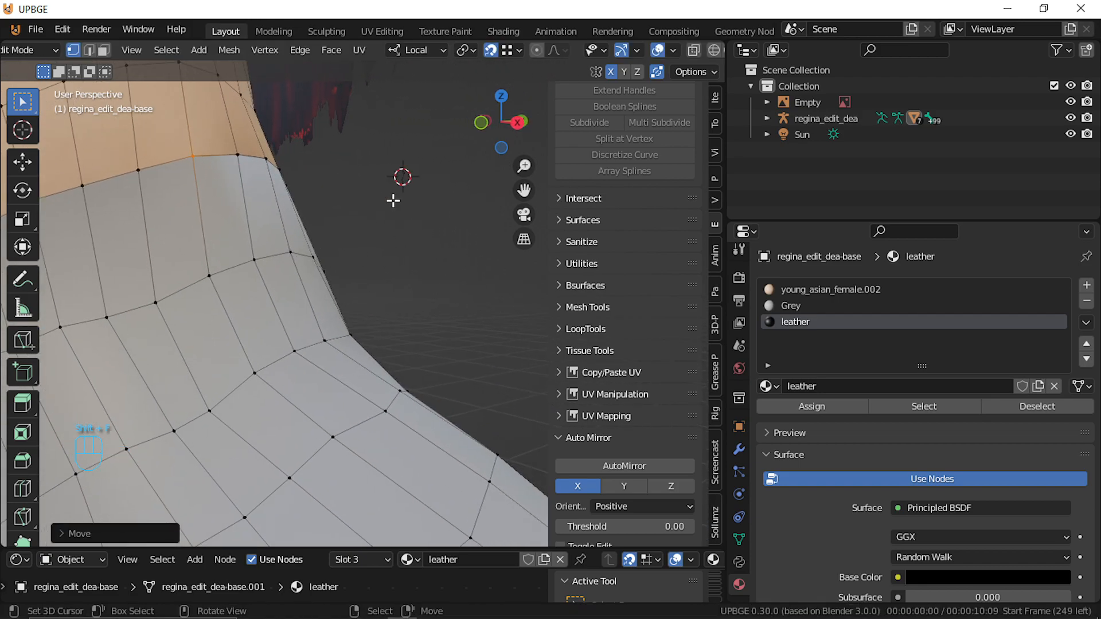
{"action": "key", "text": "shift+f"}
{"action": "left_click", "coordinate": [363, 304]}
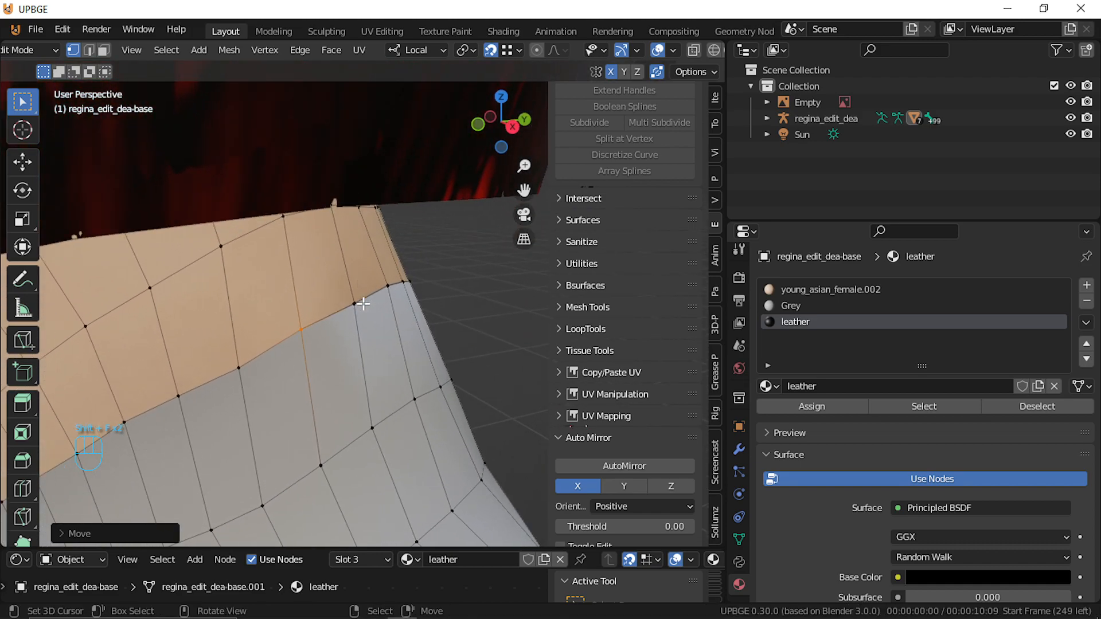
{"action": "right_click", "coordinate": [361, 305]}
{"action": "key", "text": "g"}
{"action": "left_click", "coordinate": [356, 305]}
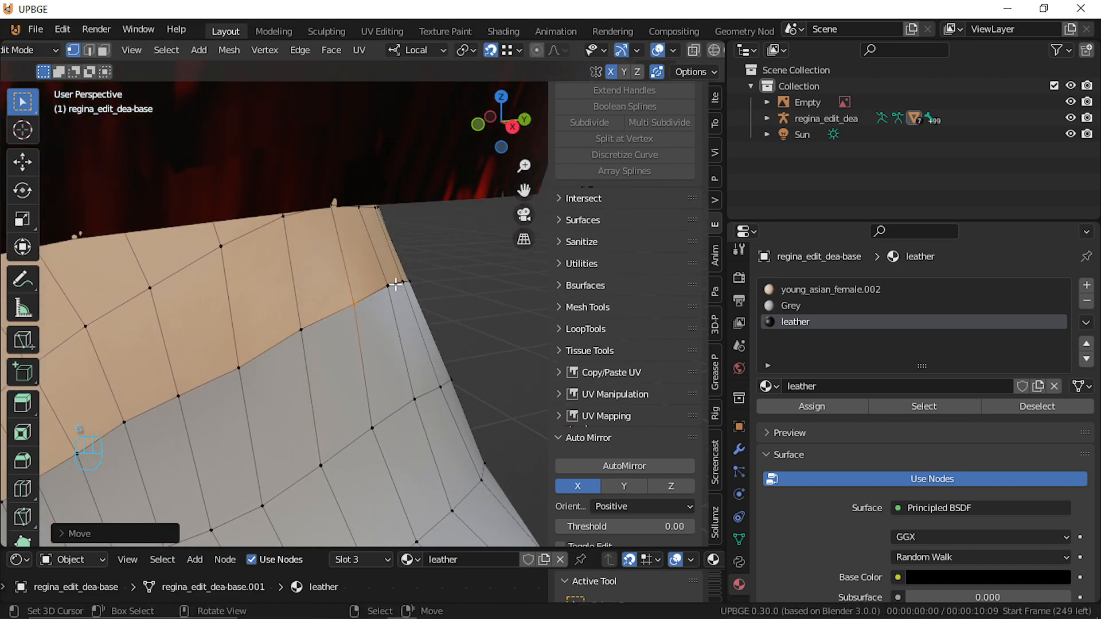
{"action": "right_click", "coordinate": [395, 284]}
{"action": "key", "text": "g"}
{"action": "left_click", "coordinate": [383, 285]}
{"action": "key", "text": "g"}
{"action": "left_click", "coordinate": [404, 281]}
Snap three collar-edge vertices on the rear side of the neck, under the hair, onto the skin border
{"action": "key", "text": "shift+f"}
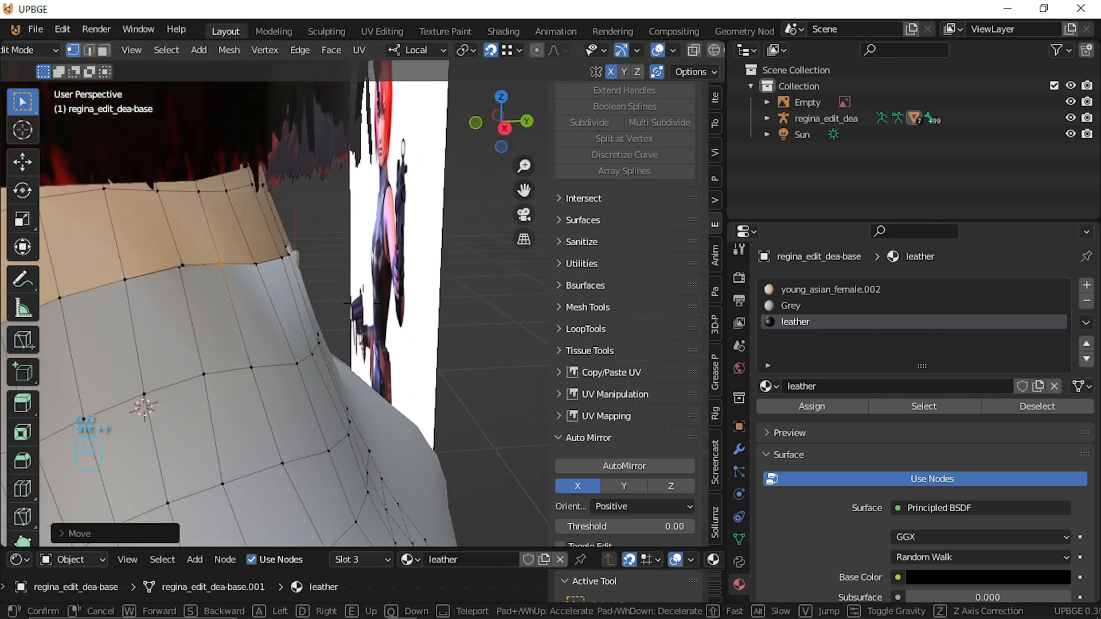
{"action": "left_click", "coordinate": [366, 303]}
{"action": "right_click", "coordinate": [346, 315]}
{"action": "key", "text": "g"}
{"action": "left_click", "coordinate": [346, 314]}
{"action": "right_click", "coordinate": [388, 321]}
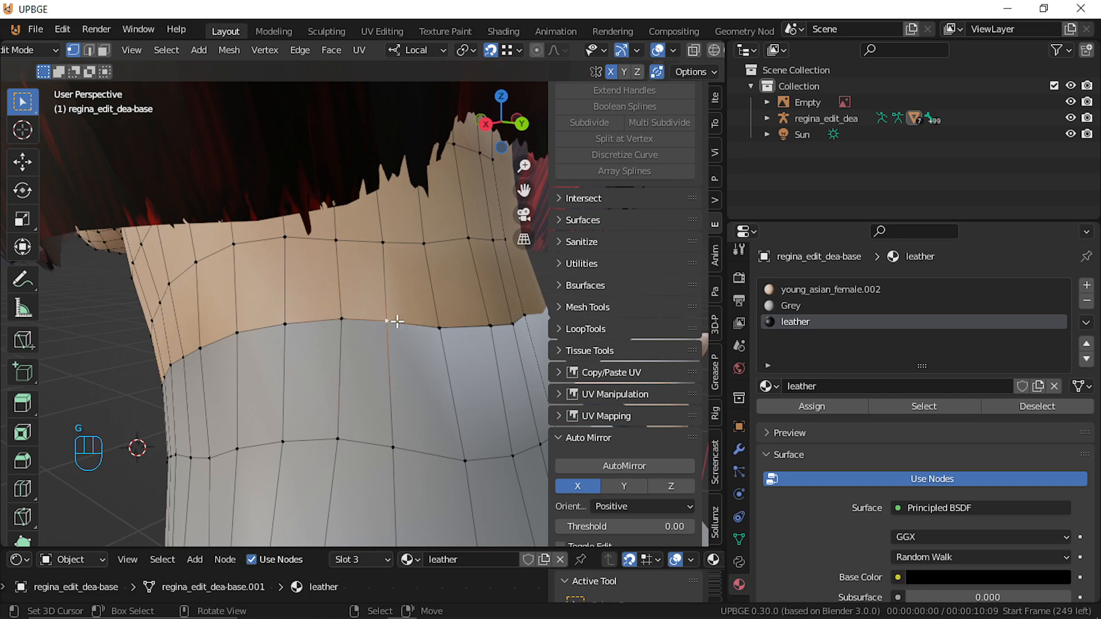
{"action": "key", "text": "g"}
{"action": "left_click", "coordinate": [432, 319]}
{"action": "right_click", "coordinate": [444, 320]}
{"action": "key", "text": "g"}
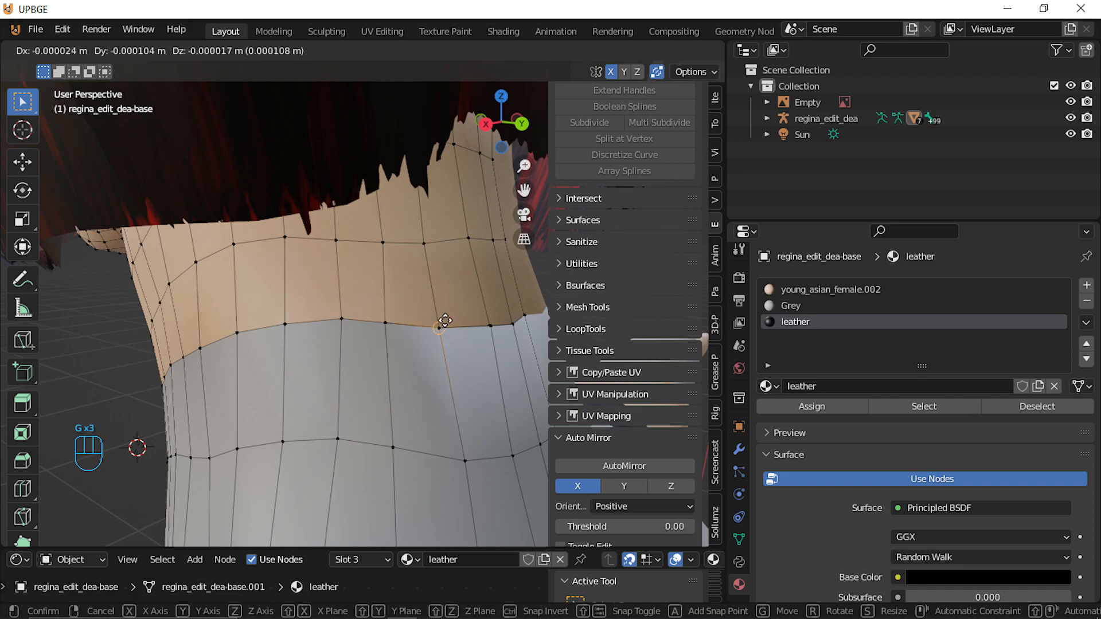
{"action": "left_click", "coordinate": [446, 322]}
Snap the remaining three collar-edge vertices towards the nape onto their matching neck border vertices
{"action": "right_click", "coordinate": [509, 322]}
{"action": "key", "text": "g"}
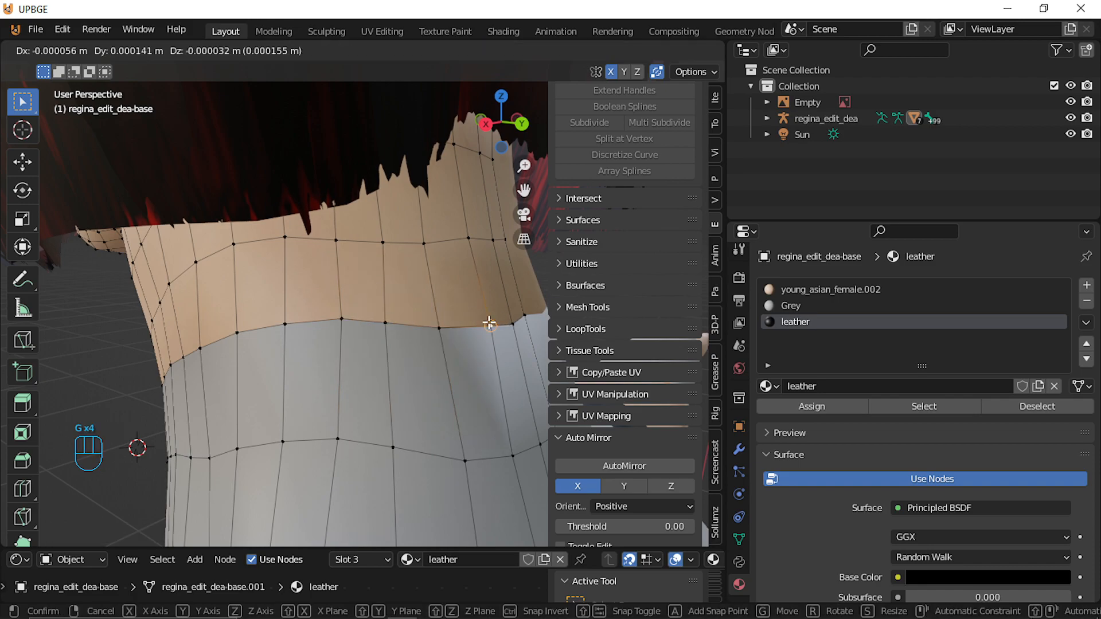
{"action": "left_click", "coordinate": [517, 322]}
{"action": "key", "text": "g"}
{"action": "left_click", "coordinate": [517, 323]}
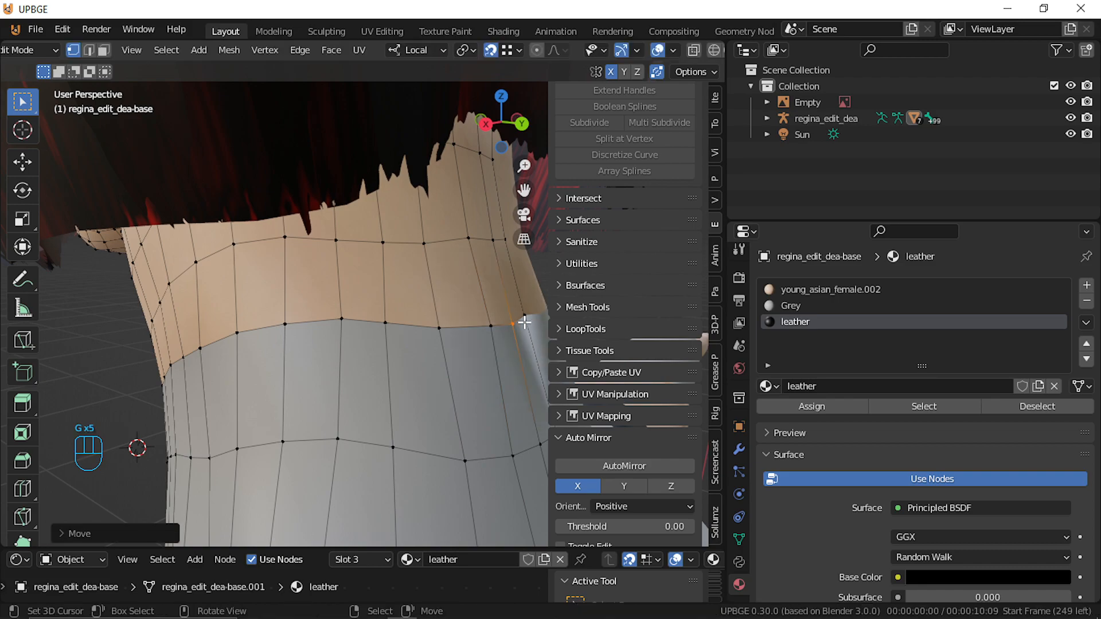
{"action": "key", "text": "g"}
{"action": "left_click", "coordinate": [522, 323]}
Extrude the collar's uppermost face loop along its normals by about 0.08 m in face selection mode, and grow the selection
{"action": "key", "text": "shift+f"}
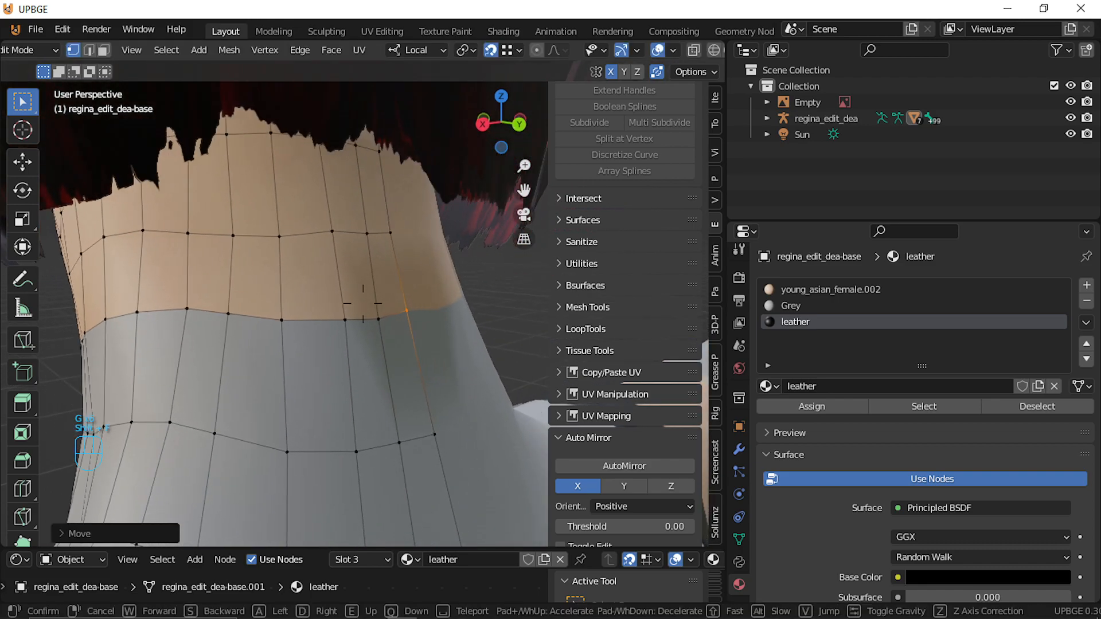
{"action": "left_click", "coordinate": [363, 303]}
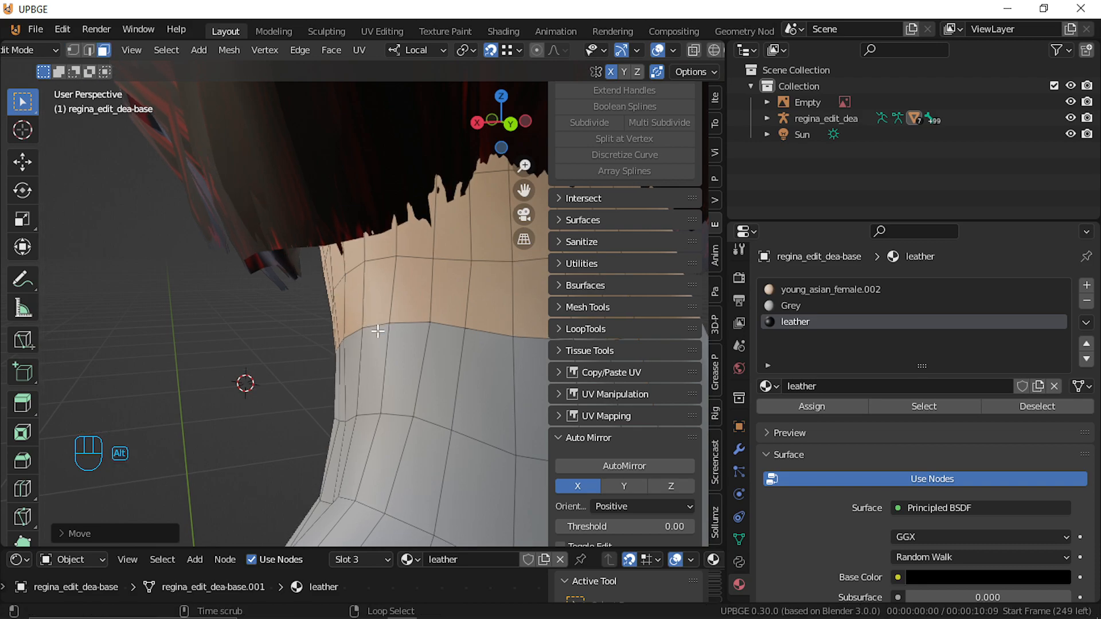
{"action": "left_click", "coordinate": [402, 353], "text": "alt"}
{"action": "key", "text": "alt+e"}
{"action": "left_click", "coordinate": [401, 352]}
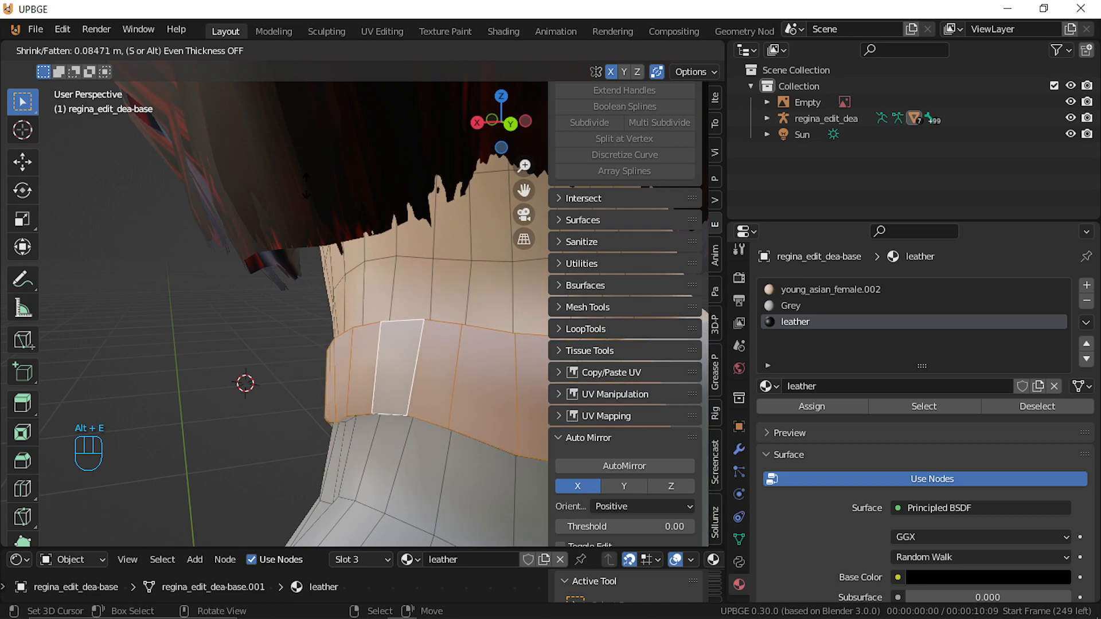
{"action": "left_click", "coordinate": [323, 393]}
{"action": "key", "text": "ctrl+KP_Add"}
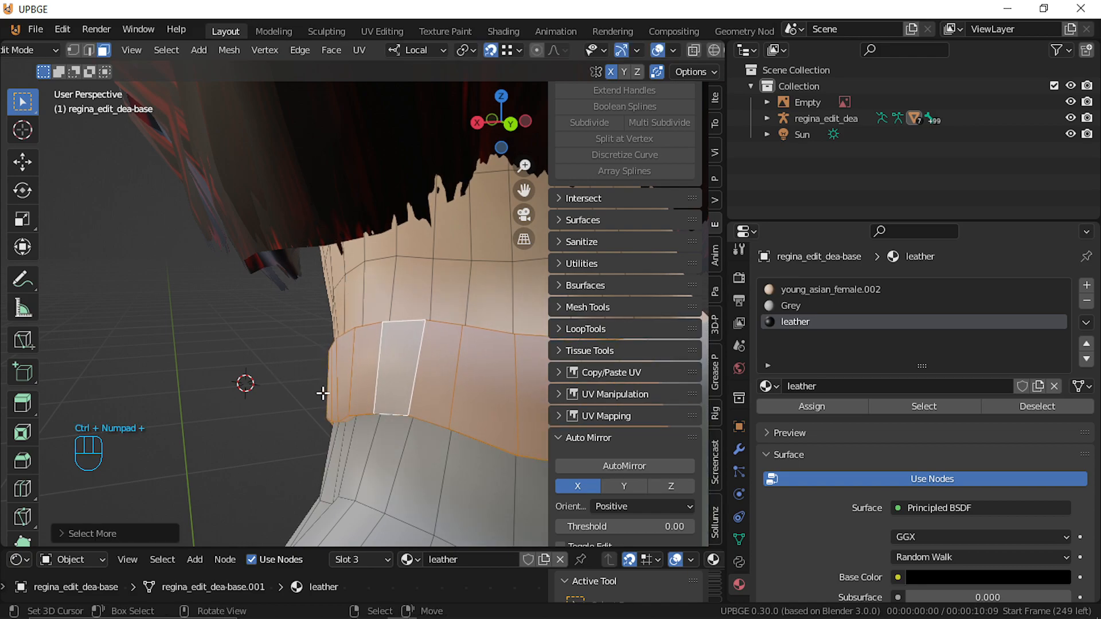
Assign the Grey material to the selected extruded collar faces and check the neck from several sides
{"action": "left_click", "coordinate": [826, 305]}
{"action": "left_click", "coordinate": [813, 402]}
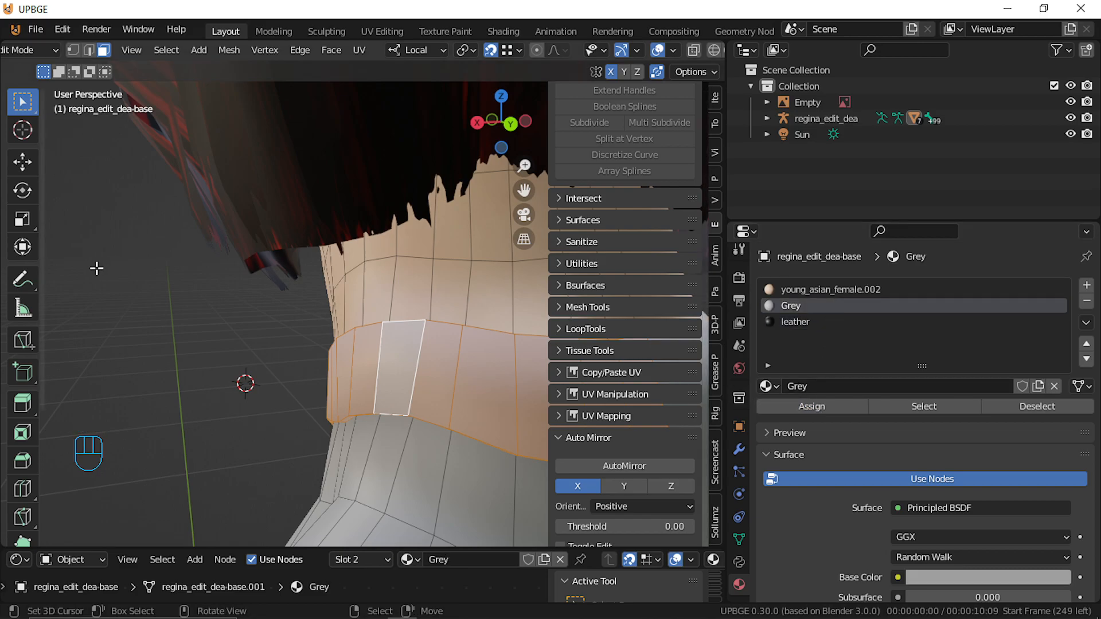
{"action": "key", "text": "a"}
{"action": "key", "text": "shift+f"}
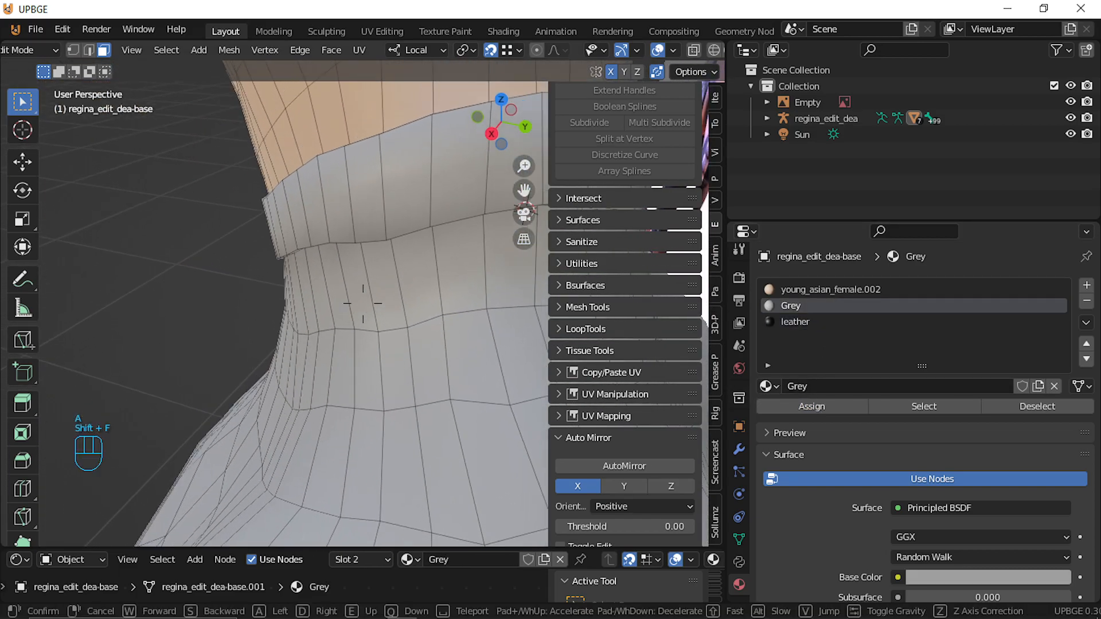
{"action": "key", "text": "s"}
{"action": "key", "text": "a"}
{"action": "key", "text": "w"}
{"action": "key", "text": "q"}
{"action": "left_click", "coordinate": [372, 287]}
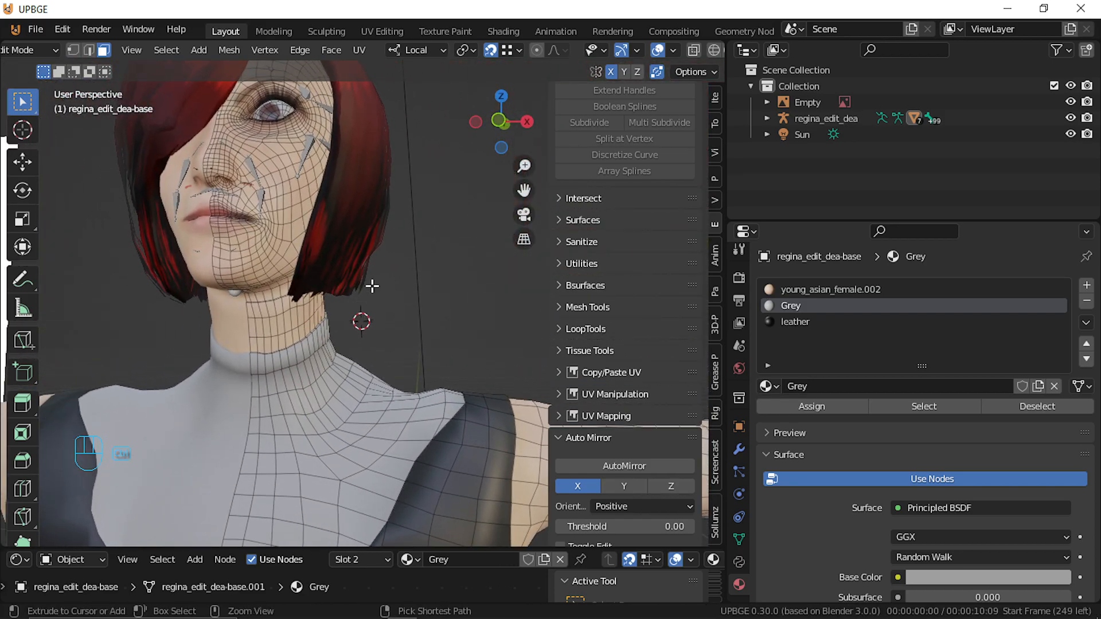
Undo the Grey assignment and the collar extrusion on the neck
{"action": "key", "text": "ctrl+z"}
{"action": "key", "text": "shift+f"}
{"action": "key", "text": "w"}
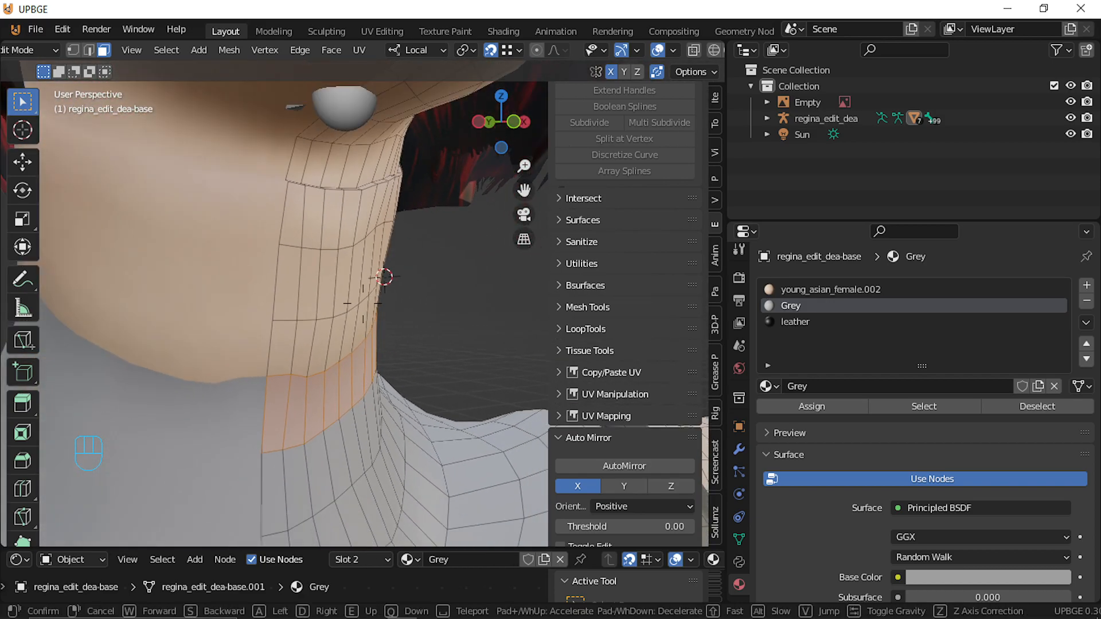
{"action": "left_click", "coordinate": [362, 304]}
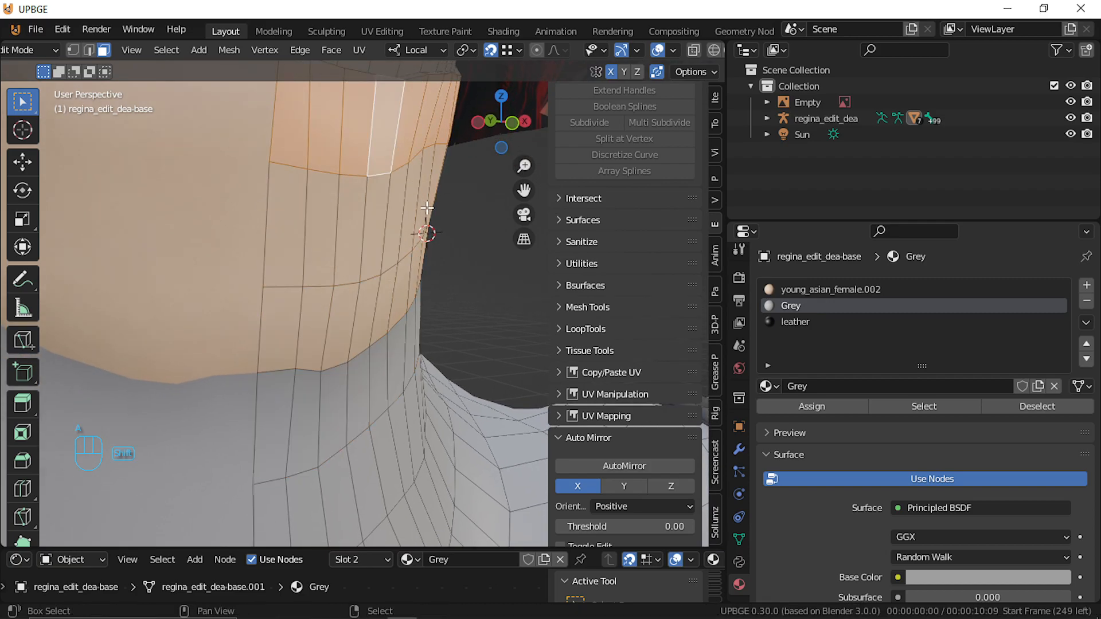
Select the three skin face loops above the grey neck border and assign them the Grey material
{"action": "key", "text": "shift+f"}
{"action": "left_click", "coordinate": [363, 304]}
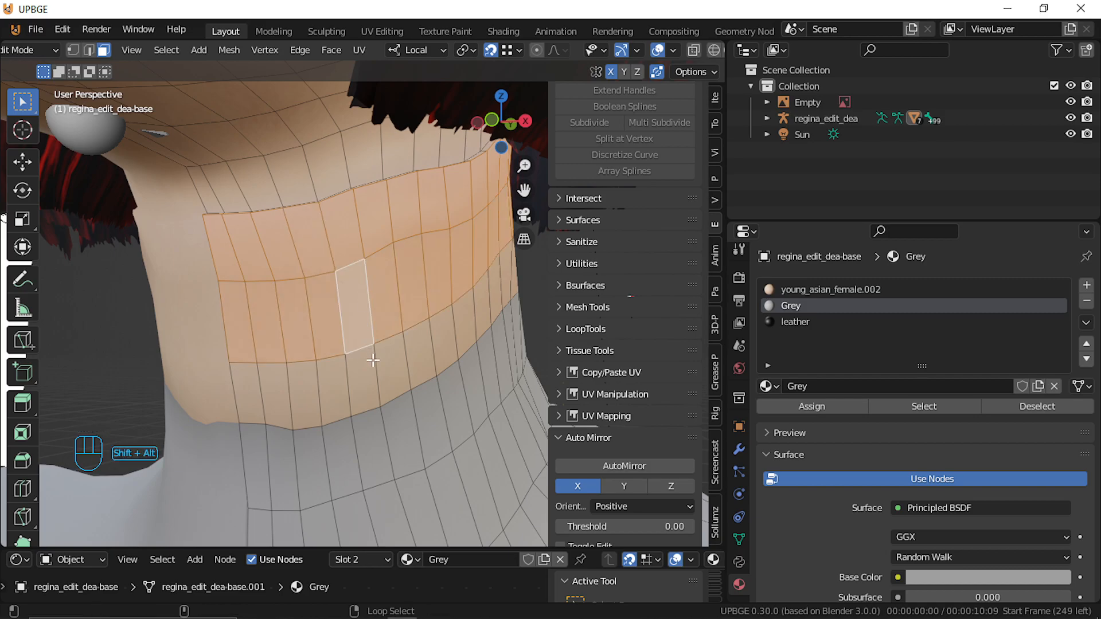
{"action": "key", "text": "shift+f"}
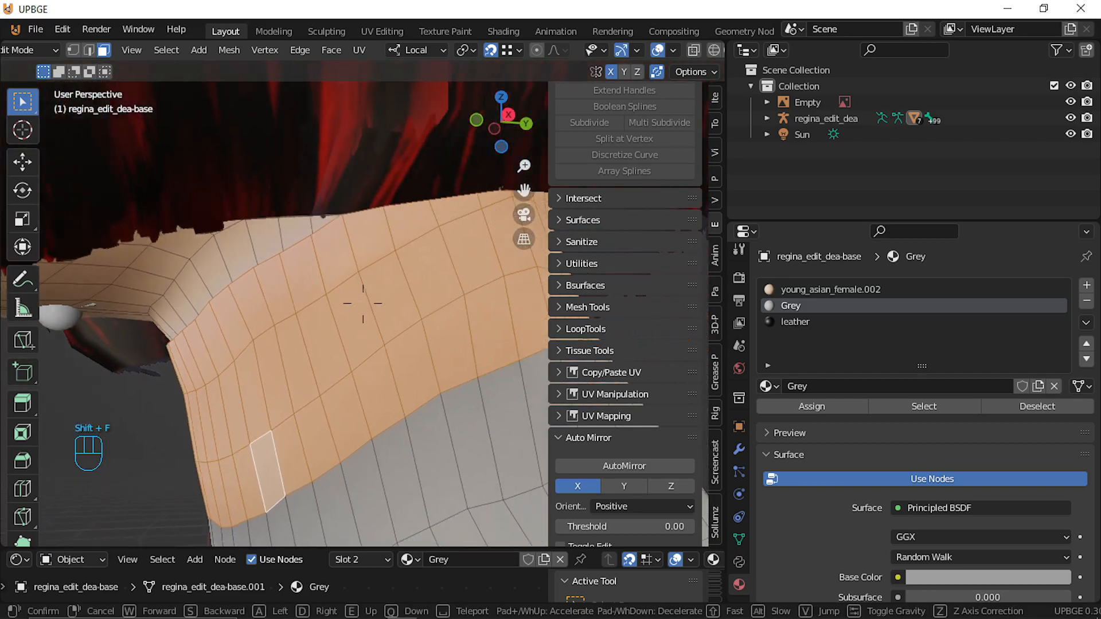
{"action": "key", "text": "a"}
{"action": "left_click", "coordinate": [363, 303]}
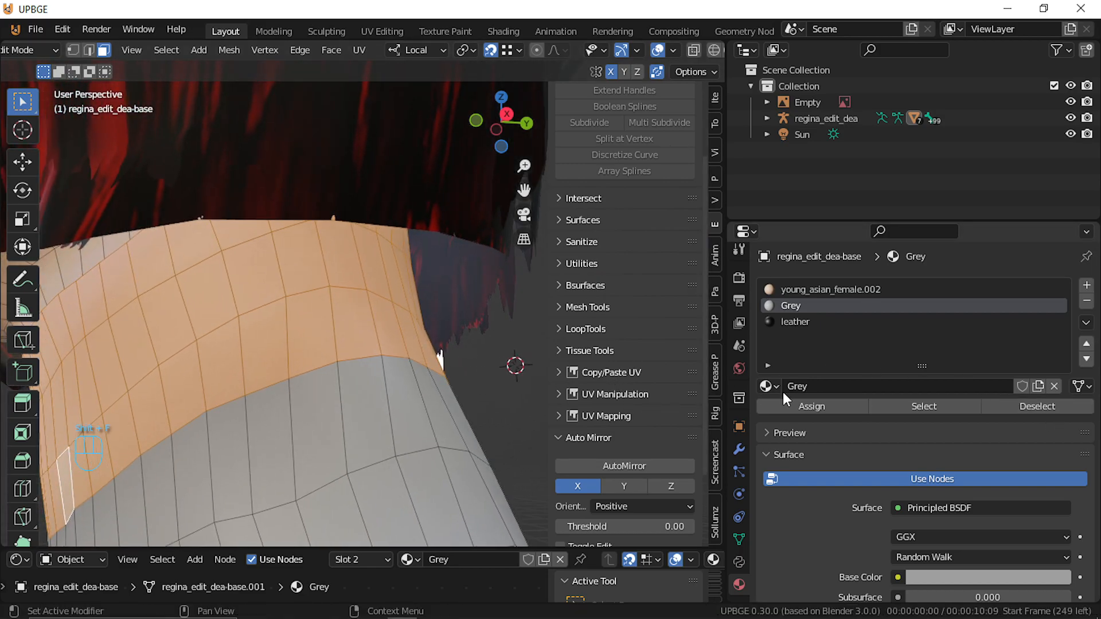
{"action": "left_click", "coordinate": [792, 404]}
Select the thin face loop along the upper neck border under the chin and assign it the Grey material
{"action": "key", "text": "shift+f"}
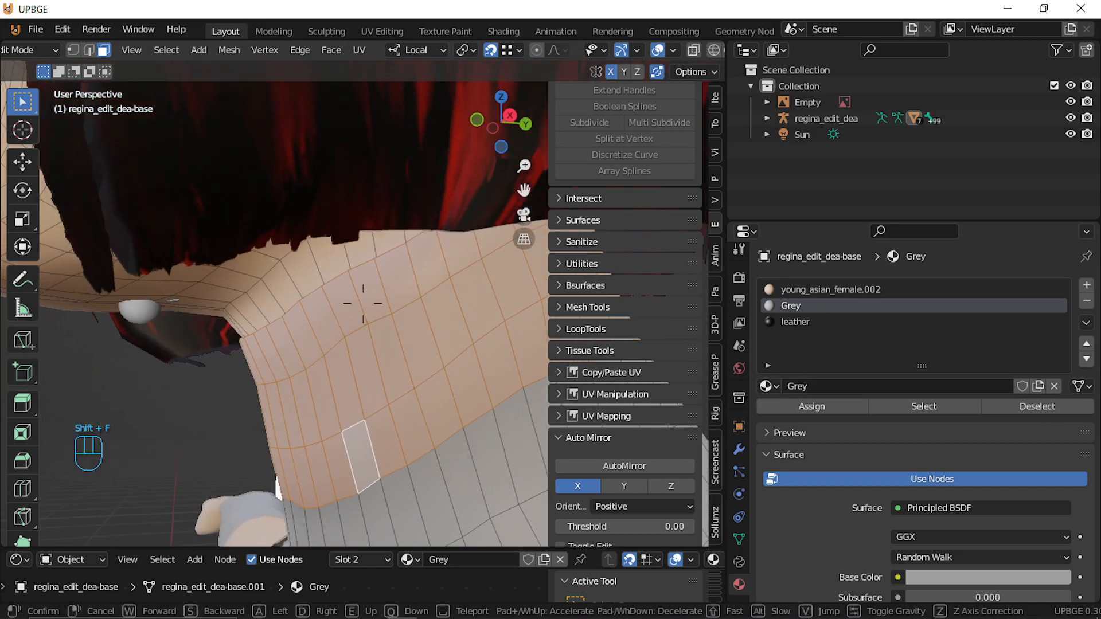
{"action": "key", "text": "w"}
{"action": "left_click", "coordinate": [363, 304]}
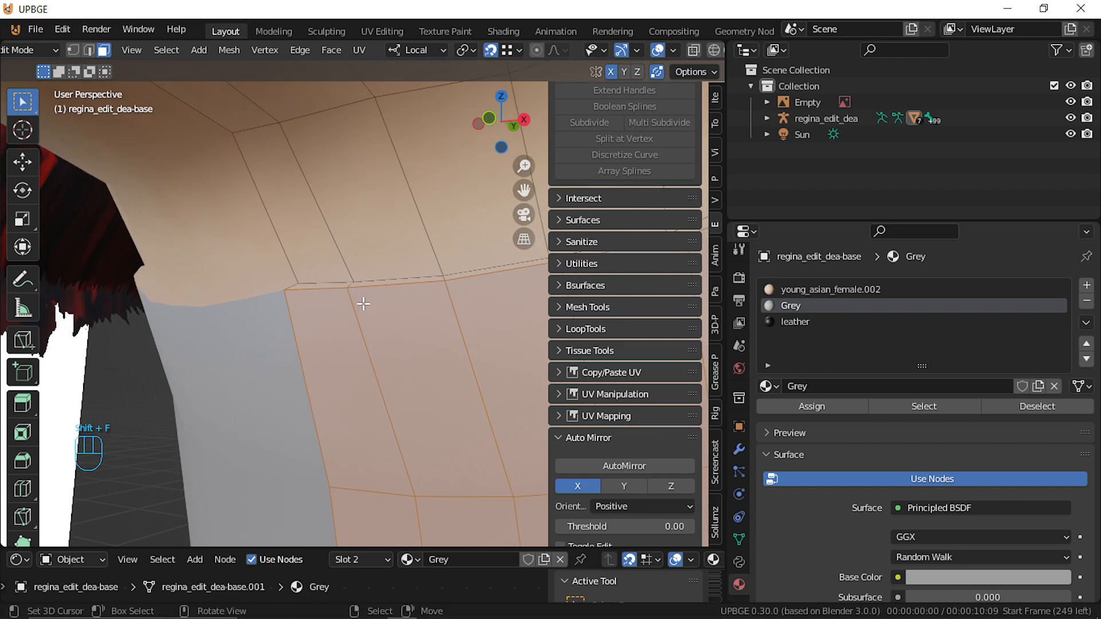
{"action": "key", "text": "shift+f"}
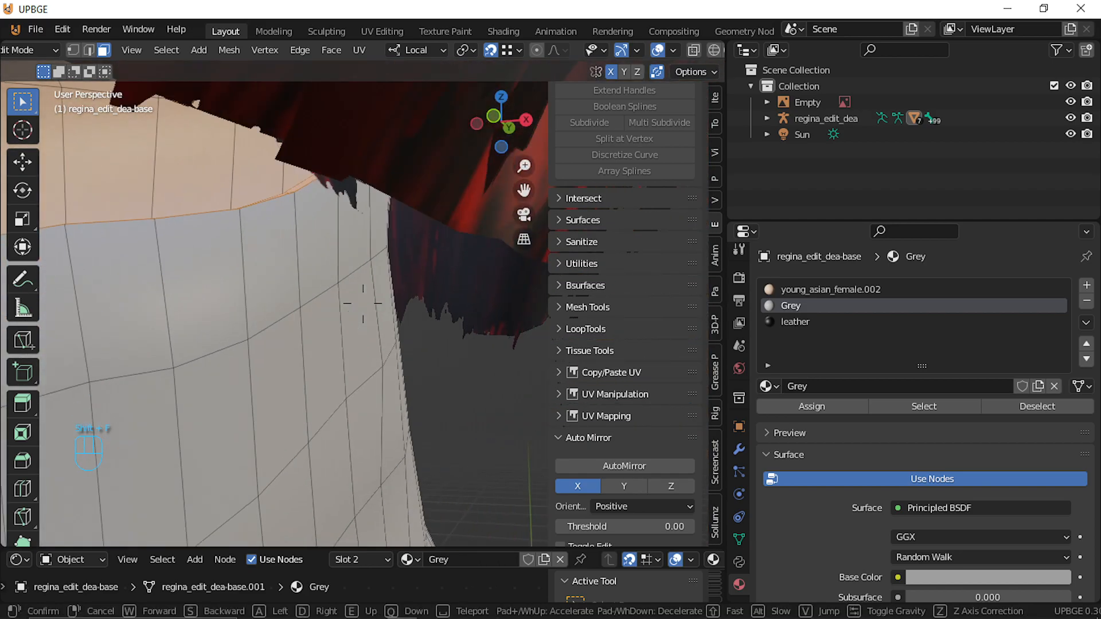
{"action": "left_click", "coordinate": [363, 303]}
{"action": "left_click", "coordinate": [789, 403]}
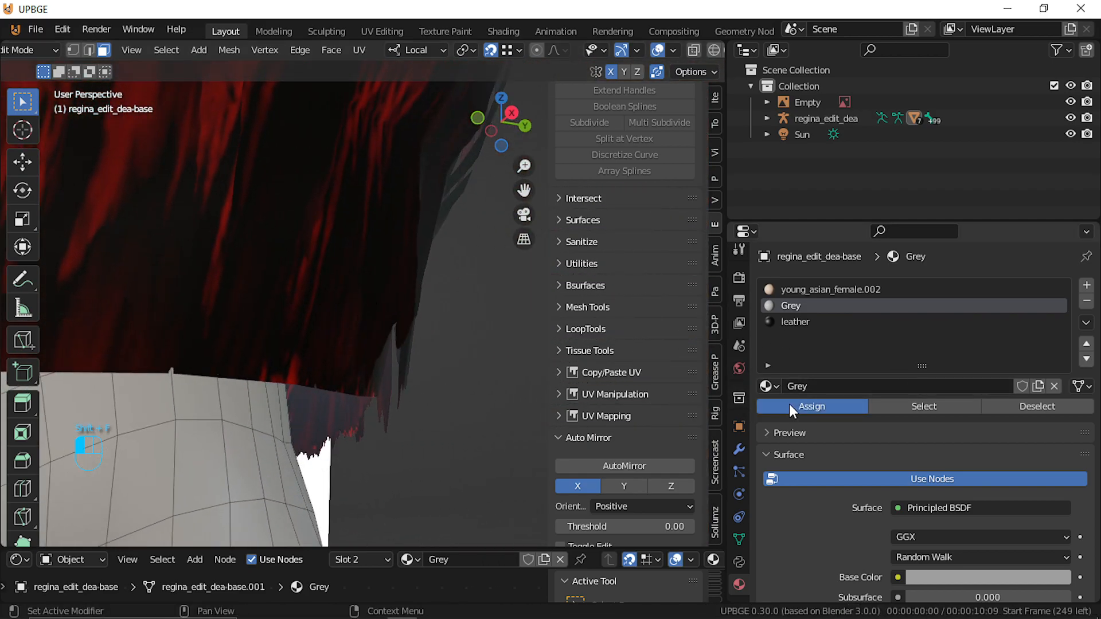
Select the wide face loop just below the collar's upper border and extrude it slightly outward along its normals
{"action": "key", "text": "shift+f"}
{"action": "key", "text": "d"}
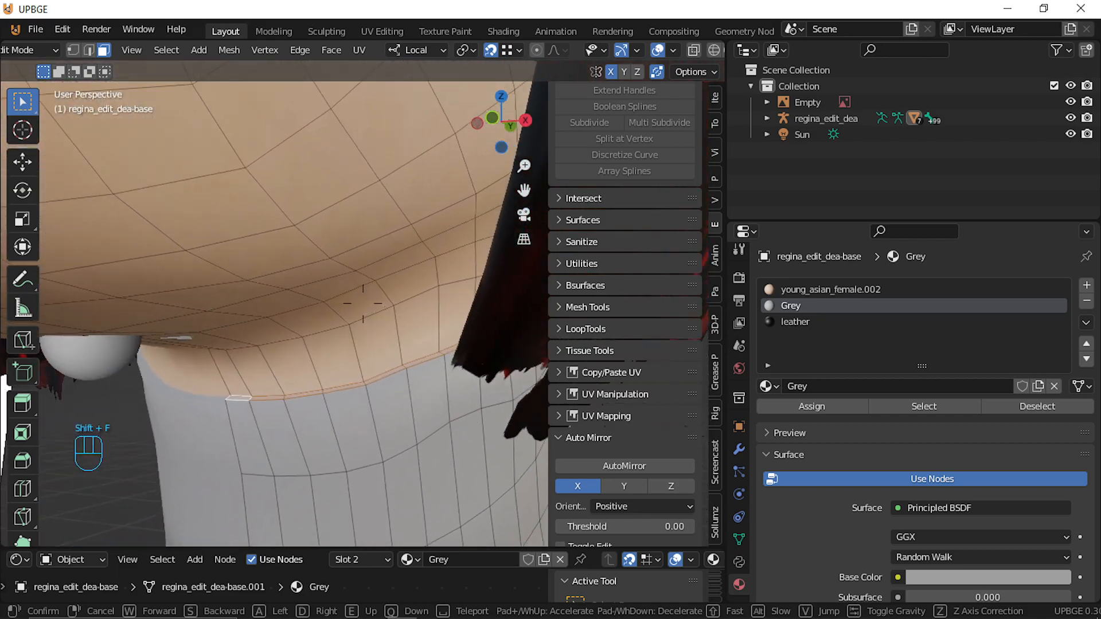
{"action": "left_click", "coordinate": [371, 294]}
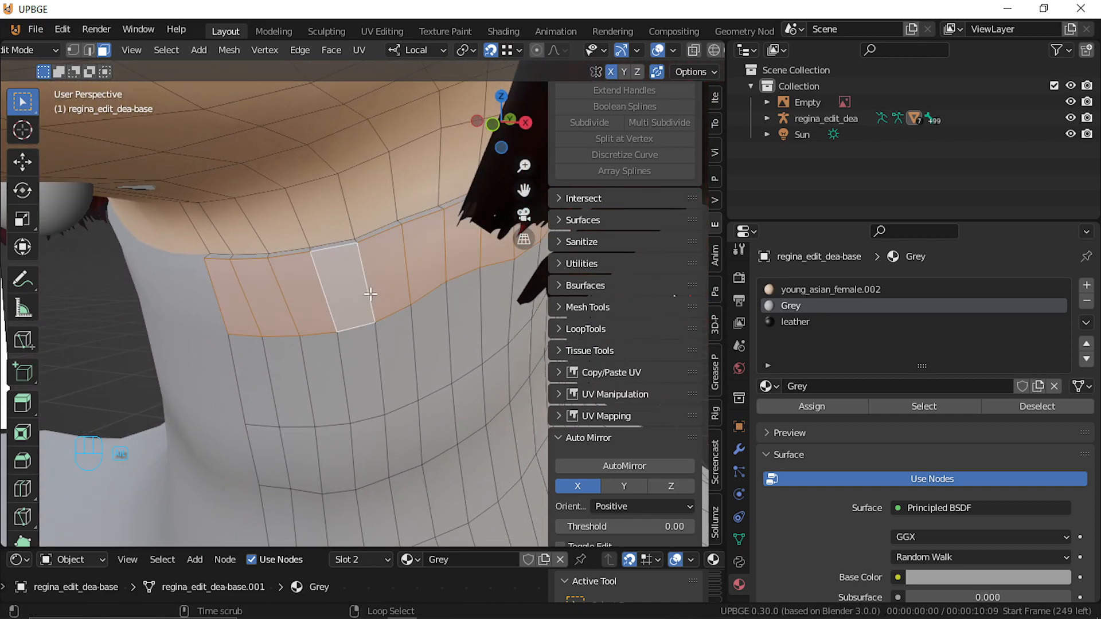
{"action": "left_click", "coordinate": [371, 294]}
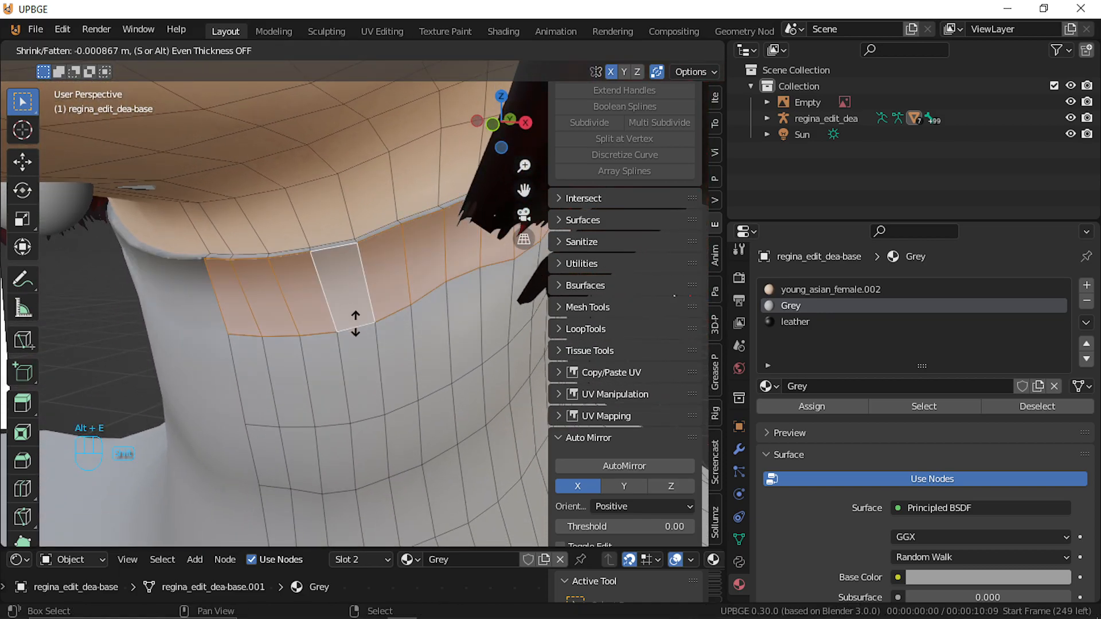
{"action": "left_click", "coordinate": [483, 252]}
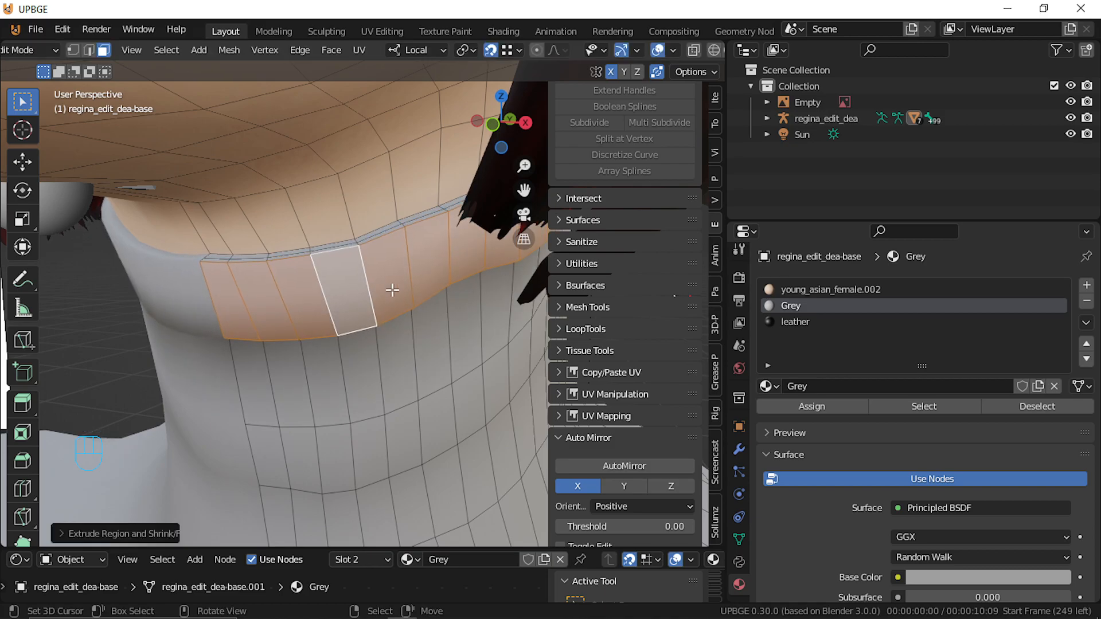
Deselect all faces and examine the raised grey collar from the front and sides against the reference
{"action": "key", "text": "a"}
{"action": "key", "text": "shift+f"}
{"action": "key", "text": "s"}
{"action": "key", "text": "s"}
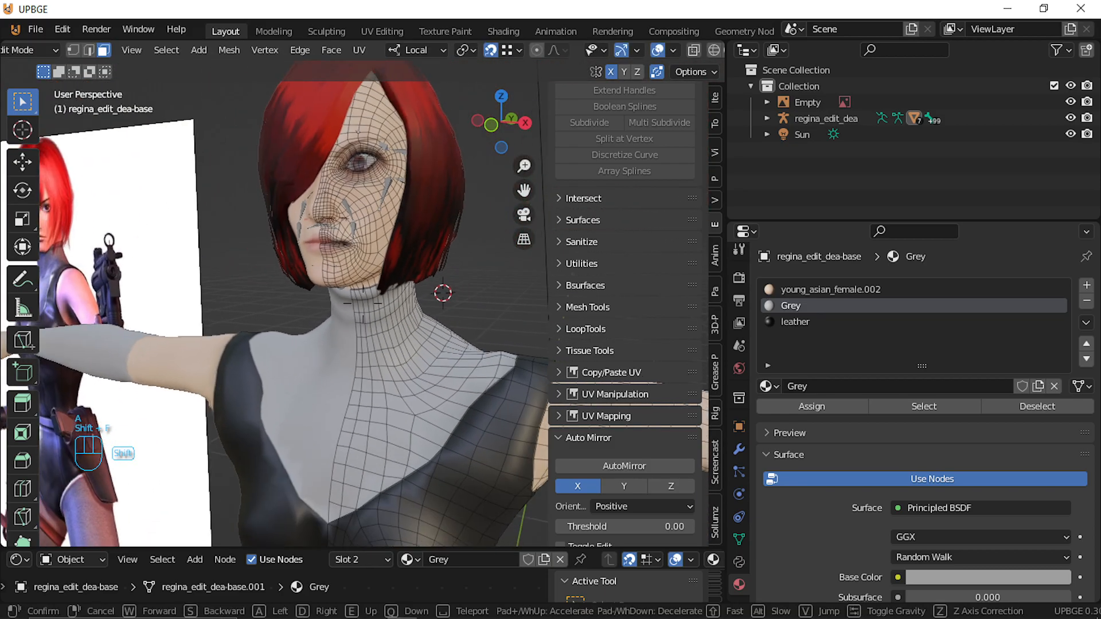
{"action": "key", "text": "a"}
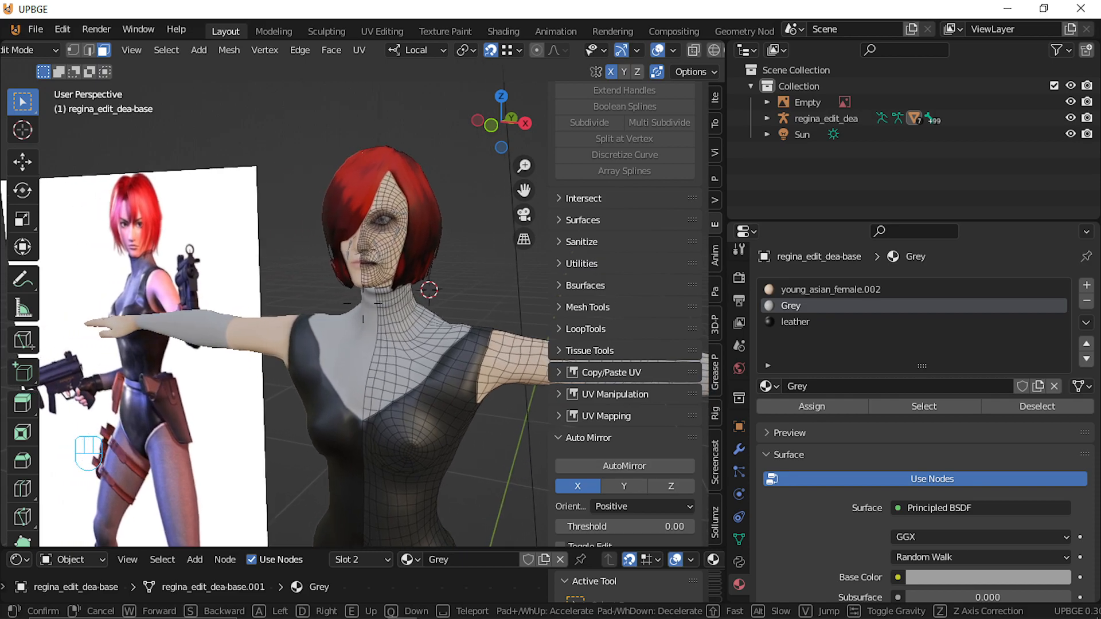
{"action": "key", "text": "w"}
{"action": "key", "text": "w"}
{"action": "key", "text": "a"}
{"action": "key", "text": "w"}
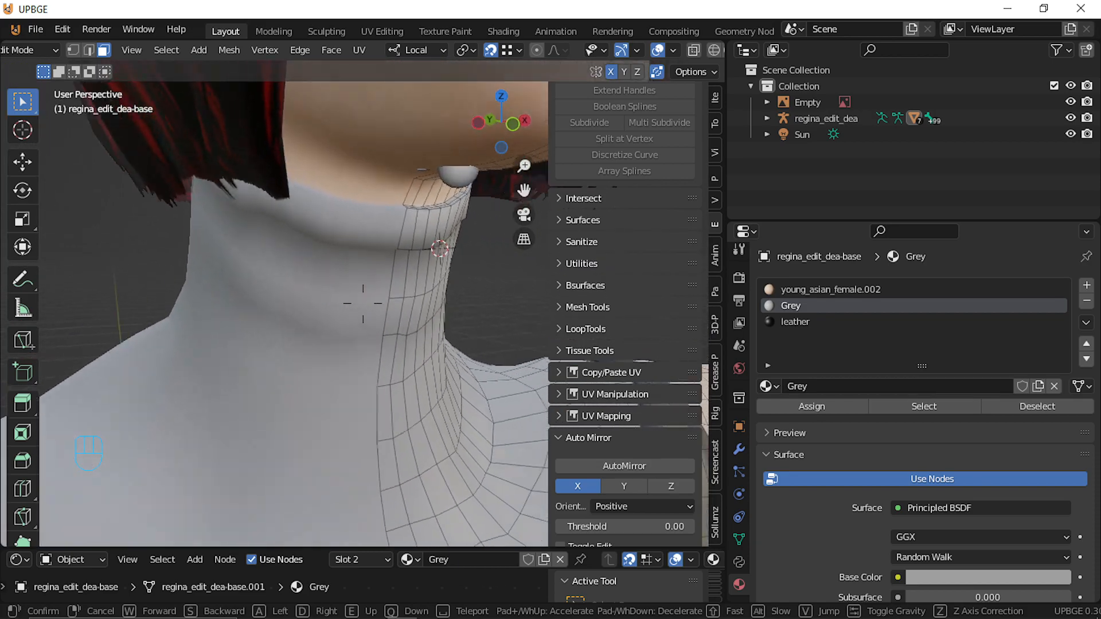
{"action": "key", "text": "d"}
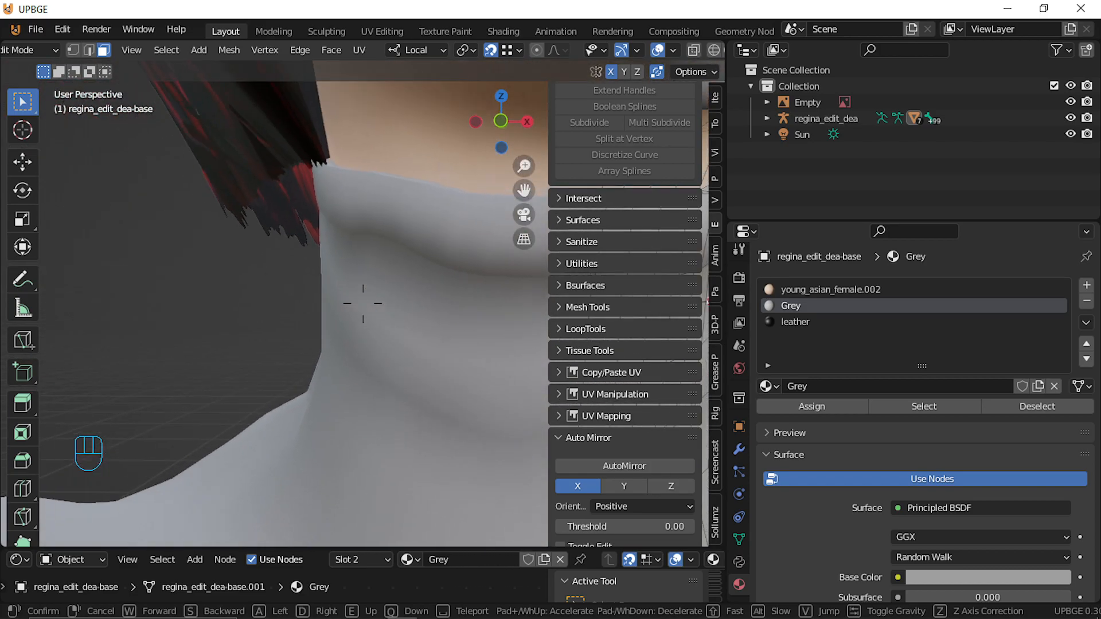
{"action": "key", "text": "shift+s"}
{"action": "left_click", "coordinate": [363, 303]}
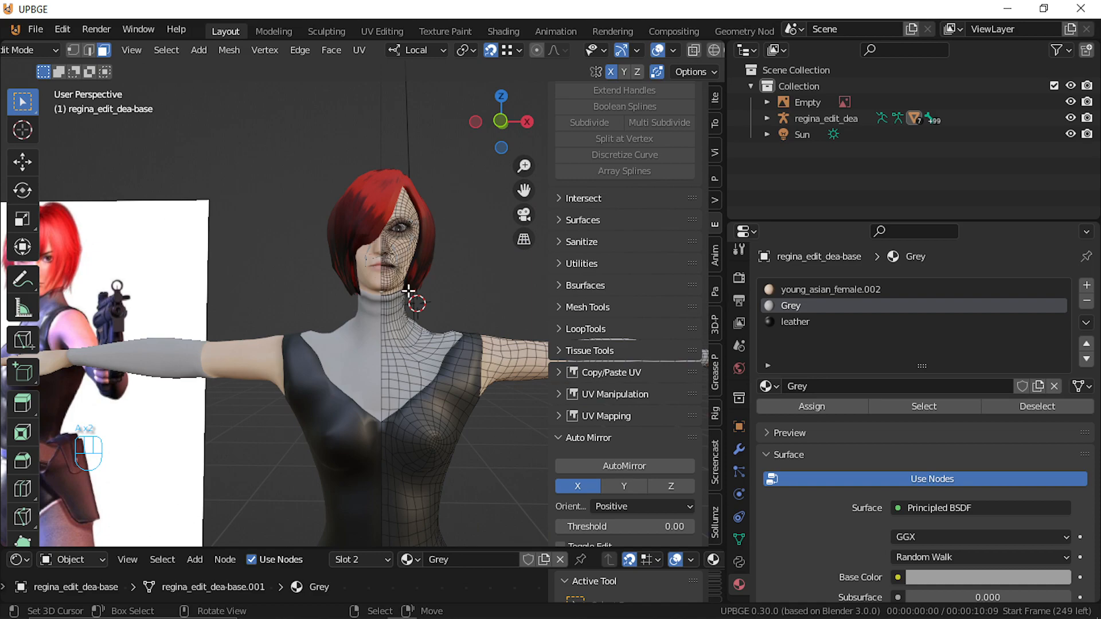
Return to Object Mode and review the character's collar, suit and head without the wireframe
{"action": "key", "text": "Tab"}
{"action": "key", "text": "shift+f"}
{"action": "key", "text": "s"}
{"action": "left_click", "coordinate": [363, 311]}
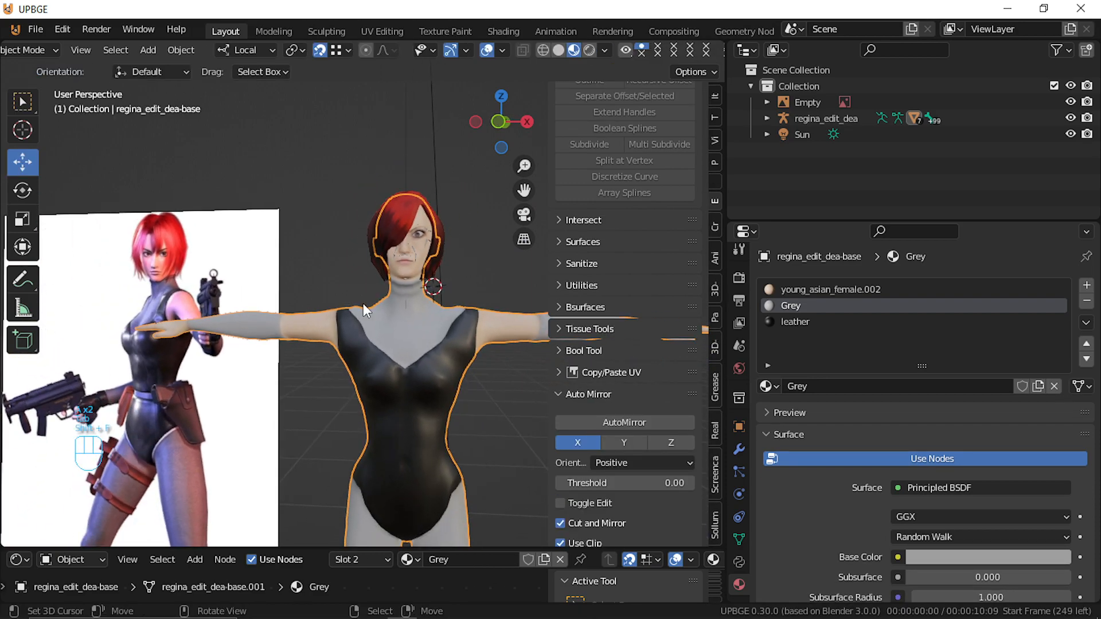
{"action": "key", "text": "shift+f"}
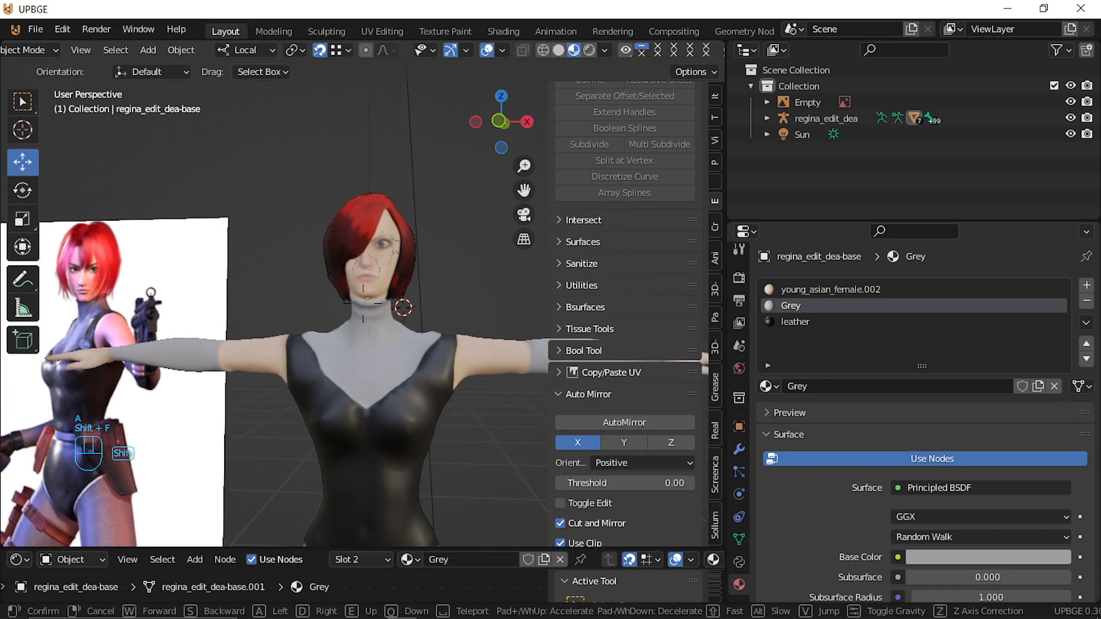
{"action": "key", "text": "w"}
{"action": "key", "text": "e"}
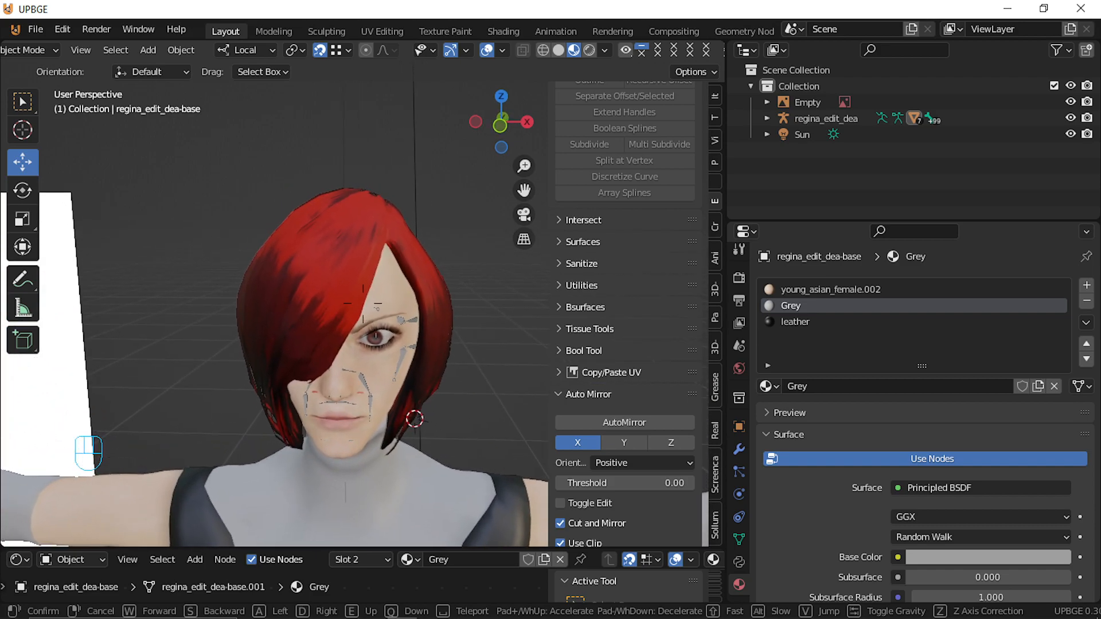
{"action": "key", "text": "a"}
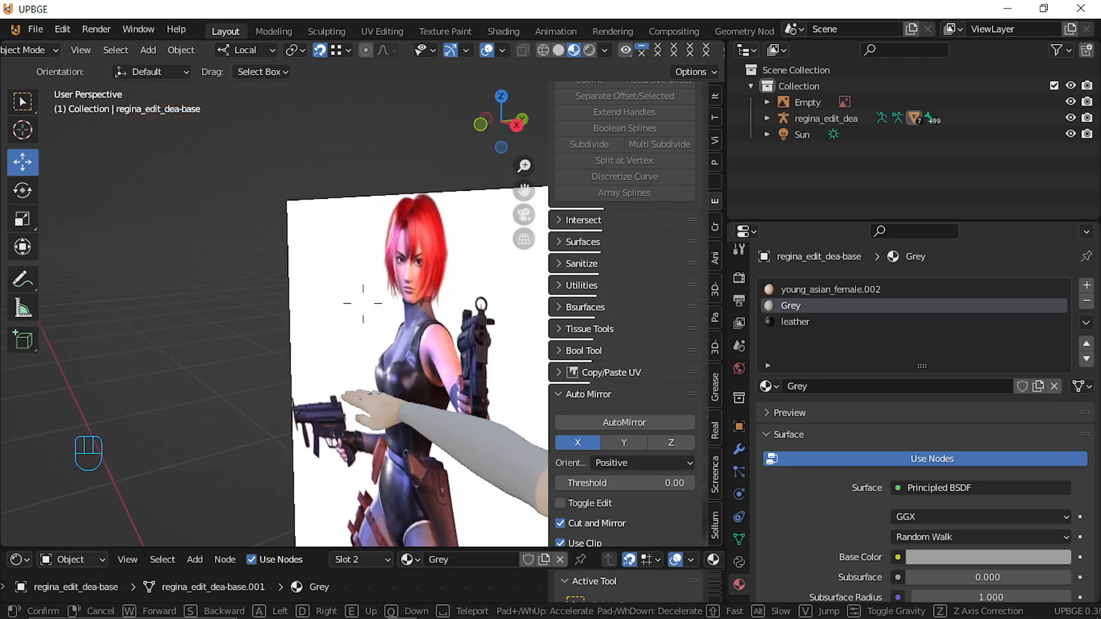
Compare the character's hair, face and collar with the reference image, up close and from the side
{"action": "key", "text": "w"}
{"action": "key", "text": "w"}
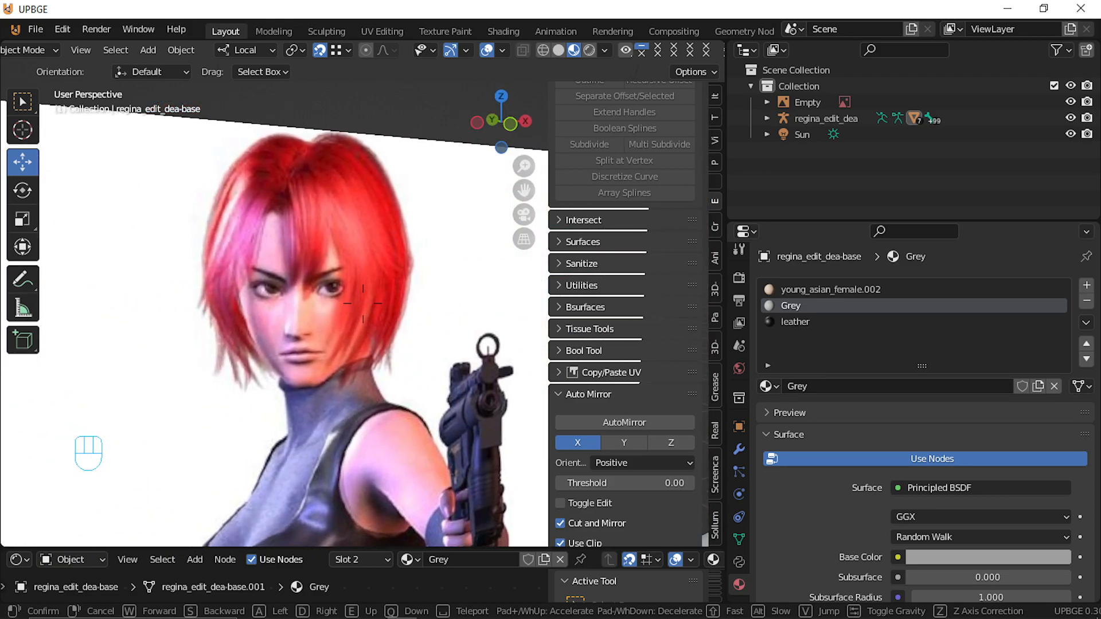
{"action": "key", "text": "d"}
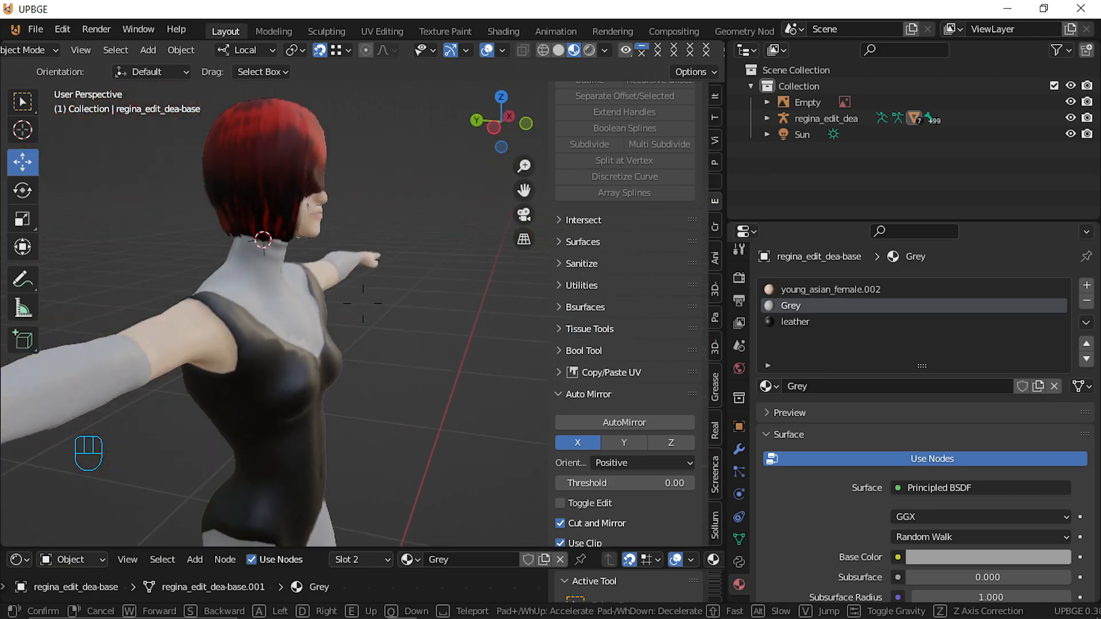
{"action": "key", "text": "w"}
{"action": "key", "text": "w"}
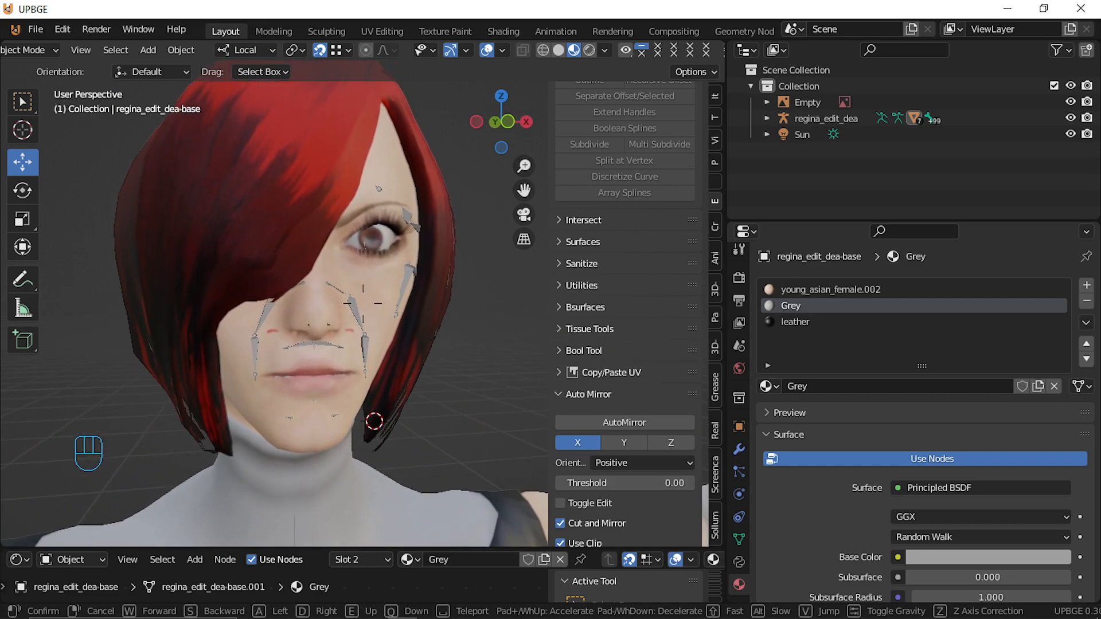
{"action": "key", "text": "w"}
{"action": "key", "text": "a"}
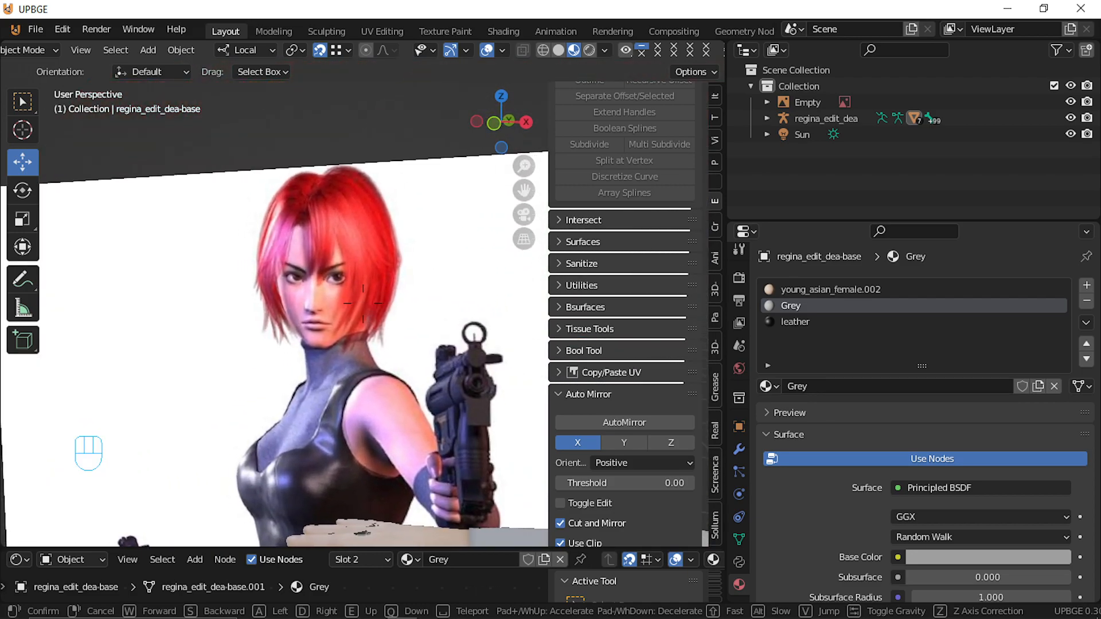
{"action": "key", "text": "d"}
{"action": "key", "text": "w"}
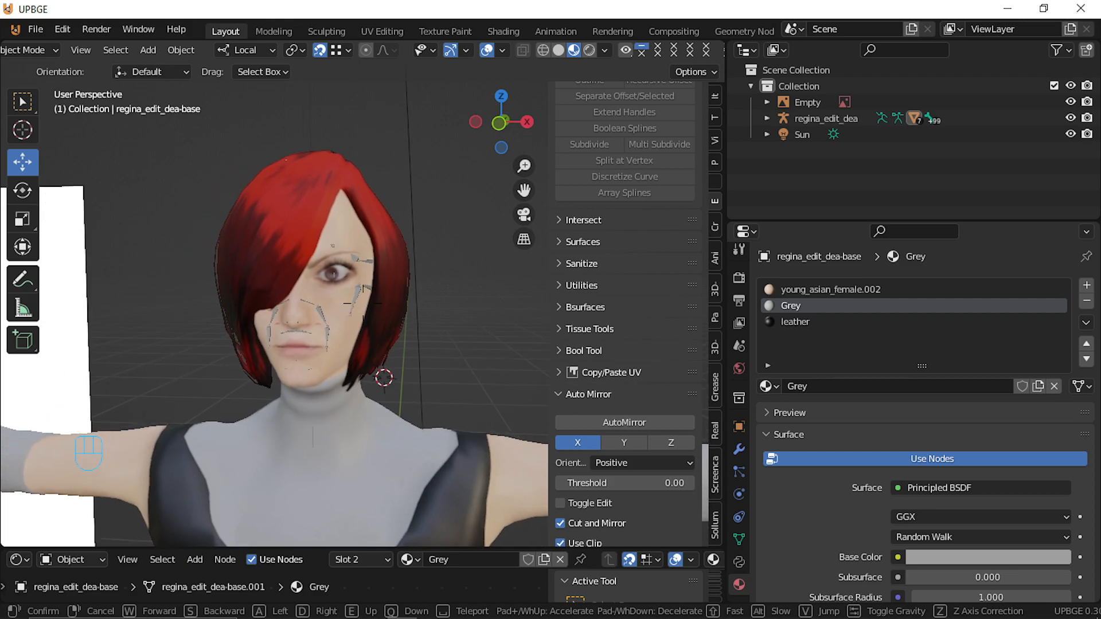
{"action": "key", "text": "w"}
Try to sculpt the eyebrow together with the body using the Grab brush, undo the stroke and return to Object Mode
{"action": "left_click", "coordinate": [362, 304]}
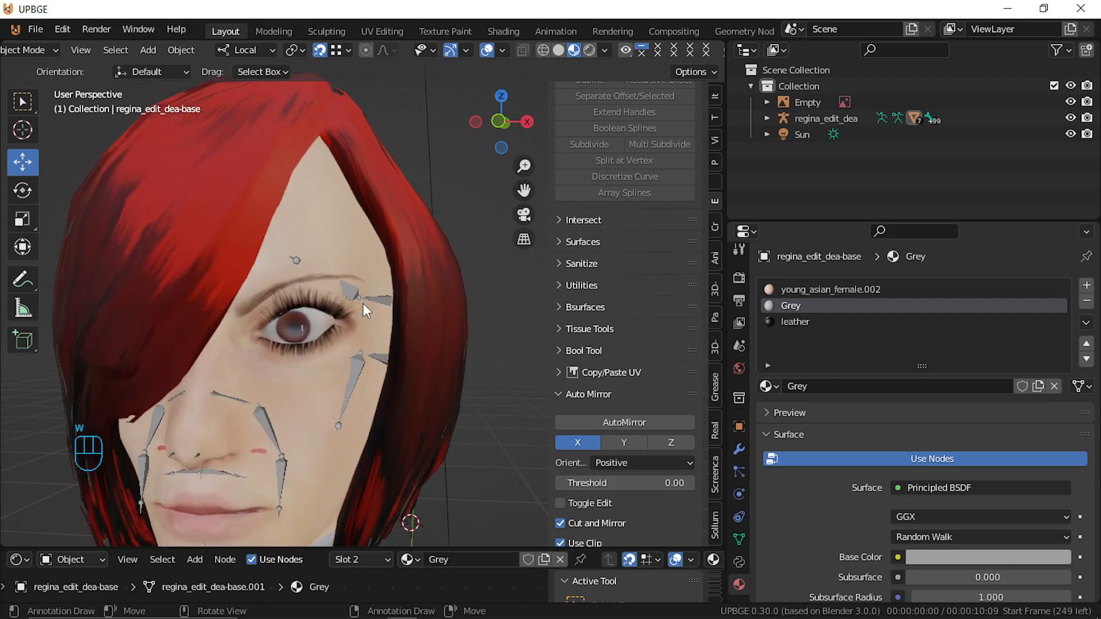
{"action": "left_click", "coordinate": [243, 317]}
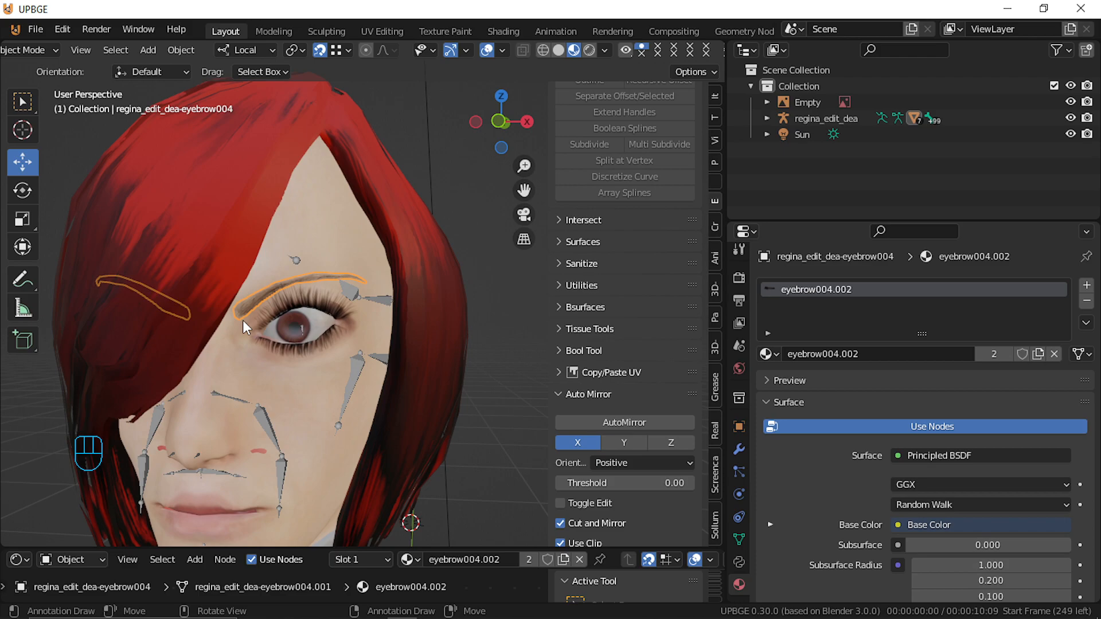
{"action": "left_click", "coordinate": [223, 356], "text": "shift"}
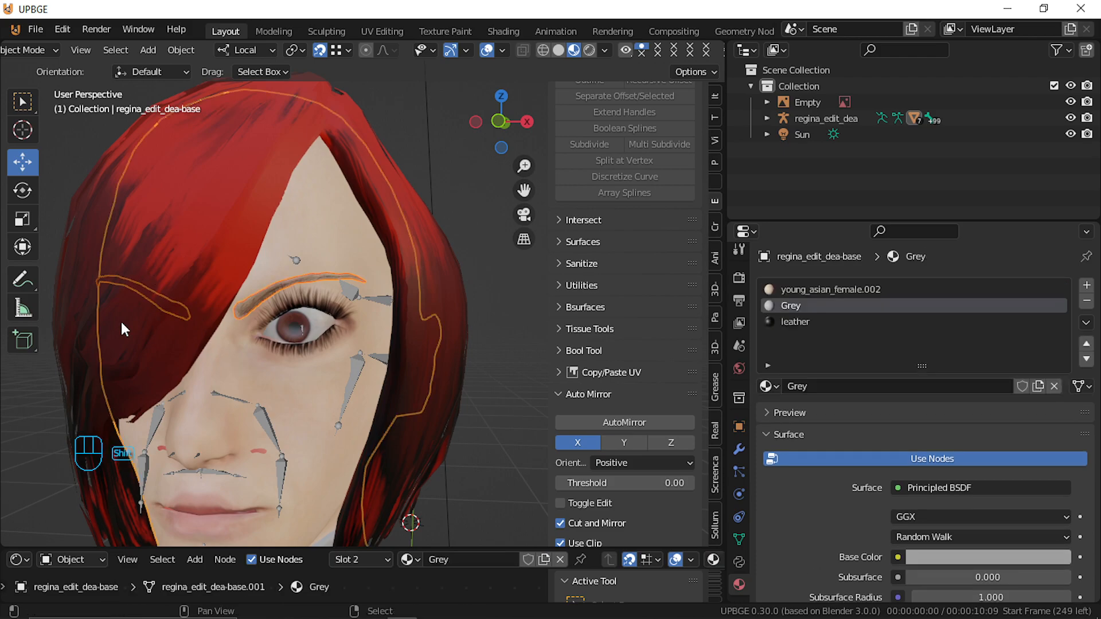
{"action": "left_click", "coordinate": [147, 70]}
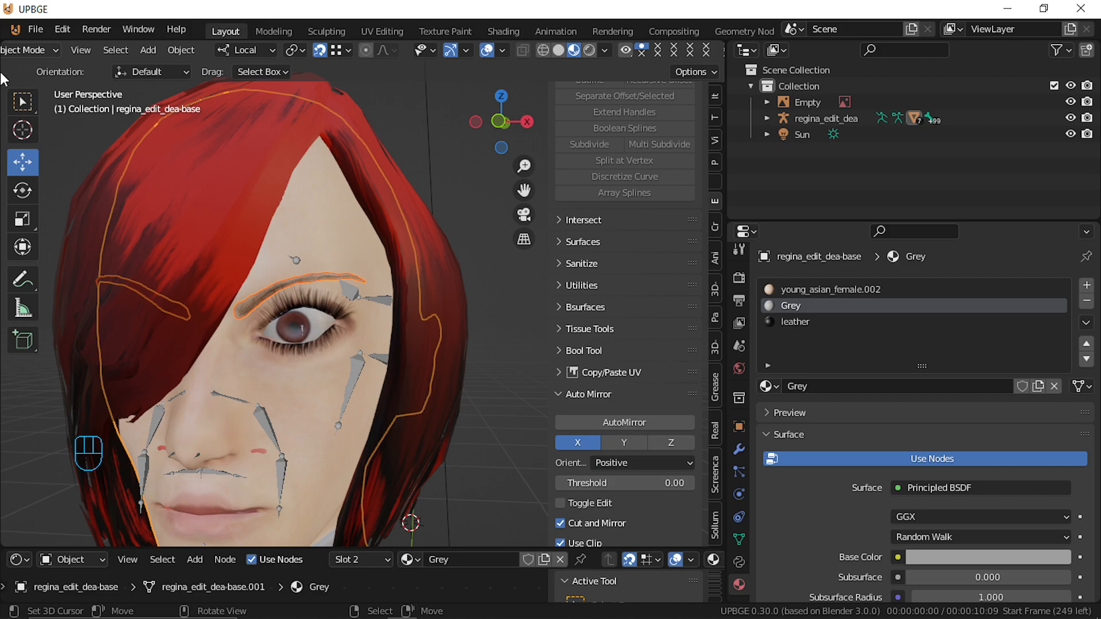
{"action": "left_click", "coordinate": [36, 50]}
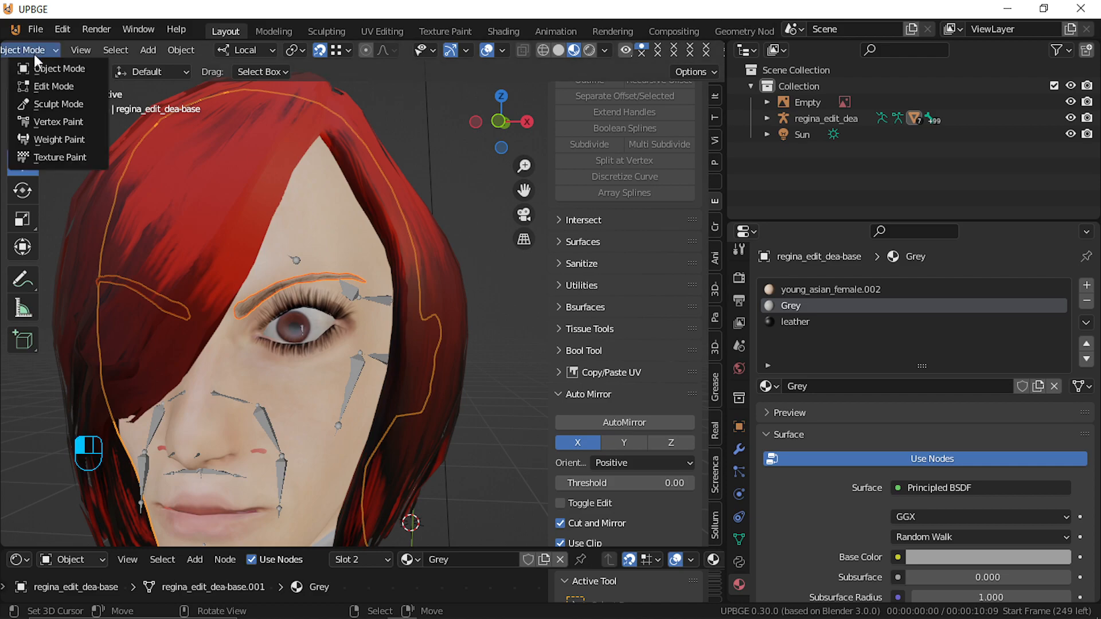
{"action": "left_click", "coordinate": [81, 104]}
{"action": "mouse_move", "coordinate": [258, 319]}
{"action": "left_mouse_down"}
{"action": "mouse_move", "coordinate": [237, 324]}
{"action": "mouse_move", "coordinate": [245, 344]}
{"action": "left_mouse_up"}
{"action": "key", "text": "ctrl+z"}
{"action": "key", "text": "ctrl+z"}
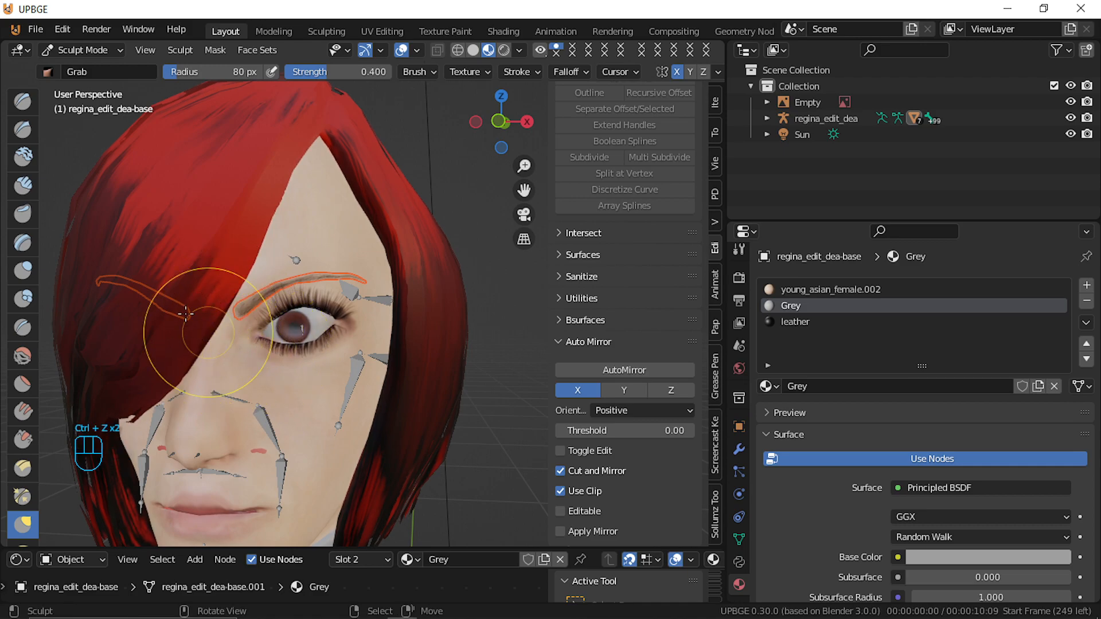
{"action": "left_click", "coordinate": [81, 53]}
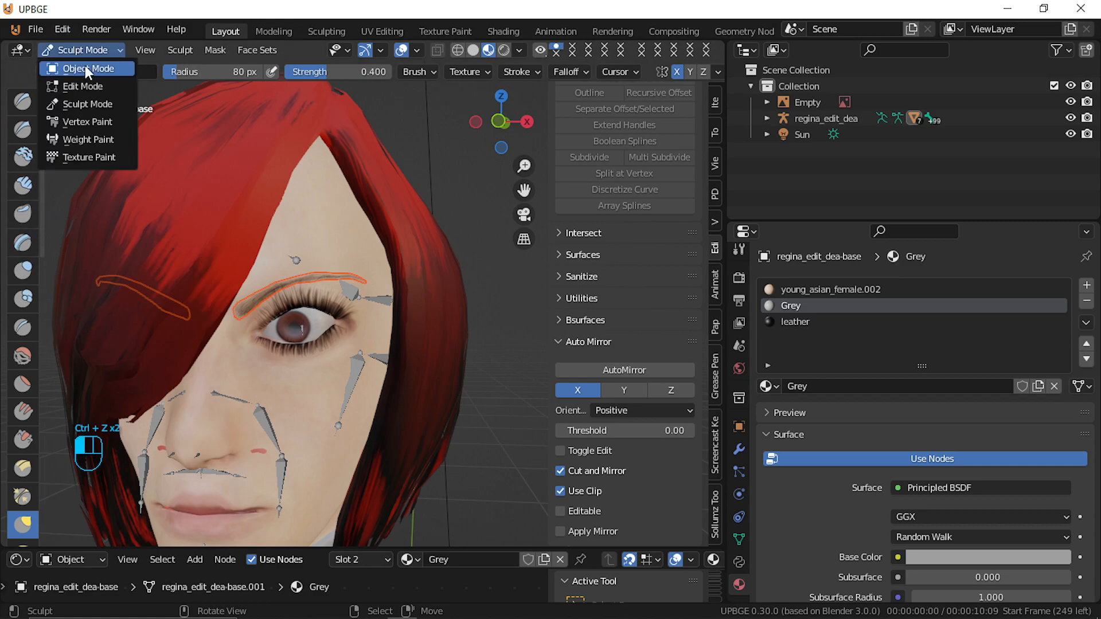
{"action": "left_click", "coordinate": [85, 65]}
Try joining the eyebrow object into the body mesh and undo the join
{"action": "left_click", "coordinate": [276, 288]}
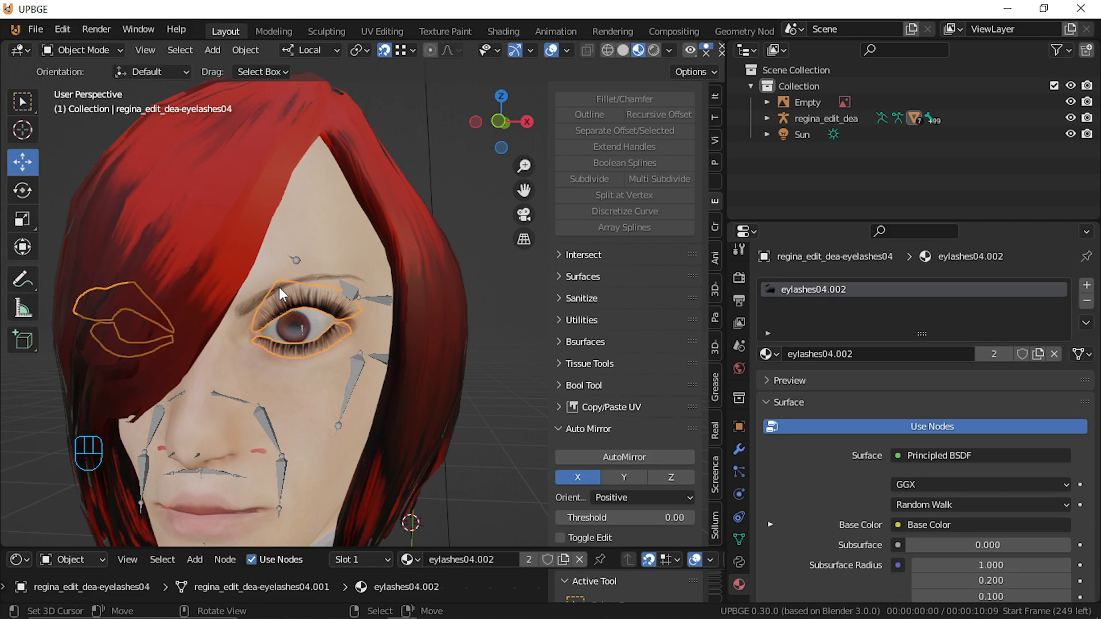
{"action": "left_click", "coordinate": [313, 225], "text": "shift"}
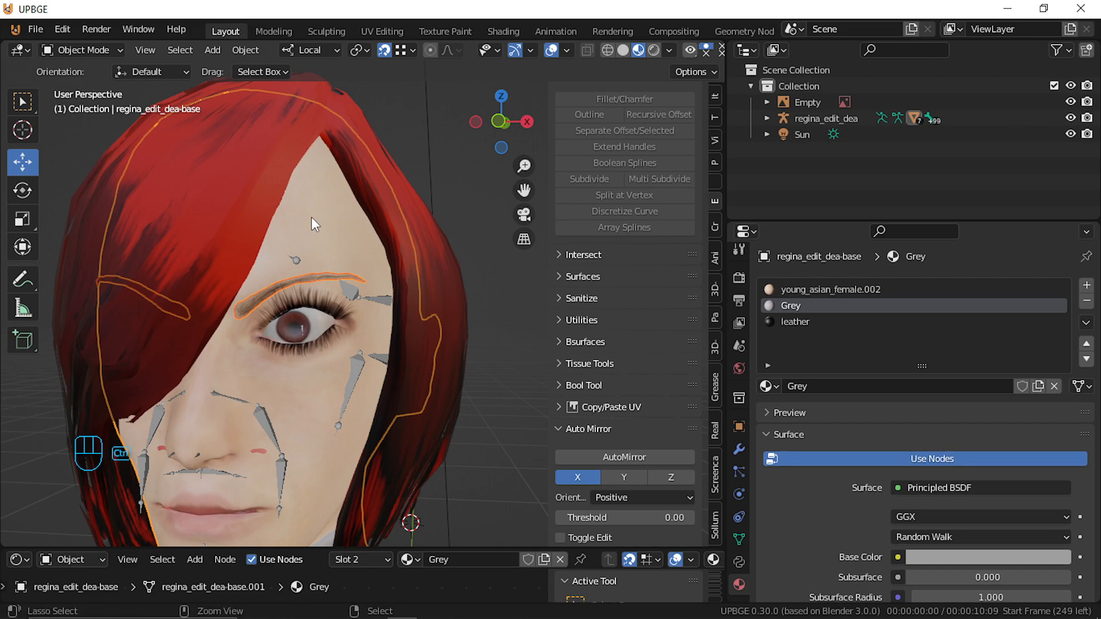
{"action": "key", "text": "ctrl+j"}
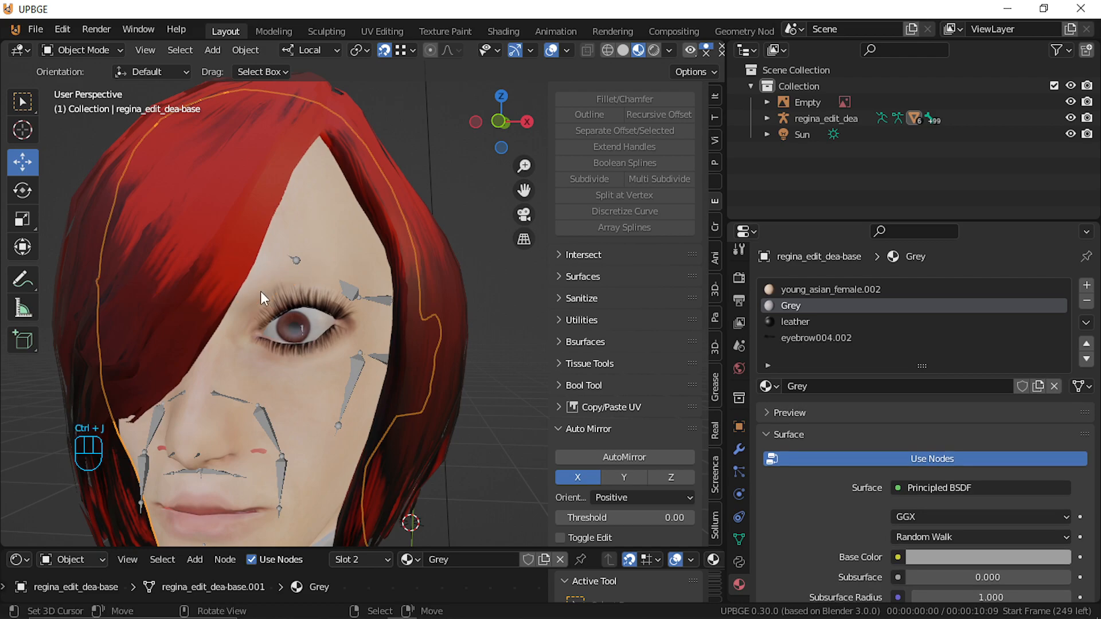
{"action": "key", "text": "shift+f"}
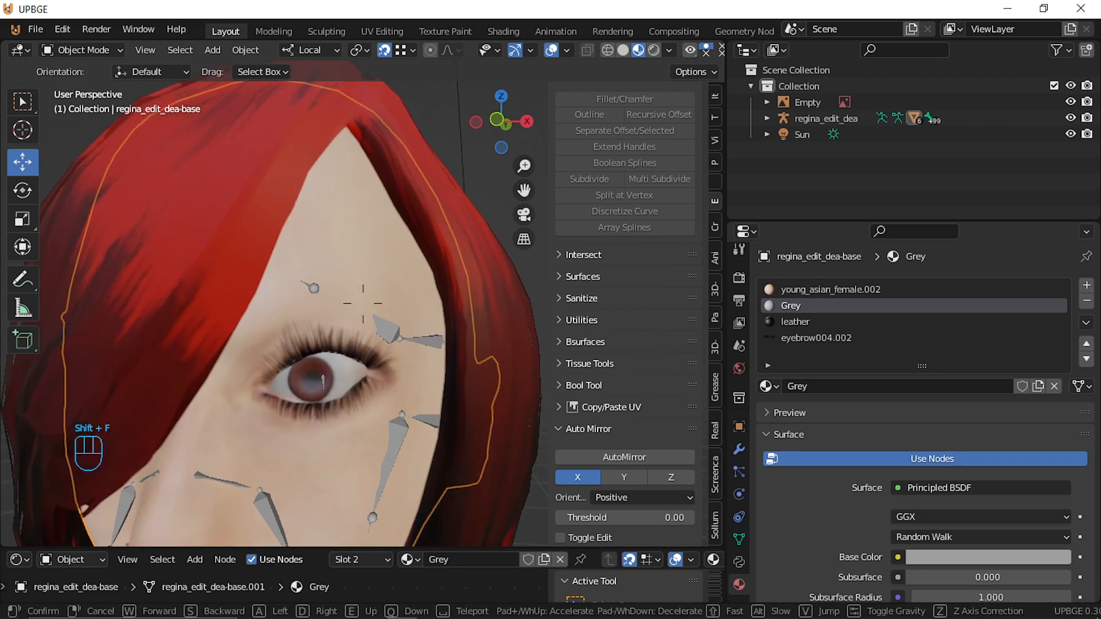
{"action": "key", "text": "w"}
{"action": "left_click", "coordinate": [363, 304]}
{"action": "key", "text": "ctrl+z"}
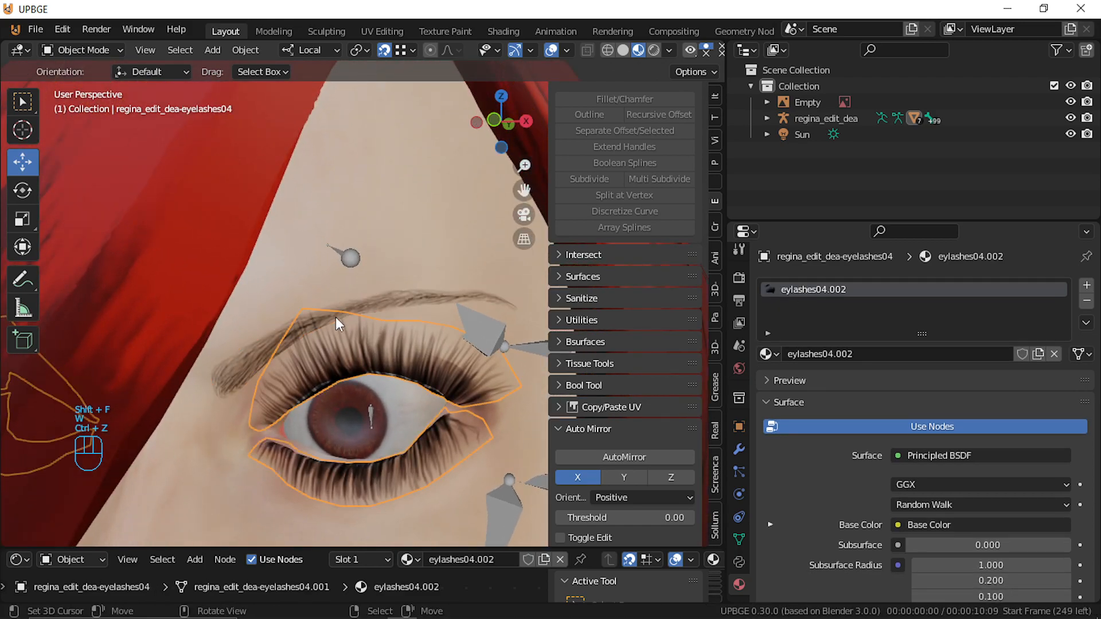
Test-move the eyebrow, the armature and the eyeballs one at a time, cancelling each move
{"action": "left_click", "coordinate": [206, 390]}
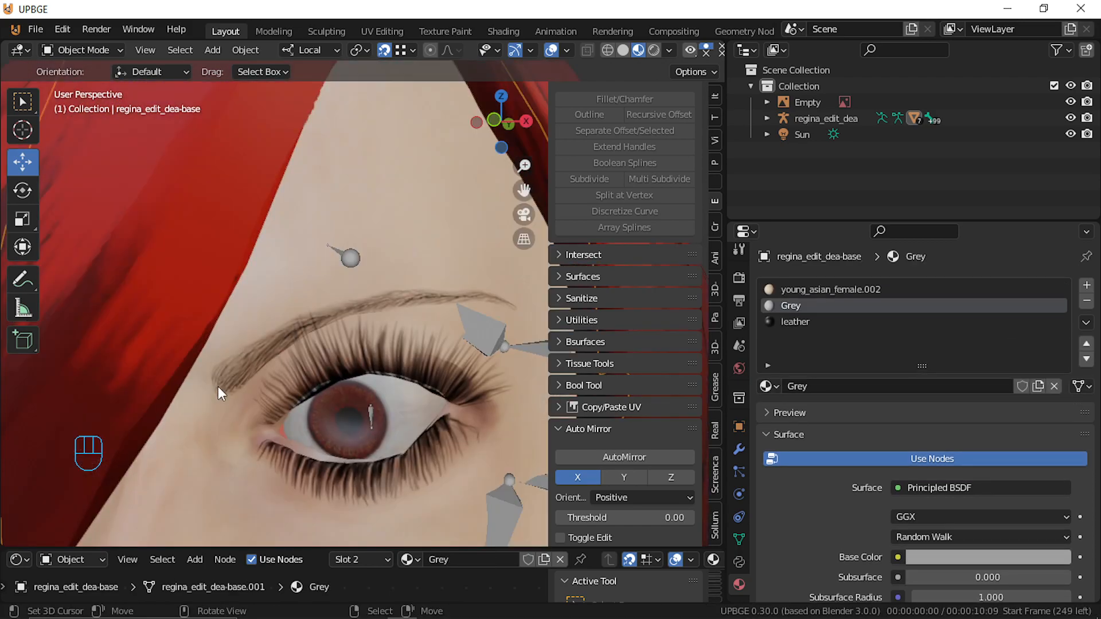
{"action": "left_click", "coordinate": [266, 358]}
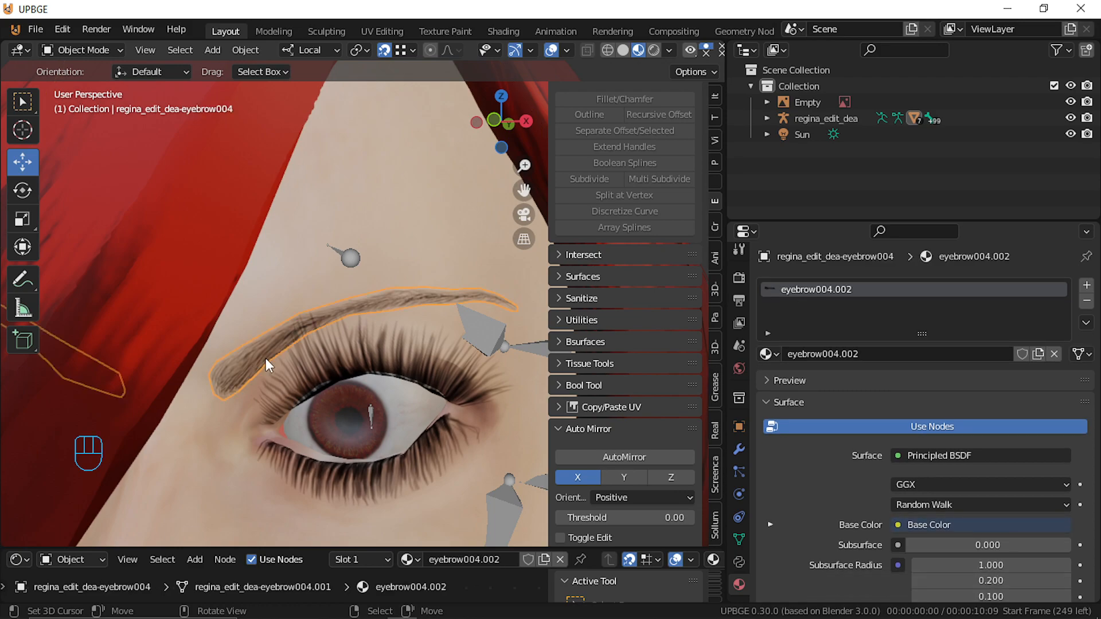
{"action": "key", "text": "g"}
{"action": "right_click", "coordinate": [314, 310]}
{"action": "left_click", "coordinate": [347, 259]}
{"action": "key", "text": "g"}
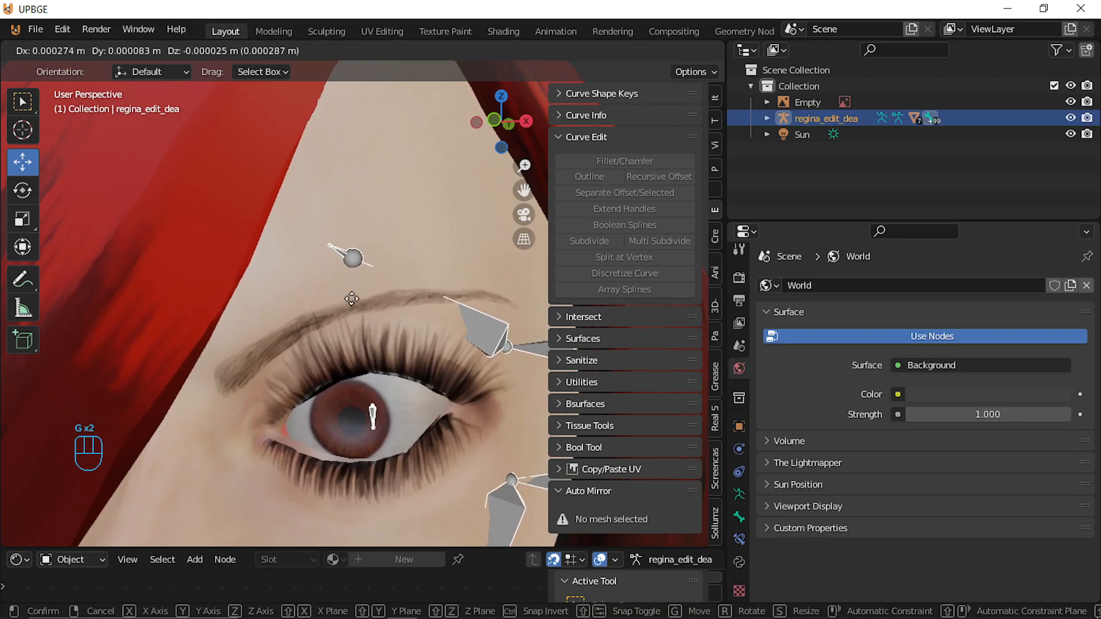
{"action": "right_click", "coordinate": [322, 356]}
{"action": "left_click", "coordinate": [343, 424]}
{"action": "key", "text": "g"}
{"action": "right_click", "coordinate": [369, 365]}
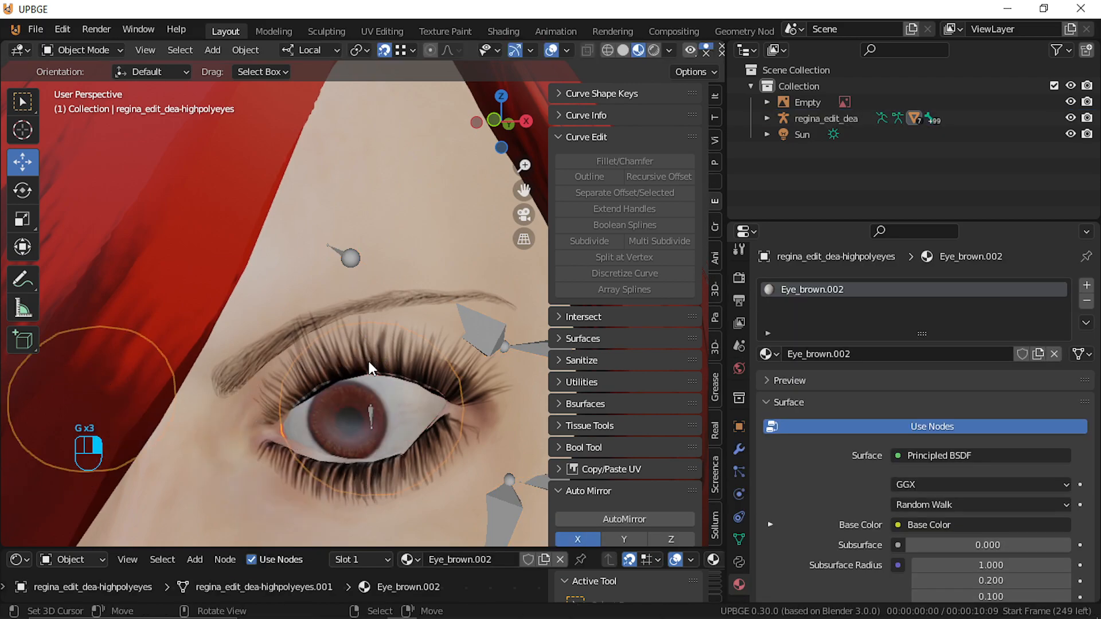
Join the eyebrow object into the body mesh and undo the accidental displacement of the hair
{"action": "left_click", "coordinate": [289, 332]}
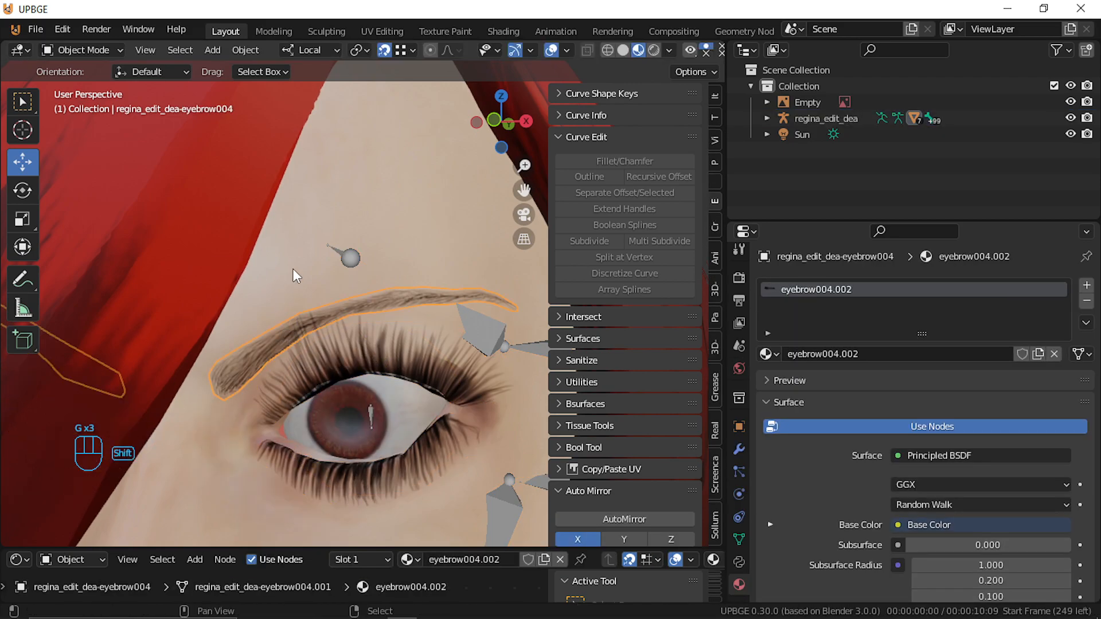
{"action": "left_click", "coordinate": [292, 268], "text": "shift"}
{"action": "key", "text": "ctrl+j"}
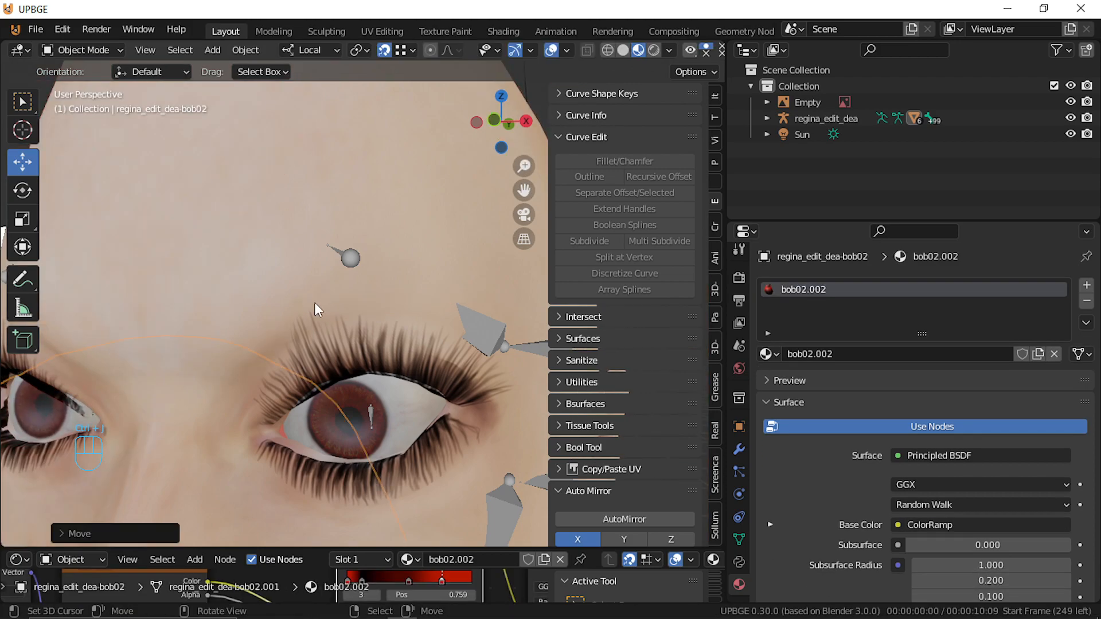
{"action": "right_click", "coordinate": [318, 303]}
{"action": "scroll", "coordinate": [335, 329], "scroll_direction": "down", "scroll_amount": 15}
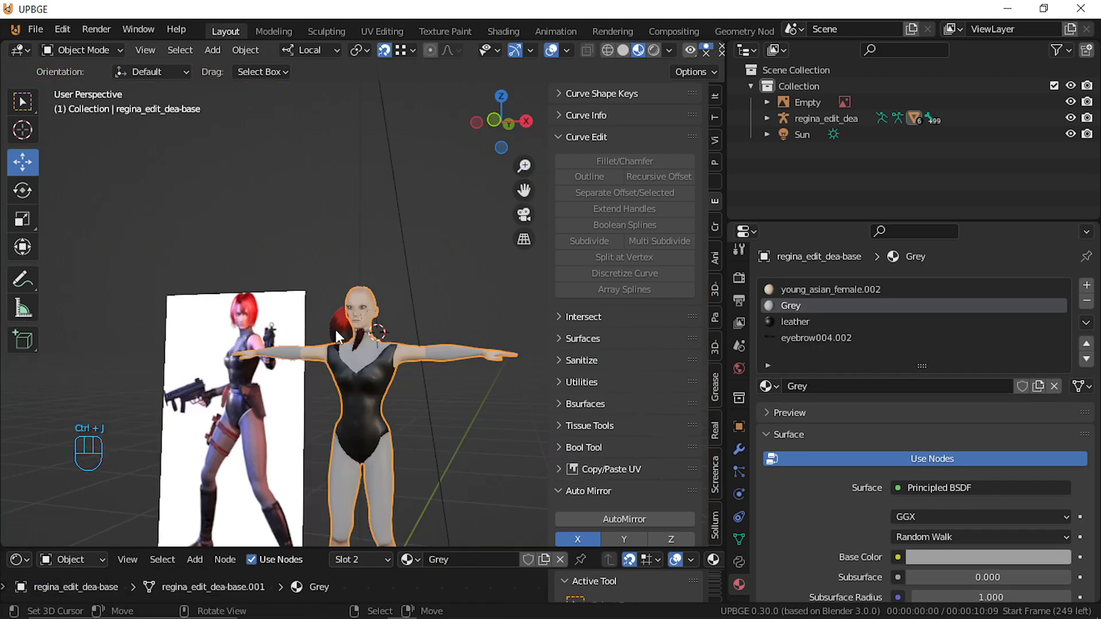
{"action": "scroll", "coordinate": [335, 329], "scroll_direction": "up", "scroll_amount": 3}
{"action": "key", "text": "ctrl"}
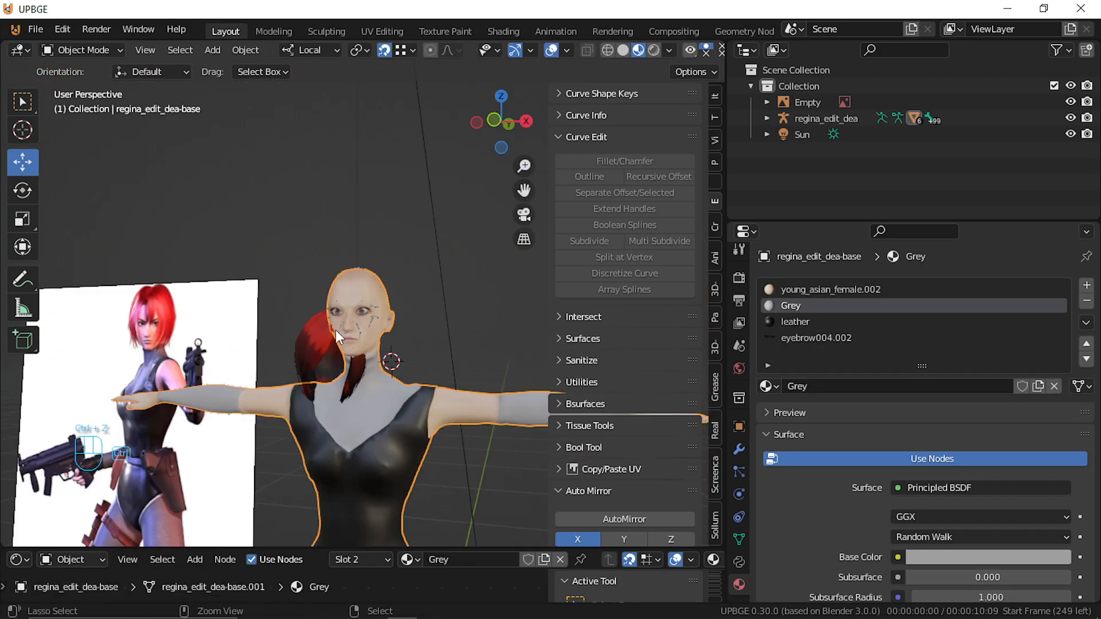
{"action": "key", "text": "ctrl+z"}
{"action": "key", "text": "ctrl+z"}
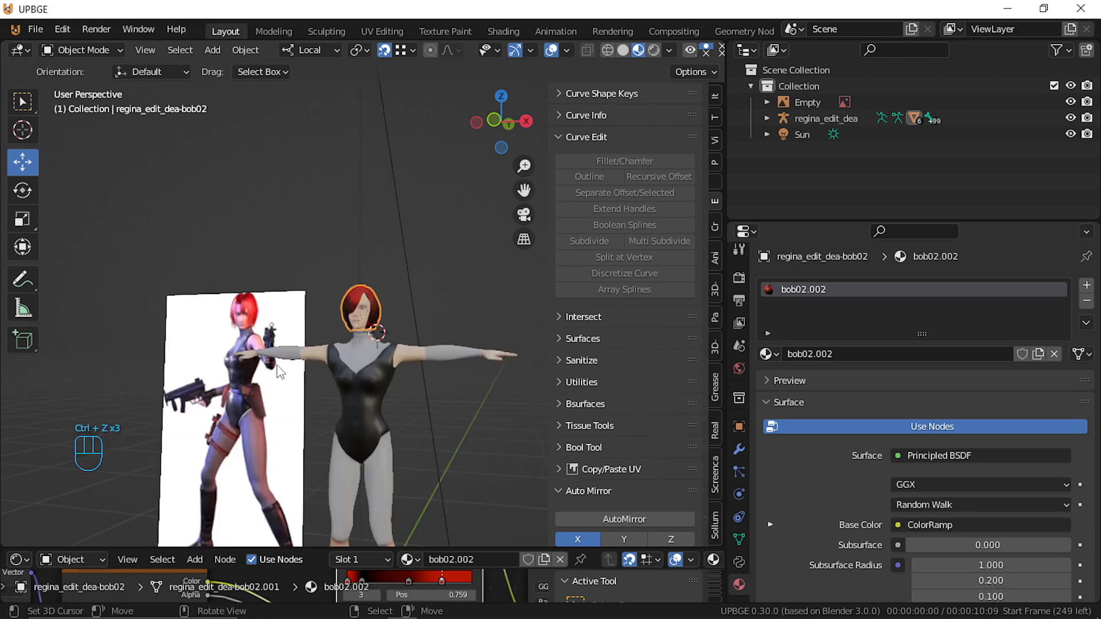
Open the joined body mesh in Edit Mode and select all its faces
{"action": "scroll", "coordinate": [280, 372], "scroll_direction": "up", "scroll_amount": 8}
{"action": "key", "text": "Tab"}
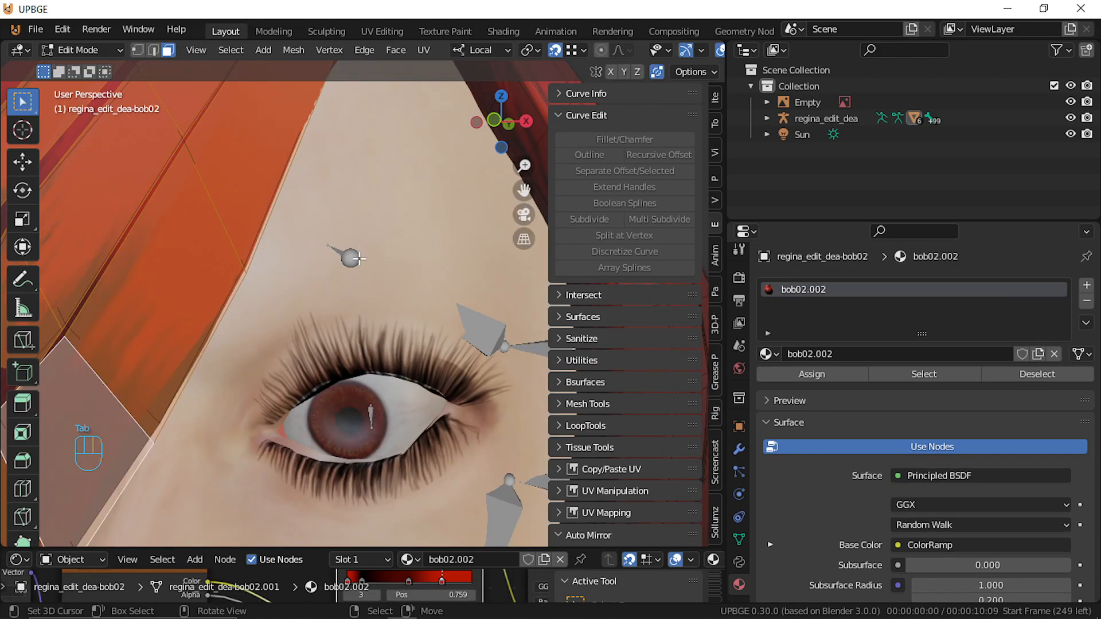
{"action": "key", "text": "Tab"}
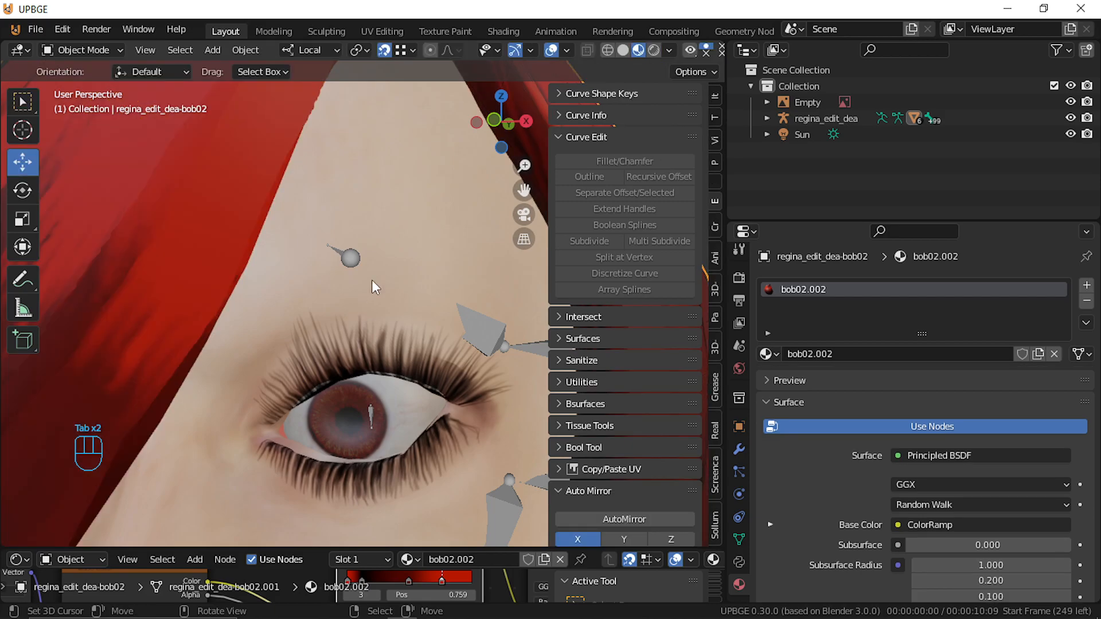
{"action": "left_click", "coordinate": [371, 280]}
{"action": "key", "text": "Tab"}
{"action": "key", "text": "a"}
{"action": "key", "text": "a"}
{"action": "key", "text": "a"}
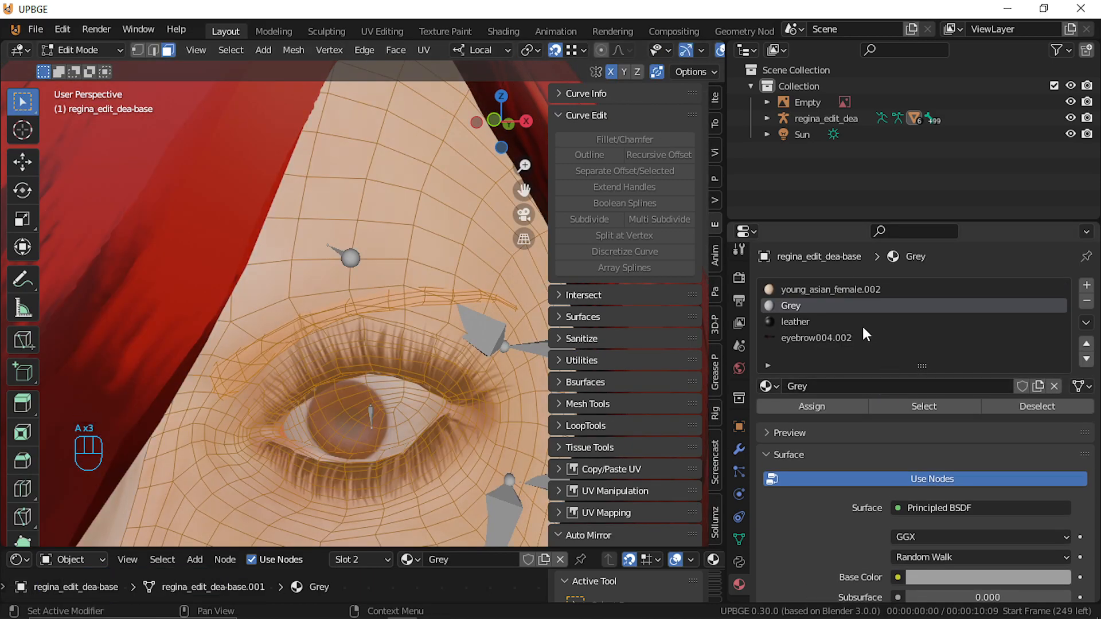
Examine the surface, alpha and blend settings of the eyebrow004.002 material
{"action": "left_click", "coordinate": [811, 336]}
{"action": "scroll", "coordinate": [860, 459], "scroll_direction": "down", "scroll_amount": 8}
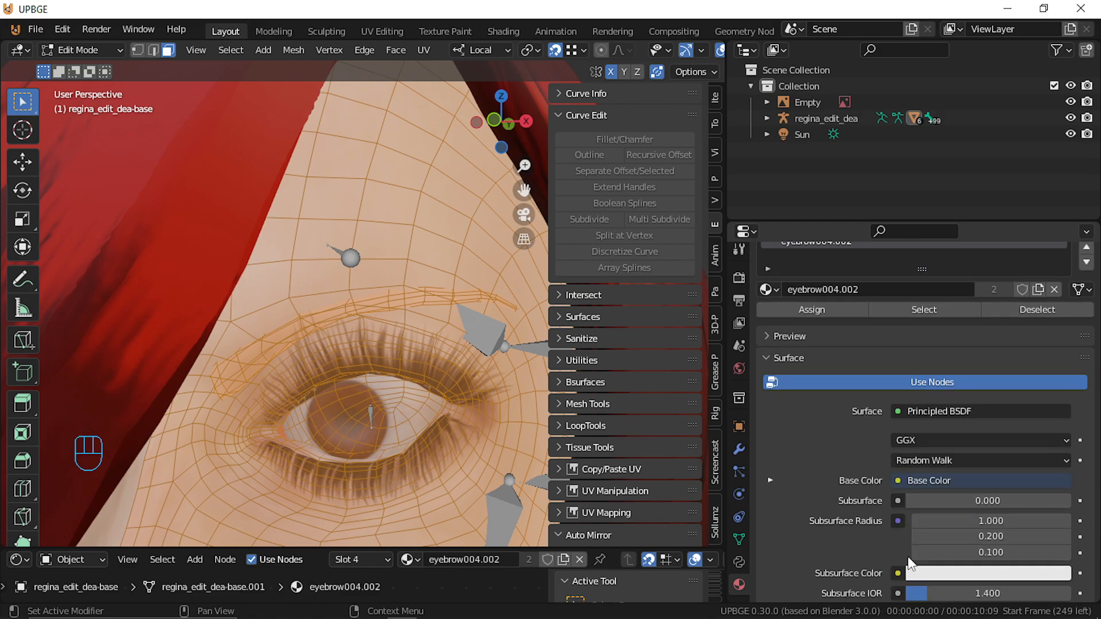
{"action": "scroll", "coordinate": [908, 562], "scroll_direction": "down", "scroll_amount": 10}
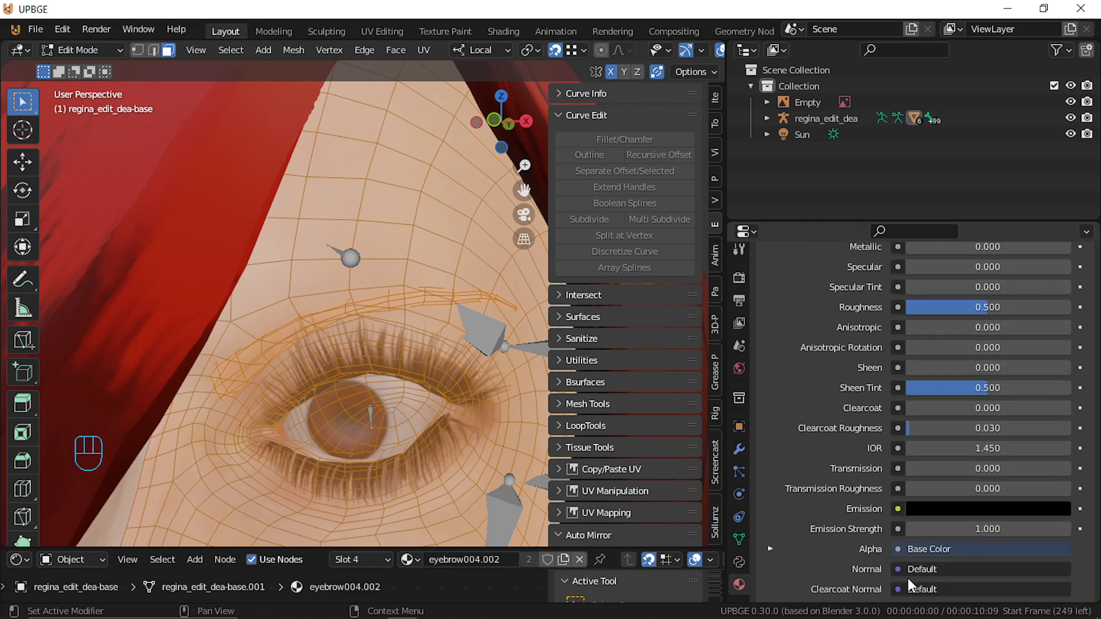
{"action": "scroll", "coordinate": [911, 570], "scroll_direction": "down", "scroll_amount": 6}
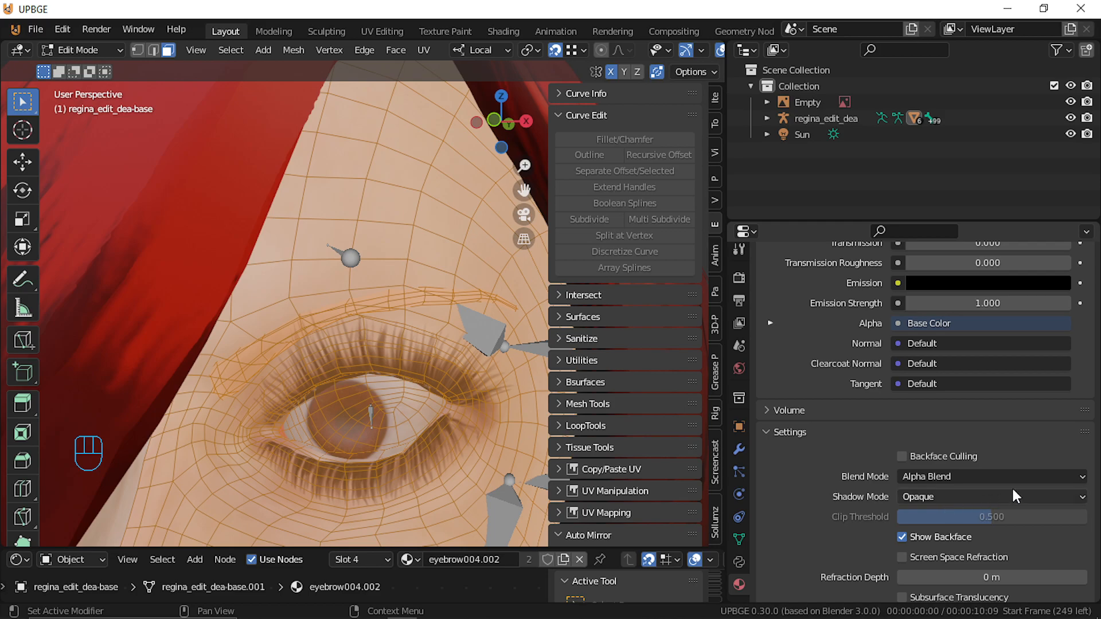
{"action": "scroll", "coordinate": [1016, 470], "scroll_direction": "down", "scroll_amount": 7}
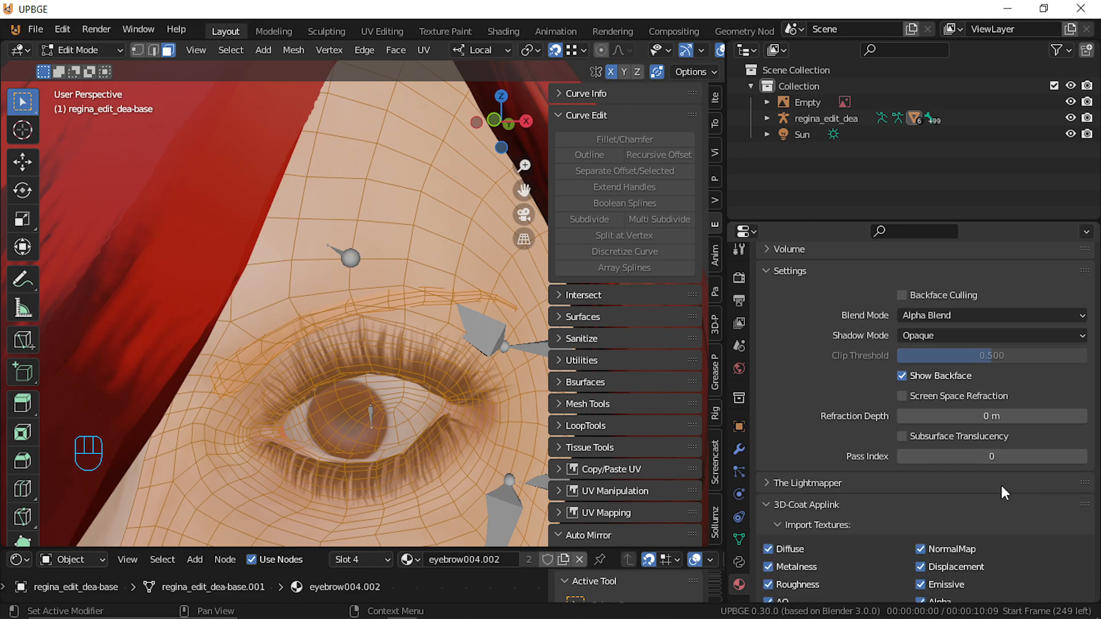
{"action": "scroll", "coordinate": [1000, 482], "scroll_direction": "down", "scroll_amount": 5}
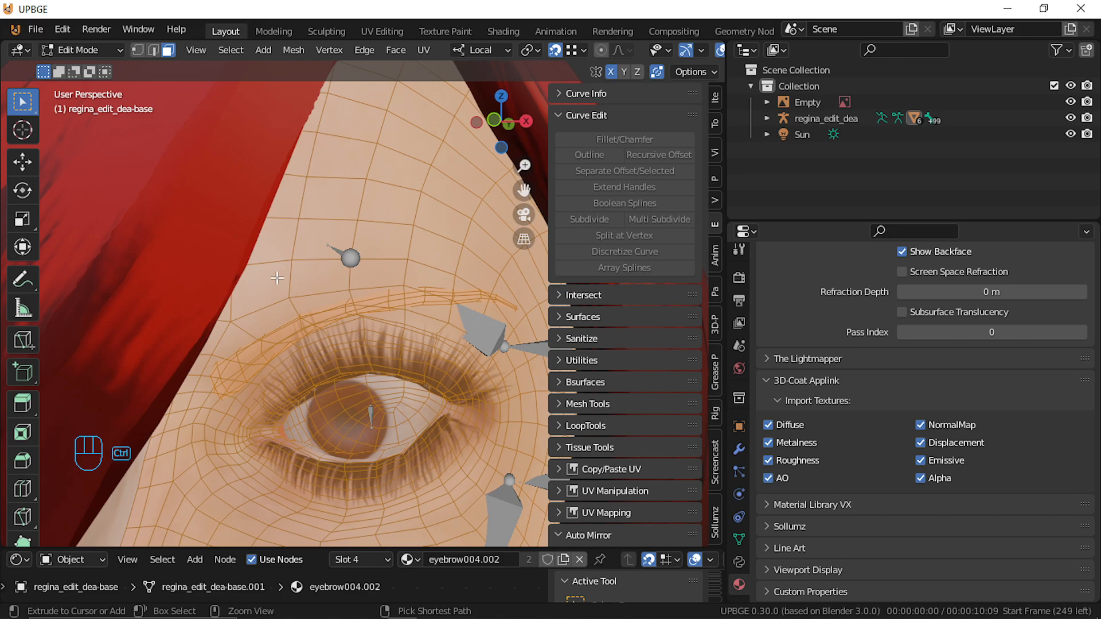
Undo the mesh selections and the join so the eyebrow is a separate selected object again
{"action": "key", "text": "ctrl+z"}
{"action": "key", "text": "ctrl+z"}
{"action": "key", "text": "ctrl+z"}
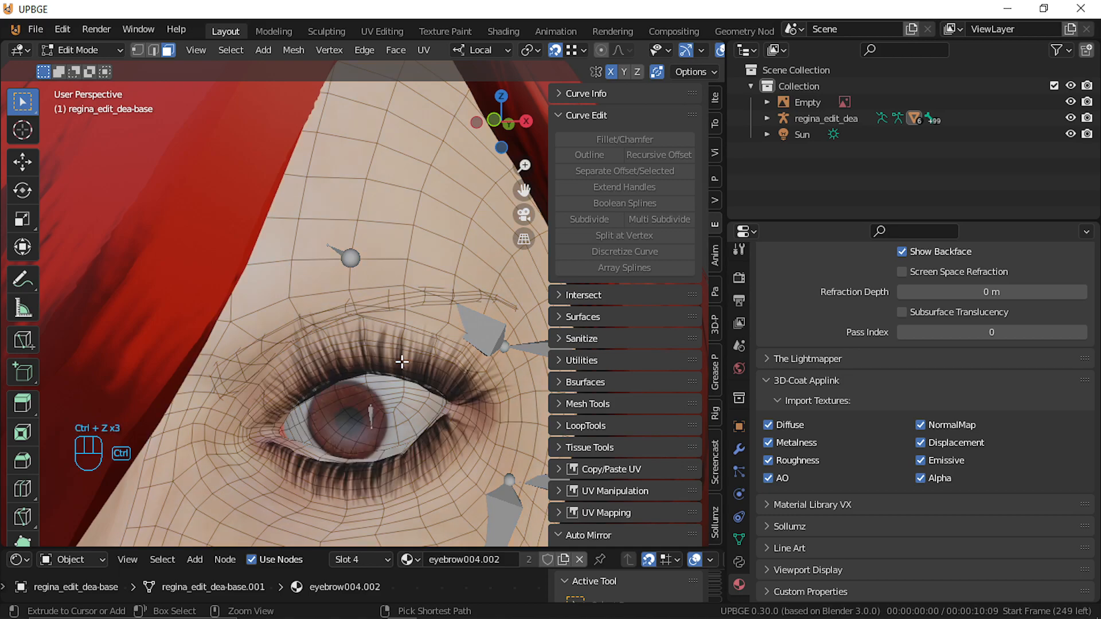
{"action": "key", "text": "ctrl+z"}
{"action": "key", "text": "ctrl+z"}
{"action": "key", "text": "ctrl+z"}
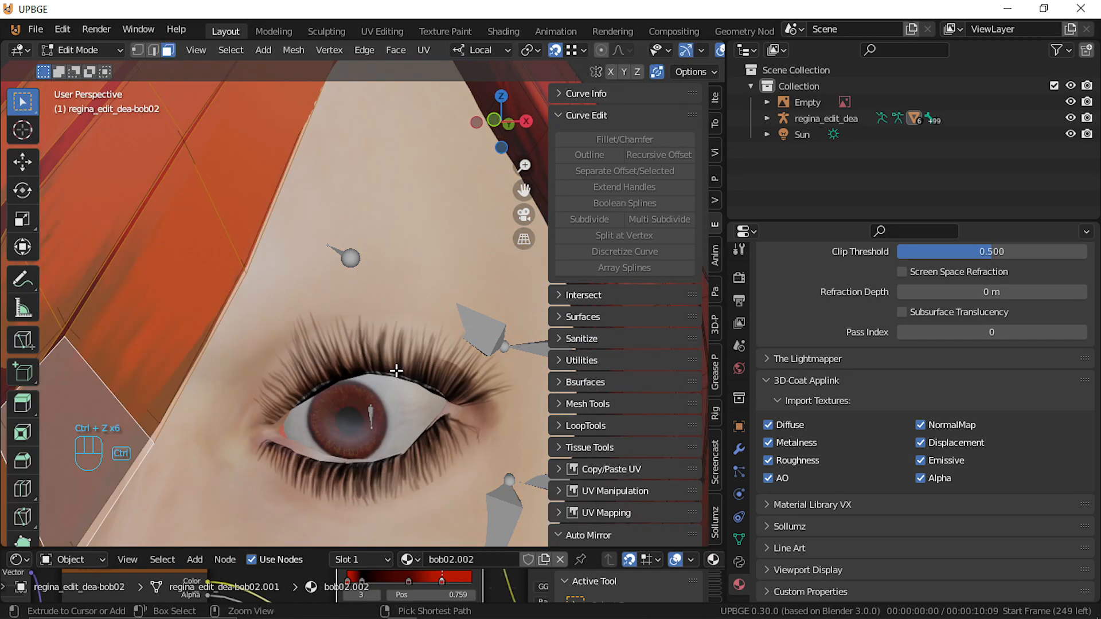
{"action": "key", "text": "ctrl+z"}
{"action": "key", "text": "ctrl+z"}
{"action": "key", "text": "ctrl+z"}
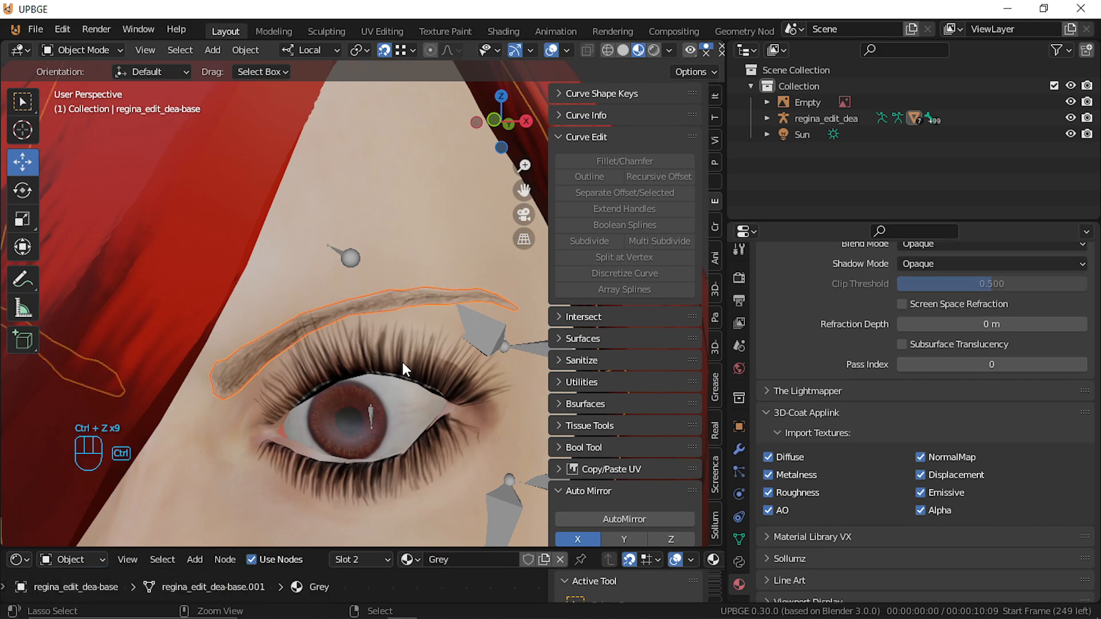
{"action": "key", "text": "ctrl+z"}
Switch the separate eyebrow object to Sculpt Mode with the Grab brush
{"action": "right_click", "coordinate": [444, 293]}
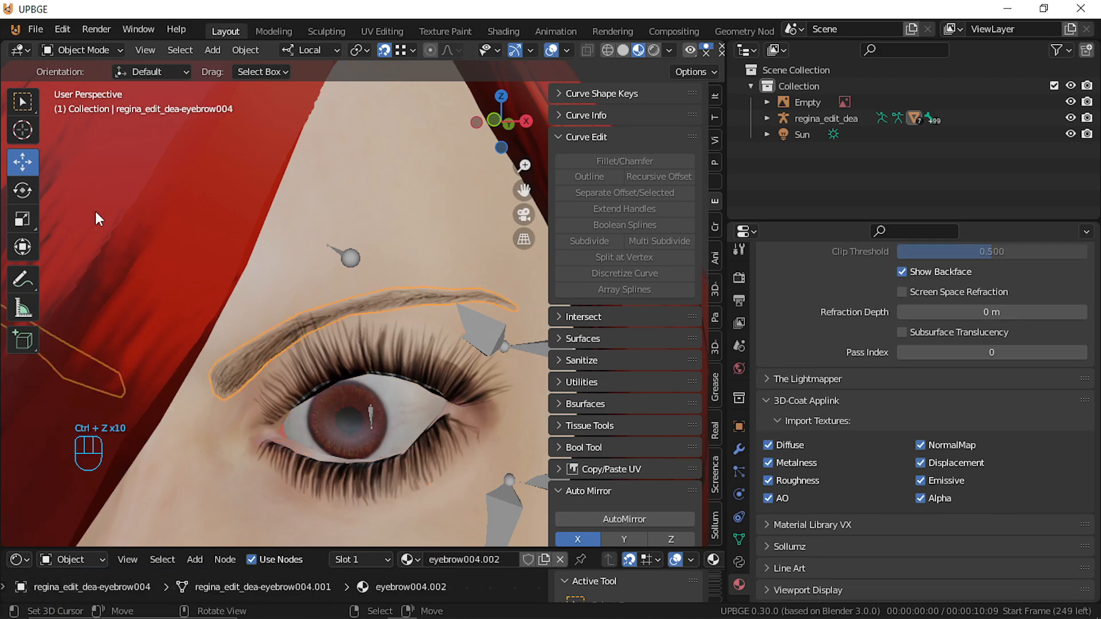
{"action": "left_click", "coordinate": [77, 49]}
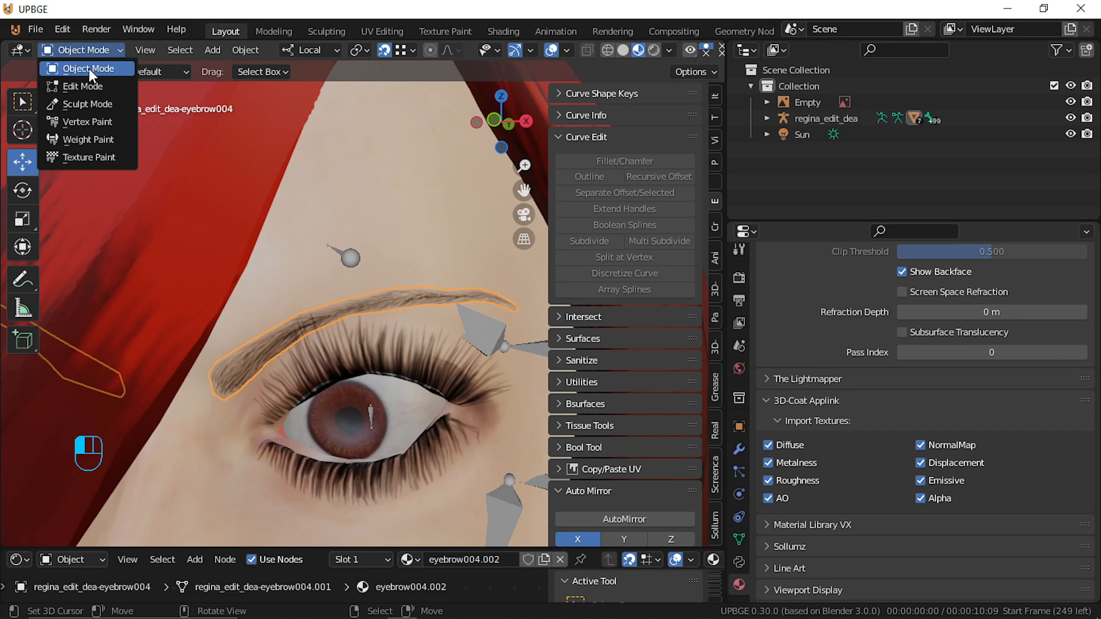
{"action": "left_click", "coordinate": [80, 103]}
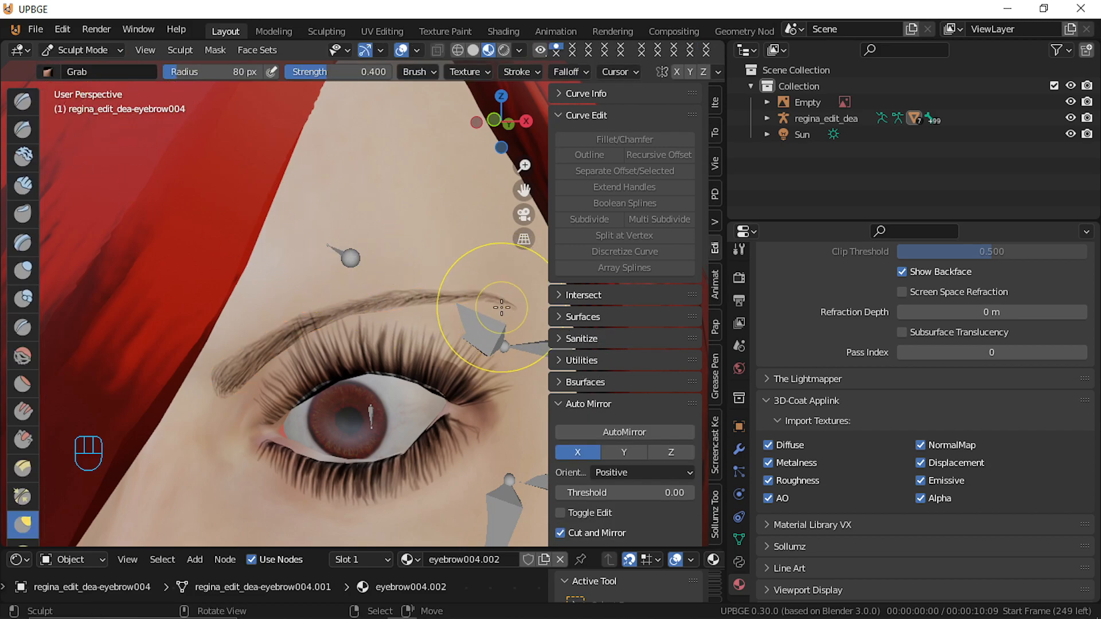
Reshape the visible eyebrow with Grab strokes, lifting its middle and outer tail and pulling its inner end down towards the nose
{"action": "mouse_move", "coordinate": [513, 305]}
{"action": "left_mouse_down"}
{"action": "mouse_move", "coordinate": [514, 292]}
{"action": "mouse_move", "coordinate": [467, 282]}
{"action": "mouse_move", "coordinate": [444, 291]}
{"action": "mouse_move", "coordinate": [442, 276]}
{"action": "left_mouse_up"}
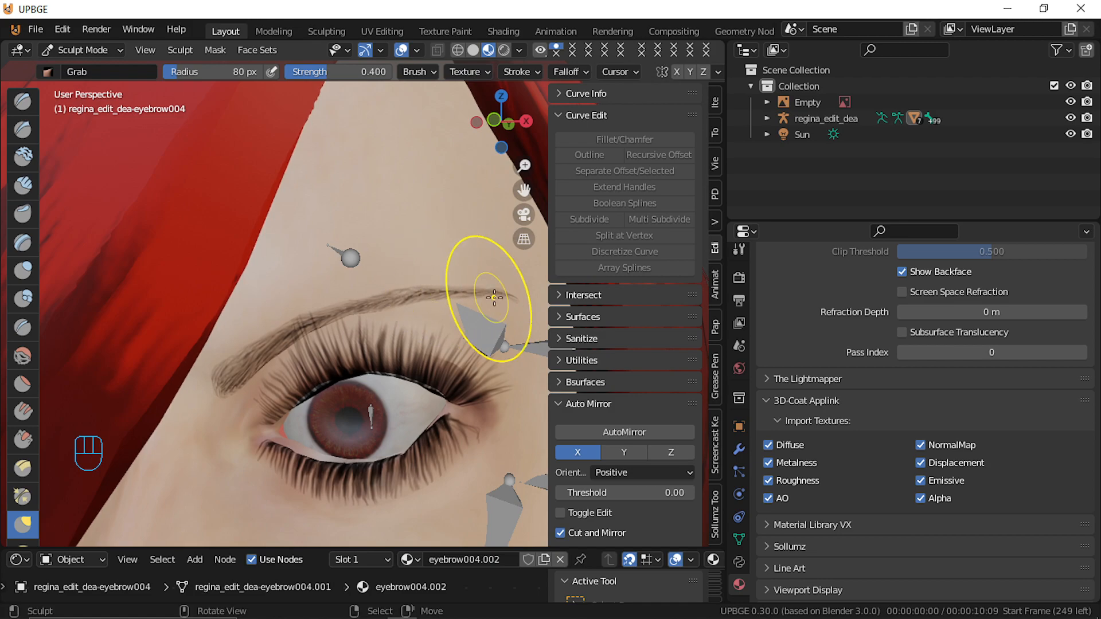
{"action": "left_click_drag", "start_coordinate": [510, 297], "coordinate": [514, 268]}
{"action": "mouse_move", "coordinate": [436, 291]}
{"action": "left_mouse_down"}
{"action": "mouse_move", "coordinate": [437, 281]}
{"action": "mouse_move", "coordinate": [470, 284]}
{"action": "mouse_move", "coordinate": [462, 271]}
{"action": "left_mouse_up"}
{"action": "left_click_drag", "start_coordinate": [217, 371], "coordinate": [198, 401]}
{"action": "mouse_move", "coordinate": [319, 321]}
{"action": "left_mouse_down"}
{"action": "mouse_move", "coordinate": [317, 311]}
{"action": "mouse_move", "coordinate": [398, 280]}
{"action": "left_mouse_up"}
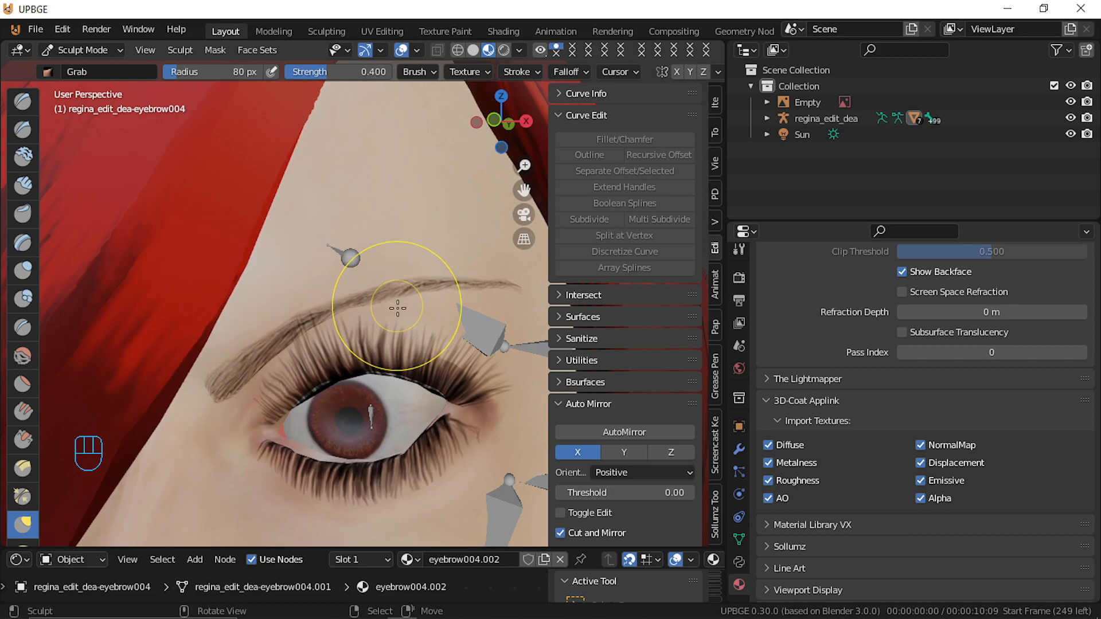
{"action": "scroll", "coordinate": [394, 320], "scroll_direction": "down", "scroll_amount": 4}
{"action": "scroll", "coordinate": [395, 320], "scroll_direction": "up", "scroll_amount": 4}
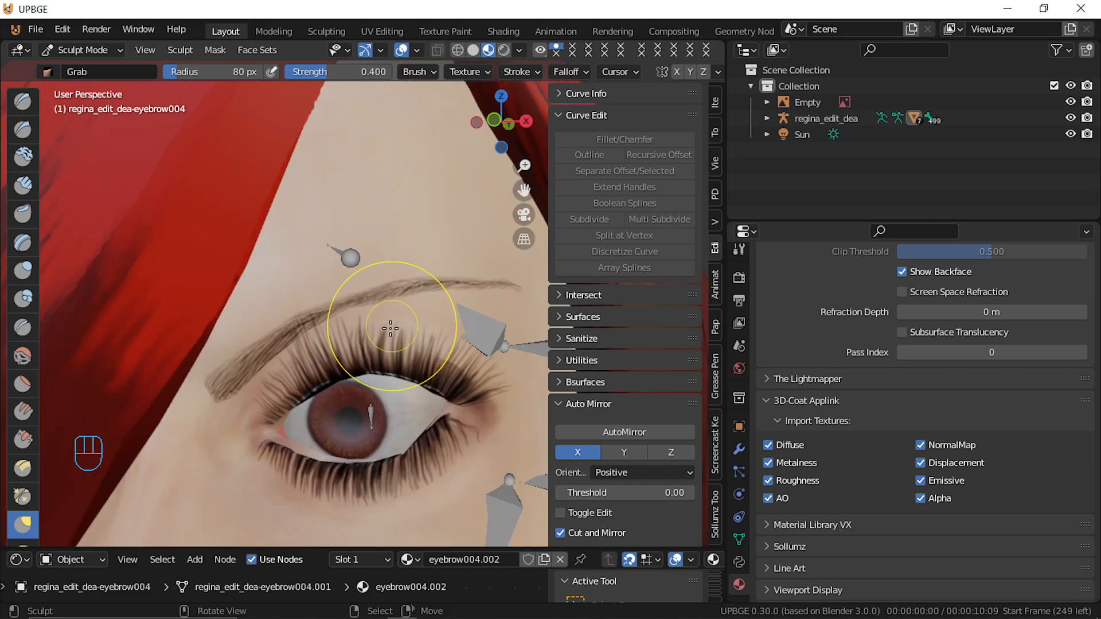
{"action": "key", "text": "Tab"}
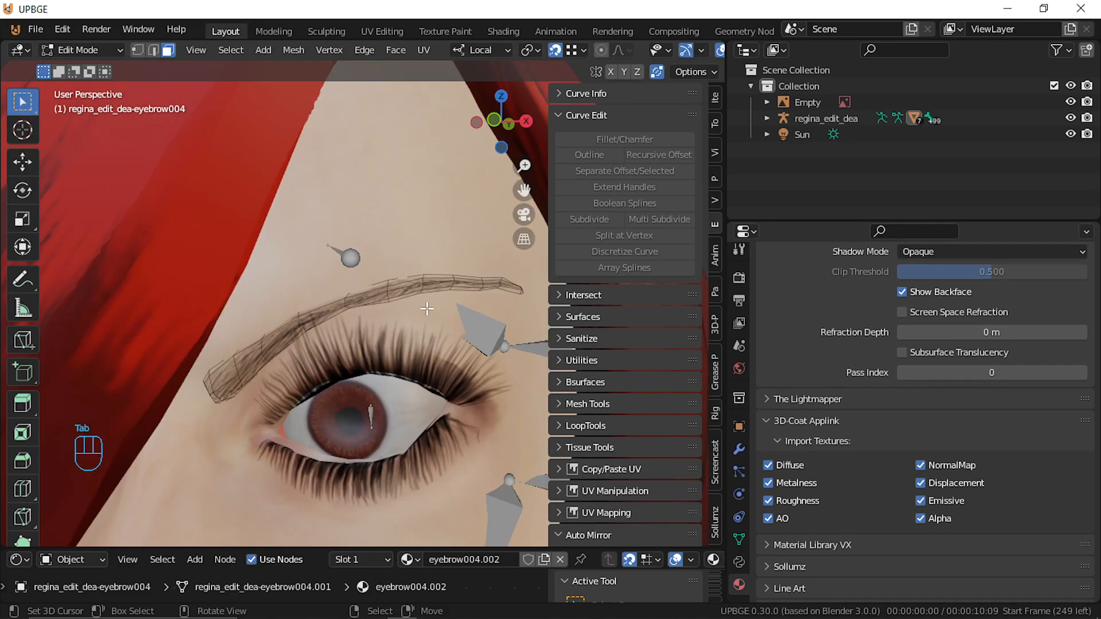
{"action": "key", "text": "Tab"}
{"action": "key", "text": "a"}
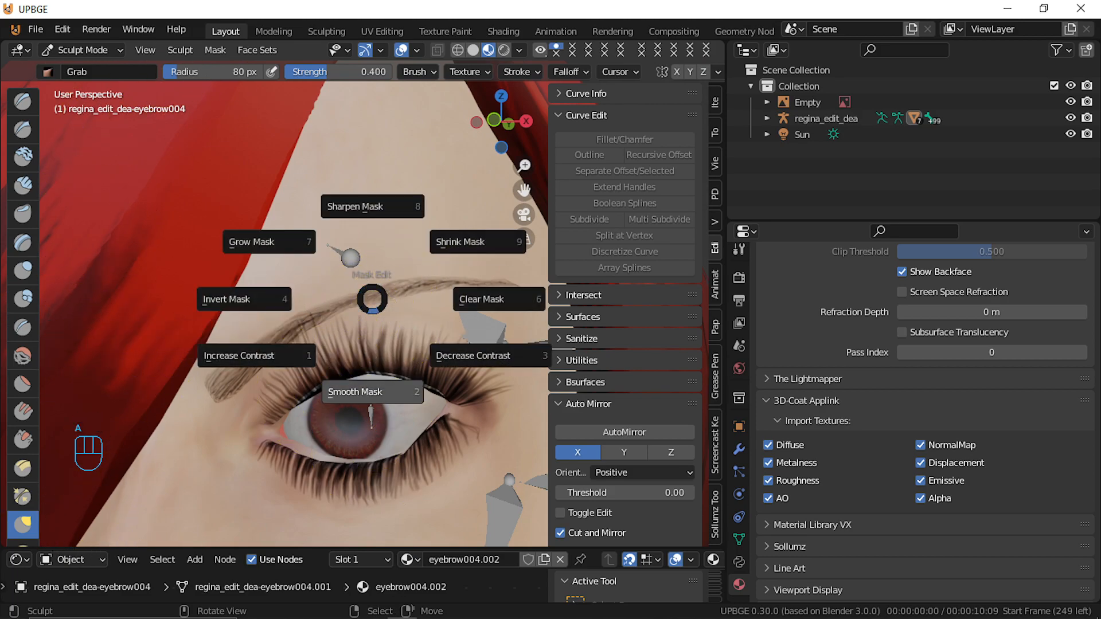
{"action": "left_click", "coordinate": [223, 510]}
{"action": "key", "text": "a"}
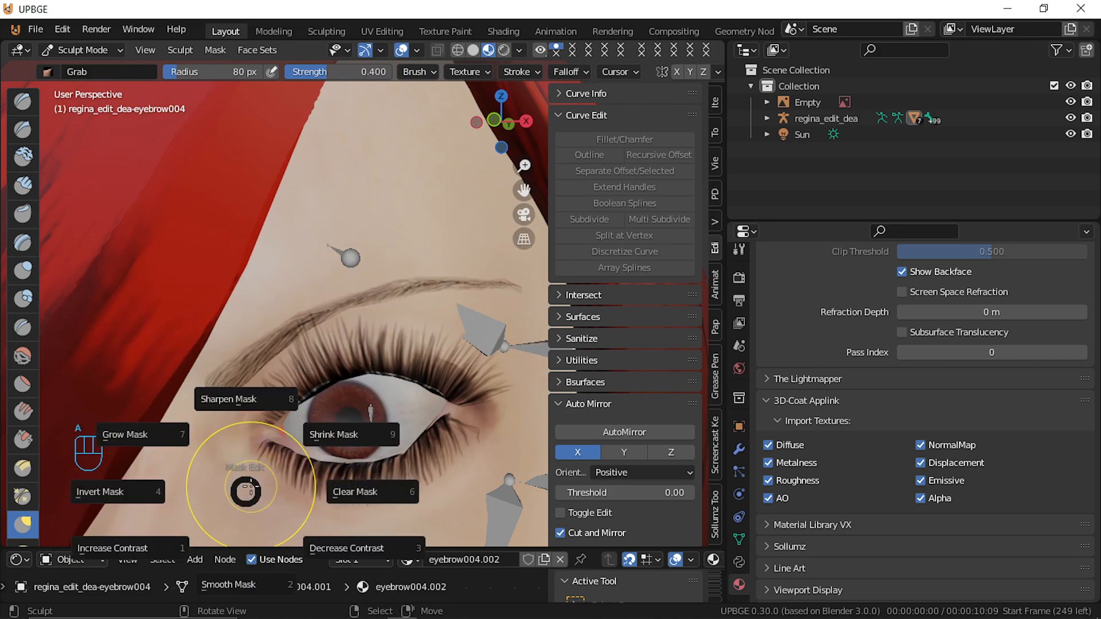
{"action": "left_click", "coordinate": [335, 225]}
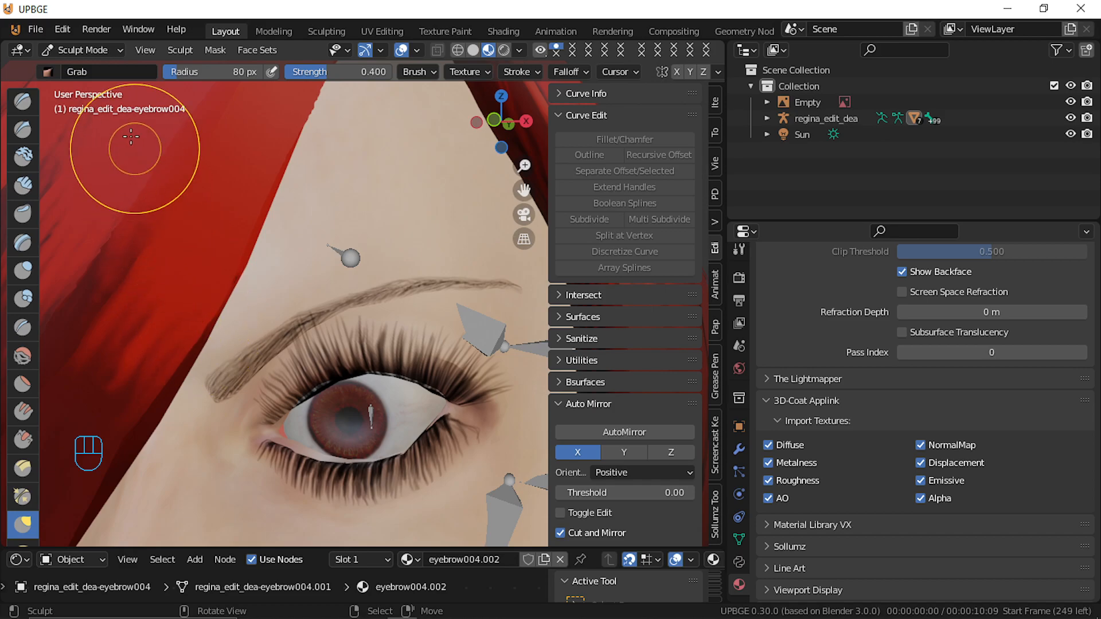
Return to Object Mode, select the body mesh and compare the character's face with the reference image
{"action": "left_click", "coordinate": [95, 50]}
{"action": "left_click", "coordinate": [101, 71]}
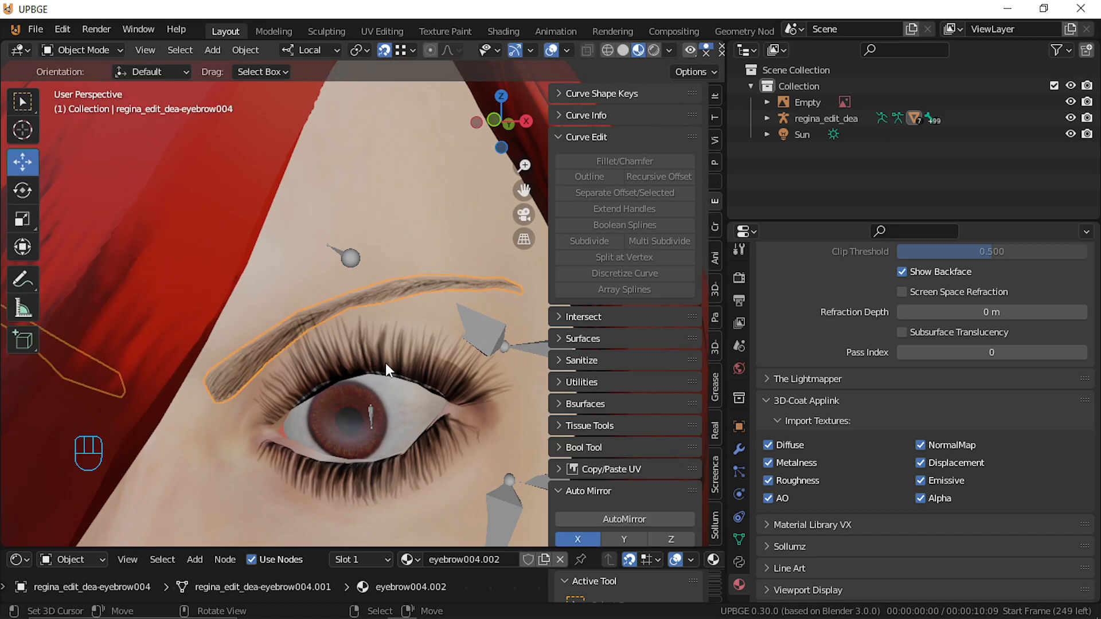
{"action": "right_click", "coordinate": [411, 204]}
{"action": "scroll", "coordinate": [207, 335], "scroll_direction": "down", "scroll_amount": 12}
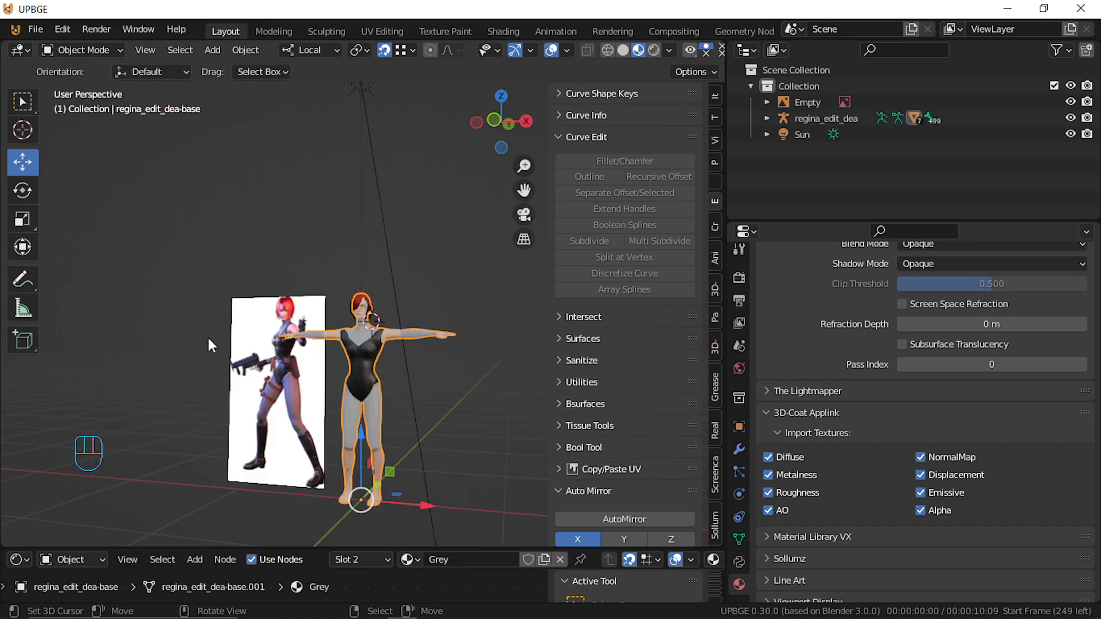
{"action": "scroll", "coordinate": [208, 338], "scroll_direction": "up", "scroll_amount": 4}
{"action": "scroll", "coordinate": [210, 344], "scroll_direction": "up", "scroll_amount": 3}
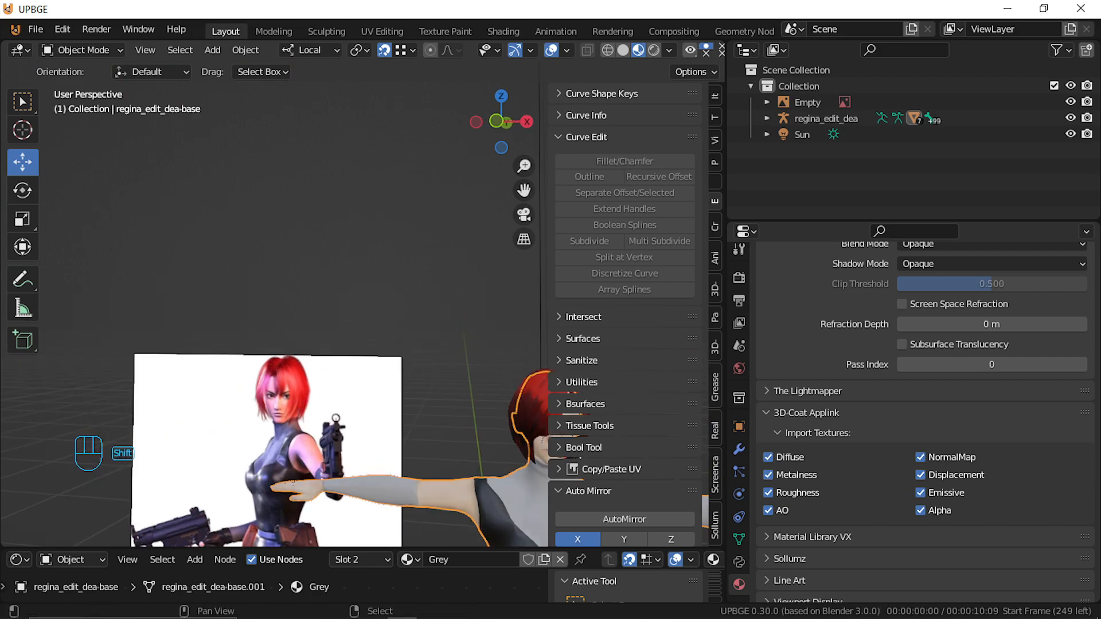
{"action": "key", "text": "shift+f"}
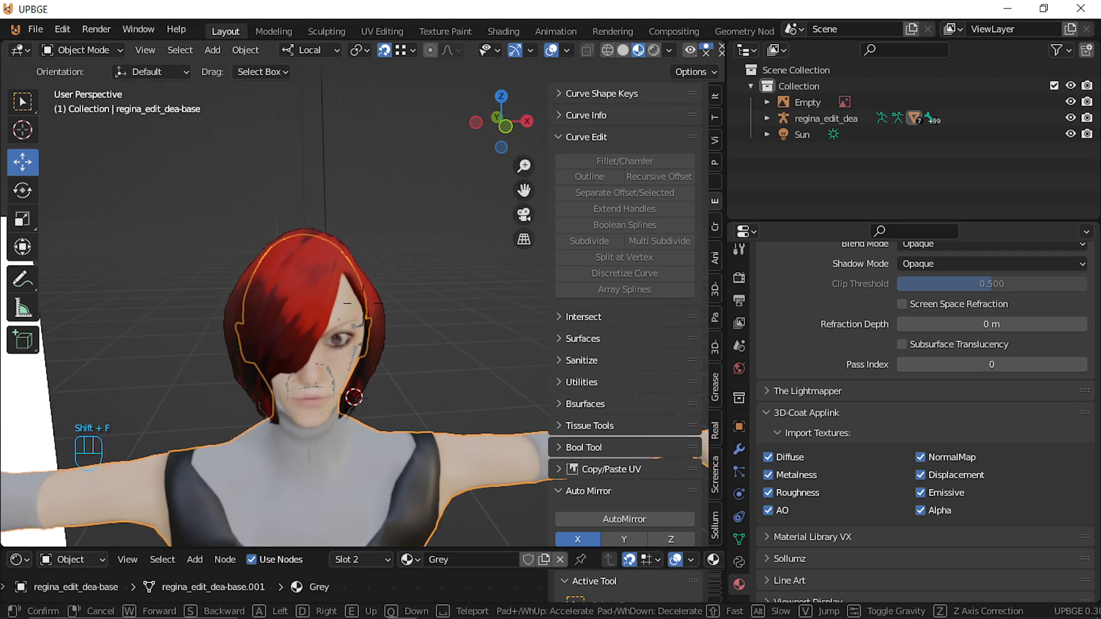
{"action": "key", "text": "w"}
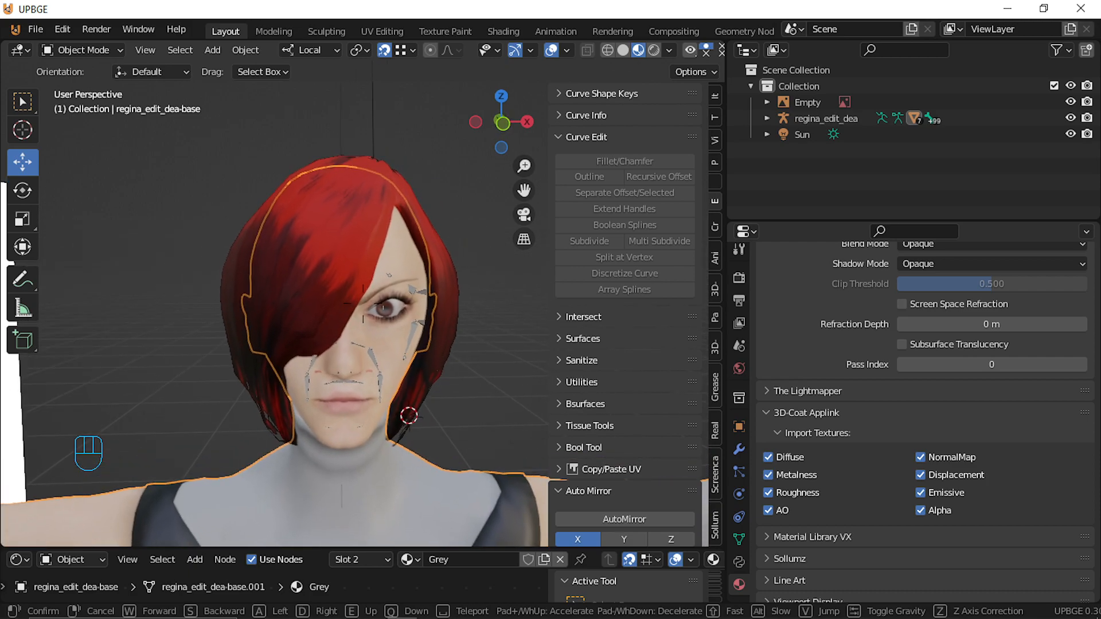
{"action": "left_click", "coordinate": [383, 307]}
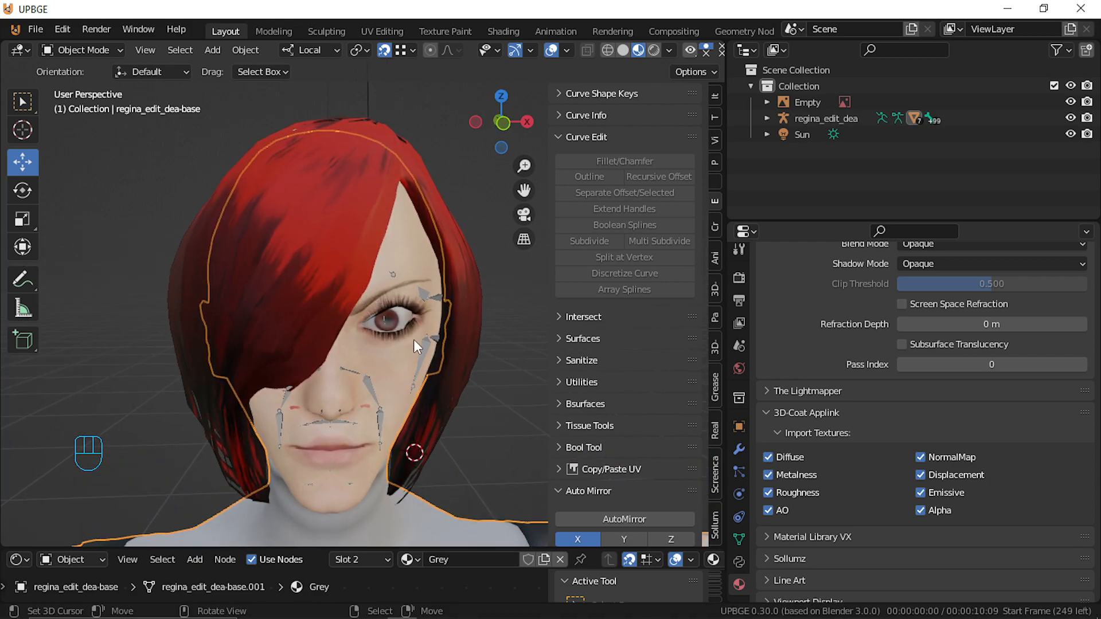
Reselect the body mesh instead of the hair and switch it to Sculpt Mode
{"action": "left_click", "coordinate": [395, 349]}
{"action": "left_click", "coordinate": [88, 53]}
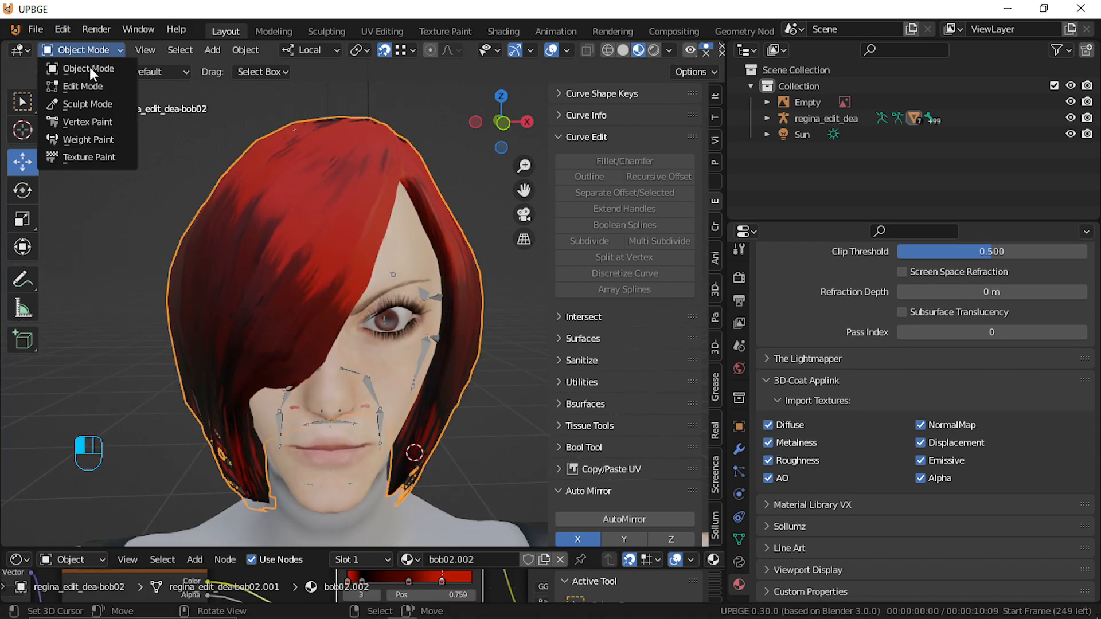
{"action": "left_click", "coordinate": [373, 338]}
{"action": "left_click", "coordinate": [373, 360]}
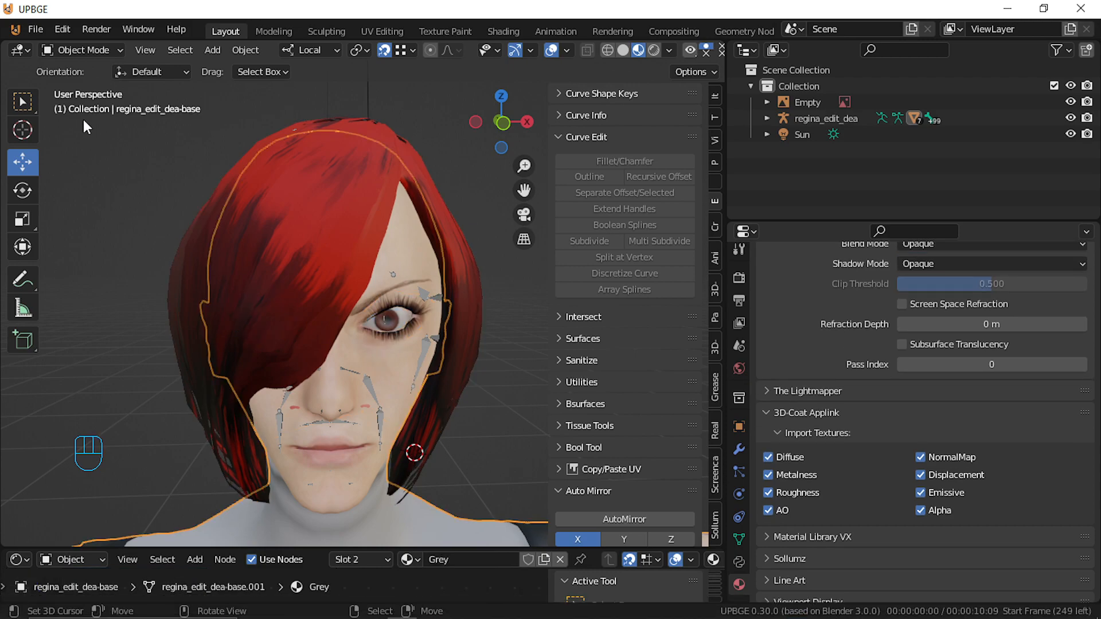
{"action": "left_click", "coordinate": [76, 51]}
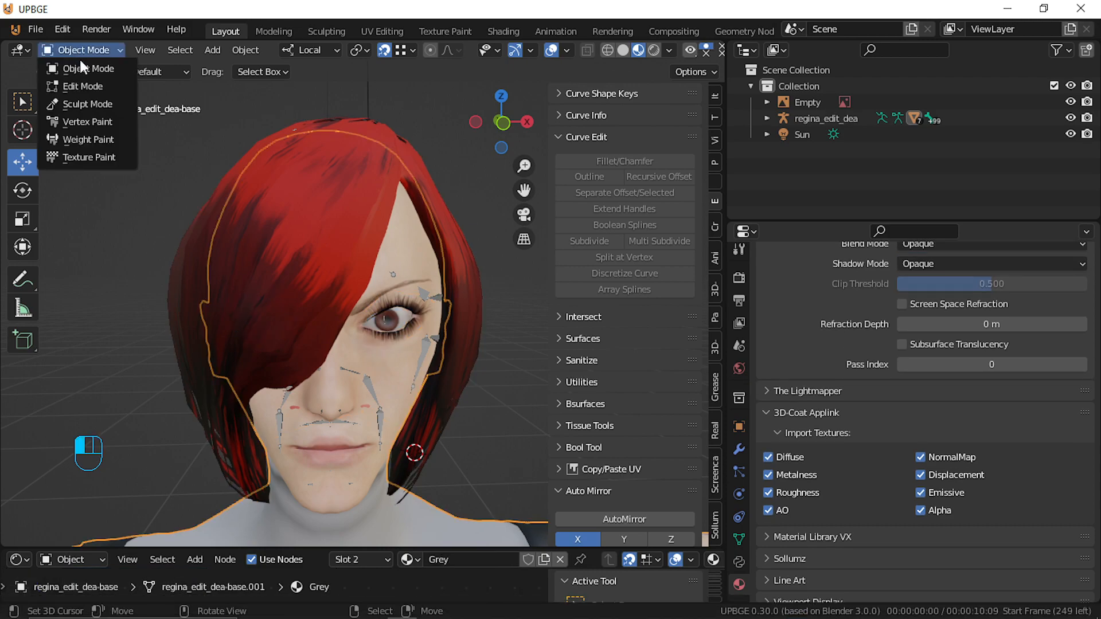
{"action": "left_click", "coordinate": [106, 104]}
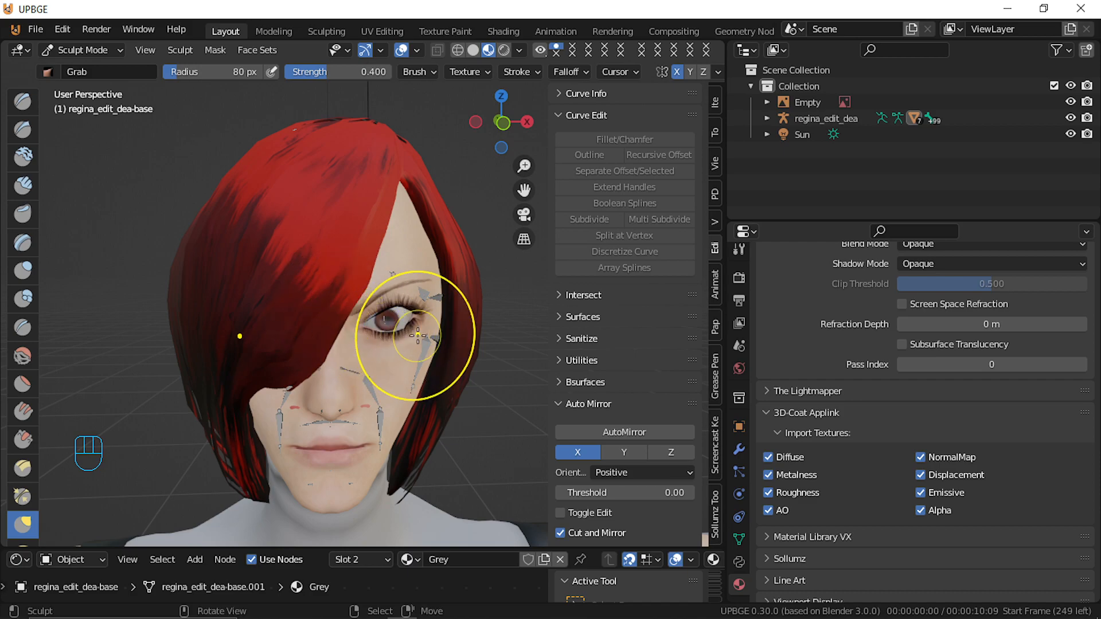
Adjust the outer corner of the visible eye with the Grab brush, undoing the first stroke and redoing it more subtly
{"action": "mouse_move", "coordinate": [423, 311]}
{"action": "left_mouse_down"}
{"action": "mouse_move", "coordinate": [419, 296]}
{"action": "mouse_move", "coordinate": [432, 314]}
{"action": "left_mouse_up"}
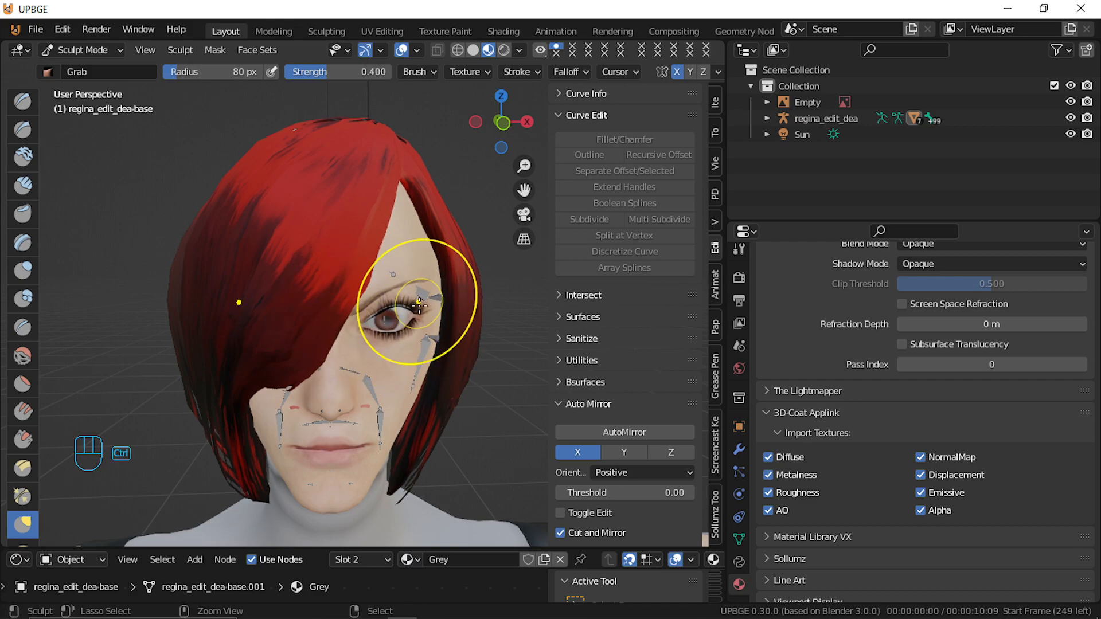
{"action": "key", "text": "ctrl+z"}
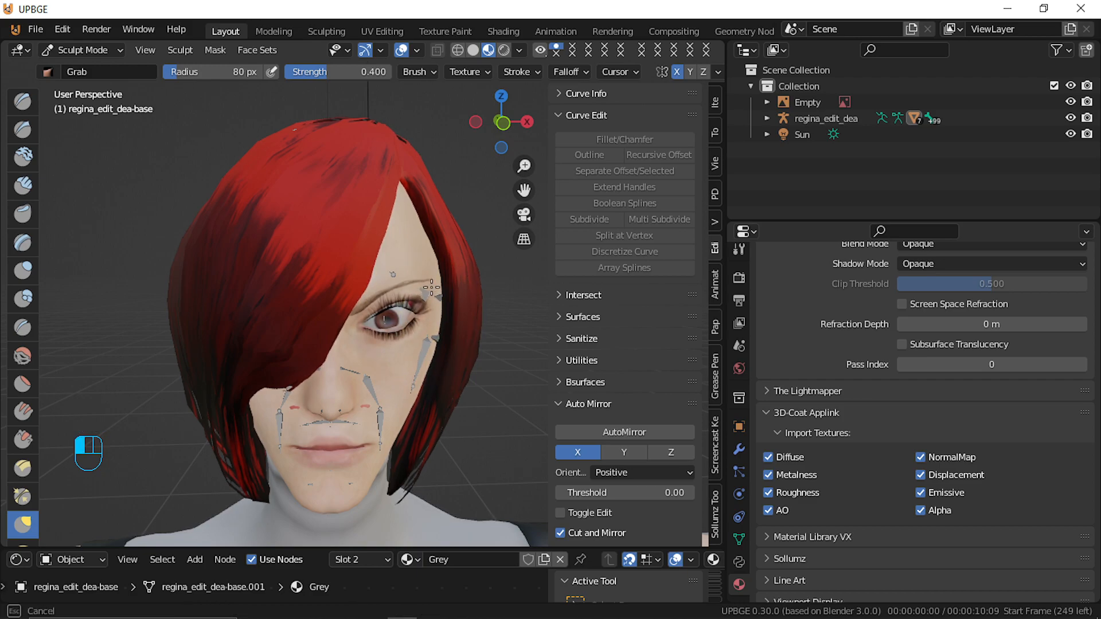
{"action": "left_click_drag", "start_coordinate": [427, 308], "coordinate": [423, 307]}
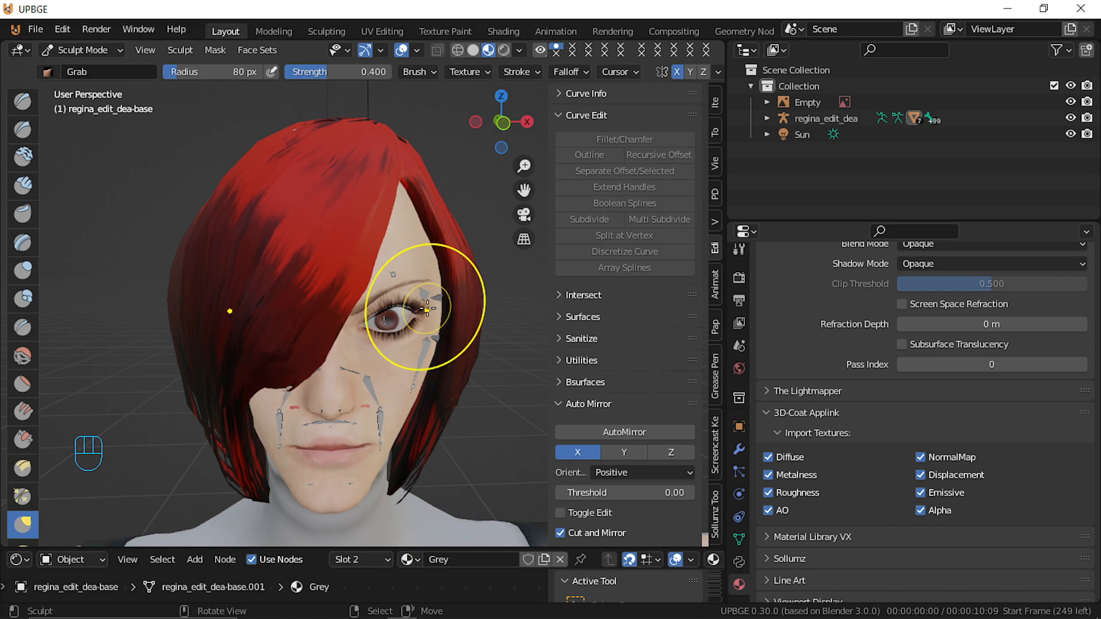
{"action": "key", "text": "Tab"}
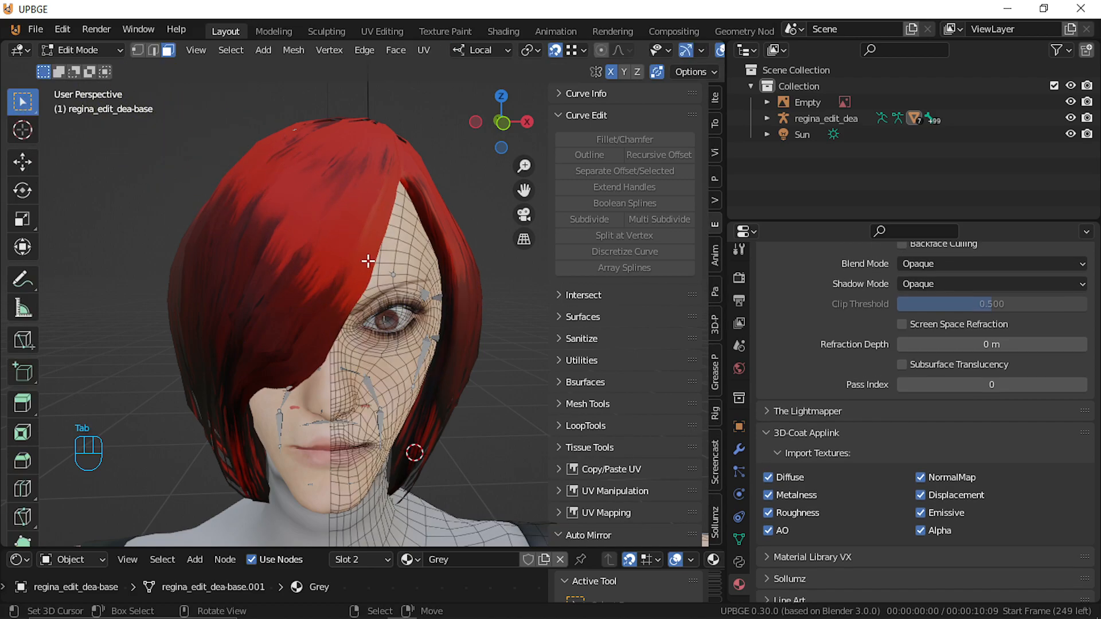
{"action": "key", "text": "Tab"}
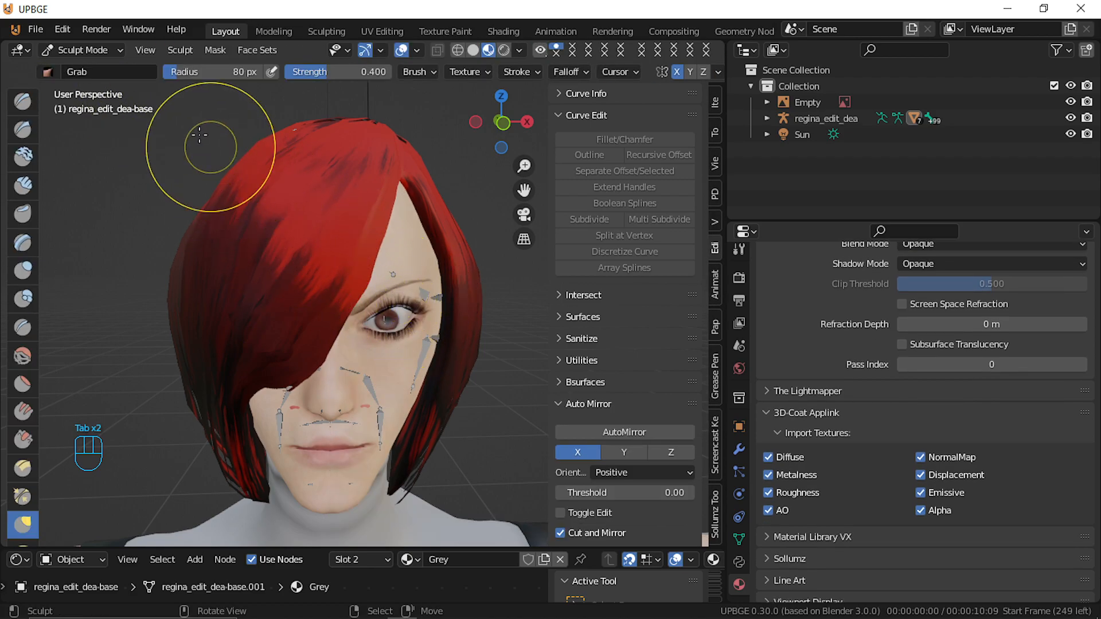
Switch to sculpting the eyelashes object and pull its outer end slightly upward at the eye corner with the Grab brush
{"action": "left_click", "coordinate": [101, 53]}
{"action": "left_click", "coordinate": [99, 70]}
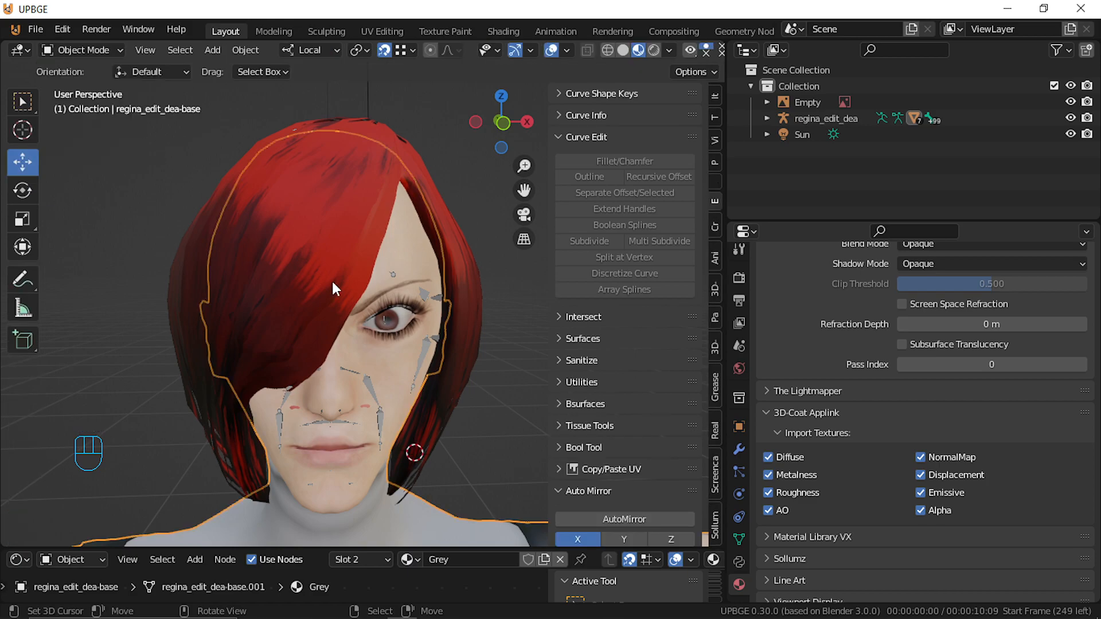
{"action": "left_click", "coordinate": [413, 302]}
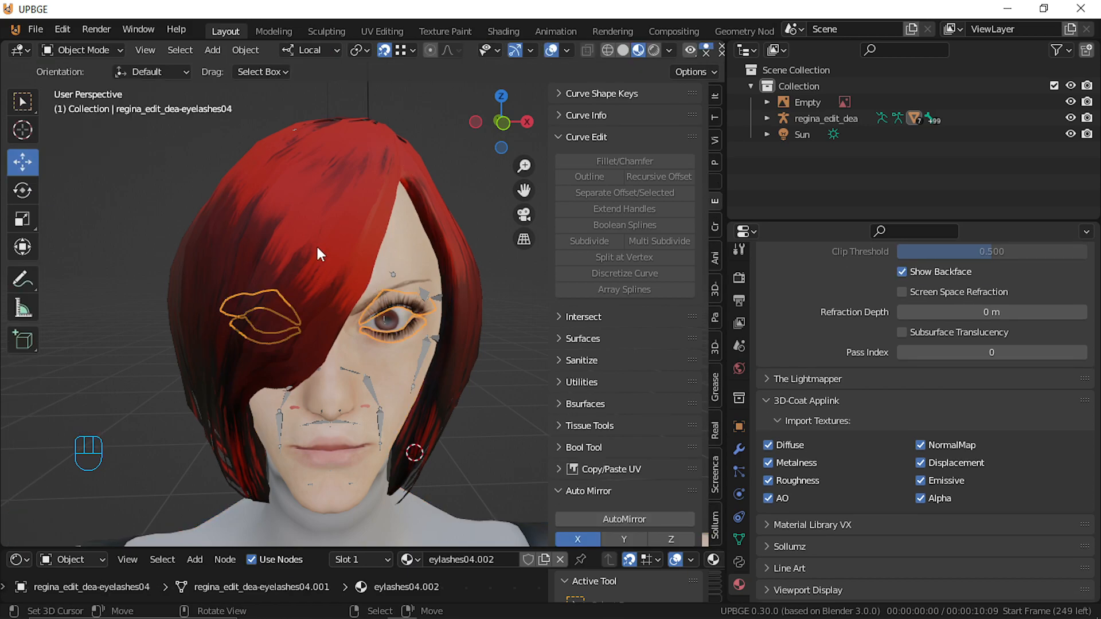
{"action": "left_click", "coordinate": [103, 53]}
{"action": "left_click", "coordinate": [87, 104]}
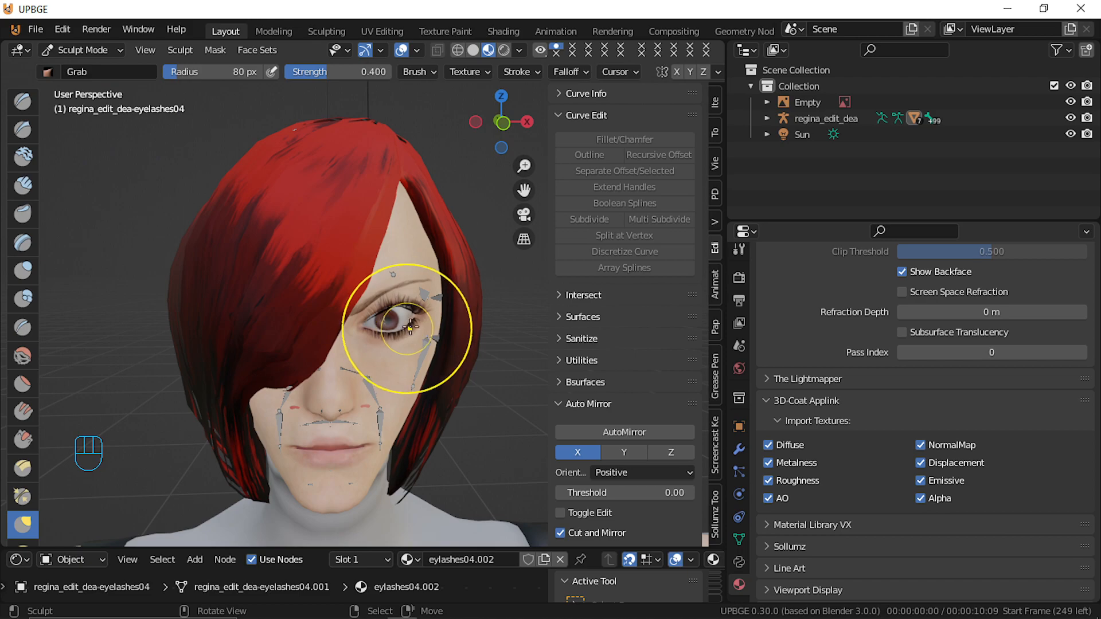
{"action": "left_click_drag", "start_coordinate": [420, 312], "coordinate": [422, 299]}
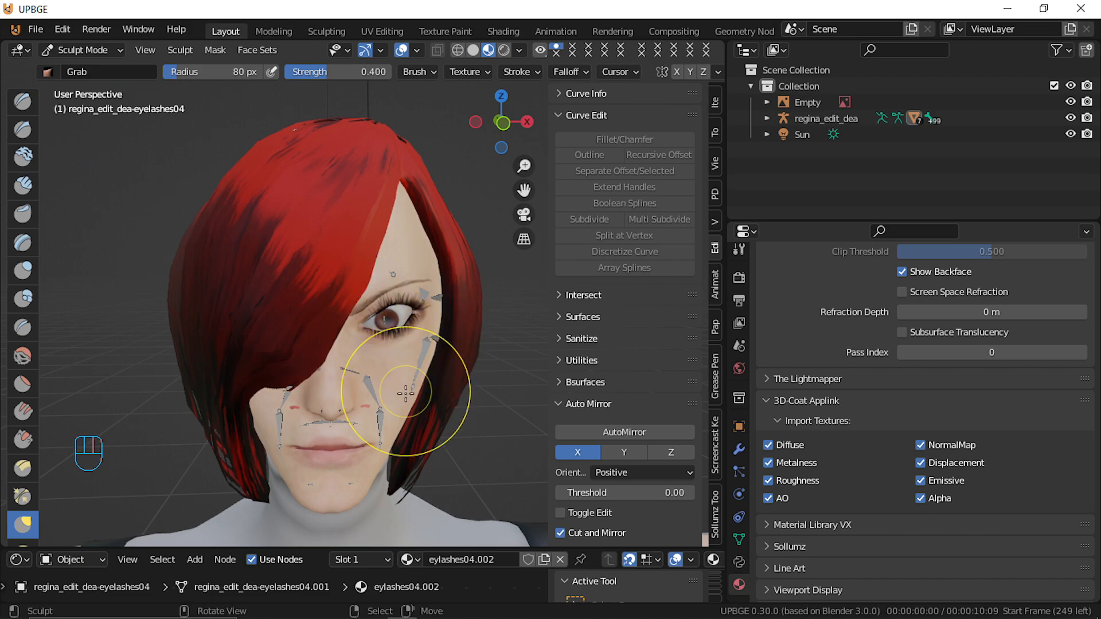
Go back to Object Mode and check the whole face and upper body against the reference image
{"action": "key", "text": "a"}
{"action": "left_click", "coordinate": [99, 55]}
{"action": "left_click", "coordinate": [92, 67]}
{"action": "key", "text": "shift+f"}
{"action": "left_click", "coordinate": [364, 304]}
{"action": "key", "text": "a"}
{"action": "key", "text": "shift+f"}
{"action": "key", "text": "s"}
{"action": "key", "text": "s"}
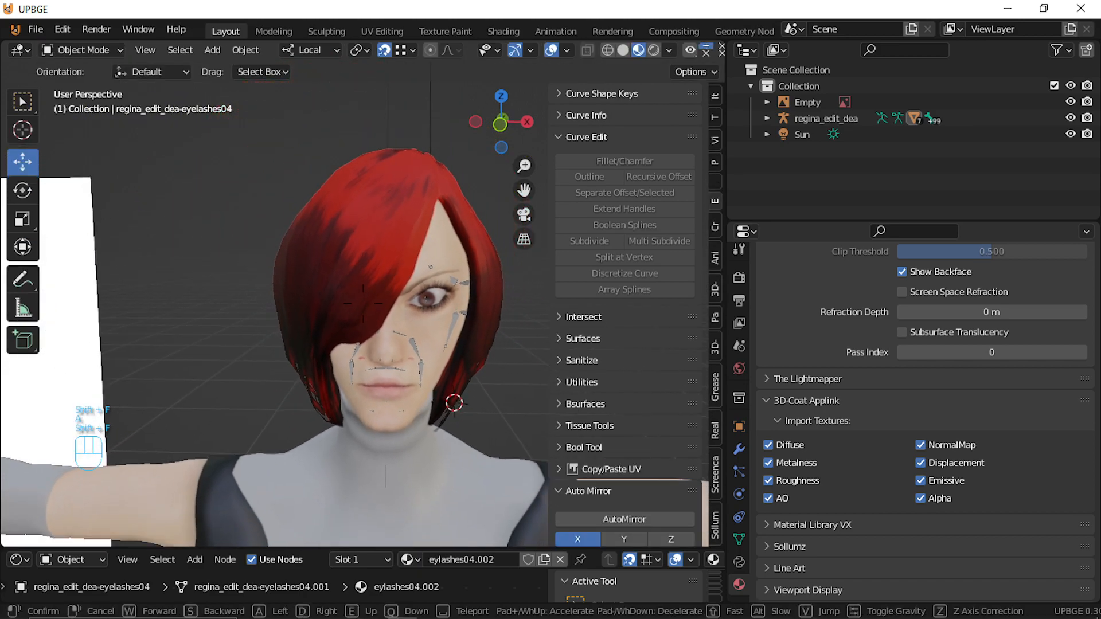
{"action": "key", "text": "s"}
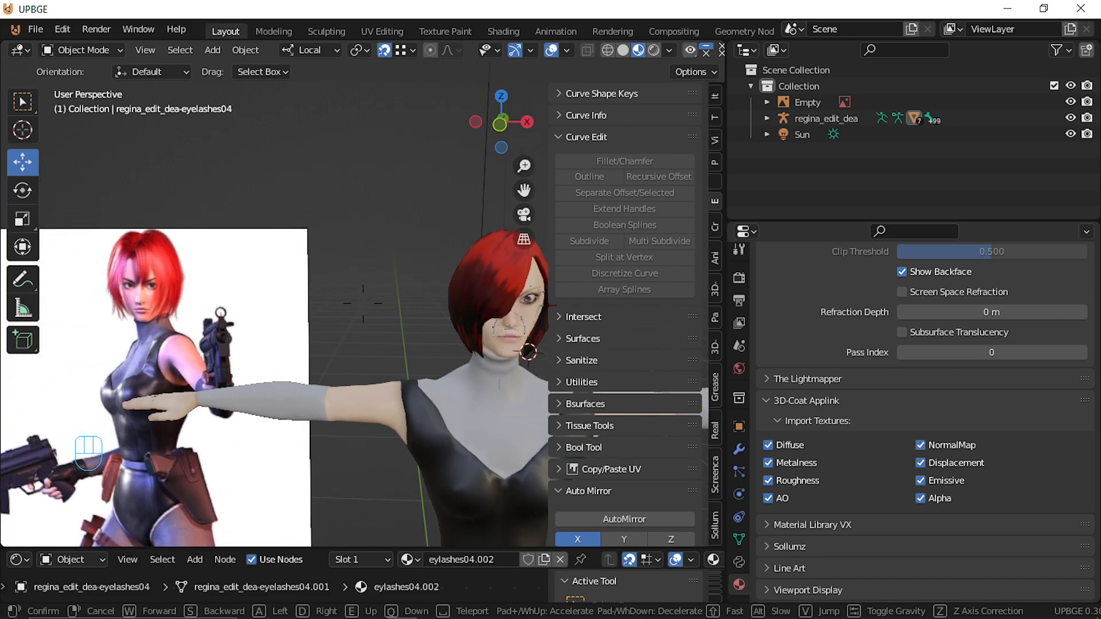
{"action": "key", "text": "s"}
{"action": "left_click", "coordinate": [363, 304]}
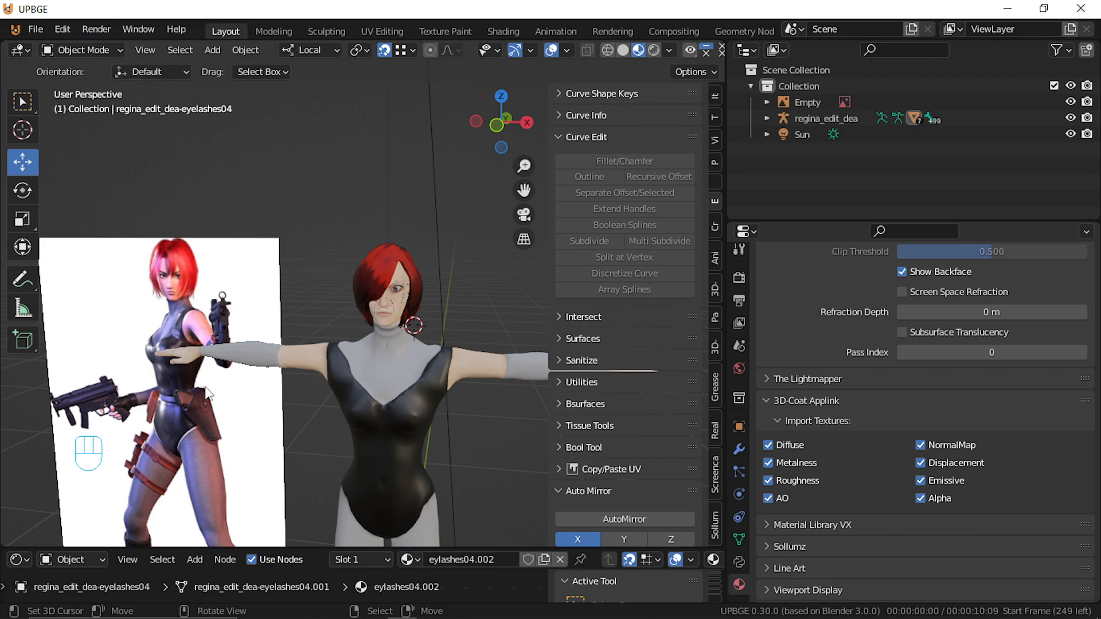
Select the body mesh and put it in Sculpt Mode with the Grab brush
{"action": "left_click", "coordinate": [336, 401]}
{"action": "left_click", "coordinate": [106, 50]}
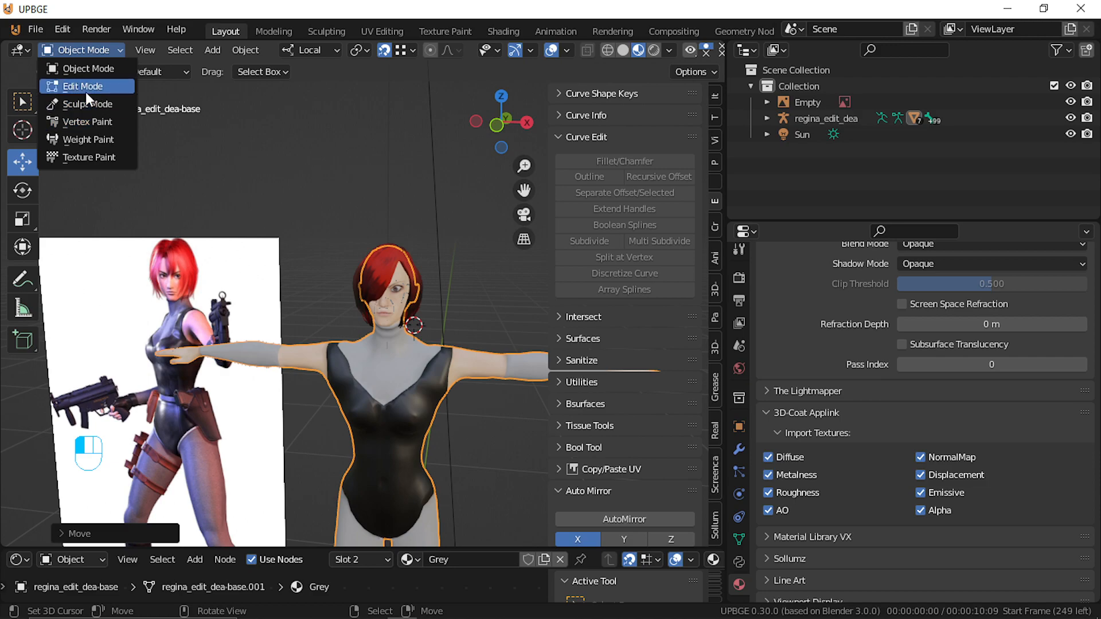
{"action": "left_click", "coordinate": [110, 107]}
{"action": "key", "text": "shift+f"}
{"action": "left_click", "coordinate": [403, 402]}
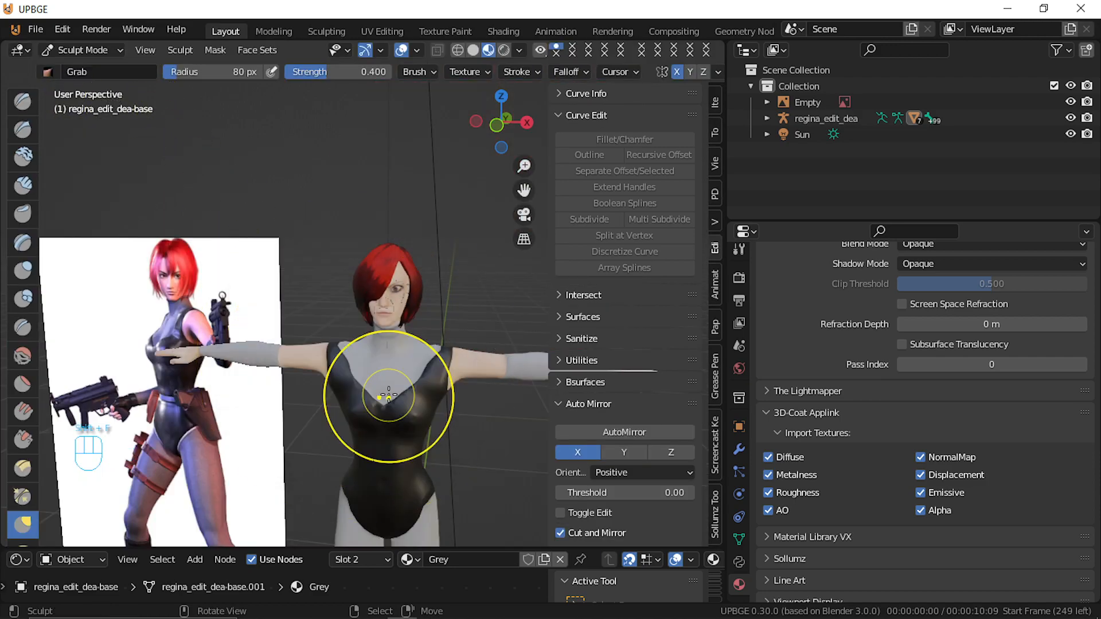
Examine the chest topology up close in Edit Mode, then compare the full figure with the reference in Sculpt Mode
{"action": "key", "text": "Tab"}
{"action": "key", "text": "shift+grave"}
{"action": "key", "text": "w"}
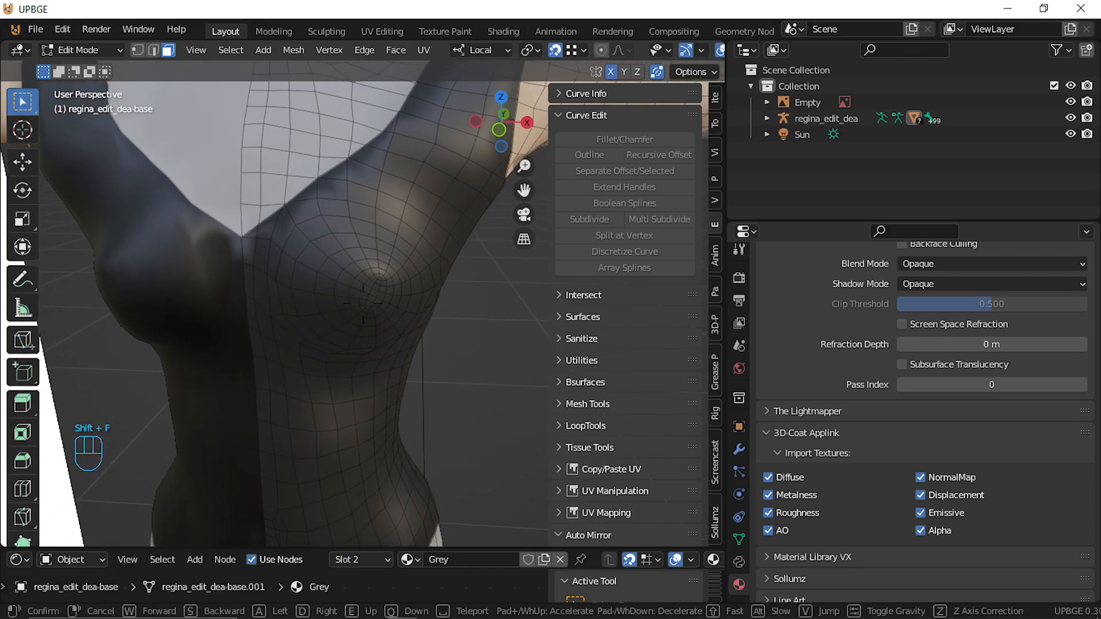
{"action": "left_click", "coordinate": [363, 304]}
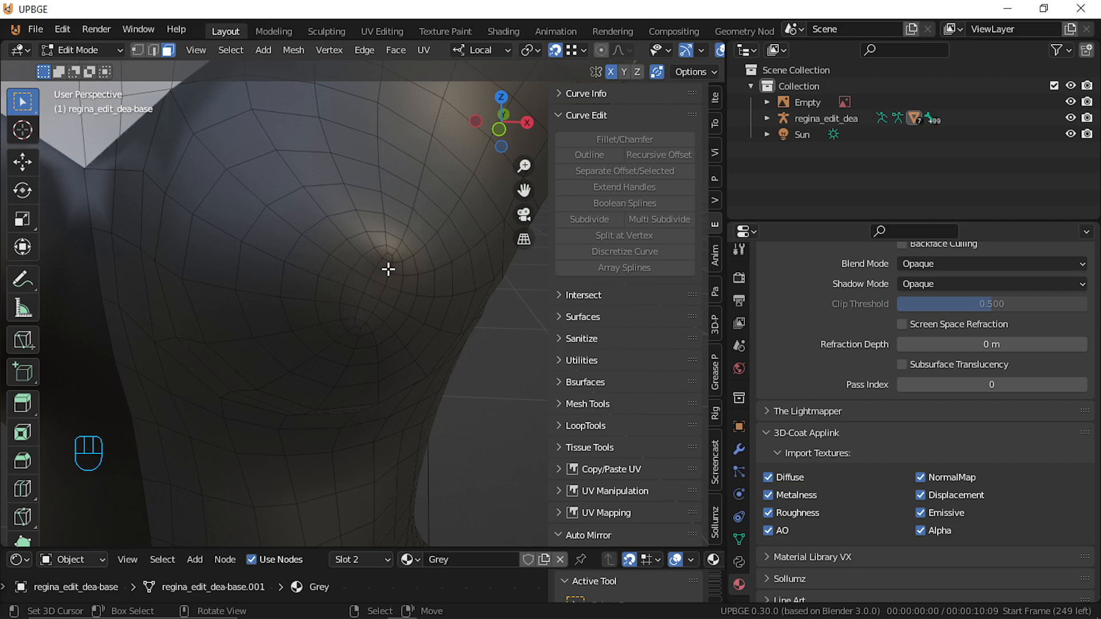
{"action": "key", "text": "Tab"}
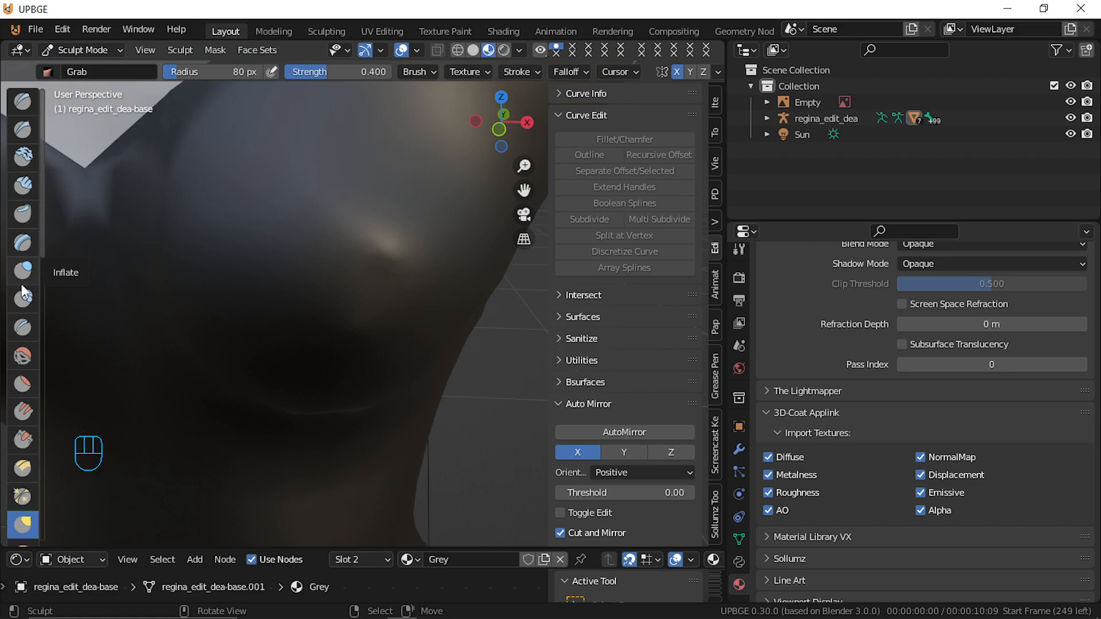
{"action": "scroll", "coordinate": [103, 295], "scroll_direction": "down", "scroll_amount": 15}
{"action": "scroll", "coordinate": [137, 270], "scroll_direction": "up", "scroll_amount": 6}
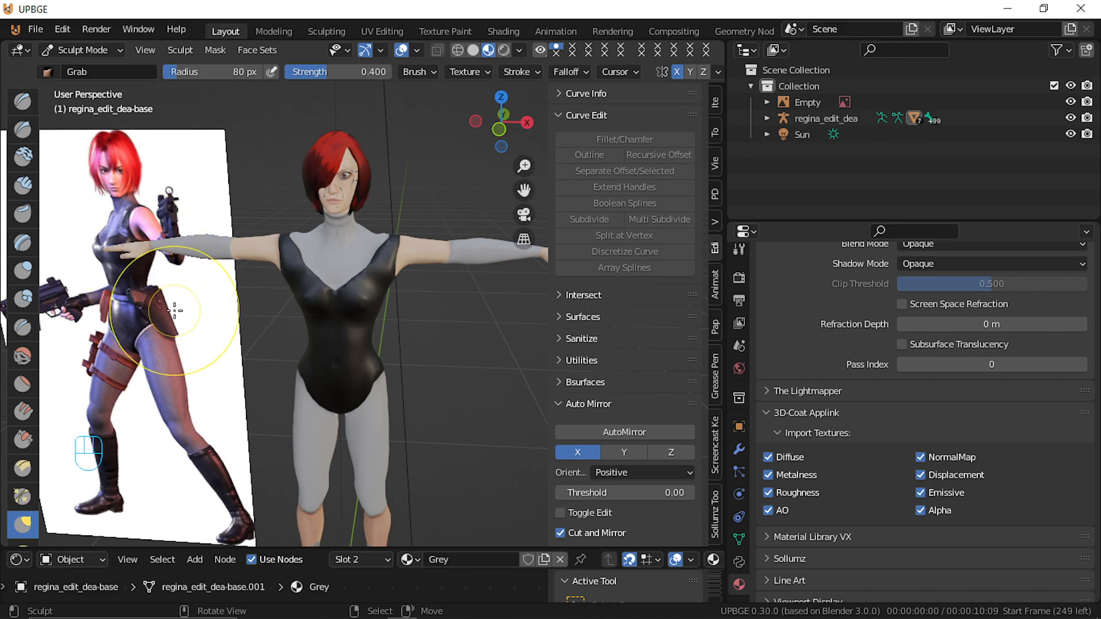
Compare the full figure with the reference image from the front and from the side
{"action": "scroll", "coordinate": [321, 326], "scroll_direction": "up", "scroll_amount": 4}
{"action": "key", "text": "shift+f"}
{"action": "right_click", "coordinate": [230, 290]}
{"action": "mouse_move", "coordinate": [122, 292]}
{"action": "middle_mouse_down"}
{"action": "mouse_move", "coordinate": [86, 293]}
{"action": "mouse_move", "coordinate": [314, 274]}
{"action": "middle_mouse_up"}
{"action": "mouse_move", "coordinate": [314, 274]}
{"action": "middle_mouse_down"}
{"action": "mouse_move", "coordinate": [258, 284]}
{"action": "mouse_move", "coordinate": [345, 270]}
{"action": "mouse_move", "coordinate": [345, 290]}
{"action": "mouse_move", "coordinate": [337, 283]}
{"action": "middle_mouse_up"}
{"action": "scroll", "coordinate": [344, 270], "scroll_direction": "up", "scroll_amount": 5}
{"action": "scroll", "coordinate": [345, 289], "scroll_direction": "down", "scroll_amount": 3}
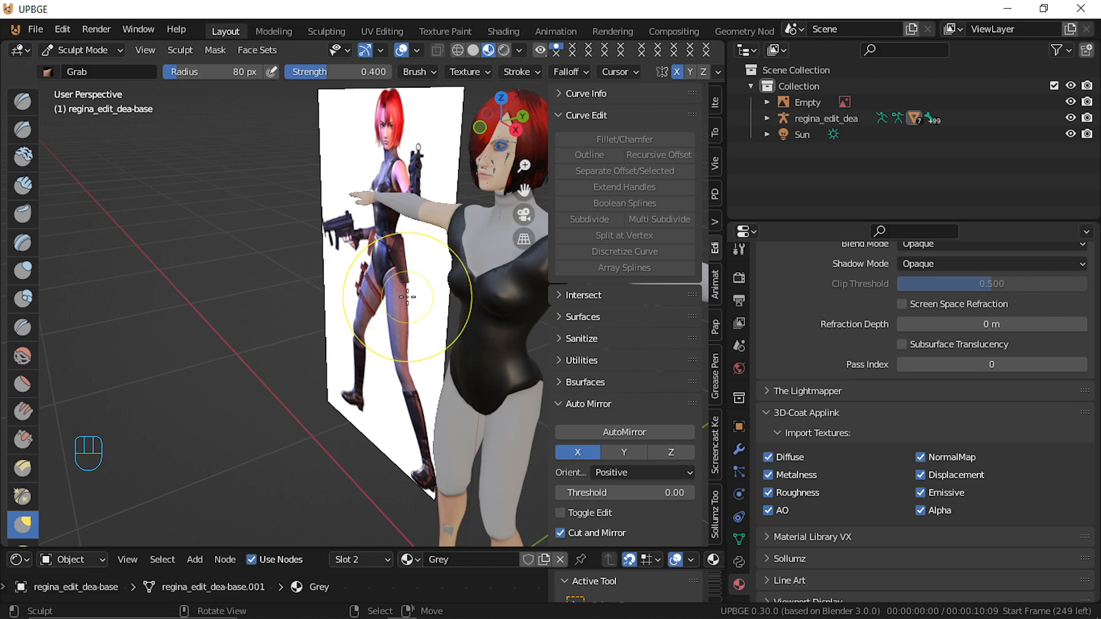
Use the Inflate/Deflate brush to add volume at the upper thigh and hip of the body mesh
{"action": "left_click", "coordinate": [22, 269]}
{"action": "mouse_move", "coordinate": [101, 261]}
{"action": "middle_mouse_down"}
{"action": "mouse_move", "coordinate": [406, 265]}
{"action": "mouse_move", "coordinate": [199, 248]}
{"action": "mouse_move", "coordinate": [145, 290]}
{"action": "middle_mouse_up"}
{"action": "key", "text": "shift+f"}
{"action": "right_click", "coordinate": [275, 260]}
{"action": "scroll", "coordinate": [203, 297], "scroll_direction": "up", "scroll_amount": 5}
{"action": "middle_click_drag", "start_coordinate": [293, 200], "coordinate": [259, 291], "text": "shift"}
{"action": "mouse_move", "coordinate": [343, 334]}
{"action": "left_mouse_down"}
{"action": "mouse_move", "coordinate": [369, 353]}
{"action": "mouse_move", "coordinate": [383, 337]}
{"action": "left_mouse_up"}
{"action": "middle_click_drag", "start_coordinate": [383, 337], "coordinate": [297, 356]}
{"action": "mouse_move", "coordinate": [219, 344]}
{"action": "middle_mouse_down", "text": "shift"}
{"action": "mouse_move", "coordinate": [486, 335]}
{"action": "mouse_move", "coordinate": [529, 345]}
{"action": "middle_mouse_up", "text": "shift"}
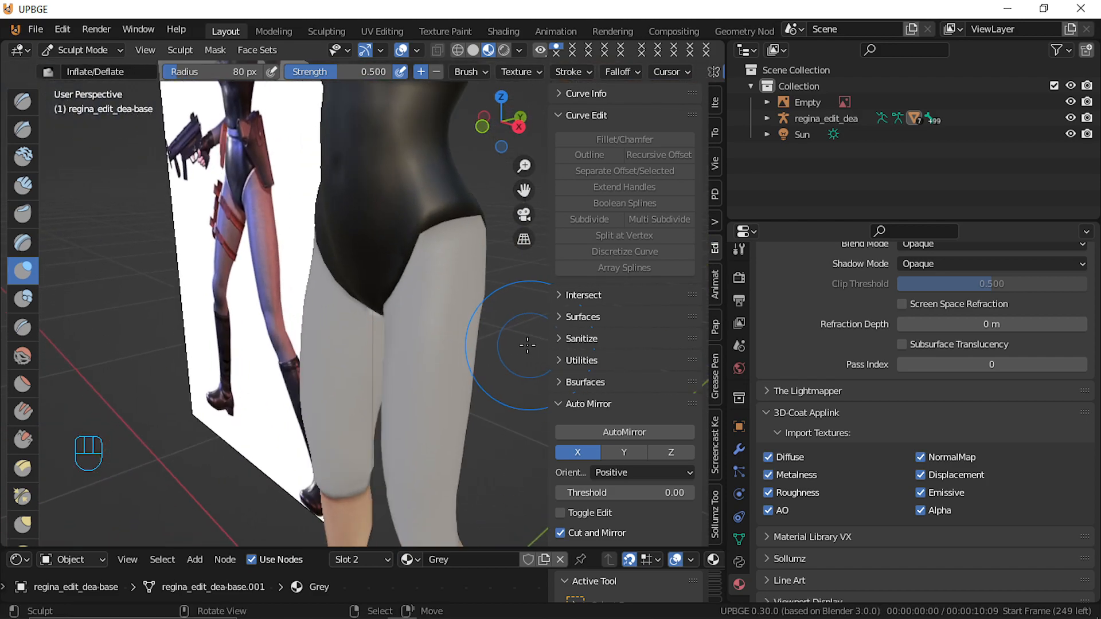
Return to the Grab brush and reshape the inner chest and the neckline point between the breasts
{"action": "key", "text": "KP_Decimal"}
{"action": "scroll", "coordinate": [493, 336], "scroll_direction": "up", "scroll_amount": 4}
{"action": "middle_click_drag", "start_coordinate": [461, 334], "coordinate": [515, 332]}
{"action": "scroll", "coordinate": [458, 338], "scroll_direction": "up", "scroll_amount": 5}
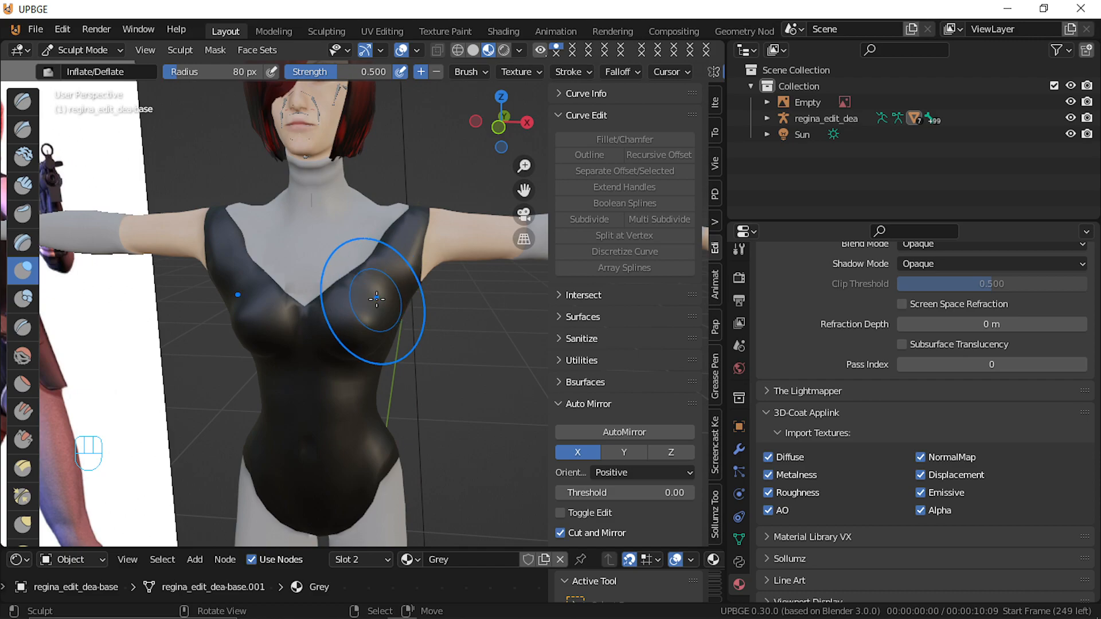
{"action": "middle_click_drag", "start_coordinate": [431, 315], "coordinate": [379, 318]}
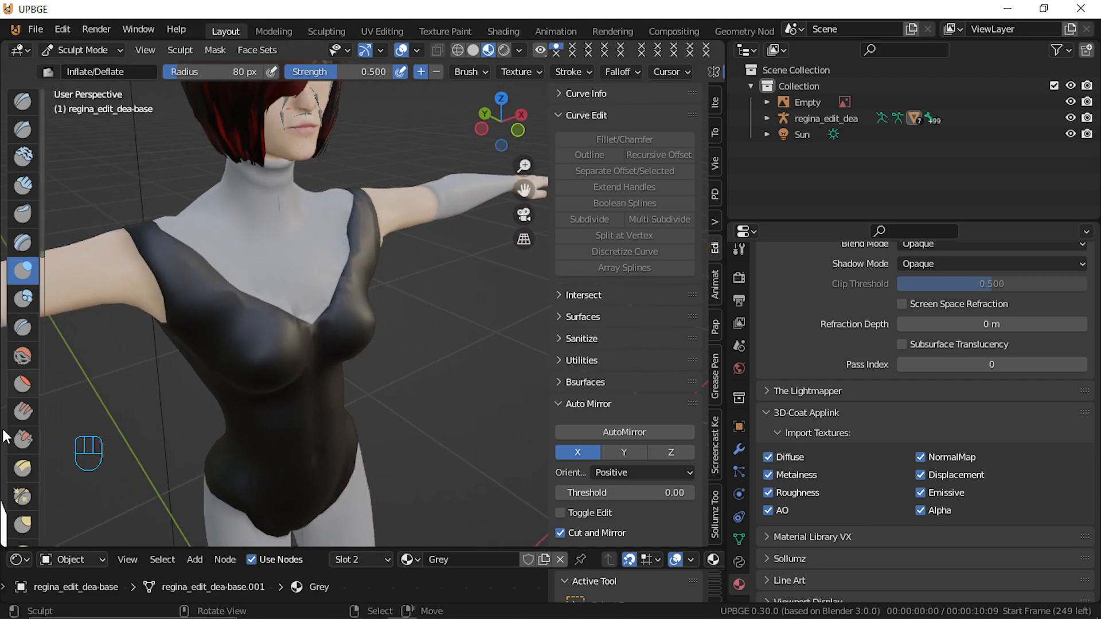
{"action": "left_click", "coordinate": [23, 524]}
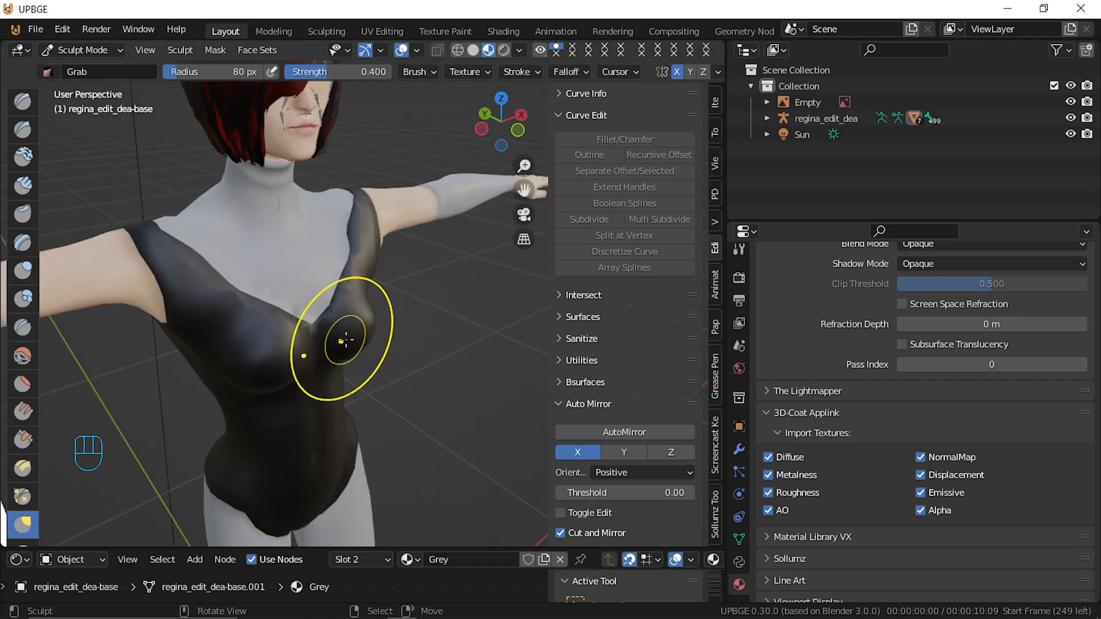
{"action": "mouse_move", "coordinate": [334, 326]}
{"action": "left_mouse_down"}
{"action": "mouse_move", "coordinate": [319, 334]}
{"action": "mouse_move", "coordinate": [338, 358]}
{"action": "mouse_move", "coordinate": [313, 362]}
{"action": "left_mouse_up"}
{"action": "middle_click_drag", "start_coordinate": [313, 362], "coordinate": [283, 372]}
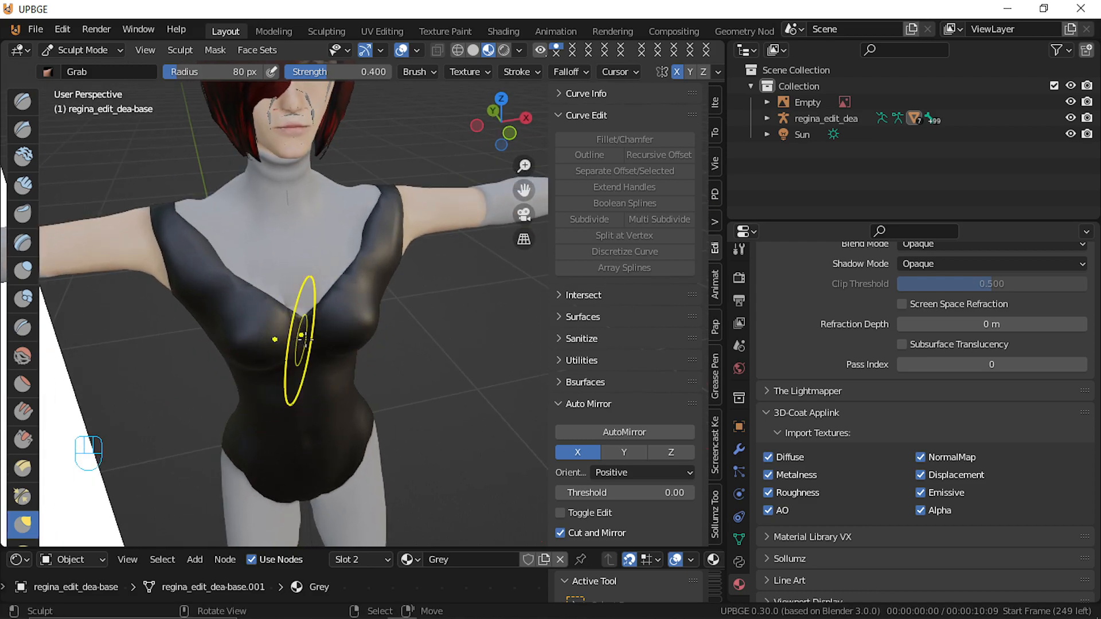
{"action": "mouse_move", "coordinate": [320, 320]}
{"action": "left_mouse_down"}
{"action": "mouse_move", "coordinate": [318, 306]}
{"action": "mouse_move", "coordinate": [303, 306]}
{"action": "left_mouse_up"}
{"action": "middle_click_drag", "start_coordinate": [304, 307], "coordinate": [258, 226]}
Pull the underside of the breasts downward and adjust their outer side with the Grab brush
{"action": "left_click_drag", "start_coordinate": [322, 379], "coordinate": [324, 418]}
{"action": "left_click_drag", "start_coordinate": [356, 381], "coordinate": [360, 409]}
{"action": "left_click_drag", "start_coordinate": [385, 361], "coordinate": [378, 391]}
{"action": "mouse_move", "coordinate": [349, 403]}
{"action": "middle_mouse_down"}
{"action": "mouse_move", "coordinate": [270, 422]}
{"action": "mouse_move", "coordinate": [250, 413]}
{"action": "mouse_move", "coordinate": [268, 426]}
{"action": "middle_mouse_up"}
{"action": "mouse_move", "coordinate": [405, 368]}
{"action": "left_mouse_down"}
{"action": "mouse_move", "coordinate": [422, 368]}
{"action": "mouse_move", "coordinate": [423, 332]}
{"action": "mouse_move", "coordinate": [445, 290]}
{"action": "left_mouse_up"}
{"action": "mouse_move", "coordinate": [445, 290]}
{"action": "middle_mouse_down"}
{"action": "mouse_move", "coordinate": [425, 300]}
{"action": "mouse_move", "coordinate": [494, 307]}
{"action": "mouse_move", "coordinate": [347, 305]}
{"action": "middle_mouse_up"}
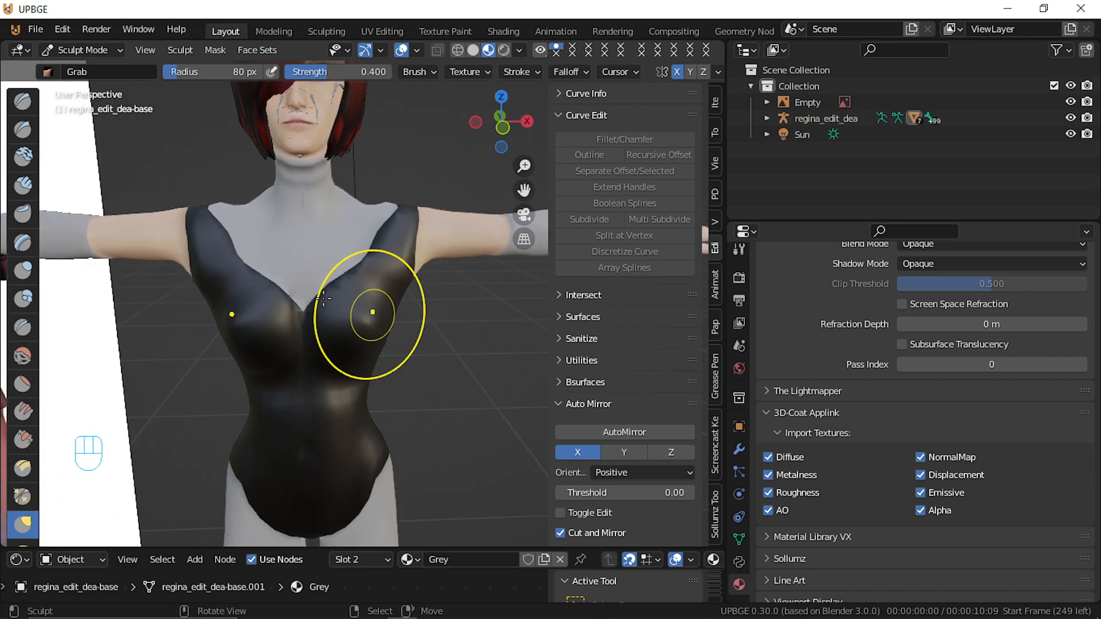
Smooth out the bulges on the belly and chest with the Flatten/Contrast brush
{"action": "left_click", "coordinate": [23, 382]}
{"action": "left_click_drag", "start_coordinate": [305, 450], "coordinate": [334, 422]}
{"action": "mouse_move", "coordinate": [334, 422]}
{"action": "middle_mouse_down"}
{"action": "mouse_move", "coordinate": [286, 413]}
{"action": "mouse_move", "coordinate": [347, 404]}
{"action": "middle_mouse_up"}
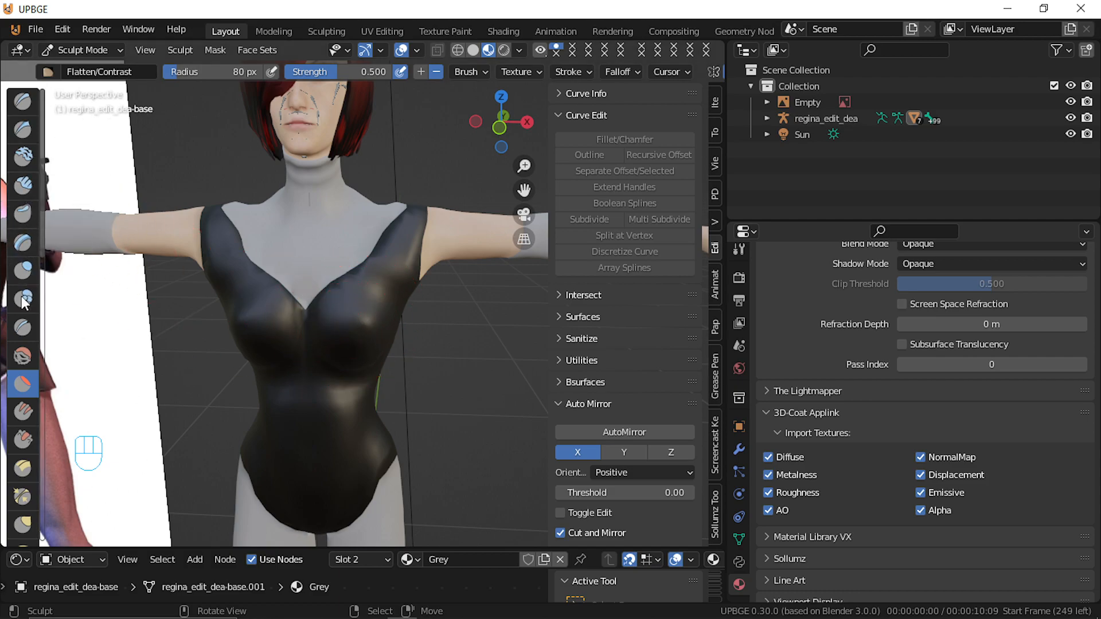
{"action": "left_click_drag", "start_coordinate": [368, 324], "coordinate": [262, 449]}
{"action": "mouse_move", "coordinate": [263, 449]}
{"action": "middle_mouse_down"}
{"action": "mouse_move", "coordinate": [129, 435]}
{"action": "mouse_move", "coordinate": [413, 432]}
{"action": "mouse_move", "coordinate": [135, 386]}
{"action": "mouse_move", "coordinate": [184, 446]}
{"action": "mouse_move", "coordinate": [212, 438]}
{"action": "middle_mouse_up"}
Check the body against the reference and reshape the leotard's leg openings at the groin and hip with the Grab brush
{"action": "scroll", "coordinate": [282, 382], "scroll_direction": "down", "scroll_amount": 2}
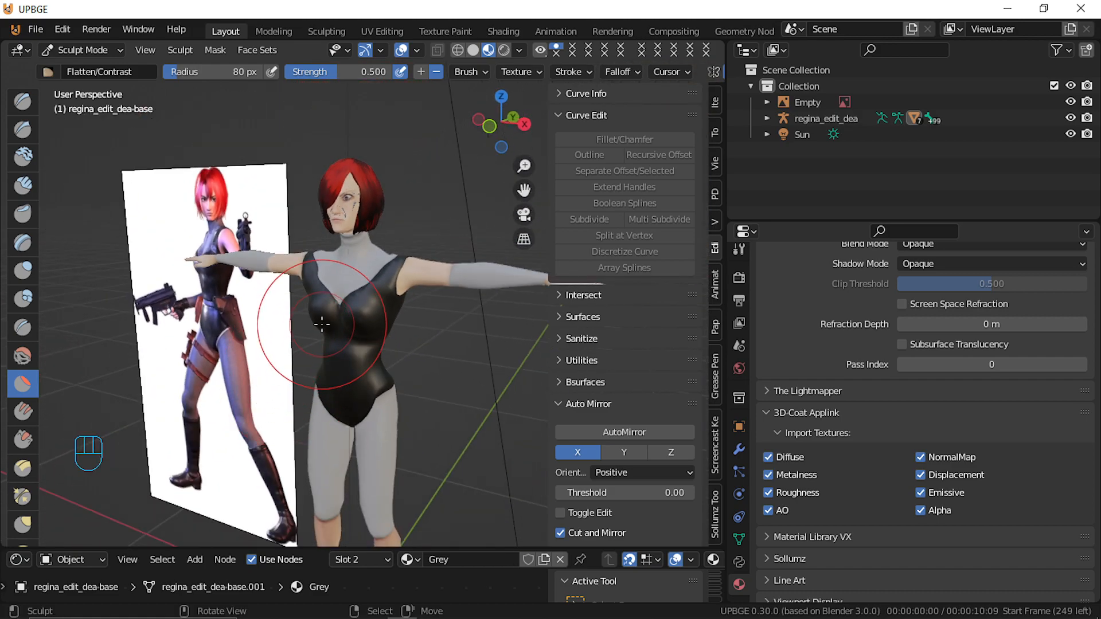
{"action": "mouse_move", "coordinate": [322, 324]}
{"action": "middle_mouse_down"}
{"action": "mouse_move", "coordinate": [15, 314]}
{"action": "mouse_move", "coordinate": [147, 306]}
{"action": "mouse_move", "coordinate": [305, 356]}
{"action": "middle_mouse_up"}
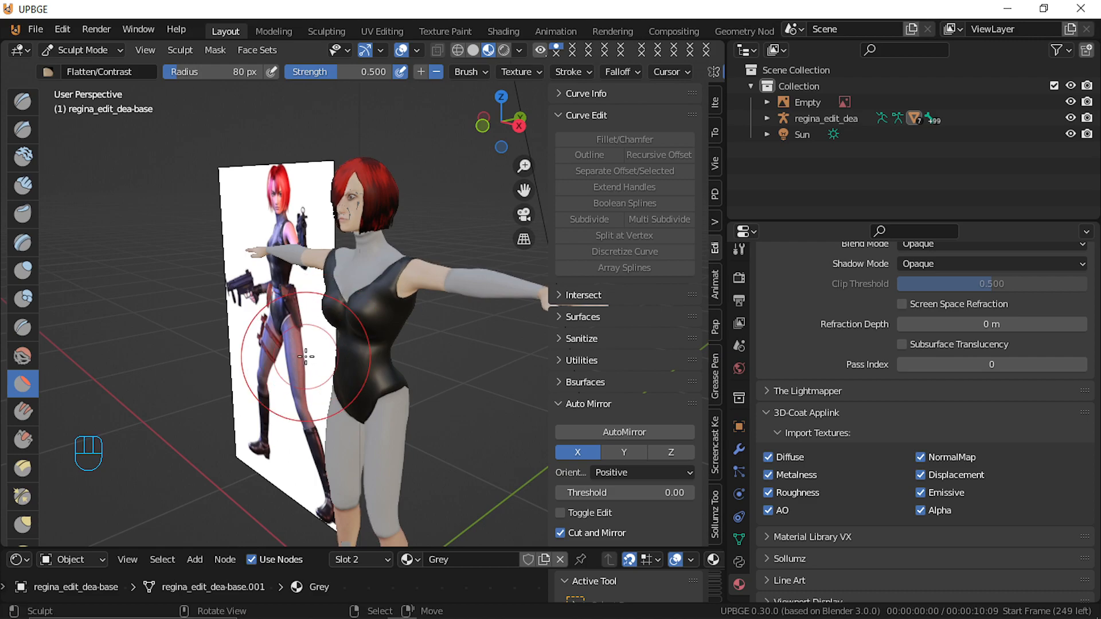
{"action": "mouse_move", "coordinate": [407, 458]}
{"action": "middle_mouse_down"}
{"action": "mouse_move", "coordinate": [461, 430]}
{"action": "mouse_move", "coordinate": [376, 441]}
{"action": "mouse_move", "coordinate": [401, 430]}
{"action": "middle_mouse_up"}
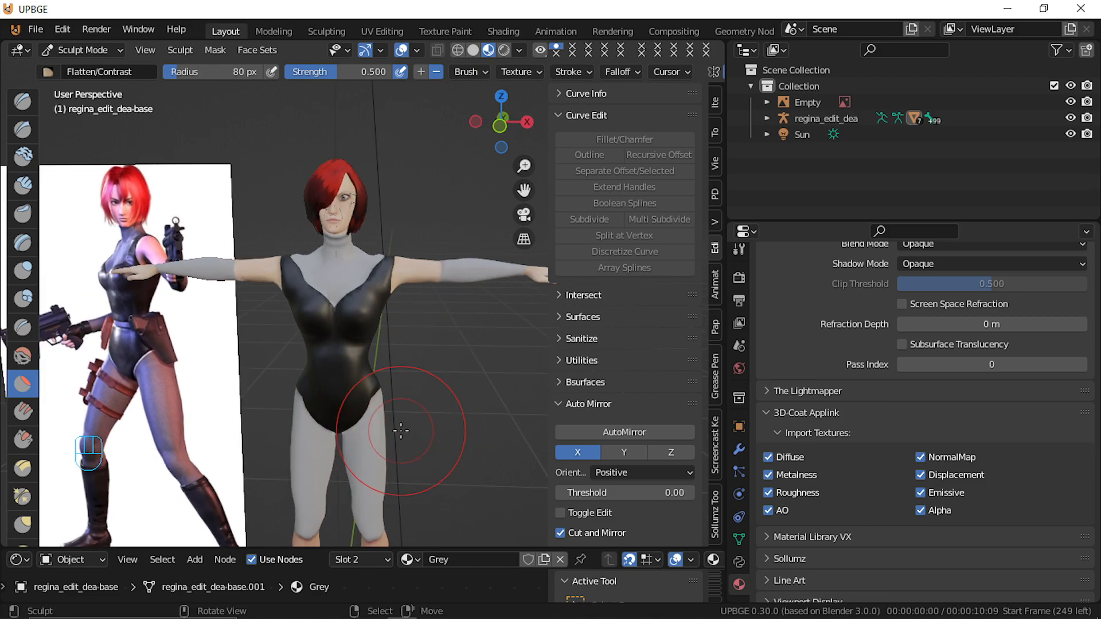
{"action": "middle_click_drag", "start_coordinate": [380, 467], "coordinate": [368, 349]}
{"action": "scroll", "coordinate": [364, 307], "scroll_direction": "up", "scroll_amount": 4}
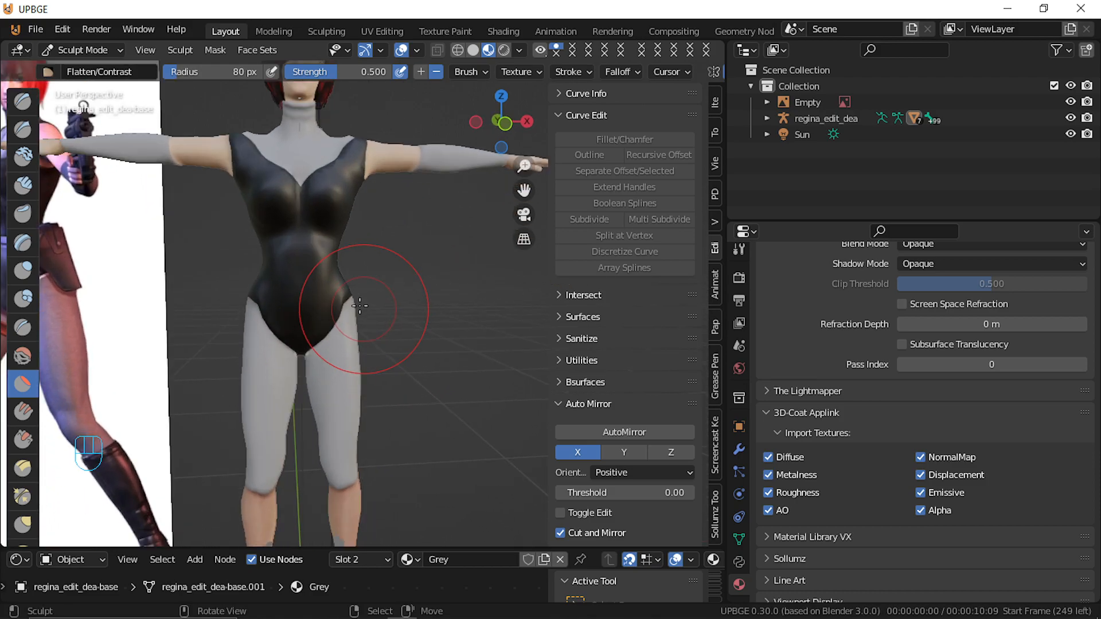
{"action": "left_click", "coordinate": [25, 524]}
{"action": "left_click_drag", "start_coordinate": [311, 349], "coordinate": [298, 337]}
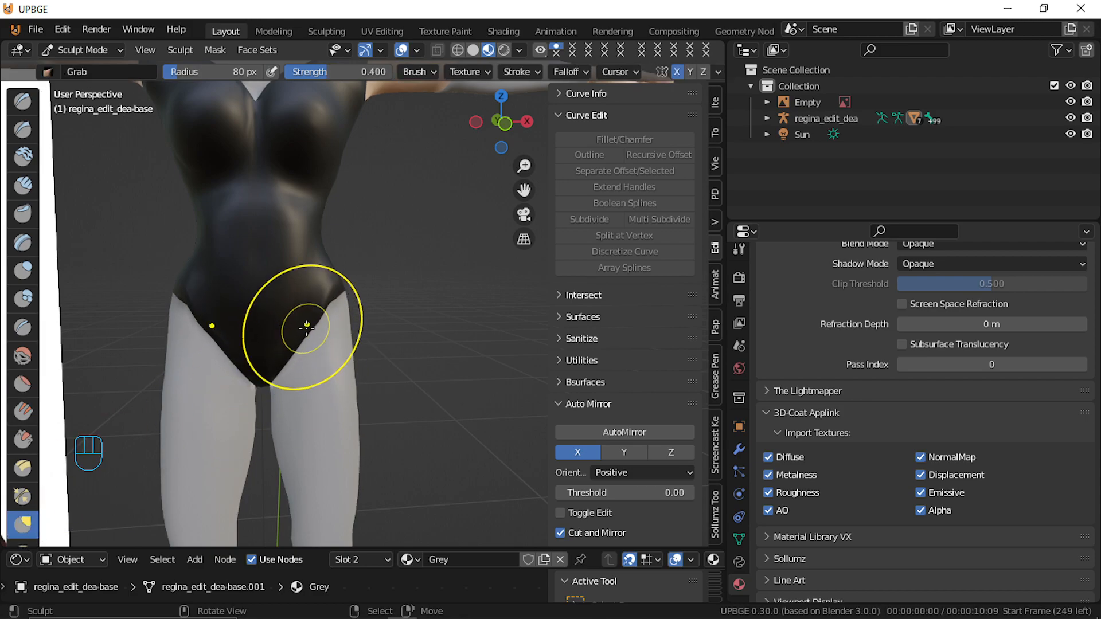
{"action": "mouse_move", "coordinate": [329, 297]}
{"action": "left_mouse_down"}
{"action": "mouse_move", "coordinate": [323, 322]}
{"action": "mouse_move", "coordinate": [277, 332]}
{"action": "left_mouse_up"}
{"action": "mouse_move", "coordinate": [278, 332]}
{"action": "middle_mouse_down"}
{"action": "mouse_move", "coordinate": [167, 344]}
{"action": "mouse_move", "coordinate": [216, 300]}
{"action": "mouse_move", "coordinate": [346, 319]}
{"action": "middle_mouse_up"}
{"action": "left_click_drag", "start_coordinate": [437, 301], "coordinate": [434, 289]}
{"action": "middle_click_drag", "start_coordinate": [450, 318], "coordinate": [310, 359]}
Refine the leotard's leg line around the hips and upper thighs from several angles with the Grab brush
{"action": "left_click_drag", "start_coordinate": [400, 319], "coordinate": [421, 321]}
{"action": "mouse_move", "coordinate": [449, 363]}
{"action": "middle_mouse_down"}
{"action": "mouse_move", "coordinate": [401, 368]}
{"action": "mouse_move", "coordinate": [368, 339]}
{"action": "middle_mouse_up"}
{"action": "left_click_drag", "start_coordinate": [368, 338], "coordinate": [367, 357]}
{"action": "left_click_drag", "start_coordinate": [406, 411], "coordinate": [409, 399]}
{"action": "left_click_drag", "start_coordinate": [381, 360], "coordinate": [365, 343]}
{"action": "middle_click_drag", "start_coordinate": [365, 344], "coordinate": [469, 357]}
{"action": "left_click_drag", "start_coordinate": [454, 310], "coordinate": [436, 322]}
{"action": "mouse_move", "coordinate": [436, 322]}
{"action": "middle_mouse_down"}
{"action": "mouse_move", "coordinate": [727, 302]}
{"action": "mouse_move", "coordinate": [202, 360]}
{"action": "middle_mouse_up"}
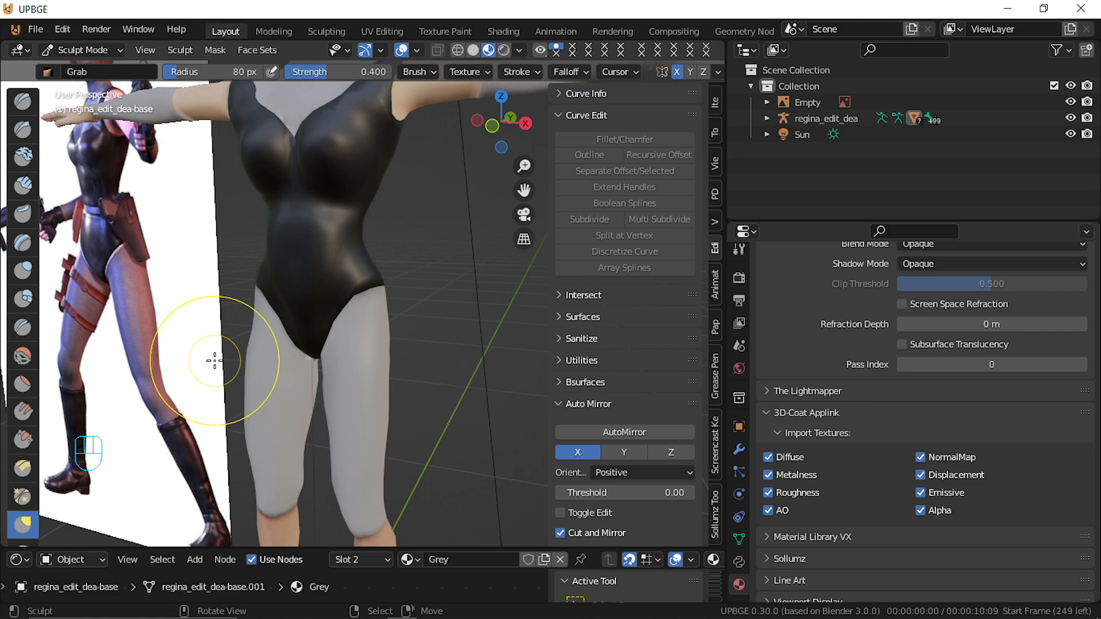
{"action": "middle_click_drag", "start_coordinate": [307, 374], "coordinate": [253, 393]}
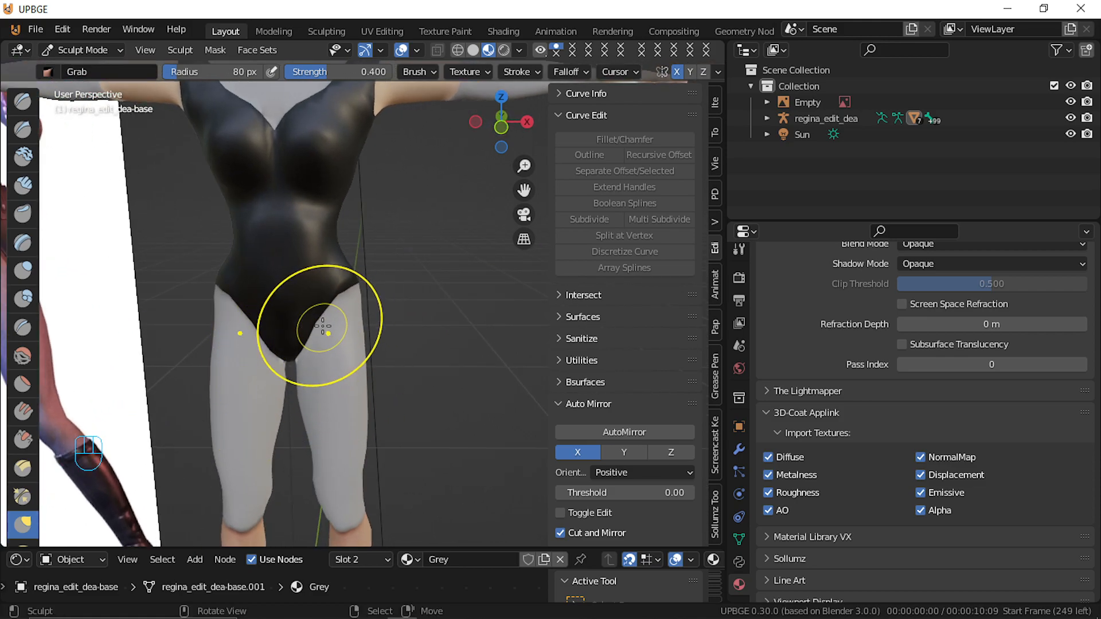
{"action": "left_click_drag", "start_coordinate": [323, 304], "coordinate": [335, 310]}
Reshape the leotard's front neckline along the shoulder straps with the Grab brush
{"action": "middle_click_drag", "start_coordinate": [333, 324], "coordinate": [307, 235]}
{"action": "mouse_move", "coordinate": [316, 174]}
{"action": "middle_mouse_down", "text": "shift"}
{"action": "mouse_move", "coordinate": [362, 235]}
{"action": "mouse_move", "coordinate": [437, 244]}
{"action": "mouse_move", "coordinate": [437, 233]}
{"action": "middle_mouse_up", "text": "shift"}
{"action": "scroll", "coordinate": [369, 246], "scroll_direction": "up", "scroll_amount": 3}
{"action": "scroll", "coordinate": [437, 233], "scroll_direction": "up", "scroll_amount": 4}
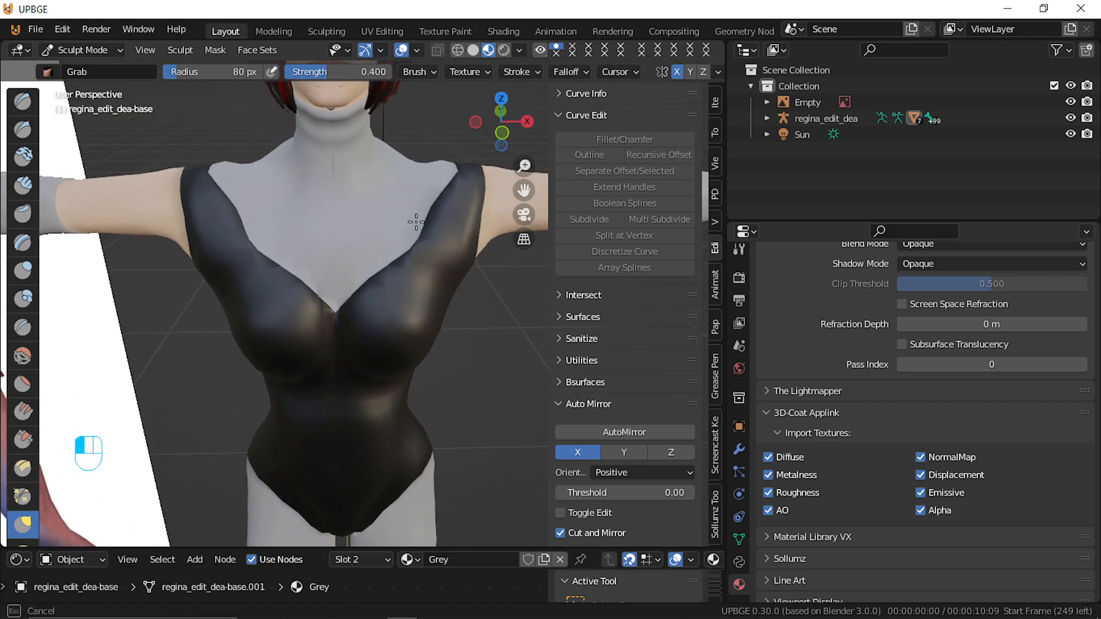
{"action": "left_click_drag", "start_coordinate": [406, 221], "coordinate": [432, 204]}
{"action": "mouse_move", "coordinate": [432, 204]}
{"action": "middle_mouse_down"}
{"action": "mouse_move", "coordinate": [445, 226]}
{"action": "mouse_move", "coordinate": [415, 222]}
{"action": "mouse_move", "coordinate": [413, 239]}
{"action": "middle_mouse_up"}
{"action": "left_click_drag", "start_coordinate": [413, 239], "coordinate": [412, 250]}
{"action": "mouse_move", "coordinate": [427, 204]}
{"action": "left_mouse_down"}
{"action": "mouse_move", "coordinate": [412, 204]}
{"action": "mouse_move", "coordinate": [416, 217]}
{"action": "mouse_move", "coordinate": [416, 207]}
{"action": "left_mouse_up"}
Move the corner of the leotard's back neckline outward and pull the middle of that edge slightly down
{"action": "mouse_move", "coordinate": [435, 225]}
{"action": "middle_mouse_down"}
{"action": "mouse_move", "coordinate": [369, 233]}
{"action": "mouse_move", "coordinate": [188, 199]}
{"action": "middle_mouse_up"}
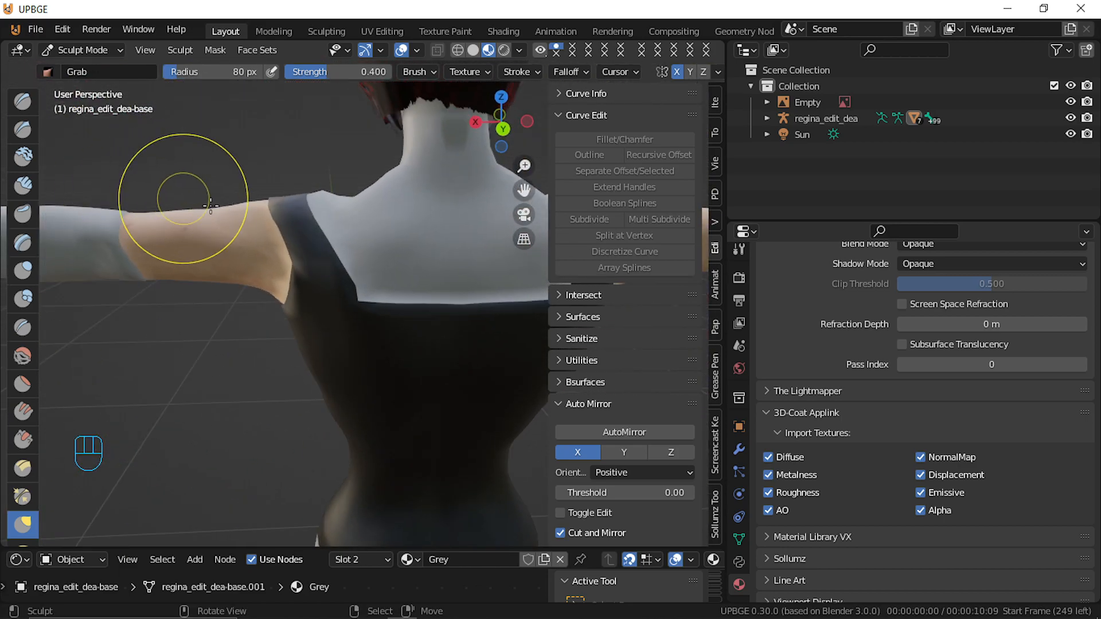
{"action": "left_click_drag", "start_coordinate": [356, 282], "coordinate": [339, 285]}
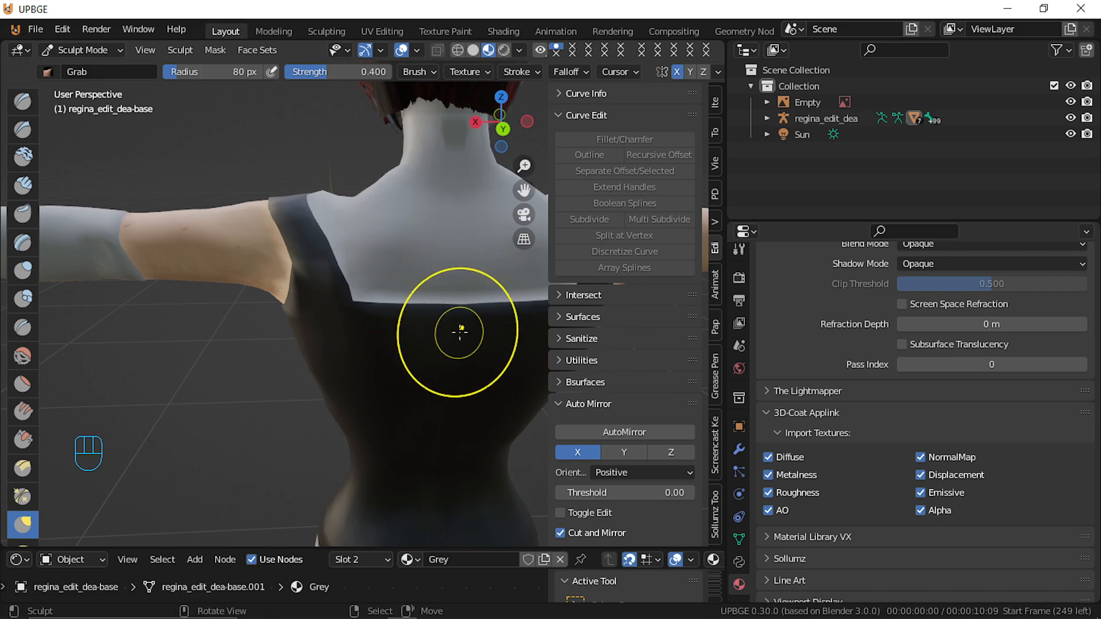
{"action": "middle_click_drag", "start_coordinate": [469, 302], "coordinate": [430, 311]}
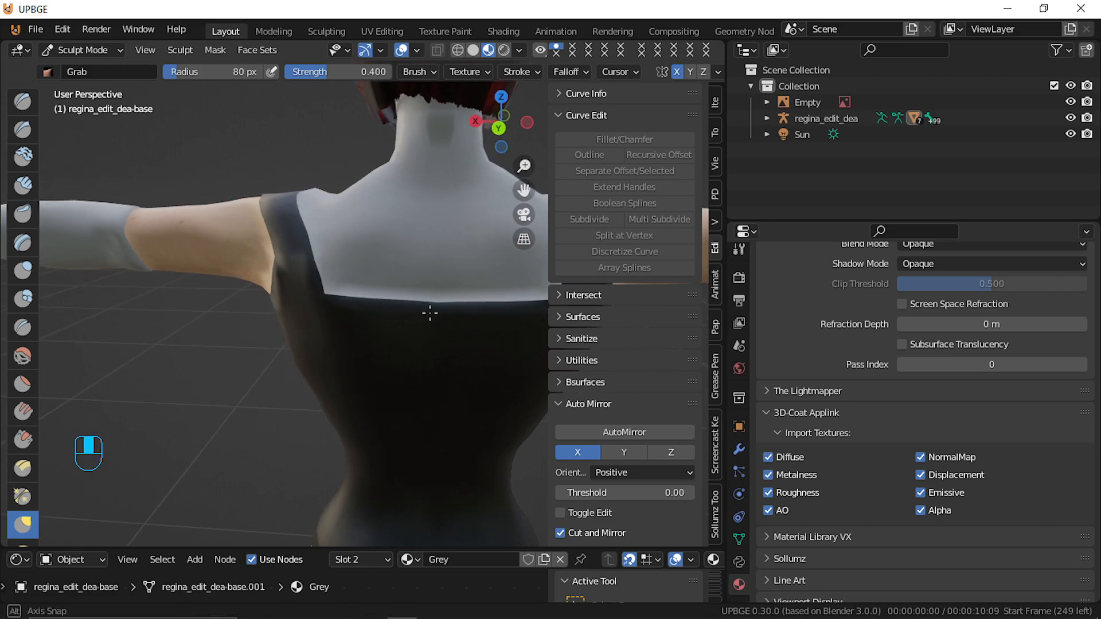
{"action": "left_click_drag", "start_coordinate": [417, 308], "coordinate": [412, 310]}
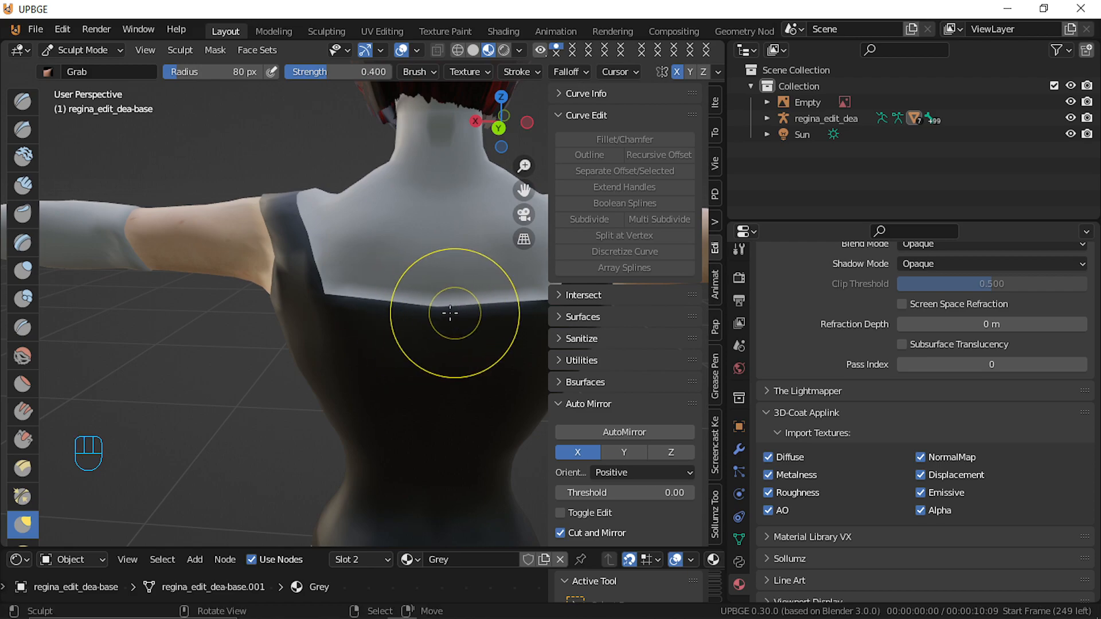
Adjust the leotard's rear leg opening below the buttocks with the Grab brush and check it from the front
{"action": "scroll", "coordinate": [413, 307], "scroll_direction": "down", "scroll_amount": 5}
{"action": "middle_click_drag", "start_coordinate": [427, 314], "coordinate": [519, 323]}
{"action": "mouse_move", "coordinate": [465, 435]}
{"action": "middle_mouse_down", "text": "shift"}
{"action": "mouse_move", "coordinate": [435, 258]}
{"action": "mouse_move", "coordinate": [319, 269]}
{"action": "mouse_move", "coordinate": [408, 262]}
{"action": "middle_mouse_up", "text": "shift"}
{"action": "scroll", "coordinate": [333, 277], "scroll_direction": "up", "scroll_amount": 3}
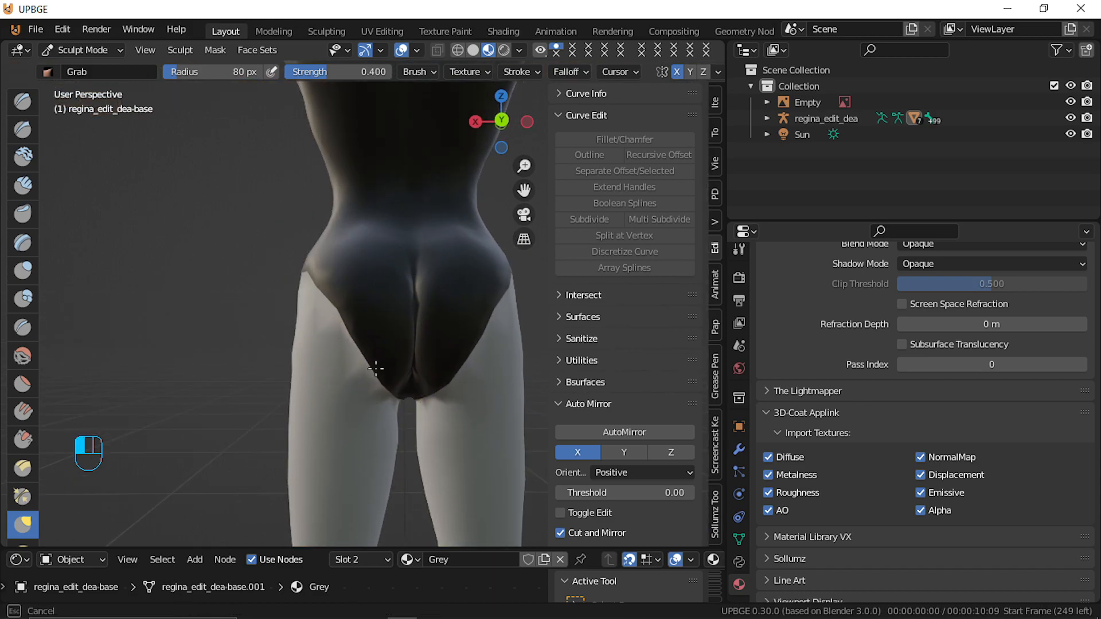
{"action": "middle_click_drag", "start_coordinate": [209, 454], "coordinate": [489, 445]}
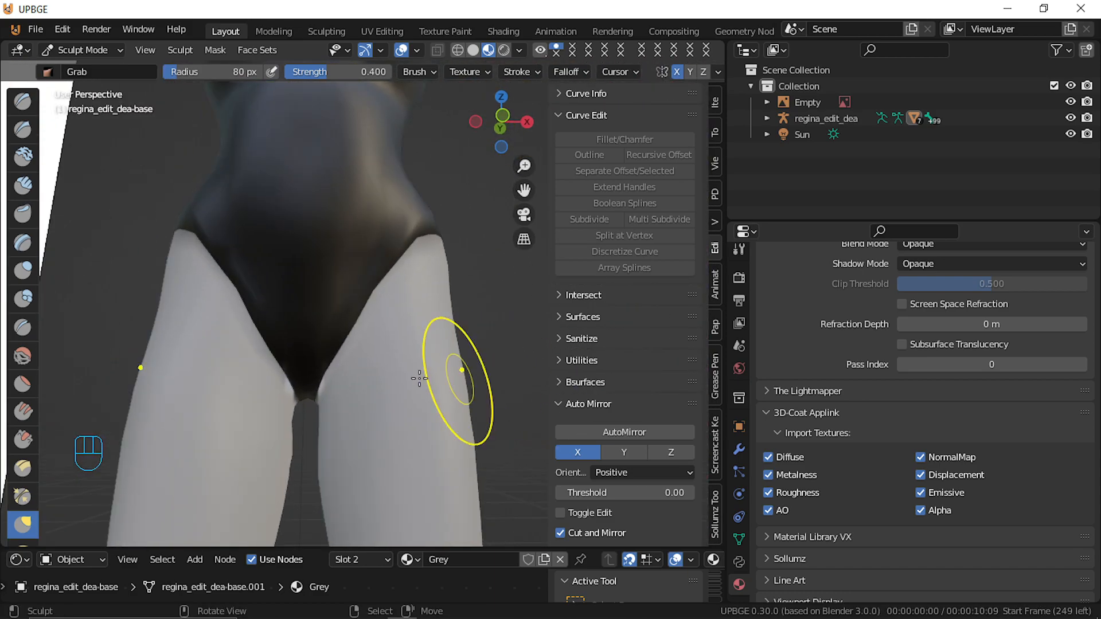
Review the upper body from front and back, and switch the body mesh to Object Mode
{"action": "scroll", "coordinate": [344, 330], "scroll_direction": "down", "scroll_amount": 5}
{"action": "middle_click_drag", "start_coordinate": [283, 217], "coordinate": [293, 385], "text": "shift"}
{"action": "middle_click_drag", "start_coordinate": [324, 430], "coordinate": [328, 447]}
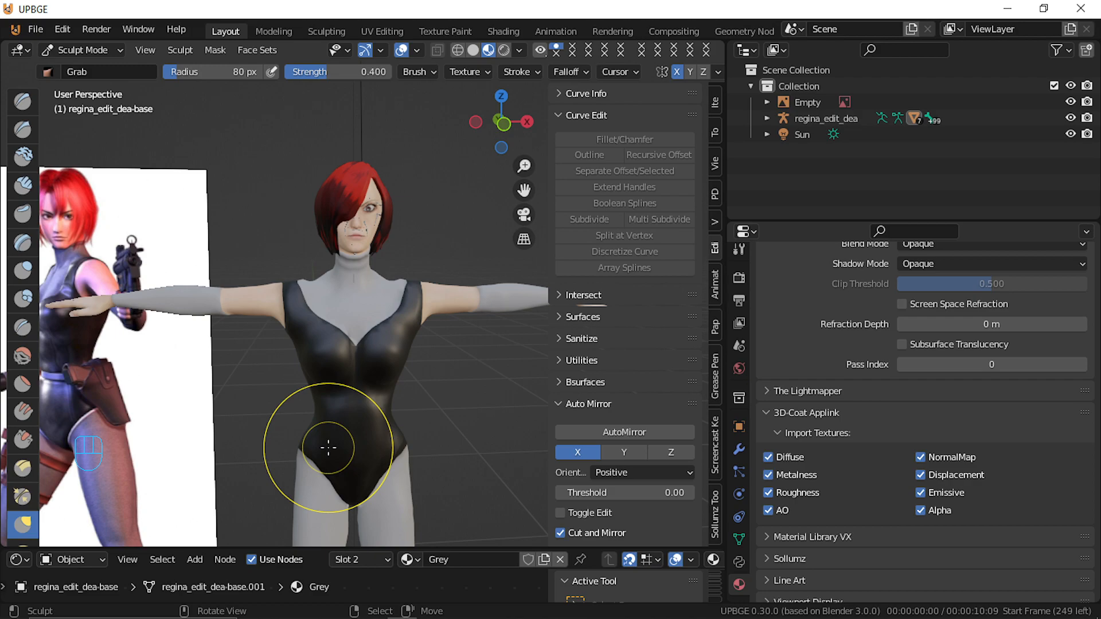
{"action": "scroll", "coordinate": [328, 447], "scroll_direction": "up", "scroll_amount": 2}
{"action": "middle_click_drag", "start_coordinate": [323, 405], "coordinate": [79, 418]}
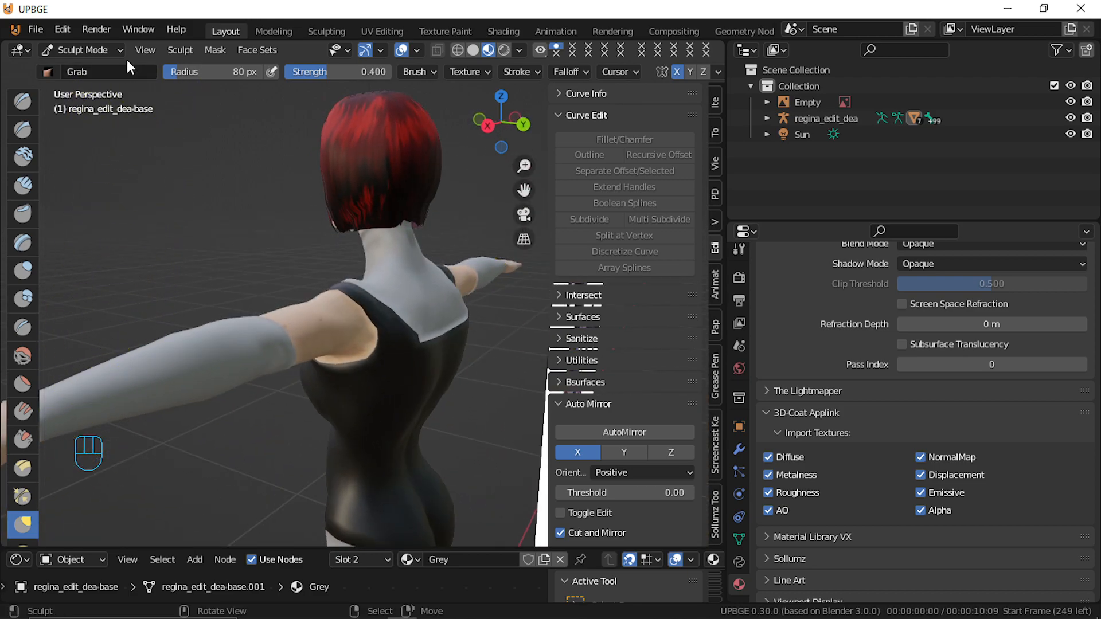
{"action": "left_click", "coordinate": [60, 49]}
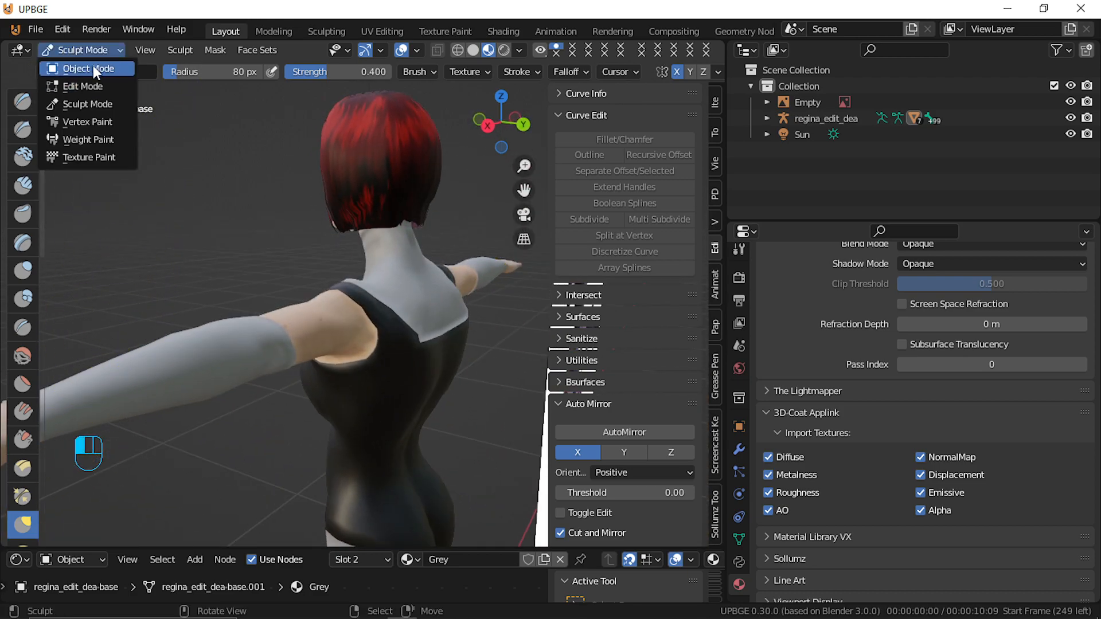
{"action": "left_click", "coordinate": [93, 68]}
{"action": "scroll", "coordinate": [291, 311], "scroll_direction": "up", "scroll_amount": 4}
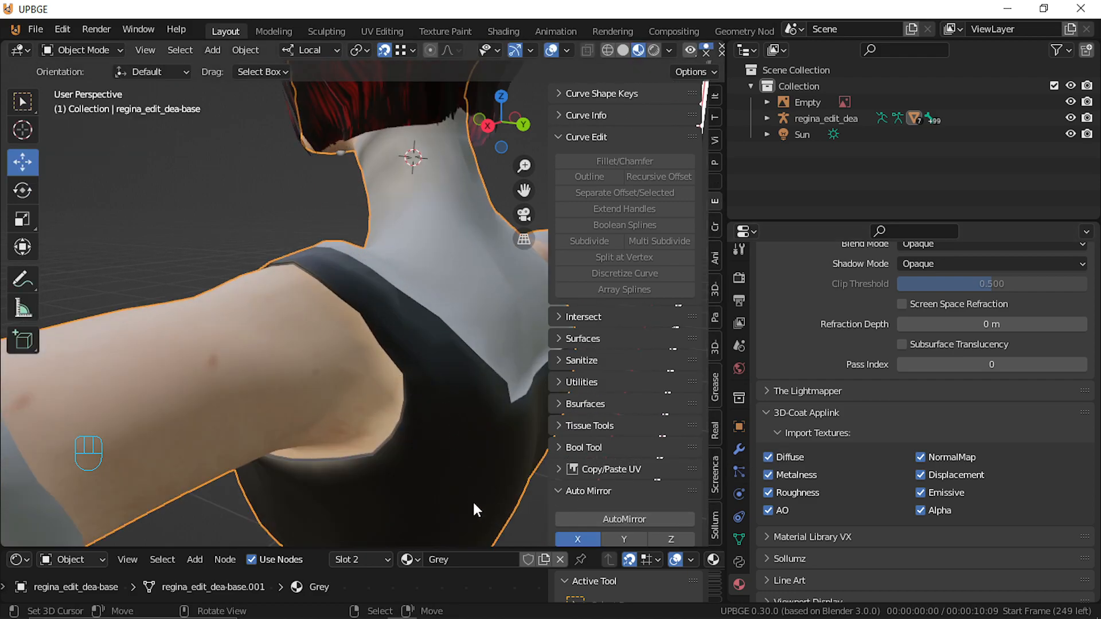
{"action": "middle_click_drag", "start_coordinate": [496, 488], "coordinate": [22, 473]}
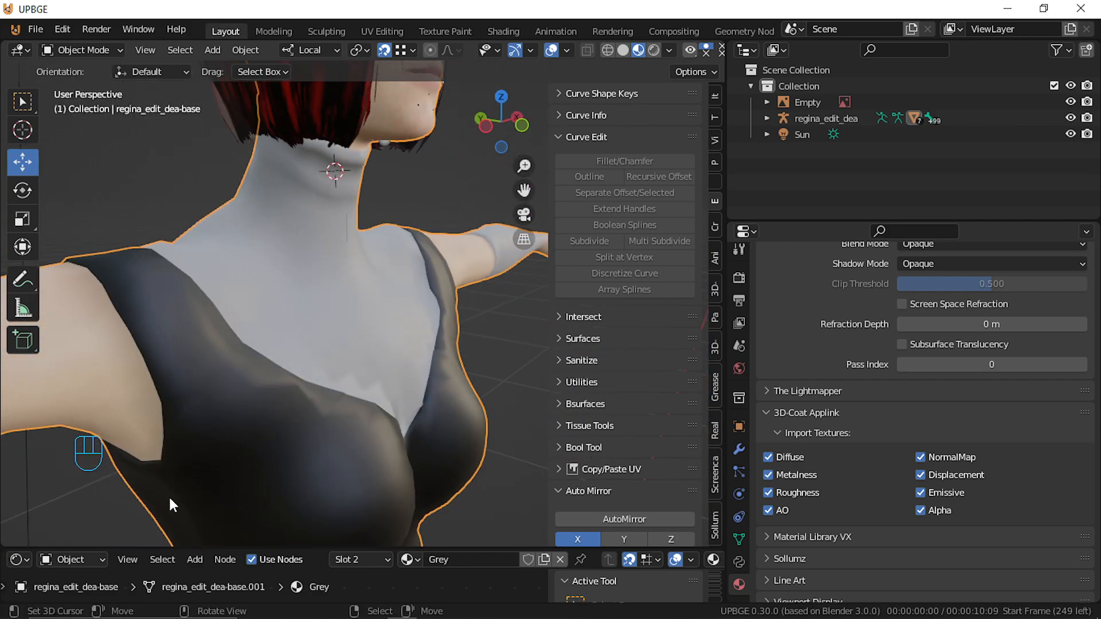
Enable Auto Smooth in the body mesh's normals settings and set its angle to 52.6°
{"action": "left_click", "coordinate": [741, 540]}
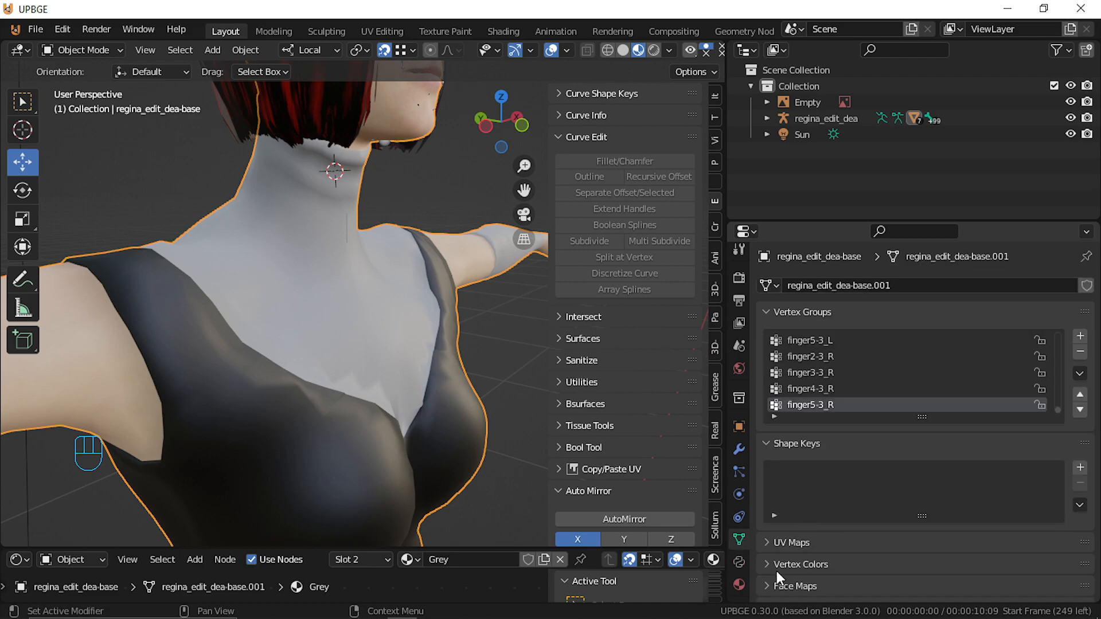
{"action": "scroll", "coordinate": [776, 571], "scroll_direction": "down", "scroll_amount": 8}
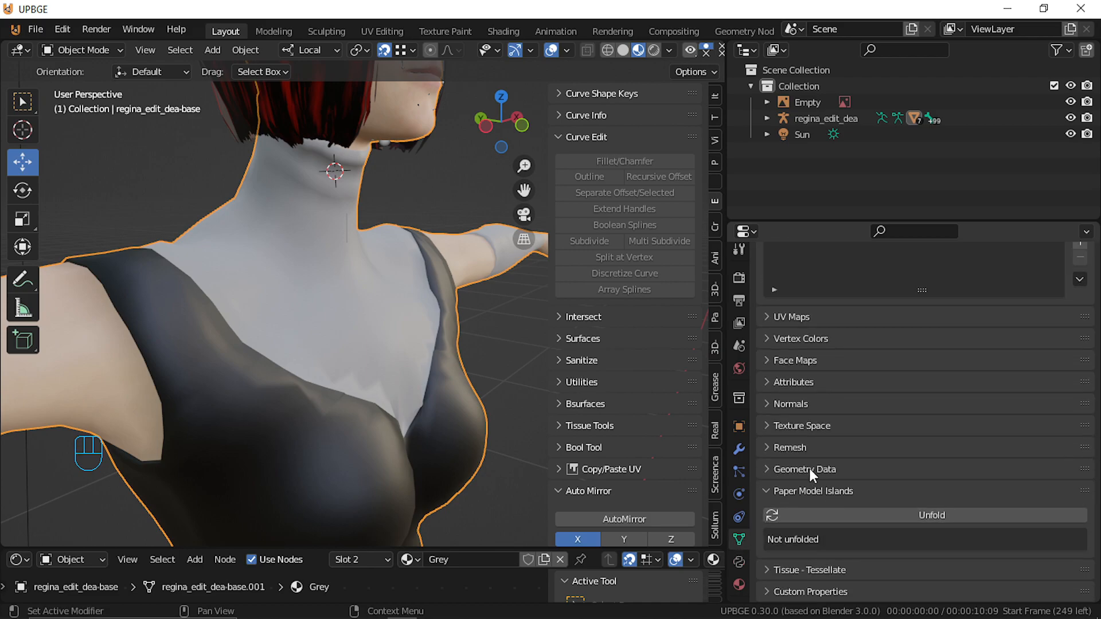
{"action": "left_click", "coordinate": [804, 406]}
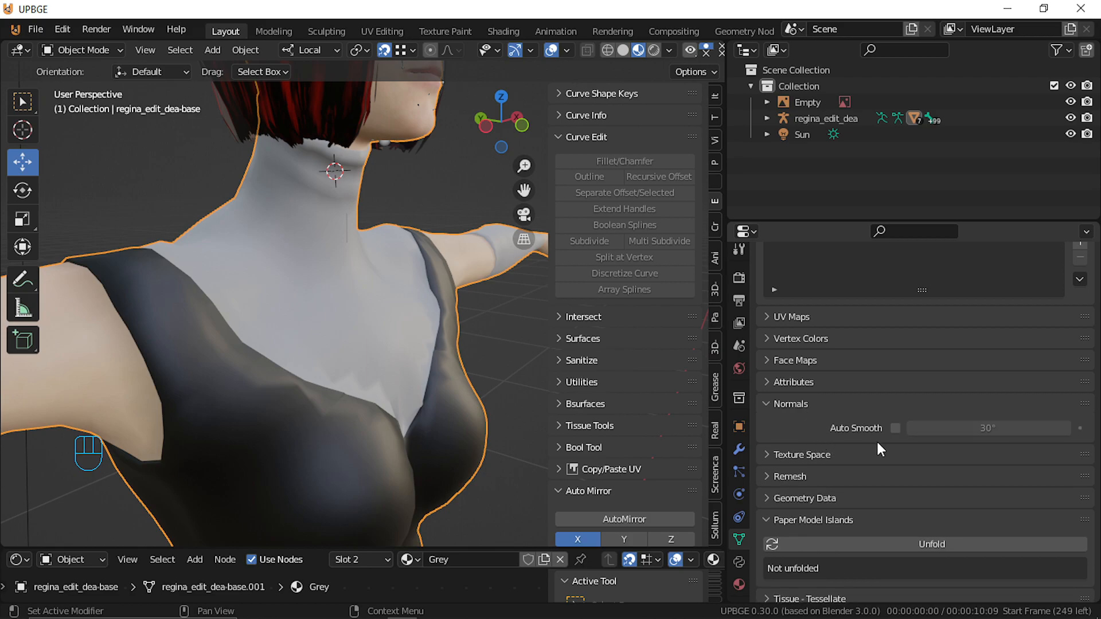
{"action": "left_click", "coordinate": [896, 428]}
{"action": "middle_click_drag", "start_coordinate": [535, 417], "coordinate": [6, 395]}
{"action": "middle_click_drag", "start_coordinate": [143, 353], "coordinate": [296, 369], "text": "shift"}
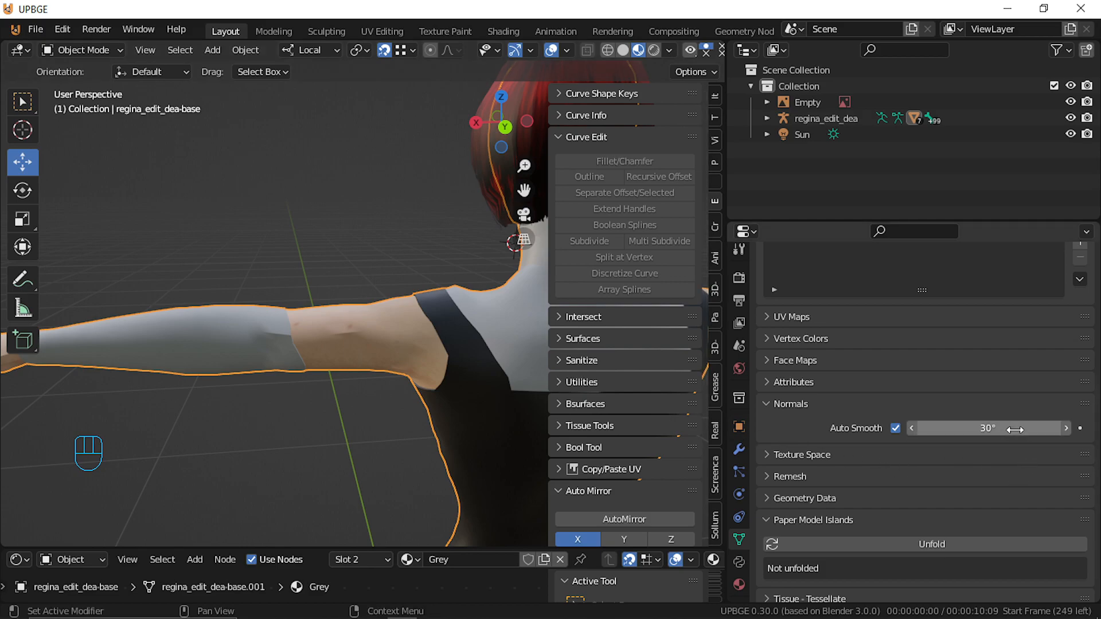
{"action": "left_click_drag", "start_coordinate": [987, 428], "coordinate": [969, 427], "text": "shift"}
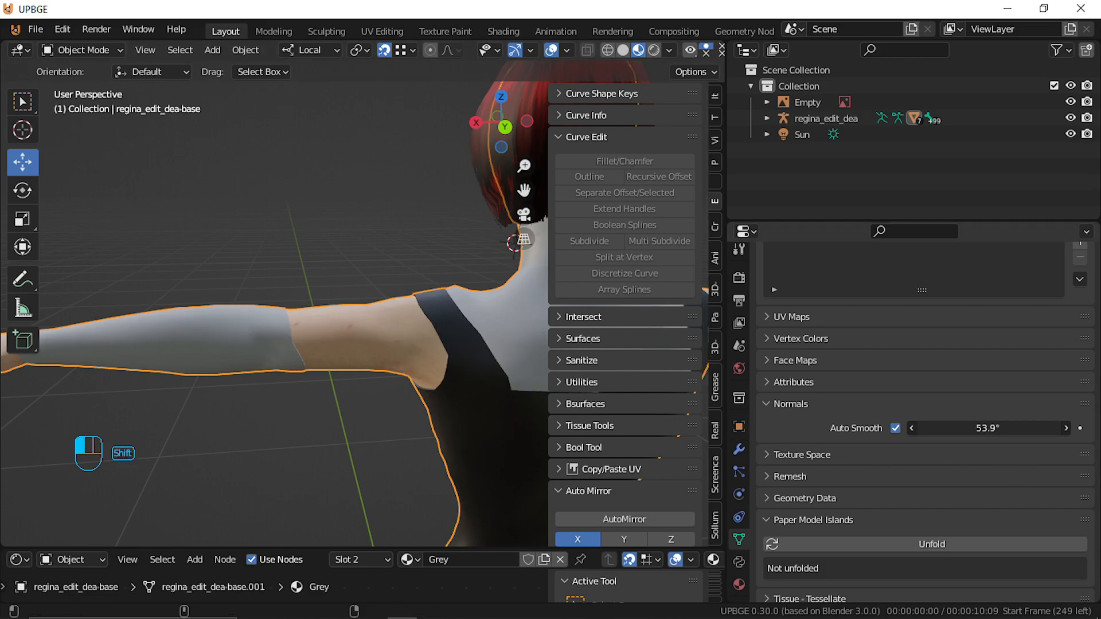
Inspect the smoothed shading over the whole body and compare the figure with the reference image
{"action": "middle_click_drag", "start_coordinate": [188, 346], "coordinate": [452, 320]}
{"action": "middle_click_drag", "start_coordinate": [375, 311], "coordinate": [446, 357], "text": "shift"}
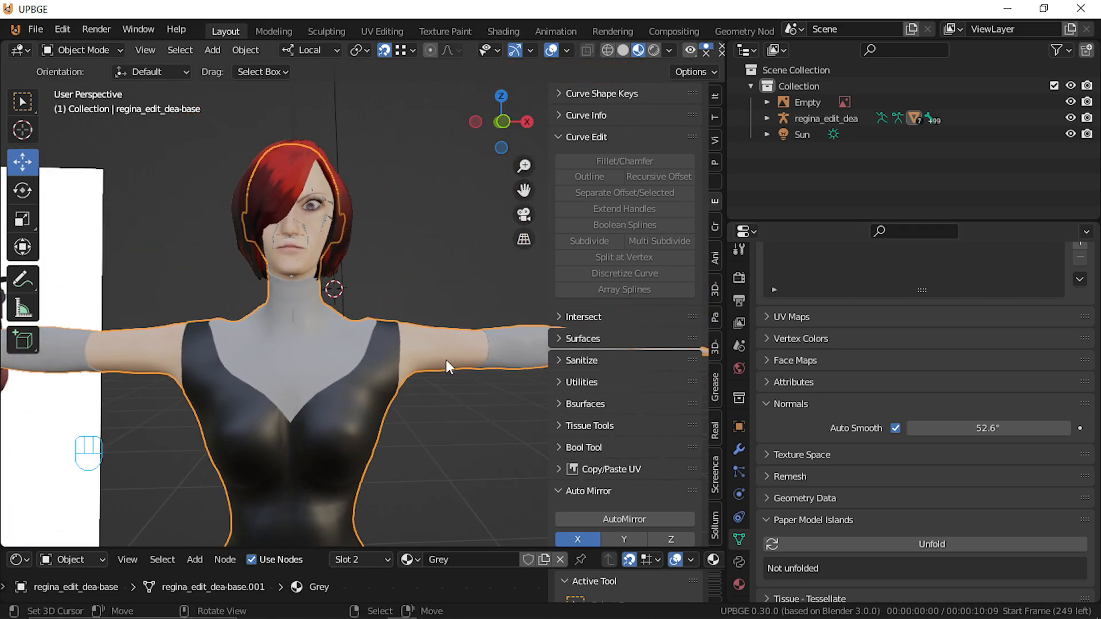
{"action": "scroll", "coordinate": [398, 407], "scroll_direction": "down", "scroll_amount": 4}
{"action": "scroll", "coordinate": [396, 415], "scroll_direction": "up", "scroll_amount": 2}
{"action": "middle_click_drag", "start_coordinate": [363, 300], "coordinate": [149, 351]}
{"action": "middle_click_drag", "start_coordinate": [223, 362], "coordinate": [413, 308], "text": "shift"}
{"action": "scroll", "coordinate": [238, 228], "scroll_direction": "up", "scroll_amount": 3}
{"action": "scroll", "coordinate": [404, 330], "scroll_direction": "down", "scroll_amount": 5}
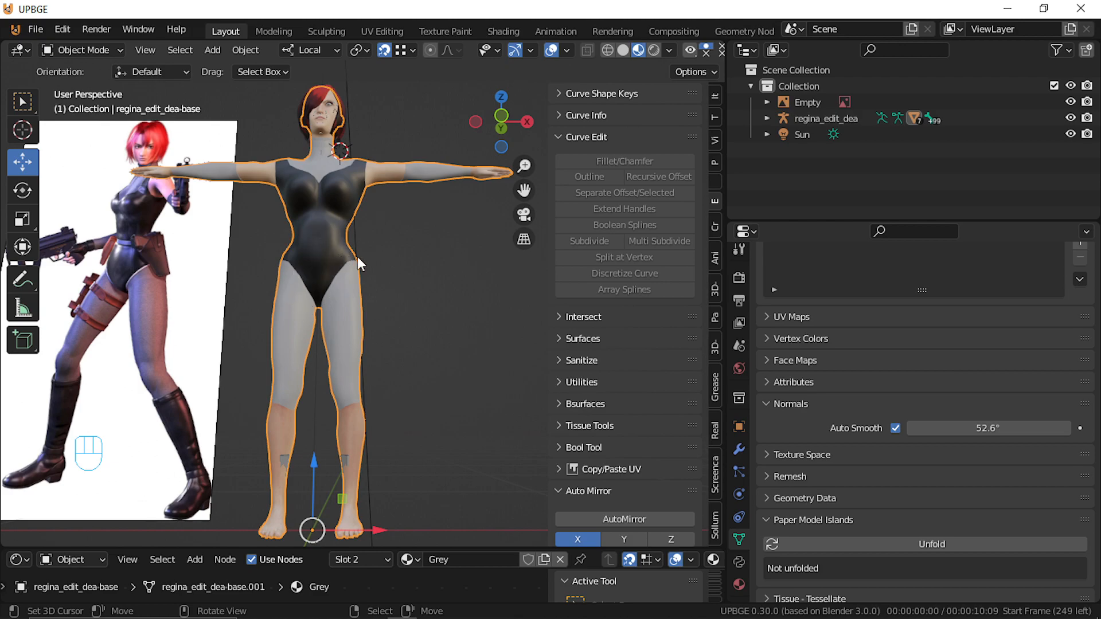
{"action": "scroll", "coordinate": [360, 267], "scroll_direction": "up", "scroll_amount": 5}
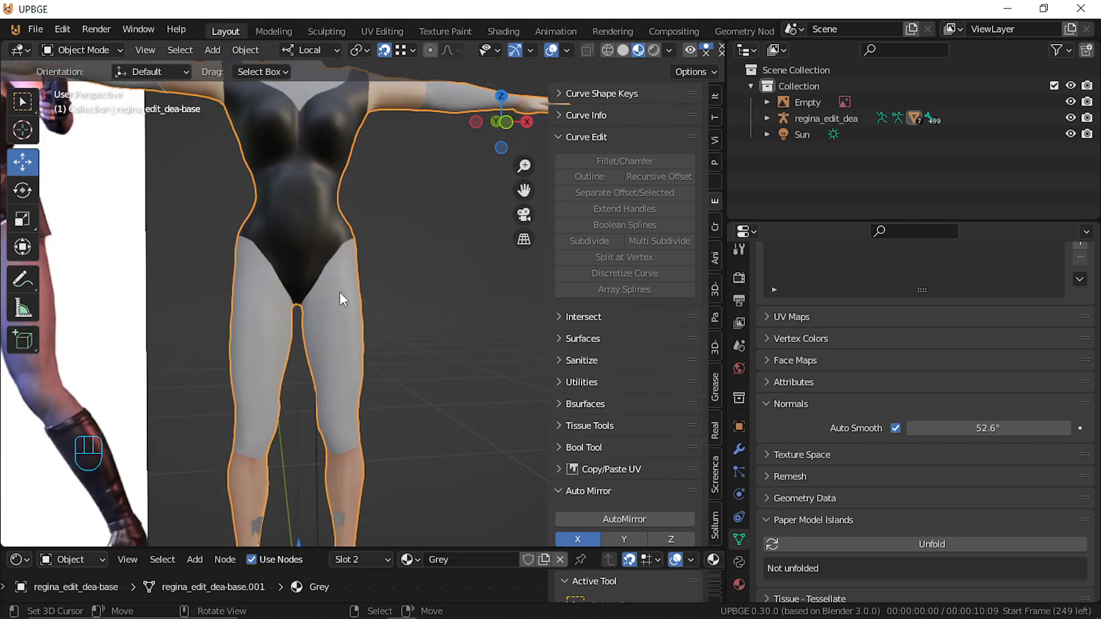
Select the body mesh and enter Edit Mode with the character's left foot in close view
{"action": "middle_click_drag", "start_coordinate": [342, 487], "coordinate": [375, 287], "text": "shift"}
{"action": "left_click", "coordinate": [375, 290]}
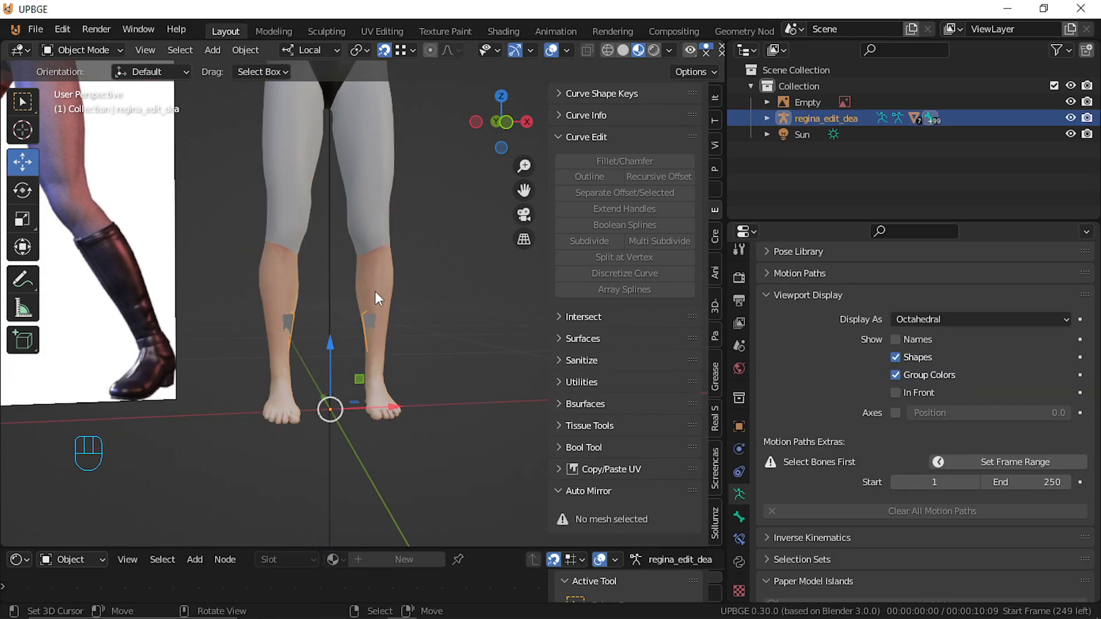
{"action": "middle_click_drag", "start_coordinate": [393, 410], "coordinate": [352, 445]}
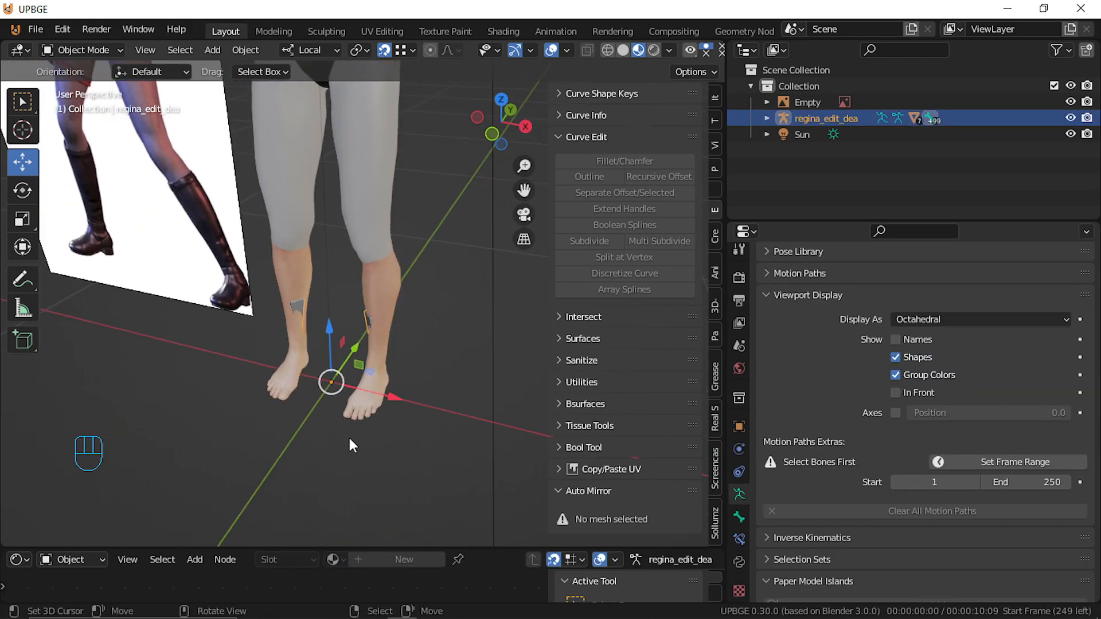
{"action": "left_click", "coordinate": [363, 411]}
{"action": "key", "text": "Tab"}
{"action": "scroll", "coordinate": [370, 498], "scroll_direction": "up", "scroll_amount": 4}
{"action": "middle_click_drag", "start_coordinate": [370, 504], "coordinate": [496, 417]}
{"action": "scroll", "coordinate": [374, 429], "scroll_direction": "up", "scroll_amount": 2}
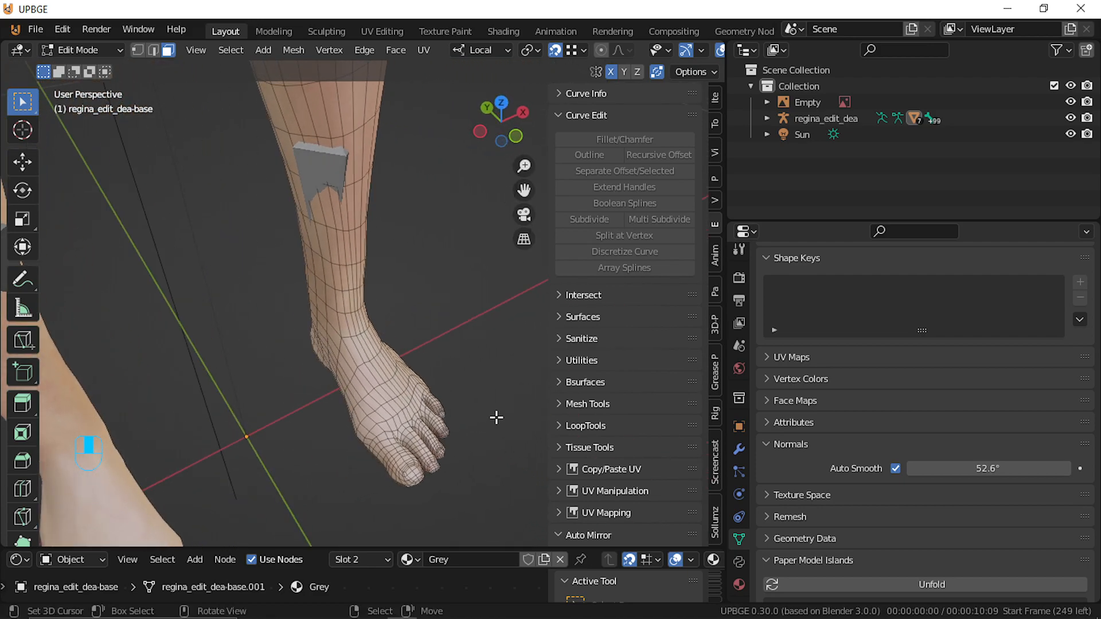
Delete the loop of faces around the foot just behind the toes
{"action": "right_click", "coordinate": [380, 432], "text": "alt"}
{"action": "right_click", "coordinate": [406, 420], "text": "alt"}
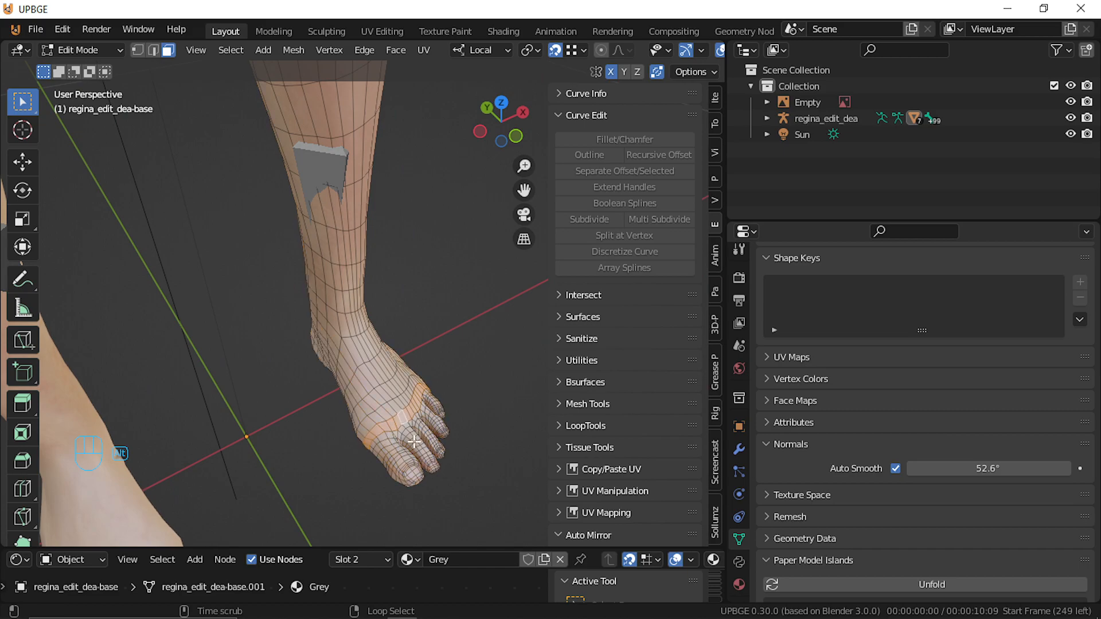
{"action": "key", "text": "x"}
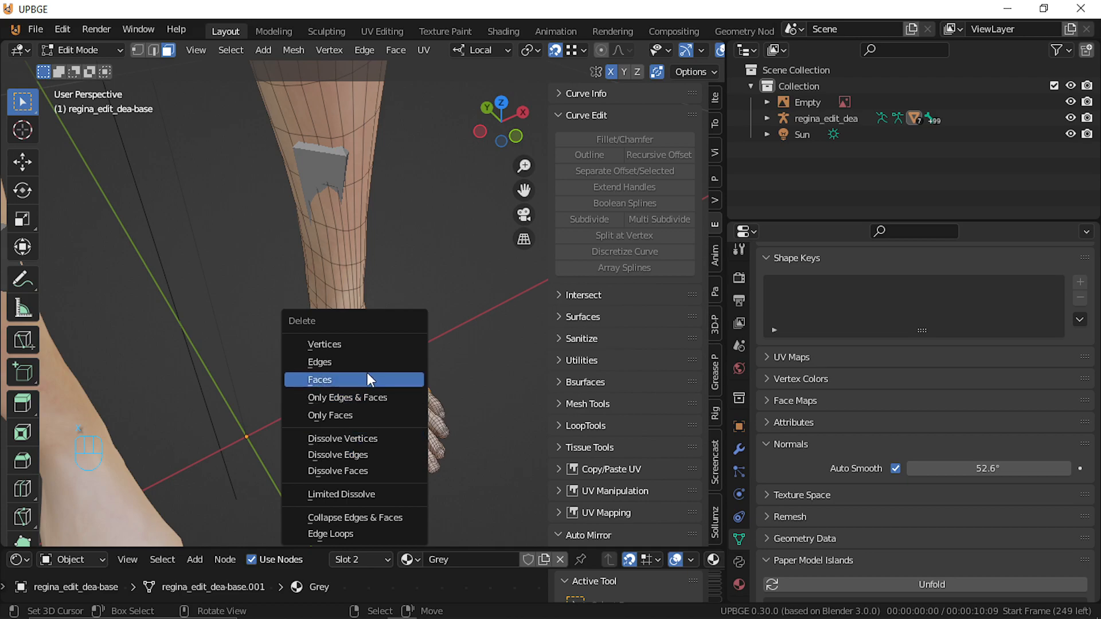
{"action": "left_click", "coordinate": [367, 377]}
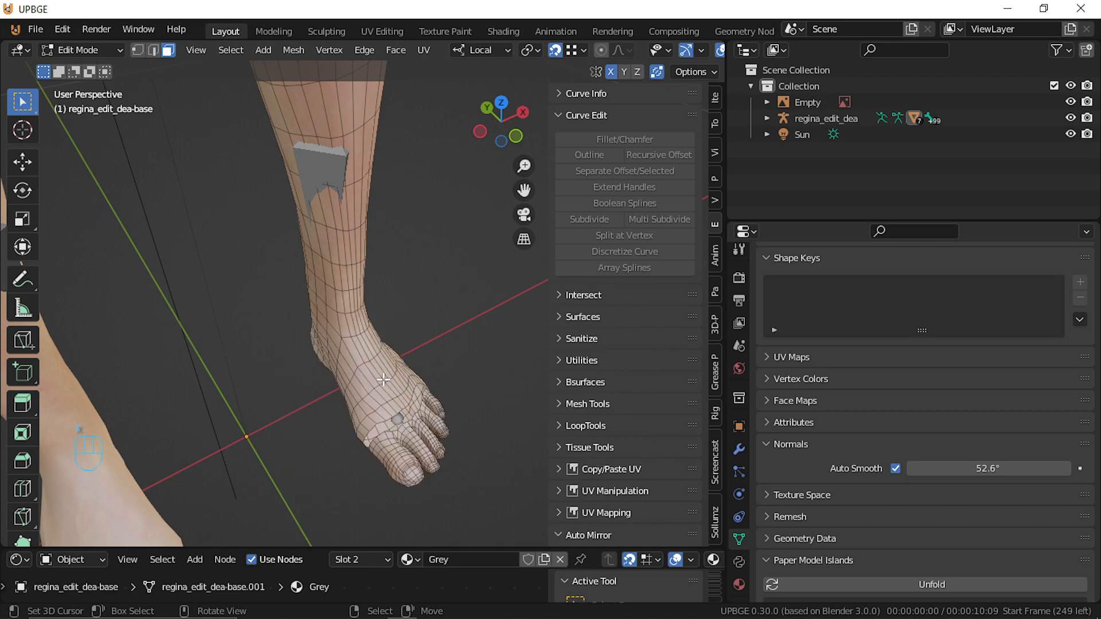
Select the detached toe geometry as linked faces and delete it
{"action": "middle_click_drag", "start_coordinate": [415, 451], "coordinate": [390, 454]}
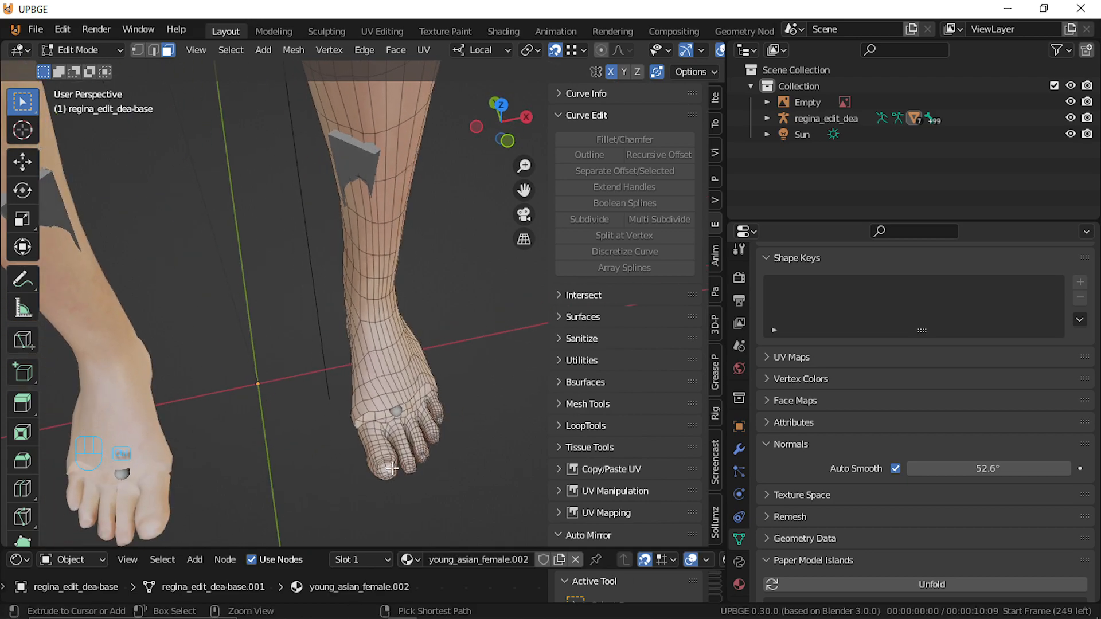
{"action": "key", "text": "ctrl+l"}
{"action": "left_click", "coordinate": [388, 447]}
{"action": "middle_click_drag", "start_coordinate": [388, 450], "coordinate": [445, 474]}
Select the open edge loop at the front of the foot and extrude it forward about 0.12 m along the local Y axis
{"action": "left_click", "coordinate": [153, 50]}
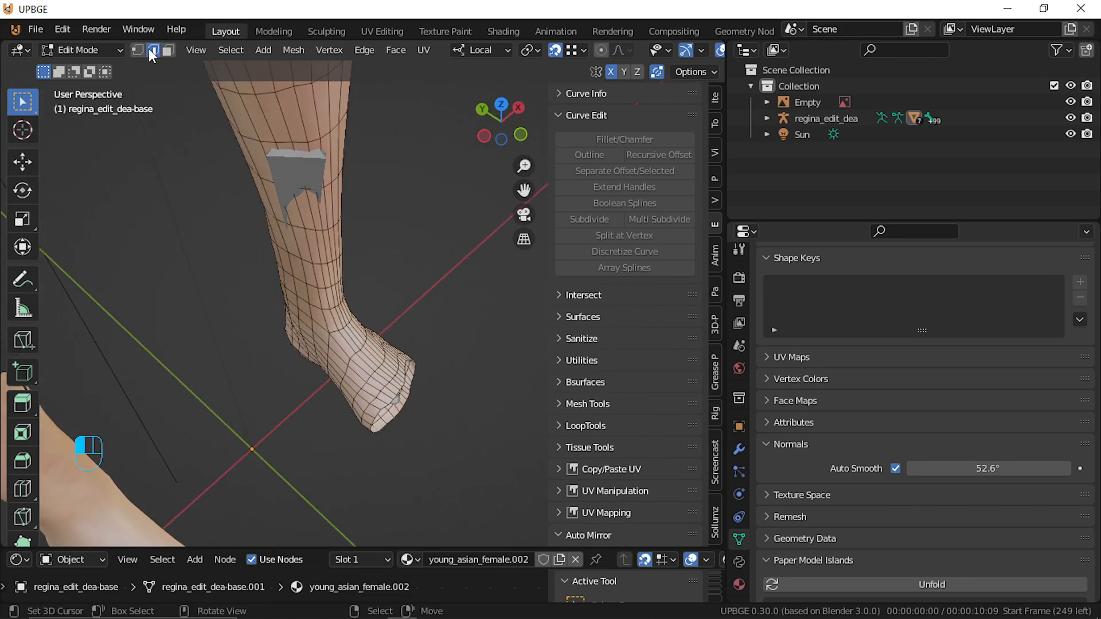
{"action": "left_click", "coordinate": [378, 417], "text": "alt"}
{"action": "left_click", "coordinate": [373, 425], "text": "alt"}
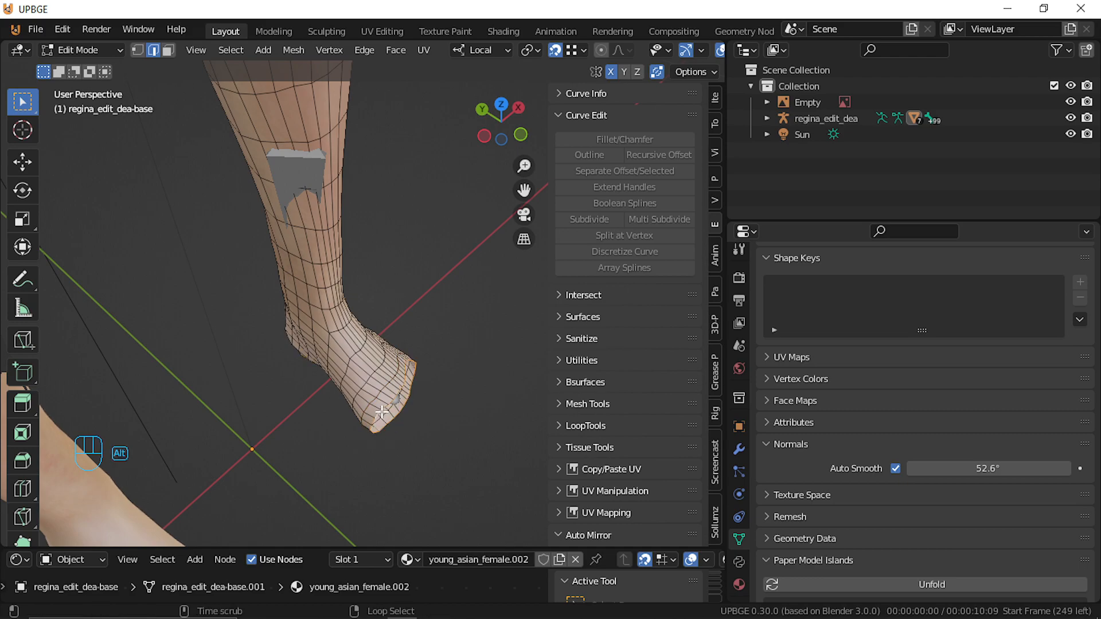
{"action": "scroll", "coordinate": [372, 445], "scroll_direction": "down", "scroll_amount": 3}
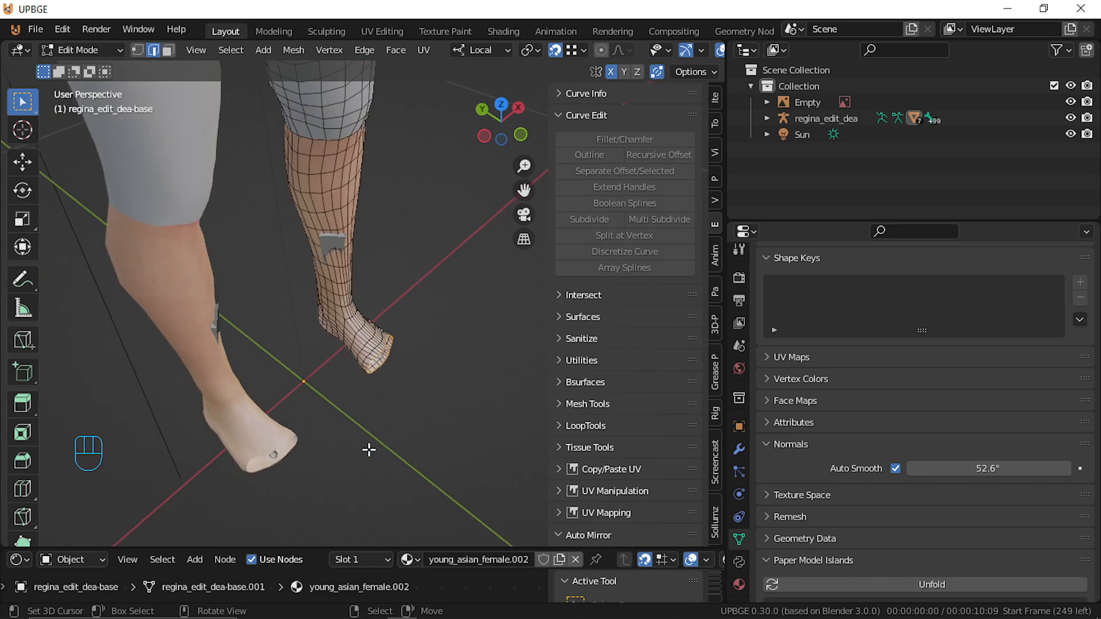
{"action": "middle_click_drag", "start_coordinate": [346, 453], "coordinate": [334, 481]}
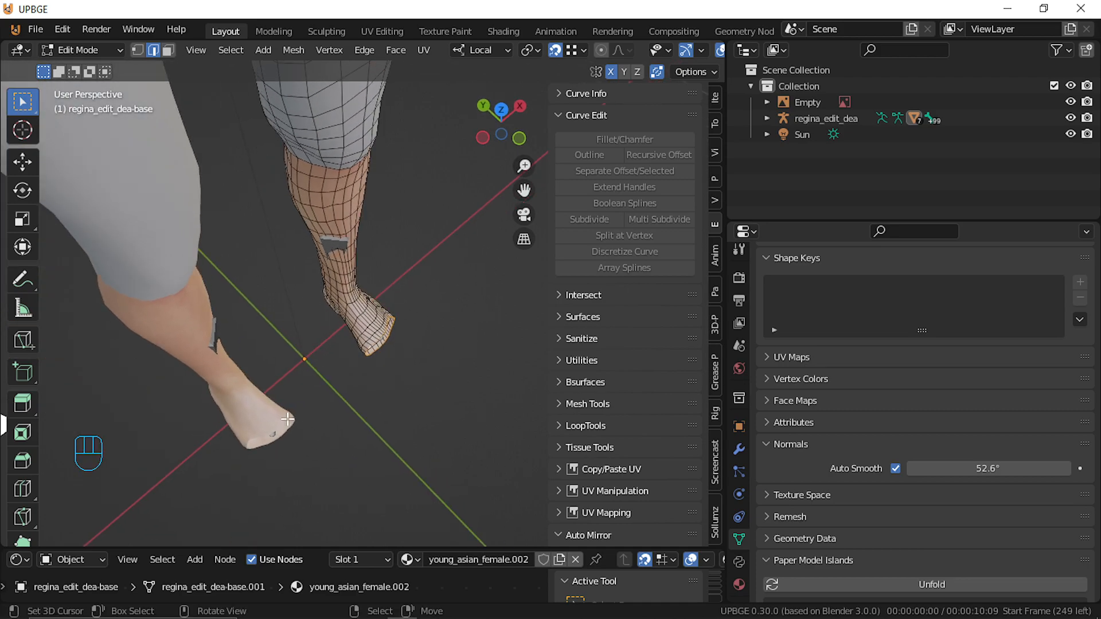
{"action": "scroll", "coordinate": [288, 420], "scroll_direction": "down", "scroll_amount": 3}
{"action": "key", "text": "g"}
{"action": "key", "text": "y"}
{"action": "key", "text": "y"}
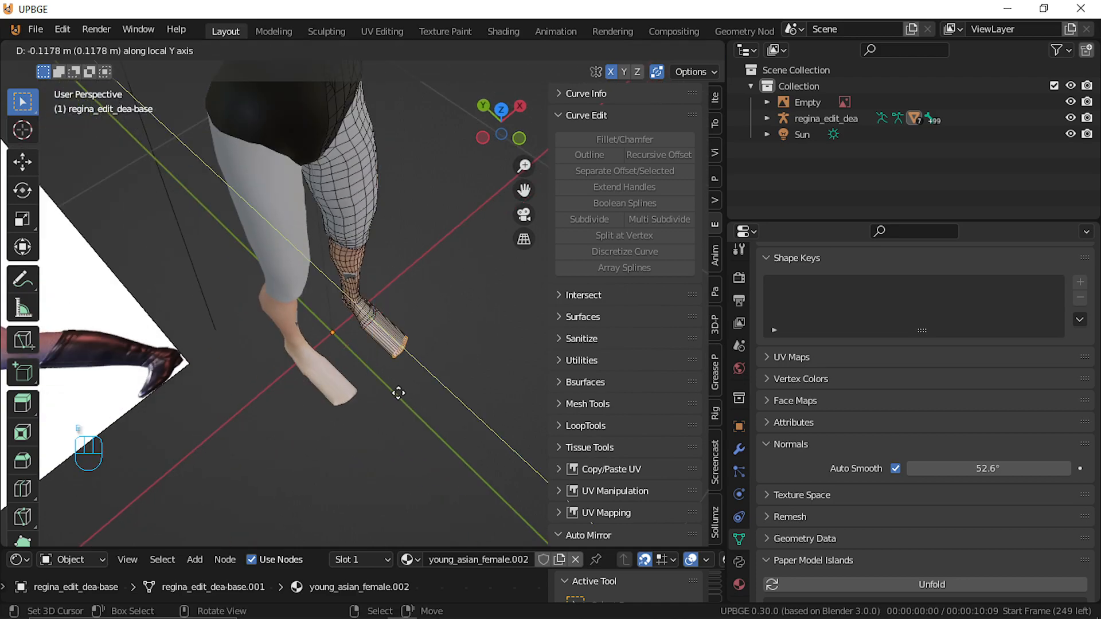
{"action": "left_click", "coordinate": [381, 390]}
Narrow the extruded front loop of the foot to about 0.67 along the local X axis
{"action": "middle_click_drag", "start_coordinate": [381, 393], "coordinate": [309, 397]}
{"action": "key", "text": "s"}
{"action": "key", "text": "x"}
{"action": "key", "text": "x"}
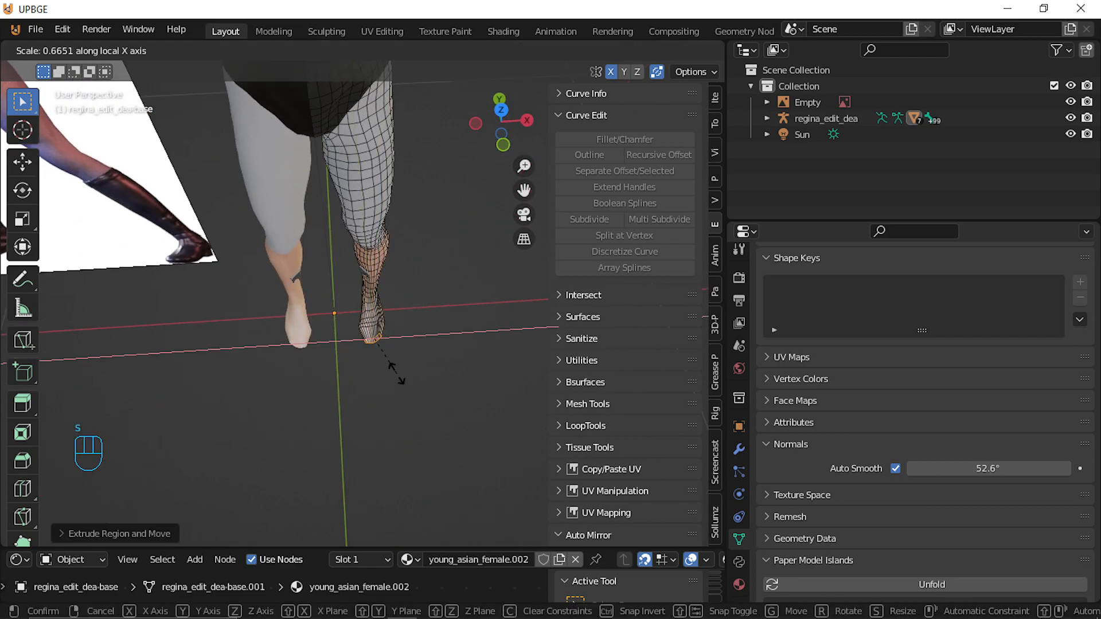
{"action": "left_click", "coordinate": [401, 373]}
Try capping the open front of the foot with a single face, inspect it, and undo the fill
{"action": "key", "text": "f"}
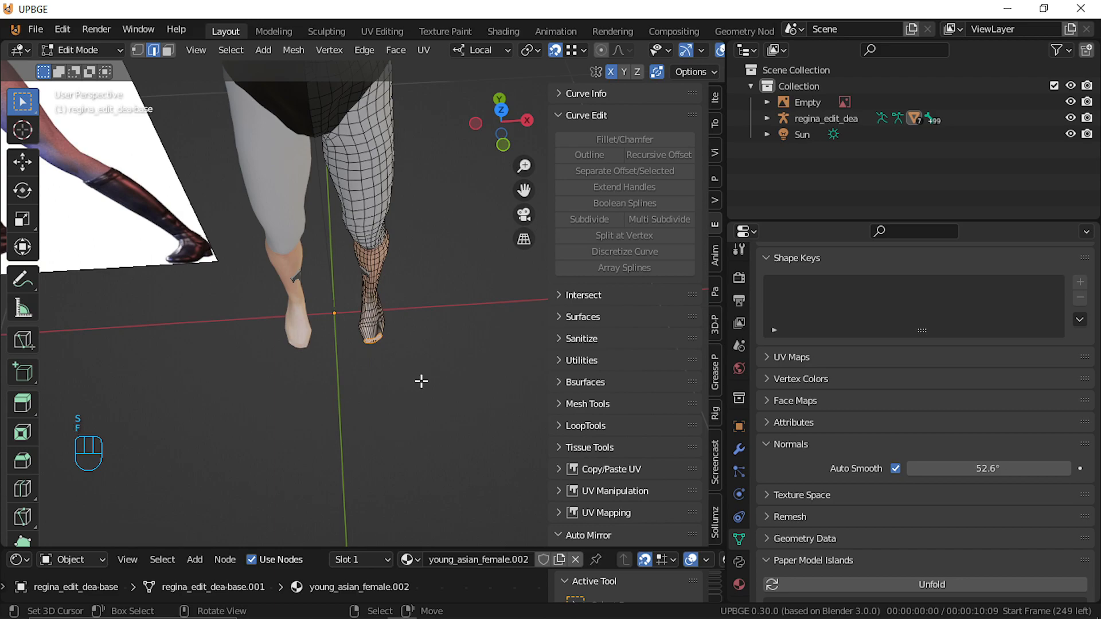
{"action": "middle_click_drag", "start_coordinate": [420, 381], "coordinate": [346, 302]}
{"action": "scroll", "coordinate": [350, 386], "scroll_direction": "up", "scroll_amount": 3}
{"action": "scroll", "coordinate": [350, 385], "scroll_direction": "up", "scroll_amount": 6}
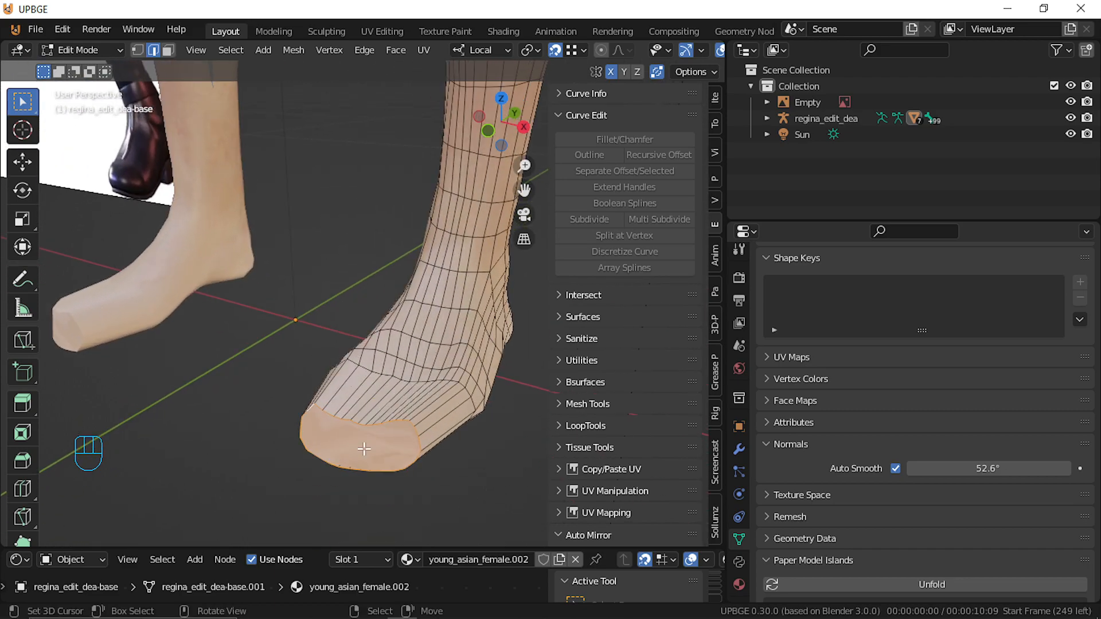
{"action": "key", "text": "ctrl+z"}
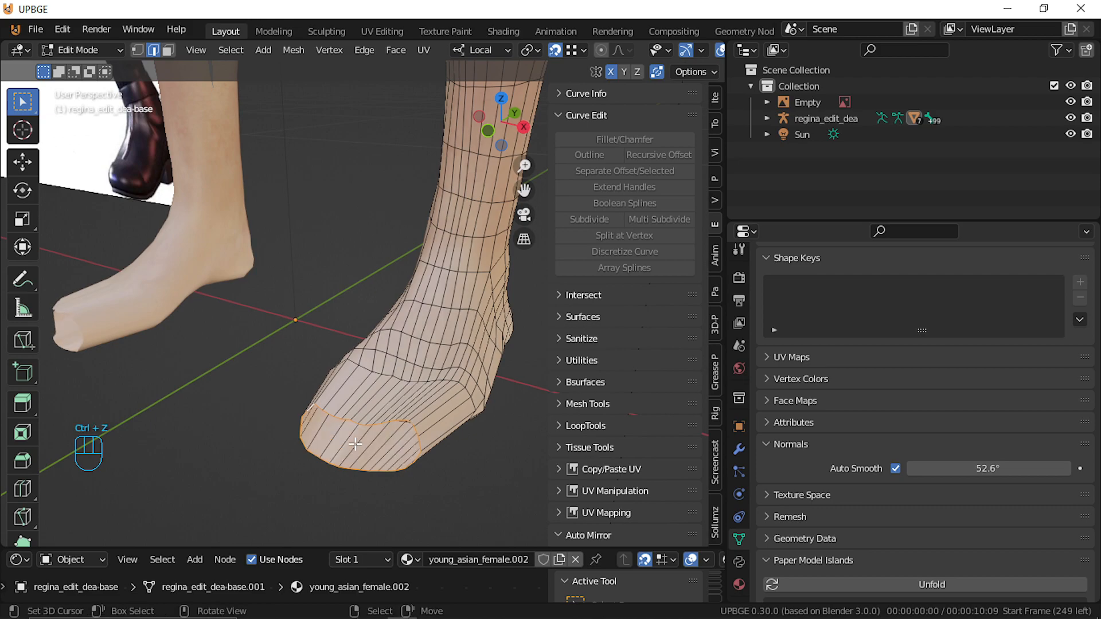
Try adding a grid at the foot opening through the command search, and undo the addition
{"action": "right_click", "coordinate": [356, 444]}
{"action": "key", "text": "space"}
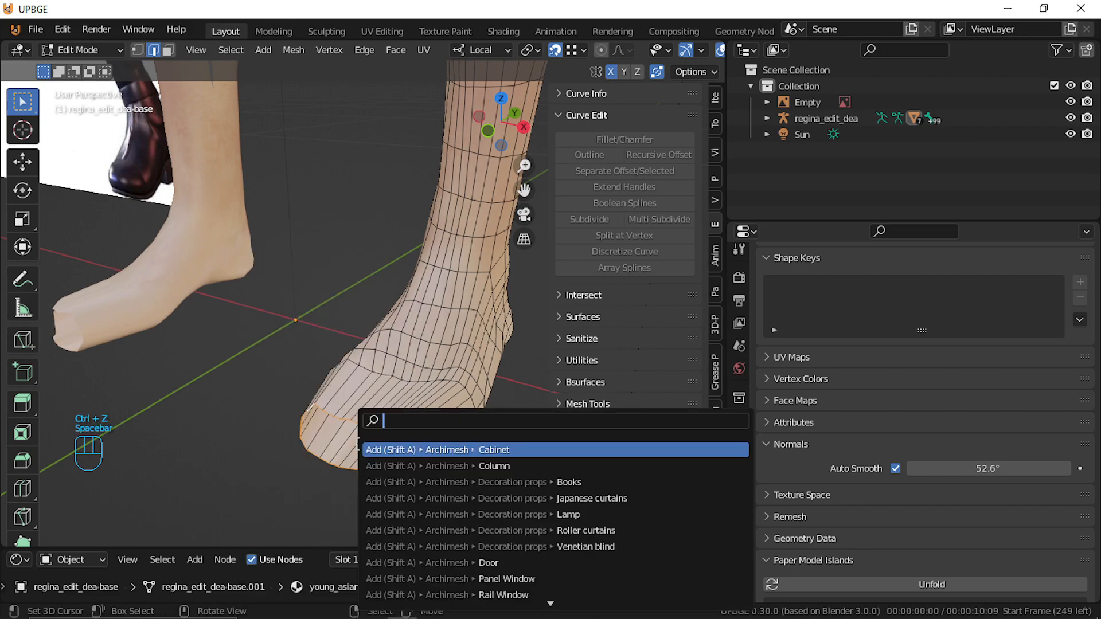
{"action": "type", "text": "gri"}
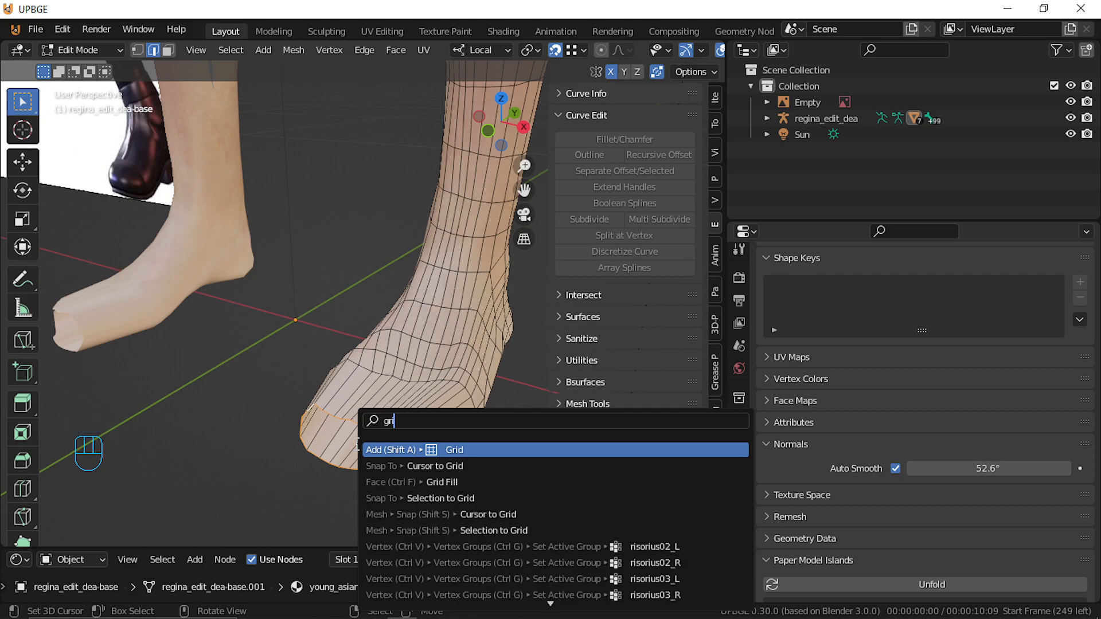
{"action": "key", "text": "Return"}
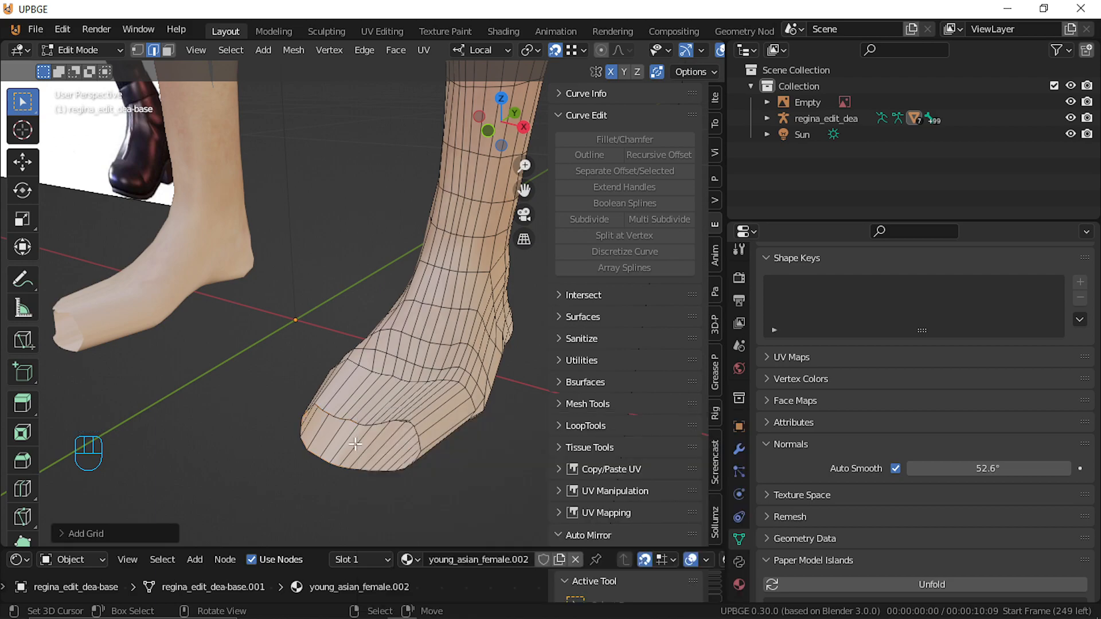
{"action": "key", "text": "ctrl+z"}
Try filling the foot opening with one face for cutting with the Knife tool, and undo the fill
{"action": "key", "text": "f"}
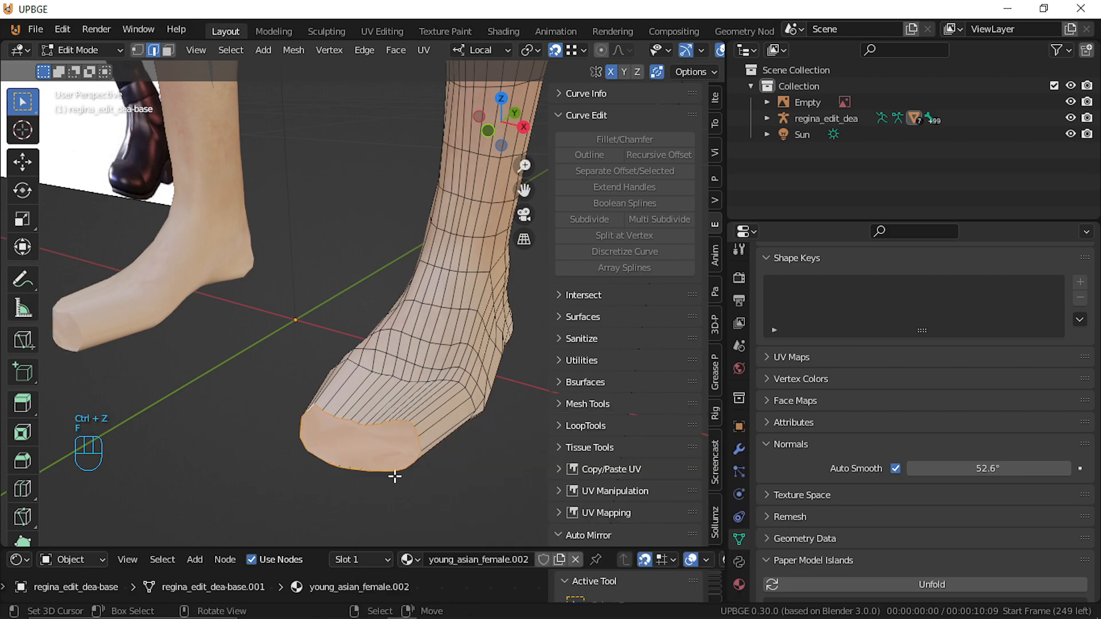
{"action": "middle_click_drag", "start_coordinate": [409, 477], "coordinate": [442, 427]}
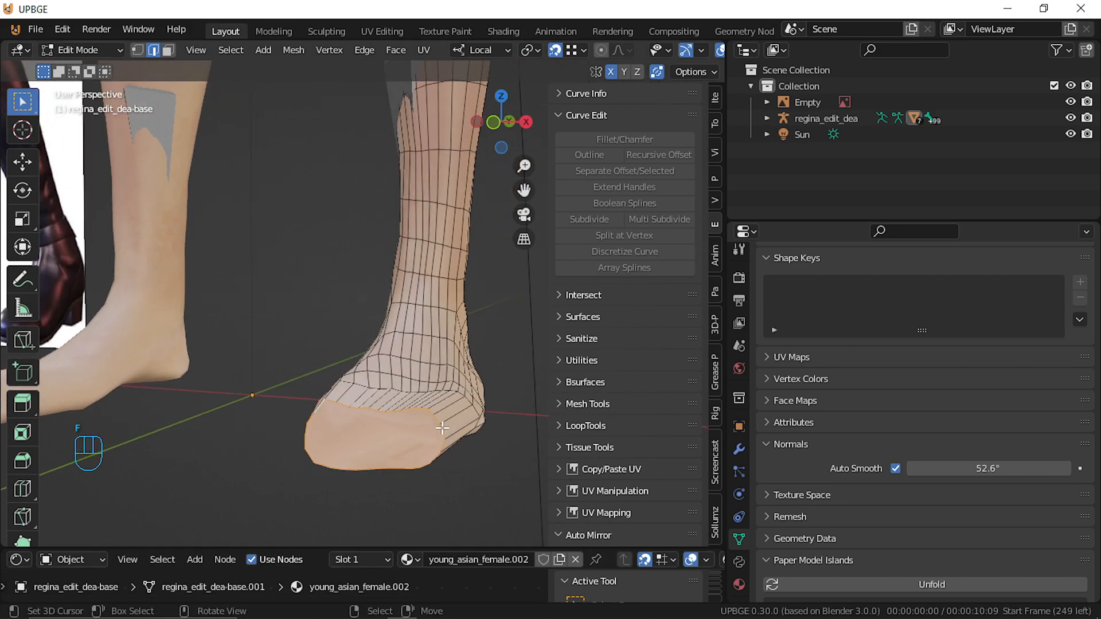
{"action": "key", "text": "k"}
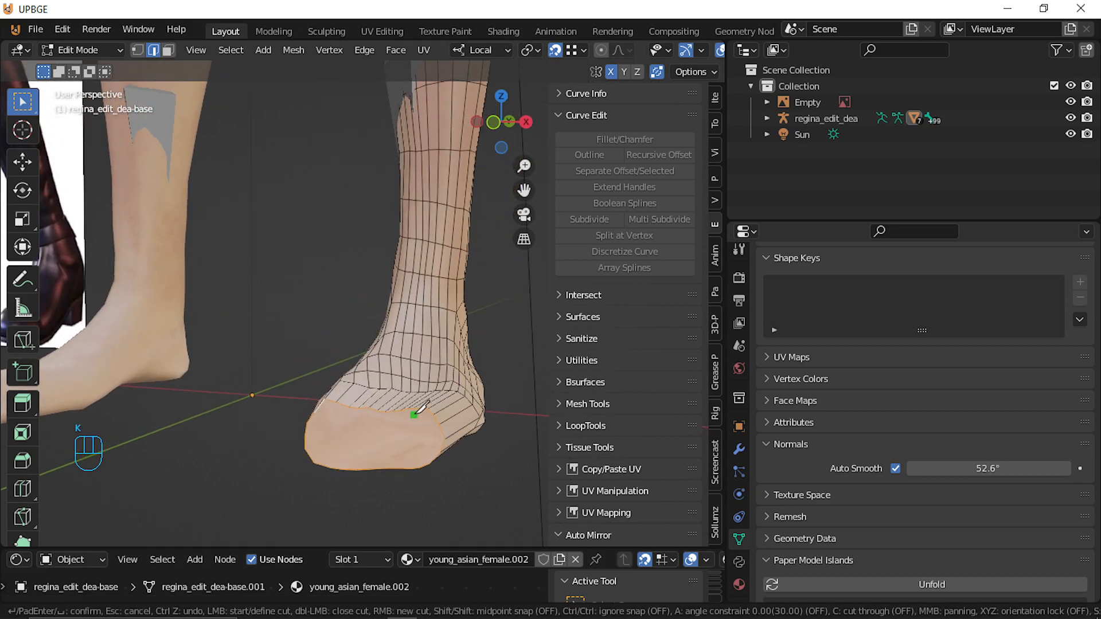
{"action": "key", "text": "Escape"}
{"action": "key", "text": "ctrl+z"}
Flatten the foot's open front loop to about 0.75 along the local Y axis
{"action": "middle_click_drag", "start_coordinate": [462, 482], "coordinate": [389, 538]}
{"action": "middle_click_drag", "start_coordinate": [329, 515], "coordinate": [187, 465]}
{"action": "key", "text": "s"}
{"action": "key", "text": "y"}
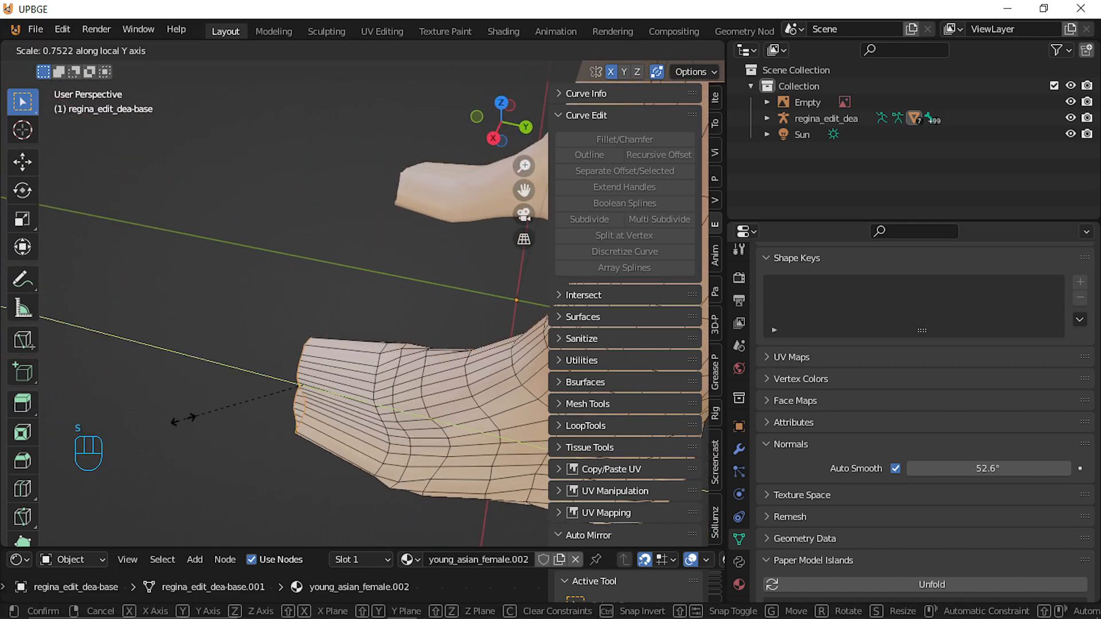
{"action": "left_click", "coordinate": [184, 419]}
Close the open front of the foot with Grid Fill
{"action": "middle_click_drag", "start_coordinate": [184, 417], "coordinate": [417, 488]}
{"action": "key", "text": "space"}
{"action": "key", "text": "space"}
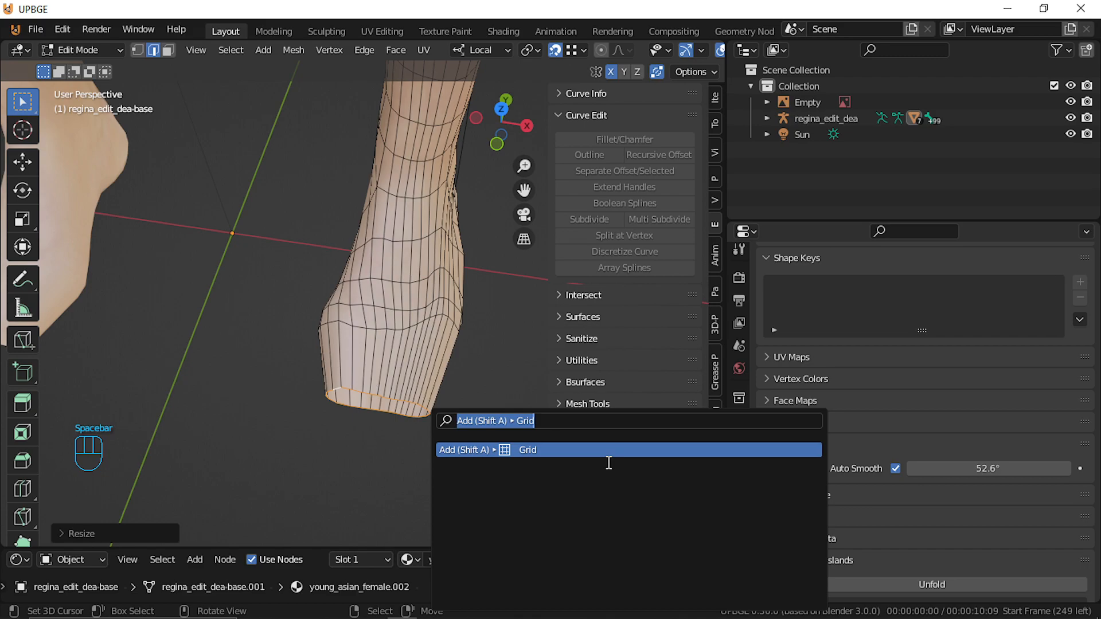
{"action": "type", "text": "grid"}
{"action": "key", "text": "BackSpace"}
{"action": "type", "text": "d"}
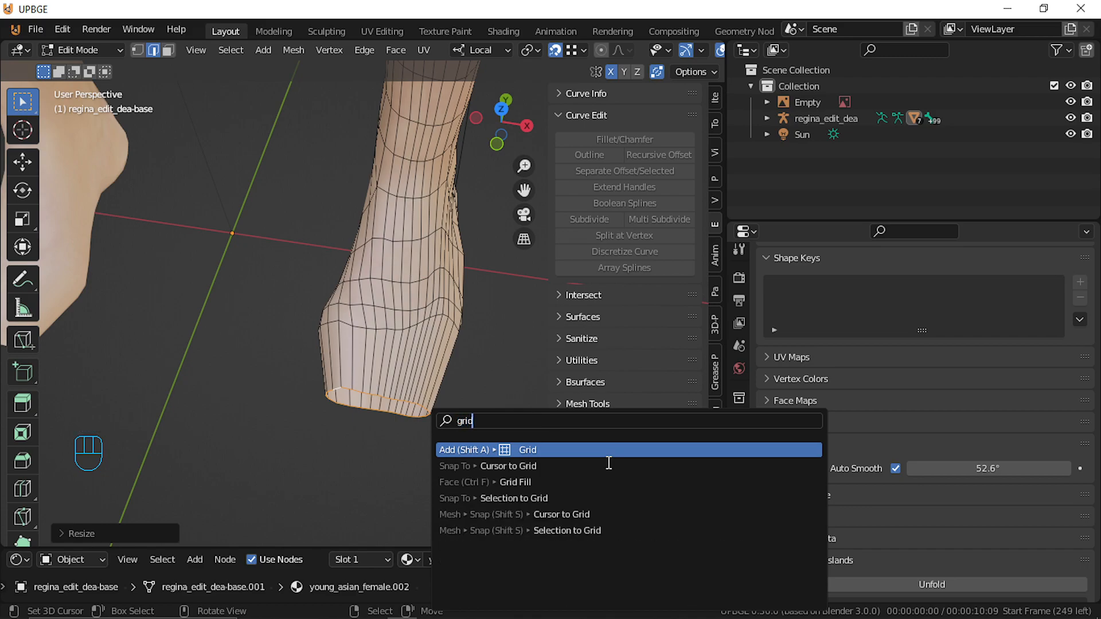
{"action": "key", "text": "Down"}
{"action": "key", "text": "Down"}
{"action": "key", "text": "Return"}
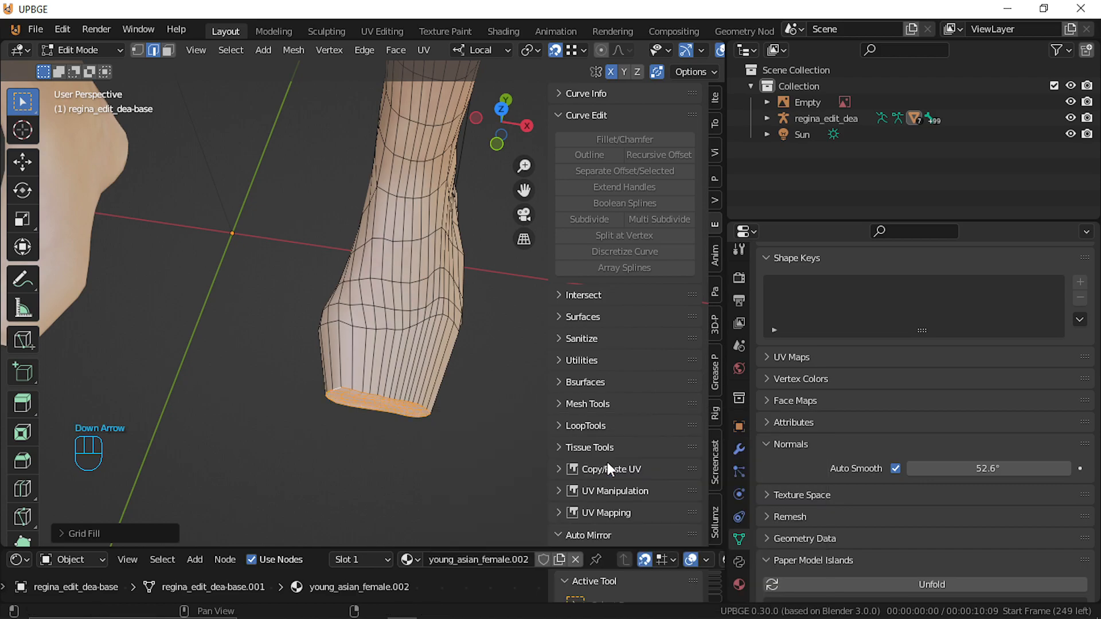
Scale down the filled front cap of the foot and reposition it to taper the toe area
{"action": "middle_click_drag", "start_coordinate": [290, 408], "coordinate": [214, 363]}
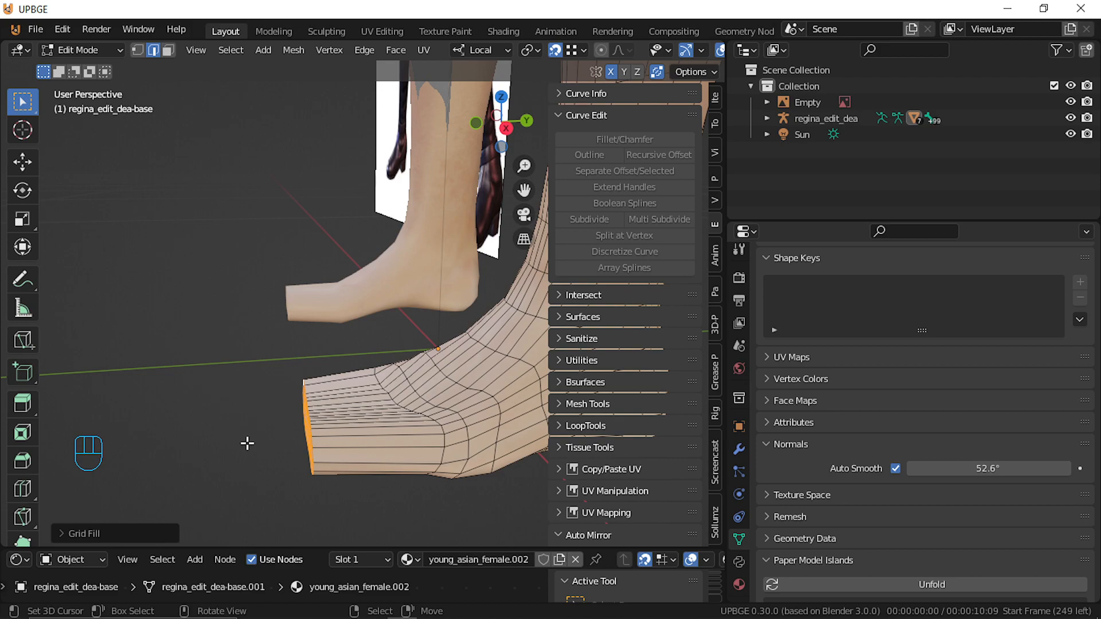
{"action": "middle_click_drag", "start_coordinate": [241, 442], "coordinate": [384, 481]}
{"action": "key", "text": "s"}
{"action": "middle_click_drag", "start_coordinate": [479, 483], "coordinate": [479, 442]}
{"action": "left_click", "coordinate": [445, 477]}
{"action": "key", "text": "g"}
{"action": "left_click", "coordinate": [405, 487]}
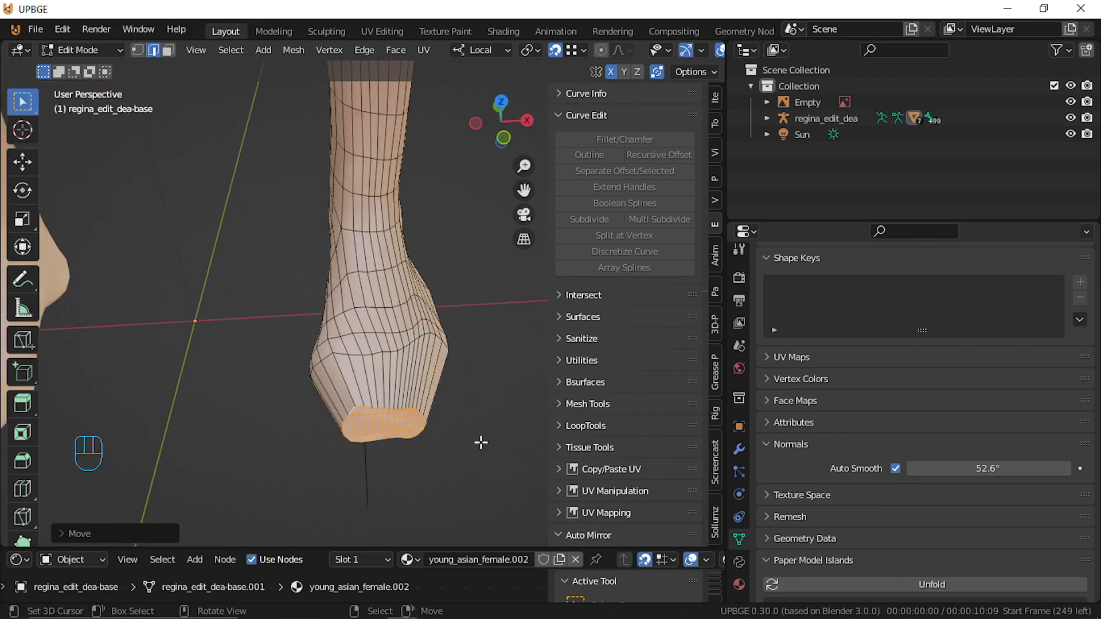
Rotate the foot's front cap slightly about the Z axis
{"action": "key", "text": "r"}
{"action": "key", "text": "z"}
{"action": "left_click", "coordinate": [480, 461]}
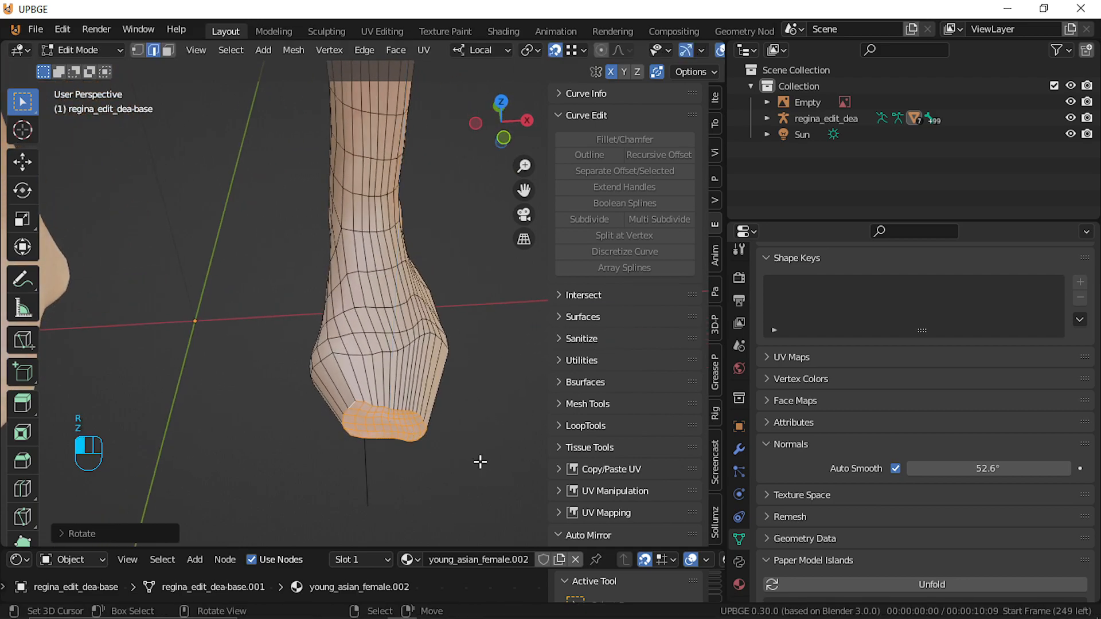
Round the toe cap by moving its centre forward about 0.014 m along local Y with smooth proportional editing of about 0.029 m
{"action": "right_click", "coordinate": [381, 427]}
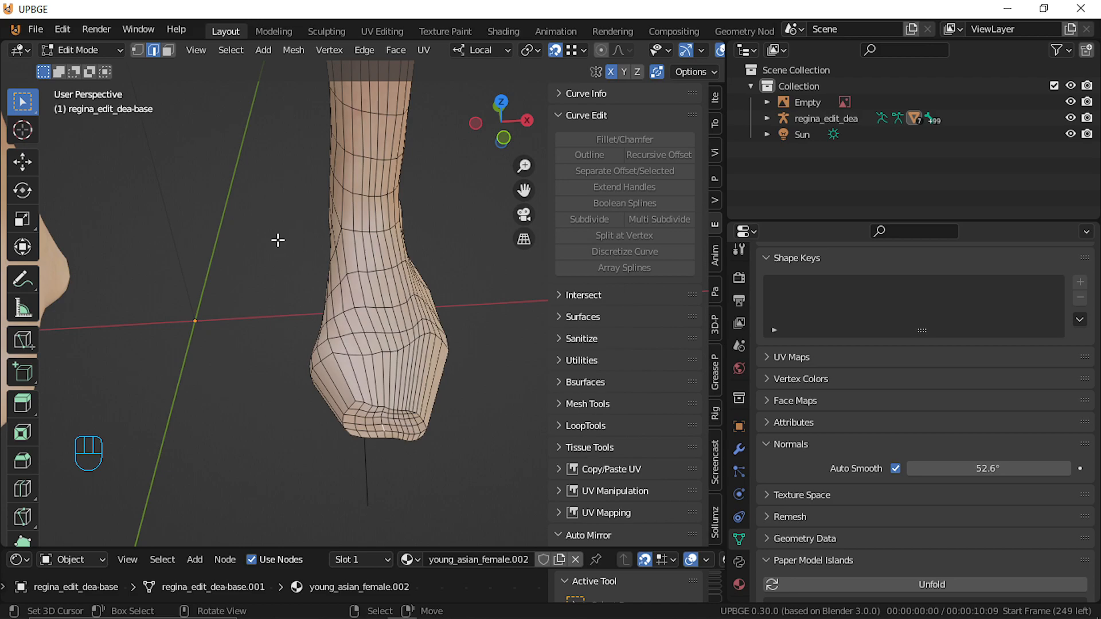
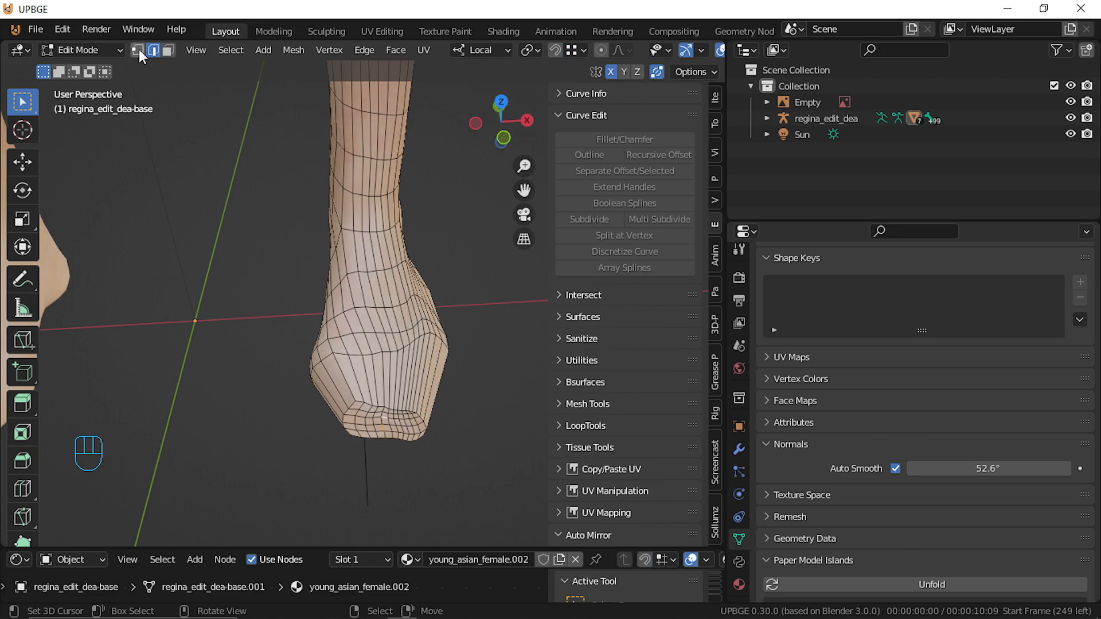
{"action": "middle_click_drag", "start_coordinate": [251, 149], "coordinate": [440, 113]}
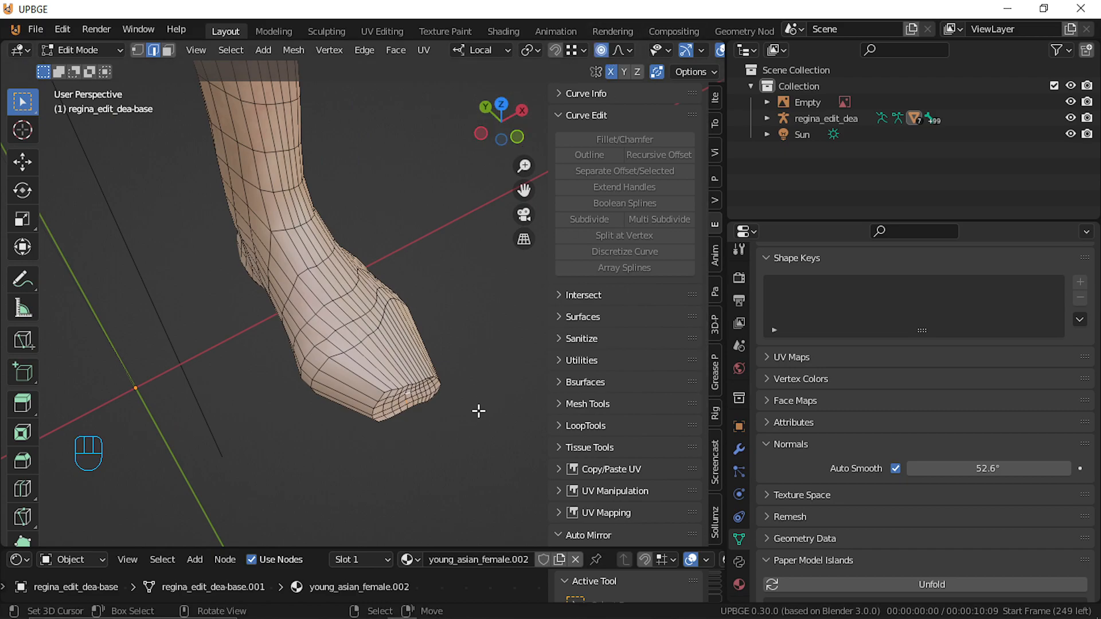
{"action": "key", "text": "g"}
{"action": "key", "text": "y"}
{"action": "scroll", "coordinate": [450, 460], "scroll_direction": "down", "scroll_amount": 2}
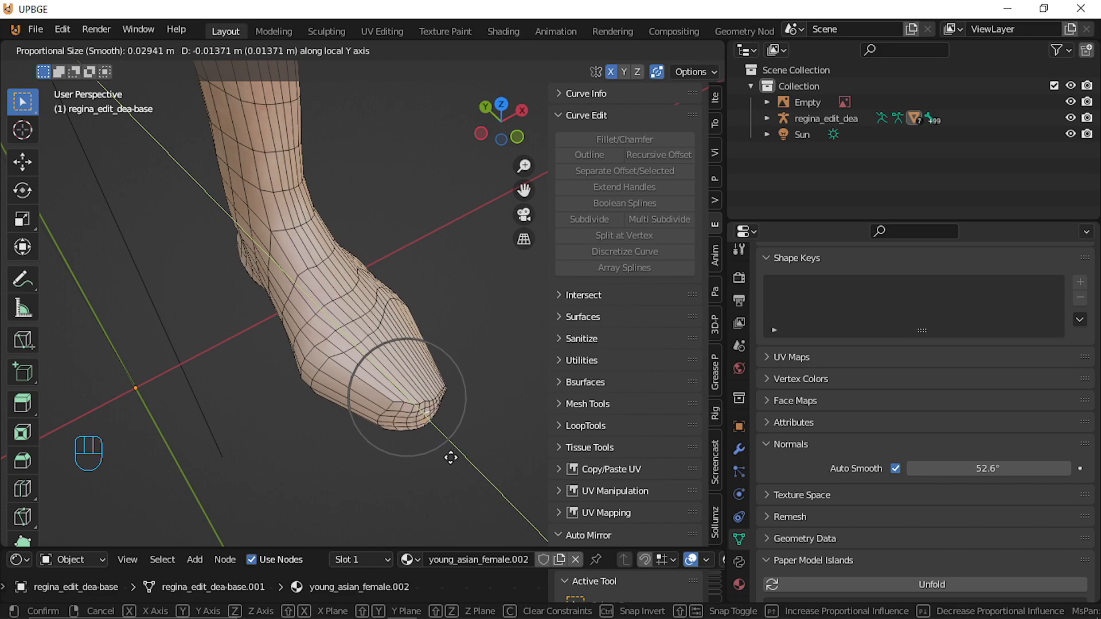
{"action": "left_click", "coordinate": [451, 457]}
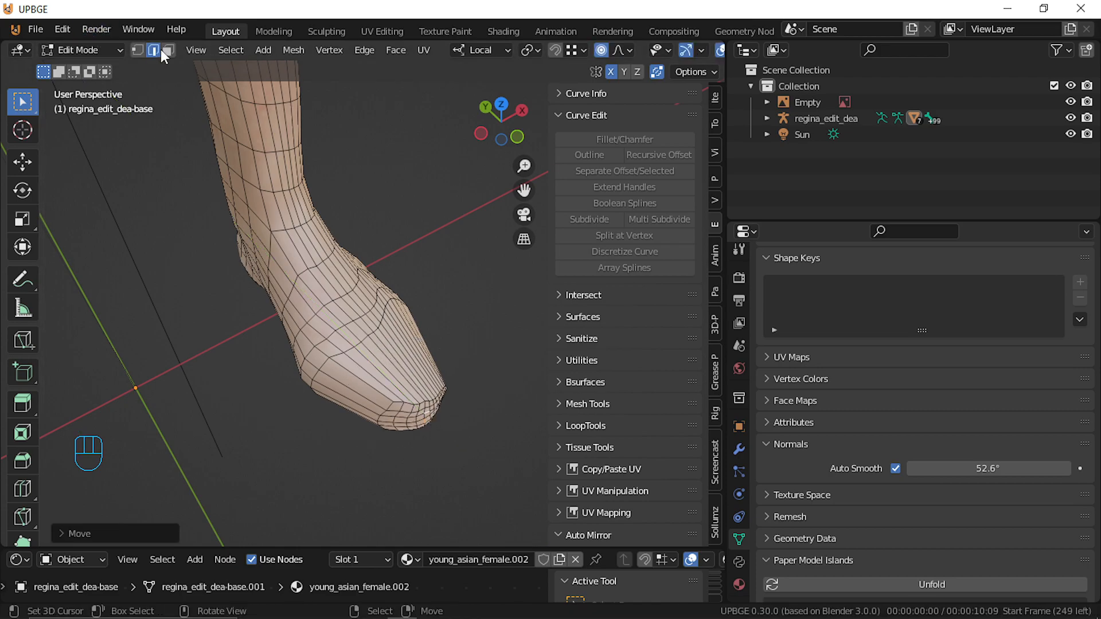
Slide the selected edge behind the rounded toe cap along the foot with Edge Slide
{"action": "right_click", "coordinate": [398, 405]}
{"action": "middle_click_drag", "start_coordinate": [444, 389], "coordinate": [353, 423]}
{"action": "key", "text": "g"}
{"action": "key", "text": "g"}
{"action": "left_click", "coordinate": [384, 434]}
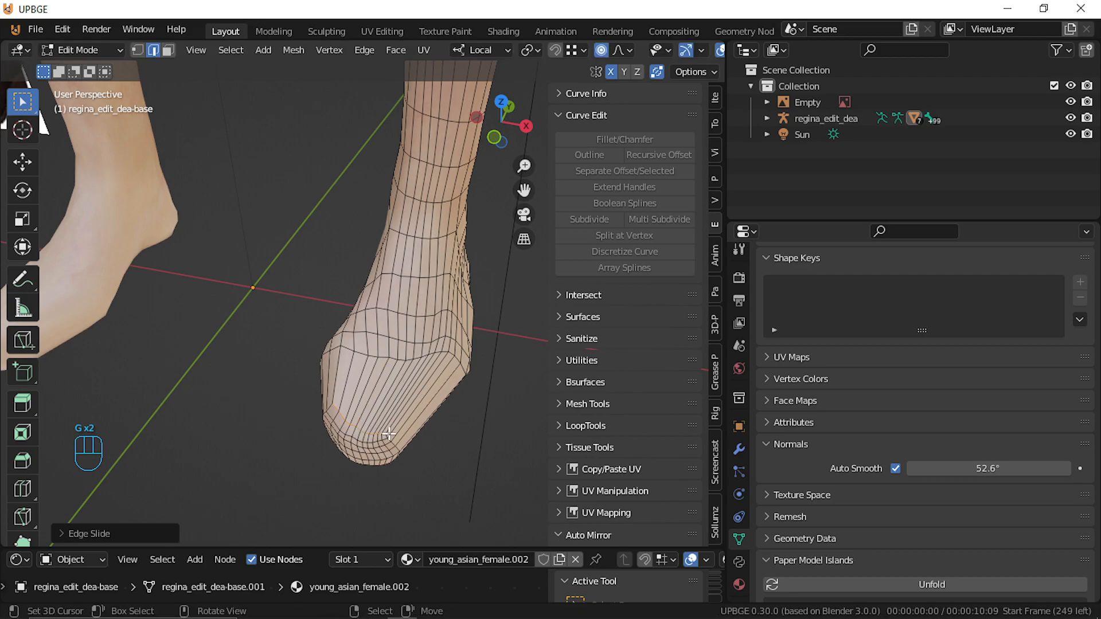
Undo the last edge slide and slide an edge loop behind the rounded toe cap to a new position
{"action": "key", "text": "ctrl+z"}
{"action": "right_click", "coordinate": [382, 438], "text": "shift"}
{"action": "scroll", "coordinate": [402, 447], "scroll_direction": "up", "scroll_amount": 1}
{"action": "key", "text": "g"}
{"action": "key", "text": "g"}
{"action": "left_click", "coordinate": [393, 457]}
{"action": "middle_click_drag", "start_coordinate": [394, 457], "coordinate": [235, 497]}
{"action": "scroll", "coordinate": [349, 455], "scroll_direction": "down", "scroll_amount": 2}
{"action": "middle_click_drag", "start_coordinate": [279, 447], "coordinate": [368, 472]}
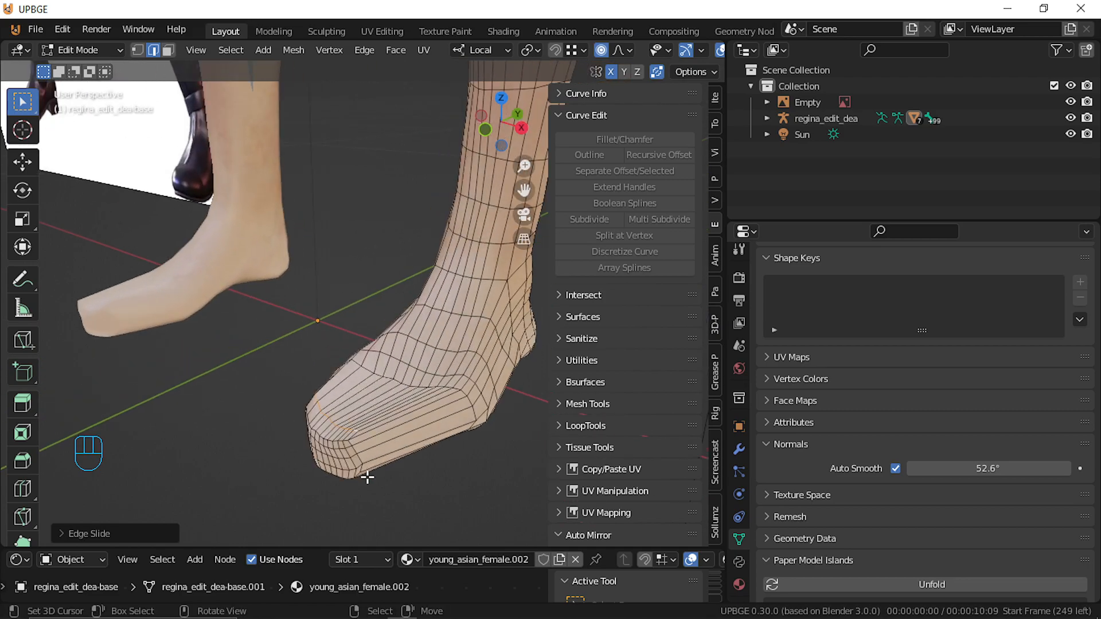
Slide the edge loop on the side of the toe cap along the foot with Edge Slide
{"action": "left_click", "coordinate": [361, 441], "text": "alt"}
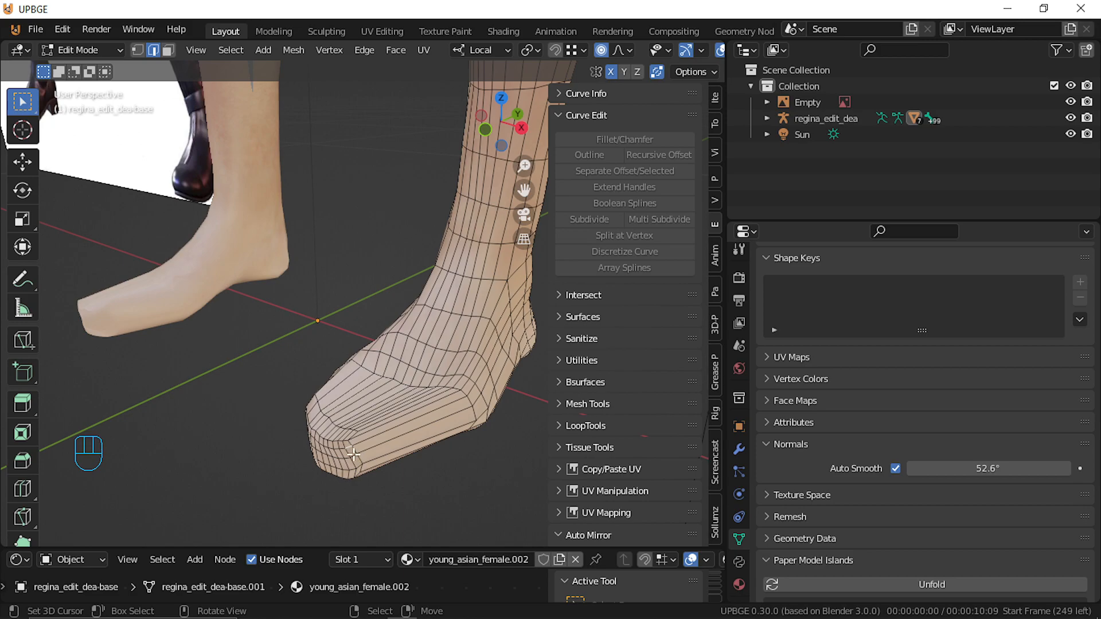
{"action": "middle_click_drag", "start_coordinate": [364, 475], "coordinate": [444, 475]}
{"action": "key", "text": "g"}
{"action": "key", "text": "g"}
{"action": "key", "text": "g"}
{"action": "left_click", "coordinate": [333, 473]}
Select an edge path on the side of the foot near the toe cap and move it to refine the shape
{"action": "left_click", "coordinate": [376, 421]}
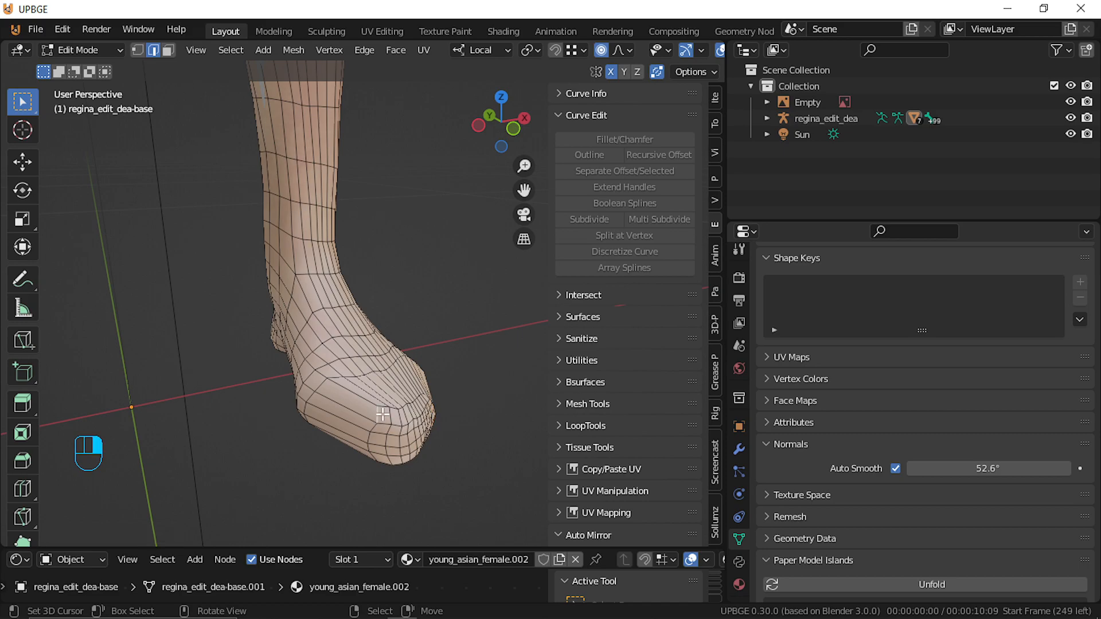
{"action": "left_click", "coordinate": [375, 464], "text": "ctrl"}
{"action": "middle_click_drag", "start_coordinate": [375, 464], "coordinate": [504, 356]}
{"action": "key", "text": "g"}
{"action": "left_click", "coordinate": [424, 498]}
Select the row of faces across the underside of the heel and extrude them downward to form a boot heel
{"action": "left_click", "coordinate": [168, 51]}
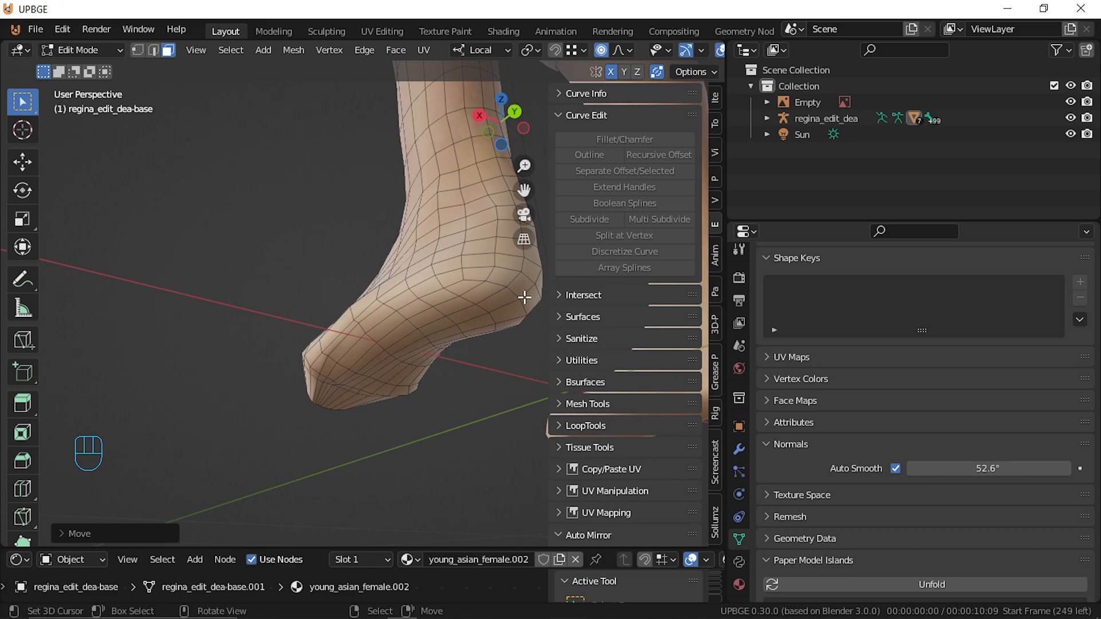
{"action": "left_click", "coordinate": [438, 299], "text": "ctrl"}
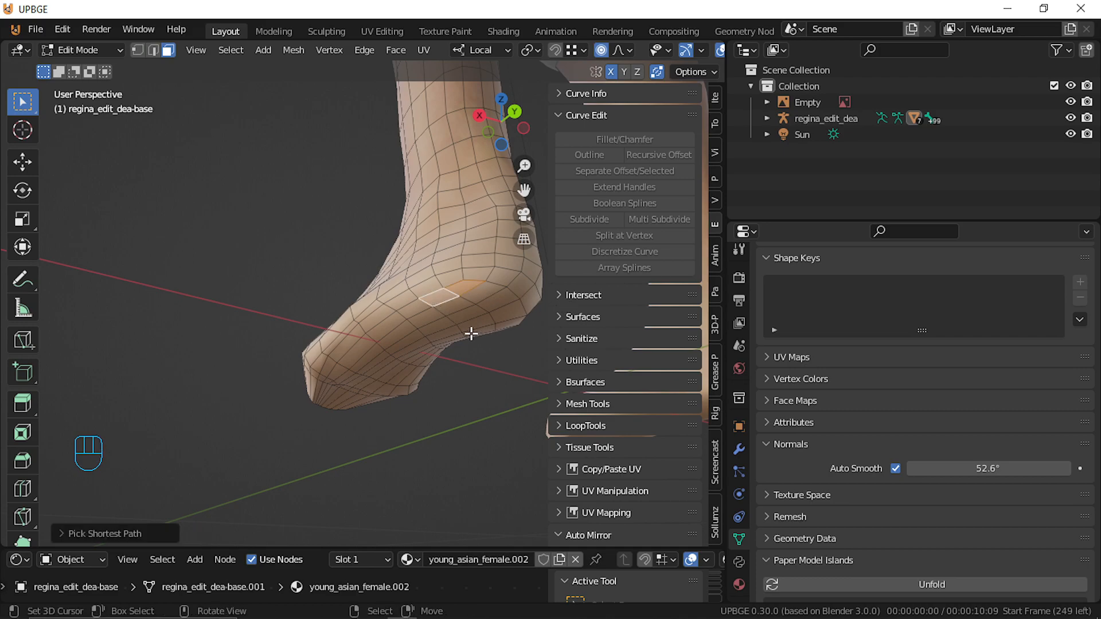
{"action": "middle_click_drag", "start_coordinate": [474, 329], "coordinate": [392, 311]}
{"action": "left_click", "coordinate": [333, 266], "text": "ctrl"}
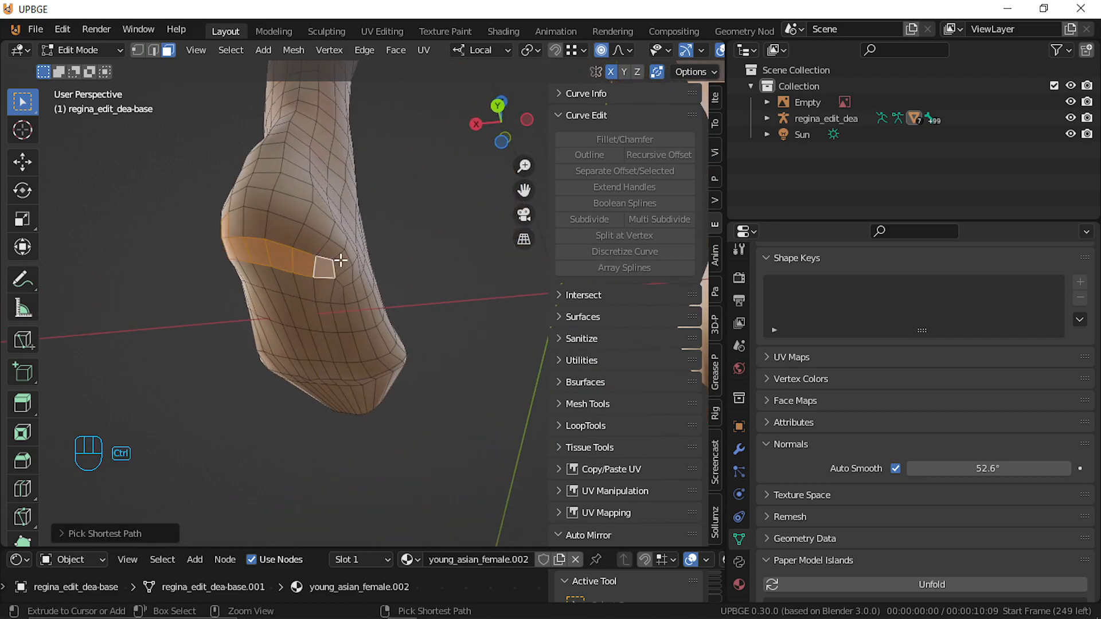
{"action": "middle_click_drag", "start_coordinate": [234, 228], "coordinate": [389, 409]}
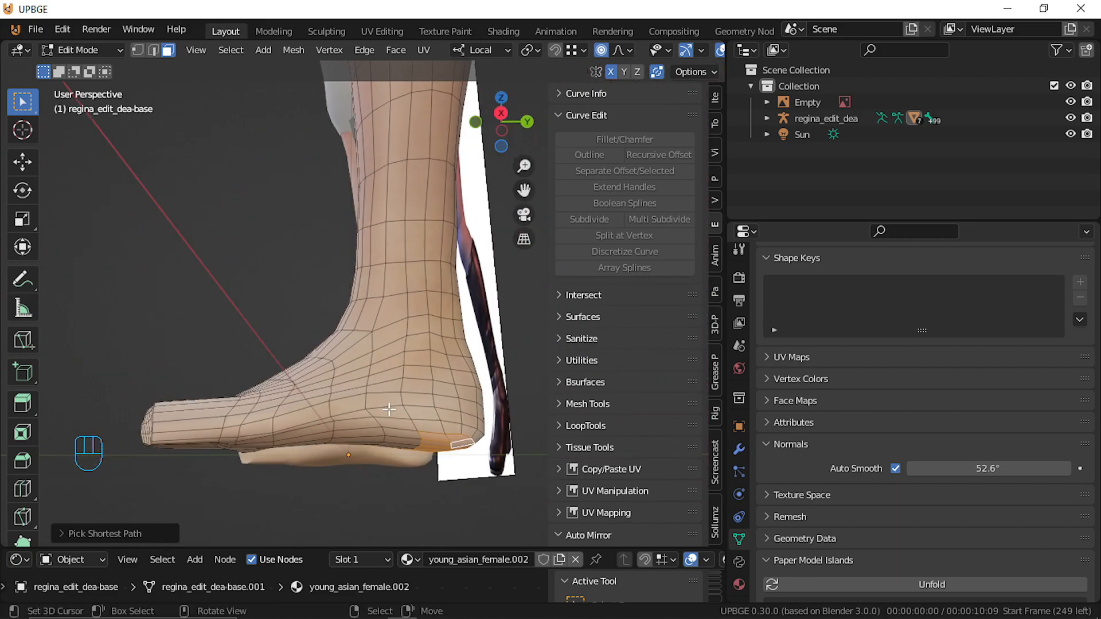
{"action": "key", "text": "e"}
{"action": "left_click", "coordinate": [388, 428]}
Try to narrow the extruded heel faces along local X and flatten them with a scale of 0 along local Z
{"action": "middle_click_drag", "start_coordinate": [363, 467], "coordinate": [470, 504]}
{"action": "key", "text": "s"}
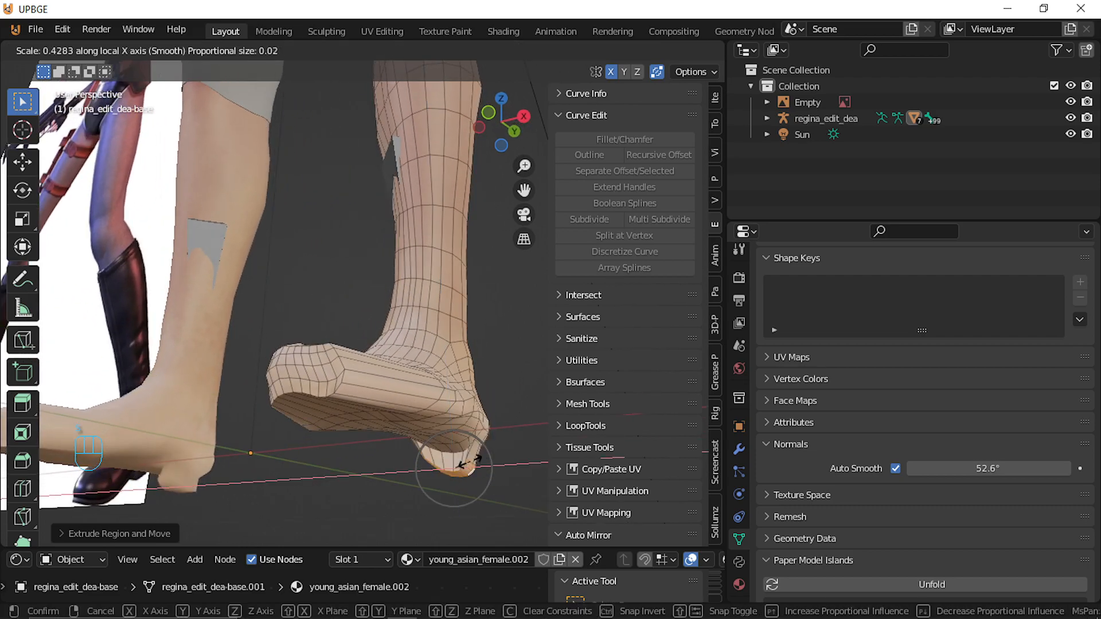
{"action": "left_click", "coordinate": [448, 496]}
{"action": "type", "text": "size: "}
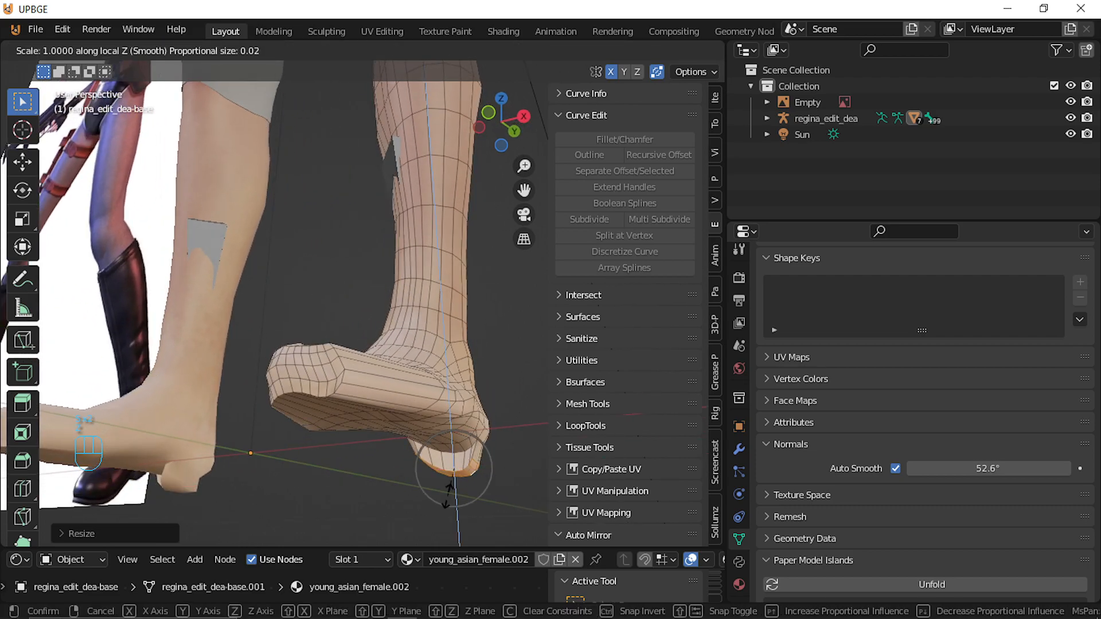
{"action": "type", "text": "0"}
{"action": "left_click", "coordinate": [448, 496]}
{"action": "middle_click_drag", "start_coordinate": [448, 495], "coordinate": [320, 519]}
{"action": "key", "text": "ctrl+z"}
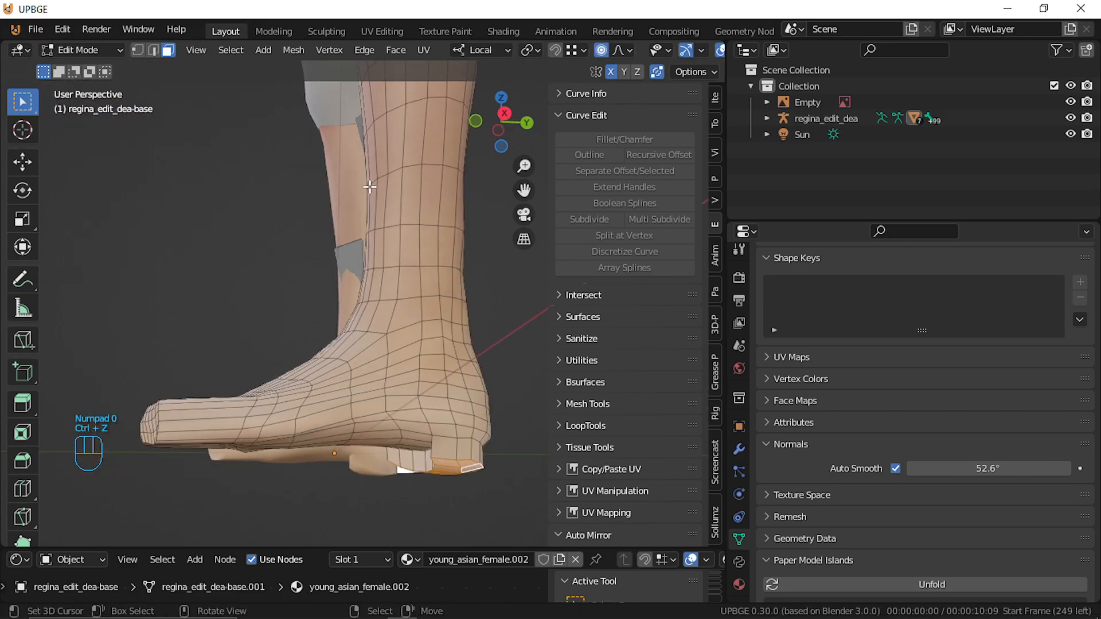
Flatten the bottom faces of the extruded heel by scaling them to 0 along Z
{"action": "type", "text": "sz0"}
{"action": "left_click", "coordinate": [392, 426]}
{"action": "middle_click_drag", "start_coordinate": [391, 426], "coordinate": [442, 433]}
Select all the sole faces in front of the extruded heel, up to the toe
{"action": "right_click", "coordinate": [411, 404]}
{"action": "middle_click_drag", "start_coordinate": [486, 389], "coordinate": [452, 396]}
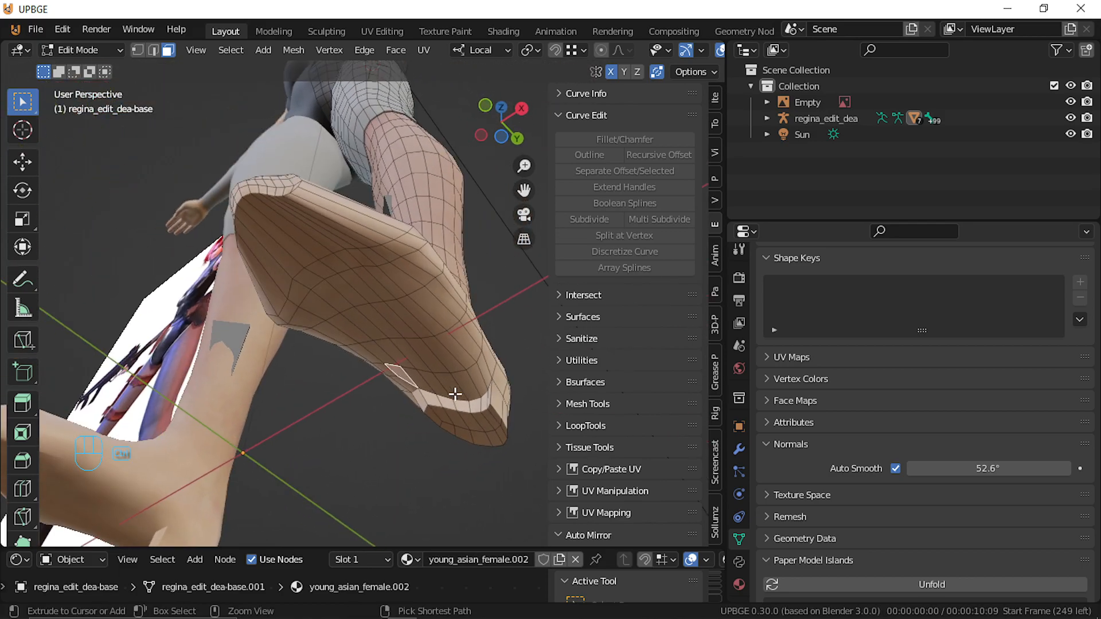
{"action": "right_click", "coordinate": [484, 381], "text": "ctrl"}
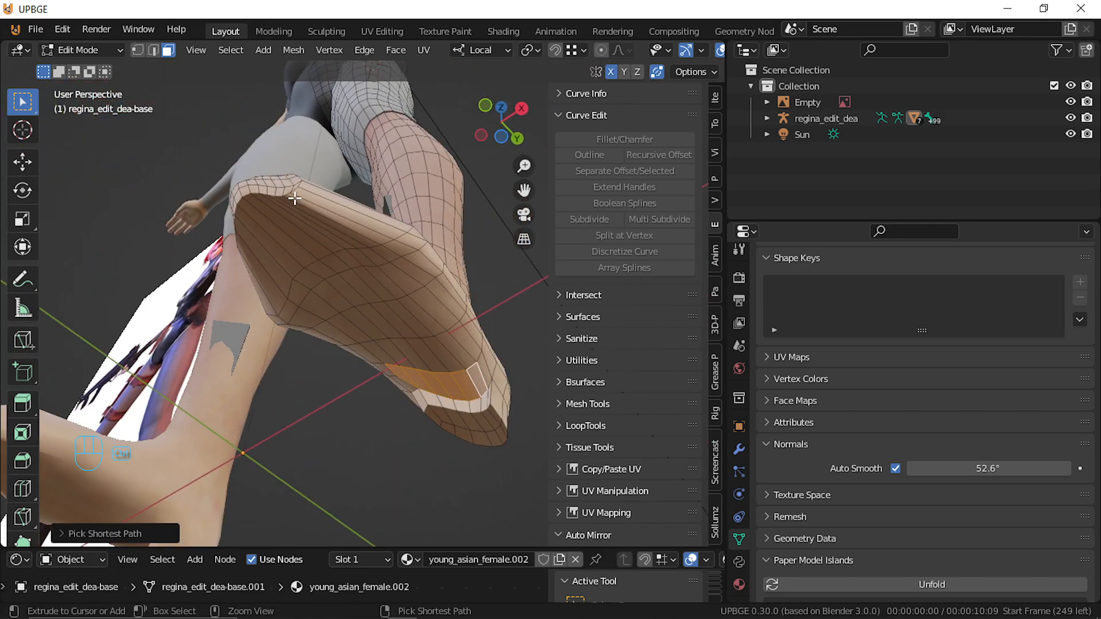
{"action": "middle_click_drag", "start_coordinate": [280, 241], "coordinate": [441, 281]}
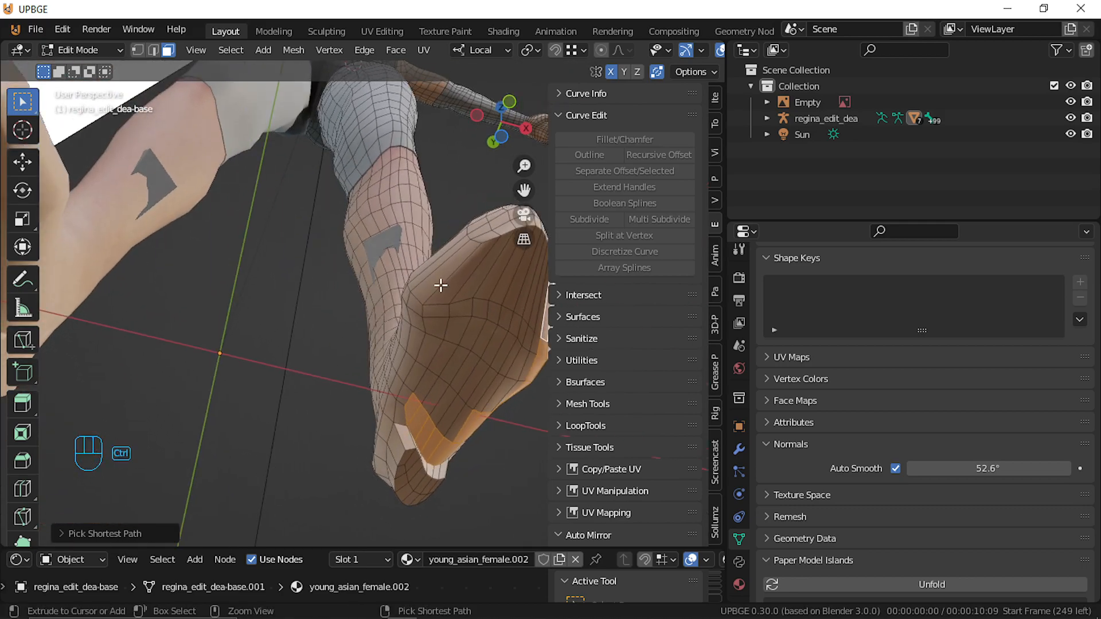
{"action": "right_click", "coordinate": [429, 314], "text": "ctrl"}
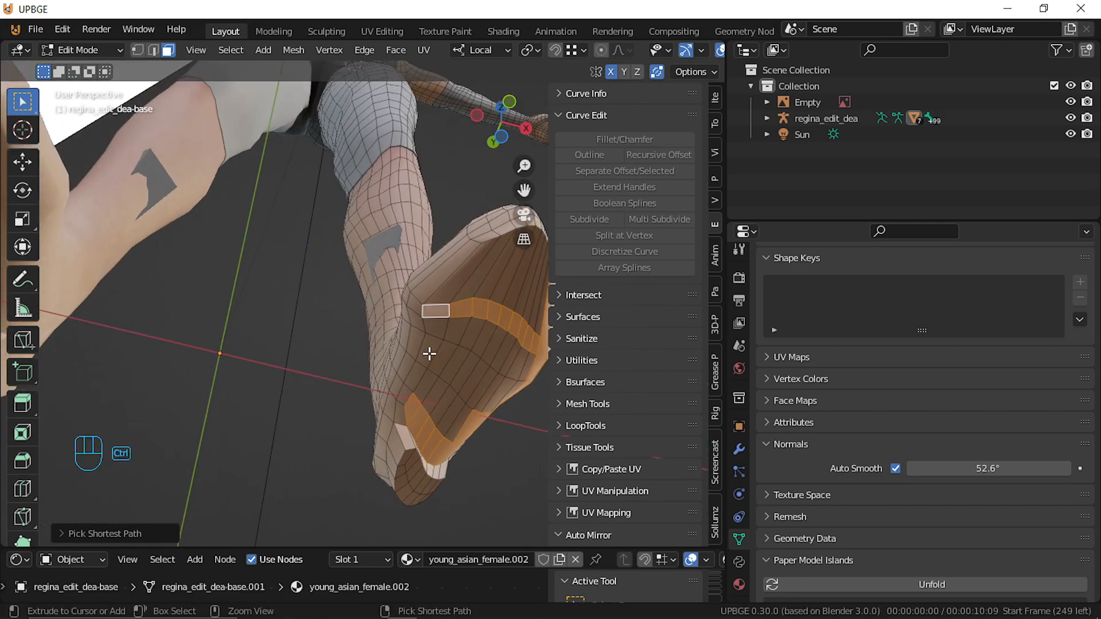
{"action": "right_click", "coordinate": [401, 411], "text": "ctrl"}
{"action": "middle_click_drag", "start_coordinate": [437, 413], "coordinate": [437, 364]}
{"action": "key", "text": "c"}
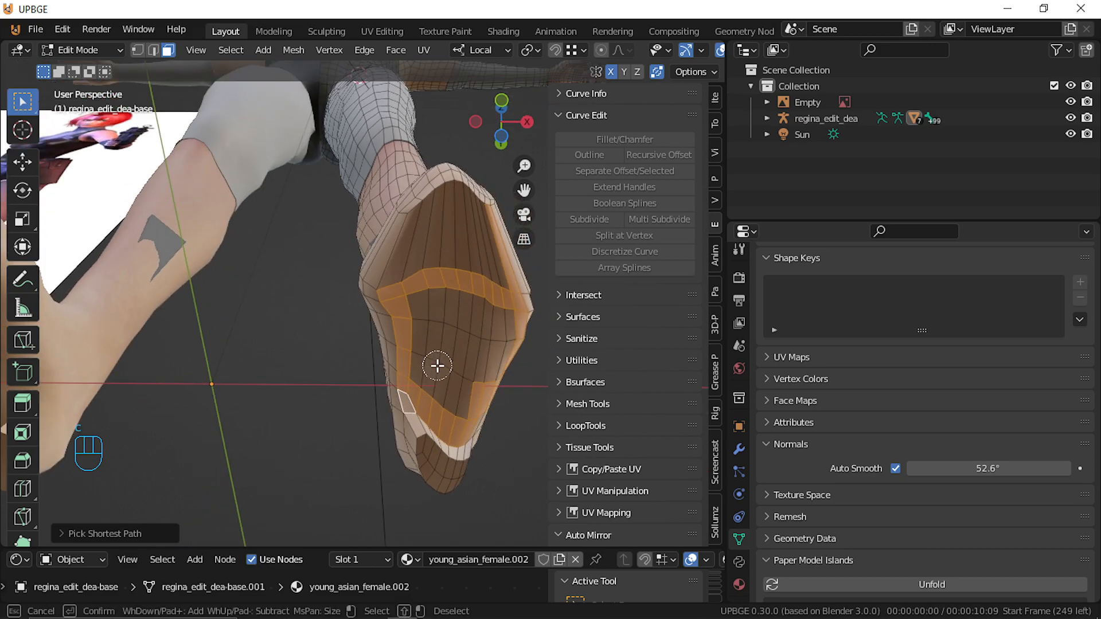
{"action": "mouse_move", "coordinate": [438, 390]}
{"action": "left_mouse_down"}
{"action": "mouse_move", "coordinate": [477, 337]}
{"action": "mouse_move", "coordinate": [423, 336]}
{"action": "mouse_move", "coordinate": [424, 246]}
{"action": "mouse_move", "coordinate": [459, 226]}
{"action": "mouse_move", "coordinate": [484, 261]}
{"action": "left_mouse_up"}
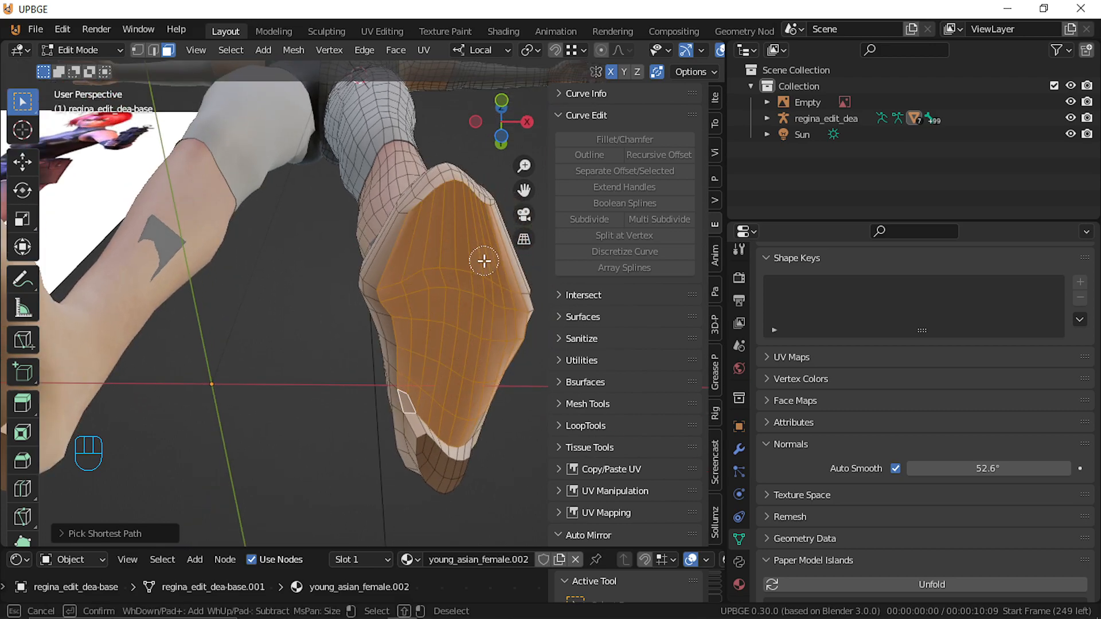
Flatten the selected sole faces by scaling them to 0 along local Z
{"action": "key", "text": "Escape"}
{"action": "key", "text": "s"}
{"action": "key", "text": "z"}
{"action": "key", "text": "z"}
{"action": "key", "text": "KP_0"}
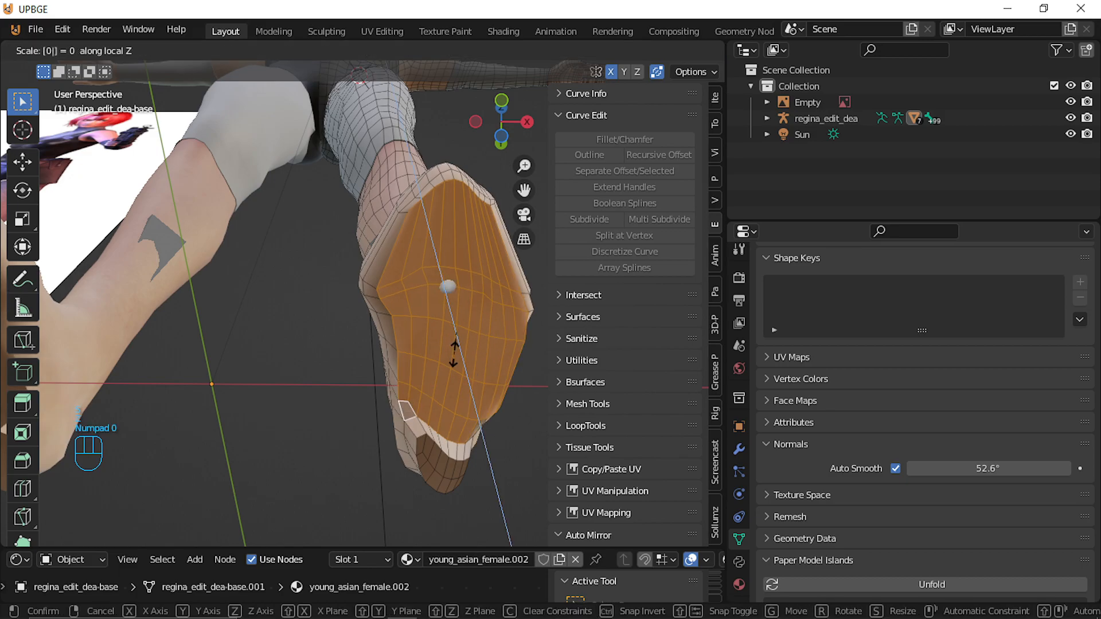
{"action": "left_click", "coordinate": [456, 357]}
{"action": "middle_click_drag", "start_coordinate": [456, 356], "coordinate": [393, 476]}
Select the face loop around the front of the foot together with the toe cap faces
{"action": "right_click", "coordinate": [235, 373], "text": "alt"}
{"action": "key", "text": "g"}
{"action": "key", "text": "z"}
{"action": "right_click", "coordinate": [188, 403]}
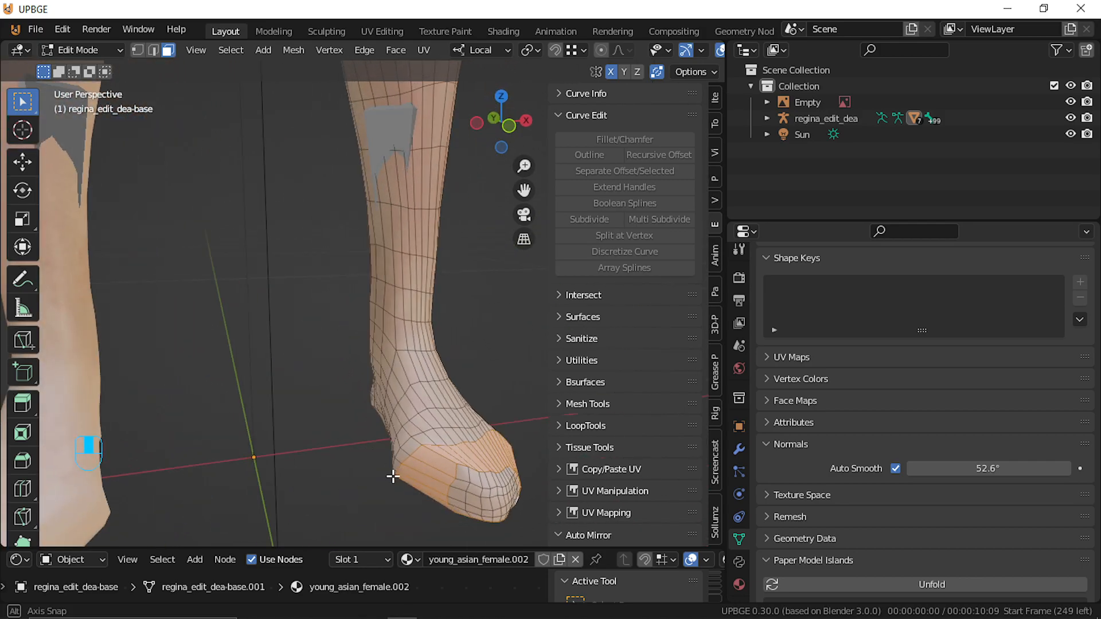
{"action": "key", "text": "c"}
{"action": "mouse_move", "coordinate": [470, 479]}
{"action": "left_mouse_down"}
{"action": "mouse_move", "coordinate": [494, 507]}
{"action": "mouse_move", "coordinate": [511, 472]}
{"action": "left_mouse_up"}
{"action": "right_click", "coordinate": [486, 471]}
Try to lower the selected front foot faces about 0.0055 m along local Z without proportional editing, and undo it
{"action": "mouse_move", "coordinate": [486, 472]}
{"action": "middle_mouse_down"}
{"action": "mouse_move", "coordinate": [393, 466]}
{"action": "mouse_move", "coordinate": [349, 413]}
{"action": "middle_mouse_up"}
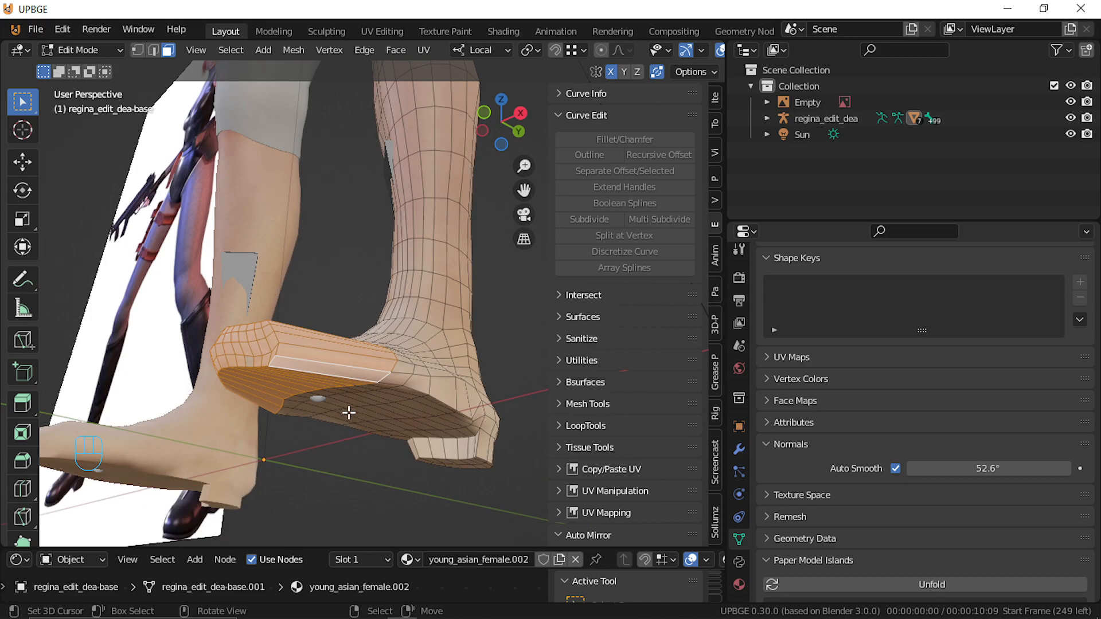
{"action": "key", "text": "g"}
{"action": "key", "text": "z"}
{"action": "key", "text": "z"}
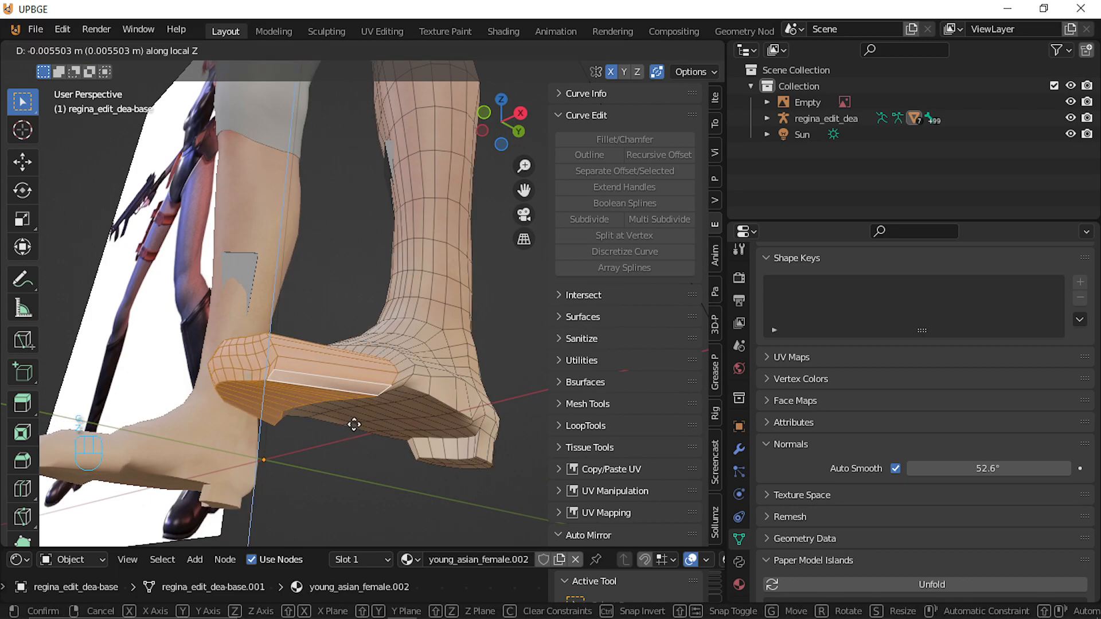
{"action": "left_click", "coordinate": [356, 422]}
{"action": "middle_click_drag", "start_coordinate": [369, 423], "coordinate": [290, 447]}
{"action": "key", "text": "ctrl+z"}
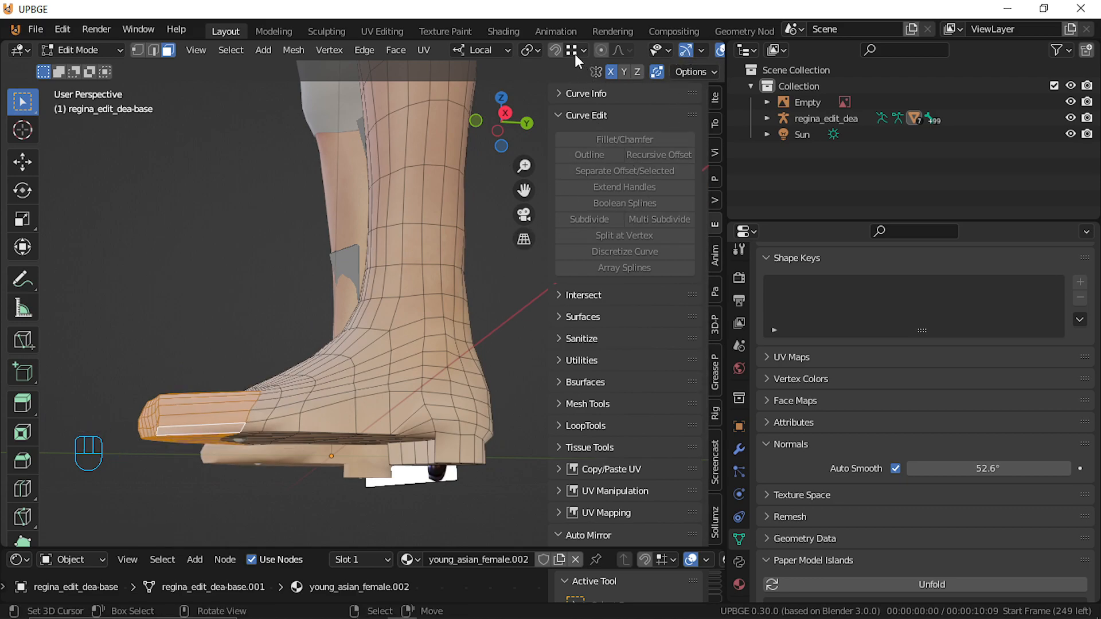
Lower the front foot faces along local Z with smooth proportional editing of about 0.022 m
{"action": "key", "text": "g"}
{"action": "key", "text": "z"}
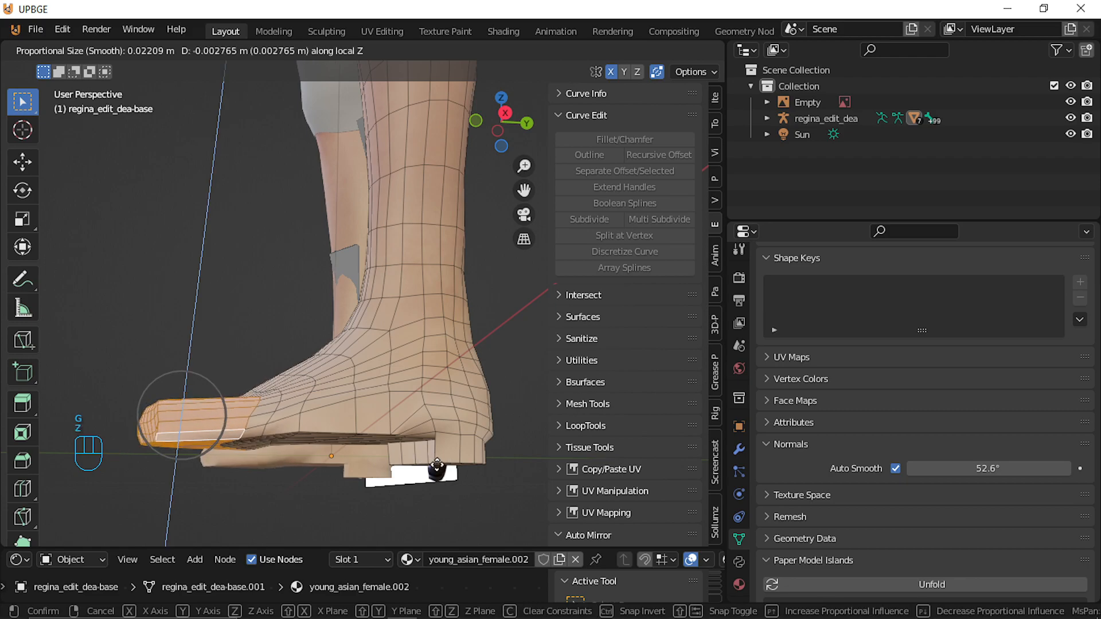
{"action": "left_click", "coordinate": [436, 471]}
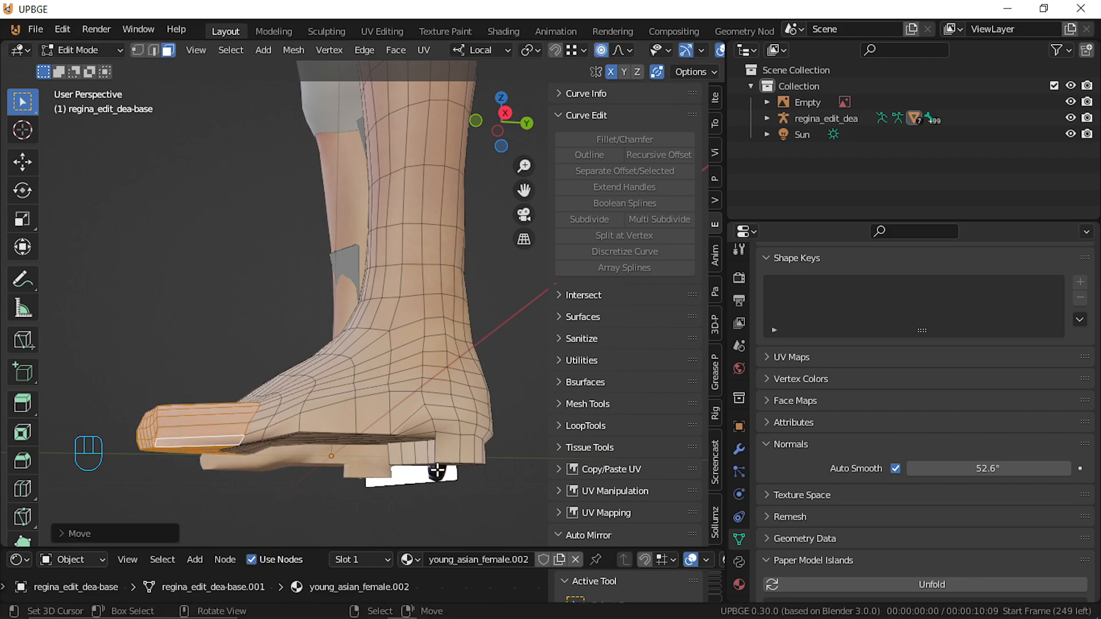
Lower the front foot faces further along local Z, by about 0.005 m, using the right orthographic view
{"action": "key", "text": "KP_3"}
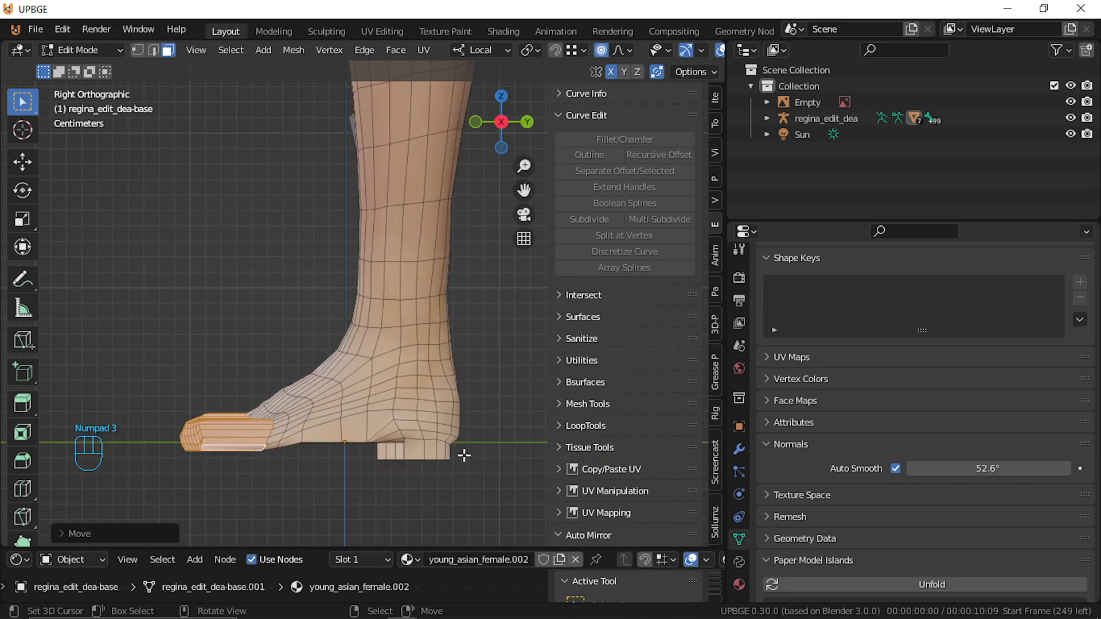
{"action": "middle_click_drag", "start_coordinate": [380, 463], "coordinate": [406, 418], "text": "shift"}
{"action": "key", "text": "g"}
{"action": "key", "text": "z"}
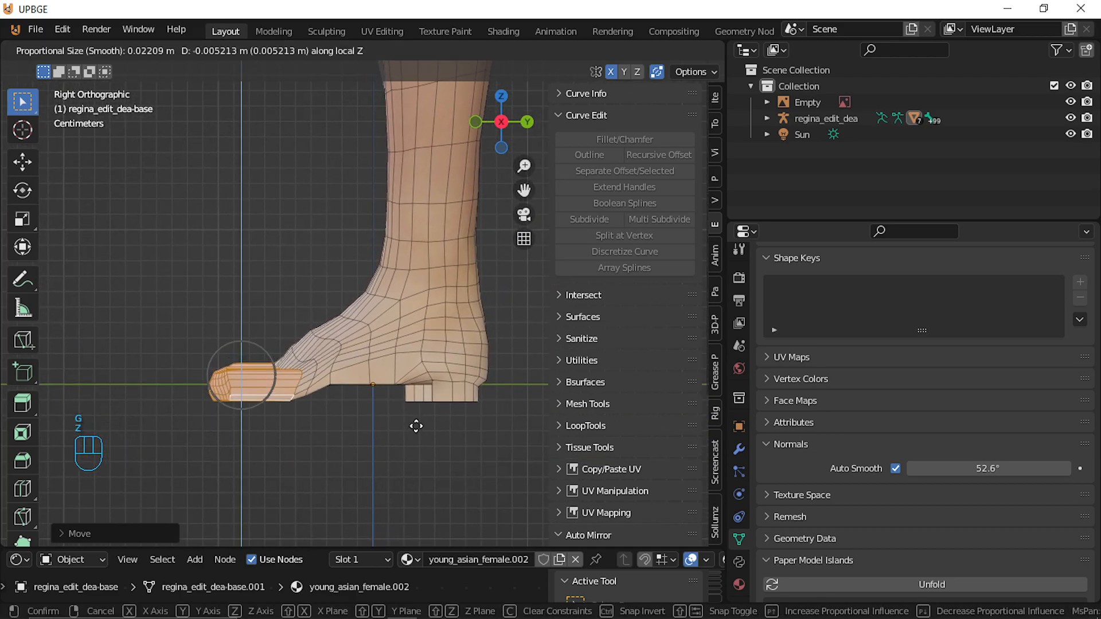
{"action": "left_click", "coordinate": [420, 441], "text": "shift"}
Select the row of faces on top of the toe area and move it along Z with proportional editing
{"action": "middle_click_drag", "start_coordinate": [420, 440], "coordinate": [400, 385]}
{"action": "left_click", "coordinate": [356, 413], "text": "ctrl"}
{"action": "key", "text": "g"}
{"action": "key", "text": "z"}
{"action": "left_click", "coordinate": [322, 372]}
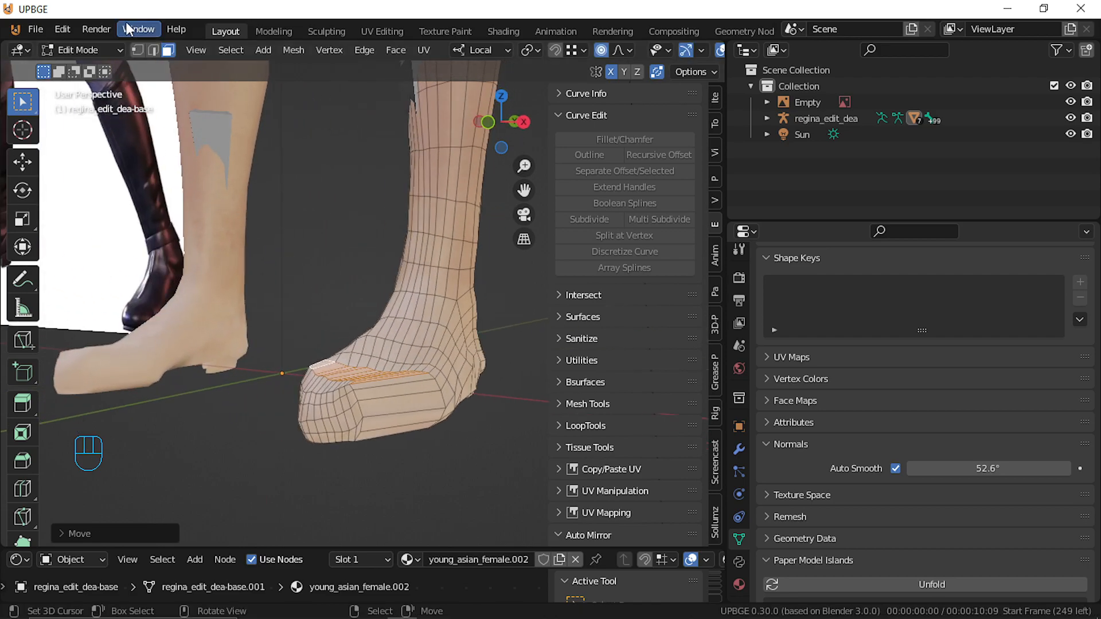
Smooth the upper toe area of the foot in Sculpt Mode with the Smooth brush
{"action": "left_click", "coordinate": [87, 50]}
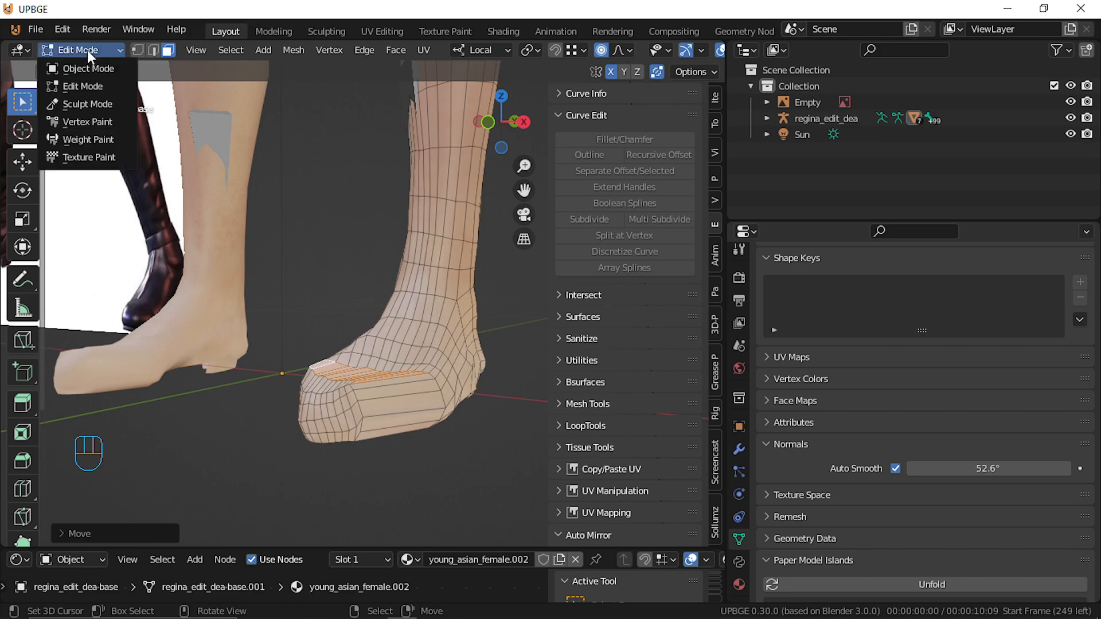
{"action": "left_click", "coordinate": [108, 103]}
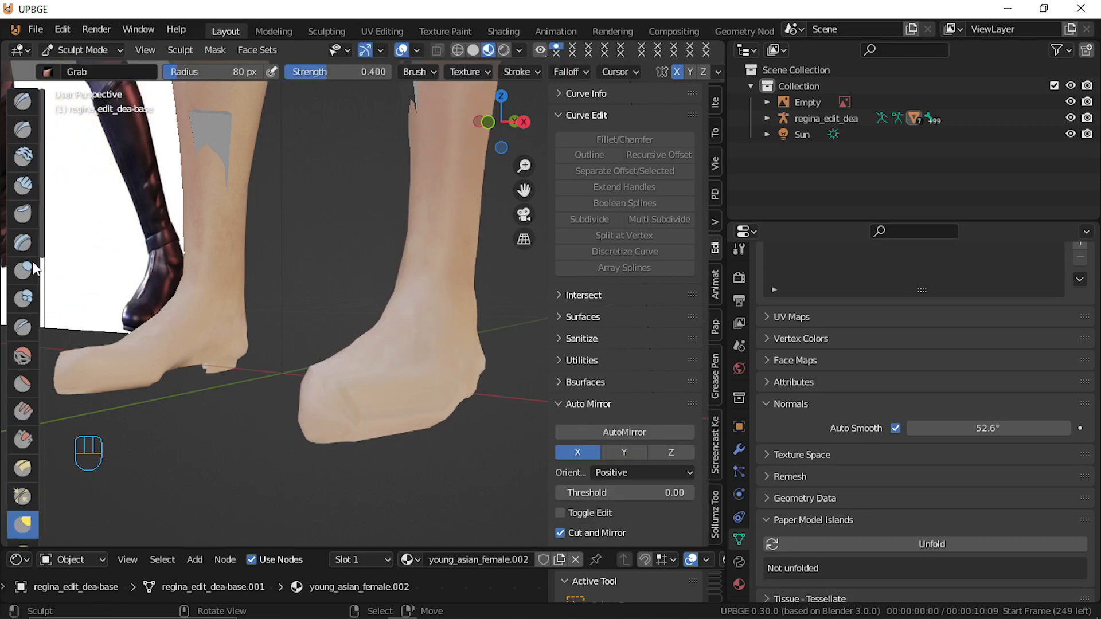
{"action": "left_click", "coordinate": [24, 356]}
{"action": "middle_click_drag", "start_coordinate": [307, 353], "coordinate": [376, 393]}
{"action": "left_click_drag", "start_coordinate": [402, 385], "coordinate": [423, 377]}
{"action": "mouse_move", "coordinate": [408, 363]}
{"action": "middle_mouse_down"}
{"action": "mouse_move", "coordinate": [433, 304]}
{"action": "mouse_move", "coordinate": [332, 337]}
{"action": "mouse_move", "coordinate": [290, 363]}
{"action": "mouse_move", "coordinate": [291, 380]}
{"action": "mouse_move", "coordinate": [439, 367]}
{"action": "mouse_move", "coordinate": [418, 325]}
{"action": "mouse_move", "coordinate": [493, 361]}
{"action": "mouse_move", "coordinate": [504, 355]}
{"action": "mouse_move", "coordinate": [471, 315]}
{"action": "mouse_move", "coordinate": [516, 327]}
{"action": "mouse_move", "coordinate": [583, 319]}
{"action": "middle_mouse_up"}
{"action": "middle_click_drag", "start_coordinate": [253, 240], "coordinate": [33, 281]}
{"action": "scroll", "coordinate": [32, 280], "scroll_direction": "down", "scroll_amount": 3}
{"action": "scroll", "coordinate": [330, 233], "scroll_direction": "down", "scroll_amount": 4}
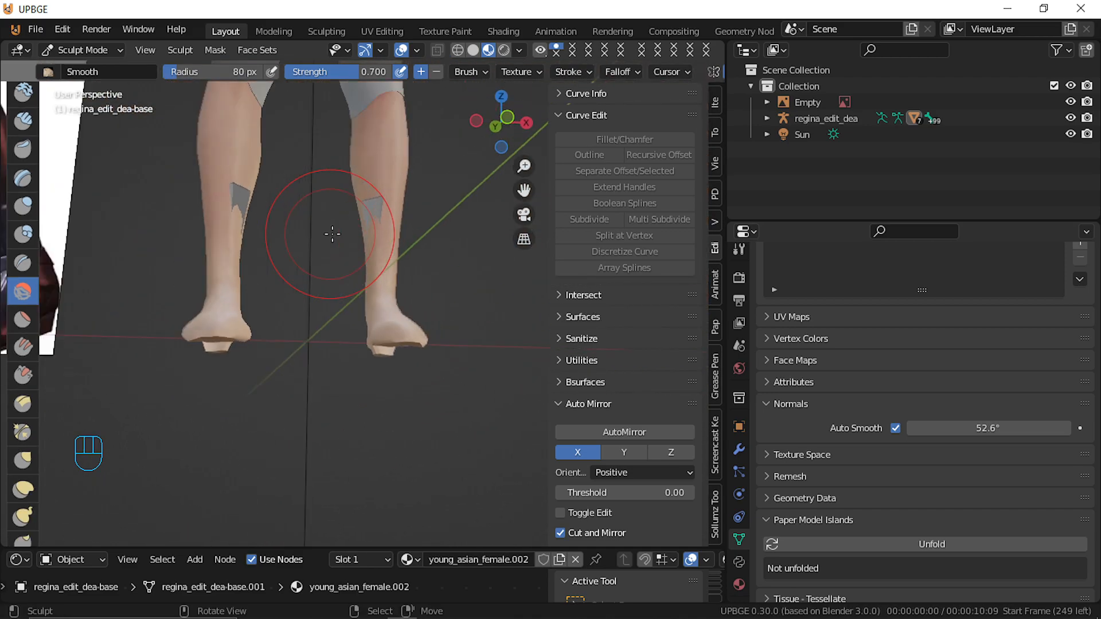
Back in Edit Mode, select the whole lower leg by hiding the face loop below the knee, selecting linked faces and revealing the hidden ones
{"action": "key", "text": "Tab"}
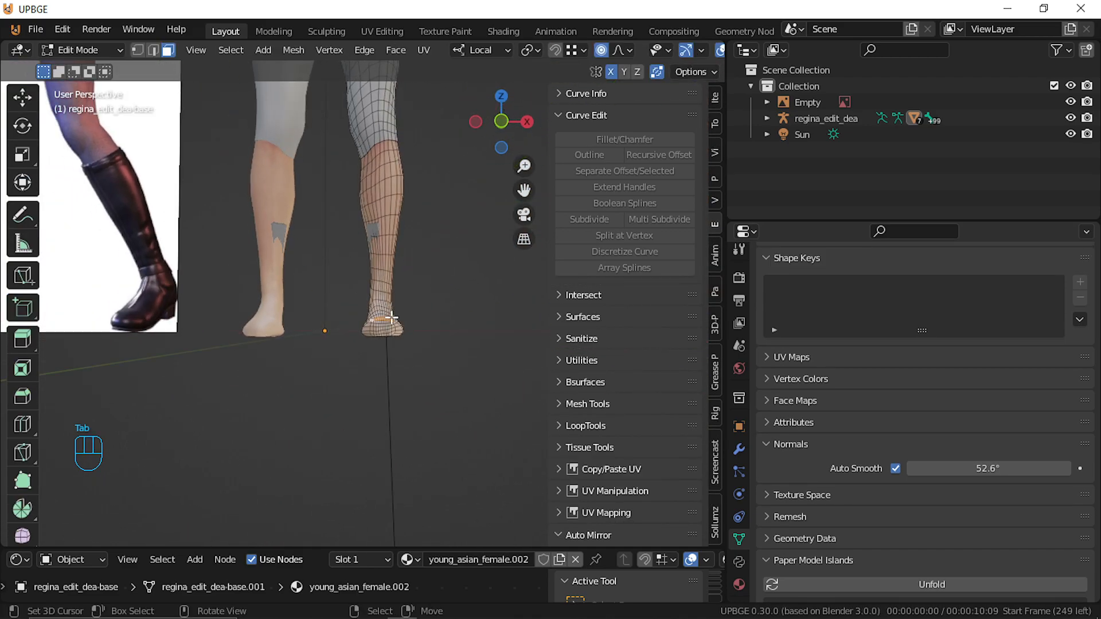
{"action": "key", "text": "alt"}
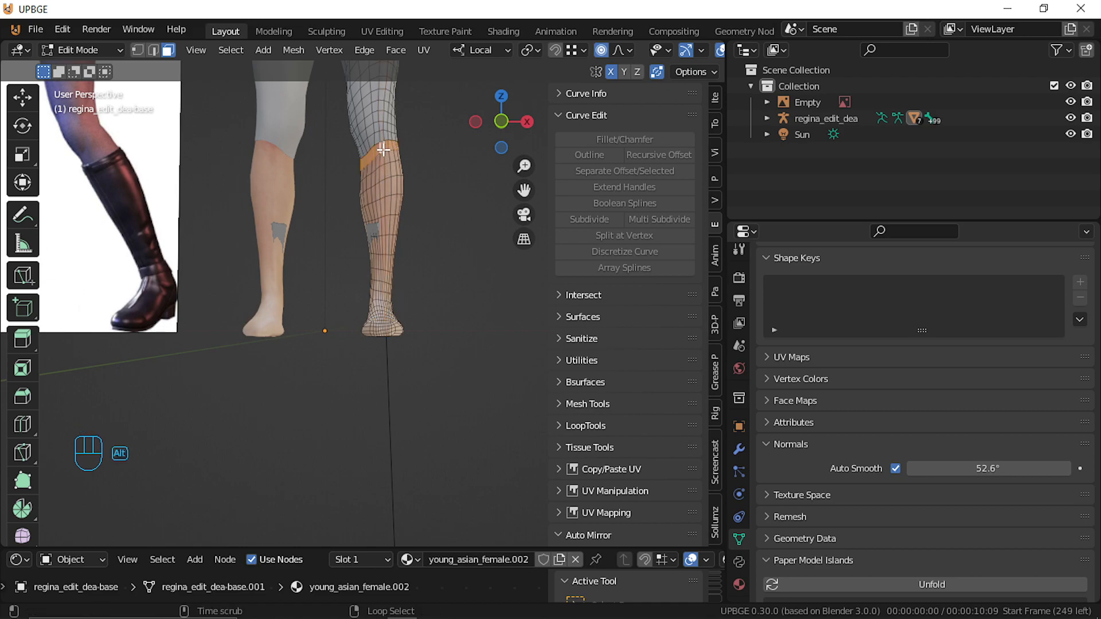
{"action": "key", "text": "h"}
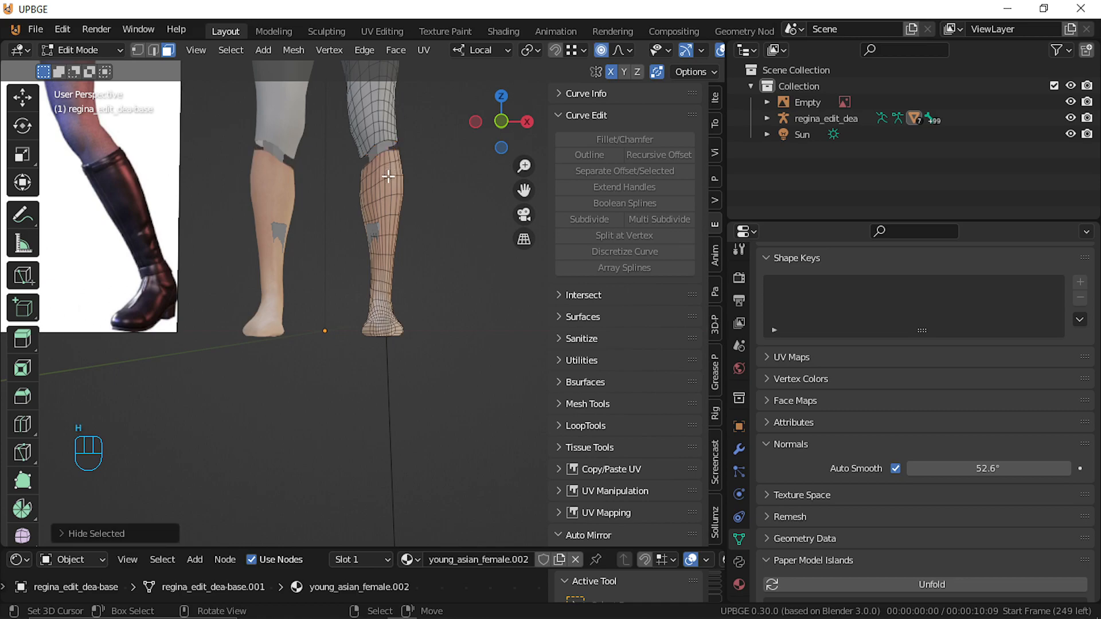
{"action": "key", "text": "ctrl+l"}
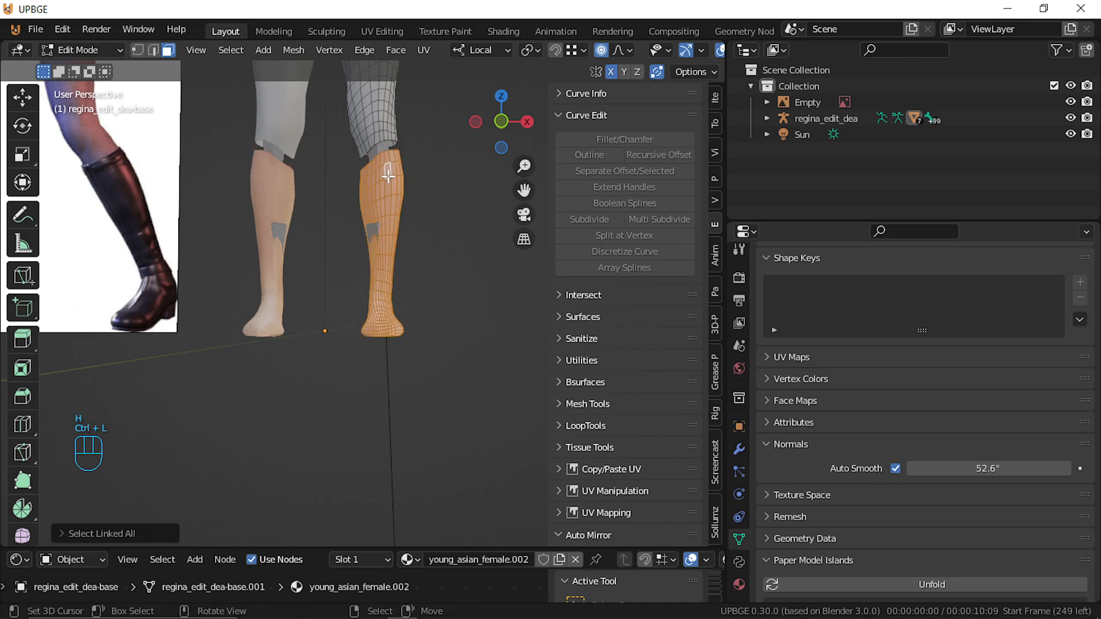
{"action": "key", "text": "alt+h"}
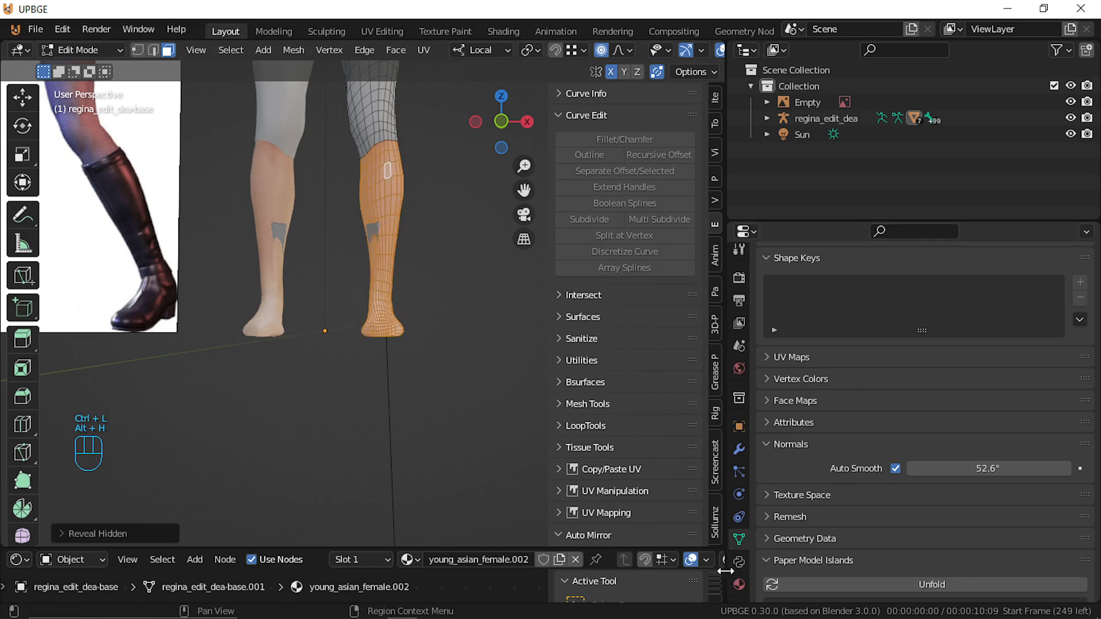
Assign the leather material to the selected lower leg and clear the selection
{"action": "left_click", "coordinate": [739, 584]}
{"action": "scroll", "coordinate": [933, 267], "scroll_direction": "up", "scroll_amount": 5}
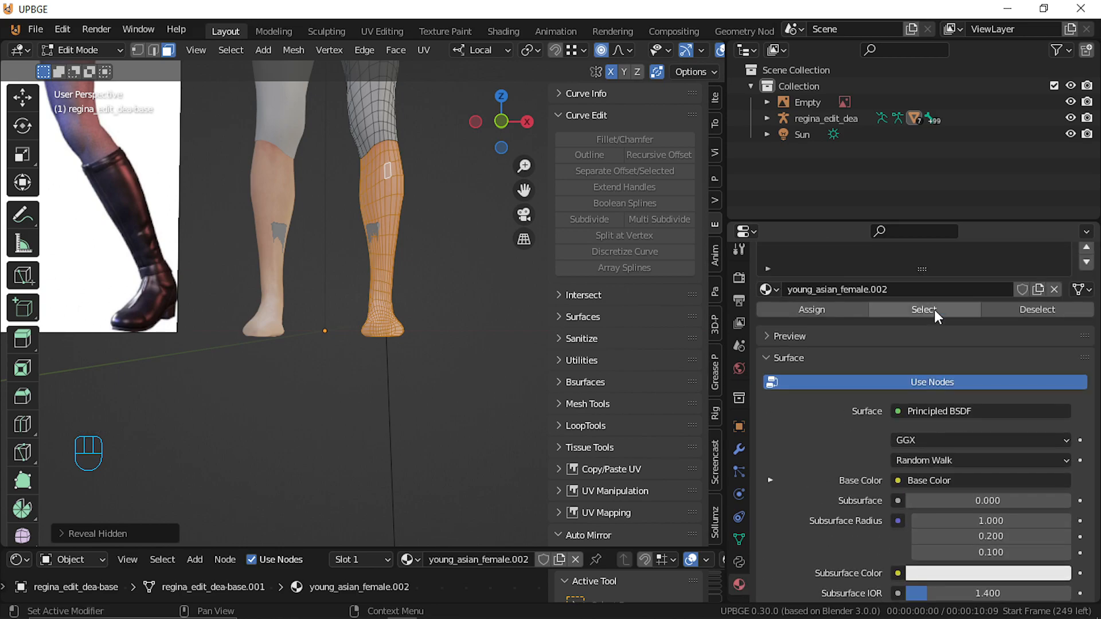
{"action": "left_click", "coordinate": [831, 322]}
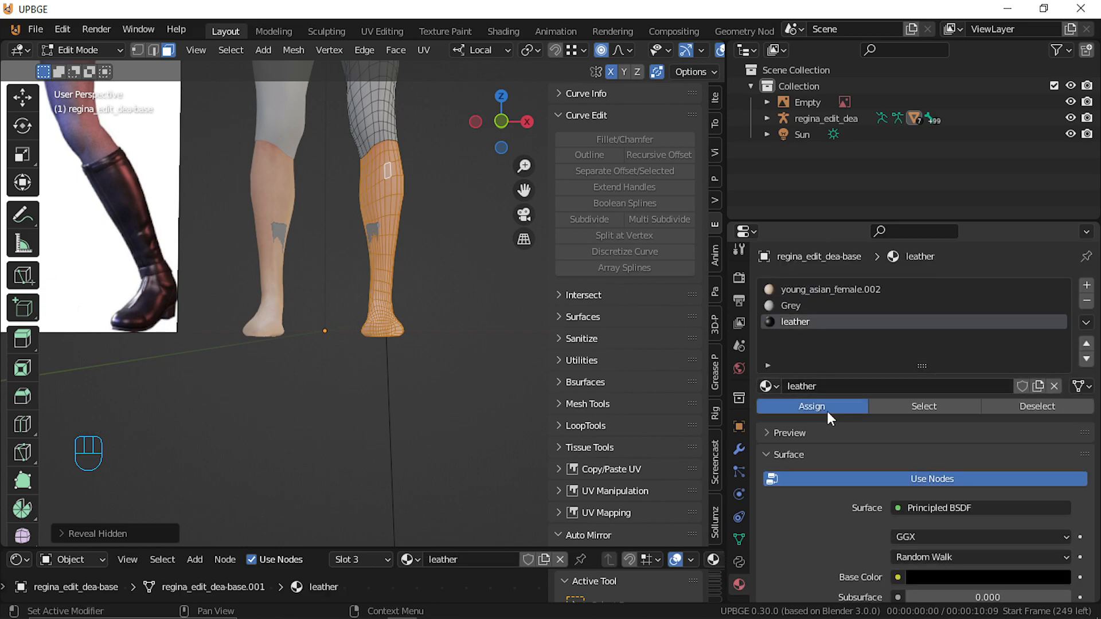
{"action": "left_click", "coordinate": [826, 411]}
{"action": "key", "text": "a"}
{"action": "scroll", "coordinate": [363, 293], "scroll_direction": "down", "scroll_amount": 6}
{"action": "middle_click_drag", "start_coordinate": [363, 292], "coordinate": [361, 430], "text": "shift"}
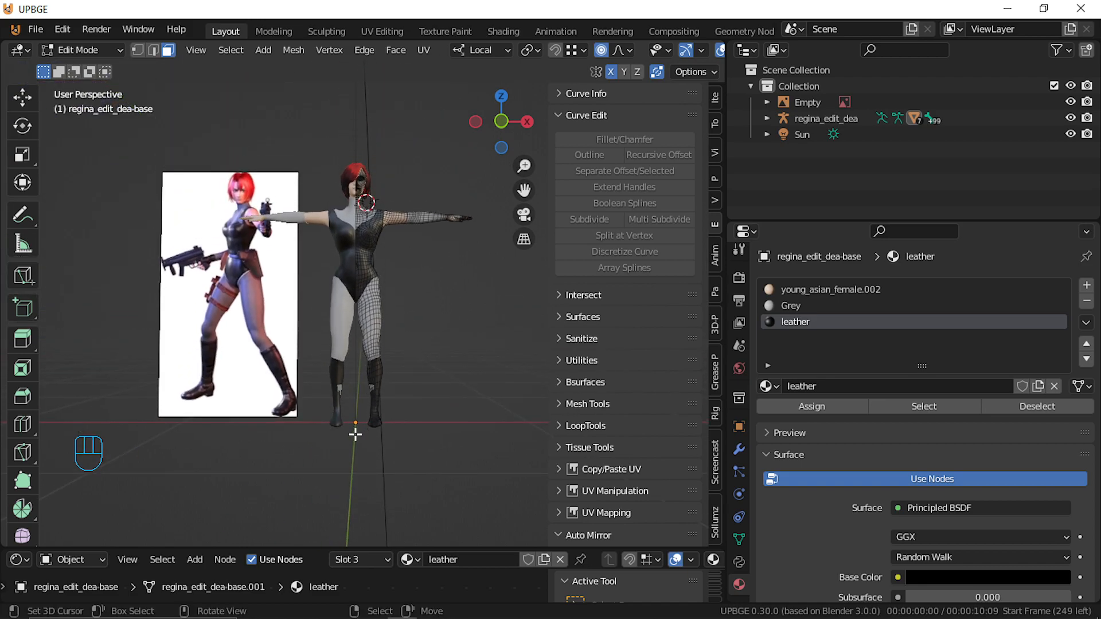
{"action": "scroll", "coordinate": [356, 434], "scroll_direction": "up", "scroll_amount": 5}
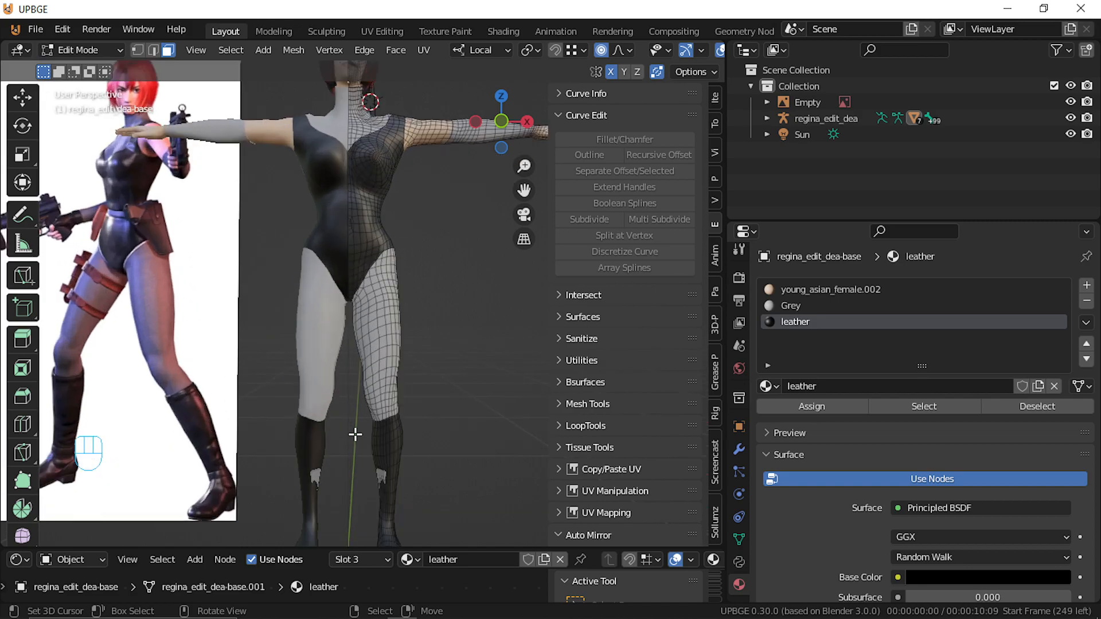
{"action": "key", "text": "a"}
{"action": "left_click", "coordinate": [413, 487]}
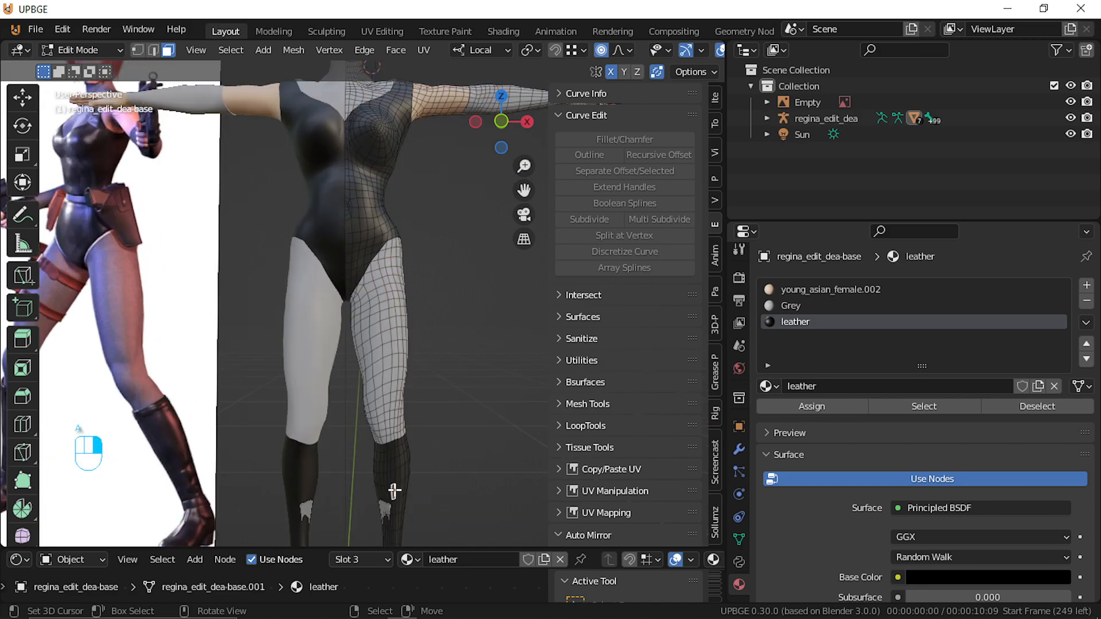
{"action": "middle_click_drag", "start_coordinate": [414, 497], "coordinate": [424, 457], "text": "ctrl"}
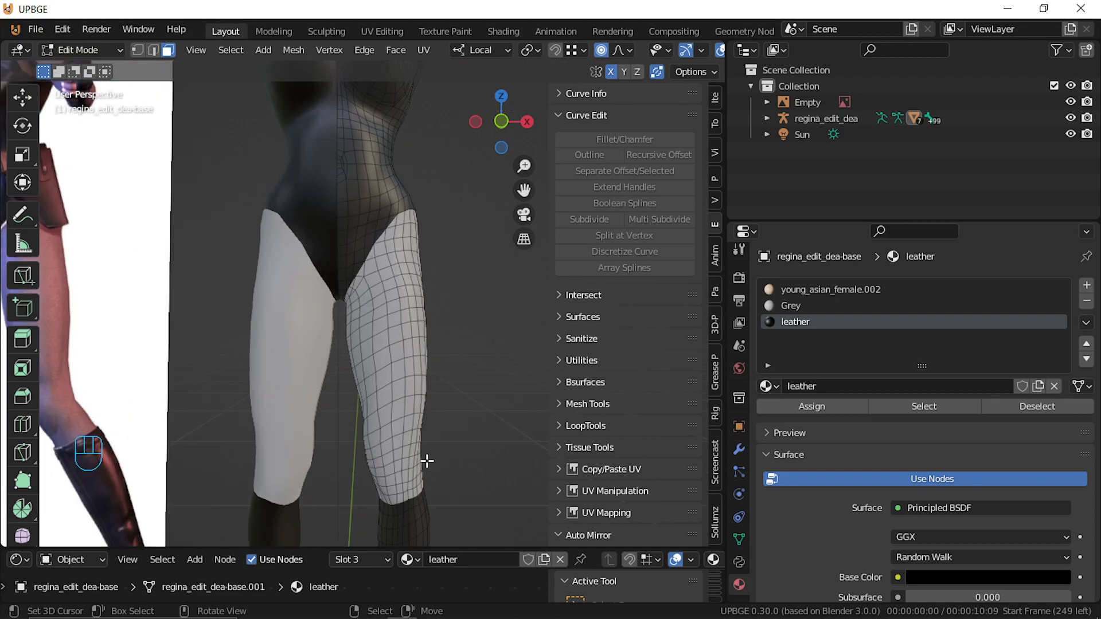
Restore the lower-leg selection and extrude its faces along their normals by about 0.27 m to thicken the boot
{"action": "key", "text": "ctrl+z"}
{"action": "key", "text": "ctrl+z"}
{"action": "key", "text": "ctrl+z"}
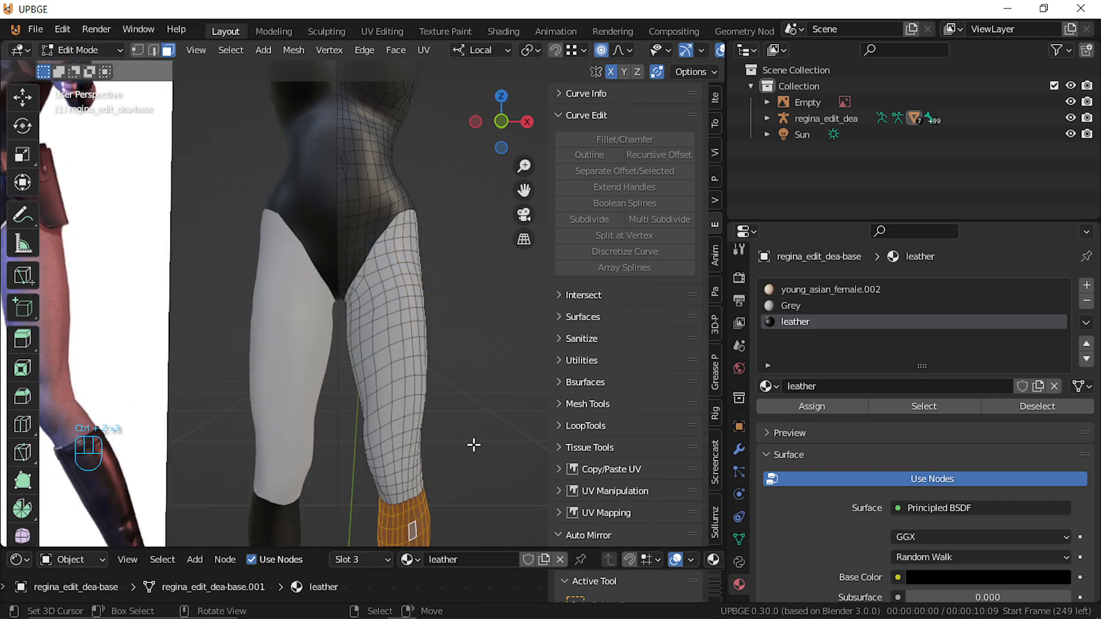
{"action": "key", "text": "alt+e"}
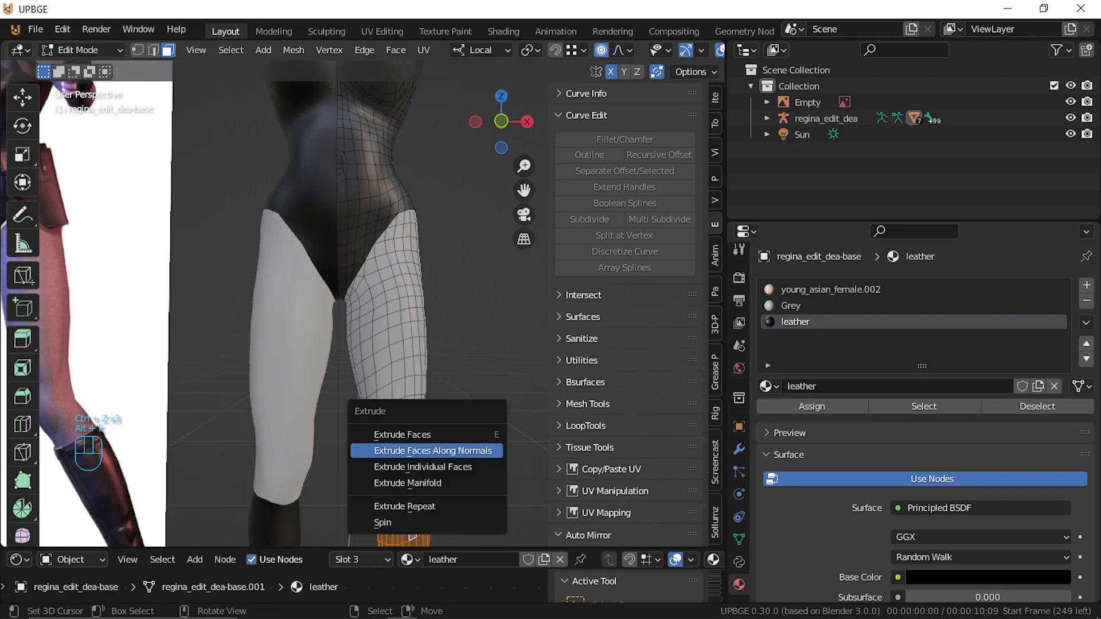
{"action": "left_click", "coordinate": [474, 450]}
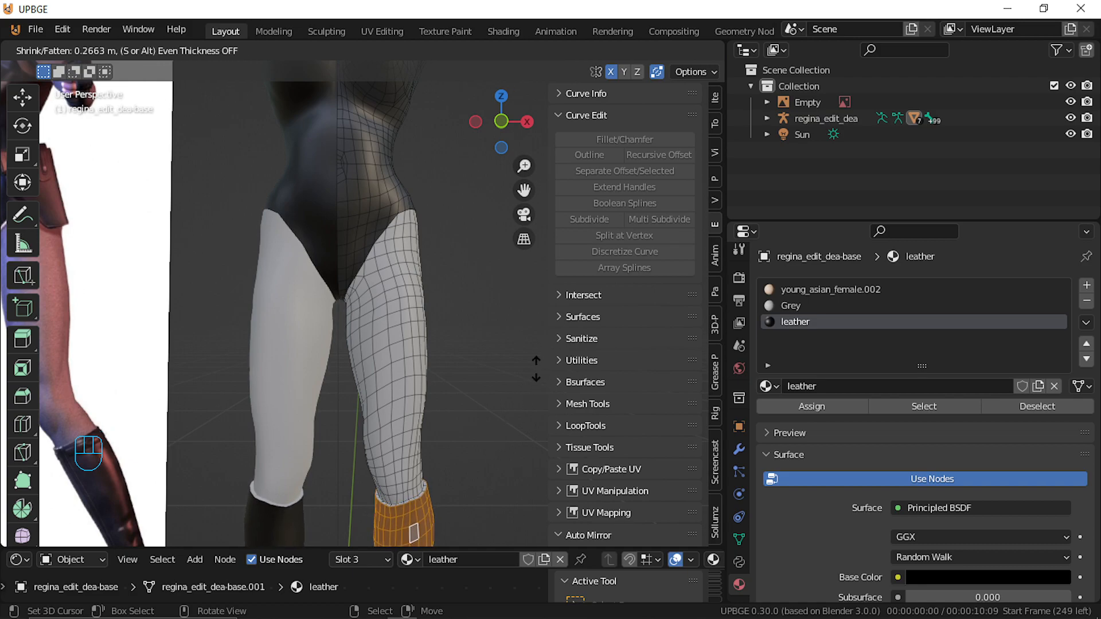
{"action": "left_click", "coordinate": [413, 533]}
Select the face ring around the boot's upper edge and extrude it along normals to form a raised cuff
{"action": "left_click", "coordinate": [417, 505], "text": "alt"}
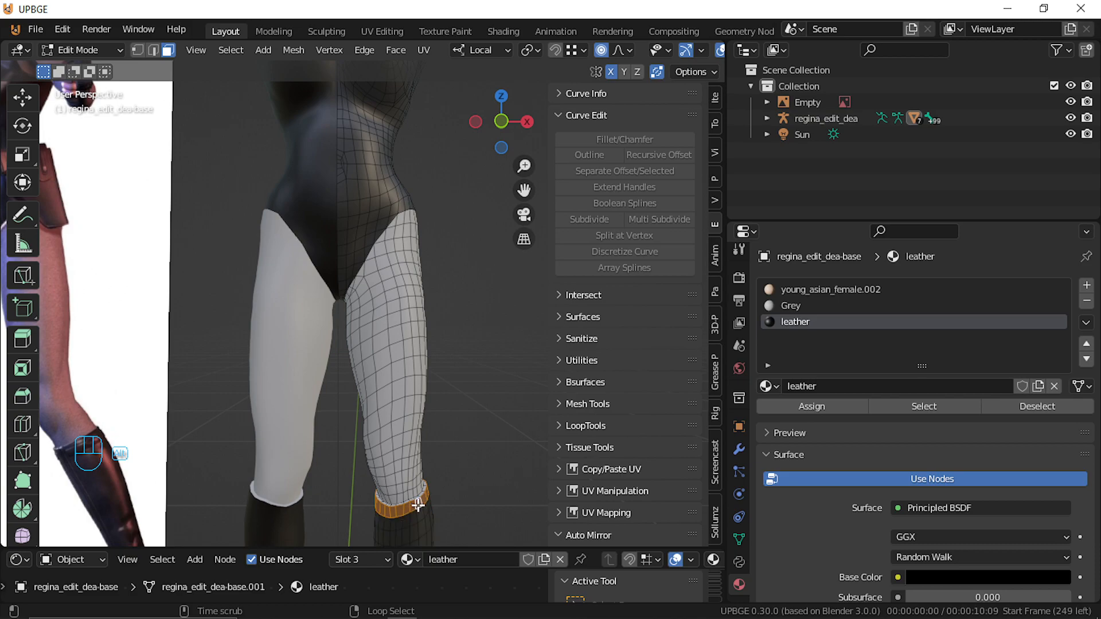
{"action": "key", "text": "alt+e"}
{"action": "left_click", "coordinate": [423, 508]}
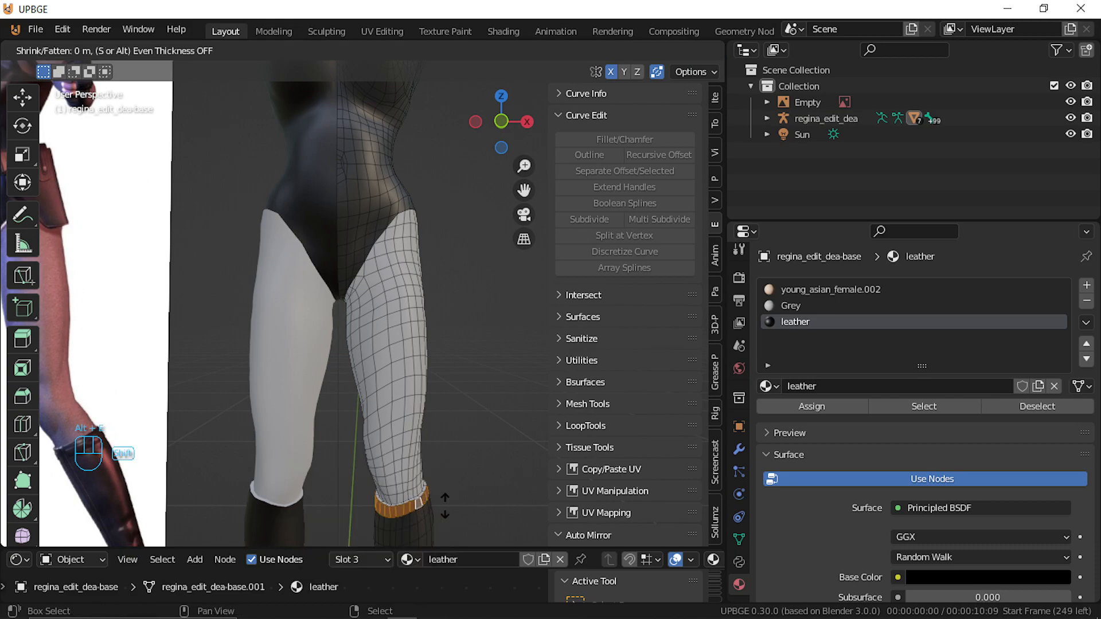
{"action": "left_click", "coordinate": [533, 456]}
{"action": "scroll", "coordinate": [455, 510], "scroll_direction": "up", "scroll_amount": 1}
{"action": "scroll", "coordinate": [455, 511], "scroll_direction": "up", "scroll_amount": 1}
{"action": "middle_click_drag", "start_coordinate": [449, 536], "coordinate": [489, 376], "text": "shift"}
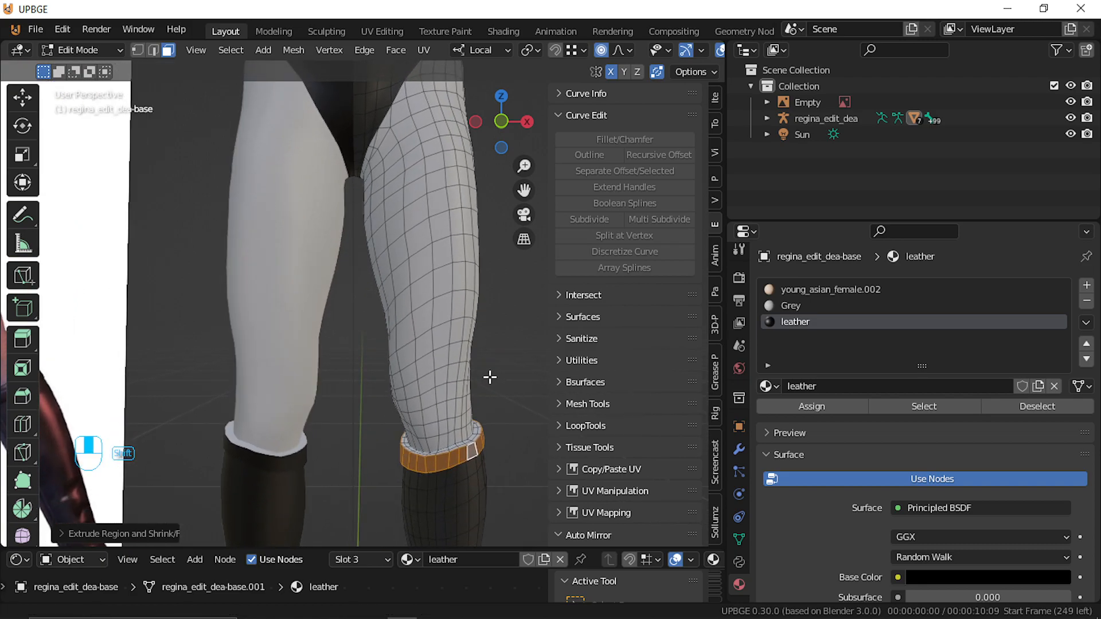
Add the face loop on the cuff's upper rim to the selection, undoing any stray loops picked along the leg
{"action": "scroll", "coordinate": [474, 442], "scroll_direction": "up", "scroll_amount": 2}
{"action": "scroll", "coordinate": [461, 516], "scroll_direction": "up", "scroll_amount": 1}
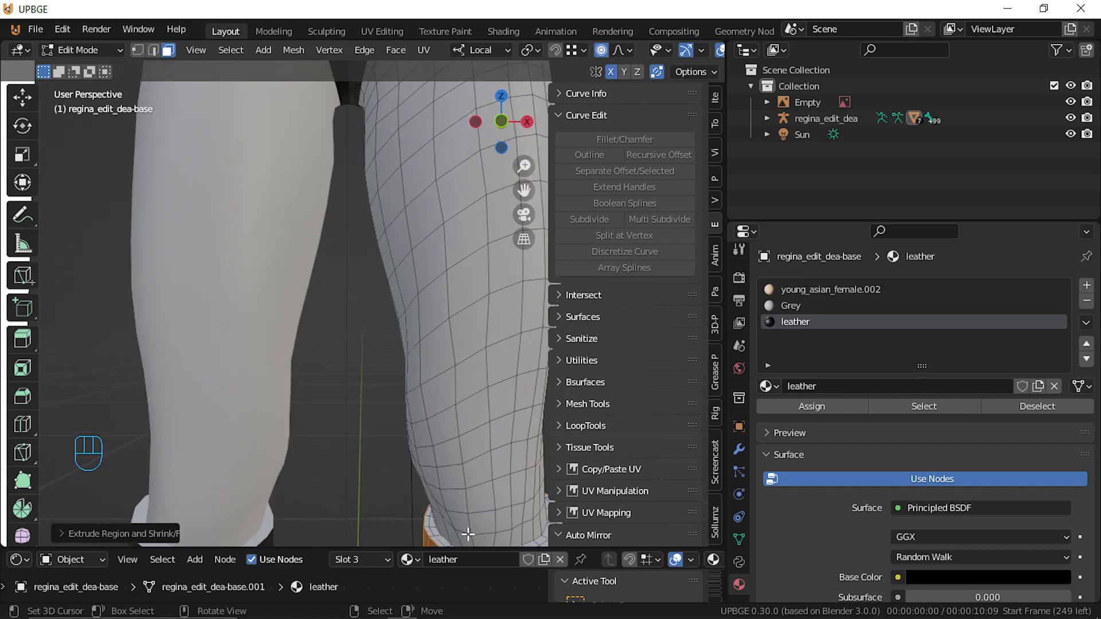
{"action": "middle_click_drag", "start_coordinate": [433, 516], "coordinate": [413, 433], "text": "shift"}
{"action": "scroll", "coordinate": [438, 480], "scroll_direction": "up", "scroll_amount": 1}
{"action": "left_click", "coordinate": [417, 457], "text": "alt+shift"}
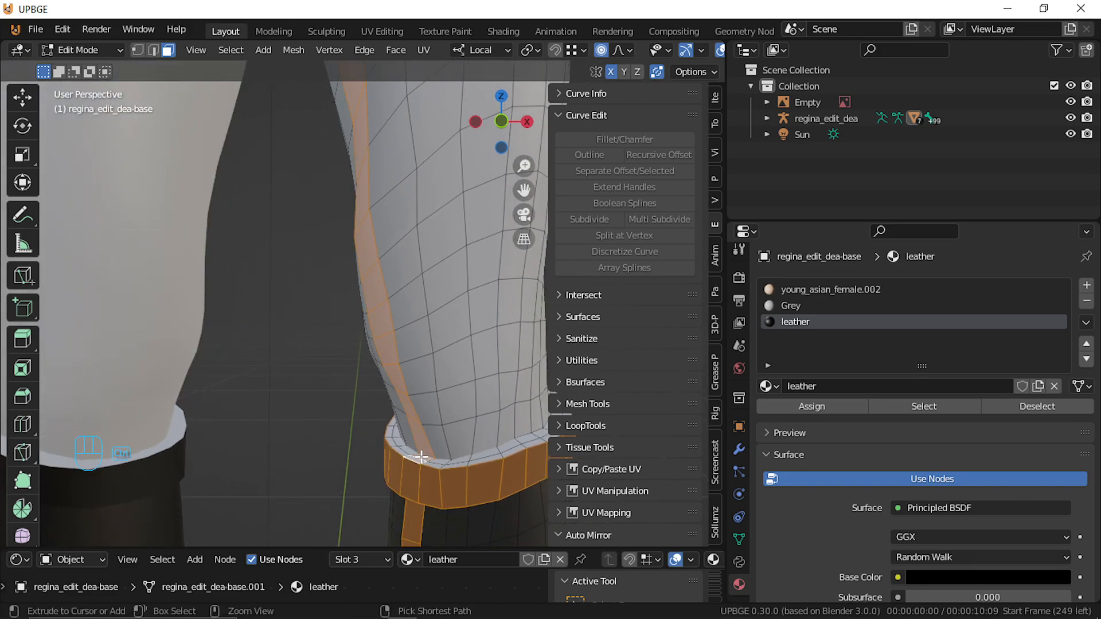
{"action": "key", "text": "ctrl+z"}
{"action": "left_click", "coordinate": [409, 453], "text": "alt+shift"}
{"action": "key", "text": "ctrl+z"}
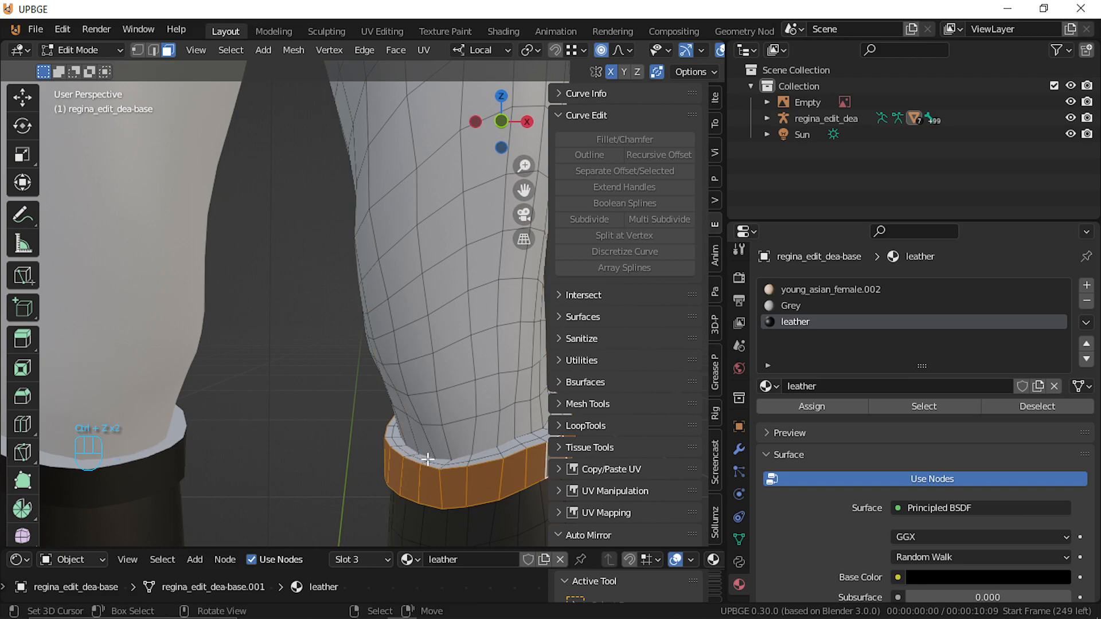
{"action": "scroll", "coordinate": [412, 456], "scroll_direction": "up", "scroll_amount": 1}
{"action": "left_click", "coordinate": [414, 479], "text": "alt+shift"}
{"action": "key", "text": "ctrl+z"}
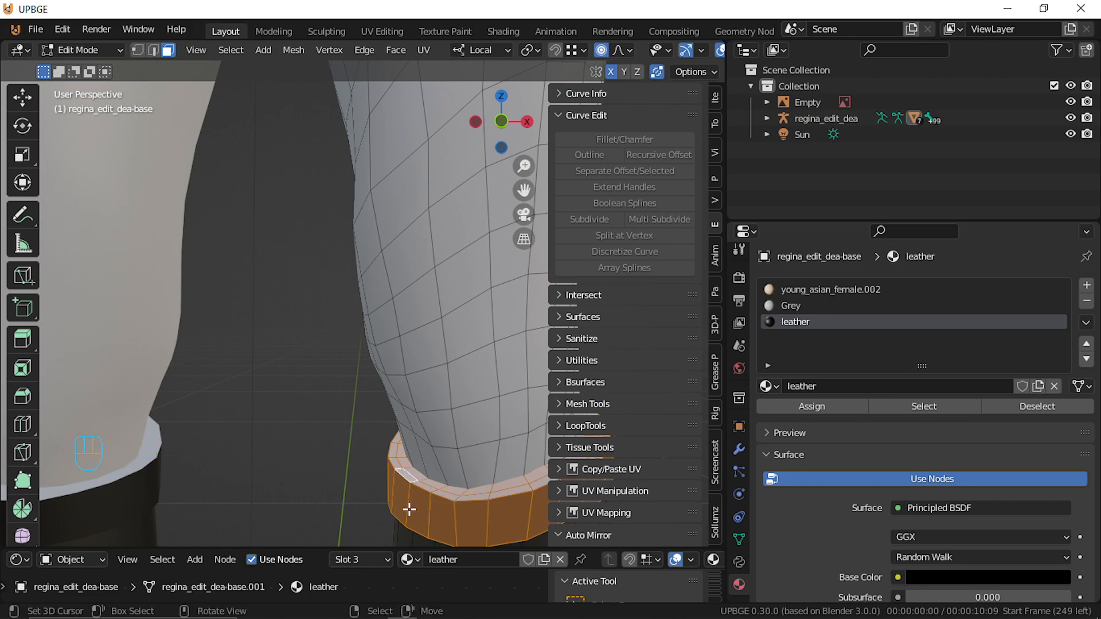
Assign the leather material to the selected boot cuff and shin faces, and deselect everything
{"action": "scroll", "coordinate": [414, 493], "scroll_direction": "down", "scroll_amount": 5}
{"action": "middle_click_drag", "start_coordinate": [406, 493], "coordinate": [436, 497]}
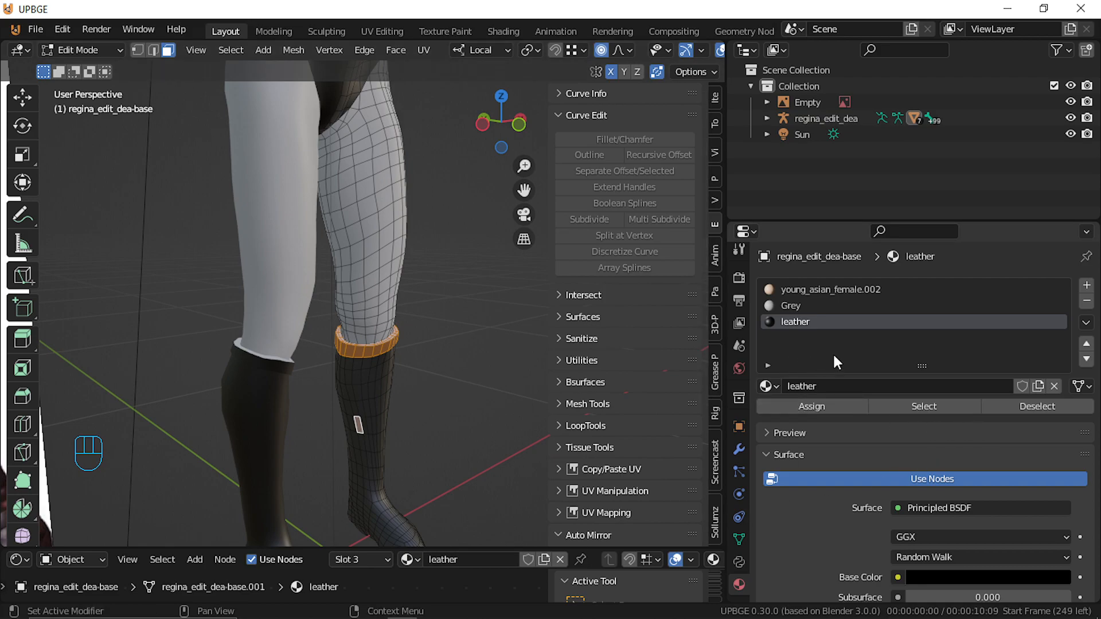
{"action": "left_click", "coordinate": [798, 404]}
{"action": "key", "text": "a"}
{"action": "scroll", "coordinate": [469, 355], "scroll_direction": "down", "scroll_amount": 4}
{"action": "middle_click_drag", "start_coordinate": [469, 355], "coordinate": [244, 358]}
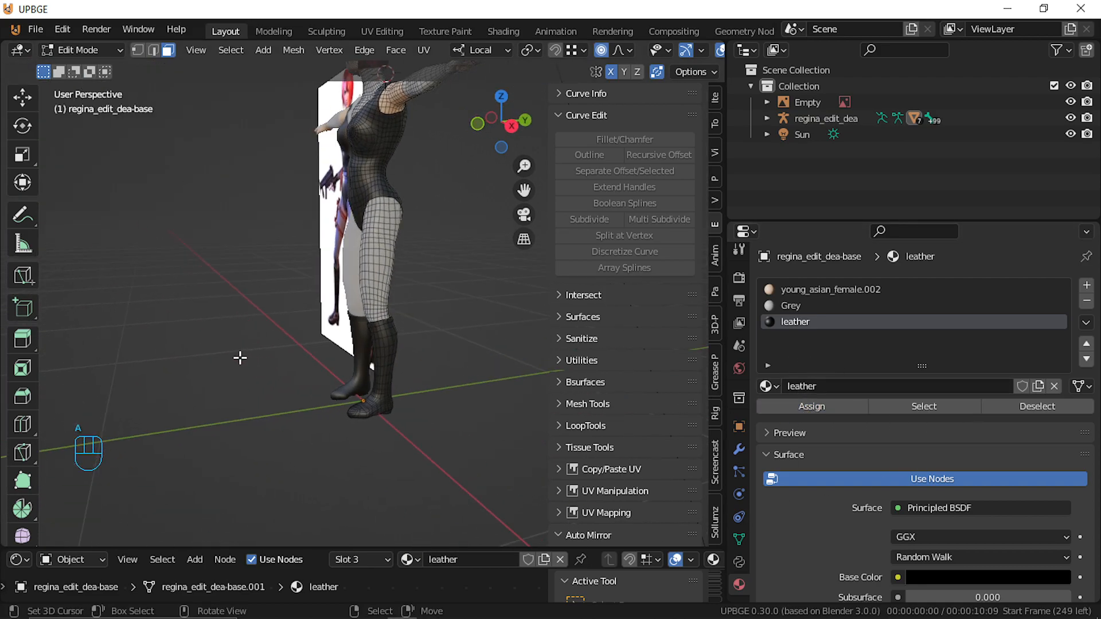
Switch the character to Object Mode and set the viewport shading to Material Preview
{"action": "key", "text": "a"}
{"action": "key", "text": "a"}
{"action": "key", "text": "z"}
{"action": "key", "text": "z"}
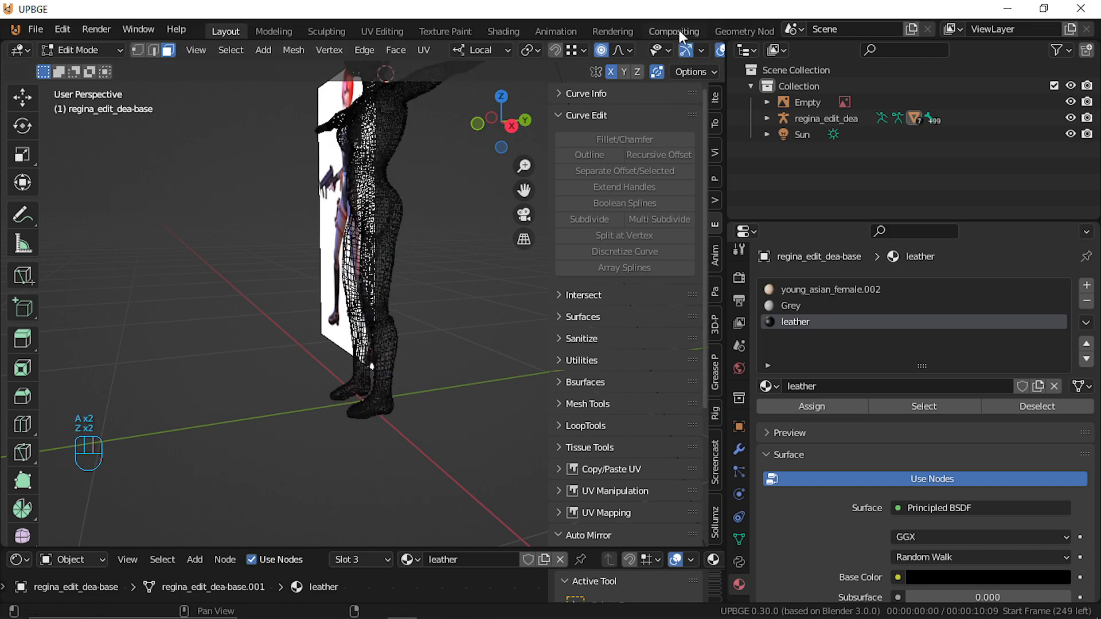
{"action": "key", "text": "Tab"}
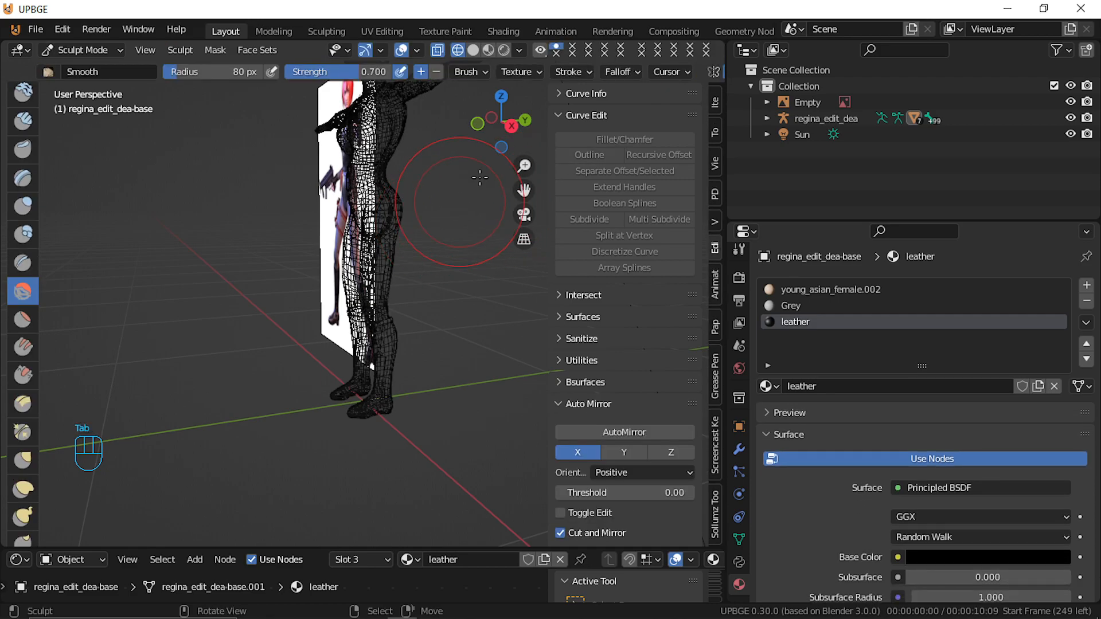
{"action": "key", "text": "Tab"}
{"action": "key", "text": "Tab"}
{"action": "left_click", "coordinate": [74, 52]}
{"action": "left_click", "coordinate": [86, 67]}
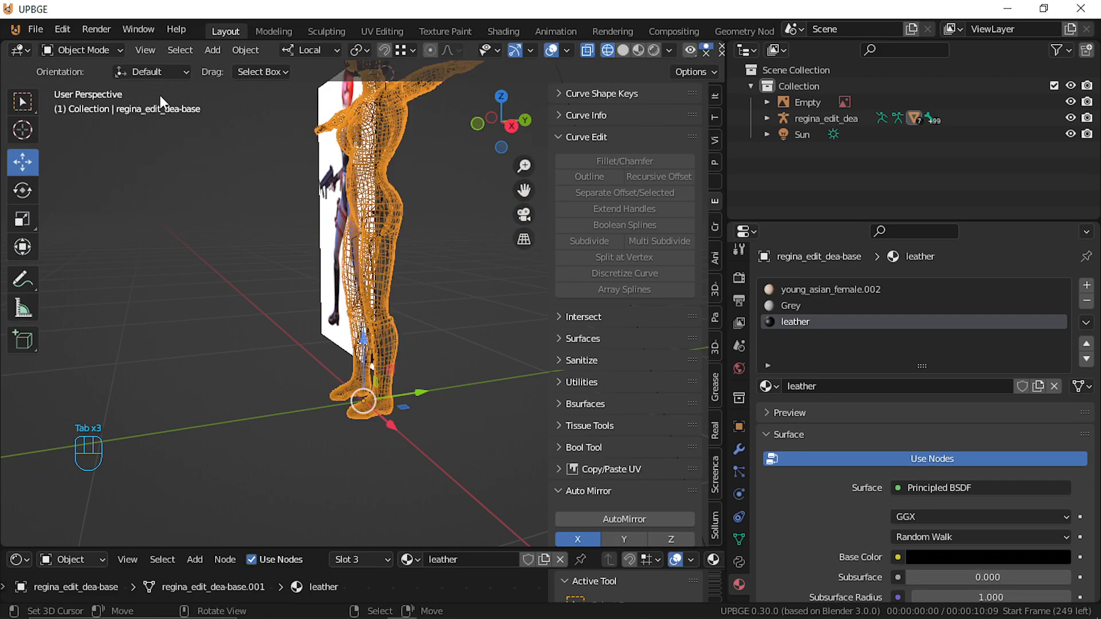
{"action": "left_click", "coordinate": [636, 49]}
Compare the whole character with the reference image, using walk navigation to move in close to the forearm and hand
{"action": "middle_click_drag", "start_coordinate": [443, 315], "coordinate": [485, 336]}
{"action": "key", "text": "a"}
{"action": "middle_click_drag", "start_coordinate": [341, 344], "coordinate": [310, 381]}
{"action": "scroll", "coordinate": [408, 327], "scroll_direction": "down", "scroll_amount": 5}
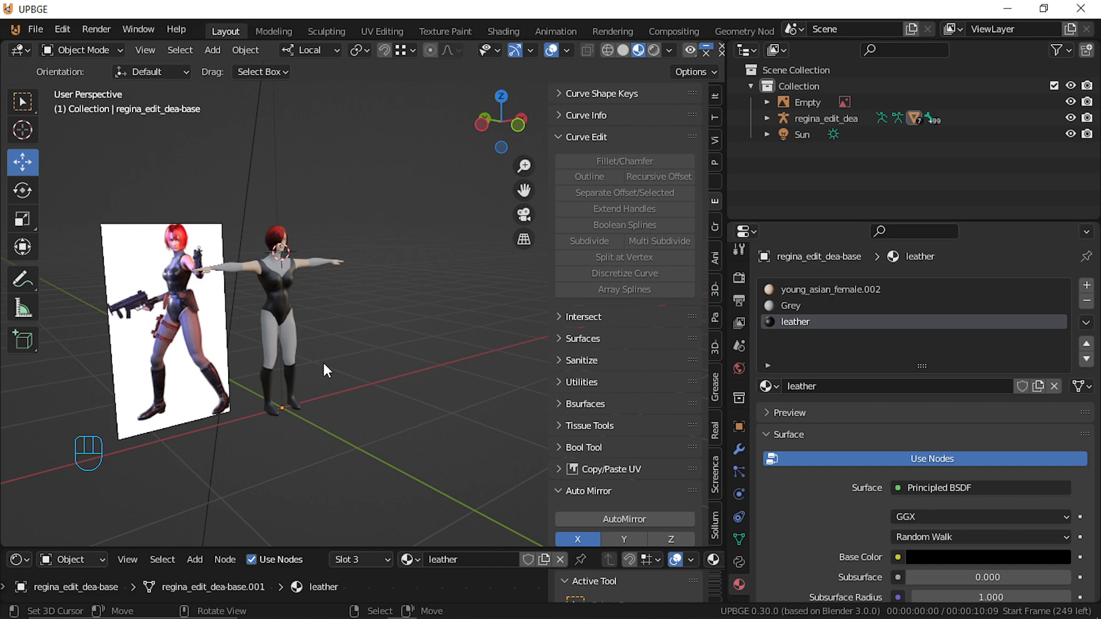
{"action": "scroll", "coordinate": [324, 363], "scroll_direction": "up", "scroll_amount": 4}
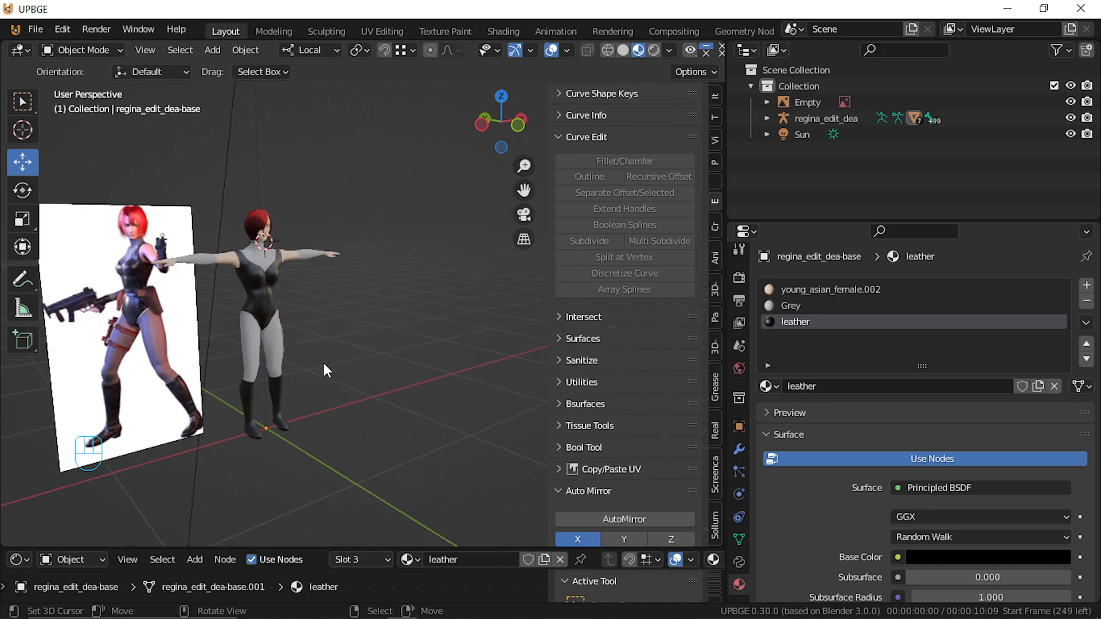
{"action": "key", "text": "shift+f"}
{"action": "key", "text": "shift+w"}
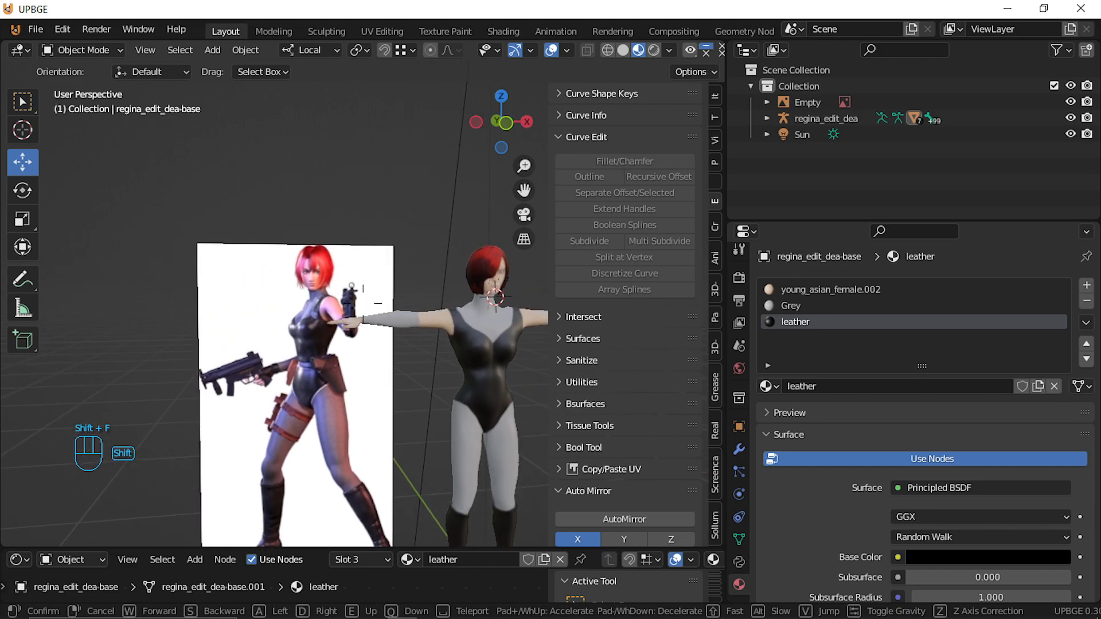
{"action": "key", "text": "w"}
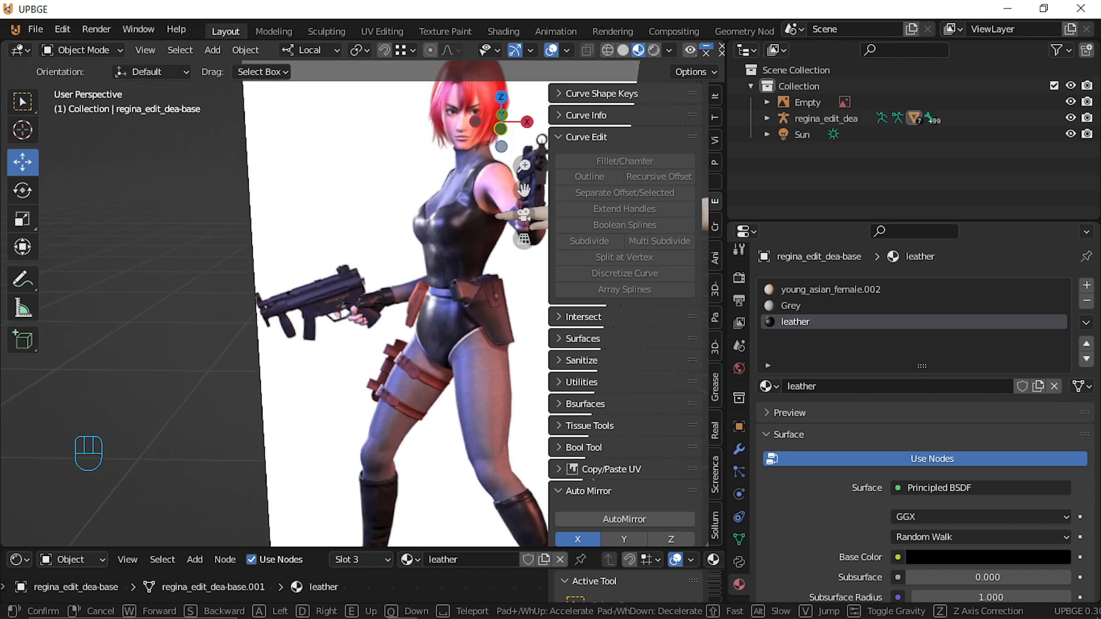
{"action": "key", "text": "shift+w"}
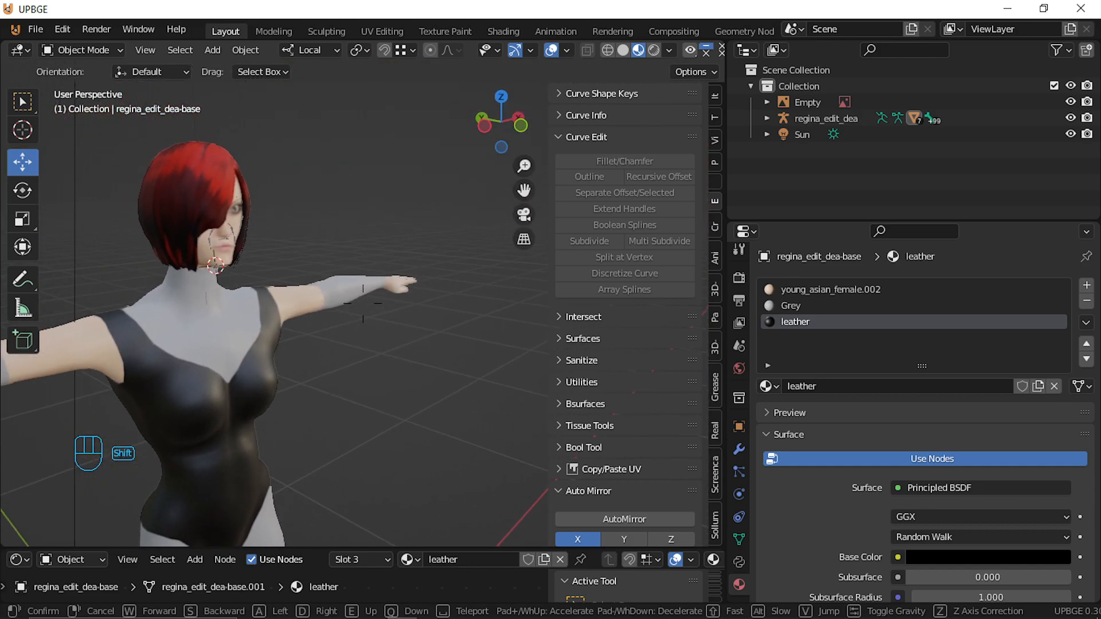
{"action": "key", "text": "shift+w"}
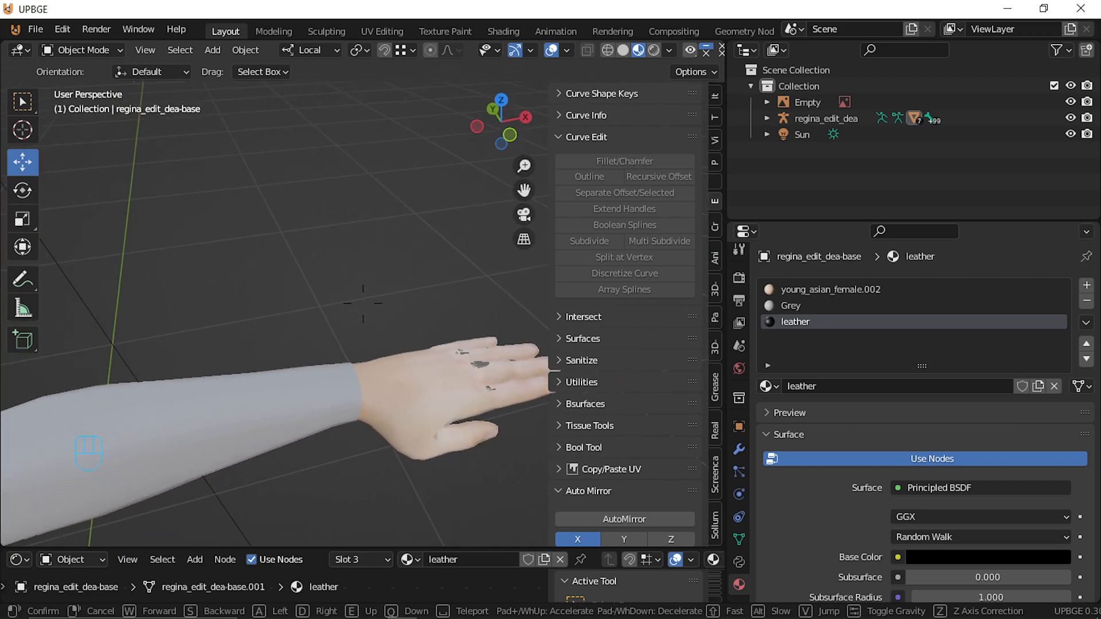
{"action": "left_click", "coordinate": [364, 307]}
Enter Edit Mode and select the face loops around the wrist and the start of the hand
{"action": "key", "text": "Tab"}
{"action": "key", "text": "alt"}
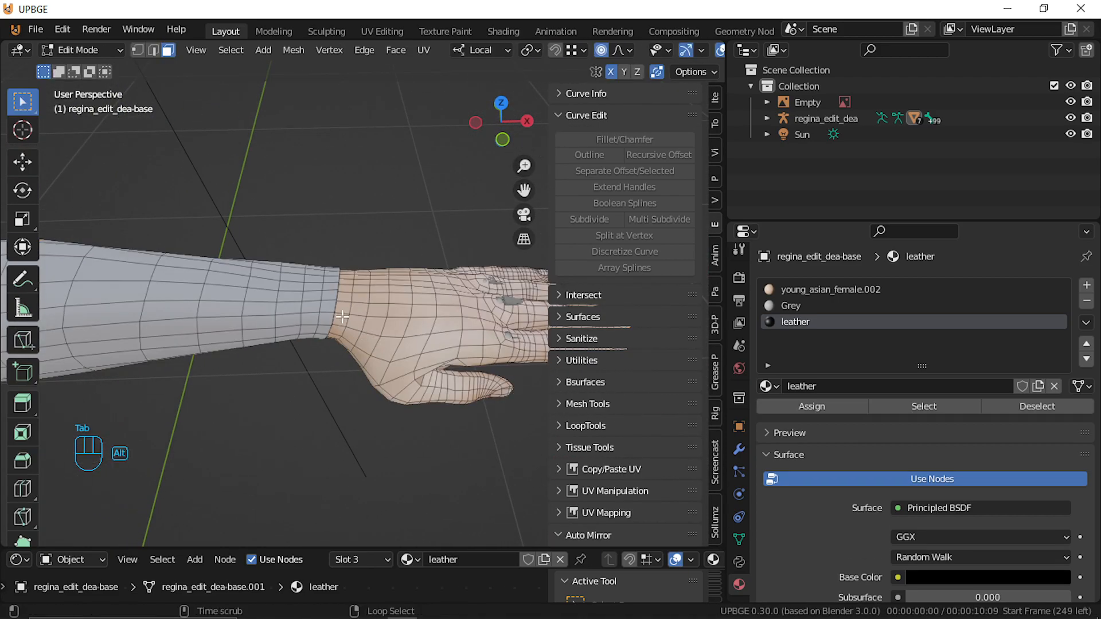
{"action": "left_click", "coordinate": [401, 315], "text": "alt+shift"}
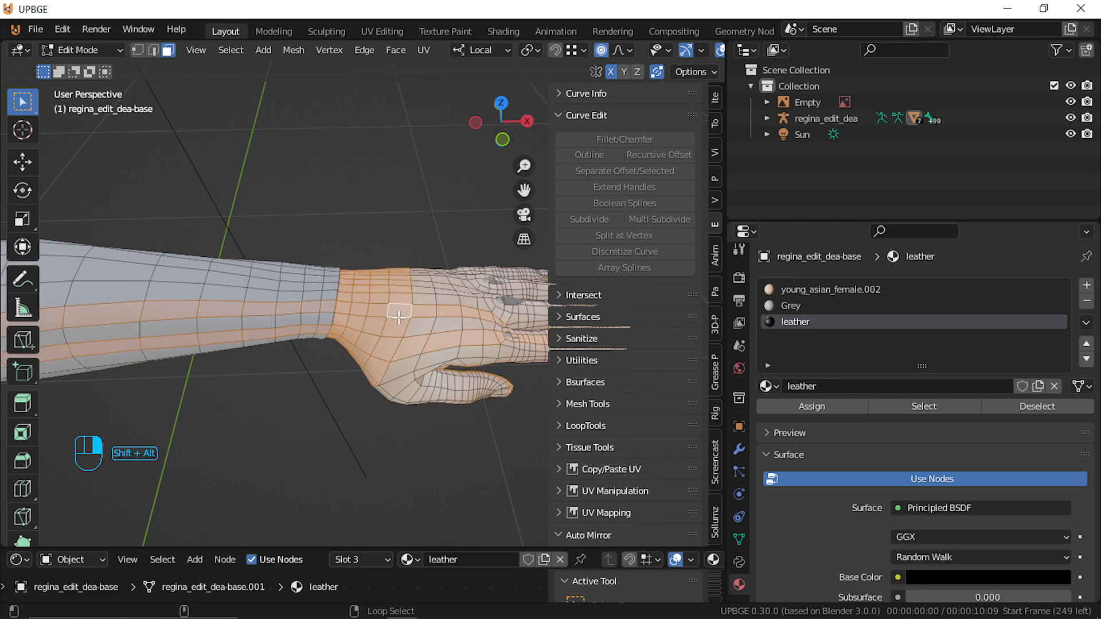
{"action": "key", "text": "ctrl+z"}
{"action": "key", "text": "ctrl+x"}
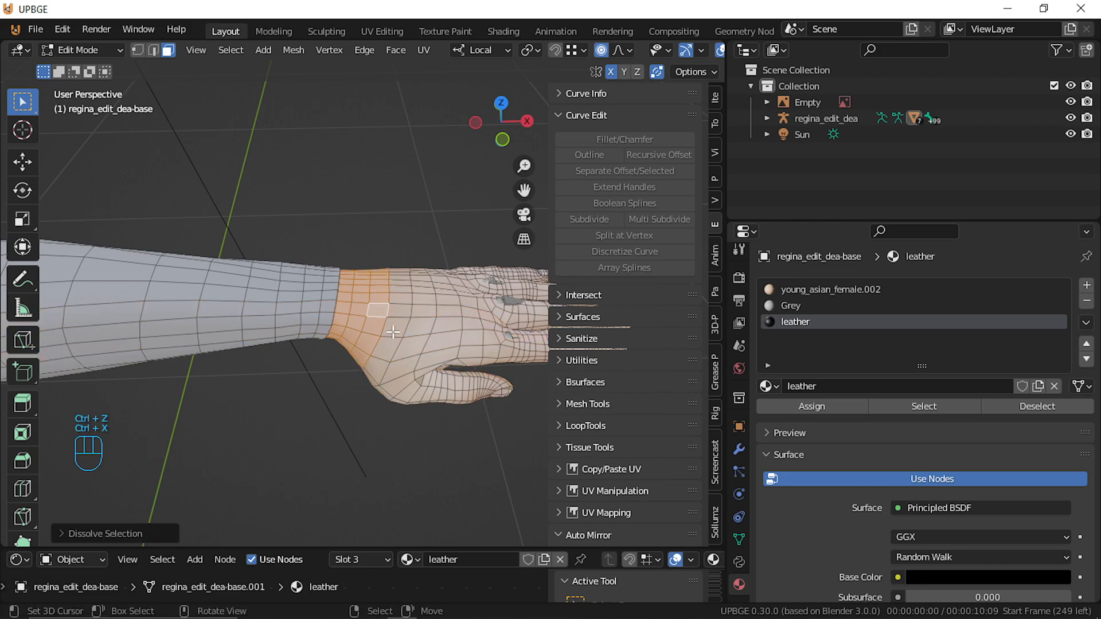
{"action": "key", "text": "shift"}
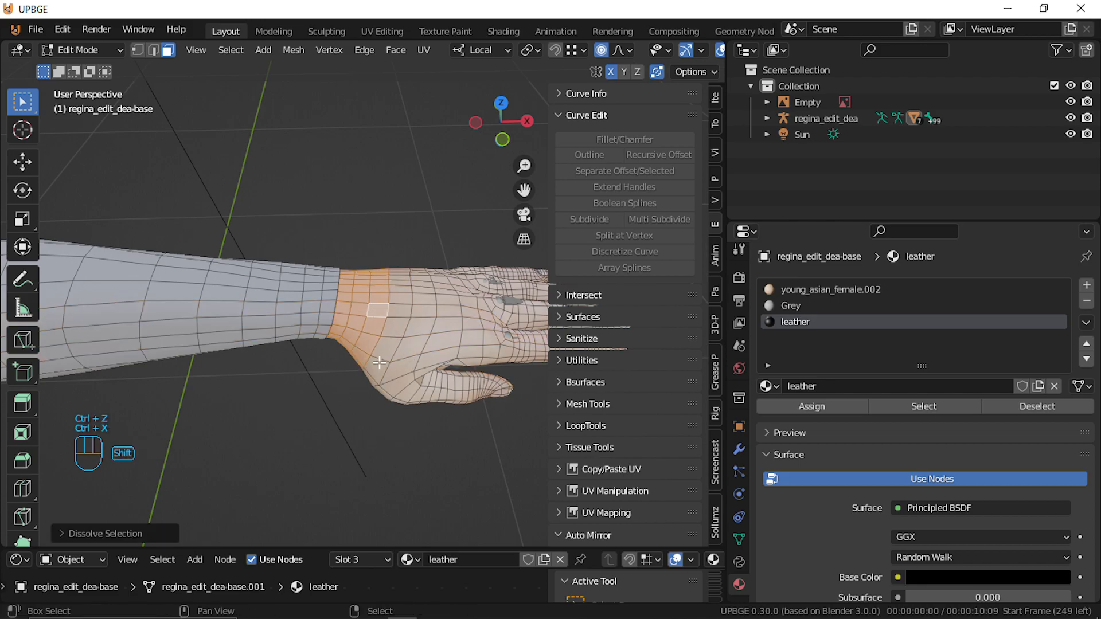
Add the face loops around the base of the thumb and each finger to the wrist selection
{"action": "left_click", "coordinate": [436, 388], "text": "alt+shift"}
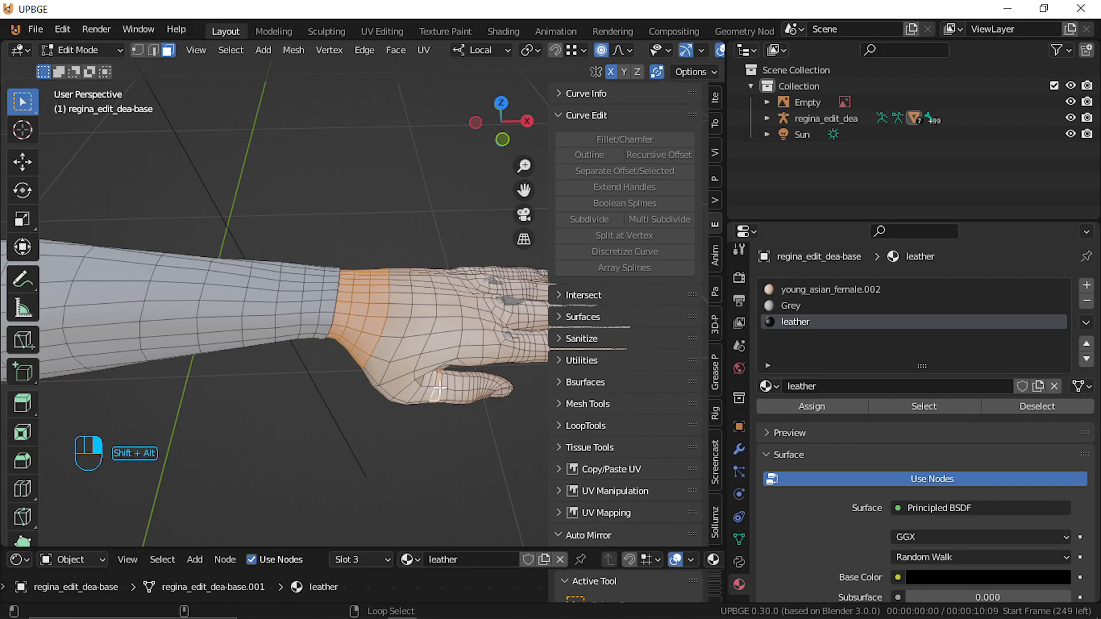
{"action": "middle_click_drag", "start_coordinate": [442, 378], "coordinate": [470, 372], "text": "shift"}
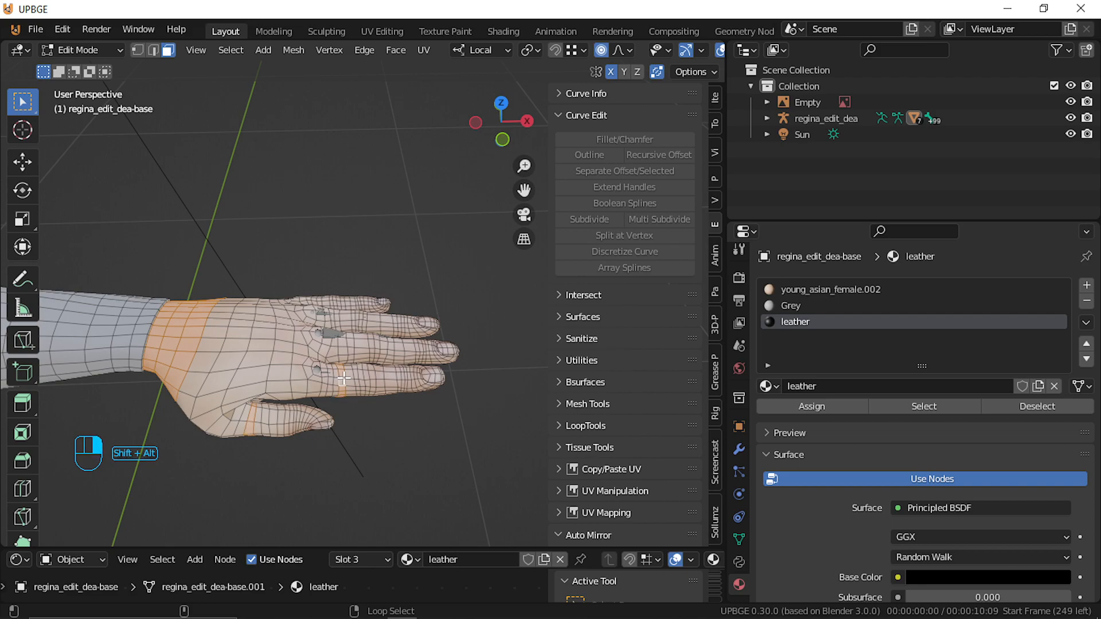
{"action": "key", "text": "shift+f"}
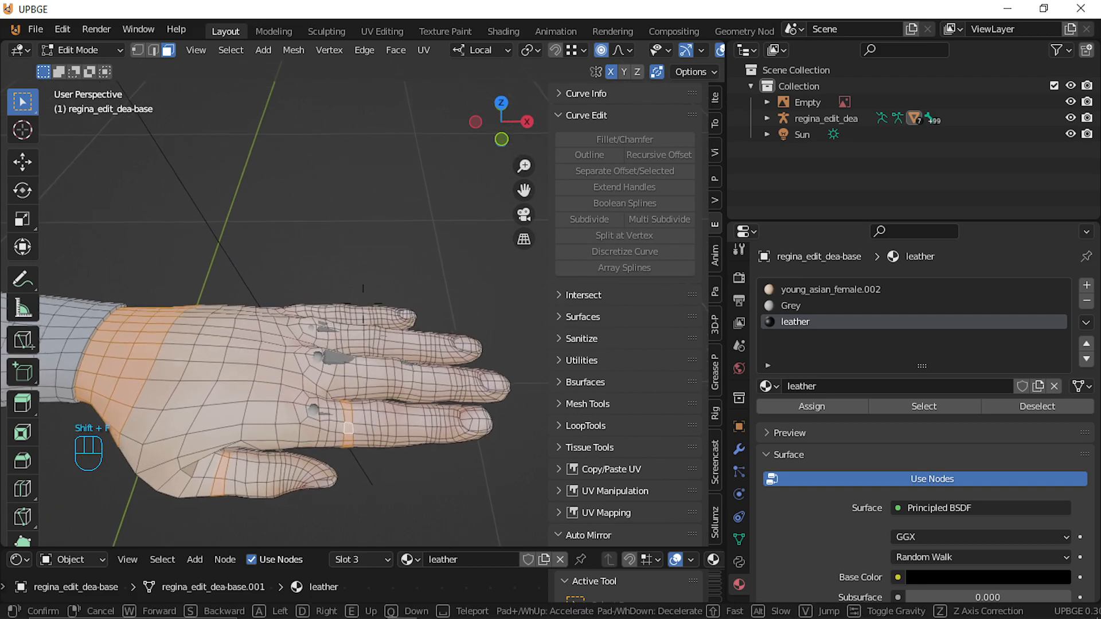
{"action": "key", "text": "w"}
{"action": "left_click", "coordinate": [381, 332]}
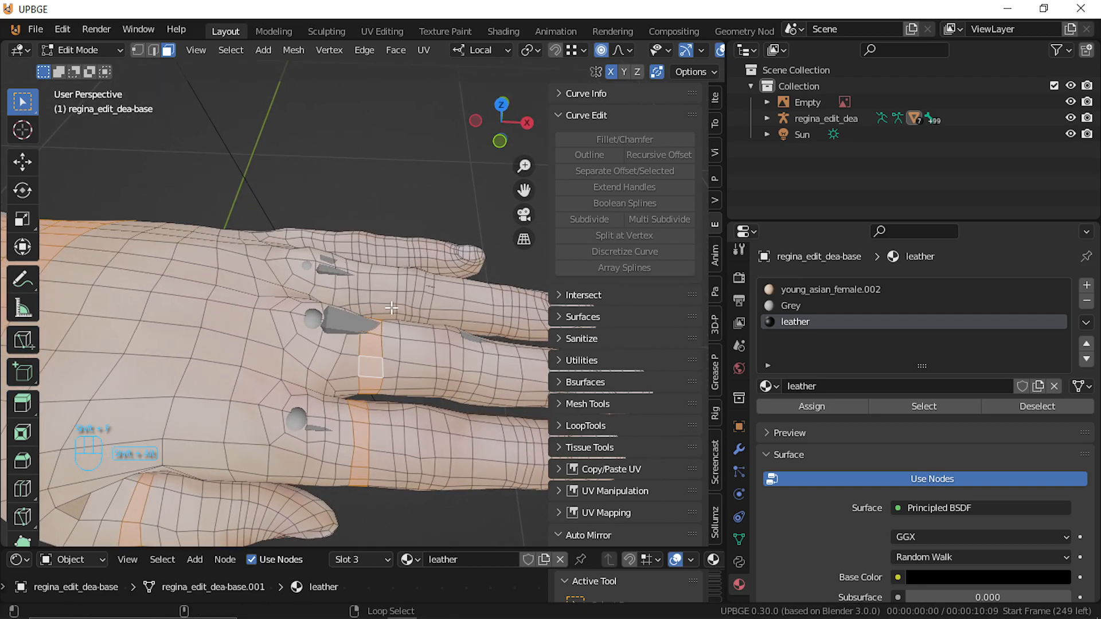
{"action": "key", "text": "ctrl+z"}
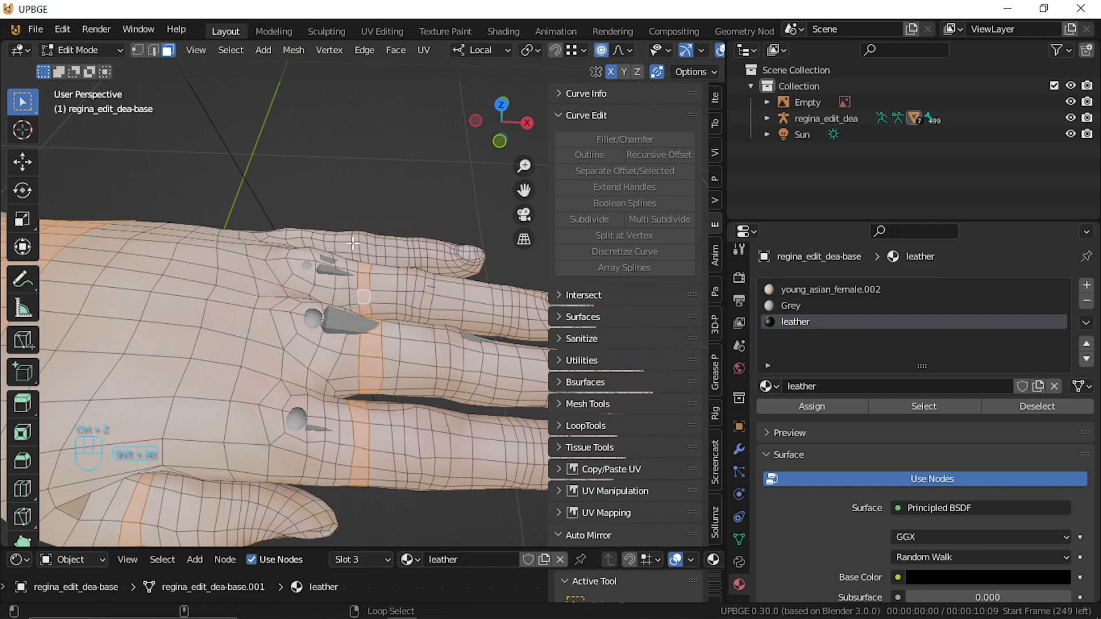
{"action": "mouse_move", "coordinate": [246, 279]}
{"action": "middle_mouse_down", "text": "shift"}
{"action": "mouse_move", "coordinate": [280, 273]}
{"action": "mouse_move", "coordinate": [263, 280]}
{"action": "middle_mouse_up", "text": "shift"}
Hide the selected loops, select the linked hand faces between them, then reveal the loops and assign the leather material to the whole glove area
{"action": "key", "text": "h"}
{"action": "left_click", "coordinate": [394, 303]}
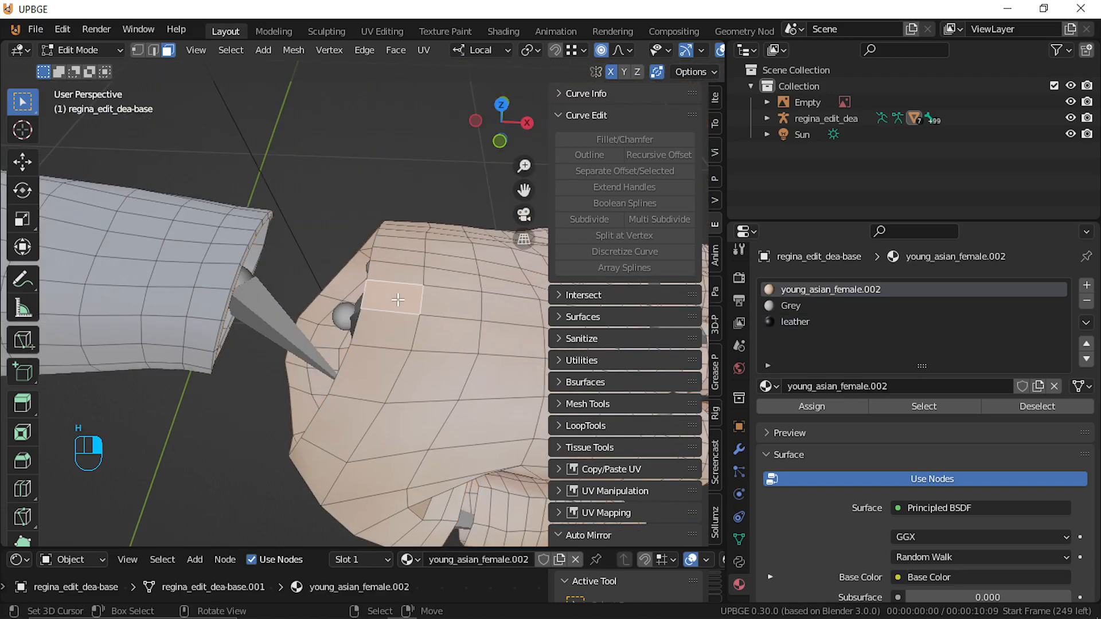
{"action": "key", "text": "ctrl+l"}
{"action": "key", "text": "alt+h"}
{"action": "scroll", "coordinate": [375, 317], "scroll_direction": "down", "scroll_amount": 5}
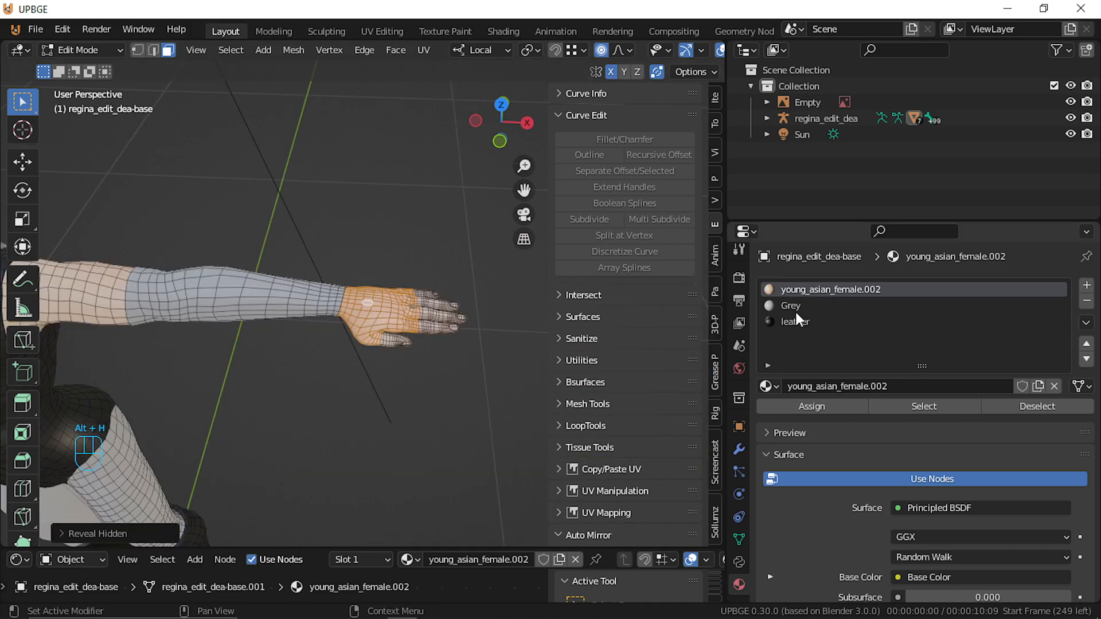
{"action": "left_click", "coordinate": [778, 327]}
{"action": "left_click", "coordinate": [810, 406]}
Select the two glove face loops at the wrist and extrude them outward along their normals as a raised cuff
{"action": "key", "text": "shift+grave"}
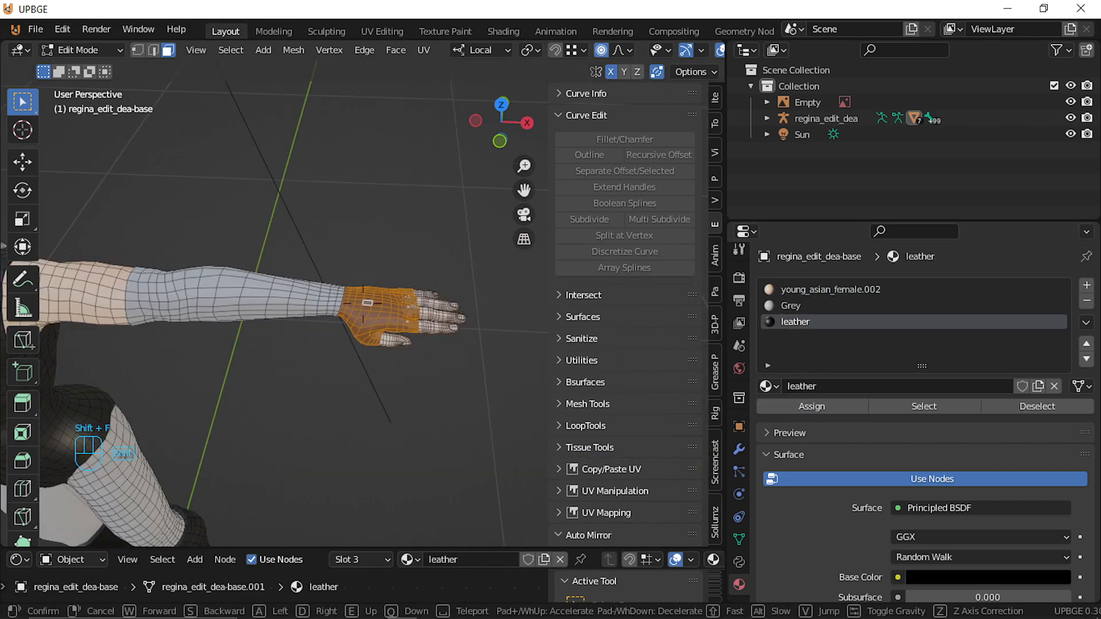
{"action": "key", "text": "w"}
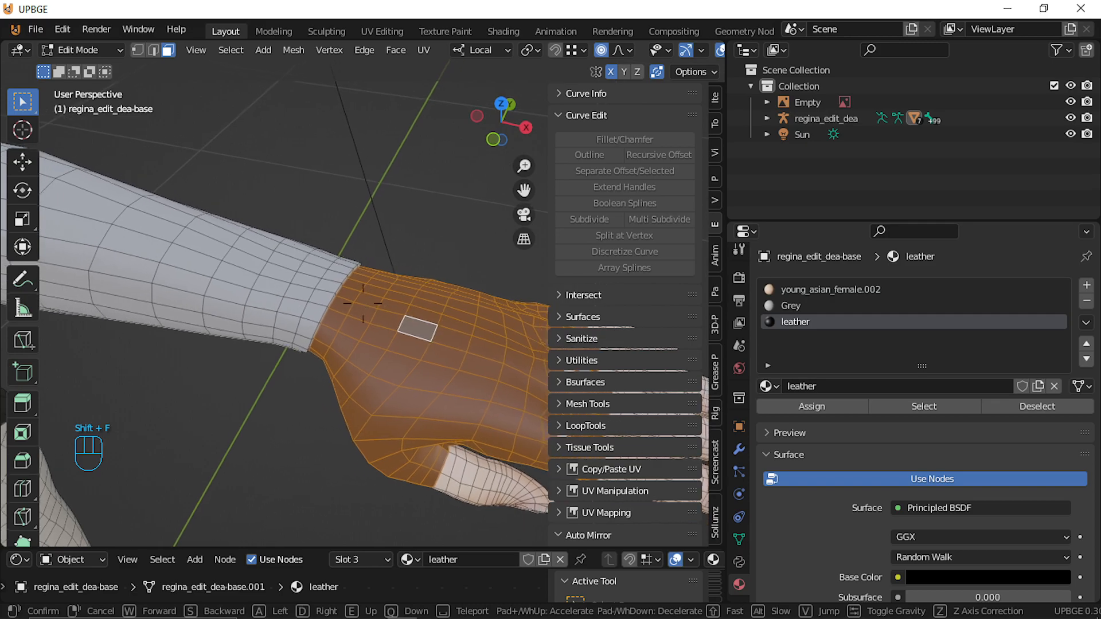
{"action": "left_click", "coordinate": [363, 304]}
{"action": "left_click", "coordinate": [385, 328], "text": "alt"}
{"action": "left_click", "coordinate": [396, 324], "text": "alt+shift"}
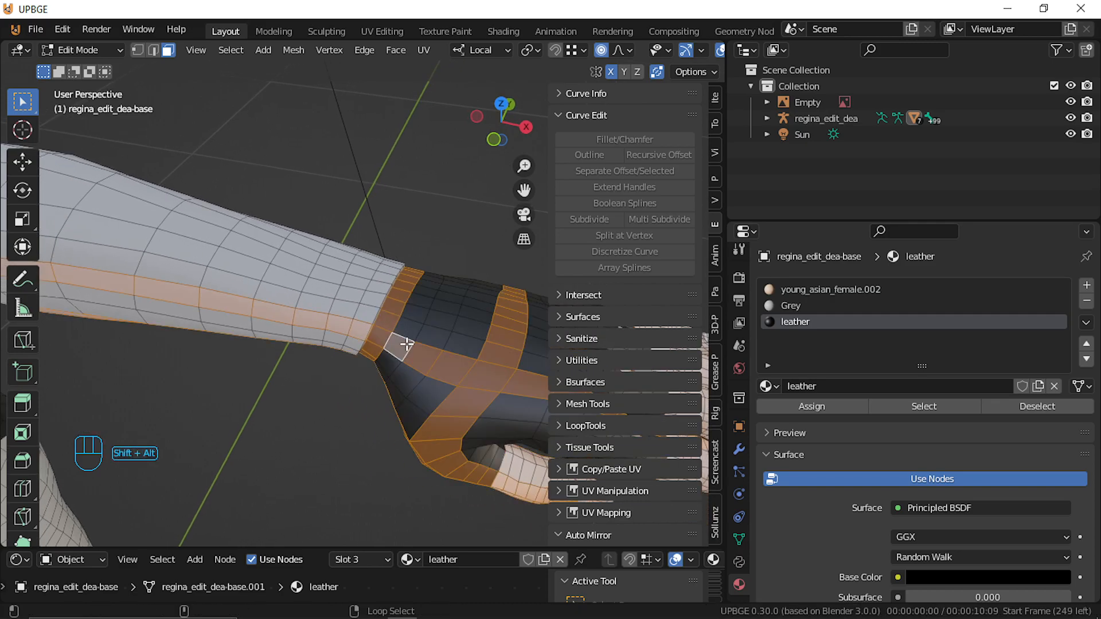
{"action": "key", "text": "ctrl+z"}
{"action": "left_click", "coordinate": [408, 327], "text": "alt+shift"}
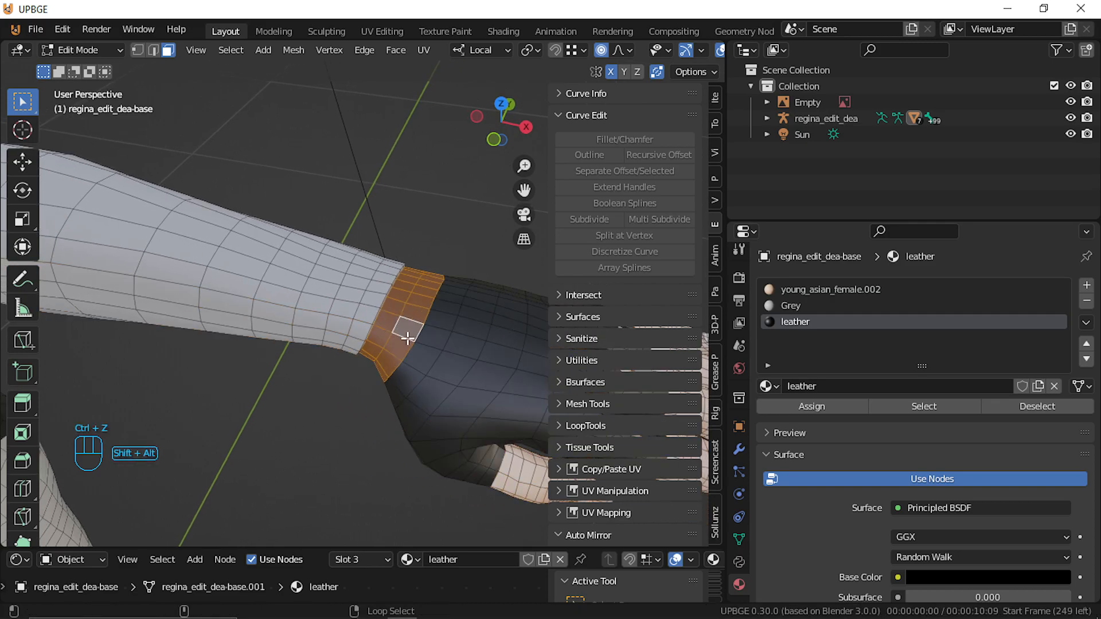
{"action": "key", "text": "alt+e"}
{"action": "left_click", "coordinate": [405, 346]}
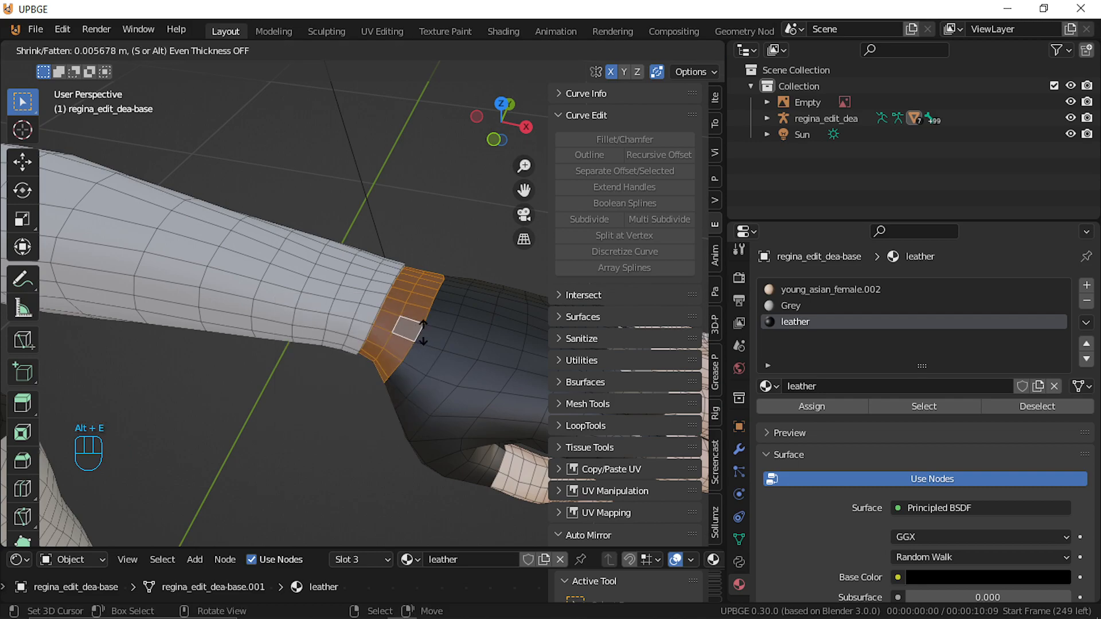
{"action": "left_click", "coordinate": [468, 161]}
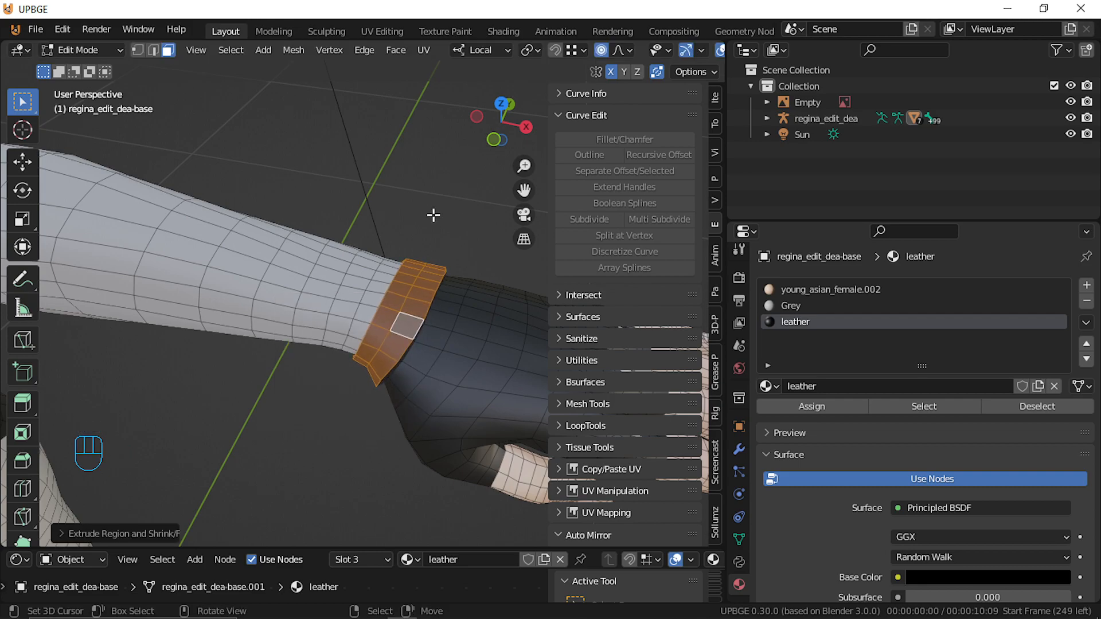
Select the narrow rim faces of the glove cuff facing the forearm and assign the leather material to them
{"action": "key", "text": "shift+f"}
{"action": "left_click", "coordinate": [362, 303]}
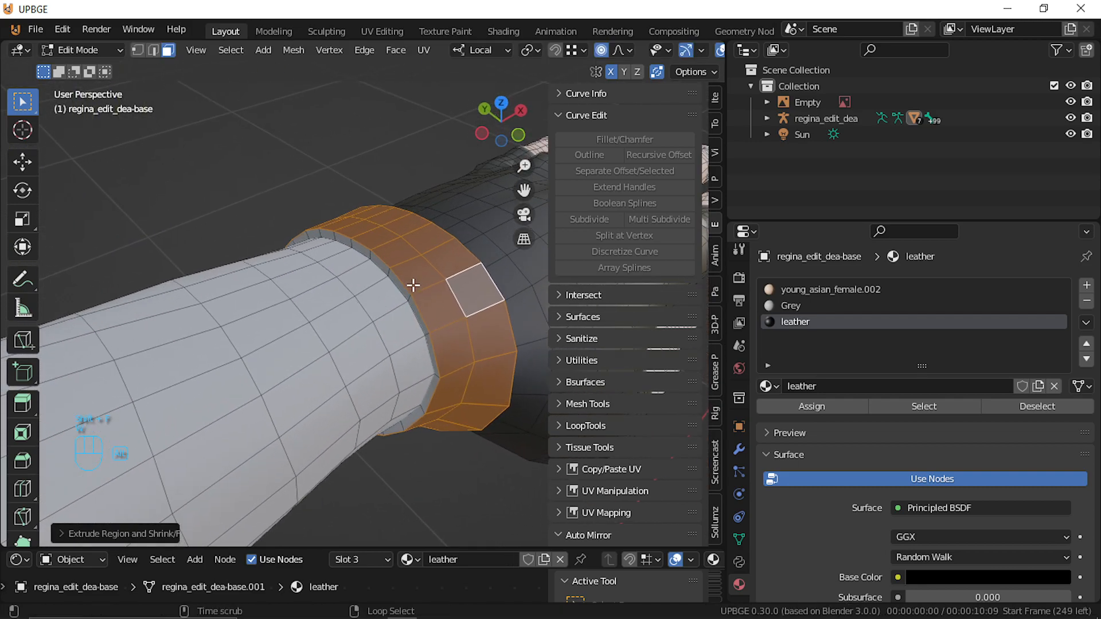
{"action": "right_click", "coordinate": [405, 299], "text": "alt"}
{"action": "right_click", "coordinate": [408, 298], "text": "alt"}
{"action": "right_click", "coordinate": [432, 273], "text": "alt+shift"}
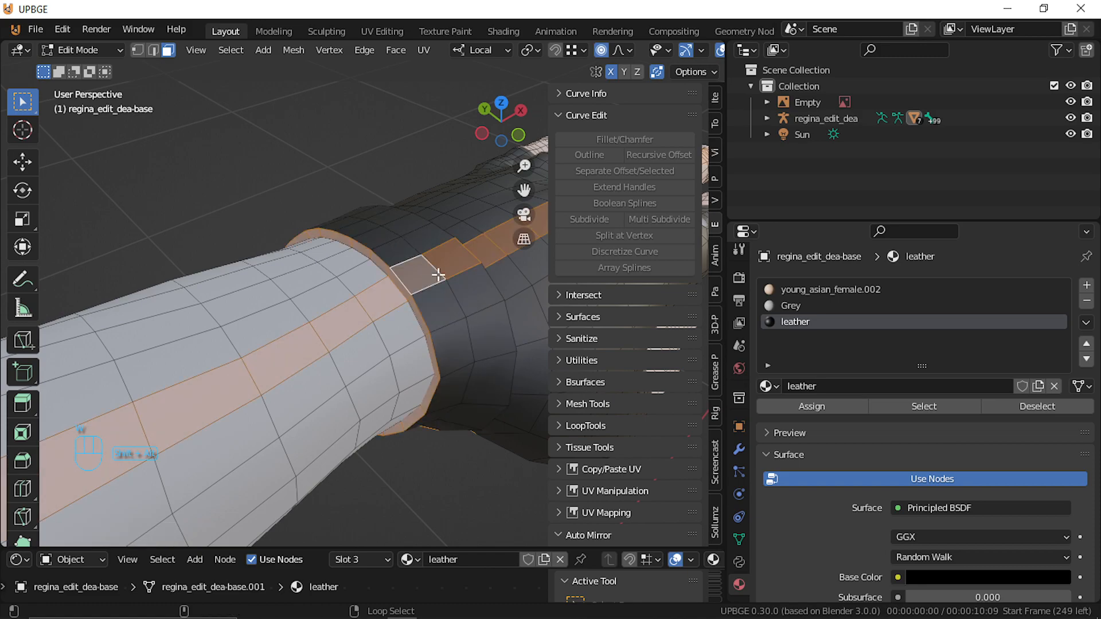
{"action": "key", "text": "ctrl+z"}
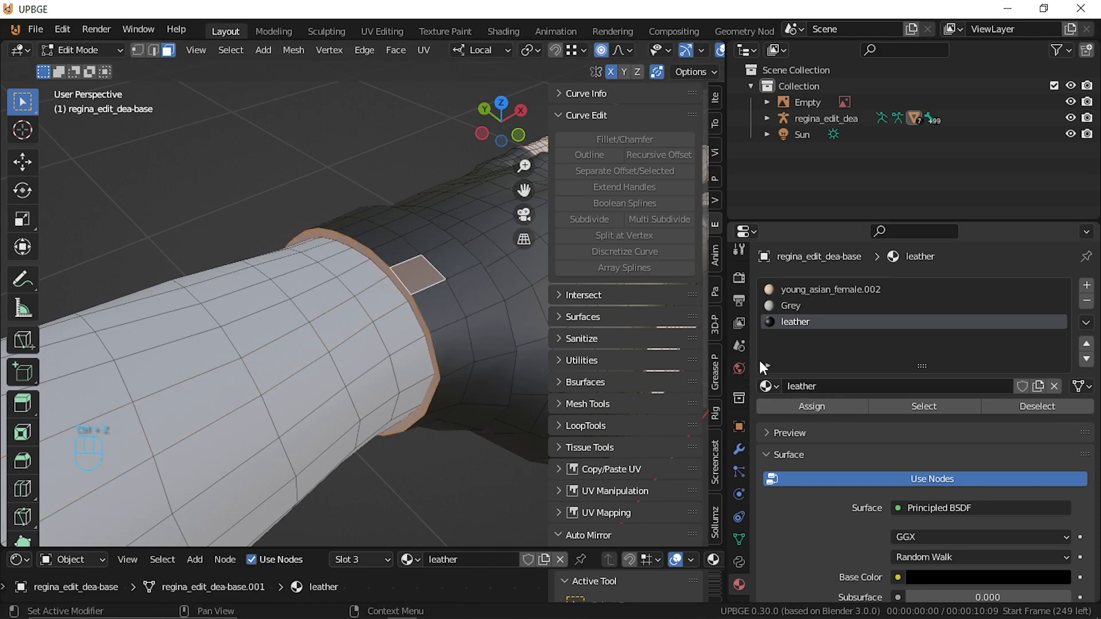
{"action": "left_click", "coordinate": [813, 401]}
Return to Object Mode and inspect the fingerless glove and its cuff from several angles with walk navigation
{"action": "key", "text": "Tab"}
{"action": "key", "text": "shift+f"}
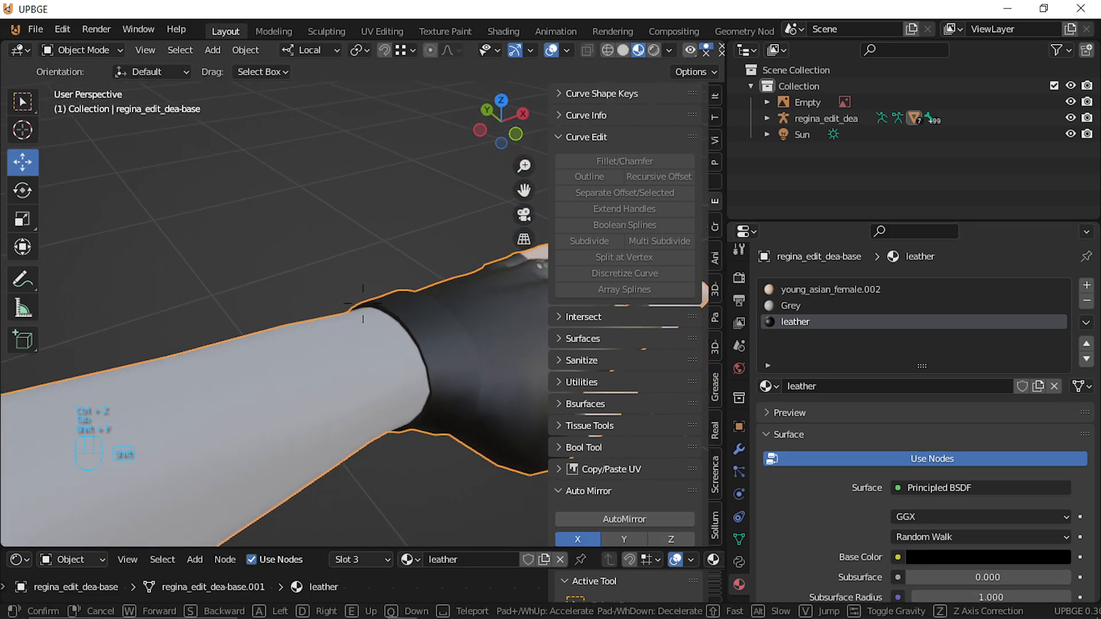
{"action": "key", "text": "w"}
{"action": "key", "text": "d"}
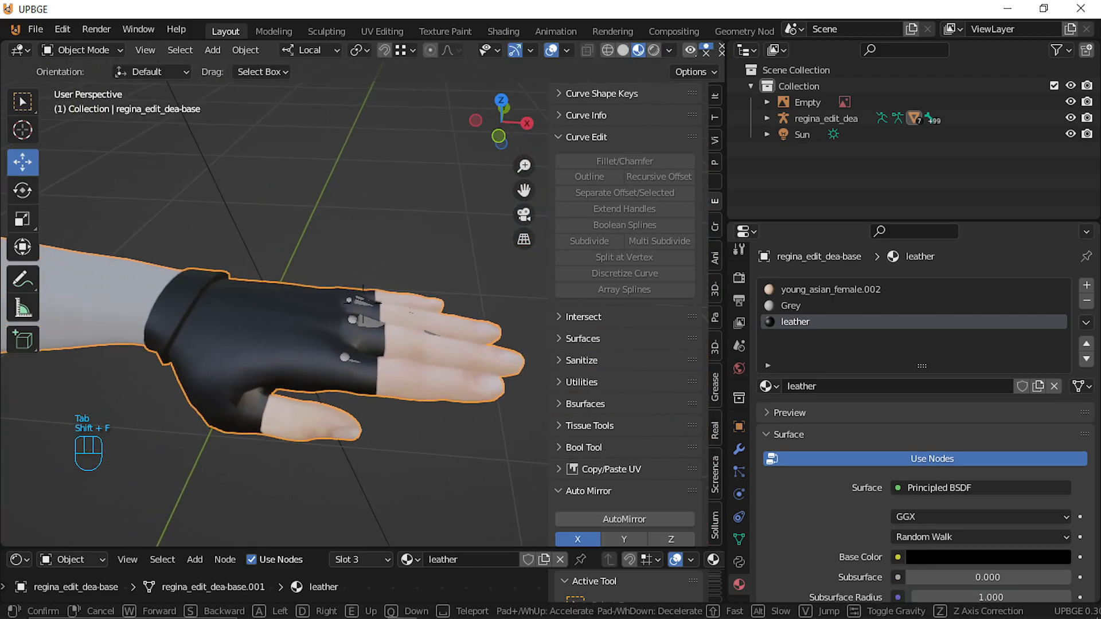
{"action": "key", "text": "w"}
{"action": "key", "text": "d"}
{"action": "key", "text": "s"}
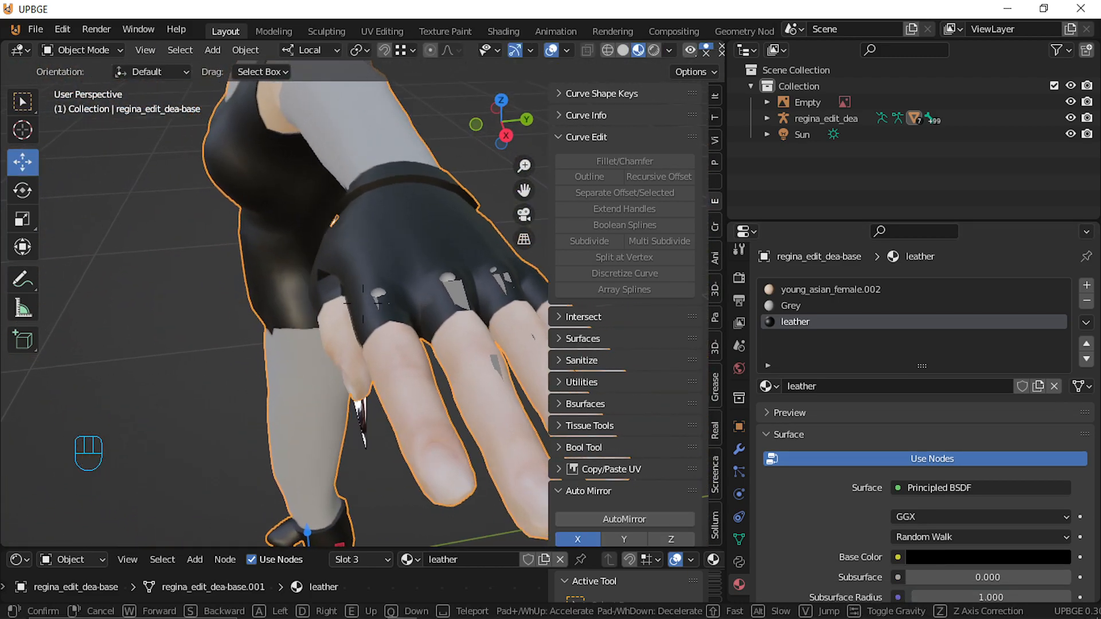
Inspect the character's gloved hand, torso and legs, and select the body mesh
{"action": "key", "text": "shift+q"}
{"action": "key", "text": "a"}
{"action": "key", "text": "w"}
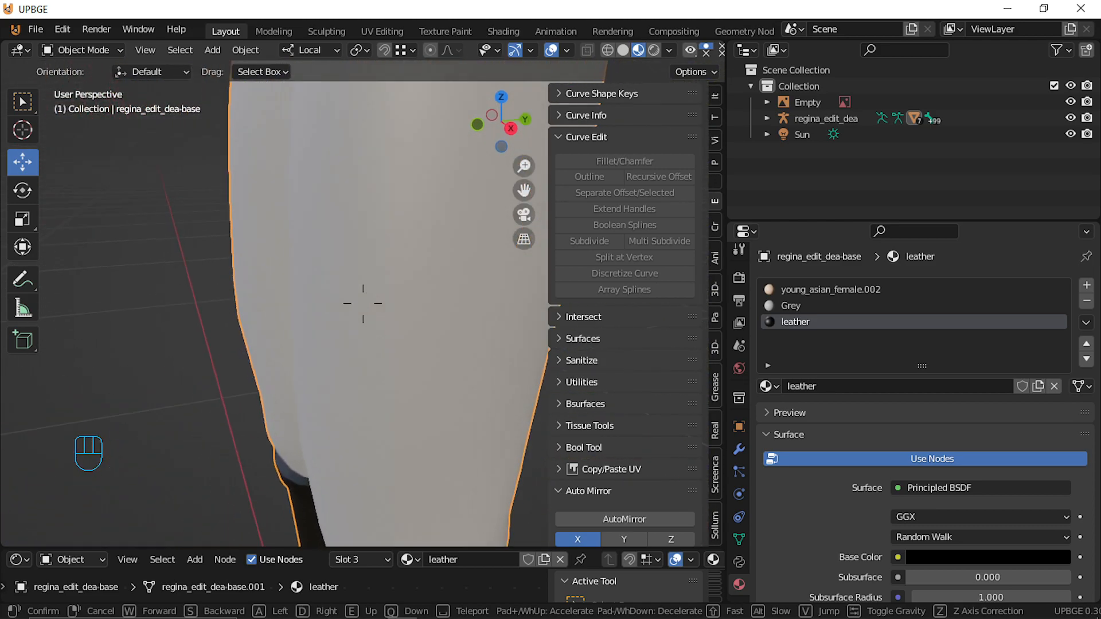
{"action": "key", "text": "shift+e"}
{"action": "key", "text": "a"}
{"action": "key", "text": "s"}
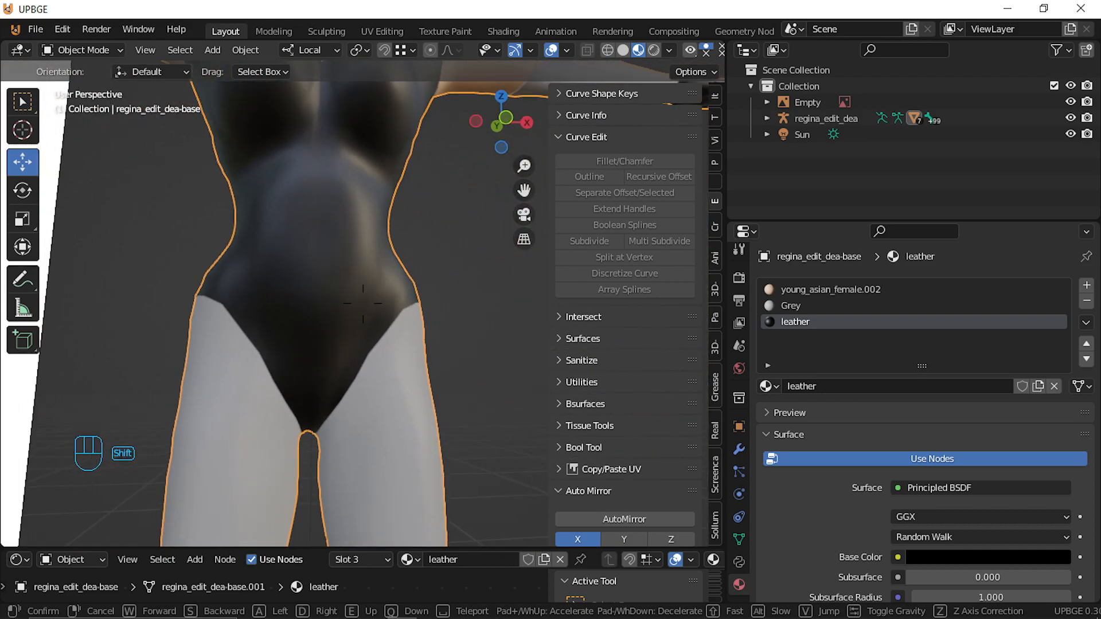
{"action": "left_click", "coordinate": [309, 223]}
{"action": "left_click", "coordinate": [339, 200]}
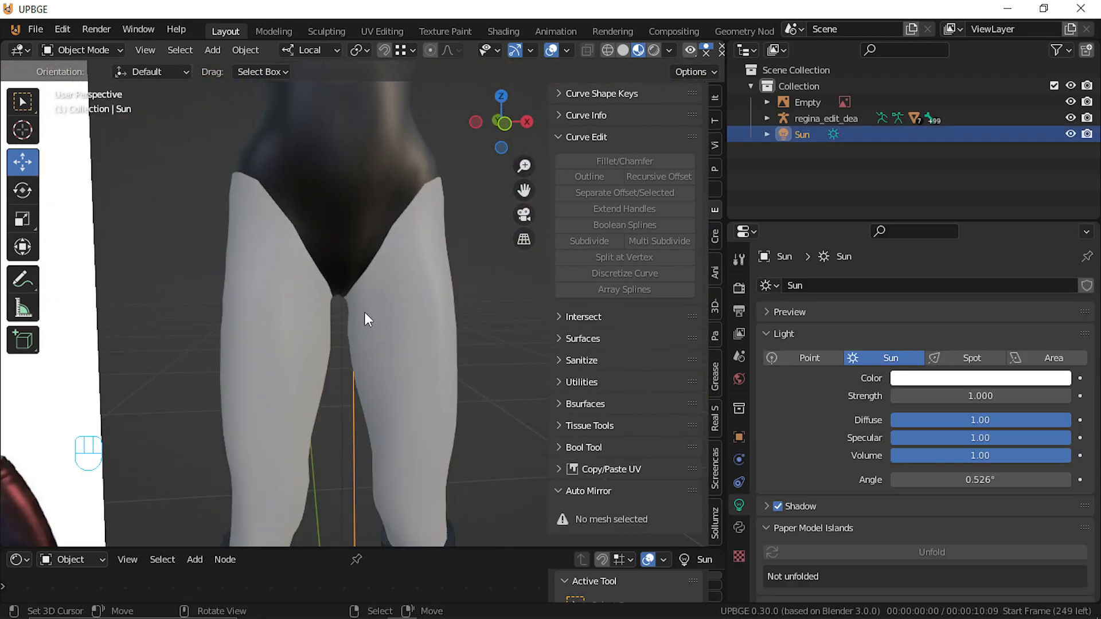
{"action": "left_click", "coordinate": [333, 241]}
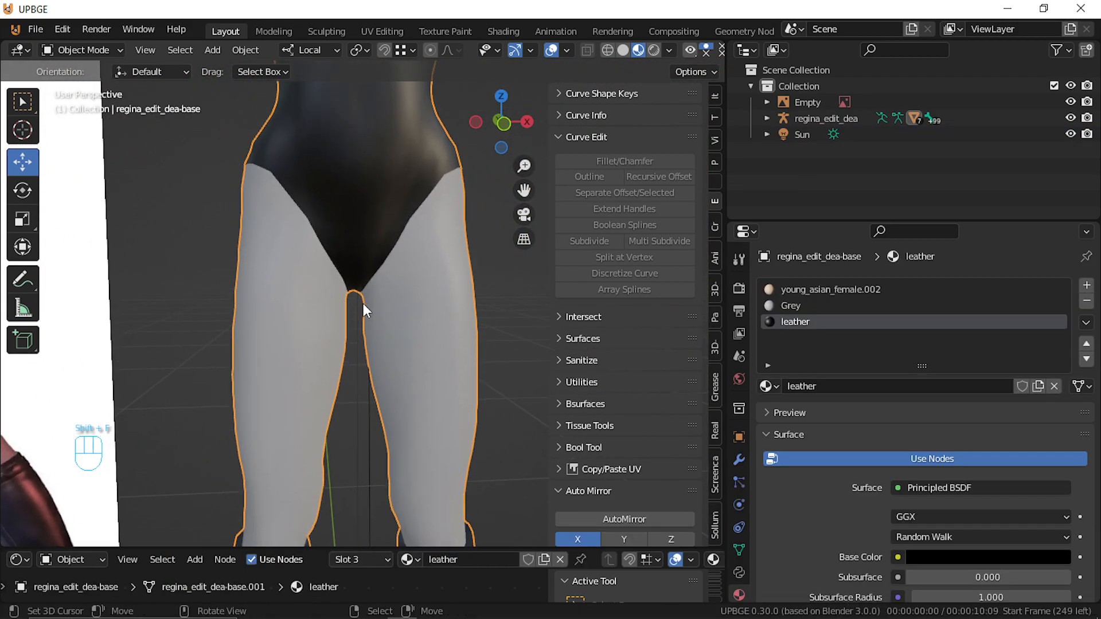
Undo the hiding of the body mesh and save the file
{"action": "key", "text": "h"}
{"action": "key", "text": "ctrl+z"}
{"action": "key", "text": "ctrl+s"}
Select the regina_edit_dea armature and enable its In Front viewport display so the bones draw over the mesh
{"action": "left_click", "coordinate": [344, 182]}
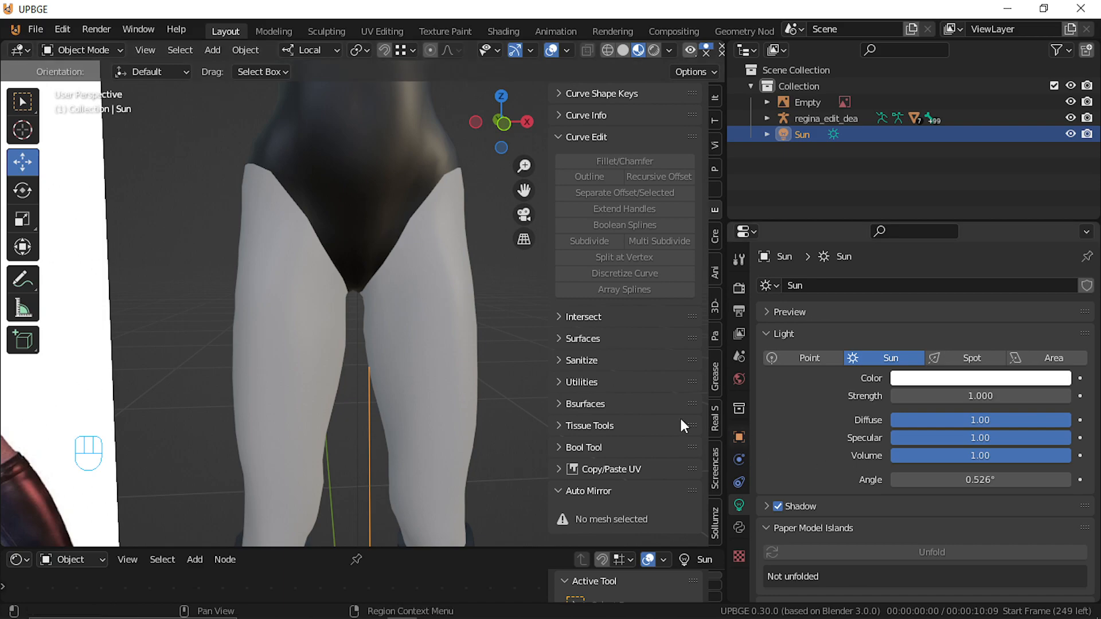
{"action": "key", "text": "shift+f"}
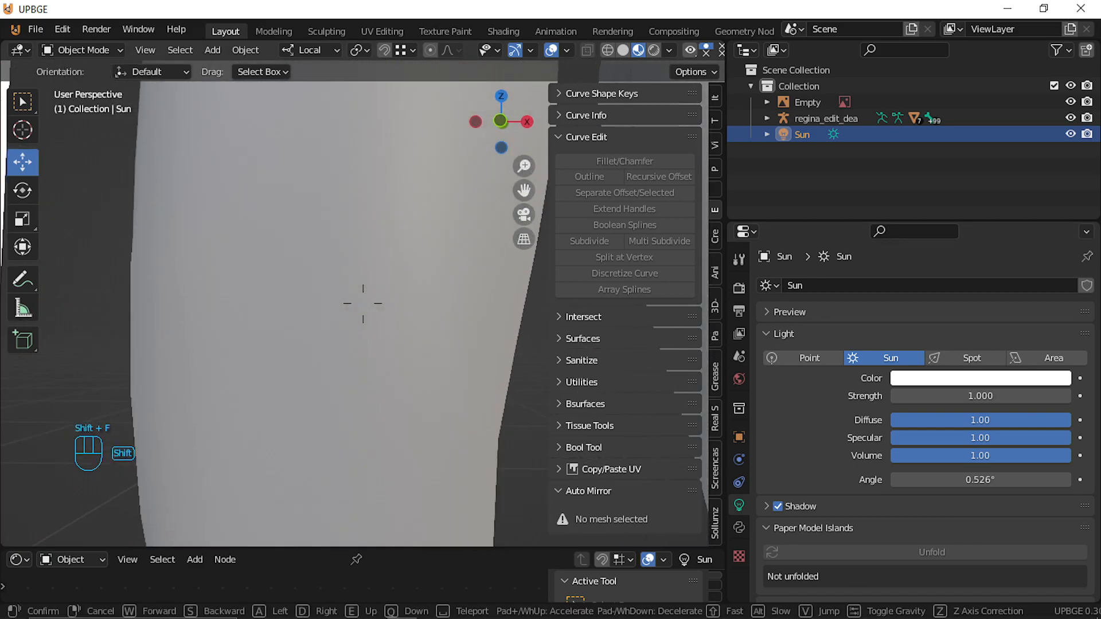
{"action": "left_click", "coordinate": [359, 305]}
{"action": "left_click", "coordinate": [360, 305]}
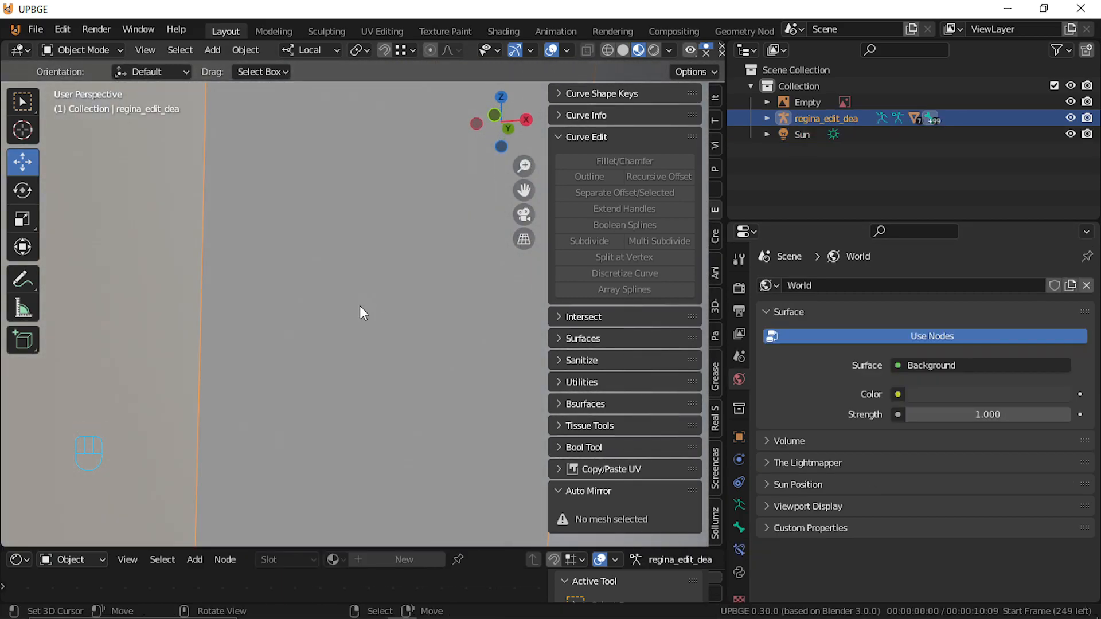
{"action": "key", "text": "shift+f"}
{"action": "left_click", "coordinate": [363, 303]}
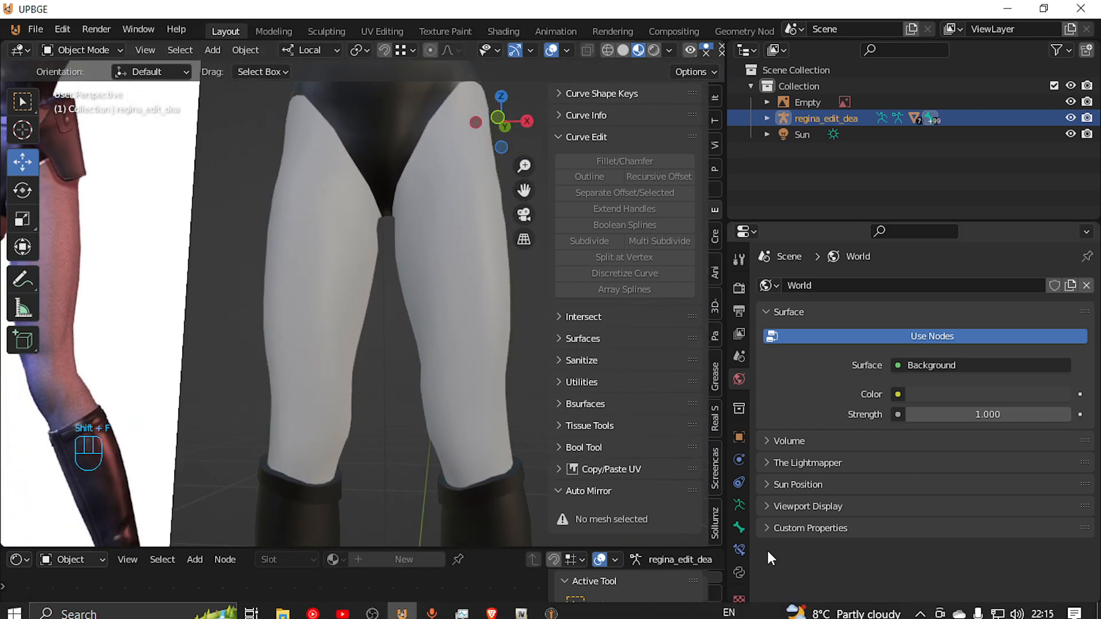
{"action": "left_click", "coordinate": [741, 532]}
{"action": "left_click", "coordinate": [738, 505]}
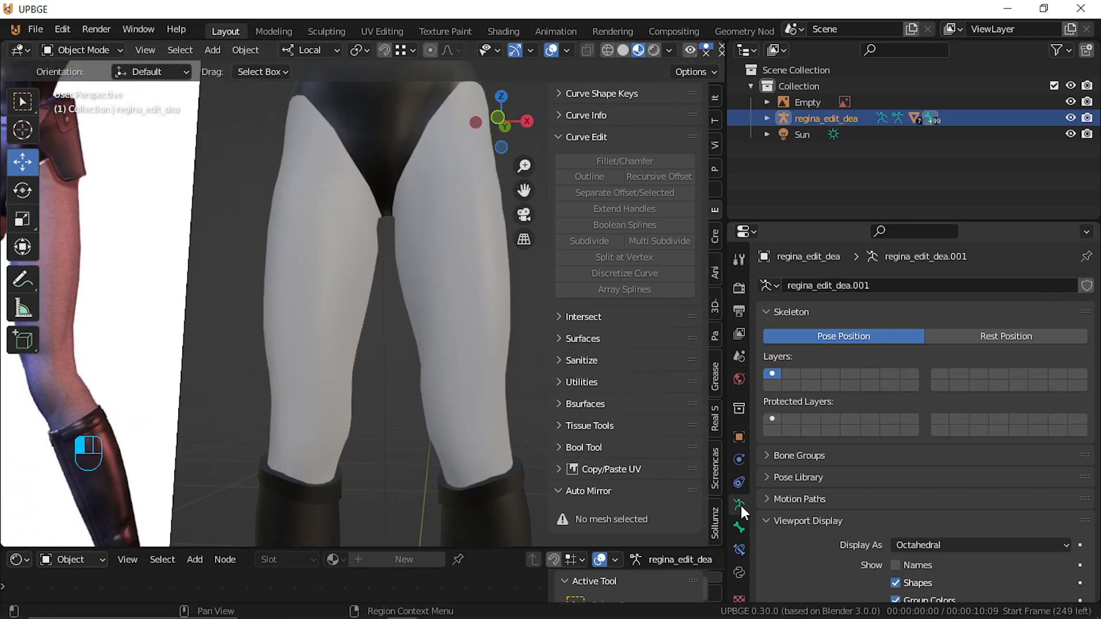
{"action": "scroll", "coordinate": [906, 574], "scroll_direction": "down", "scroll_amount": 3}
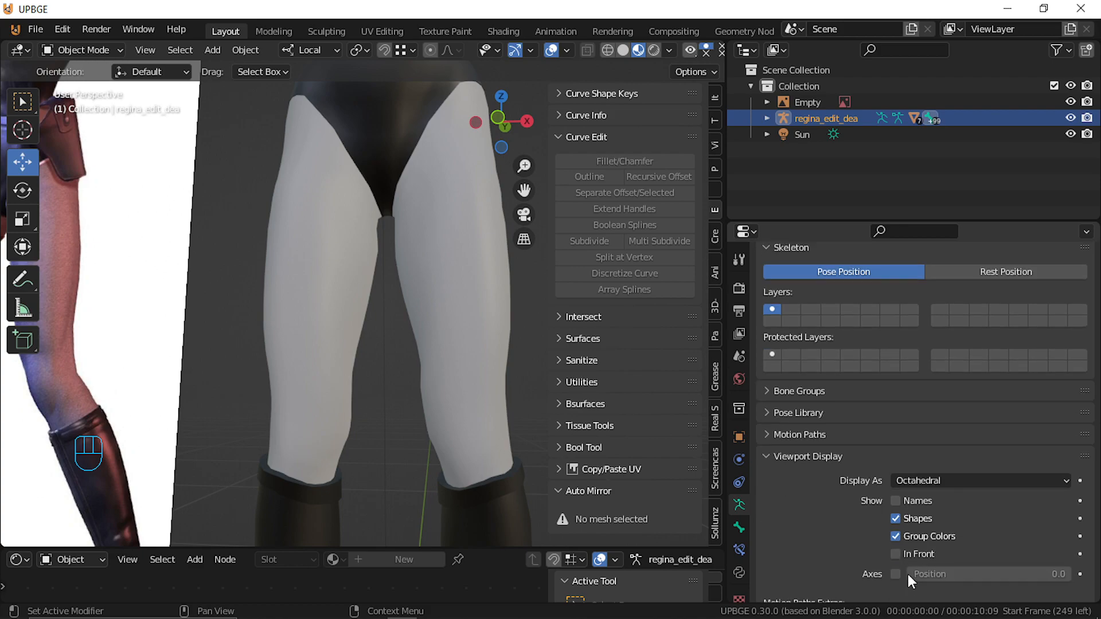
{"action": "left_click", "coordinate": [897, 554]}
Put the armature in Edit Mode and select the joint at the tip of the left foot bone
{"action": "key", "text": "shift+f"}
{"action": "left_click", "coordinate": [363, 303]}
{"action": "key", "text": "ctrl+Tab"}
{"action": "key", "text": "shift+f"}
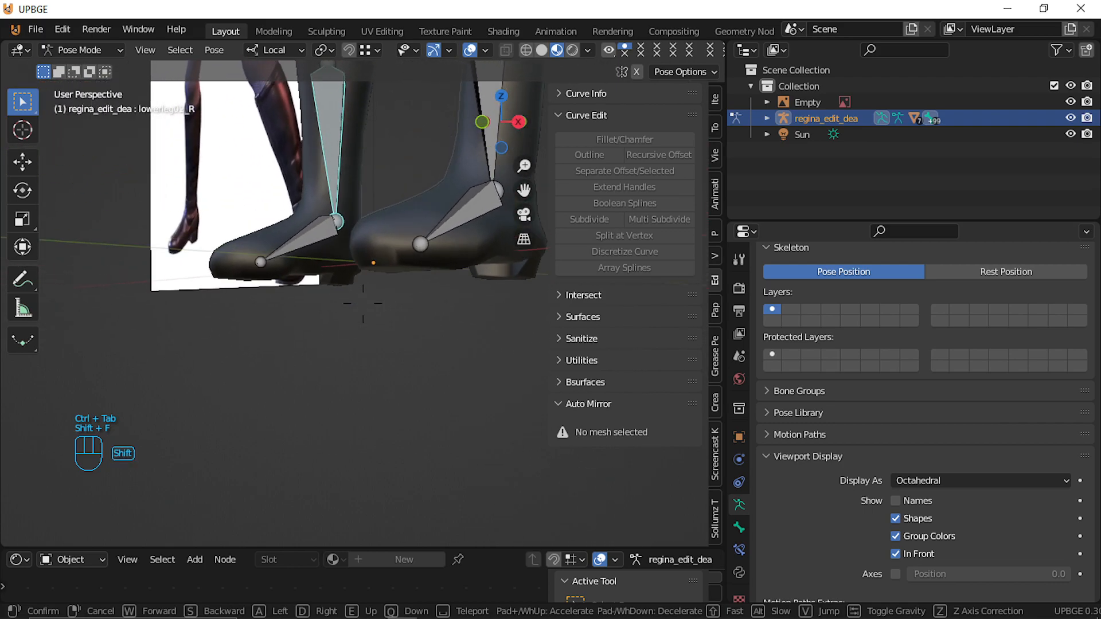
{"action": "left_click", "coordinate": [363, 303]}
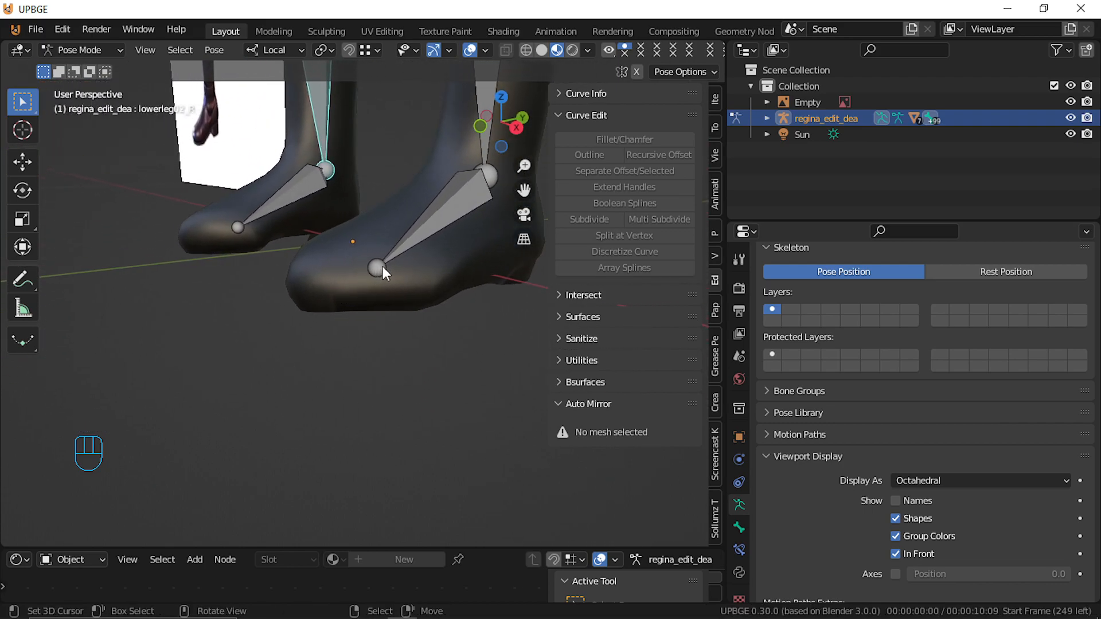
{"action": "key", "text": "Tab"}
{"action": "left_click", "coordinate": [371, 275]}
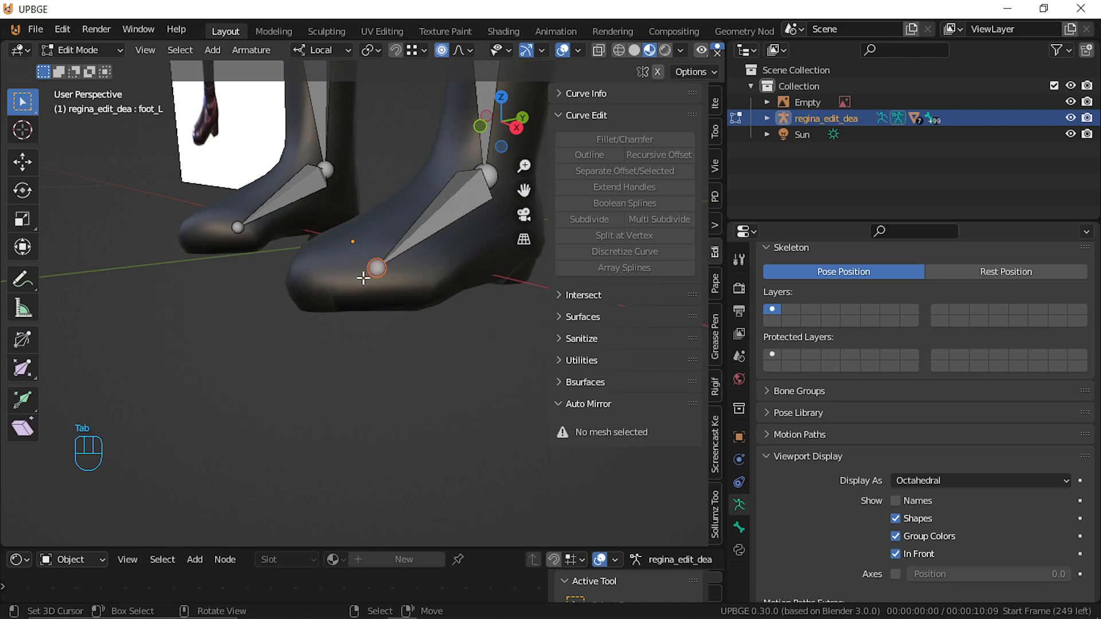
{"action": "key", "text": "g"}
{"action": "key", "text": "y"}
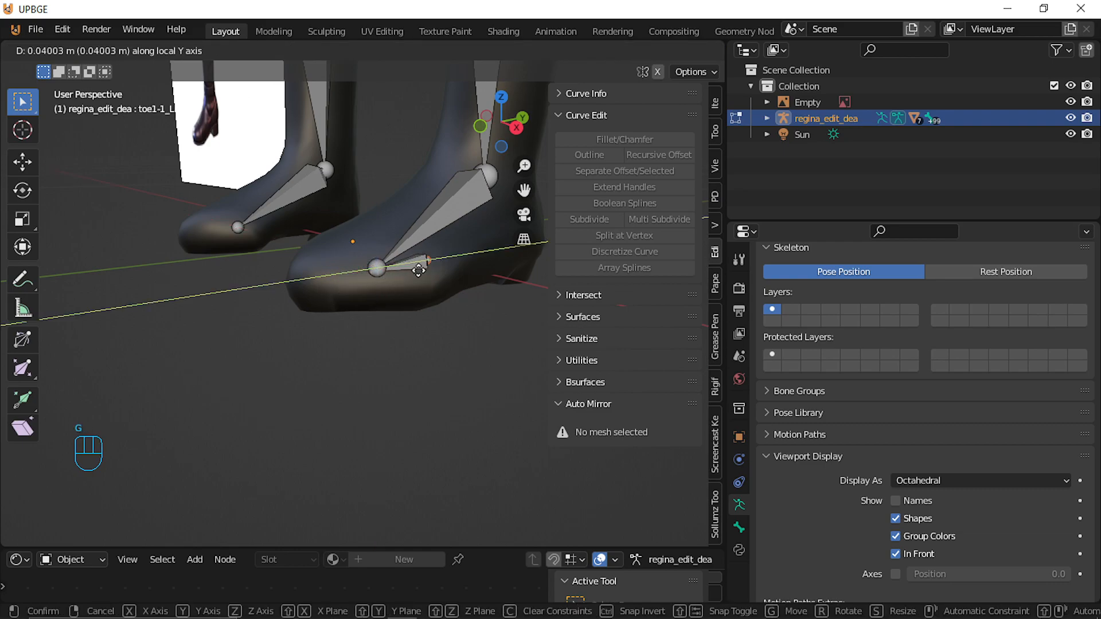
{"action": "right_click", "coordinate": [378, 285]}
{"action": "key", "text": "g"}
{"action": "middle_click_drag", "start_coordinate": [379, 285], "coordinate": [343, 299]}
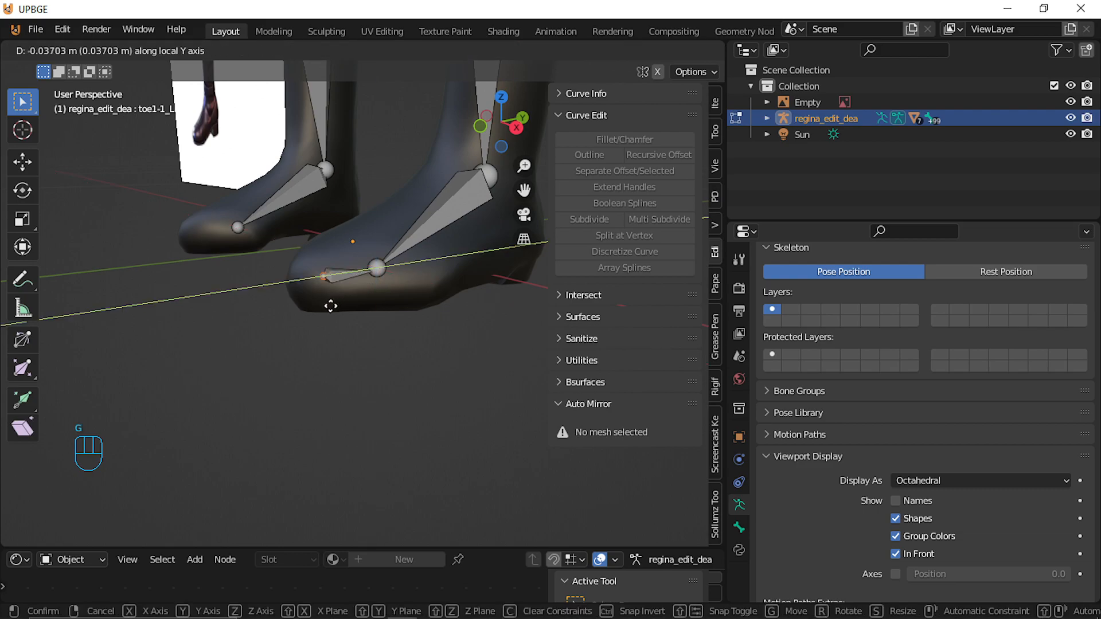
{"action": "right_click", "coordinate": [360, 307]}
{"action": "left_click", "coordinate": [373, 273]}
{"action": "key", "text": "g"}
{"action": "middle_click_drag", "start_coordinate": [376, 265], "coordinate": [395, 263]}
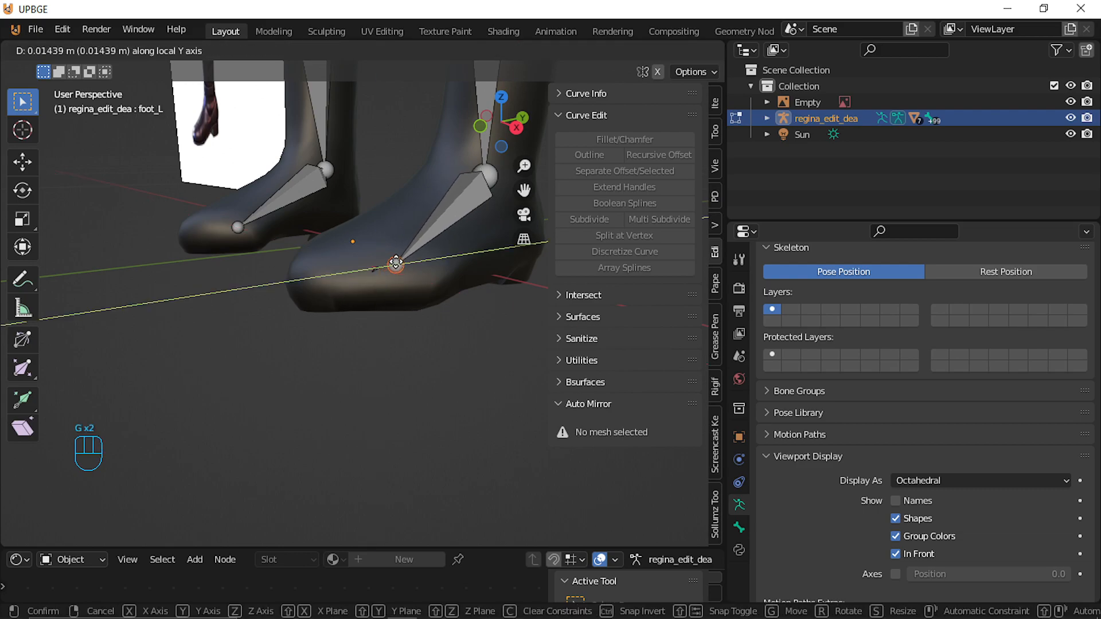
{"action": "right_click", "coordinate": [405, 256]}
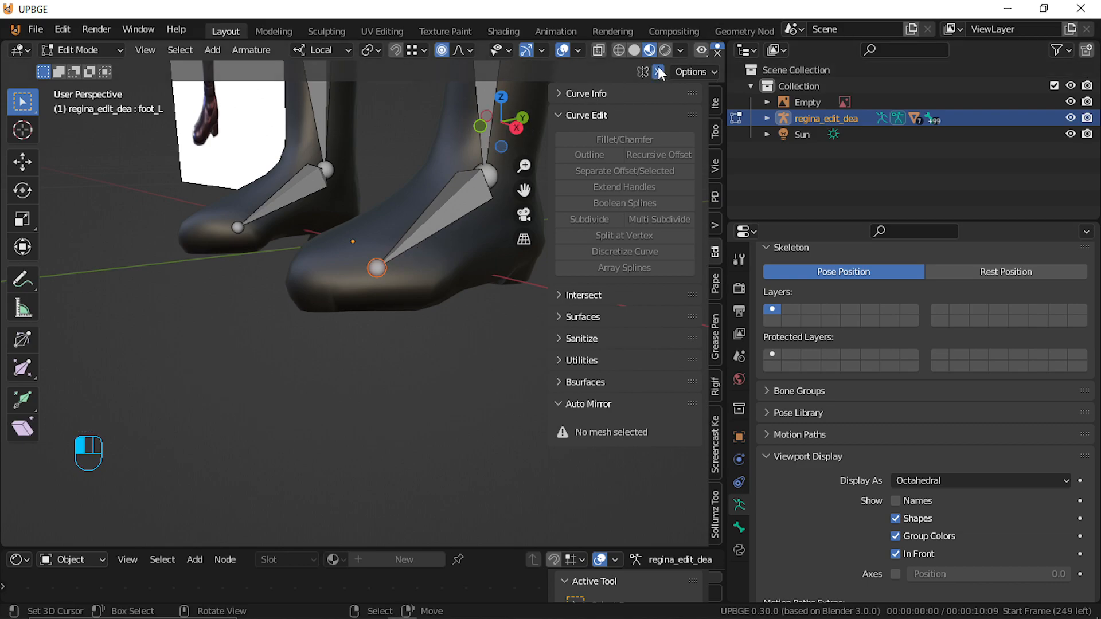
Turn on X-axis mirroring for the armature and try moving the left foot bone
{"action": "left_click", "coordinate": [476, 192]}
{"action": "key", "text": "g"}
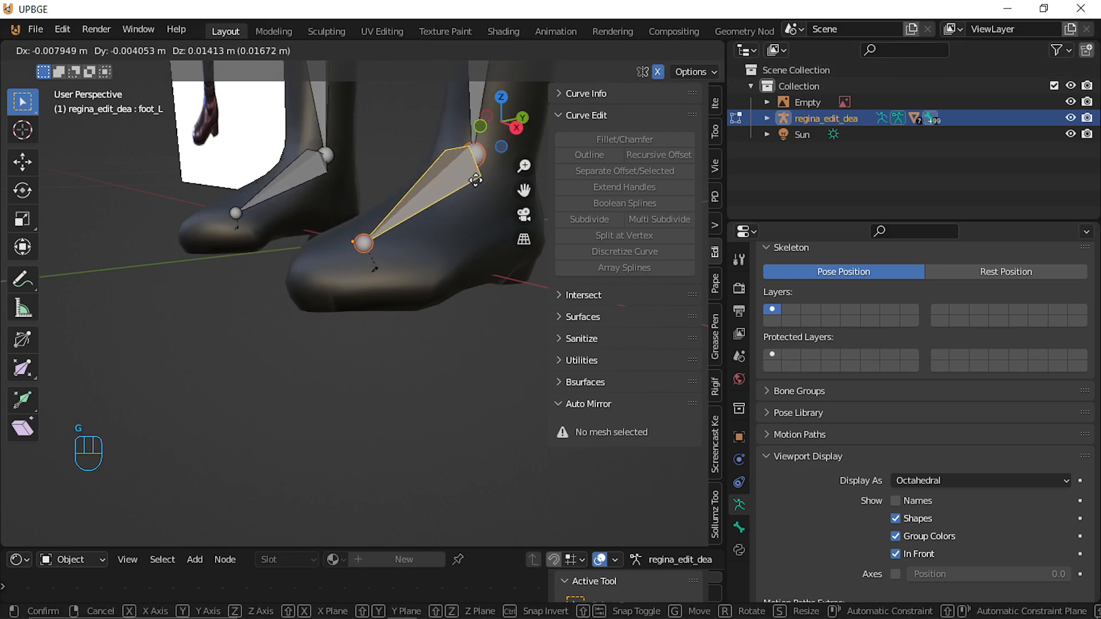
{"action": "left_click", "coordinate": [419, 232]}
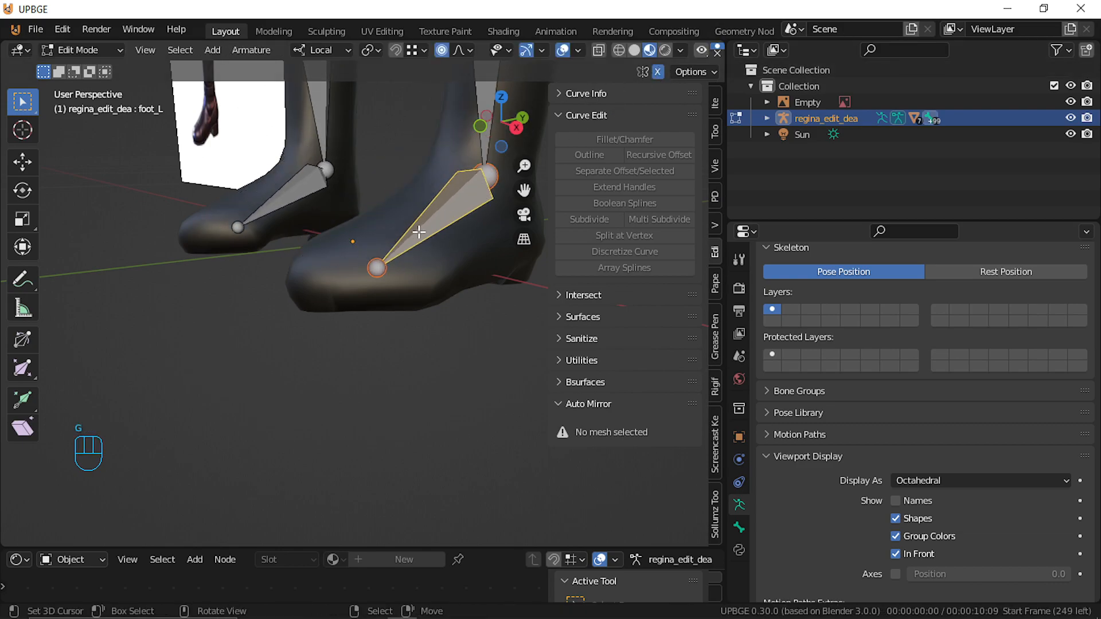
In wireframe display, move the left toe bone's tip forward about 0.04 m along local Y toward the boot's toe
{"action": "key", "text": "z"}
{"action": "key", "text": "z"}
{"action": "left_click", "coordinate": [374, 288]}
{"action": "key", "text": "g"}
{"action": "key", "text": "y"}
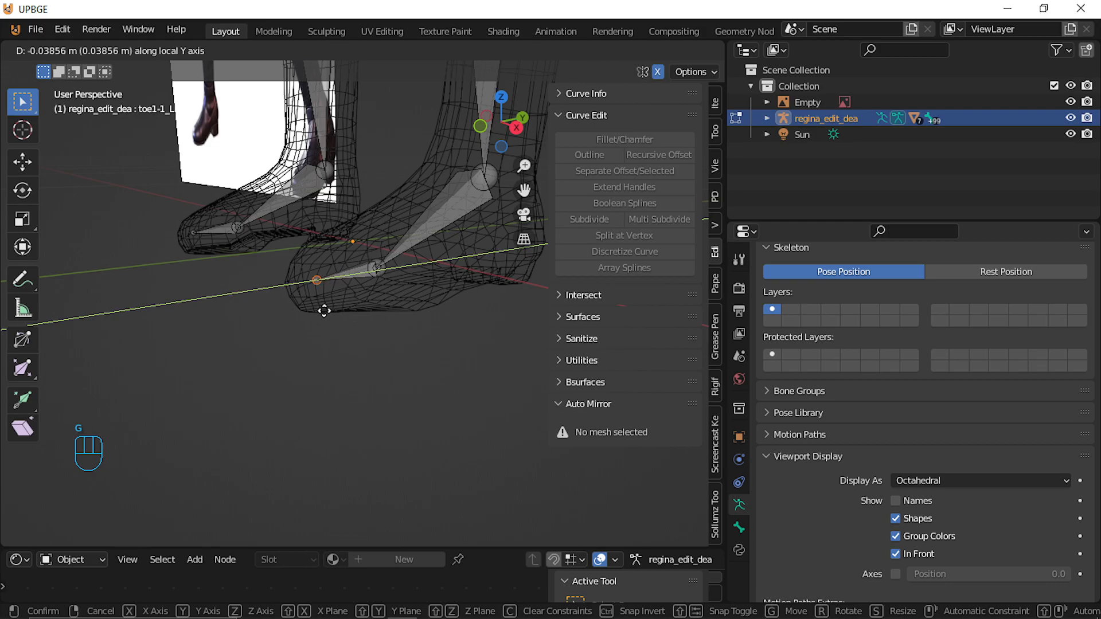
{"action": "left_click", "coordinate": [312, 317]}
Parent the left toe bone to the left foot bone using the Connected option
{"action": "key", "text": "shift+f"}
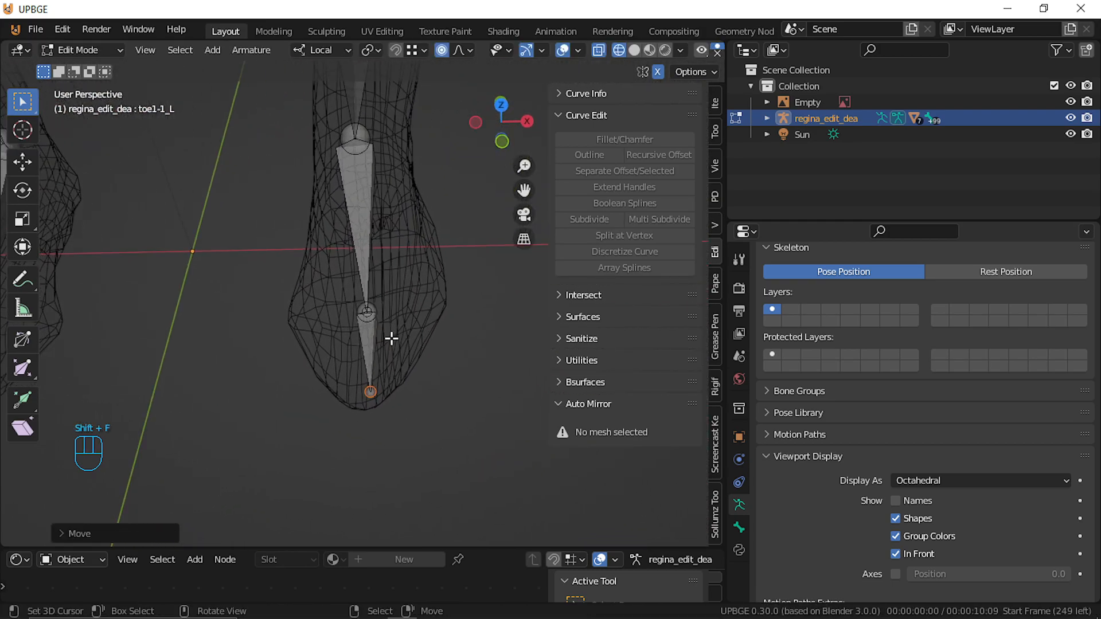
{"action": "left_click", "coordinate": [372, 330]}
{"action": "left_click", "coordinate": [364, 256], "text": "shift"}
{"action": "key", "text": "ctrl+p"}
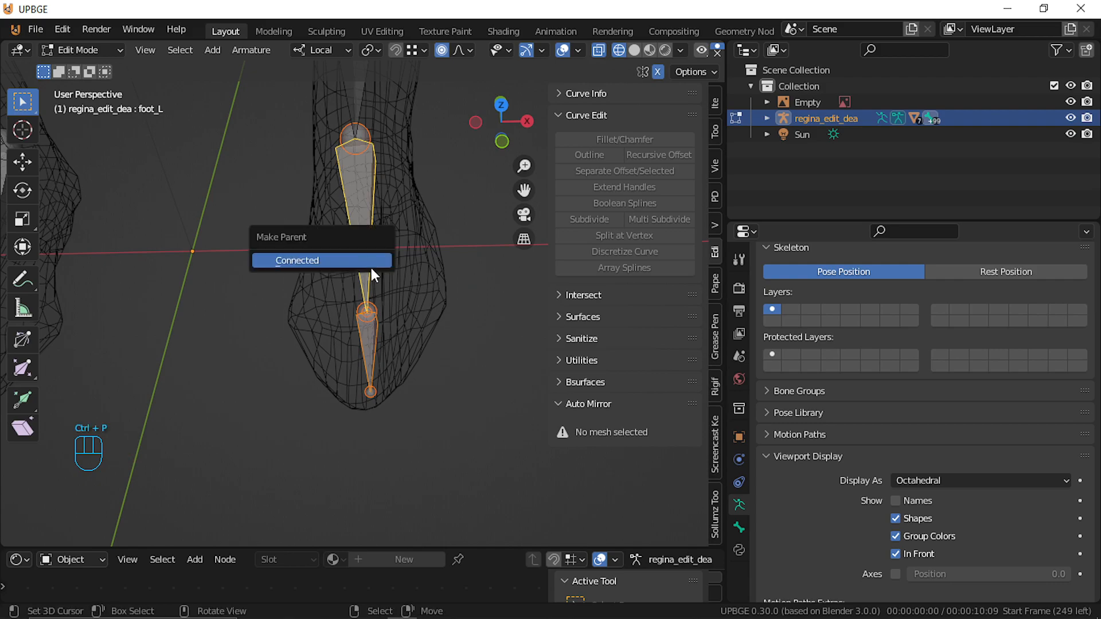
{"action": "left_click", "coordinate": [365, 265]}
Try rotating the left toe bone in Pose Mode, in both wireframe and solid display, to test its deformation
{"action": "left_click", "coordinate": [380, 327]}
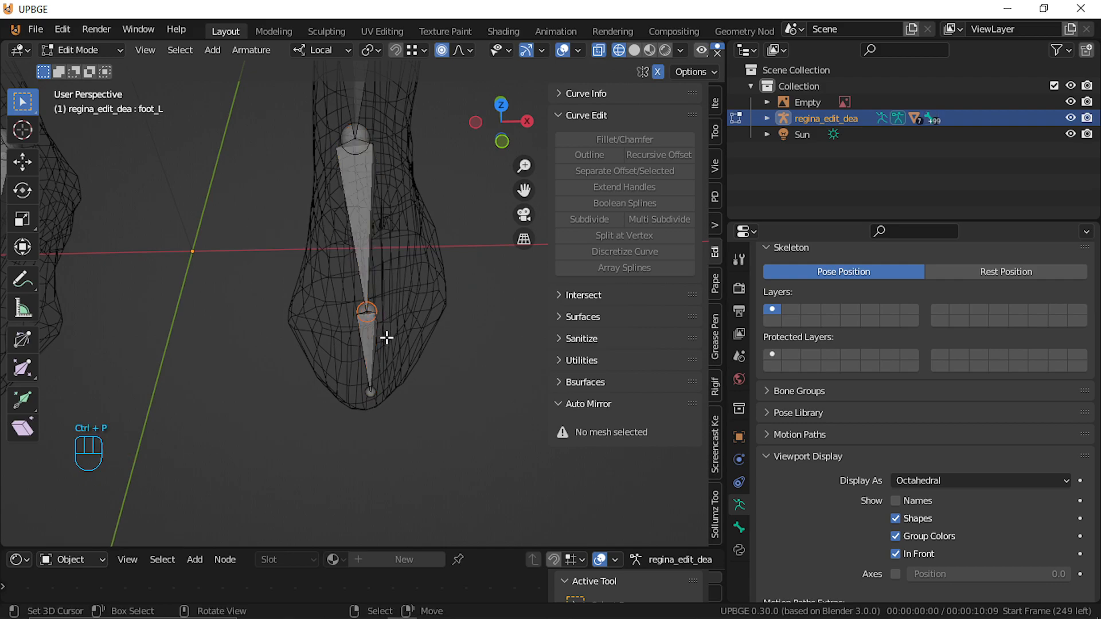
{"action": "key", "text": "ctrl+Tab"}
{"action": "key", "text": "r"}
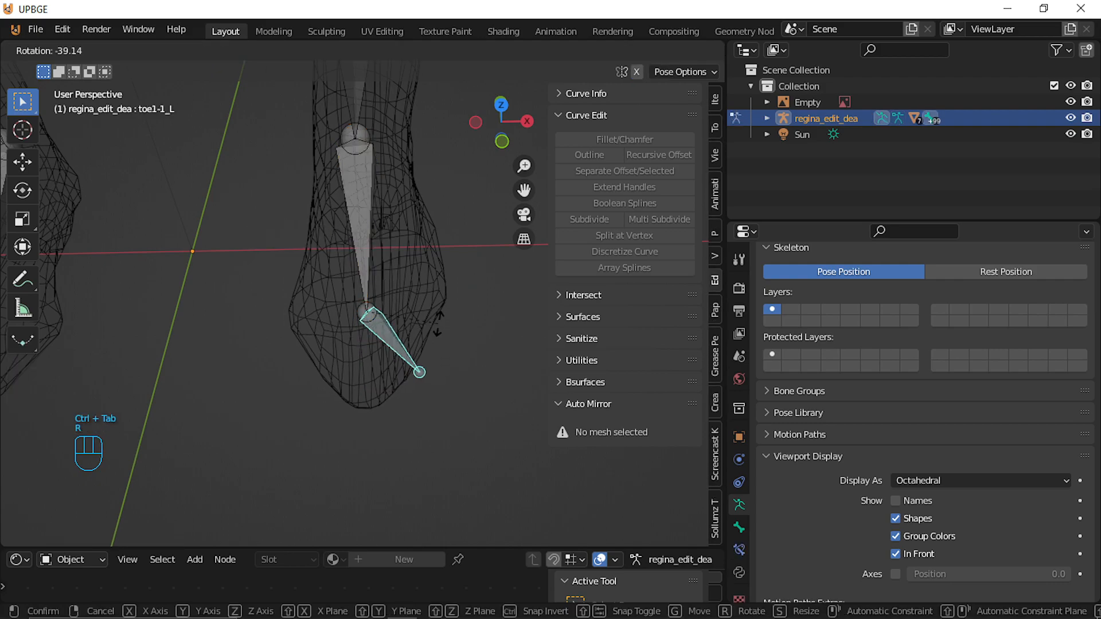
{"action": "right_click", "coordinate": [374, 366]}
{"action": "middle_click_drag", "start_coordinate": [374, 366], "coordinate": [364, 302]}
{"action": "key", "text": "shift+f"}
{"action": "left_click", "coordinate": [362, 300]}
{"action": "key", "text": "z"}
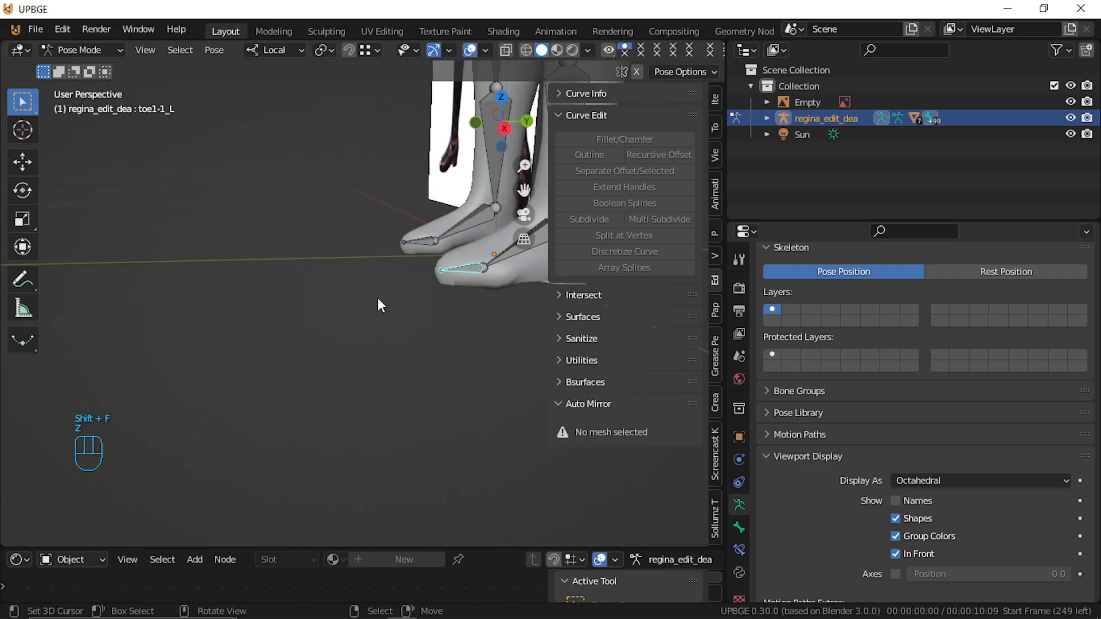
{"action": "key", "text": "r"}
{"action": "right_click", "coordinate": [353, 381]}
Try rotating the left foot bone and both toe bones to test how the feet deform
{"action": "key", "text": "shift+f"}
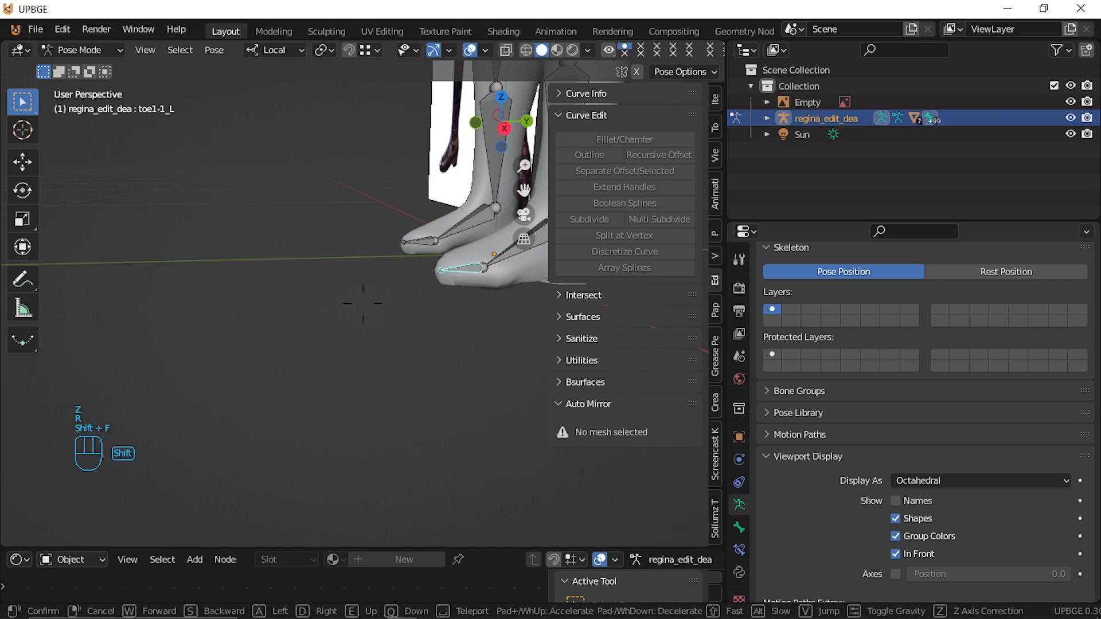
{"action": "key", "text": "d"}
{"action": "left_click", "coordinate": [363, 302]}
{"action": "left_click", "coordinate": [454, 237]}
{"action": "key", "text": "r"}
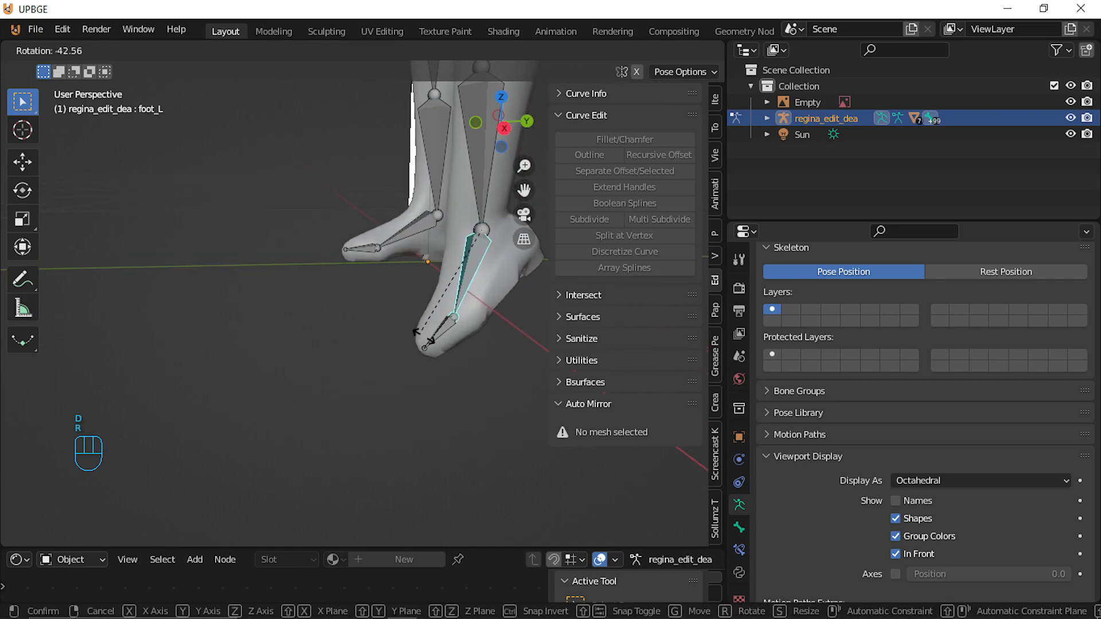
{"action": "right_click", "coordinate": [384, 288]}
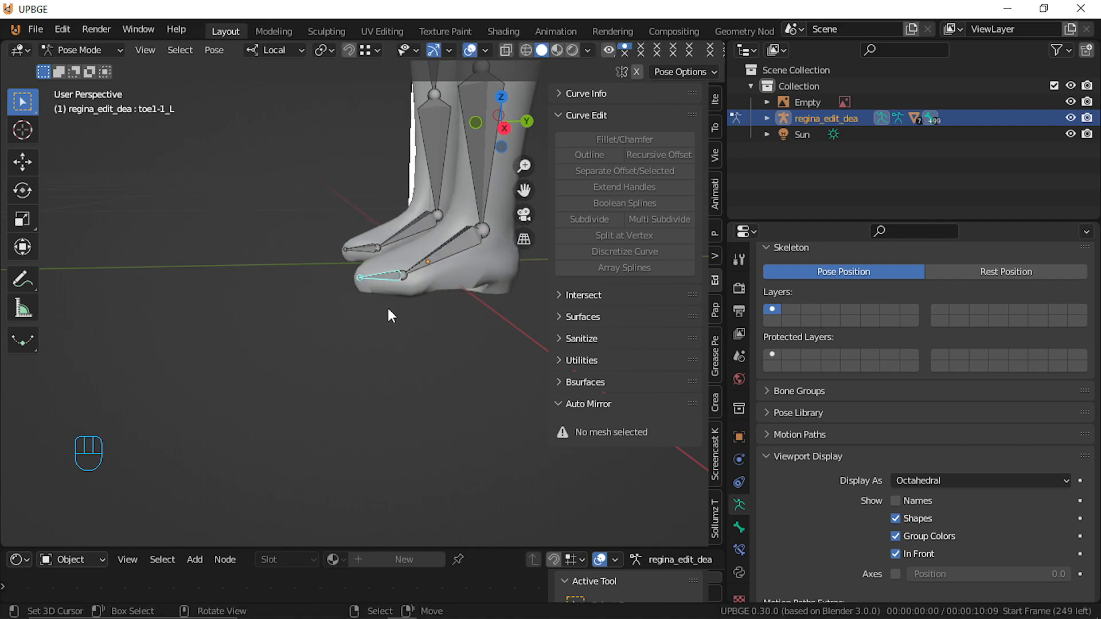
{"action": "key", "text": "r"}
{"action": "right_click", "coordinate": [376, 290]}
{"action": "left_click", "coordinate": [362, 242]}
{"action": "key", "text": "r"}
{"action": "right_click", "coordinate": [366, 211]}
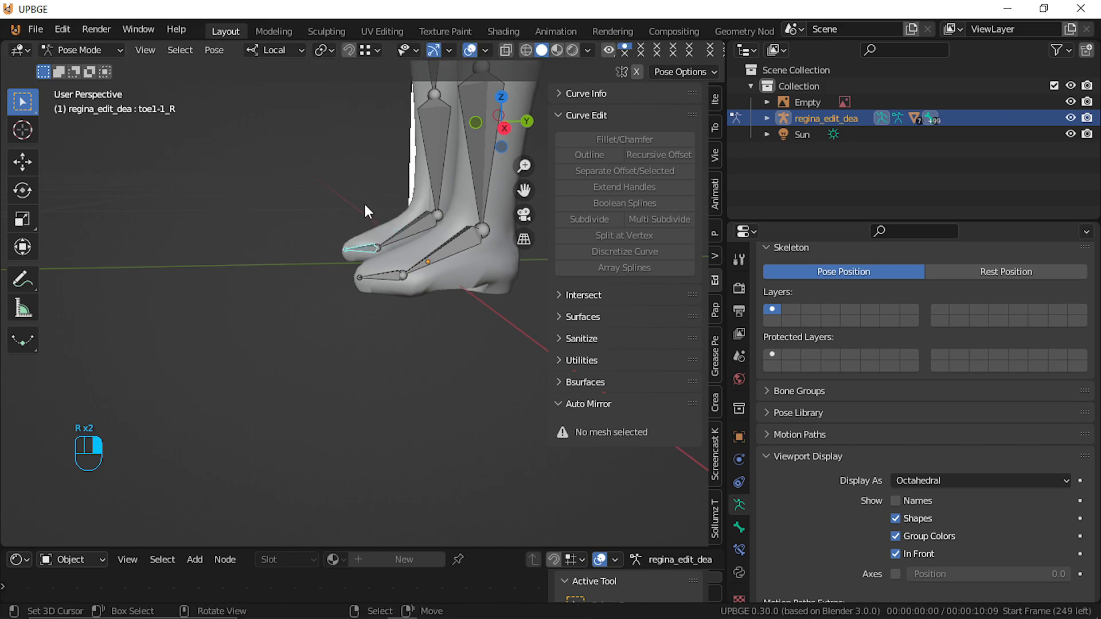
Select the armature together with the body mesh in Object Mode and switch the mesh to Weight Paint mode
{"action": "key", "text": "ctrl+Tab"}
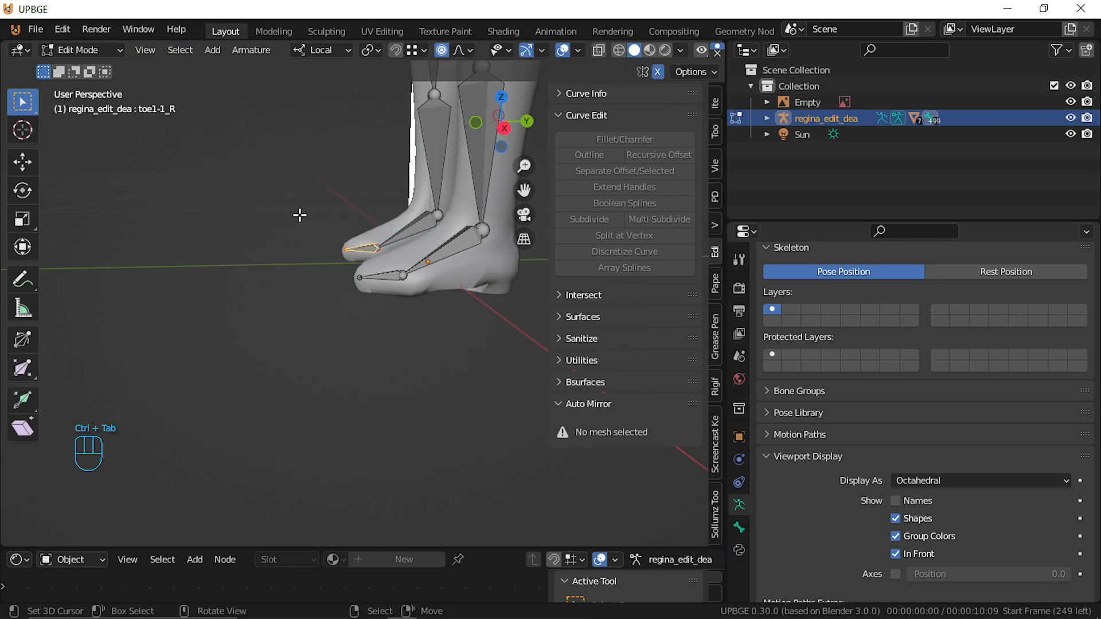
{"action": "key", "text": "ctrl+Tab"}
{"action": "key", "text": "ctrl+Tab"}
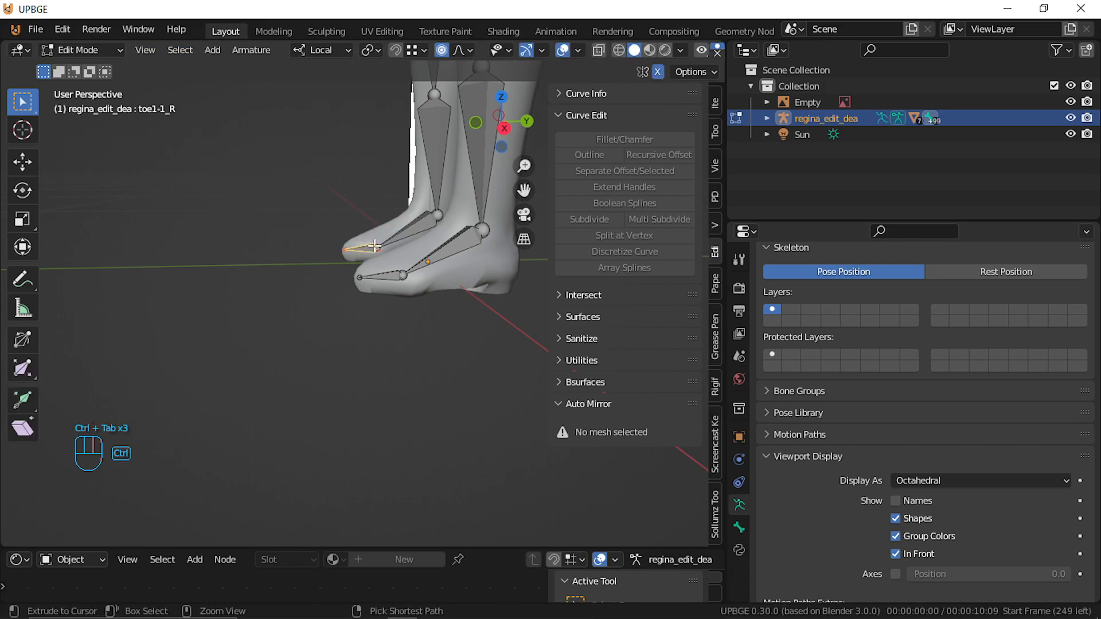
{"action": "key", "text": "Tab"}
{"action": "left_click", "coordinate": [367, 229]}
{"action": "left_click", "coordinate": [370, 243], "text": "shift"}
{"action": "left_click", "coordinate": [370, 232], "text": "shift"}
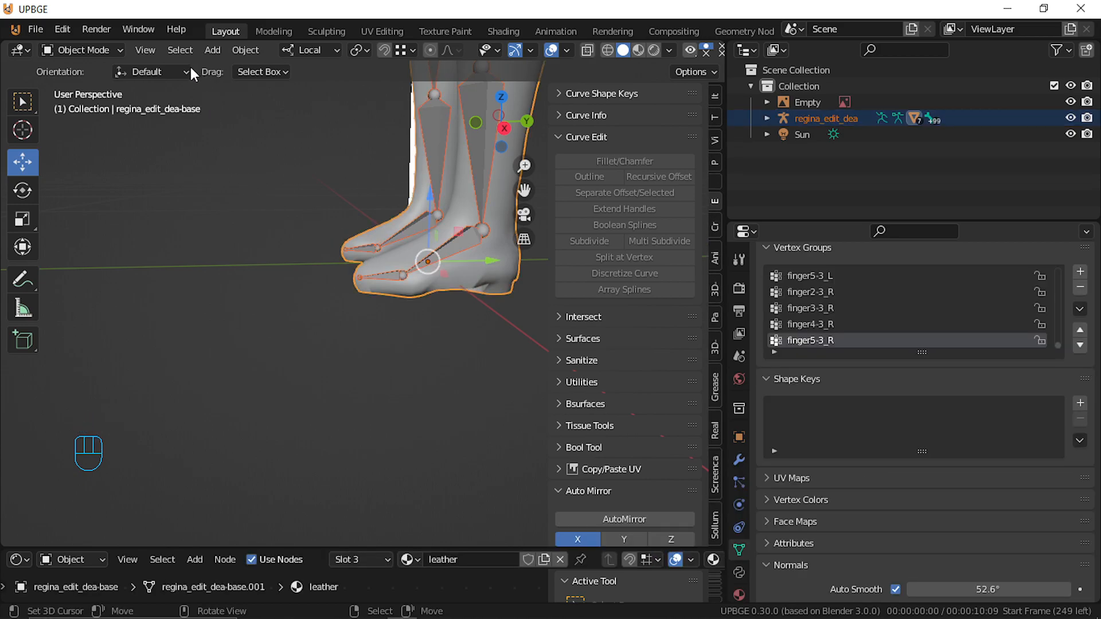
{"action": "left_click", "coordinate": [90, 50]}
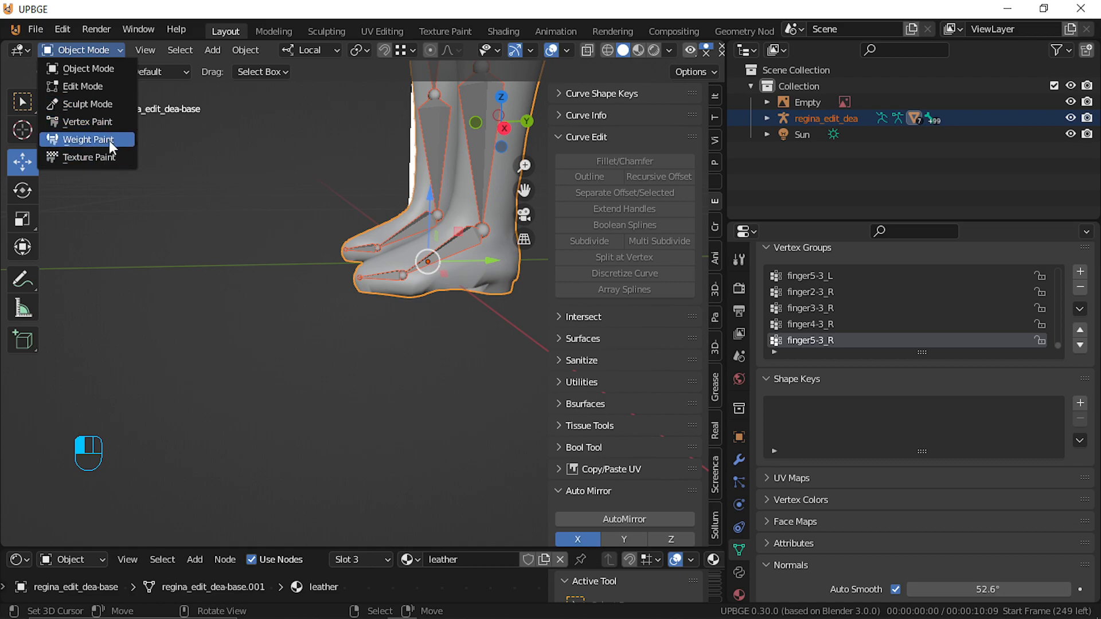
{"action": "left_click", "coordinate": [111, 140]}
{"action": "middle_click_drag", "start_coordinate": [373, 307], "coordinate": [361, 302], "text": "shift"}
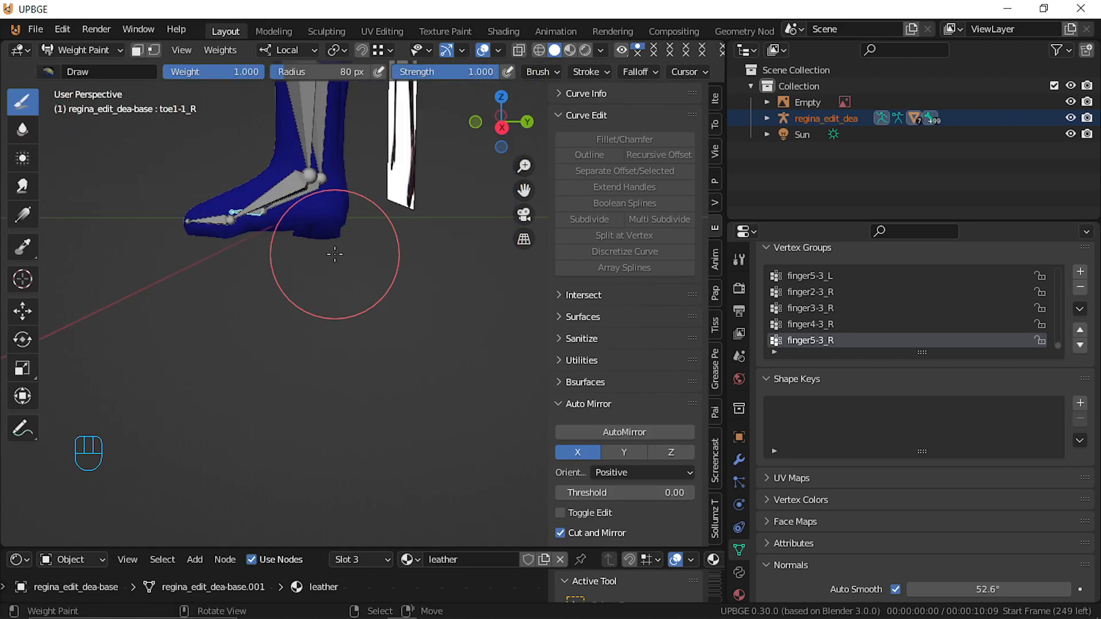
Select the face loops around the ball of the left foot in Edit Mode and hide them to separate off the toe cap
{"action": "key", "text": "Tab"}
{"action": "mouse_move", "coordinate": [305, 246]}
{"action": "middle_mouse_down", "text": "shift"}
{"action": "mouse_move", "coordinate": [344, 253]}
{"action": "mouse_move", "coordinate": [337, 274]}
{"action": "mouse_move", "coordinate": [344, 268]}
{"action": "middle_mouse_up", "text": "shift"}
{"action": "scroll", "coordinate": [354, 254], "scroll_direction": "up", "scroll_amount": 3}
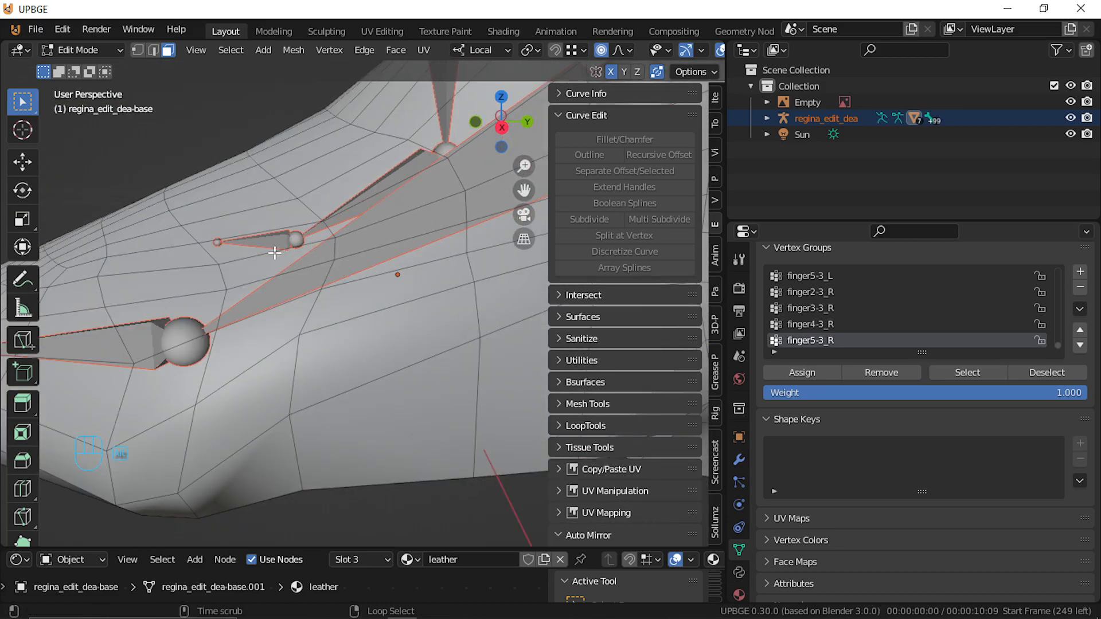
{"action": "left_click", "coordinate": [245, 286], "text": "alt"}
{"action": "left_click", "coordinate": [163, 420], "text": "alt+shift"}
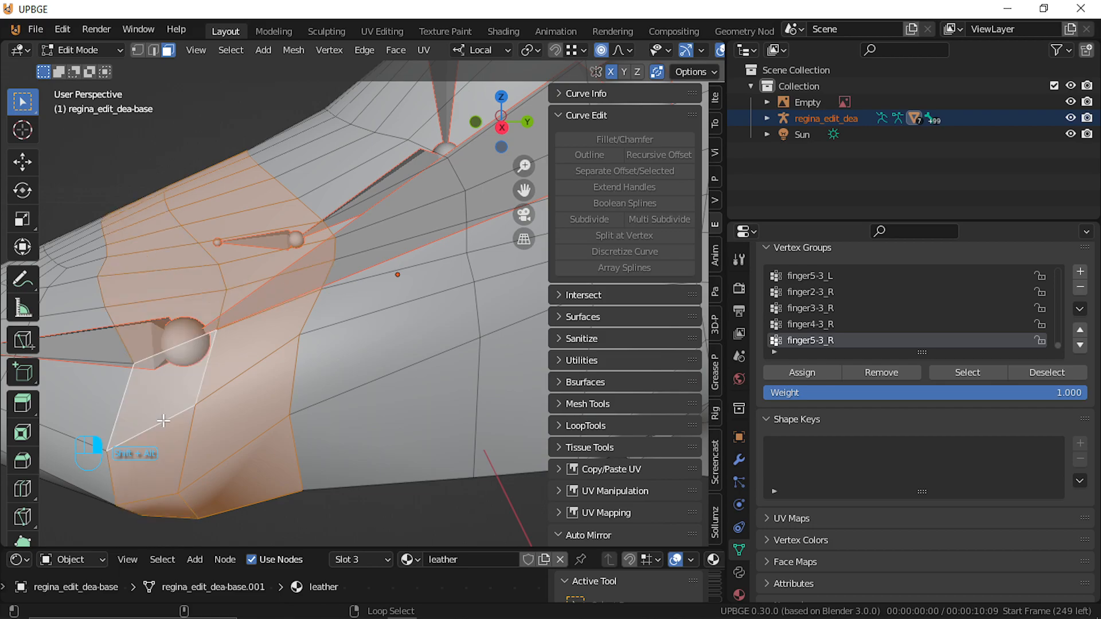
{"action": "scroll", "coordinate": [220, 409], "scroll_direction": "down", "scroll_amount": 10}
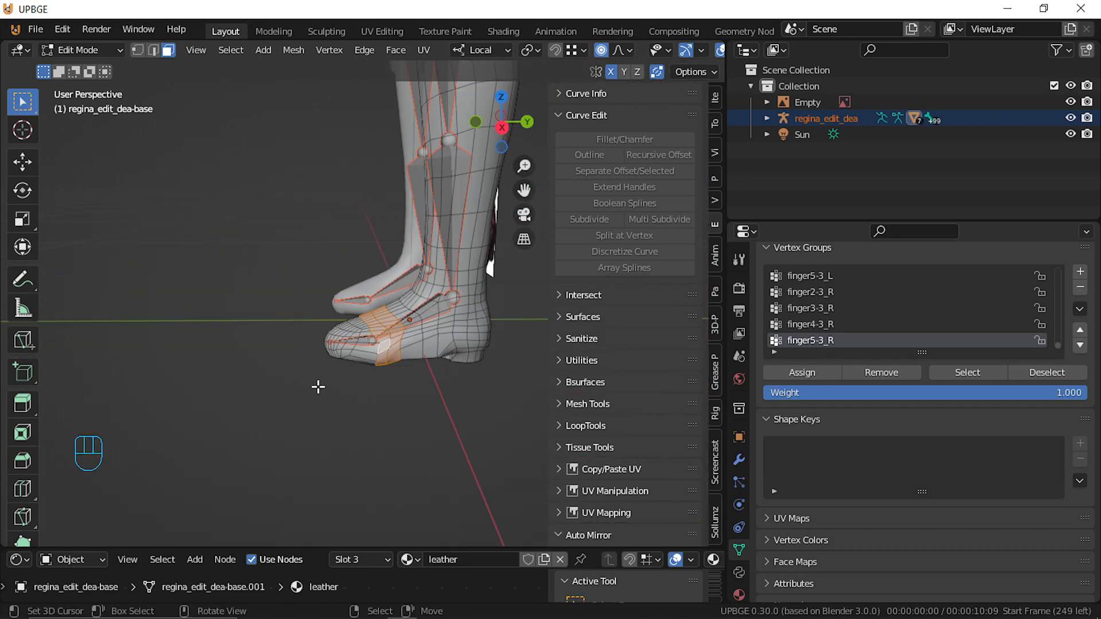
{"action": "key", "text": "h"}
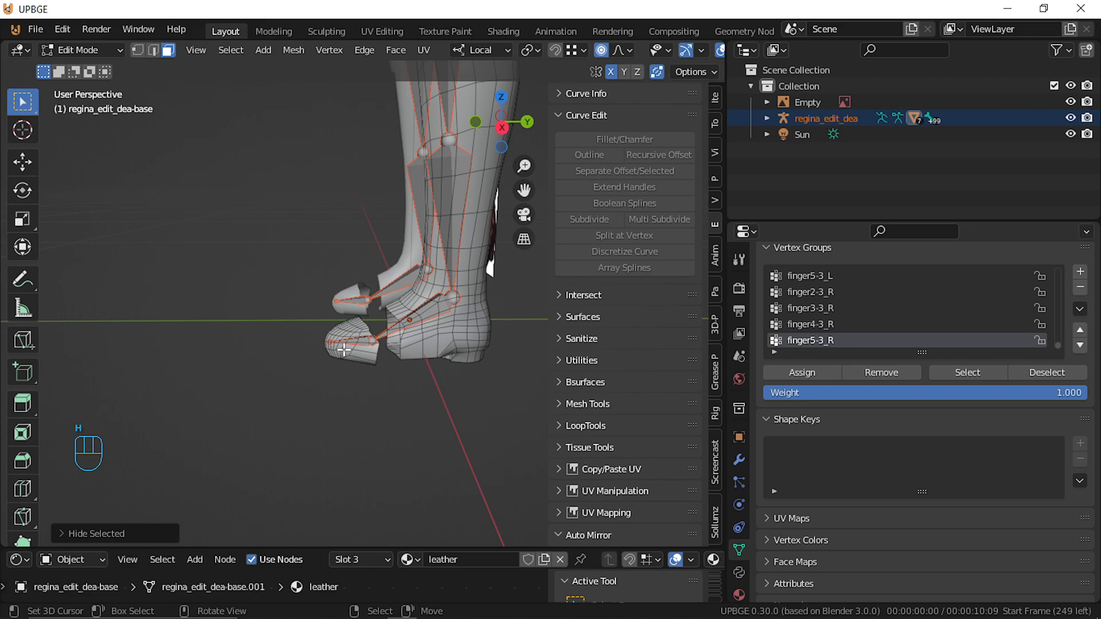
Reveal the hidden faces and refine the selection to the toe caps of both feet, deselecting the rearmost face loop
{"action": "key", "text": "alt+h"}
{"action": "key", "text": "alt+g"}
{"action": "right_click", "coordinate": [400, 328], "text": "alt+shift"}
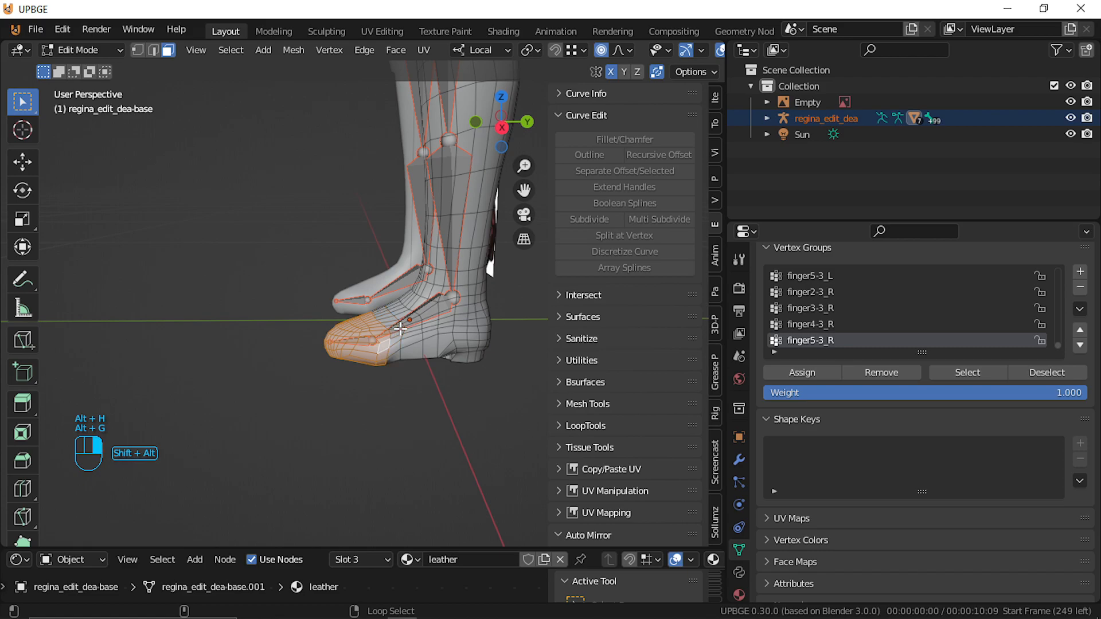
{"action": "key", "text": "shift+f"}
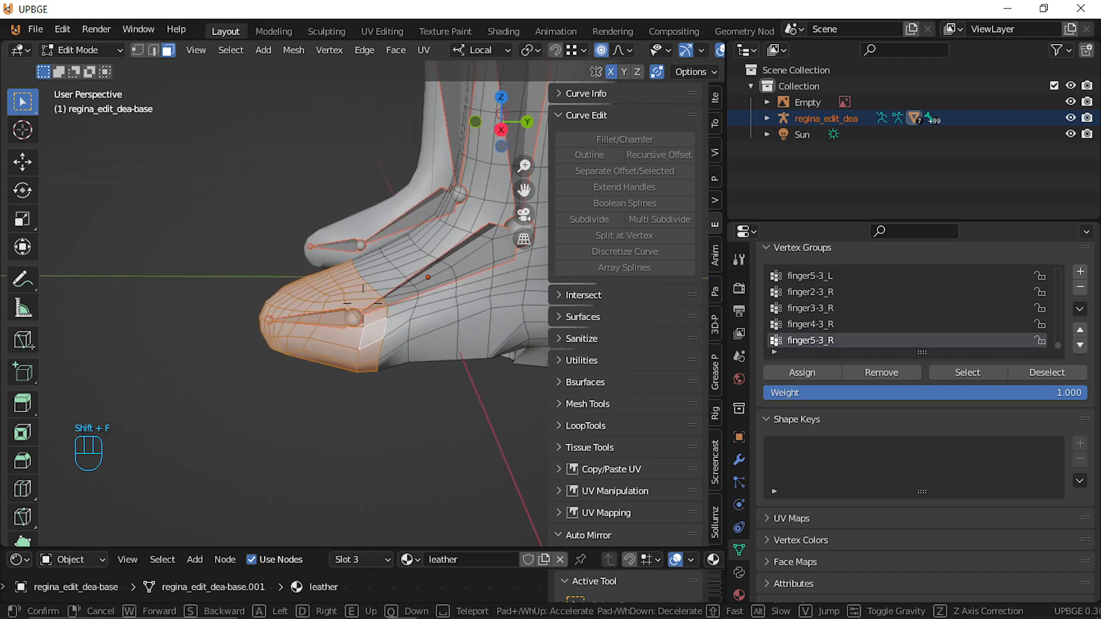
{"action": "left_click", "coordinate": [363, 304]}
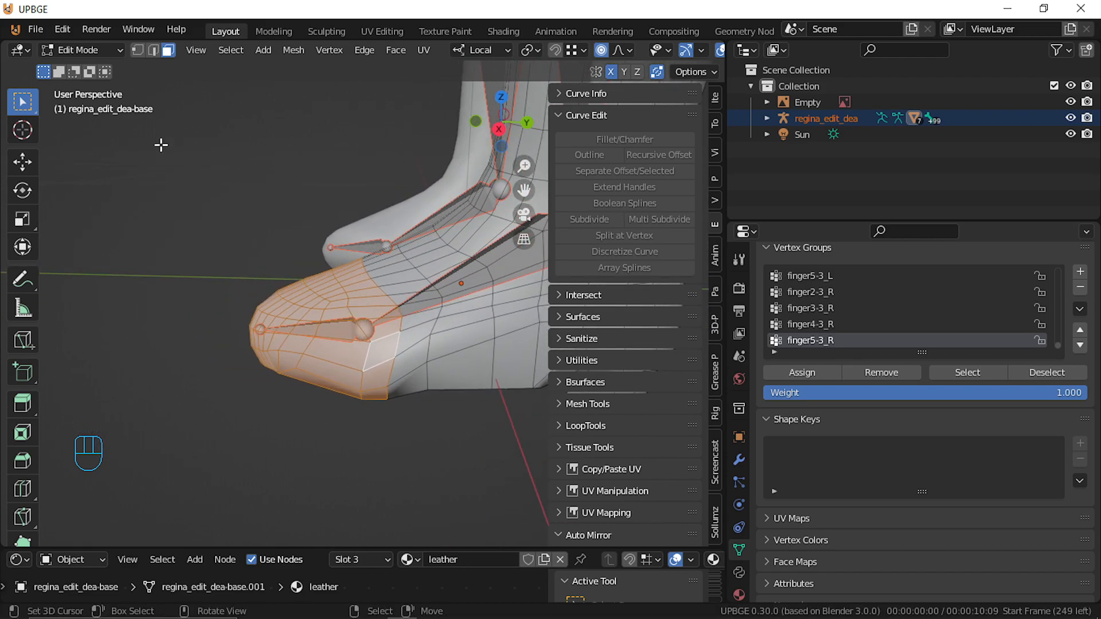
Return to Weight Paint mode, make the foot_L bone's group active, and mask painting to the selected toe faces
{"action": "key", "text": "Tab"}
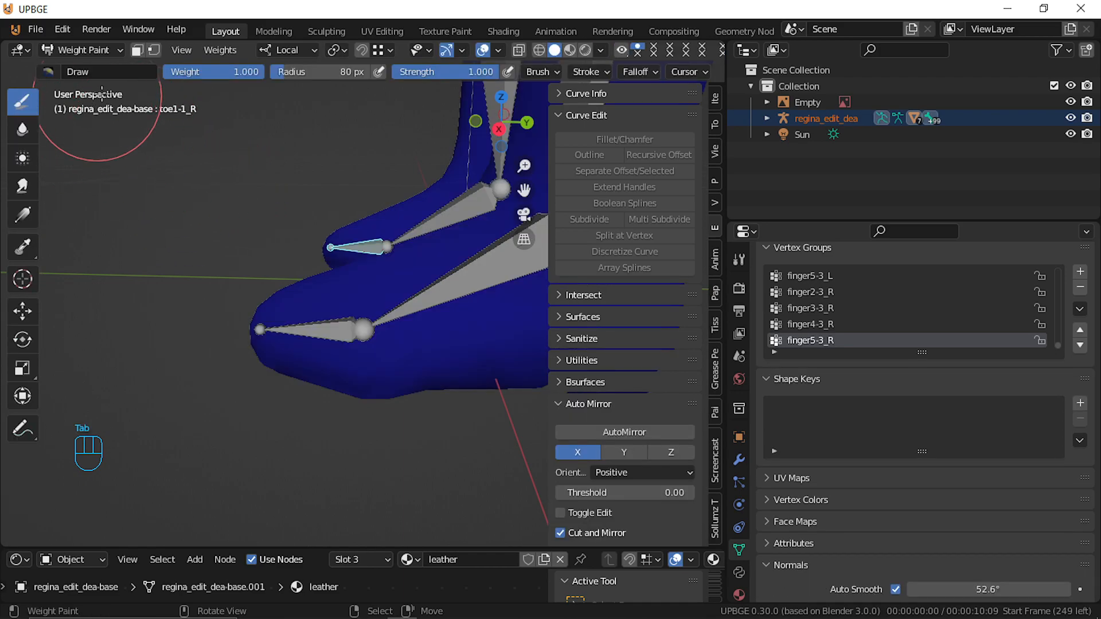
{"action": "left_click", "coordinate": [137, 49]}
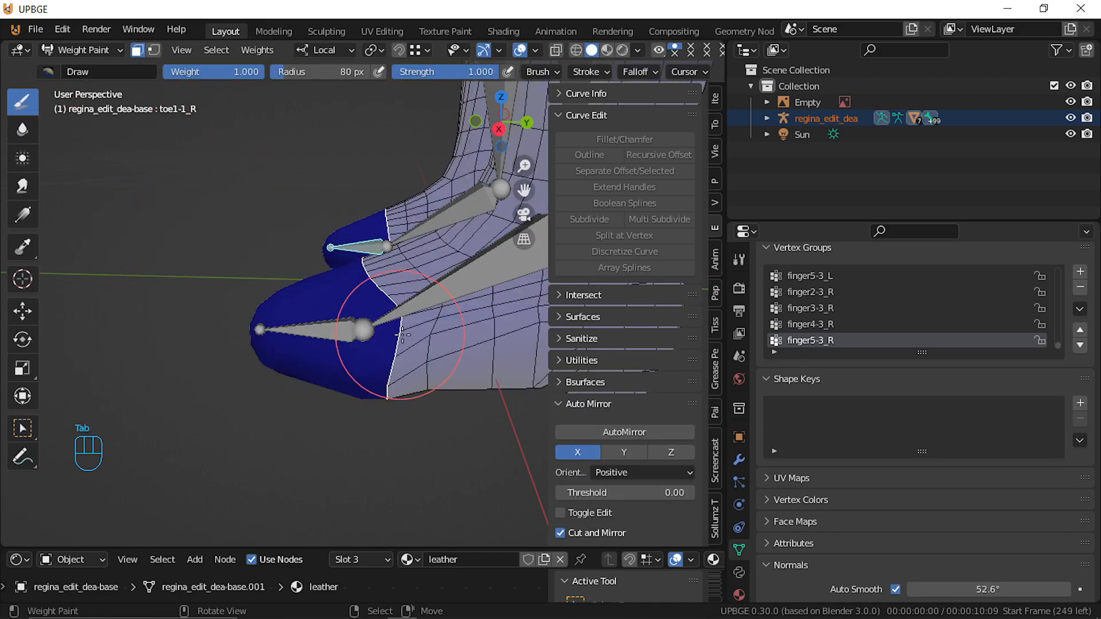
{"action": "left_click", "coordinate": [142, 50]}
{"action": "left_click", "coordinate": [437, 302], "text": "ctrl"}
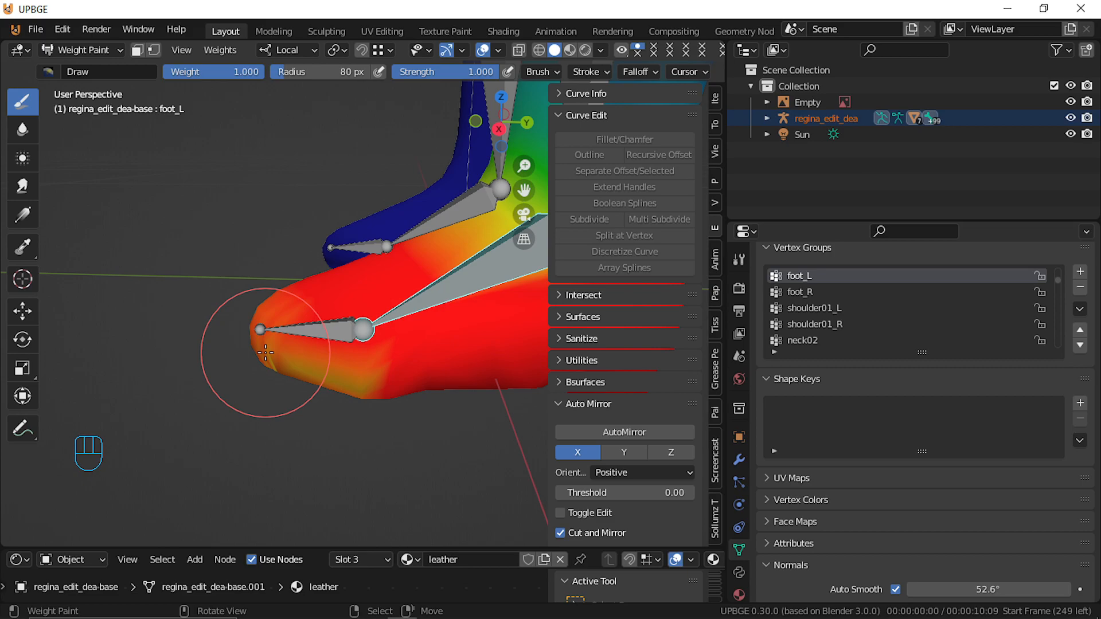
{"action": "left_click", "coordinate": [140, 50]}
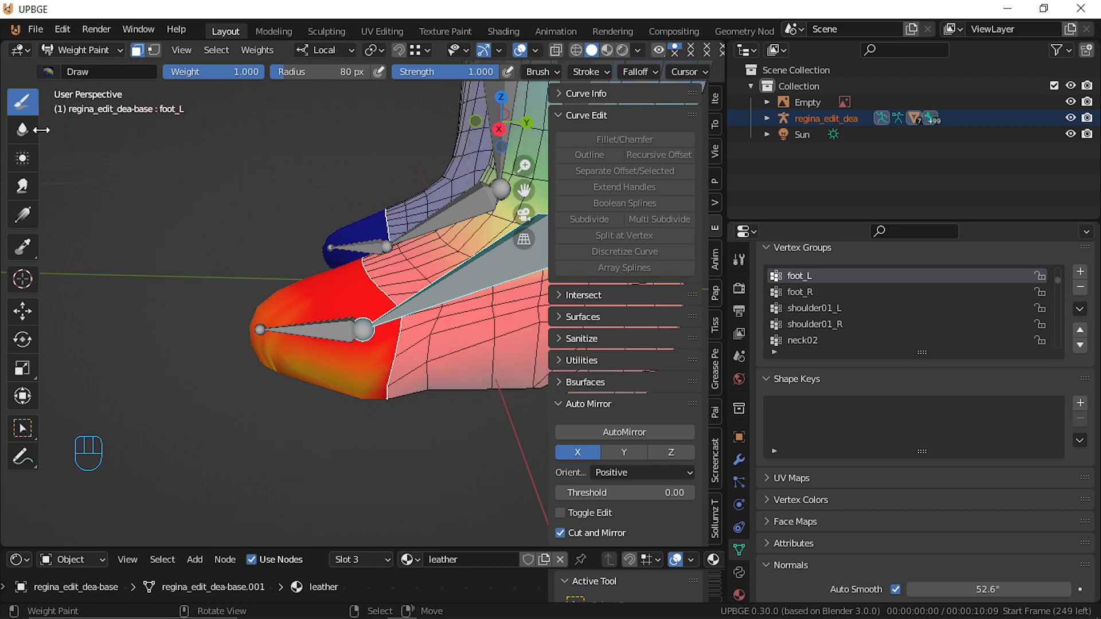
Remove the foot_L weights from the masked left toe cap on all sides using the Subtract brush at weight 1.000
{"action": "left_click", "coordinate": [715, 98]}
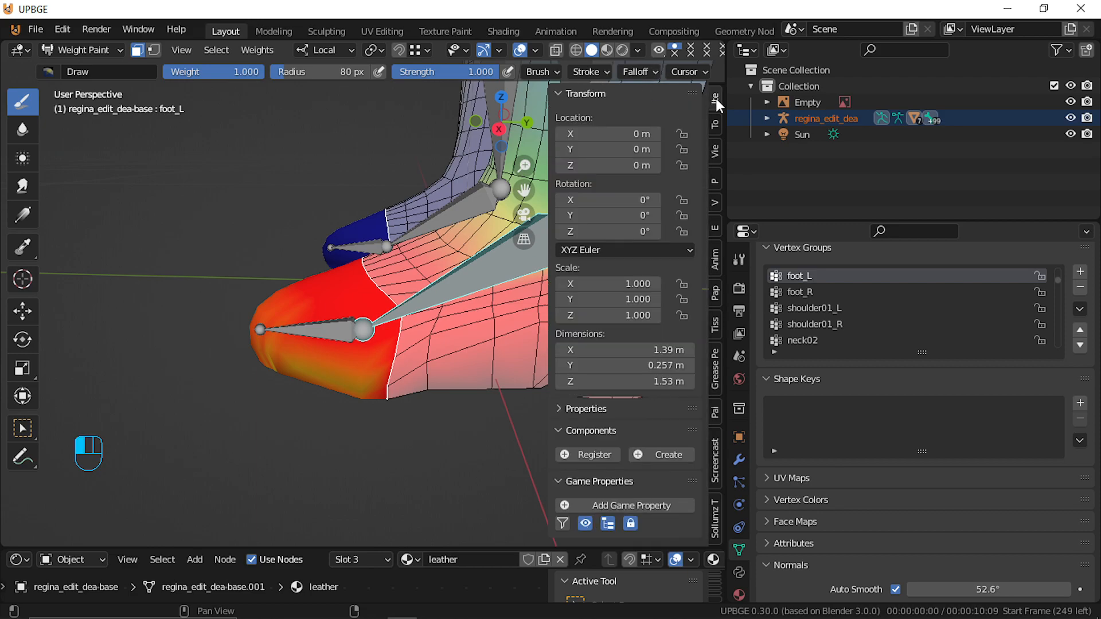
{"action": "left_click", "coordinate": [718, 119]}
{"action": "left_click", "coordinate": [613, 224]}
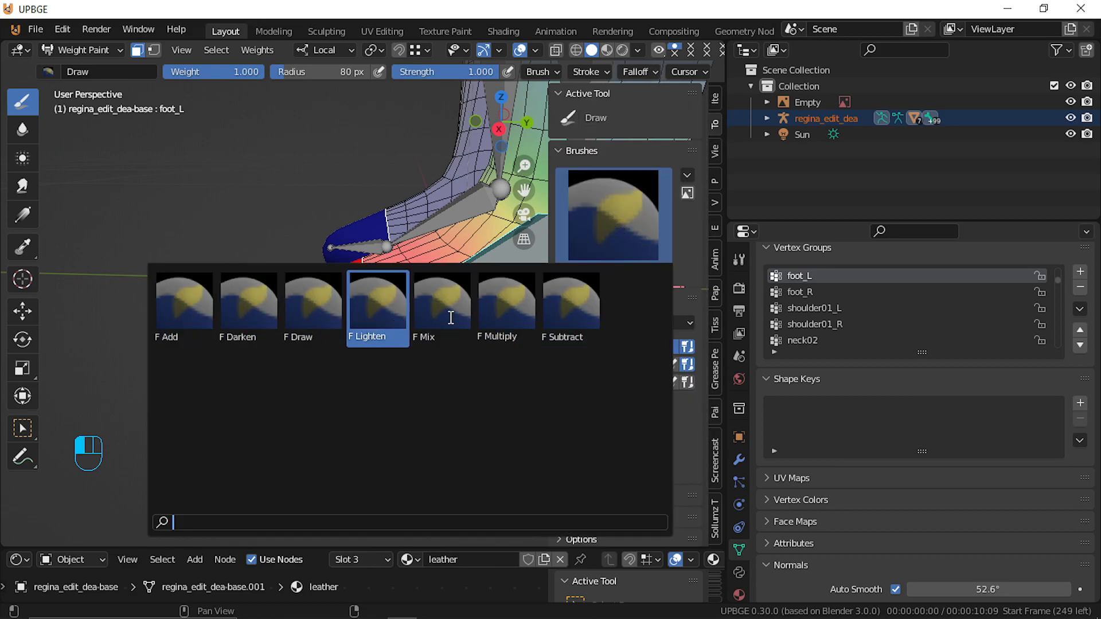
{"action": "left_click", "coordinate": [553, 308]}
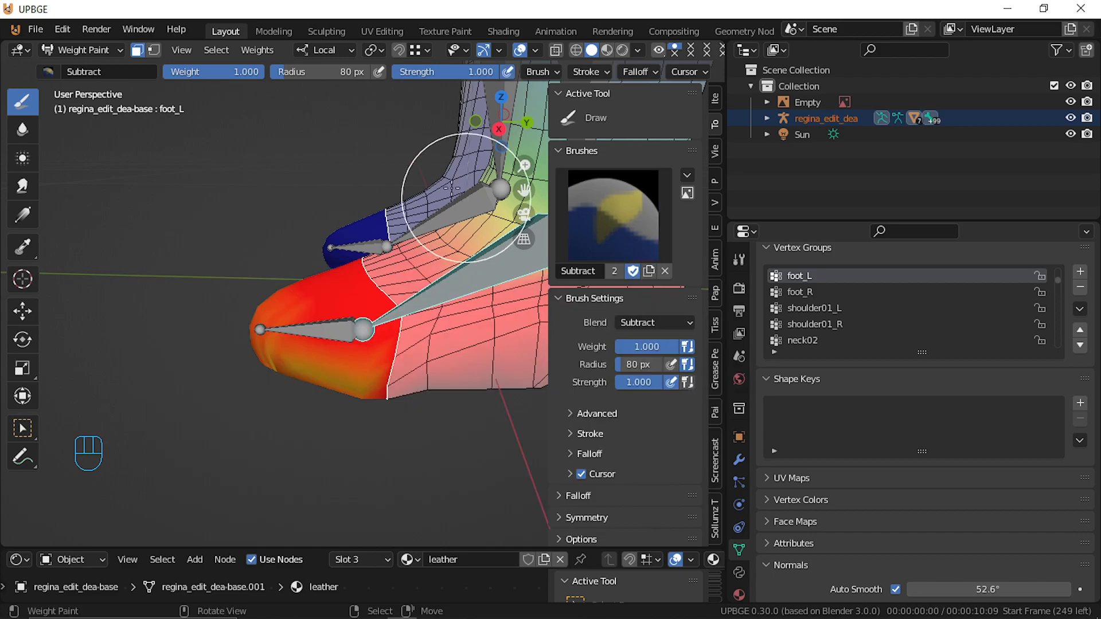
{"action": "mouse_move", "coordinate": [263, 252]}
{"action": "left_mouse_down"}
{"action": "mouse_move", "coordinate": [290, 405]}
{"action": "mouse_move", "coordinate": [232, 519]}
{"action": "mouse_move", "coordinate": [238, 357]}
{"action": "mouse_move", "coordinate": [288, 374]}
{"action": "mouse_move", "coordinate": [368, 339]}
{"action": "mouse_move", "coordinate": [400, 435]}
{"action": "mouse_move", "coordinate": [361, 479]}
{"action": "mouse_move", "coordinate": [349, 375]}
{"action": "left_mouse_up"}
{"action": "middle_click_drag", "start_coordinate": [349, 376], "coordinate": [430, 380]}
{"action": "key", "text": "KP_Decimal"}
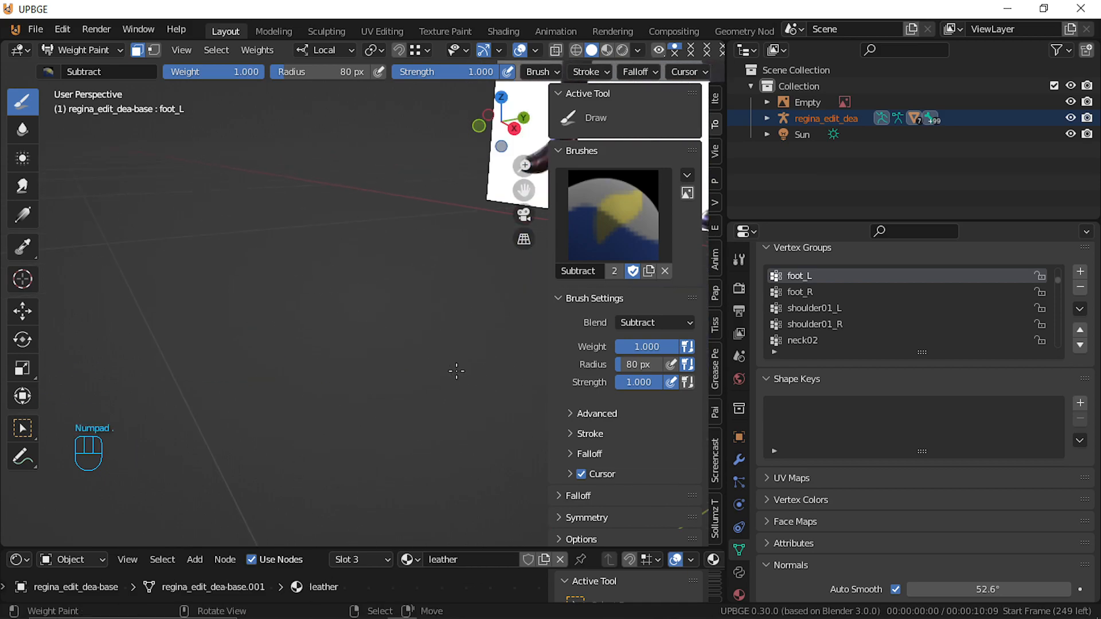
{"action": "scroll", "coordinate": [202, 255], "scroll_direction": "down", "scroll_amount": 3}
{"action": "middle_click_drag", "start_coordinate": [206, 251], "coordinate": [446, 379]}
{"action": "mouse_move", "coordinate": [447, 379]}
{"action": "left_mouse_down"}
{"action": "mouse_move", "coordinate": [320, 405]}
{"action": "mouse_move", "coordinate": [430, 331]}
{"action": "mouse_move", "coordinate": [474, 516]}
{"action": "mouse_move", "coordinate": [503, 442]}
{"action": "mouse_move", "coordinate": [462, 523]}
{"action": "mouse_move", "coordinate": [364, 455]}
{"action": "left_mouse_up"}
{"action": "mouse_move", "coordinate": [363, 454]}
{"action": "middle_mouse_down"}
{"action": "mouse_move", "coordinate": [387, 419]}
{"action": "mouse_move", "coordinate": [405, 226]}
{"action": "middle_mouse_up"}
{"action": "mouse_move", "coordinate": [405, 226]}
{"action": "left_mouse_down"}
{"action": "mouse_move", "coordinate": [467, 237]}
{"action": "mouse_move", "coordinate": [435, 246]}
{"action": "mouse_move", "coordinate": [437, 305]}
{"action": "left_mouse_up"}
{"action": "middle_click_drag", "start_coordinate": [364, 356], "coordinate": [467, 357]}
{"action": "middle_click_drag", "start_coordinate": [363, 461], "coordinate": [75, 476]}
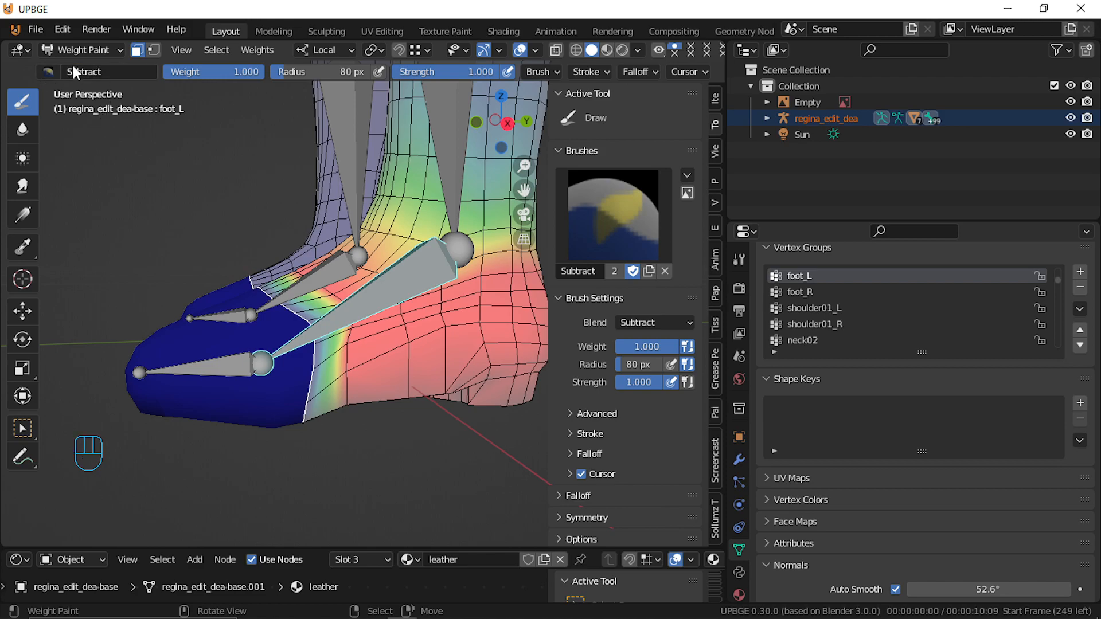
Try painting the left toe cap into foot_L with the Mix brush at weight 1.000, and undo the strokes
{"action": "left_click", "coordinate": [55, 72]}
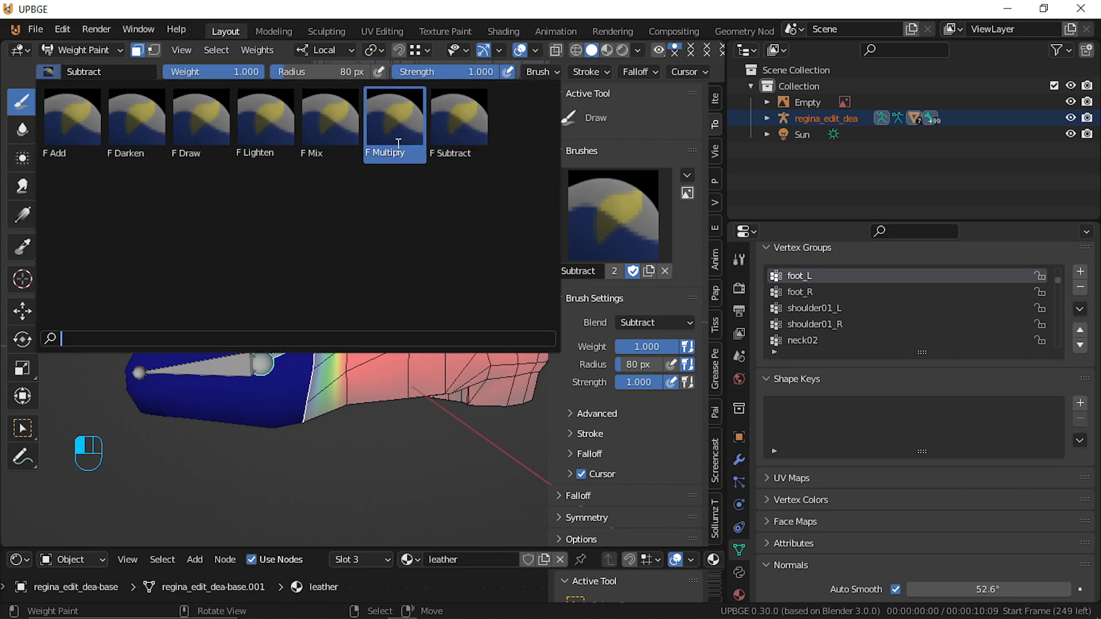
{"action": "left_click", "coordinate": [316, 117]}
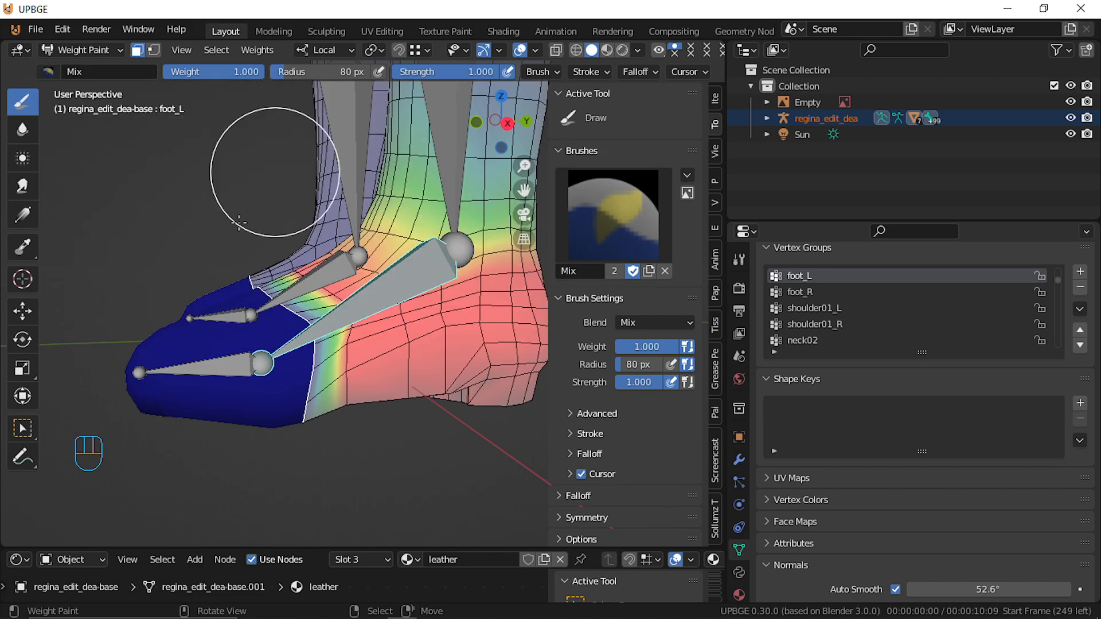
{"action": "mouse_move", "coordinate": [221, 318]}
{"action": "left_mouse_down"}
{"action": "mouse_move", "coordinate": [209, 416]}
{"action": "mouse_move", "coordinate": [172, 356]}
{"action": "mouse_move", "coordinate": [121, 339]}
{"action": "mouse_move", "coordinate": [196, 369]}
{"action": "mouse_move", "coordinate": [246, 368]}
{"action": "mouse_move", "coordinate": [273, 420]}
{"action": "mouse_move", "coordinate": [263, 263]}
{"action": "mouse_move", "coordinate": [209, 266]}
{"action": "left_mouse_up"}
{"action": "middle_click_drag", "start_coordinate": [208, 265], "coordinate": [467, 290]}
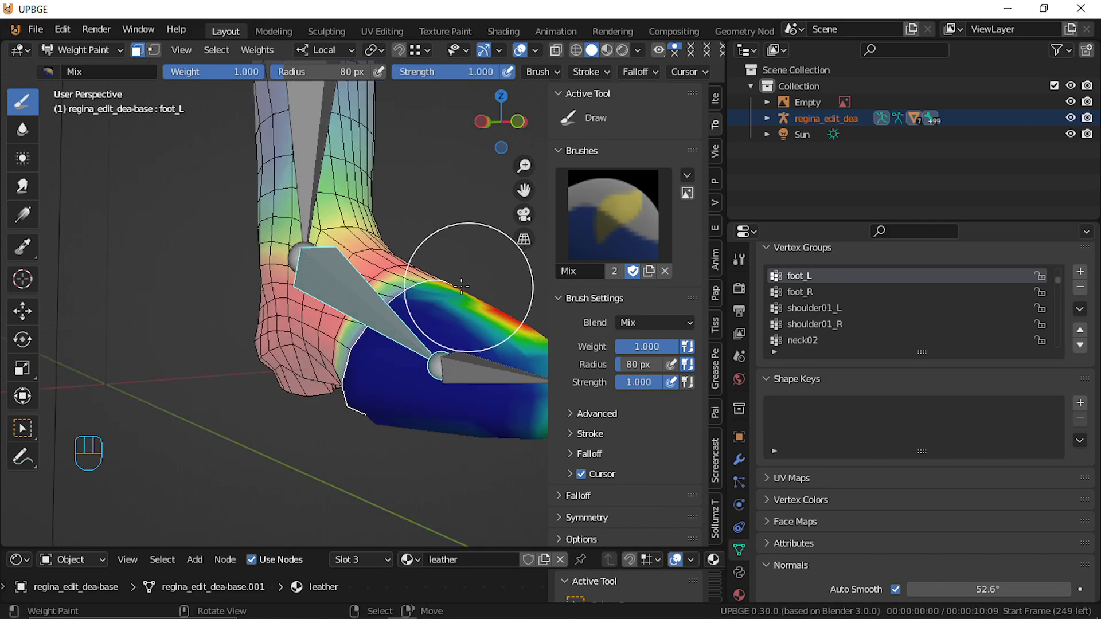
{"action": "mouse_move", "coordinate": [342, 506]}
{"action": "left_mouse_down"}
{"action": "mouse_move", "coordinate": [396, 367]}
{"action": "mouse_move", "coordinate": [472, 470]}
{"action": "mouse_move", "coordinate": [504, 405]}
{"action": "mouse_move", "coordinate": [548, 248]}
{"action": "left_mouse_up"}
{"action": "mouse_move", "coordinate": [484, 454]}
{"action": "middle_mouse_down"}
{"action": "mouse_move", "coordinate": [361, 454]}
{"action": "mouse_move", "coordinate": [167, 356]}
{"action": "middle_mouse_up"}
{"action": "middle_click_drag", "start_coordinate": [248, 359], "coordinate": [149, 147]}
{"action": "mouse_move", "coordinate": [148, 146]}
{"action": "left_mouse_down"}
{"action": "mouse_move", "coordinate": [246, 221]}
{"action": "mouse_move", "coordinate": [128, 344]}
{"action": "mouse_move", "coordinate": [128, 321]}
{"action": "left_mouse_up"}
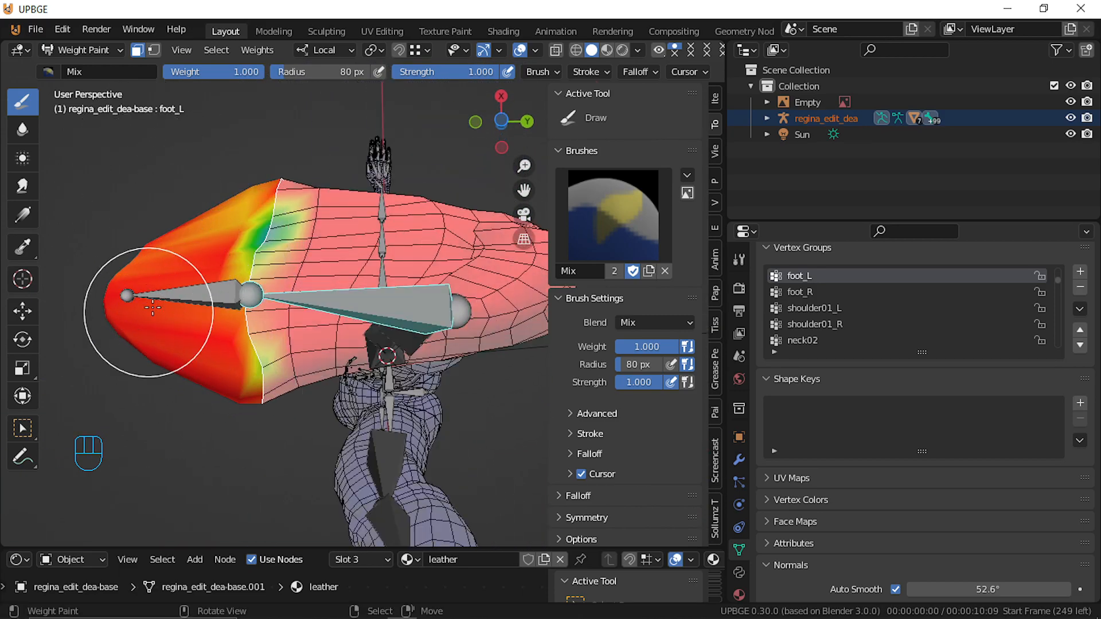
{"action": "key", "text": "ctrl+z"}
{"action": "key", "text": "ctrl+z"}
{"action": "key", "text": "ctrl+z"}
{"action": "key", "text": "ctrl+z"}
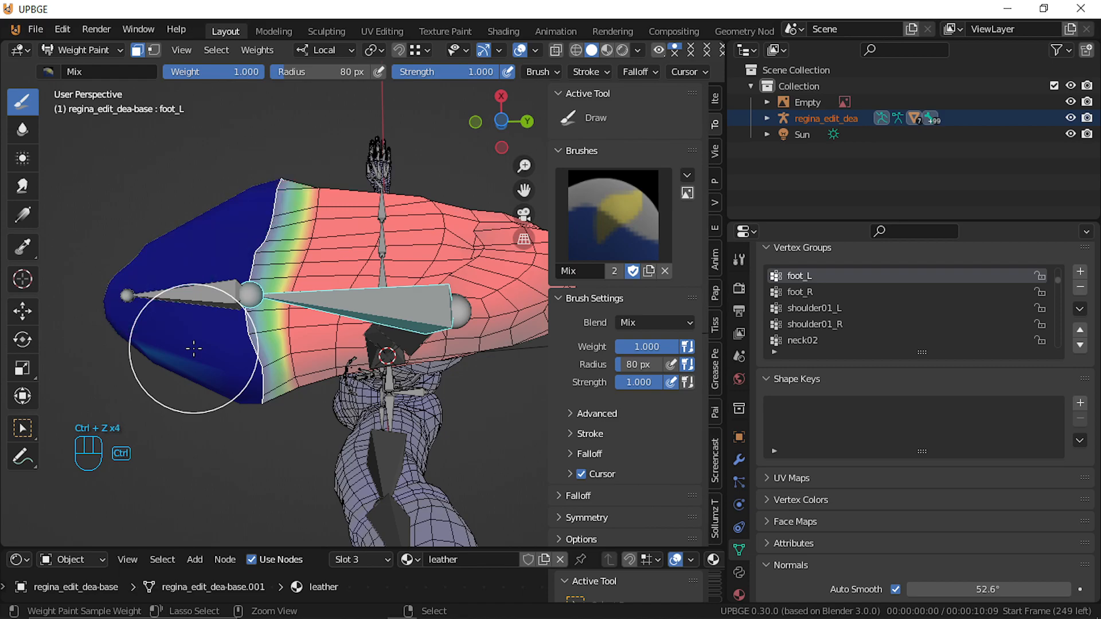
Turn off the face mask, make the left toe bone's group toe1-1_L active, and turn the mask back on
{"action": "middle_click_drag", "start_coordinate": [155, 56], "coordinate": [144, 87]}
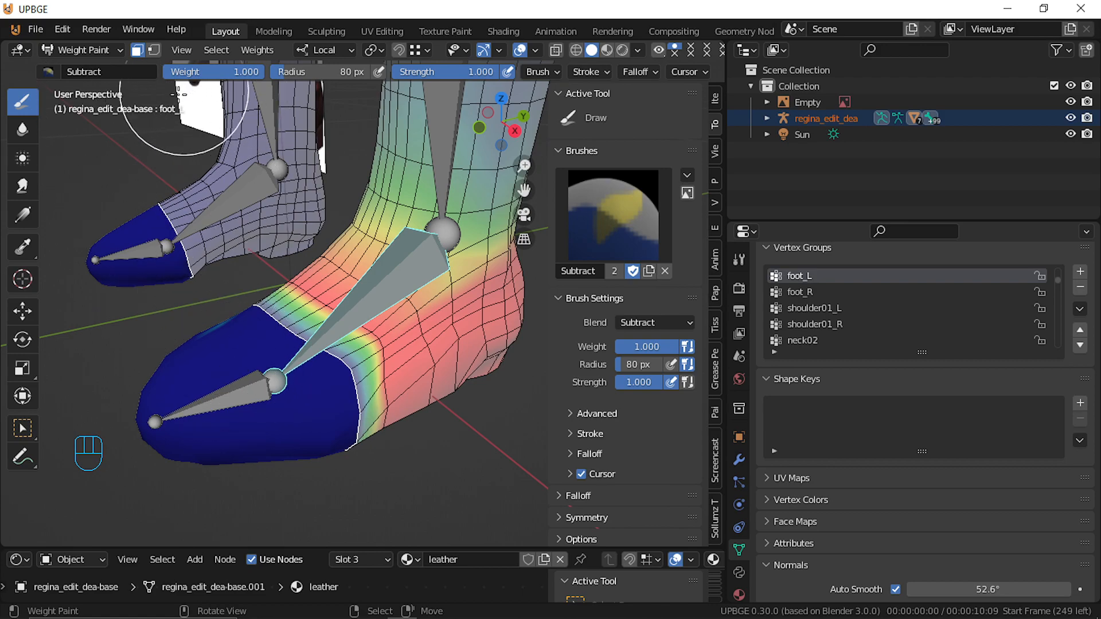
{"action": "left_click", "coordinate": [117, 50]}
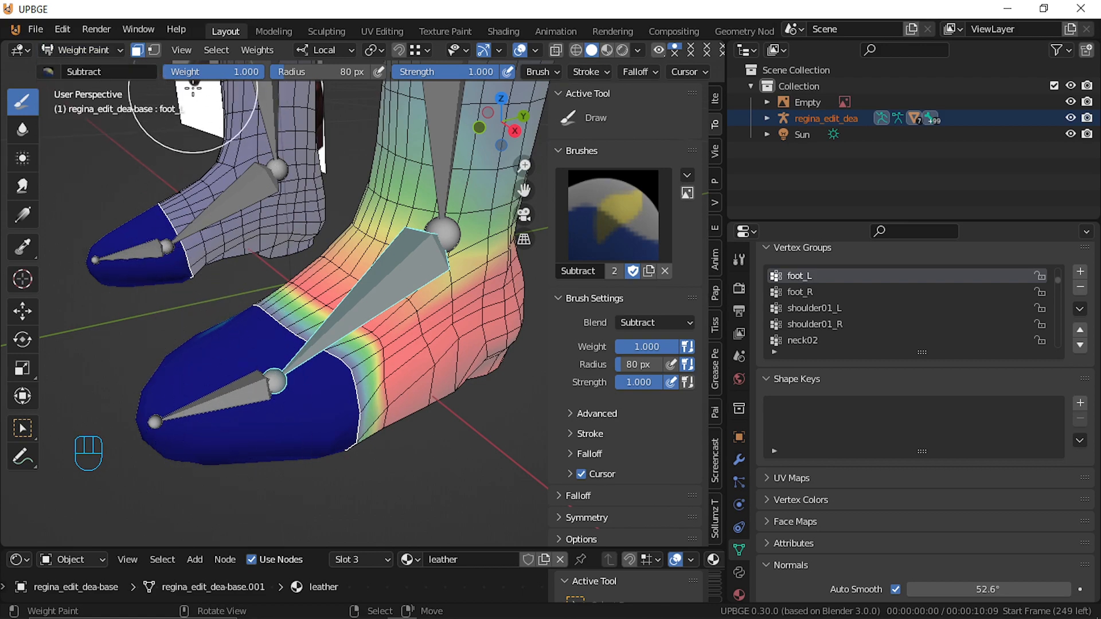
{"action": "left_click", "coordinate": [136, 50]}
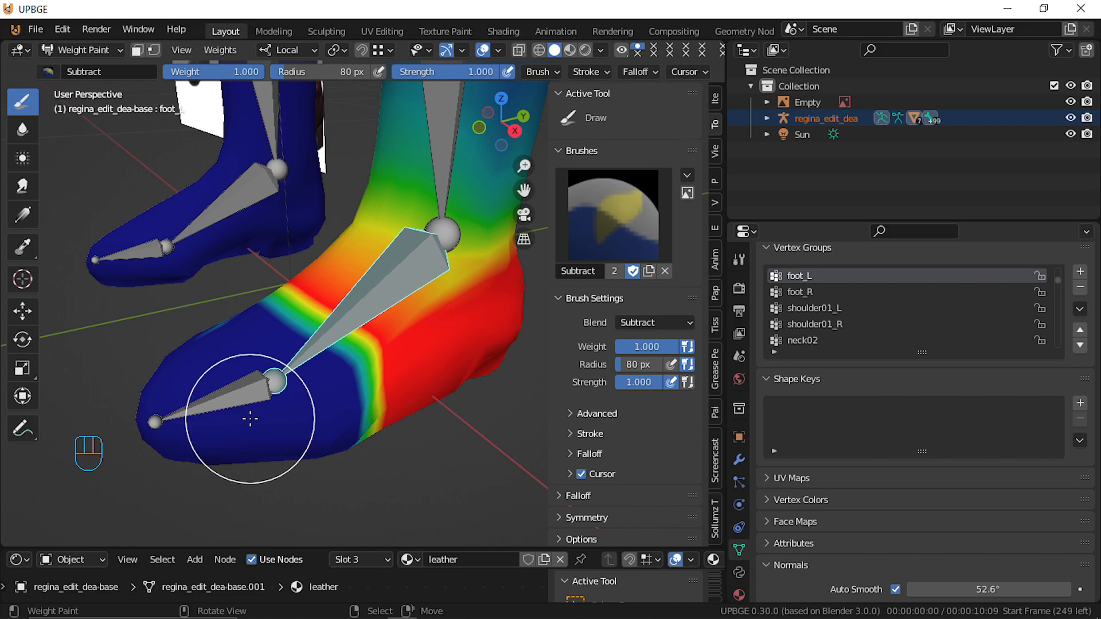
{"action": "left_click", "coordinate": [241, 410], "text": "ctrl"}
{"action": "middle_click_drag", "start_coordinate": [239, 241], "coordinate": [289, 240]}
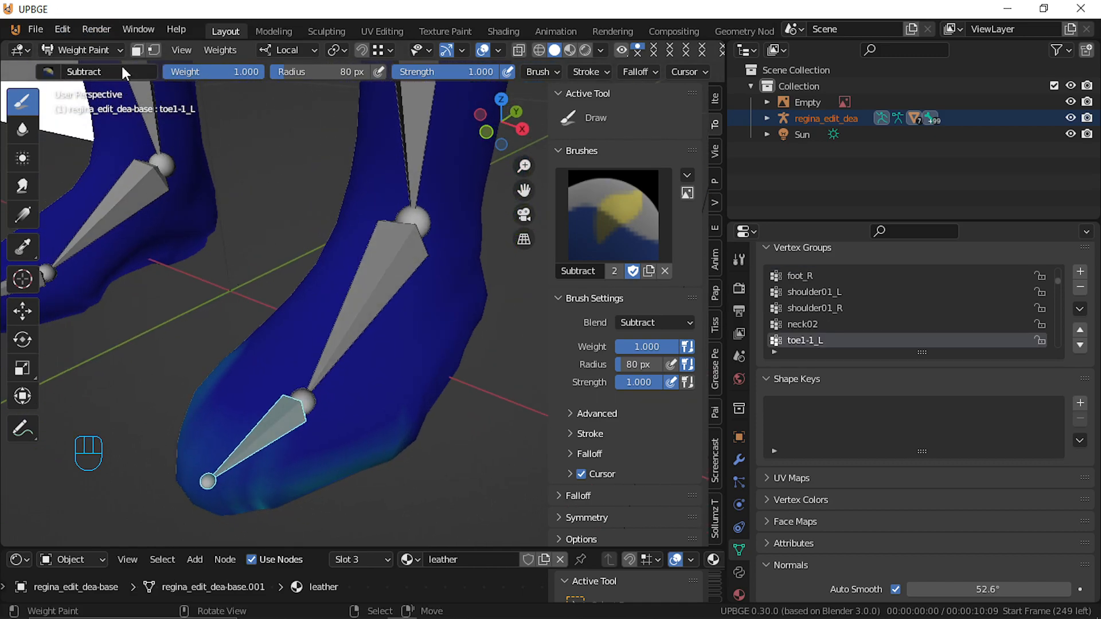
{"action": "left_click", "coordinate": [138, 50]}
Paint the whole masked left toe cap into toe1-1_L using the Mix brush at weight 1.000
{"action": "mouse_move", "coordinate": [240, 396]}
{"action": "left_mouse_down"}
{"action": "mouse_move", "coordinate": [245, 479]}
{"action": "mouse_move", "coordinate": [228, 412]}
{"action": "mouse_move", "coordinate": [340, 468]}
{"action": "left_mouse_up"}
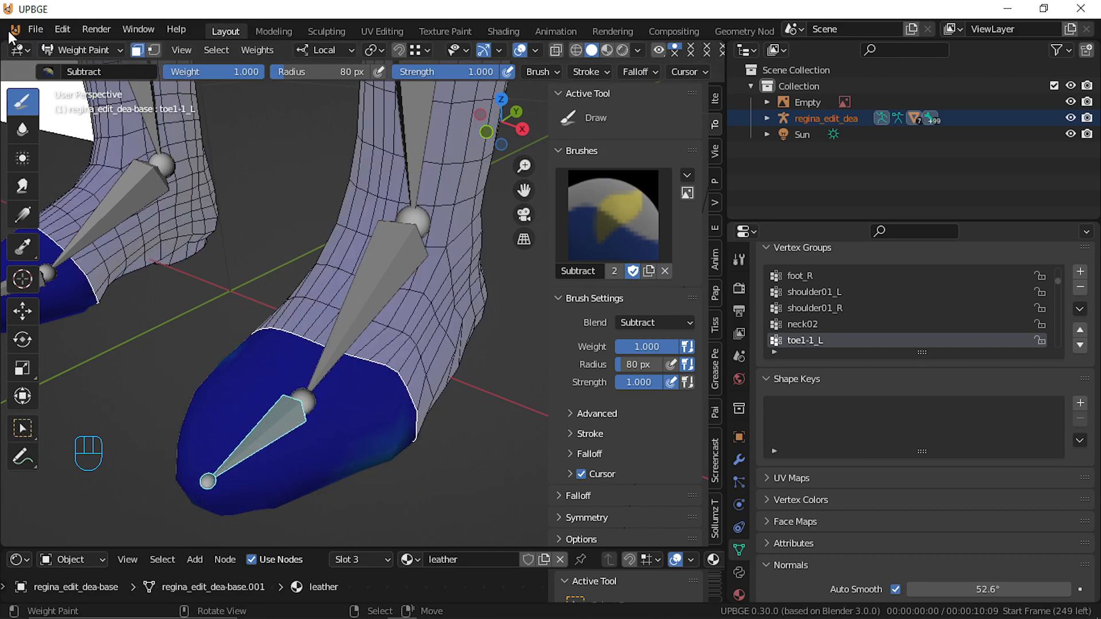
{"action": "left_click", "coordinate": [50, 71]}
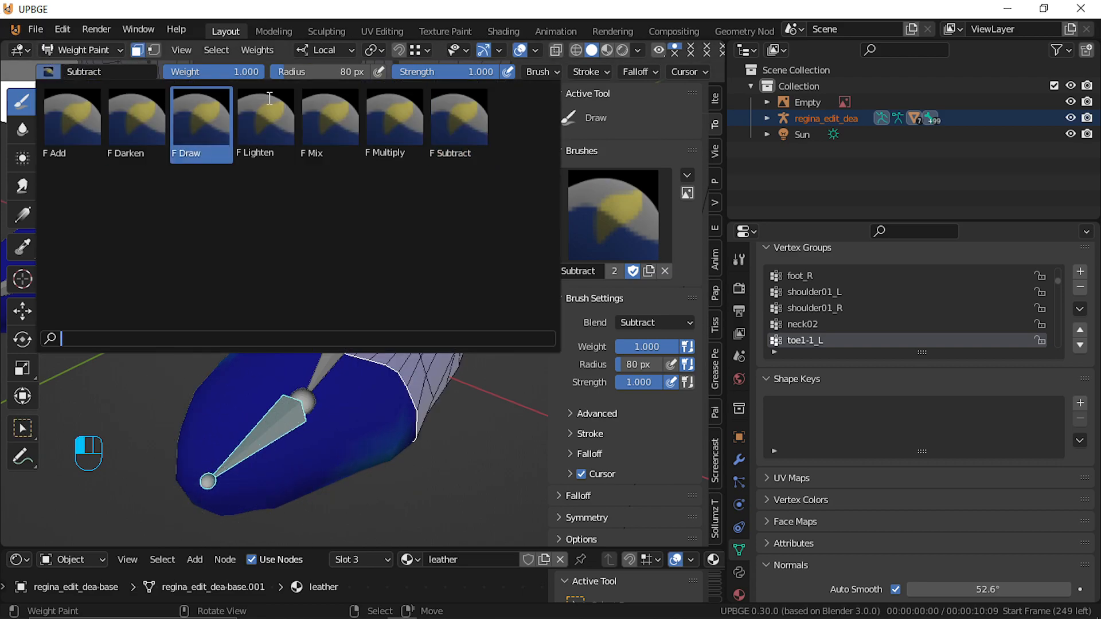
{"action": "left_click", "coordinate": [347, 152]}
{"action": "mouse_move", "coordinate": [197, 466]}
{"action": "left_mouse_down"}
{"action": "mouse_move", "coordinate": [197, 393]}
{"action": "mouse_move", "coordinate": [252, 400]}
{"action": "mouse_move", "coordinate": [249, 351]}
{"action": "mouse_move", "coordinate": [351, 474]}
{"action": "mouse_move", "coordinate": [349, 535]}
{"action": "mouse_move", "coordinate": [242, 463]}
{"action": "left_mouse_up"}
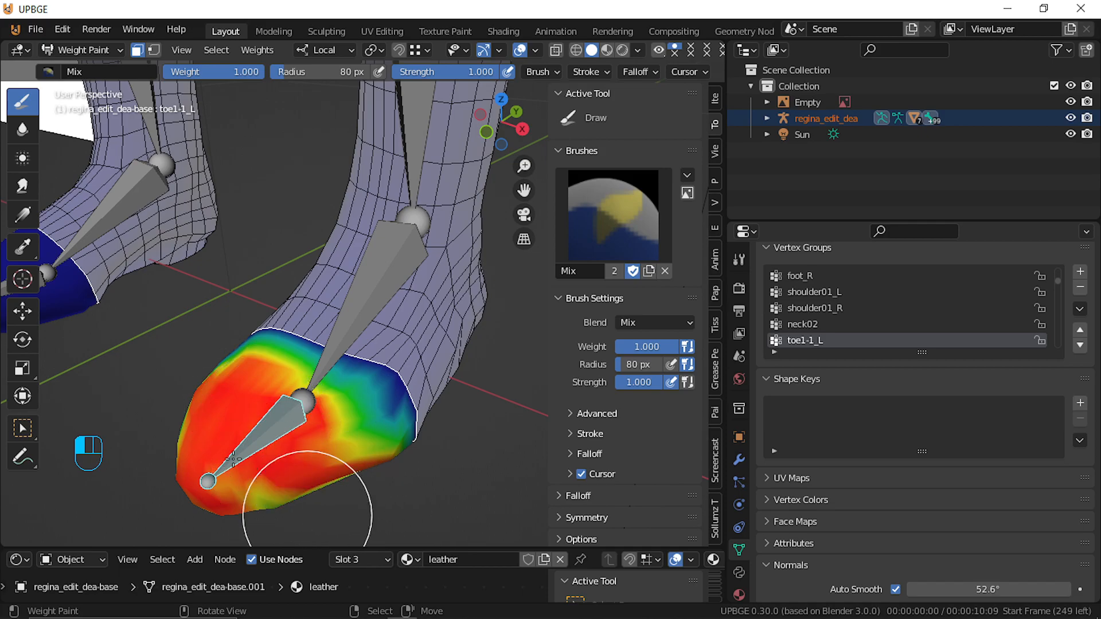
{"action": "mouse_move", "coordinate": [352, 545]}
{"action": "middle_mouse_down"}
{"action": "mouse_move", "coordinate": [286, 401]}
{"action": "mouse_move", "coordinate": [172, 207]}
{"action": "mouse_move", "coordinate": [131, 188]}
{"action": "middle_mouse_up"}
{"action": "mouse_move", "coordinate": [131, 189]}
{"action": "left_mouse_down"}
{"action": "mouse_move", "coordinate": [107, 192]}
{"action": "mouse_move", "coordinate": [126, 344]}
{"action": "mouse_move", "coordinate": [189, 171]}
{"action": "mouse_move", "coordinate": [221, 127]}
{"action": "mouse_move", "coordinate": [246, 265]}
{"action": "mouse_move", "coordinate": [215, 480]}
{"action": "left_mouse_up"}
{"action": "mouse_move", "coordinate": [203, 450]}
{"action": "middle_mouse_down"}
{"action": "mouse_move", "coordinate": [237, 437]}
{"action": "mouse_move", "coordinate": [312, 346]}
{"action": "mouse_move", "coordinate": [303, 303]}
{"action": "middle_mouse_up"}
{"action": "mouse_move", "coordinate": [303, 303]}
{"action": "left_mouse_down"}
{"action": "mouse_move", "coordinate": [182, 344]}
{"action": "mouse_move", "coordinate": [263, 373]}
{"action": "mouse_move", "coordinate": [317, 284]}
{"action": "mouse_move", "coordinate": [329, 380]}
{"action": "left_mouse_up"}
{"action": "mouse_move", "coordinate": [329, 380]}
{"action": "middle_mouse_down"}
{"action": "mouse_move", "coordinate": [237, 347]}
{"action": "mouse_move", "coordinate": [204, 172]}
{"action": "mouse_move", "coordinate": [234, 490]}
{"action": "middle_mouse_up"}
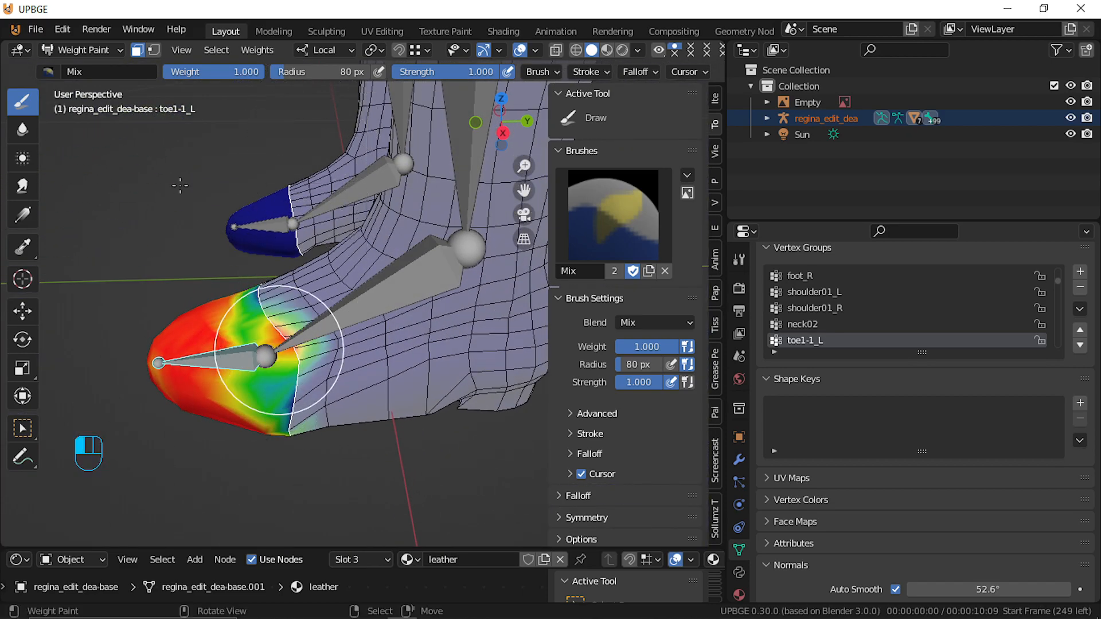
{"action": "left_click_drag", "start_coordinate": [279, 350], "coordinate": [331, 412]}
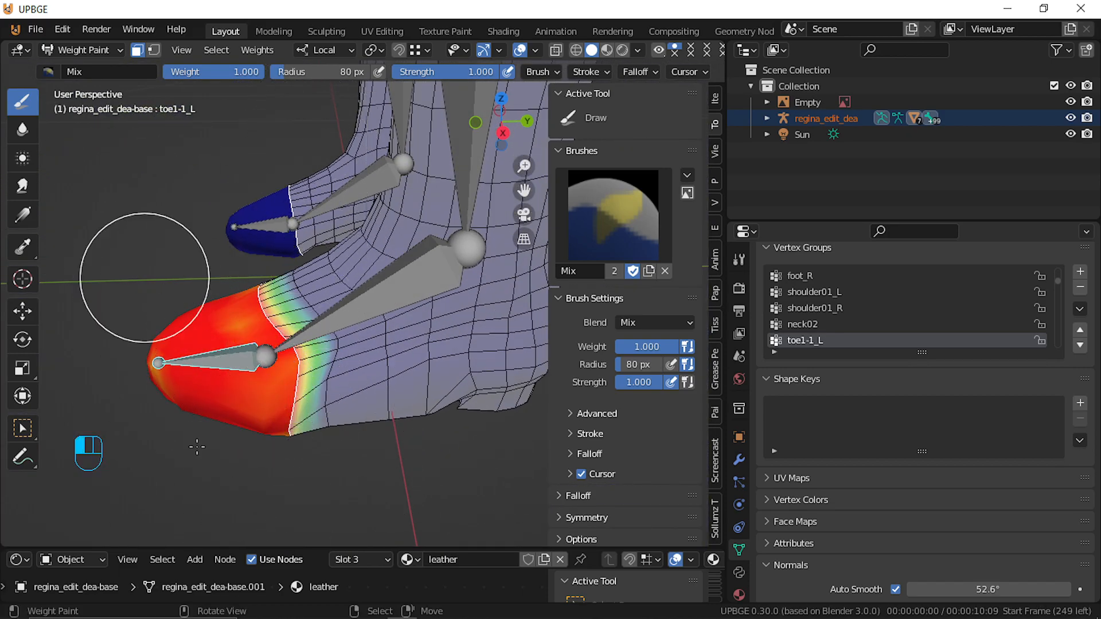
{"action": "middle_click_drag", "start_coordinate": [240, 473], "coordinate": [172, 381]}
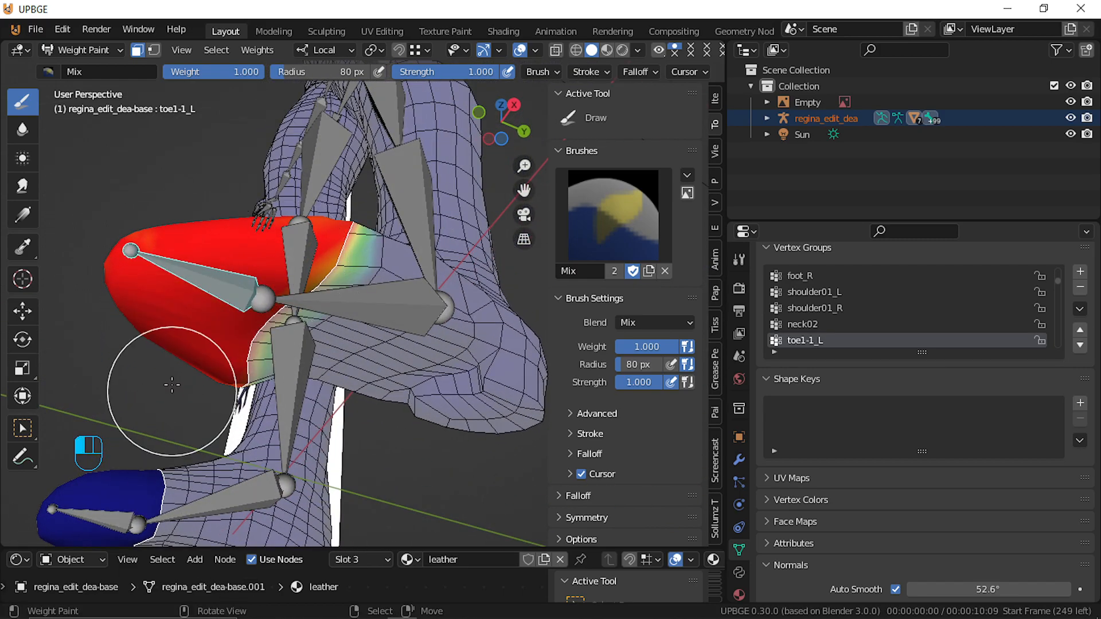
{"action": "mouse_move", "coordinate": [147, 209]}
{"action": "middle_mouse_down"}
{"action": "mouse_move", "coordinate": [244, 321]}
{"action": "mouse_move", "coordinate": [250, 364]}
{"action": "middle_mouse_up"}
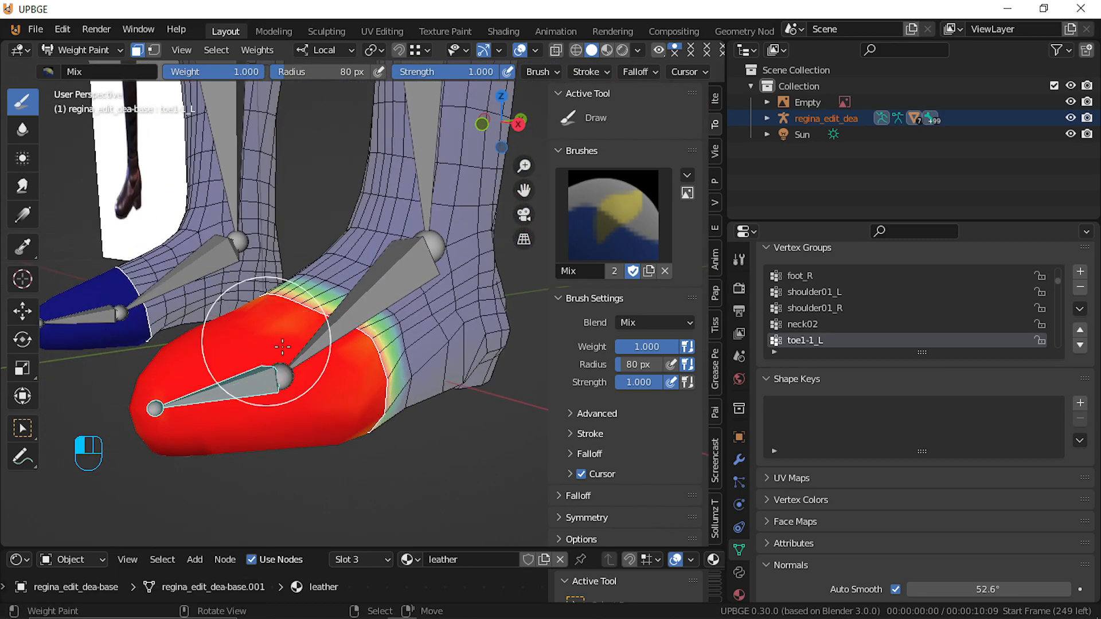
{"action": "mouse_move", "coordinate": [294, 404]}
{"action": "middle_mouse_down"}
{"action": "mouse_move", "coordinate": [466, 391]}
{"action": "mouse_move", "coordinate": [542, 364]}
{"action": "middle_mouse_up"}
{"action": "mouse_move", "coordinate": [446, 528]}
{"action": "left_mouse_down"}
{"action": "mouse_move", "coordinate": [457, 491]}
{"action": "mouse_move", "coordinate": [405, 425]}
{"action": "left_mouse_up"}
Try rotating the left toe bone to test how the painted toe cap deforms, and cancel the rotation
{"action": "middle_click_drag", "start_coordinate": [423, 396], "coordinate": [330, 352], "text": "shift"}
{"action": "key", "text": "r"}
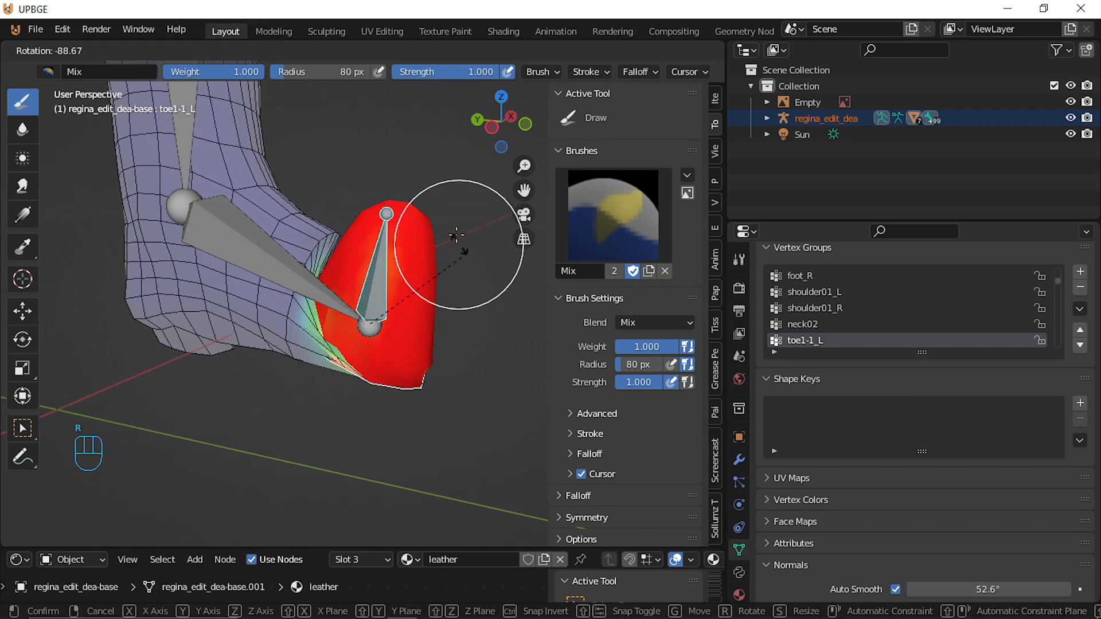
{"action": "right_click", "coordinate": [379, 501]}
{"action": "mouse_move", "coordinate": [286, 426]}
{"action": "middle_mouse_down"}
{"action": "mouse_move", "coordinate": [376, 420]}
{"action": "mouse_move", "coordinate": [319, 424]}
{"action": "middle_mouse_up"}
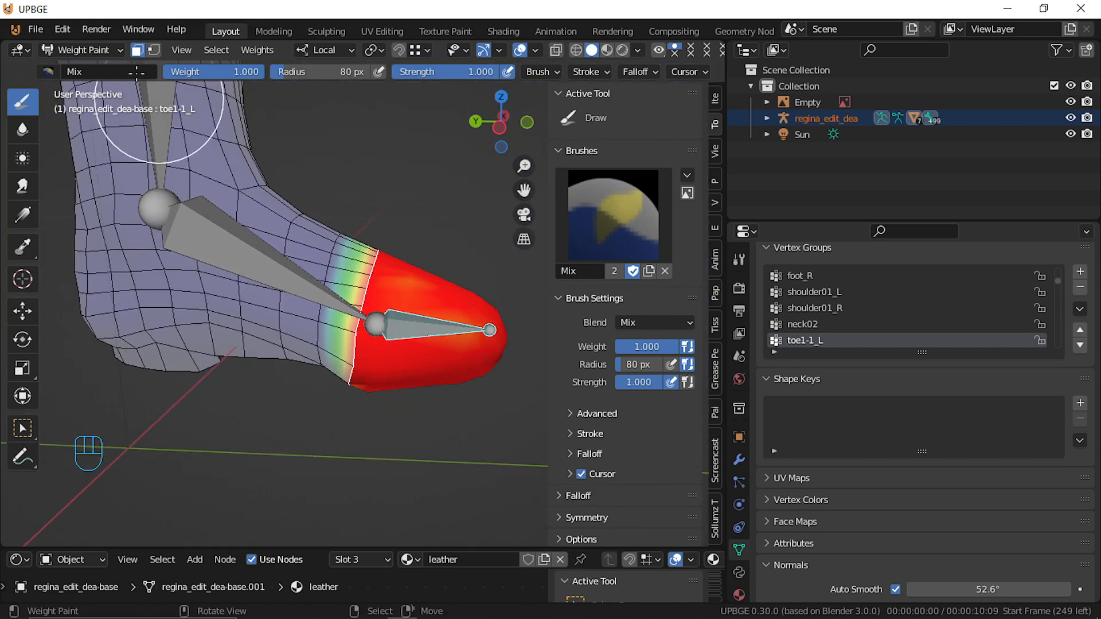
Select the vertex loop around the left toe joint, make foot_L the active group, and limit painting to the selected vertices
{"action": "left_click", "coordinate": [153, 51]}
{"action": "key", "text": "Tab"}
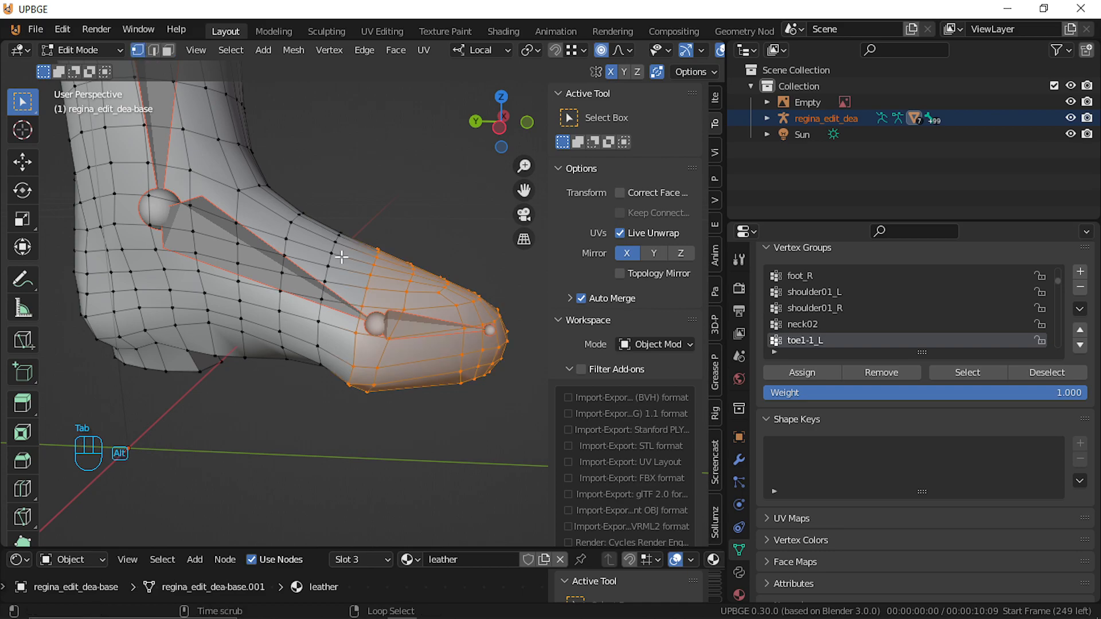
{"action": "left_click", "coordinate": [365, 286], "text": "alt"}
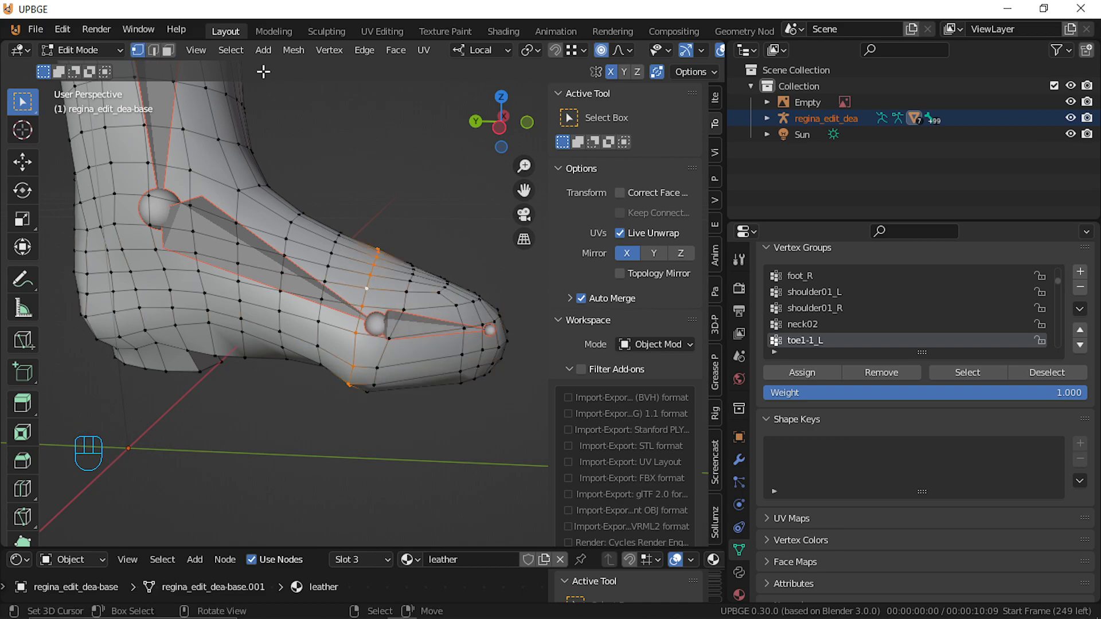
{"action": "key", "text": "Tab"}
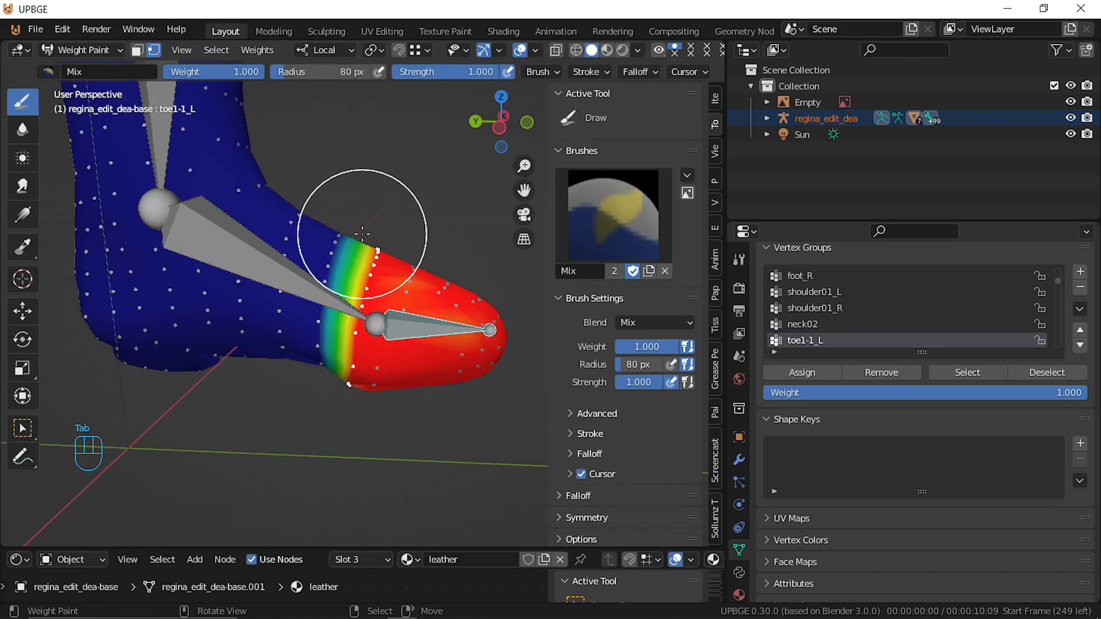
{"action": "left_click", "coordinate": [153, 51]}
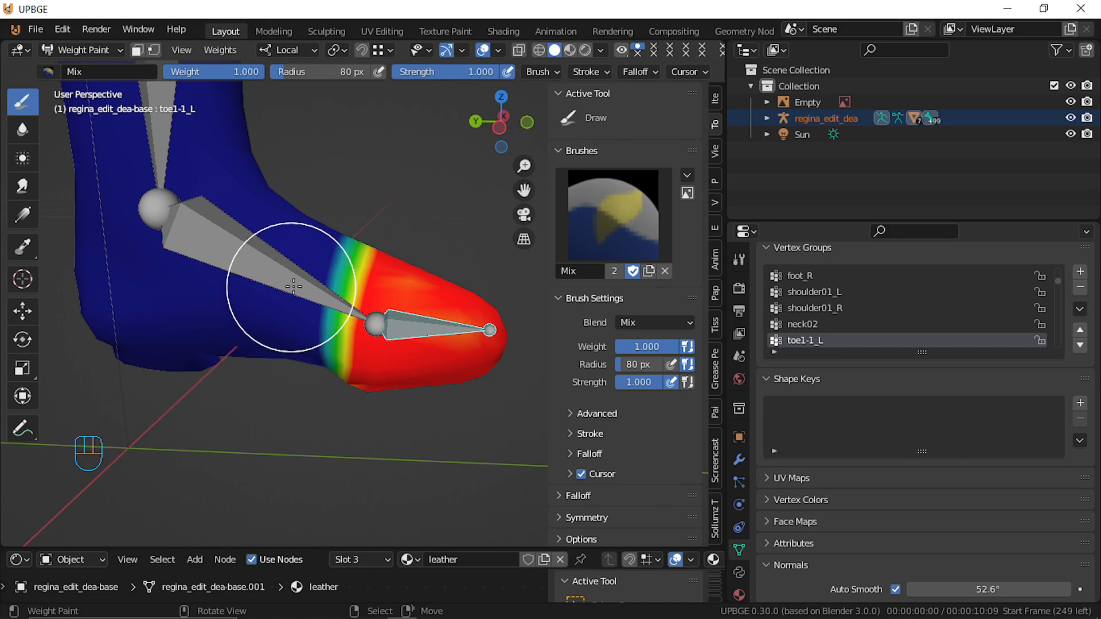
{"action": "left_click", "coordinate": [293, 286], "text": "ctrl"}
{"action": "left_click", "coordinate": [153, 50]}
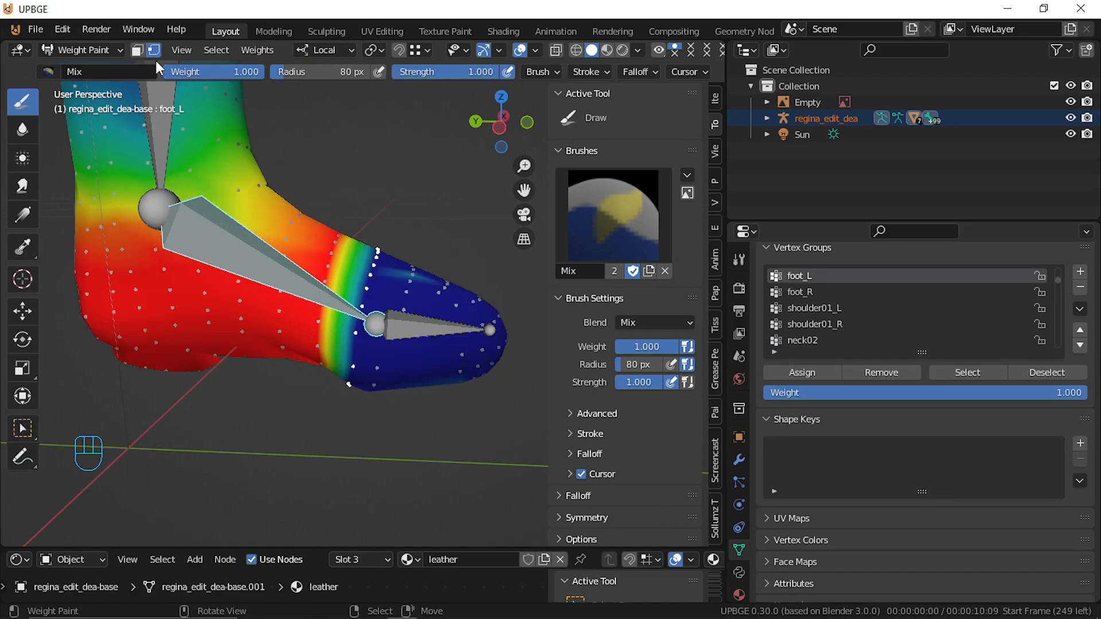
Try painting the masked toe-joint loop into foot_L with the Mix brush at weight 1.000, and undo the strokes
{"action": "left_click_drag", "start_coordinate": [364, 232], "coordinate": [365, 251]}
{"action": "left_click_drag", "start_coordinate": [361, 299], "coordinate": [347, 462]}
{"action": "mouse_move", "coordinate": [347, 462]}
{"action": "middle_mouse_down"}
{"action": "mouse_move", "coordinate": [330, 414]}
{"action": "mouse_move", "coordinate": [330, 463]}
{"action": "middle_mouse_up"}
{"action": "key", "text": "ctrl+z"}
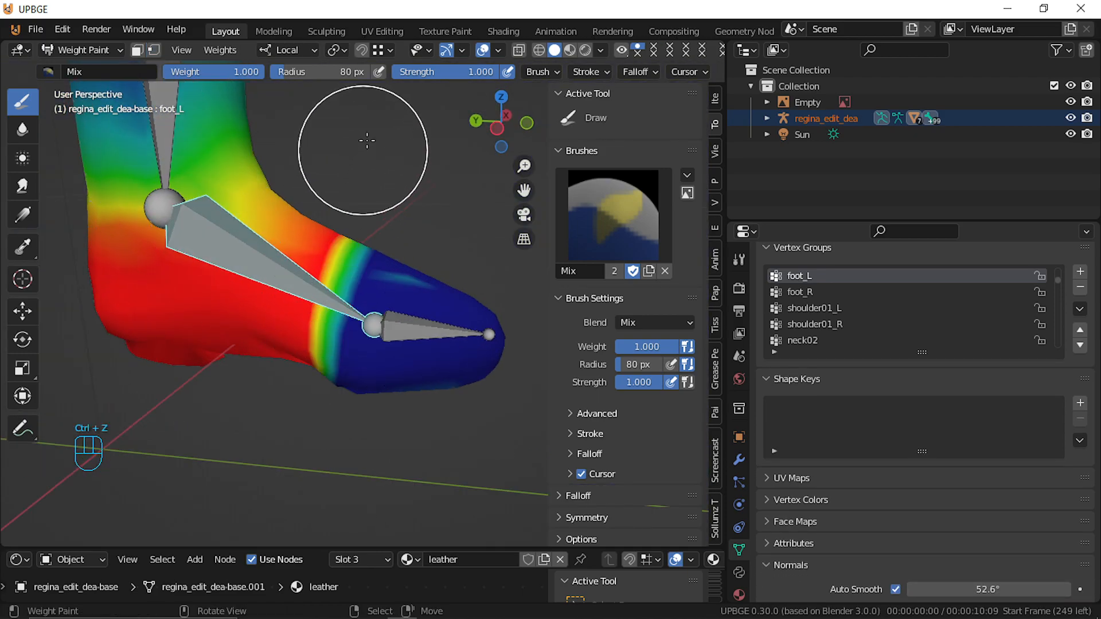
Set the brush strength to 0.304 and paint foot_L softly across the left toe joint, including the sole, without a mask
{"action": "left_click_drag", "start_coordinate": [424, 72], "coordinate": [423, 72]}
{"action": "mouse_move", "coordinate": [373, 294]}
{"action": "left_mouse_down"}
{"action": "mouse_move", "coordinate": [359, 366]}
{"action": "mouse_move", "coordinate": [331, 307]}
{"action": "left_mouse_up"}
{"action": "middle_click_drag", "start_coordinate": [424, 154], "coordinate": [228, 177]}
{"action": "mouse_move", "coordinate": [383, 438]}
{"action": "middle_mouse_down"}
{"action": "mouse_move", "coordinate": [362, 381]}
{"action": "mouse_move", "coordinate": [359, 195]}
{"action": "middle_mouse_up"}
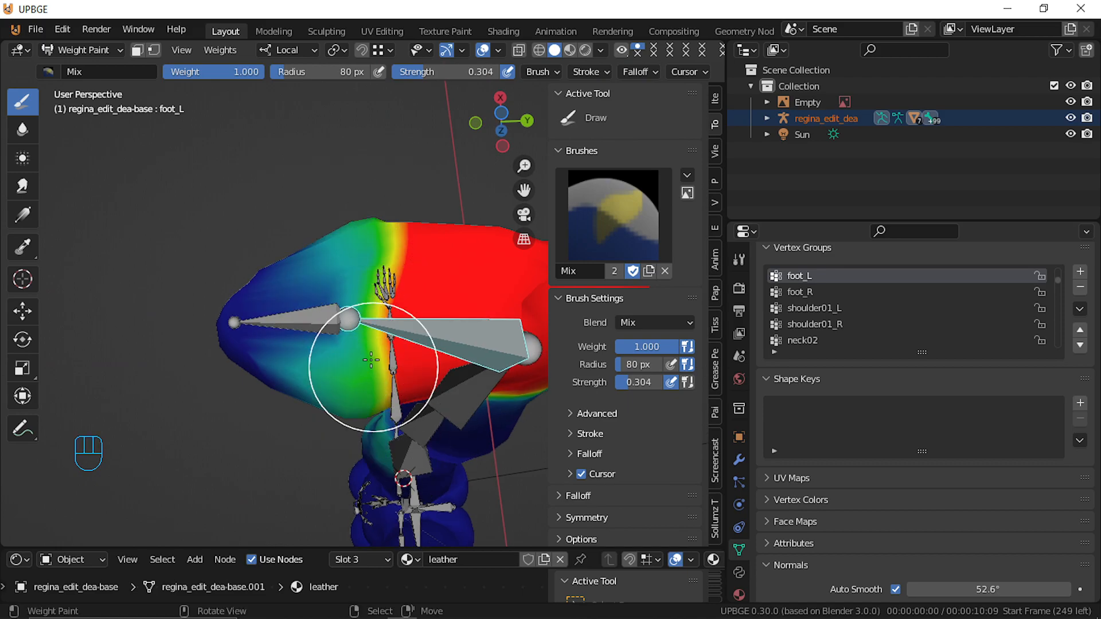
{"action": "middle_click_drag", "start_coordinate": [369, 369], "coordinate": [352, 450]}
Try rotating the left foot bone, make the toe bone's group toe1-1_L active, and test its rotation, cancelling both
{"action": "key", "text": "r"}
{"action": "right_click", "coordinate": [295, 328]}
{"action": "middle_click_drag", "start_coordinate": [295, 329], "coordinate": [289, 444]}
{"action": "left_click", "coordinate": [295, 328], "text": "ctrl"}
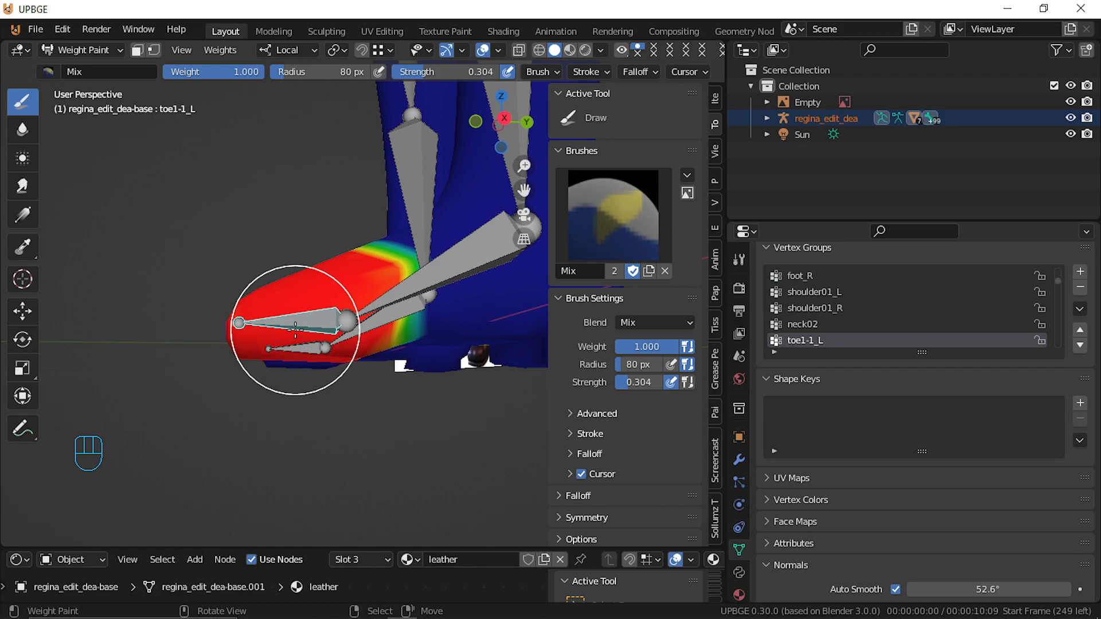
{"action": "key", "text": "r"}
{"action": "right_click", "coordinate": [304, 241]}
Paint toe1-1_L around the left toe joint at strength 0.304 to widen the blend towards the foot
{"action": "mouse_move", "coordinate": [305, 262]}
{"action": "middle_mouse_down"}
{"action": "mouse_move", "coordinate": [302, 346]}
{"action": "mouse_move", "coordinate": [319, 369]}
{"action": "mouse_move", "coordinate": [381, 392]}
{"action": "mouse_move", "coordinate": [356, 344]}
{"action": "middle_mouse_up"}
{"action": "mouse_move", "coordinate": [321, 244]}
{"action": "left_mouse_down"}
{"action": "mouse_move", "coordinate": [440, 319]}
{"action": "mouse_move", "coordinate": [488, 367]}
{"action": "left_mouse_up"}
{"action": "middle_click_drag", "start_coordinate": [487, 367], "coordinate": [364, 166]}
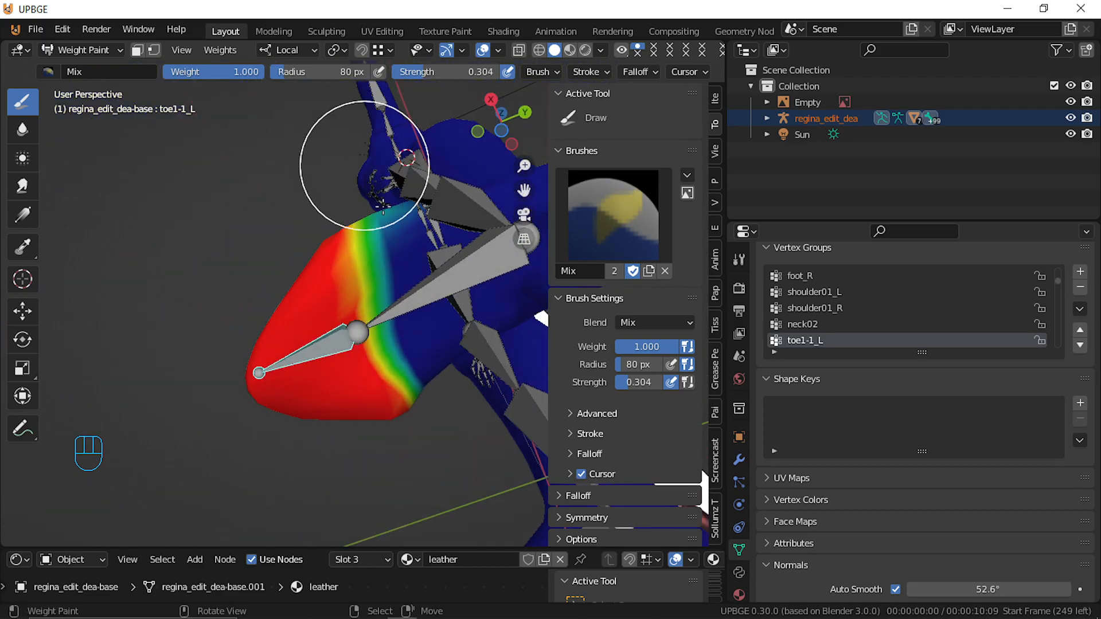
{"action": "middle_click_drag", "start_coordinate": [464, 469], "coordinate": [262, 28]}
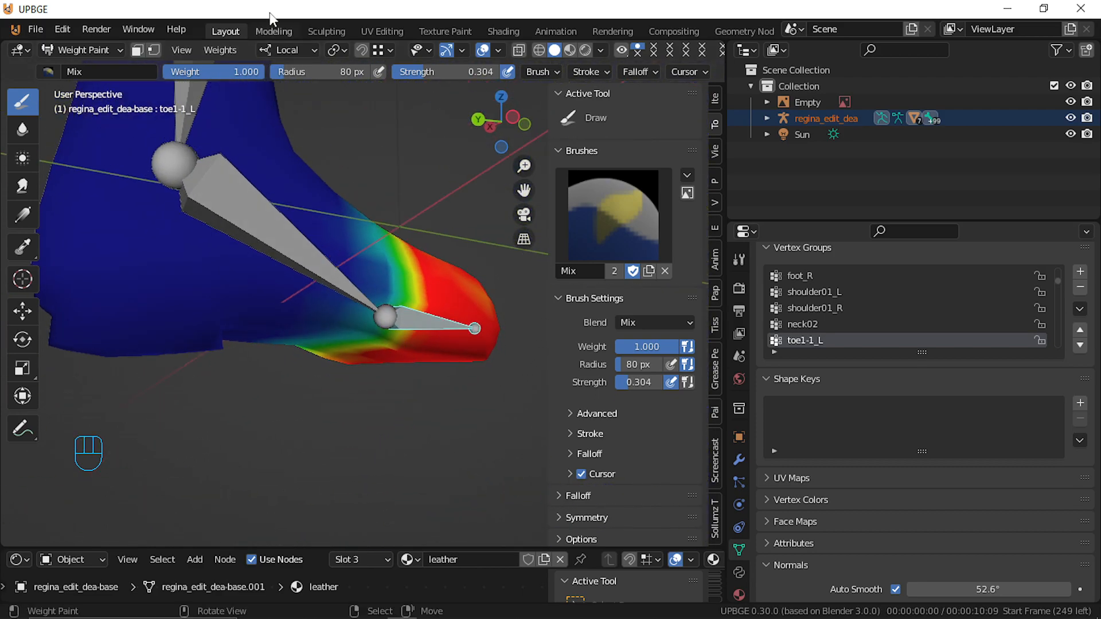
{"action": "middle_click_drag", "start_coordinate": [389, 200], "coordinate": [320, 202]}
{"action": "middle_click_drag", "start_coordinate": [373, 397], "coordinate": [435, 416]}
Test the toe joint's deformation by rotating the left toe bone up and down, cancelling each rotation
{"action": "key", "text": "r"}
{"action": "right_click", "coordinate": [508, 218]}
{"action": "middle_click_drag", "start_coordinate": [442, 315], "coordinate": [404, 417]}
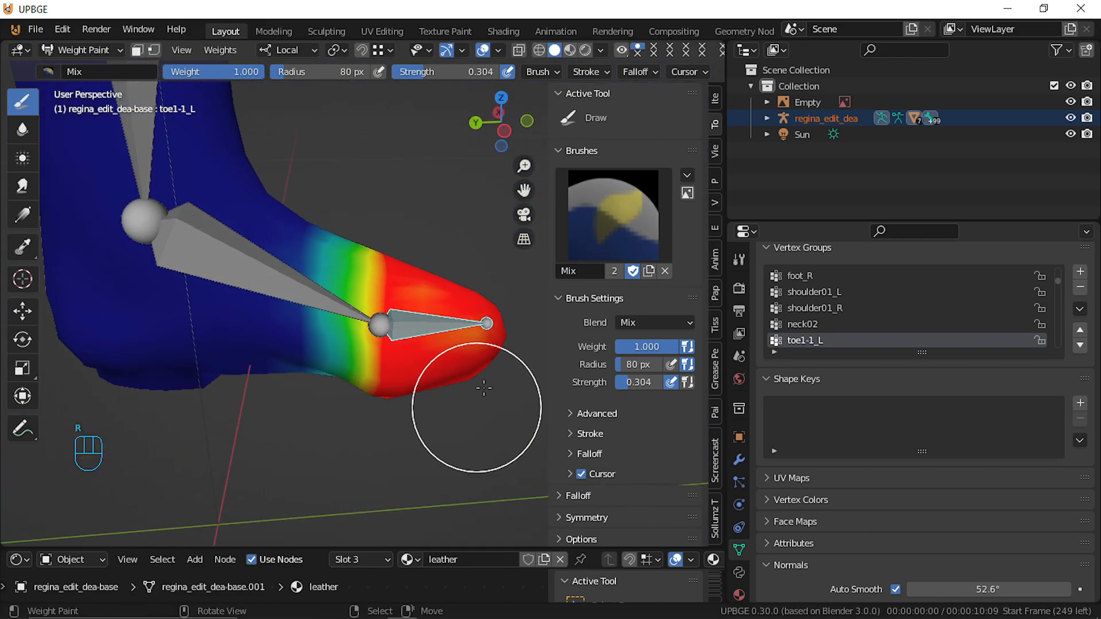
{"action": "key", "text": "r"}
{"action": "right_click", "coordinate": [489, 287]}
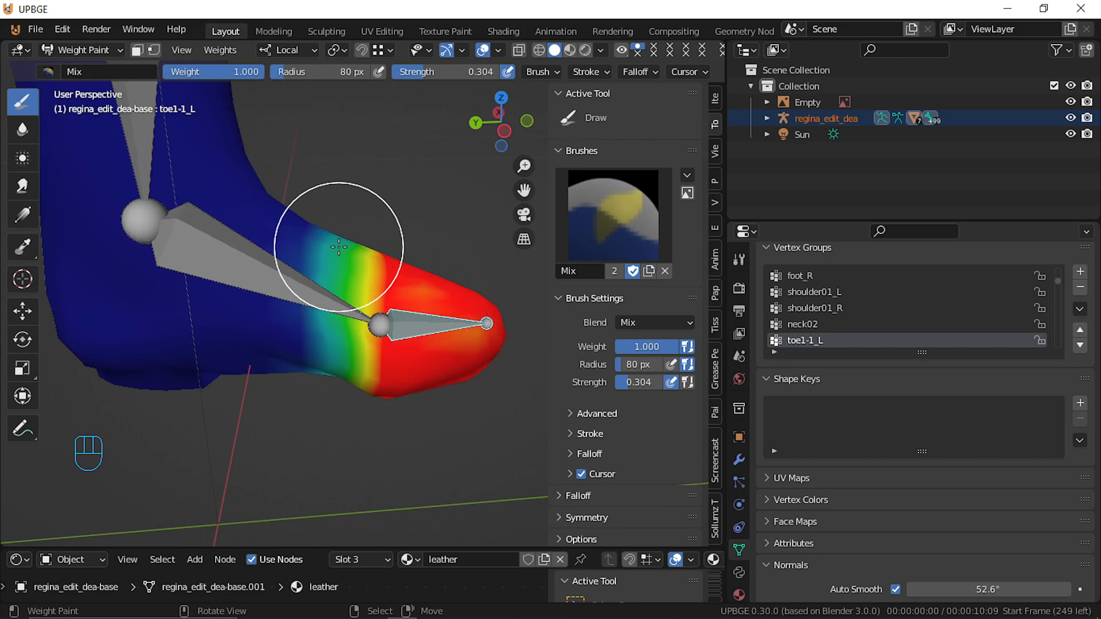
{"action": "key", "text": "r"}
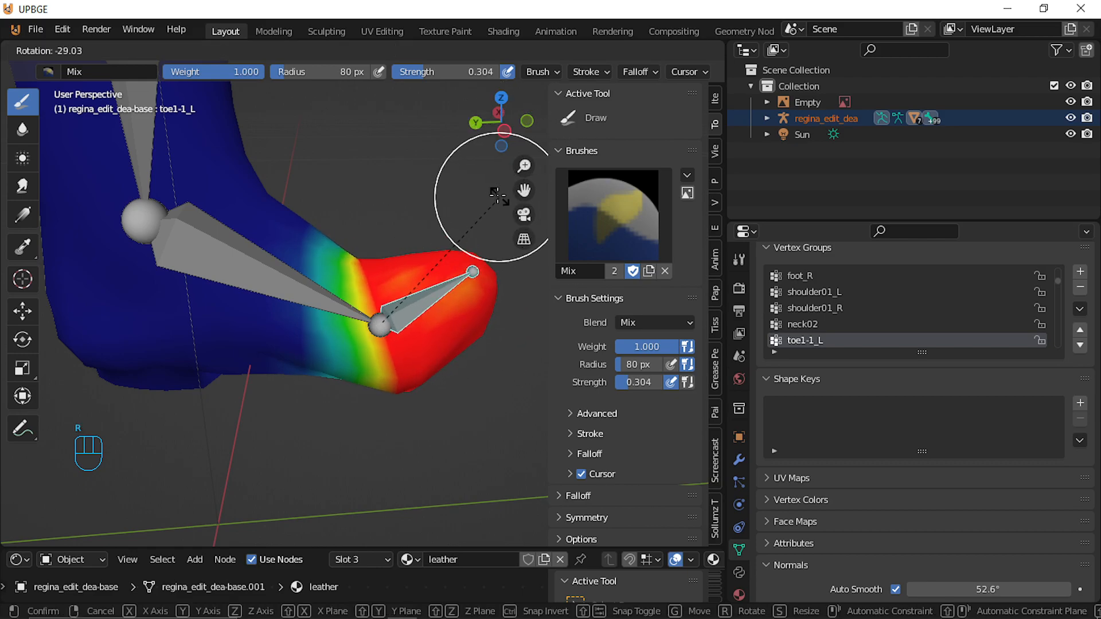
{"action": "right_click", "coordinate": [514, 276]}
Try scaling the left toe bone and rotating it about the local and global X axes, and cancel the transforms
{"action": "key", "text": "r"}
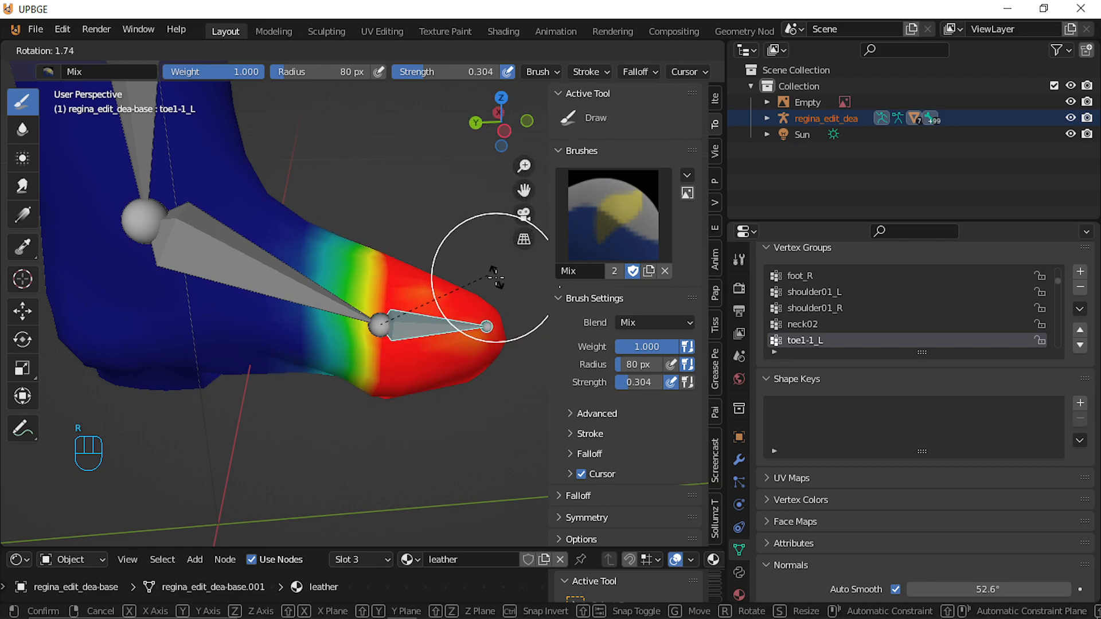
{"action": "key", "text": "x"}
{"action": "key", "text": "x"}
{"action": "key", "text": "s"}
{"action": "key", "text": "x"}
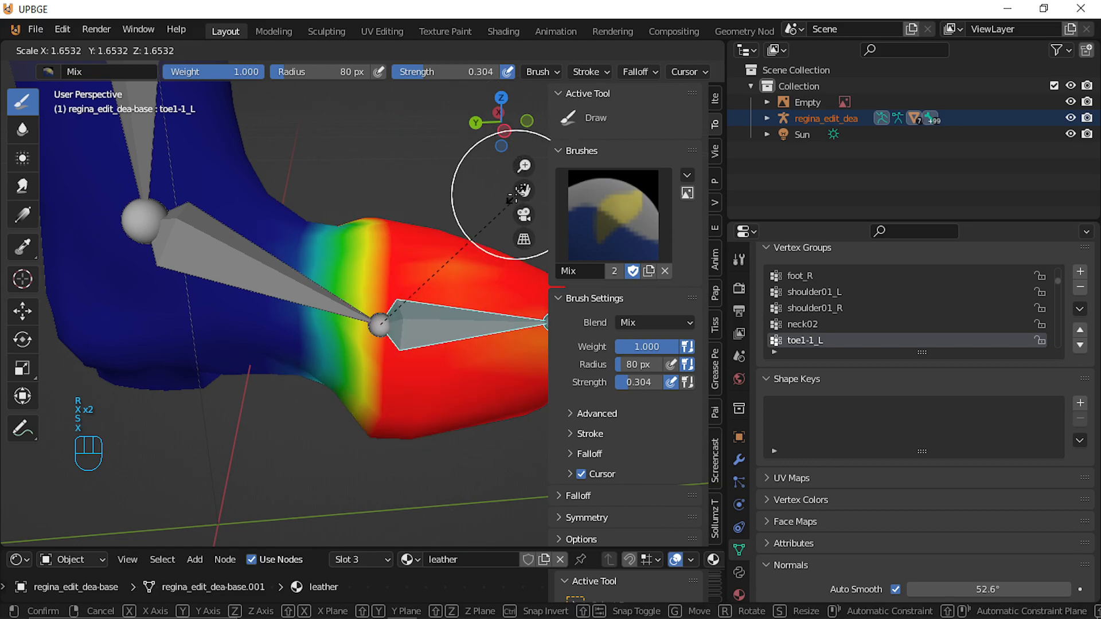
{"action": "key", "text": "r"}
{"action": "key", "text": "x"}
{"action": "key", "text": "x"}
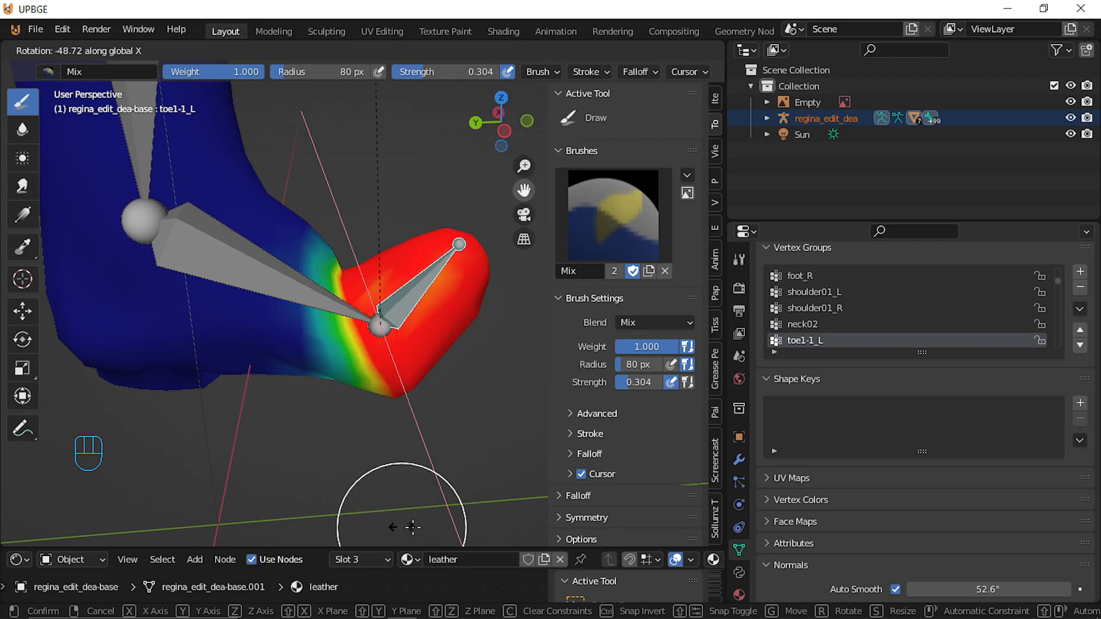
{"action": "left_click", "coordinate": [311, 210]}
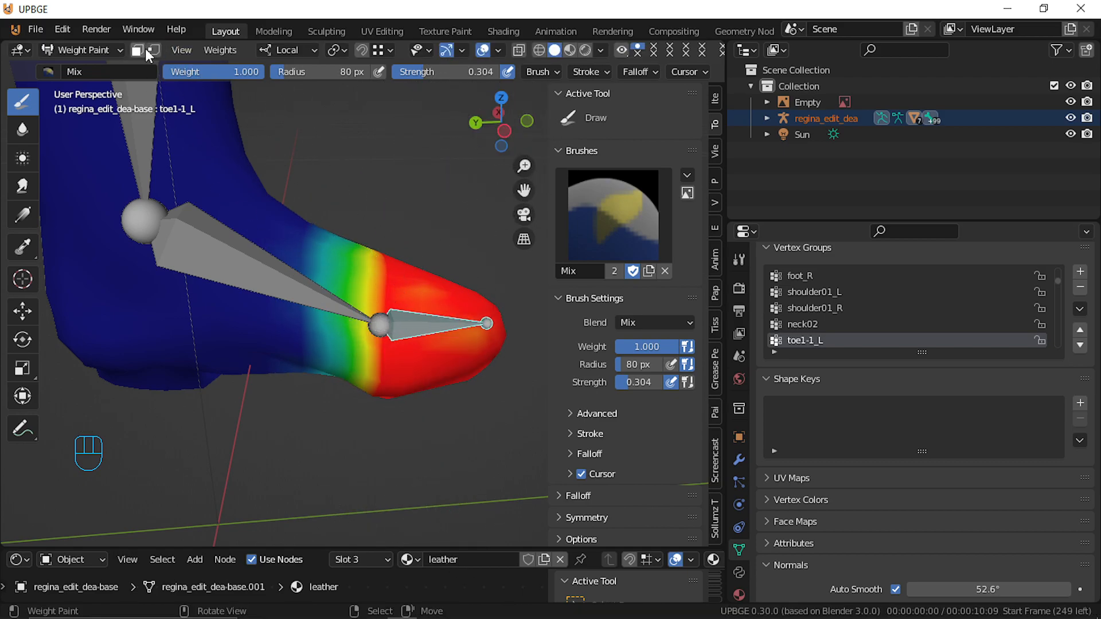
Leave weight painting, enter Edit Mode on the armature, and select the left toe bone together with foot_L
{"action": "left_click", "coordinate": [103, 47]}
{"action": "left_click", "coordinate": [102, 62]}
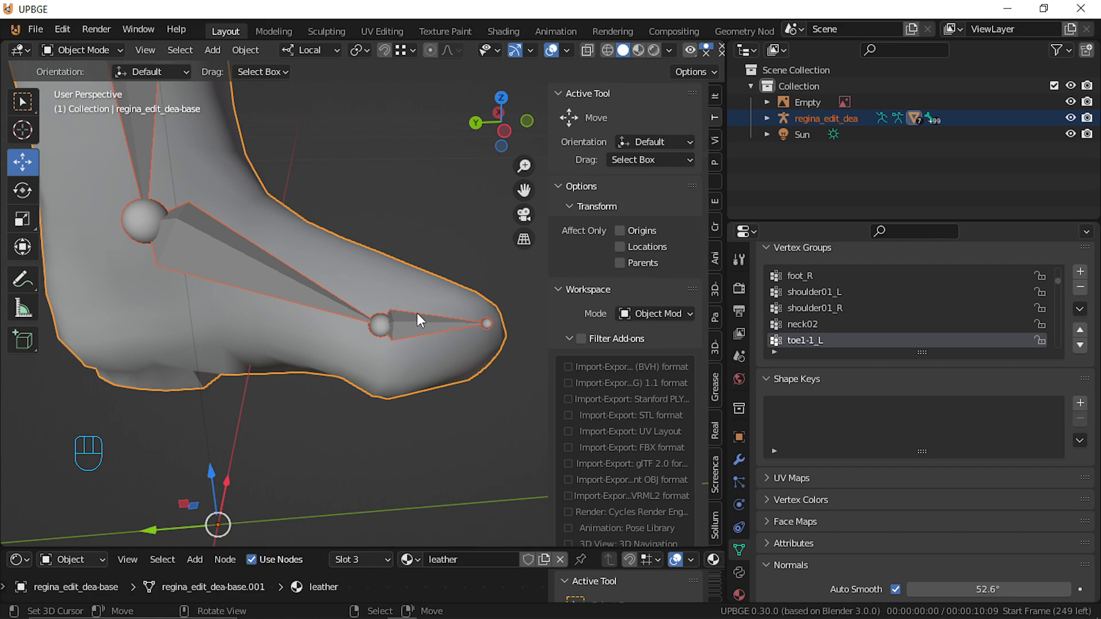
{"action": "key", "text": "Tab"}
{"action": "middle_click_drag", "start_coordinate": [420, 322], "coordinate": [366, 344]}
{"action": "key", "text": "Tab"}
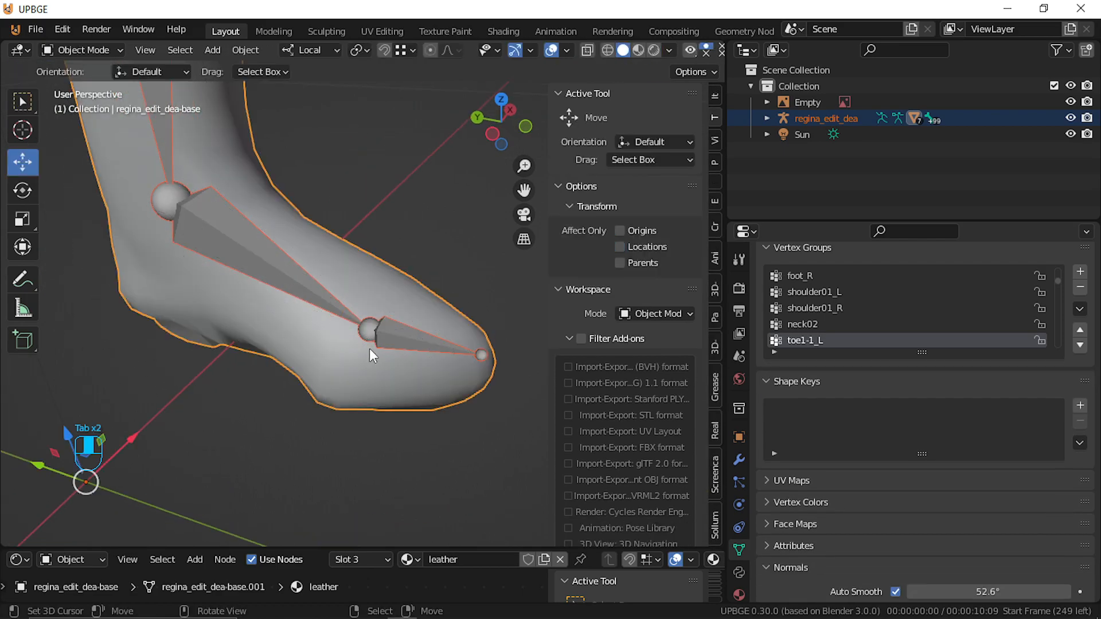
{"action": "left_click", "coordinate": [396, 329]}
{"action": "key", "text": "Tab"}
{"action": "middle_click_drag", "start_coordinate": [425, 376], "coordinate": [314, 229]}
{"action": "left_click", "coordinate": [313, 229], "text": "shift"}
Recalculate the roll of the selected left foot and toe bones to the Global +X Axis
{"action": "middle_click_drag", "start_coordinate": [329, 304], "coordinate": [315, 316]}
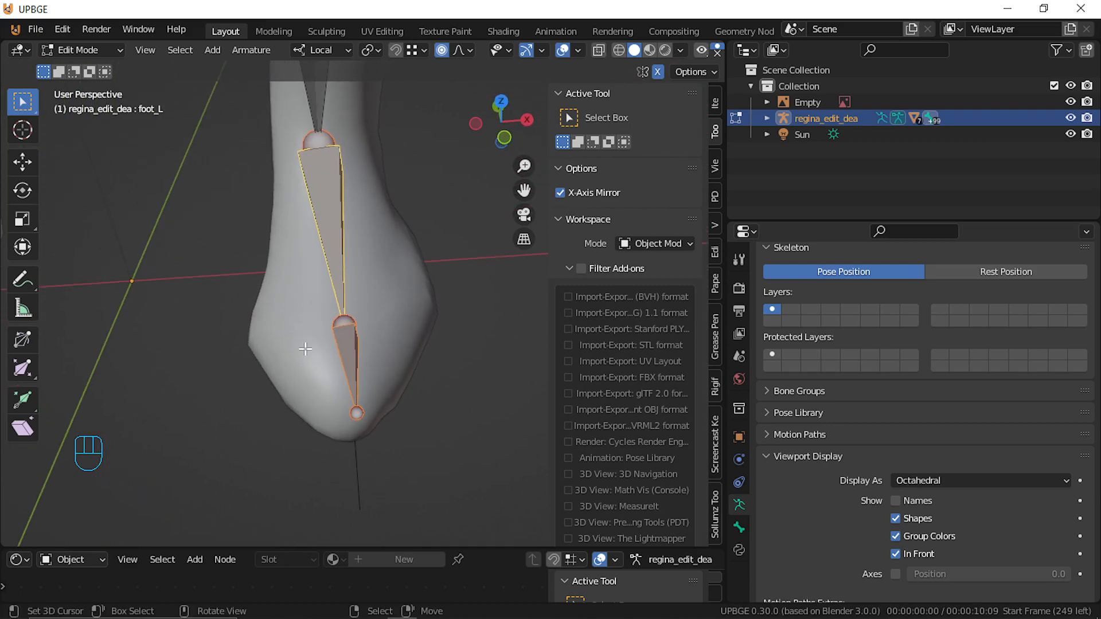
{"action": "key", "text": "n"}
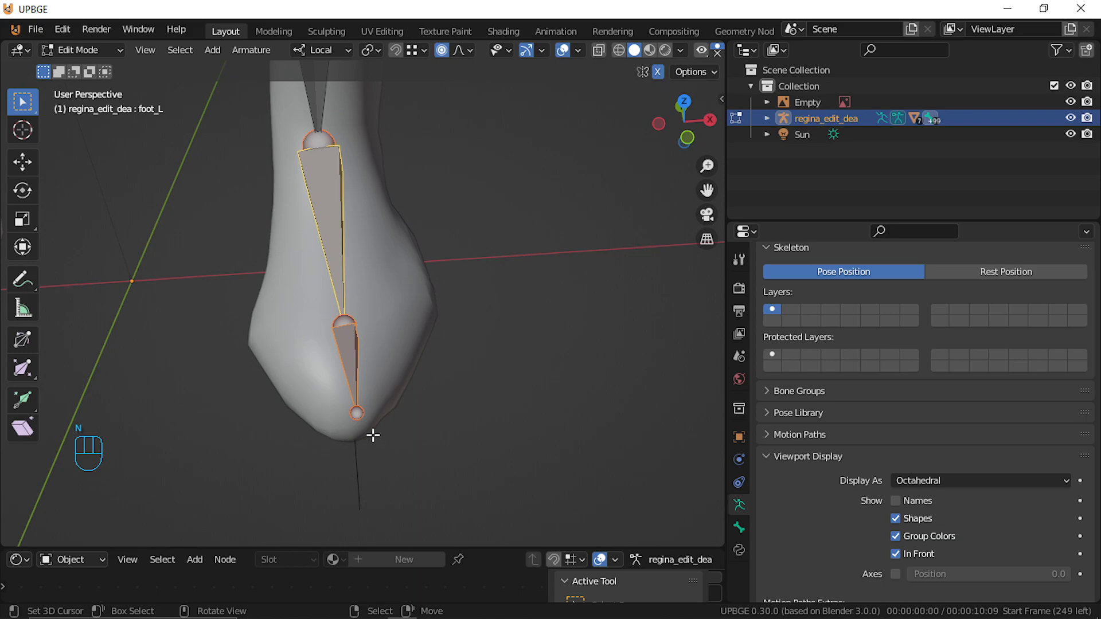
{"action": "key", "text": "n"}
{"action": "key", "text": "ctrl+n"}
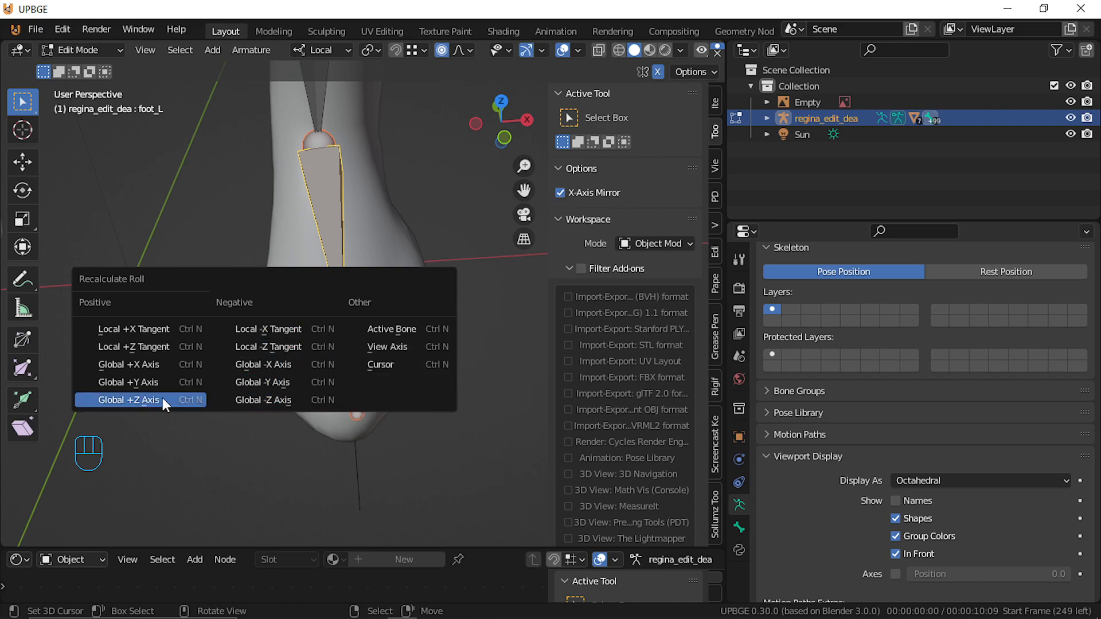
{"action": "left_click", "coordinate": [149, 364]}
{"action": "middle_click_drag", "start_coordinate": [200, 363], "coordinate": [493, 326]}
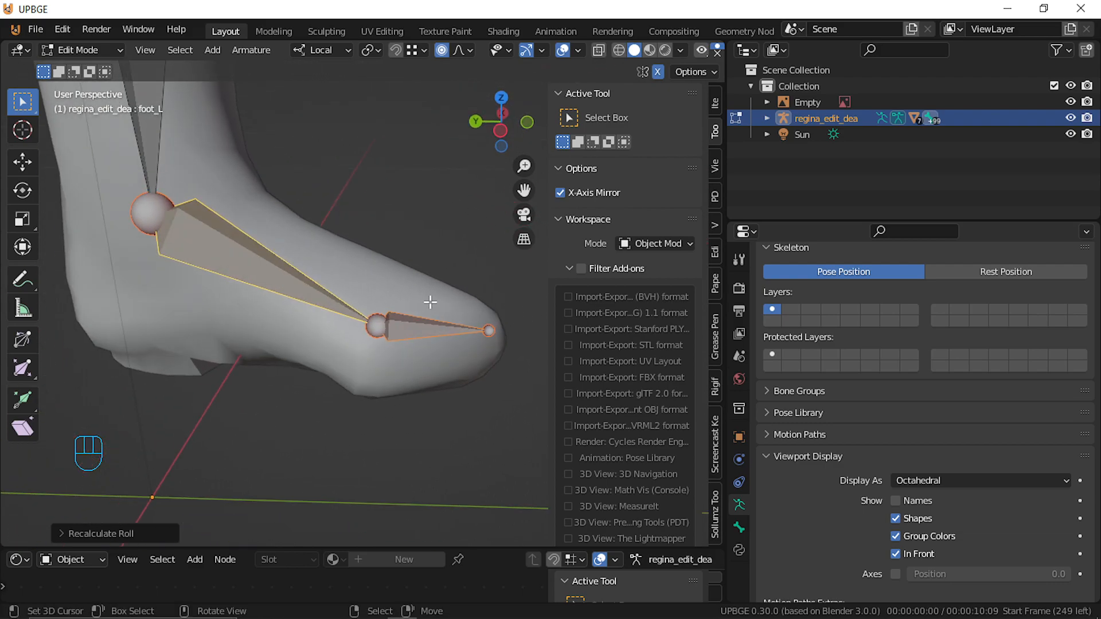
Switch the armature to Pose Mode and try rotating the left toe bone about its local X axis, cancelling the rotations
{"action": "left_click", "coordinate": [447, 326]}
{"action": "key", "text": "Tab"}
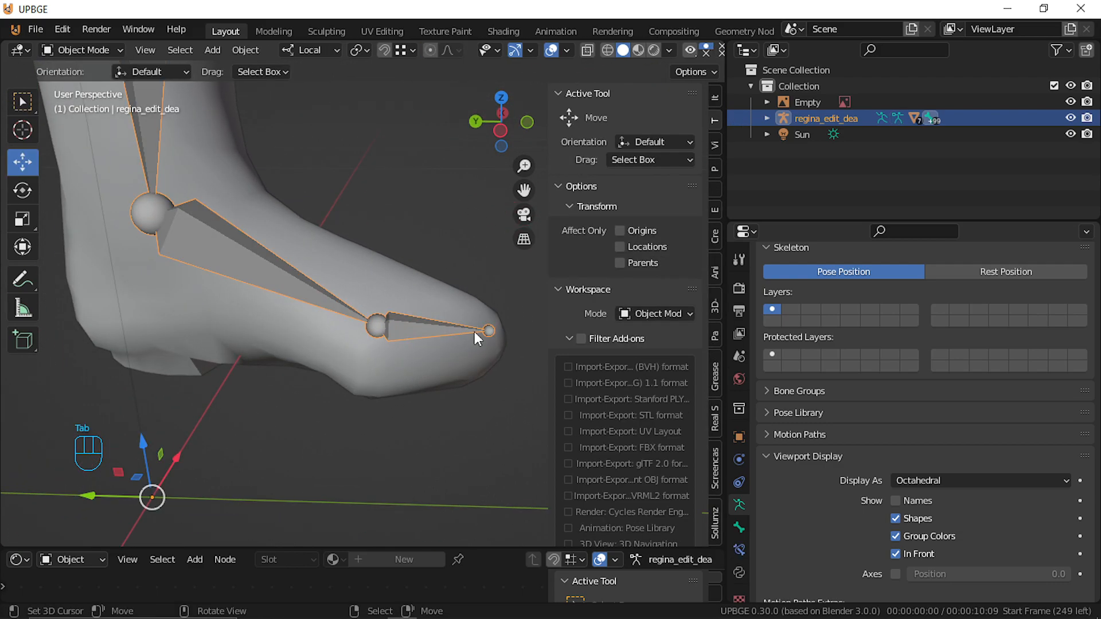
{"action": "key", "text": "ctrl+Tab"}
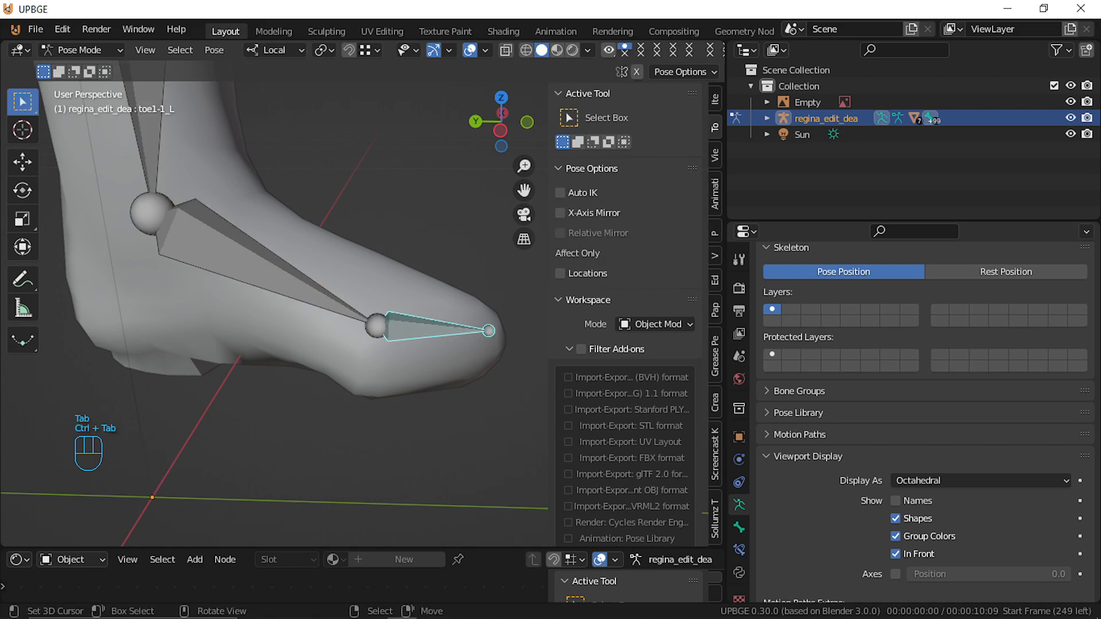
{"action": "key", "text": "r"}
{"action": "key", "text": "x"}
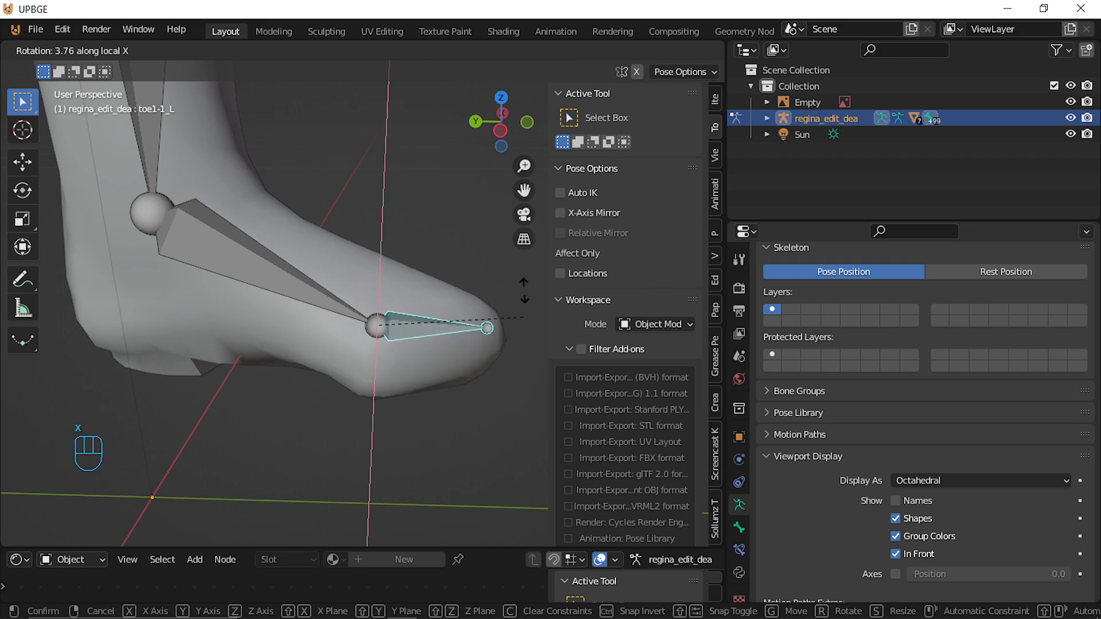
{"action": "left_click", "coordinate": [388, 137]}
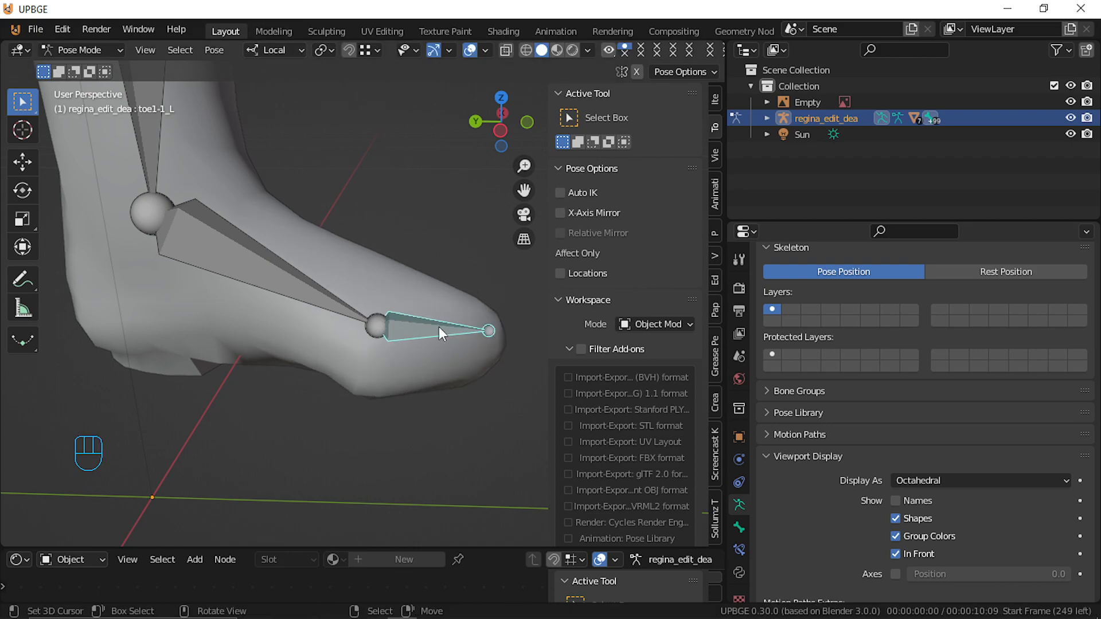
{"action": "key", "text": "r"}
{"action": "key", "text": "x"}
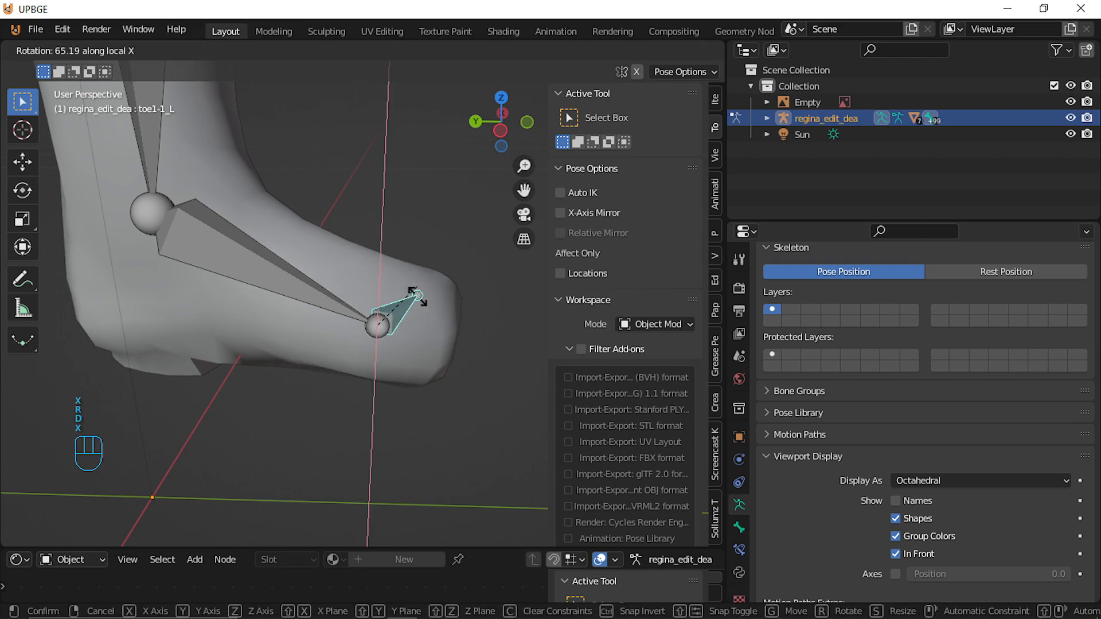
{"action": "right_click", "coordinate": [412, 292]}
Add foot_L to the toe bone selection, recalculate both bones' roll to Local -X Tangent, and return to Pose Mode
{"action": "left_click", "coordinate": [278, 285]}
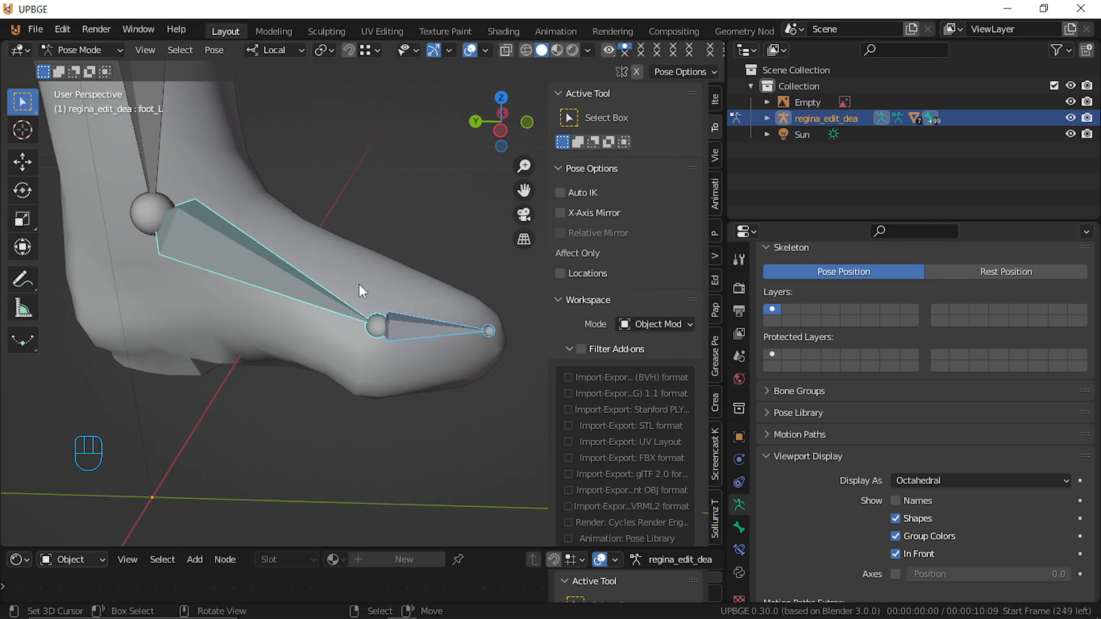
{"action": "key", "text": "Tab"}
{"action": "key", "text": "ctrl+n"}
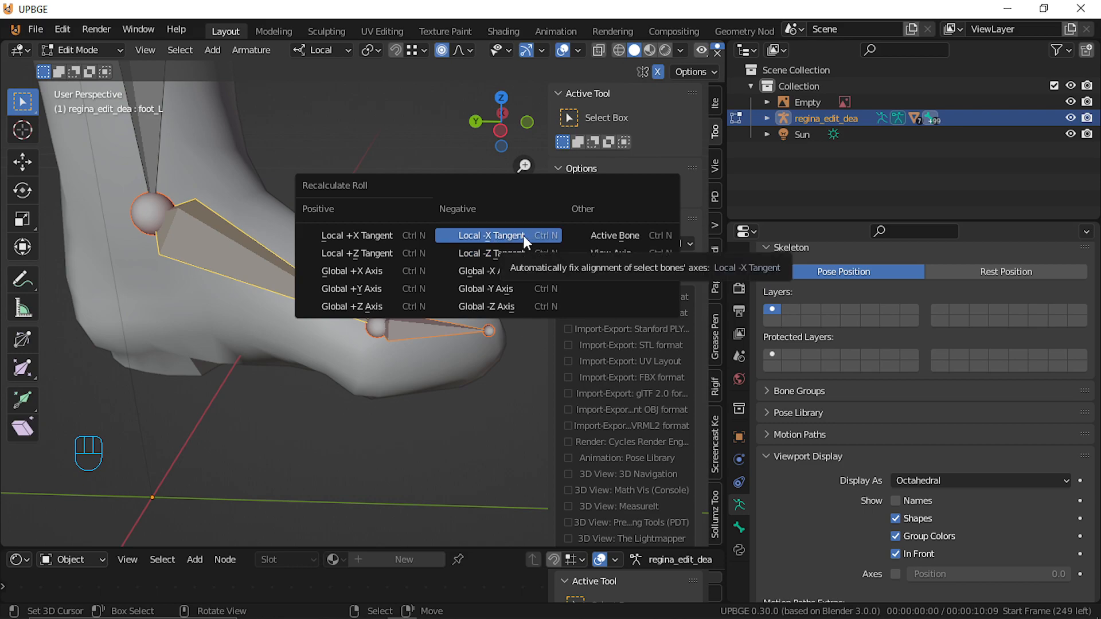
{"action": "left_click", "coordinate": [492, 236]}
{"action": "middle_click_drag", "start_coordinate": [388, 353], "coordinate": [359, 362]}
{"action": "key", "text": "Tab"}
Test rotating the left toe bone and then foot_L about their local X axes, cancelling both rotations
{"action": "left_click", "coordinate": [412, 338]}
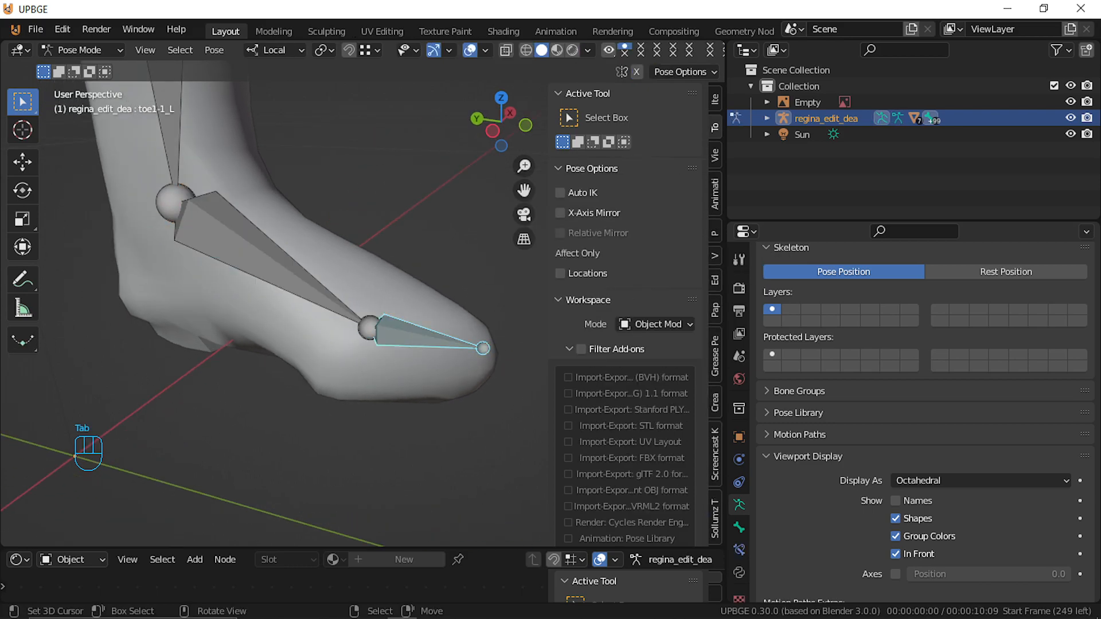
{"action": "key", "text": "r"}
{"action": "key", "text": "x"}
{"action": "right_click", "coordinate": [325, 284]}
{"action": "left_click", "coordinate": [291, 282]}
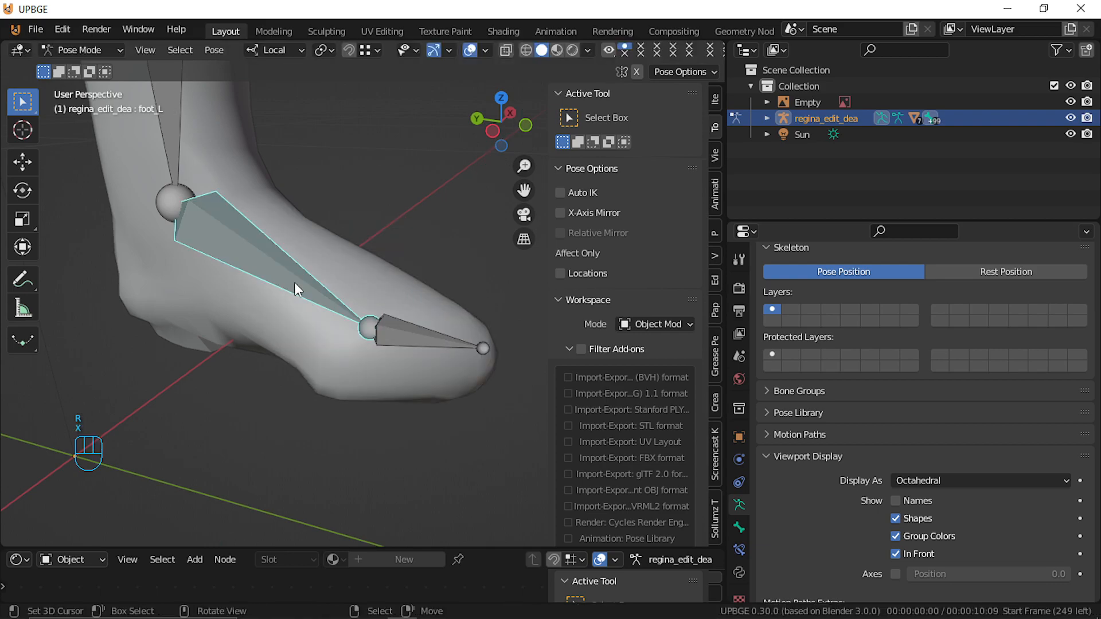
{"action": "key", "text": "r"}
{"action": "key", "text": "x"}
{"action": "right_click", "coordinate": [298, 274]}
Try rotating the left lower leg bone lowerleg02_L about its local X axis, and cancel the rotation
{"action": "left_click", "coordinate": [183, 151]}
{"action": "scroll", "coordinate": [181, 155], "scroll_direction": "down", "scroll_amount": 5}
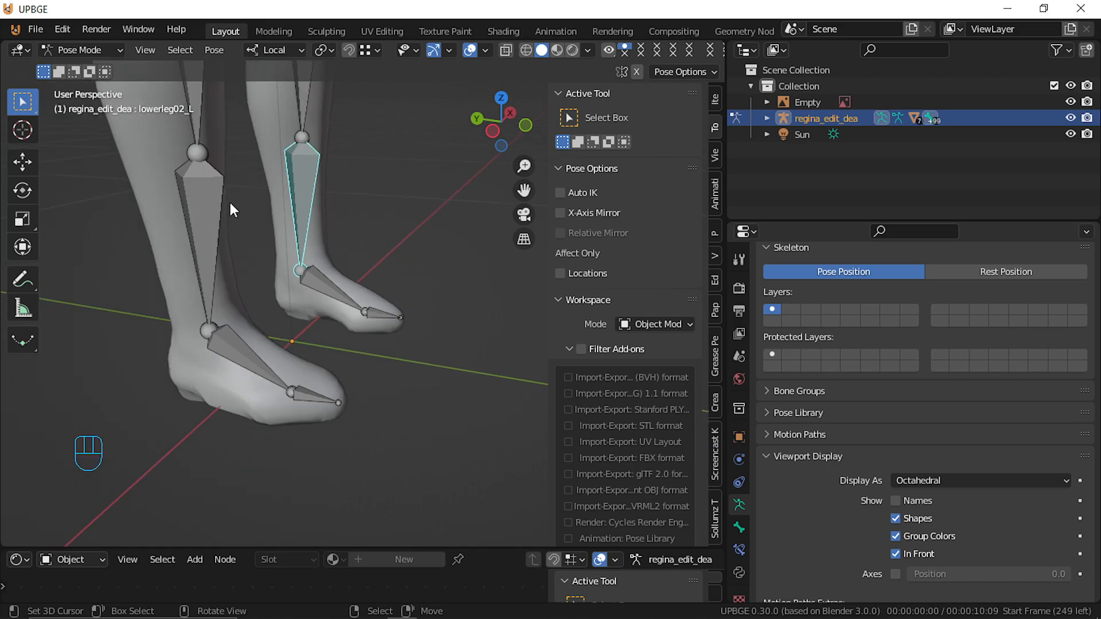
{"action": "key", "text": "r"}
{"action": "key", "text": "x"}
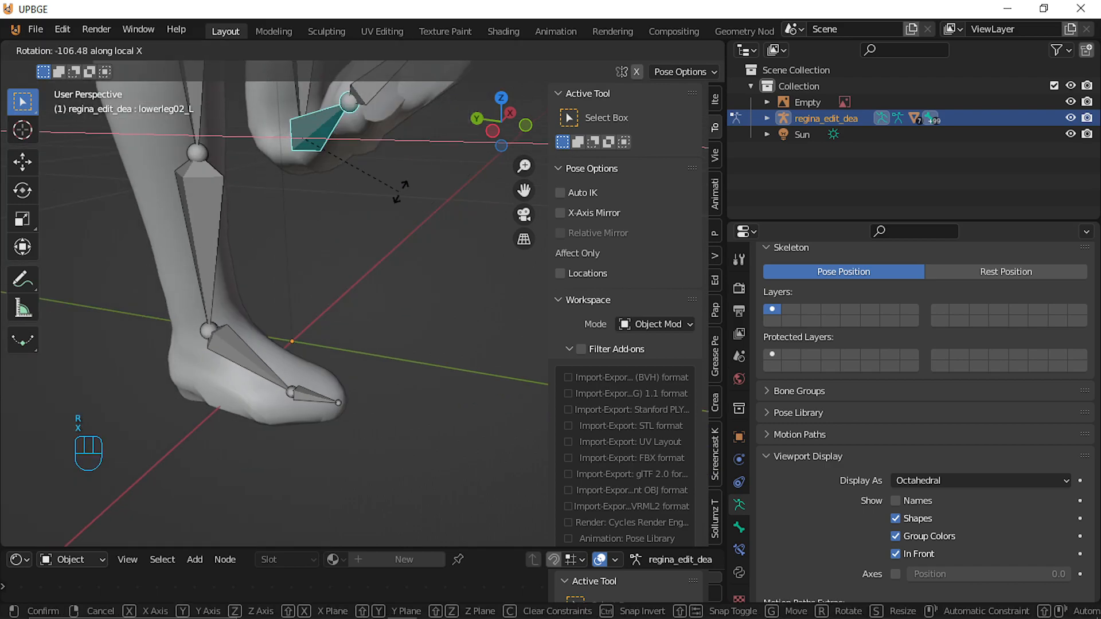
{"action": "right_click", "coordinate": [399, 191]}
Select the lower leg, upper leg, pelvis and lower spine bones on both sides of the rig
{"action": "key", "text": "shift+f"}
{"action": "key", "text": "d"}
{"action": "left_click", "coordinate": [362, 288]}
{"action": "left_click", "coordinate": [362, 287]}
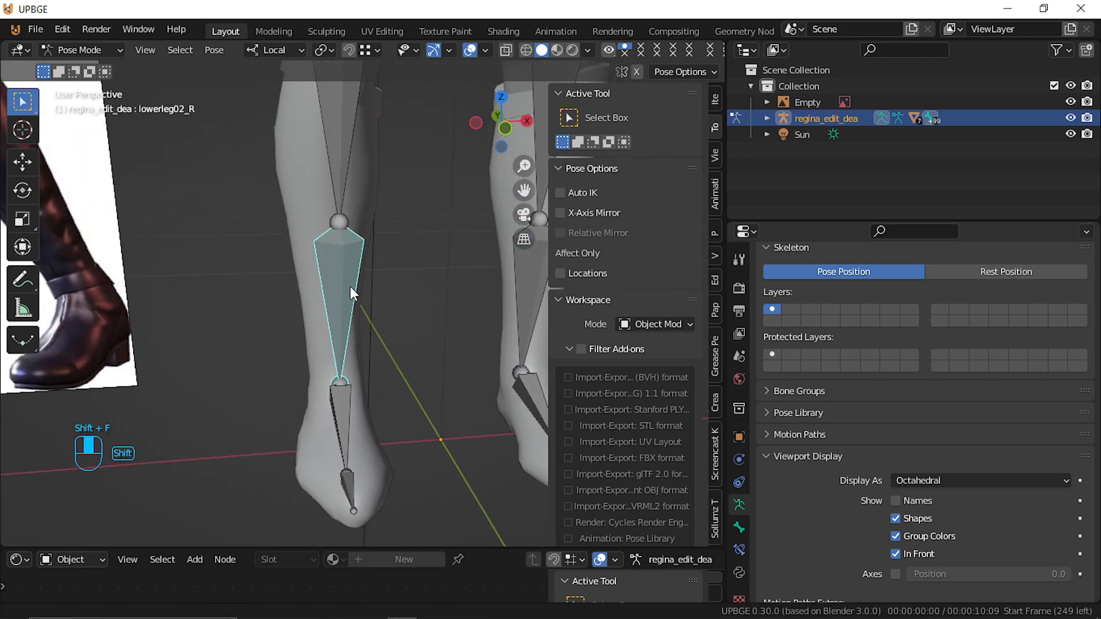
{"action": "left_click", "coordinate": [401, 307], "text": "shift"}
{"action": "left_click", "coordinate": [382, 165], "text": "shift"}
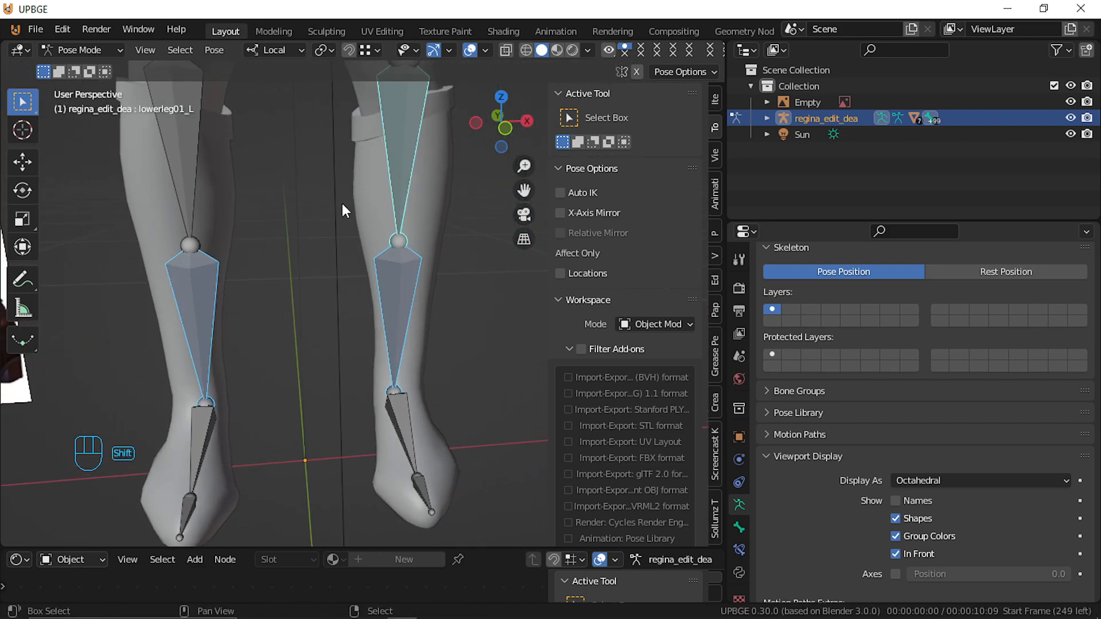
{"action": "scroll", "coordinate": [332, 215], "scroll_direction": "down", "scroll_amount": 3}
{"action": "middle_click_drag", "start_coordinate": [255, 228], "coordinate": [284, 432], "text": "shift"}
{"action": "left_click", "coordinate": [307, 283], "text": "shift"}
{"action": "left_click", "coordinate": [299, 163], "text": "shift"}
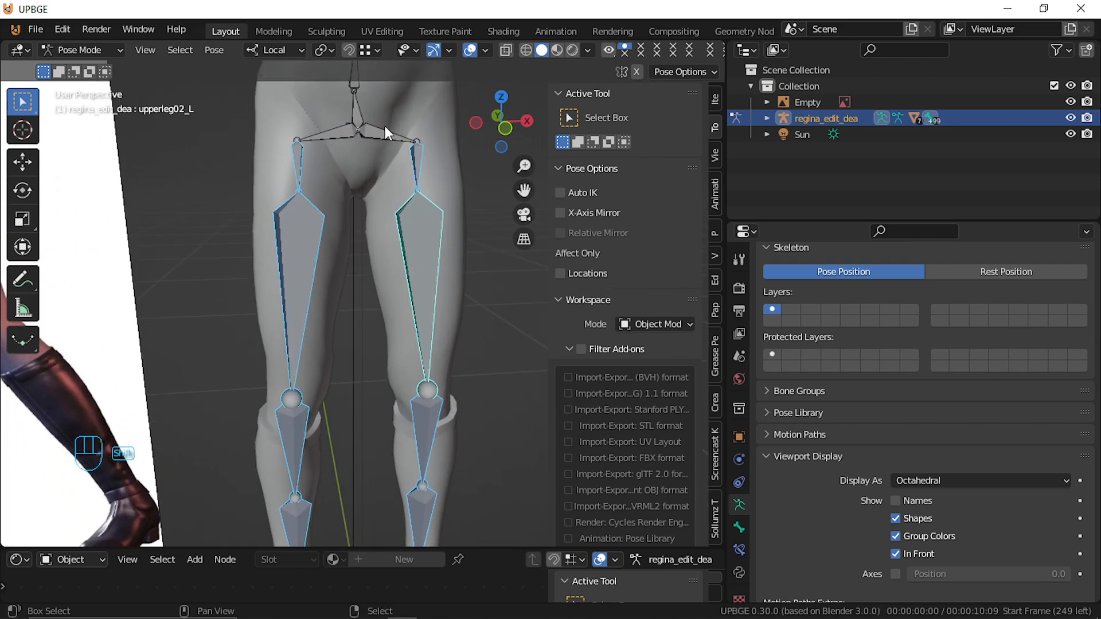
{"action": "left_click", "coordinate": [324, 133], "text": "shift"}
{"action": "middle_click_drag", "start_coordinate": [325, 129], "coordinate": [323, 297], "text": "shift"}
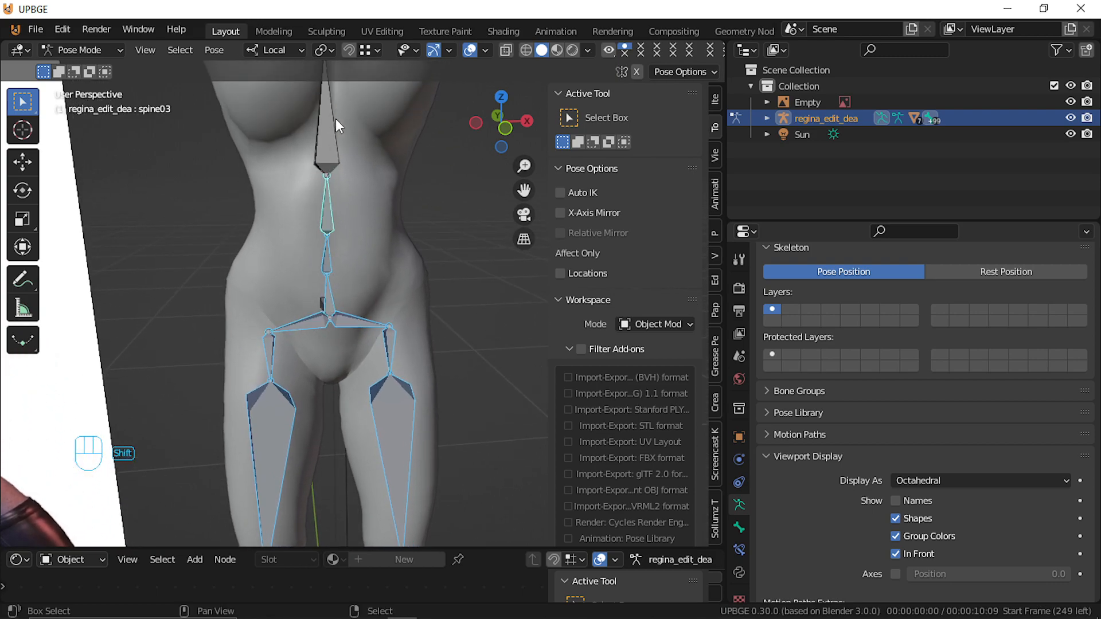
Select all of the rig's bones, recalculate their roll in Edit Mode, and return to Pose Mode
{"action": "middle_click_drag", "start_coordinate": [302, 220], "coordinate": [328, 272]}
{"action": "scroll", "coordinate": [406, 254], "scroll_direction": "down", "scroll_amount": 4}
{"action": "key", "text": "a"}
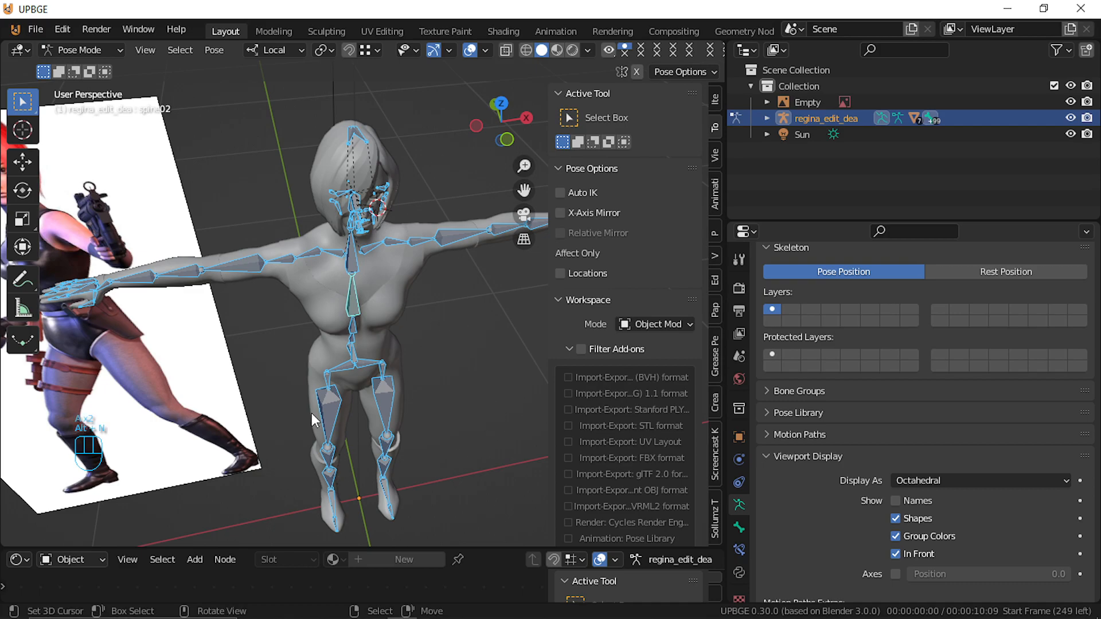
{"action": "key", "text": "super"}
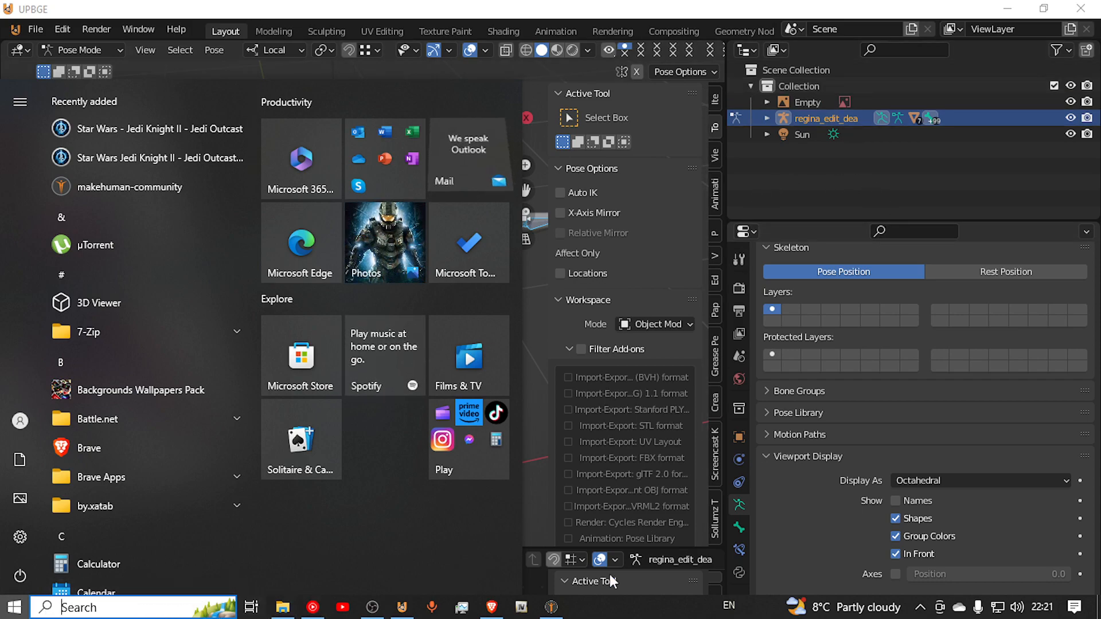
{"action": "left_click", "coordinate": [813, 174]}
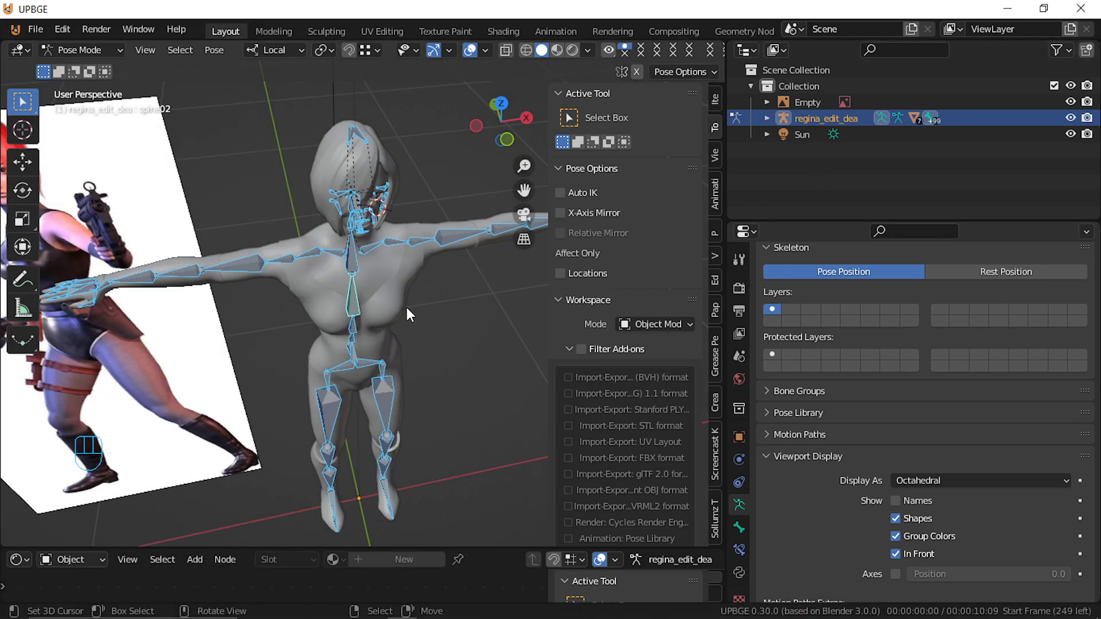
{"action": "middle_click_drag", "start_coordinate": [394, 324], "coordinate": [339, 321]}
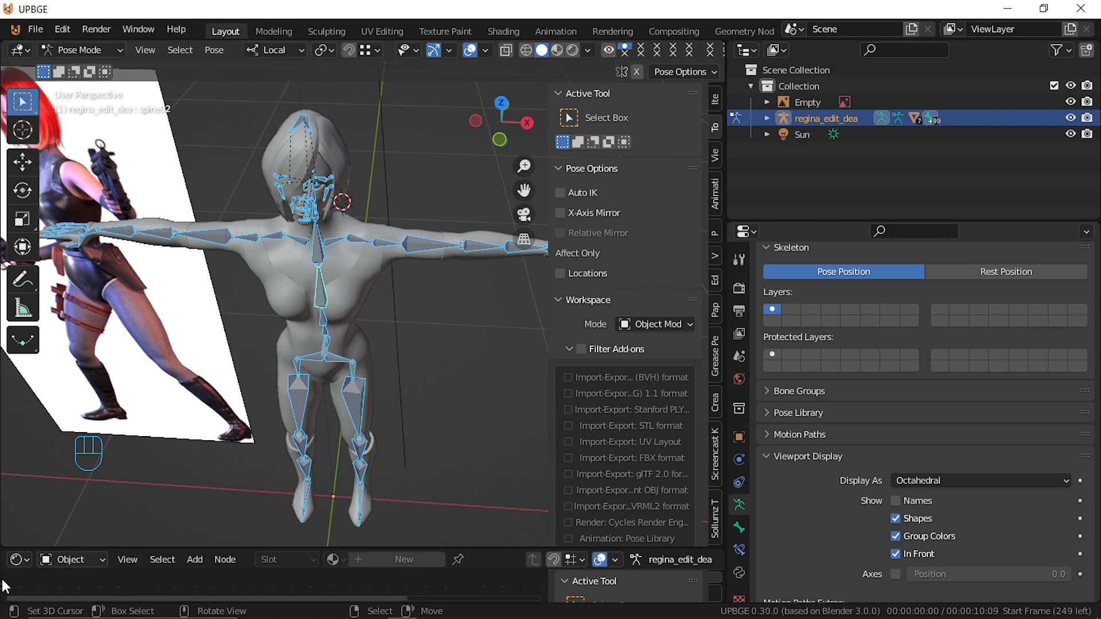
{"action": "middle_click_drag", "start_coordinate": [309, 276], "coordinate": [344, 255]}
{"action": "key", "text": "Tab"}
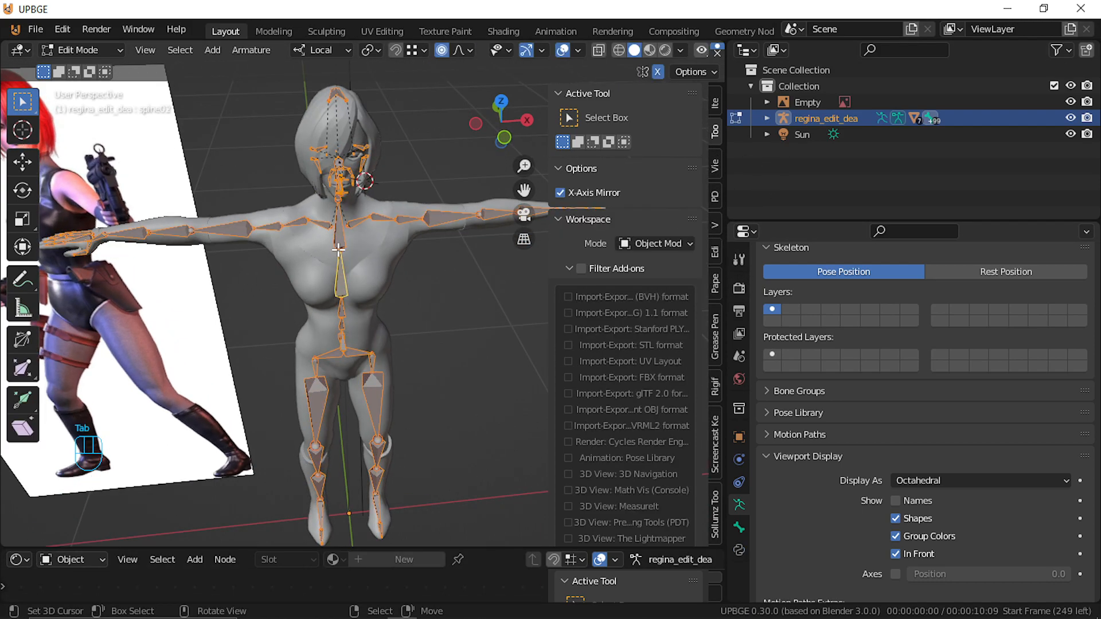
{"action": "key", "text": "ctrl+n"}
{"action": "left_click", "coordinate": [339, 248]}
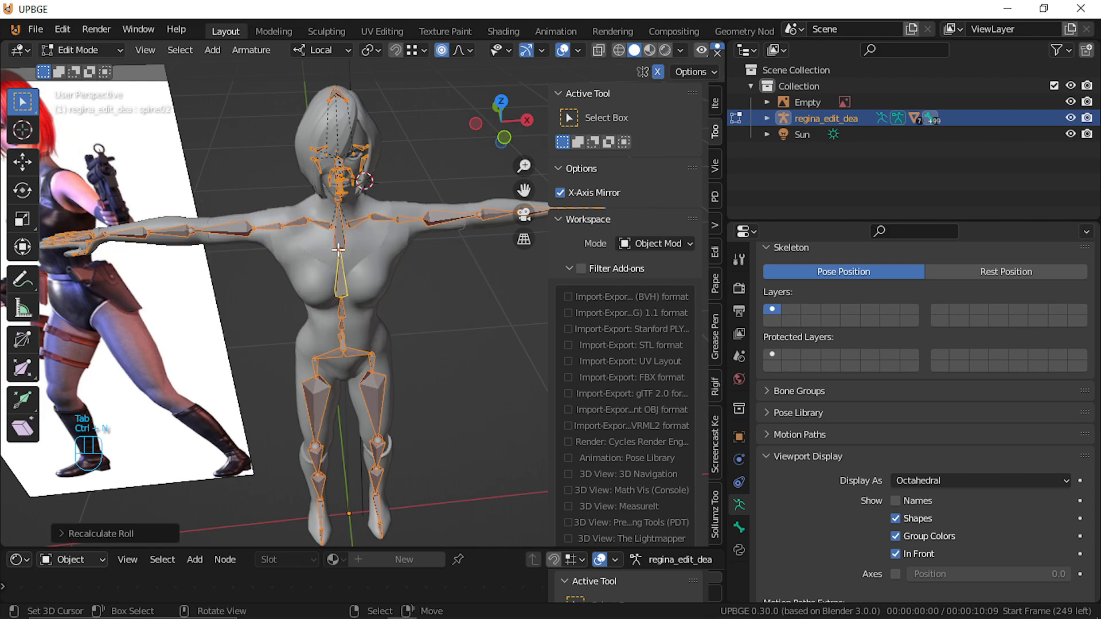
{"action": "key", "text": "Tab"}
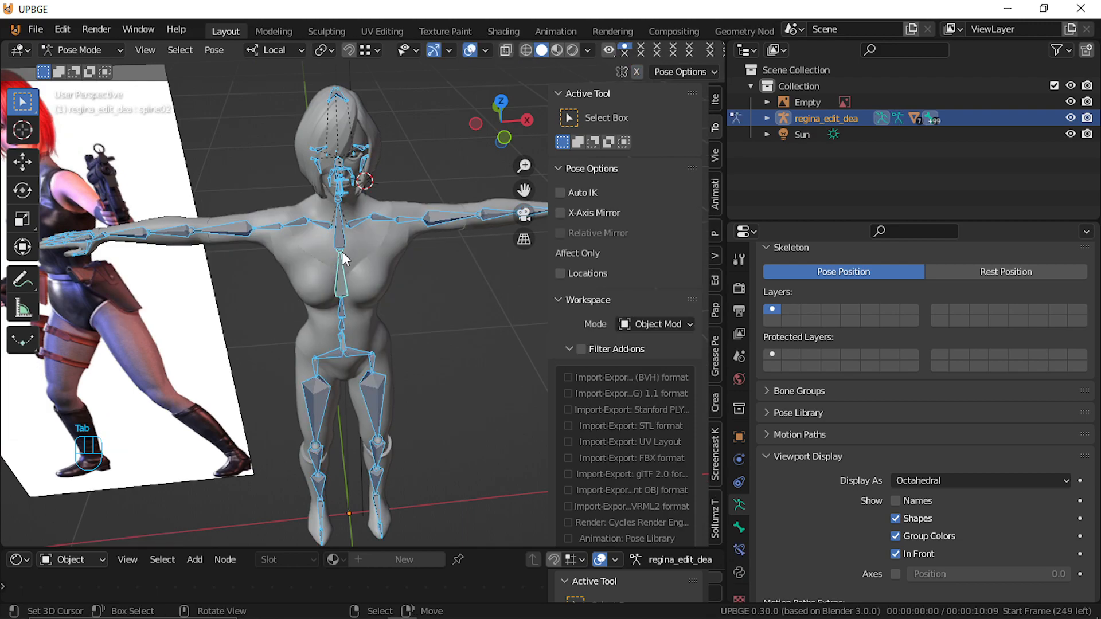
Test rotating spine02 and the left upper arm bone upperarm02_L about their local X axes, cancelling both rotations
{"action": "left_click", "coordinate": [342, 282]}
{"action": "key", "text": "r"}
{"action": "key", "text": "x"}
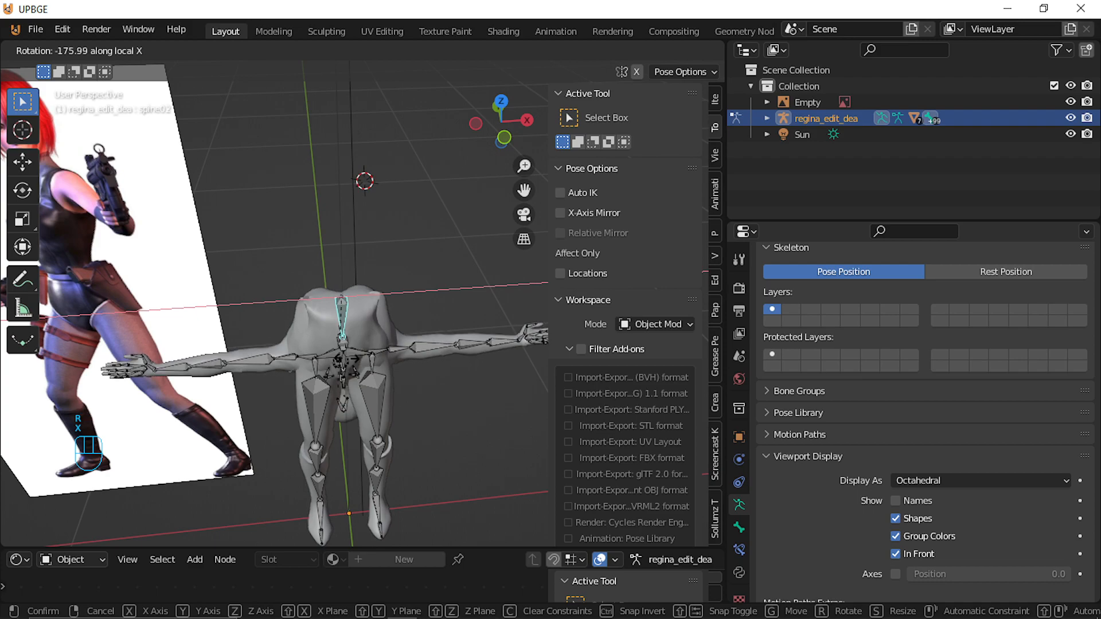
{"action": "key", "text": "Escape"}
{"action": "right_click", "coordinate": [443, 207]}
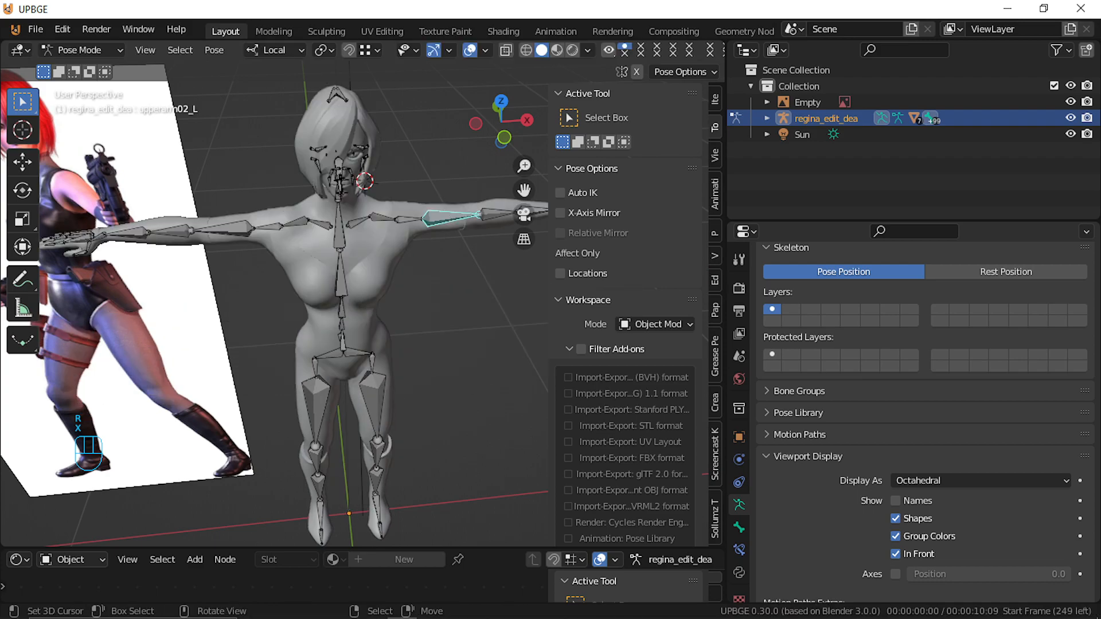
{"action": "key", "text": "r"}
{"action": "key", "text": "x"}
{"action": "right_click", "coordinate": [436, 252]}
Add upperarm01_L, shoulder01_L and the two left lower arm bones to the upperarm02_L selection
{"action": "key", "text": "shift+f"}
{"action": "key", "text": "e"}
{"action": "key", "text": "w"}
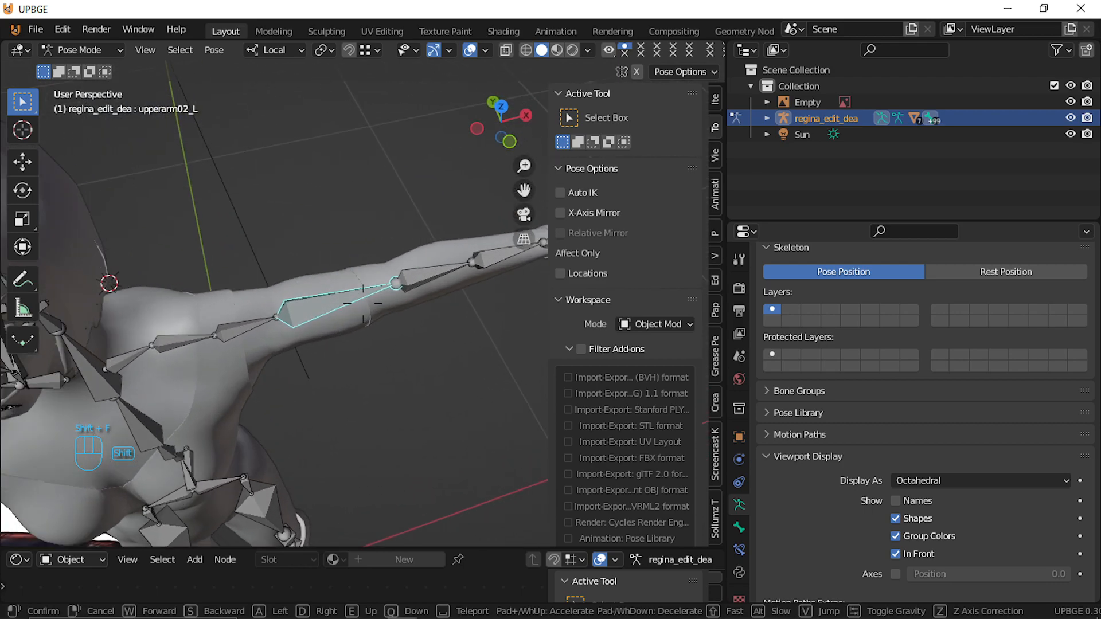
{"action": "left_click", "coordinate": [222, 325]}
{"action": "left_click", "coordinate": [185, 332], "text": "shift"}
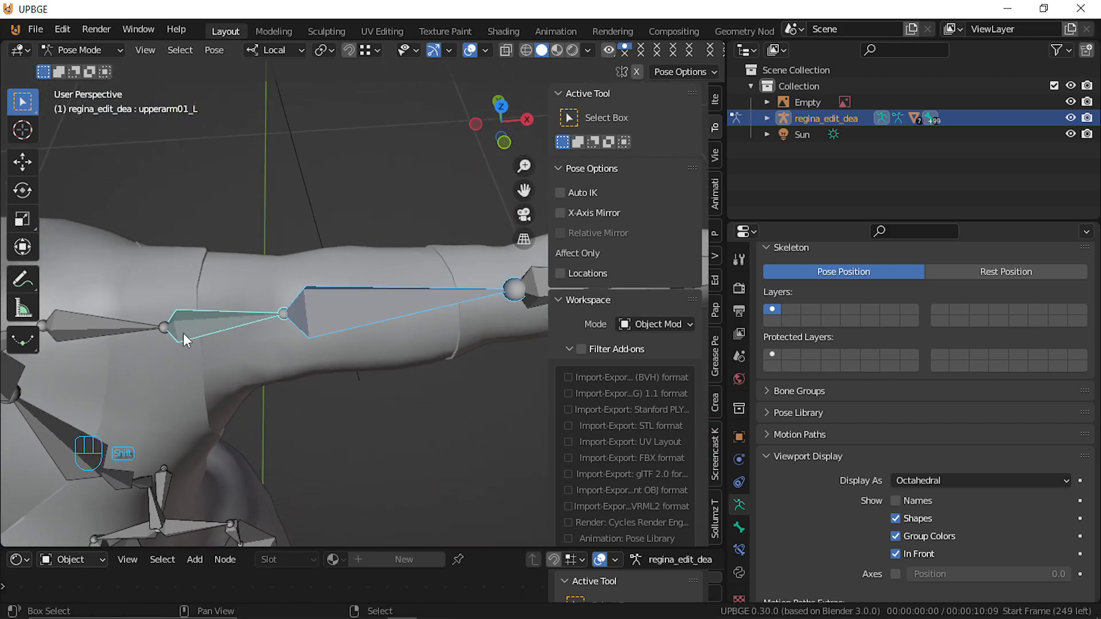
{"action": "left_click", "coordinate": [136, 330], "text": "shift"}
{"action": "key", "text": "shift+f"}
{"action": "key", "text": "w"}
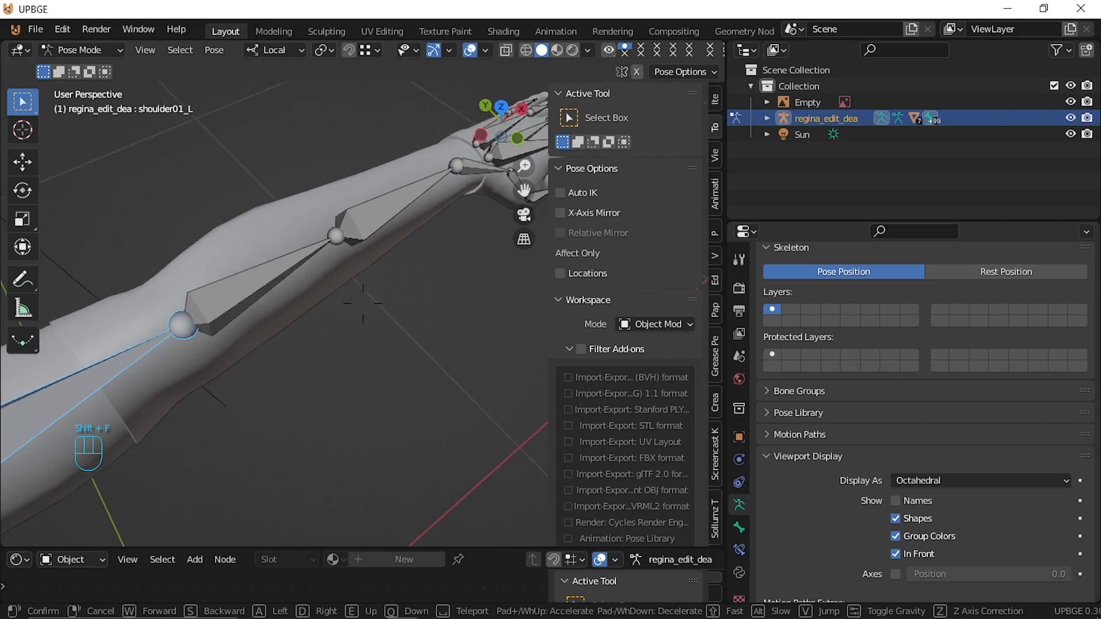
{"action": "left_click", "coordinate": [348, 305]}
{"action": "left_click", "coordinate": [270, 281], "text": "shift"}
{"action": "key", "text": "shift+f"}
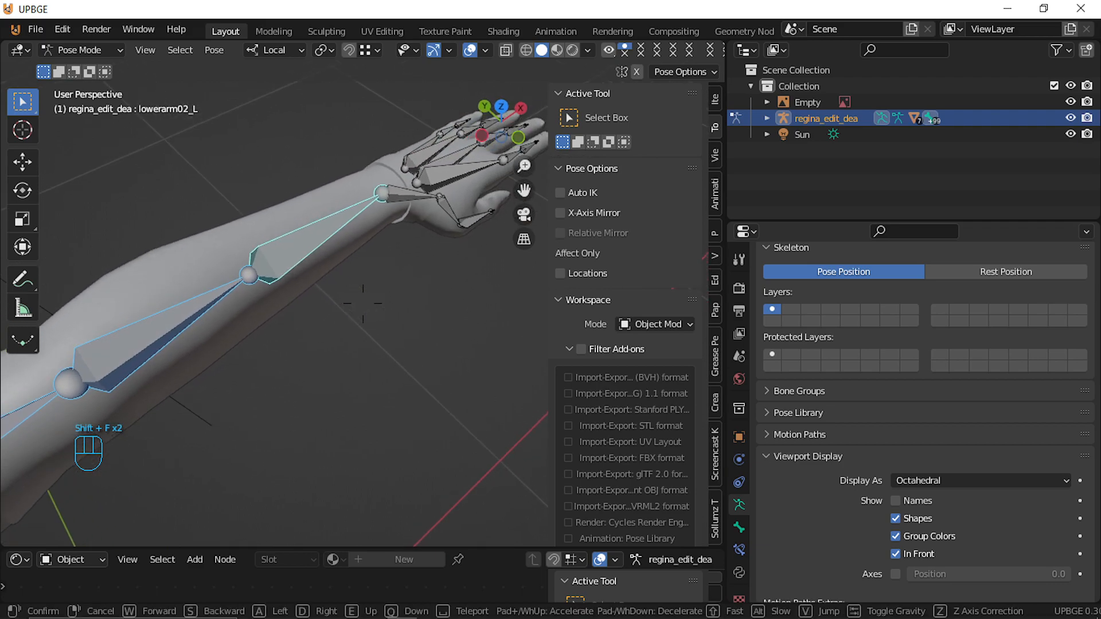
{"action": "key", "text": "w"}
{"action": "left_click", "coordinate": [350, 291]}
In Edit Mode, detach the left thumb's first bone from the tip of wrist_L
{"action": "left_click", "coordinate": [349, 278]}
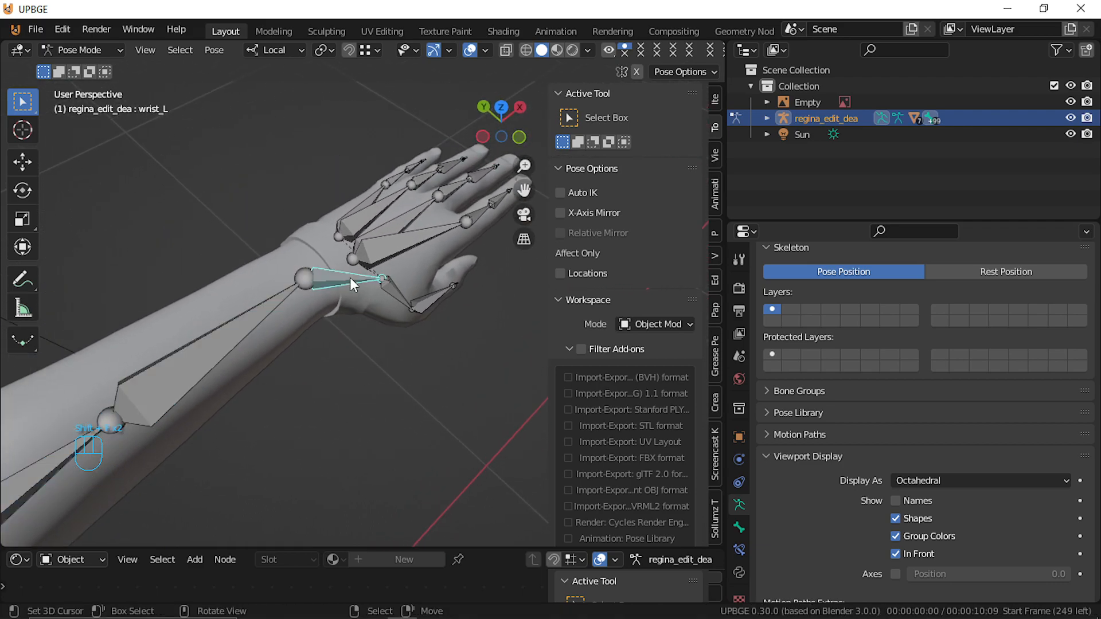
{"action": "key", "text": "Tab"}
{"action": "key", "text": "shift+f"}
{"action": "key", "text": "w"}
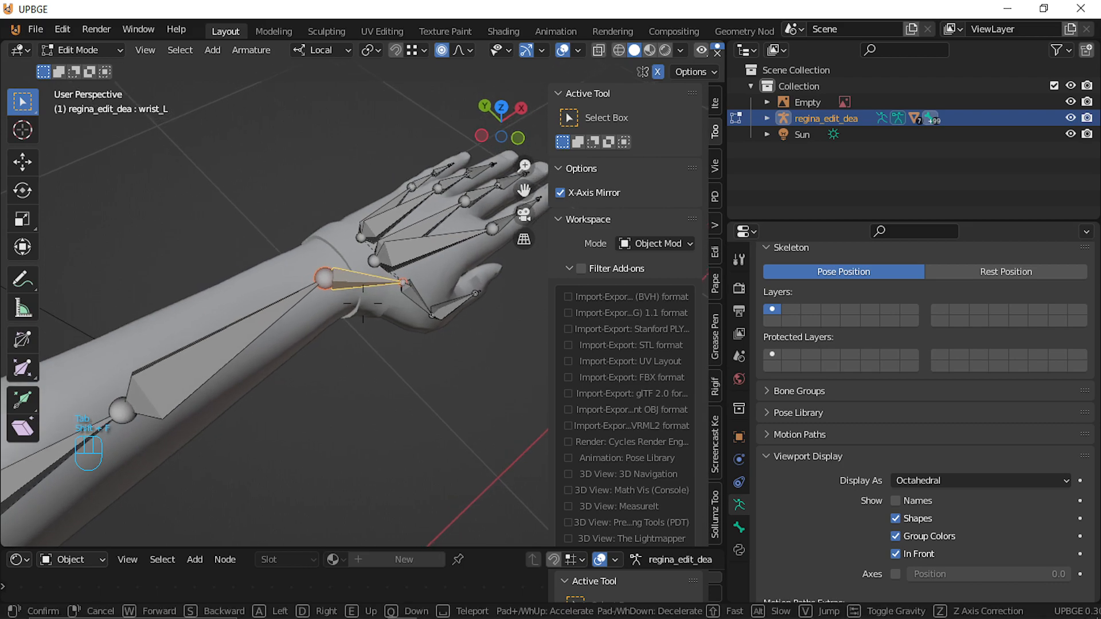
{"action": "left_click", "coordinate": [364, 304]}
{"action": "key", "text": "g"}
{"action": "right_click", "coordinate": [364, 305]}
{"action": "right_click", "coordinate": [389, 282]}
{"action": "key", "text": "alt+p"}
{"action": "left_click", "coordinate": [383, 287]}
Scale wrist_L down along its local Y axis so it points between the metacarpal bones
{"action": "right_click", "coordinate": [317, 283]}
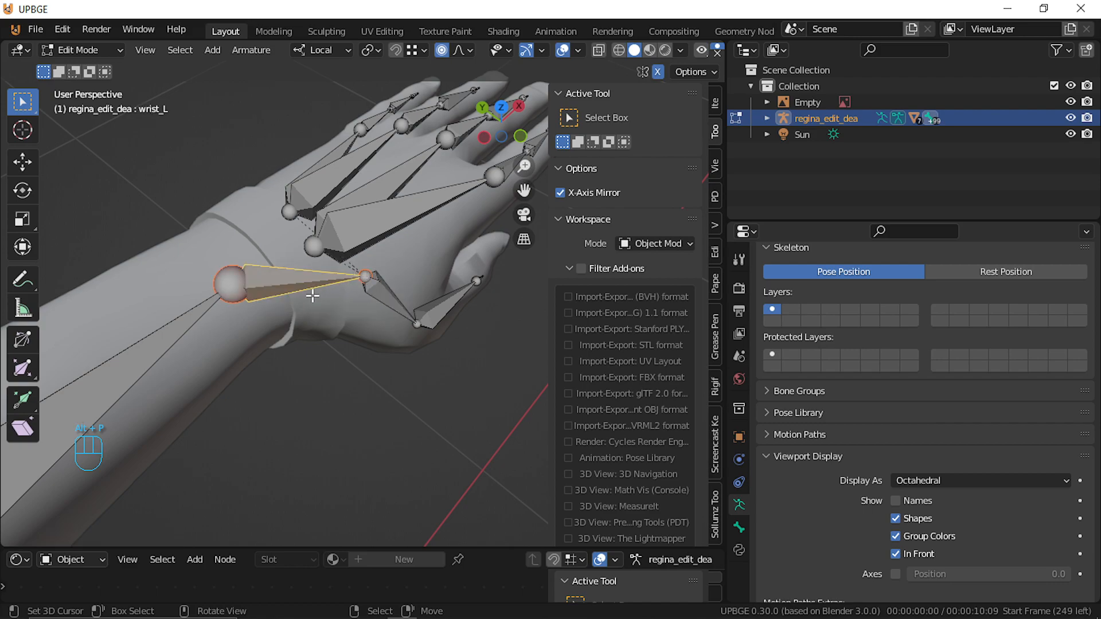
{"action": "key", "text": "s"}
{"action": "key", "text": "y"}
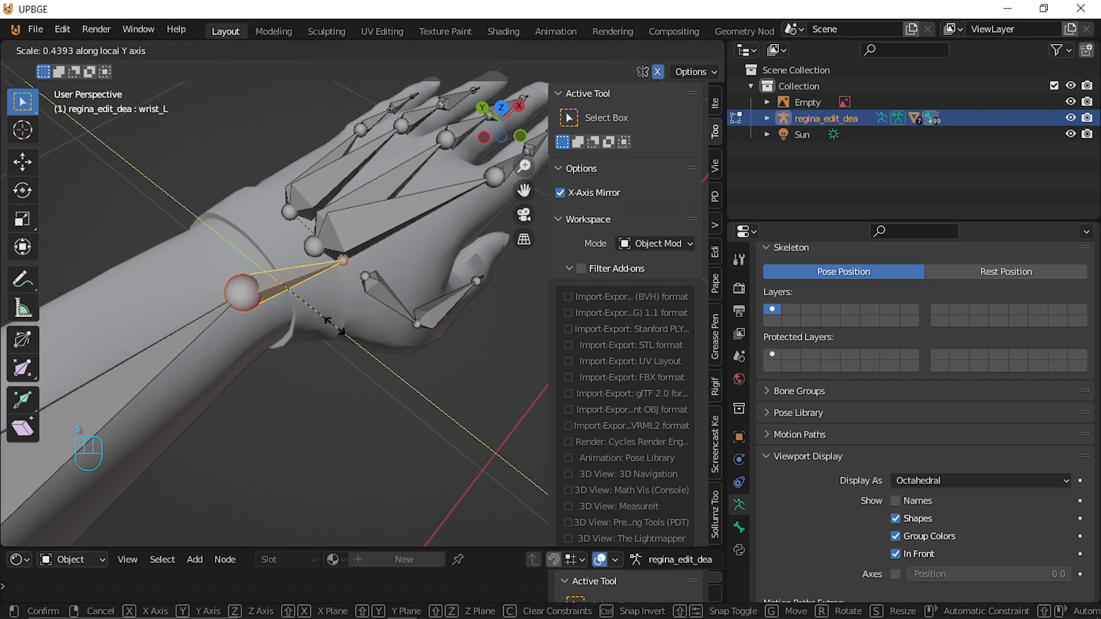
{"action": "left_click", "coordinate": [341, 324]}
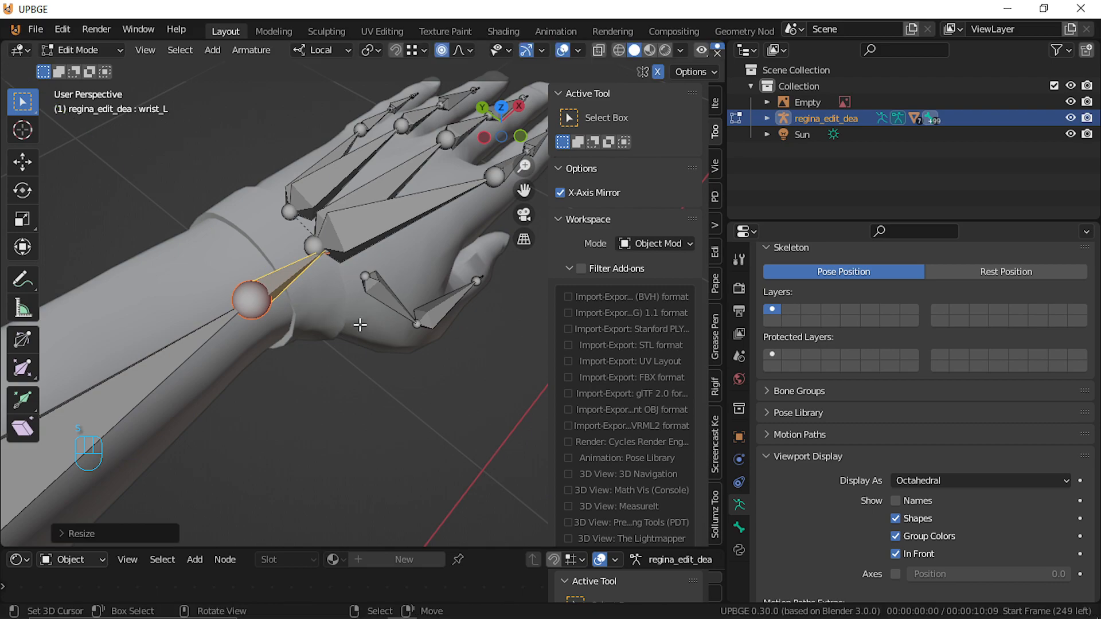
In top view, move wrist_L so it lies level with the centre of the left wrist
{"action": "key", "text": "KP_7"}
{"action": "middle_click_drag", "start_coordinate": [260, 426], "coordinate": [327, 237], "text": "shift"}
{"action": "scroll", "coordinate": [308, 267], "scroll_direction": "up", "scroll_amount": 3}
{"action": "middle_click_drag", "start_coordinate": [248, 307], "coordinate": [368, 327], "text": "shift"}
{"action": "scroll", "coordinate": [361, 335], "scroll_direction": "up", "scroll_amount": 4}
{"action": "scroll", "coordinate": [251, 398], "scroll_direction": "up", "scroll_amount": 2}
{"action": "middle_click_drag", "start_coordinate": [250, 398], "coordinate": [551, 362], "text": "shift"}
{"action": "scroll", "coordinate": [378, 411], "scroll_direction": "up", "scroll_amount": 4}
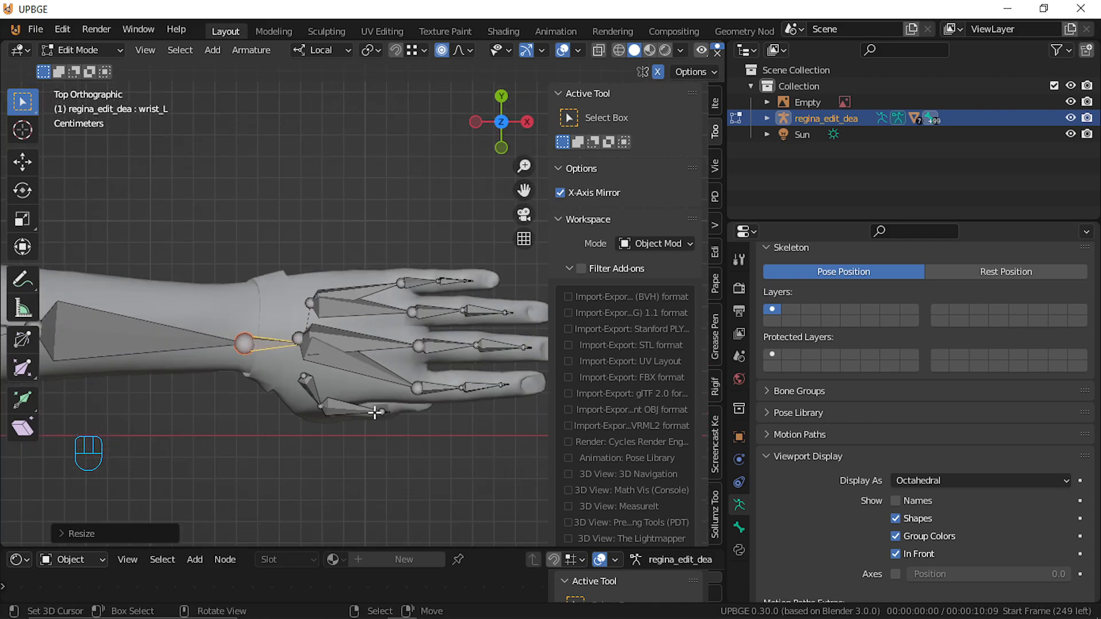
{"action": "key", "text": "g"}
{"action": "left_click", "coordinate": [359, 389]}
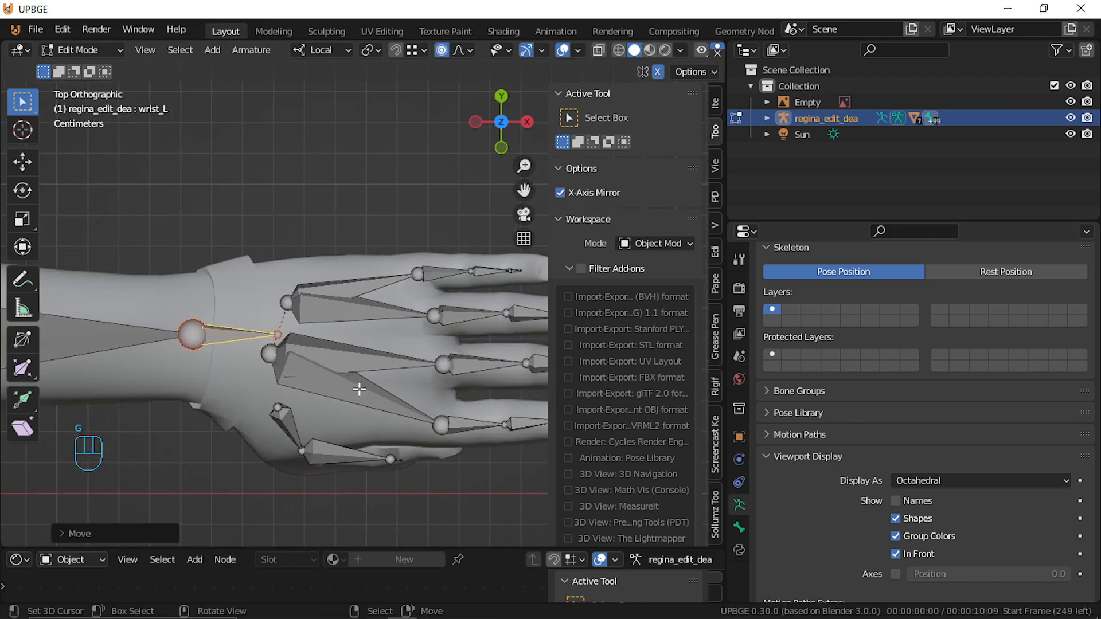
Move the tip of wrist_L closer to the wrist joint and shift the bone slightly to centre it in the wrist
{"action": "left_click", "coordinate": [207, 343]}
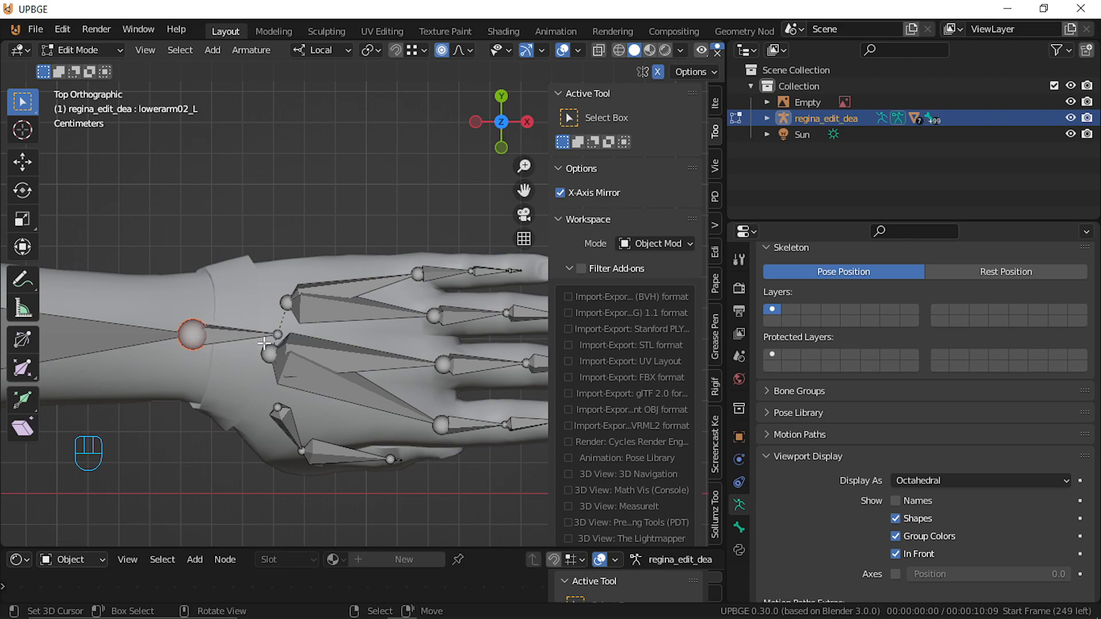
{"action": "key", "text": "g"}
{"action": "left_click", "coordinate": [279, 369]}
{"action": "key", "text": "g"}
{"action": "left_click", "coordinate": [280, 356]}
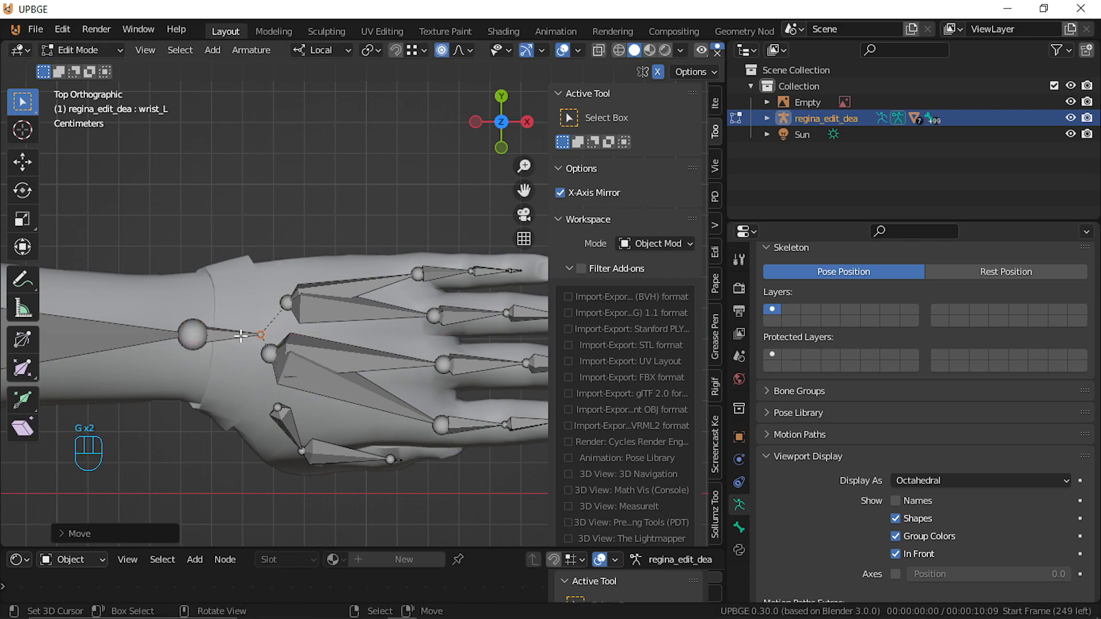
{"action": "right_click", "coordinate": [241, 338]}
{"action": "key", "text": "g"}
{"action": "middle_click", "coordinate": [241, 337]}
{"action": "left_click", "coordinate": [243, 338]}
Separate the bases of the left index and middle finger metacarpals by moving each along its local Y axis
{"action": "right_click", "coordinate": [271, 349]}
{"action": "key", "text": "g"}
{"action": "right_click", "coordinate": [275, 306]}
{"action": "key", "text": "g"}
{"action": "left_click", "coordinate": [268, 321]}
{"action": "right_click", "coordinate": [276, 354]}
{"action": "key", "text": "g"}
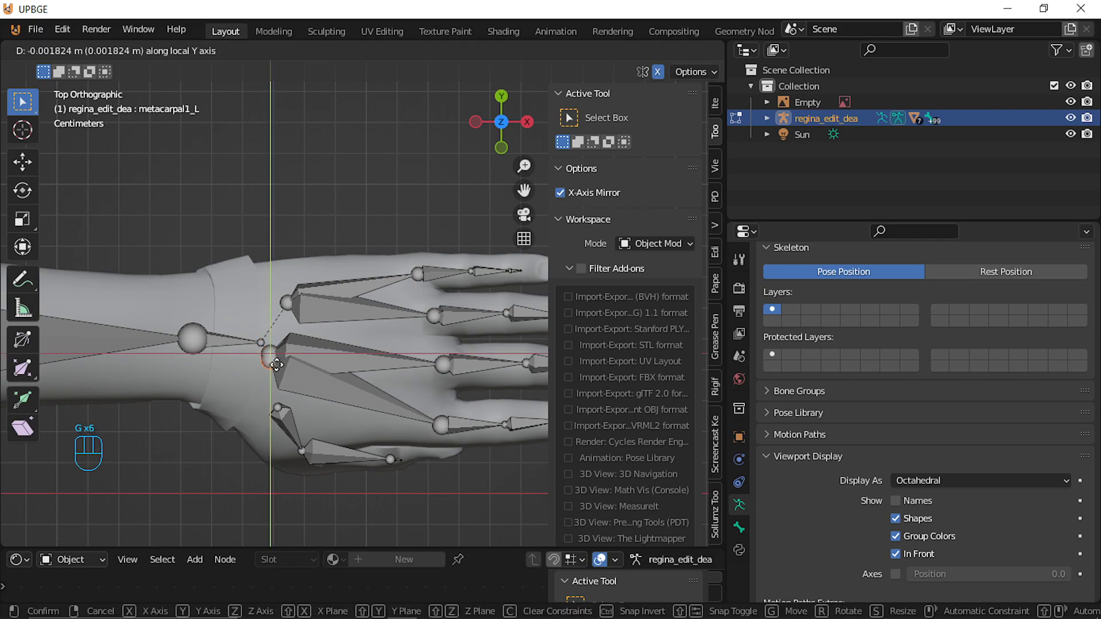
{"action": "left_click", "coordinate": [271, 369]}
{"action": "right_click", "coordinate": [270, 355]}
{"action": "key", "text": "g"}
{"action": "middle_click_drag", "start_coordinate": [271, 354], "coordinate": [270, 347]}
{"action": "left_click", "coordinate": [270, 348]}
Separate the bases of the left ring and little finger metacarpals, moving the metacarpal4_L base toward the outer edge of the hand
{"action": "right_click", "coordinate": [288, 308]}
{"action": "key", "text": "g"}
{"action": "left_click", "coordinate": [292, 323]}
{"action": "right_click", "coordinate": [290, 299]}
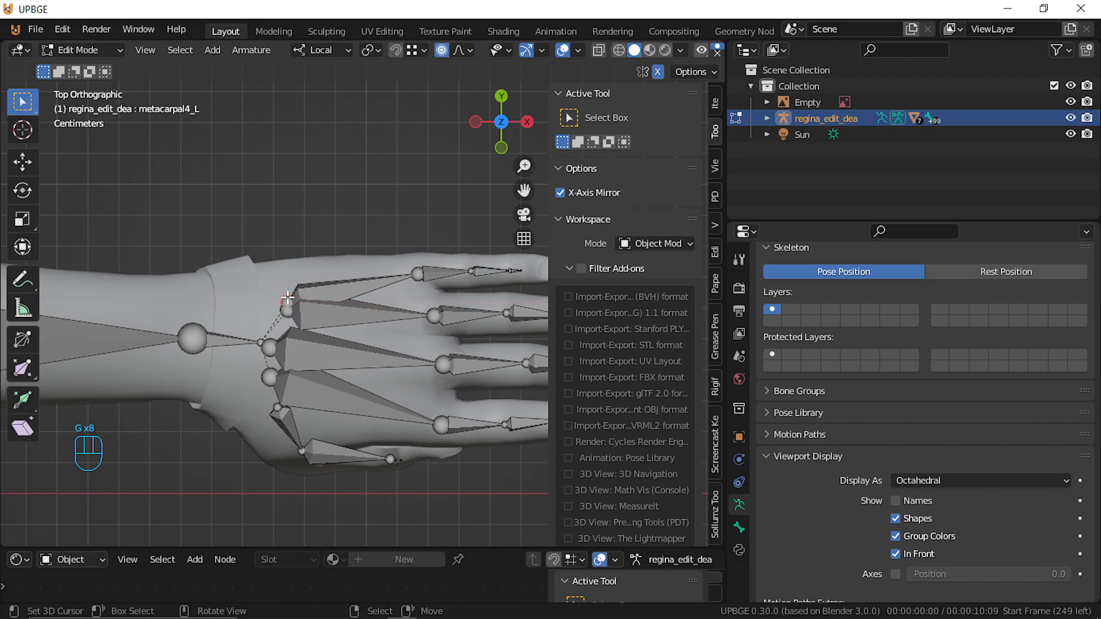
{"action": "key", "text": "g"}
{"action": "left_click", "coordinate": [287, 282]}
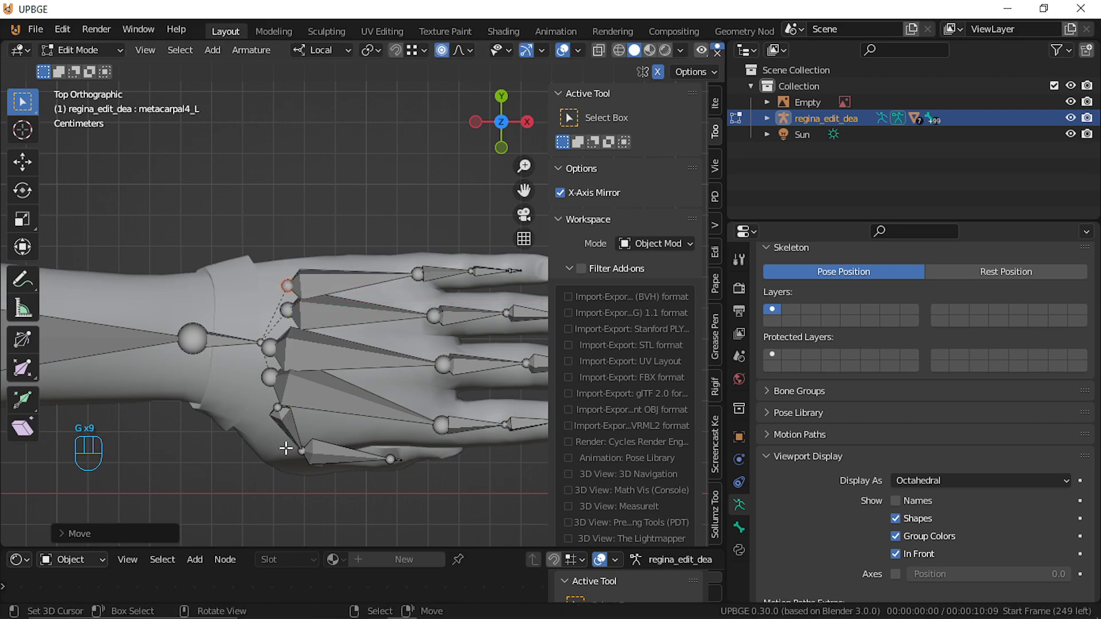
Move the end-bone tips of the four left fingers outward along X toward the mesh fingertips
{"action": "key", "text": "a"}
{"action": "key", "text": "a"}
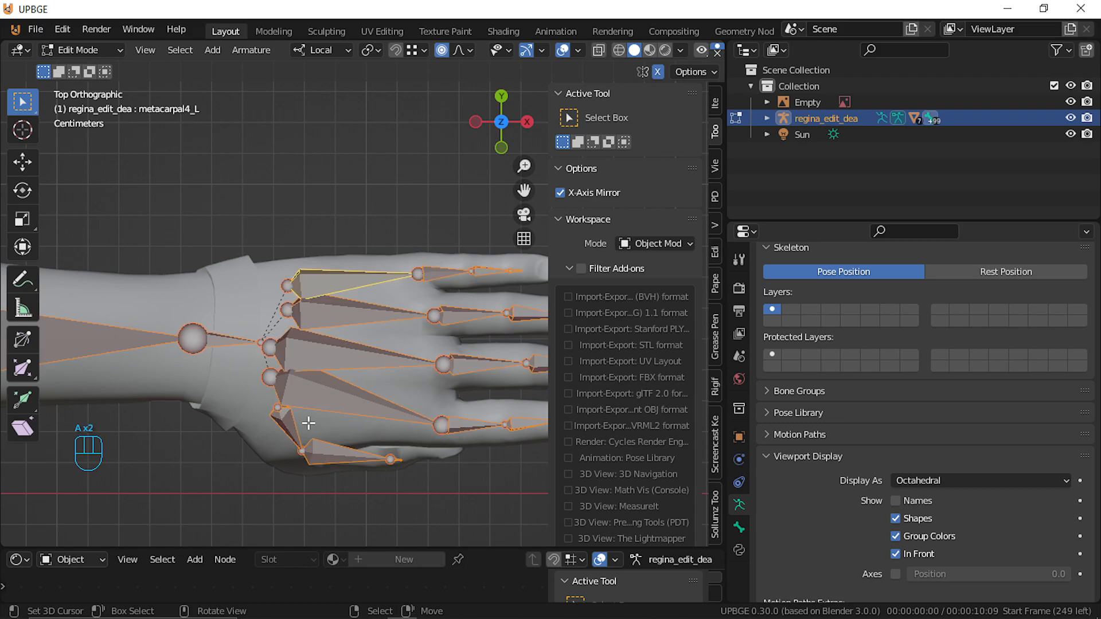
{"action": "middle_click_drag", "start_coordinate": [284, 419], "coordinate": [119, 431], "text": "shift"}
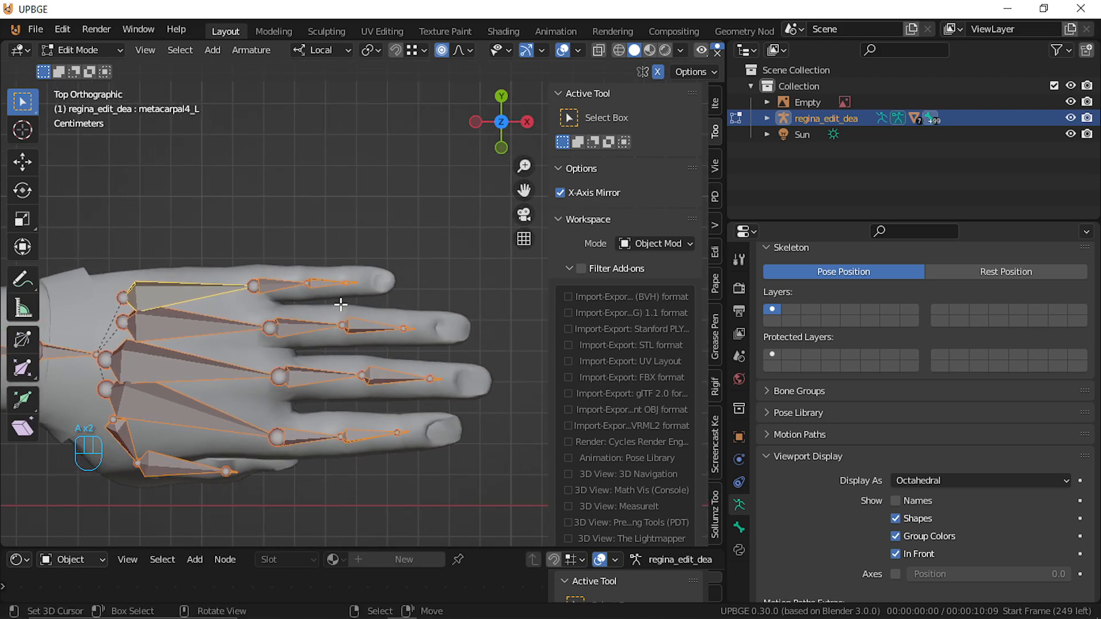
{"action": "right_click", "coordinate": [357, 283]}
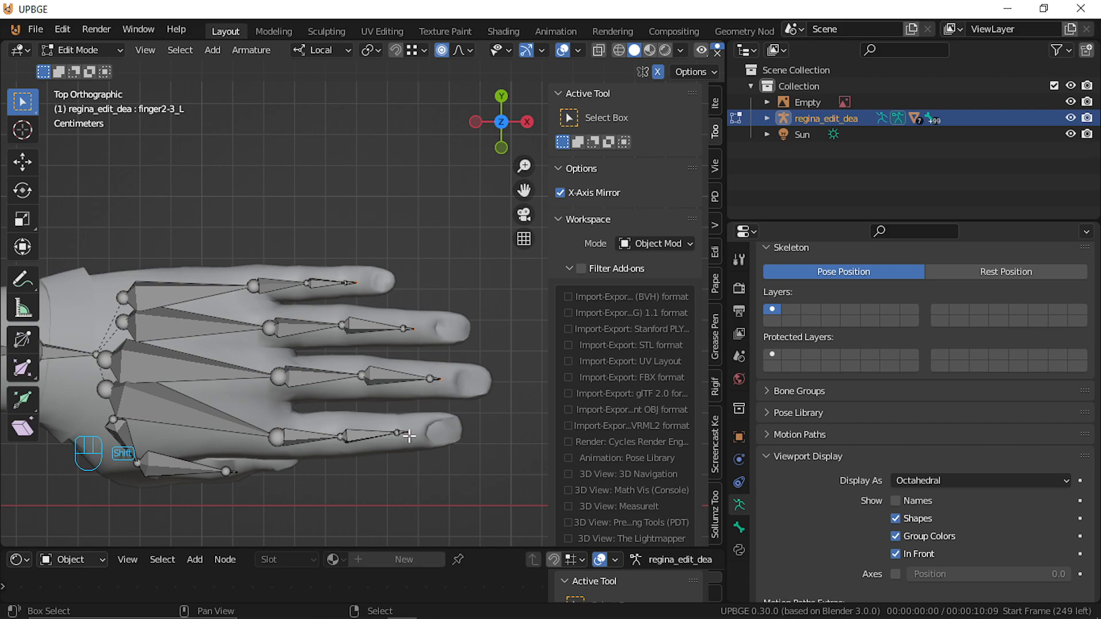
{"action": "key", "text": "g"}
{"action": "key", "text": "x"}
{"action": "left_click", "coordinate": [478, 436]}
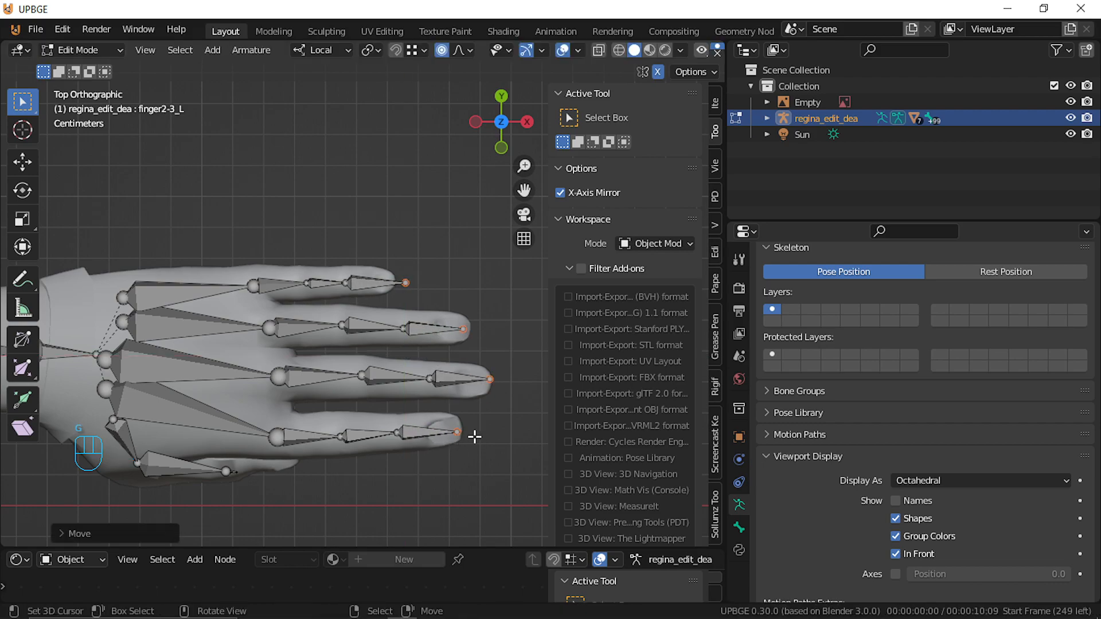
Move the tip of finger5-3_L back along X to the end of the little finger
{"action": "right_click", "coordinate": [407, 282]}
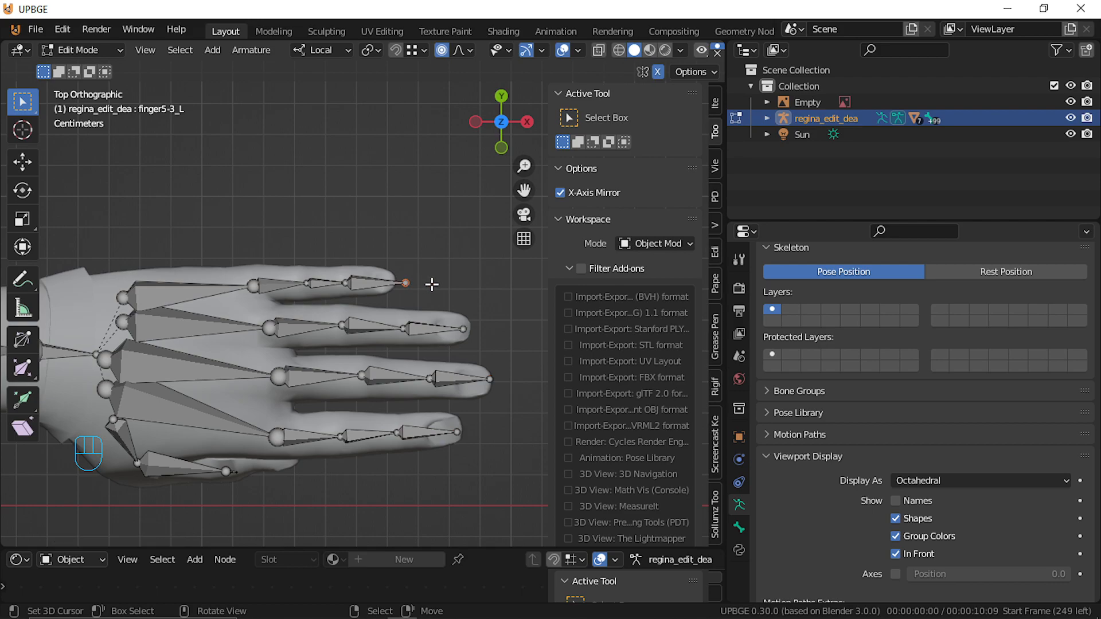
{"action": "key", "text": "g"}
{"action": "key", "text": "x"}
{"action": "left_click", "coordinate": [419, 283]}
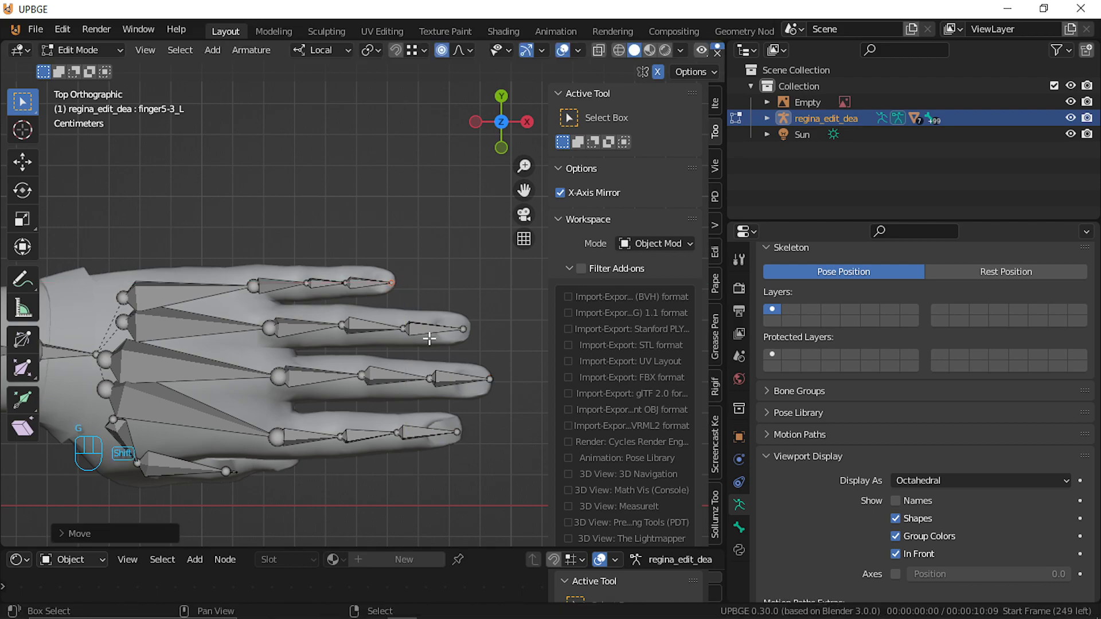
Straighten the left index finger by scaling its three bones along the local Y axis
{"action": "right_click", "coordinate": [416, 435]}
{"action": "right_click", "coordinate": [378, 434], "text": "shift"}
{"action": "key", "text": "s"}
{"action": "key", "text": "y"}
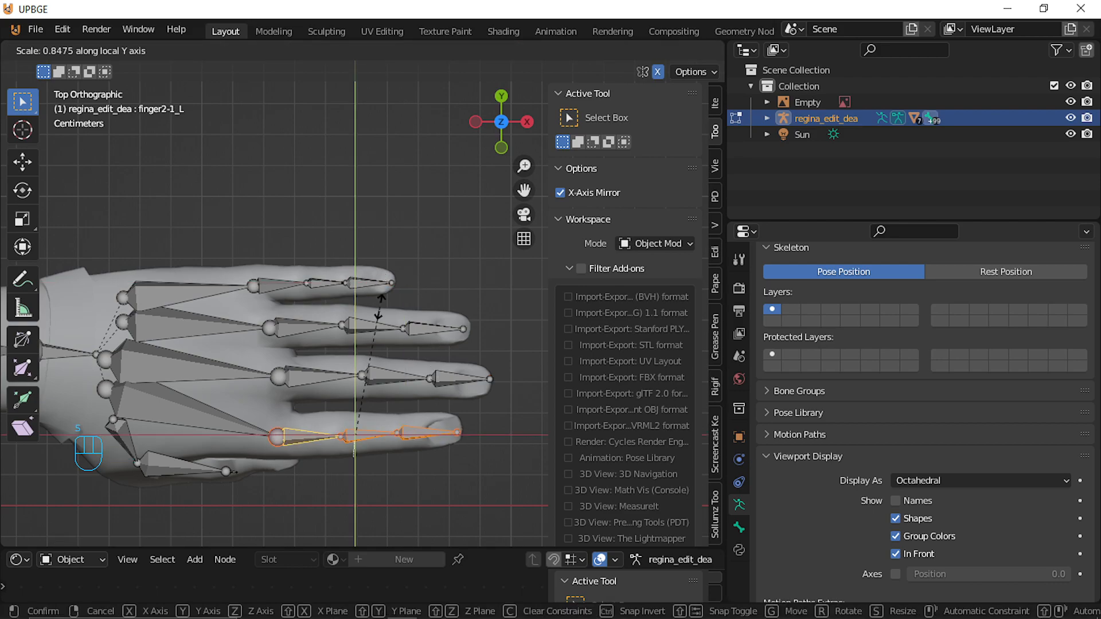
{"action": "left_click", "coordinate": [381, 312]}
Select the three bones of the left middle finger and frame them in a close-up view
{"action": "right_click", "coordinate": [339, 373]}
{"action": "right_click", "coordinate": [400, 376], "text": "shift"}
{"action": "right_click", "coordinate": [440, 379], "text": "shift"}
{"action": "middle_click_drag", "start_coordinate": [411, 345], "coordinate": [380, 339]}
{"action": "key", "text": "KP_Decimal"}
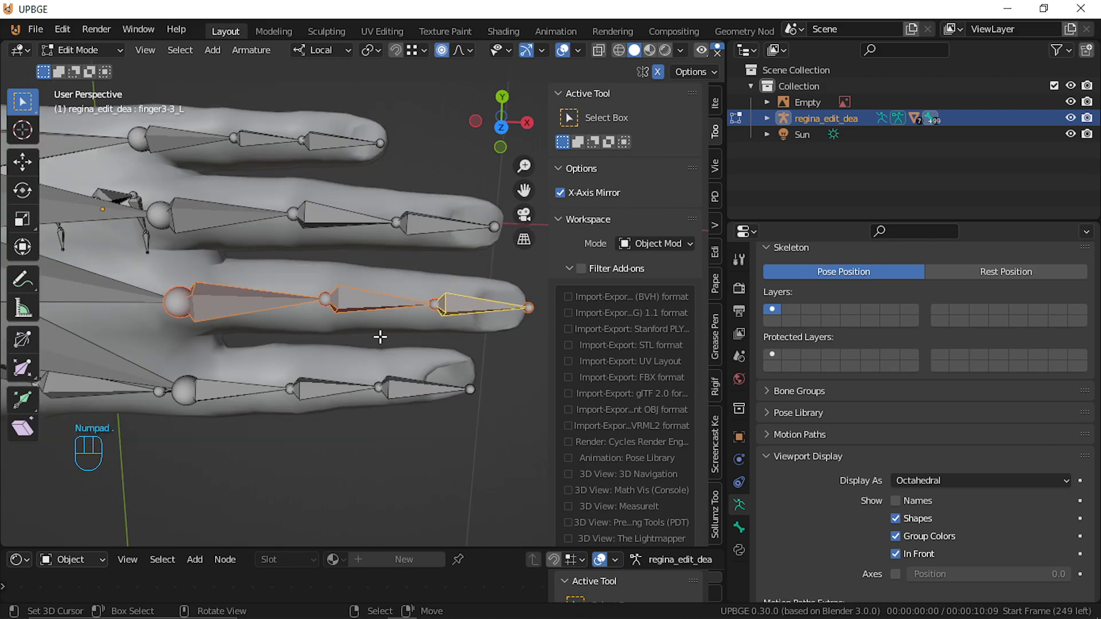
{"action": "key", "text": "s"}
{"action": "right_click", "coordinate": [446, 293]}
{"action": "key", "text": "s"}
{"action": "key", "text": "z"}
{"action": "left_click", "coordinate": [446, 206]}
{"action": "key", "text": "s"}
{"action": "key", "text": "x"}
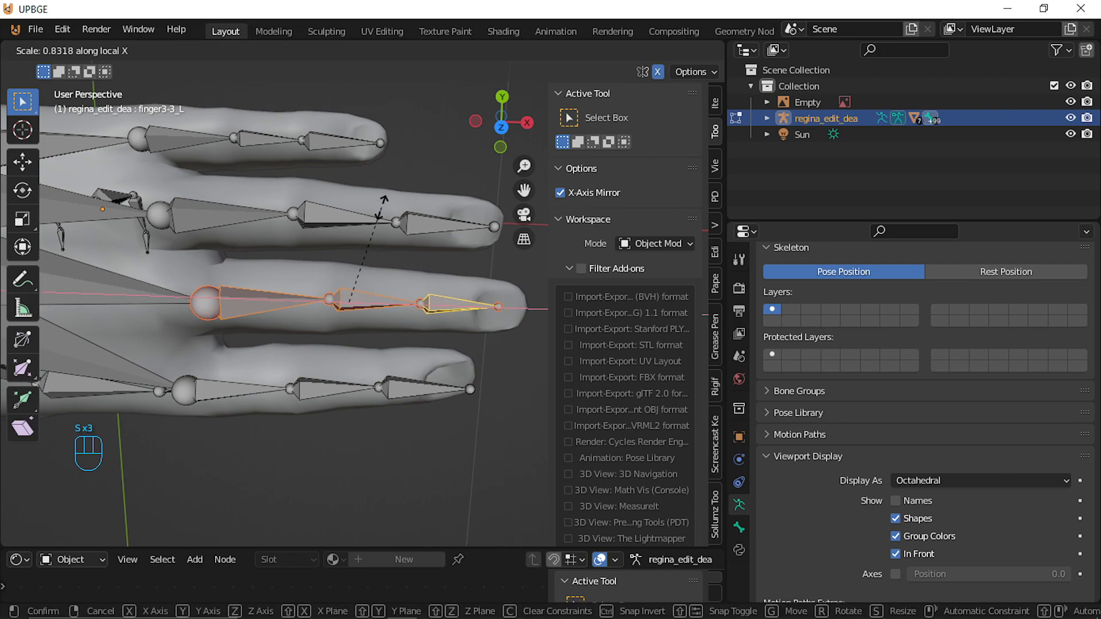
{"action": "key", "text": "z"}
{"action": "key", "text": "z"}
{"action": "key", "text": "0"}
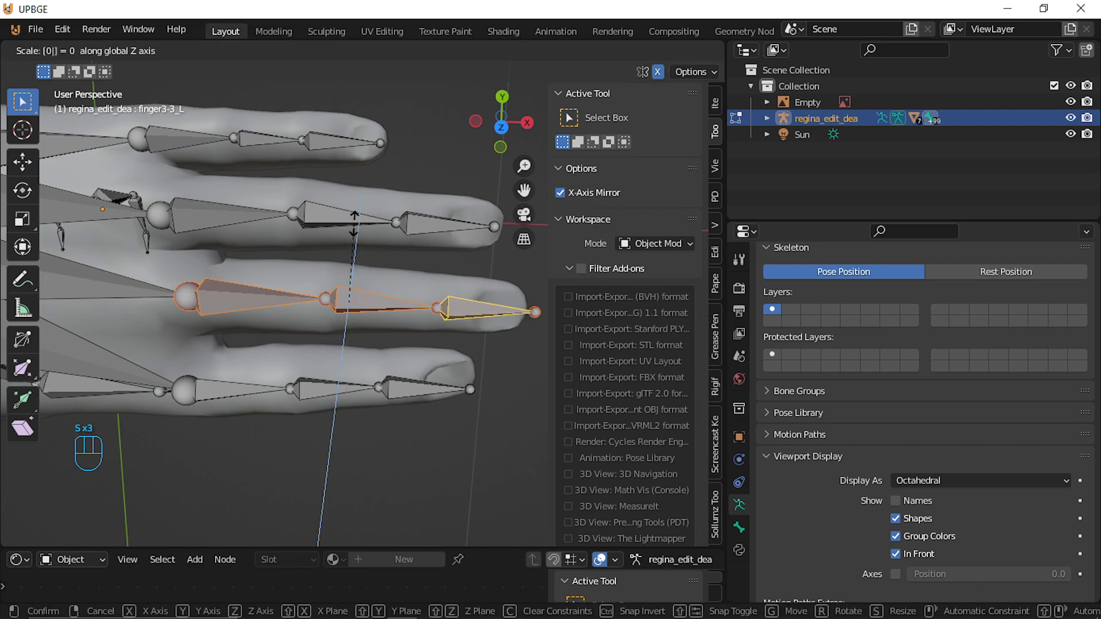
{"action": "key", "text": "Escape"}
Straighten the selected middle finger bones by scaling them along the Y axis
{"action": "key", "text": "s"}
{"action": "key", "text": "y"}
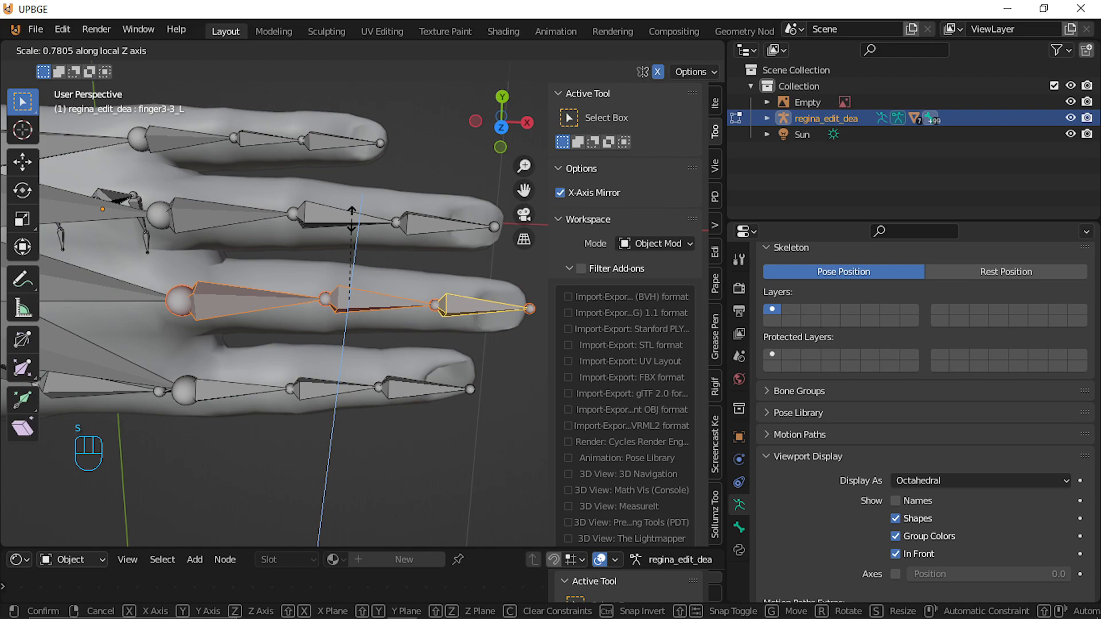
{"action": "left_click", "coordinate": [347, 253]}
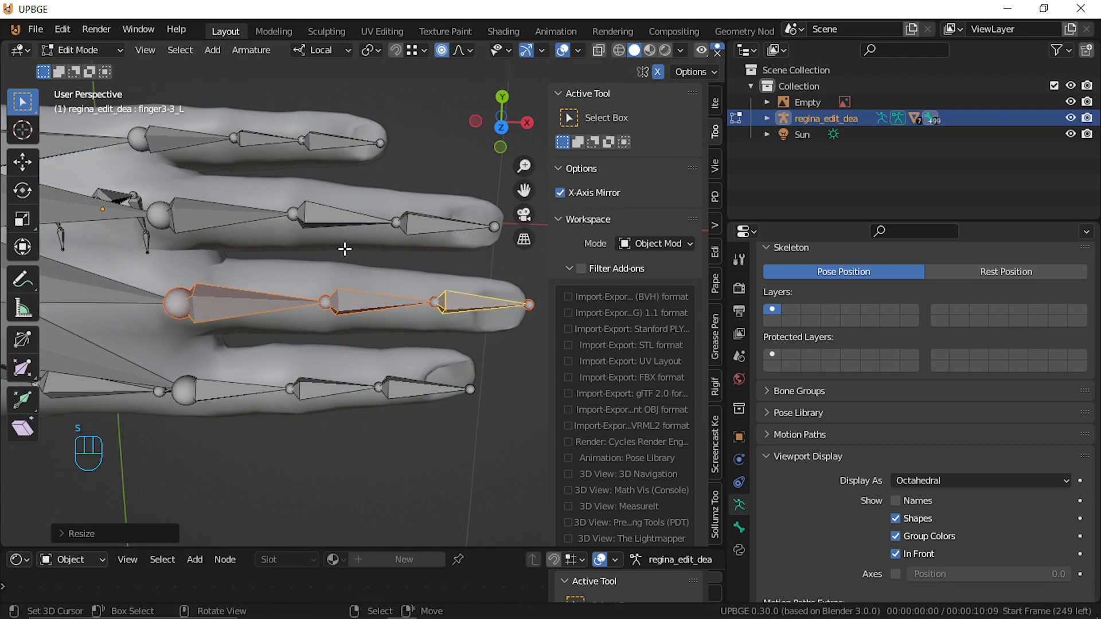
Switch the transform orientation to Global and scale the three left ring finger bones to 0 along Y
{"action": "left_click", "coordinate": [237, 215]}
{"action": "left_click", "coordinate": [352, 213], "text": "shift"}
{"action": "left_click", "coordinate": [430, 219], "text": "shift"}
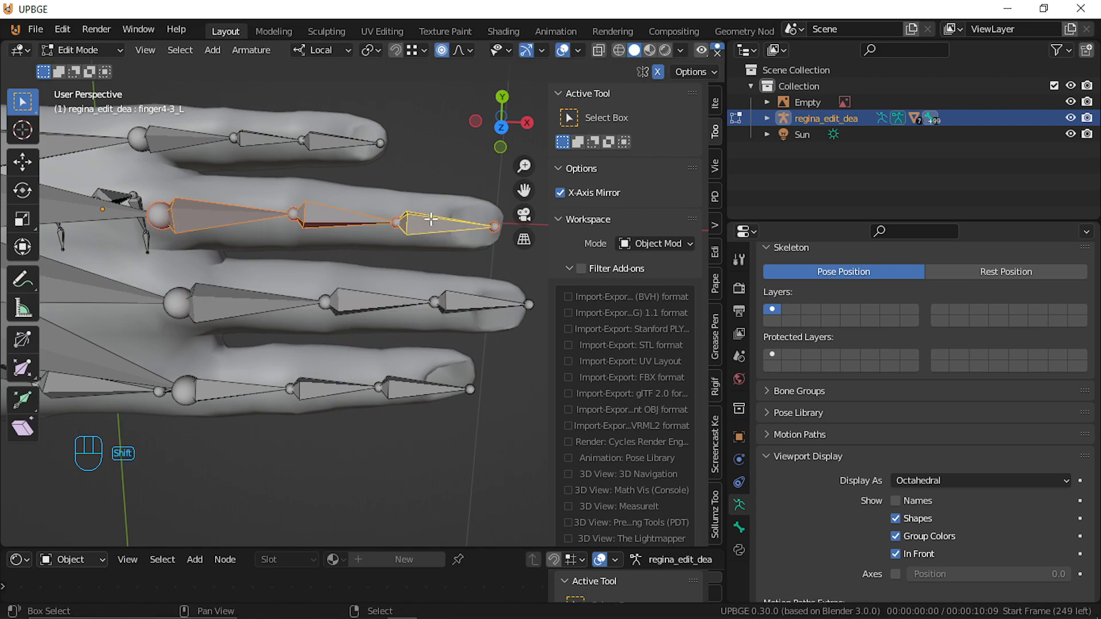
{"action": "left_click", "coordinate": [324, 49]}
{"action": "left_click", "coordinate": [306, 99]}
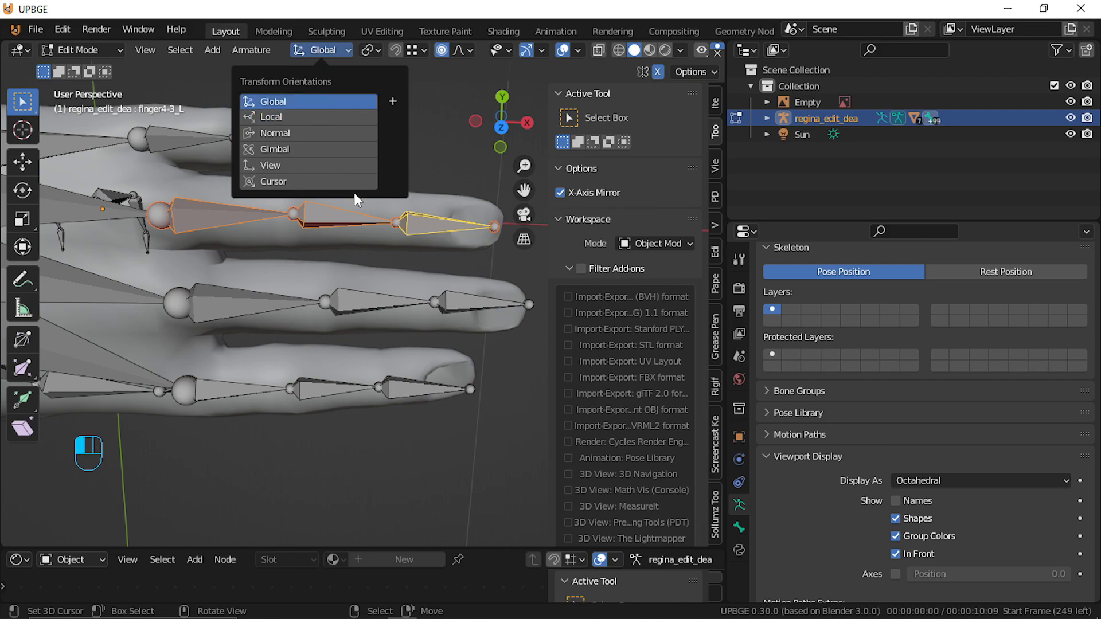
{"action": "key", "text": "s"}
{"action": "key", "text": "y"}
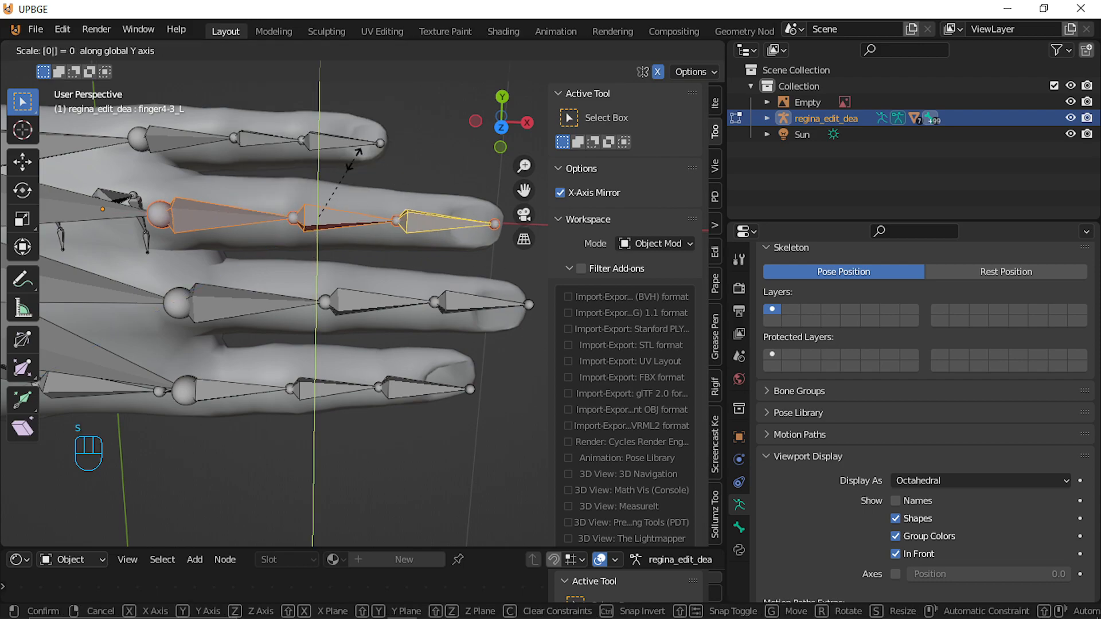
{"action": "left_click", "coordinate": [336, 140]}
Scale the three left little finger bones to 0 along the global Y axis
{"action": "left_click", "coordinate": [196, 129]}
{"action": "left_click", "coordinate": [251, 135], "text": "shift"}
{"action": "left_click", "coordinate": [335, 134], "text": "shift"}
{"action": "key", "text": "s"}
{"action": "key", "text": "y"}
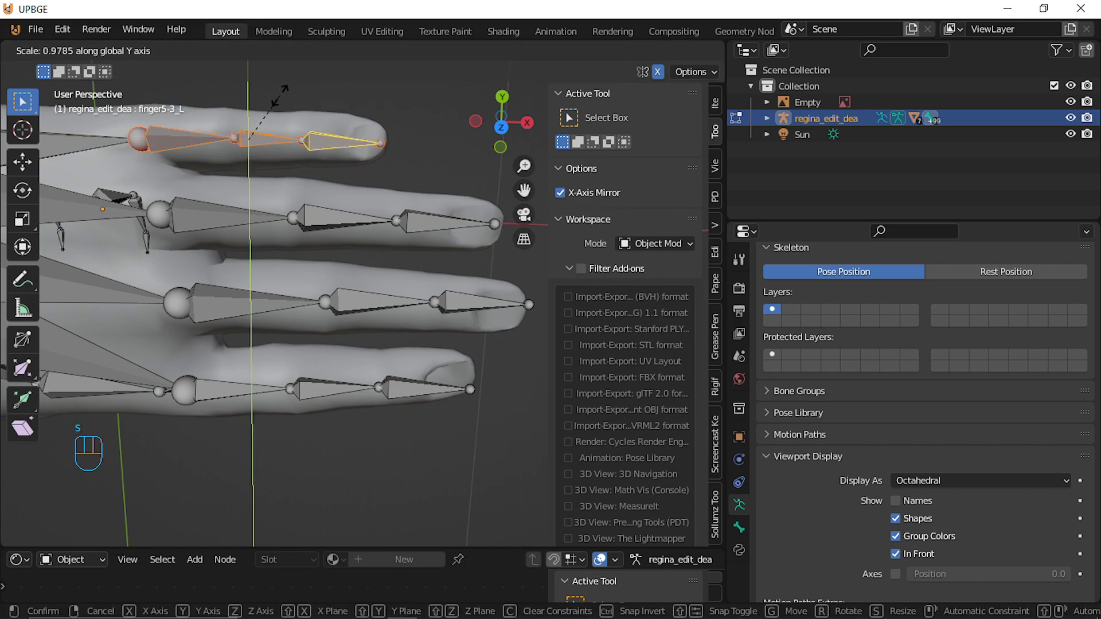
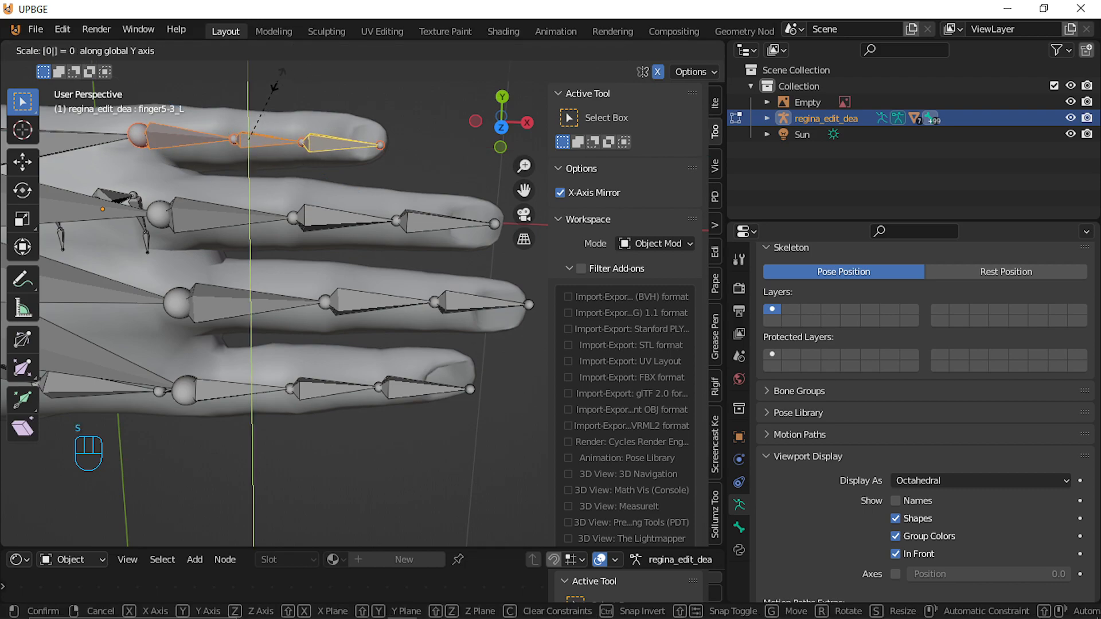
{"action": "left_click", "coordinate": [279, 72]}
Move the left index finger bone chain about 0.0026 m along global Y toward the middle of the finger
{"action": "middle_click_drag", "start_coordinate": [270, 367], "coordinate": [283, 370]}
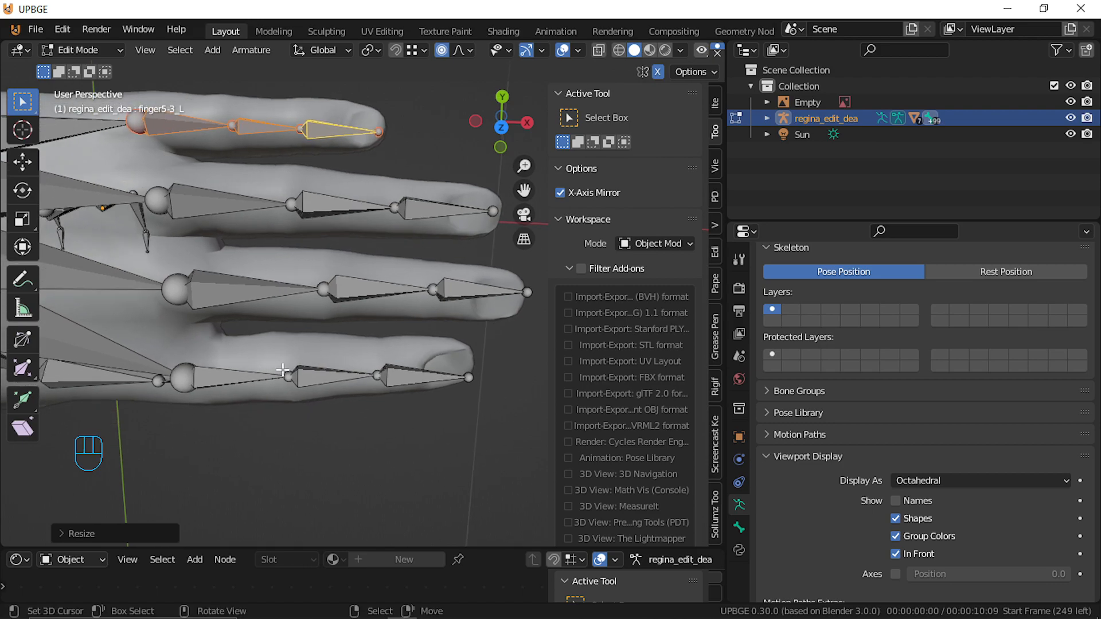
{"action": "left_click", "coordinate": [256, 382]}
{"action": "left_click", "coordinate": [390, 379], "text": "shift"}
{"action": "key", "text": "g"}
{"action": "right_click", "coordinate": [353, 378]}
{"action": "key", "text": "g"}
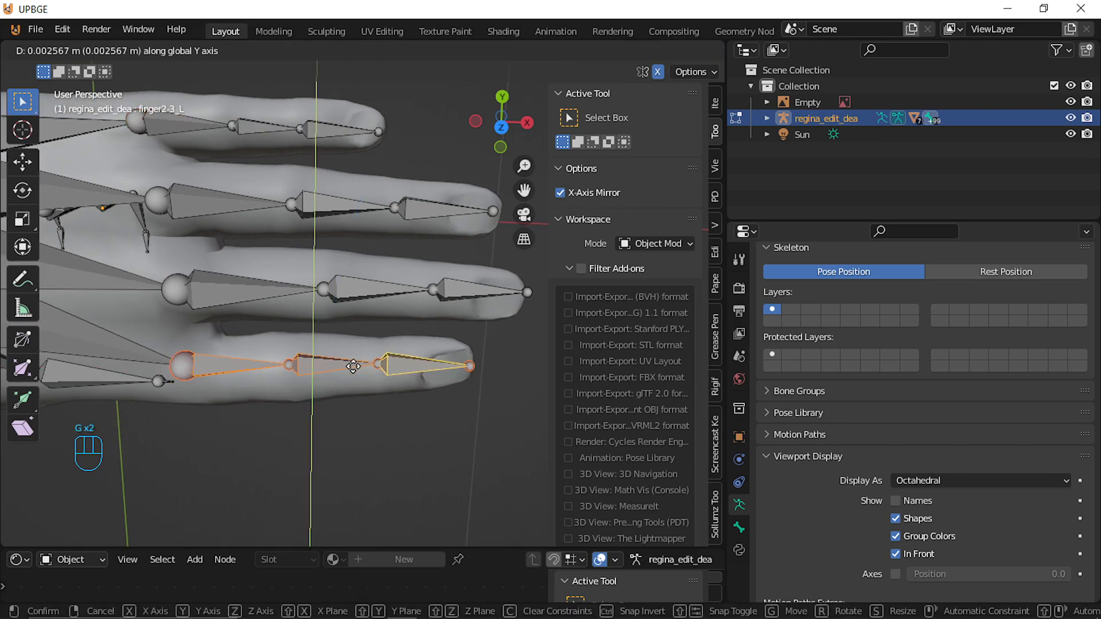
{"action": "left_click", "coordinate": [353, 366]}
Move the finger3-3_L tip slightly back along X and adjust the finger4-3_L tip to its mesh fingertip
{"action": "middle_click_drag", "start_coordinate": [404, 318], "coordinate": [432, 354], "text": "shift"}
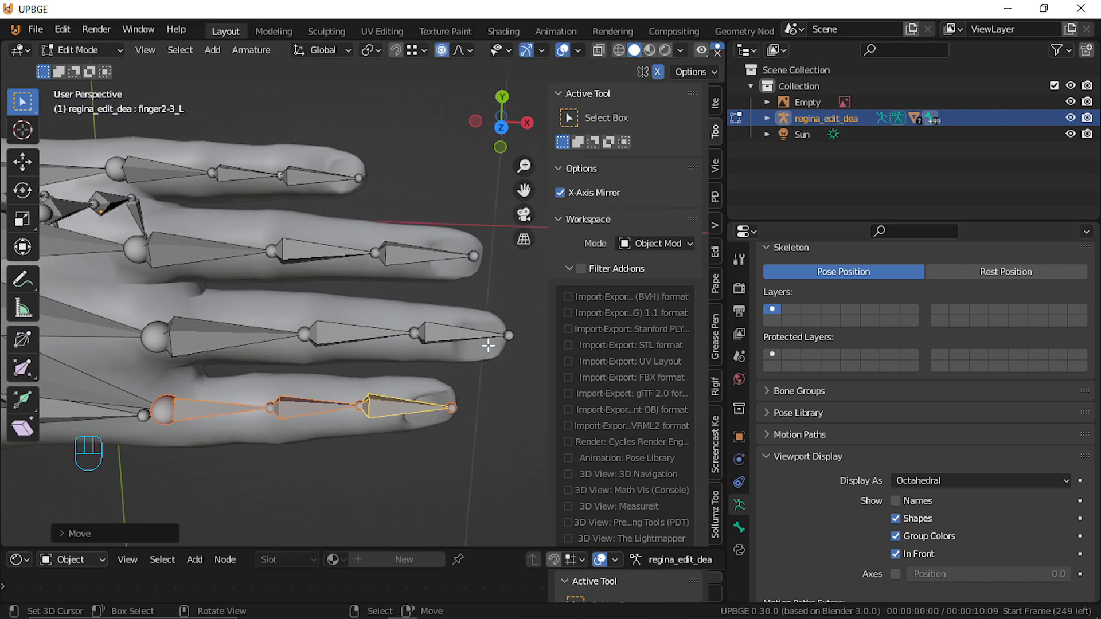
{"action": "left_click", "coordinate": [509, 339]}
{"action": "key", "text": "g"}
{"action": "key", "text": "x"}
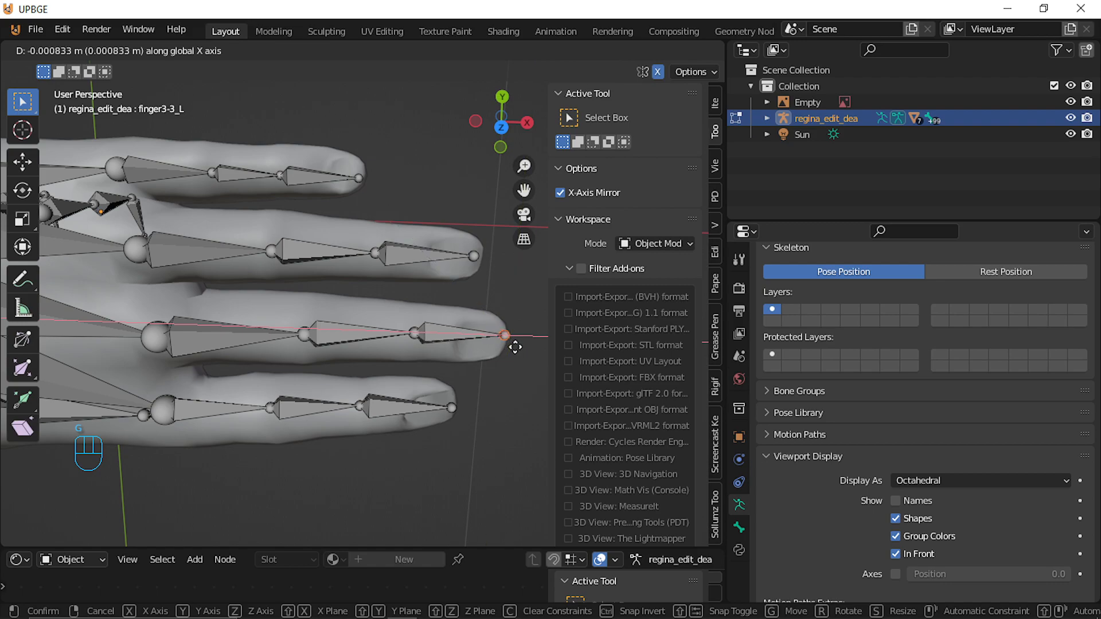
{"action": "left_click", "coordinate": [504, 331]}
{"action": "left_click", "coordinate": [477, 257]}
{"action": "key", "text": "g"}
{"action": "left_click", "coordinate": [505, 277]}
Move the tip of thumb bone finger1-3_L out to the end of the mesh thumb, fine-tuning it along global X
{"action": "middle_click_drag", "start_coordinate": [351, 200], "coordinate": [548, 232], "text": "shift"}
{"action": "middle_click_drag", "start_coordinate": [476, 235], "coordinate": [400, 268], "text": "ctrl"}
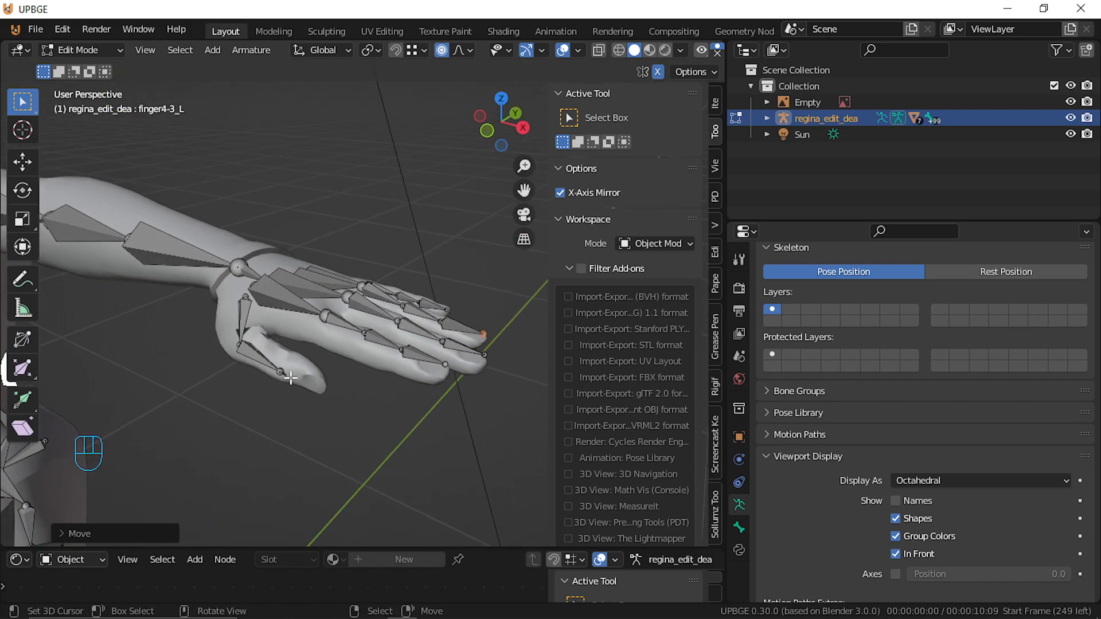
{"action": "left_click", "coordinate": [289, 377]}
{"action": "key", "text": "g"}
{"action": "left_click", "coordinate": [344, 394]}
{"action": "middle_click_drag", "start_coordinate": [344, 394], "coordinate": [403, 405]}
{"action": "key", "text": "g"}
{"action": "left_click", "coordinate": [275, 390]}
{"action": "key", "text": "g"}
{"action": "middle_click", "coordinate": [411, 408]}
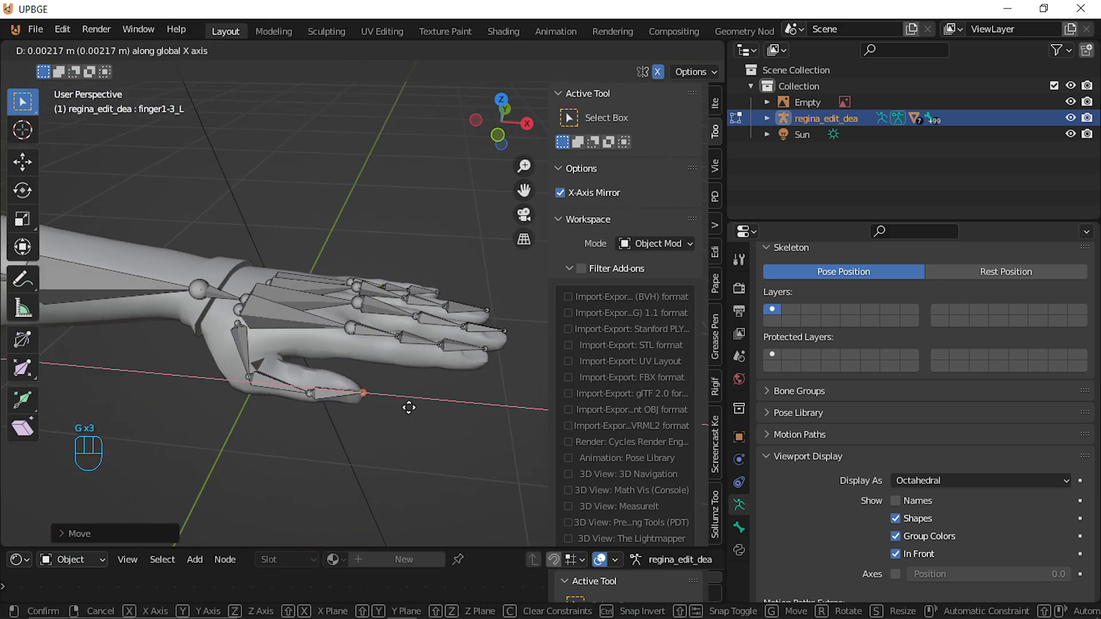
{"action": "left_click", "coordinate": [409, 412]}
Check the realigned hand, then examine the head and tongue00 bones from the side of the head
{"action": "middle_click_drag", "start_coordinate": [333, 429], "coordinate": [380, 419]}
{"action": "scroll", "coordinate": [380, 419], "scroll_direction": "down", "scroll_amount": 4}
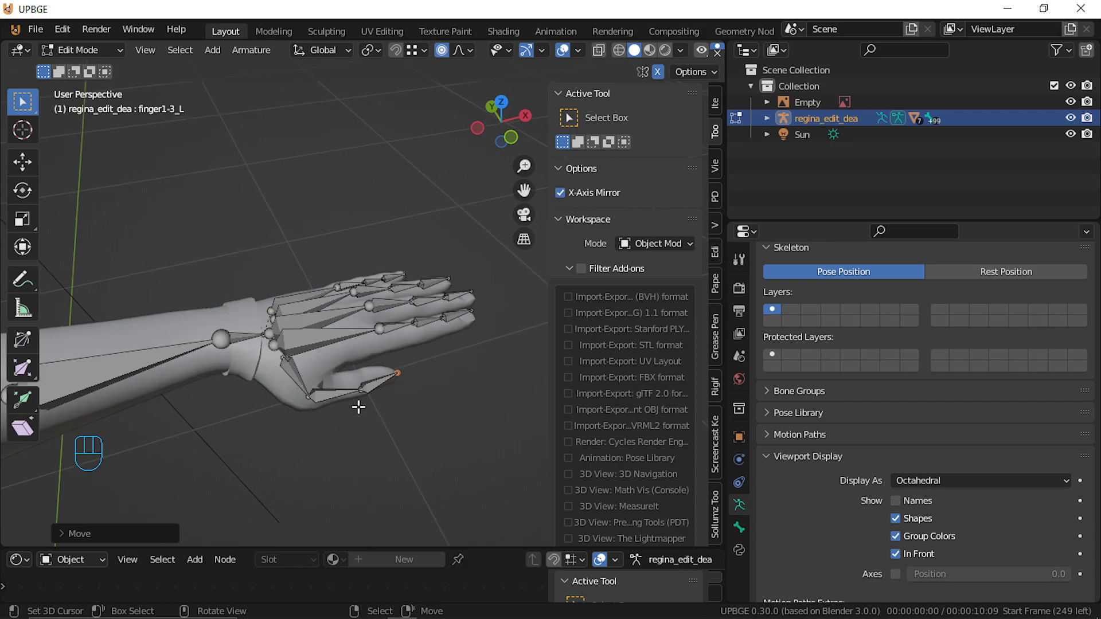
{"action": "middle_click_drag", "start_coordinate": [221, 381], "coordinate": [298, 319], "text": "shift"}
{"action": "scroll", "coordinate": [209, 223], "scroll_direction": "up", "scroll_amount": 4}
{"action": "scroll", "coordinate": [299, 319], "scroll_direction": "up", "scroll_amount": 4}
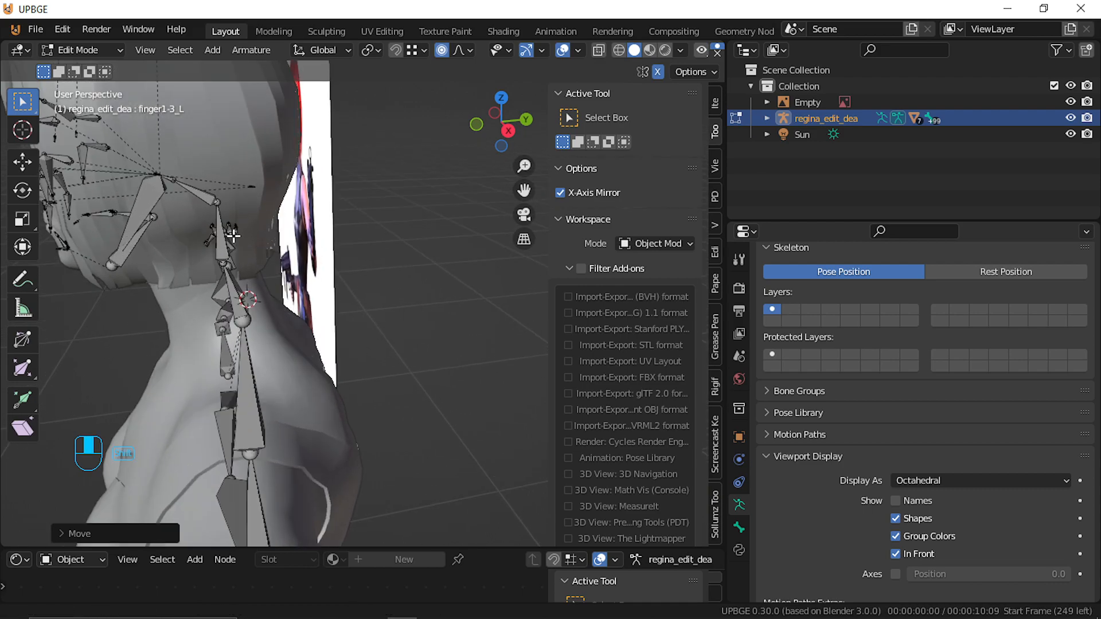
{"action": "middle_click_drag", "start_coordinate": [170, 191], "coordinate": [203, 212], "text": "shift"}
{"action": "right_click", "coordinate": [200, 199]}
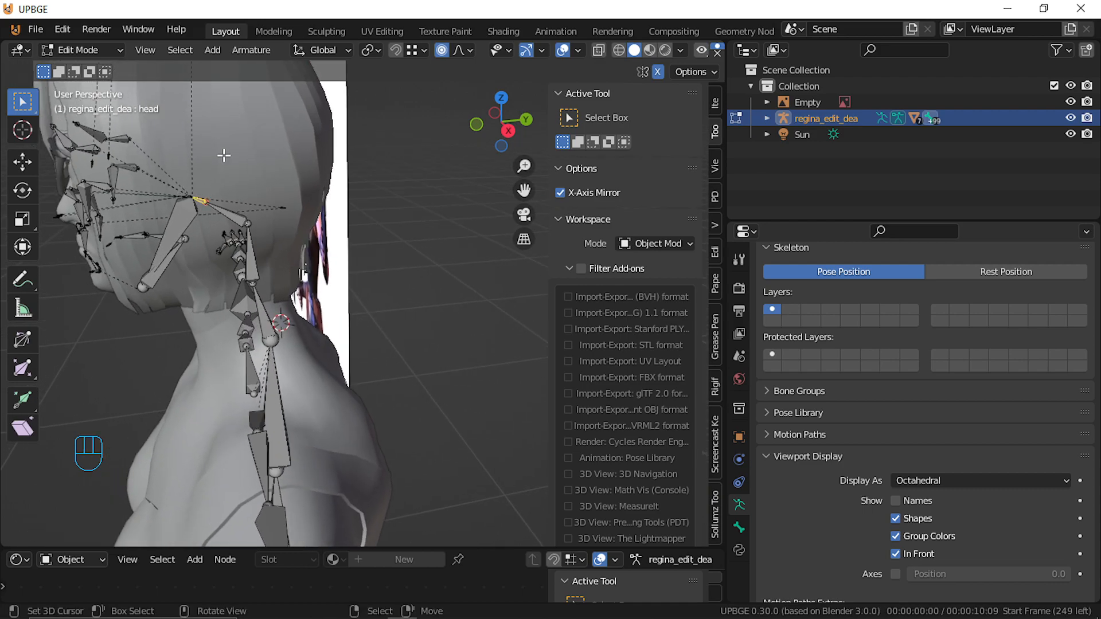
{"action": "key", "text": "g"}
{"action": "right_click", "coordinate": [188, 206]}
{"action": "right_click", "coordinate": [178, 251]}
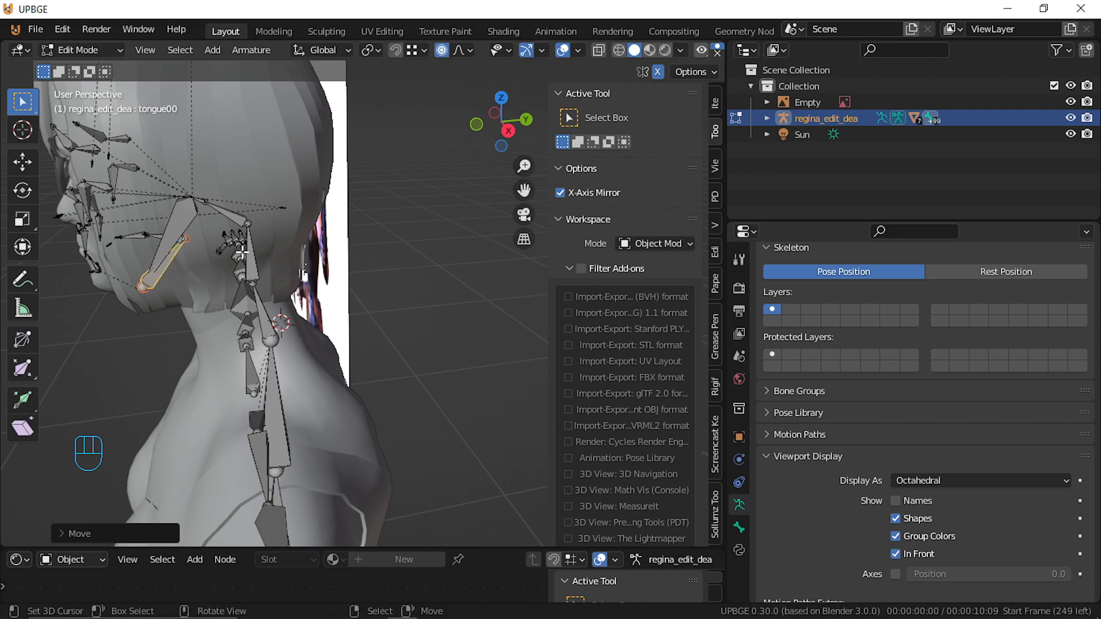
Select the eye-corner bone orbicularis03_L in Pose Mode, test its movement, and return to Edit Mode
{"action": "scroll", "coordinate": [162, 320], "scroll_direction": "down", "scroll_amount": 3}
{"action": "middle_click_drag", "start_coordinate": [152, 364], "coordinate": [446, 423]}
{"action": "scroll", "coordinate": [351, 248], "scroll_direction": "down", "scroll_amount": 2}
{"action": "scroll", "coordinate": [351, 246], "scroll_direction": "up", "scroll_amount": 4}
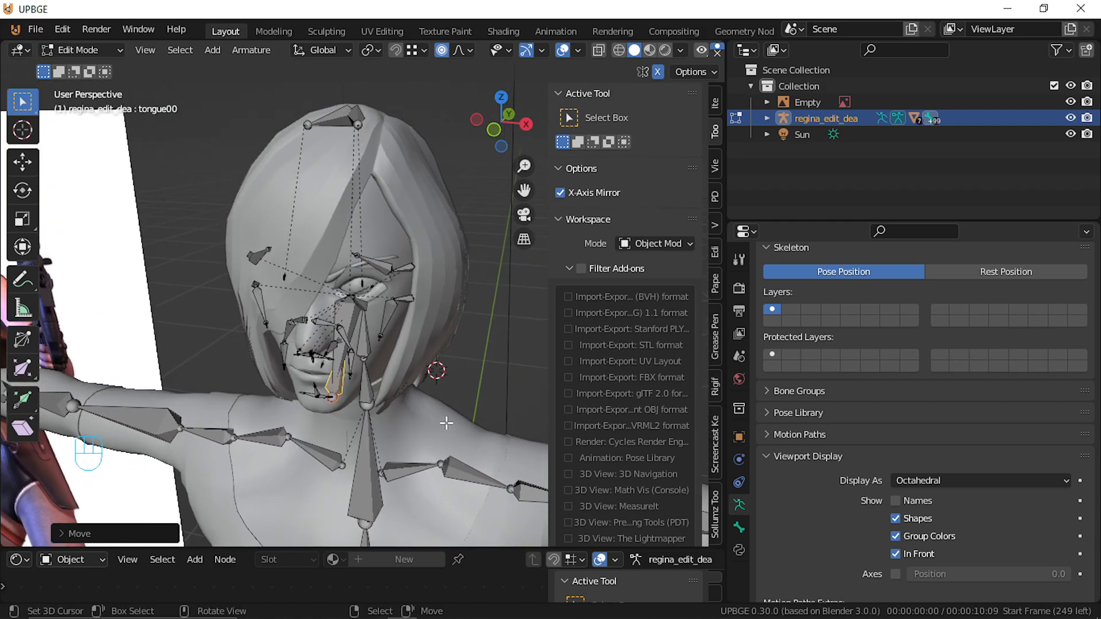
{"action": "scroll", "coordinate": [388, 351], "scroll_direction": "up", "scroll_amount": 7}
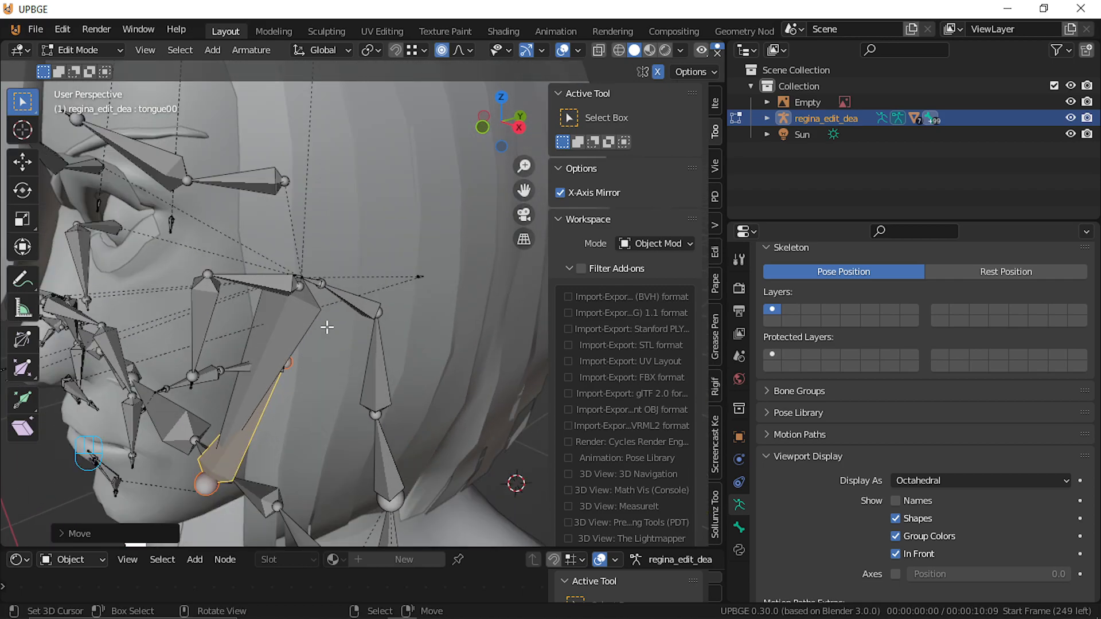
{"action": "scroll", "coordinate": [327, 327], "scroll_direction": "up", "scroll_amount": 1}
{"action": "middle_click_drag", "start_coordinate": [218, 282], "coordinate": [334, 304], "text": "shift"}
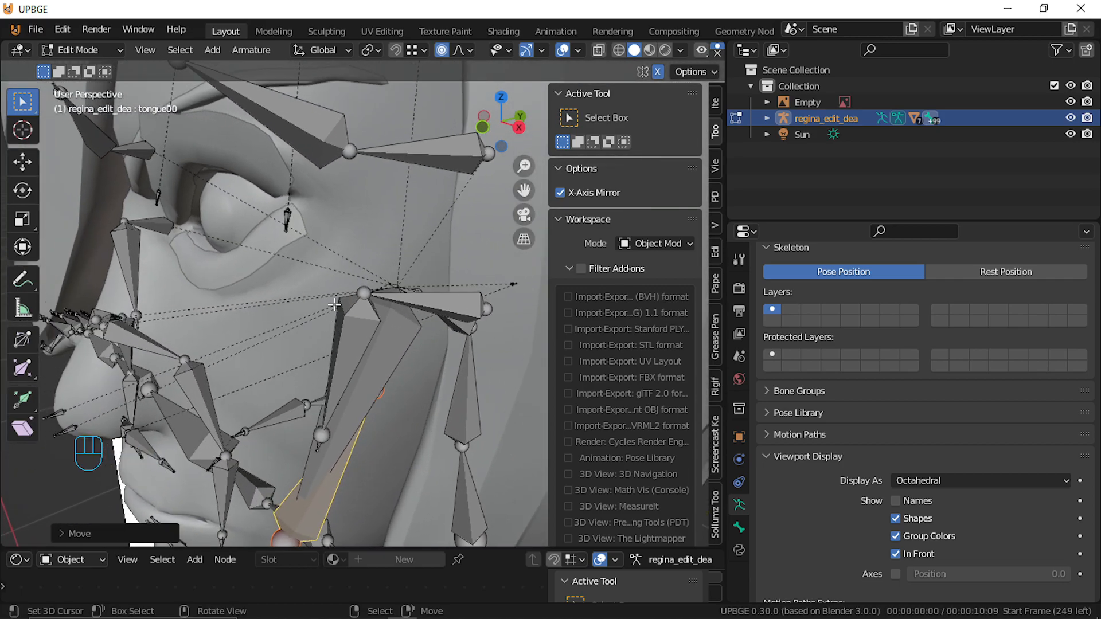
{"action": "key", "text": "ctrl+Tab"}
{"action": "left_click", "coordinate": [288, 220]}
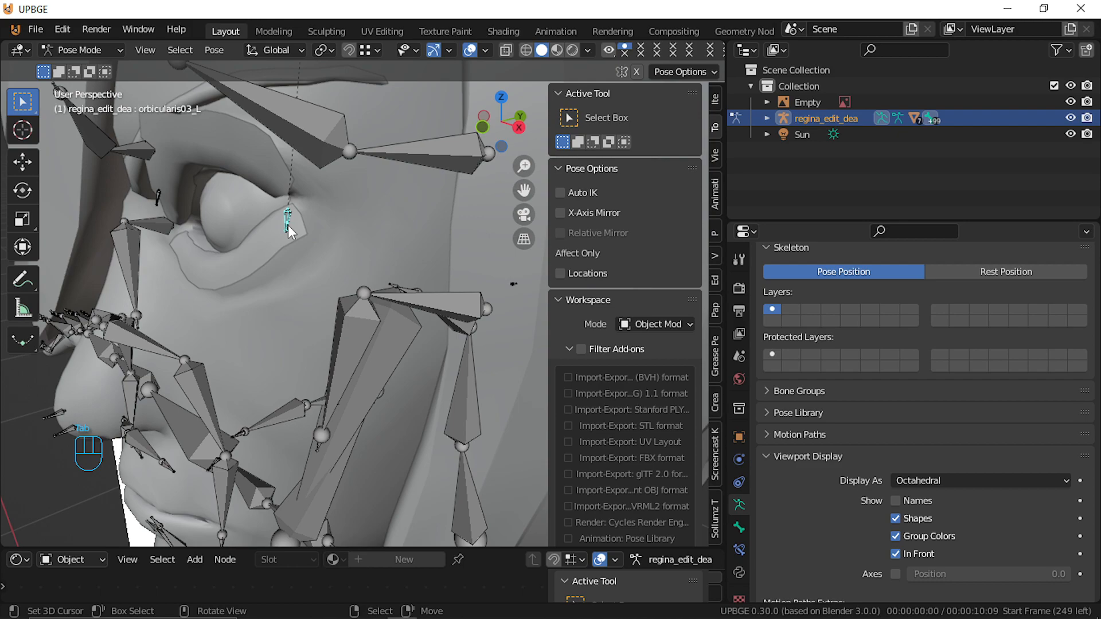
{"action": "key", "text": "g"}
{"action": "left_click", "coordinate": [289, 239]}
{"action": "key", "text": "Tab"}
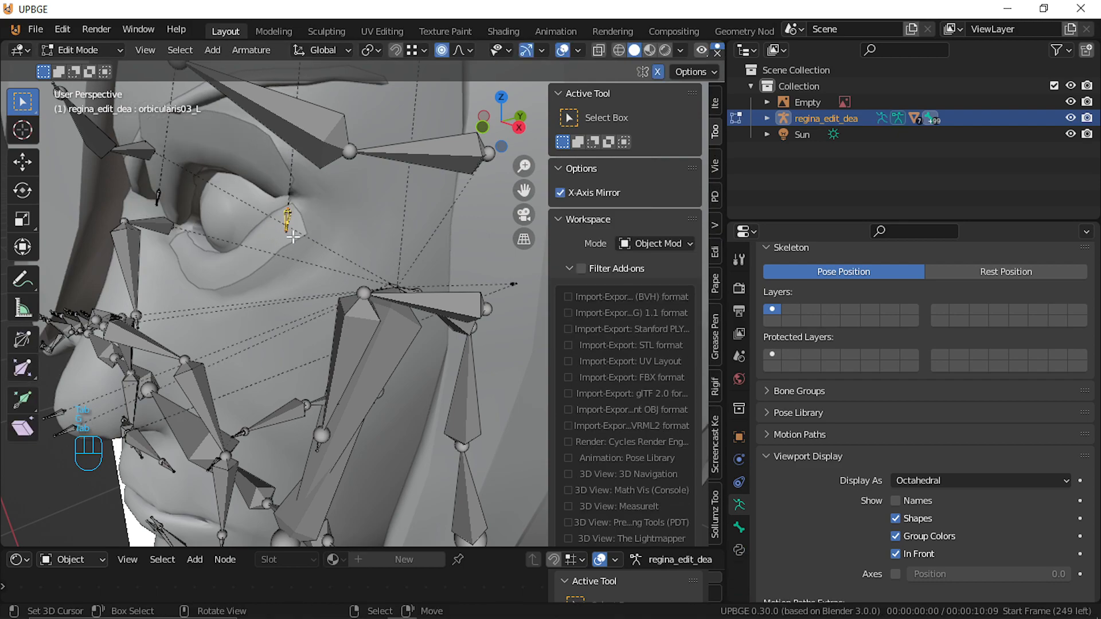
Rotate orbicularis03_L by 90° about the global X axis
{"action": "key", "text": "r"}
{"action": "key", "text": "x"}
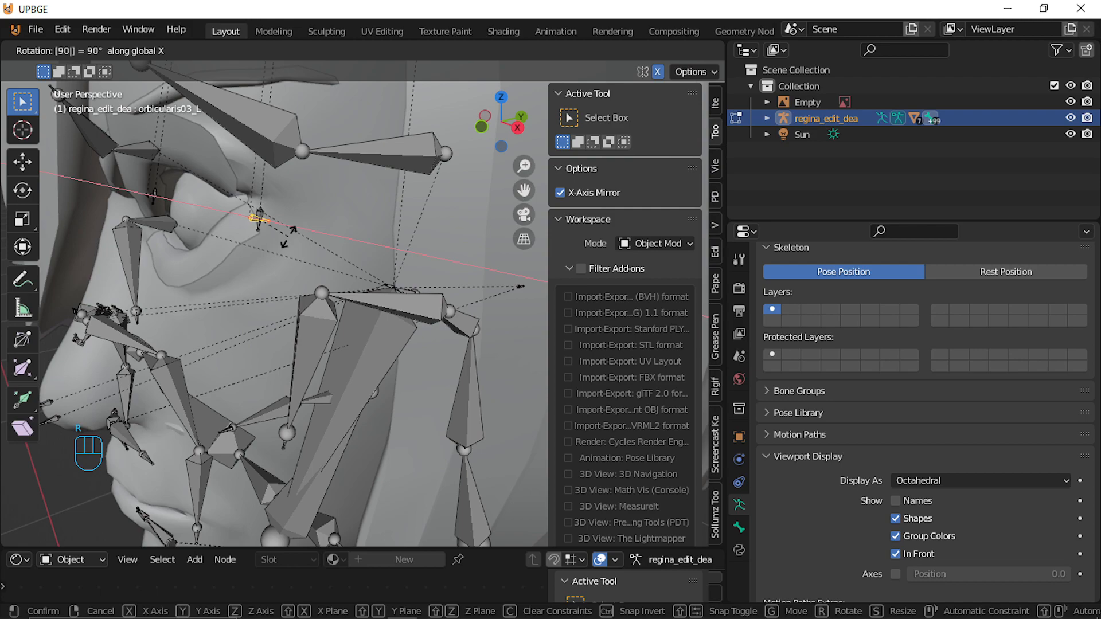
{"action": "key", "text": "Return"}
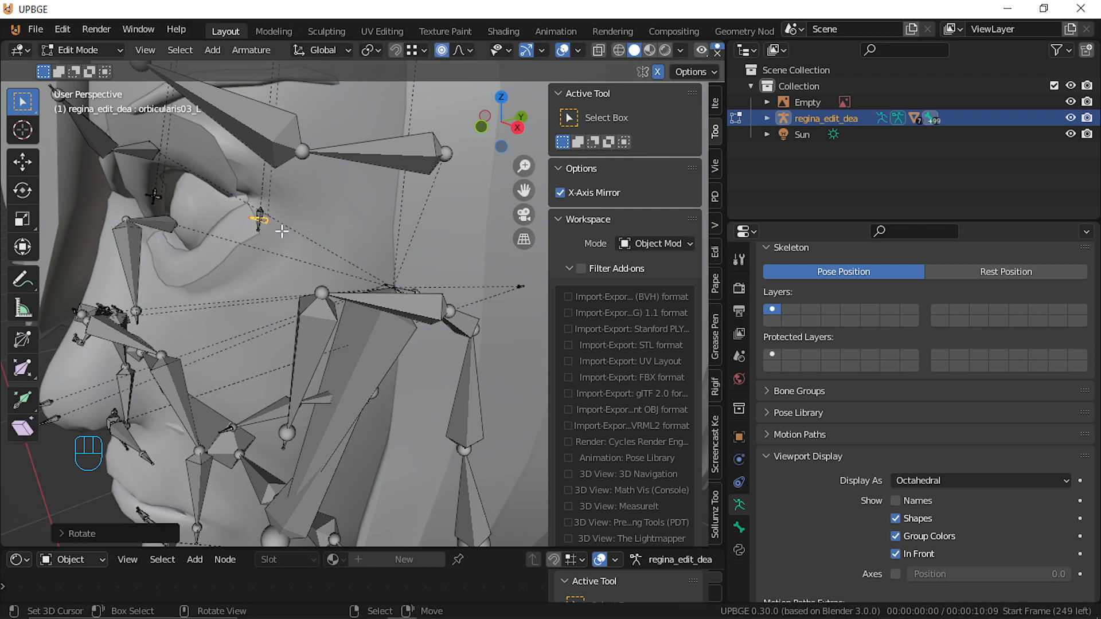
{"action": "key", "text": "g"}
{"action": "right_click", "coordinate": [272, 222]}
Move orbicularis03_L in the side view until its base meets the upper end of the adjacent small eye-corner bone
{"action": "middle_click_drag", "start_coordinate": [272, 223], "coordinate": [249, 229]}
{"action": "key", "text": "KP_3"}
{"action": "key", "text": "KP_2"}
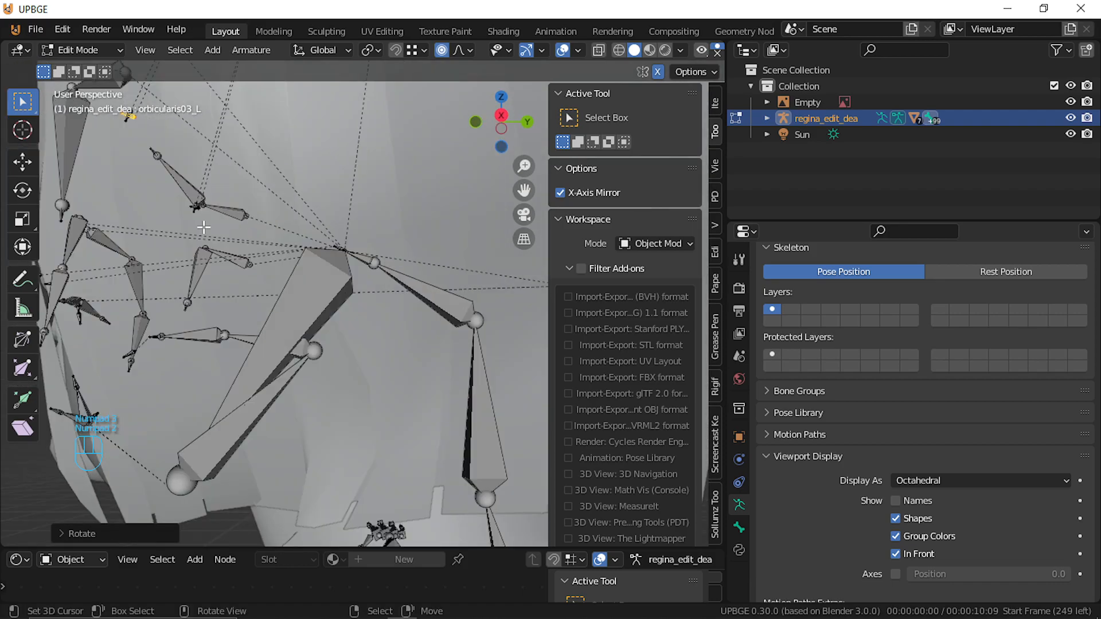
{"action": "key", "text": "KP_3"}
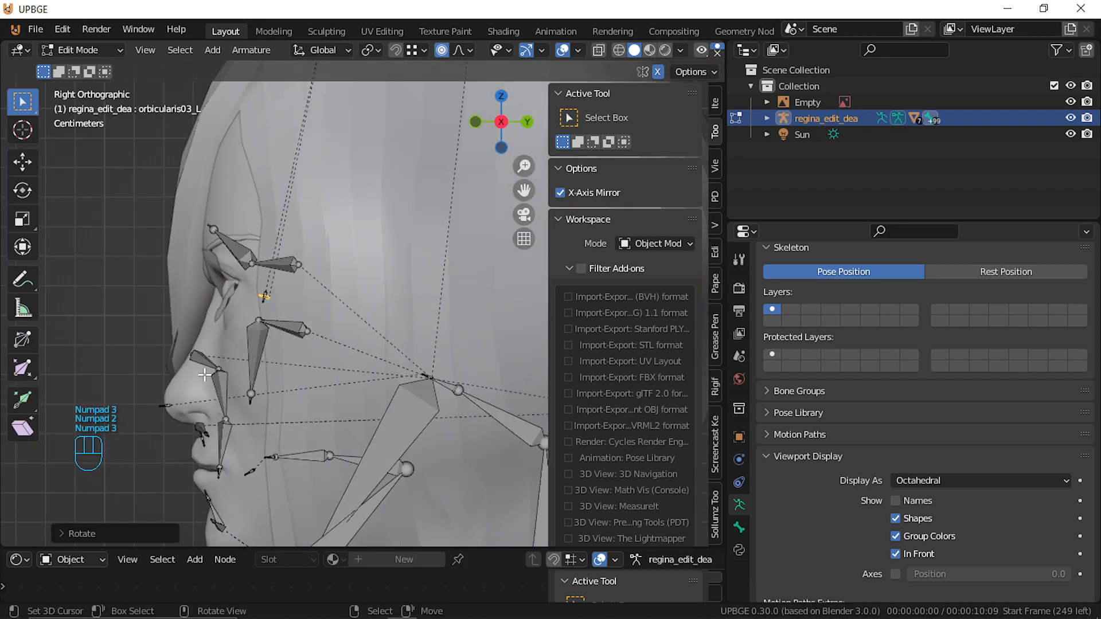
{"action": "scroll", "coordinate": [204, 374], "scroll_direction": "up", "scroll_amount": 3}
{"action": "middle_click_drag", "start_coordinate": [200, 377], "coordinate": [328, 398], "text": "shift"}
{"action": "scroll", "coordinate": [328, 397], "scroll_direction": "up", "scroll_amount": 1}
{"action": "middle_click_drag", "start_coordinate": [276, 392], "coordinate": [324, 393], "text": "shift"}
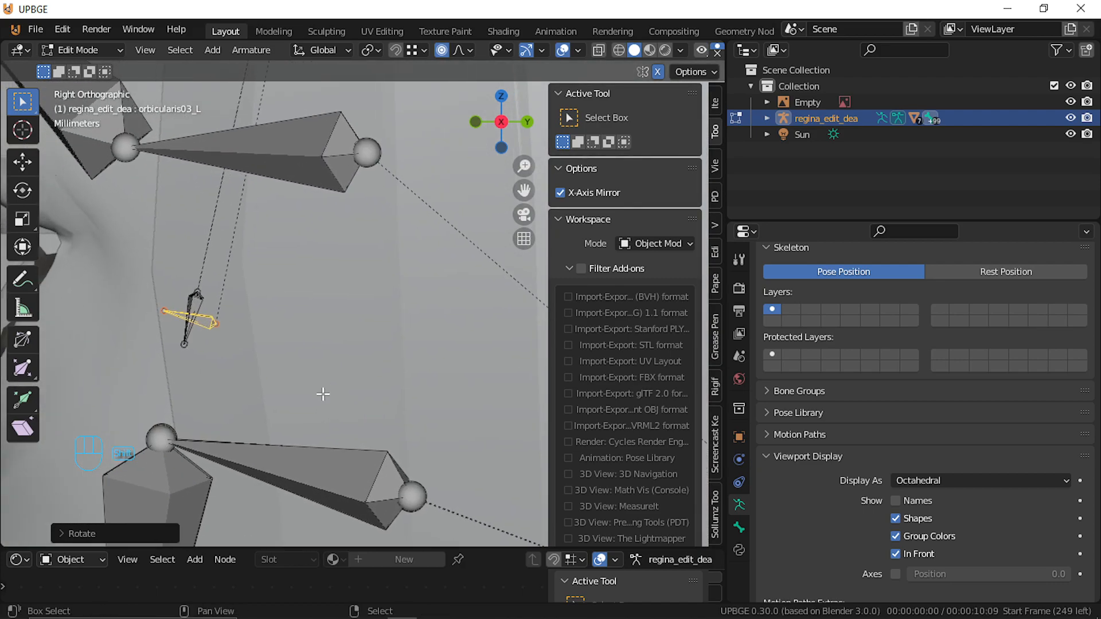
{"action": "key", "text": "g"}
{"action": "left_click", "coordinate": [289, 344]}
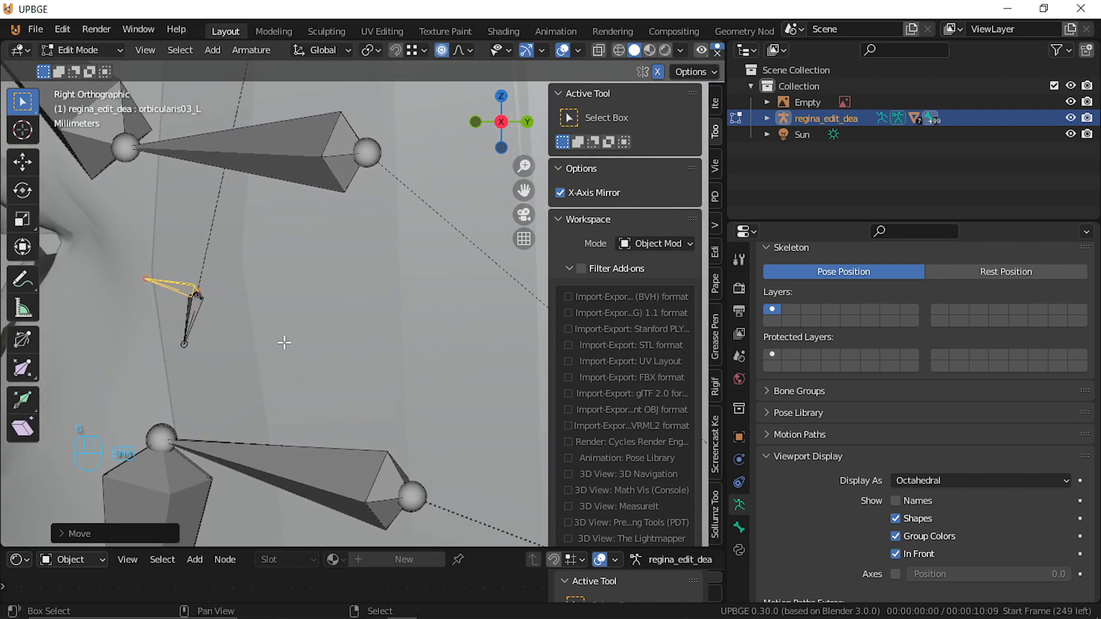
Move the front tip of orbicularis03_L forward along Y and up along Z to the upper eyelid
{"action": "scroll", "coordinate": [147, 299], "scroll_direction": "down", "scroll_amount": 3}
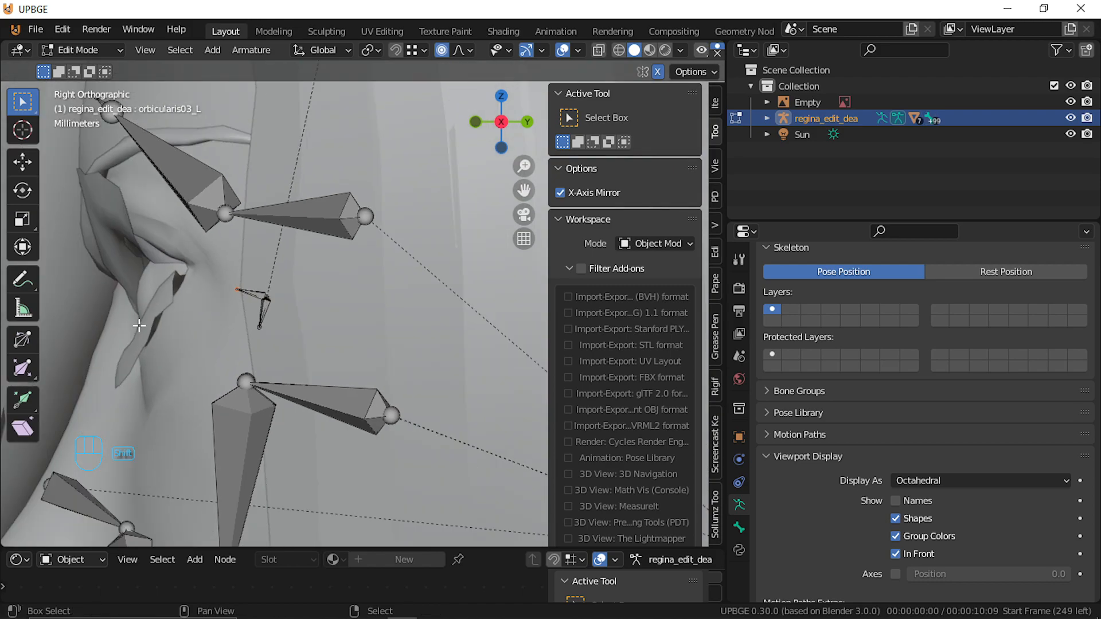
{"action": "key", "text": "g"}
{"action": "key", "text": "y"}
{"action": "left_click", "coordinate": [5, 284]}
{"action": "key", "text": "g"}
{"action": "key", "text": "z"}
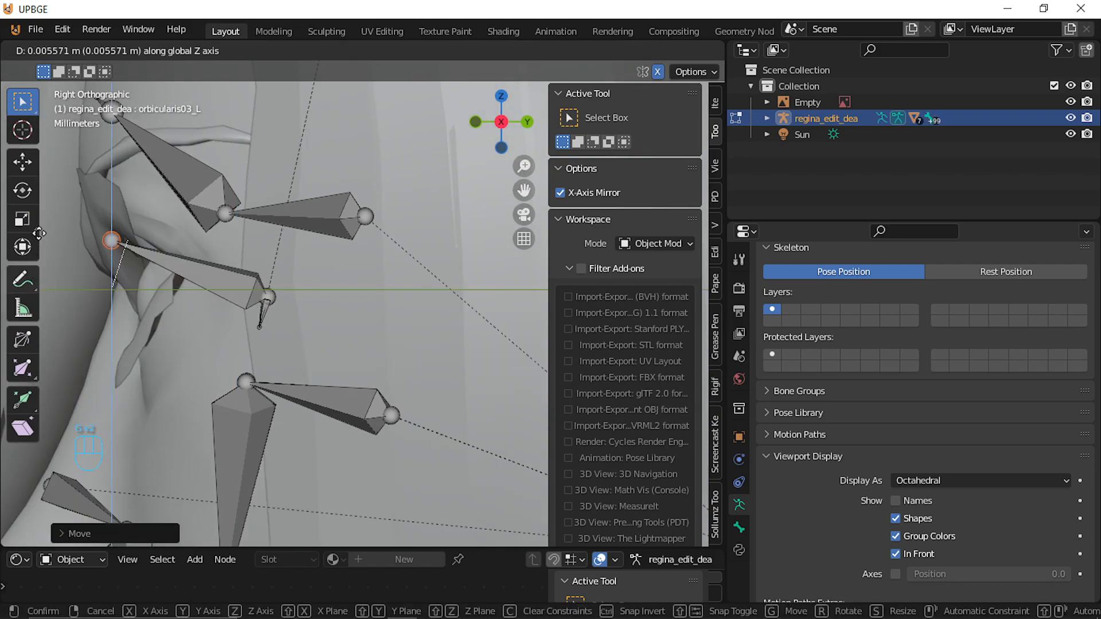
{"action": "left_click", "coordinate": [195, 368]}
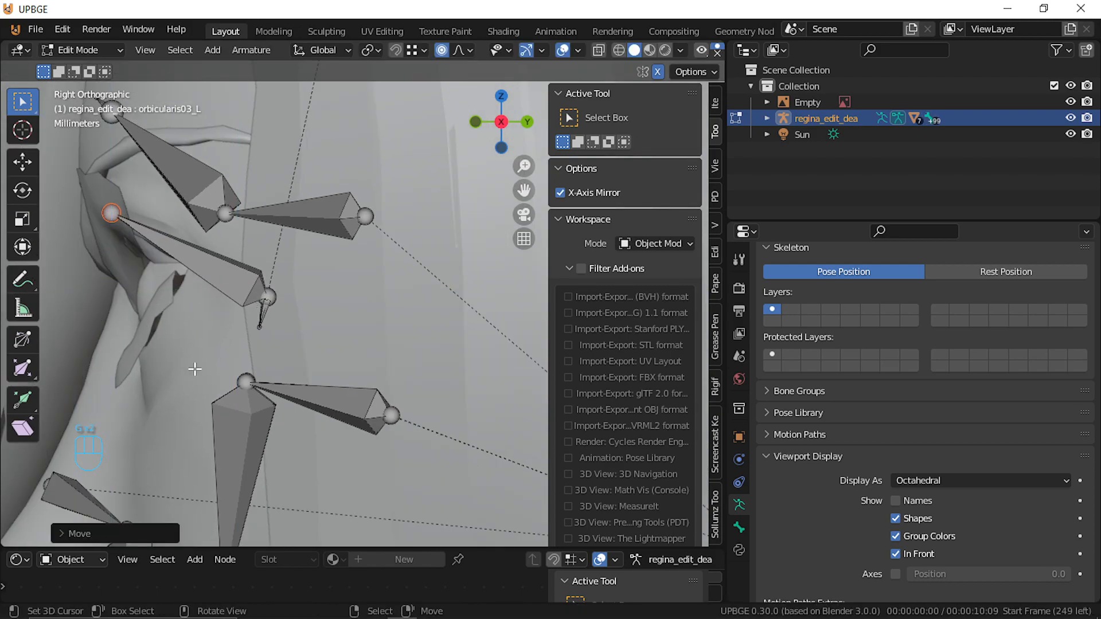
Select the small eye-corner bone orbicularis04_L in Pose Mode, test its movement, and return to Edit Mode
{"action": "key", "text": "Tab"}
{"action": "left_click", "coordinate": [257, 308]}
{"action": "left_click", "coordinate": [263, 311]}
{"action": "key", "text": "g"}
{"action": "right_click", "coordinate": [214, 333]}
{"action": "key", "text": "Tab"}
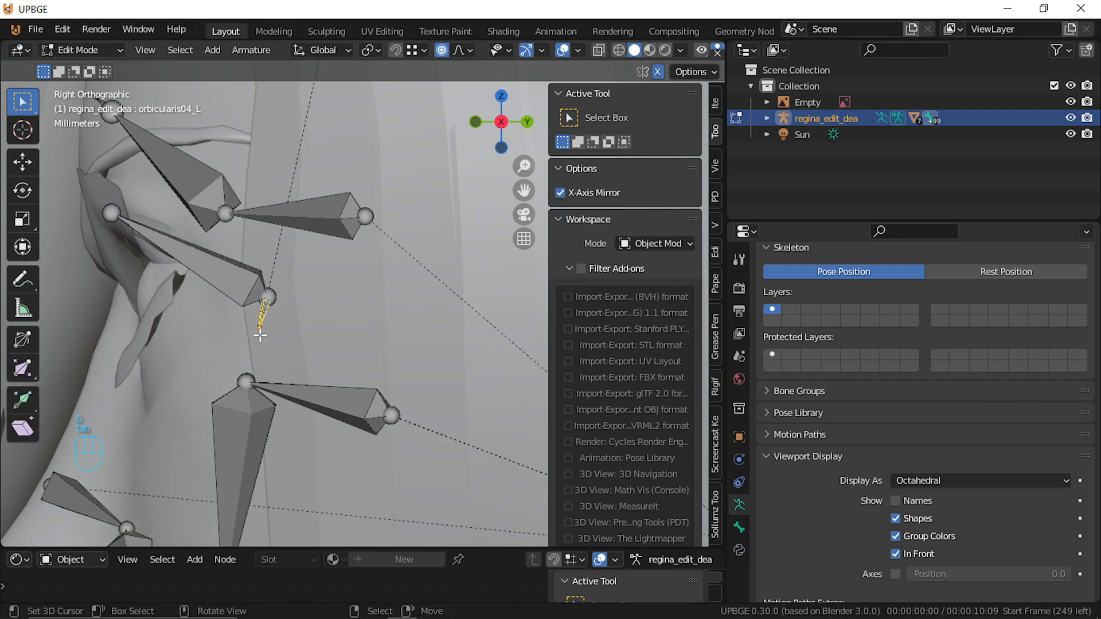
Scale up orbicularis04_L and move its base to just below the base of orbicularis03_L
{"action": "key", "text": "s"}
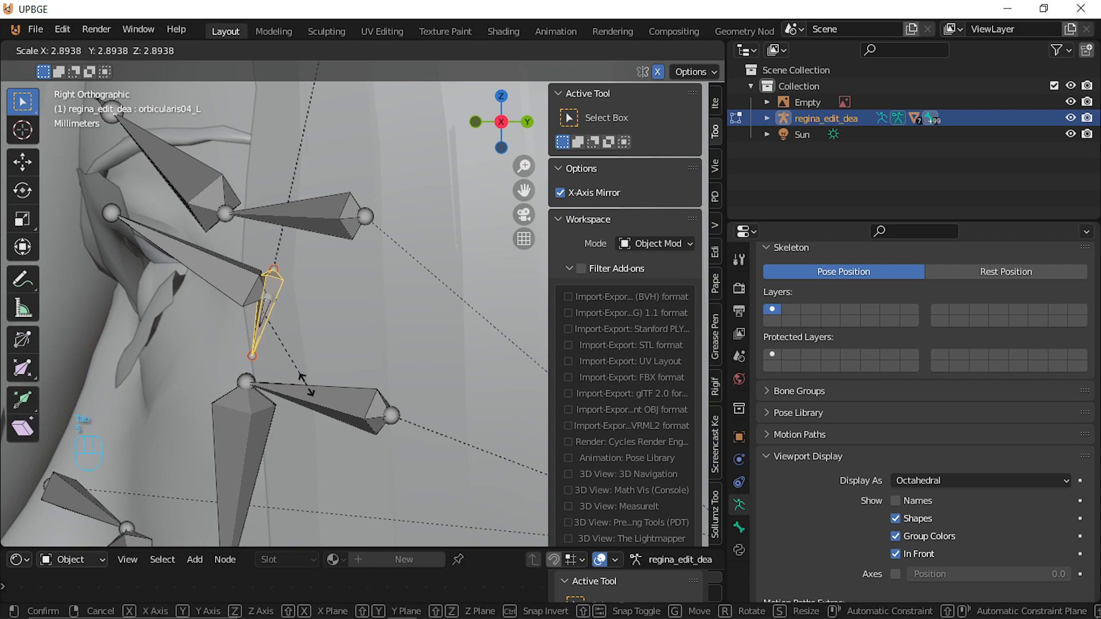
{"action": "left_click", "coordinate": [343, 396]}
{"action": "left_click", "coordinate": [279, 251]}
{"action": "key", "text": "g"}
{"action": "right_click", "coordinate": [273, 279]}
{"action": "key", "text": "g"}
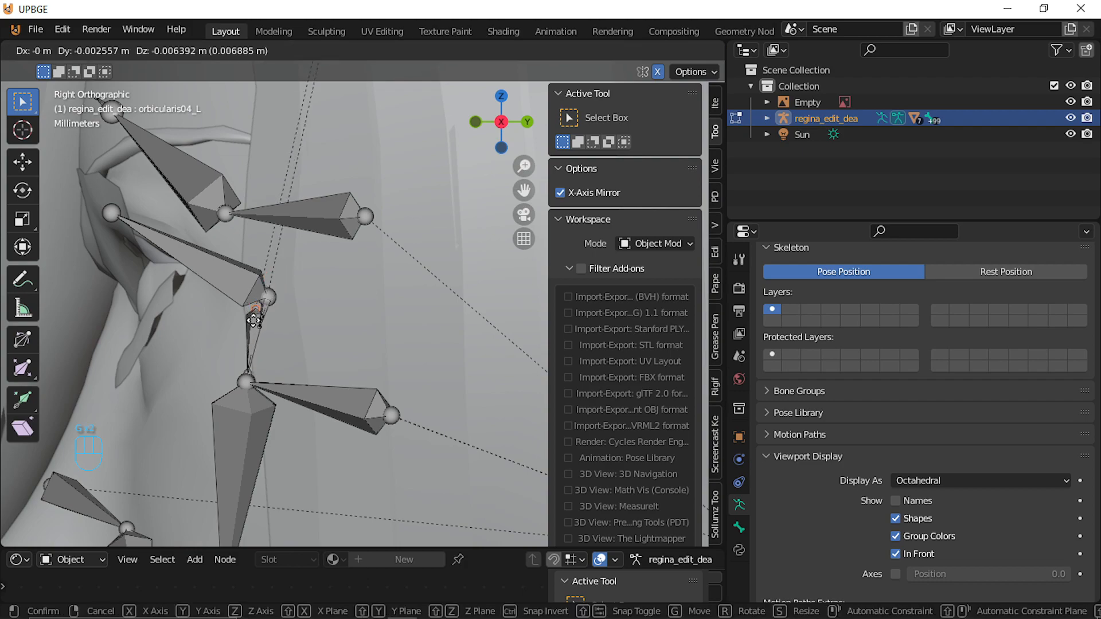
{"action": "right_click", "coordinate": [288, 293]}
Move the tip of orbicularis04_L forward to the lower eyelid in the side view
{"action": "left_click", "coordinate": [246, 373]}
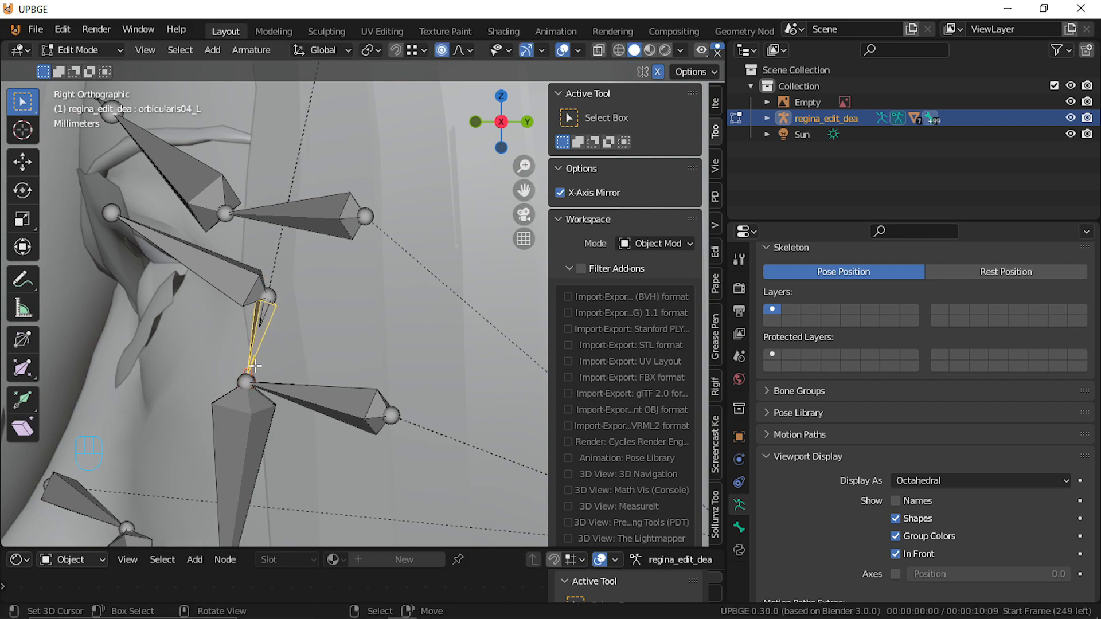
{"action": "key", "text": "g"}
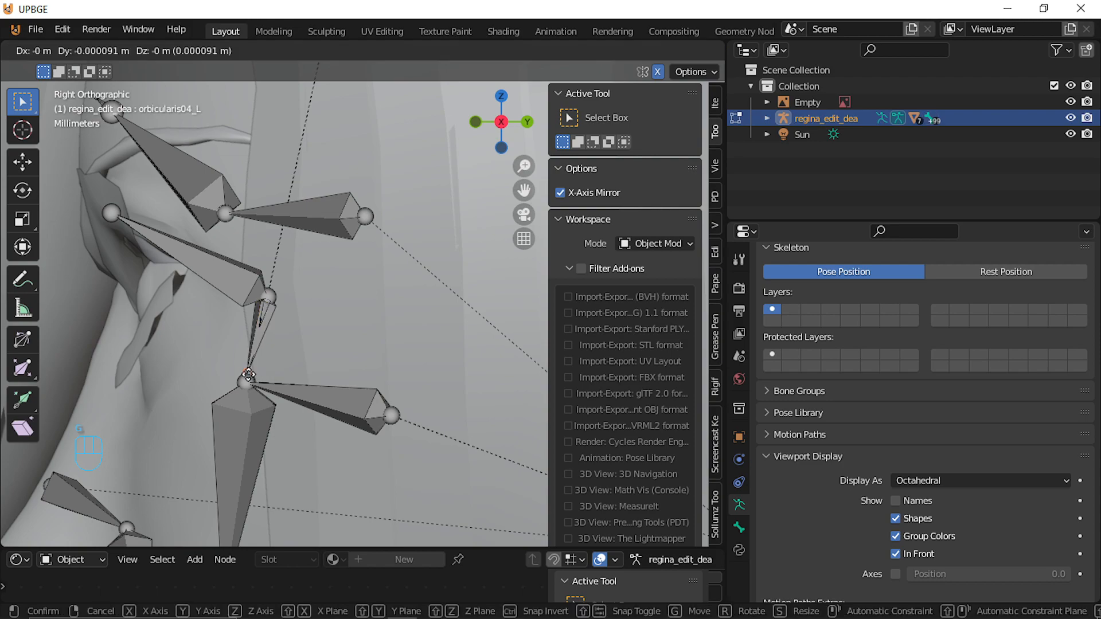
{"action": "left_click", "coordinate": [180, 345]}
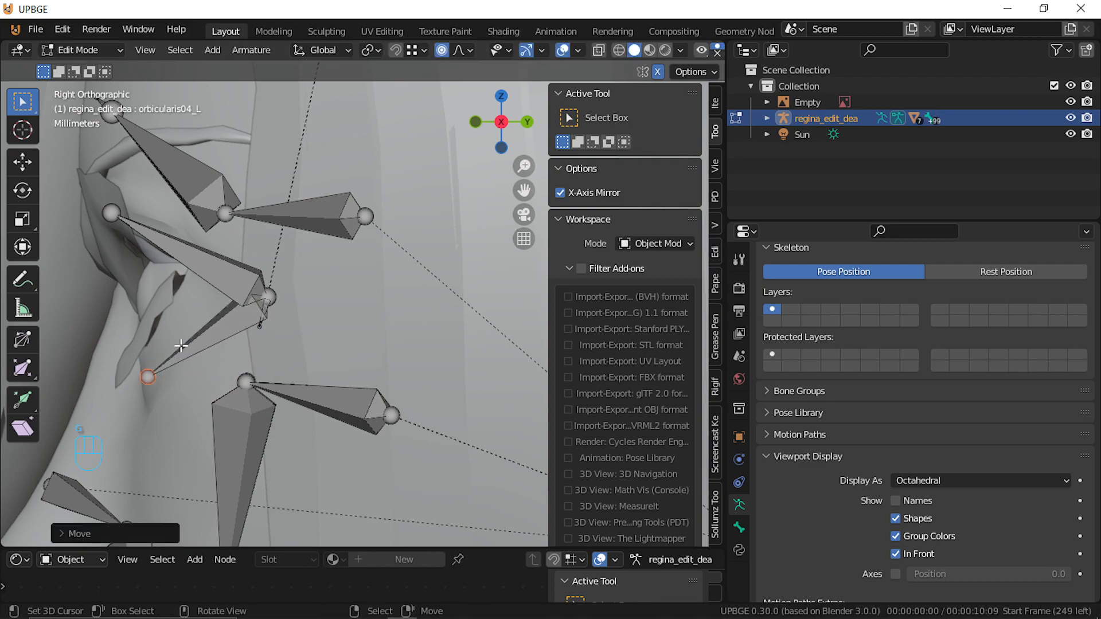
Move the tip of eye_L forward along Y and up along Z to the front of the eyeball
{"action": "left_click", "coordinate": [261, 330]}
{"action": "key", "text": "g"}
{"action": "key", "text": "y"}
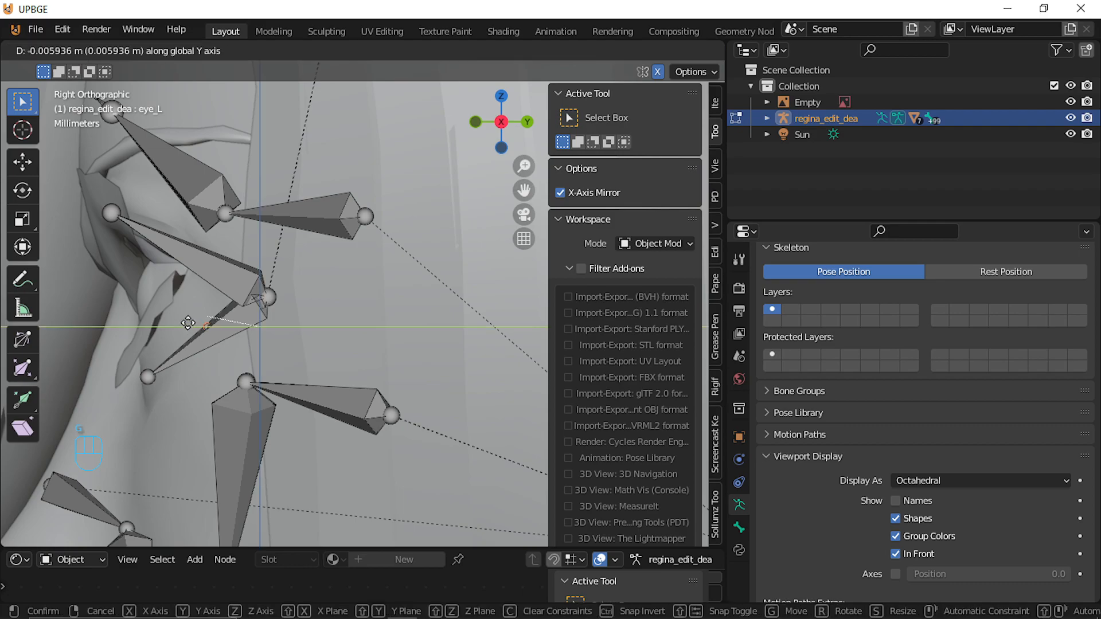
{"action": "left_click", "coordinate": [131, 310]}
{"action": "key", "text": "g"}
{"action": "key", "text": "z"}
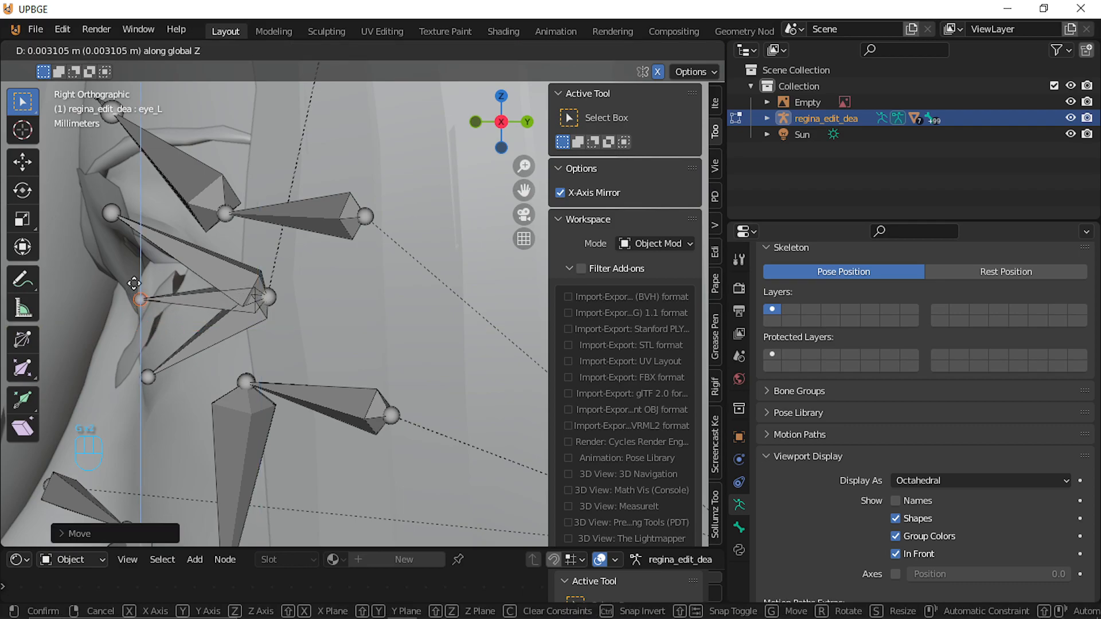
{"action": "left_click", "coordinate": [134, 281]}
Test the rotation of orbicularis03_L, orbicularis04_L and eye_L in Pose Mode
{"action": "scroll", "coordinate": [174, 363], "scroll_direction": "down", "scroll_amount": 3}
{"action": "middle_click_drag", "start_coordinate": [172, 365], "coordinate": [267, 366]}
{"action": "key", "text": "Tab"}
{"action": "scroll", "coordinate": [286, 379], "scroll_direction": "down", "scroll_amount": 4}
{"action": "left_click", "coordinate": [348, 288]}
{"action": "key", "text": "r"}
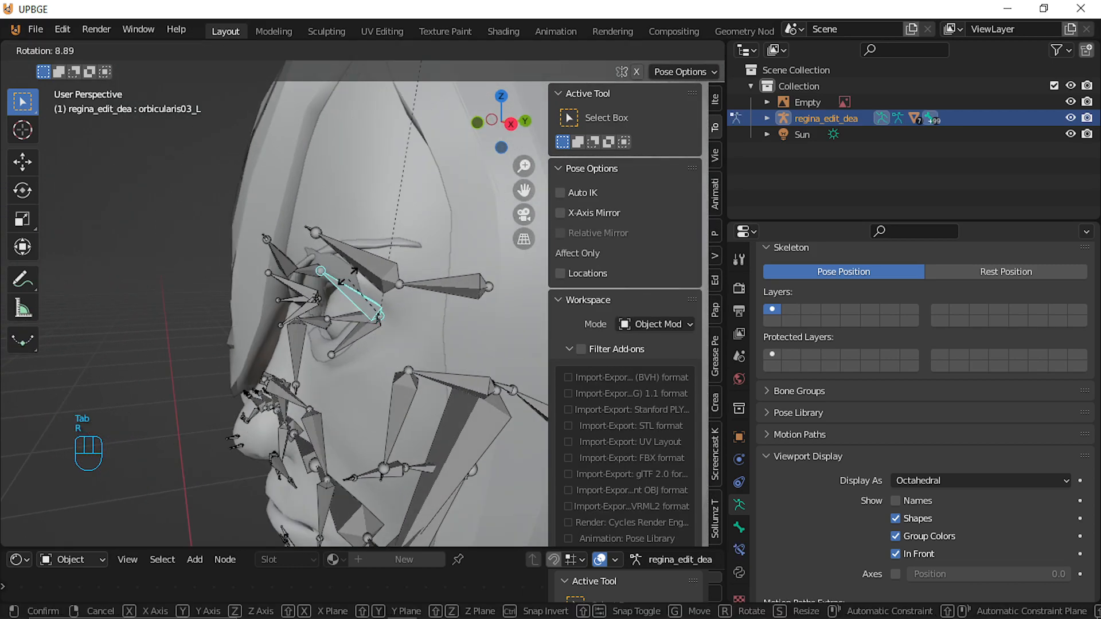
{"action": "left_click", "coordinate": [342, 293]}
{"action": "left_click", "coordinate": [353, 343]}
{"action": "key", "text": "r"}
{"action": "left_click", "coordinate": [337, 324]}
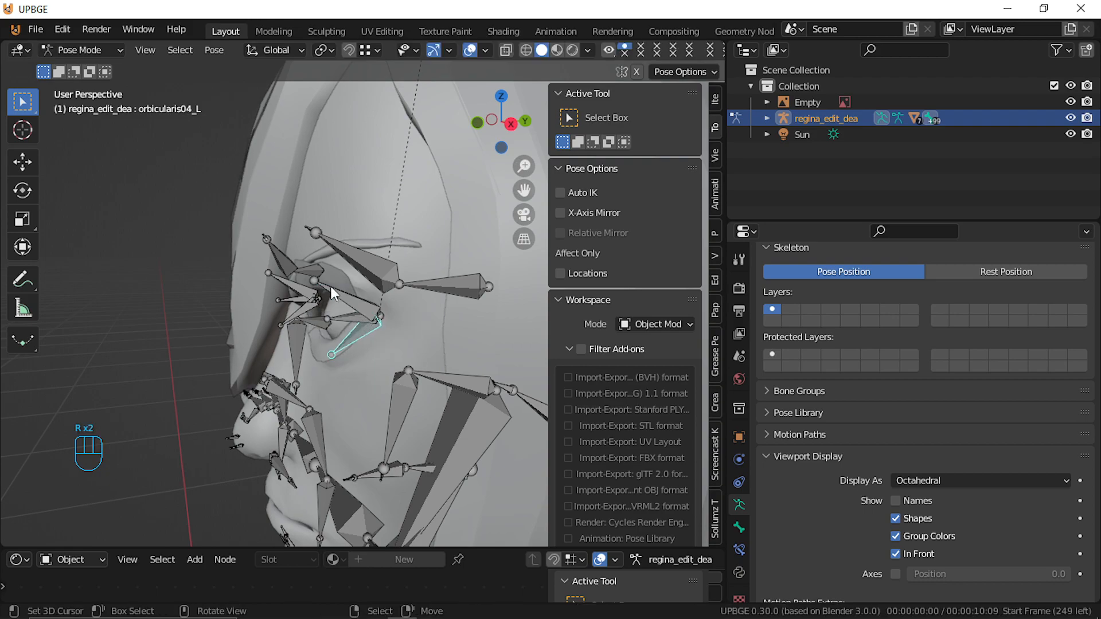
{"action": "left_click", "coordinate": [346, 324]}
{"action": "key", "text": "r"}
{"action": "left_click", "coordinate": [344, 295]}
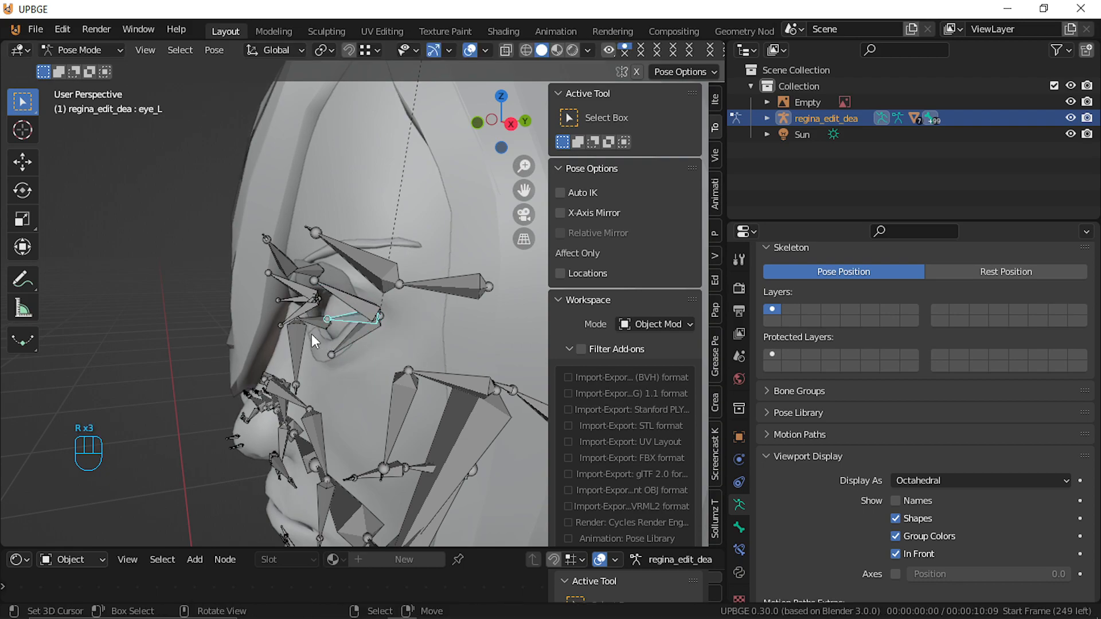
Examine the facial and arm bones from several viewpoints around the character
{"action": "key", "text": "shift+f"}
{"action": "key", "text": "a"}
{"action": "key", "text": "w"}
{"action": "key", "text": "w"}
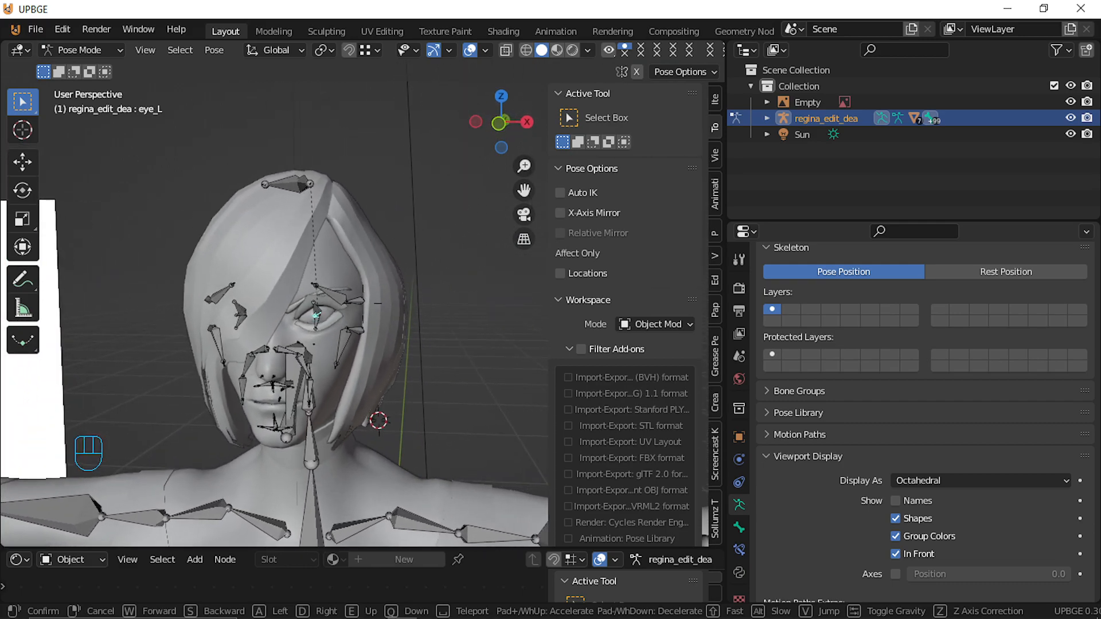
{"action": "key", "text": "d"}
{"action": "key", "text": "s"}
{"action": "key", "text": "a"}
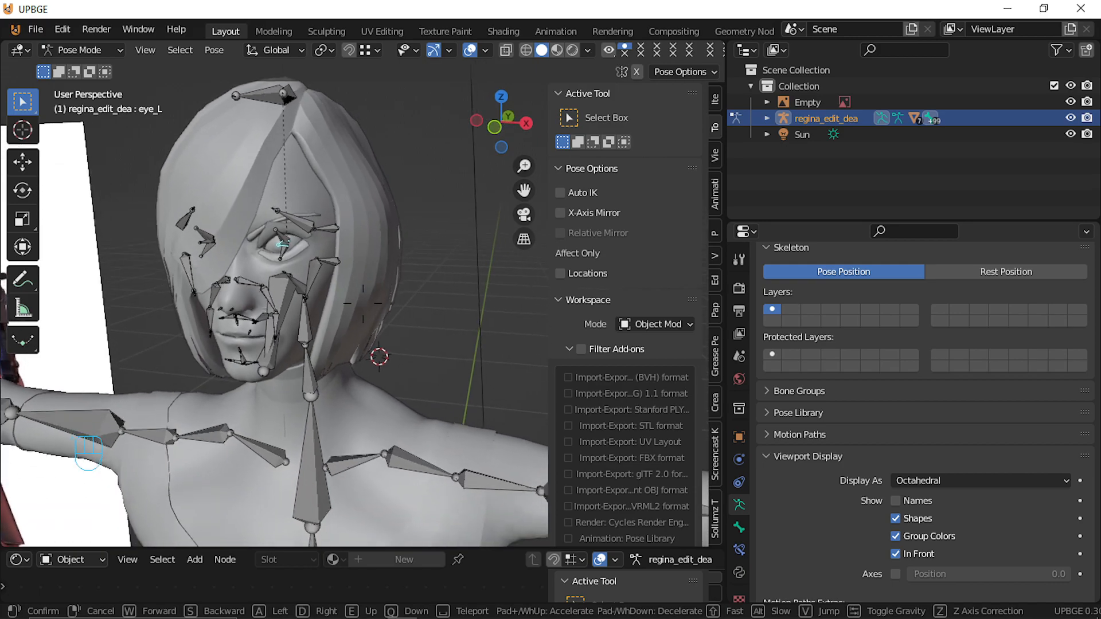
{"action": "key", "text": "w"}
{"action": "key", "text": "s"}
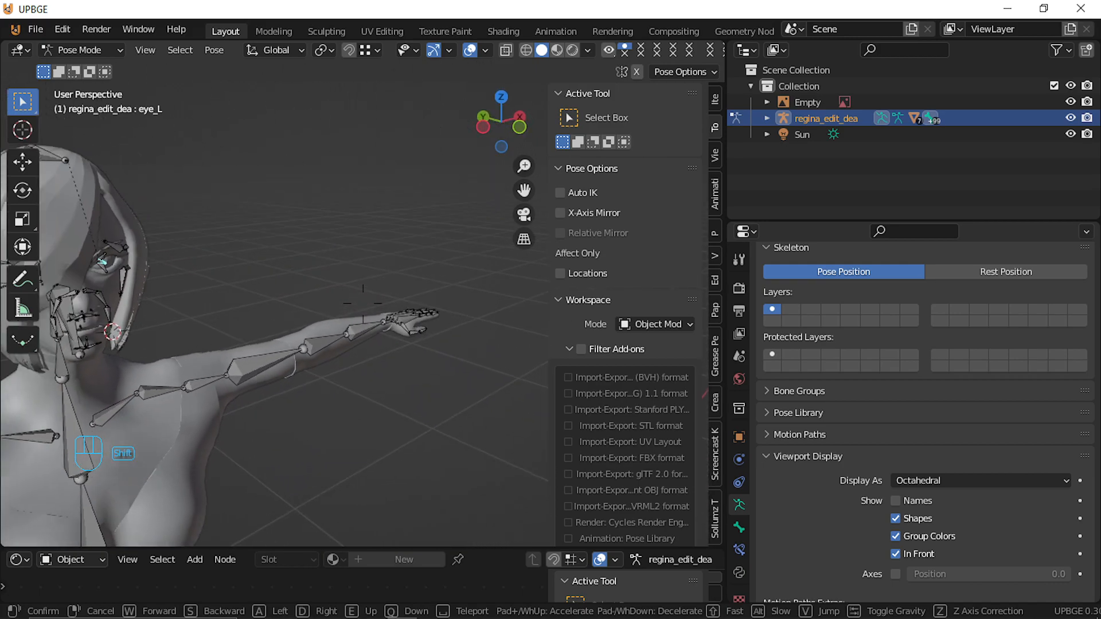
{"action": "key", "text": "a"}
{"action": "key", "text": "w"}
{"action": "key", "text": "w"}
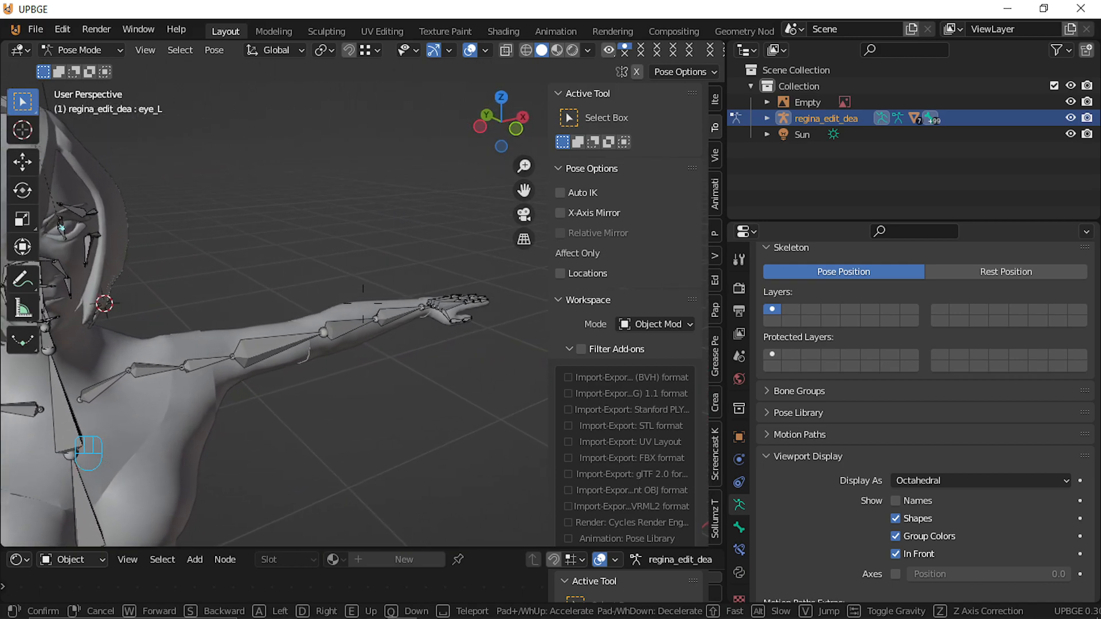
{"action": "key", "text": "shift"}
{"action": "key", "text": "s"}
{"action": "key", "text": "a"}
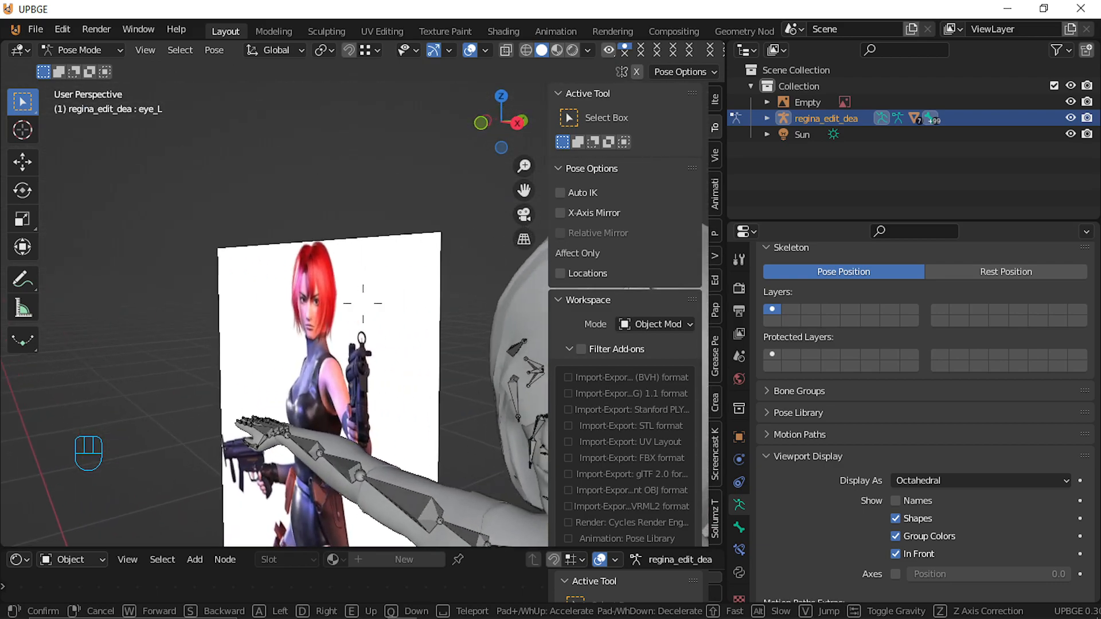
{"action": "key", "text": "w"}
Test the rotation of the left brow bone oculi02_L and of the brow and eyelid bones on the character's right side
{"action": "left_click", "coordinate": [362, 303]}
{"action": "right_click", "coordinate": [365, 304]}
{"action": "key", "text": "w"}
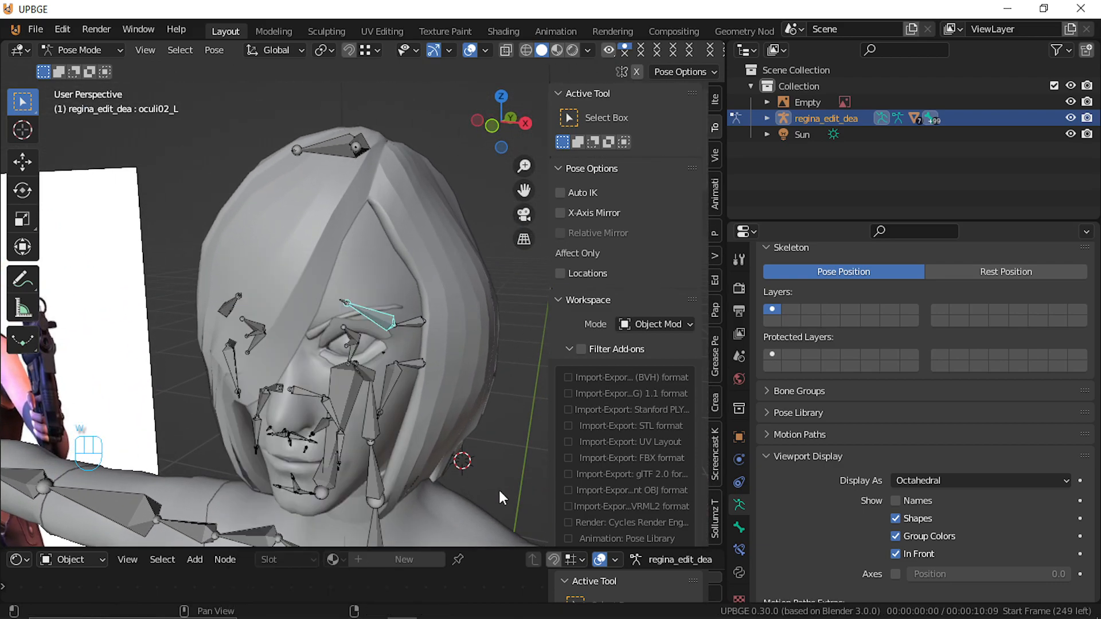
{"action": "key", "text": "r"}
{"action": "right_click", "coordinate": [387, 283]}
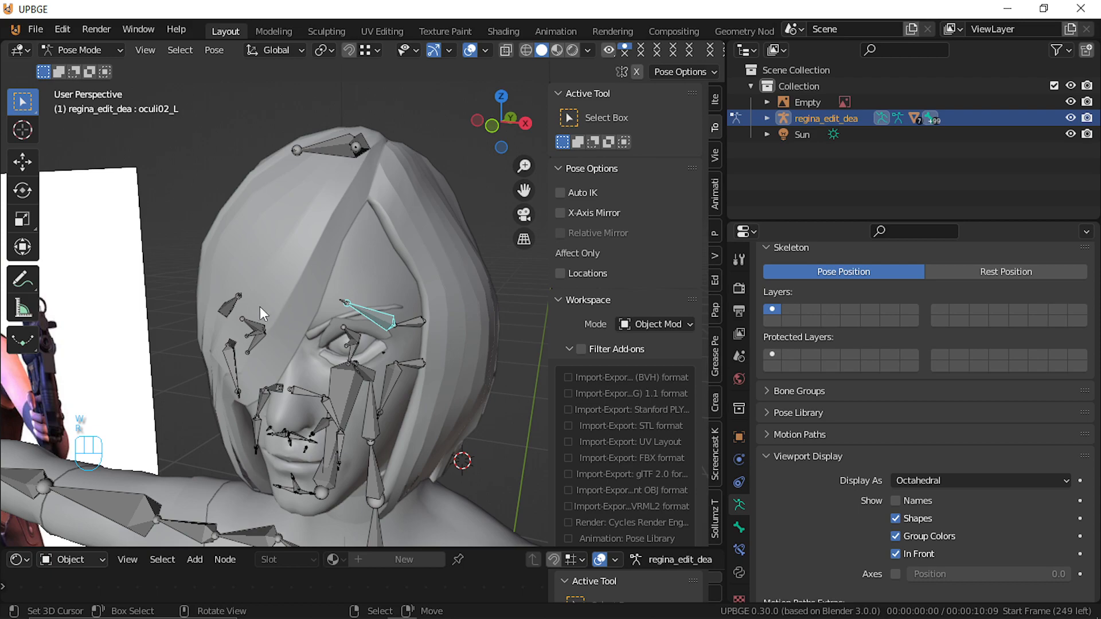
{"action": "left_click", "coordinate": [234, 311]}
{"action": "key", "text": "r"}
{"action": "right_click", "coordinate": [255, 282]}
{"action": "left_click", "coordinate": [259, 323]}
{"action": "key", "text": "r"}
{"action": "right_click", "coordinate": [268, 320]}
Test the rotation of the right eyelid bones orbicularis03_R and orbicularis04_R
{"action": "key", "text": "shift+f"}
{"action": "key", "text": "a"}
{"action": "key", "text": "a"}
{"action": "left_click", "coordinate": [363, 309]}
{"action": "key", "text": "r"}
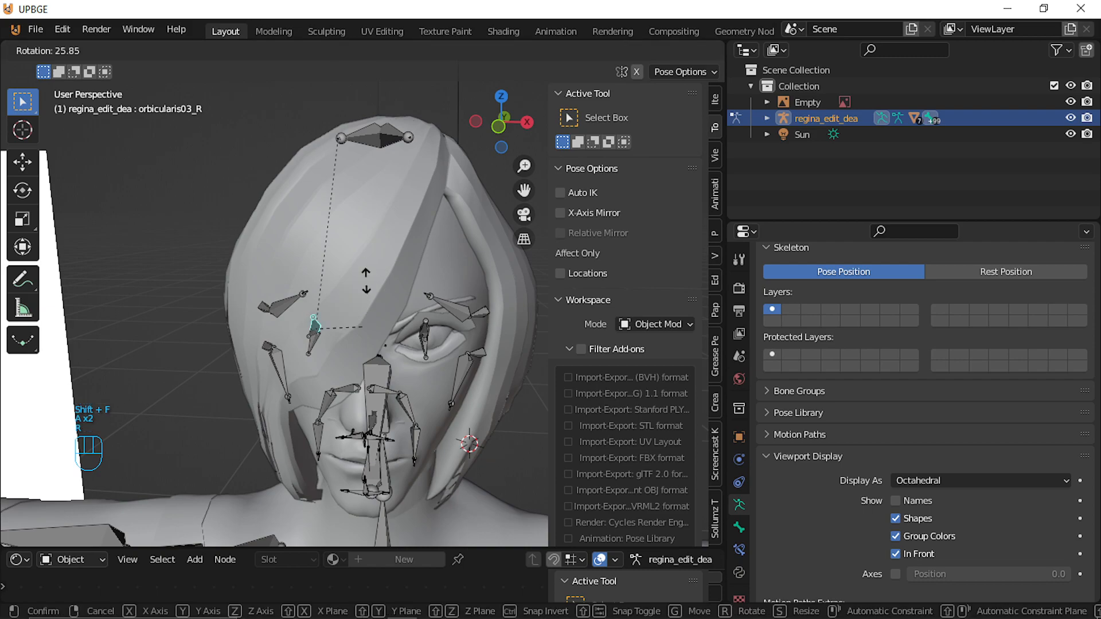
{"action": "right_click", "coordinate": [298, 102]}
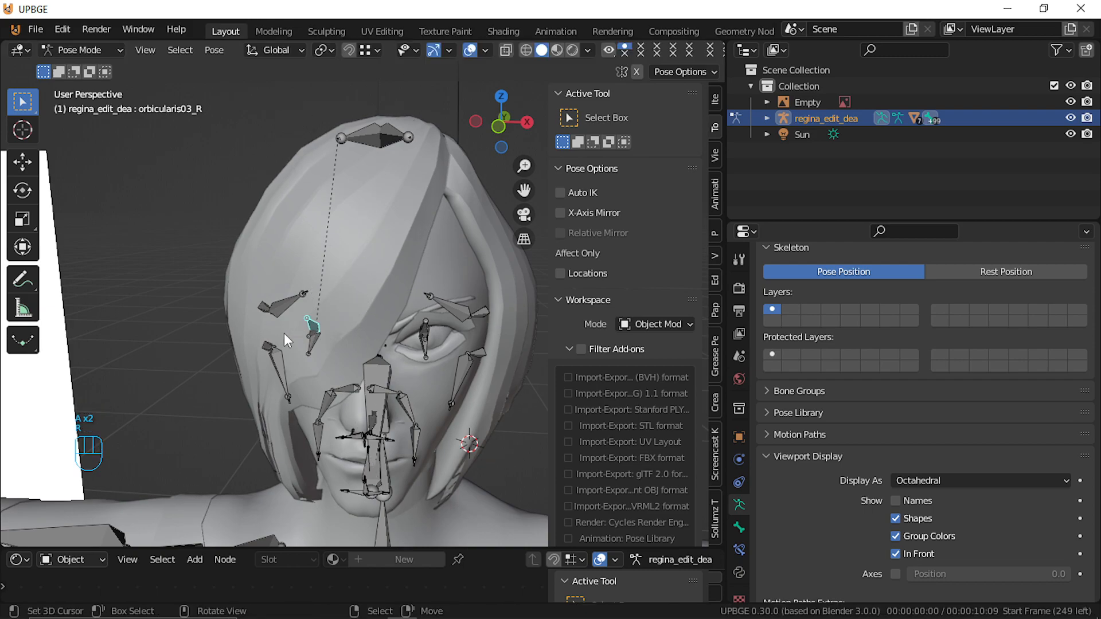
{"action": "left_click", "coordinate": [311, 345]}
{"action": "key", "text": "r"}
{"action": "right_click", "coordinate": [349, 365]}
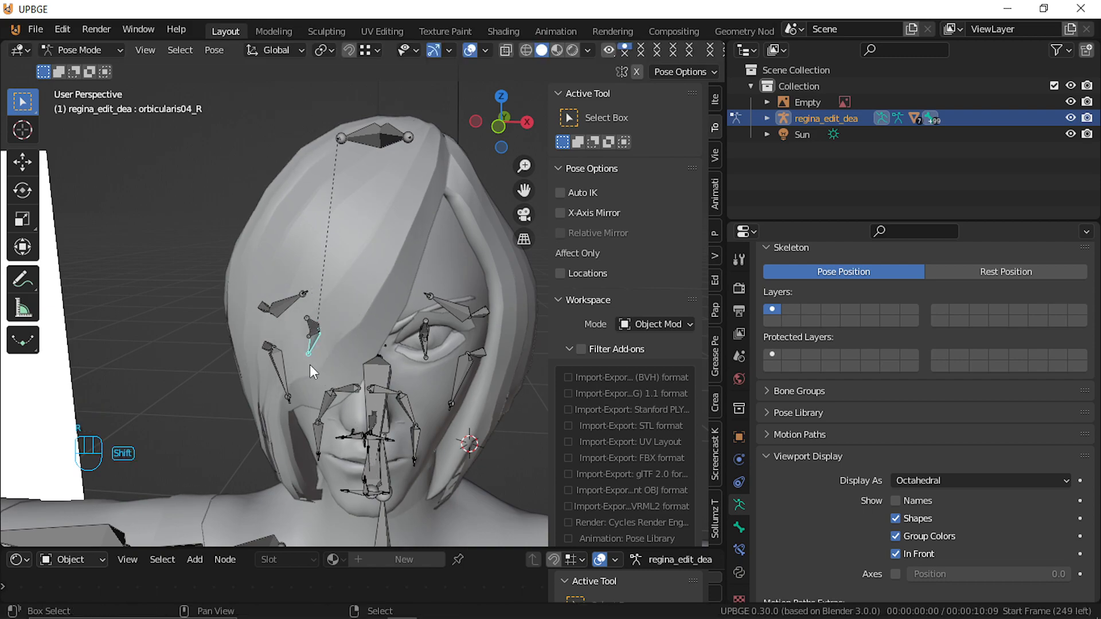
Make lowerarm01_L the active bone, select all the armature's bones, and switch to Edit Mode
{"action": "key", "text": "shift+f"}
{"action": "key", "text": "s"}
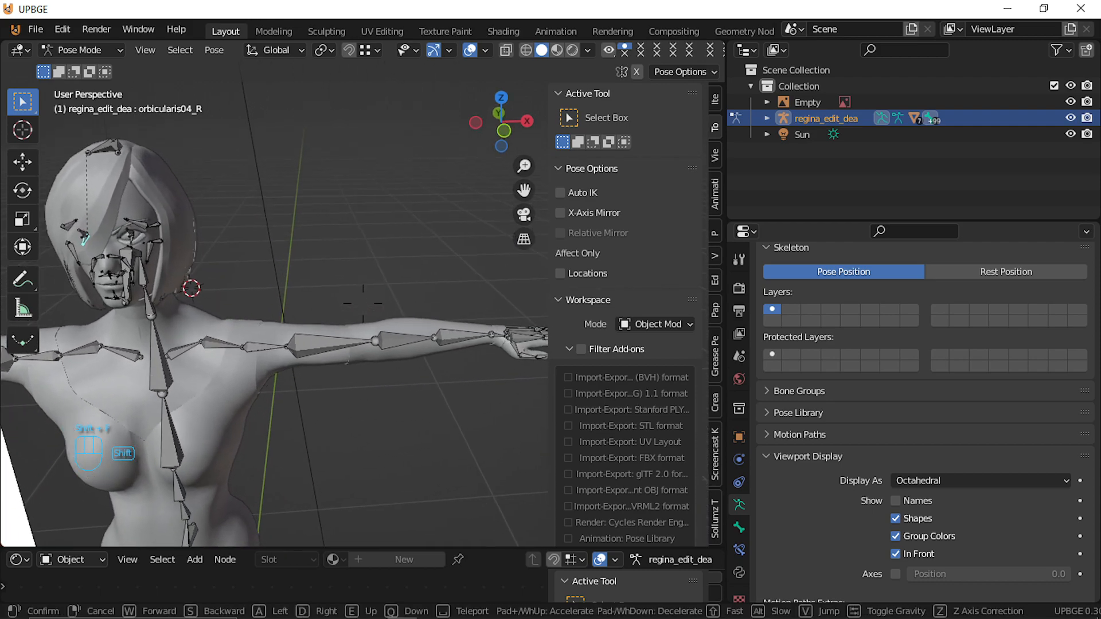
{"action": "left_click", "coordinate": [329, 290]}
{"action": "left_click", "coordinate": [326, 290]}
{"action": "left_click", "coordinate": [168, 318]}
{"action": "key", "text": "a"}
{"action": "key", "text": "a"}
{"action": "key", "text": "Tab"}
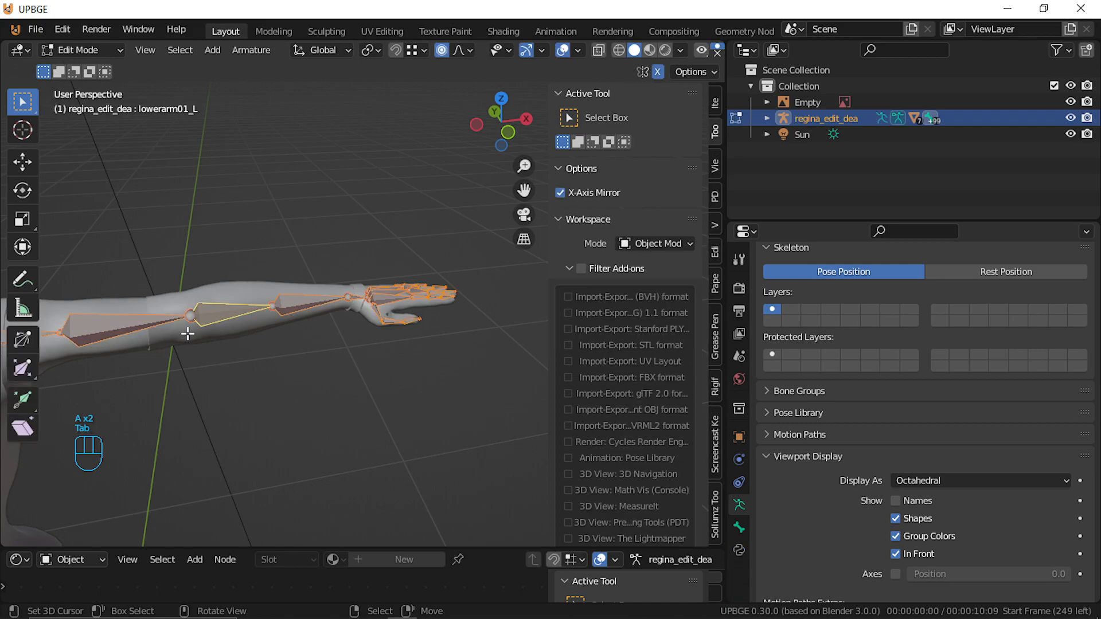
Recalculate the roll of all selected bones to the Global +X Axis, and again to the Local -X Tangent
{"action": "key", "text": "ctrl+n"}
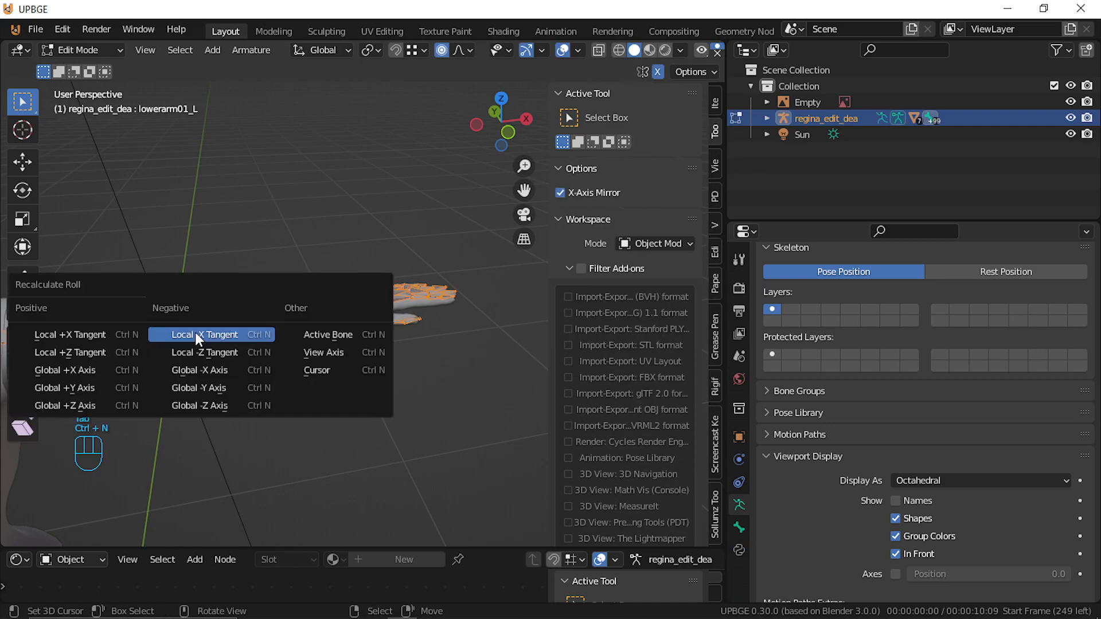
{"action": "left_click", "coordinate": [102, 370]}
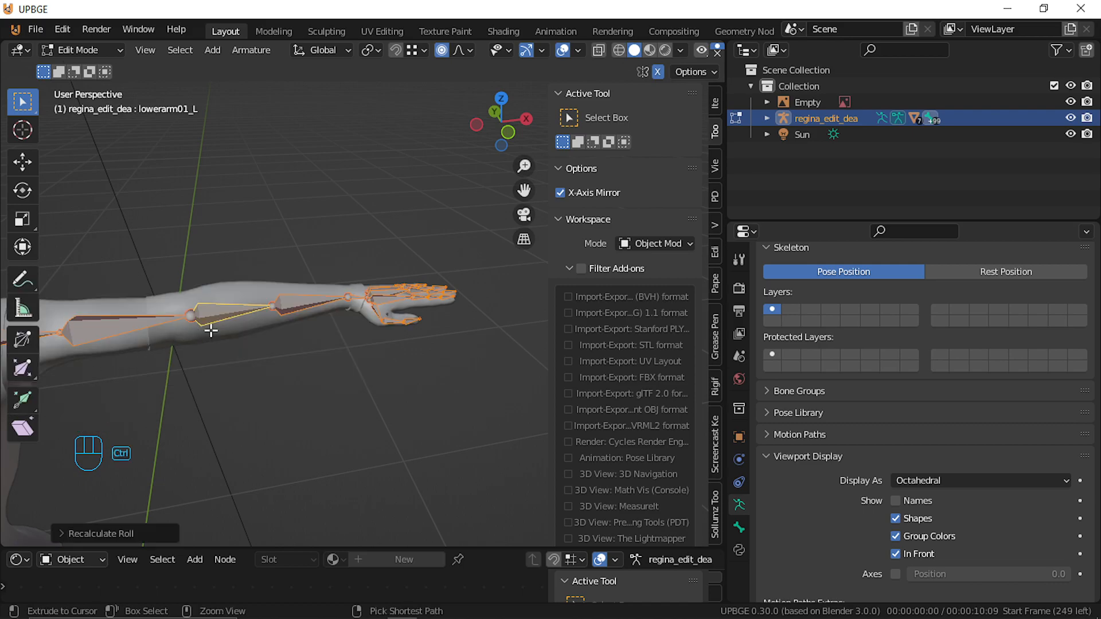
{"action": "key", "text": "ctrl+n"}
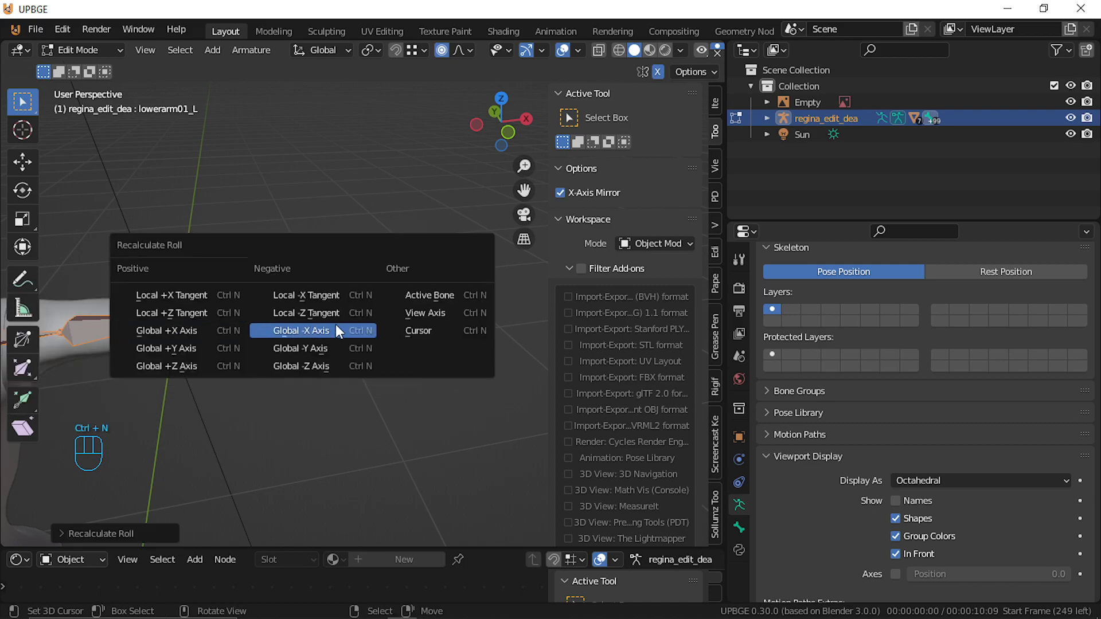
{"action": "left_click", "coordinate": [327, 297]}
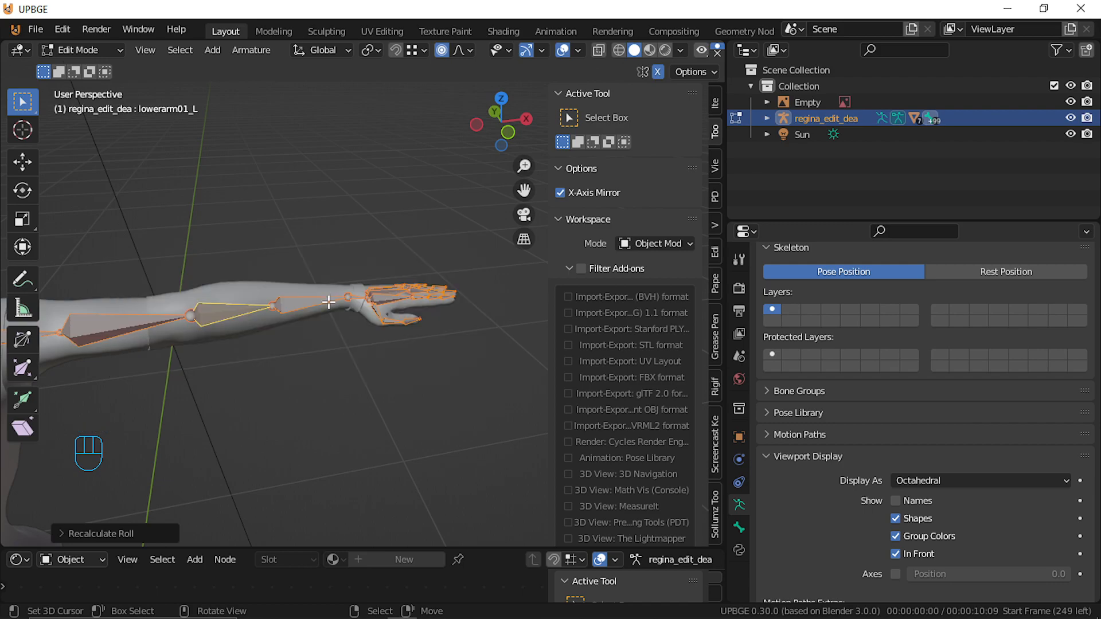
Test bending the left forearm in Pose Mode by rotating lowerarm01_L about the global Z axis
{"action": "key", "text": "Tab"}
{"action": "key", "text": "shift+f"}
{"action": "key", "text": "s"}
{"action": "key", "text": "e"}
{"action": "left_click", "coordinate": [362, 304]}
{"action": "right_click_drag", "start_coordinate": [366, 305], "coordinate": [369, 304]}
{"action": "key", "text": "r"}
{"action": "key", "text": "z"}
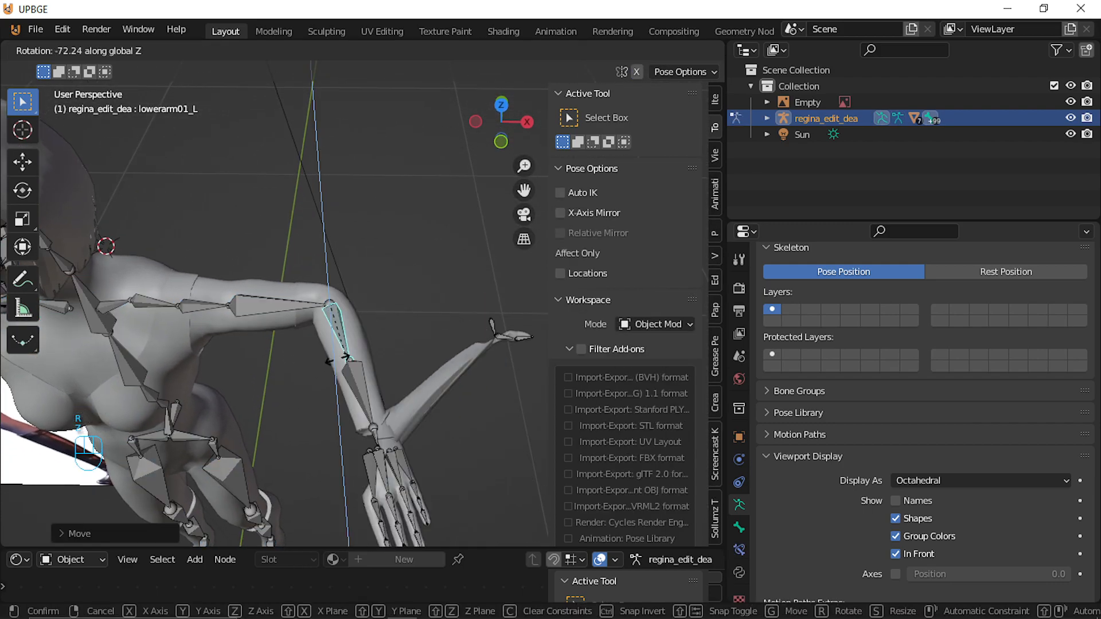
{"action": "right_click", "coordinate": [411, 315]}
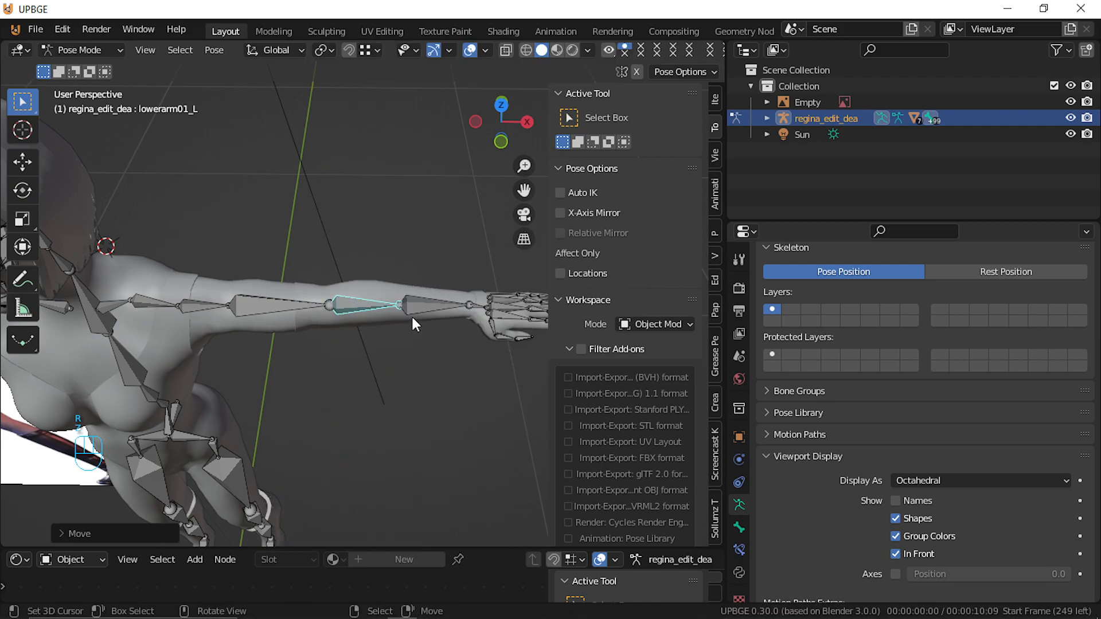
Parent the thumb's base bone finger1-1_L to wrist_L in Edit Mode with Keep Offset
{"action": "key", "text": "shift+f"}
{"action": "key", "text": "w"}
{"action": "left_click", "coordinate": [315, 287]}
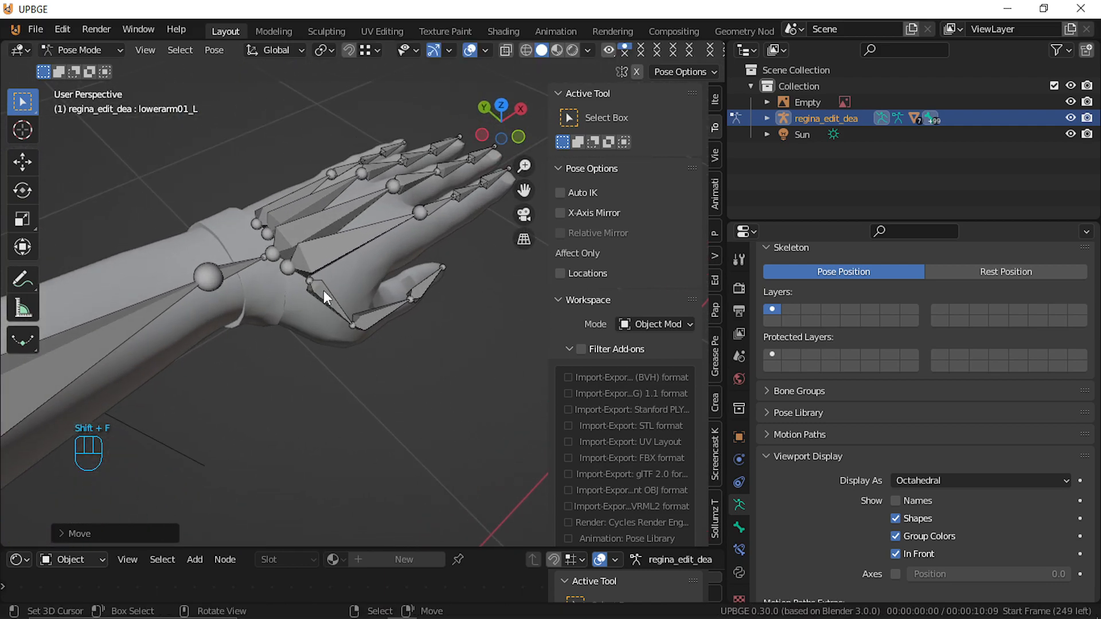
{"action": "left_click", "coordinate": [315, 287]}
{"action": "key", "text": "Tab"}
{"action": "left_click", "coordinate": [251, 264], "text": "shift"}
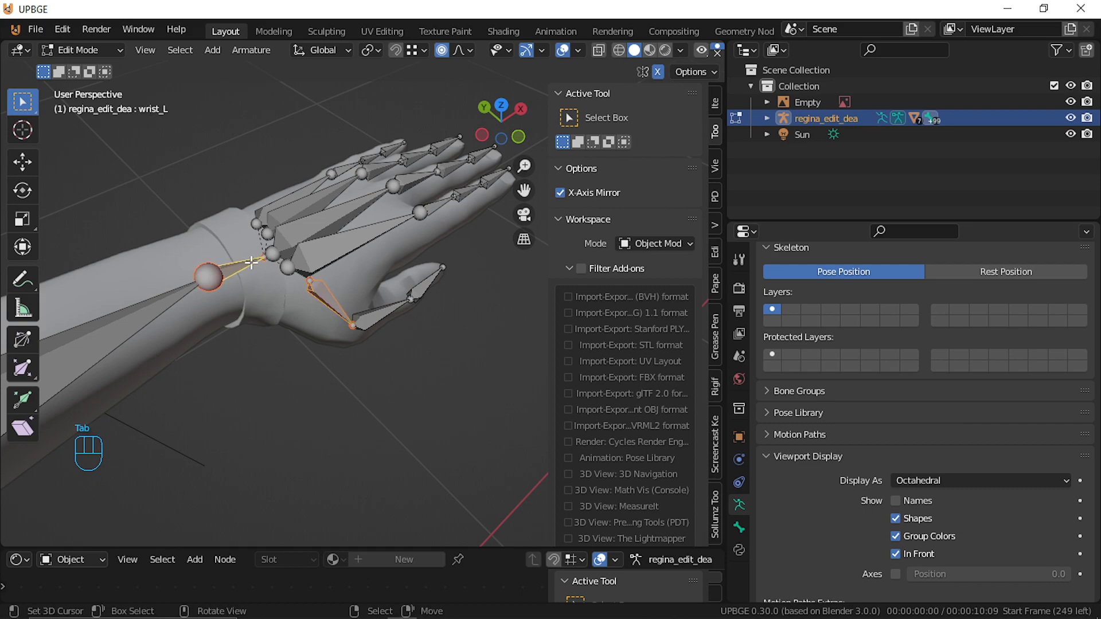
{"action": "key", "text": "ctrl+p"}
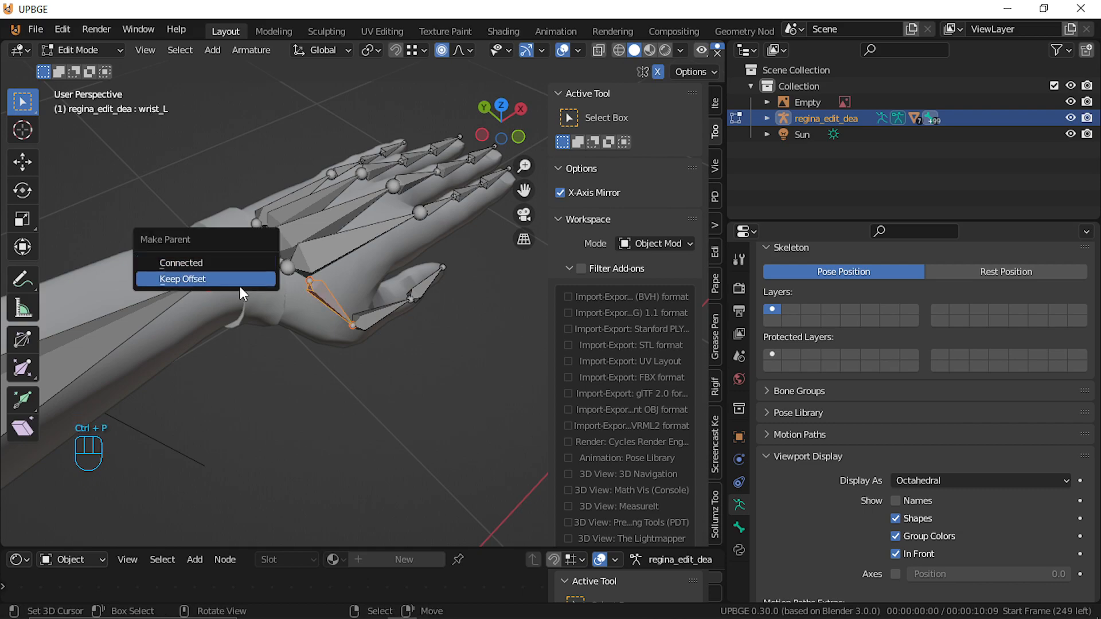
{"action": "left_click", "coordinate": [239, 281]}
Test rotating the thumb's base bone finger1-1_L and the wrist_L bone in Pose Mode
{"action": "key", "text": "Tab"}
{"action": "key", "text": "r"}
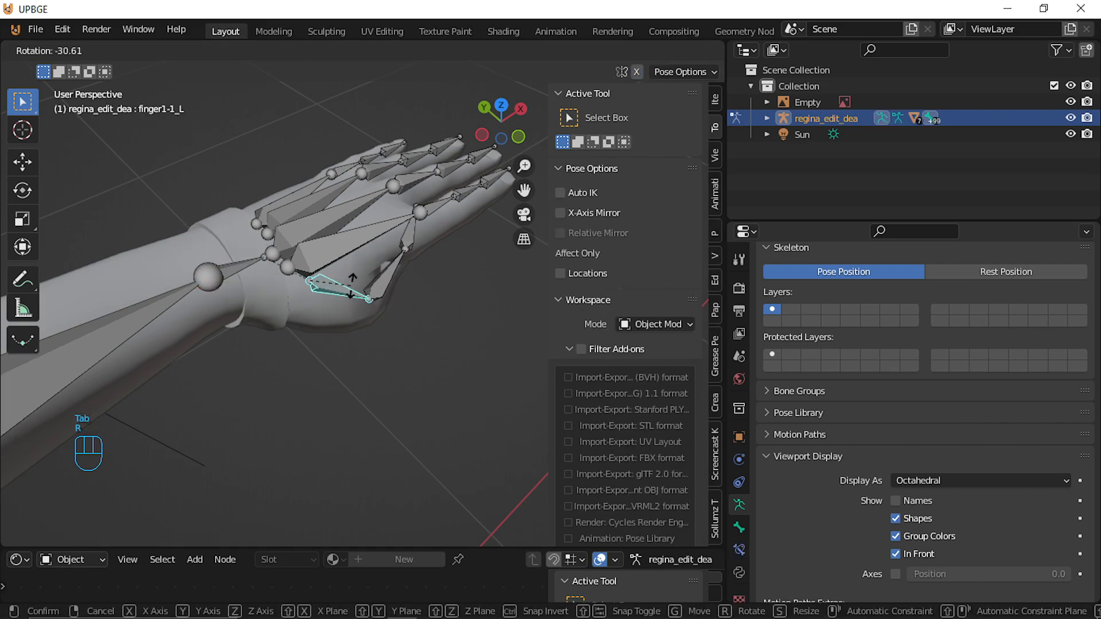
{"action": "left_click", "coordinate": [353, 300]}
{"action": "key", "text": "r"}
{"action": "key", "text": "r"}
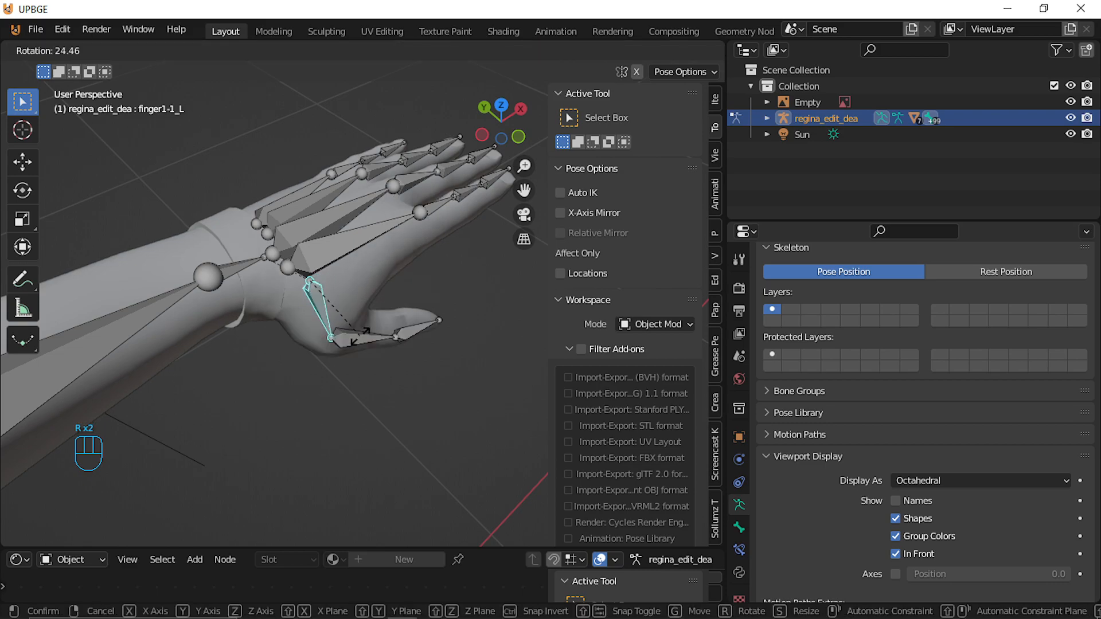
{"action": "left_click", "coordinate": [384, 310]}
{"action": "left_click", "coordinate": [250, 259]}
{"action": "key", "text": "r"}
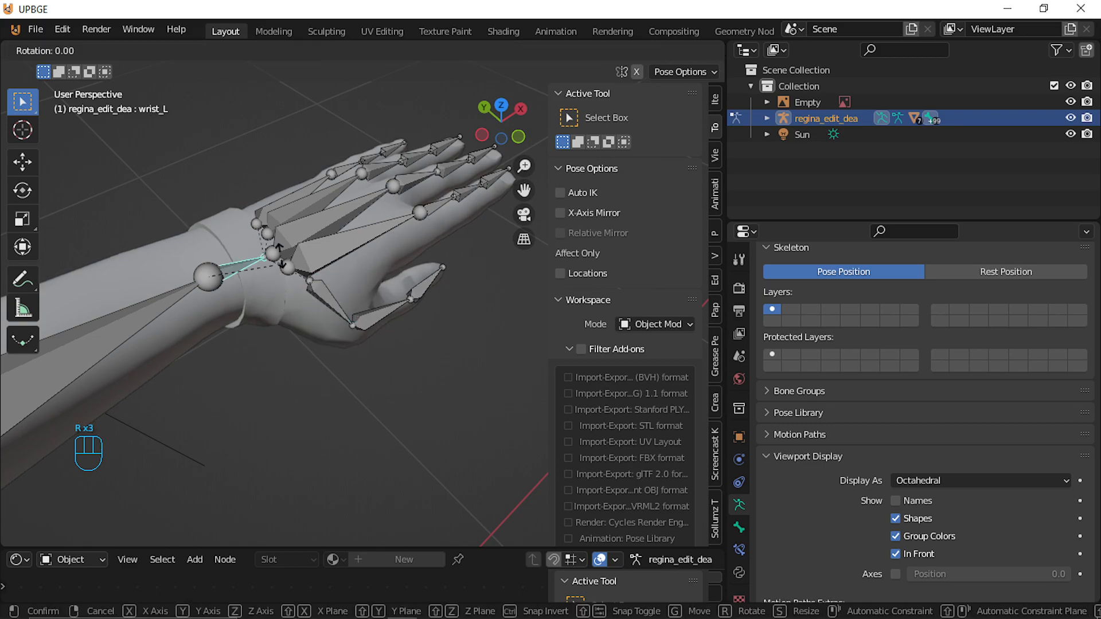
{"action": "left_click", "coordinate": [258, 263]}
Test bending the left forearm by rotating lowerarm01_L about the global X, local X and global Z axes
{"action": "key", "text": "shift+f"}
{"action": "key", "text": "s"}
{"action": "left_click", "coordinate": [391, 285]}
{"action": "key", "text": "r"}
{"action": "key", "text": "z"}
{"action": "key", "text": "x"}
{"action": "right_click", "coordinate": [388, 270]}
{"action": "key", "text": "r"}
{"action": "key", "text": "x"}
{"action": "key", "text": "x"}
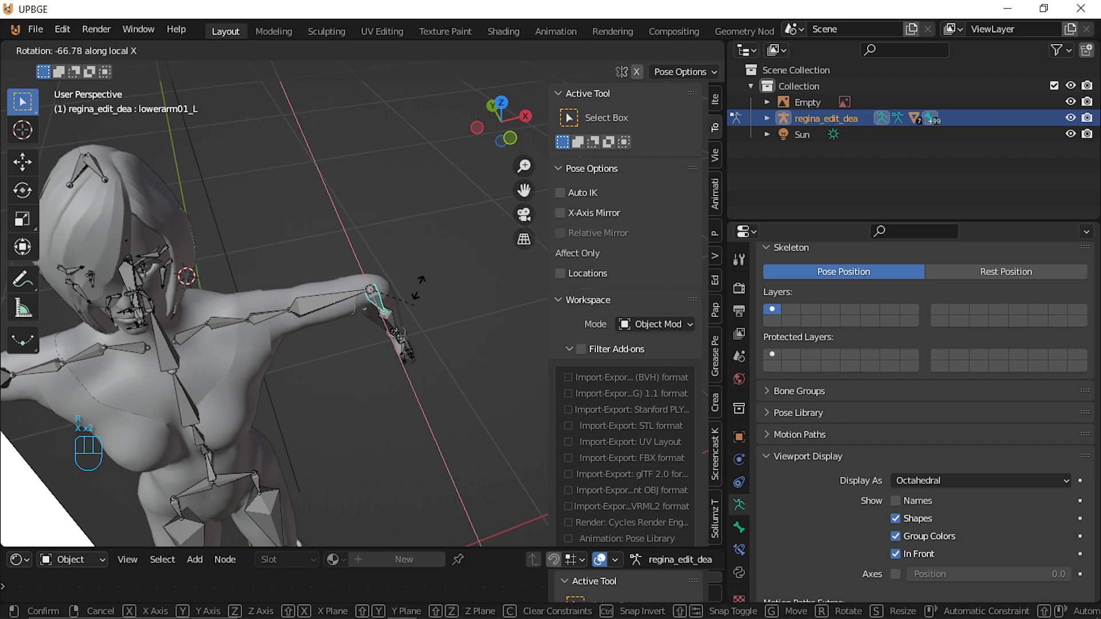
{"action": "right_click", "coordinate": [420, 272]}
{"action": "key", "text": "r"}
{"action": "key", "text": "z"}
{"action": "right_click", "coordinate": [405, 331]}
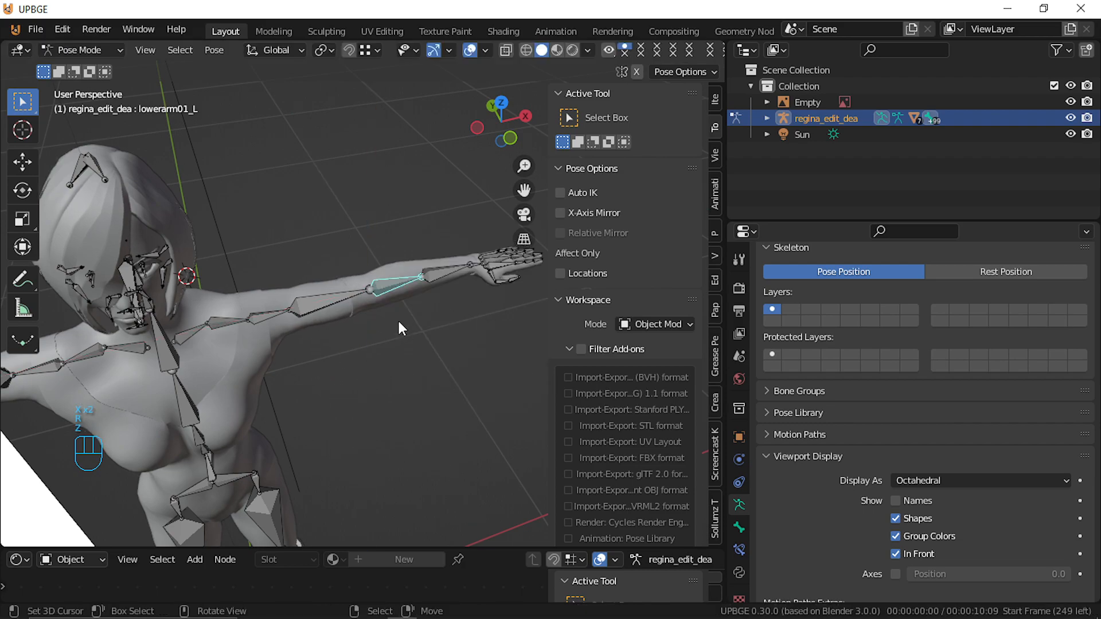
Test swinging the left upper arm by rotating upperarm02_L about the global Z axis
{"action": "left_click", "coordinate": [352, 297]}
{"action": "key", "text": "r"}
{"action": "key", "text": "z"}
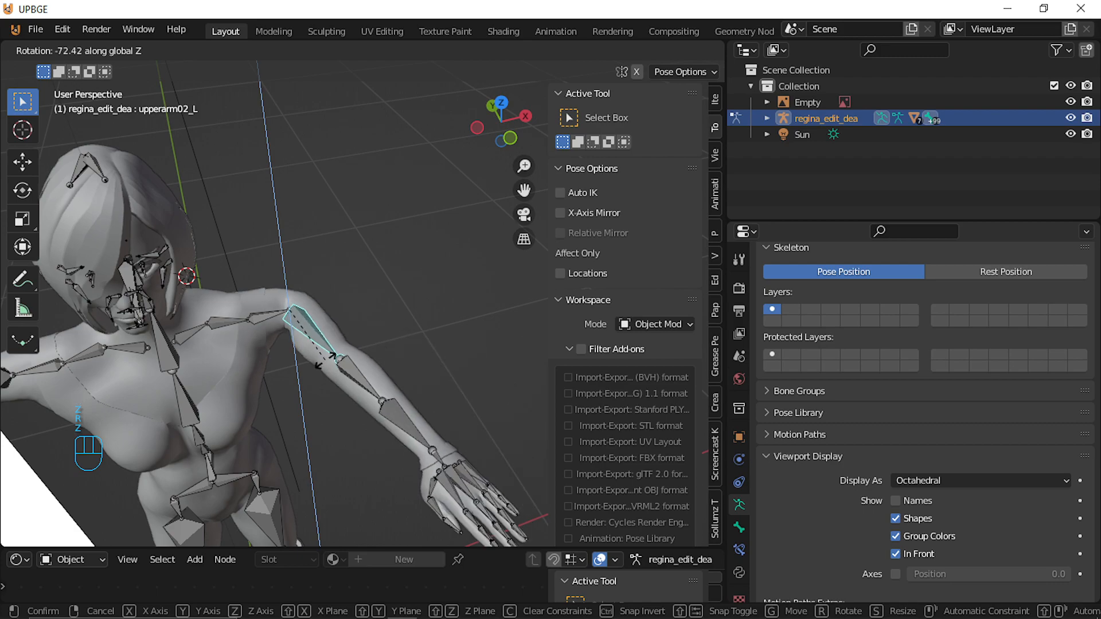
{"action": "right_click", "coordinate": [336, 307]}
Test rotating the upper spine bone spine01
{"action": "key", "text": "shift+f"}
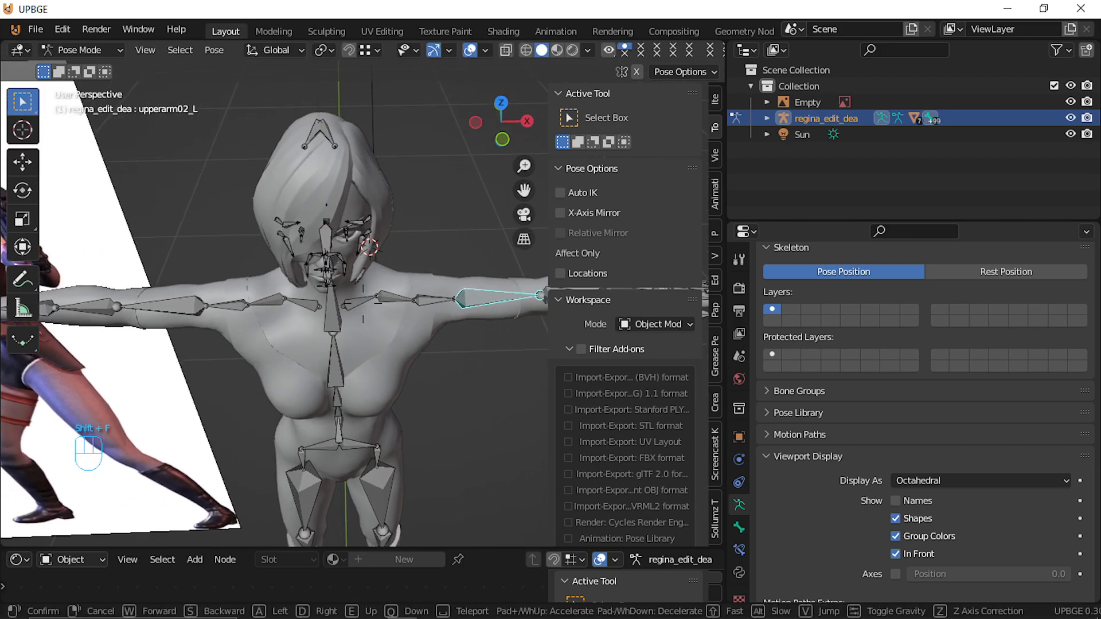
{"action": "left_click", "coordinate": [361, 301]}
{"action": "key", "text": "r"}
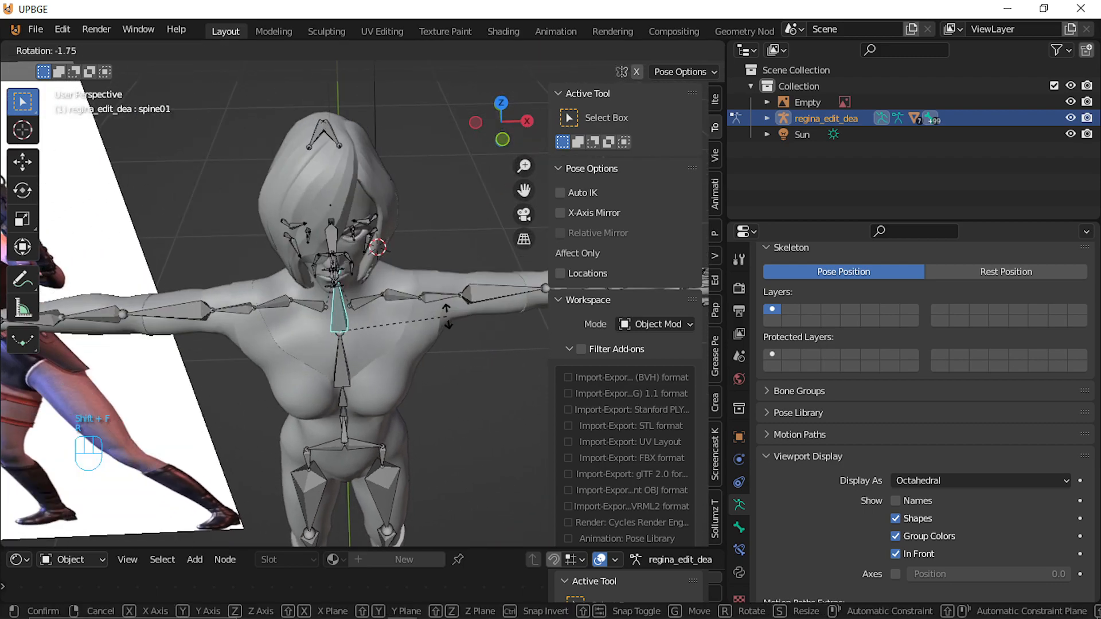
{"action": "right_click", "coordinate": [447, 322]}
Select the upper and lower leg bones on both sides, making lowerleg01_L the active bone
{"action": "key", "text": "shift+f"}
{"action": "key", "text": "w"}
{"action": "left_click", "coordinate": [362, 301]}
{"action": "left_click", "coordinate": [348, 291]}
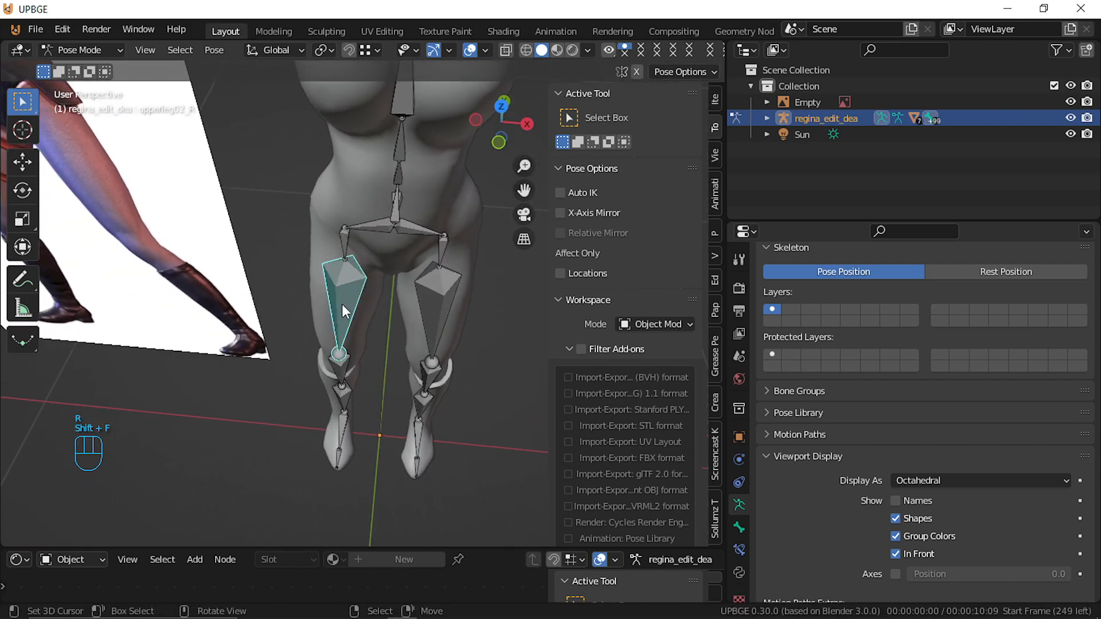
{"action": "left_click", "coordinate": [345, 384], "text": "shift"}
{"action": "right_click", "coordinate": [421, 401], "text": "shift"}
{"action": "right_click", "coordinate": [423, 367], "text": "shift"}
{"action": "right_click", "coordinate": [428, 363], "text": "shift"}
{"action": "right_click", "coordinate": [428, 358], "text": "shift"}
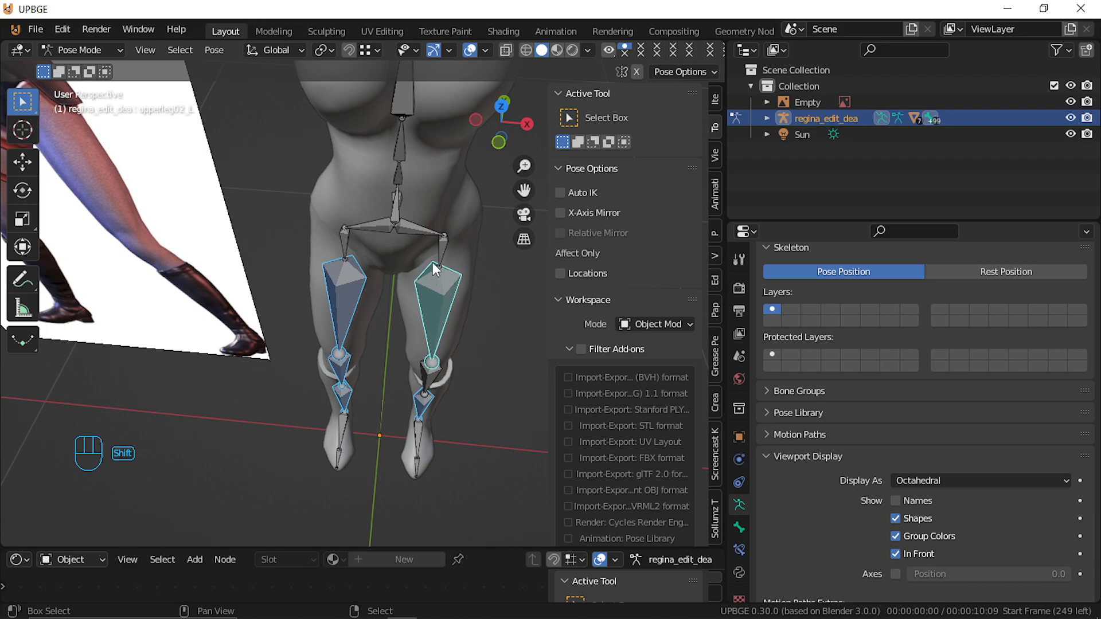
{"action": "right_click", "coordinate": [446, 255], "text": "shift"}
{"action": "key", "text": "shift+f"}
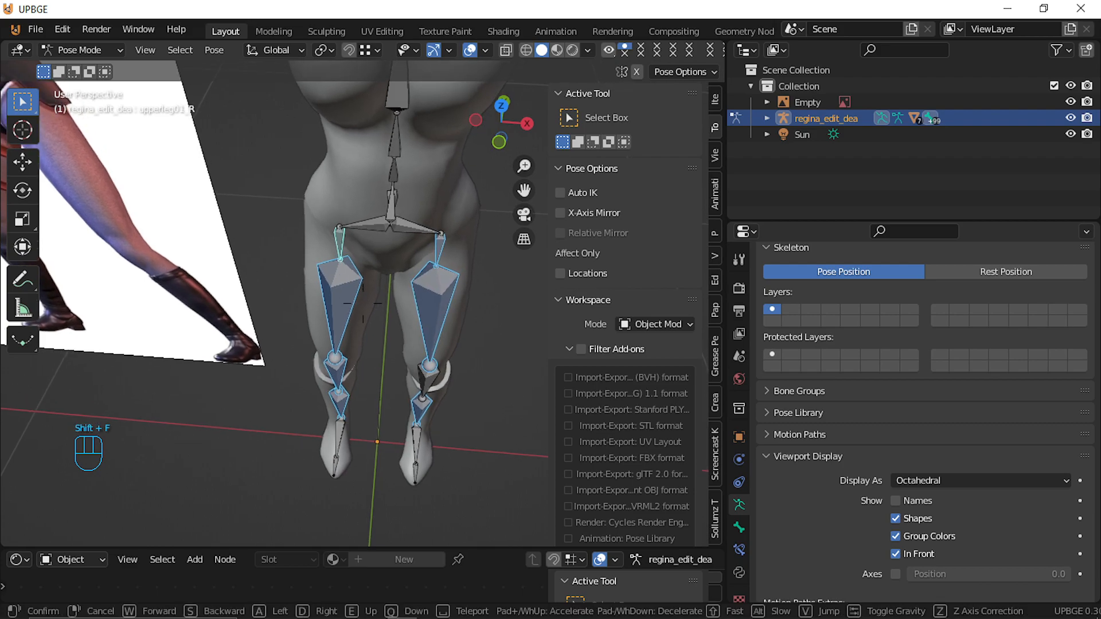
{"action": "key", "text": "w"}
{"action": "left_click", "coordinate": [377, 294]}
{"action": "right_click", "coordinate": [400, 300], "text": "shift"}
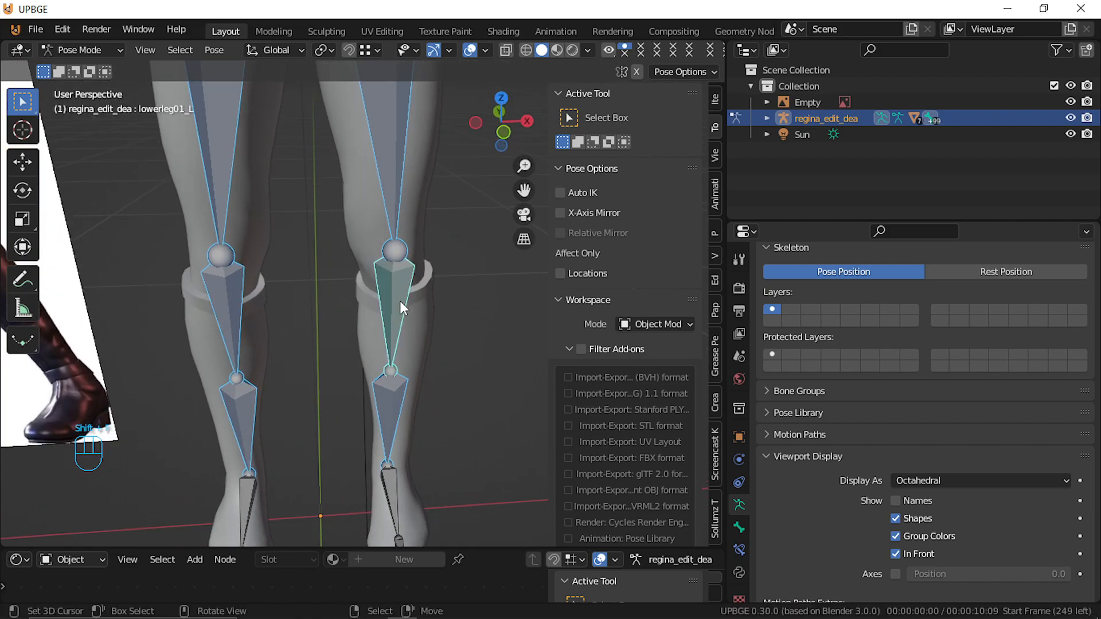
Recalculate the roll of the selected leg bones to the Global +X Axis in Edit Mode, working from the front view
{"action": "key", "text": "Tab"}
{"action": "key", "text": "KP_1"}
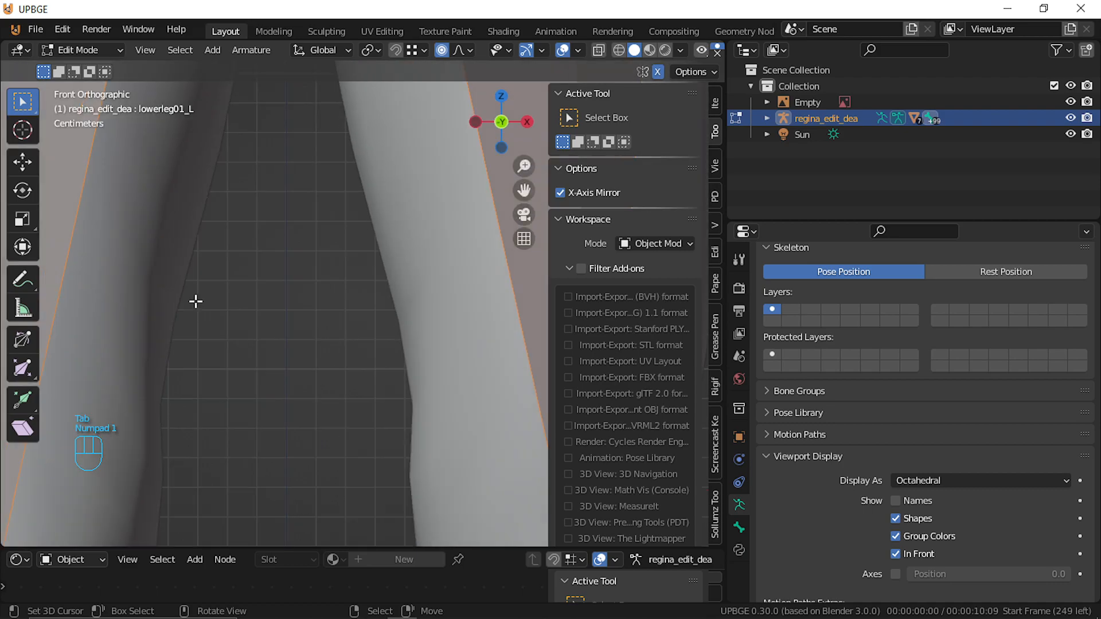
{"action": "scroll", "coordinate": [140, 346], "scroll_direction": "down", "scroll_amount": 5}
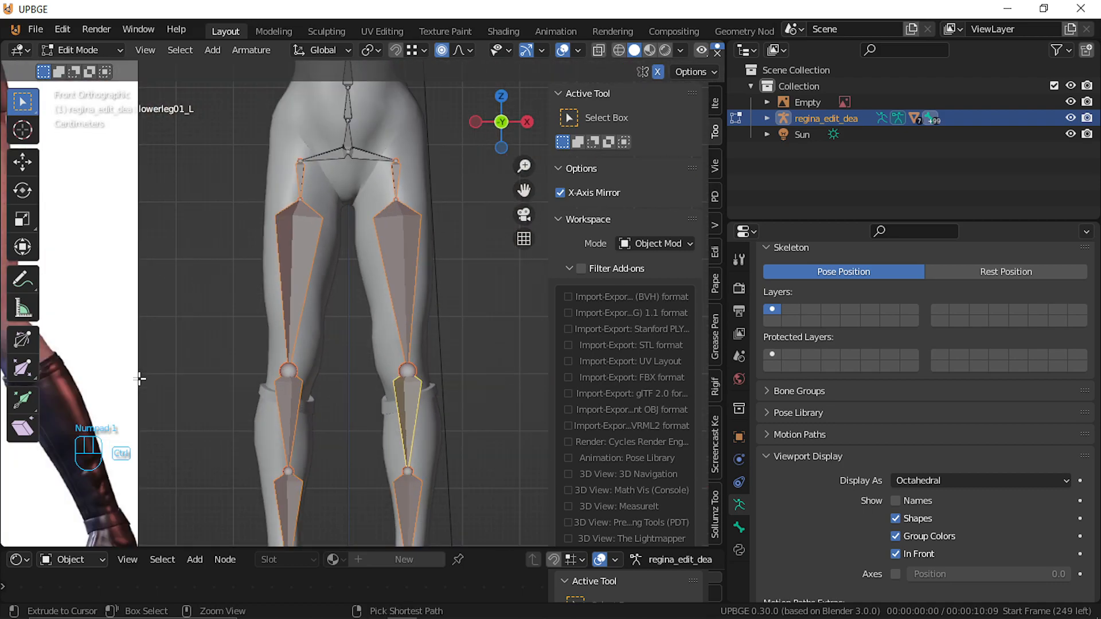
{"action": "key", "text": "ctrl+n"}
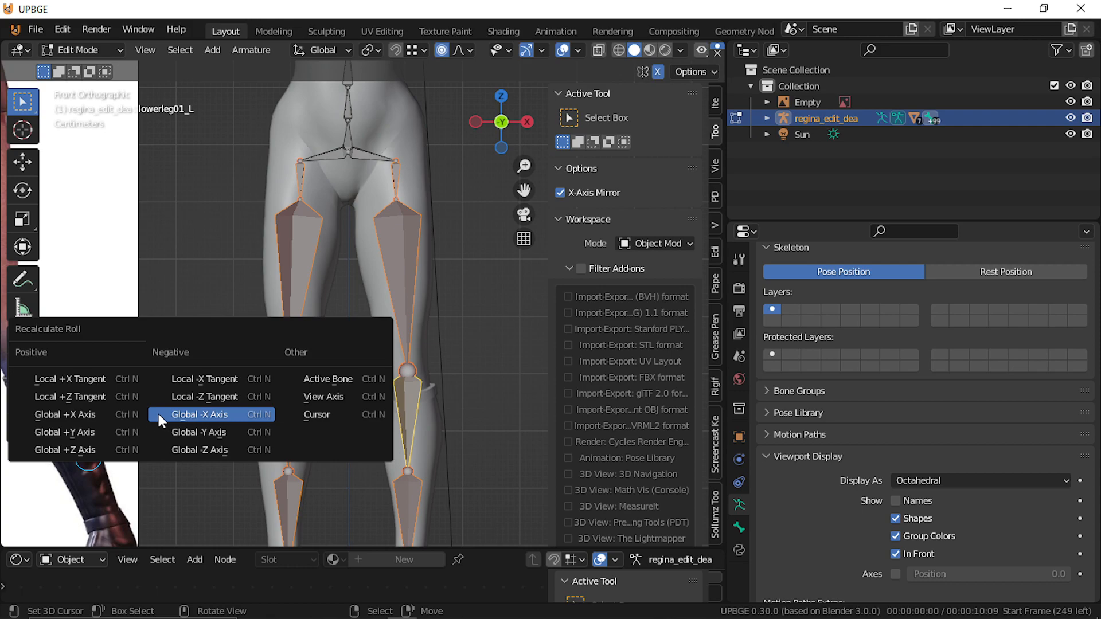
{"action": "left_click", "coordinate": [120, 414]}
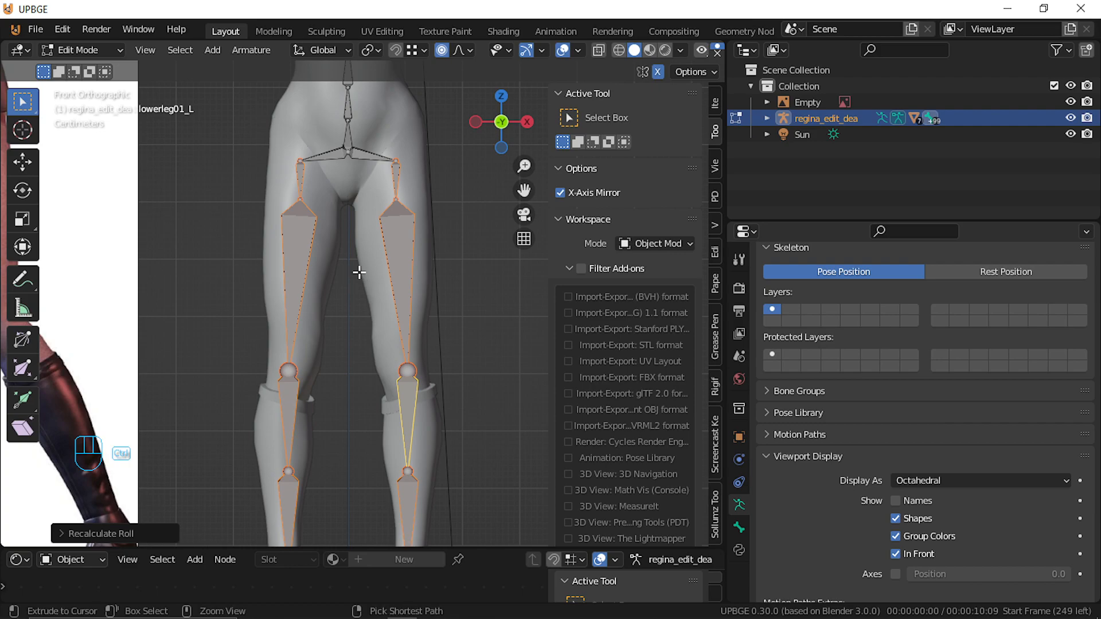
Try recalculating the leg bones' roll to the Local -X Tangent
{"action": "key", "text": "ctrl+n"}
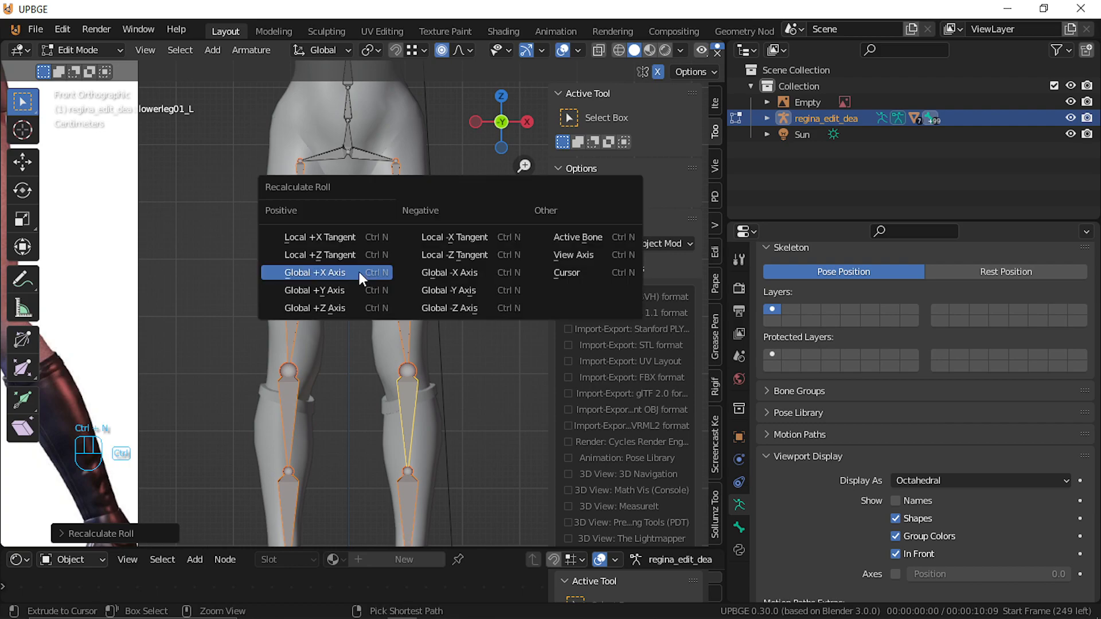
{"action": "left_click", "coordinate": [478, 236]}
{"action": "key", "text": "ctrl"}
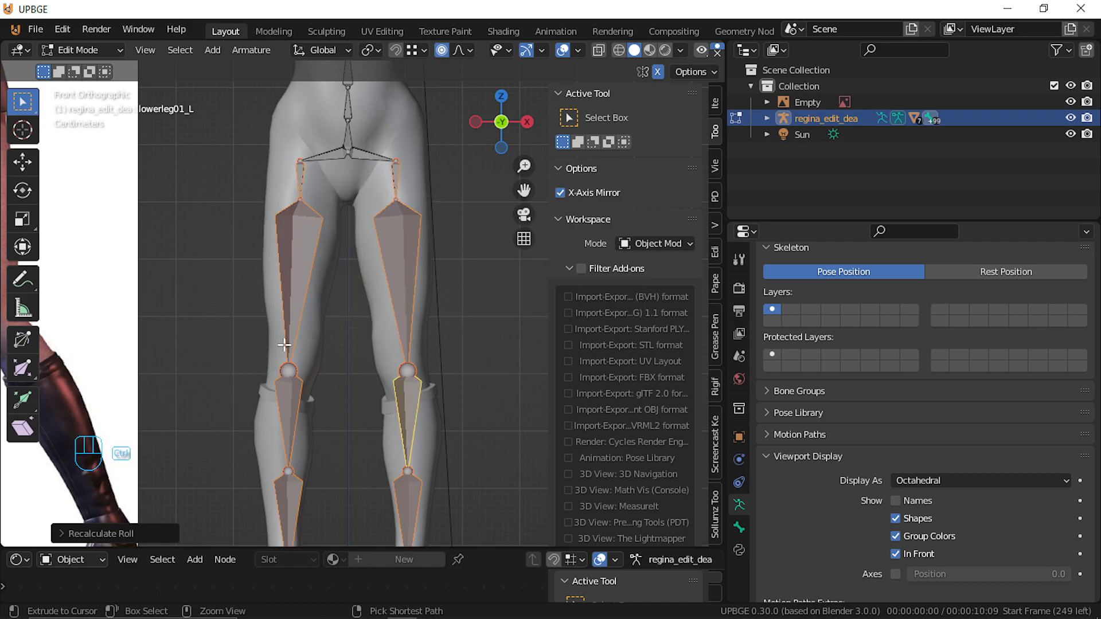
{"action": "key", "text": "ctrl+n"}
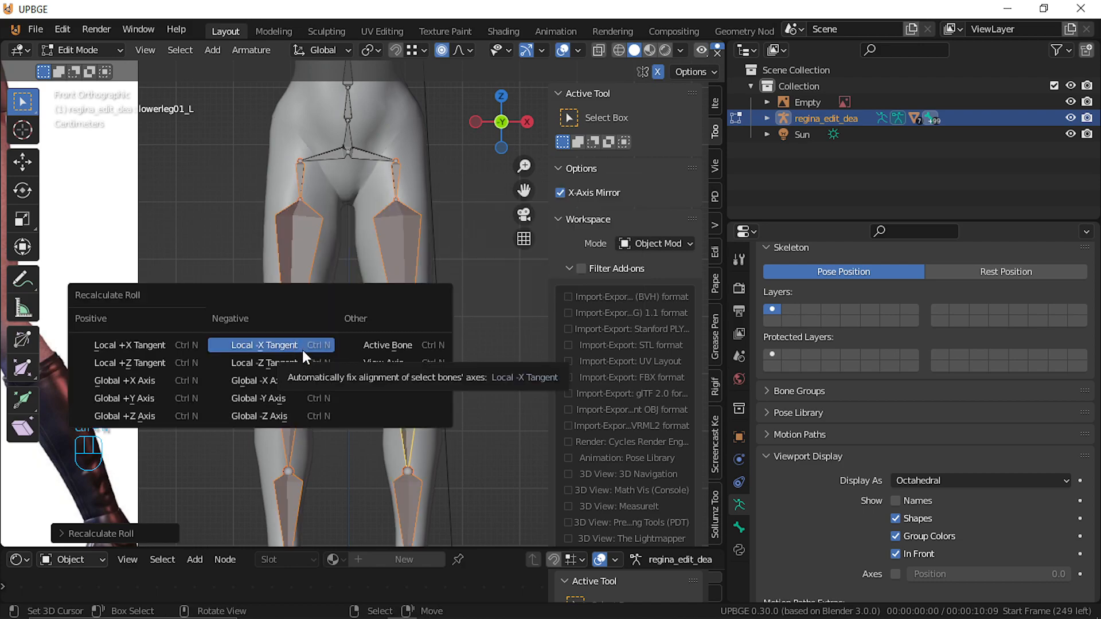
{"action": "left_click", "coordinate": [300, 363]}
Add pelvis_R and pelvis_L to the selected leg bones and recalculate their roll to the Global +X Axis
{"action": "left_click", "coordinate": [332, 152]}
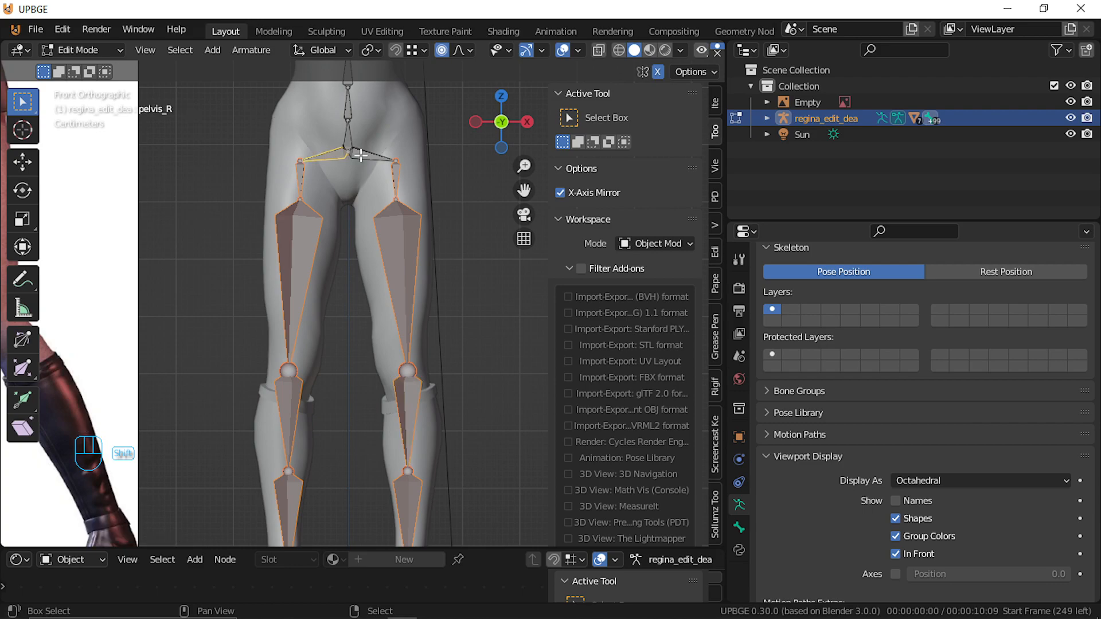
{"action": "middle_click_drag", "start_coordinate": [351, 135], "coordinate": [337, 270], "text": "shift"}
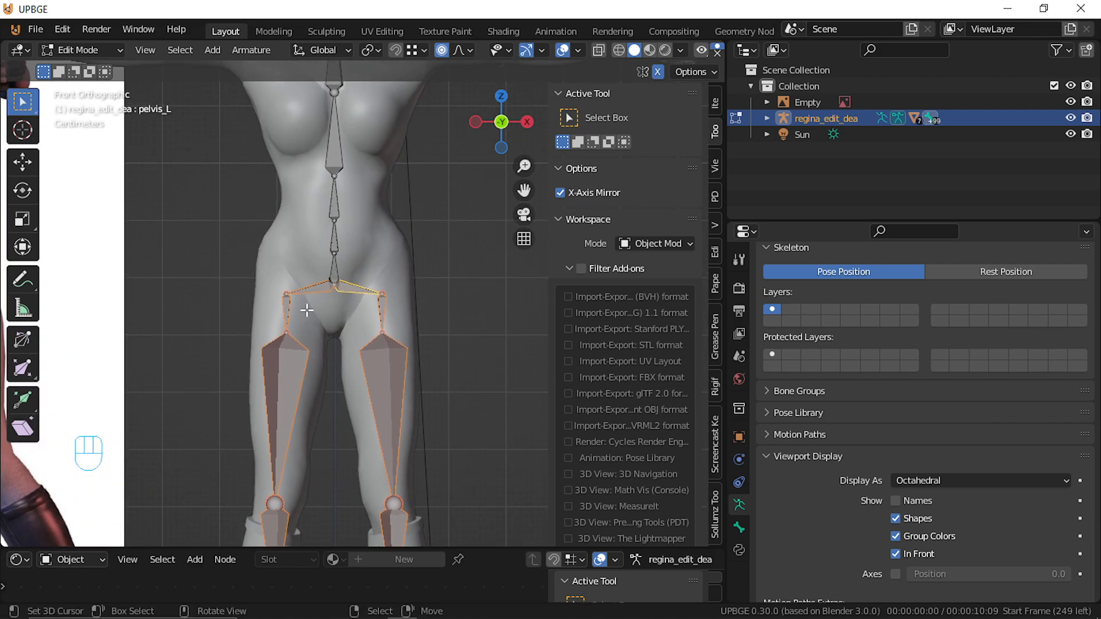
{"action": "key", "text": "ctrl+n"}
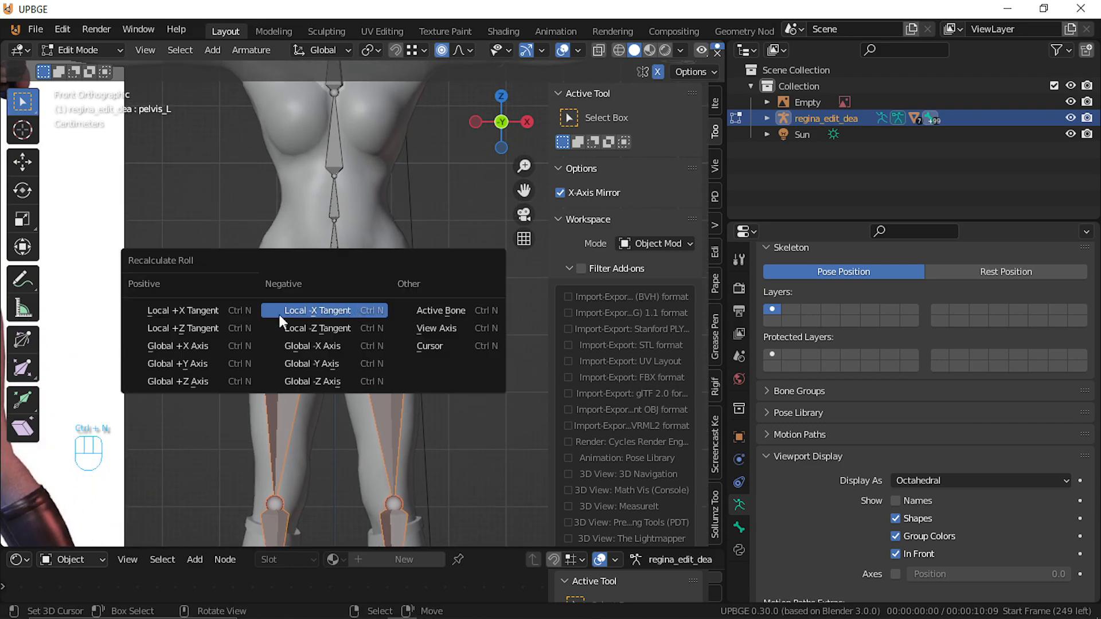
{"action": "left_click", "coordinate": [232, 344]}
Test rotating the left thigh bone upperleg02_L in Pose Mode
{"action": "left_click", "coordinate": [379, 376]}
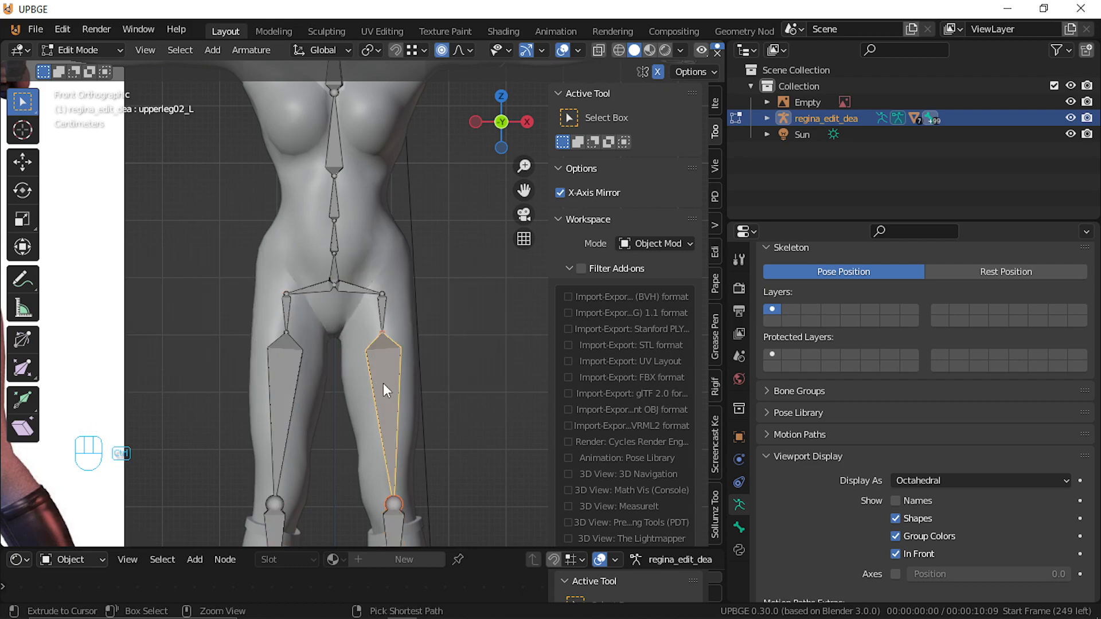
{"action": "key", "text": "ctrl+Tab"}
{"action": "key", "text": "r"}
{"action": "right_click", "coordinate": [431, 369]}
{"action": "scroll", "coordinate": [395, 382], "scroll_direction": "down", "scroll_amount": 5}
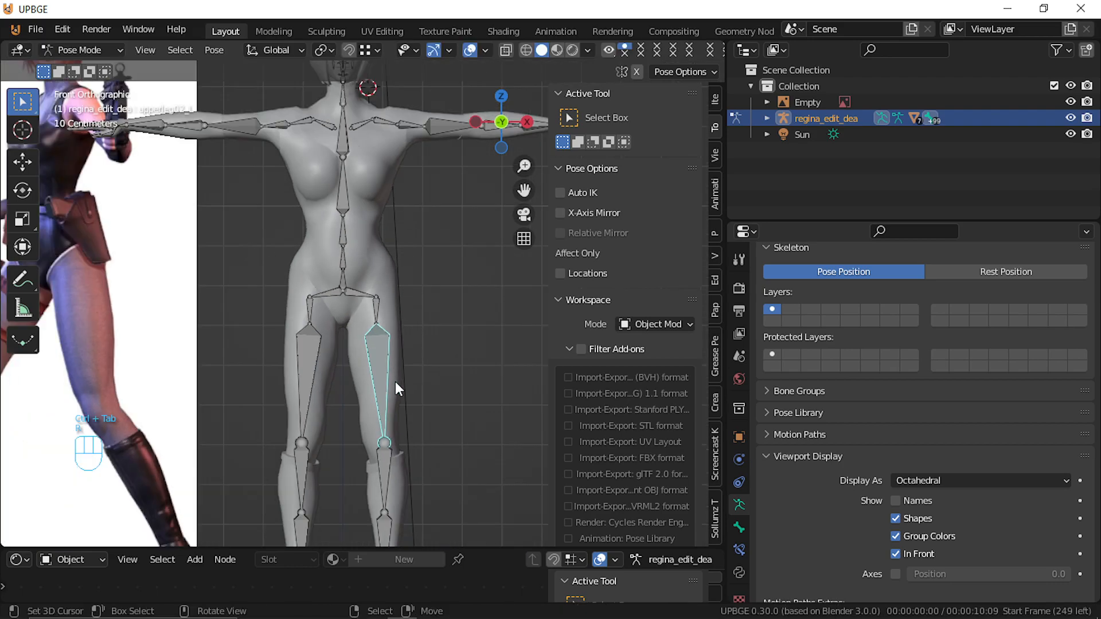
Test bending the left knee by rotating lowerleg01_L about the global X axis
{"action": "middle_click_drag", "start_coordinate": [385, 384], "coordinate": [310, 406]}
{"action": "left_click", "coordinate": [428, 397]}
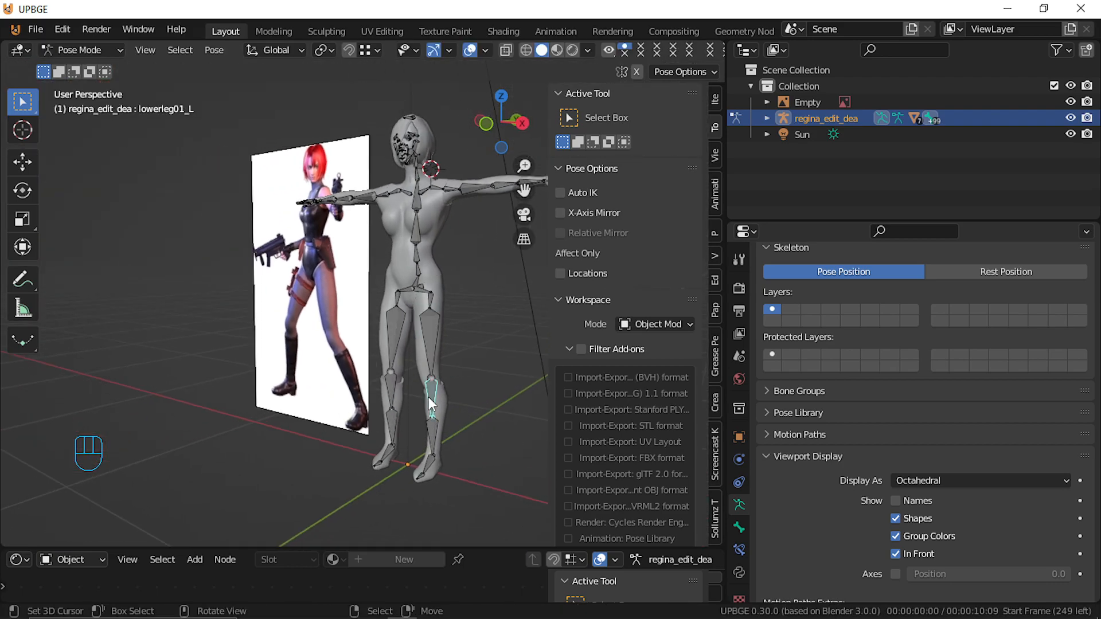
{"action": "key", "text": "r"}
{"action": "key", "text": "x"}
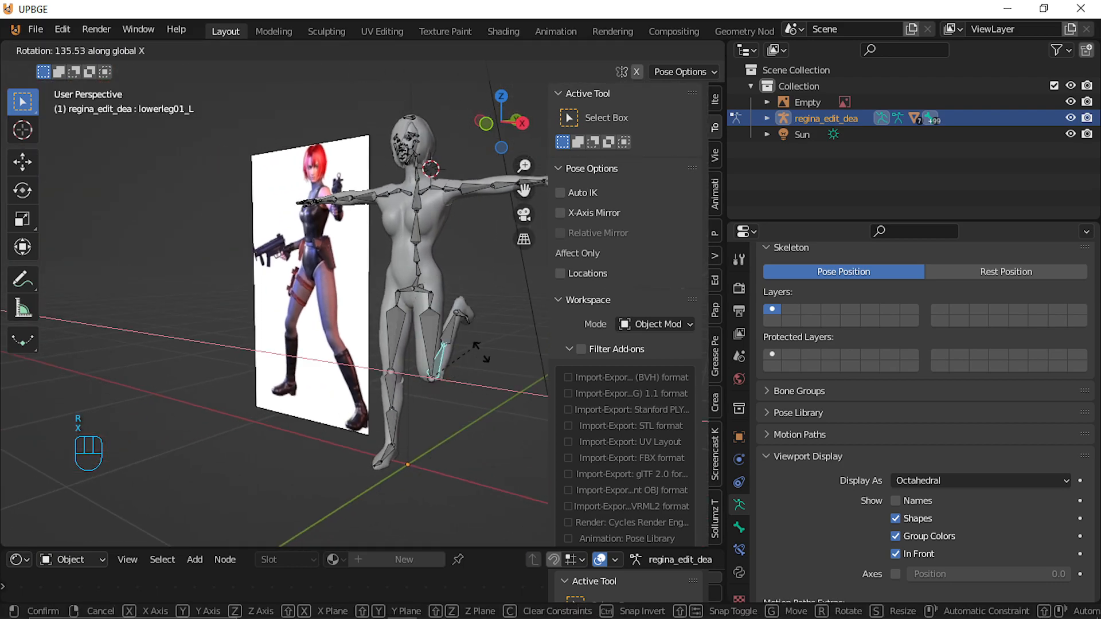
{"action": "right_click", "coordinate": [488, 373]}
Test tilting the left foot by rotating foot_L about the global X axis
{"action": "key", "text": "shift+f"}
{"action": "left_click", "coordinate": [360, 309]}
{"action": "key", "text": "r"}
{"action": "key", "text": "x"}
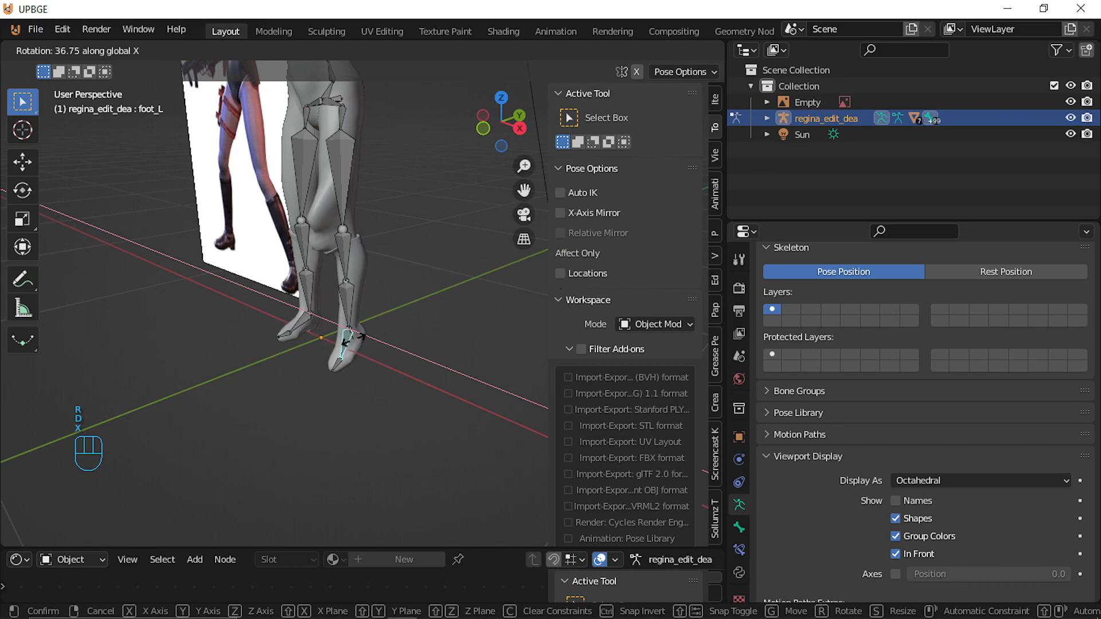
{"action": "right_click", "coordinate": [353, 347]}
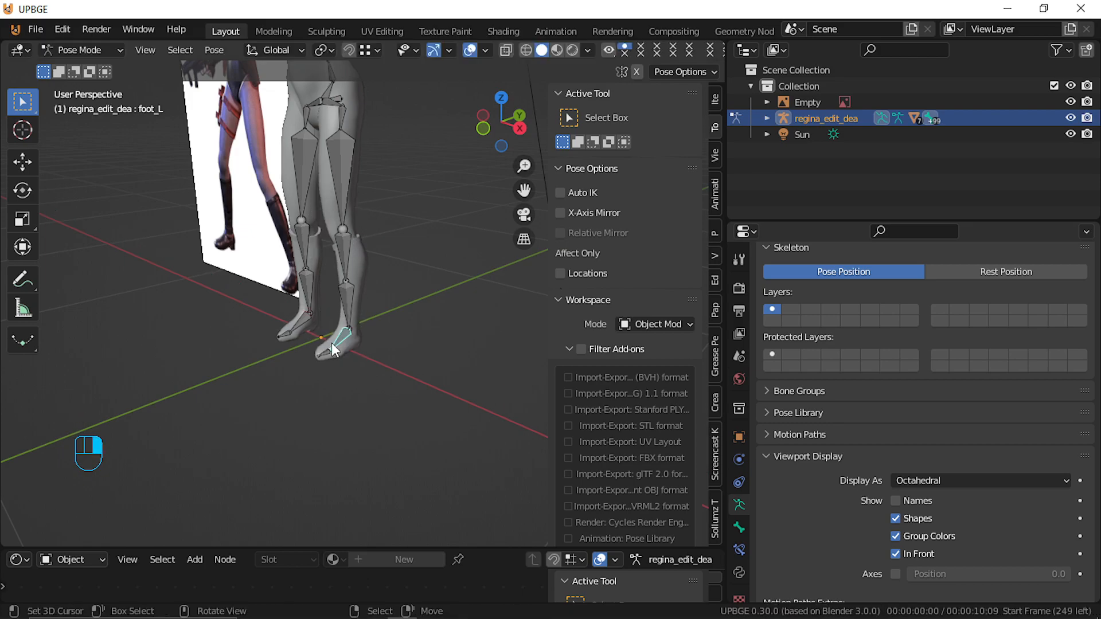
Return to Object Mode and select the armature together with the body mesh regina_edit_dea-base as the active object
{"action": "key", "text": "shift+f"}
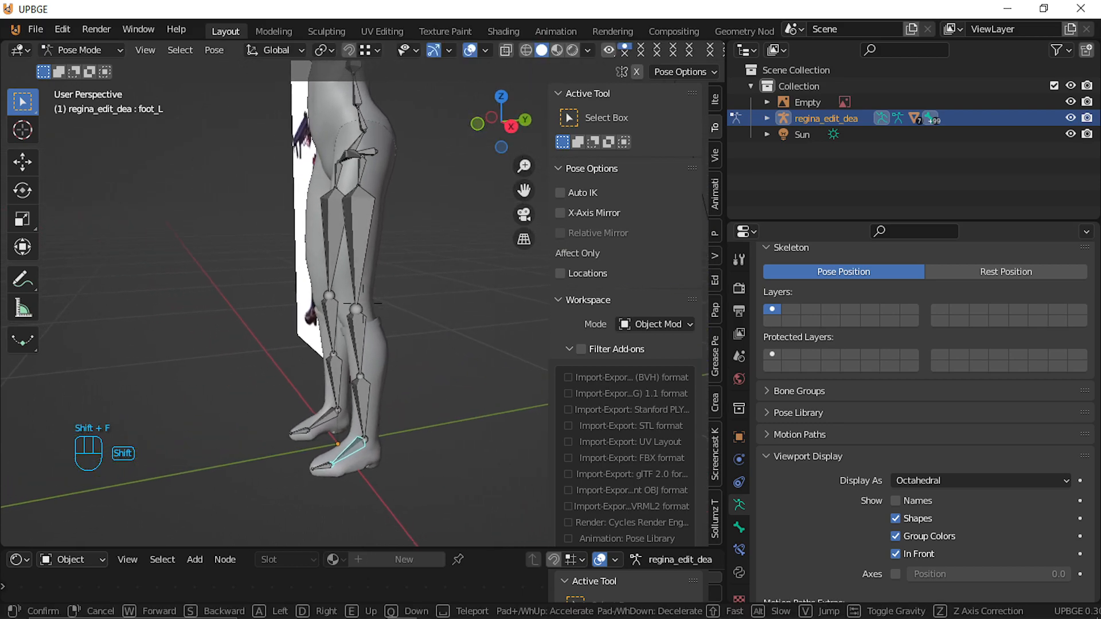
{"action": "left_click", "coordinate": [367, 305]}
{"action": "key", "text": "ctrl+Tab"}
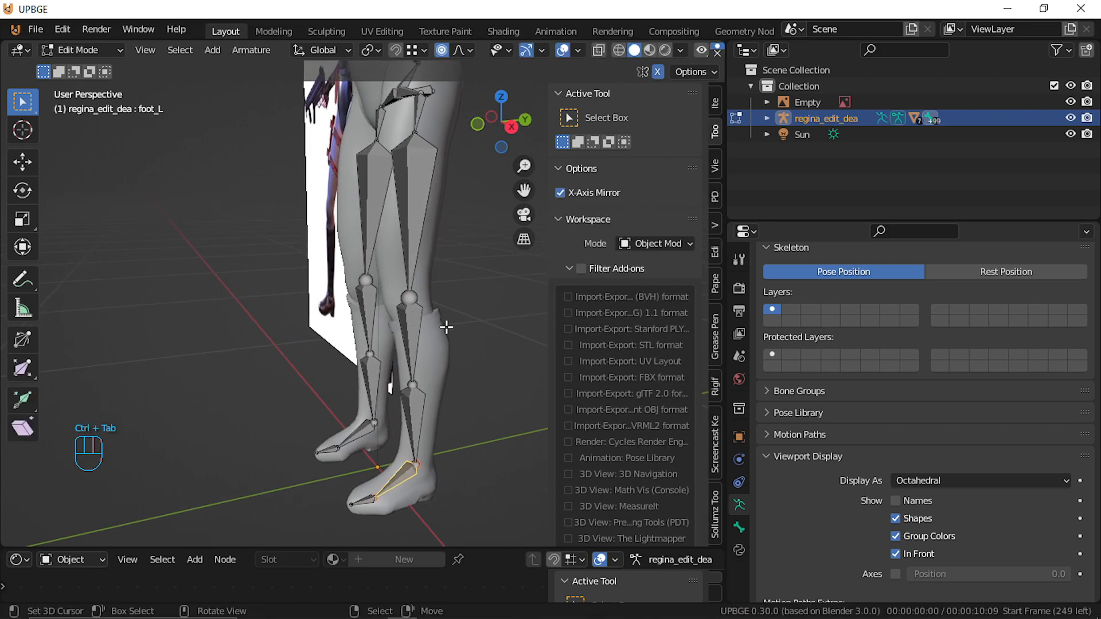
{"action": "key", "text": "ctrl+Tab"}
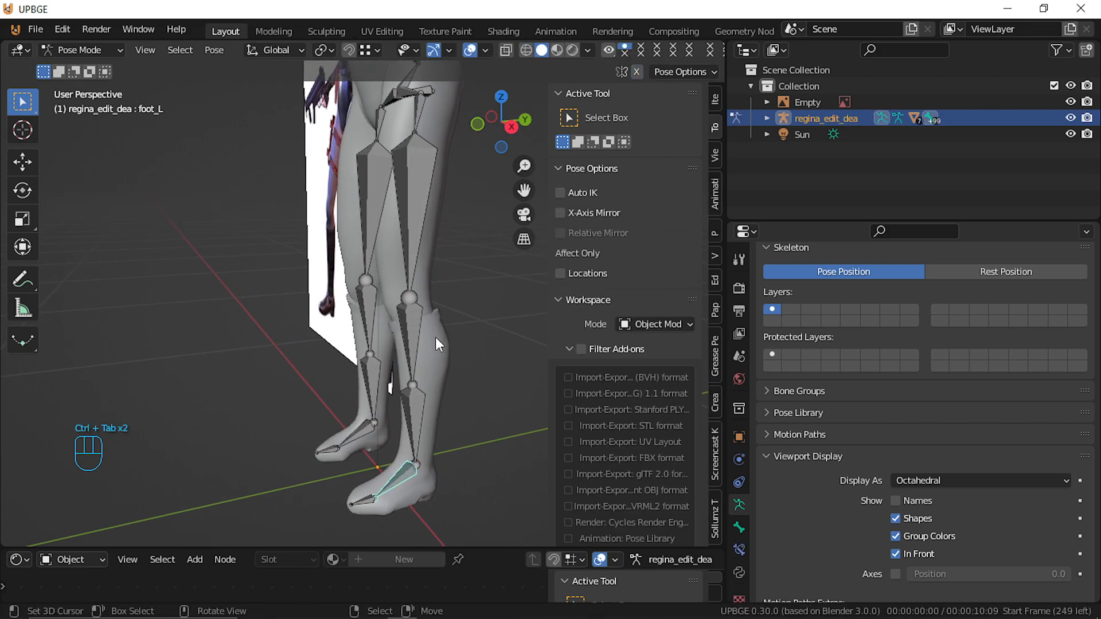
{"action": "key", "text": "ctrl+Tab"}
{"action": "key", "text": "Tab"}
{"action": "left_click", "coordinate": [437, 351]}
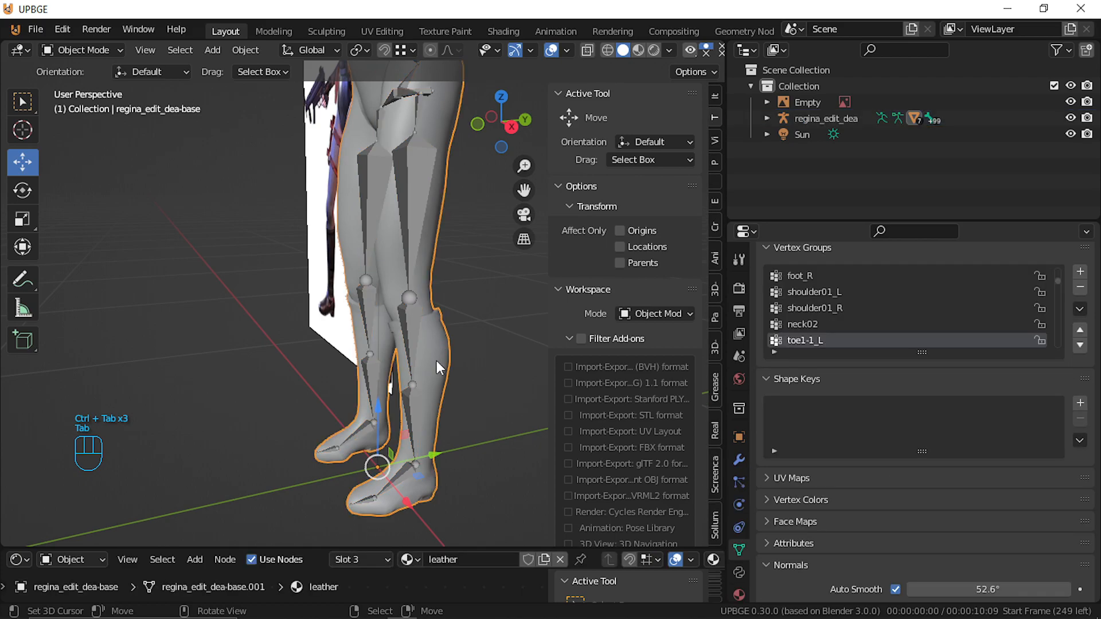
{"action": "left_click", "coordinate": [414, 383], "text": "shift"}
{"action": "left_click", "coordinate": [438, 363], "text": "shift"}
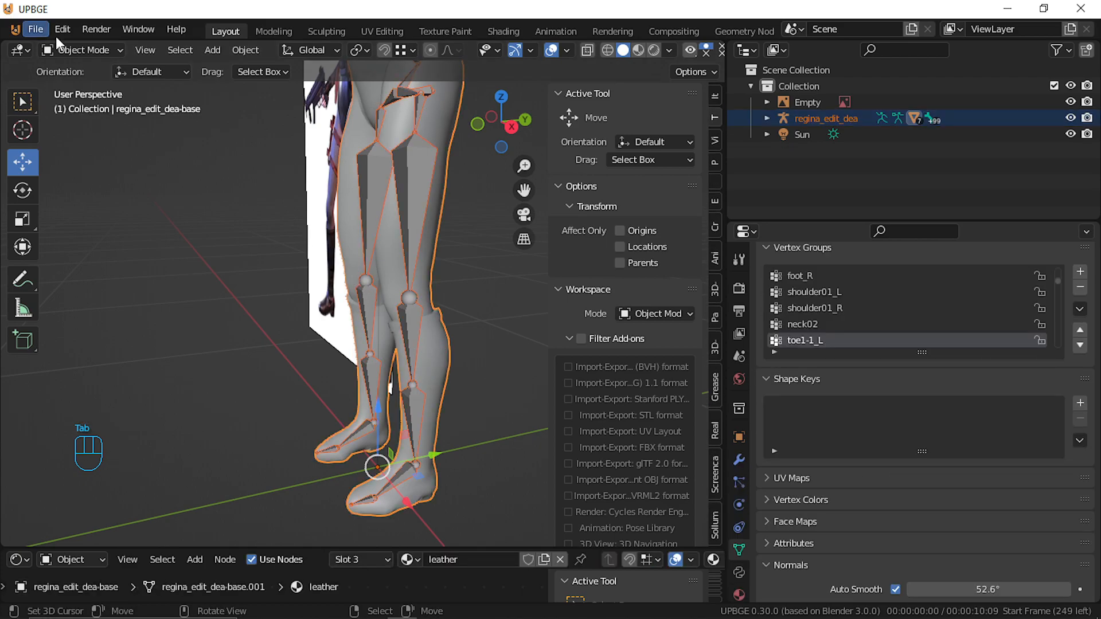
Put the body mesh in Weight Paint mode and select the foot_L bone to show its weights
{"action": "left_click", "coordinate": [80, 50]}
{"action": "left_click", "coordinate": [108, 138]}
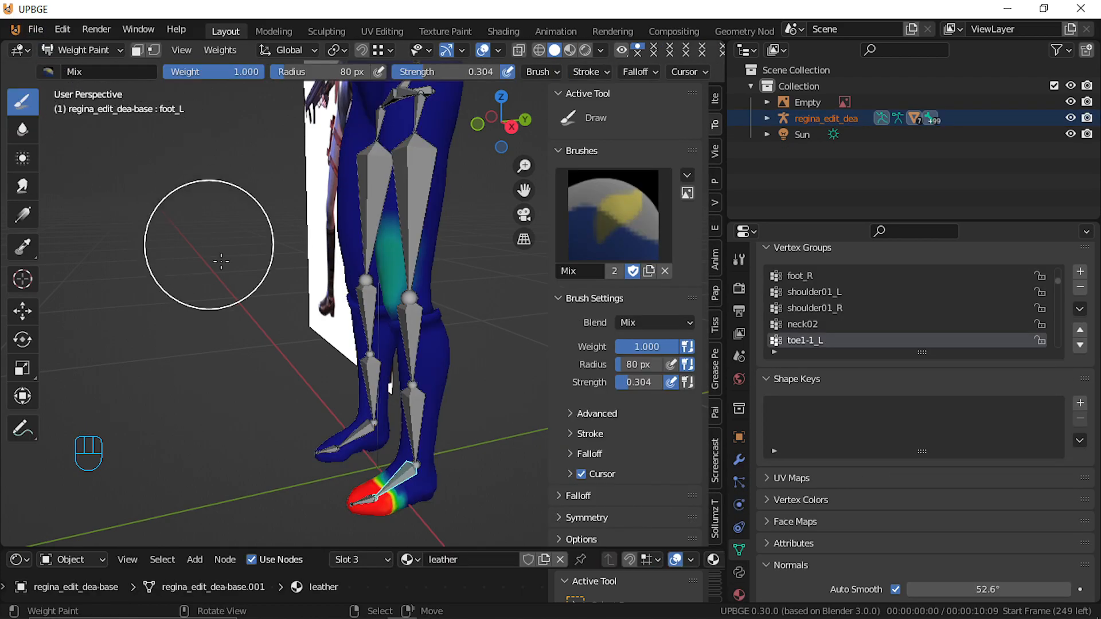
{"action": "left_click", "coordinate": [402, 468], "text": "ctrl"}
{"action": "middle_click_drag", "start_coordinate": [405, 316], "coordinate": [303, 312]}
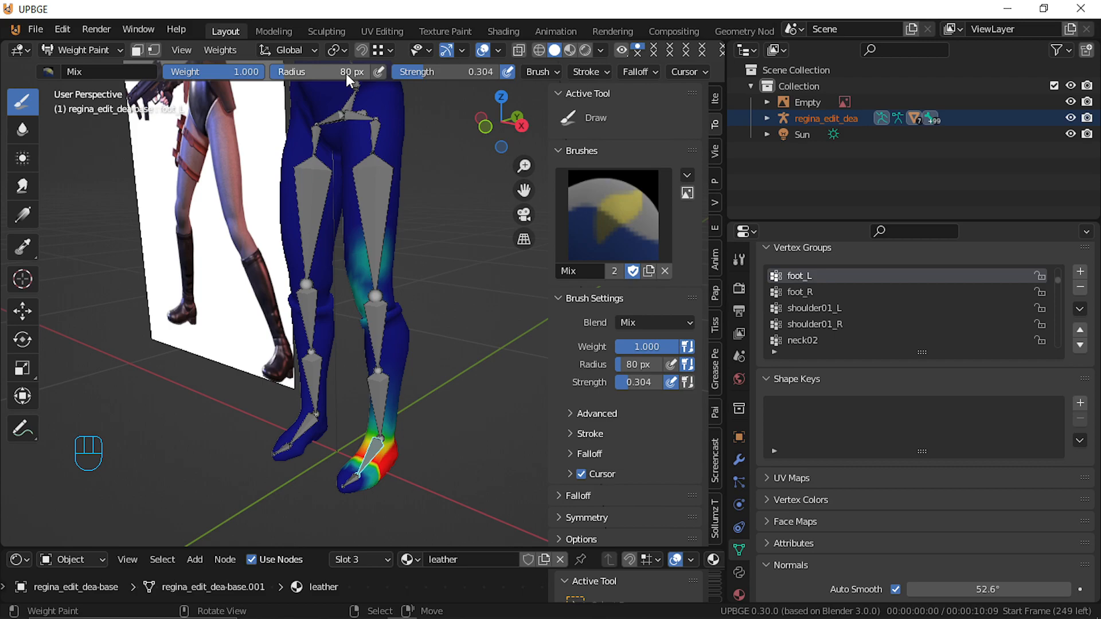
Show the viewport in wireframe and switch the weight brush to Subtract
{"action": "middle_click_drag", "start_coordinate": [319, 275], "coordinate": [379, 268]}
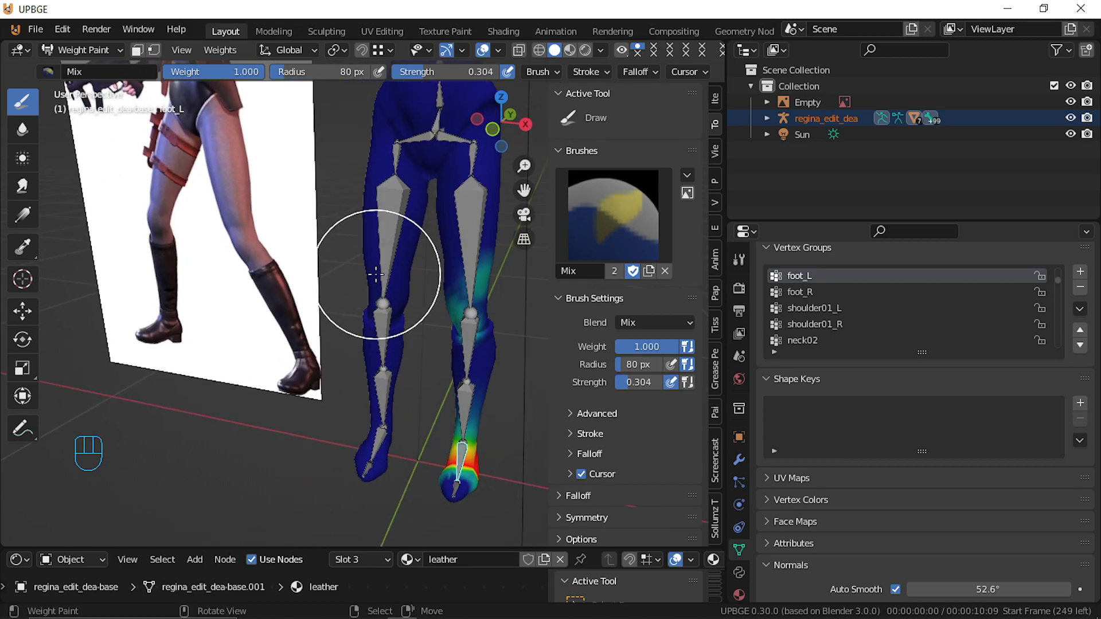
{"action": "key", "text": "shift+z"}
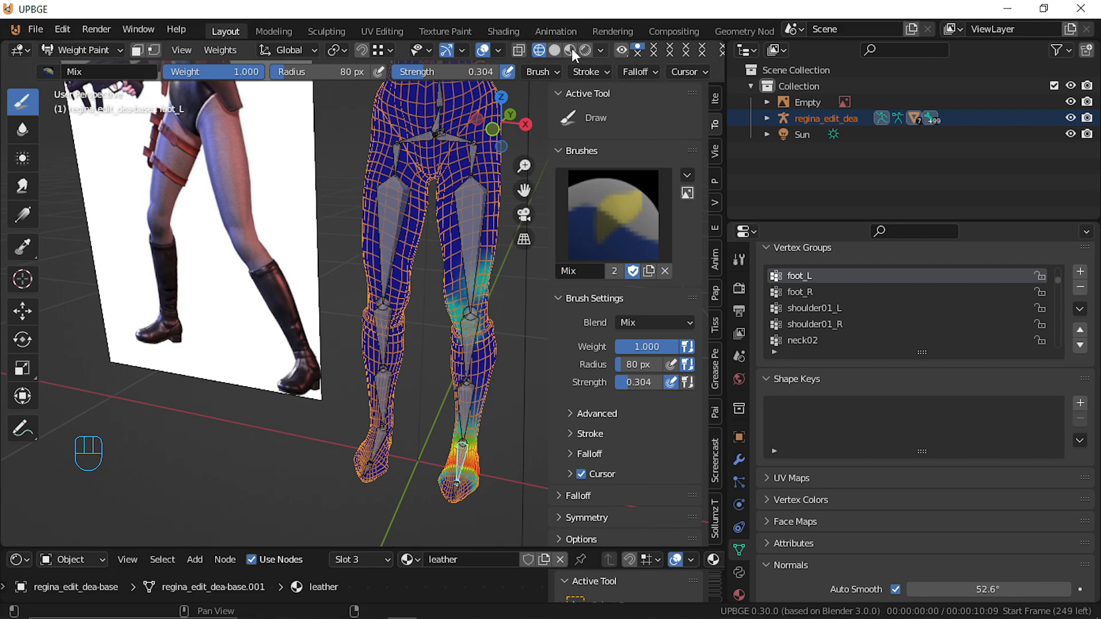
{"action": "middle_click_drag", "start_coordinate": [381, 256], "coordinate": [450, 248], "text": "shift"}
{"action": "middle_click_drag", "start_coordinate": [385, 228], "coordinate": [331, 184], "text": "shift"}
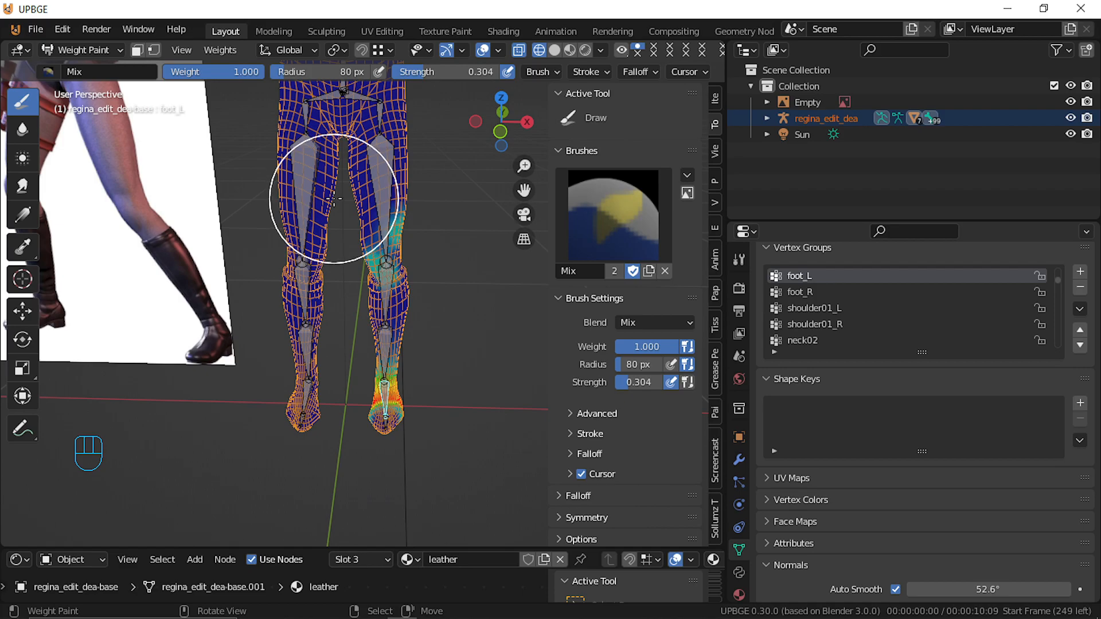
{"action": "left_click", "coordinate": [613, 215]}
{"action": "left_click", "coordinate": [592, 285]}
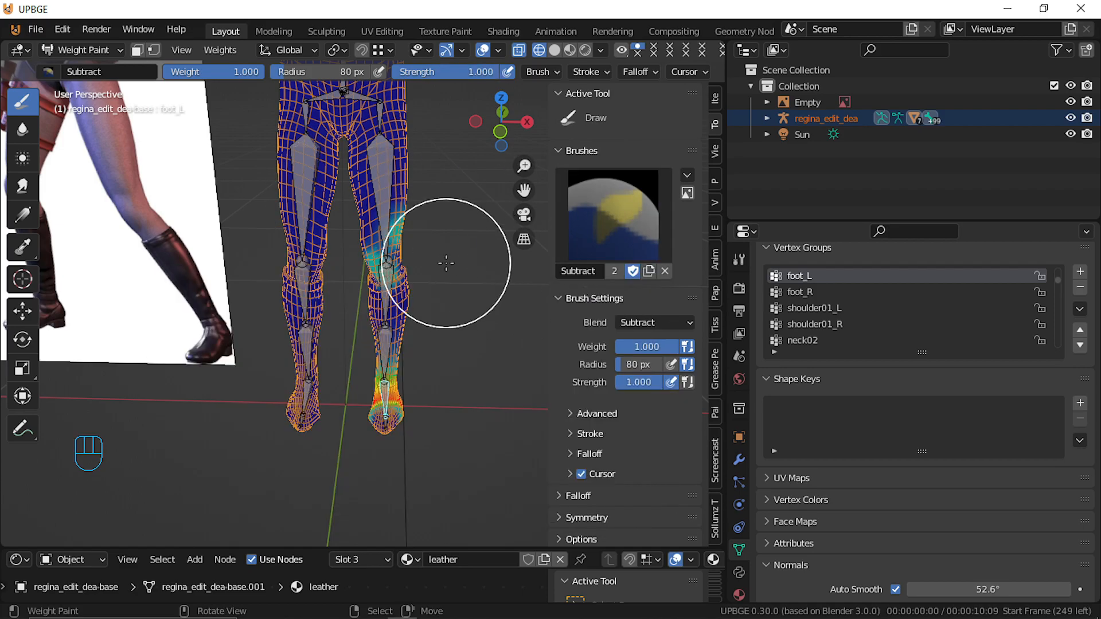
Subtract the stray foot_L weights from the left knee and lower thigh
{"action": "middle_click_drag", "start_coordinate": [442, 263], "coordinate": [437, 234], "text": "shift"}
{"action": "middle_click_drag", "start_coordinate": [331, 231], "coordinate": [239, 206]}
{"action": "left_click_drag", "start_coordinate": [240, 205], "coordinate": [161, 202]}
{"action": "middle_click_drag", "start_coordinate": [223, 210], "coordinate": [317, 233]}
{"action": "key", "text": "r"}
{"action": "right_click", "coordinate": [323, 224]}
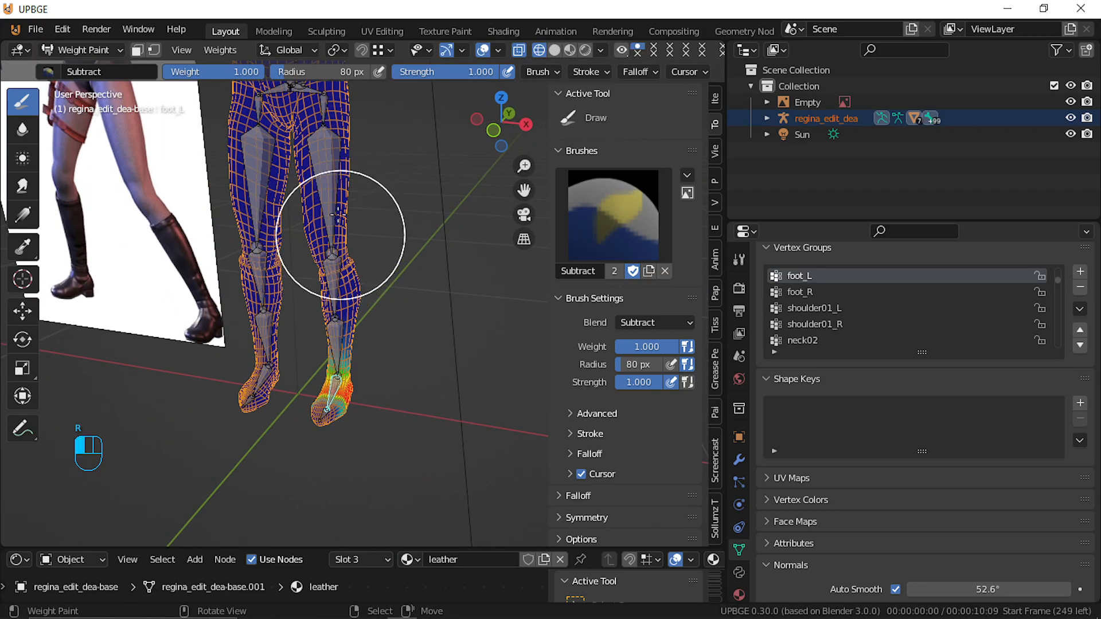
Test-rotate foot_L in side view, clear its leftover influence on the left thigh, and select the toe1-1_L bone
{"action": "middle_click_drag", "start_coordinate": [313, 218], "coordinate": [204, 196]}
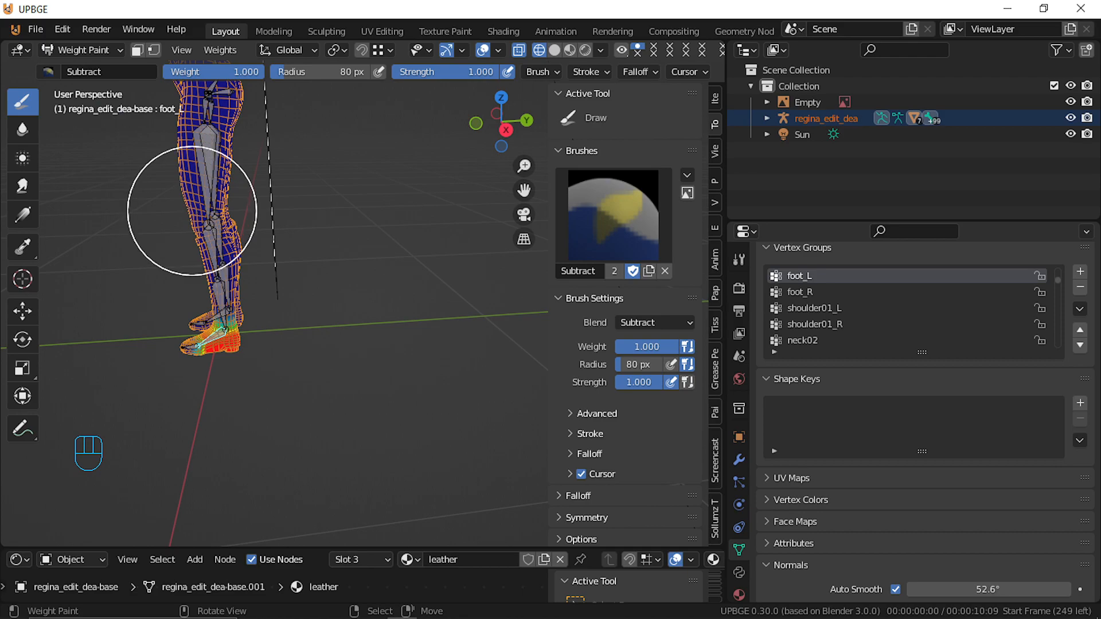
{"action": "key", "text": "r"}
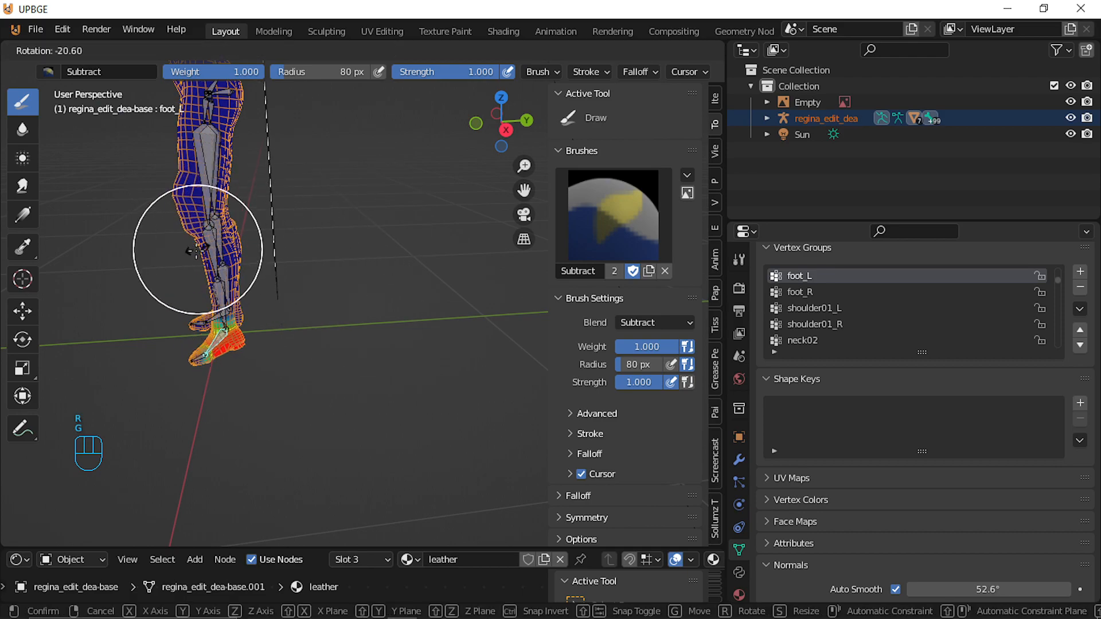
{"action": "left_click", "coordinate": [182, 211]}
{"action": "key", "text": "g"}
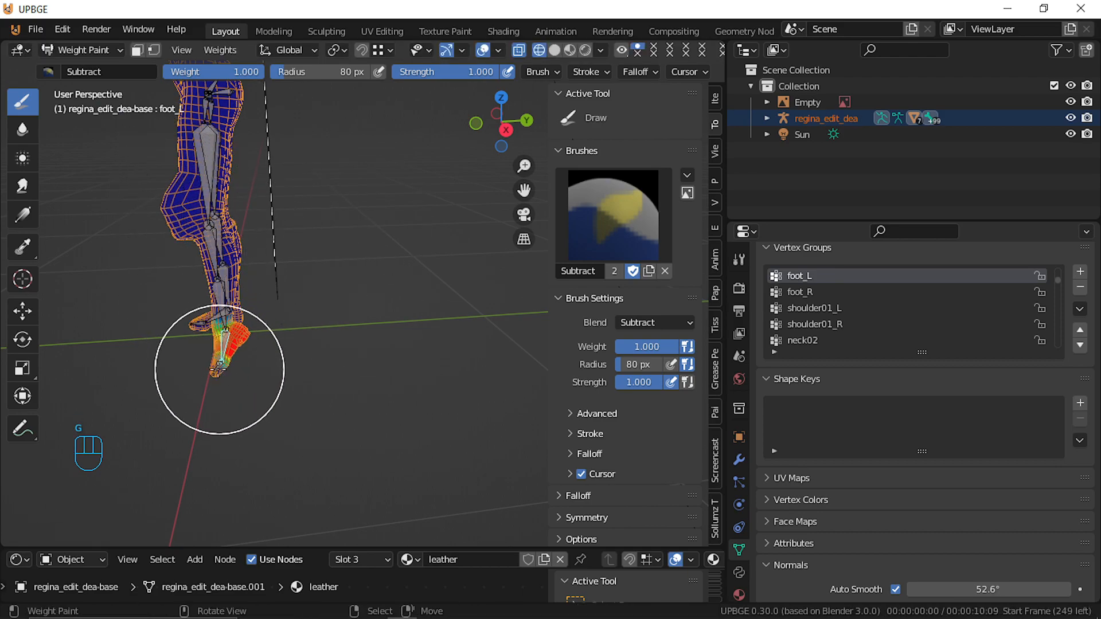
{"action": "left_click", "coordinate": [217, 365], "text": "ctrl"}
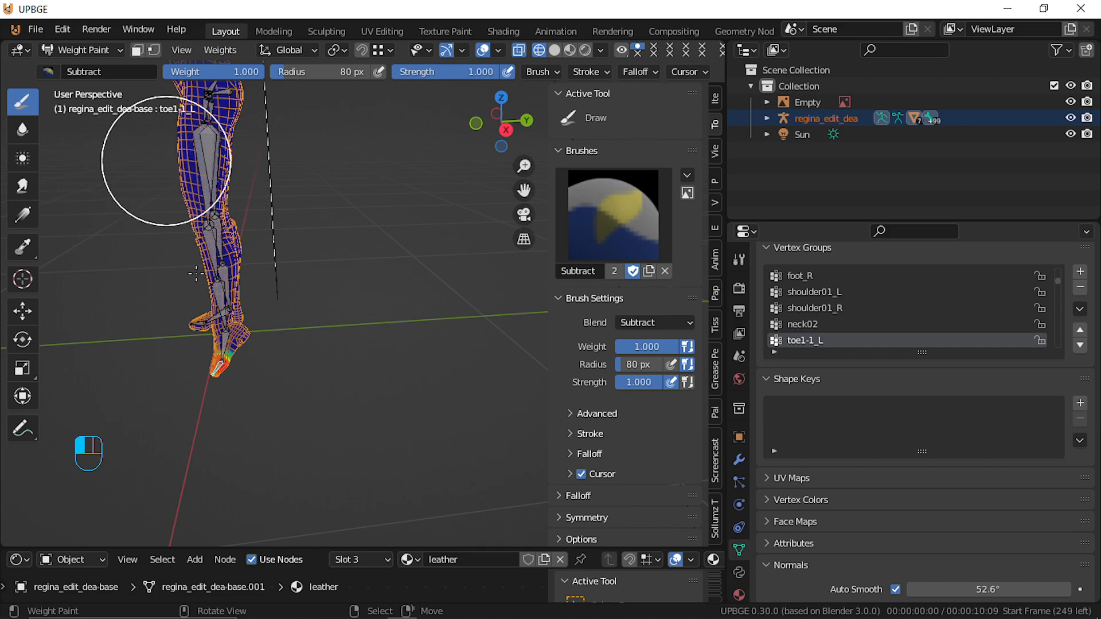
Clear the pose rotation of all bones
{"action": "key", "text": "a"}
{"action": "key", "text": "a"}
{"action": "key", "text": "alt+r"}
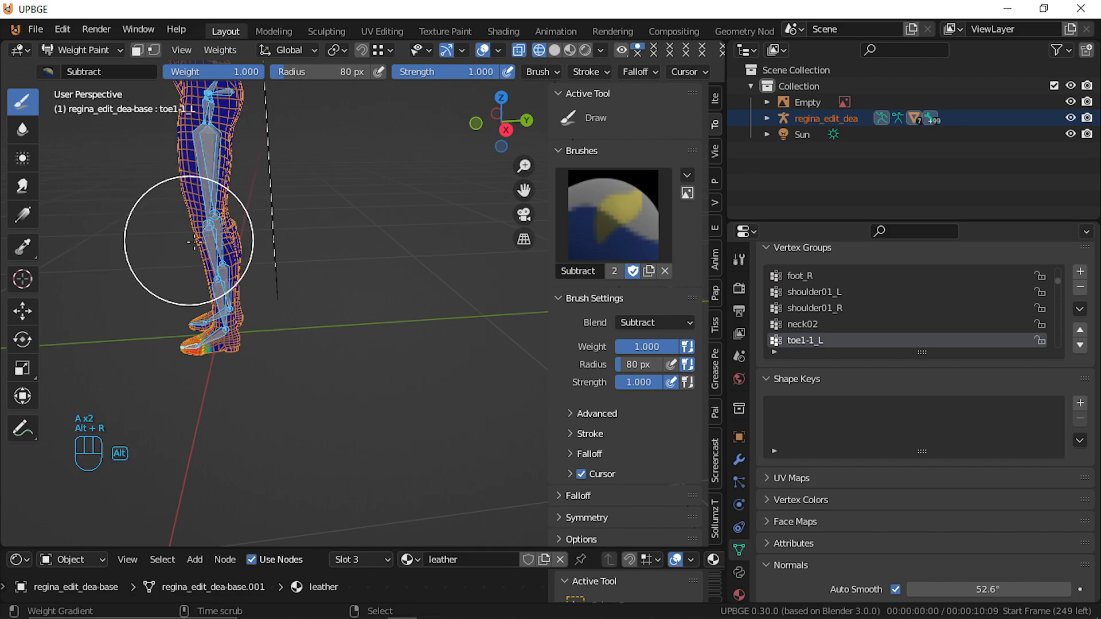
Test the weights of the left toe, lowerleg01_R and lowerleg01_L with cancelled trial rotations
{"action": "left_click", "coordinate": [197, 355], "text": "ctrl"}
{"action": "key", "text": "r"}
{"action": "right_click", "coordinate": [192, 293]}
{"action": "middle_click_drag", "start_coordinate": [193, 294], "coordinate": [309, 283]}
{"action": "right_click", "coordinate": [274, 267]}
{"action": "key", "text": "r"}
{"action": "right_click", "coordinate": [321, 261]}
{"action": "right_click", "coordinate": [381, 247]}
{"action": "key", "text": "r"}
{"action": "right_click", "coordinate": [344, 292]}
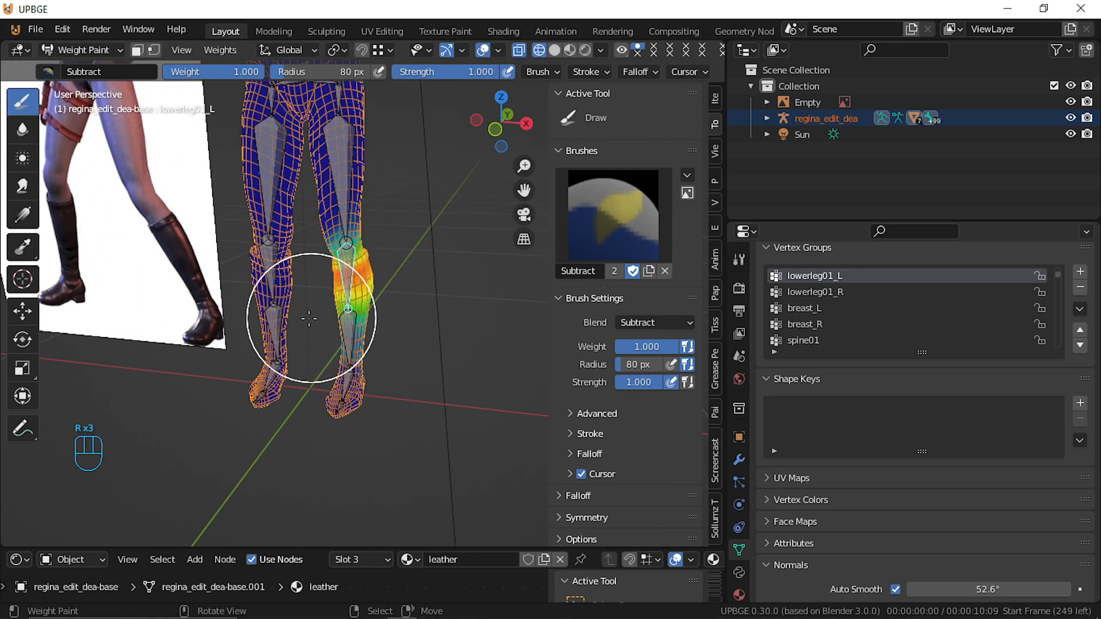
Check the weights of lowerleg02_R and foot_R with cancelled trial rotations
{"action": "right_click", "coordinate": [274, 338]}
{"action": "key", "text": "r"}
{"action": "right_click", "coordinate": [273, 341]}
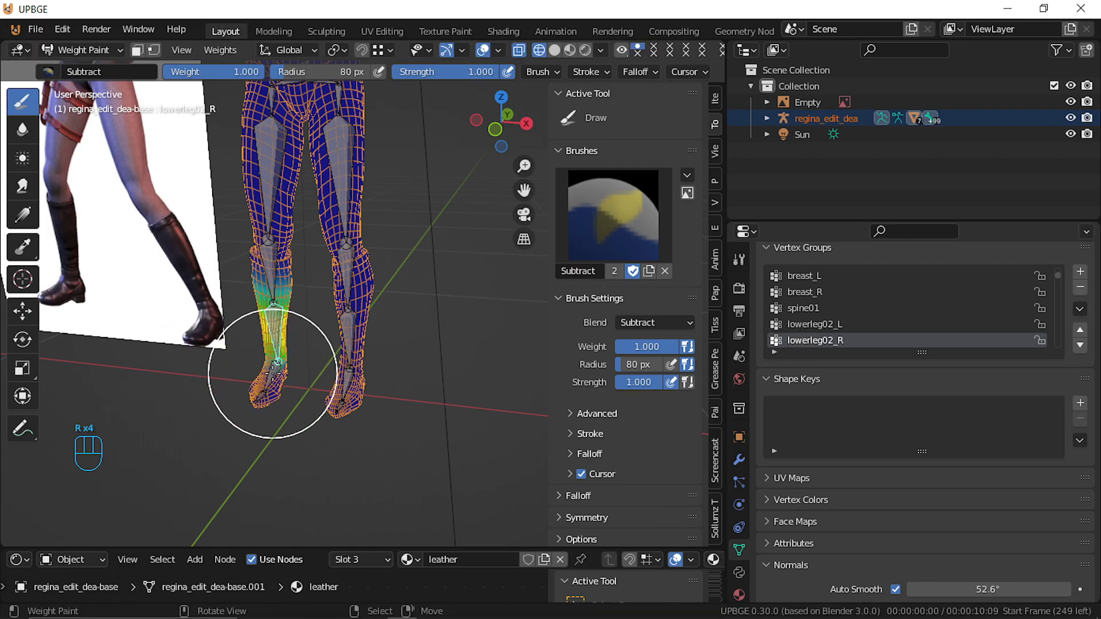
{"action": "right_click", "coordinate": [272, 375]}
{"action": "key", "text": "r"}
{"action": "right_click", "coordinate": [267, 368]}
{"action": "middle_click_drag", "start_coordinate": [274, 229], "coordinate": [356, 218], "text": "shift"}
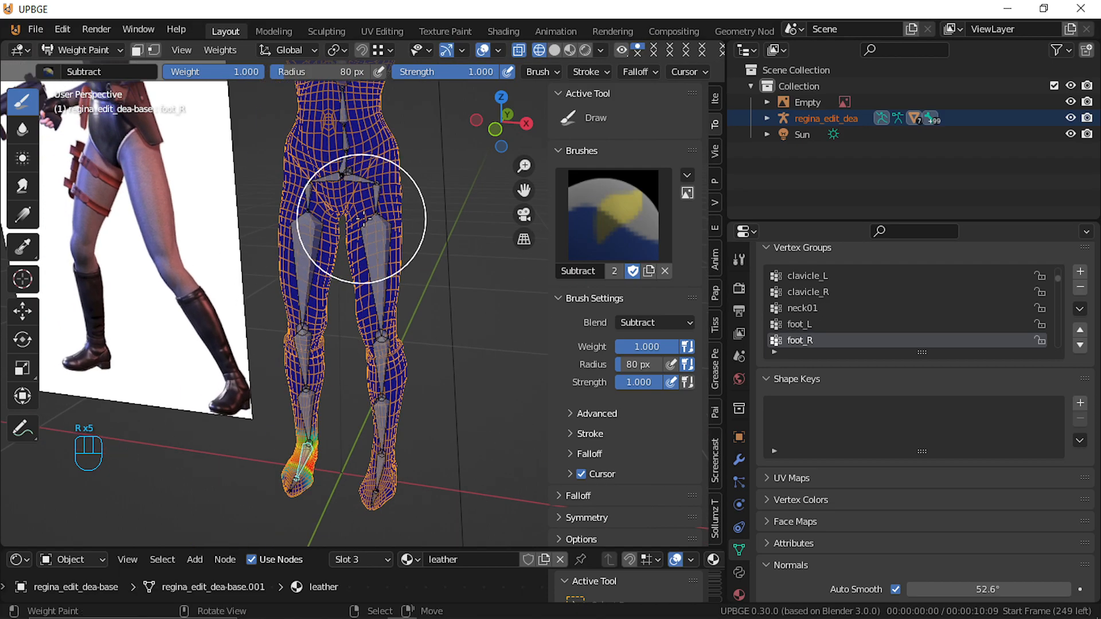
Check upperleg02_L, upperleg01_L and the pelvis bones on both sides with cancelled trial rotations
{"action": "right_click", "coordinate": [364, 211]}
{"action": "key", "text": "r"}
{"action": "right_click", "coordinate": [389, 212]}
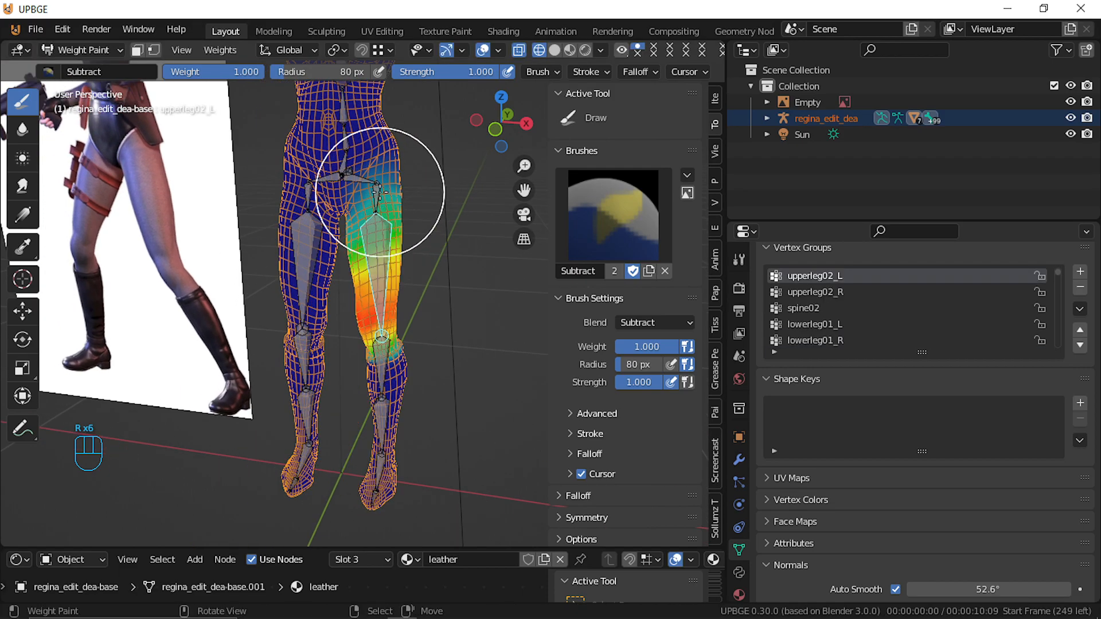
{"action": "right_click", "coordinate": [386, 195]}
{"action": "key", "text": "r"}
{"action": "right_click", "coordinate": [385, 198]}
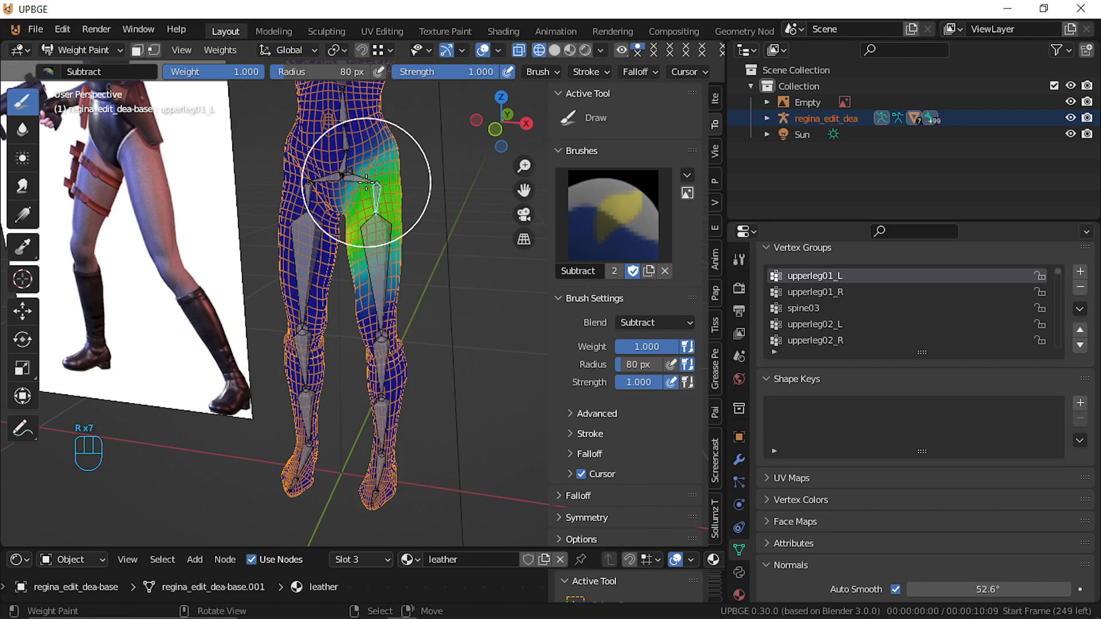
{"action": "right_click", "coordinate": [368, 181]}
{"action": "key", "text": "r"}
{"action": "right_click", "coordinate": [370, 182]}
{"action": "right_click", "coordinate": [326, 180]}
{"action": "key", "text": "r"}
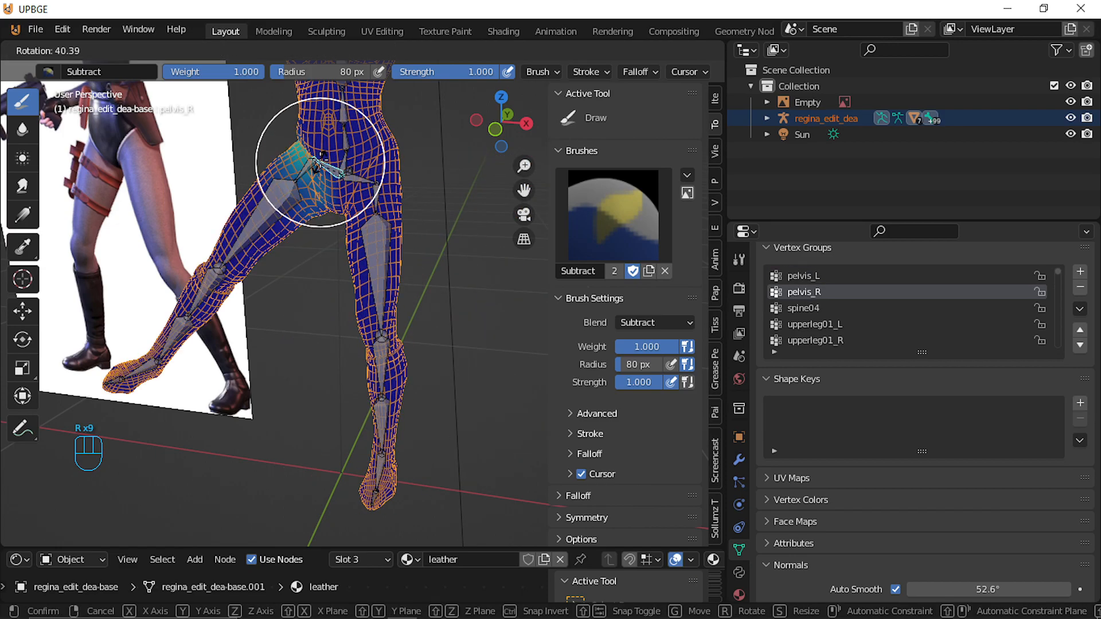
{"action": "right_click", "coordinate": [320, 184]}
Check the left arm bones, including upperarm02_L, with cancelled trial rotations
{"action": "scroll", "coordinate": [344, 192], "scroll_direction": "down", "scroll_amount": 3}
{"action": "middle_click_drag", "start_coordinate": [360, 199], "coordinate": [355, 290], "text": "shift"}
{"action": "right_click", "coordinate": [432, 277]}
{"action": "key", "text": "r"}
{"action": "right_click", "coordinate": [435, 275]}
{"action": "right_click", "coordinate": [428, 239]}
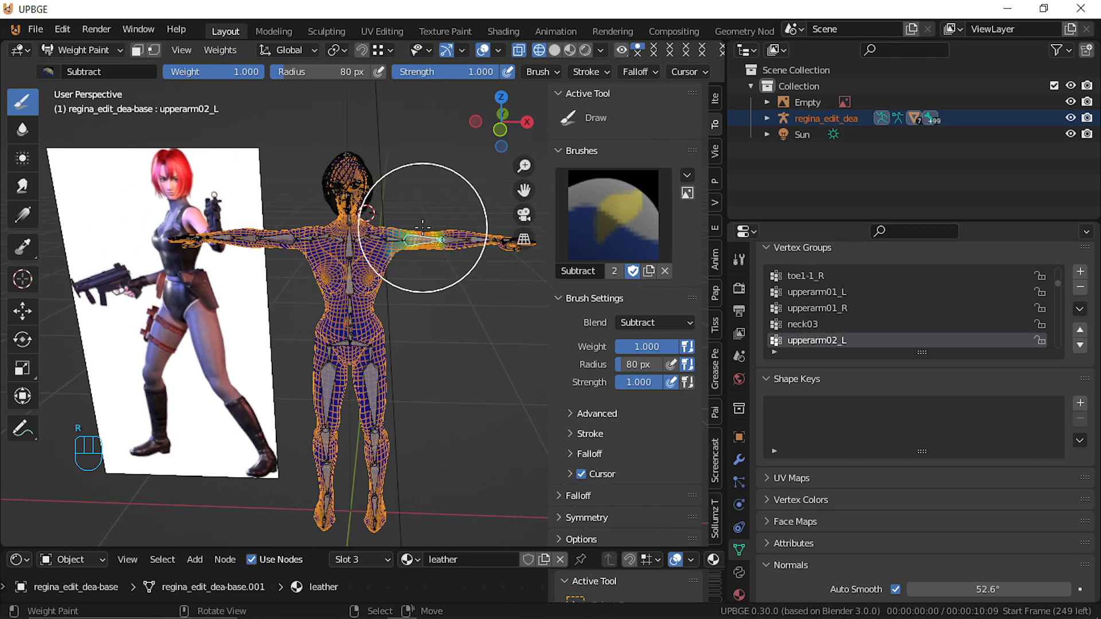
{"action": "key", "text": "r"}
{"action": "right_click", "coordinate": [417, 257]}
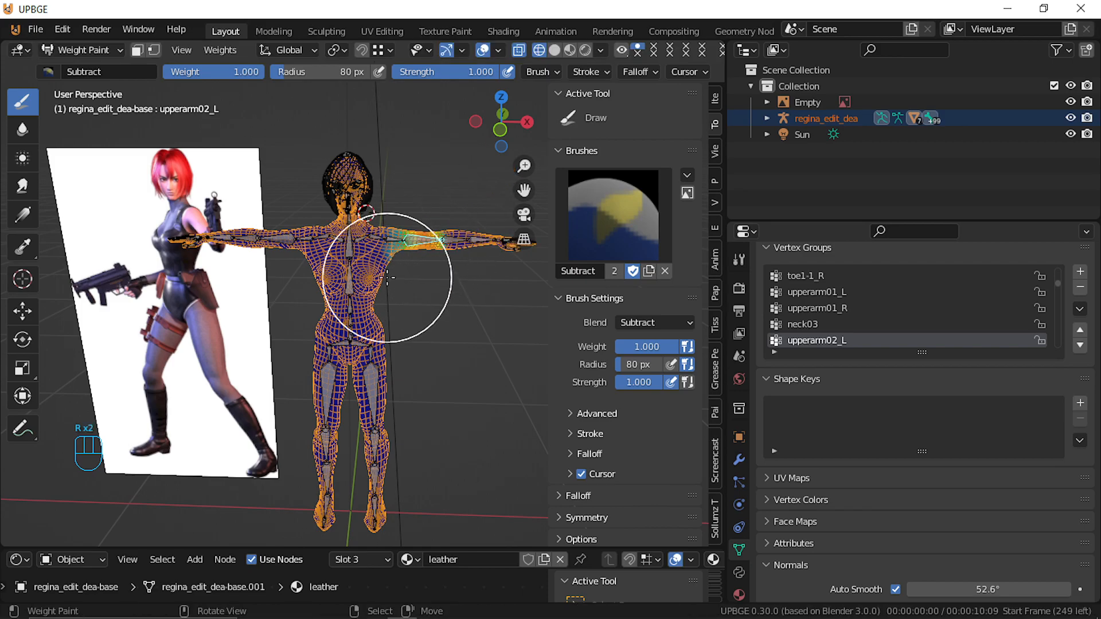
Show the model in Material Preview shading and return to Object Mode
{"action": "left_click", "coordinate": [570, 50]}
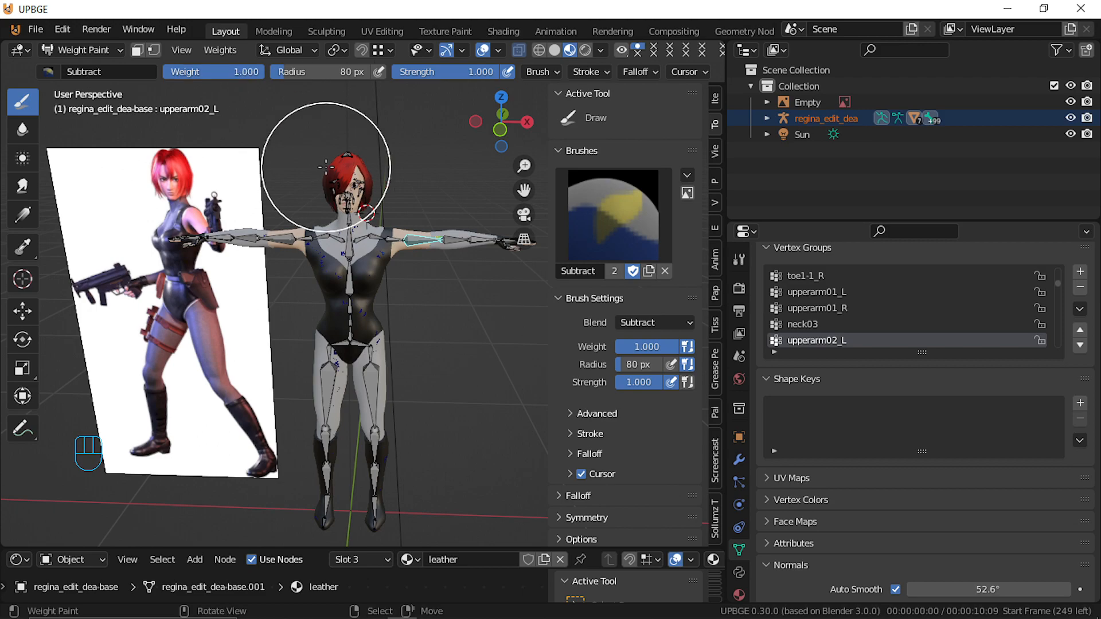
{"action": "scroll", "coordinate": [326, 167], "scroll_direction": "up", "scroll_amount": 3}
{"action": "middle_click_drag", "start_coordinate": [322, 147], "coordinate": [345, 354], "text": "shift"}
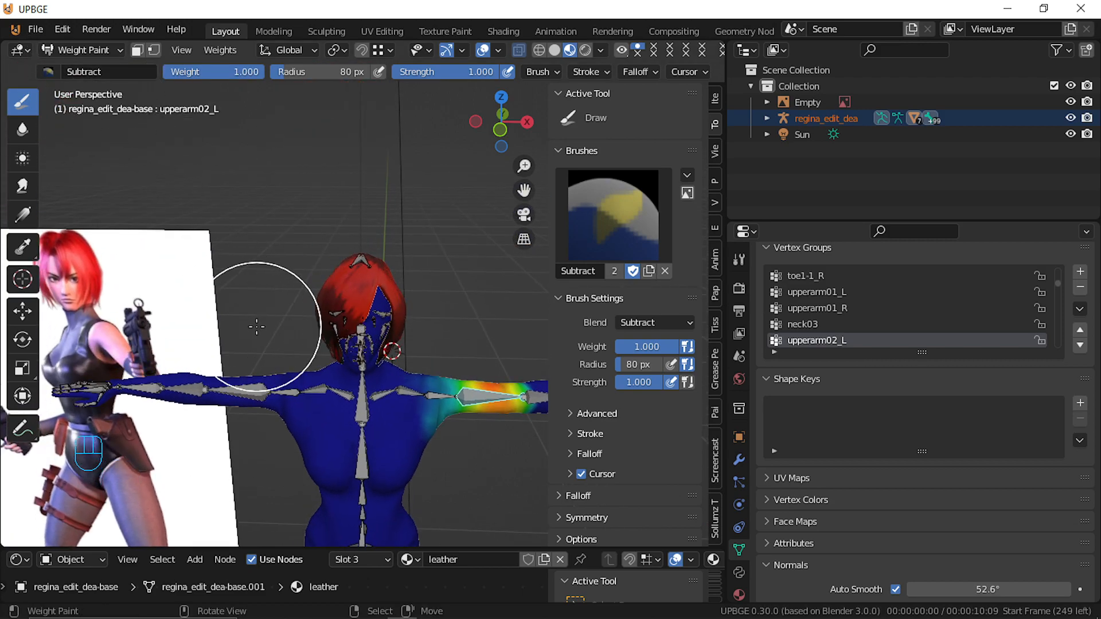
{"action": "scroll", "coordinate": [256, 327], "scroll_direction": "down", "scroll_amount": 4}
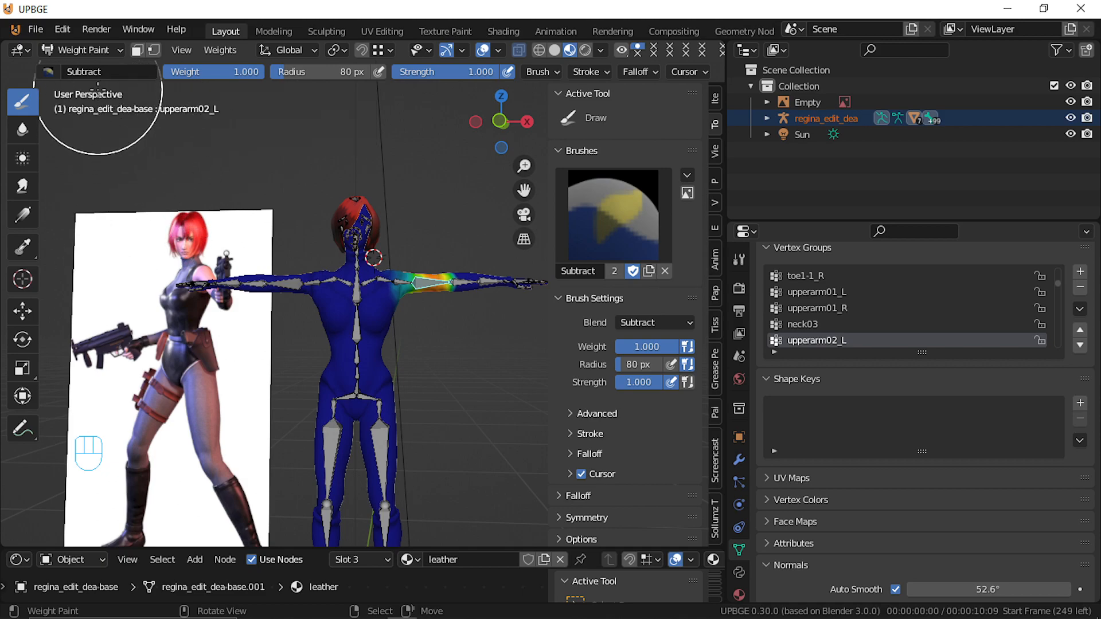
{"action": "left_click", "coordinate": [87, 53]}
{"action": "left_click", "coordinate": [91, 65]}
{"action": "mouse_move", "coordinate": [335, 276]}
{"action": "middle_mouse_down"}
{"action": "mouse_move", "coordinate": [369, 296]}
{"action": "mouse_move", "coordinate": [343, 297]}
{"action": "middle_mouse_up"}
Select the armature with the hair mesh regina_edit_dea-bob02 as the active object and enter Weight Paint mode
{"action": "key", "text": "shift+f"}
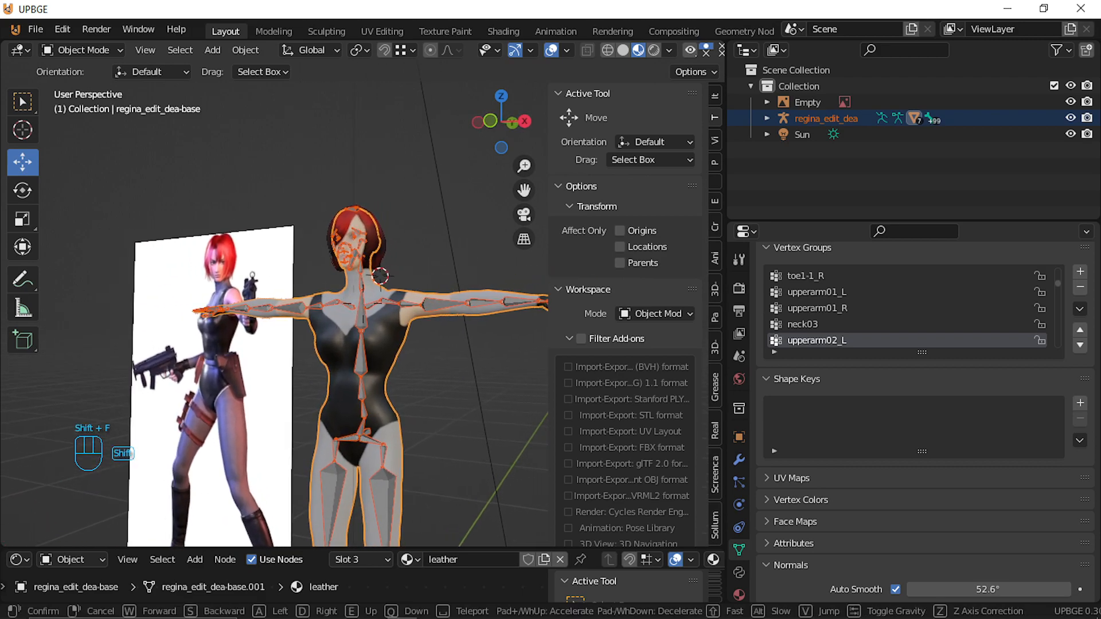
{"action": "key", "text": "w"}
{"action": "left_click", "coordinate": [335, 261]}
{"action": "right_click", "coordinate": [315, 282]}
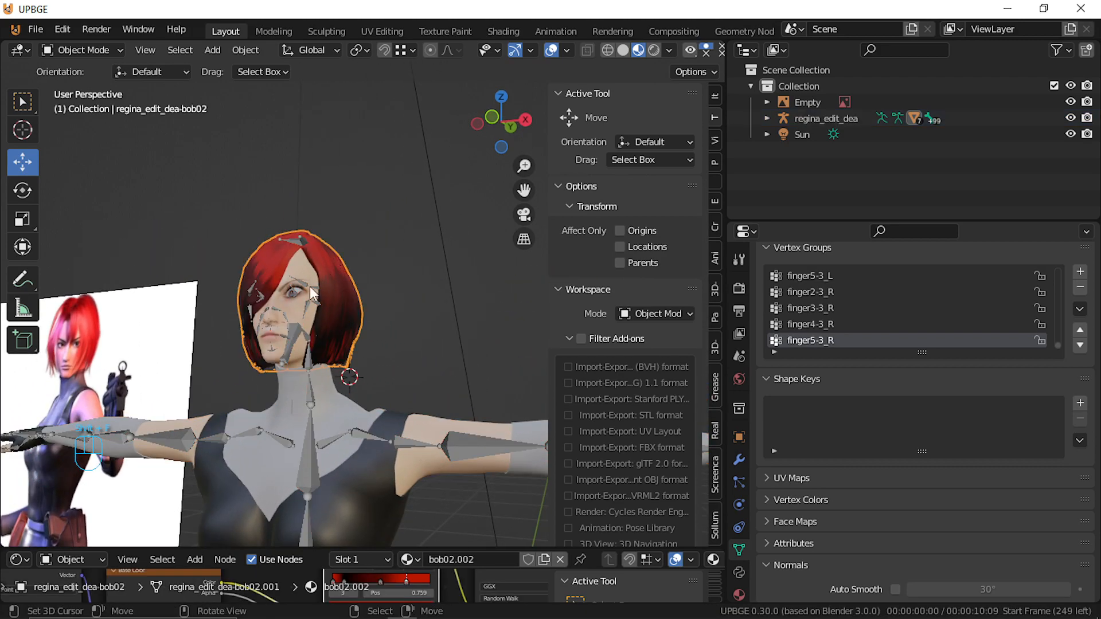
{"action": "left_click", "coordinate": [300, 284]}
{"action": "left_click", "coordinate": [322, 279], "text": "shift"}
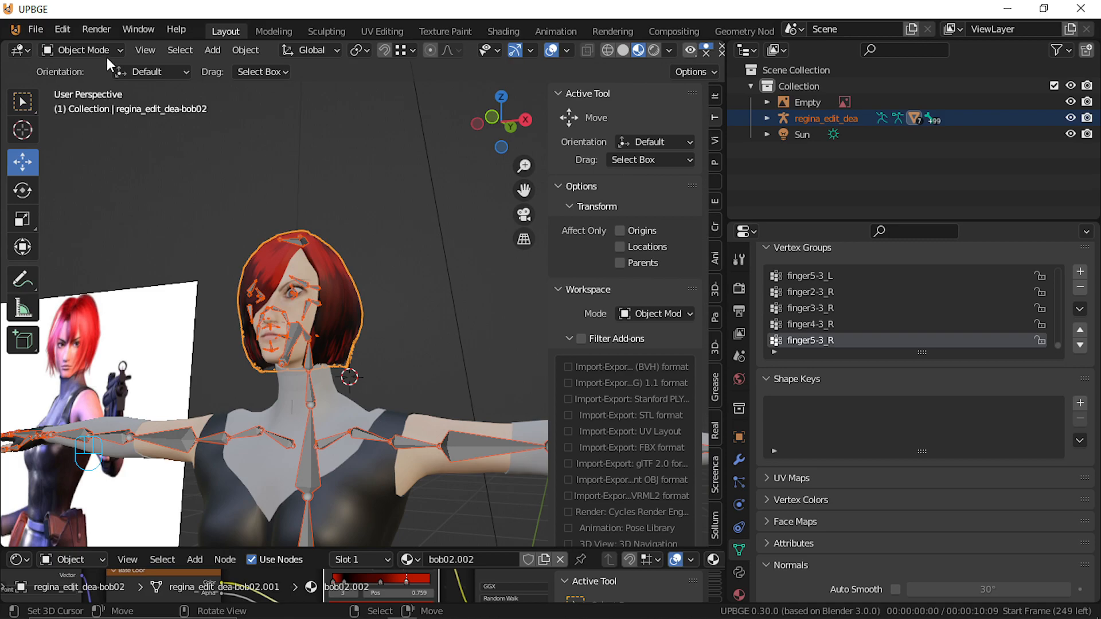
{"action": "left_click", "coordinate": [80, 50]}
{"action": "left_click", "coordinate": [94, 139]}
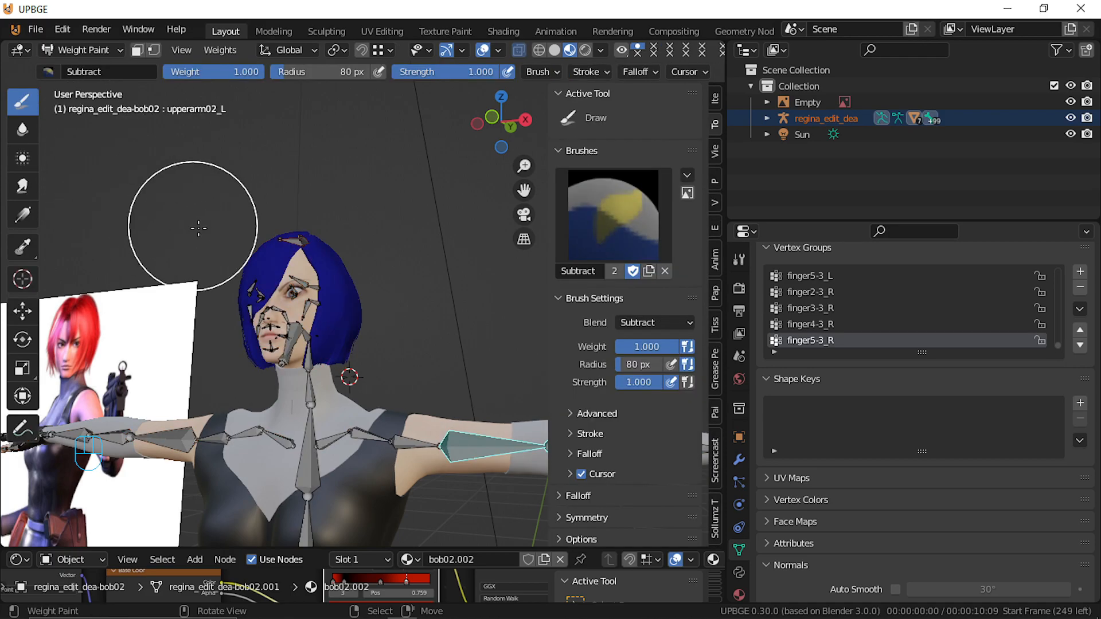
Examine the head up close and test the oculi02_R bone's influence on the hair with a trial rotation
{"action": "middle_click_drag", "start_coordinate": [199, 229], "coordinate": [240, 236]}
{"action": "key", "text": "shift+f"}
{"action": "right_click", "coordinate": [104, 246]}
{"action": "middle_click_drag", "start_coordinate": [321, 321], "coordinate": [75, 260], "text": "shift"}
{"action": "scroll", "coordinate": [115, 287], "scroll_direction": "up", "scroll_amount": 5}
{"action": "scroll", "coordinate": [153, 318], "scroll_direction": "down", "scroll_amount": 5}
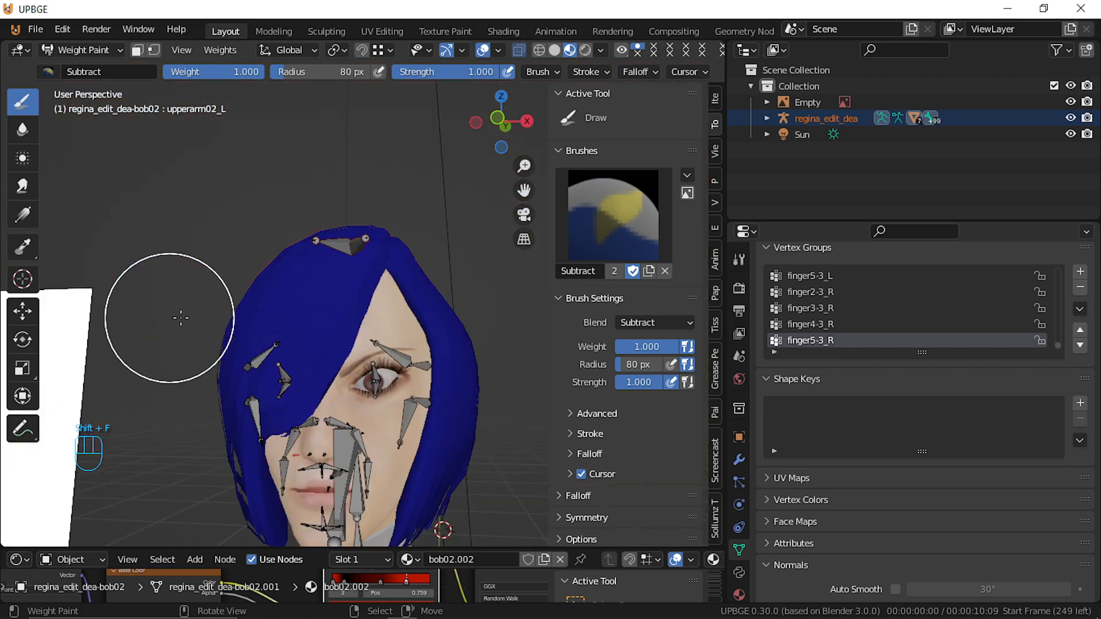
{"action": "left_click", "coordinate": [264, 364], "text": "ctrl"}
{"action": "key", "text": "r"}
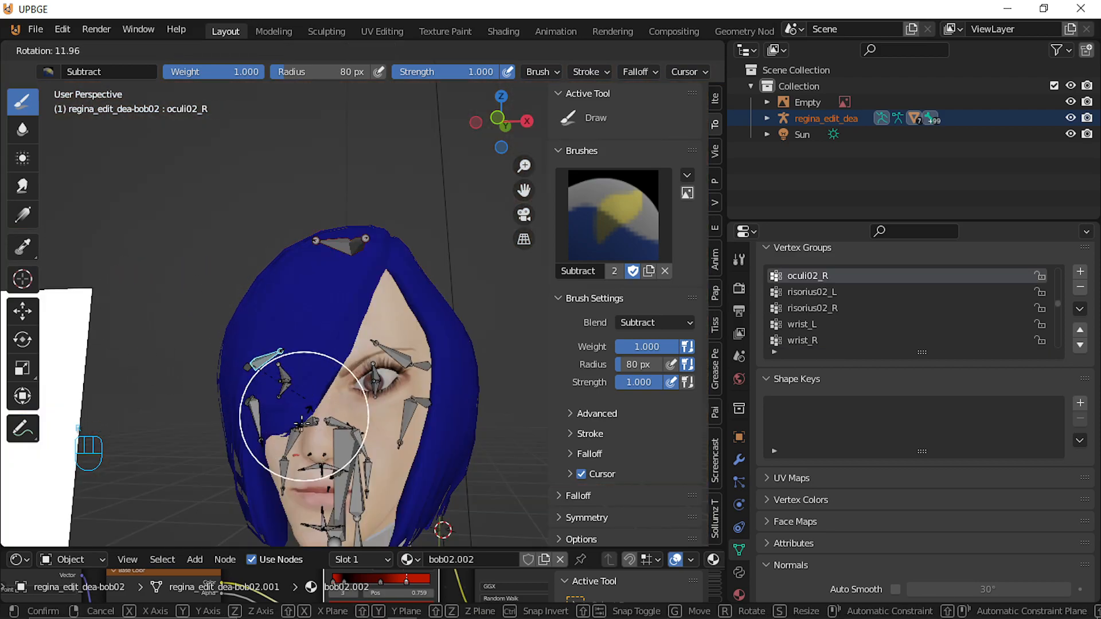
{"action": "left_click", "coordinate": [302, 405]}
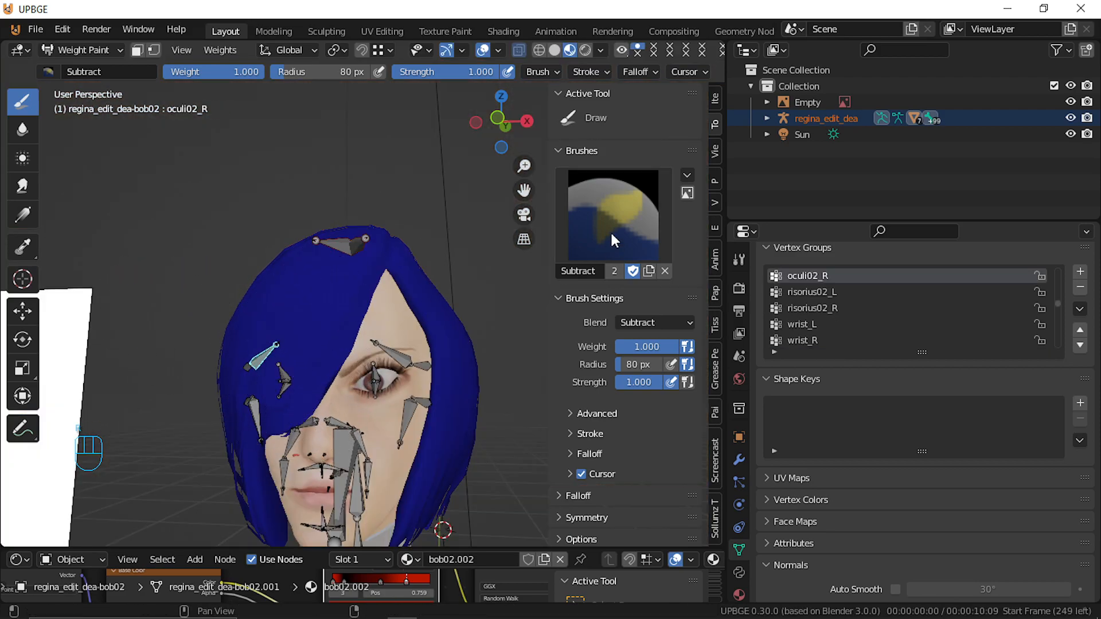
Switch to Solid shading and subtract the oculi01_R and oculi01_L weights from the front of the hair
{"action": "key", "text": "z"}
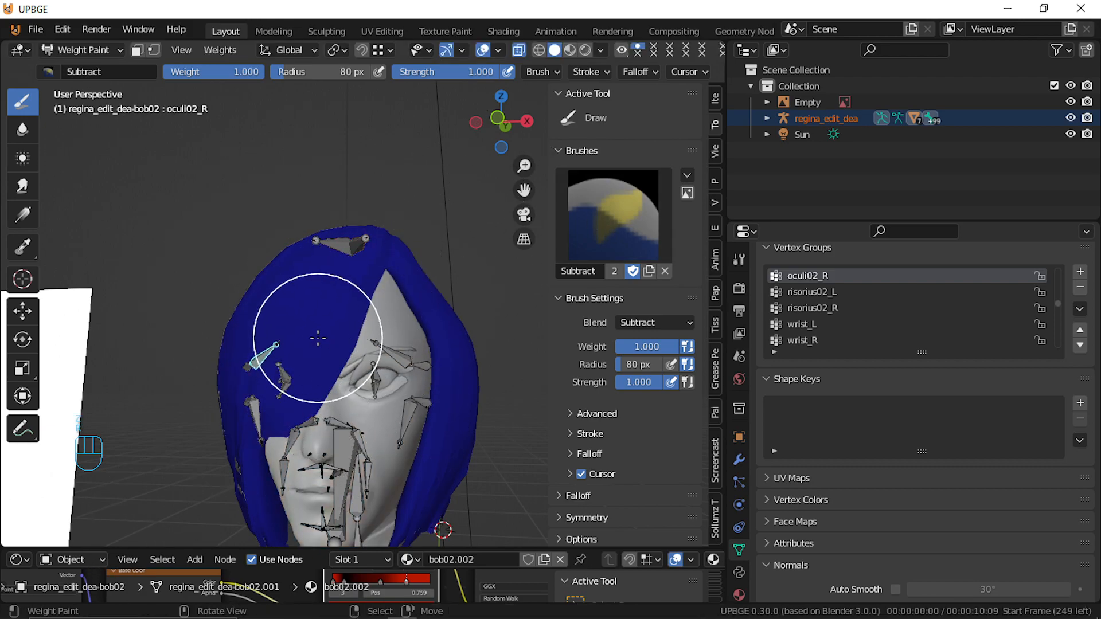
{"action": "right_click", "coordinate": [277, 342]}
{"action": "mouse_move", "coordinate": [301, 279]}
{"action": "left_mouse_down"}
{"action": "mouse_move", "coordinate": [263, 440]}
{"action": "mouse_move", "coordinate": [225, 376]}
{"action": "left_mouse_up"}
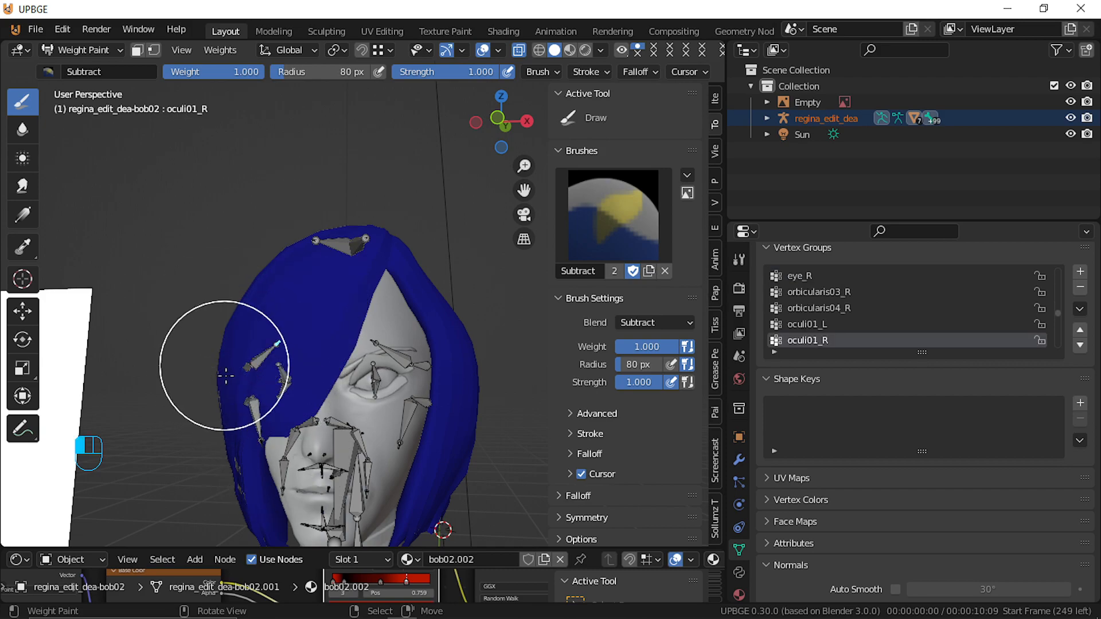
{"action": "right_click", "coordinate": [377, 340]}
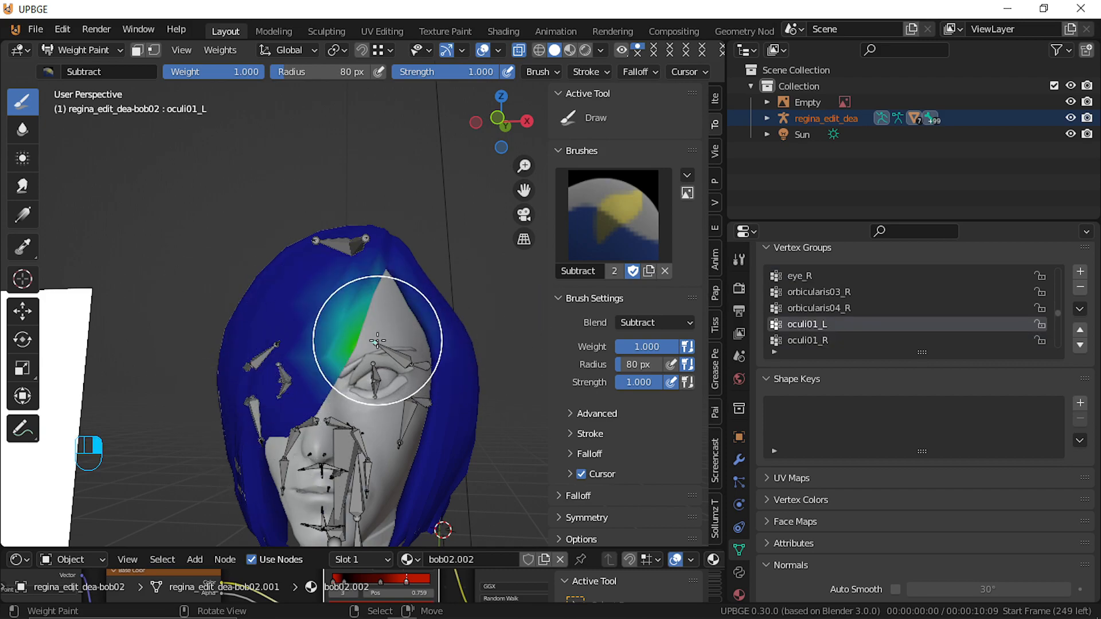
{"action": "left_click_drag", "start_coordinate": [367, 258], "coordinate": [331, 382]}
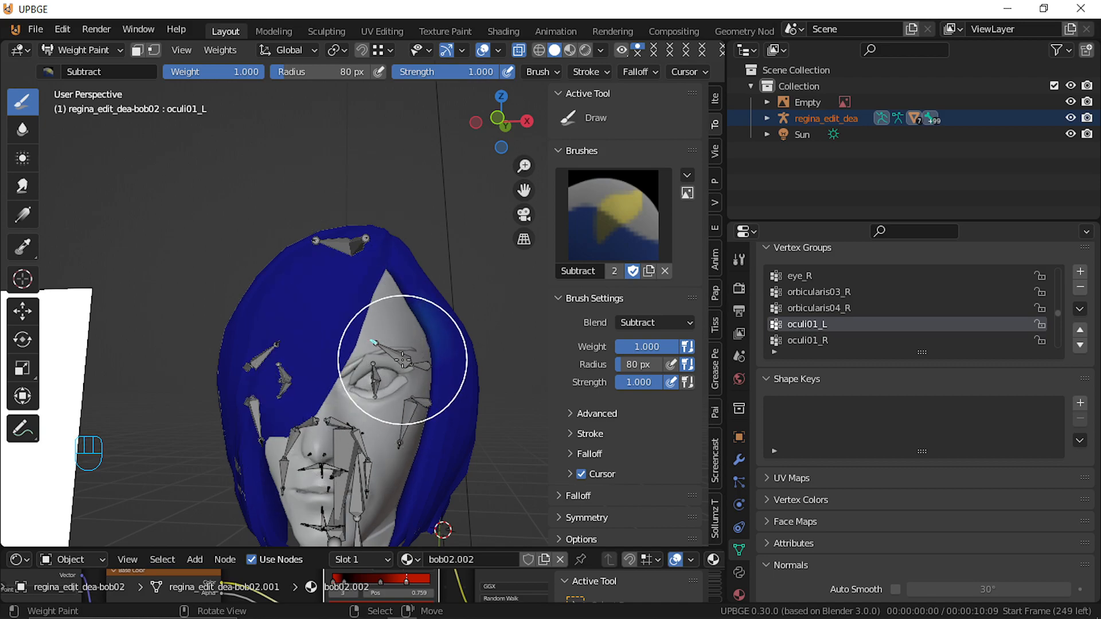
Check temporalis01_L's influence on the hair with a trial rotation and select orbicularis03_L for inspection
{"action": "right_click", "coordinate": [415, 372]}
{"action": "right_click", "coordinate": [426, 358]}
{"action": "key", "text": "r"}
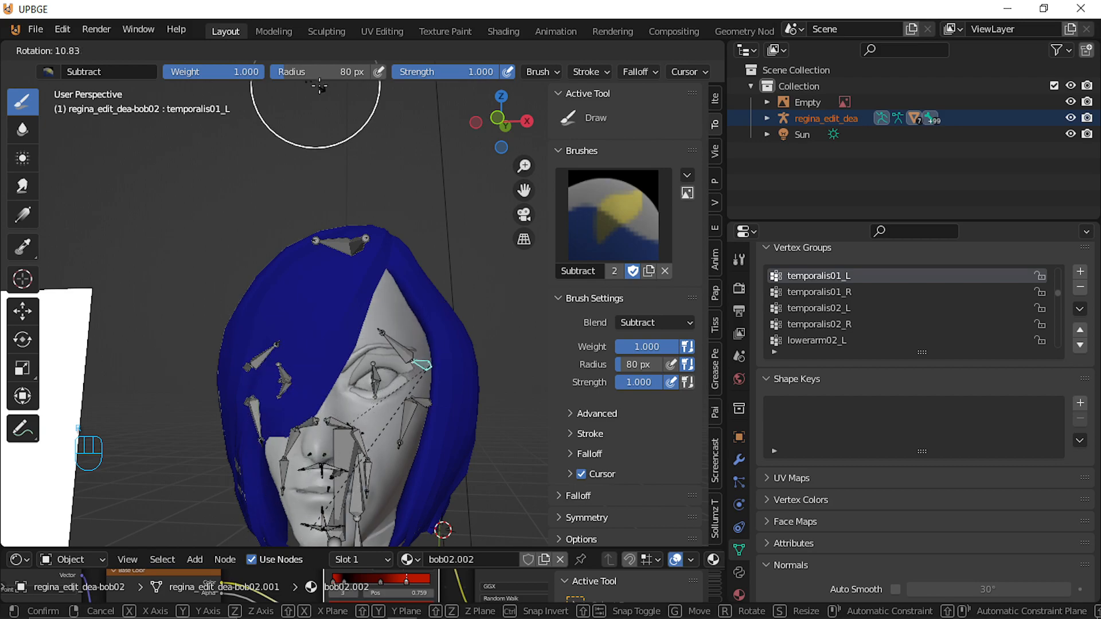
{"action": "right_click", "coordinate": [344, 534]}
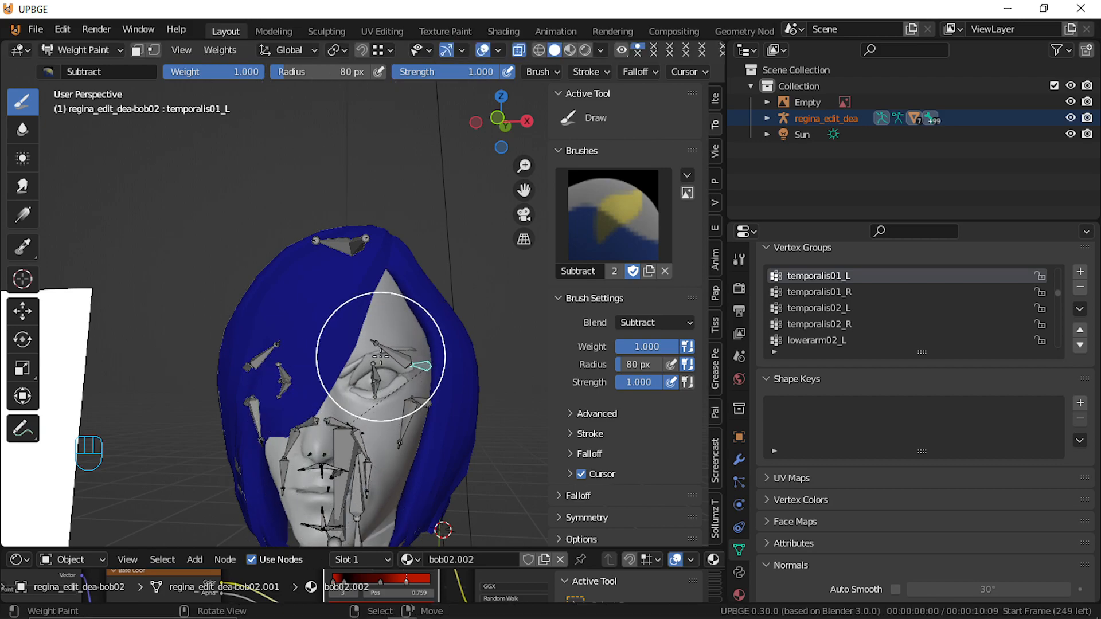
{"action": "right_click", "coordinate": [375, 378]}
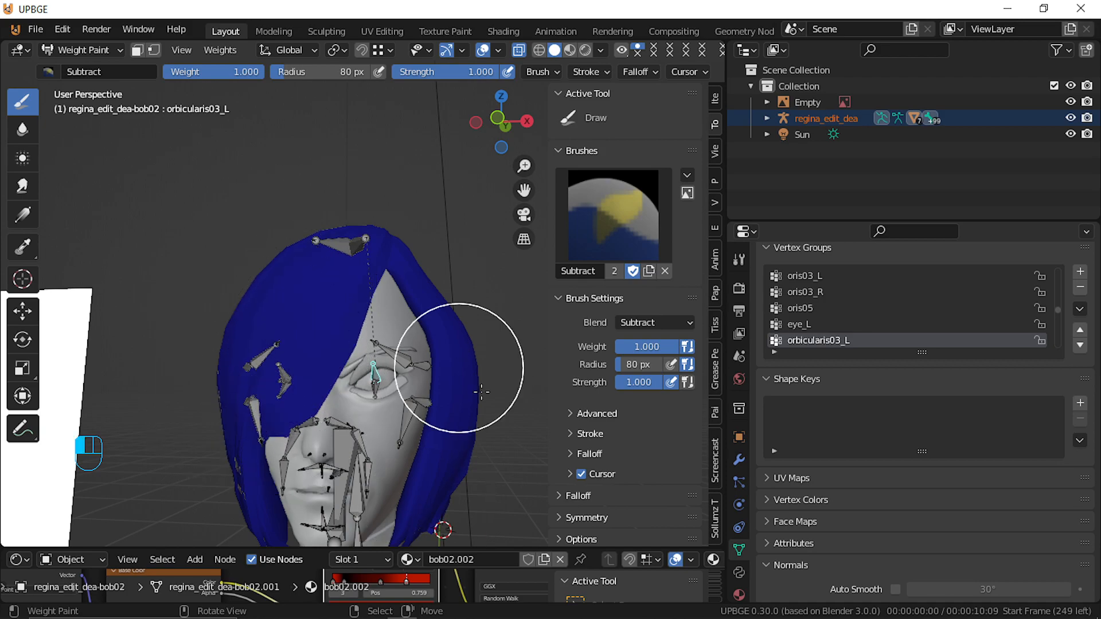
Inspect eye_L's weights and subtract the orbicularis03_R and orbicularis04_R weights from the hair covering the character's right eye
{"action": "right_click", "coordinate": [375, 385]}
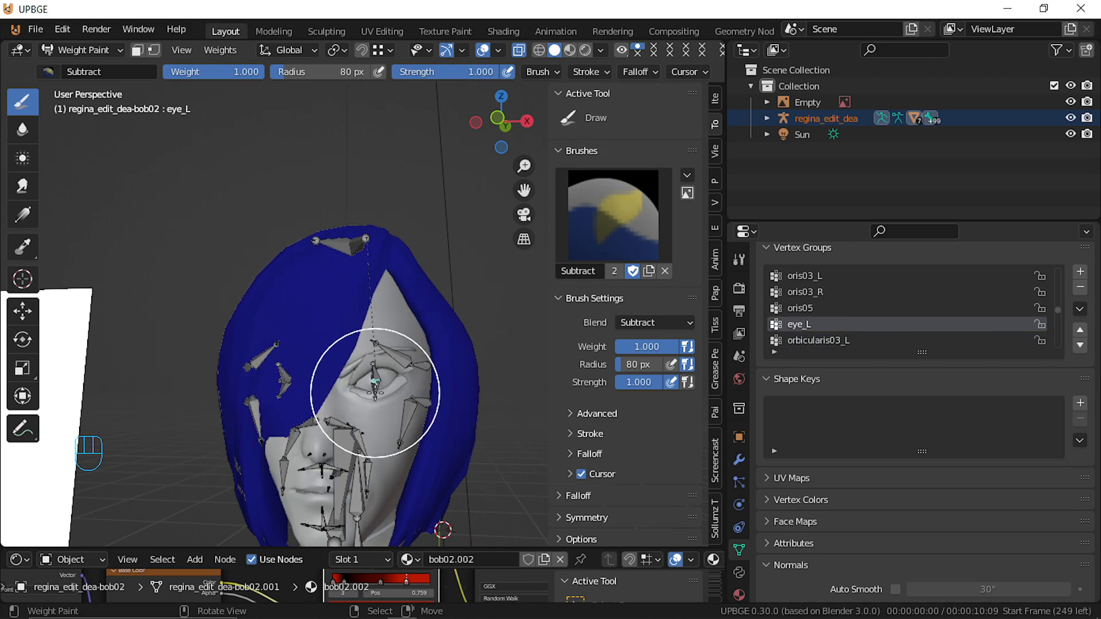
{"action": "right_click", "coordinate": [283, 376]}
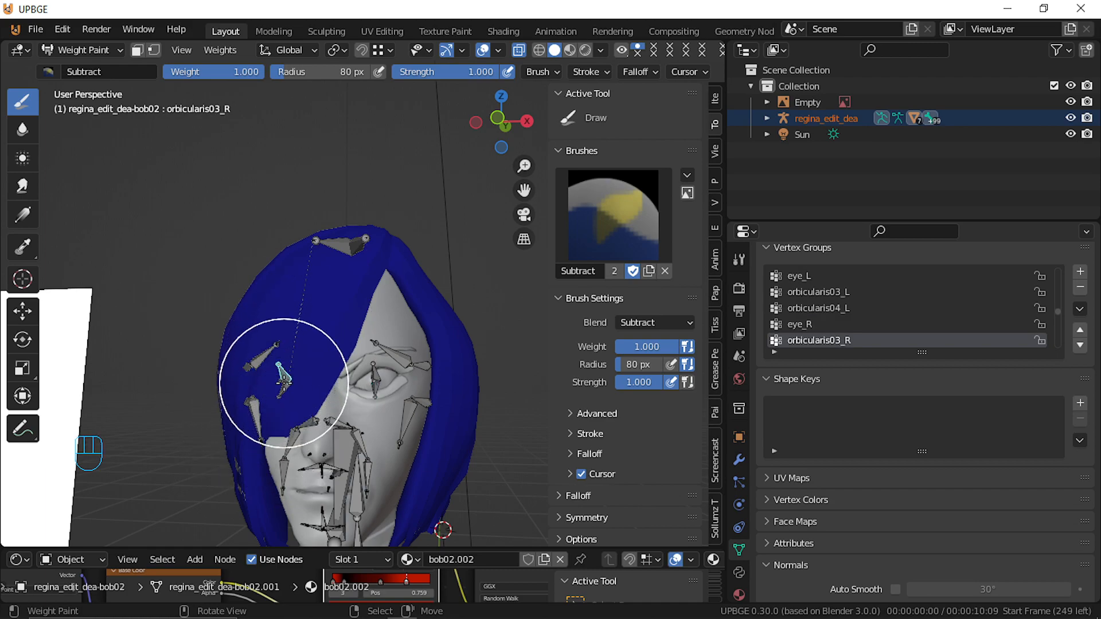
{"action": "left_click_drag", "start_coordinate": [302, 298], "coordinate": [249, 427]}
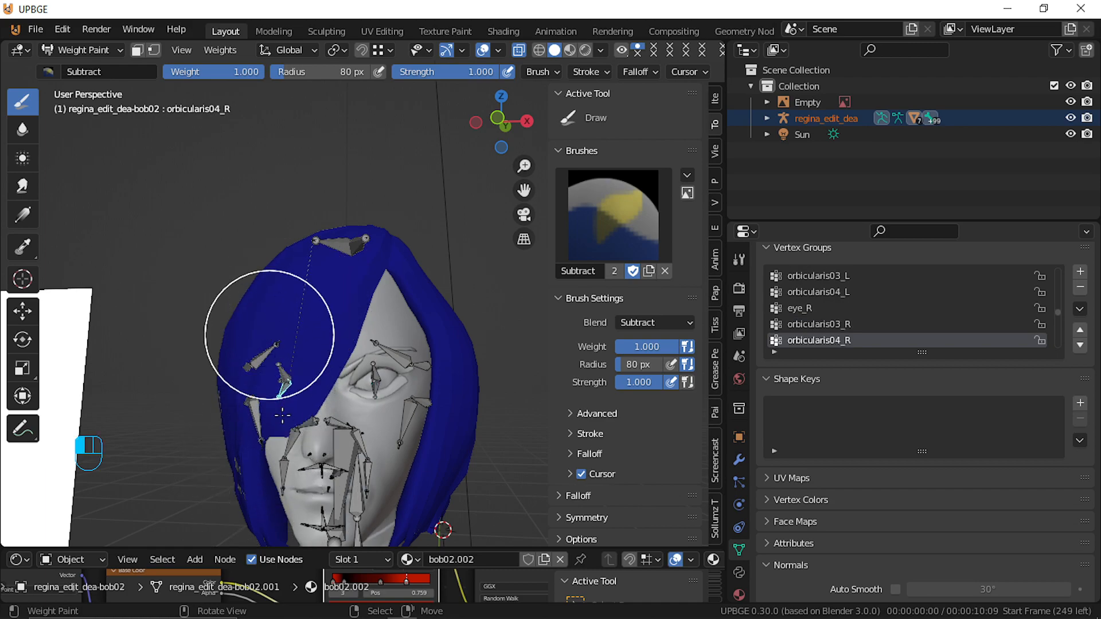
{"action": "right_click", "coordinate": [284, 383]}
Test the risorius02_R bone's influence on the hair with a trial rotation
{"action": "right_click", "coordinate": [256, 424]}
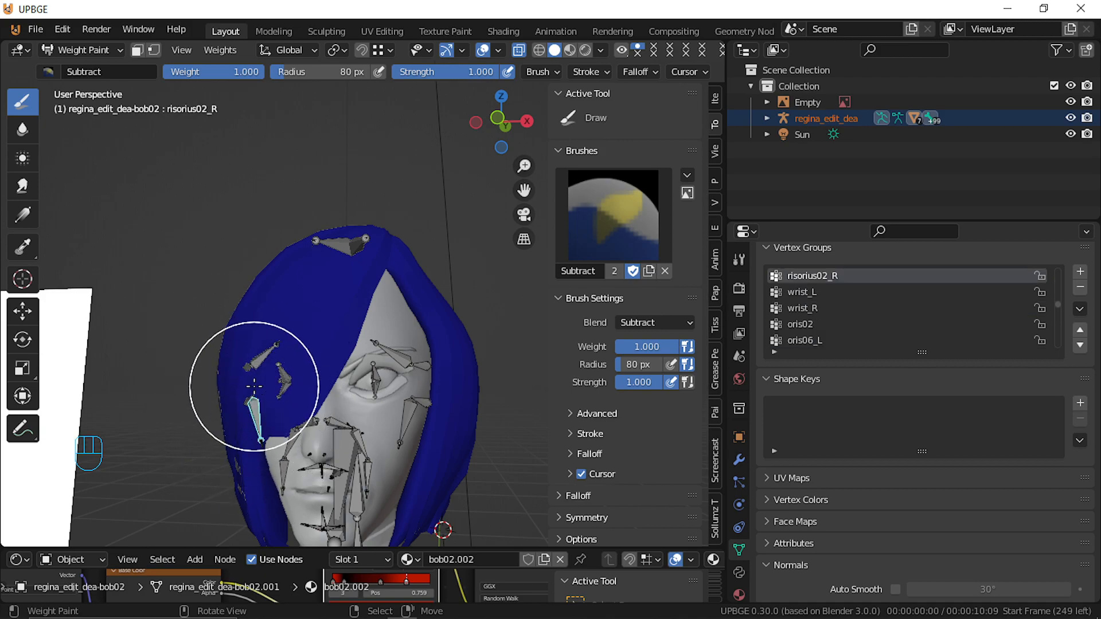
{"action": "key", "text": "r"}
{"action": "right_click", "coordinate": [276, 419]}
{"action": "middle_click_drag", "start_coordinate": [276, 438], "coordinate": [321, 426], "text": "shift"}
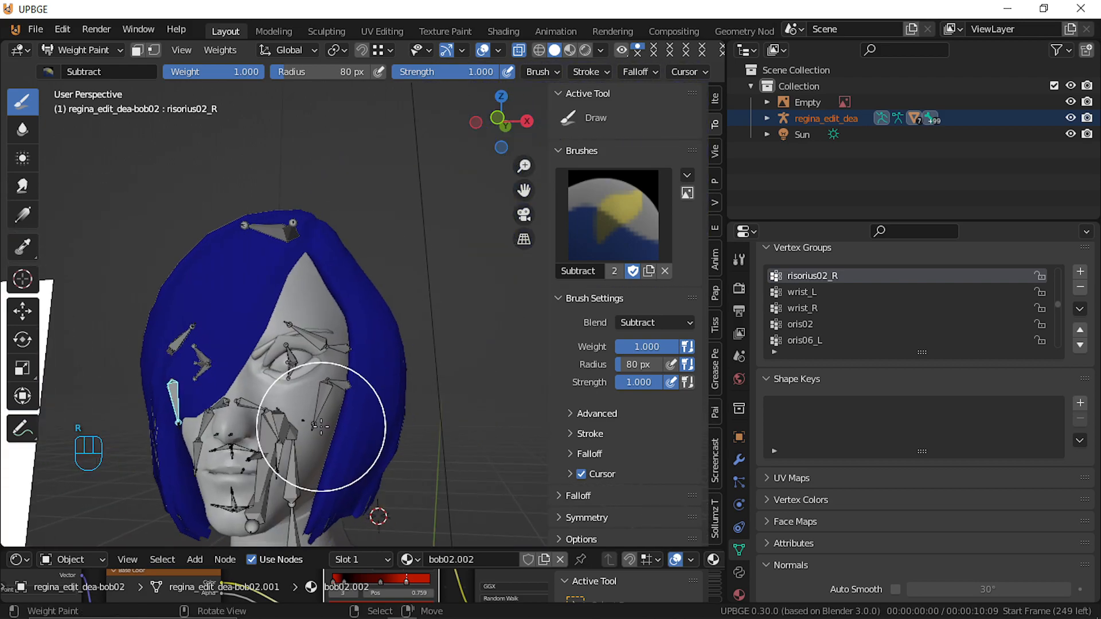
Subtract the risorius03_R weight from the hair on the character's right side
{"action": "right_click", "coordinate": [182, 425]}
{"action": "middle_click_drag", "start_coordinate": [250, 455], "coordinate": [286, 452]}
{"action": "middle_click_drag", "start_coordinate": [434, 445], "coordinate": [349, 437], "text": "shift"}
{"action": "mouse_move", "coordinate": [349, 306]}
{"action": "left_mouse_down"}
{"action": "mouse_move", "coordinate": [327, 290]}
{"action": "mouse_move", "coordinate": [327, 258]}
{"action": "mouse_move", "coordinate": [302, 337]}
{"action": "mouse_move", "coordinate": [372, 211]}
{"action": "left_mouse_up"}
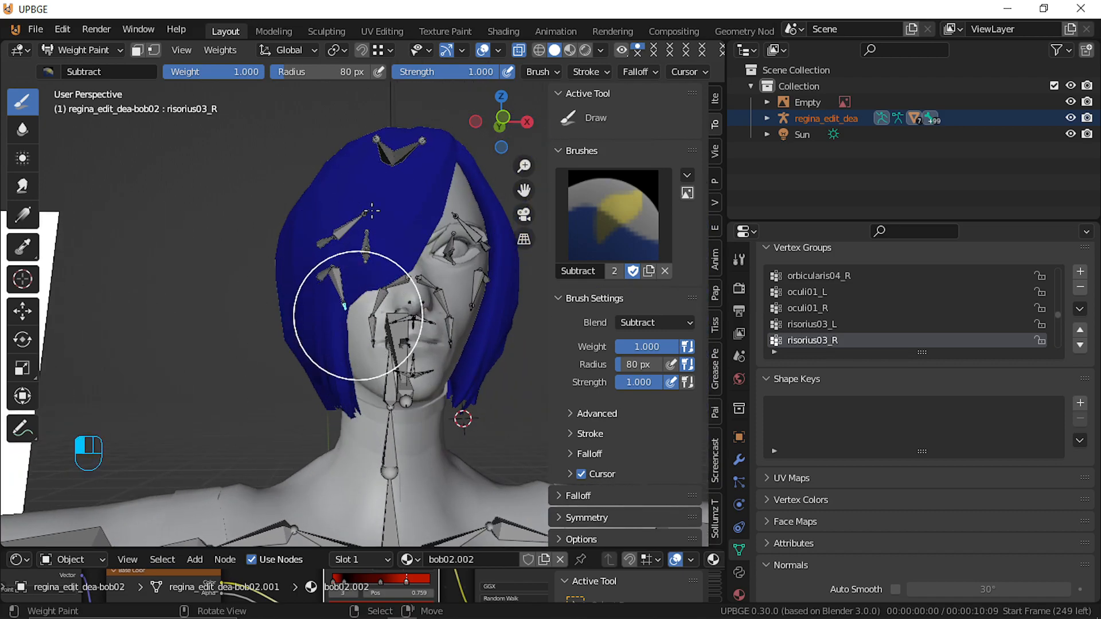
Subtract the risorius03_L weight from the hair strand beside the left cheek and test the bone with a trial rotation
{"action": "left_click", "coordinate": [473, 308], "text": "ctrl"}
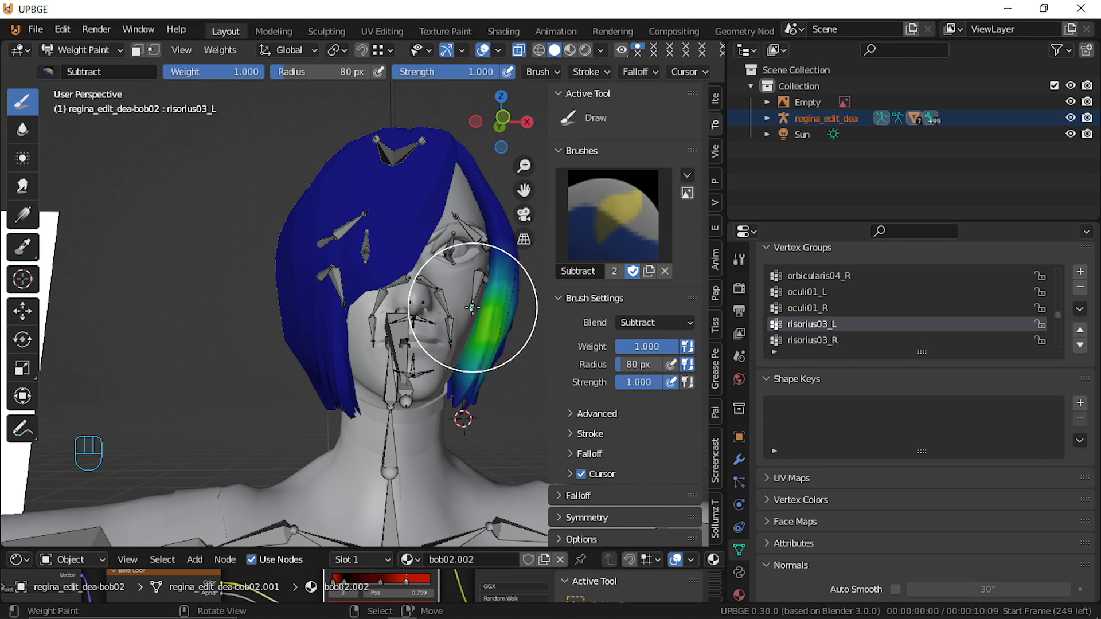
{"action": "mouse_move", "coordinate": [472, 307]}
{"action": "left_mouse_down"}
{"action": "mouse_move", "coordinate": [491, 246]}
{"action": "mouse_move", "coordinate": [462, 320]}
{"action": "left_mouse_up"}
{"action": "middle_click_drag", "start_coordinate": [462, 320], "coordinate": [454, 322]}
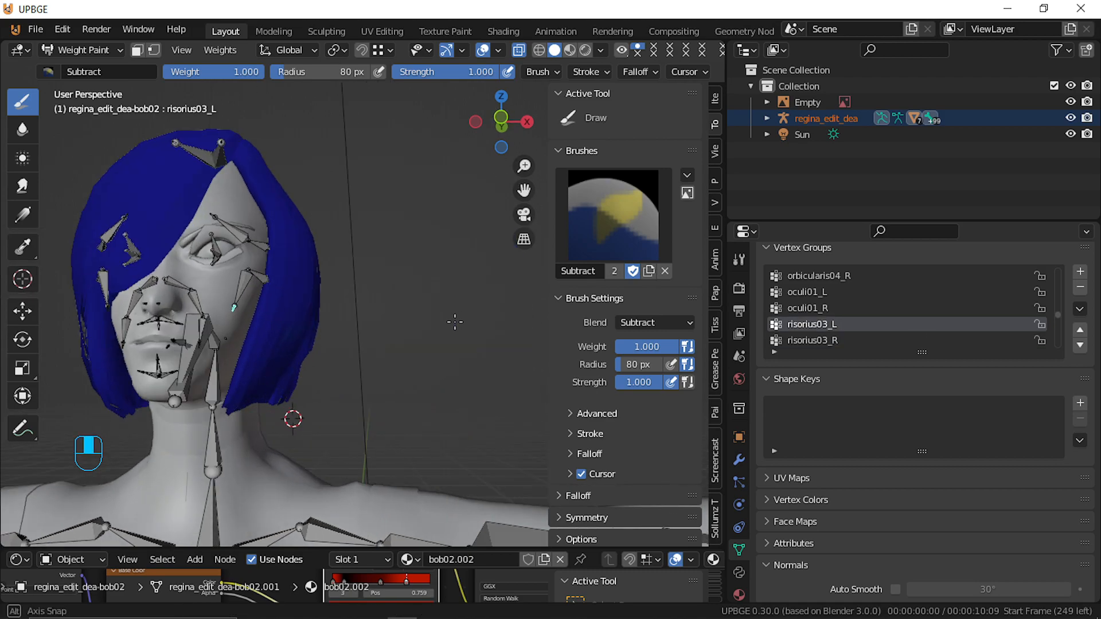
{"action": "key", "text": "r"}
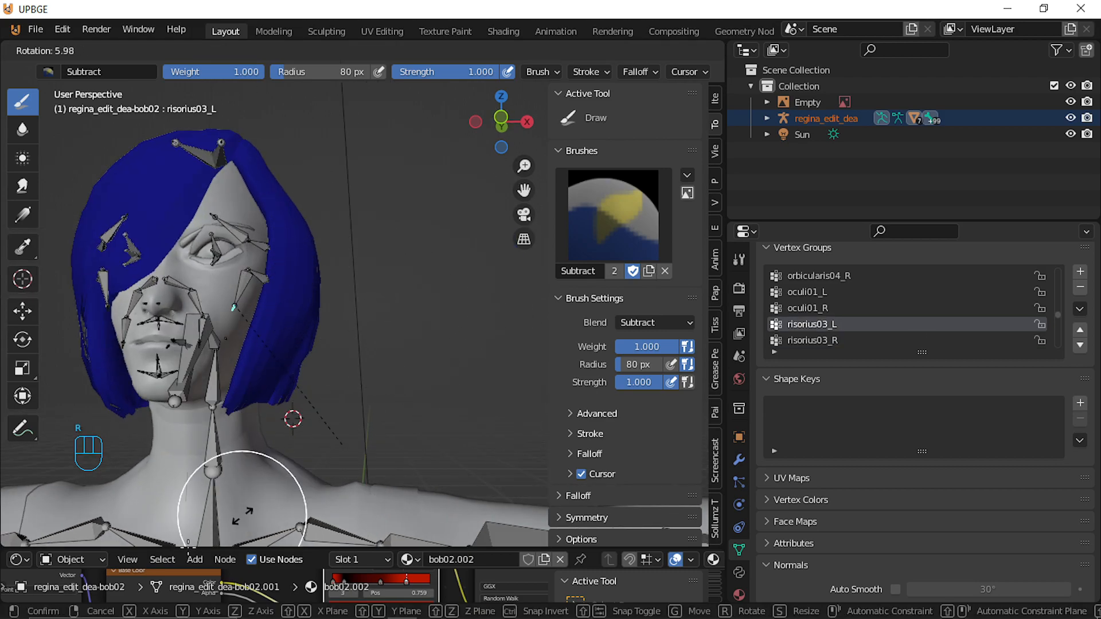
{"action": "right_click", "coordinate": [221, 138]}
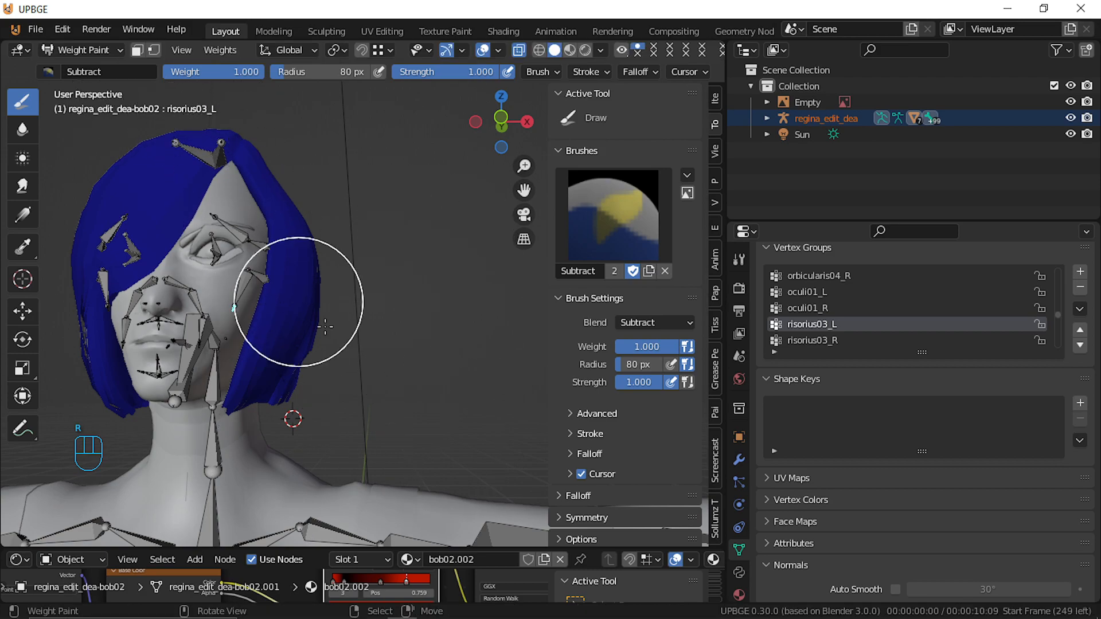
Check the temporalis02_L bone's influence on the hair with a trial rotation
{"action": "left_click", "coordinate": [261, 272], "text": "ctrl"}
{"action": "key", "text": "r"}
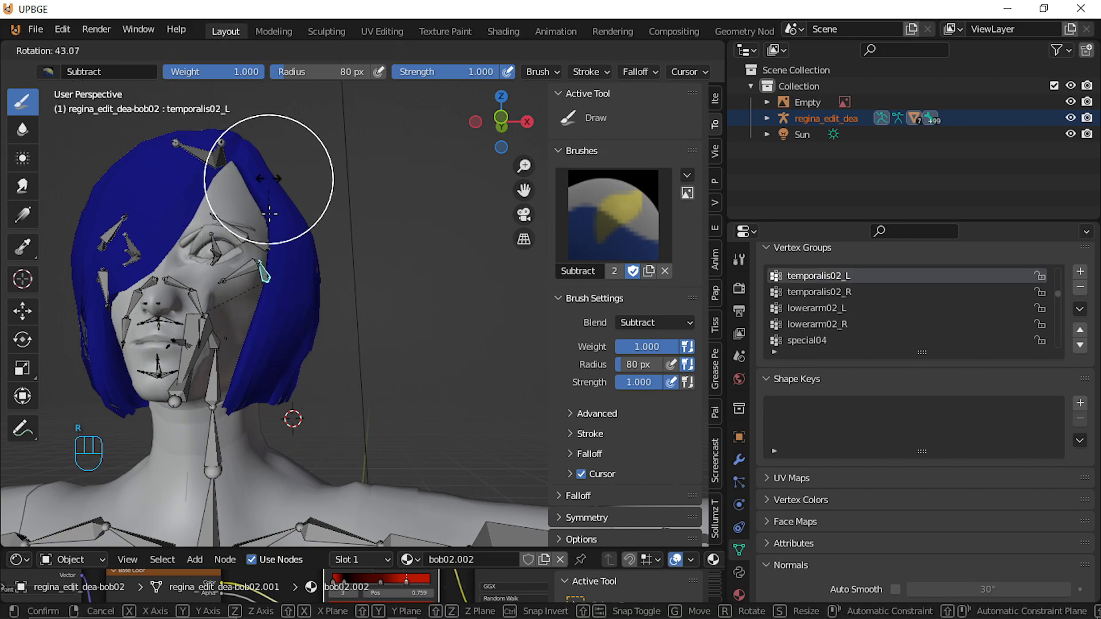
{"action": "right_click", "coordinate": [252, 287]}
Subtract the jaw weight across the hair and test the jaw bone with trial rotations
{"action": "left_click", "coordinate": [198, 361], "text": "ctrl"}
{"action": "key", "text": "r"}
{"action": "right_click", "coordinate": [280, 325]}
{"action": "mouse_move", "coordinate": [280, 324]}
{"action": "left_mouse_down"}
{"action": "mouse_move", "coordinate": [140, 435]}
{"action": "mouse_move", "coordinate": [64, 396]}
{"action": "mouse_move", "coordinate": [80, 358]}
{"action": "mouse_move", "coordinate": [86, 263]}
{"action": "left_mouse_up"}
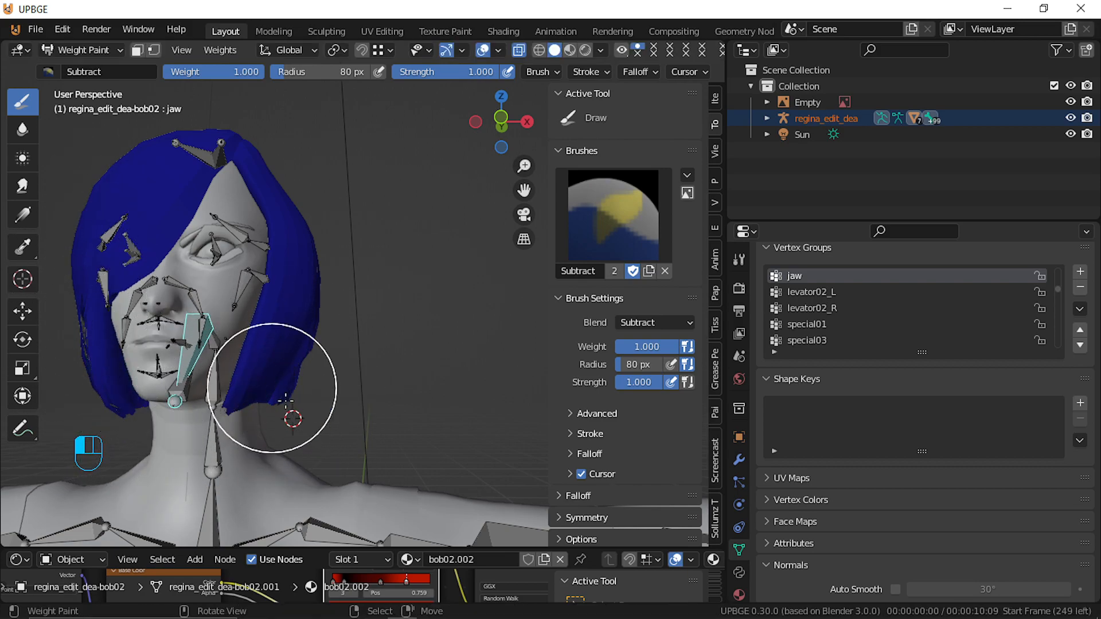
{"action": "key", "text": "r"}
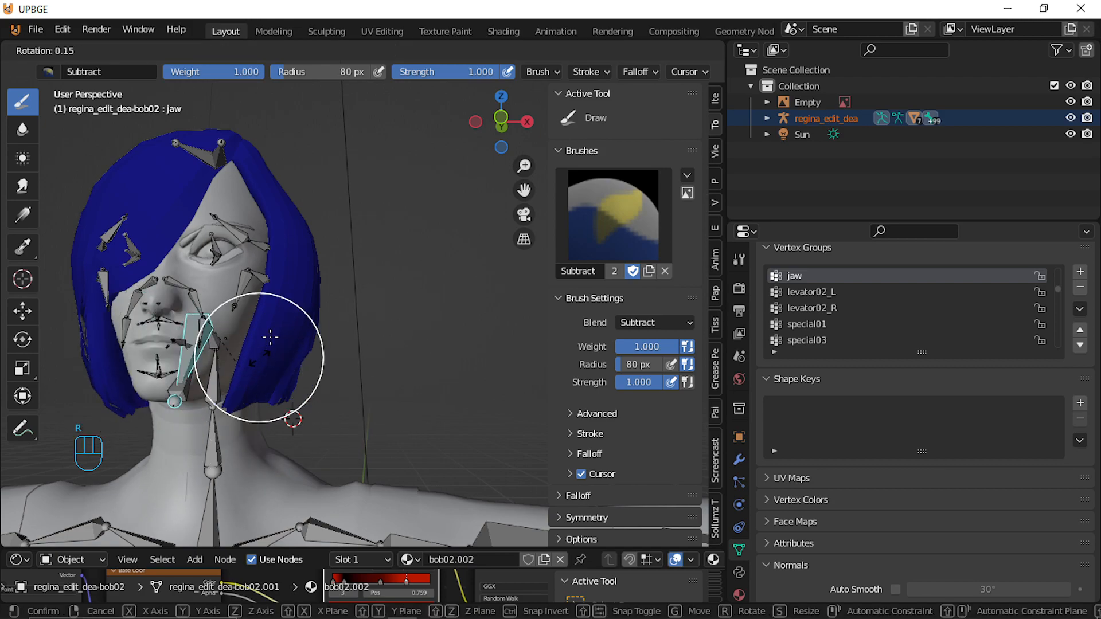
{"action": "right_click", "coordinate": [170, 377]}
Inspect the tongue00 weights on the hair and recheck the jaw bone with another trial rotation
{"action": "left_click", "coordinate": [182, 385], "text": "ctrl"}
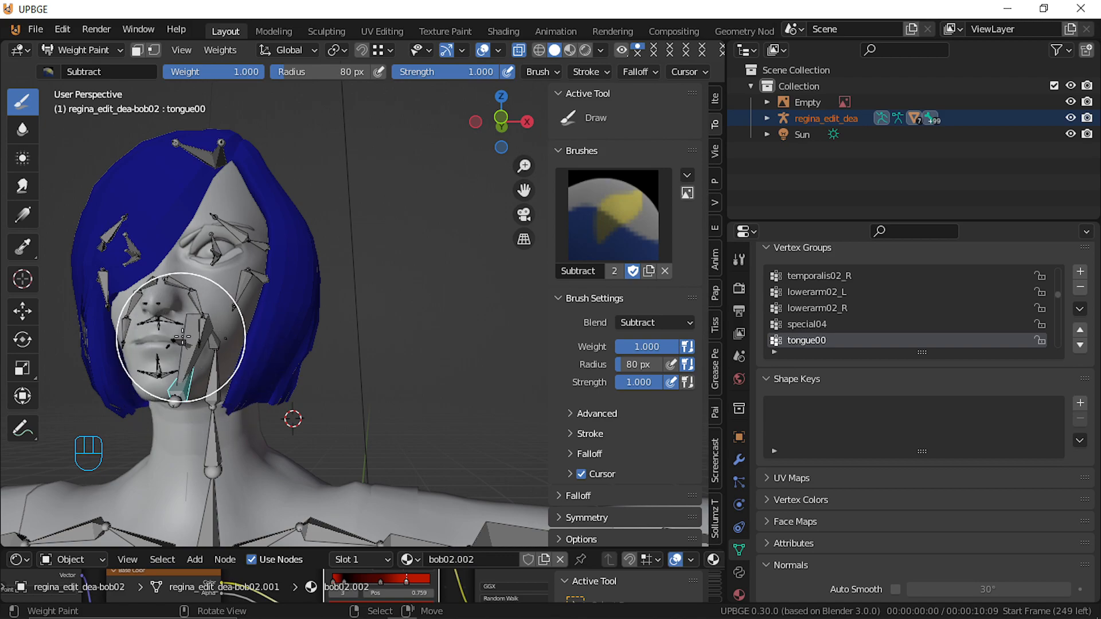
{"action": "left_click", "coordinate": [216, 338], "text": "ctrl"}
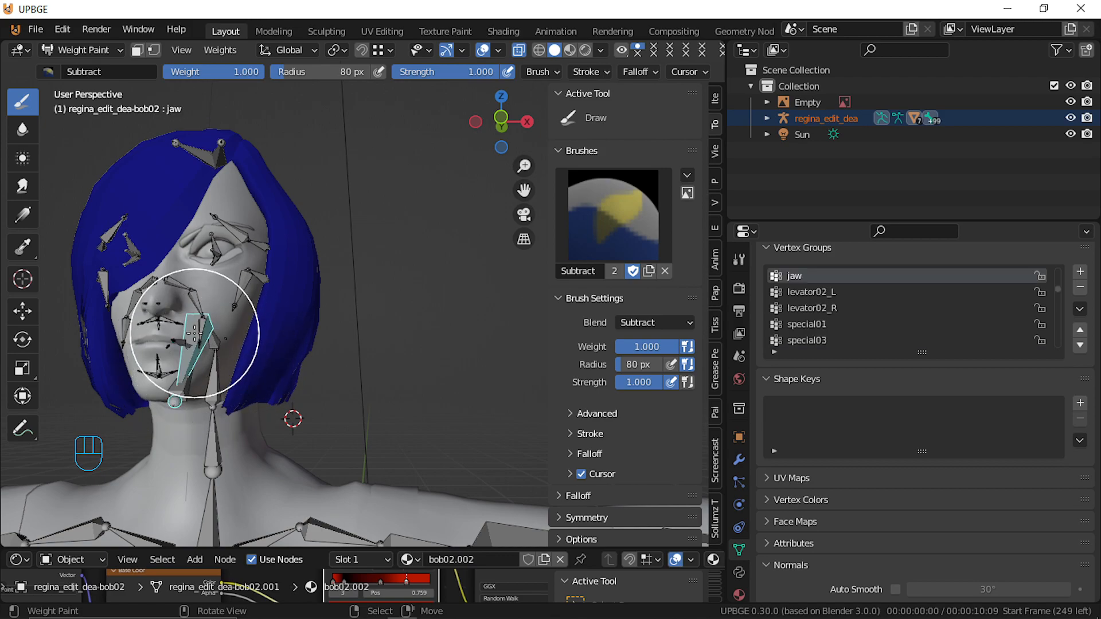
{"action": "key", "text": "r"}
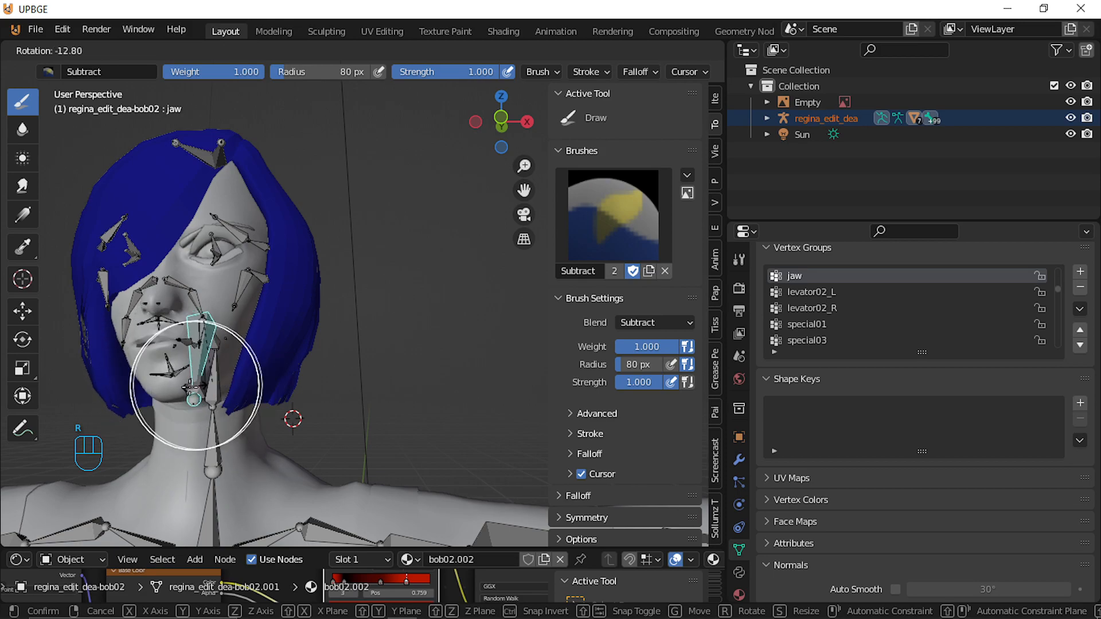
{"action": "left_click", "coordinate": [162, 358]}
Inspect oris07_L's weights and test the oris06_L bone's influence with a trial rotation
{"action": "right_click_drag", "start_coordinate": [174, 372], "coordinate": [189, 382]}
{"action": "left_click_drag", "start_coordinate": [181, 357], "coordinate": [145, 354]}
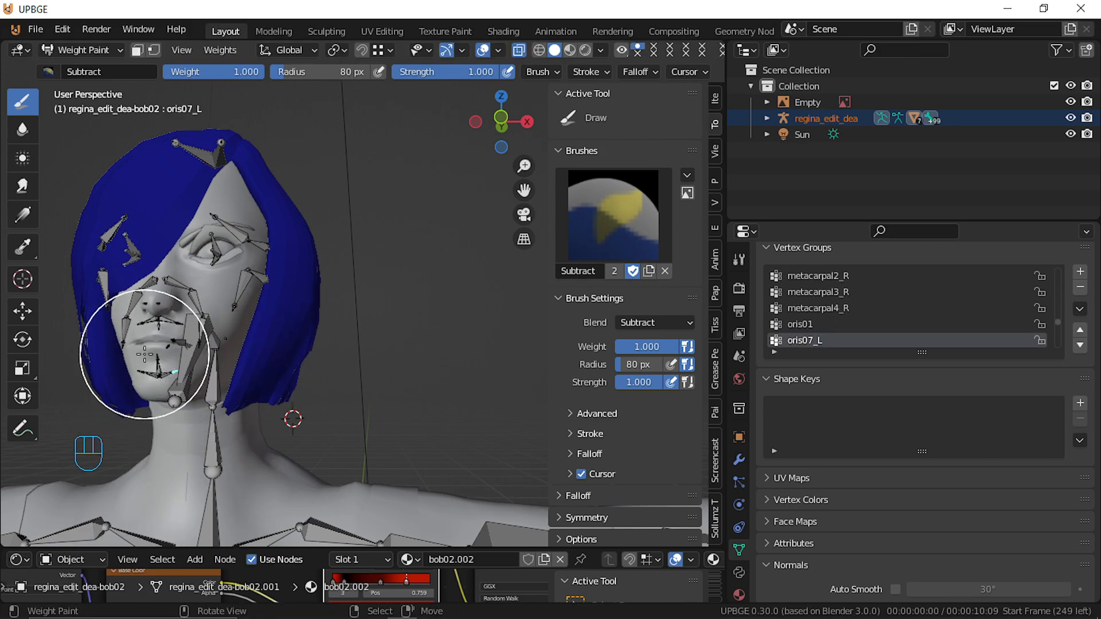
{"action": "right_click", "coordinate": [168, 368]}
{"action": "key", "text": "r"}
{"action": "right_click", "coordinate": [188, 343]}
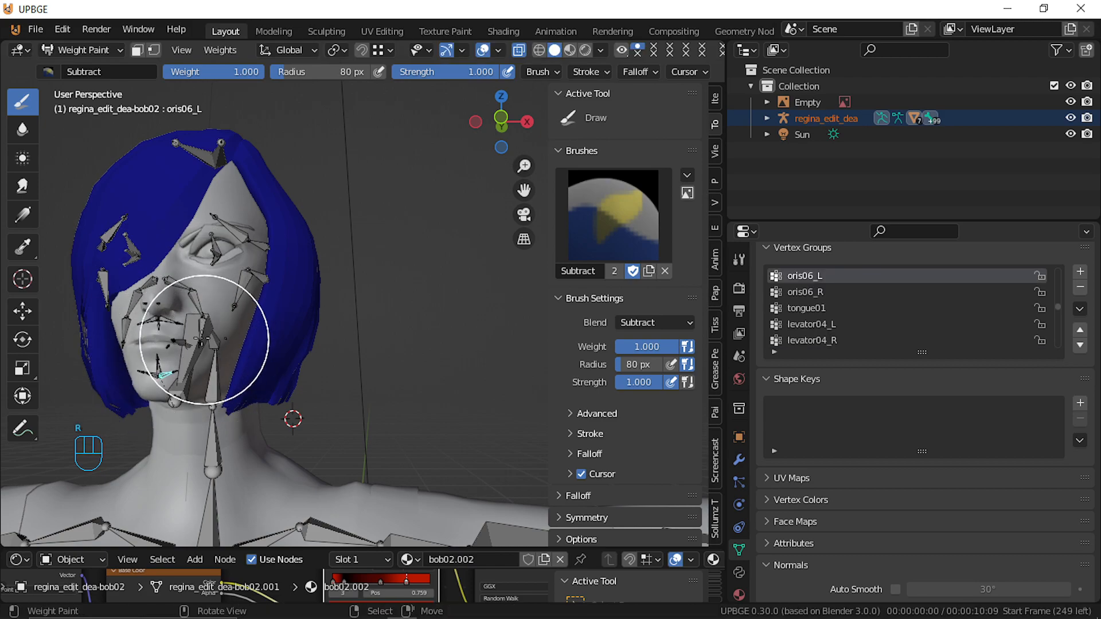
Subtract the levator04_L weight from the hair and test the bone with trial rotations
{"action": "right_click", "coordinate": [201, 337]}
{"action": "key", "text": "r"}
{"action": "right_click", "coordinate": [213, 351]}
{"action": "left_click_drag", "start_coordinate": [257, 334], "coordinate": [220, 428]}
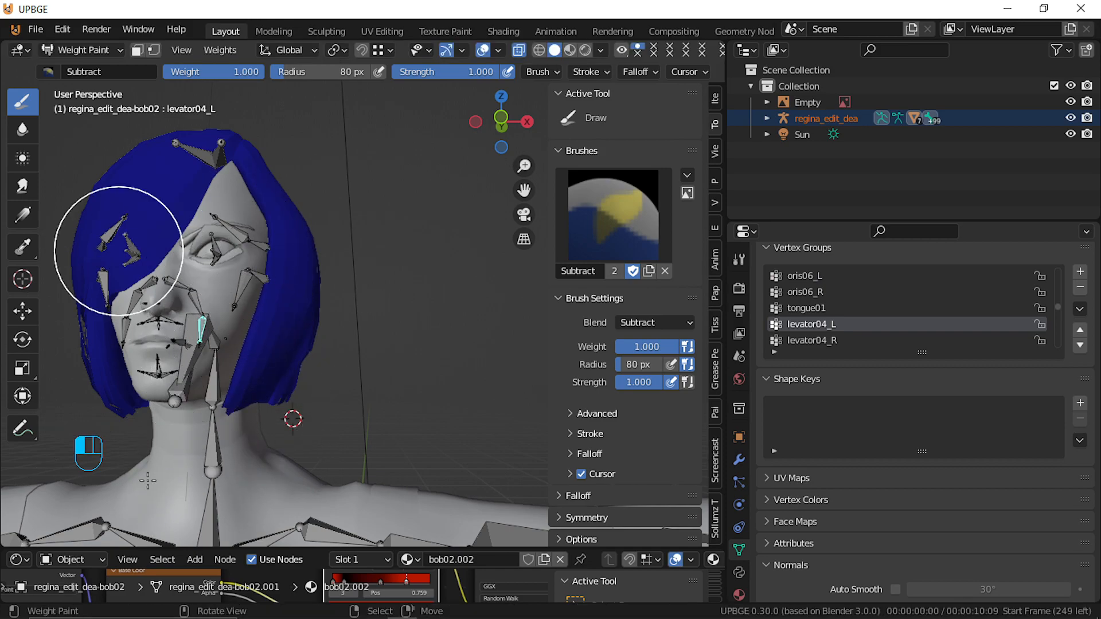
{"action": "key", "text": "r"}
{"action": "right_click", "coordinate": [205, 356]}
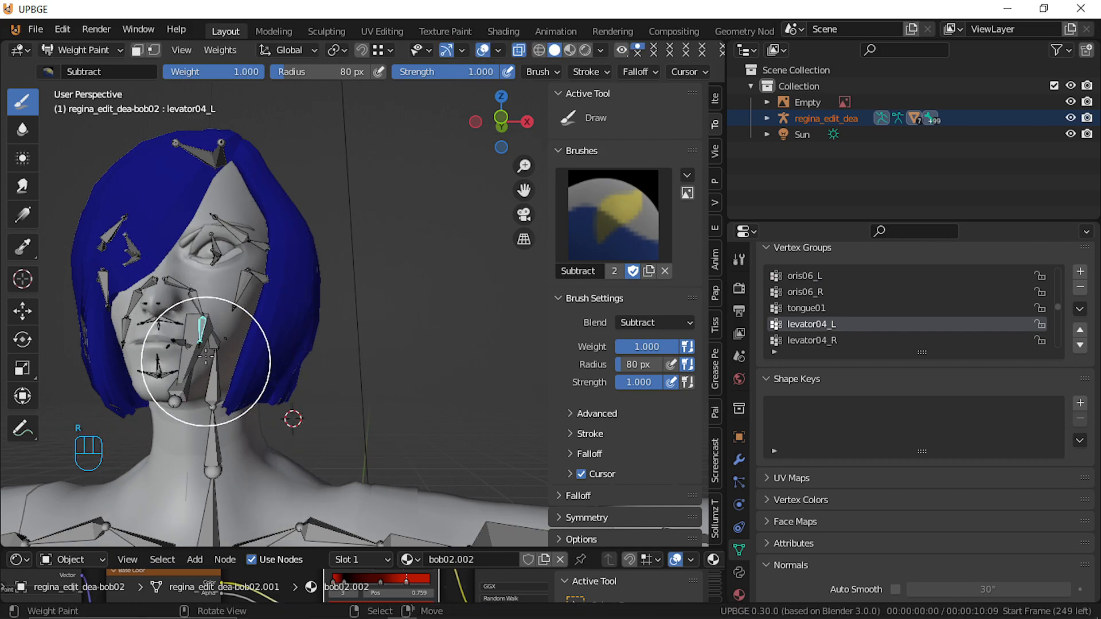
Test the influence of the levator05_L and levator03_L bones on the hair with trial rotations
{"action": "right_click", "coordinate": [200, 349]}
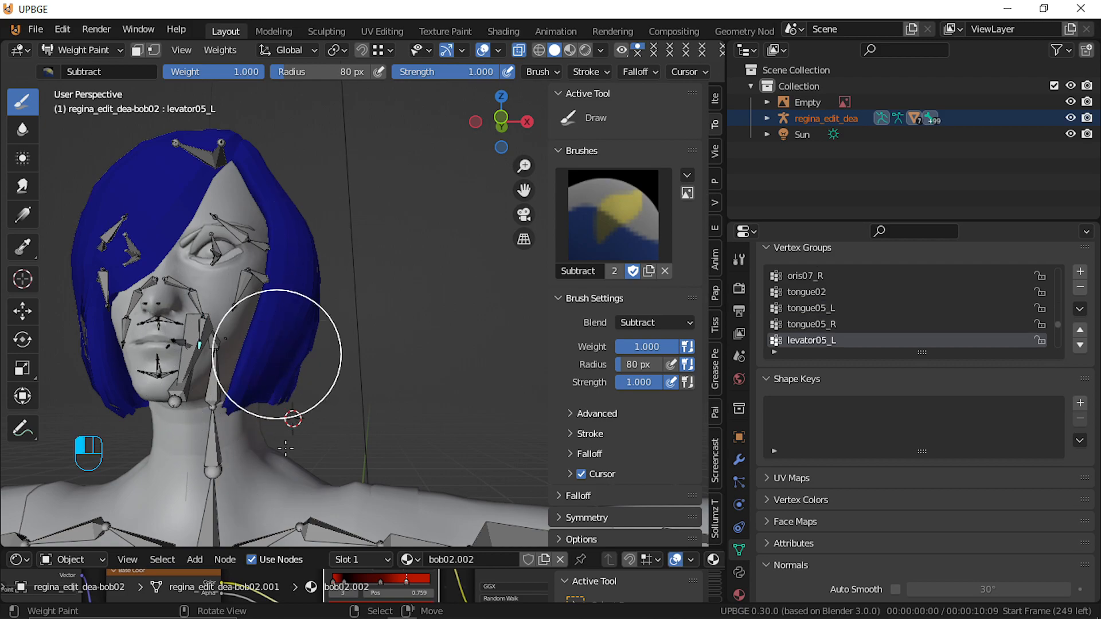
{"action": "key", "text": "r"}
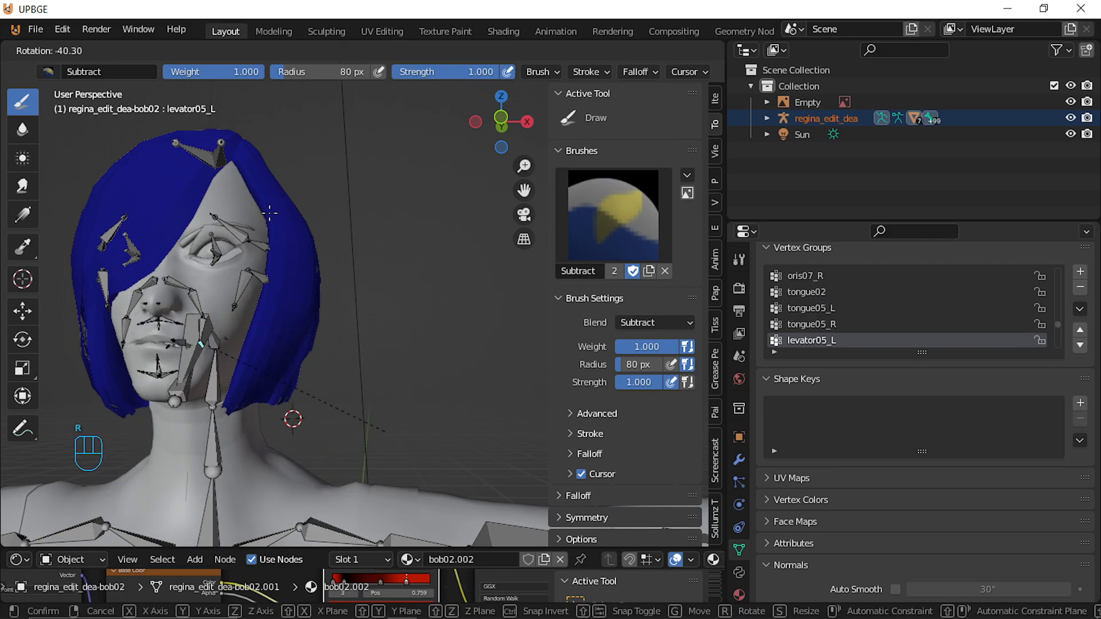
{"action": "right_click", "coordinate": [201, 68]}
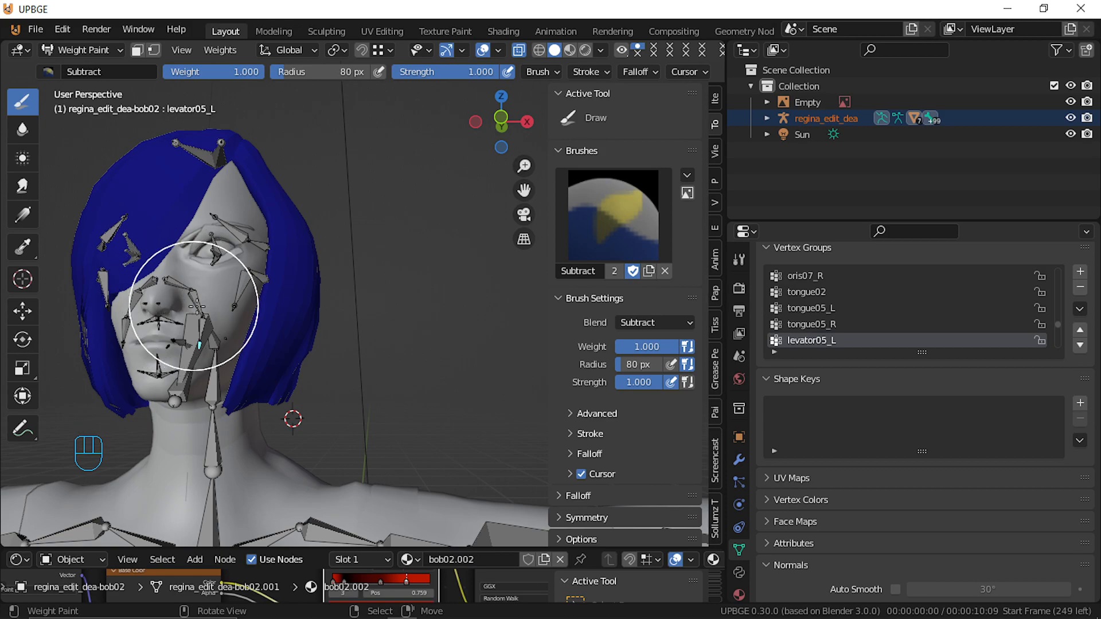
{"action": "right_click", "coordinate": [197, 304]}
{"action": "key", "text": "r"}
{"action": "right_click", "coordinate": [231, 306]}
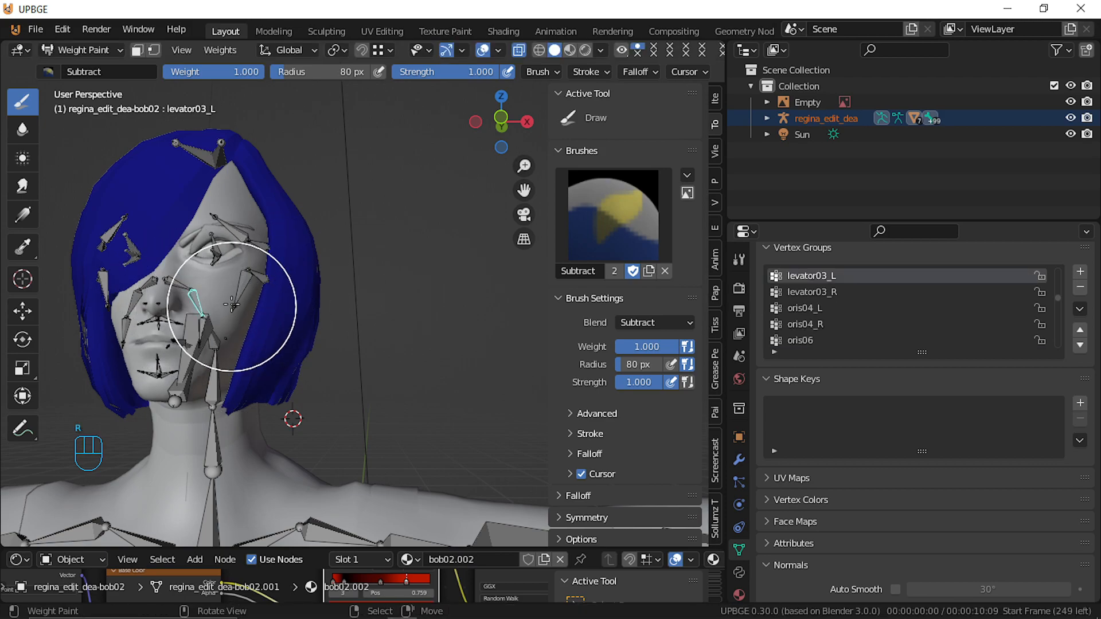
Test the influence of risorius02_L, temporalis02_L and temporalis01_L on the hair with trial rotations
{"action": "right_click", "coordinate": [245, 286]}
{"action": "key", "text": "r"}
{"action": "right_click", "coordinate": [244, 290]}
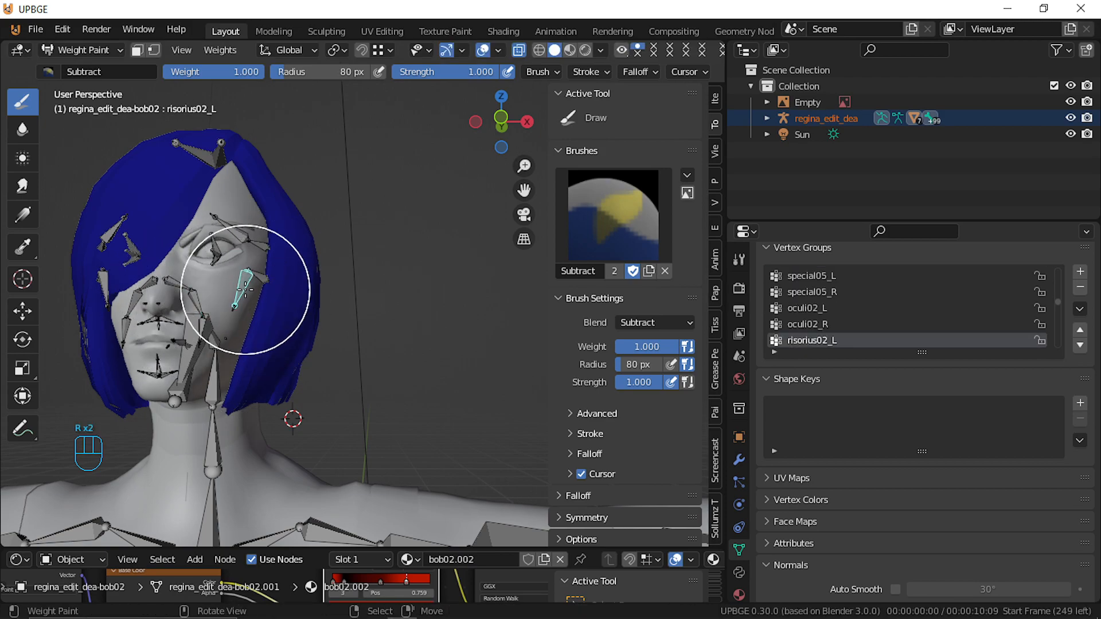
{"action": "right_click", "coordinate": [259, 281]}
{"action": "key", "text": "r"}
{"action": "right_click", "coordinate": [265, 237]}
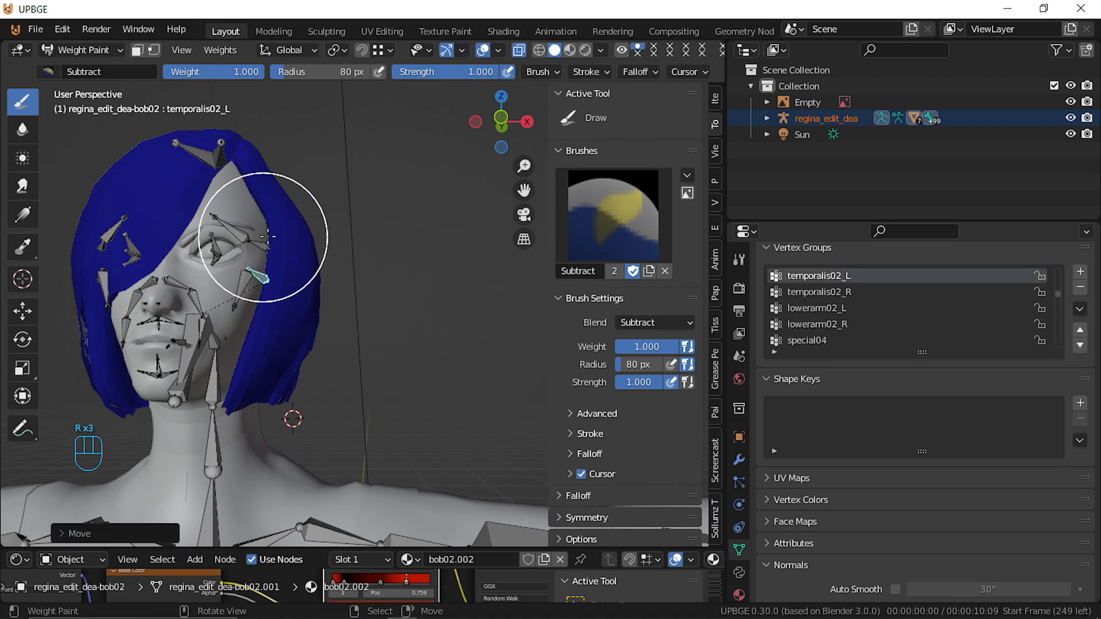
{"action": "right_click", "coordinate": [258, 241]}
{"action": "key", "text": "r"}
{"action": "right_click", "coordinate": [247, 246]}
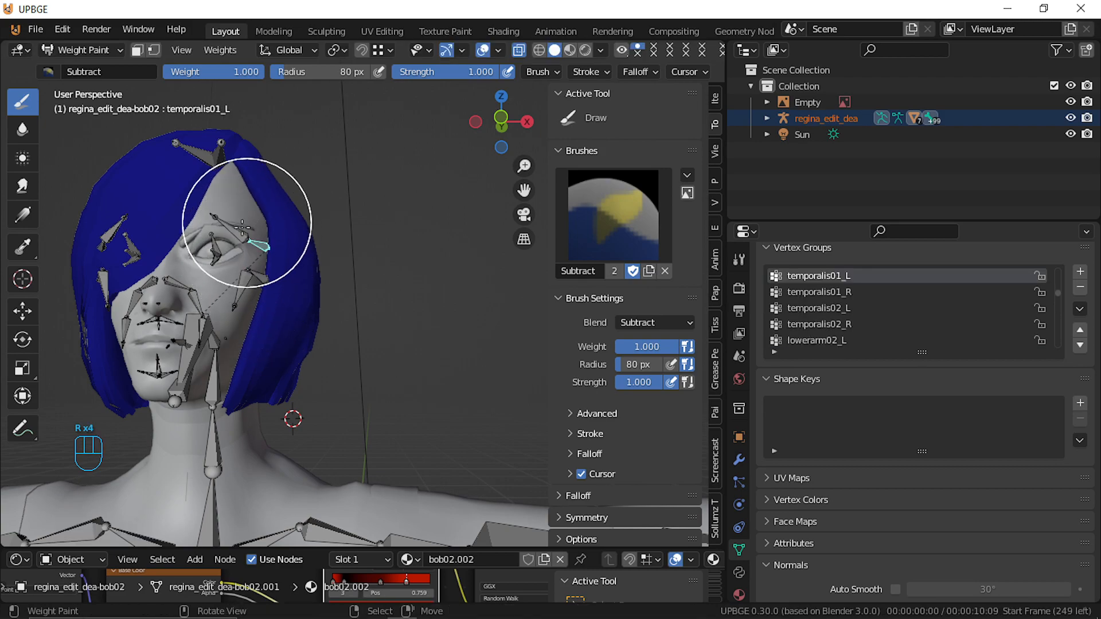
Test the oris02 lower-lip bone's influence on the hair with a trial move
{"action": "right_click", "coordinate": [159, 371]}
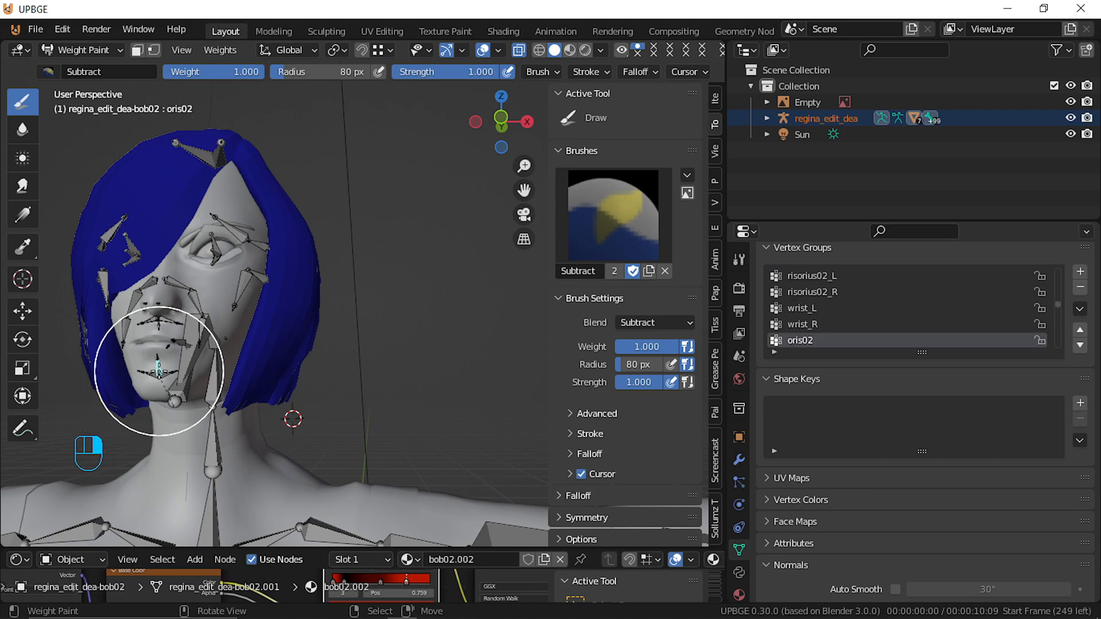
{"action": "key", "text": "r"}
{"action": "key", "text": "g"}
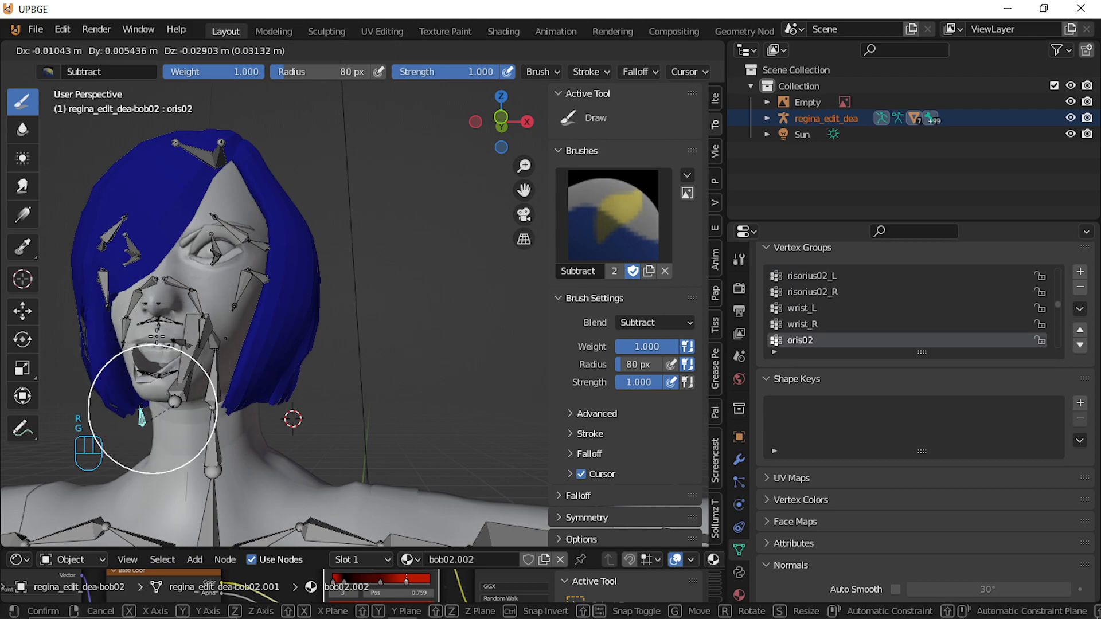
{"action": "left_click", "coordinate": [157, 383]}
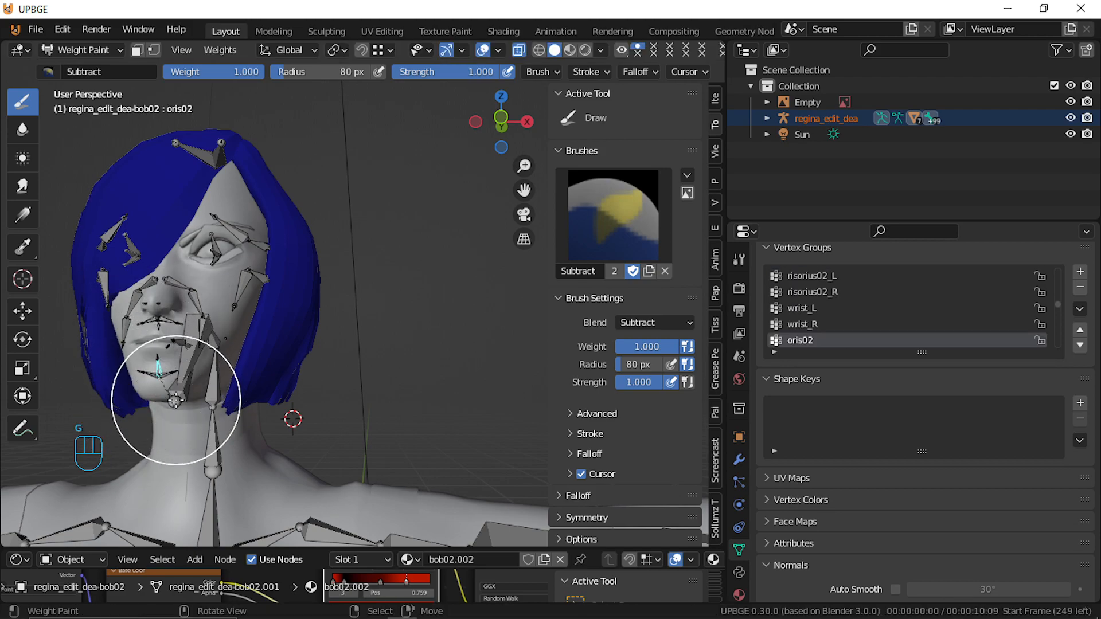
Move the special04 bone slightly downward to part the mouth and check that the hair stays unaffected
{"action": "left_click", "coordinate": [196, 390], "text": "ctrl"}
{"action": "left_click", "coordinate": [183, 387], "text": "ctrl"}
{"action": "key", "text": "g"}
{"action": "left_click", "coordinate": [184, 390]}
{"action": "left_click", "coordinate": [174, 402], "text": "ctrl"}
{"action": "key", "text": "g"}
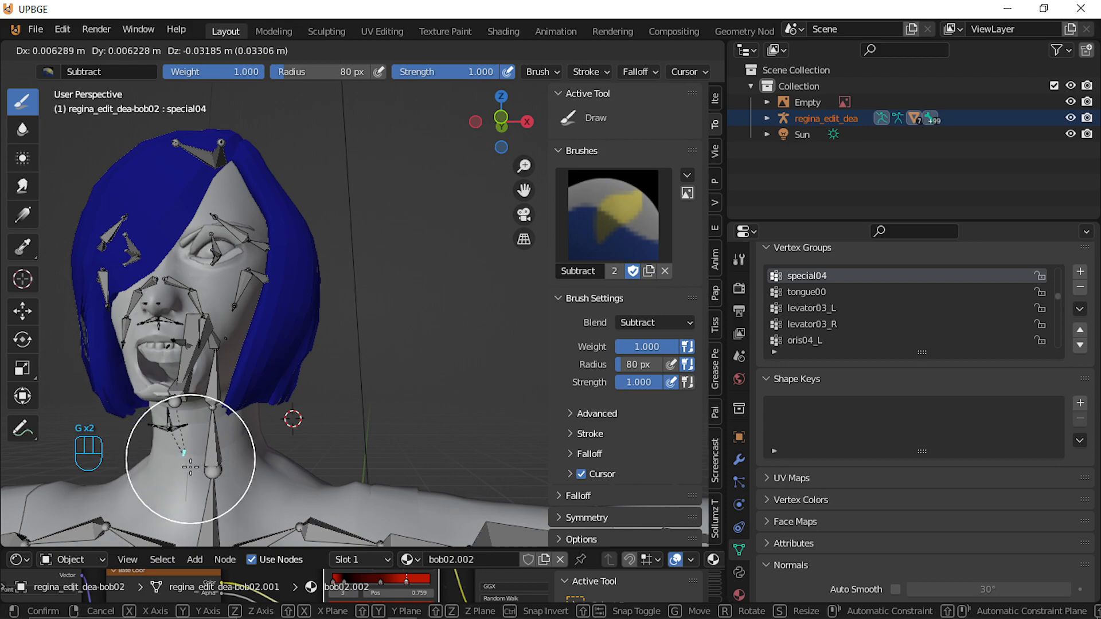
{"action": "left_click", "coordinate": [160, 395]}
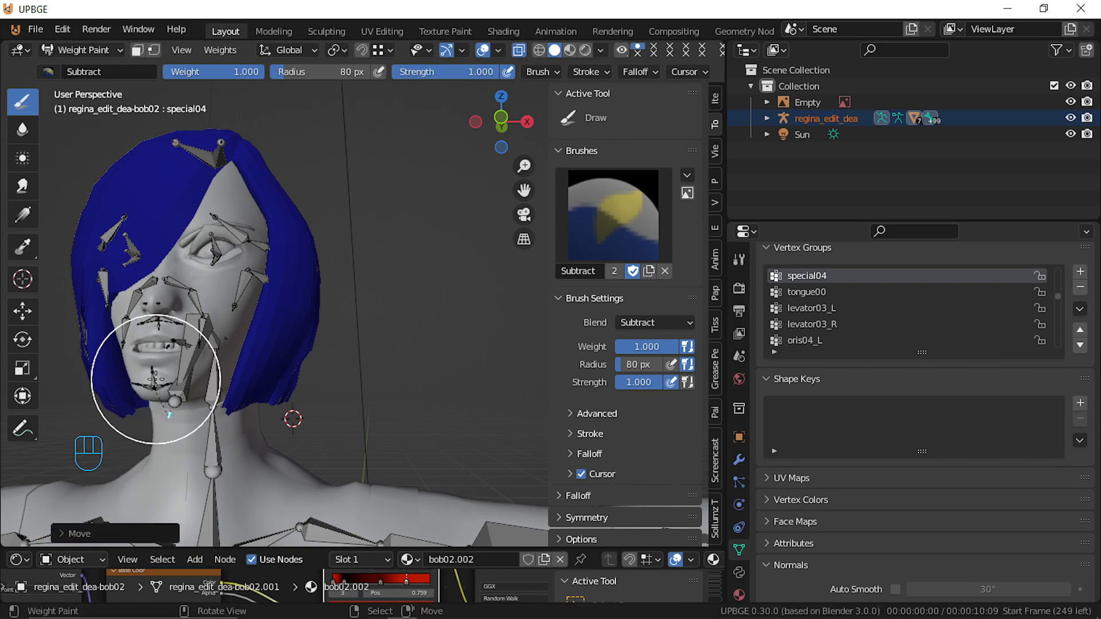
Inspect oris07_R's weights, then try moving the oris02 bone and clear its location
{"action": "left_click", "coordinate": [158, 381], "text": "ctrl"}
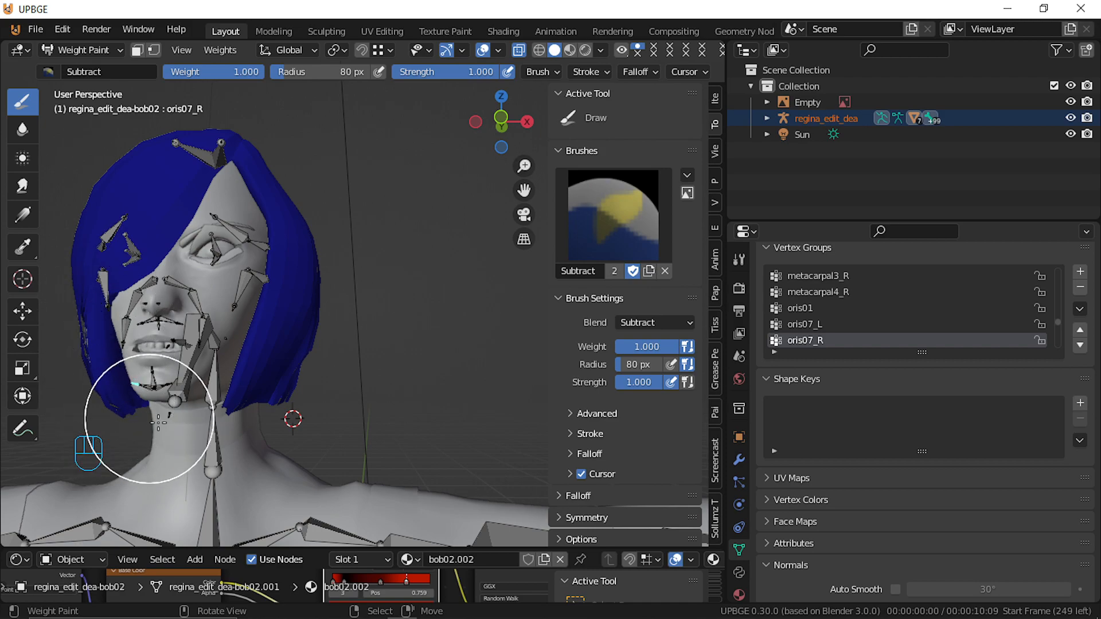
{"action": "left_click", "coordinate": [153, 381], "text": "ctrl"}
{"action": "key", "text": "g"}
{"action": "right_click", "coordinate": [143, 395]}
{"action": "key", "text": "alt+g"}
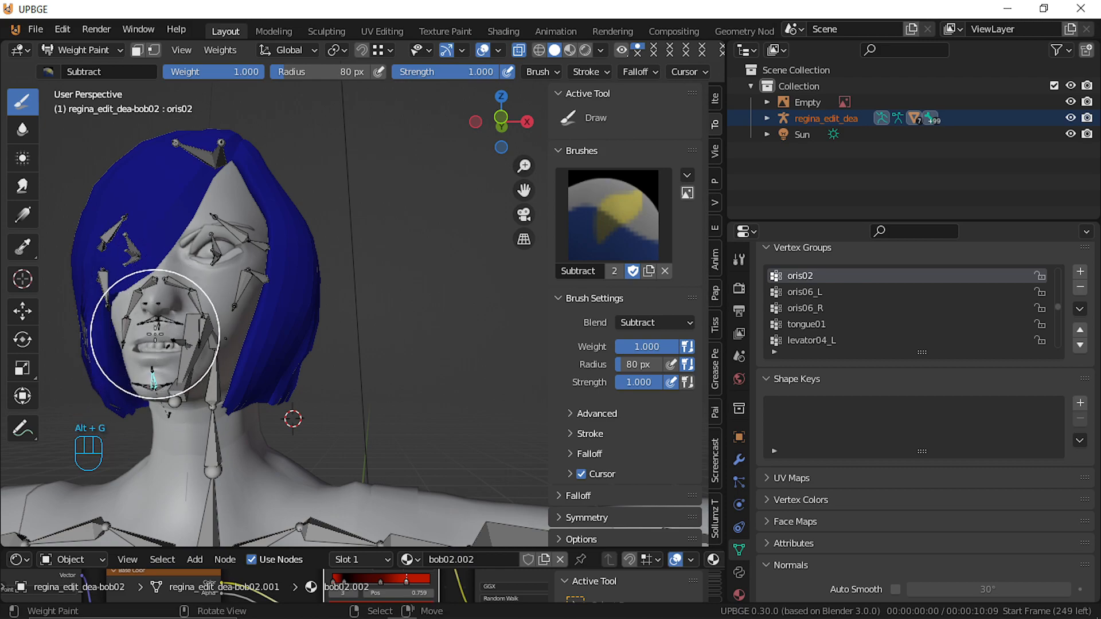
Test the influence of the oris04_L and oris04_R upper-lip bones on the hair with trial moves
{"action": "left_click", "coordinate": [162, 319], "text": "ctrl"}
{"action": "key", "text": "g"}
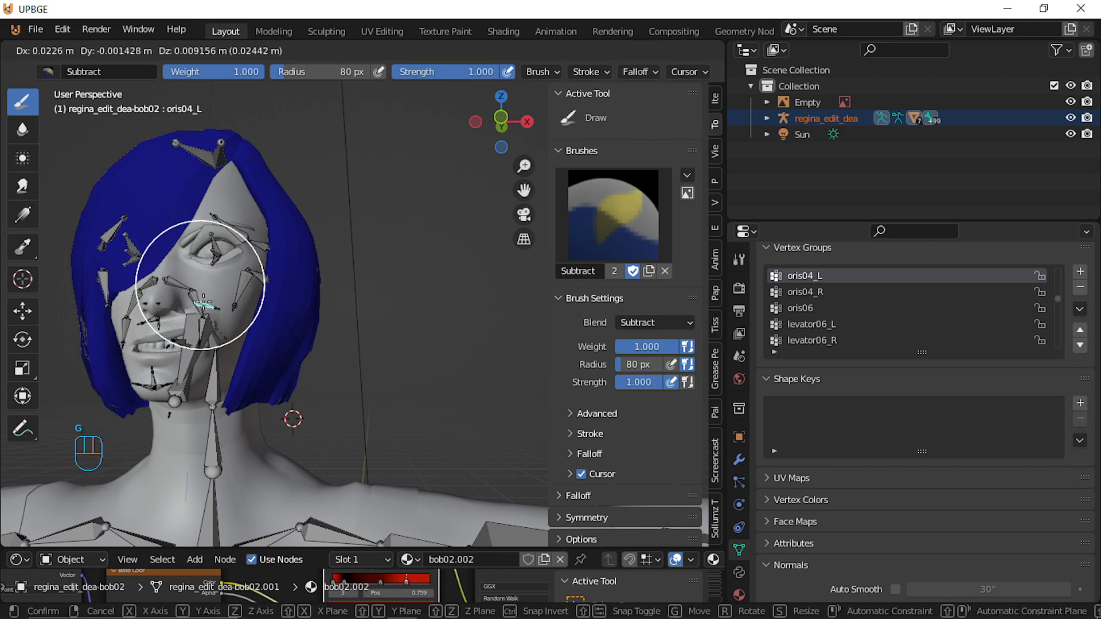
{"action": "right_click", "coordinate": [175, 310]}
{"action": "left_click", "coordinate": [155, 319], "text": "ctrl"}
{"action": "key", "text": "g"}
{"action": "right_click", "coordinate": [157, 310]}
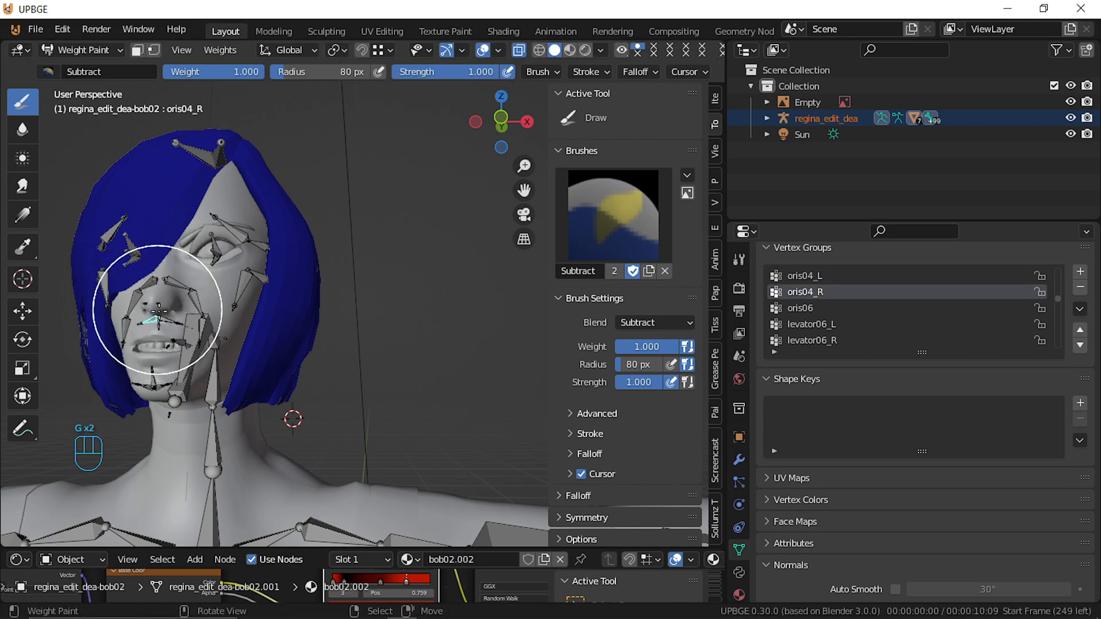
Recheck the oris04_L and oris04_R weights, then select all pose bones and clear their location
{"action": "left_click", "coordinate": [163, 325], "text": "ctrl"}
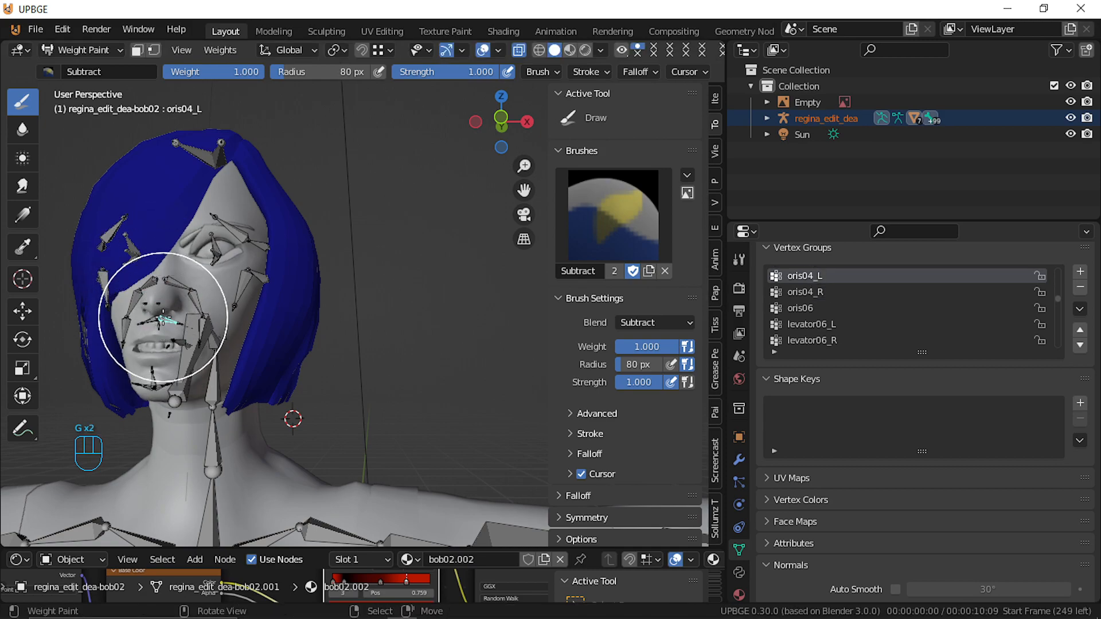
{"action": "left_click", "coordinate": [153, 319], "text": "ctrl"}
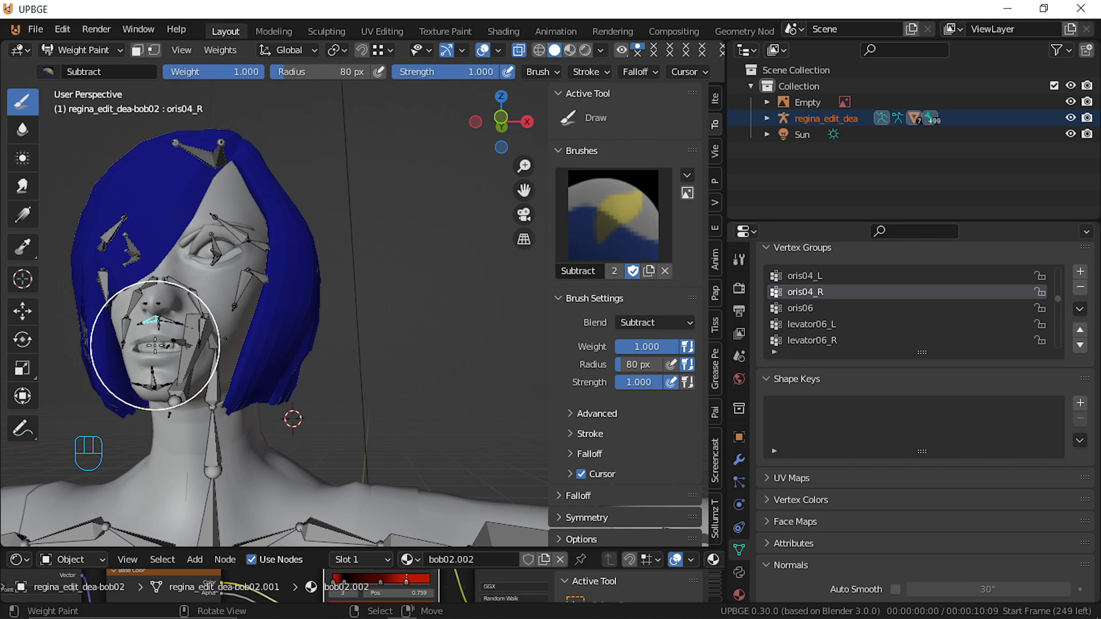
{"action": "key", "text": "a"}
{"action": "key", "text": "a"}
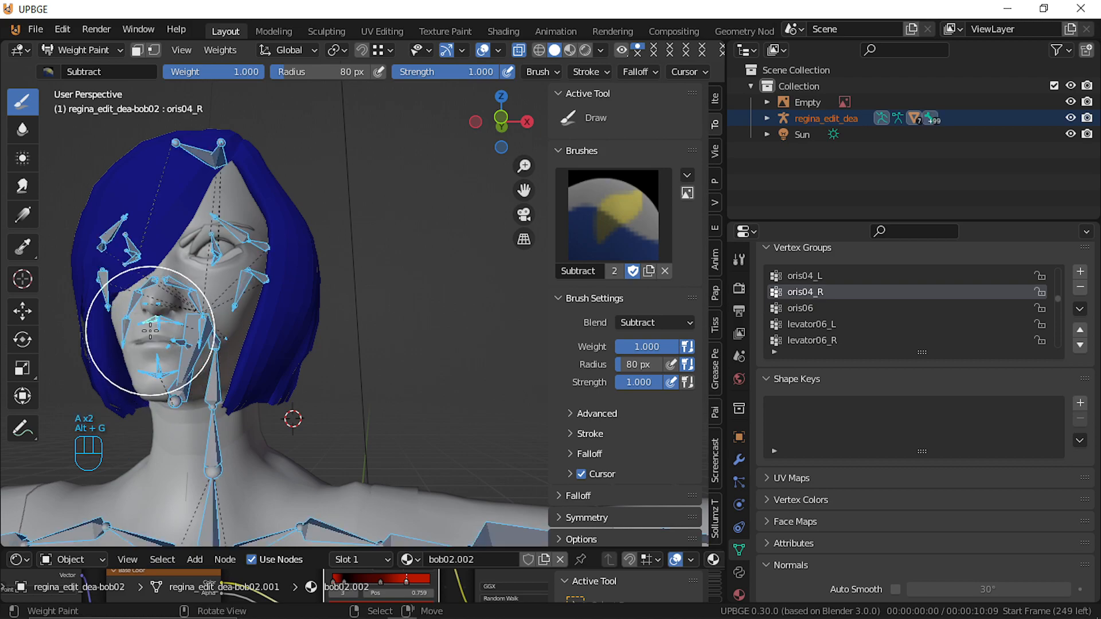
Test the oris05 lip bone with a trial move and inspect the oris04_L and oris05 weights on the hair
{"action": "left_click", "coordinate": [155, 327], "text": "ctrl"}
{"action": "key", "text": "g"}
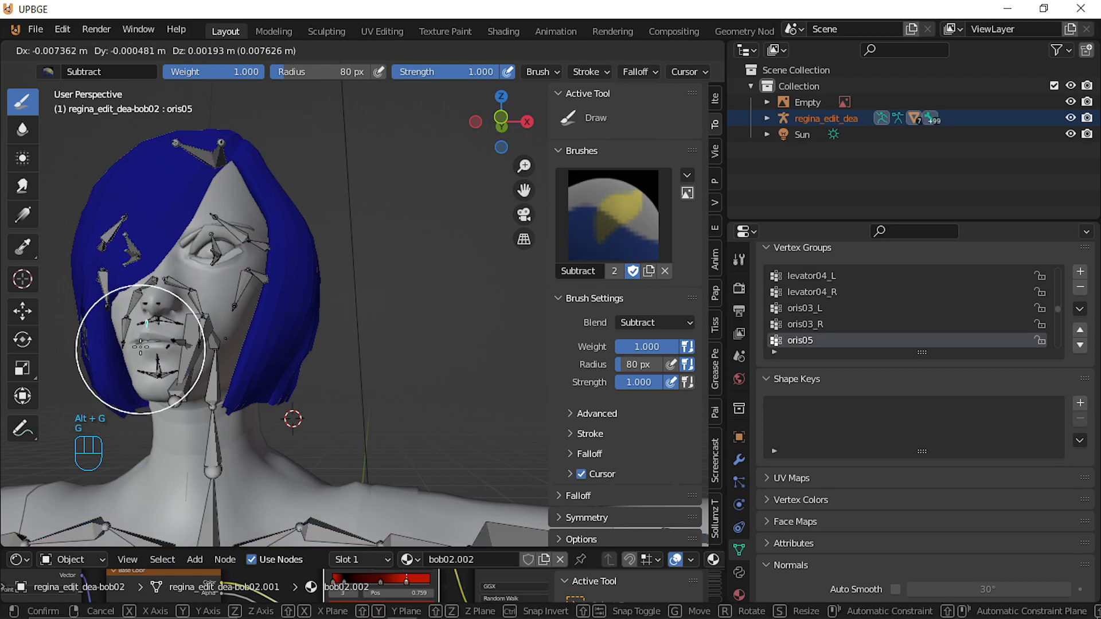
{"action": "left_click", "coordinate": [169, 342]}
{"action": "left_click", "coordinate": [157, 319], "text": "ctrl"}
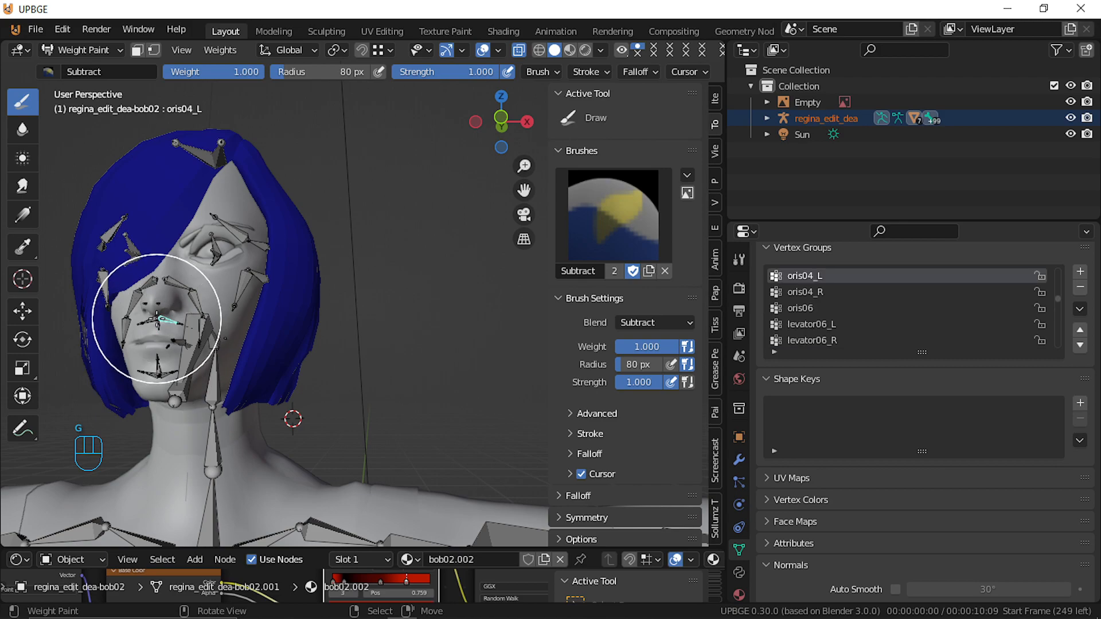
{"action": "left_click", "coordinate": [163, 343], "text": "ctrl"}
{"action": "key", "text": "shift+f"}
{"action": "right_click", "coordinate": [164, 358]}
Test the oris06 bone's influence on the hair with a trial move
{"action": "key", "text": "KP_Decimal"}
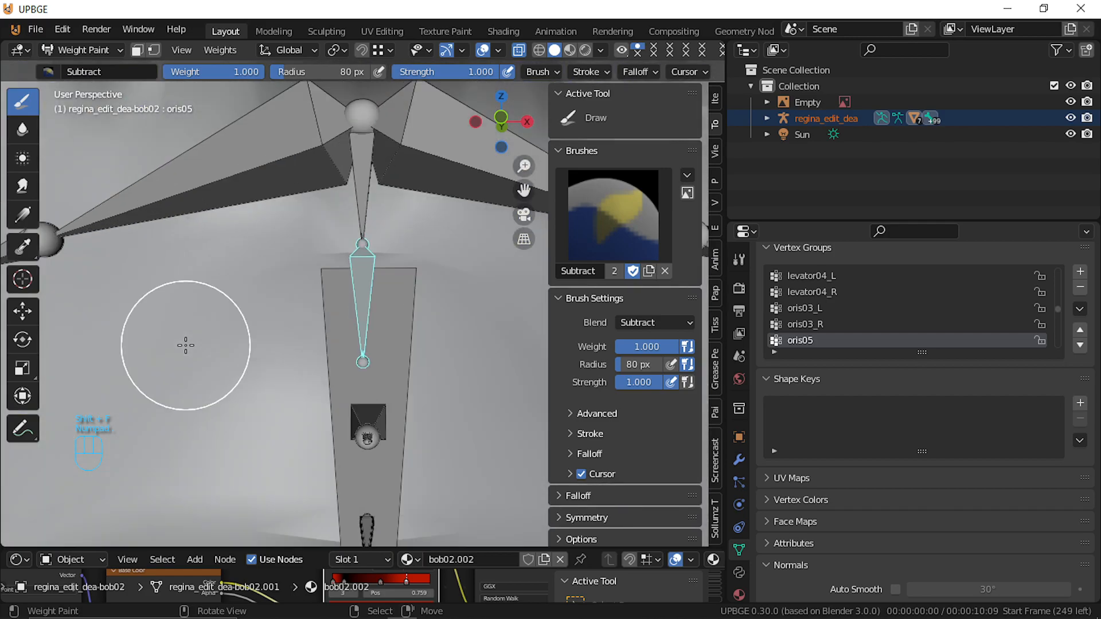
{"action": "left_click", "coordinate": [335, 182], "text": "ctrl"}
{"action": "key", "text": "KP_Decimal"}
{"action": "scroll", "coordinate": [356, 176], "scroll_direction": "down", "scroll_amount": 6}
{"action": "key", "text": "g"}
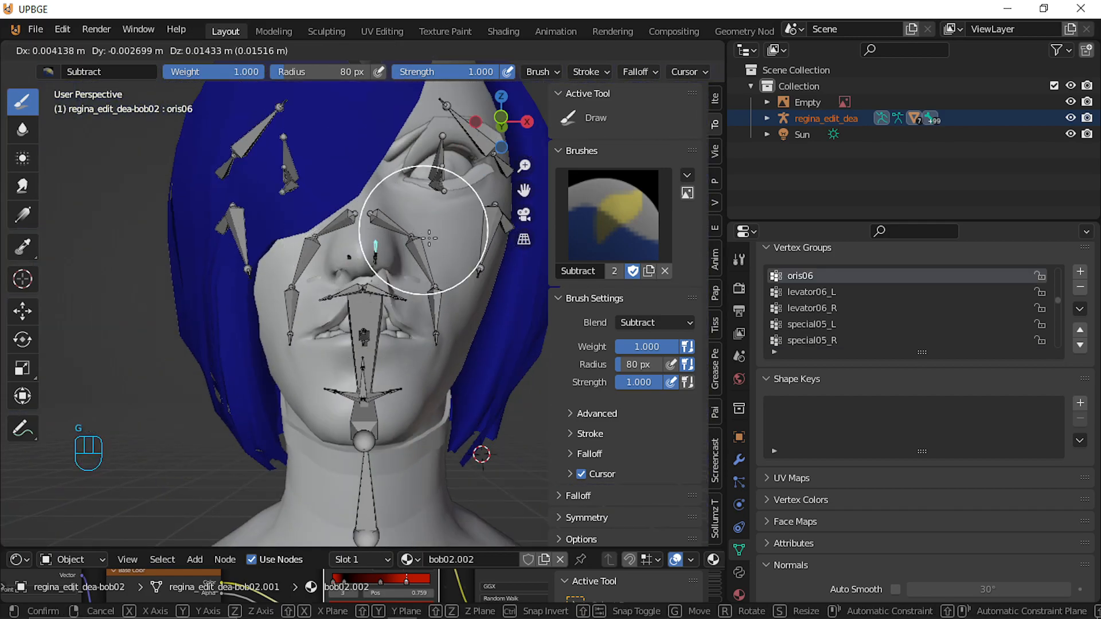
{"action": "left_click", "coordinate": [353, 253]}
Test the levator02_R and levator03_R cheek bones' influence on the hair with trial transforms
{"action": "left_click", "coordinate": [365, 197], "text": "ctrl"}
{"action": "key", "text": "g"}
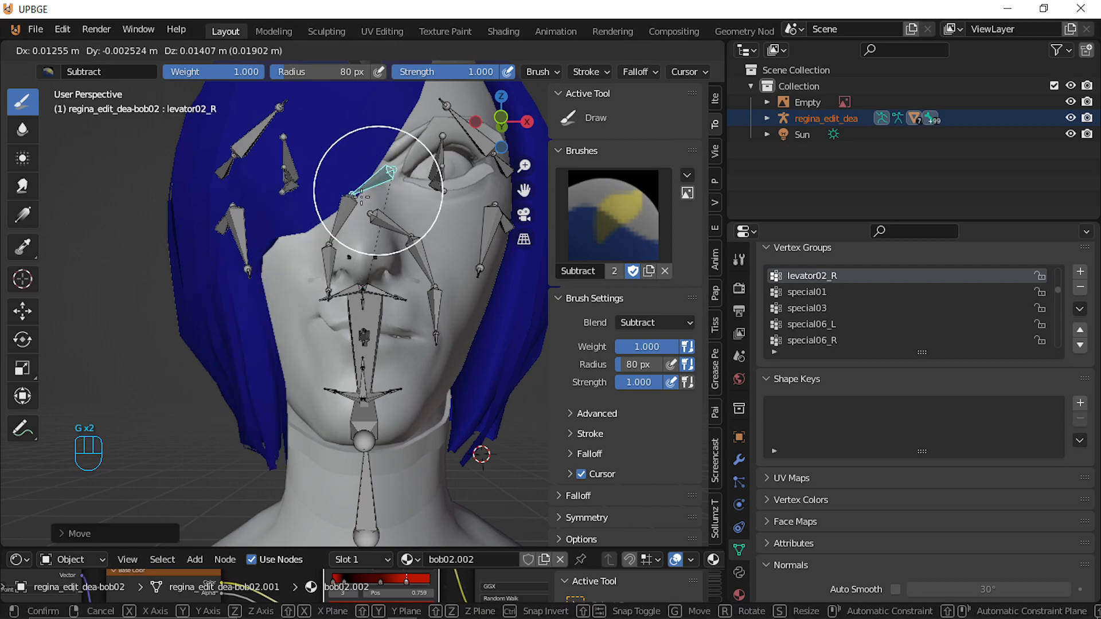
{"action": "left_click", "coordinate": [327, 241]}
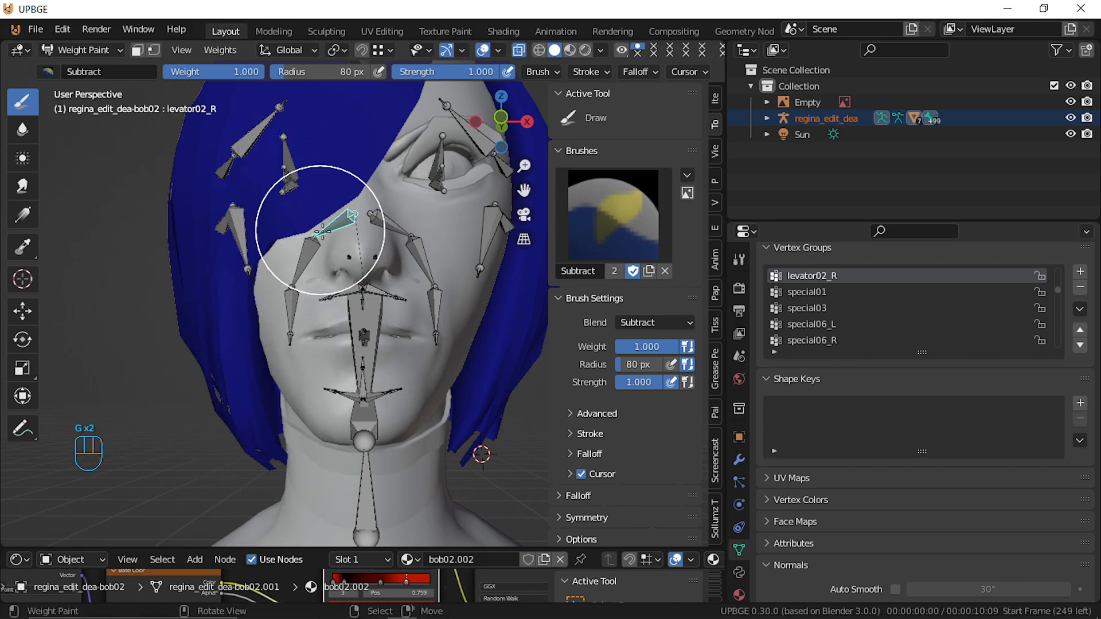
{"action": "left_click", "coordinate": [302, 265], "text": "ctrl"}
{"action": "key", "text": "r"}
{"action": "left_click", "coordinate": [172, 288]}
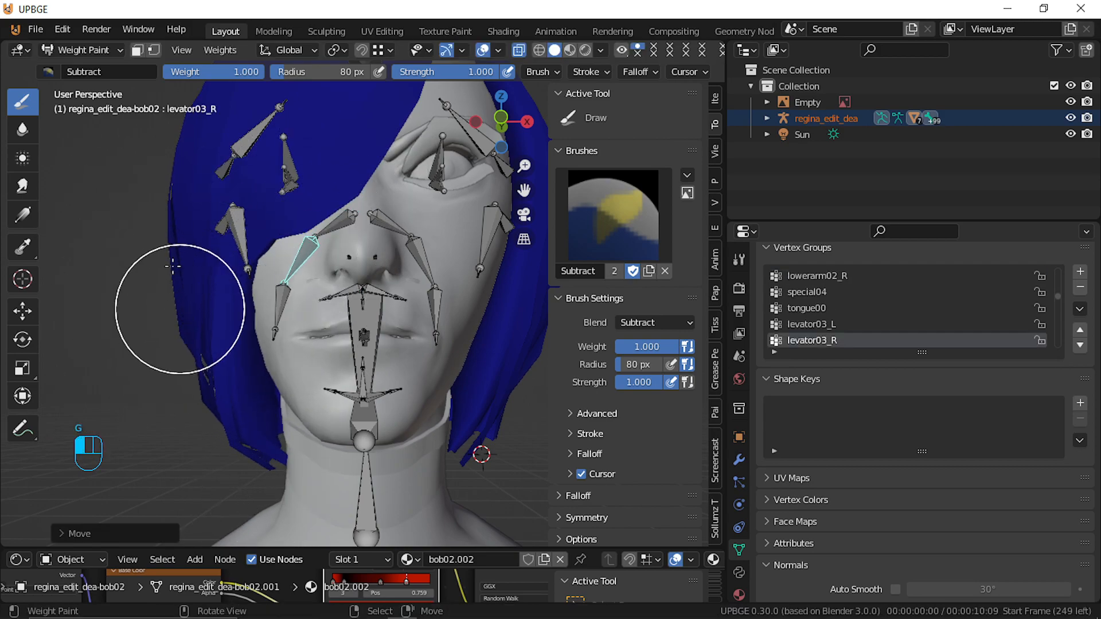
Test the influence of levator04_R and levator05_R on the hair with trial rotations
{"action": "left_click", "coordinate": [276, 303], "text": "ctrl"}
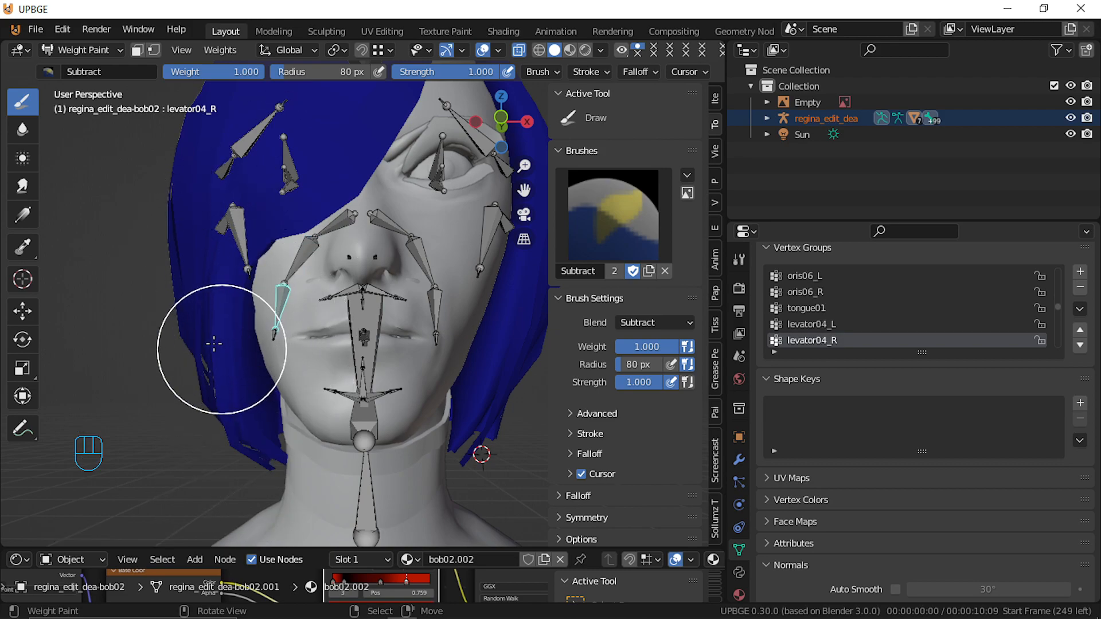
{"action": "key", "text": "r"}
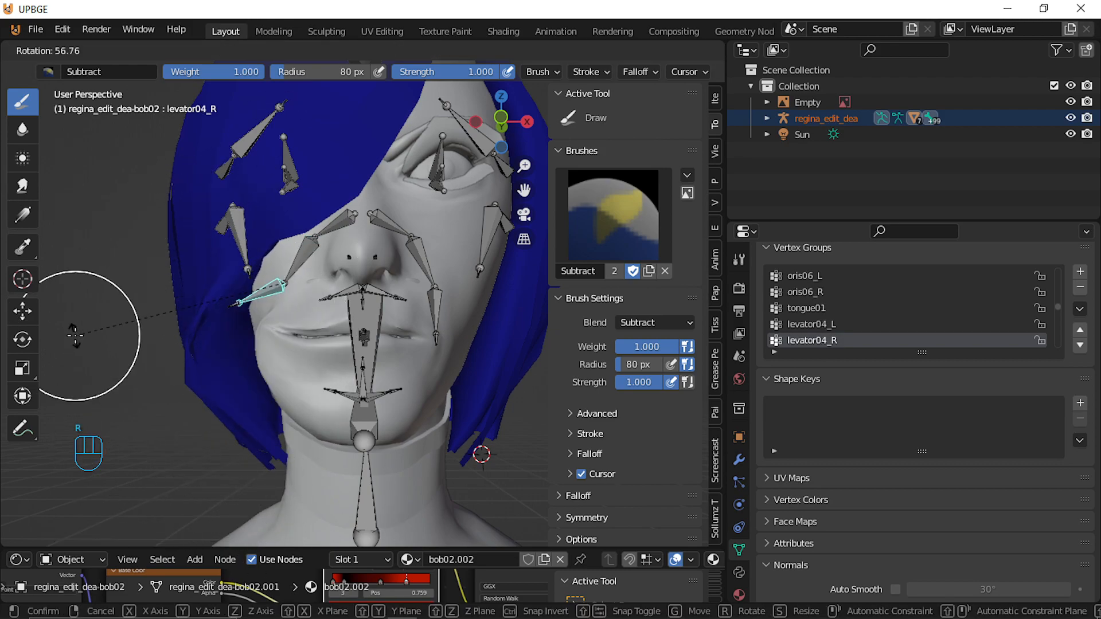
{"action": "left_click", "coordinate": [289, 355]}
{"action": "left_click", "coordinate": [274, 330], "text": "ctrl"}
{"action": "mouse_move", "coordinate": [233, 267]}
{"action": "left_mouse_down"}
{"action": "mouse_move", "coordinate": [263, 446]}
{"action": "mouse_move", "coordinate": [234, 405]}
{"action": "mouse_move", "coordinate": [300, 467]}
{"action": "mouse_move", "coordinate": [220, 355]}
{"action": "left_mouse_up"}
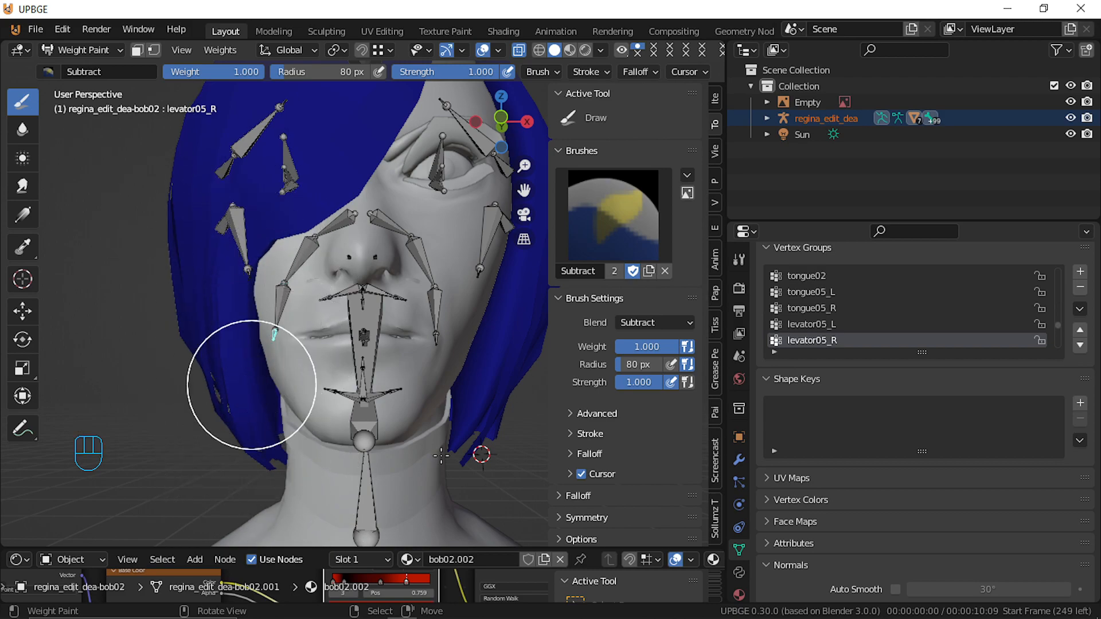
{"action": "key", "text": "r"}
{"action": "right_click", "coordinate": [151, 298]}
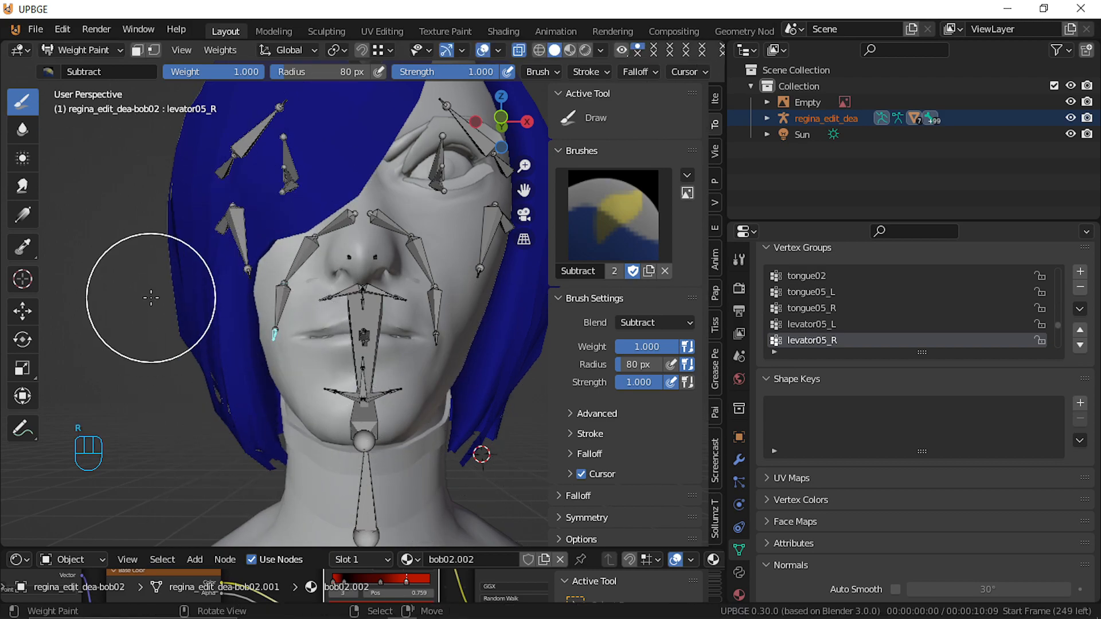
Select the head bone to show its hair weights and switch the weight paint brush to Add
{"action": "scroll", "coordinate": [172, 296], "scroll_direction": "down", "scroll_amount": 4}
{"action": "mouse_move", "coordinate": [449, 221]}
{"action": "middle_mouse_down"}
{"action": "mouse_move", "coordinate": [391, 240]}
{"action": "mouse_move", "coordinate": [410, 255]}
{"action": "mouse_move", "coordinate": [385, 267]}
{"action": "mouse_move", "coordinate": [467, 281]}
{"action": "middle_mouse_up"}
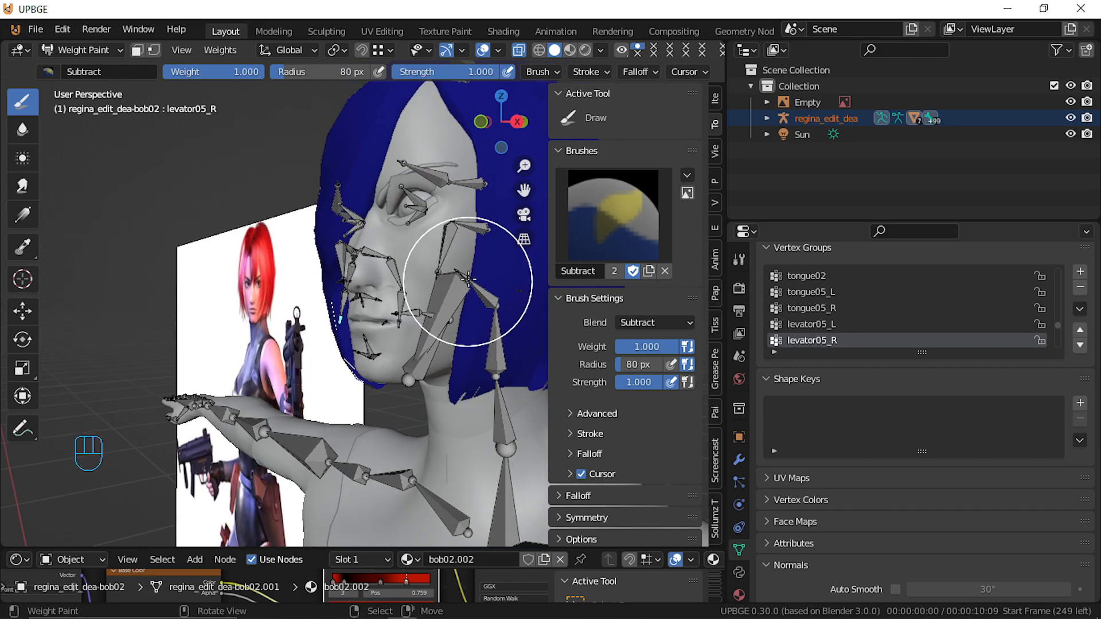
{"action": "right_click", "coordinate": [467, 277]}
{"action": "right_click", "coordinate": [466, 277]}
{"action": "scroll", "coordinate": [419, 326], "scroll_direction": "down", "scroll_amount": 1}
{"action": "mouse_move", "coordinate": [418, 326]}
{"action": "middle_mouse_down"}
{"action": "mouse_move", "coordinate": [230, 299]}
{"action": "mouse_move", "coordinate": [651, 324]}
{"action": "mouse_move", "coordinate": [538, 305]}
{"action": "middle_mouse_up"}
{"action": "left_click", "coordinate": [616, 229]}
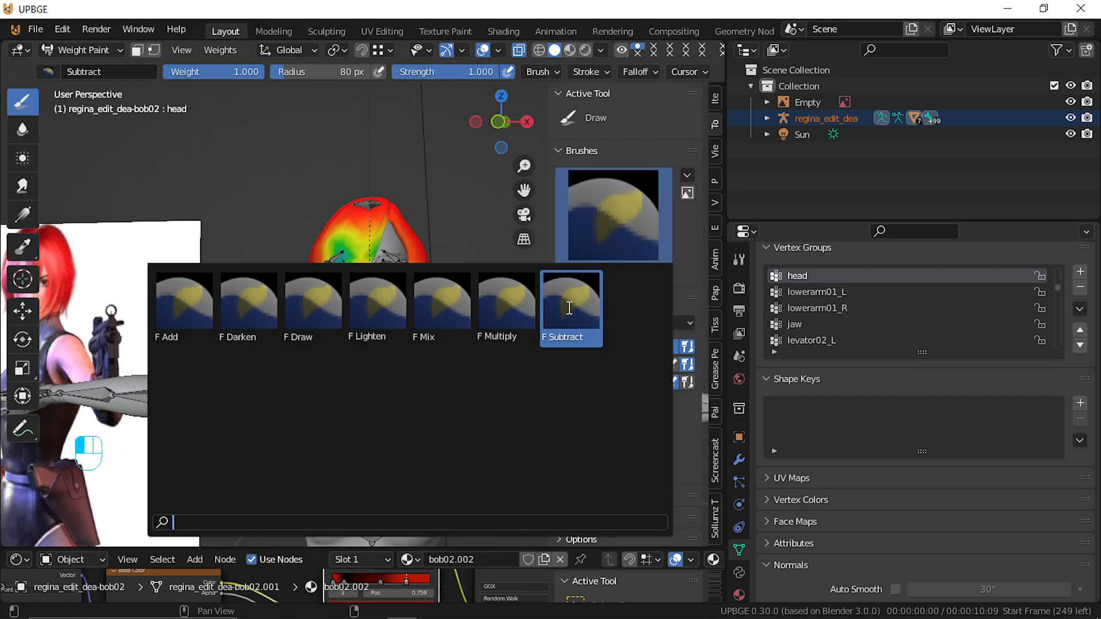
{"action": "left_click", "coordinate": [184, 304]}
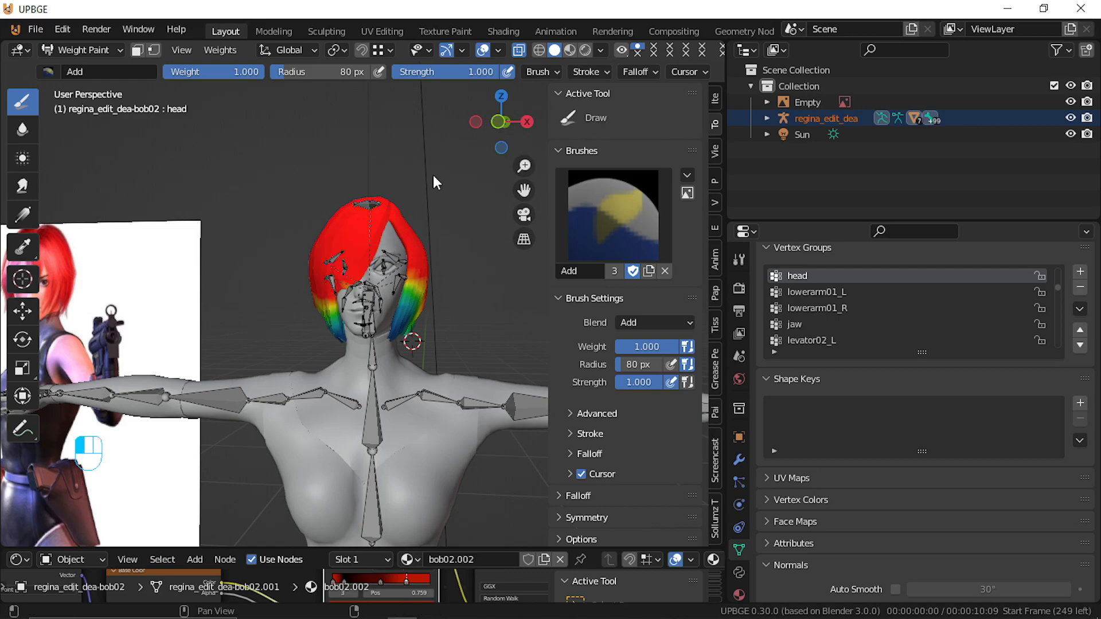
Paint the head bone's weight at 1.000 over the whole hair mesh, checking coverage in wireframe and returning to solid shading
{"action": "mouse_move", "coordinate": [408, 229]}
{"action": "left_mouse_down"}
{"action": "mouse_move", "coordinate": [363, 326]}
{"action": "mouse_move", "coordinate": [361, 216]}
{"action": "mouse_move", "coordinate": [386, 332]}
{"action": "mouse_move", "coordinate": [405, 344]}
{"action": "mouse_move", "coordinate": [369, 381]}
{"action": "left_mouse_up"}
{"action": "middle_click_drag", "start_coordinate": [369, 381], "coordinate": [190, 262]}
{"action": "mouse_move", "coordinate": [214, 328]}
{"action": "left_mouse_down"}
{"action": "mouse_move", "coordinate": [325, 385]}
{"action": "mouse_move", "coordinate": [213, 303]}
{"action": "mouse_move", "coordinate": [300, 304]}
{"action": "mouse_move", "coordinate": [265, 303]}
{"action": "left_mouse_up"}
{"action": "key", "text": "z"}
{"action": "middle_click_drag", "start_coordinate": [344, 325], "coordinate": [412, 341]}
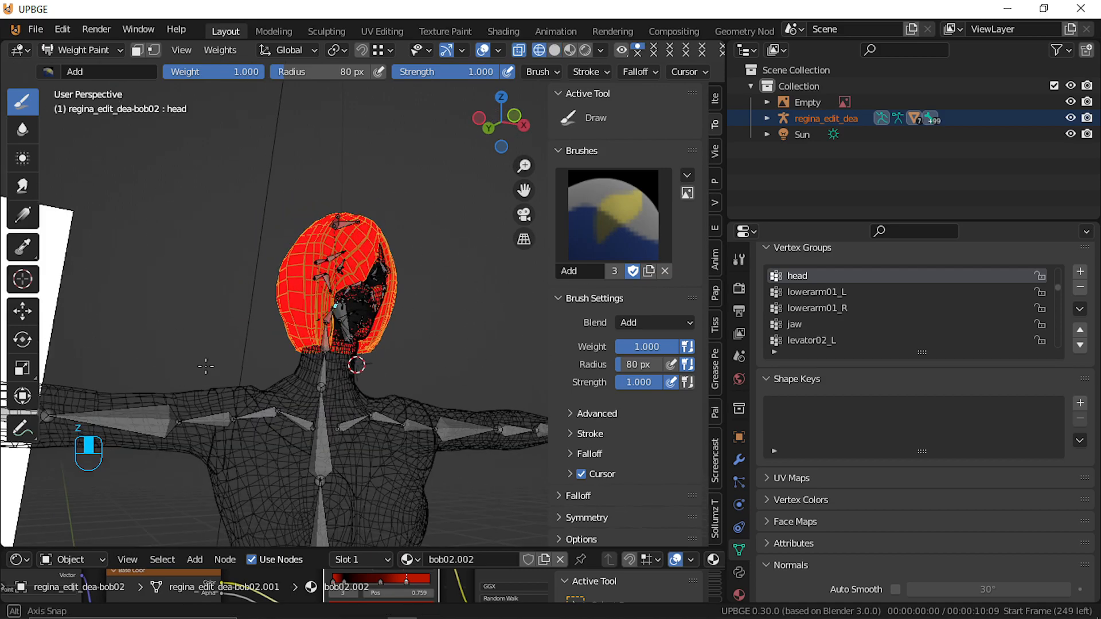
{"action": "key", "text": "shift+z"}
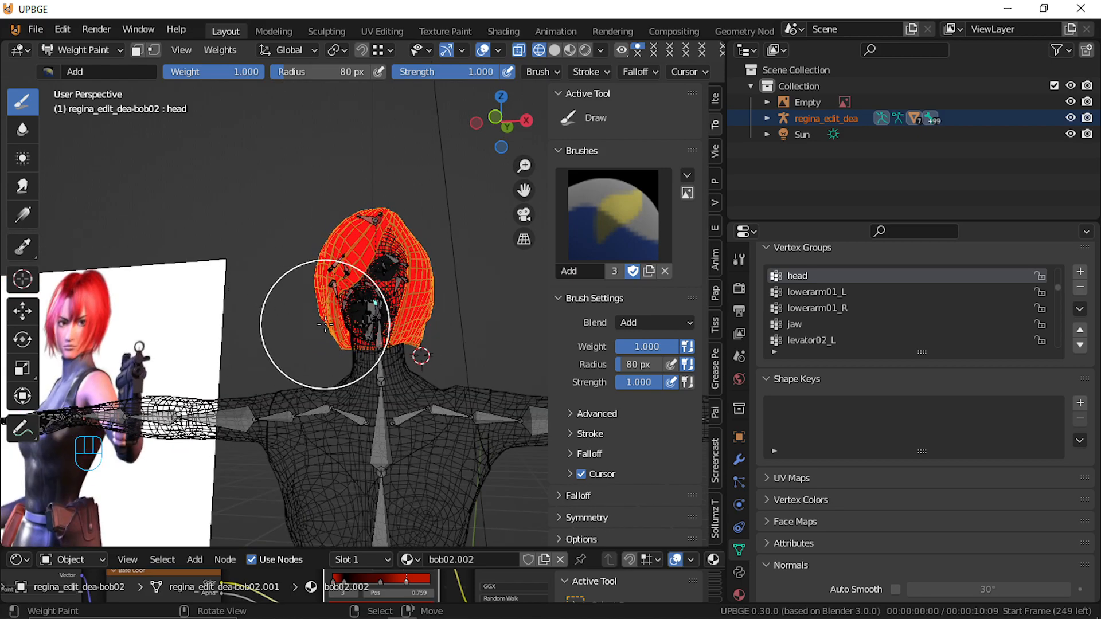
{"action": "middle_click_drag", "start_coordinate": [361, 304], "coordinate": [394, 321]}
{"action": "mouse_move", "coordinate": [497, 287]}
{"action": "middle_mouse_down"}
{"action": "mouse_move", "coordinate": [405, 344]}
{"action": "mouse_move", "coordinate": [476, 310]}
{"action": "middle_mouse_up"}
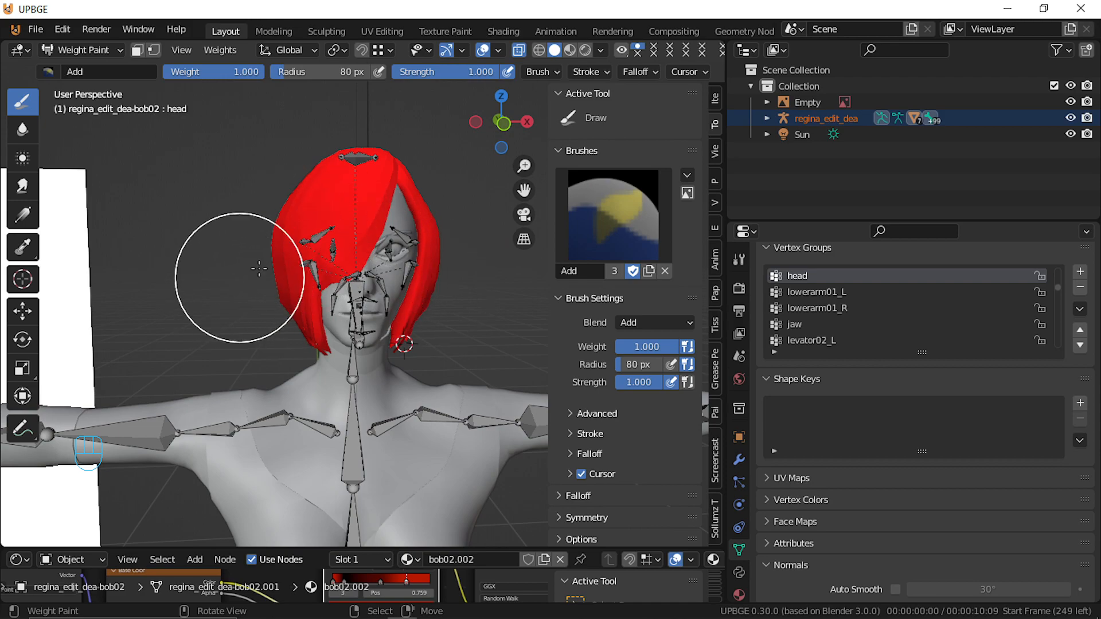
Inspect orbicularis03_R's hair weights, then test levator03_L and levator02_L with trial rotations
{"action": "left_click", "coordinate": [335, 242], "text": "ctrl"}
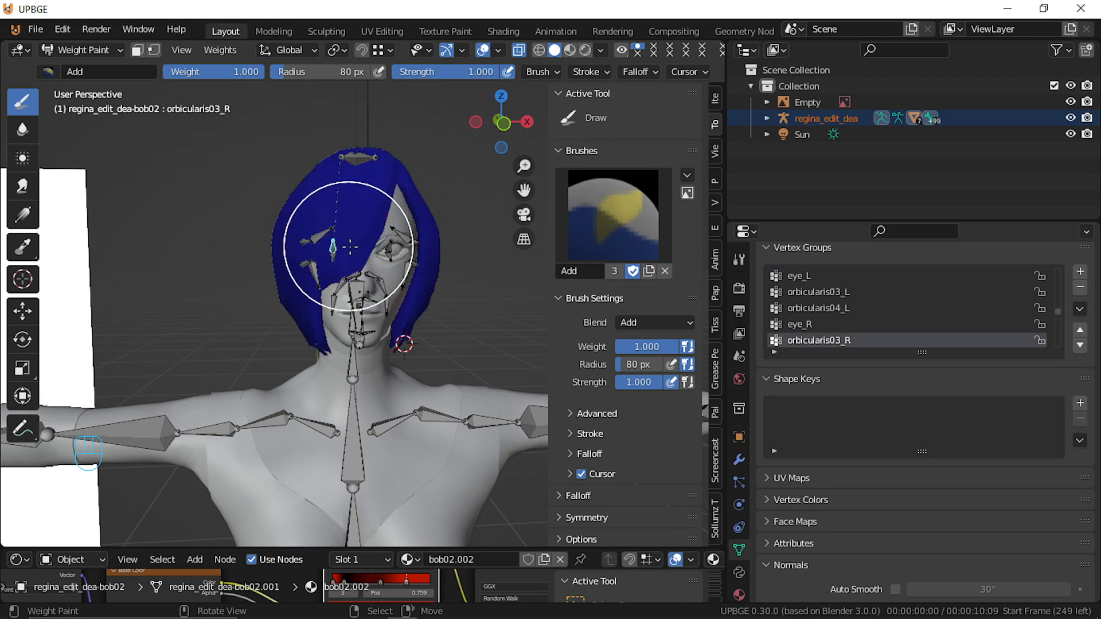
{"action": "middle_click_drag", "start_coordinate": [468, 264], "coordinate": [377, 299]}
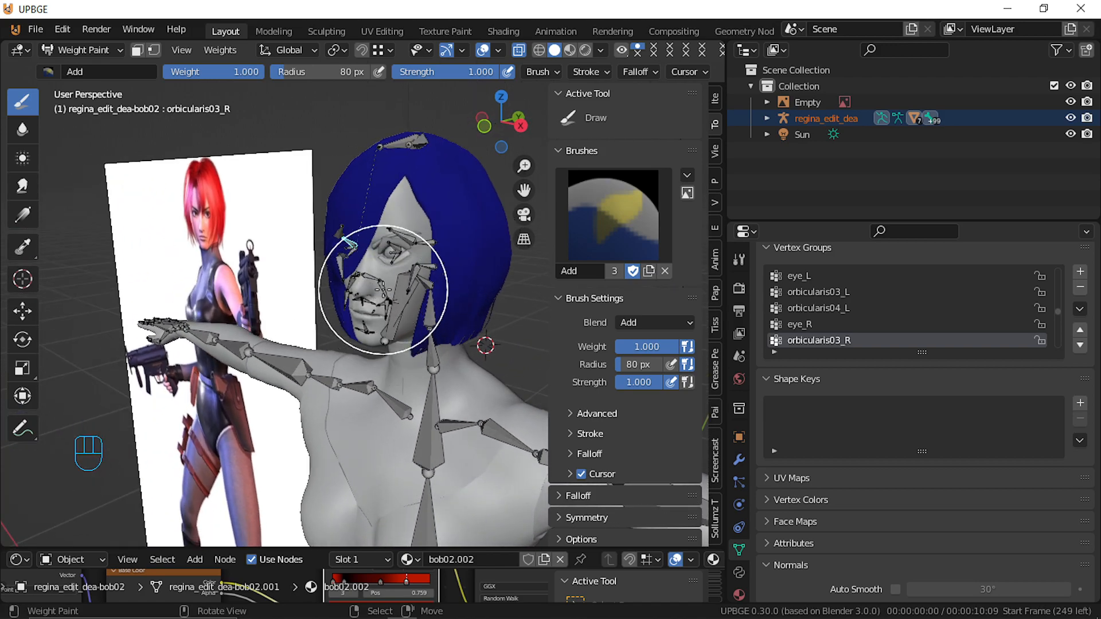
{"action": "left_click", "coordinate": [386, 276], "text": "ctrl"}
{"action": "key", "text": "r"}
{"action": "right_click", "coordinate": [389, 276]}
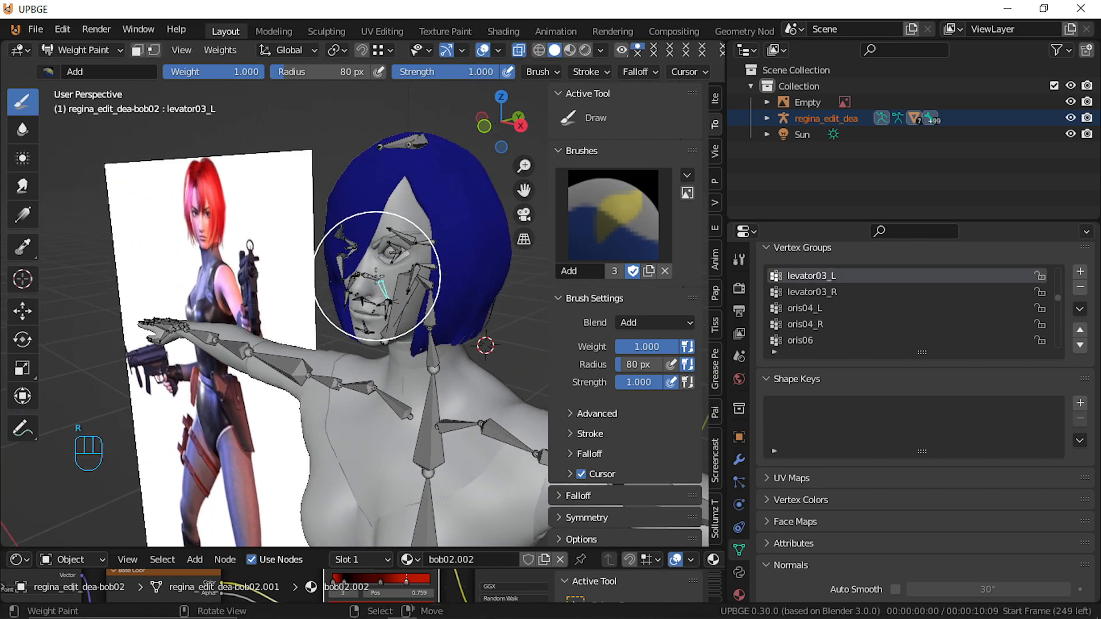
{"action": "right_click", "coordinate": [375, 276]}
{"action": "key", "text": "r"}
{"action": "right_click", "coordinate": [393, 311]}
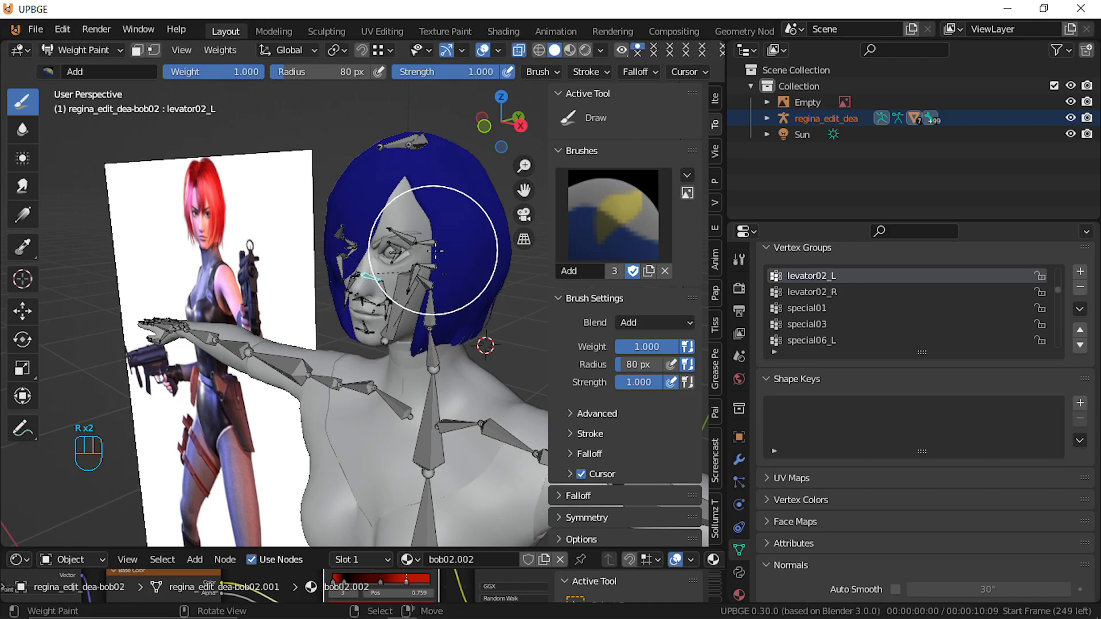
Test the jaw bone's influence on the hair with a trial rotation
{"action": "mouse_move", "coordinate": [409, 288]}
{"action": "middle_mouse_down"}
{"action": "mouse_move", "coordinate": [401, 284]}
{"action": "mouse_move", "coordinate": [421, 280]}
{"action": "middle_mouse_up"}
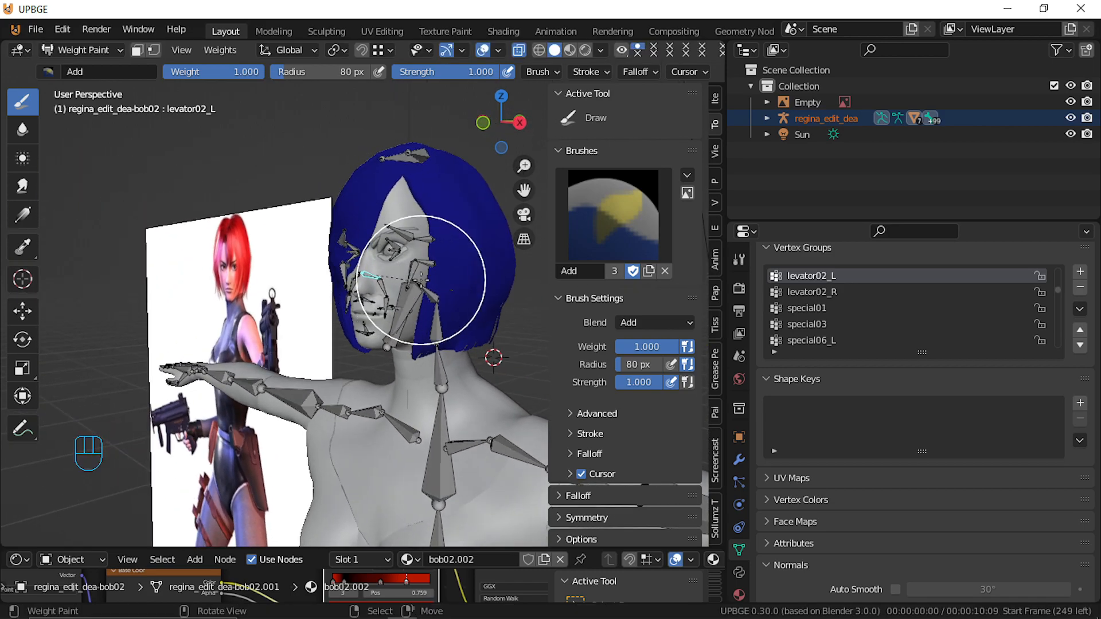
{"action": "right_click", "coordinate": [424, 295]}
{"action": "key", "text": "r"}
{"action": "left_click", "coordinate": [371, 305]}
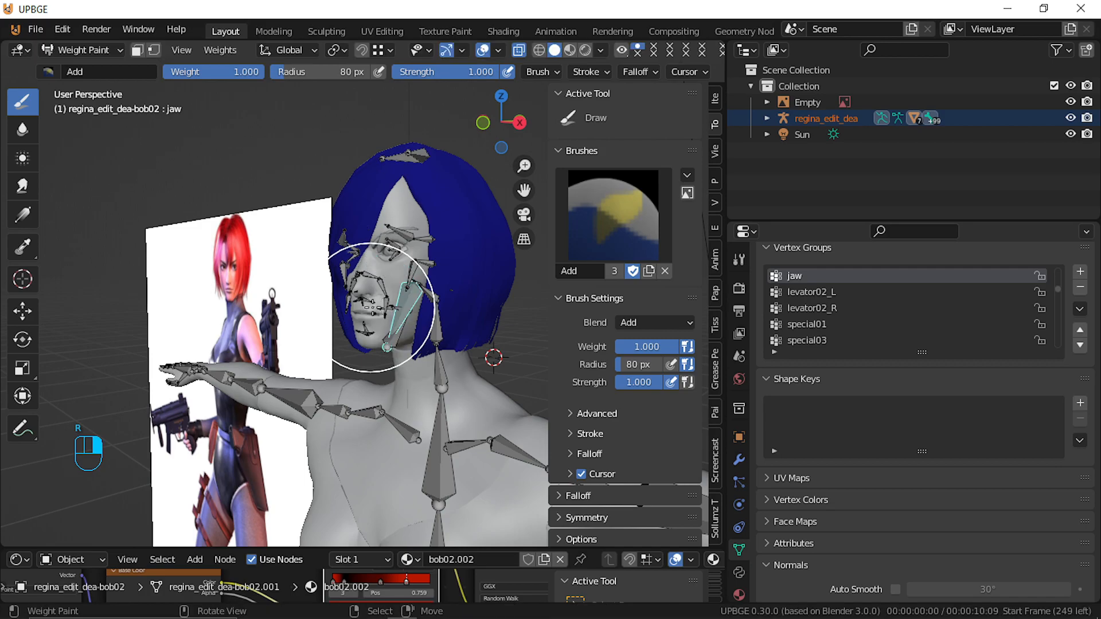
Test how the hair follows the neck03 bone with trial rotations viewed from the front, back and side
{"action": "right_click", "coordinate": [424, 294]}
{"action": "key", "text": "r"}
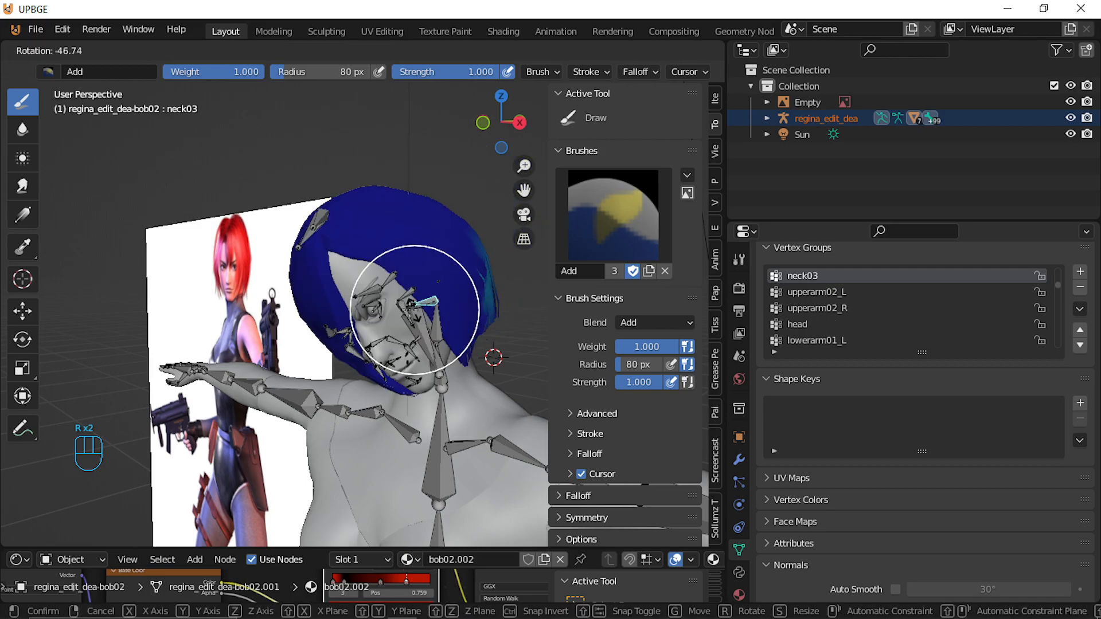
{"action": "left_click", "coordinate": [443, 321]}
{"action": "middle_click_drag", "start_coordinate": [467, 332], "coordinate": [401, 293]}
{"action": "key", "text": "r"}
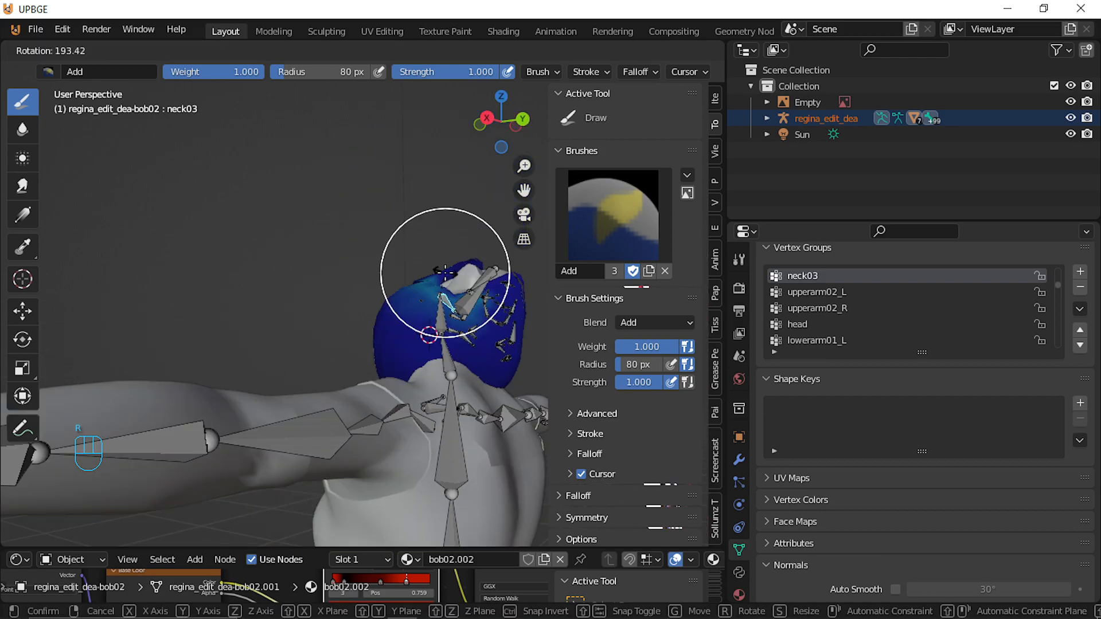
{"action": "left_click", "coordinate": [440, 375]}
{"action": "mouse_move", "coordinate": [413, 361]}
{"action": "middle_mouse_down"}
{"action": "mouse_move", "coordinate": [461, 348]}
{"action": "mouse_move", "coordinate": [468, 332]}
{"action": "middle_mouse_up"}
{"action": "key", "text": "r"}
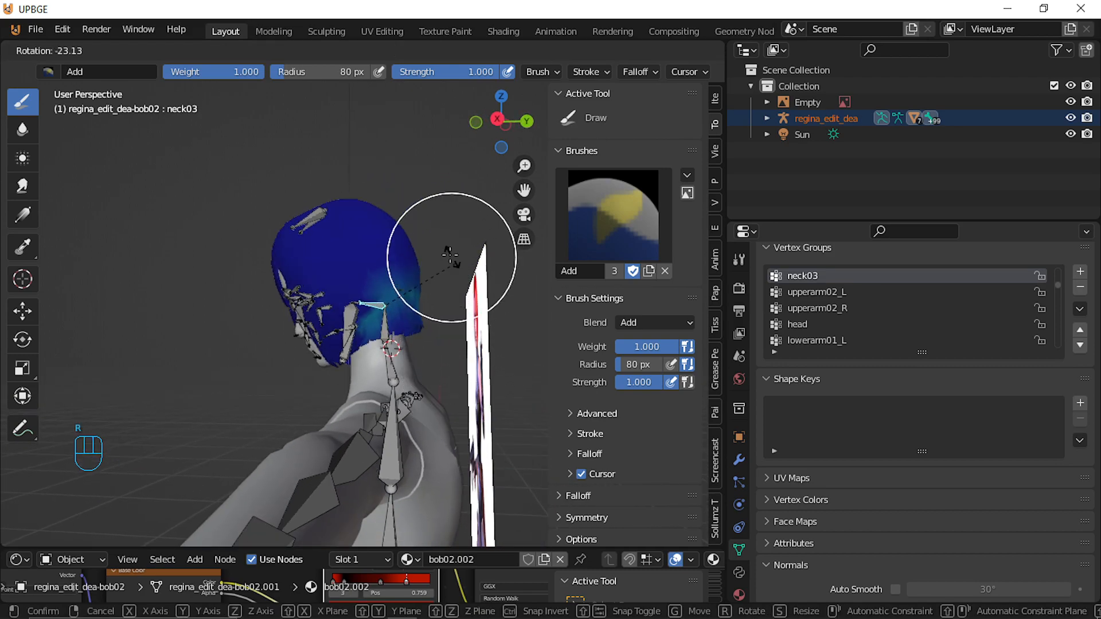
{"action": "left_click", "coordinate": [420, 344]}
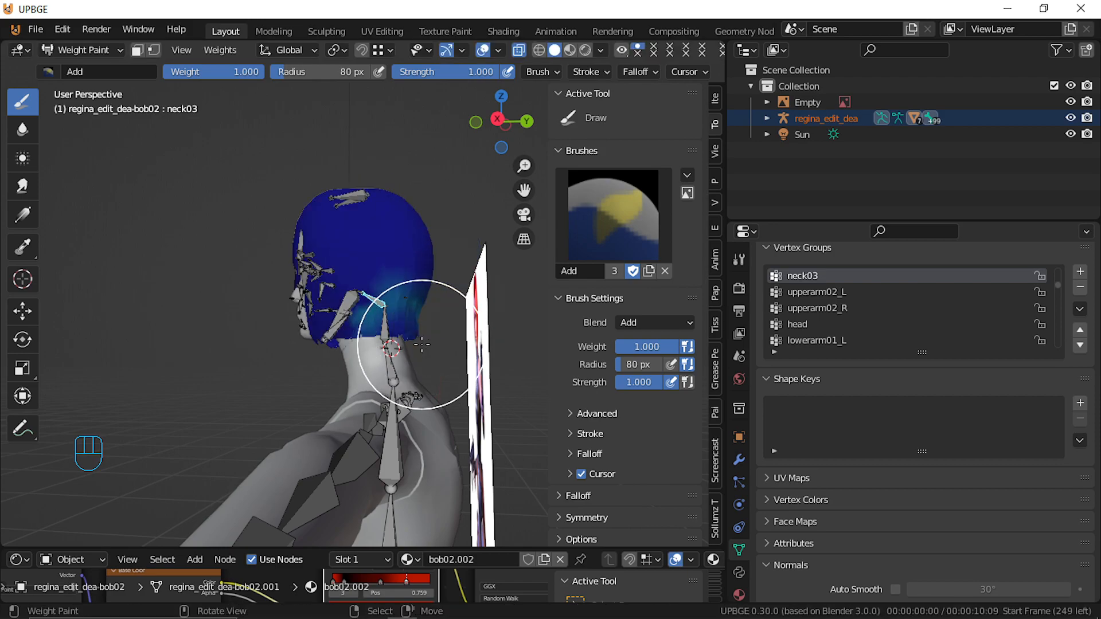
{"action": "mouse_move", "coordinate": [423, 344]}
{"action": "middle_mouse_down"}
{"action": "mouse_move", "coordinate": [508, 345]}
{"action": "mouse_move", "coordinate": [542, 363]}
{"action": "middle_mouse_up"}
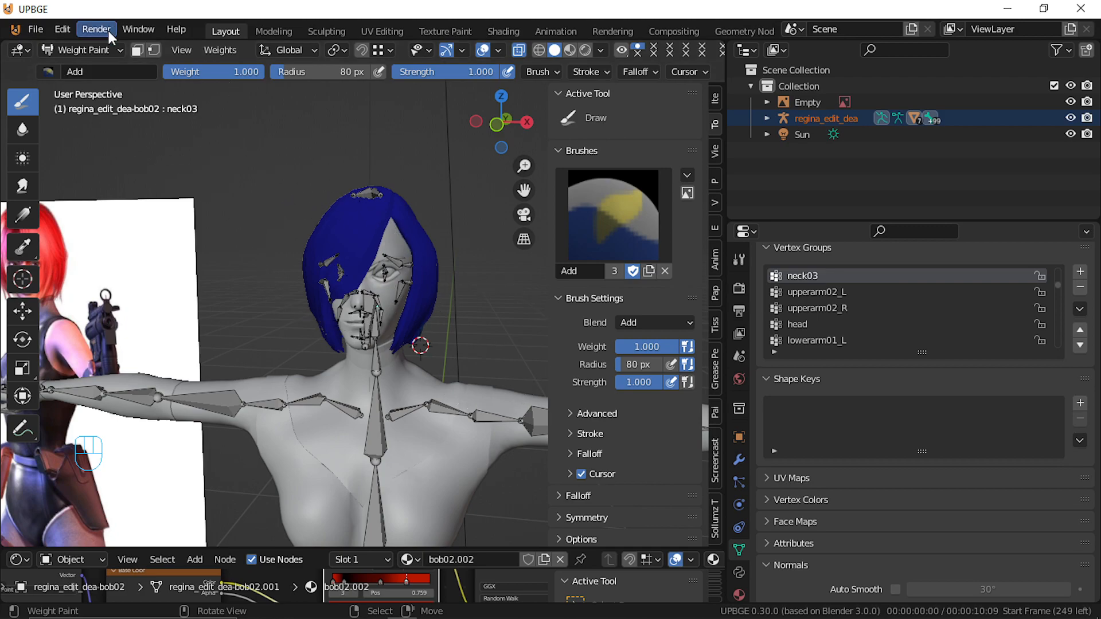
Return the hair mesh to Object Mode and display the model in Material Preview shading
{"action": "left_click", "coordinate": [79, 55]}
{"action": "left_click", "coordinate": [58, 68]}
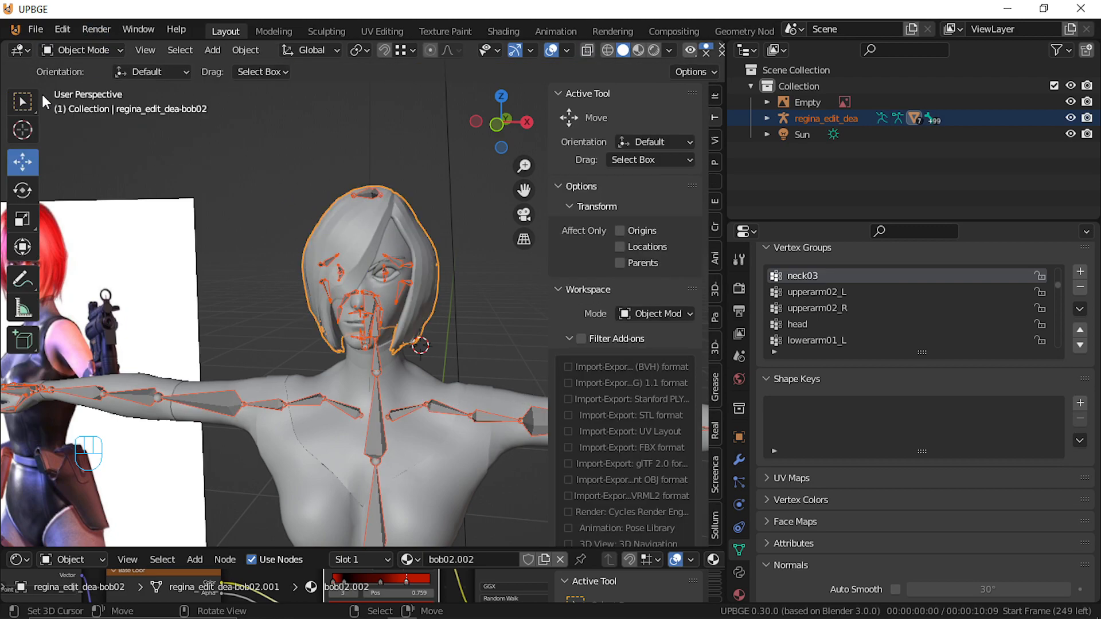
{"action": "left_click", "coordinate": [641, 49]}
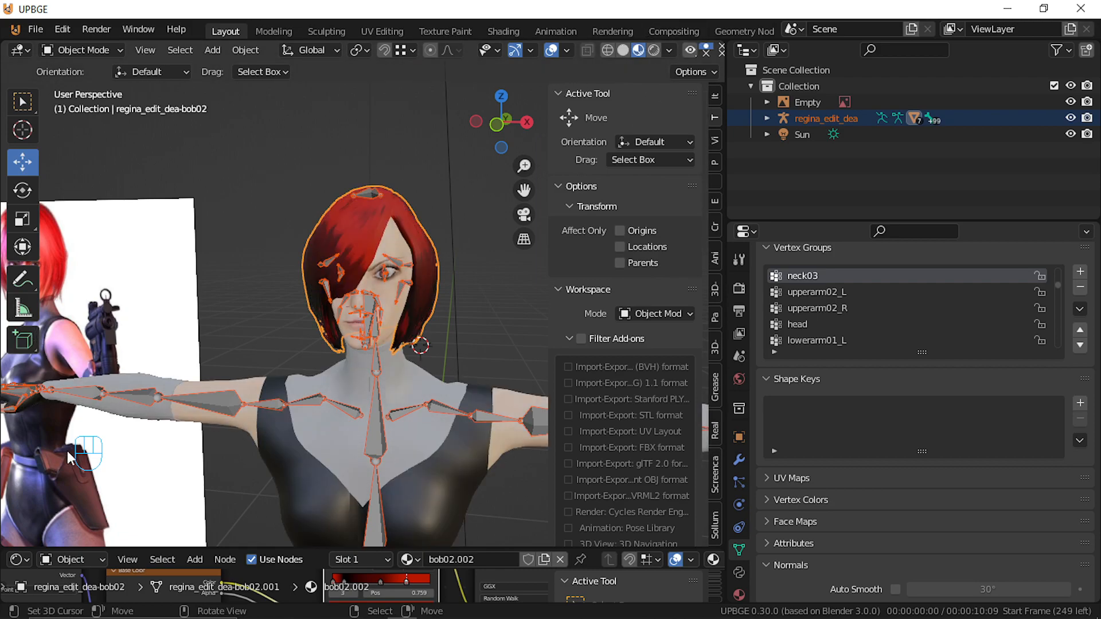
Select a band of faces around the waist of the regina_edit_dea-base body mesh in face select mode
{"action": "scroll", "coordinate": [67, 450], "scroll_direction": "down", "scroll_amount": 4}
{"action": "middle_click_drag", "start_coordinate": [125, 498], "coordinate": [203, 363], "text": "shift"}
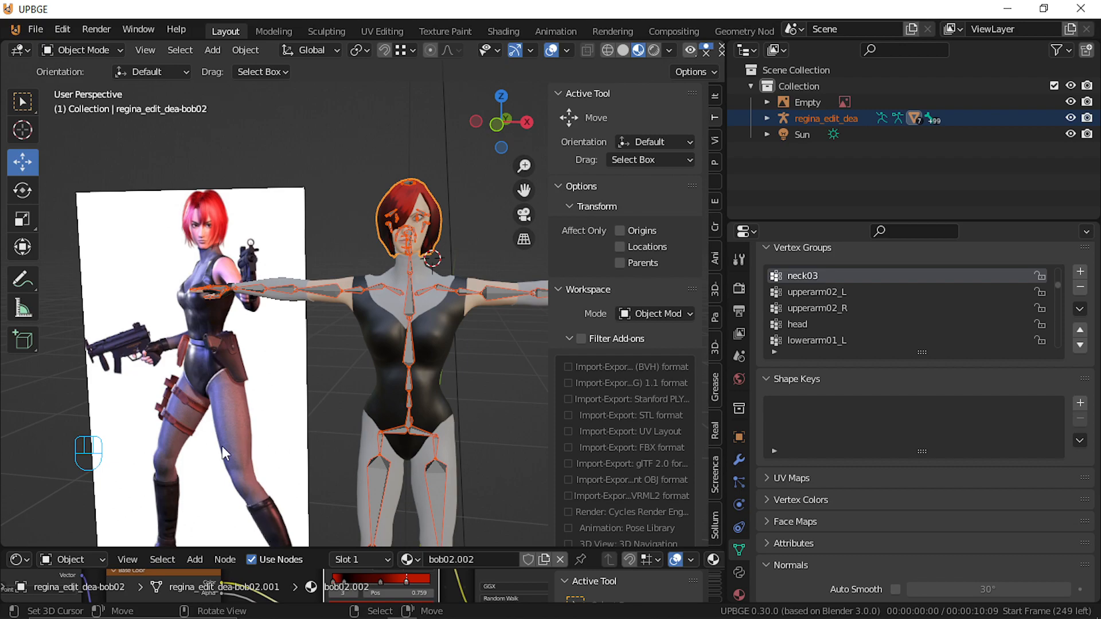
{"action": "middle_click_drag", "start_coordinate": [222, 446], "coordinate": [280, 320], "text": "shift"}
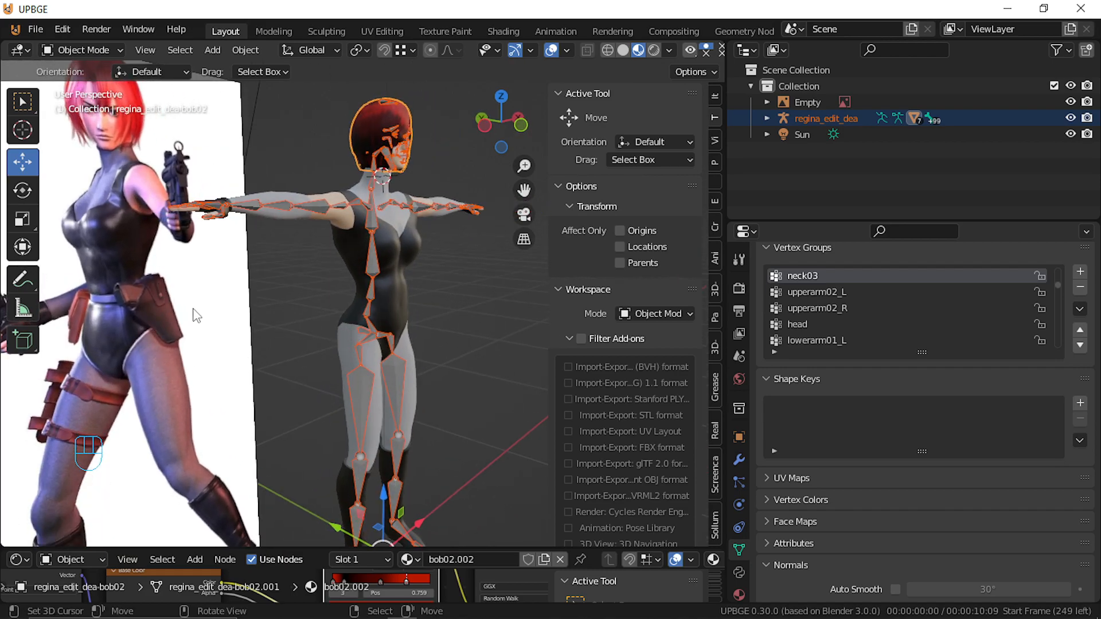
{"action": "middle_click_drag", "start_coordinate": [196, 315], "coordinate": [196, 328]}
{"action": "scroll", "coordinate": [176, 305], "scroll_direction": "up", "scroll_amount": 1}
{"action": "left_click", "coordinate": [393, 316]}
{"action": "middle_click_drag", "start_coordinate": [442, 329], "coordinate": [323, 321]}
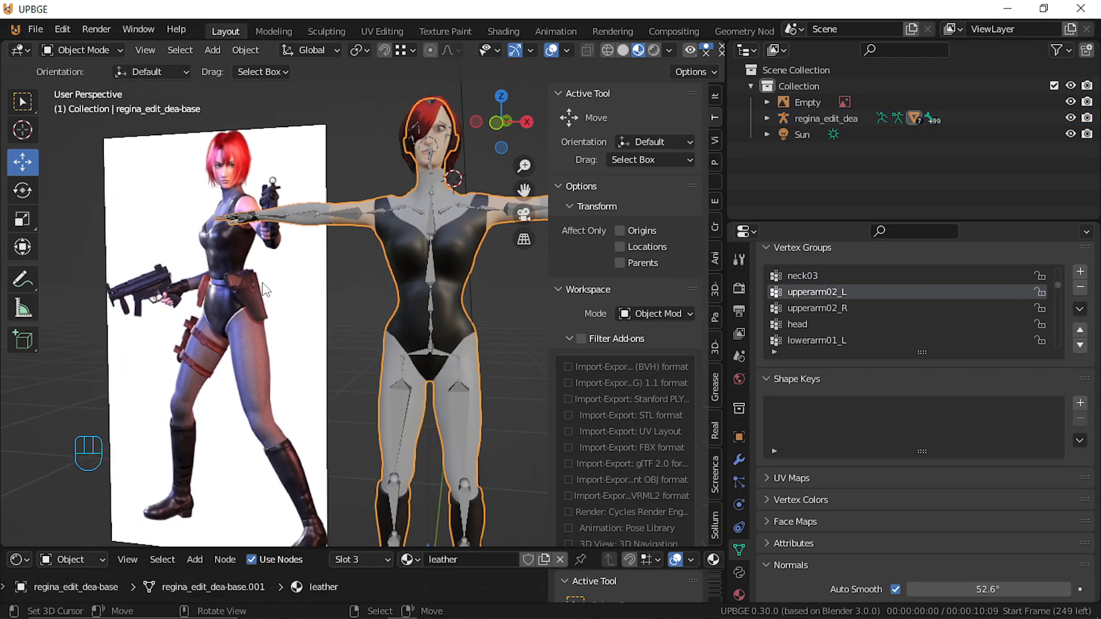
{"action": "key", "text": "Tab"}
{"action": "scroll", "coordinate": [478, 325], "scroll_direction": "up", "scroll_amount": 3}
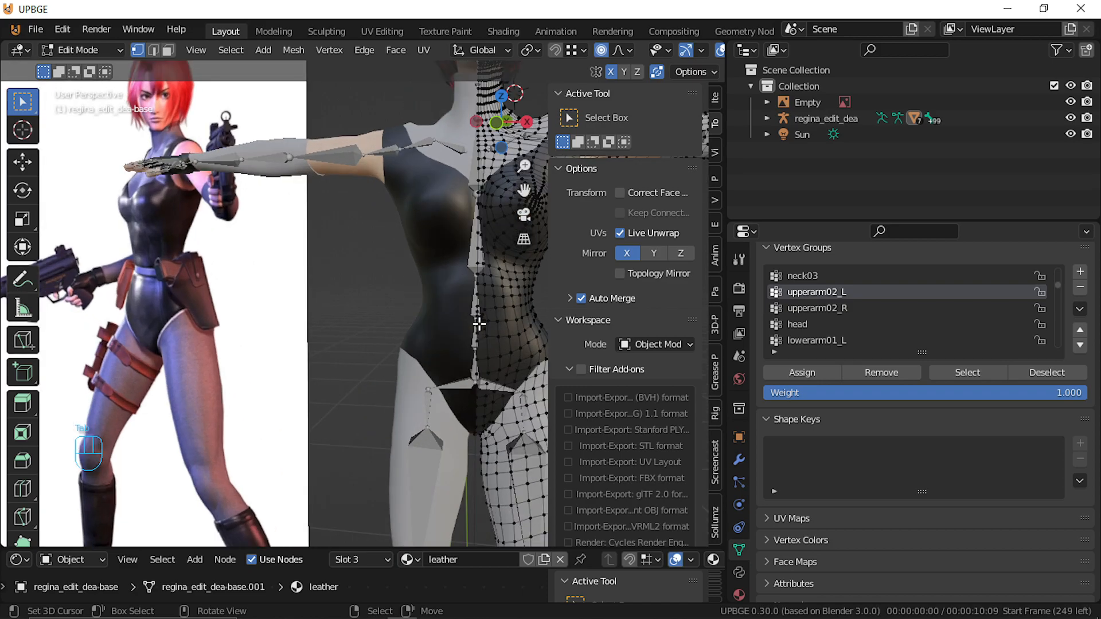
{"action": "middle_click_drag", "start_coordinate": [455, 327], "coordinate": [379, 323], "text": "shift"}
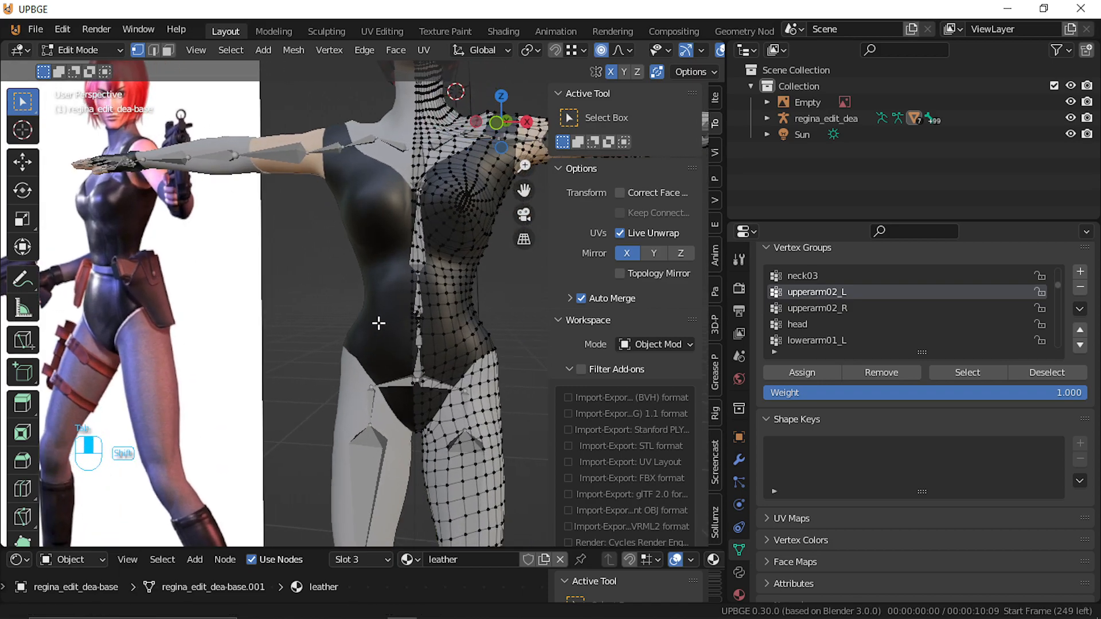
{"action": "left_click", "coordinate": [166, 50]}
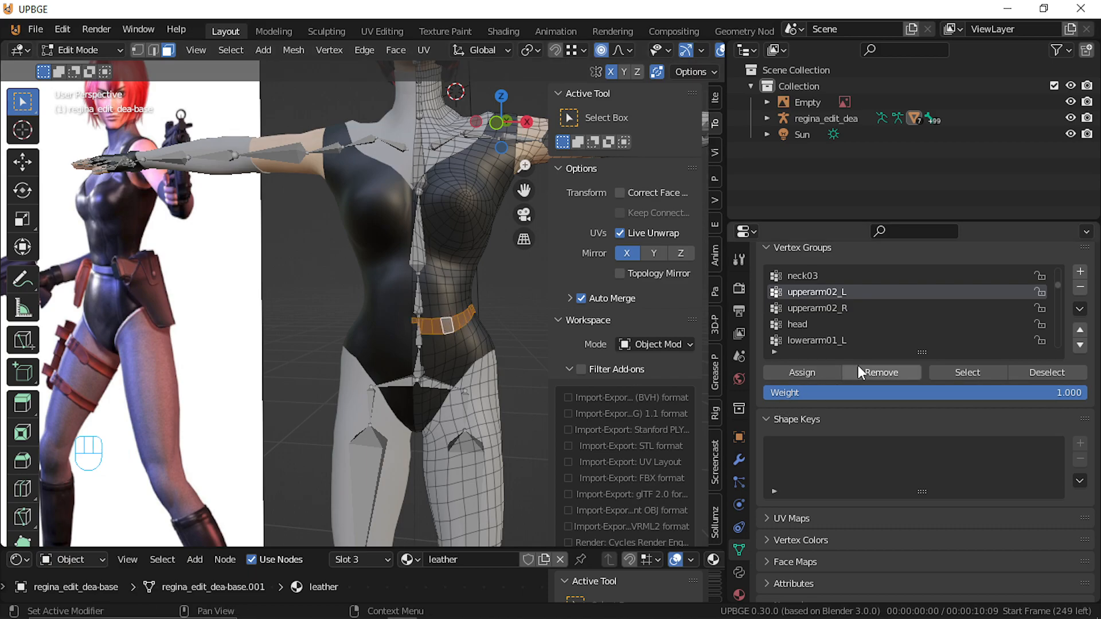
Try to extrude the waist band outward along its normals and expand the selection to include its edges
{"action": "key", "text": "alt+e"}
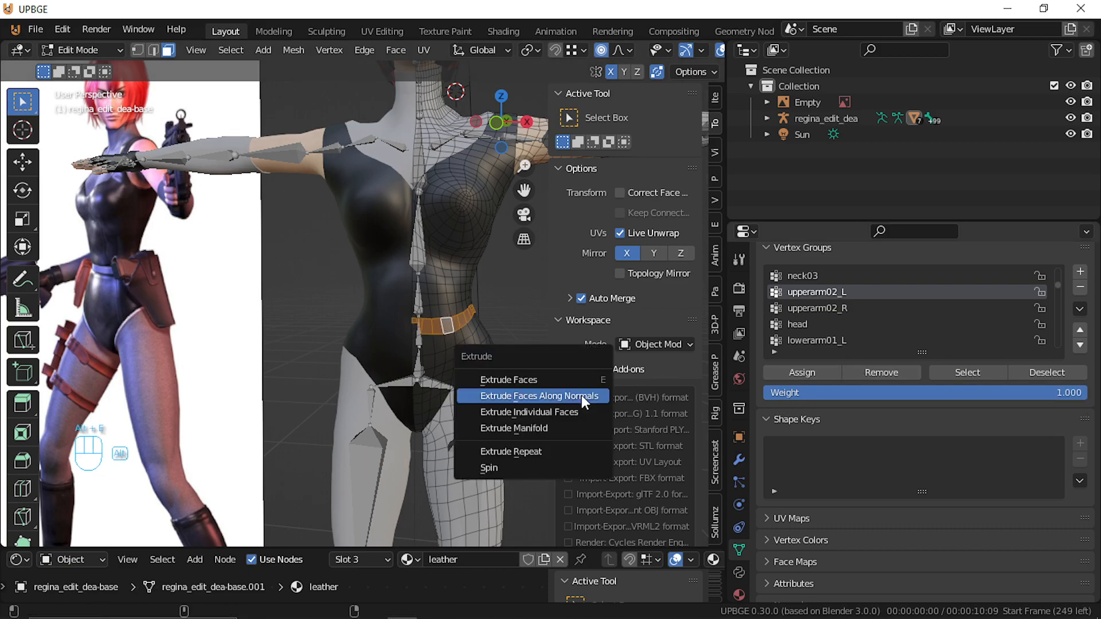
{"action": "left_click", "coordinate": [581, 395]}
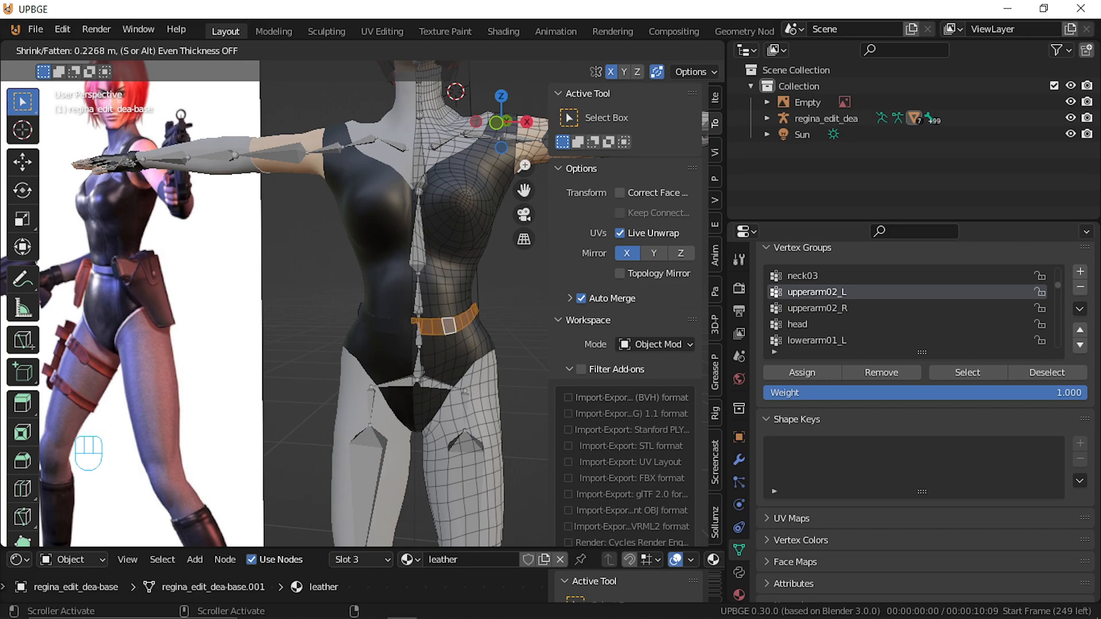
{"action": "key", "text": "Return"}
{"action": "key", "text": "ctrl+KP_Add"}
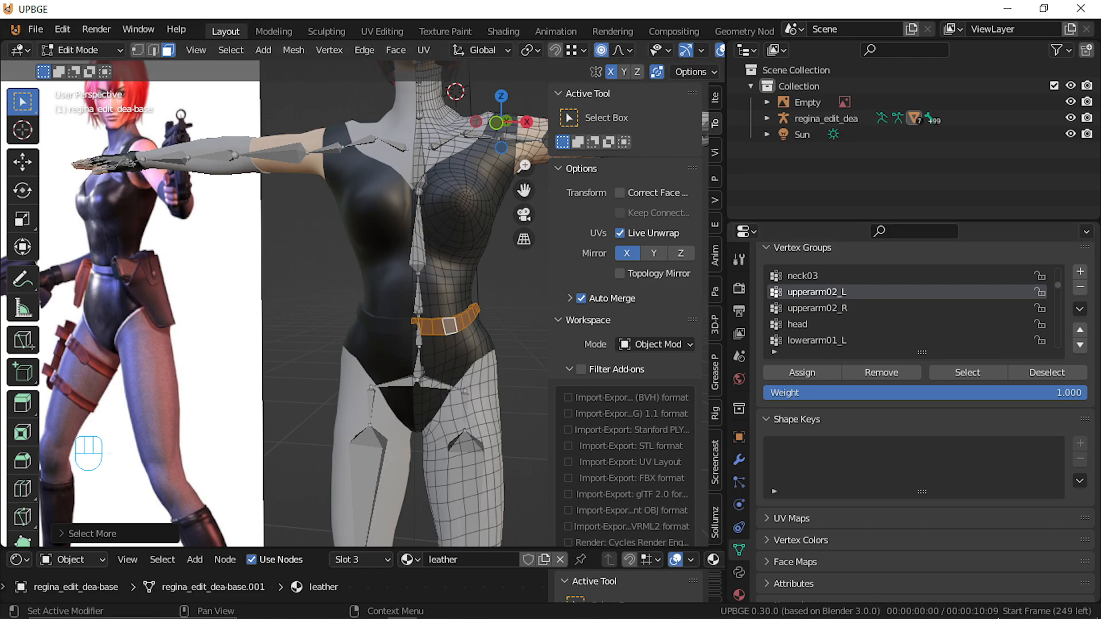
Add a new material slot to the body mesh and create a material named belt in it
{"action": "left_click", "coordinate": [740, 593]}
{"action": "scroll", "coordinate": [826, 321], "scroll_direction": "up", "scroll_amount": 3}
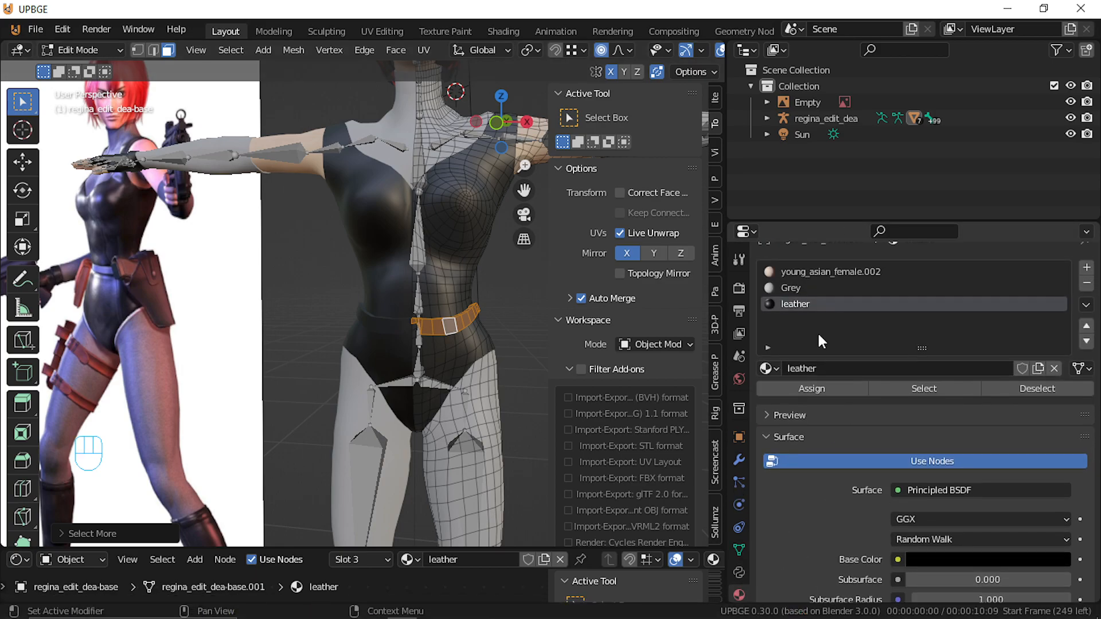
{"action": "left_click", "coordinate": [835, 290]}
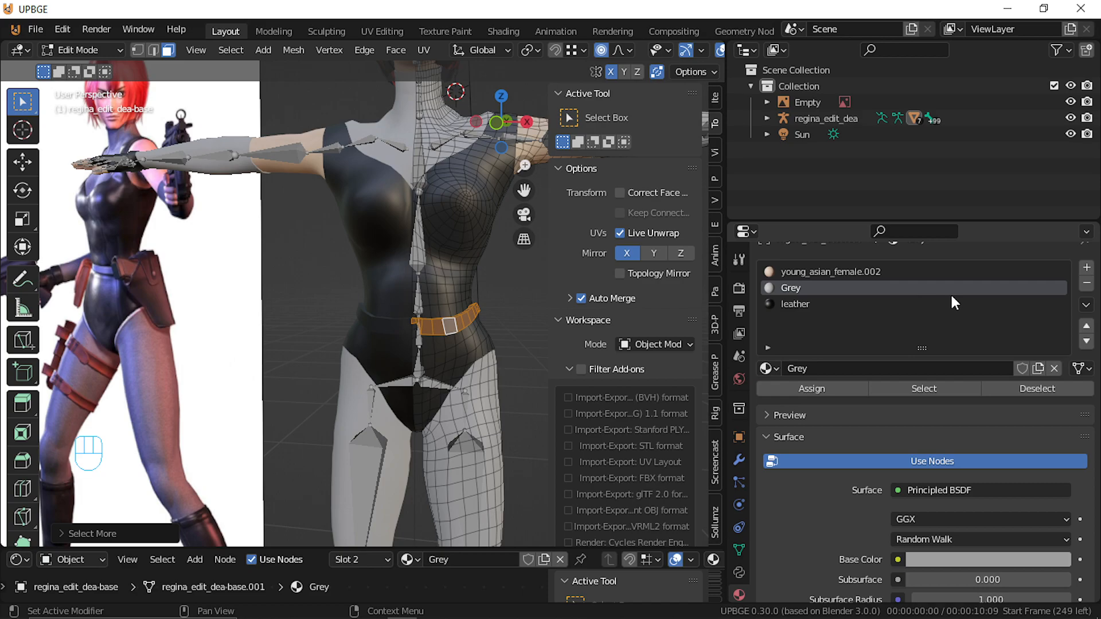
{"action": "left_click", "coordinate": [1086, 268]}
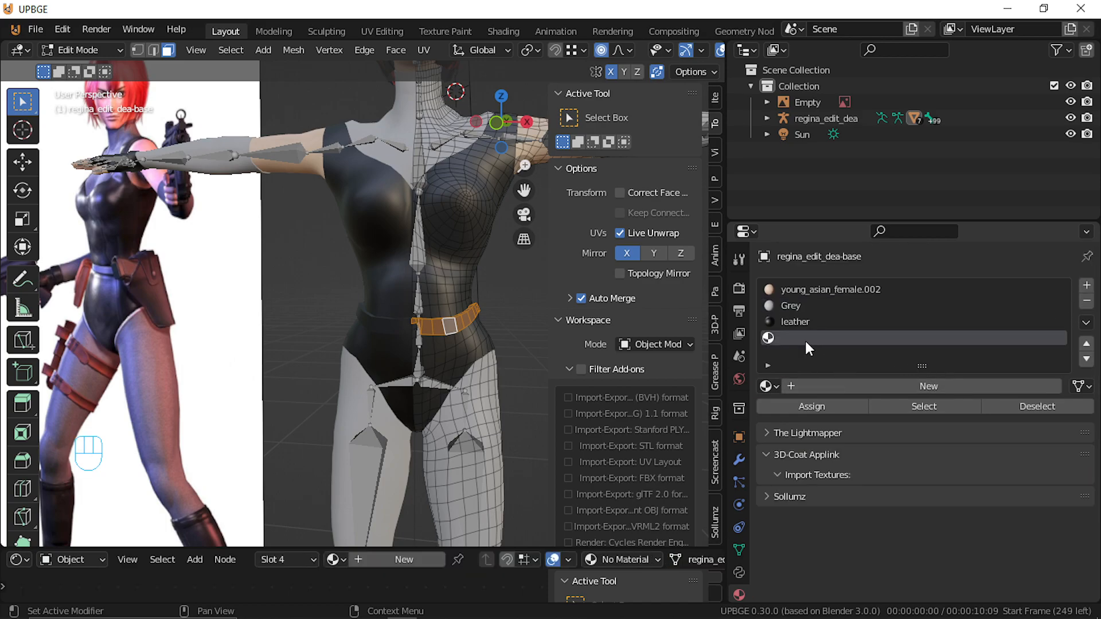
{"action": "left_click", "coordinate": [889, 389]}
{"action": "double_click", "coordinate": [793, 339]}
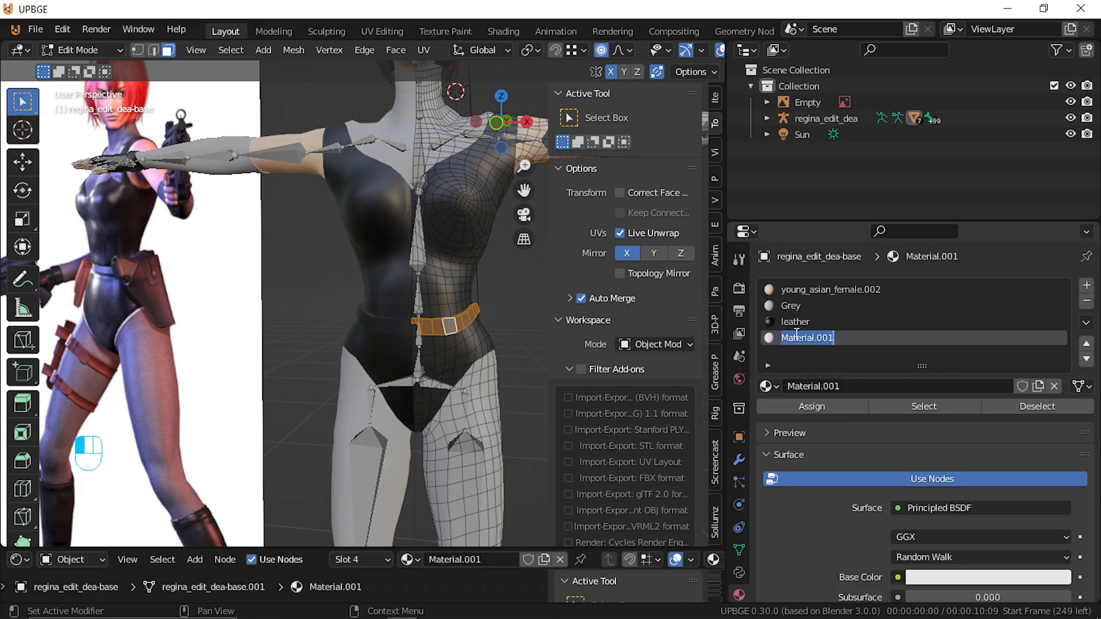
{"action": "type", "text": "belt"}
{"action": "key", "text": "Return"}
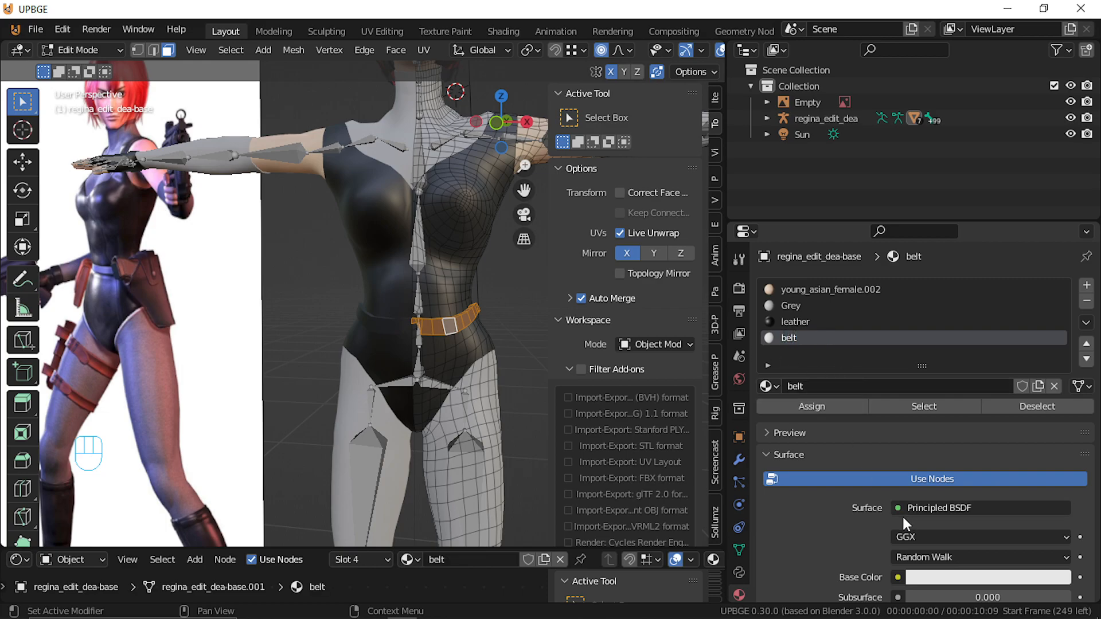
Assign the belt material to the waist band and darken its base color to a value of 0.040
{"action": "left_click", "coordinate": [940, 576]}
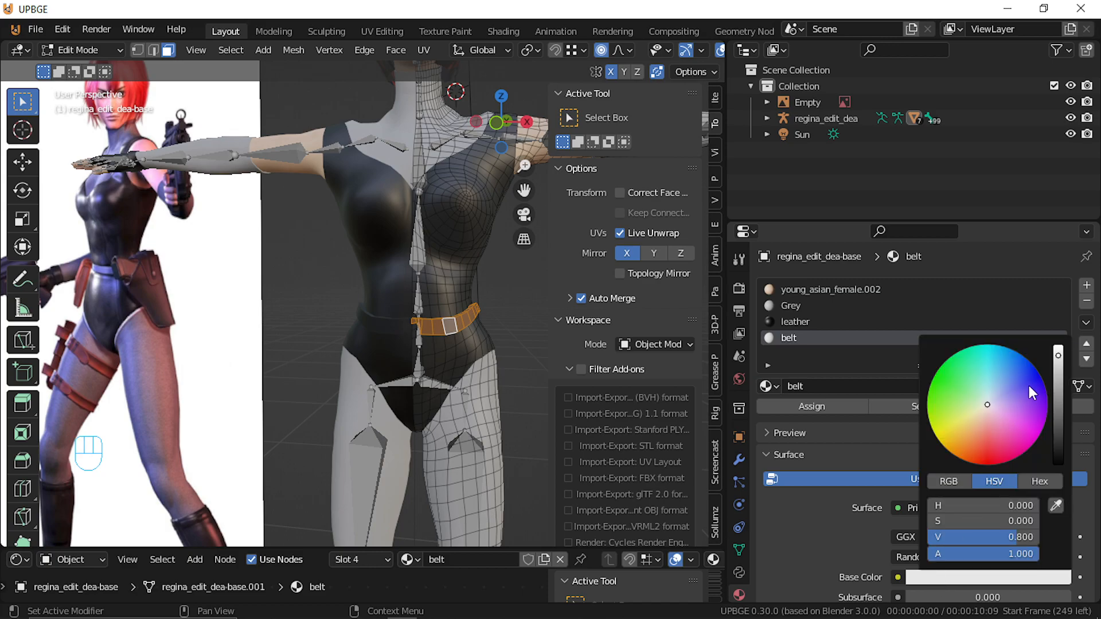
{"action": "left_click_drag", "start_coordinate": [1058, 377], "coordinate": [1058, 404]}
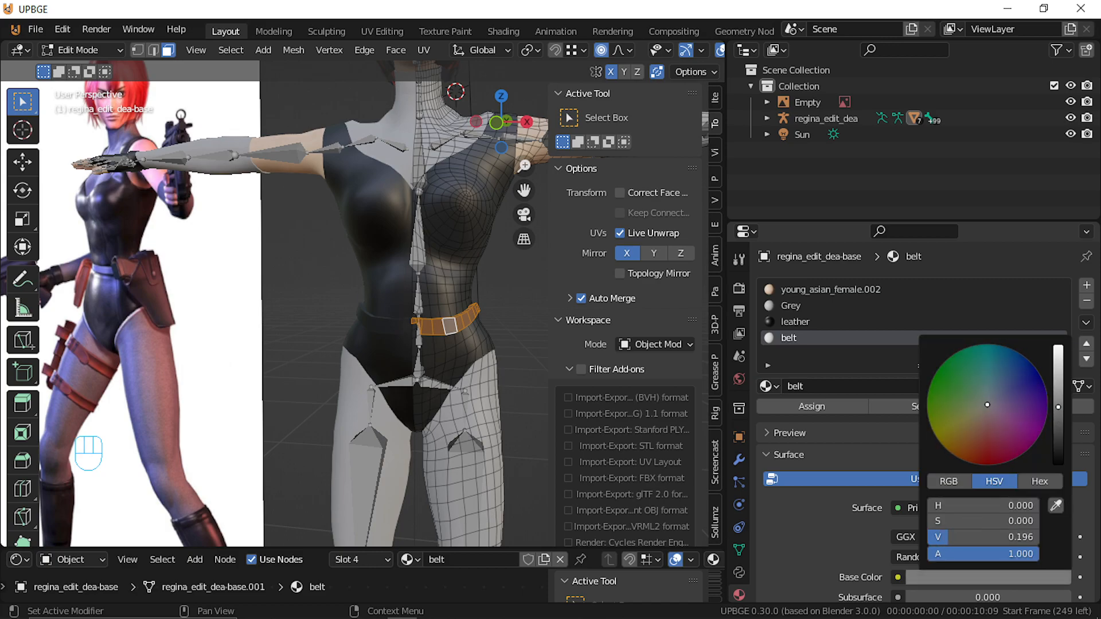
{"action": "left_click", "coordinate": [814, 405]}
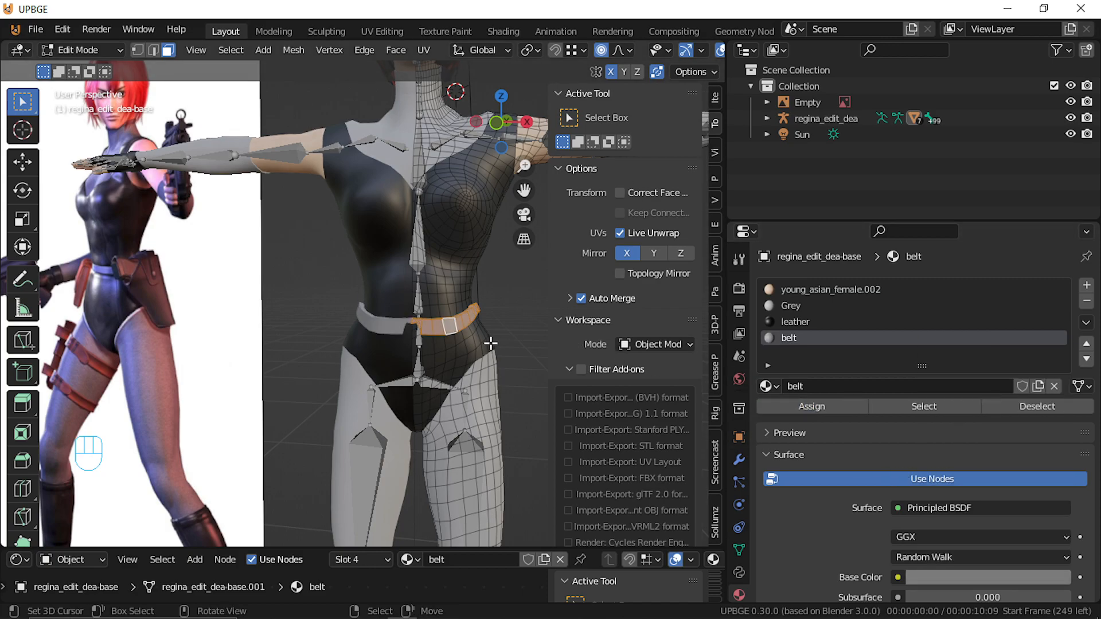
{"action": "left_click", "coordinate": [983, 582]}
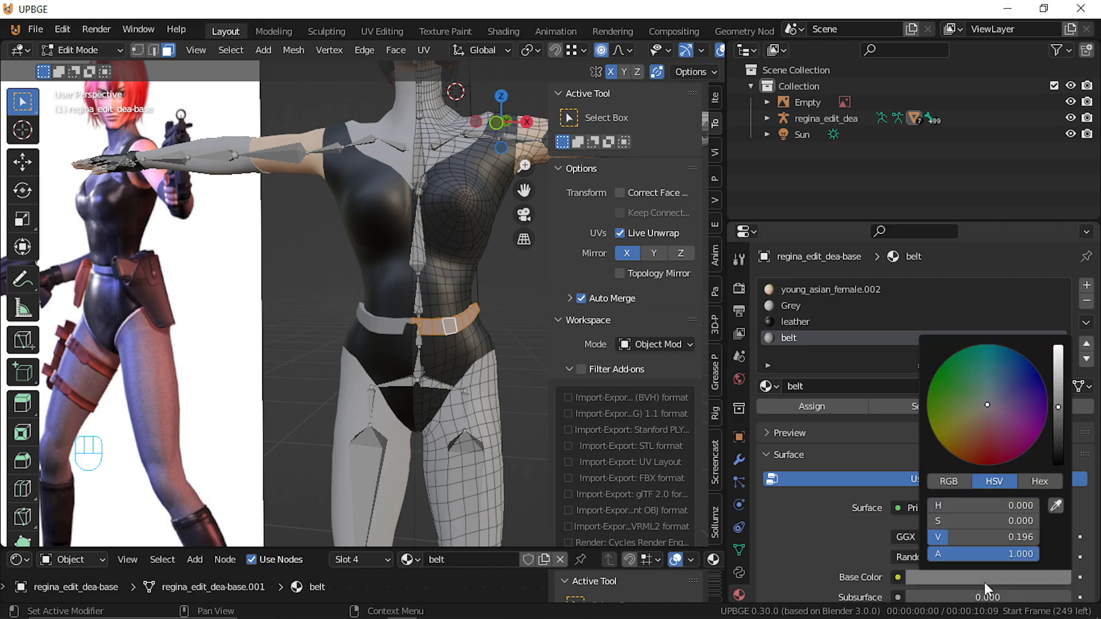
{"action": "left_click_drag", "start_coordinate": [1059, 427], "coordinate": [1057, 439]}
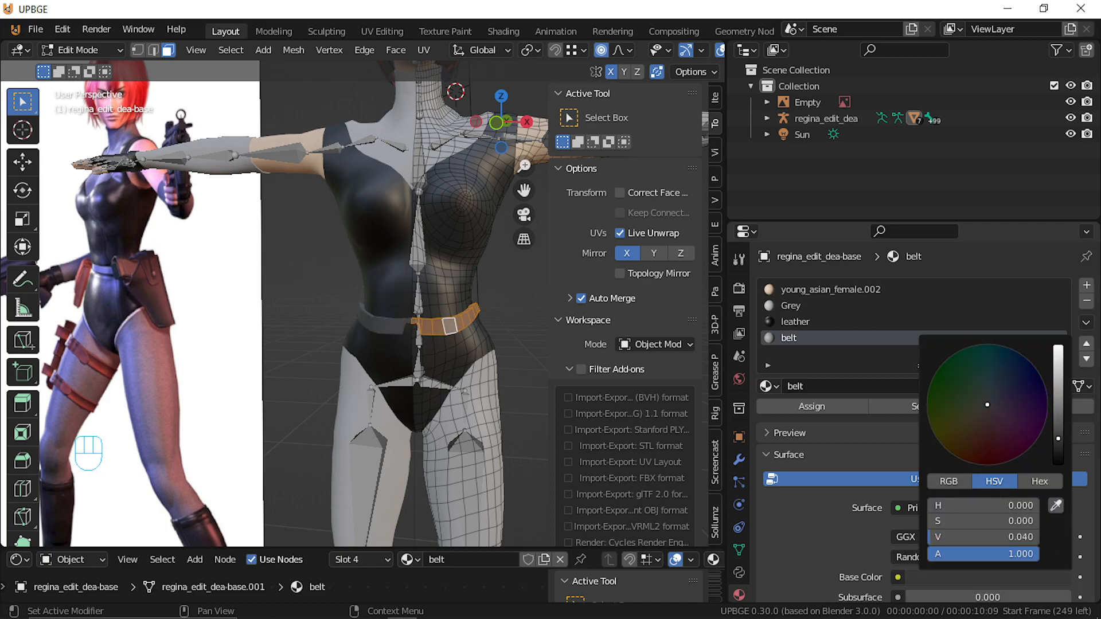
{"action": "key", "text": "s"}
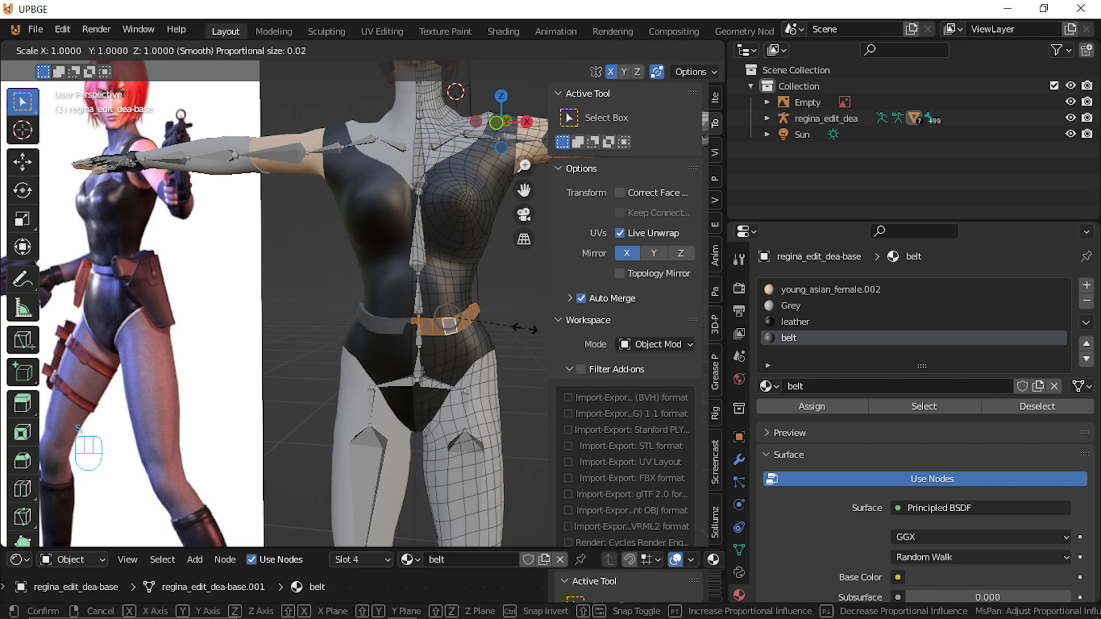
{"action": "key", "text": "Escape"}
{"action": "key", "text": "s"}
{"action": "key", "text": "Escape"}
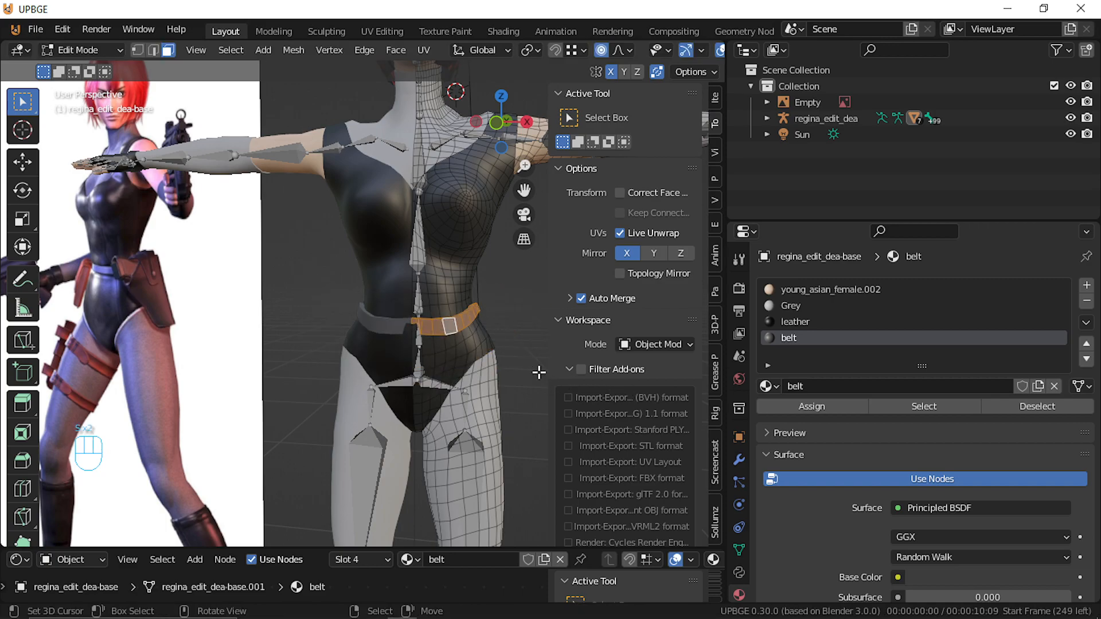
Deselect everything and examine the front of the belt up close in Object Mode
{"action": "key", "text": "alt+a"}
{"action": "key", "text": "Tab"}
{"action": "mouse_move", "coordinate": [500, 369]}
{"action": "middle_mouse_down"}
{"action": "mouse_move", "coordinate": [177, 341]}
{"action": "mouse_move", "coordinate": [472, 355]}
{"action": "mouse_move", "coordinate": [534, 339]}
{"action": "mouse_move", "coordinate": [504, 379]}
{"action": "middle_mouse_up"}
{"action": "scroll", "coordinate": [534, 340], "scroll_direction": "up", "scroll_amount": 3}
{"action": "key", "text": "Tab"}
Undo the belt material and the waist extrusion, going back to the original face selection
{"action": "key", "text": "ctrl+z"}
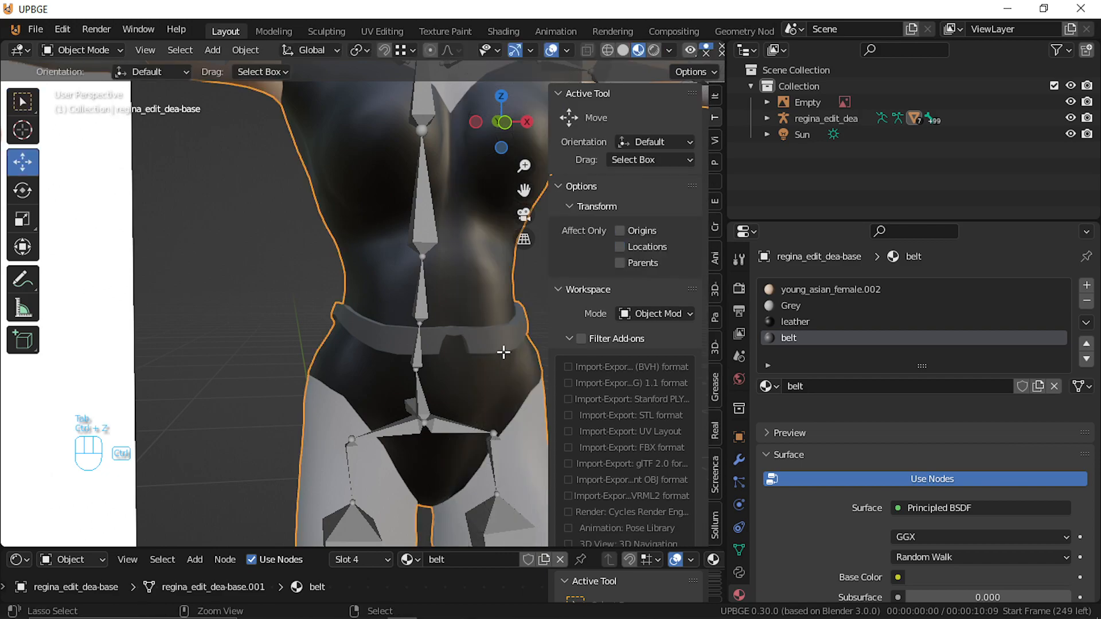
{"action": "key", "text": "ctrl+z"}
{"action": "key", "text": "ctrl+z"}
{"action": "key", "text": "ctrl+z"}
{"action": "key", "text": "ctrl+z"}
{"action": "key", "text": "ctrl+z"}
{"action": "key", "text": "ctrl+z"}
{"action": "key", "text": "ctrl+z"}
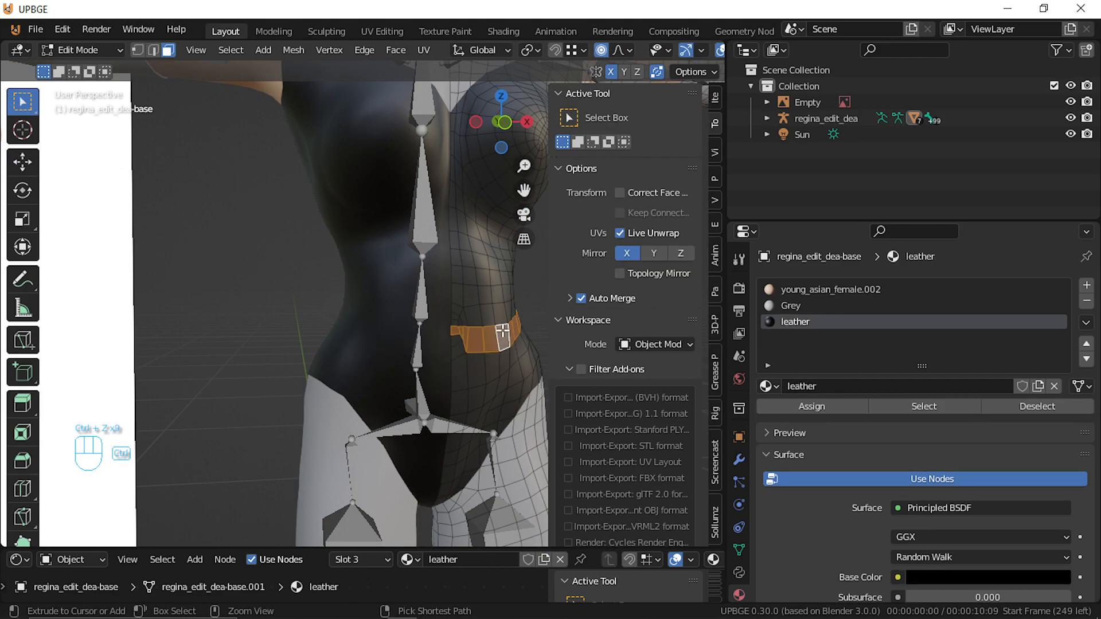
Add the front centre face to the waist selection, extrude it outward along normals, and expand the selection to the belt's edges
{"action": "left_click", "coordinate": [455, 339], "text": "shift"}
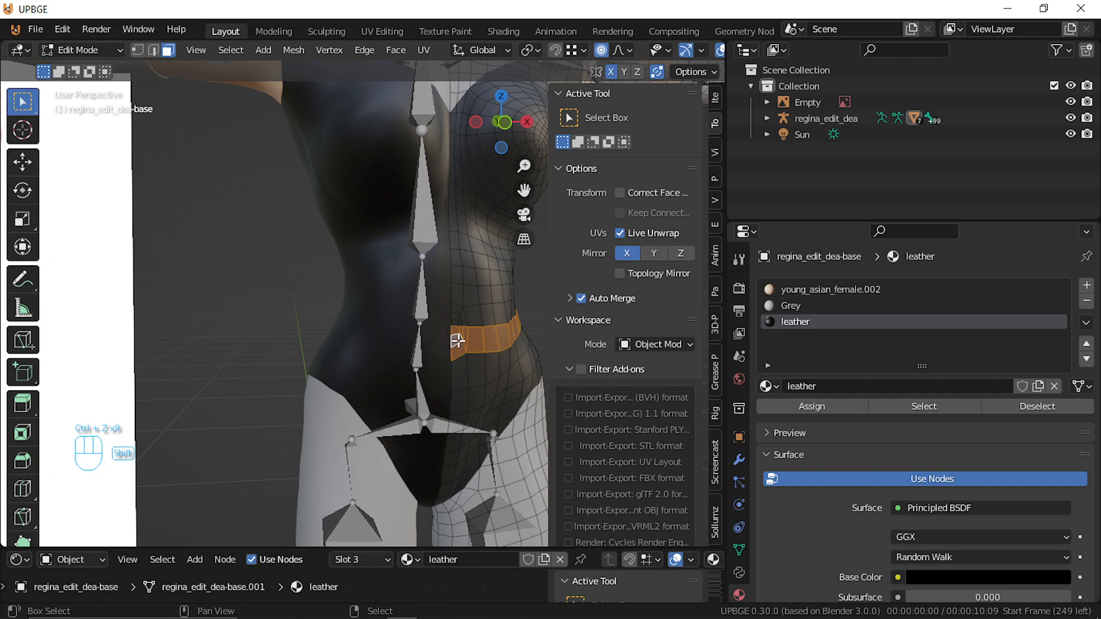
{"action": "middle_click_drag", "start_coordinate": [466, 347], "coordinate": [448, 367]}
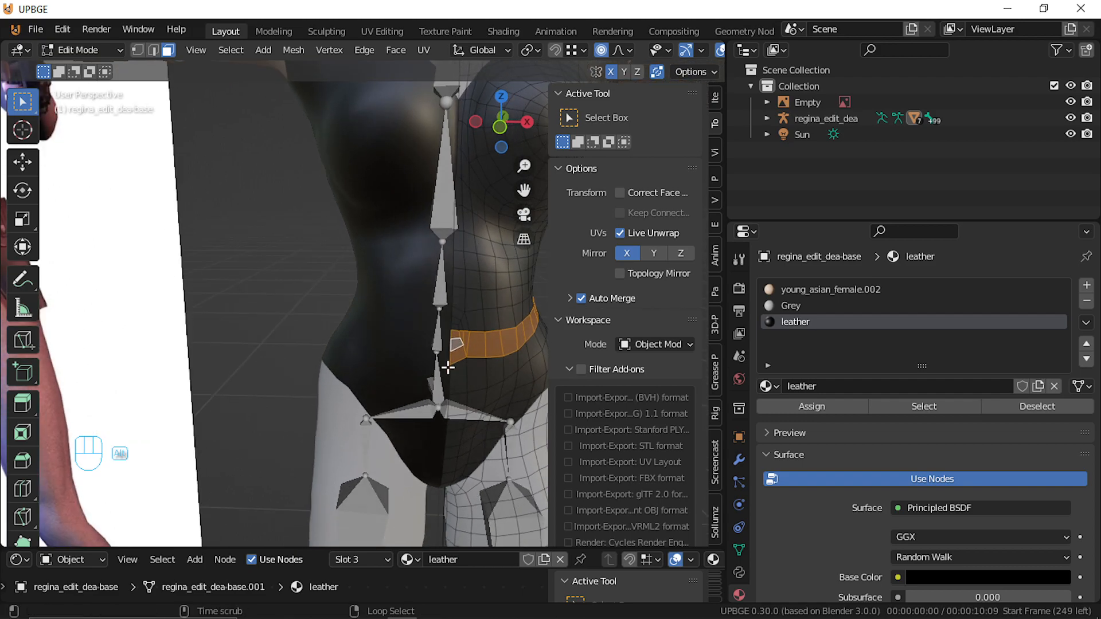
{"action": "key", "text": "alt+e"}
{"action": "left_click", "coordinate": [405, 369]}
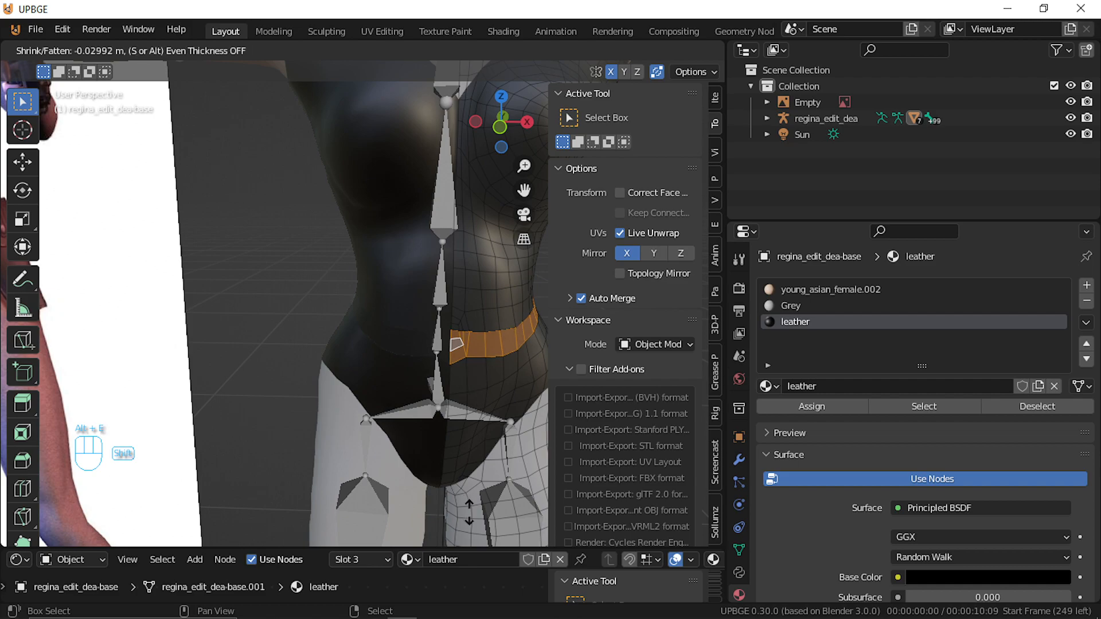
{"action": "left_click", "coordinate": [516, 373]}
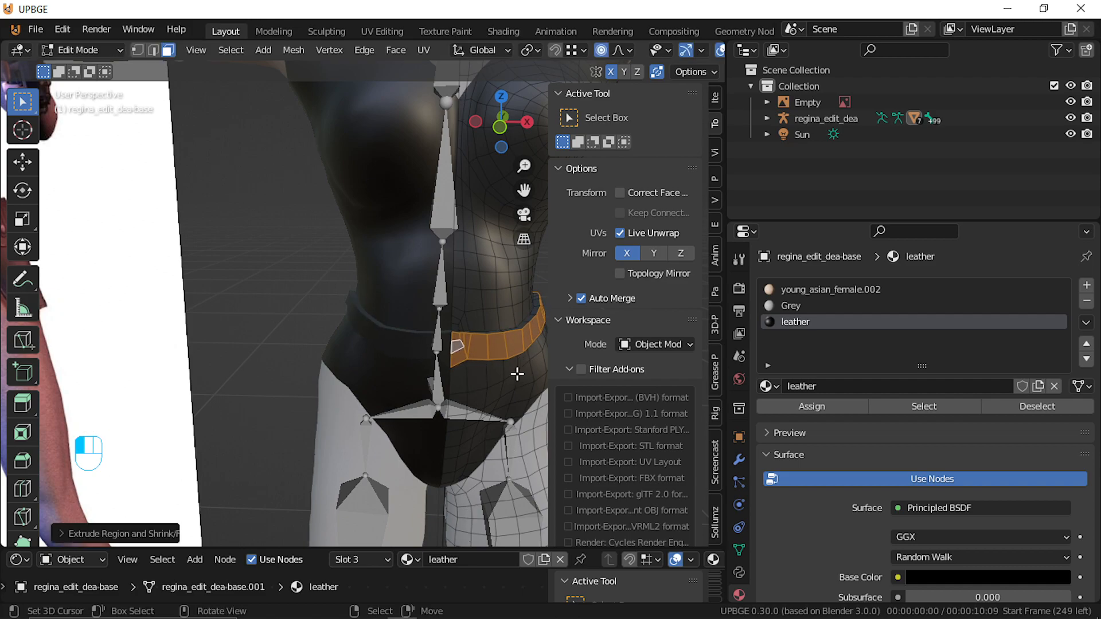
{"action": "key", "text": "ctrl+KP_Add"}
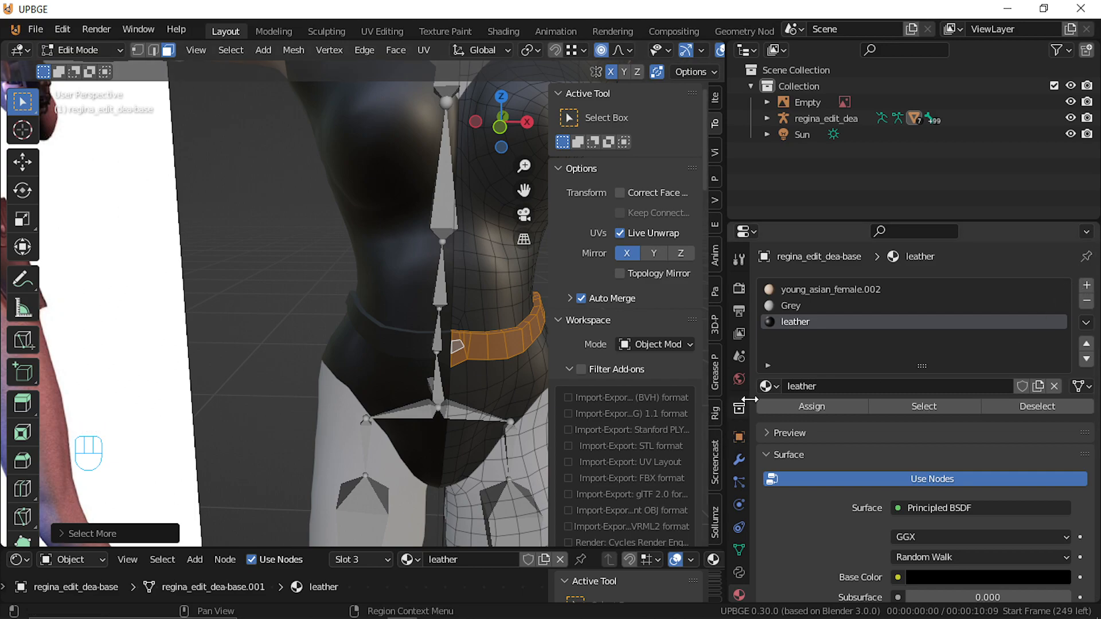
Create a material named belt in a new slot and assign it to the extruded waist band
{"action": "left_click", "coordinate": [768, 386]}
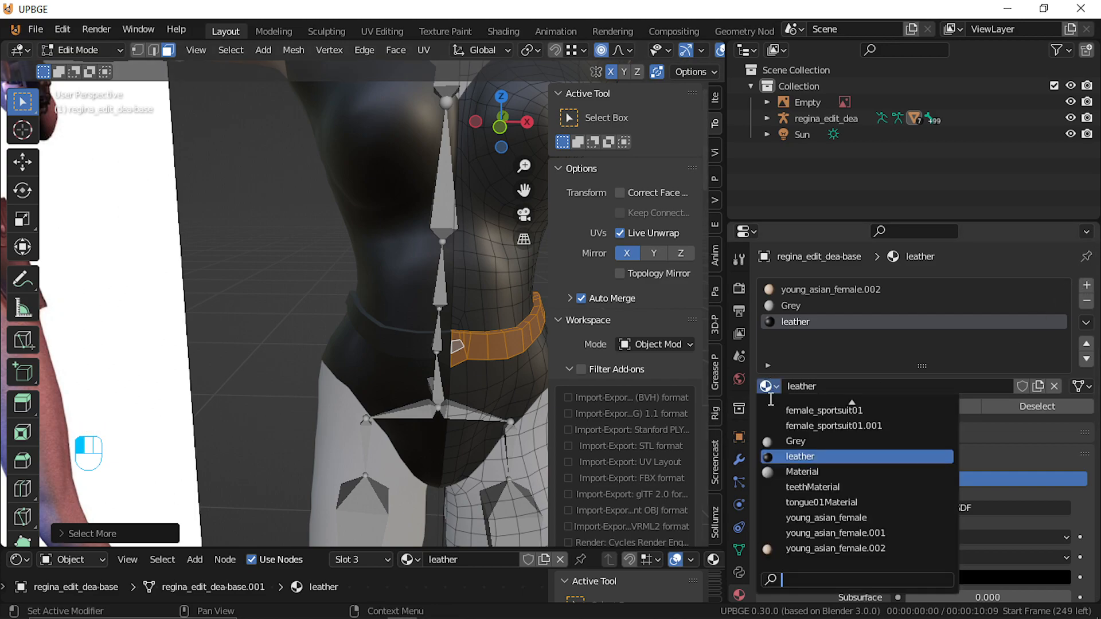
{"action": "type", "text": "b"}
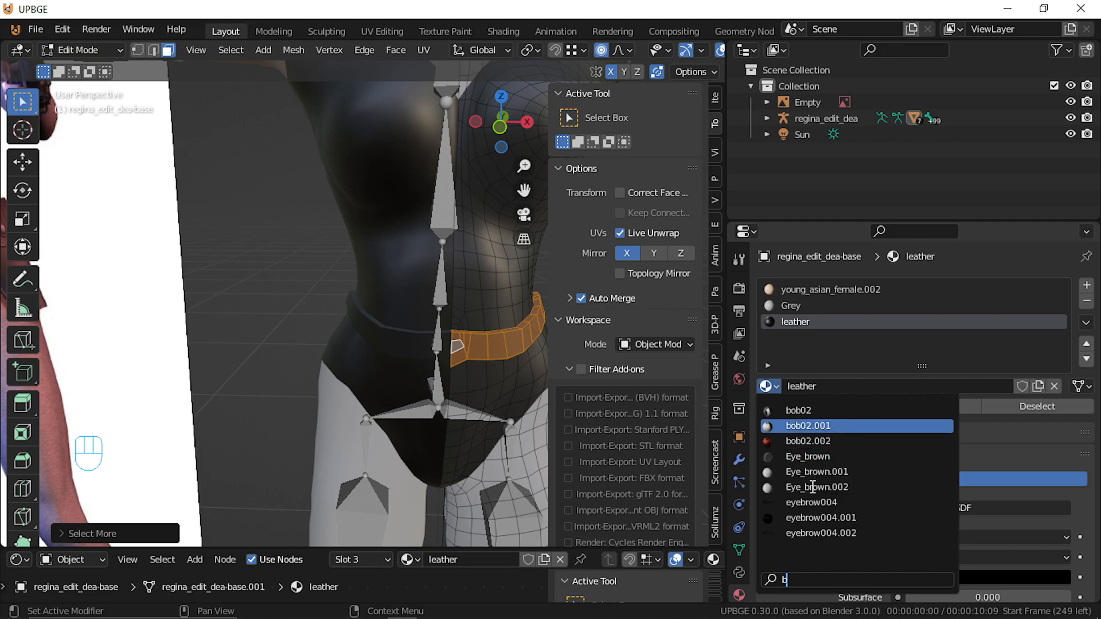
{"action": "left_click", "coordinate": [1086, 285]}
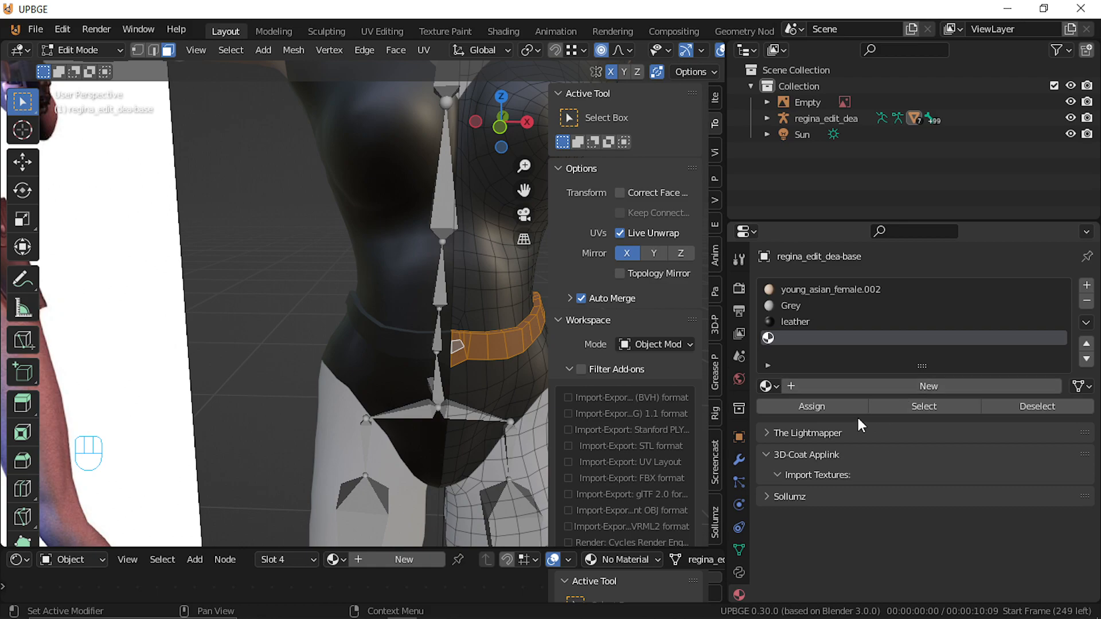
{"action": "left_click", "coordinate": [842, 387]}
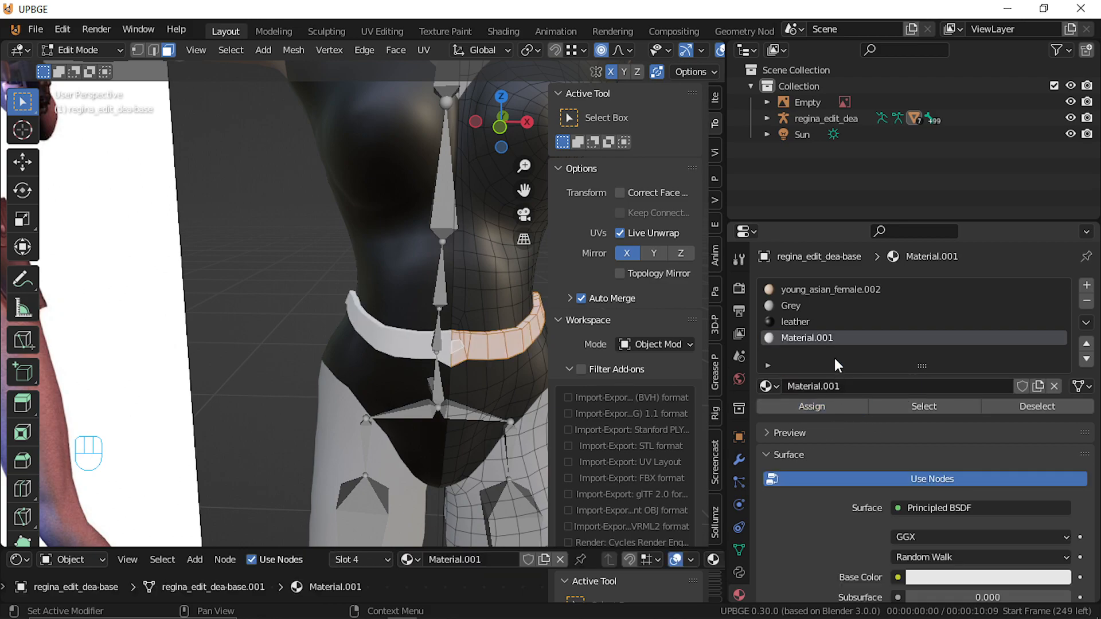
{"action": "double_click", "coordinate": [830, 338]}
{"action": "type", "text": "bel"}
{"action": "left_click", "coordinate": [510, 324]}
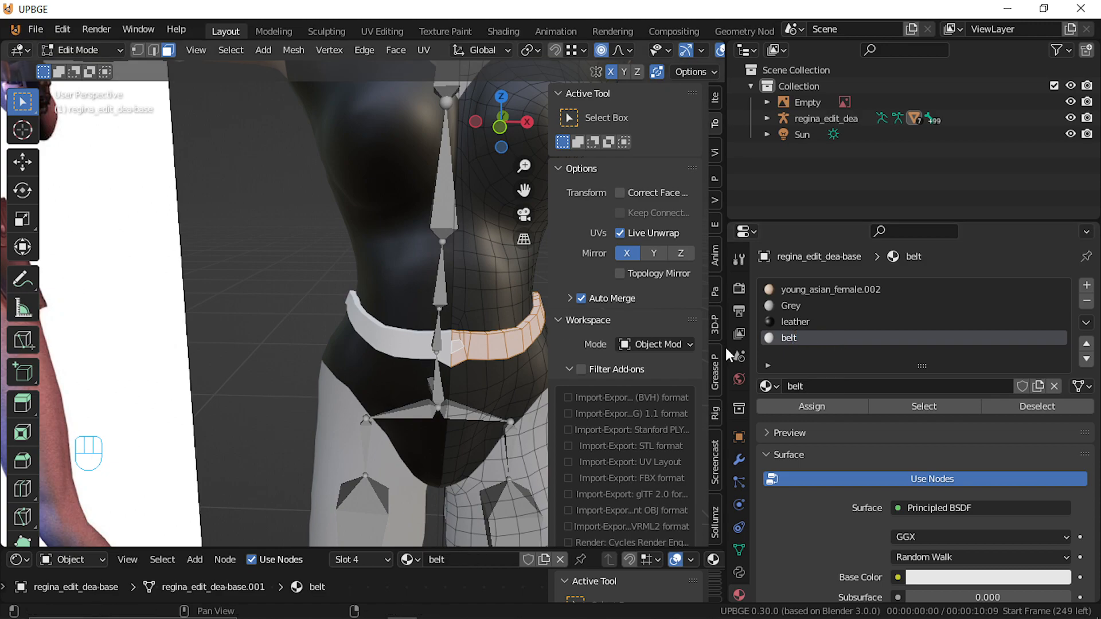
Darken the belt material's base color to grey and return the body mesh to Object Mode
{"action": "left_click", "coordinate": [1009, 578]}
{"action": "left_click_drag", "start_coordinate": [1020, 537], "coordinate": [981, 536]}
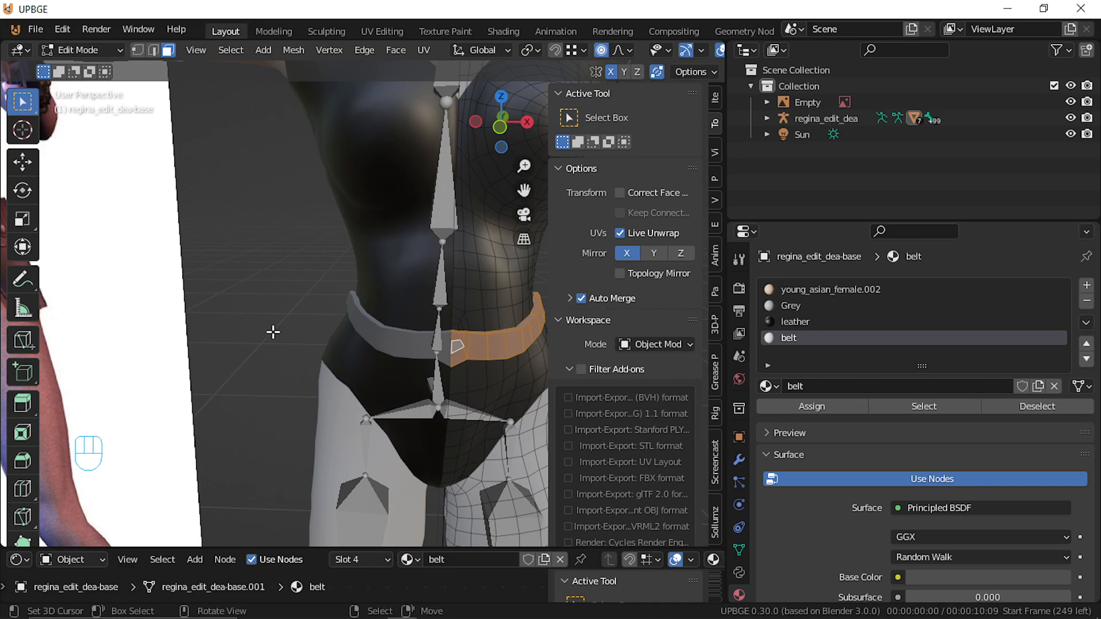
{"action": "key", "text": "Tab"}
{"action": "scroll", "coordinate": [364, 397], "scroll_direction": "down", "scroll_amount": 5}
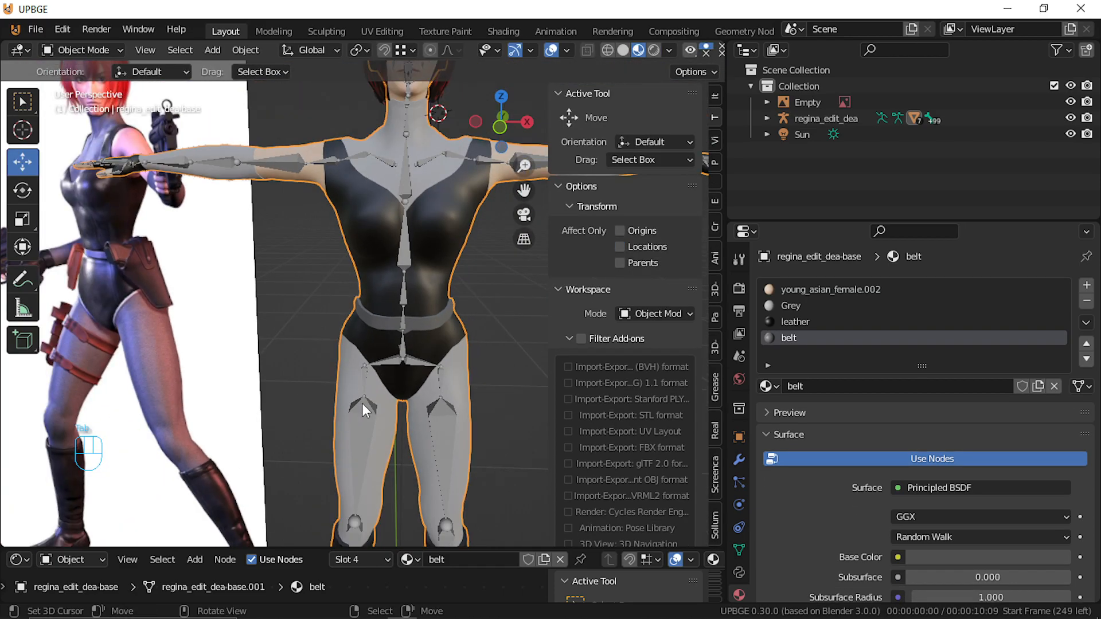
In Edit Mode, select the uneven lower edge at the belt's front centre and move it along Z to straighten the band's lower border
{"action": "middle_click_drag", "start_coordinate": [362, 403], "coordinate": [313, 408]}
{"action": "scroll", "coordinate": [383, 445], "scroll_direction": "up", "scroll_amount": 2}
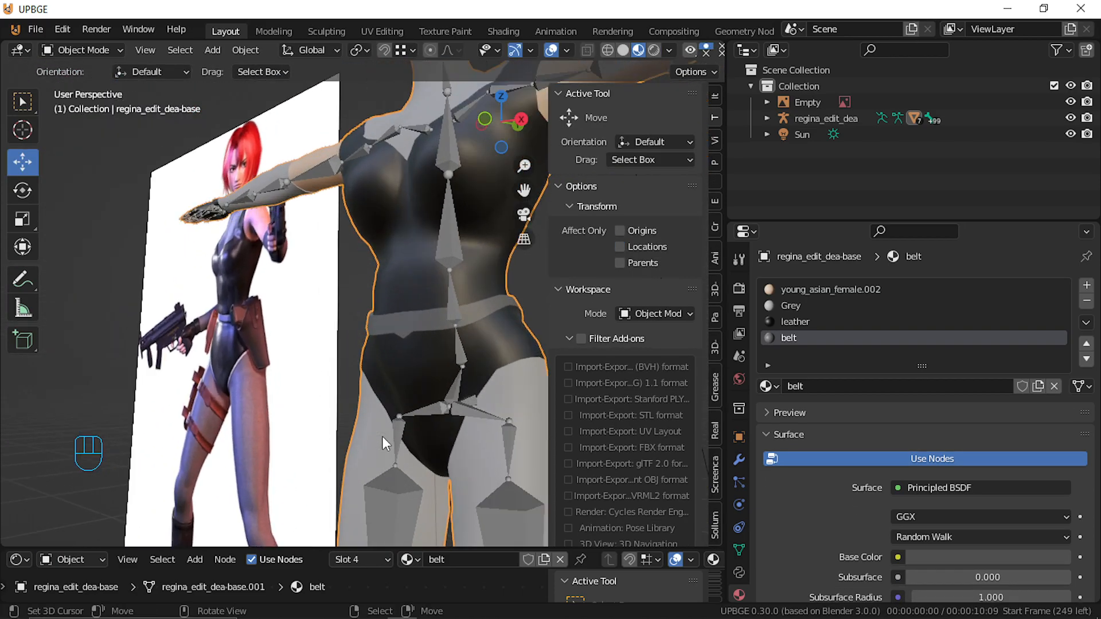
{"action": "key", "text": "Tab"}
{"action": "scroll", "coordinate": [420, 373], "scroll_direction": "up", "scroll_amount": 3}
{"action": "middle_click_drag", "start_coordinate": [420, 373], "coordinate": [295, 205]}
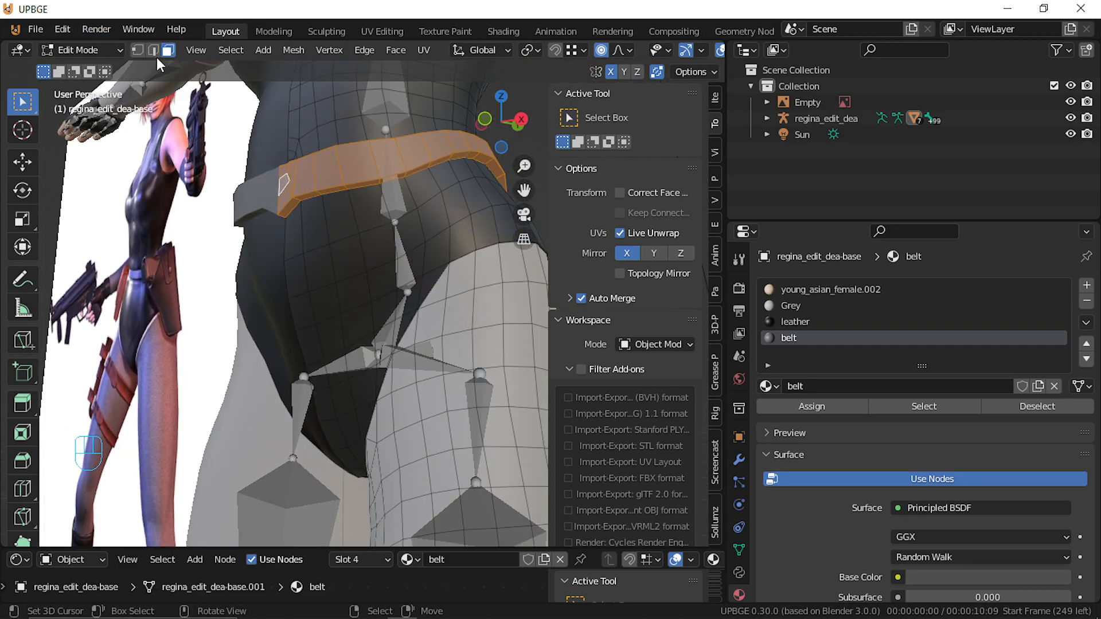
{"action": "left_click", "coordinate": [158, 50]}
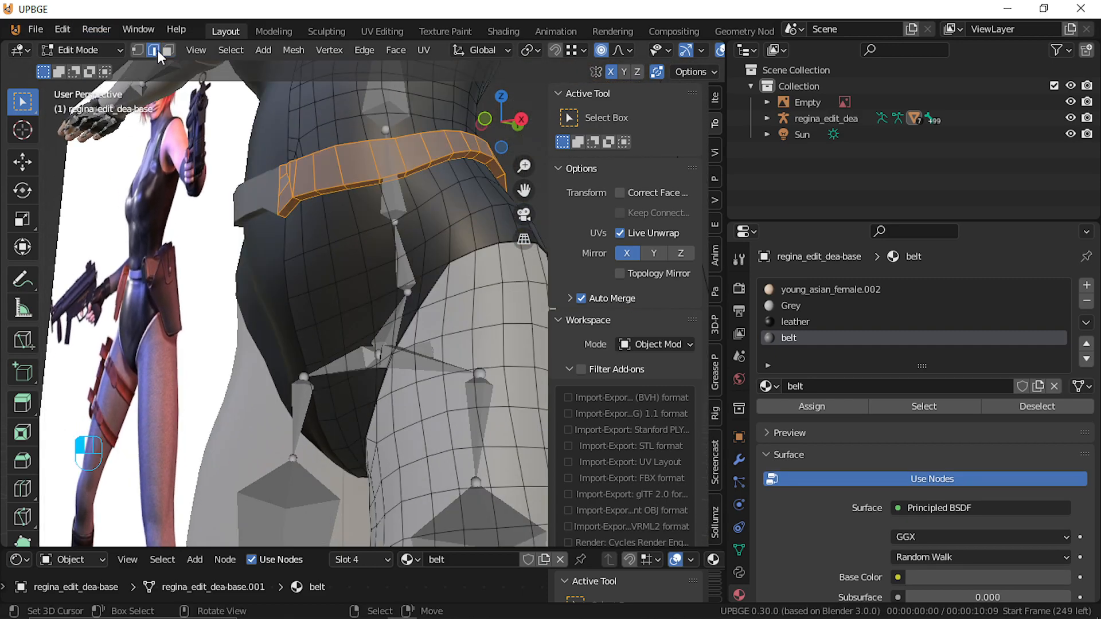
{"action": "left_click", "coordinate": [286, 214]}
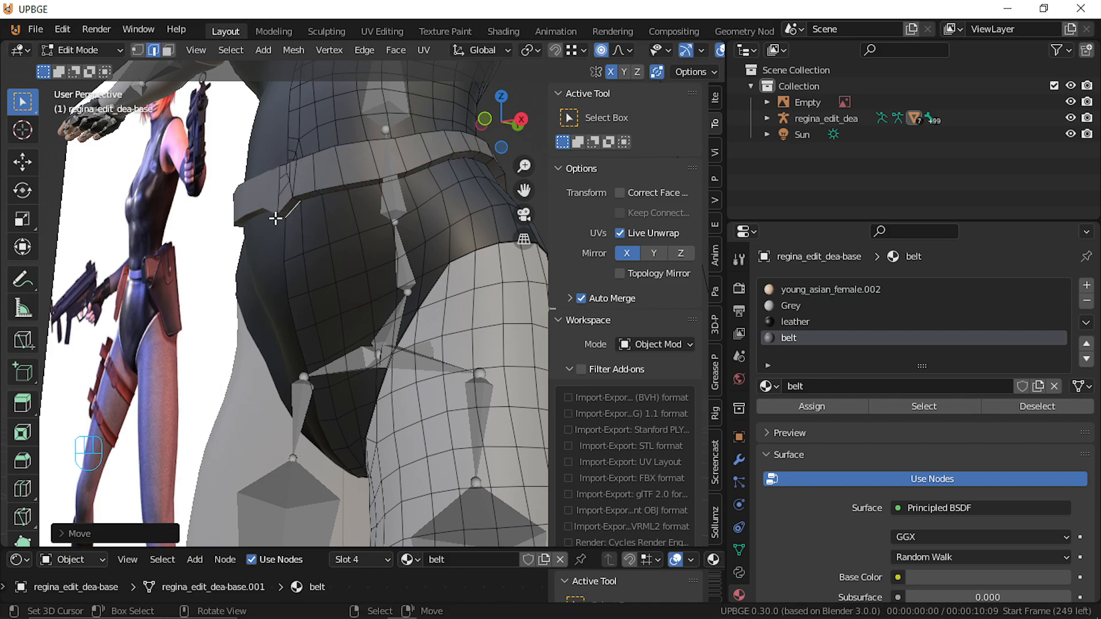
{"action": "key", "text": "g"}
{"action": "key", "text": "z"}
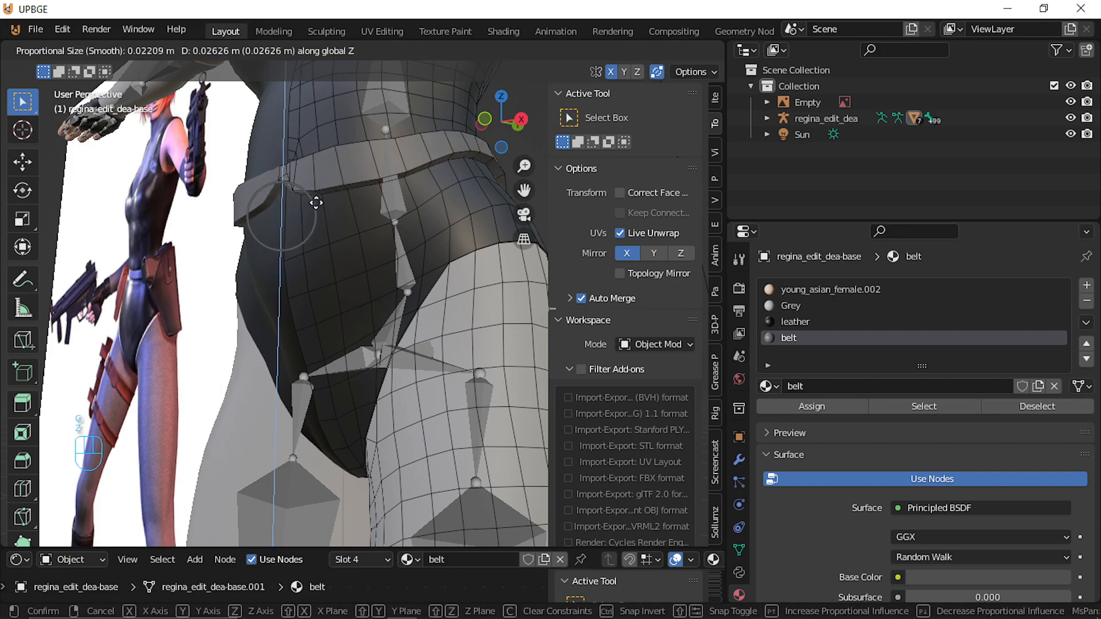
{"action": "left_click", "coordinate": [293, 229]}
Return the body mesh to Object Mode and compare the belt with the full-figure reference image
{"action": "key", "text": "shift+f"}
{"action": "key", "text": "a"}
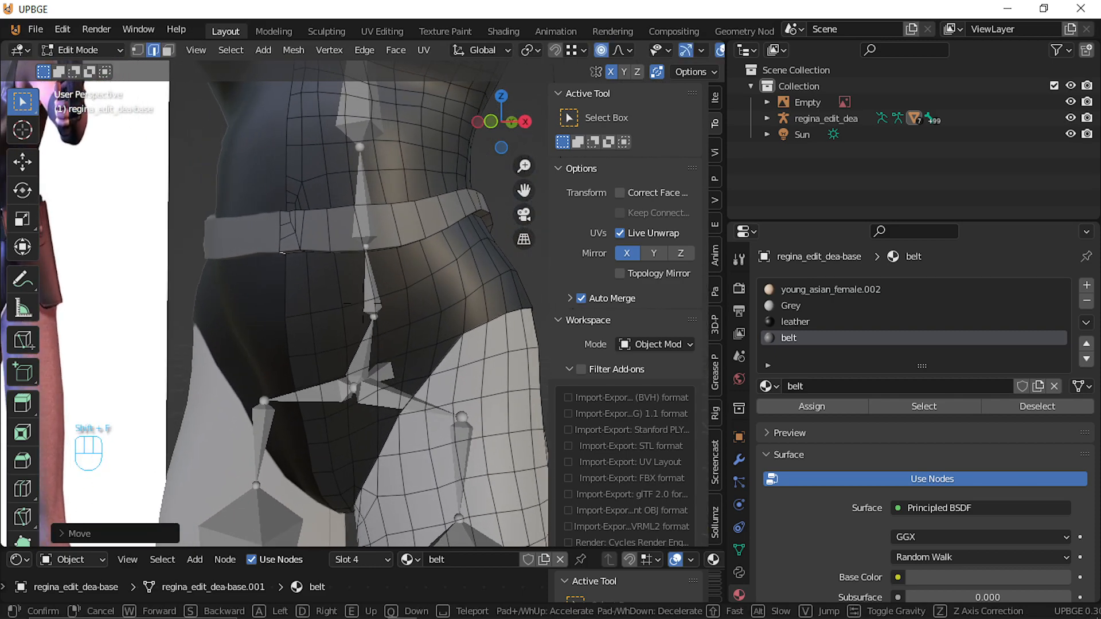
{"action": "key", "text": "a"}
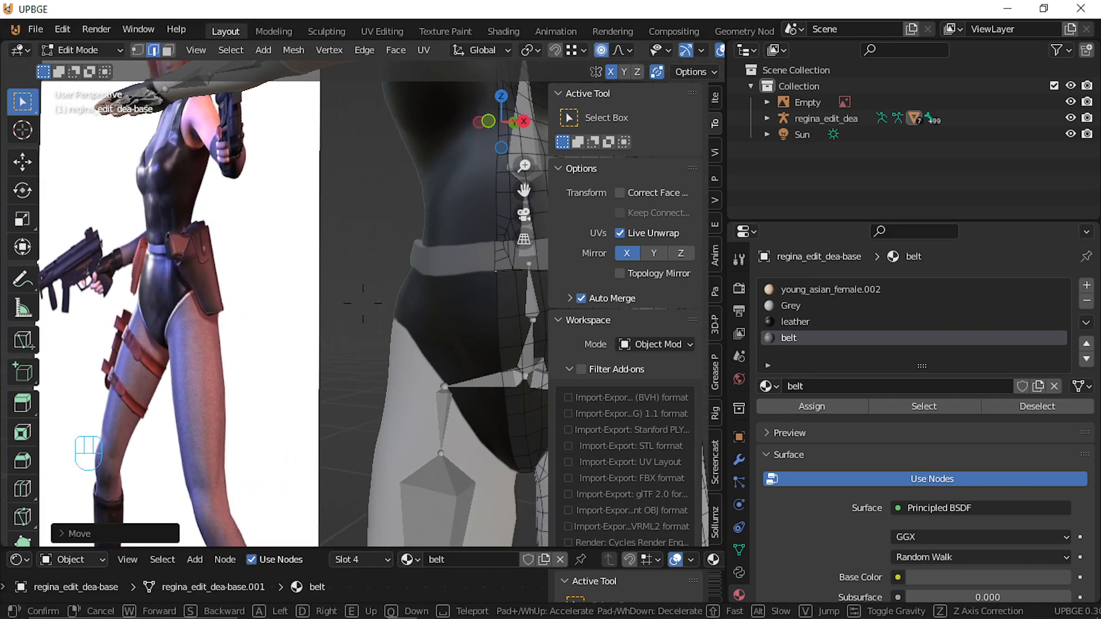
{"action": "left_click", "coordinate": [363, 304]}
{"action": "key", "text": "Tab"}
{"action": "key", "text": "shift+f"}
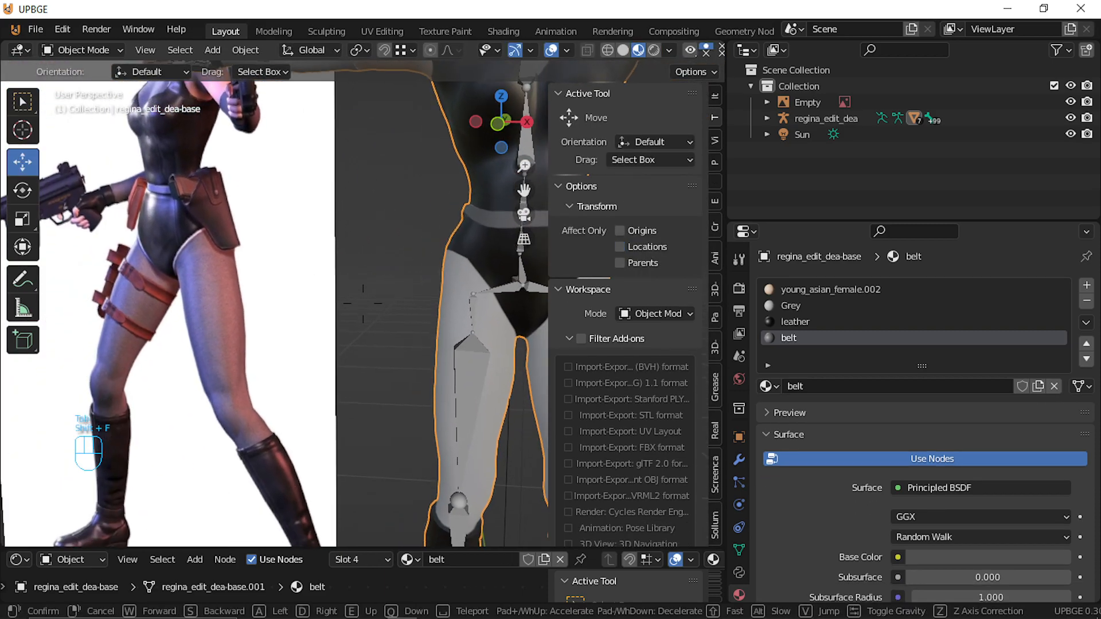
{"action": "left_click", "coordinate": [362, 304]}
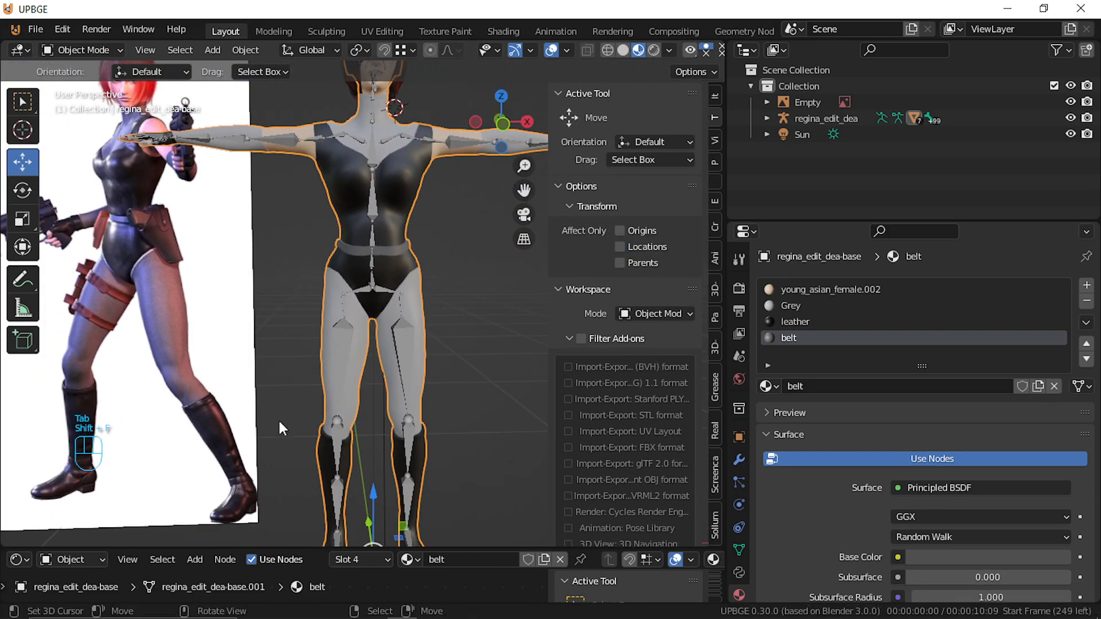
Enter Edit Mode on the body mesh and select a horizontal face loop around the upper thigh
{"action": "key", "text": "Tab"}
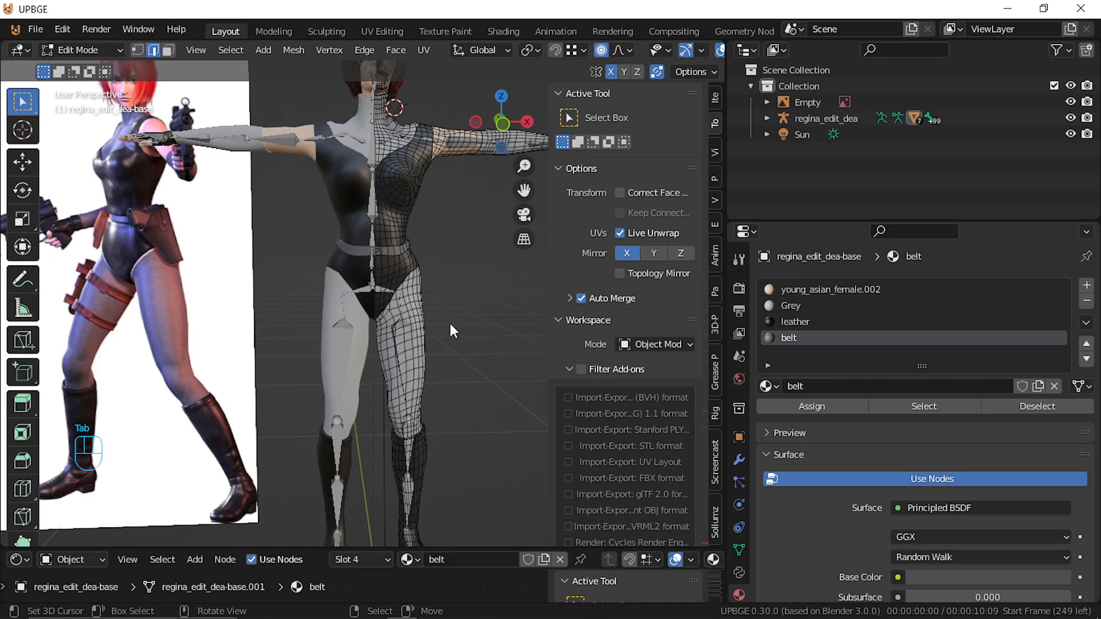
{"action": "key", "text": "Tab"}
{"action": "key", "text": "Tab"}
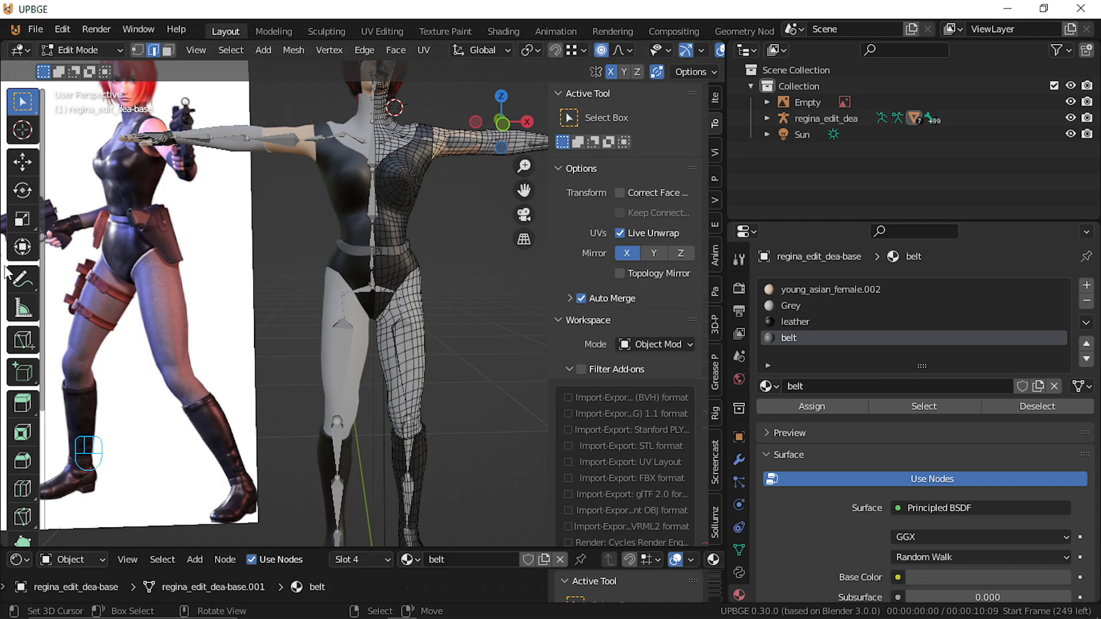
{"action": "key", "text": "shift+f"}
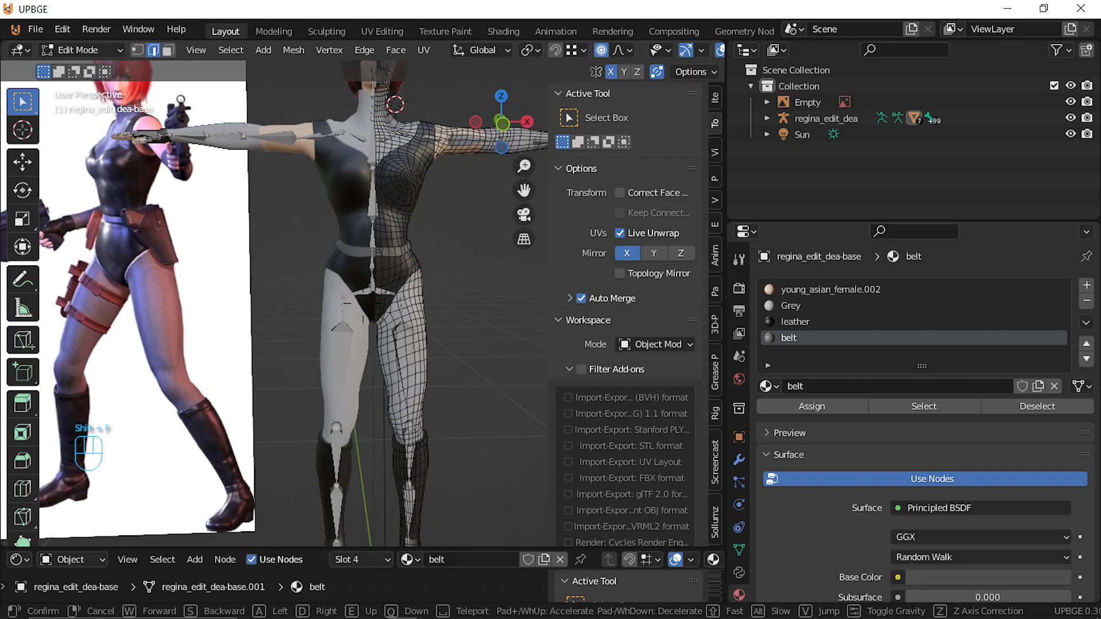
{"action": "key", "text": "s"}
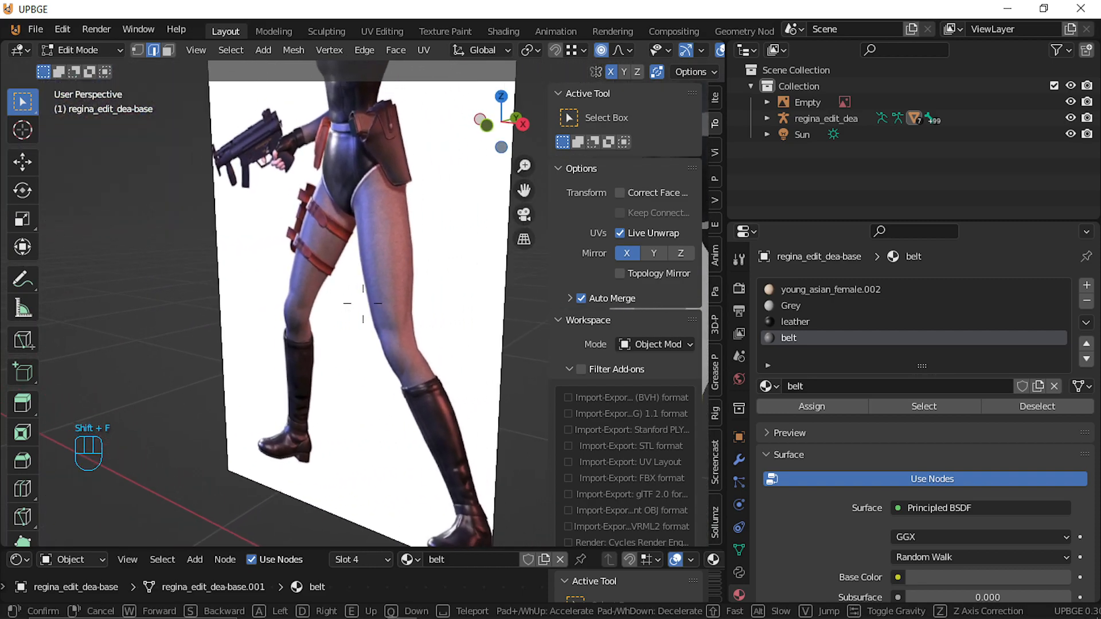
{"action": "left_click", "coordinate": [463, 283]}
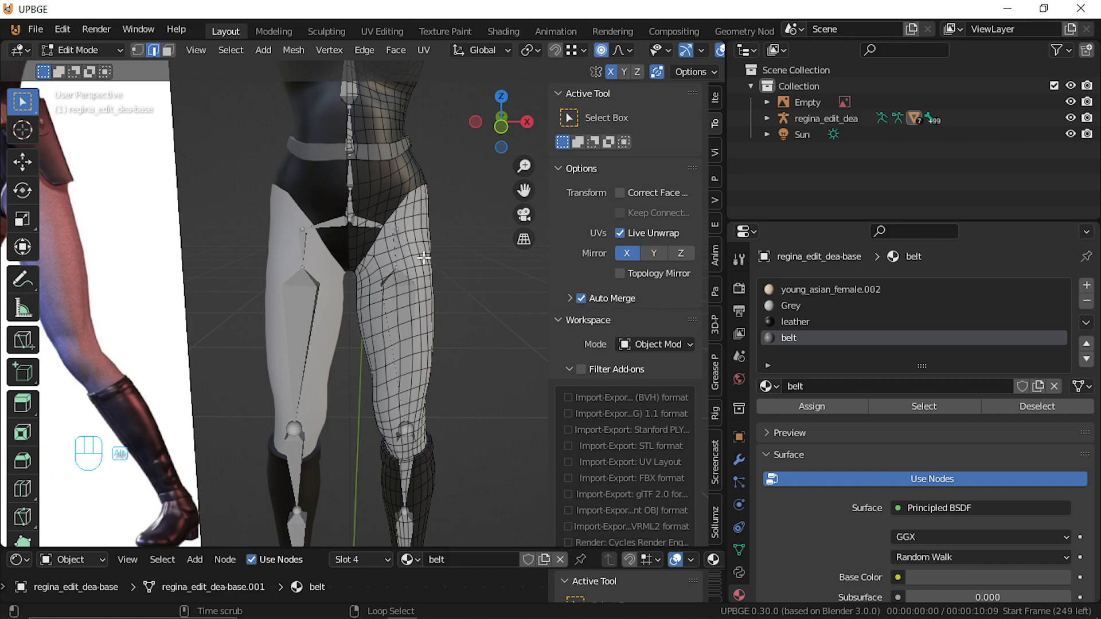
{"action": "left_click", "coordinate": [405, 266], "text": "alt"}
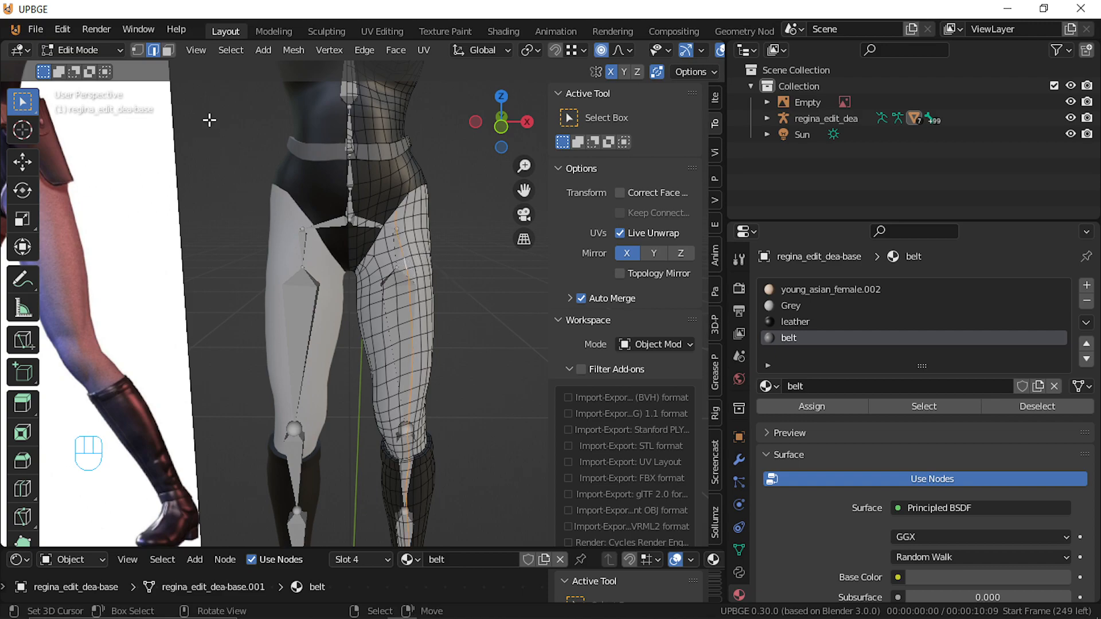
{"action": "left_click", "coordinate": [168, 50]}
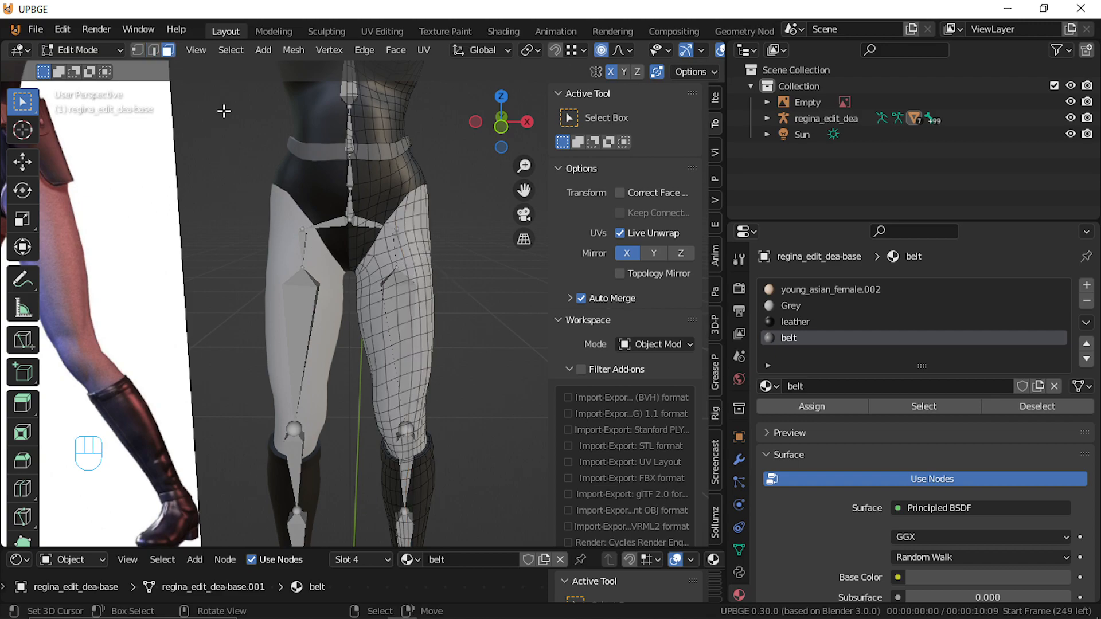
{"action": "left_click", "coordinate": [404, 261], "text": "alt"}
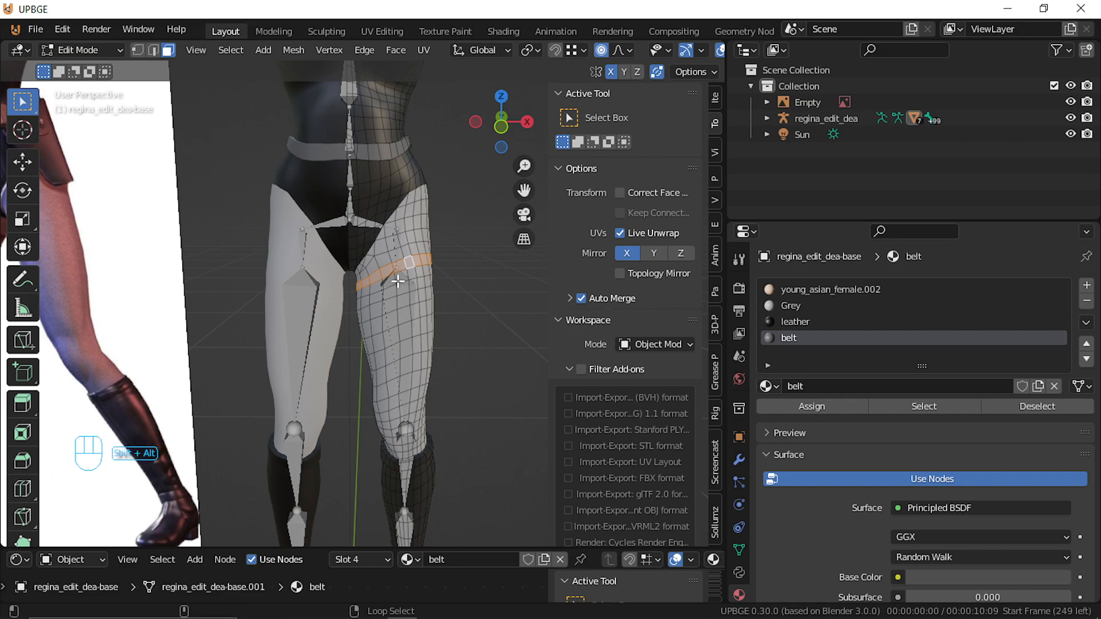
Add a second horizontal face loop, lower on the same thigh, to the selection to match the reference's leg straps
{"action": "key", "text": "shift+f"}
{"action": "left_click", "coordinate": [362, 304]}
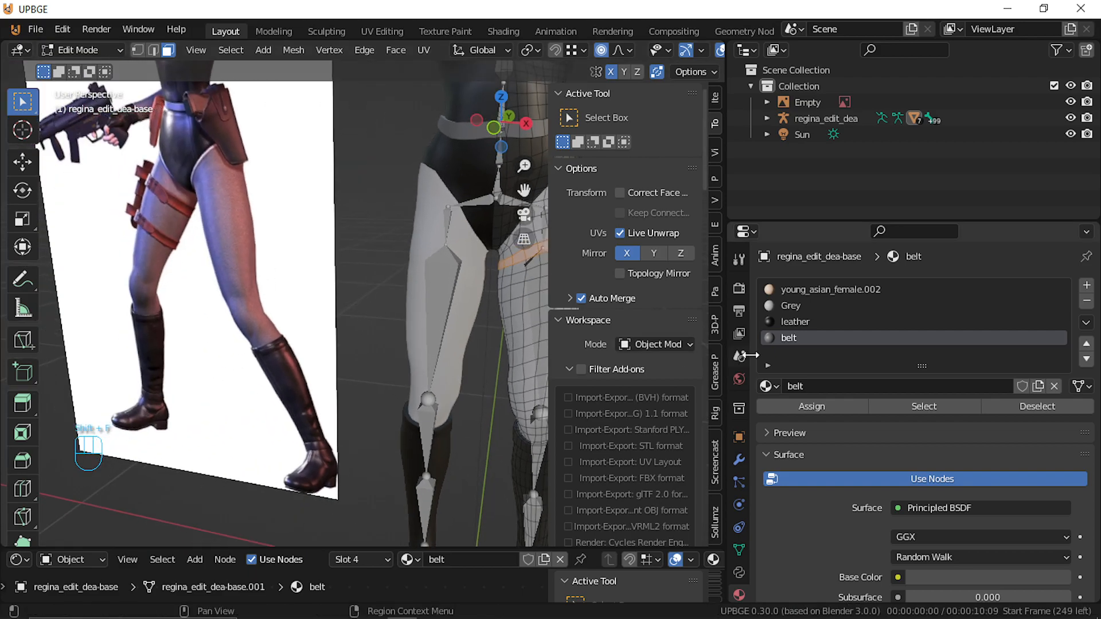
{"action": "left_click", "coordinate": [542, 302], "text": "alt+shift"}
{"action": "key", "text": "ctrl+z"}
{"action": "left_click", "coordinate": [534, 302], "text": "alt+shift"}
{"action": "key", "text": "shift+f"}
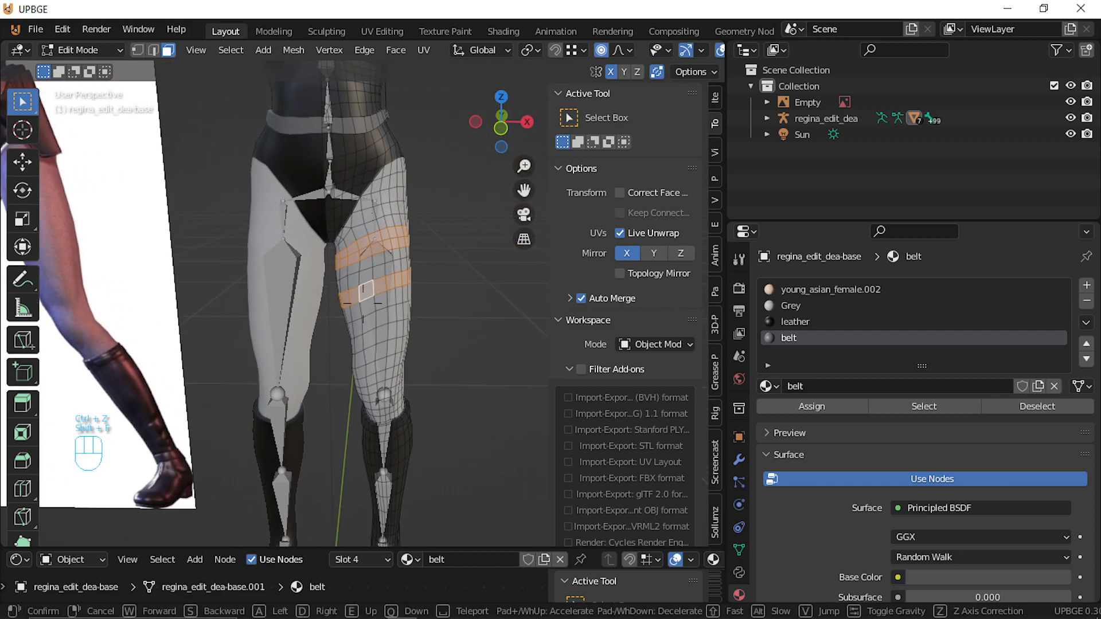
{"action": "left_click", "coordinate": [371, 284]}
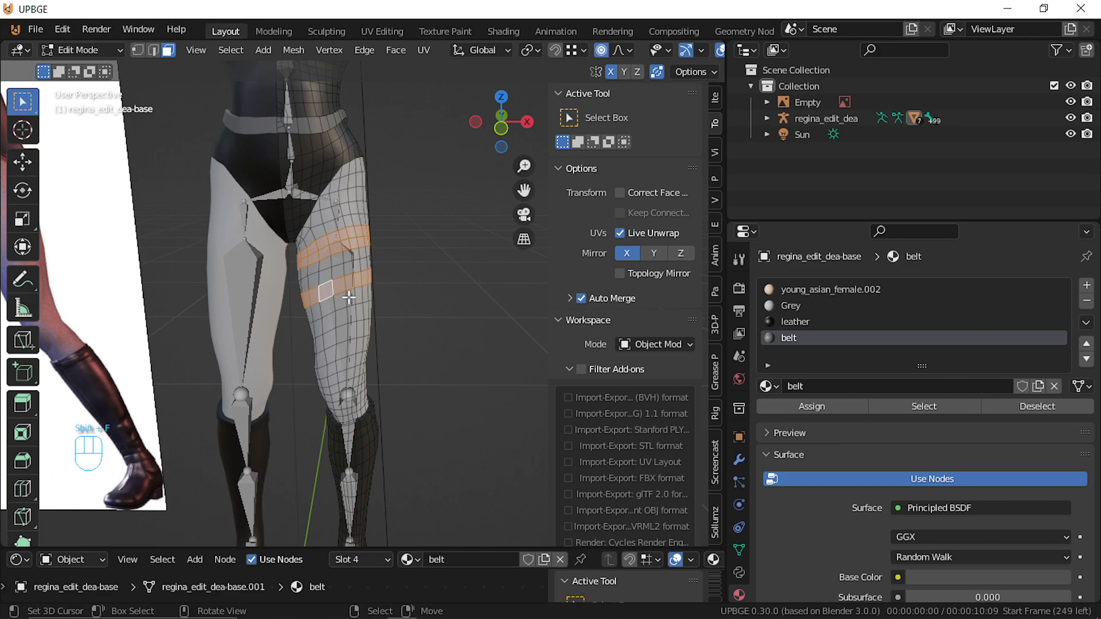
{"action": "key", "text": "shift+f"}
{"action": "left_click", "coordinate": [362, 304]}
{"action": "key", "text": "ctrl+z"}
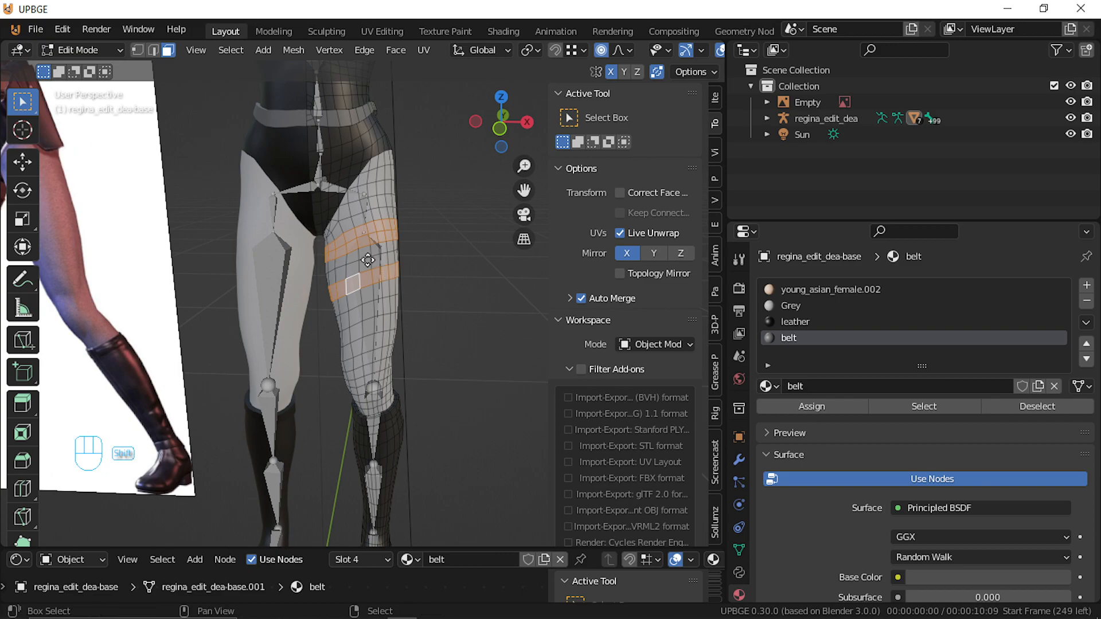
Duplicate the two selected thigh loops in place and turn off Auto Merge
{"action": "key", "text": "shift+d"}
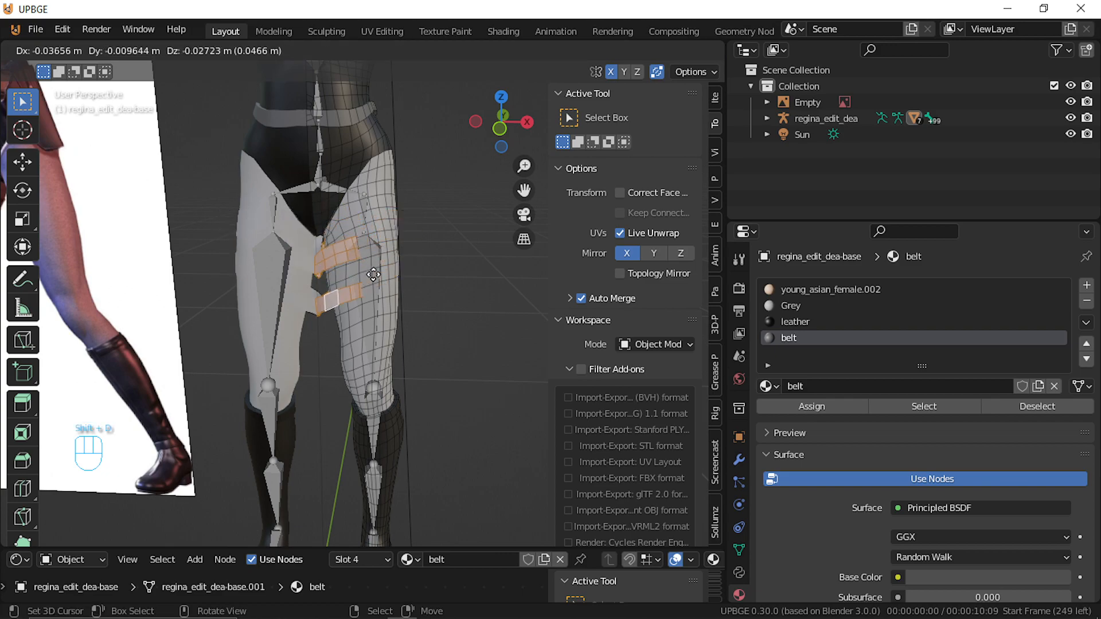
{"action": "left_click", "coordinate": [375, 275]}
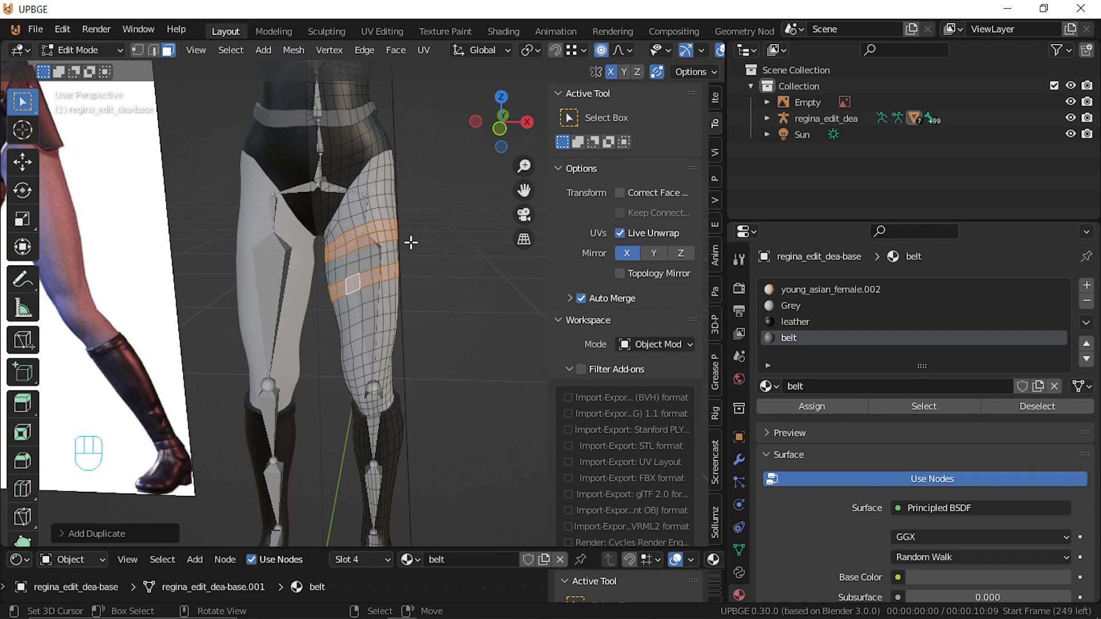
{"action": "left_click", "coordinate": [656, 73]}
Extrude the duplicated thigh bands outward along their normals and add an empty material slot to the mesh
{"action": "key", "text": "alt+e"}
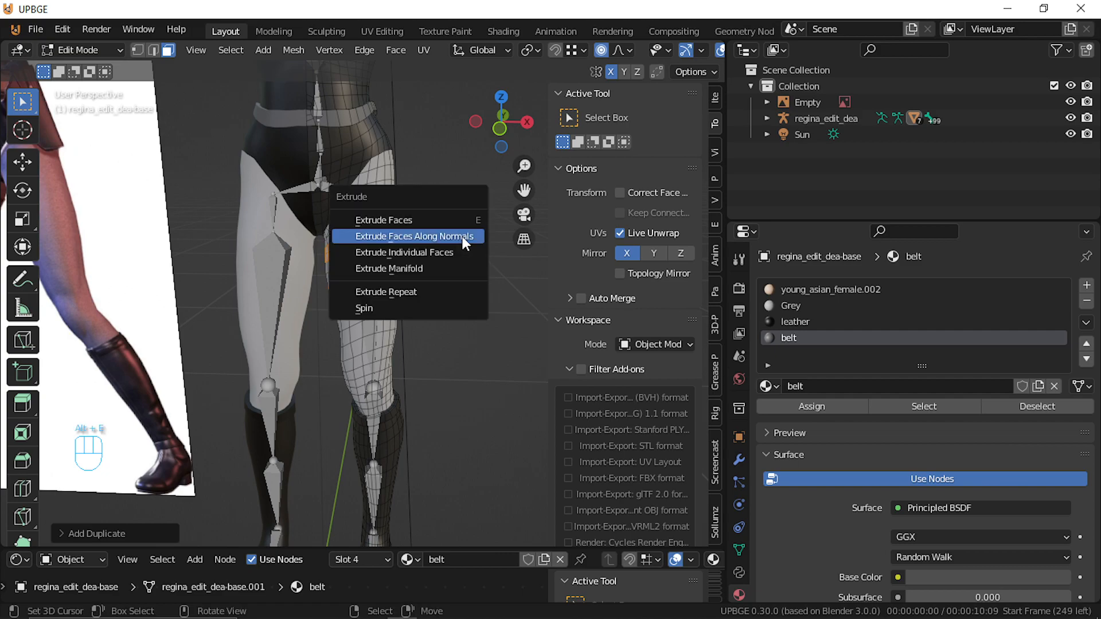
{"action": "left_click", "coordinate": [464, 244]}
{"action": "key", "text": "shift"}
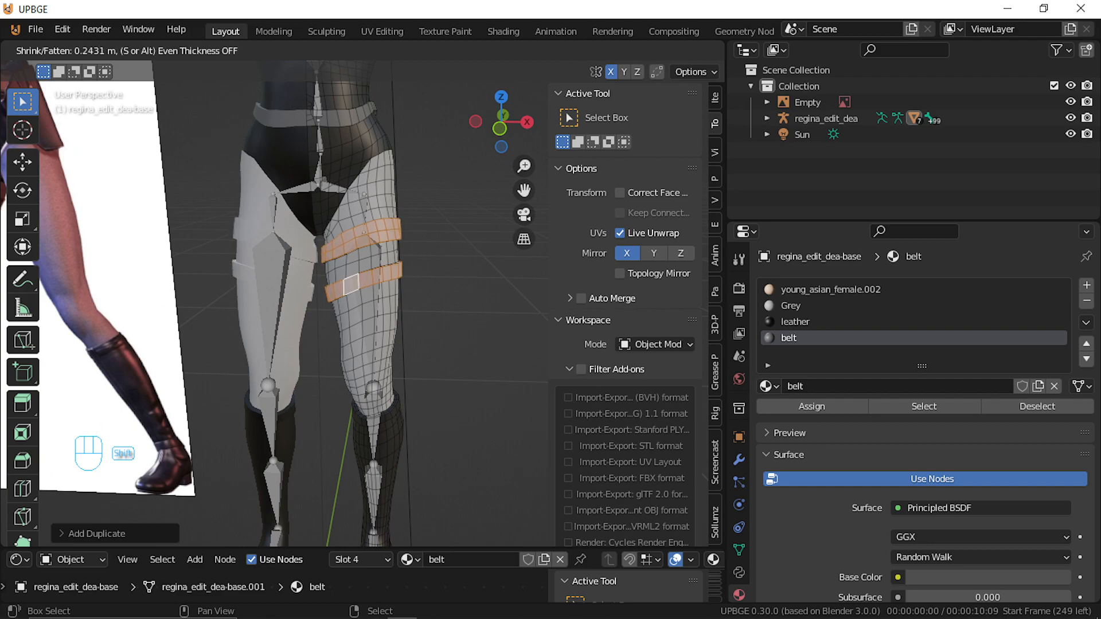
{"action": "left_click", "coordinate": [412, 382]}
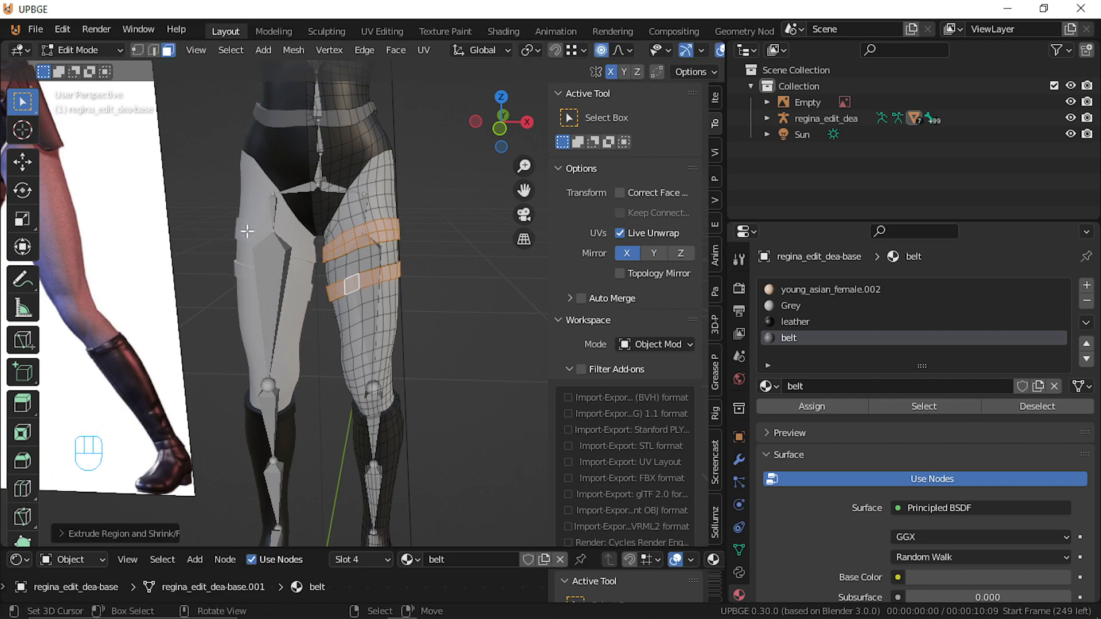
{"action": "left_click", "coordinate": [1086, 286]}
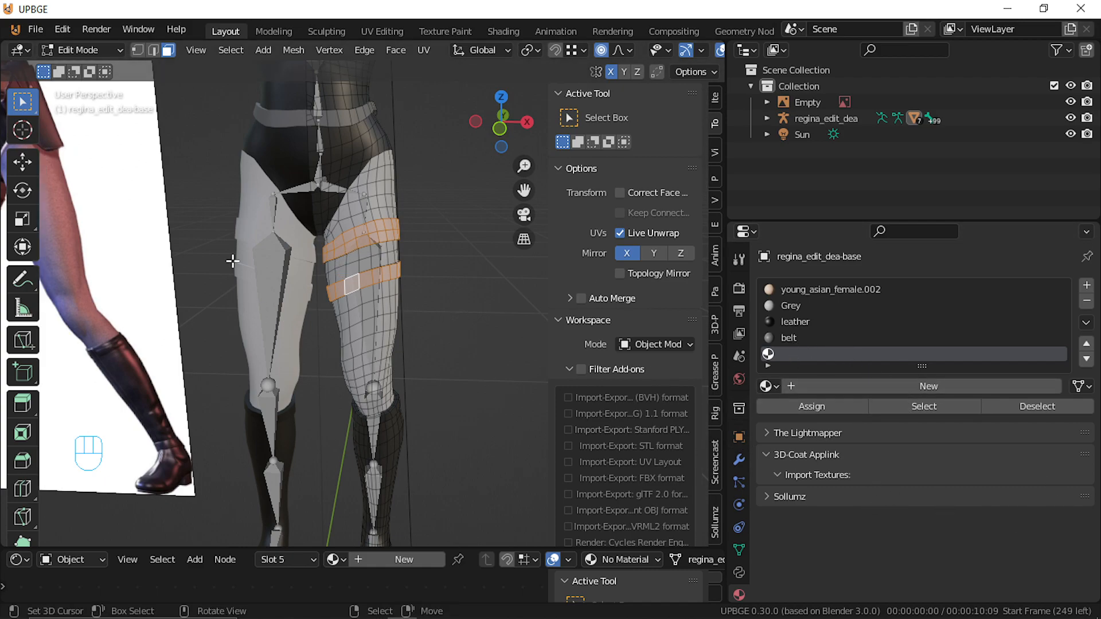
Select two adjacent vertical strips of faces on the outer hip, running from the upper thigh band up to the belt
{"action": "scroll", "coordinate": [152, 236], "scroll_direction": "down", "scroll_amount": 5}
{"action": "middle_click_drag", "start_coordinate": [153, 236], "coordinate": [426, 268]}
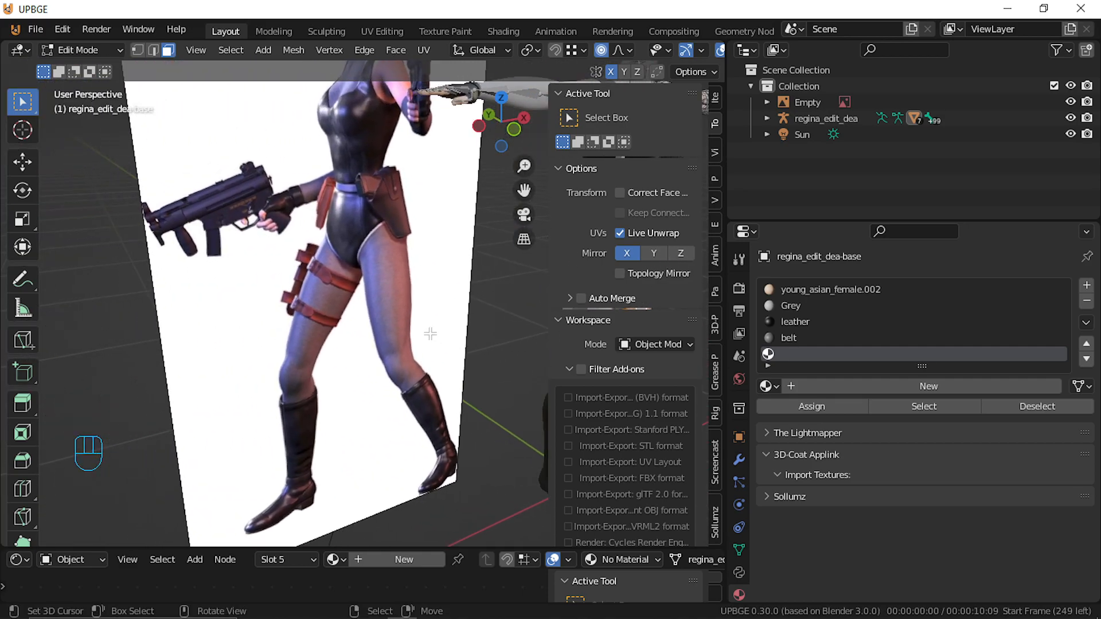
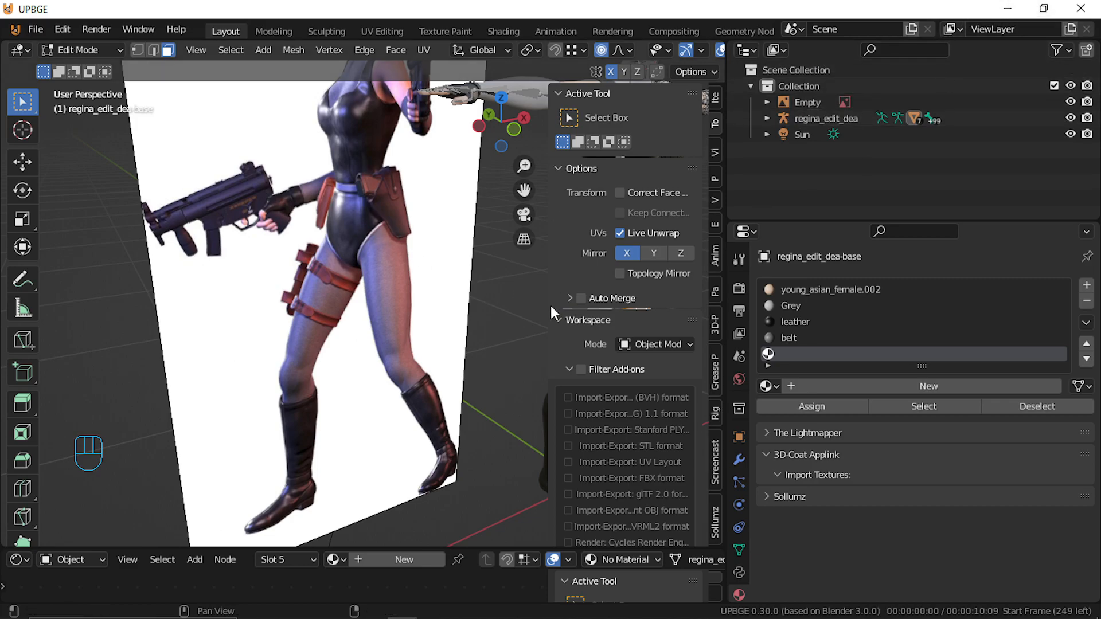
{"action": "middle_click_drag", "start_coordinate": [367, 270], "coordinate": [163, 277], "text": "shift"}
{"action": "middle_click_drag", "start_coordinate": [504, 304], "coordinate": [364, 309]}
{"action": "key", "text": "shift+f"}
{"action": "key", "text": "shift+w"}
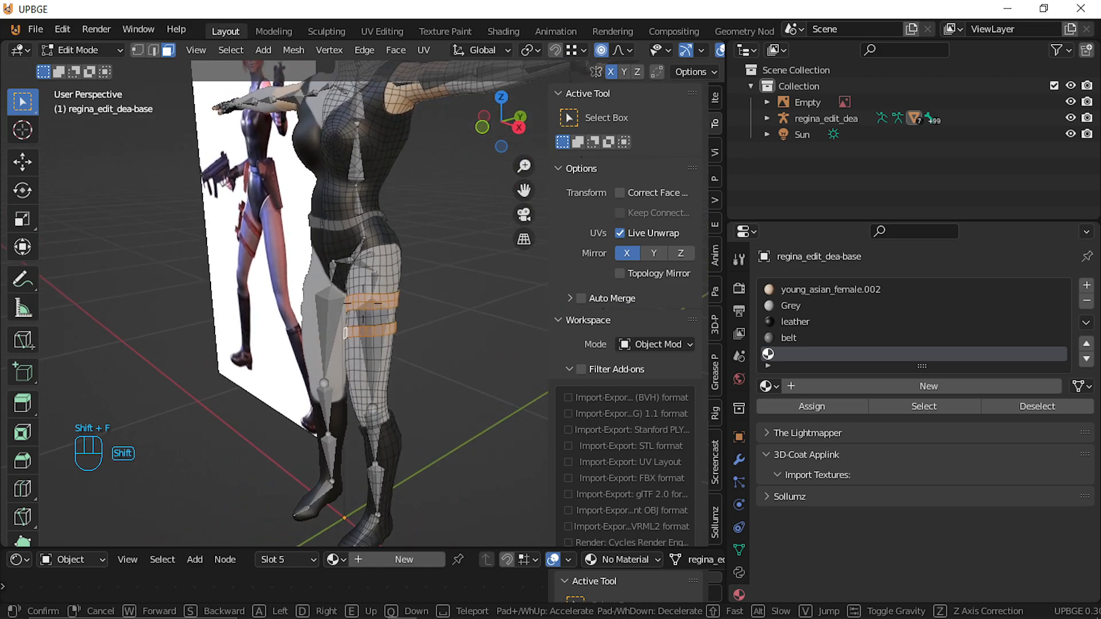
{"action": "key", "text": "shift+w"}
{"action": "left_click", "coordinate": [372, 284]}
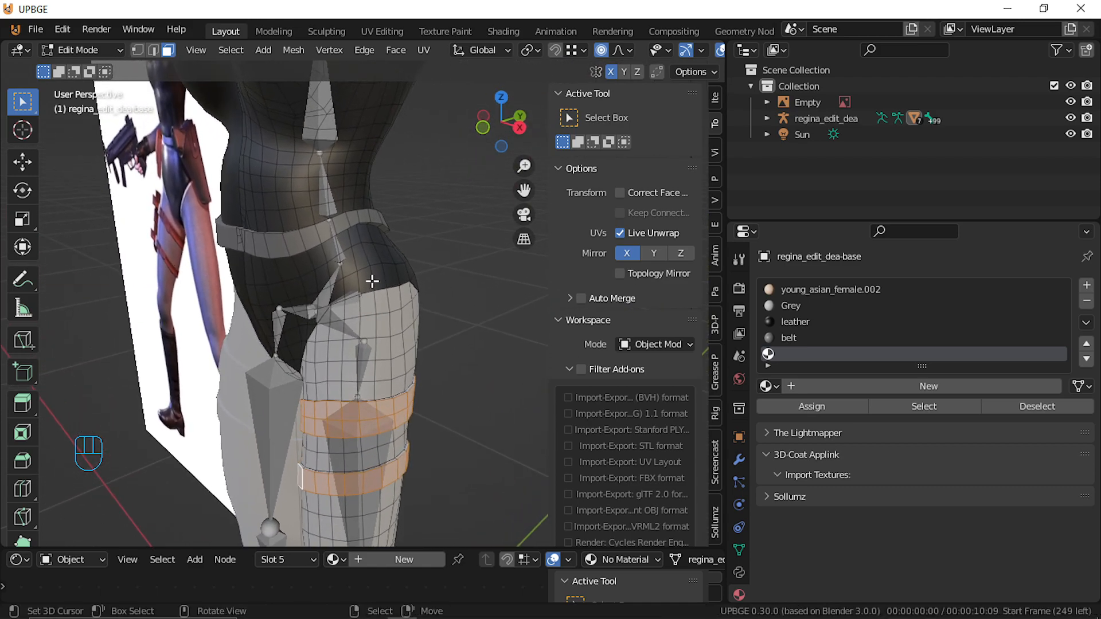
{"action": "left_click", "coordinate": [384, 389]}
{"action": "left_click", "coordinate": [363, 235], "text": "ctrl"}
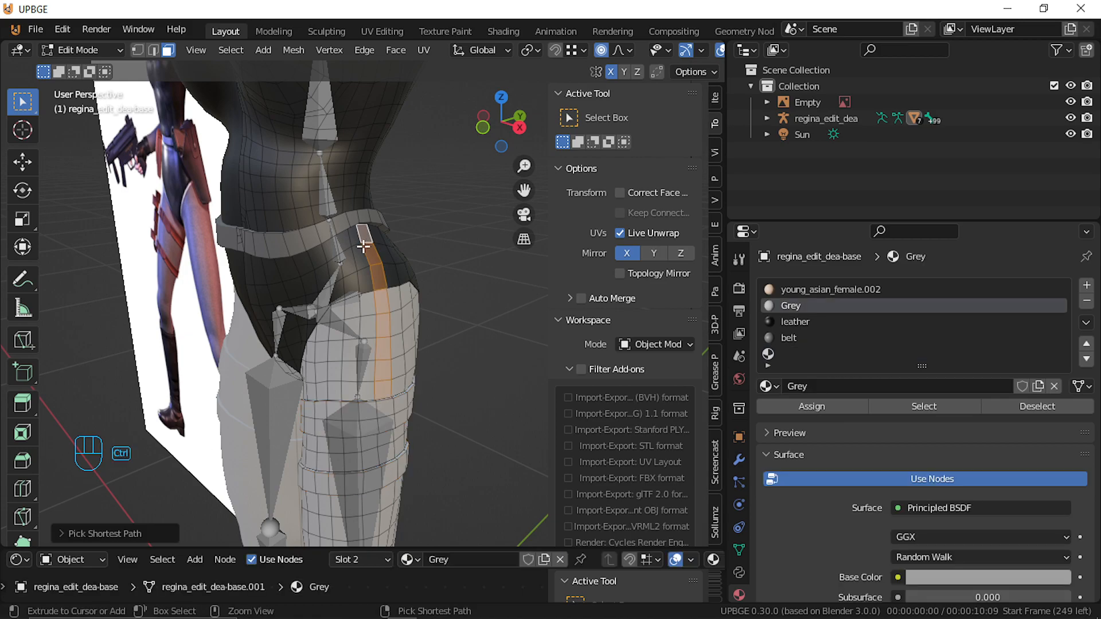
{"action": "left_click", "coordinate": [402, 384], "text": "shift"}
{"action": "left_click", "coordinate": [376, 238], "text": "ctrl"}
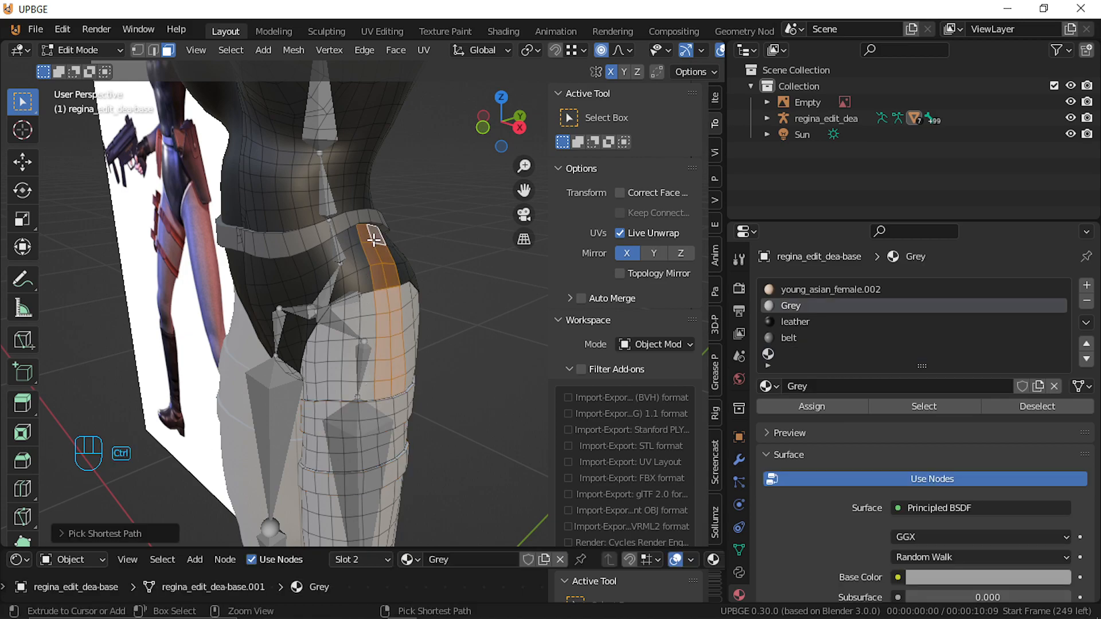
Try to extrude the selected hip strip directly from the body along its normals
{"action": "key", "text": "alt+e"}
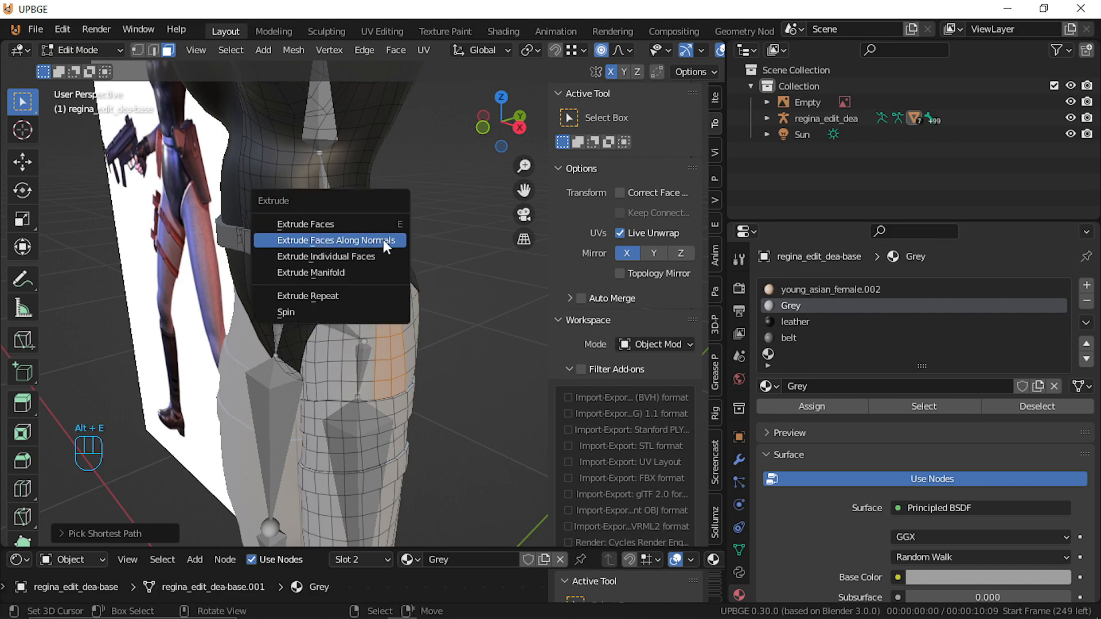
{"action": "left_click", "coordinate": [383, 240]}
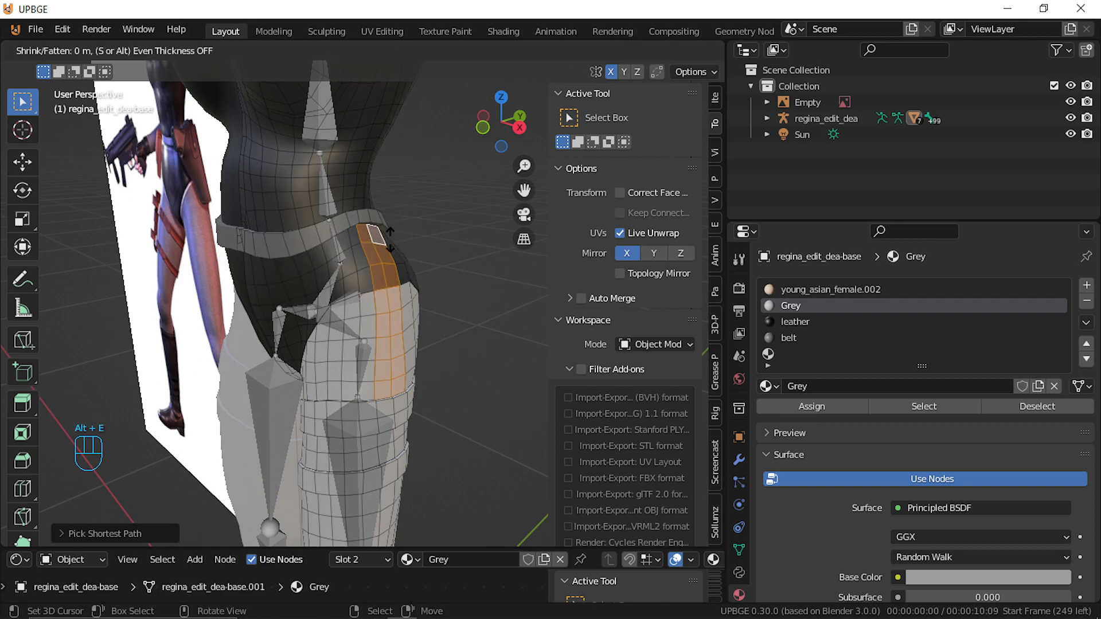
{"action": "left_click", "coordinate": [439, 168]}
{"action": "left_click", "coordinate": [137, 50]}
{"action": "key", "text": "shift+f"}
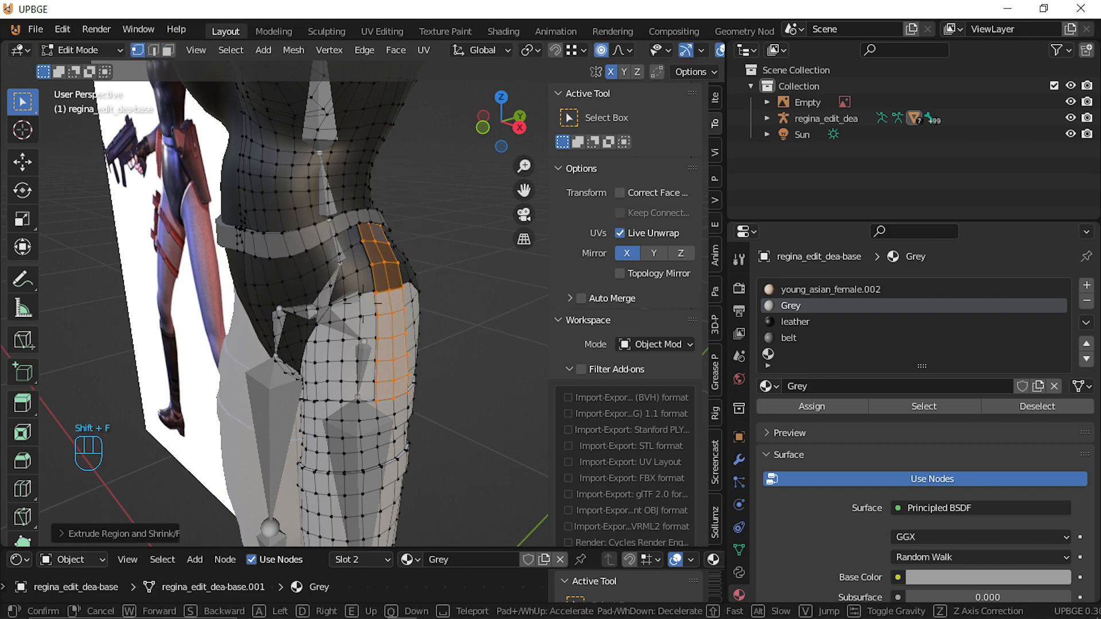
{"action": "key", "text": "w"}
{"action": "left_click", "coordinate": [376, 305]}
{"action": "key", "text": "ctrl+z"}
{"action": "key", "text": "ctrl+z"}
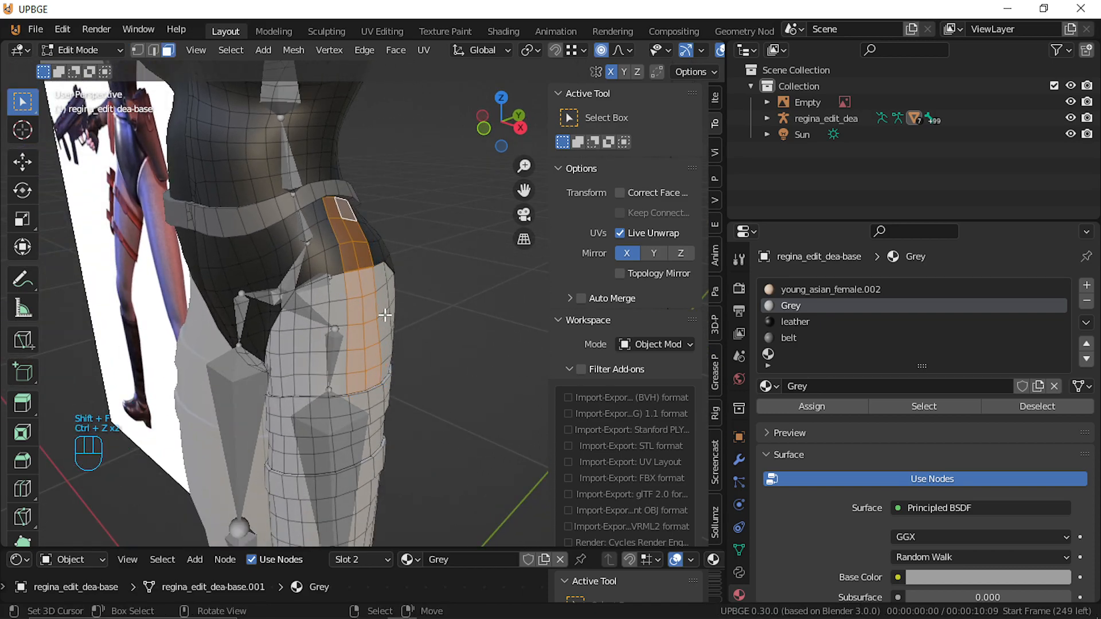
Duplicate the selected hip strip in place and extrude the copy outward along its normals
{"action": "key", "text": "g"}
{"action": "right_click", "coordinate": [398, 298]}
{"action": "key", "text": "shift+d"}
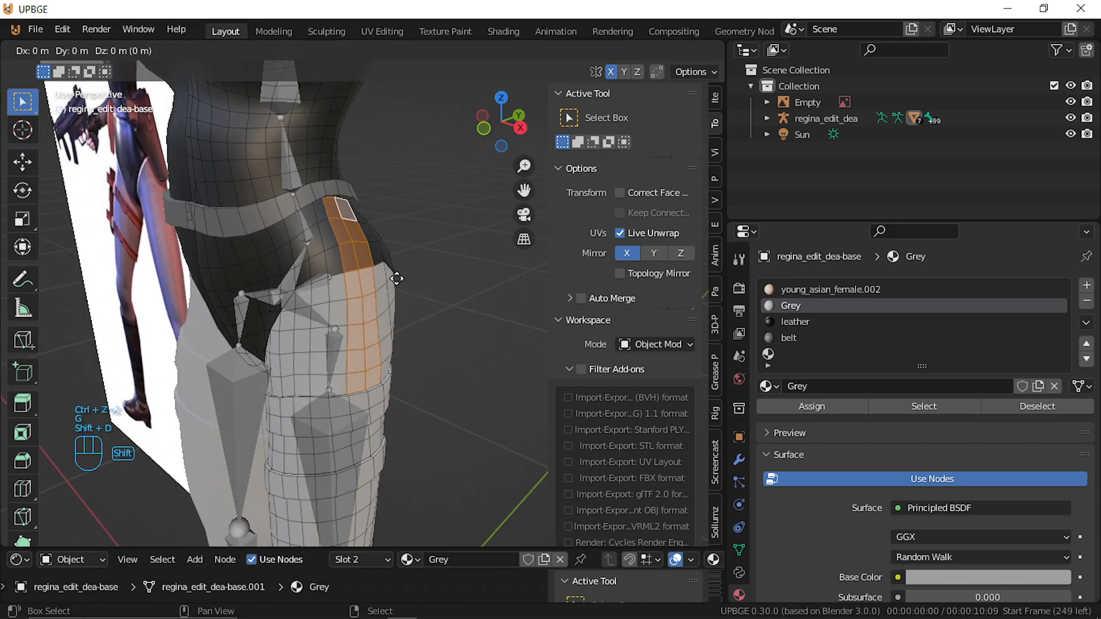
{"action": "right_click", "coordinate": [403, 308]}
{"action": "key", "text": "alt+e"}
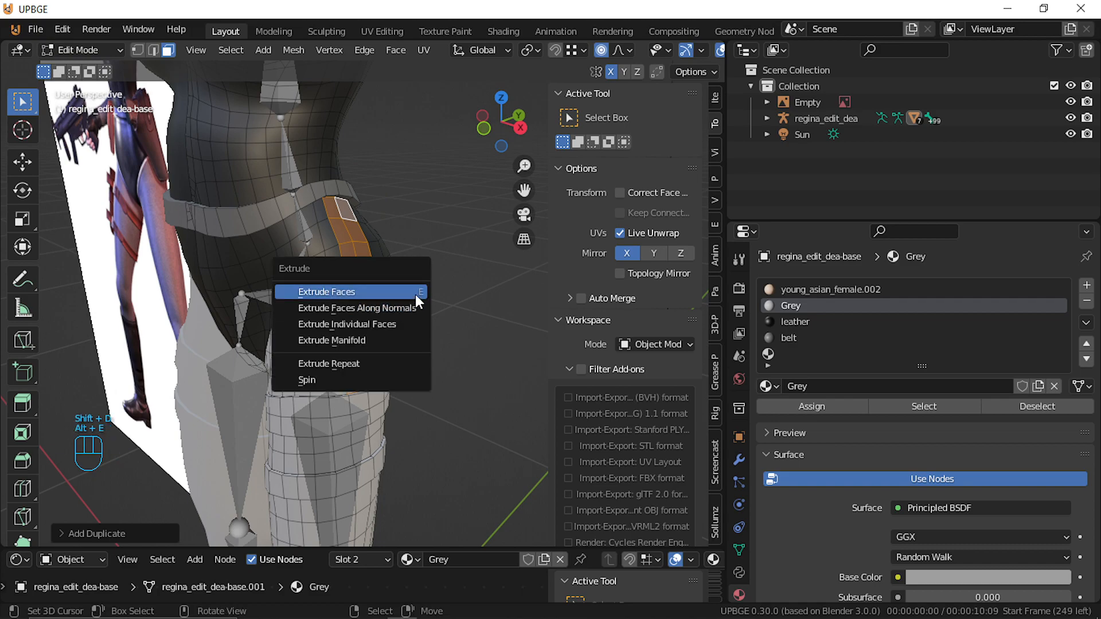
{"action": "left_click", "coordinate": [393, 308]}
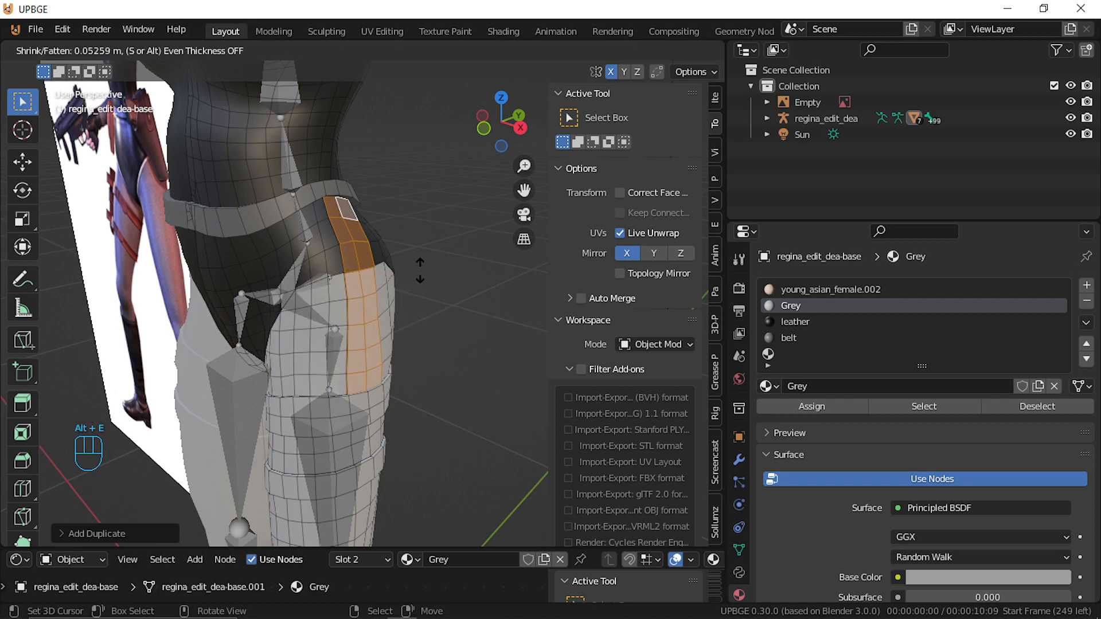
{"action": "left_click", "coordinate": [464, 175]}
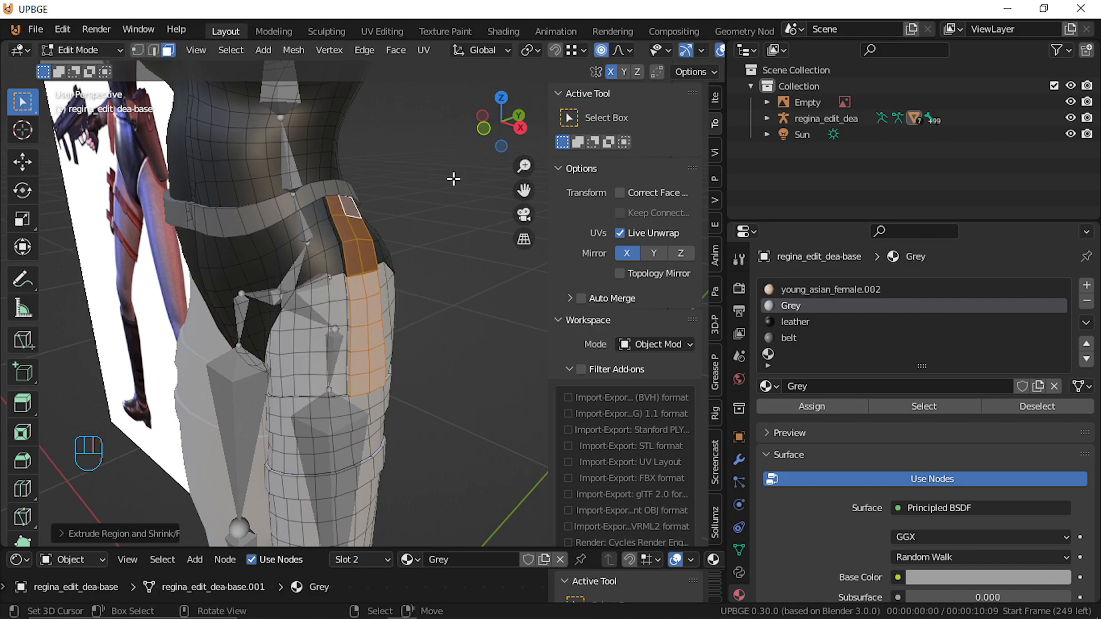
Switch to vertex selection and select all geometry linked to a body vertex where the hip strap meets the belt
{"action": "left_click", "coordinate": [141, 49]}
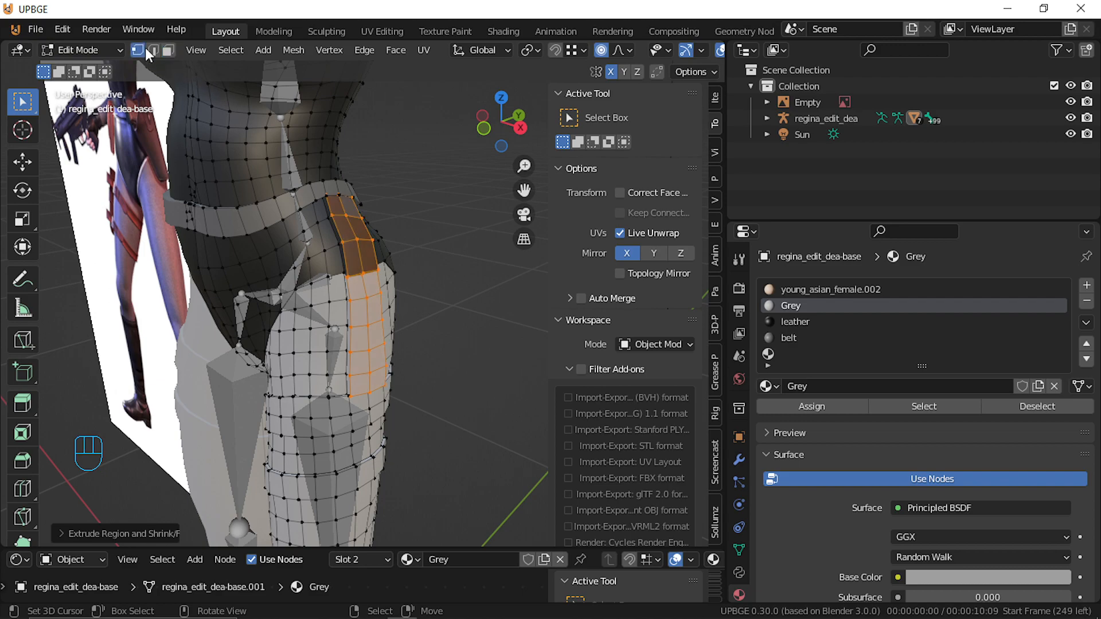
{"action": "left_click", "coordinate": [332, 192]}
{"action": "key", "text": "g"}
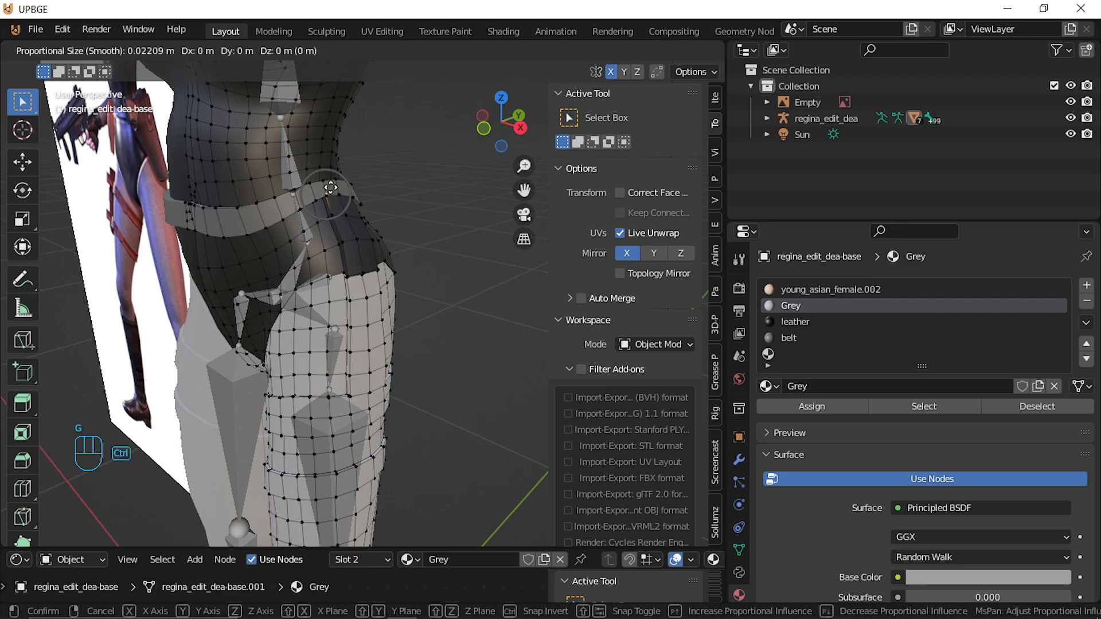
{"action": "right_click", "coordinate": [331, 187]}
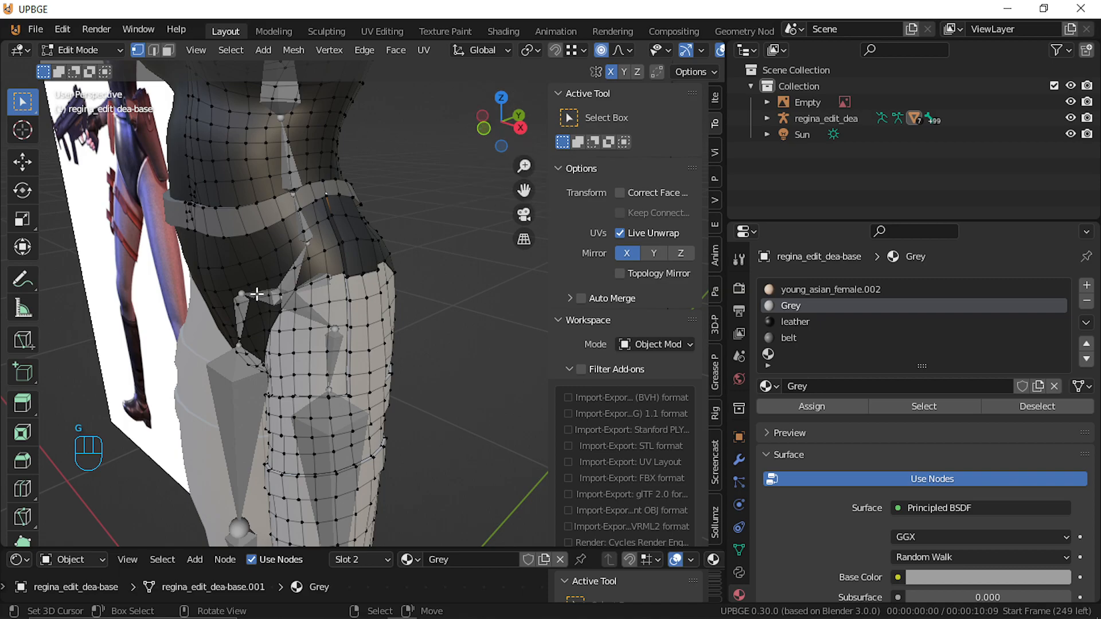
{"action": "key", "text": "ctrl+l"}
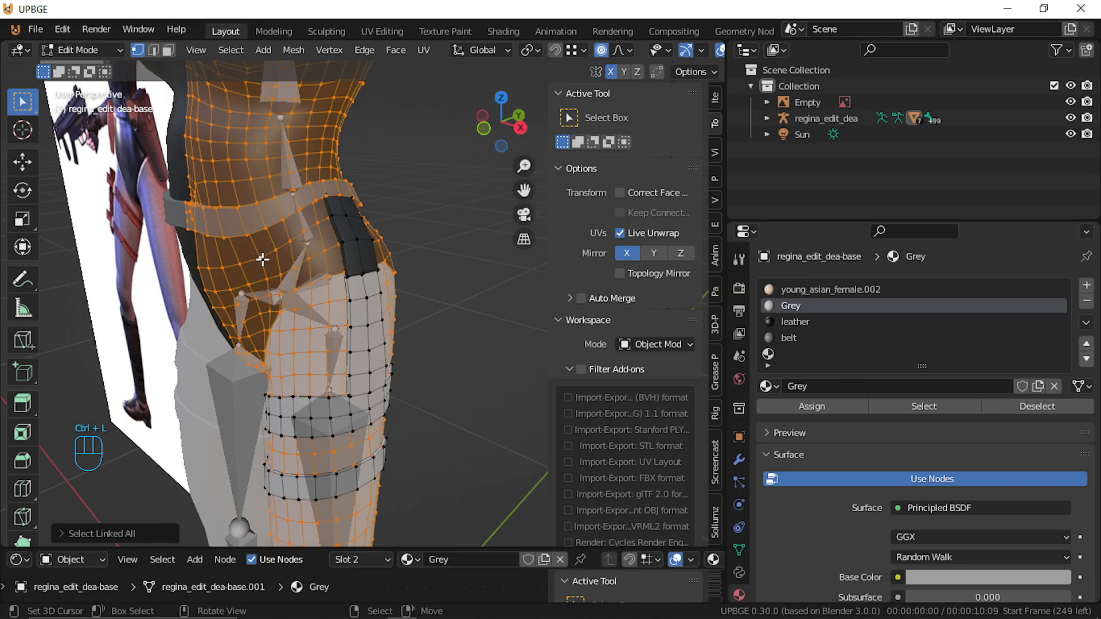
Try to hide the linked body mesh and pick out the belt separately from it
{"action": "key", "text": "h"}
{"action": "key", "text": "ctrl+x"}
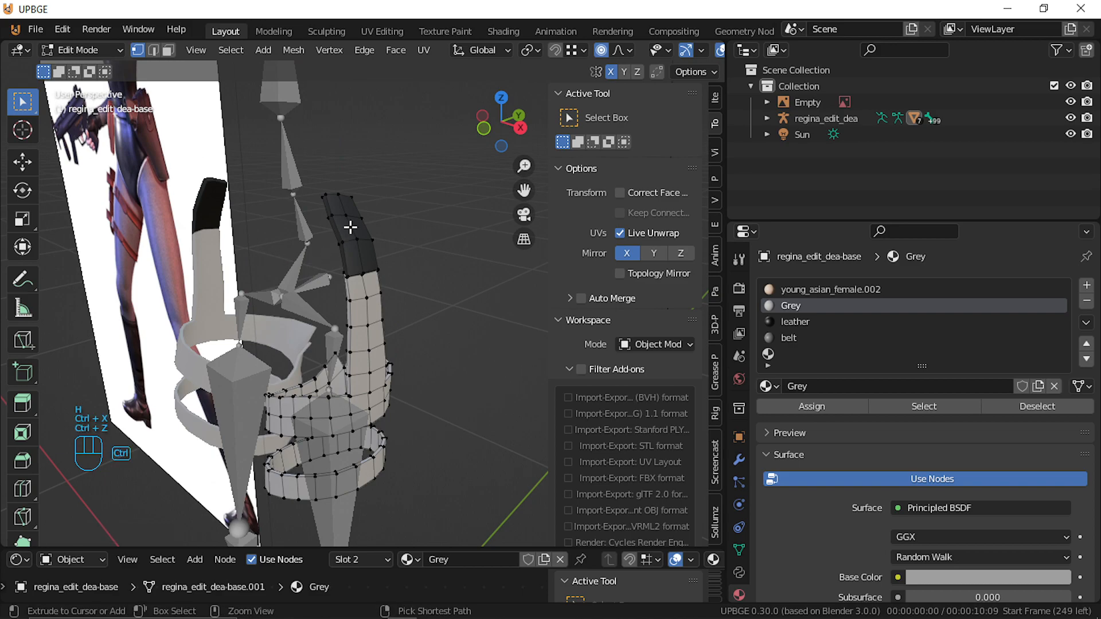
{"action": "key", "text": "ctrl+z"}
{"action": "key", "text": "ctrl+z"}
{"action": "left_click", "coordinate": [273, 224], "text": "alt+shift"}
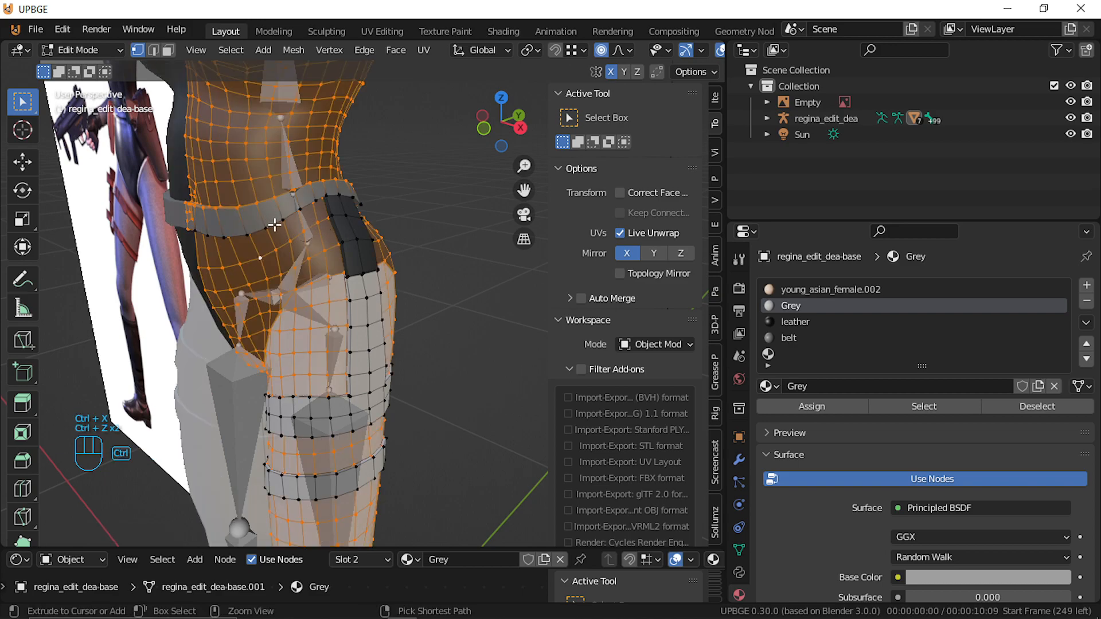
{"action": "left_click", "coordinate": [170, 50]}
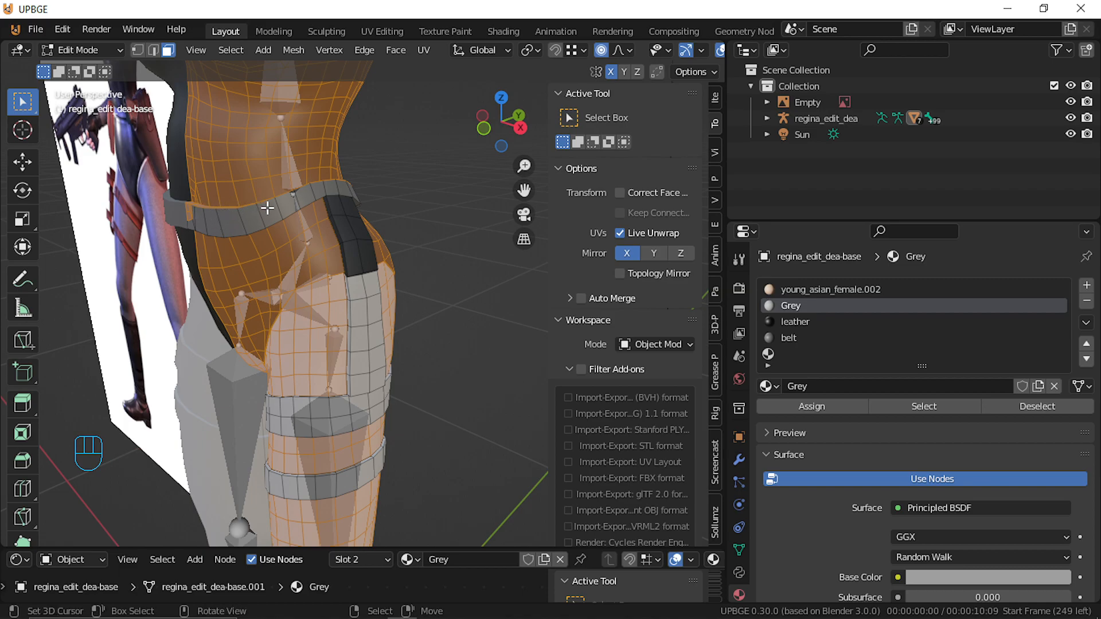
{"action": "key", "text": "ctrl+z"}
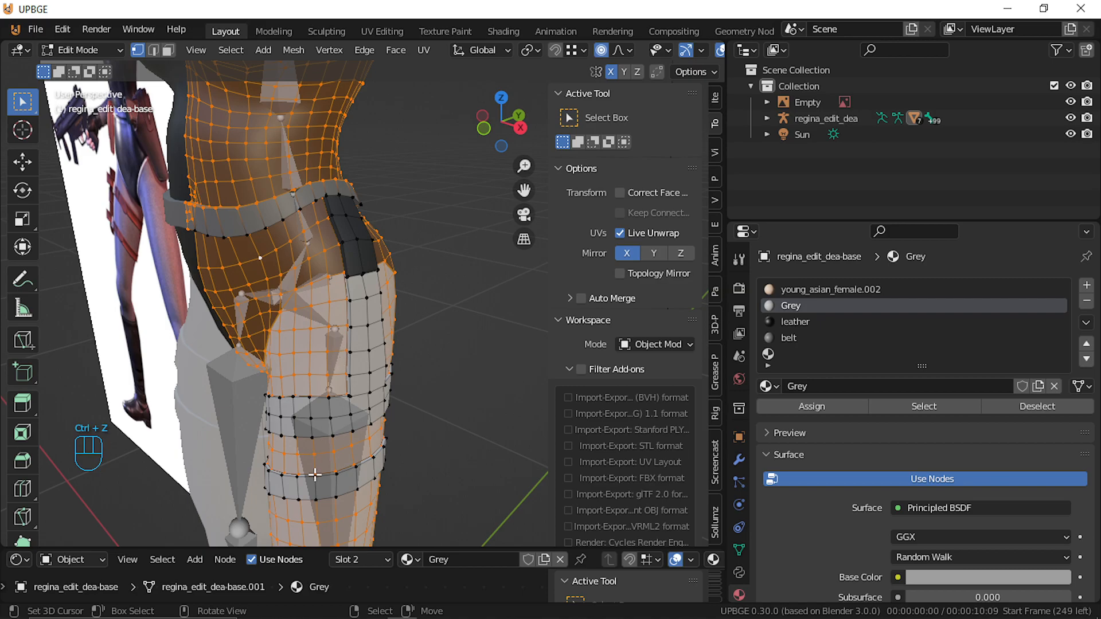
Deselect the geometry assigned to the belt material and hide the rest of the selected body mesh
{"action": "left_click", "coordinate": [802, 338]}
{"action": "left_click", "coordinate": [1037, 407]}
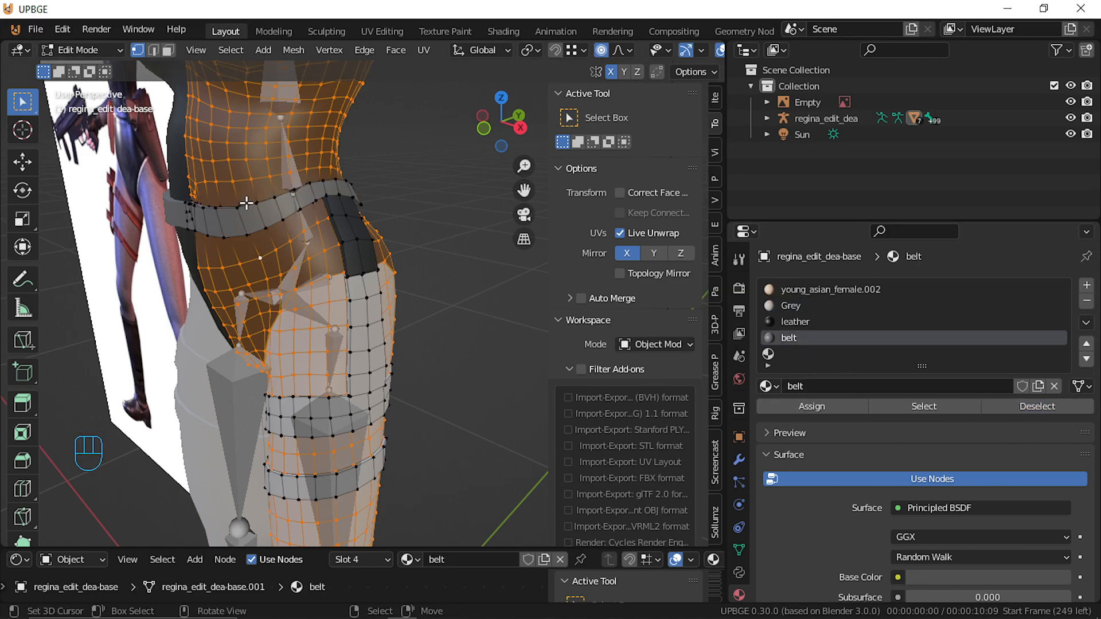
{"action": "key", "text": "shift+f"}
{"action": "key", "text": "a"}
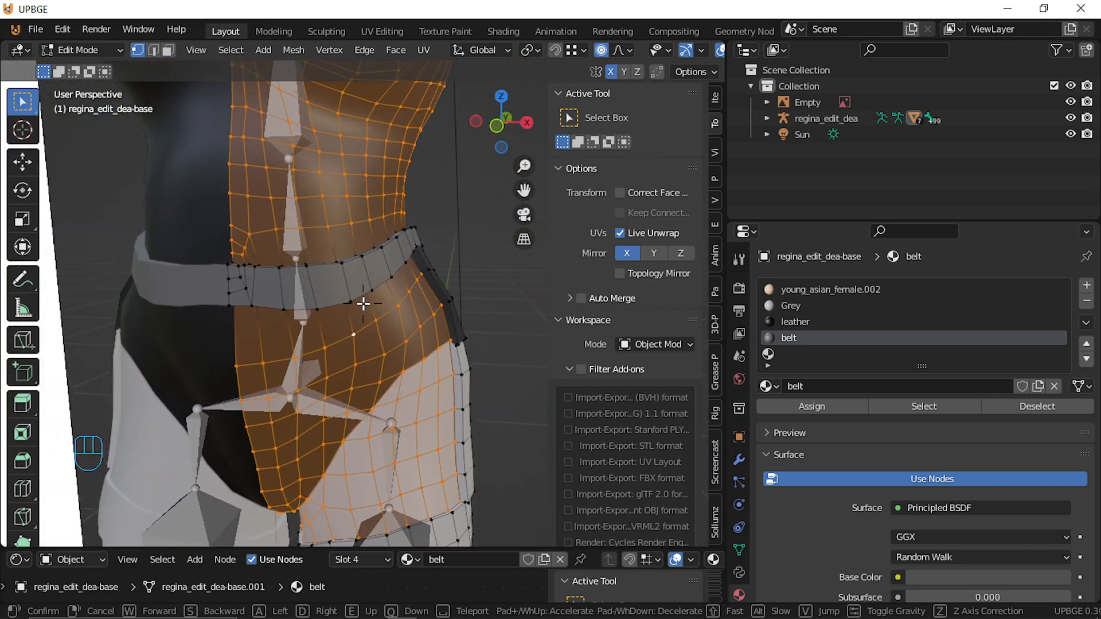
{"action": "left_click", "coordinate": [363, 304]}
{"action": "key", "text": "h"}
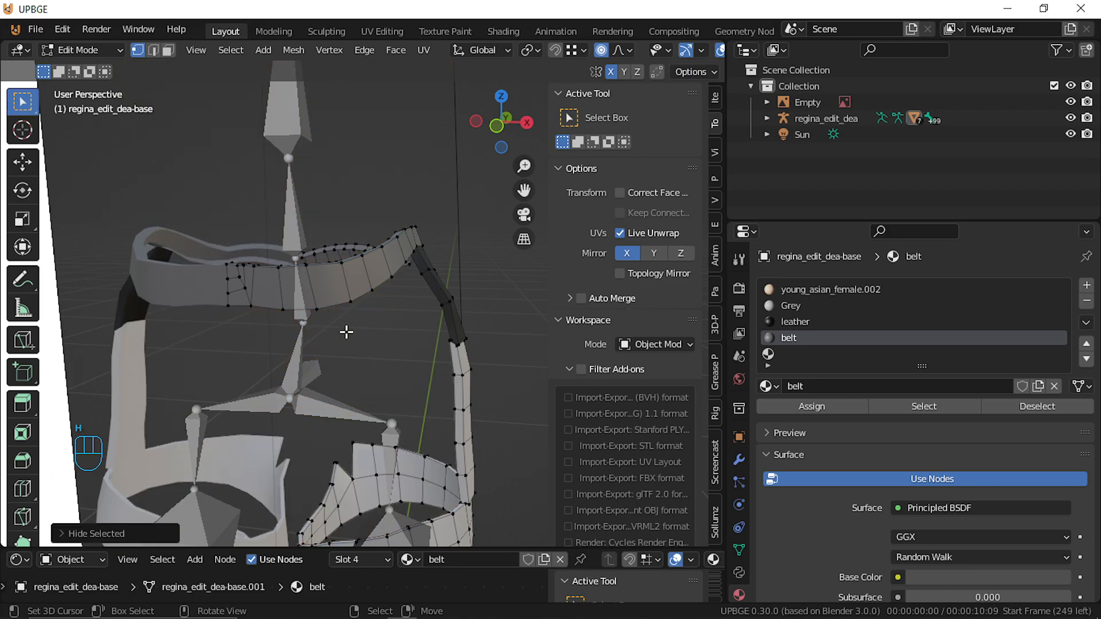
Enable Auto Merge and move the front corner vertex where the hip strap meets the belt's lower edge
{"action": "key", "text": "shift+f"}
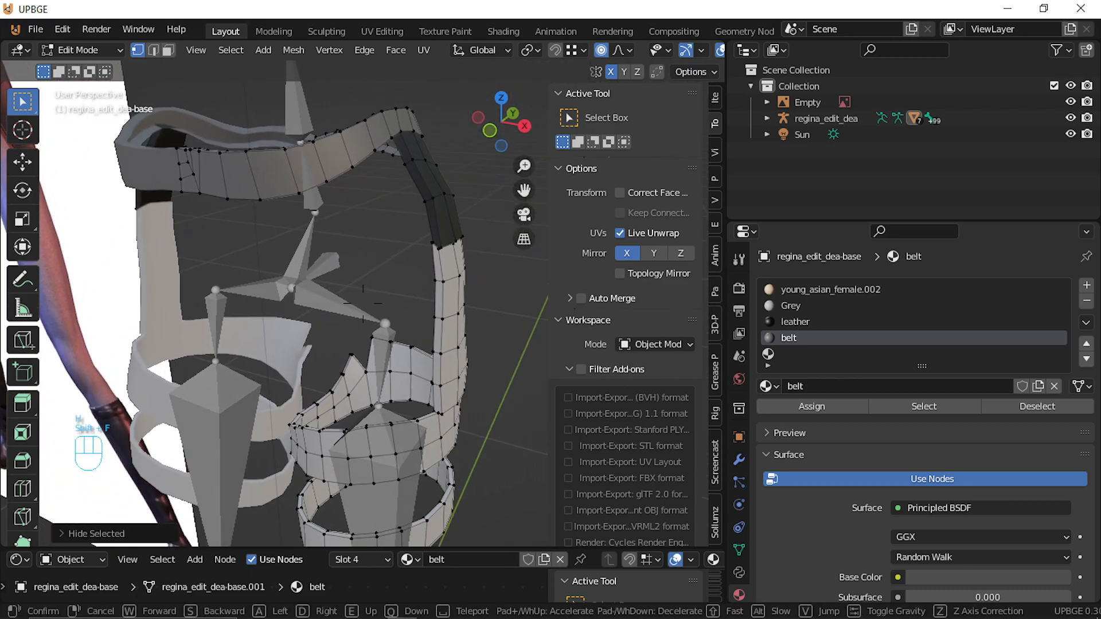
{"action": "key", "text": "w"}
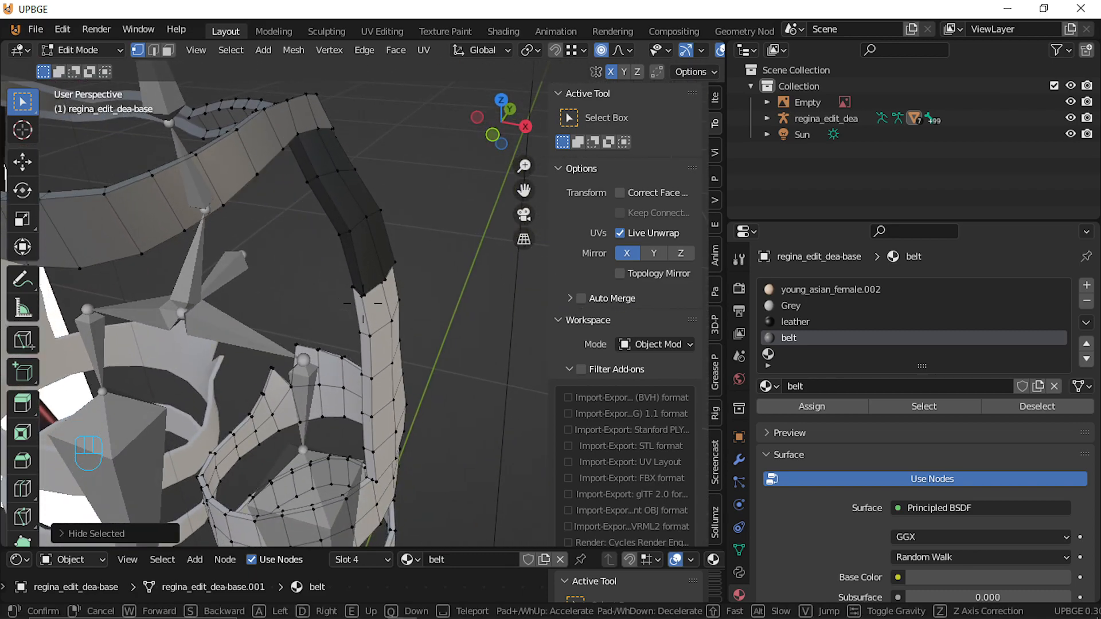
{"action": "left_click", "coordinate": [363, 304]}
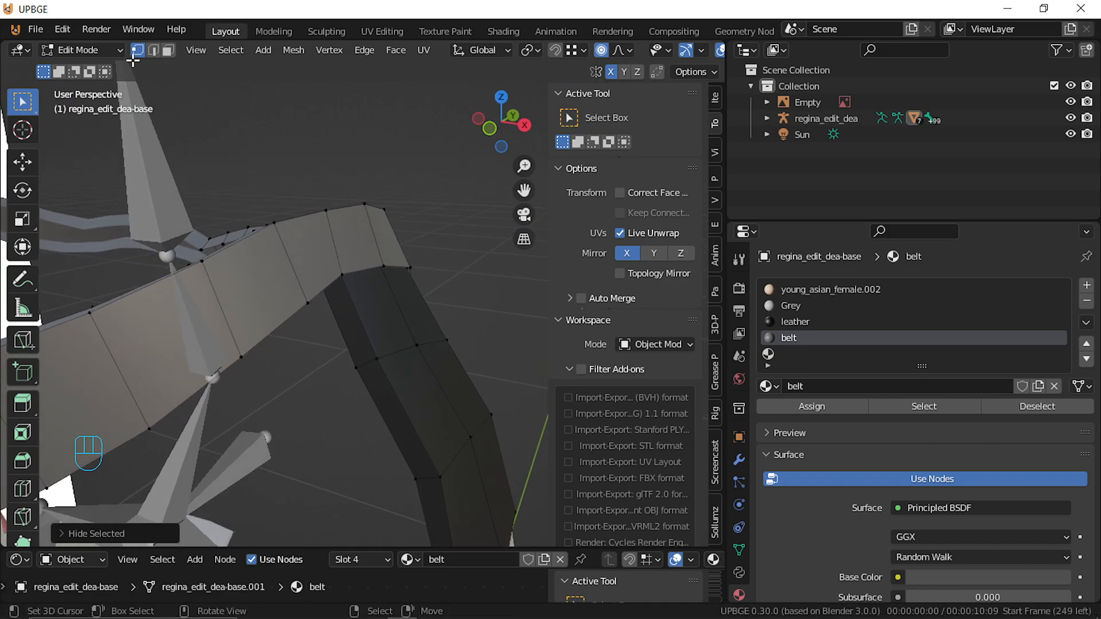
{"action": "left_click", "coordinate": [347, 278]}
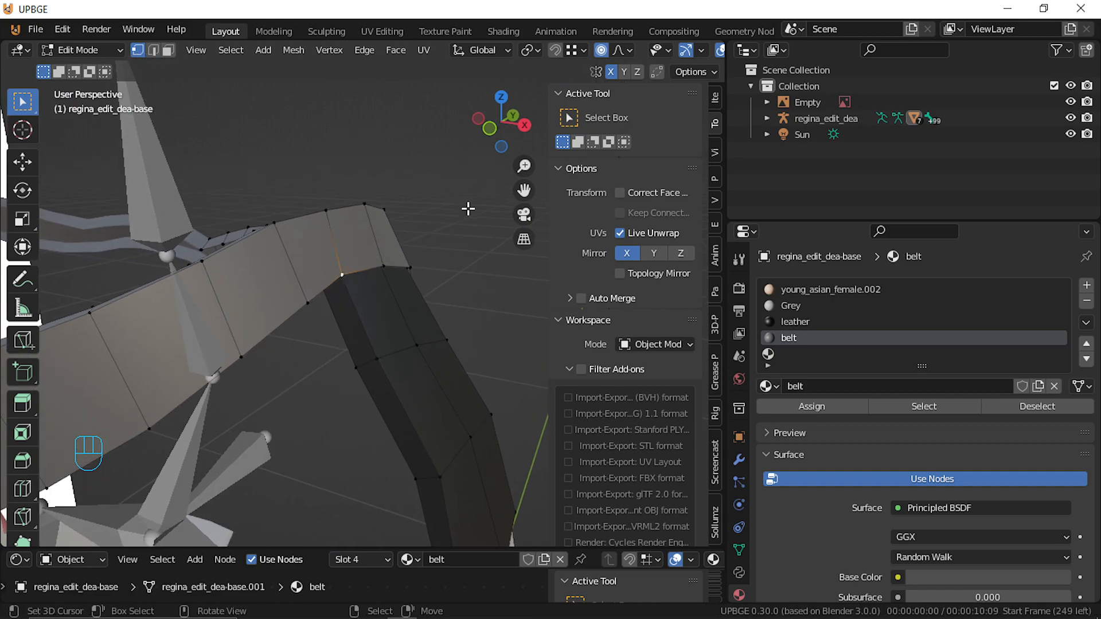
{"action": "left_click", "coordinate": [656, 72]}
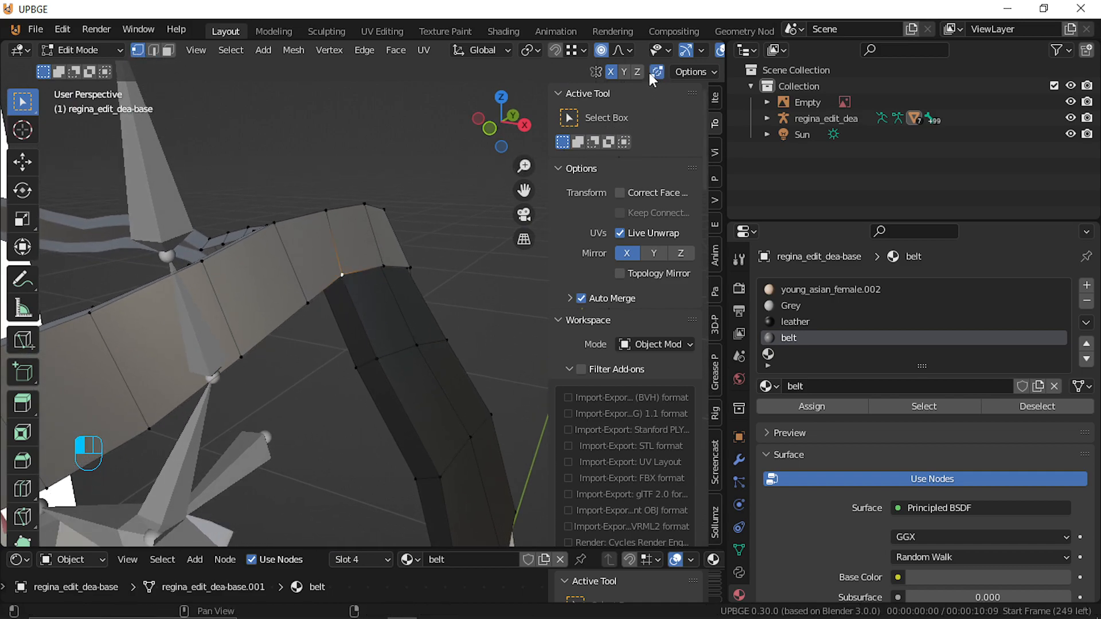
{"action": "key", "text": "g"}
{"action": "left_click", "coordinate": [347, 280]}
Turn on snapping and turn off proportional editing for vertex moves
{"action": "left_click", "coordinate": [554, 51]}
{"action": "key", "text": "g"}
{"action": "right_click", "coordinate": [348, 277]}
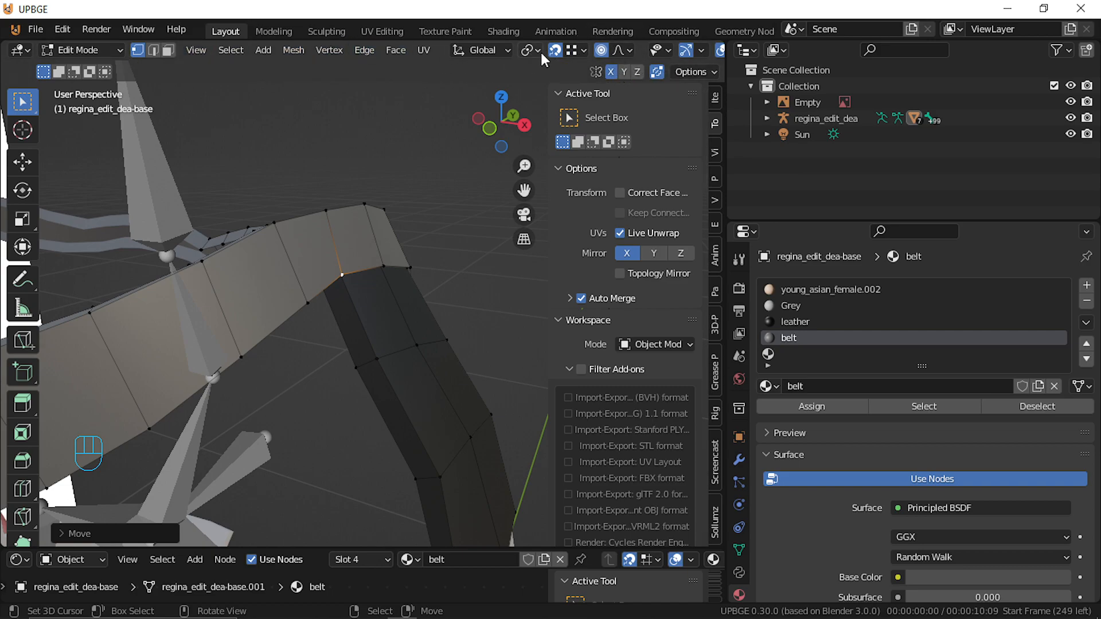
{"action": "key", "text": "g"}
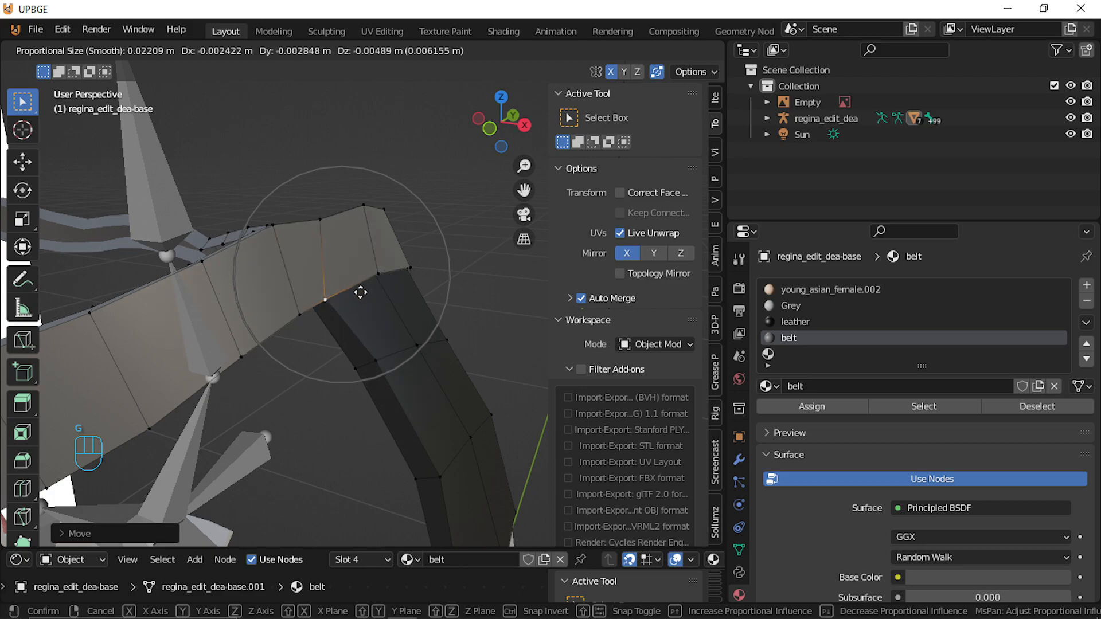
{"action": "right_click", "coordinate": [360, 291]}
{"action": "left_click", "coordinate": [601, 50]}
Try to snap the strap's front corner vertex onto the belt in solid shading
{"action": "key", "text": "g"}
{"action": "right_click", "coordinate": [436, 216]}
{"action": "key", "text": "g"}
{"action": "left_click", "coordinate": [334, 274]}
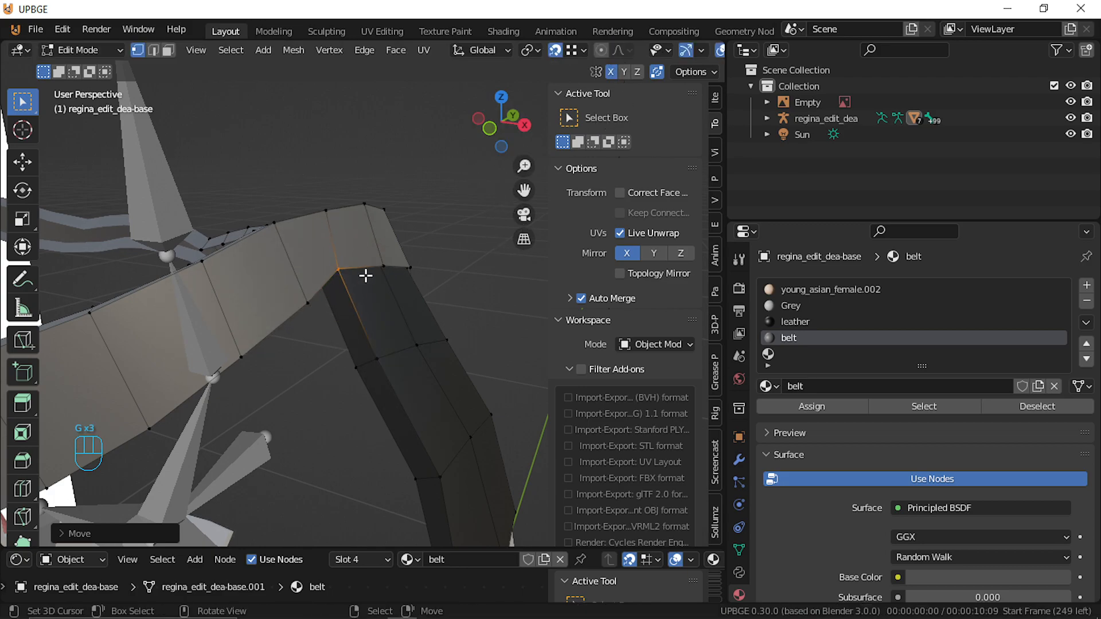
{"action": "key", "text": "ctrl+z"}
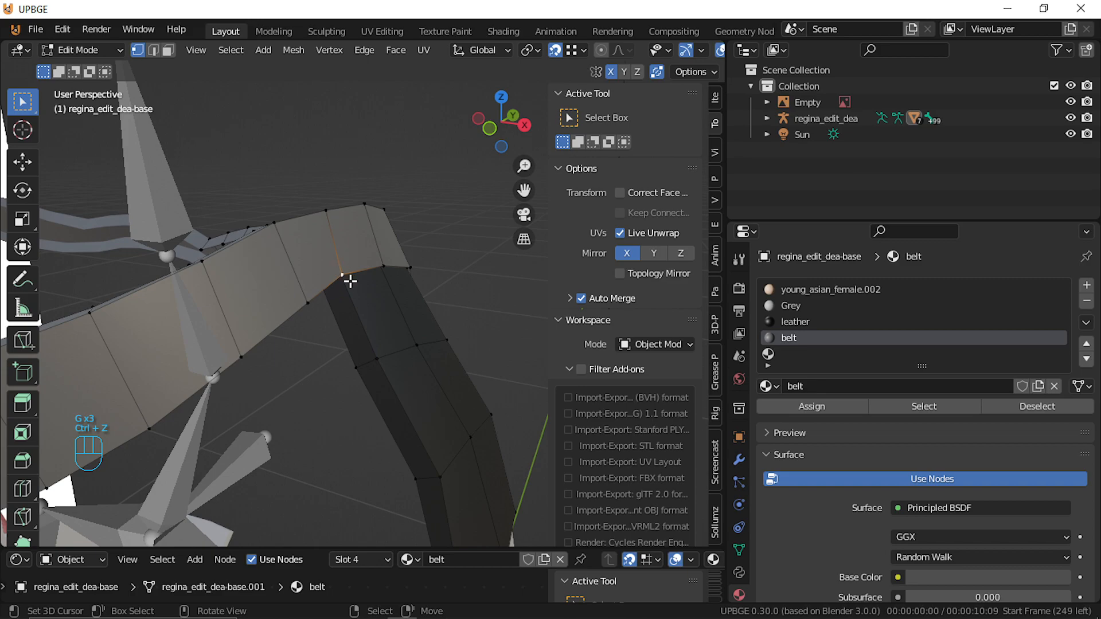
Switch to wireframe shading and snap the front corner vertex together with the matching vertex where strap and belt meet
{"action": "key", "text": "z"}
{"action": "key", "text": "z"}
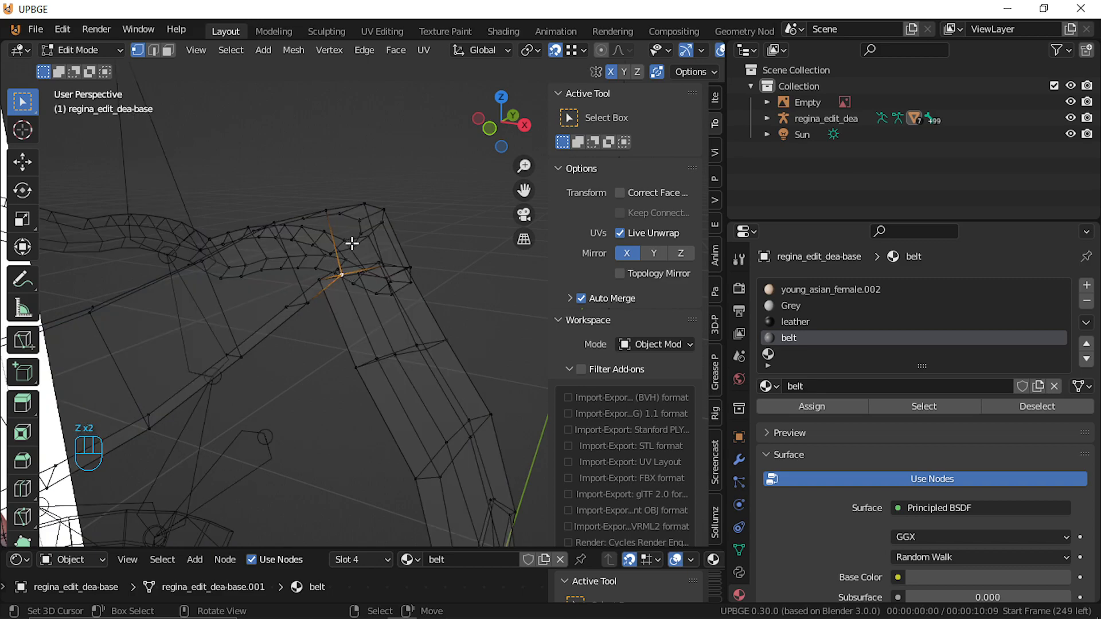
{"action": "key", "text": "g"}
{"action": "left_click", "coordinate": [378, 272]}
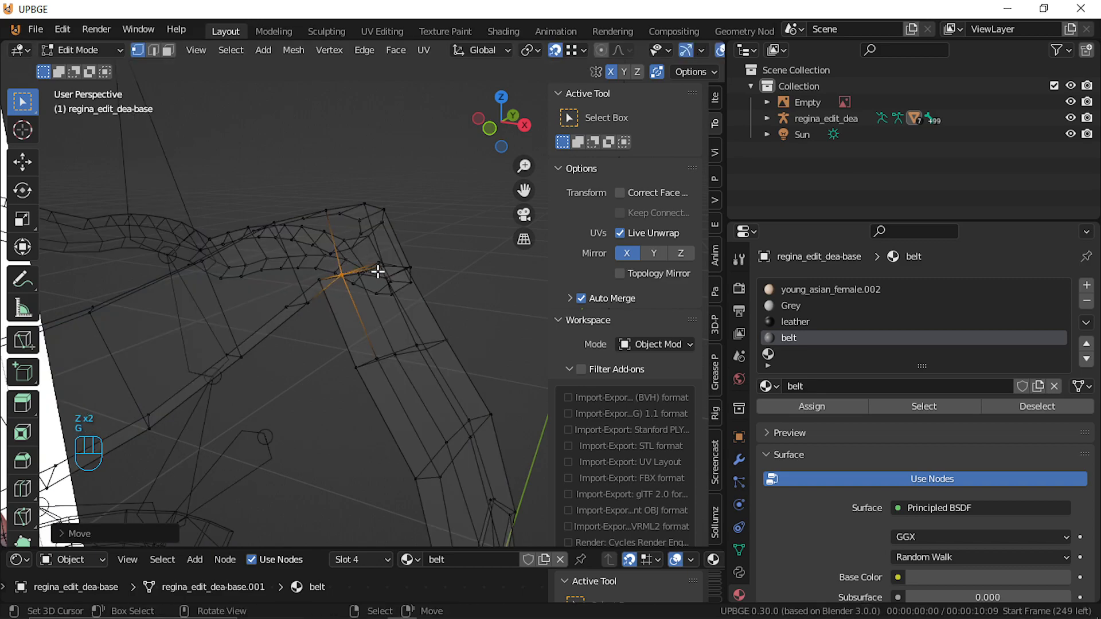
Snap the hip strap's middle top vertex onto the matching vertex on the belt's lower edge to merge them
{"action": "left_click", "coordinate": [379, 262]}
{"action": "key", "text": "g"}
{"action": "left_click", "coordinate": [387, 281]}
{"action": "key", "text": "ctrl+z"}
{"action": "key", "text": "shift+f"}
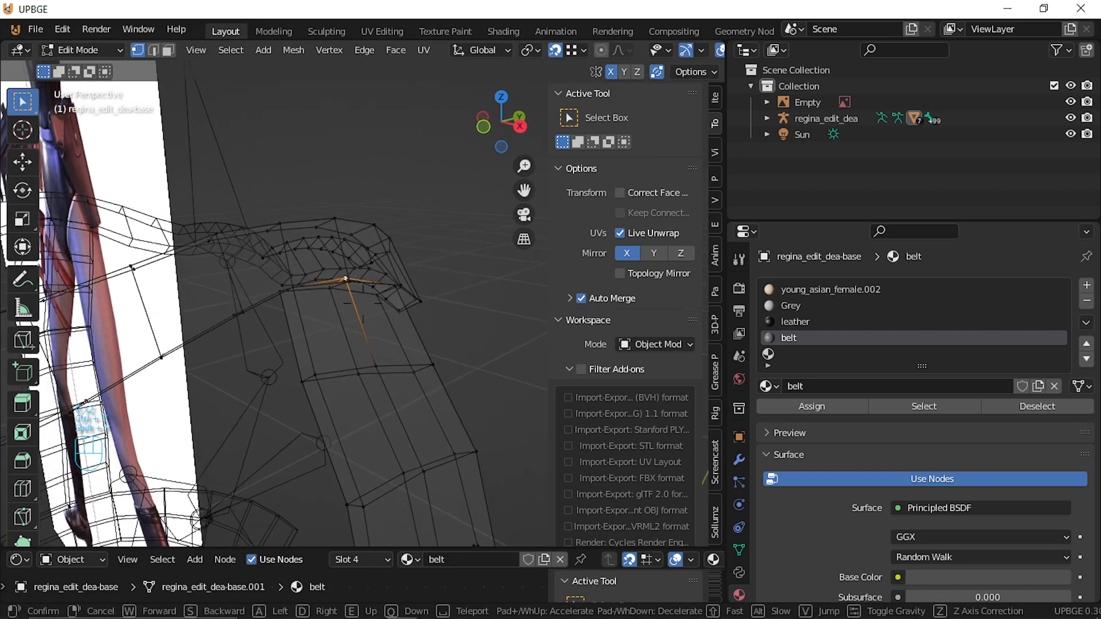
{"action": "key", "text": "d"}
{"action": "key", "text": "w"}
{"action": "left_click", "coordinate": [366, 301]}
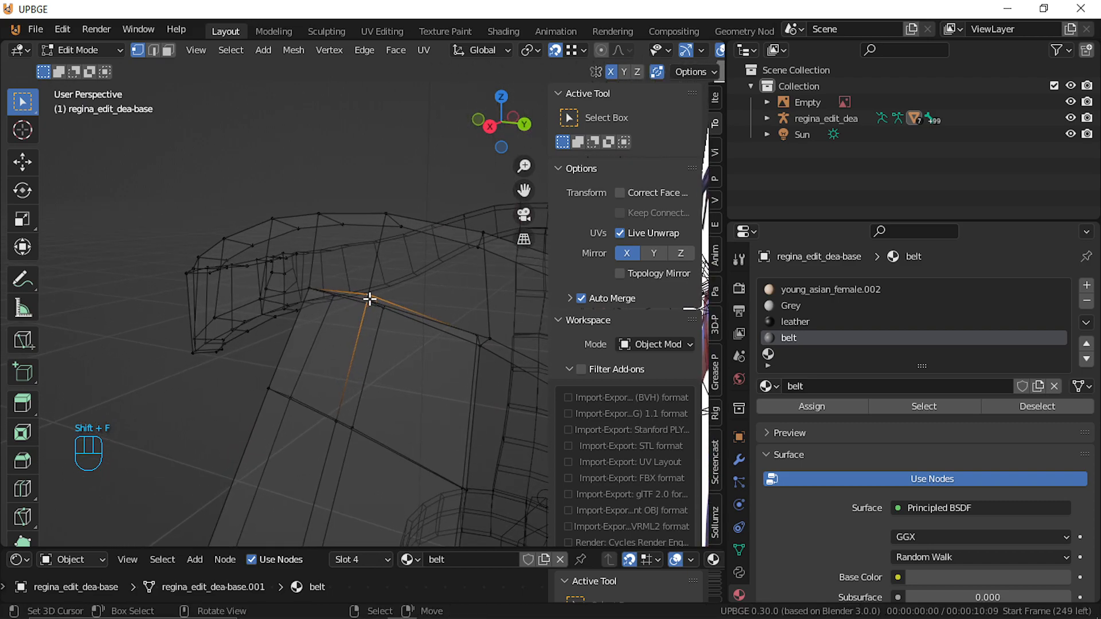
{"action": "key", "text": "g"}
{"action": "left_click", "coordinate": [421, 299]}
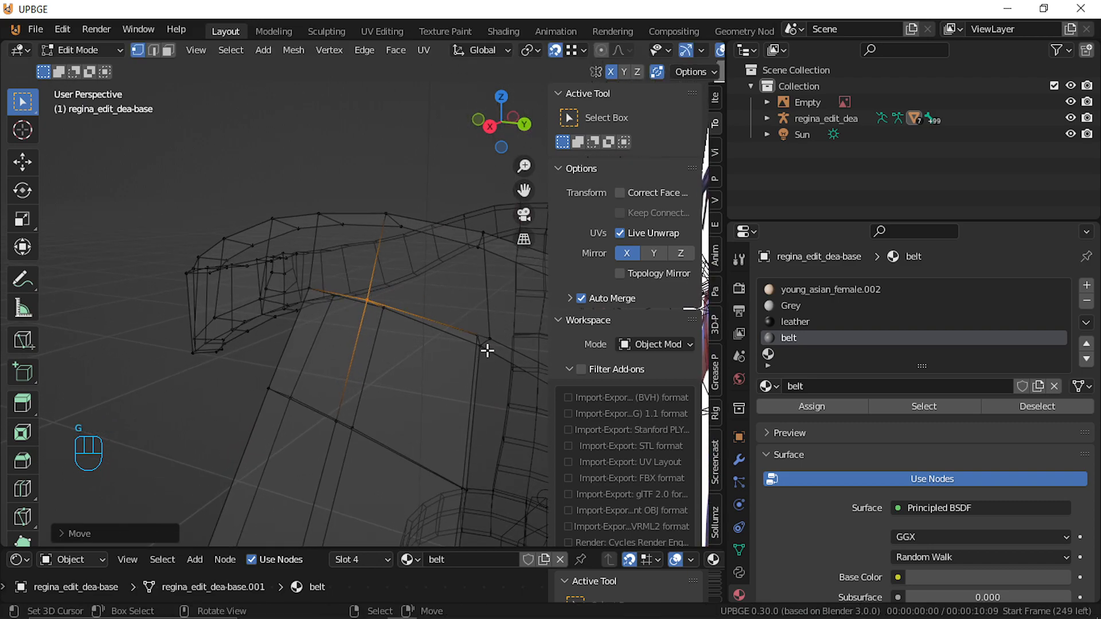
Snap the hip strap's rear top corner vertex onto the neighbouring vertex on the belt's lower edge
{"action": "left_click", "coordinate": [491, 327]}
{"action": "left_click", "coordinate": [473, 339]}
{"action": "key", "text": "g"}
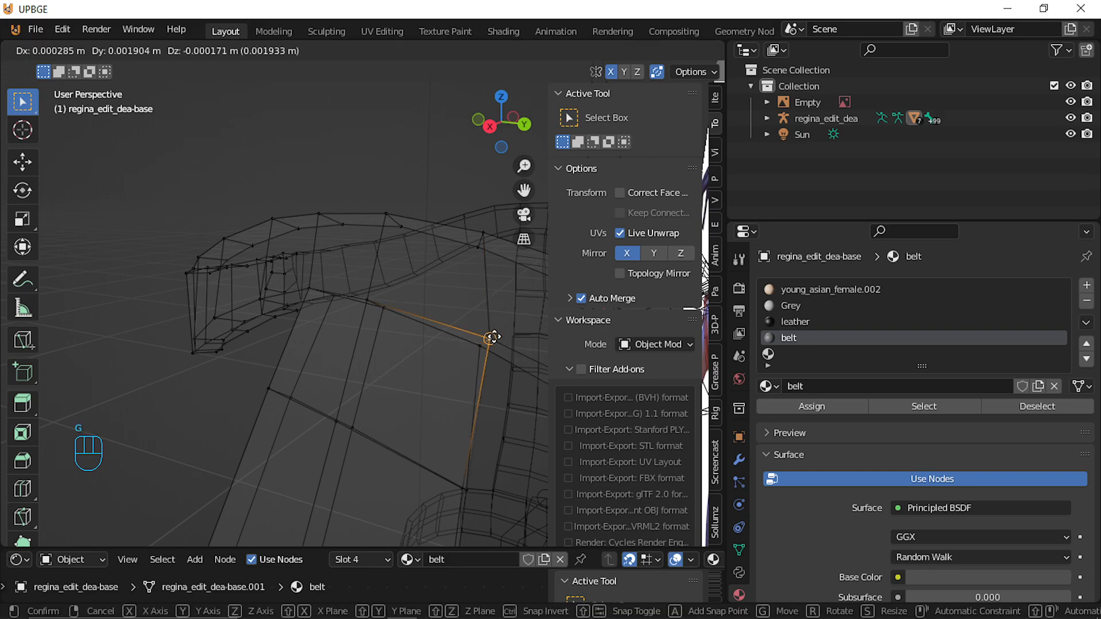
{"action": "left_click", "coordinate": [490, 339]}
Snap the strap's inner top corner vertex onto the matching inner vertex of the belt from the underside
{"action": "key", "text": "shift+f"}
{"action": "key", "text": "a"}
{"action": "key", "text": "q"}
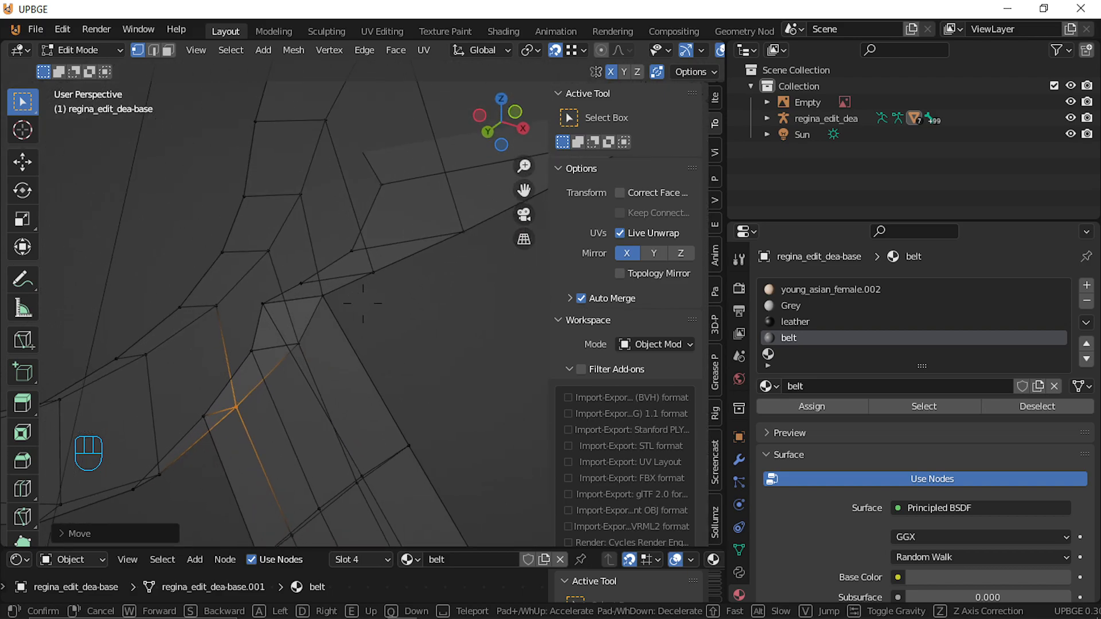
{"action": "left_click", "coordinate": [331, 309]}
{"action": "left_click", "coordinate": [274, 292]}
{"action": "key", "text": "g"}
{"action": "key", "text": "g"}
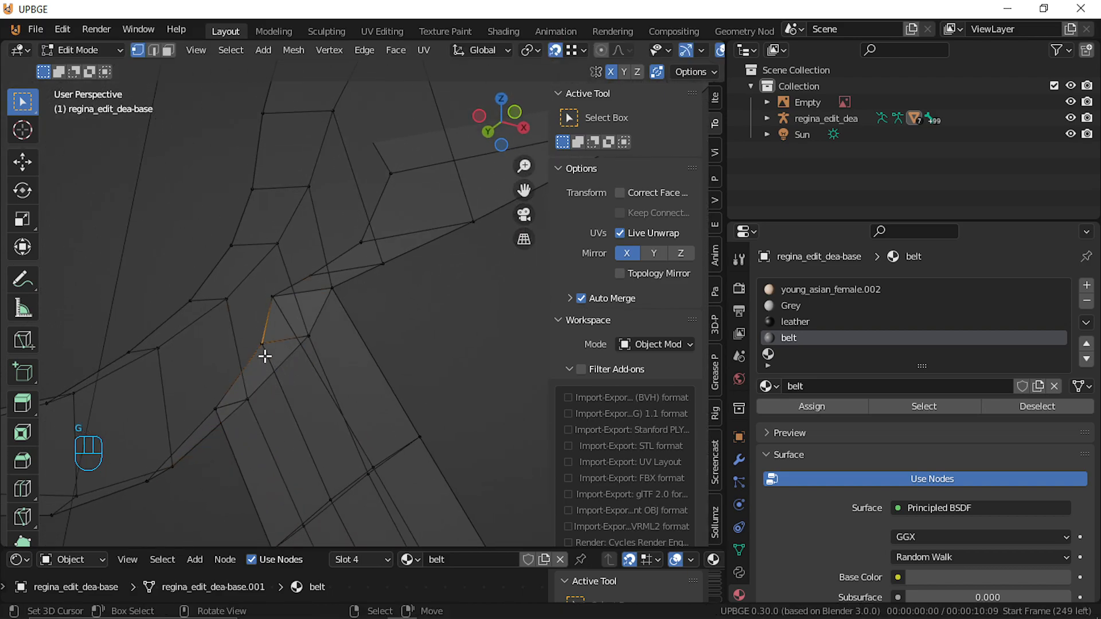
{"action": "right_click", "coordinate": [217, 411]}
{"action": "key", "text": "g"}
{"action": "left_click", "coordinate": [217, 413]}
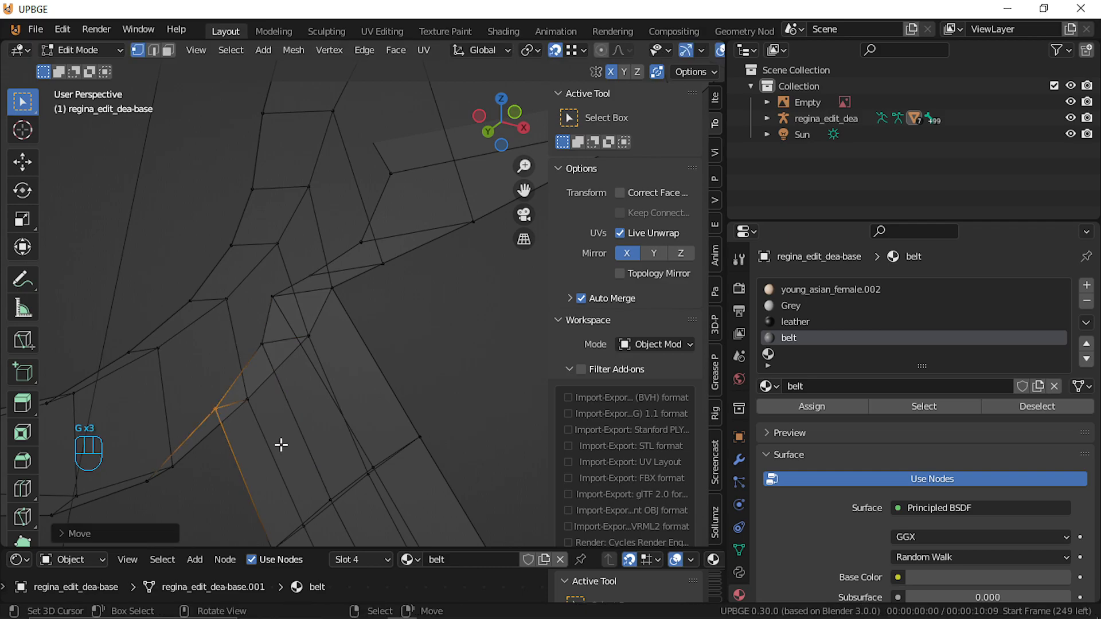
Return the viewport to solid shading and turn off Auto Merge
{"action": "key", "text": "shift+f"}
{"action": "left_click", "coordinate": [363, 303]}
{"action": "key", "text": "z"}
{"action": "key", "text": "shift+f"}
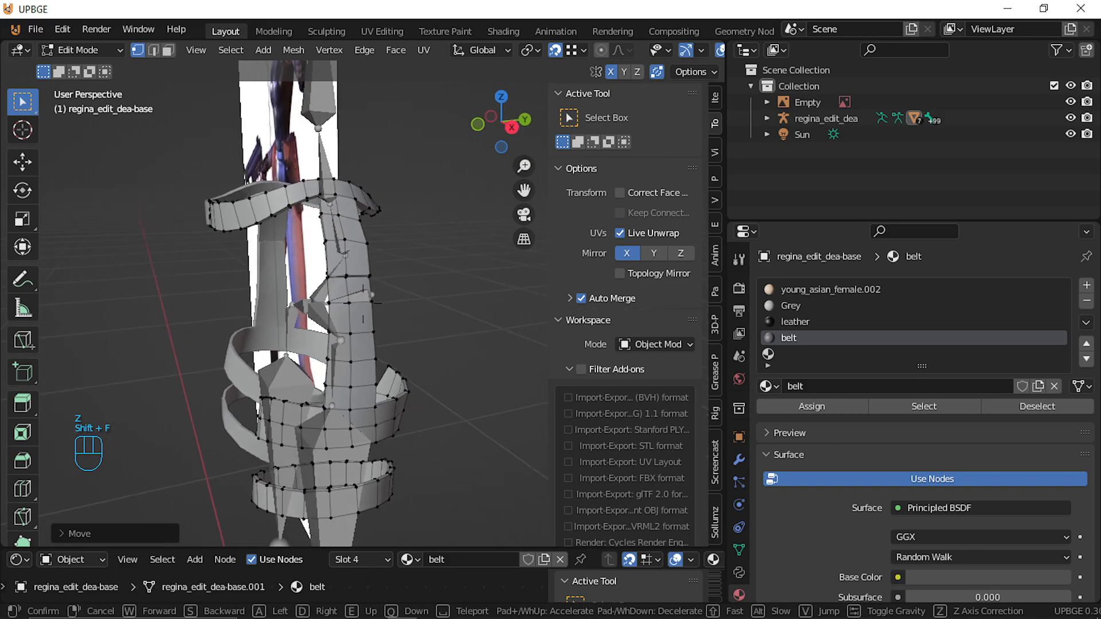
{"action": "left_click", "coordinate": [359, 311]}
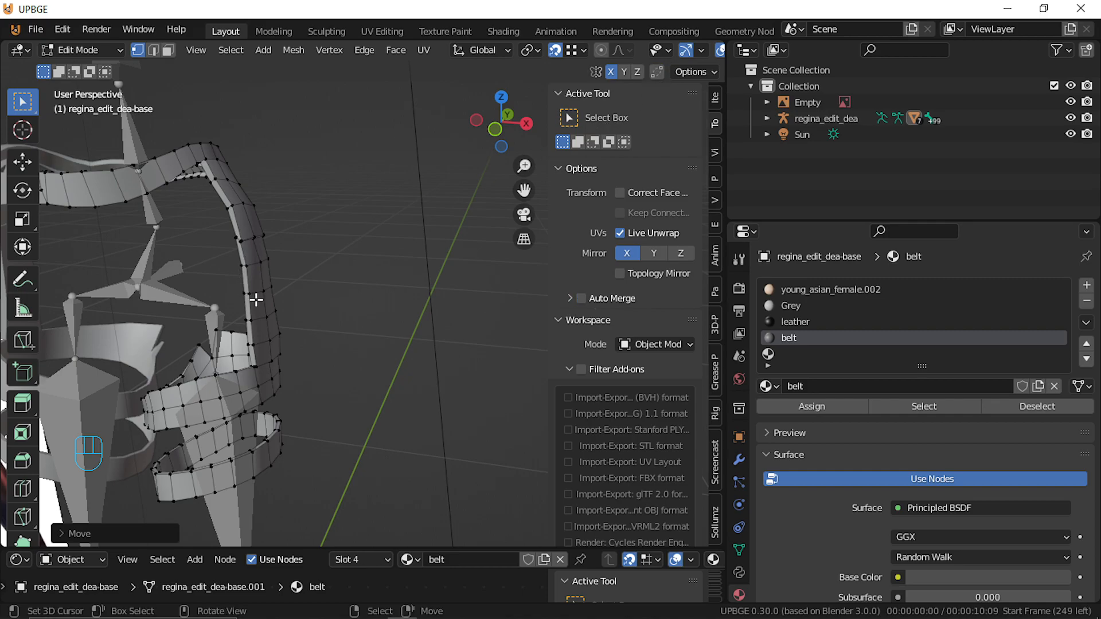
Examine the upper and lower thigh bands around the inner thigh in wireframe and solid shading
{"action": "key", "text": "shift+f"}
{"action": "key", "text": "d"}
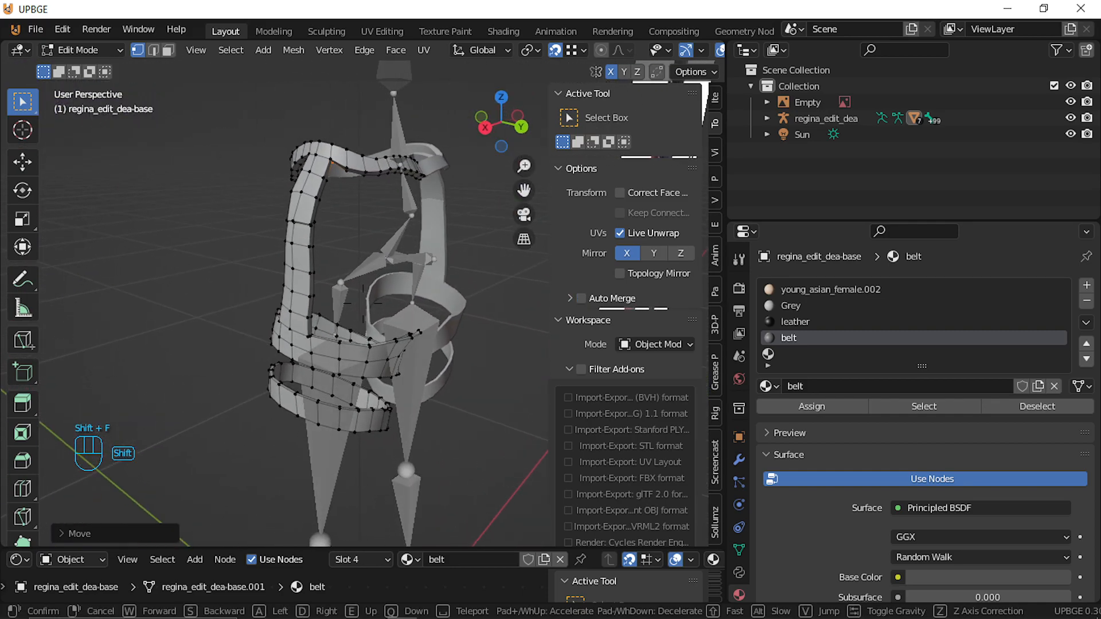
{"action": "key", "text": "w"}
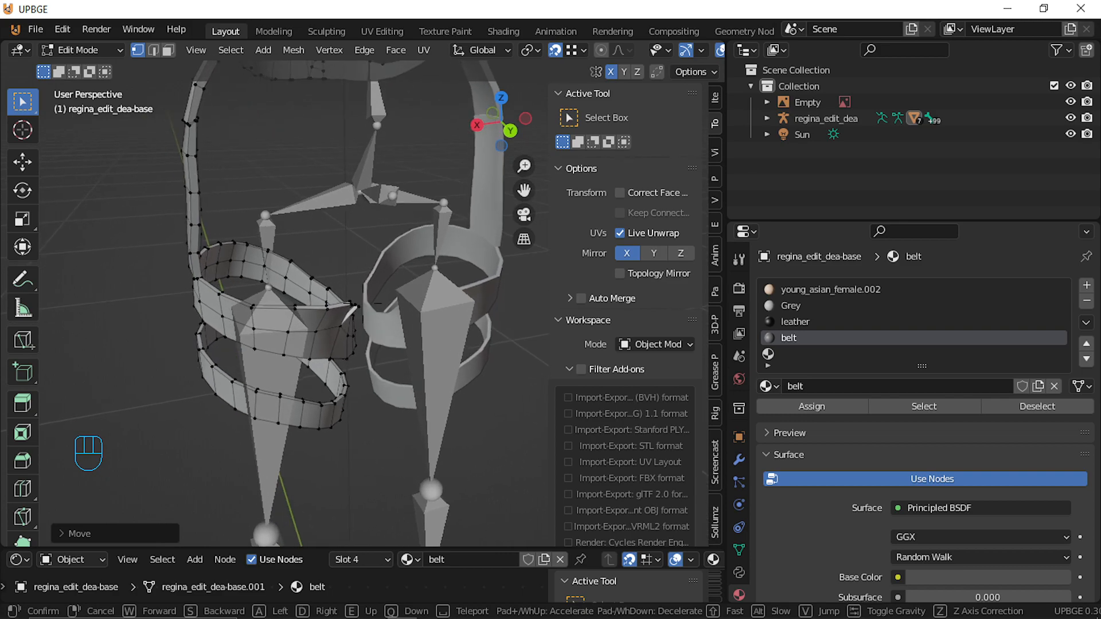
{"action": "left_click", "coordinate": [362, 303]}
{"action": "key", "text": "z"}
{"action": "key", "text": "z"}
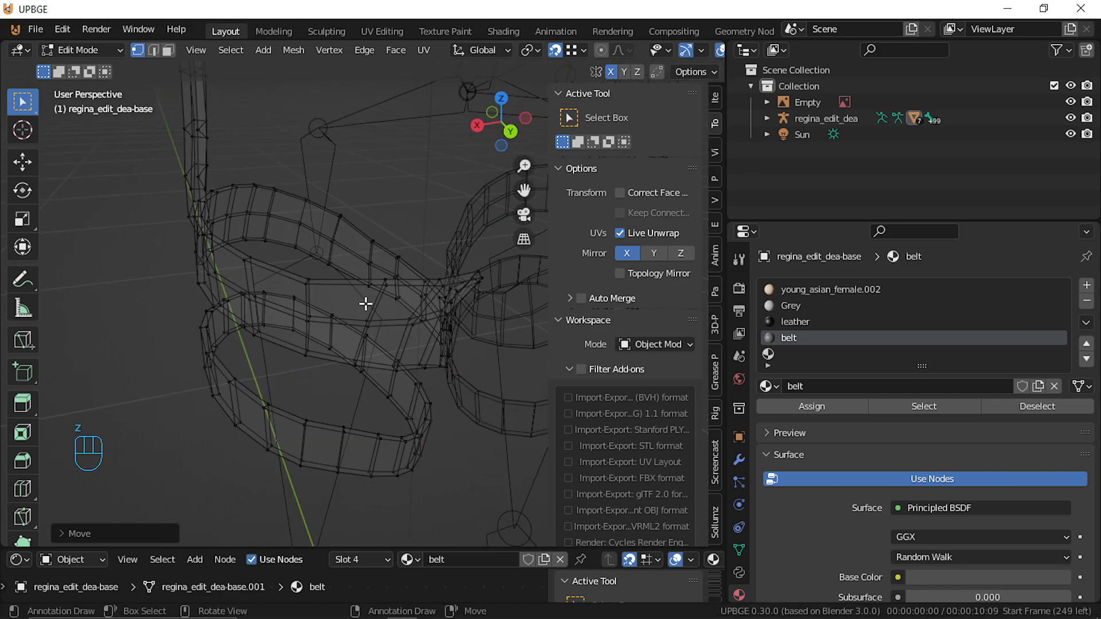
{"action": "key", "text": "shift+f"}
{"action": "left_click", "coordinate": [407, 296]}
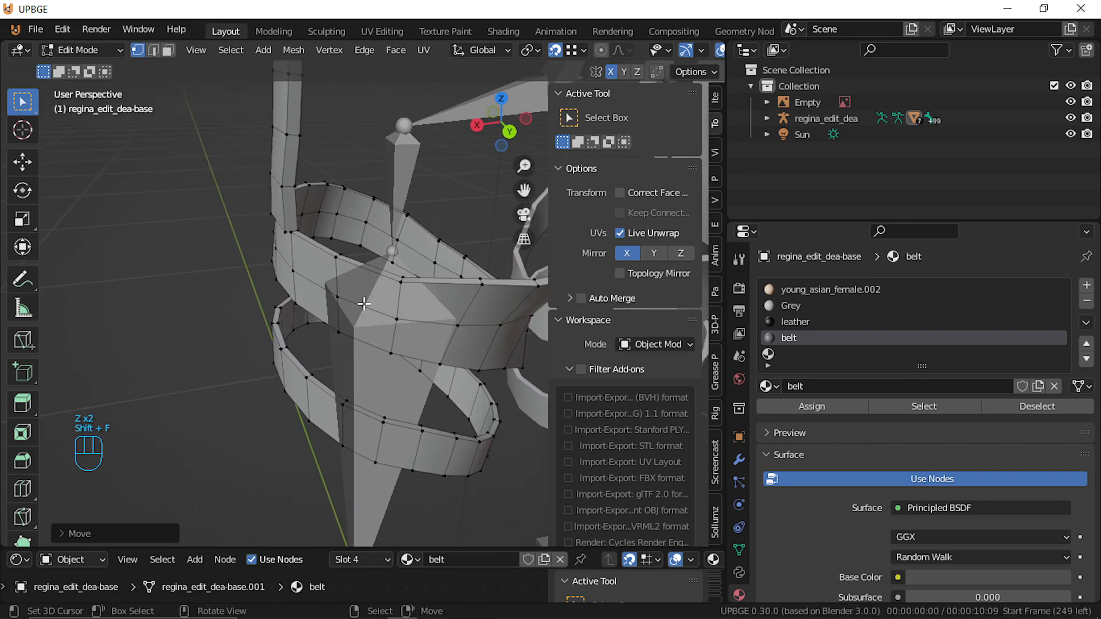
Reveal the hidden body mesh, clear the selection and switch the viewport to Material Preview shading
{"action": "key", "text": "alt+h"}
{"action": "key", "text": "shift+f"}
{"action": "key", "text": "s"}
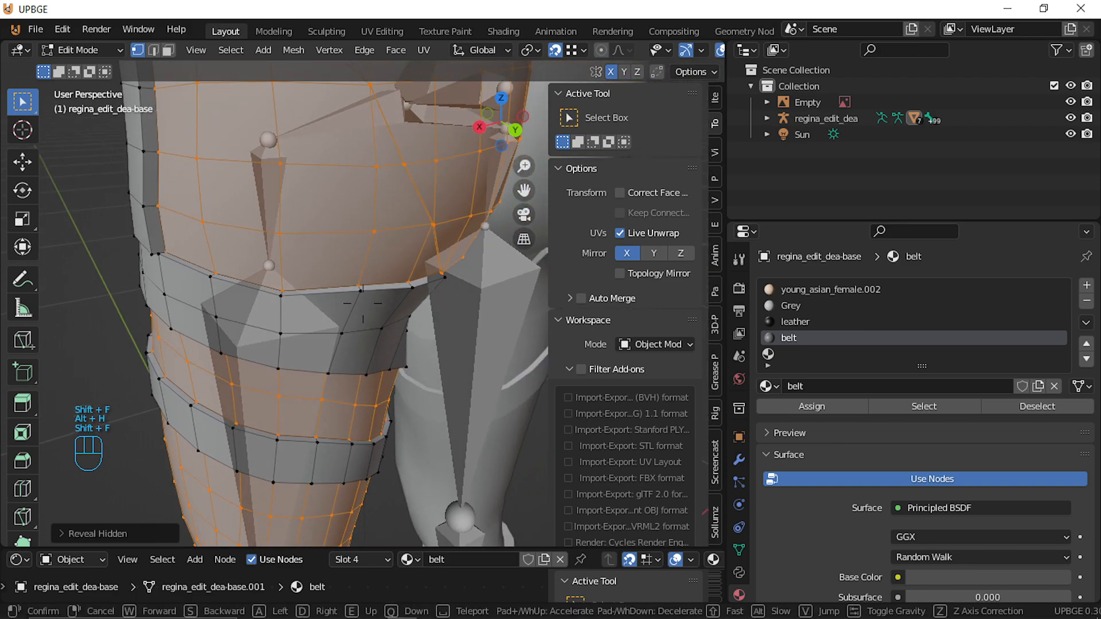
{"action": "left_click", "coordinate": [366, 304]}
{"action": "key", "text": "a"}
{"action": "key", "text": "shift+f"}
{"action": "left_click", "coordinate": [365, 303]}
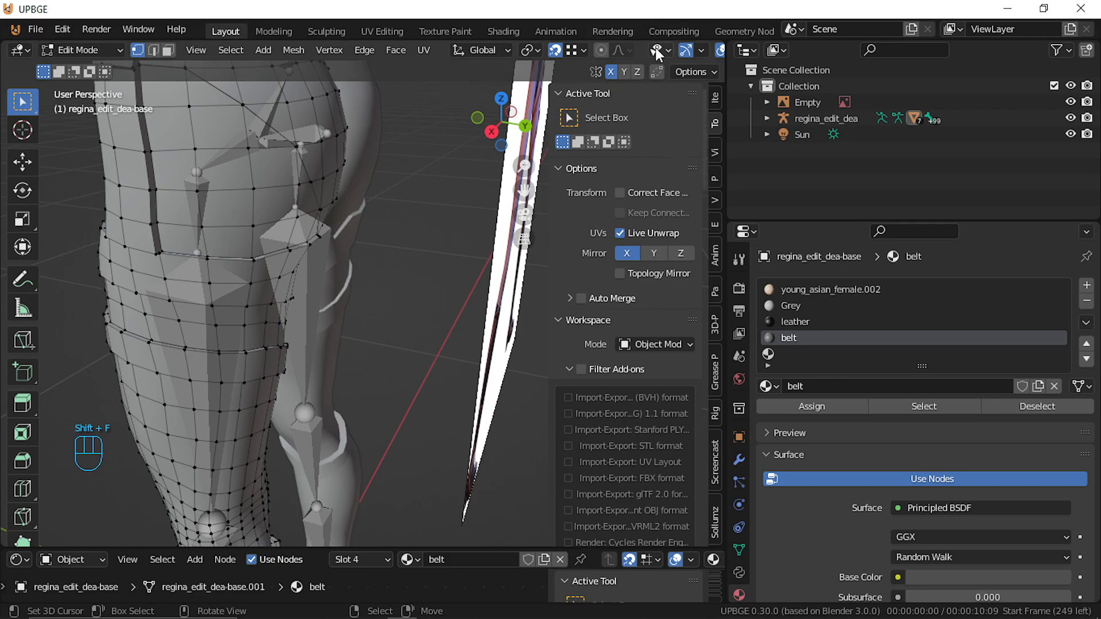
{"action": "scroll", "coordinate": [670, 55], "scroll_direction": "down", "scroll_amount": 5}
{"action": "left_click", "coordinate": [711, 50]}
{"action": "key", "text": "shift+f"}
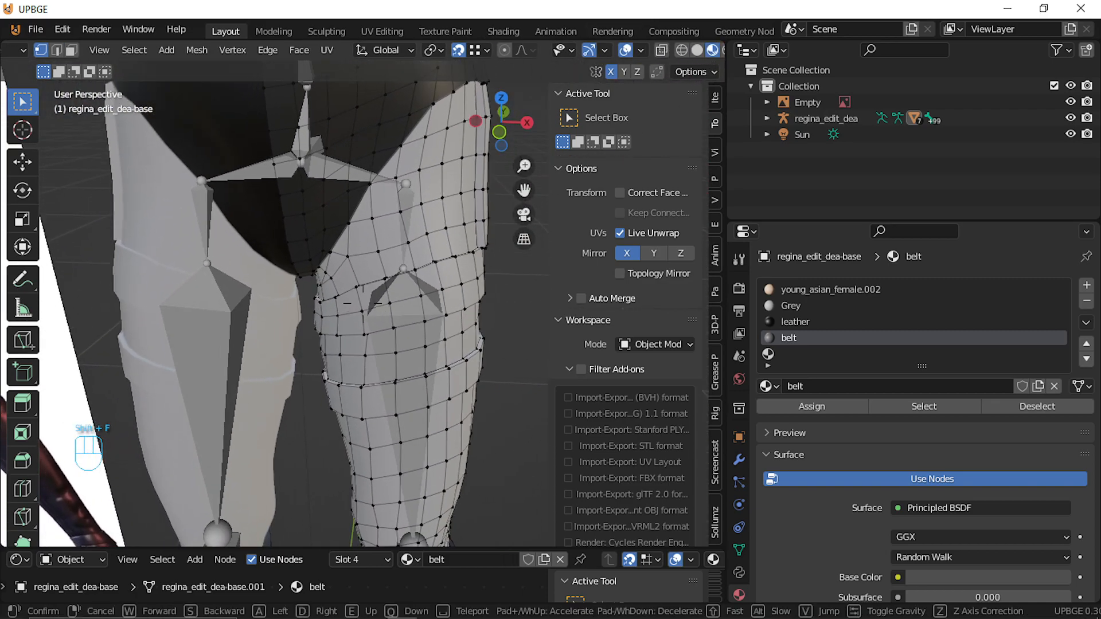
{"action": "left_click", "coordinate": [126, 162]}
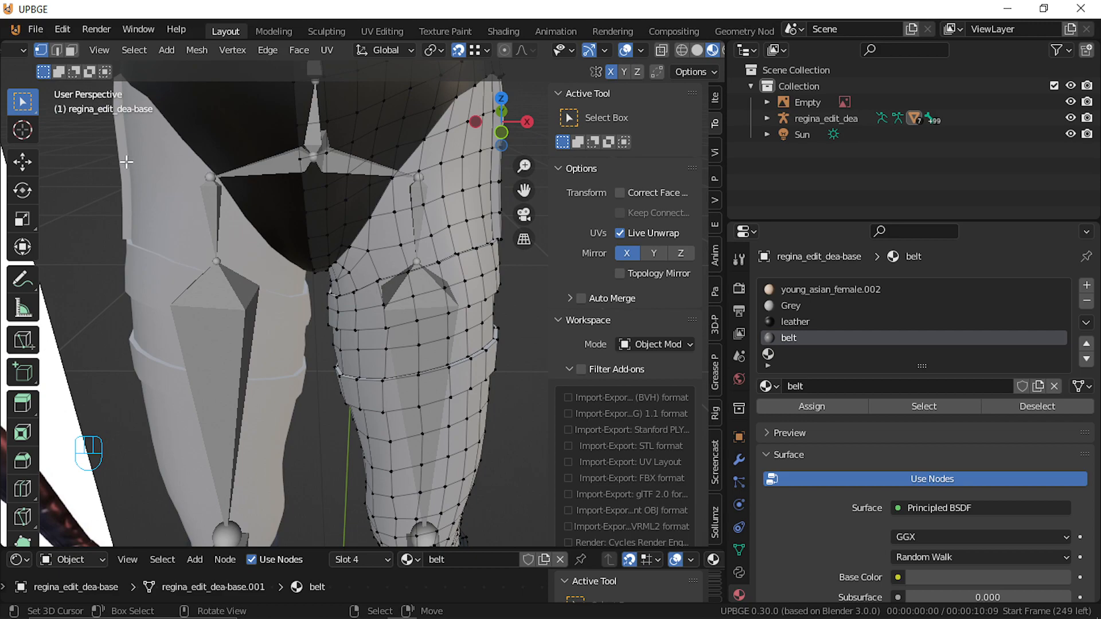
Switch to face selection and select all linked faces of the upper and lower thigh bands
{"action": "left_click", "coordinate": [72, 50]}
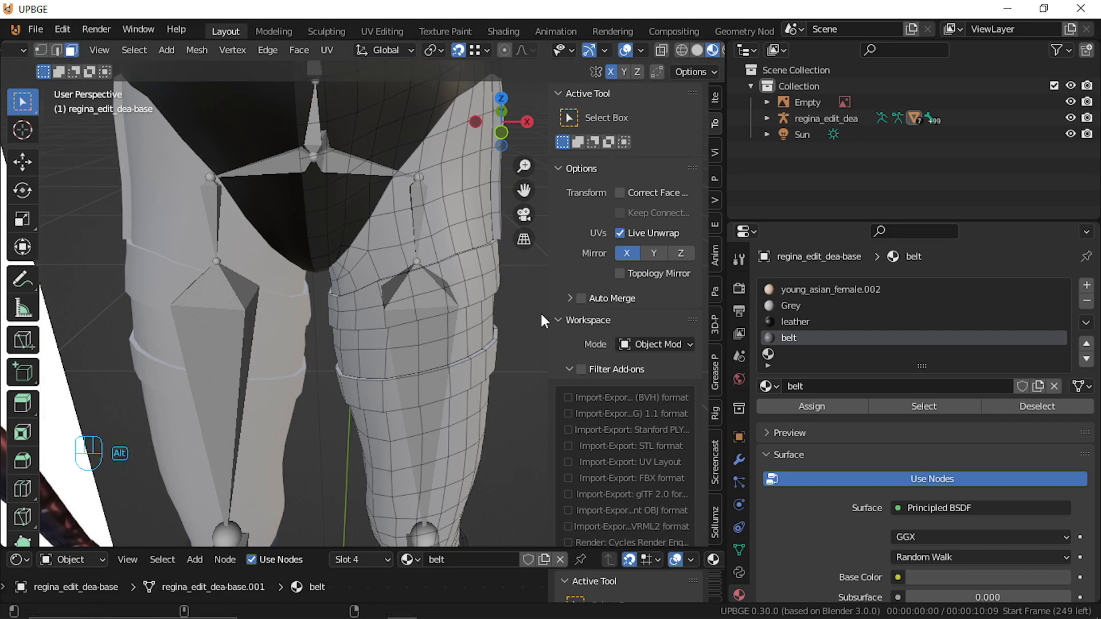
{"action": "left_click", "coordinate": [466, 299], "text": "alt"}
{"action": "left_click", "coordinate": [478, 370], "text": "alt"}
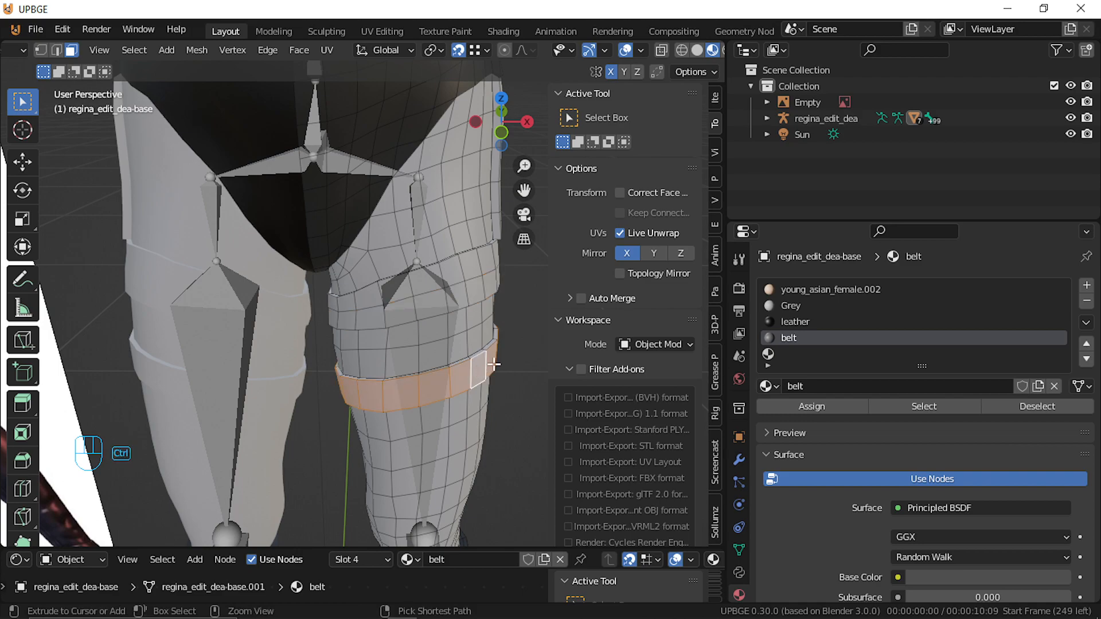
{"action": "key", "text": "ctrl+l"}
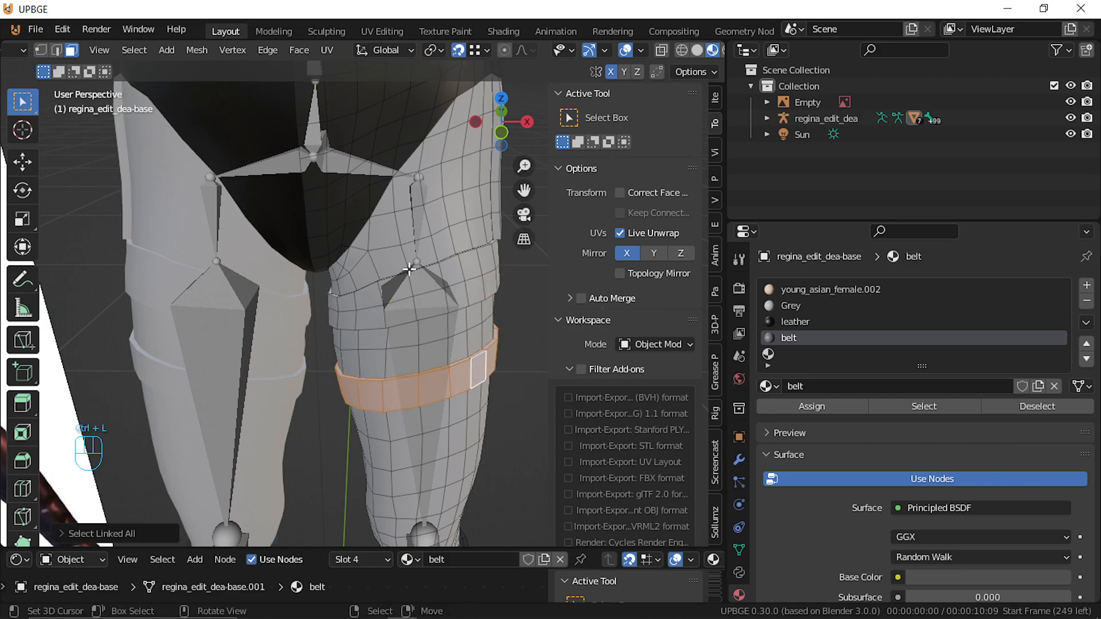
{"action": "key", "text": "l"}
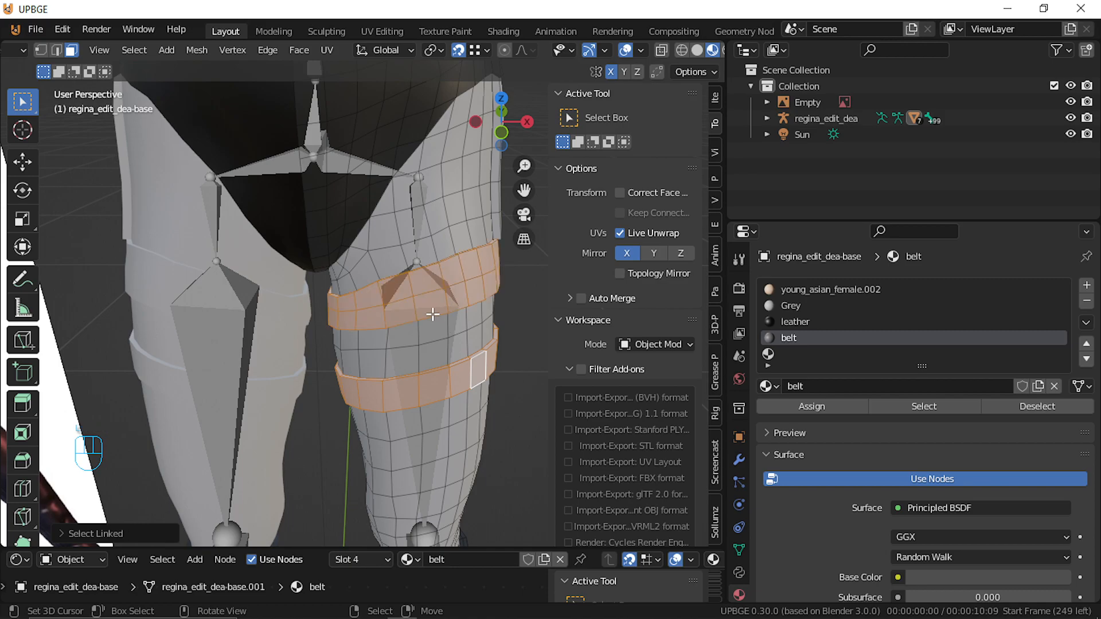
Try to add the hip strap to the selection through its linked faces, and undo that linked selection
{"action": "key", "text": "shift+f"}
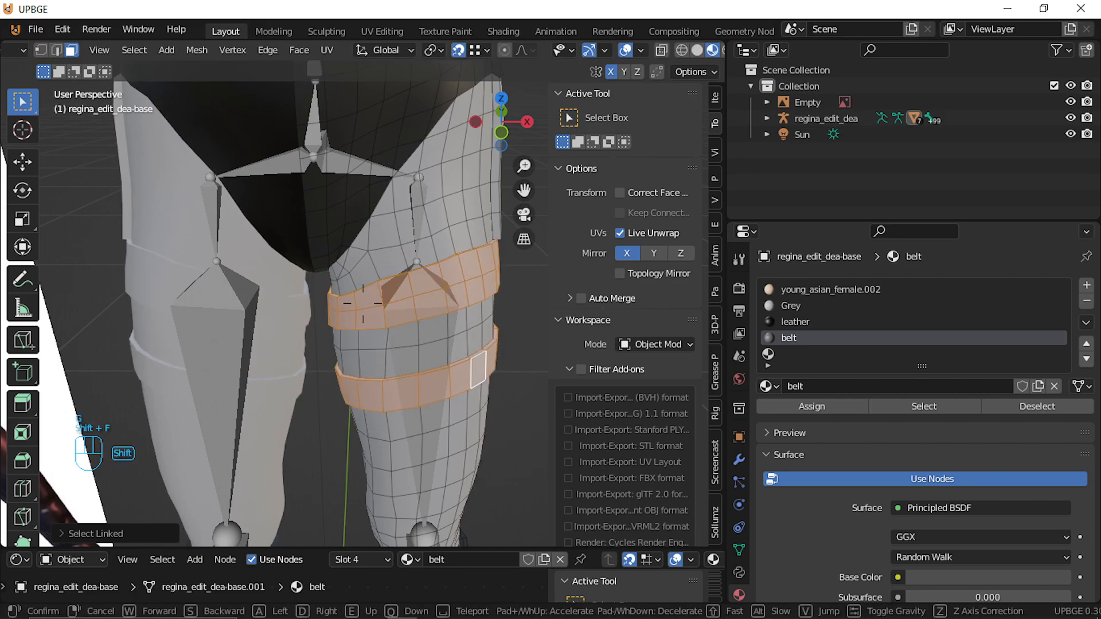
{"action": "key", "text": "w"}
{"action": "key", "text": "d"}
{"action": "left_click", "coordinate": [362, 294]}
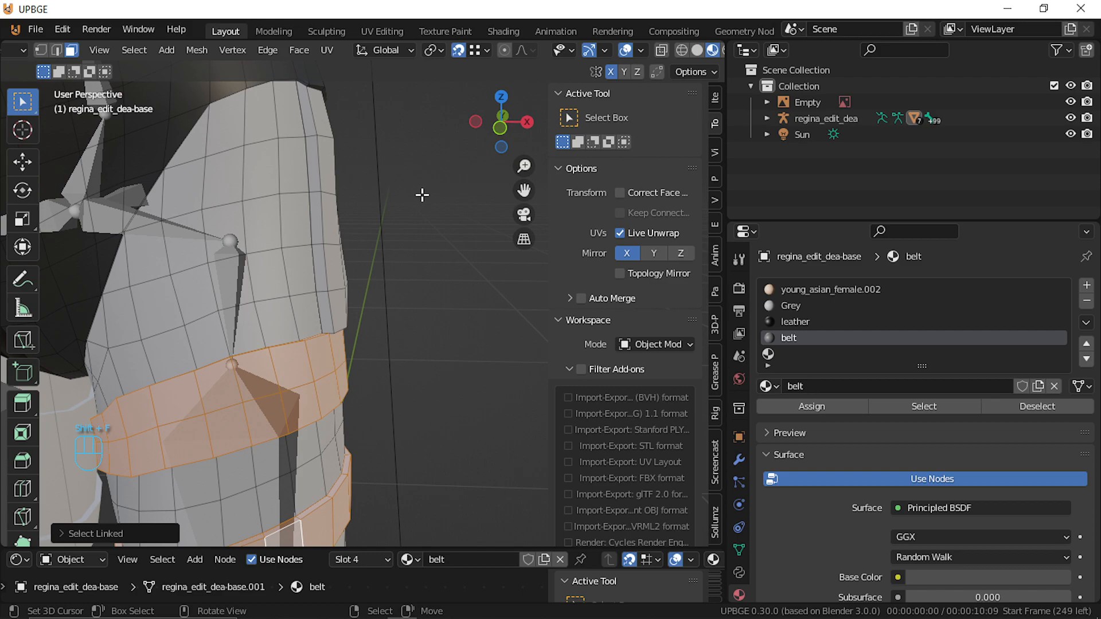
{"action": "left_click", "coordinate": [337, 255], "text": "shift"}
{"action": "key", "text": "ctrl+p"}
{"action": "left_click", "coordinate": [356, 218]}
{"action": "key", "text": "ctrl+l"}
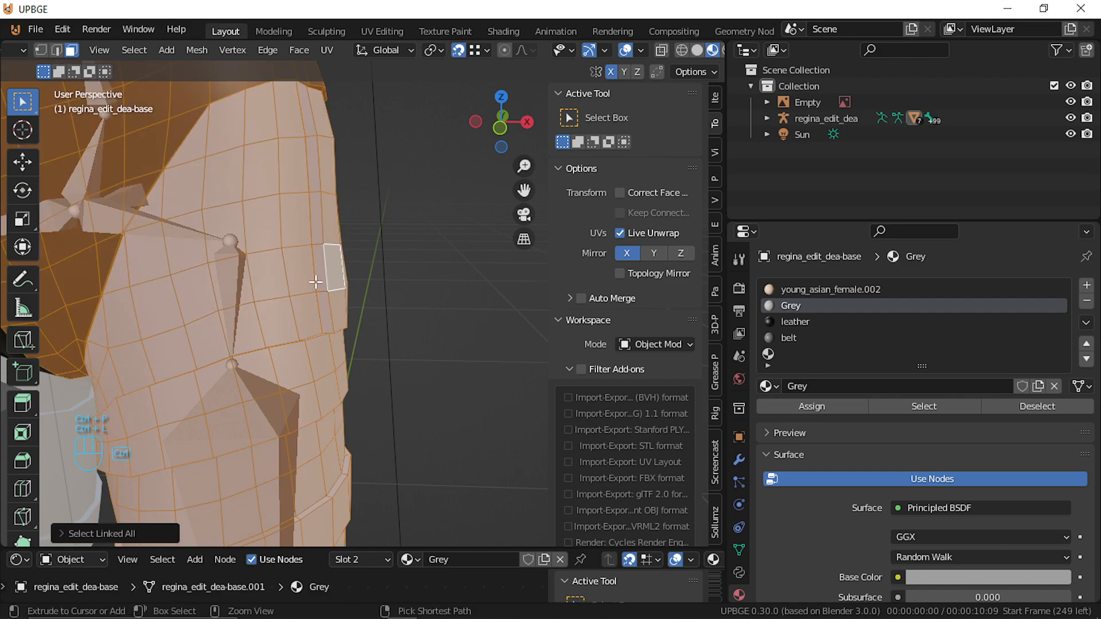
{"action": "key", "text": "ctrl+z"}
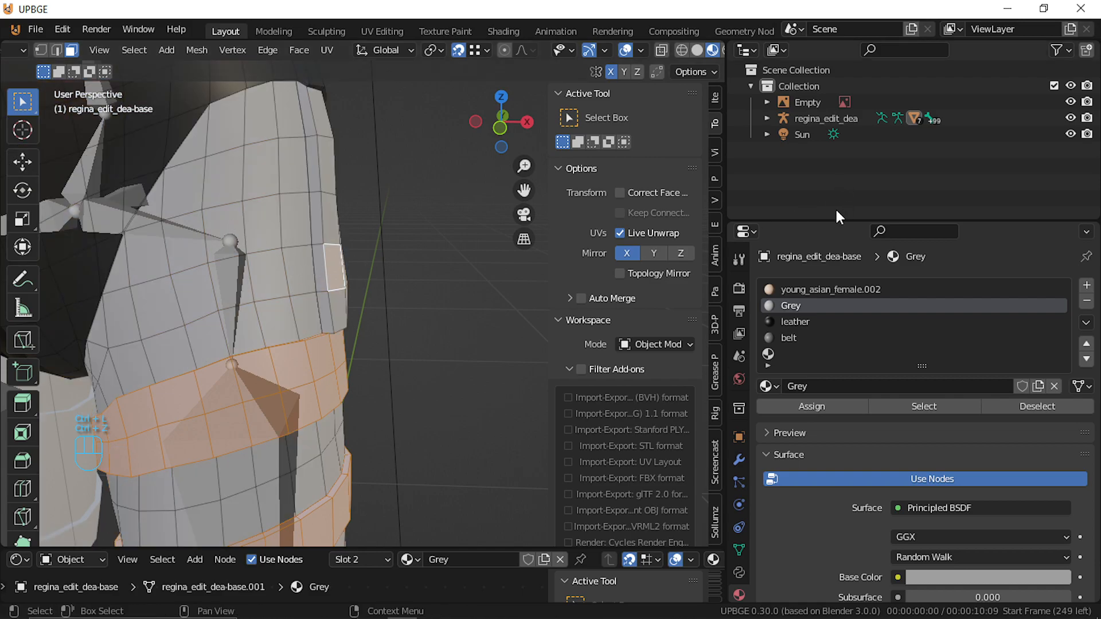
Add all faces assigned to the belt material to the selection
{"action": "left_click", "coordinate": [797, 337]}
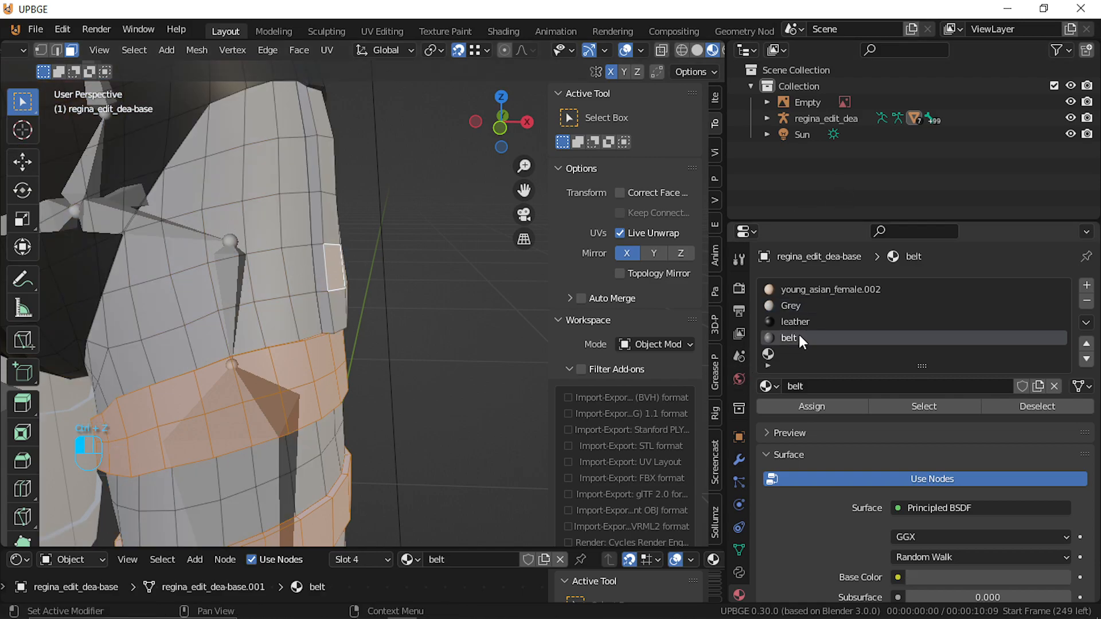
{"action": "left_click", "coordinate": [927, 400]}
{"action": "key", "text": "shift+f"}
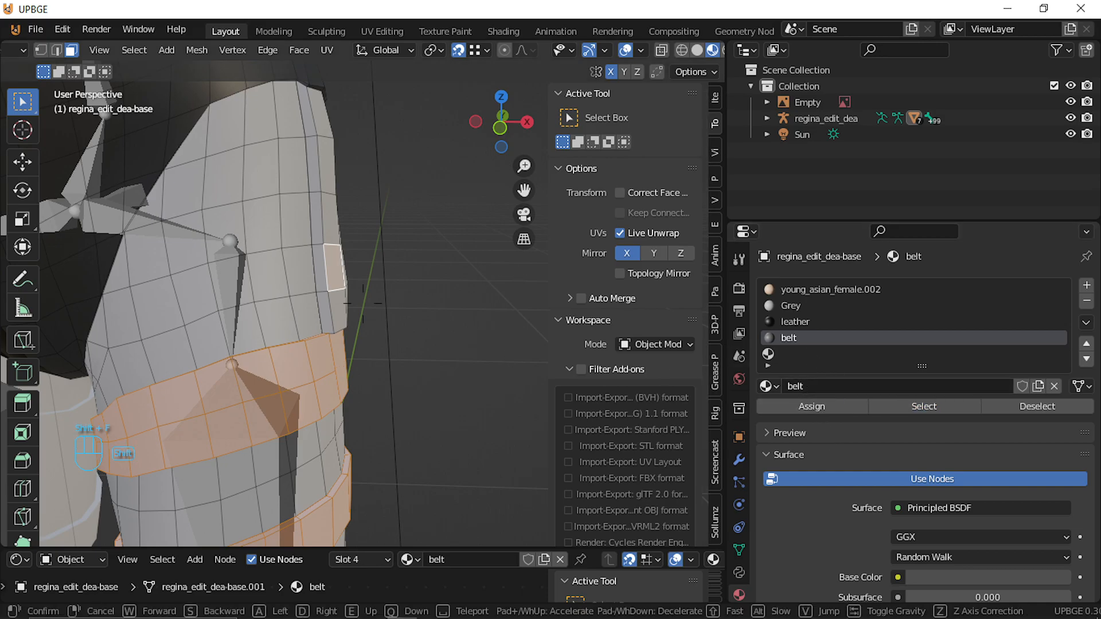
{"action": "key", "text": "w"}
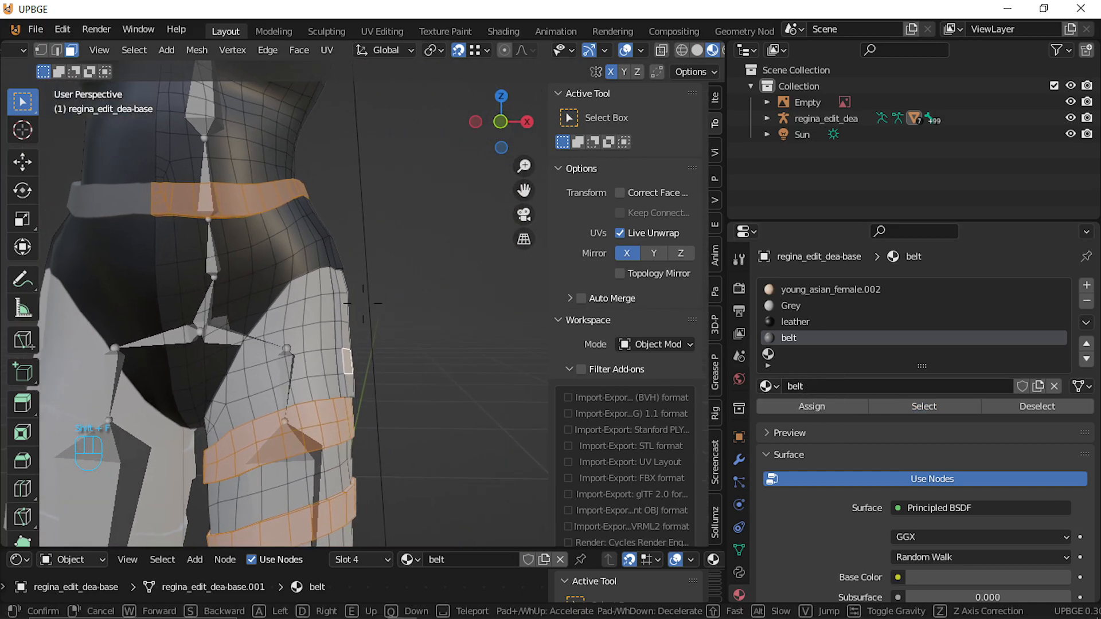
{"action": "left_click", "coordinate": [363, 304]}
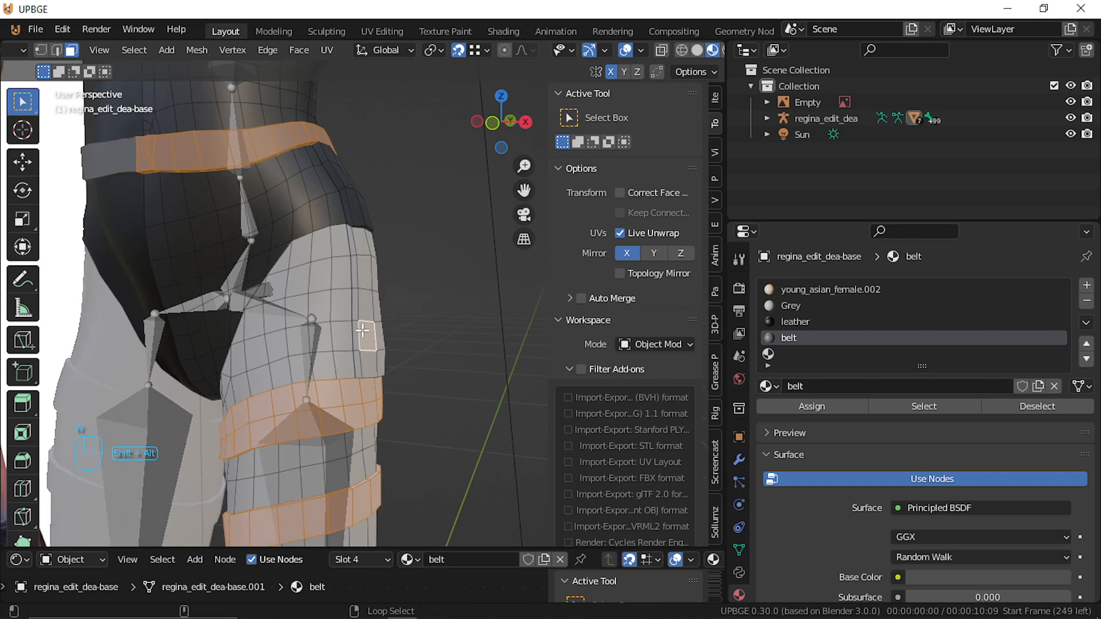
Add the hip strap's outer faces to the selection as shortest paths running from the belt to the upper thigh band
{"action": "left_click", "coordinate": [359, 243]}
{"action": "key", "text": "shift+f"}
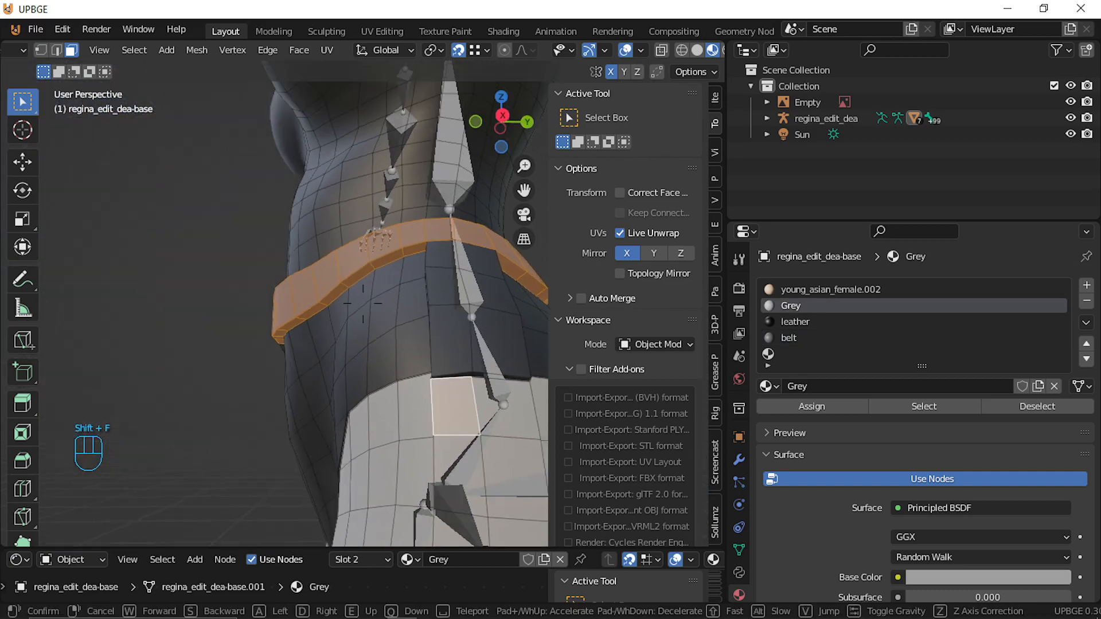
{"action": "left_click", "coordinate": [362, 304]}
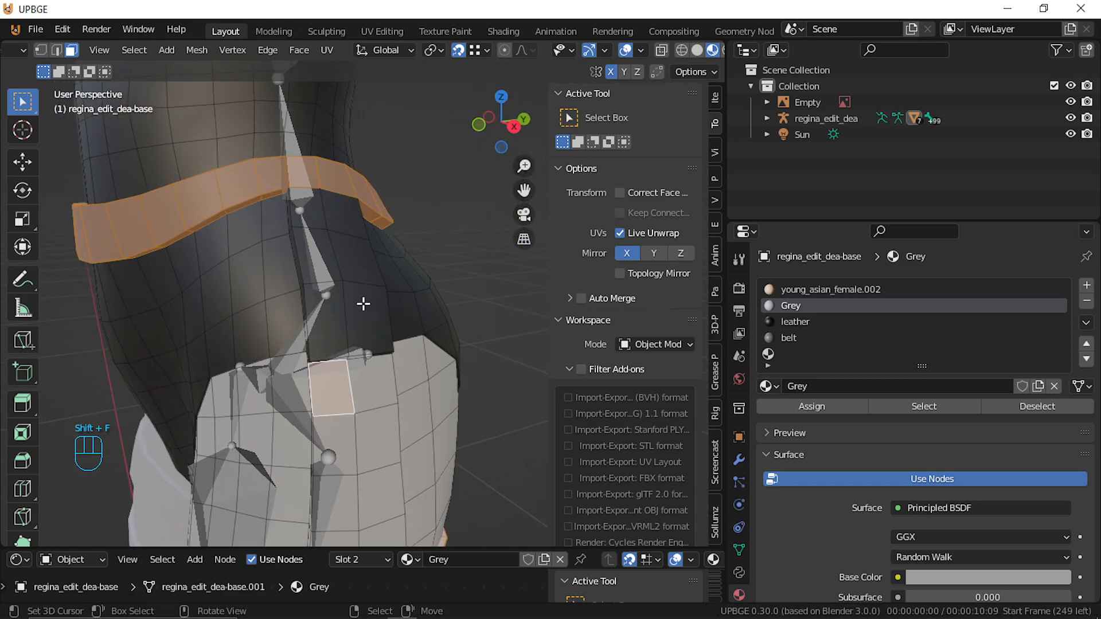
{"action": "left_click", "coordinate": [318, 221], "text": "ctrl"}
{"action": "left_click", "coordinate": [339, 223]}
{"action": "key", "text": "shift+f"}
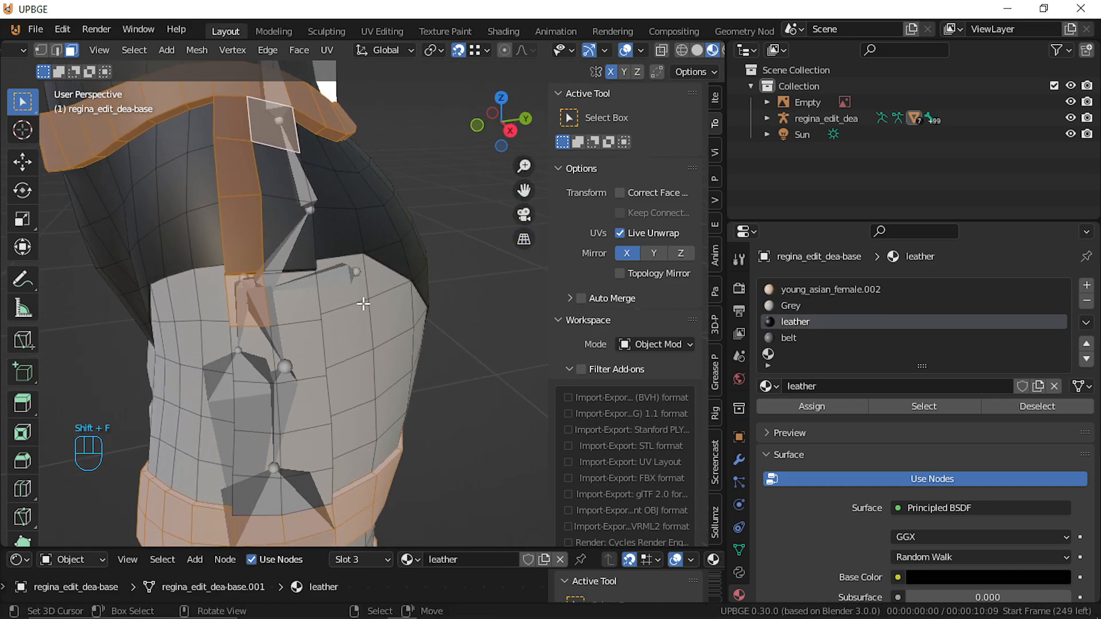
{"action": "left_click", "coordinate": [299, 516], "text": "ctrl"}
{"action": "key", "text": "ctrl+z"}
{"action": "right_click", "coordinate": [301, 503], "text": "ctrl"}
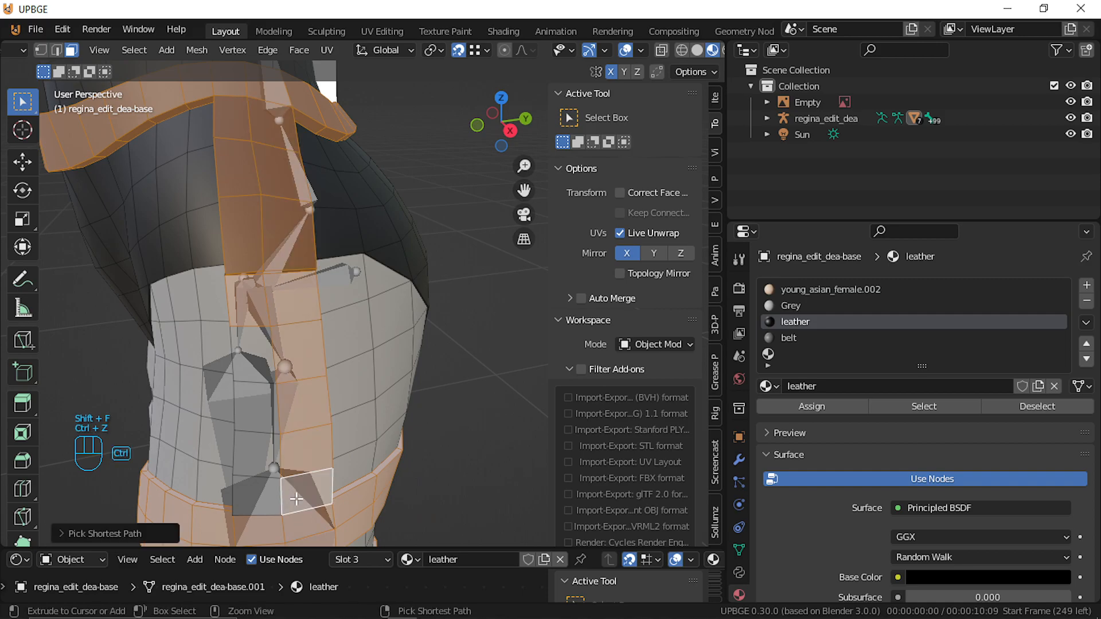
{"action": "right_click", "coordinate": [263, 496], "text": "ctrl"}
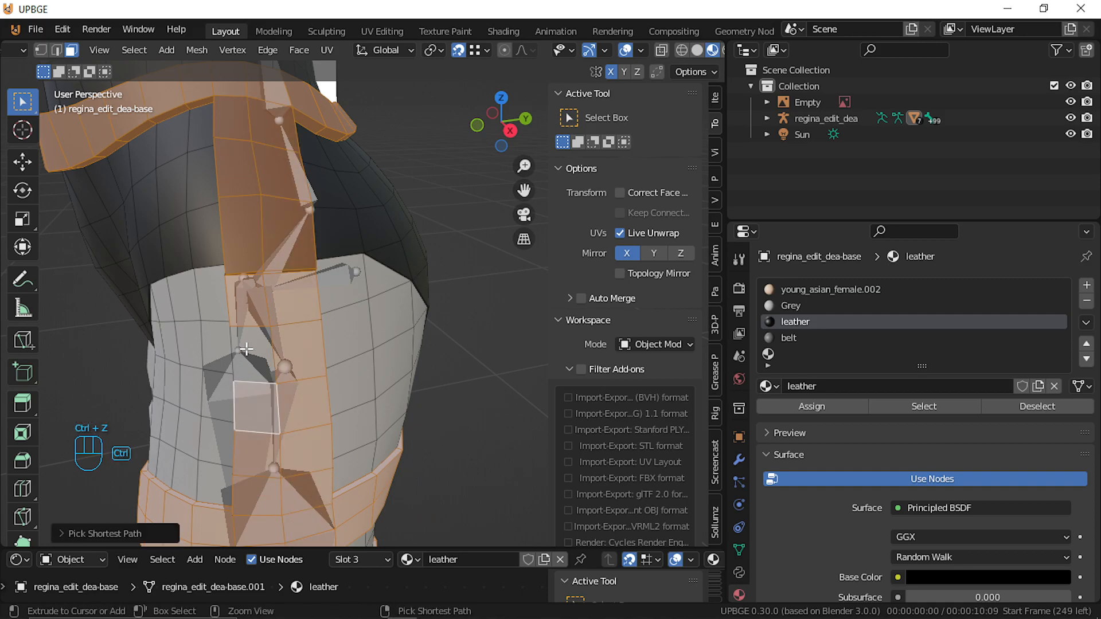
Add the narrow side faces of the hip strap to the selection
{"action": "key", "text": "shift+f"}
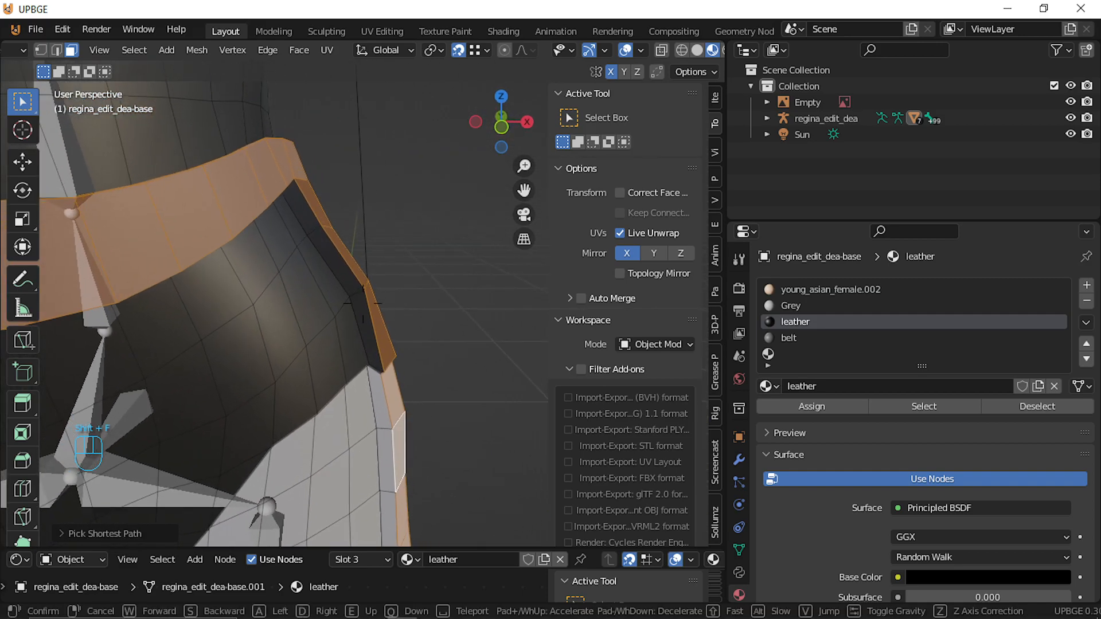
{"action": "left_click", "coordinate": [321, 308]}
{"action": "left_click", "coordinate": [340, 285], "text": "shift"}
Invert the selection and hide the body, isolating the belt, hip strap and thigh bands
{"action": "key", "text": "shift+f"}
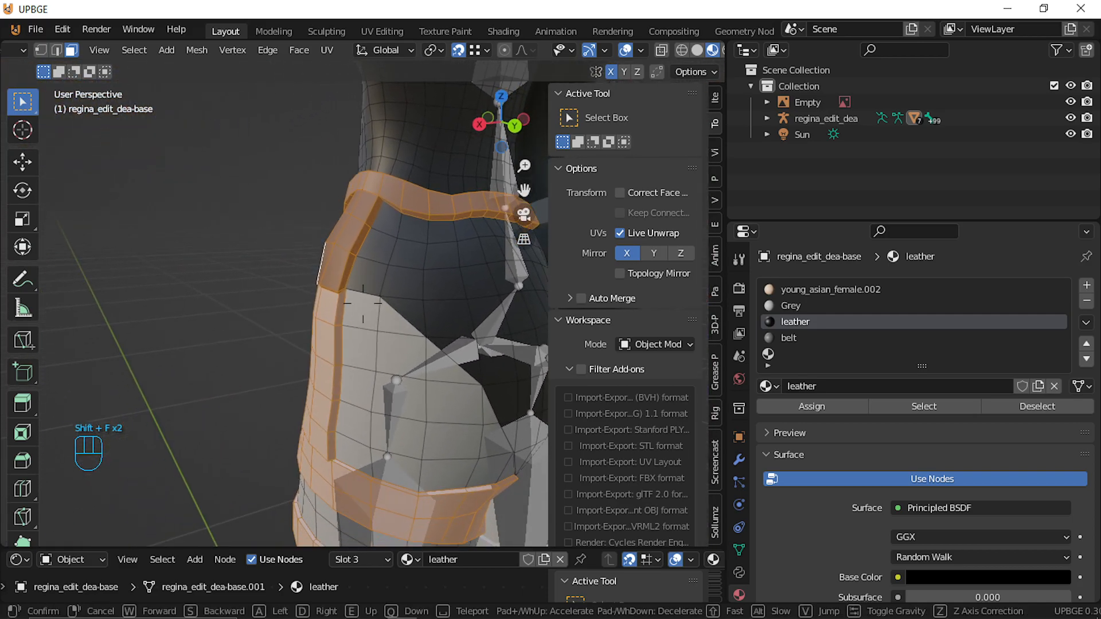
{"action": "left_click", "coordinate": [382, 268]}
{"action": "key", "text": "ctrl+i"}
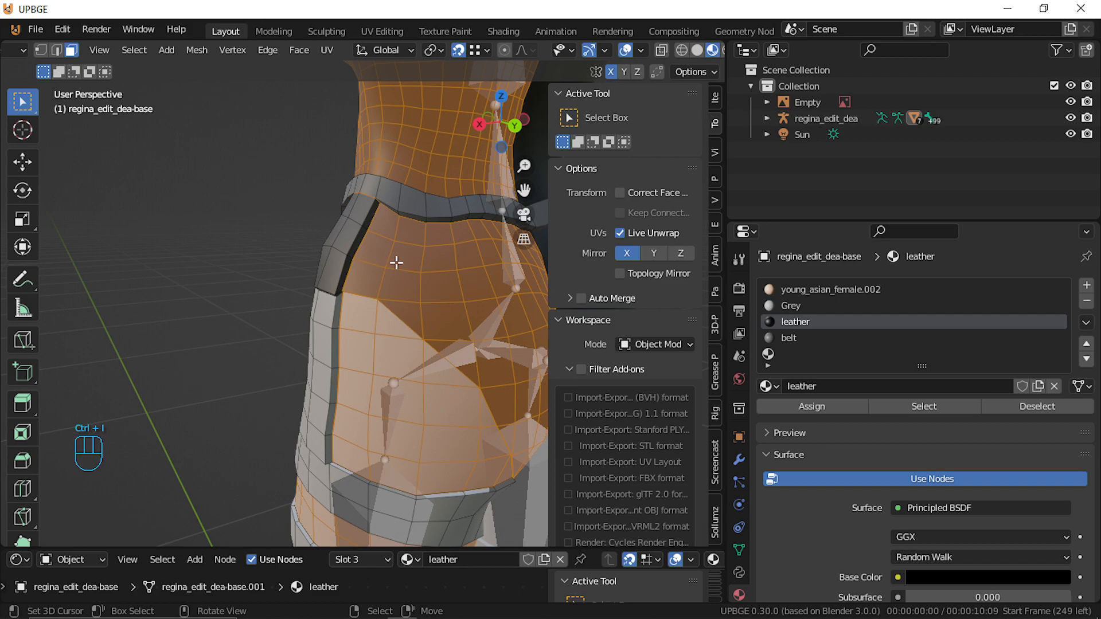
{"action": "key", "text": "h"}
Delete the leftover inner face at the joint between the hip strap's dark upper section and light lower section
{"action": "key", "text": "shift+f"}
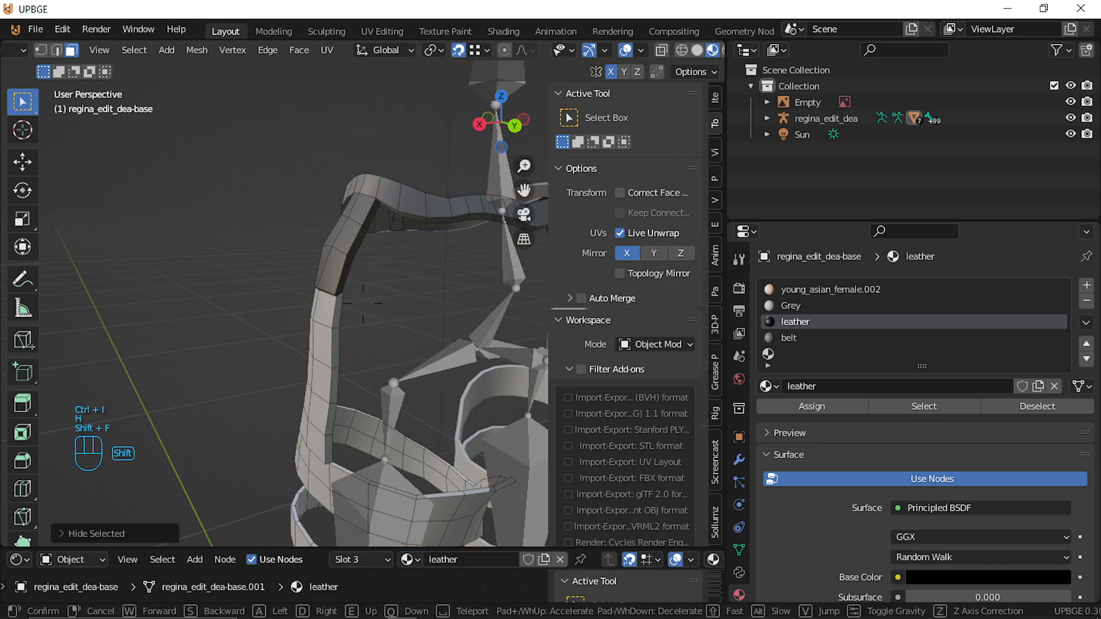
{"action": "left_click", "coordinate": [362, 303]}
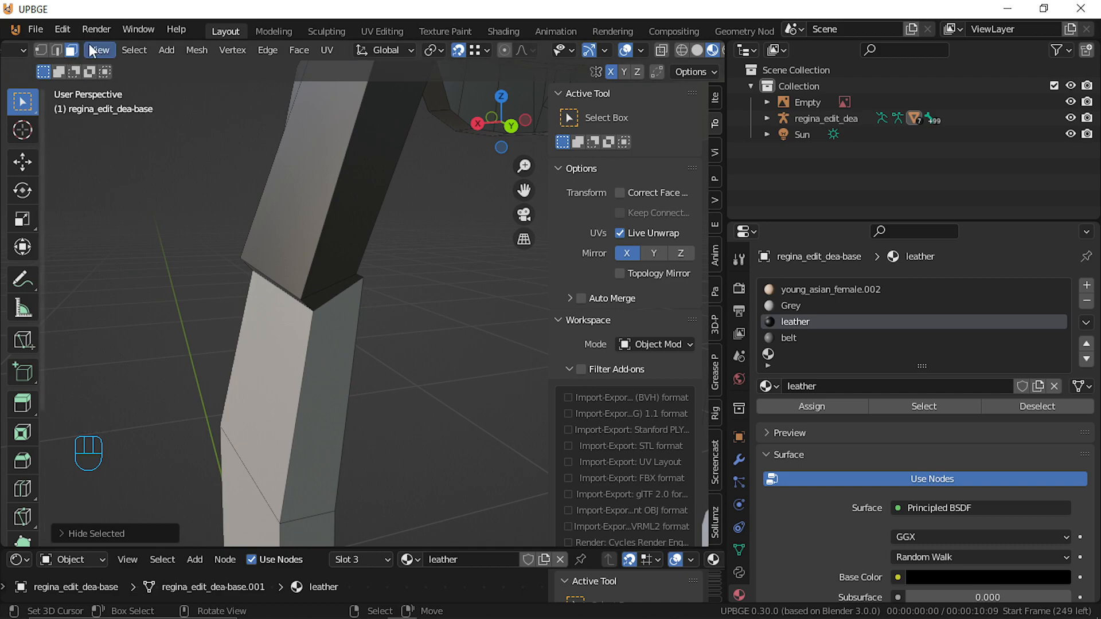
{"action": "left_click", "coordinate": [316, 296]}
{"action": "key", "text": "x"}
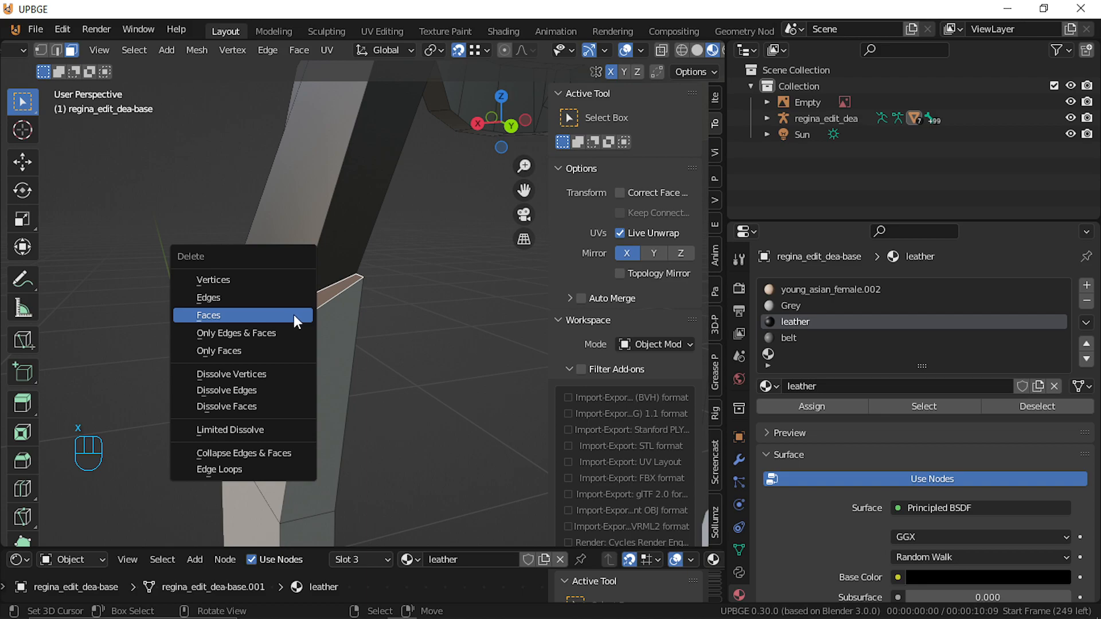
{"action": "left_click", "coordinate": [293, 314]}
In vertex selection, snap the bottom vertices of the strap's upper section onto the matching top vertices of its lower section
{"action": "key", "text": "shift+f"}
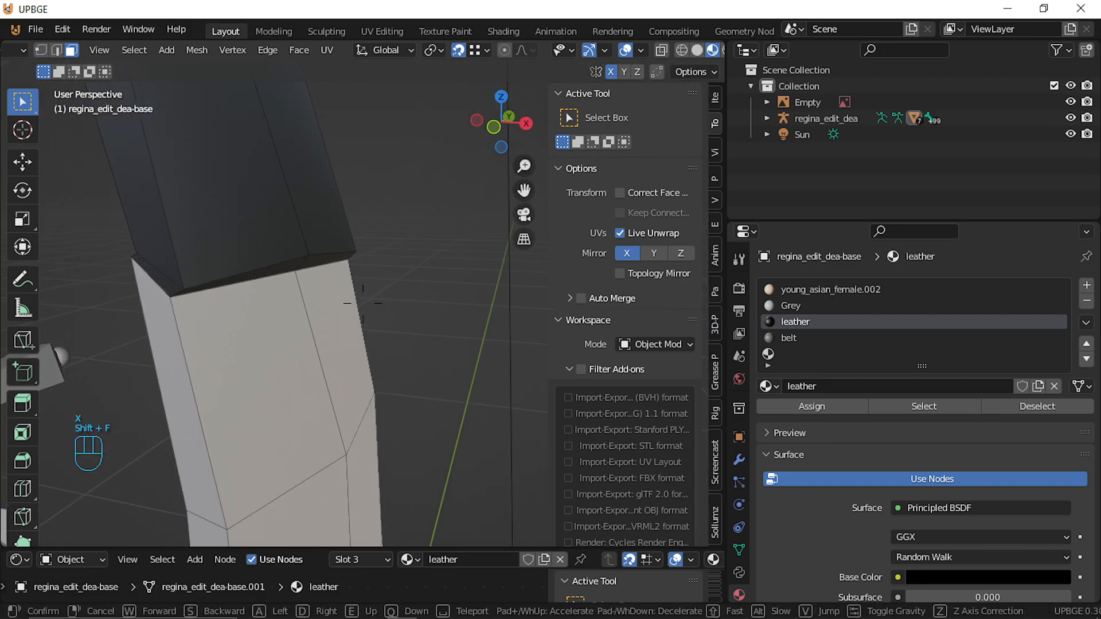
{"action": "left_click", "coordinate": [244, 270]}
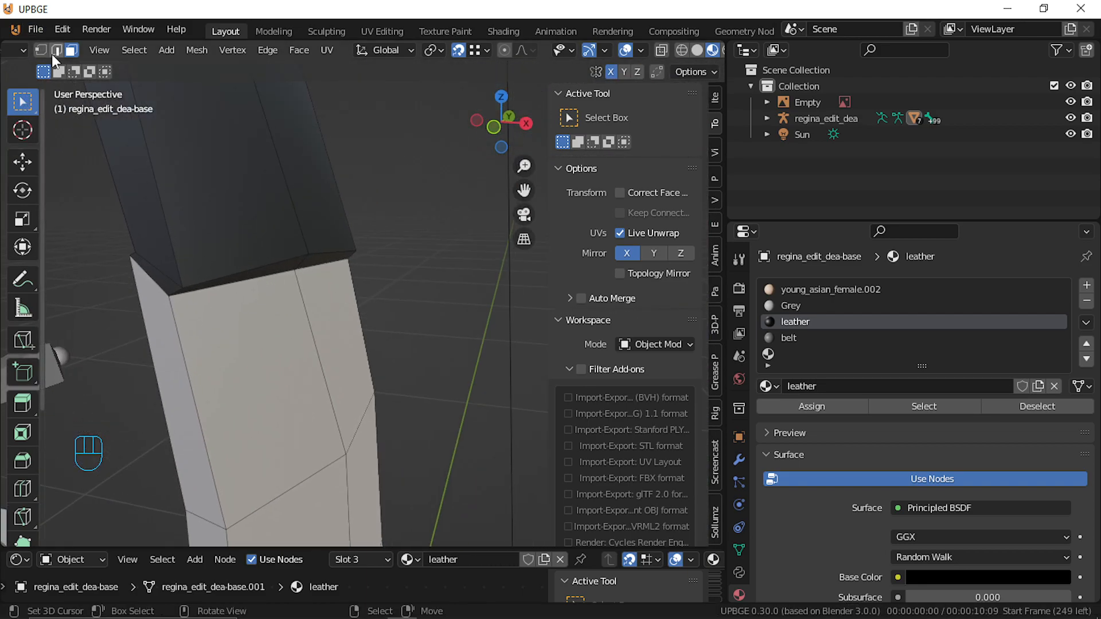
{"action": "left_click", "coordinate": [171, 294]}
{"action": "key", "text": "g"}
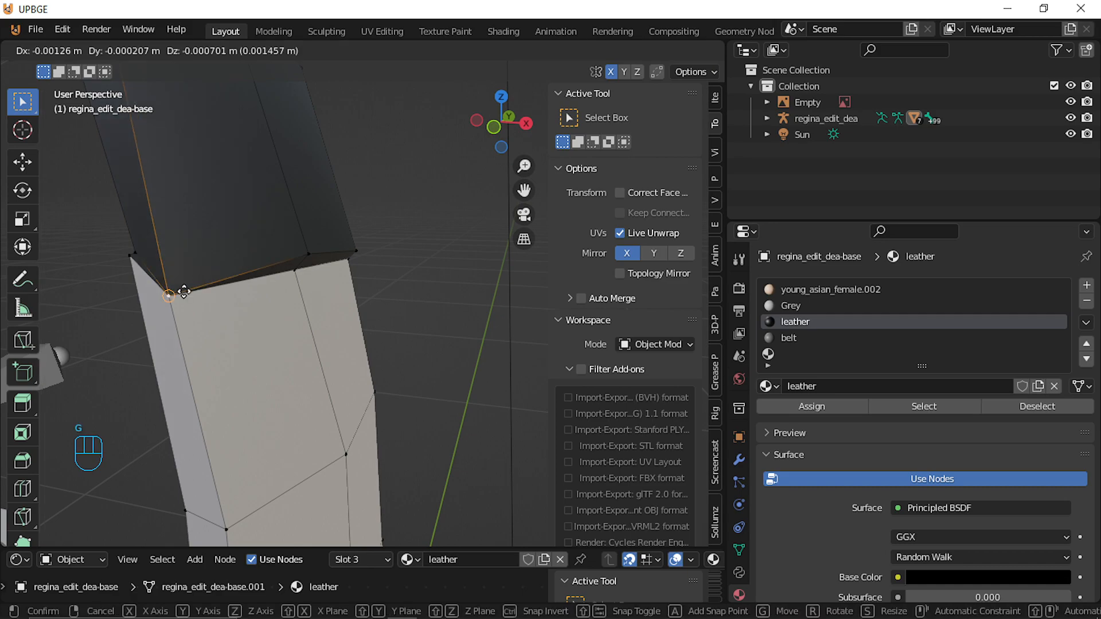
{"action": "left_click", "coordinate": [183, 292]}
{"action": "left_click", "coordinate": [307, 256]}
{"action": "key", "text": "g"}
{"action": "left_click", "coordinate": [304, 255]}
{"action": "left_click", "coordinate": [349, 254]}
{"action": "key", "text": "g"}
{"action": "left_click", "coordinate": [349, 254]}
{"action": "key", "text": "g"}
{"action": "left_click", "coordinate": [136, 249]}
Snap the remaining rear corner vertex at the strap joint onto its matching vertex, closing the gap
{"action": "key", "text": "shift+f"}
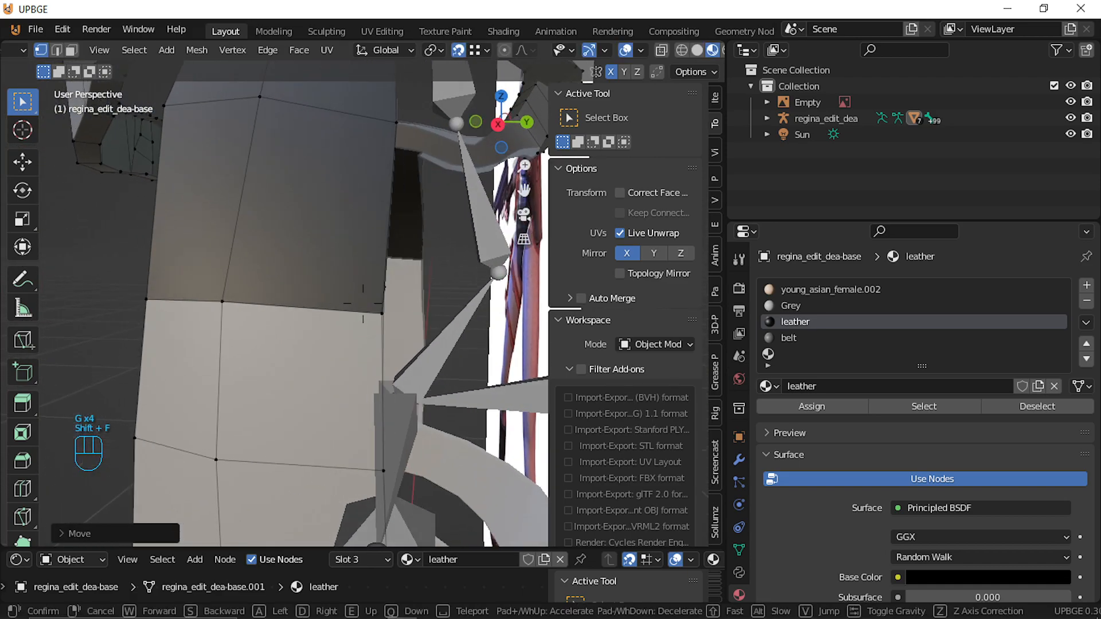
{"action": "left_click", "coordinate": [339, 300]}
{"action": "left_click", "coordinate": [319, 324]}
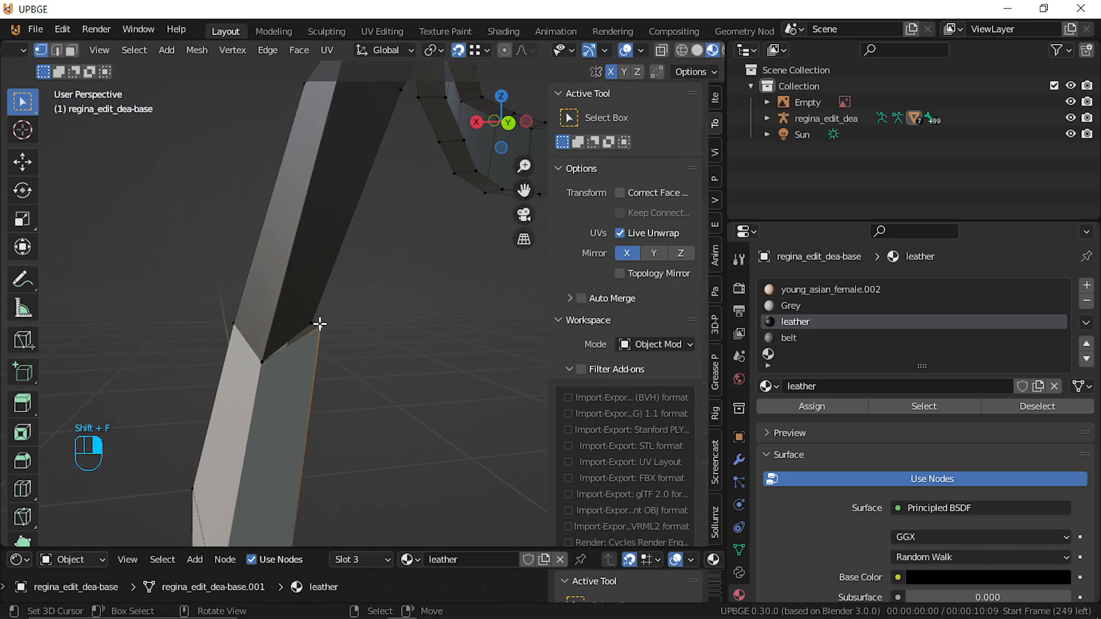
{"action": "key", "text": "g"}
{"action": "left_click", "coordinate": [315, 322]}
Try deleting the face loops selected along the inner sides of both thigh bands, using face selection
{"action": "key", "text": "shift+f"}
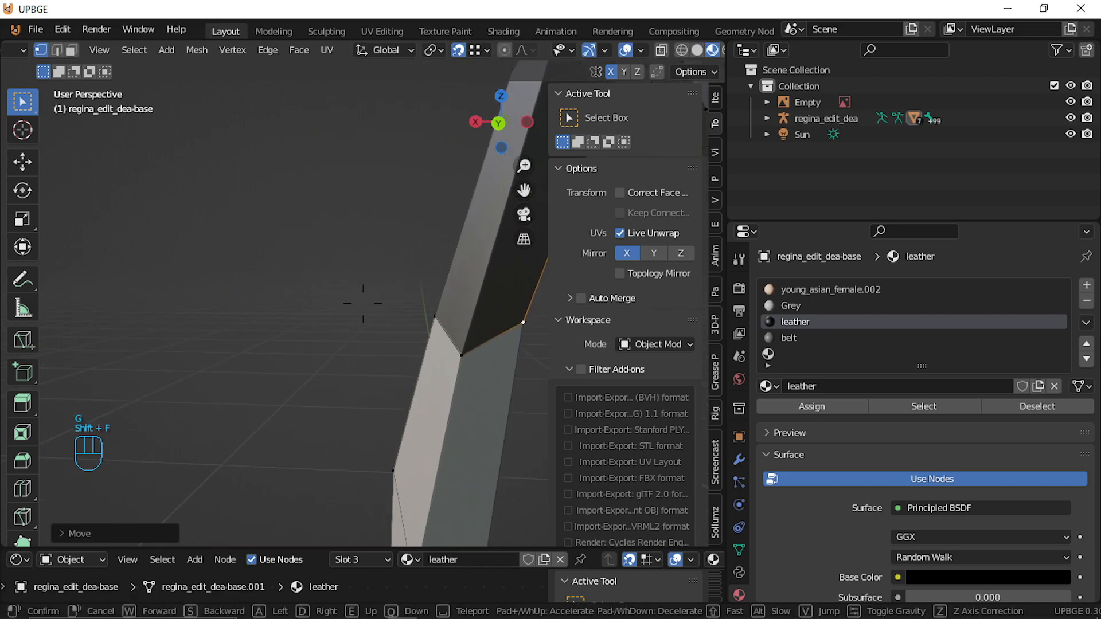
{"action": "key", "text": "a"}
{"action": "key", "text": "a"}
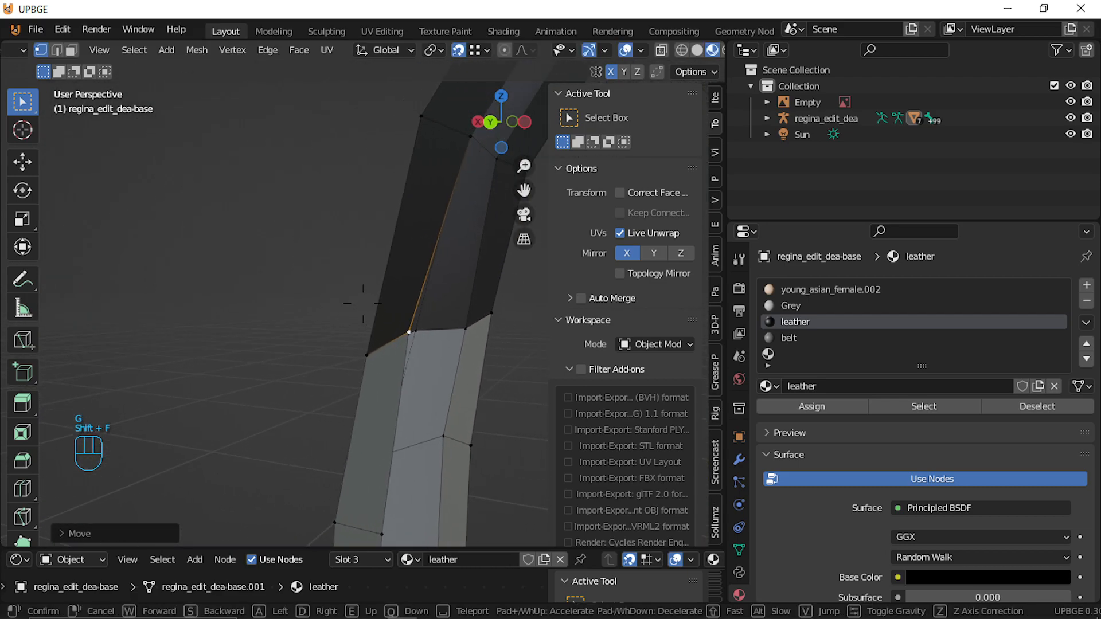
{"action": "key", "text": "a"}
{"action": "key", "text": "s"}
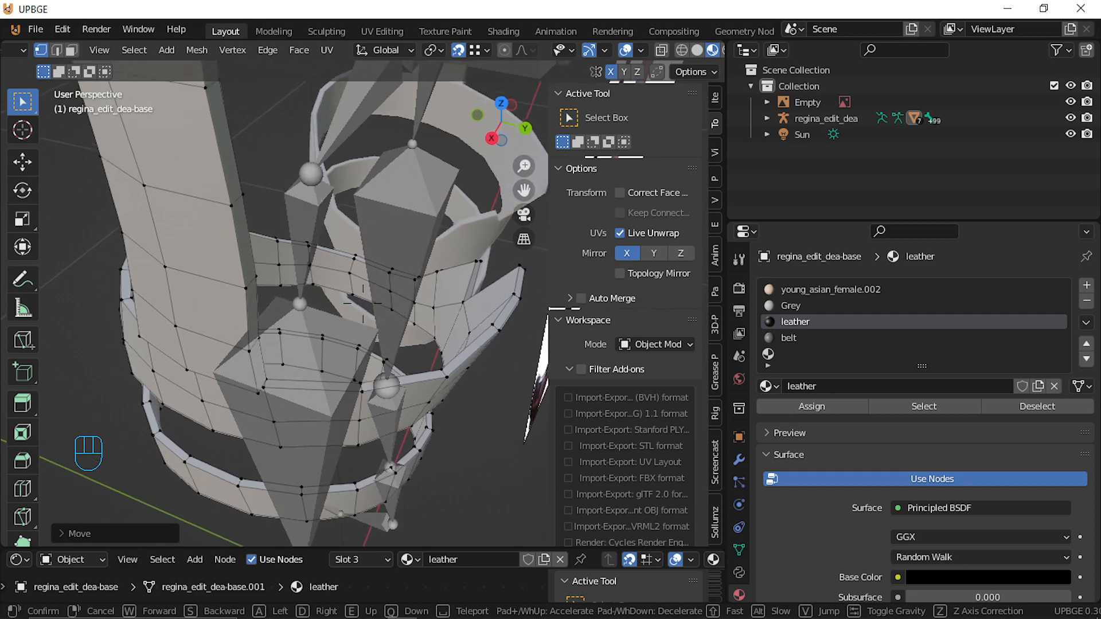
{"action": "key", "text": "d"}
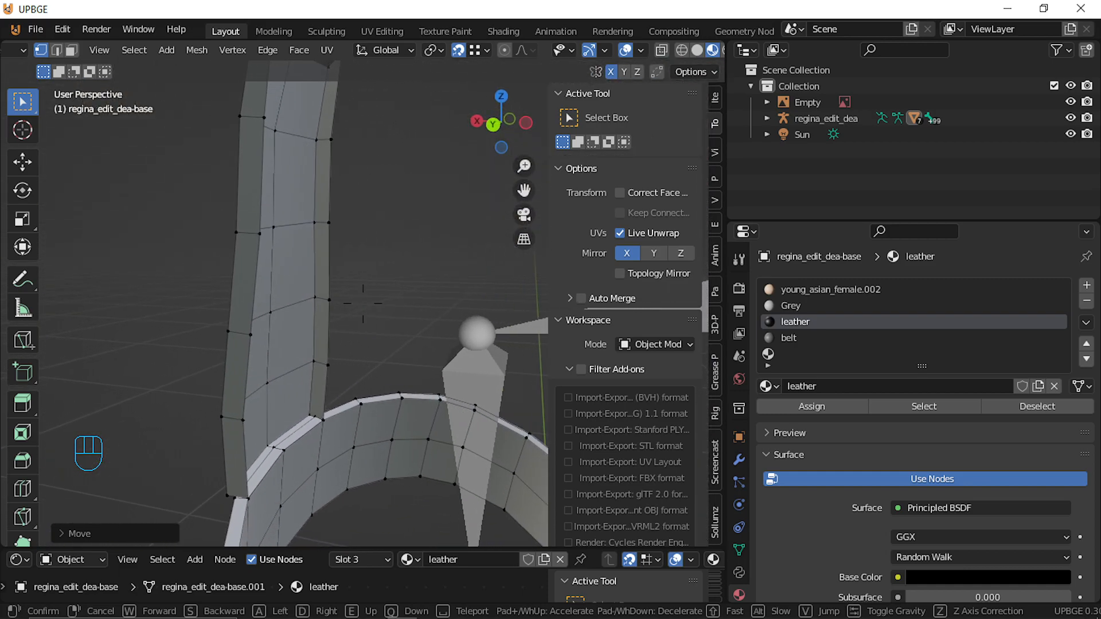
{"action": "left_click", "coordinate": [362, 304]}
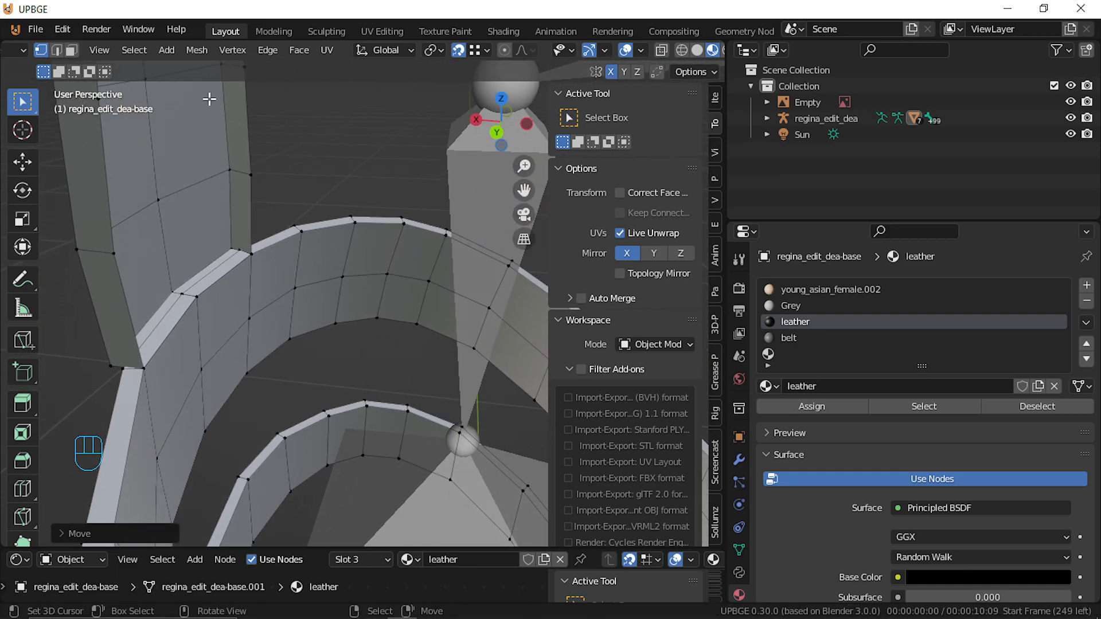
{"action": "left_click", "coordinate": [71, 50]}
{"action": "left_click", "coordinate": [255, 315], "text": "alt"}
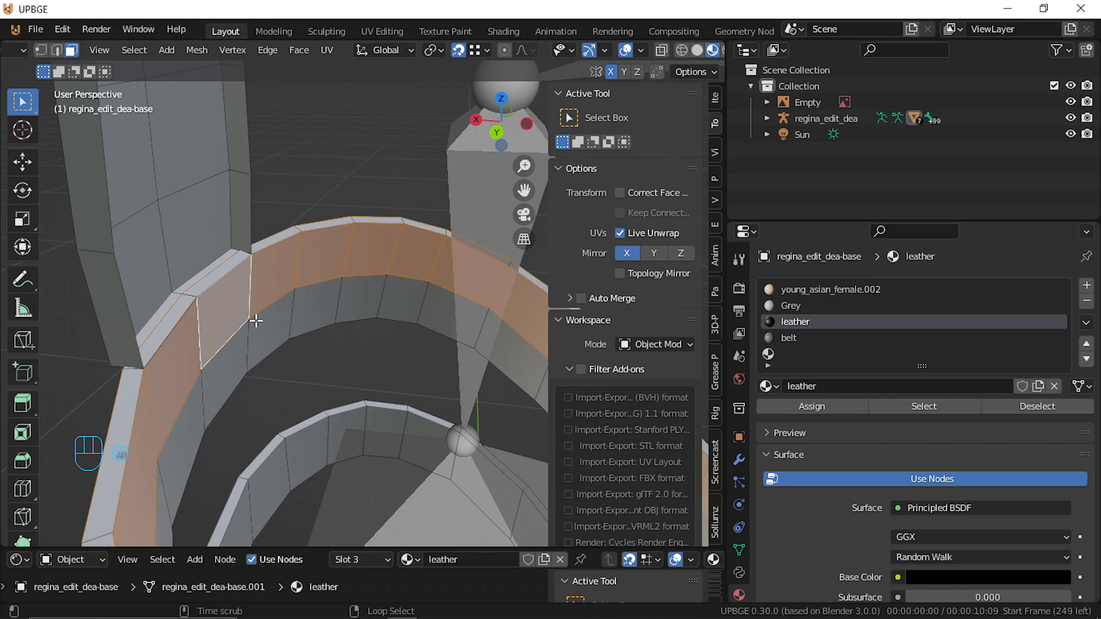
{"action": "left_click", "coordinate": [255, 345], "text": "alt+shift"}
{"action": "key", "text": "x"}
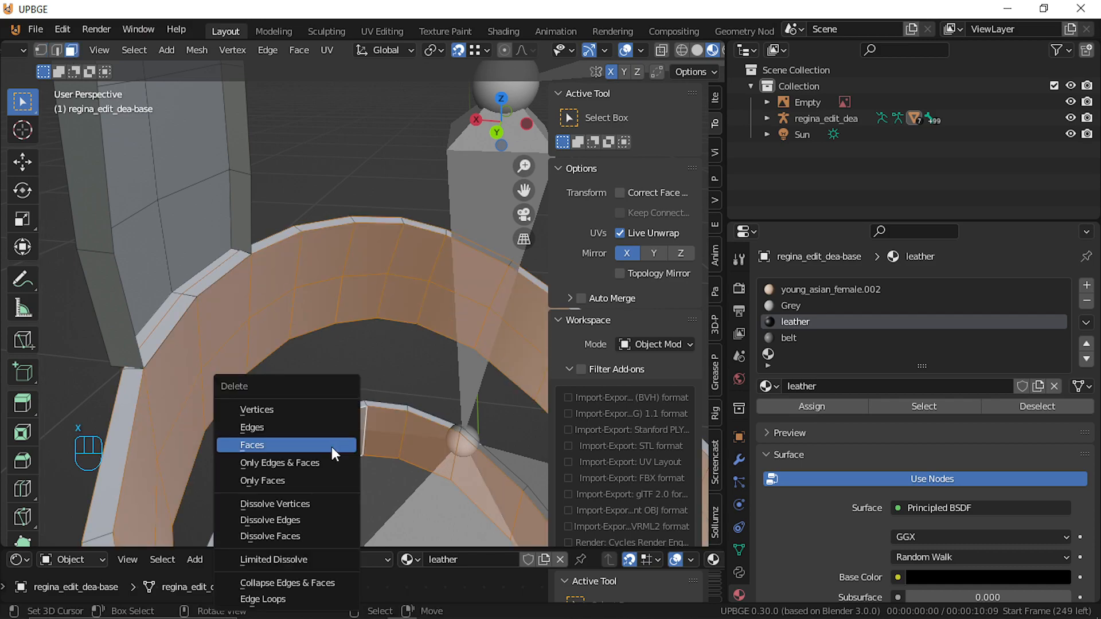
{"action": "left_click", "coordinate": [329, 446]}
Examine the thigh bands from several sides and undo the deletion of their face loops
{"action": "key", "text": "shift+grave"}
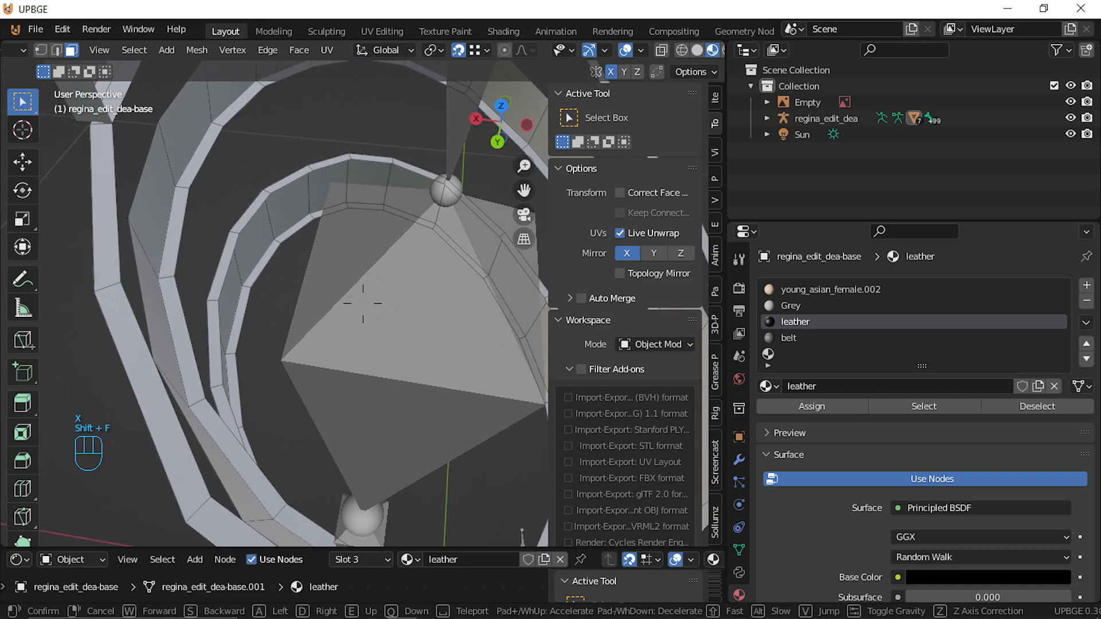
{"action": "key", "text": "a"}
{"action": "key", "text": "w"}
{"action": "key", "text": "s"}
{"action": "key", "text": "a"}
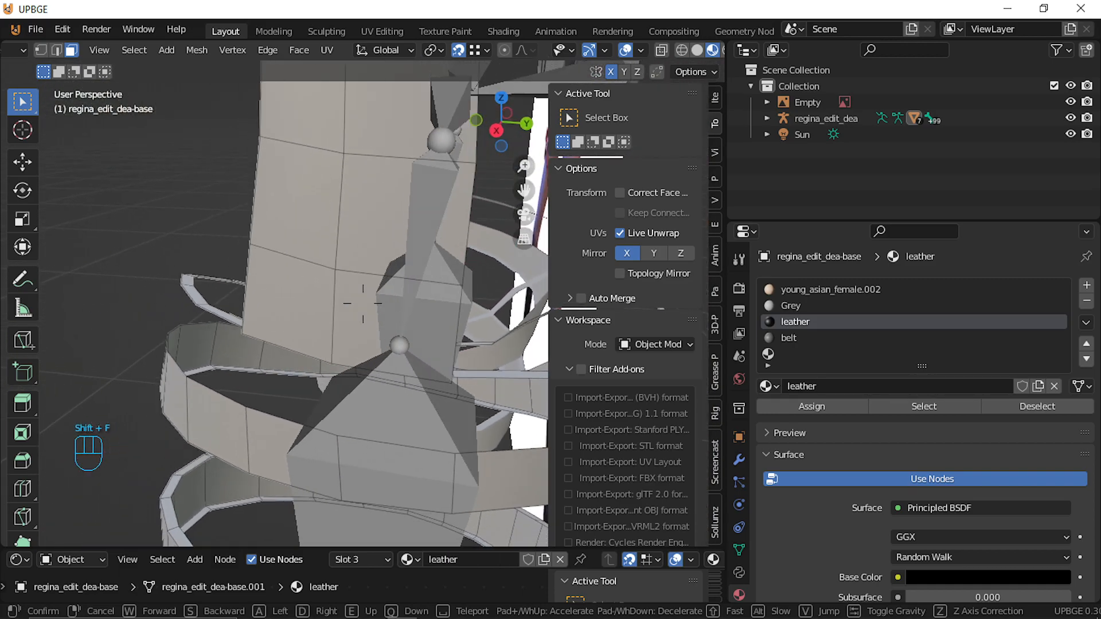
{"action": "left_click", "coordinate": [363, 304]}
{"action": "key", "text": "alt"}
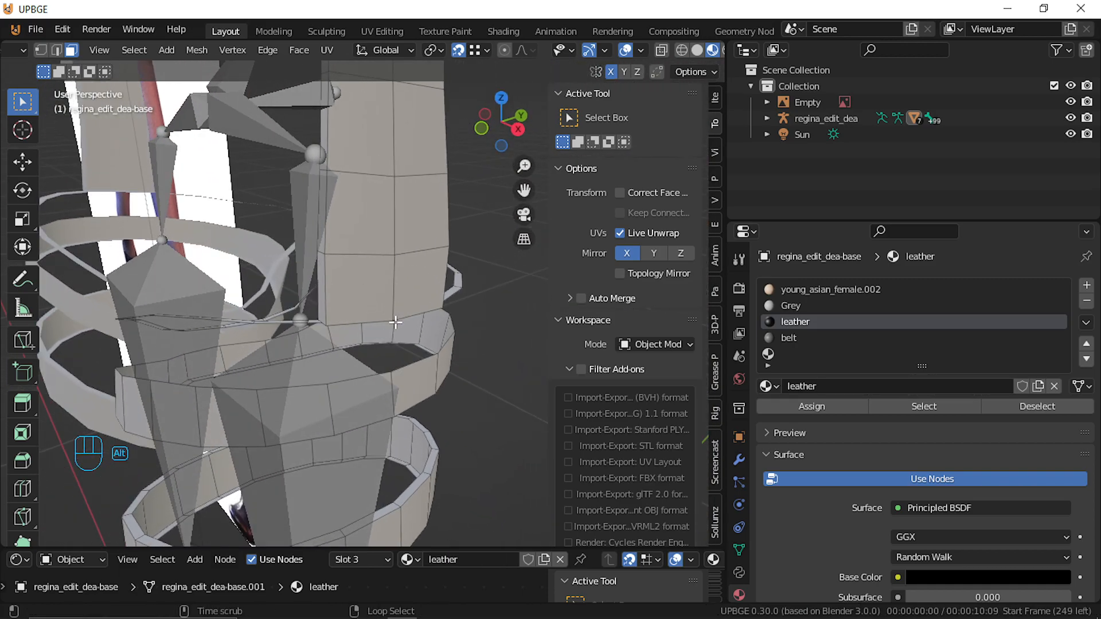
{"action": "left_click", "coordinate": [464, 376], "text": "alt"}
{"action": "key", "text": "ctrl+z"}
Deselect the upper thigh band's upper face loop, and delete the remaining selected inner faces of both bands
{"action": "key", "text": "shift+f"}
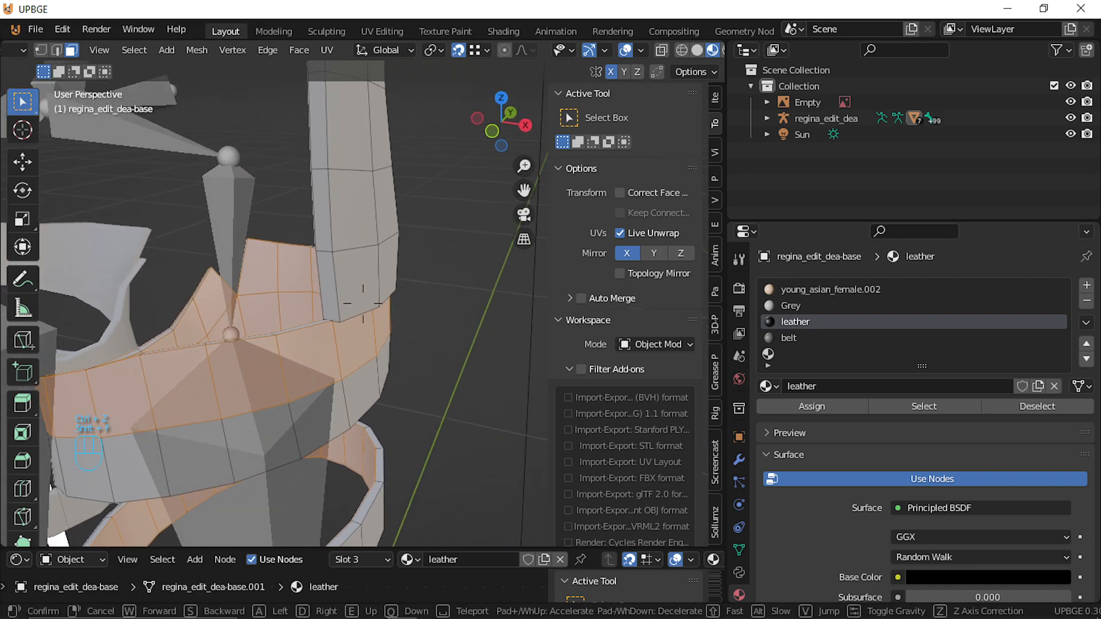
{"action": "key", "text": "a"}
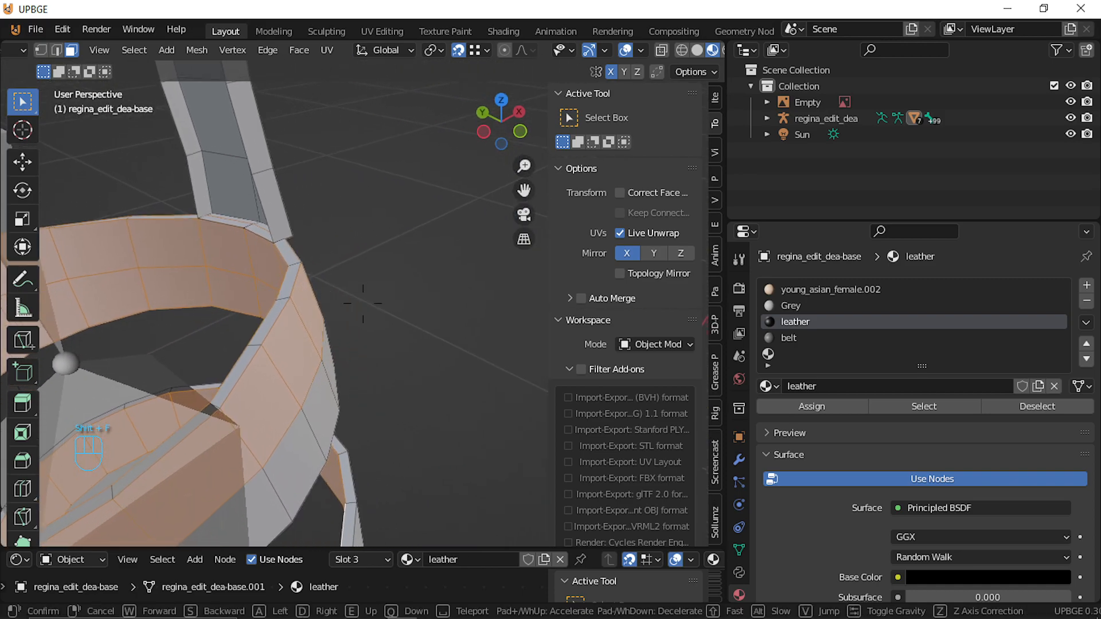
{"action": "left_click", "coordinate": [363, 303]}
{"action": "left_click", "coordinate": [299, 383], "text": "alt+shift"}
{"action": "key", "text": "shift+f"}
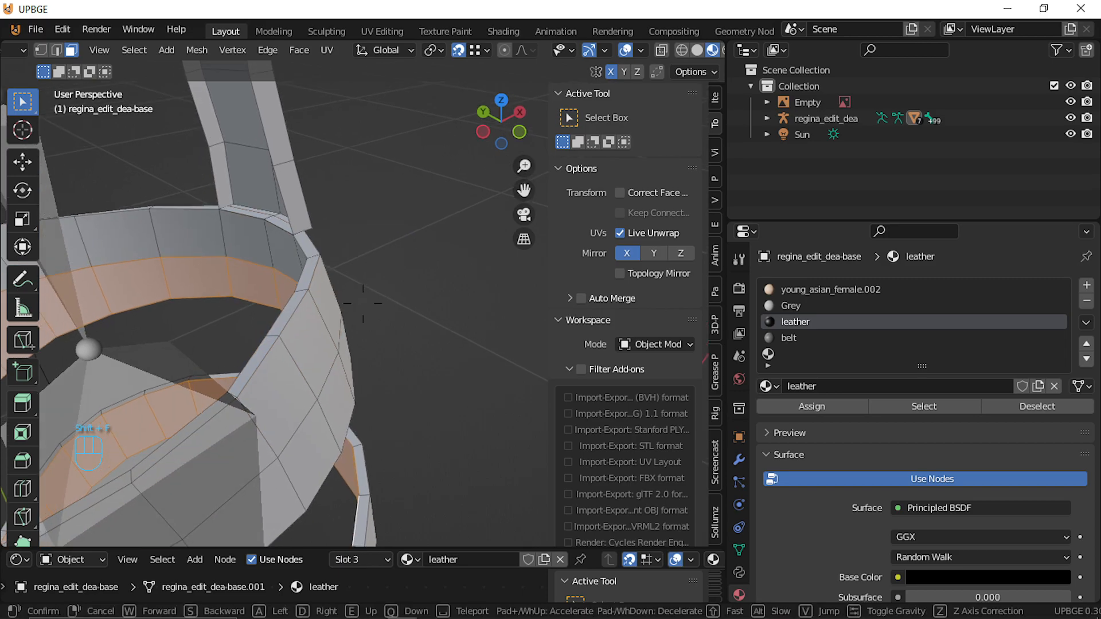
{"action": "key", "text": "a"}
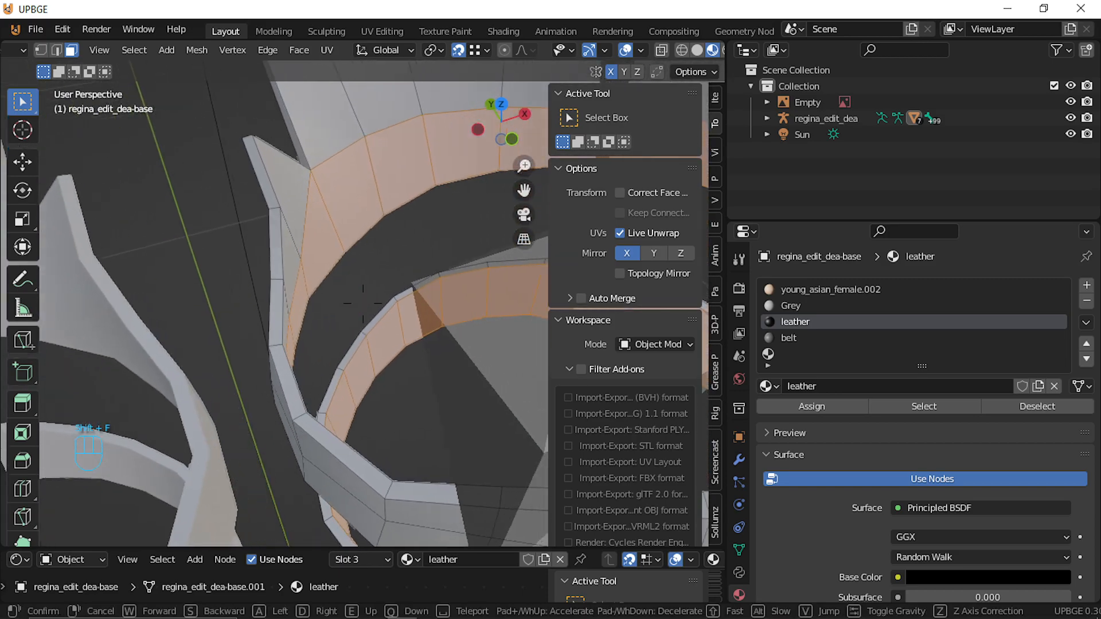
{"action": "key", "text": "a"}
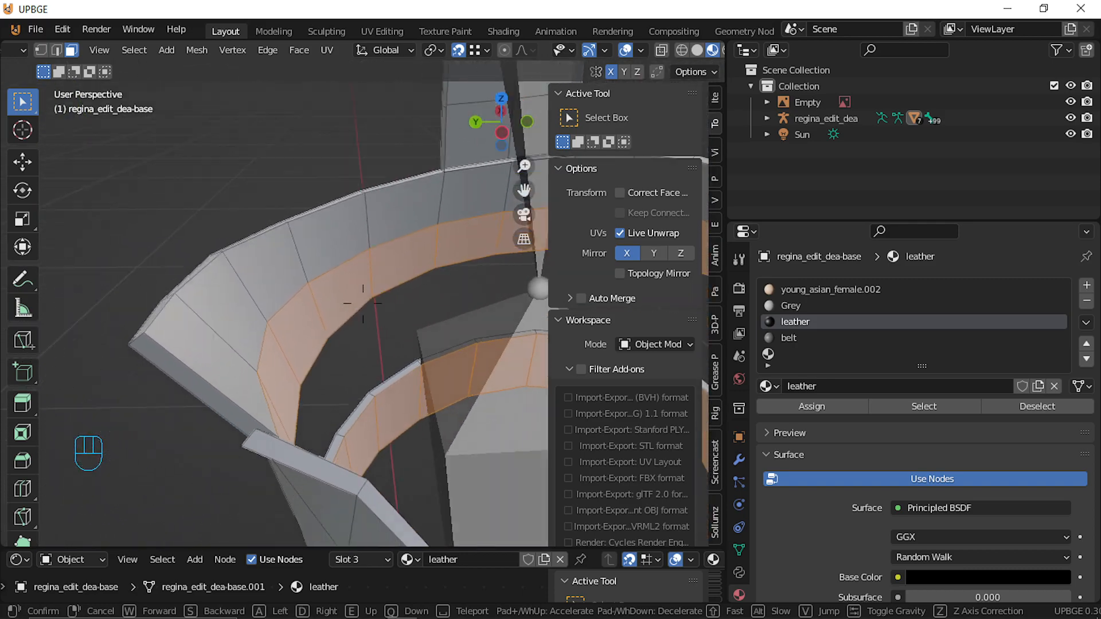
{"action": "left_click", "coordinate": [363, 302]}
{"action": "key", "text": "x"}
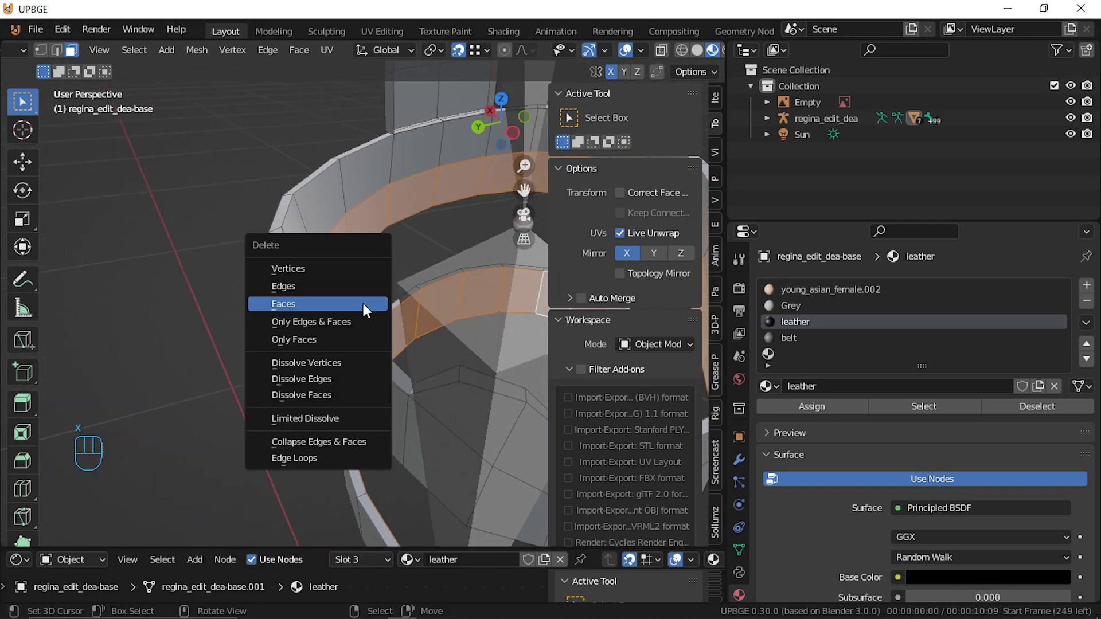
{"action": "left_click", "coordinate": [363, 304]}
Select a continuous path of inner faces along the upper row of the upper thigh band
{"action": "key", "text": "shift+f"}
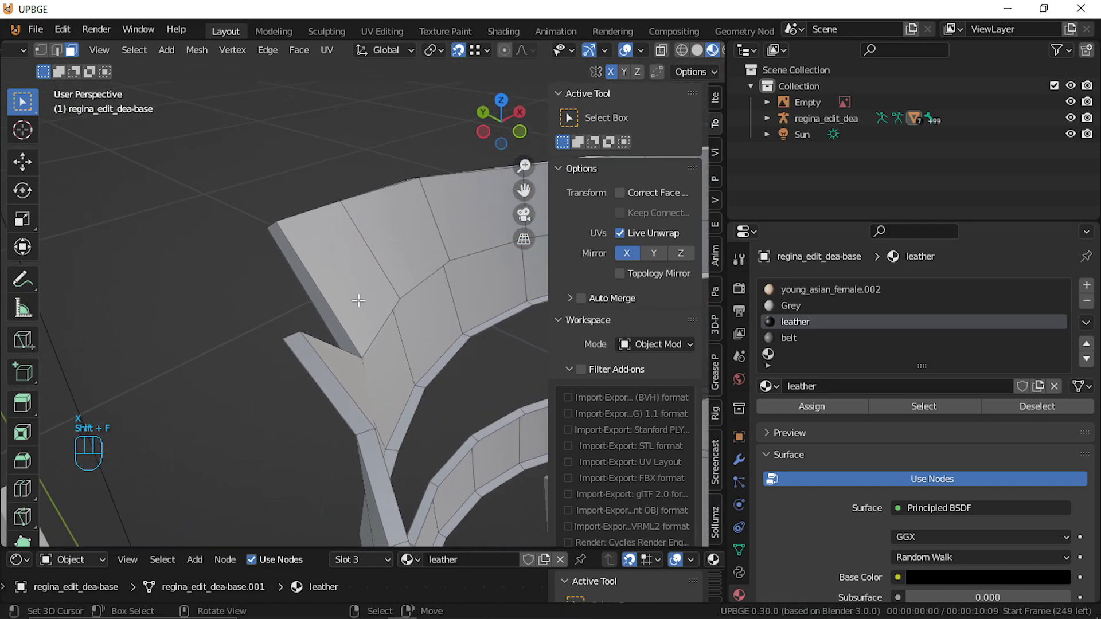
{"action": "left_click", "coordinate": [358, 300]}
{"action": "key", "text": "shift+f"}
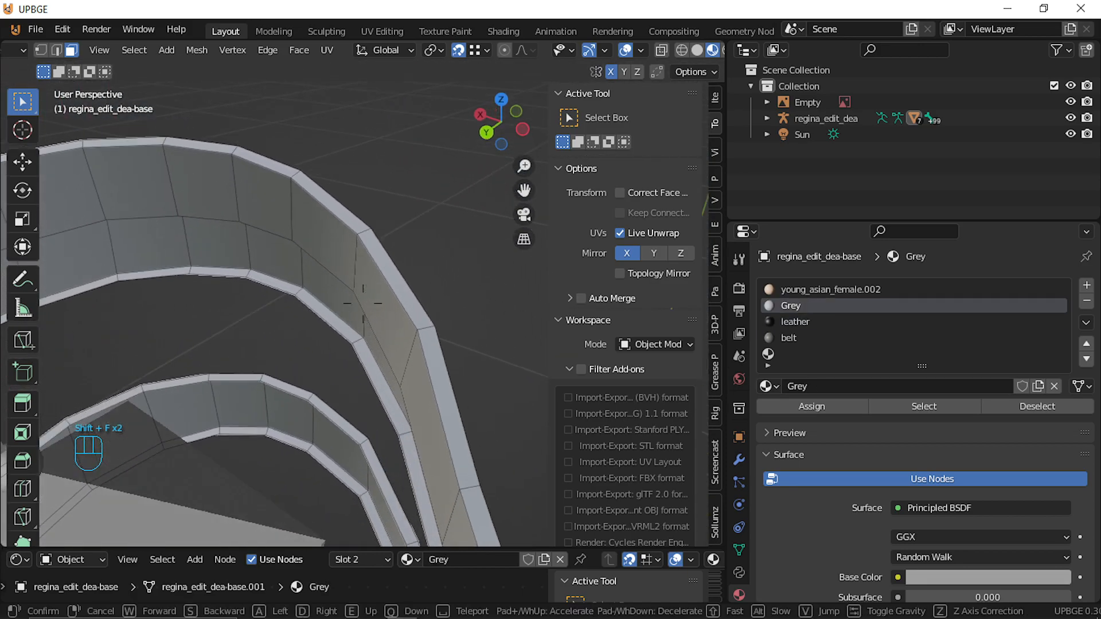
{"action": "left_click", "coordinate": [363, 303]}
{"action": "left_click", "coordinate": [376, 300], "text": "ctrl"}
{"action": "key", "text": "shift+f"}
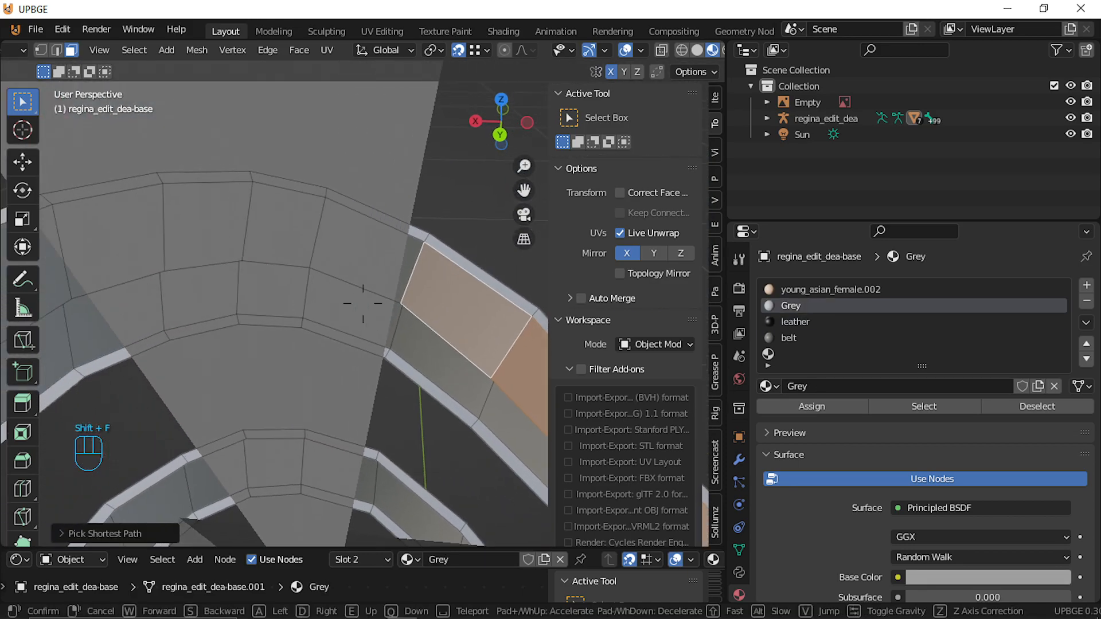
{"action": "left_click", "coordinate": [342, 293]}
{"action": "key", "text": "ctrl+z"}
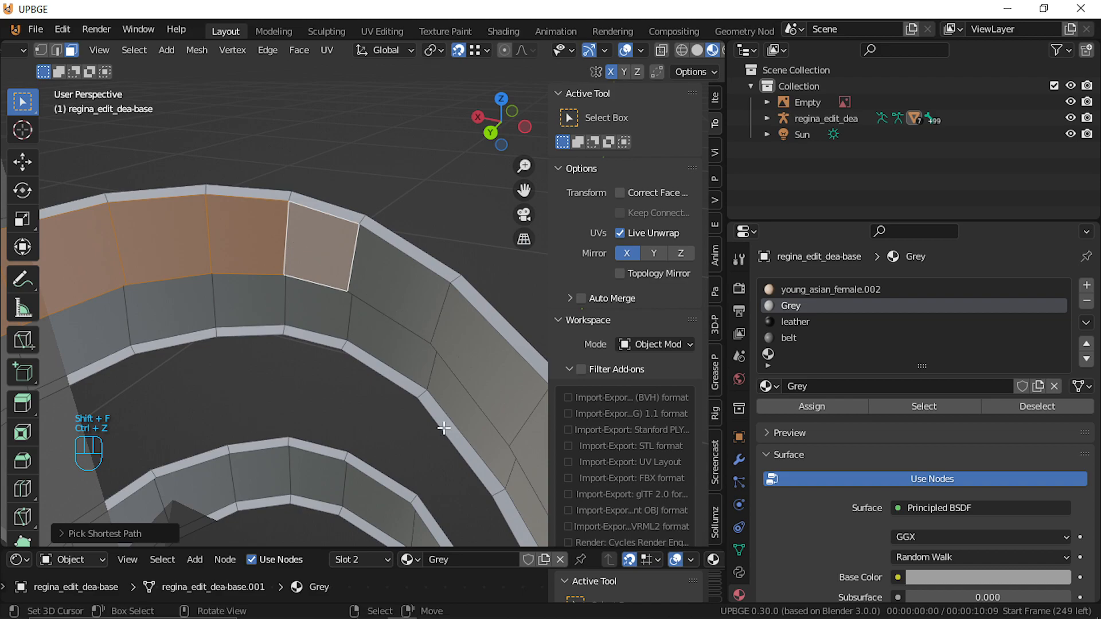
{"action": "left_click", "coordinate": [498, 401], "text": "ctrl"}
{"action": "key", "text": "shift+d"}
{"action": "right_click", "coordinate": [420, 418]}
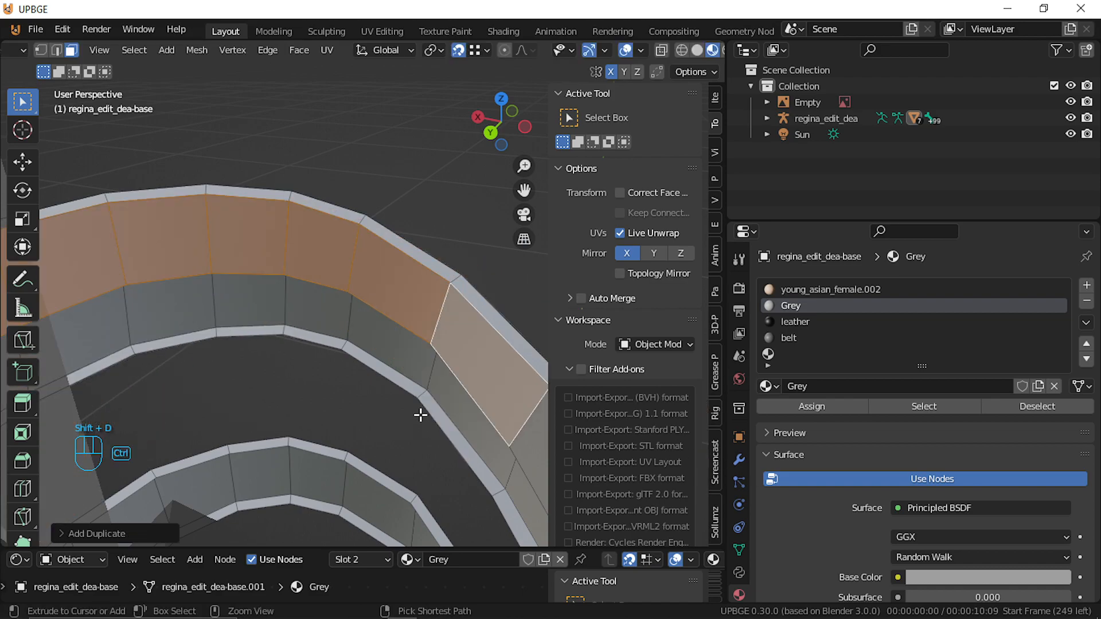
{"action": "key", "text": "ctrl+z"}
Extend the path selection around the upper thigh band's upper row and delete the selected inner faces
{"action": "key", "text": "shift+f"}
{"action": "left_click", "coordinate": [474, 430]}
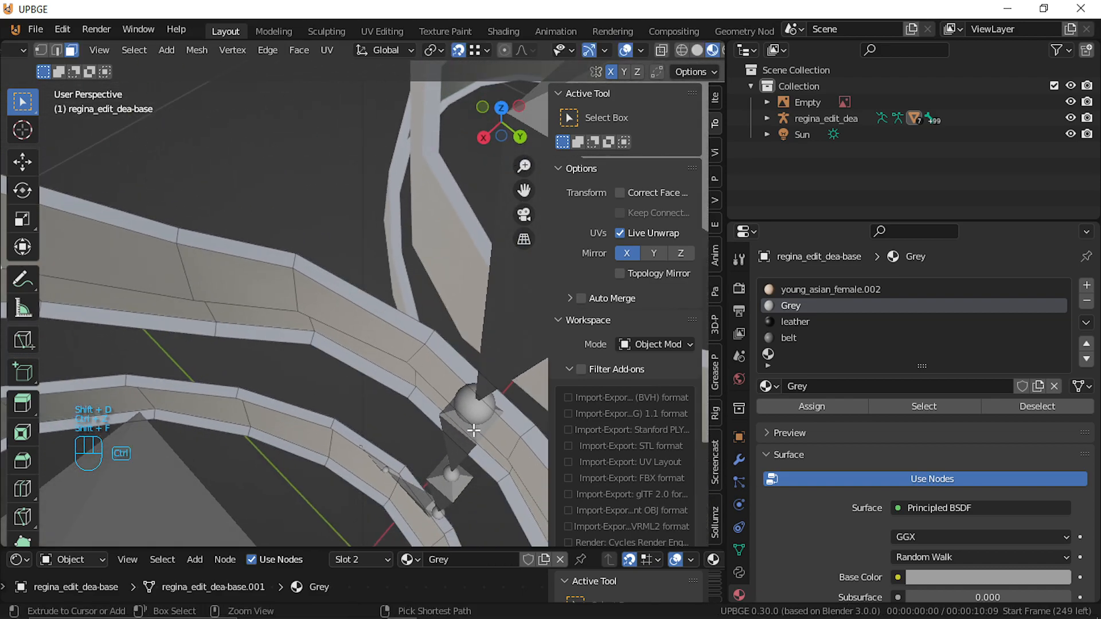
{"action": "left_click", "coordinate": [473, 430], "text": "ctrl"}
{"action": "key", "text": "shift+f"}
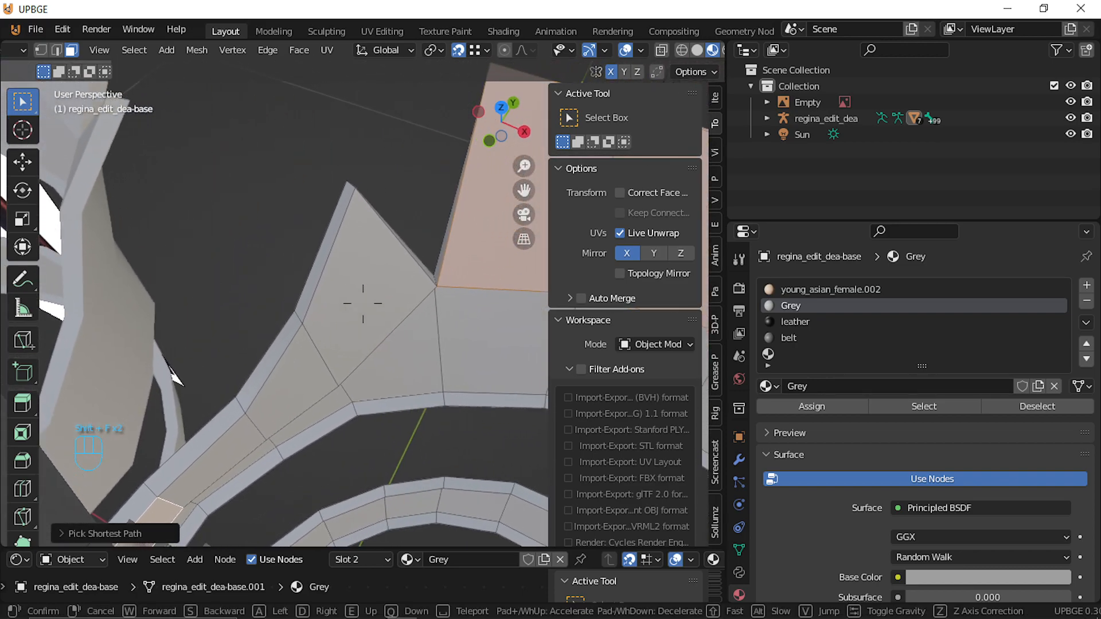
{"action": "left_click", "coordinate": [365, 300]}
{"action": "key", "text": "x"}
{"action": "left_click", "coordinate": [365, 300]}
Switch the viewport to solid shading and select the face at the upper thigh band's front edge
{"action": "key", "text": "shift+f"}
{"action": "key", "text": "s"}
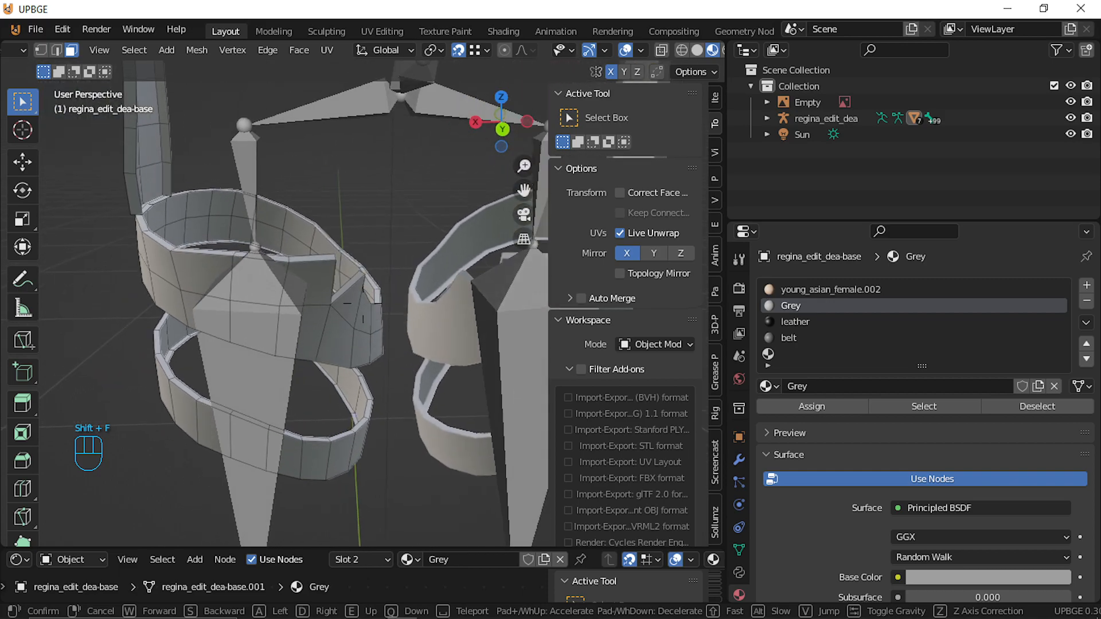
{"action": "key", "text": "w"}
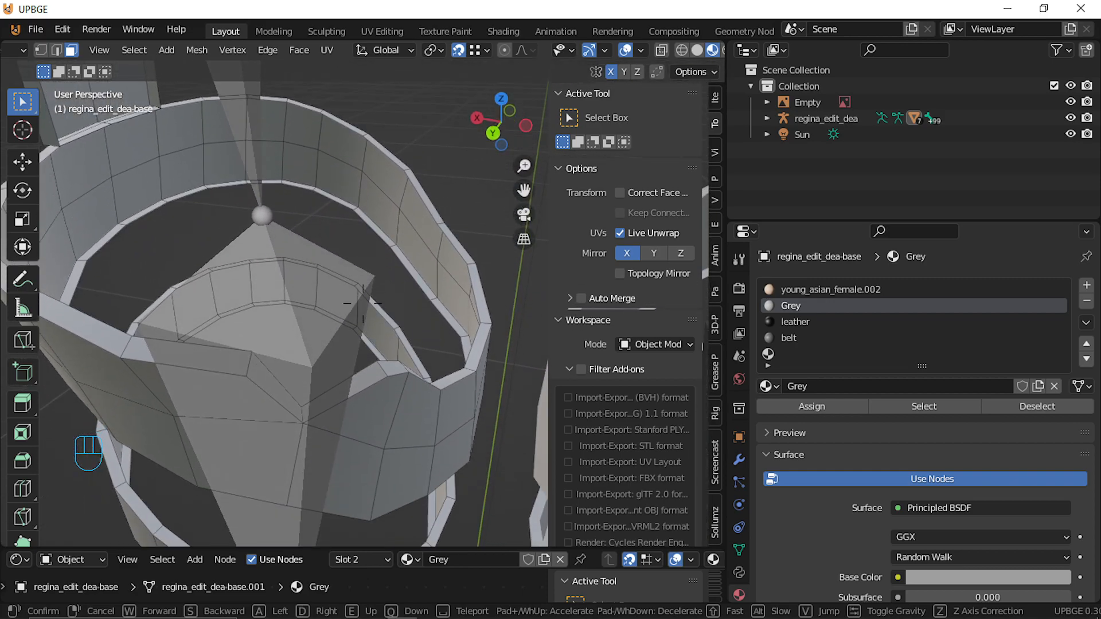
{"action": "left_click", "coordinate": [363, 302]}
{"action": "key", "text": "z"}
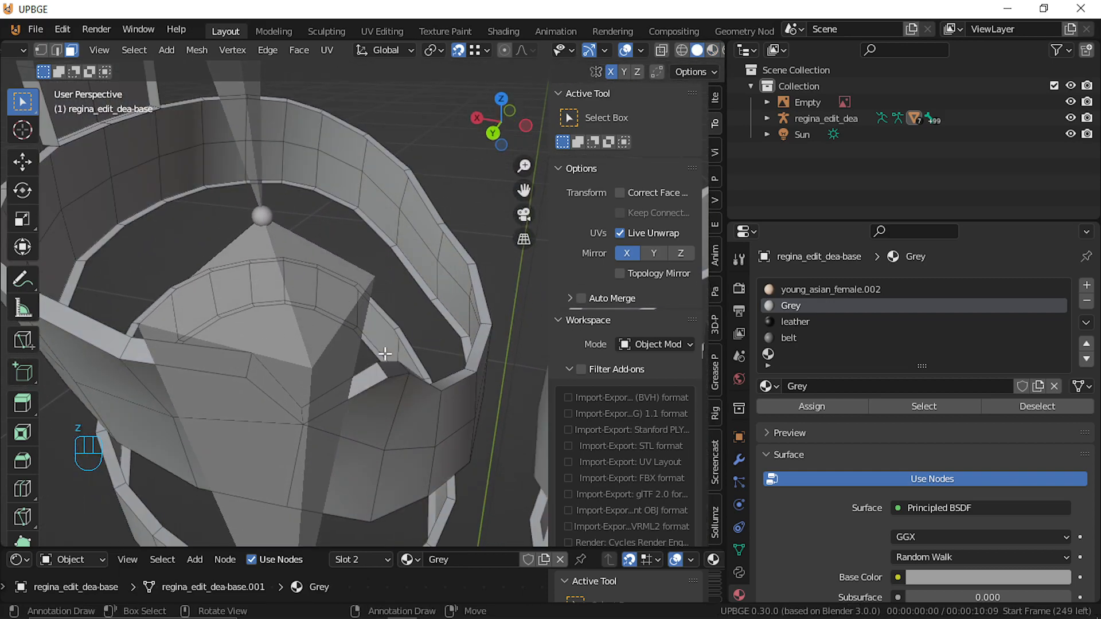
{"action": "left_click", "coordinate": [299, 417]}
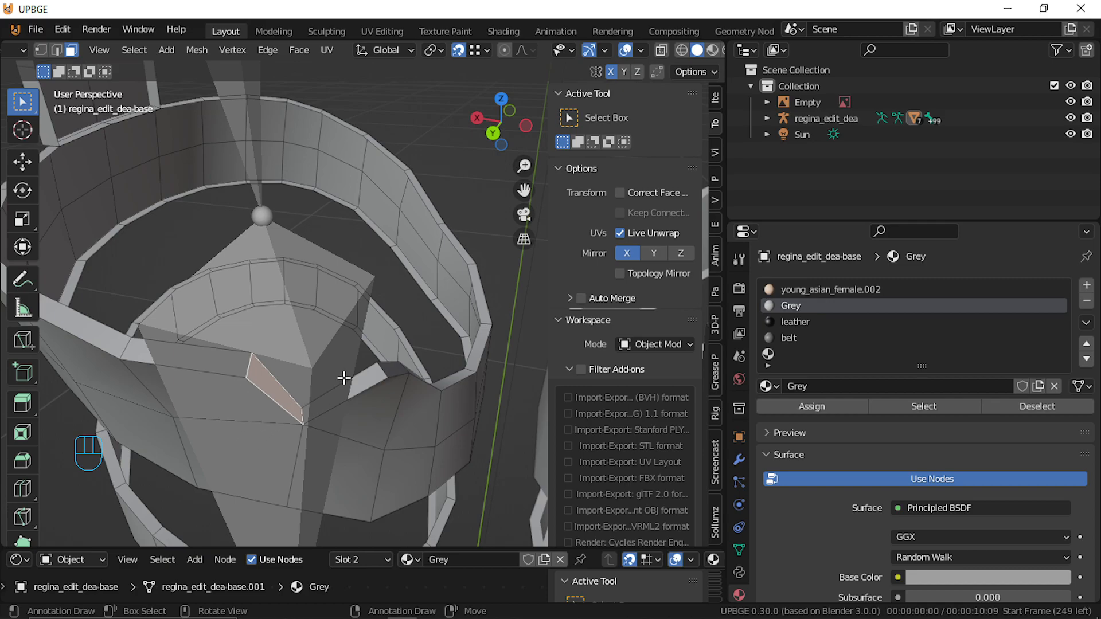
Return to object mode and hide the character's armature
{"action": "key", "text": "Tab"}
{"action": "scroll", "coordinate": [325, 372], "scroll_direction": "down", "scroll_amount": 10}
{"action": "middle_click_drag", "start_coordinate": [427, 346], "coordinate": [494, 324]}
{"action": "key", "text": "shift+f"}
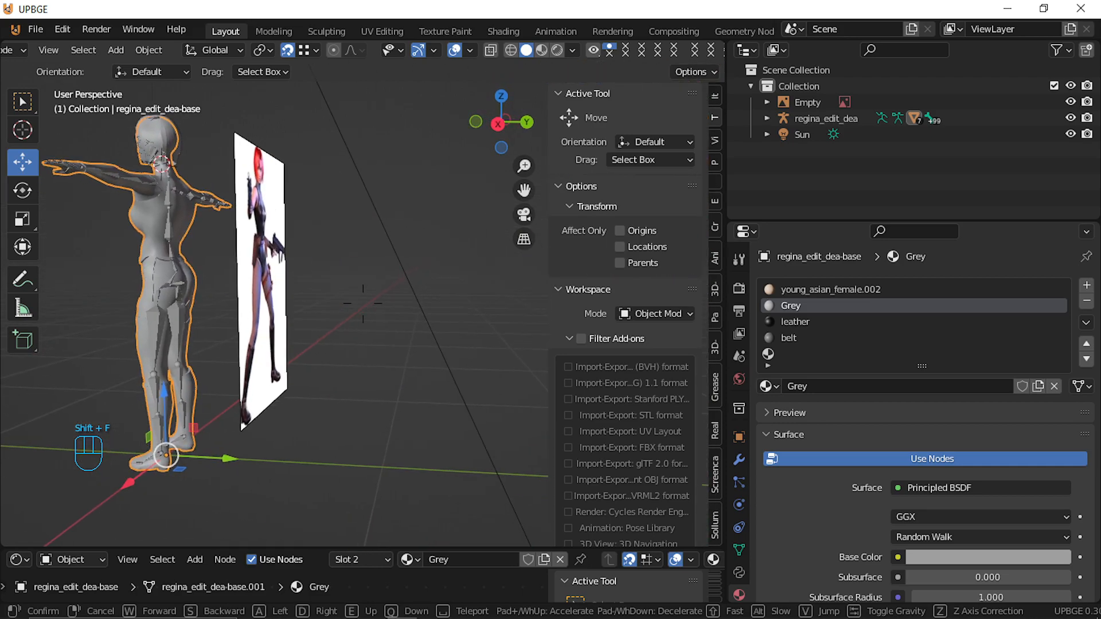
{"action": "key", "text": "shift+w"}
{"action": "key", "text": "shift+a"}
{"action": "left_click", "coordinate": [393, 332]}
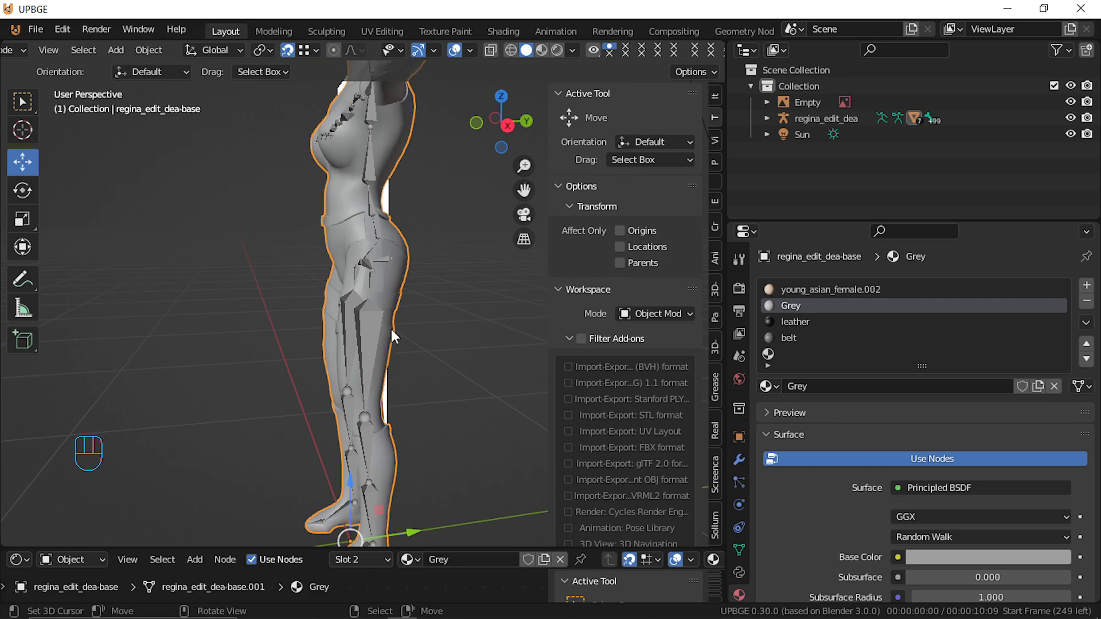
{"action": "left_click", "coordinate": [384, 322]}
{"action": "key", "text": "h"}
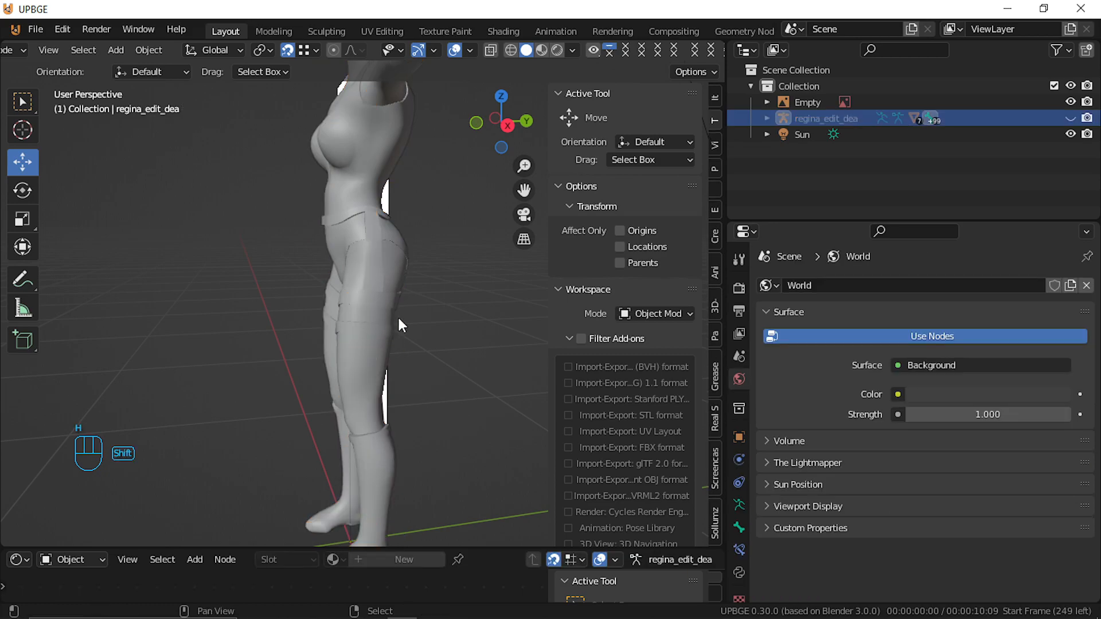
Select the character's body mesh and resume editing it on the straps and belt
{"action": "key", "text": "shift+f"}
{"action": "key", "text": "w"}
{"action": "key", "text": "a"}
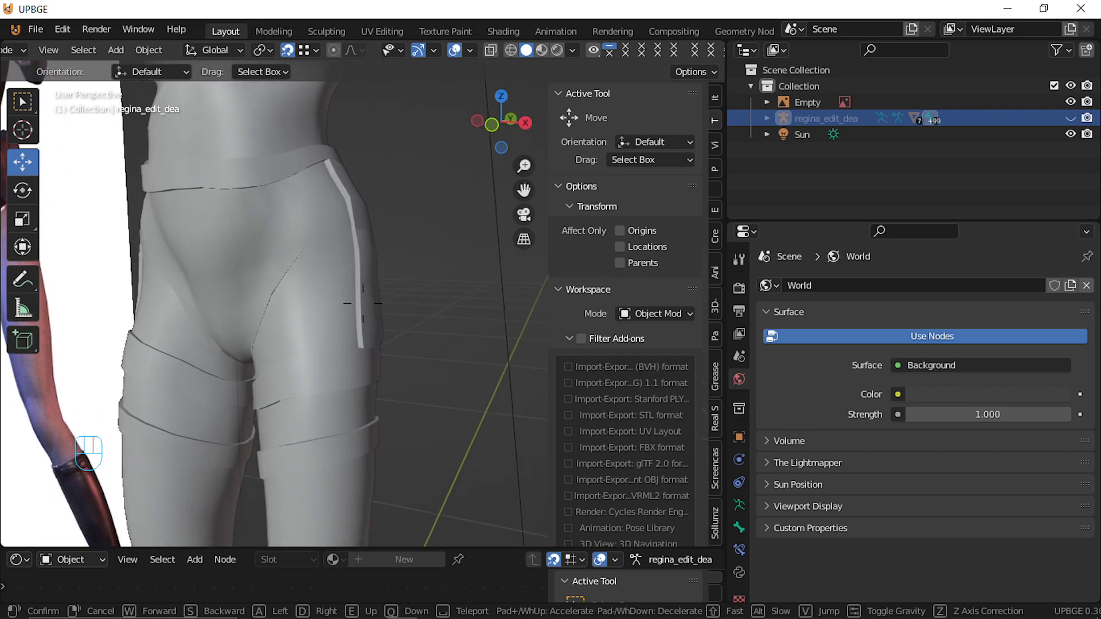
{"action": "left_click", "coordinate": [363, 304]}
{"action": "left_click", "coordinate": [277, 258]}
{"action": "key", "text": "Tab"}
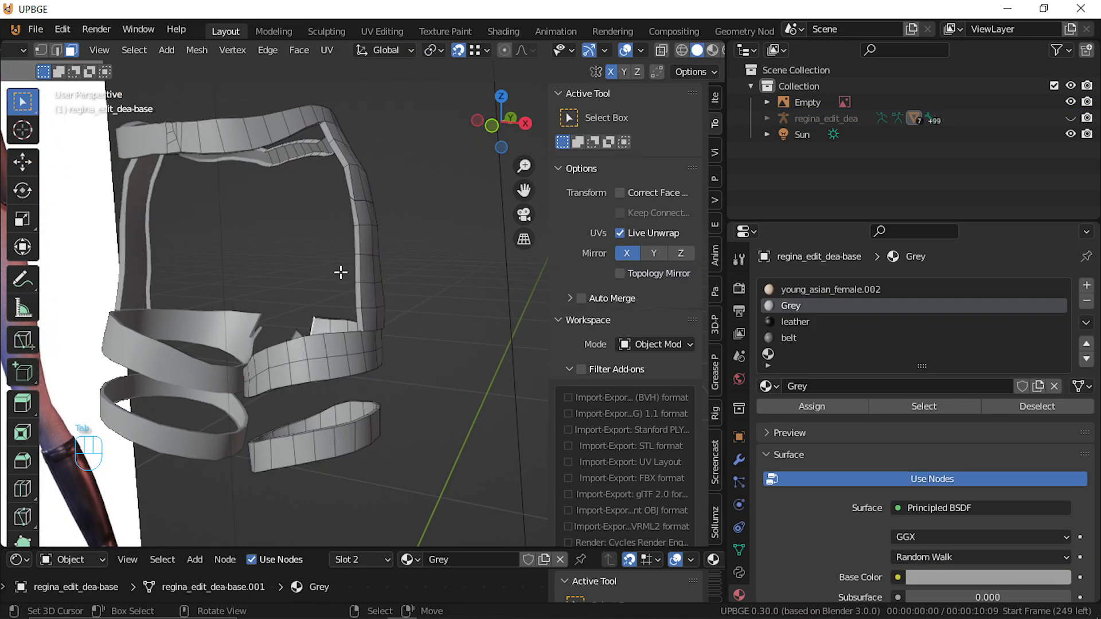
Enable Auto Merge and select all visible faces of the belt, hip strap and thigh bands
{"action": "key", "text": "alt"}
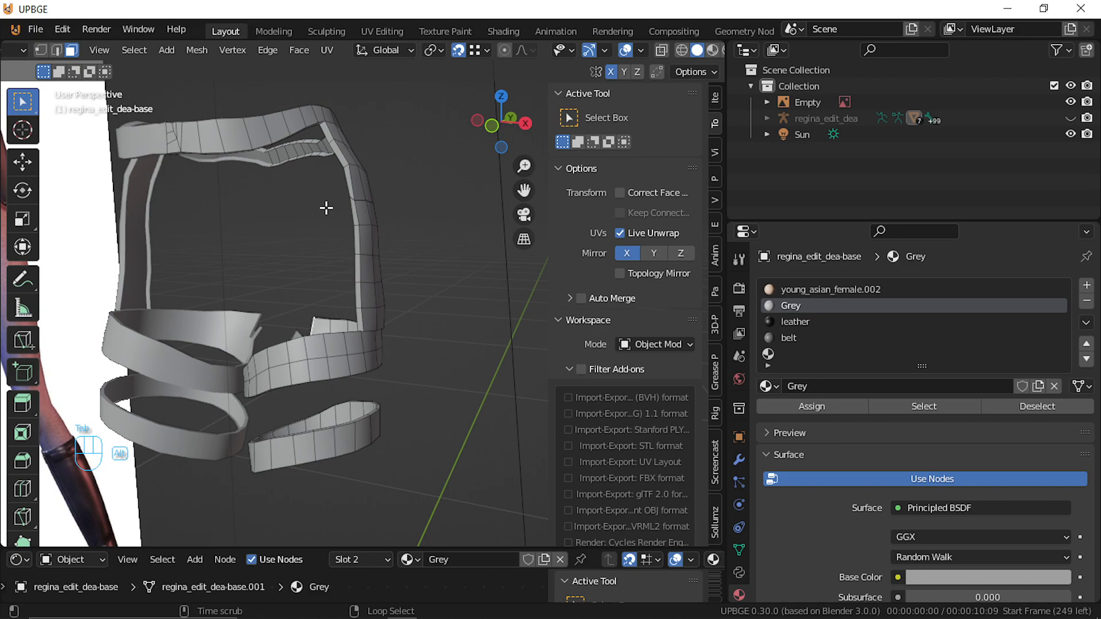
{"action": "left_click", "coordinate": [657, 71]}
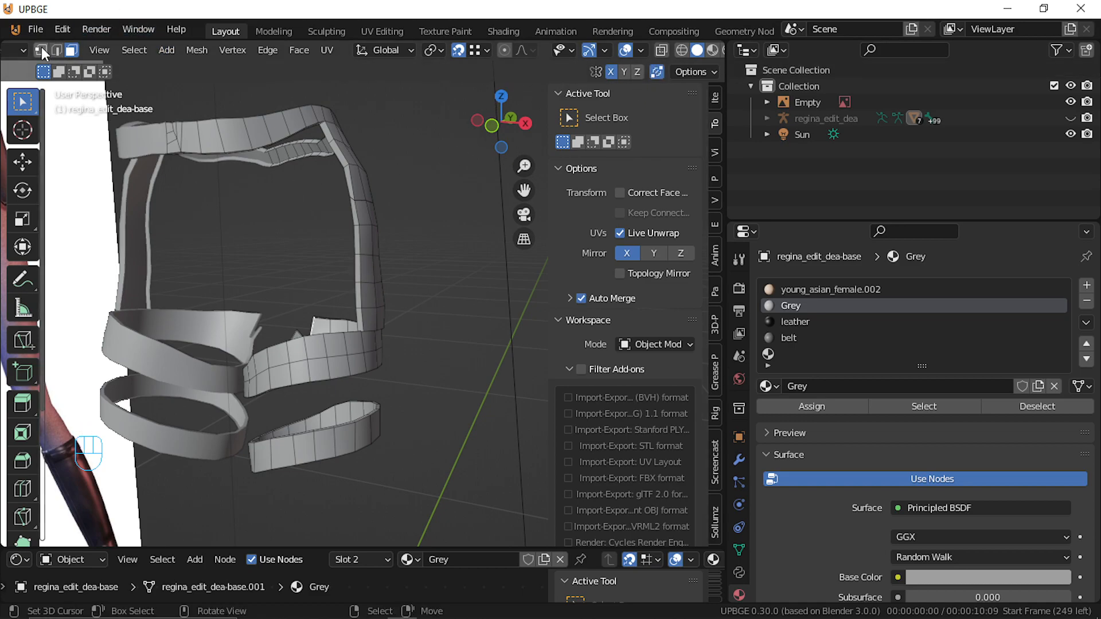
{"action": "left_click", "coordinate": [190, 162], "text": "alt"}
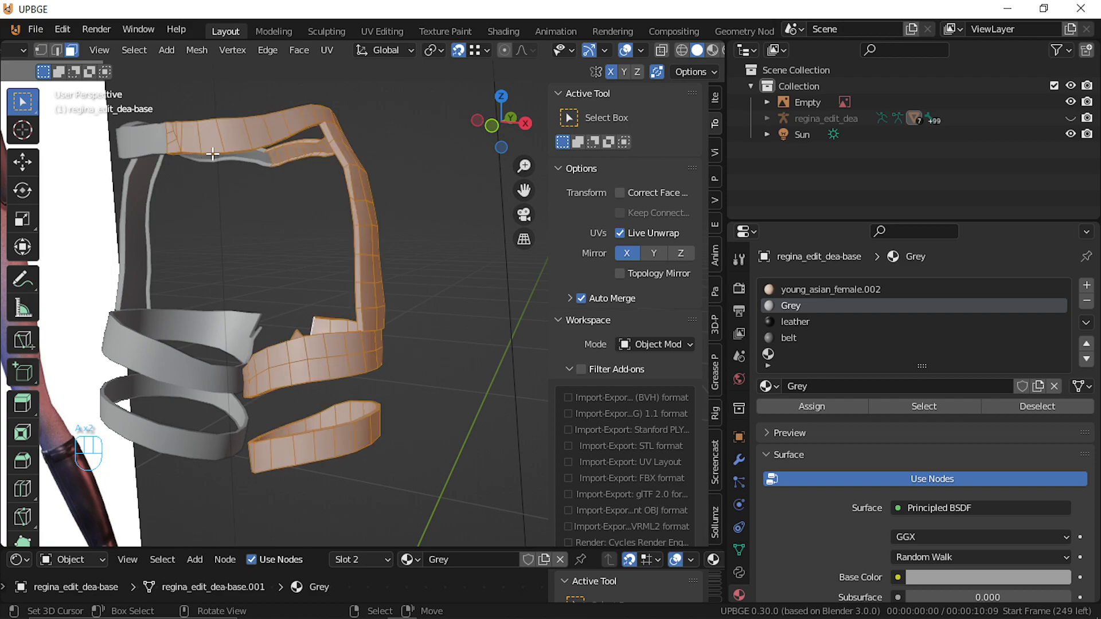
Merge the selected belt, hip strap and thigh band vertices by distance
{"action": "key", "text": "shift+f"}
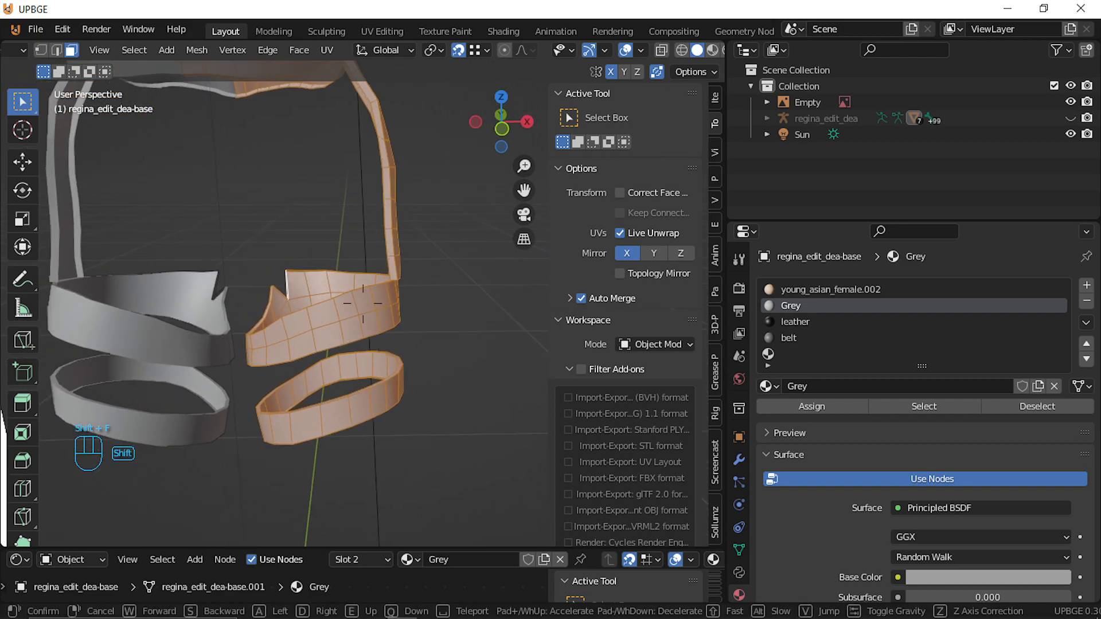
{"action": "left_click", "coordinate": [363, 304]}
{"action": "key", "text": "space"}
{"action": "key", "text": "space"}
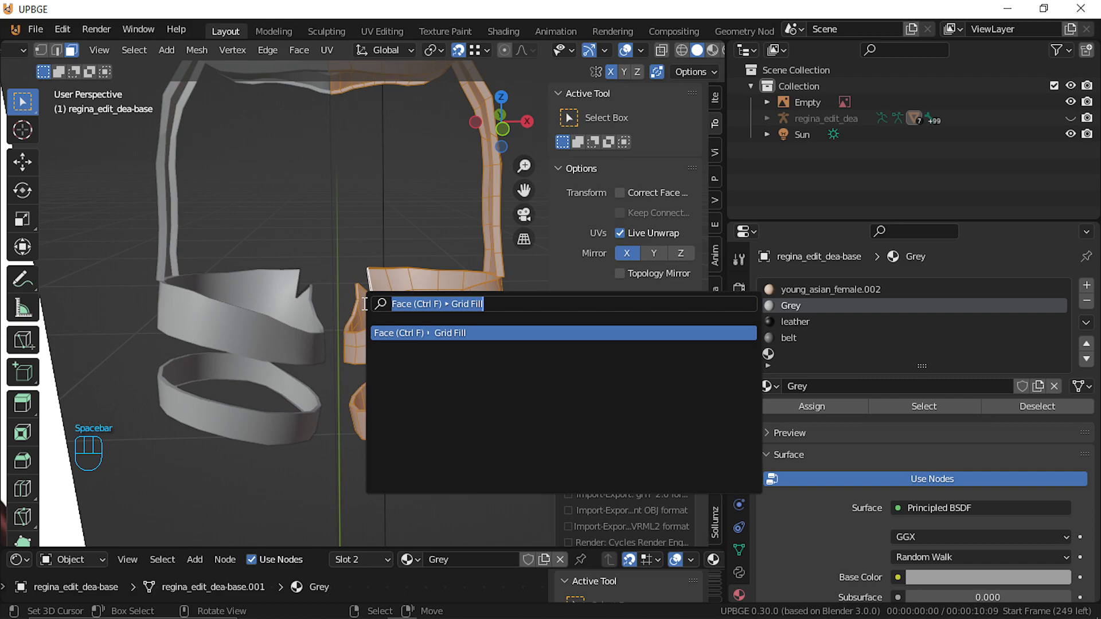
{"action": "type", "text": "merge"}
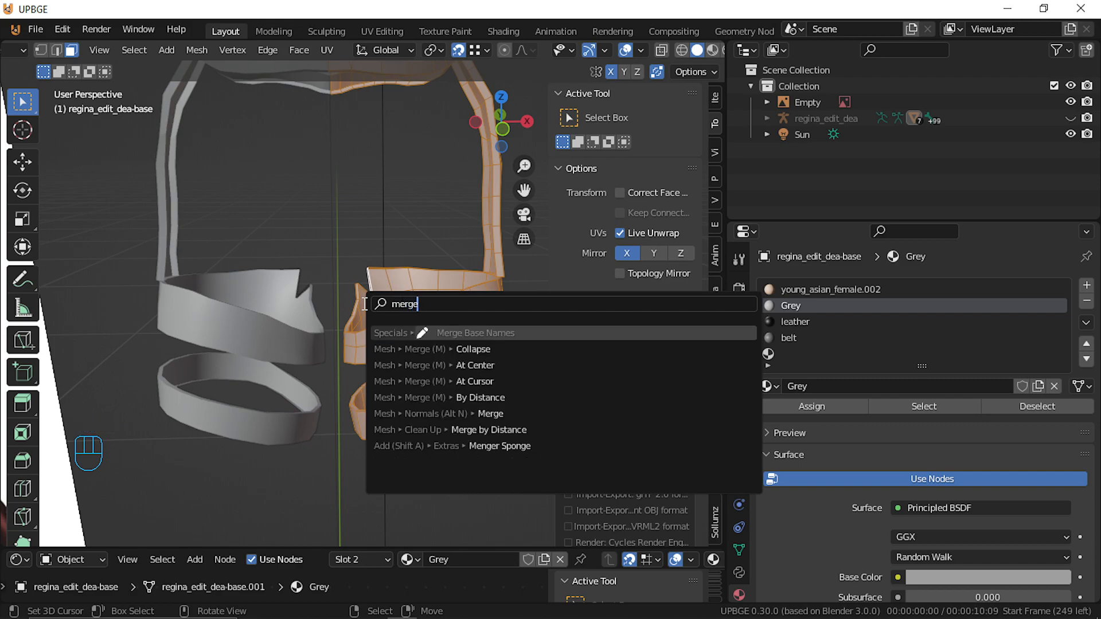
{"action": "key", "text": "Down"}
{"action": "key", "text": "Down"}
{"action": "key", "text": "Down"}
{"action": "key", "text": "Down"}
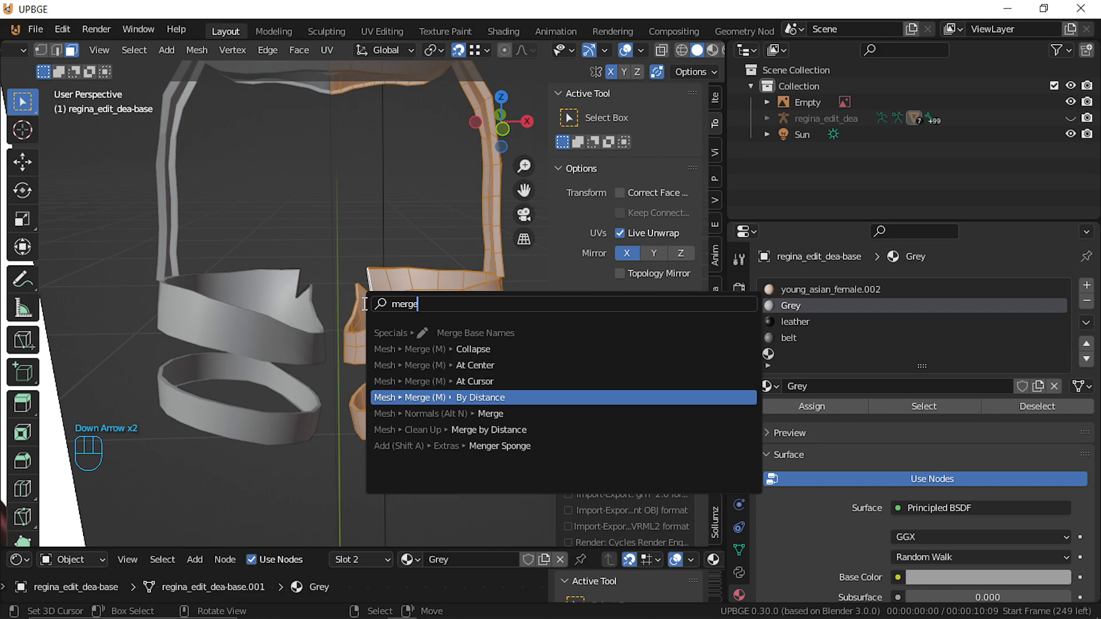
{"action": "key", "text": "Return"}
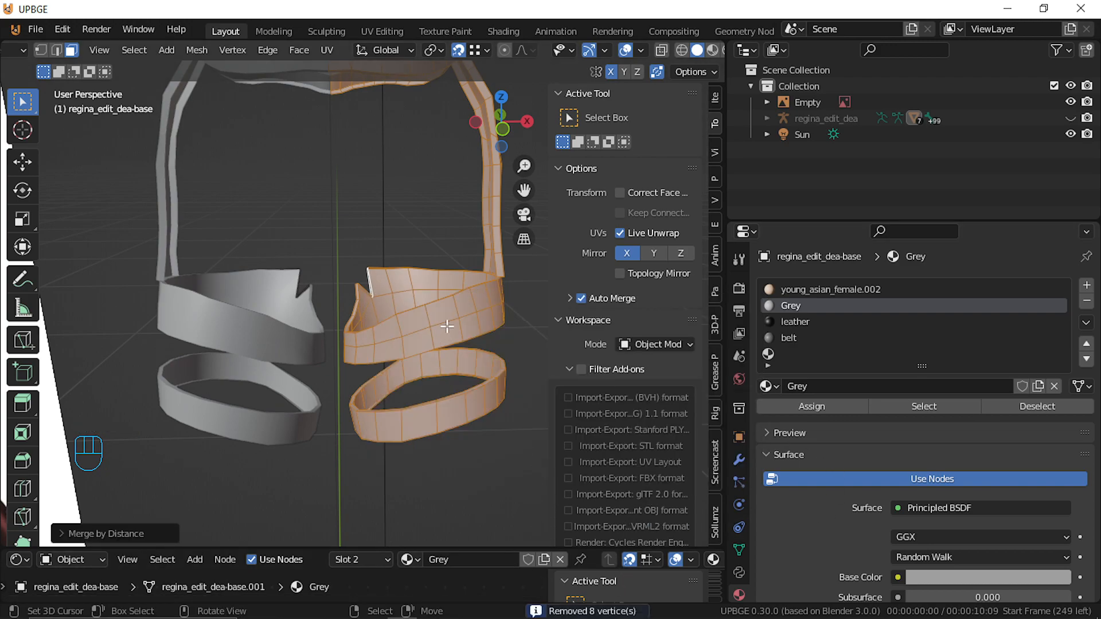
Examine the belt, hip strap and thigh bands from several angles and compare them with the character reference image
{"action": "scroll", "coordinate": [450, 325], "scroll_direction": "down", "scroll_amount": 8}
{"action": "scroll", "coordinate": [449, 325], "scroll_direction": "up", "scroll_amount": 6}
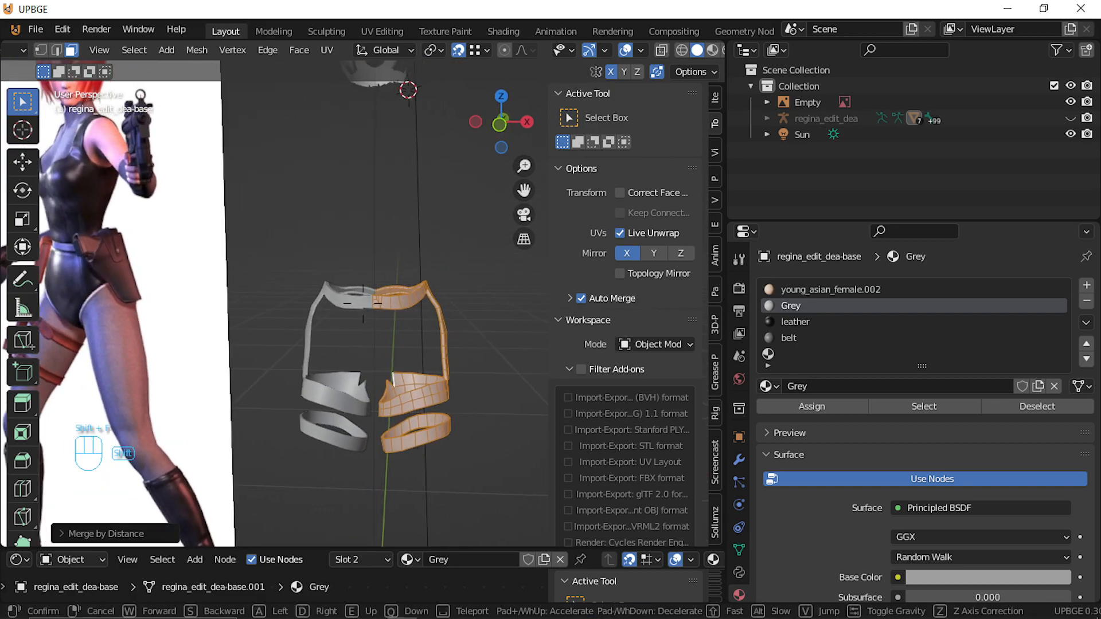
{"action": "key", "text": "shift+f"}
{"action": "key", "text": "a"}
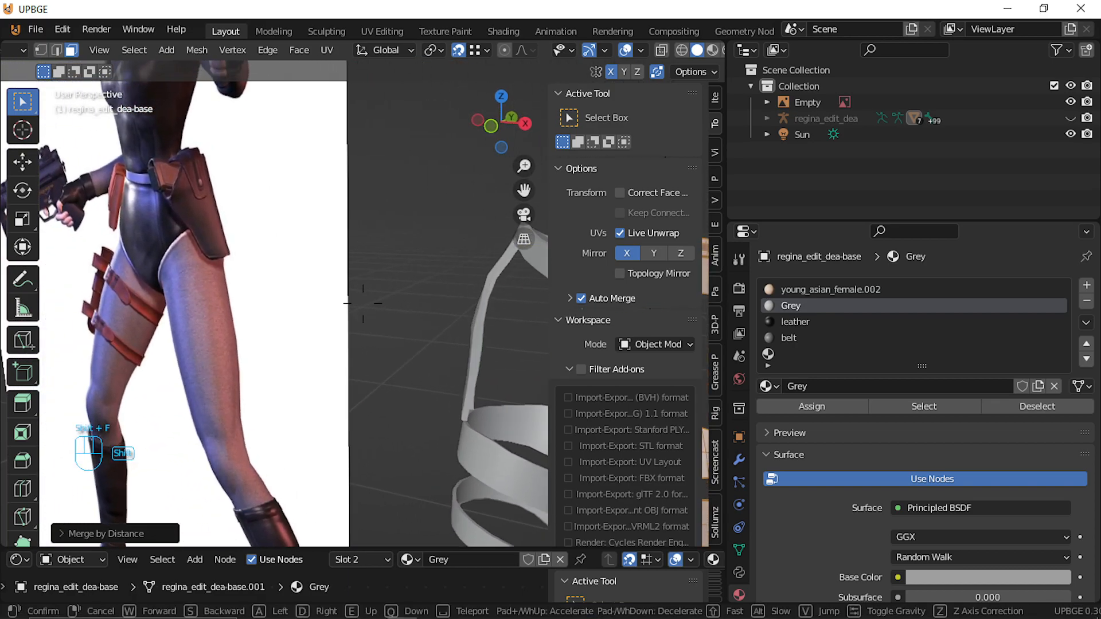
{"action": "key", "text": "s"}
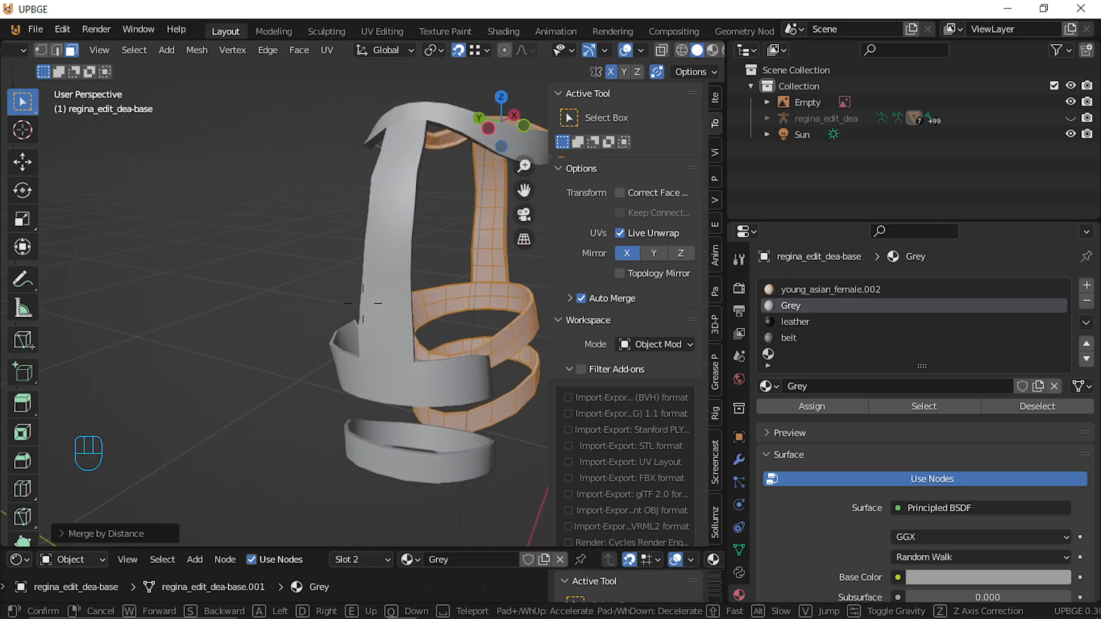
{"action": "key", "text": "d"}
{"action": "key", "text": "w"}
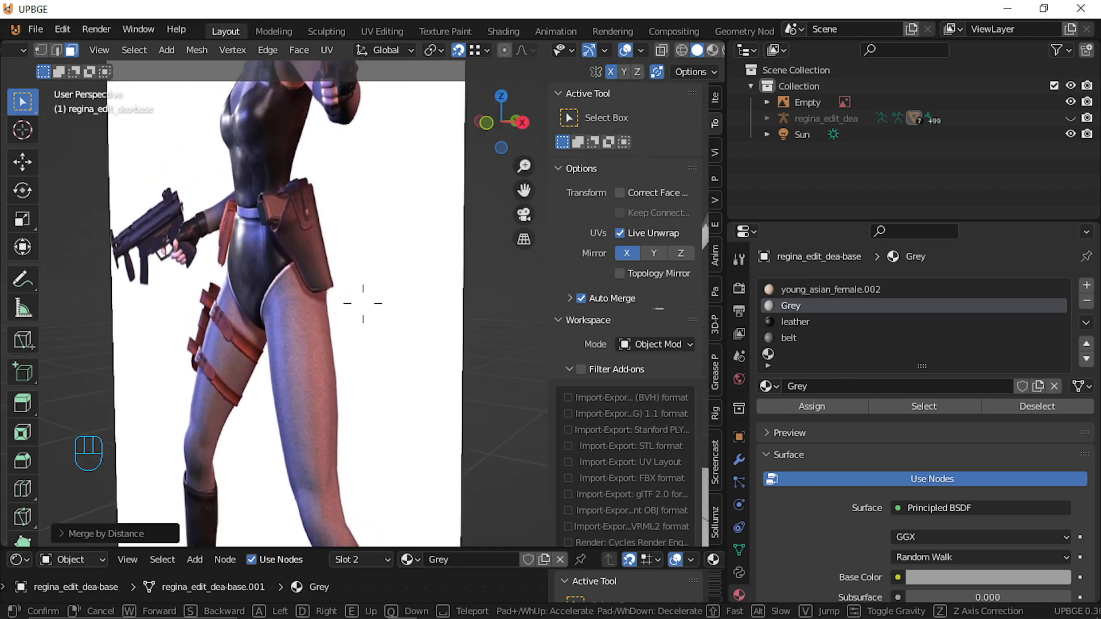
{"action": "key", "text": "d"}
{"action": "key", "text": "q"}
{"action": "left_click", "coordinate": [363, 303]}
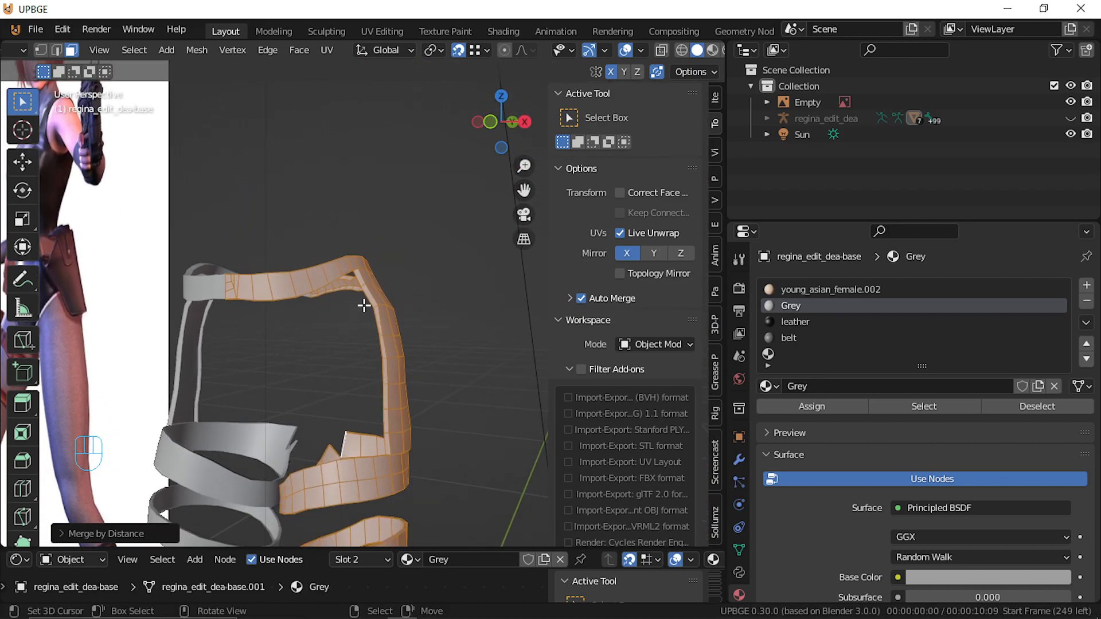
Turn off Auto Merge and reveal the hidden geometry of the body mesh
{"action": "left_click", "coordinate": [581, 298]}
{"action": "key", "text": "alt+h"}
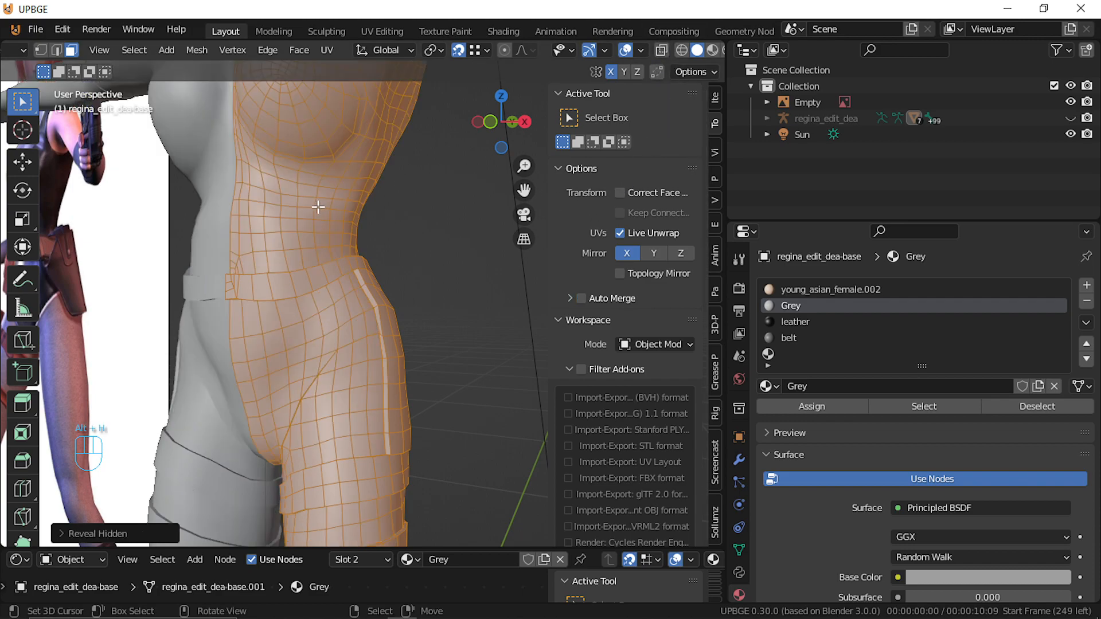
{"action": "scroll", "coordinate": [348, 225], "scroll_direction": "down", "scroll_amount": 8}
{"action": "key", "text": "shift+f"}
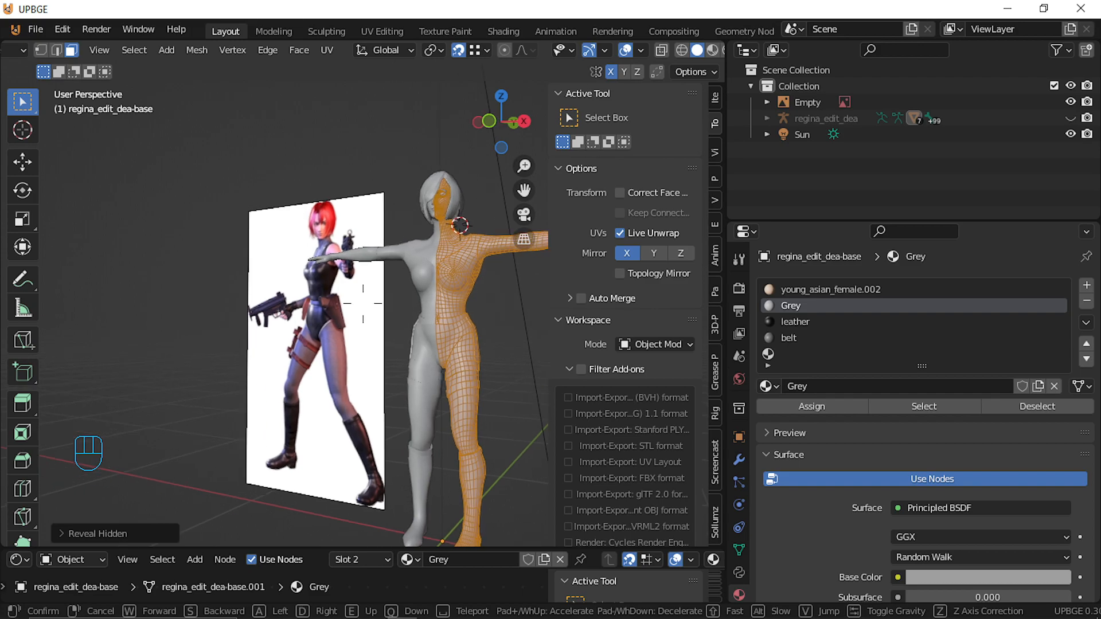
{"action": "left_click", "coordinate": [362, 304]}
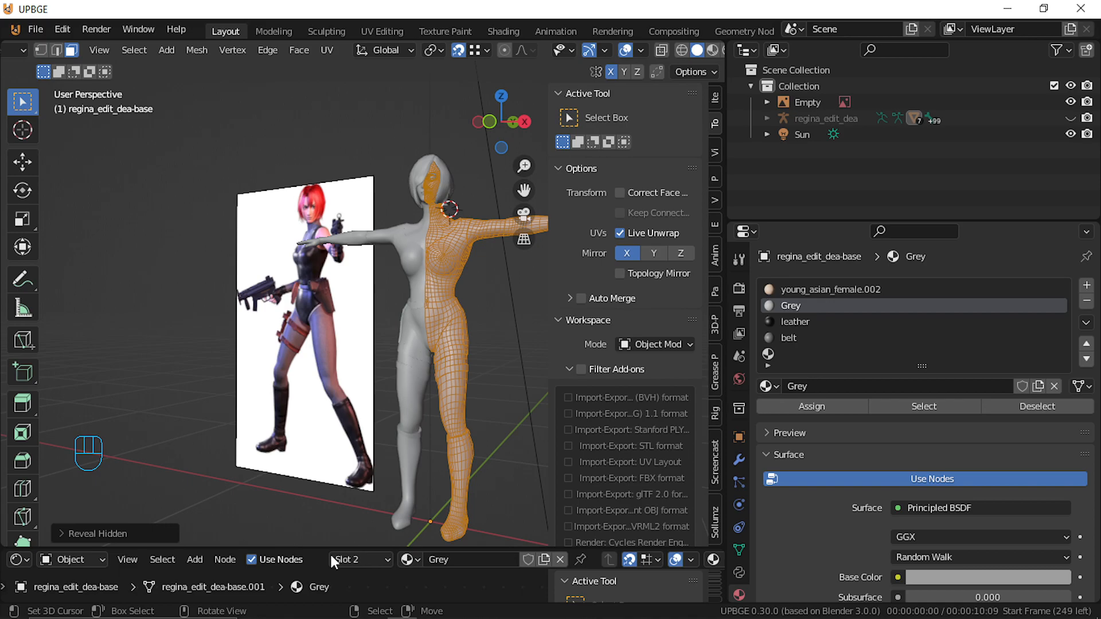
Switch to the browser to glance at the Dino Crisis gameplay video and return to UPBGE
{"action": "mouse_move", "coordinate": [401, 617]}
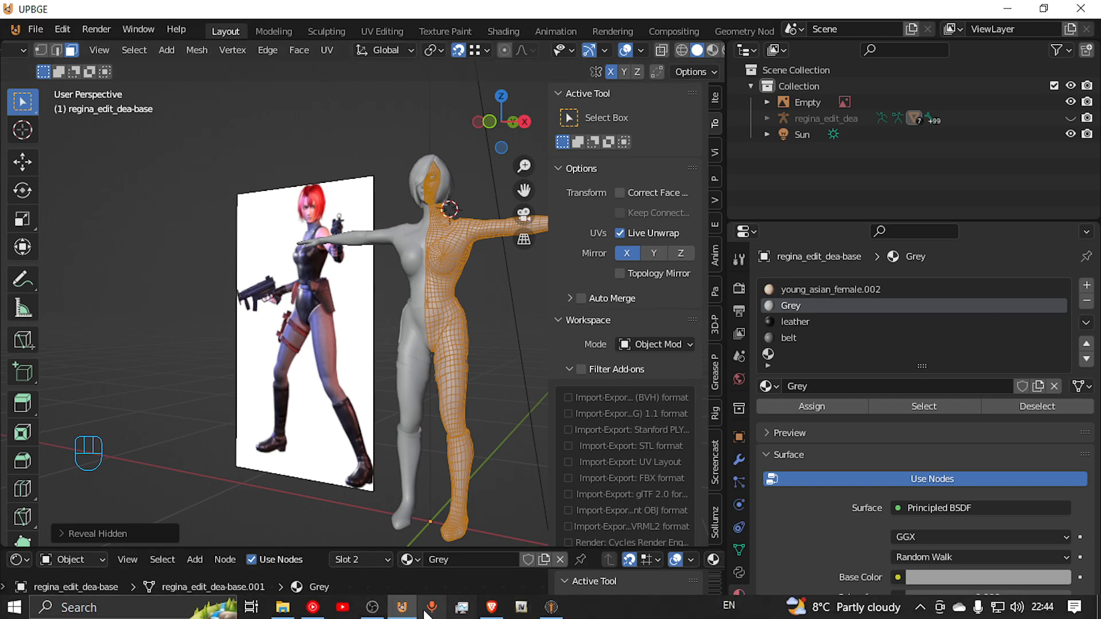
{"action": "left_click", "coordinate": [491, 609]}
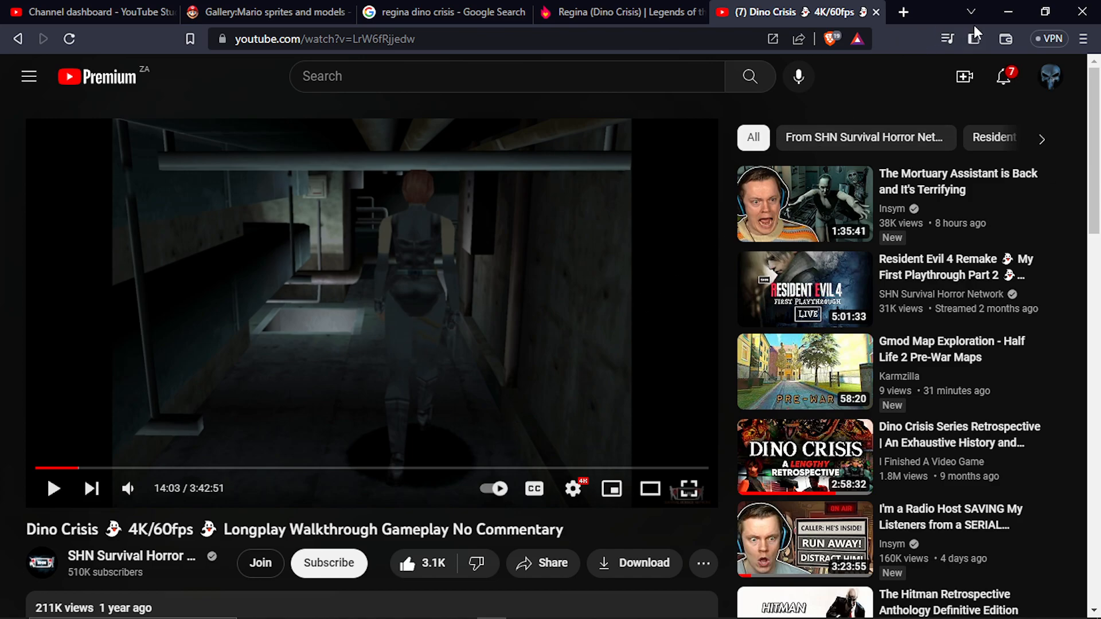
{"action": "left_click", "coordinate": [1009, 12]}
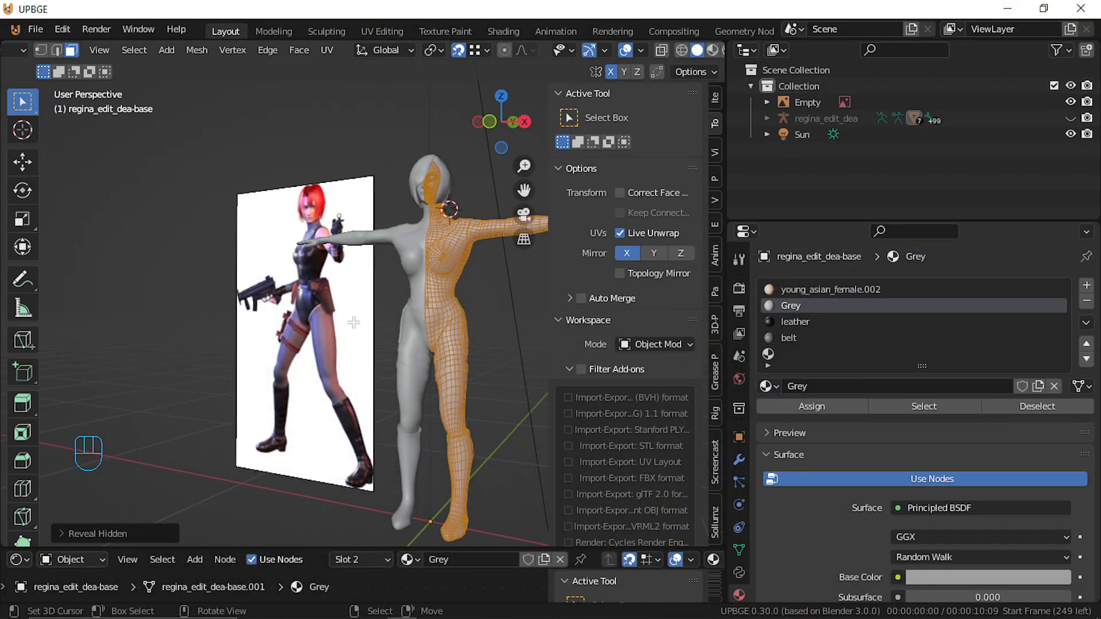
Deselect all of the body mesh's geometry and return to object mode
{"action": "scroll", "coordinate": [382, 380], "scroll_direction": "up", "scroll_amount": 2}
{"action": "middle_click_drag", "start_coordinate": [384, 384], "coordinate": [332, 354]}
{"action": "key", "text": "shift+f"}
{"action": "key", "text": "w"}
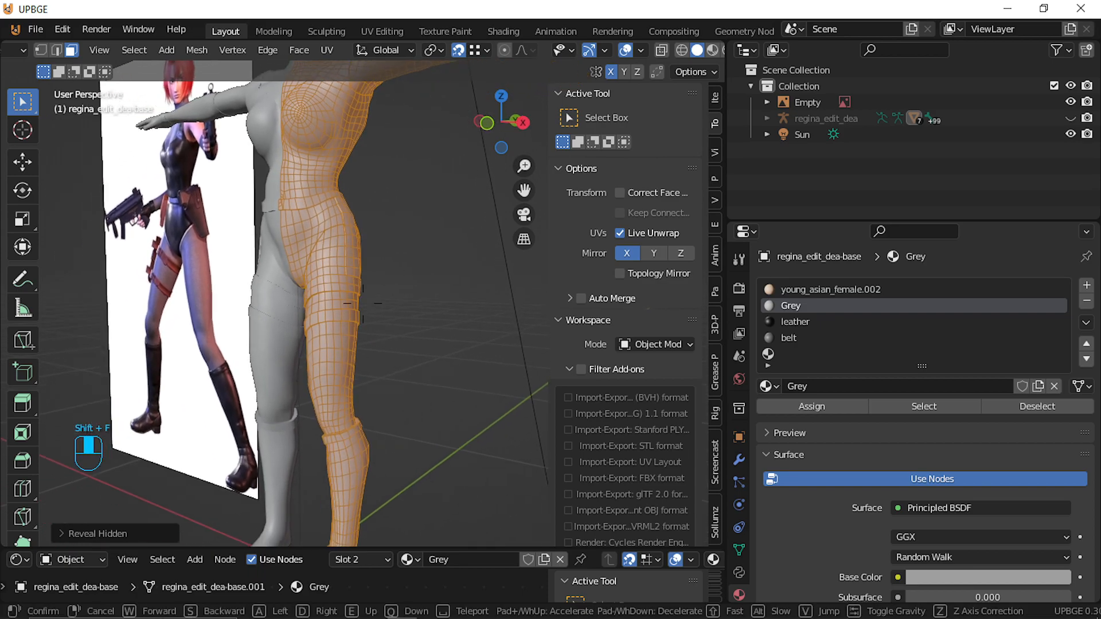
{"action": "left_click", "coordinate": [363, 304]}
{"action": "key", "text": "a"}
{"action": "key", "text": "shift+f"}
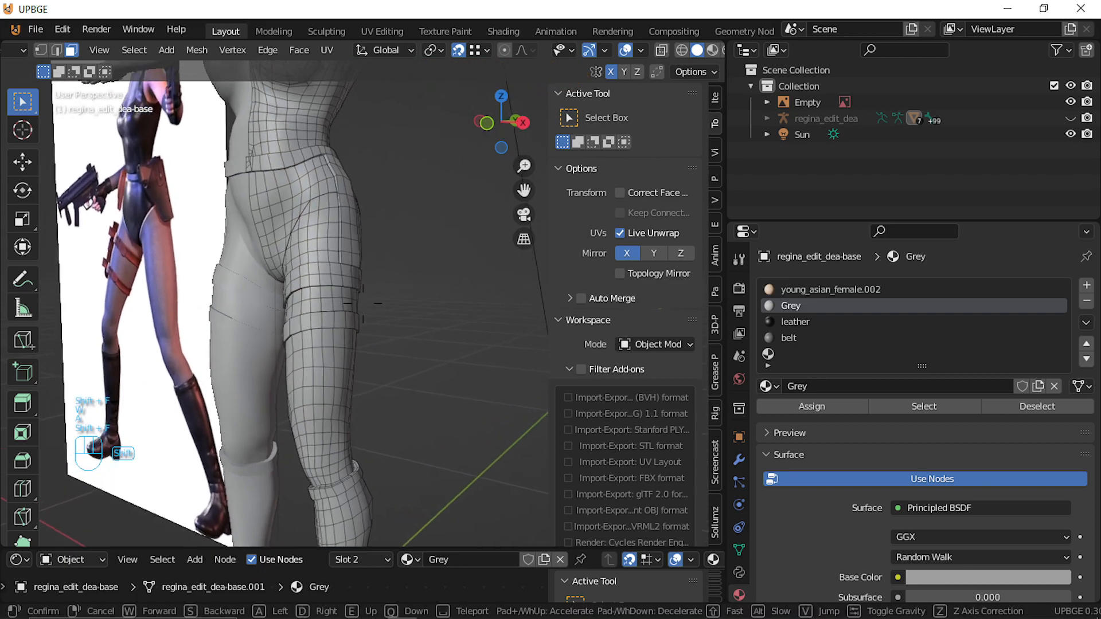
{"action": "key", "text": "d"}
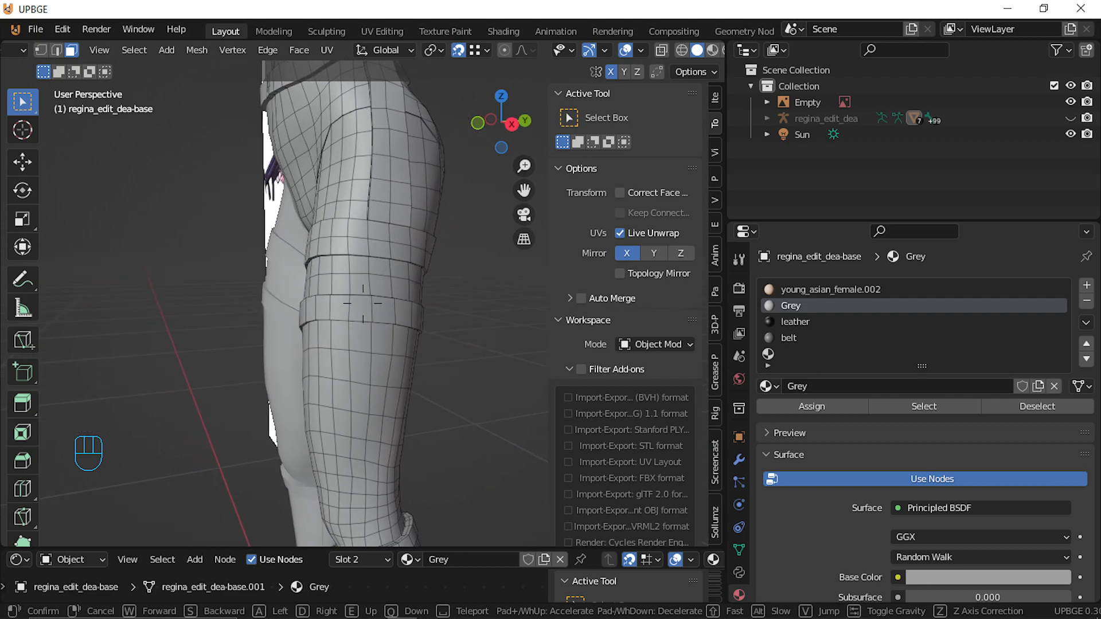
{"action": "left_click", "coordinate": [363, 304]}
{"action": "key", "text": "a"}
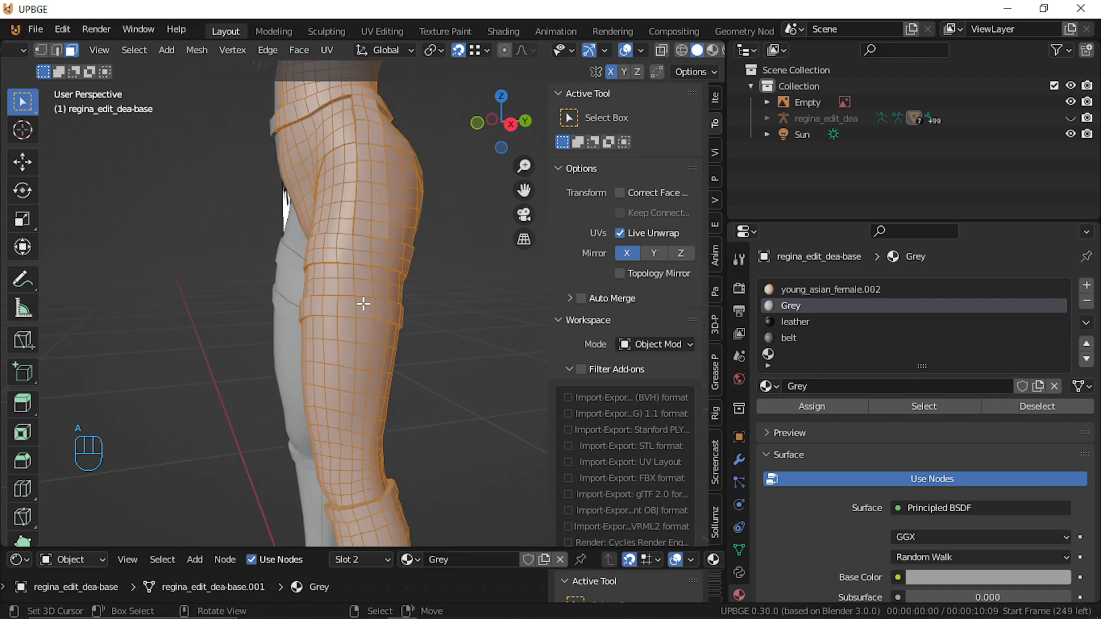
{"action": "key", "text": "a"}
{"action": "key", "text": "Tab"}
Add a mesh cylinder and set its vertex count to 8
{"action": "key", "text": "shift+f"}
{"action": "left_click", "coordinate": [363, 304]}
{"action": "key", "text": "shift+a"}
{"action": "mouse_move", "coordinate": [306, 106]}
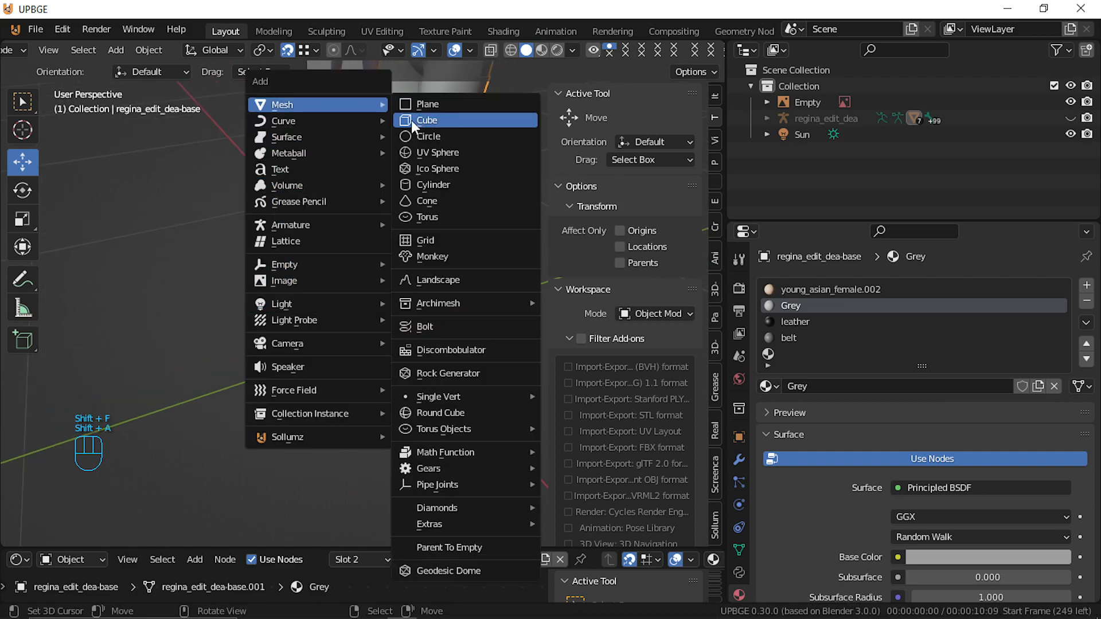
{"action": "left_click", "coordinate": [441, 185]}
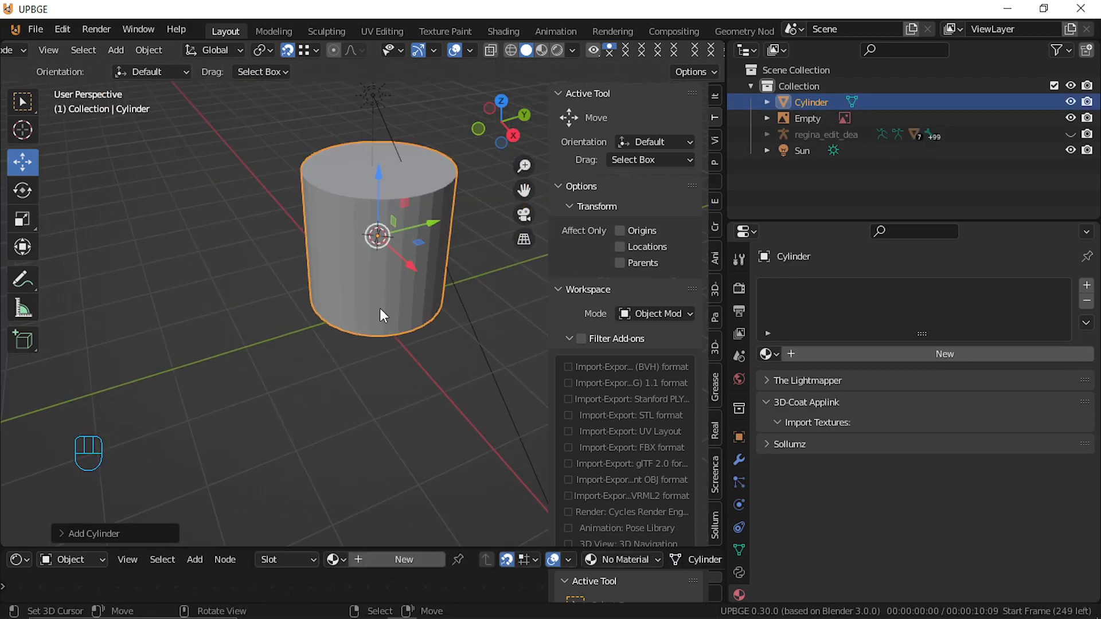
{"action": "left_click", "coordinate": [61, 533]}
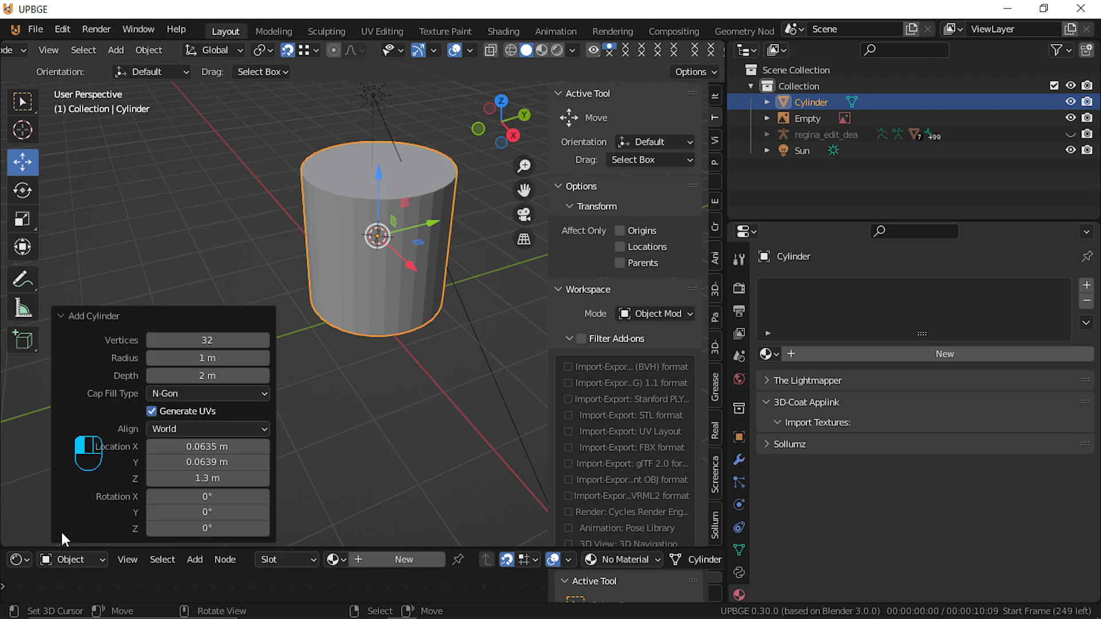
{"action": "left_click", "coordinate": [228, 338]}
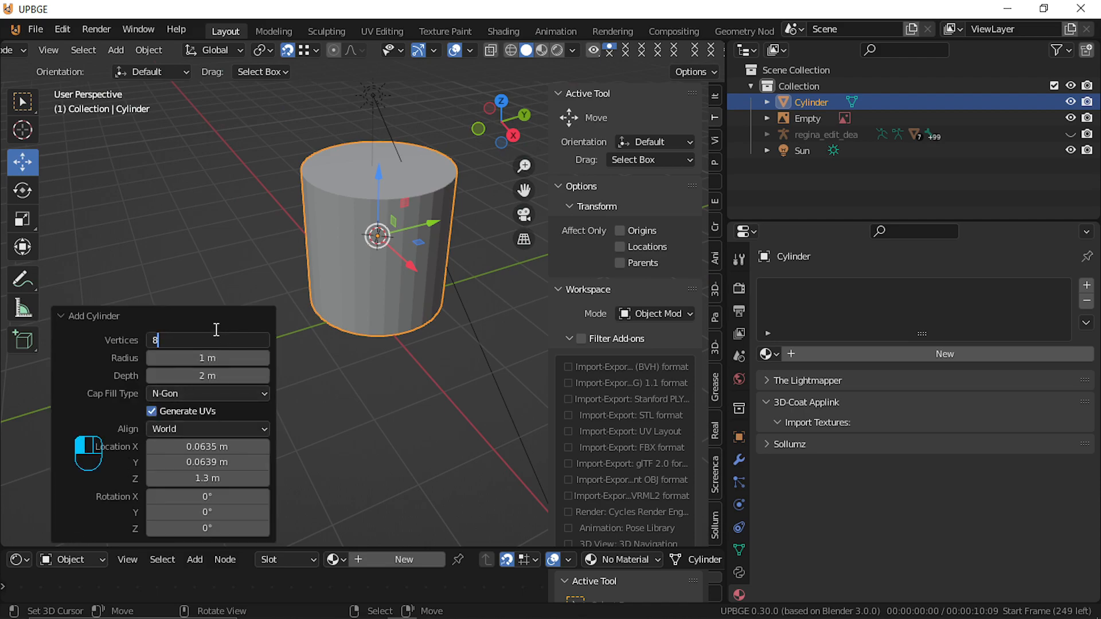
{"action": "key", "text": "Return"}
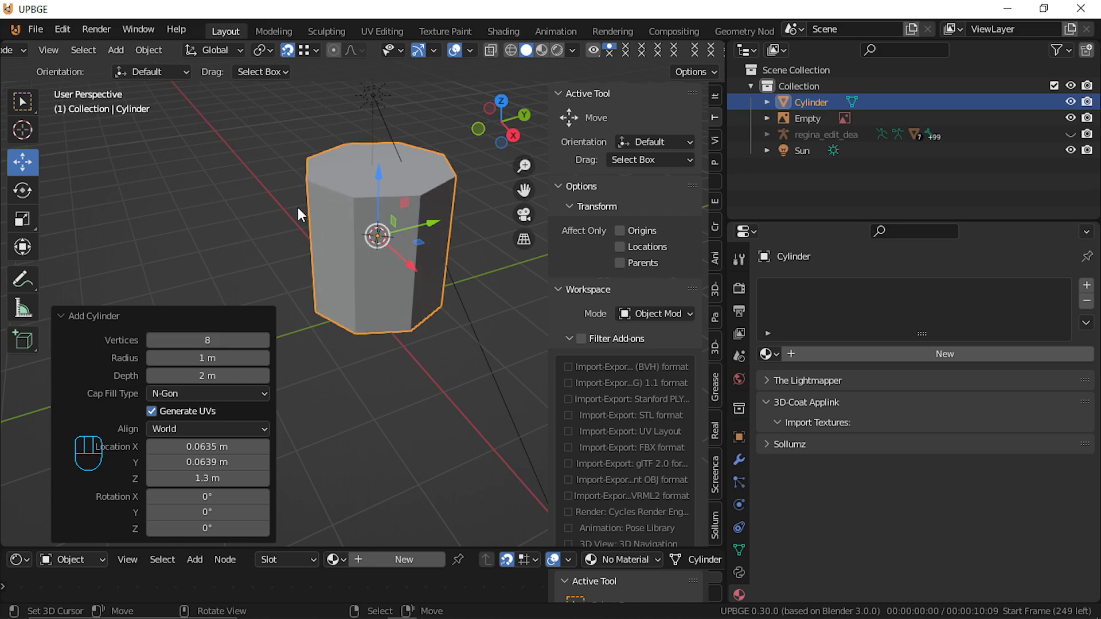
Scale the cylinder down uniformly in two passes, by about 0.333 and 0.346
{"action": "key", "text": "shift+f"}
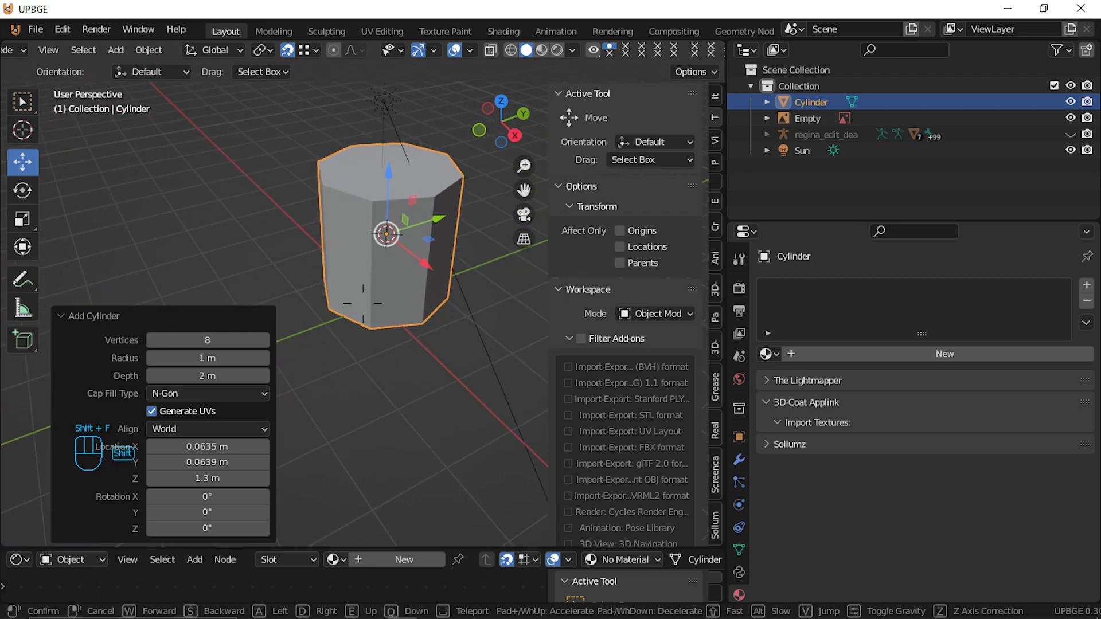
{"action": "key", "text": "Return"}
{"action": "key", "text": "s"}
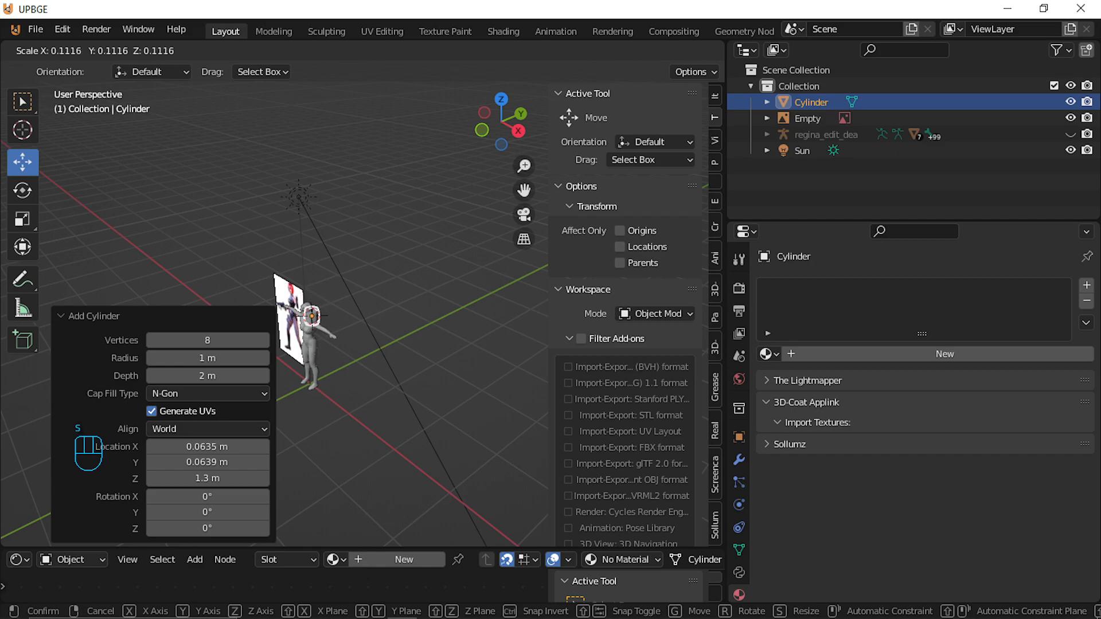
{"action": "right_click", "coordinate": [314, 312]}
{"action": "key", "text": "s"}
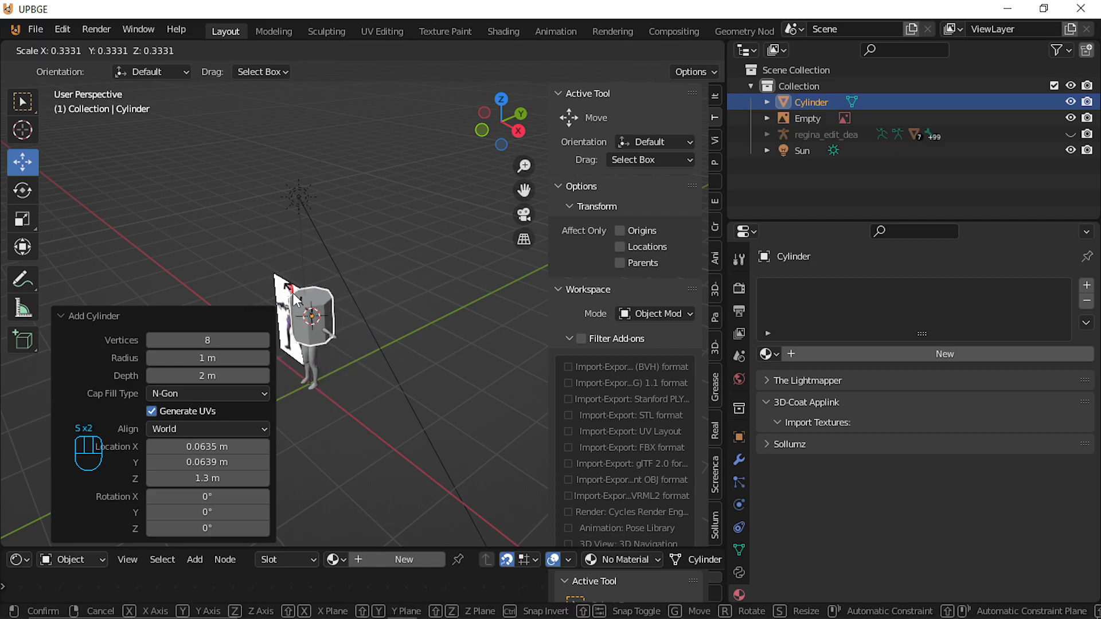
{"action": "left_click", "coordinate": [298, 299]}
{"action": "key", "text": "s"}
{"action": "left_click", "coordinate": [301, 301]}
Shrink the cylinder further with a uniform scale factor of 0.263
{"action": "key", "text": "shift+f"}
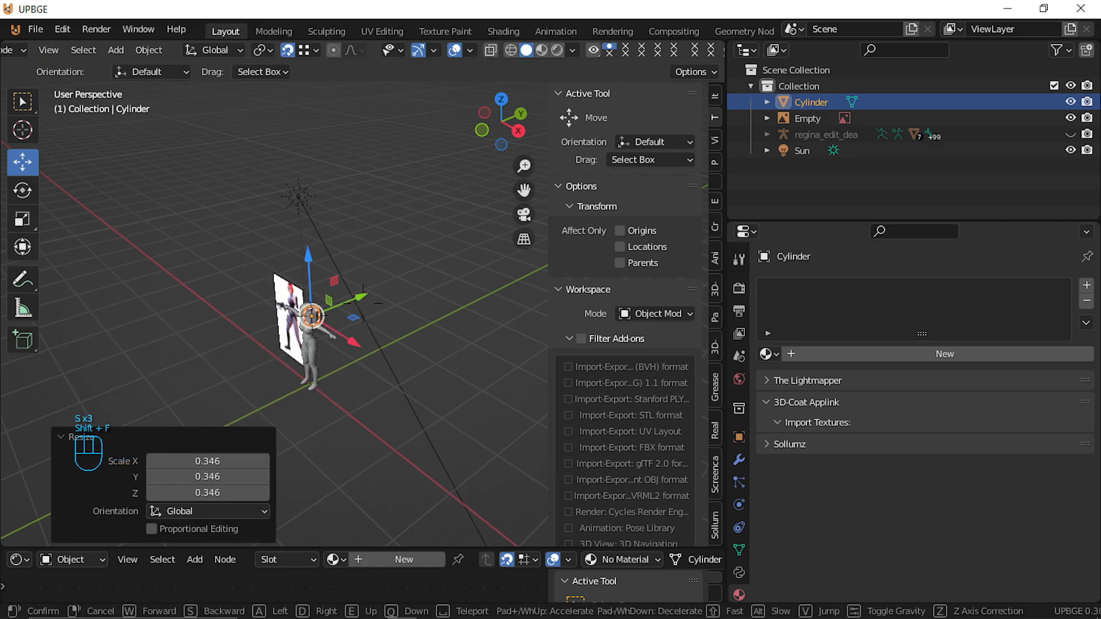
{"action": "key", "text": "shift+w"}
{"action": "key", "text": "shift+w"}
{"action": "left_click", "coordinate": [376, 301]}
{"action": "key", "text": "s"}
{"action": "left_click", "coordinate": [355, 303]}
Move the cylinder down about 0.64 m along Z and 0.053 m along X to the character's outer thigh
{"action": "key", "text": "g"}
{"action": "key", "text": "z"}
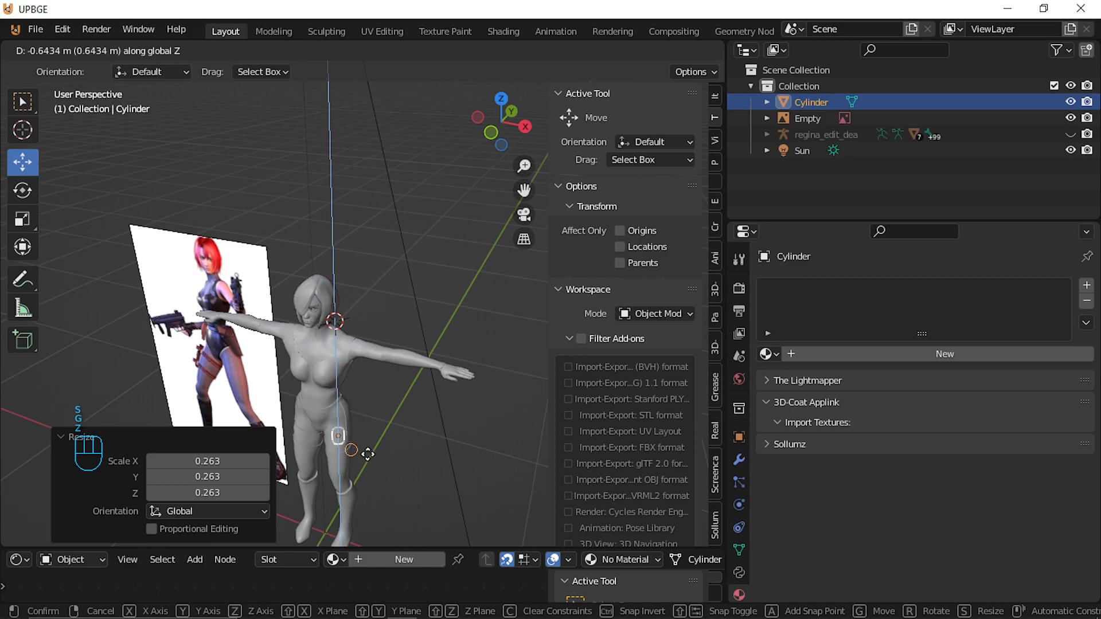
{"action": "left_click", "coordinate": [367, 454]}
{"action": "key", "text": "g"}
{"action": "key", "text": "x"}
{"action": "left_click", "coordinate": [364, 453]}
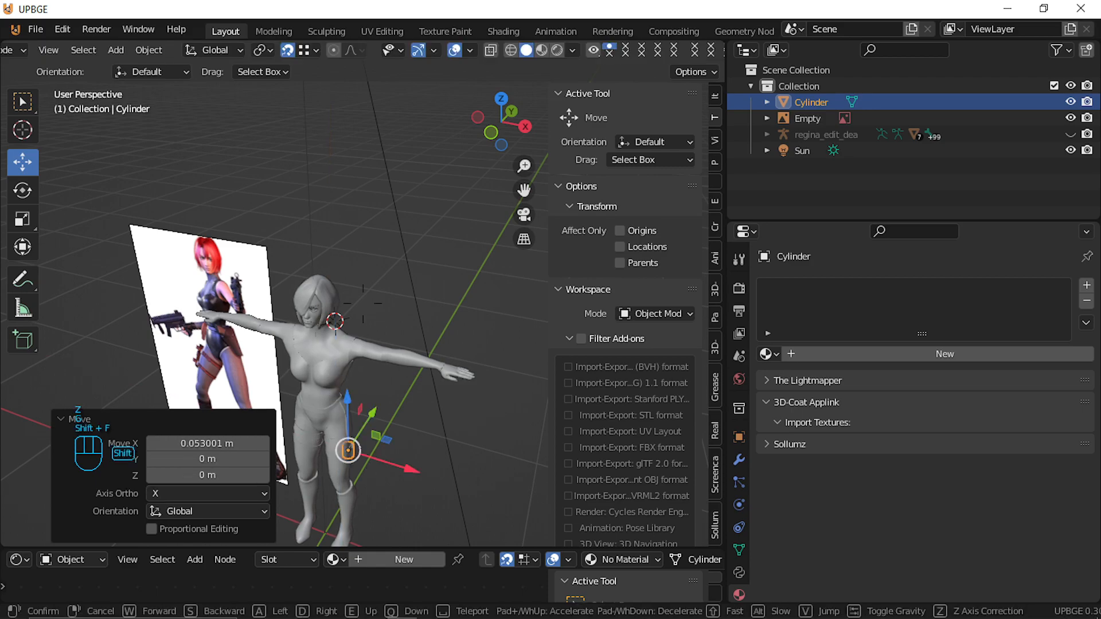
Shift the cylinder outward along X and raise it about 0.08 m along Z beside the thigh bands
{"action": "key", "text": "shift+f"}
{"action": "key", "text": "w"}
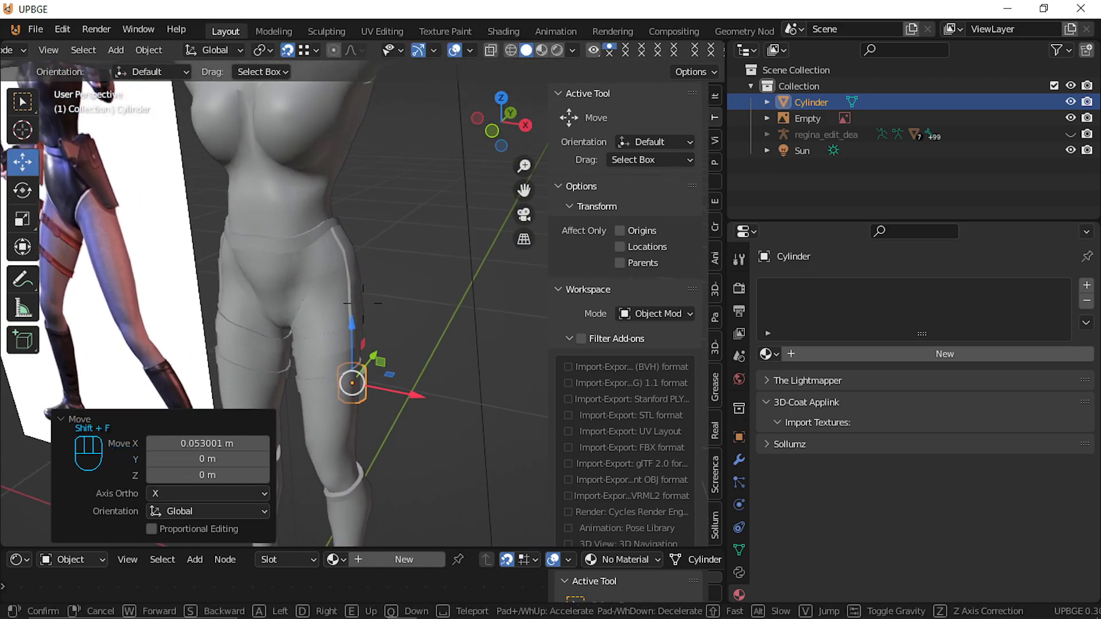
{"action": "left_click", "coordinate": [364, 305]}
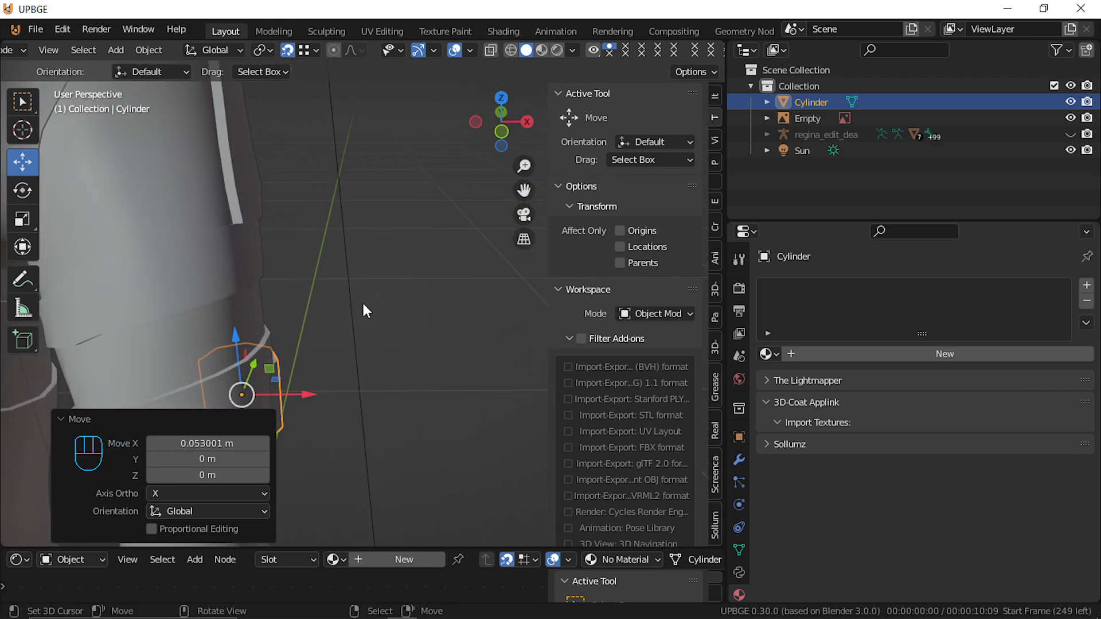
{"action": "left_click_drag", "start_coordinate": [311, 396], "coordinate": [365, 407]}
{"action": "left_click_drag", "start_coordinate": [292, 336], "coordinate": [286, 246]}
{"action": "key", "text": "KP_1"}
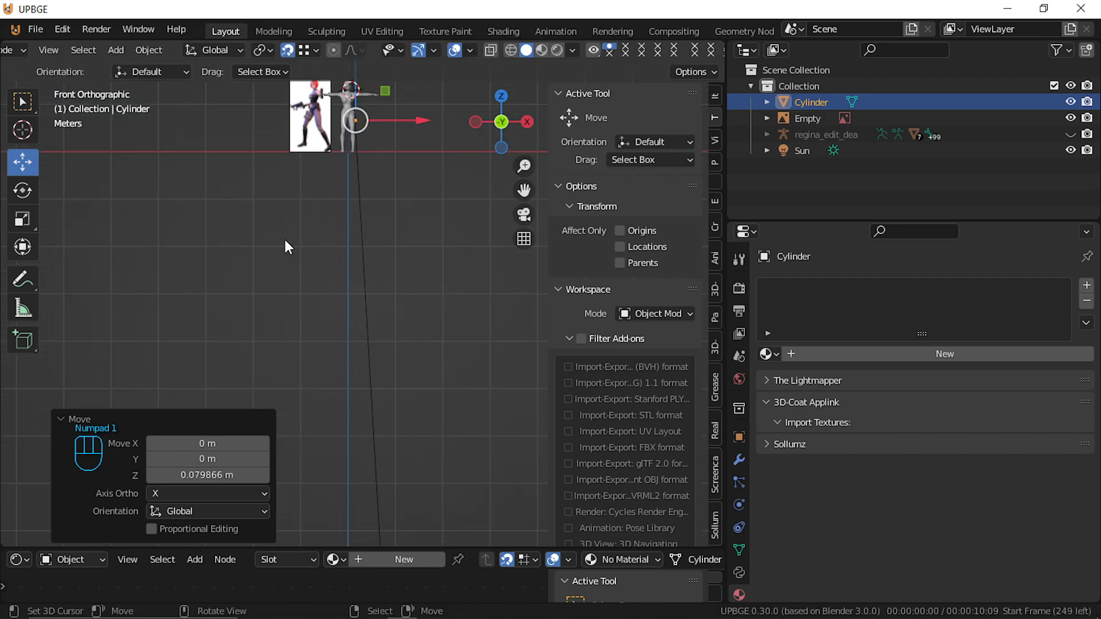
{"action": "key", "text": "KP_Decimal"}
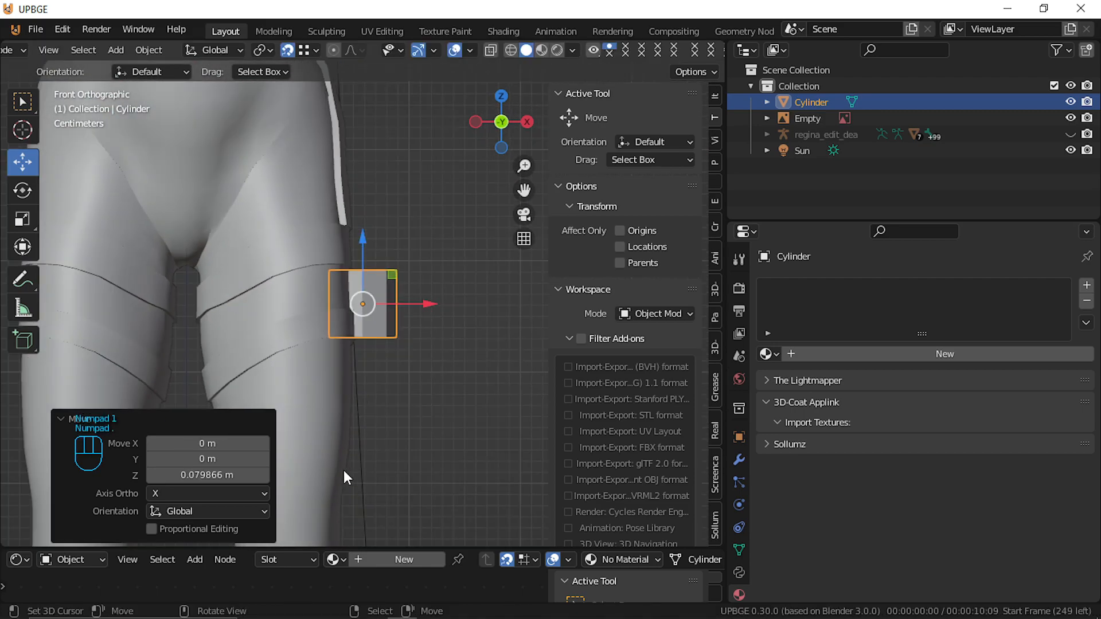
Stretch the cylinder along Z by a factor of 3.602 and narrow it across X and Y to 0.485
{"action": "scroll", "coordinate": [343, 470], "scroll_direction": "down", "scroll_amount": 3}
{"action": "key", "text": "s"}
{"action": "key", "text": "z"}
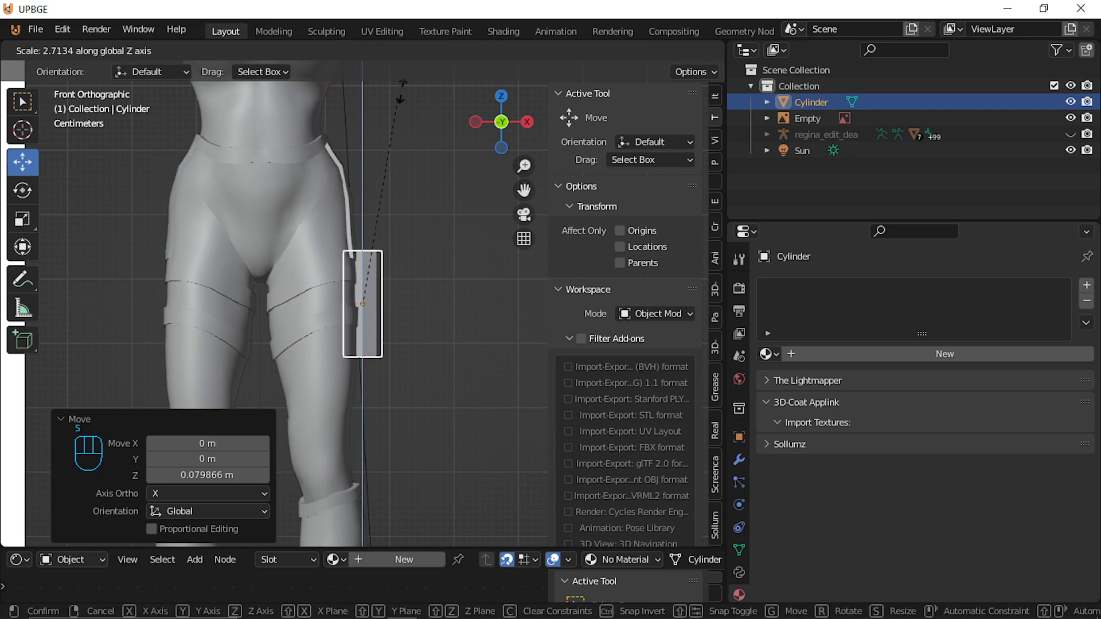
{"action": "left_click", "coordinate": [412, 488]}
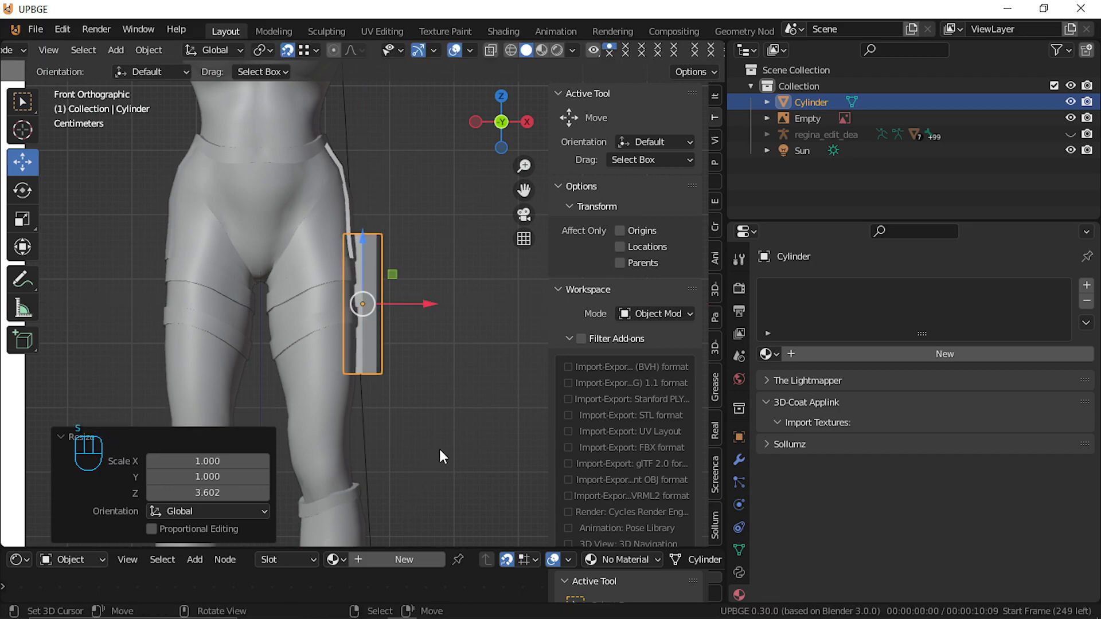
{"action": "key", "text": "s"}
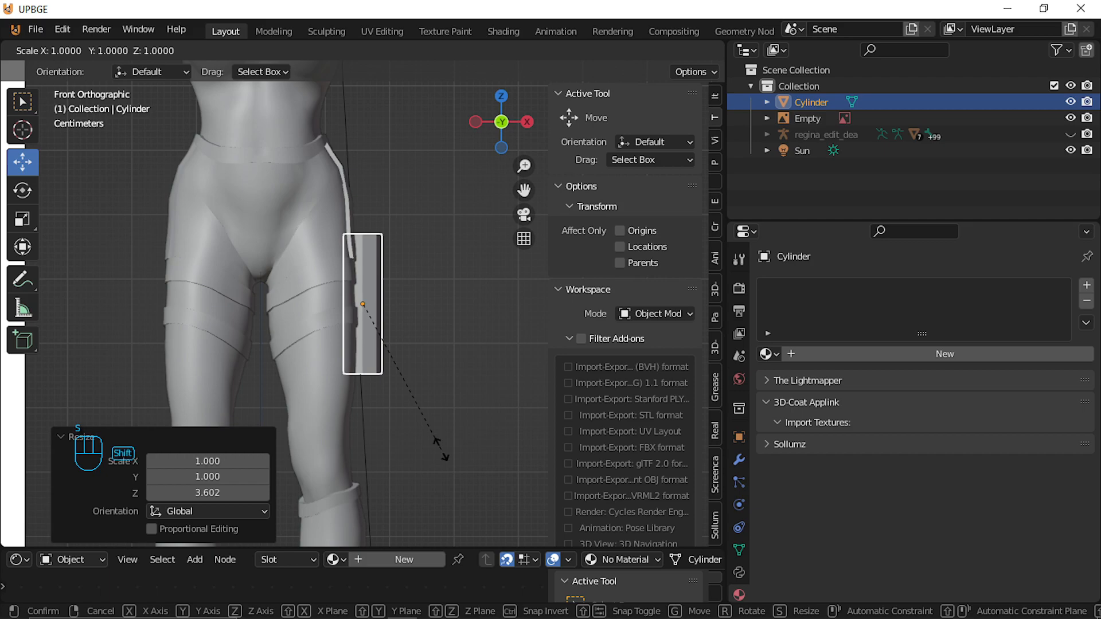
{"action": "key", "text": "shift+z"}
{"action": "left_click", "coordinate": [411, 374]}
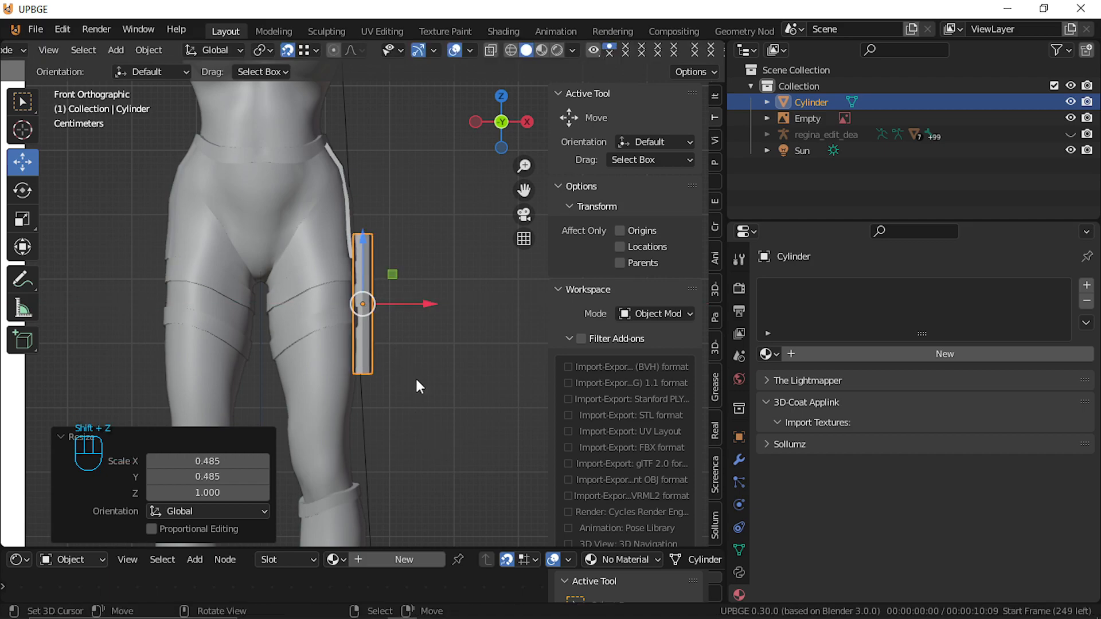
Tilt the cylinder by -3.49° in front view to follow the thigh and lower it along Z in two moves of about 0.02 m
{"action": "key", "text": "r"}
{"action": "left_click", "coordinate": [463, 418]}
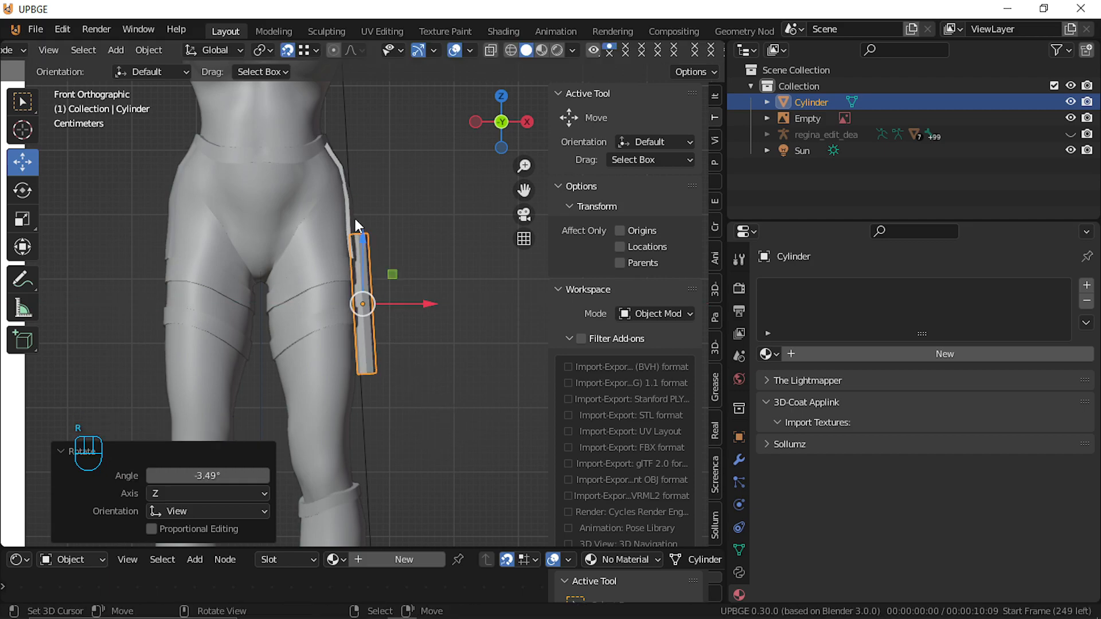
{"action": "mouse_move", "coordinate": [360, 253]}
{"action": "left_mouse_down"}
{"action": "mouse_move", "coordinate": [371, 266]}
{"action": "mouse_move", "coordinate": [365, 239]}
{"action": "left_mouse_up"}
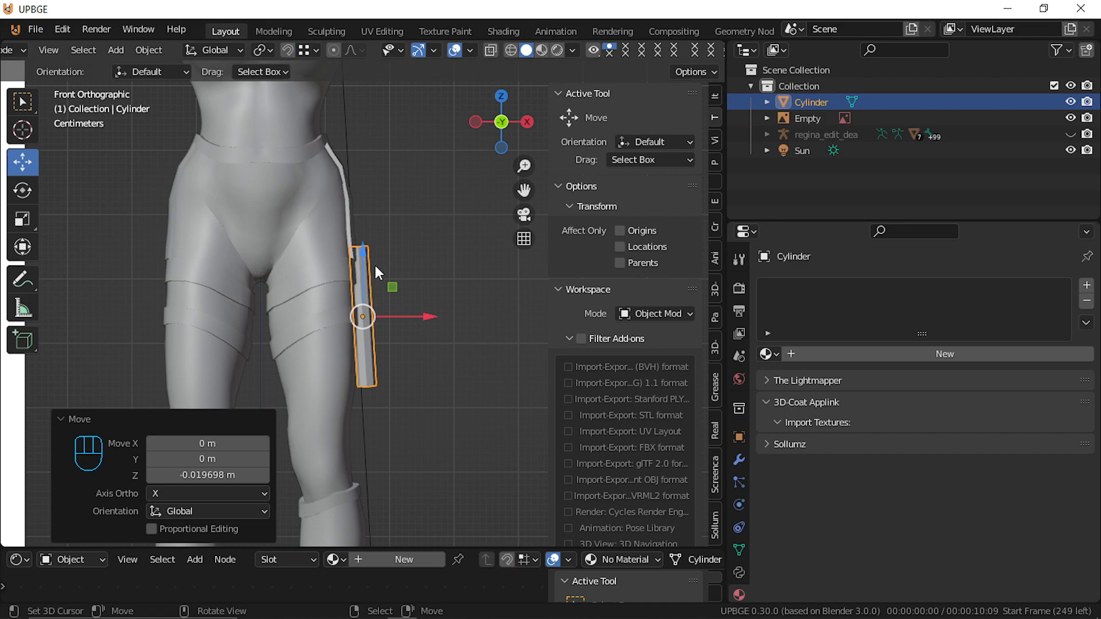
{"action": "left_click_drag", "start_coordinate": [365, 257], "coordinate": [377, 280]}
In side view, move the cylinder about -0.053 m along Y over the thigh and rotate it 10.3°
{"action": "middle_click_drag", "start_coordinate": [377, 281], "coordinate": [414, 287]}
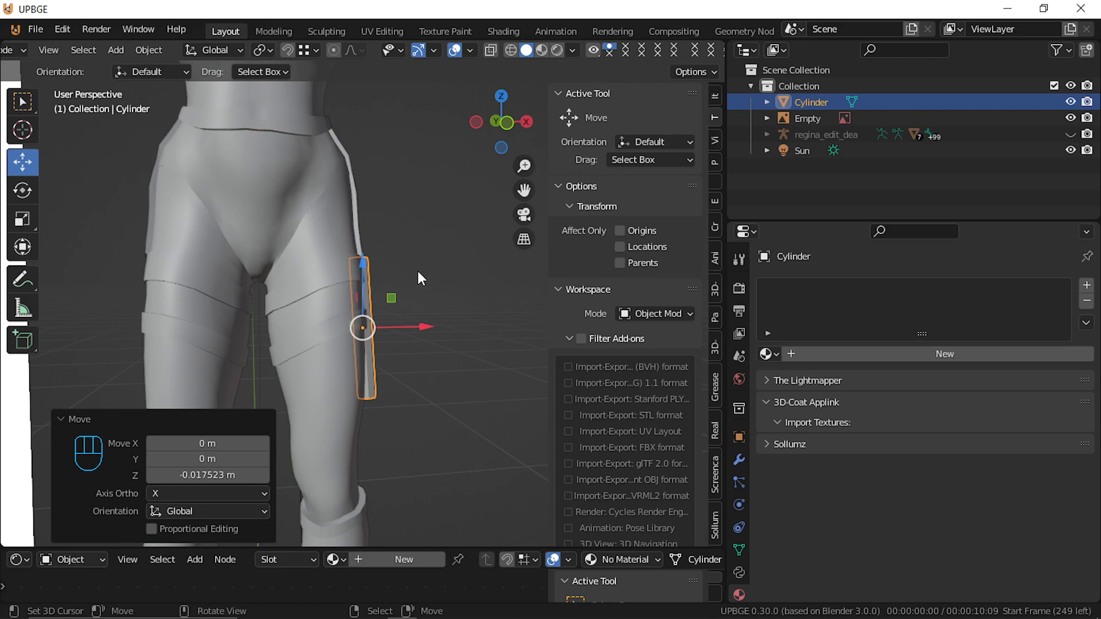
{"action": "key", "text": "KP_3"}
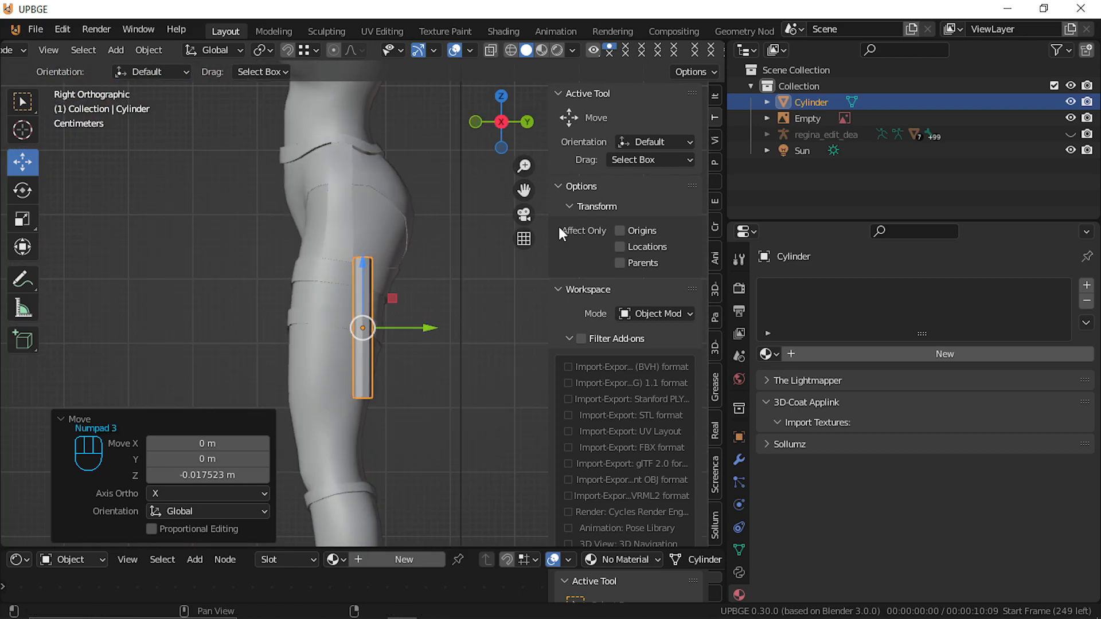
{"action": "key", "text": "g"}
{"action": "key", "text": "y"}
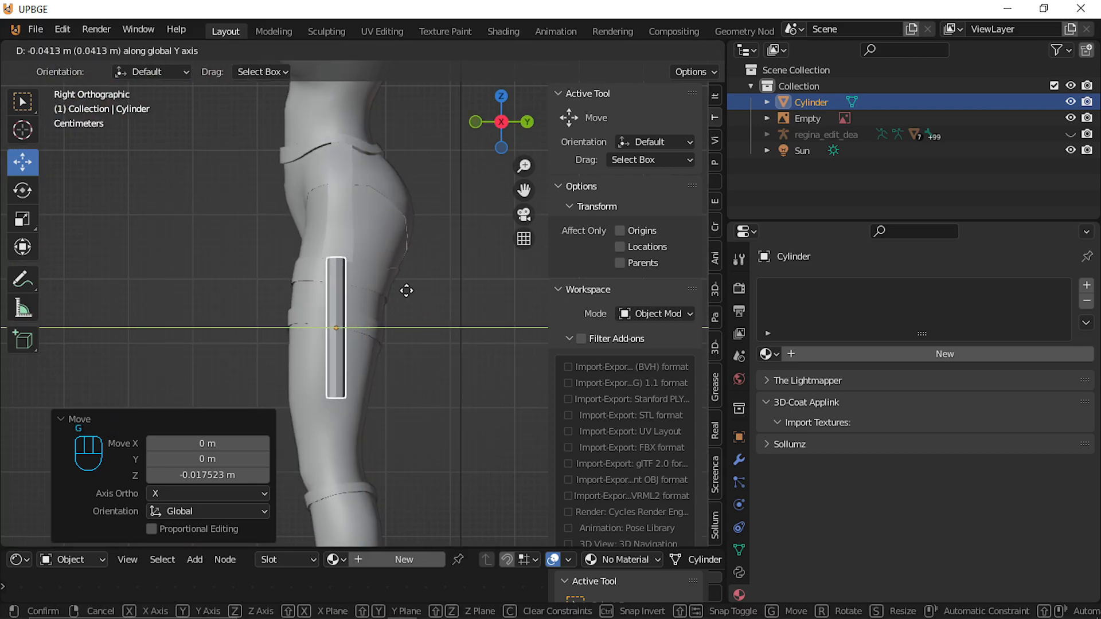
{"action": "left_click", "coordinate": [402, 291]}
{"action": "key", "text": "r"}
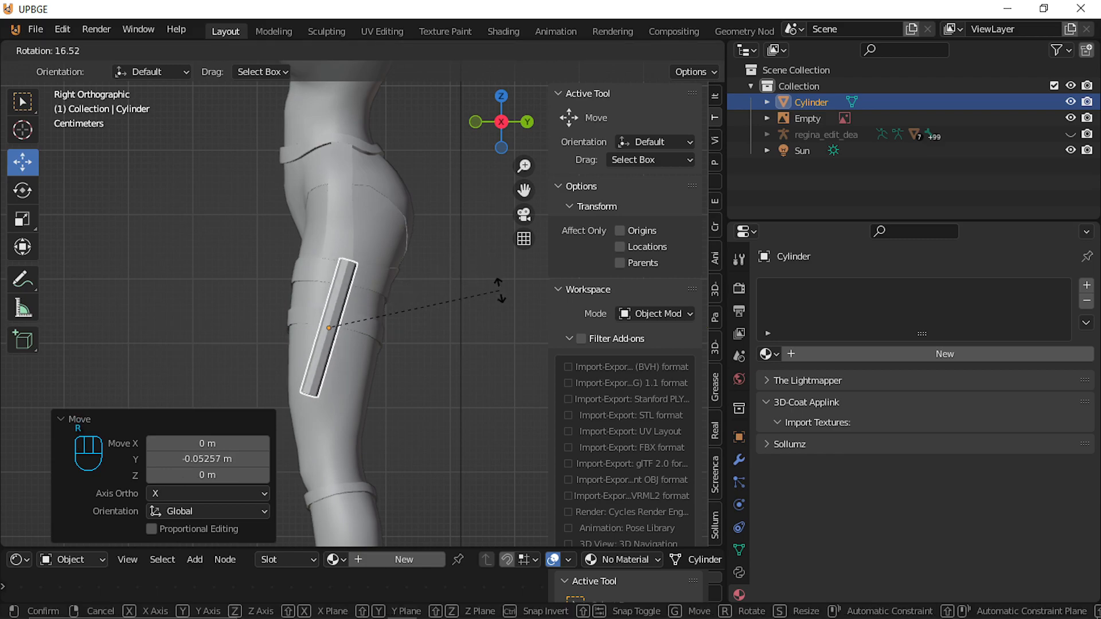
{"action": "left_click", "coordinate": [469, 314]}
Slide the tilted cylinder about 0.04 m up along its local Z axis
{"action": "key", "text": "g"}
{"action": "key", "text": "z"}
{"action": "key", "text": "z"}
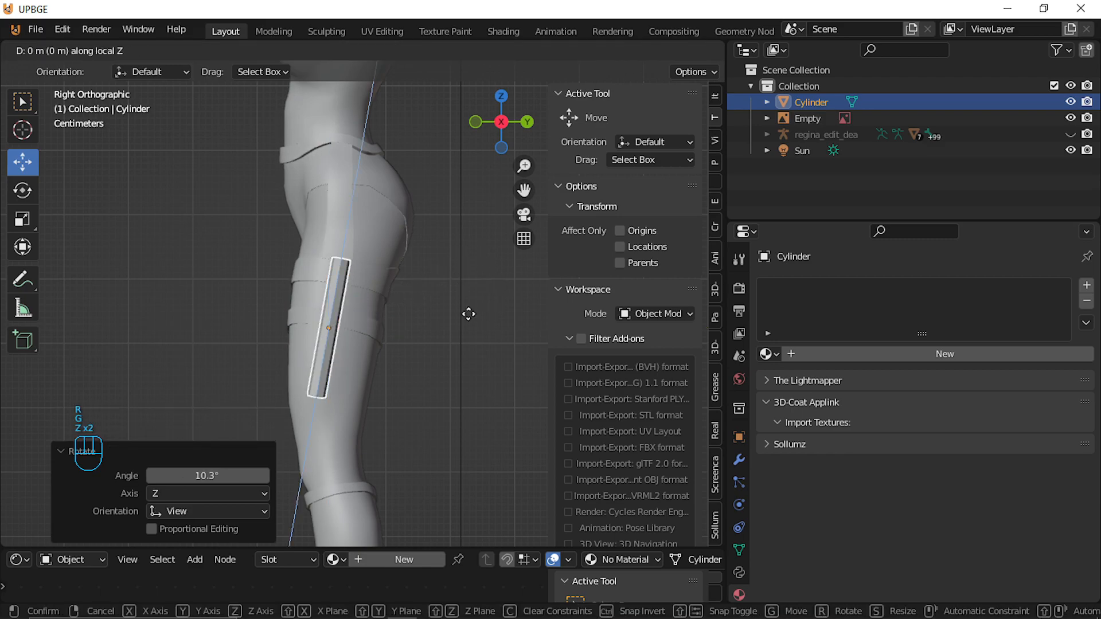
{"action": "left_click", "coordinate": [432, 313]}
Rotate the cylinder by 0.624° about the global Y axis in front view
{"action": "middle_click_drag", "start_coordinate": [432, 312], "coordinate": [605, 312]}
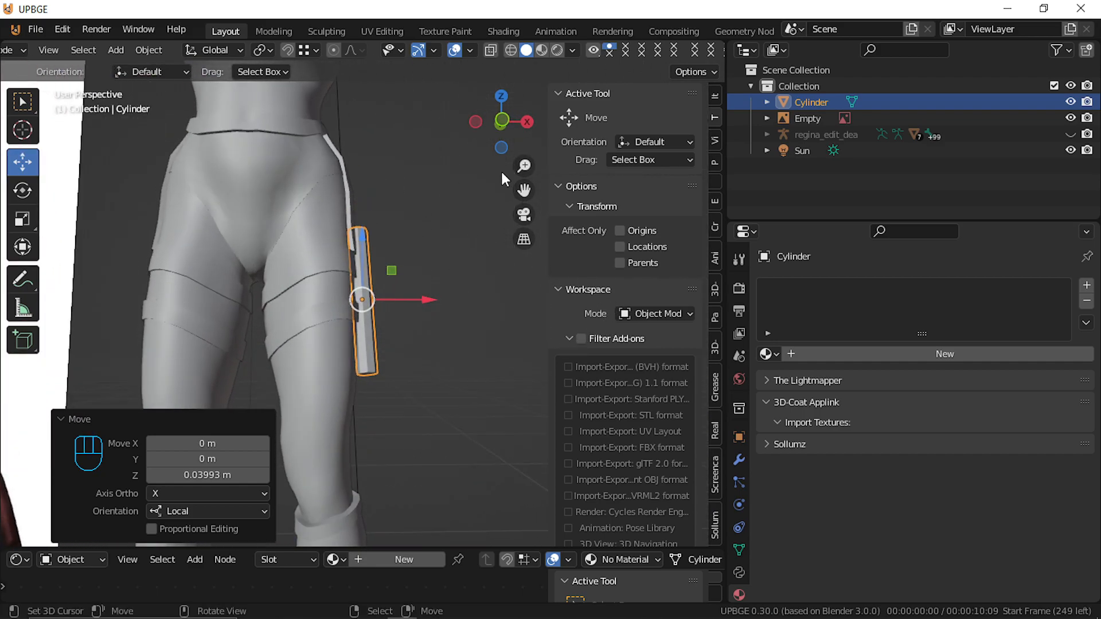
{"action": "key", "text": "KP_1"}
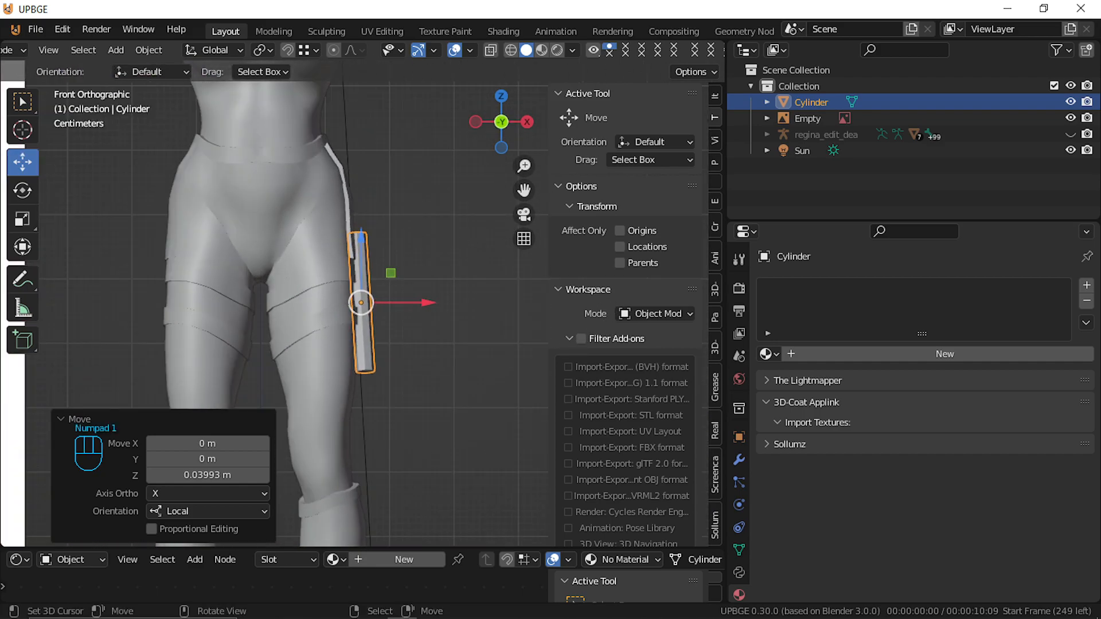
{"action": "key", "text": "r"}
{"action": "key", "text": "y"}
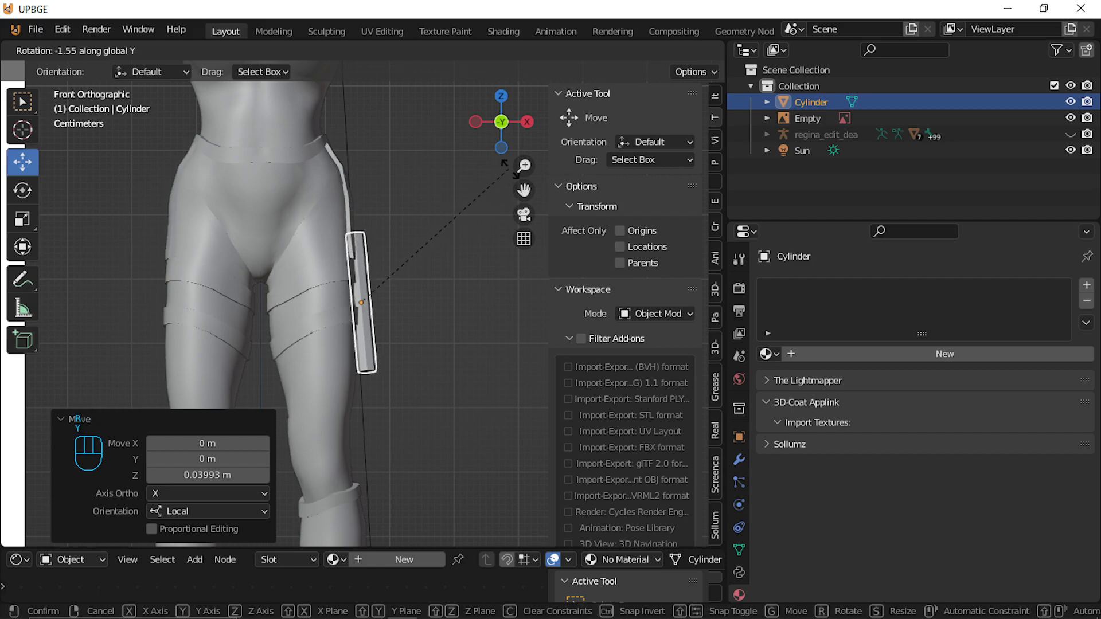
{"action": "left_click", "coordinate": [513, 165]}
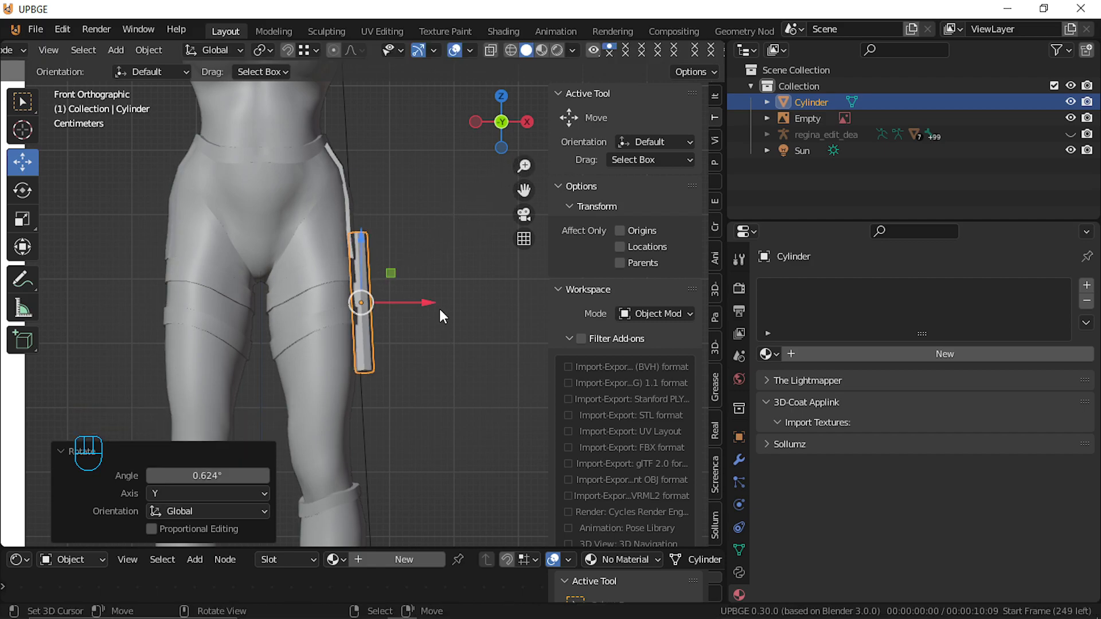
Add two evenly spaced loop cuts around the cylinder in Edit Mode without sliding them
{"action": "middle_click_drag", "start_coordinate": [407, 260], "coordinate": [337, 283]}
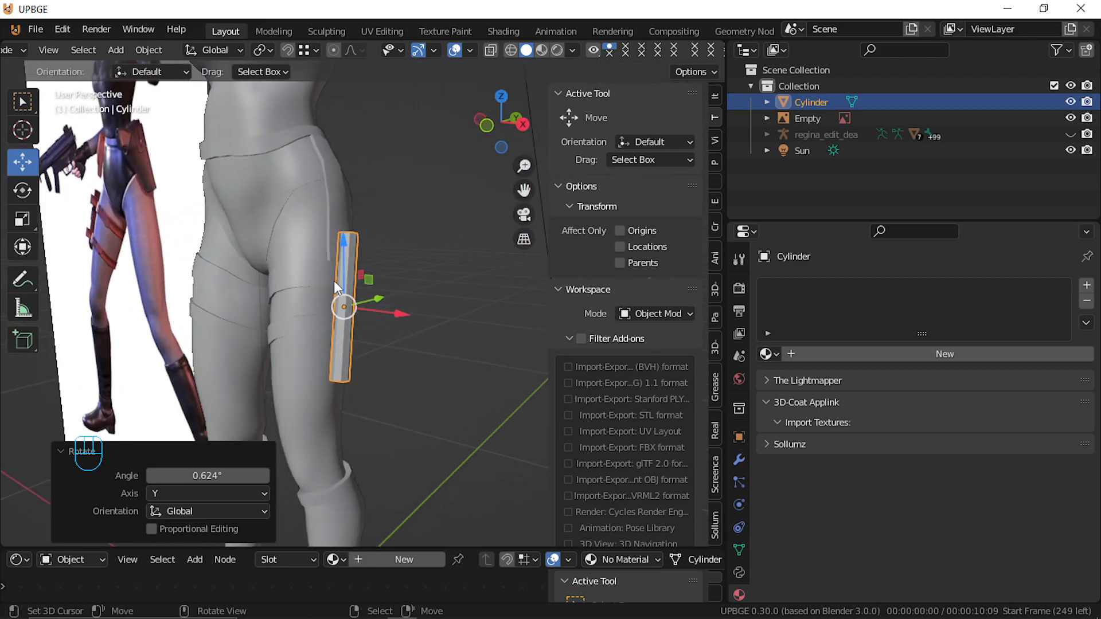
{"action": "key", "text": "Tab"}
{"action": "key", "text": "ctrl+r"}
{"action": "scroll", "coordinate": [363, 273], "scroll_direction": "up", "scroll_amount": 1}
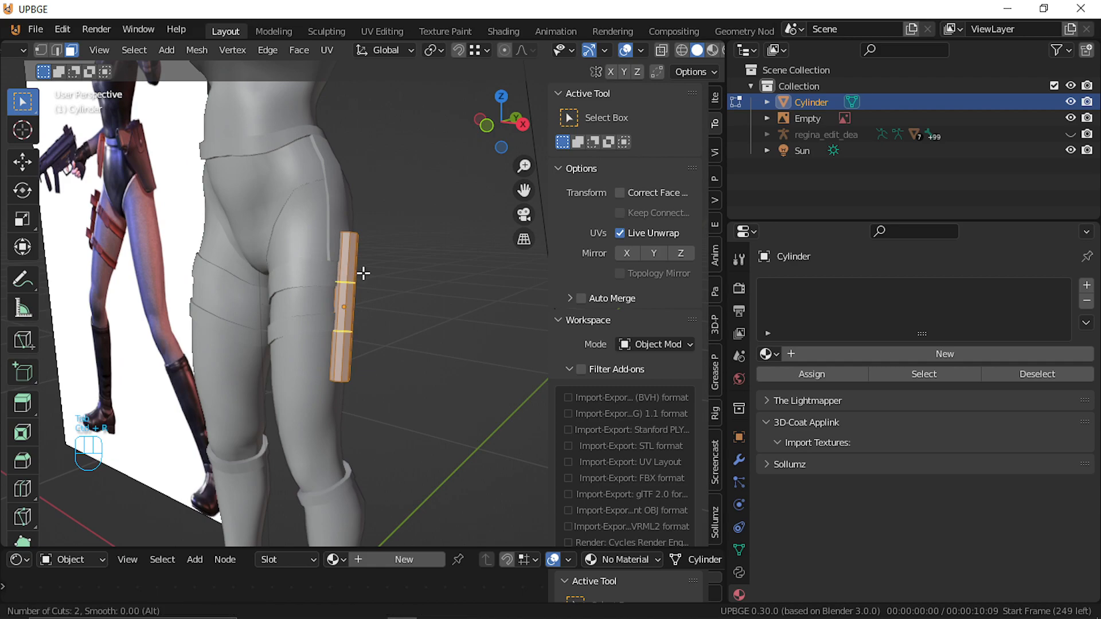
{"action": "left_click", "coordinate": [363, 273]}
{"action": "right_click", "coordinate": [364, 273]}
{"action": "key", "text": "s"}
{"action": "key", "text": "z"}
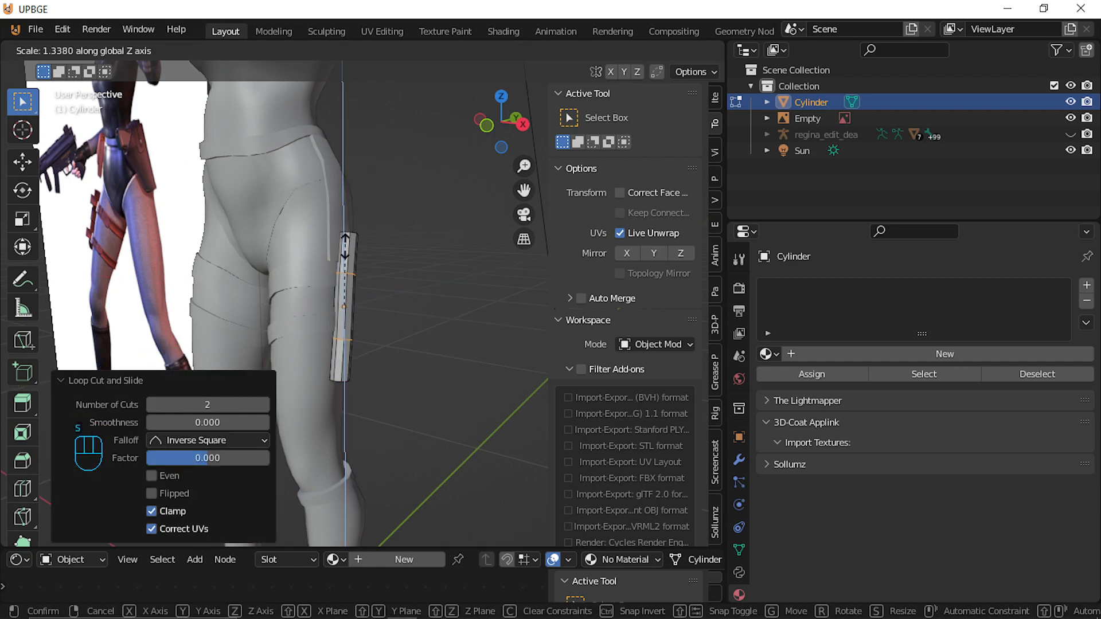
{"action": "right_click", "coordinate": [344, 239]}
Slide the upper edge loop toward the cylinder's top end, and bring it back down by a factor of 0.168
{"action": "right_click", "coordinate": [353, 282], "text": "alt"}
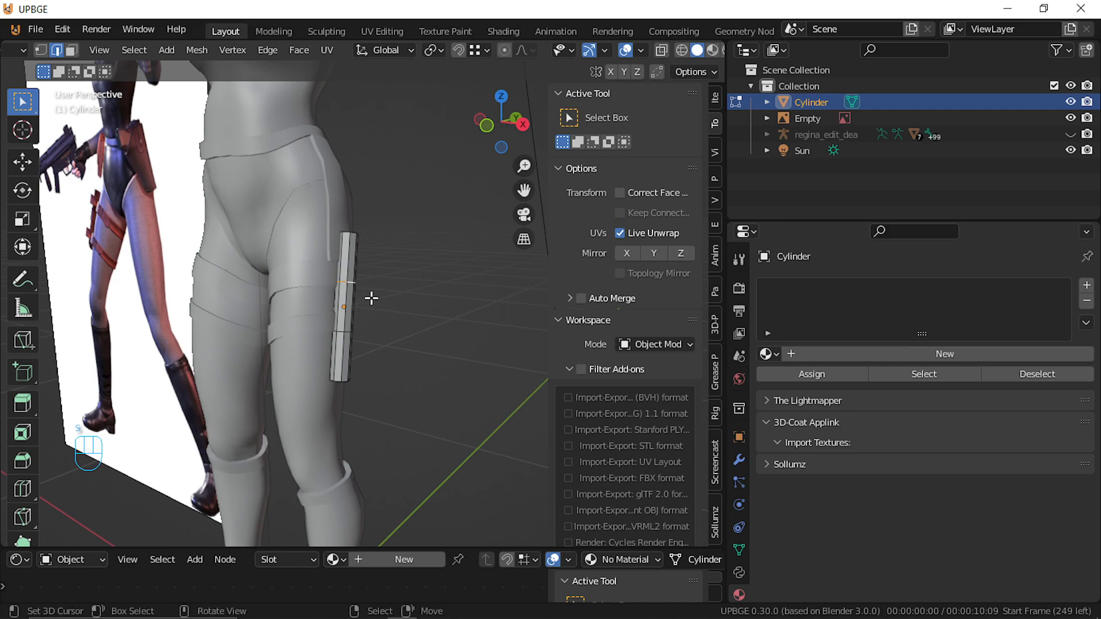
{"action": "key", "text": "g"}
{"action": "key", "text": "g"}
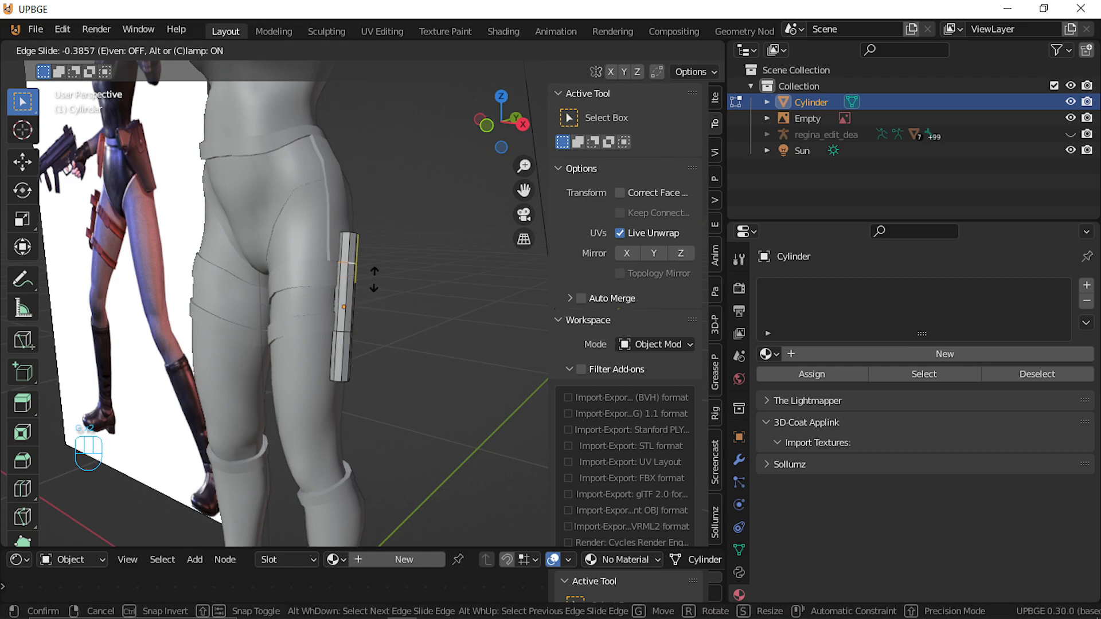
{"action": "left_click", "coordinate": [374, 280]}
{"action": "left_click", "coordinate": [349, 332], "text": "alt"}
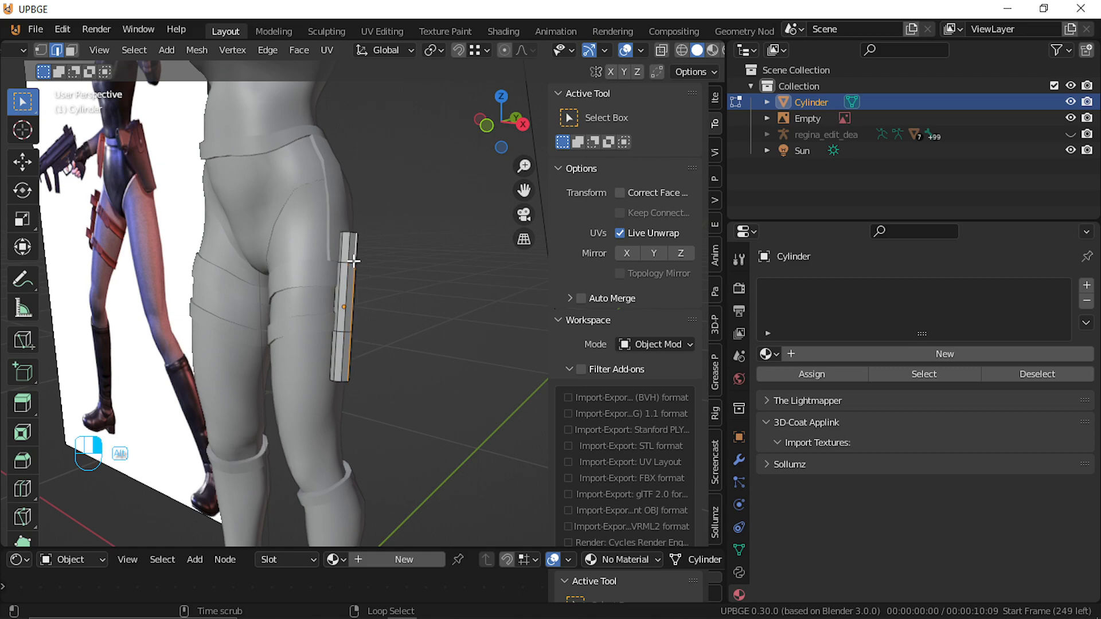
{"action": "key", "text": "g"}
{"action": "key", "text": "g"}
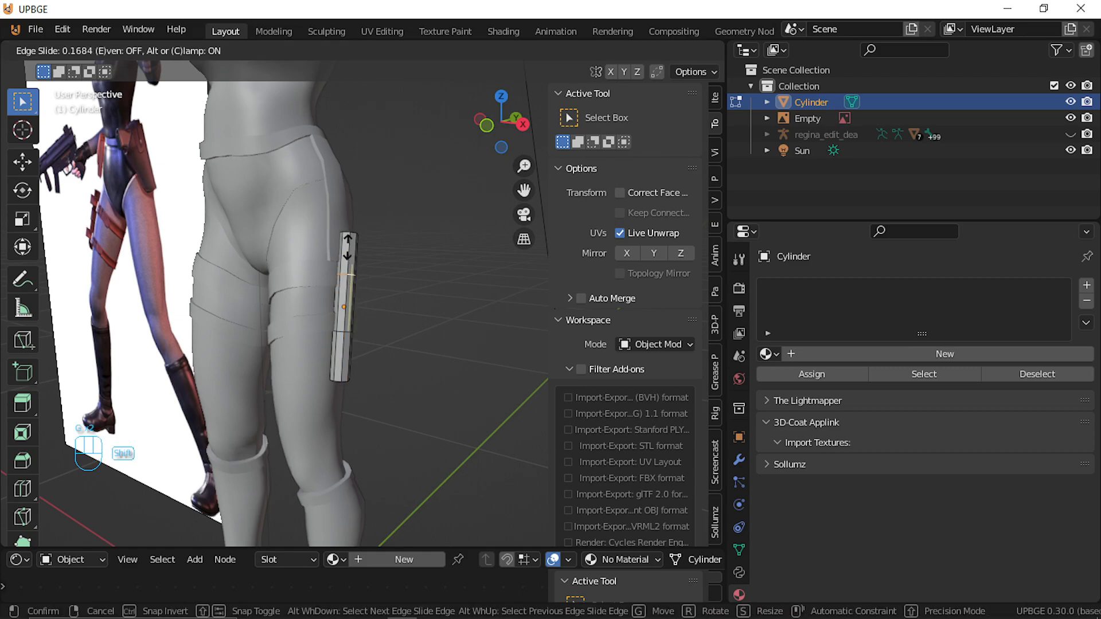
{"action": "left_click", "coordinate": [348, 274]}
Bevel the upper edge loop with a width of 0.158 m and extrude the band along its normals by 0.315 m
{"action": "key", "text": "alt+b"}
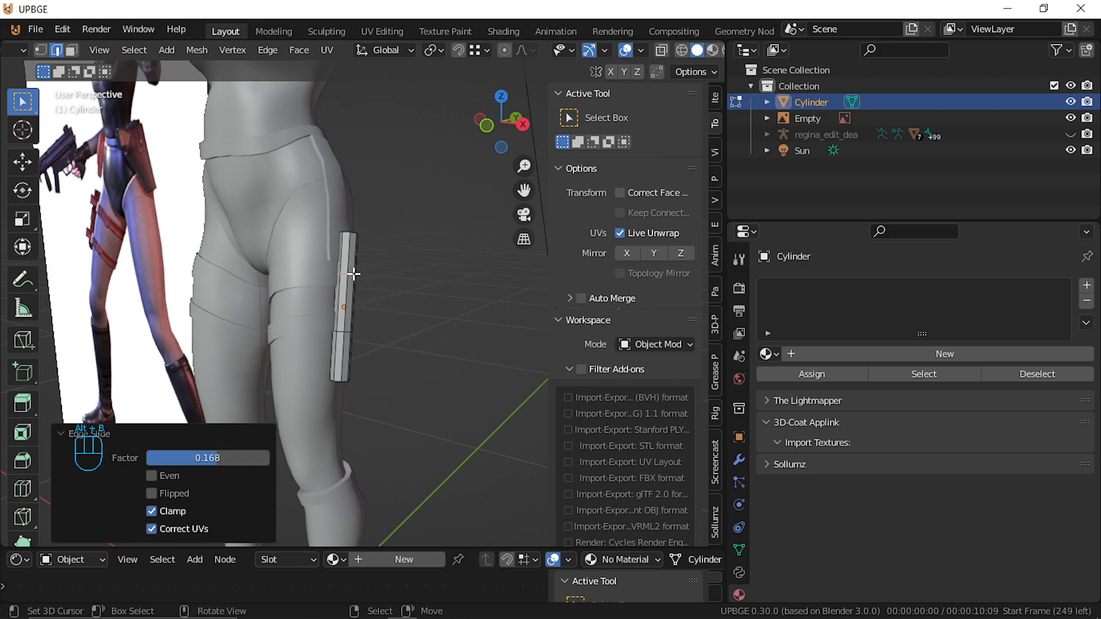
{"action": "key", "text": "ctrl+b"}
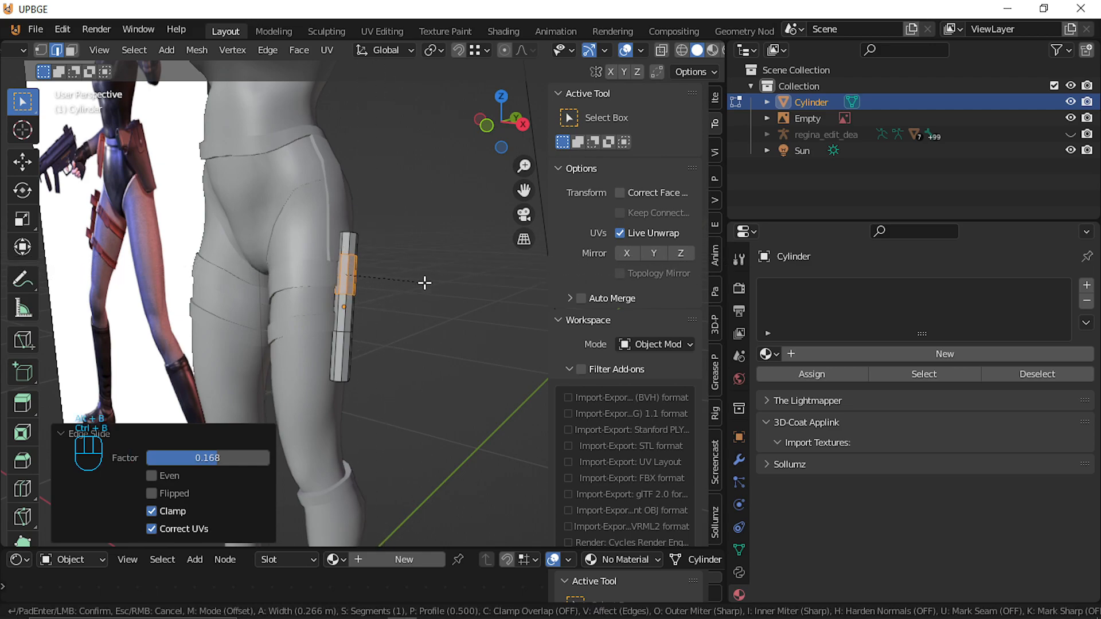
{"action": "left_click", "coordinate": [398, 400]}
{"action": "key", "text": "alt+e"}
{"action": "left_click", "coordinate": [398, 399]}
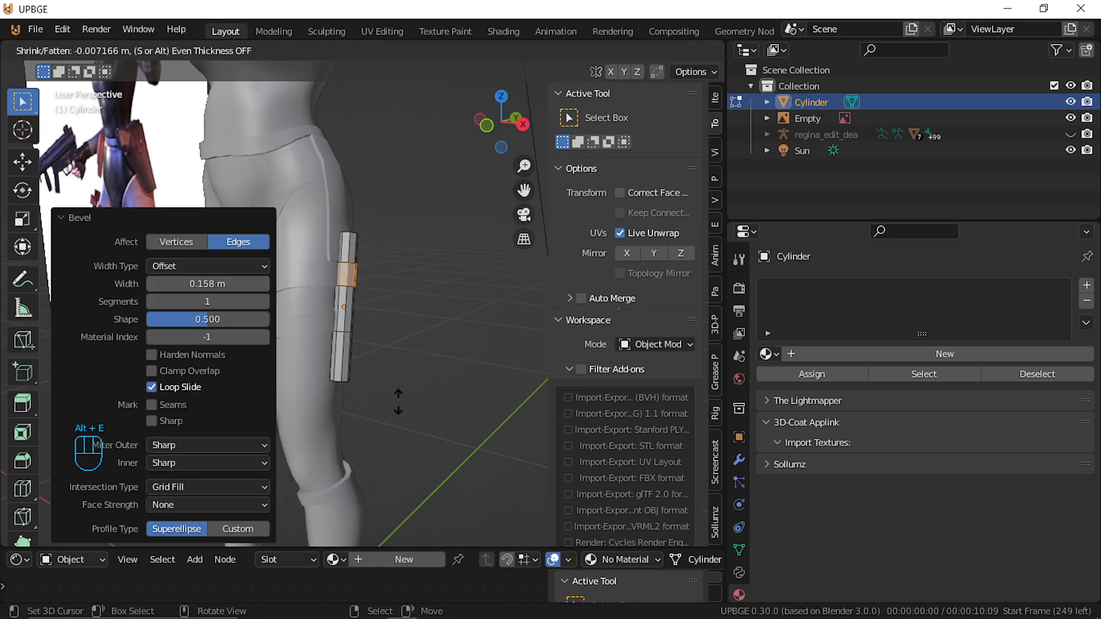
{"action": "left_click", "coordinate": [423, 293]}
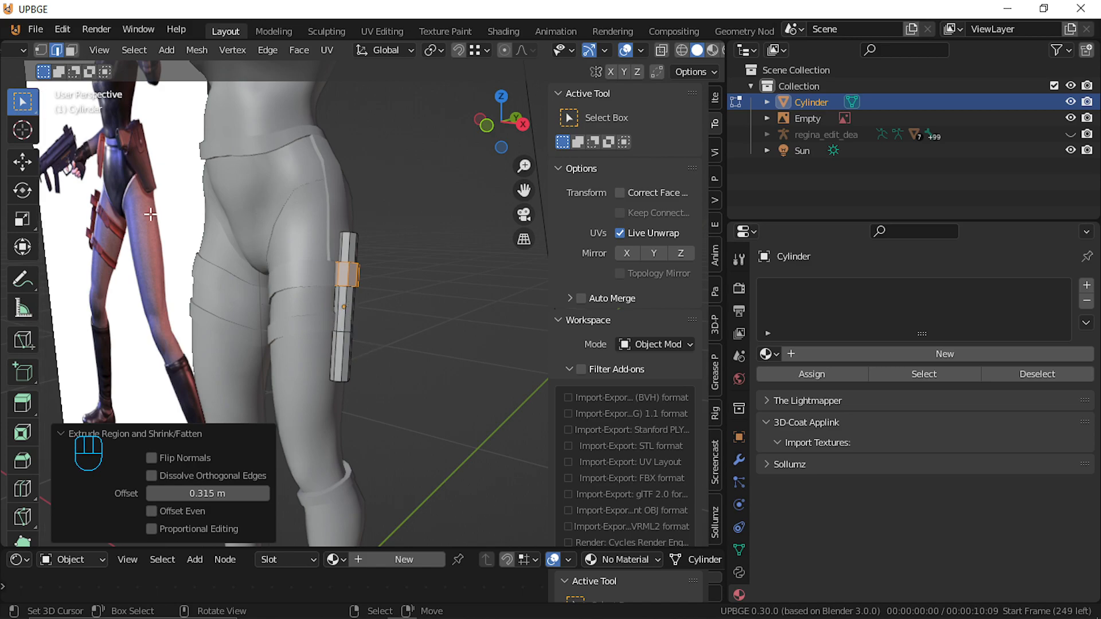
Slide the lower edge loop up toward the raised band by a factor of 0.236
{"action": "left_click", "coordinate": [352, 327]}
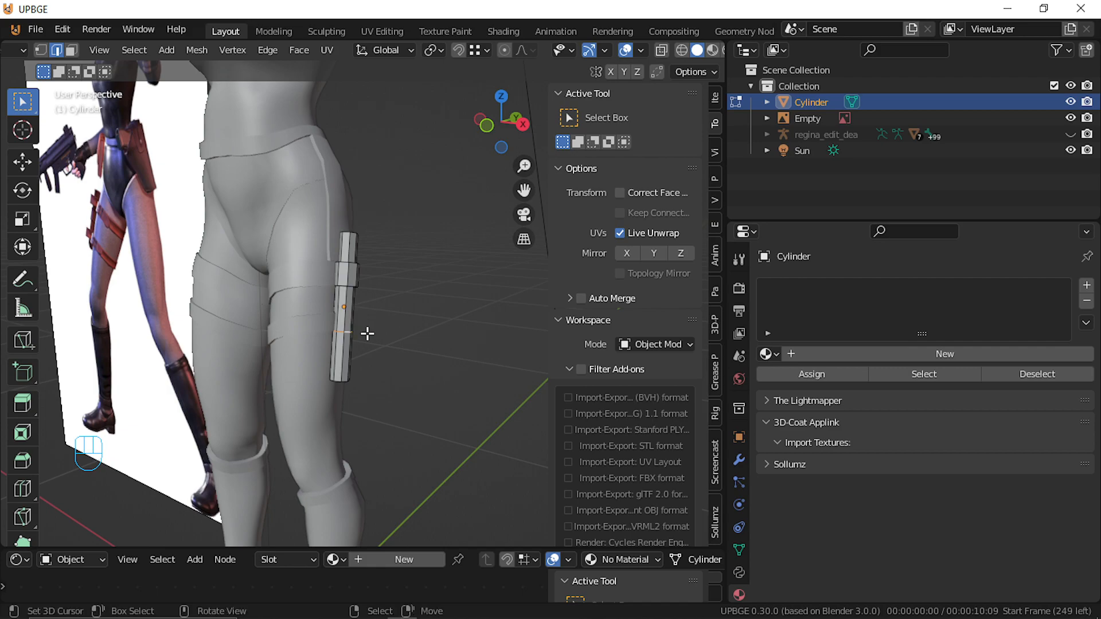
{"action": "key", "text": "g"}
{"action": "key", "text": "g"}
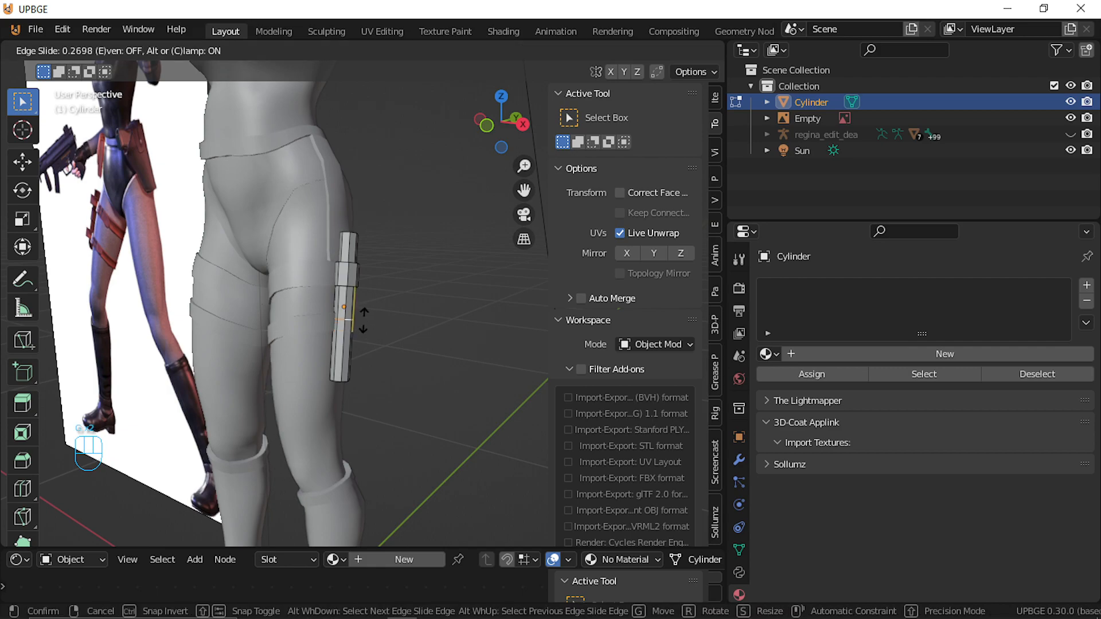
{"action": "left_click", "coordinate": [363, 322]}
Bevel the lower edge loop into a narrow band with a width of 0.104 m
{"action": "key", "text": "alt+b"}
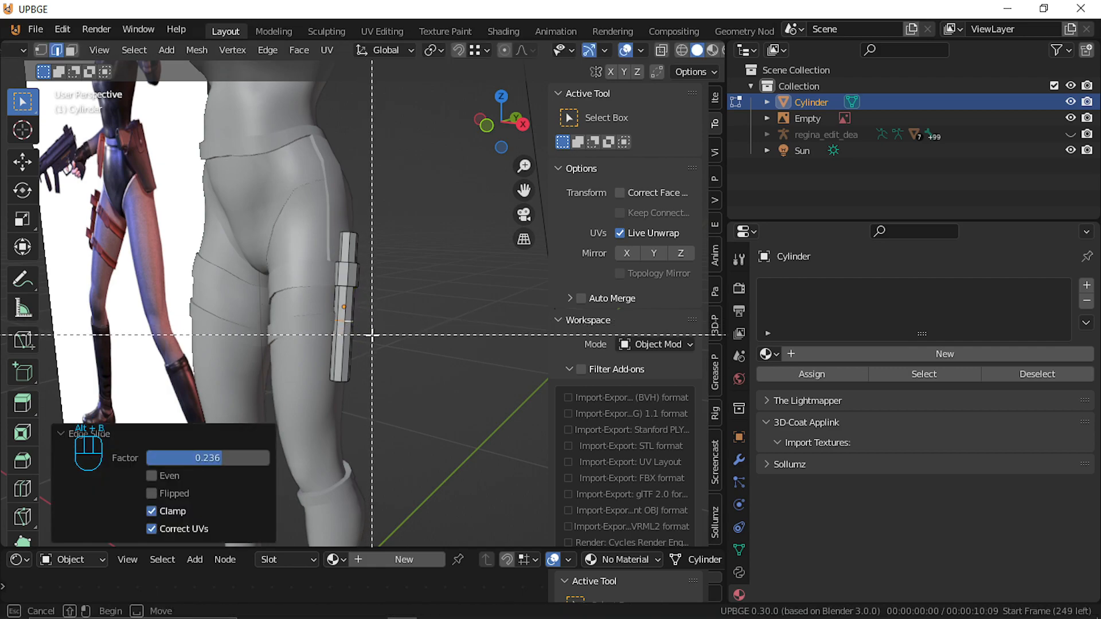
{"action": "key", "text": "Escape"}
{"action": "key", "text": "ctrl+b"}
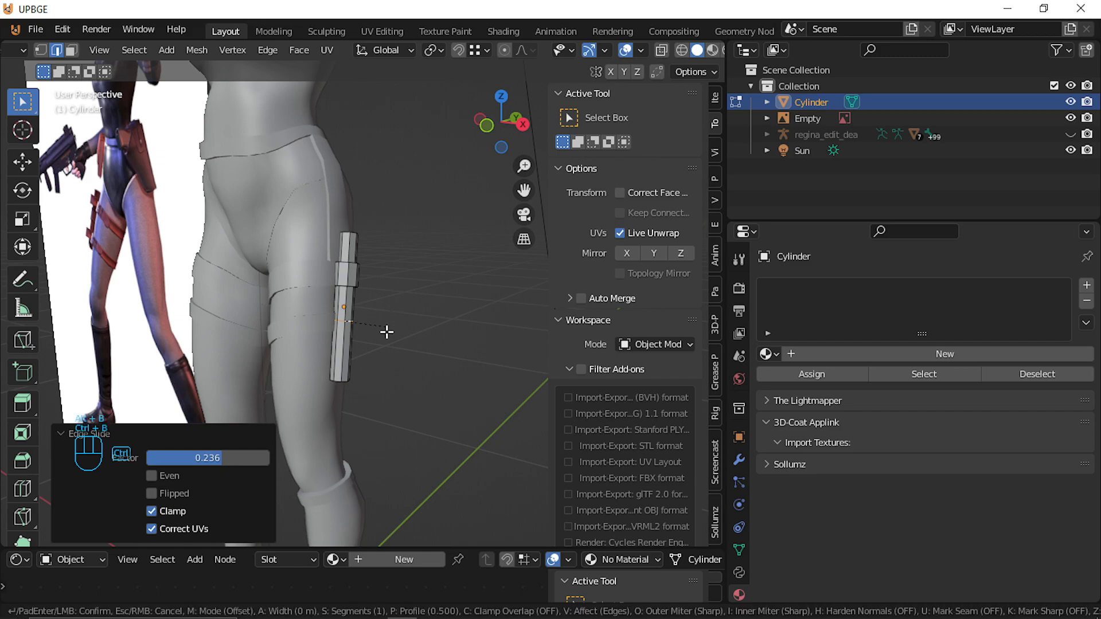
{"action": "key", "text": "shift"}
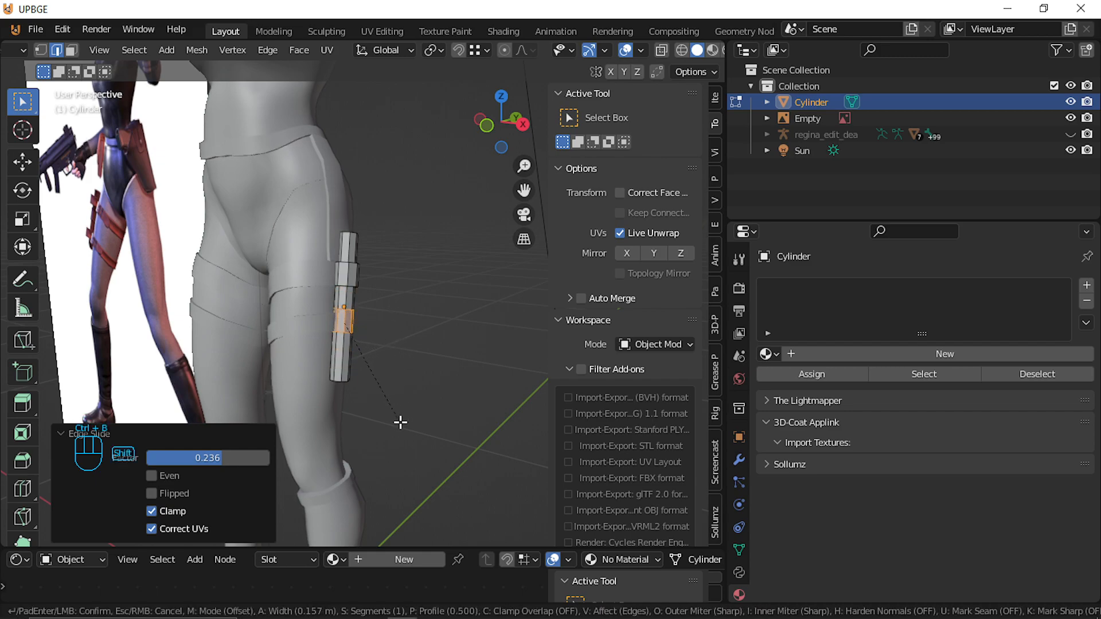
{"action": "left_click", "coordinate": [390, 399]}
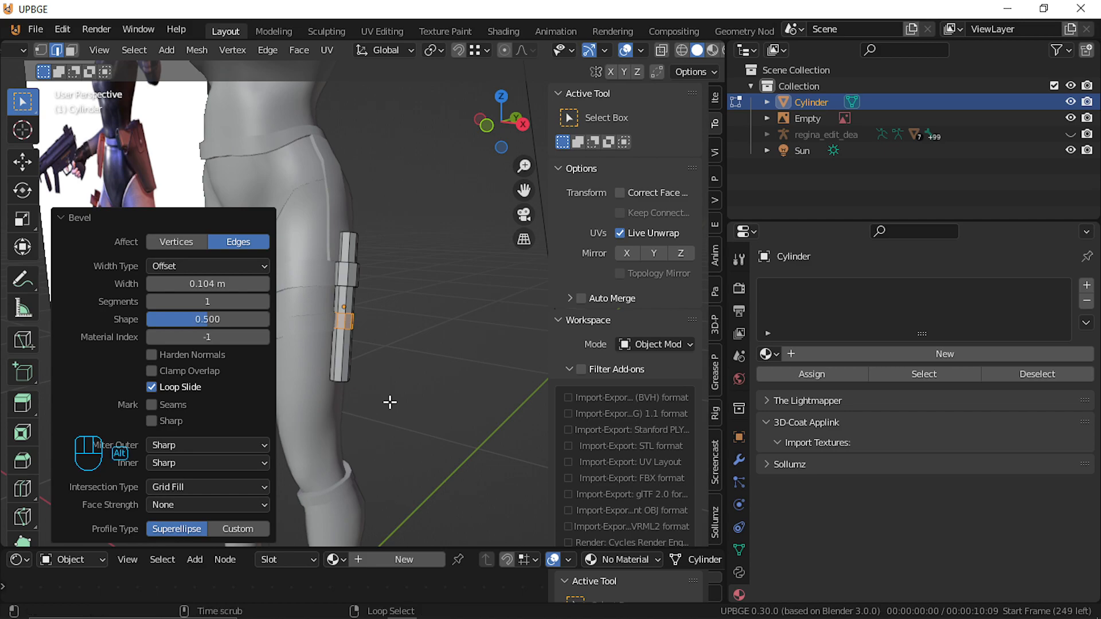
{"action": "key", "text": "alt+e"}
{"action": "left_click", "coordinate": [389, 401]}
{"action": "left_click", "coordinate": [388, 400]}
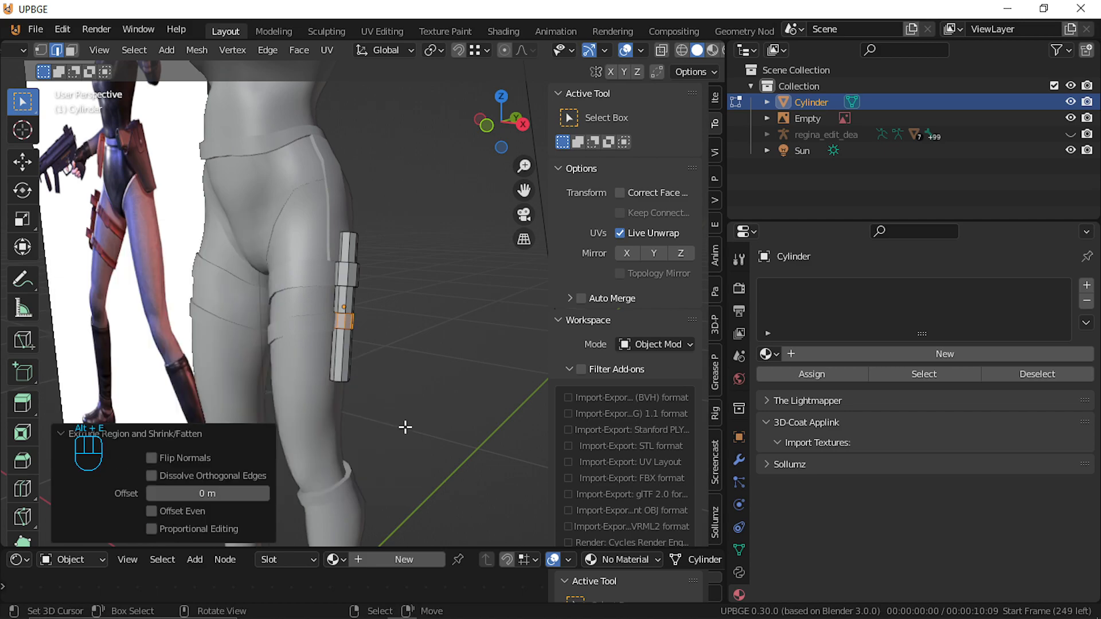
{"action": "key", "text": "ctrl+z"}
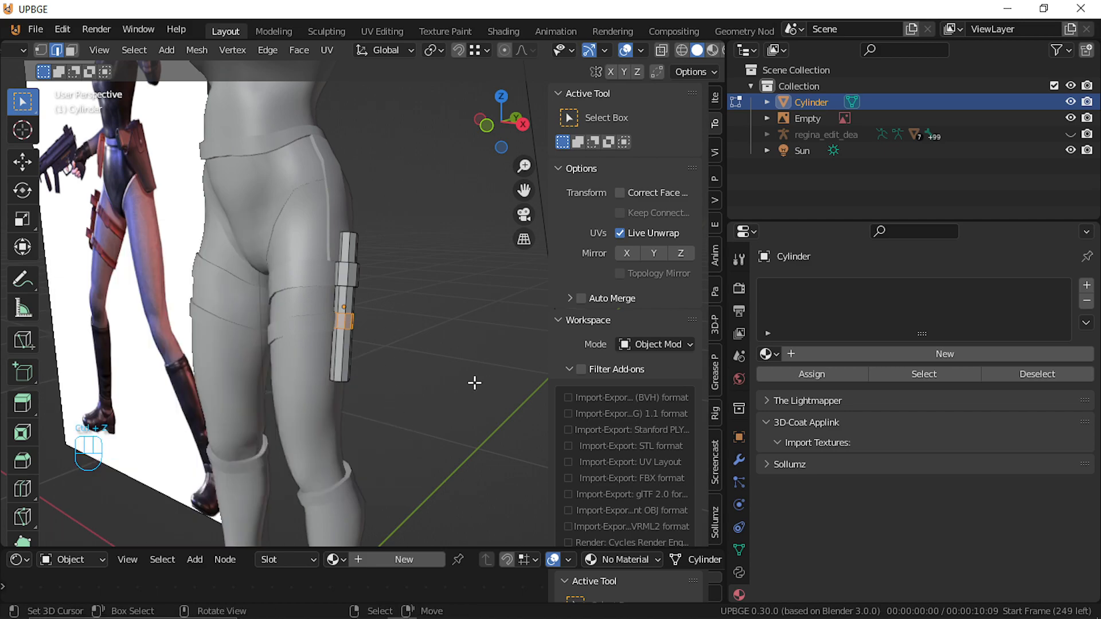
Extrude the cylinder's lower band outward along its normals by 0.289 m
{"action": "key", "text": "alt+e"}
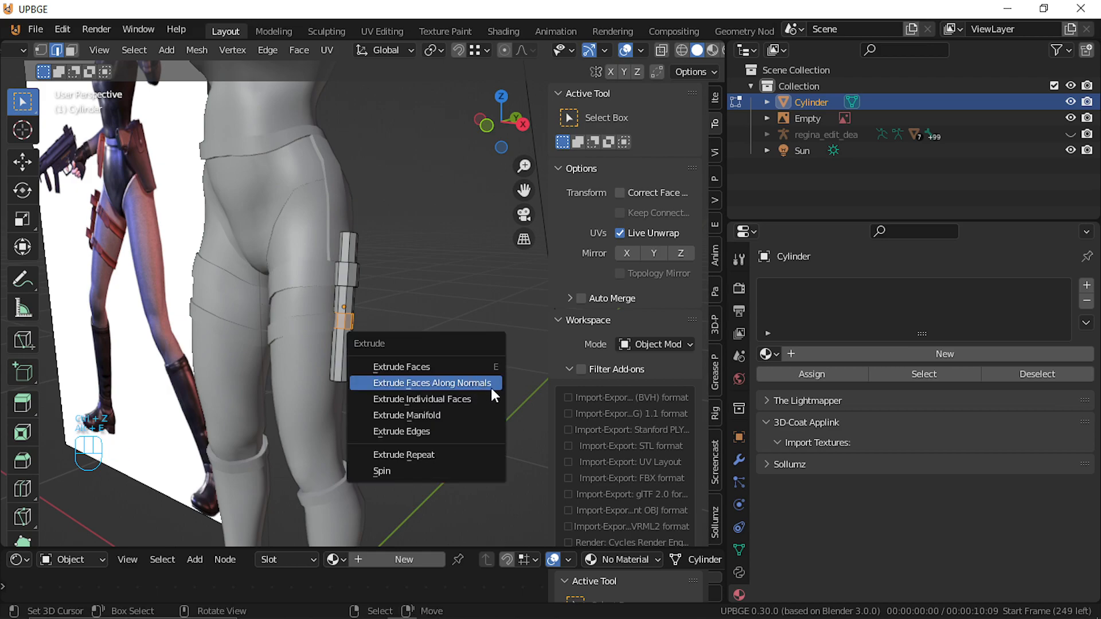
{"action": "left_click", "coordinate": [490, 388]}
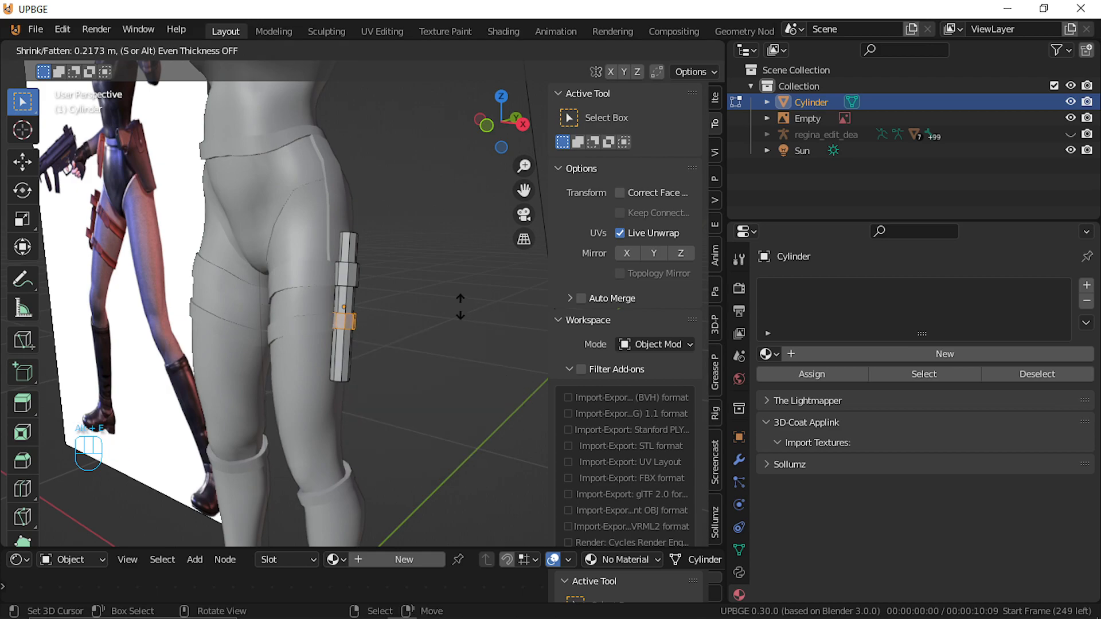
{"action": "left_click", "coordinate": [388, 294]}
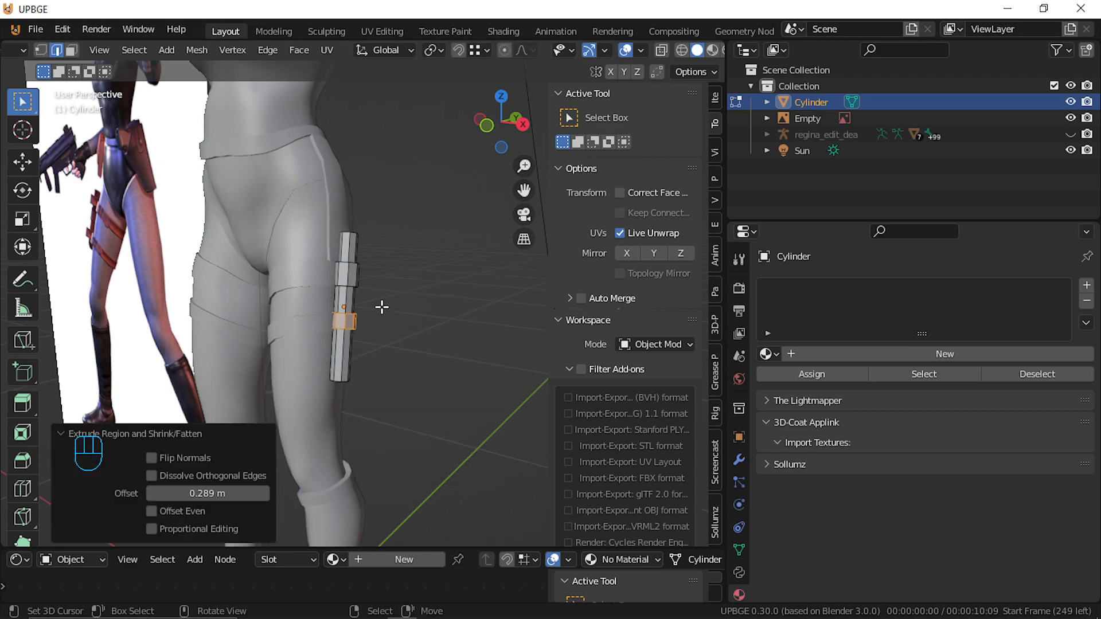
Return to Object Mode and join the banded cylinder into the character's body mesh
{"action": "key", "text": "Tab"}
{"action": "key", "text": "shift+f"}
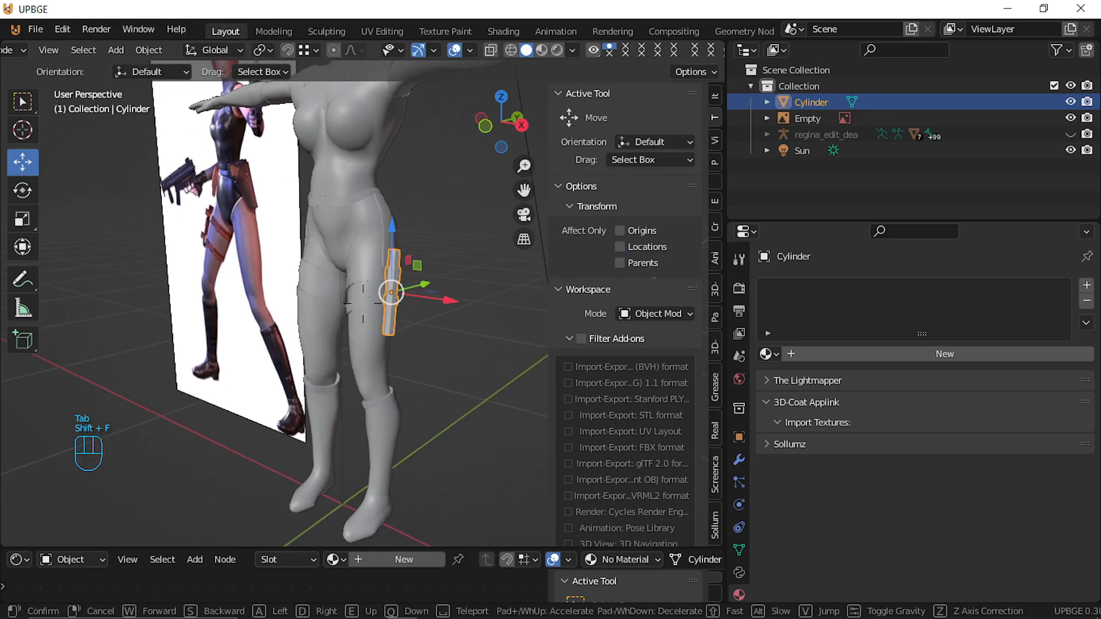
{"action": "key", "text": "w"}
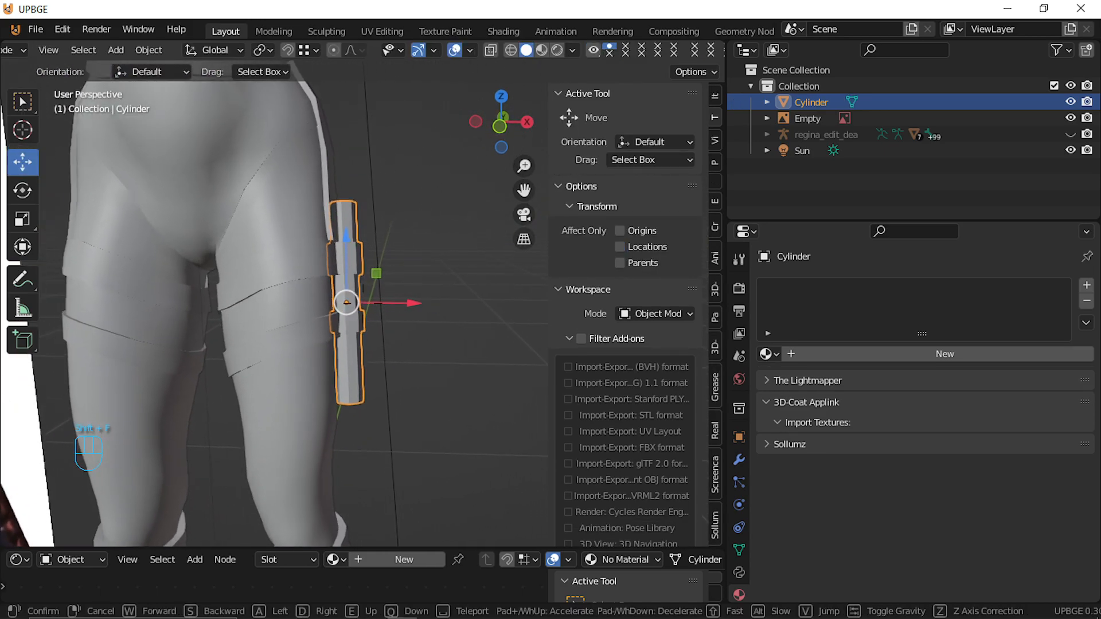
{"action": "left_click", "coordinate": [361, 301]}
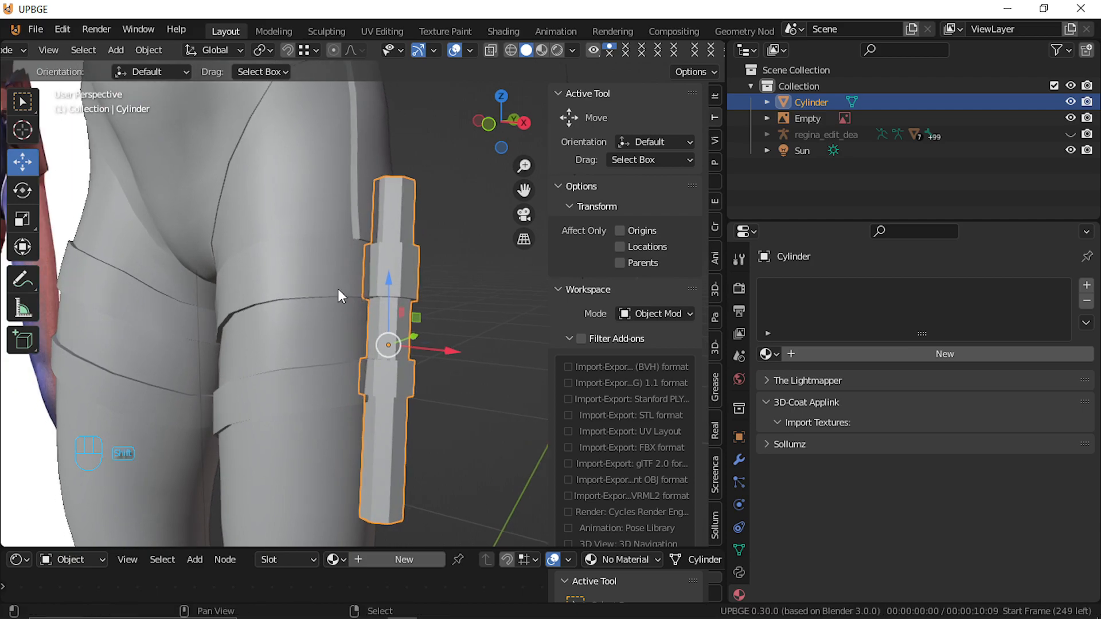
{"action": "left_click", "coordinate": [339, 288], "text": "shift"}
{"action": "key", "text": "ctrl+j"}
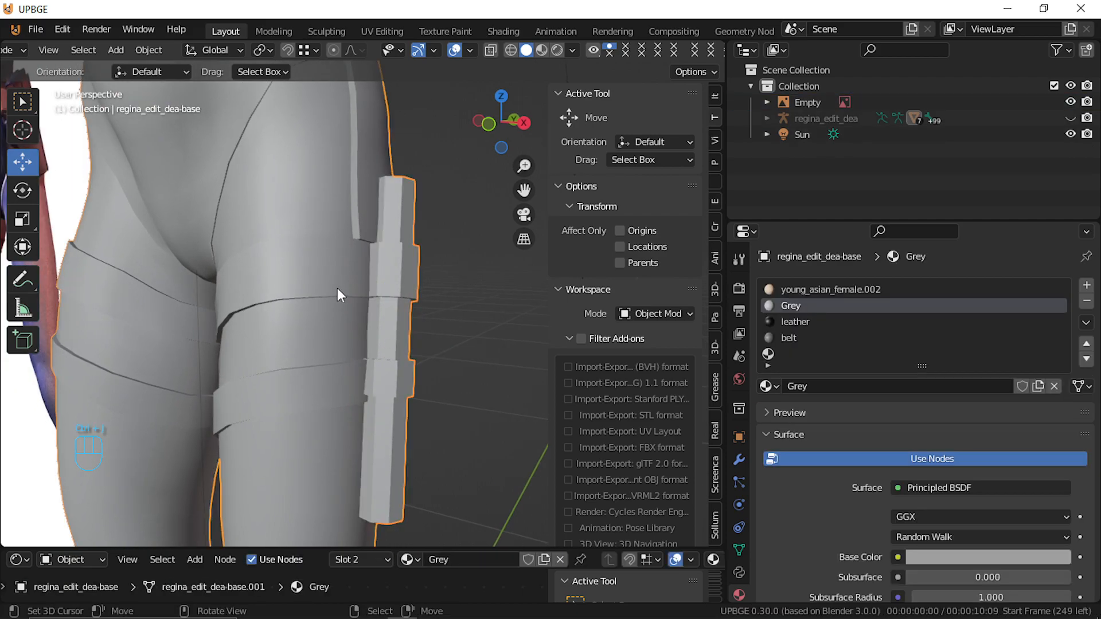
Examine the whole character with the thigh accessories on both sides, and look closely at the belt's front
{"action": "key", "text": "shift+f"}
{"action": "key", "text": "s"}
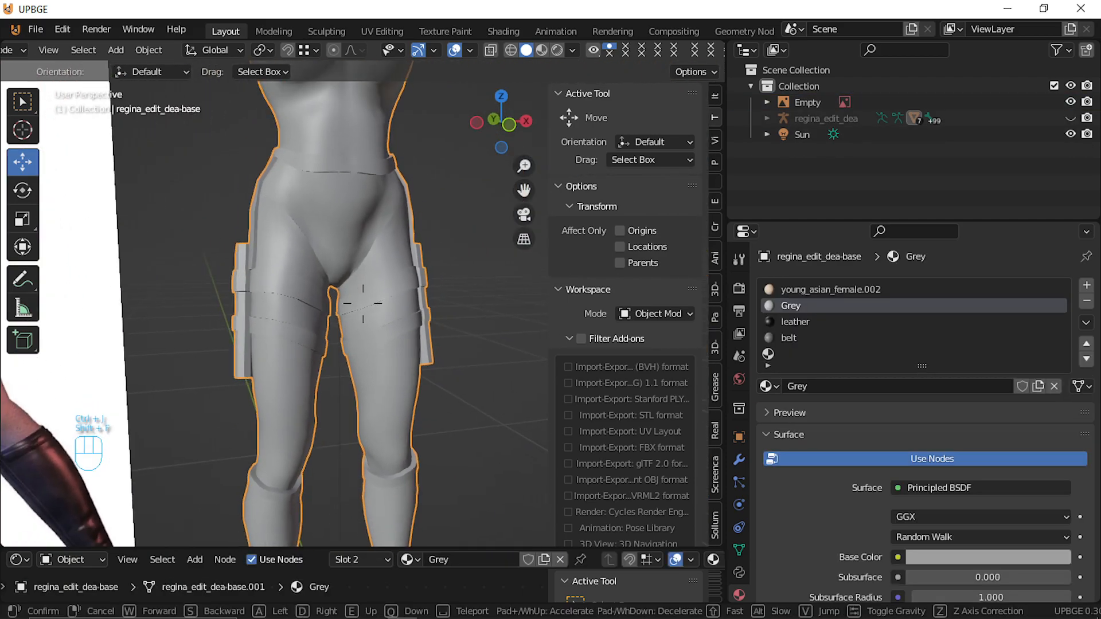
{"action": "key", "text": "s"}
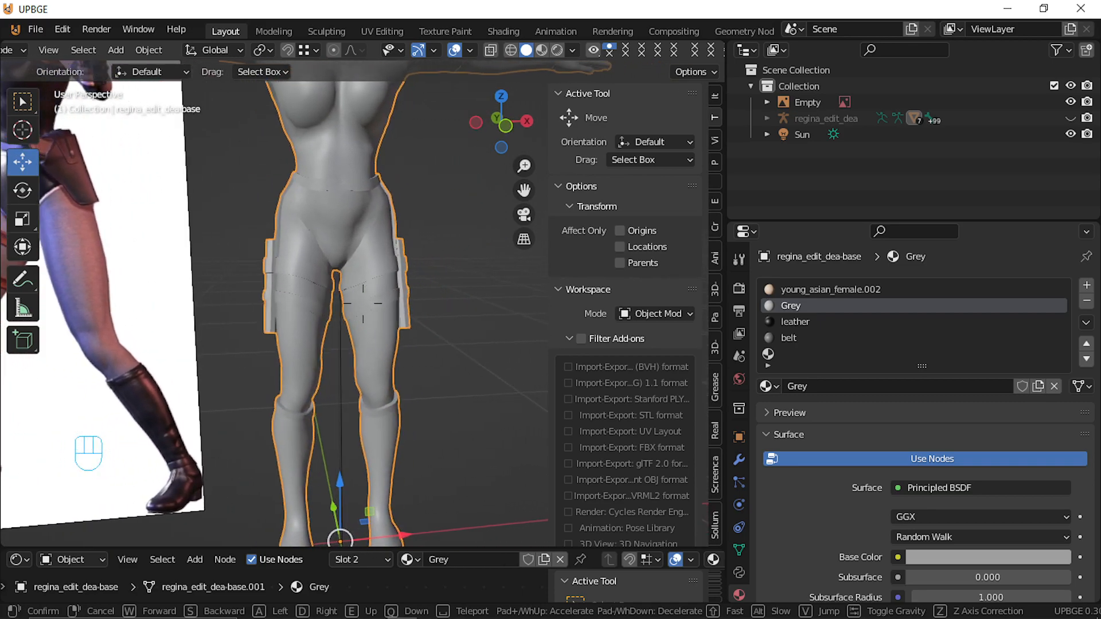
{"action": "key", "text": "s"}
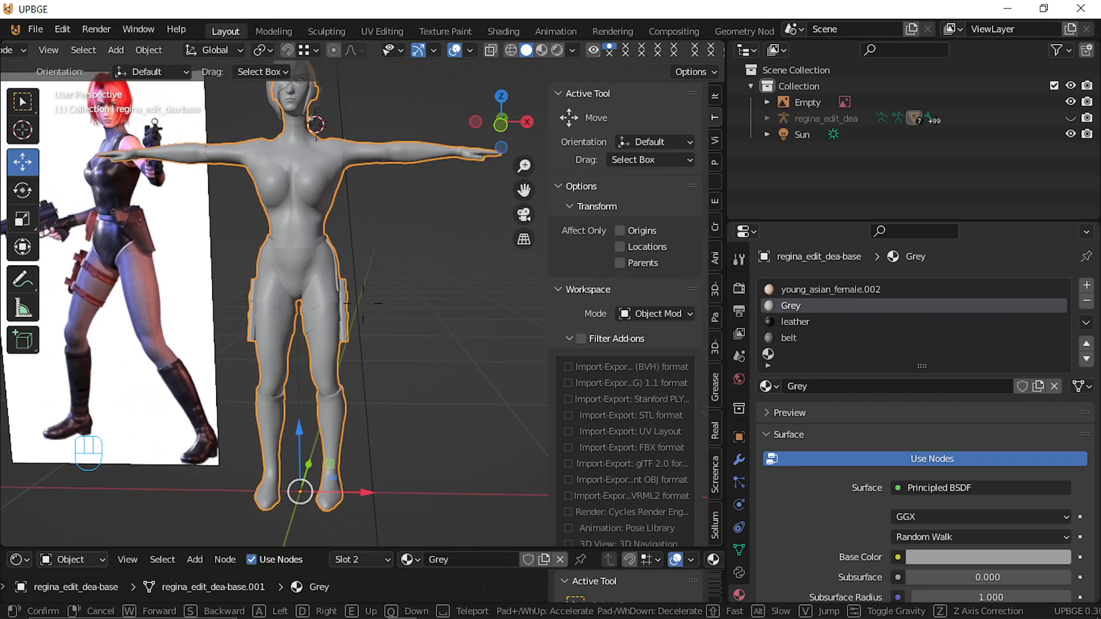
{"action": "left_click", "coordinate": [338, 376]}
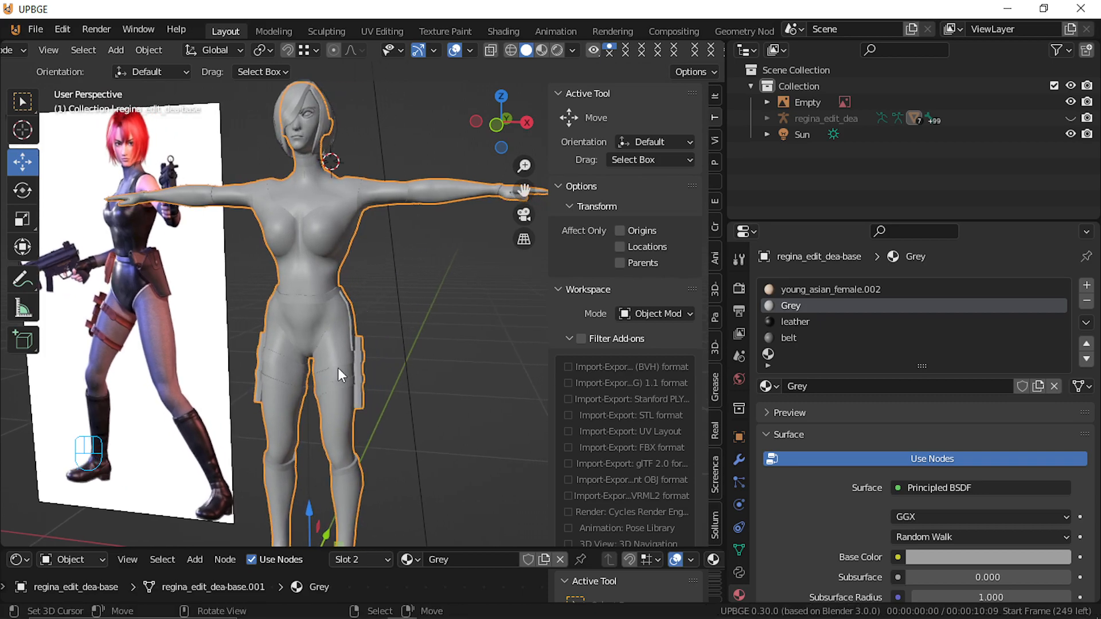
{"action": "key", "text": "shift+f"}
{"action": "key", "text": "w"}
{"action": "left_click", "coordinate": [374, 273]}
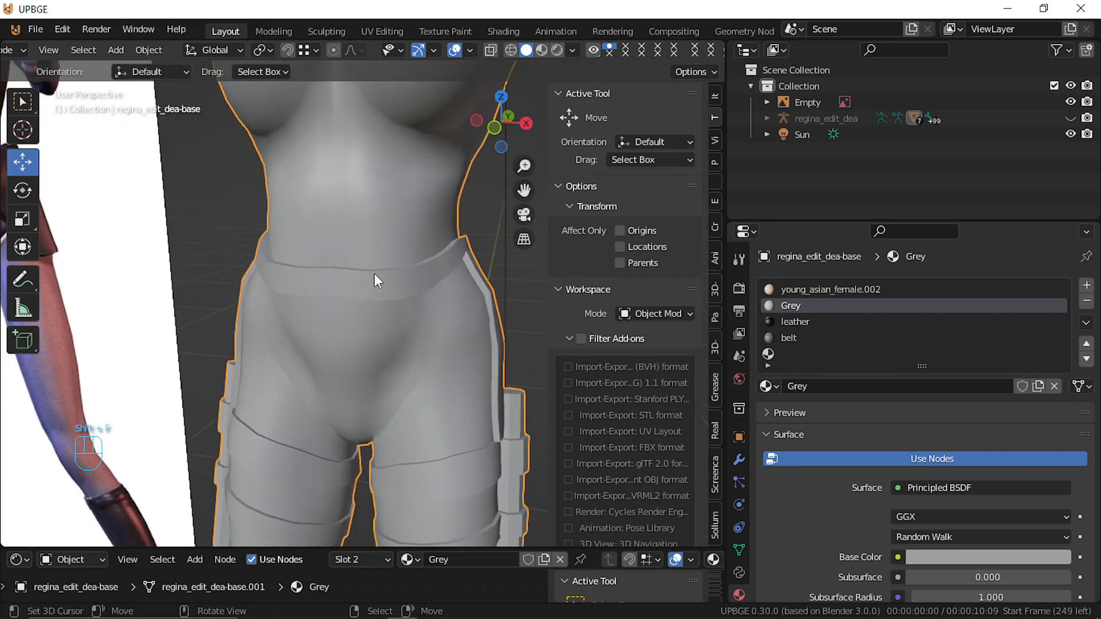
Extrude the two belt faces beside the centre line at the back outward by about 0.0056 m in face editing
{"action": "key", "text": "Tab"}
{"action": "key", "text": "shift+f"}
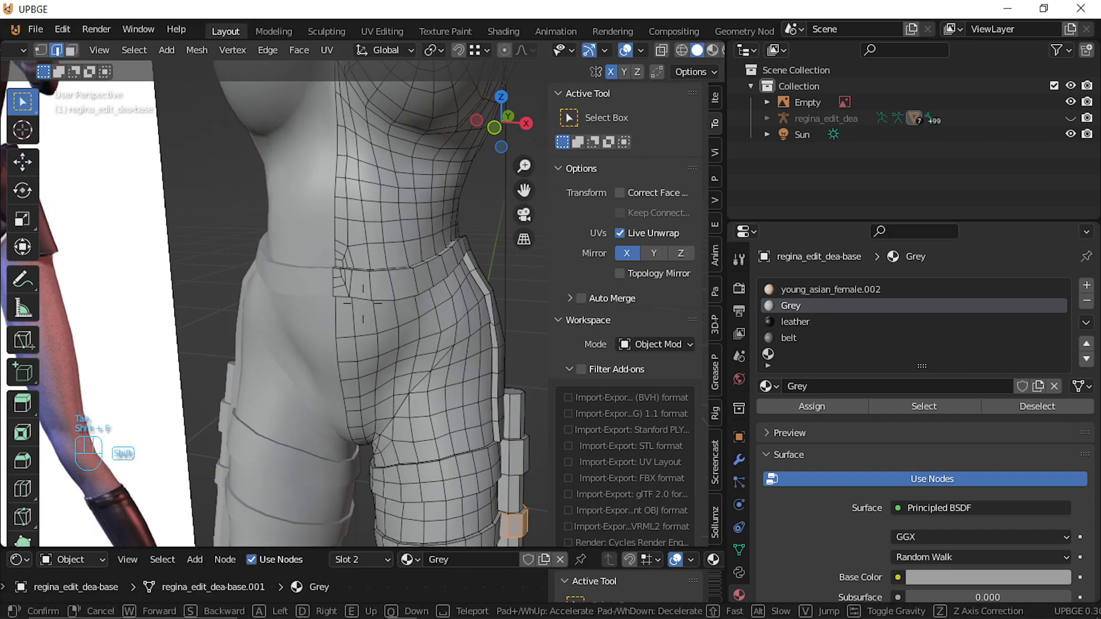
{"action": "key", "text": "d"}
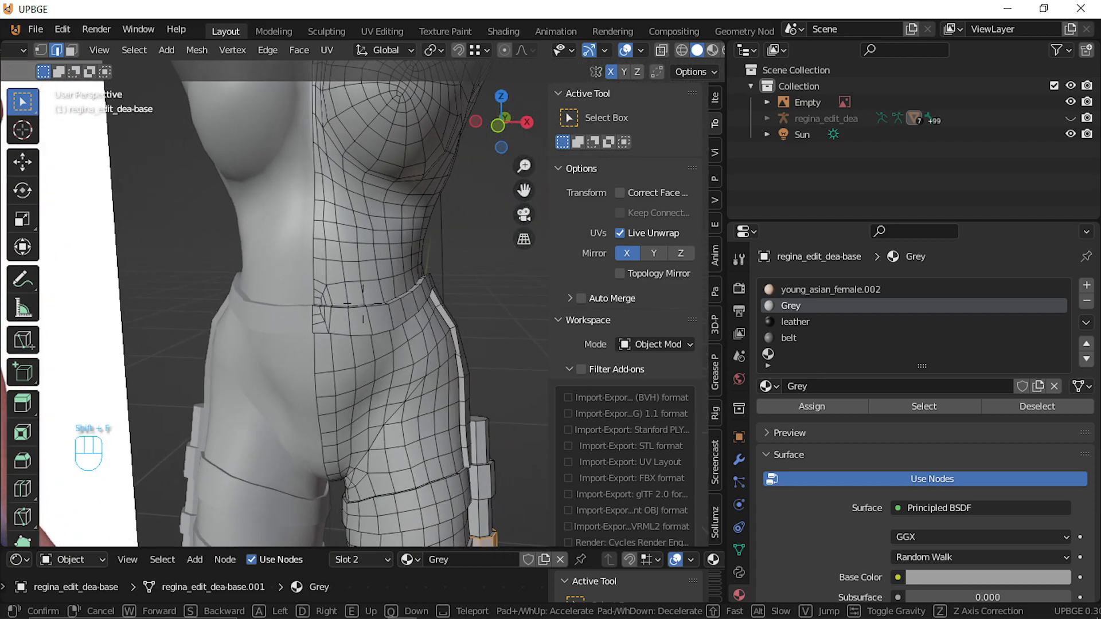
{"action": "key", "text": "w"}
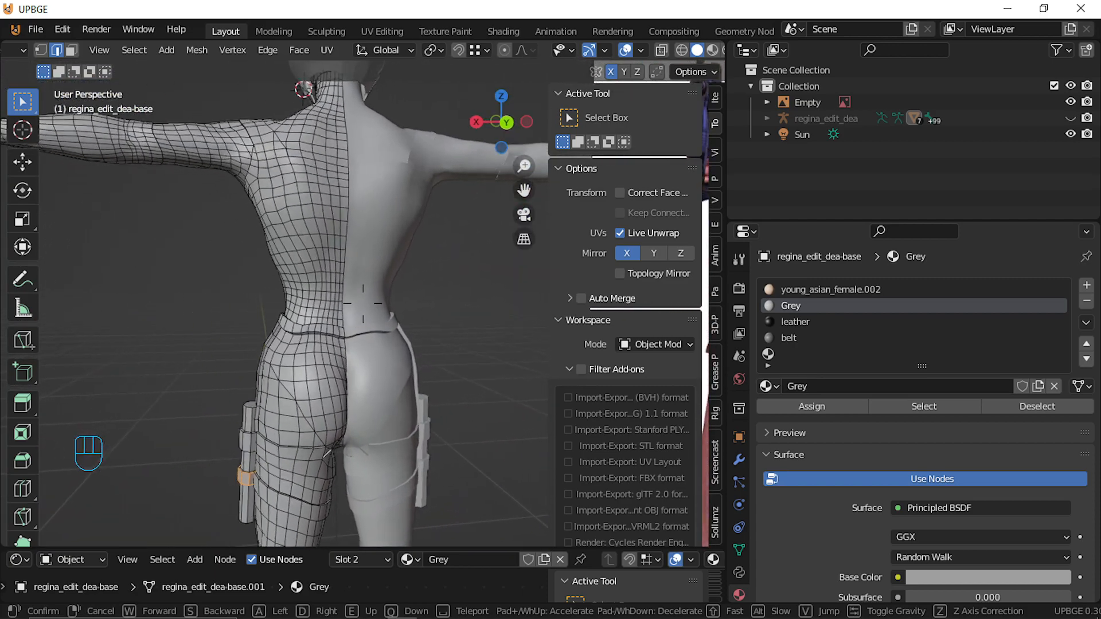
{"action": "left_click", "coordinate": [361, 281]}
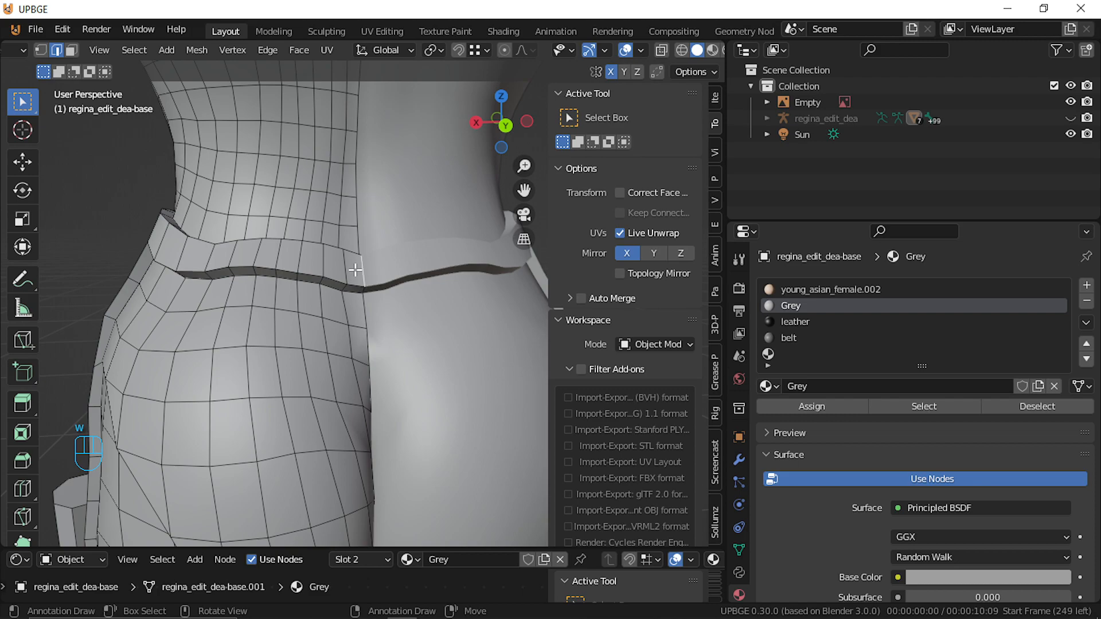
{"action": "left_click", "coordinate": [71, 50]}
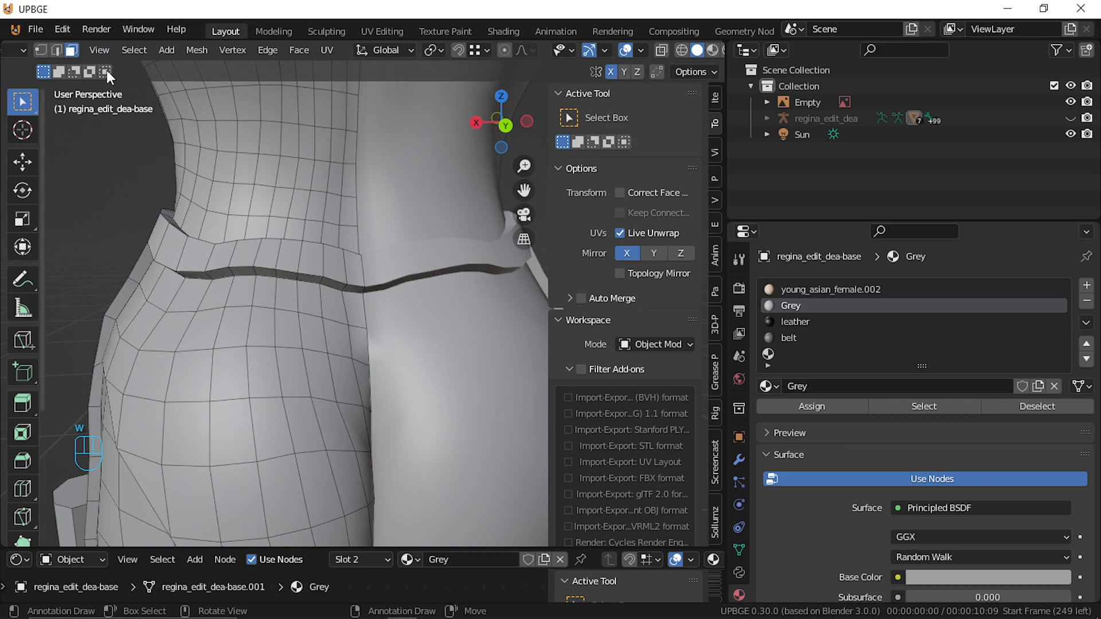
{"action": "left_click", "coordinate": [351, 258]}
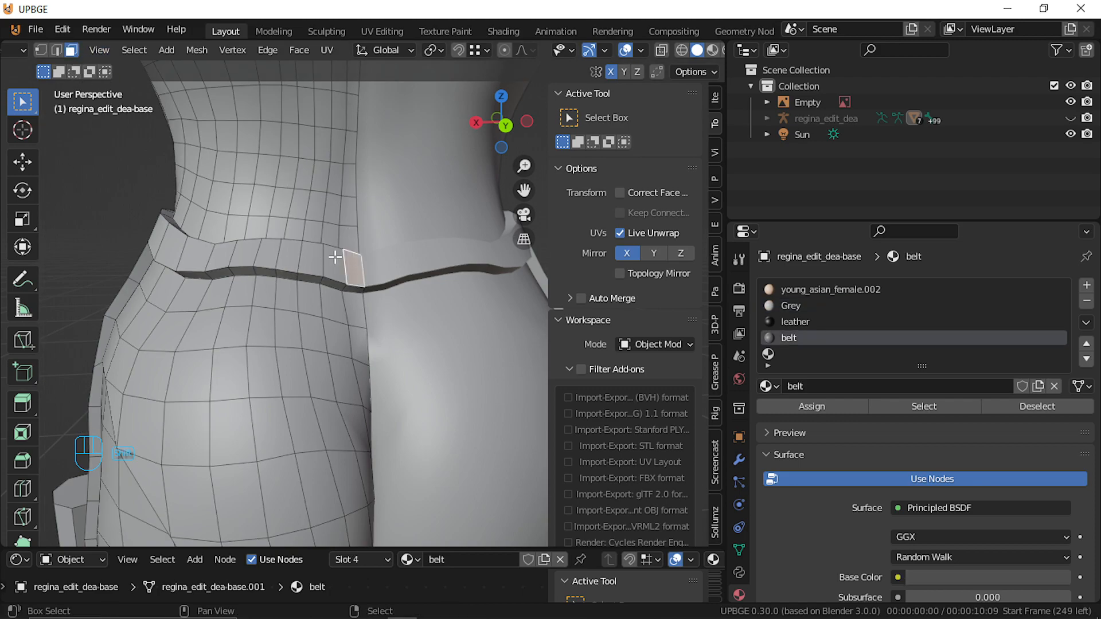
{"action": "key", "text": "e"}
{"action": "left_click", "coordinate": [337, 241]}
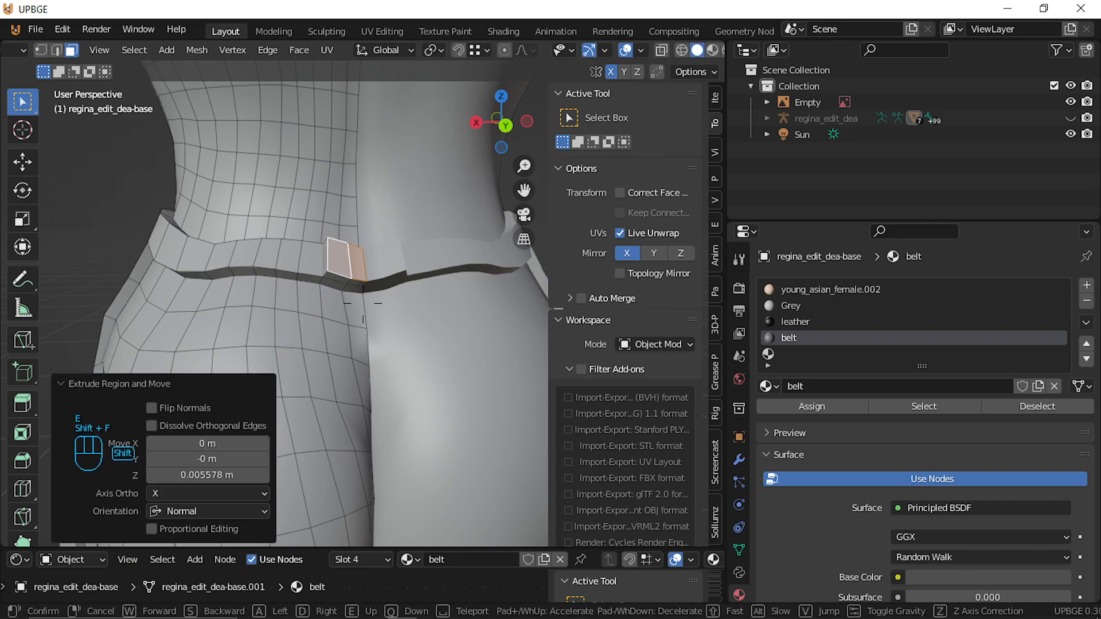
{"action": "key", "text": "shift+f"}
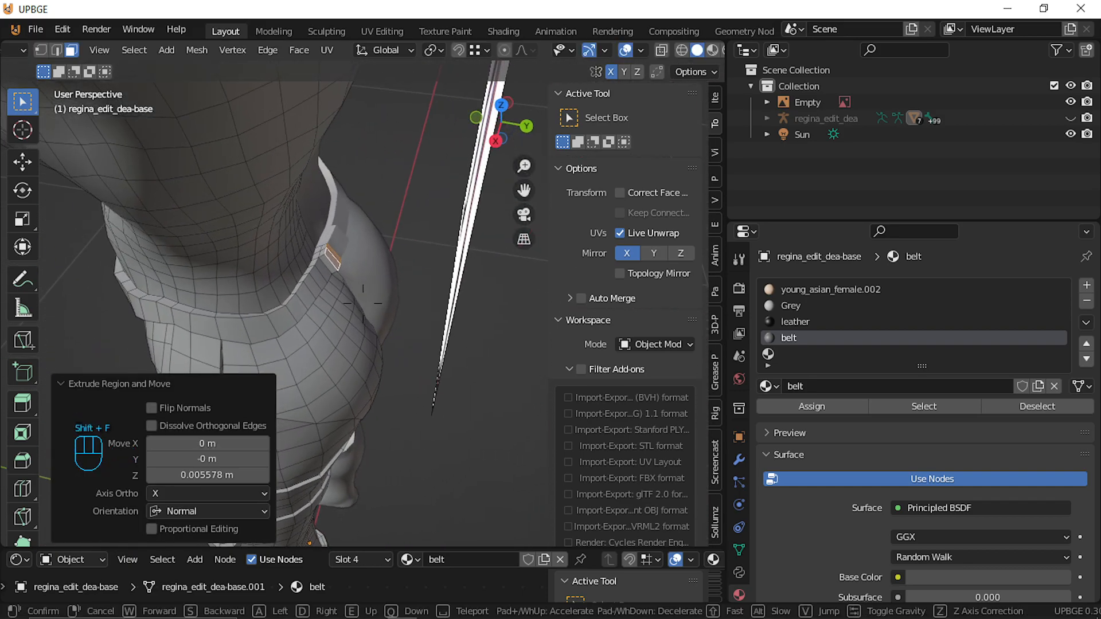
{"action": "left_click", "coordinate": [398, 246]}
{"action": "key", "text": "s"}
{"action": "key", "text": "y"}
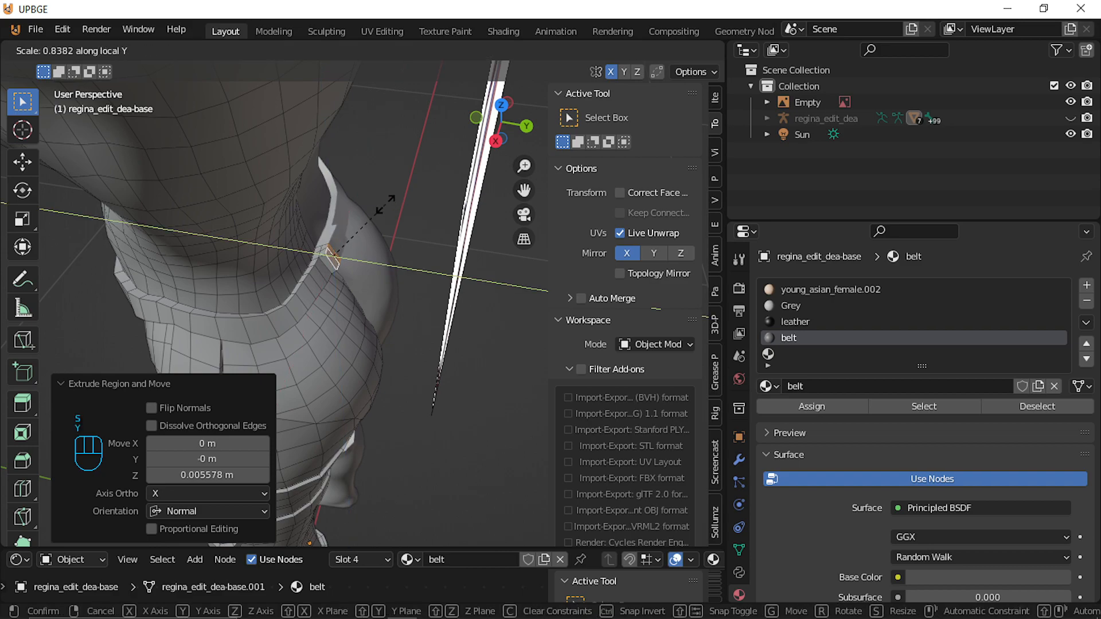
{"action": "key", "text": "y"}
{"action": "key", "text": "x"}
{"action": "key", "text": "x"}
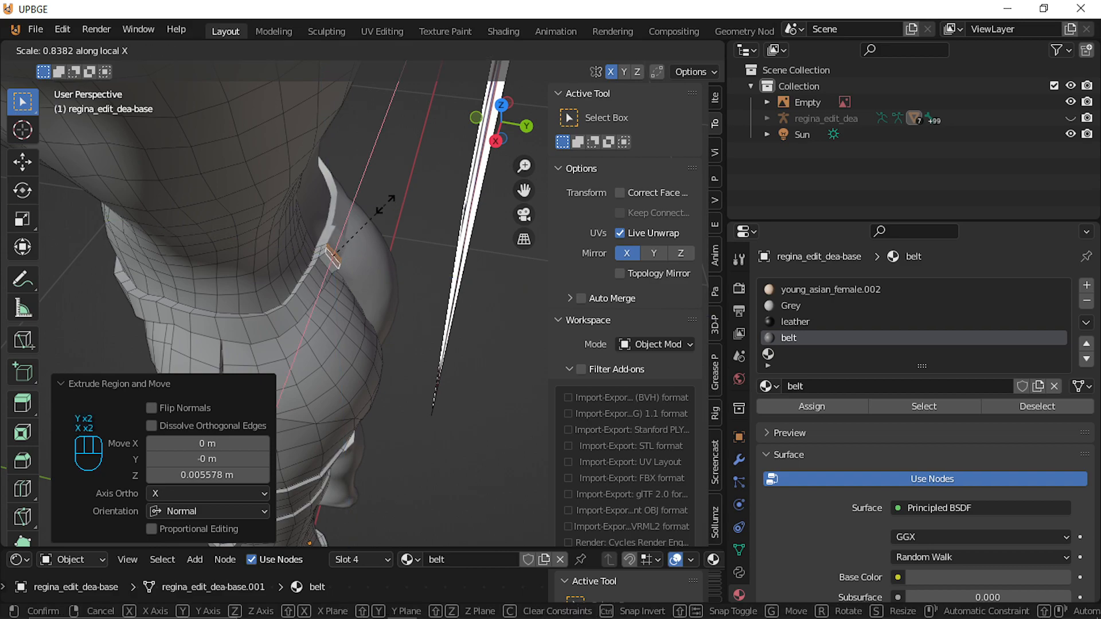
{"action": "key", "text": "z"}
{"action": "key", "text": "z"}
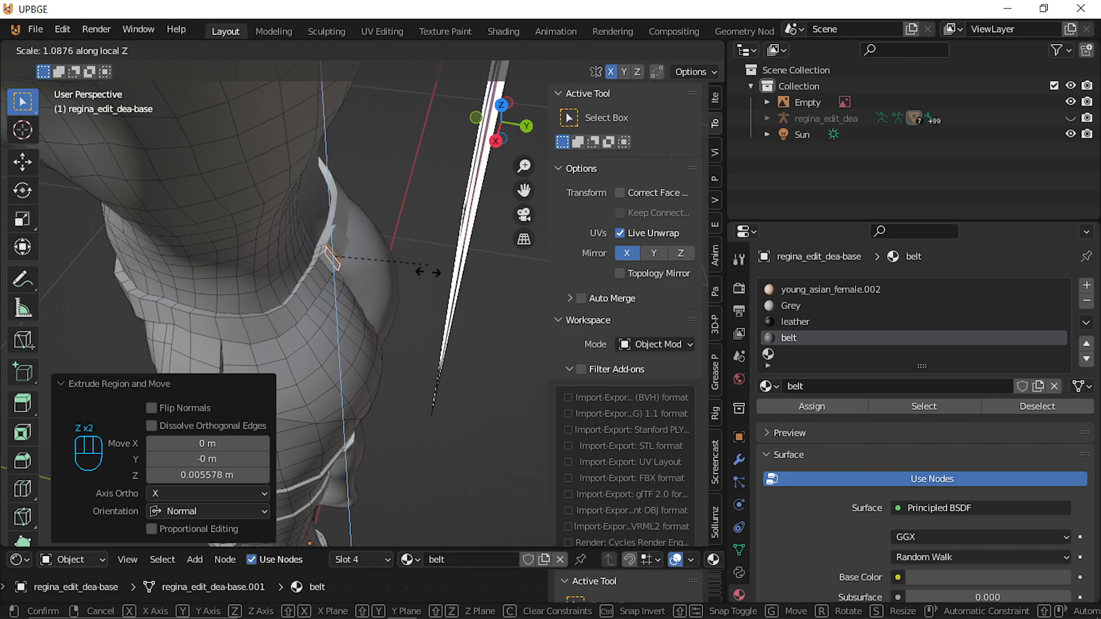
{"action": "key", "text": "z"}
{"action": "left_click", "coordinate": [393, 306]}
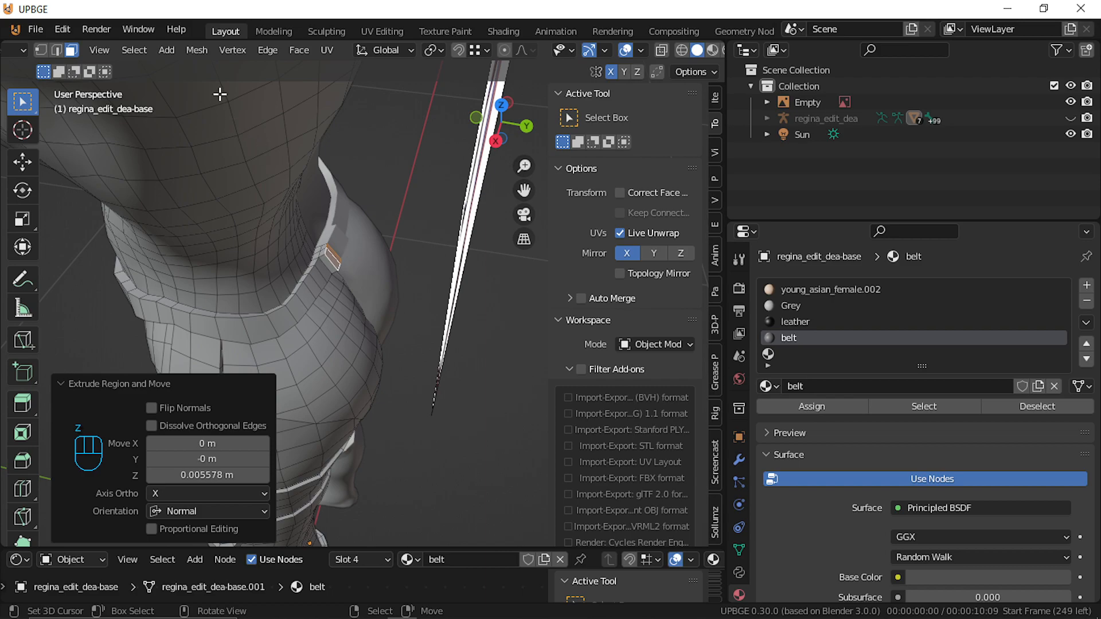
Set the transform orientation to Normal and flatten the extruded belt faces by scaling them to 0 along Z
{"action": "left_click", "coordinate": [367, 50]}
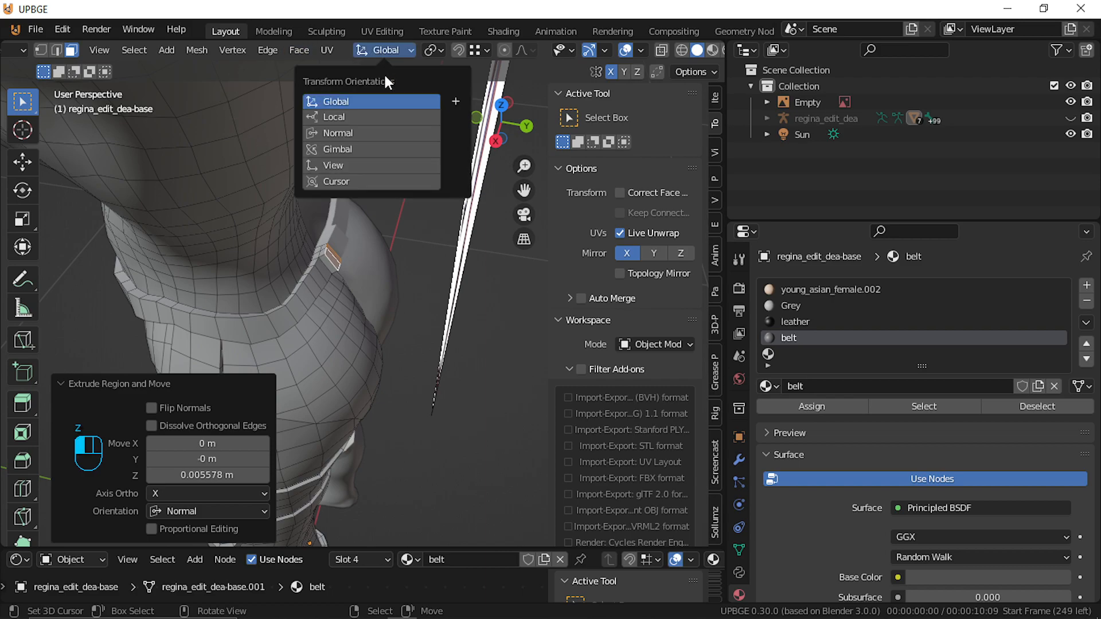
{"action": "left_click", "coordinate": [381, 131]}
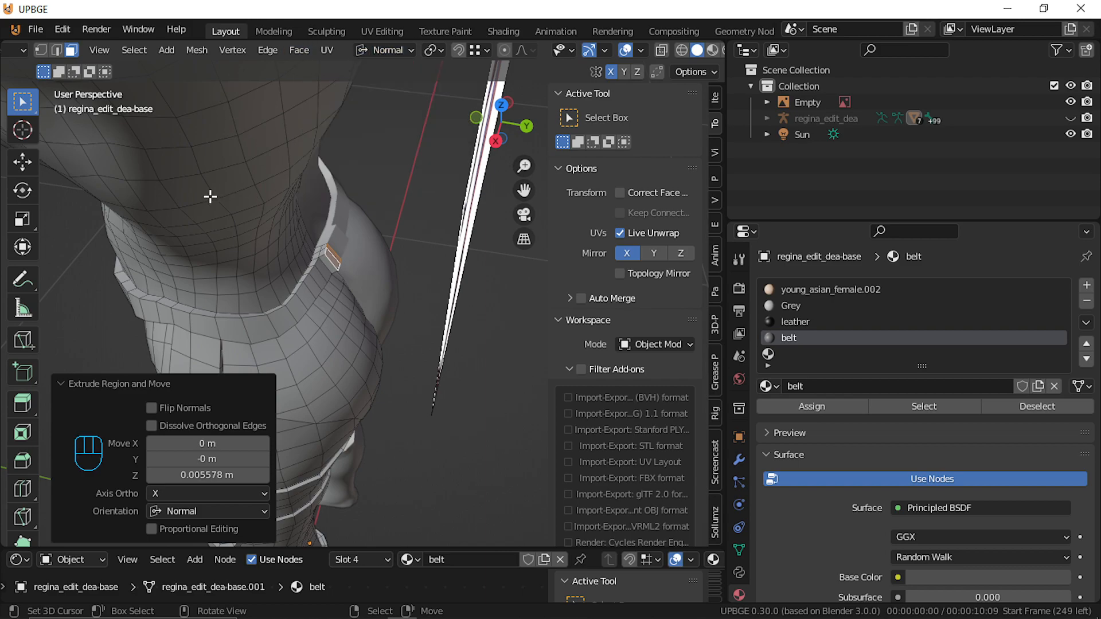
{"action": "left_click", "coordinate": [22, 156]}
{"action": "key", "text": "shift+f"}
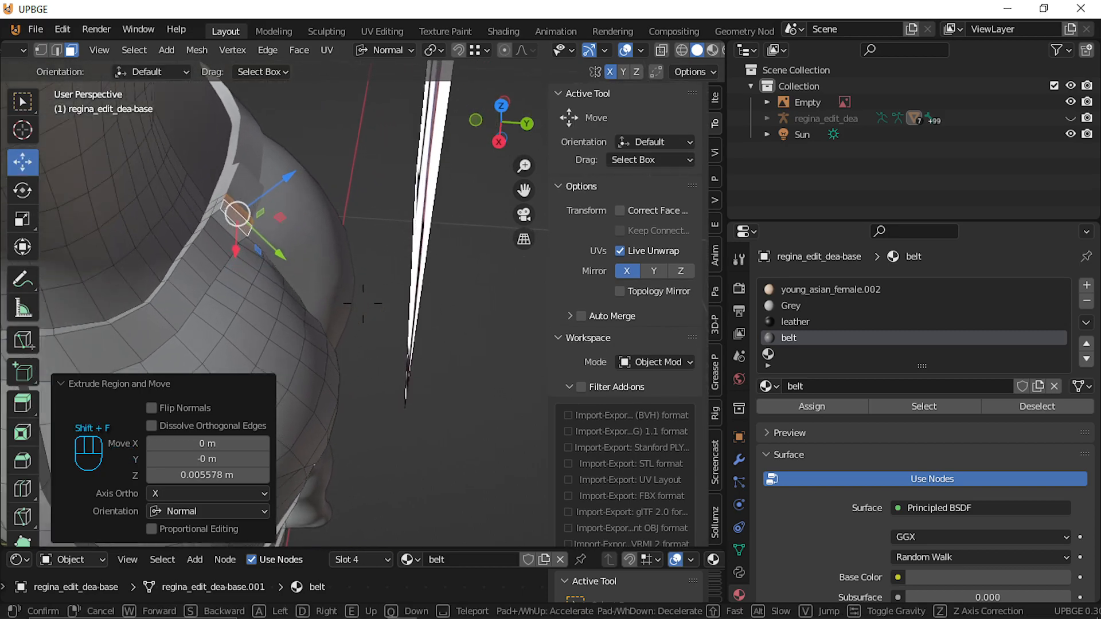
{"action": "left_click", "coordinate": [385, 304]}
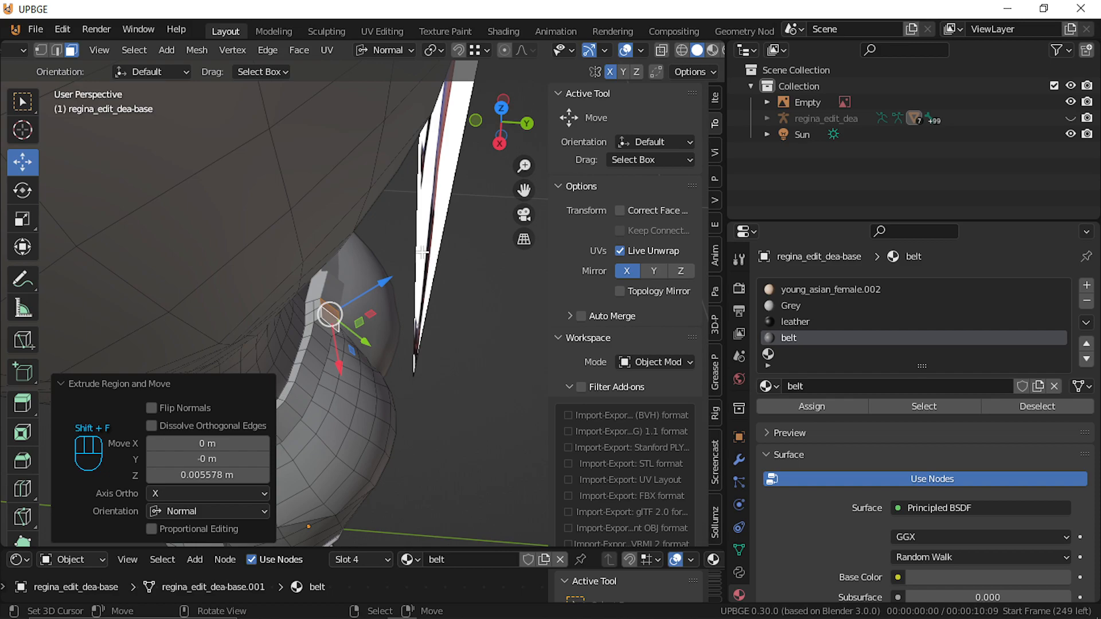
{"action": "key", "text": "s"}
{"action": "key", "text": "z"}
{"action": "key", "text": "KP_0"}
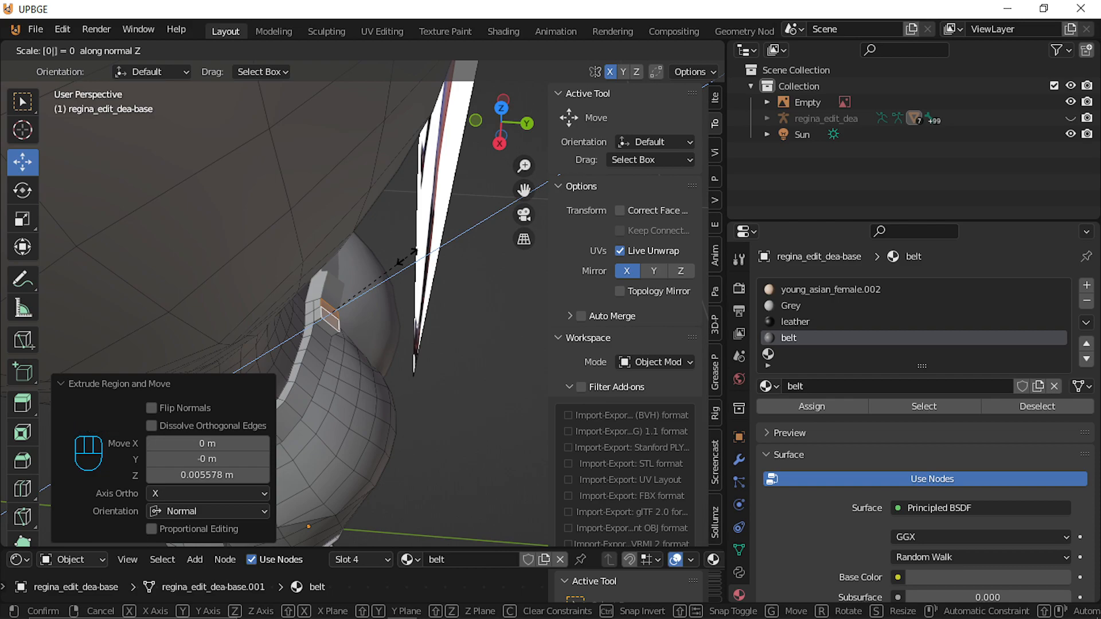
{"action": "left_click", "coordinate": [407, 257]}
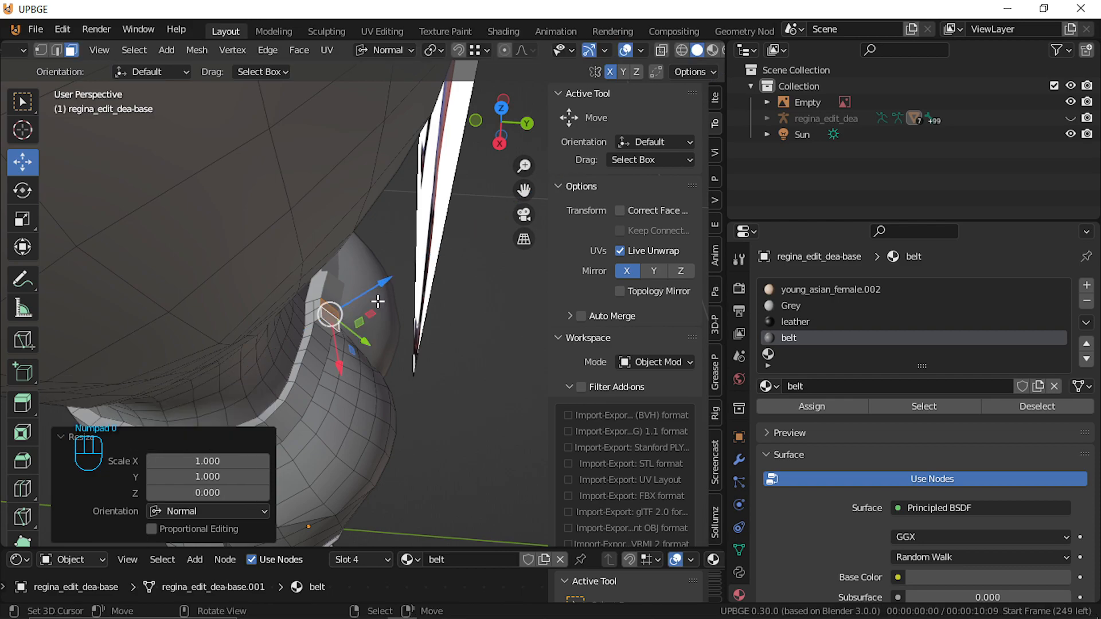
{"action": "left_click", "coordinate": [23, 219]}
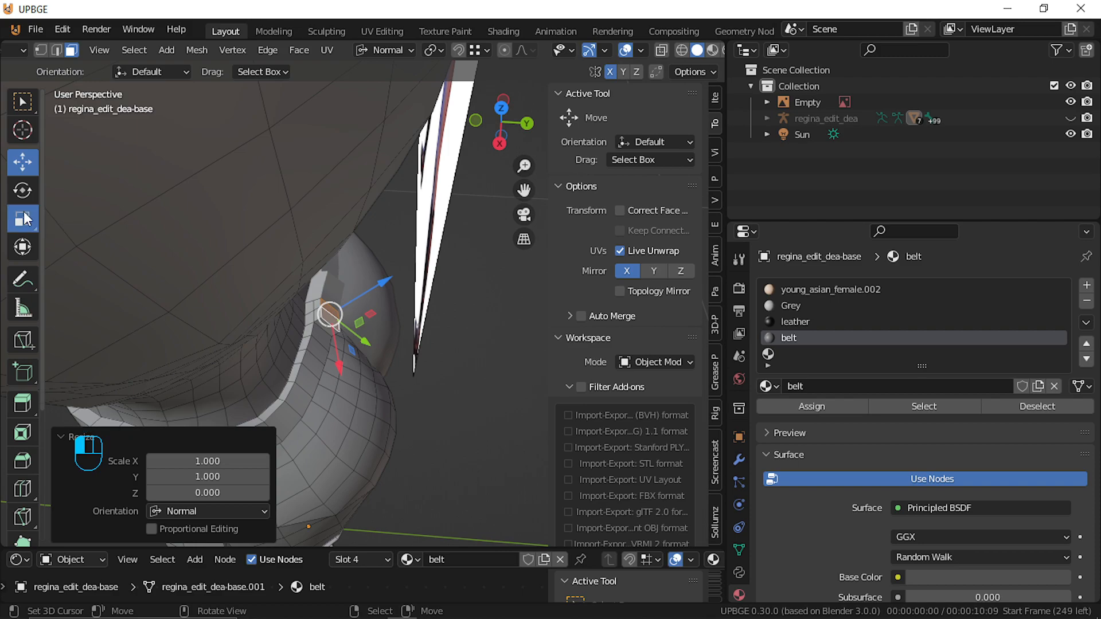
{"action": "left_click_drag", "start_coordinate": [383, 286], "coordinate": [331, 287]}
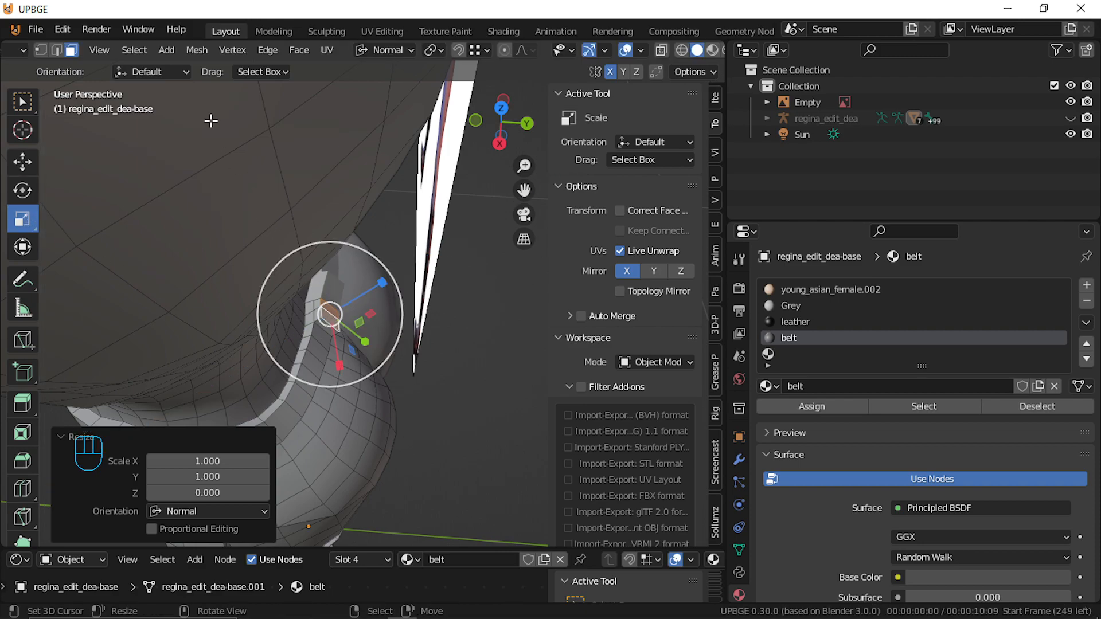
{"action": "left_click", "coordinate": [434, 50]}
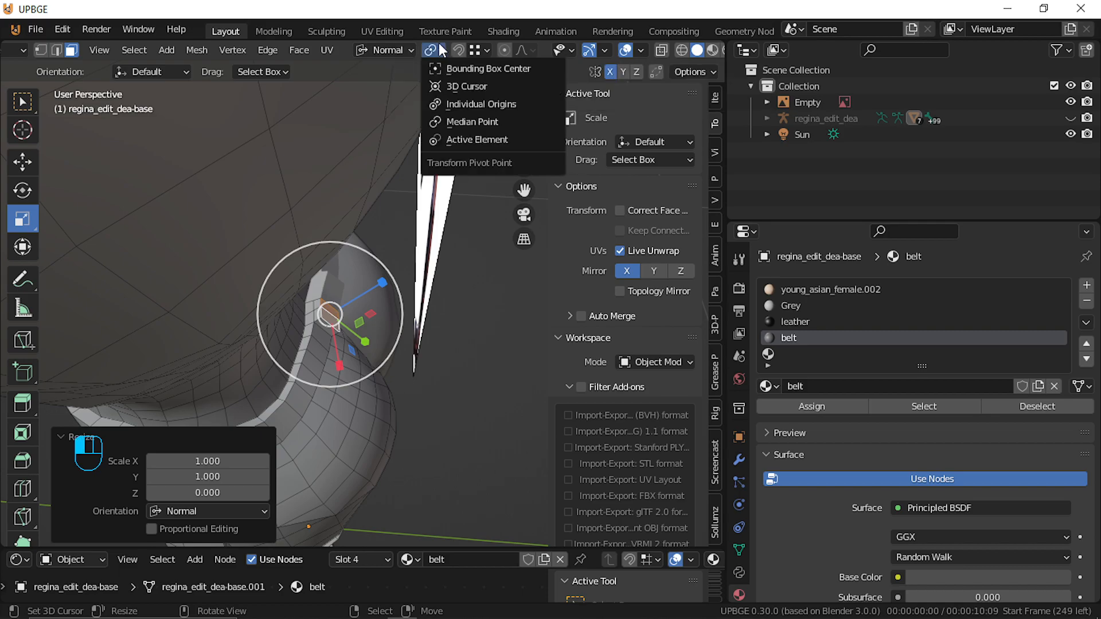
Return to Object Mode and examine the raised patch on the belt from behind
{"action": "key", "text": "Tab"}
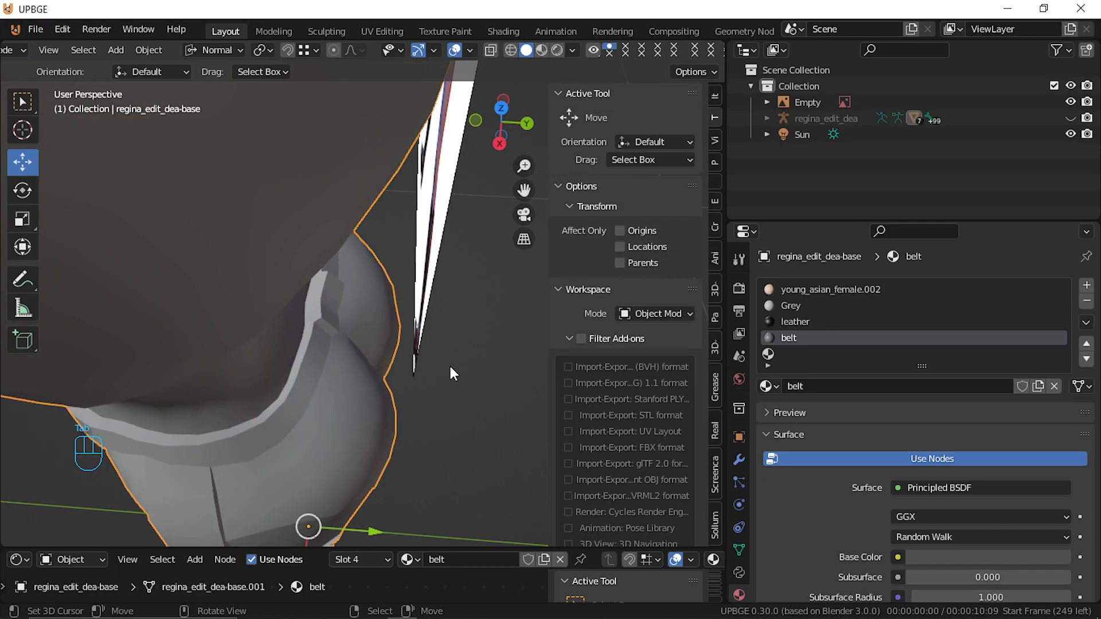
{"action": "key", "text": "shift+f"}
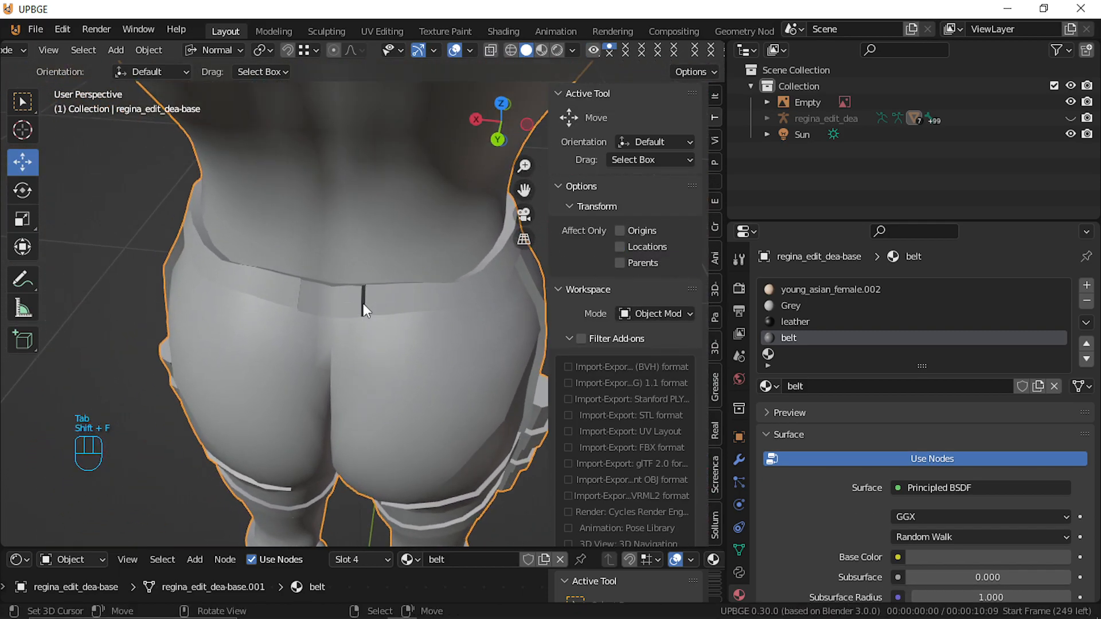
In Edit Mode, slide the outer side edge of the raised patch on the belt's back in edge editing
{"action": "left_click", "coordinate": [362, 304]}
{"action": "key", "text": "Tab"}
{"action": "key", "text": "shift+f"}
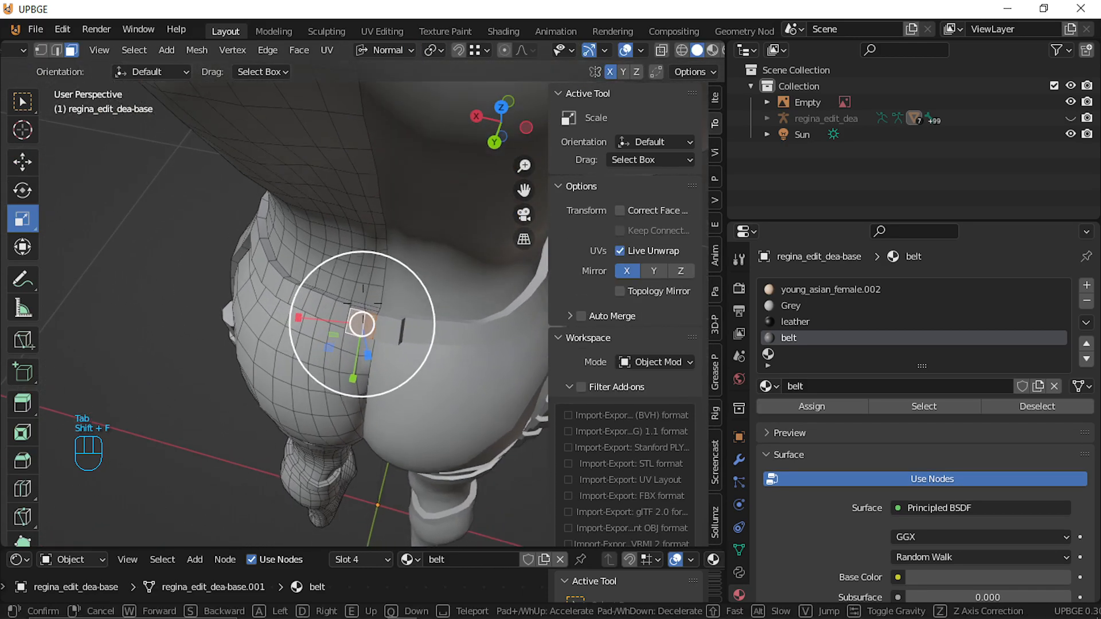
{"action": "key", "text": "w"}
{"action": "left_click", "coordinate": [363, 303]}
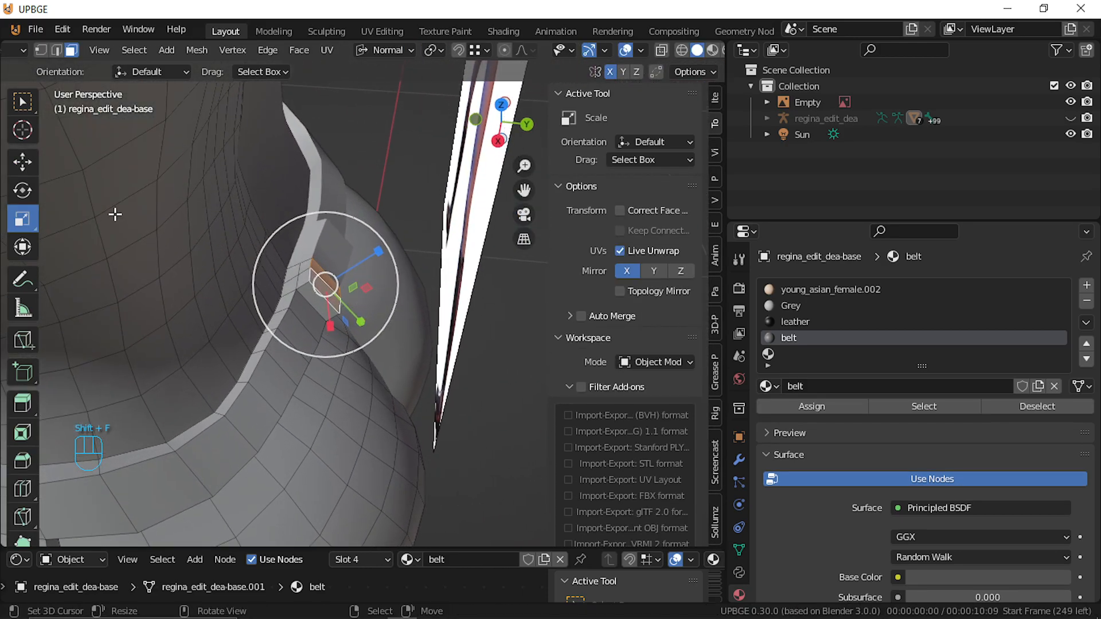
{"action": "left_click", "coordinate": [57, 50]}
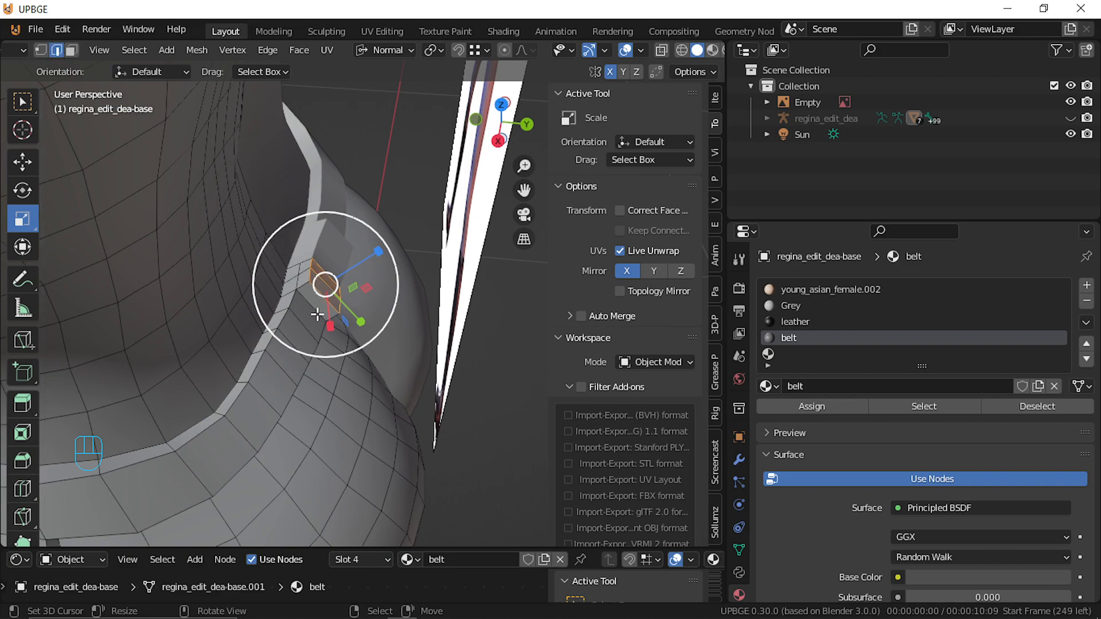
{"action": "right_click", "coordinate": [332, 299]}
{"action": "key", "text": "g"}
{"action": "key", "text": "g"}
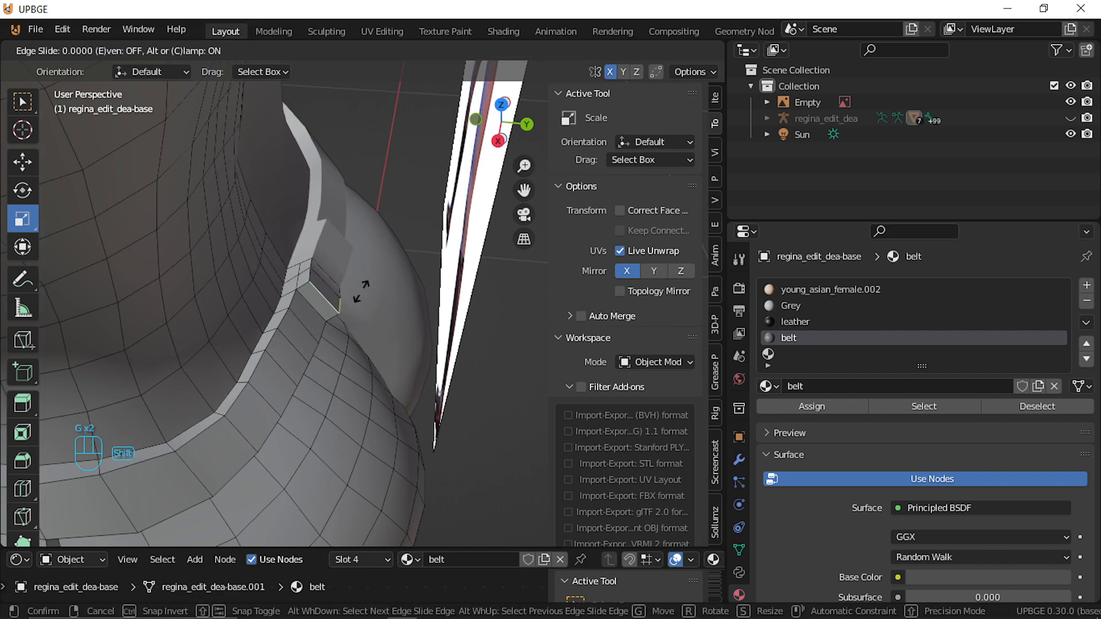
{"action": "left_click", "coordinate": [291, 319]}
Select two edges on the raised belt patch and move them about 0.0014 m along their normal Z axis
{"action": "right_click", "coordinate": [328, 284]}
{"action": "right_click", "coordinate": [327, 273], "text": "shift"}
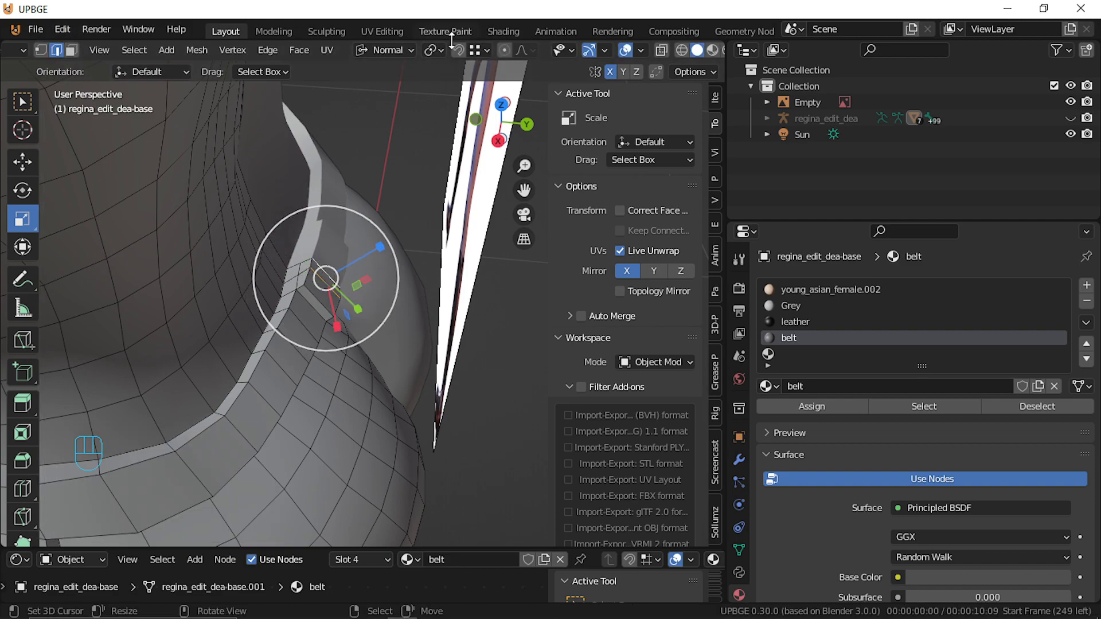
{"action": "left_click", "coordinate": [23, 163]}
{"action": "left_click_drag", "start_coordinate": [379, 248], "coordinate": [384, 251]}
Select the raised patch at the belt's back in face editing and grow the selection to its surrounding faces
{"action": "key", "text": "shift+f"}
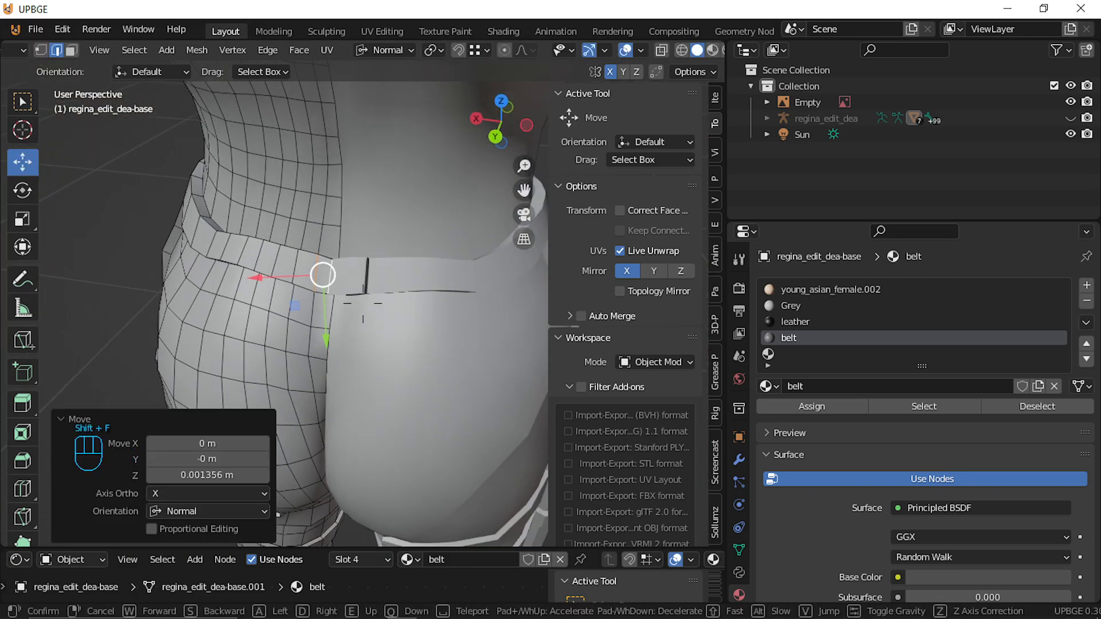
{"action": "left_click", "coordinate": [363, 304]}
{"action": "left_click", "coordinate": [72, 50]}
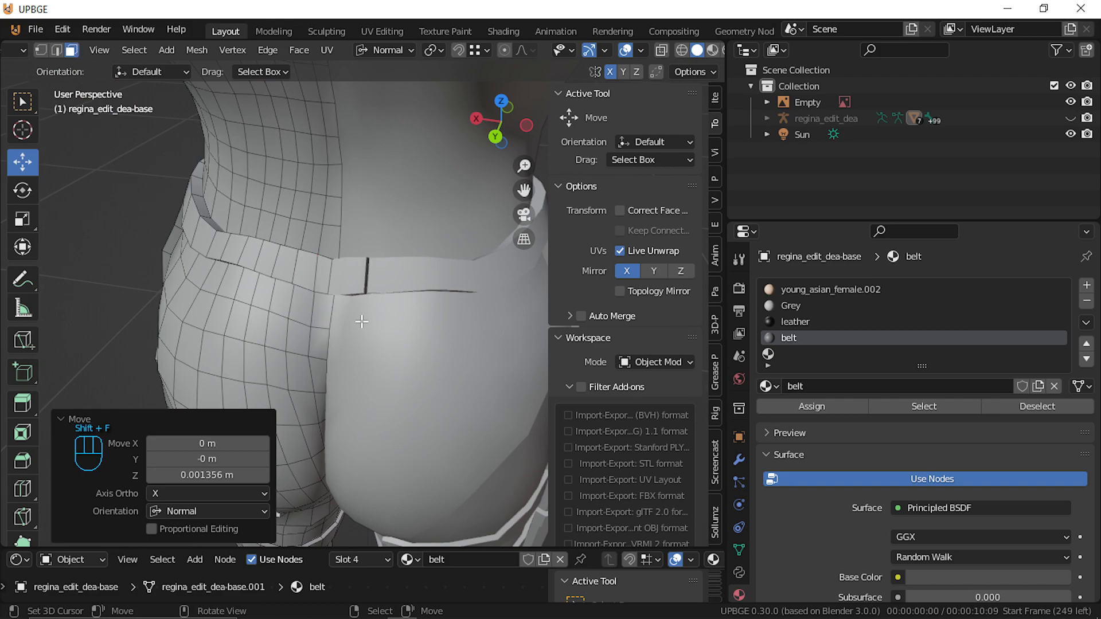
{"action": "left_click", "coordinate": [324, 271]}
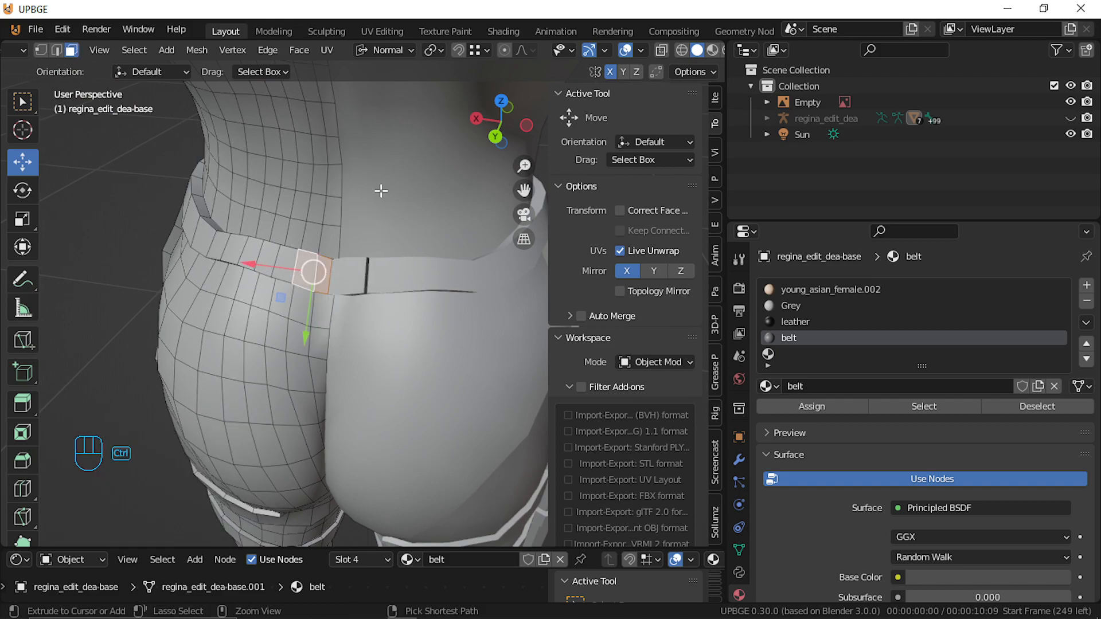
{"action": "key", "text": "ctrl+KP_Add"}
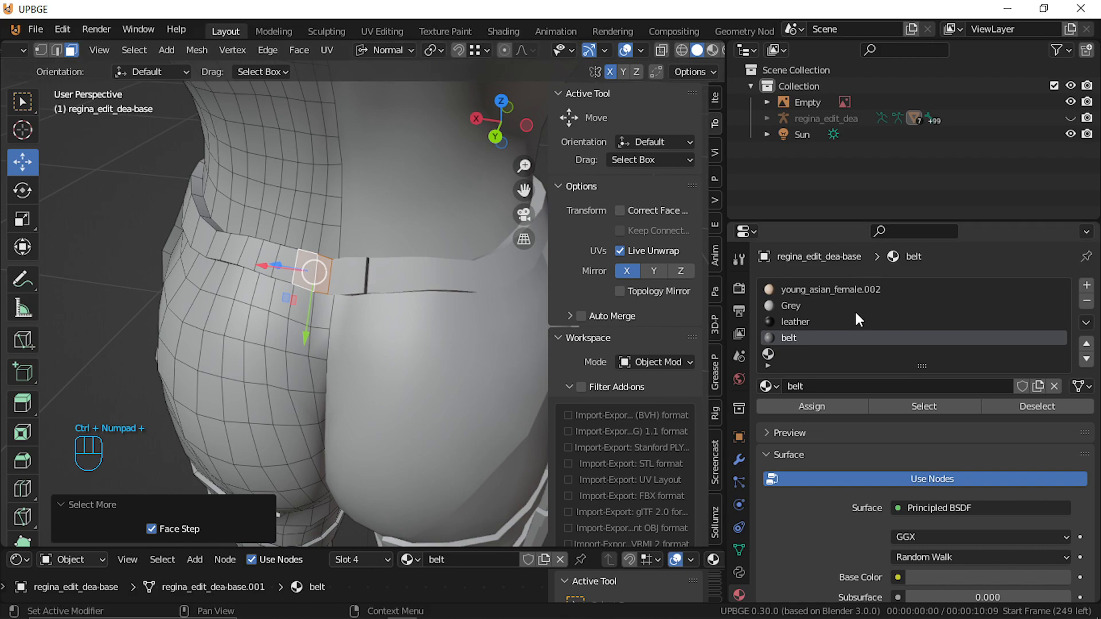
Create a new material in the empty slot after the belt material and name it "belt bu"
{"action": "left_click", "coordinate": [824, 351]}
{"action": "left_click", "coordinate": [932, 384]}
{"action": "left_click", "coordinate": [809, 341]}
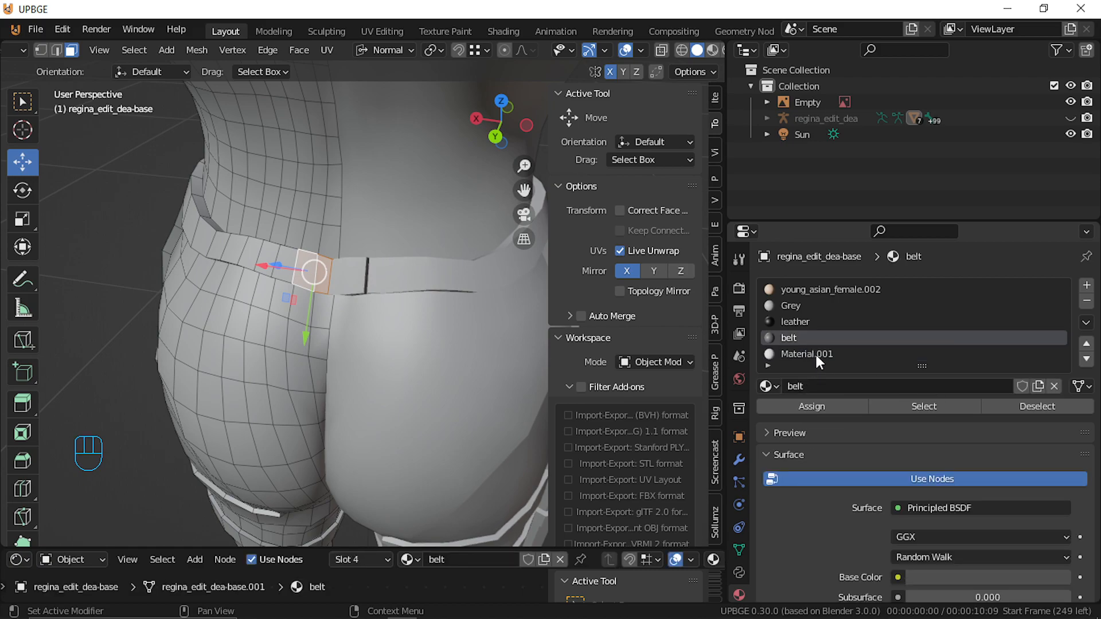
{"action": "double_click", "coordinate": [816, 354]}
{"action": "type", "text": "belt bu"}
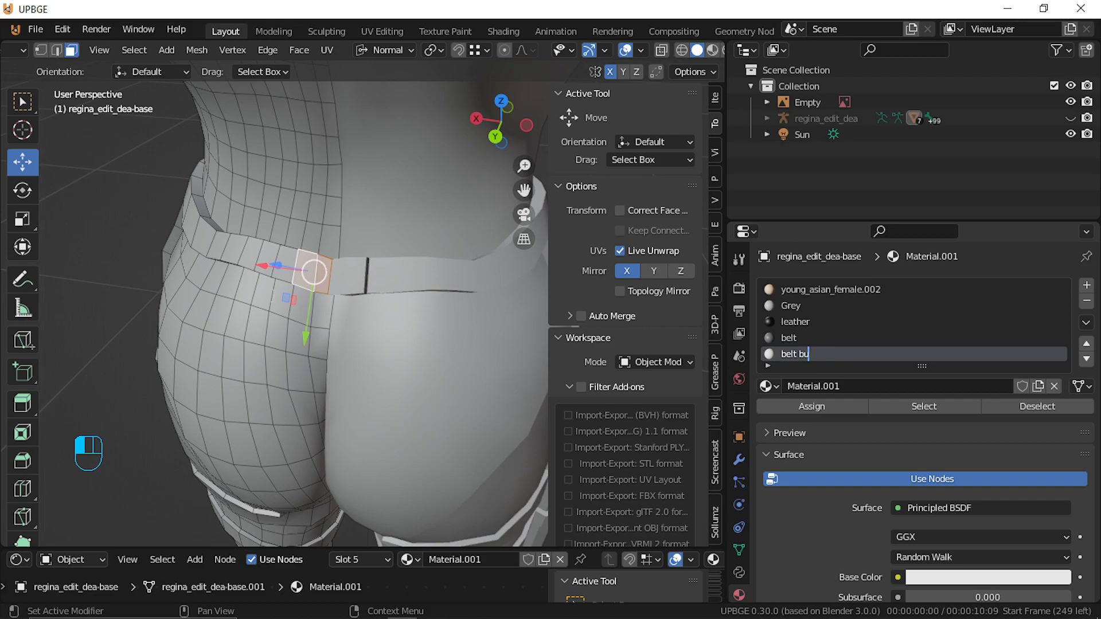
{"action": "key", "text": "Return"}
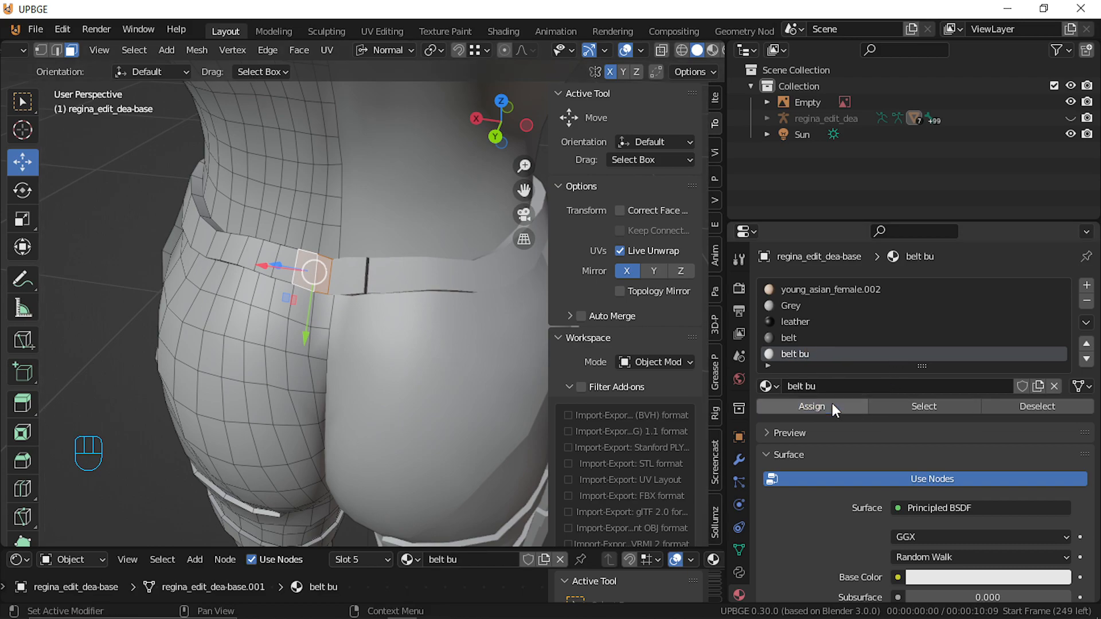
Give the belt bu material a blue-violet base color (H 0.658, S 0.520, V 0.303) and show the model in Material Preview
{"action": "left_click", "coordinate": [1009, 577]}
{"action": "left_click_drag", "start_coordinate": [985, 387], "coordinate": [1002, 395]}
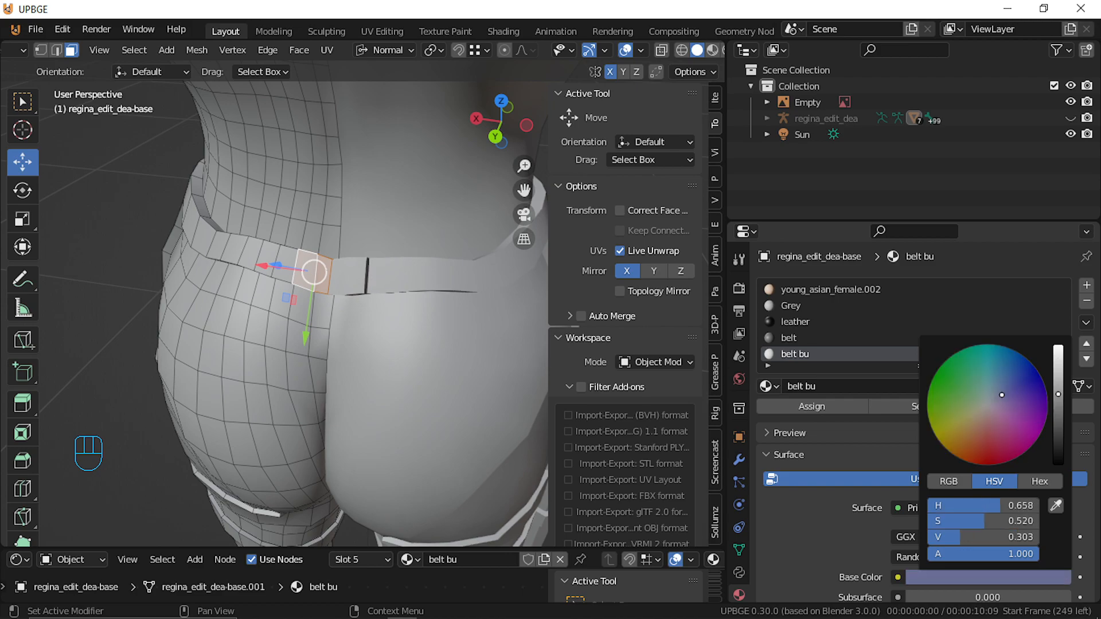
{"action": "left_click", "coordinate": [711, 50]}
Select the face loops of the upper and lower thigh straps and grow the selection to include their rims
{"action": "key", "text": "shift+f"}
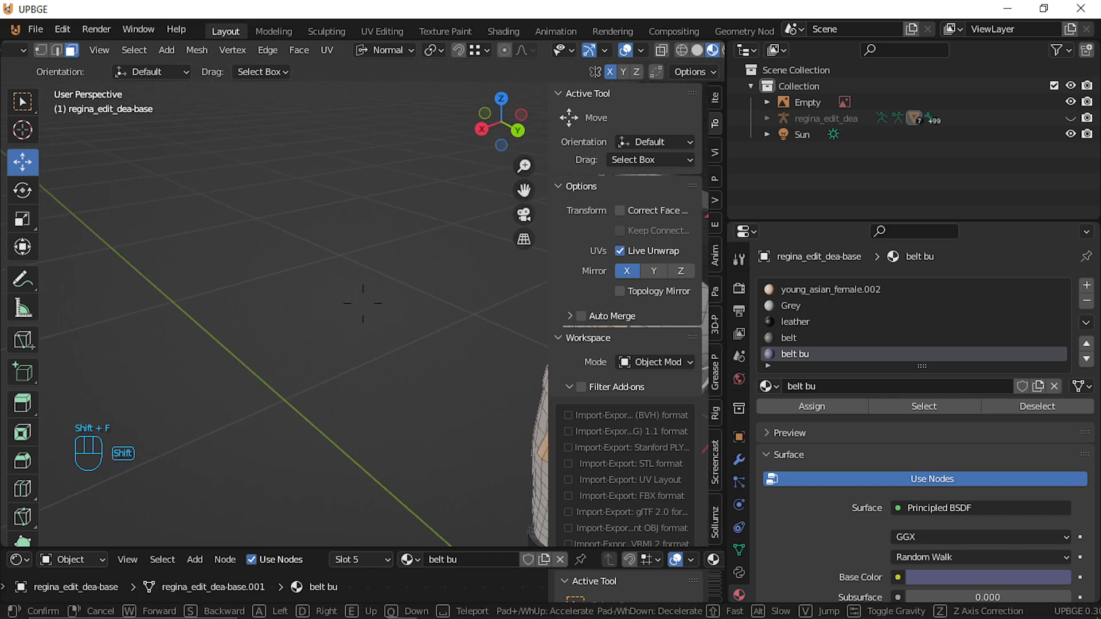
{"action": "left_click", "coordinate": [423, 329]}
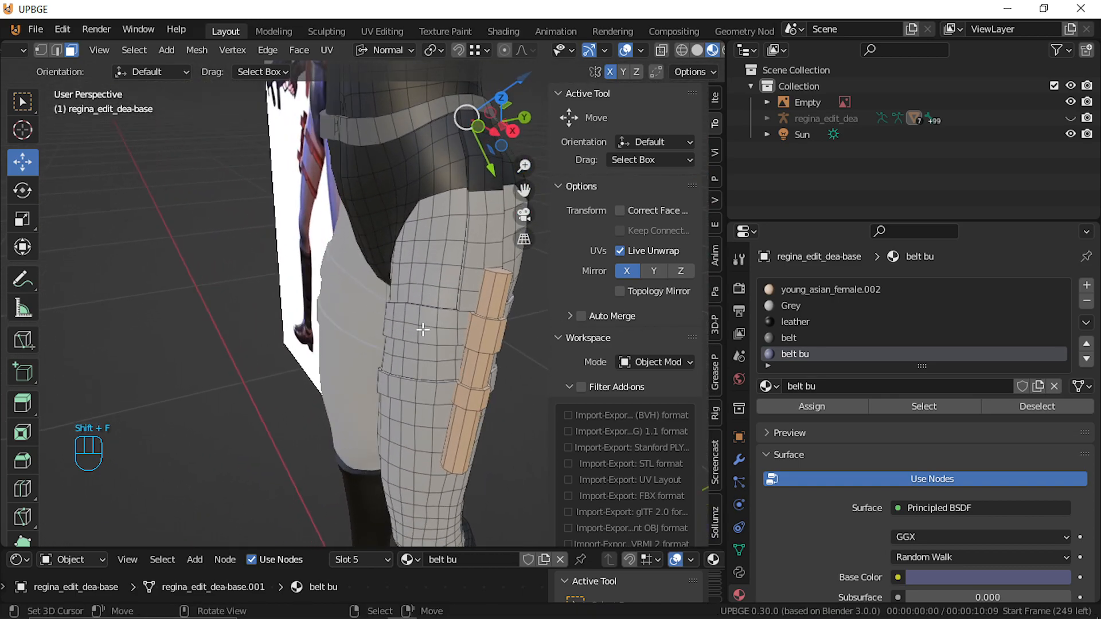
{"action": "left_click", "coordinate": [423, 329]}
{"action": "key", "text": "ctrl+l"}
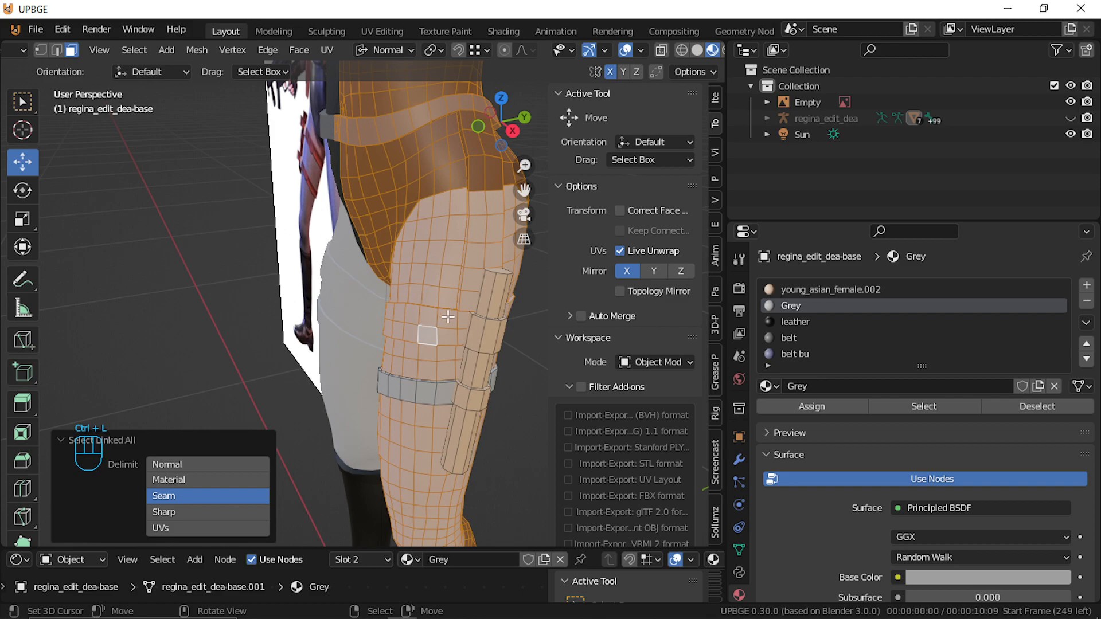
{"action": "left_click", "coordinate": [448, 316], "text": "alt"}
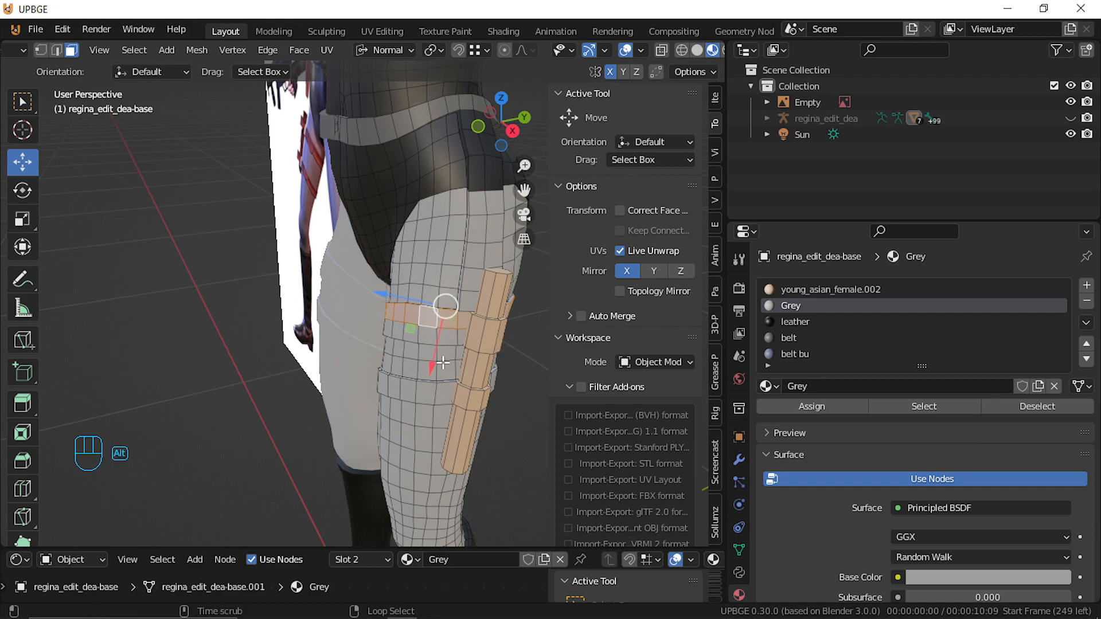
{"action": "left_click", "coordinate": [437, 336], "text": "alt+shift"}
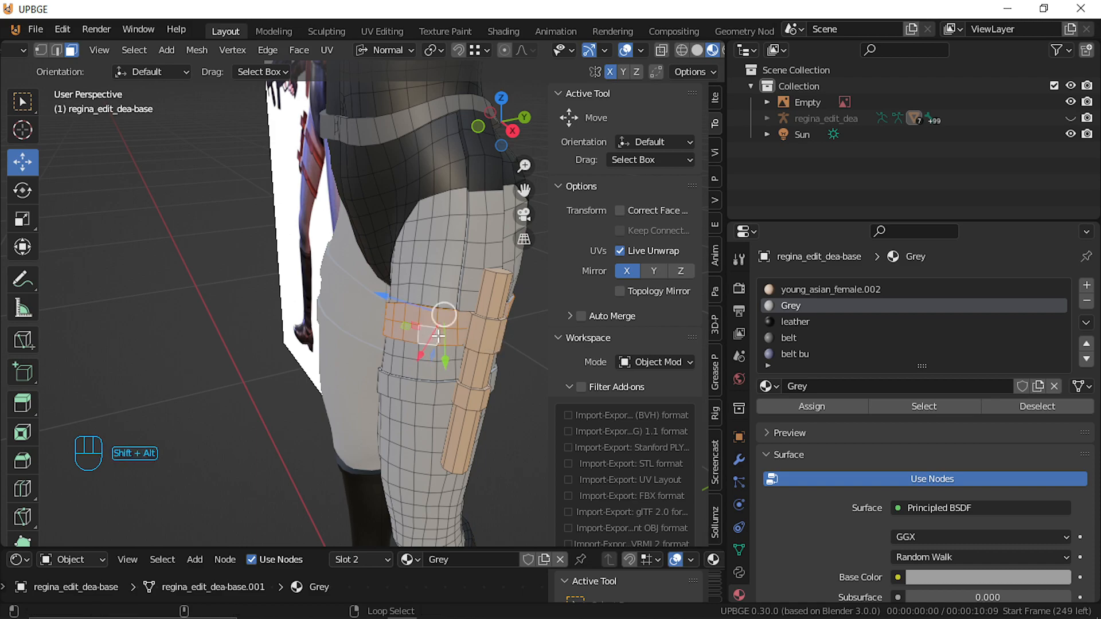
{"action": "left_click", "coordinate": [451, 395], "text": "alt+shift"}
{"action": "key", "text": "ctrl+KP_Add"}
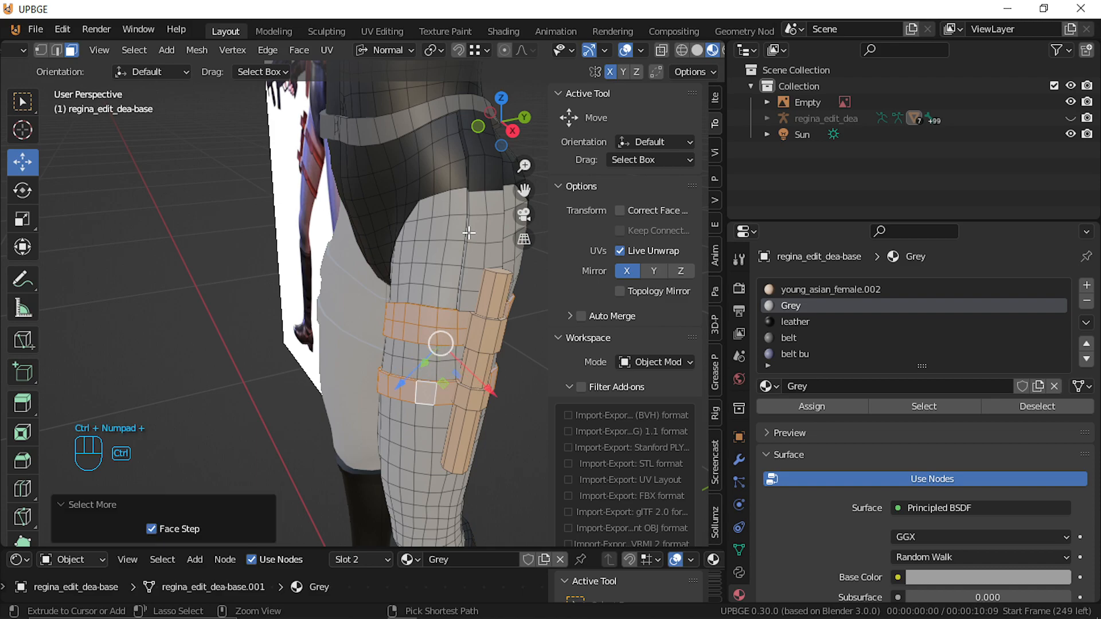
Try to add the vertical strap running from the upper thigh strap up to the belt to the face selection
{"action": "key", "text": "shift+f"}
{"action": "key", "text": "w"}
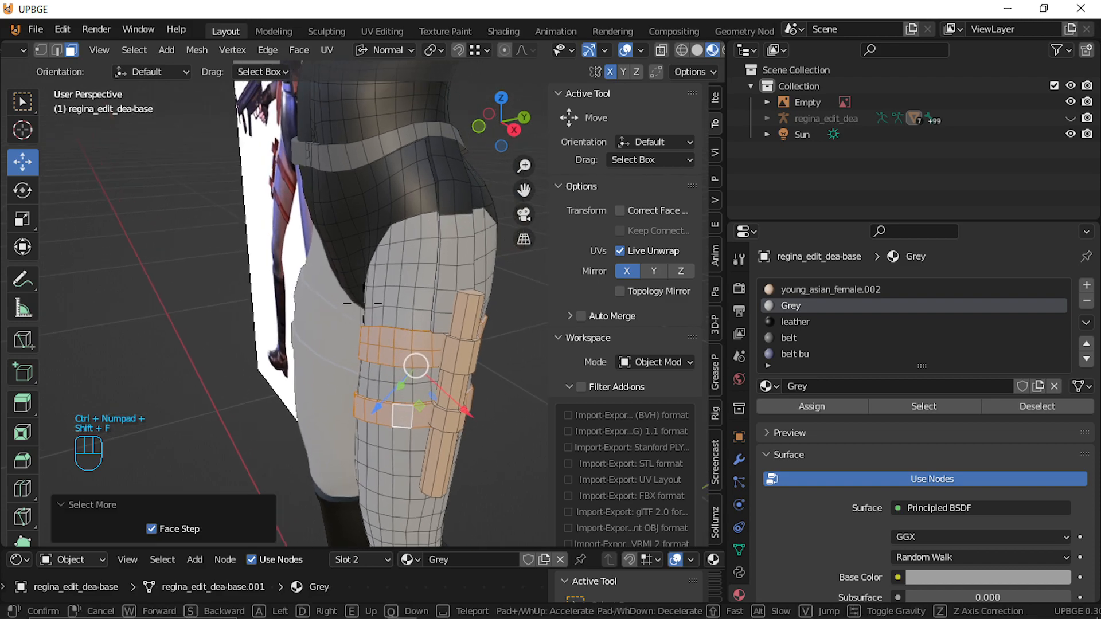
{"action": "left_click", "coordinate": [363, 304]}
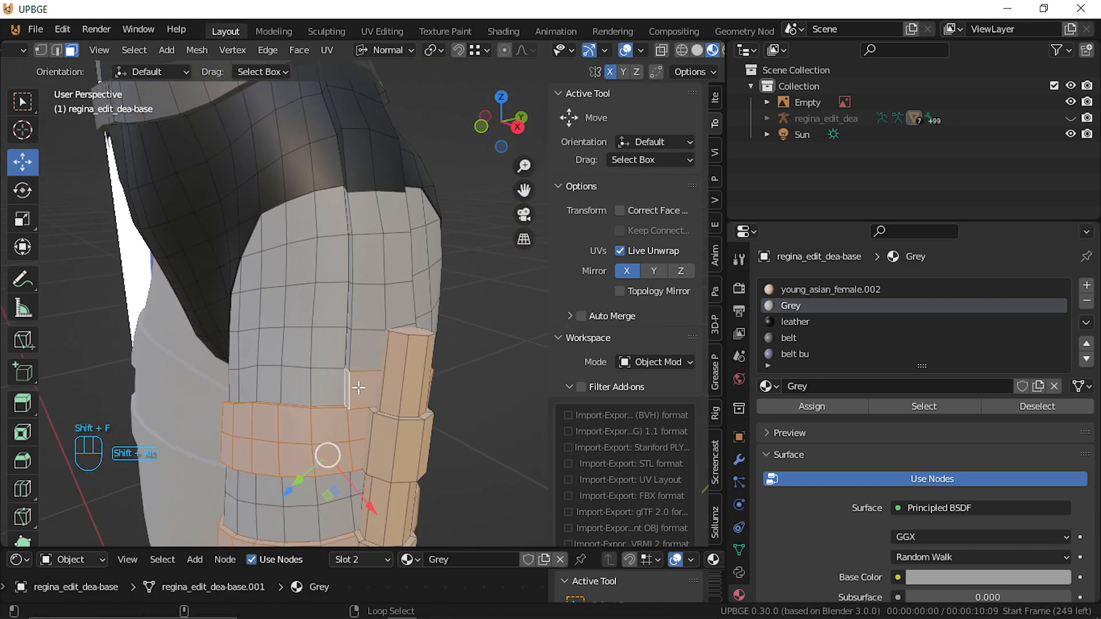
{"action": "left_click", "coordinate": [351, 347], "text": "alt+shift"}
{"action": "right_click", "coordinate": [356, 309], "text": "alt+shift"}
{"action": "right_click", "coordinate": [356, 258], "text": "alt+shift"}
{"action": "right_click", "coordinate": [354, 204], "text": "alt+shift"}
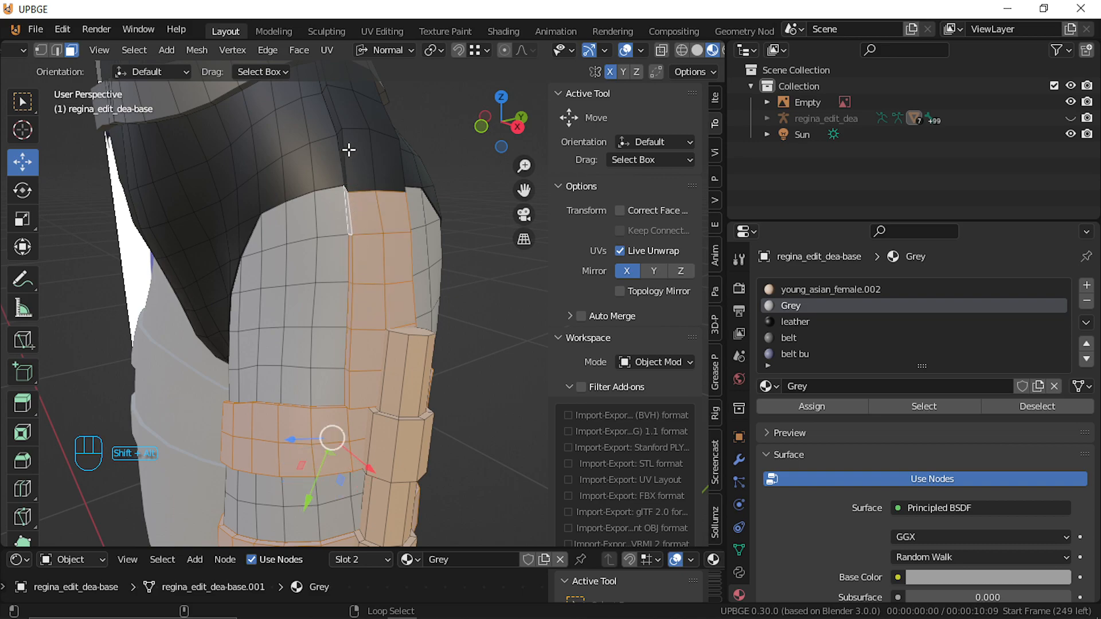
{"action": "right_click", "coordinate": [348, 150], "text": "alt+shift"}
{"action": "right_click", "coordinate": [335, 103], "text": "alt+shift"}
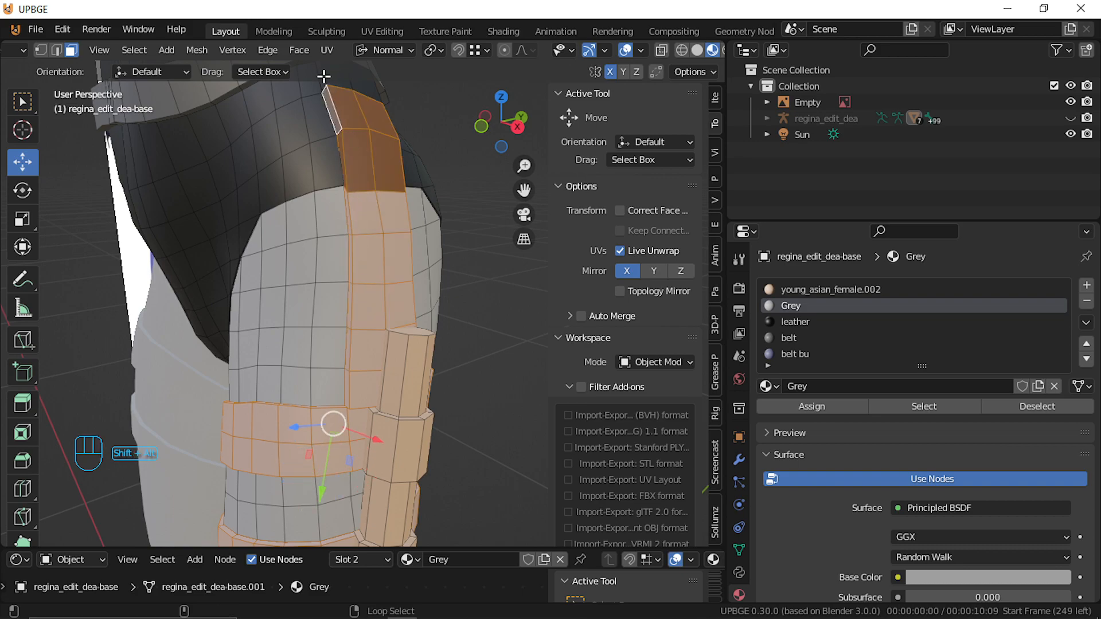
{"action": "right_click", "coordinate": [324, 76], "text": "alt+shift"}
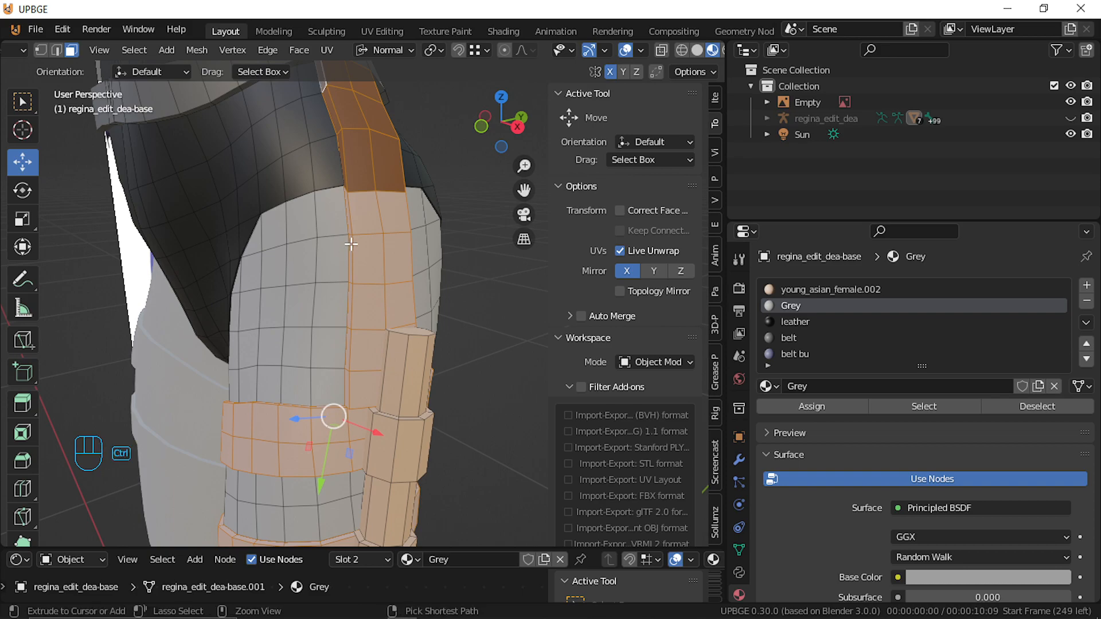
Undo the vertical strap's selection, keeping only the two thigh straps selected
{"action": "key", "text": "ctrl+z"}
{"action": "key", "text": "ctrl+z"}
{"action": "key", "text": "ctrl+z"}
{"action": "key", "text": "ctrl+z"}
{"action": "key", "text": "ctrl+z"}
{"action": "key", "text": "ctrl+z"}
{"action": "key", "text": "ctrl+z"}
{"action": "key", "text": "ctrl+z"}
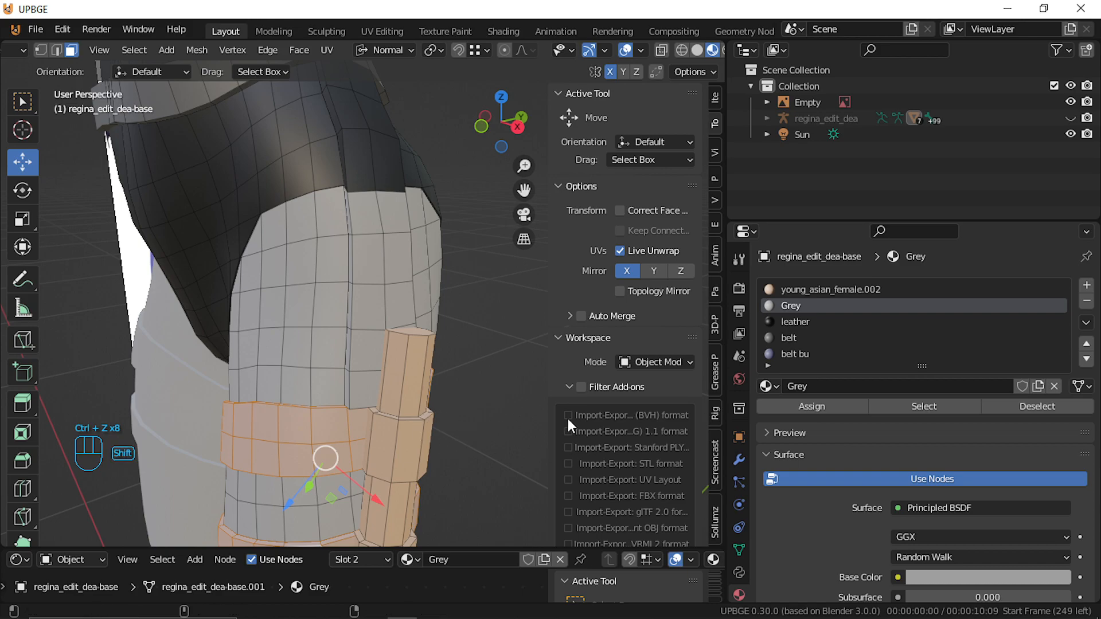
Add a material slot with a new material named "belt leg"
{"action": "left_click", "coordinate": [1086, 285]}
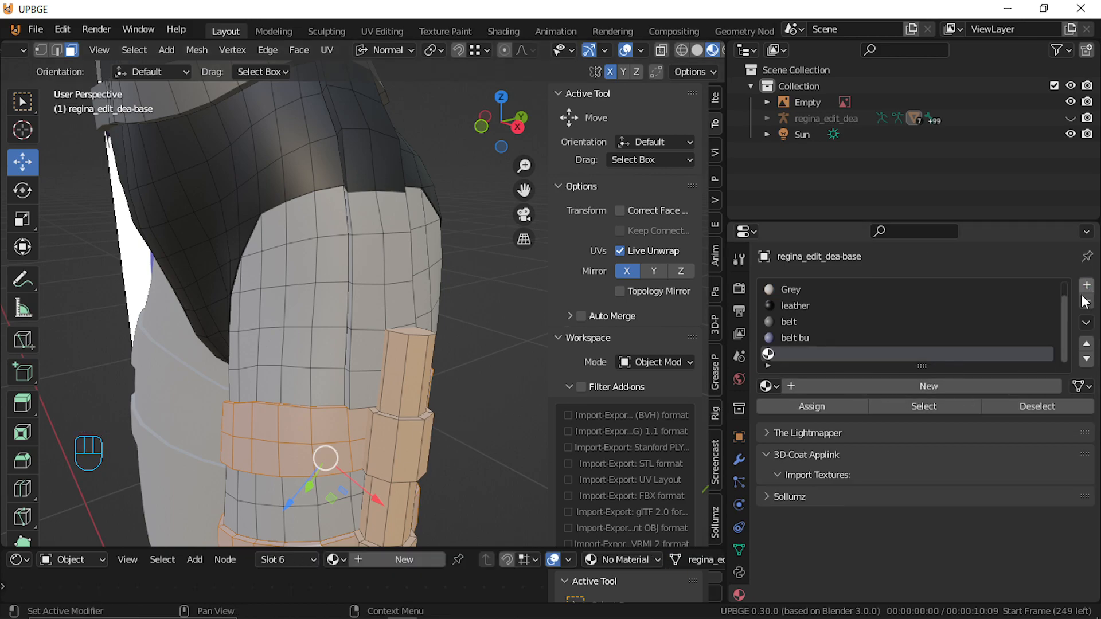
{"action": "left_click", "coordinate": [882, 380]}
{"action": "double_click", "coordinate": [840, 353]}
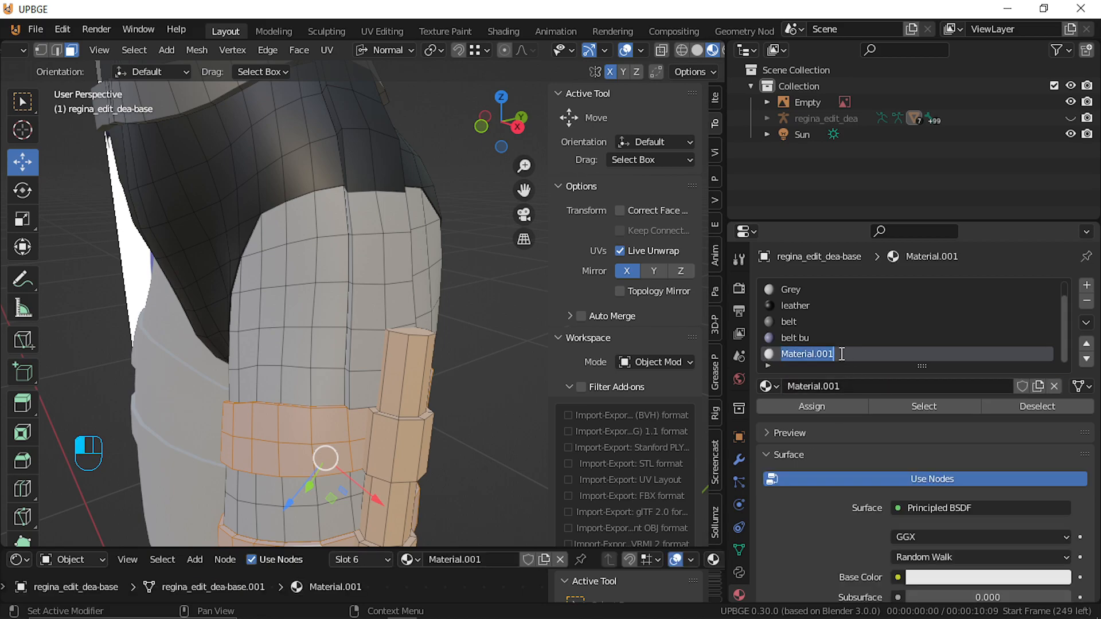
{"action": "type", "text": "belt leg"}
{"action": "left_click", "coordinate": [392, 286]}
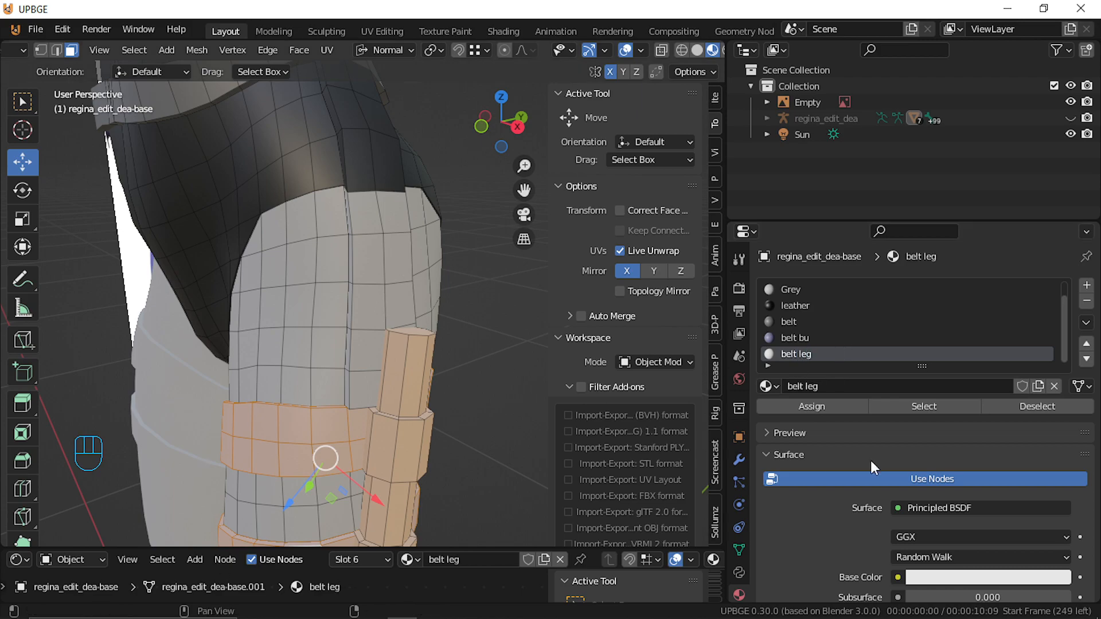
Add the face loops of the upper and lower bands around the thigh accessory to the selection
{"action": "left_click", "coordinate": [408, 372], "text": "alt+shift"}
{"action": "left_click", "coordinate": [407, 370], "text": "alt+shift"}
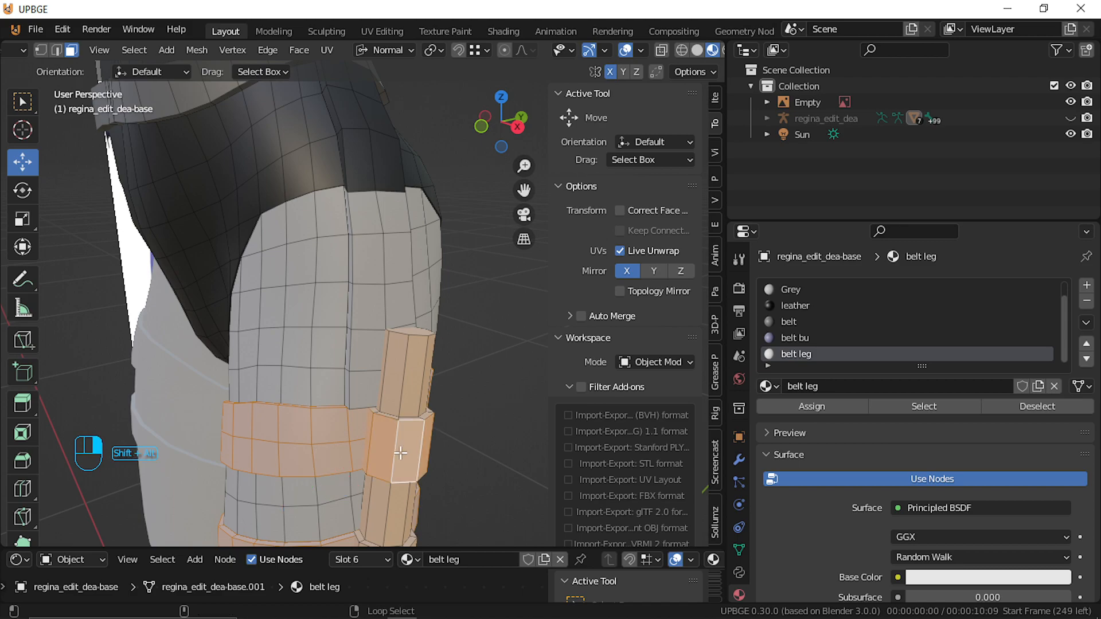
{"action": "key", "text": "shift+f"}
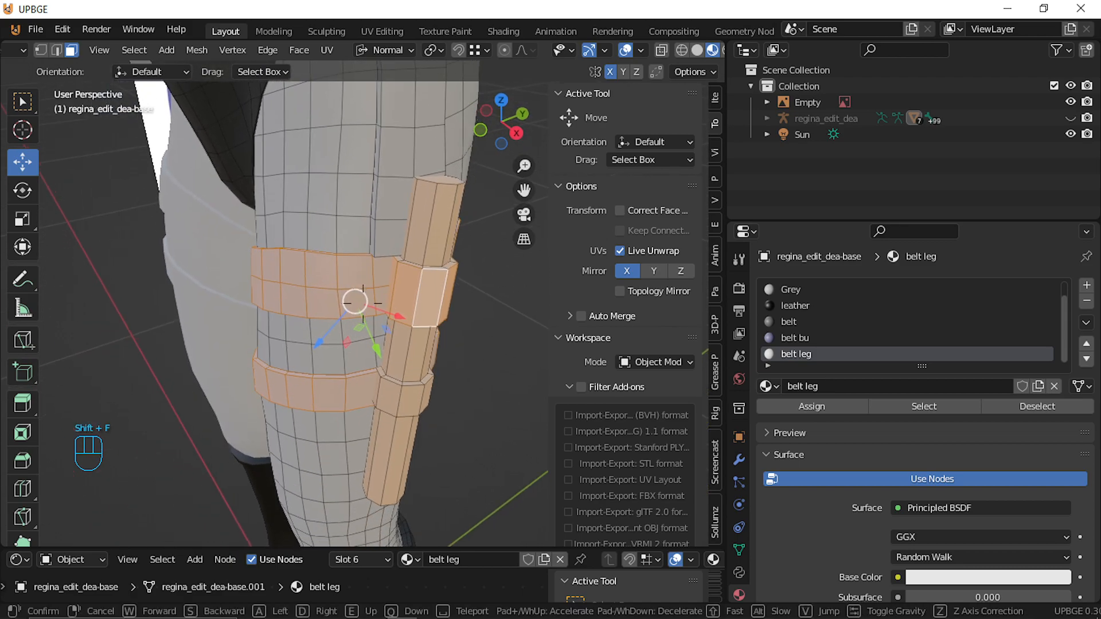
{"action": "left_click", "coordinate": [405, 375]}
{"action": "left_click", "coordinate": [398, 395], "text": "alt+shift"}
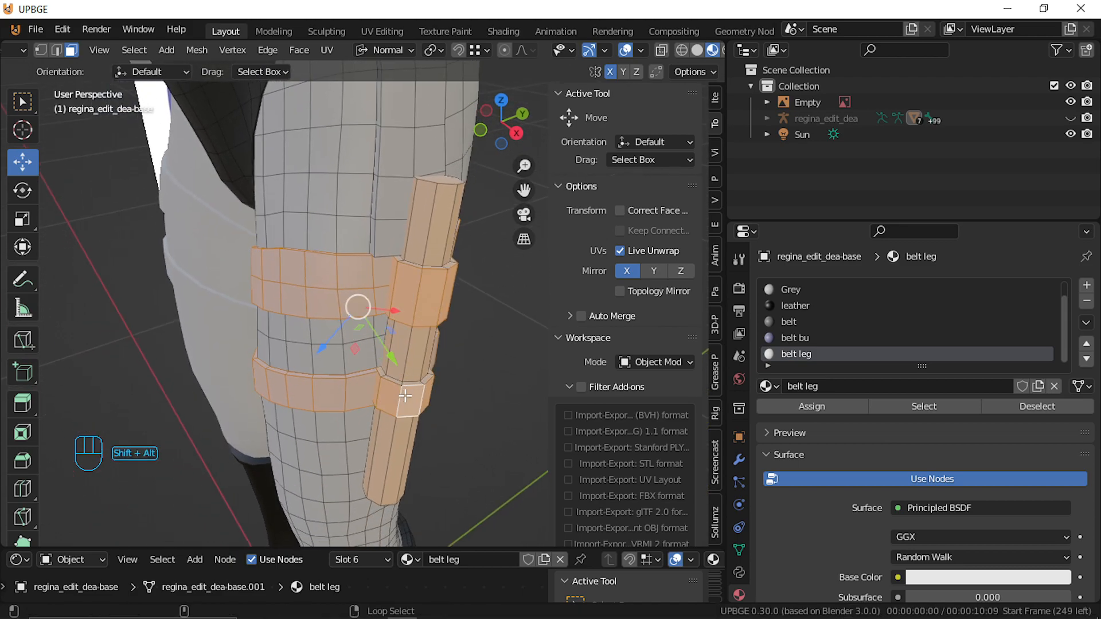
Add the upper rim face loops of the bands around the thigh accessory to the selection
{"action": "left_click", "coordinate": [400, 381], "text": "alt+shift"}
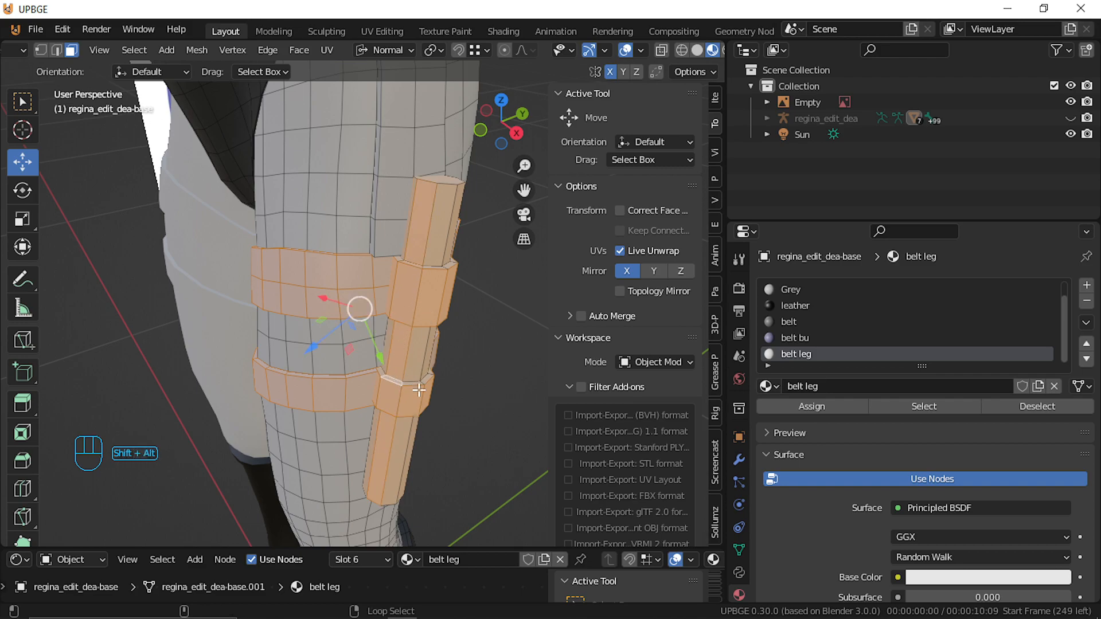
{"action": "key", "text": "shift+f"}
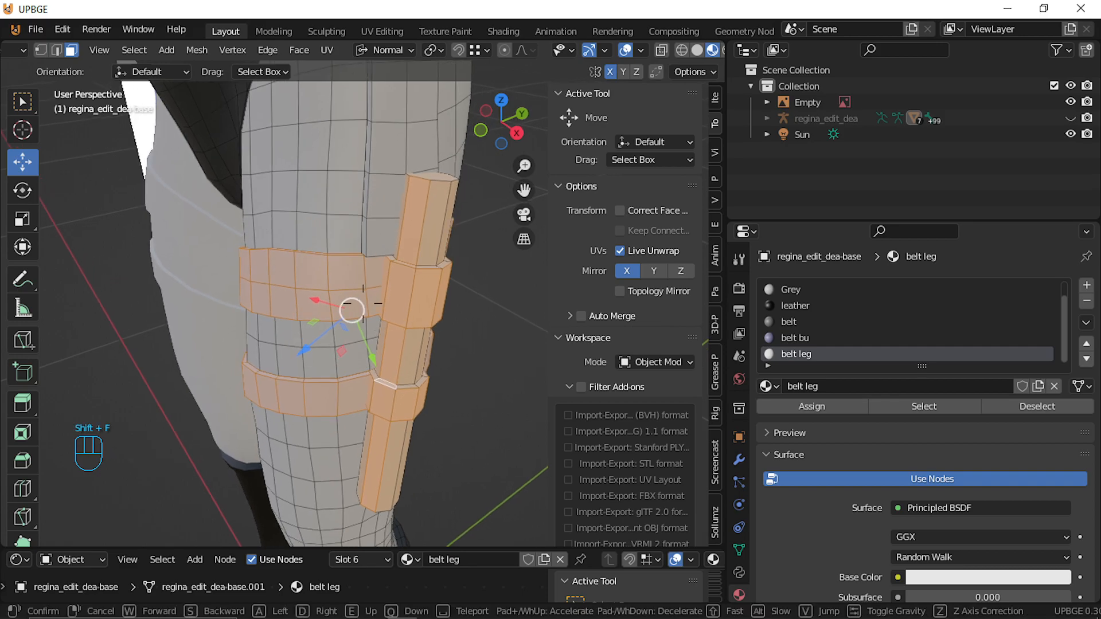
{"action": "key", "text": "w"}
{"action": "left_click", "coordinate": [363, 304]}
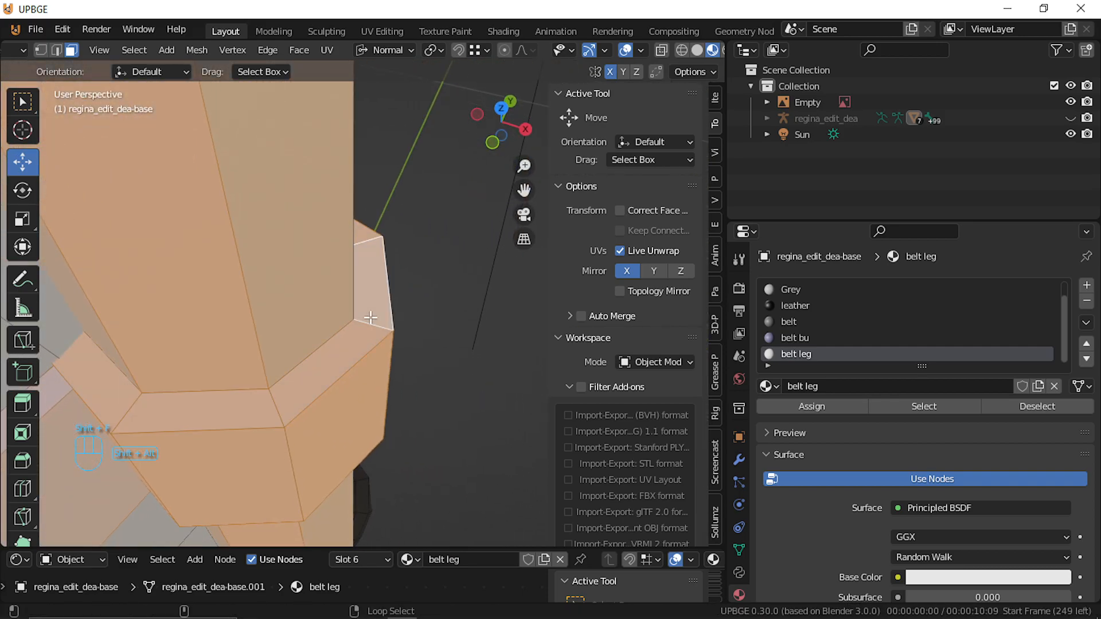
{"action": "key", "text": "shift+f"}
{"action": "key", "text": "s"}
{"action": "key", "text": "w"}
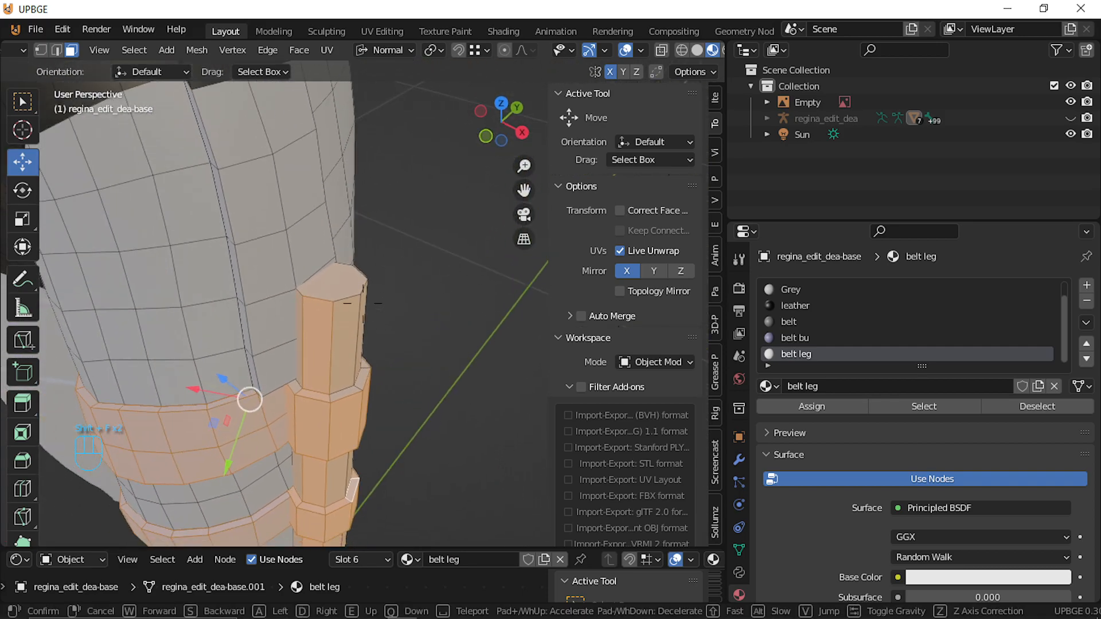
{"action": "left_click", "coordinate": [363, 304]}
Add the underside rim faces of the two accessory bands to the selection
{"action": "key", "text": "shift+f"}
{"action": "key", "text": "w"}
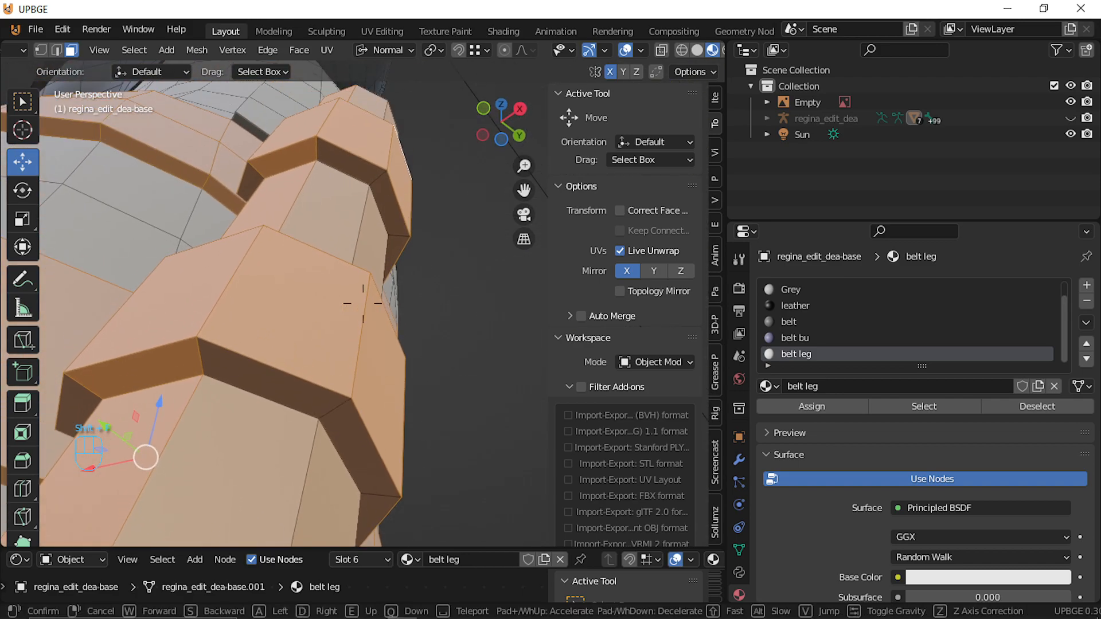
{"action": "left_click", "coordinate": [363, 303]}
{"action": "left_click", "coordinate": [373, 186]}
{"action": "left_click", "coordinate": [330, 421], "text": "alt+shift"}
{"action": "key", "text": "shift+f"}
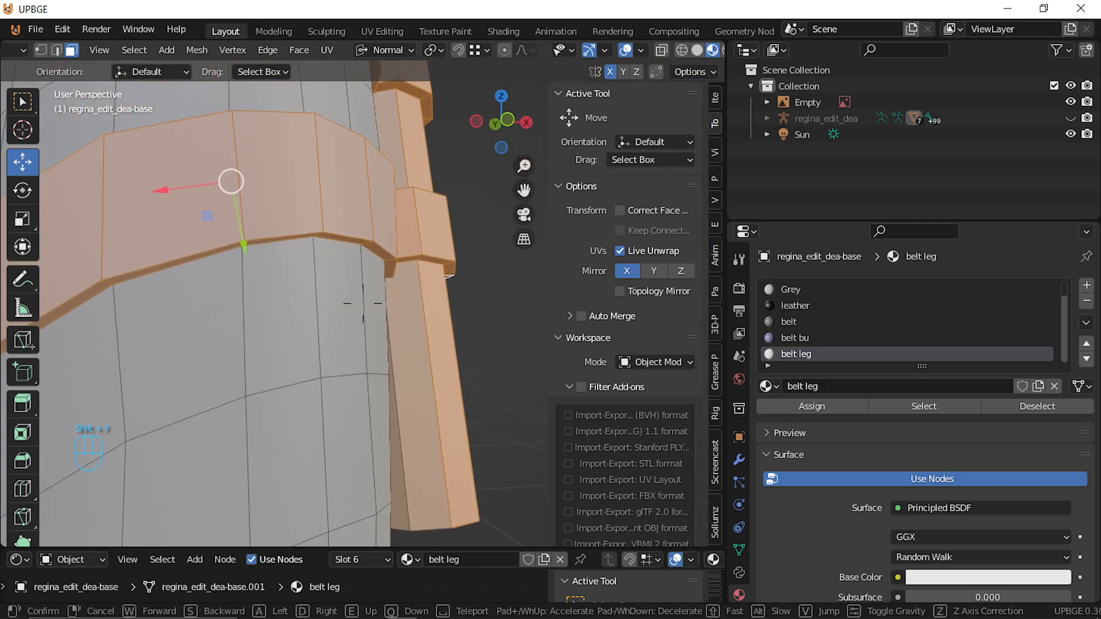
{"action": "left_click", "coordinate": [363, 303]}
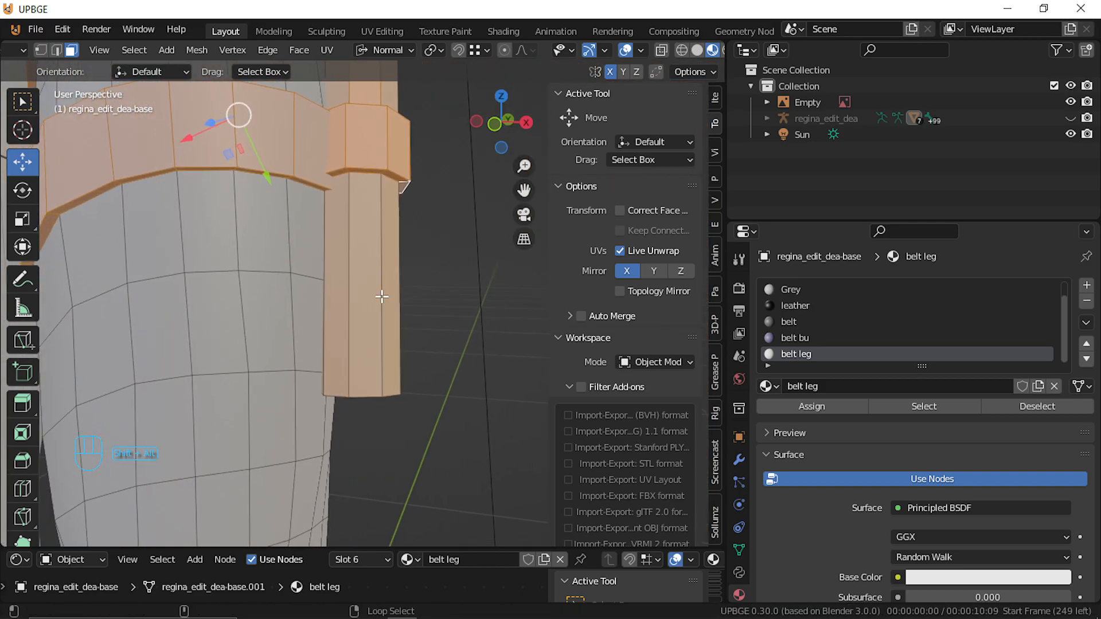
{"action": "key", "text": "shift+f"}
{"action": "left_click", "coordinate": [363, 303]}
{"action": "left_click", "coordinate": [376, 334], "text": "alt+shift"}
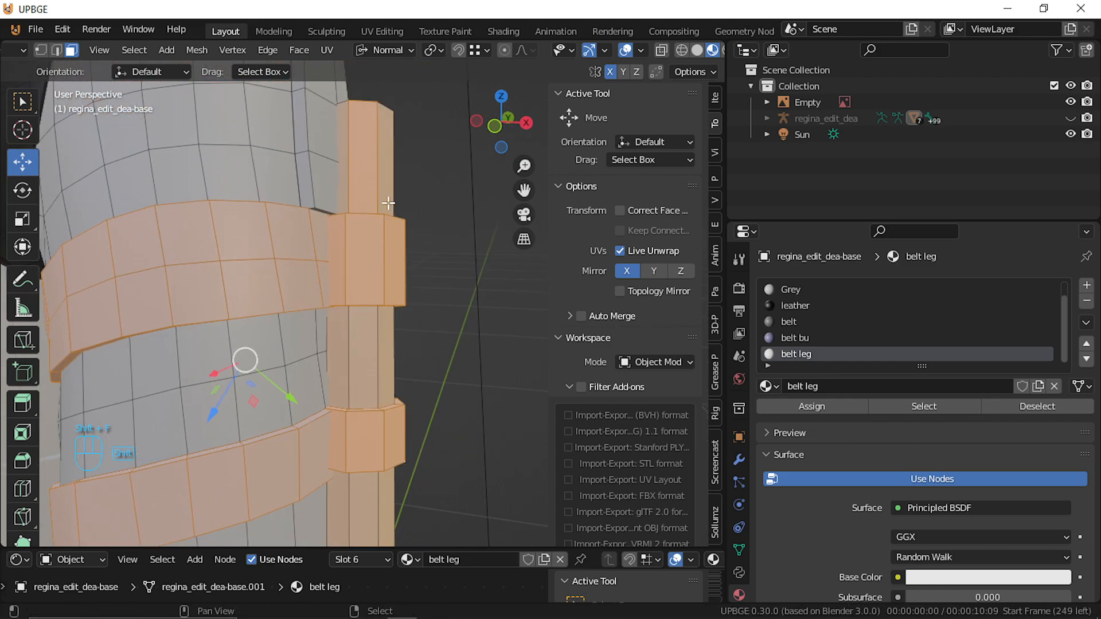
Assign the belt leg material to the selected thigh straps and accessory bands
{"action": "key", "text": "shift+f"}
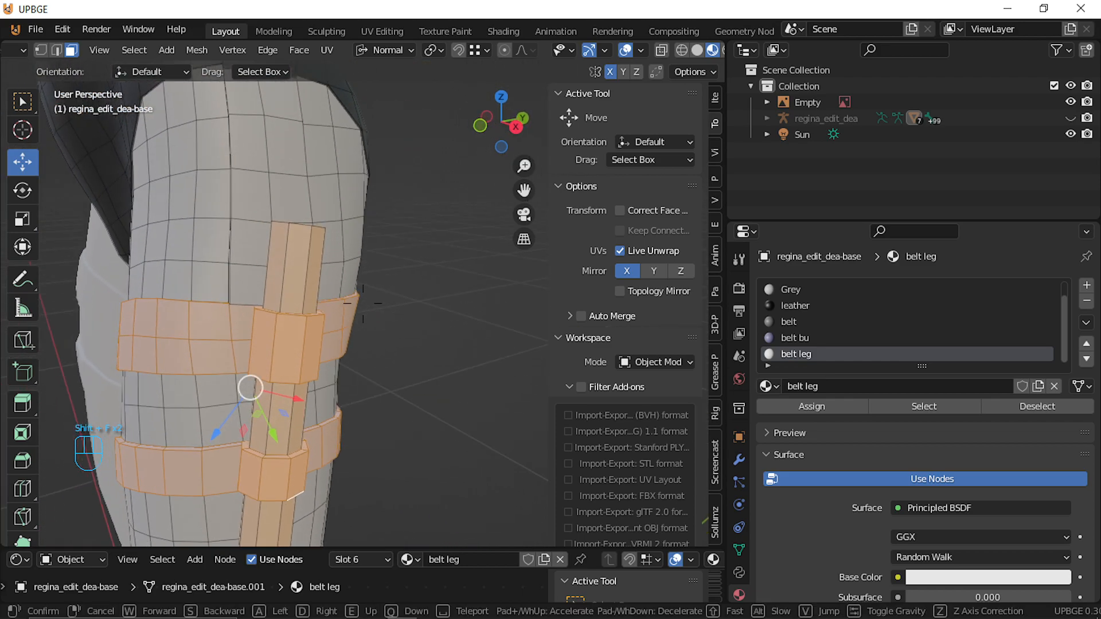
{"action": "left_click", "coordinate": [363, 303]}
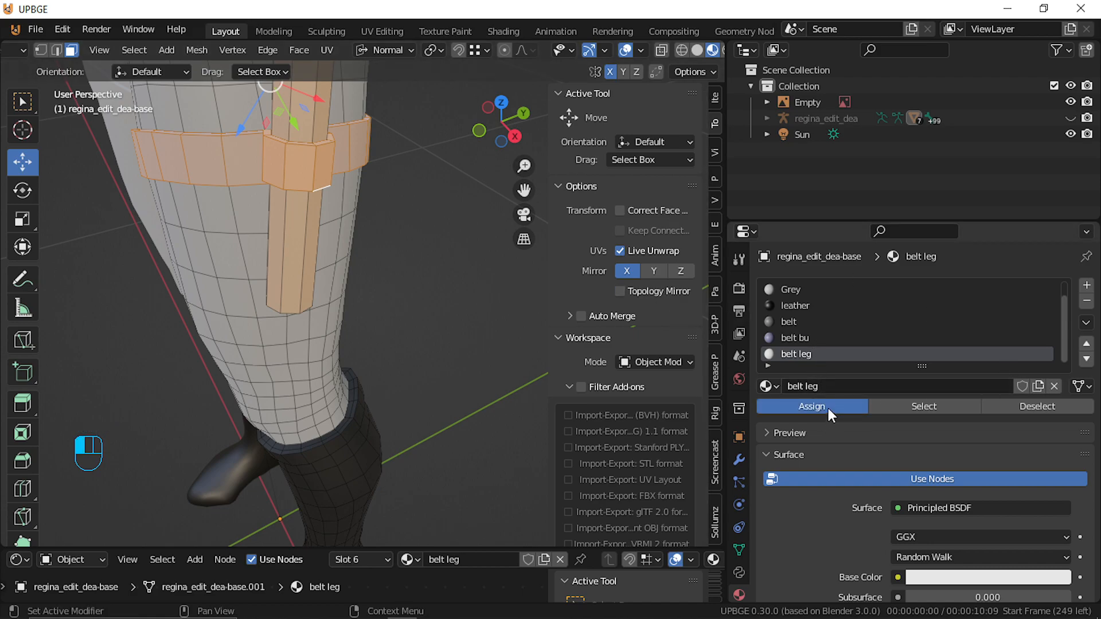
{"action": "key", "text": "shift+f"}
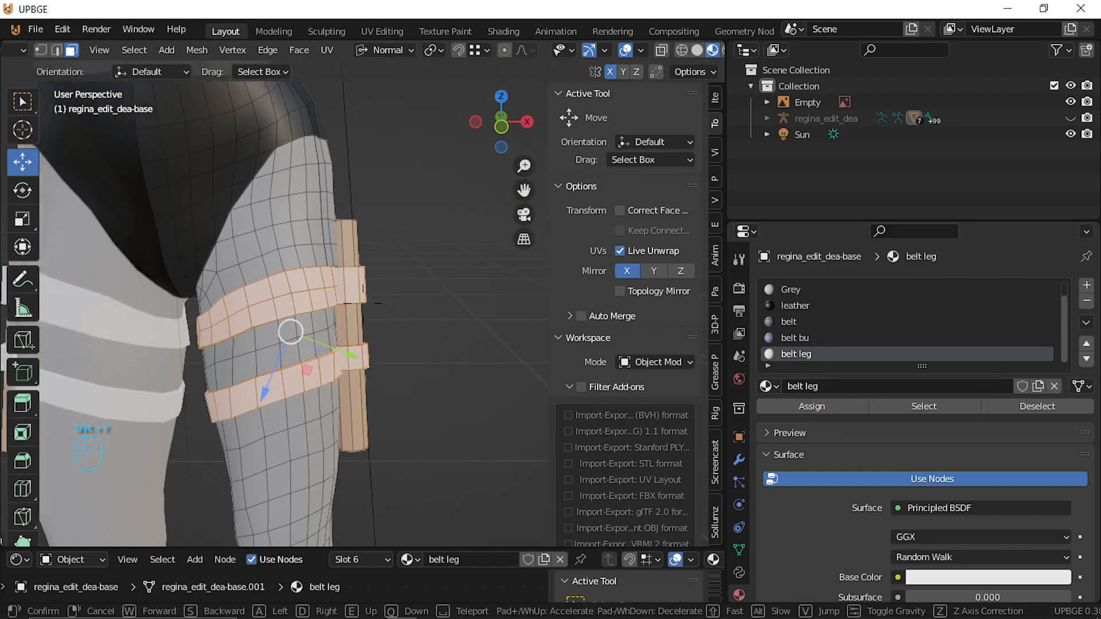
{"action": "left_click", "coordinate": [363, 303]}
Set the belt leg material's base color to a darkened, muted yellow
{"action": "left_click", "coordinate": [993, 576]}
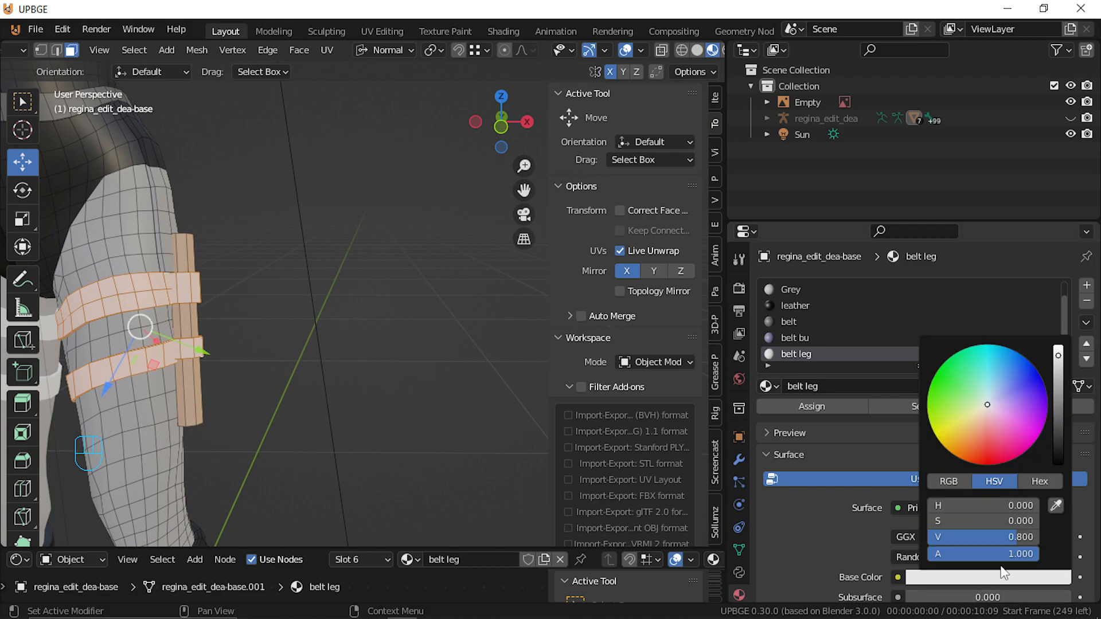
{"action": "left_click_drag", "start_coordinate": [986, 427], "coordinate": [946, 439]}
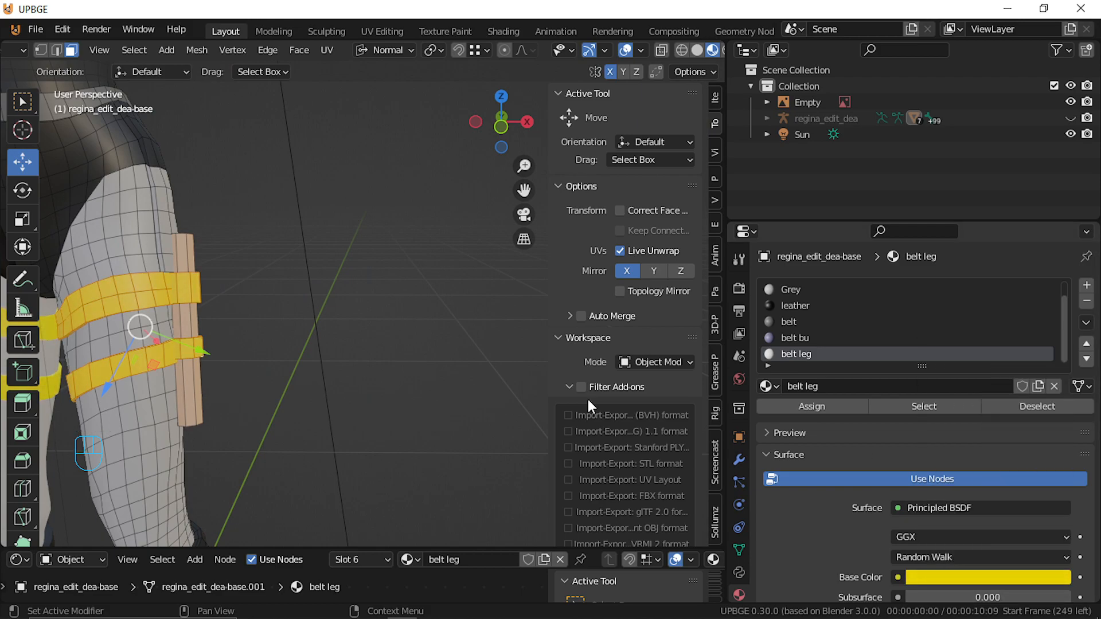
{"action": "left_click", "coordinate": [1017, 577]}
{"action": "left_click_drag", "start_coordinate": [1057, 377], "coordinate": [1058, 397]}
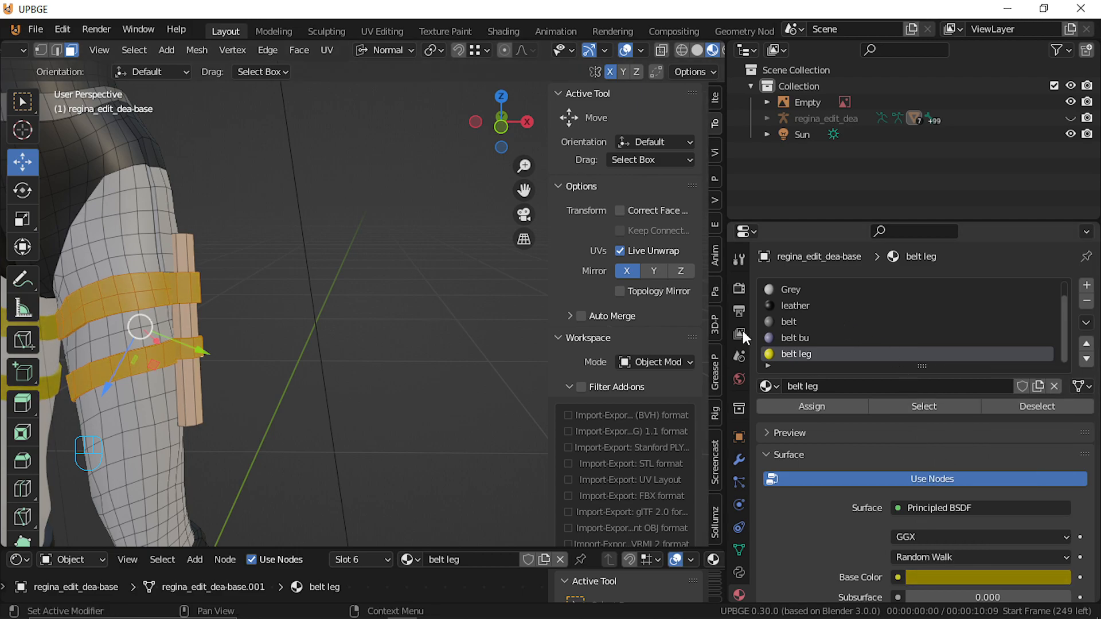
{"action": "left_click", "coordinate": [946, 575]}
{"action": "left_click_drag", "start_coordinate": [964, 407], "coordinate": [958, 423]}
Clear the selection and select the face loops of the accessory shaft's upper, middle and lower exposed sections
{"action": "key", "text": "a"}
{"action": "key", "text": "shift+f"}
{"action": "key", "text": "w"}
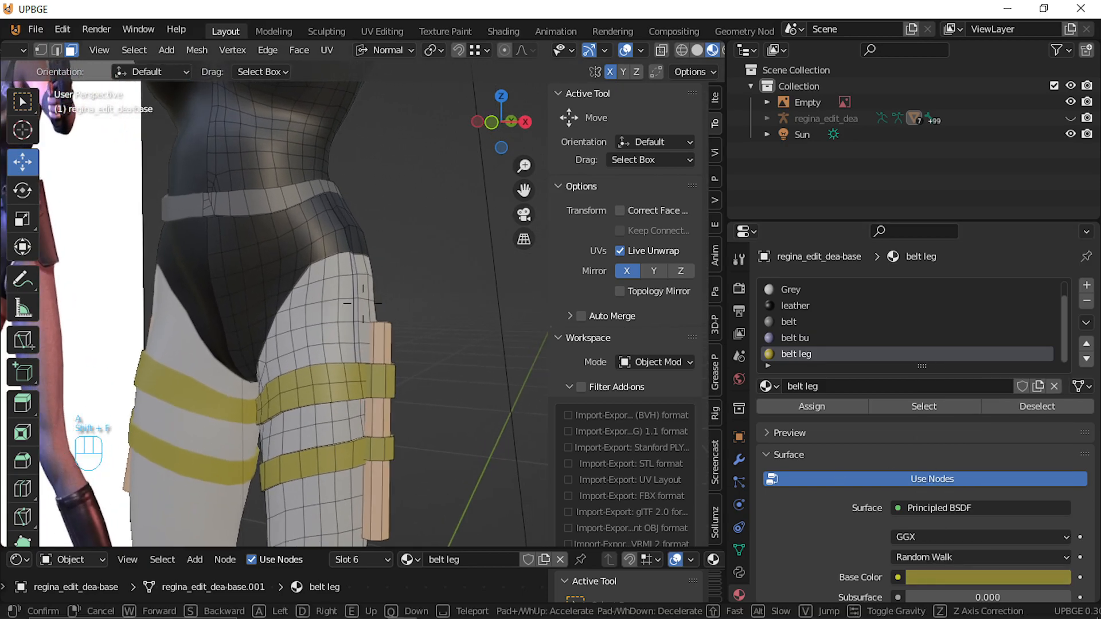
{"action": "left_click", "coordinate": [386, 326]}
{"action": "left_click", "coordinate": [367, 346], "text": "alt"}
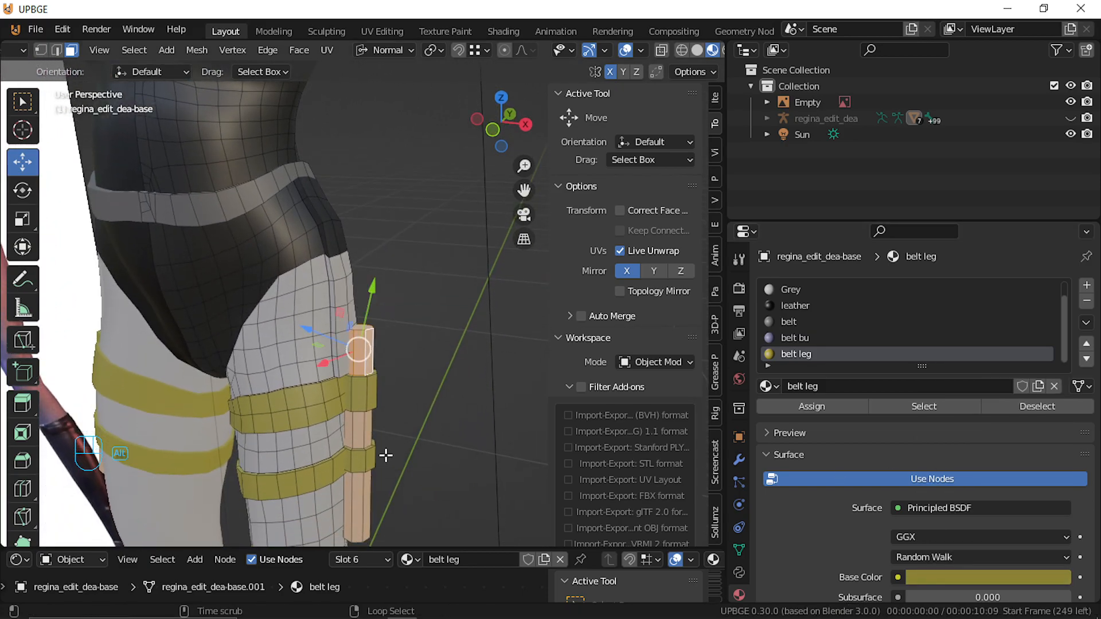
{"action": "left_click", "coordinate": [362, 435], "text": "alt+shift"}
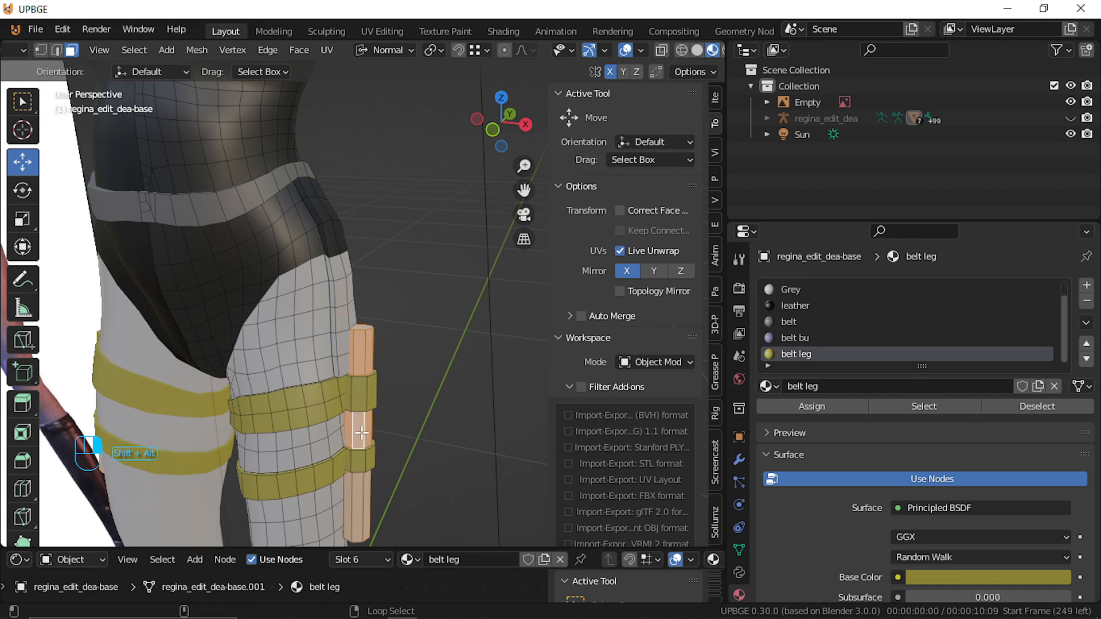
{"action": "left_click", "coordinate": [365, 518], "text": "alt+shift"}
Add the end caps of the accessory shaft to the face selection
{"action": "key", "text": "shift+f"}
{"action": "key", "text": "e"}
{"action": "key", "text": "w"}
{"action": "left_click", "coordinate": [363, 304]}
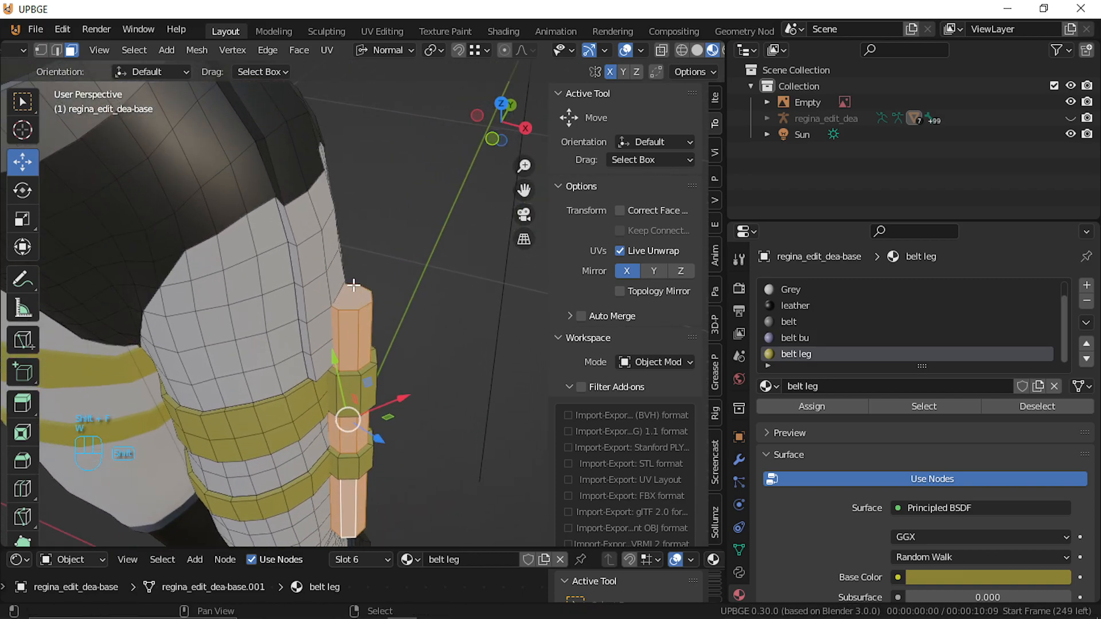
{"action": "left_click", "coordinate": [354, 395], "text": "alt+shift"}
{"action": "key", "text": "shift+f"}
{"action": "key", "text": "w"}
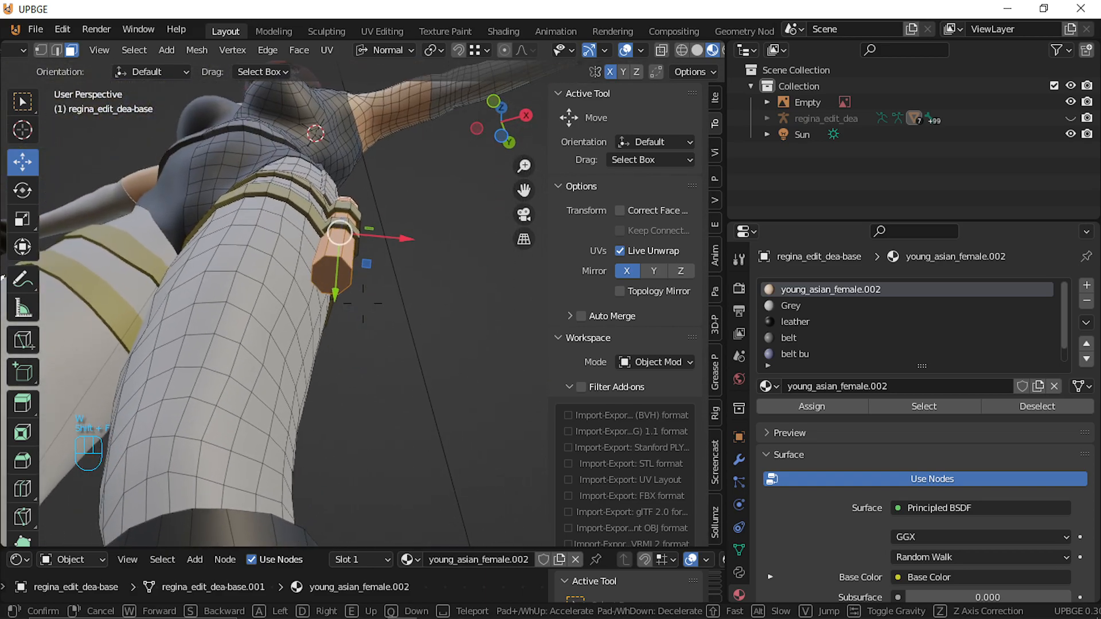
{"action": "left_click", "coordinate": [363, 303]}
{"action": "right_click", "coordinate": [347, 271], "text": "shift"}
{"action": "key", "text": "shift+f"}
{"action": "left_click", "coordinate": [333, 280]}
Assign the existing belt material to the selected accessory shaft faces
{"action": "left_click", "coordinate": [789, 338]}
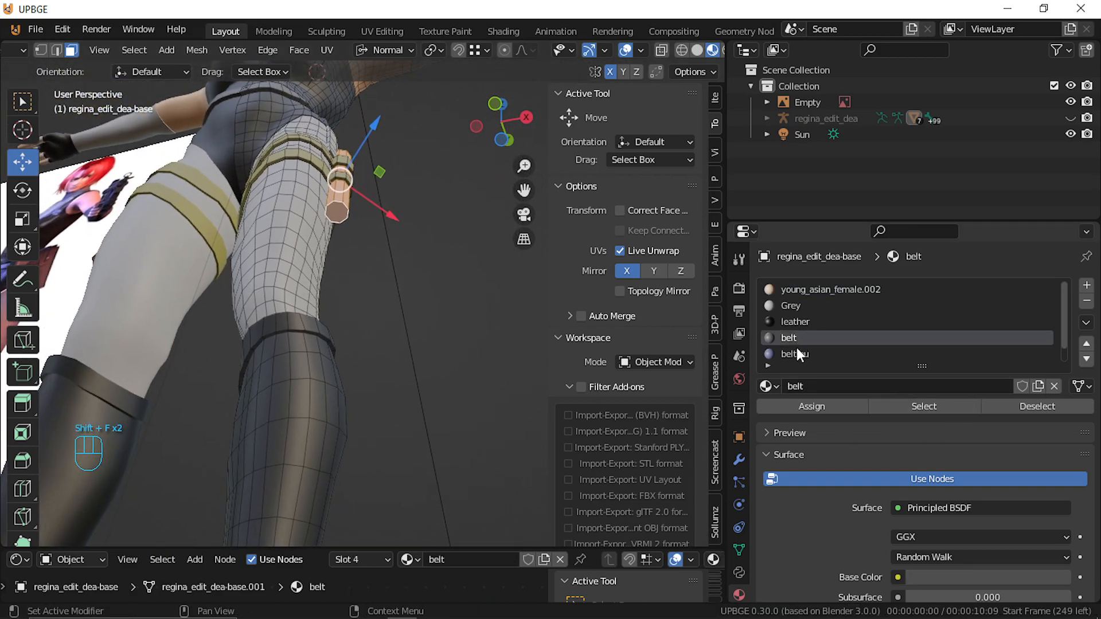
{"action": "left_click", "coordinate": [808, 406]}
{"action": "key", "text": "e"}
{"action": "left_click", "coordinate": [363, 303]}
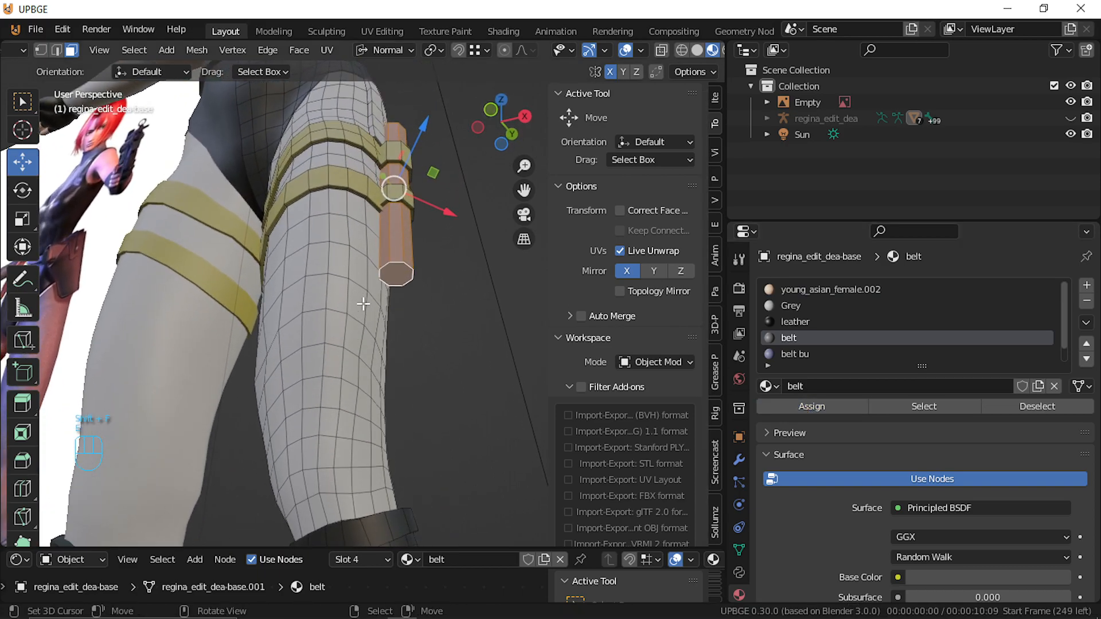
Examine the thigh accessory and straps in solid and material shading, including from several angles in Object Mode
{"action": "key", "text": "z"}
{"action": "key", "text": "shift+f"}
{"action": "left_click", "coordinate": [363, 304]}
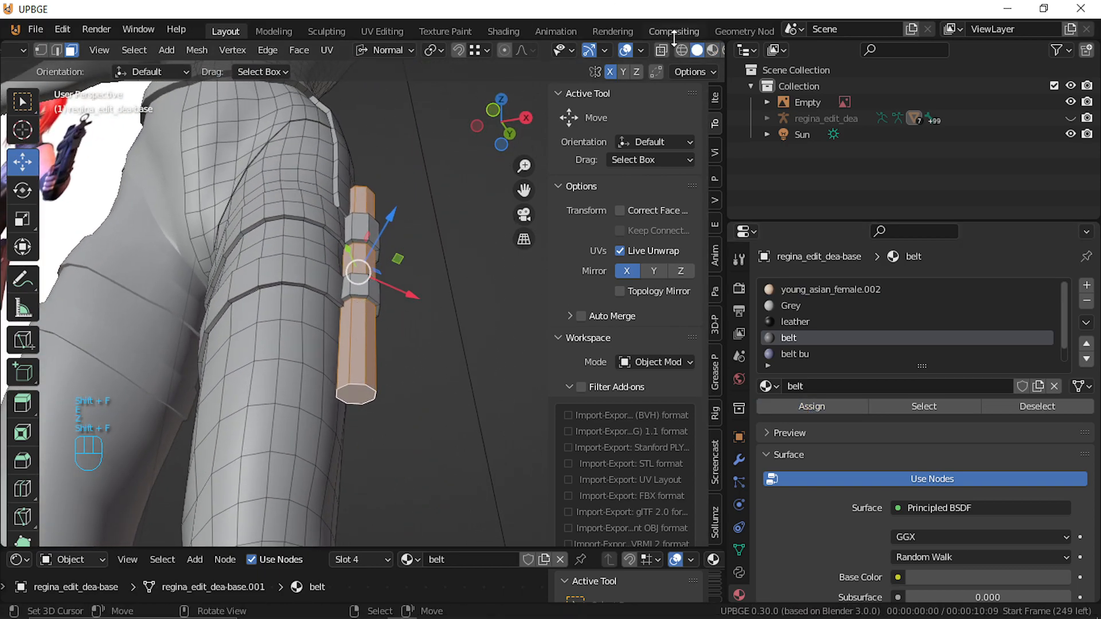
{"action": "left_click", "coordinate": [713, 50]}
{"action": "key", "text": "Tab"}
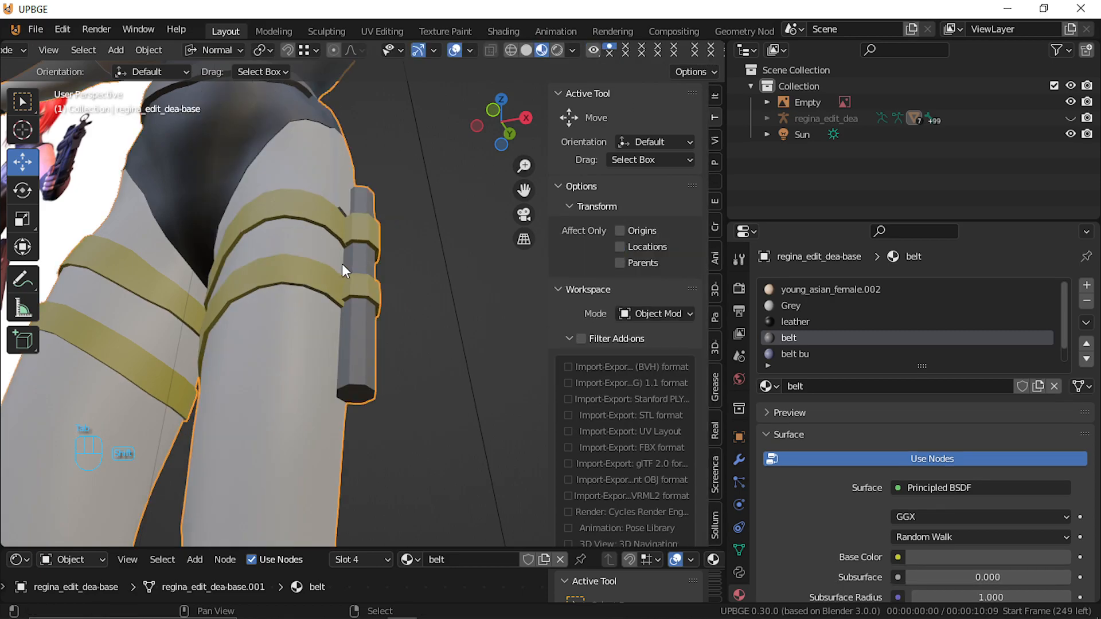
{"action": "key", "text": "shift+f"}
{"action": "key", "text": "e"}
{"action": "key", "text": "w"}
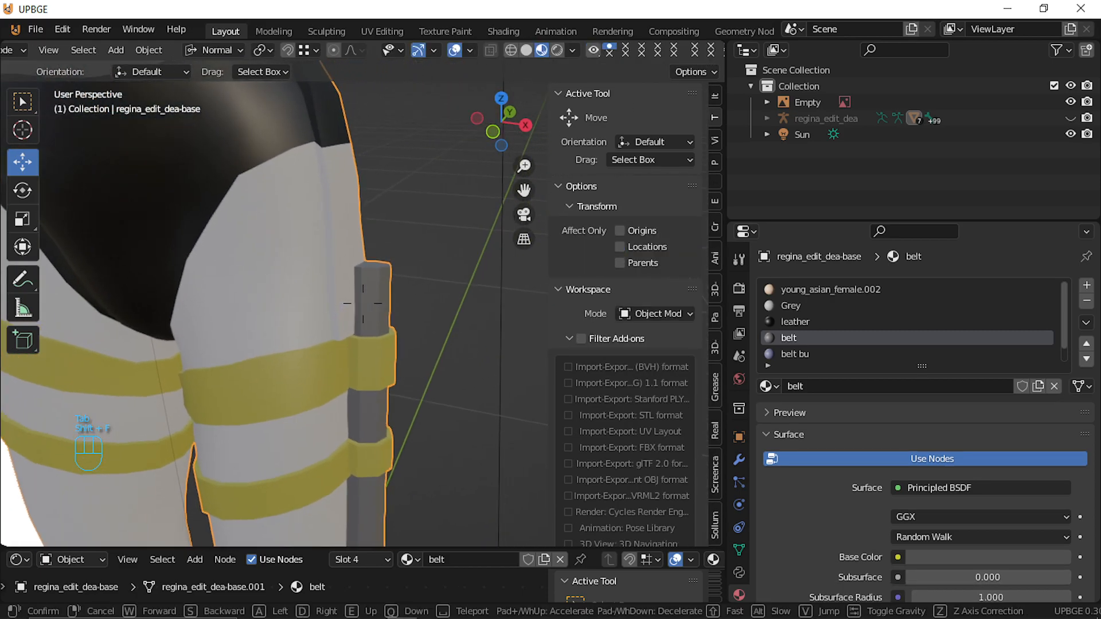
{"action": "left_click", "coordinate": [363, 290]}
Select the whole banded accessory in Edit Mode and move it about 0.011 m outward from the thigh in front view
{"action": "key", "text": "Tab"}
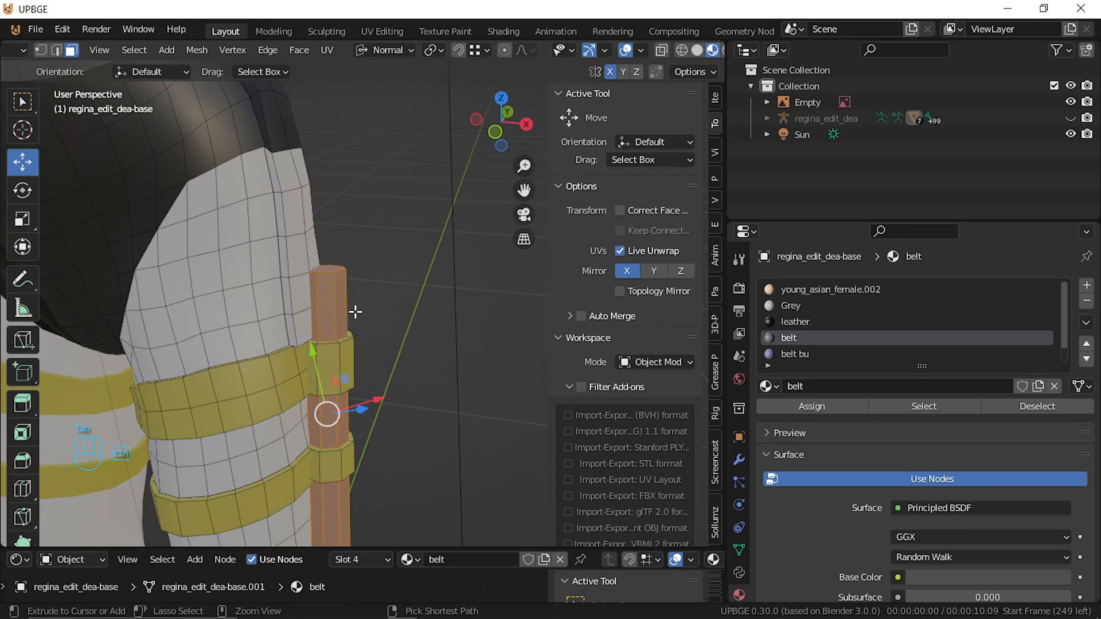
{"action": "key", "text": "ctrl+l"}
{"action": "key", "text": "KP_1"}
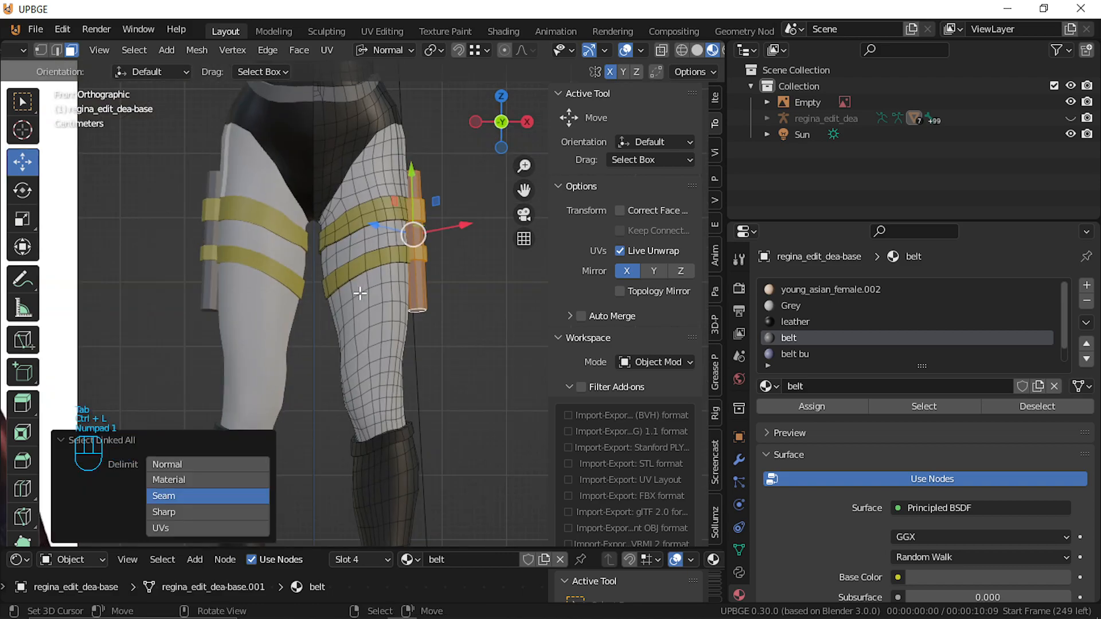
{"action": "scroll", "coordinate": [360, 293], "scroll_direction": "up", "scroll_amount": 1}
{"action": "middle_click_drag", "start_coordinate": [360, 293], "coordinate": [331, 436], "text": "shift"}
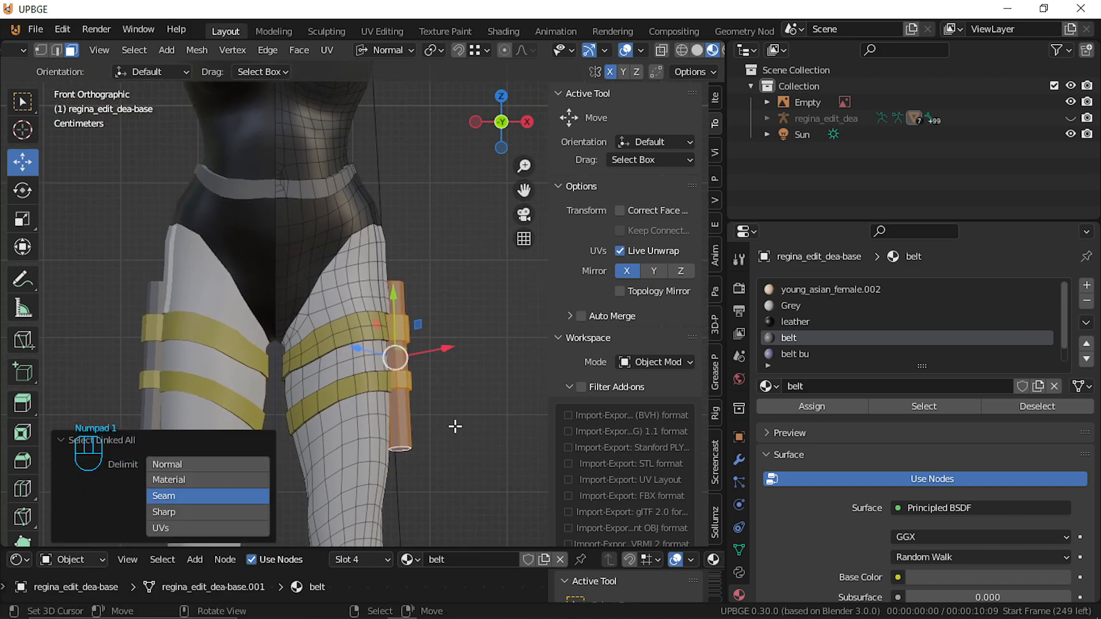
{"action": "left_click_drag", "start_coordinate": [432, 355], "coordinate": [439, 349]}
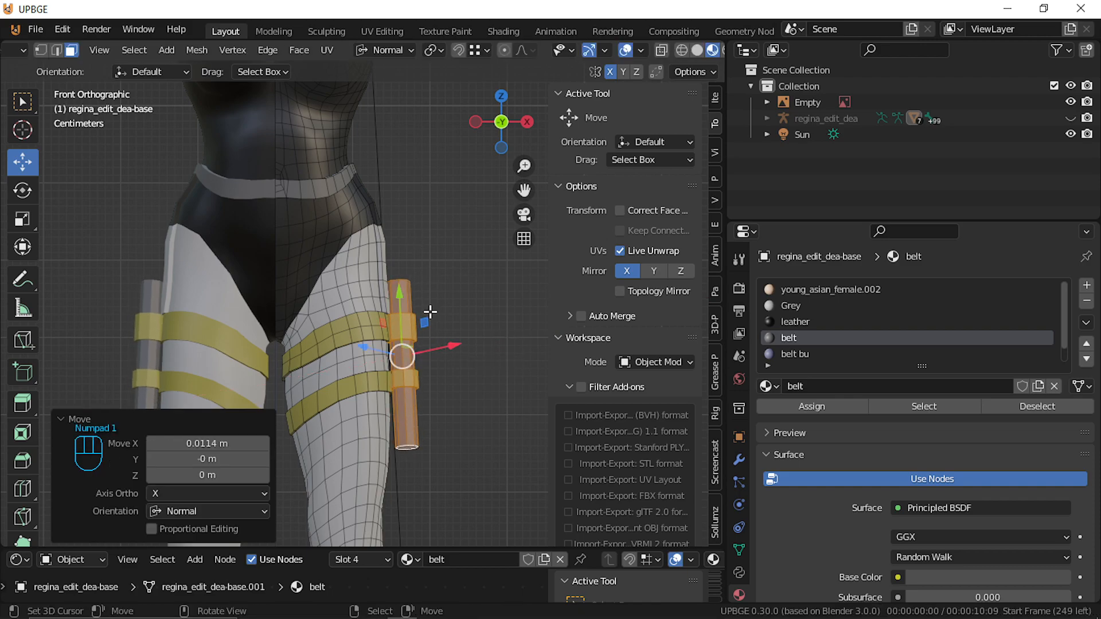
Rotate the banded accessory about 2.4° in the front view so that it stands upright
{"action": "key", "text": "r"}
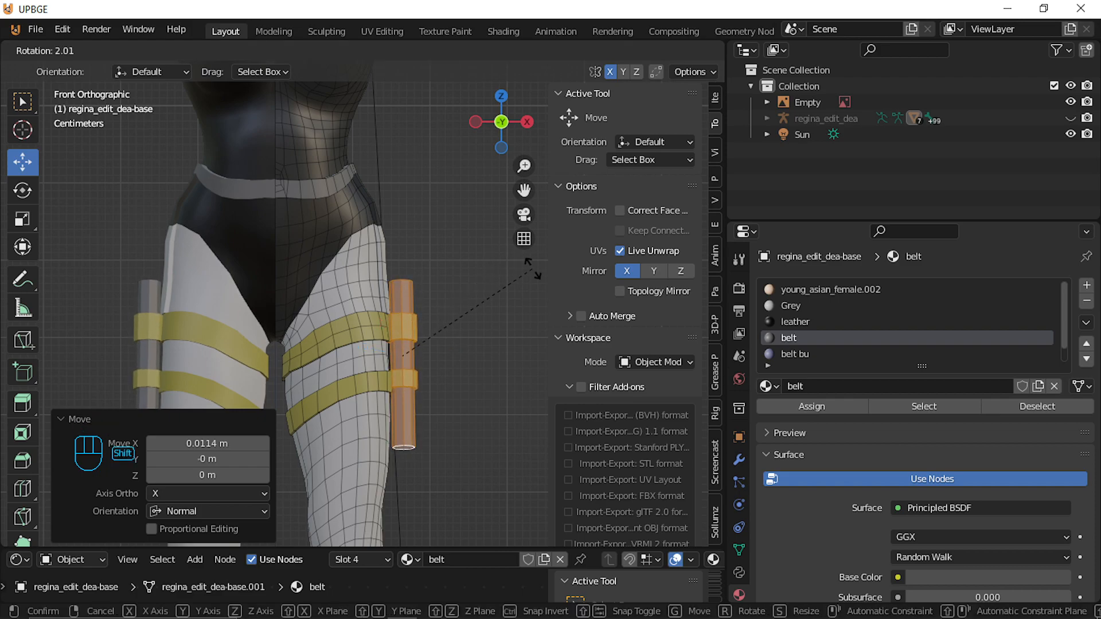
{"action": "left_click", "coordinate": [536, 299]}
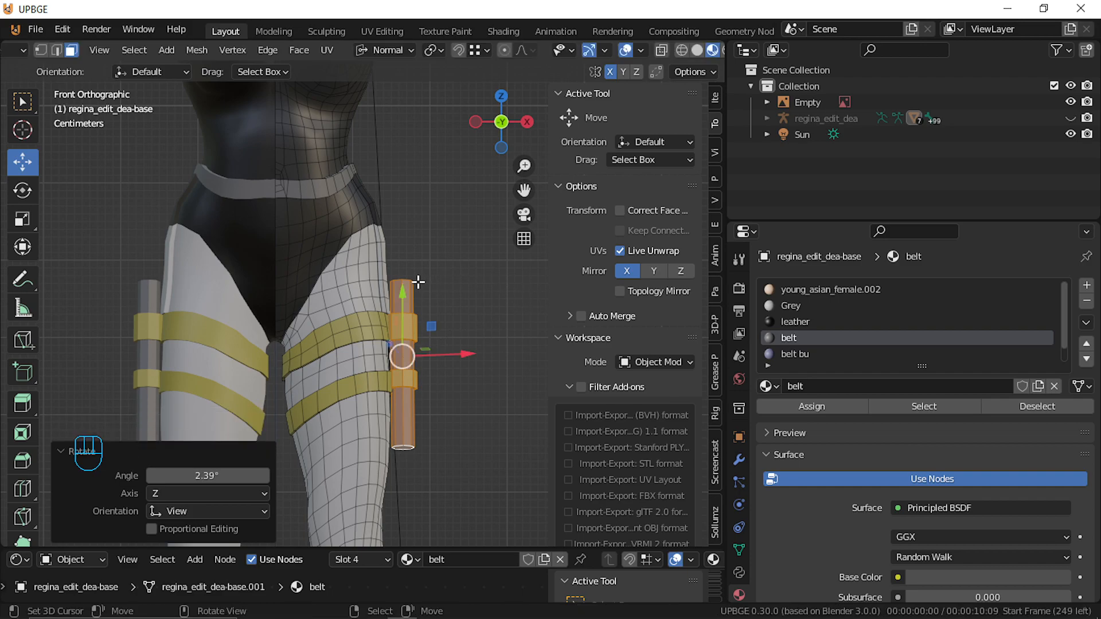
{"action": "left_click_drag", "start_coordinate": [404, 300], "coordinate": [447, 326]}
Select the lower band around the accessory shaft together with its rims and move it down about 0.005 m
{"action": "left_click", "coordinate": [402, 377], "text": "alt"}
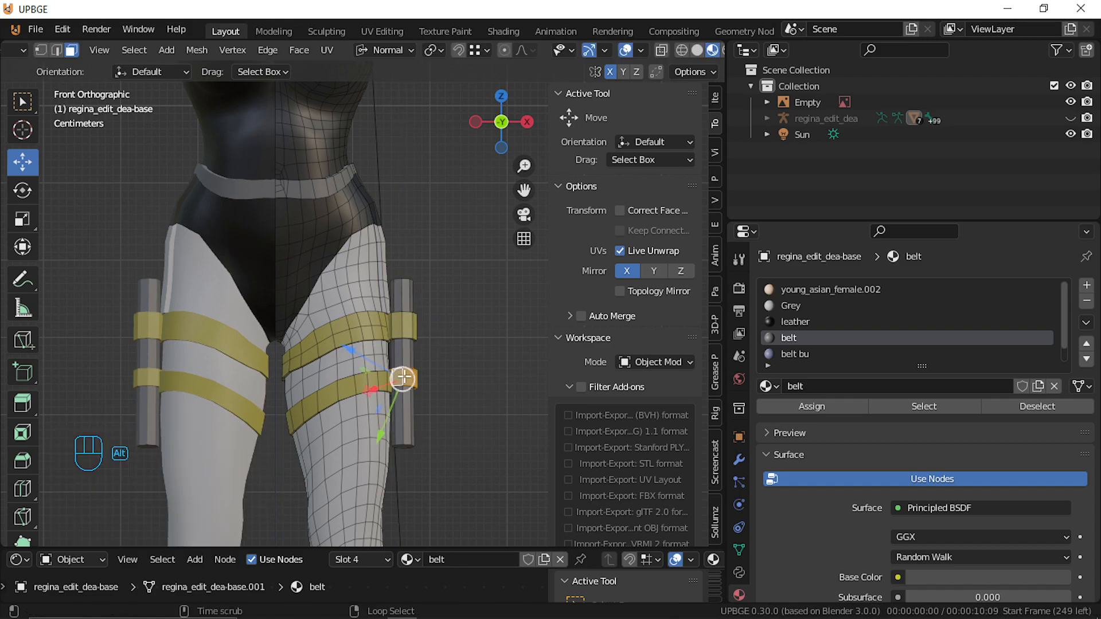
{"action": "key", "text": "ctrl+KP_Add"}
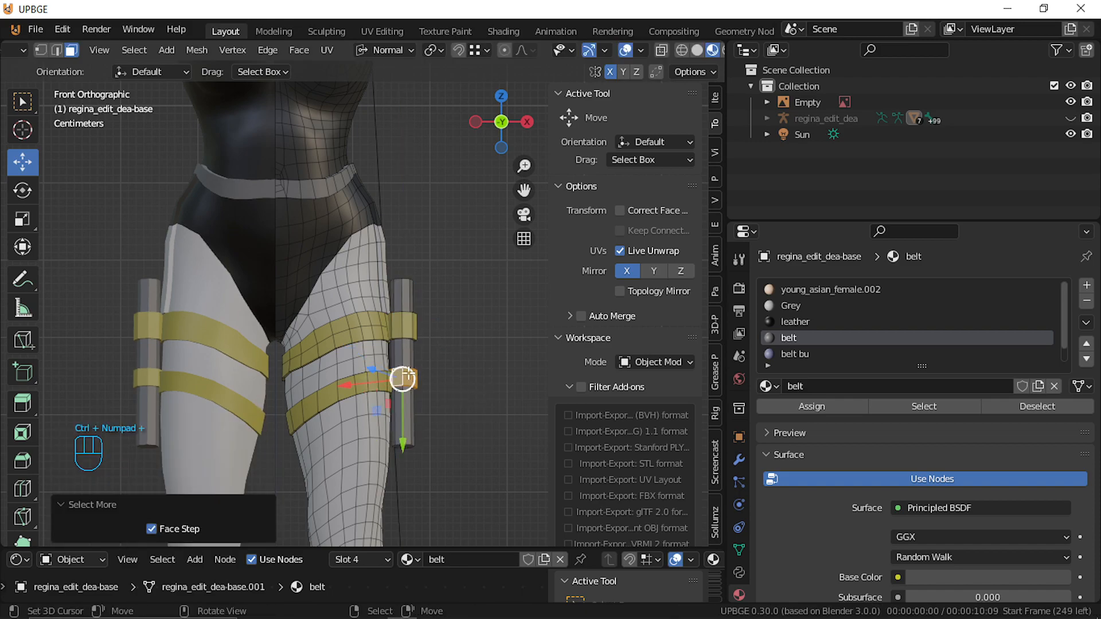
{"action": "key", "text": "g"}
{"action": "key", "text": "g"}
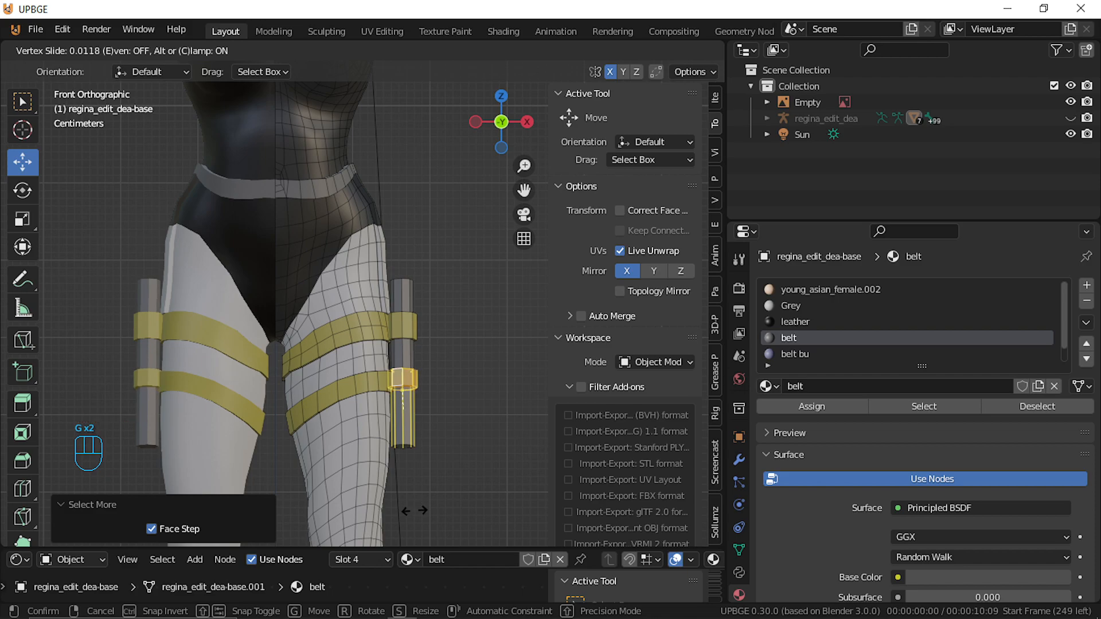
{"action": "right_click", "coordinate": [414, 517]}
{"action": "left_click_drag", "start_coordinate": [408, 438], "coordinate": [413, 417]}
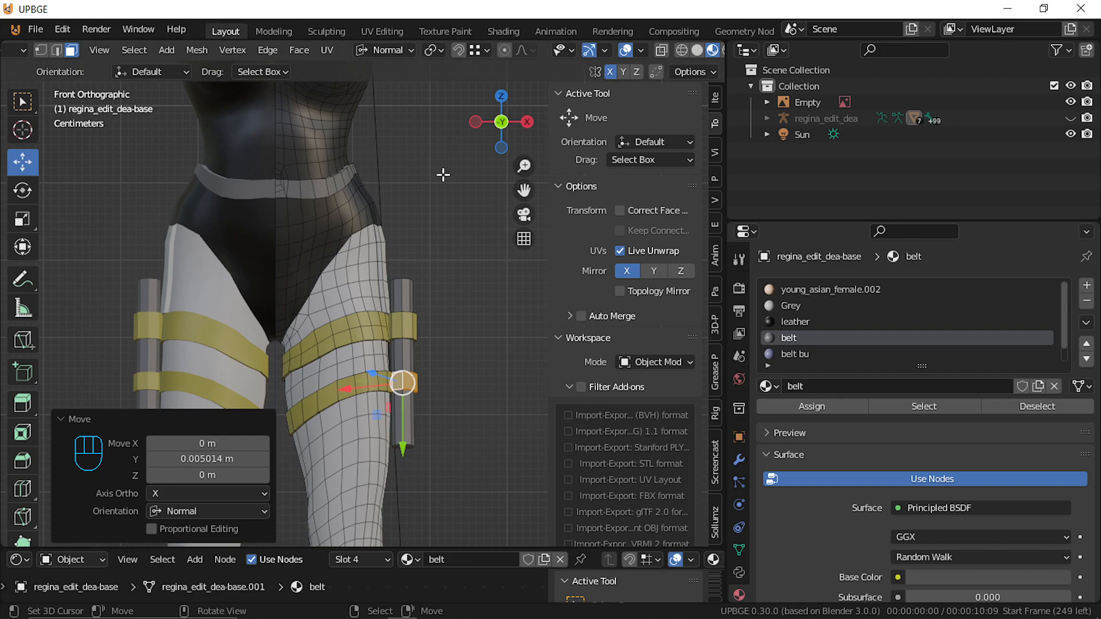
{"action": "left_click_drag", "start_coordinate": [399, 467], "coordinate": [402, 451]}
{"action": "right_click", "coordinate": [402, 451]}
{"action": "key", "text": "shift+f"}
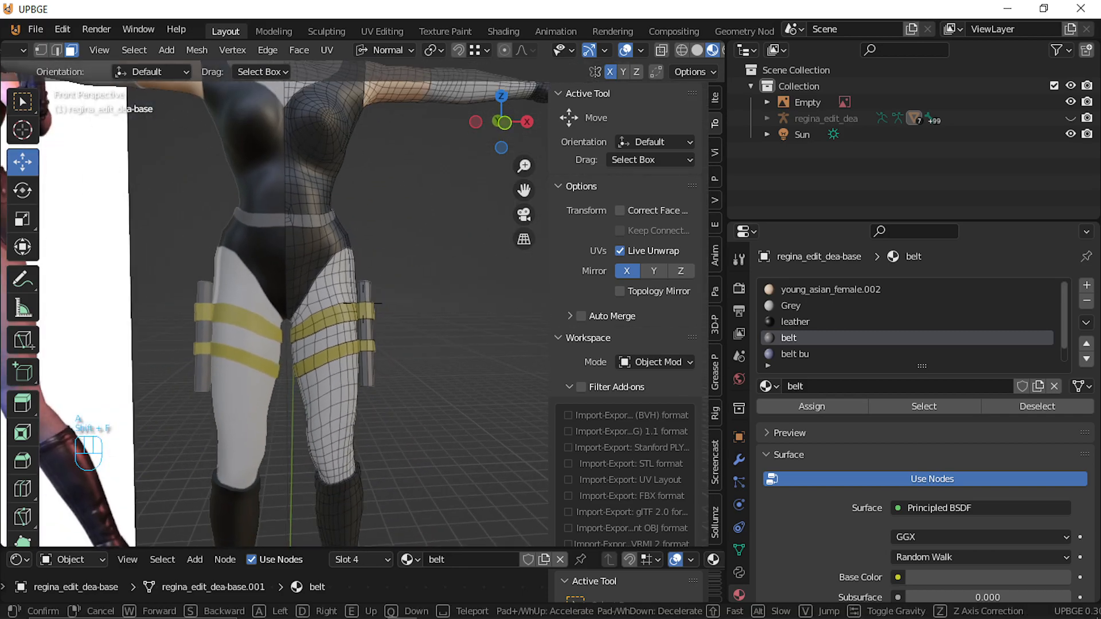
Examine the whole character from the front and compare the outfit and thigh straps with the reference image
{"action": "key", "text": "s"}
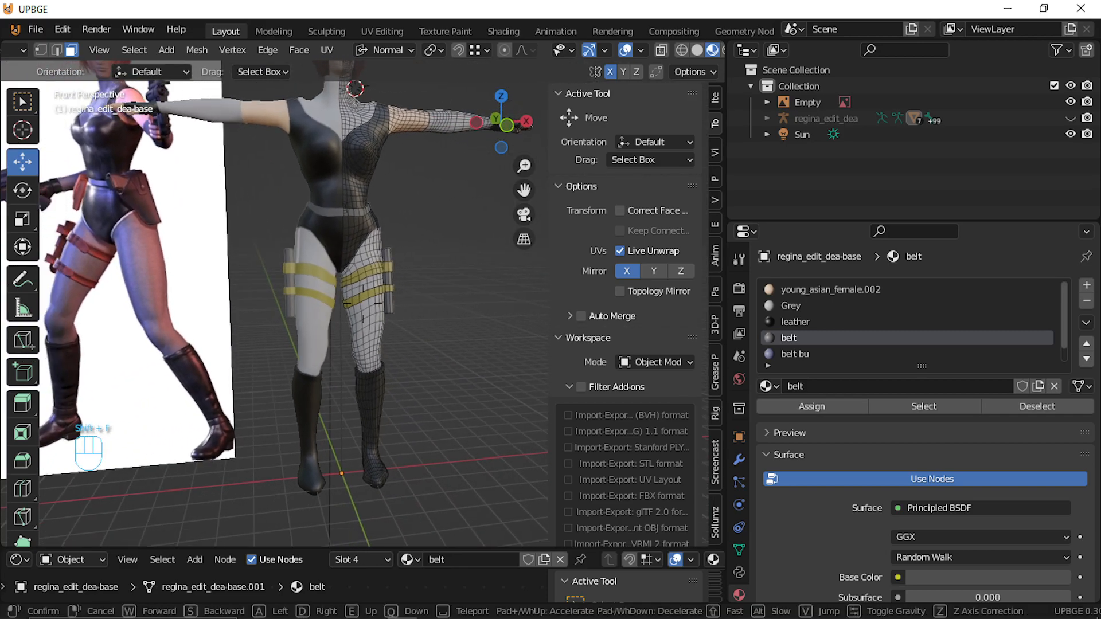
{"action": "key", "text": "s"}
{"action": "key", "text": "w"}
{"action": "key", "text": "s"}
{"action": "key", "text": "a"}
{"action": "key", "text": "d"}
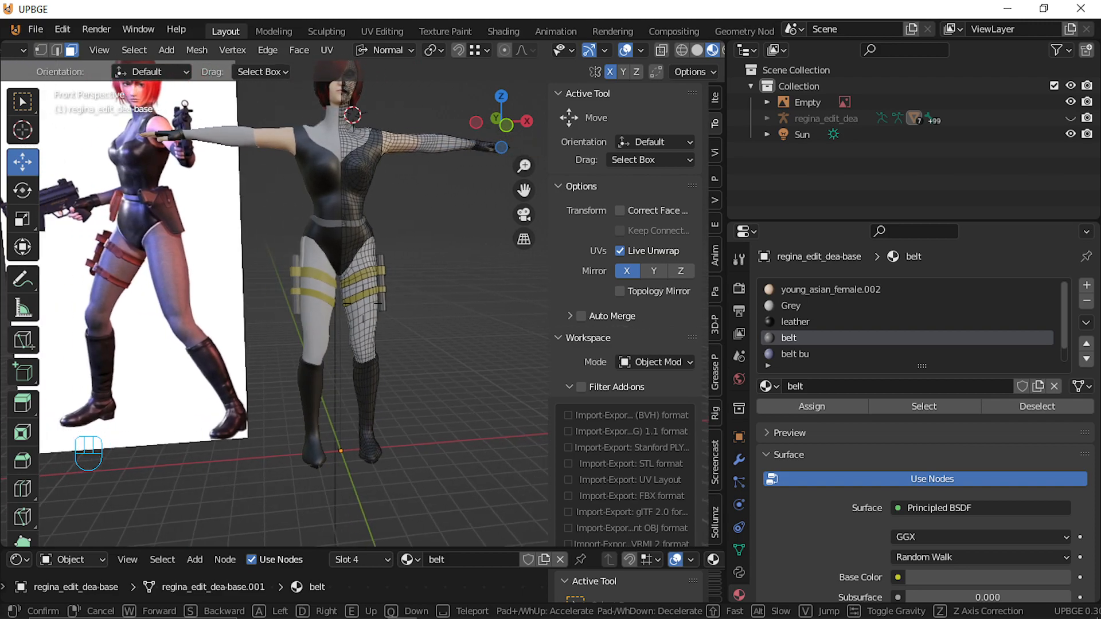
{"action": "left_click", "coordinate": [361, 302]}
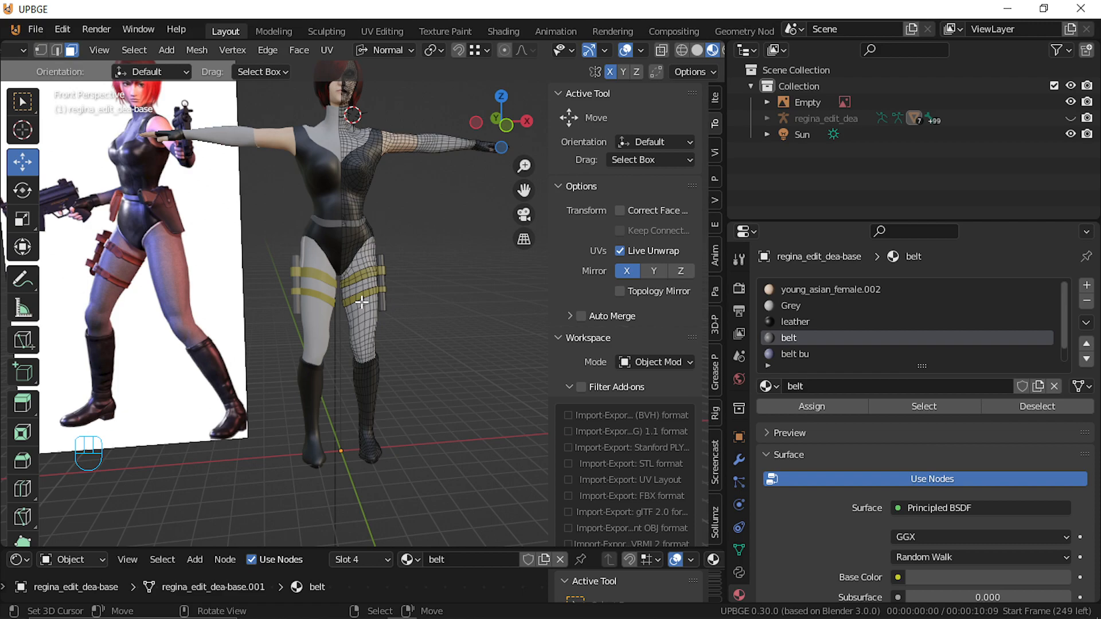
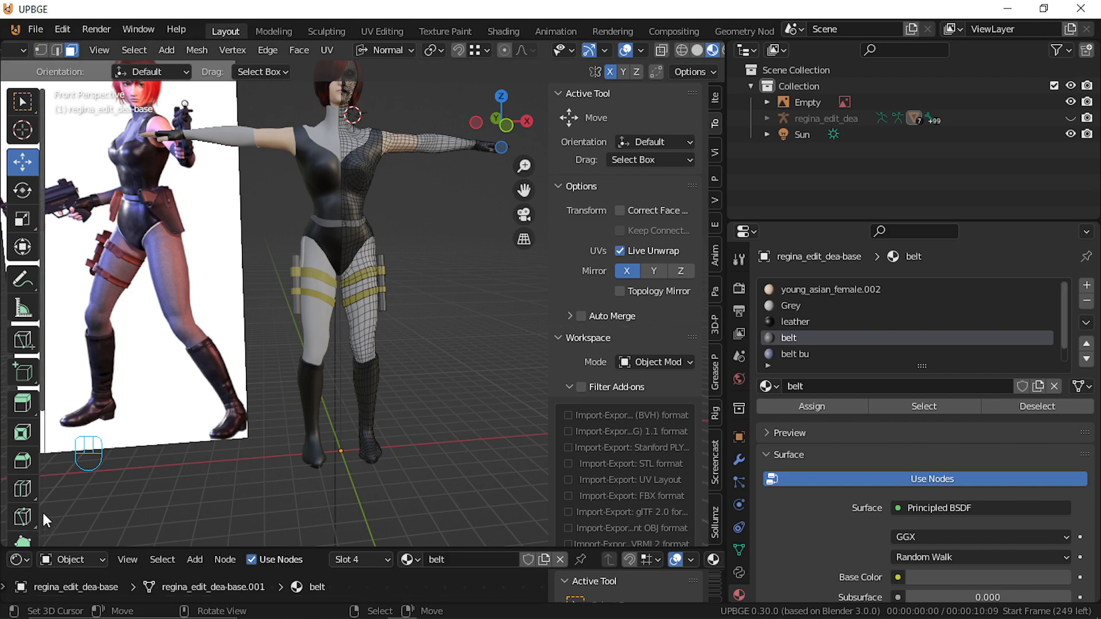
{"action": "scroll", "coordinate": [229, 256], "scroll_direction": "up", "scroll_amount": 1}
{"action": "key", "text": "shift+f"}
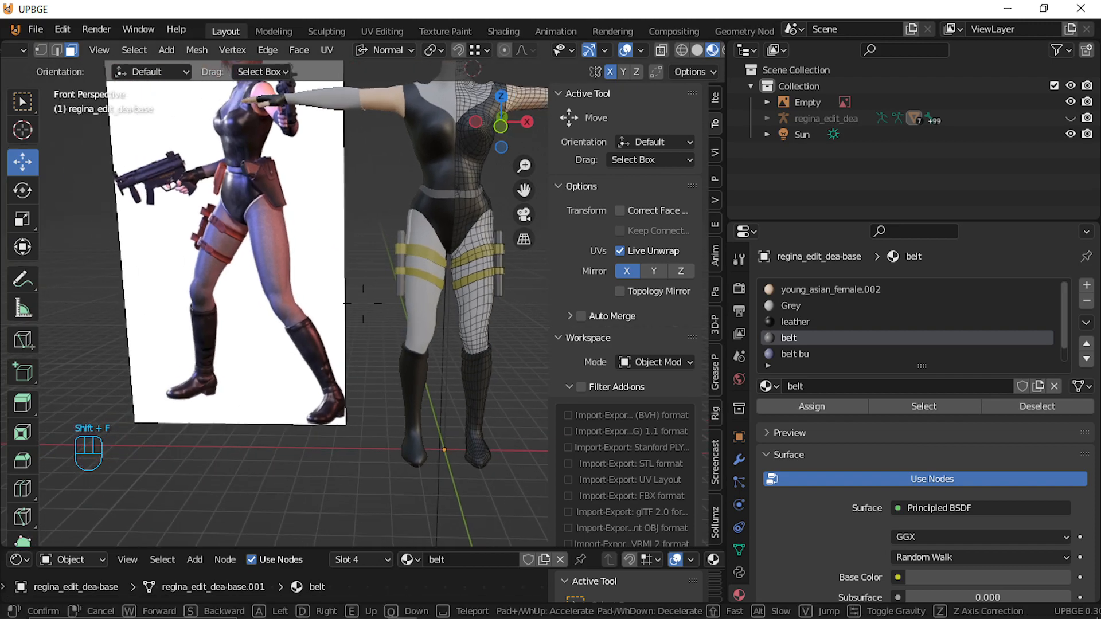
{"action": "key", "text": "w"}
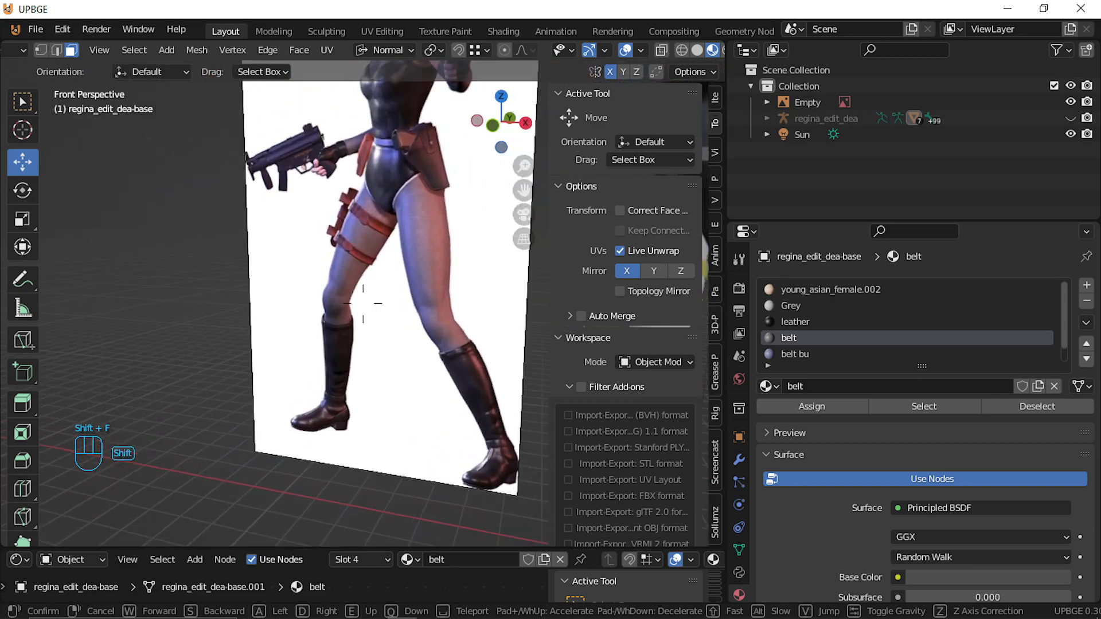
{"action": "key", "text": "s"}
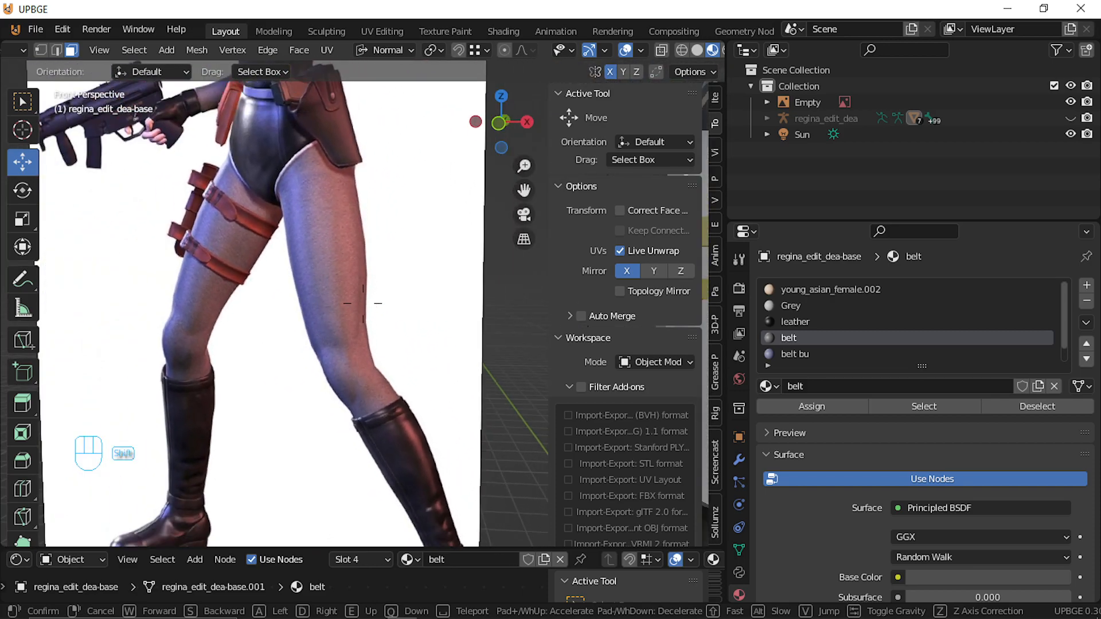
{"action": "key", "text": "shift+w"}
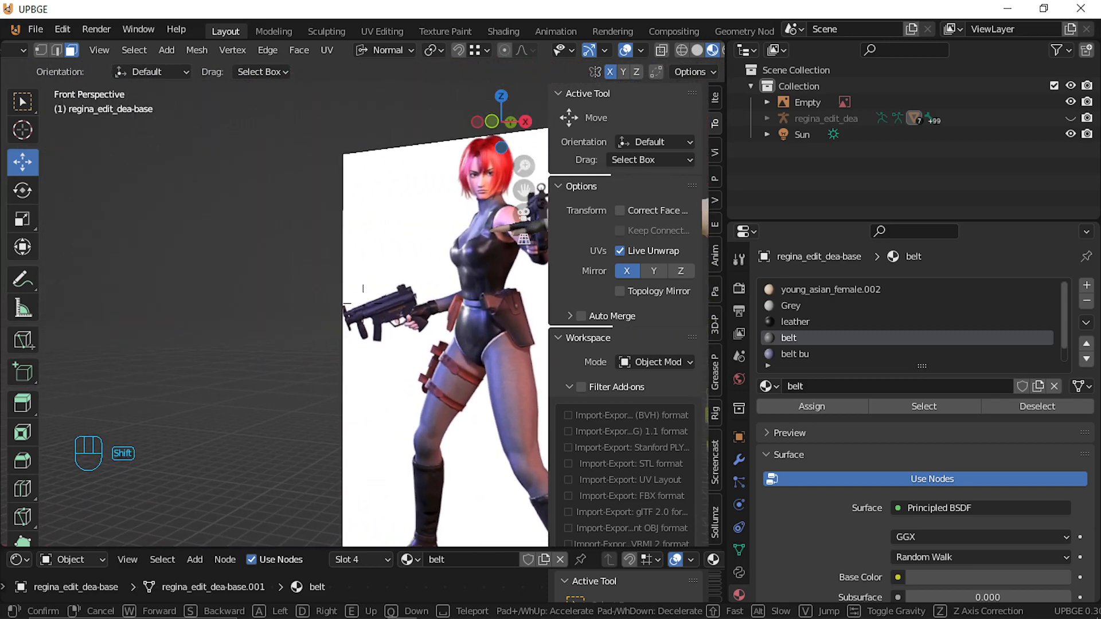
{"action": "key", "text": "shift+s"}
{"action": "key", "text": "s"}
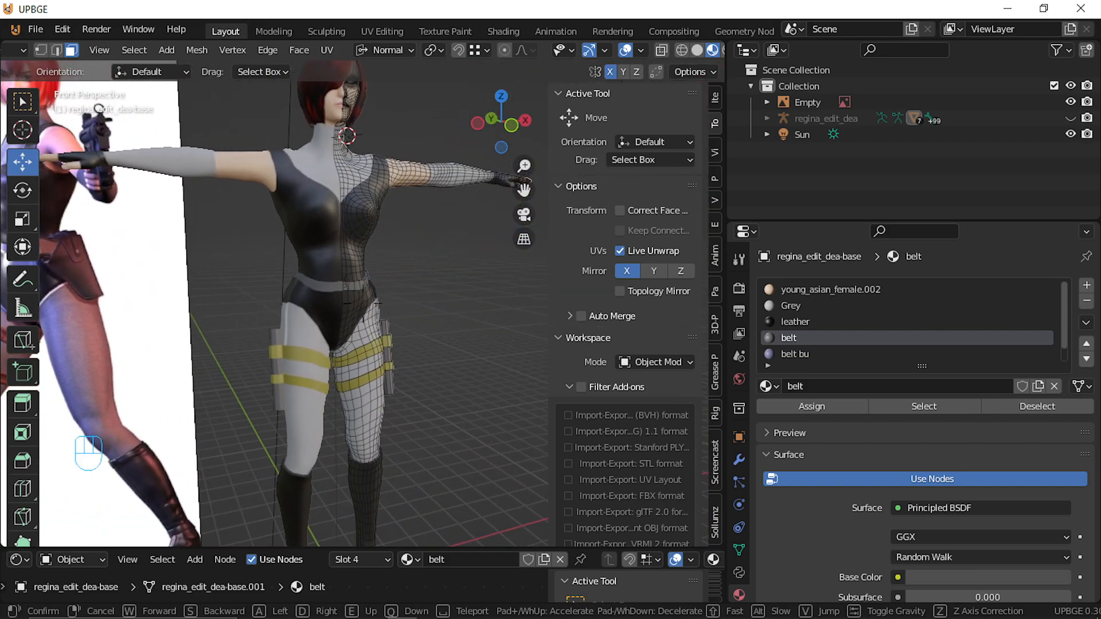
{"action": "left_click", "coordinate": [363, 304]}
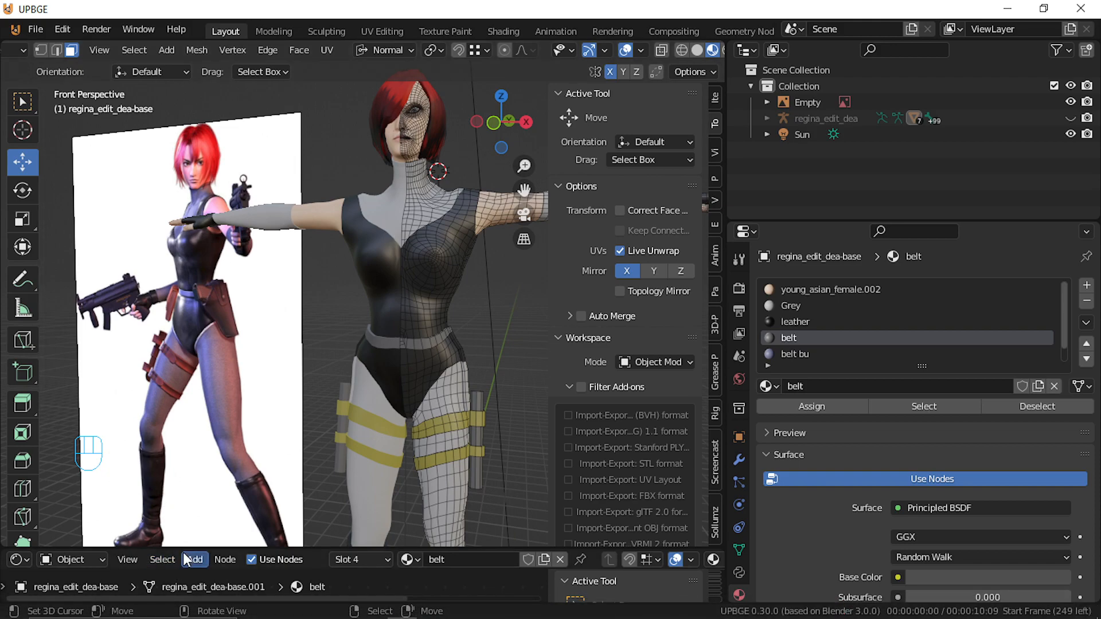
Enlarge the Shader Editor, open the Grey material by selecting a chest face, and return to Object Mode
{"action": "left_click_drag", "start_coordinate": [187, 546], "coordinate": [190, 304]}
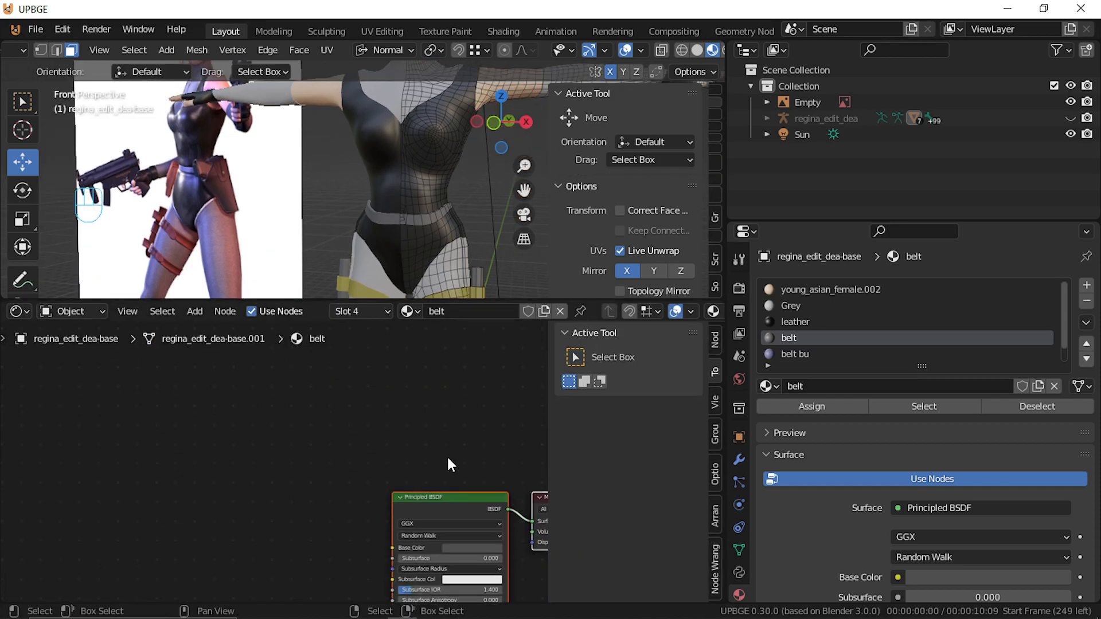
{"action": "left_click", "coordinate": [410, 93]}
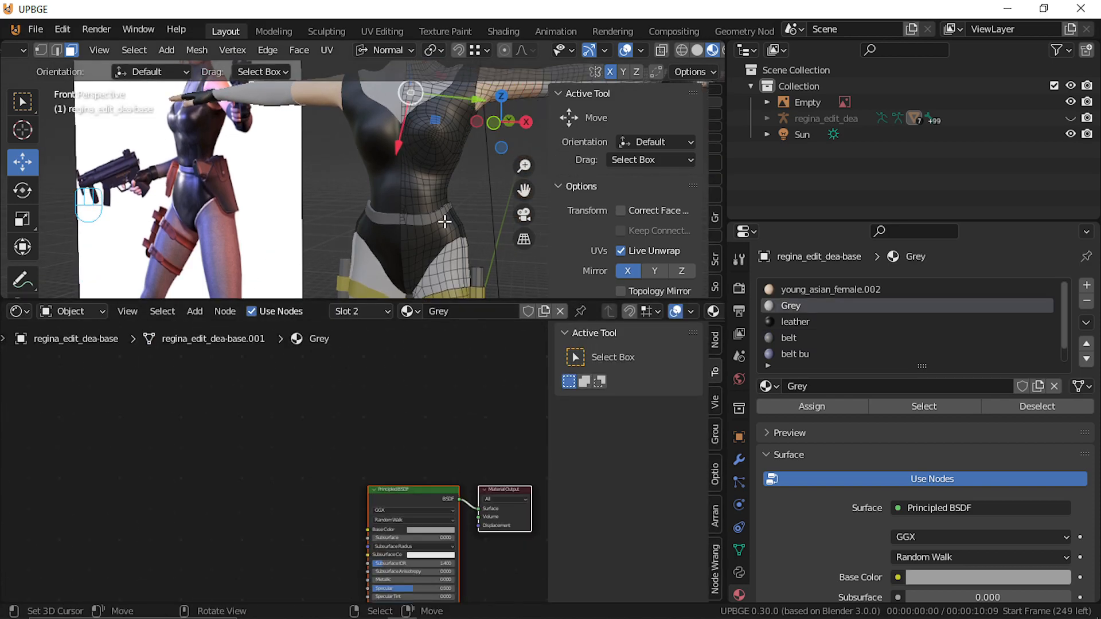
{"action": "scroll", "coordinate": [463, 441], "scroll_direction": "down", "scroll_amount": 4}
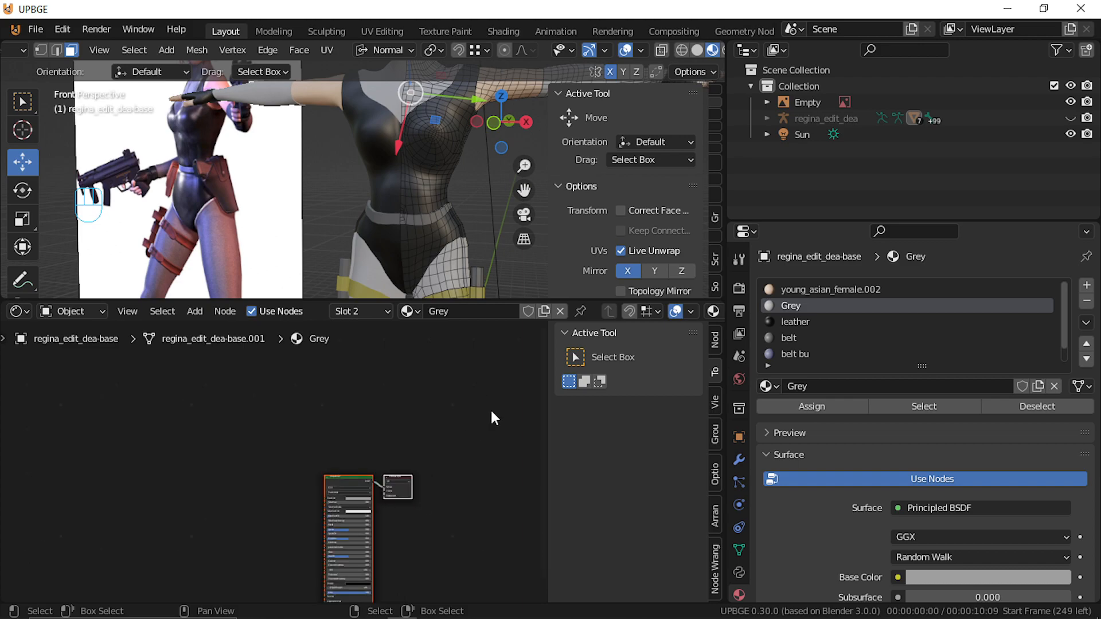
{"action": "key", "text": "Tab"}
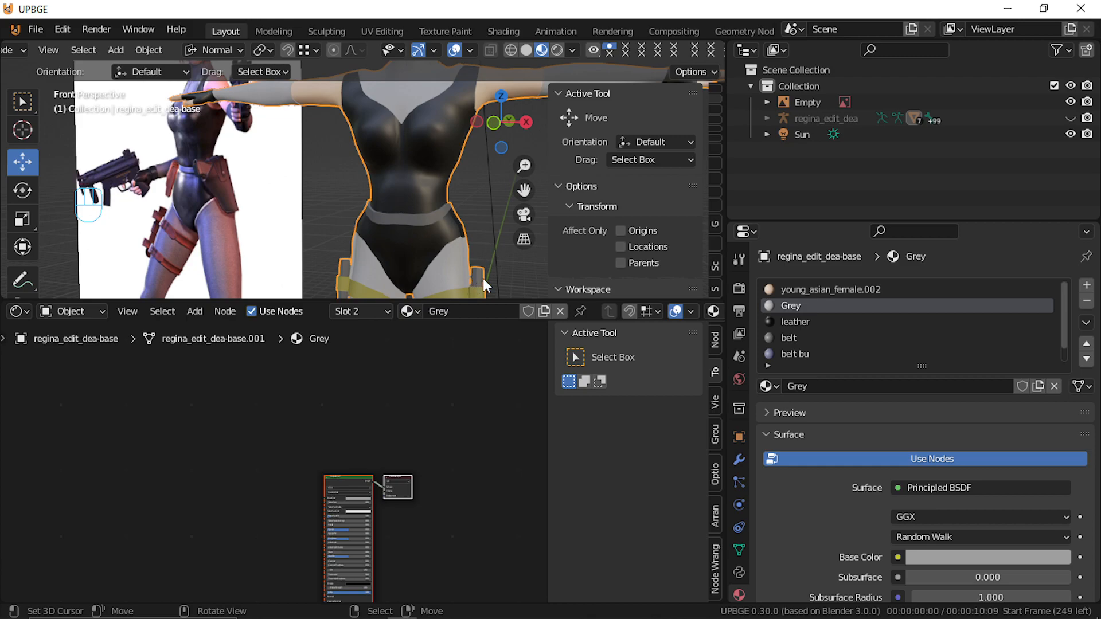
Add an Image Texture with Mapping and Texture Coordinate nodes to the Grey material's Principled BSDF and move them away from the shader
{"action": "left_click", "coordinate": [357, 485], "text": "ctrl"}
{"action": "key", "text": "ctrl+t"}
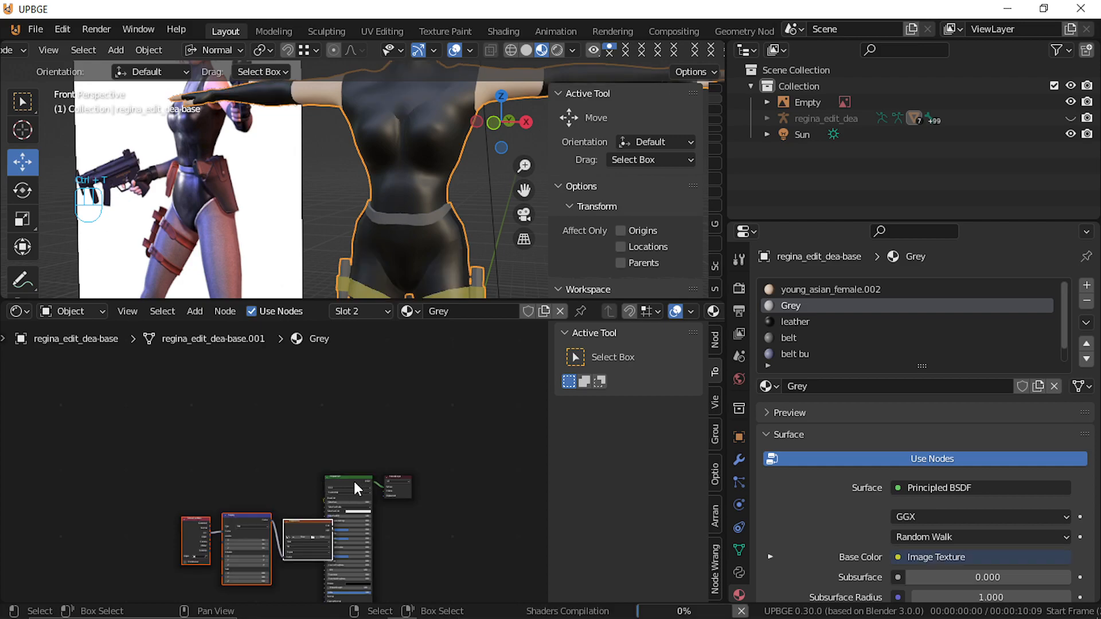
{"action": "key", "text": "g"}
{"action": "left_click", "coordinate": [160, 534]}
{"action": "scroll", "coordinate": [179, 524], "scroll_direction": "up", "scroll_amount": 3}
{"action": "middle_click_drag", "start_coordinate": [181, 525], "coordinate": [372, 507]}
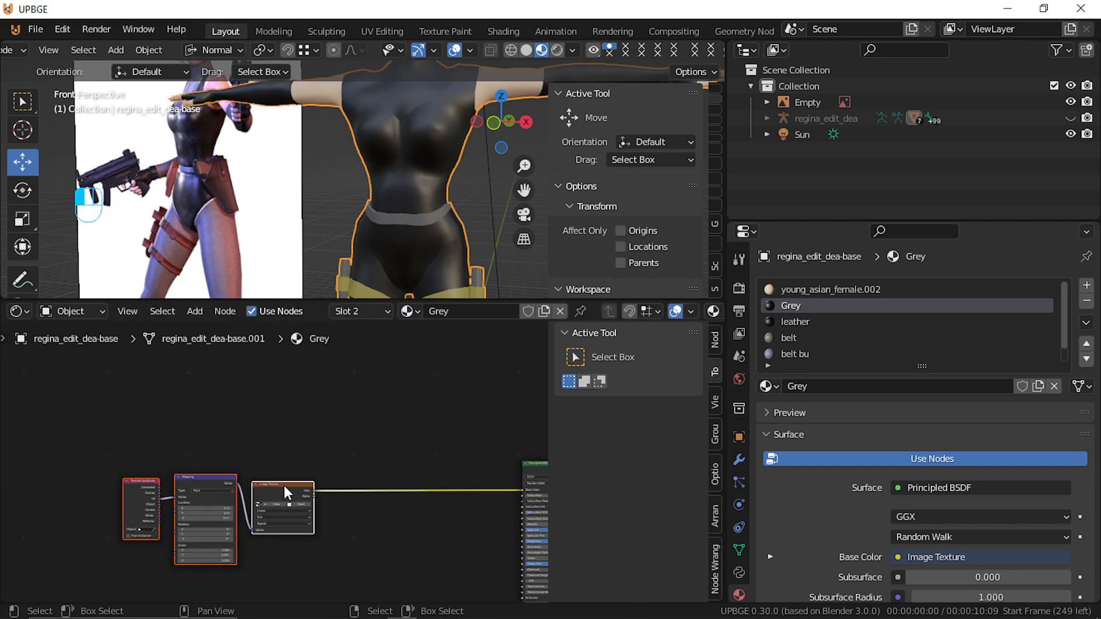
{"action": "scroll", "coordinate": [273, 522], "scroll_direction": "up", "scroll_amount": 3}
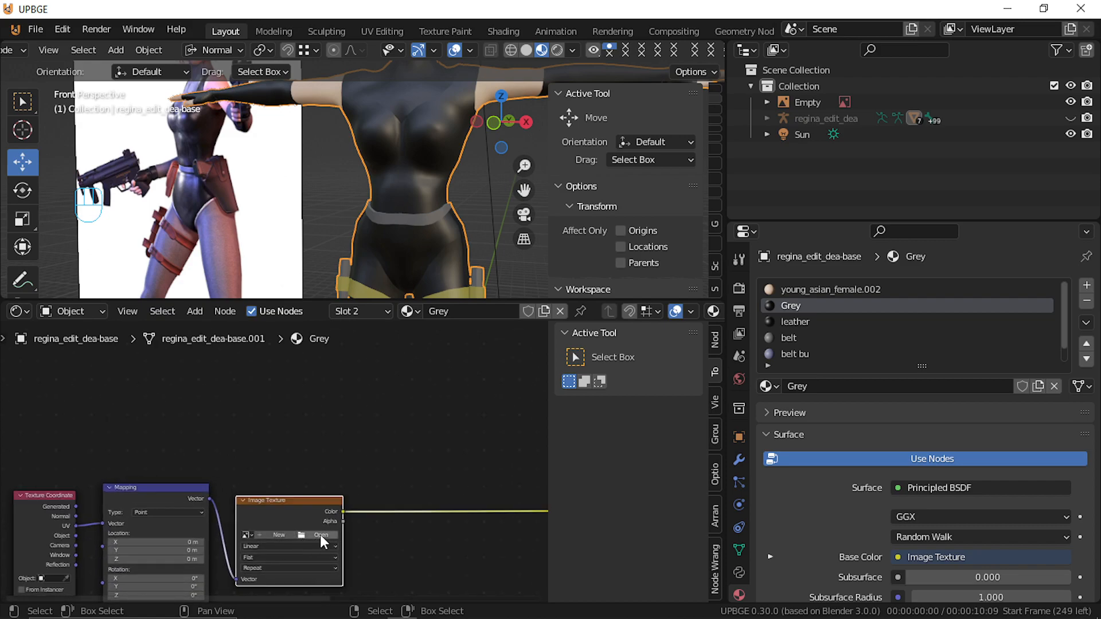
Switch the Image Texture node to a Voronoi Texture and check the pattern on the chest and arms
{"action": "key", "text": "shift+s"}
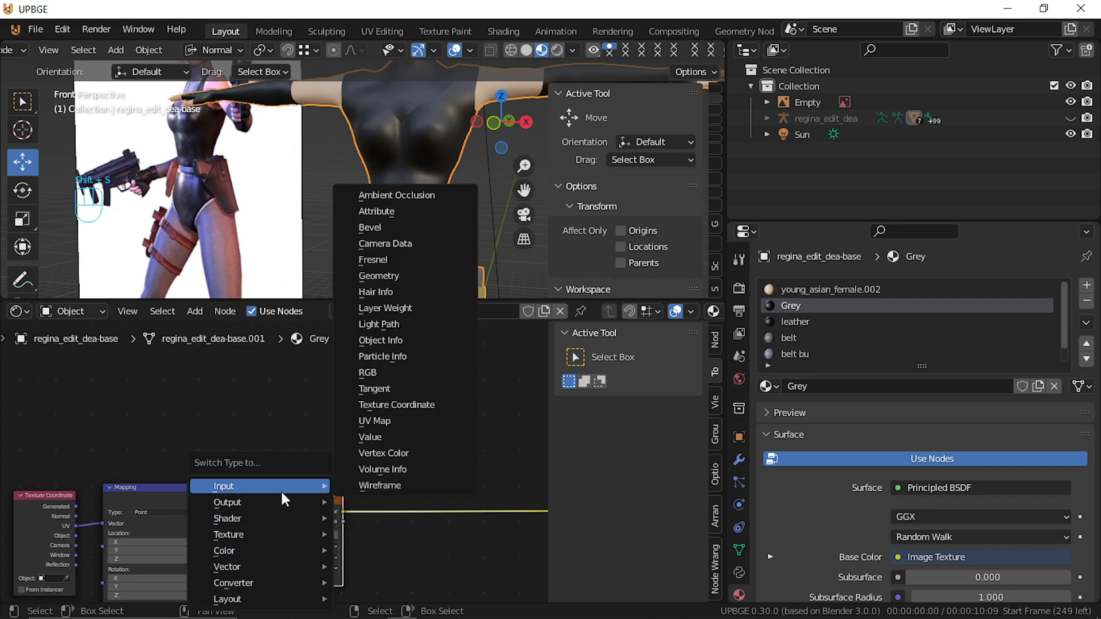
{"action": "mouse_move", "coordinate": [258, 534]}
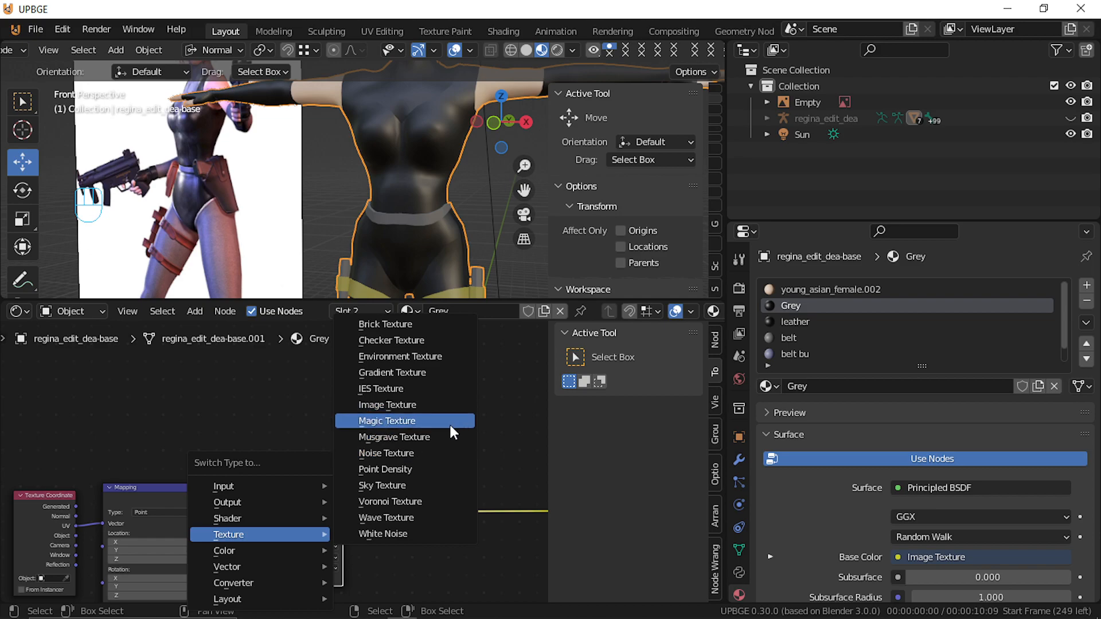
{"action": "left_click", "coordinate": [422, 497]}
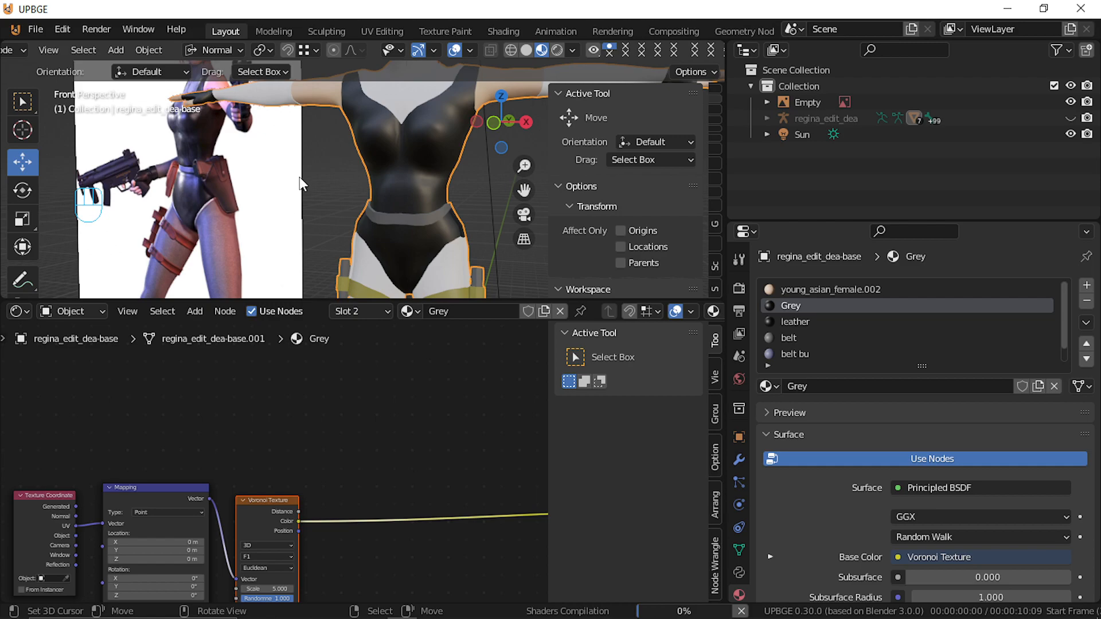
{"action": "key", "text": "shift+f"}
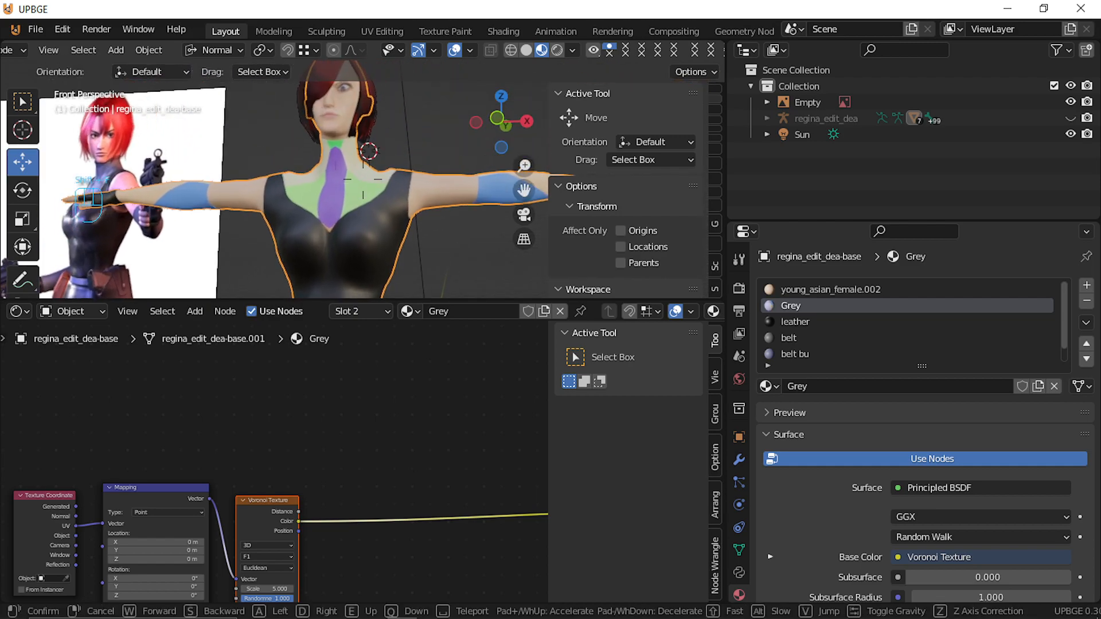
{"action": "key", "text": "w"}
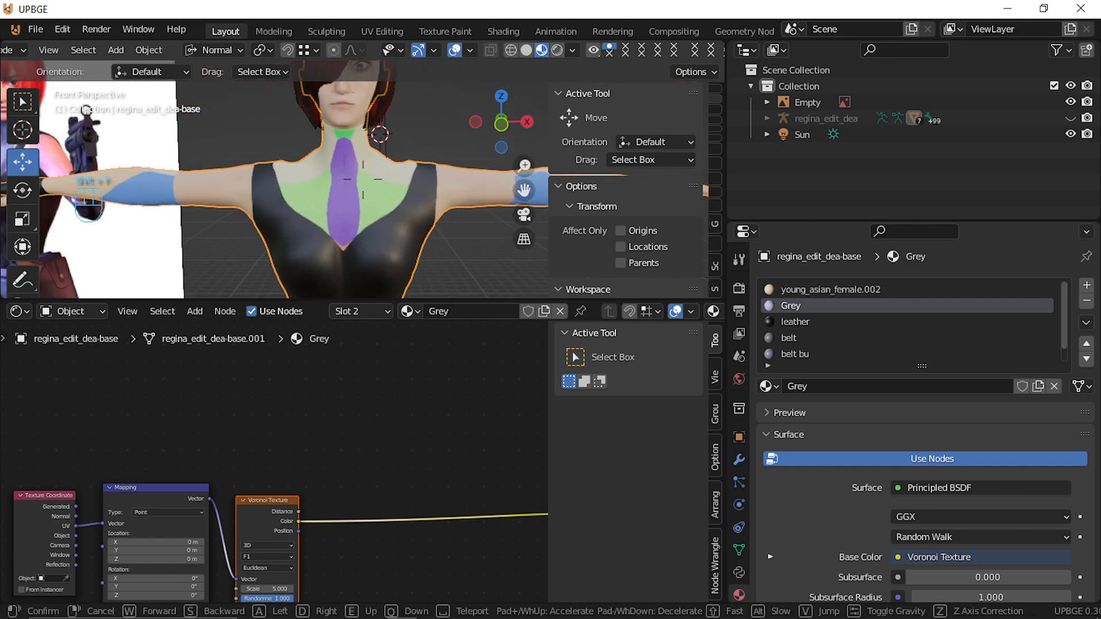
{"action": "left_click", "coordinate": [362, 179]}
Set the Voronoi Texture's distance metric to Manhattan, its scale to 247.1 and its randomness to 0.525
{"action": "scroll", "coordinate": [237, 487], "scroll_direction": "up", "scroll_amount": 3}
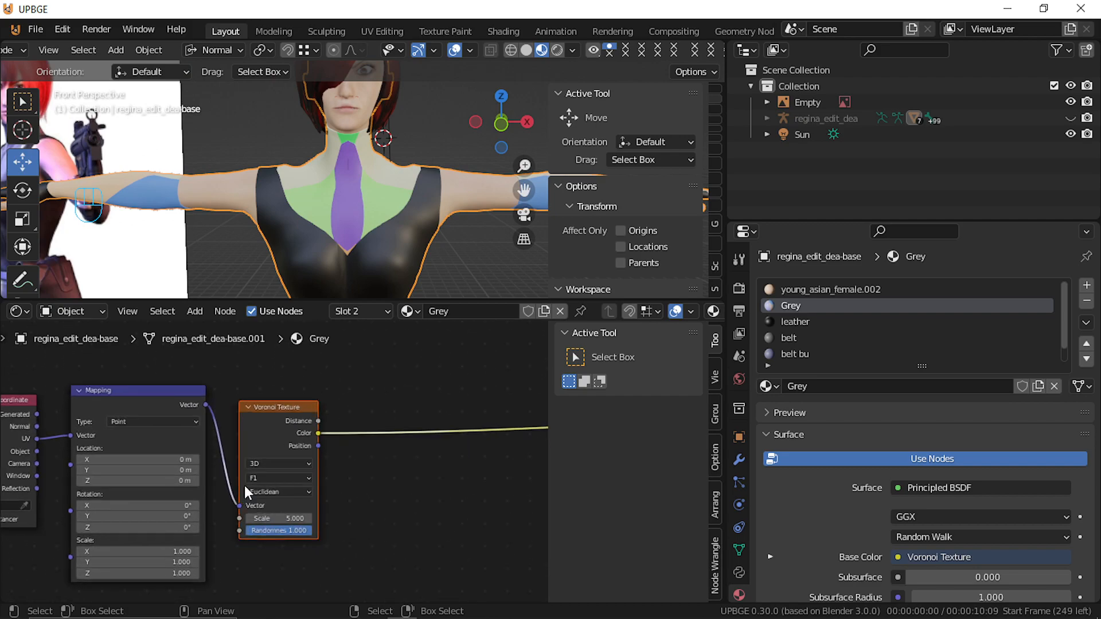
{"action": "left_click", "coordinate": [274, 493]}
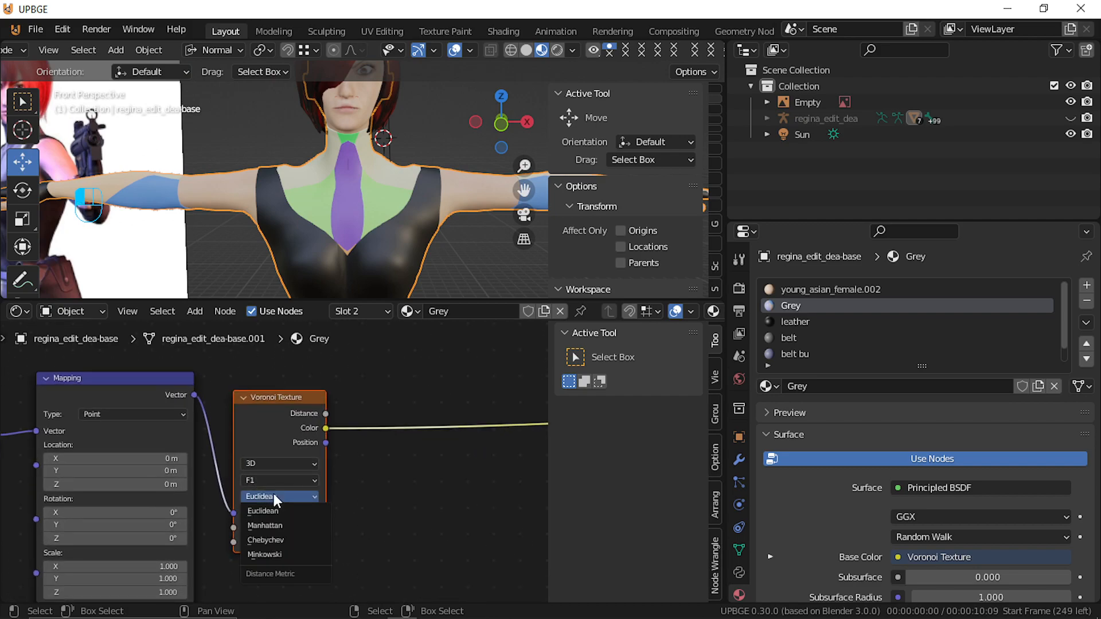
{"action": "left_click", "coordinate": [298, 526]}
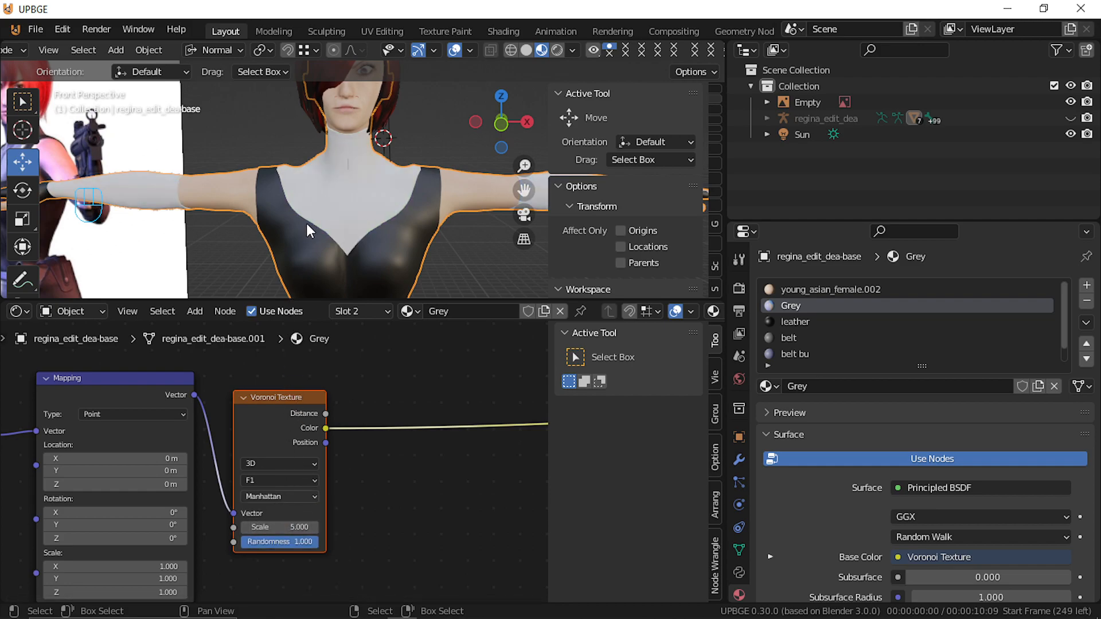
{"action": "key", "text": "shift+f"}
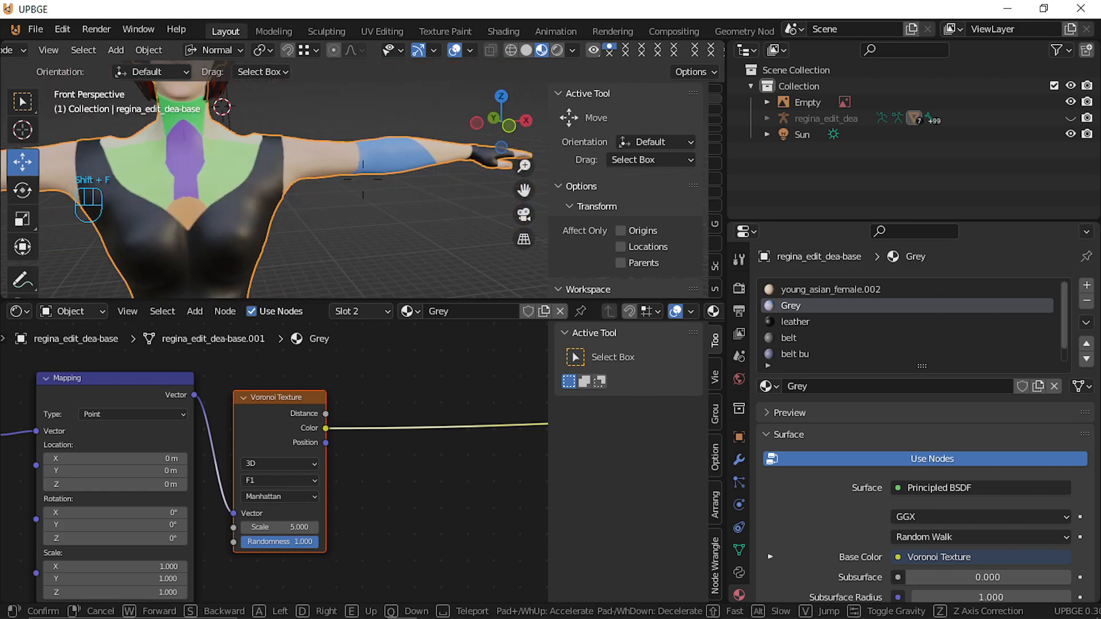
{"action": "left_click", "coordinate": [362, 179]}
{"action": "left_click_drag", "start_coordinate": [270, 527], "coordinate": [564, 527]}
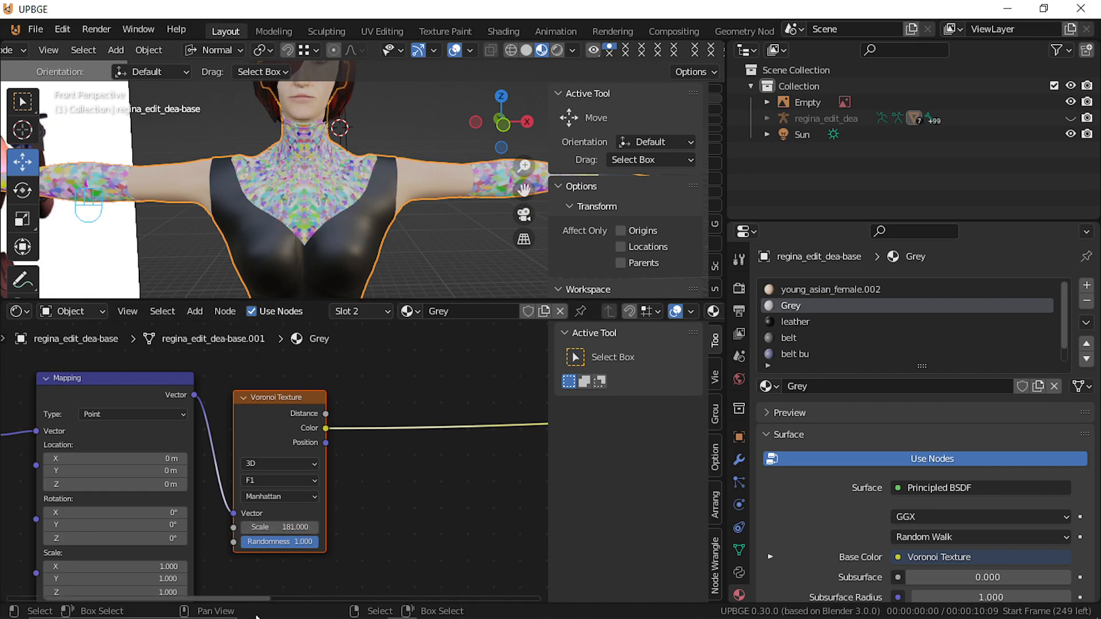
{"action": "mouse_move", "coordinate": [310, 545]}
{"action": "left_mouse_down"}
{"action": "mouse_move", "coordinate": [253, 544]}
{"action": "mouse_move", "coordinate": [312, 545]}
{"action": "mouse_move", "coordinate": [261, 545]}
{"action": "mouse_move", "coordinate": [285, 550]}
{"action": "mouse_move", "coordinate": [283, 527]}
{"action": "mouse_move", "coordinate": [313, 526]}
{"action": "left_mouse_up"}
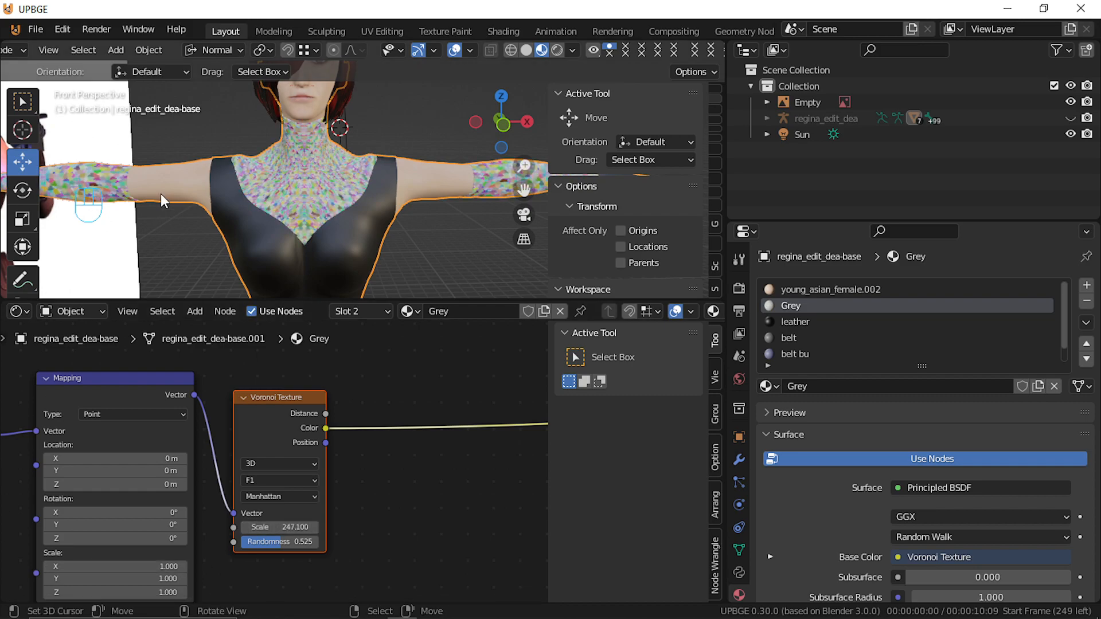
Insert a ColorRamp node into the link between the Voronoi Texture's color and the shader's base color
{"action": "middle_click_drag", "start_coordinate": [379, 440], "coordinate": [290, 448]}
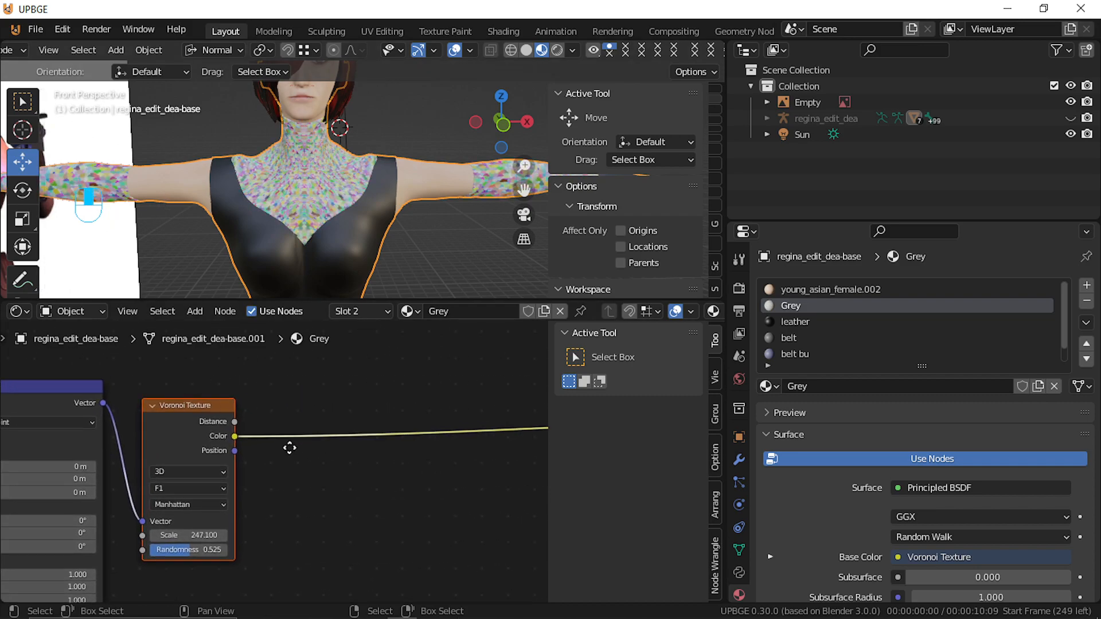
{"action": "key", "text": "shift+a"}
{"action": "mouse_move", "coordinate": [303, 452]}
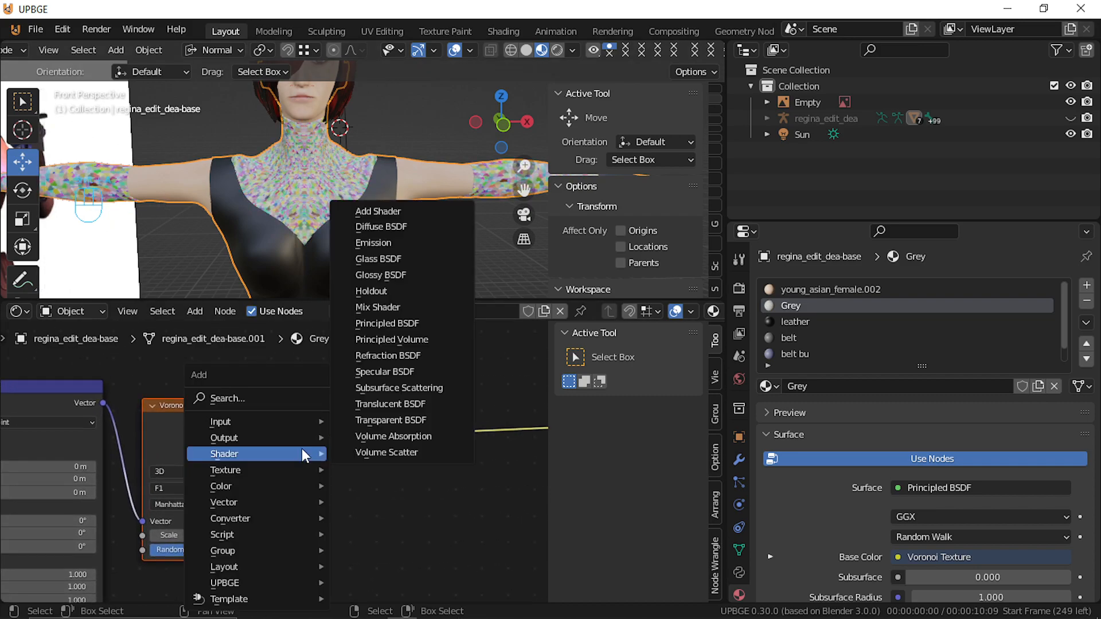
{"action": "mouse_move", "coordinate": [245, 492]}
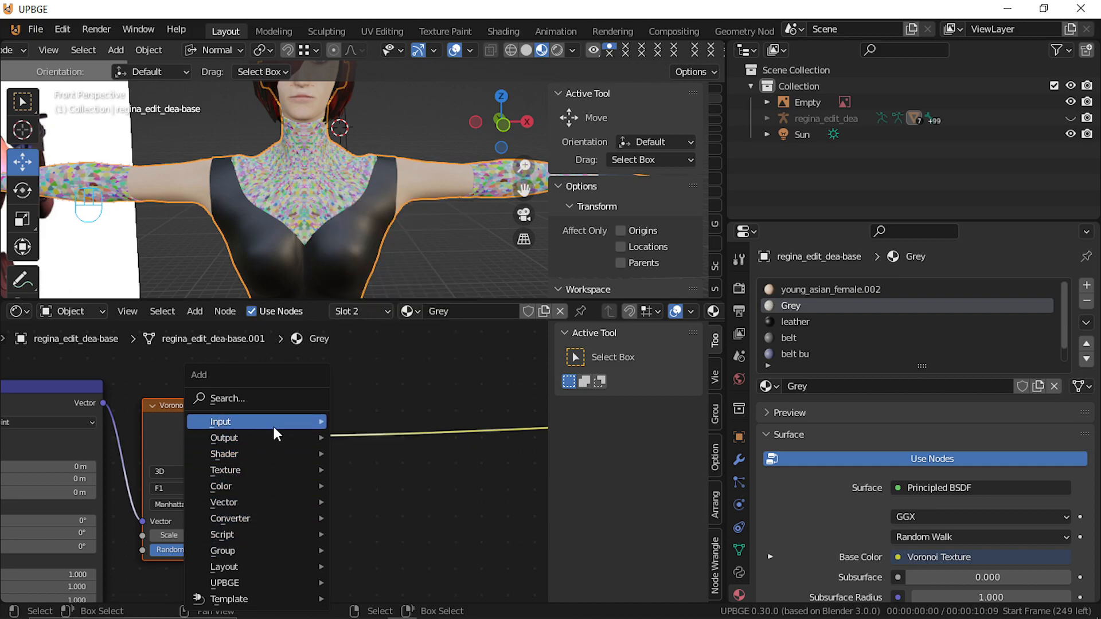
{"action": "mouse_move", "coordinate": [289, 487]}
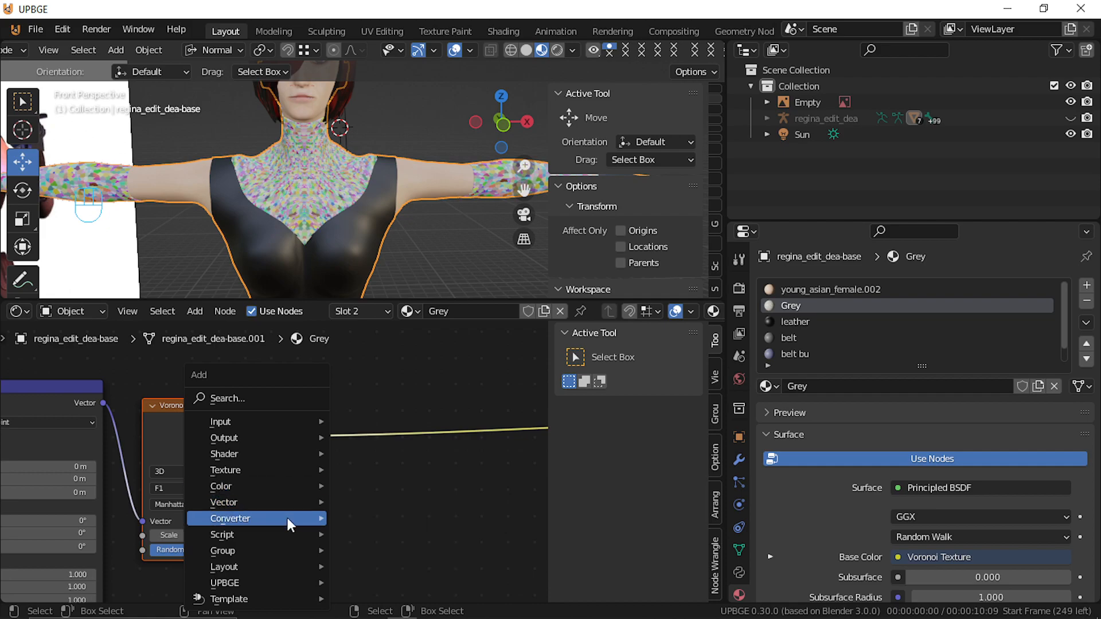
{"action": "mouse_move", "coordinate": [287, 516]}
{"action": "left_click", "coordinate": [407, 307]}
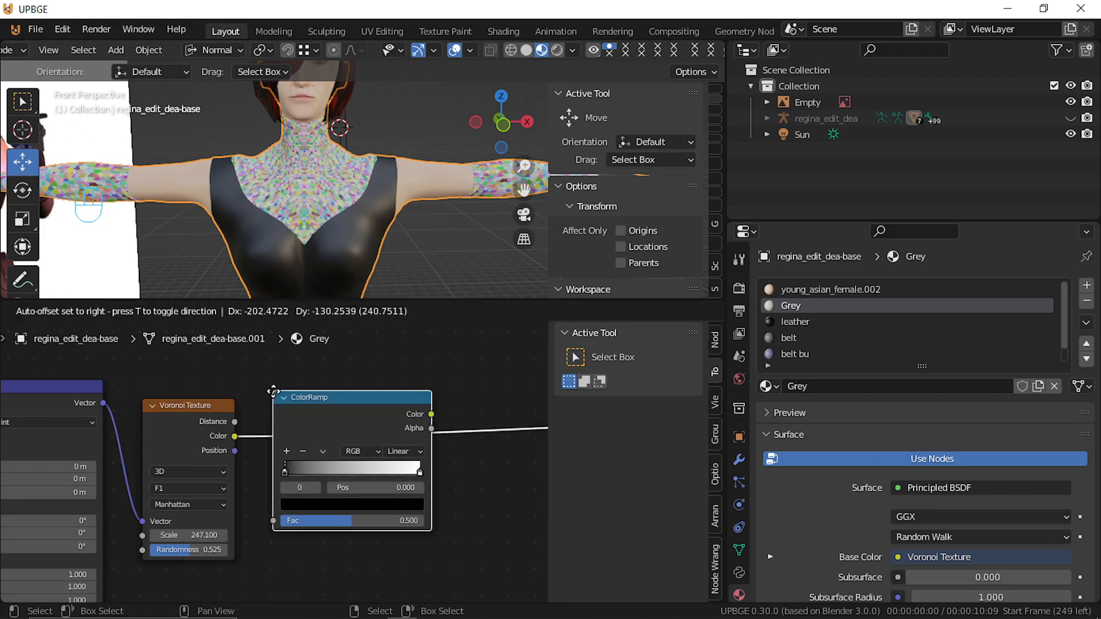
{"action": "left_click", "coordinate": [271, 452]}
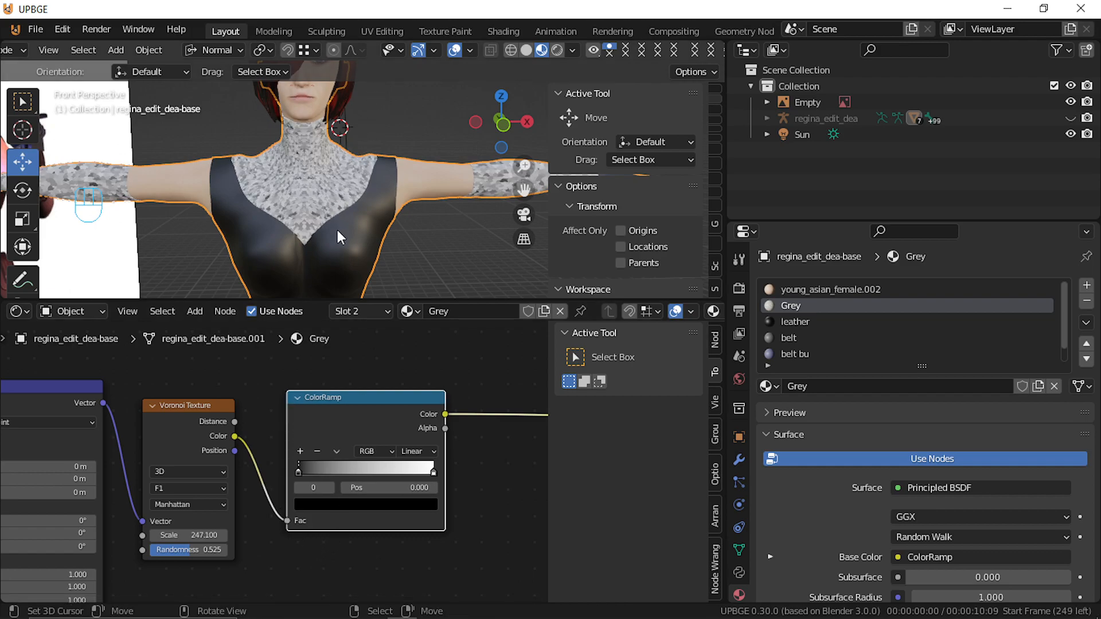
Keep the ColorRamp's black stop at the start and darken its white end stop to medium grey
{"action": "left_click_drag", "start_coordinate": [299, 469], "coordinate": [343, 458]}
{"action": "left_click", "coordinate": [433, 469]}
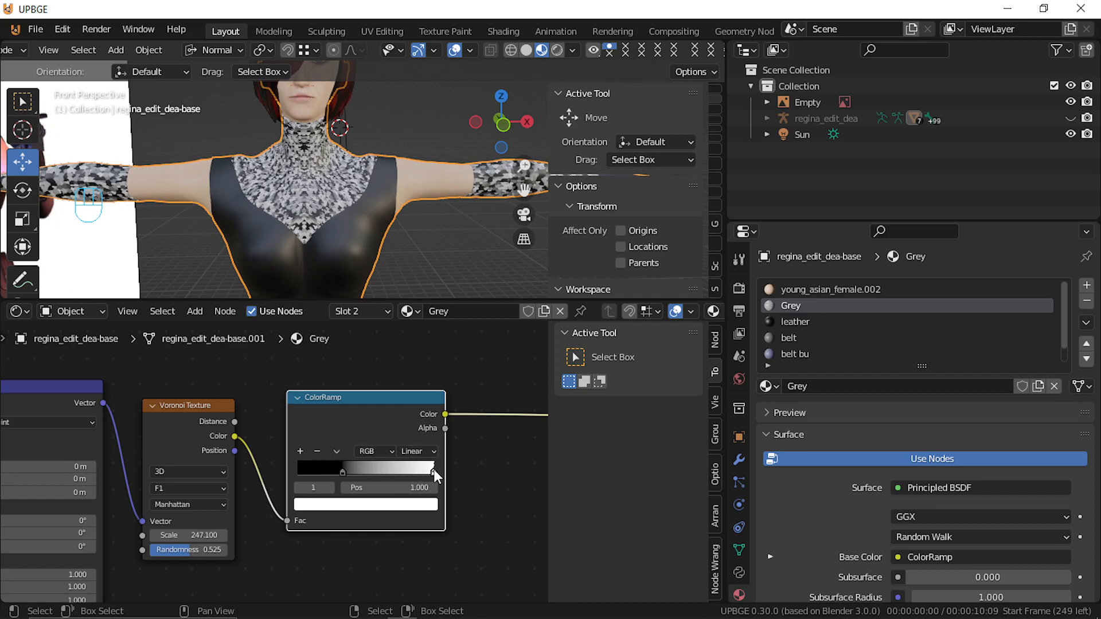
{"action": "left_click", "coordinate": [417, 505]}
{"action": "mouse_move", "coordinate": [410, 351]}
{"action": "left_mouse_down"}
{"action": "mouse_move", "coordinate": [407, 380]}
{"action": "mouse_move", "coordinate": [408, 366]}
{"action": "left_mouse_up"}
{"action": "left_click_drag", "start_coordinate": [348, 473], "coordinate": [242, 468]}
{"action": "mouse_move", "coordinate": [423, 467]}
{"action": "left_mouse_down"}
{"action": "mouse_move", "coordinate": [342, 453]}
{"action": "mouse_move", "coordinate": [432, 455]}
{"action": "left_mouse_up"}
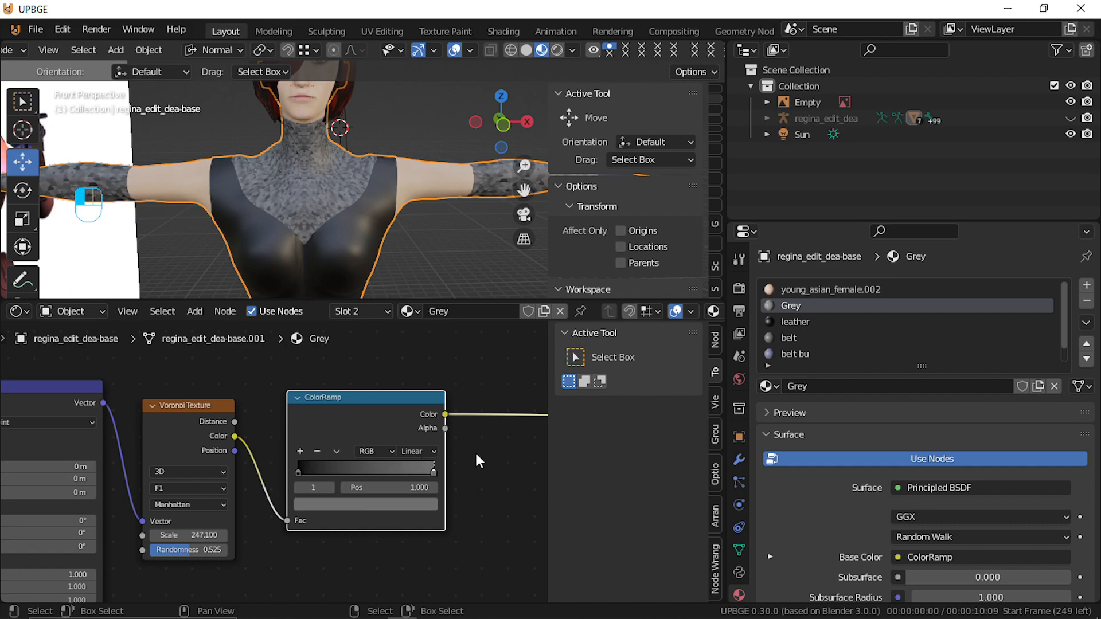
Set the Voronoi Texture's scale to 1000 and inspect the pattern on the chest and up close on the forearm
{"action": "left_click_drag", "start_coordinate": [198, 533], "coordinate": [293, 533]}
{"action": "left_click_drag", "start_coordinate": [189, 534], "coordinate": [198, 535]}
{"action": "key", "text": "shift+f"}
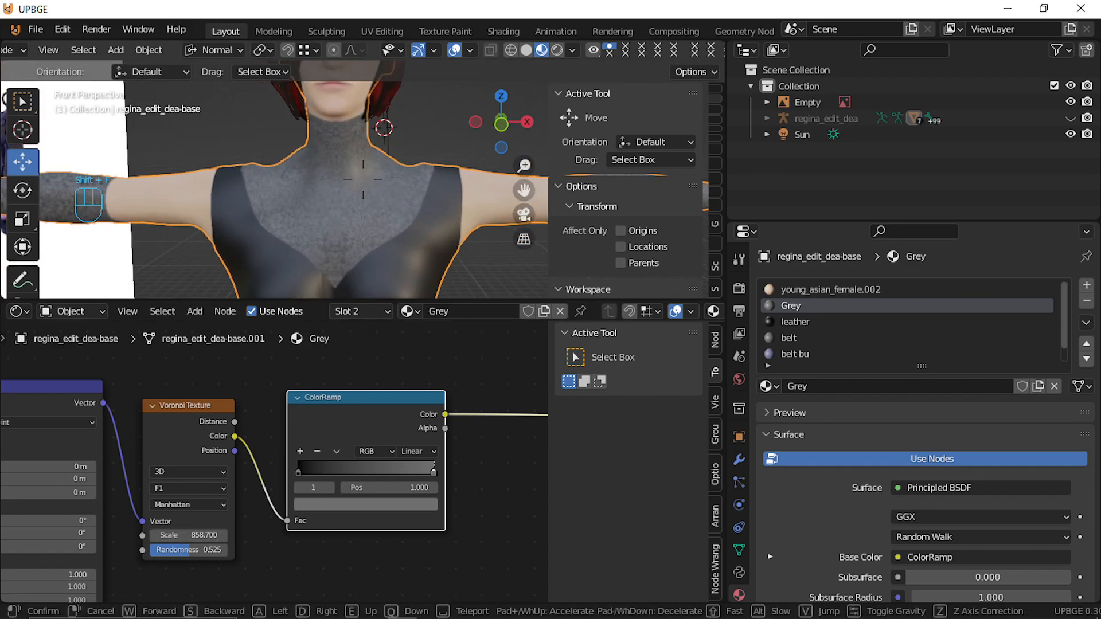
{"action": "key", "text": "w"}
{"action": "key", "text": "s"}
{"action": "key", "text": "w"}
{"action": "left_click", "coordinate": [362, 179]}
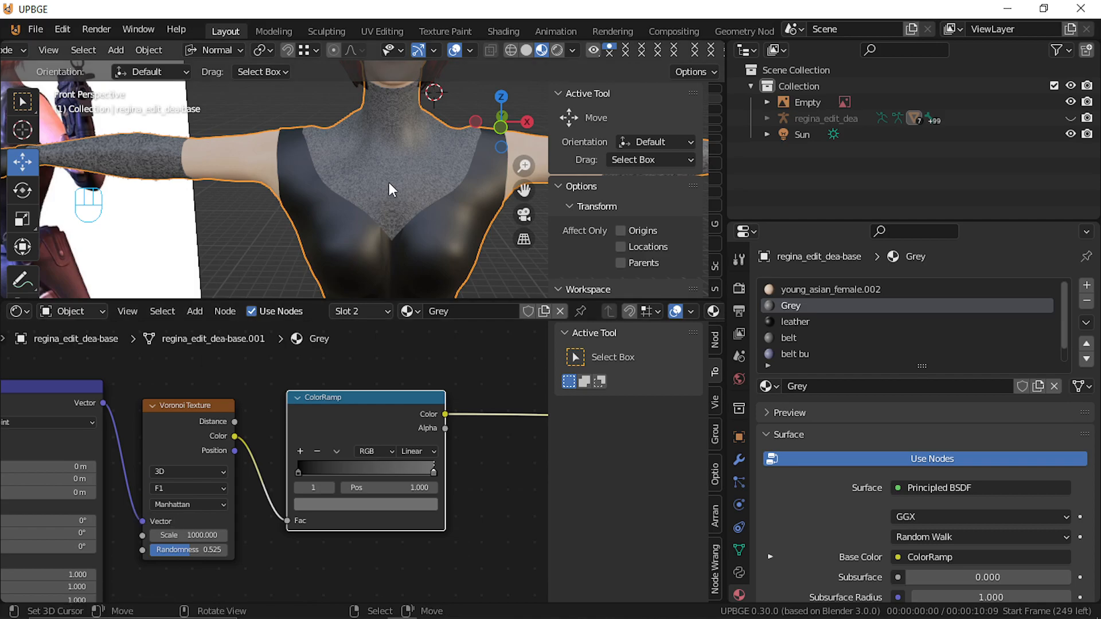
{"action": "key", "text": "shift+f"}
{"action": "key", "text": "a"}
{"action": "key", "text": "w"}
{"action": "key", "text": "s"}
{"action": "key", "text": "w"}
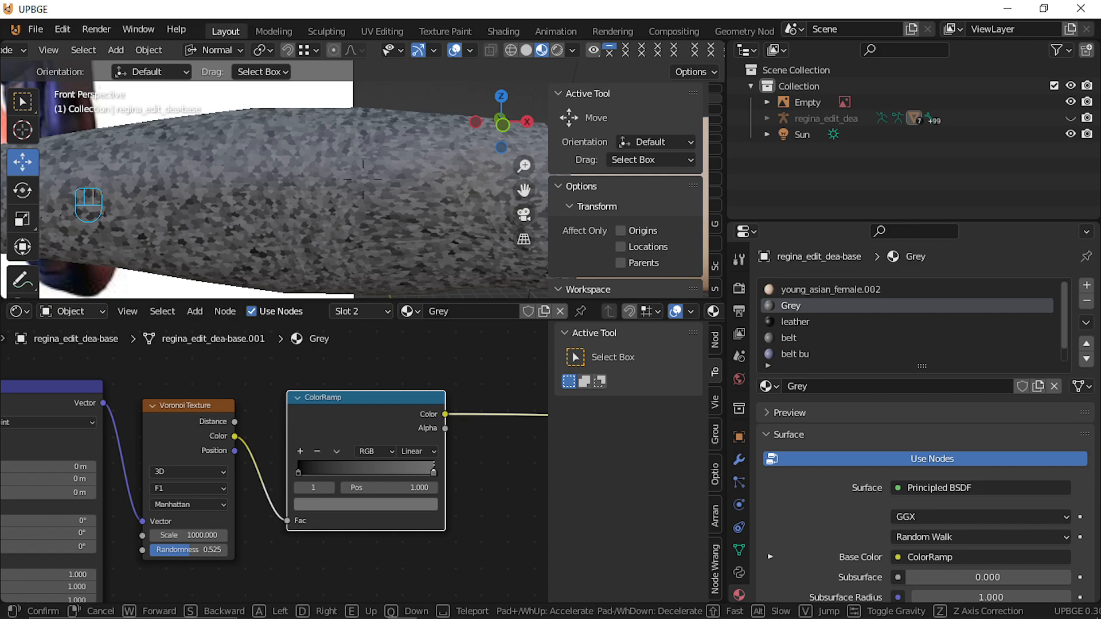
{"action": "left_click", "coordinate": [362, 179]}
Switch the Voronoi Texture node to a Noise Texture and compare the sleeve and chest with the reference picture
{"action": "left_click", "coordinate": [168, 411]}
{"action": "key", "text": "shift+s"}
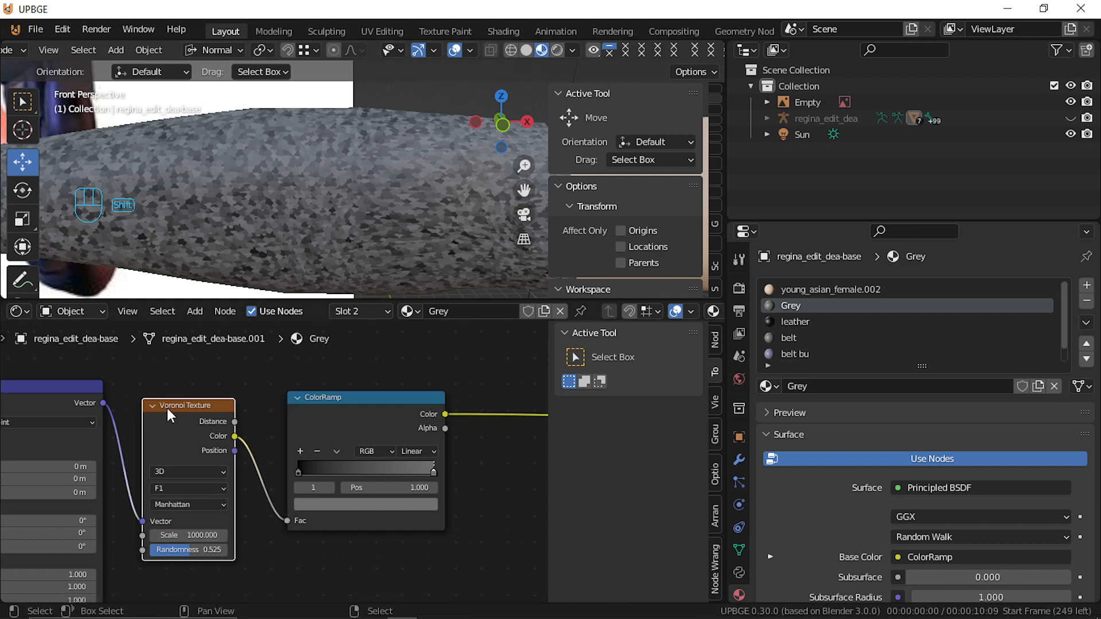
{"action": "mouse_move", "coordinate": [167, 408]}
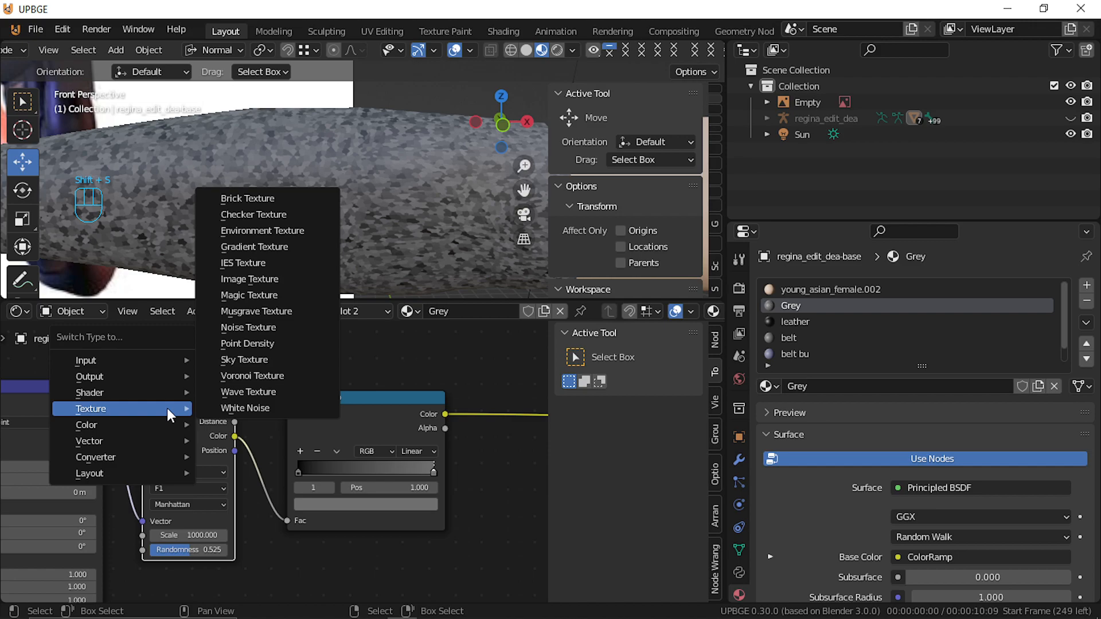
{"action": "left_click", "coordinate": [289, 327]}
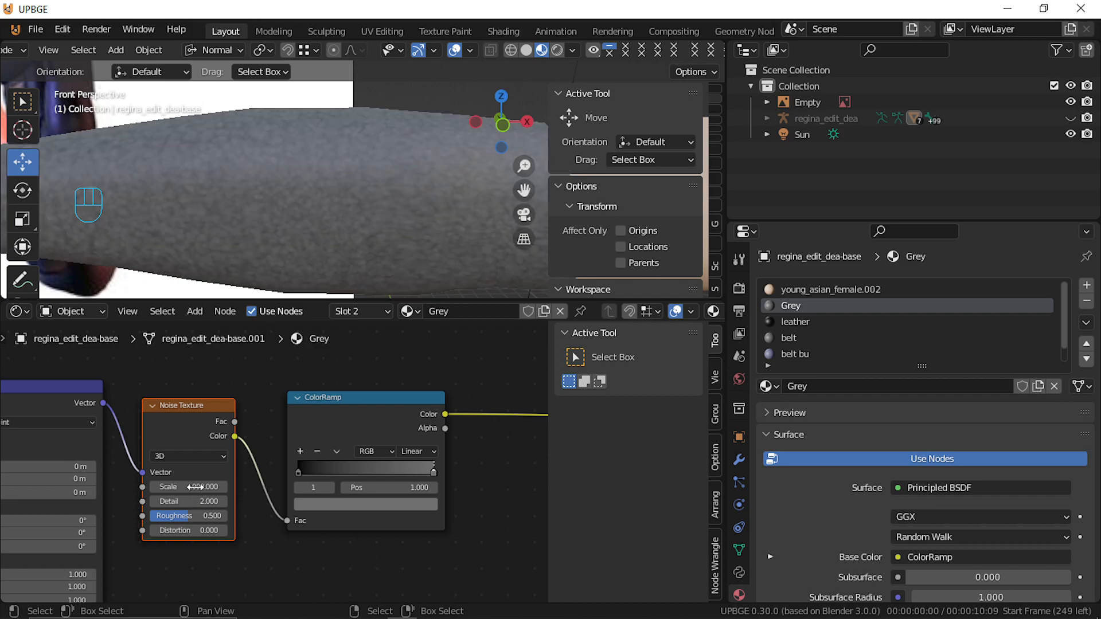
{"action": "key", "text": "shift+f"}
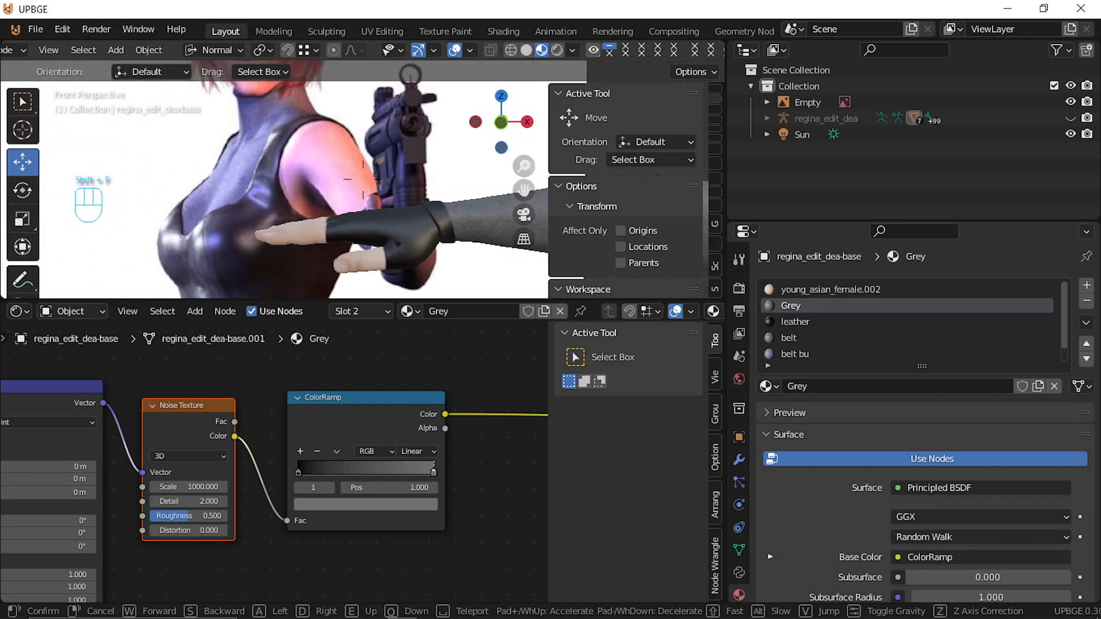
{"action": "key", "text": "w"}
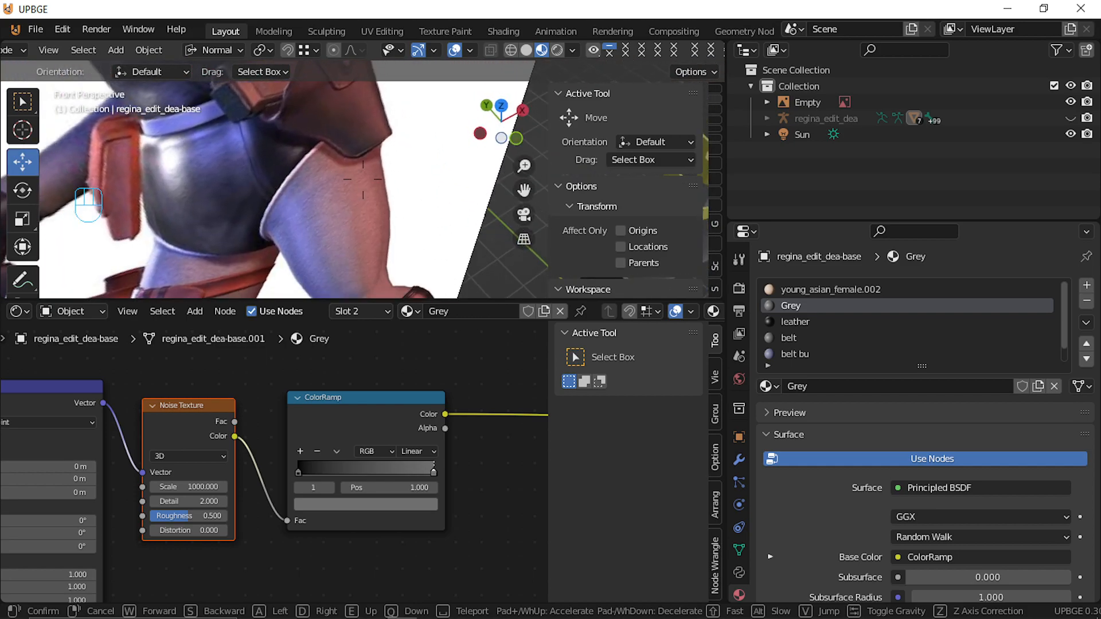
{"action": "key", "text": "w"}
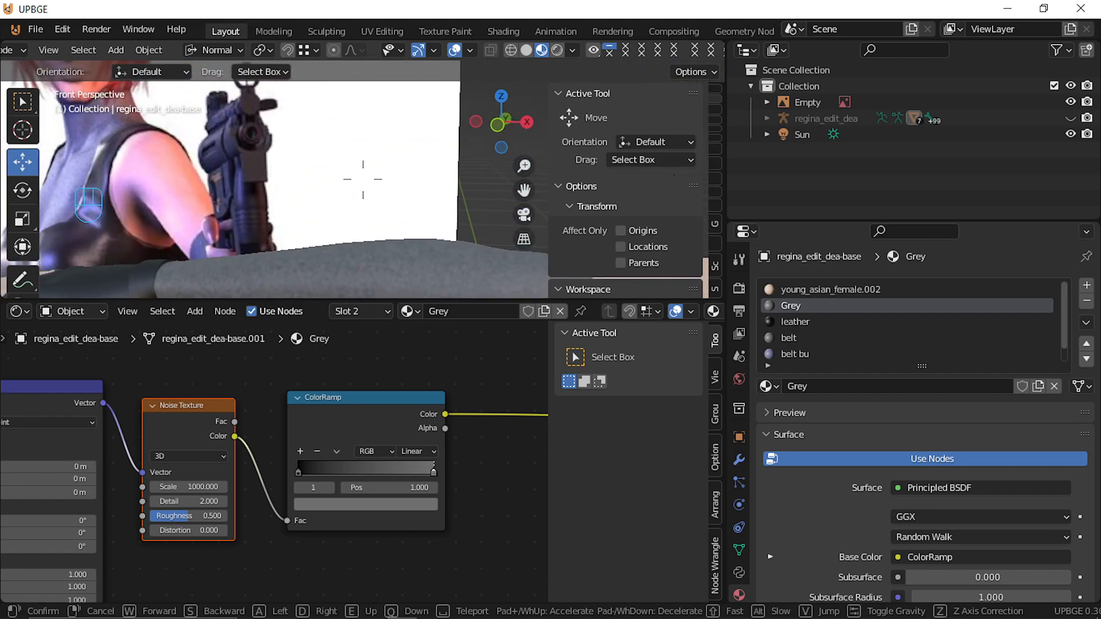
{"action": "key", "text": "d"}
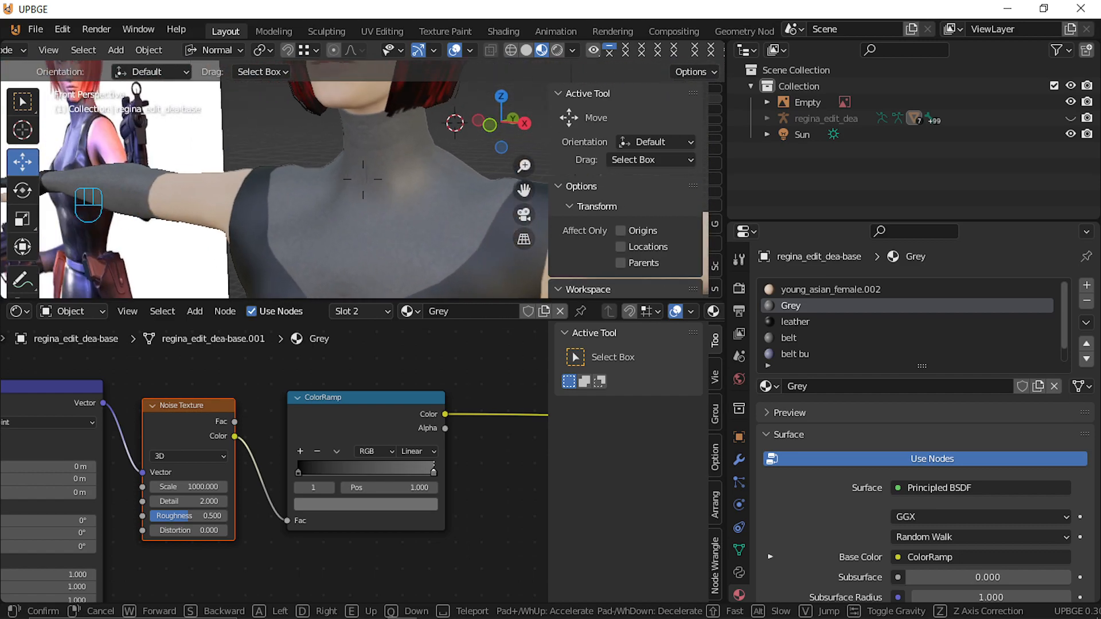
{"action": "key", "text": "s"}
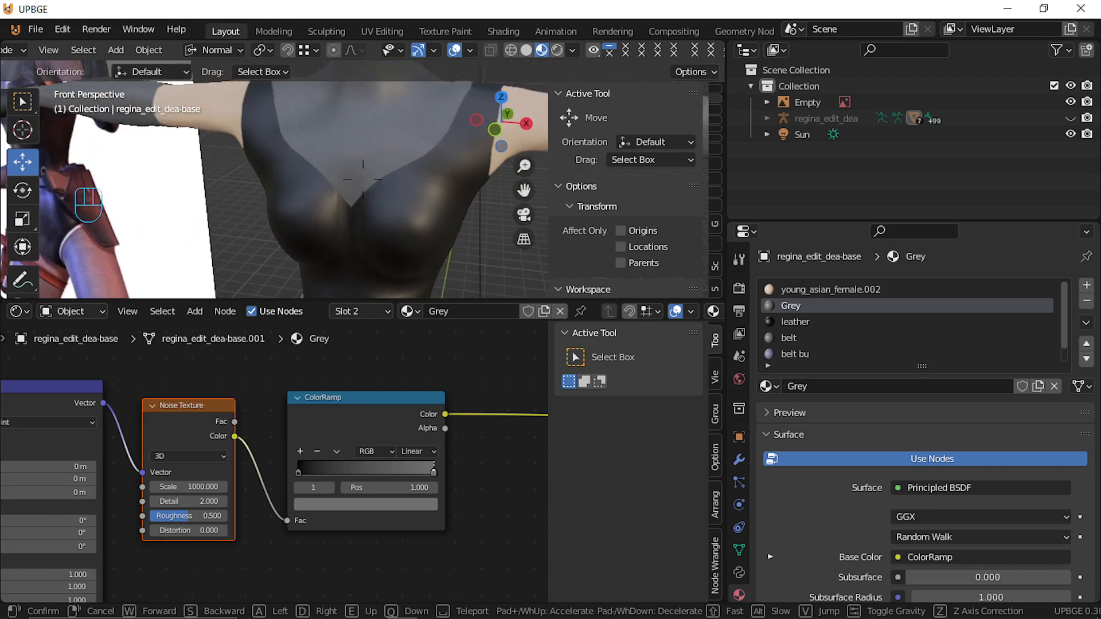
{"action": "left_click", "coordinate": [363, 179]}
{"action": "left_click", "coordinate": [368, 200]}
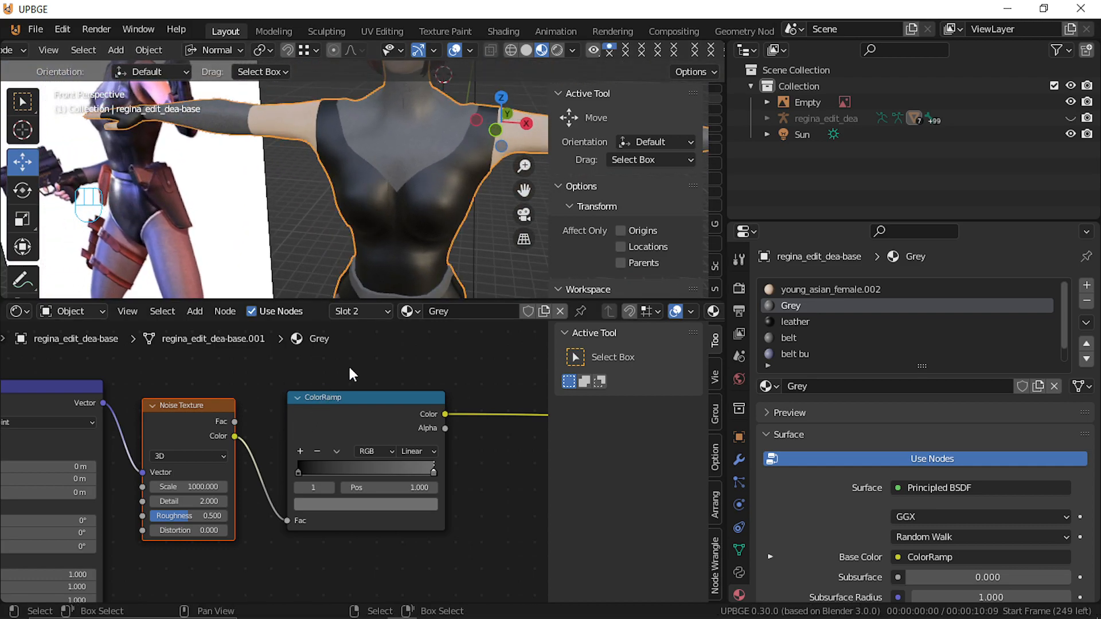
Make the leather material active by picking a face on the black bodysuit, and bring its shader nodes into view
{"action": "key", "text": "Tab"}
{"action": "left_click", "coordinate": [456, 195]}
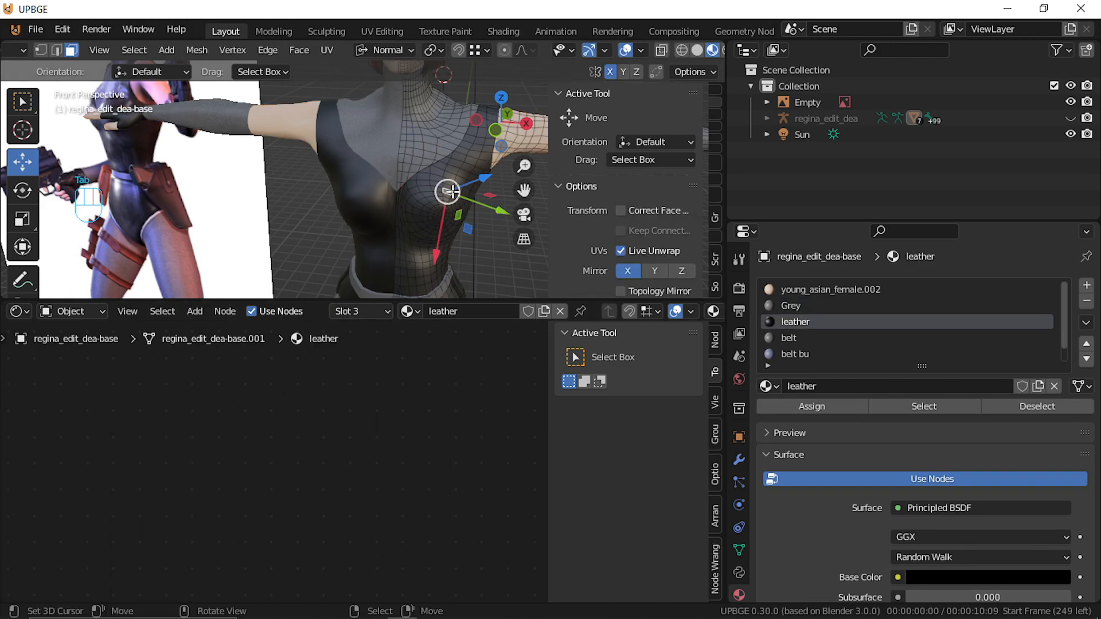
{"action": "key", "text": "Tab"}
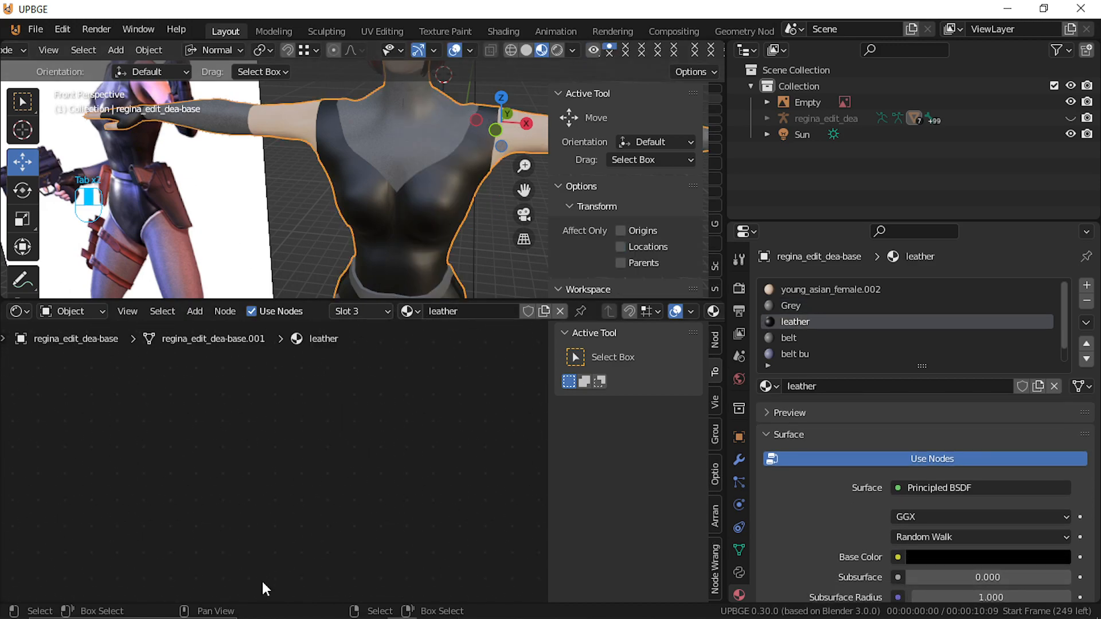
{"action": "key", "text": "KP_Decimal"}
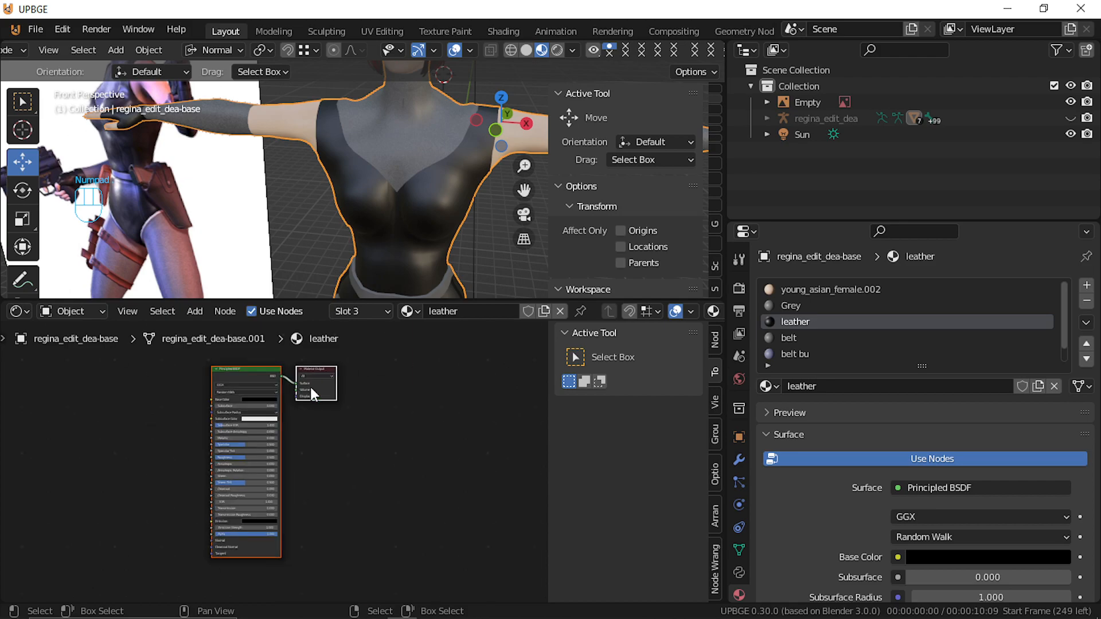
Add an Image Texture with Mapping and Texture Coordinate nodes to the leather material's Principled BSDF and space them away from the shader
{"action": "left_click", "coordinate": [249, 370], "text": "ctrl"}
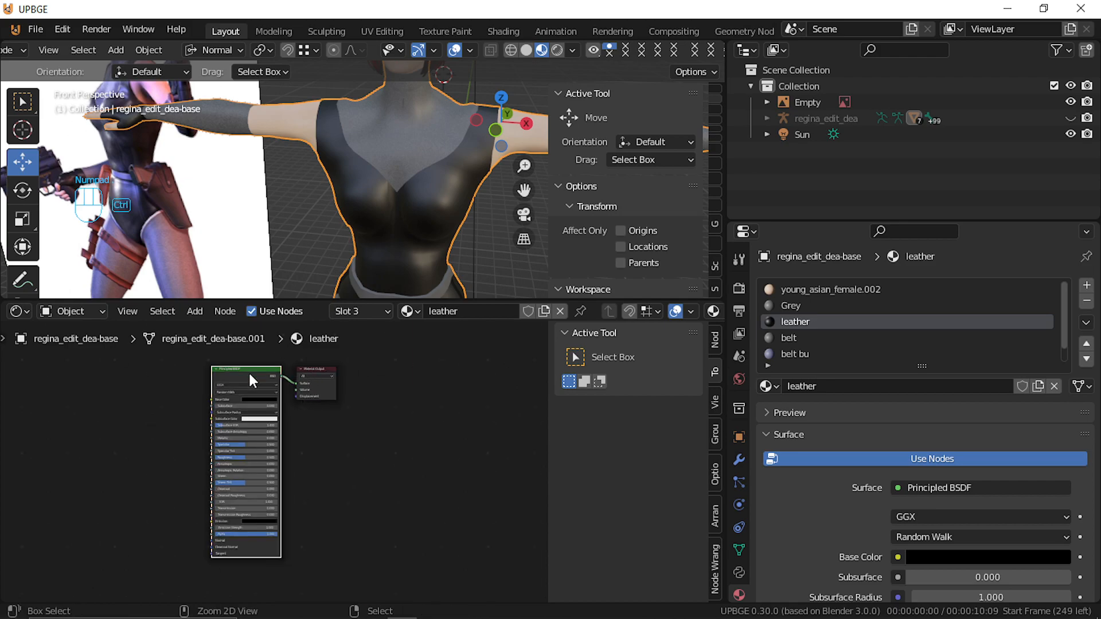
{"action": "key", "text": "ctrl+t"}
{"action": "key", "text": "g"}
{"action": "key", "text": "g"}
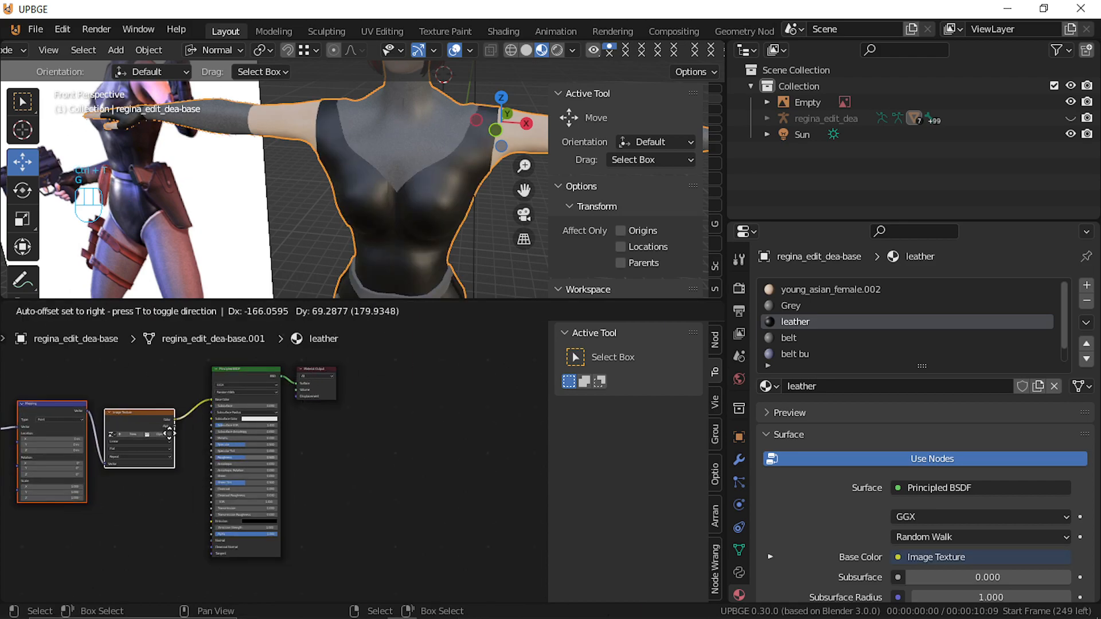
{"action": "left_click", "coordinate": [60, 410]}
{"action": "middle_click_drag", "start_coordinate": [74, 418], "coordinate": [293, 438]}
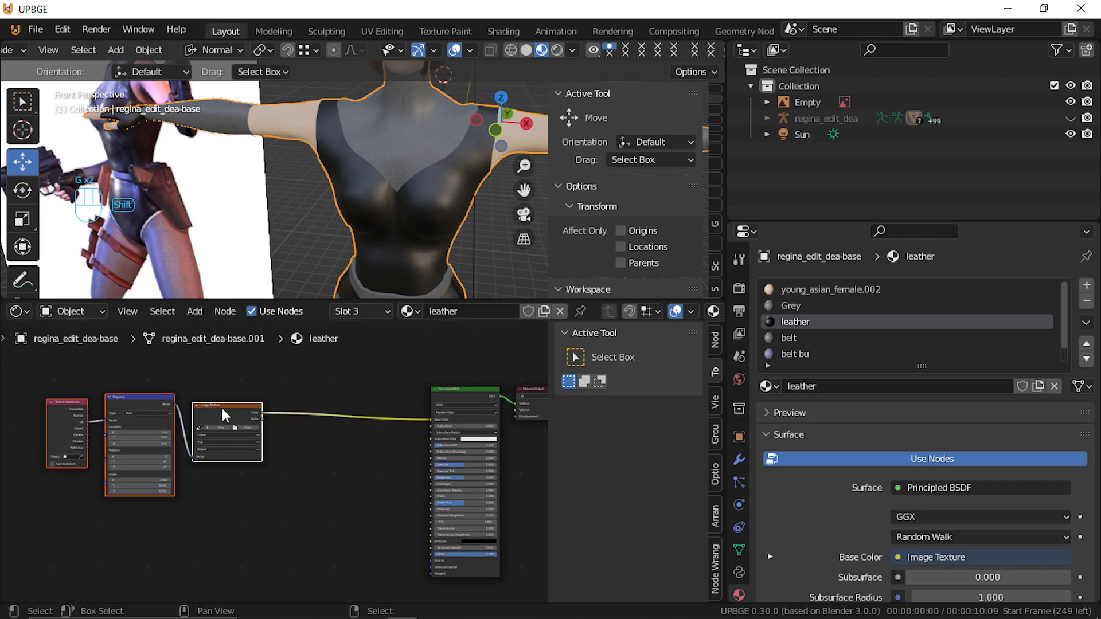
Insert a ColorRamp node between the leather material's Image Texture and the shader's base color
{"action": "key", "text": "shift+a"}
{"action": "mouse_move", "coordinate": [222, 408]}
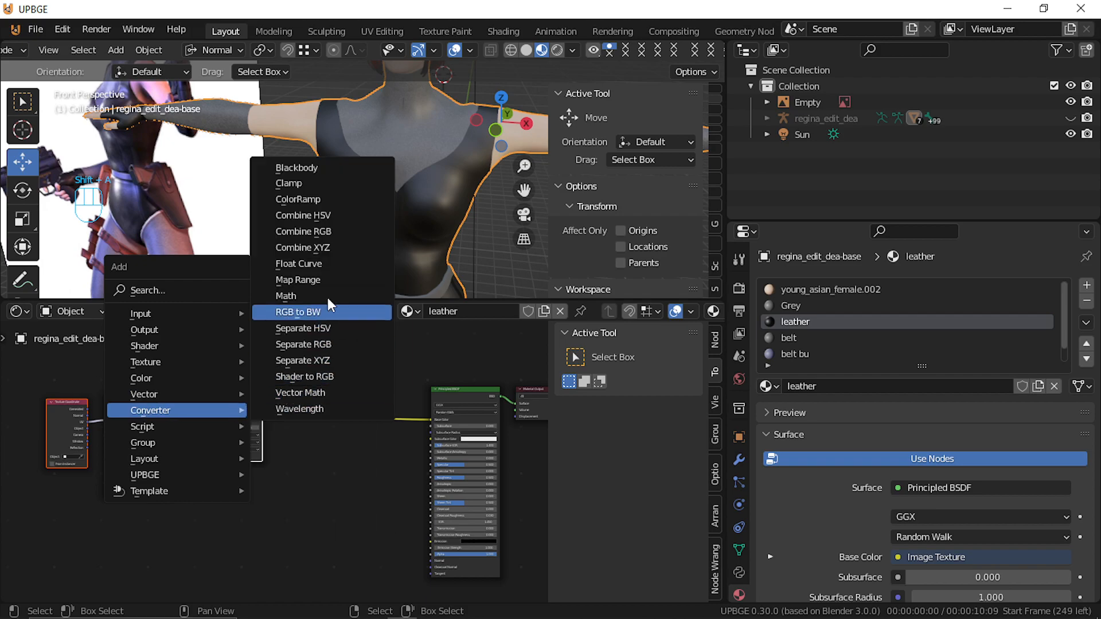
{"action": "left_click", "coordinate": [353, 198]}
{"action": "left_click", "coordinate": [324, 393]}
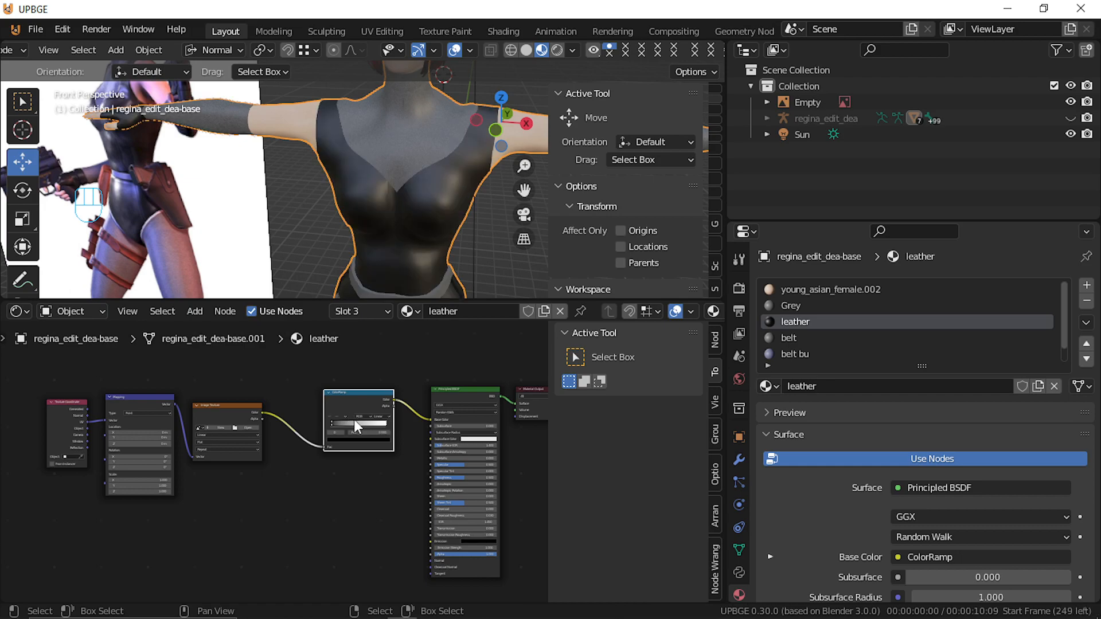
Switch the leather material's Image Texture node to a Wave Texture and check the bands on the torso from several views
{"action": "scroll", "coordinate": [238, 421], "scroll_direction": "up", "scroll_amount": 2}
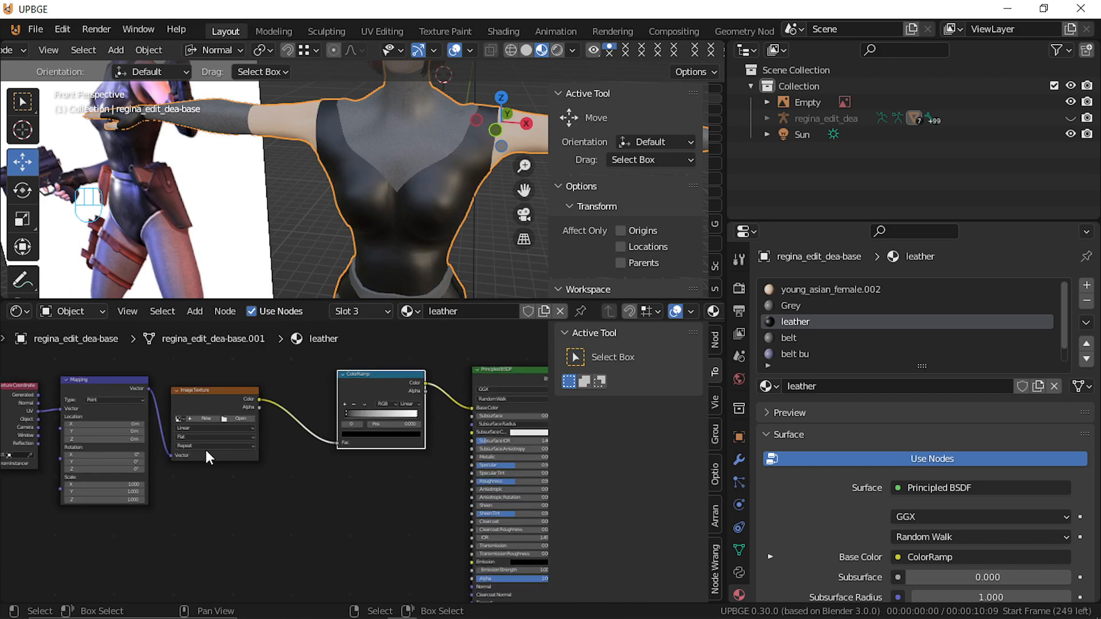
{"action": "left_click", "coordinate": [219, 405]}
{"action": "key", "text": "shift+s"}
{"action": "mouse_move", "coordinate": [222, 401]}
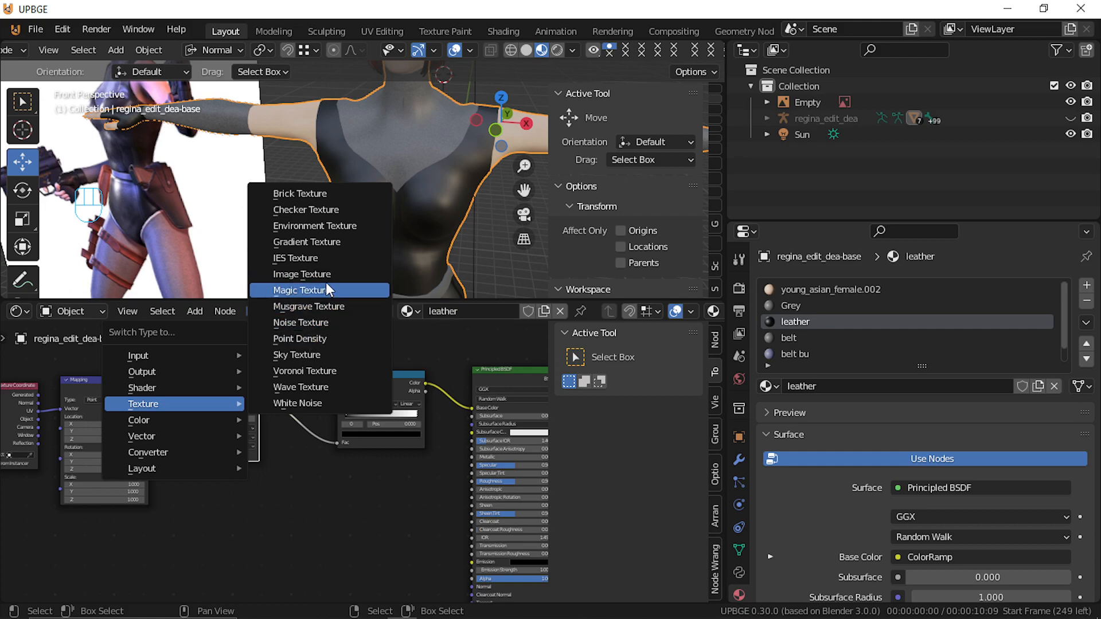
{"action": "left_click", "coordinate": [323, 388]}
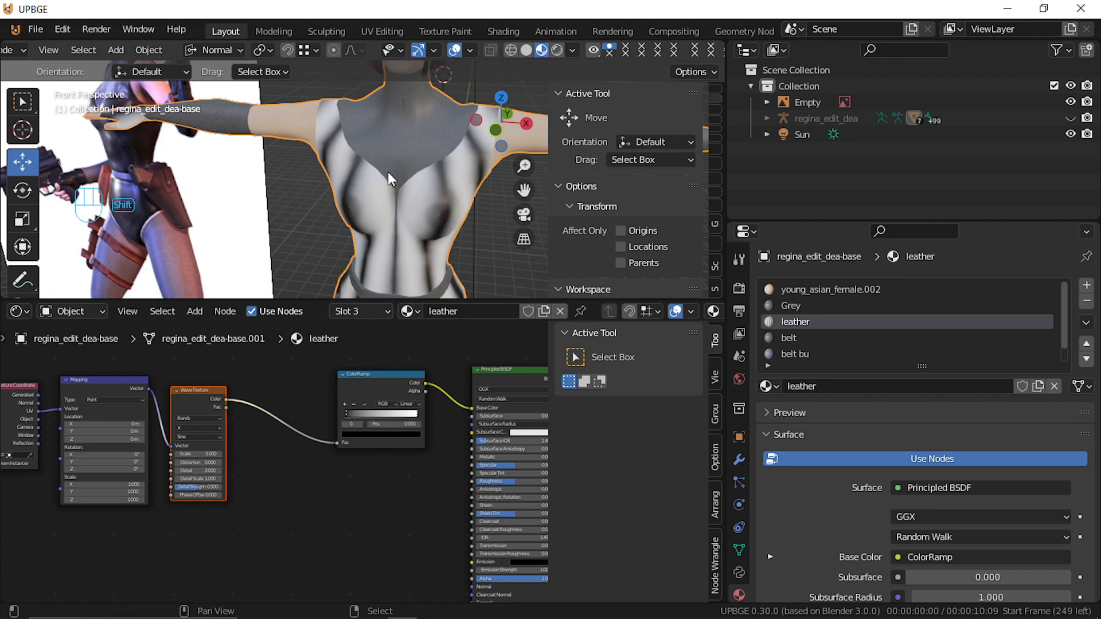
{"action": "key", "text": "shift+f"}
{"action": "key", "text": "a"}
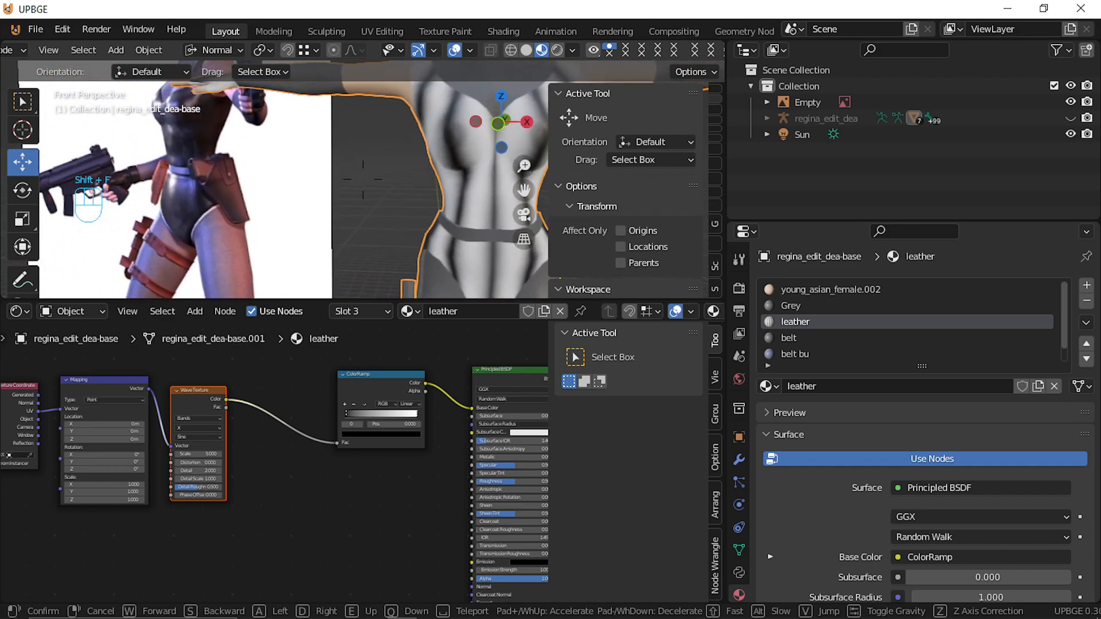
{"action": "key", "text": "s"}
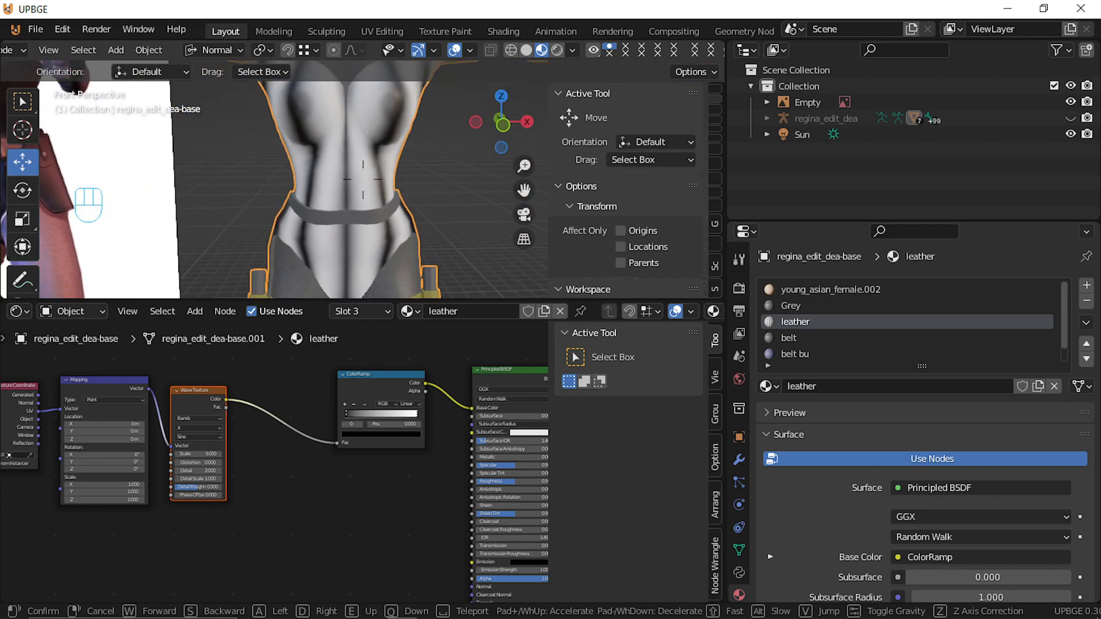
{"action": "key", "text": "w"}
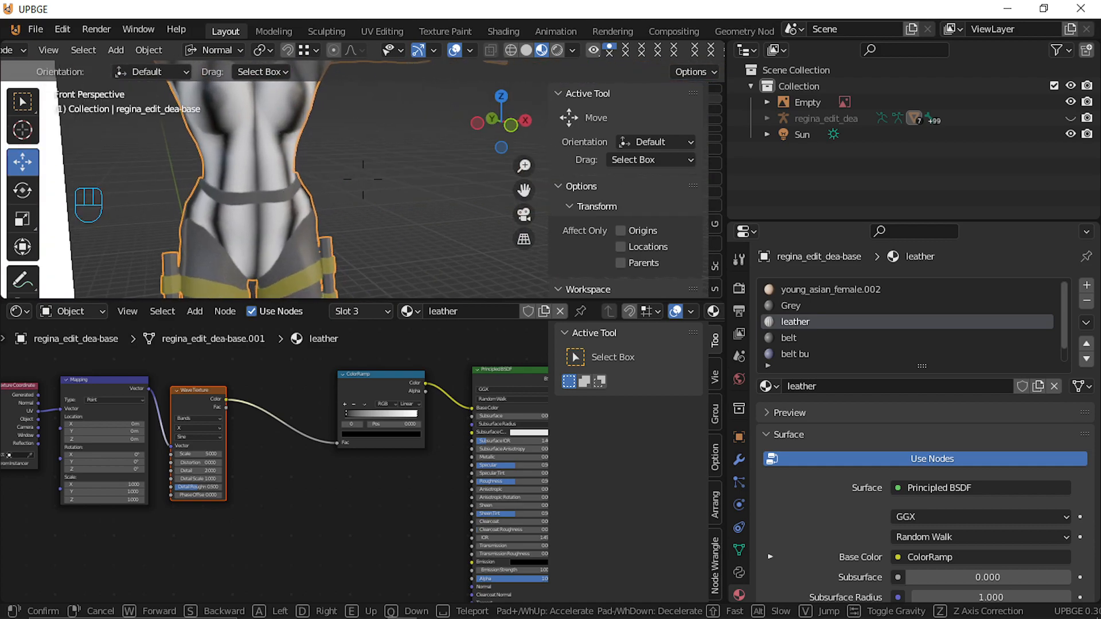
{"action": "key", "text": "s"}
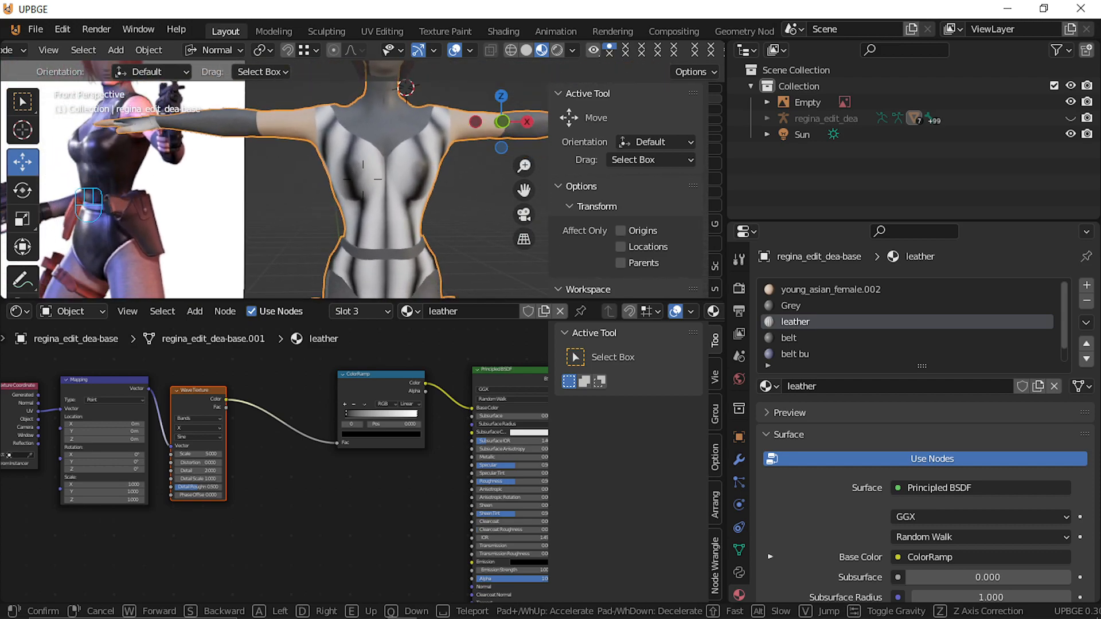
{"action": "left_click", "coordinate": [362, 179]}
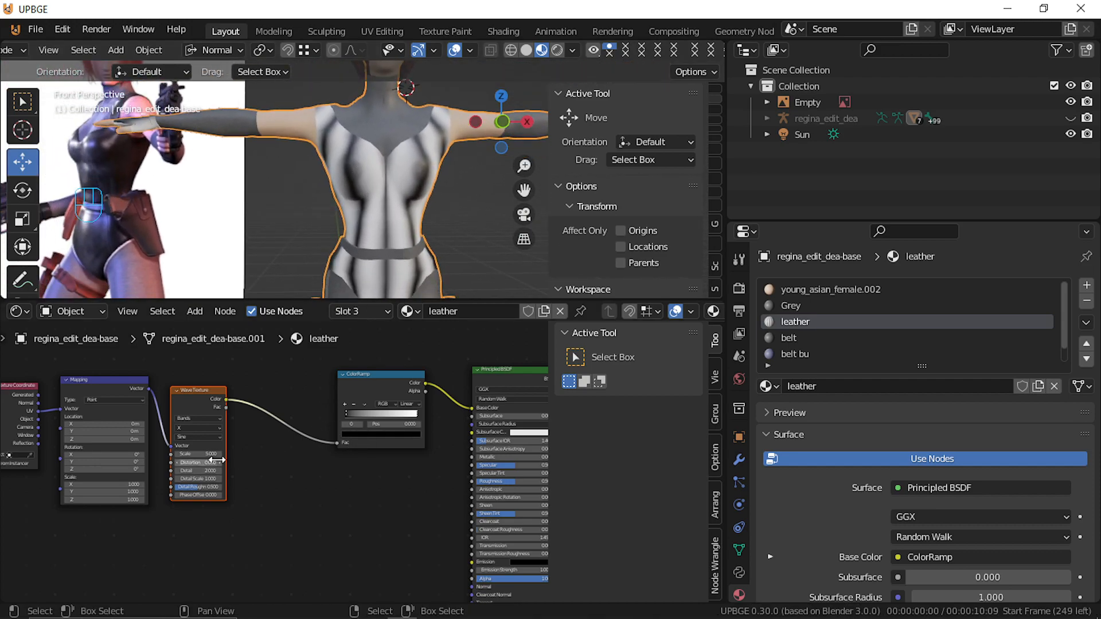
Set the Wave Texture's scale to 4.76 and its distortion to -3.2
{"action": "scroll", "coordinate": [216, 463], "scroll_direction": "up", "scroll_amount": 2}
{"action": "left_click_drag", "start_coordinate": [190, 453], "coordinate": [186, 453], "text": "shift"}
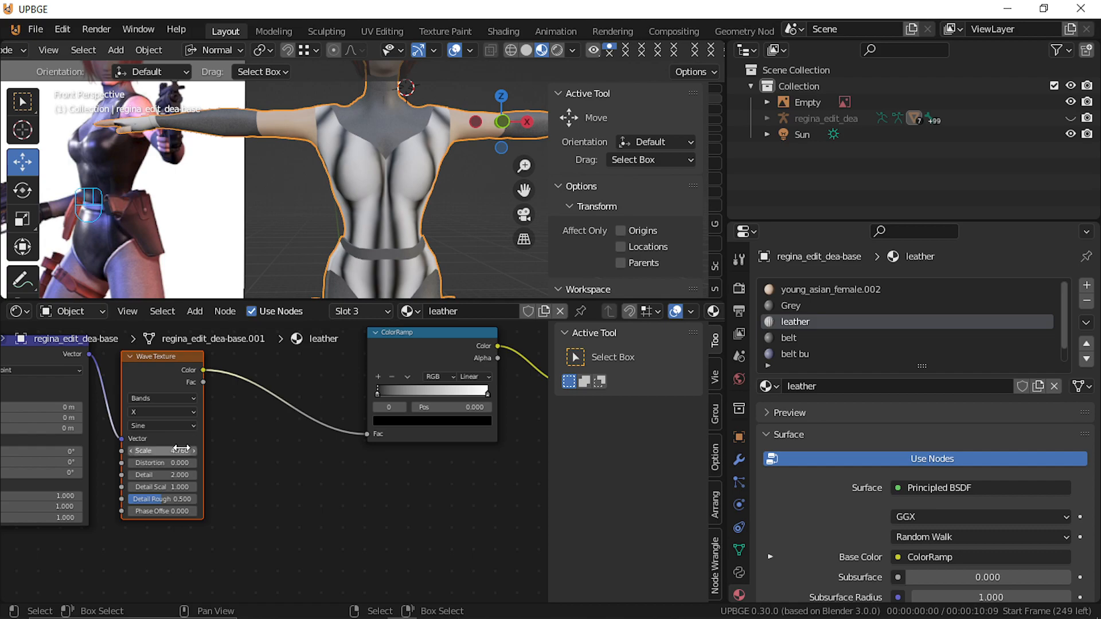
{"action": "left_click_drag", "start_coordinate": [181, 475], "coordinate": [161, 463]}
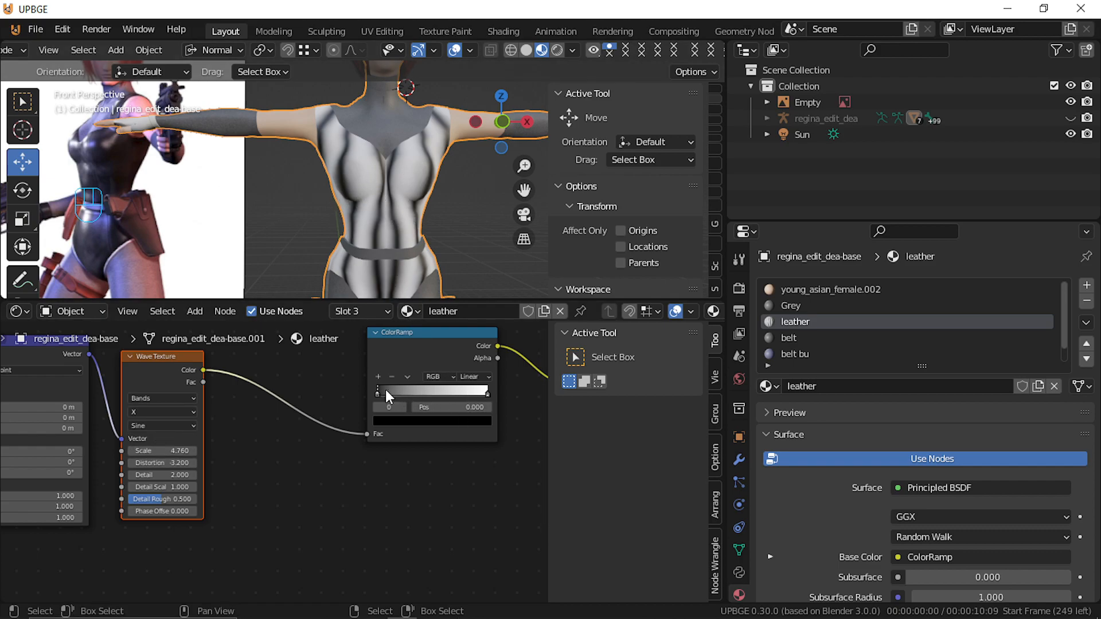
Rearrange the leather ColorRamp to a white stop at the start with a black stop close beside it
{"action": "left_click_drag", "start_coordinate": [373, 389], "coordinate": [307, 382]}
{"action": "left_click_drag", "start_coordinate": [447, 406], "coordinate": [445, 372]}
{"action": "scroll", "coordinate": [408, 429], "scroll_direction": "up", "scroll_amount": 4}
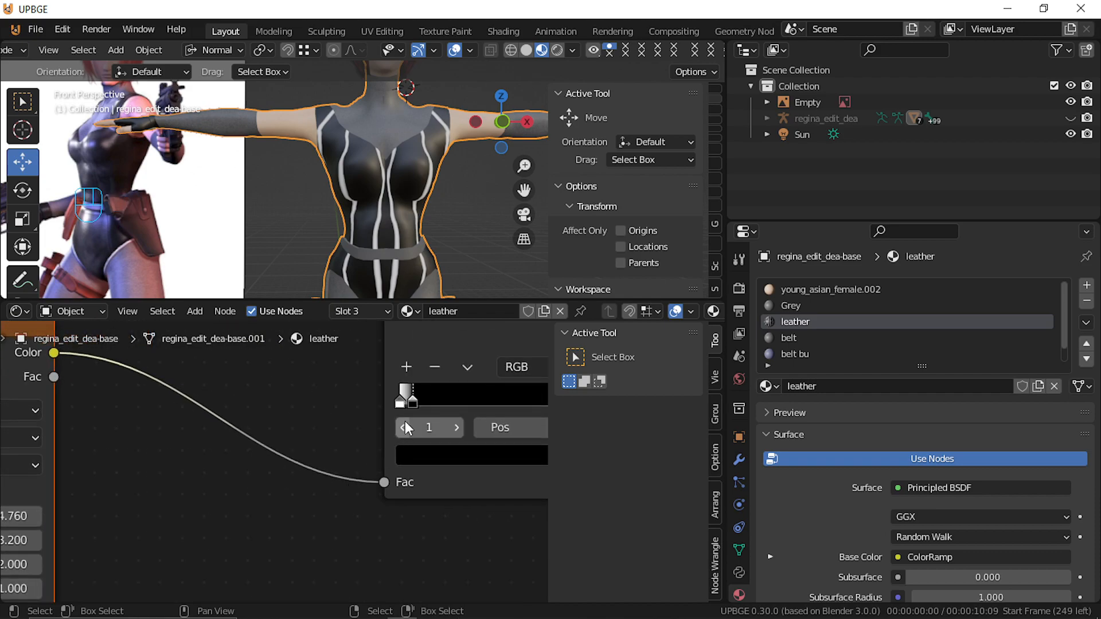
Darken the leather ColorRamp's white first stop to near black
{"action": "left_click", "coordinate": [404, 402]}
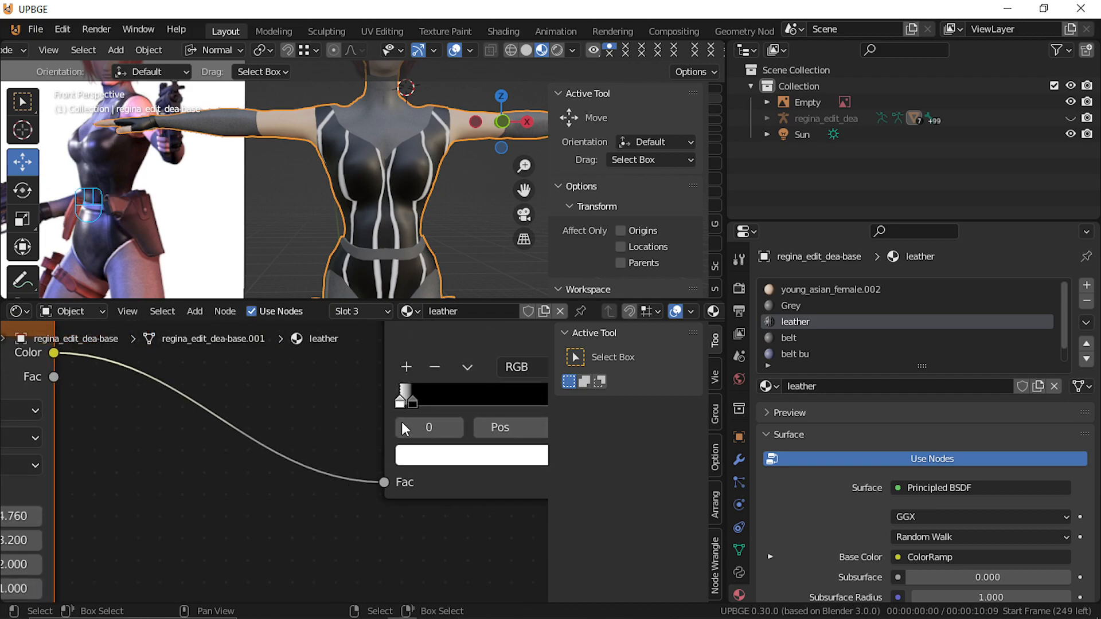
{"action": "left_click", "coordinate": [462, 455]}
{"action": "left_click_drag", "start_coordinate": [583, 209], "coordinate": [539, 335]}
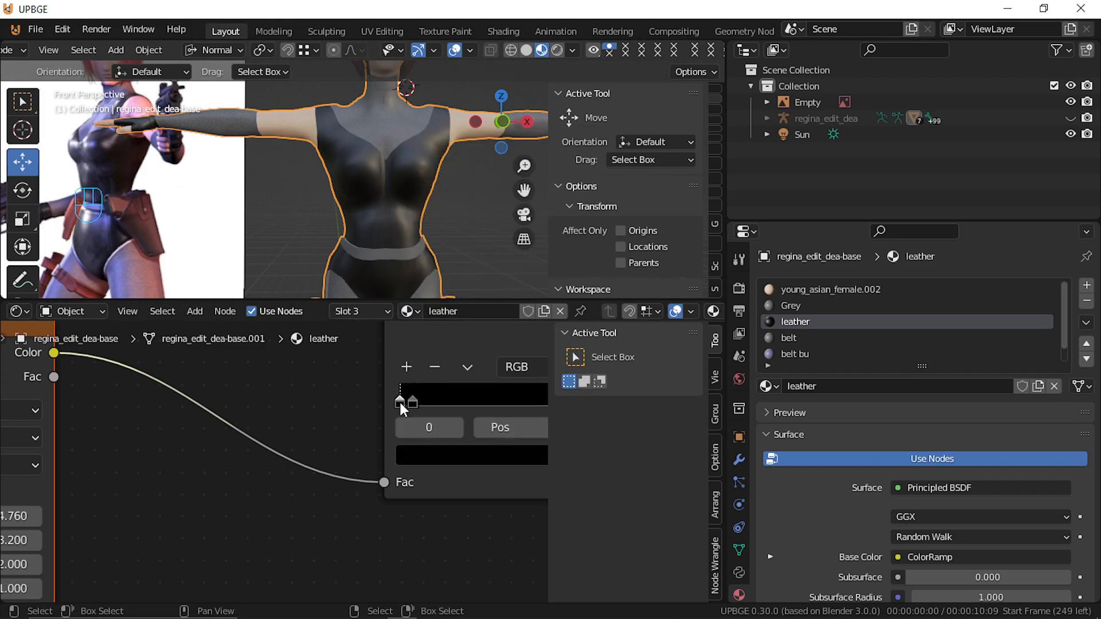
Set the colour value of the leather ColorRamp's first stop to 0.009
{"action": "left_click", "coordinate": [443, 455]}
{"action": "left_click", "coordinate": [575, 282]}
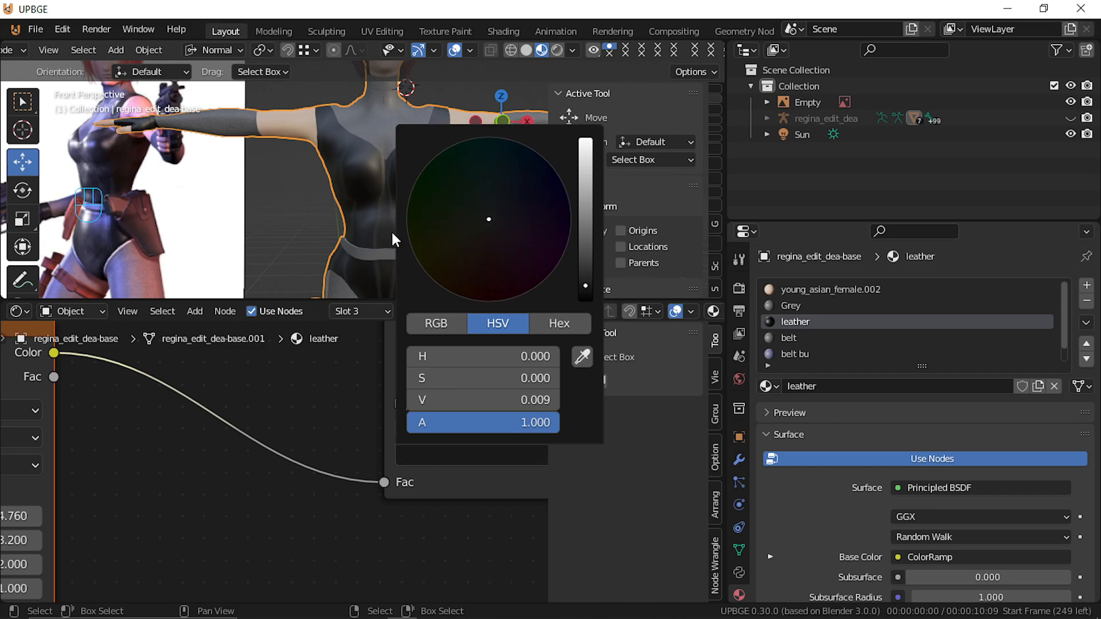
{"action": "key", "text": "a"}
Inspect the darkened leather bodysuit on the character from the front and from behind
{"action": "scroll", "coordinate": [452, 143], "scroll_direction": "down", "scroll_amount": 1}
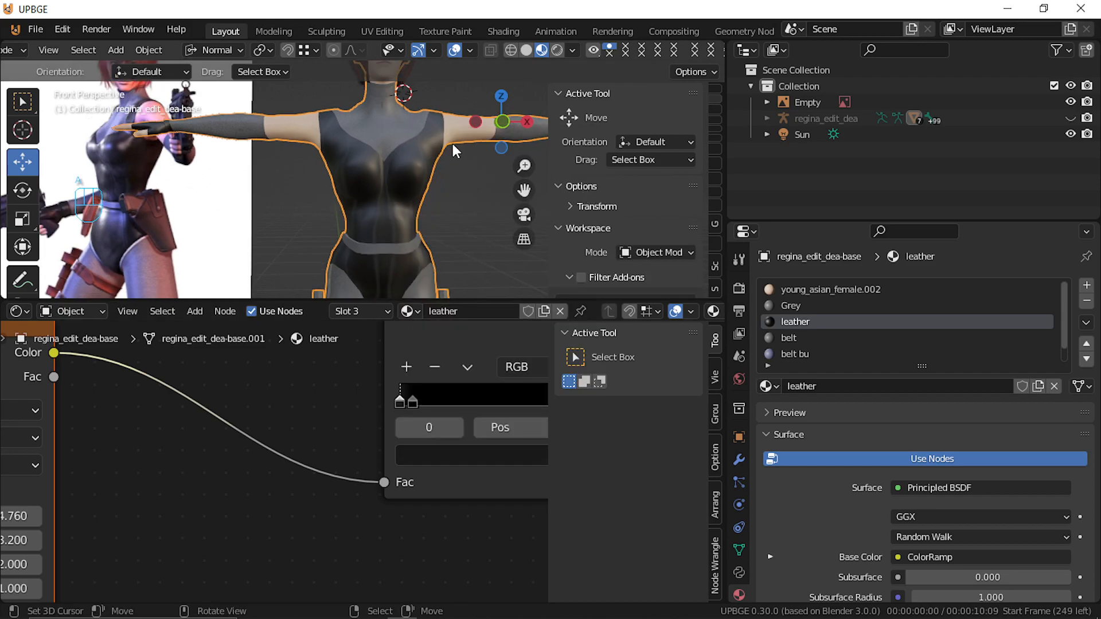
{"action": "scroll", "coordinate": [453, 148], "scroll_direction": "down", "scroll_amount": 3}
{"action": "key", "text": "shift+f"}
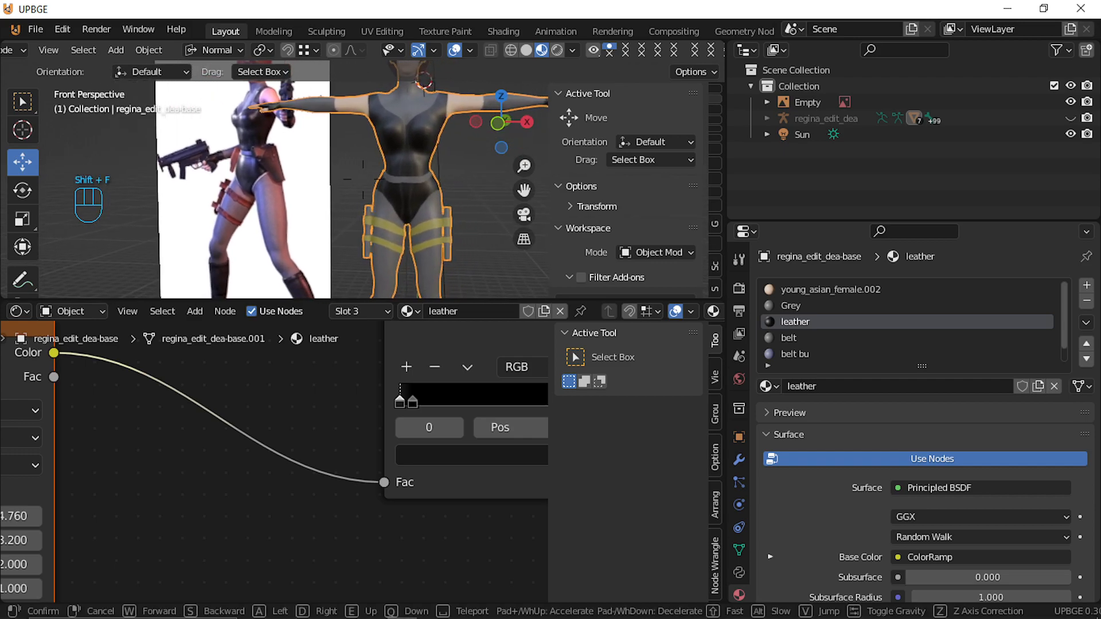
{"action": "key", "text": "w"}
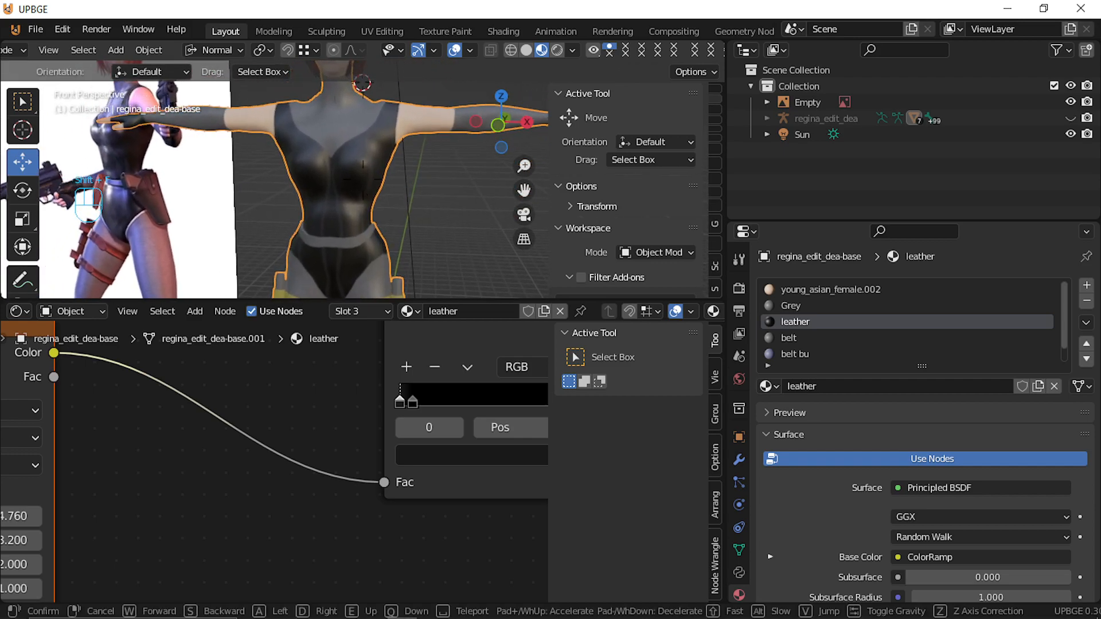
{"action": "key", "text": "shift+d"}
{"action": "key", "text": "w"}
{"action": "key", "text": "s"}
{"action": "left_click", "coordinate": [375, 193]}
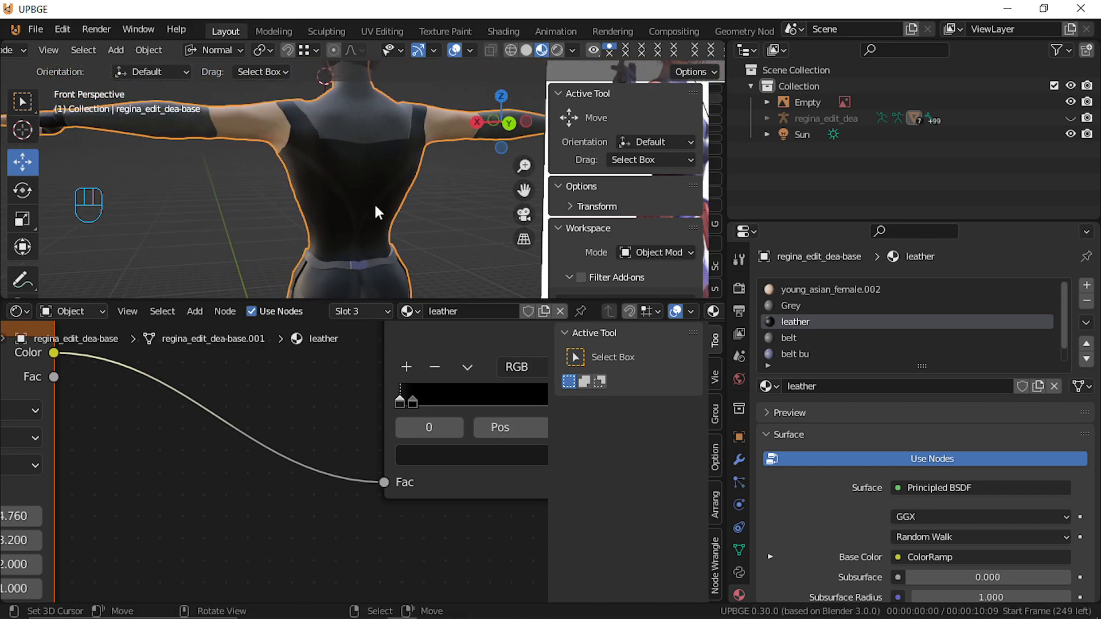
Move the leather ColorRamp node closer to the Wave Texture node to make room before the Principled BSDF
{"action": "scroll", "coordinate": [418, 387], "scroll_direction": "down", "scroll_amount": 6}
{"action": "middle_click_drag", "start_coordinate": [359, 421], "coordinate": [391, 405]}
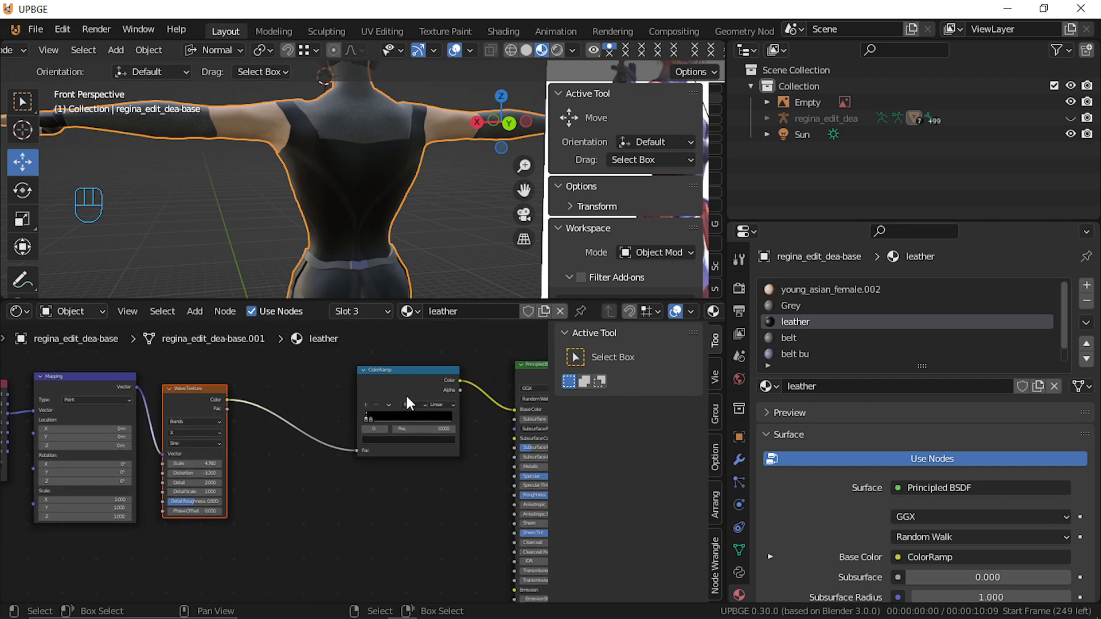
{"action": "scroll", "coordinate": [393, 484], "scroll_direction": "down", "scroll_amount": 1}
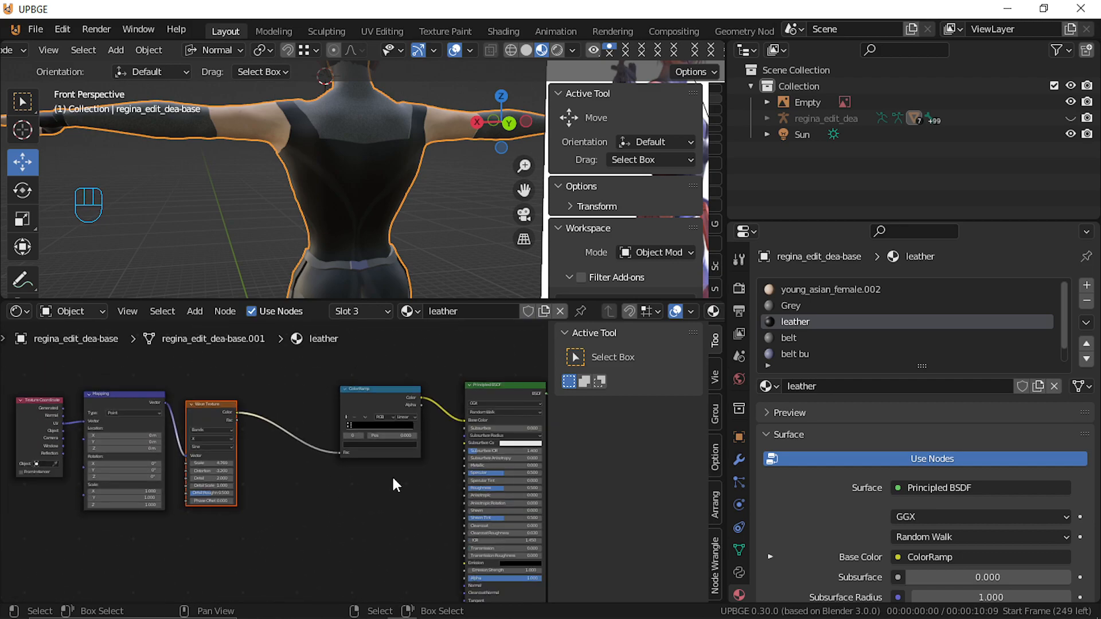
{"action": "left_click", "coordinate": [358, 397]}
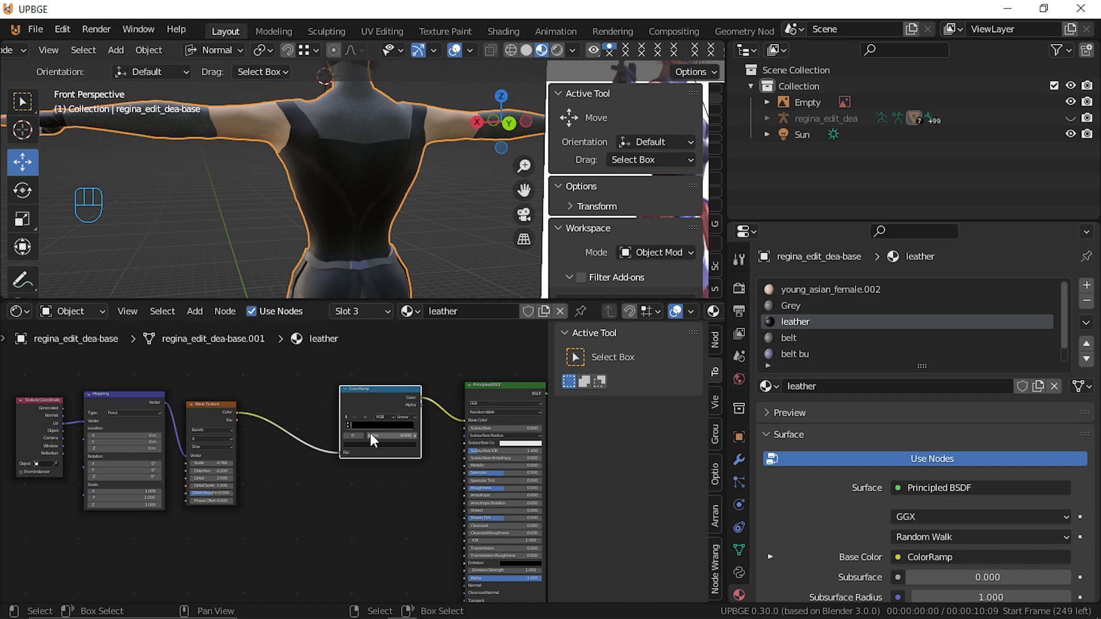
{"action": "key", "text": "g"}
{"action": "left_click", "coordinate": [322, 423]}
Duplicate the Mapping and Wave Texture nodes below the originals and link the copied Mapping node to the Texture Coordinate node
{"action": "left_click", "coordinate": [202, 417]}
{"action": "left_click", "coordinate": [116, 398], "text": "shift"}
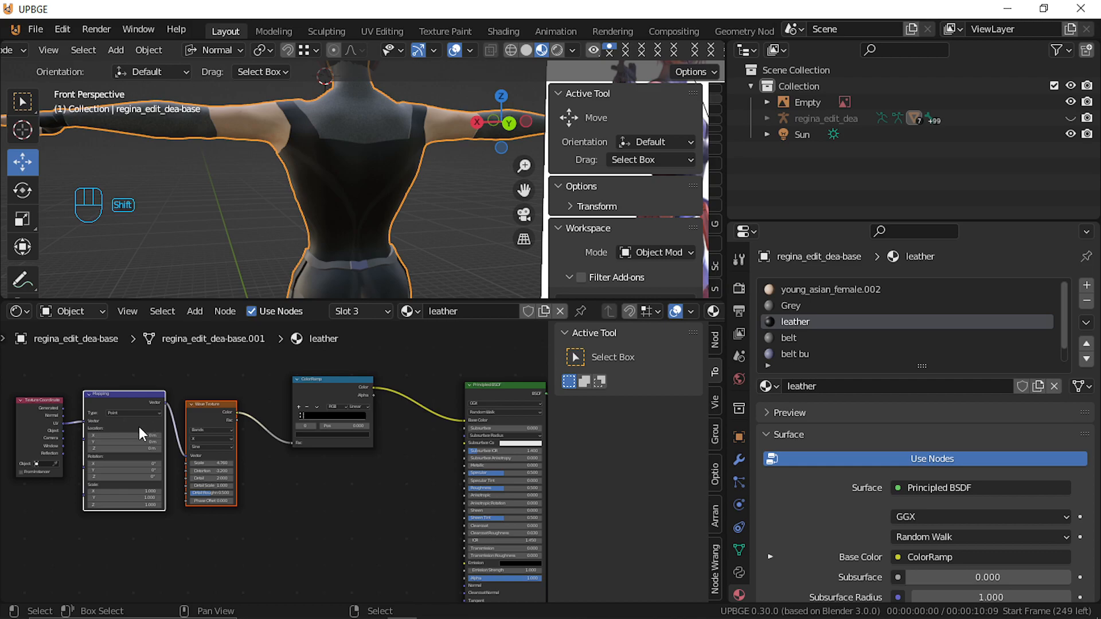
{"action": "key", "text": "shift+d"}
{"action": "left_click", "coordinate": [131, 552]}
{"action": "left_click_drag", "start_coordinate": [65, 430], "coordinate": [77, 532]}
Look through the vector and texture node categories for a node to add between the ColorRamp and the Principled BSDF
{"action": "middle_click_drag", "start_coordinate": [299, 468], "coordinate": [184, 465]}
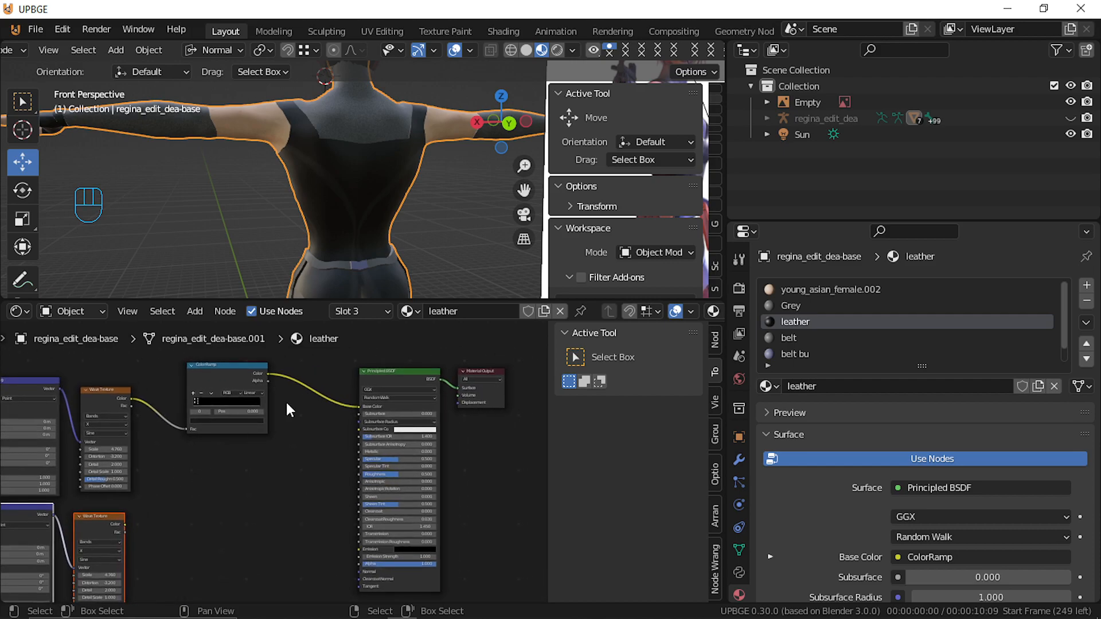
{"action": "key", "text": "shift+a"}
{"action": "mouse_move", "coordinate": [298, 454]}
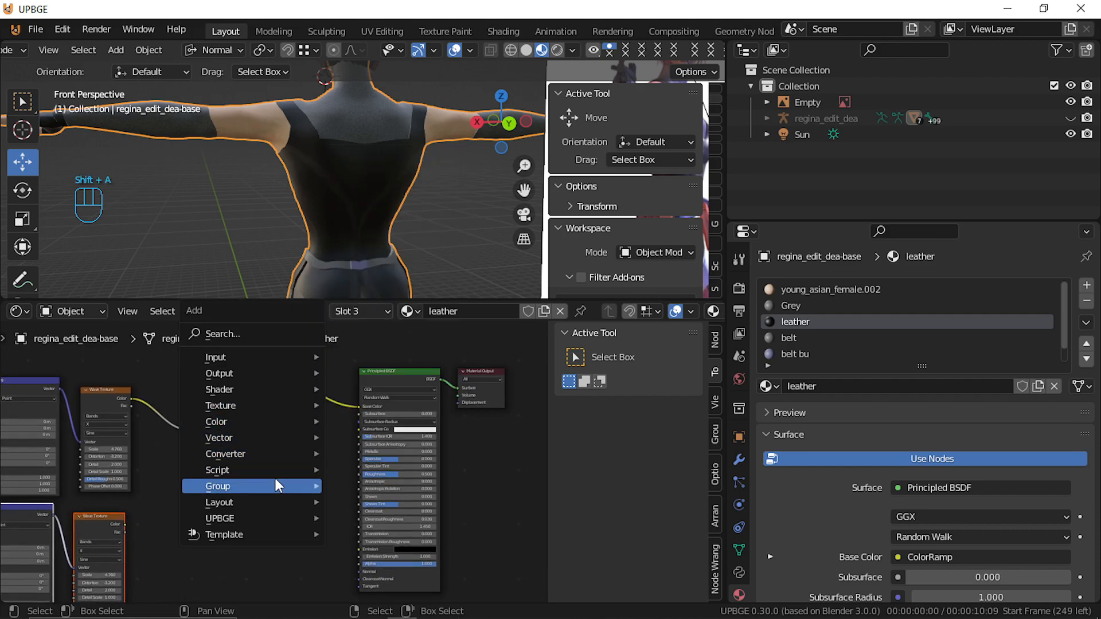
{"action": "mouse_move", "coordinate": [274, 474]}
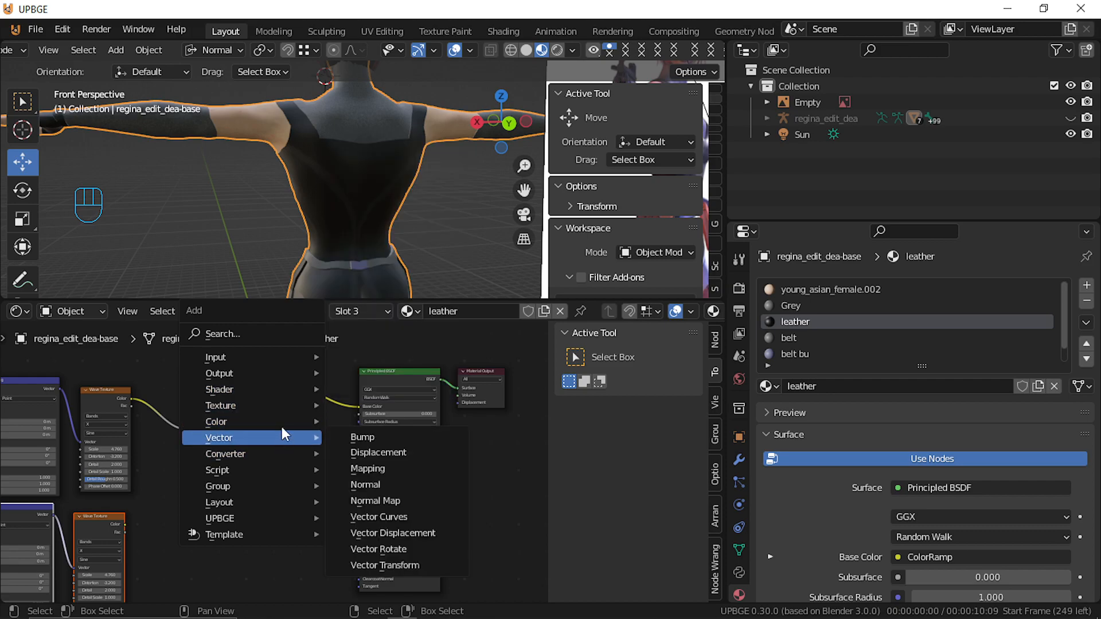
{"action": "mouse_move", "coordinate": [291, 363]}
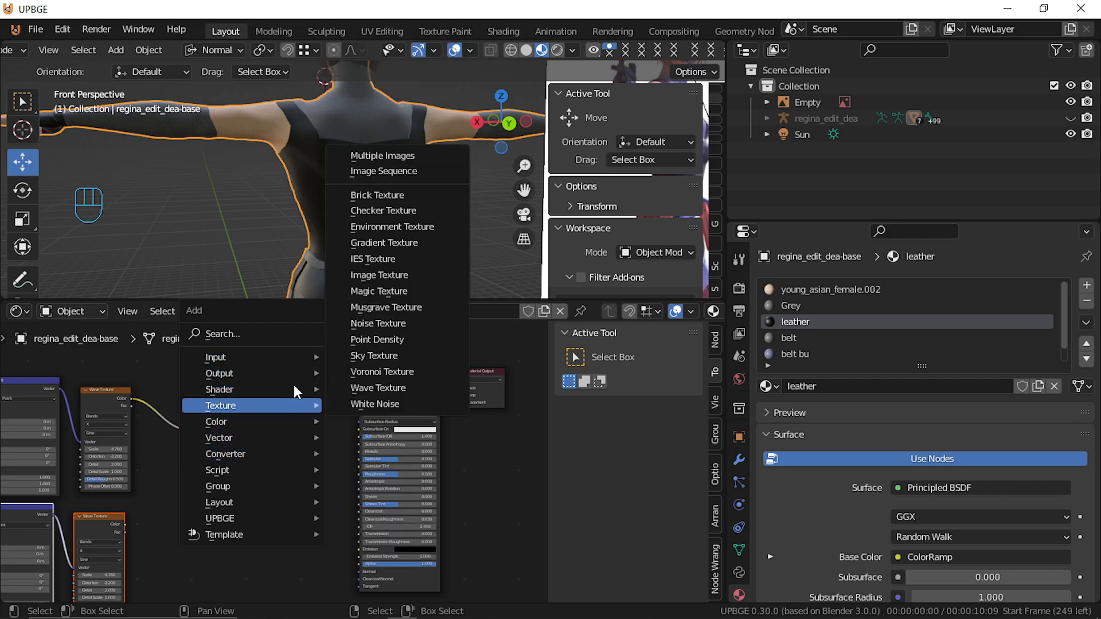
Insert a MixRGB node between the ColorRamp and the Principled BSDF's Base Color, and feed the second Wave Texture's Color into Color2
{"action": "mouse_move", "coordinate": [291, 387]}
{"action": "key", "text": "space"}
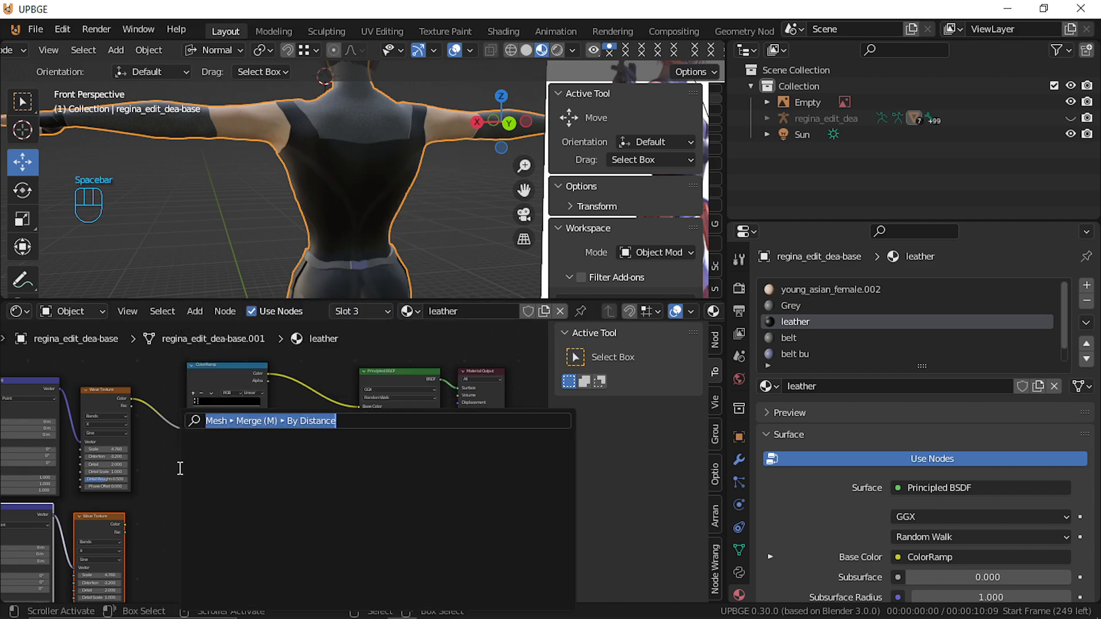
{"action": "type", "text": "mis"}
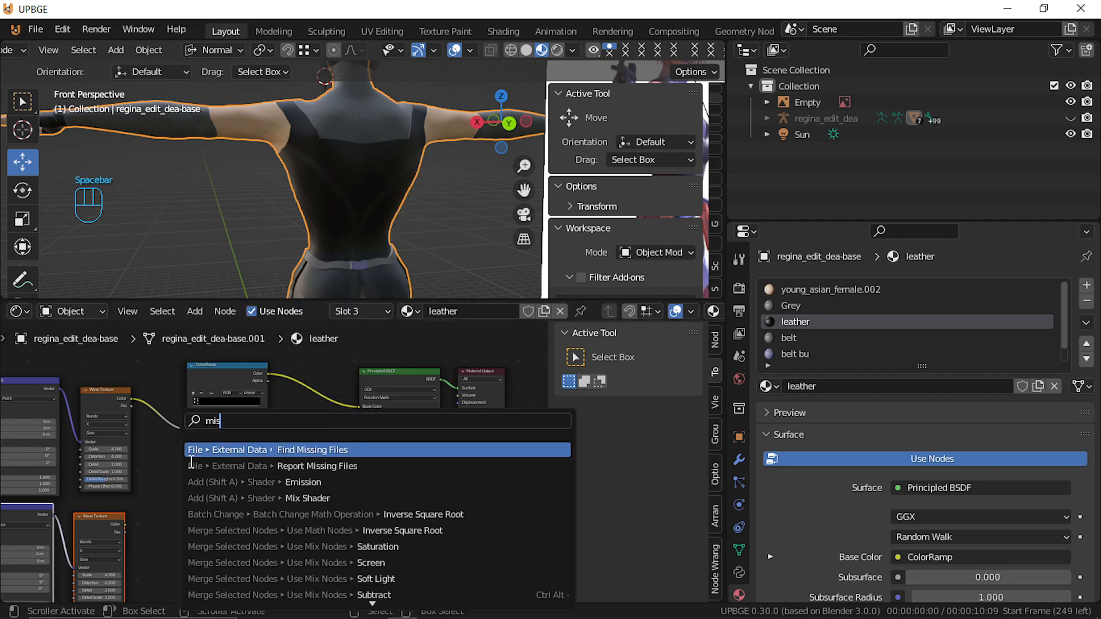
{"action": "key", "text": "BackSpace"}
{"action": "type", "text": "x"}
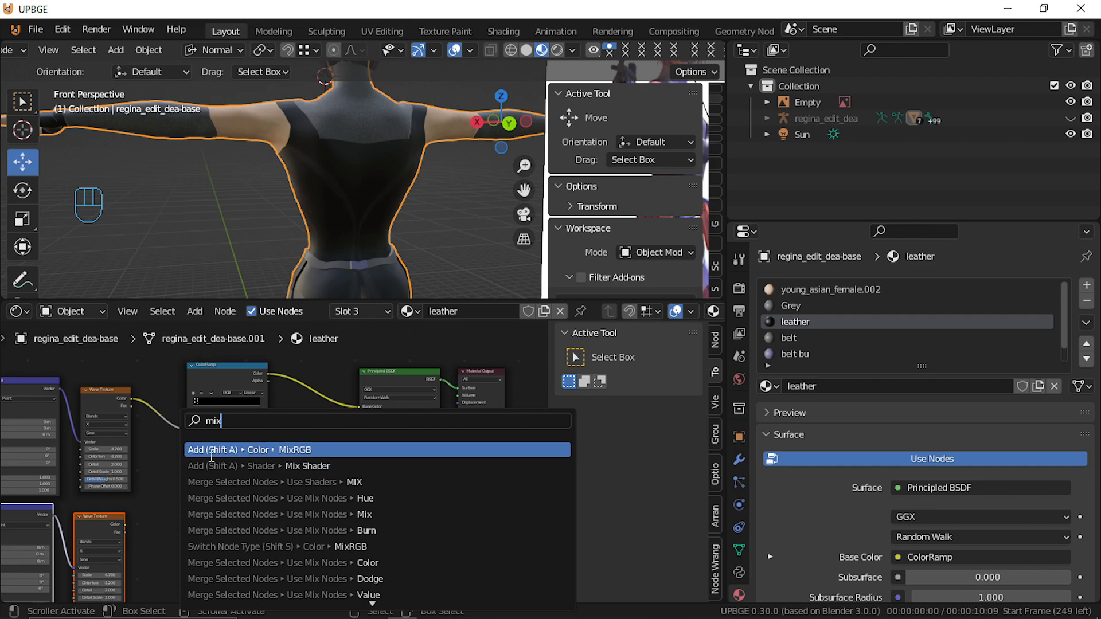
{"action": "left_click", "coordinate": [355, 450]}
{"action": "left_click", "coordinate": [198, 505]}
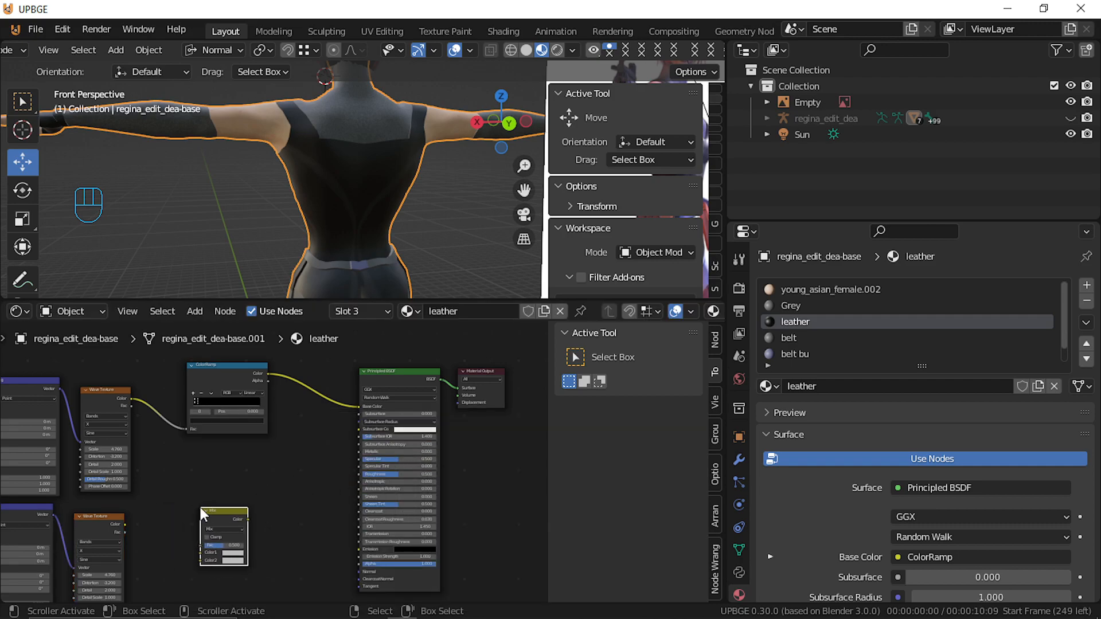
{"action": "left_click_drag", "start_coordinate": [212, 521], "coordinate": [315, 374]}
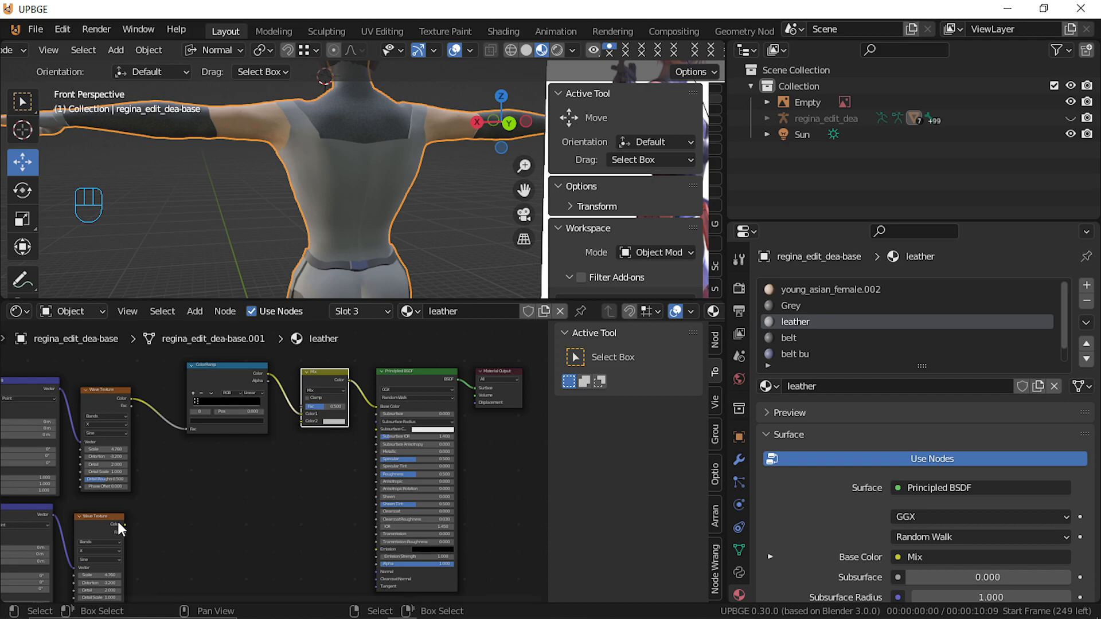
{"action": "left_click_drag", "start_coordinate": [125, 524], "coordinate": [299, 421]}
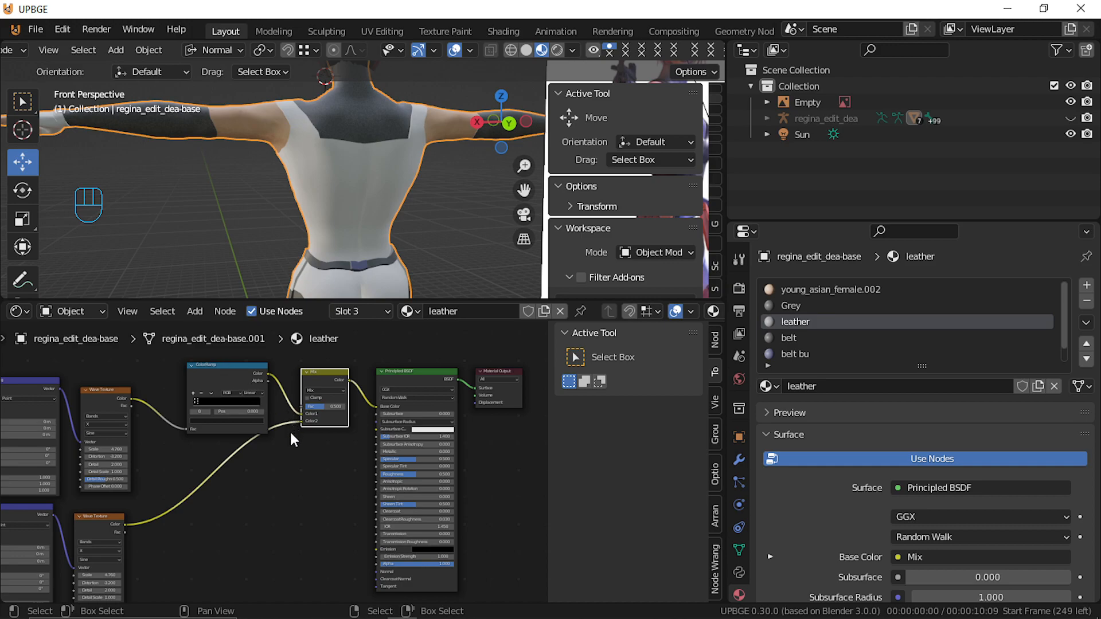
Move the ColorRamp aside and insert a duplicate of it on the link between the second Wave Texture and the Mix node
{"action": "left_click", "coordinate": [218, 362]}
{"action": "key", "text": "g"}
{"action": "left_click", "coordinate": [204, 372]}
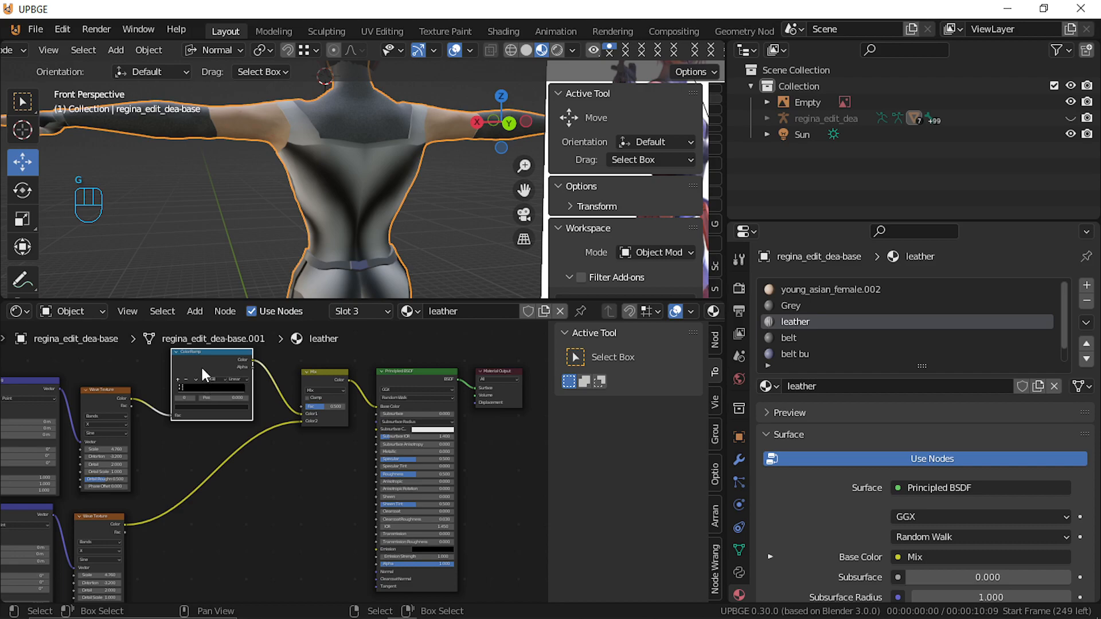
{"action": "key", "text": "shift+d"}
{"action": "left_click", "coordinate": [238, 492]}
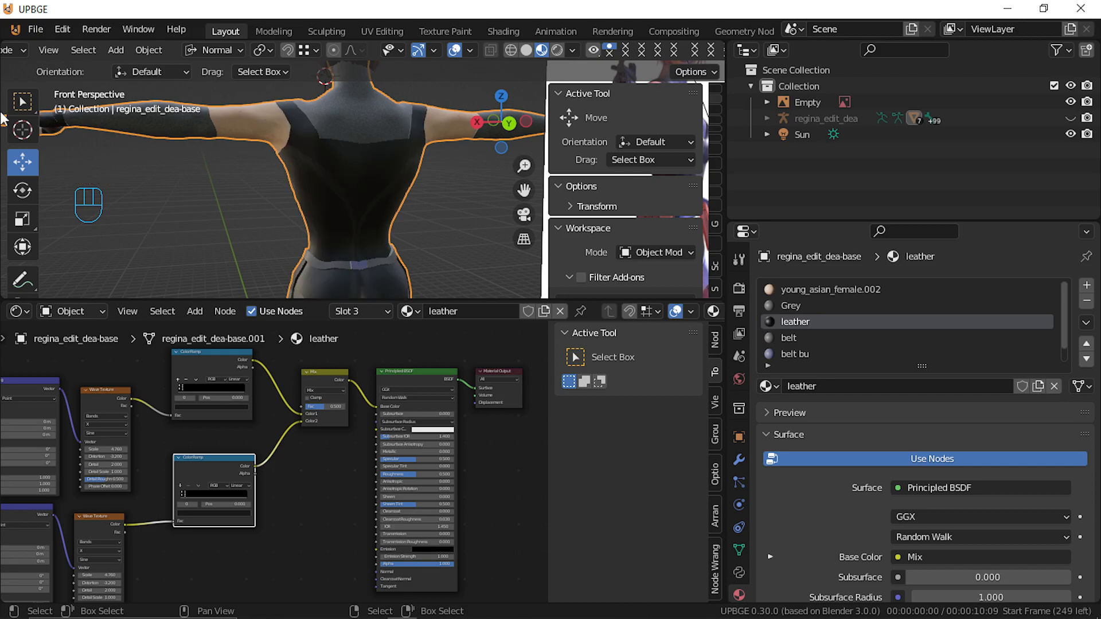
{"action": "key", "text": "shift"}
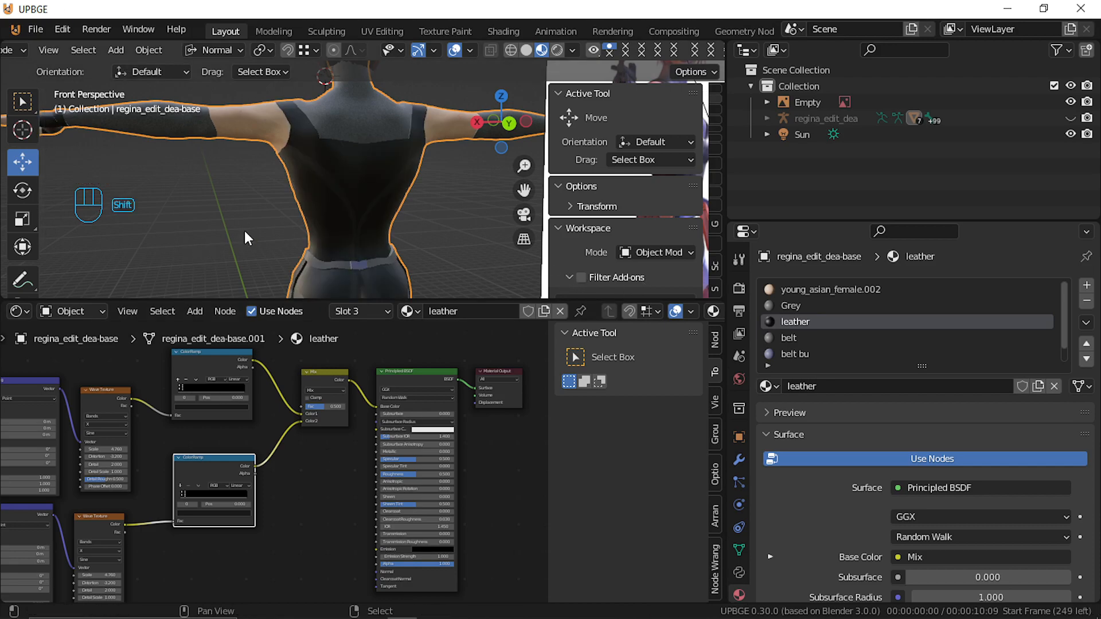
{"action": "middle_click_drag", "start_coordinate": [195, 542], "coordinate": [319, 450]}
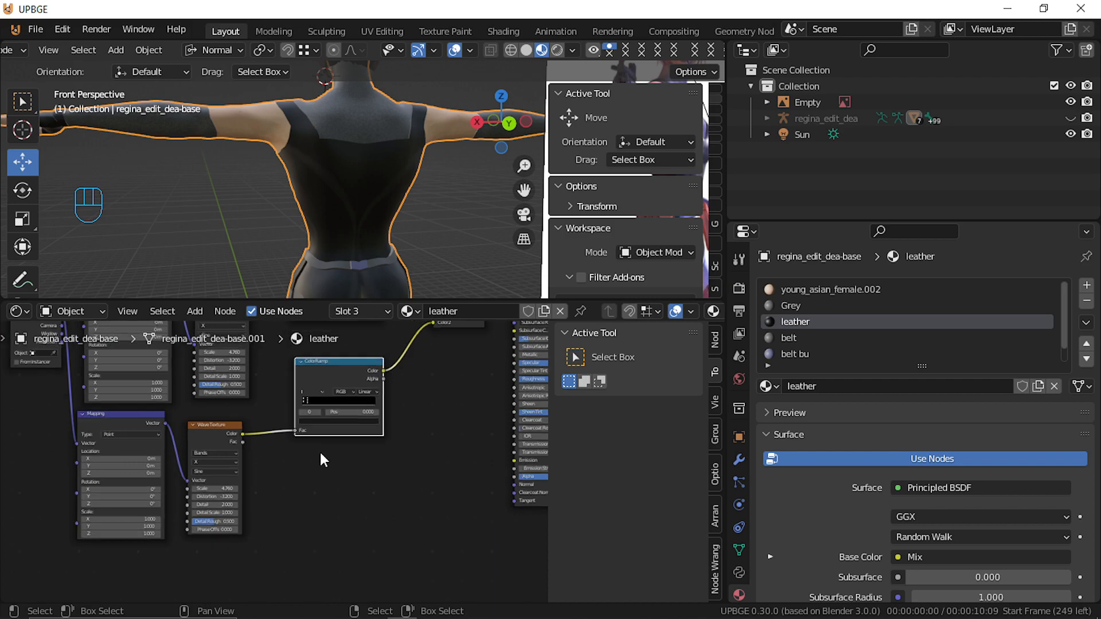
{"action": "scroll", "coordinate": [272, 464], "scroll_direction": "up", "scroll_amount": 1}
{"action": "mouse_move", "coordinate": [86, 496]}
{"action": "left_mouse_down"}
{"action": "mouse_move", "coordinate": [121, 496]}
{"action": "mouse_move", "coordinate": [81, 513]}
{"action": "left_mouse_up"}
{"action": "right_click", "coordinate": [81, 496]}
{"action": "right_click", "coordinate": [76, 507]}
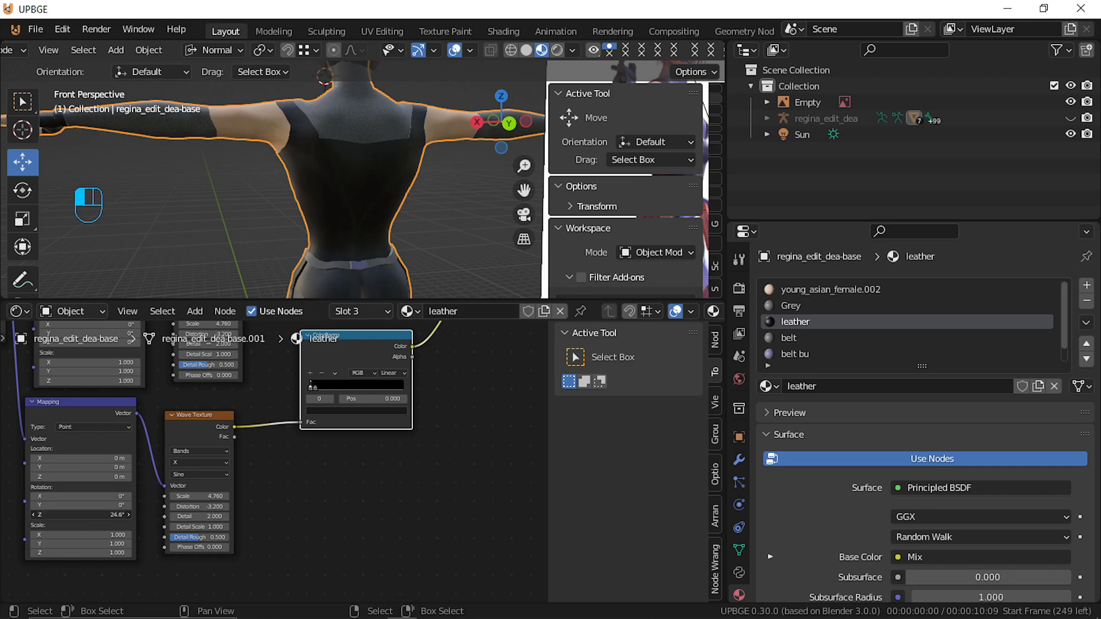
{"action": "right_click", "coordinate": [83, 518]}
{"action": "left_click_drag", "start_coordinate": [81, 505], "coordinate": [84, 505]}
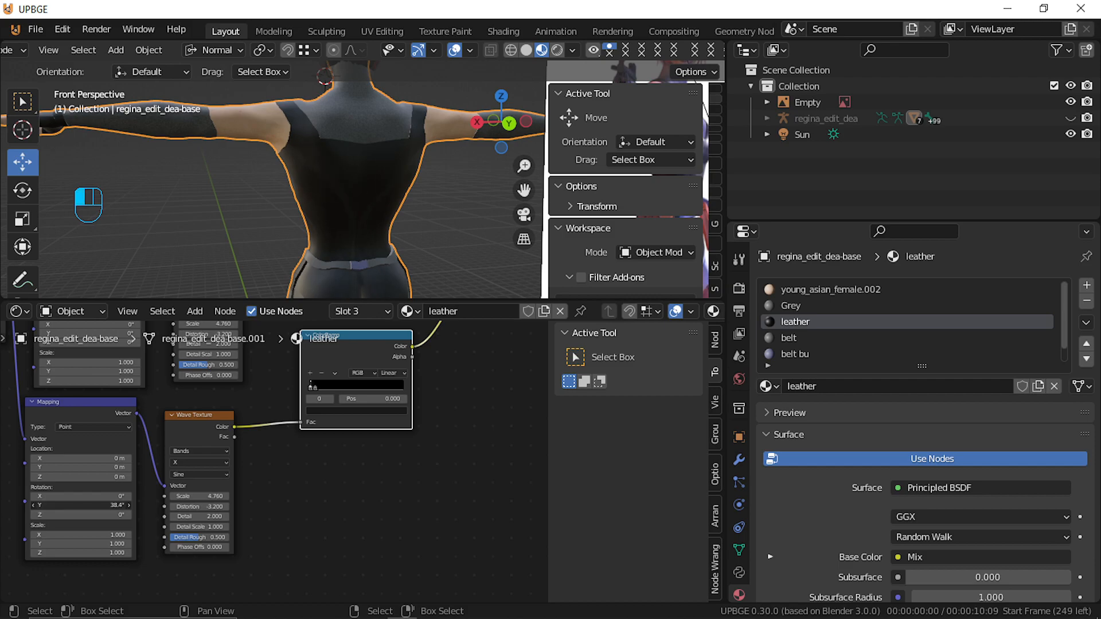
{"action": "right_click", "coordinate": [81, 505]}
{"action": "left_click_drag", "start_coordinate": [57, 496], "coordinate": [63, 496]}
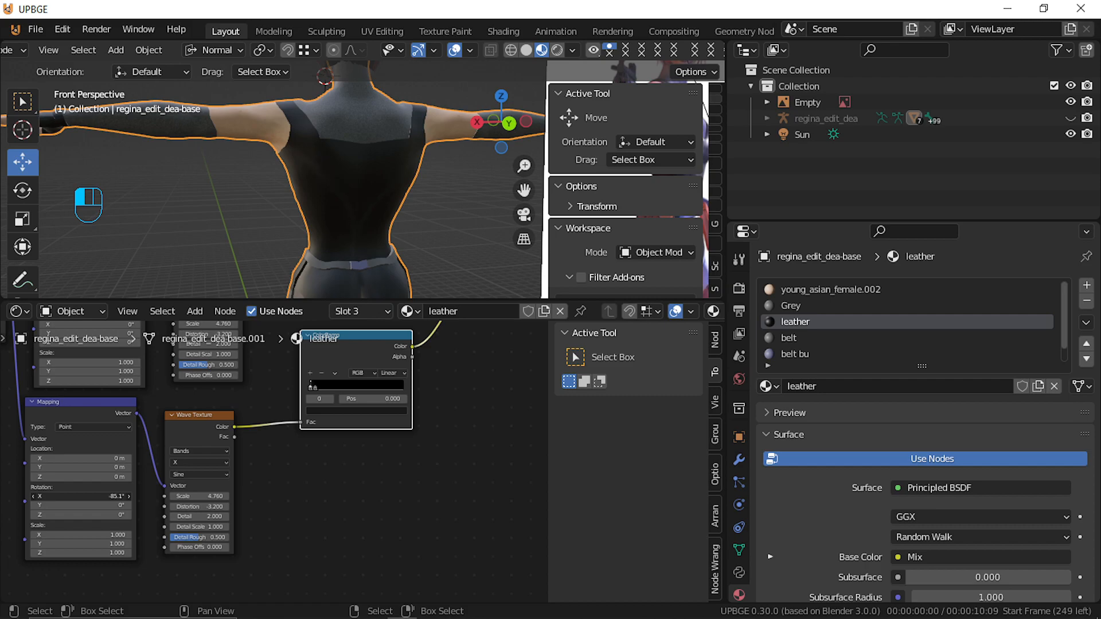
{"action": "right_click", "coordinate": [56, 483]}
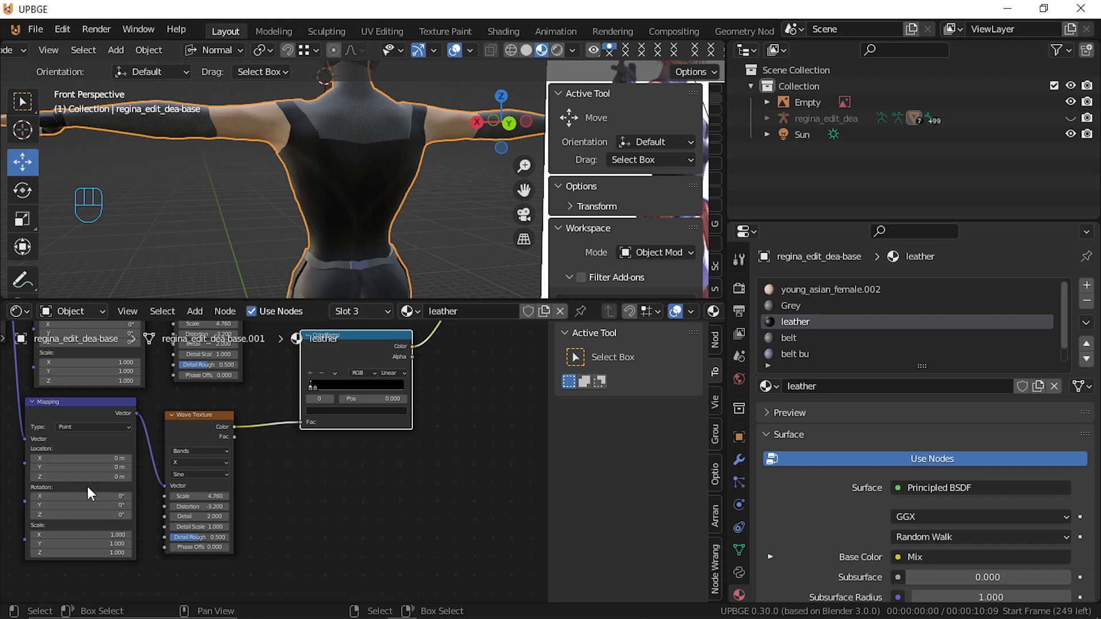
{"action": "left_click_drag", "start_coordinate": [85, 458], "coordinate": [91, 458]}
{"action": "right_click", "coordinate": [86, 457]}
Spread the duplicated ColorRamp's two stops apart and lighten its first stop to a grey with value 0.215
{"action": "left_click_drag", "start_coordinate": [319, 386], "coordinate": [380, 387]}
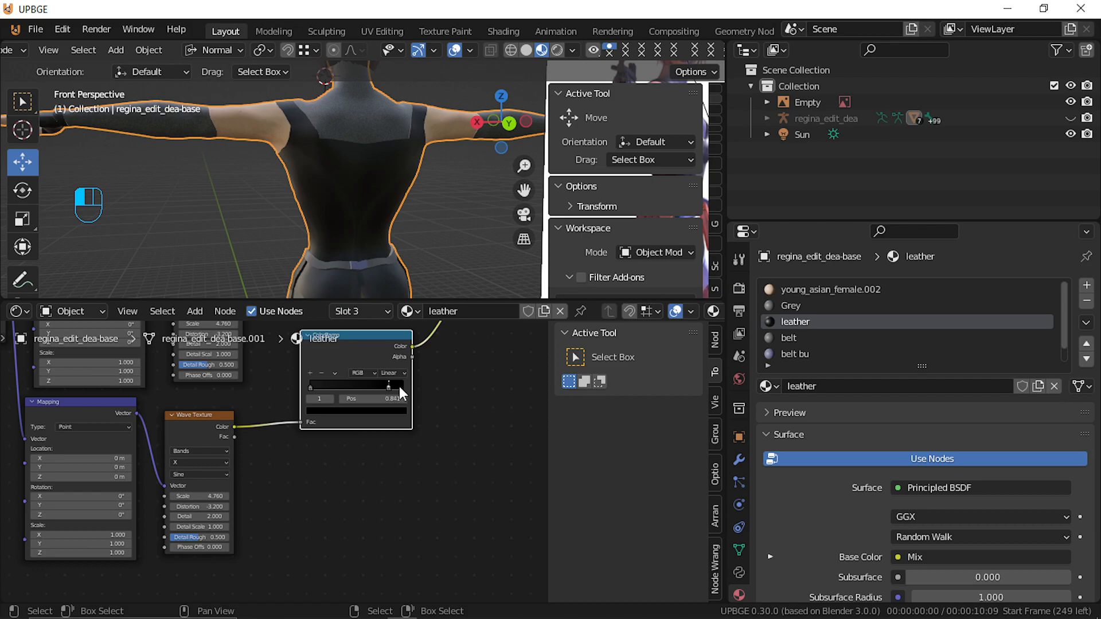
{"action": "left_click", "coordinate": [312, 387]}
{"action": "left_click", "coordinate": [371, 410]}
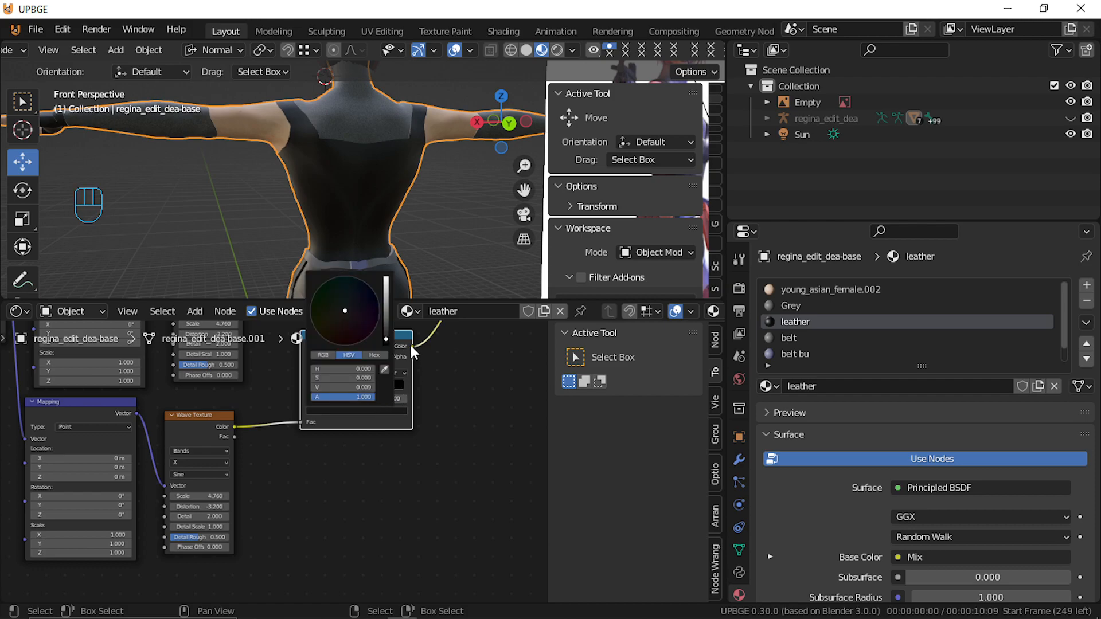
{"action": "mouse_move", "coordinate": [386, 299]}
{"action": "left_mouse_down"}
{"action": "mouse_move", "coordinate": [386, 284]}
{"action": "mouse_move", "coordinate": [385, 310]}
{"action": "left_mouse_up"}
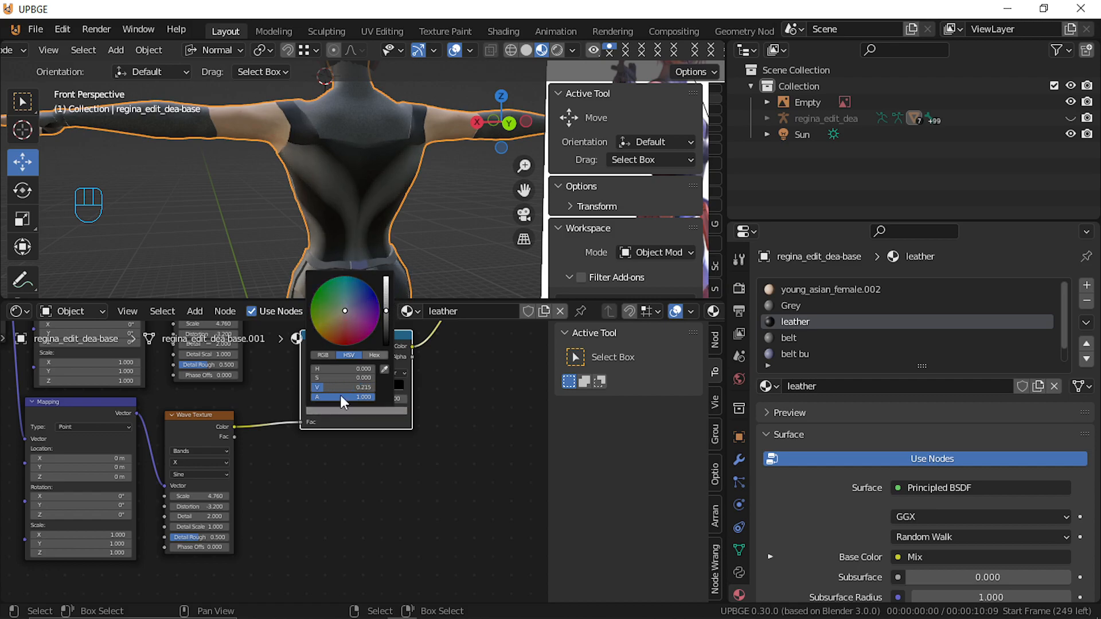
Set the second Wave Texture's scale to 5.120 and its Mapping rotation to 92.9° on X and 79.9° on Y
{"action": "mouse_move", "coordinate": [211, 489]}
{"action": "left_mouse_down"}
{"action": "mouse_move", "coordinate": [264, 492]}
{"action": "mouse_move", "coordinate": [224, 491]}
{"action": "left_mouse_up"}
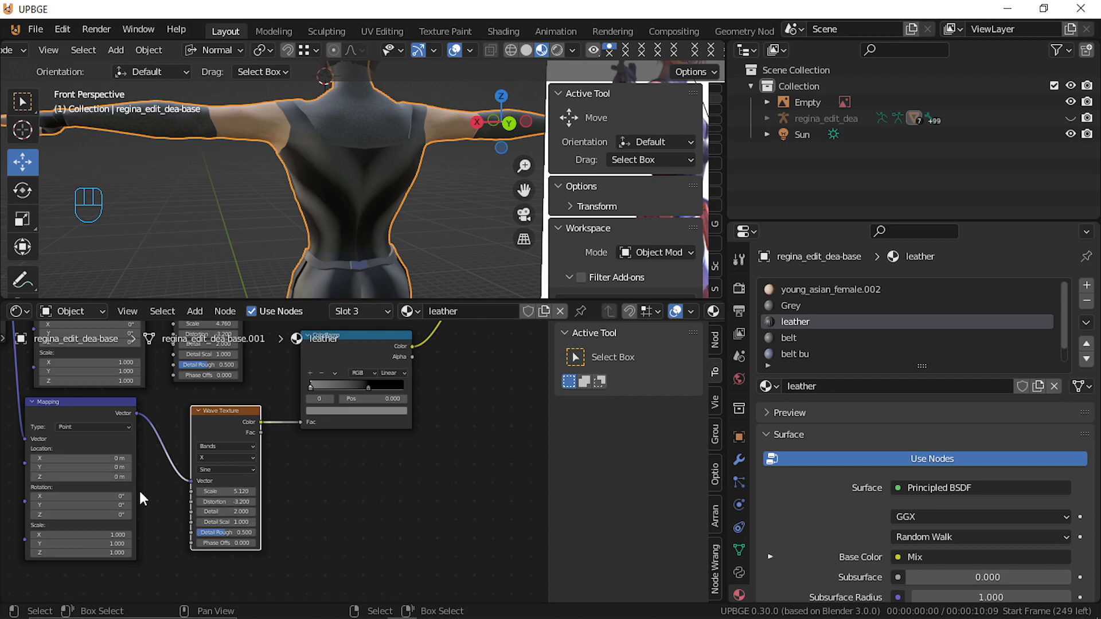
{"action": "left_click", "coordinate": [80, 496]}
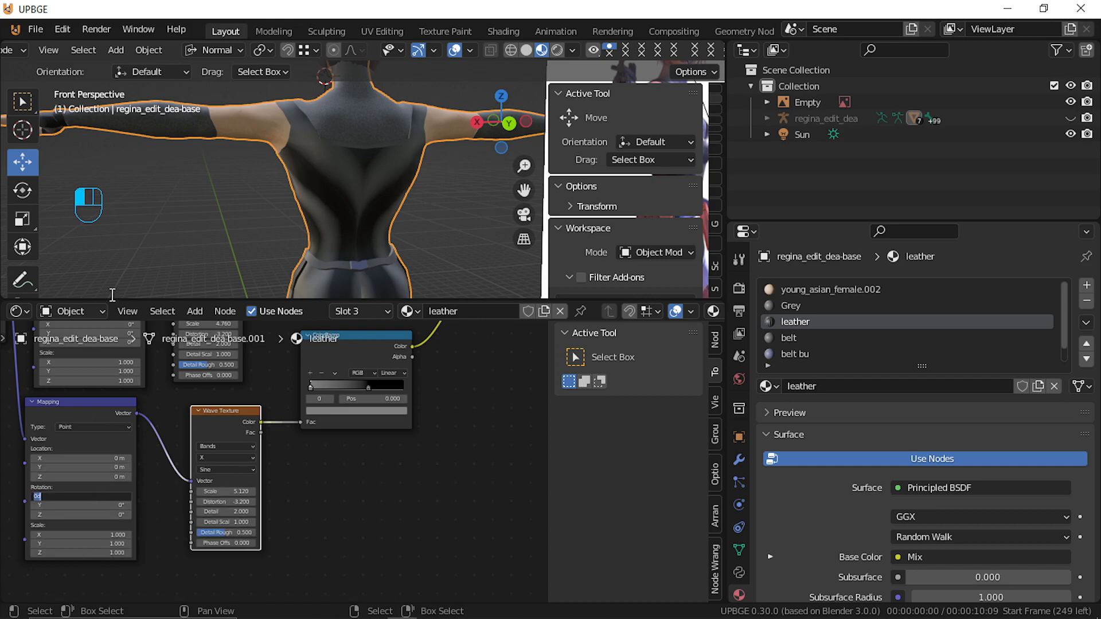
{"action": "type", "text": "90"}
{"action": "key", "text": "Return"}
{"action": "left_click", "coordinate": [112, 505]}
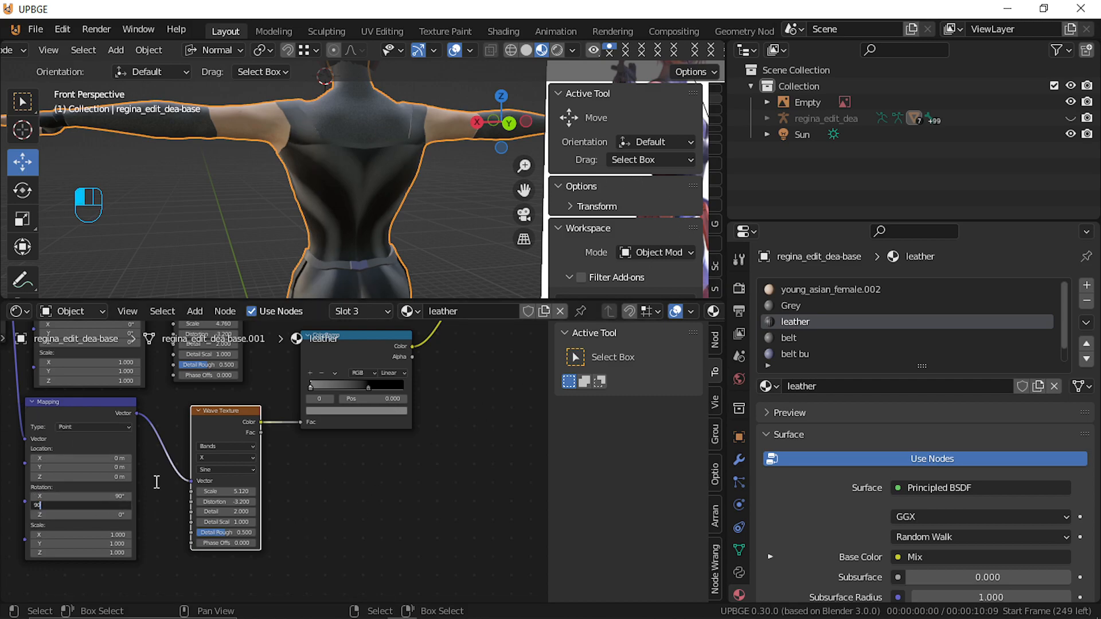
{"action": "type", "text": "90"}
{"action": "key", "text": "Return"}
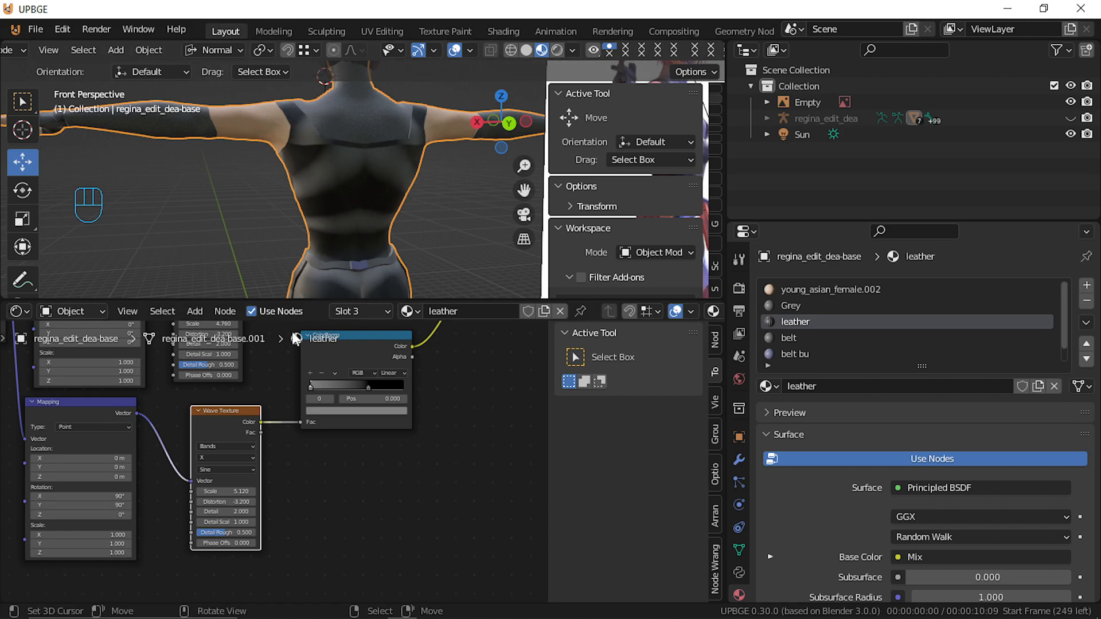
{"action": "left_click_drag", "start_coordinate": [123, 505], "coordinate": [100, 505]}
Set the second Wave Texture's scale to 4.020, distortion to 2.900, detail scale to 3.700 and phase offset to 16.700
{"action": "mouse_move", "coordinate": [217, 493]}
{"action": "left_mouse_down"}
{"action": "mouse_move", "coordinate": [207, 488]}
{"action": "mouse_move", "coordinate": [240, 491]}
{"action": "mouse_move", "coordinate": [217, 491]}
{"action": "mouse_move", "coordinate": [229, 492]}
{"action": "left_mouse_up"}
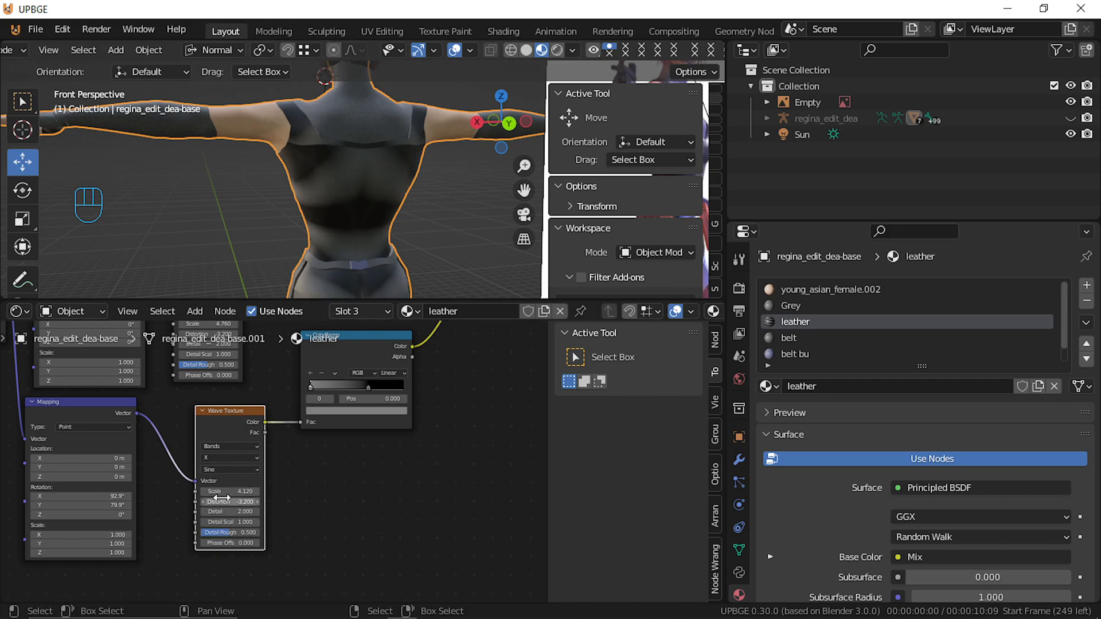
{"action": "left_click_drag", "start_coordinate": [223, 502], "coordinate": [350, 501]}
{"action": "left_click", "coordinate": [239, 502]}
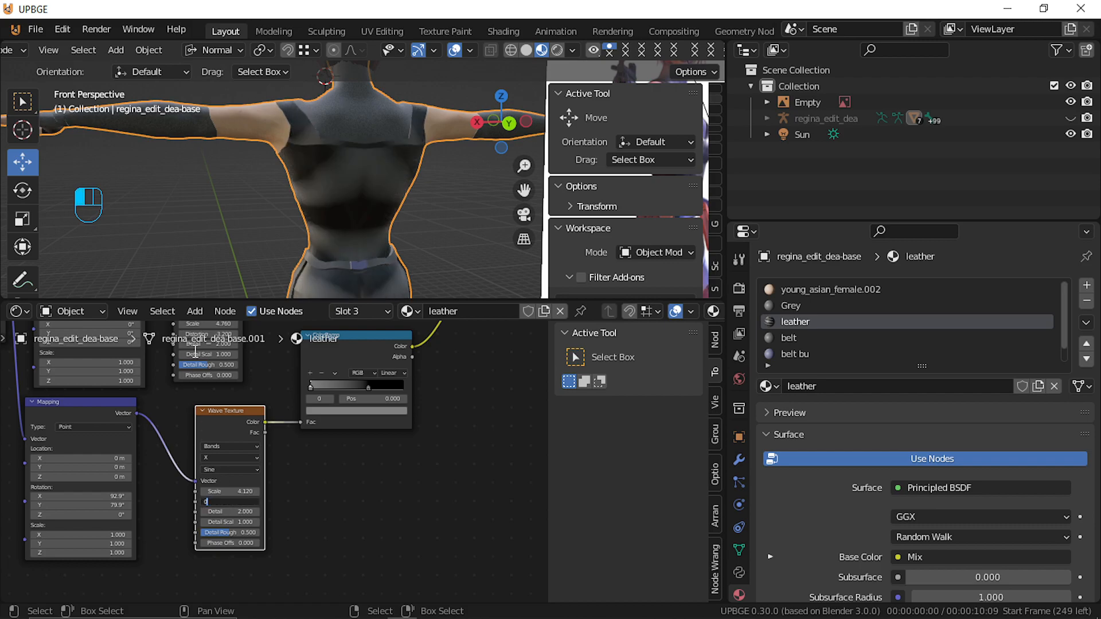
{"action": "key", "text": "Return"}
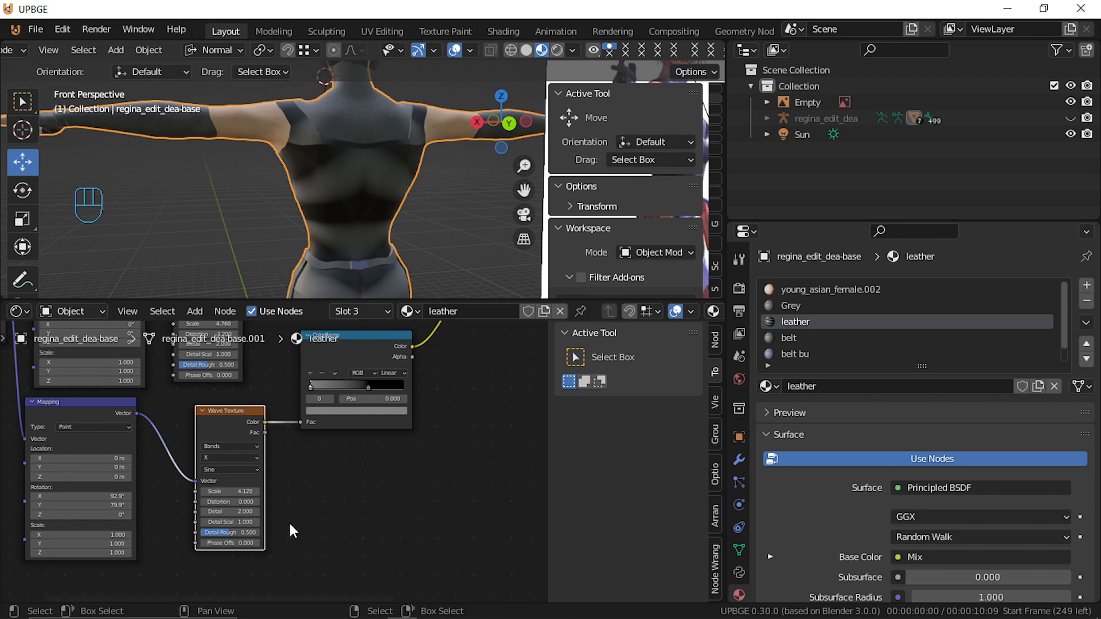
{"action": "mouse_move", "coordinate": [238, 521]}
{"action": "left_mouse_down"}
{"action": "mouse_move", "coordinate": [281, 522]}
{"action": "mouse_move", "coordinate": [219, 512]}
{"action": "mouse_move", "coordinate": [244, 542]}
{"action": "mouse_move", "coordinate": [270, 543]}
{"action": "mouse_move", "coordinate": [255, 543]}
{"action": "left_mouse_up"}
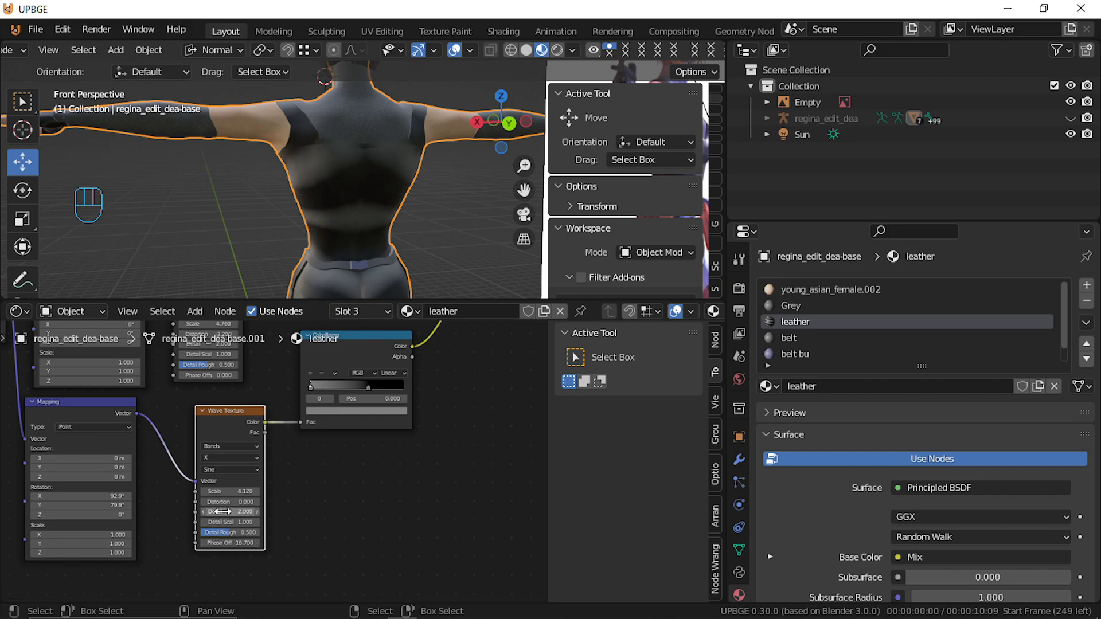
{"action": "mouse_move", "coordinate": [220, 487]}
{"action": "left_mouse_down"}
{"action": "mouse_move", "coordinate": [258, 487]}
{"action": "mouse_move", "coordinate": [200, 487]}
{"action": "mouse_move", "coordinate": [252, 512]}
{"action": "mouse_move", "coordinate": [252, 502]}
{"action": "mouse_move", "coordinate": [240, 501]}
{"action": "mouse_move", "coordinate": [264, 522]}
{"action": "mouse_move", "coordinate": [296, 521]}
{"action": "mouse_move", "coordinate": [232, 519]}
{"action": "mouse_move", "coordinate": [252, 521]}
{"action": "left_mouse_up"}
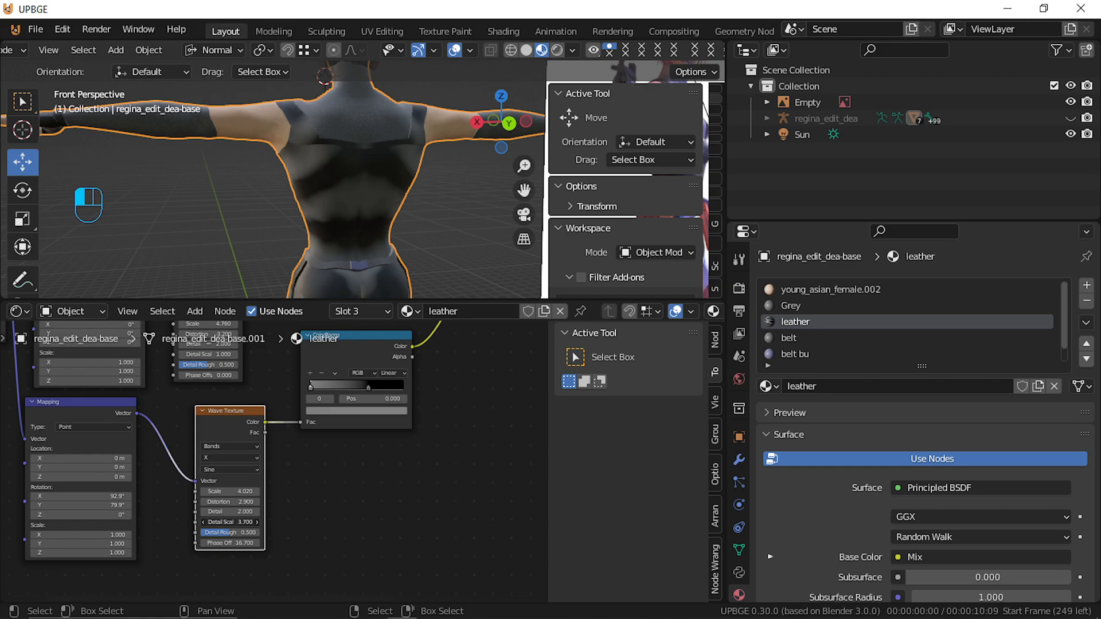
Check the character's front side against the reference and darken the duplicated ColorRamp's first stop to value 0.026
{"action": "key", "text": "shift+f"}
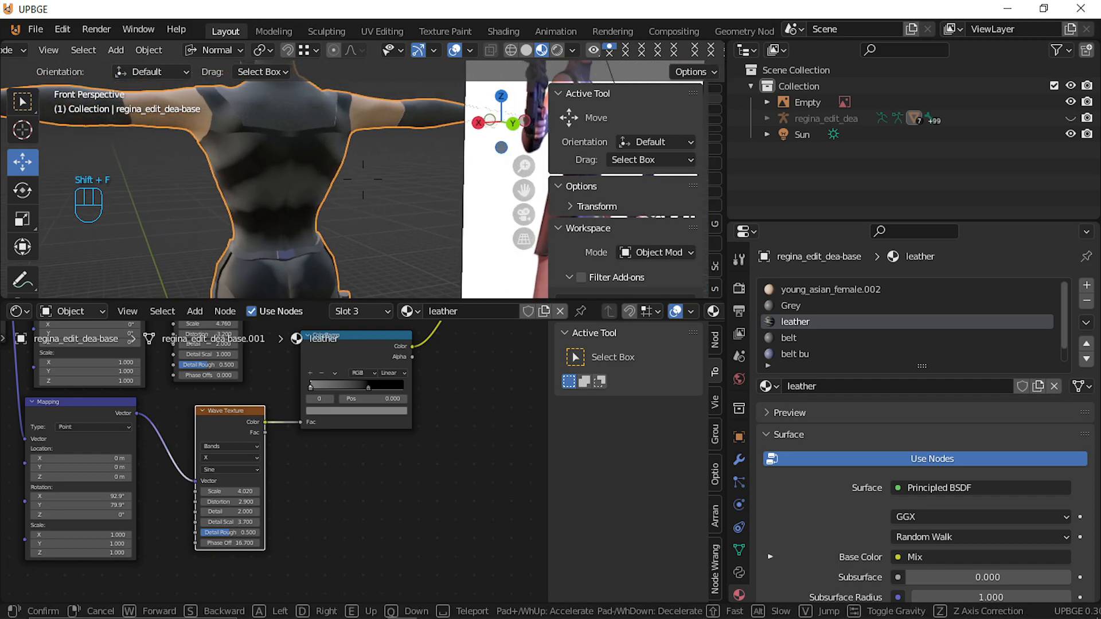
{"action": "key", "text": "a"}
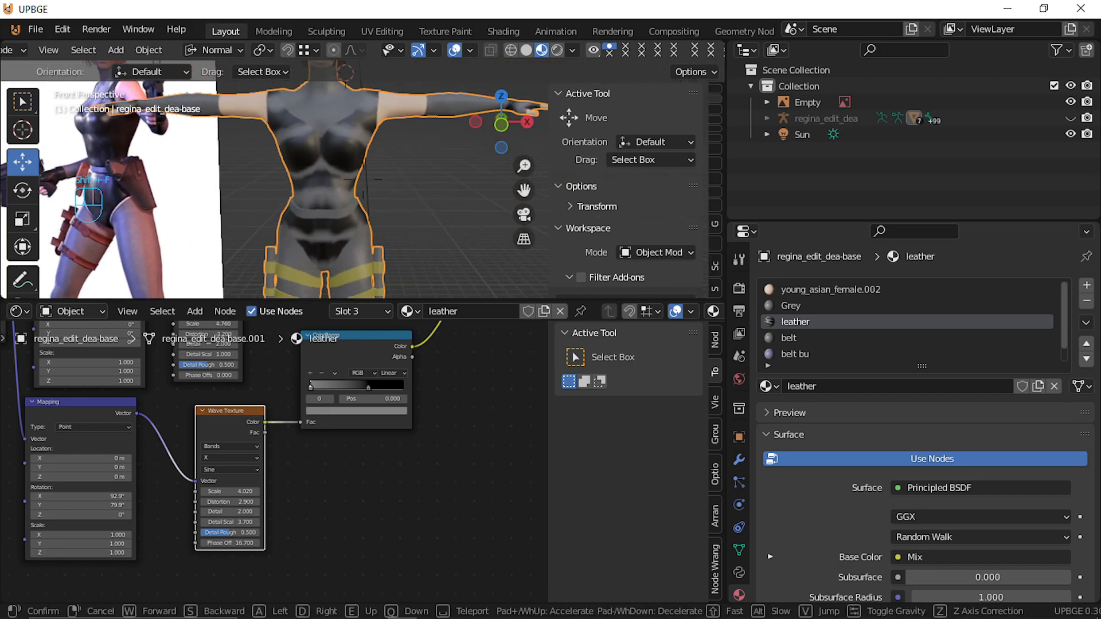
{"action": "left_click", "coordinate": [363, 179]}
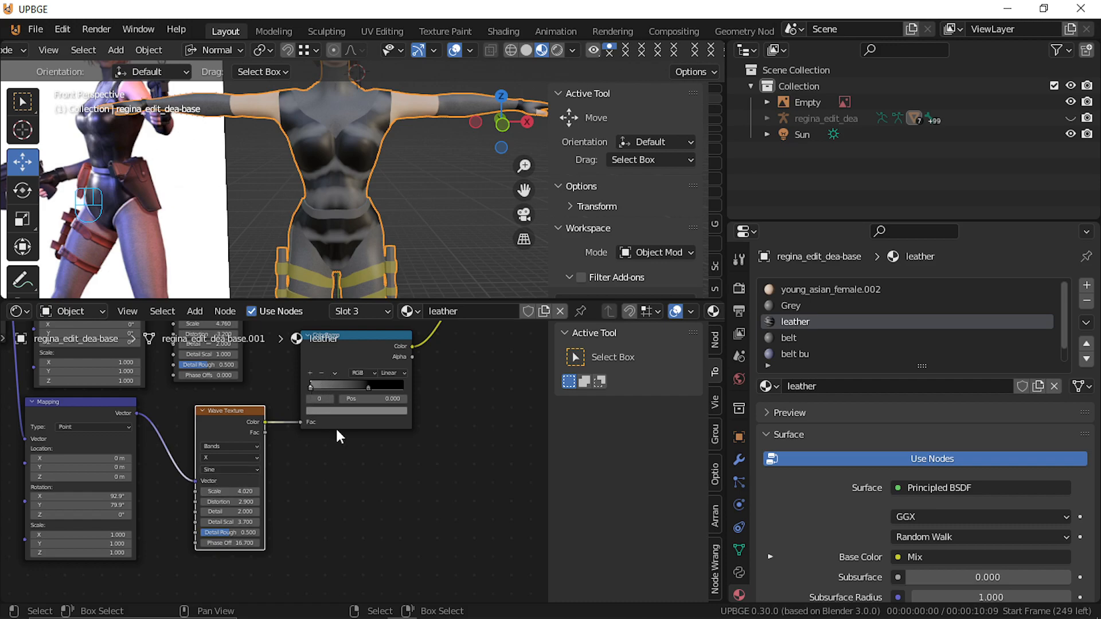
{"action": "left_click", "coordinate": [364, 410]}
{"action": "mouse_move", "coordinate": [386, 310]}
{"action": "left_mouse_down"}
{"action": "mouse_move", "coordinate": [386, 342]}
{"action": "mouse_move", "coordinate": [386, 312]}
{"action": "left_mouse_up"}
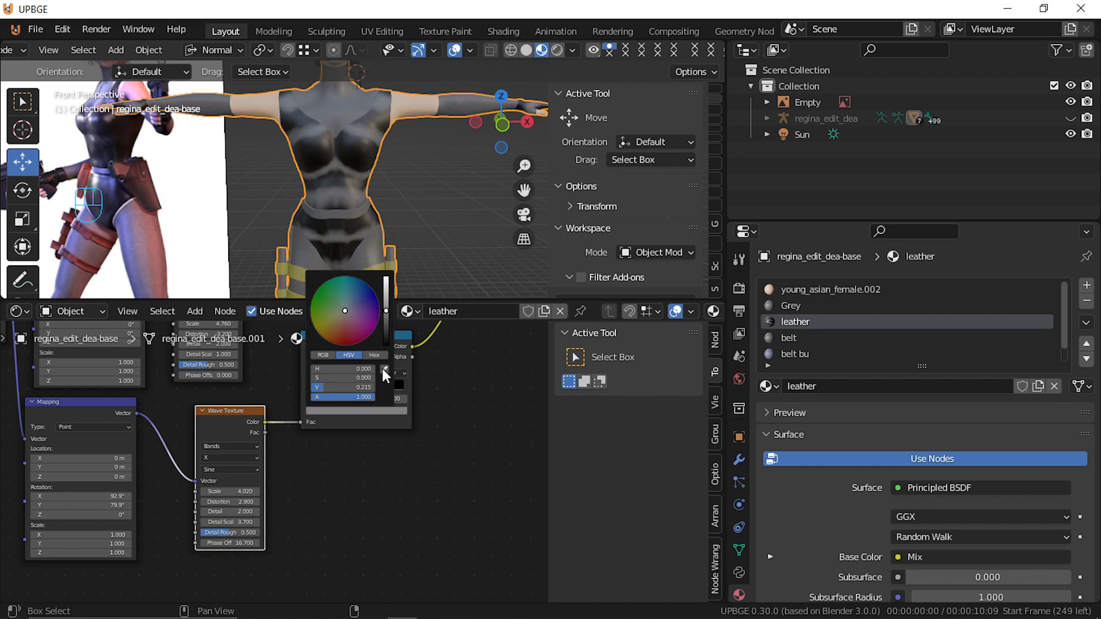
{"action": "left_click", "coordinate": [345, 413]}
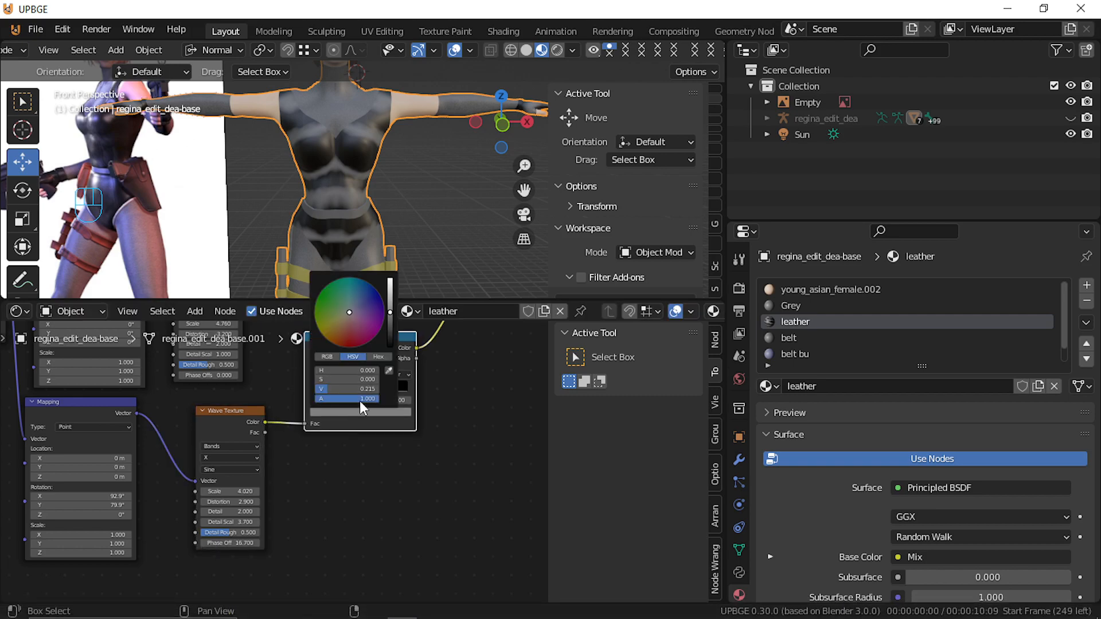
{"action": "left_click_drag", "start_coordinate": [390, 312], "coordinate": [390, 339], "text": "shift"}
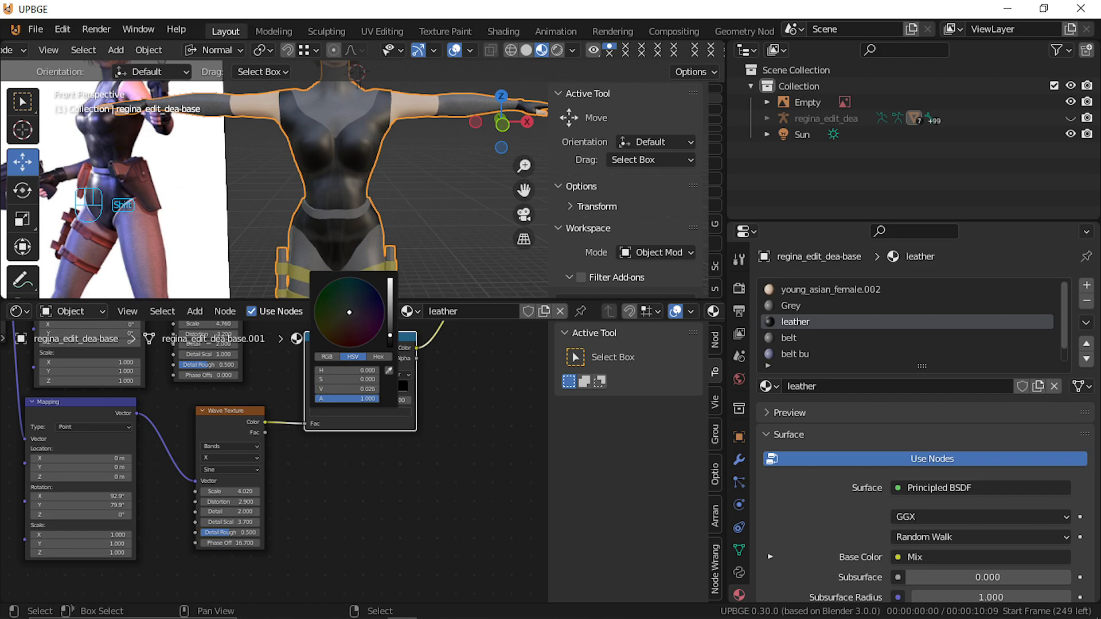
Link the first ColorRamp's colour to the Principled BSDF's Normal input and insert a Bump node on that link
{"action": "middle_click_drag", "start_coordinate": [351, 443], "coordinate": [147, 434]}
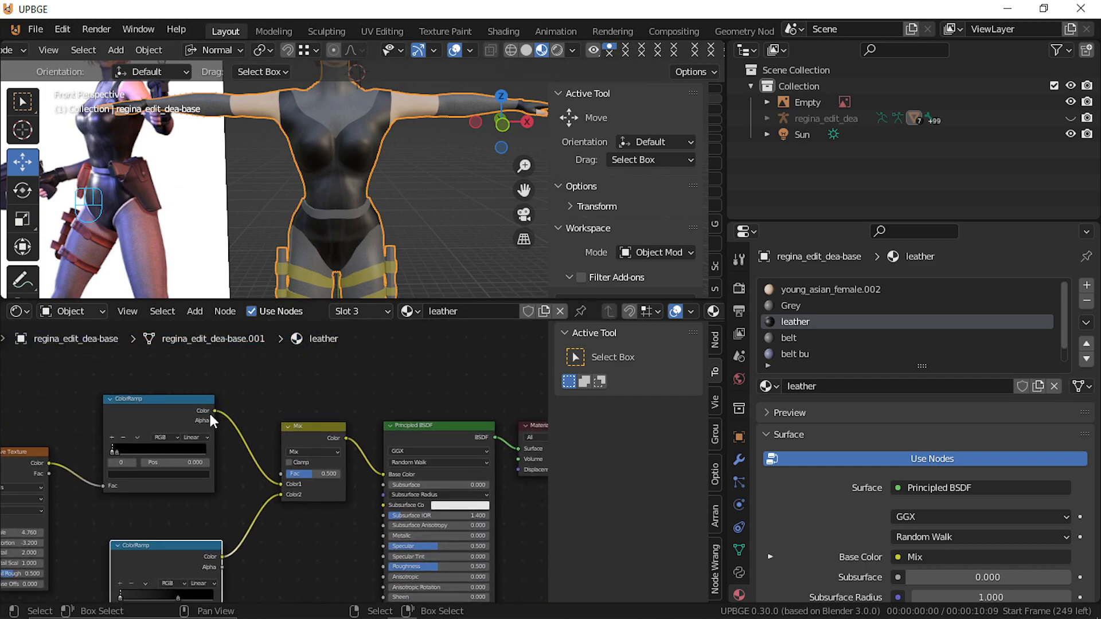
{"action": "mouse_move", "coordinate": [215, 410]}
{"action": "left_mouse_down"}
{"action": "mouse_move", "coordinate": [146, 596]}
{"action": "mouse_move", "coordinate": [410, 410]}
{"action": "mouse_move", "coordinate": [385, 411]}
{"action": "left_mouse_up"}
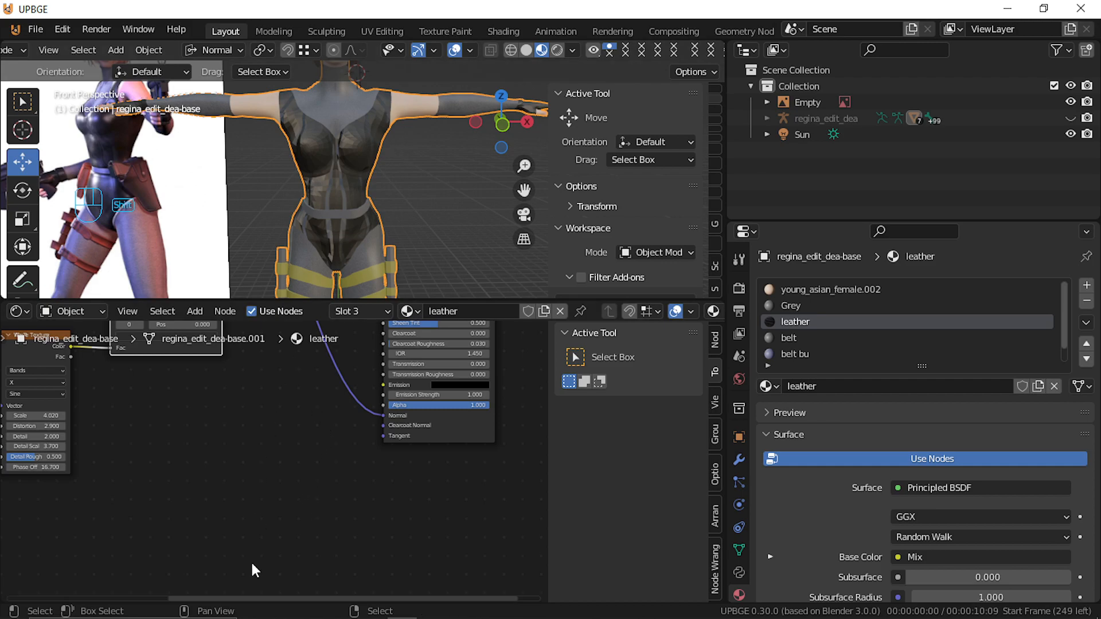
{"action": "key", "text": "shift+a"}
{"action": "mouse_move", "coordinate": [236, 441]}
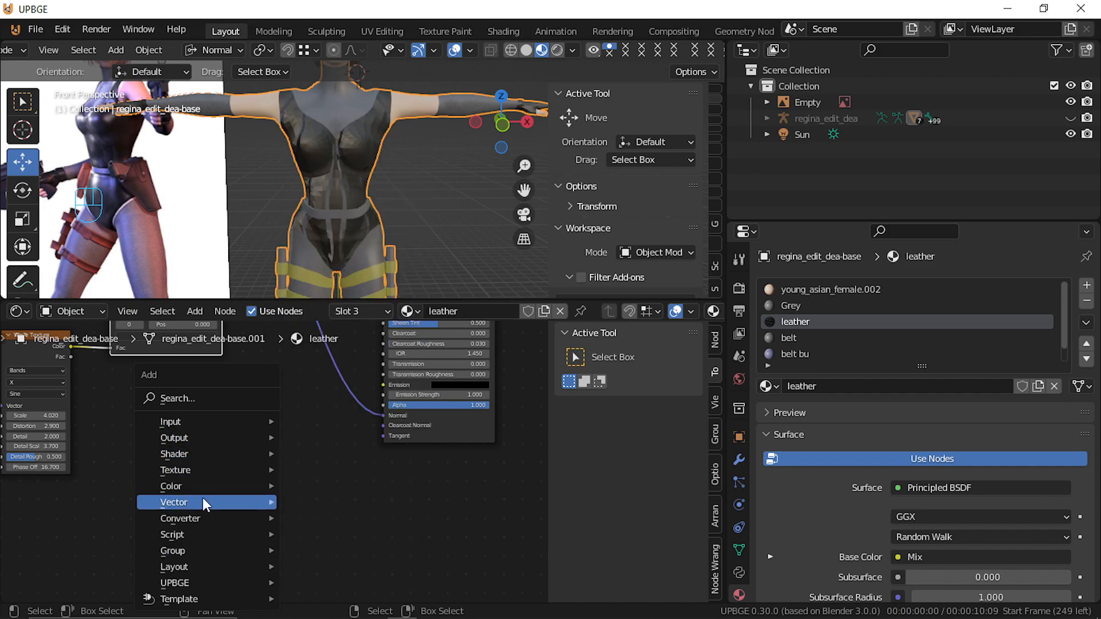
{"action": "mouse_move", "coordinate": [205, 503]}
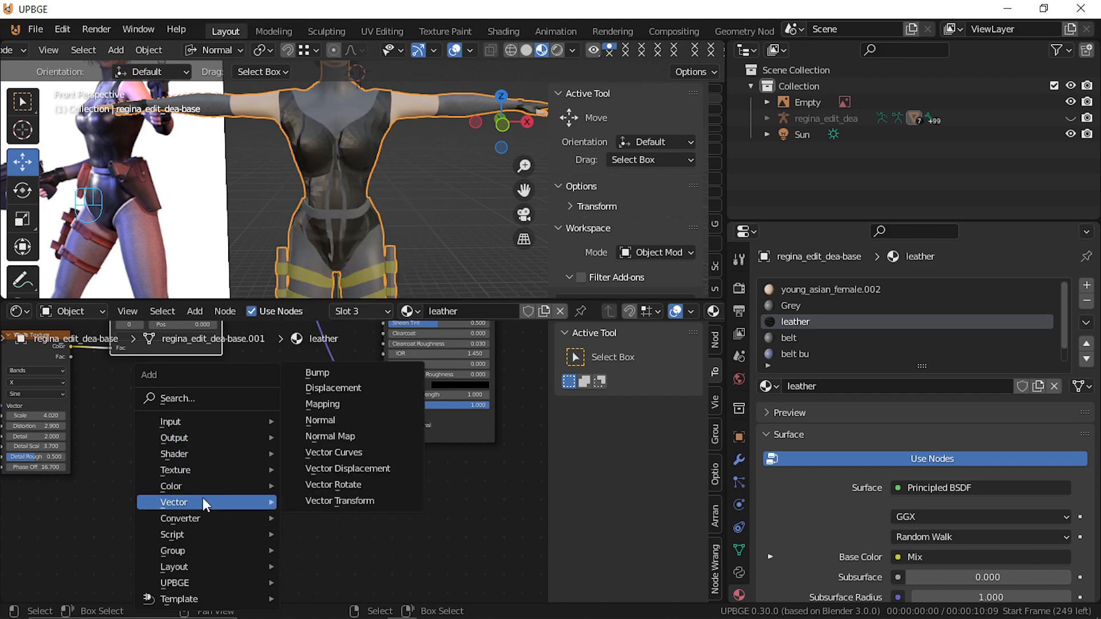
{"action": "left_click", "coordinate": [363, 372]}
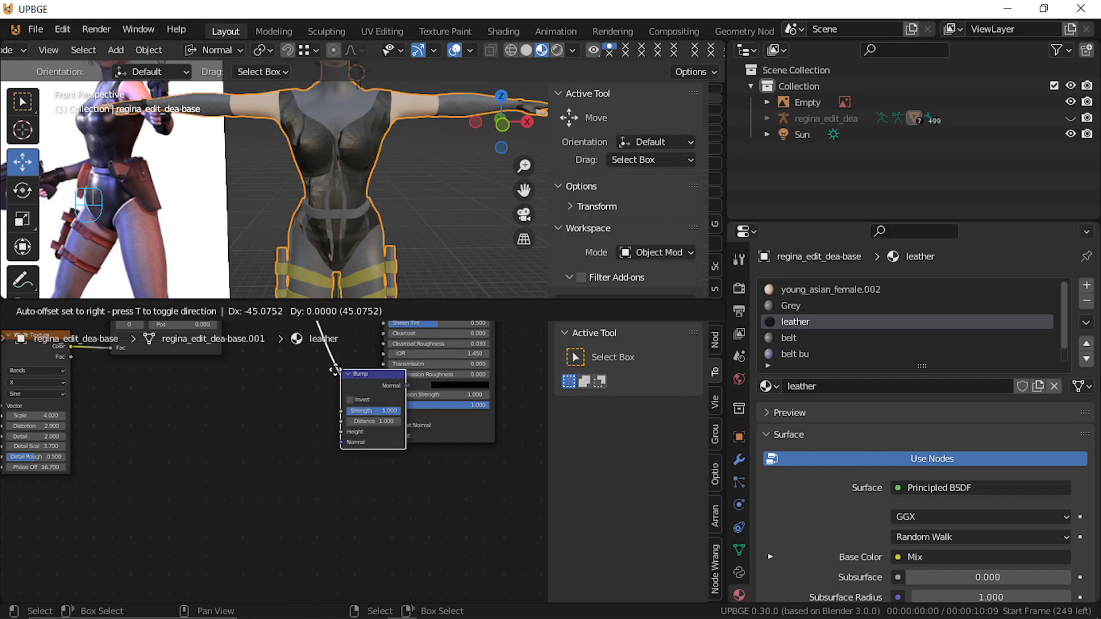
{"action": "left_click", "coordinate": [311, 356]}
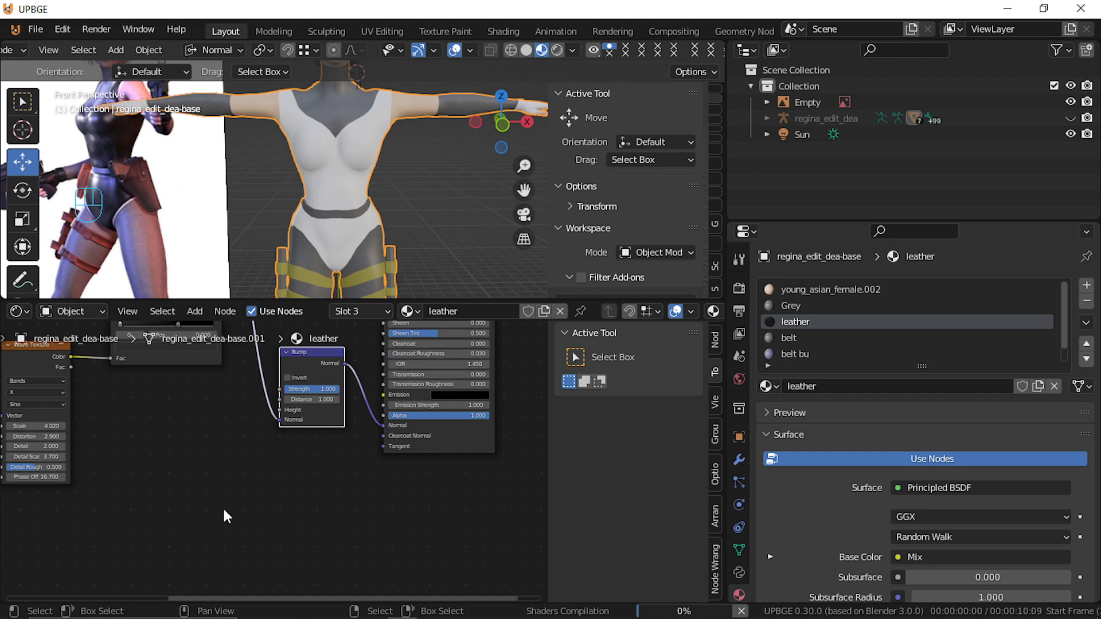
Set the Bump node's strength to 0.000
{"action": "scroll", "coordinate": [307, 438], "scroll_direction": "up", "scroll_amount": 1}
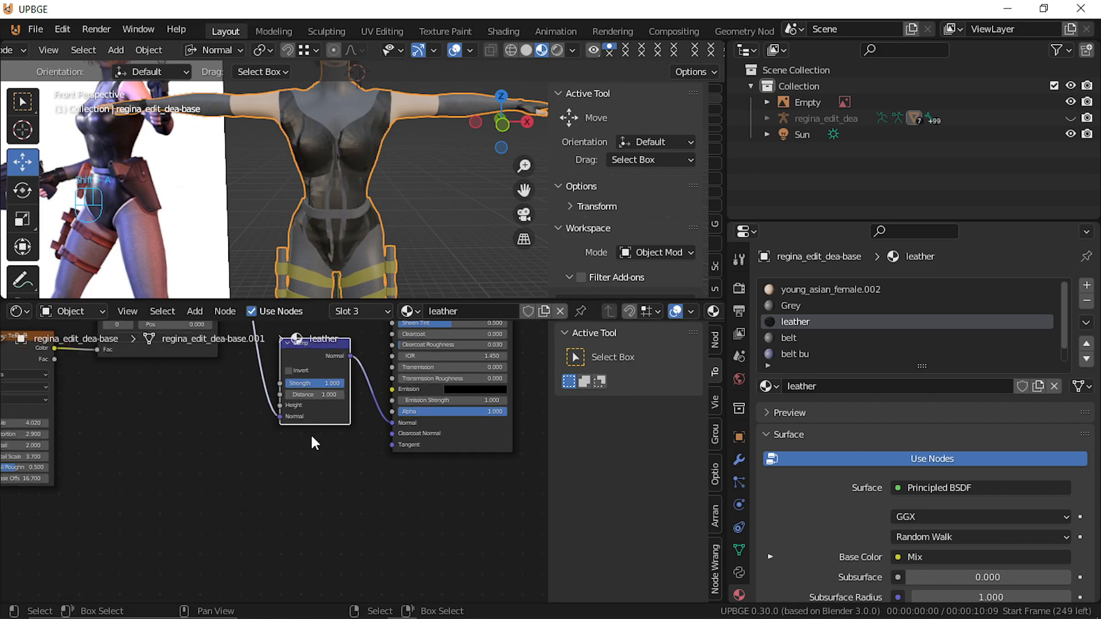
{"action": "scroll", "coordinate": [311, 433], "scroll_direction": "up", "scroll_amount": 1}
{"action": "left_click_drag", "start_coordinate": [344, 370], "coordinate": [292, 370]}
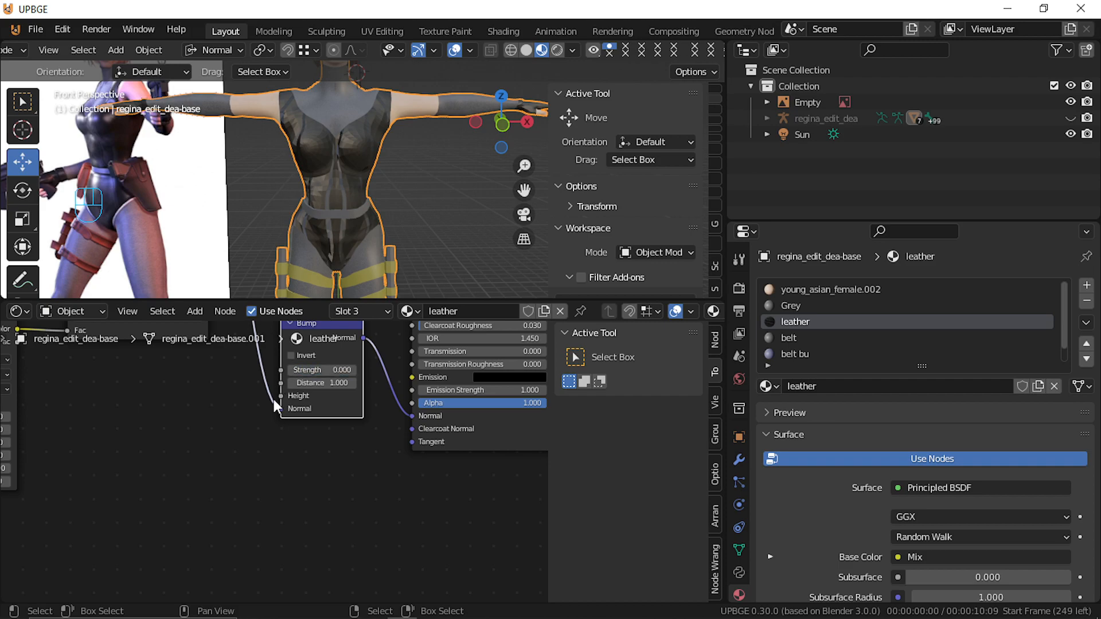
{"action": "left_click", "coordinate": [323, 382]}
{"action": "right_click", "coordinate": [323, 382]}
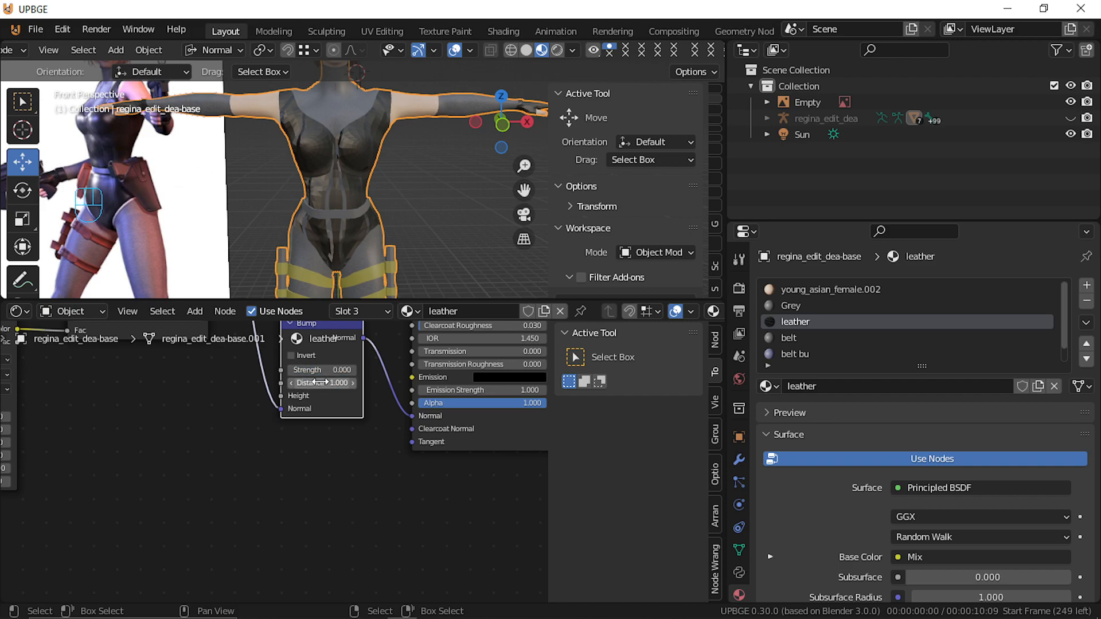
Apply Shade Smooth to the character mesh through the command search
{"action": "key", "text": "space"}
{"action": "left_click", "coordinate": [351, 189]}
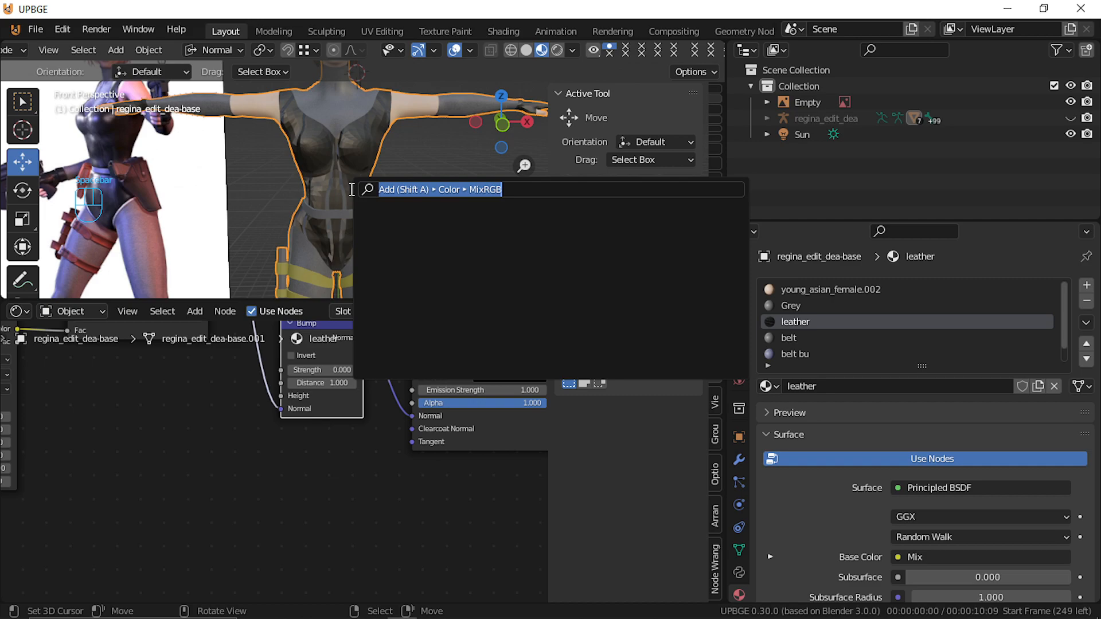
{"action": "type", "text": "shade"}
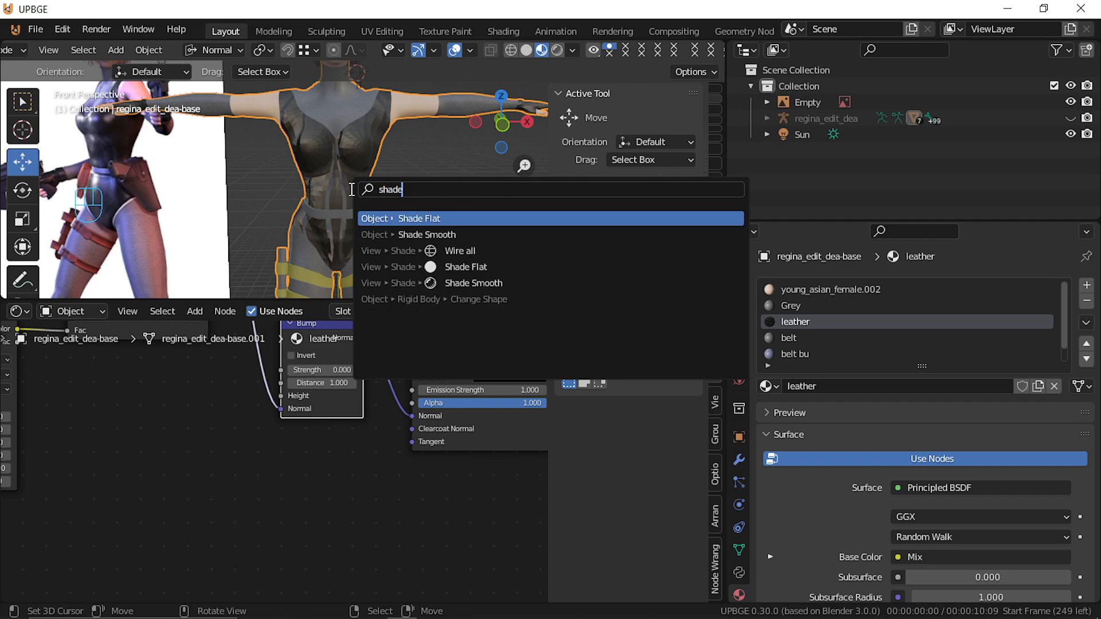
{"action": "left_click", "coordinate": [493, 232]}
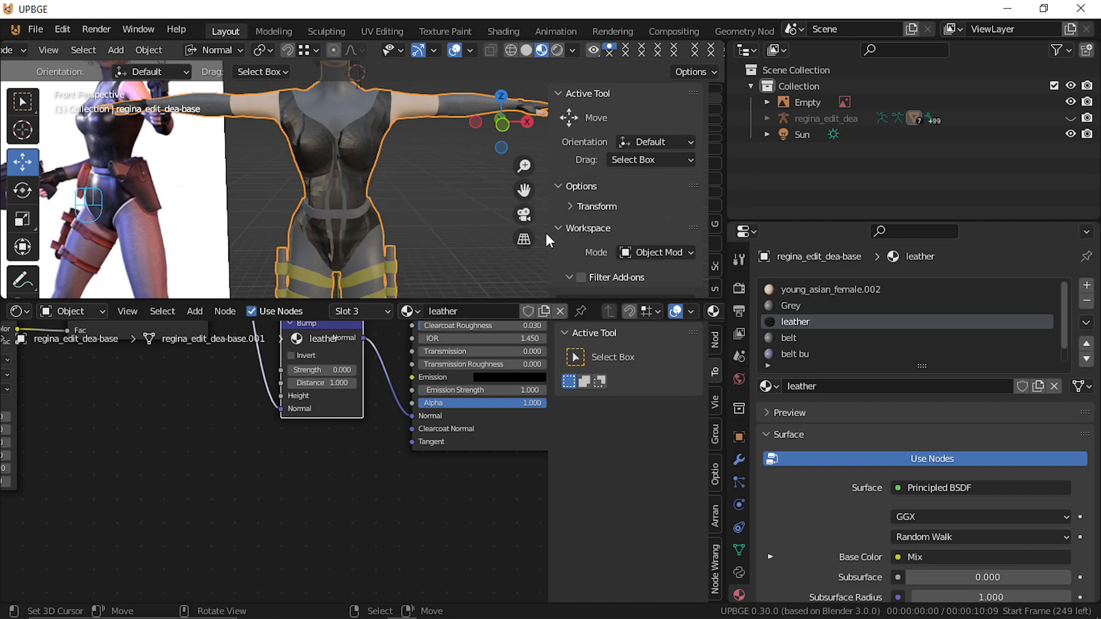
Clear the character mesh's sculpt mask data and add custom split normals data
{"action": "left_click", "coordinate": [739, 549]}
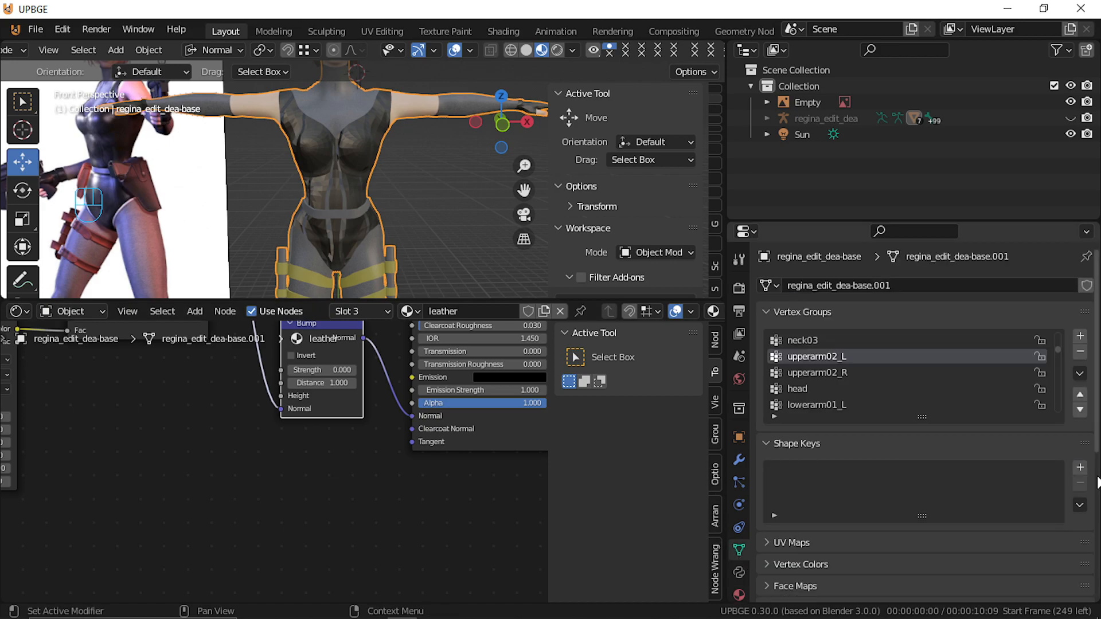
{"action": "scroll", "coordinate": [1085, 523], "scroll_direction": "down", "scroll_amount": 6}
{"action": "scroll", "coordinate": [1081, 530], "scroll_direction": "down", "scroll_amount": 4}
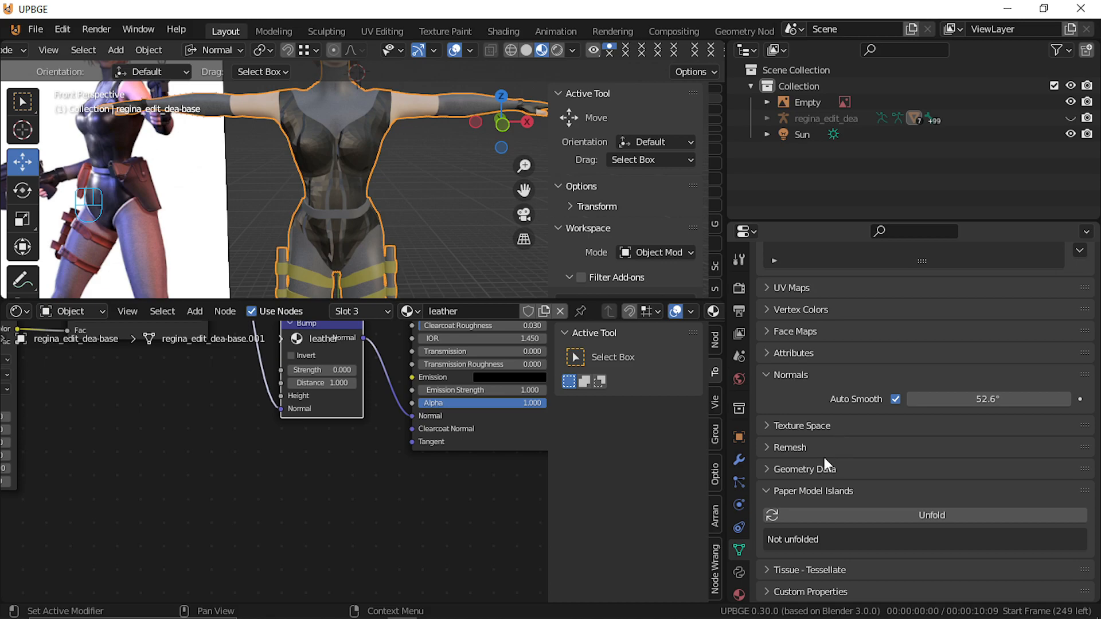
{"action": "left_click", "coordinate": [808, 471]}
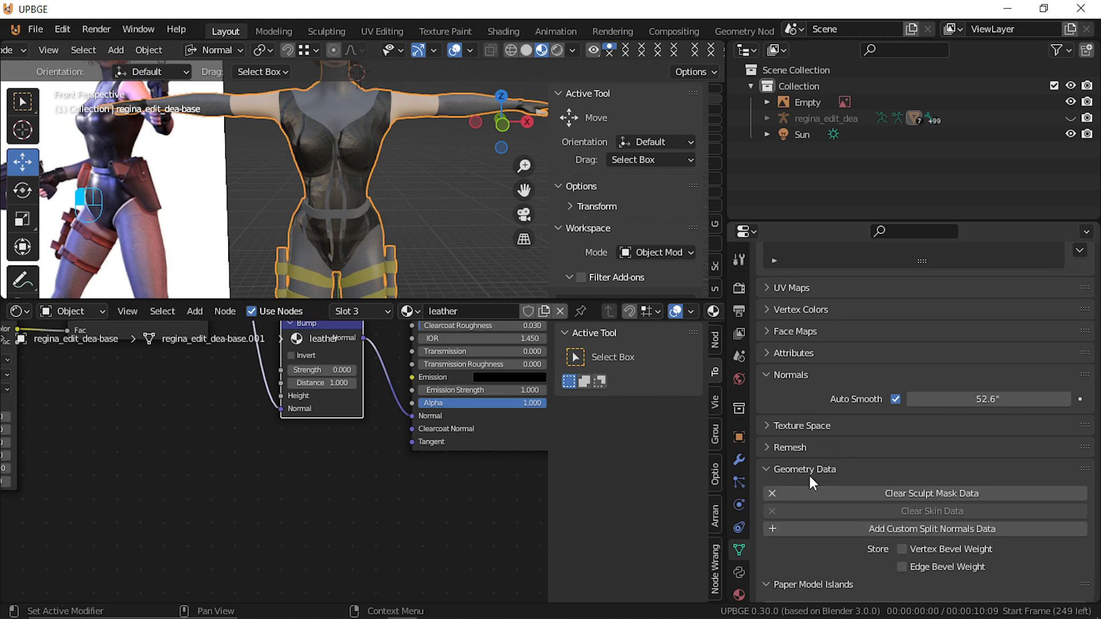
{"action": "left_click", "coordinate": [947, 495]}
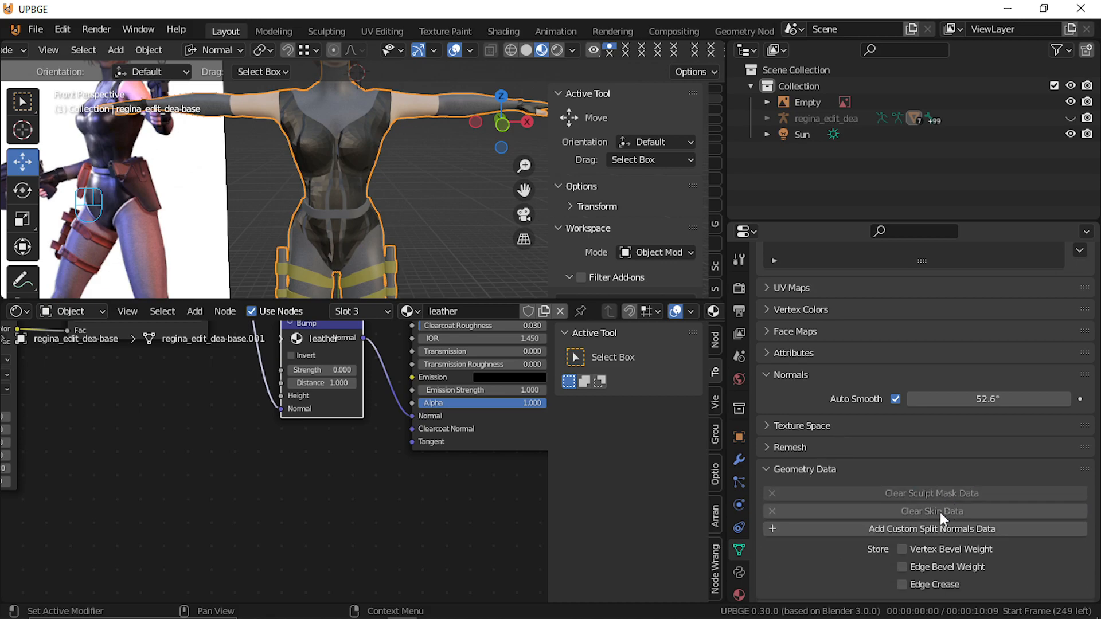
{"action": "left_click", "coordinate": [937, 527]}
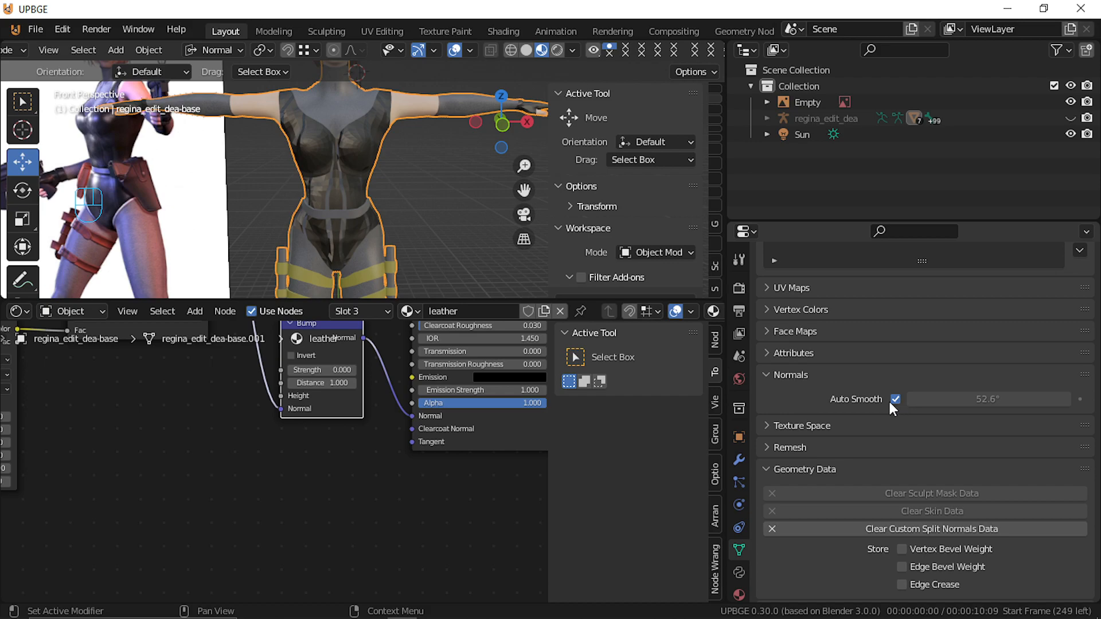
Disconnect the Bump node's Normal input and link the first ColorRamp's colour to its Height input
{"action": "middle_click_drag", "start_coordinate": [440, 459], "coordinate": [446, 537]}
{"action": "left_click_drag", "start_coordinate": [299, 486], "coordinate": [279, 488]}
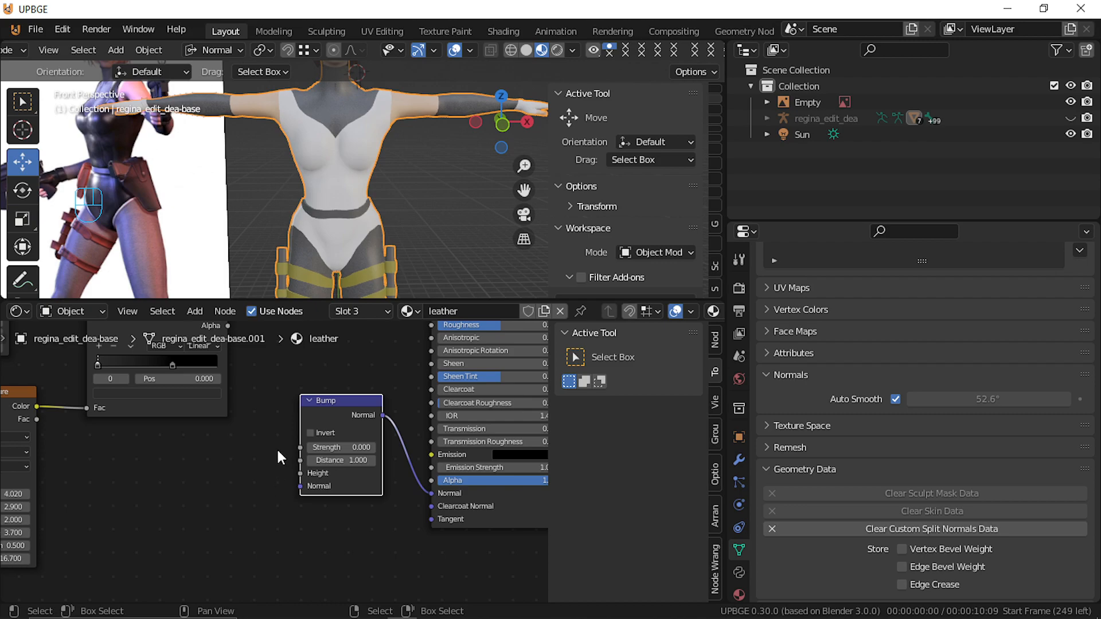
{"action": "middle_click_drag", "start_coordinate": [249, 346], "coordinate": [222, 549]}
{"action": "scroll", "coordinate": [236, 464], "scroll_direction": "down", "scroll_amount": 1}
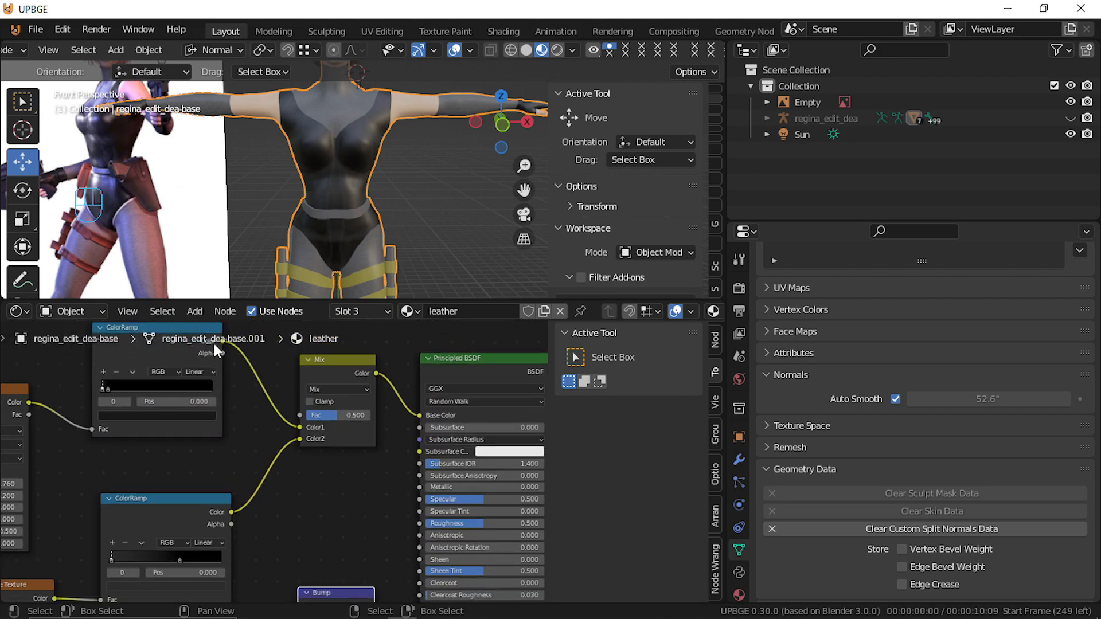
{"action": "left_click_drag", "start_coordinate": [225, 338], "coordinate": [298, 445]}
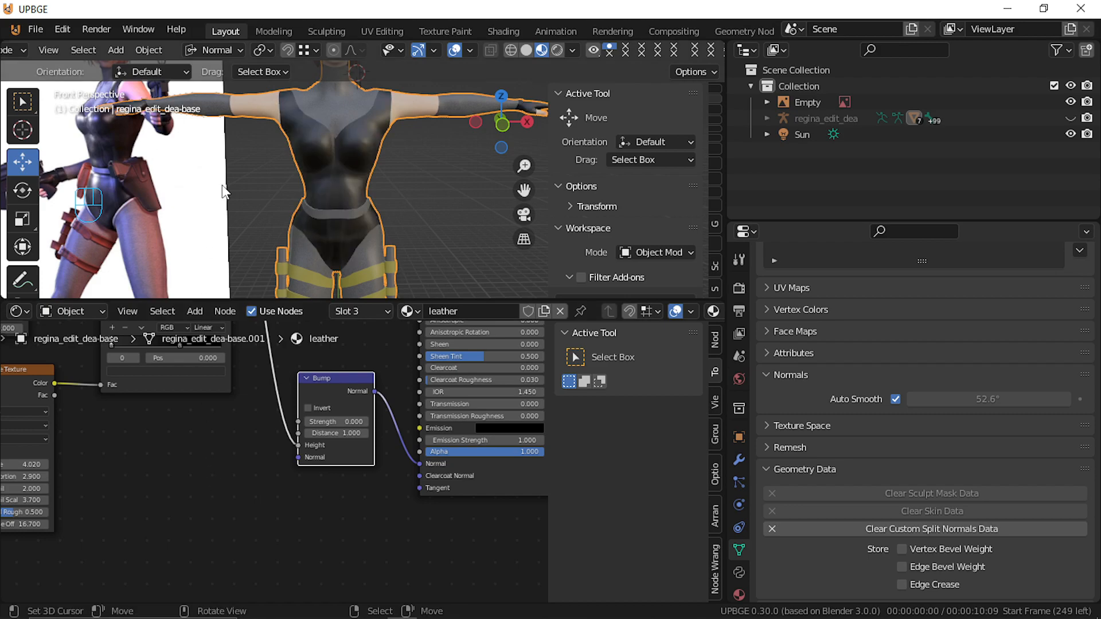
Set the Bump node's strength to 0.408 and check the relief on the character's torso
{"action": "left_click_drag", "start_coordinate": [352, 421], "coordinate": [329, 422]}
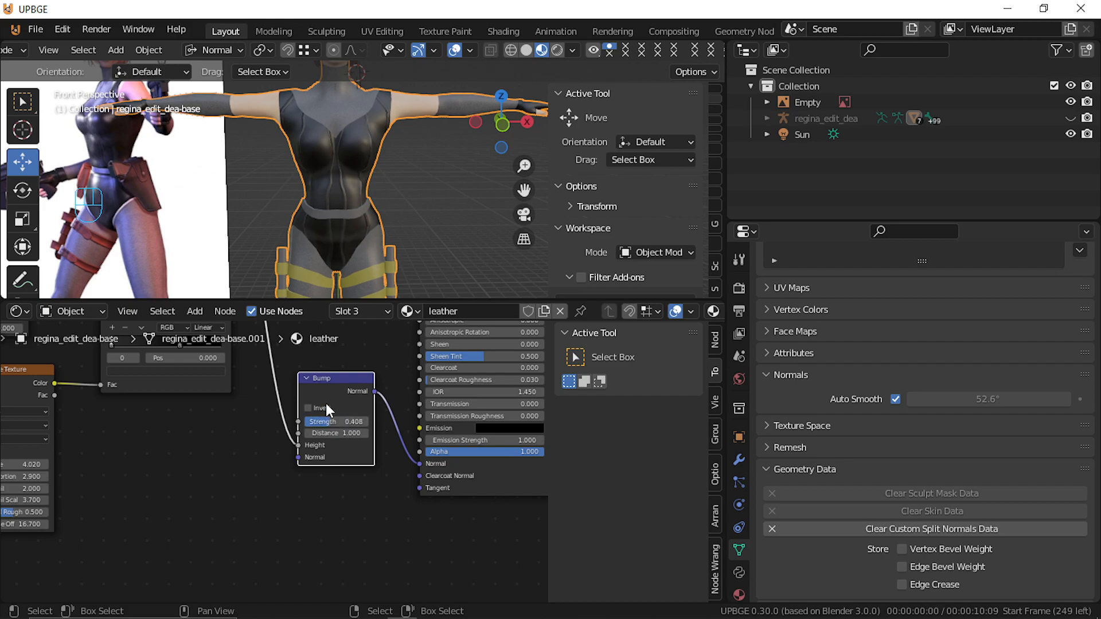
{"action": "scroll", "coordinate": [348, 173], "scroll_direction": "up", "scroll_amount": 3}
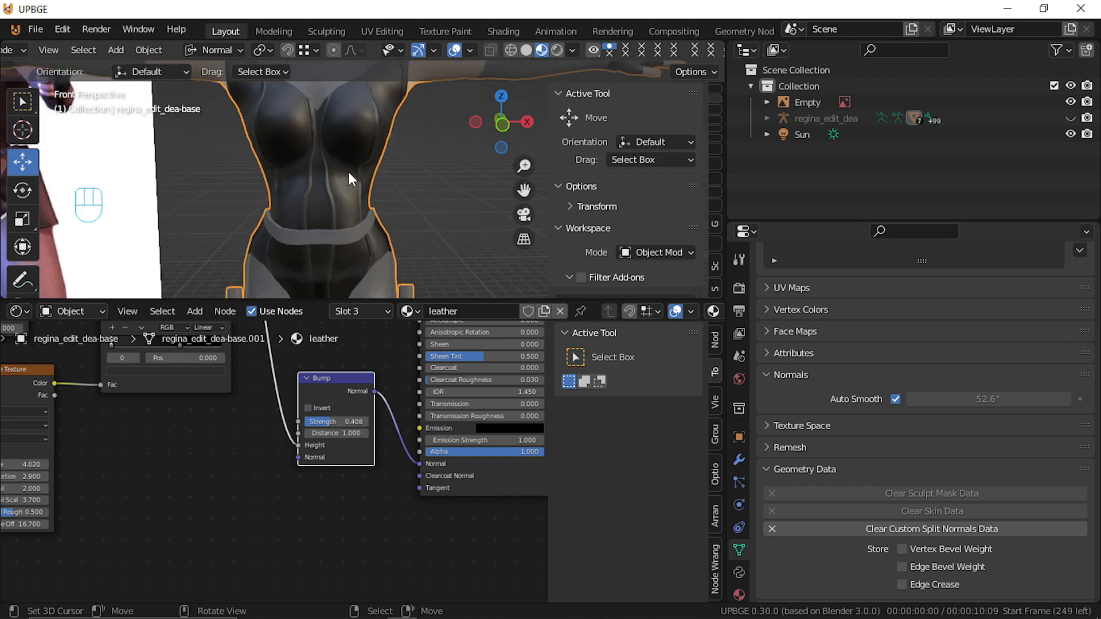
{"action": "scroll", "coordinate": [349, 171], "scroll_direction": "down", "scroll_amount": 2}
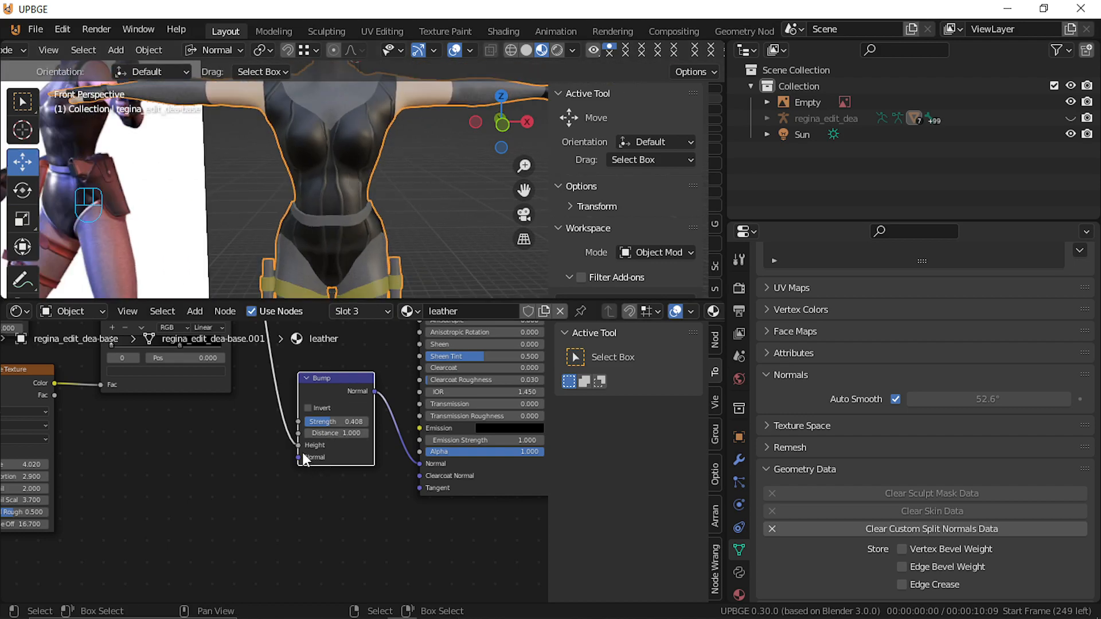
Try linking the second ColorRamp's colour to the Bump node's Normal input
{"action": "scroll", "coordinate": [292, 417], "scroll_direction": "down", "scroll_amount": 3}
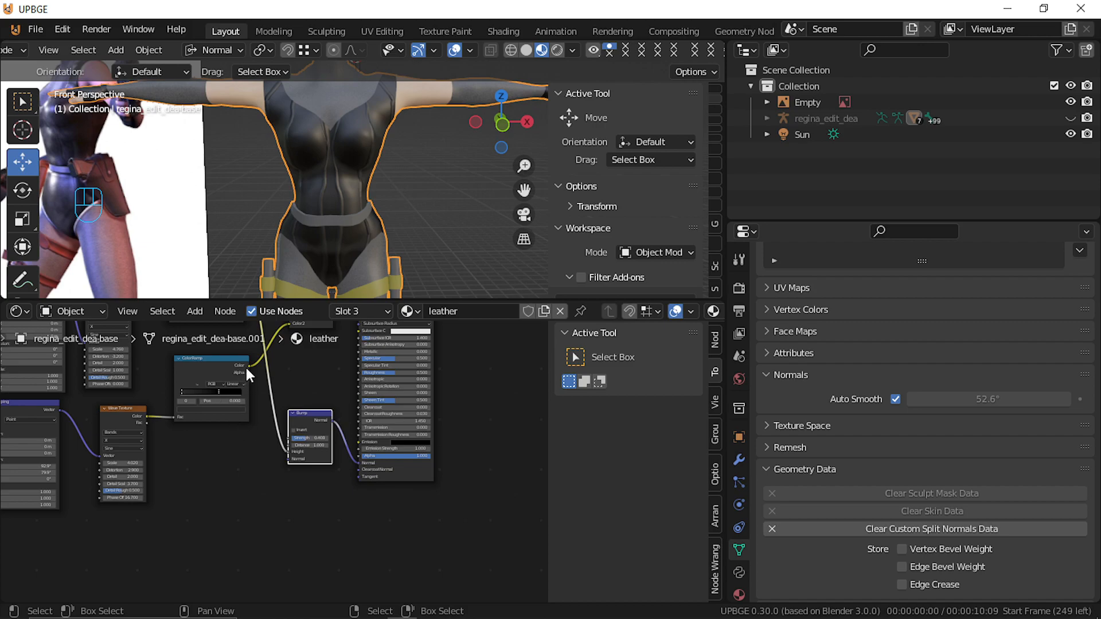
{"action": "left_click_drag", "start_coordinate": [249, 365], "coordinate": [290, 452]}
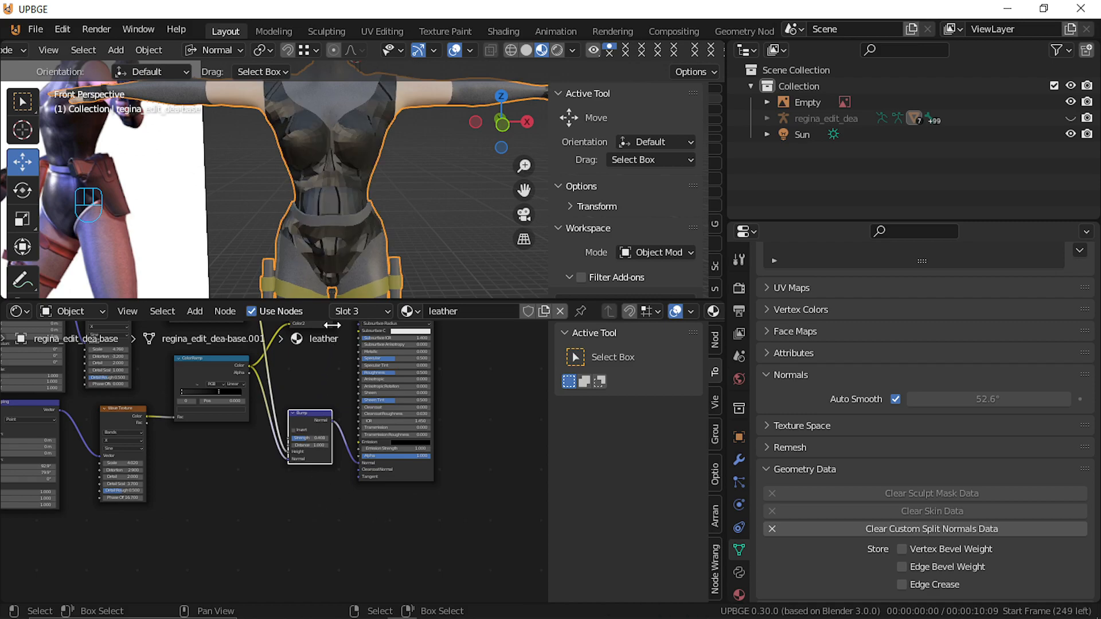
{"action": "mouse_move", "coordinate": [287, 454]}
{"action": "left_mouse_down"}
{"action": "mouse_move", "coordinate": [254, 425]}
{"action": "mouse_move", "coordinate": [297, 331]}
{"action": "mouse_move", "coordinate": [204, 408]}
{"action": "left_mouse_up"}
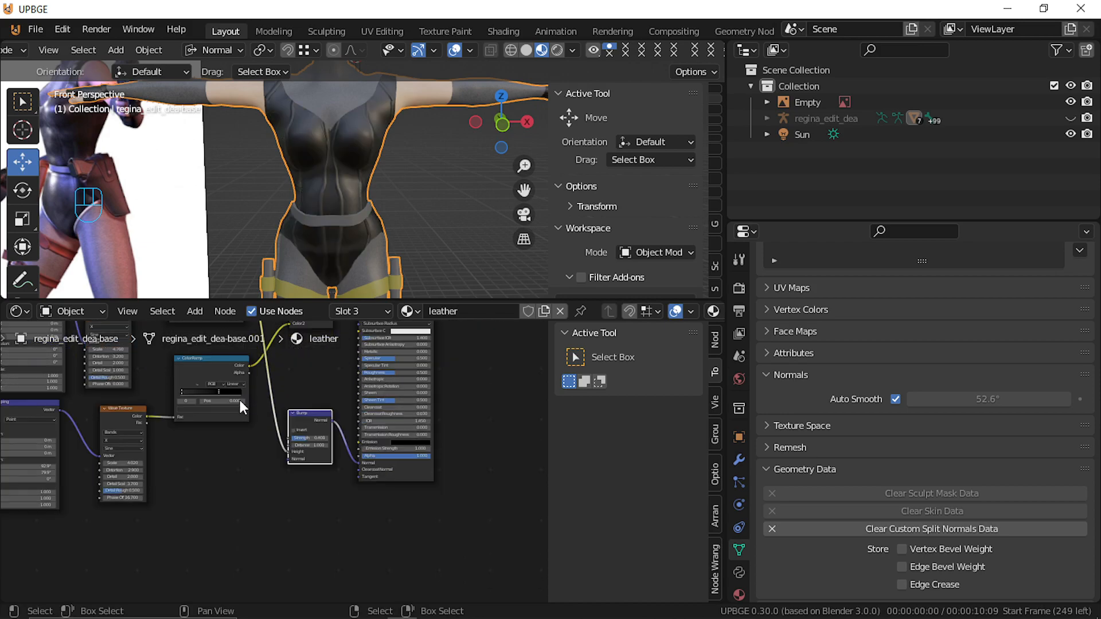
Walk around the character to examine the leather's relief on the chest, back and hips
{"action": "key", "text": "shift+f"}
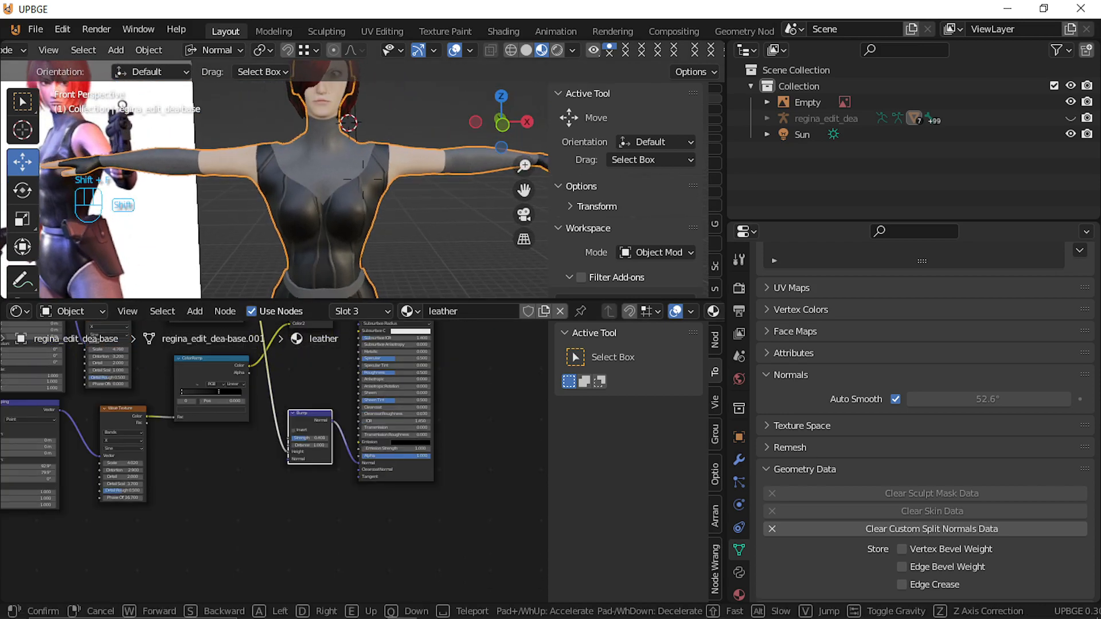
{"action": "key", "text": "a"}
{"action": "key", "text": "w"}
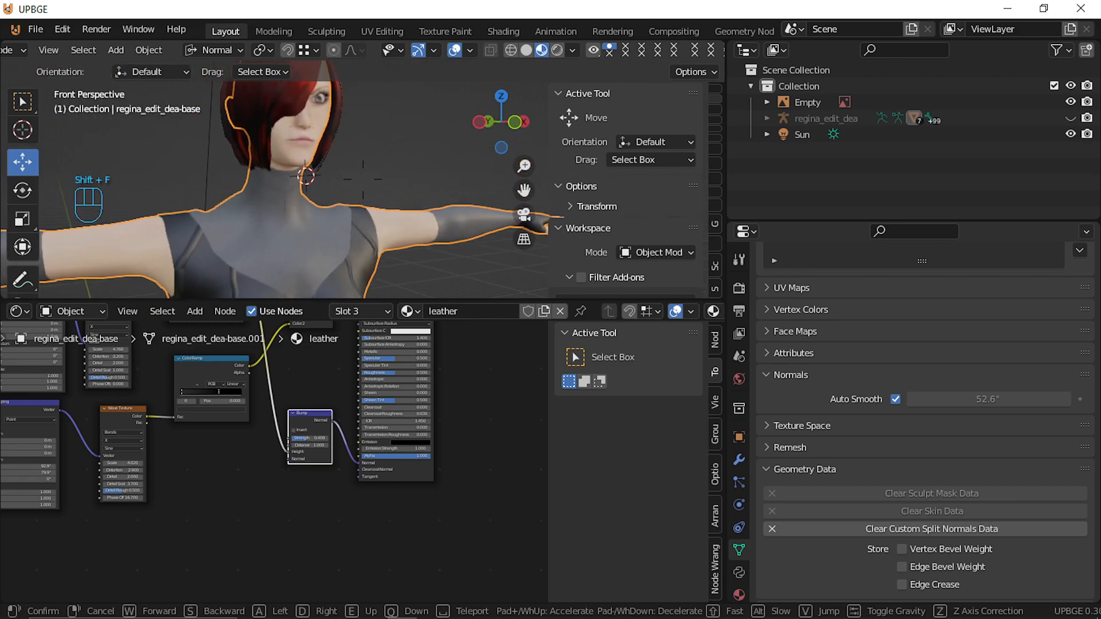
{"action": "key", "text": "e"}
{"action": "key", "text": "d"}
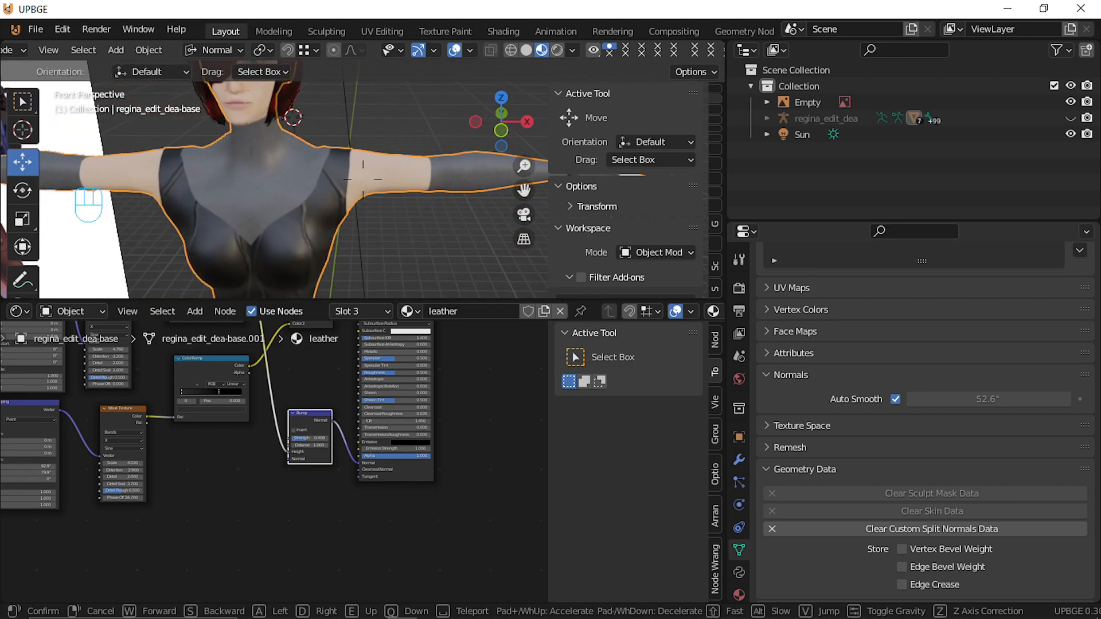
{"action": "key", "text": "d"}
{"action": "key", "text": "s"}
{"action": "key", "text": "w"}
{"action": "key", "text": "d"}
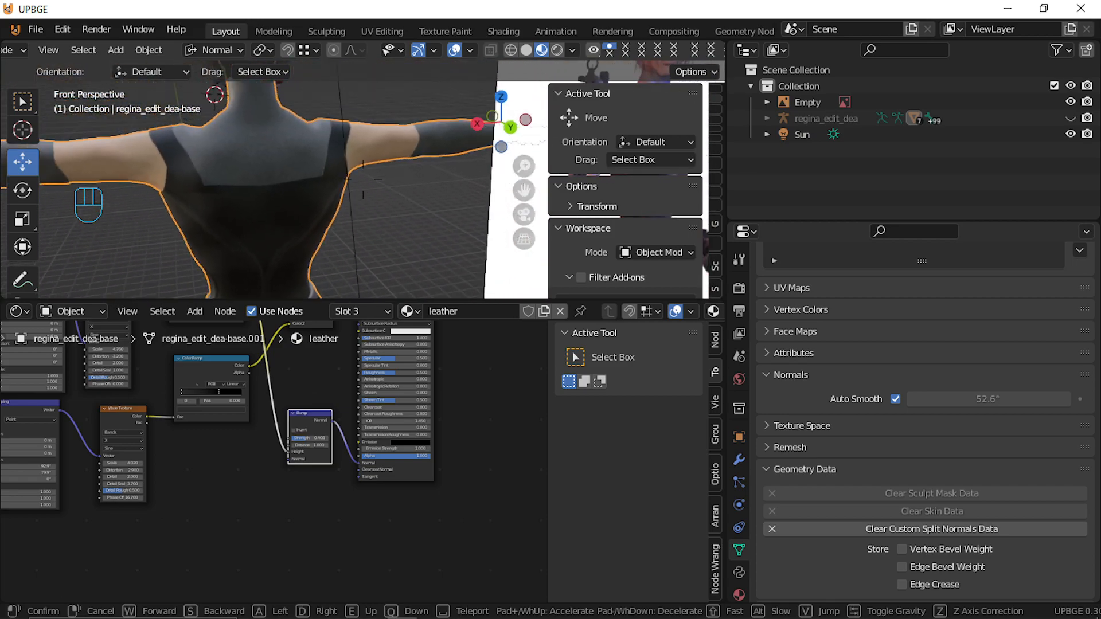
{"action": "key", "text": "w"}
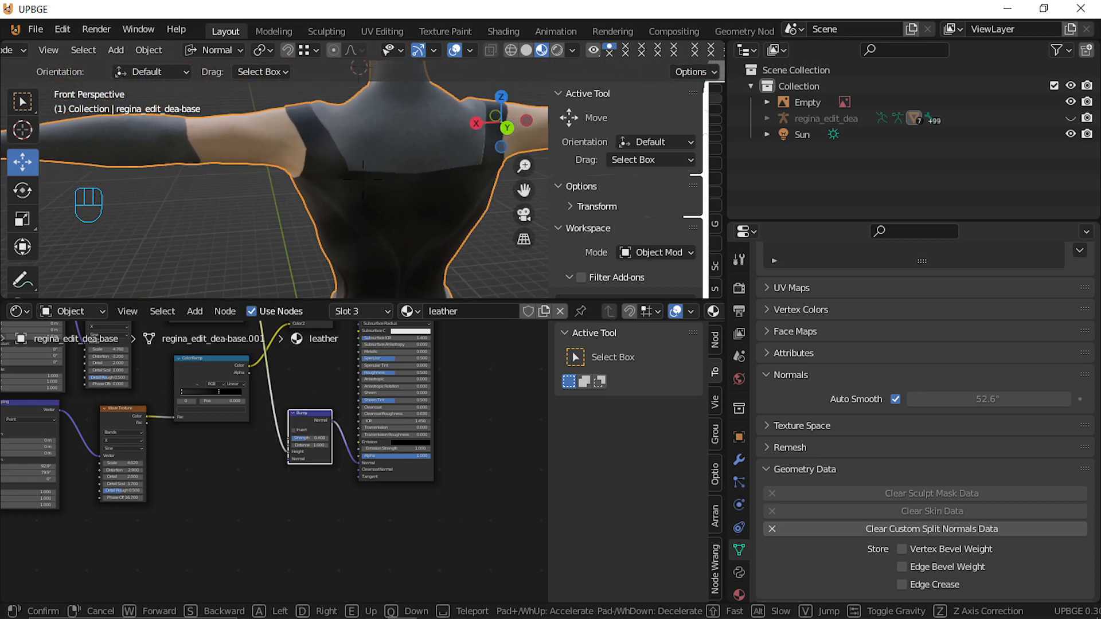
{"action": "key", "text": "s"}
{"action": "key", "text": "w"}
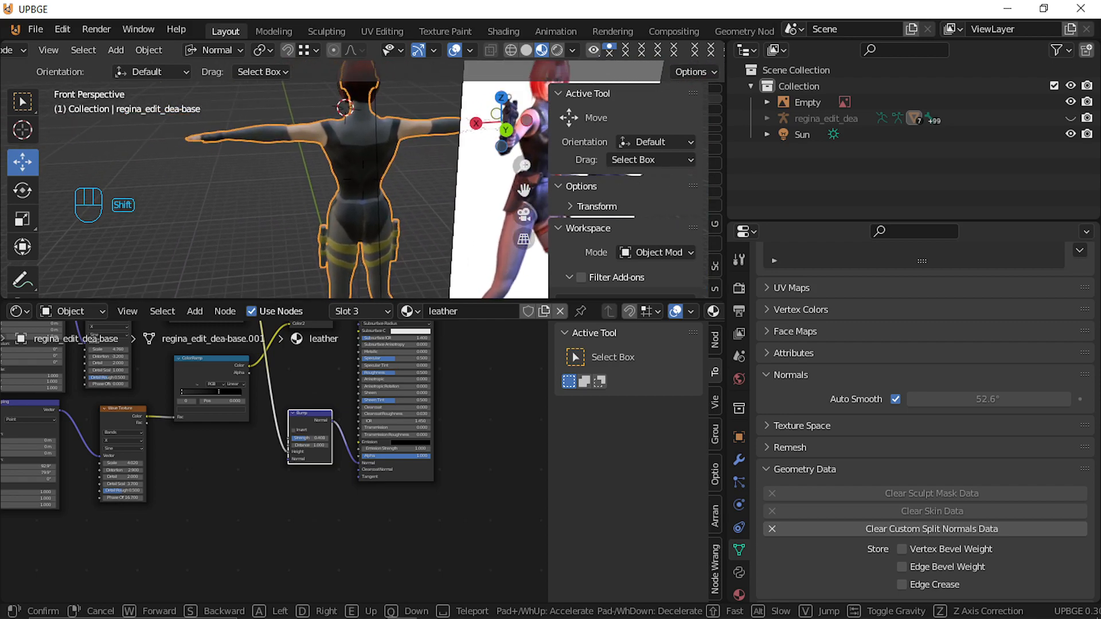
{"action": "key", "text": "w"}
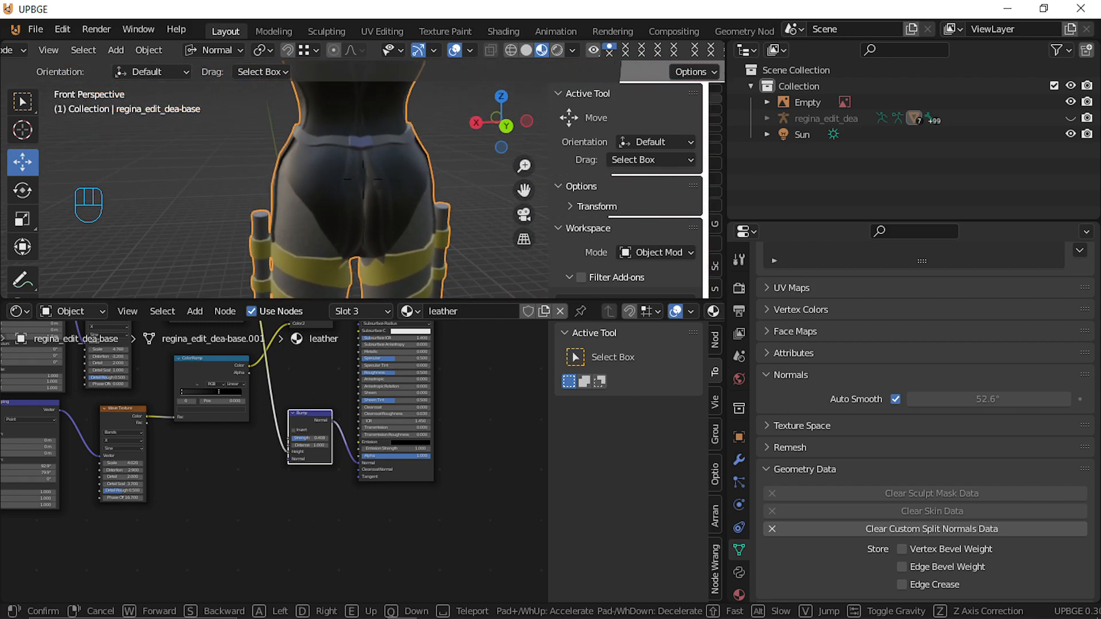
{"action": "left_click", "coordinate": [367, 181]}
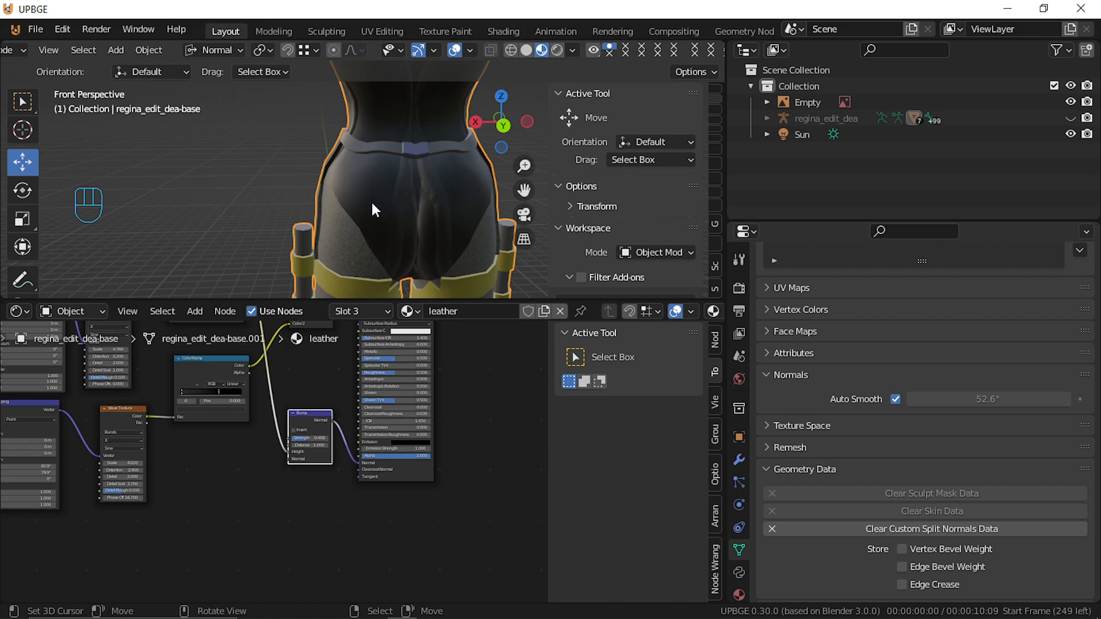
{"action": "scroll", "coordinate": [231, 434], "scroll_direction": "down", "scroll_amount": 5}
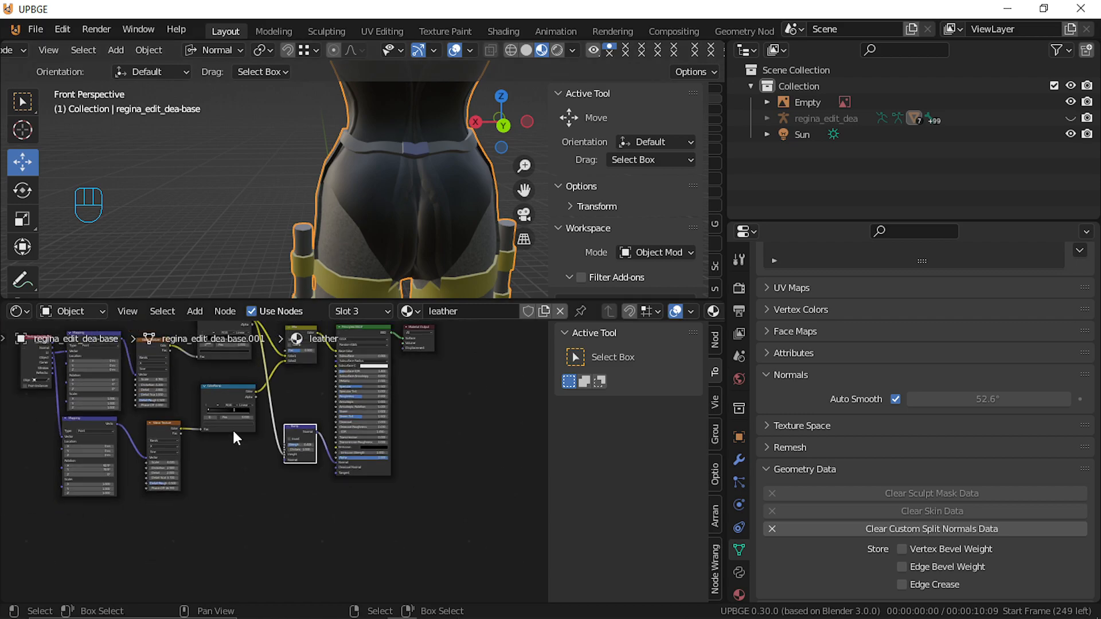
Set the second ColorRamp's stop 1 position to 0.150 while viewing the leather on the character's front torso
{"action": "middle_click_drag", "start_coordinate": [258, 407], "coordinate": [243, 476]}
{"action": "key", "text": "shift+f"}
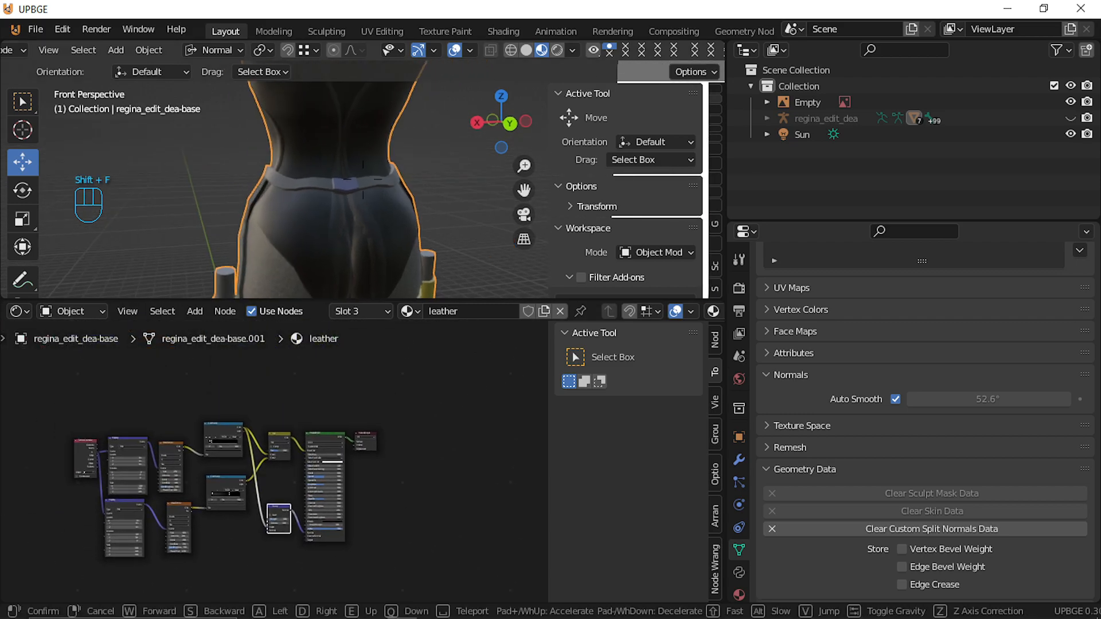
{"action": "key", "text": "a"}
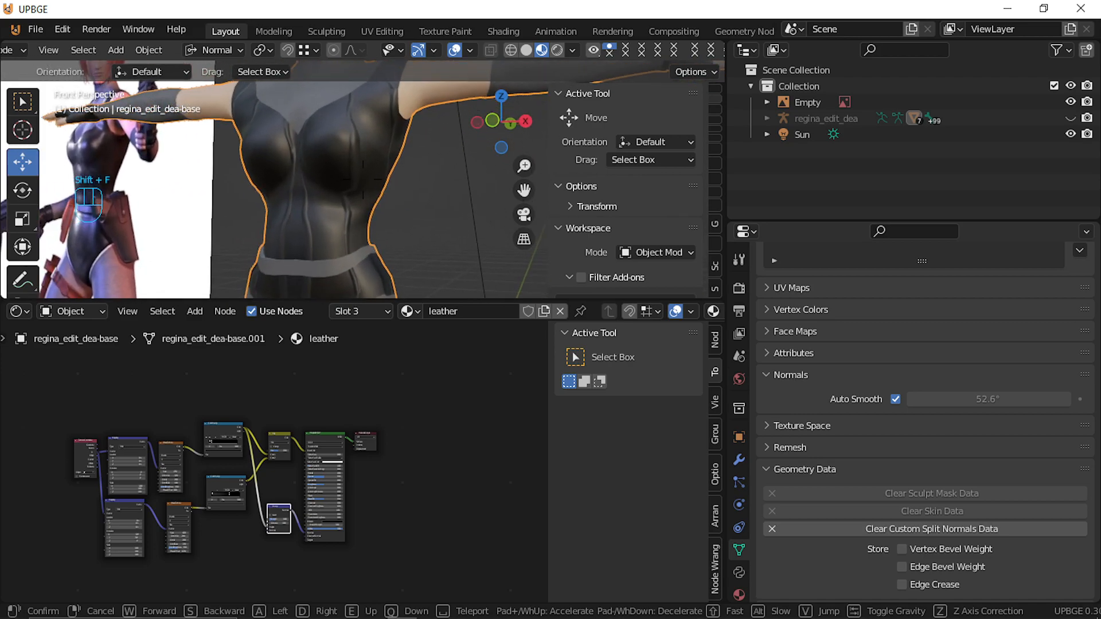
{"action": "left_click", "coordinate": [355, 201]}
{"action": "scroll", "coordinate": [212, 528], "scroll_direction": "up", "scroll_amount": 2}
{"action": "scroll", "coordinate": [212, 516], "scroll_direction": "up", "scroll_amount": 1}
{"action": "scroll", "coordinate": [172, 441], "scroll_direction": "up", "scroll_amount": 1}
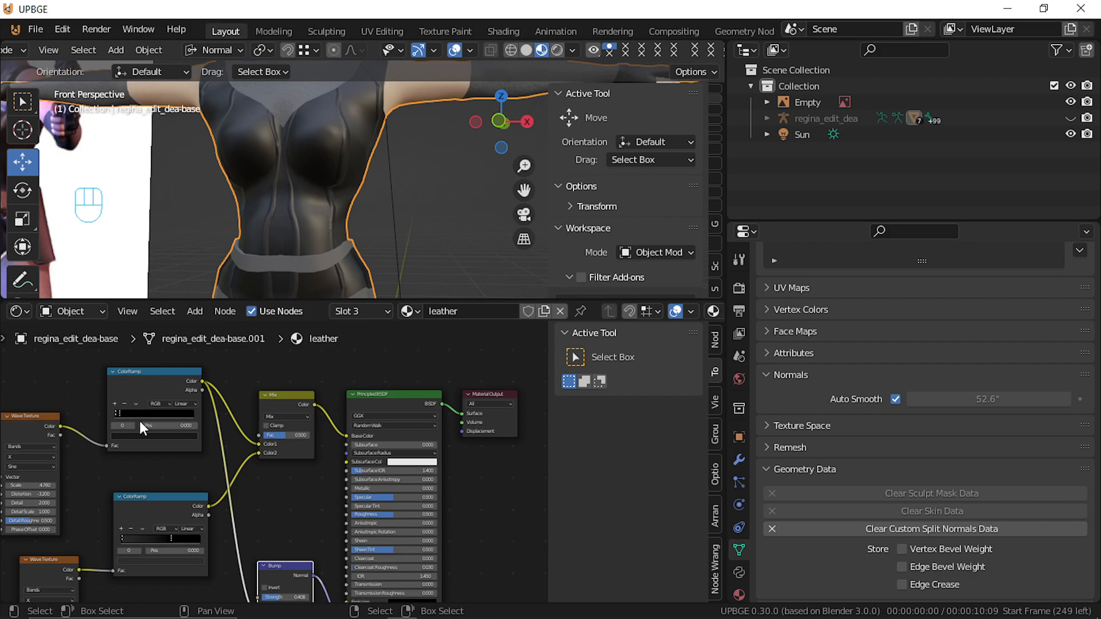
{"action": "scroll", "coordinate": [143, 458], "scroll_direction": "up", "scroll_amount": 1}
{"action": "middle_click_drag", "start_coordinate": [147, 492], "coordinate": [196, 481]}
{"action": "left_click_drag", "start_coordinate": [200, 543], "coordinate": [157, 537]}
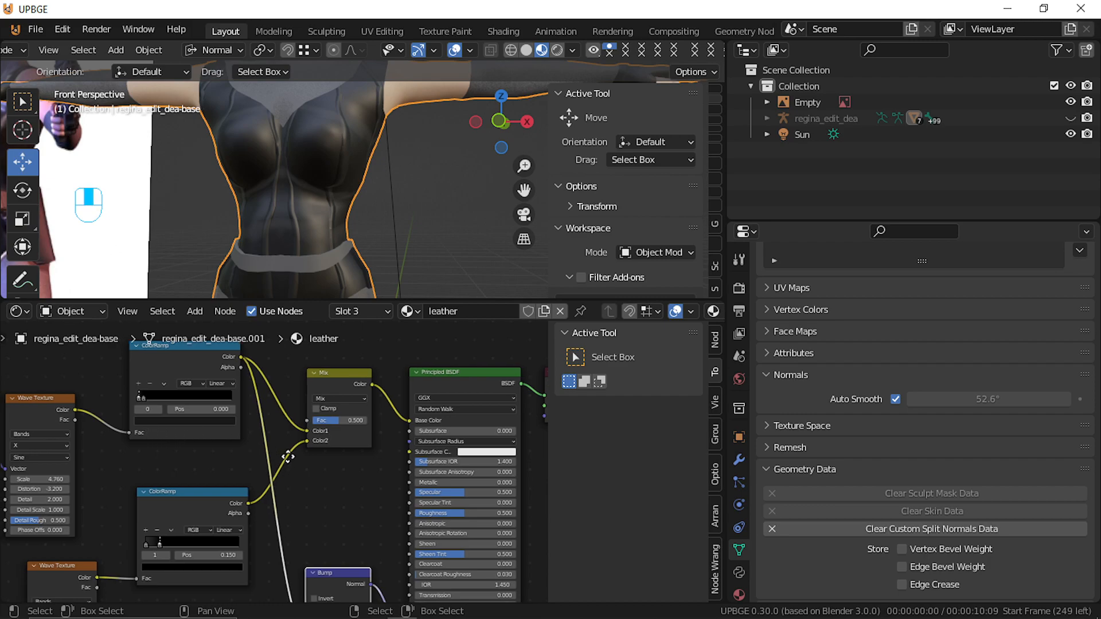
Set the Bump node's strength to 0.068 and check the relief on the character's back and hips
{"action": "middle_click_drag", "start_coordinate": [285, 493], "coordinate": [290, 402]}
{"action": "left_click_drag", "start_coordinate": [336, 517], "coordinate": [329, 518]}
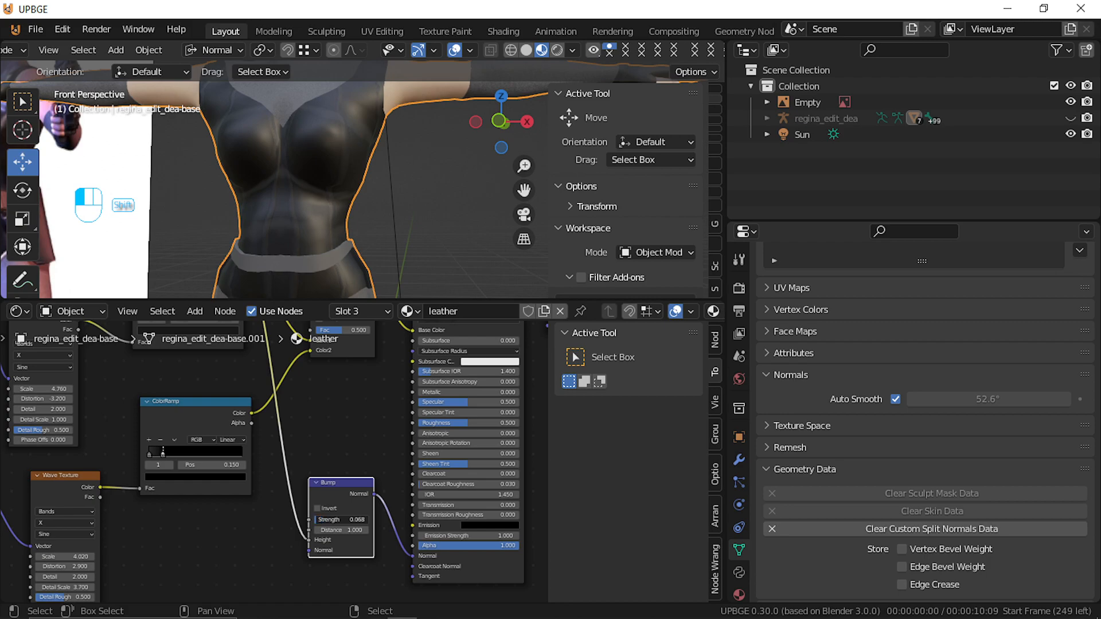
{"action": "key", "text": "shift+grave"}
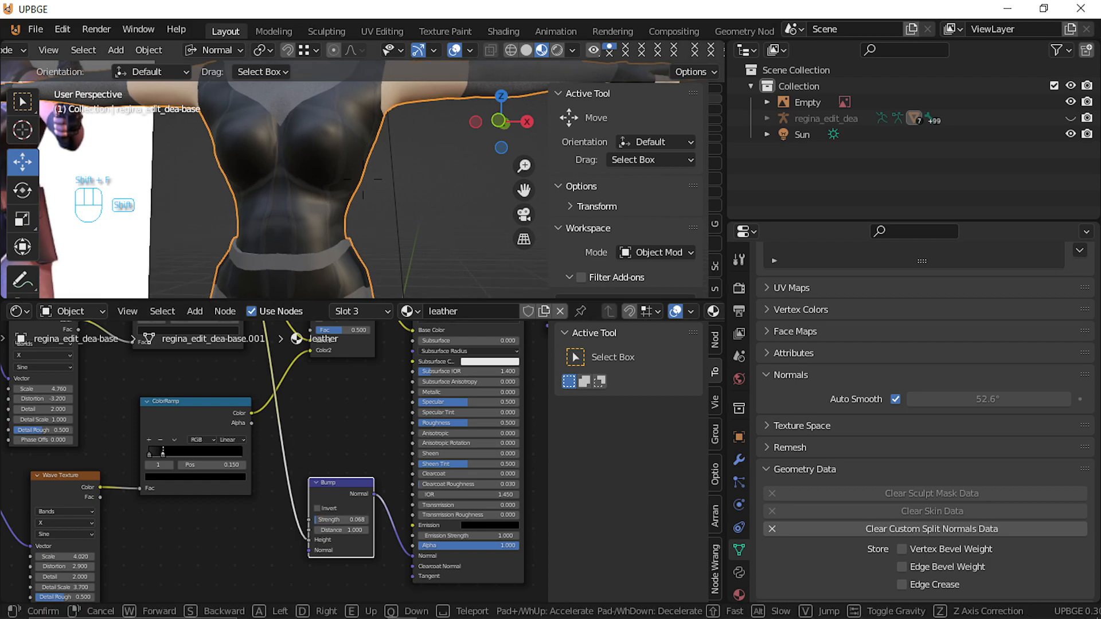
{"action": "key", "text": "w"}
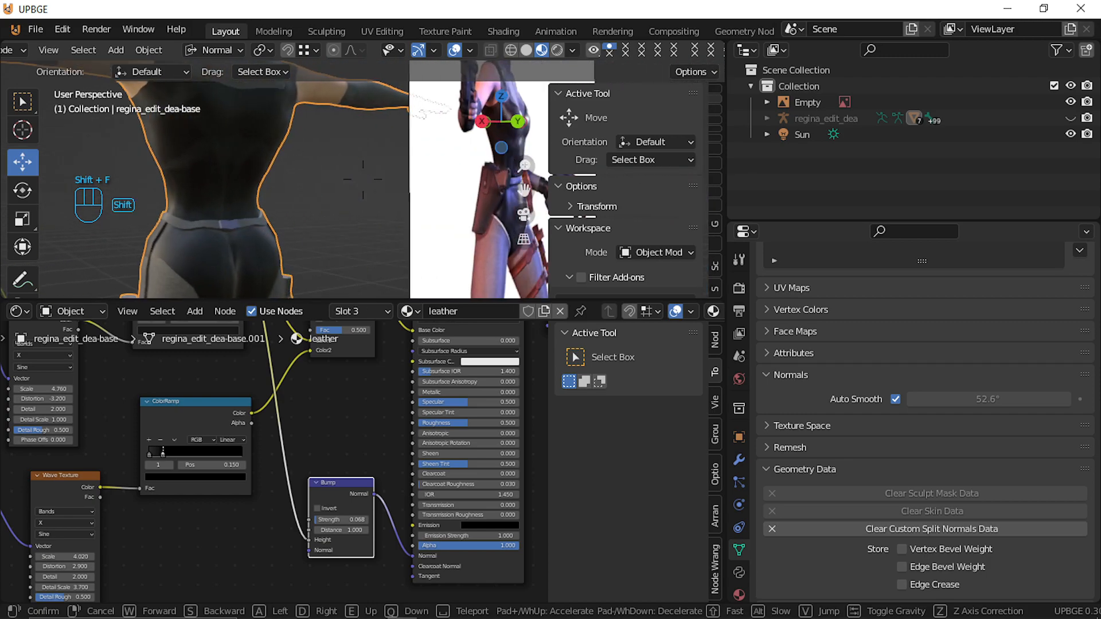
{"action": "left_click", "coordinate": [344, 177]}
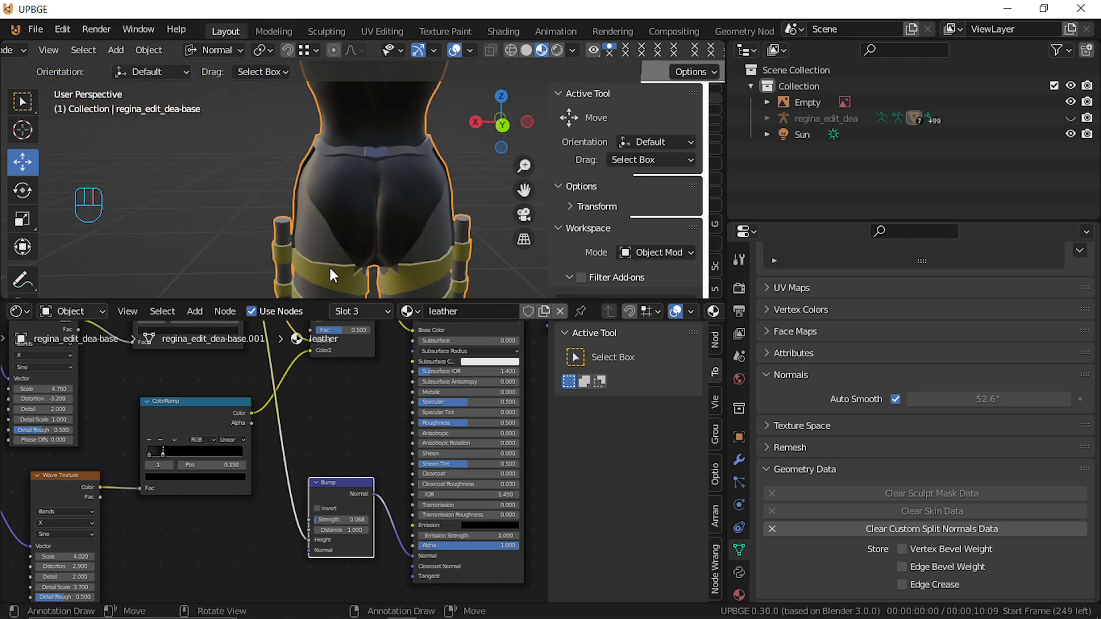
Try a Y rotation of 91.6° on the second Mapping node and a different Y scale on the first one
{"action": "middle_click_drag", "start_coordinate": [97, 526], "coordinate": [321, 469]}
{"action": "left_click_drag", "start_coordinate": [203, 494], "coordinate": [221, 494]}
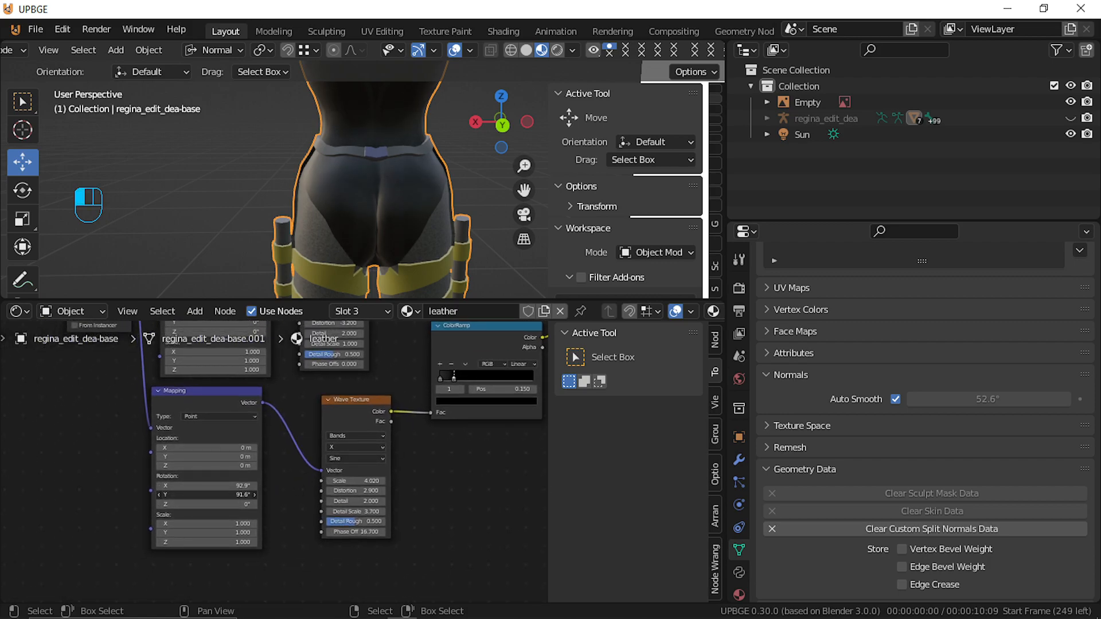
{"action": "middle_click_drag", "start_coordinate": [240, 429], "coordinate": [222, 542]}
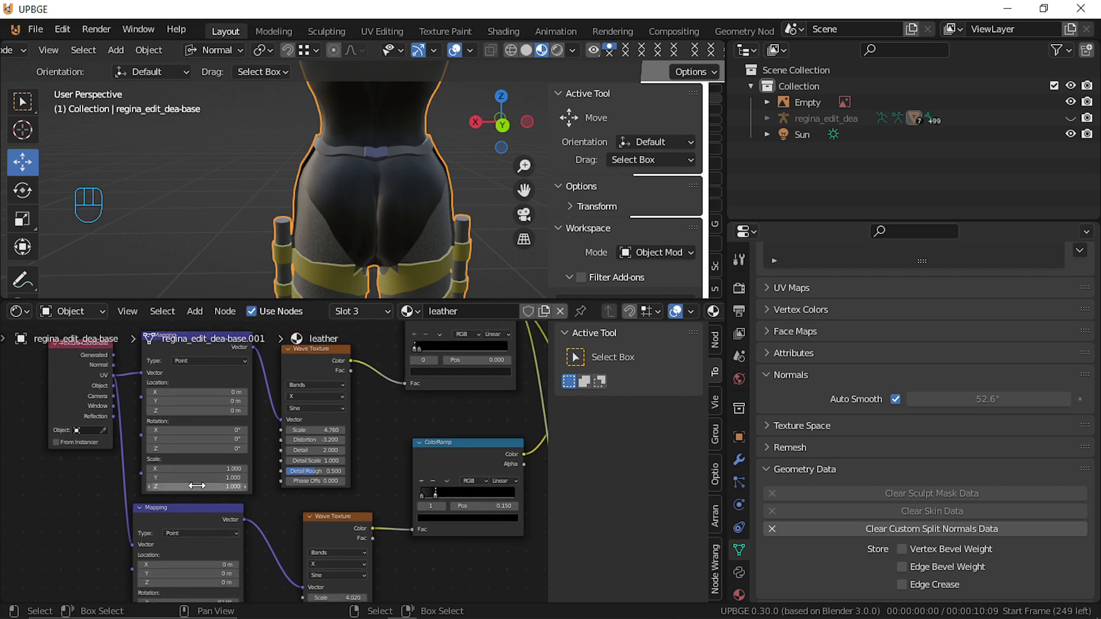
{"action": "left_click_drag", "start_coordinate": [196, 478], "coordinate": [194, 476]}
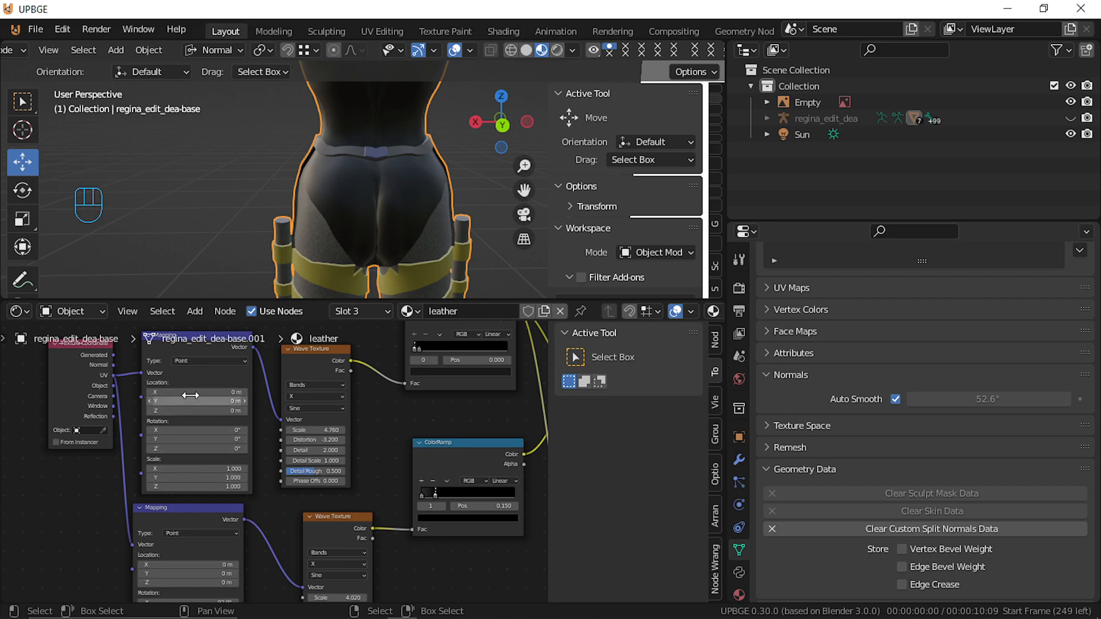
Set the first Mapping node's X location to -0.15 m
{"action": "mouse_move", "coordinate": [193, 401]}
{"action": "left_mouse_down"}
{"action": "mouse_move", "coordinate": [218, 402]}
{"action": "mouse_move", "coordinate": [174, 392]}
{"action": "mouse_move", "coordinate": [194, 391]}
{"action": "left_mouse_up"}
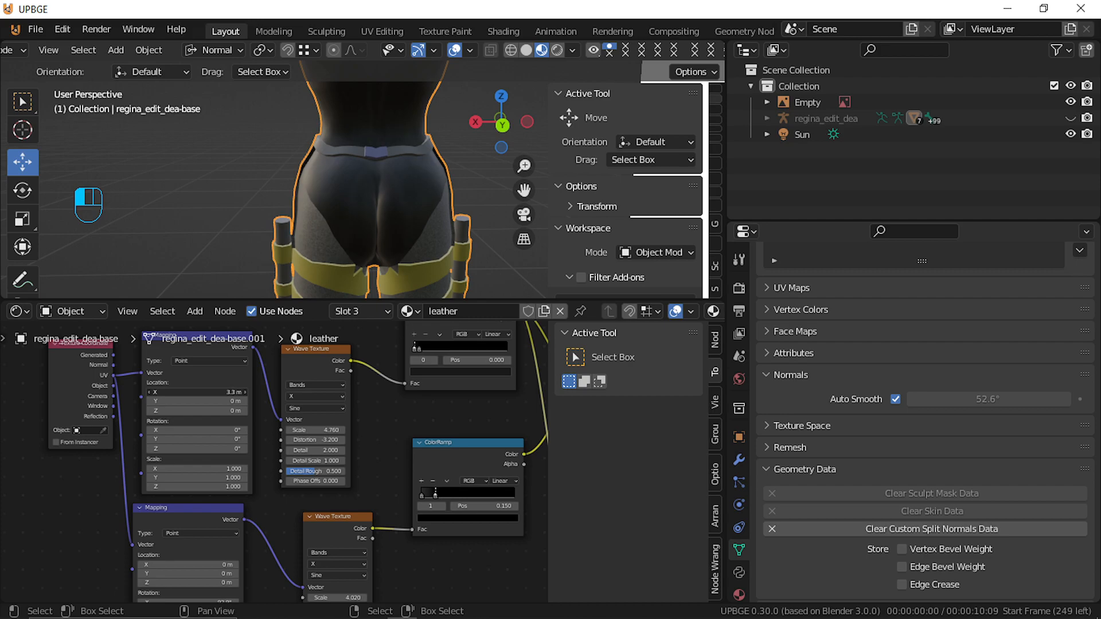
{"action": "left_click_drag", "start_coordinate": [195, 392], "coordinate": [167, 392]}
{"action": "left_click_drag", "start_coordinate": [186, 391], "coordinate": [170, 391], "text": "shift"}
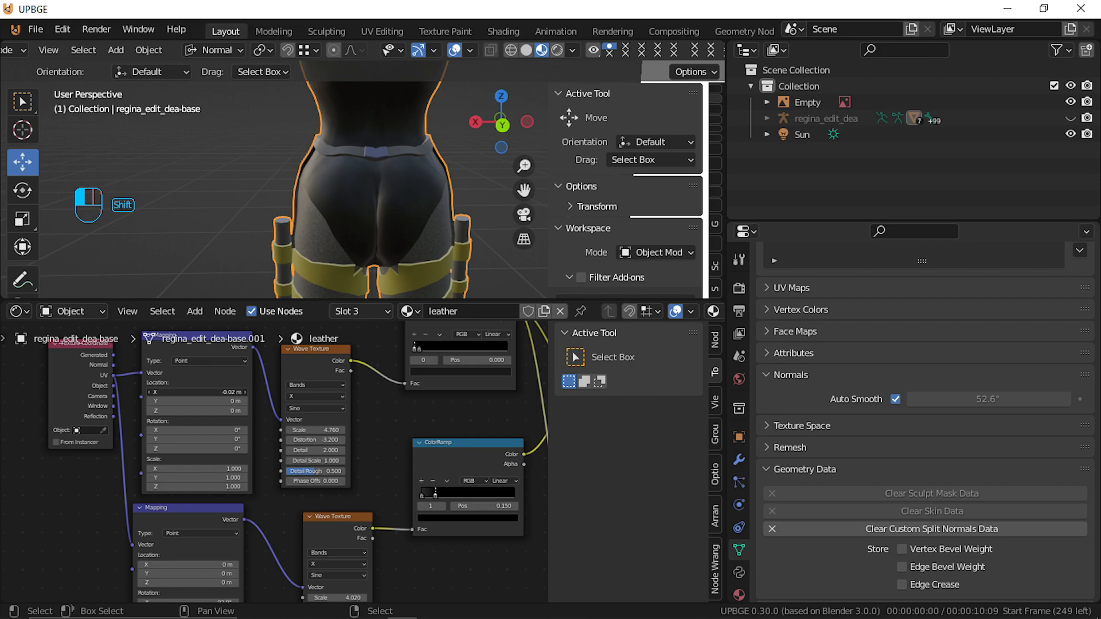
{"action": "left_click_drag", "start_coordinate": [190, 391], "coordinate": [182, 392], "text": "shift"}
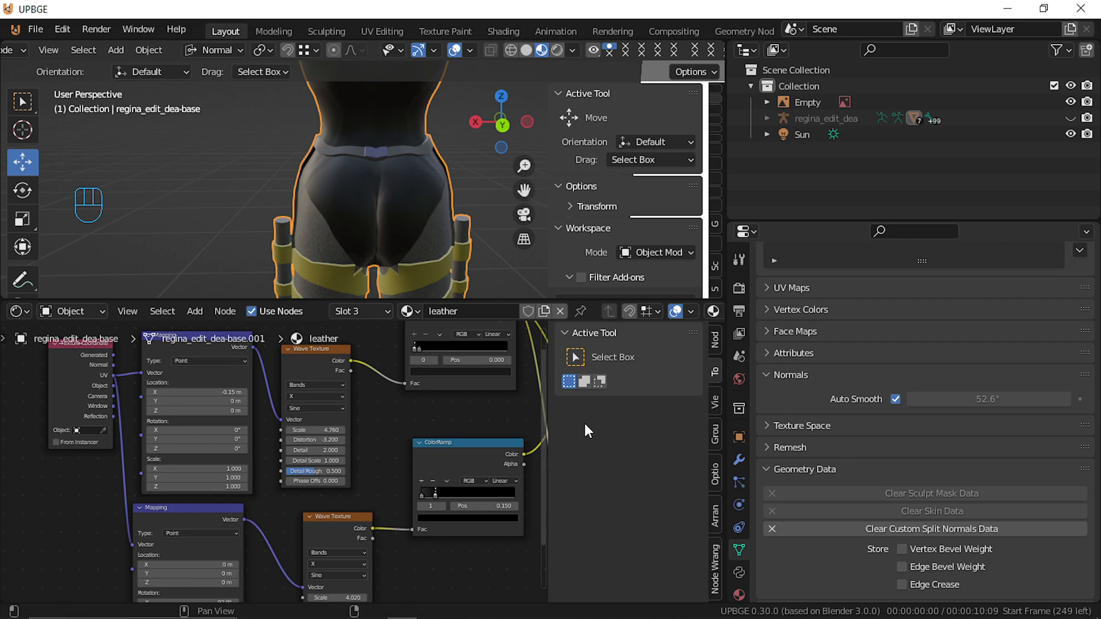
Set the Bump node's distance to 2.400 and strength to 0.052, judging the relief on the character's chest
{"action": "key", "text": "shift+f"}
{"action": "key", "text": "a"}
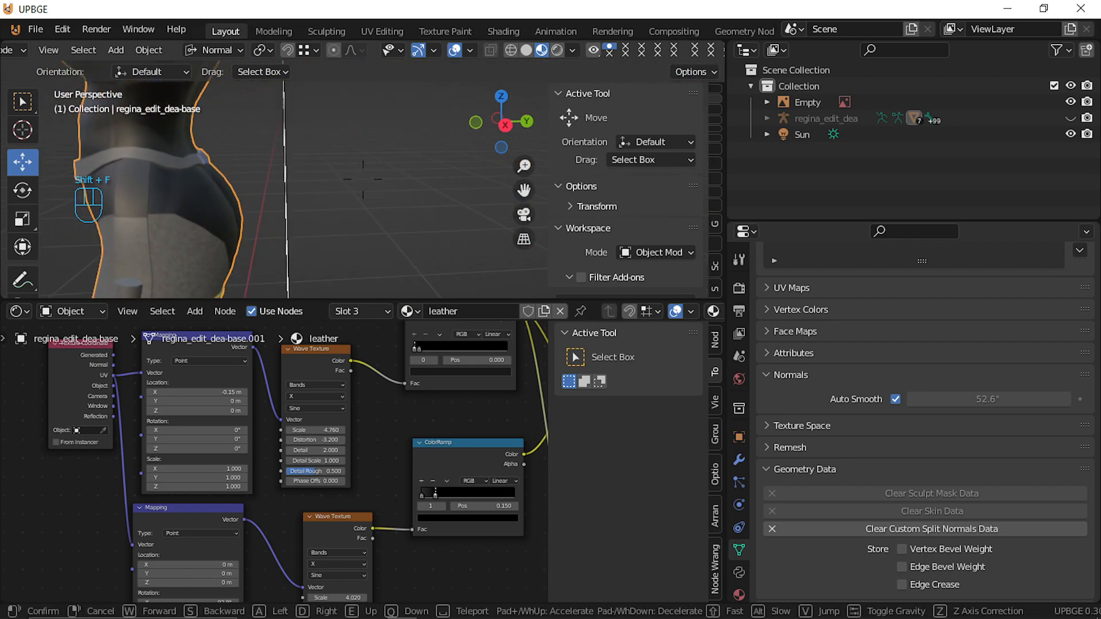
{"action": "key", "text": "w"}
{"action": "key", "text": "e"}
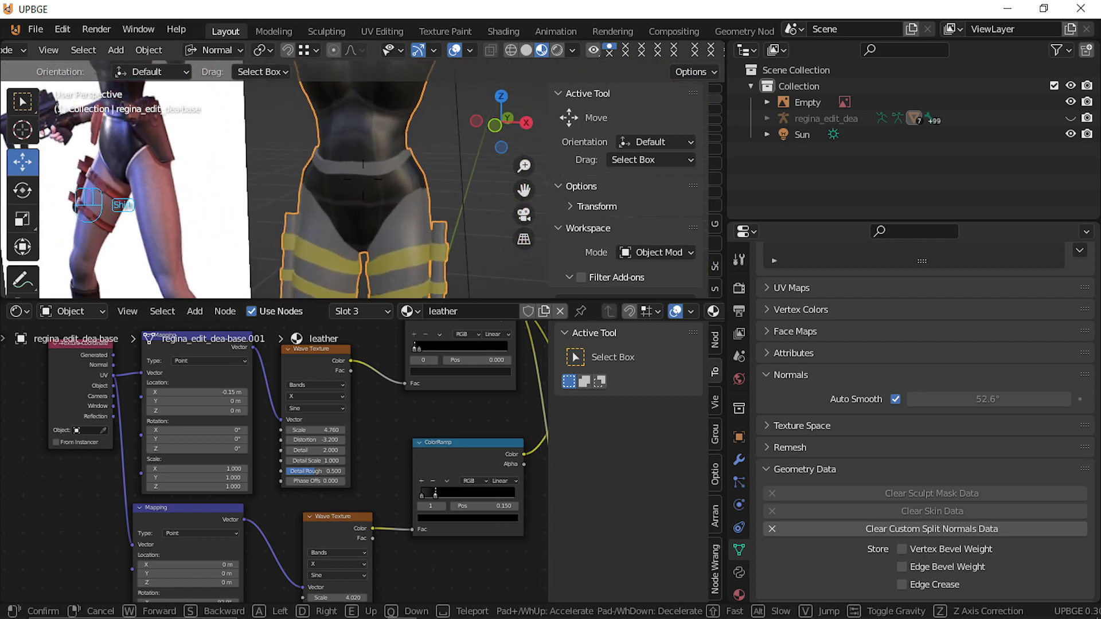
{"action": "left_click", "coordinate": [365, 186]}
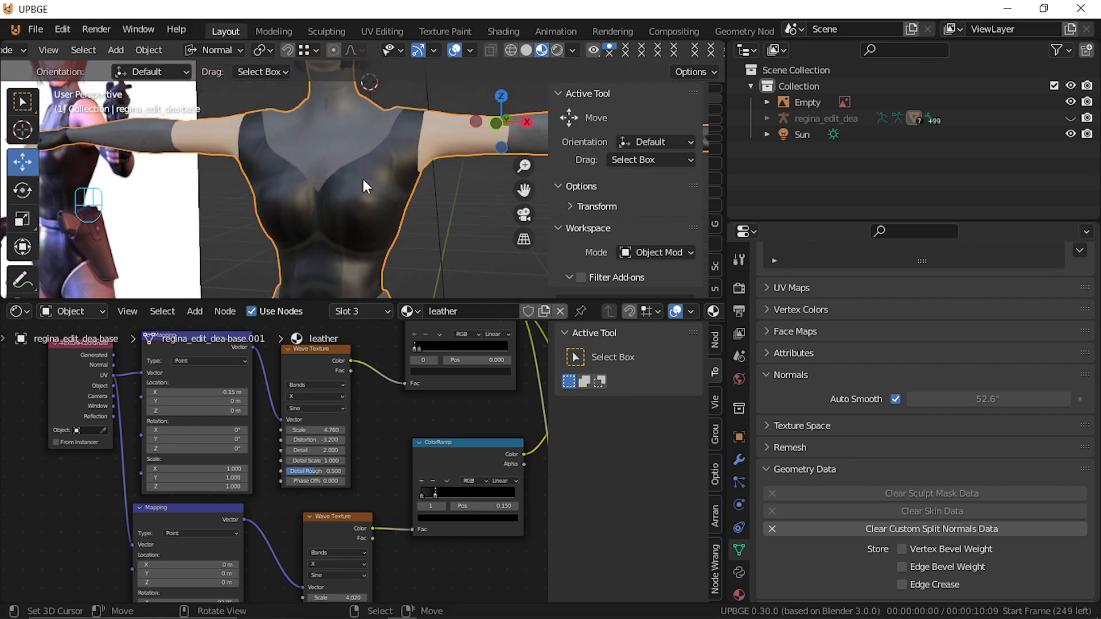
{"action": "middle_click_drag", "start_coordinate": [331, 546], "coordinate": [84, 413]}
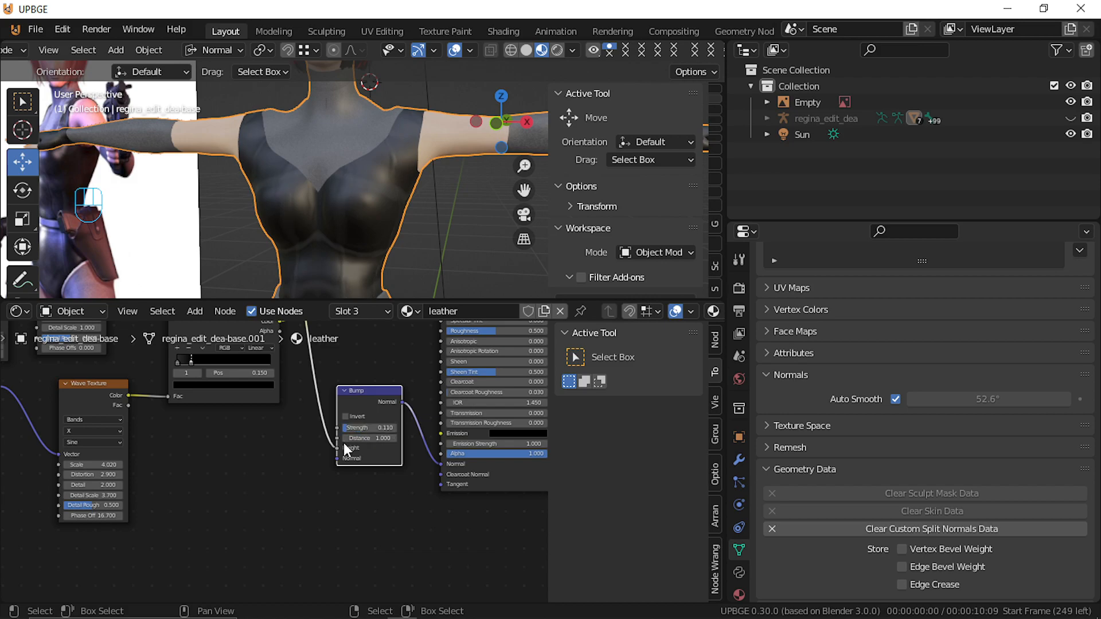
{"action": "left_click_drag", "start_coordinate": [361, 438], "coordinate": [389, 438]}
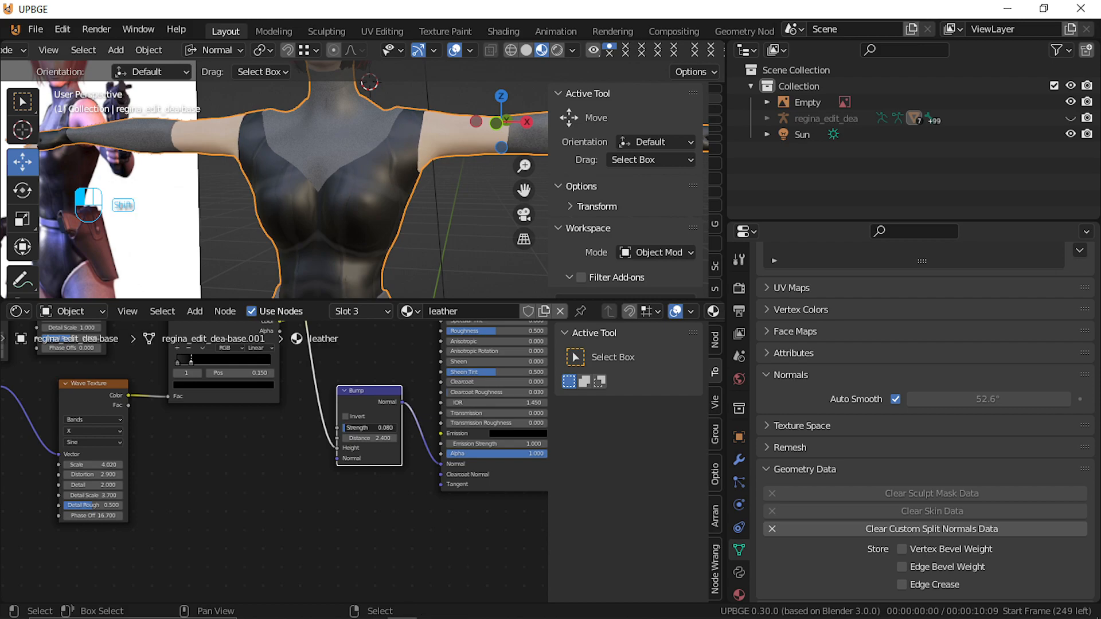
Walk around the character to examine the softened leather relief on the back, hips, chest and glove
{"action": "key", "text": "shift+f"}
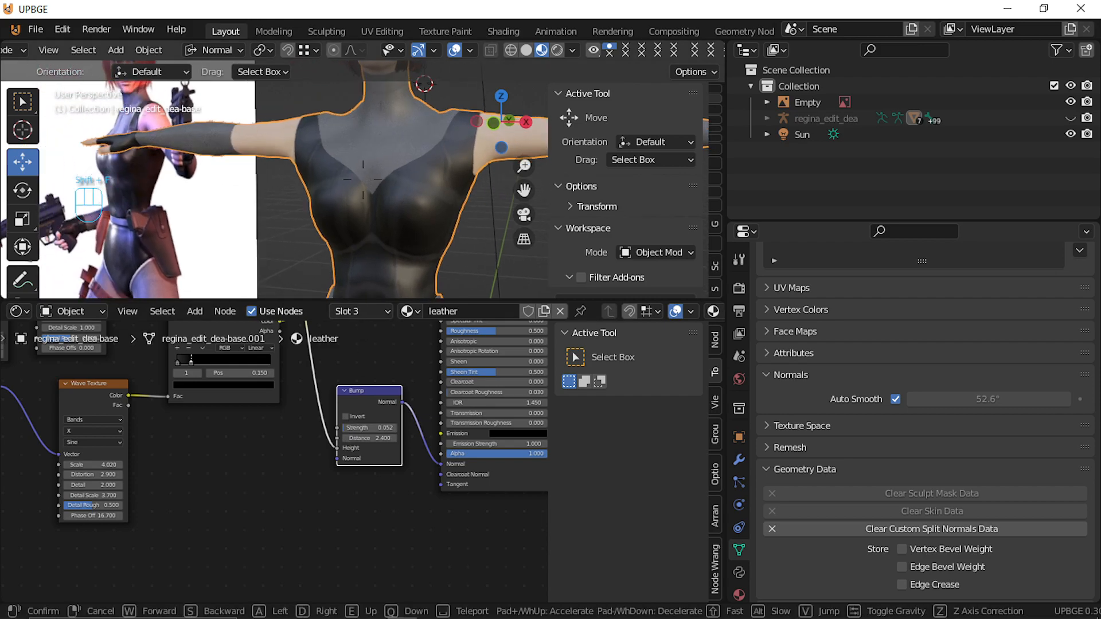
{"action": "key", "text": "d"}
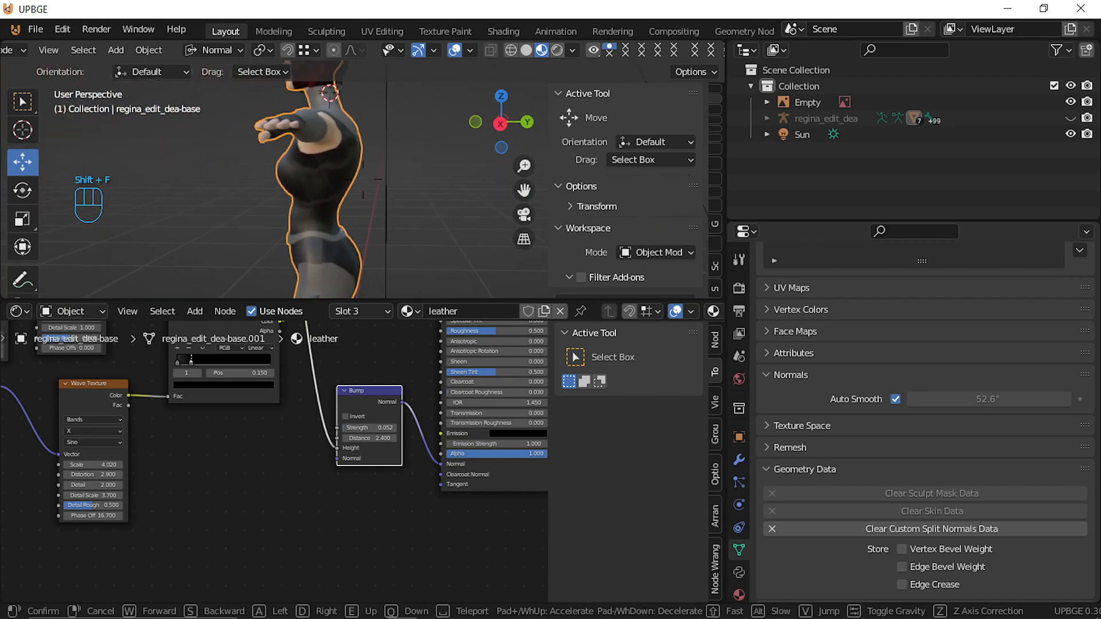
{"action": "key", "text": "d"}
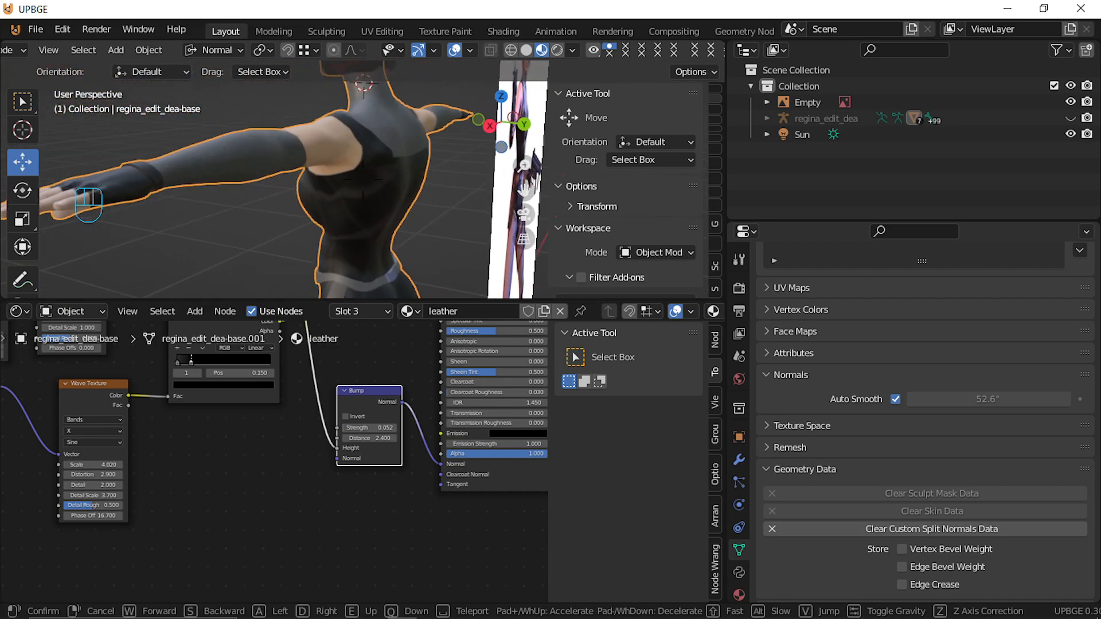
{"action": "key", "text": "w"}
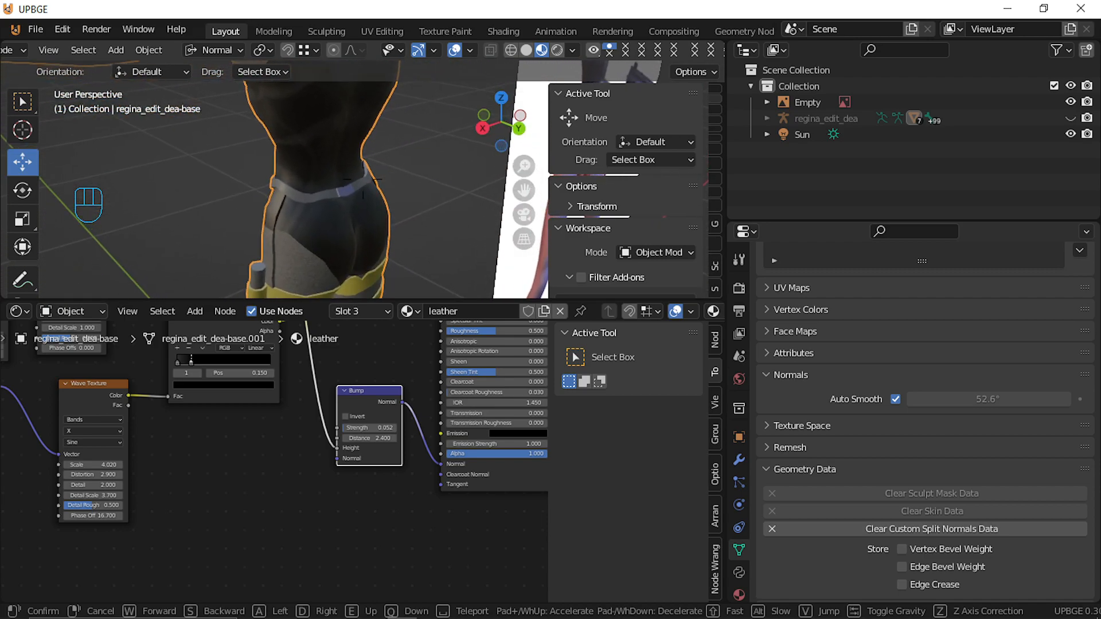
{"action": "key", "text": "e"}
{"action": "key", "text": "a"}
{"action": "key", "text": "shift"}
{"action": "key", "text": "s"}
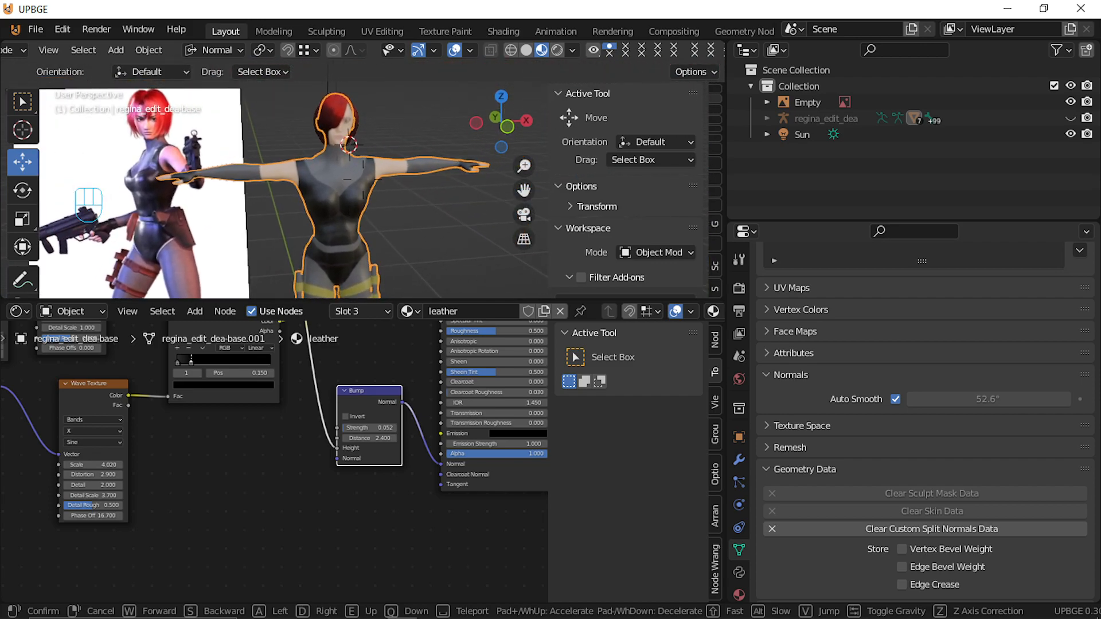
{"action": "key", "text": "w"}
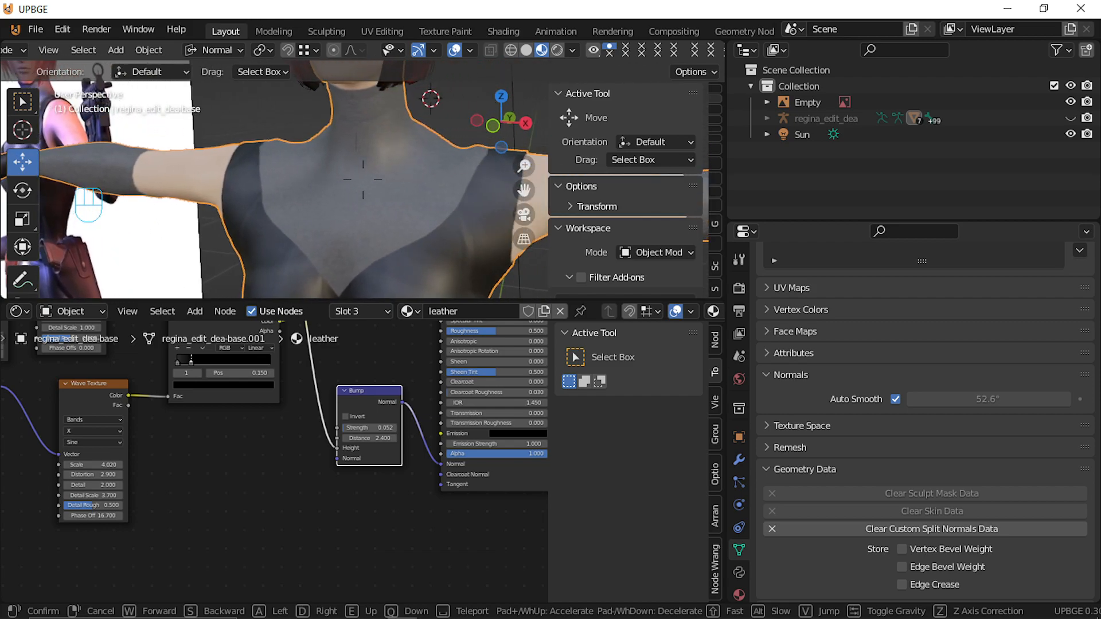
{"action": "key", "text": "d"}
{"action": "key", "text": "e"}
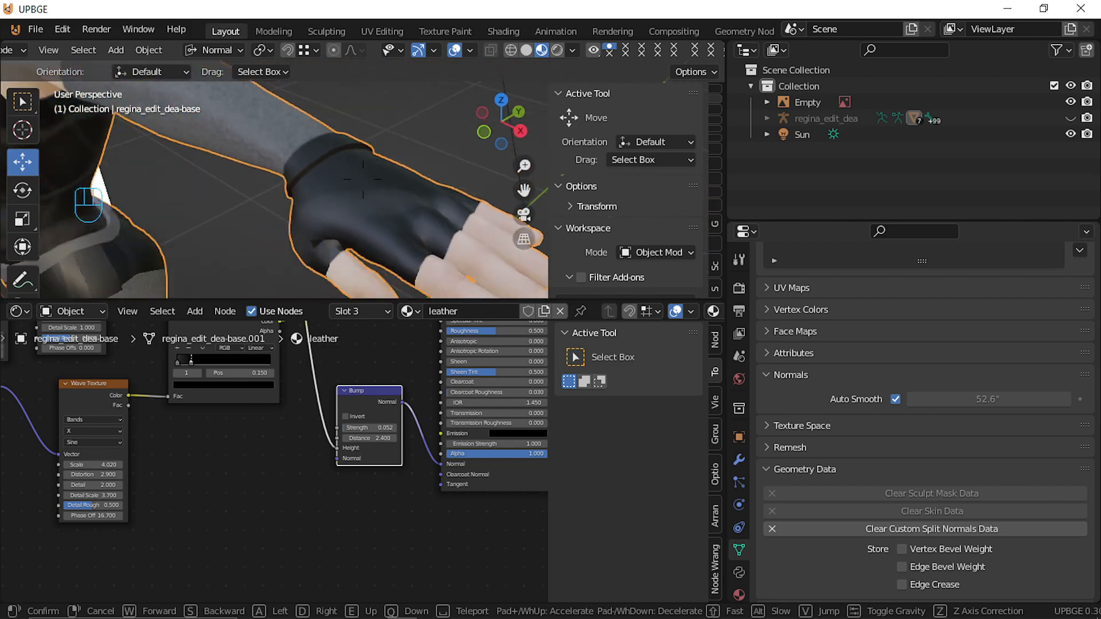
{"action": "left_click", "coordinate": [362, 179]}
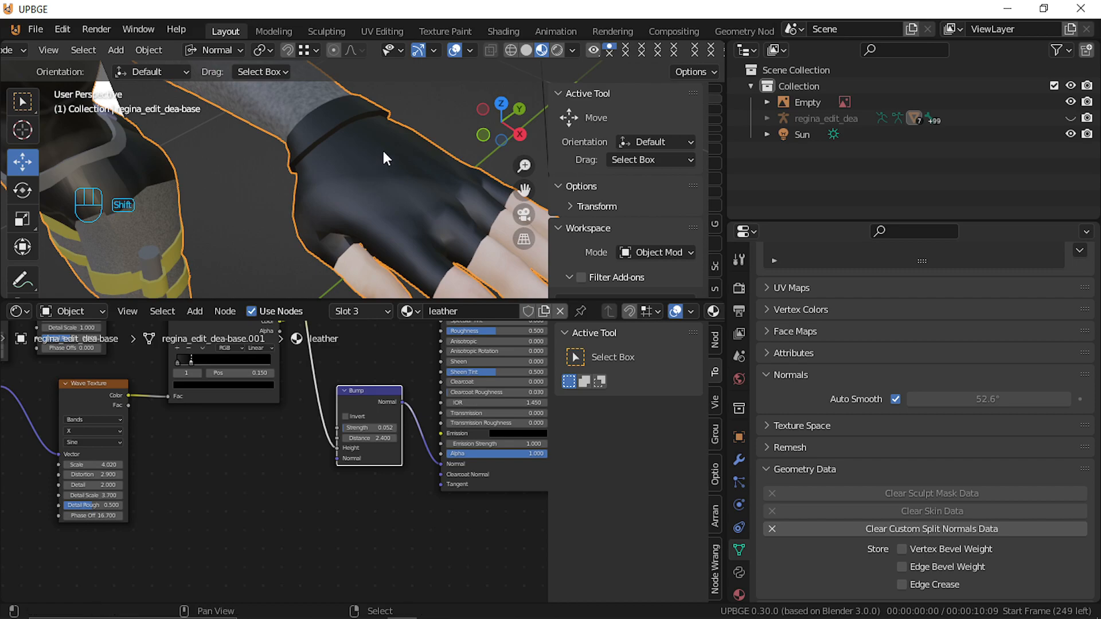
Compare the character's outfit with the reference image from the front
{"action": "key", "text": "shift+f"}
{"action": "key", "text": "w"}
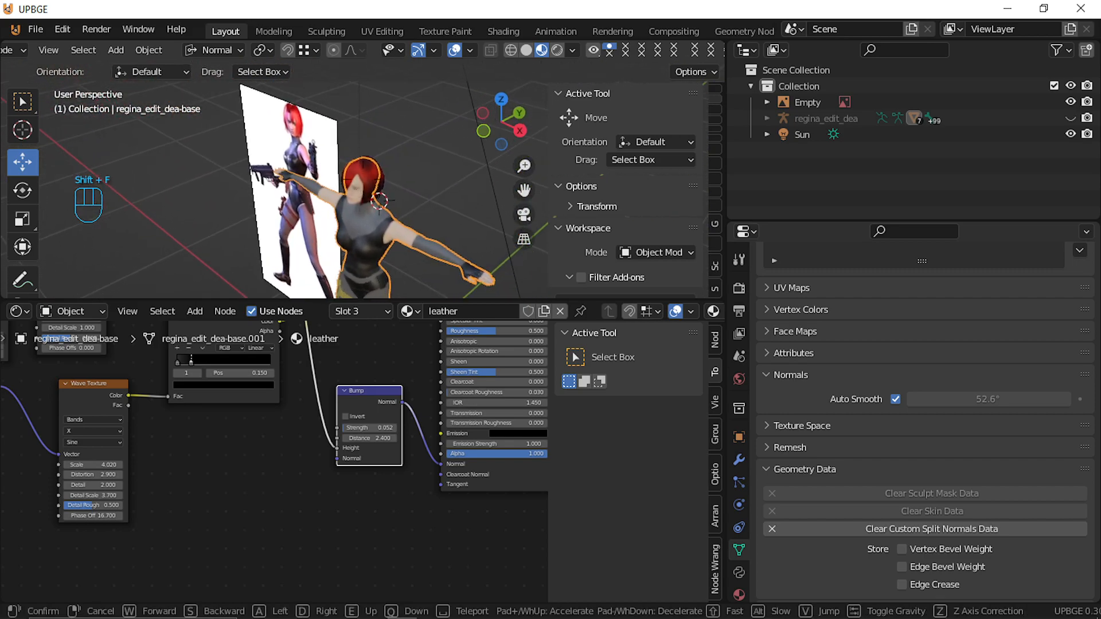
{"action": "key", "text": "a"}
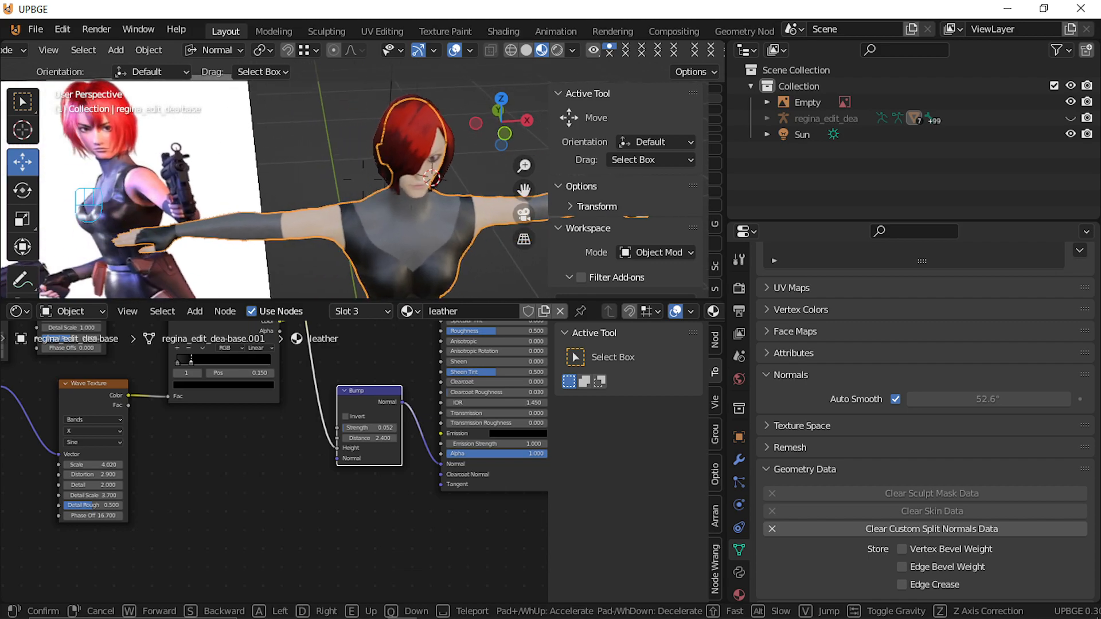
{"action": "left_click", "coordinate": [362, 177]}
{"action": "left_click", "coordinate": [328, 179]}
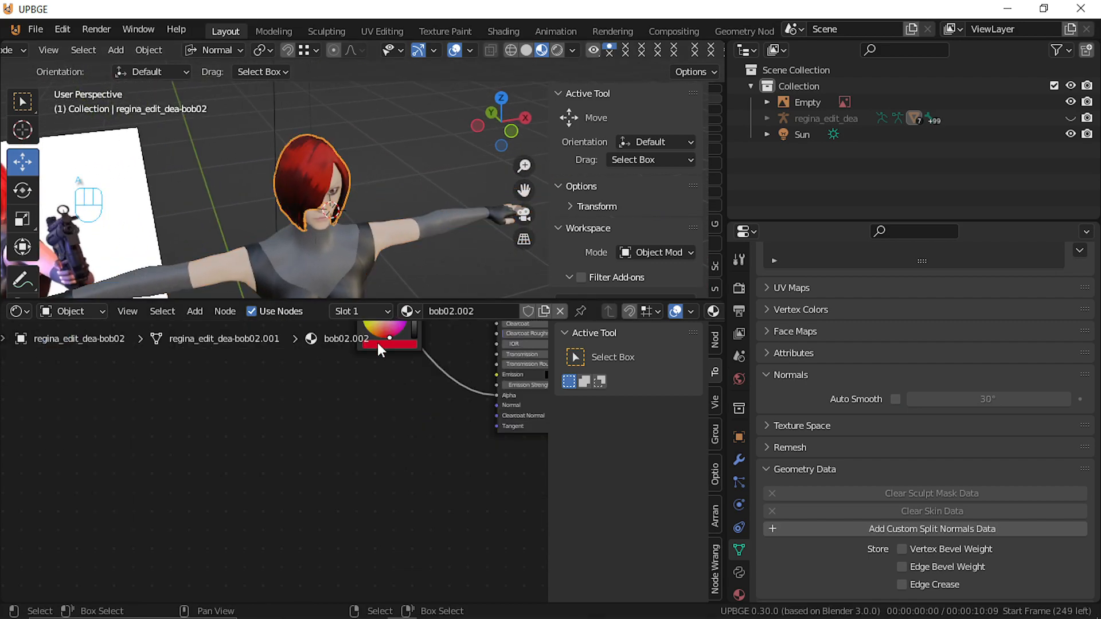
{"action": "key", "text": "shift+f"}
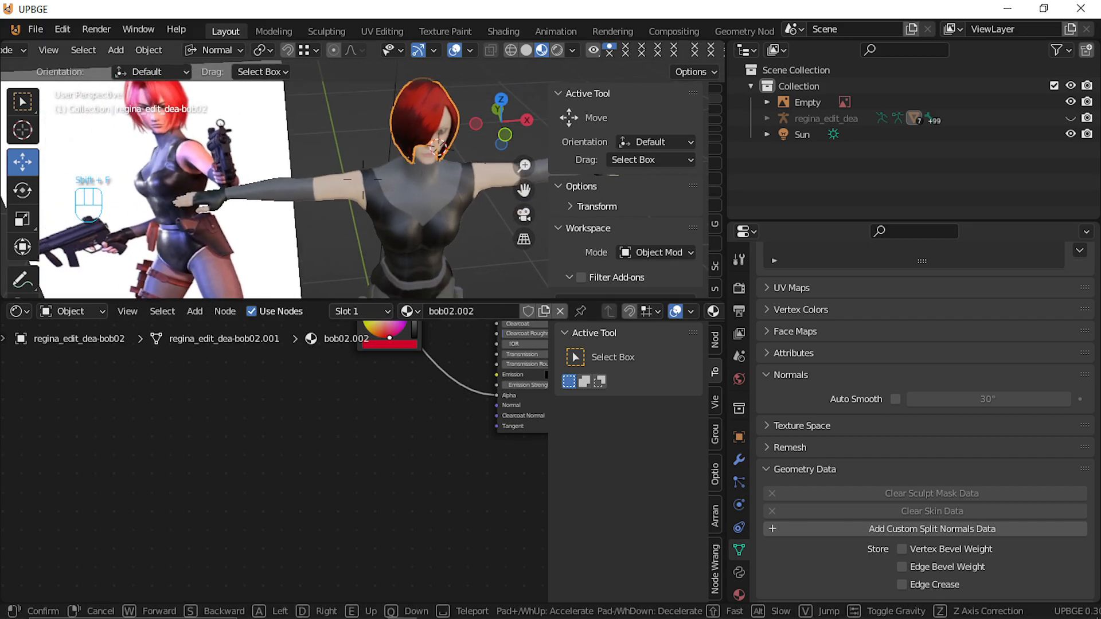
{"action": "left_click", "coordinate": [363, 179]}
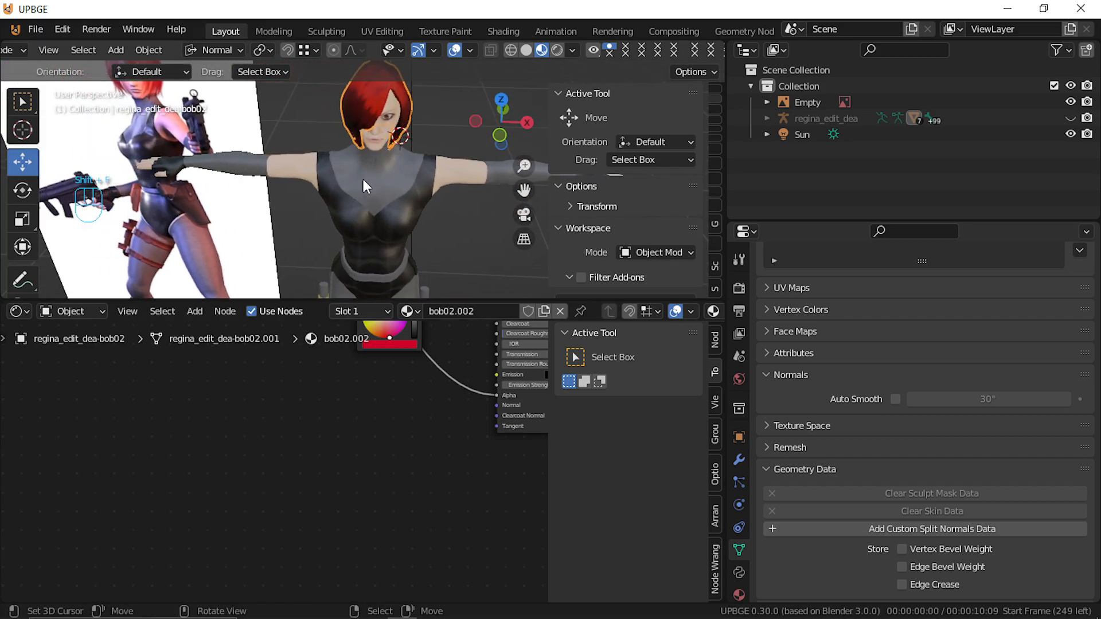
Unhide the character's armature and select it
{"action": "left_click", "coordinate": [346, 169], "text": "alt"}
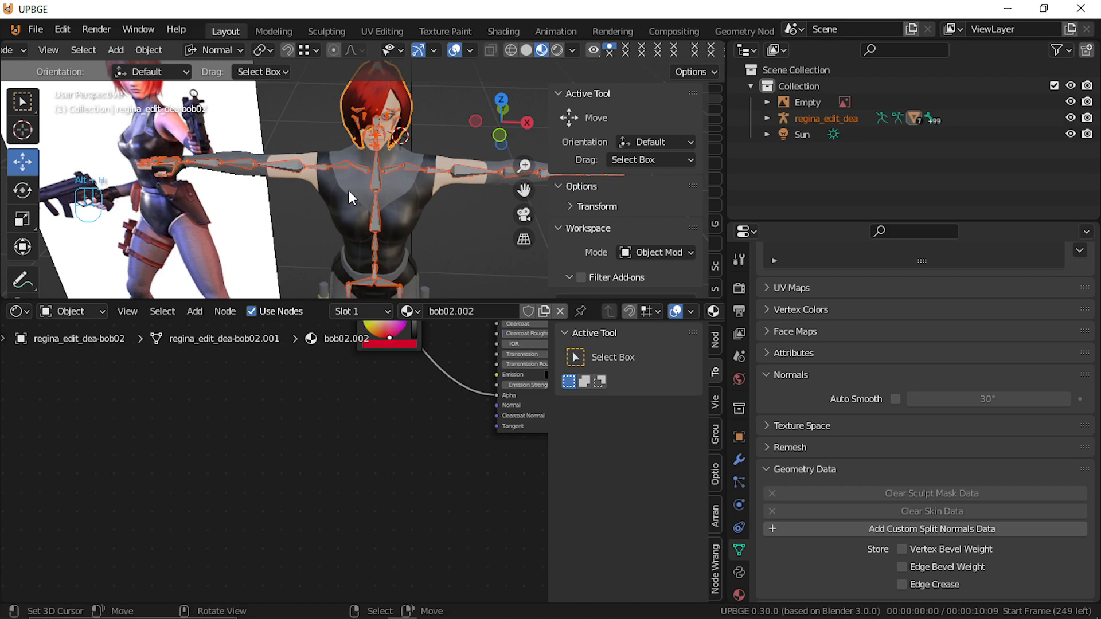
{"action": "left_click", "coordinate": [344, 201]}
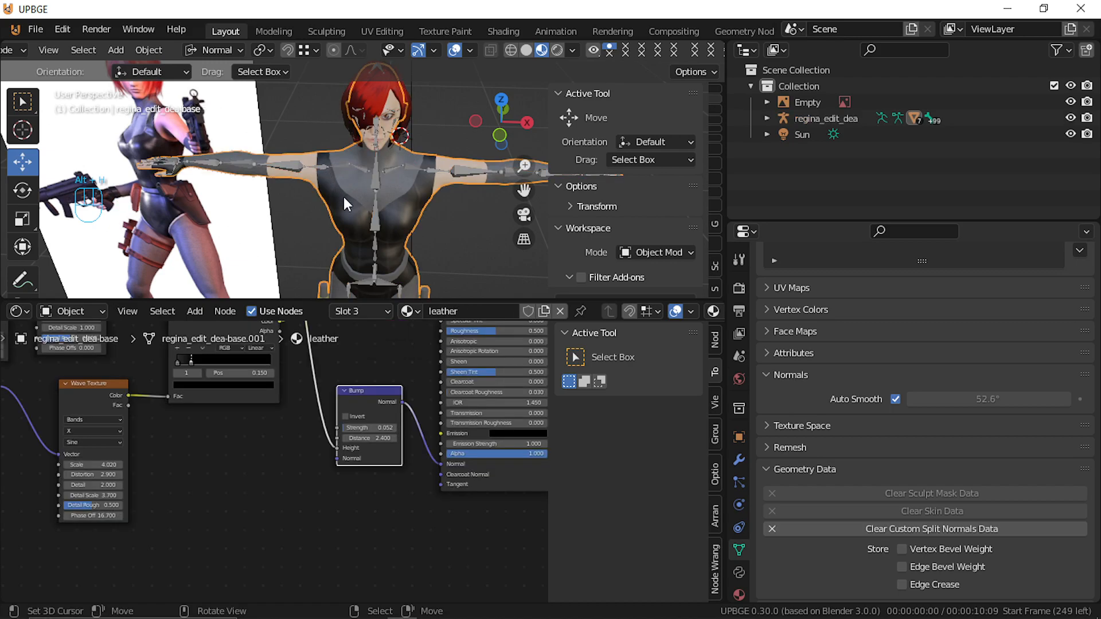
{"action": "left_click", "coordinate": [320, 167]}
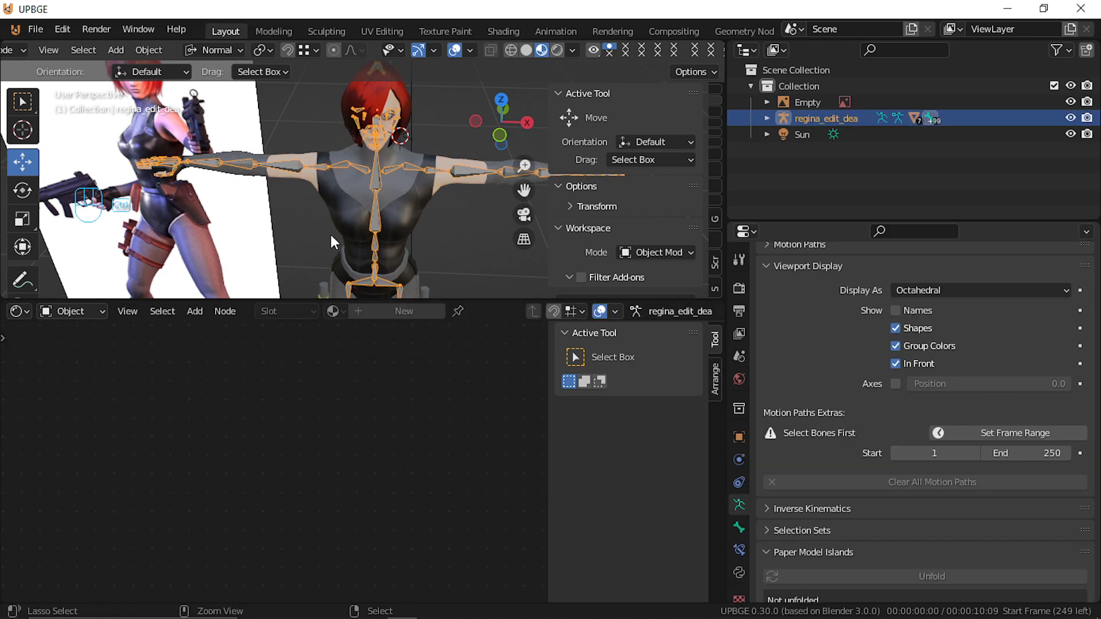
Switch the armature to pose mode and rotate the right upper arm bone 66.6° about its normal X axis
{"action": "key", "text": "ctrl+Tab"}
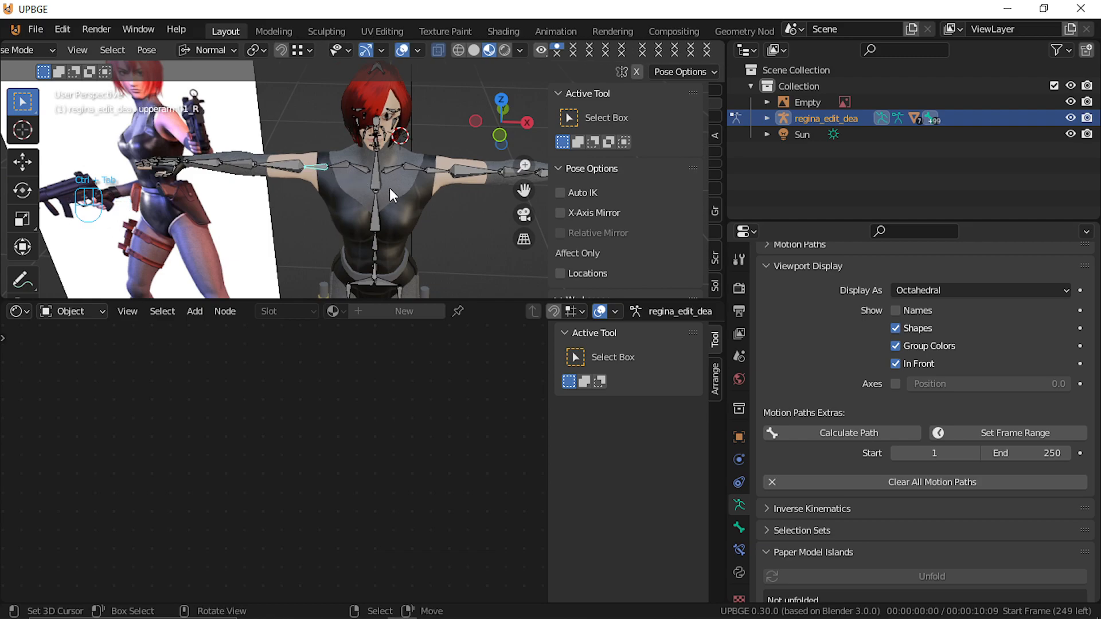
{"action": "key", "text": "r"}
{"action": "key", "text": "x"}
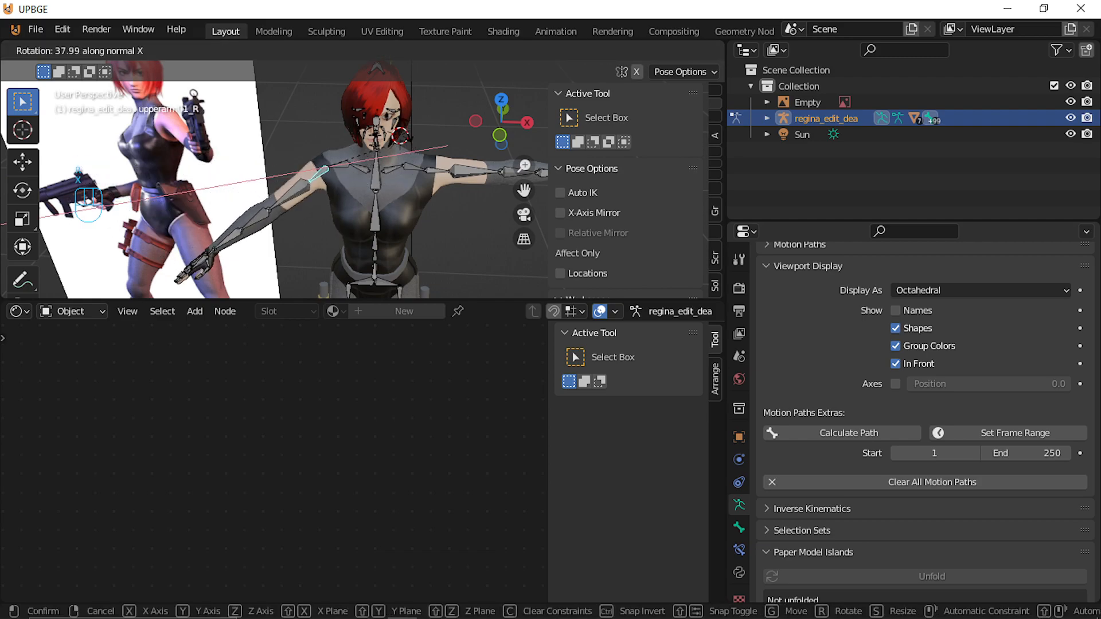
{"action": "left_click", "coordinate": [382, 225]}
{"action": "middle_click_drag", "start_coordinate": [382, 226], "coordinate": [354, 196], "text": "shift"}
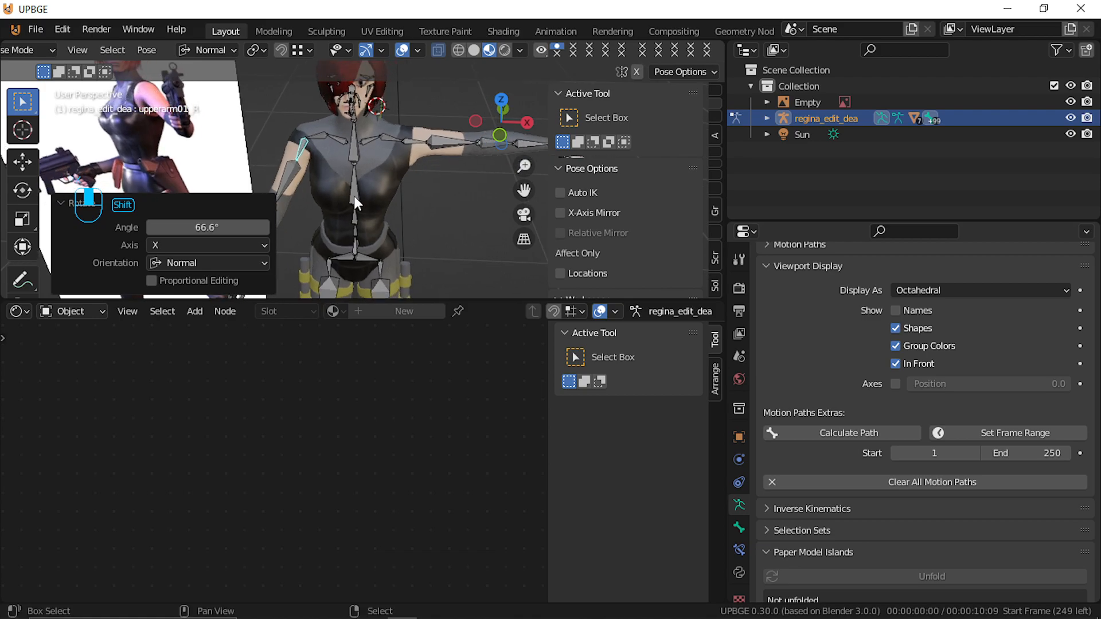
{"action": "left_click", "coordinate": [393, 136]}
{"action": "key", "text": "r"}
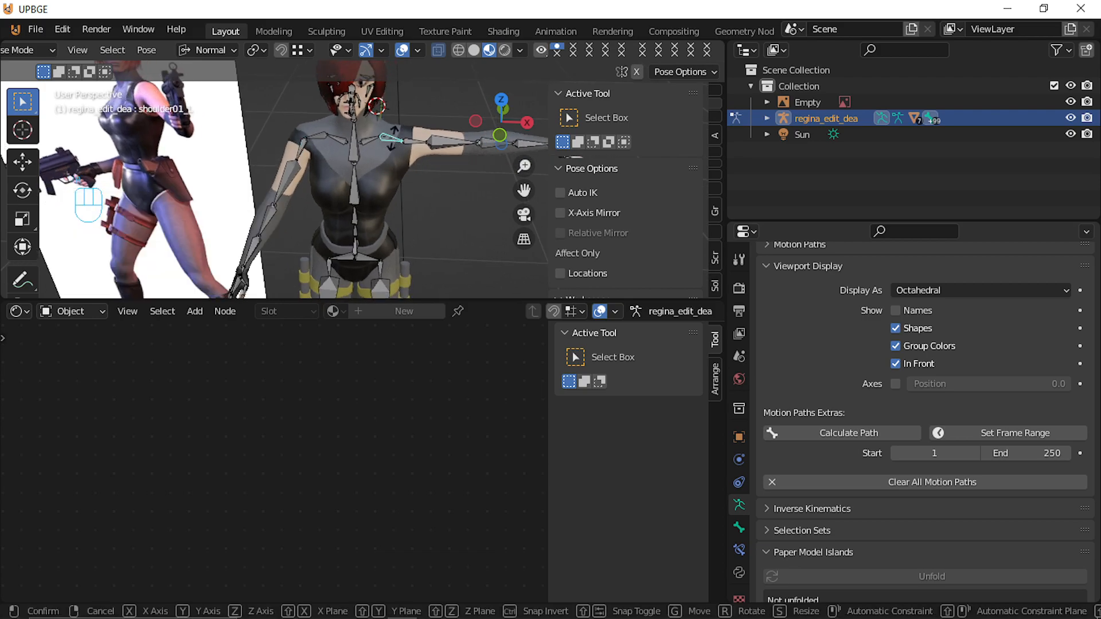
{"action": "key", "text": "x"}
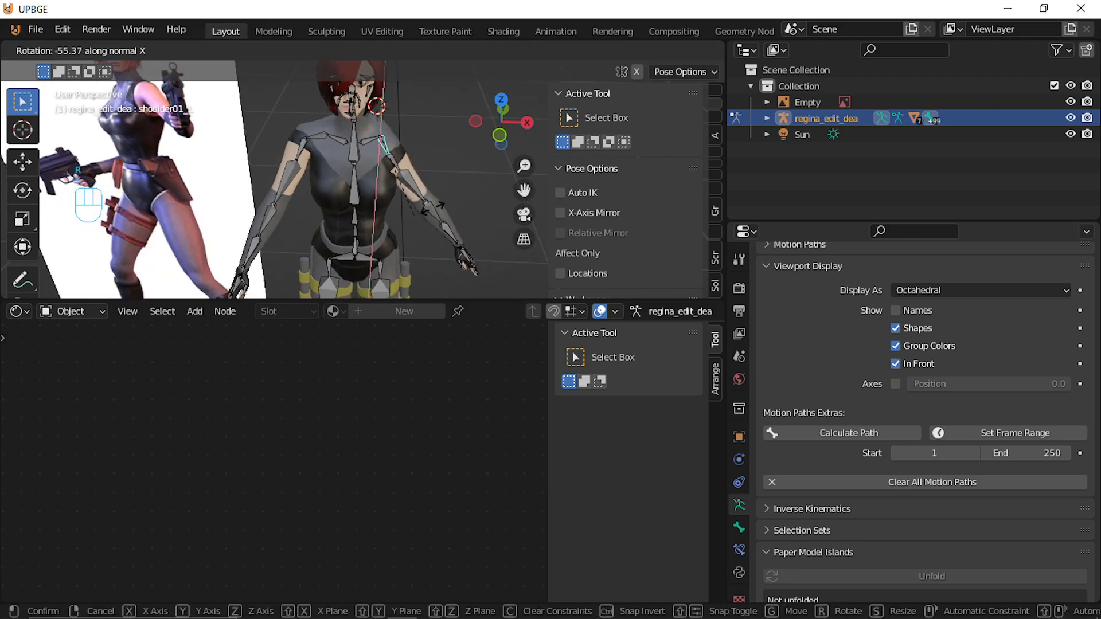
{"action": "right_click", "coordinate": [407, 132]}
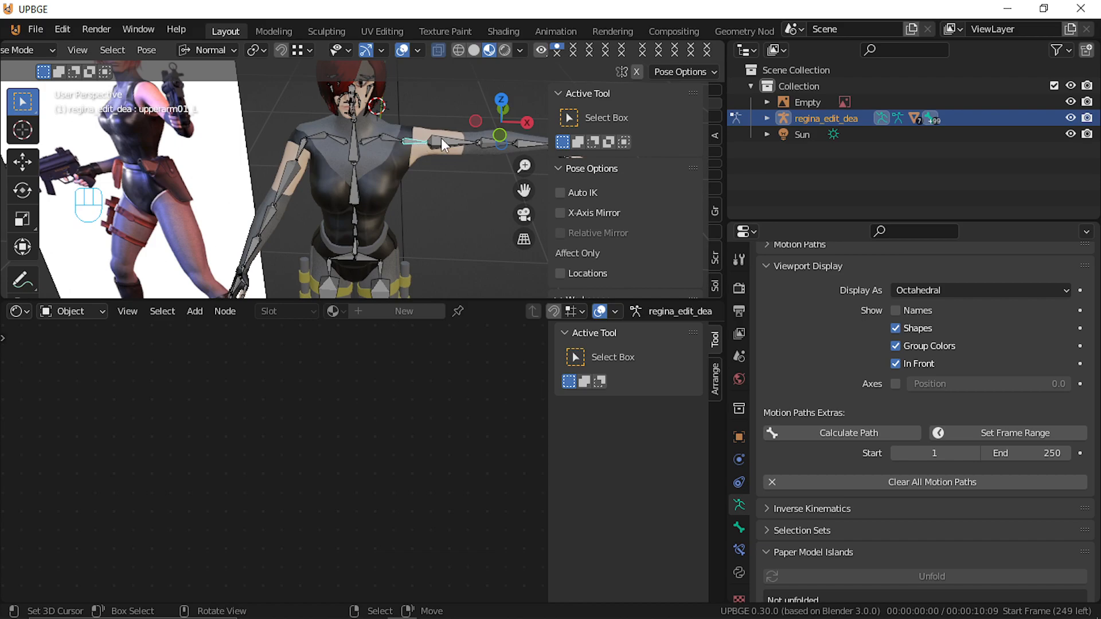
Rotate the left upper arm bone 65.3° about its normal X axis to lower the arm
{"action": "key", "text": "r"}
{"action": "key", "text": "x"}
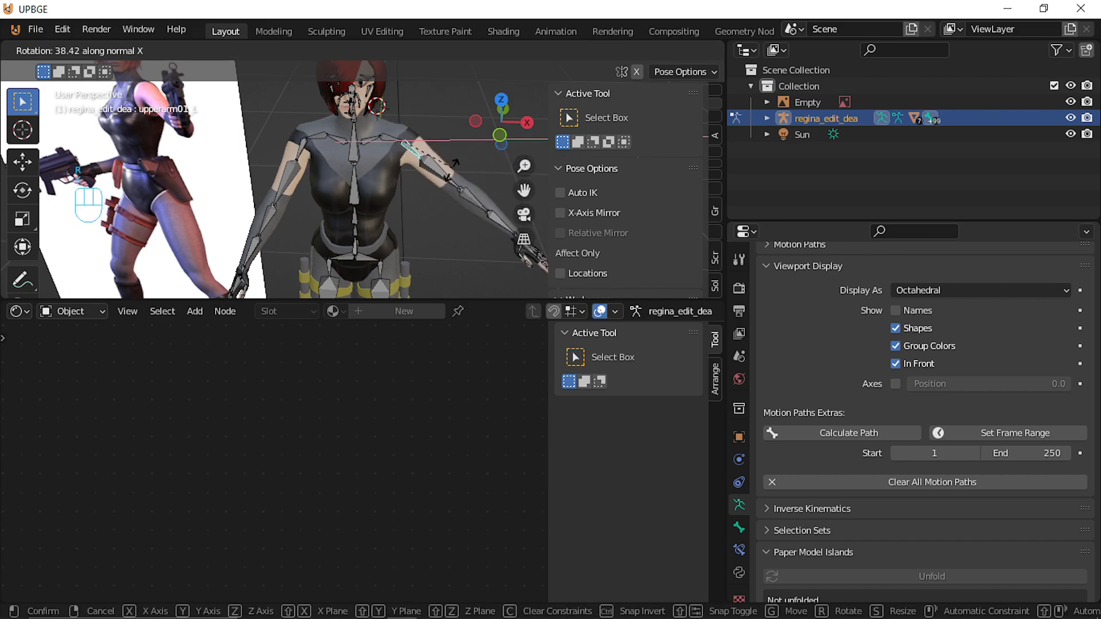
{"action": "left_click", "coordinate": [435, 188]}
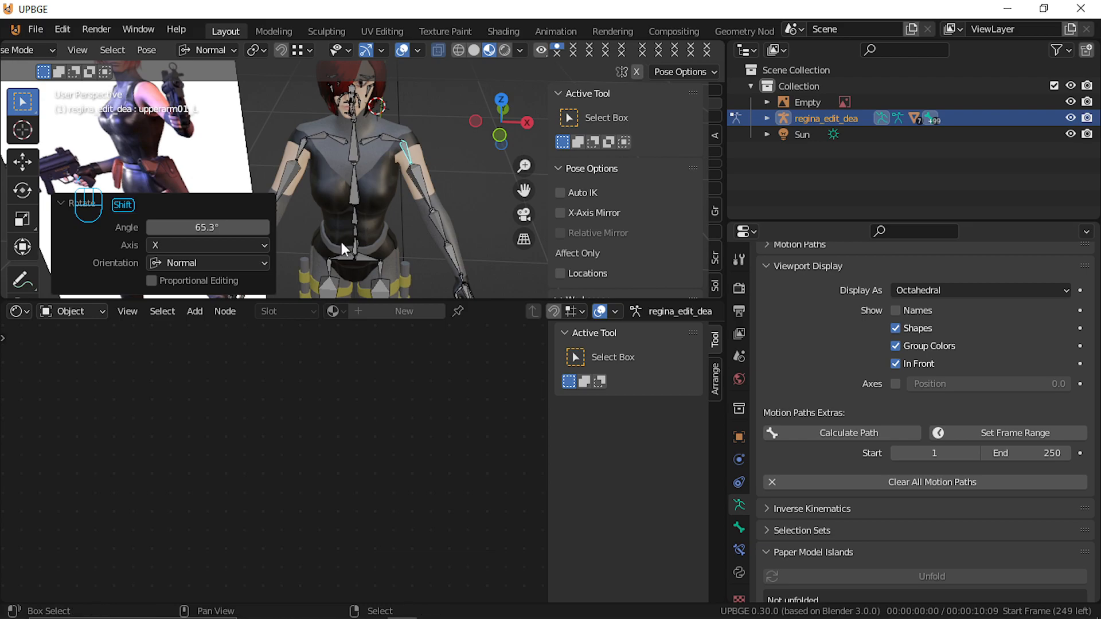
Lower the armature's root bone by 0.34391 m along the global Z axis
{"action": "key", "text": "shift+f"}
{"action": "key", "text": "d"}
{"action": "key", "text": "w"}
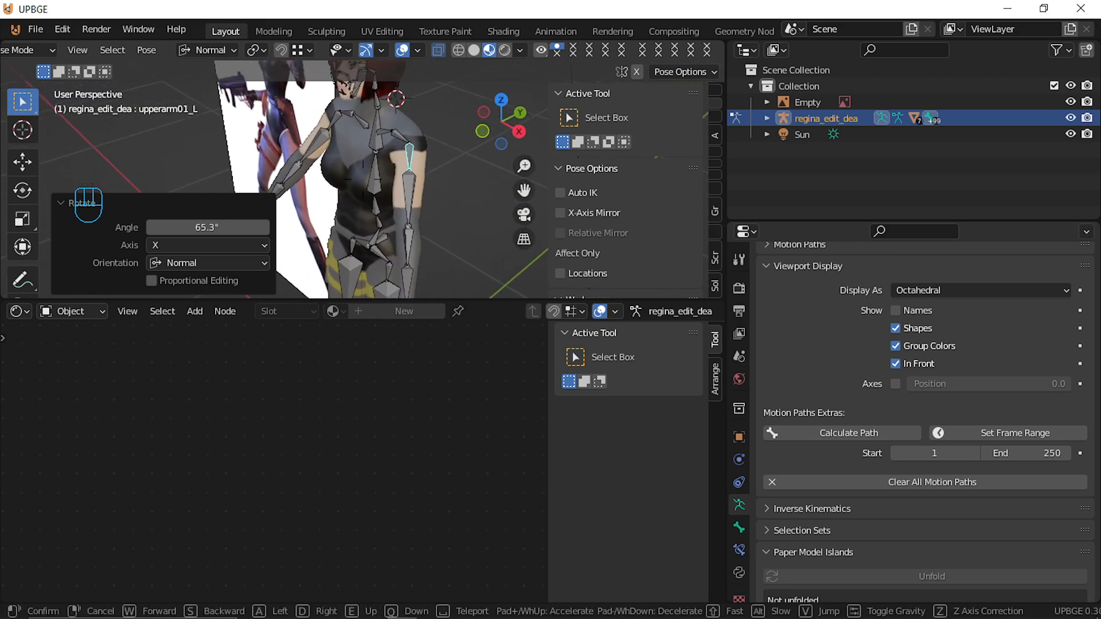
{"action": "left_click", "coordinate": [388, 177]}
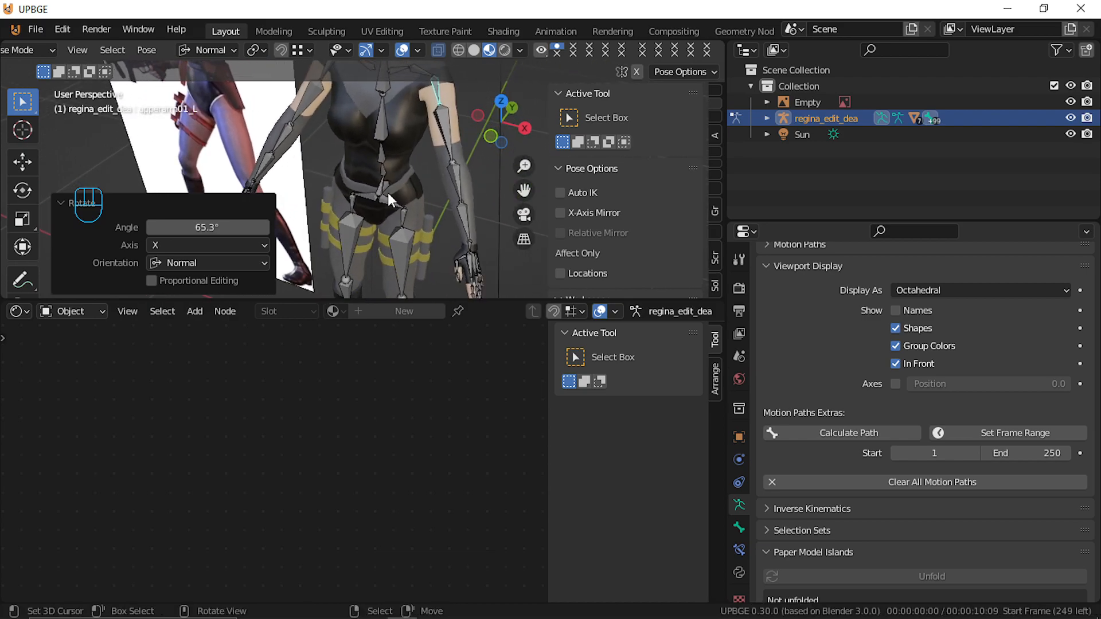
{"action": "key", "text": "KP_1"}
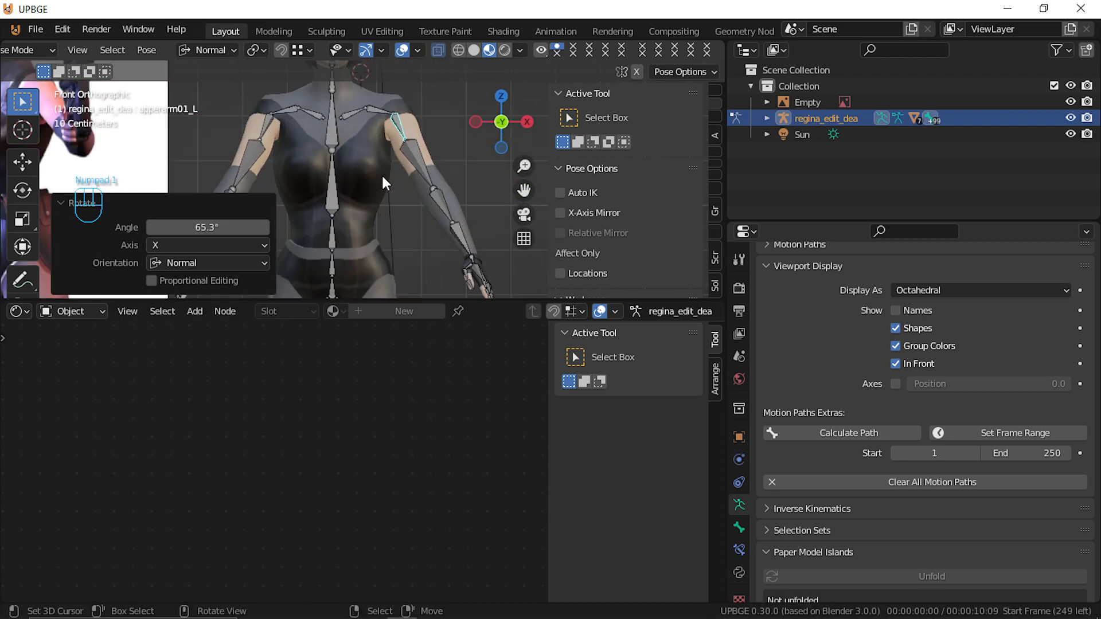
{"action": "scroll", "coordinate": [380, 174], "scroll_direction": "down", "scroll_amount": 5}
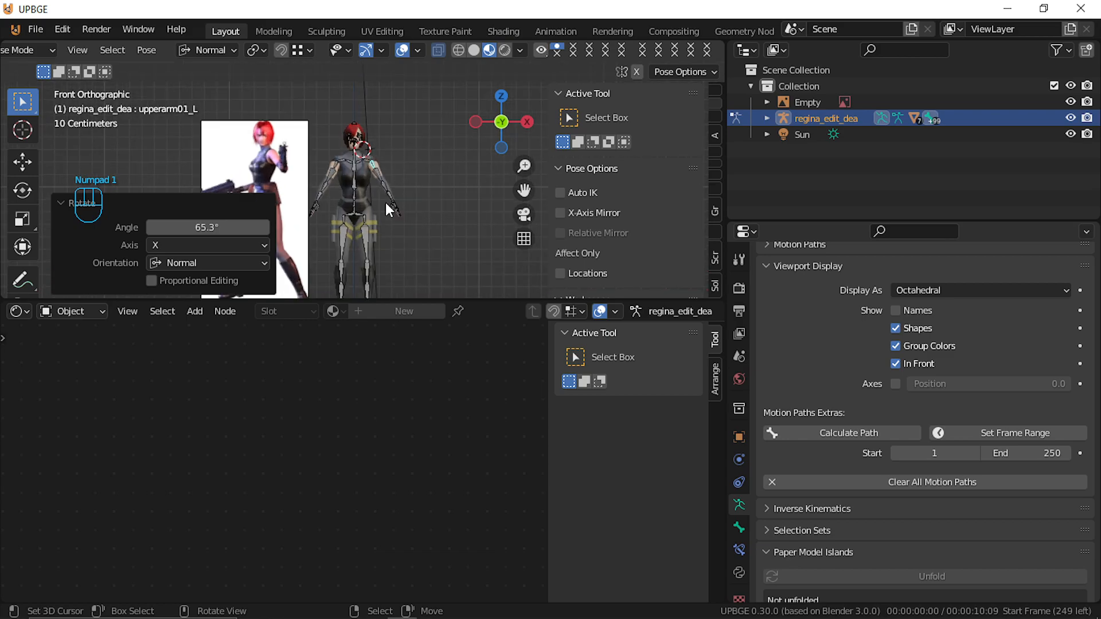
{"action": "middle_click_drag", "start_coordinate": [373, 214], "coordinate": [327, 296]}
{"action": "left_click", "coordinate": [401, 211]}
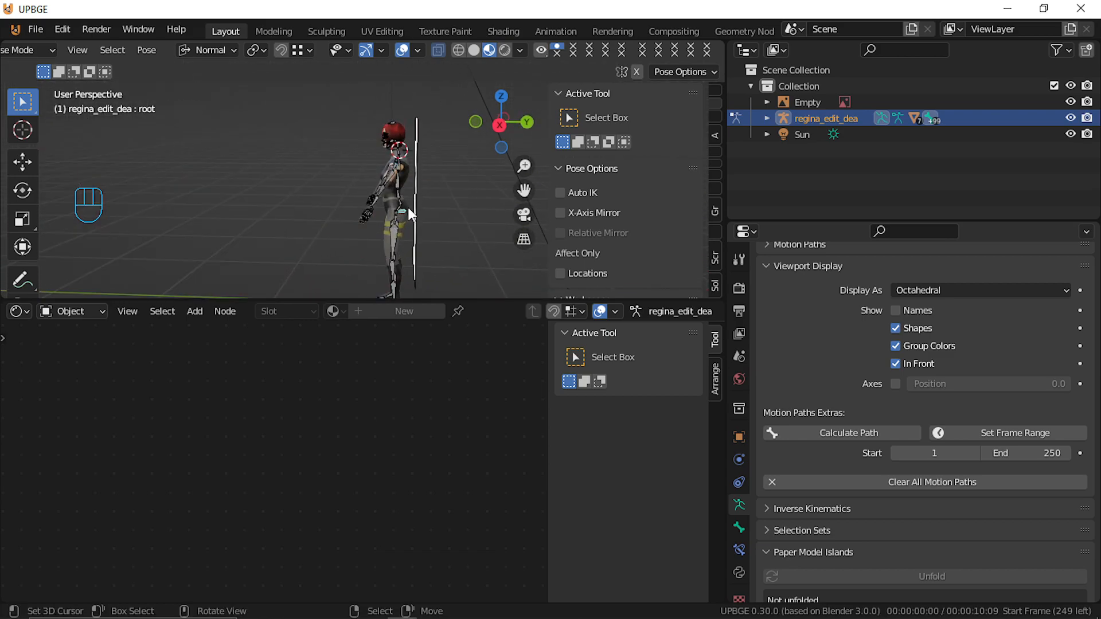
{"action": "key", "text": "g"}
{"action": "key", "text": "z"}
{"action": "key", "text": "z"}
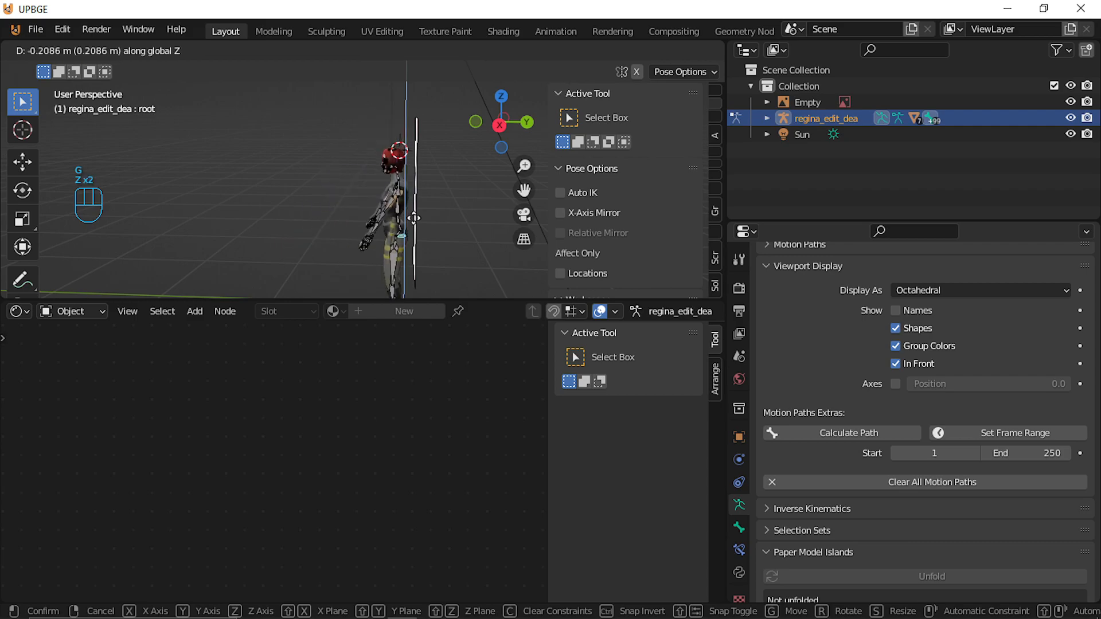
{"action": "left_click", "coordinate": [421, 237]}
Try to bend the right leg by moving its lower leg bones with Auto IK
{"action": "key", "text": "shift+f"}
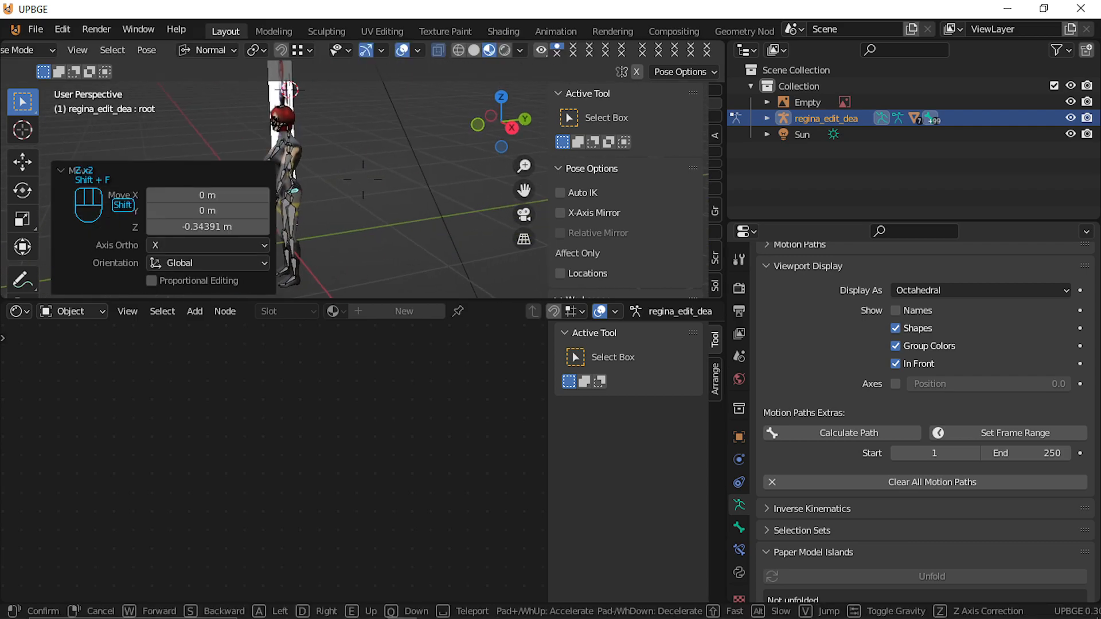
{"action": "left_click", "coordinate": [362, 205]}
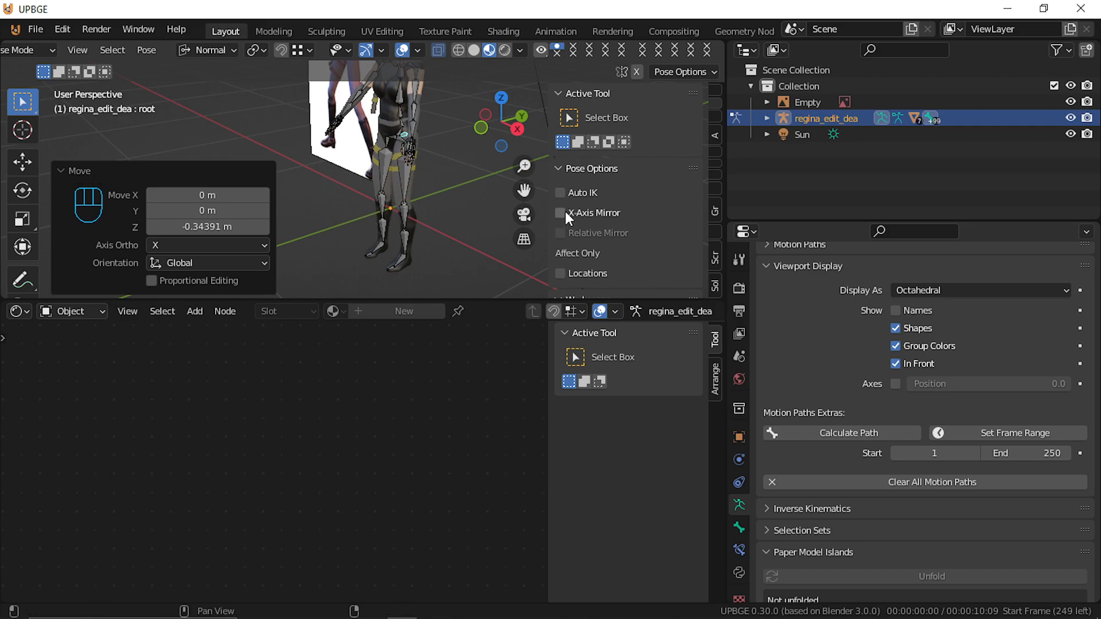
{"action": "left_click", "coordinate": [386, 225]}
{"action": "key", "text": "g"}
{"action": "right_click", "coordinate": [383, 224]}
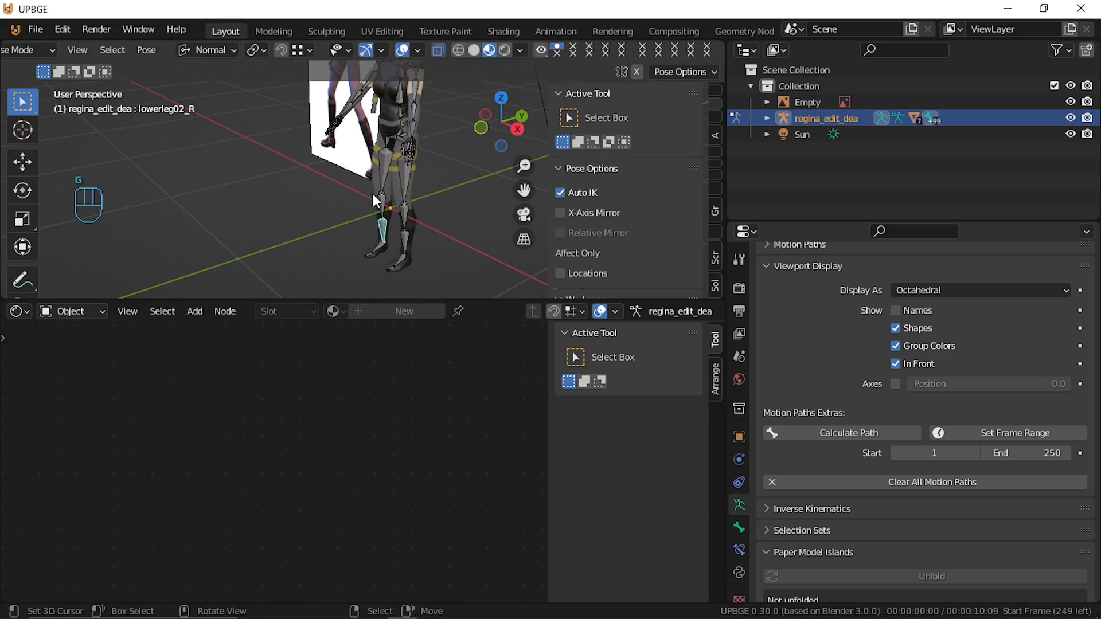
{"action": "key", "text": "g"}
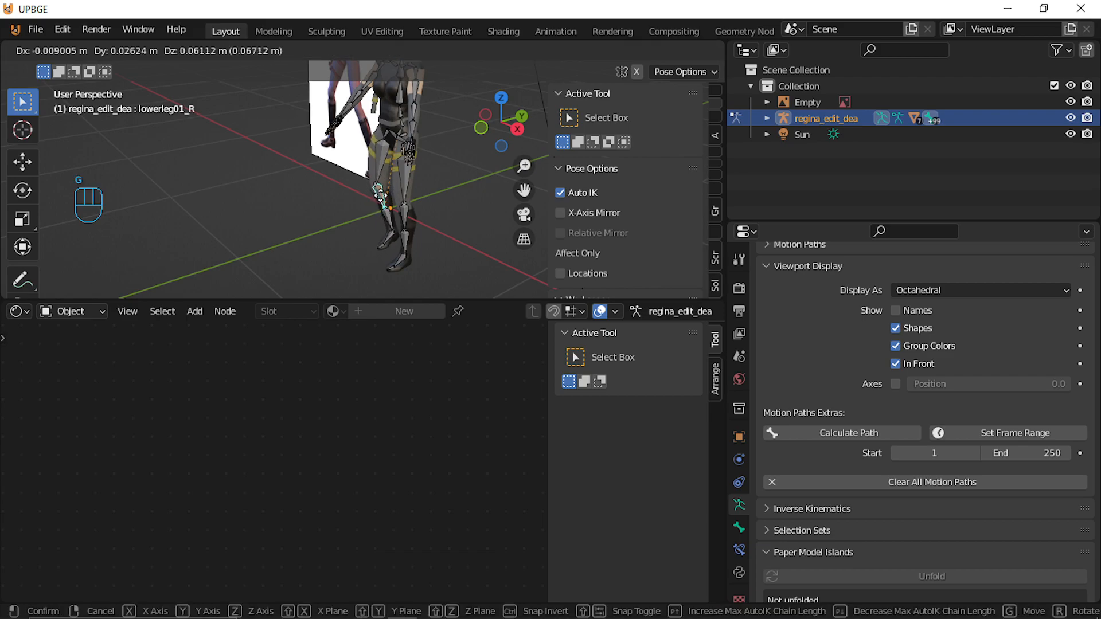
{"action": "right_click", "coordinate": [367, 216]}
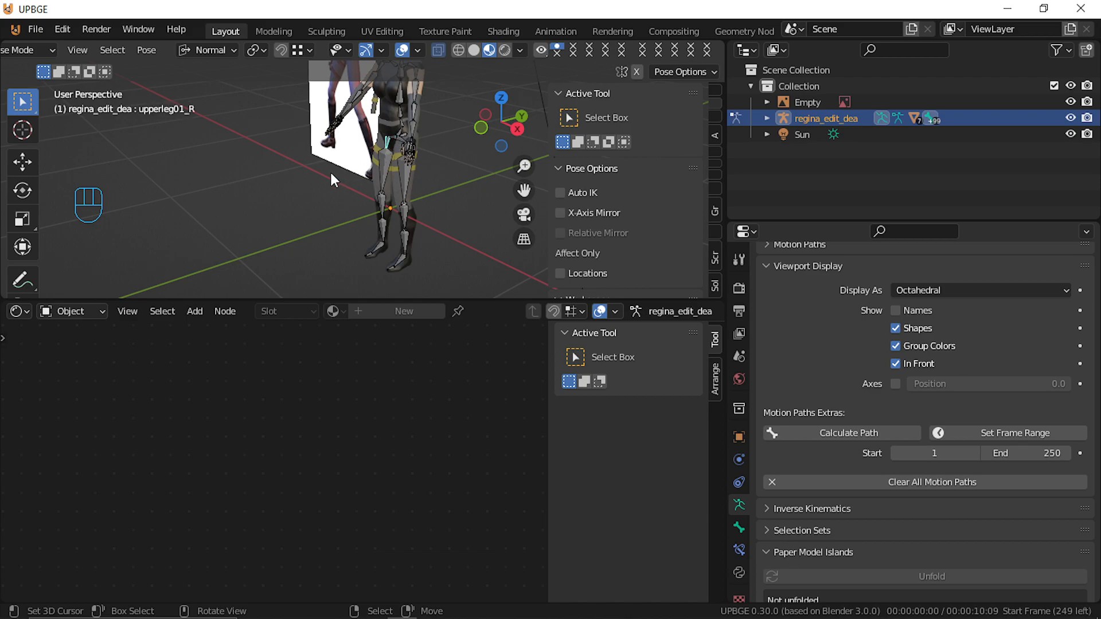
Swing the right upper leg bone forward about the global X axis
{"action": "key", "text": "r"}
{"action": "key", "text": "x"}
{"action": "key", "text": "x"}
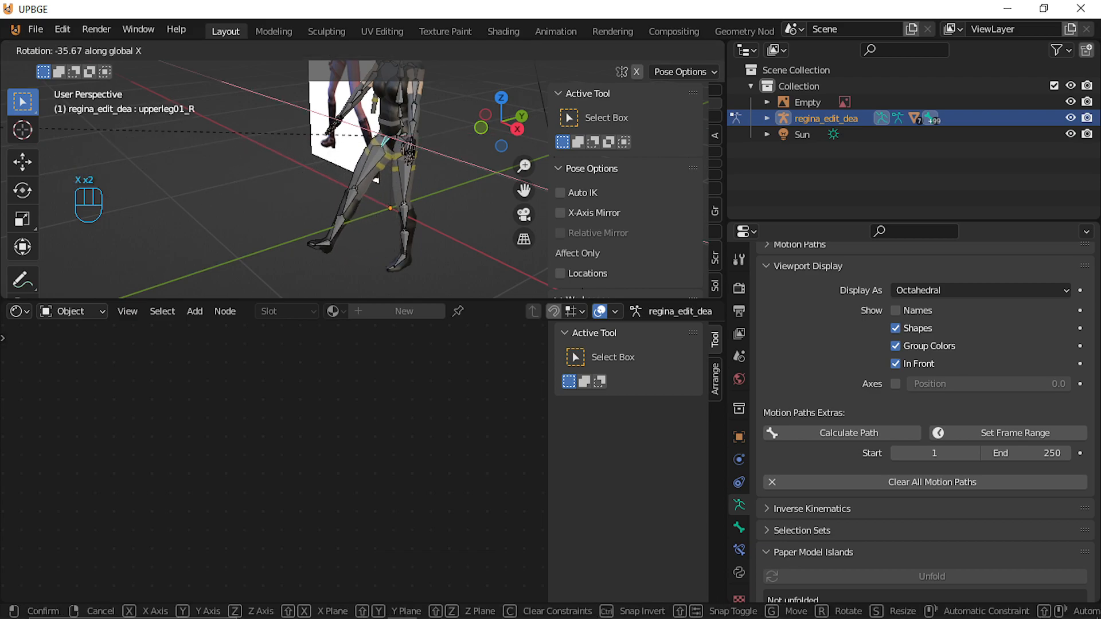
{"action": "left_click", "coordinate": [325, 246]}
Bend the right knee by rotating the lower leg bone 53° about the global X axis
{"action": "left_click", "coordinate": [351, 203]}
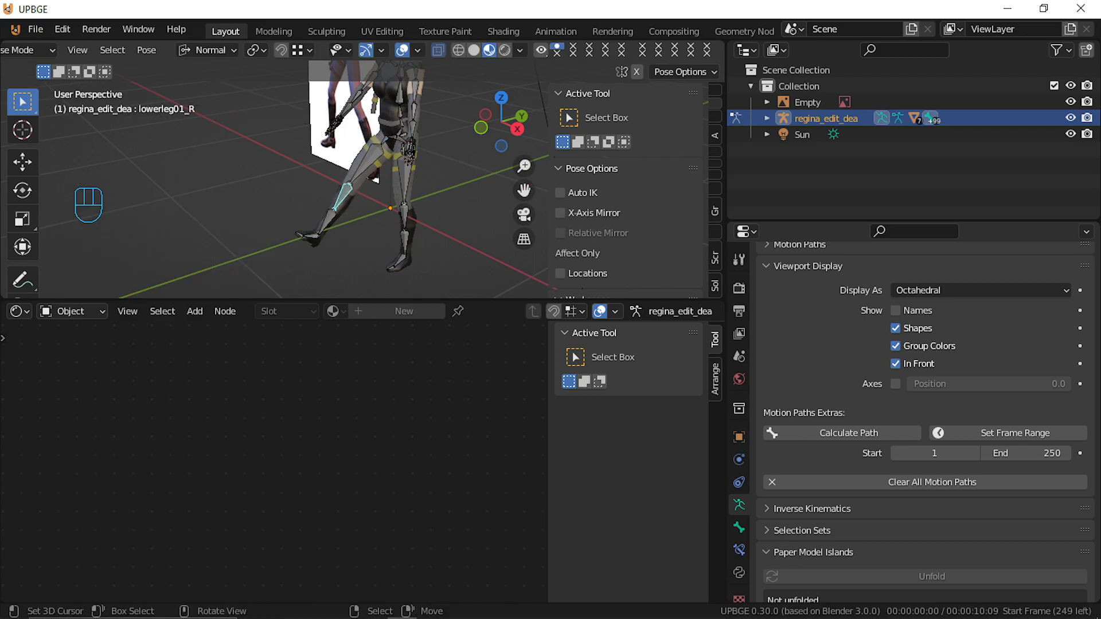
{"action": "key", "text": "r"}
{"action": "key", "text": "x"}
{"action": "key", "text": "x"}
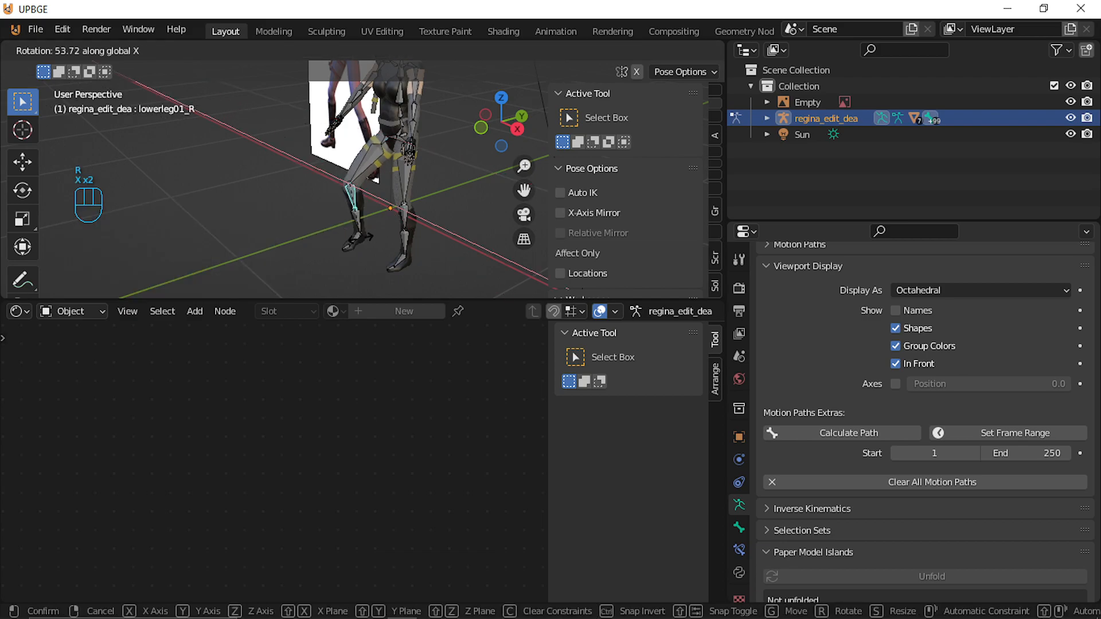
{"action": "left_click", "coordinate": [362, 253]}
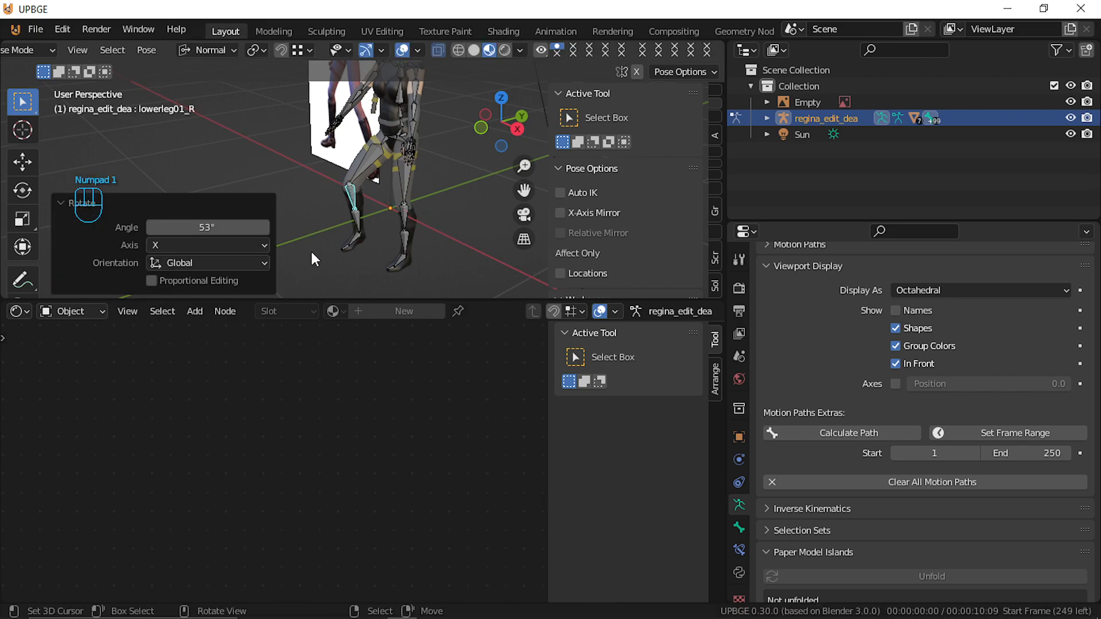
Rotate the left upper leg bone outward by -22.5° in the front view to match the reference stance
{"action": "key", "text": "KP_1"}
{"action": "middle_click_drag", "start_coordinate": [315, 259], "coordinate": [251, 90], "text": "shift"}
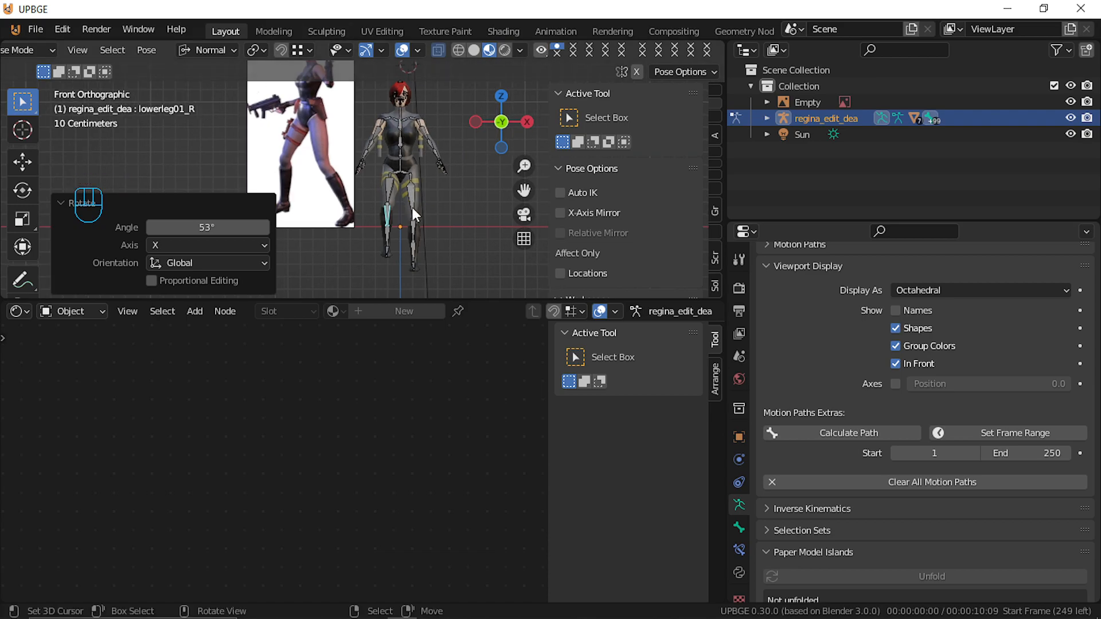
{"action": "scroll", "coordinate": [404, 225], "scroll_direction": "up", "scroll_amount": 2}
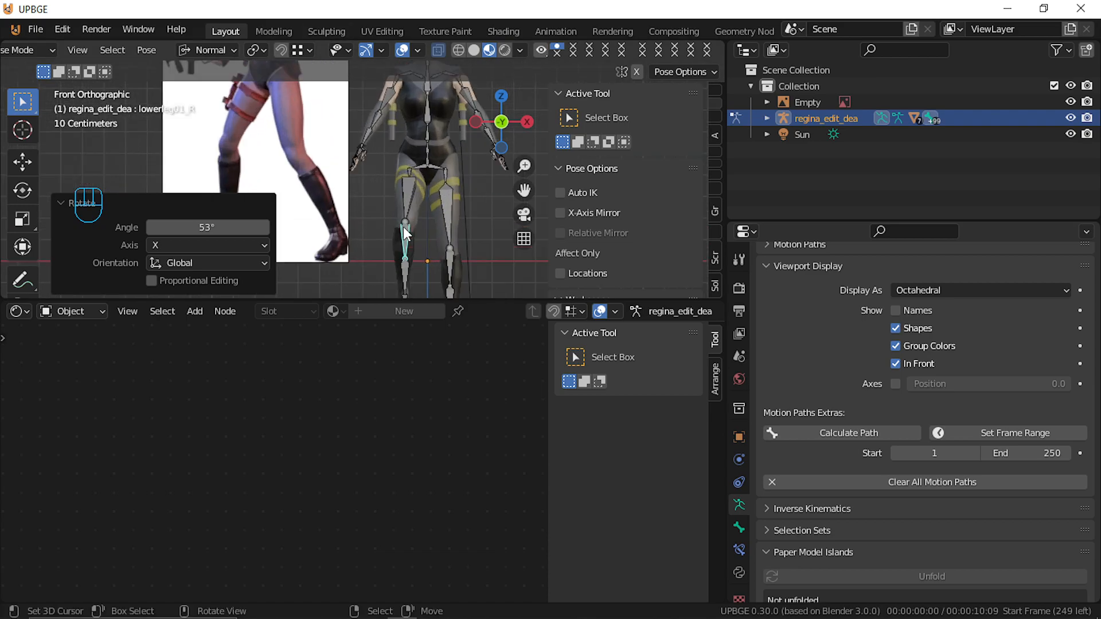
{"action": "left_click", "coordinate": [445, 172]}
{"action": "key", "text": "r"}
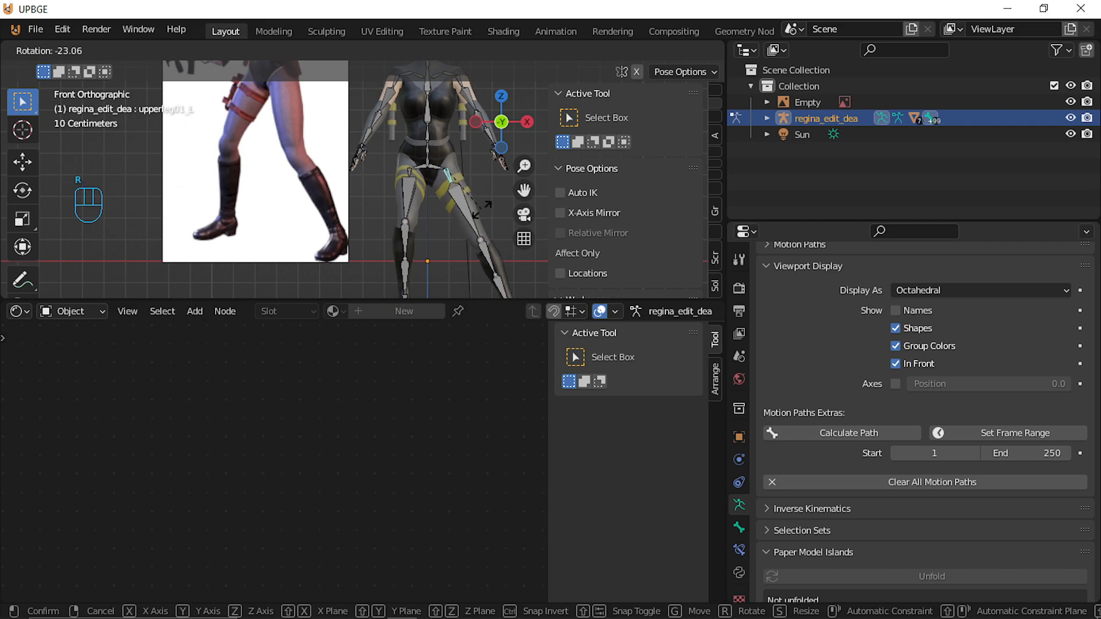
{"action": "left_click", "coordinate": [455, 226]}
{"action": "middle_click_drag", "start_coordinate": [456, 218], "coordinate": [271, 122], "text": "shift"}
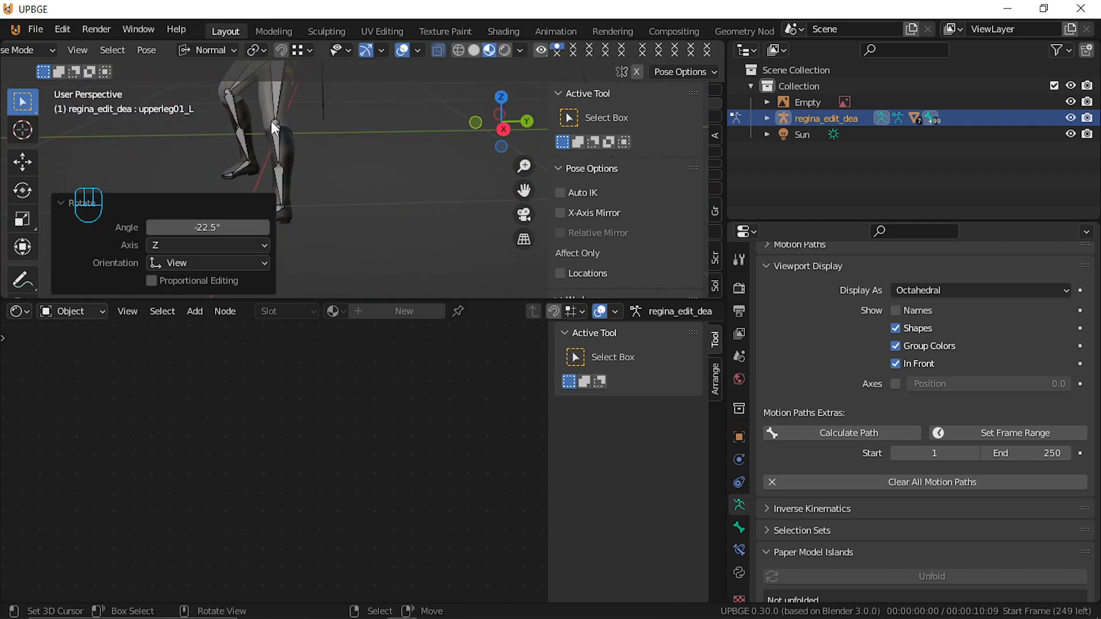
{"action": "left_click", "coordinate": [274, 128]}
{"action": "key", "text": "r"}
{"action": "key", "text": "x"}
{"action": "key", "text": "x"}
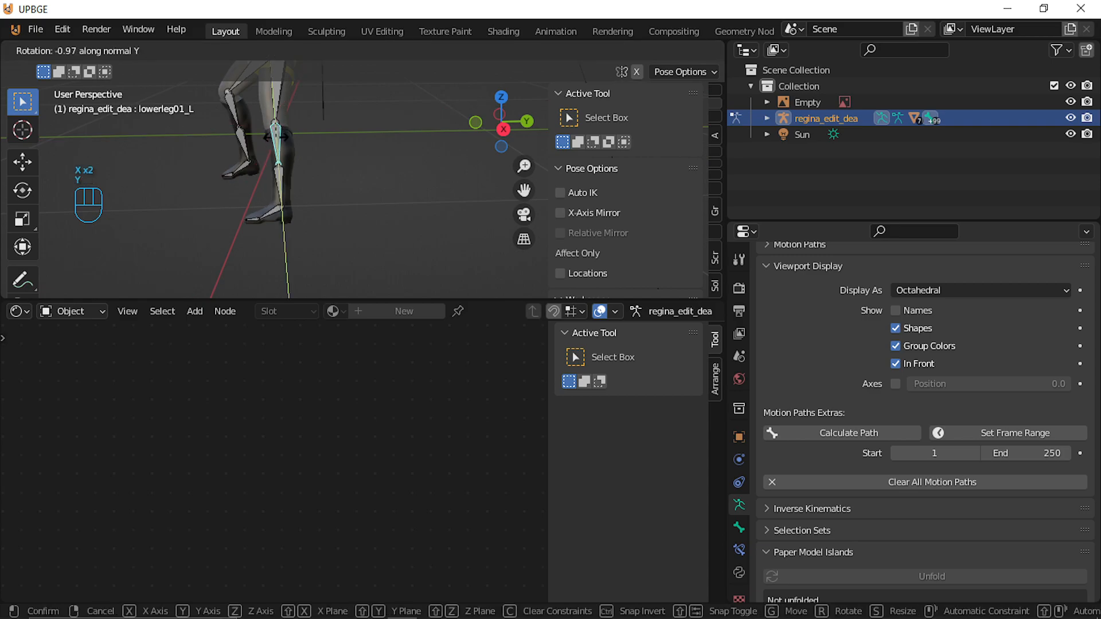
{"action": "key", "text": "z"}
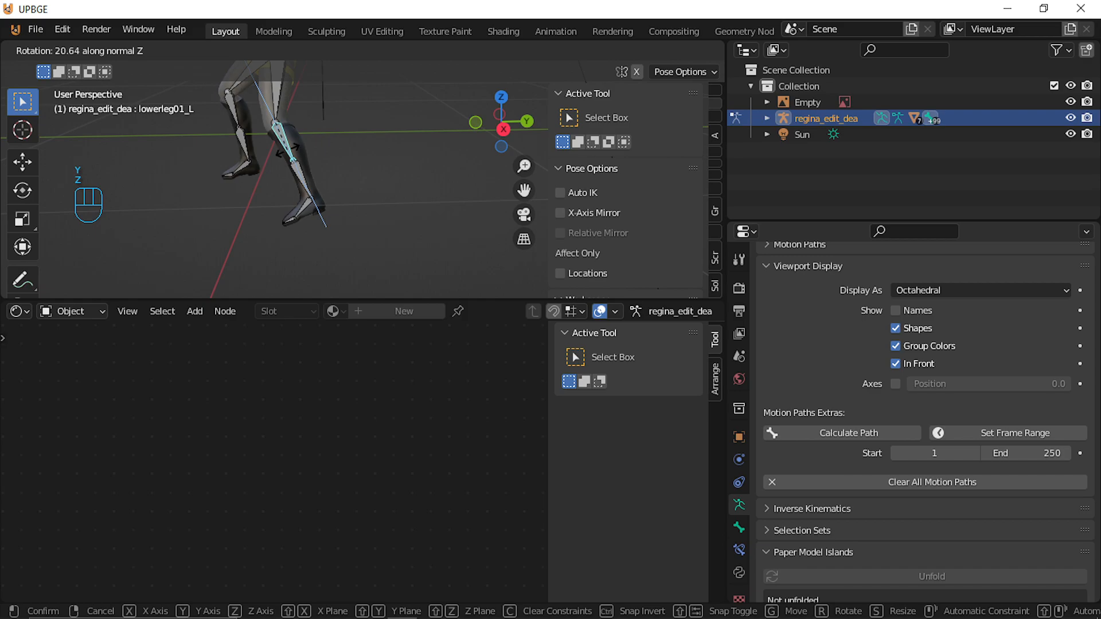
{"action": "right_click", "coordinate": [288, 153]}
Rotate the left lower leg bone 32.9° about its normal Z axis with the Rotate tool
{"action": "middle_click_drag", "start_coordinate": [287, 152], "coordinate": [429, 148]}
{"action": "left_click", "coordinate": [22, 189]}
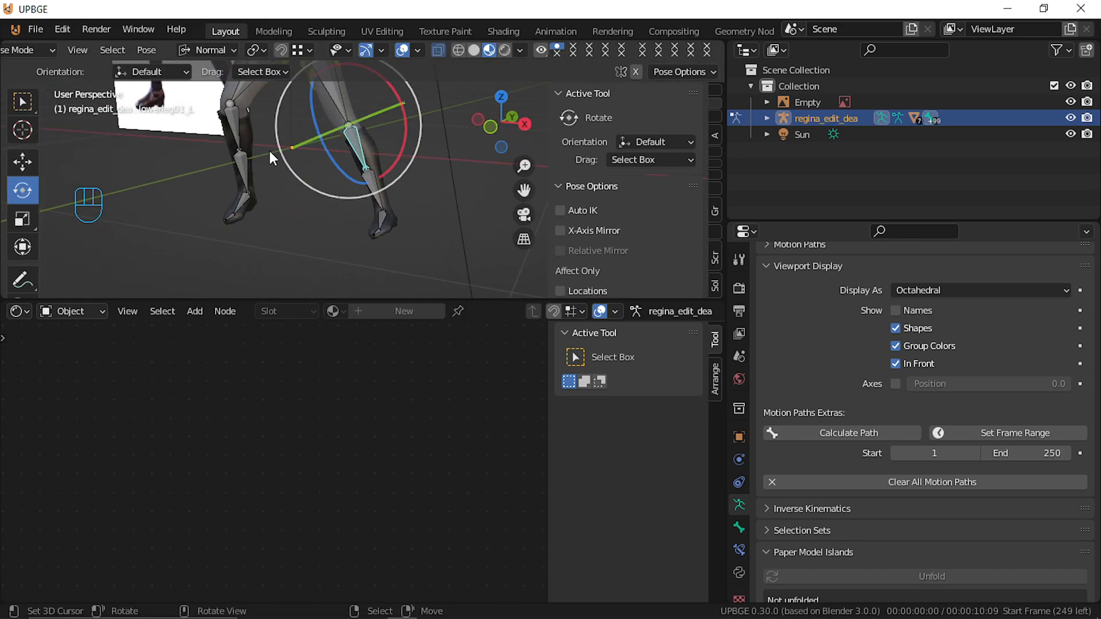
{"action": "middle_click_drag", "start_coordinate": [270, 156], "coordinate": [241, 190]}
{"action": "mouse_move", "coordinate": [308, 194]}
{"action": "left_mouse_down"}
{"action": "mouse_move", "coordinate": [317, 199]}
{"action": "mouse_move", "coordinate": [278, 189]}
{"action": "mouse_move", "coordinate": [305, 199]}
{"action": "left_mouse_up"}
Raise the armature's root bone by 0.13075 m along the global Z axis
{"action": "key", "text": "shift+f"}
{"action": "key", "text": "a"}
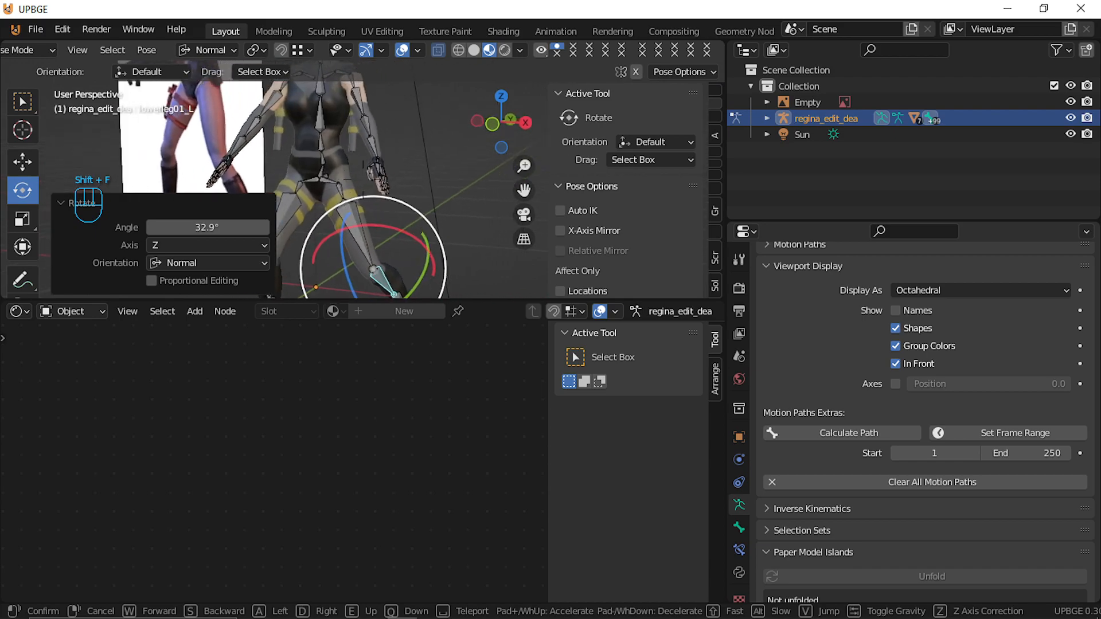
{"action": "left_click", "coordinate": [363, 167]}
{"action": "key", "text": "shift+f"}
{"action": "key", "text": "d"}
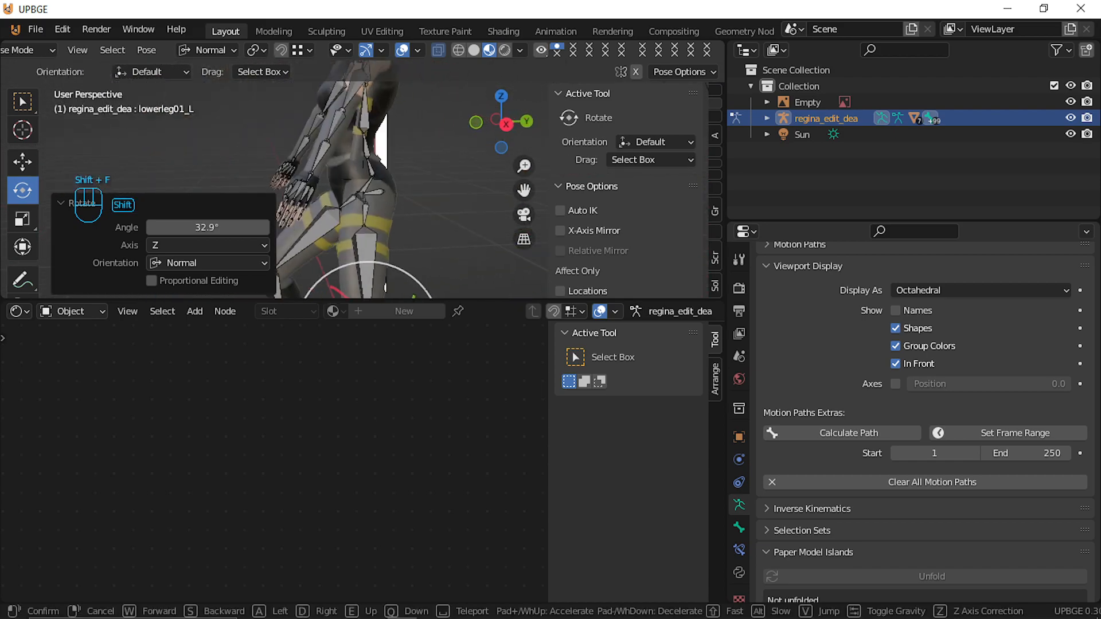
{"action": "left_click", "coordinate": [401, 202]}
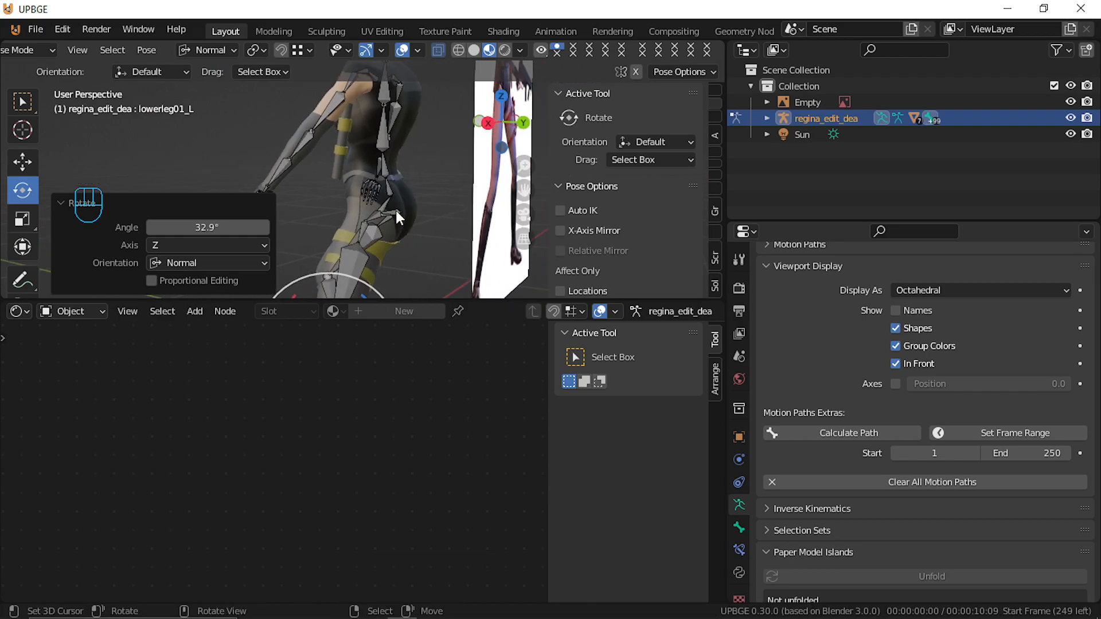
{"action": "left_click", "coordinate": [394, 210]}
{"action": "key", "text": "g"}
{"action": "key", "text": "z"}
{"action": "key", "text": "z"}
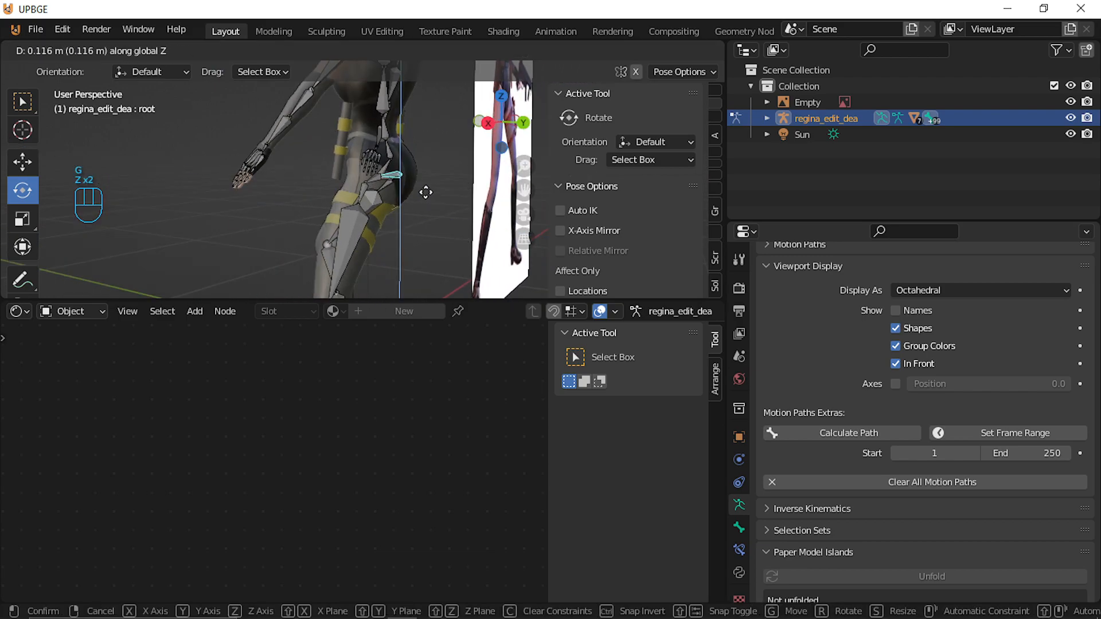
{"action": "left_click", "coordinate": [446, 173]}
Raise the root bone by a further 0.11173 m along the global Z axis in the front view
{"action": "key", "text": "KP_1"}
{"action": "scroll", "coordinate": [446, 174], "scroll_direction": "down", "scroll_amount": 5}
{"action": "key", "text": "g"}
{"action": "key", "text": "z"}
{"action": "key", "text": "z"}
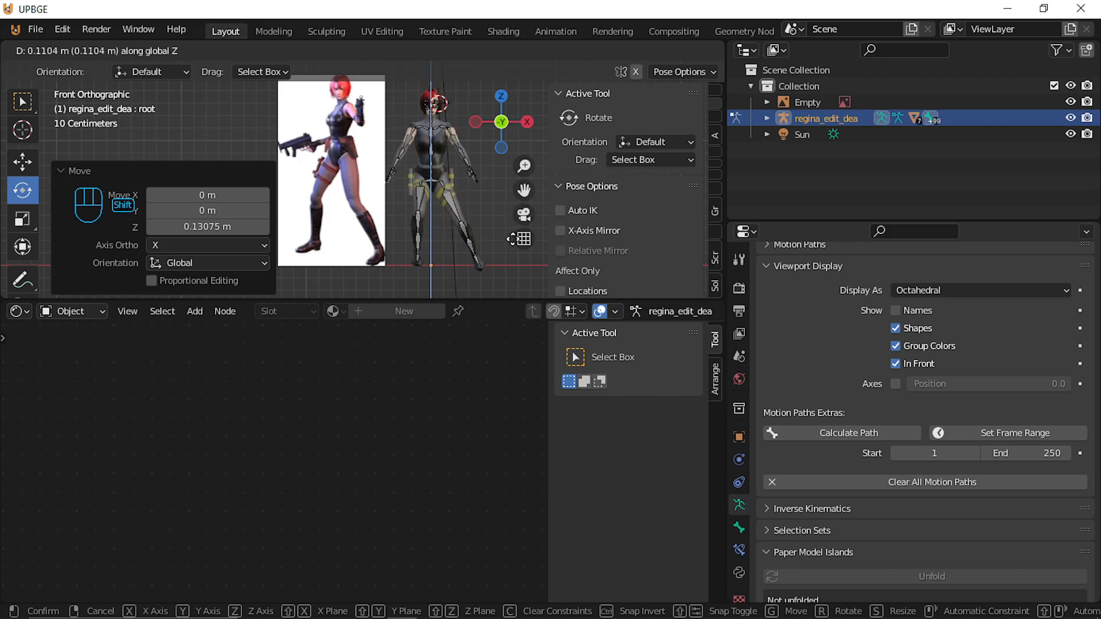
{"action": "left_click", "coordinate": [505, 264]}
Turn the whole figure by rotating the root bone -52.3° about the global Z axis
{"action": "key", "text": "shift+f"}
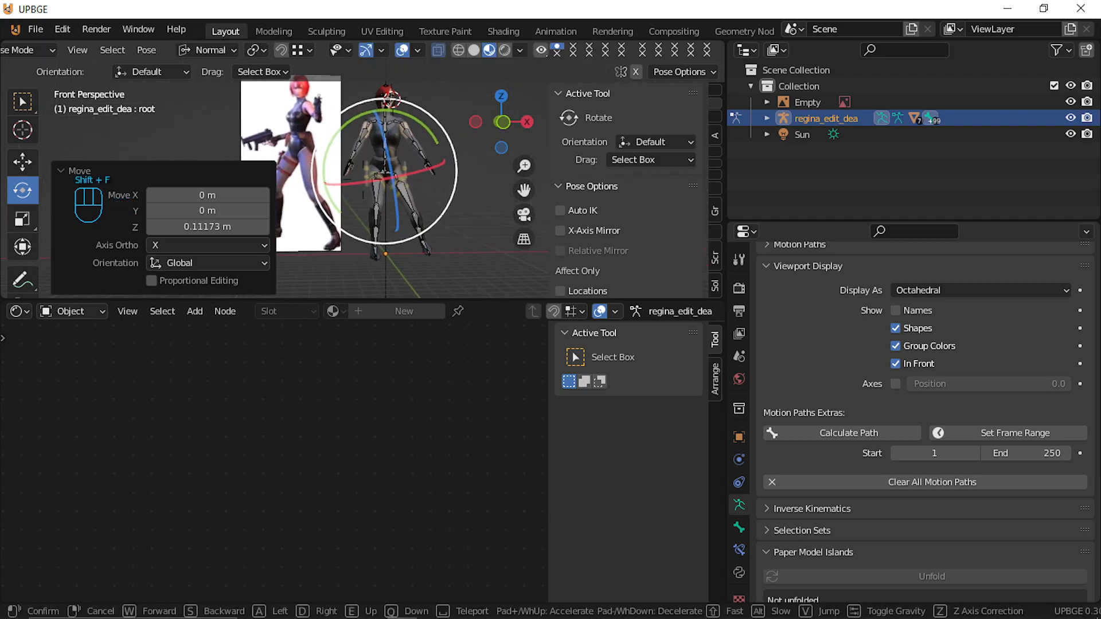
{"action": "left_click", "coordinate": [357, 188]}
{"action": "key", "text": "r"}
{"action": "key", "text": "z"}
{"action": "key", "text": "z"}
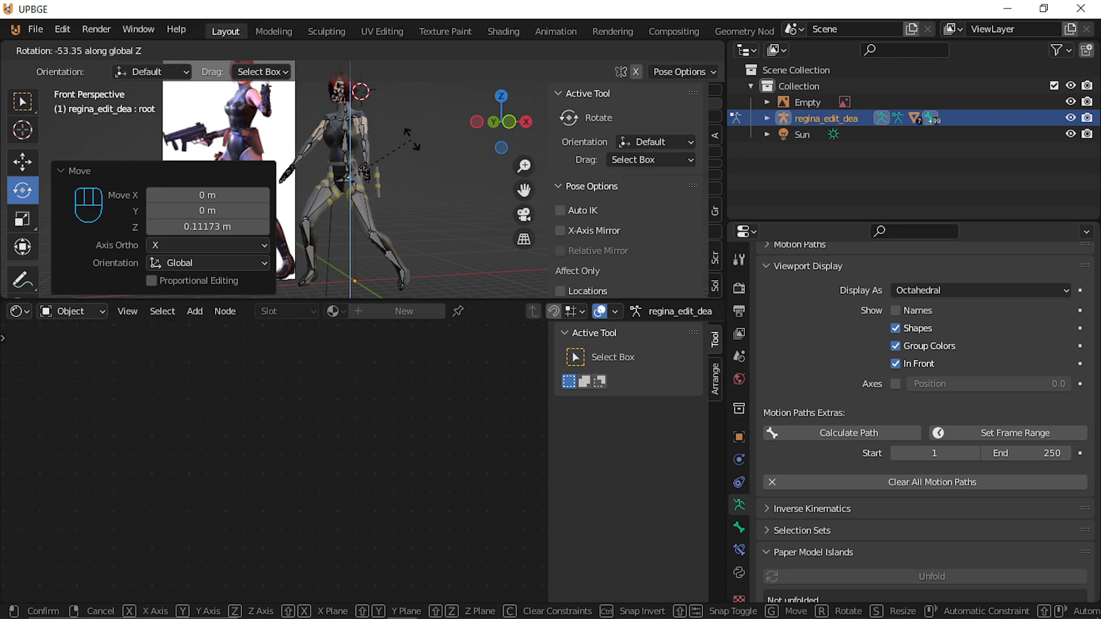
{"action": "left_click", "coordinate": [405, 206]}
Swing the right upper leg bone (upperleg02_R) forward, rotating it 20.6° about its normal Z axis
{"action": "key", "text": "shift+f"}
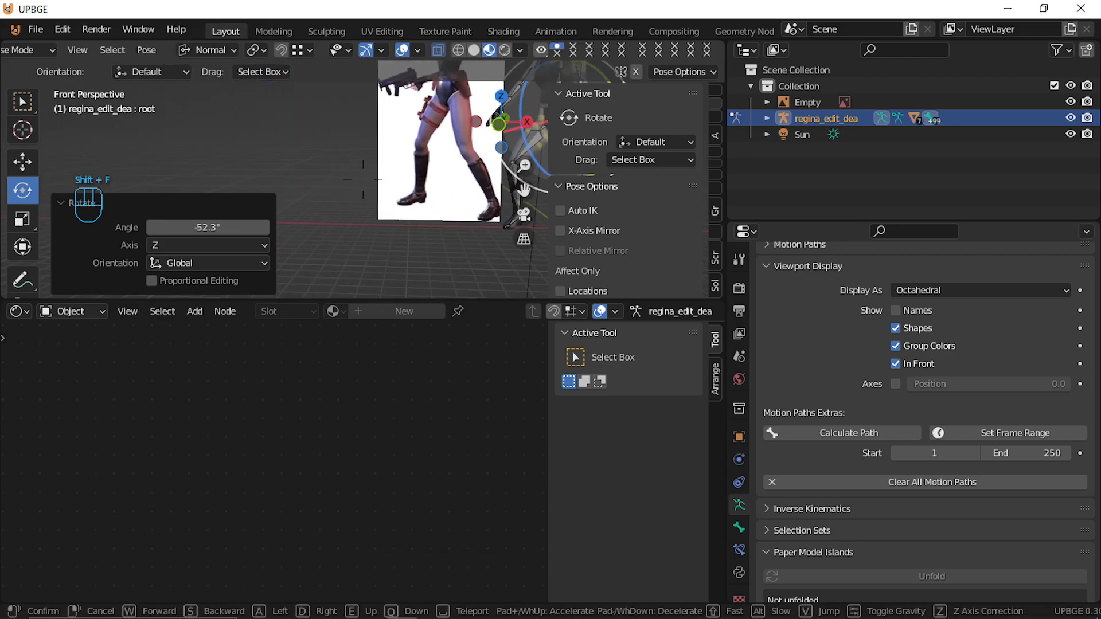
{"action": "key", "text": "d"}
{"action": "key", "text": "w"}
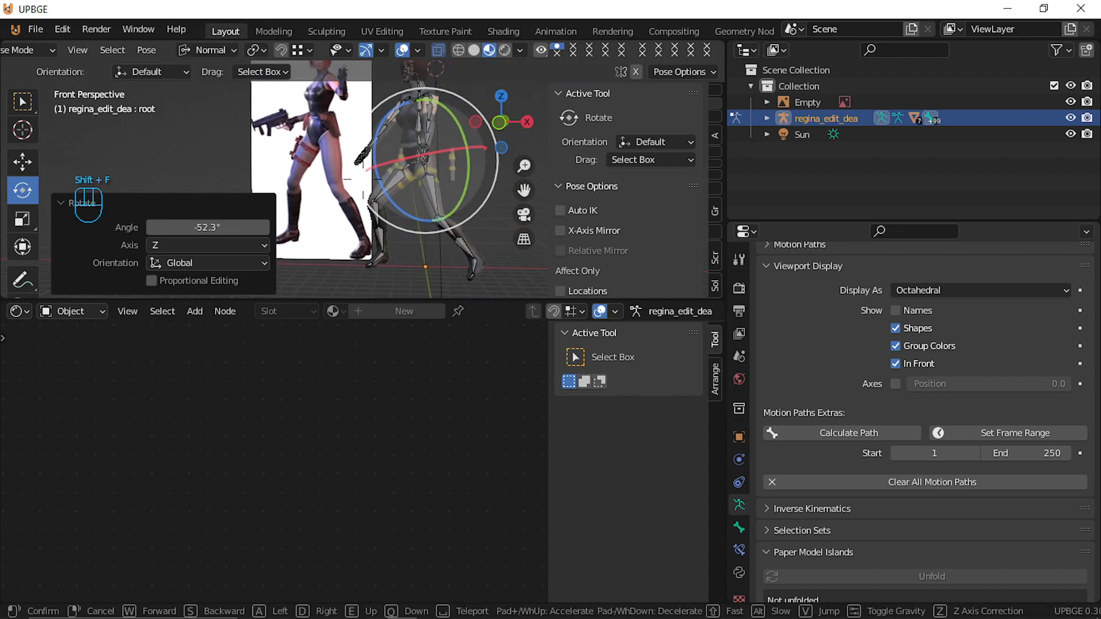
{"action": "left_click", "coordinate": [362, 177]}
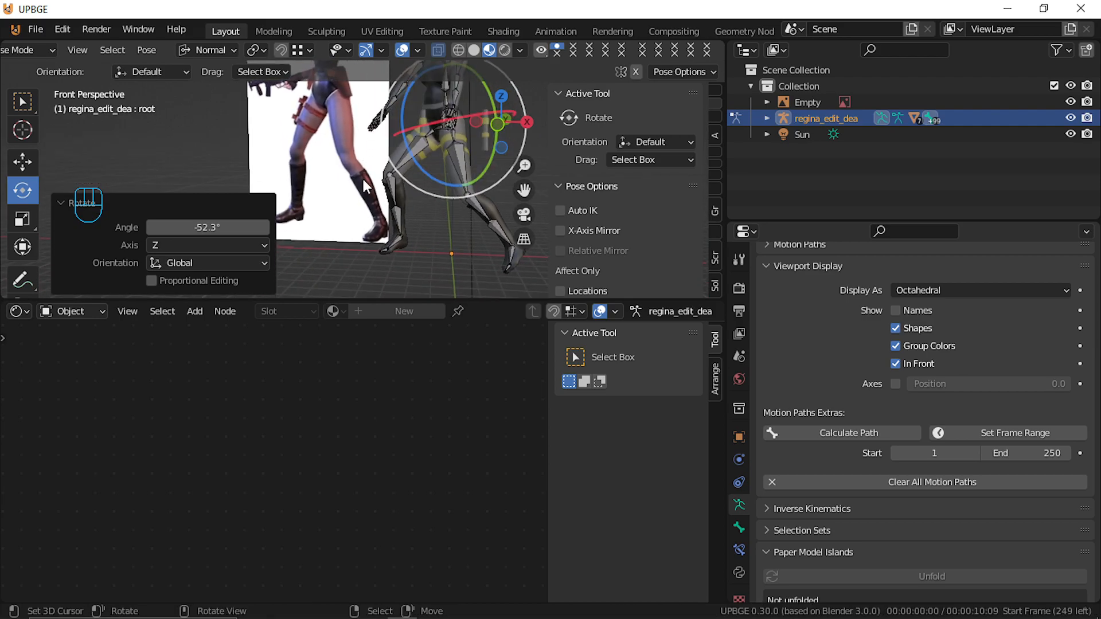
{"action": "left_click", "coordinate": [395, 189]}
{"action": "left_click_drag", "start_coordinate": [377, 217], "coordinate": [354, 230]}
{"action": "right_click", "coordinate": [347, 223]}
{"action": "left_click", "coordinate": [411, 168]}
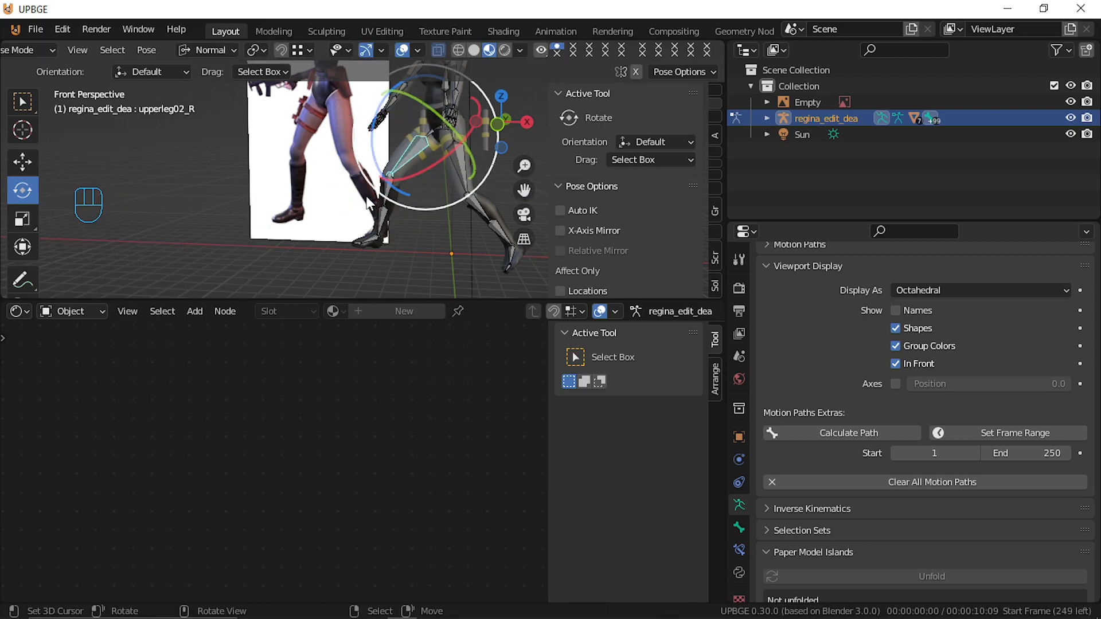
{"action": "left_click_drag", "start_coordinate": [388, 172], "coordinate": [380, 170]}
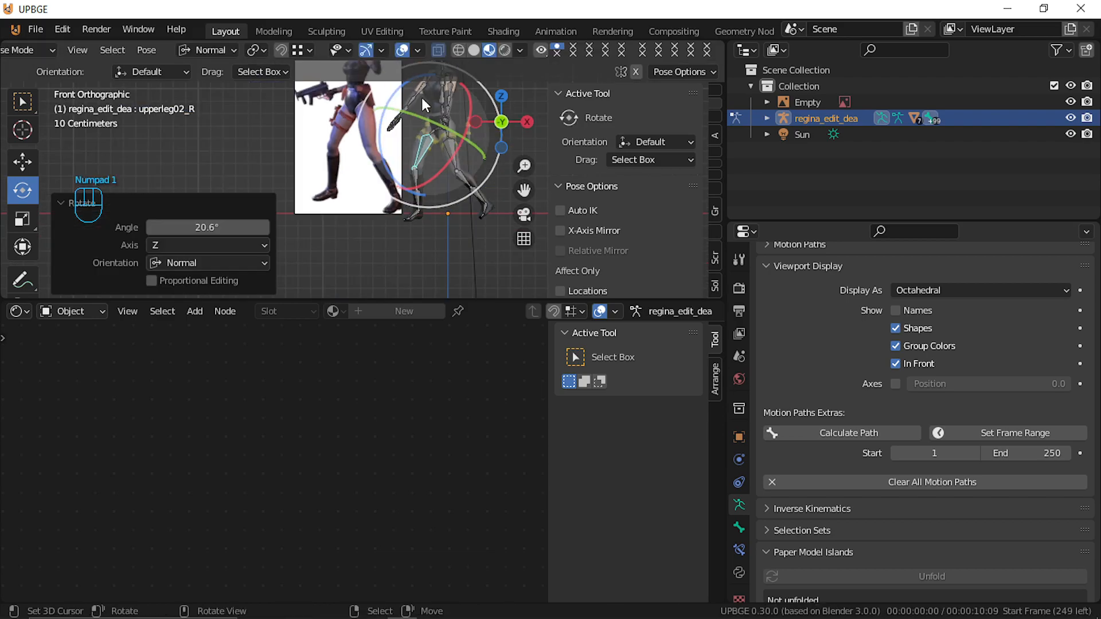
Rotate the right foot bone (foot_R) about its normal X axis to level the foot with the ground
{"action": "scroll", "coordinate": [421, 97], "scroll_direction": "up", "scroll_amount": 3}
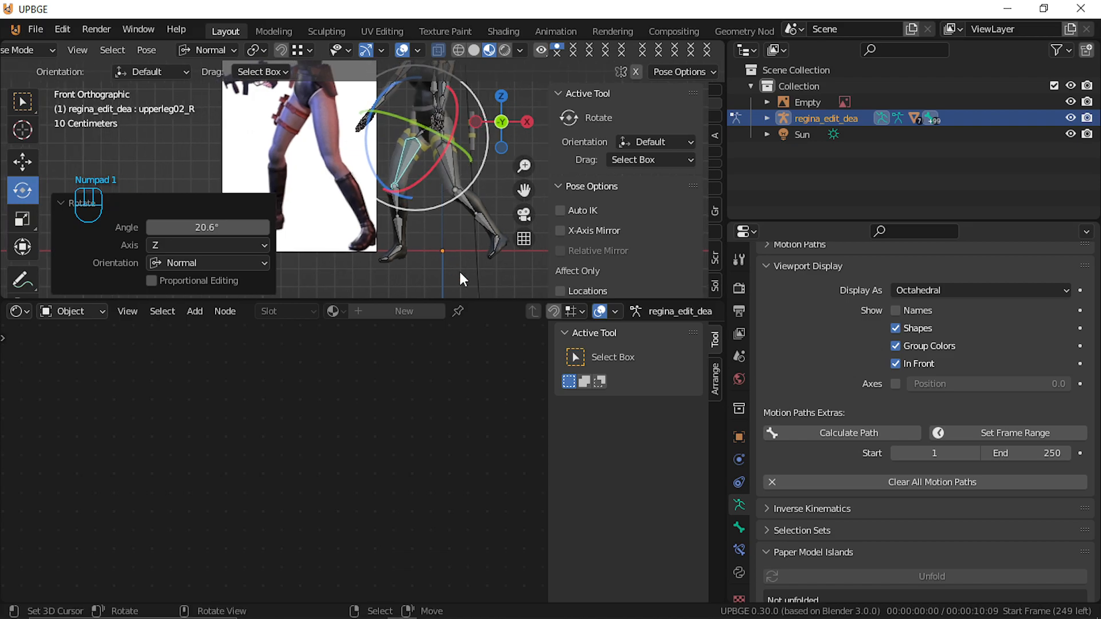
{"action": "left_click", "coordinate": [393, 253]}
{"action": "key", "text": "r"}
{"action": "key", "text": "r"}
{"action": "key", "text": "r"}
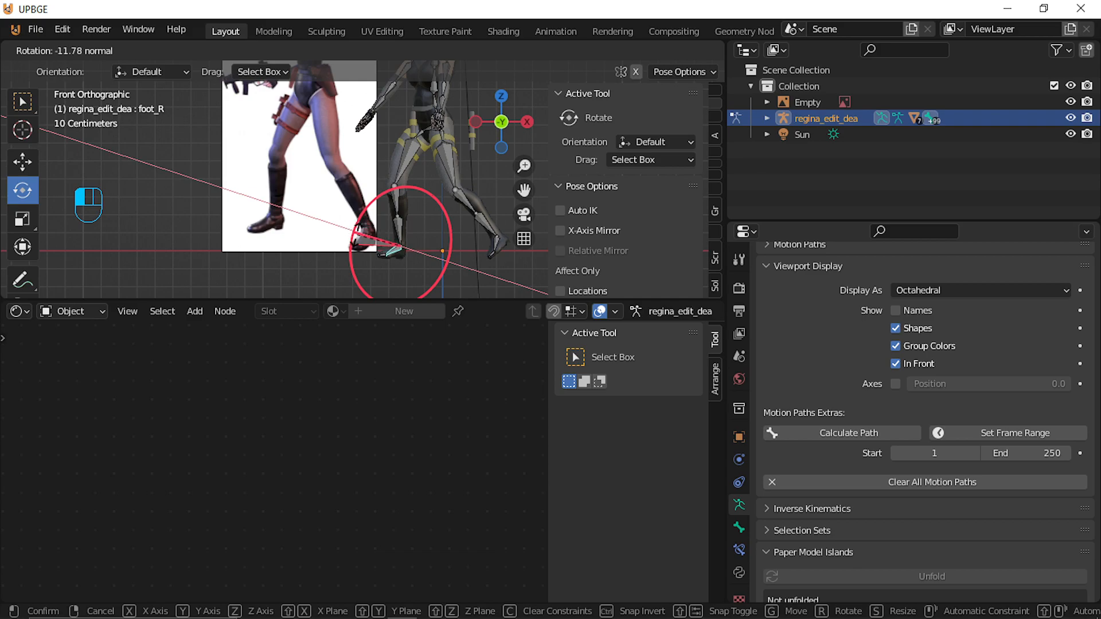
{"action": "left_click", "coordinate": [503, 270]}
Rotate the left foot bone (foot_L) -28.1° about its normal Y axis
{"action": "left_click", "coordinate": [496, 244]}
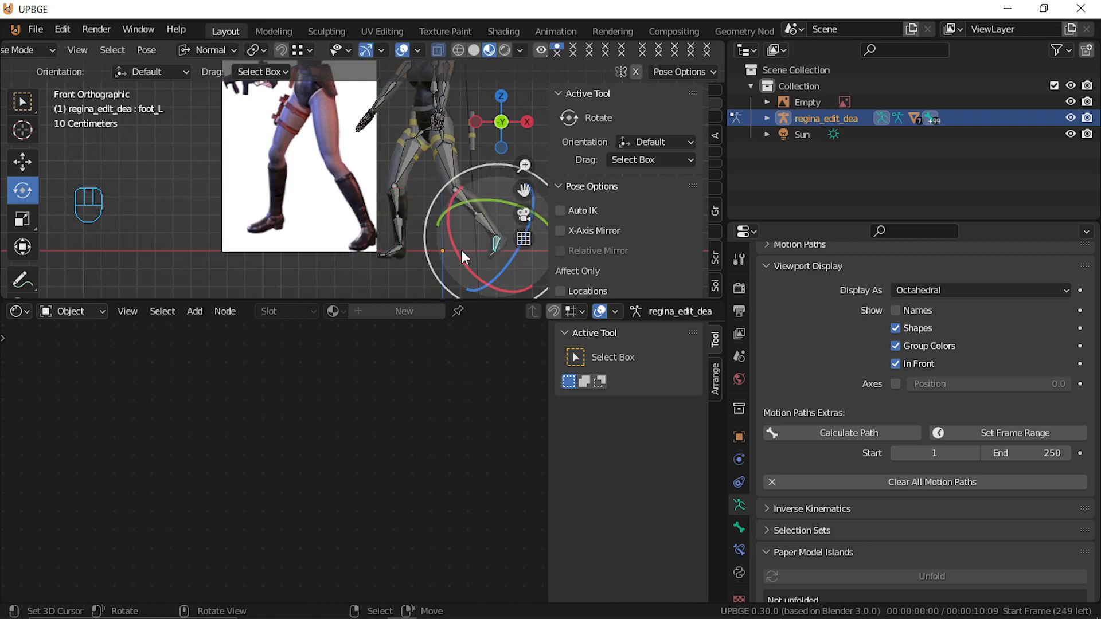
{"action": "key", "text": "r"}
{"action": "key", "text": "r"}
{"action": "left_click_drag", "start_coordinate": [433, 216], "coordinate": [427, 210]}
{"action": "key", "text": "r"}
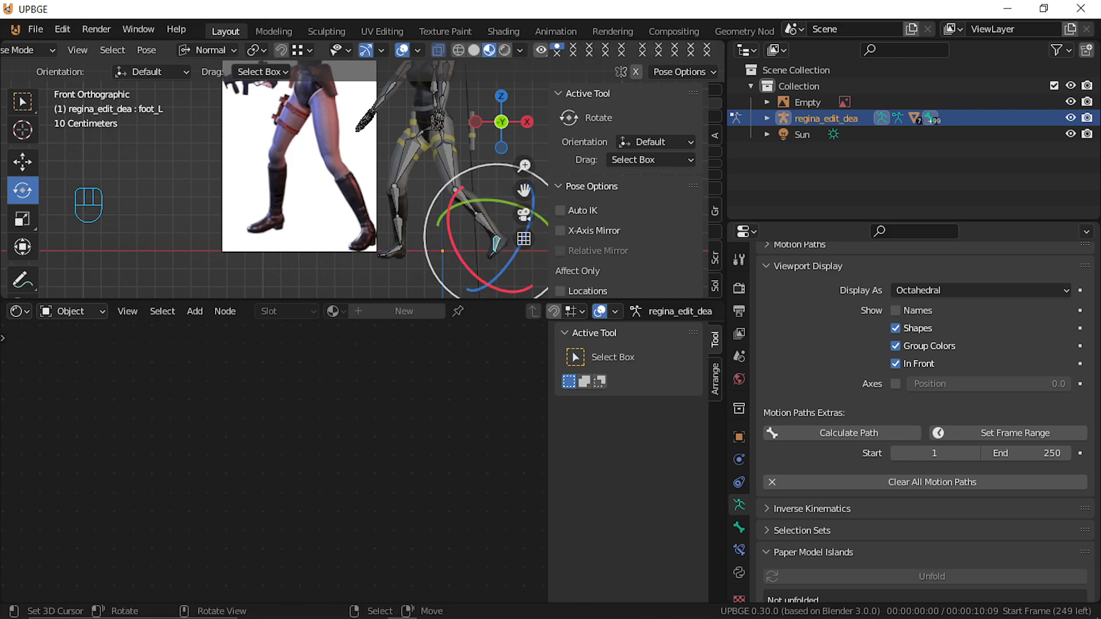
{"action": "left_click_drag", "start_coordinate": [443, 235], "coordinate": [443, 235]}
{"action": "left_click_drag", "start_coordinate": [543, 233], "coordinate": [545, 256]}
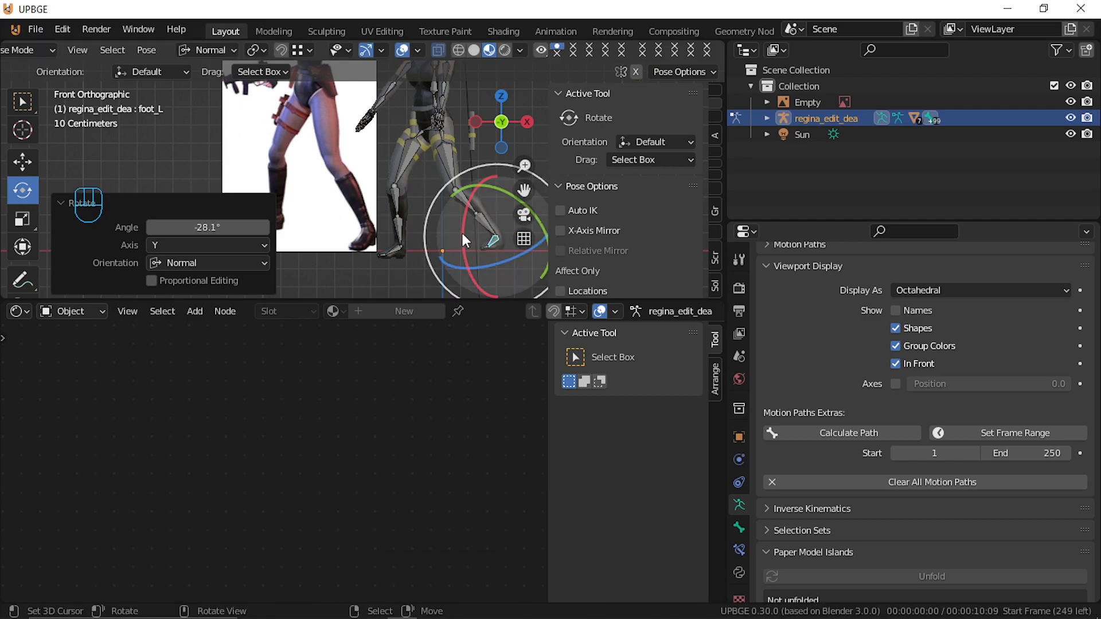
Rotate the left upper leg bone (upperleg02_L) -6.44° about its normal Z axis
{"action": "left_click", "coordinate": [450, 159]}
{"action": "left_click_drag", "start_coordinate": [433, 182], "coordinate": [417, 180]}
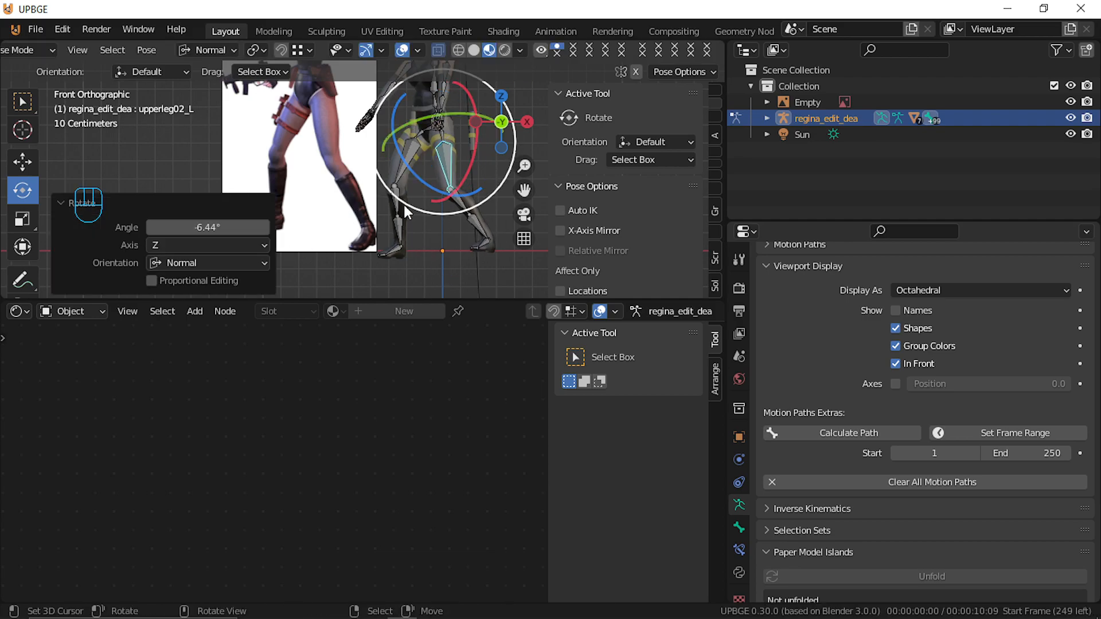
{"action": "middle_click_drag", "start_coordinate": [407, 165], "coordinate": [428, 188], "text": "shift"}
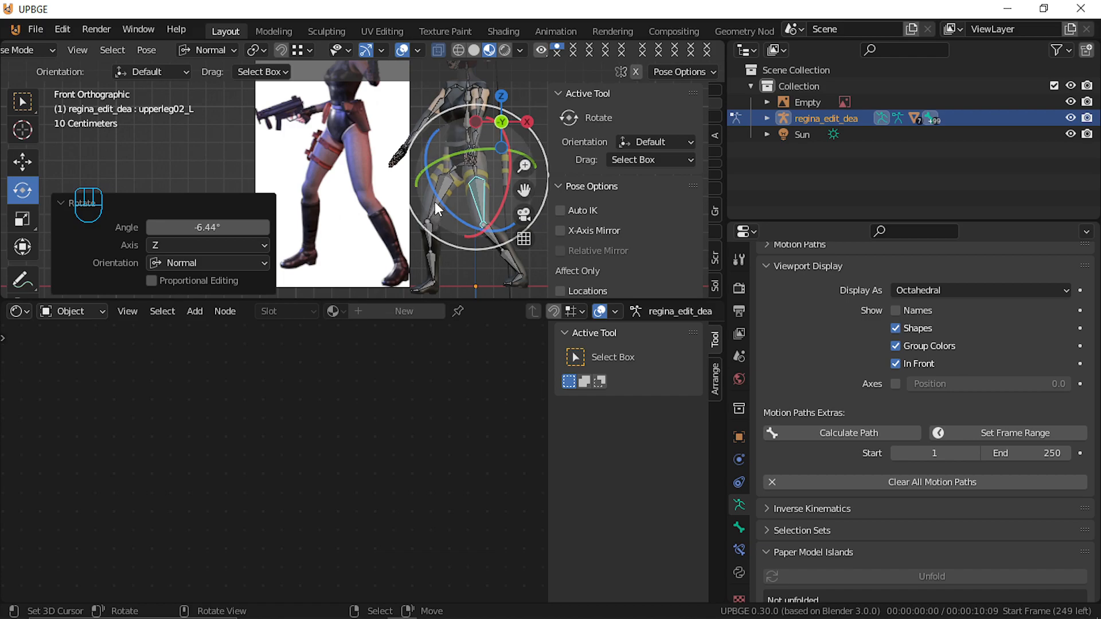
Swing the right upper leg bone further forward and rotate lowerleg01_R 17.7° about its normal Z axis
{"action": "left_click", "coordinate": [456, 170]}
{"action": "left_click_drag", "start_coordinate": [413, 184], "coordinate": [400, 183]}
{"action": "left_click", "coordinate": [421, 232]}
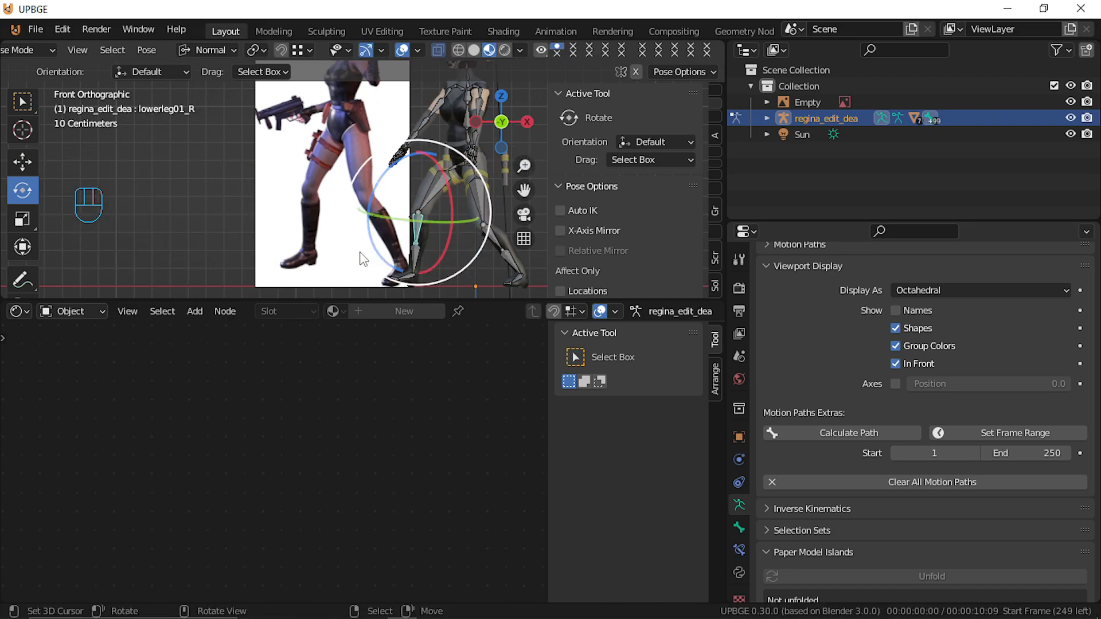
{"action": "left_click_drag", "start_coordinate": [367, 255], "coordinate": [386, 254]}
Bring the left arm forward by rotating its upper arm bone (upperarm01_L) -28.8° about the normal Y axis
{"action": "scroll", "coordinate": [405, 181], "scroll_direction": "down", "scroll_amount": 1}
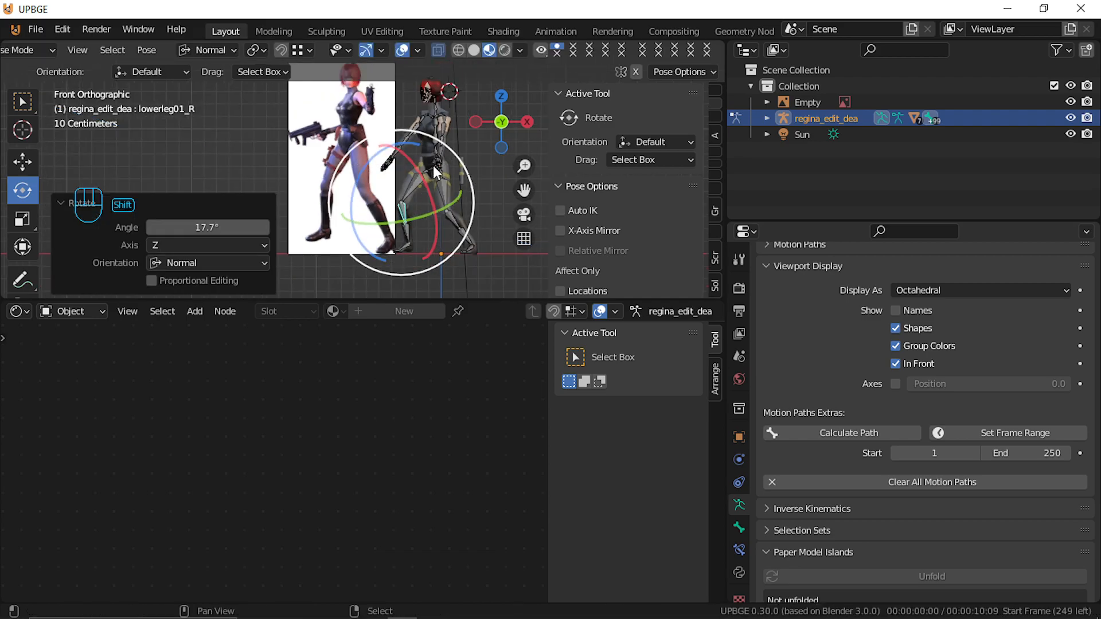
{"action": "scroll", "coordinate": [422, 220], "scroll_direction": "up", "scroll_amount": 6}
{"action": "middle_click_drag", "start_coordinate": [422, 220], "coordinate": [442, 274]}
{"action": "scroll", "coordinate": [461, 221], "scroll_direction": "down", "scroll_amount": 6}
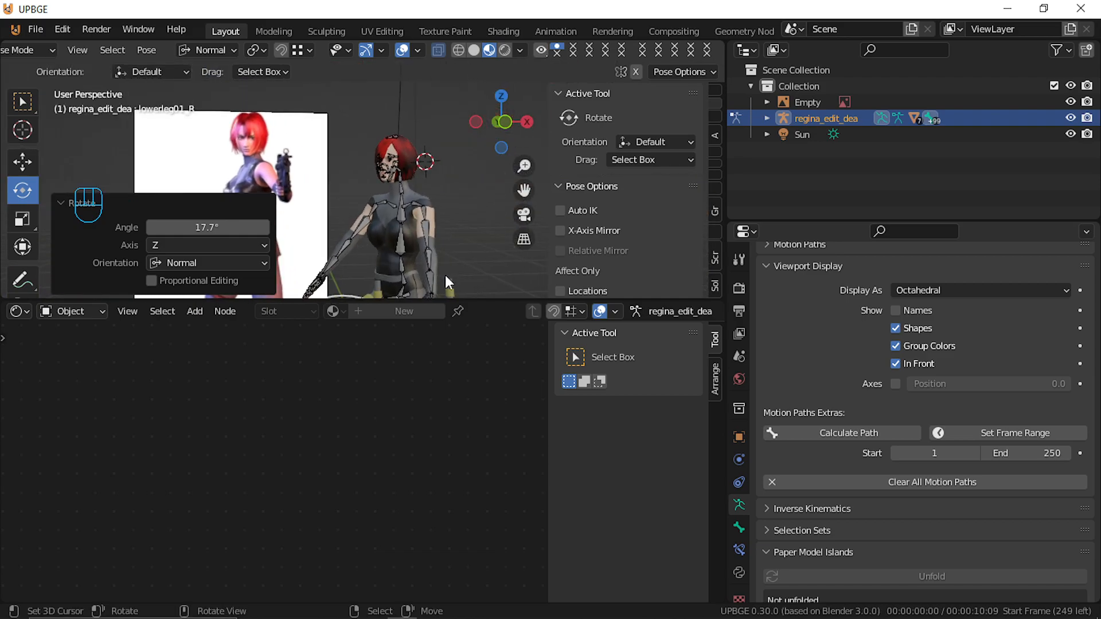
{"action": "left_click", "coordinate": [424, 207]}
{"action": "scroll", "coordinate": [447, 239], "scroll_direction": "up", "scroll_amount": 1}
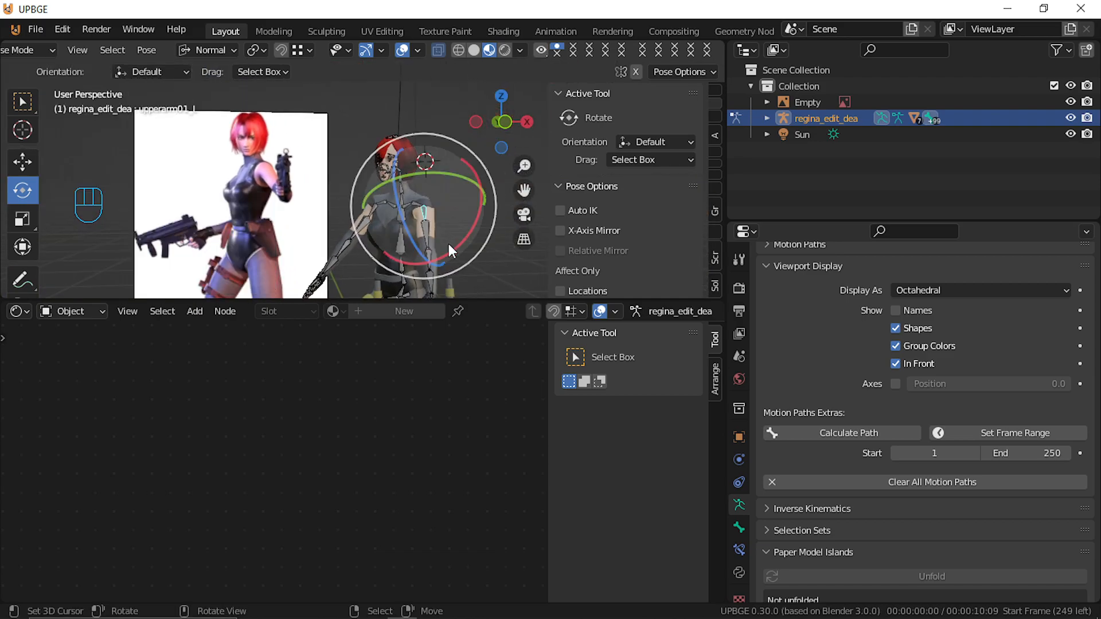
{"action": "left_click_drag", "start_coordinate": [432, 256], "coordinate": [467, 236]}
{"action": "middle_click_drag", "start_coordinate": [467, 235], "coordinate": [409, 236]}
Rotate the left forearm bone (lowerarm02_L) -39.1° about its normal Y axis
{"action": "key", "text": "shift+f"}
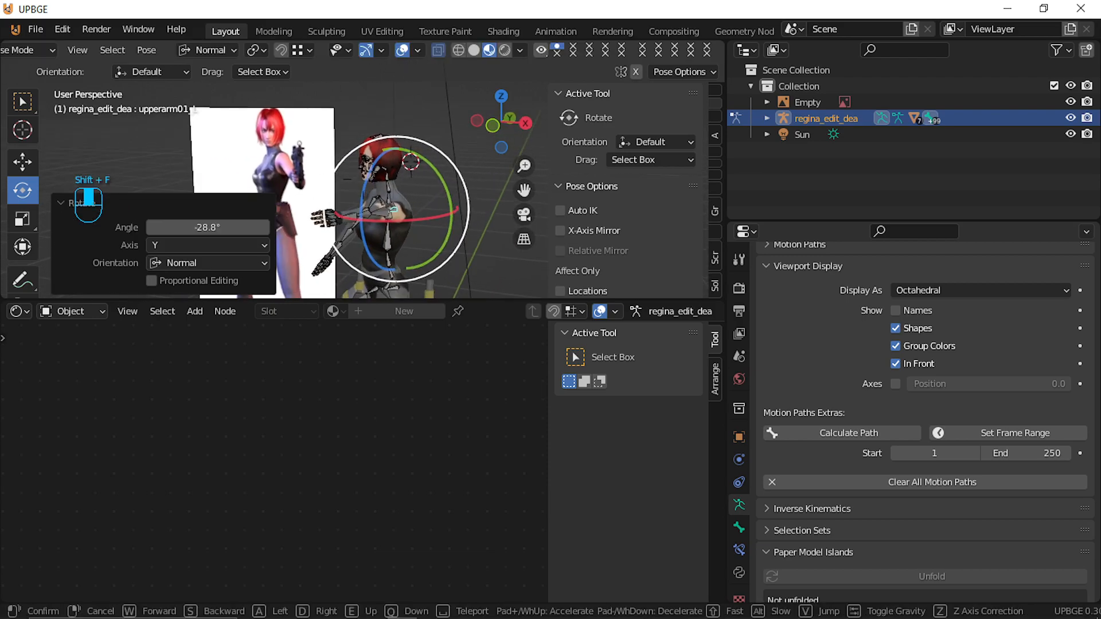
{"action": "key", "text": "w"}
{"action": "left_click", "coordinate": [364, 183]}
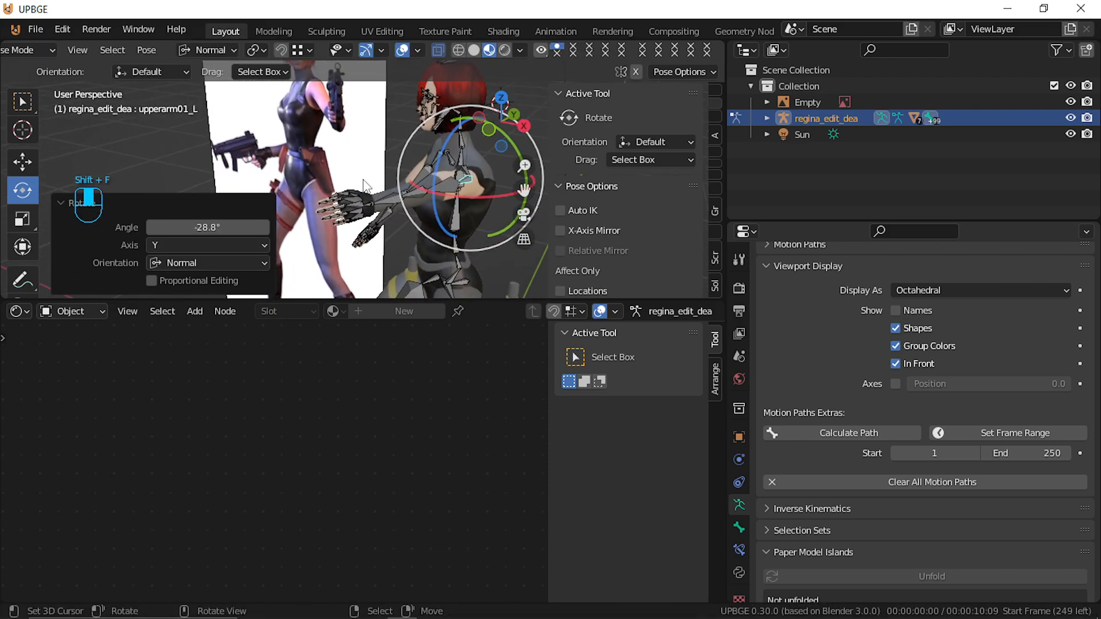
{"action": "right_click", "coordinate": [406, 192]}
{"action": "left_click_drag", "start_coordinate": [473, 177], "coordinate": [421, 209]}
{"action": "right_click", "coordinate": [415, 183]}
Bend the right elbow by rotating lowerarm01_R 58.7° about its normal Z axis
{"action": "key", "text": "shift+f"}
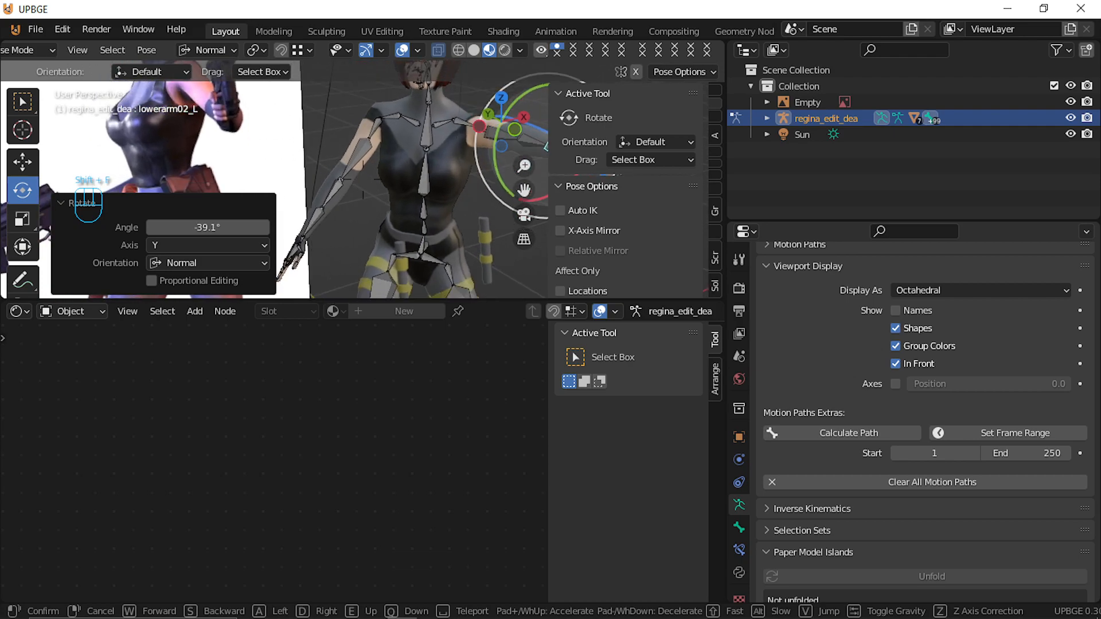
{"action": "left_click", "coordinate": [373, 180]}
{"action": "left_click", "coordinate": [367, 184]}
{"action": "mouse_move", "coordinate": [374, 205]}
{"action": "left_mouse_down"}
{"action": "mouse_move", "coordinate": [381, 182]}
{"action": "mouse_move", "coordinate": [377, 193]}
{"action": "left_mouse_up"}
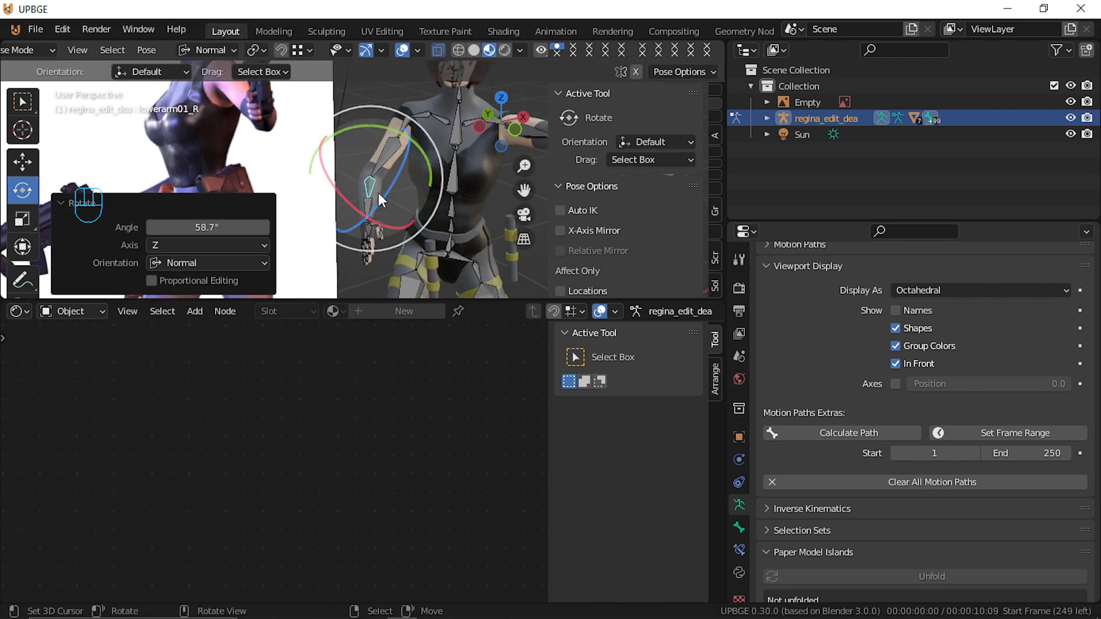
Turn the head by rotating the neck01 bone, finishing with a 0.804° rotation about its normal X axis
{"action": "key", "text": "shift+f"}
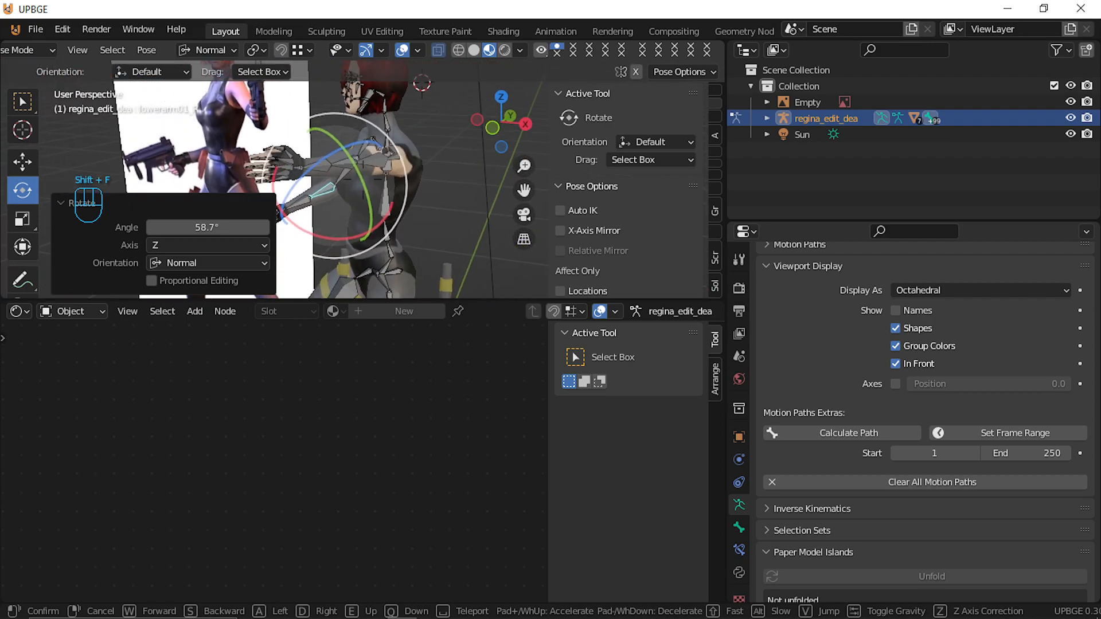
{"action": "key", "text": "s"}
{"action": "key", "text": "a"}
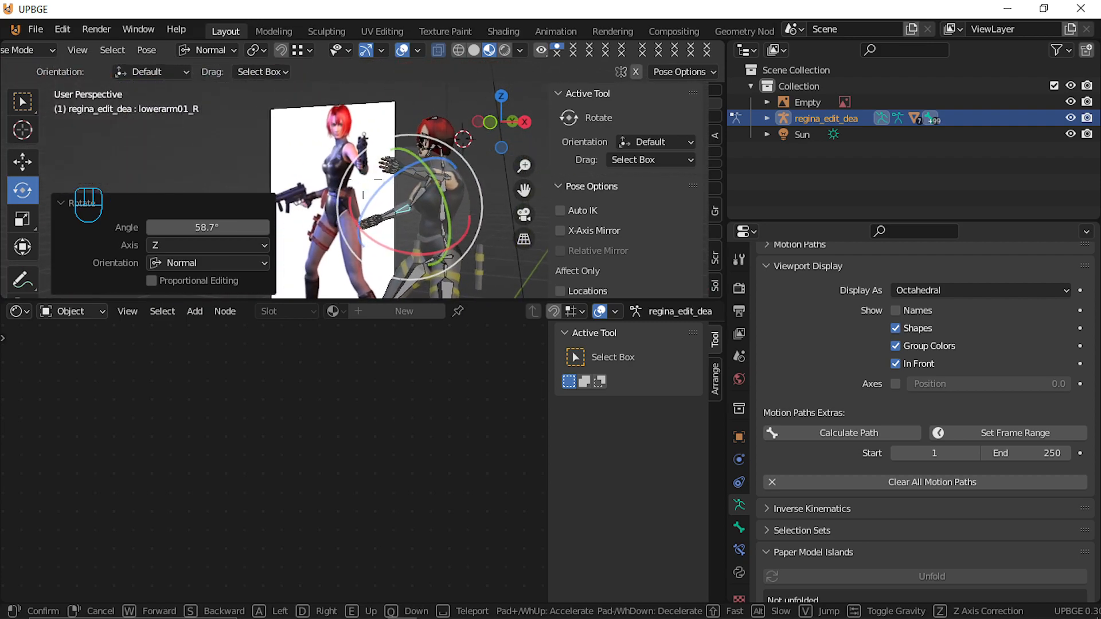
{"action": "key", "text": "a"}
{"action": "left_click", "coordinate": [380, 181]}
{"action": "left_click", "coordinate": [411, 183]}
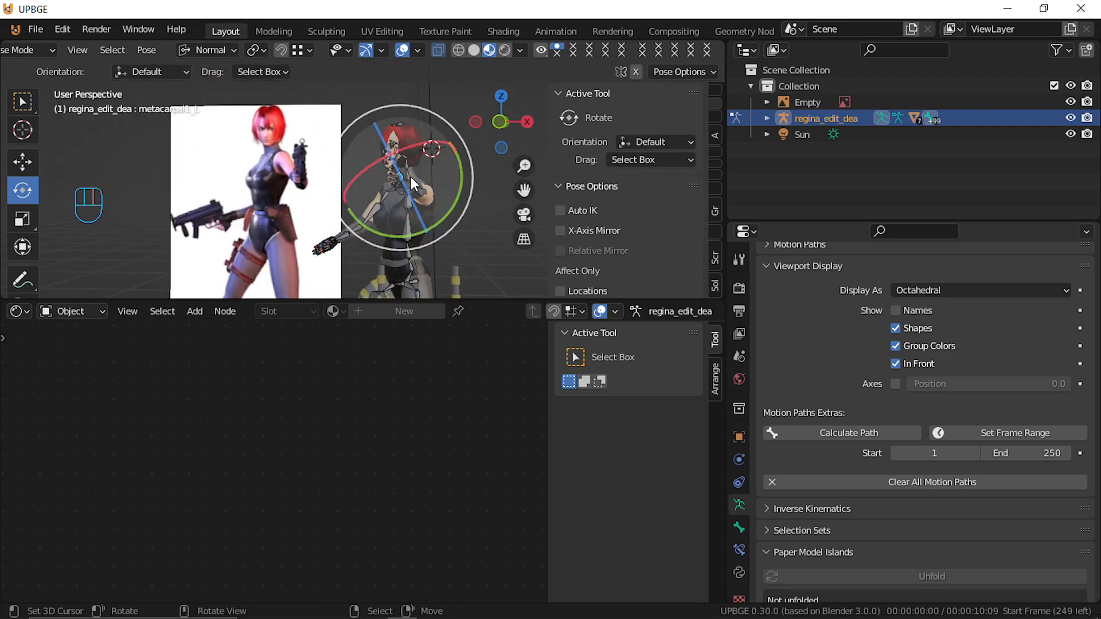
{"action": "right_click", "coordinate": [405, 175]}
{"action": "right_click", "coordinate": [409, 174]}
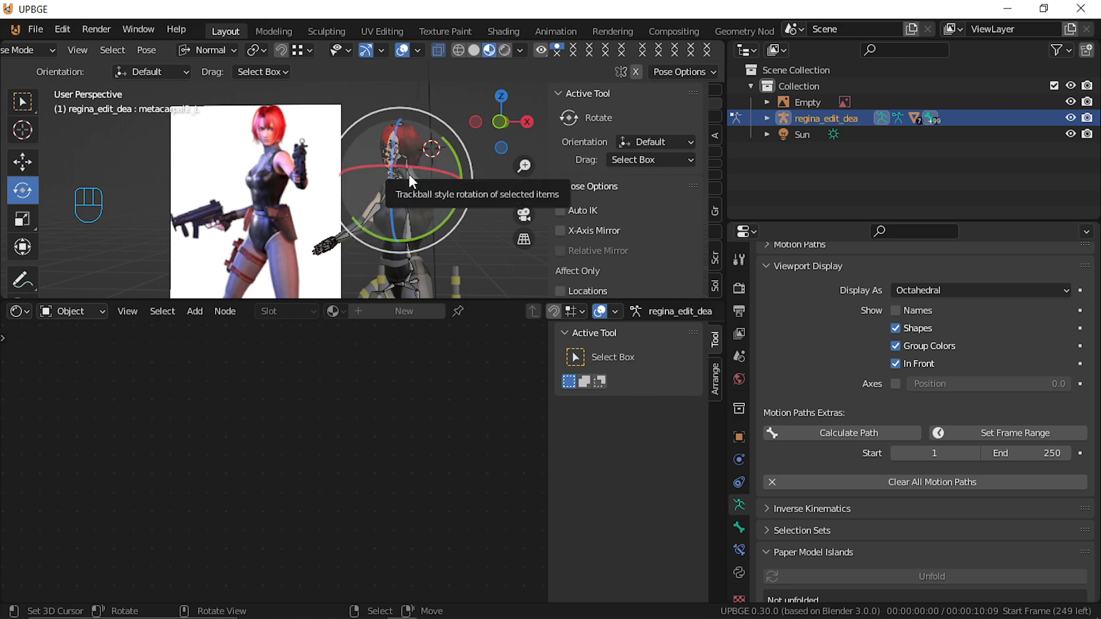
{"action": "right_click", "coordinate": [408, 174]}
{"action": "left_click_drag", "start_coordinate": [446, 188], "coordinate": [412, 154]}
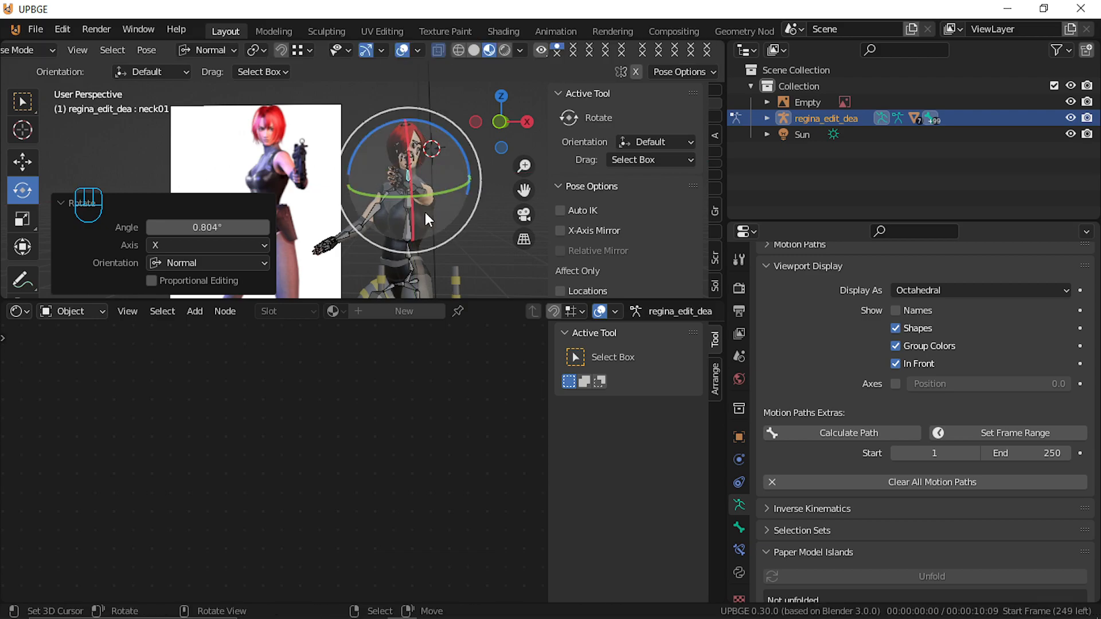
Rotate the right forearm bone 55.2° about its normal Z axis and shoulder01_R -26.4° about its normal Y axis
{"action": "left_click", "coordinate": [348, 232]}
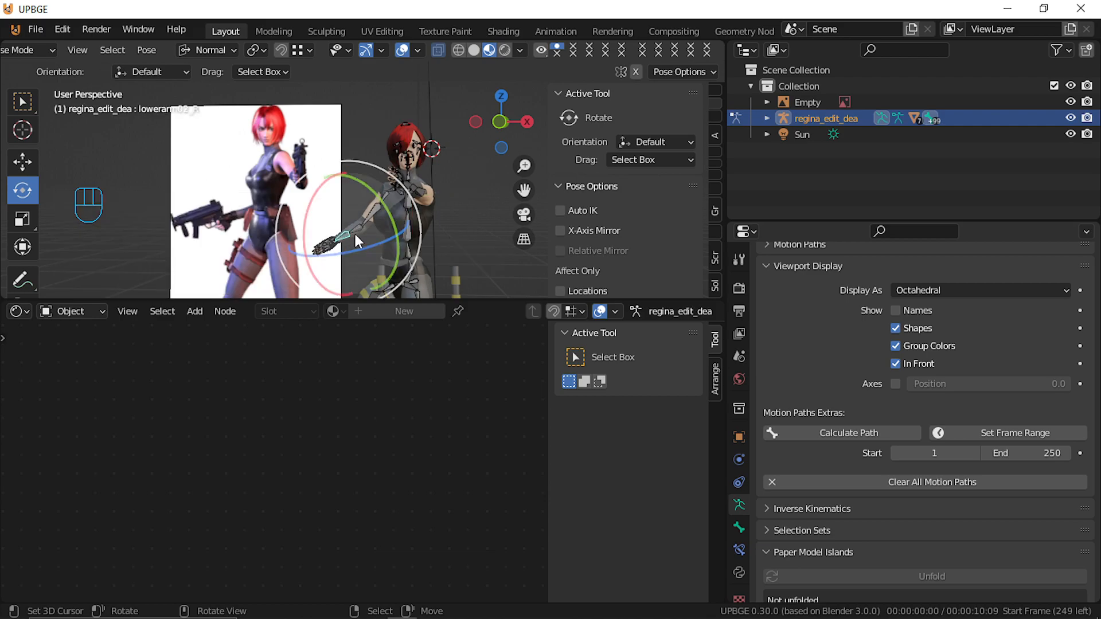
{"action": "left_click_drag", "start_coordinate": [348, 231], "coordinate": [370, 220]}
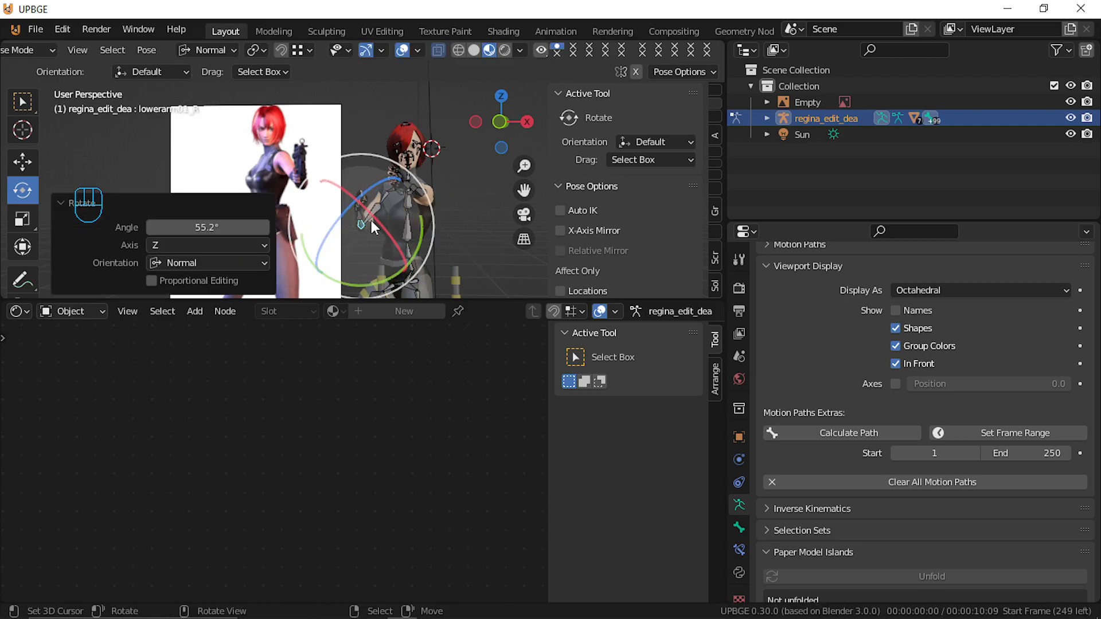
{"action": "left_click", "coordinate": [387, 191]}
{"action": "left_click_drag", "start_coordinate": [363, 229], "coordinate": [387, 232]}
Rotate the right upper arm bone (upperarm01_R) freely with a trackball rotation
{"action": "middle_click_drag", "start_coordinate": [387, 232], "coordinate": [461, 273]}
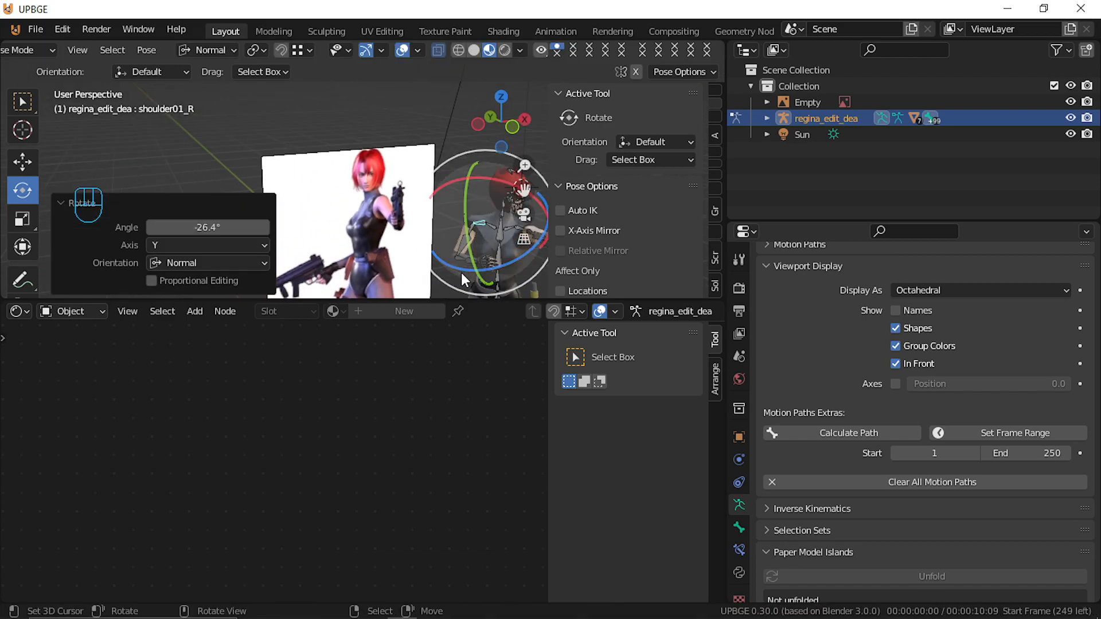
{"action": "left_click", "coordinate": [469, 227]}
{"action": "key", "text": "r"}
{"action": "key", "text": "r"}
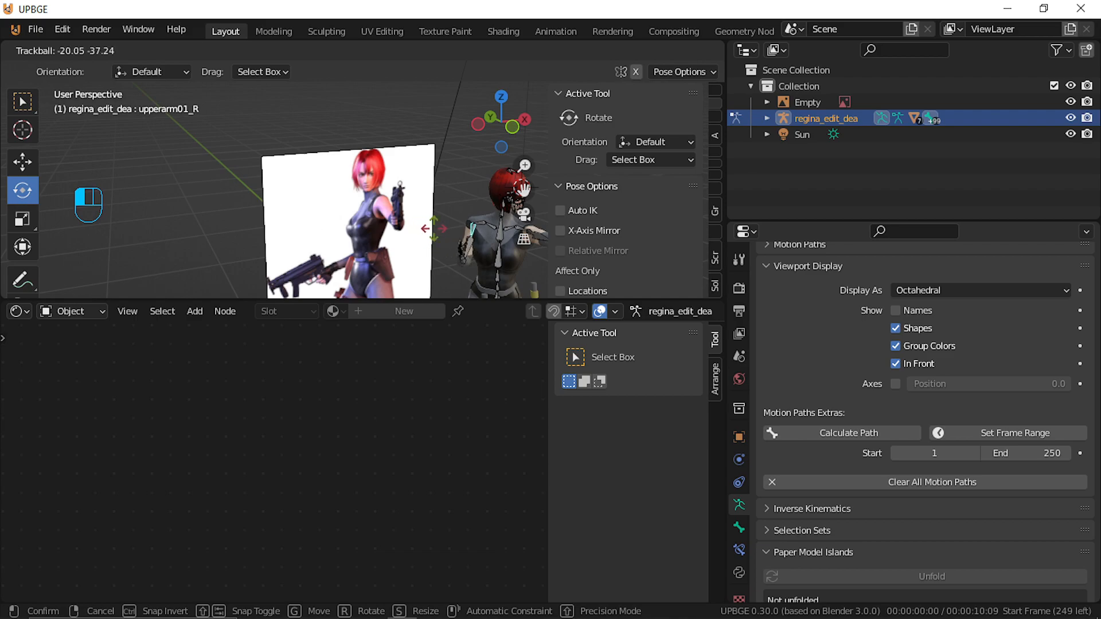
{"action": "left_click", "coordinate": [473, 236]}
{"action": "left_click_drag", "start_coordinate": [515, 211], "coordinate": [510, 200]}
{"action": "middle_click_drag", "start_coordinate": [479, 269], "coordinate": [360, 242]}
{"action": "left_click", "coordinate": [381, 254]}
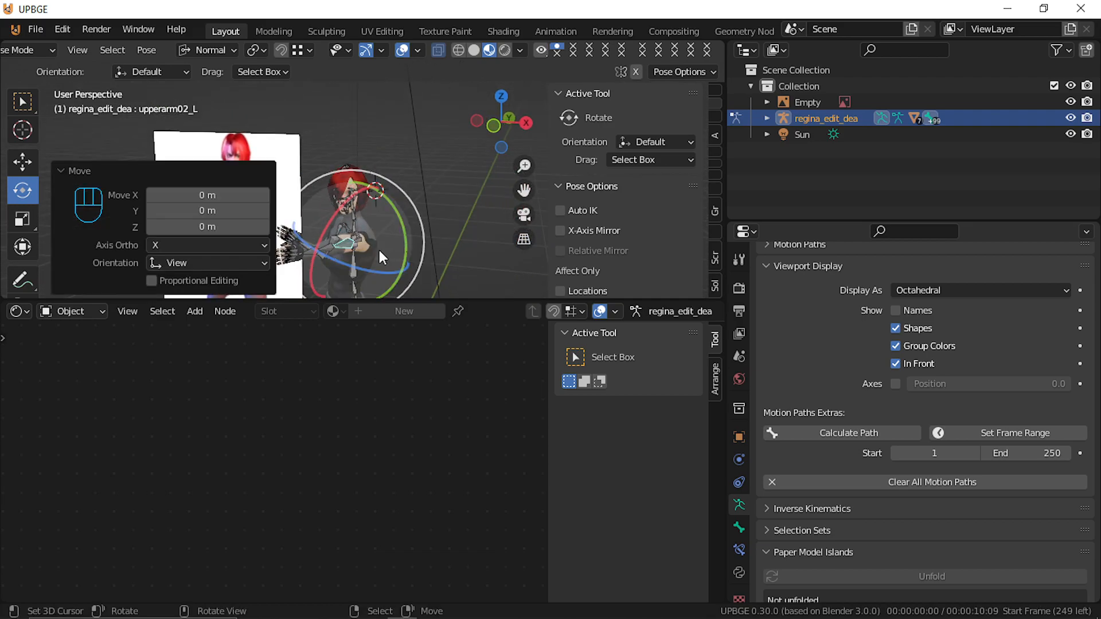
{"action": "key", "text": "r"}
{"action": "key", "text": "z"}
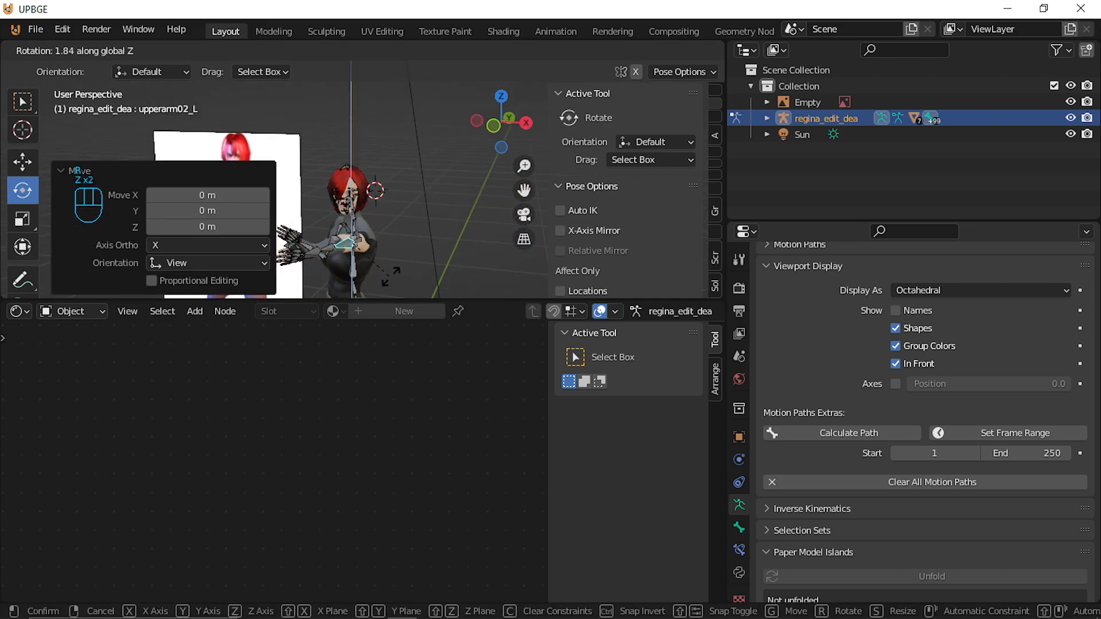
{"action": "right_click", "coordinate": [385, 250]}
Rotate the left upper arm bone (upperarm01_L) -28.7° about its normal X axis and return to Material Preview shading
{"action": "right_click", "coordinate": [358, 240]}
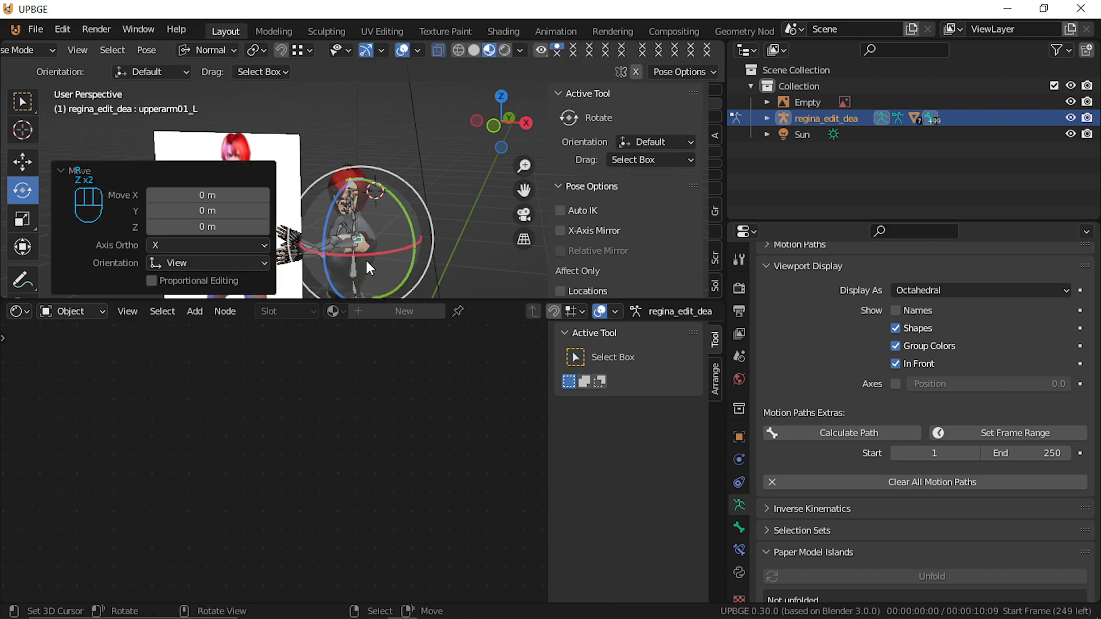
{"action": "left_click_drag", "start_coordinate": [369, 253], "coordinate": [391, 252]}
{"action": "scroll", "coordinate": [380, 229], "scroll_direction": "down", "scroll_amount": 3}
{"action": "middle_click_drag", "start_coordinate": [381, 229], "coordinate": [399, 198], "text": "shift"}
{"action": "key", "text": "z"}
{"action": "key", "text": "z"}
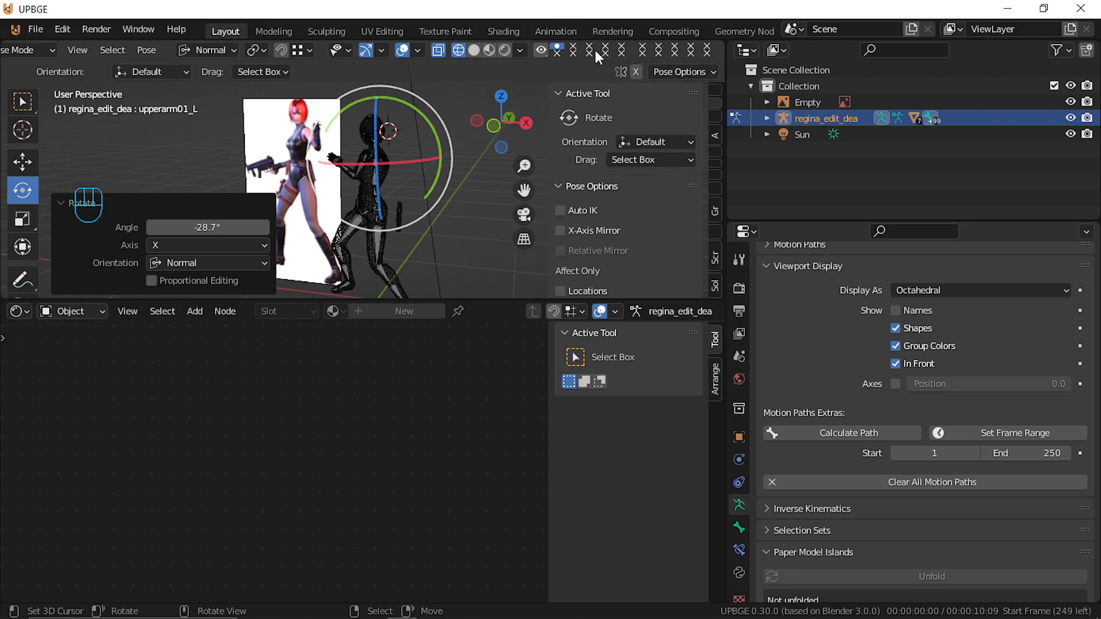
{"action": "left_click", "coordinate": [494, 51]}
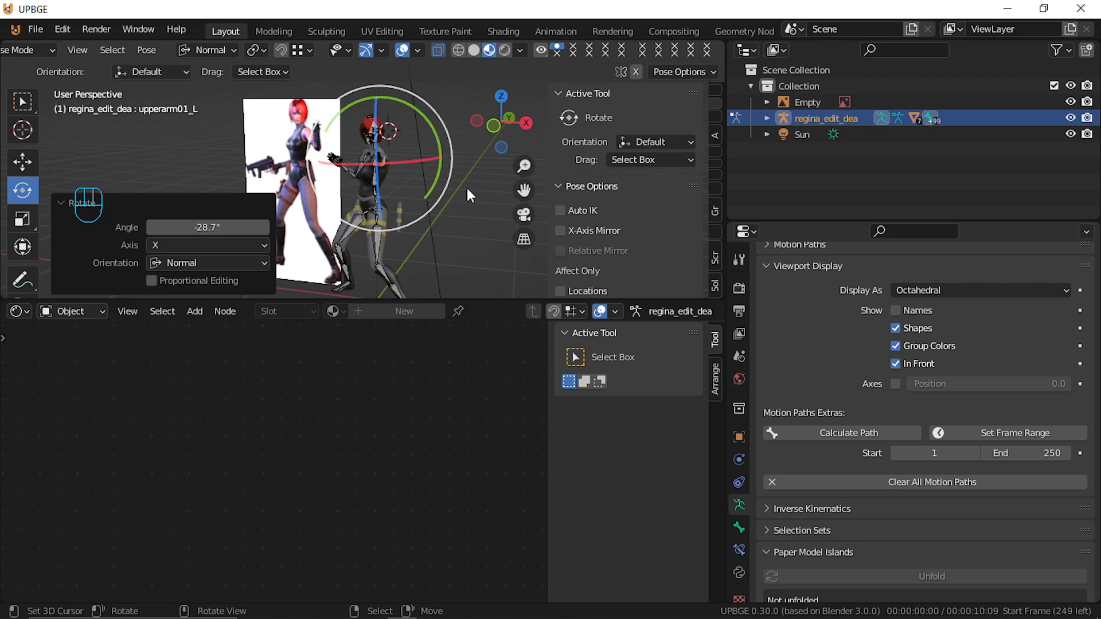
Hide the armature in Object Mode to inspect the character's head and upper body against the reference, and unhide it
{"action": "key", "text": "ctrl+Tab"}
{"action": "key", "text": "h"}
{"action": "scroll", "coordinate": [401, 185], "scroll_direction": "up", "scroll_amount": 3}
{"action": "scroll", "coordinate": [398, 182], "scroll_direction": "up", "scroll_amount": 5}
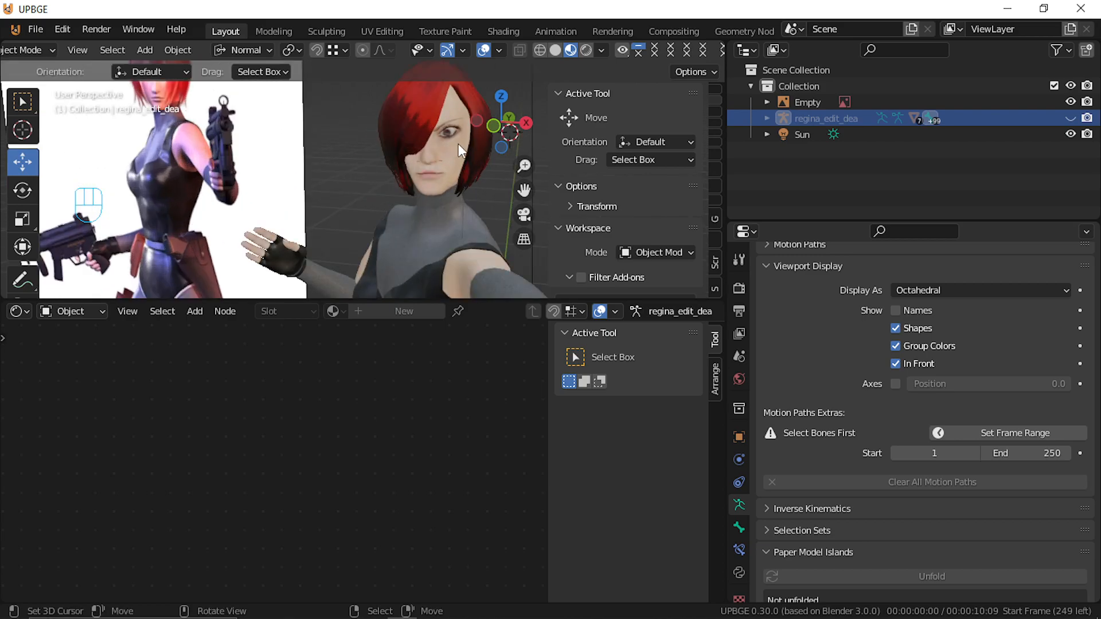
{"action": "key", "text": "alt"}
{"action": "key", "text": "alt+h"}
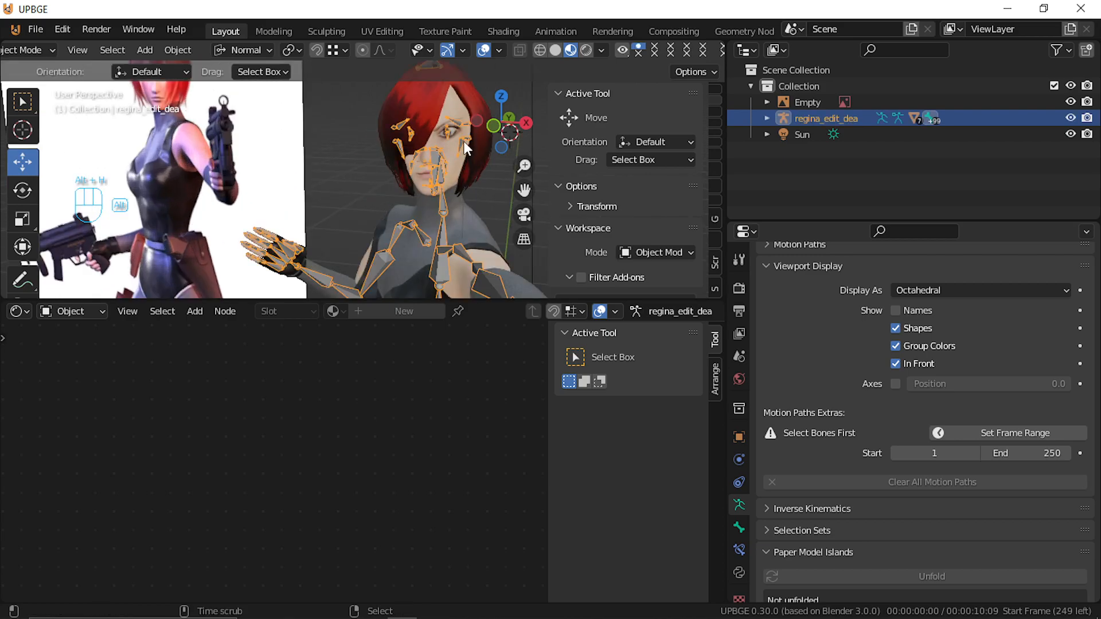
In Pose Mode, rotate the neck02 bone 5.03° about the view Z axis and 10.6° about its normal Y axis
{"action": "left_click", "coordinate": [441, 201]}
{"action": "middle_click_drag", "start_coordinate": [449, 184], "coordinate": [399, 211], "text": "shift"}
{"action": "left_click", "coordinate": [395, 211]}
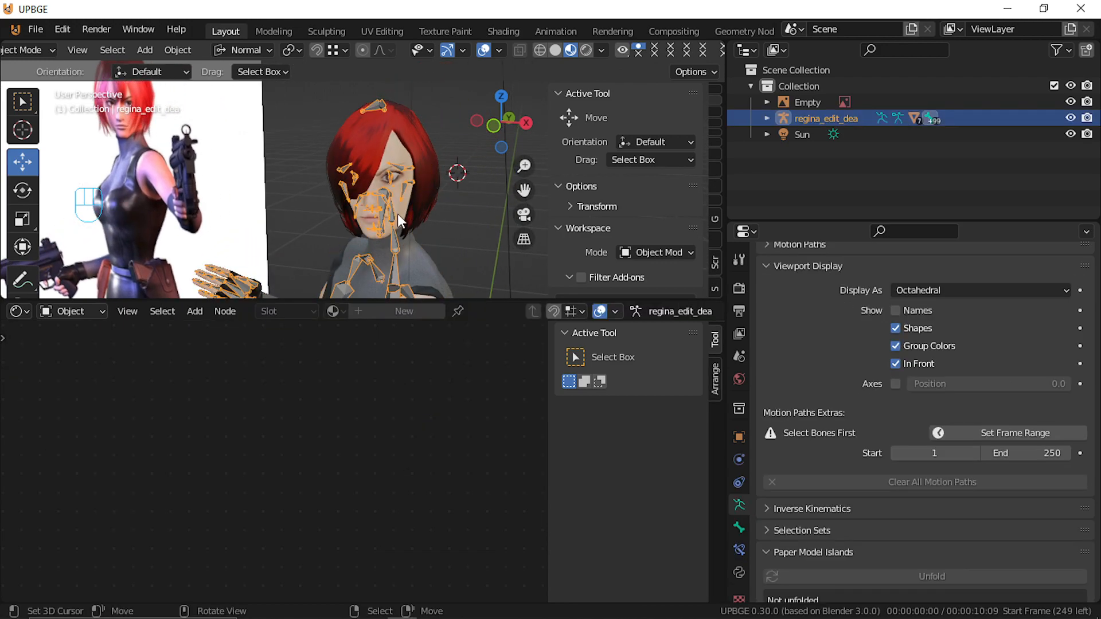
{"action": "key", "text": "ctrl+Tab"}
{"action": "left_click_drag", "start_coordinate": [439, 190], "coordinate": [440, 217]}
{"action": "key", "text": "r"}
{"action": "key", "text": "y"}
{"action": "key", "text": "y"}
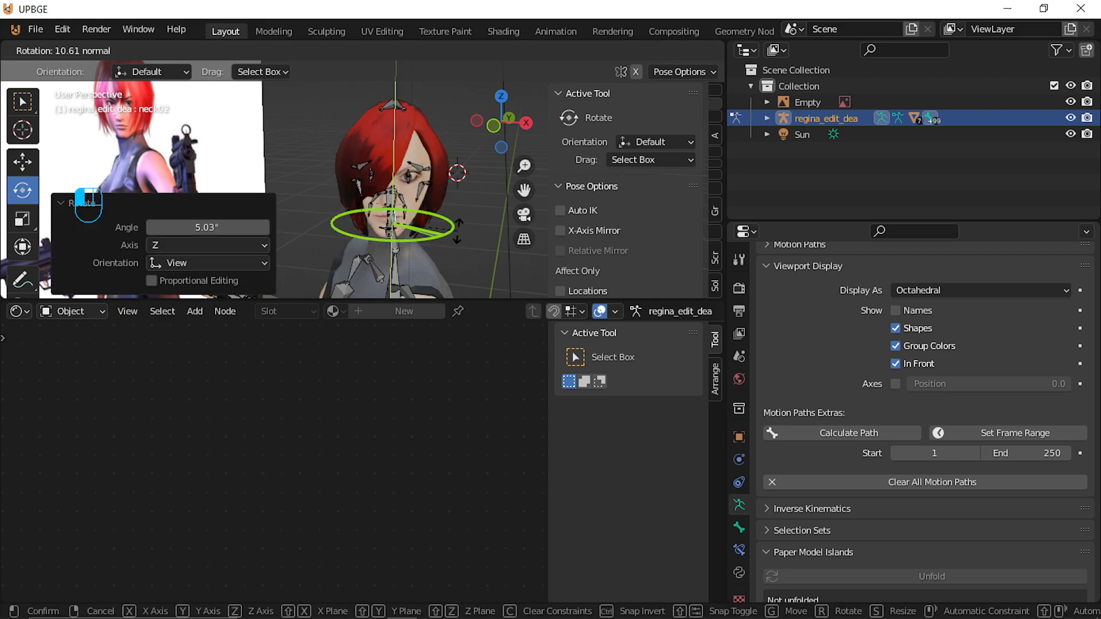
{"action": "left_click", "coordinate": [457, 229]}
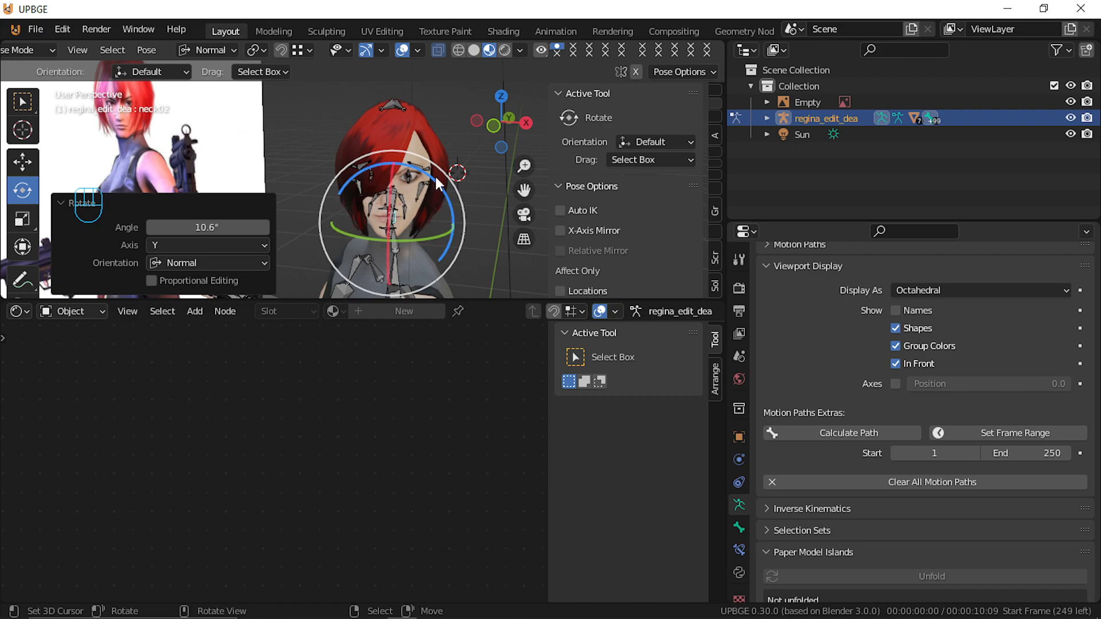
Rotate the left brow bone (oculi02_L) -2.87° about its normal Z axis
{"action": "scroll", "coordinate": [437, 176], "scroll_direction": "up", "scroll_amount": 3}
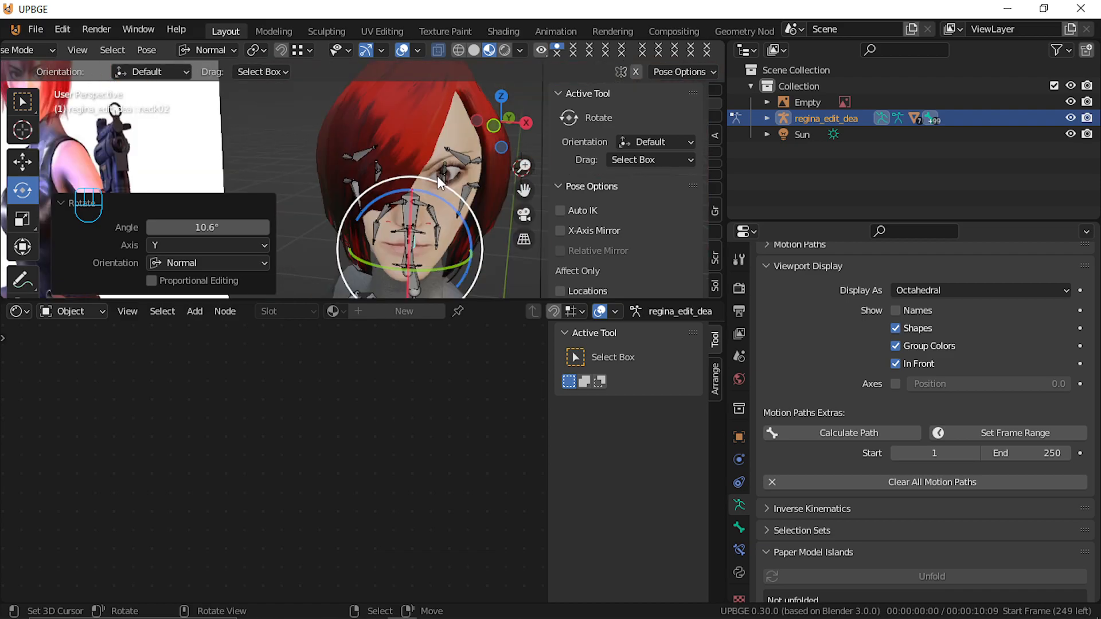
{"action": "left_click", "coordinate": [449, 149]}
{"action": "left_click_drag", "start_coordinate": [425, 122], "coordinate": [448, 125]}
{"action": "left_click", "coordinate": [461, 146]}
{"action": "scroll", "coordinate": [233, 165], "scroll_direction": "down", "scroll_amount": 3}
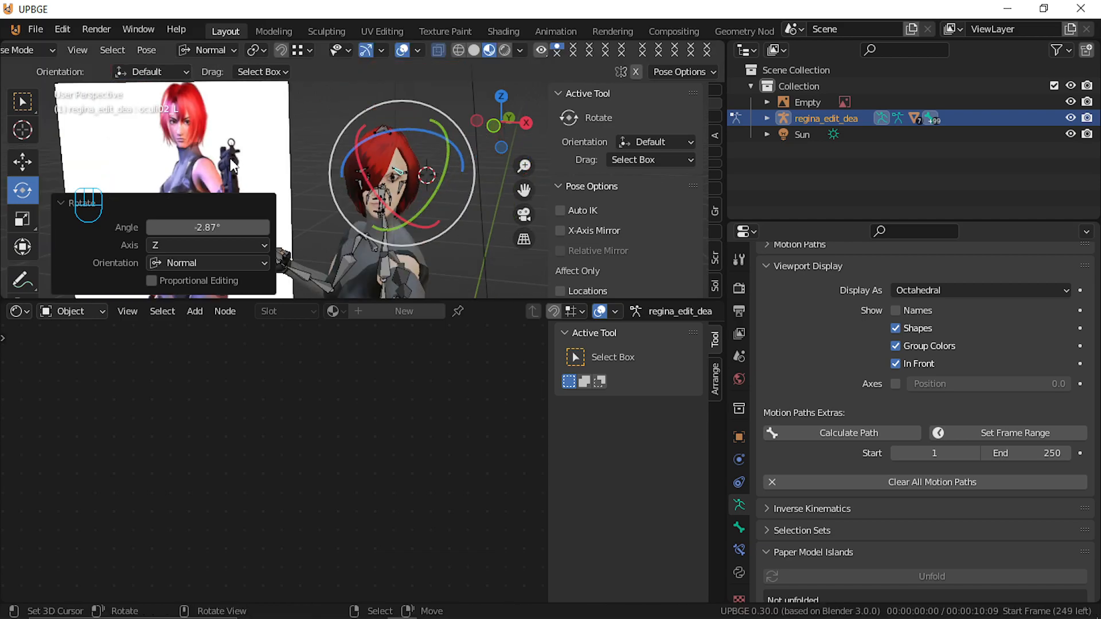
{"action": "scroll", "coordinate": [428, 152], "scroll_direction": "up", "scroll_amount": 2}
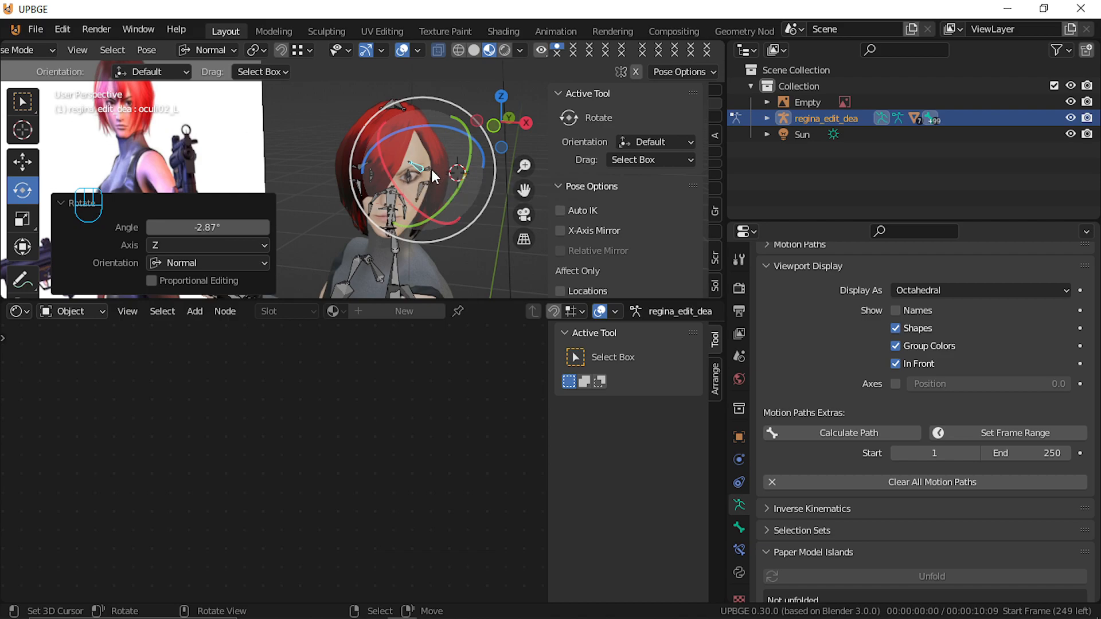
Move the left temple bone (temporalis01_L) 0.001261 m along the global Z axis
{"action": "left_click", "coordinate": [431, 170]}
{"action": "key", "text": "g"}
{"action": "key", "text": "z"}
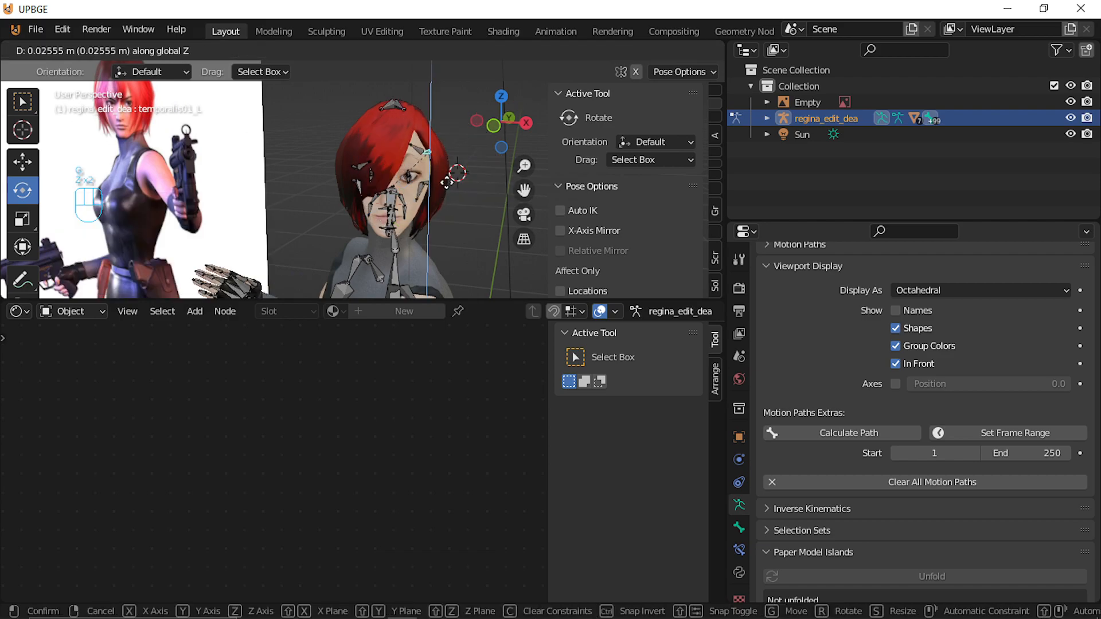
{"action": "key", "text": "shift"}
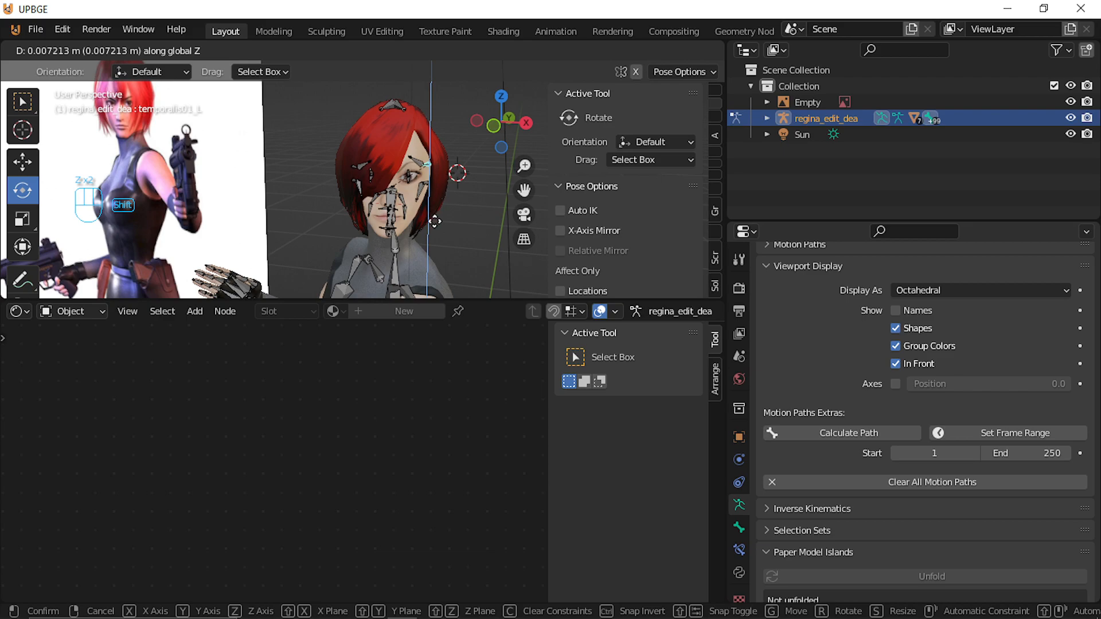
{"action": "left_click", "coordinate": [442, 249]}
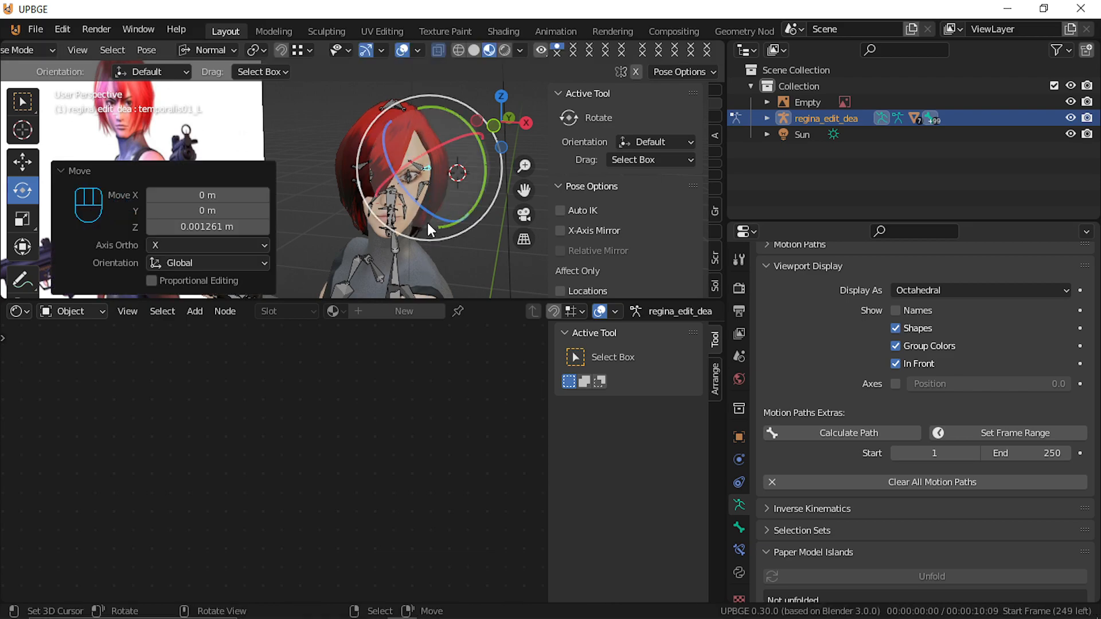
{"action": "scroll", "coordinate": [450, 167], "scroll_direction": "up", "scroll_amount": 2}
{"action": "scroll", "coordinate": [432, 191], "scroll_direction": "down", "scroll_amount": 7}
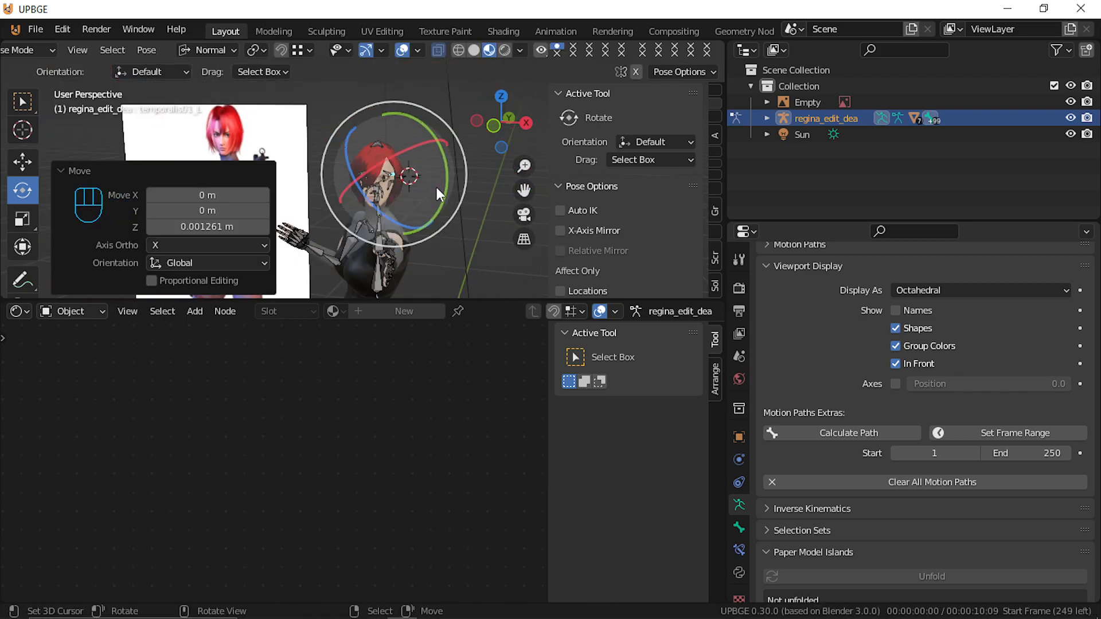
Select the left eye bone (eye_L) of the armature in Pose Mode
{"action": "scroll", "coordinate": [435, 187], "scroll_direction": "up", "scroll_amount": 4}
{"action": "key", "text": "ctrl"}
{"action": "key", "text": "ctrl+Tab"}
{"action": "scroll", "coordinate": [425, 185], "scroll_direction": "up", "scroll_amount": 6}
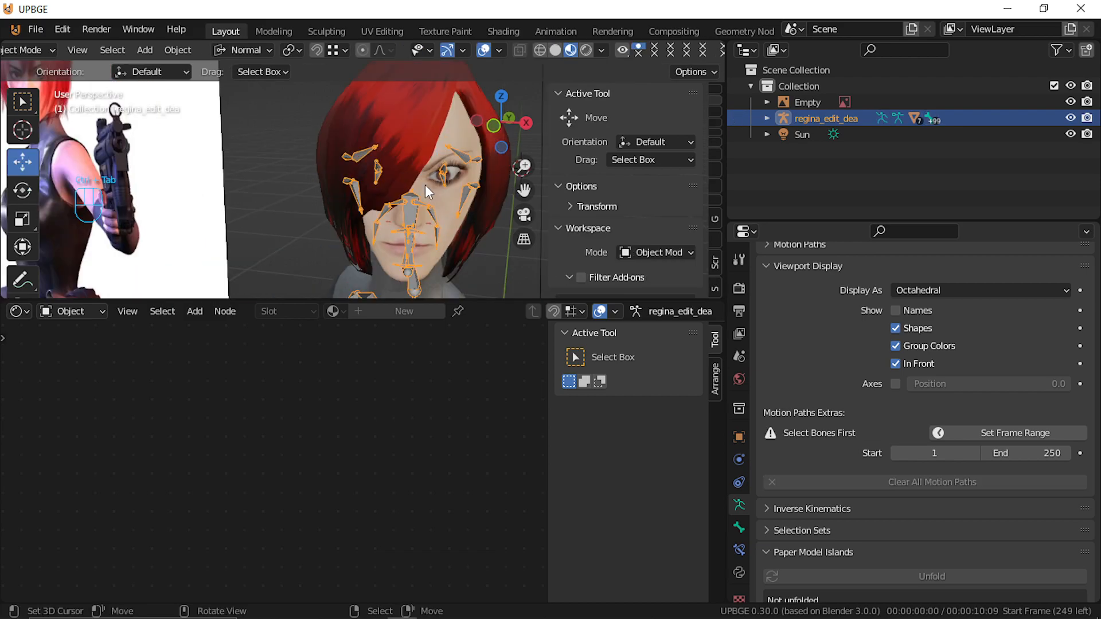
{"action": "middle_click_drag", "start_coordinate": [425, 184], "coordinate": [382, 191], "text": "shift"}
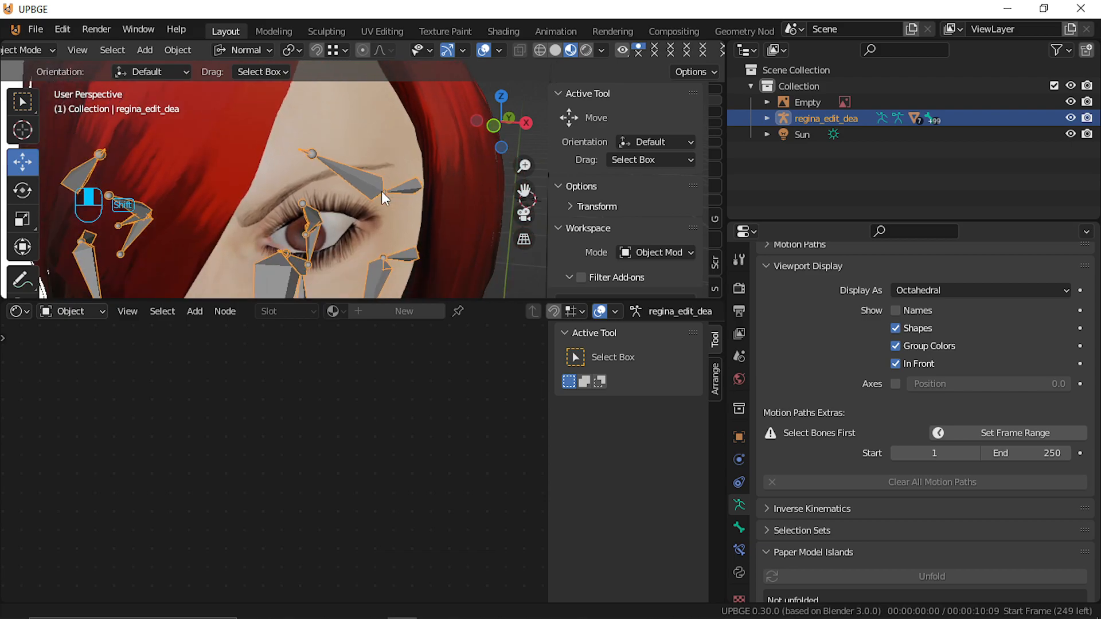
{"action": "right_click", "coordinate": [311, 230]}
{"action": "right_click", "coordinate": [311, 231]}
{"action": "key", "text": "ctrl+Tab"}
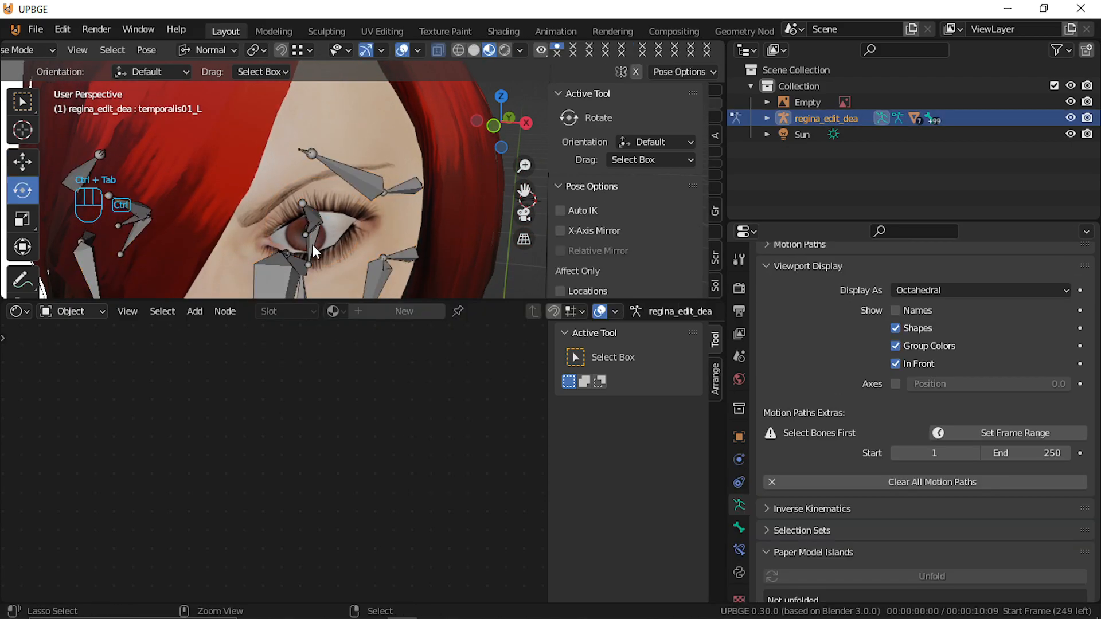
{"action": "right_click", "coordinate": [312, 226]}
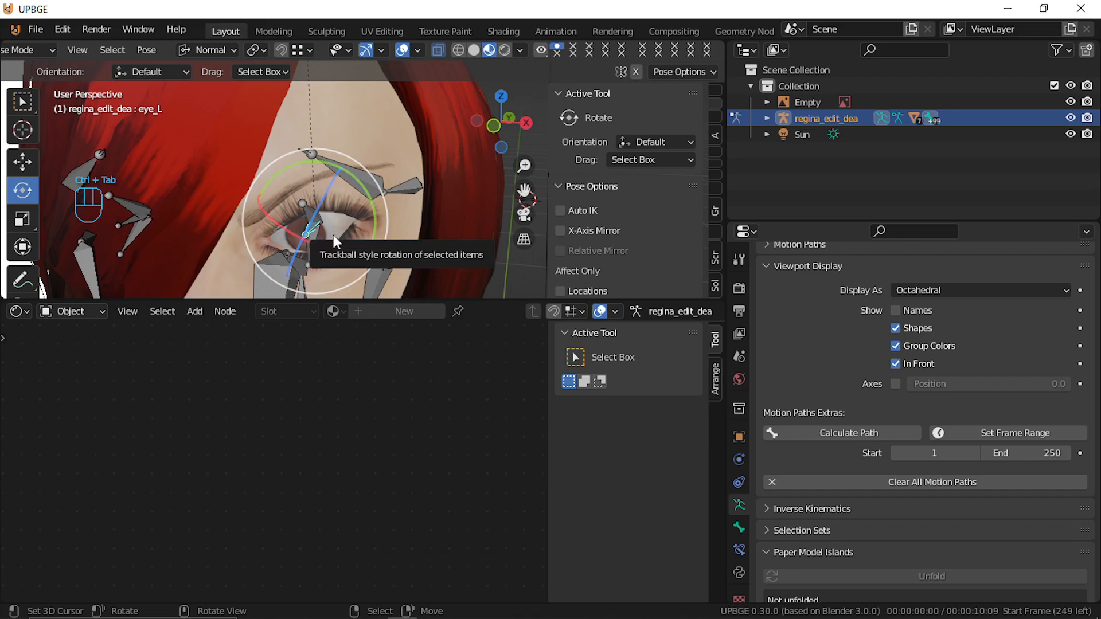
In Edit Mode, recalculate the roll of the left eye and eyelid (orbicularis) bones to the Global +X Axis and return to Pose Mode
{"action": "key", "text": "Tab"}
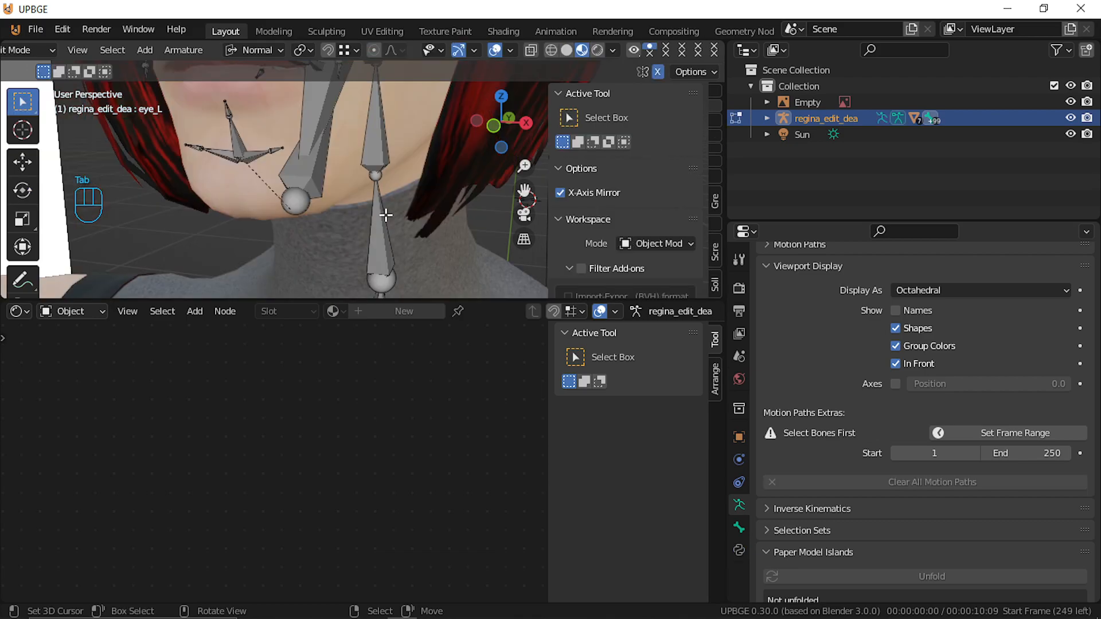
{"action": "scroll", "coordinate": [385, 214], "scroll_direction": "down", "scroll_amount": 5}
{"action": "key", "text": "shift+f"}
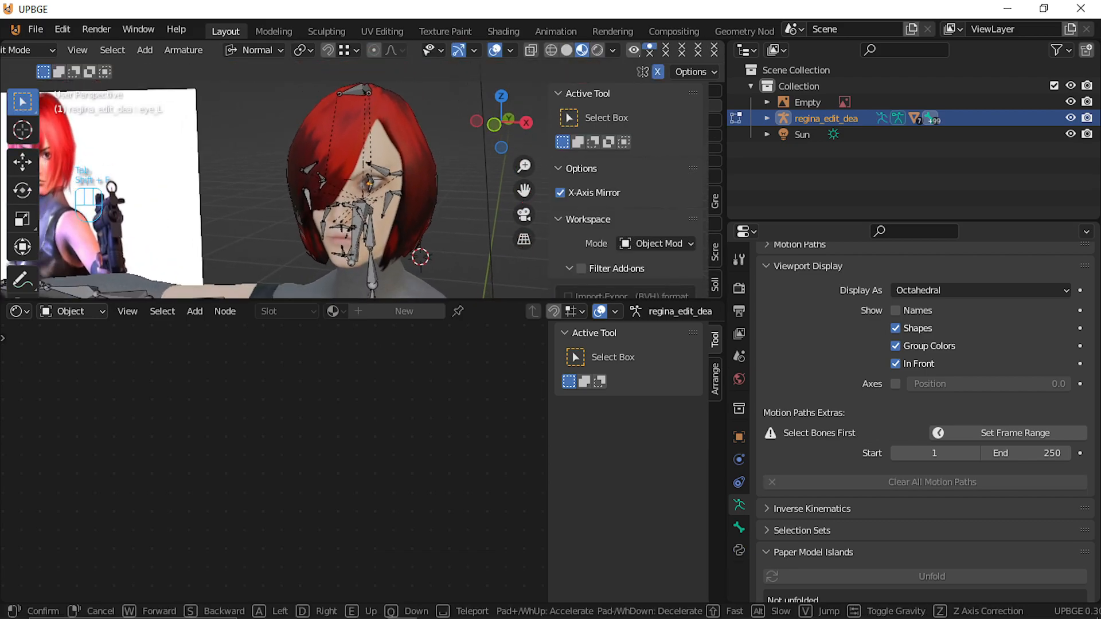
{"action": "key", "text": "w"}
{"action": "key", "text": "s"}
{"action": "left_click", "coordinate": [363, 180]}
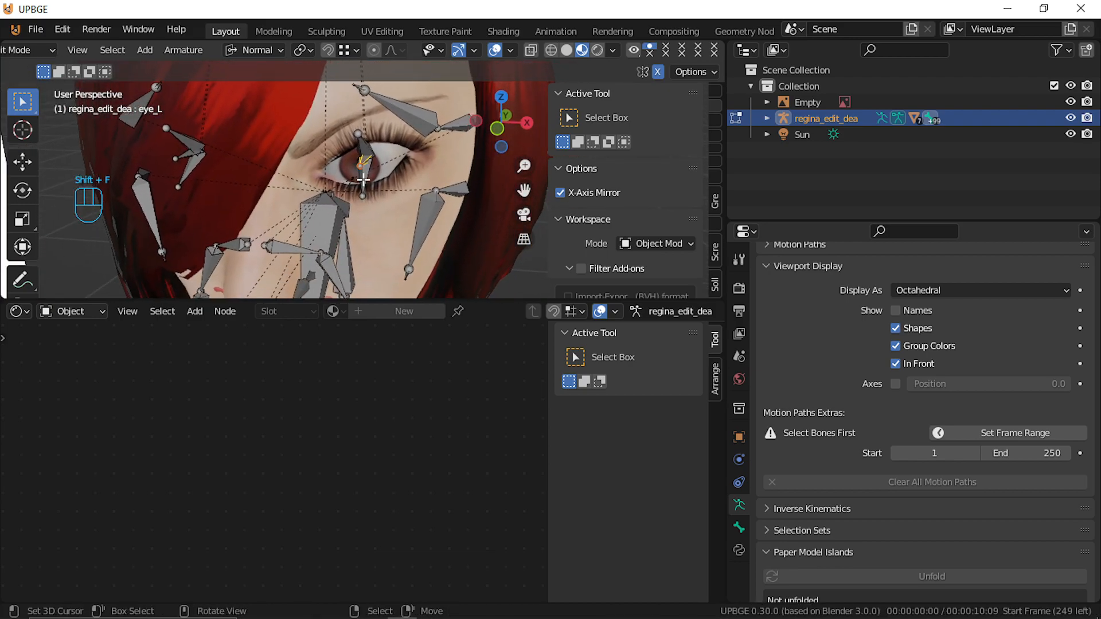
{"action": "left_click", "coordinate": [360, 167], "text": "shift"}
{"action": "left_click", "coordinate": [360, 149], "text": "shift"}
{"action": "key", "text": "ctrl+n"}
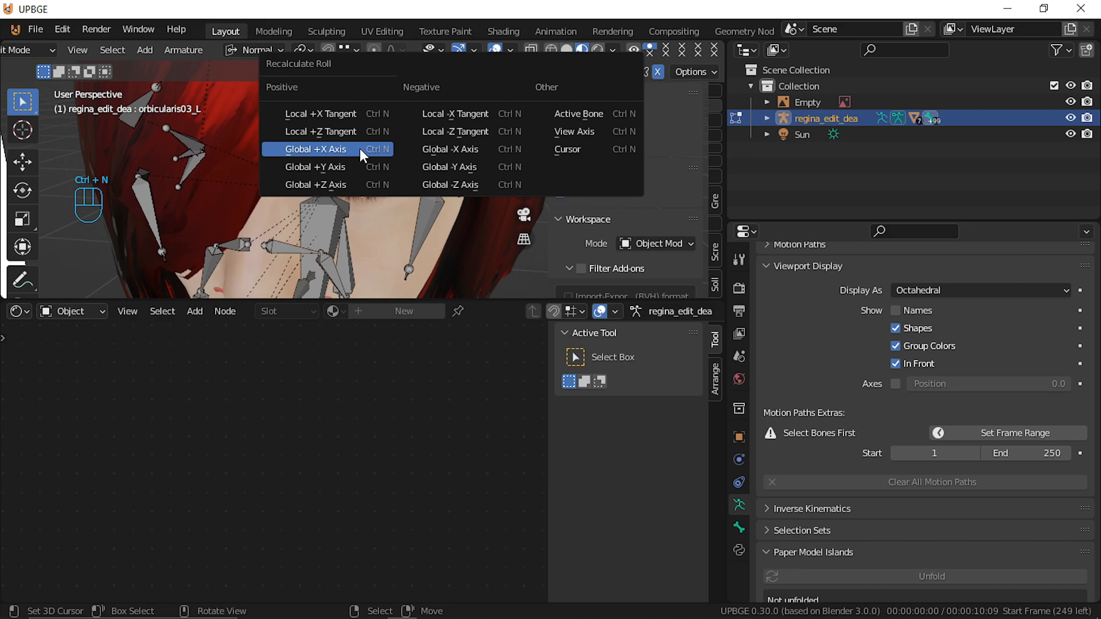
{"action": "left_click", "coordinate": [359, 149]}
{"action": "key", "text": "Tab"}
Turn the left eye by rotating the eye_L bone, finishing with a -3.47° rotation about its normal Z axis
{"action": "scroll", "coordinate": [404, 187], "scroll_direction": "down", "scroll_amount": 6}
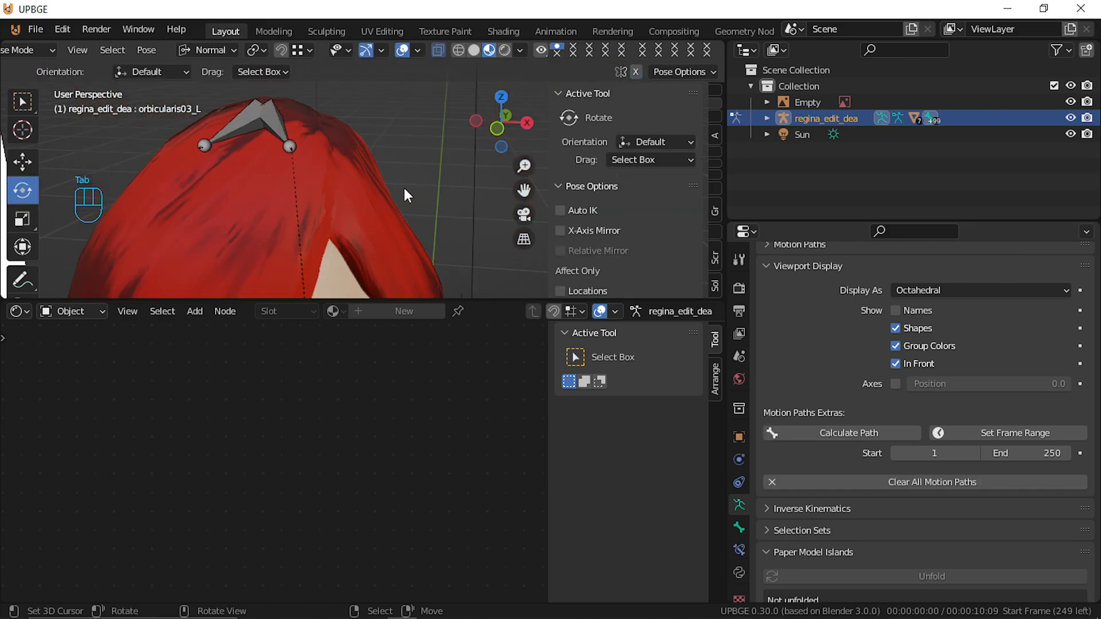
{"action": "key", "text": "shift+f"}
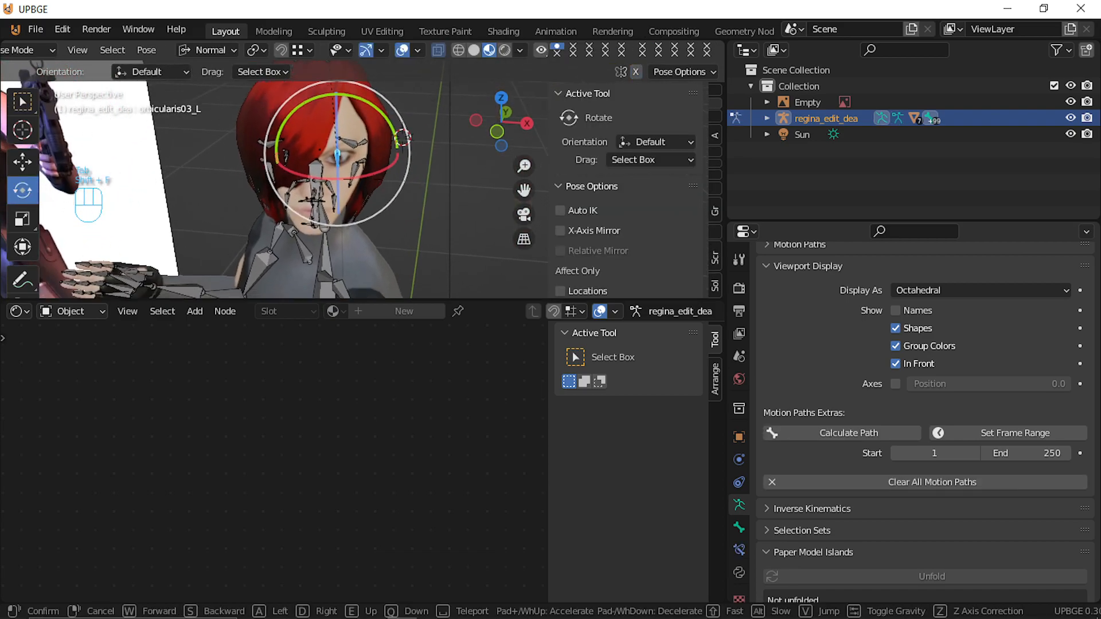
{"action": "key", "text": "w"}
{"action": "left_click", "coordinate": [342, 149]}
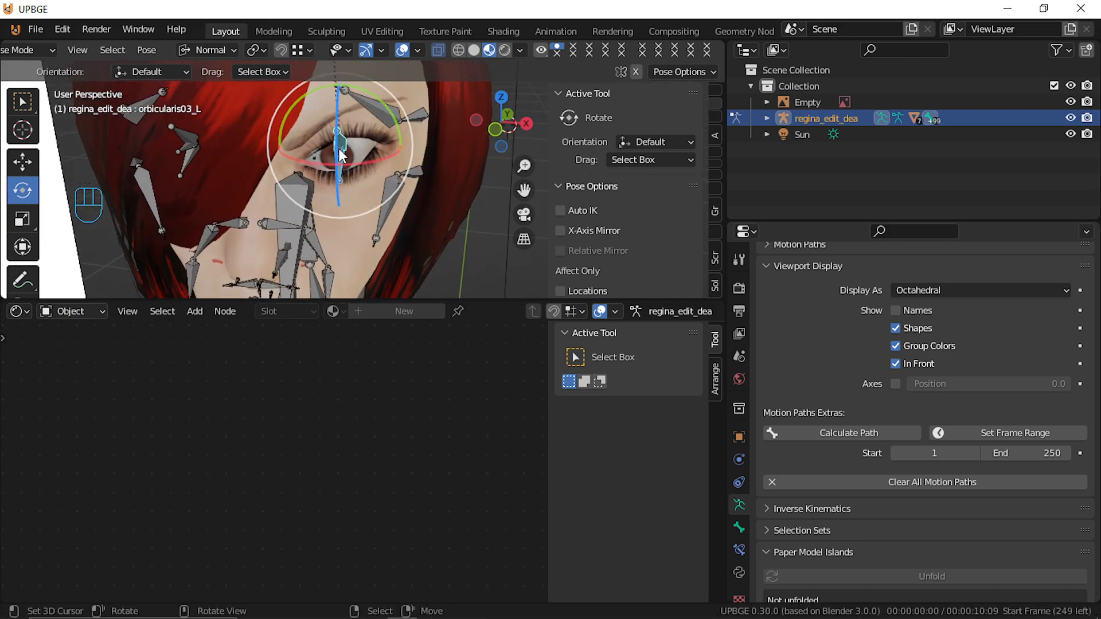
{"action": "left_click", "coordinate": [340, 155]}
{"action": "left_click_drag", "start_coordinate": [374, 159], "coordinate": [381, 156]}
{"action": "left_click_drag", "start_coordinate": [342, 118], "coordinate": [344, 284]}
{"action": "scroll", "coordinate": [419, 180], "scroll_direction": "down", "scroll_amount": 10}
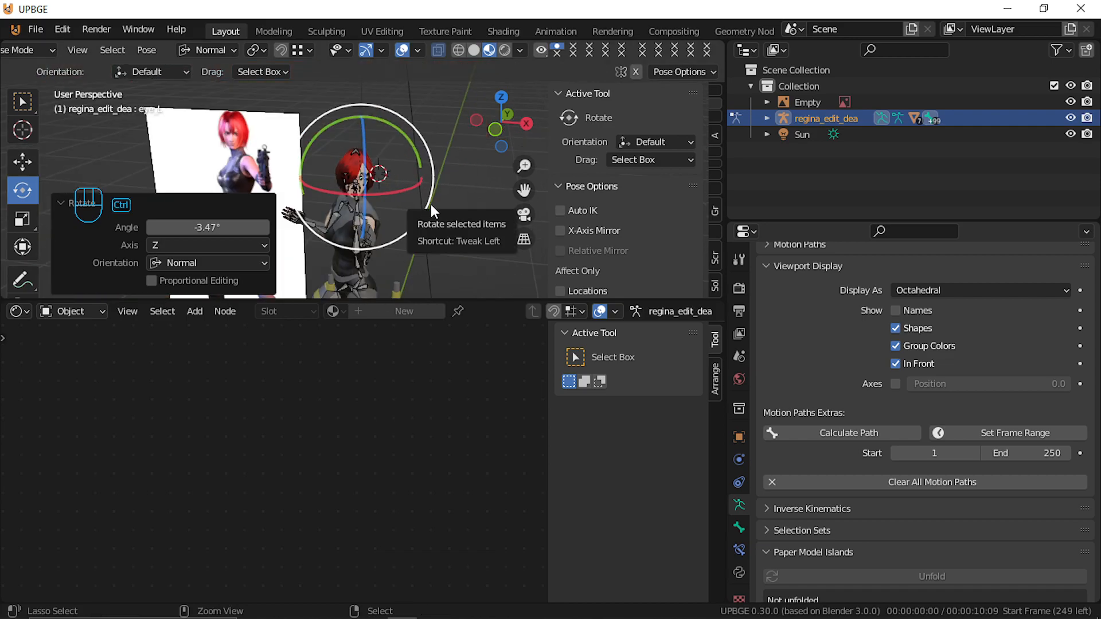
Hide the armature in Object Mode, inspect the character's pose against the reference from several angles, and unhide the armature
{"action": "key", "text": "ctrl+a"}
{"action": "key", "text": "ctrl"}
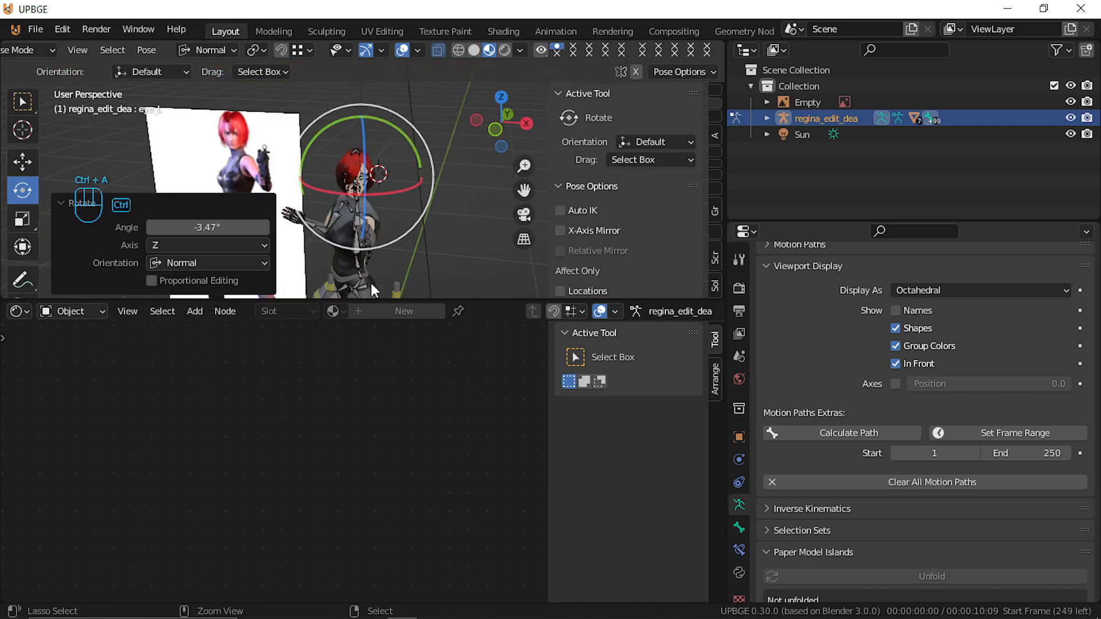
{"action": "key", "text": "ctrl+Tab"}
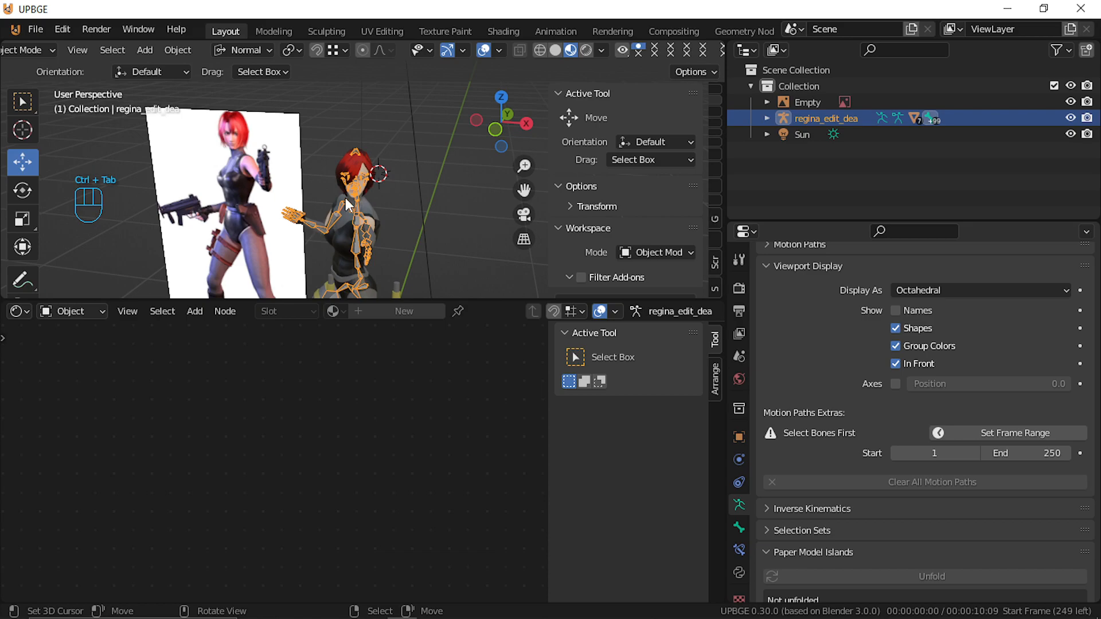
{"action": "key", "text": "h"}
{"action": "key", "text": "shift+f"}
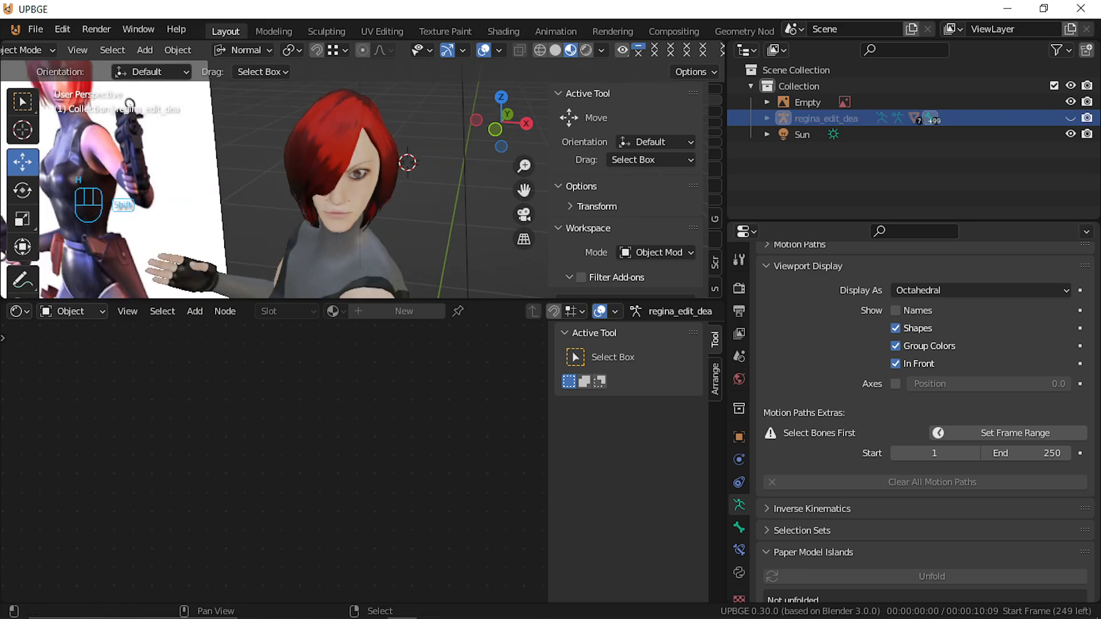
{"action": "key", "text": "s"}
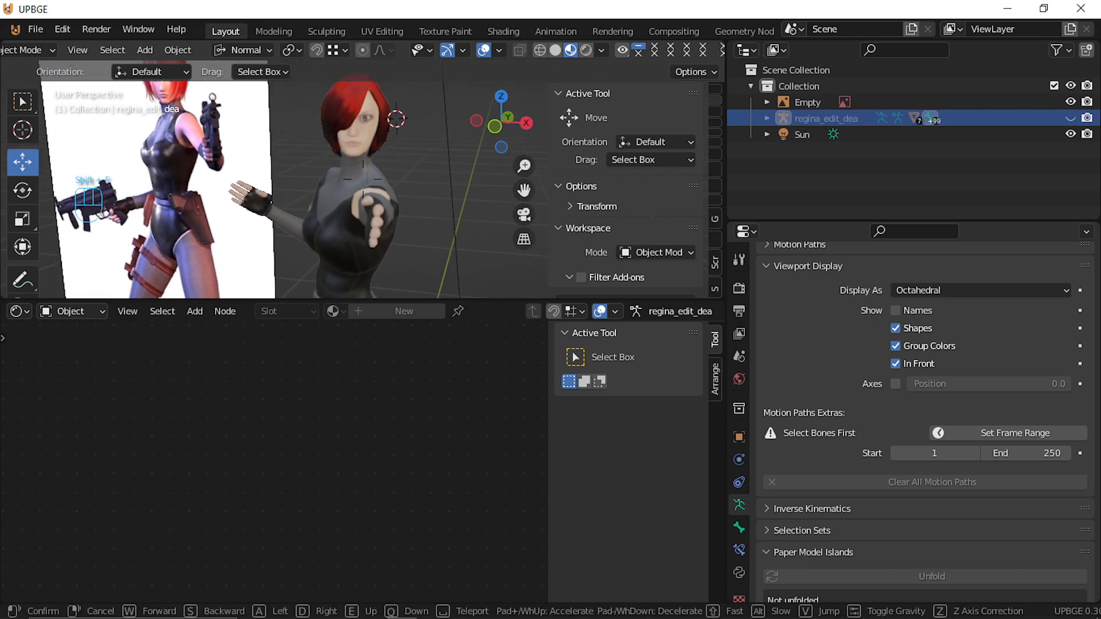
{"action": "left_click", "coordinate": [369, 191]}
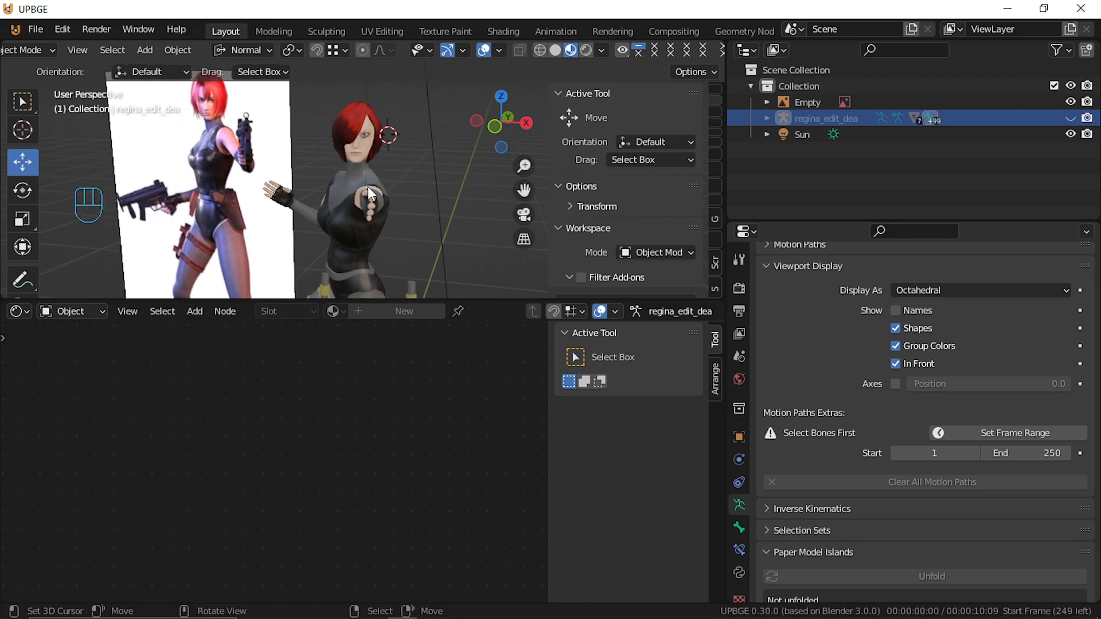
{"action": "key", "text": "shift+f"}
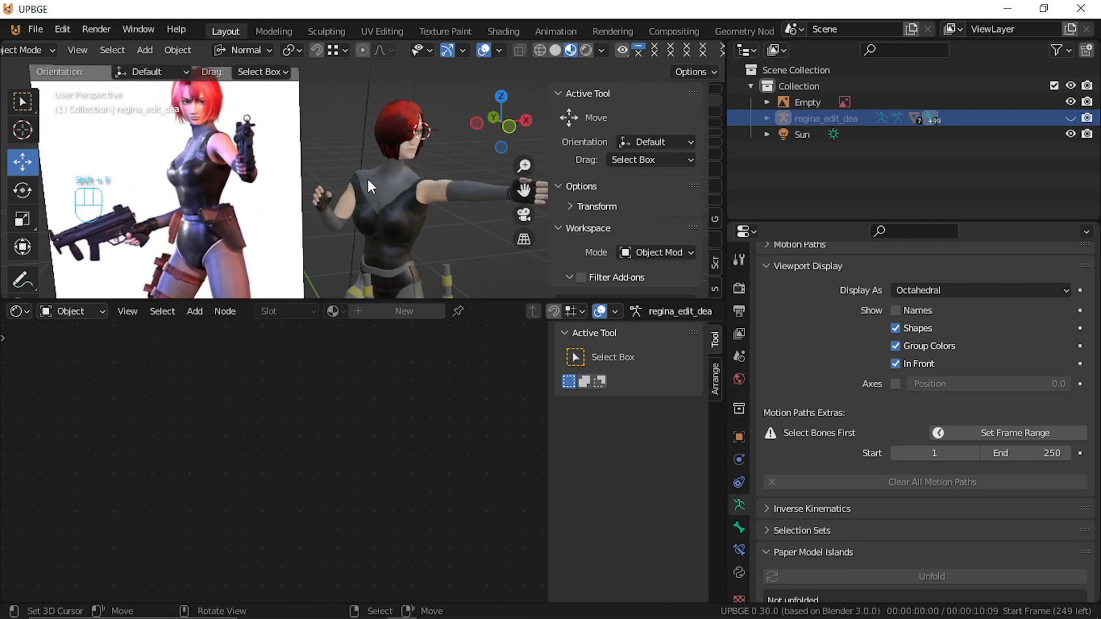
{"action": "key", "text": "alt+h"}
Unhide the armature and, in Pose Mode, rotate the left shoulder (shoulder01_L) and upper-arm bones to lower the outstretched arm
{"action": "left_click", "coordinate": [418, 194]}
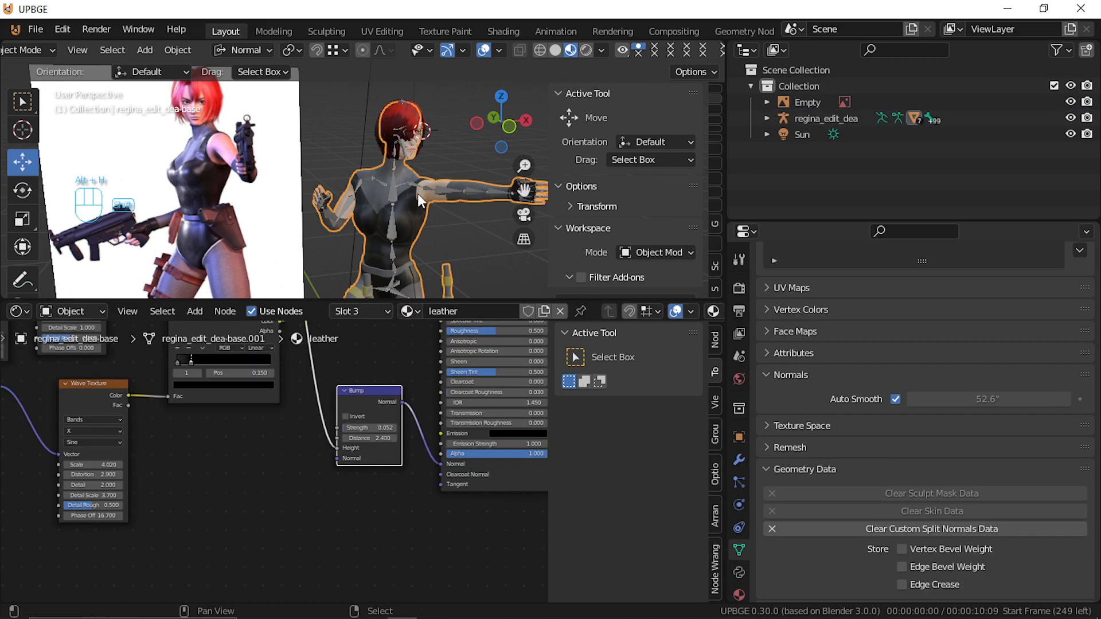
{"action": "key", "text": "shift+f"}
{"action": "key", "text": "w"}
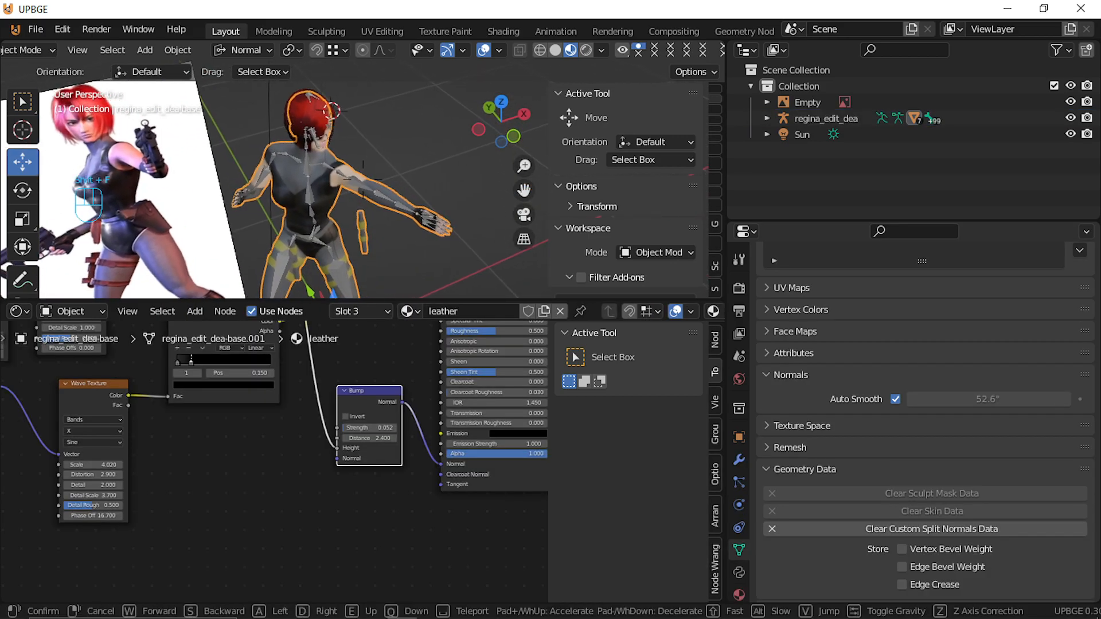
{"action": "left_click", "coordinate": [361, 181]}
{"action": "key", "text": "ctrl+tab"}
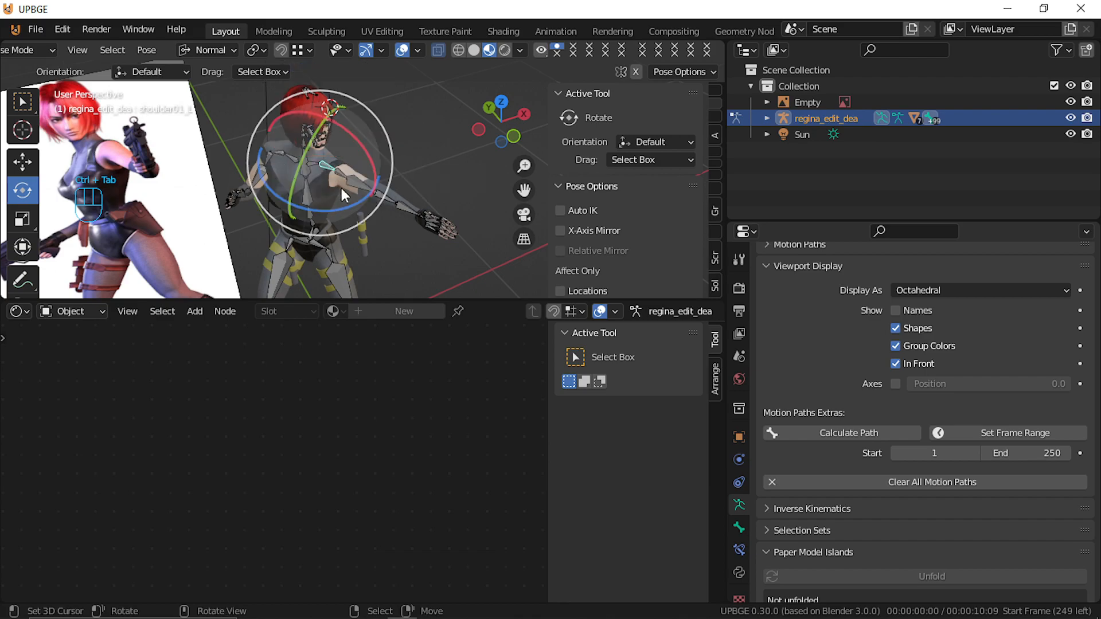
{"action": "left_click_drag", "start_coordinate": [345, 211], "coordinate": [347, 236]}
{"action": "left_click", "coordinate": [353, 172]}
{"action": "right_click", "coordinate": [342, 214]}
{"action": "left_click_drag", "start_coordinate": [372, 162], "coordinate": [377, 188]}
{"action": "right_click", "coordinate": [375, 175]}
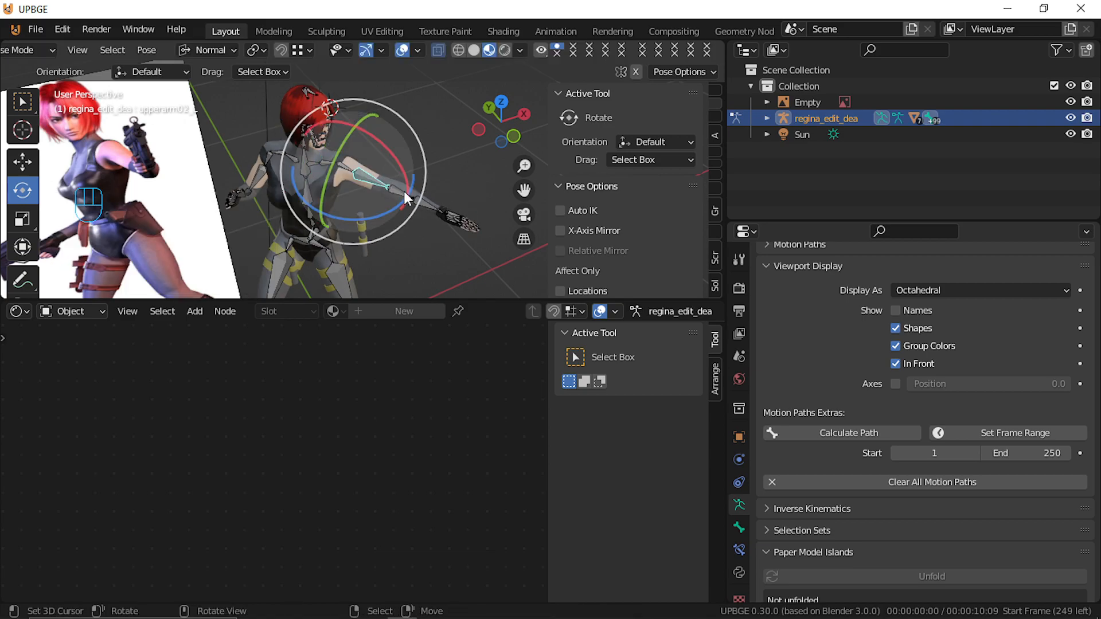
Bend the left forearm by rotating the lowerarm01_L bone freely with the trackball rotation
{"action": "right_click", "coordinate": [407, 192]}
{"action": "key", "text": "r"}
{"action": "key", "text": "r"}
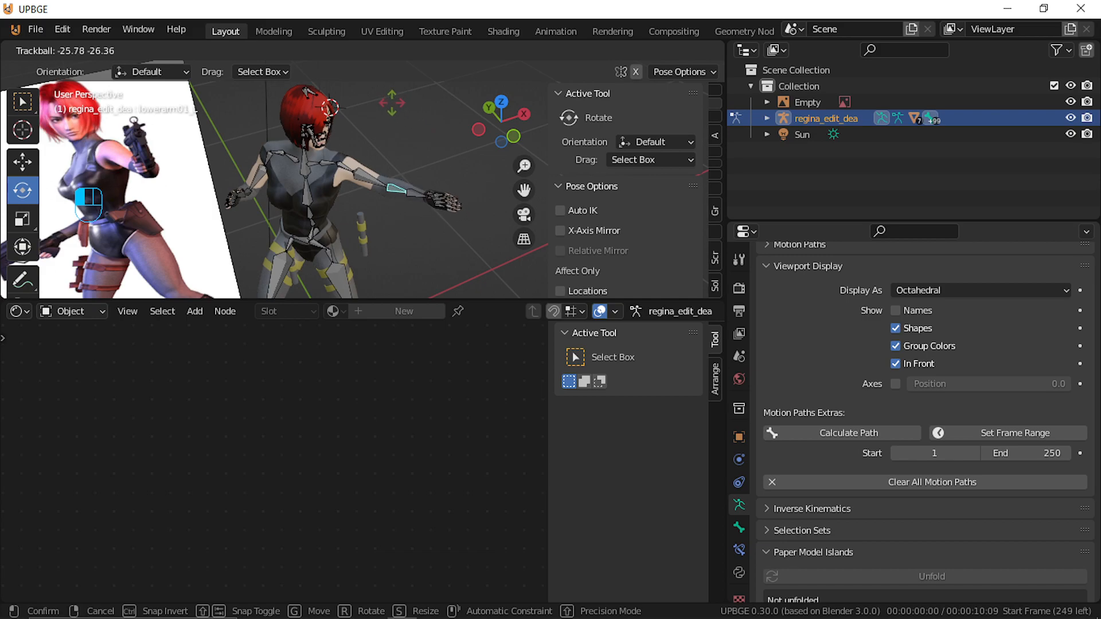
{"action": "left_click", "coordinate": [373, 153]}
Deselect all bones, return to Object Mode, hide the armature and compare the whole pose with the reference image
{"action": "middle_click_drag", "start_coordinate": [373, 153], "coordinate": [315, 136]}
{"action": "key", "text": "a"}
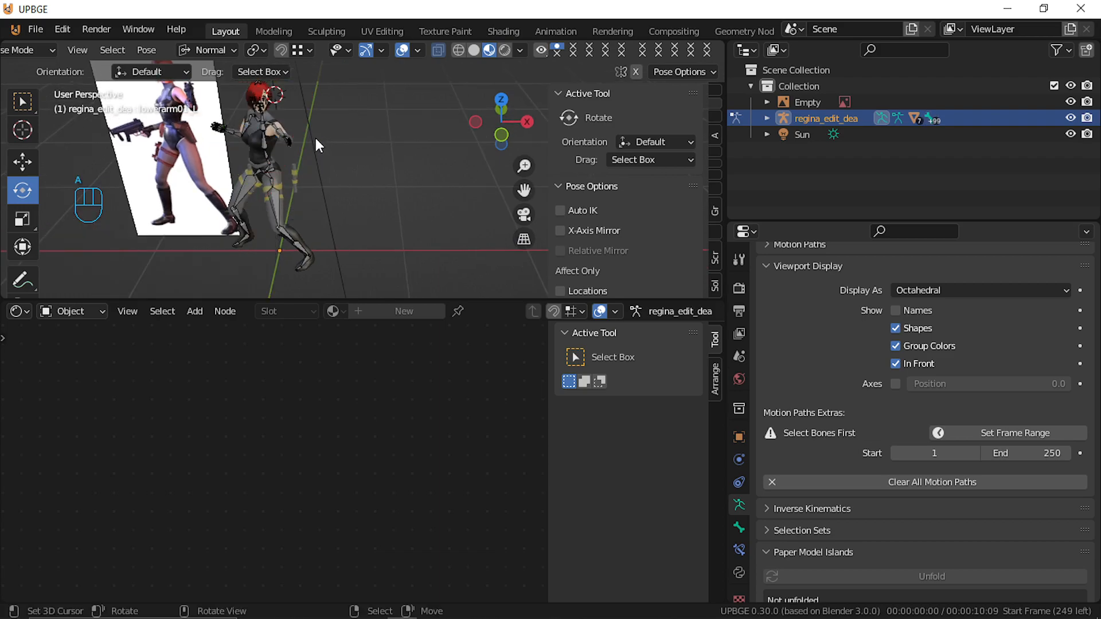
{"action": "key", "text": "ctrl+Tab"}
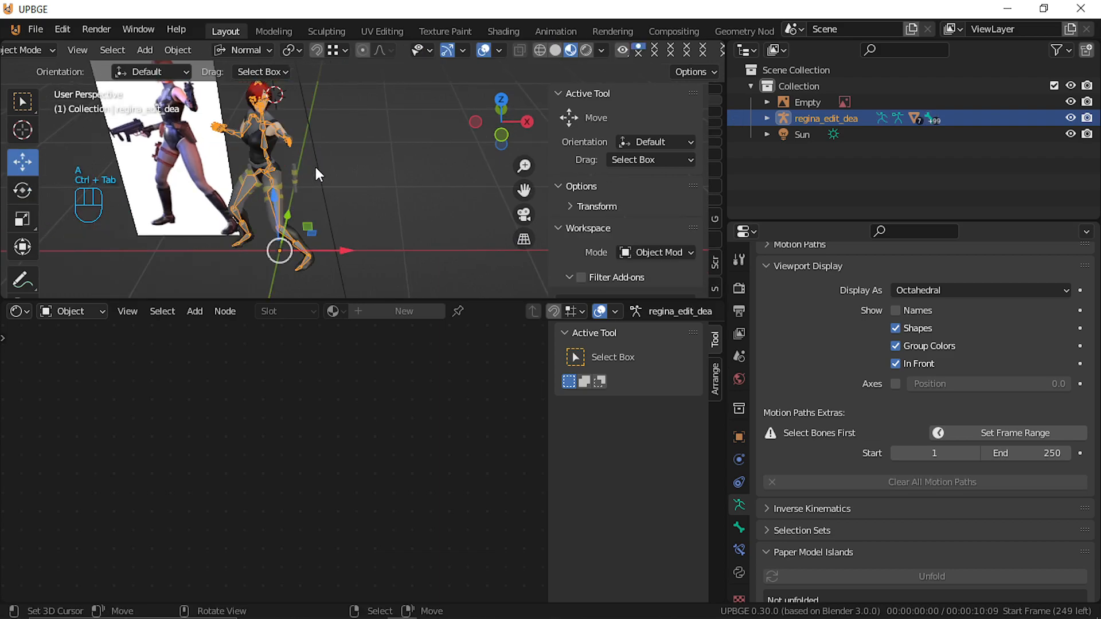
{"action": "key", "text": "h"}
{"action": "middle_click_drag", "start_coordinate": [311, 154], "coordinate": [293, 171]}
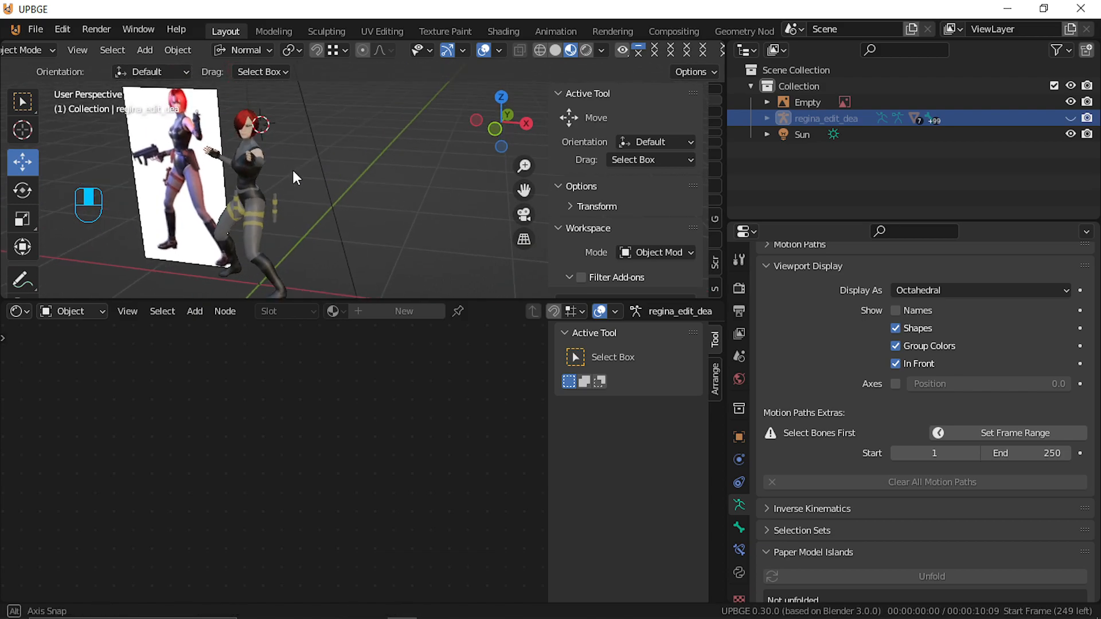
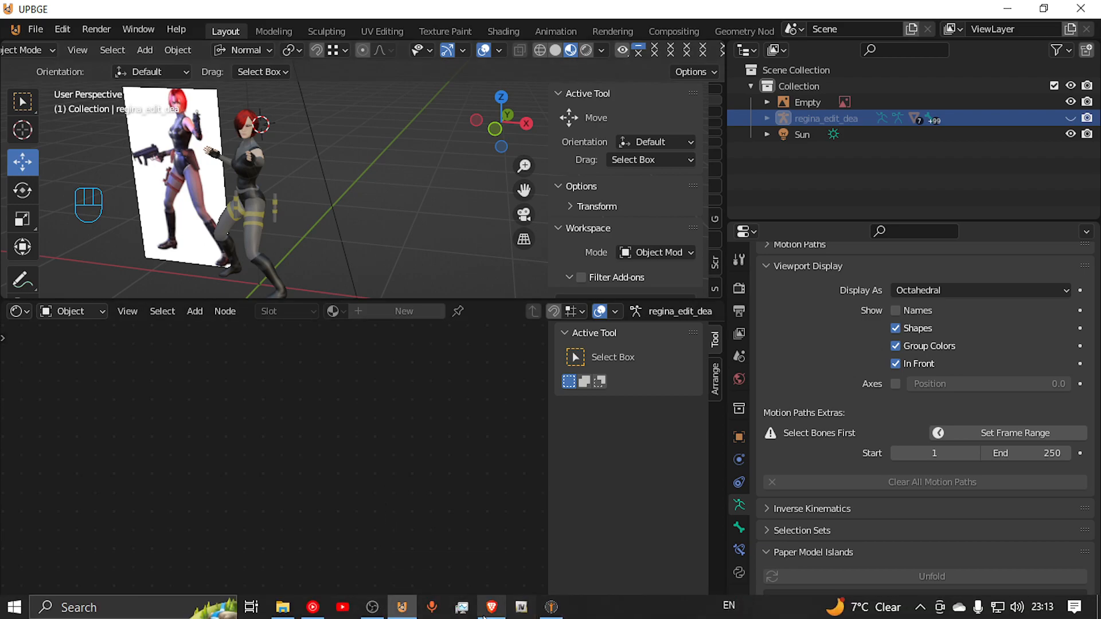
{"action": "left_click", "coordinate": [372, 607]}
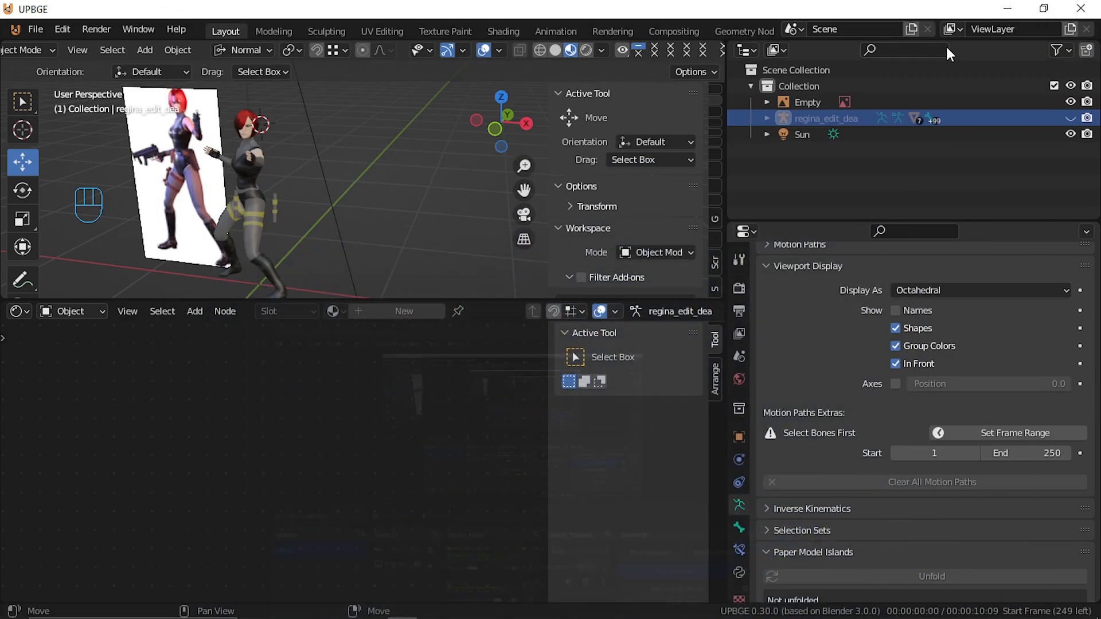
{"action": "left_click", "coordinate": [948, 34]}
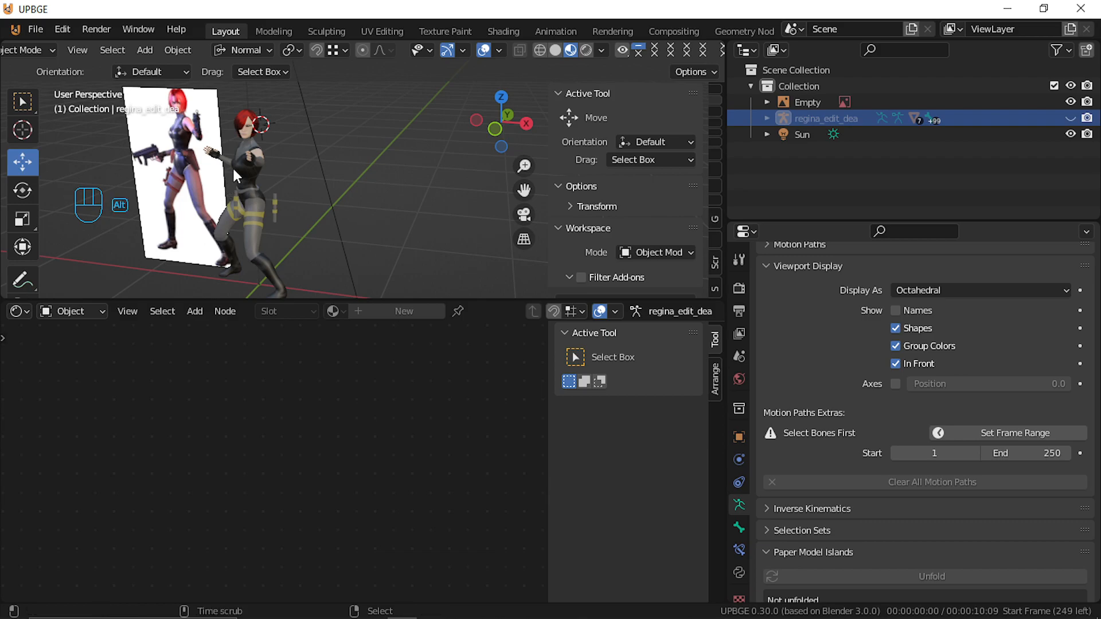
Unhide the armature and, in Pose Mode, clear the location and rotation of all its bones
{"action": "key", "text": "alt+h"}
{"action": "key", "text": "a"}
{"action": "key", "text": "a"}
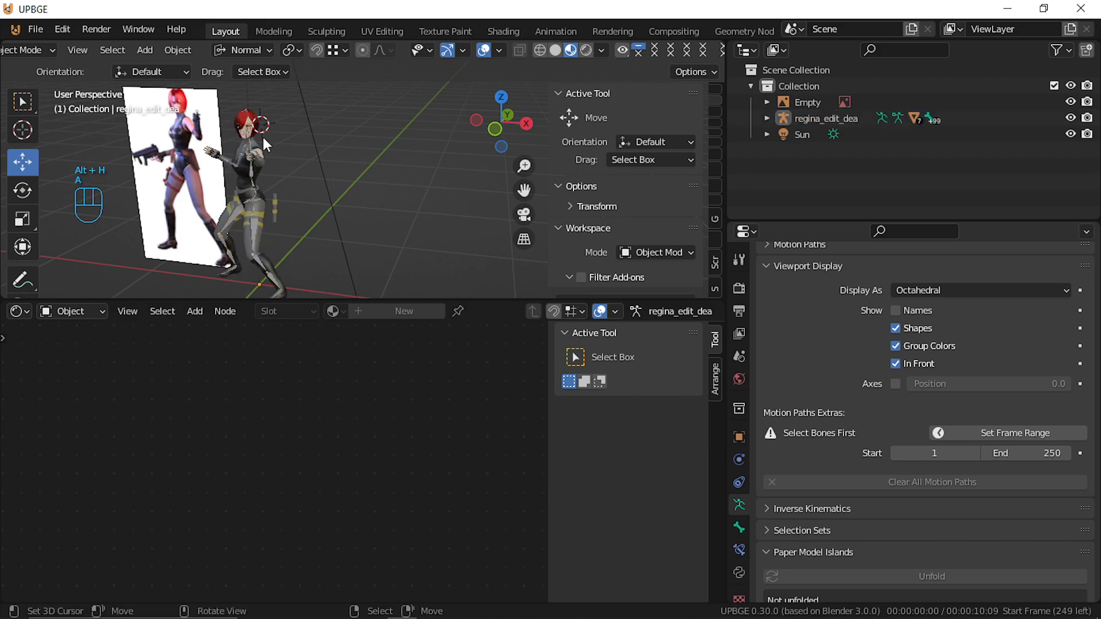
{"action": "left_click", "coordinate": [263, 135]}
{"action": "left_click", "coordinate": [252, 167]}
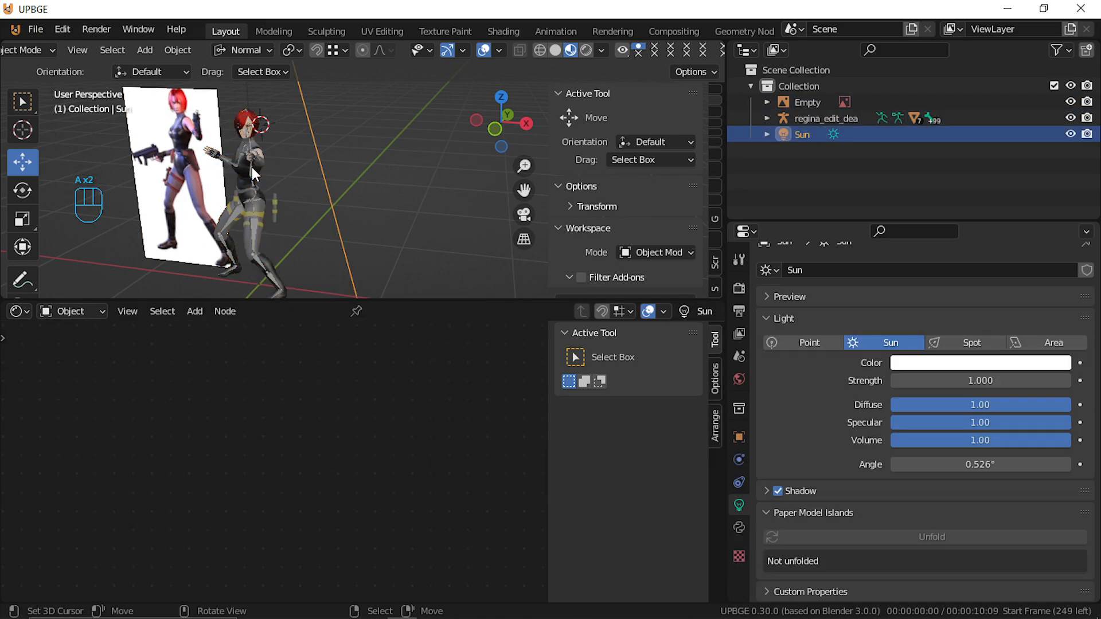
{"action": "left_click", "coordinate": [252, 167]}
{"action": "key", "text": "ctrl+Tab"}
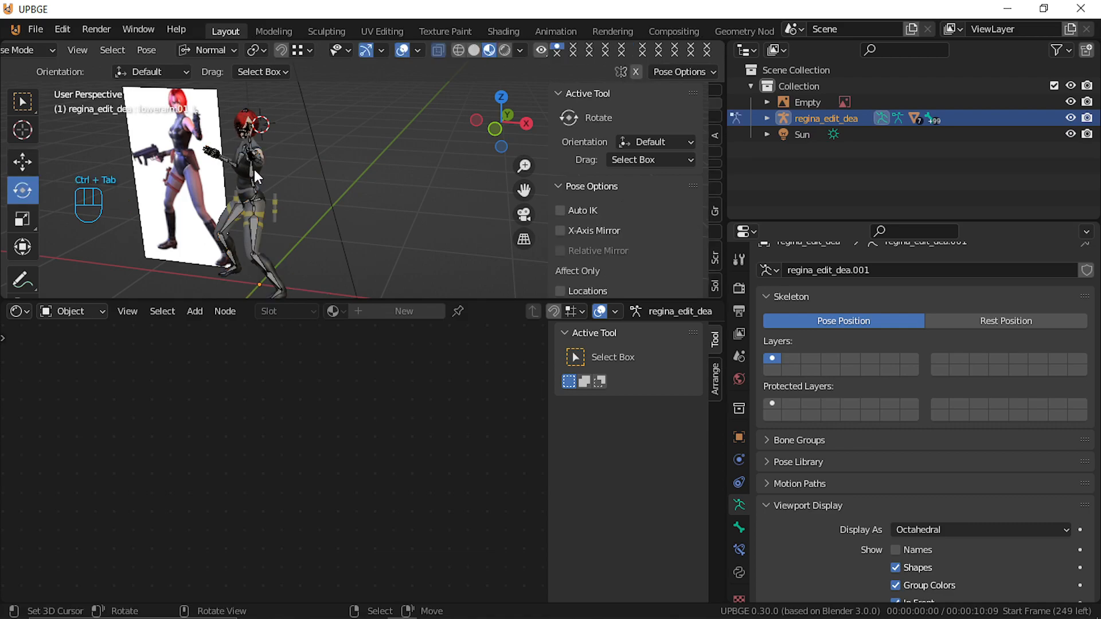
{"action": "key", "text": "a"}
{"action": "key", "text": "alt+g"}
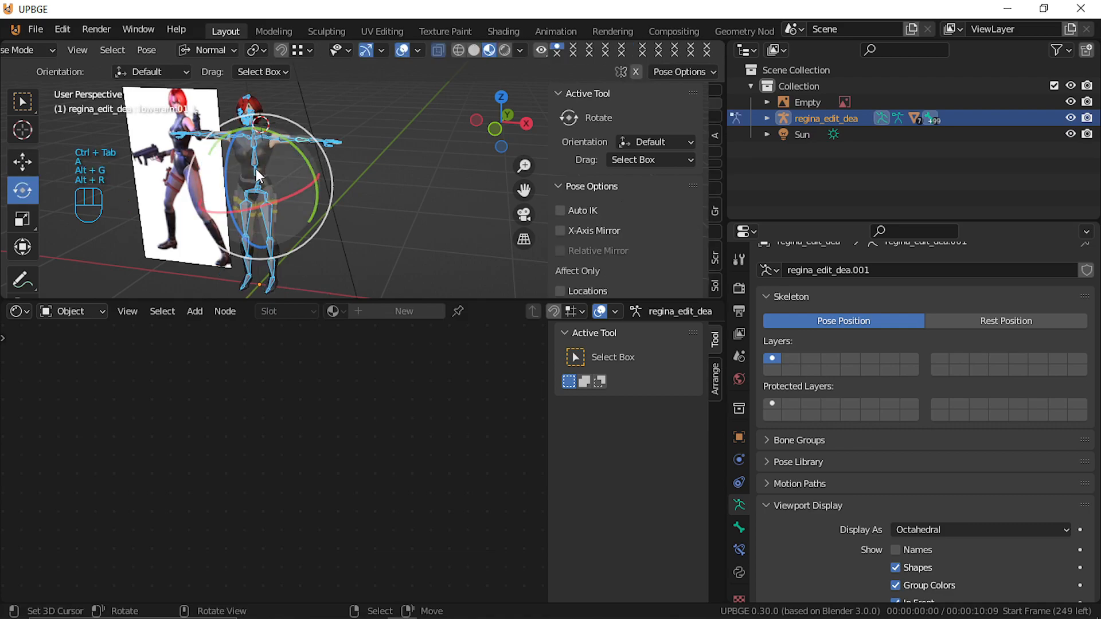
{"action": "key", "text": "alt+r"}
In Edit Mode of the character's body mesh, select all linked geometry of the holster piece on the left thigh
{"action": "key", "text": "shift+f"}
{"action": "key", "text": "w"}
{"action": "left_click", "coordinate": [362, 177]}
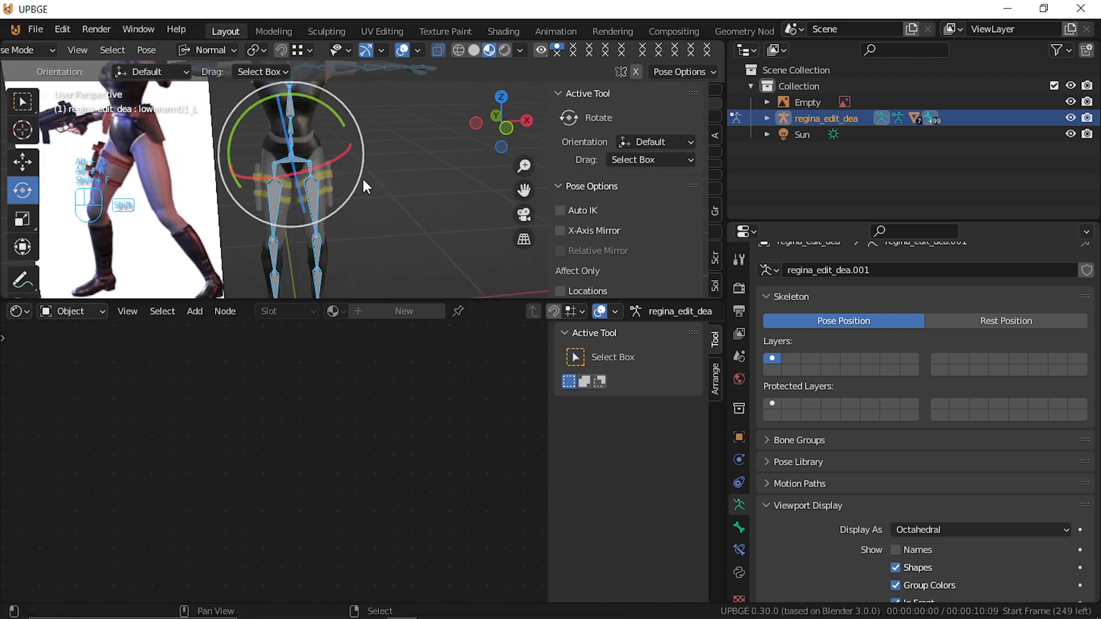
{"action": "key", "text": "ctrl+Tab"}
{"action": "left_click", "coordinate": [331, 171]}
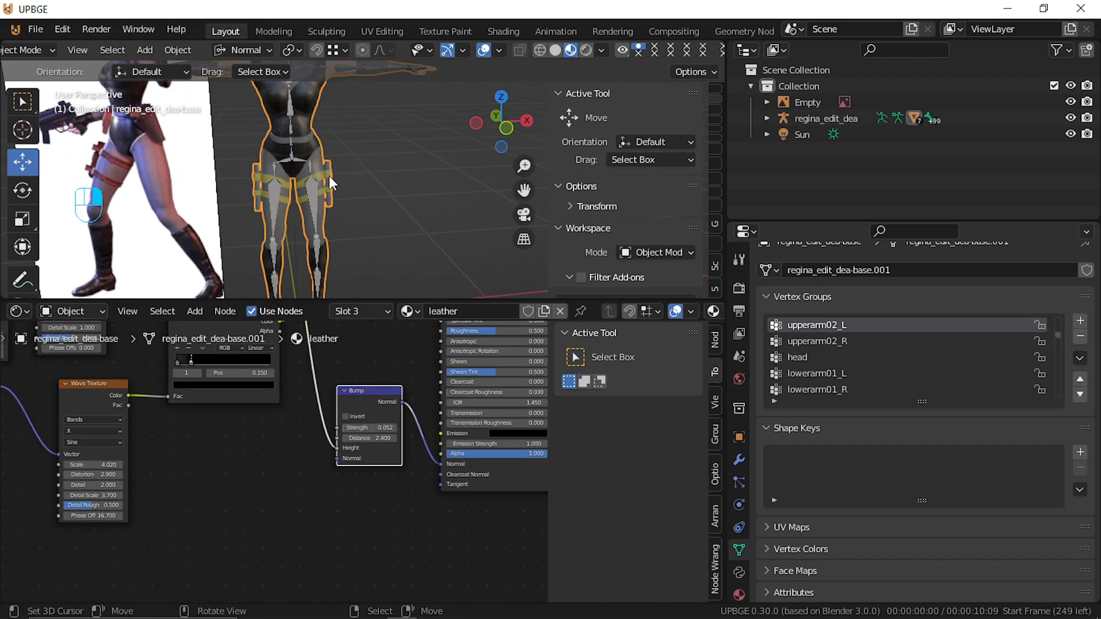
{"action": "key", "text": "Tab"}
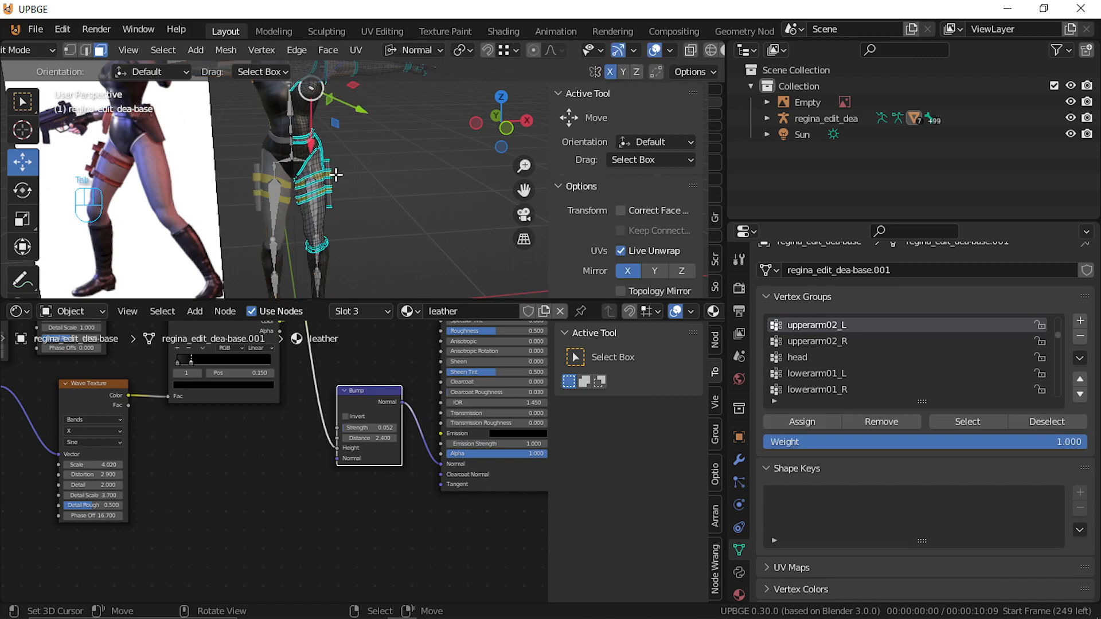
{"action": "left_click", "coordinate": [328, 171]}
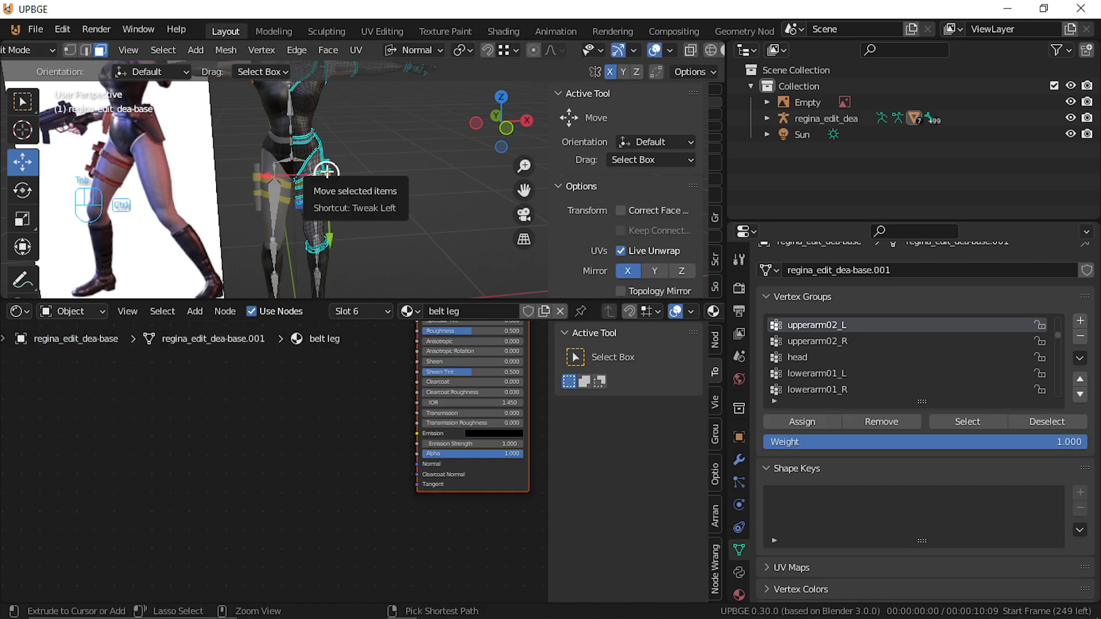
{"action": "key", "text": "ctrl+l"}
{"action": "key", "text": "Tab"}
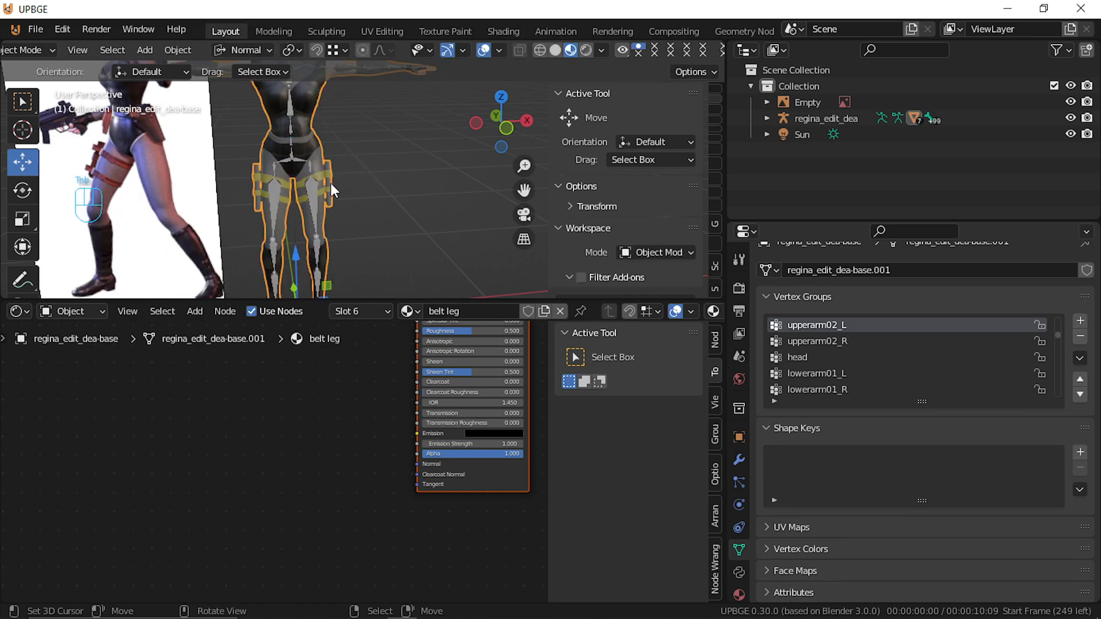
Select the armature together with the body mesh as the active object and switch to Weight Paint mode
{"action": "key", "text": "shift+f"}
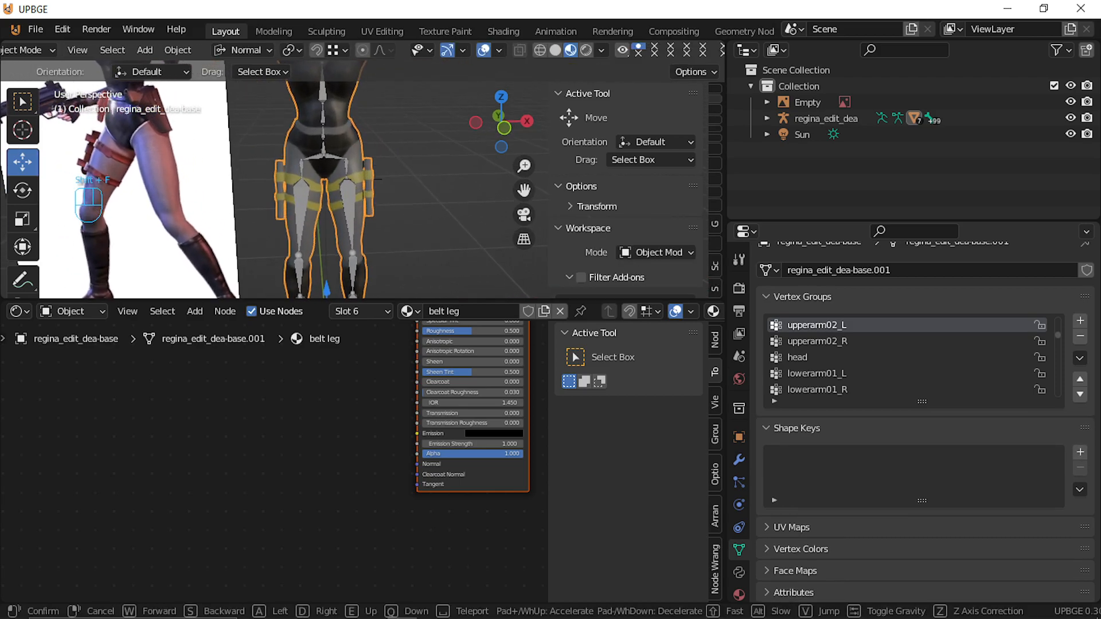
{"action": "key", "text": "w"}
{"action": "left_click", "coordinate": [363, 179]}
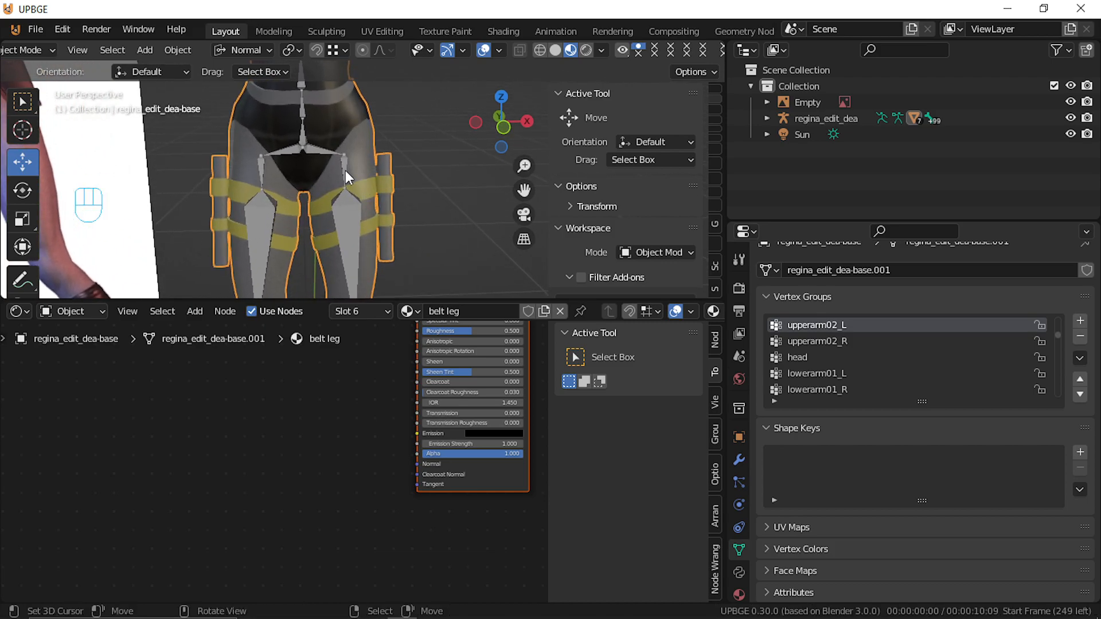
{"action": "key", "text": "Tab"}
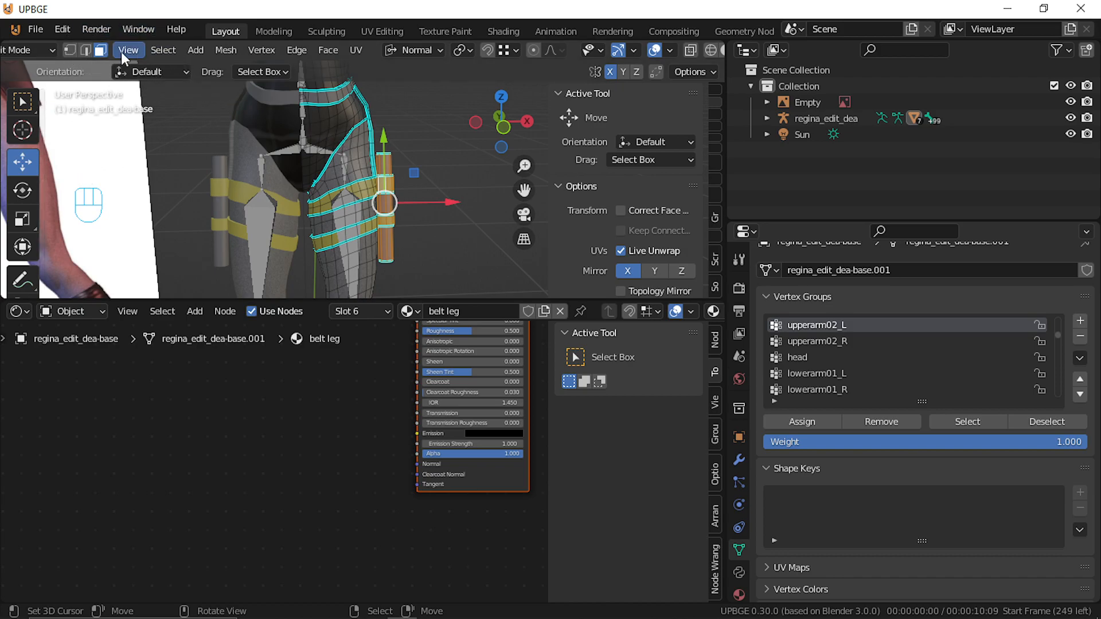
{"action": "key", "text": "Tab"}
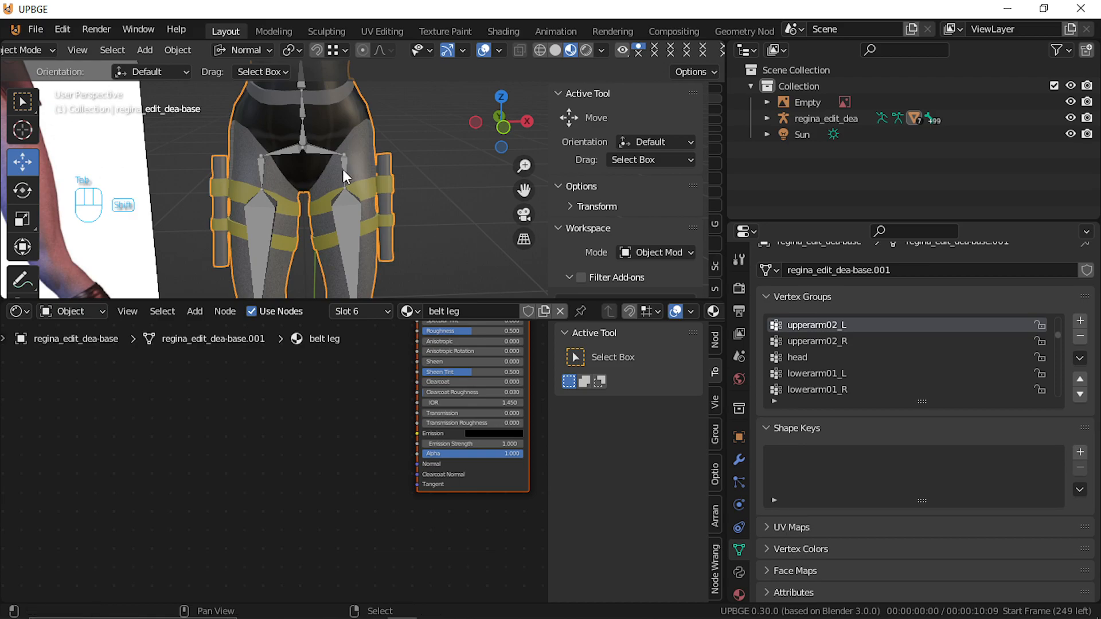
{"action": "left_click", "coordinate": [343, 170], "text": "shift"}
{"action": "left_click", "coordinate": [367, 166], "text": "shift"}
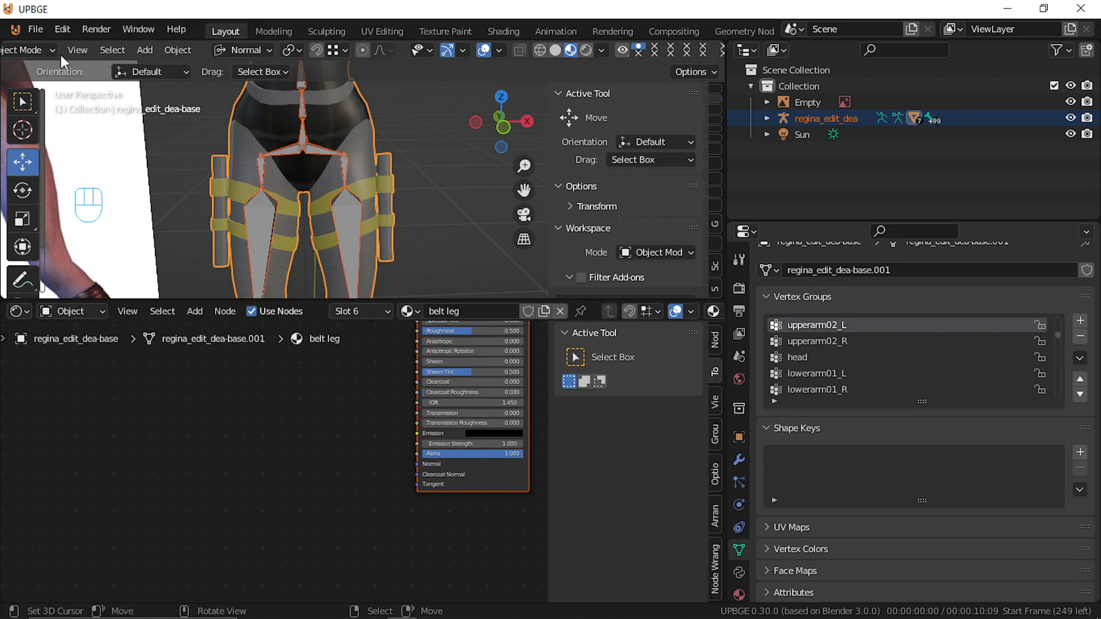
{"action": "left_click", "coordinate": [29, 51]}
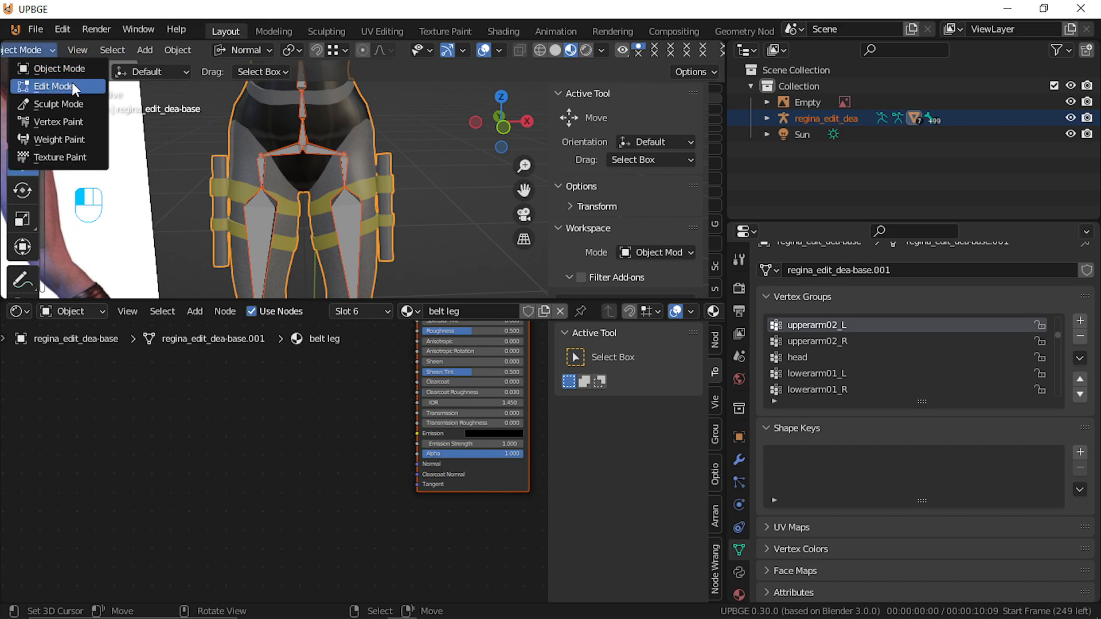
{"action": "left_click", "coordinate": [82, 139]}
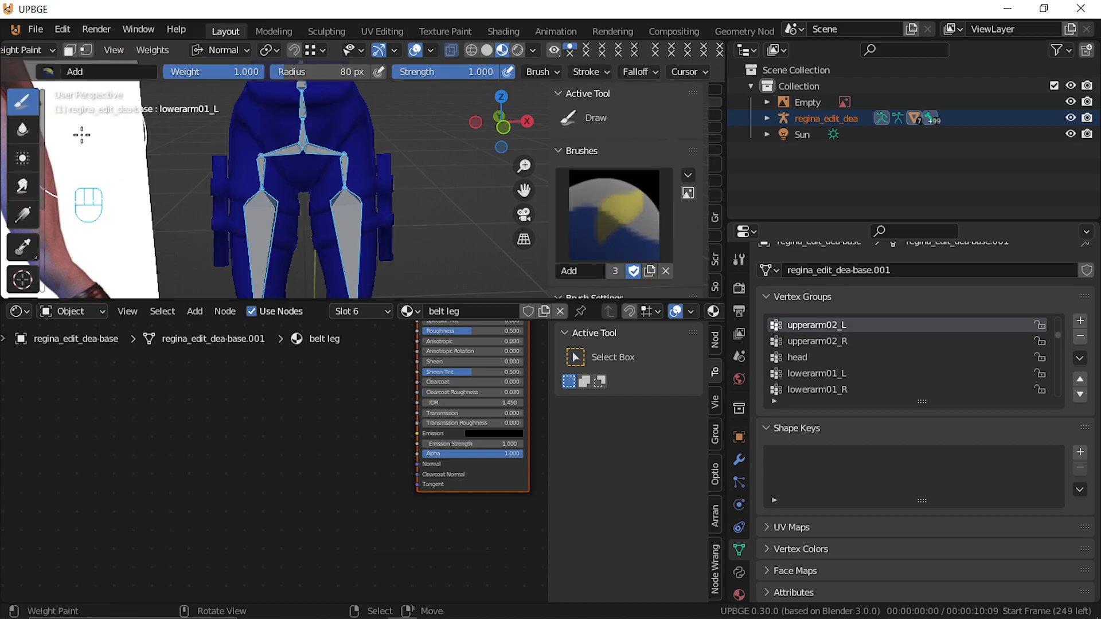
{"action": "left_click", "coordinate": [69, 50]}
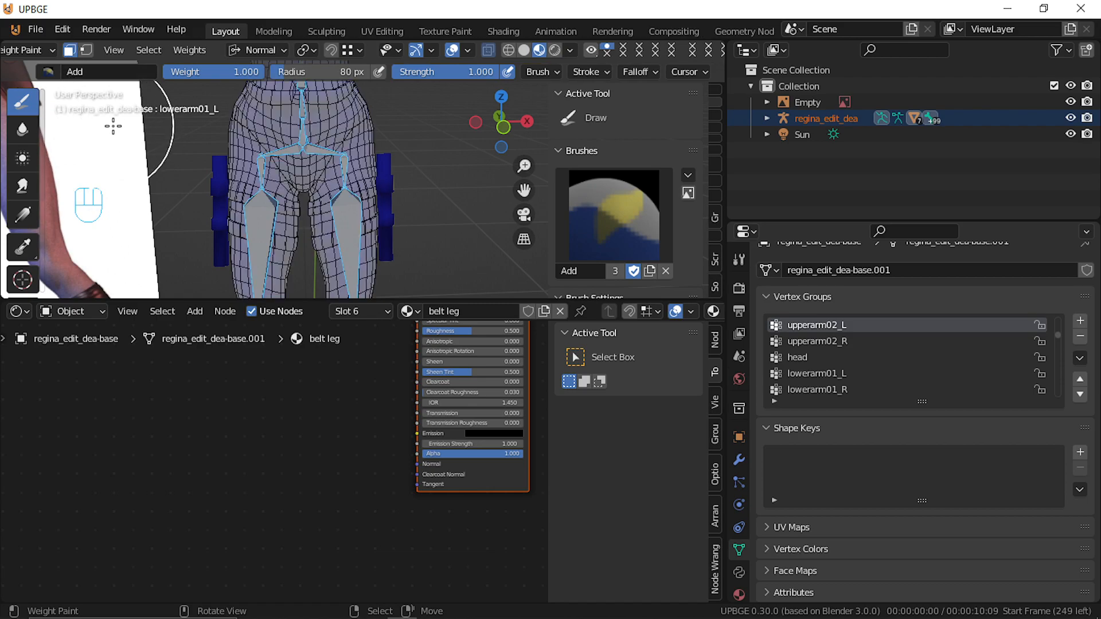
{"action": "left_click", "coordinate": [347, 167]}
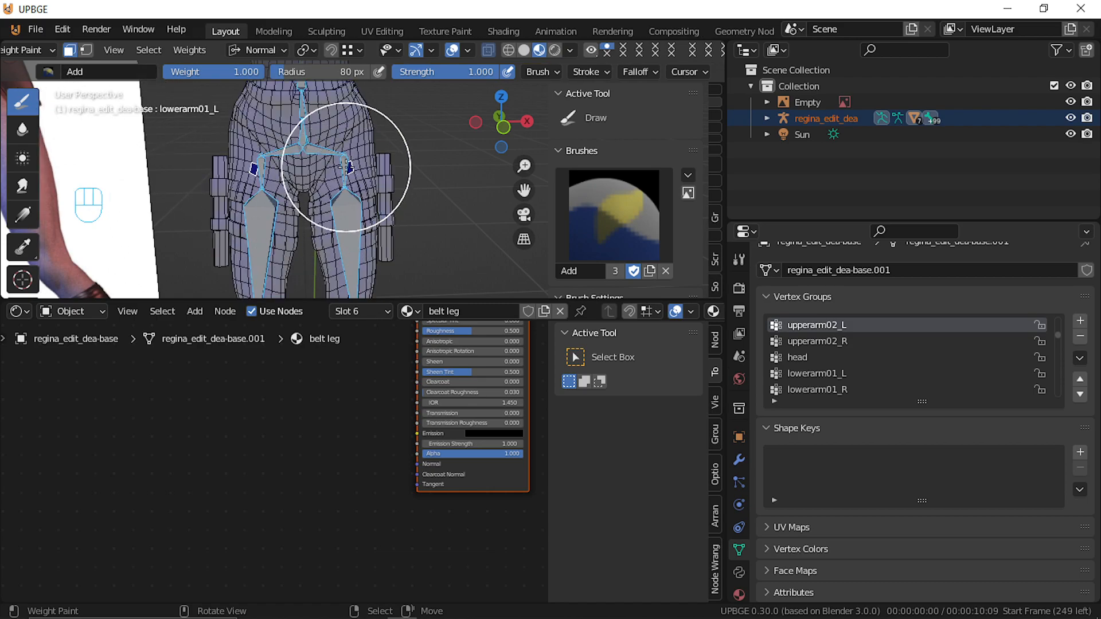
{"action": "key", "text": "ctrl+z"}
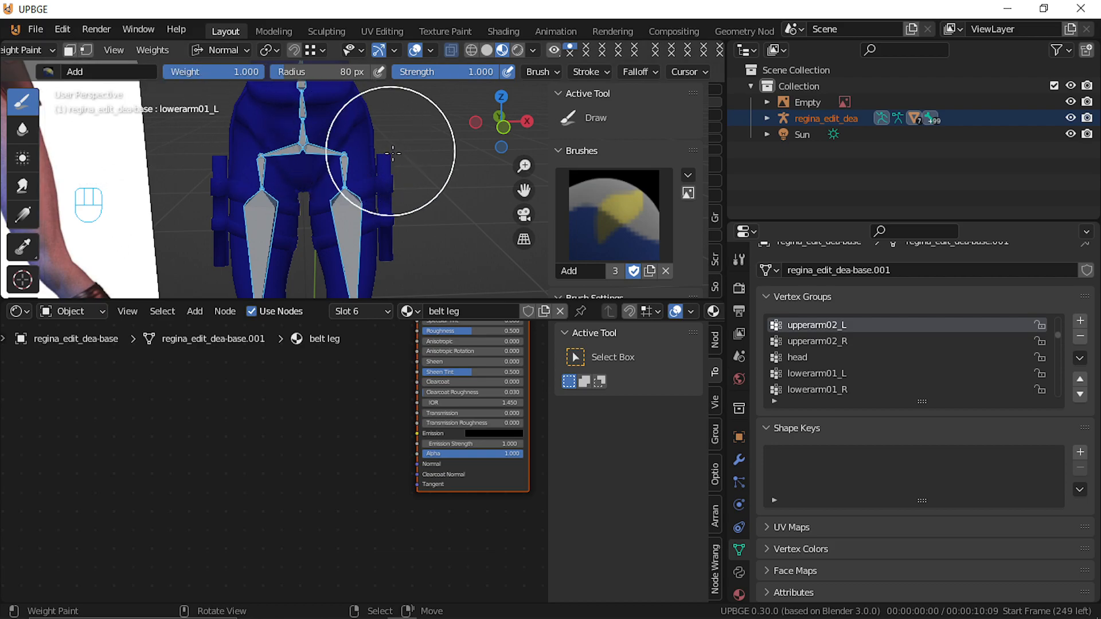
Select the upperleg01_L bone, enable face selection masking and paint weight 1.000 over the left thigh holster from front and back
{"action": "left_click", "coordinate": [344, 164], "text": "ctrl"}
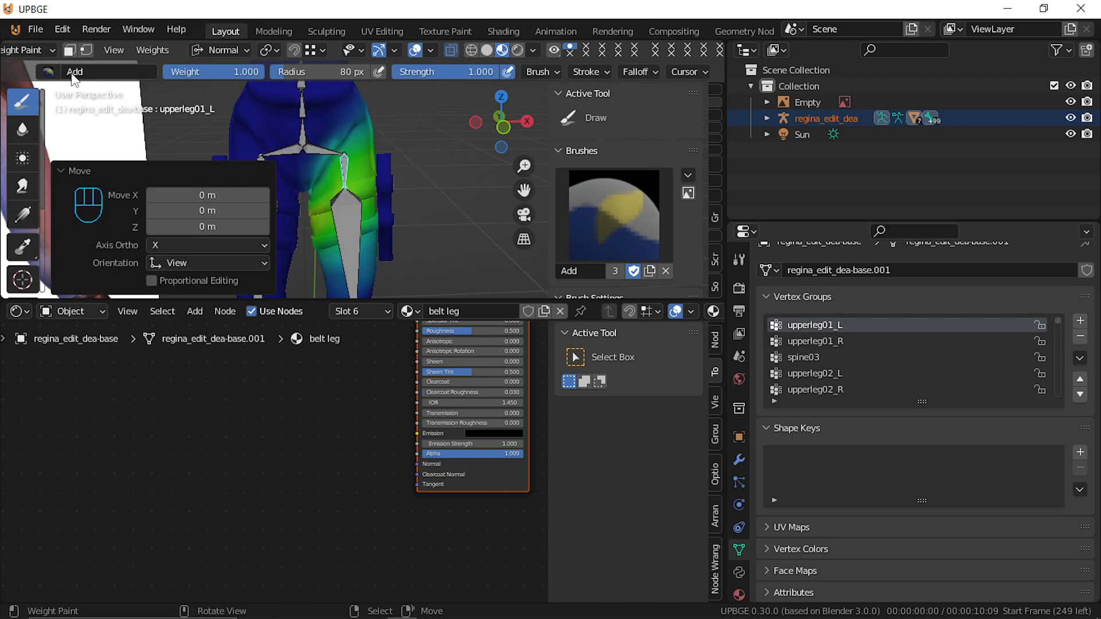
{"action": "left_click", "coordinate": [69, 50]}
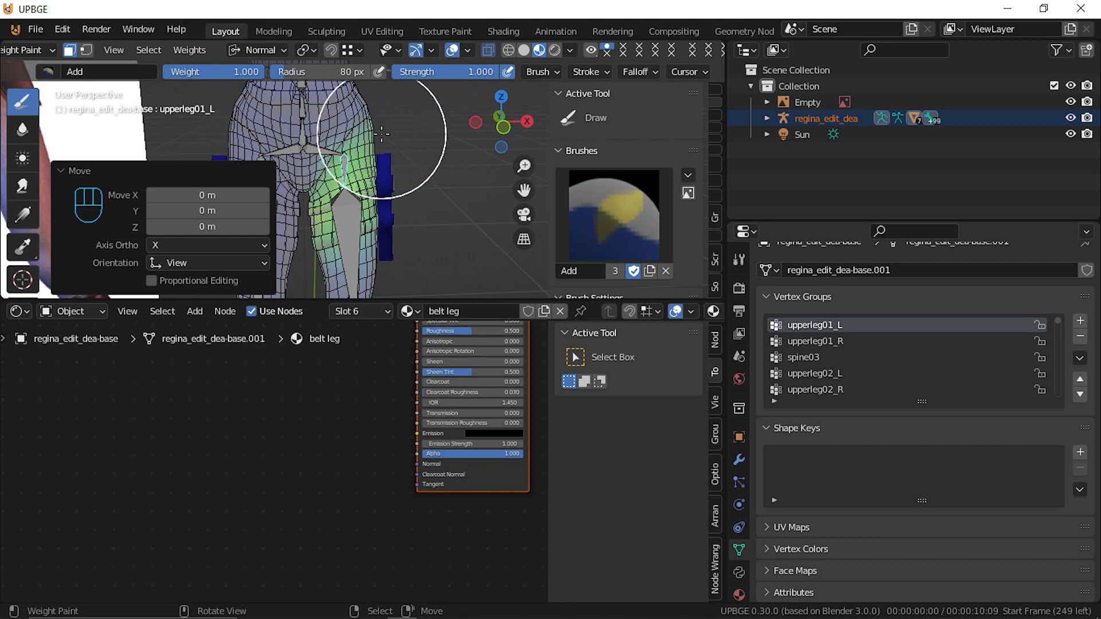
{"action": "mouse_move", "coordinate": [388, 196]}
{"action": "left_mouse_down"}
{"action": "mouse_move", "coordinate": [413, 275]}
{"action": "mouse_move", "coordinate": [405, 172]}
{"action": "mouse_move", "coordinate": [413, 276]}
{"action": "mouse_move", "coordinate": [400, 187]}
{"action": "mouse_move", "coordinate": [372, 236]}
{"action": "mouse_move", "coordinate": [383, 173]}
{"action": "mouse_move", "coordinate": [389, 280]}
{"action": "left_mouse_up"}
{"action": "middle_click_drag", "start_coordinate": [384, 240], "coordinate": [305, 228]}
{"action": "middle_click_drag", "start_coordinate": [107, 181], "coordinate": [687, 140]}
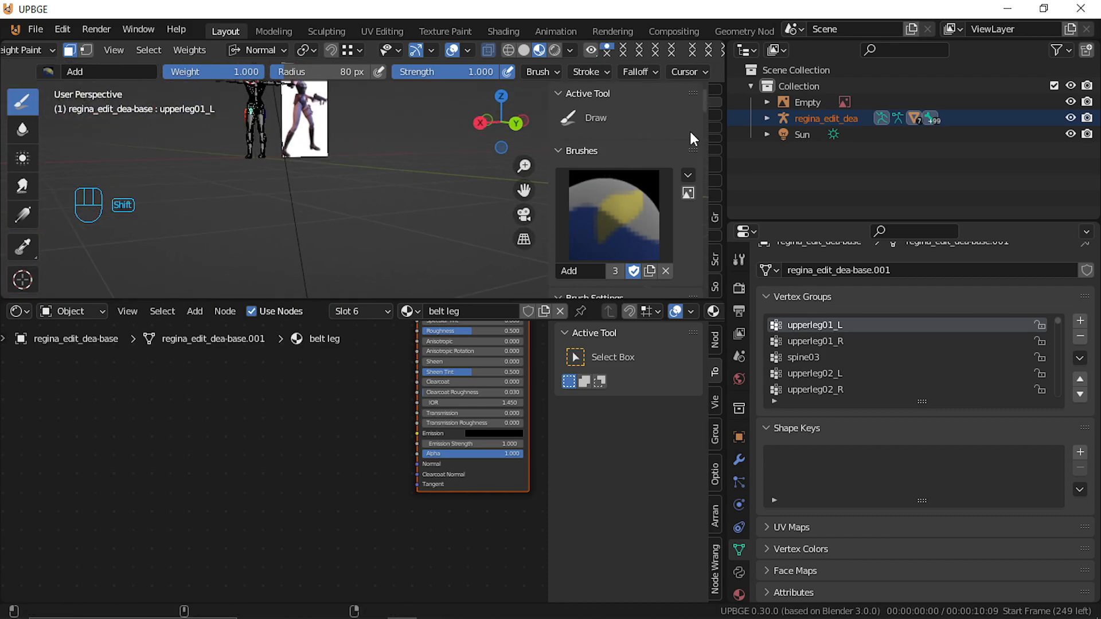
{"action": "middle_click_drag", "start_coordinate": [387, 178], "coordinate": [411, 228], "text": "shift"}
{"action": "scroll", "coordinate": [411, 229], "scroll_direction": "up", "scroll_amount": 3}
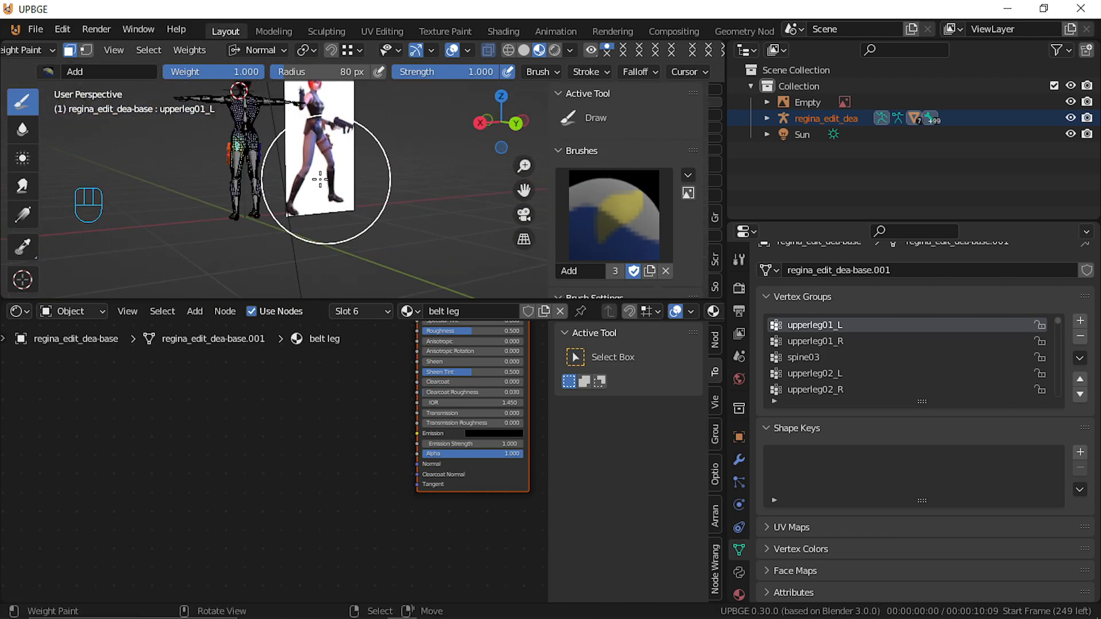
{"action": "mouse_move", "coordinate": [191, 135]}
{"action": "left_mouse_down"}
{"action": "mouse_move", "coordinate": [211, 188]}
{"action": "mouse_move", "coordinate": [235, 147]}
{"action": "mouse_move", "coordinate": [225, 128]}
{"action": "mouse_move", "coordinate": [247, 133]}
{"action": "left_mouse_up"}
Test-rotate the upperleg01_L bone to check how the left thigh holster follows the leg, then cancel the rotation
{"action": "key", "text": "r"}
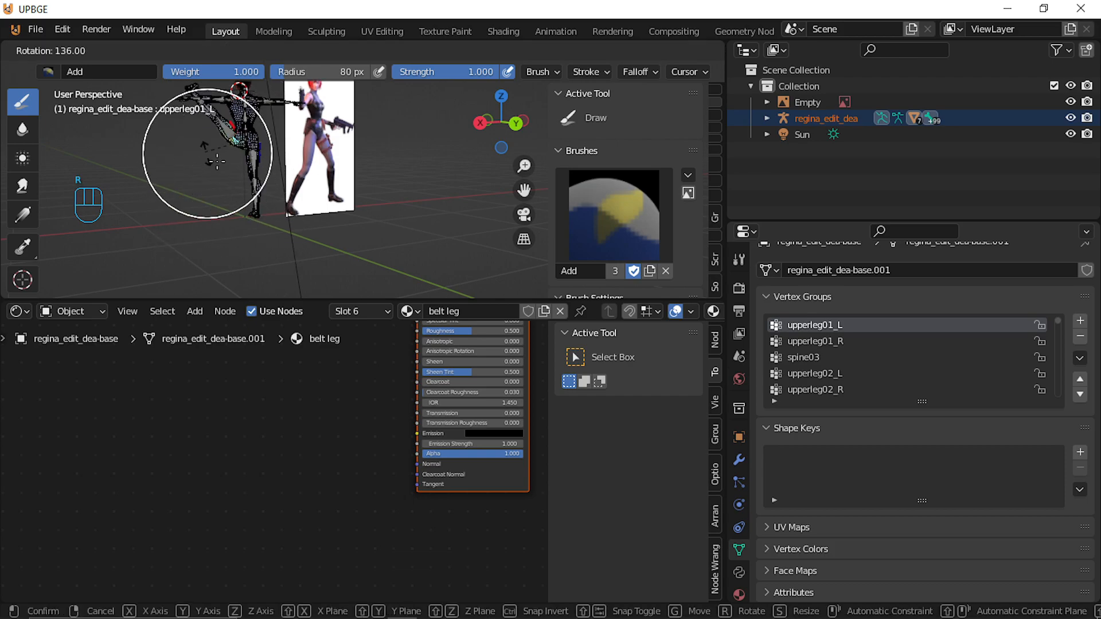
{"action": "right_click", "coordinate": [257, 207]}
{"action": "middle_click_drag", "start_coordinate": [231, 188], "coordinate": [395, 180]}
{"action": "key", "text": "shift+f"}
{"action": "key", "text": "Escape"}
Leave Weight Paint mode and, in Edit Mode of the body mesh, select the left thigh's linked faces delimited by seam
{"action": "left_click", "coordinate": [37, 50]}
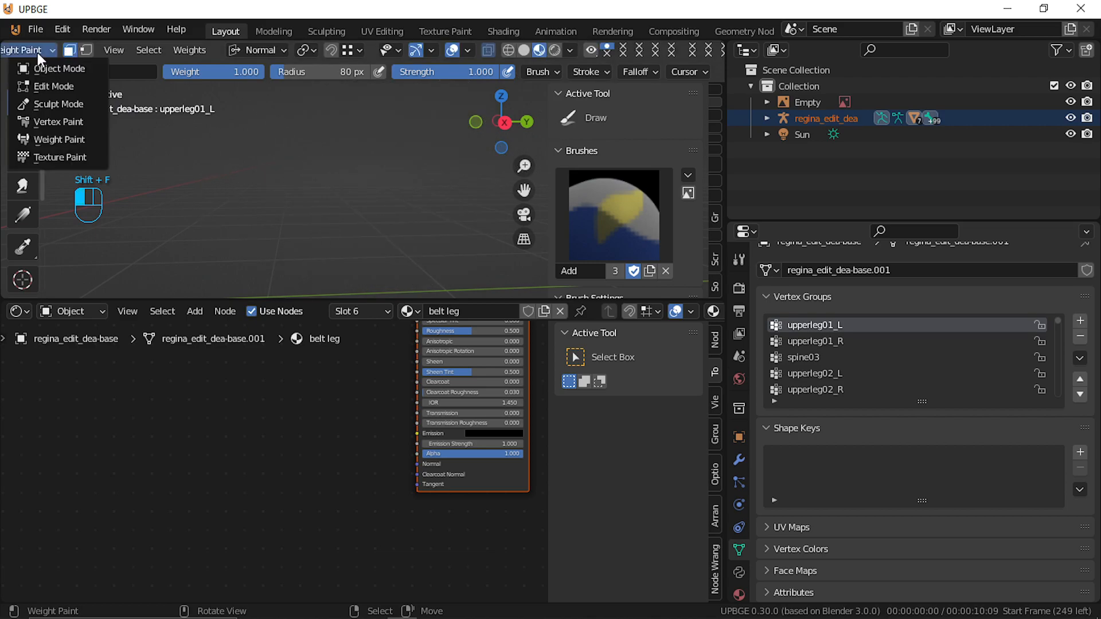
{"action": "left_click", "coordinate": [54, 63]}
{"action": "key", "text": "shift+f"}
{"action": "key", "text": "a"}
{"action": "key", "text": "w"}
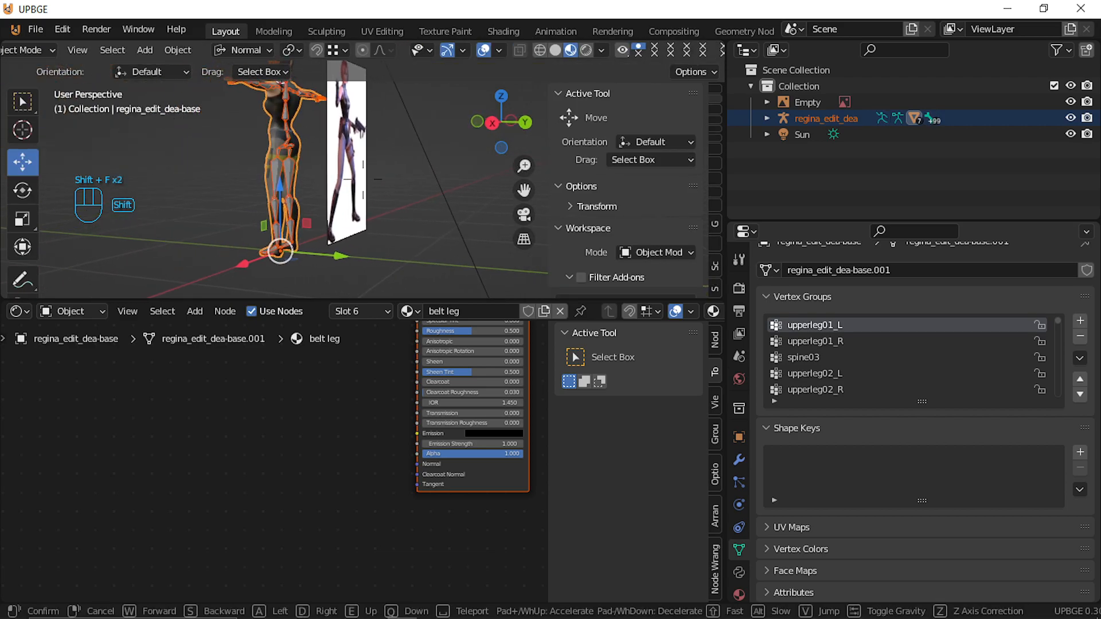
{"action": "key", "text": "shift"}
{"action": "key", "text": "a"}
{"action": "key", "text": "w"}
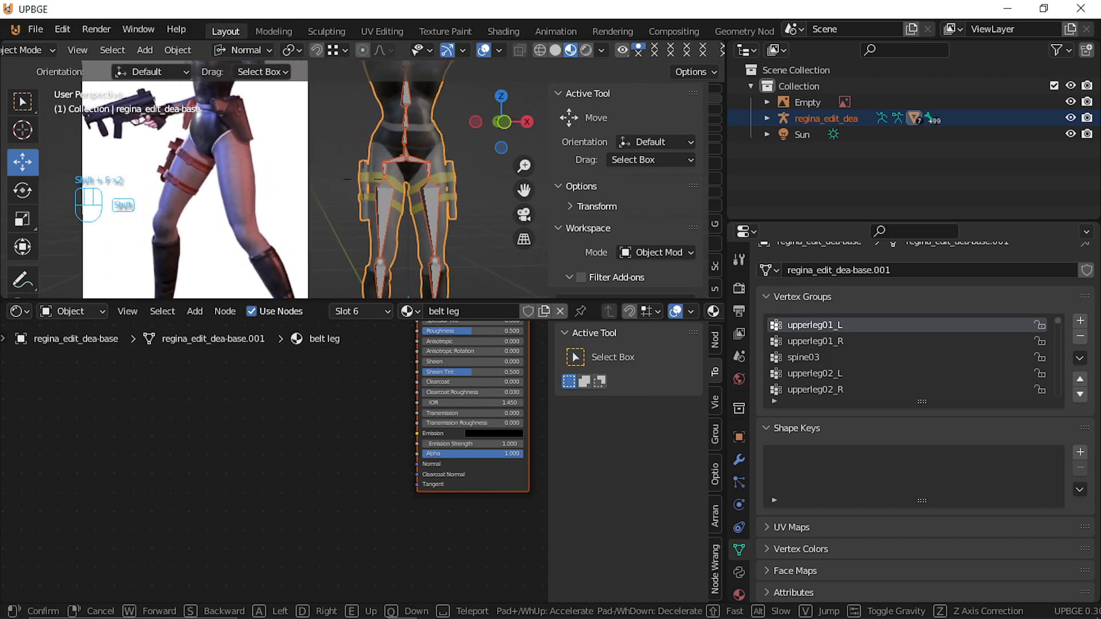
{"action": "key", "text": "w"}
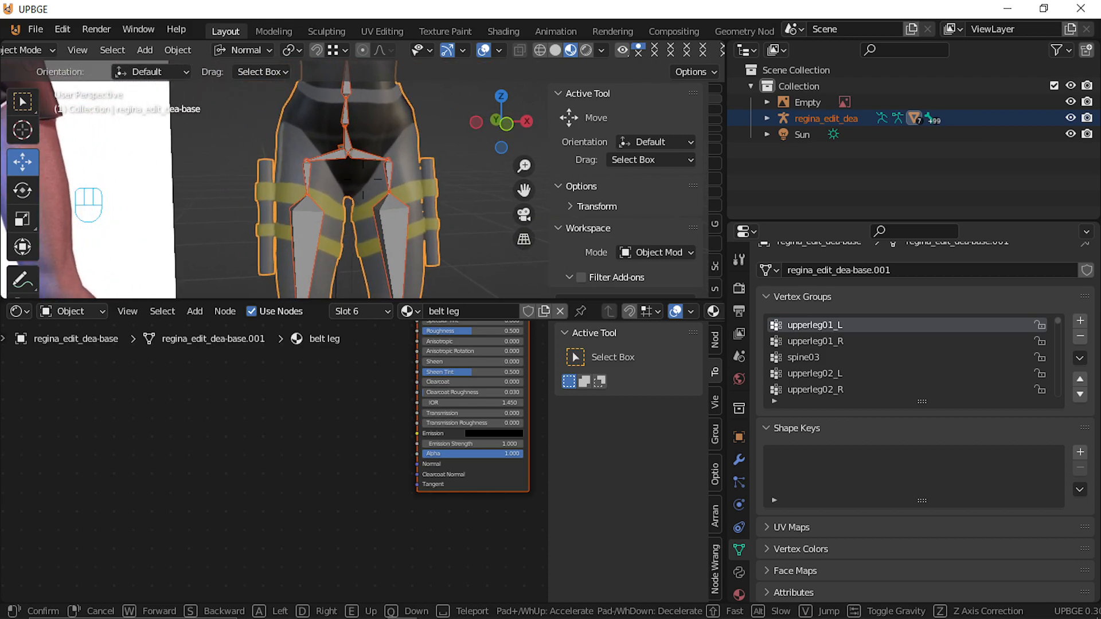
{"action": "left_click", "coordinate": [363, 179]}
{"action": "left_click", "coordinate": [356, 183]}
{"action": "key", "text": "Tab"}
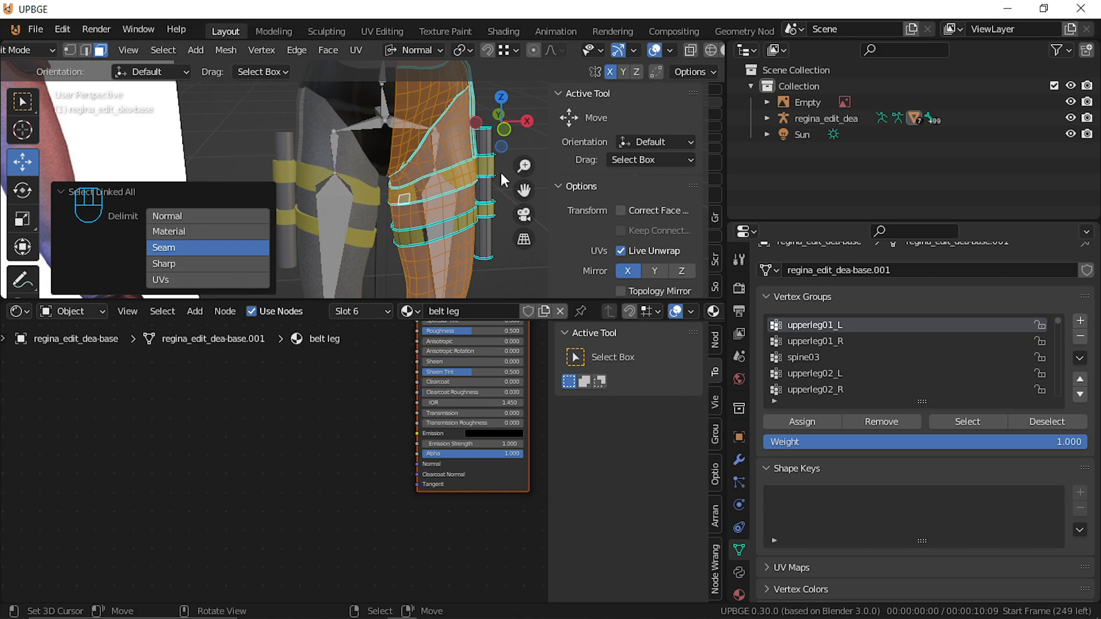
Return to Object Mode and apply the Mirror modifier on the body mesh
{"action": "key", "text": "Tab"}
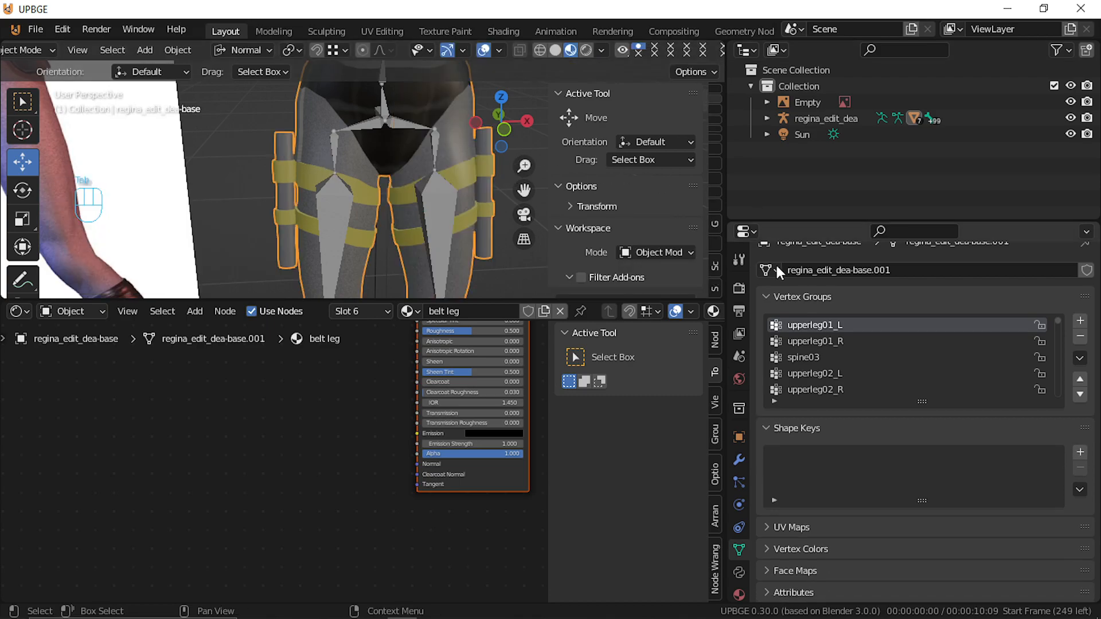
{"action": "left_click", "coordinate": [738, 460]}
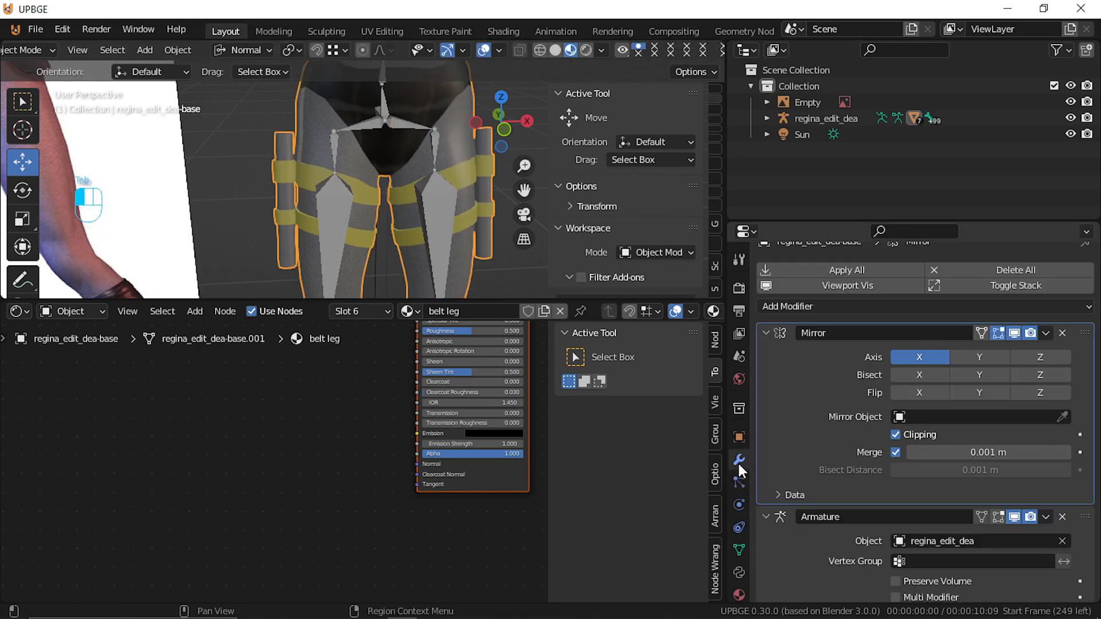
{"action": "left_click", "coordinate": [1047, 332]}
{"action": "left_click", "coordinate": [1025, 353]}
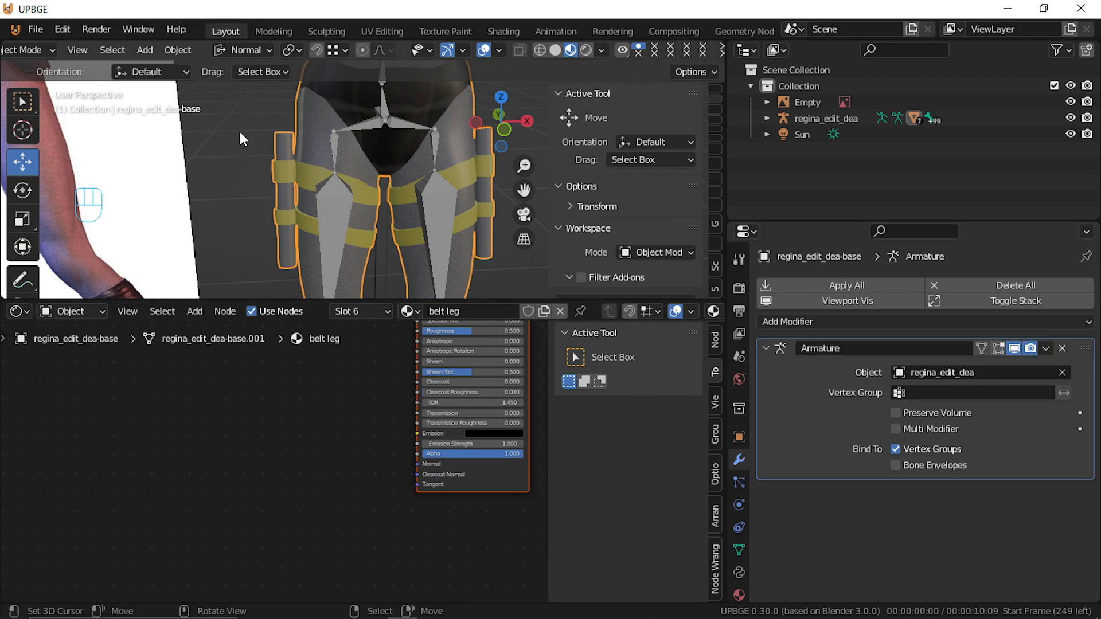
In Edit Mode, delete all linked geometry of the holster piece on the outside of the right thigh
{"action": "key", "text": "Tab"}
{"action": "left_click", "coordinate": [281, 175]}
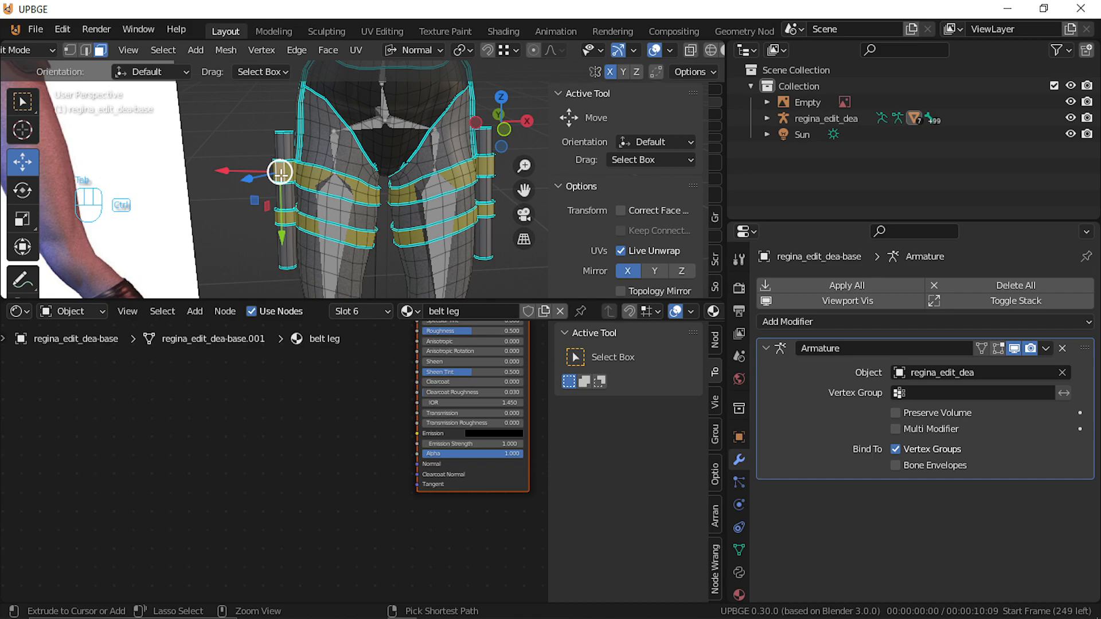
{"action": "key", "text": "ctrl+l"}
{"action": "key", "text": "x"}
{"action": "left_click", "coordinate": [284, 174]}
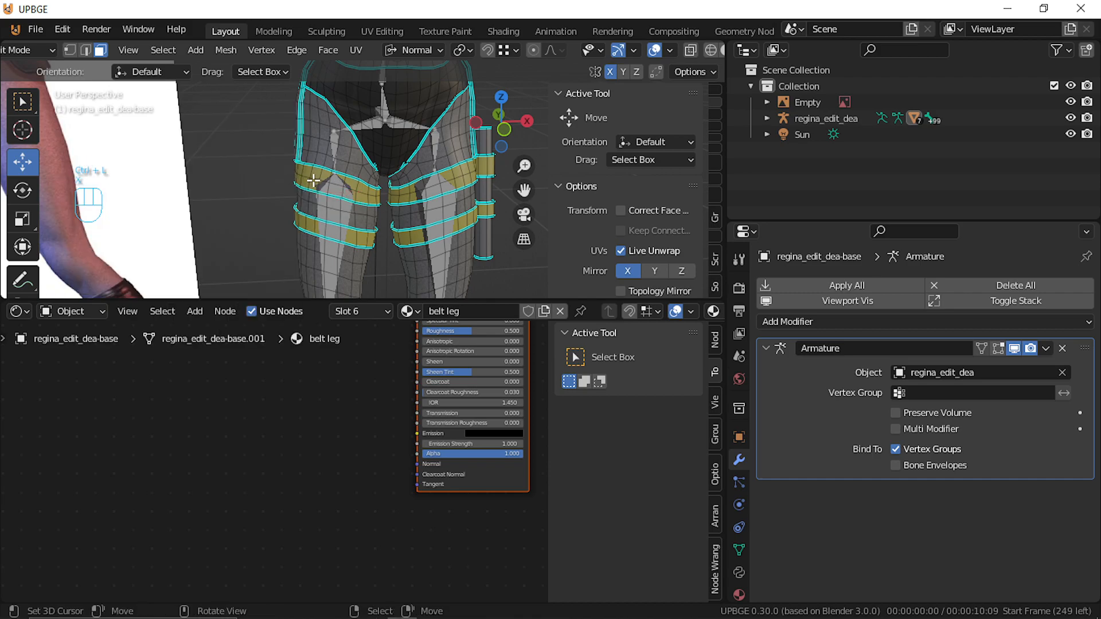
Delete the lower strap around the right thigh, then the upper one by growing its face loop selection and removing the faces
{"action": "left_click", "coordinate": [337, 232]}
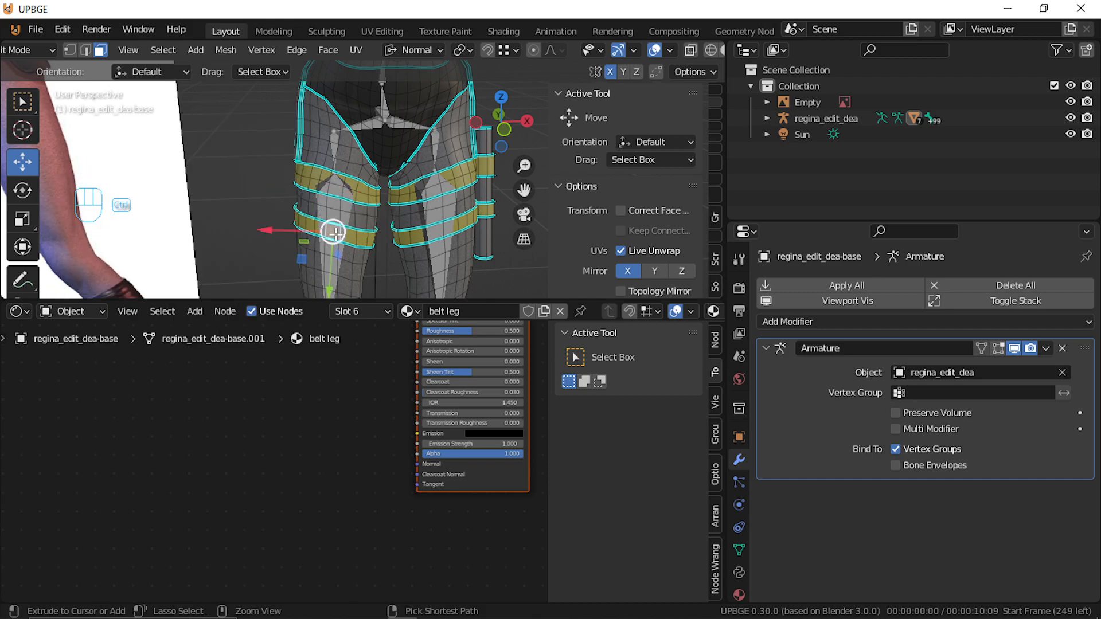
{"action": "key", "text": "ctrl+l"}
{"action": "key", "text": "x"}
{"action": "left_click", "coordinate": [336, 232]}
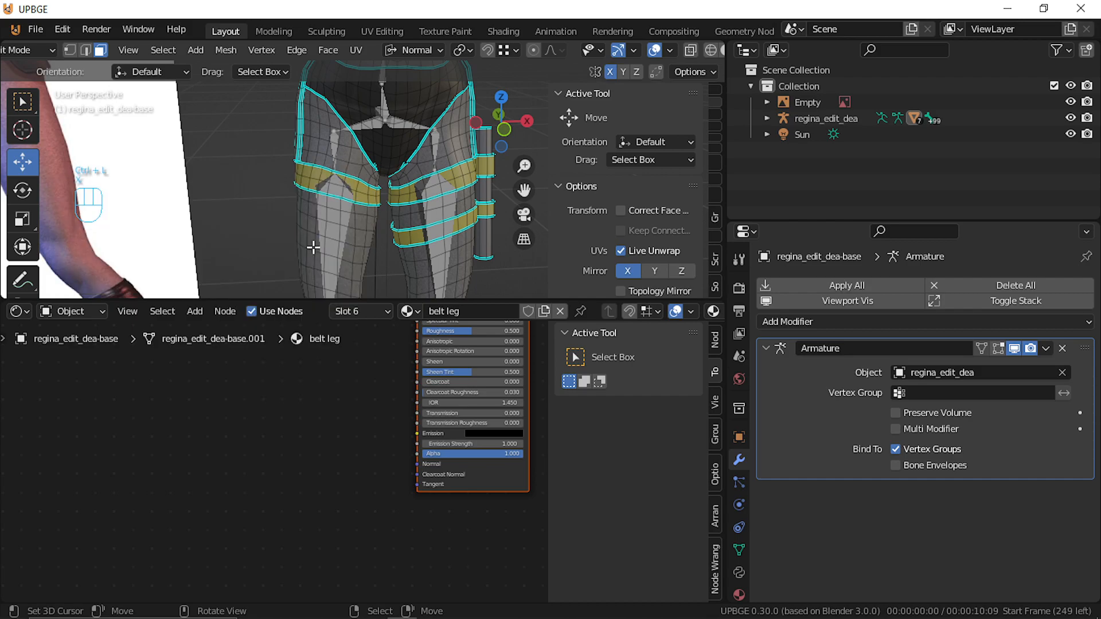
{"action": "left_click", "coordinate": [315, 183], "text": "alt+shift"}
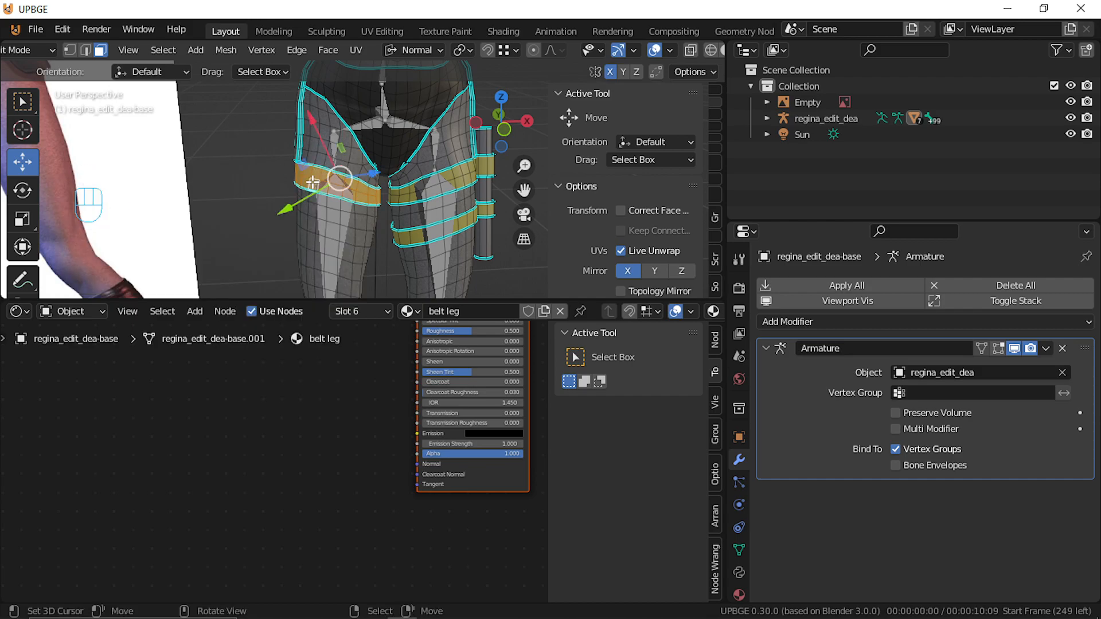
{"action": "key", "text": "ctrl+KP_Add"}
{"action": "key", "text": "x"}
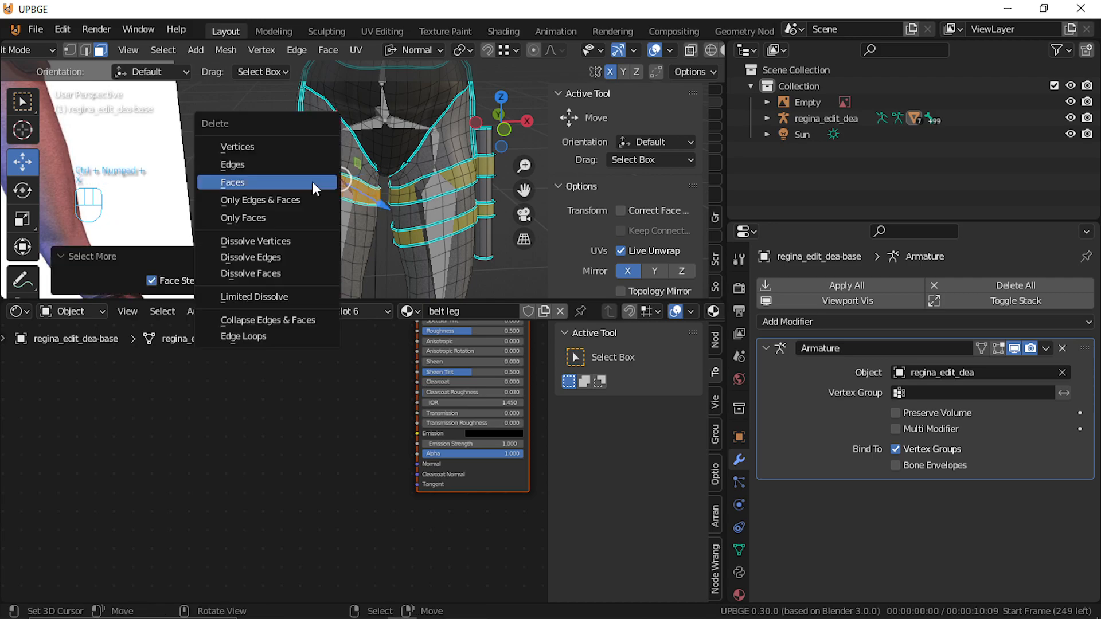
{"action": "left_click", "coordinate": [312, 181]}
Select the face loops of the vertical strap running down the right hip from the belt and delete them
{"action": "key", "text": "shift+f"}
{"action": "key", "text": "w"}
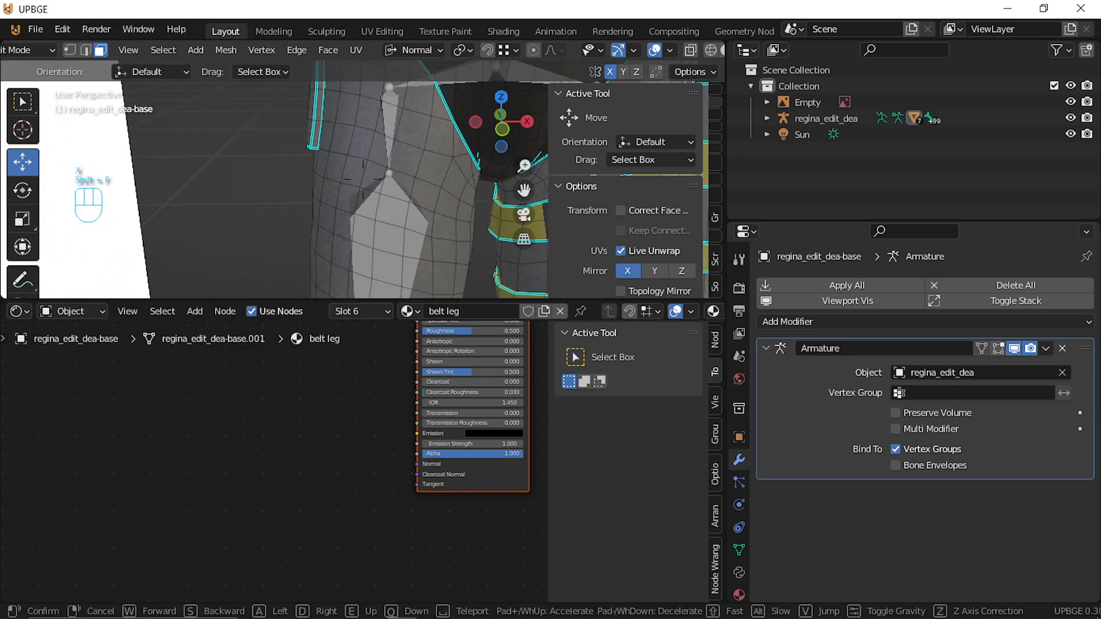
{"action": "key", "text": "a"}
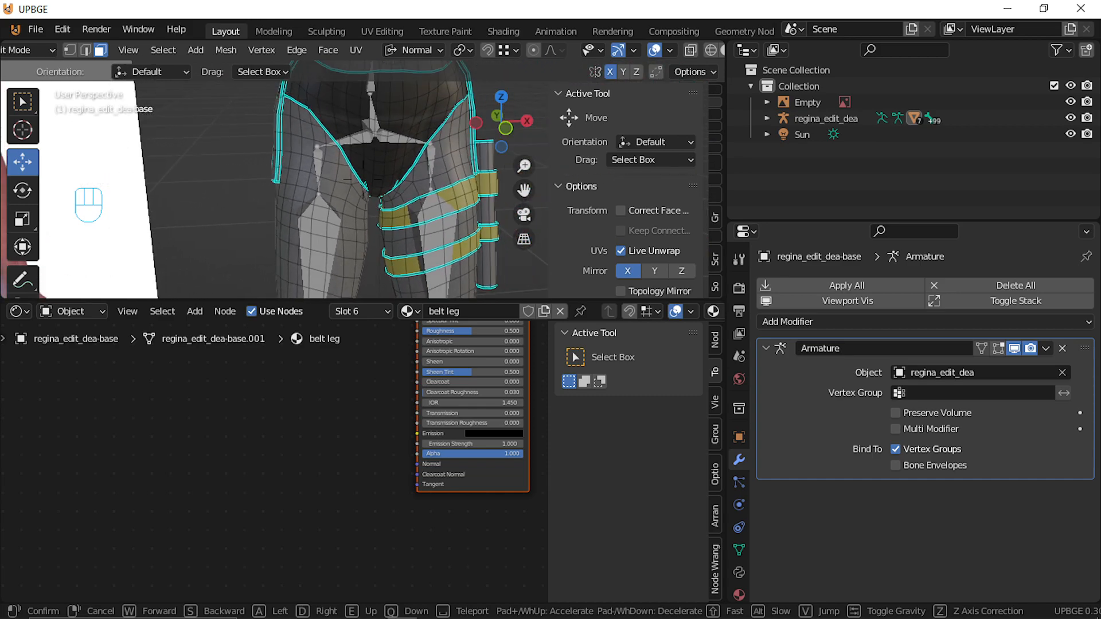
{"action": "key", "text": "w"}
{"action": "left_click", "coordinate": [371, 186]}
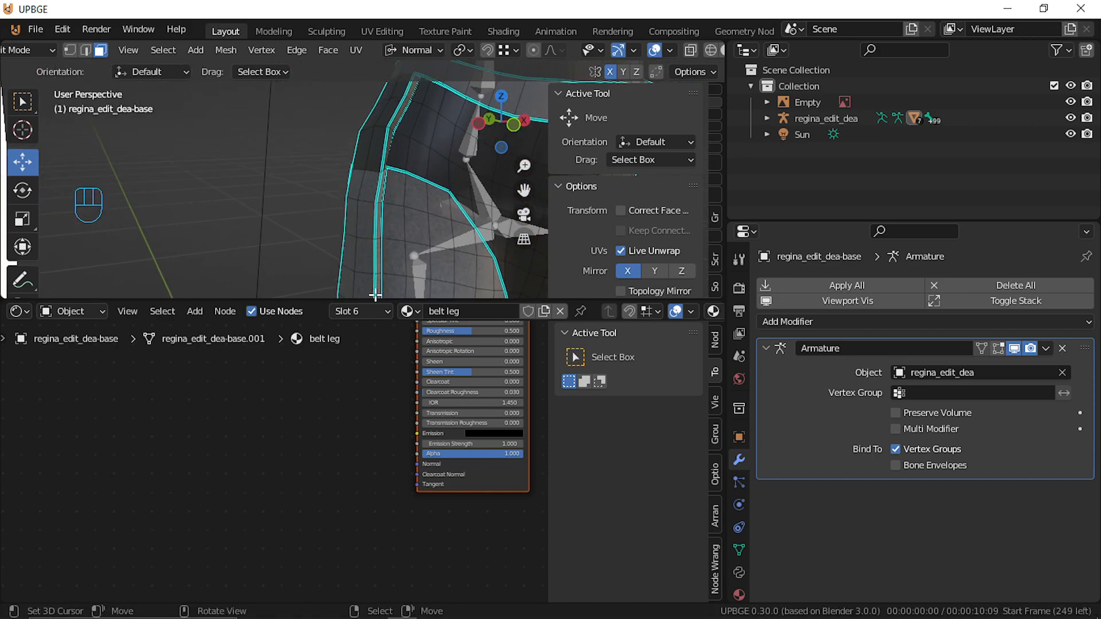
{"action": "right_click", "coordinate": [370, 286], "text": "alt"}
{"action": "right_click", "coordinate": [371, 255], "text": "alt+shift"}
{"action": "right_click", "coordinate": [371, 199], "text": "alt+shift"}
{"action": "right_click", "coordinate": [377, 172], "text": "alt+shift"}
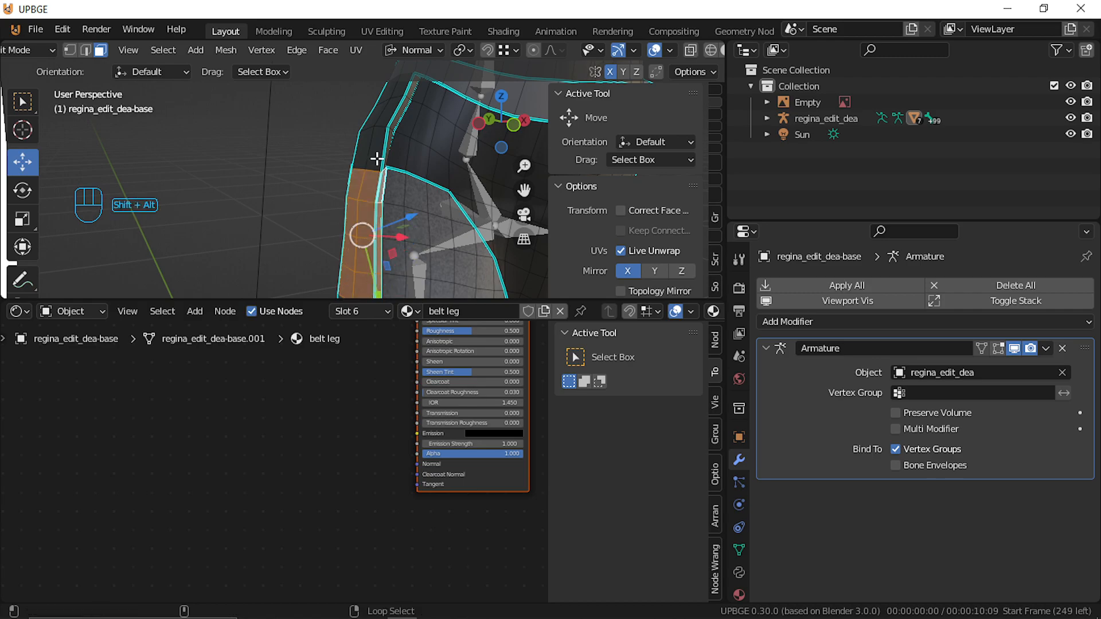
{"action": "right_click", "coordinate": [378, 150], "text": "alt+shift"}
{"action": "right_click", "coordinate": [405, 101], "text": "alt+shift"}
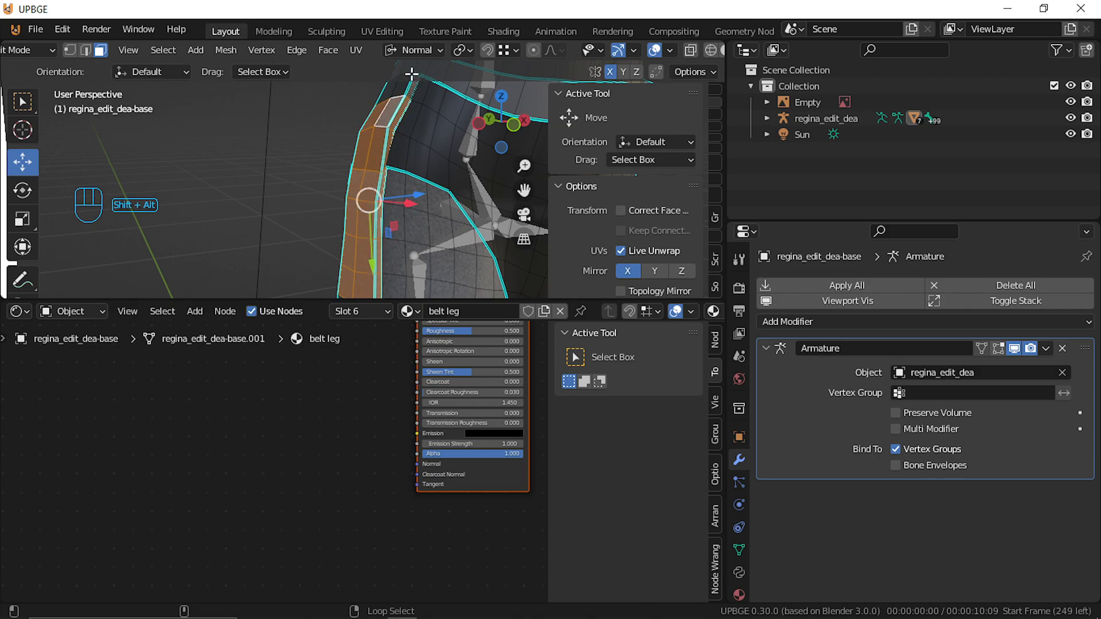
{"action": "key", "text": "x"}
{"action": "left_click", "coordinate": [400, 163]}
Examine the body mesh from hips and legs up to the chest, in both Object and Edit Mode, for leftover pieces and shading
{"action": "key", "text": "shift+f"}
{"action": "key", "text": "e"}
{"action": "key", "text": "s"}
{"action": "key", "text": "d"}
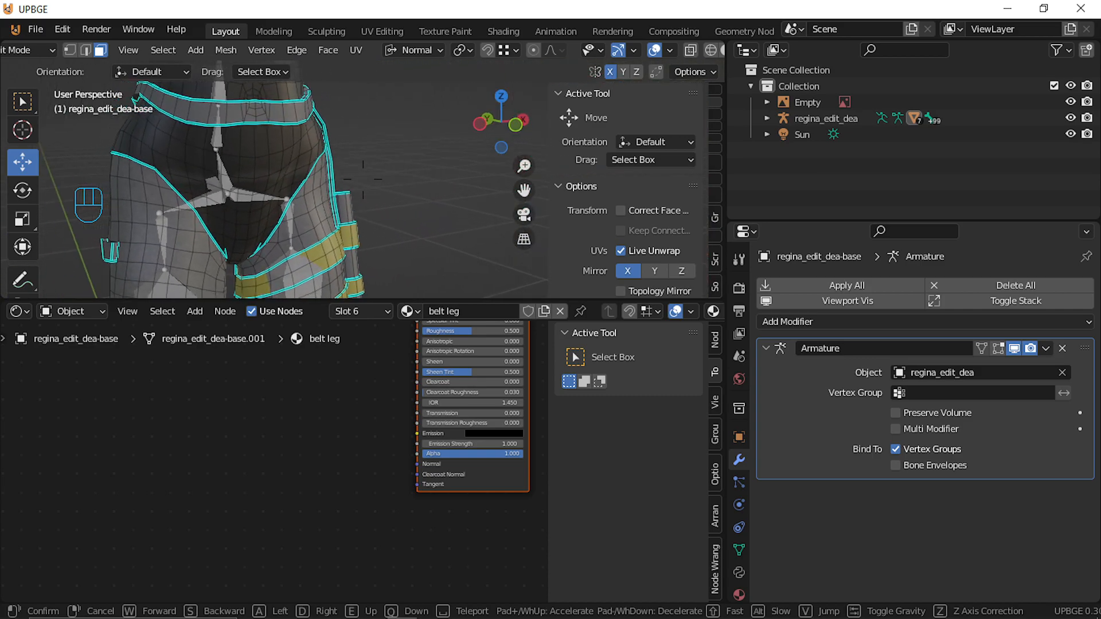
{"action": "left_click", "coordinate": [363, 178]}
{"action": "key", "text": "Tab"}
{"action": "key", "text": "shift+f"}
{"action": "key", "text": "s"}
{"action": "left_click", "coordinate": [363, 179]}
{"action": "key", "text": "Tab"}
{"action": "key", "text": "shift+f"}
{"action": "key", "text": "w"}
{"action": "key", "text": "w"}
{"action": "key", "text": "w"}
{"action": "left_click", "coordinate": [332, 218]}
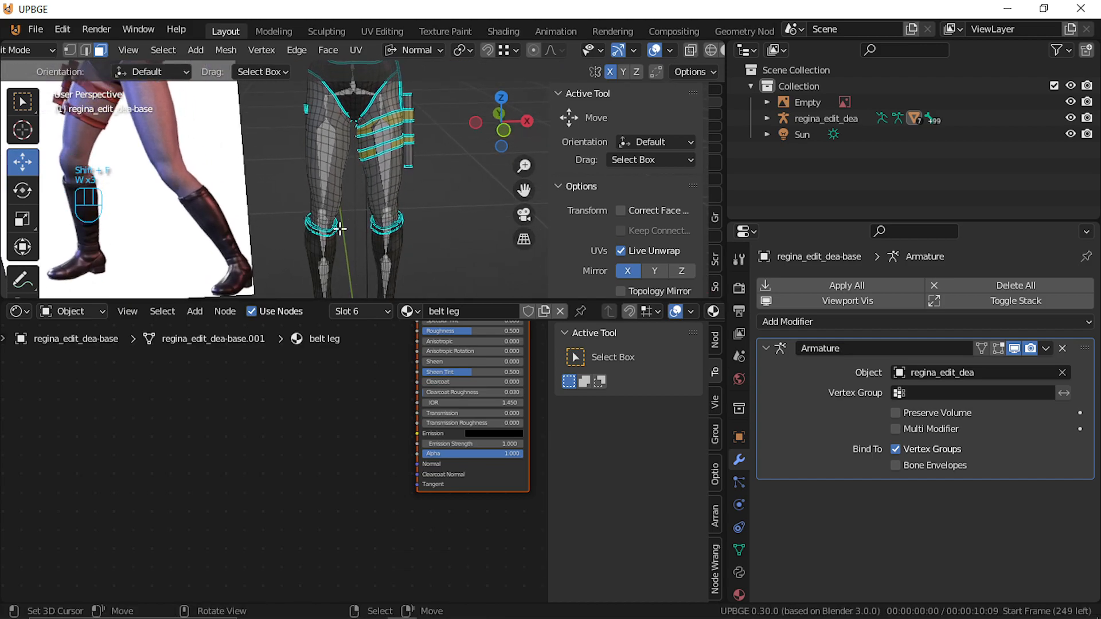
{"action": "key", "text": "shift+f"}
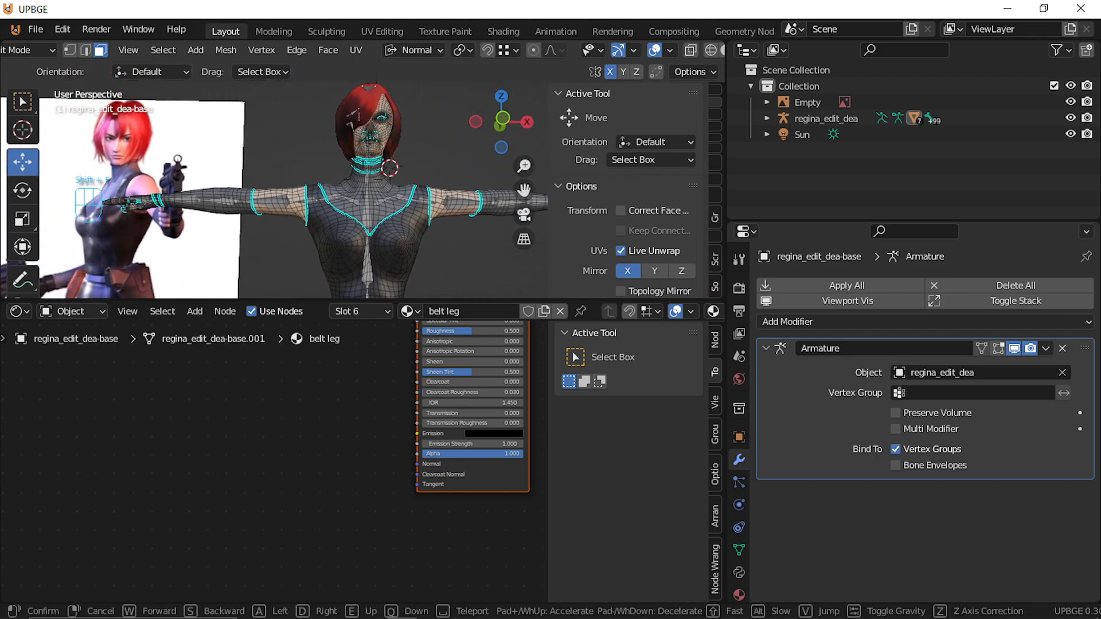
{"action": "key", "text": "w"}
{"action": "left_click", "coordinate": [363, 179]}
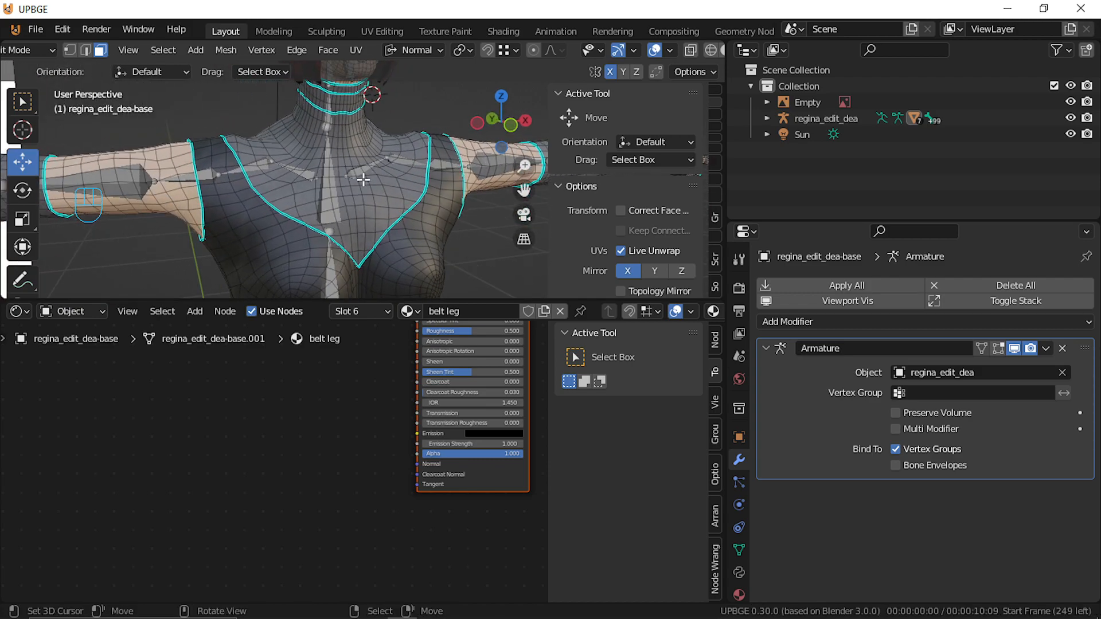
Clear the body mesh's custom split normals data and add it again
{"action": "left_click", "coordinate": [739, 549]}
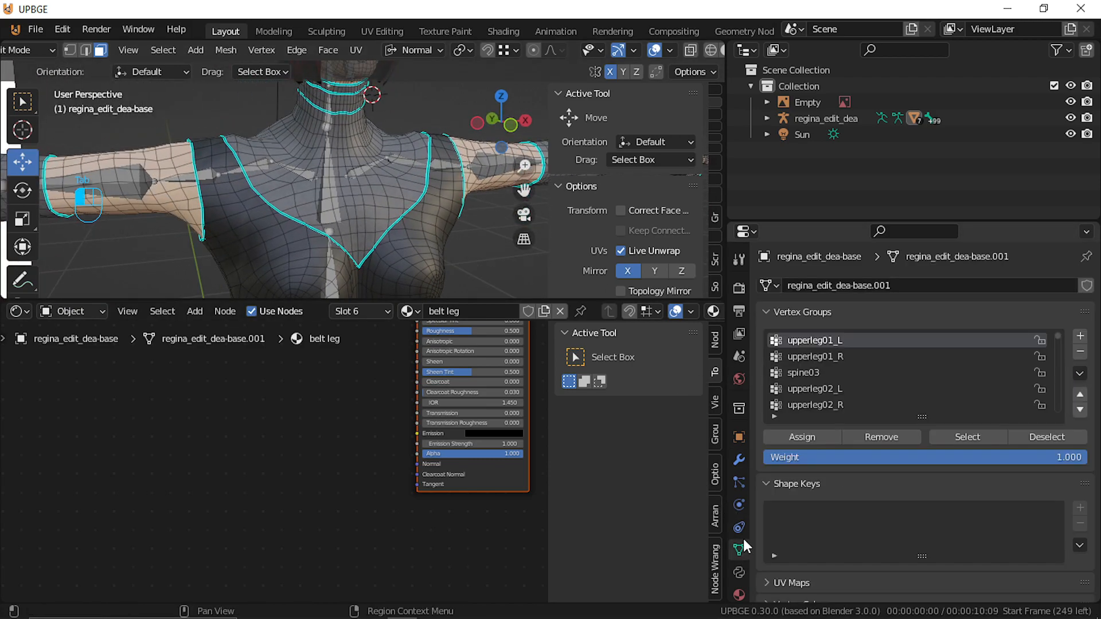
{"action": "scroll", "coordinate": [818, 459], "scroll_direction": "down", "scroll_amount": 12}
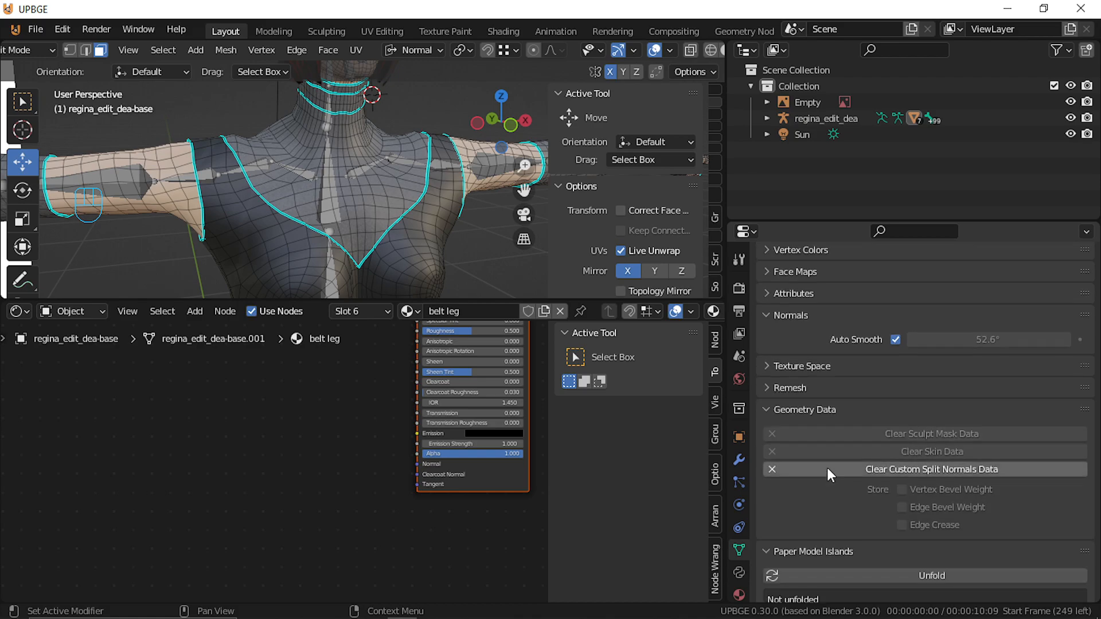
{"action": "scroll", "coordinate": [827, 466], "scroll_direction": "down", "scroll_amount": 3}
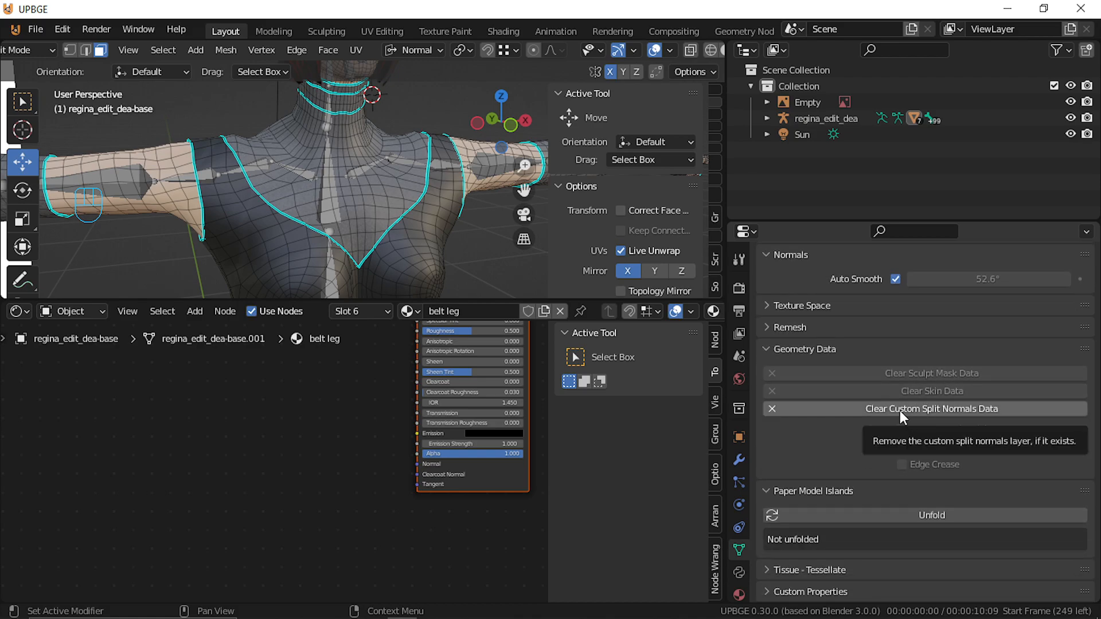
{"action": "left_click", "coordinate": [900, 409]}
{"action": "key", "text": "Tab"}
{"action": "key", "text": "Tab"}
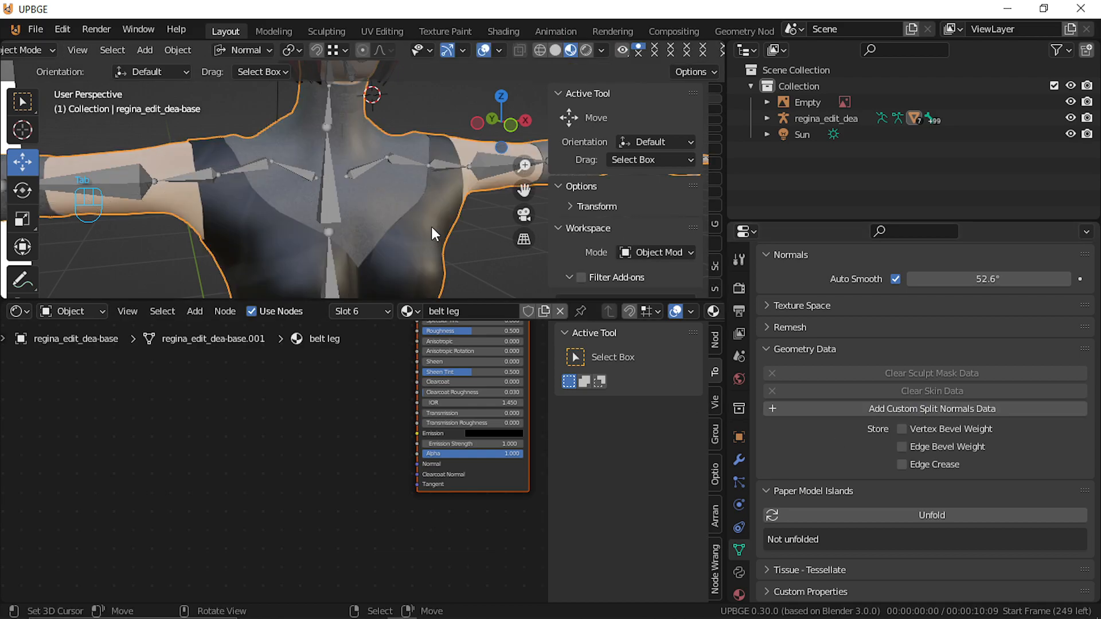
{"action": "key", "text": "Tab"}
{"action": "left_click", "coordinate": [890, 408]}
{"action": "key", "text": "Tab"}
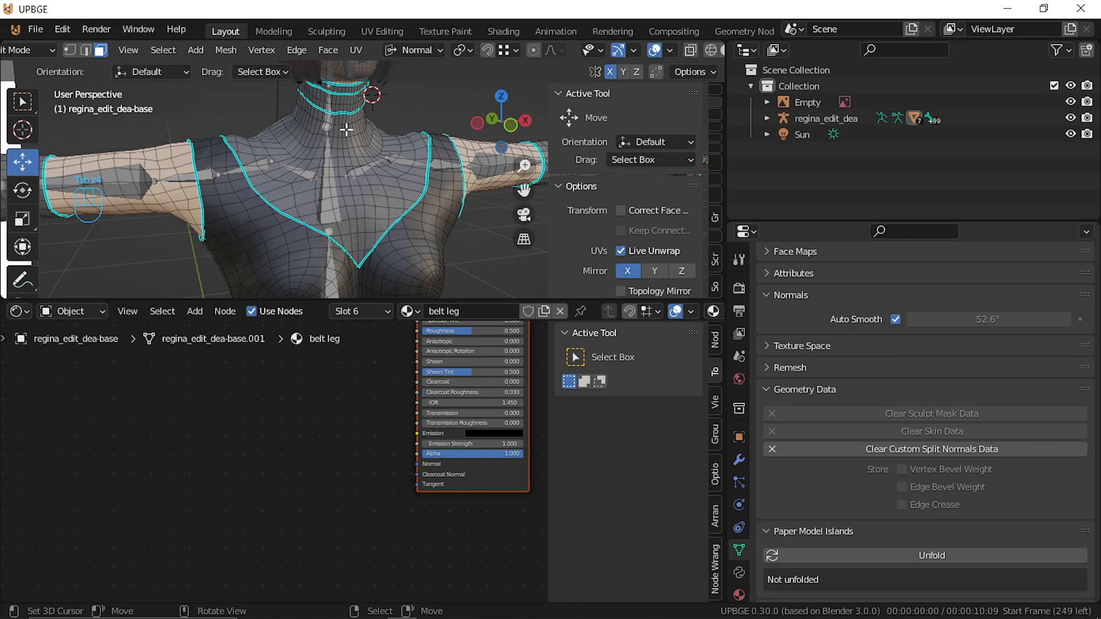
Select all linked geometry of the small leftover strap piece on the outer right thigh and delete it
{"action": "key", "text": "shift+f"}
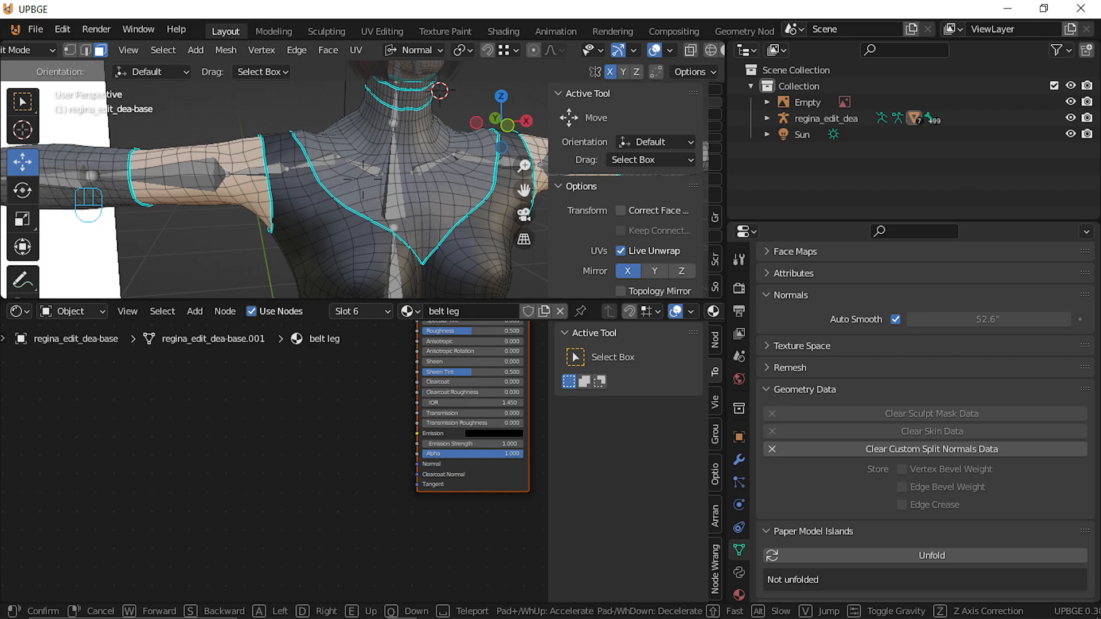
{"action": "key", "text": "s"}
{"action": "key", "text": "w"}
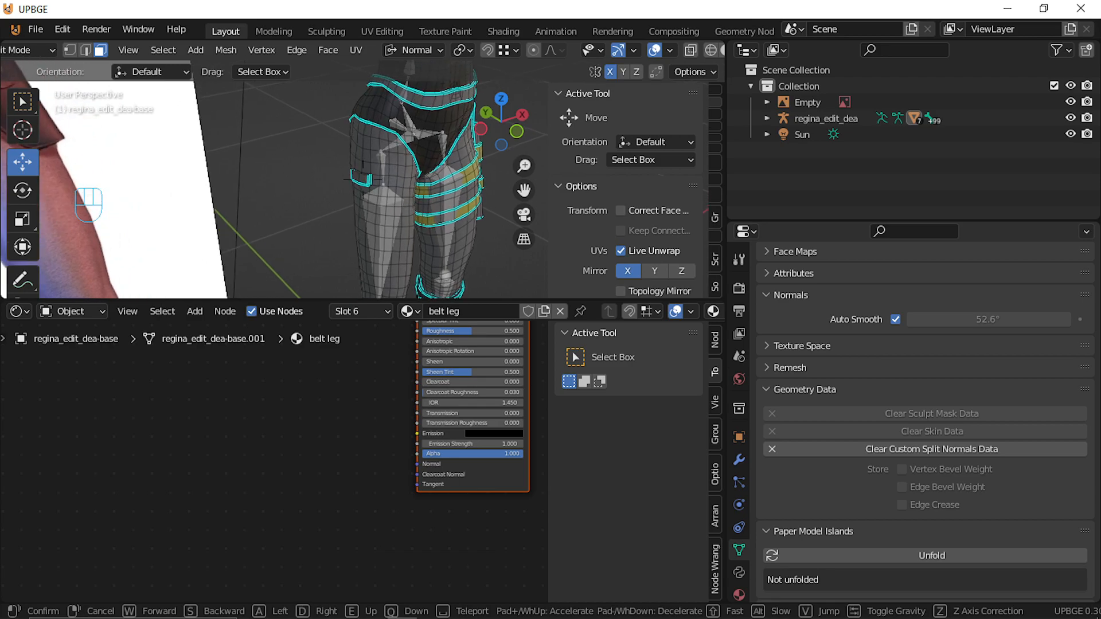
{"action": "key", "text": "w"}
{"action": "left_click", "coordinate": [363, 180]}
{"action": "right_click", "coordinate": [363, 180]}
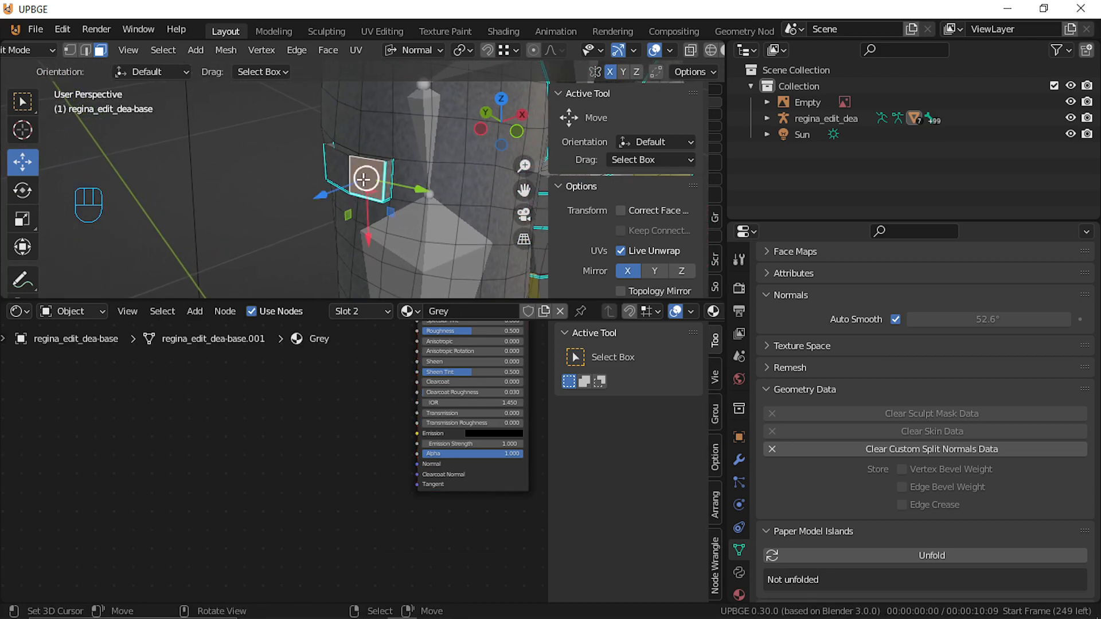
{"action": "key", "text": "ctrl+l"}
{"action": "key", "text": "x"}
{"action": "left_click", "coordinate": [365, 149]}
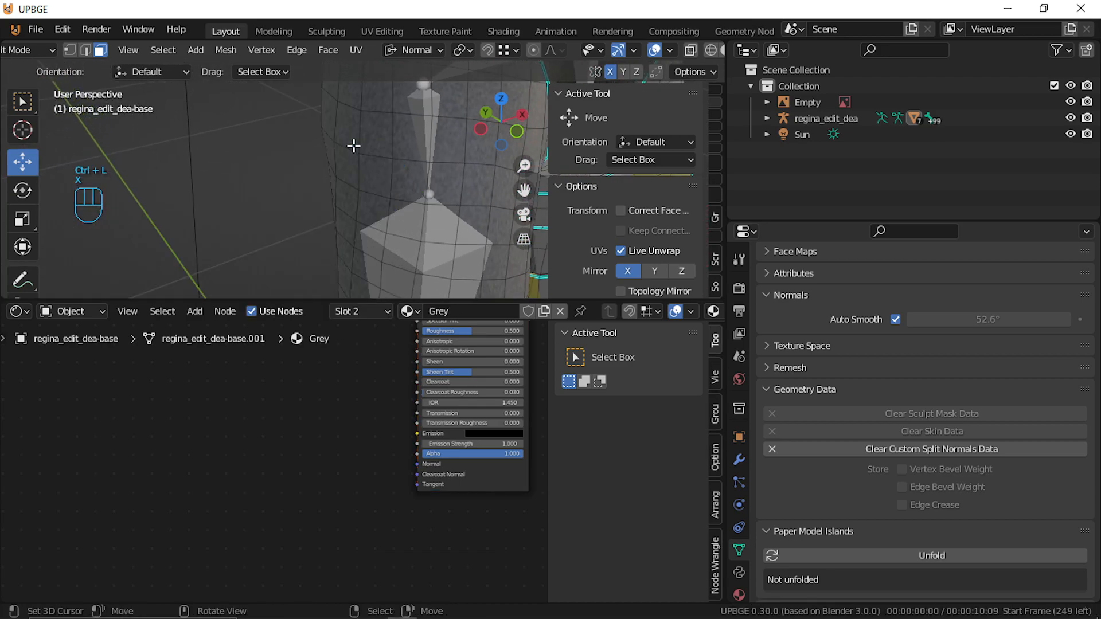
Undo the deletion of the leftover strap piece on the right thigh
{"action": "key", "text": "shift+f"}
{"action": "key", "text": "s"}
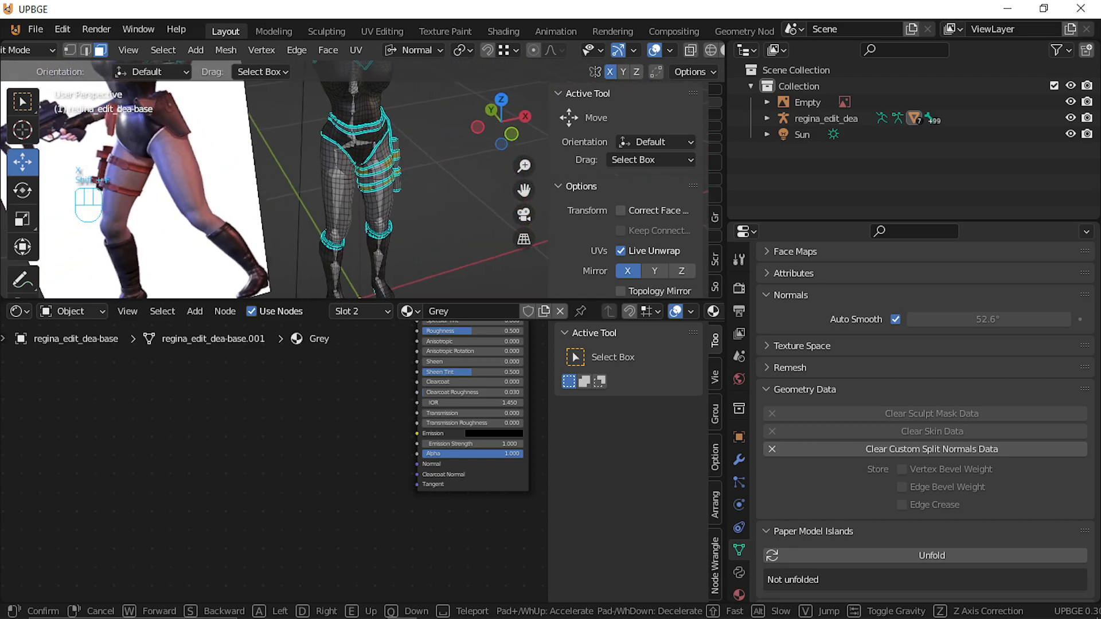
{"action": "key", "text": "Escape"}
{"action": "key", "text": "ctrl+z"}
{"action": "key", "text": "ctrl+z"}
{"action": "key", "text": "ctrl+z"}
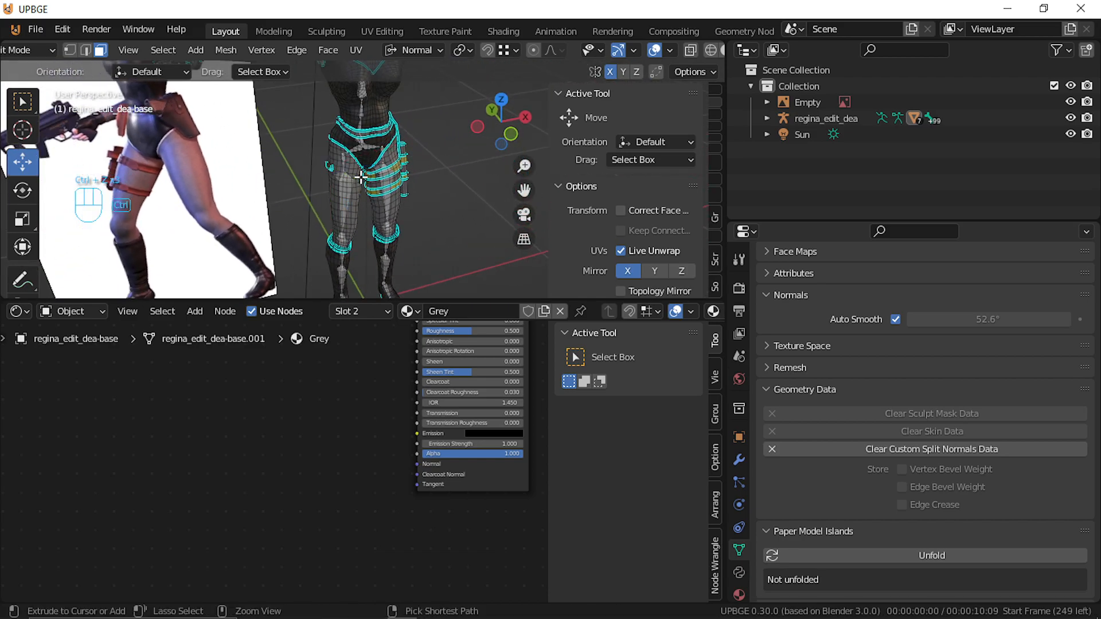
Undo the recent edits to the body mesh back to the state before its Mirror modifier was applied
{"action": "key", "text": "ctrl+z"}
{"action": "key", "text": "ctrl+z"}
{"action": "key", "text": "ctrl+z"}
{"action": "key", "text": "ctrl+z"}
{"action": "key", "text": "ctrl+z"}
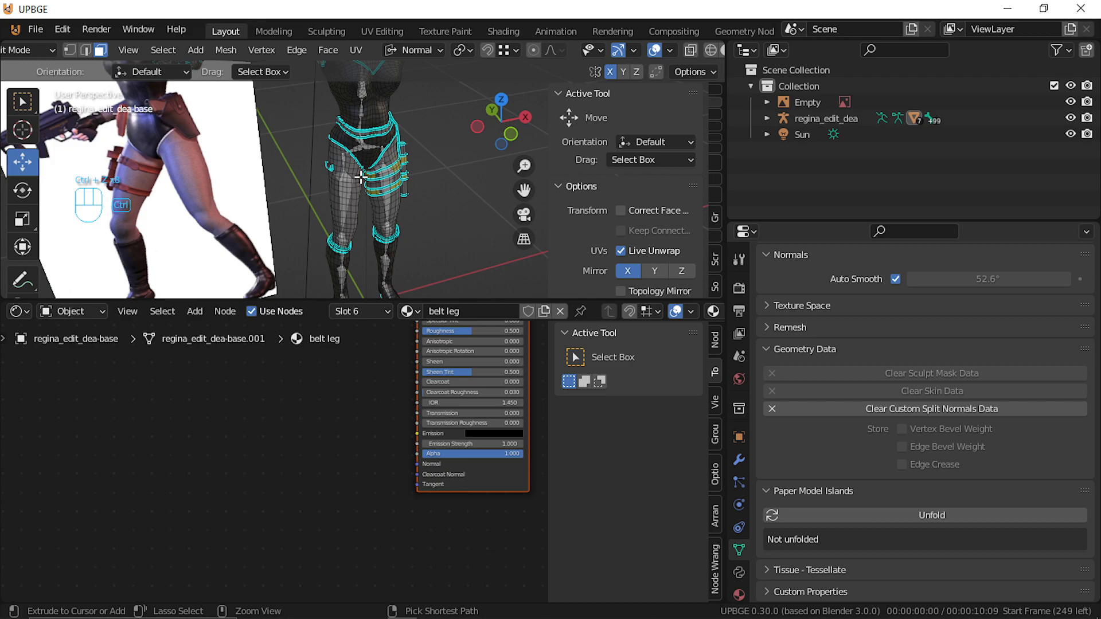
{"action": "key", "text": "ctrl+z"}
{"action": "key", "text": "ctrl+z"}
{"action": "key", "text": "ctrl+z"}
{"action": "key", "text": "ctrl+z"}
{"action": "key", "text": "ctrl+z"}
{"action": "key", "text": "ctrl+z"}
{"action": "key", "text": "ctrl+z"}
{"action": "key", "text": "ctrl+z"}
{"action": "key", "text": "ctrl+z"}
{"action": "key", "text": "ctrl+z"}
{"action": "key", "text": "ctrl+z"}
{"action": "key", "text": "ctrl+z"}
{"action": "key", "text": "ctrl+z"}
{"action": "key", "text": "ctrl+z"}
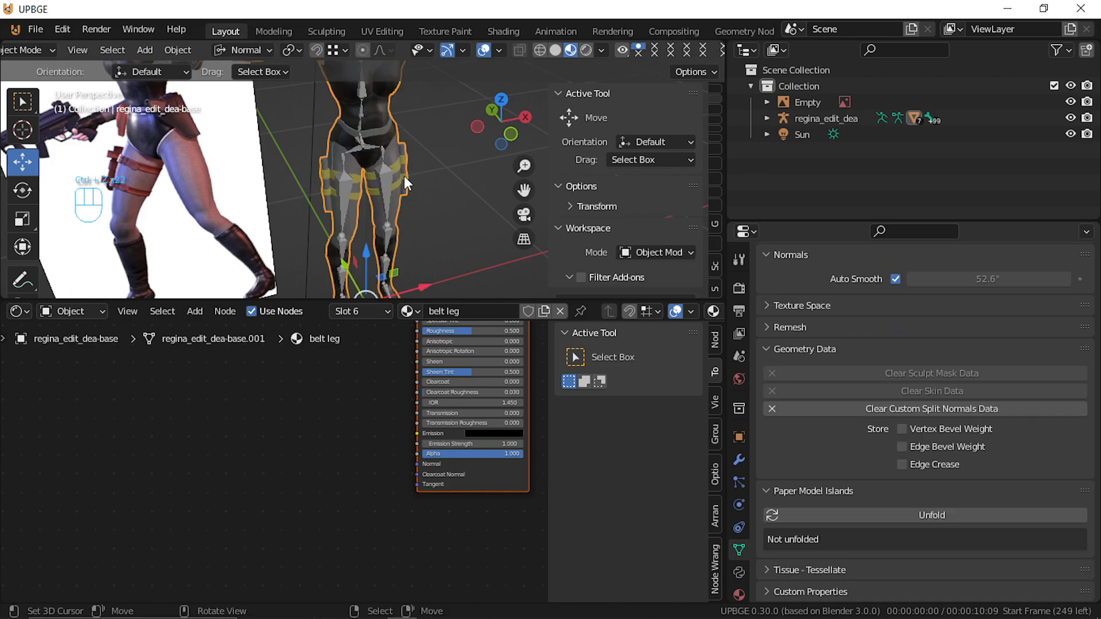
Apply the body mesh's Mirror modifier in Object Mode
{"action": "key", "text": "Tab"}
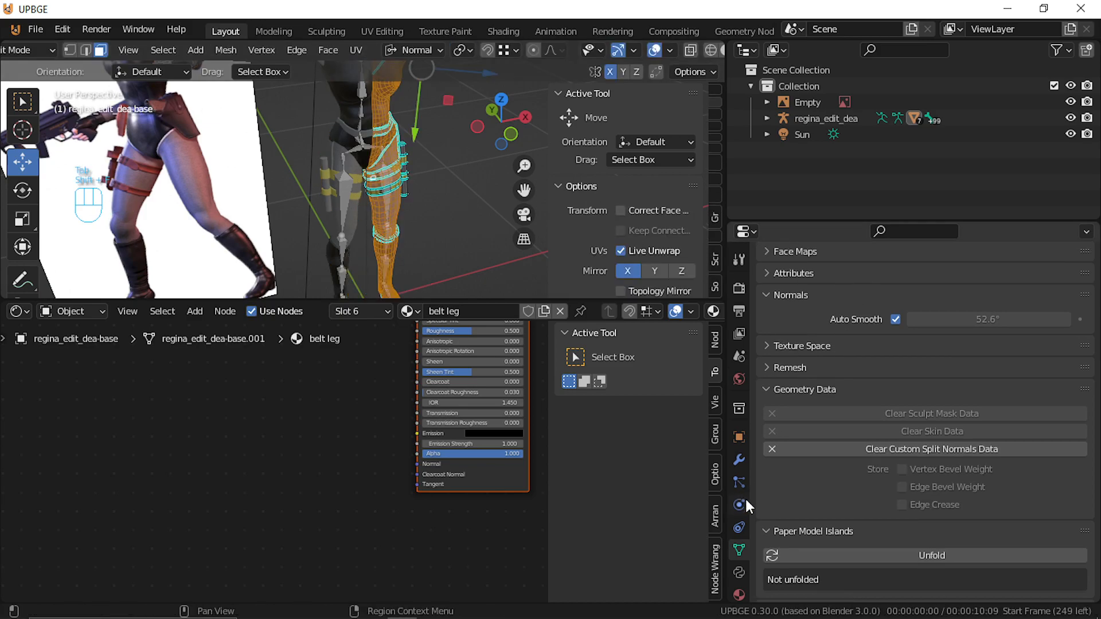
{"action": "left_click", "coordinate": [738, 460]}
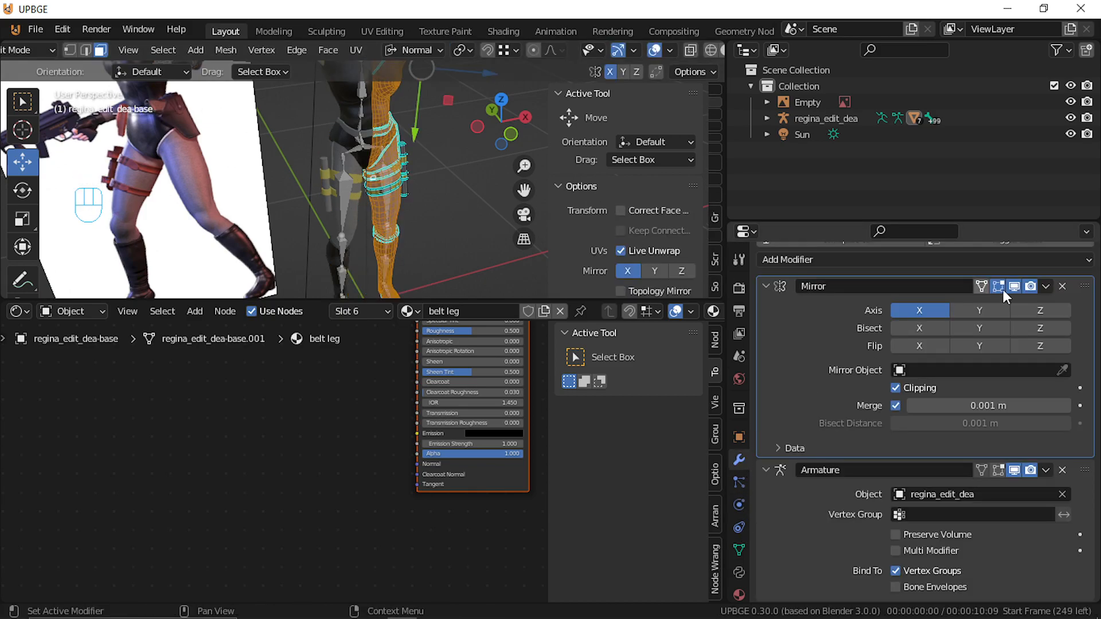
{"action": "left_click", "coordinate": [1046, 286]}
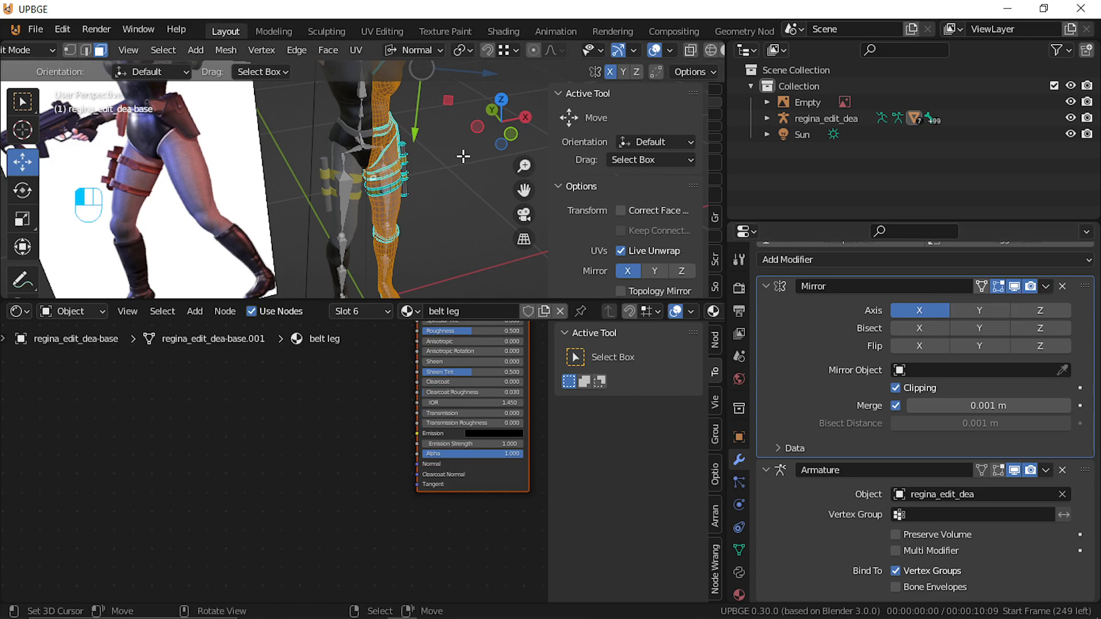
{"action": "key", "text": "Tab"}
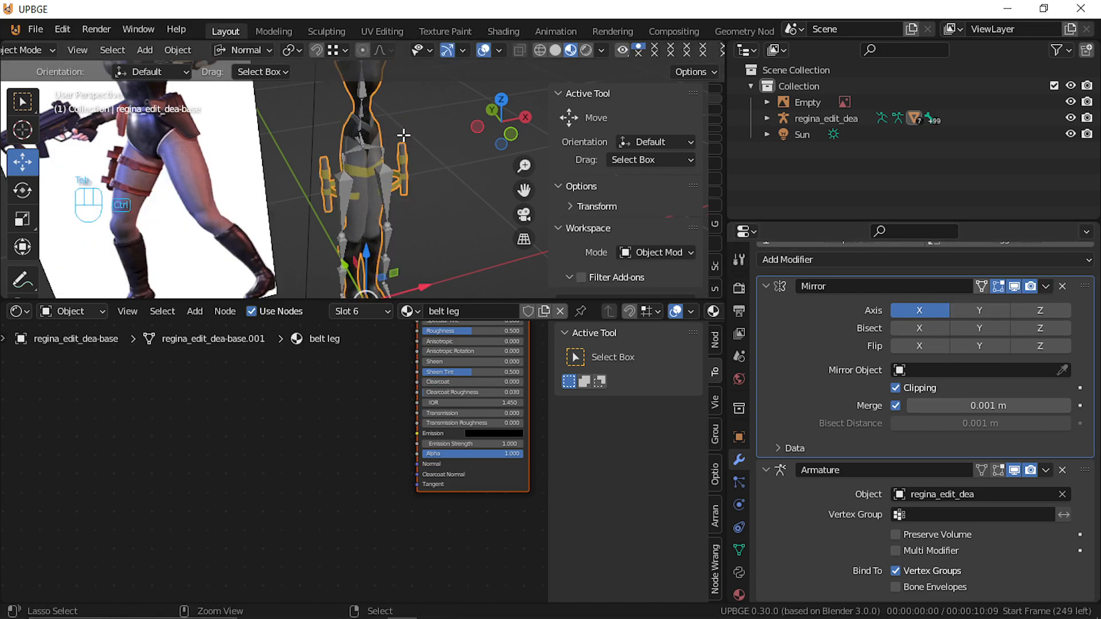
{"action": "key", "text": "ctrl+z"}
{"action": "key", "text": "ctrl+z"}
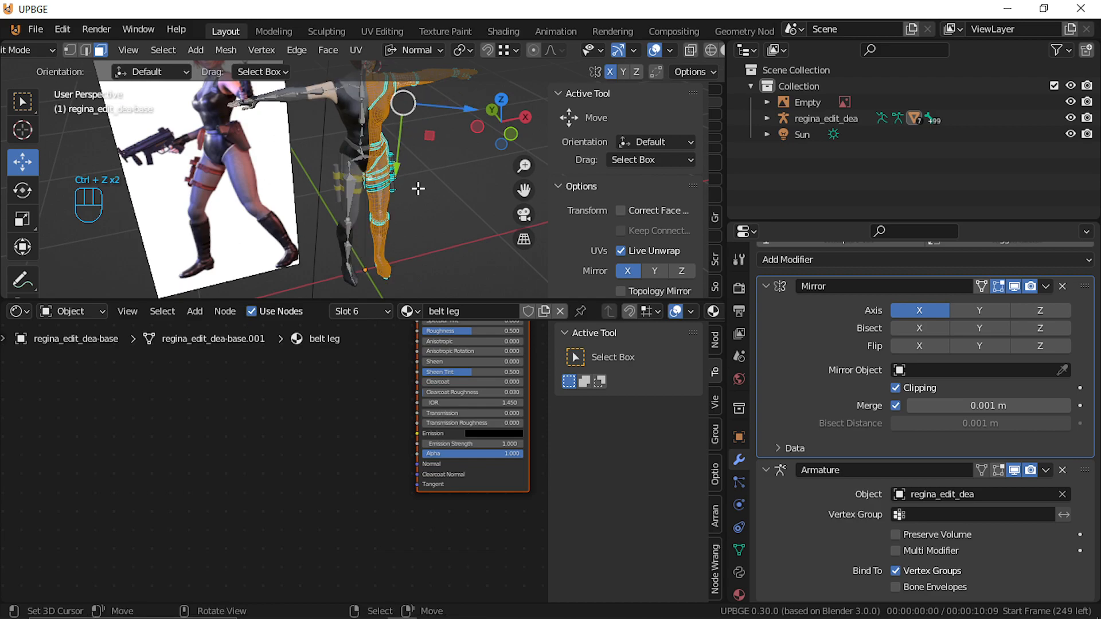
{"action": "key", "text": "Tab"}
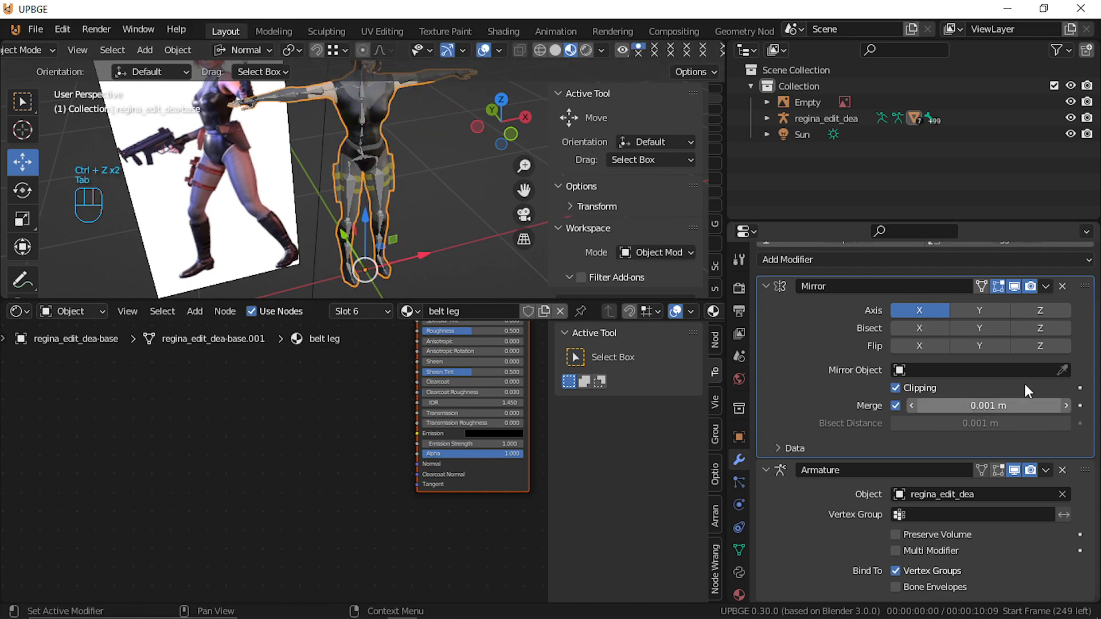
{"action": "left_click", "coordinate": [1045, 286]}
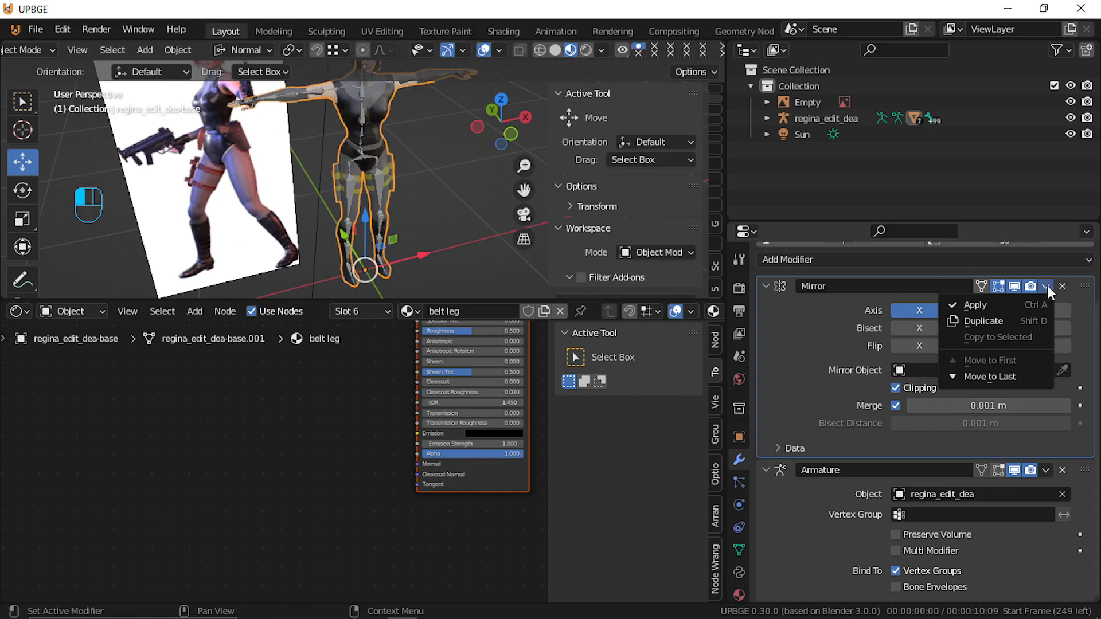
{"action": "left_click", "coordinate": [1029, 305]}
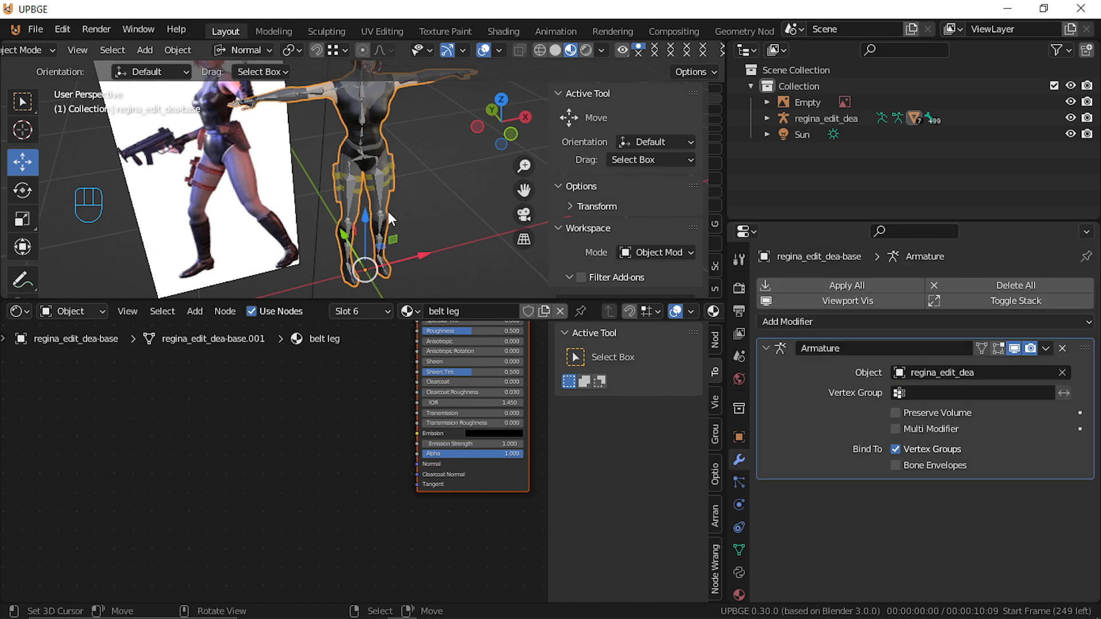
Select the linked parts of the duplicate holster and lower strap on the left thigh plus the outer hip strap's face loops, and delete them
{"action": "key", "text": "Tab"}
{"action": "key", "text": "shift+f"}
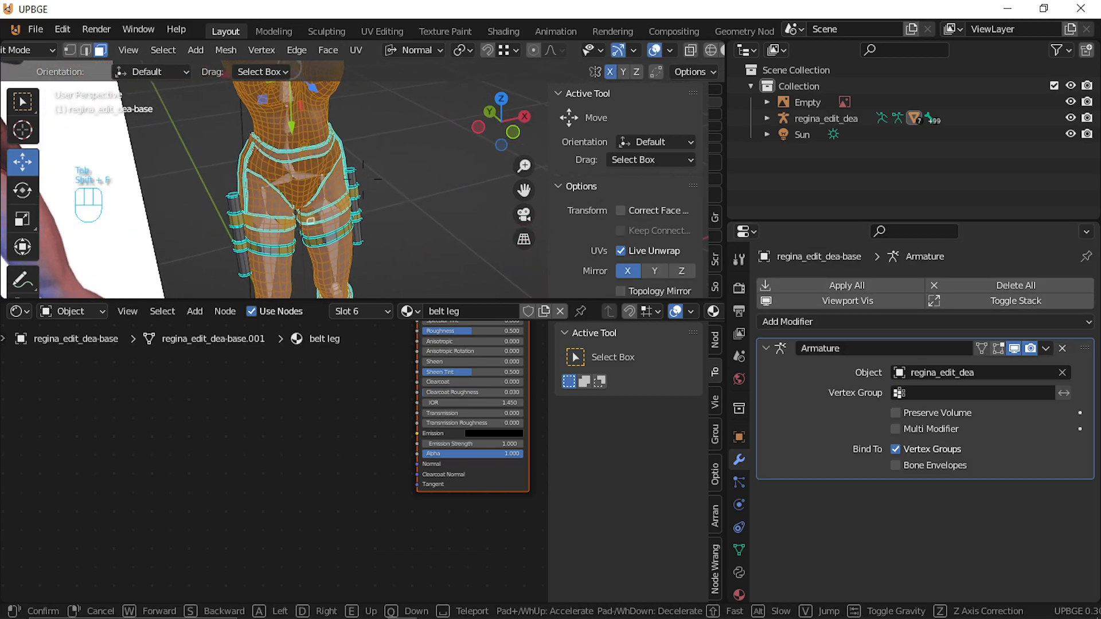
{"action": "left_click", "coordinate": [363, 179]}
{"action": "right_click", "coordinate": [354, 178]}
{"action": "right_click", "coordinate": [352, 179]}
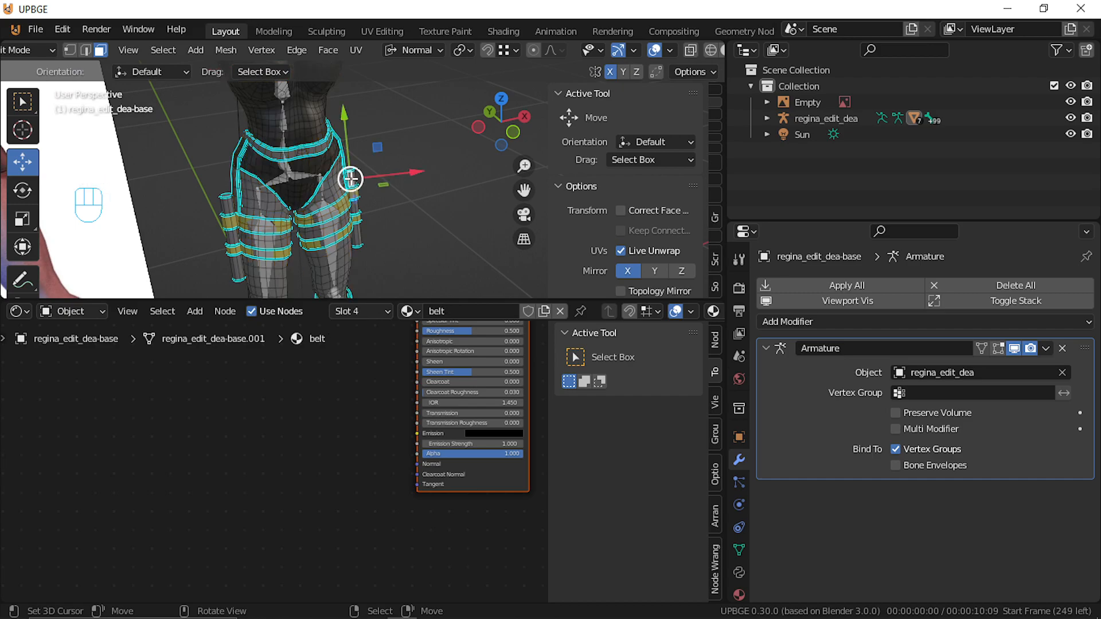
{"action": "key", "text": "ctrl+l"}
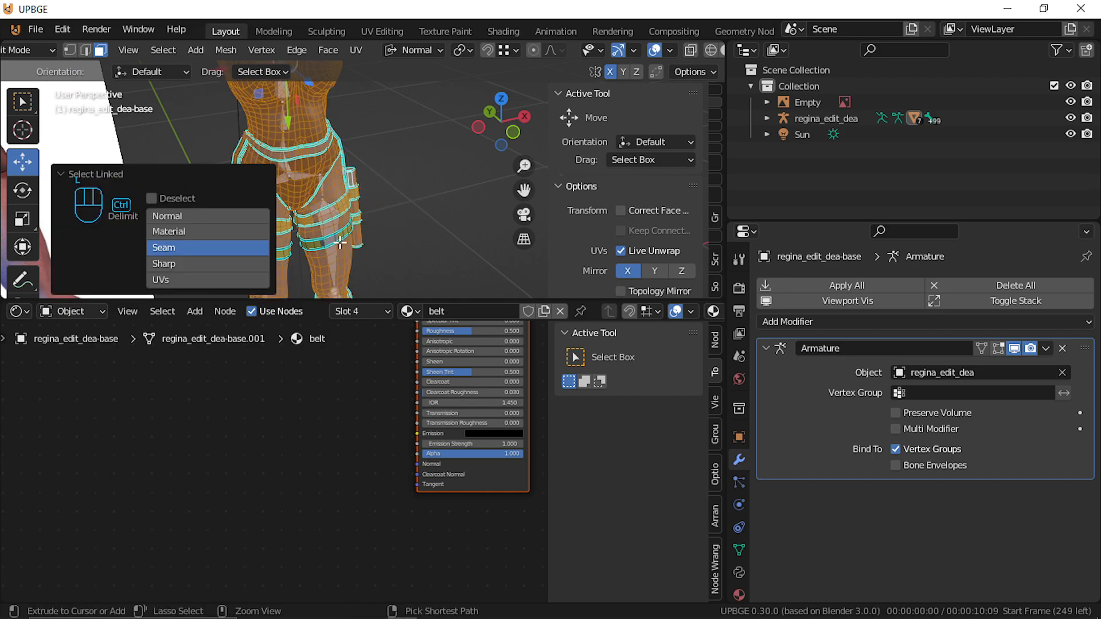
{"action": "key", "text": "ctrl+z"}
{"action": "key", "text": "l"}
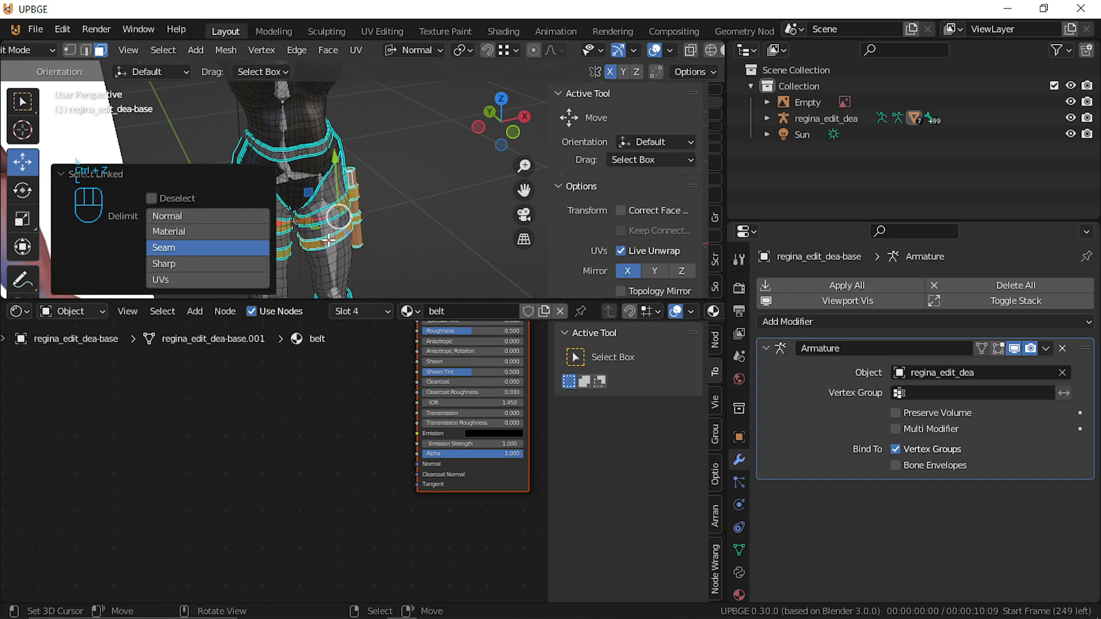
{"action": "key", "text": "shift+f"}
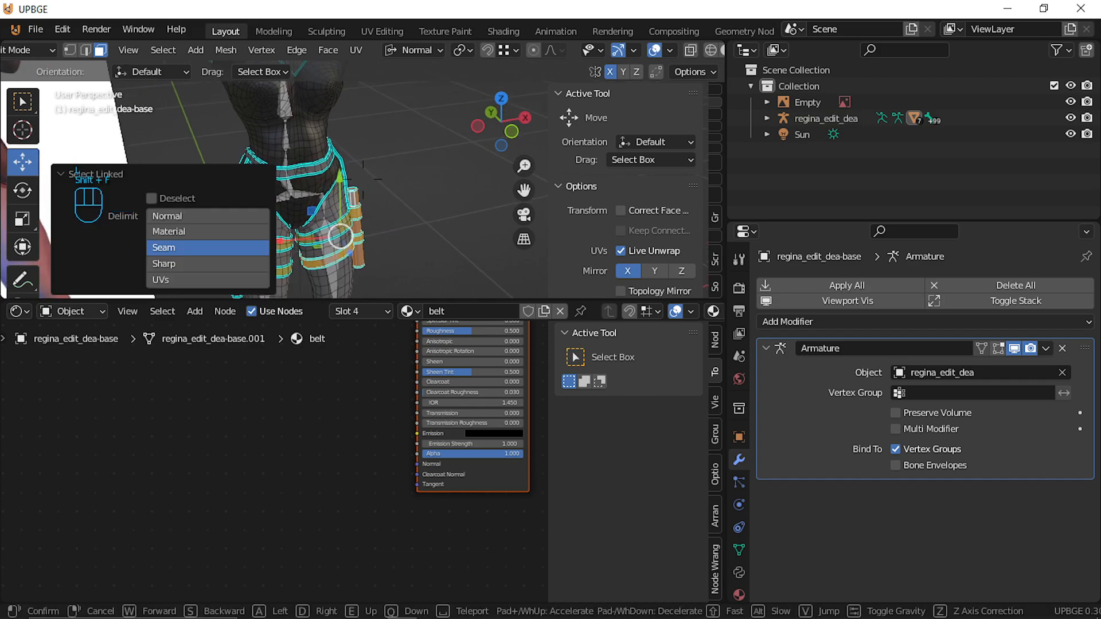
{"action": "left_click", "coordinate": [384, 177]}
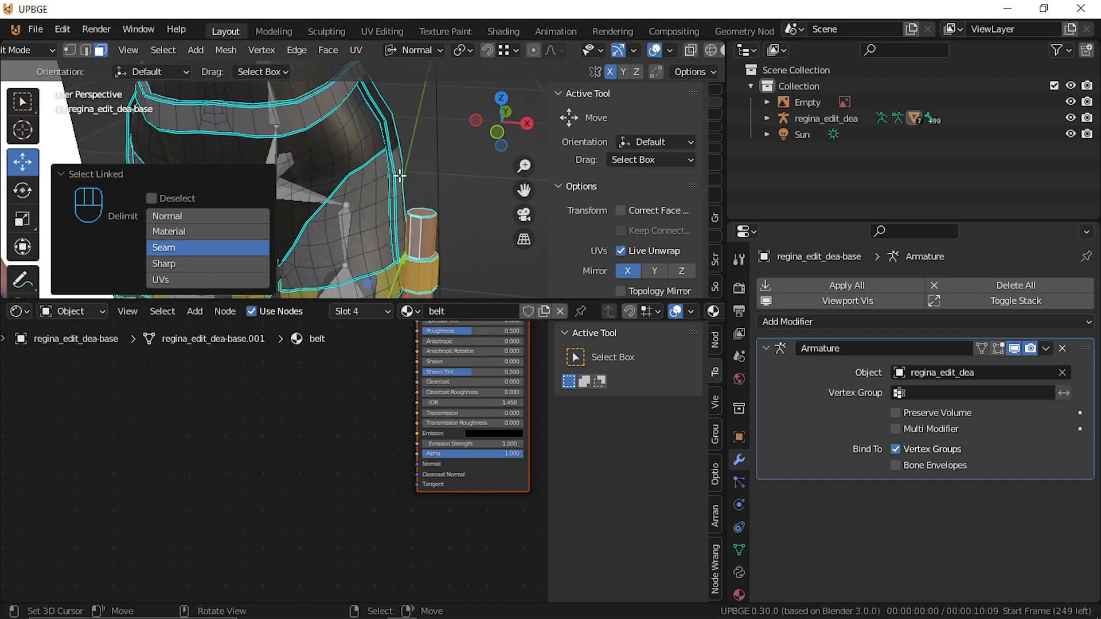
{"action": "key", "text": "ctrl+z"}
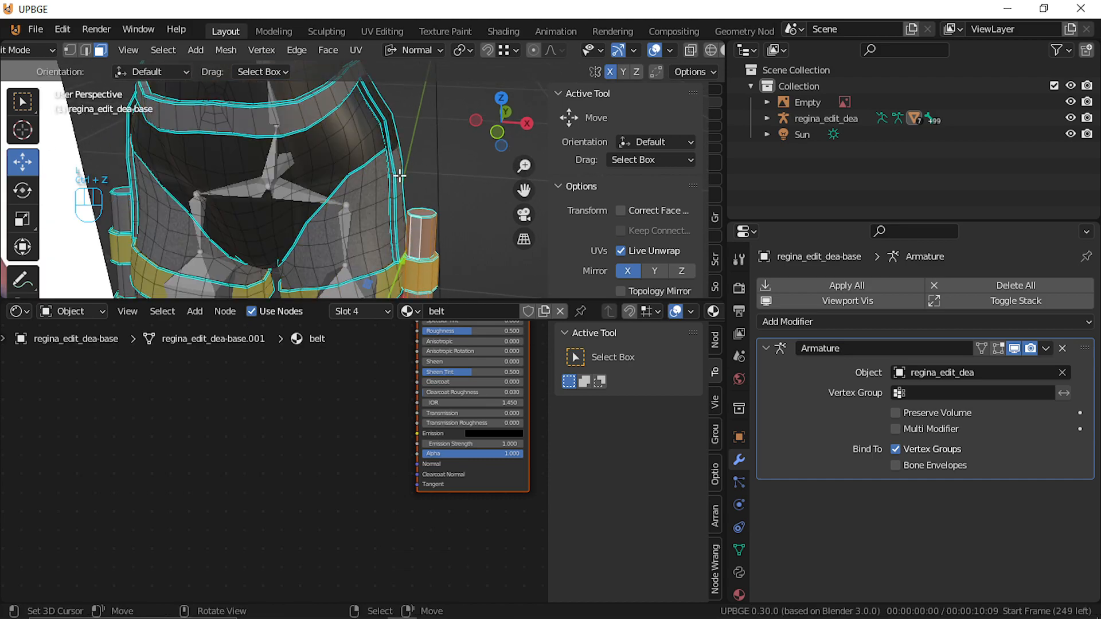
{"action": "left_click", "coordinate": [394, 235], "text": "alt+shift"}
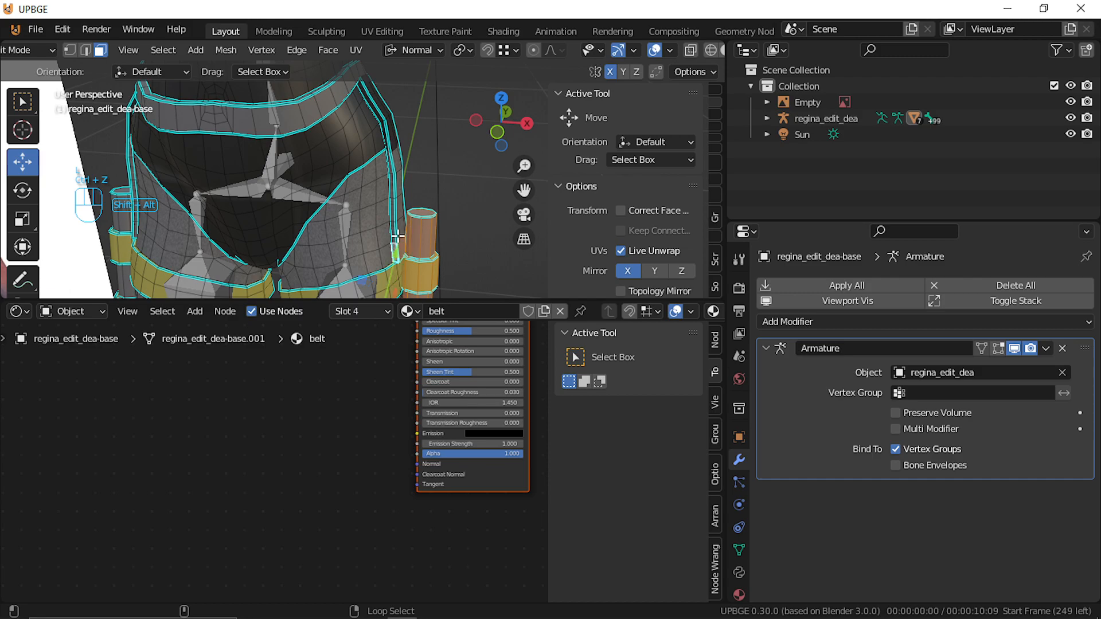
{"action": "left_click", "coordinate": [396, 189], "text": "alt+shift"}
{"action": "left_click", "coordinate": [390, 165], "text": "alt+shift"}
{"action": "left_click", "coordinate": [394, 152], "text": "alt+shift"}
{"action": "left_click", "coordinate": [391, 135], "text": "alt+shift"}
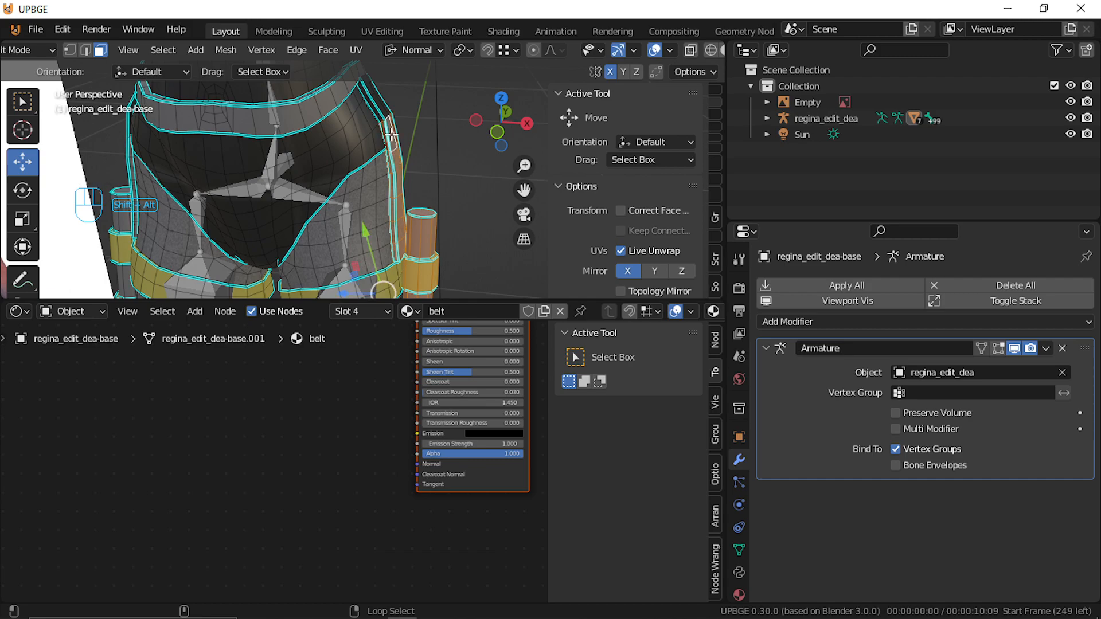
{"action": "key", "text": "x"}
{"action": "left_click", "coordinate": [367, 92]}
Select the remaining upper strap around the left thigh, grow the selection to its whole band and delete its faces
{"action": "key", "text": "shift+f"}
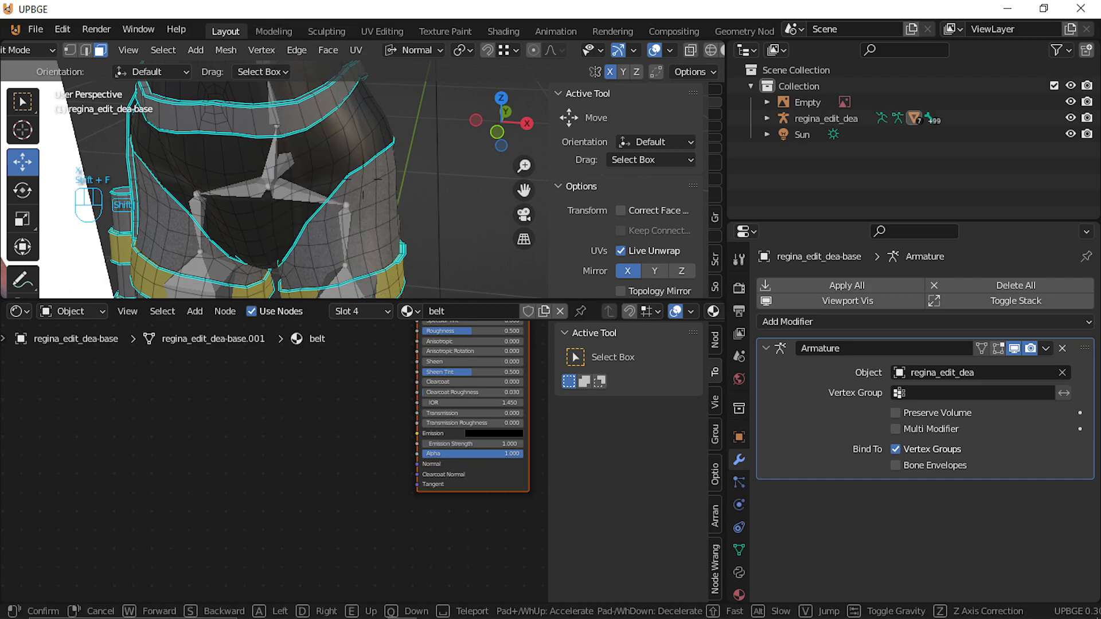
{"action": "left_click", "coordinate": [362, 180]}
{"action": "right_click", "coordinate": [361, 174], "text": "alt"}
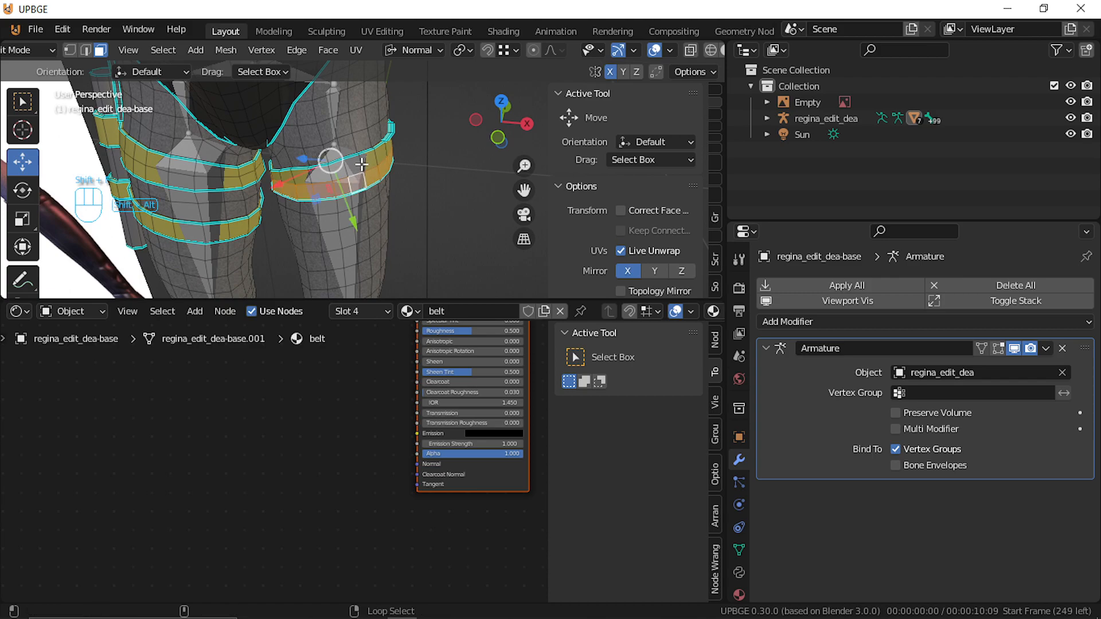
{"action": "right_click", "coordinate": [362, 164], "text": "alt+shift"}
{"action": "key", "text": "ctrl+KP_Add"}
{"action": "key", "text": "x"}
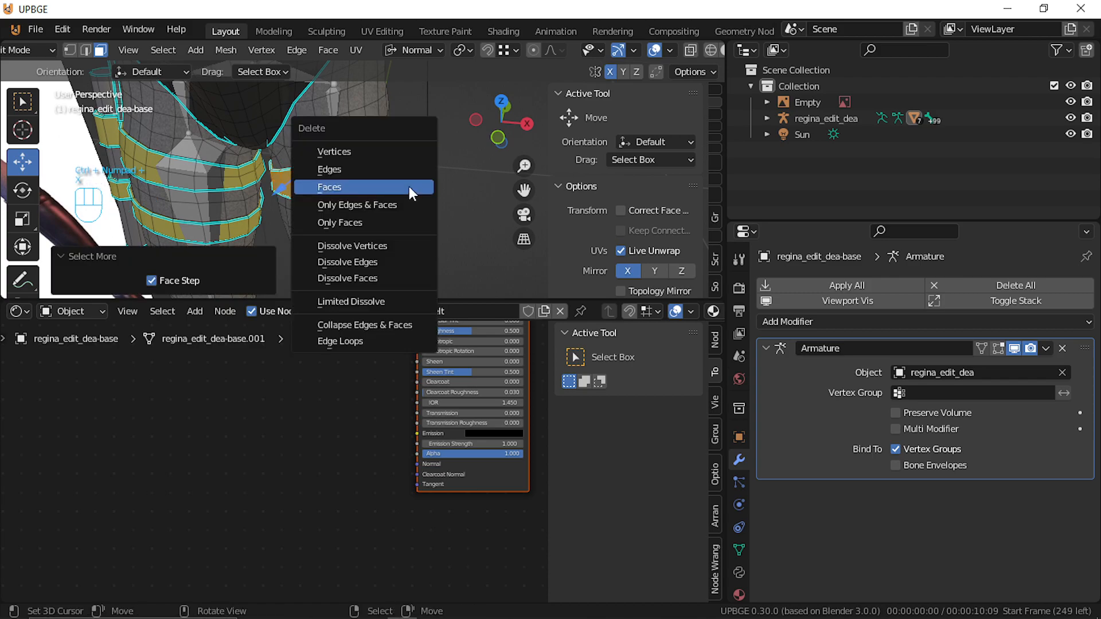
{"action": "left_click", "coordinate": [408, 187]}
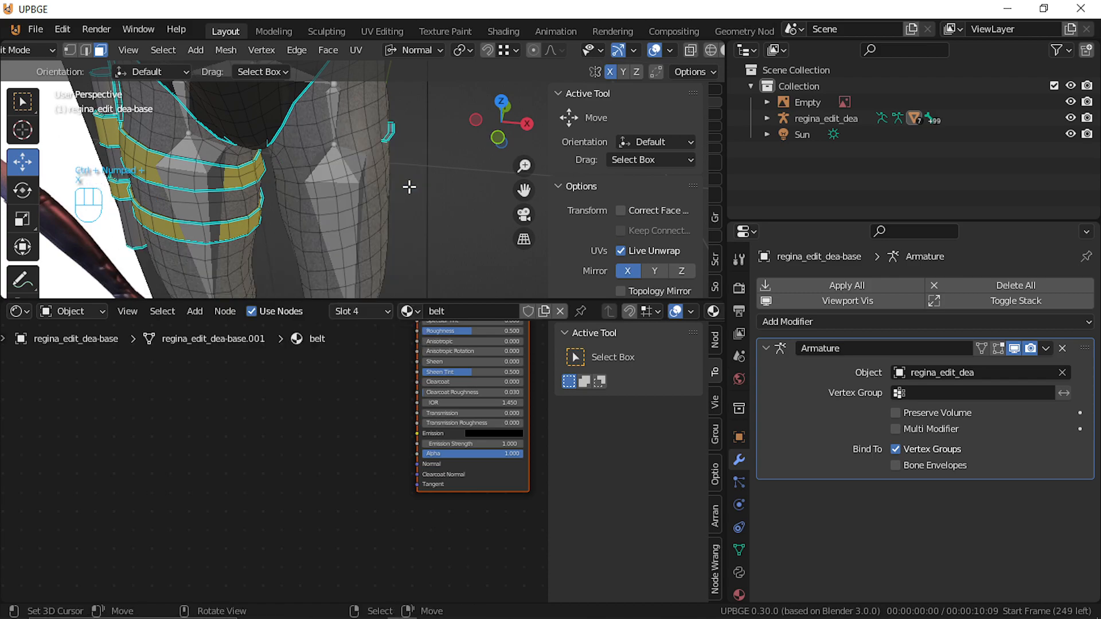
Delete the linked geometry of the small leftover strap piece on the outer left thigh and leave the mesh deselected
{"action": "left_click", "coordinate": [385, 140]}
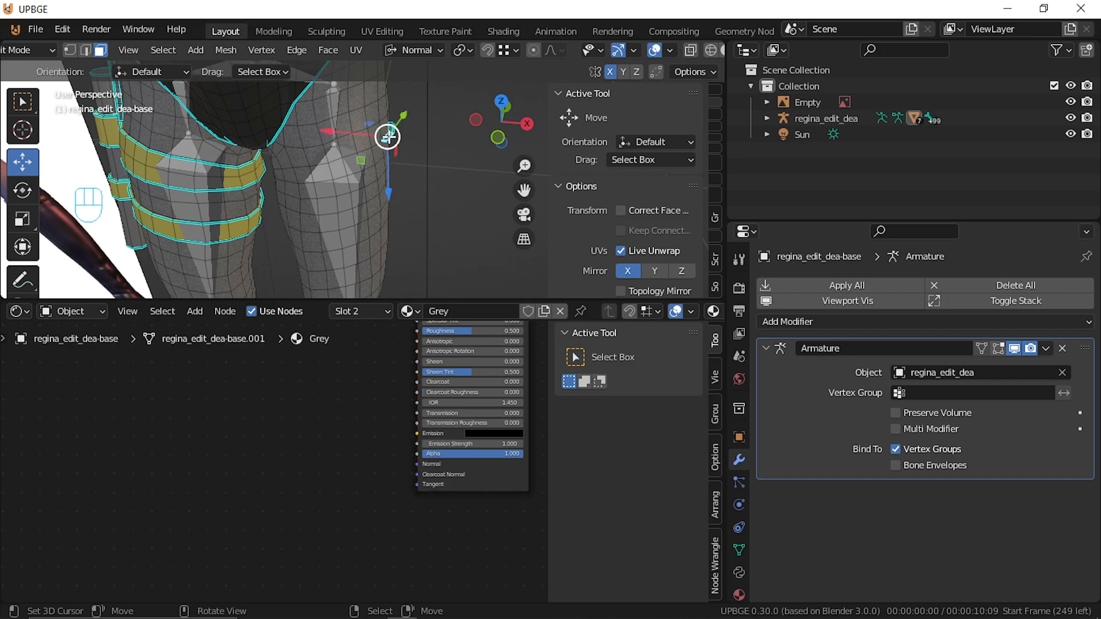
{"action": "key", "text": "ctrl+l"}
{"action": "key", "text": "x"}
{"action": "left_click", "coordinate": [405, 144]}
{"action": "key", "text": "shift+f"}
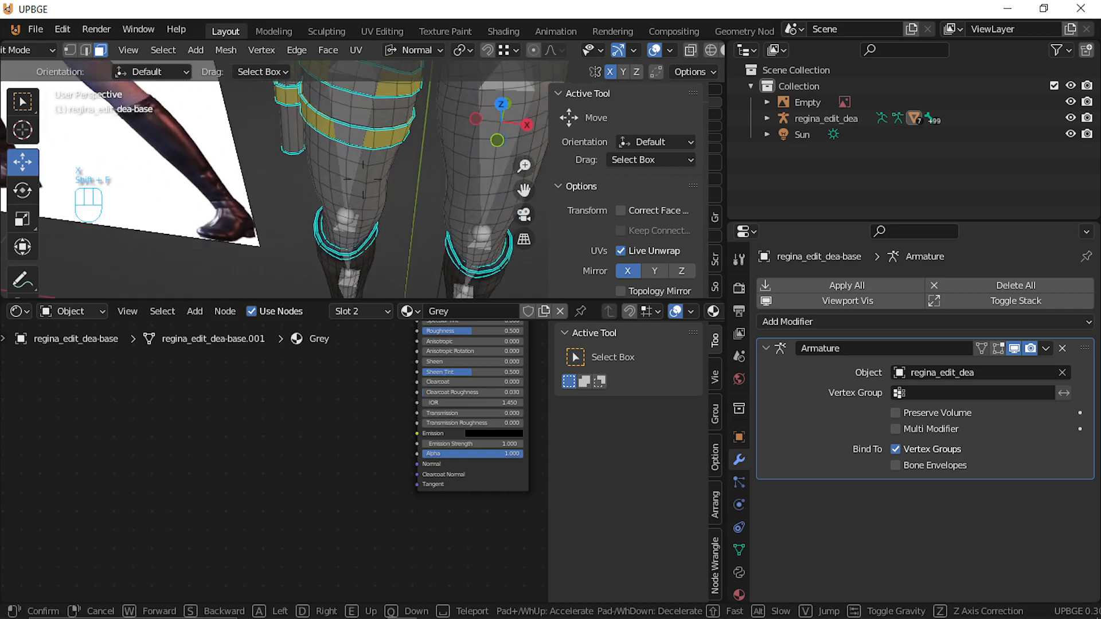
{"action": "left_click", "coordinate": [365, 181]}
{"action": "key", "text": "a"}
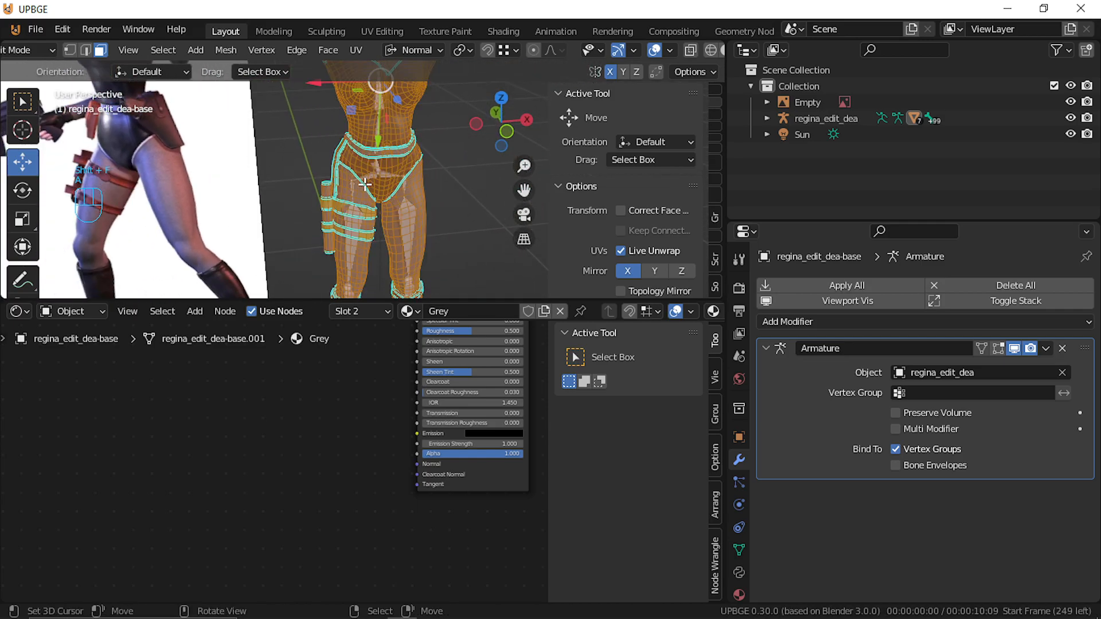
{"action": "key", "text": "a"}
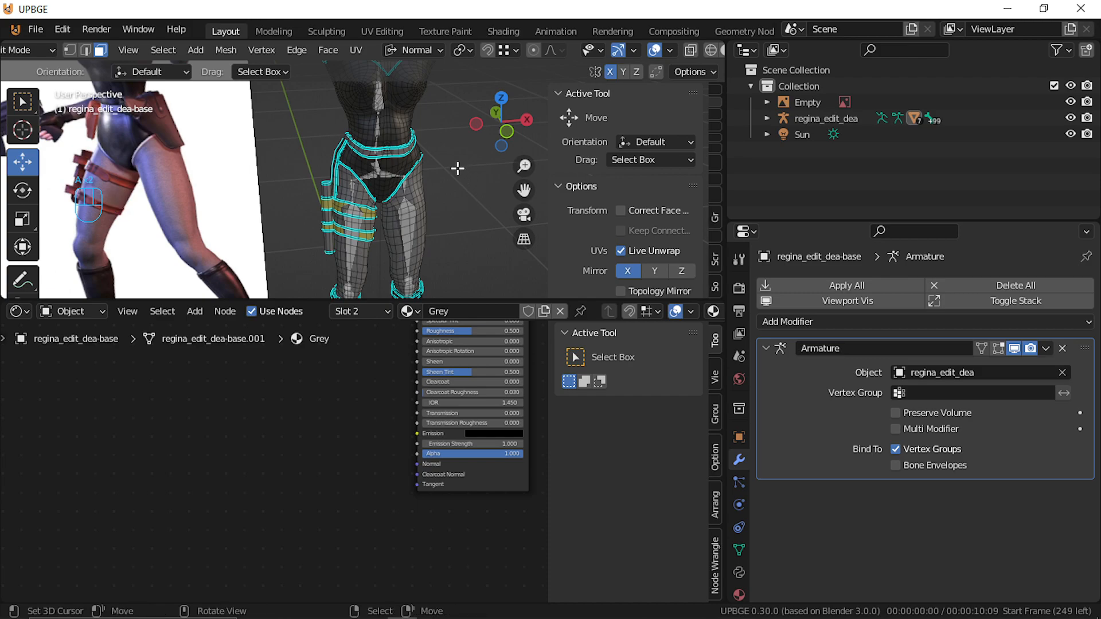
Test the leg deformation in Pose Mode by trial-rotating the right and left upper leg bones, cancelling each rotation
{"action": "key", "text": "Tab"}
{"action": "left_click", "coordinate": [346, 222]}
{"action": "key", "text": "ctrl+Tab"}
{"action": "left_click", "coordinate": [371, 198]}
{"action": "key", "text": "r"}
{"action": "right_click", "coordinate": [358, 196]}
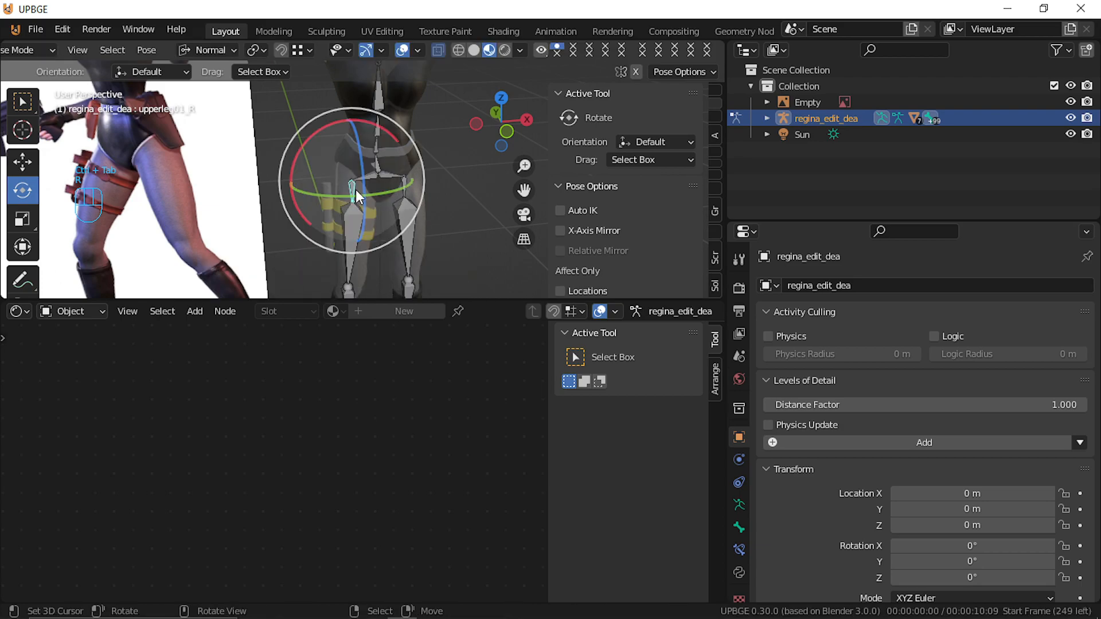
{"action": "left_click", "coordinate": [404, 188]}
{"action": "key", "text": "r"}
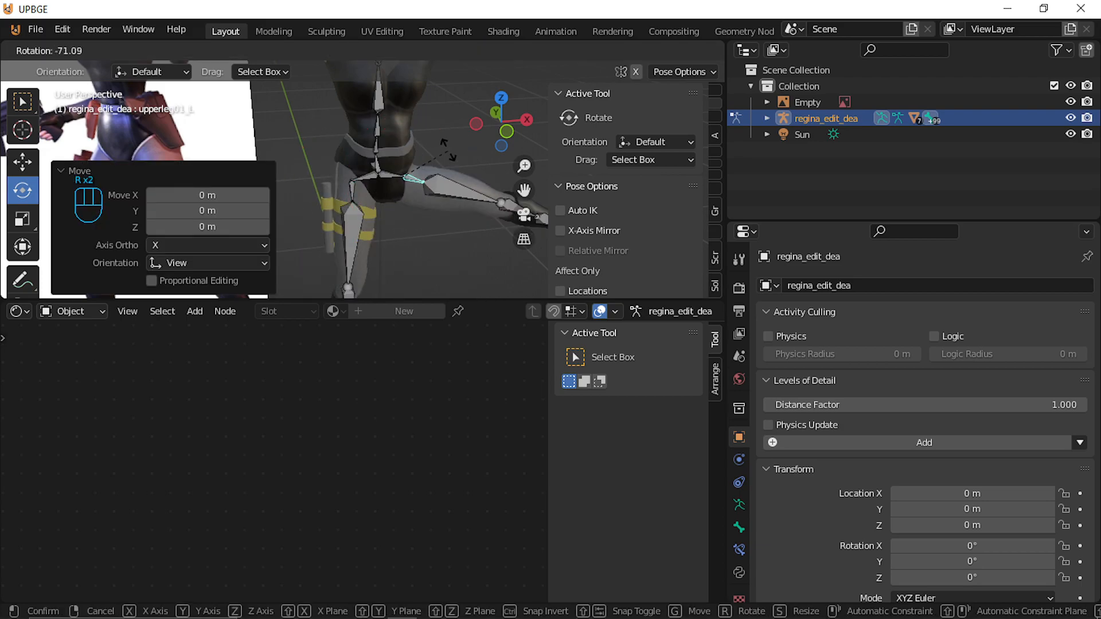
{"action": "right_click", "coordinate": [421, 189]}
Inspect the rigged character in Pose Mode from the front, side and back, then the head, chest and upper spine bone up close
{"action": "scroll", "coordinate": [421, 183], "scroll_direction": "down", "scroll_amount": 8}
{"action": "scroll", "coordinate": [401, 198], "scroll_direction": "up", "scroll_amount": 6}
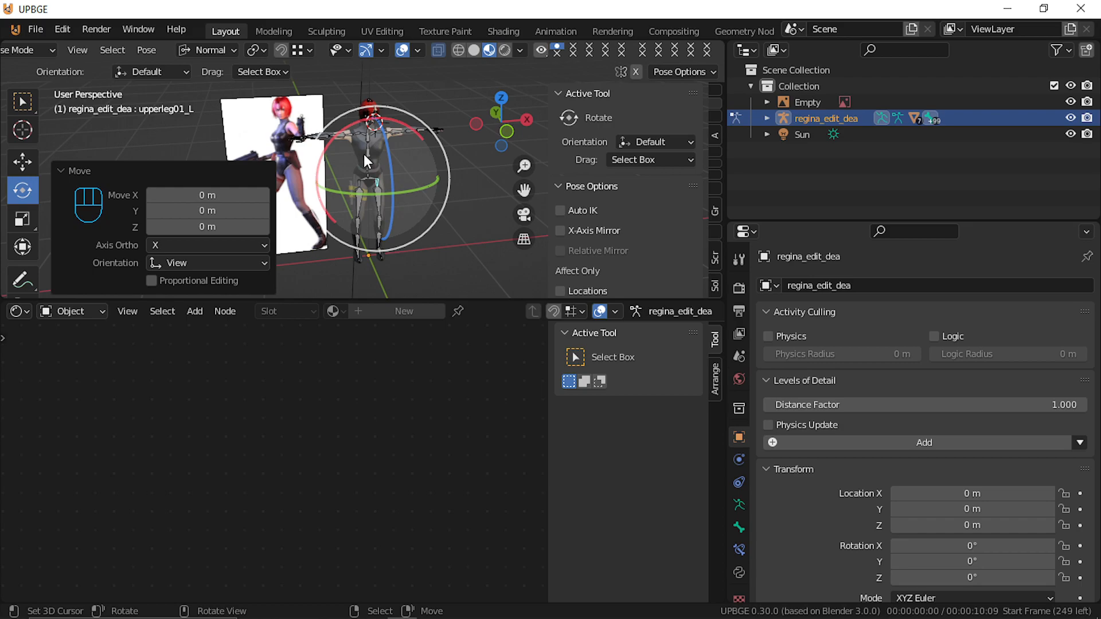
{"action": "key", "text": "shift+f"}
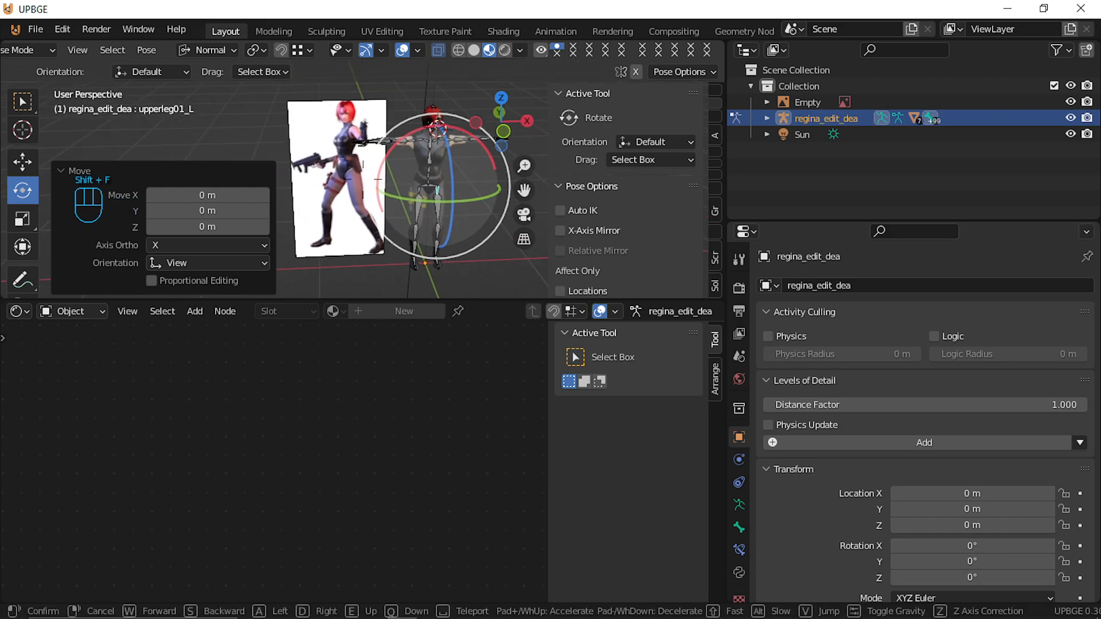
{"action": "key", "text": "d"}
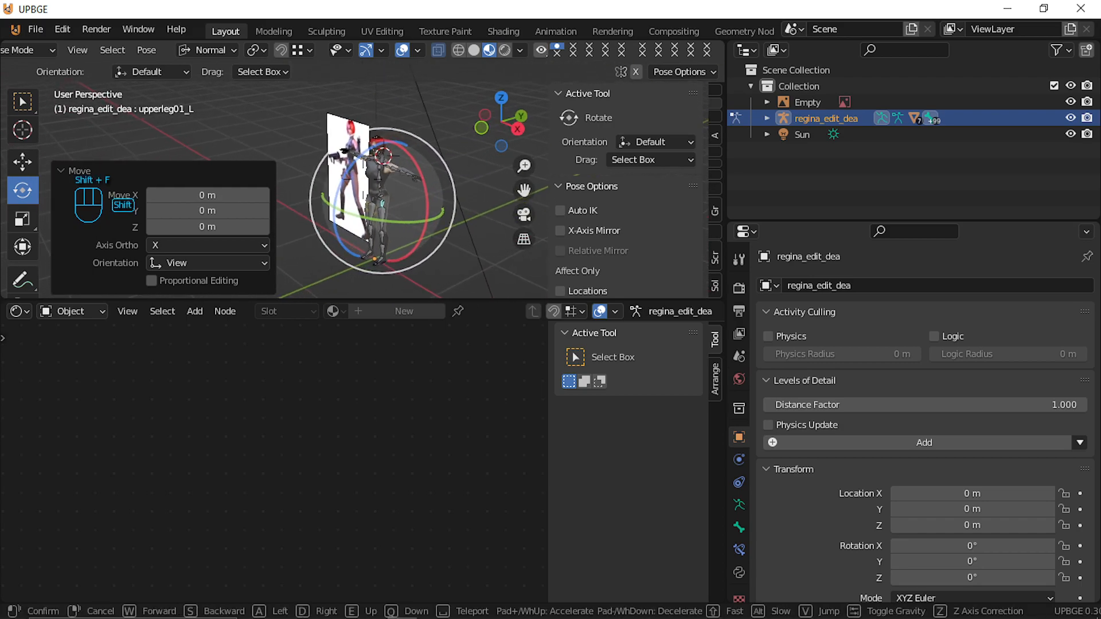
{"action": "key", "text": "d"}
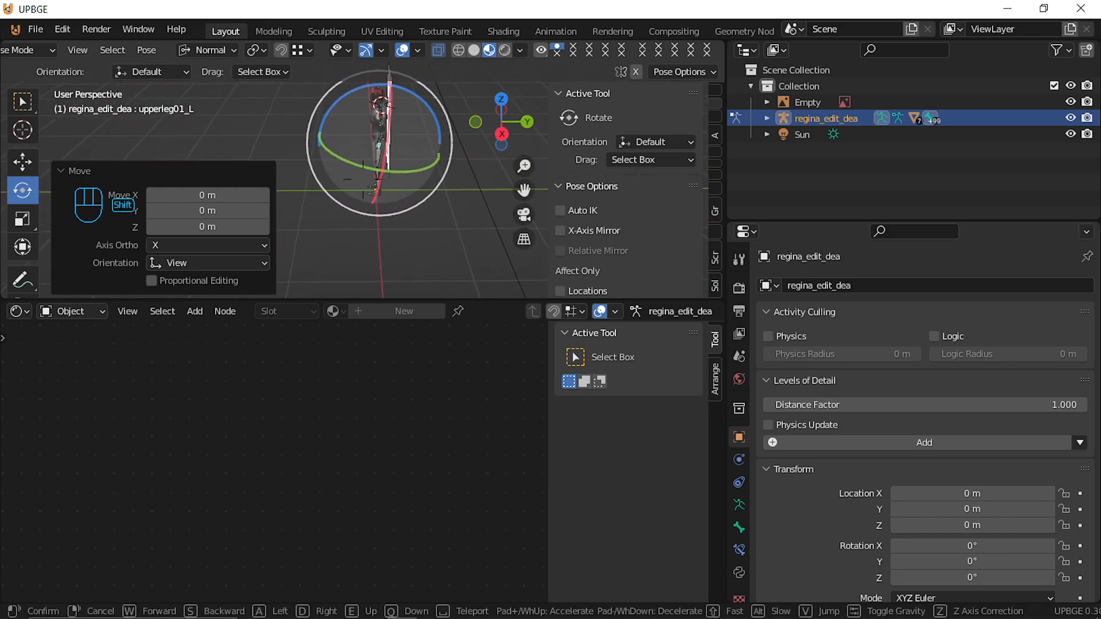
{"action": "key", "text": "shift+d"}
{"action": "key", "text": "shift+w"}
{"action": "key", "text": "shift+w"}
{"action": "key", "text": "shift+d"}
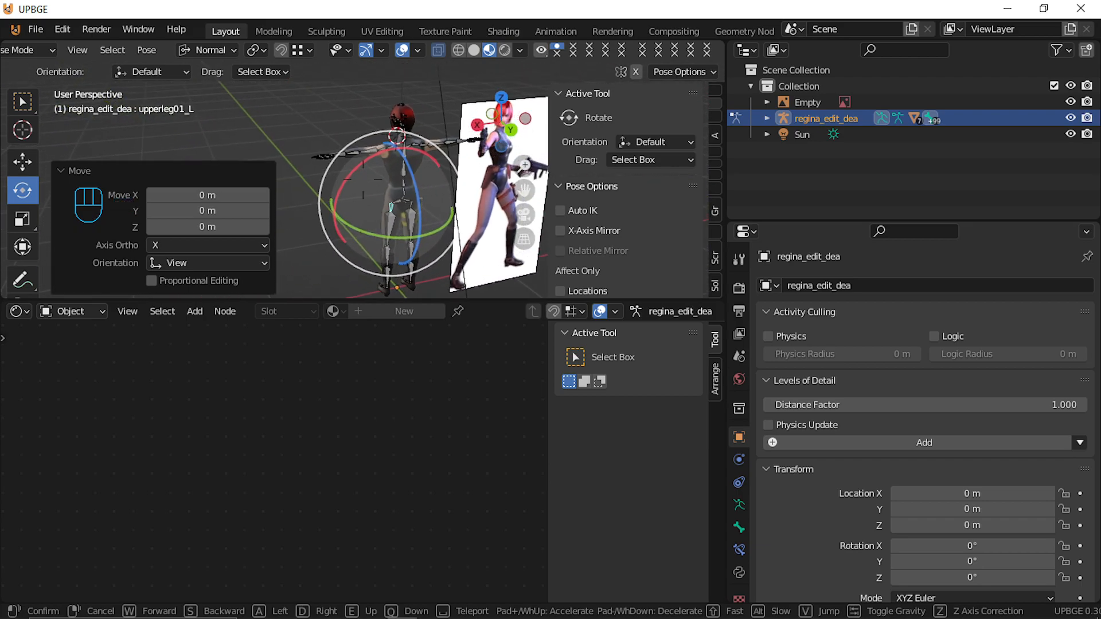
{"action": "key", "text": "shift+d"}
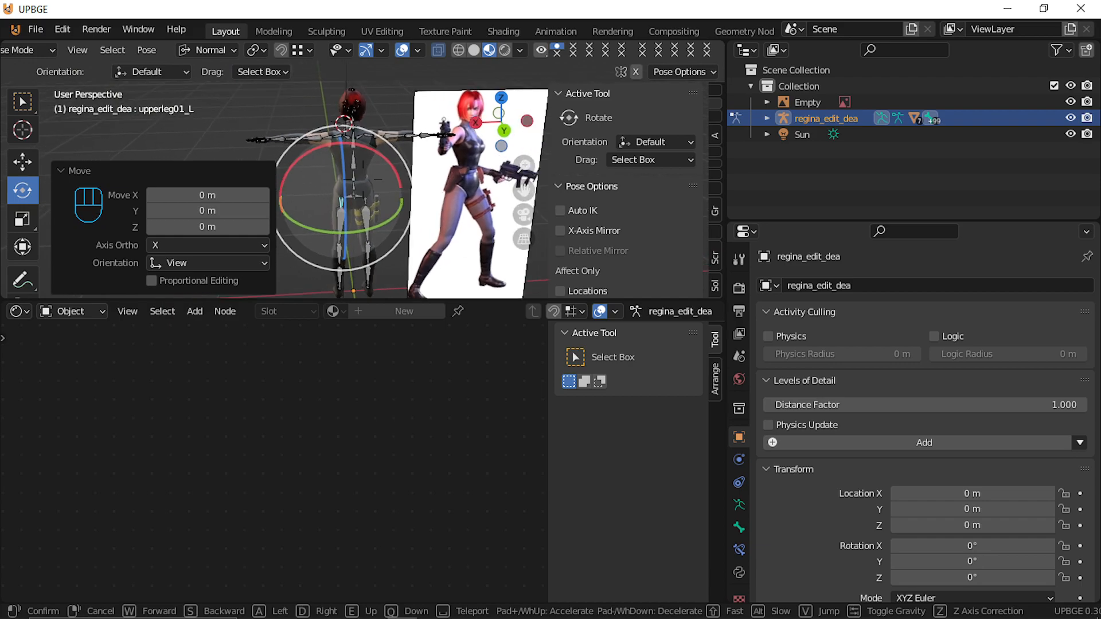
{"action": "left_click", "coordinate": [391, 165]}
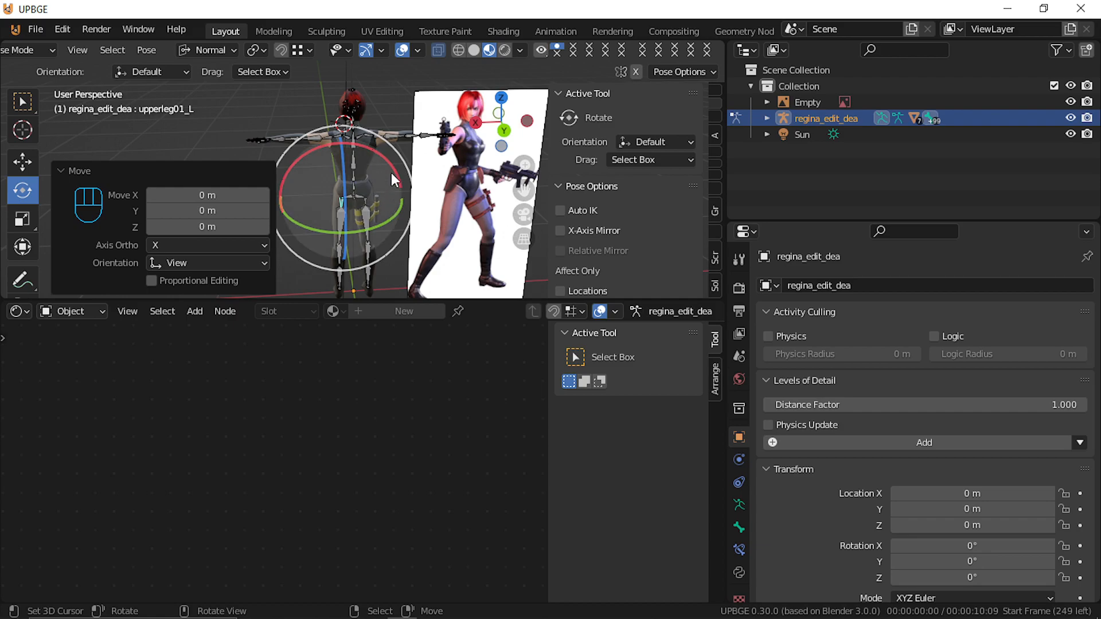
{"action": "middle_click_drag", "start_coordinate": [391, 177], "coordinate": [404, 241]}
{"action": "key", "text": "shift+f"}
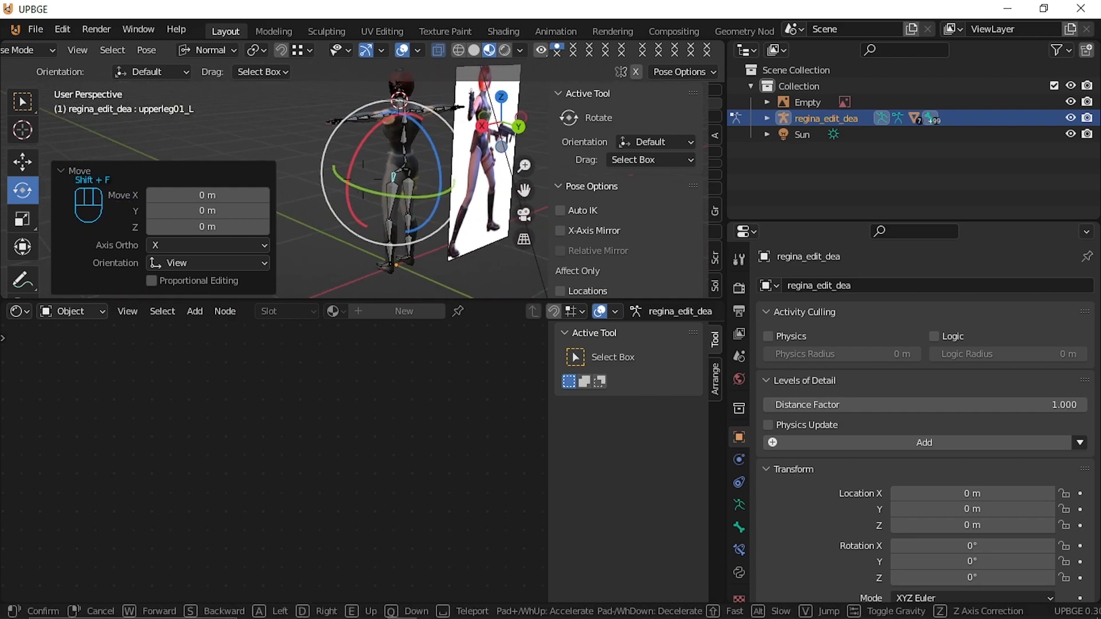
{"action": "key", "text": "shift+w"}
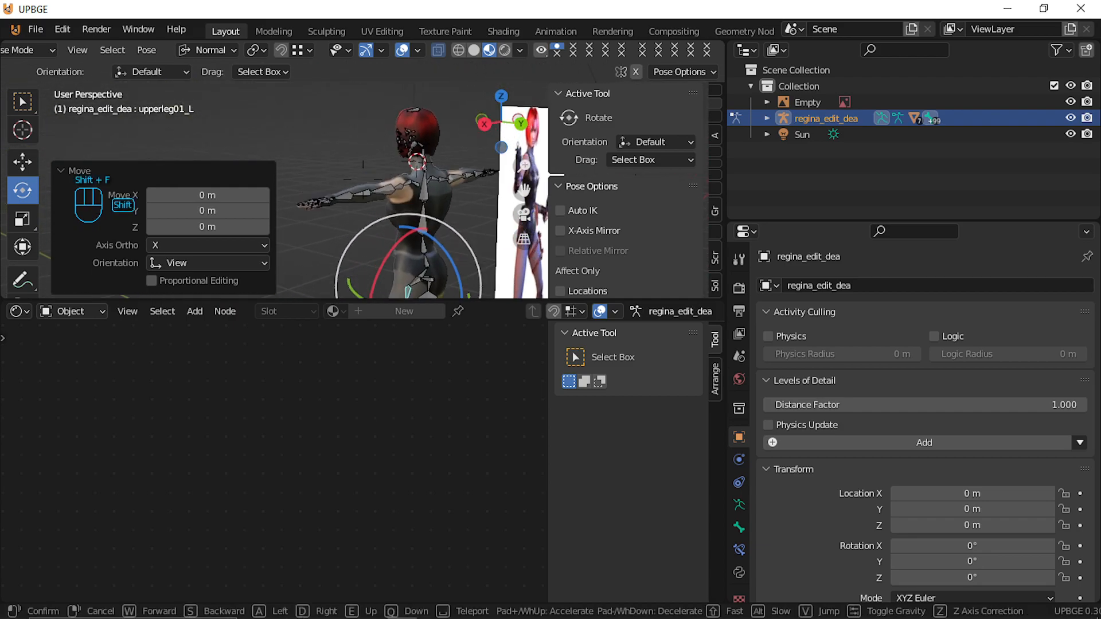
{"action": "key", "text": "shift+a"}
{"action": "key", "text": "shift+a"}
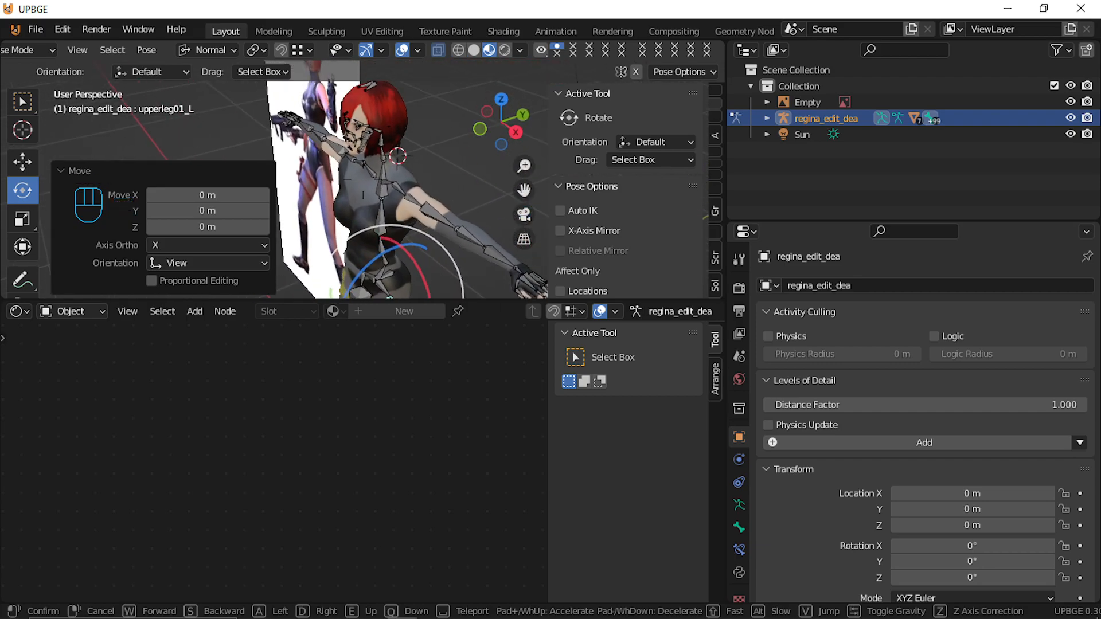
{"action": "key", "text": "w"}
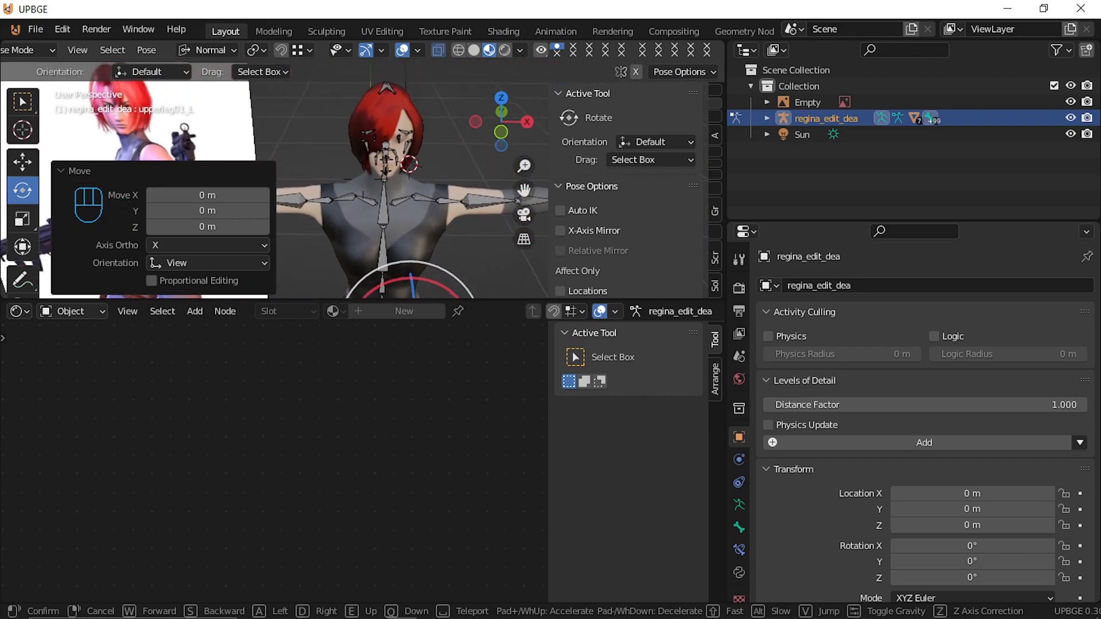
{"action": "left_click", "coordinate": [363, 179]}
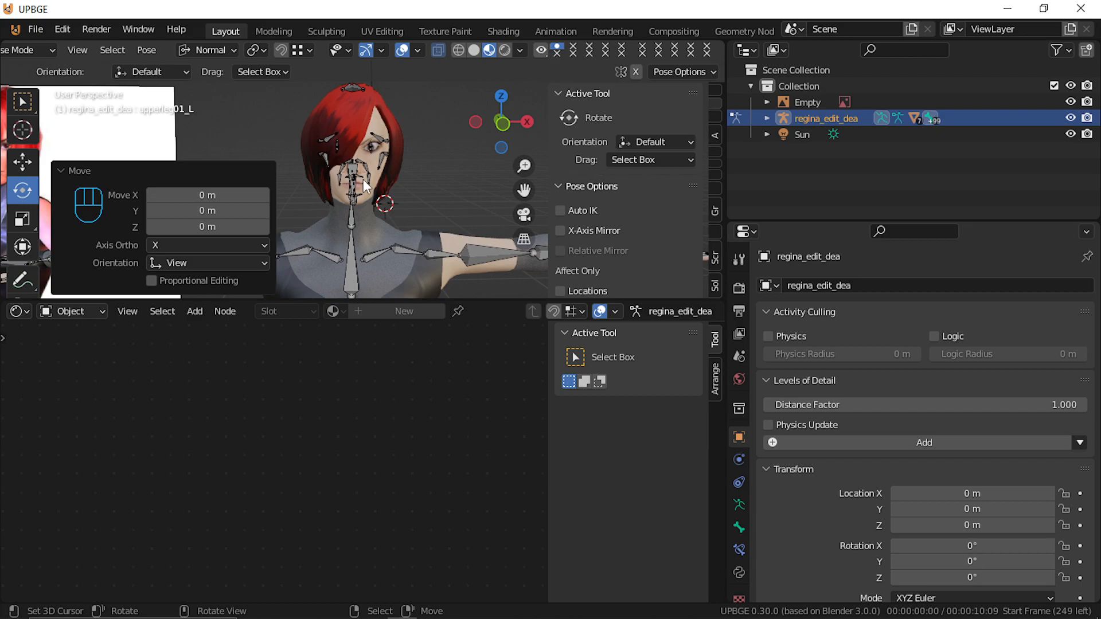
{"action": "left_click", "coordinate": [352, 260]}
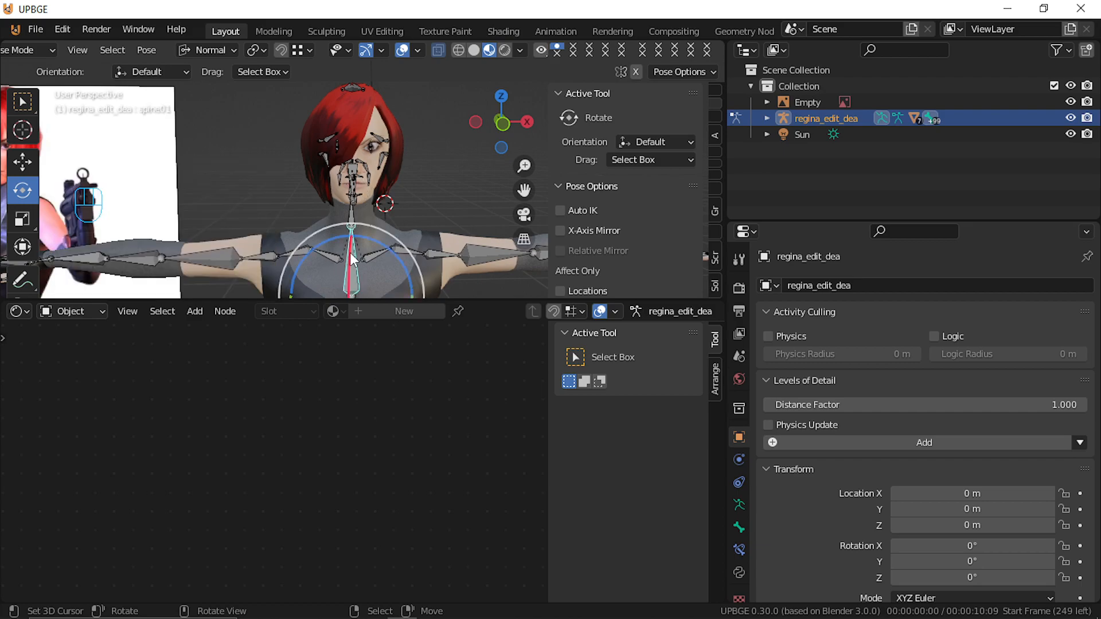
{"action": "key", "text": "shift+f"}
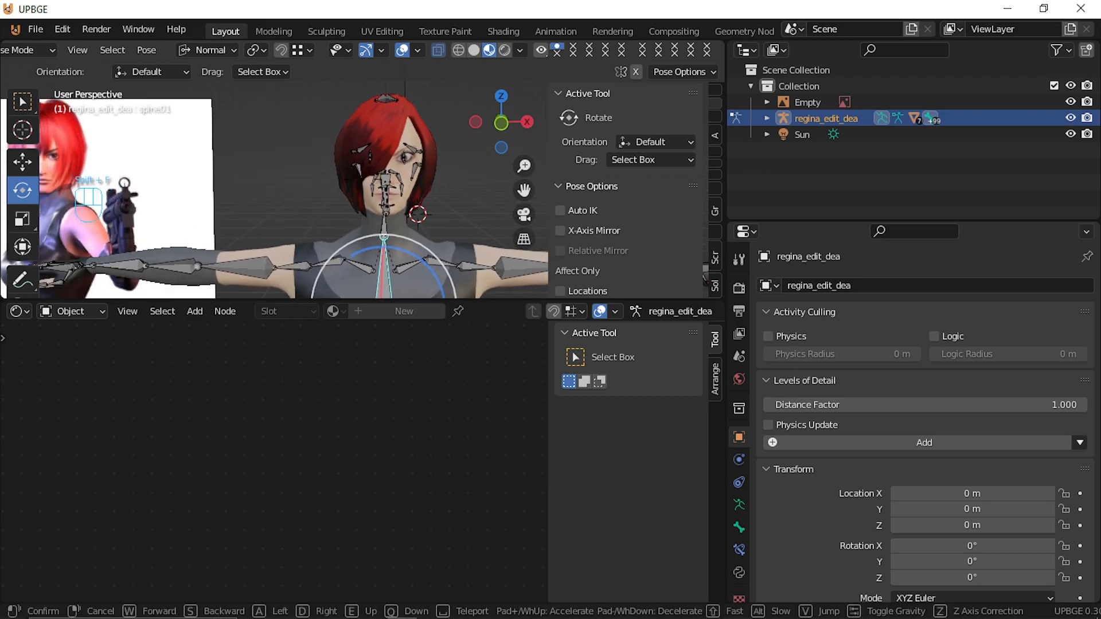
{"action": "left_click", "coordinate": [364, 179]}
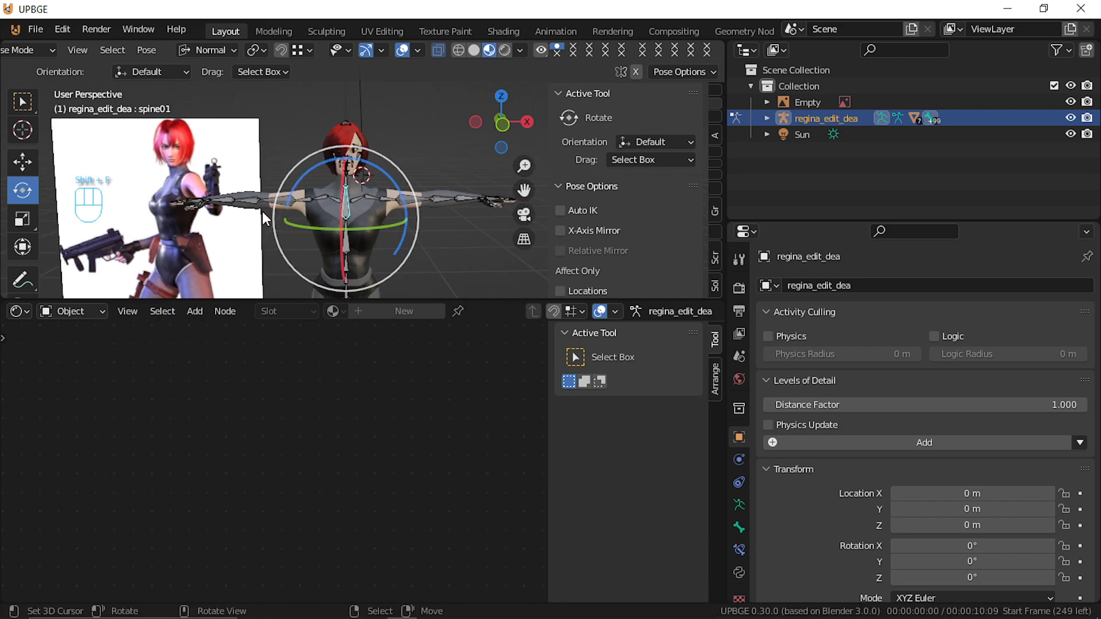
Select the right arm's bone chain from the shoulder bone out to lowerarm02_R and switch the armature to Edit Mode
{"action": "key", "text": "shift+f"}
{"action": "key", "text": "shift+w"}
{"action": "key", "text": "shift+w"}
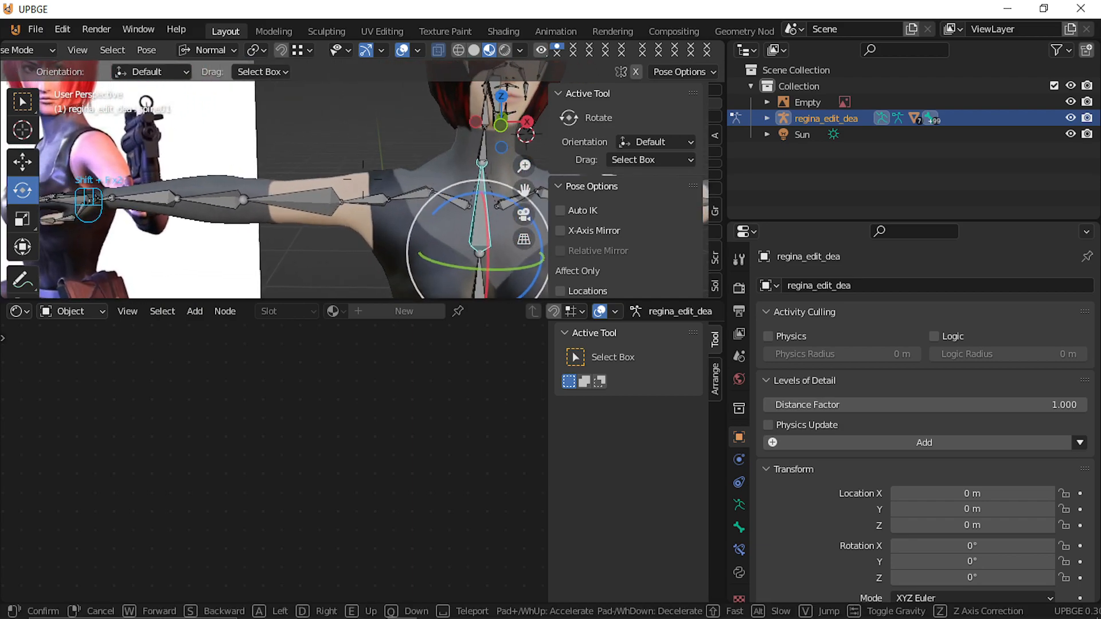
{"action": "left_click", "coordinate": [320, 177]}
{"action": "left_click", "coordinate": [334, 195]}
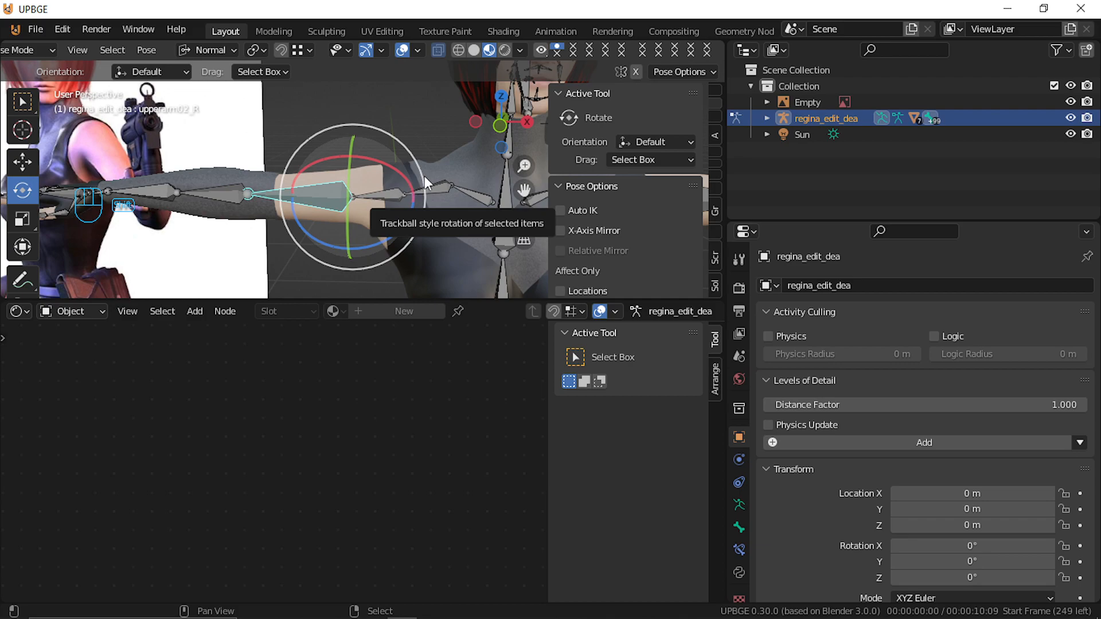
{"action": "right_click", "coordinate": [225, 198], "text": "shift"}
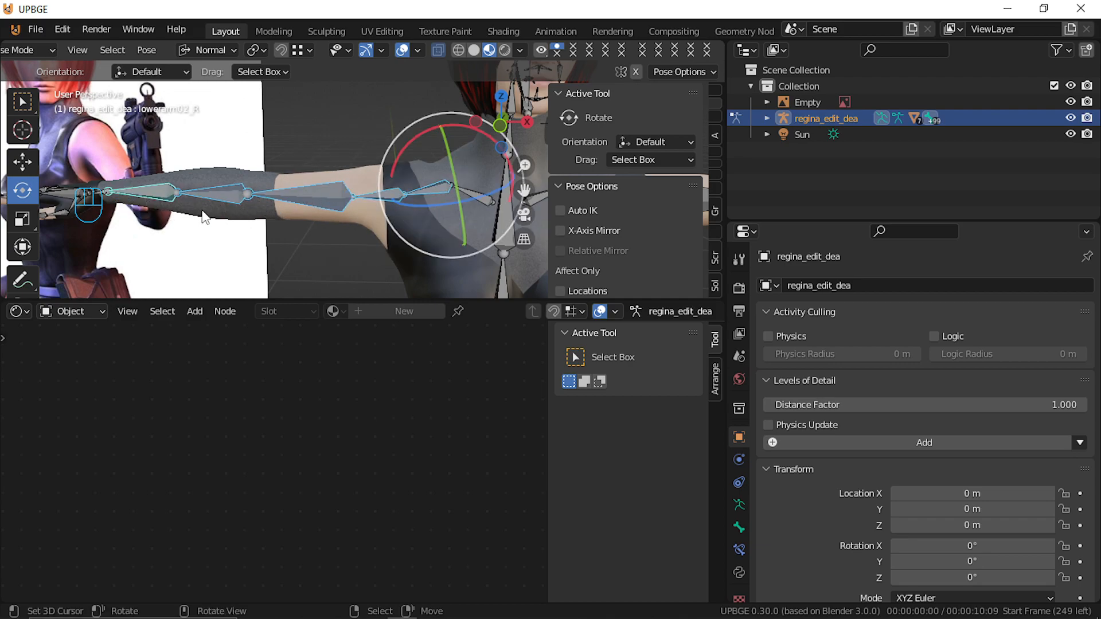
{"action": "key", "text": "Tab"}
Recalculate the roll of the selected right arm bones to the Global +X Axis
{"action": "key", "text": "ctrl+n"}
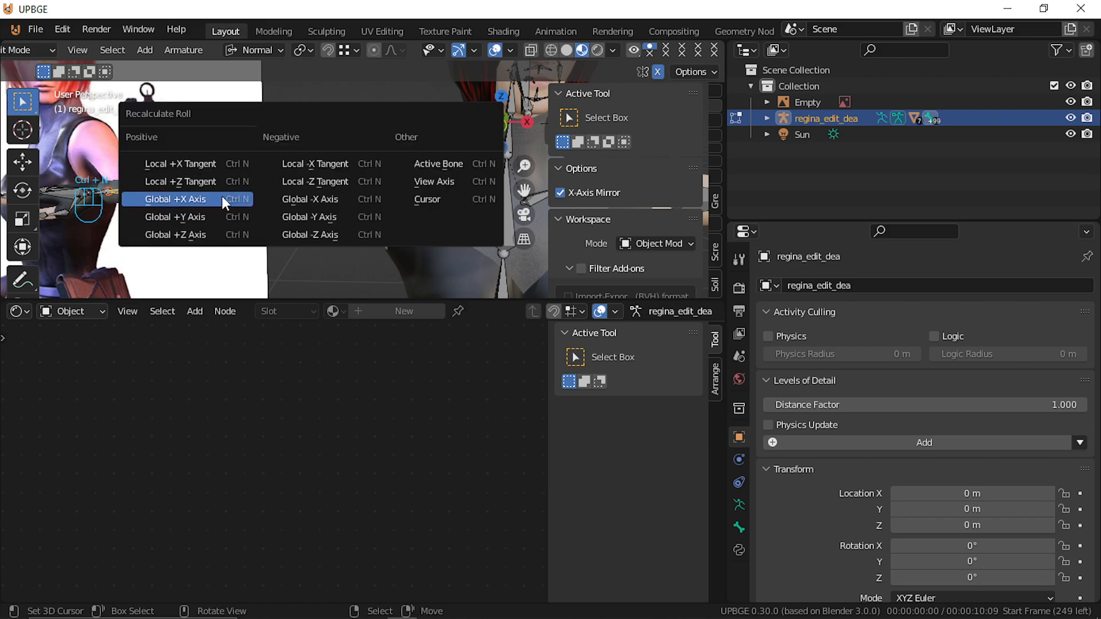
{"action": "left_click", "coordinate": [224, 198]}
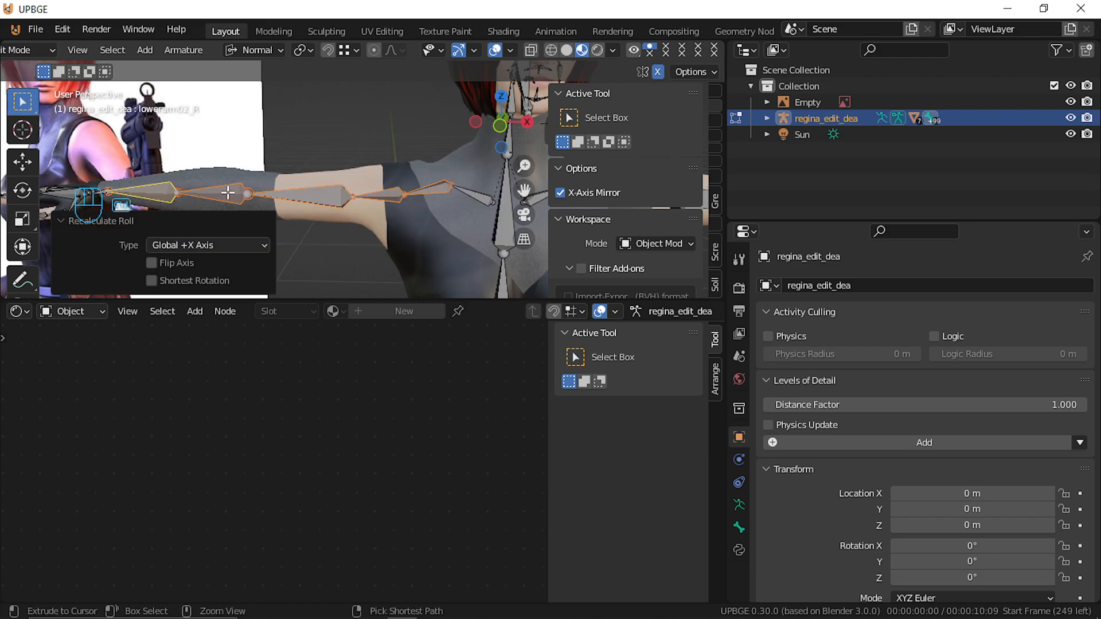
{"action": "key", "text": "ctrl+n"}
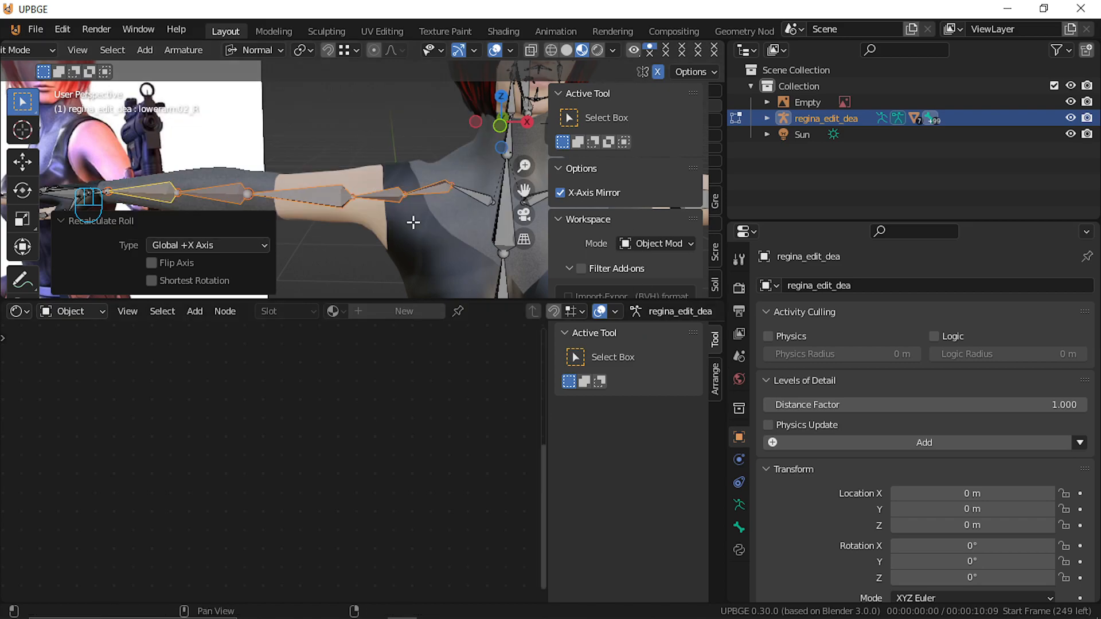
Recalculate the right arm bones' roll to the View Axis from the front view, and add clavicle_R to the selection
{"action": "key", "text": "KP_1"}
{"action": "scroll", "coordinate": [328, 138], "scroll_direction": "up", "scroll_amount": 6}
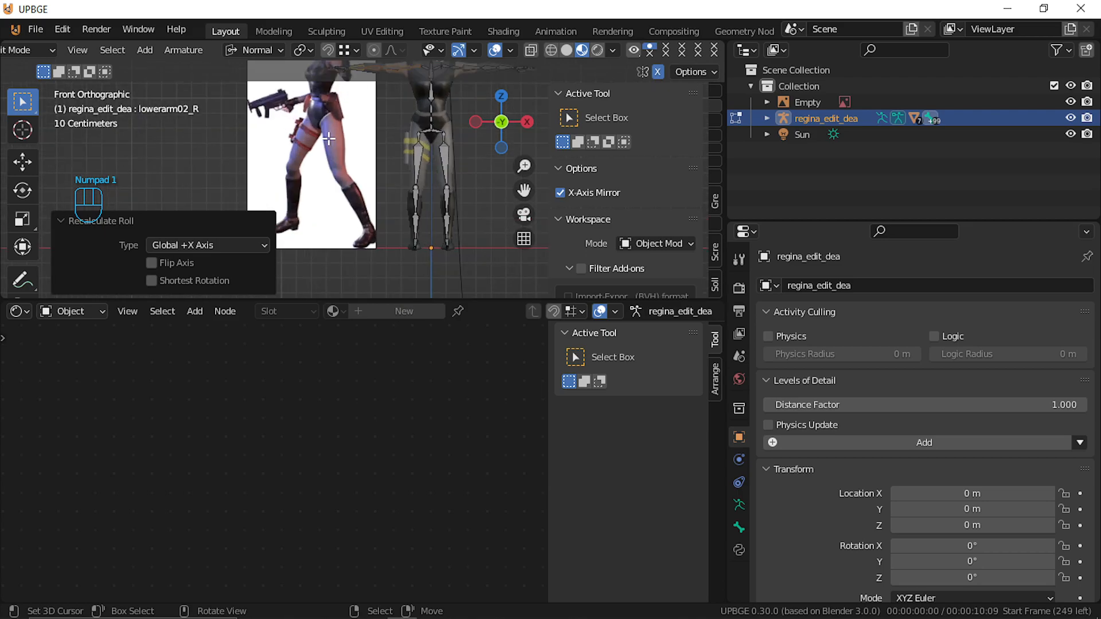
{"action": "middle_click_drag", "start_coordinate": [326, 140], "coordinate": [271, 326], "text": "shift"}
{"action": "scroll", "coordinate": [317, 93], "scroll_direction": "up", "scroll_amount": 4}
{"action": "key", "text": "ctrl+n"}
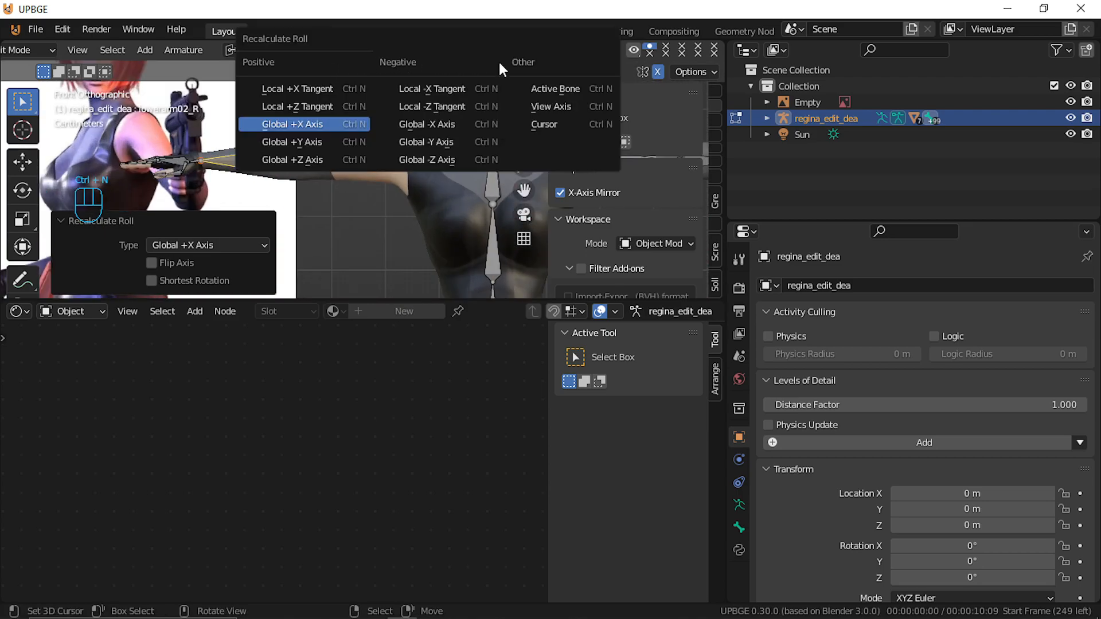
{"action": "left_click", "coordinate": [548, 105]}
{"action": "scroll", "coordinate": [422, 186], "scroll_direction": "down", "scroll_amount": 3}
{"action": "scroll", "coordinate": [422, 186], "scroll_direction": "up", "scroll_amount": 4}
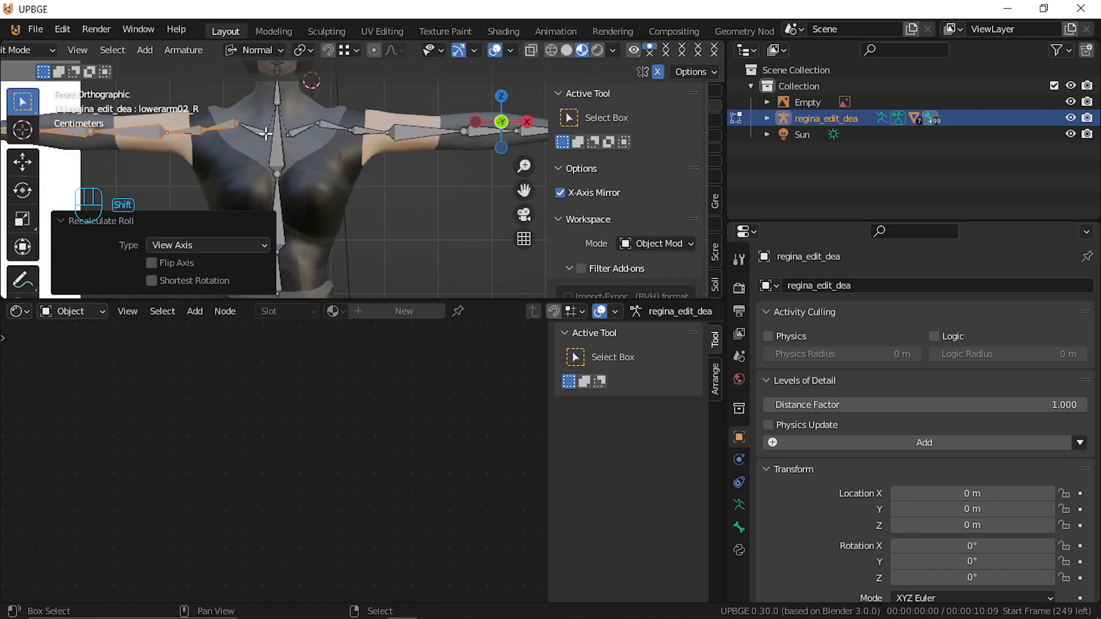
{"action": "left_click", "coordinate": [264, 133], "text": "shift"}
Try the Local -Z Tangent roll on the selected arm and clavicle bones, and start a mirror of them but cancel it
{"action": "key", "text": "ctrl+n"}
{"action": "left_click", "coordinate": [259, 133]}
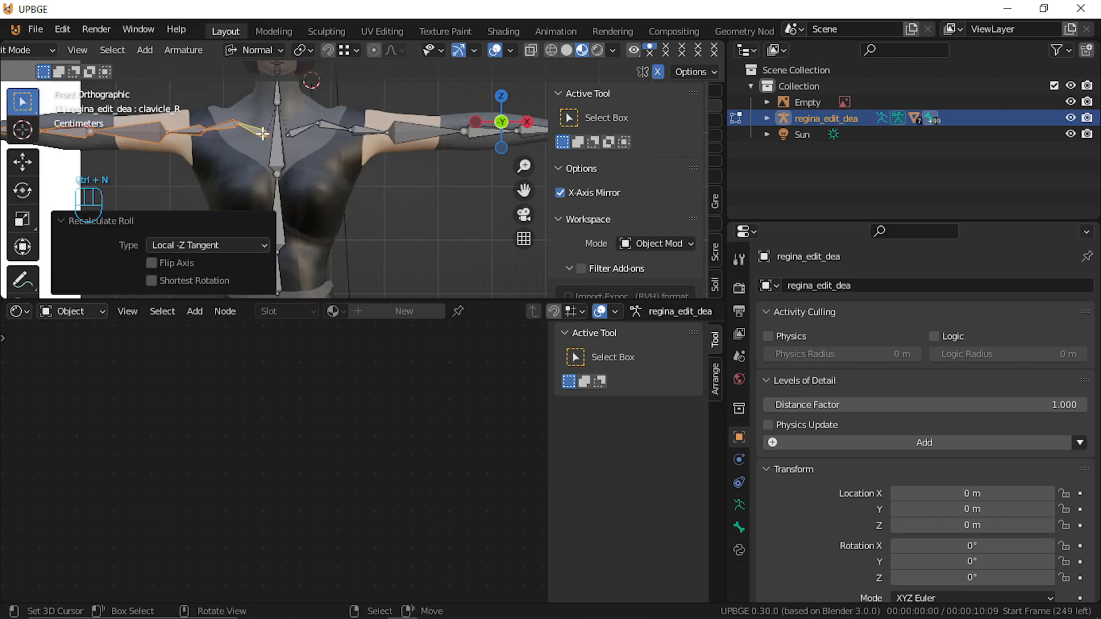
{"action": "key", "text": "ctrl+m"}
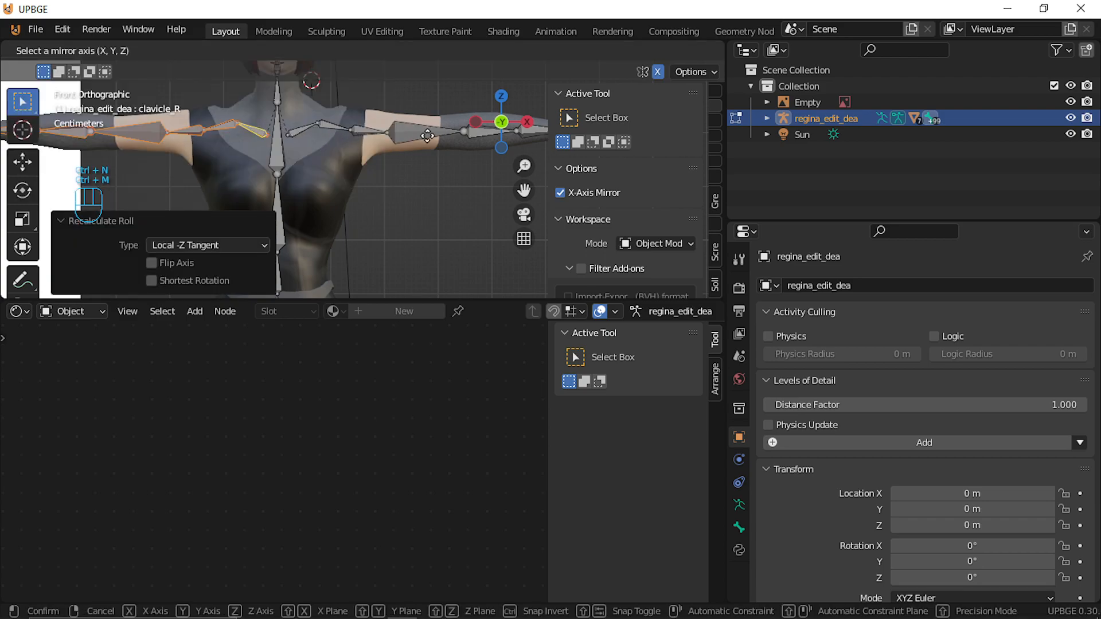
{"action": "right_click", "coordinate": [395, 209]}
Recalculate the roll of the selected right arm bones and clavicle_R to the View Axis in front view
{"action": "key", "text": "ctrl+n"}
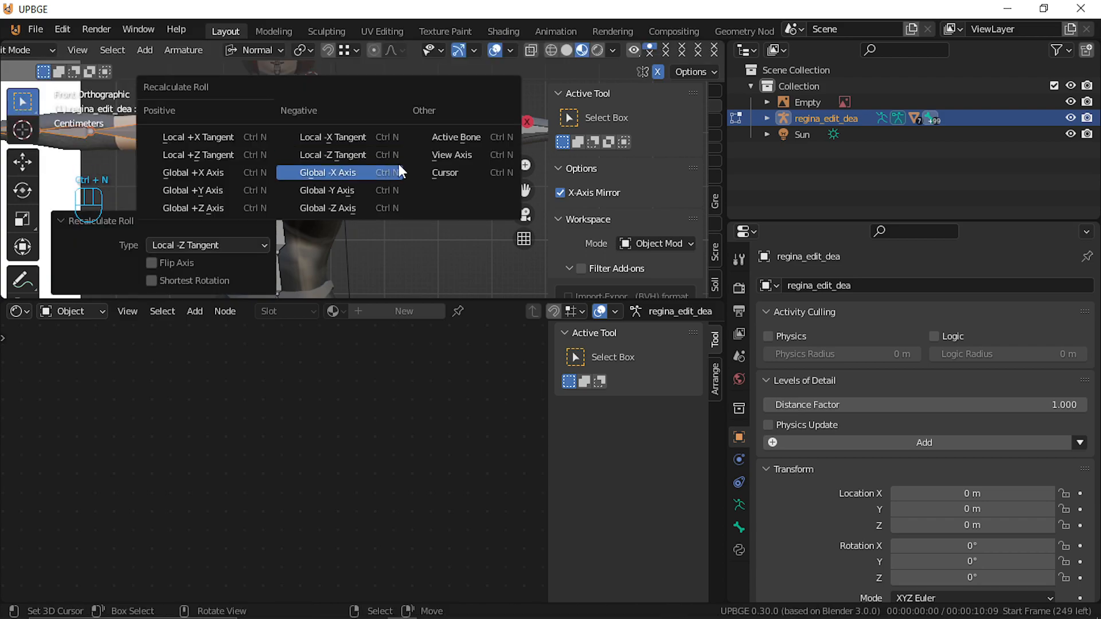
{"action": "left_click", "coordinate": [437, 153]}
{"action": "middle_click_drag", "start_coordinate": [266, 192], "coordinate": [286, 94], "text": "shift"}
{"action": "middle_click_drag", "start_coordinate": [362, 219], "coordinate": [345, 290], "text": "shift"}
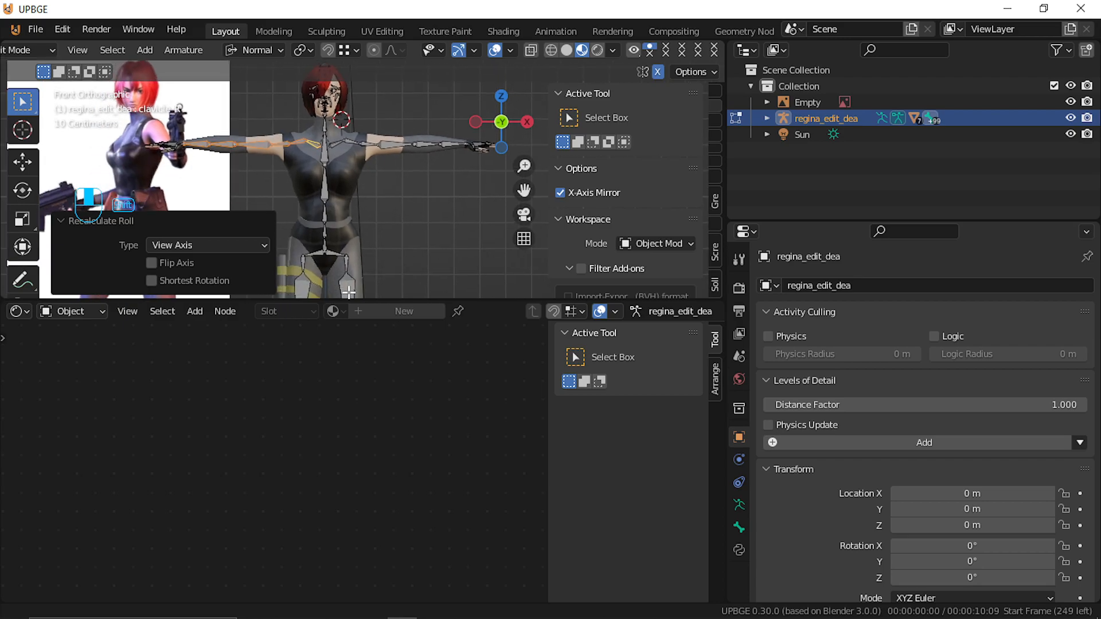
{"action": "scroll", "coordinate": [241, 146], "scroll_direction": "up", "scroll_amount": 4}
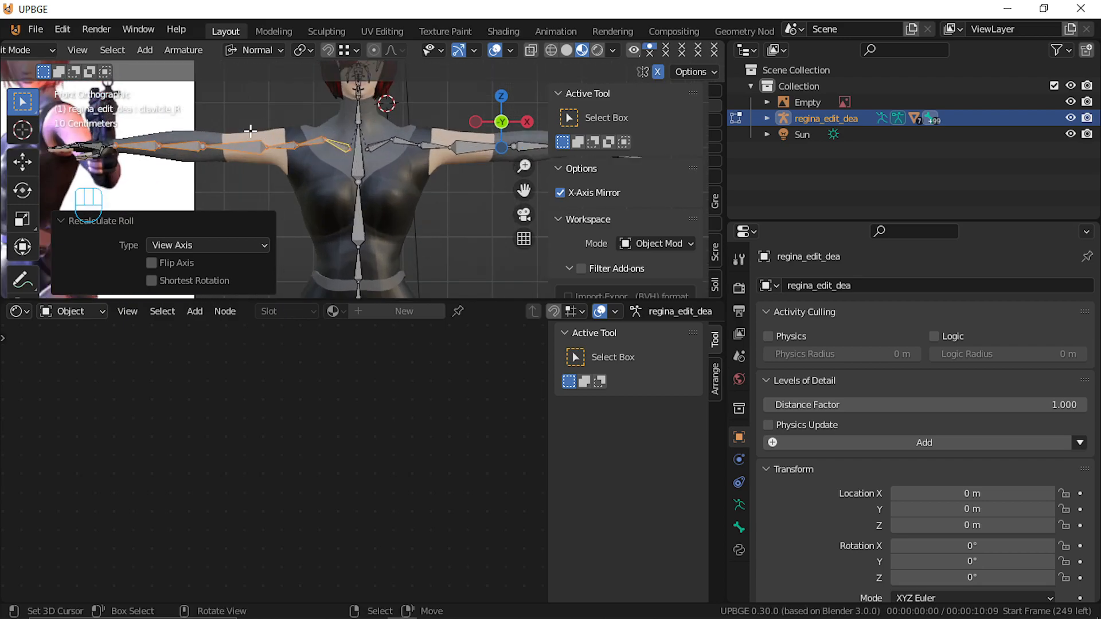
Return the armature to Pose Mode and frame the selected right arm and clavicle bones
{"action": "key", "text": "Tab"}
{"action": "key", "text": "shift+f"}
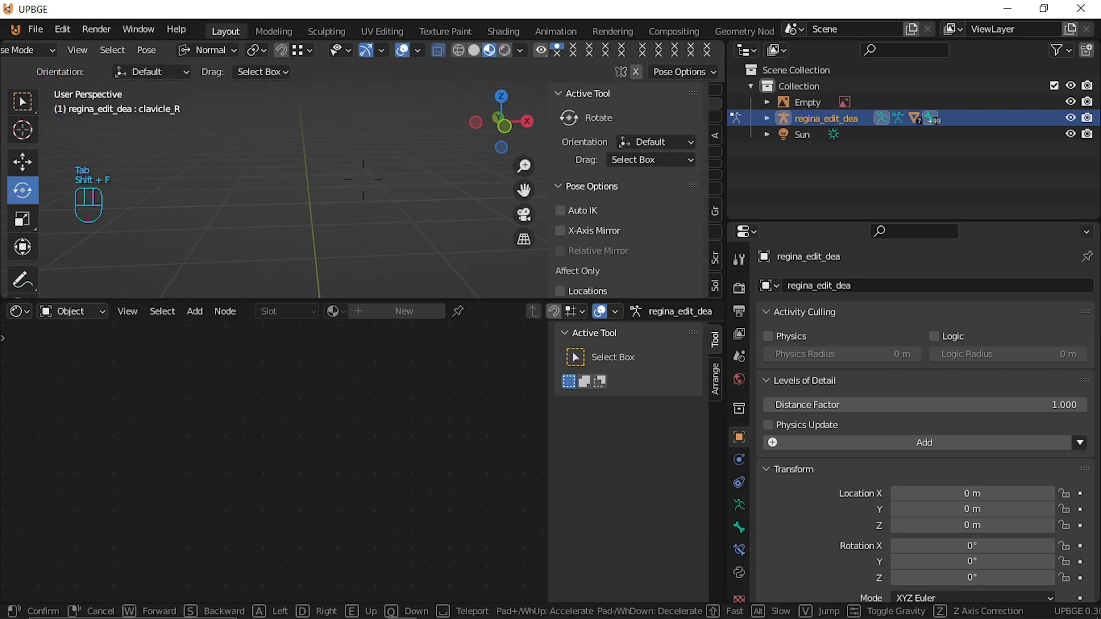
{"action": "left_click", "coordinate": [367, 189]}
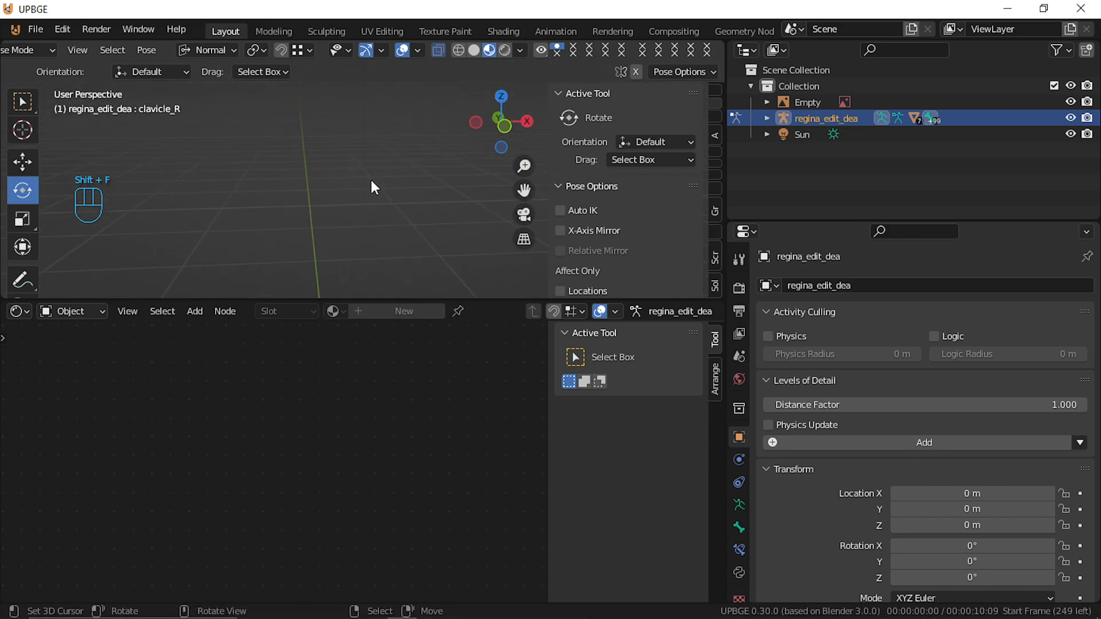
{"action": "key", "text": "KP_Decimal"}
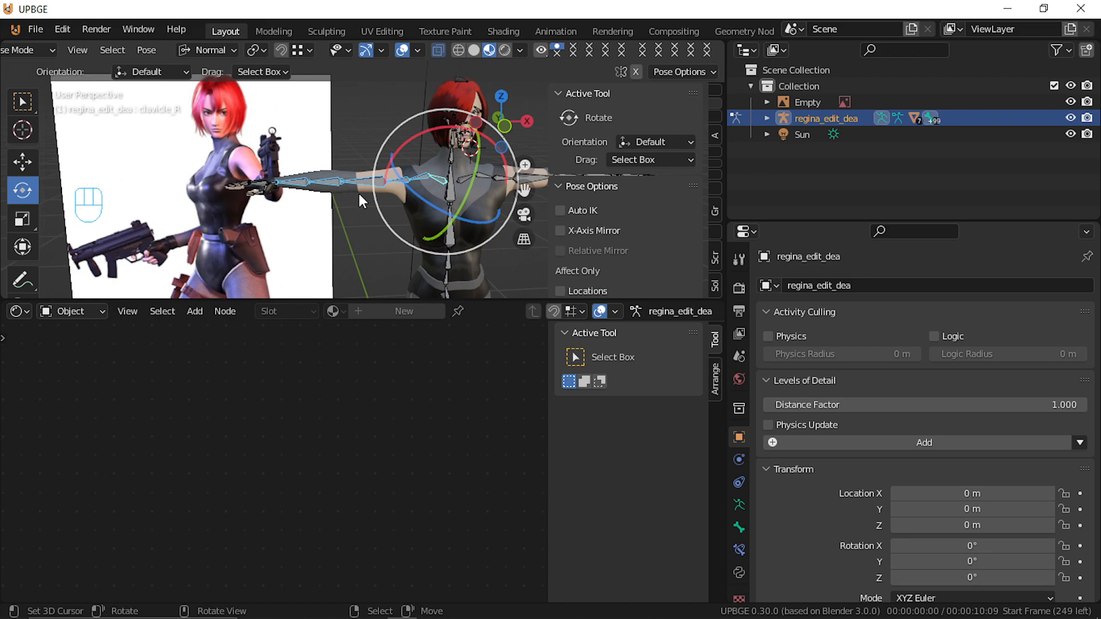
{"action": "key", "text": "shift+f"}
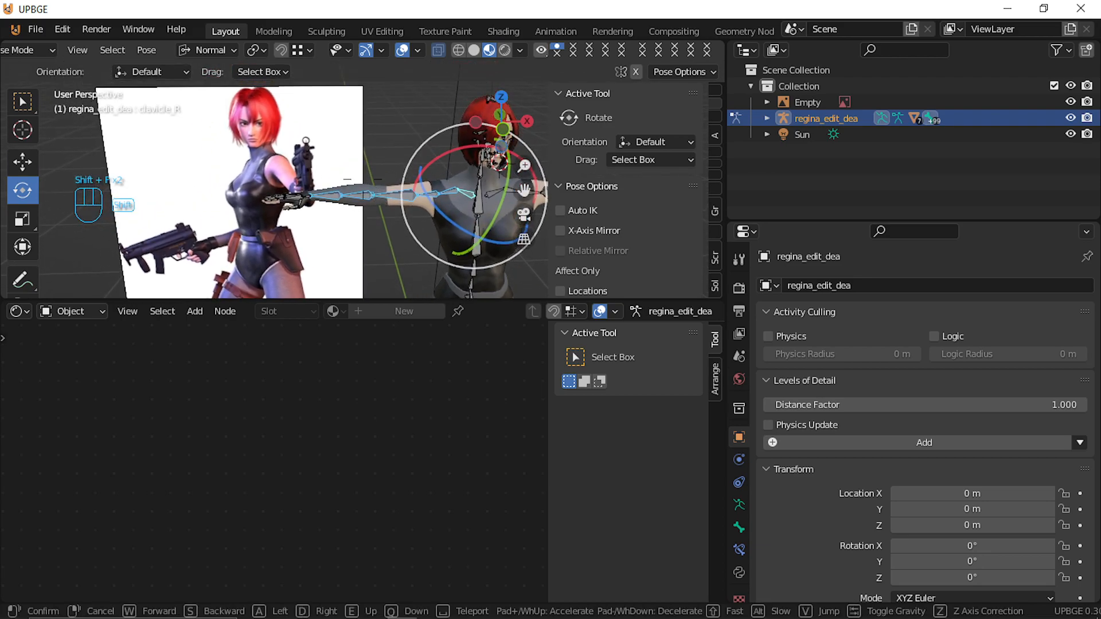
{"action": "left_click", "coordinate": [363, 179]}
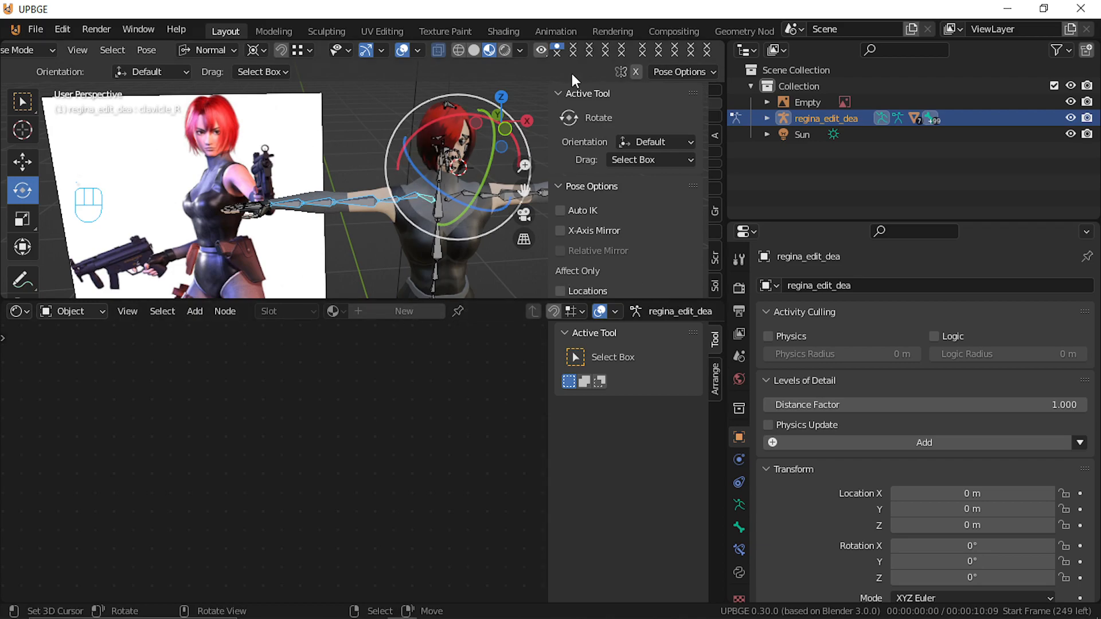
{"action": "key", "text": "KP_Decimal"}
Test the right arm's rotation axes by trial-rotating the shoulder bone and the first upper arm bone, cancelling each rotation
{"action": "left_click", "coordinate": [421, 176]}
{"action": "left_click_drag", "start_coordinate": [469, 164], "coordinate": [474, 194]}
{"action": "right_click", "coordinate": [474, 194]}
{"action": "right_click", "coordinate": [402, 180]}
{"action": "left_click_drag", "start_coordinate": [445, 156], "coordinate": [487, 180]}
{"action": "right_click", "coordinate": [487, 180]}
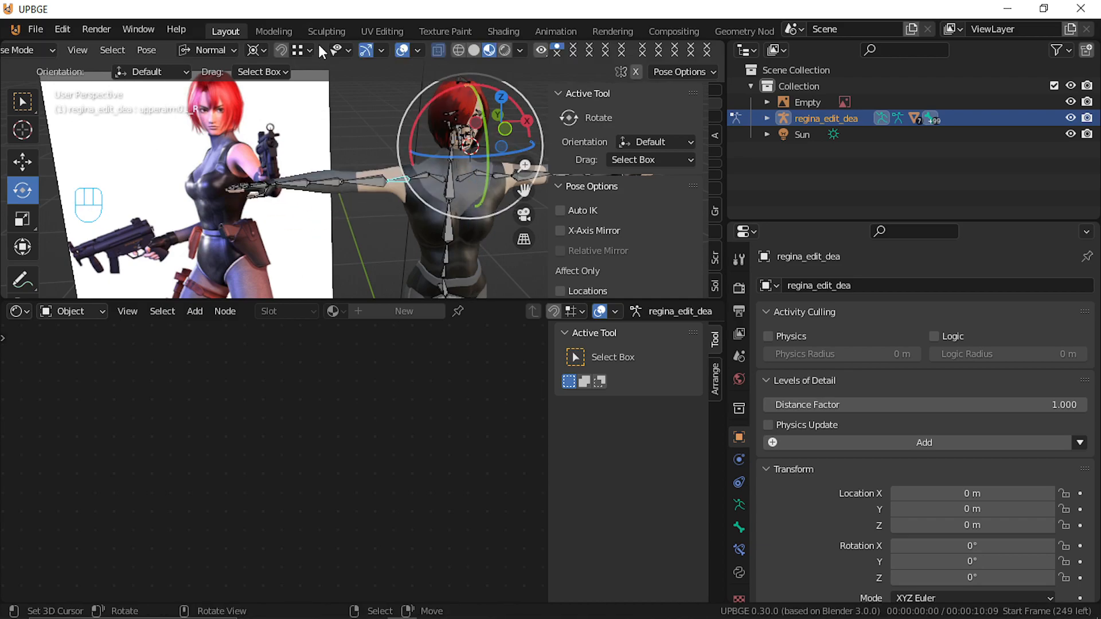
Trial-rotate the second right upper arm bone without keeping the rotation, and set the transform pivot point to Median Point
{"action": "right_click", "coordinate": [373, 180]}
{"action": "left_click_drag", "start_coordinate": [448, 154], "coordinate": [483, 172]}
{"action": "right_click", "coordinate": [482, 172]}
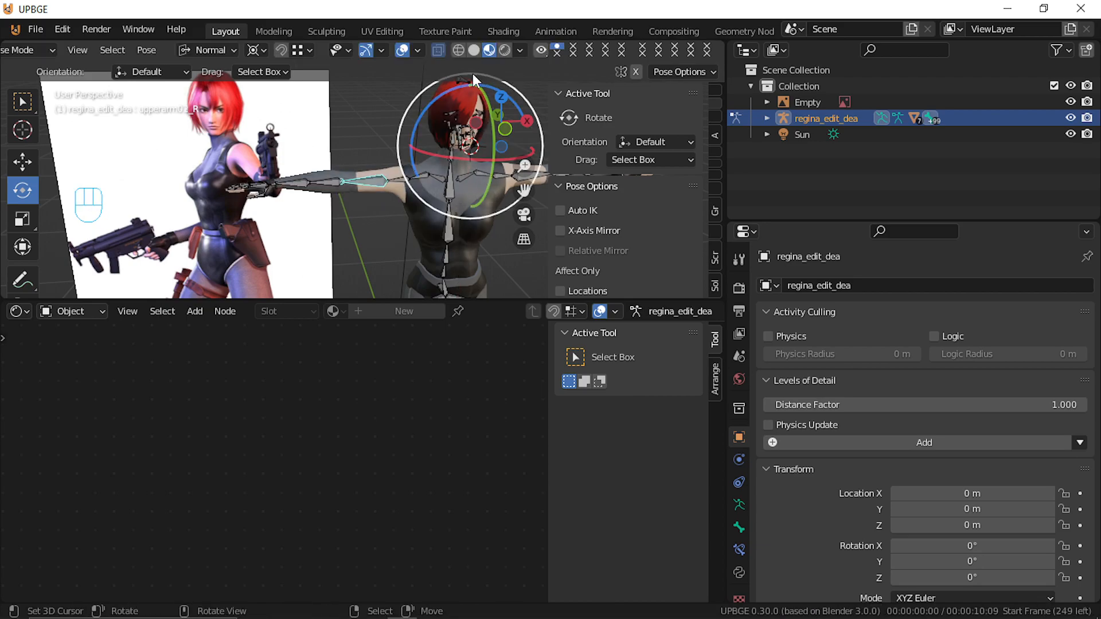
{"action": "left_click", "coordinate": [251, 52]}
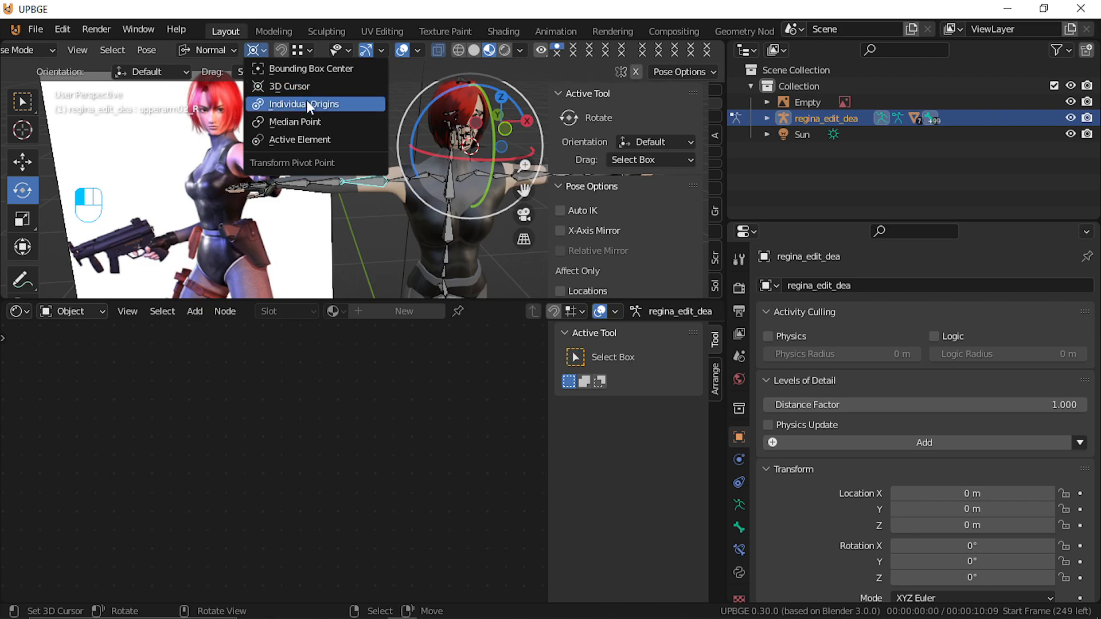
{"action": "left_click", "coordinate": [309, 119]}
Test the rotation of the right upper arm, forearm and clavicle_R bones around the new pivot, cancelling the trial rotations
{"action": "left_click_drag", "start_coordinate": [375, 198], "coordinate": [403, 204]}
{"action": "right_click", "coordinate": [403, 204]}
{"action": "left_click", "coordinate": [342, 187]}
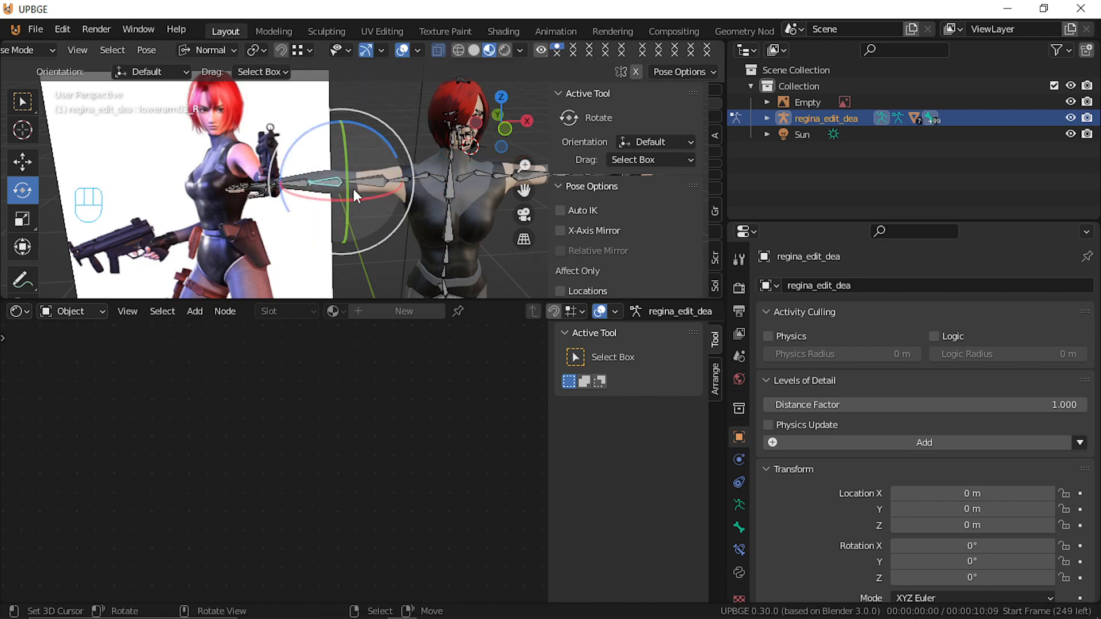
{"action": "left_click", "coordinate": [353, 188]}
{"action": "left_click", "coordinate": [434, 172]}
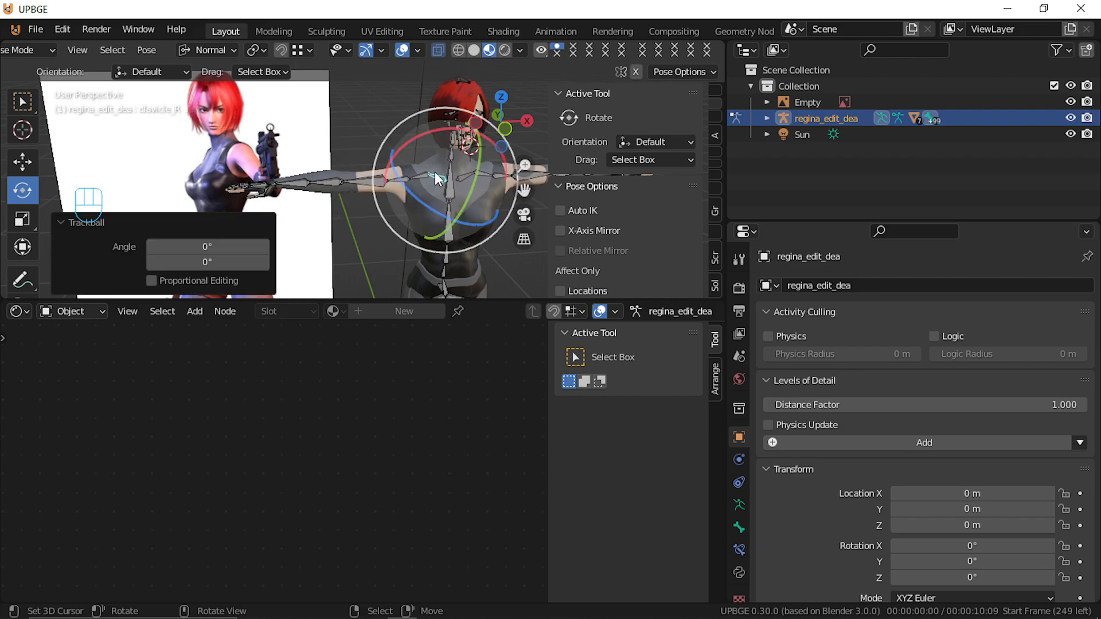
{"action": "left_click_drag", "start_coordinate": [433, 200], "coordinate": [422, 216]}
{"action": "right_click", "coordinate": [421, 216]}
{"action": "left_click_drag", "start_coordinate": [434, 133], "coordinate": [430, 122]}
{"action": "right_click", "coordinate": [429, 120]}
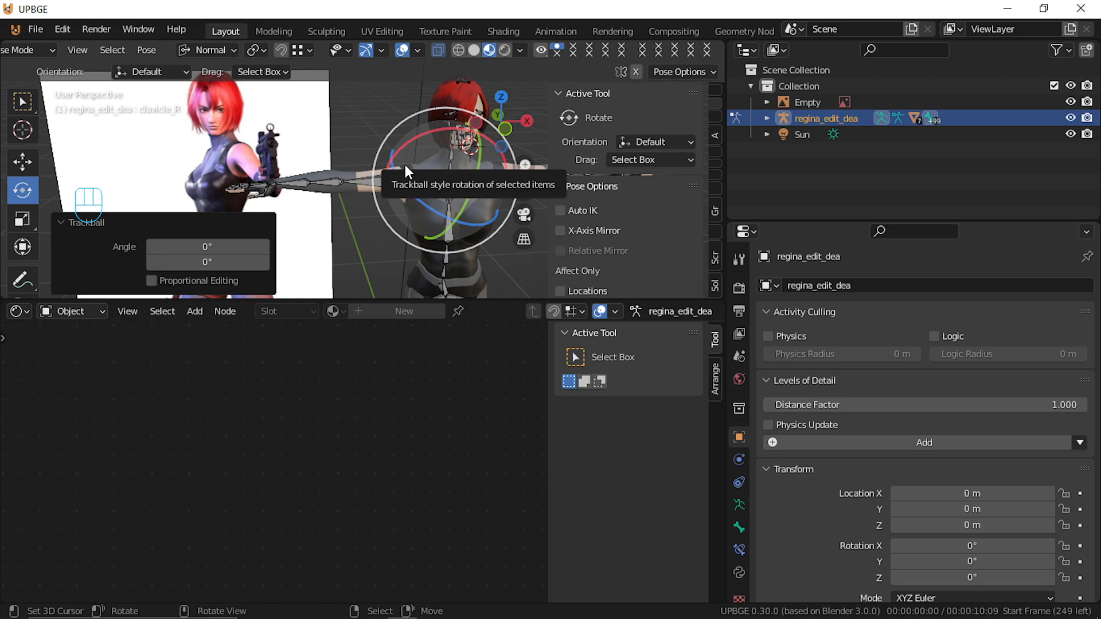
Inspect the rigged character's head, torso, arms and hips from several angles beside the reference image
{"action": "scroll", "coordinate": [463, 157], "scroll_direction": "down", "scroll_amount": 3}
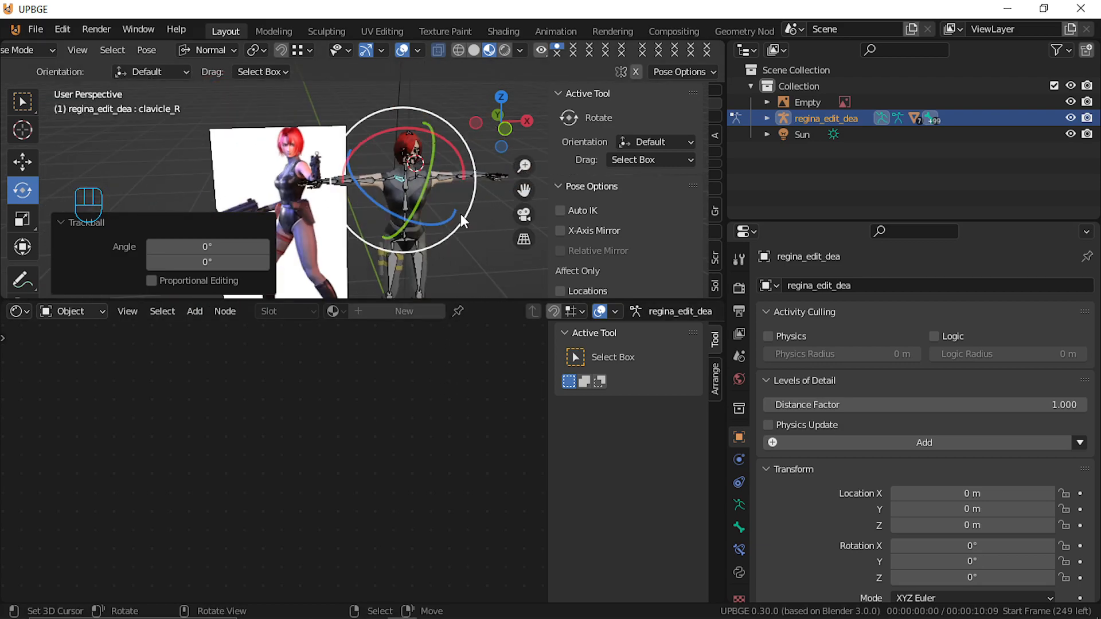
{"action": "key", "text": "shift+f"}
{"action": "key", "text": "w"}
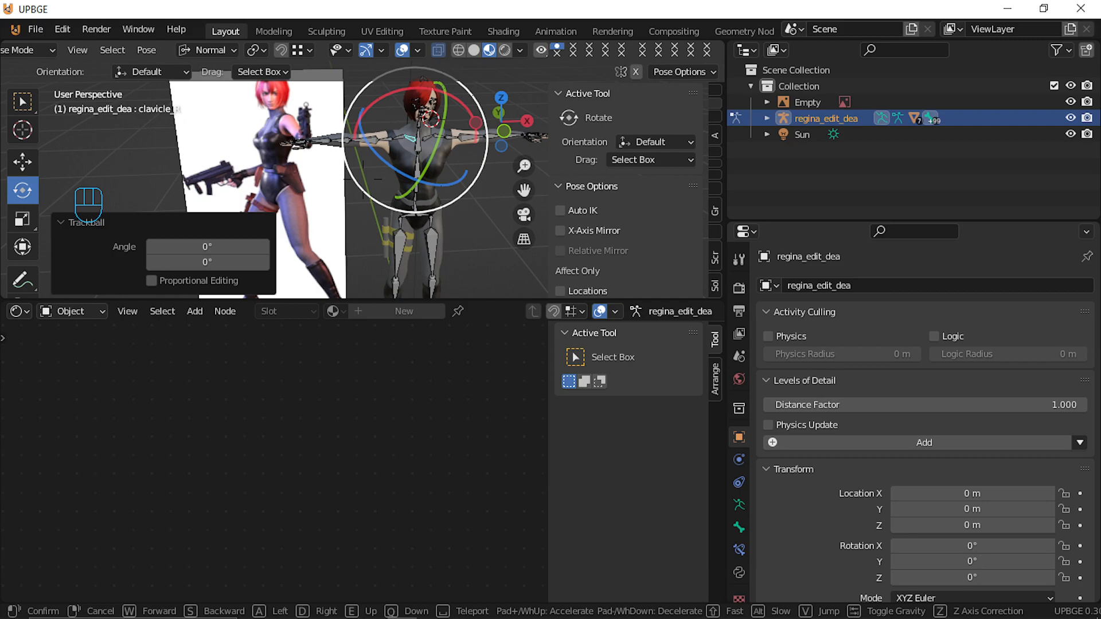
{"action": "left_click", "coordinate": [363, 179]}
{"action": "key", "text": "shift+f"}
{"action": "key", "text": "w"}
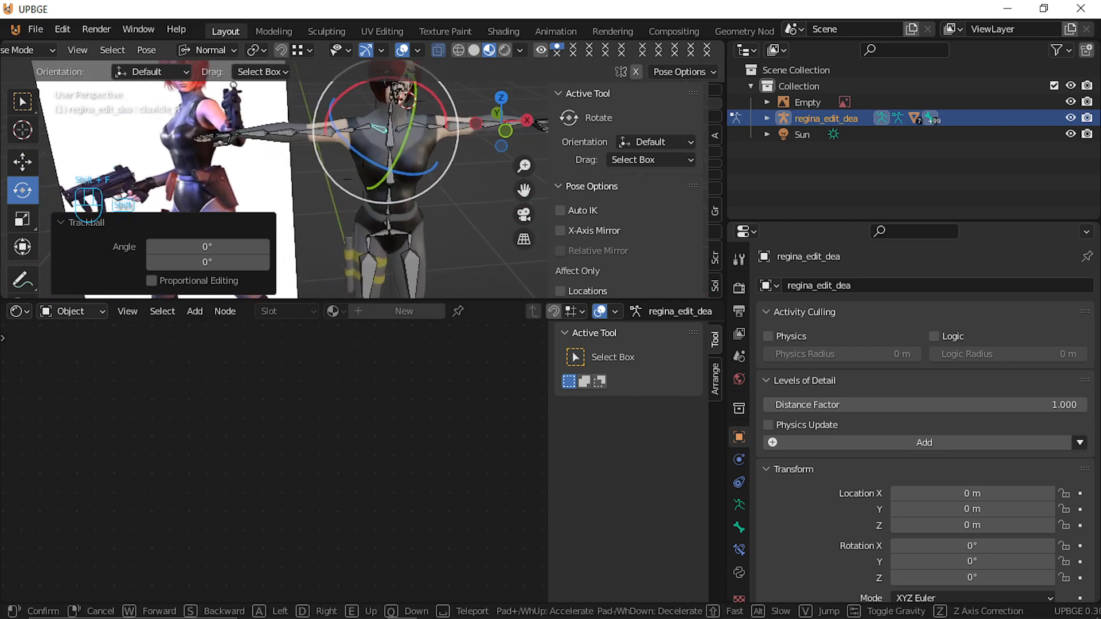
{"action": "key", "text": "w"}
{"action": "key", "text": "d"}
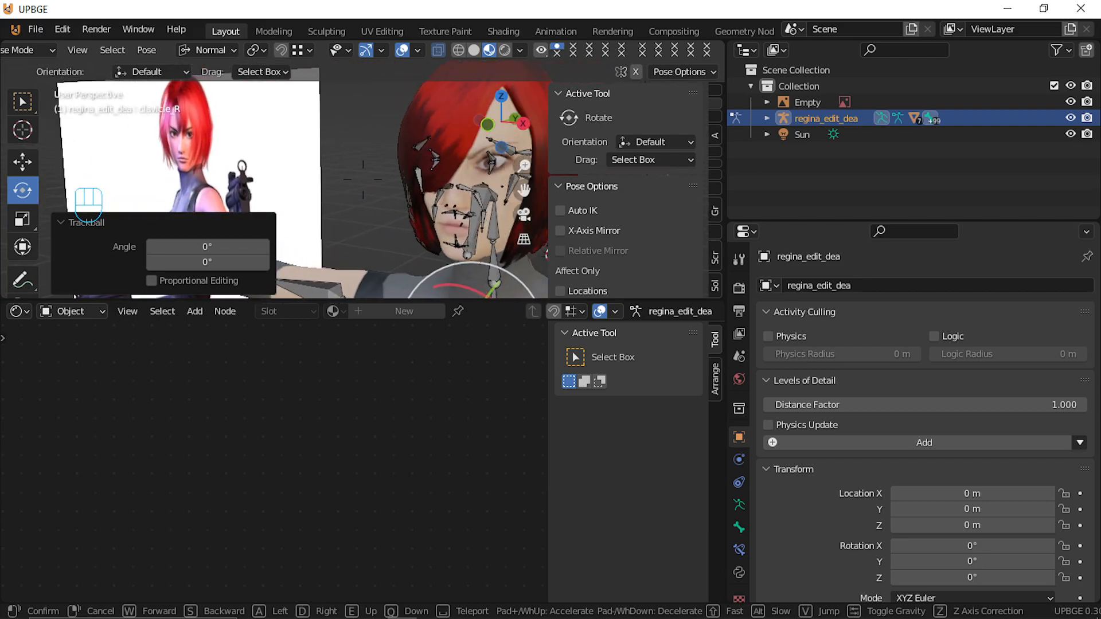
{"action": "key", "text": "d"}
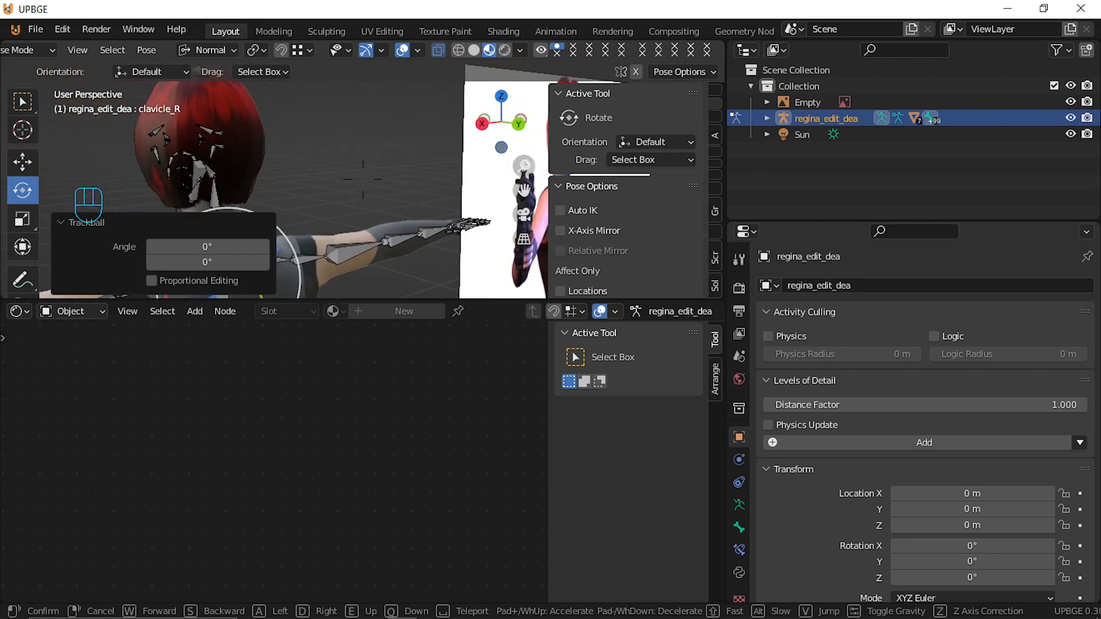
{"action": "key", "text": "a"}
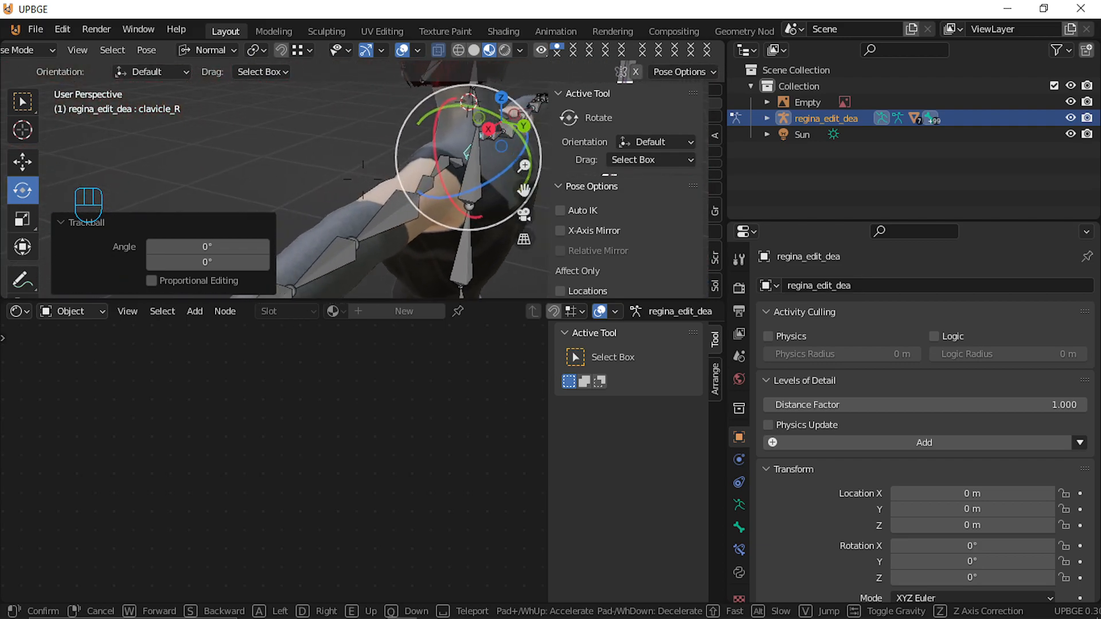
{"action": "key", "text": "a"}
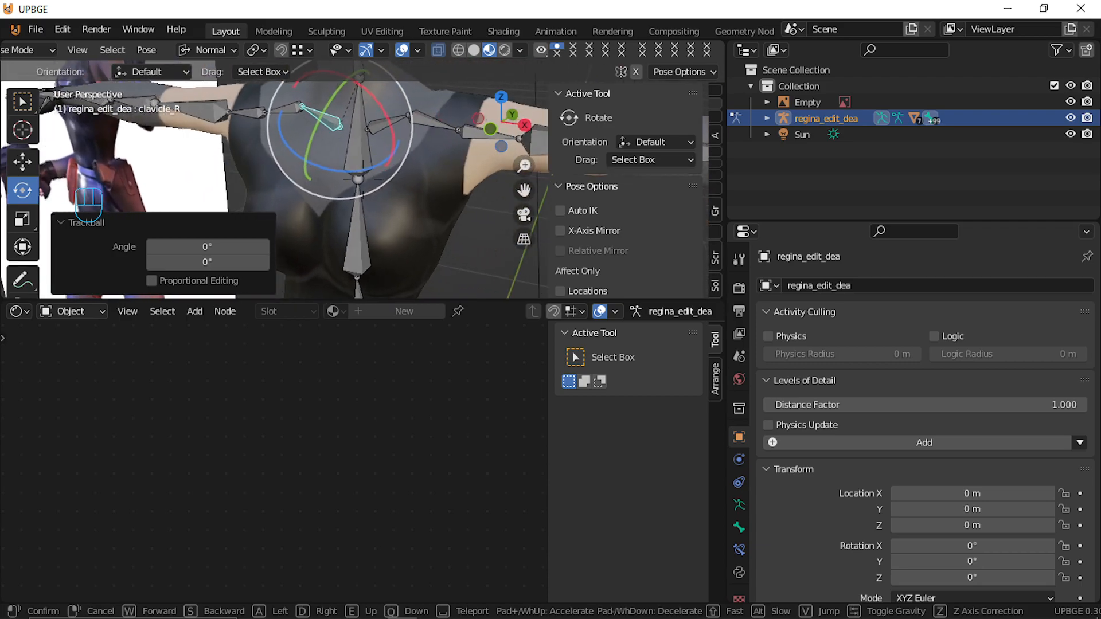
{"action": "key", "text": "q"}
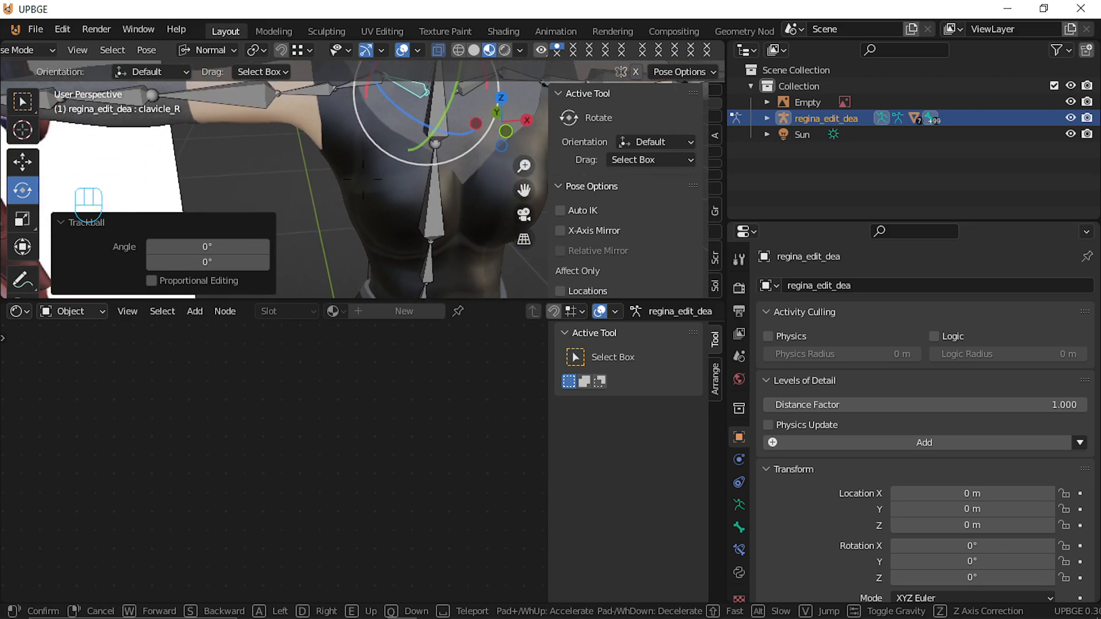
{"action": "key", "text": "s"}
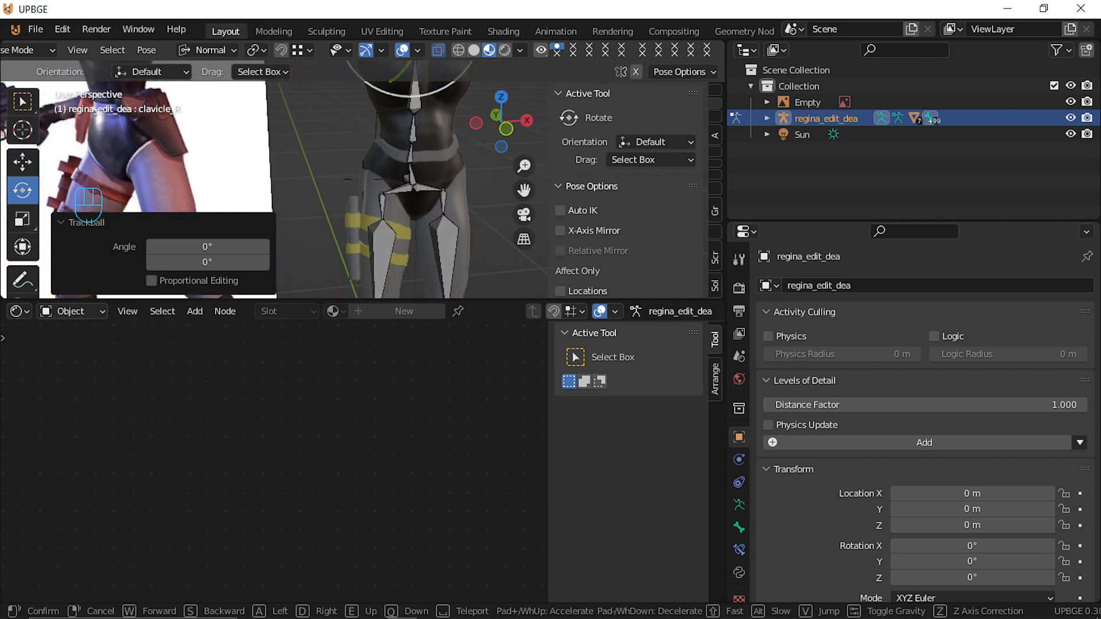
{"action": "key", "text": "s"}
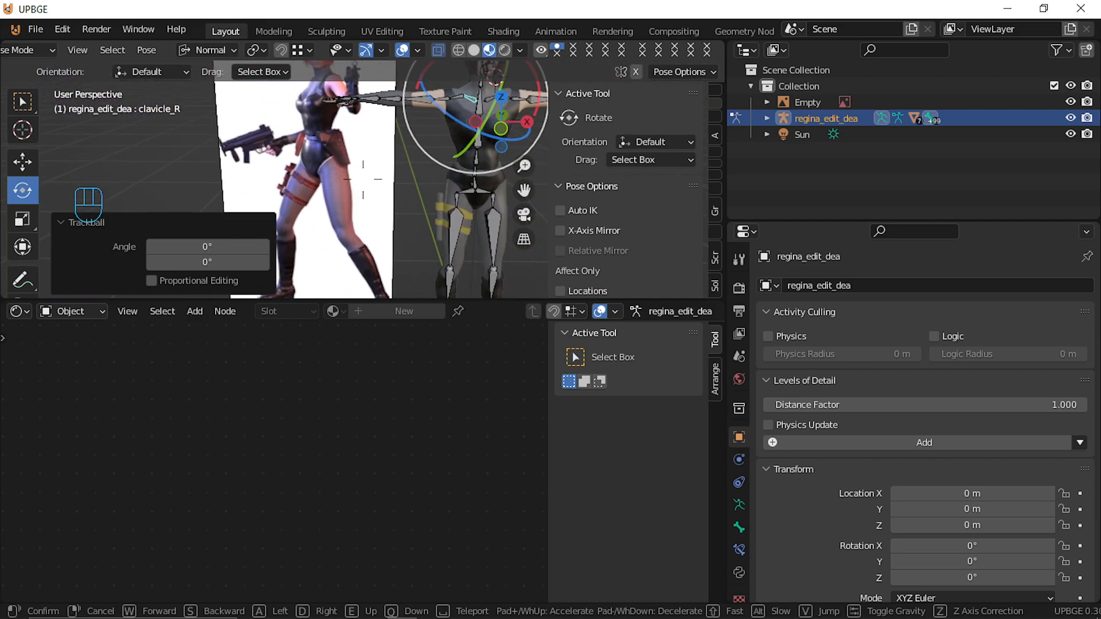
{"action": "key", "text": "shift+w"}
{"action": "key", "text": "w"}
{"action": "key", "text": "d"}
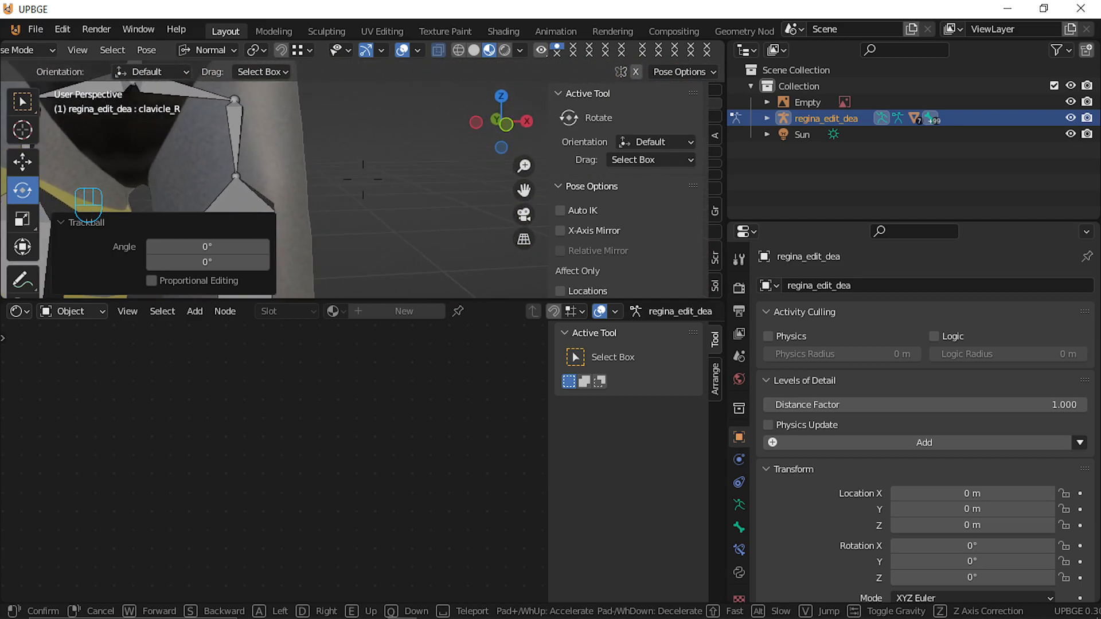
{"action": "key", "text": "shift+s"}
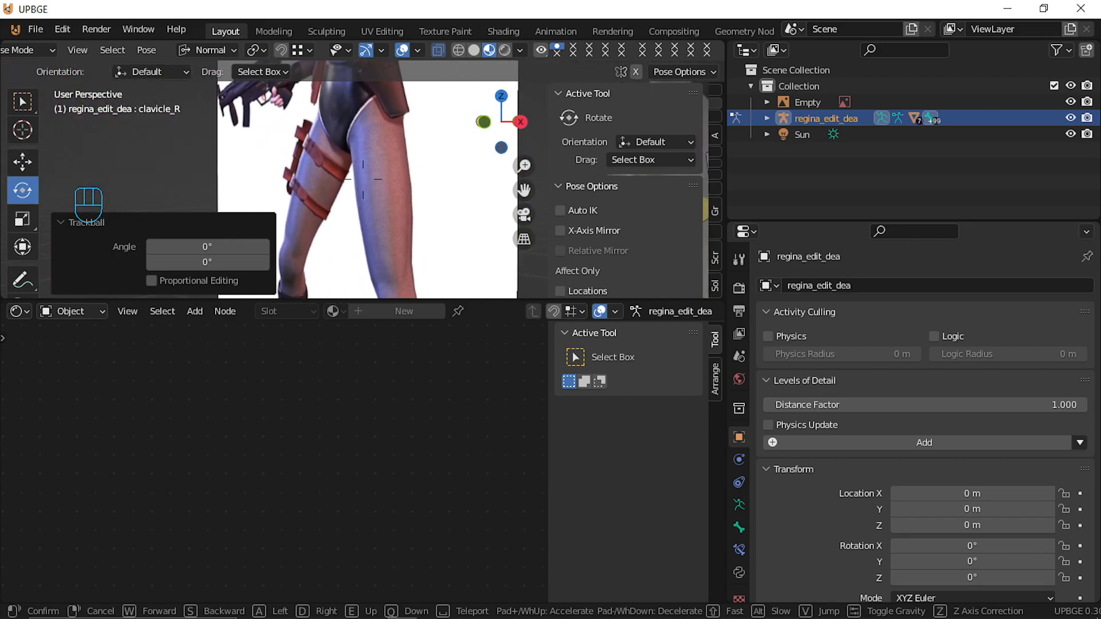
{"action": "key", "text": "e"}
{"action": "key", "text": "w"}
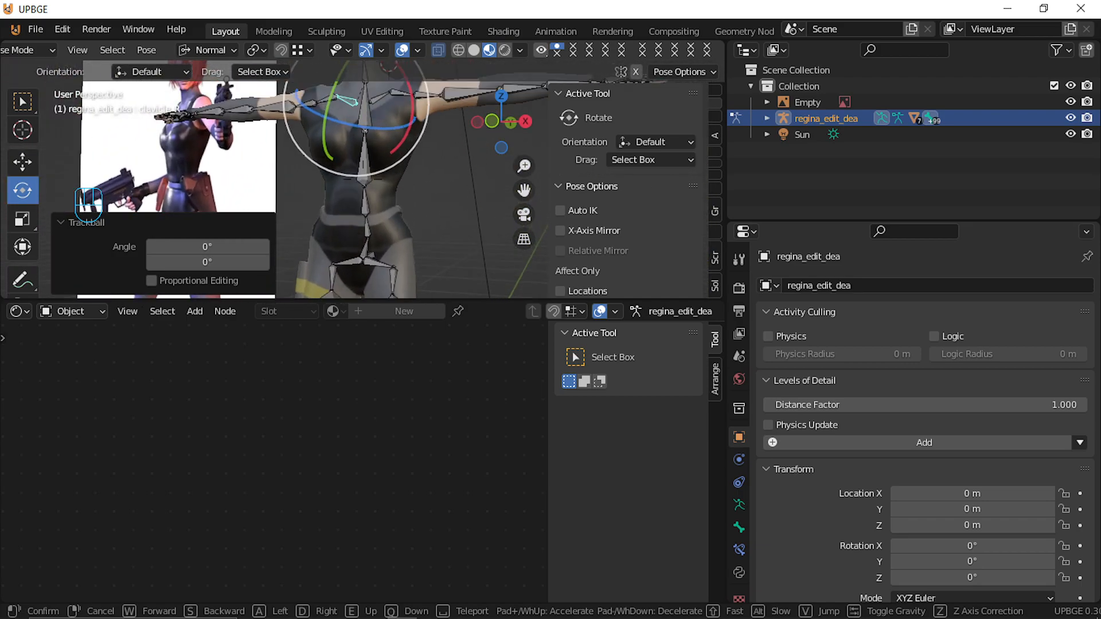
{"action": "key", "text": "w"}
{"action": "key", "text": "a"}
{"action": "key", "text": "e"}
{"action": "key", "text": "s"}
{"action": "left_click", "coordinate": [384, 135]}
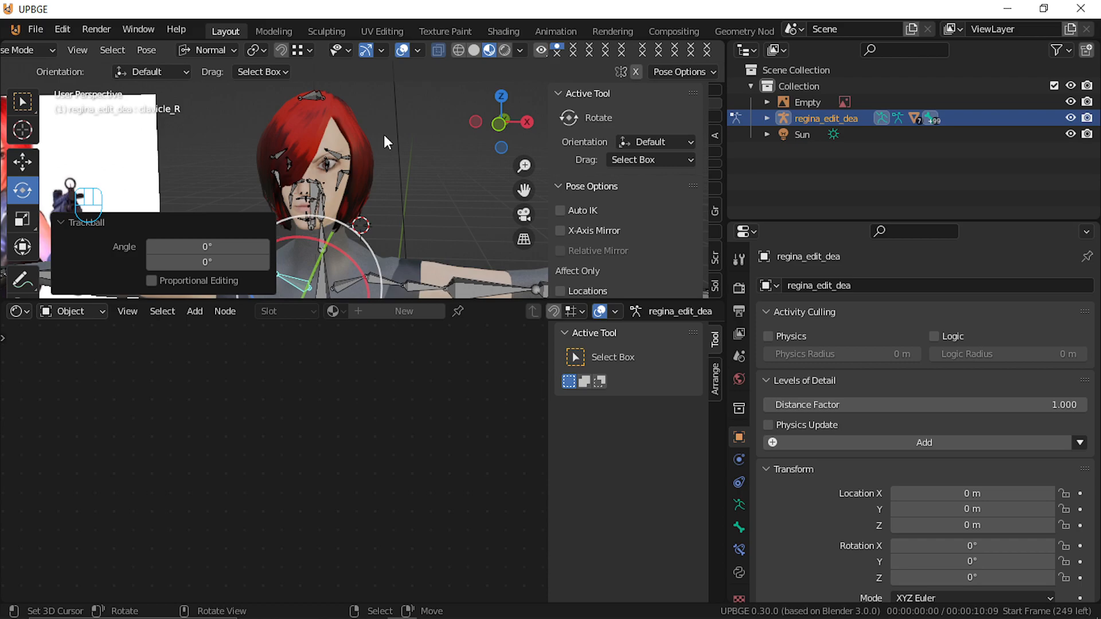
{"action": "mouse_move", "coordinate": [307, 607]}
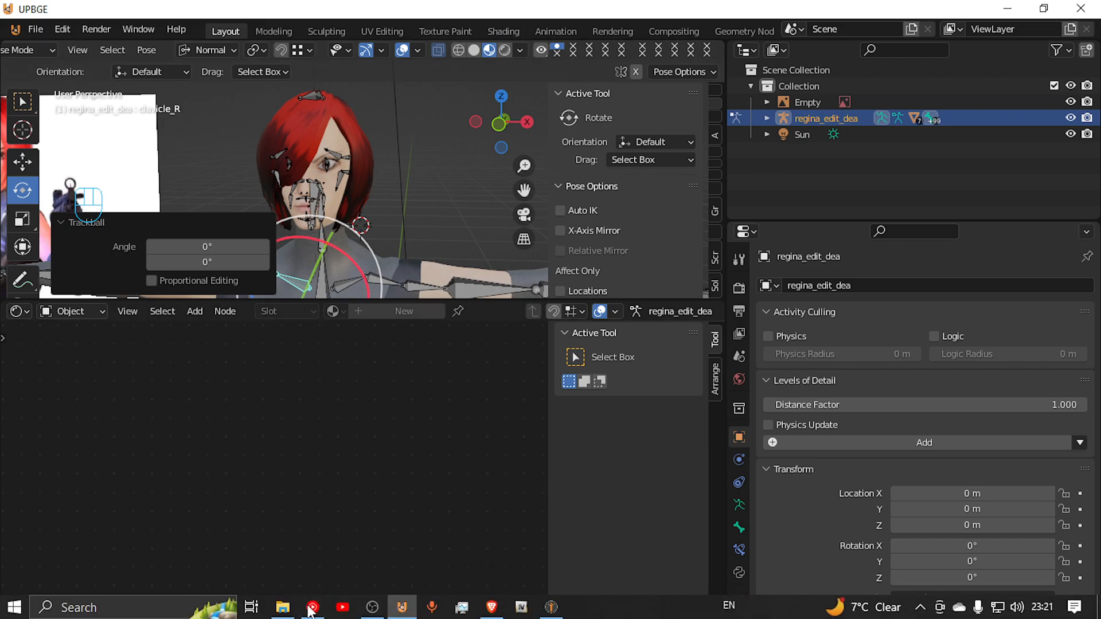
{"action": "left_click", "coordinate": [549, 609]}
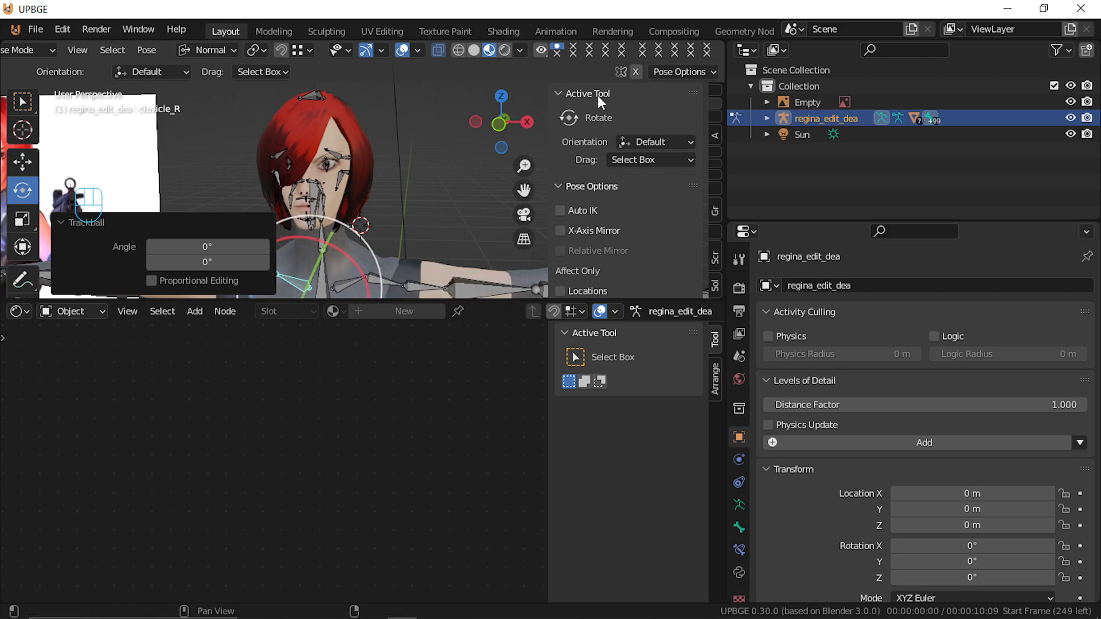
{"action": "scroll", "coordinate": [390, 188], "scroll_direction": "down", "scroll_amount": 5}
{"action": "scroll", "coordinate": [399, 187], "scroll_direction": "down", "scroll_amount": 1}
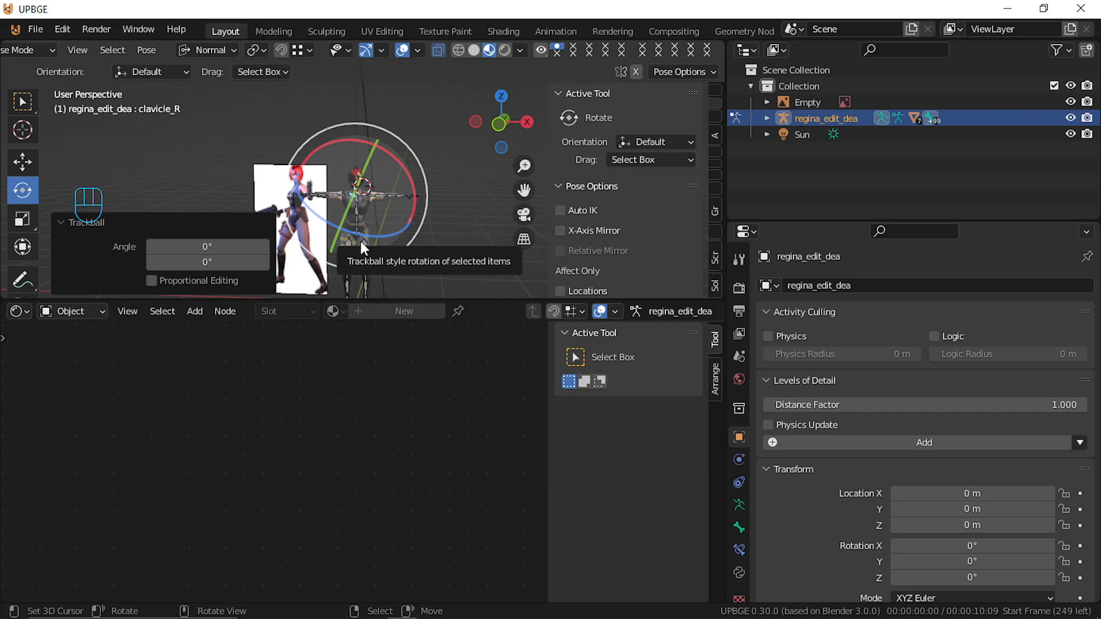
{"action": "scroll", "coordinate": [374, 143], "scroll_direction": "up", "scroll_amount": 6}
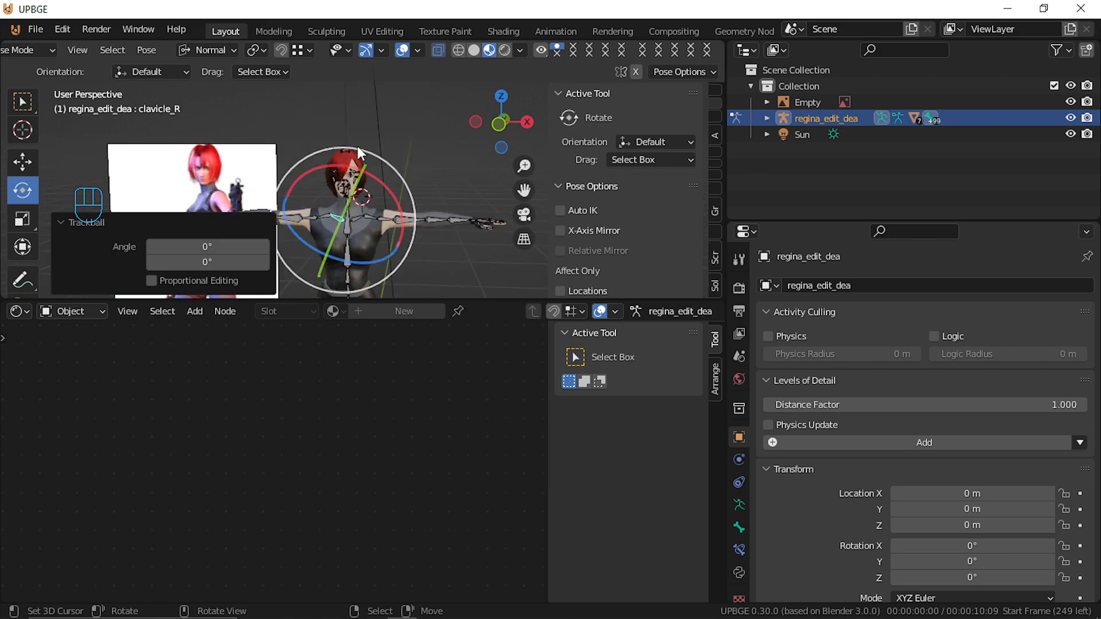
{"action": "scroll", "coordinate": [348, 163], "scroll_direction": "down", "scroll_amount": 2}
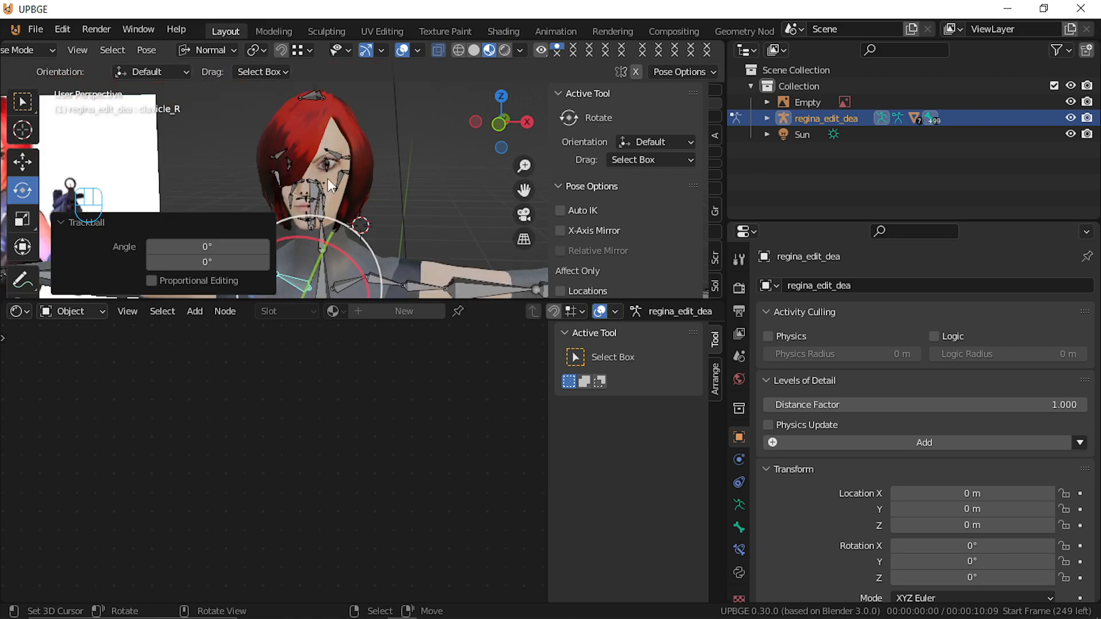
Select the levator06_L facial bone and try moving it
{"action": "left_click", "coordinate": [307, 196]}
{"action": "key", "text": "shift+f"}
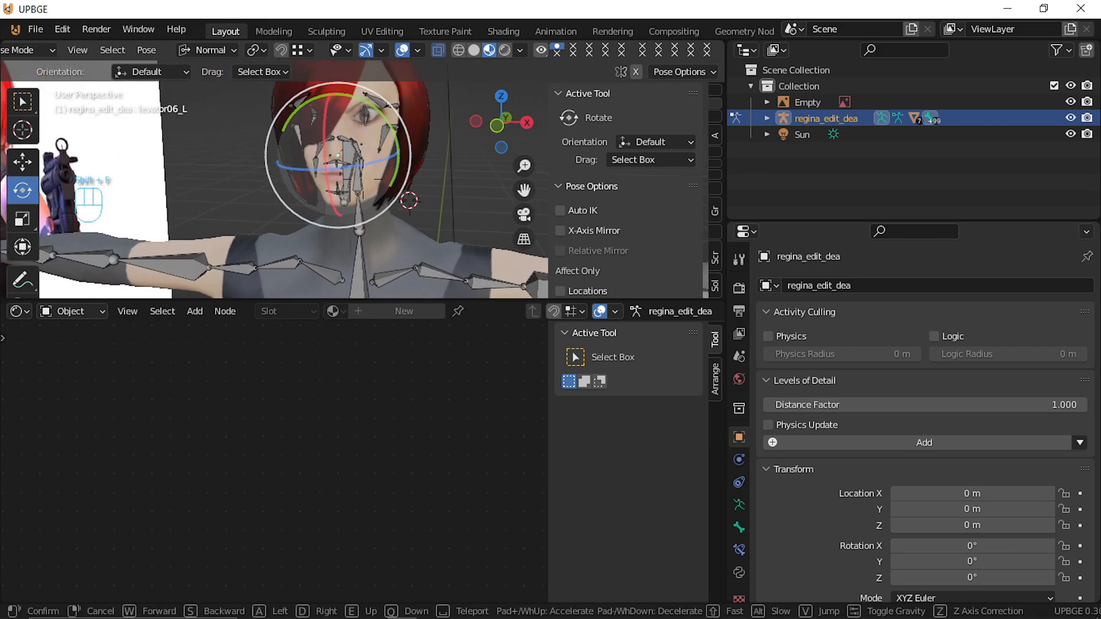
{"action": "left_click", "coordinate": [360, 170]}
{"action": "key", "text": "g"}
{"action": "left_click", "coordinate": [373, 163]}
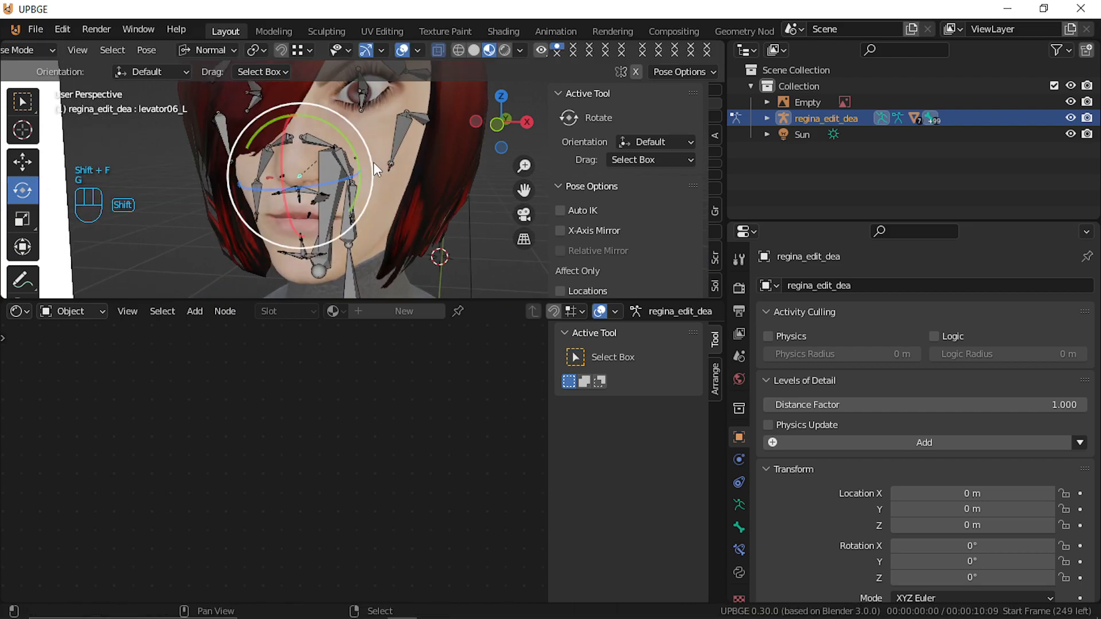
Examine the torso, arm and head bones of the rig from the side and the front
{"action": "key", "text": "shift+f"}
{"action": "key", "text": "s"}
{"action": "key", "text": "d"}
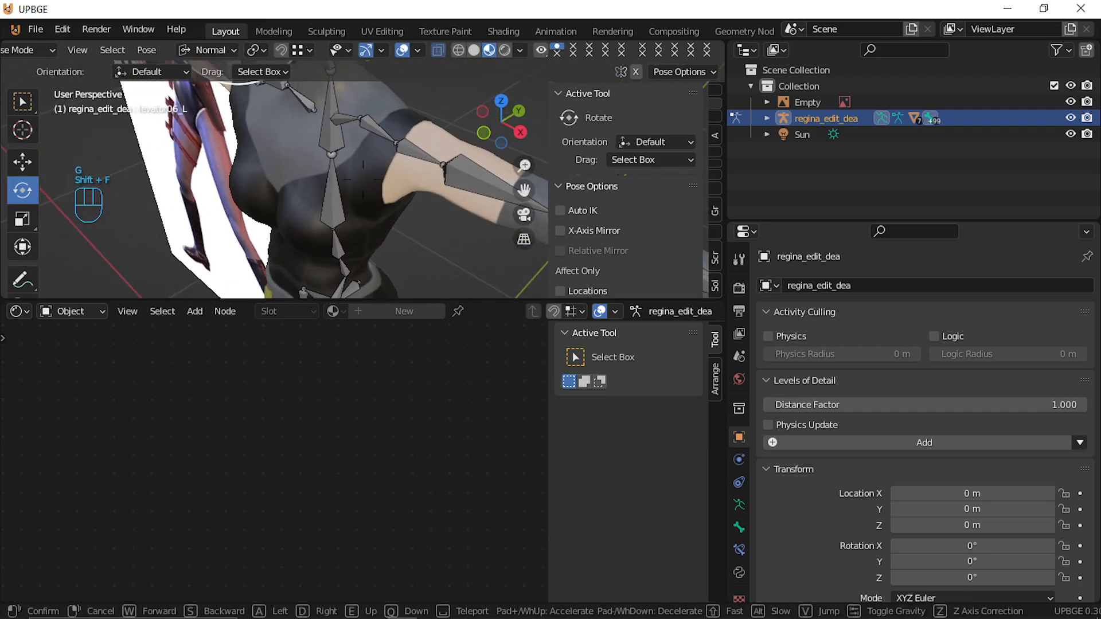
{"action": "key", "text": "s"}
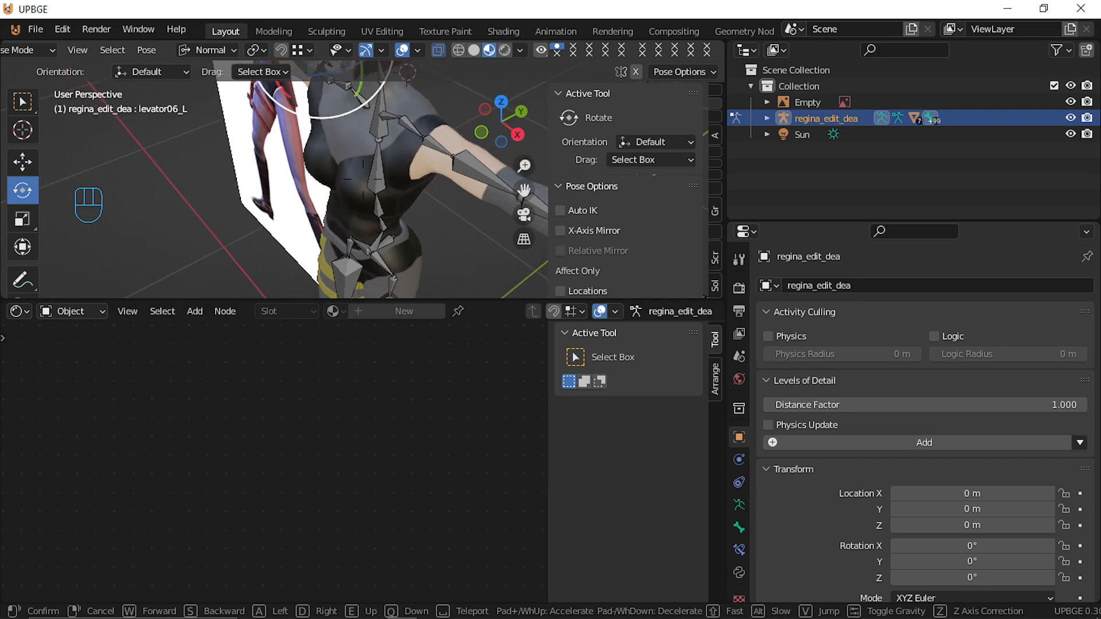
{"action": "left_click", "coordinate": [367, 182]}
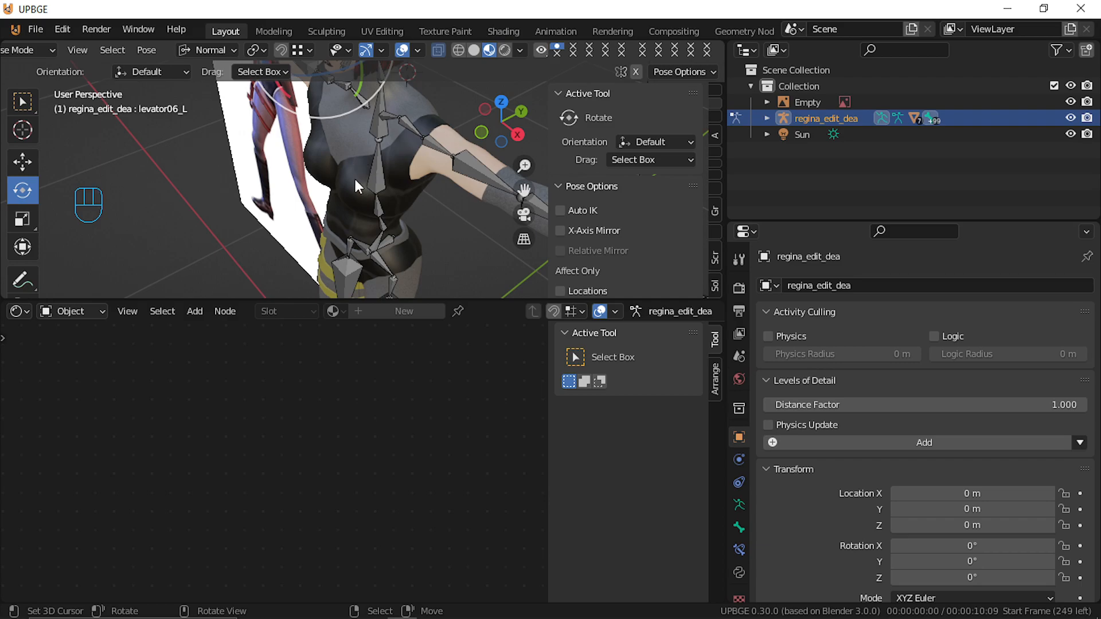
{"action": "key", "text": "shift+f"}
{"action": "key", "text": "a"}
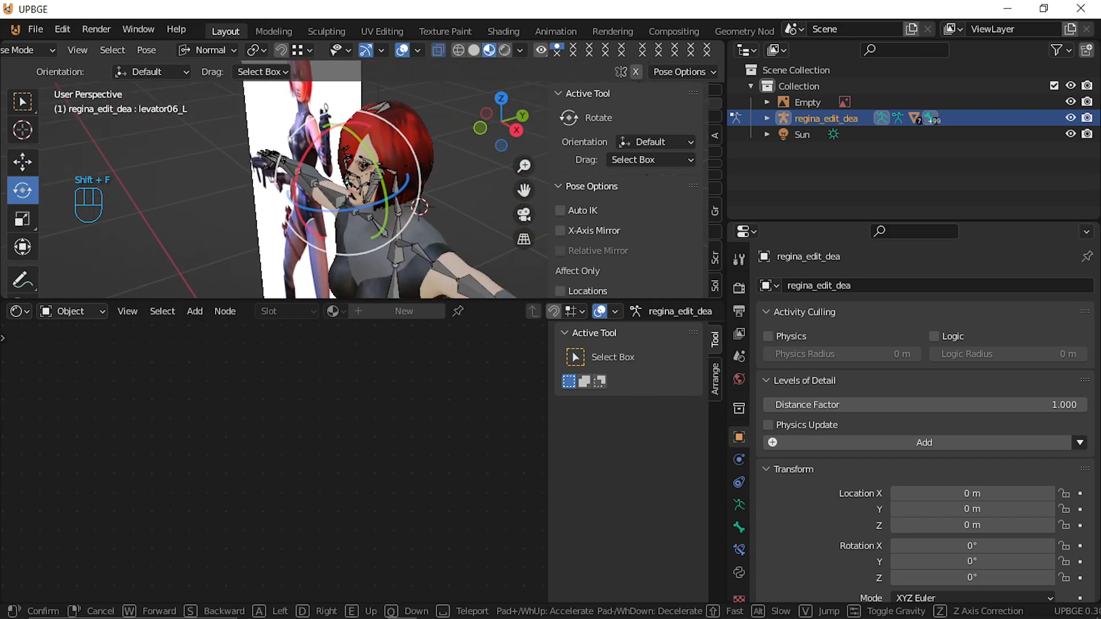
{"action": "key", "text": "a"}
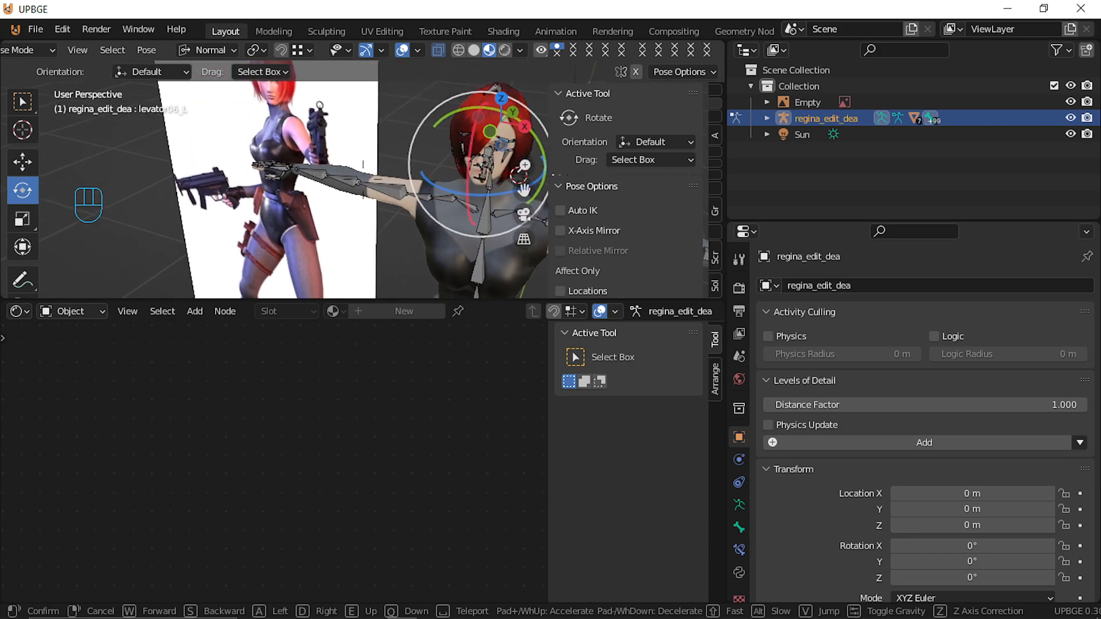
{"action": "key", "text": "a"}
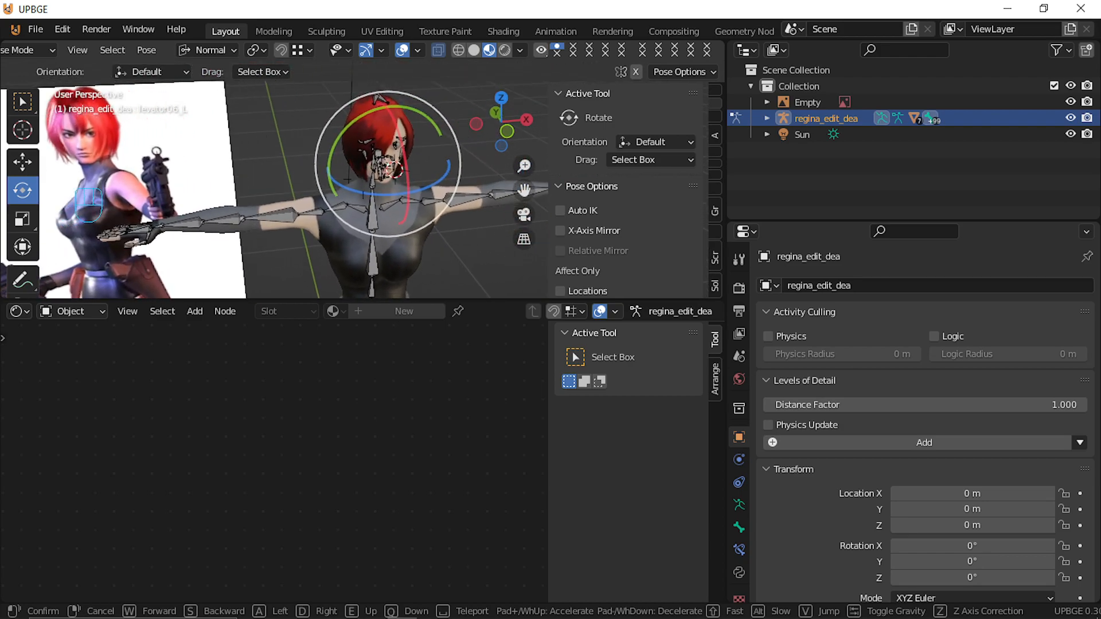
{"action": "left_click", "coordinate": [362, 131]}
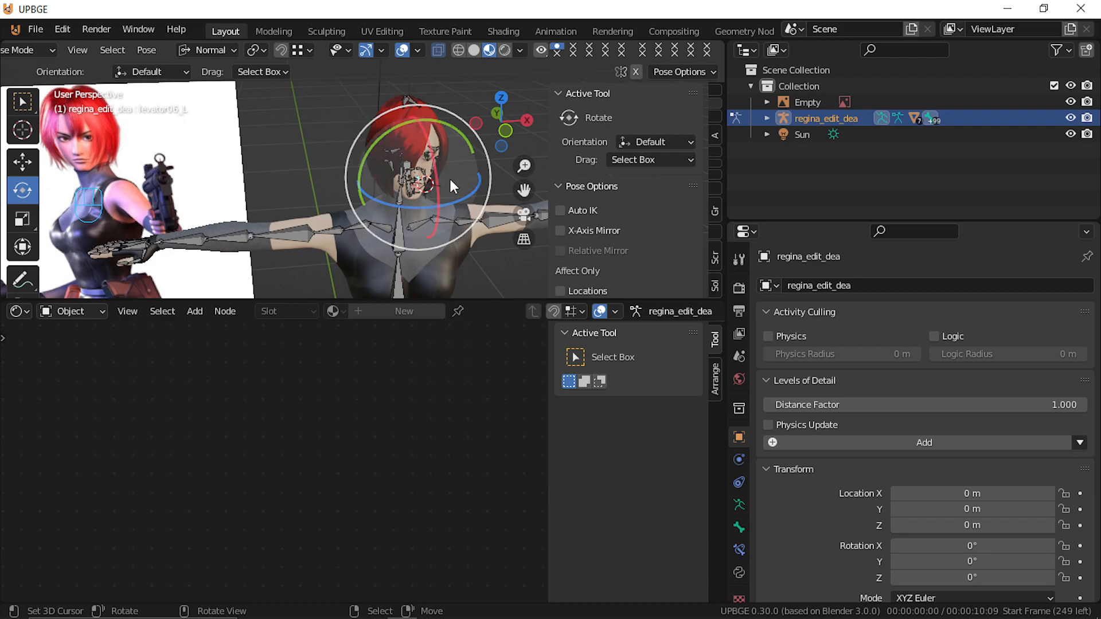
Test rotating the left and right pelvis bones together, cancelling the trial rotation
{"action": "key", "text": "shift+f"}
{"action": "key", "text": "q"}
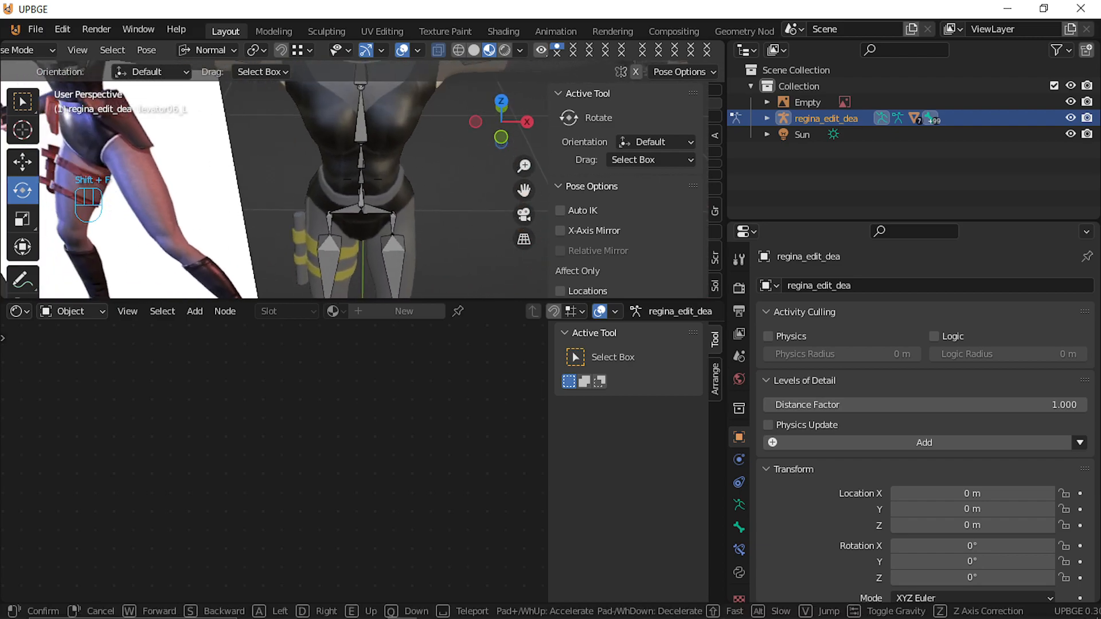
{"action": "left_click", "coordinate": [363, 168]}
{"action": "left_click", "coordinate": [328, 164]}
{"action": "key", "text": "r"}
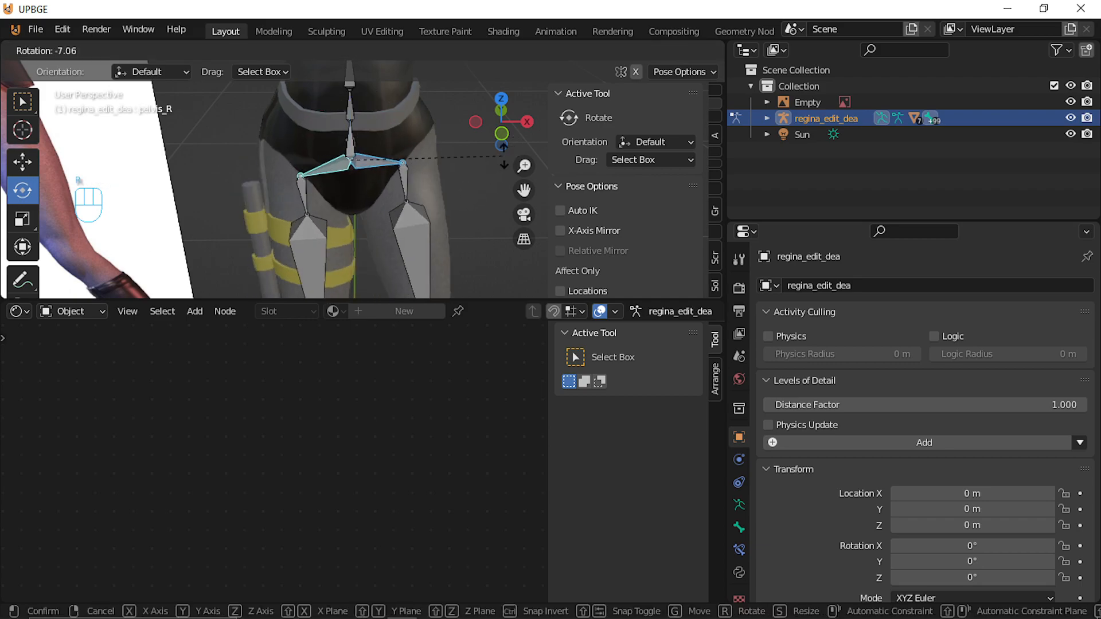
{"action": "right_click", "coordinate": [418, 170]}
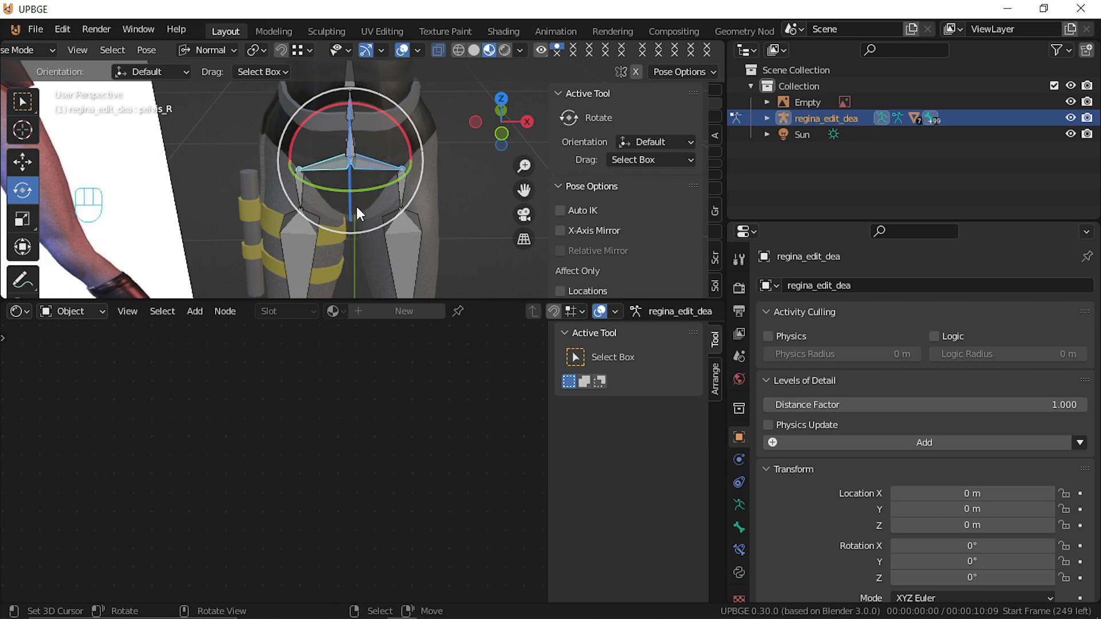
Select both clavicle bones and test rotating them together, freely and along the normal Z axis, cancelling each trial
{"action": "key", "text": "shift+f"}
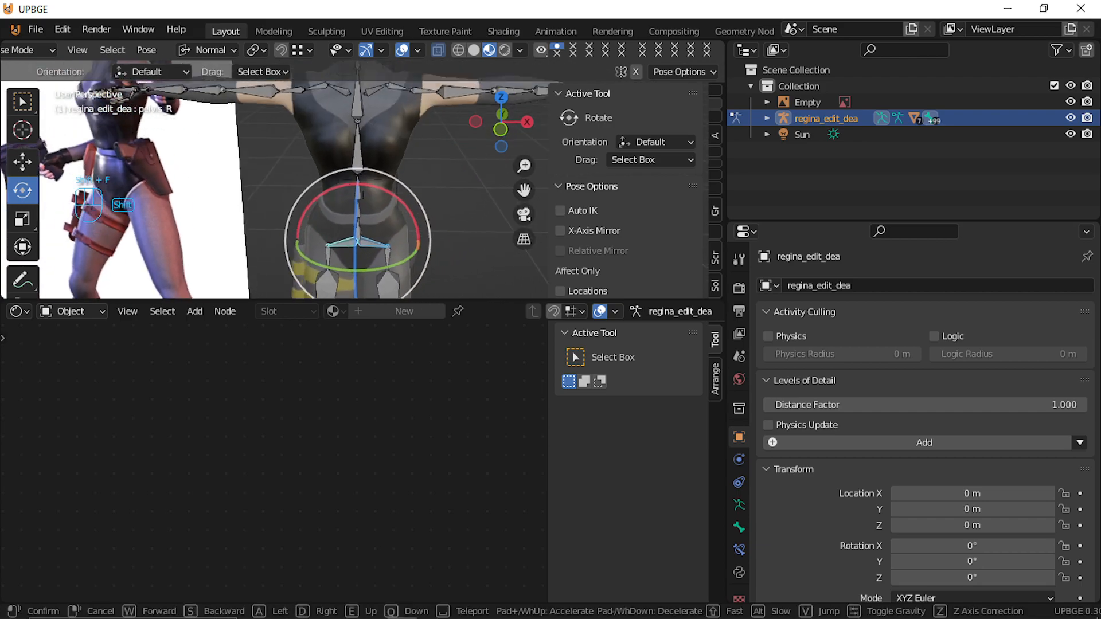
{"action": "key", "text": "w"}
{"action": "key", "text": "w"}
{"action": "key", "text": "w"}
{"action": "key", "text": "w"}
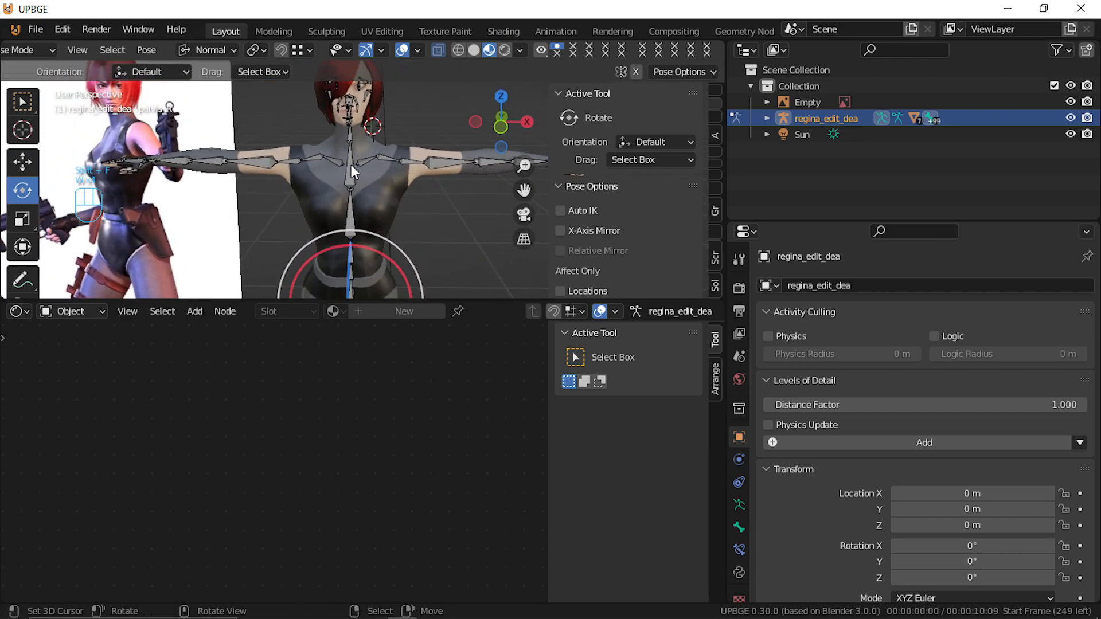
{"action": "left_click", "coordinate": [349, 166]}
{"action": "right_click", "coordinate": [344, 165]}
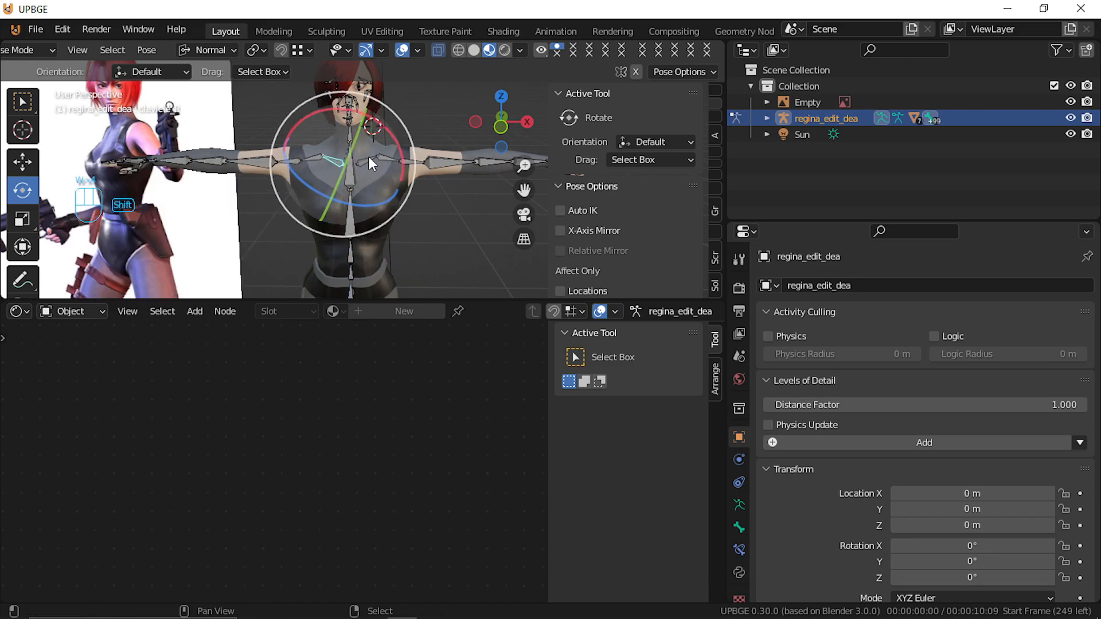
{"action": "right_click", "coordinate": [367, 163], "text": "shift"}
{"action": "left_click_drag", "start_coordinate": [412, 162], "coordinate": [394, 199]}
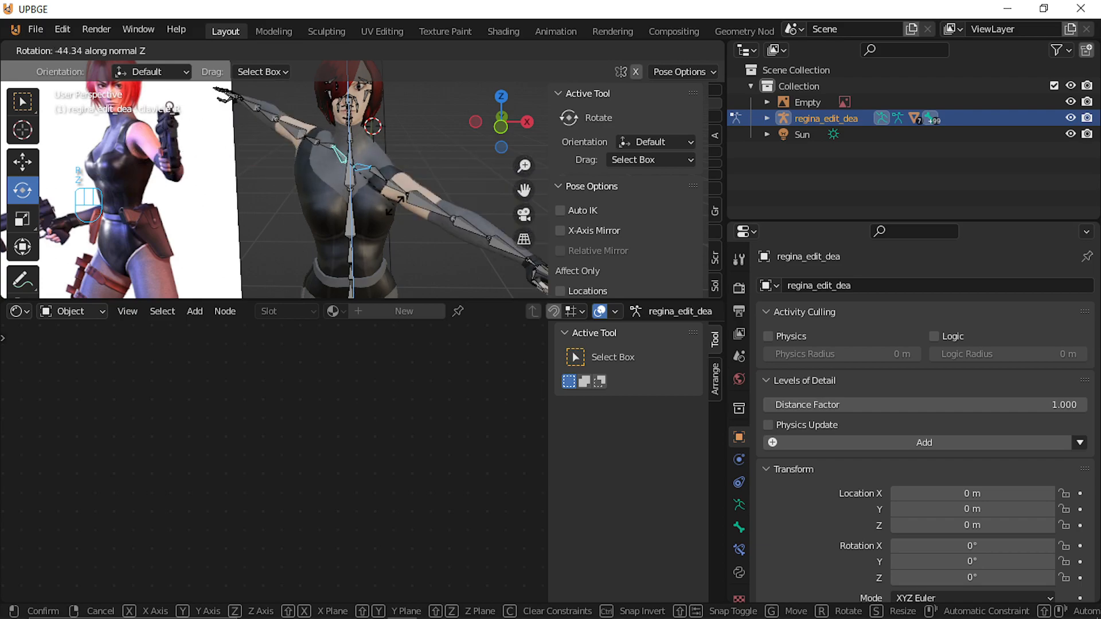
{"action": "key", "text": "Escape"}
{"action": "key", "text": "r"}
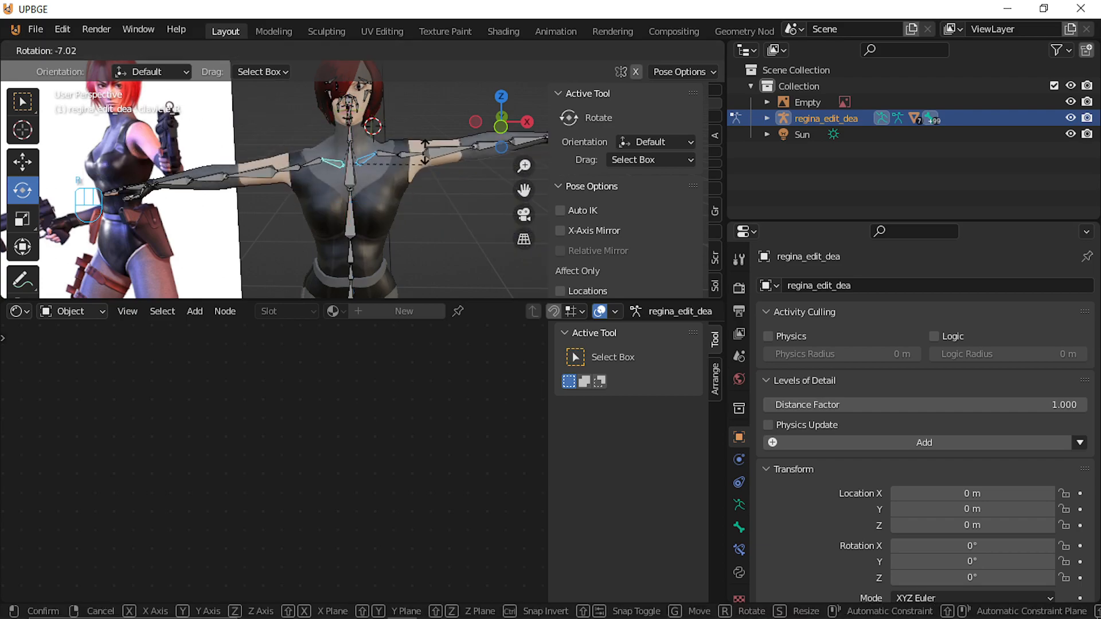
{"action": "key", "text": "Escape"}
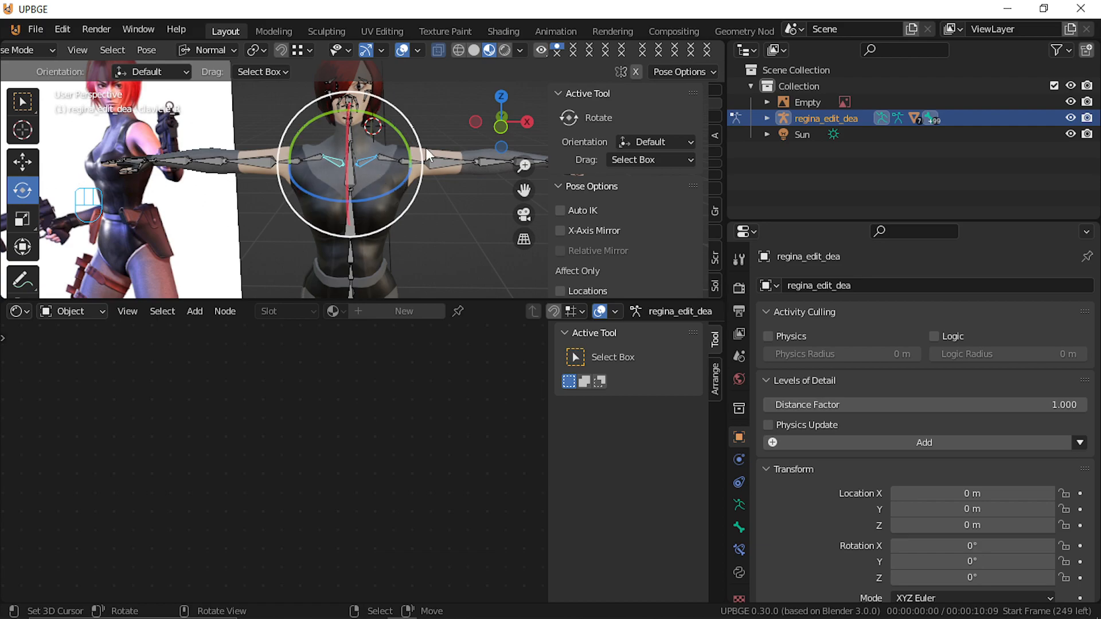
{"action": "key", "text": "r"}
{"action": "key", "text": "Escape"}
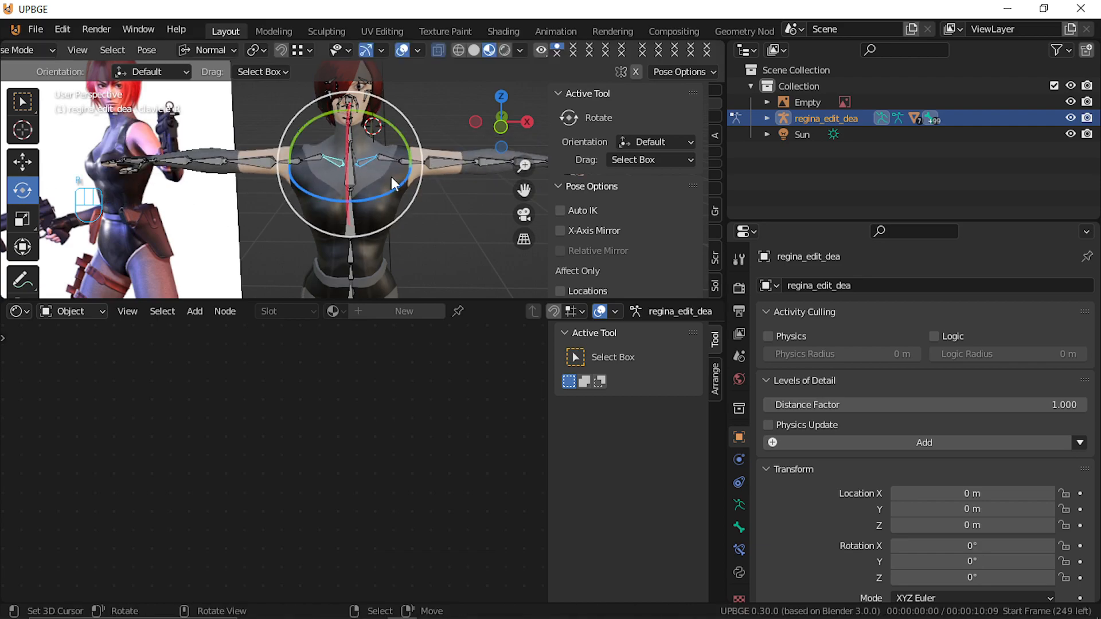
Add the spine01 bone to the clavicle selection and test rotating all three around the Z axis, including global Z, cancelling each trial
{"action": "right_click", "coordinate": [352, 151], "text": "shift"}
{"action": "key", "text": "r"}
{"action": "key", "text": "z"}
{"action": "right_click", "coordinate": [434, 155]}
{"action": "key", "text": "r"}
{"action": "key", "text": "z"}
{"action": "key", "text": "z"}
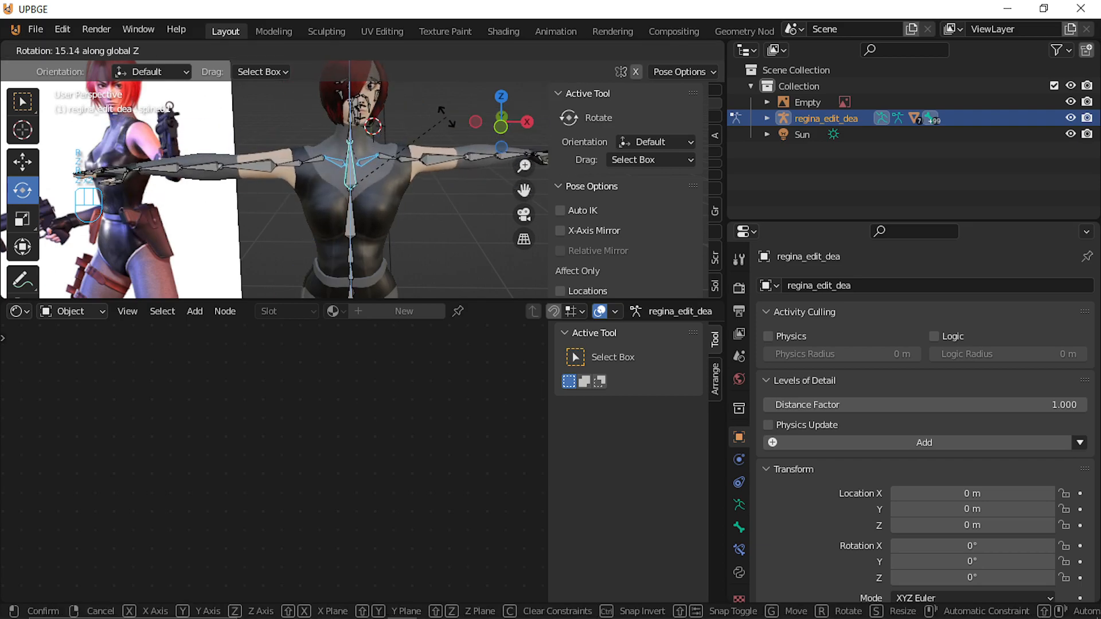
{"action": "right_click", "coordinate": [384, 149]}
Test rotating the spine01 bone alone, freely and around the global Z axis, cancelling the trial rotations
{"action": "key", "text": "r"}
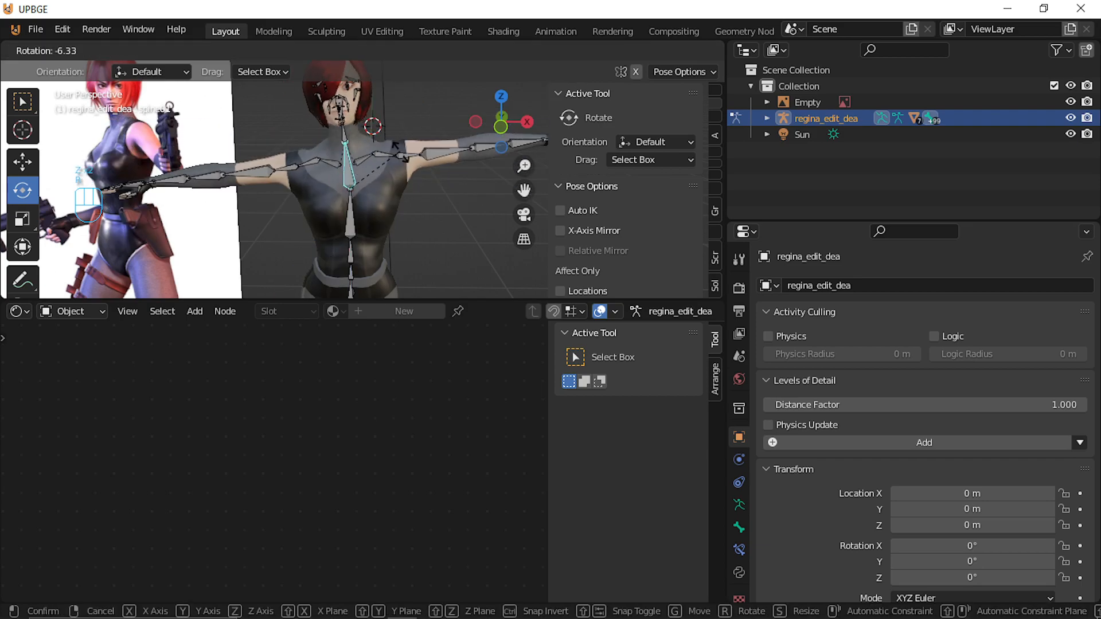
{"action": "key", "text": "z"}
{"action": "key", "text": "z"}
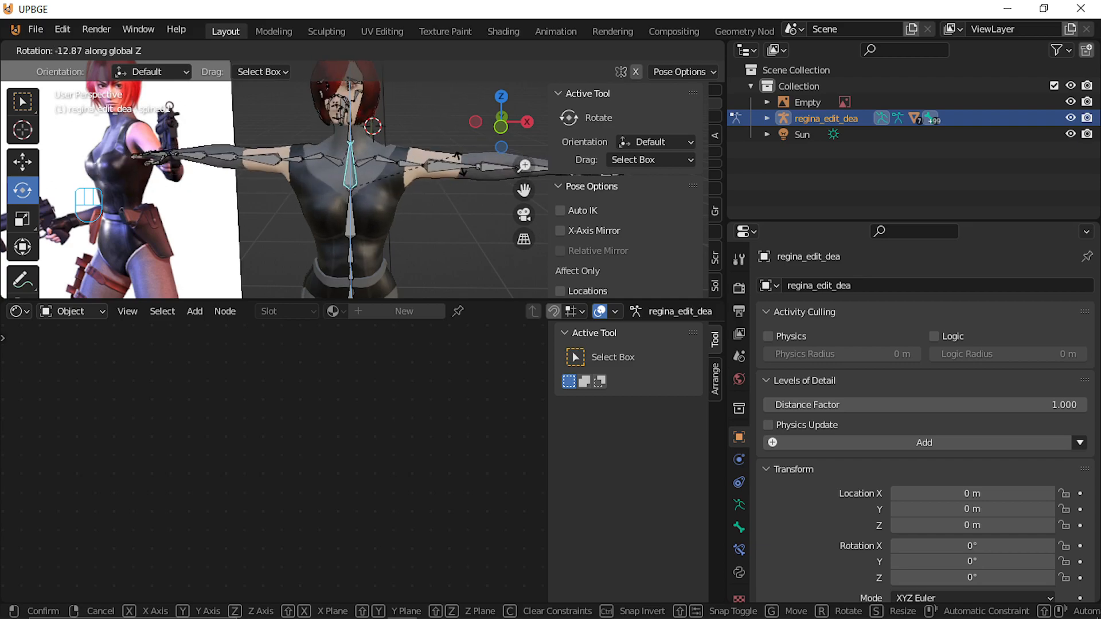
{"action": "right_click", "coordinate": [468, 129]}
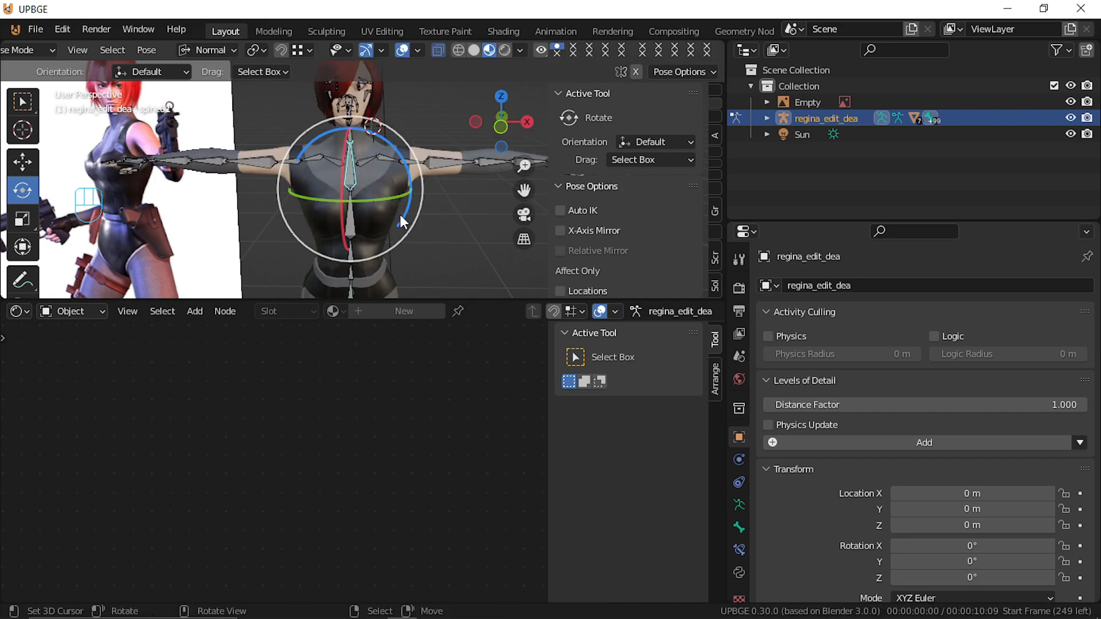
{"action": "key", "text": "r"}
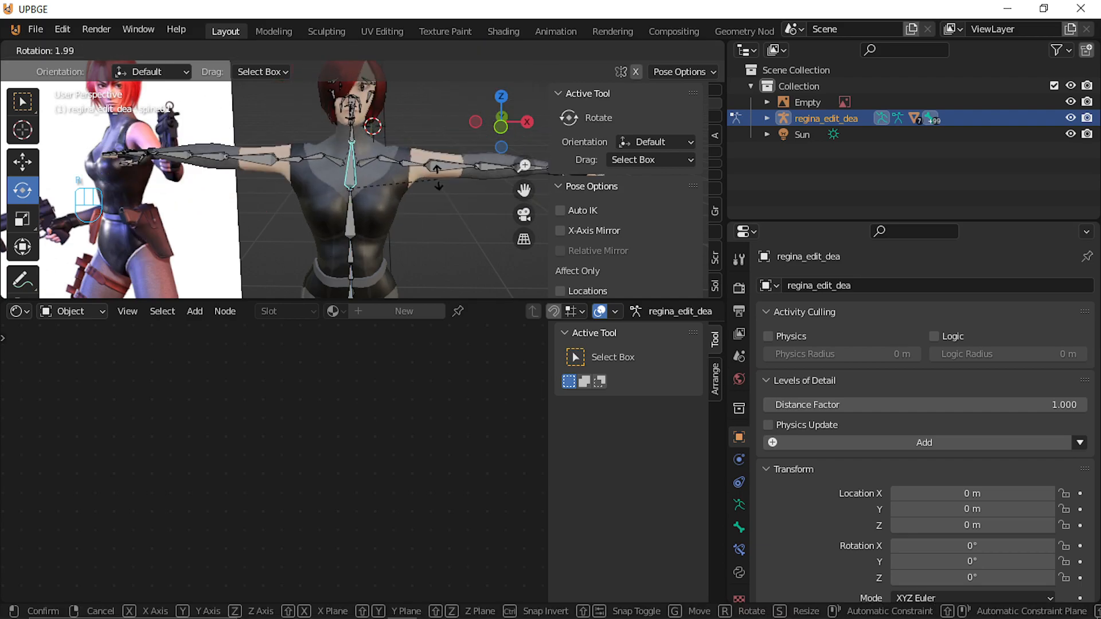
{"action": "right_click", "coordinate": [421, 210]}
View the whole rigged character beside the reference image and switch to OBS Studio
{"action": "key", "text": "shift+f"}
{"action": "scroll", "coordinate": [363, 166], "scroll_direction": "down", "scroll_amount": 3}
{"action": "left_click", "coordinate": [363, 167]}
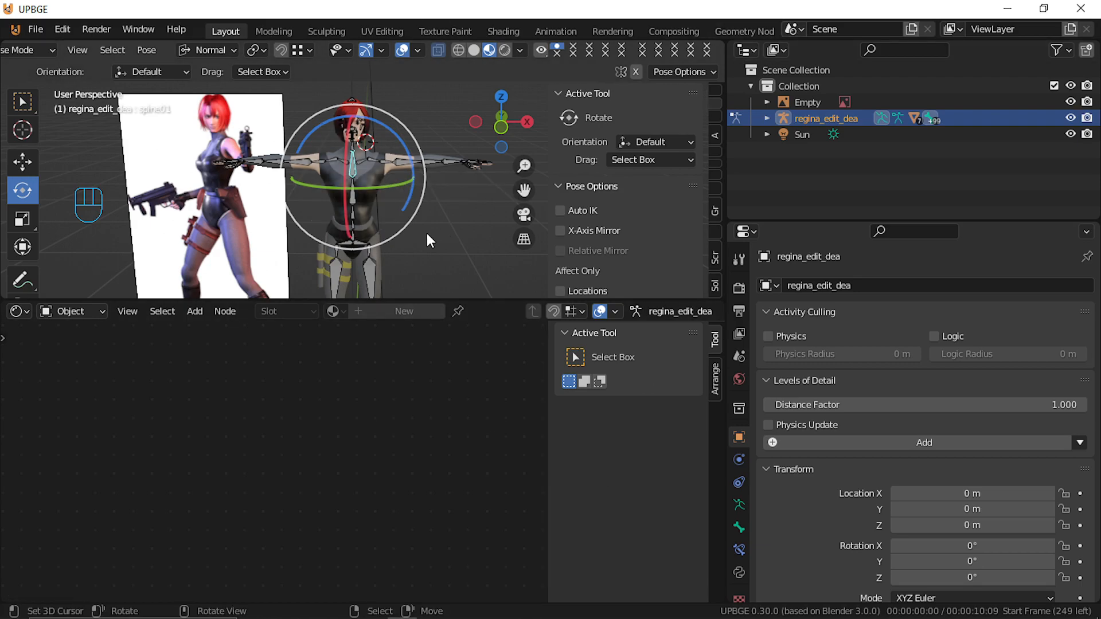
{"action": "mouse_move", "coordinate": [213, 616]}
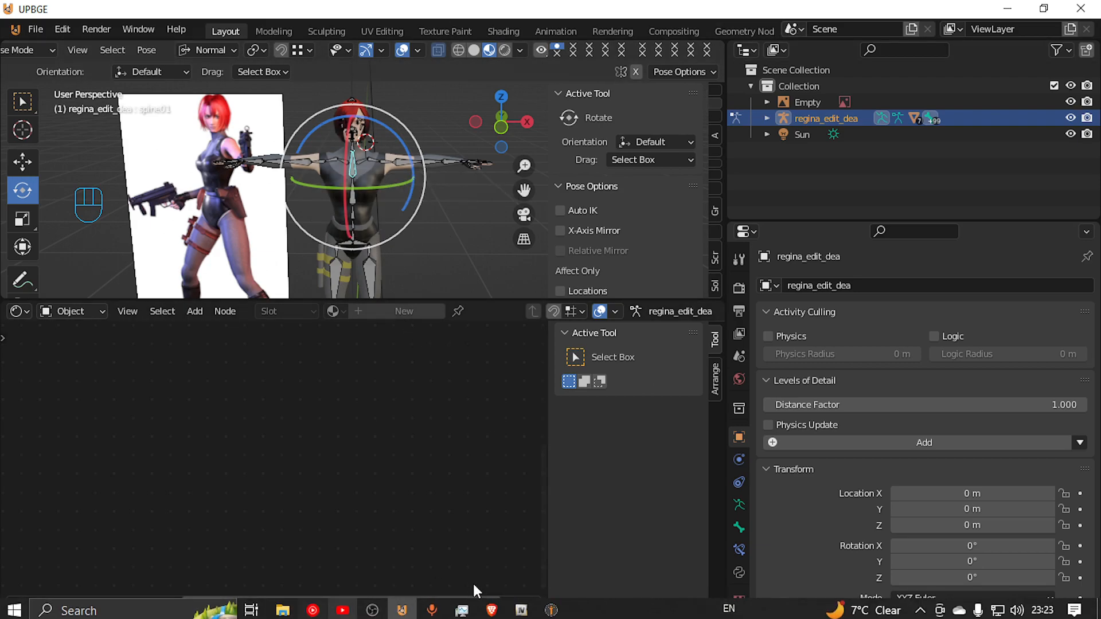
{"action": "left_click", "coordinate": [372, 608]}
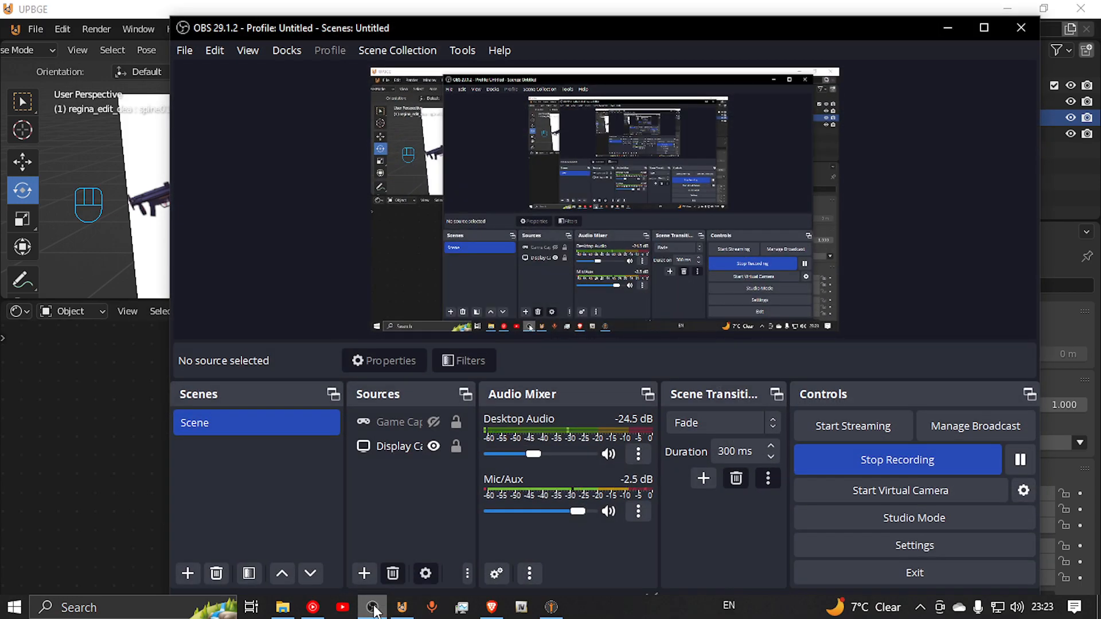